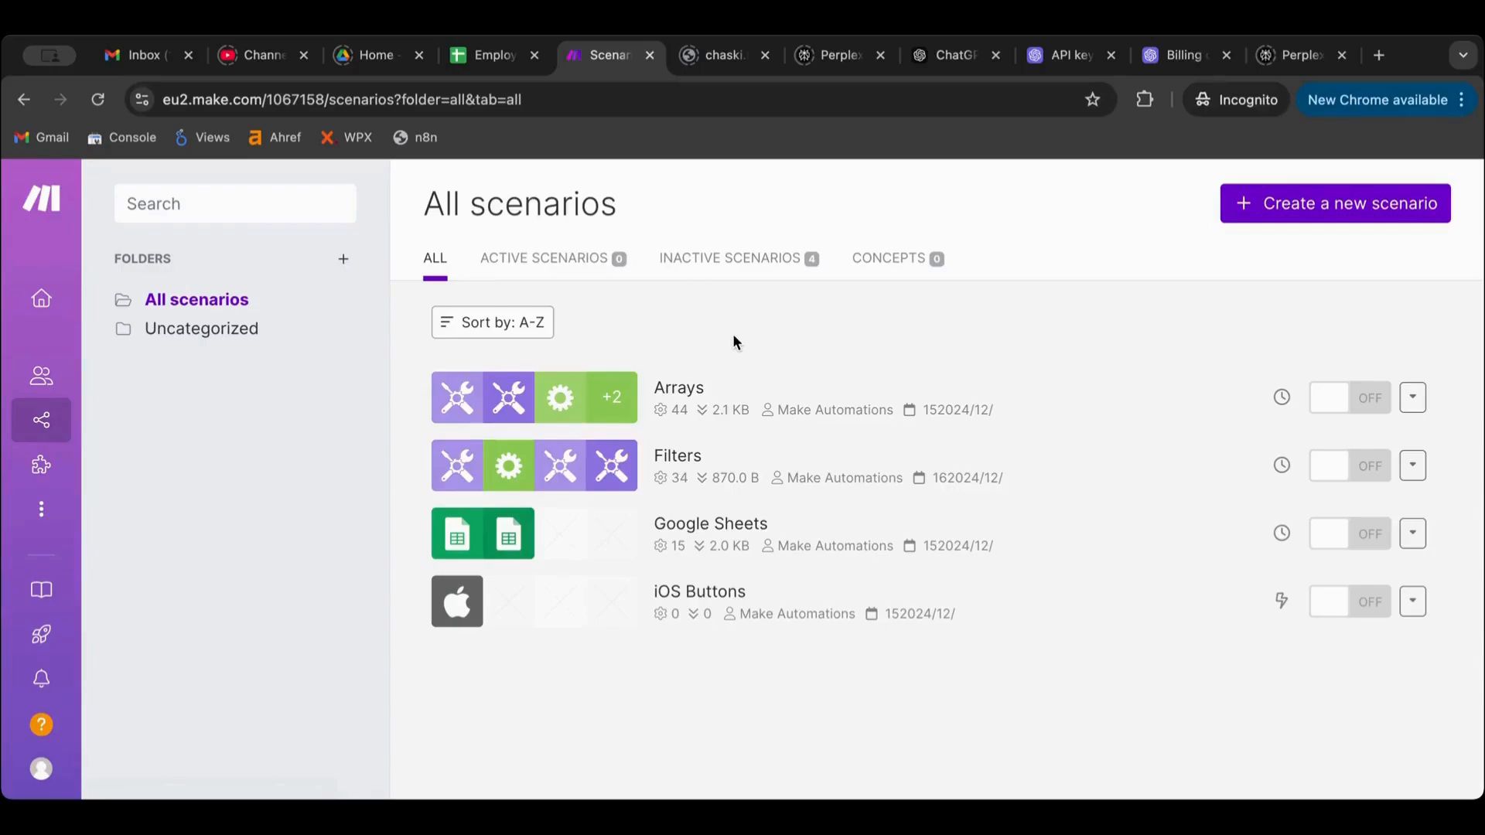
# Create a new scenario with a Tools Set variable module whose variable is named T01
pyautogui.click(1367, 214)
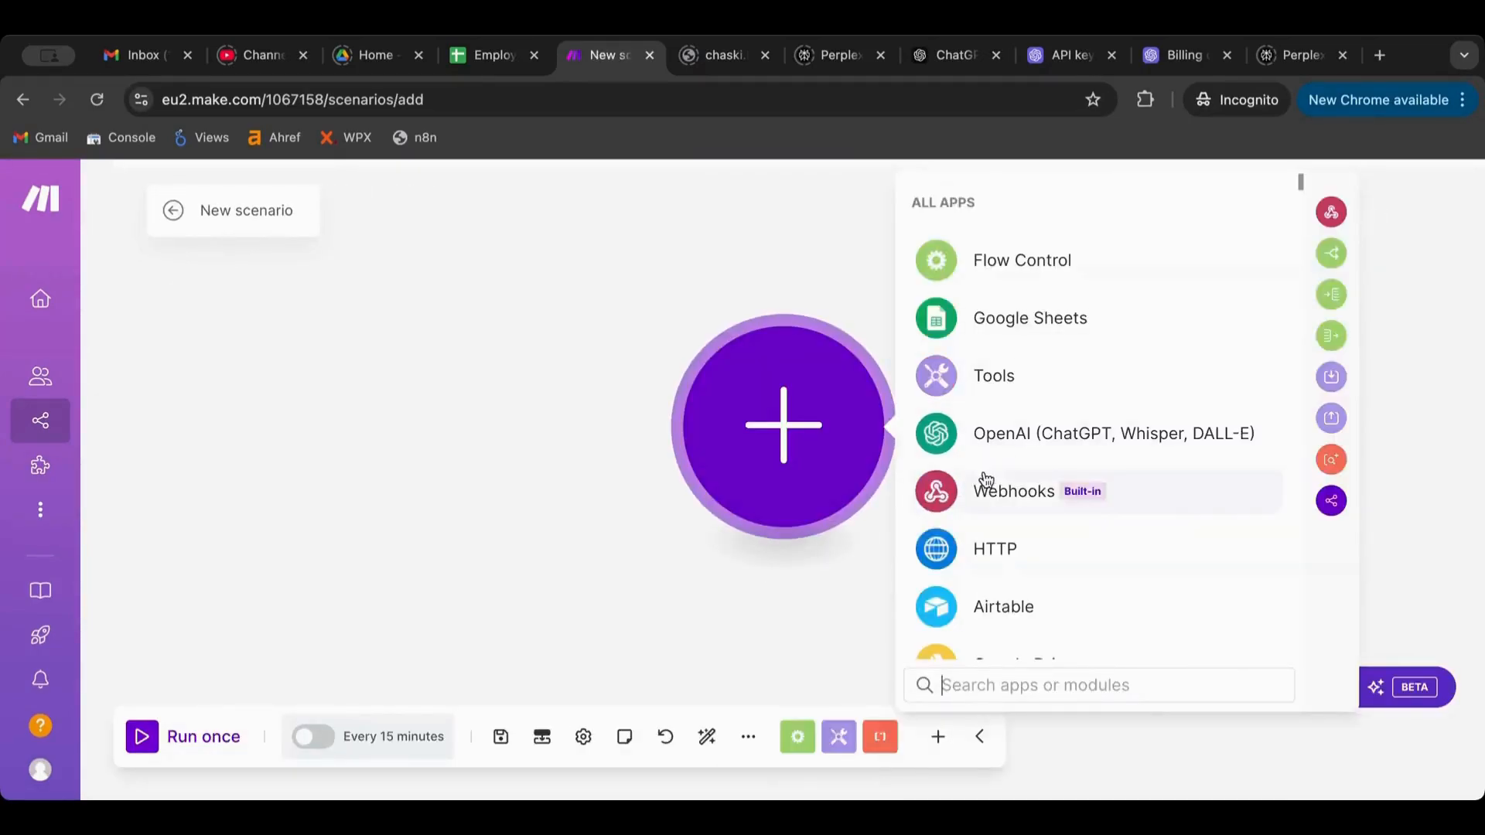
pyautogui.click(980, 389)
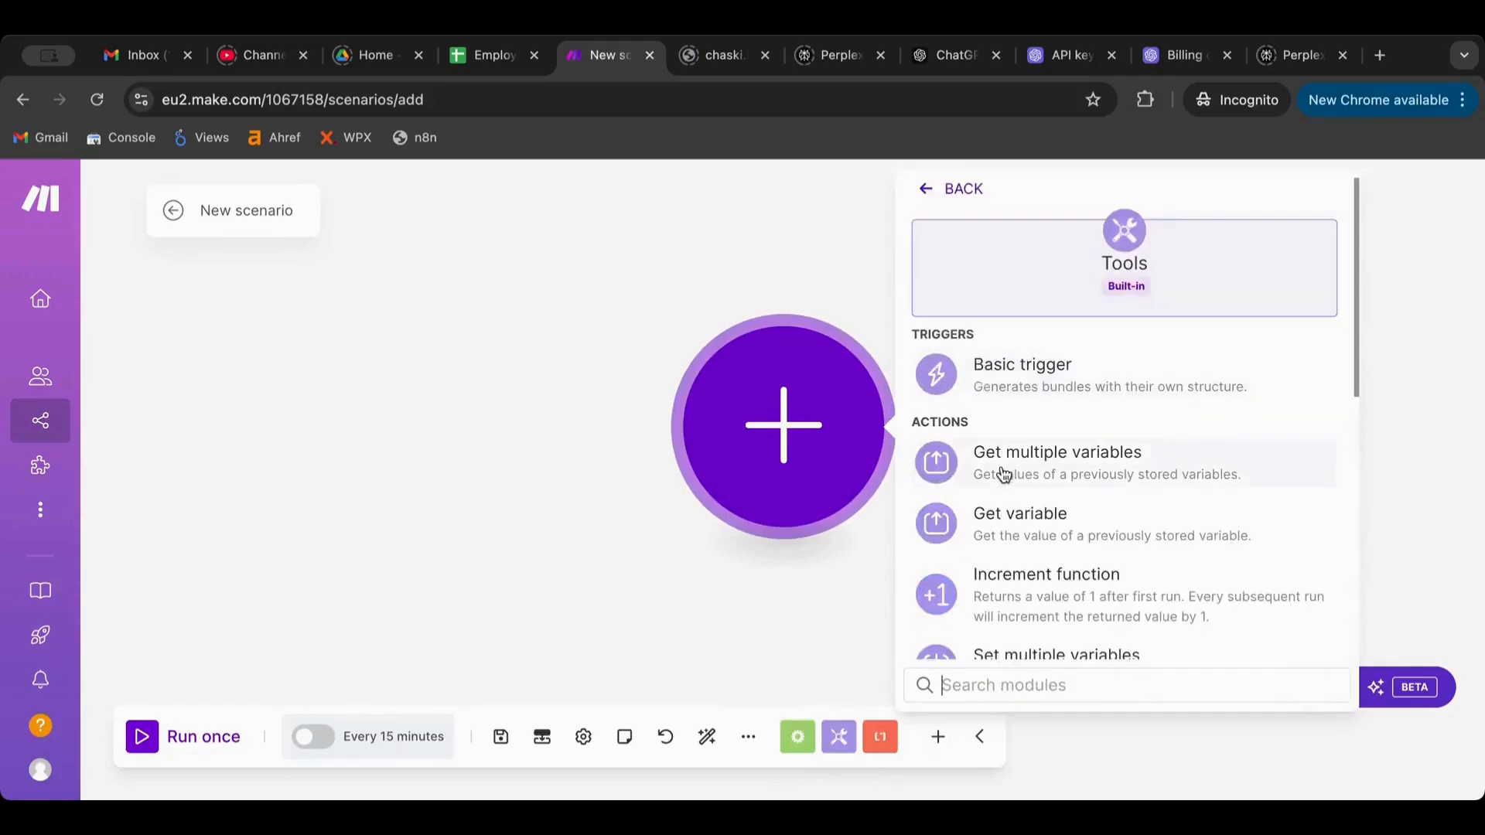
pyautogui.scroll(-2, 1000, 473)
pyautogui.click(1010, 568)
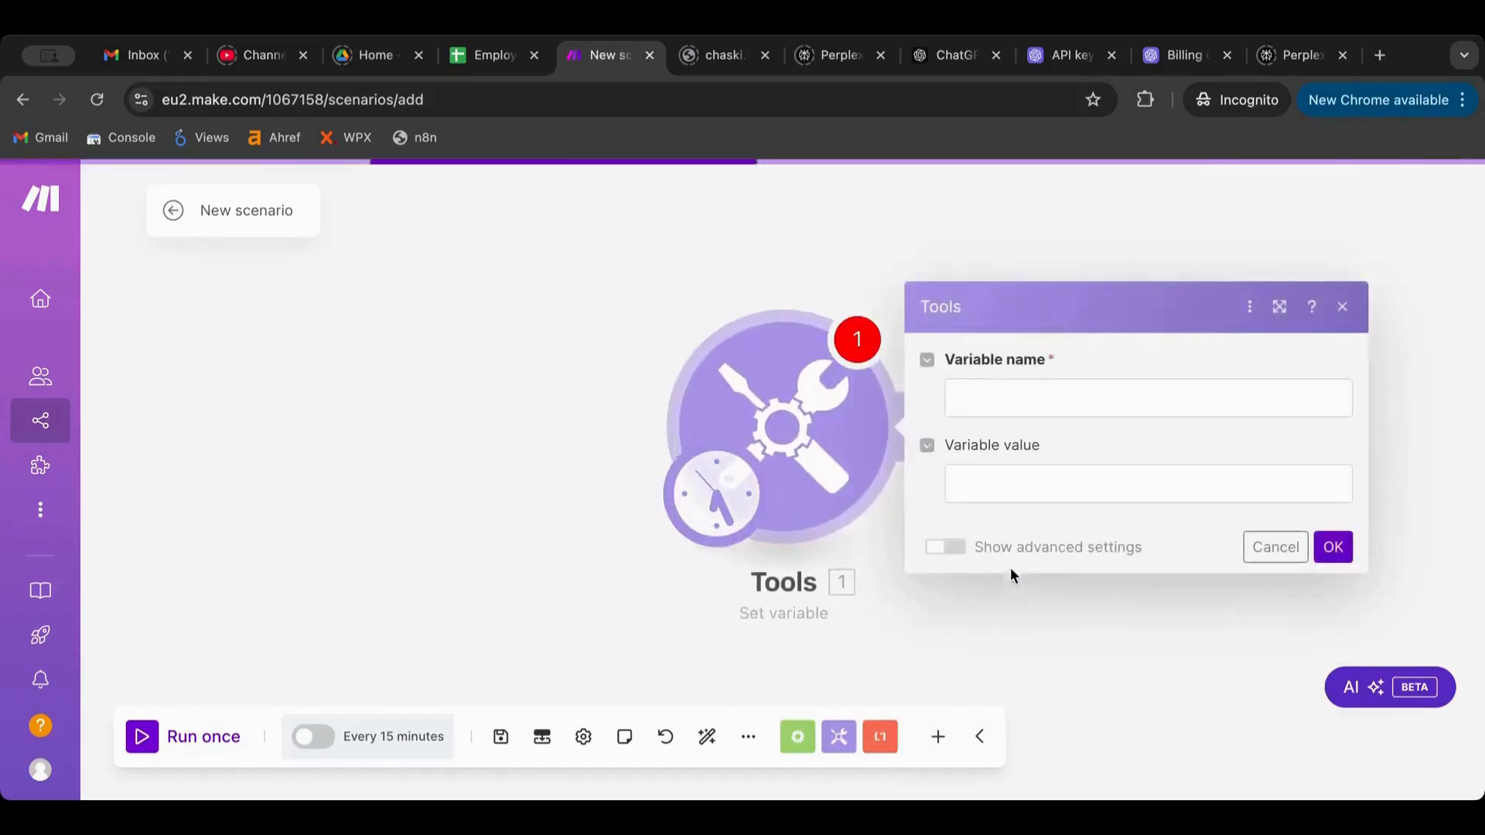
pyautogui.click(1035, 396)
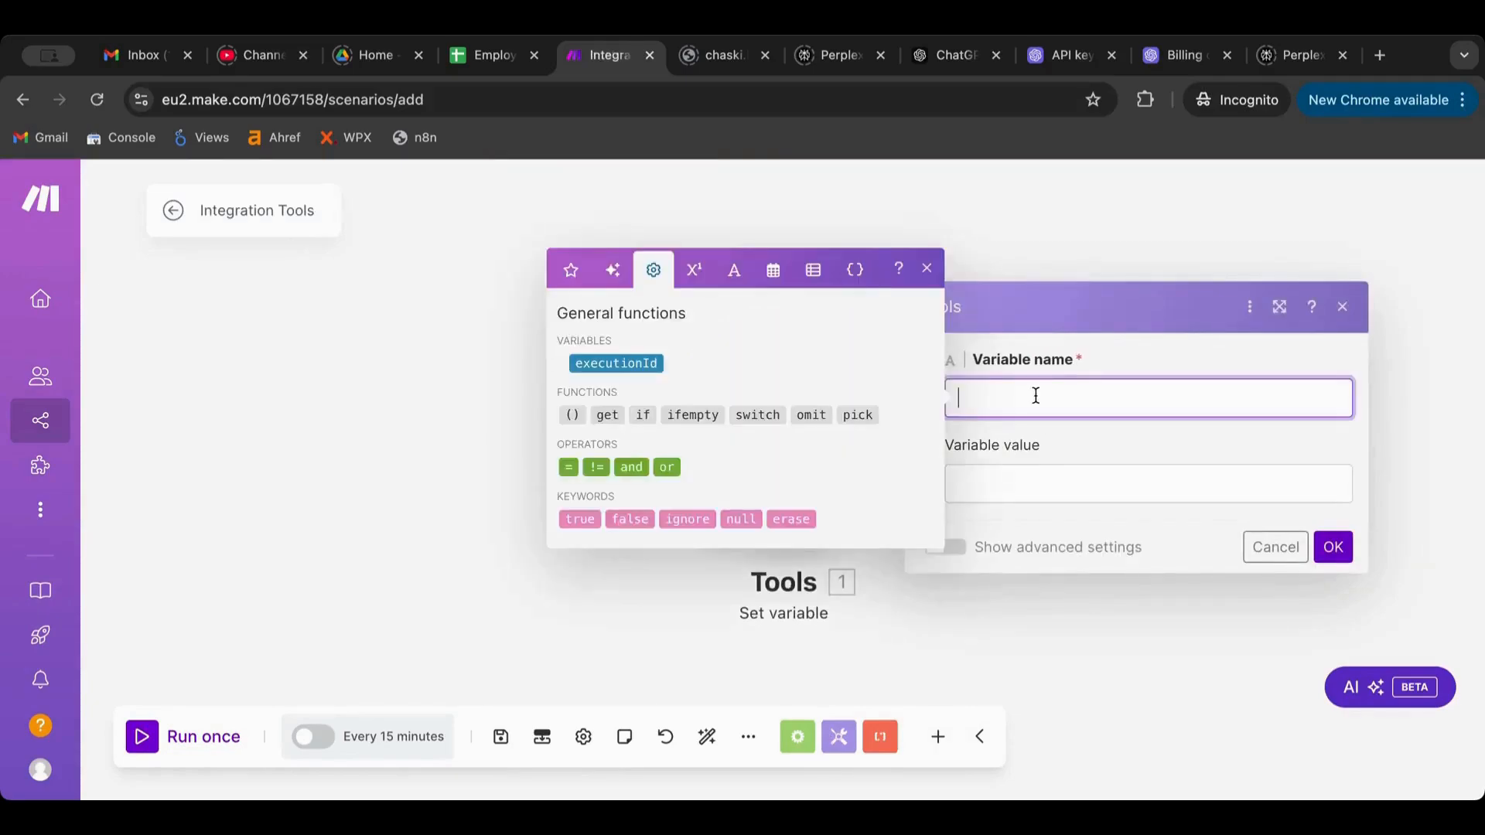
pyautogui.write('T01')
pyautogui.click(1111, 470)
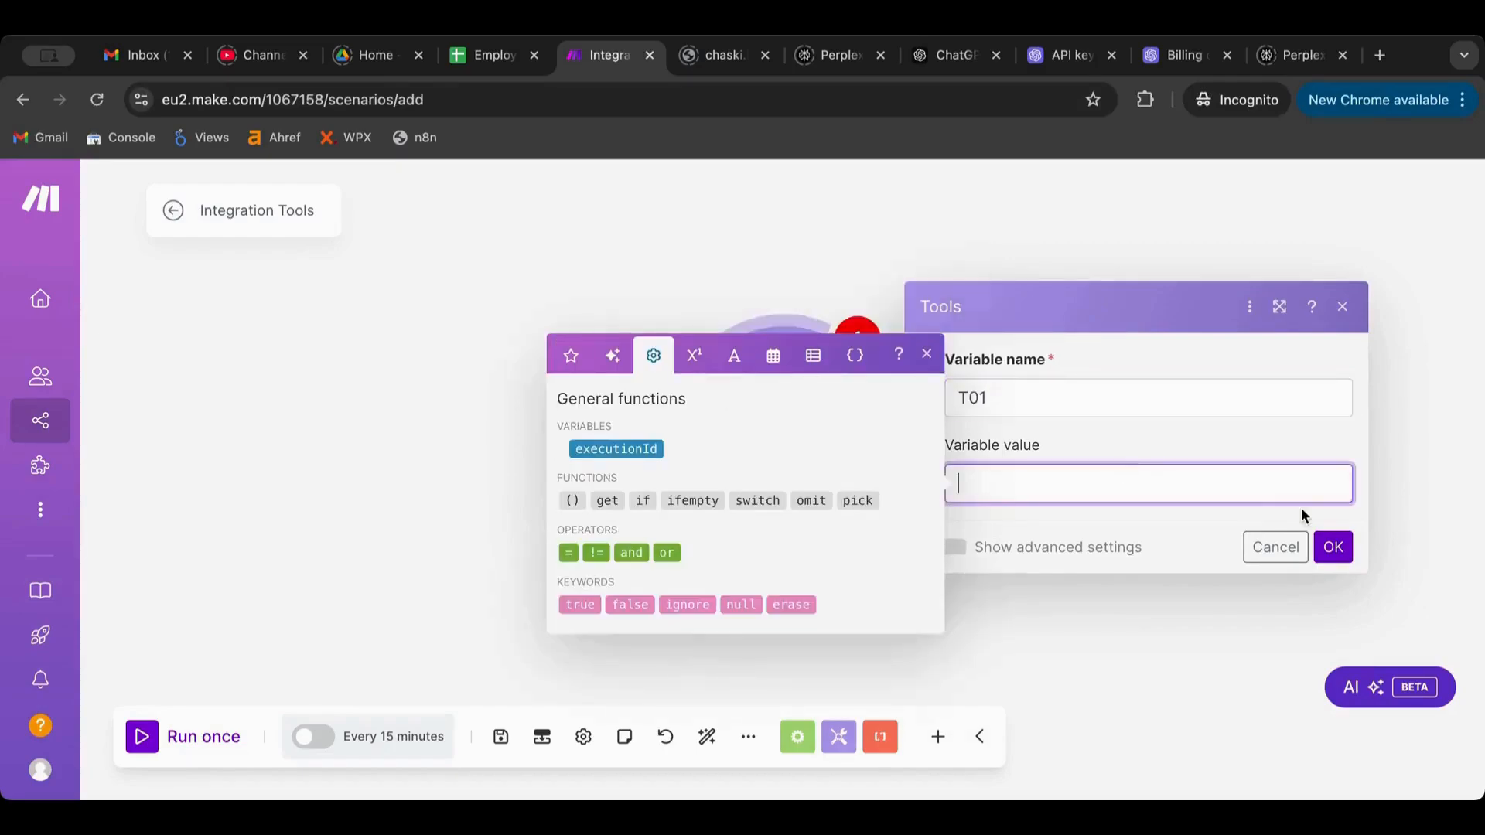
pyautogui.click(1332, 546)
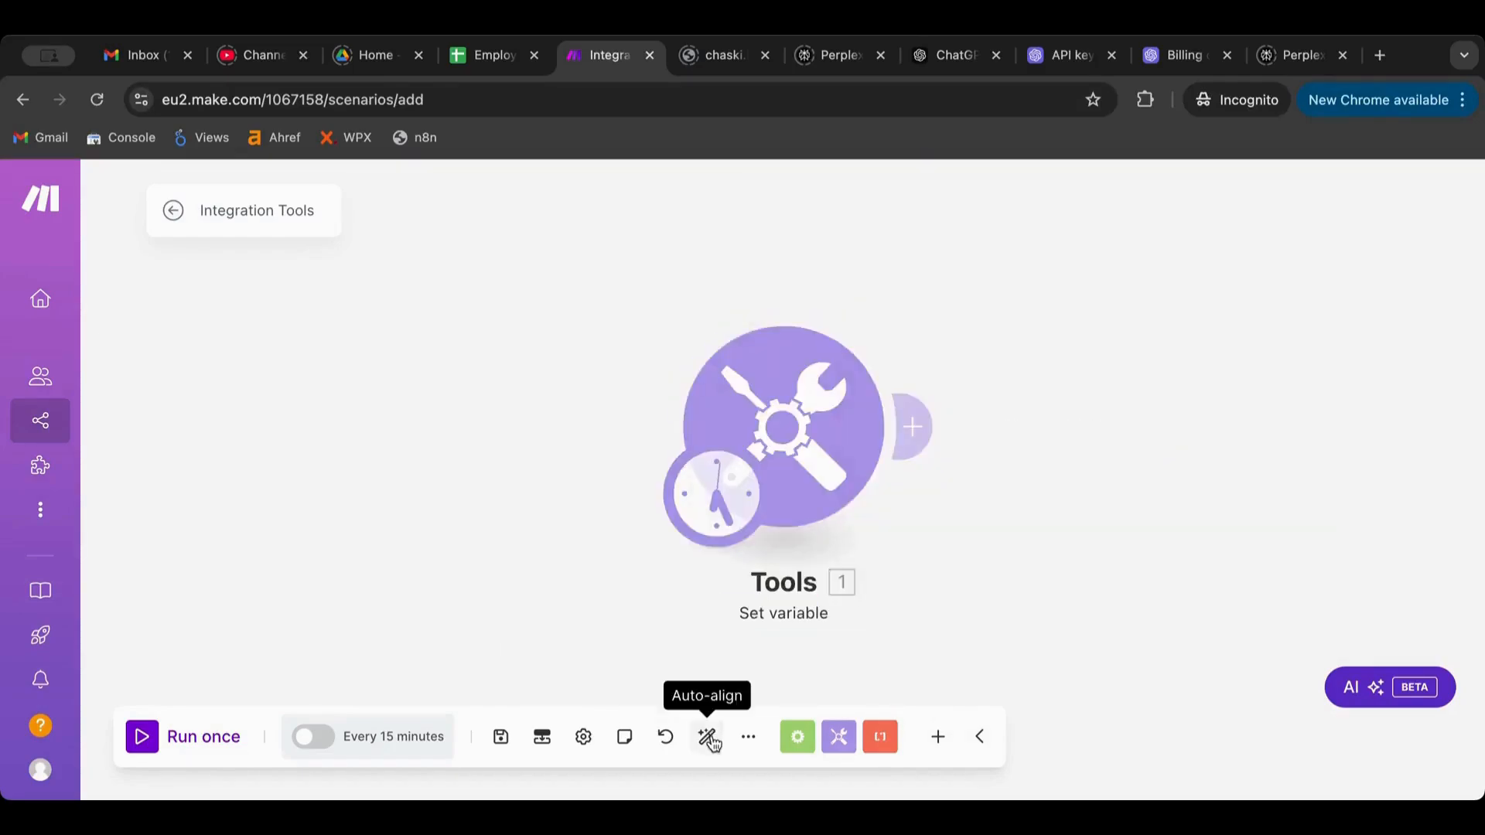
# Set T01's value to the current date-time function now
pyautogui.click(821, 382)
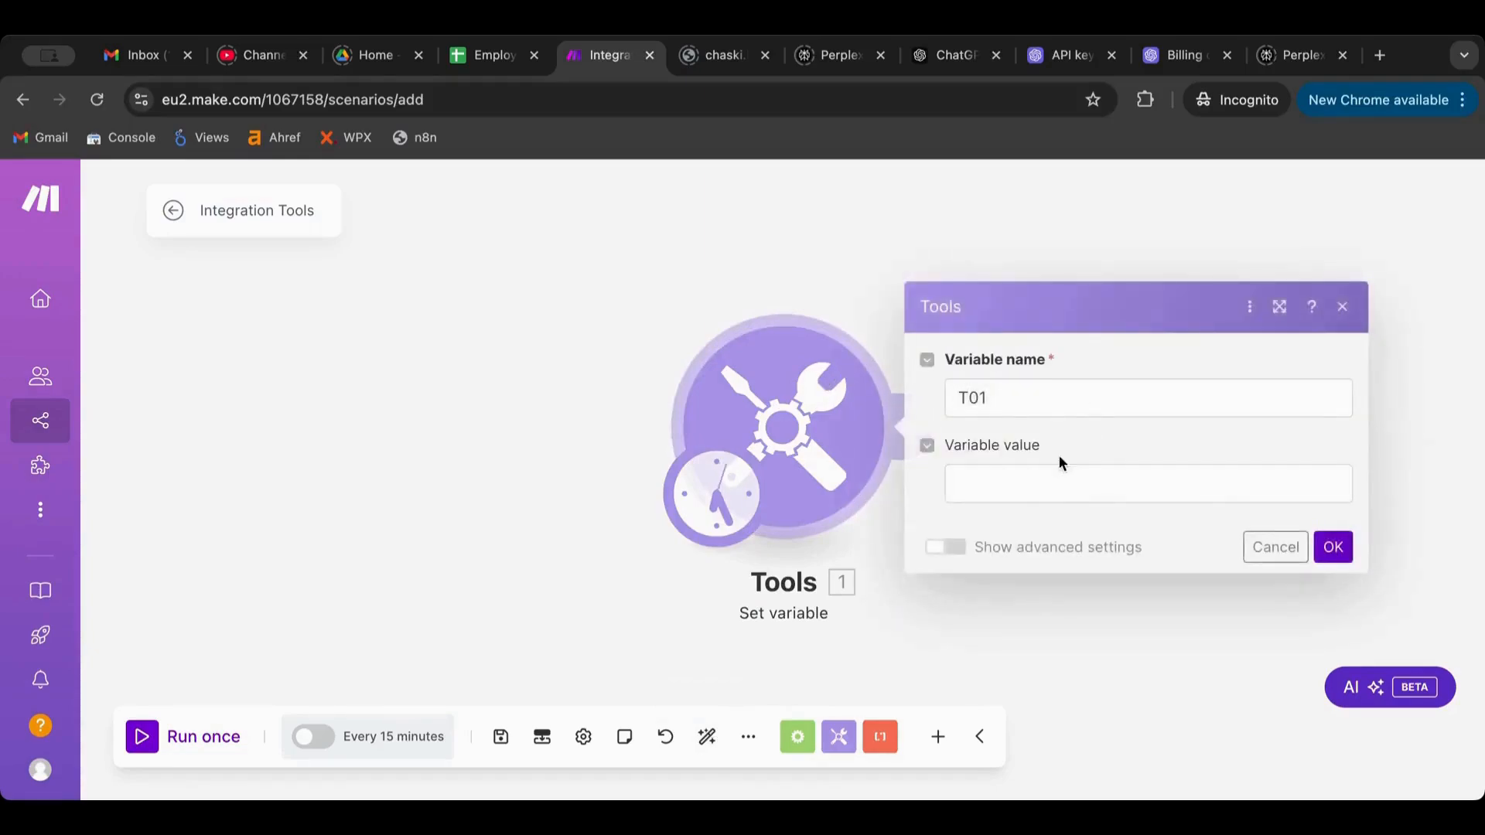
pyautogui.click(1048, 476)
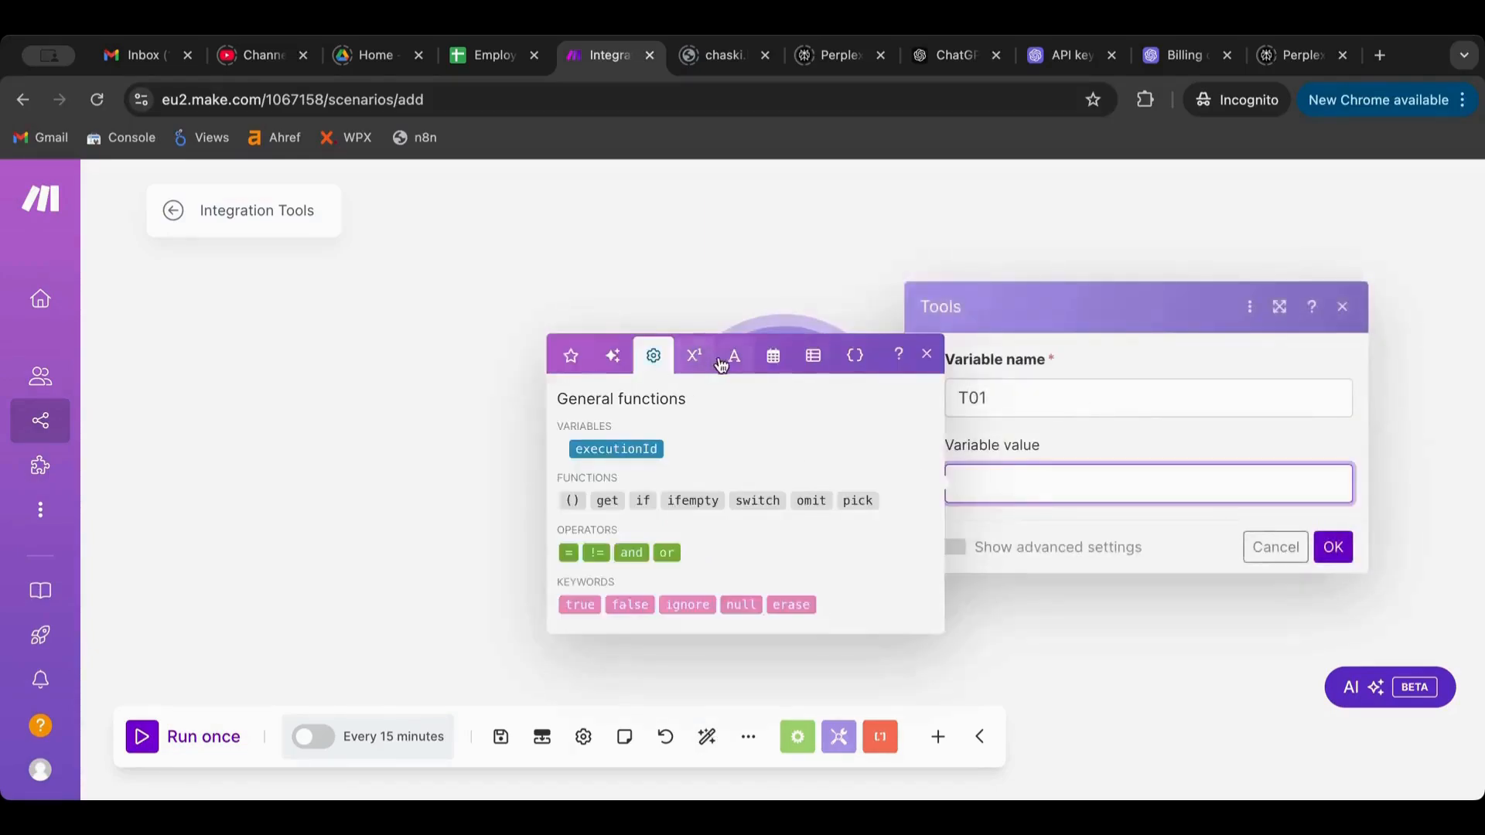
pyautogui.click(773, 356)
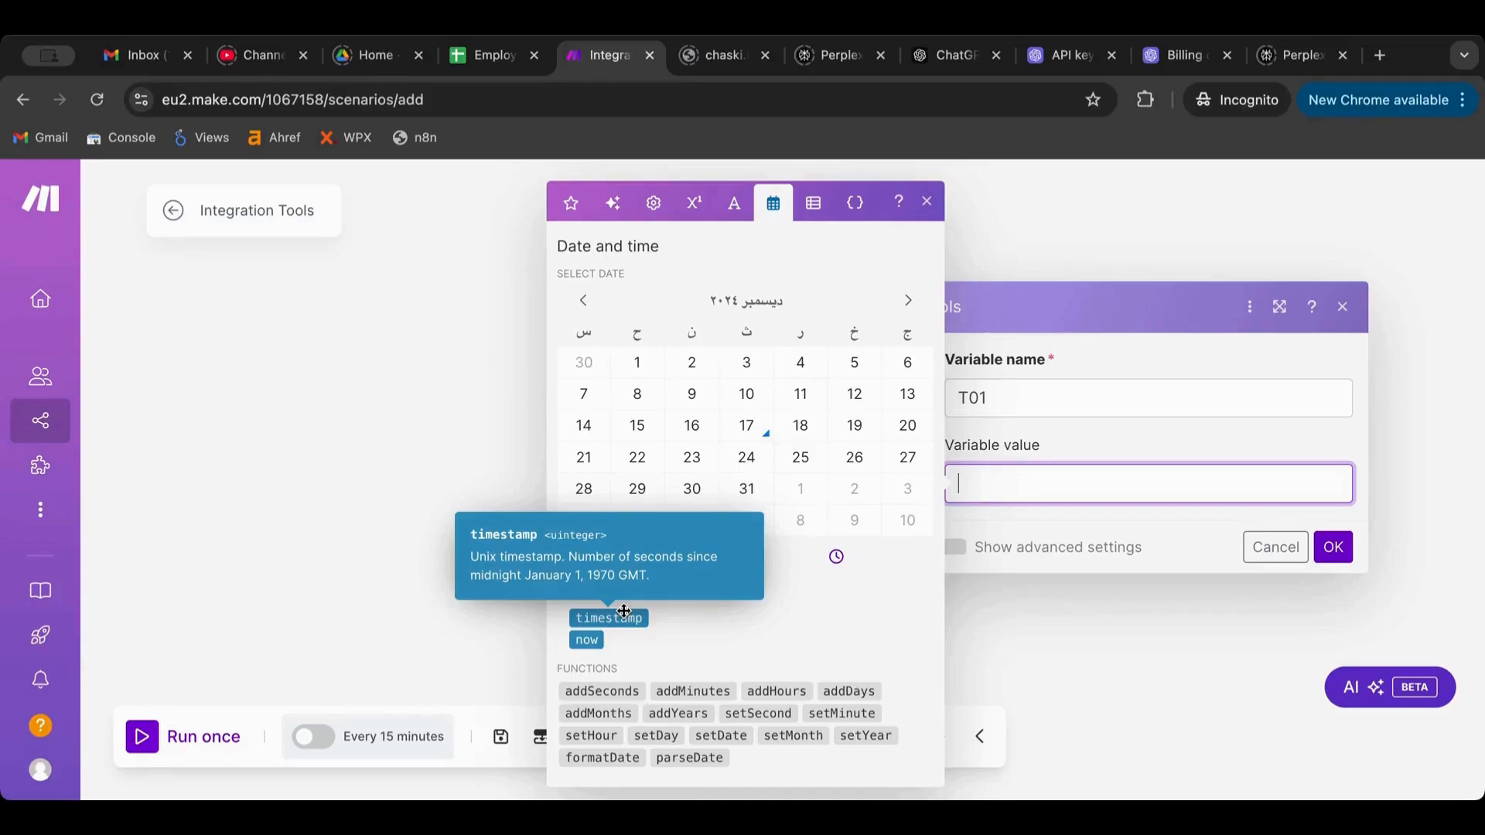
pyautogui.click(590, 641)
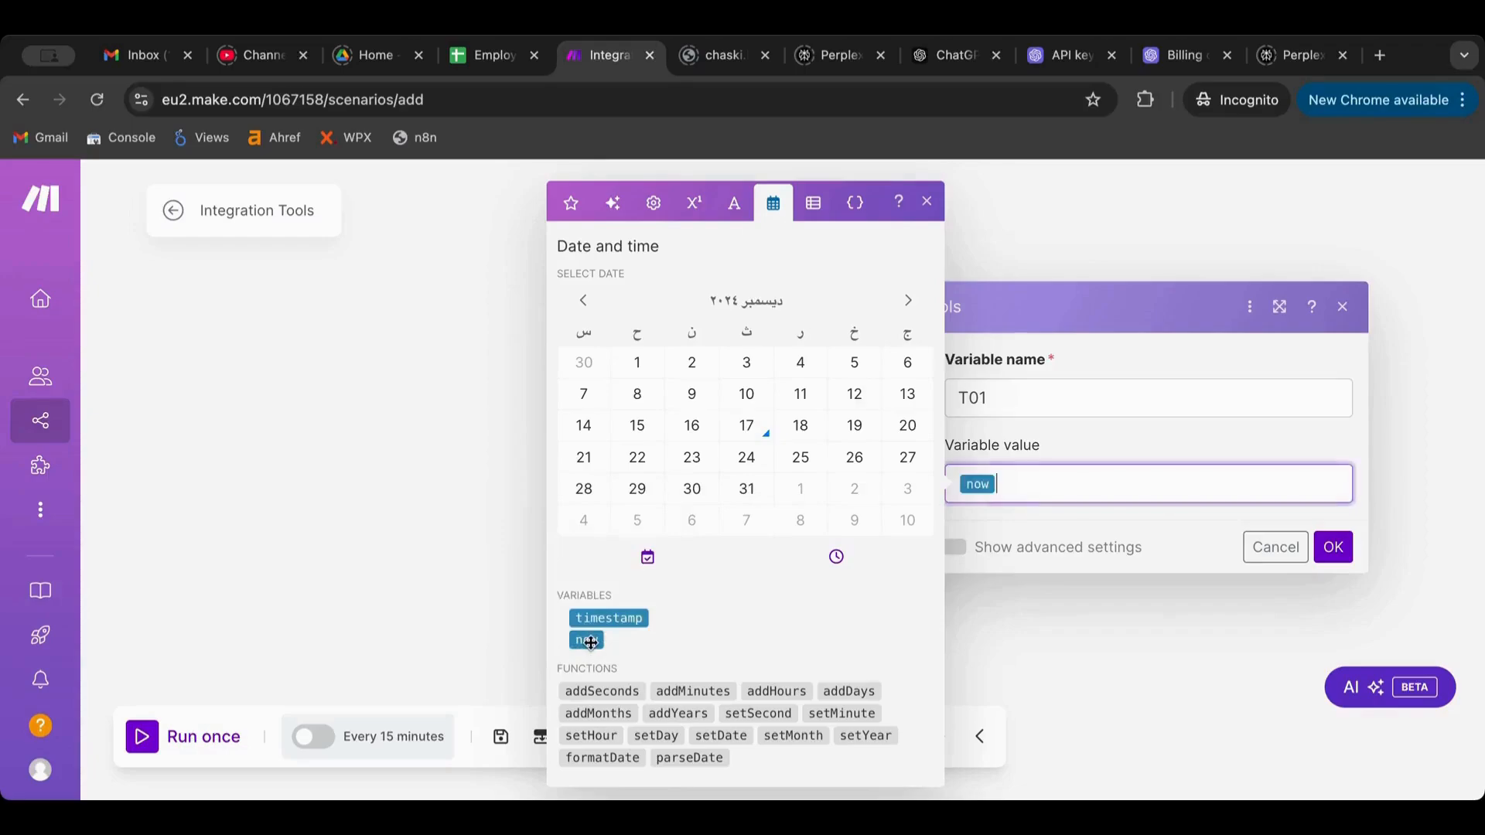
pyautogui.click(1333, 546)
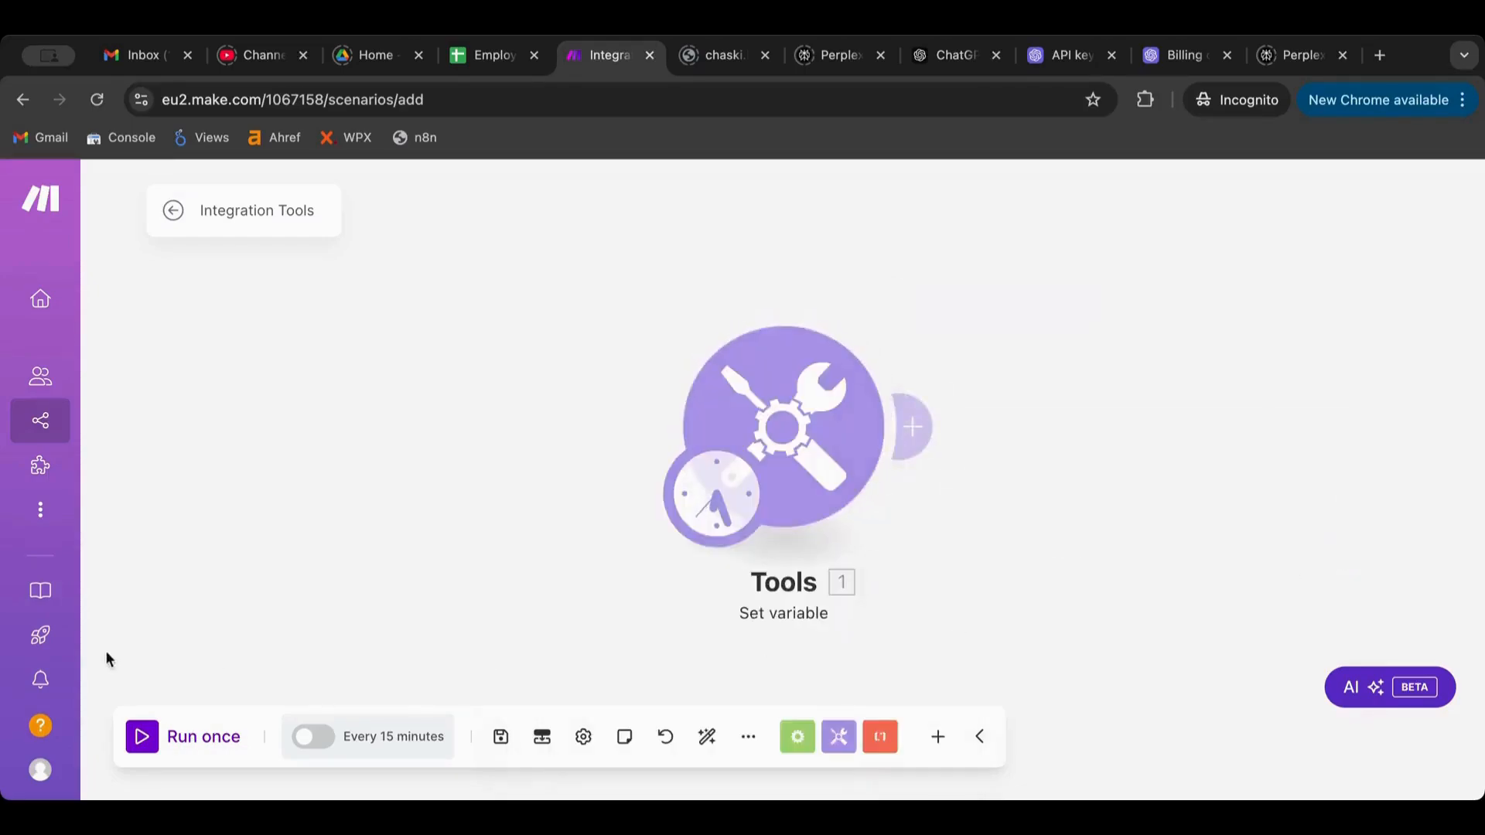
# Run the scenario once, check T01 shows 17 December 2024 18:26, and reopen Set variable
pyautogui.click(142, 736)
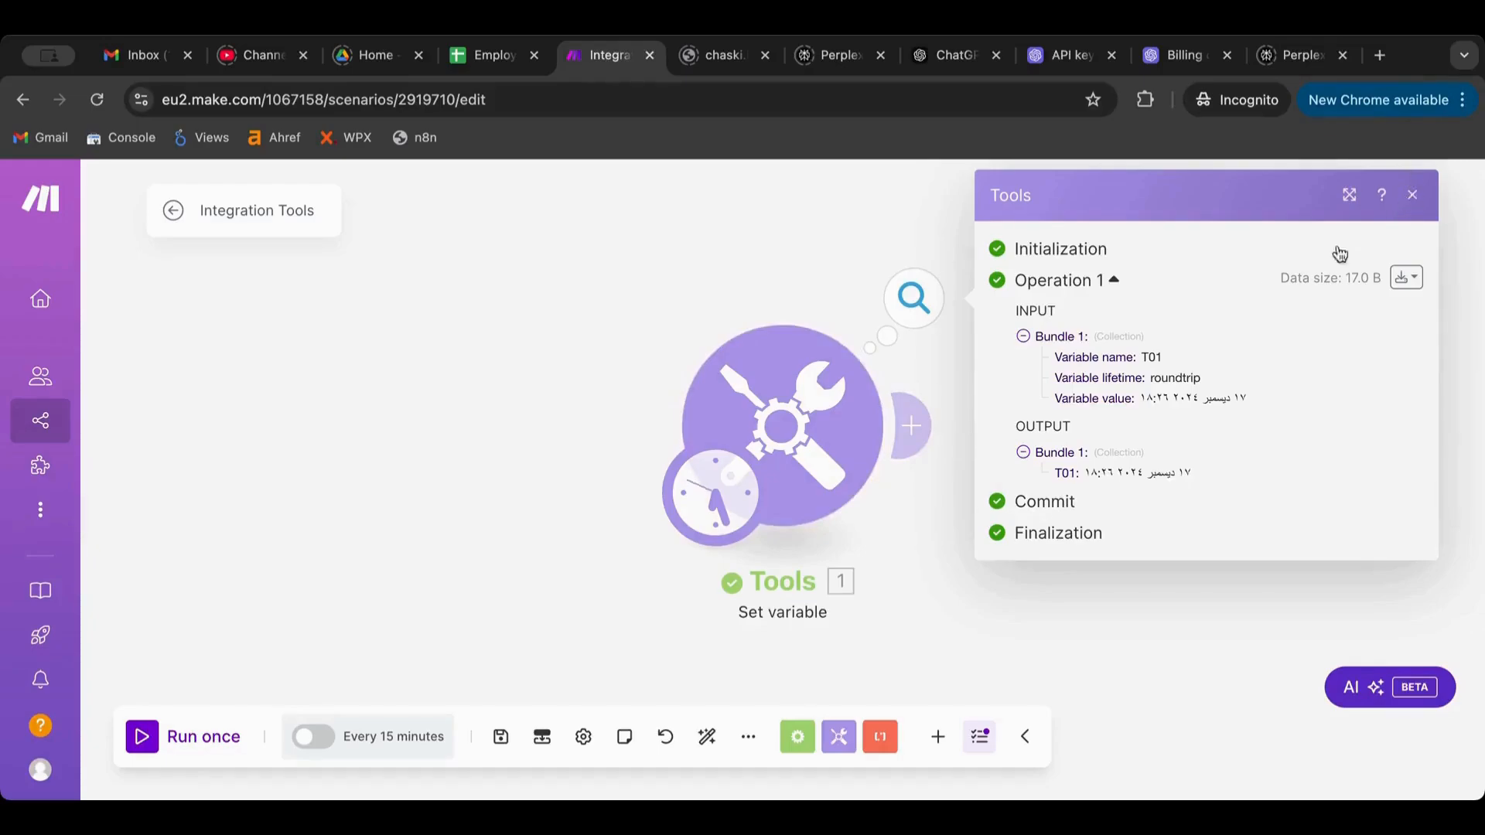
pyautogui.click(1414, 198)
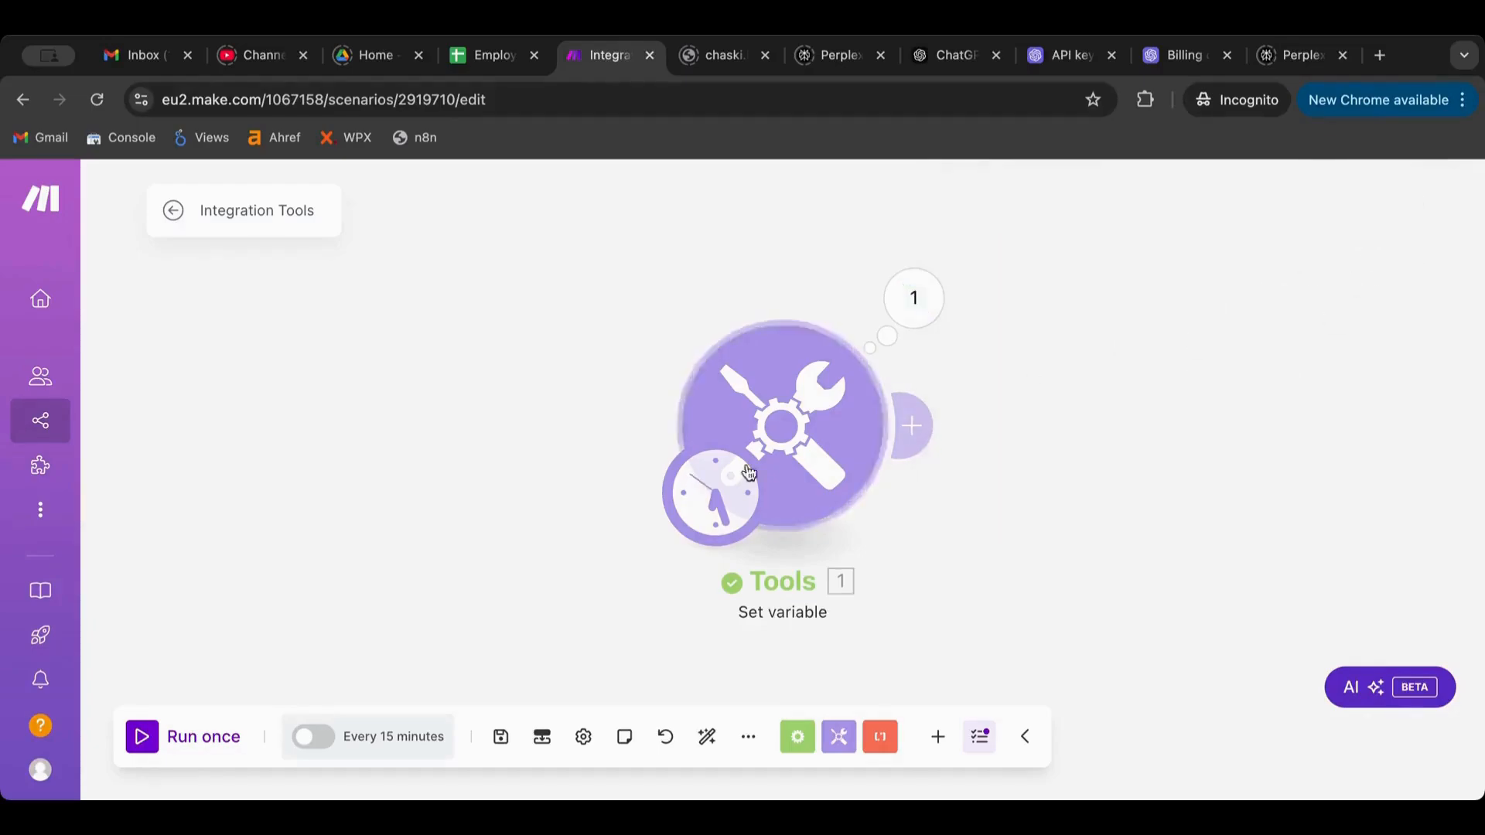
pyautogui.click(808, 438)
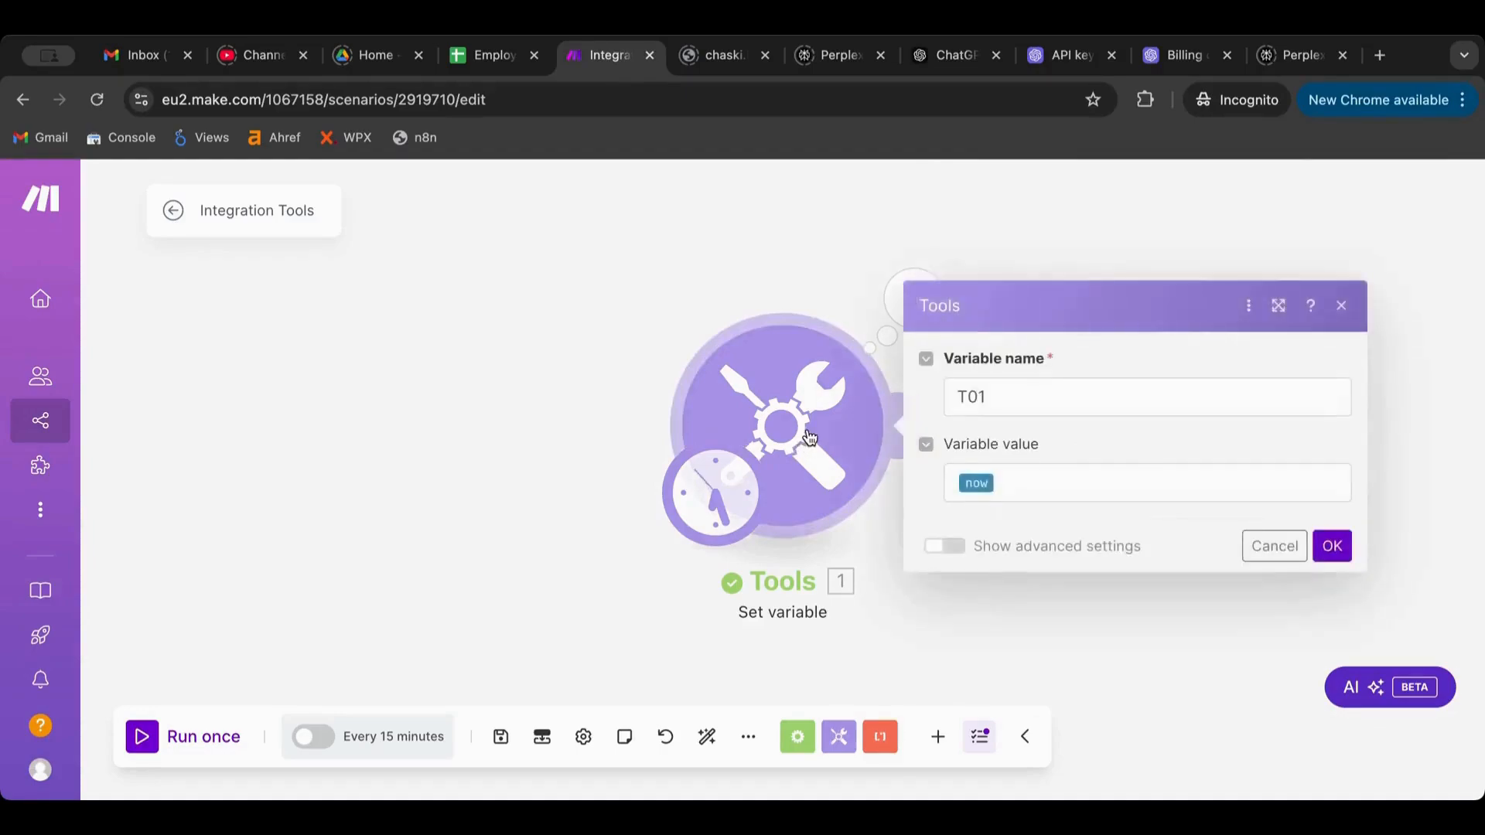
# Change T01's value to formatDate(now; DD/MM/YYYY)
pyautogui.click(959, 482)
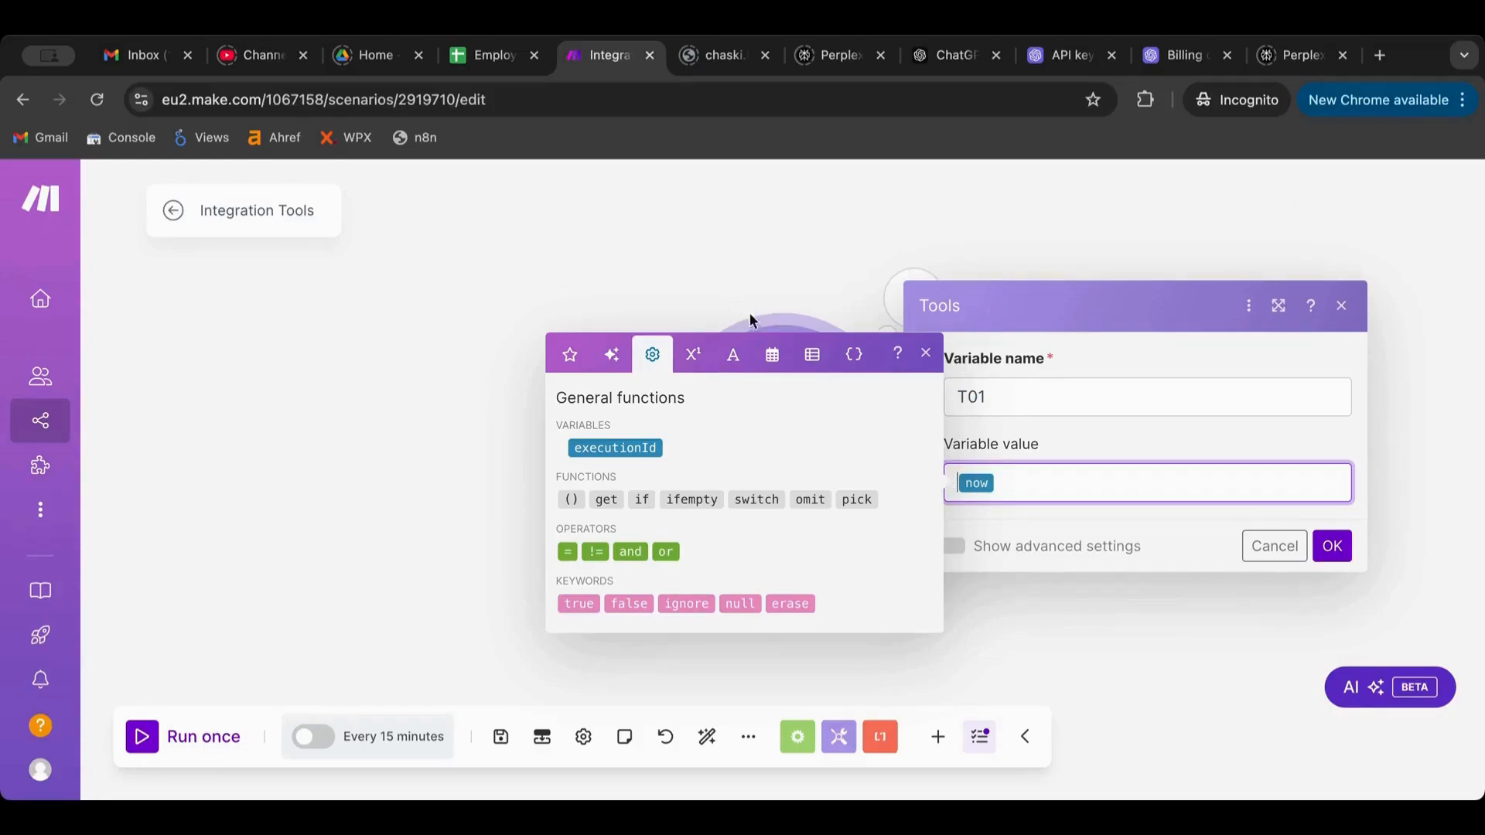
pyautogui.click(775, 360)
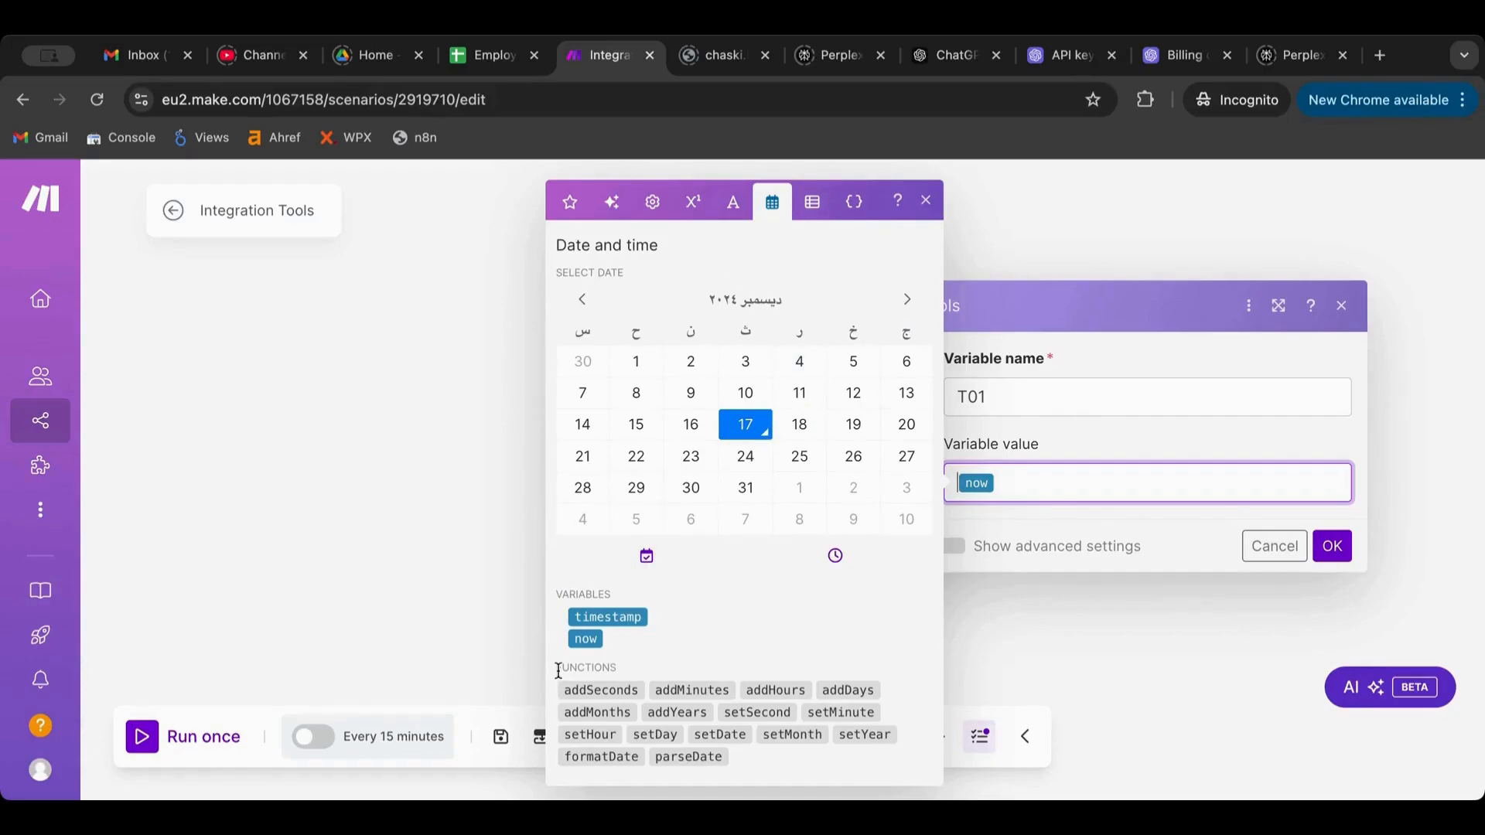
pyautogui.moveTo(600, 757)
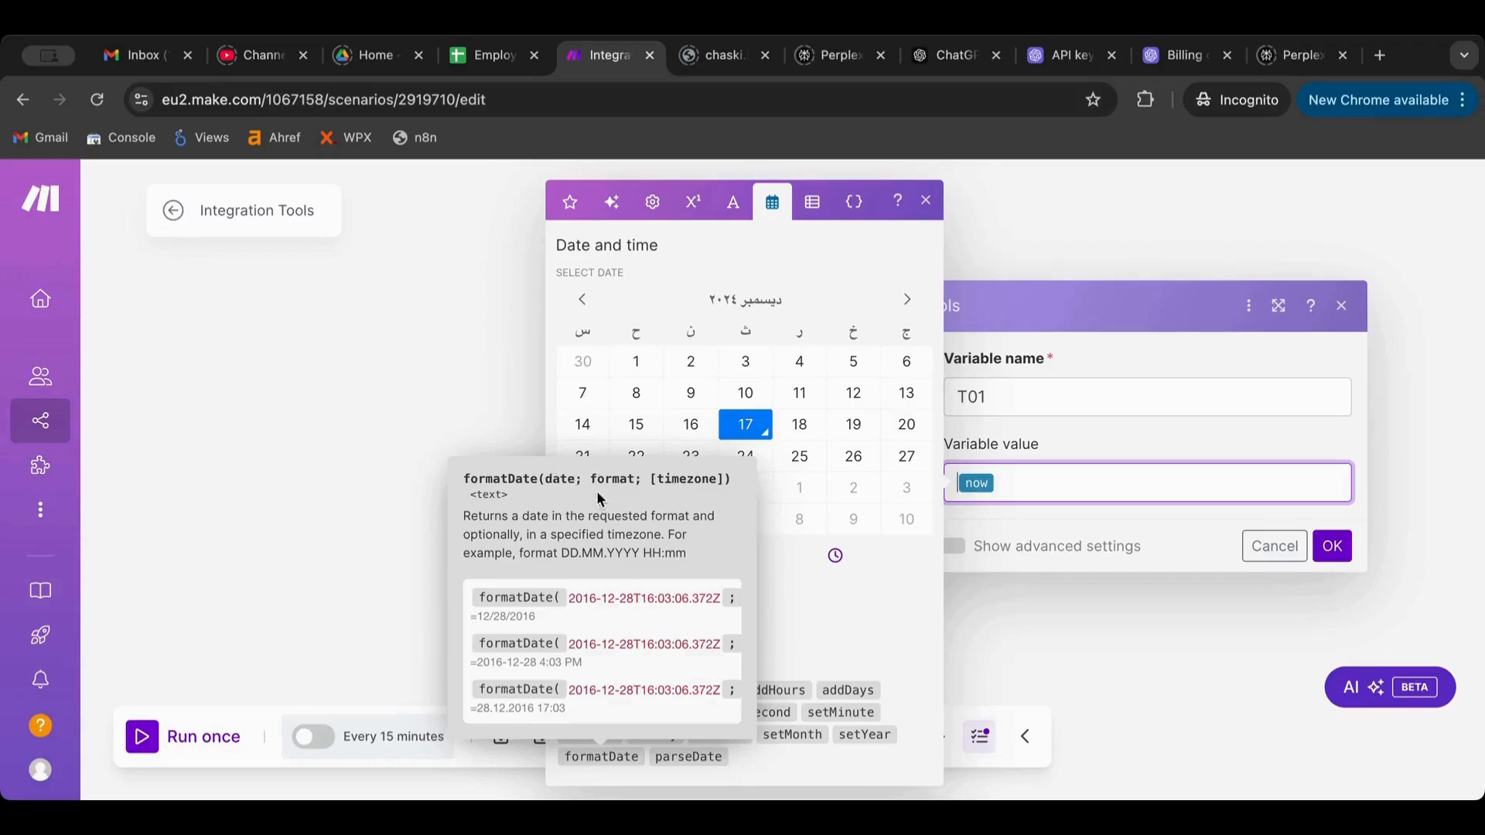
pyautogui.click(611, 756)
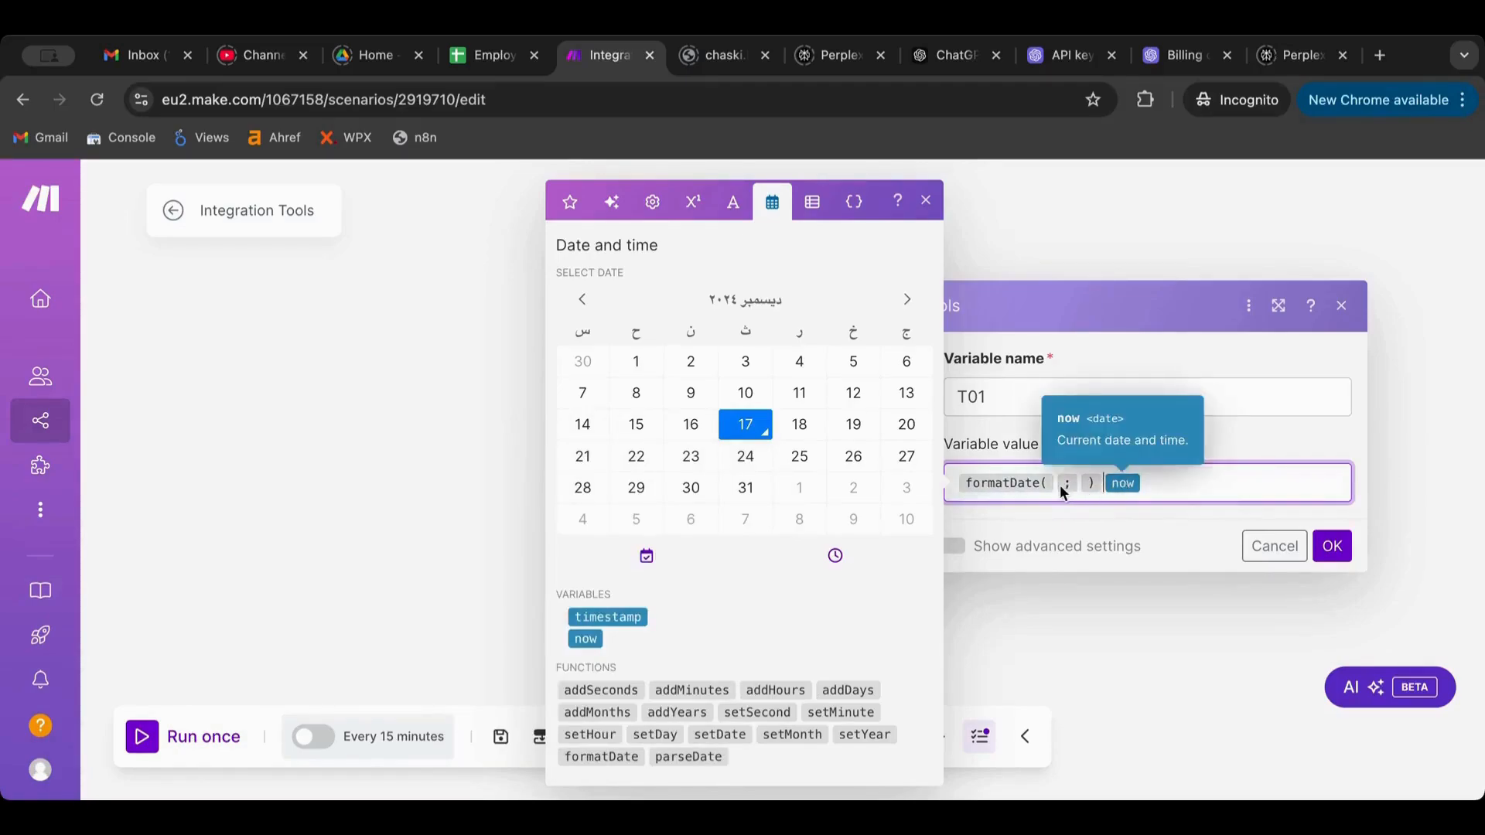
pyautogui.moveTo(1067, 486); pyautogui.dragTo(1055, 485)
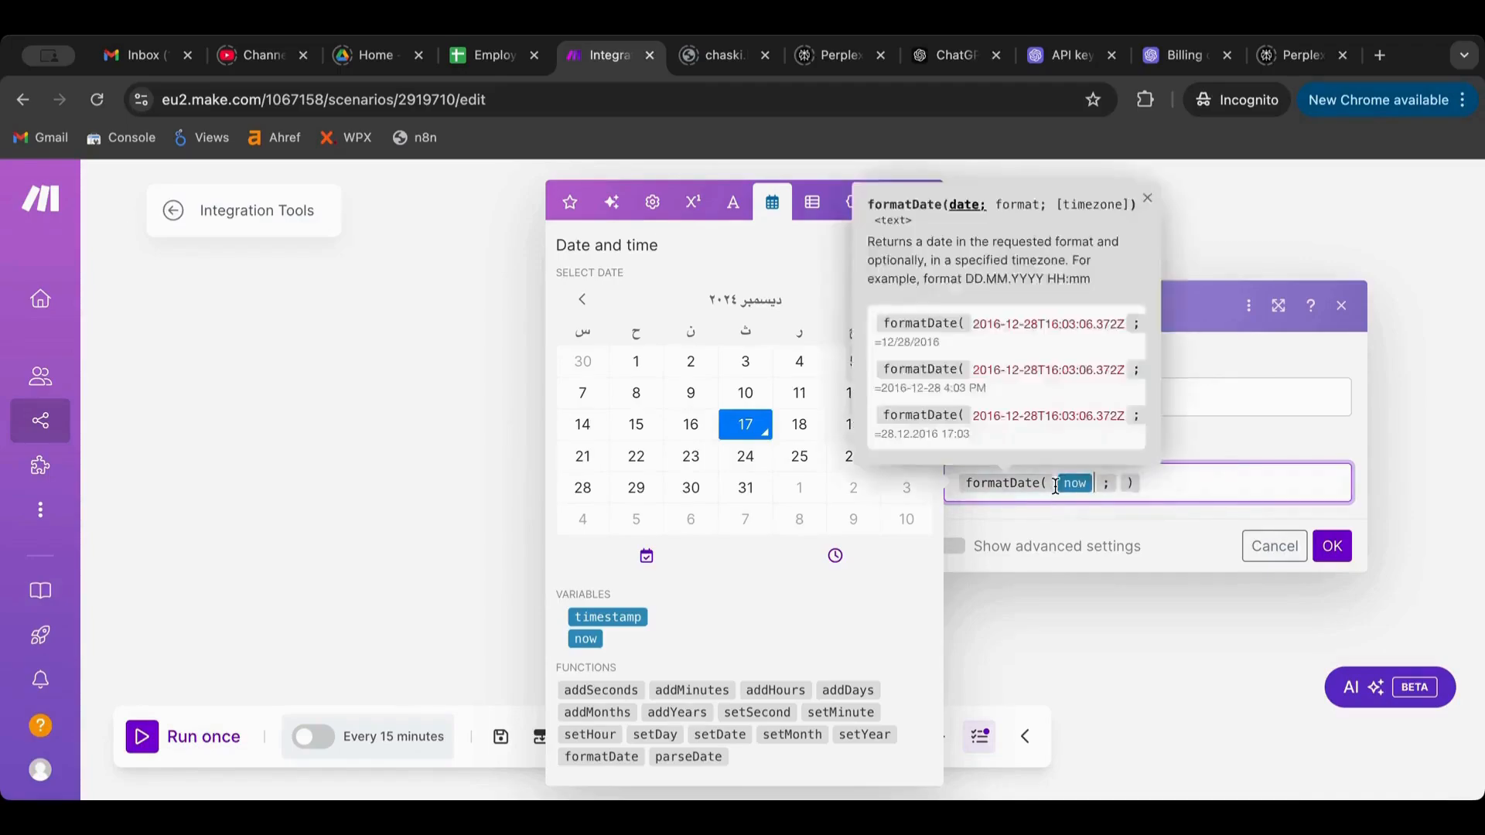
pyautogui.click(1119, 481)
pyautogui.write('DD')
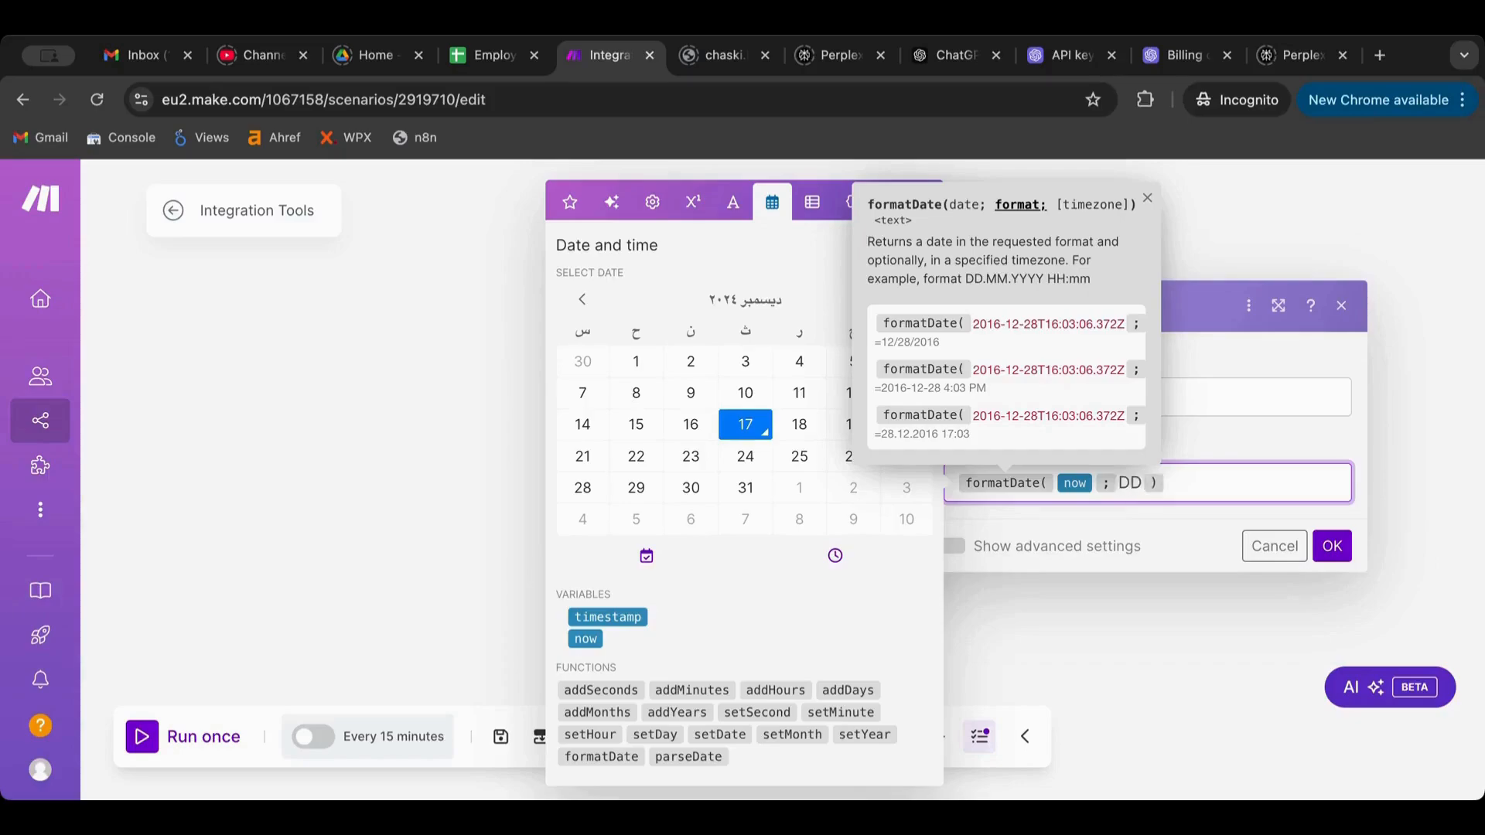
pyautogui.write('/MM/YYYY')
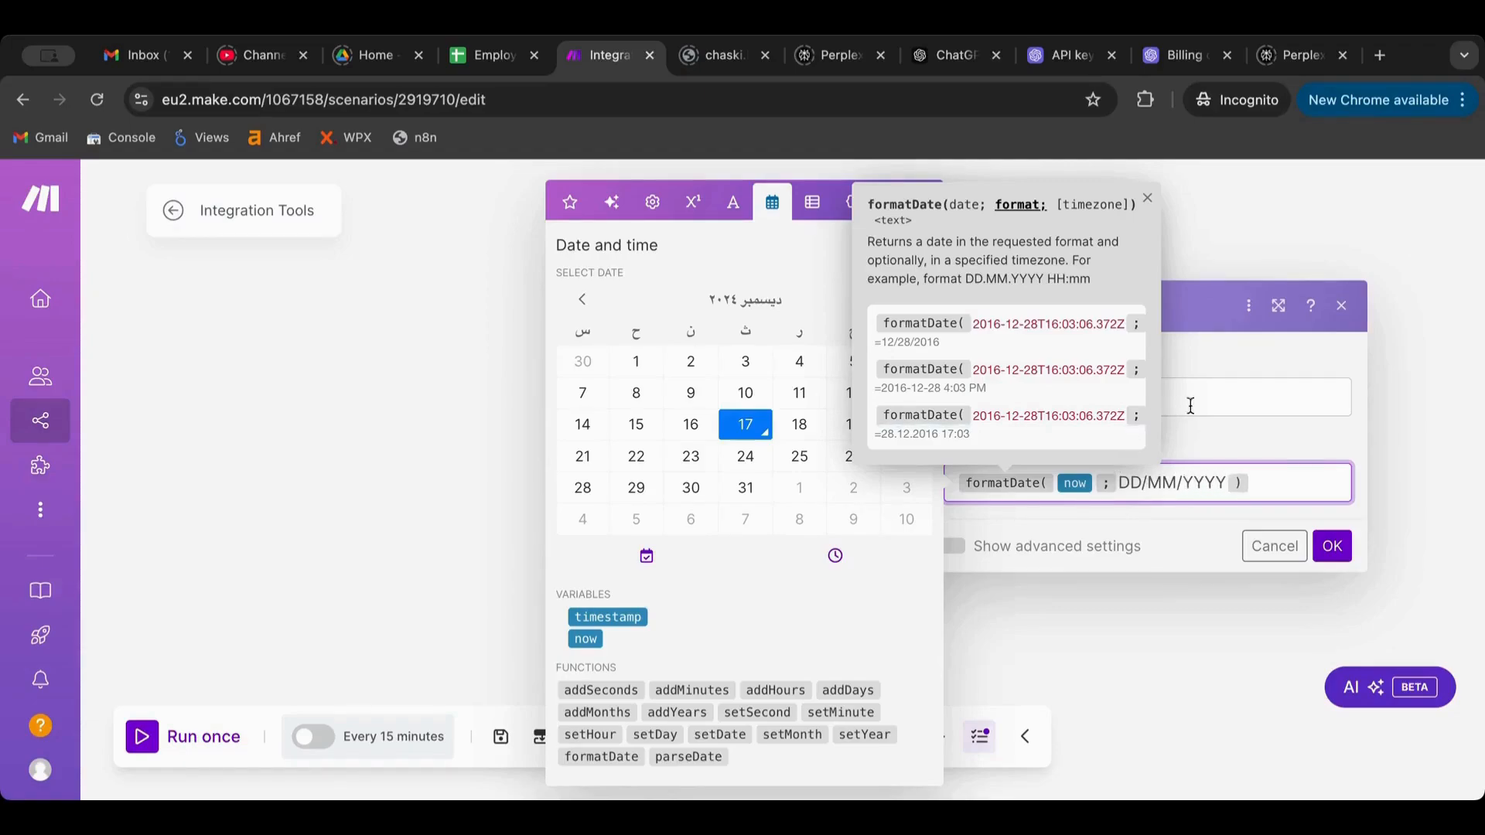
pyautogui.click(1322, 546)
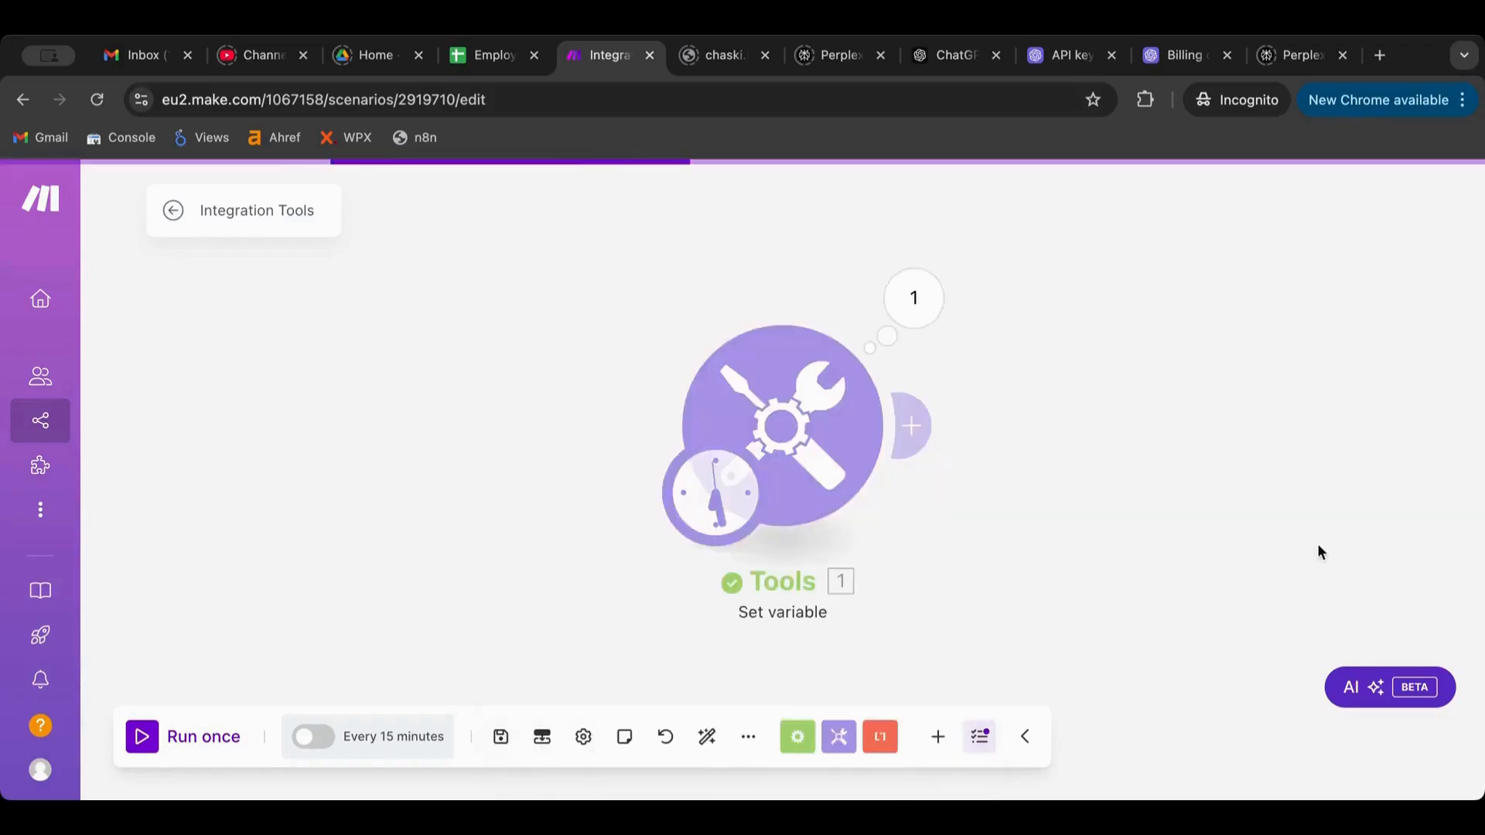
# Run the scenario once and confirm T01 outputs 17/12/2024
pyautogui.click(148, 736)
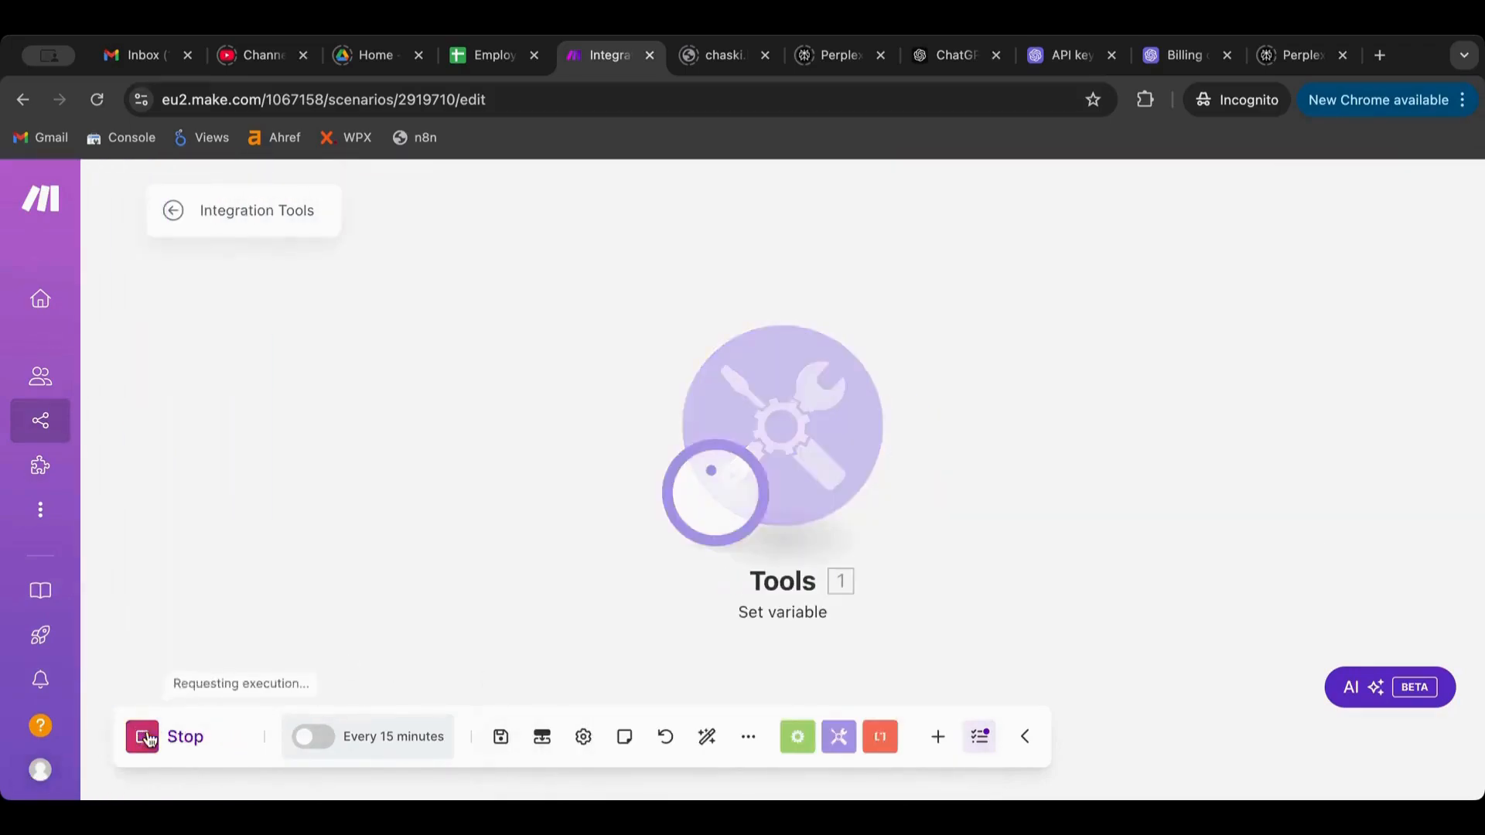
pyautogui.click(913, 297)
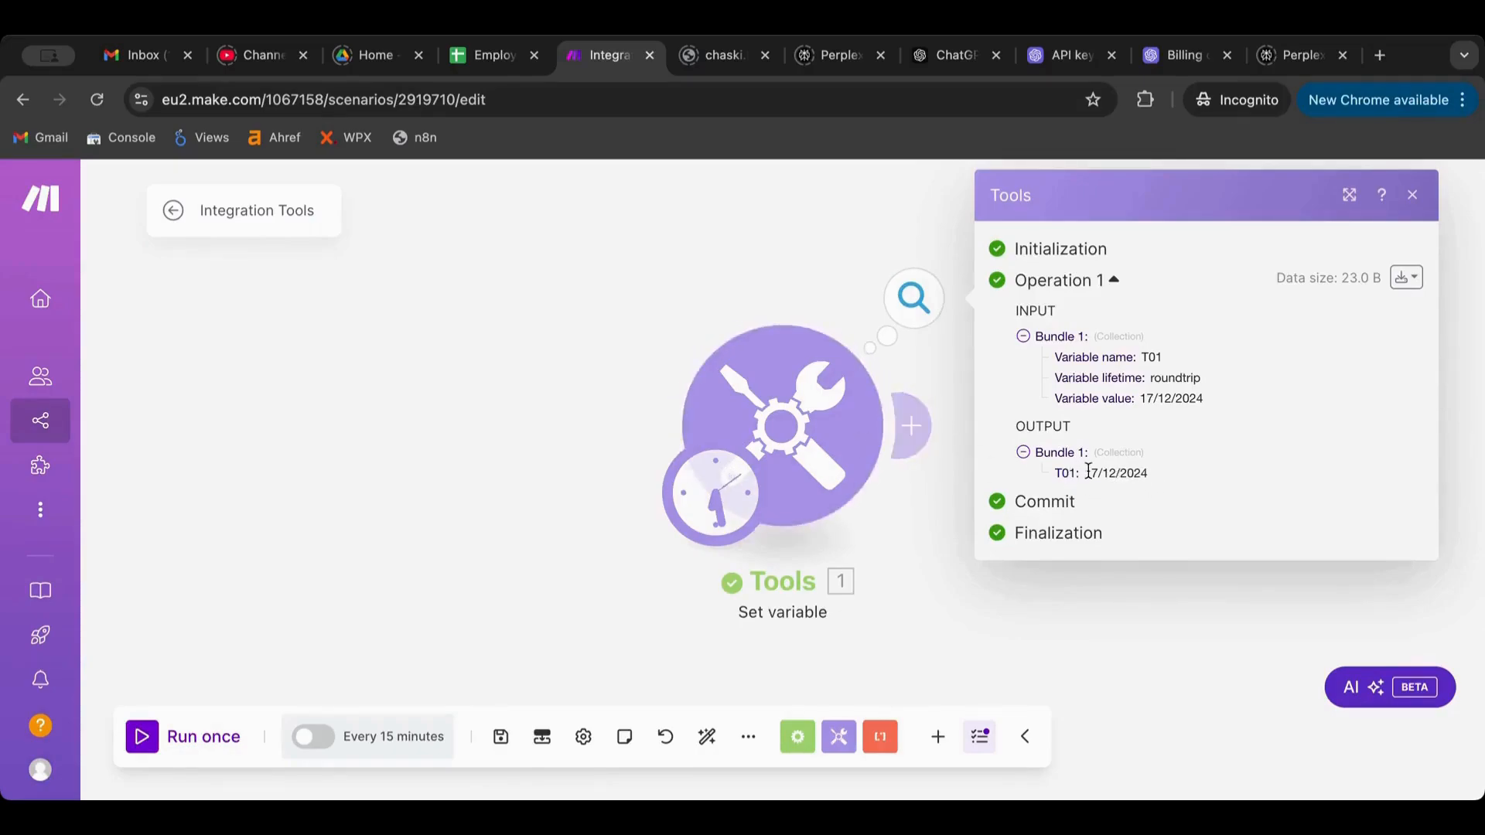
pyautogui.moveTo(1088, 471); pyautogui.dragTo(1200, 465)
pyautogui.click(408, 259)
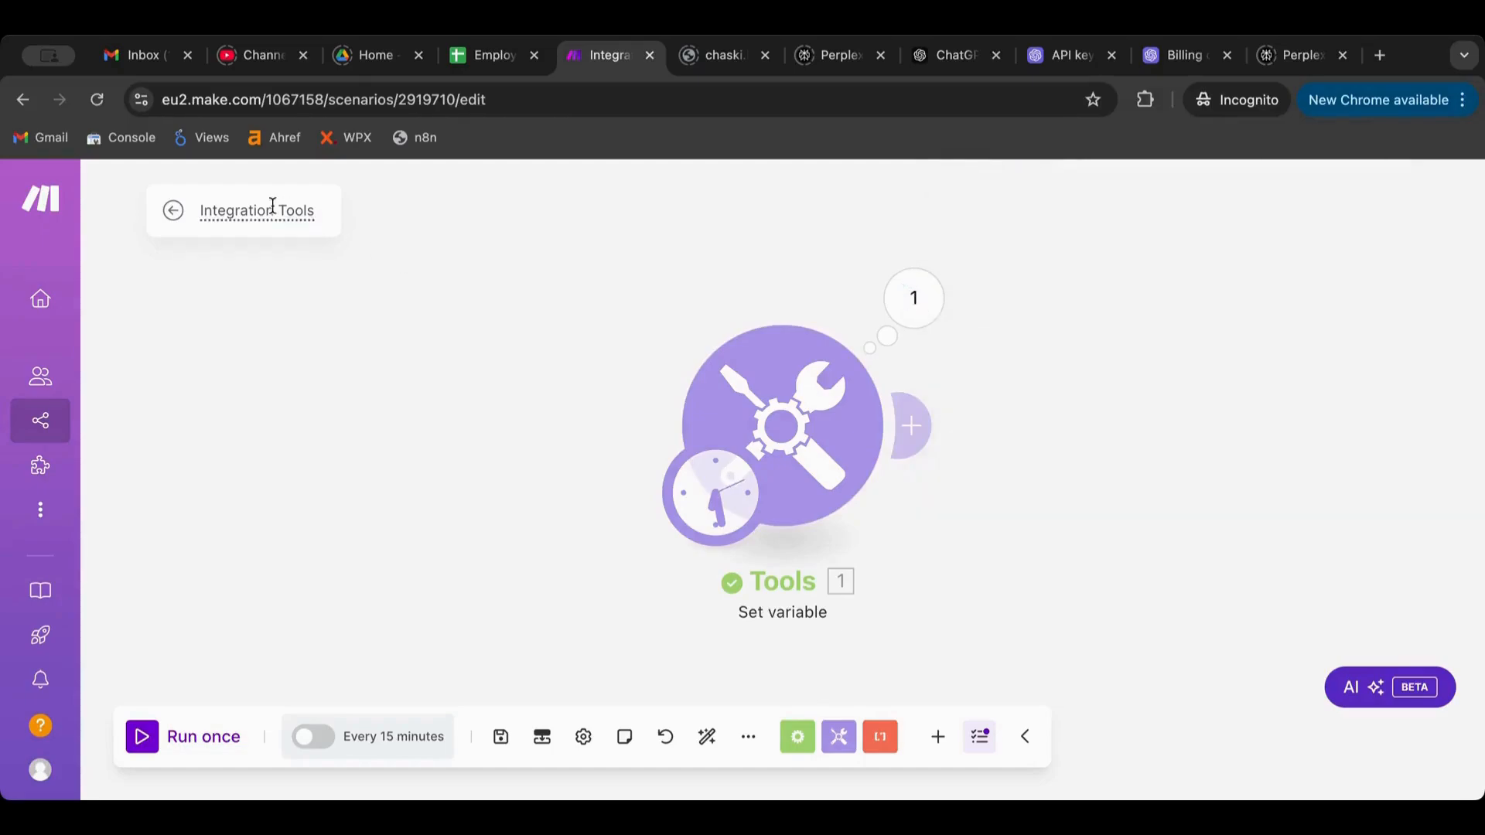
# Rename the scenario to 'Time', save it, and reopen the Set variable settings
pyautogui.click(272, 206)
pyautogui.write('Time')
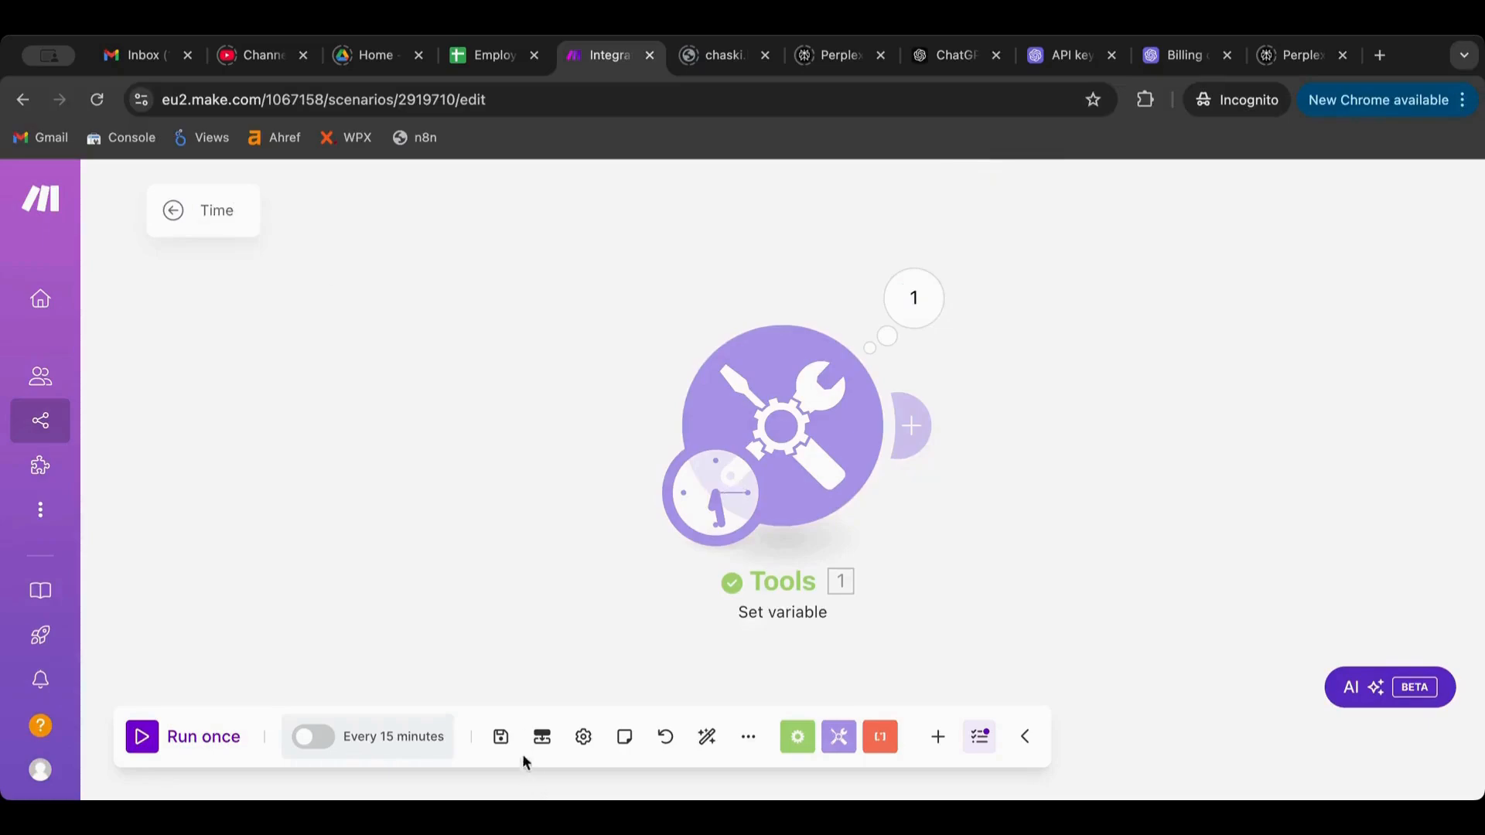
pyautogui.click(501, 737)
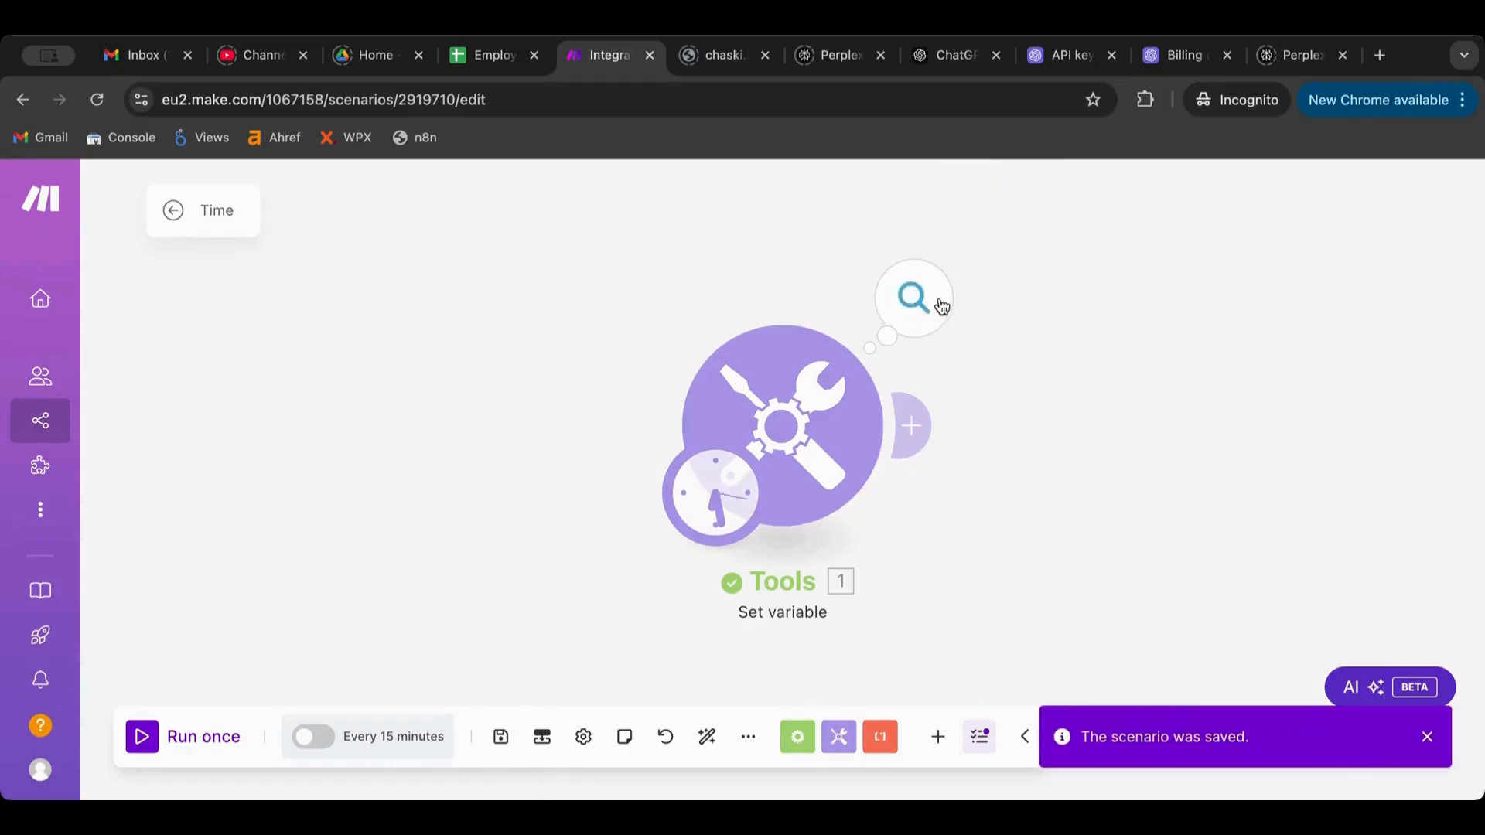
pyautogui.click(838, 388)
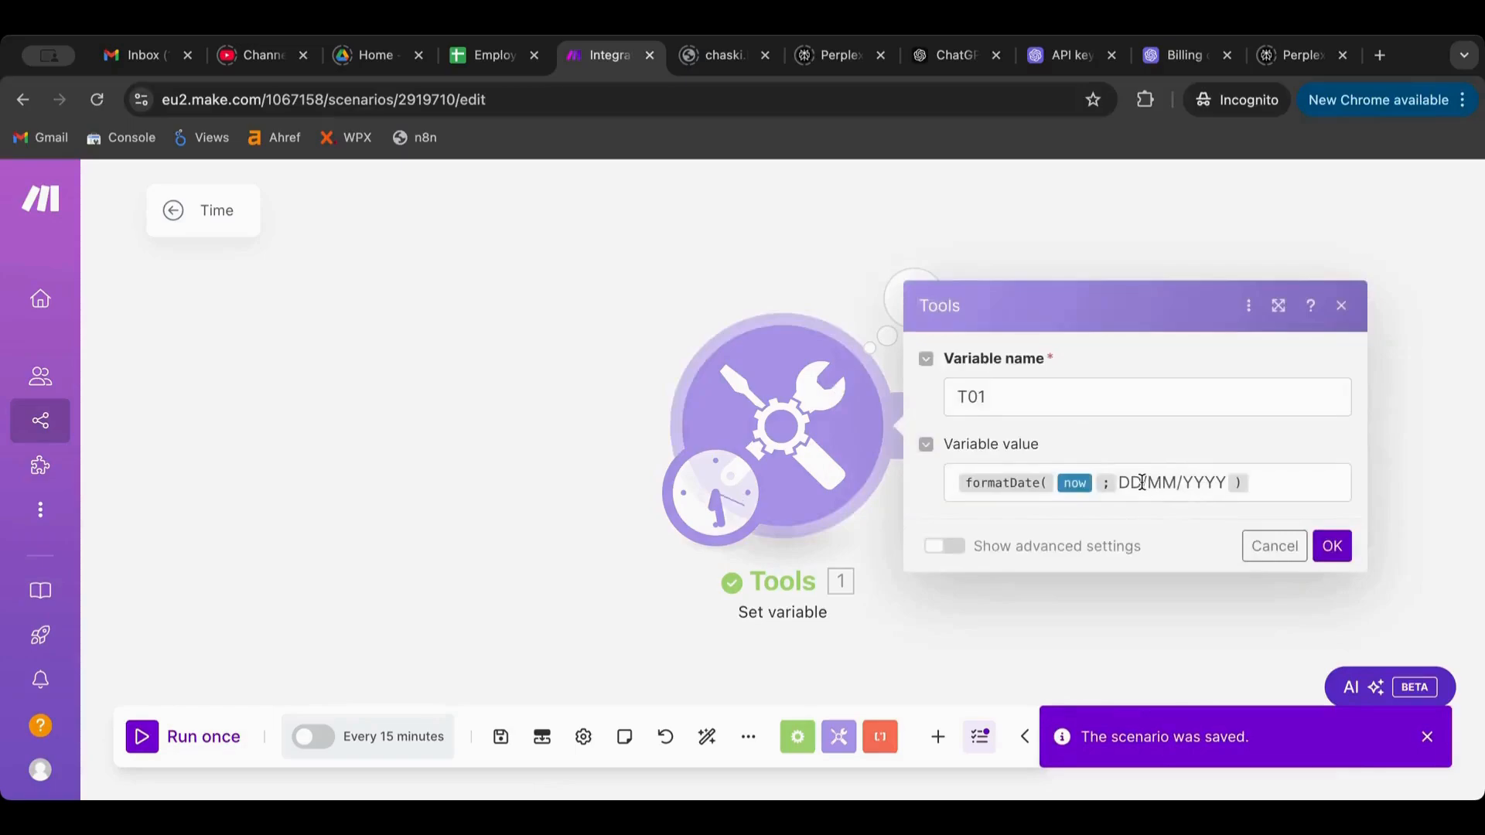
# Shorten T01's date format to DD and test it with a run
pyautogui.moveTo(1227, 483); pyautogui.dragTo(1141, 477)
pyautogui.press('BackSpace')
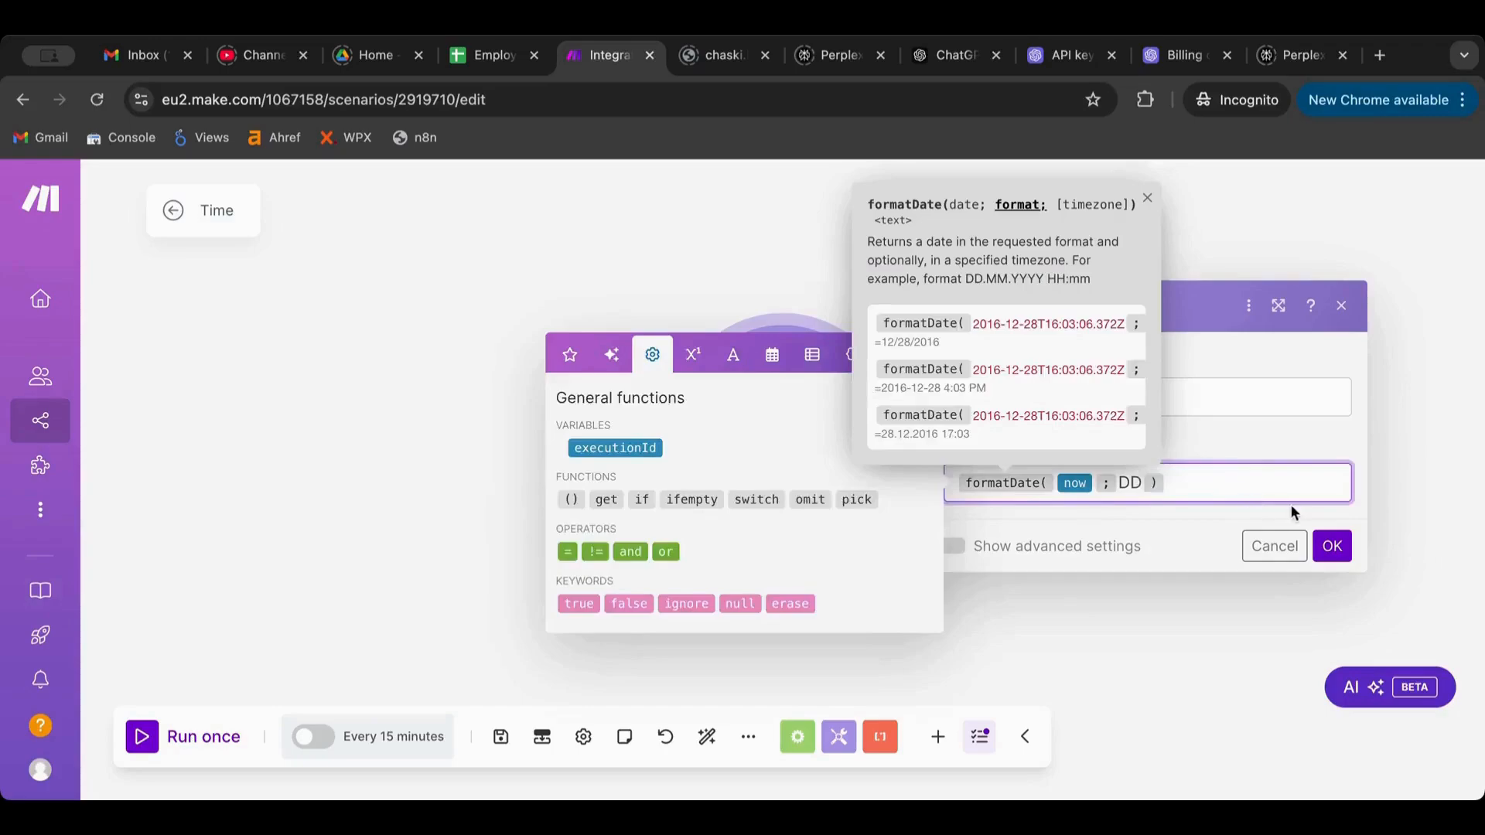
pyautogui.click(1330, 545)
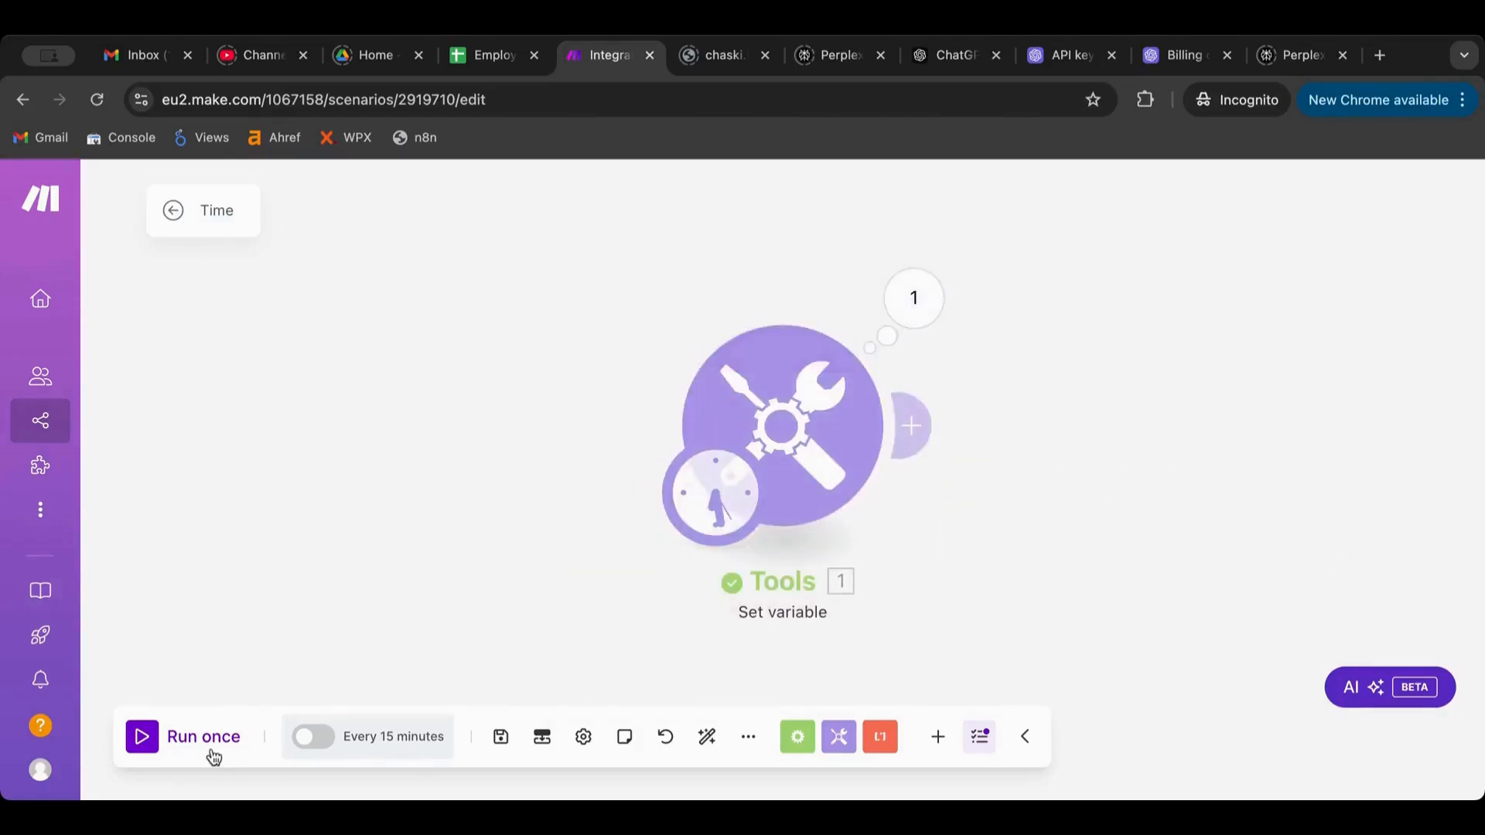
pyautogui.click(152, 744)
pyautogui.click(928, 317)
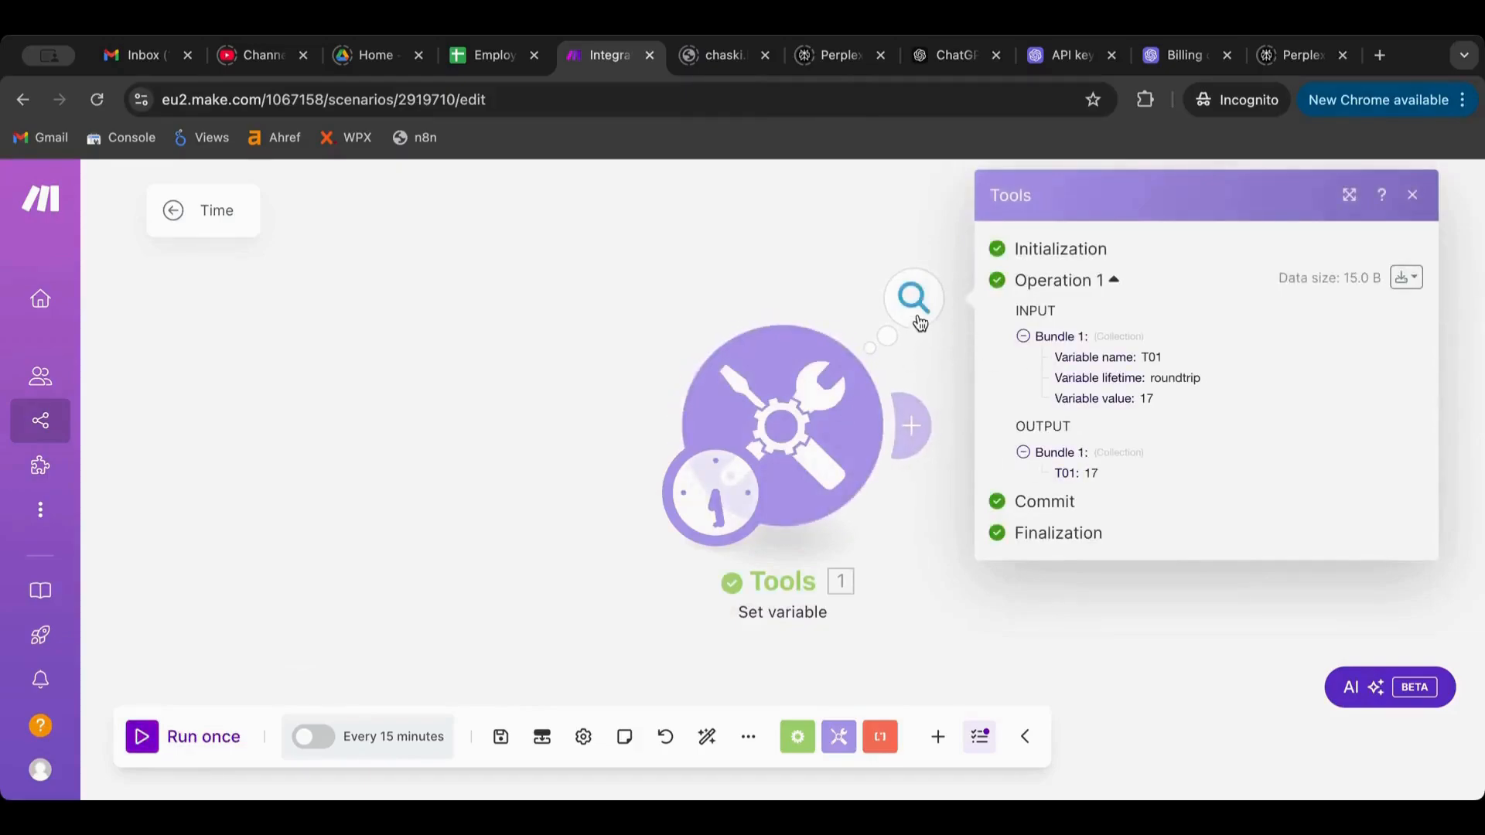
pyautogui.click(761, 452)
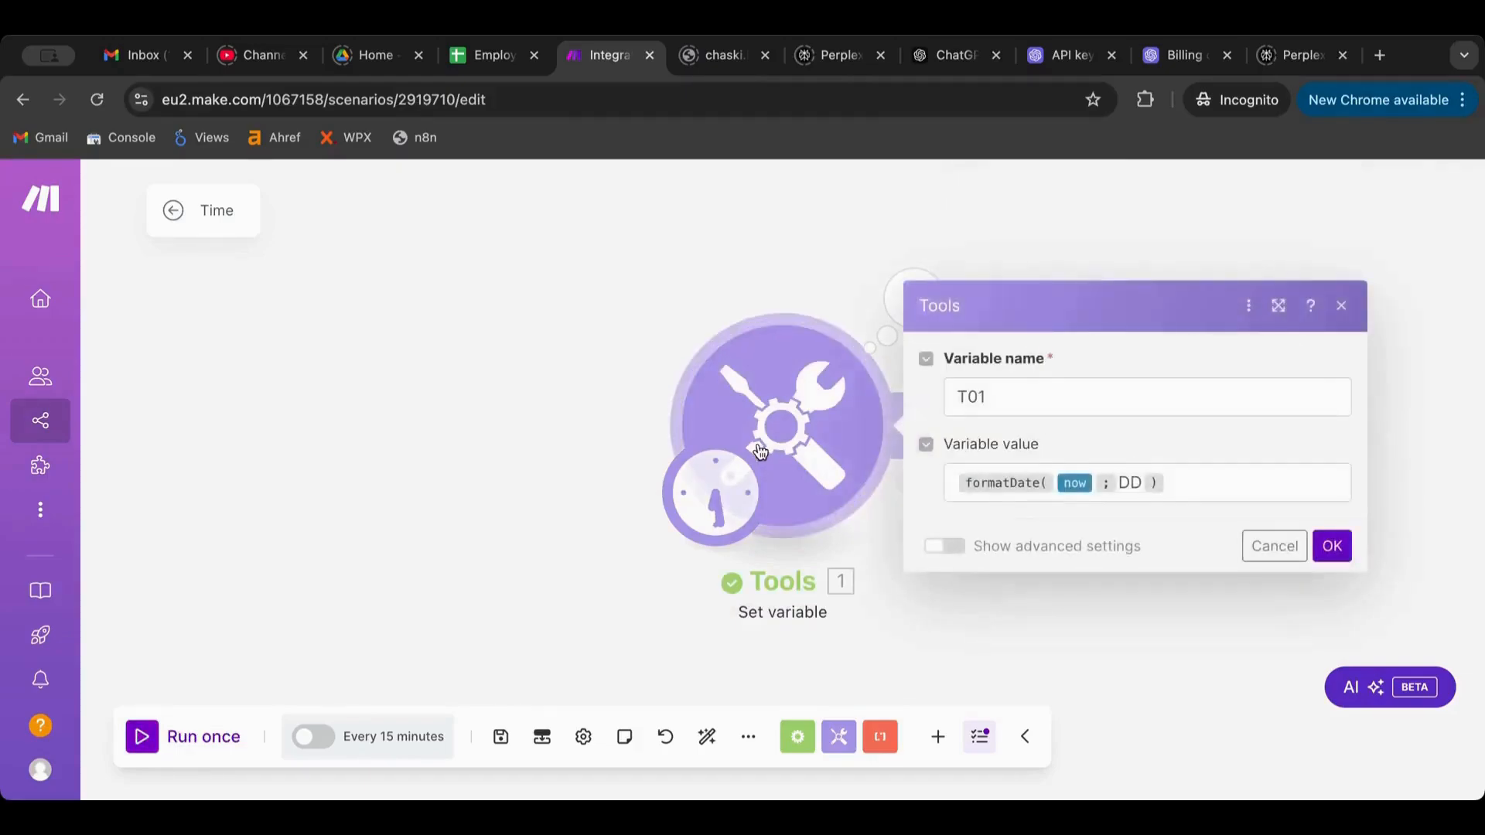
# Change T01's format to HH:mm and run the scenario to check the time output
pyautogui.click(1136, 482)
pyautogui.moveTo(1136, 483); pyautogui.dragTo(1113, 483)
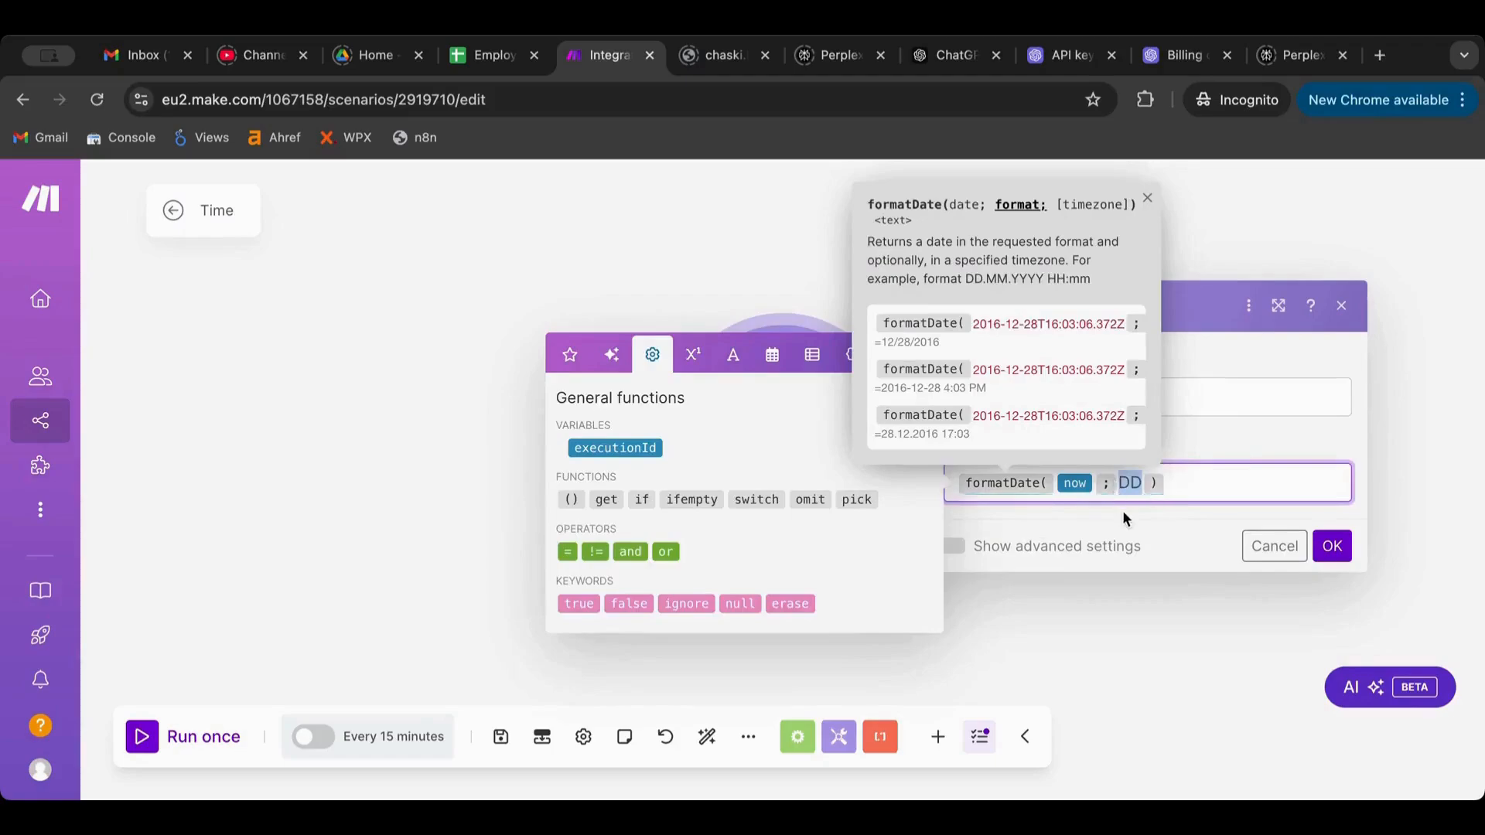
pyautogui.write('HH')
pyautogui.write(':MM')
pyautogui.press('BackSpace')
pyautogui.press('BackSpace')
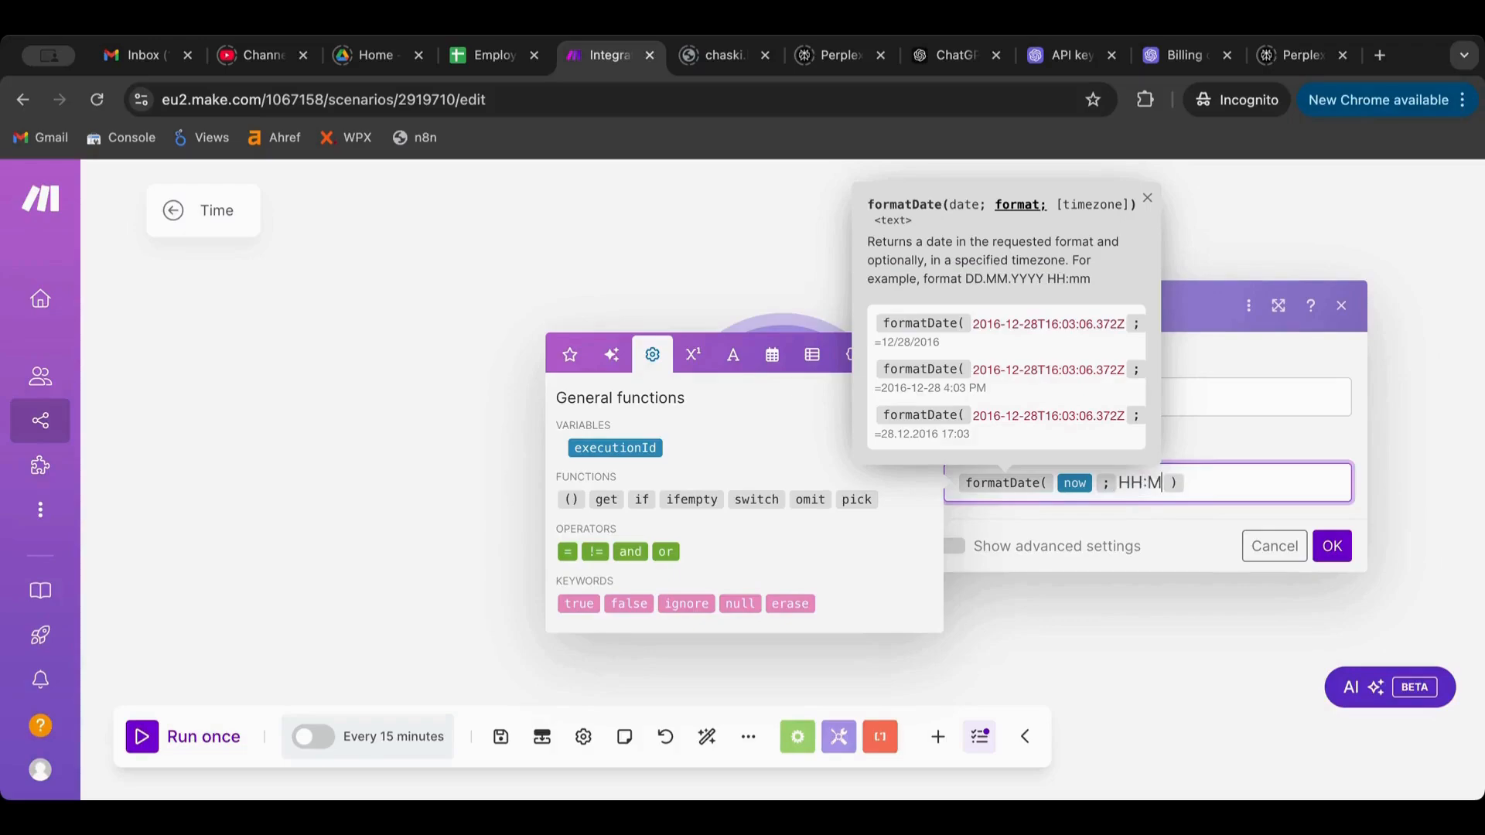
pyautogui.write('mm')
pyautogui.click(1346, 546)
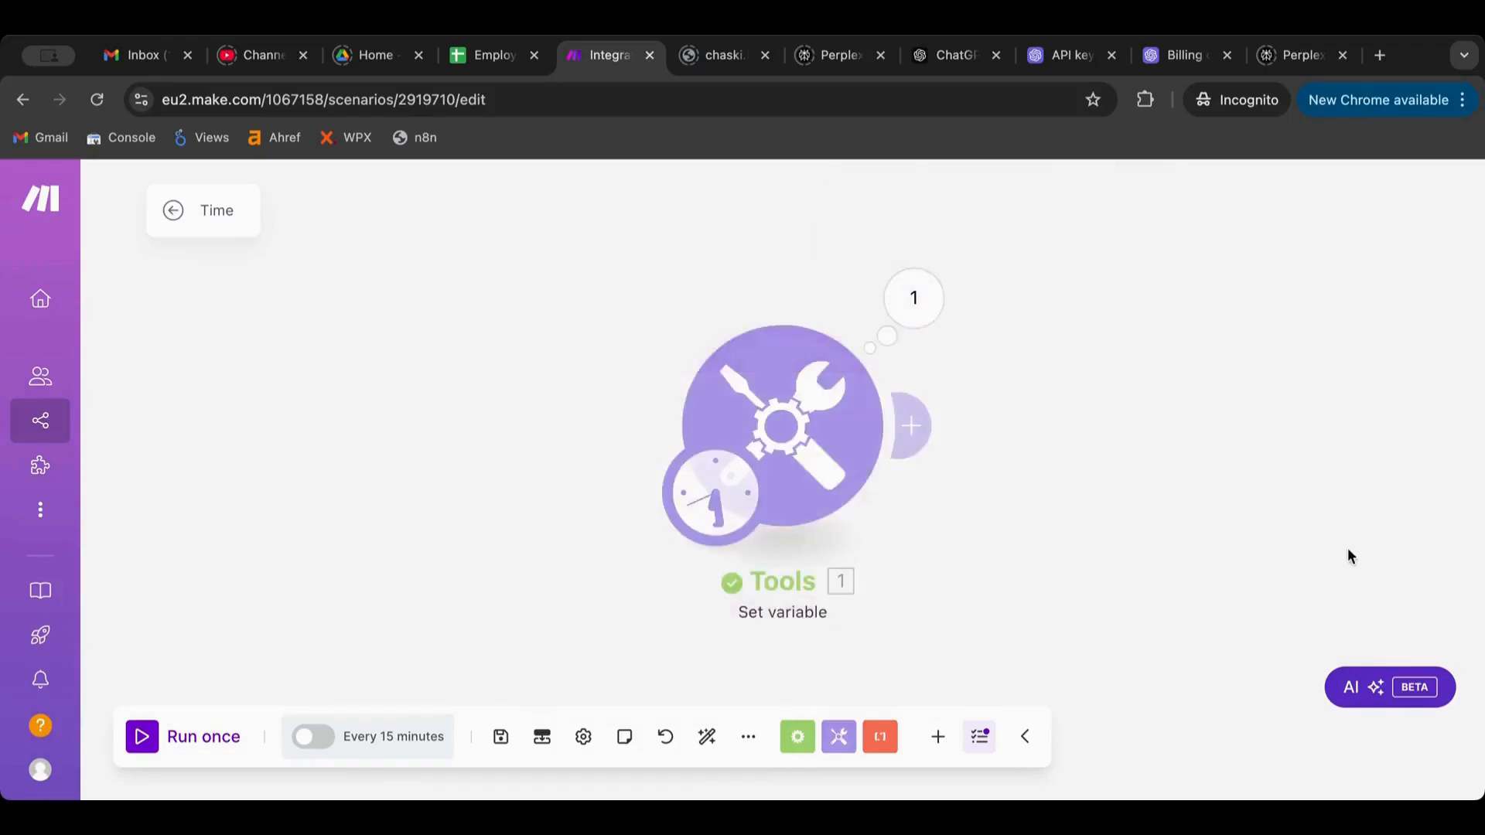
pyautogui.click(141, 738)
pyautogui.click(913, 298)
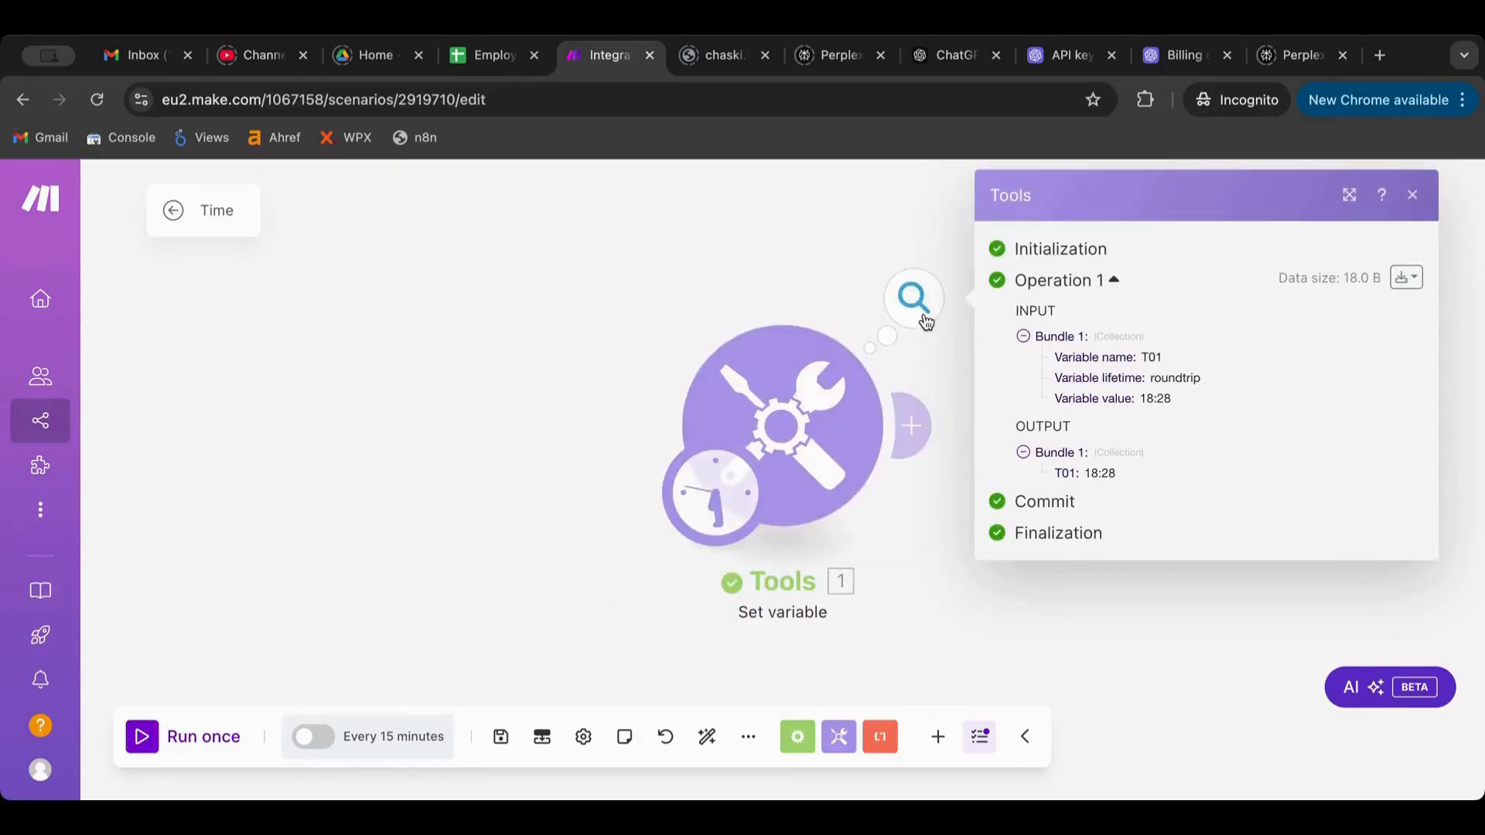
# Restore T01's format to DD/MM/YYYY and run the scenario again
pyautogui.click(820, 395)
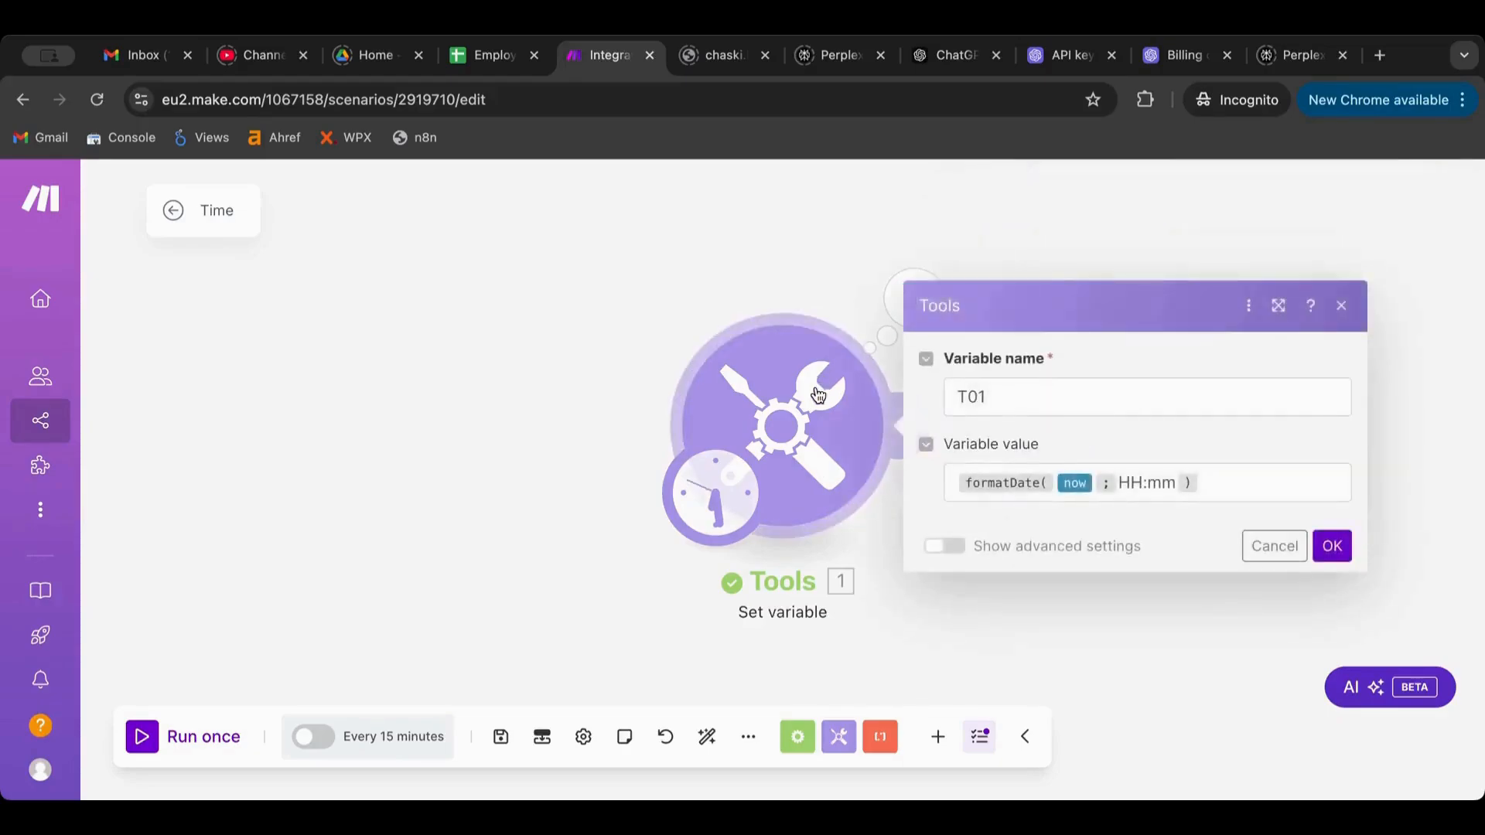
pyautogui.moveTo(1176, 483); pyautogui.dragTo(1119, 482)
pyautogui.press('BackSpace')
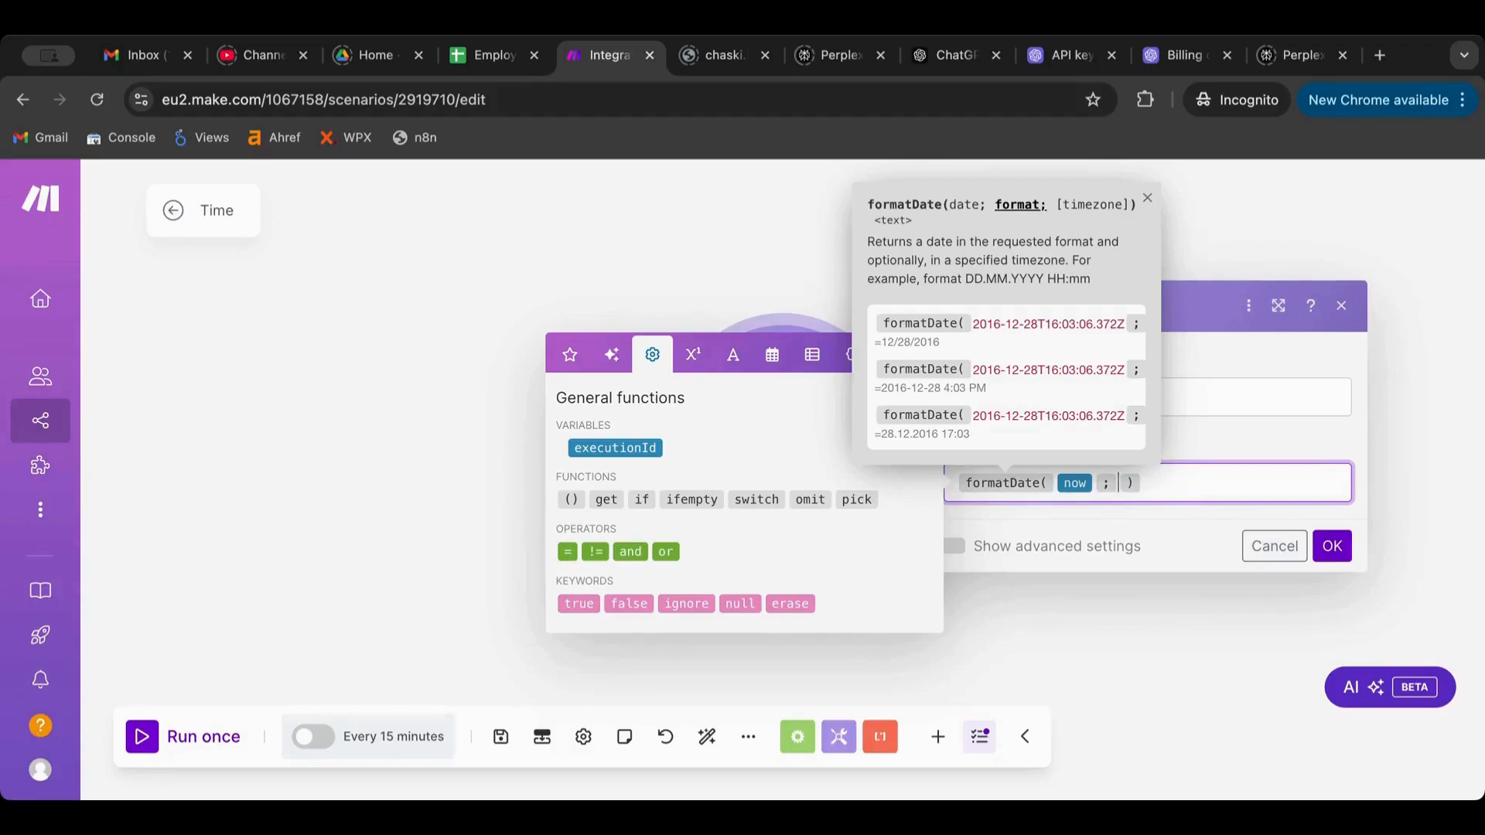
pyautogui.write('DD/MM/ ')
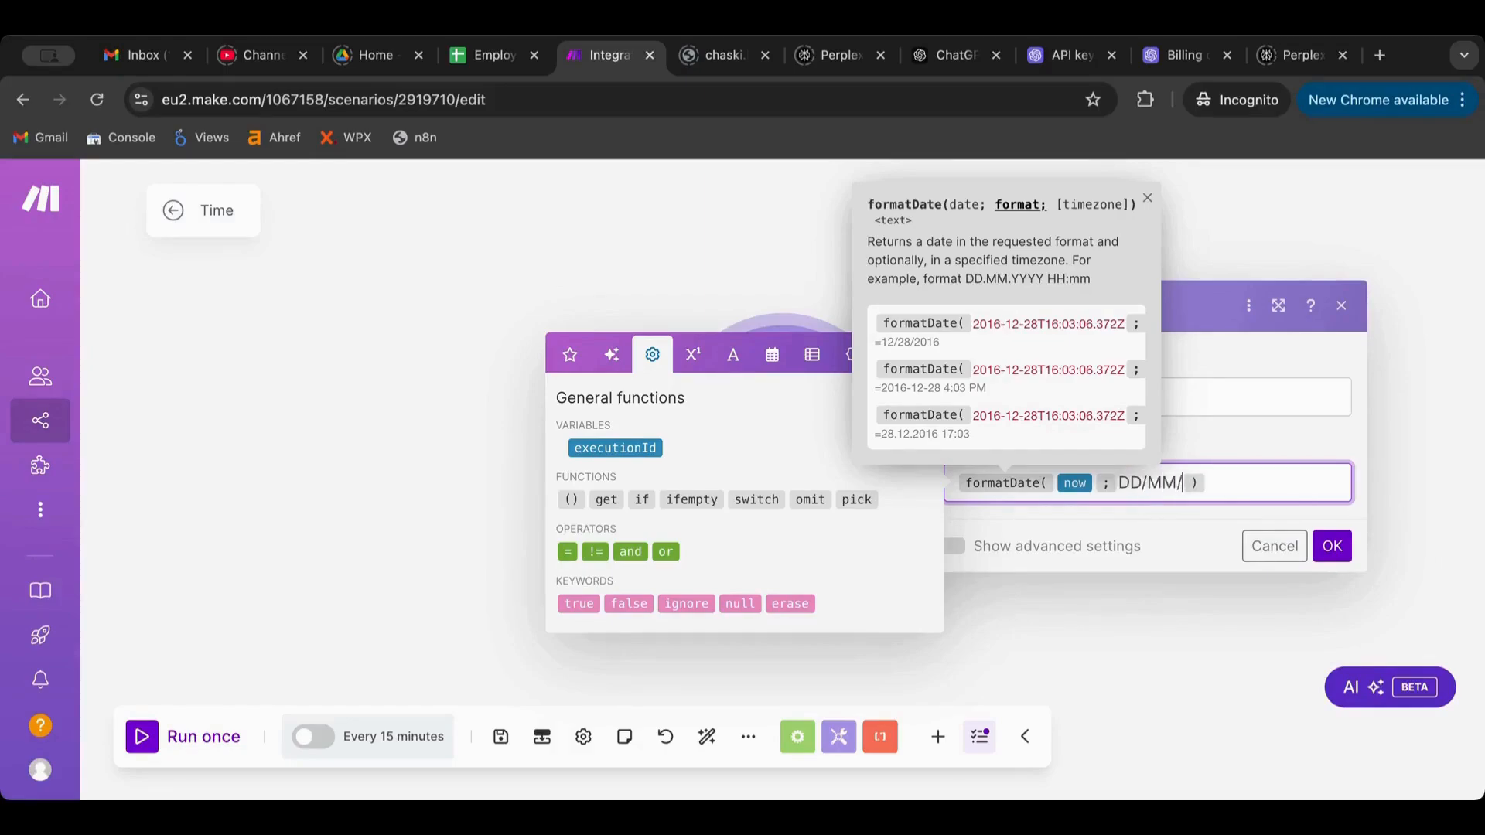
pyautogui.write('YYYY')
pyautogui.click(1332, 546)
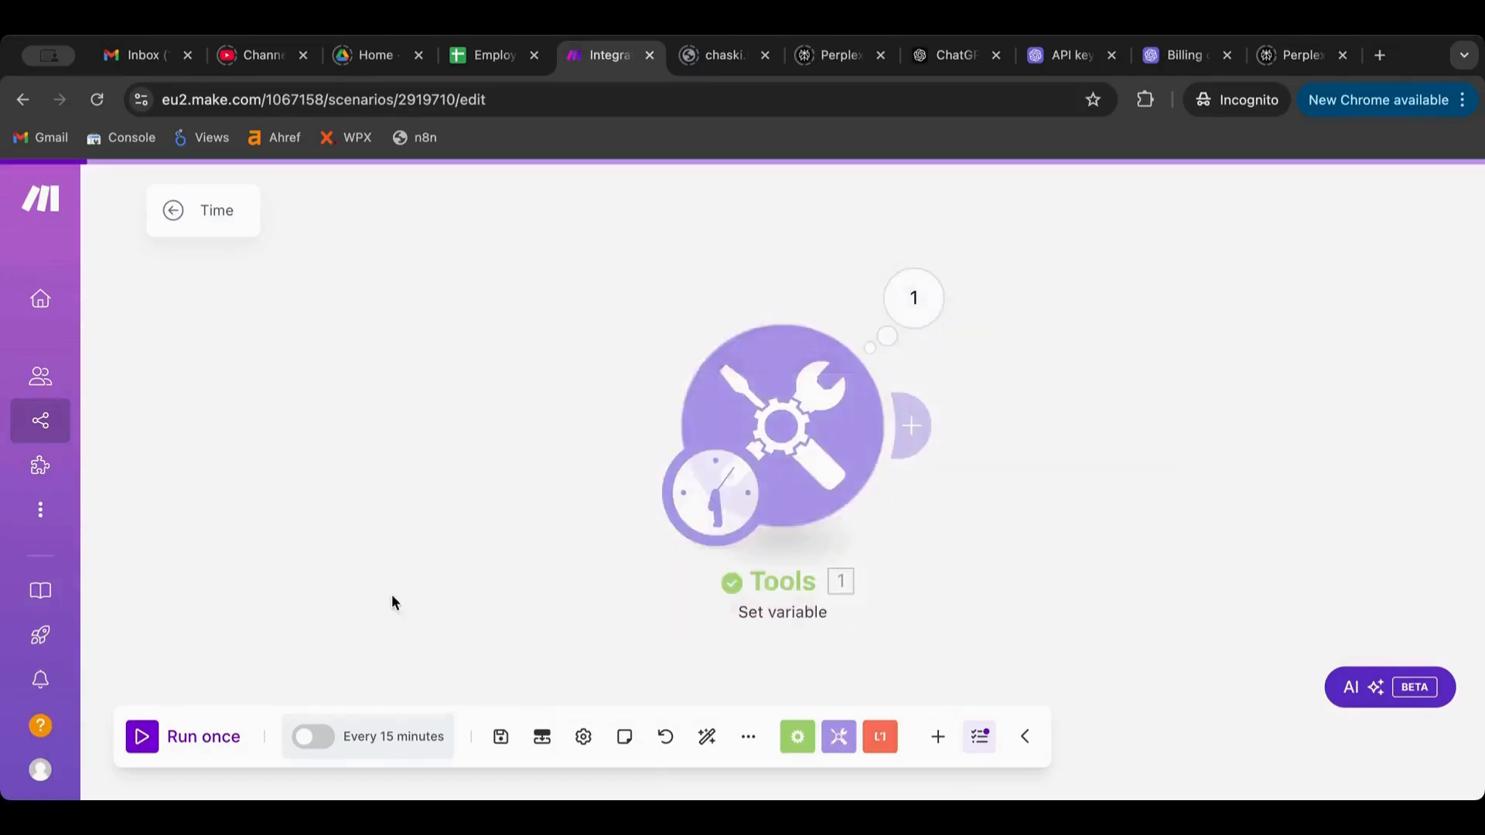
pyautogui.click(159, 733)
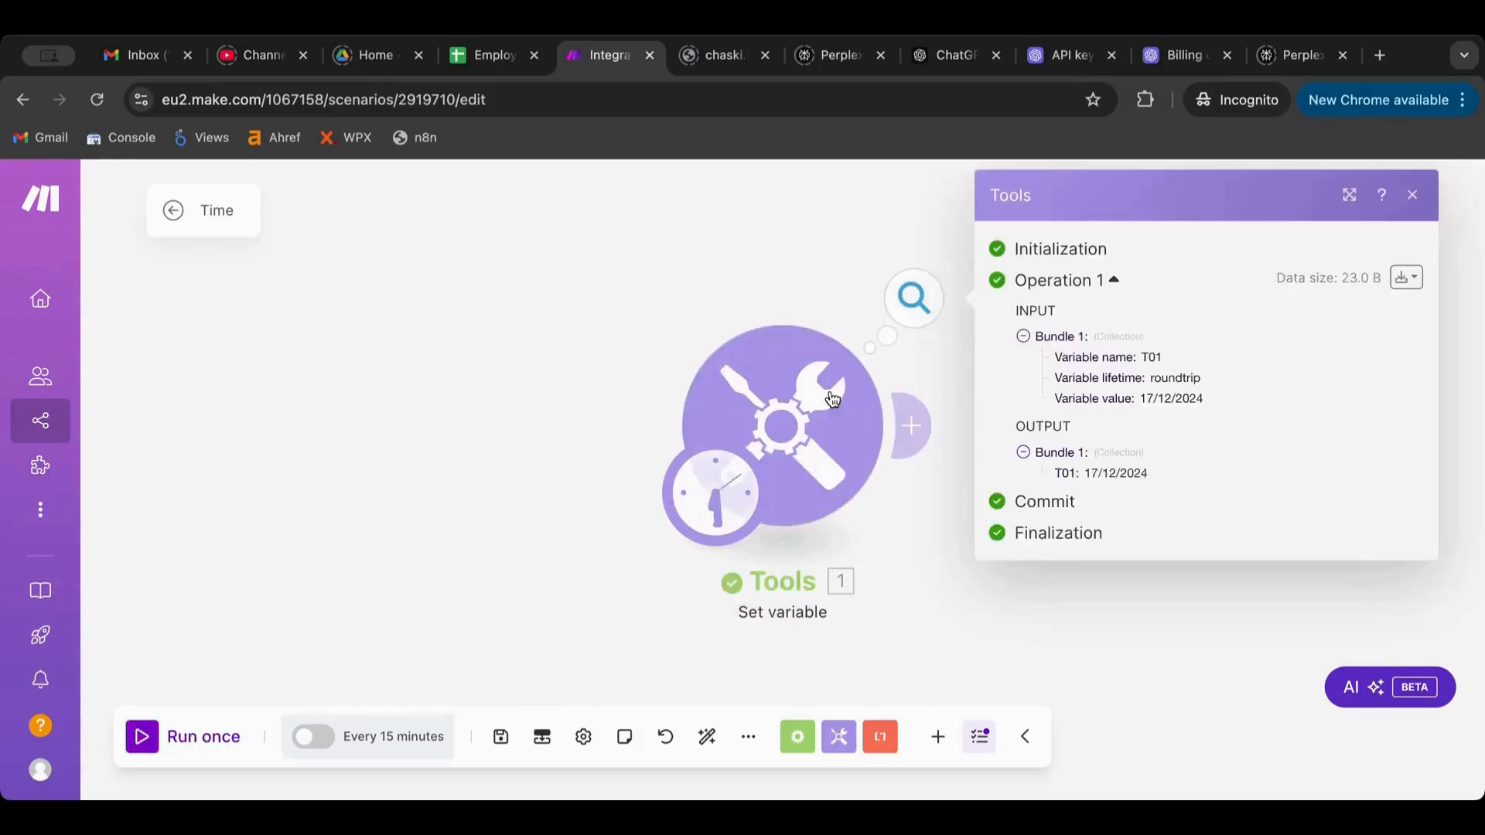
# Add a second Tools Set variable module after the first one
pyautogui.click(911, 425)
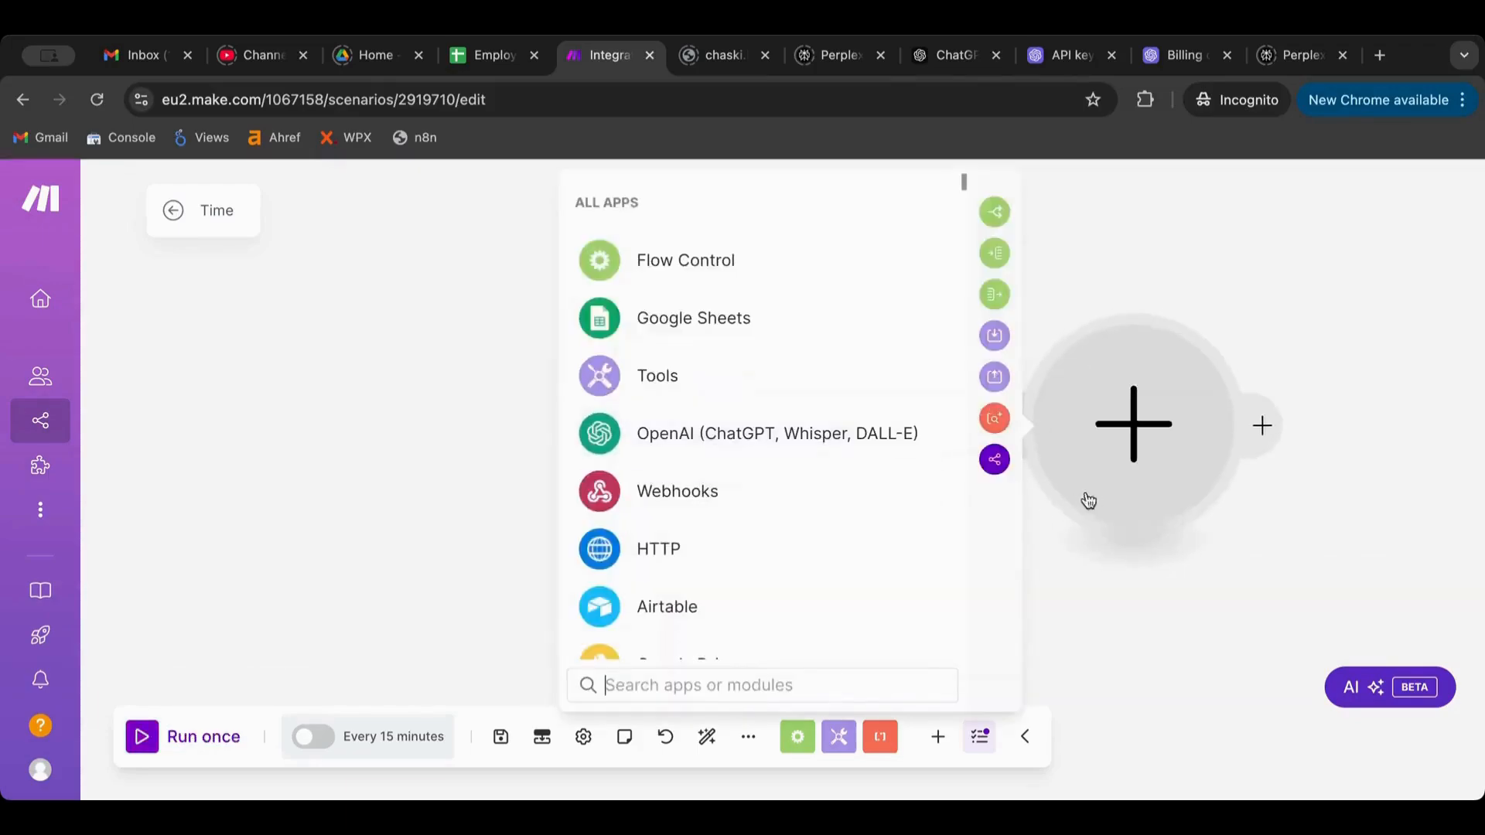
pyautogui.click(694, 383)
pyautogui.scroll(-3, 699, 456)
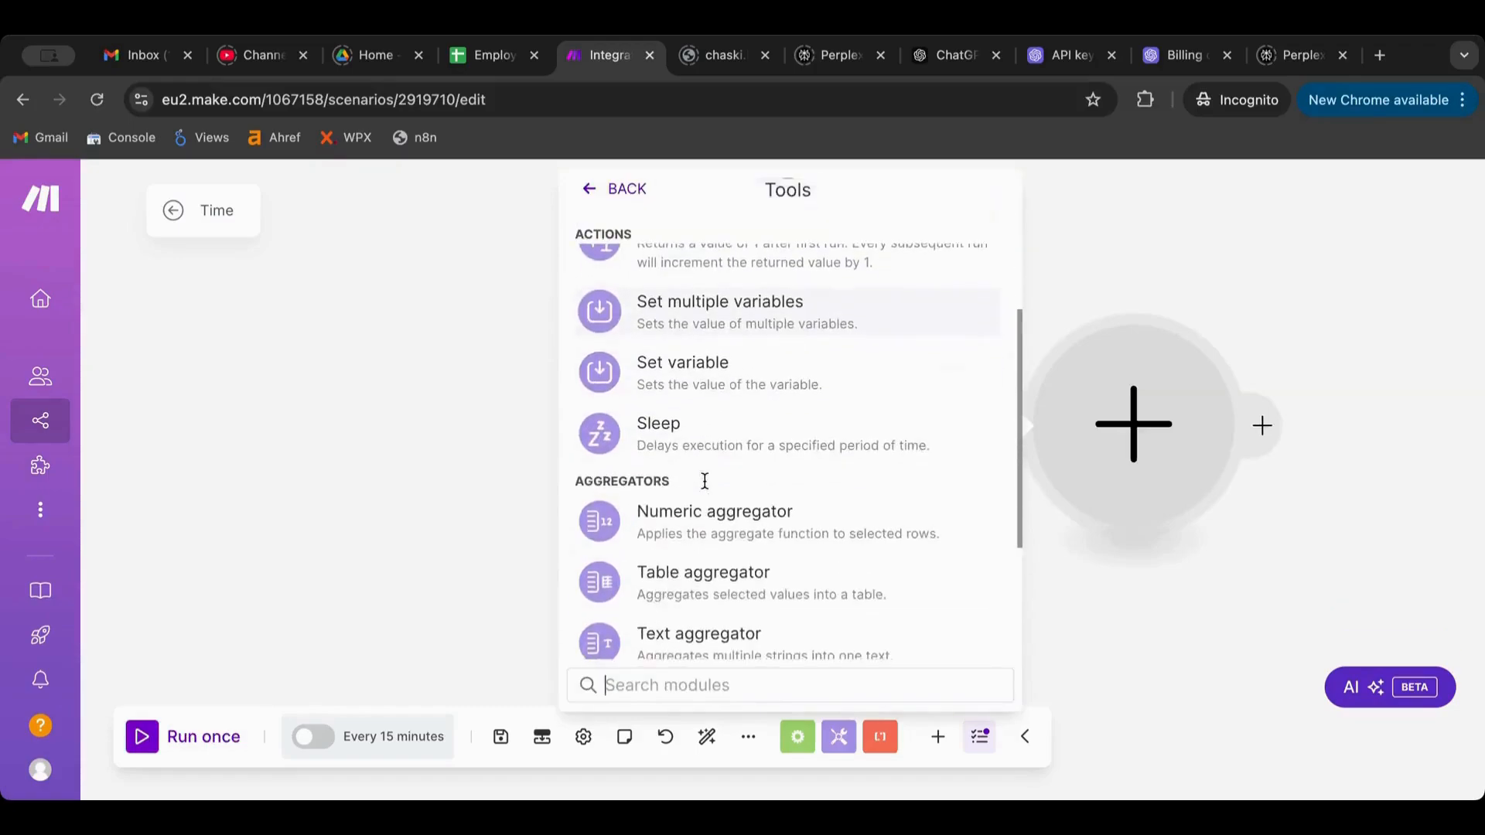
pyautogui.click(727, 374)
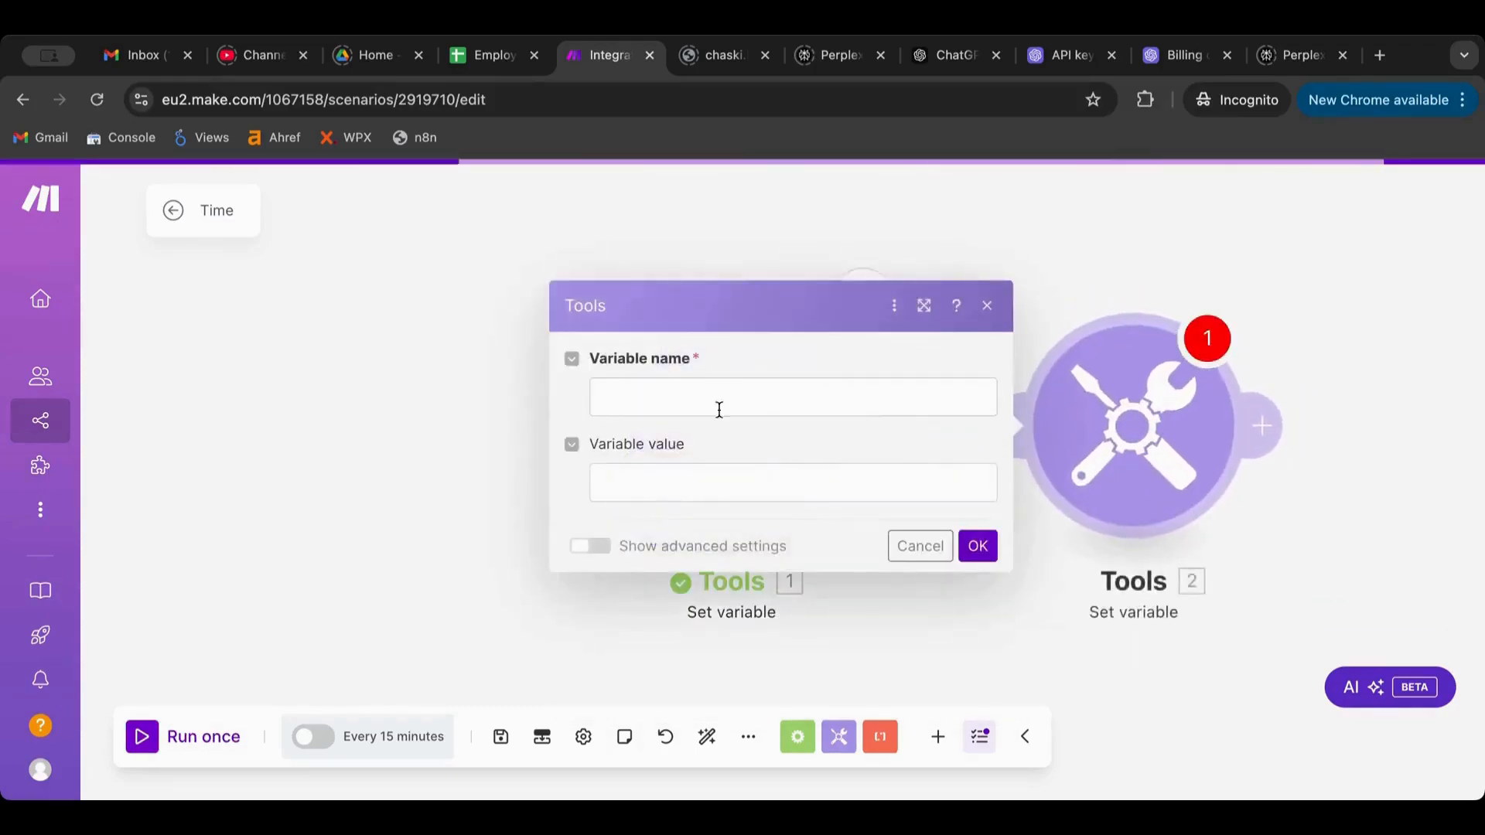
pyautogui.click(675, 394)
# Name the second module's variable T02 and auto-align the two modules
pyautogui.write('T')
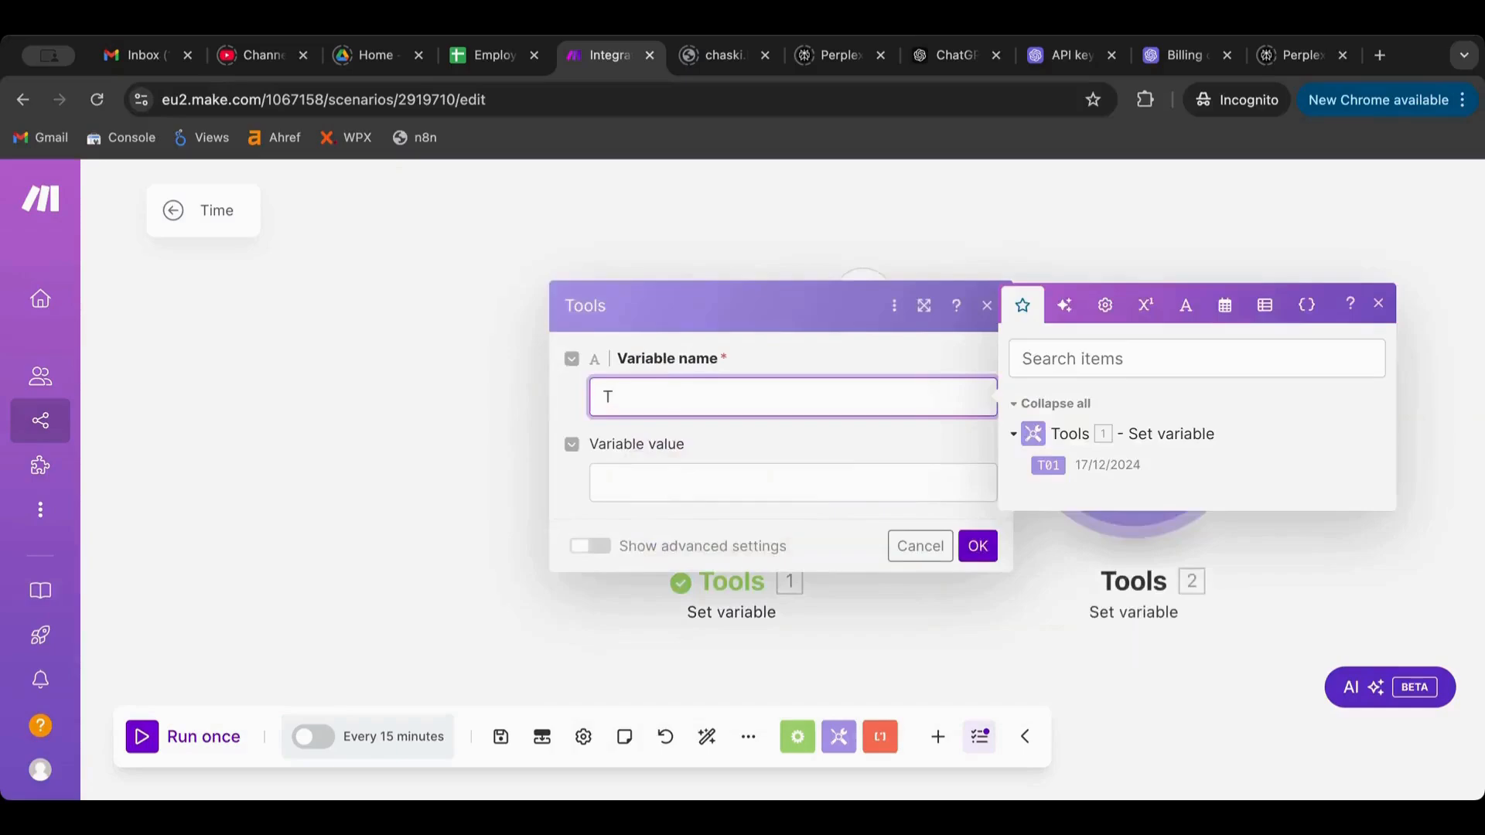
pyautogui.write('02')
pyautogui.press('Return')
pyautogui.press('BackSpace')
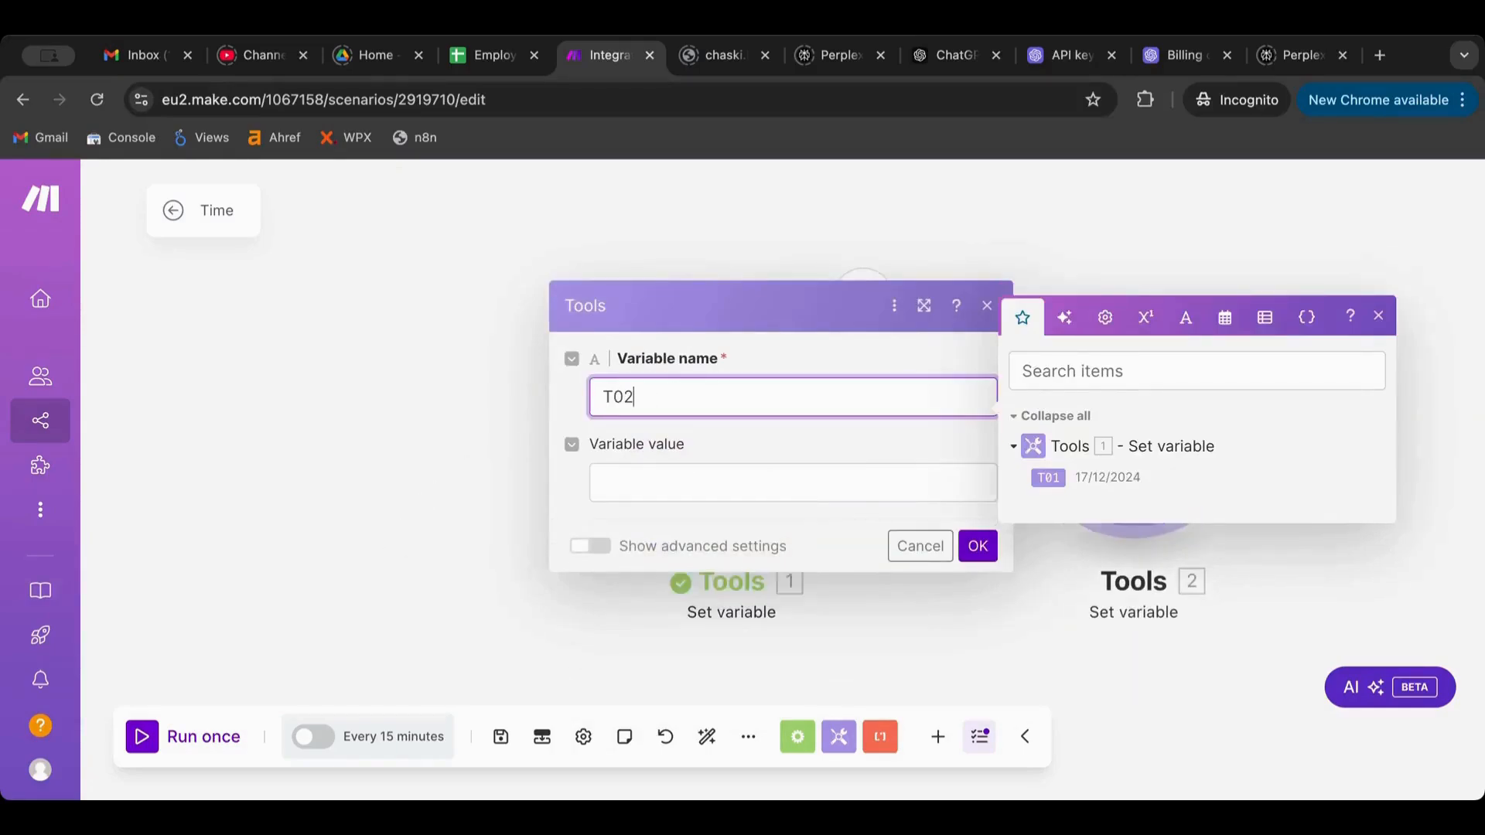
pyautogui.click(766, 472)
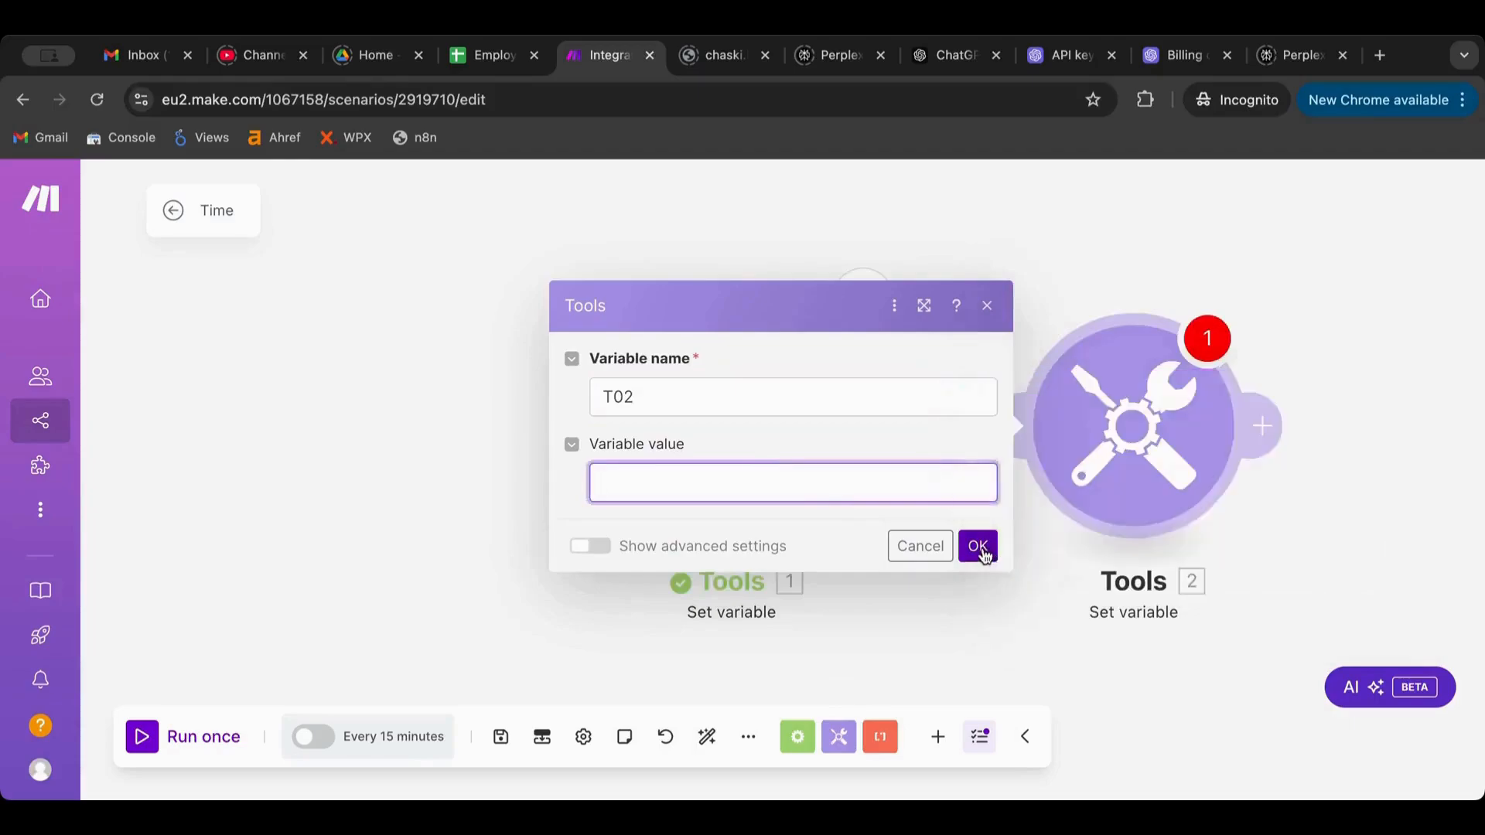
pyautogui.click(978, 547)
pyautogui.click(705, 739)
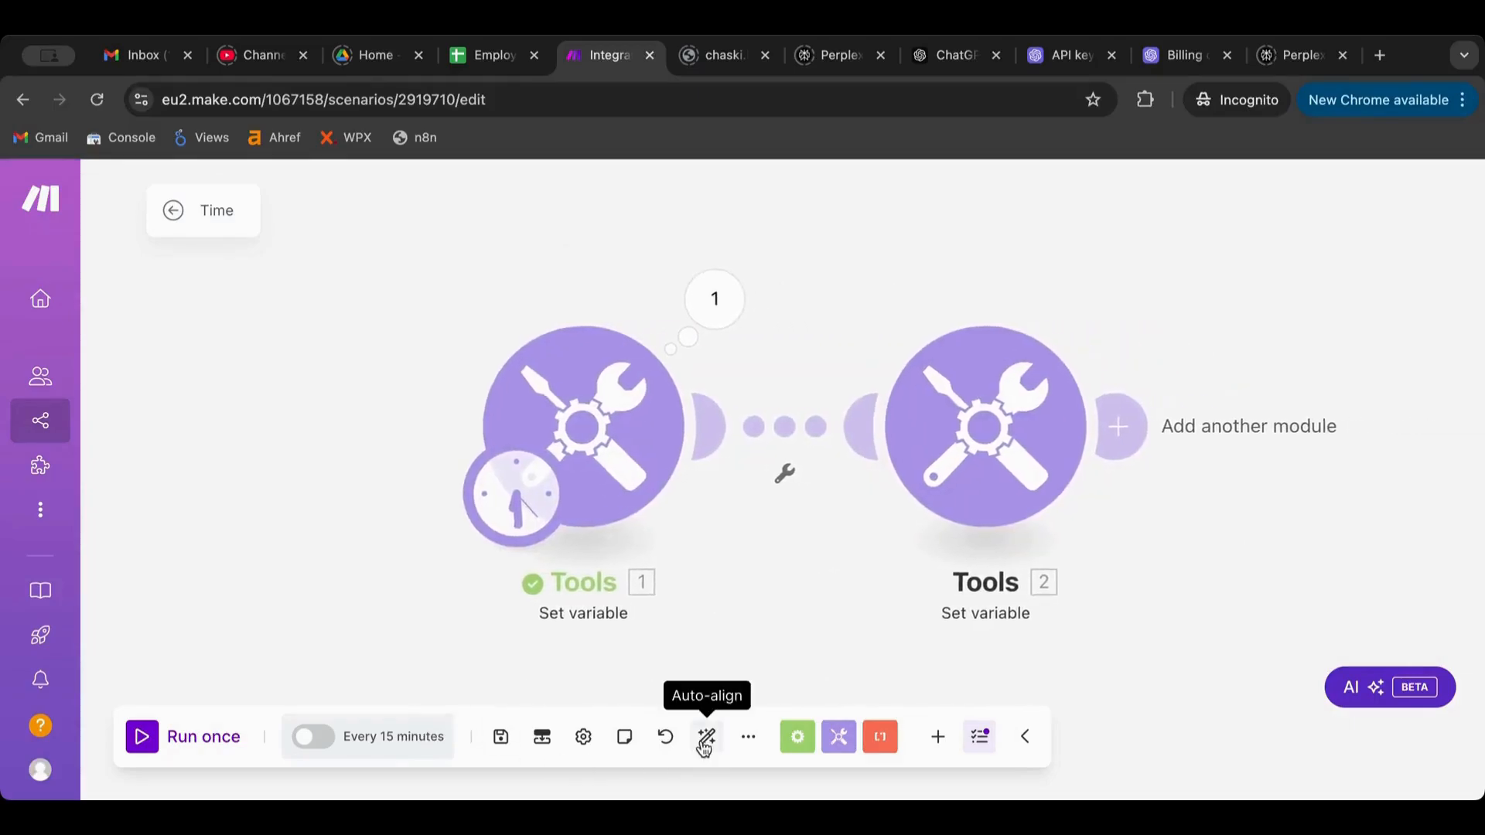
# Set T02's value to addDays(now; 2)
pyautogui.click(978, 433)
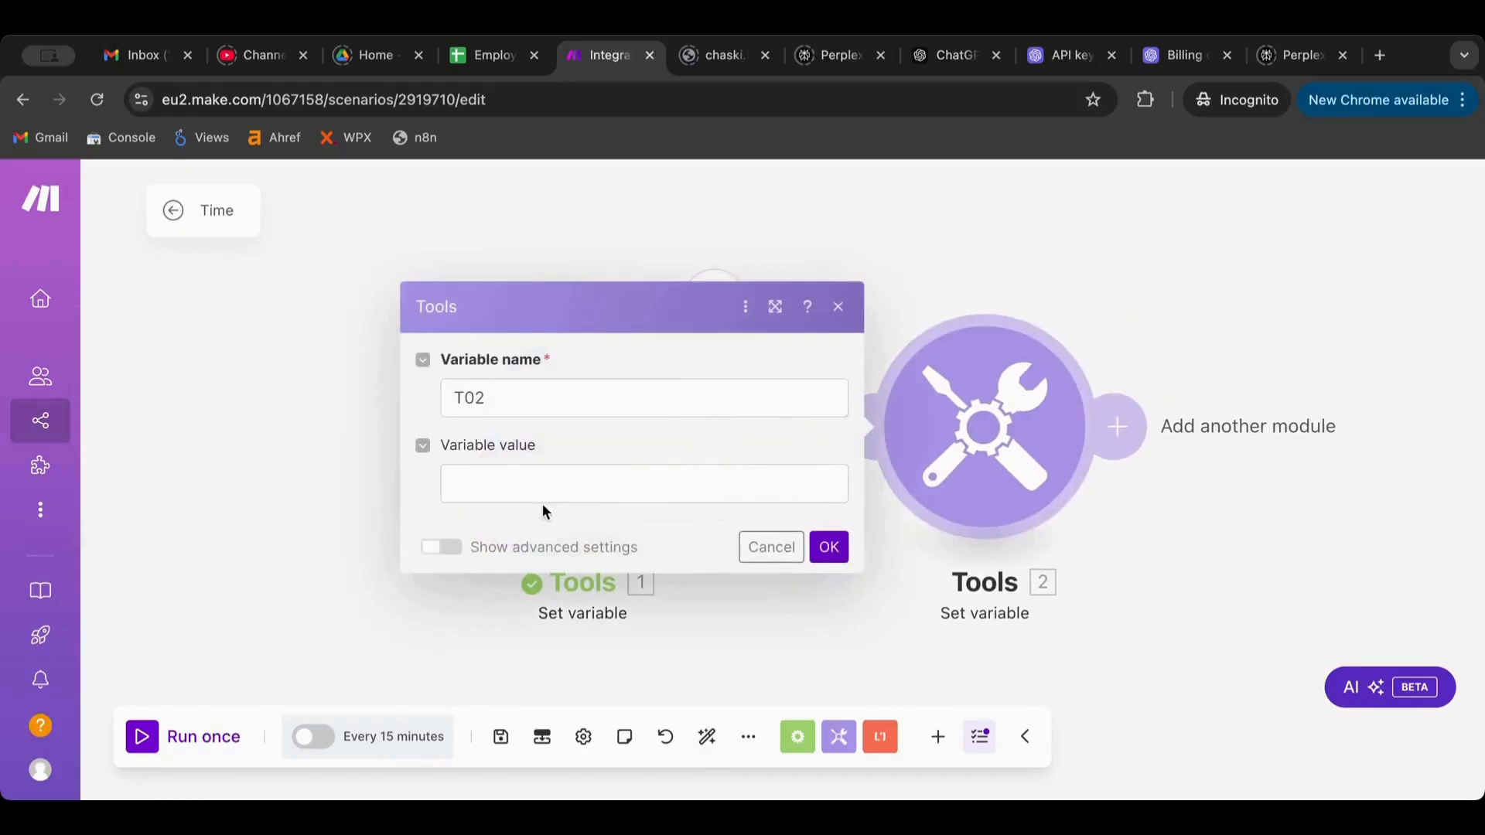
pyautogui.click(537, 483)
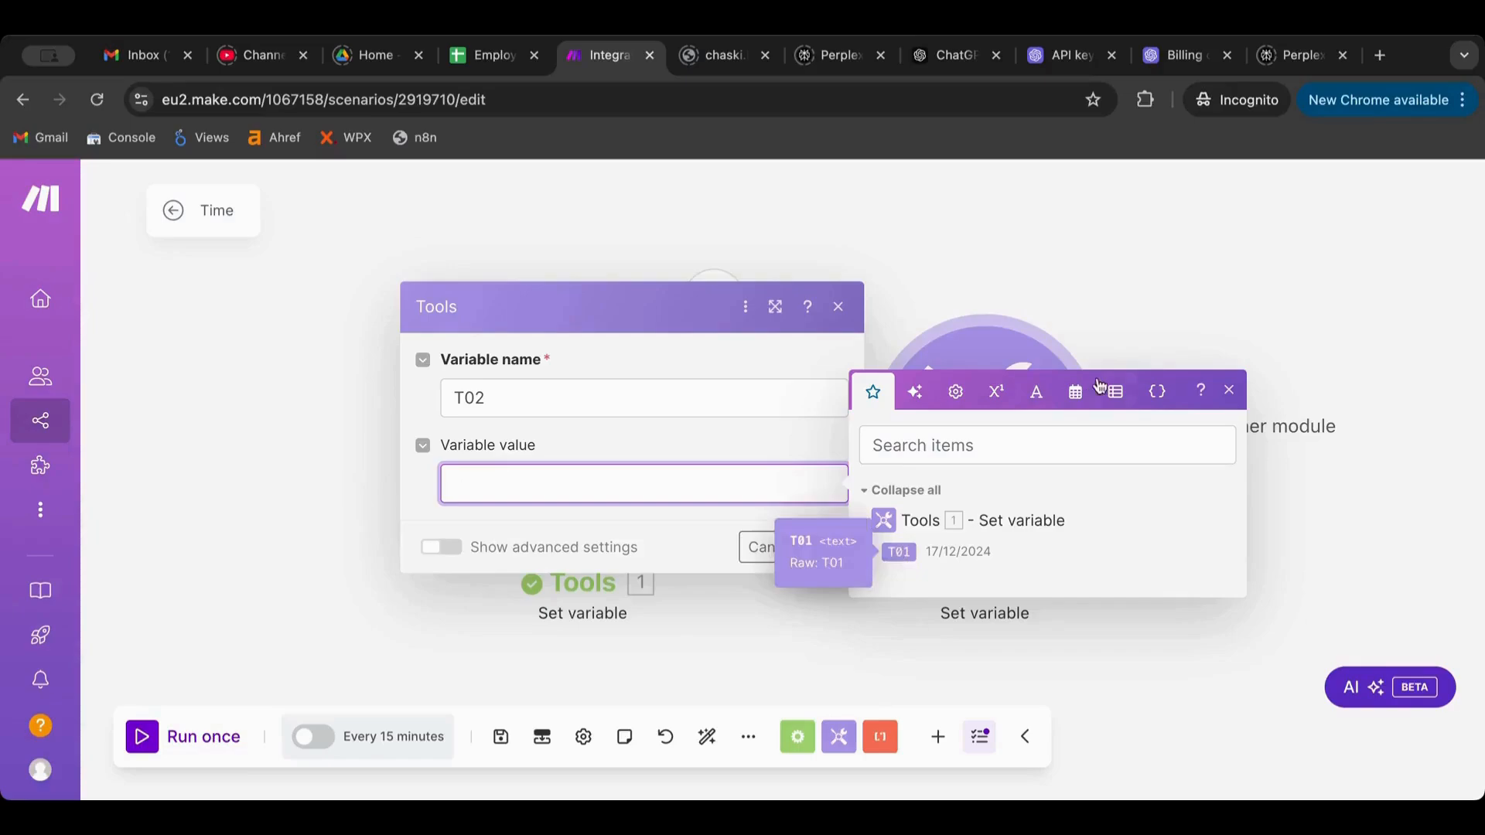
pyautogui.click(1077, 391)
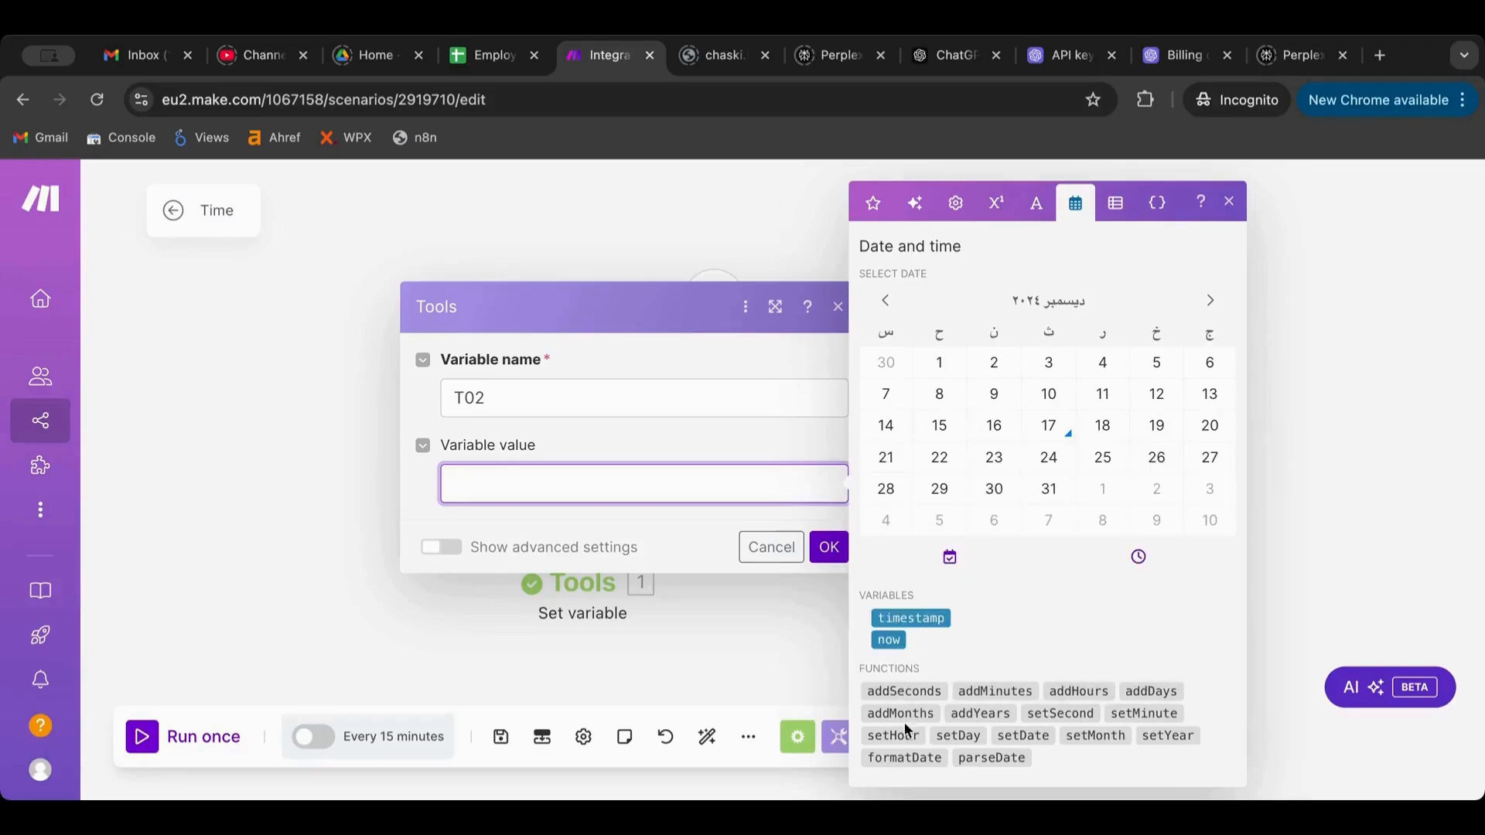
pyautogui.moveTo(970, 712)
pyautogui.moveTo(1145, 685)
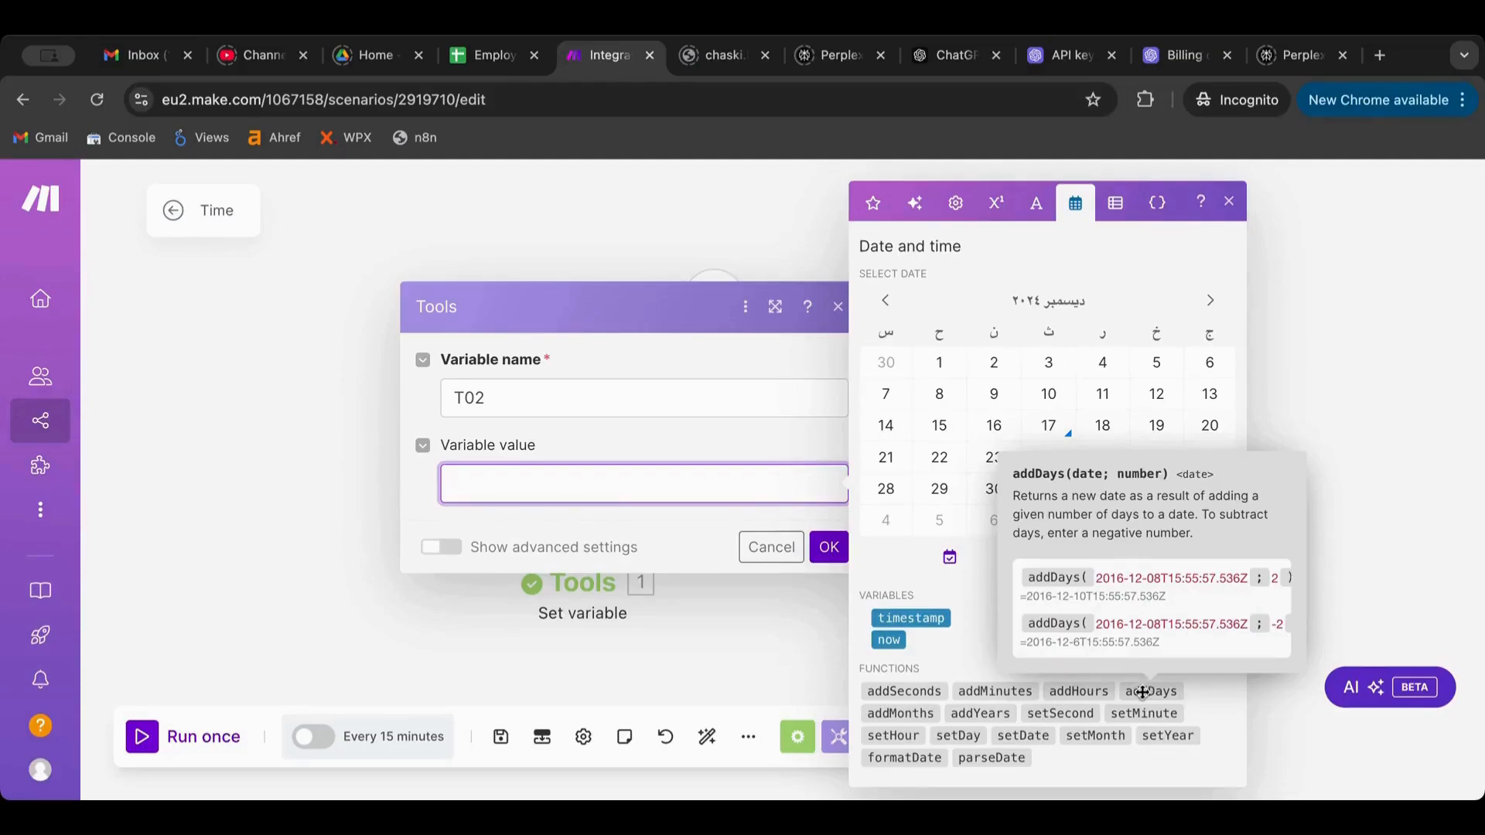
pyautogui.click(1143, 692)
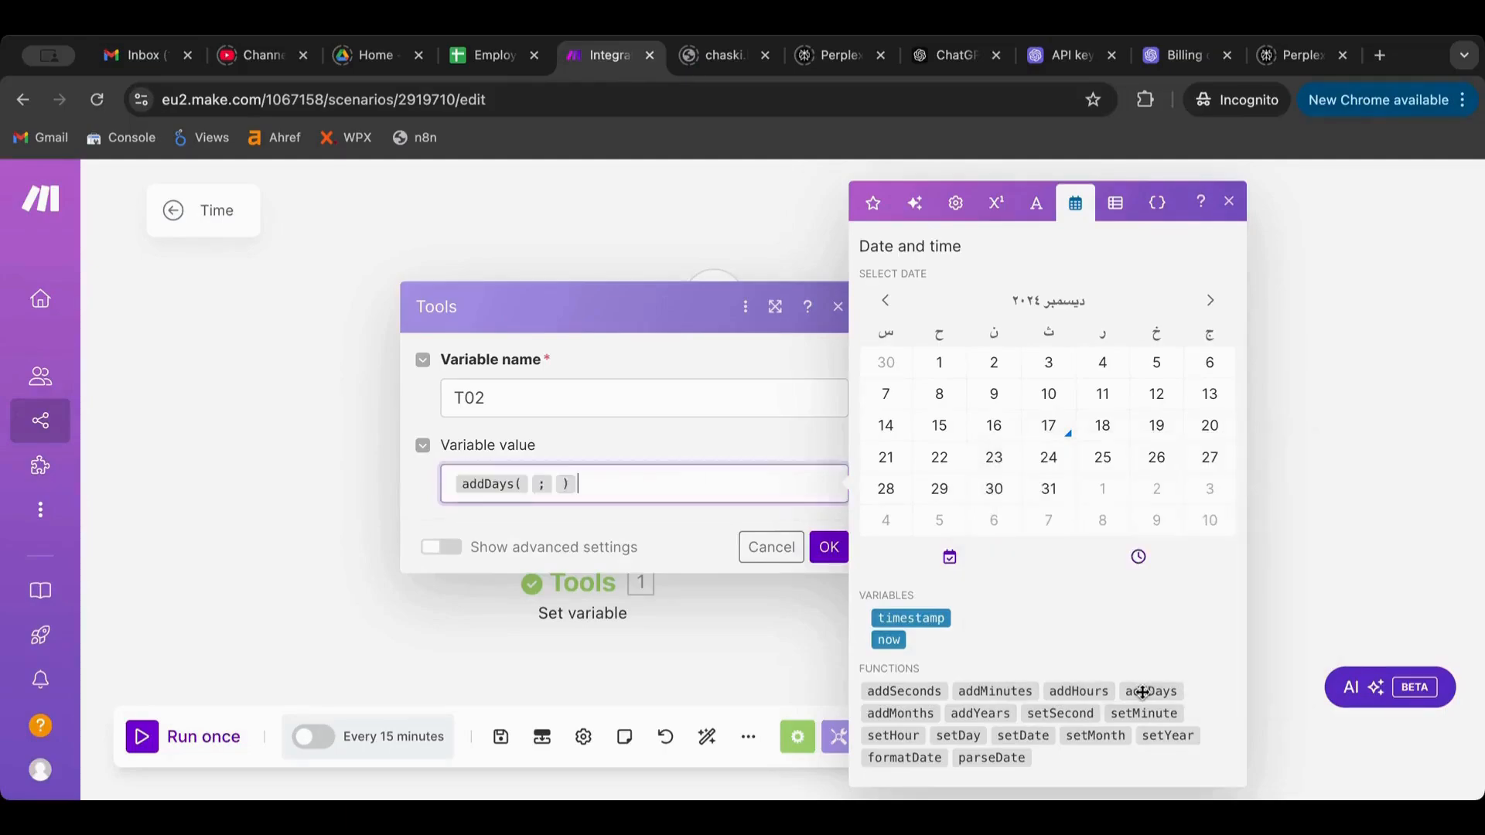
pyautogui.click(530, 484)
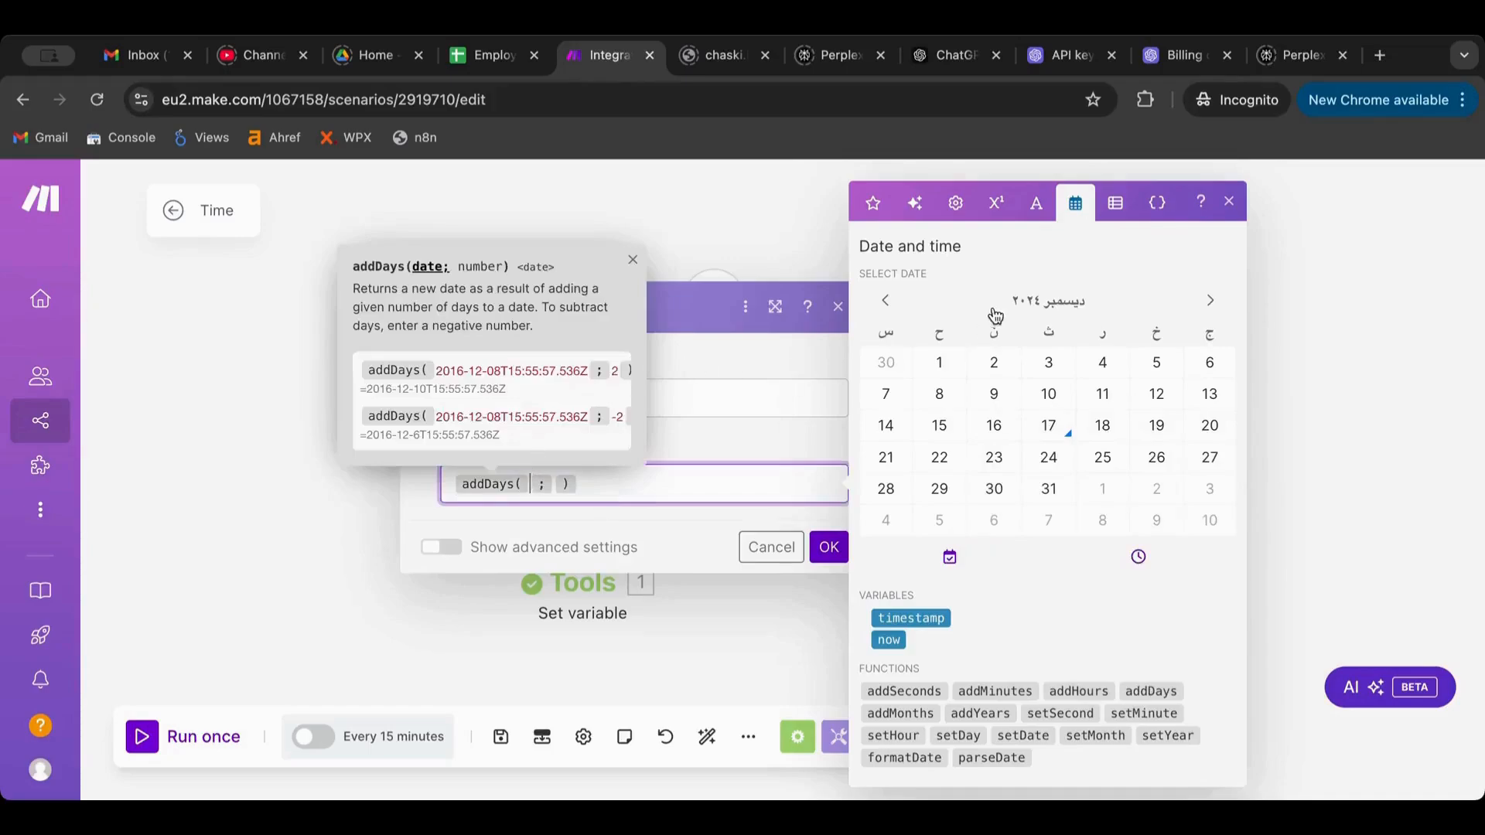
pyautogui.click(888, 640)
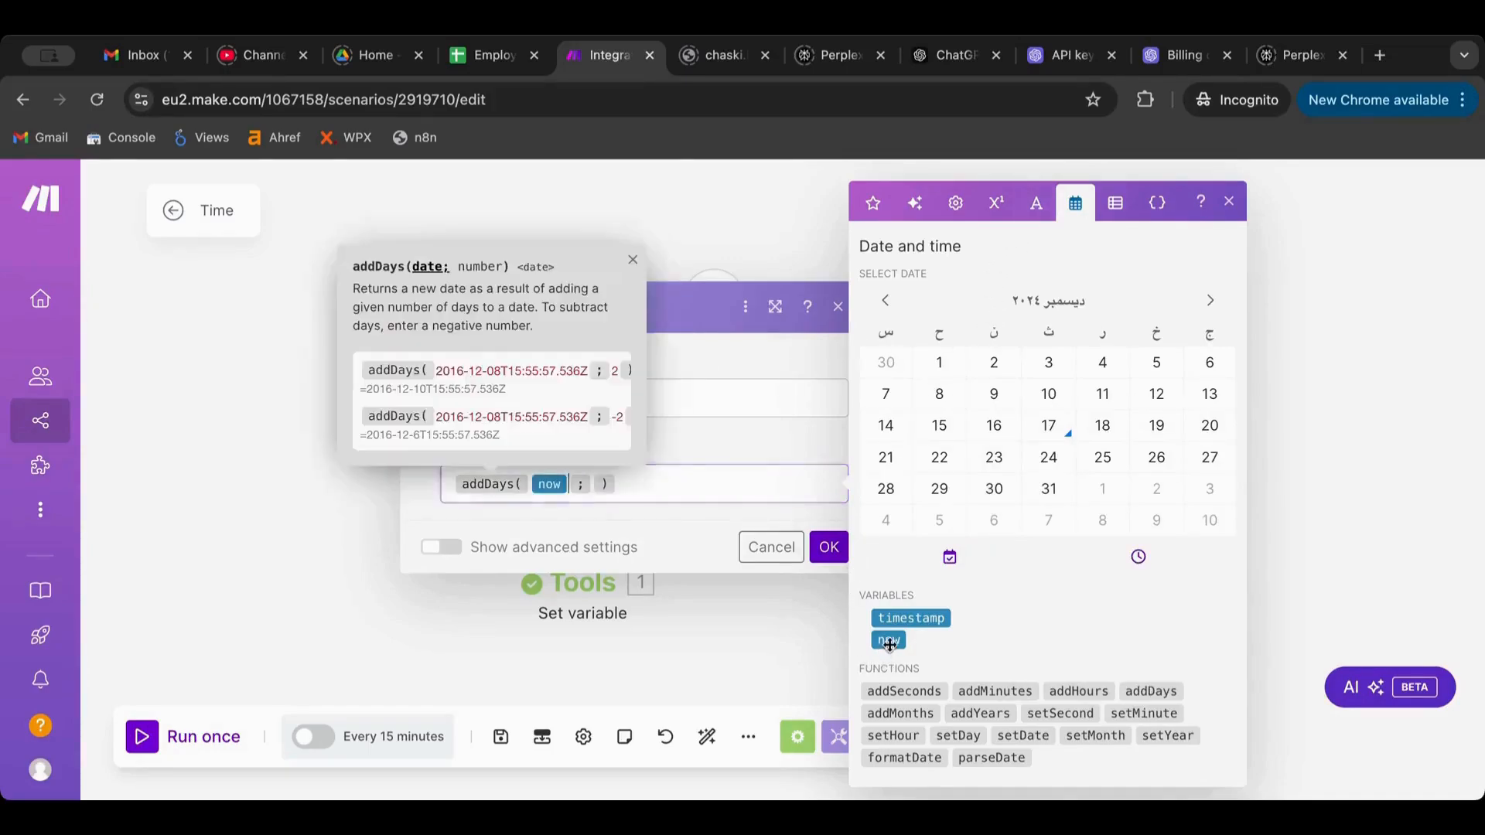
pyautogui.click(592, 484)
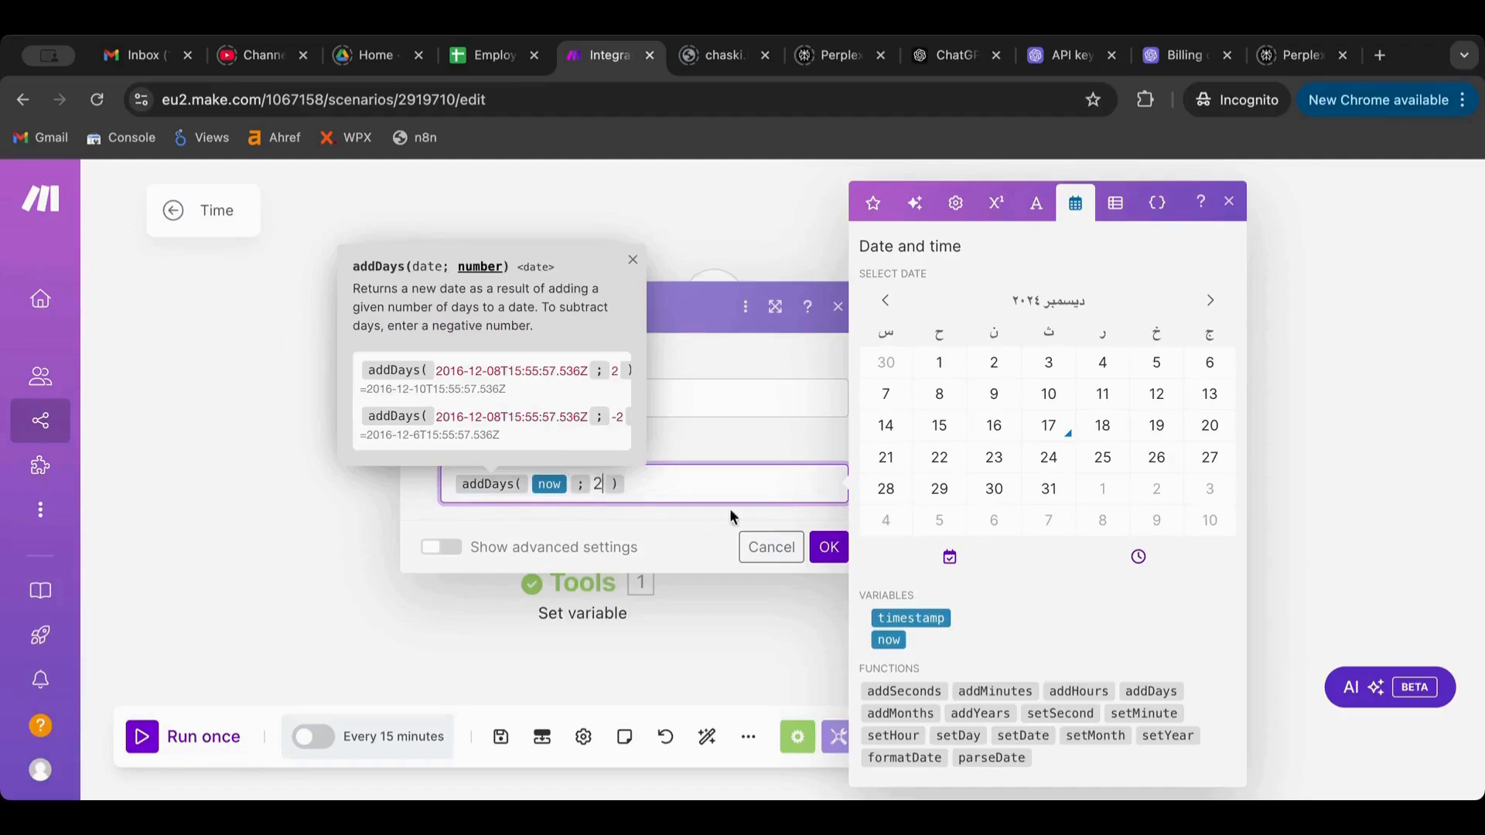
pyautogui.click(830, 555)
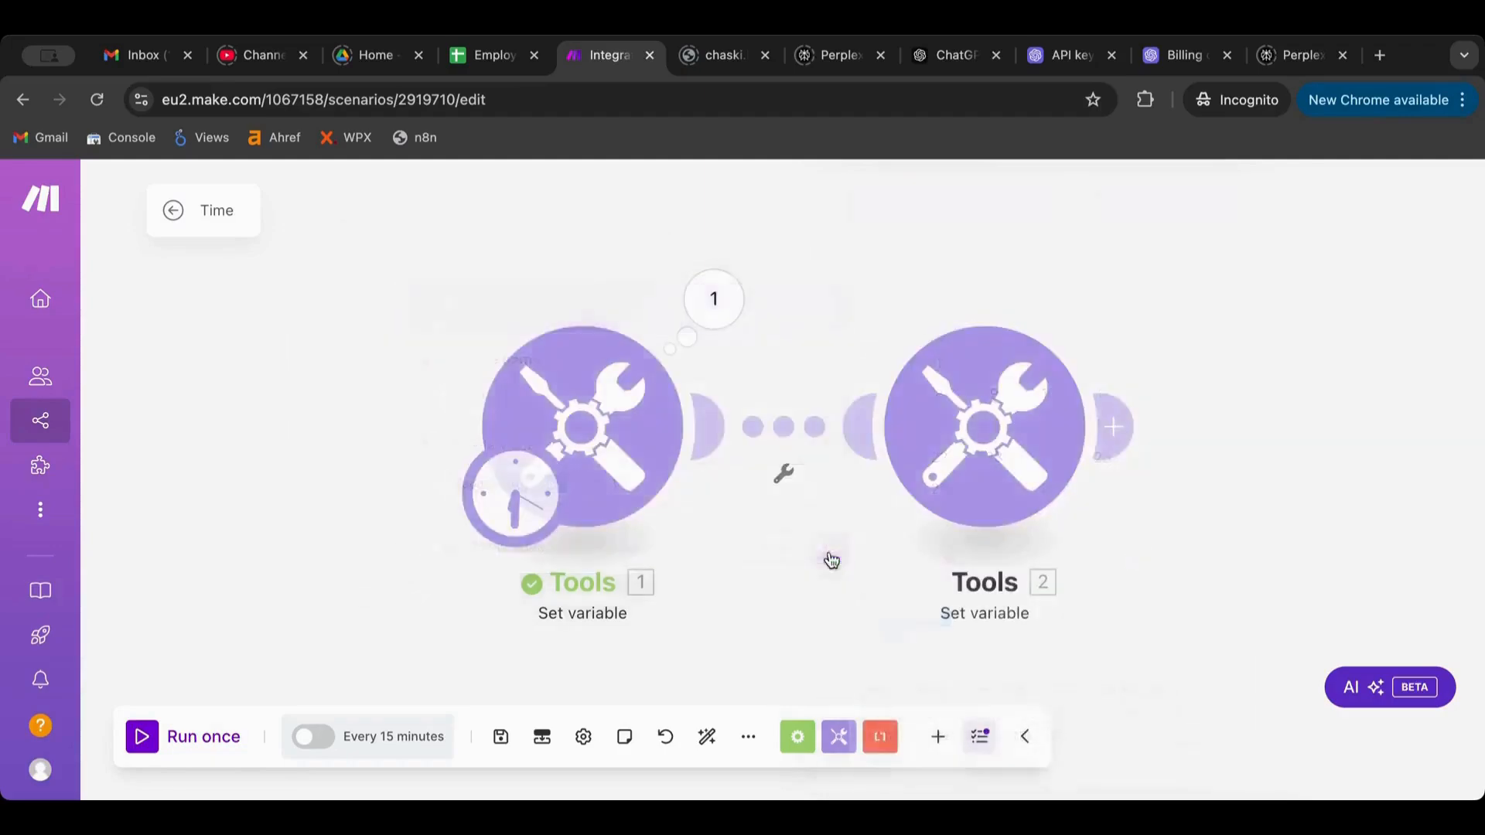
# Run the scenario, check T02 outputs 19 December 2024 18:30, and reopen its settings
pyautogui.click(140, 738)
pyautogui.click(1111, 323)
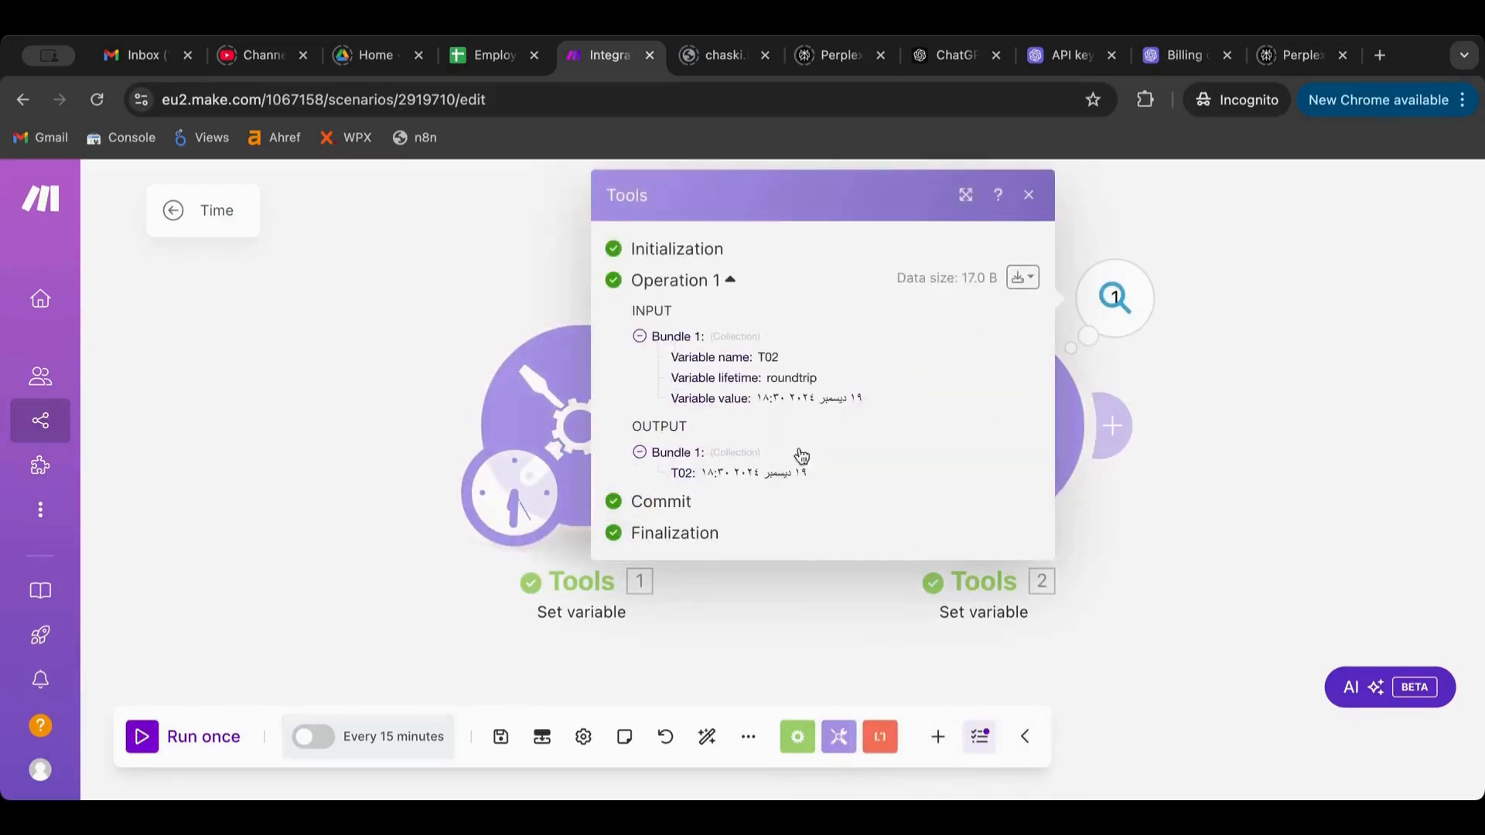
pyautogui.click(1027, 196)
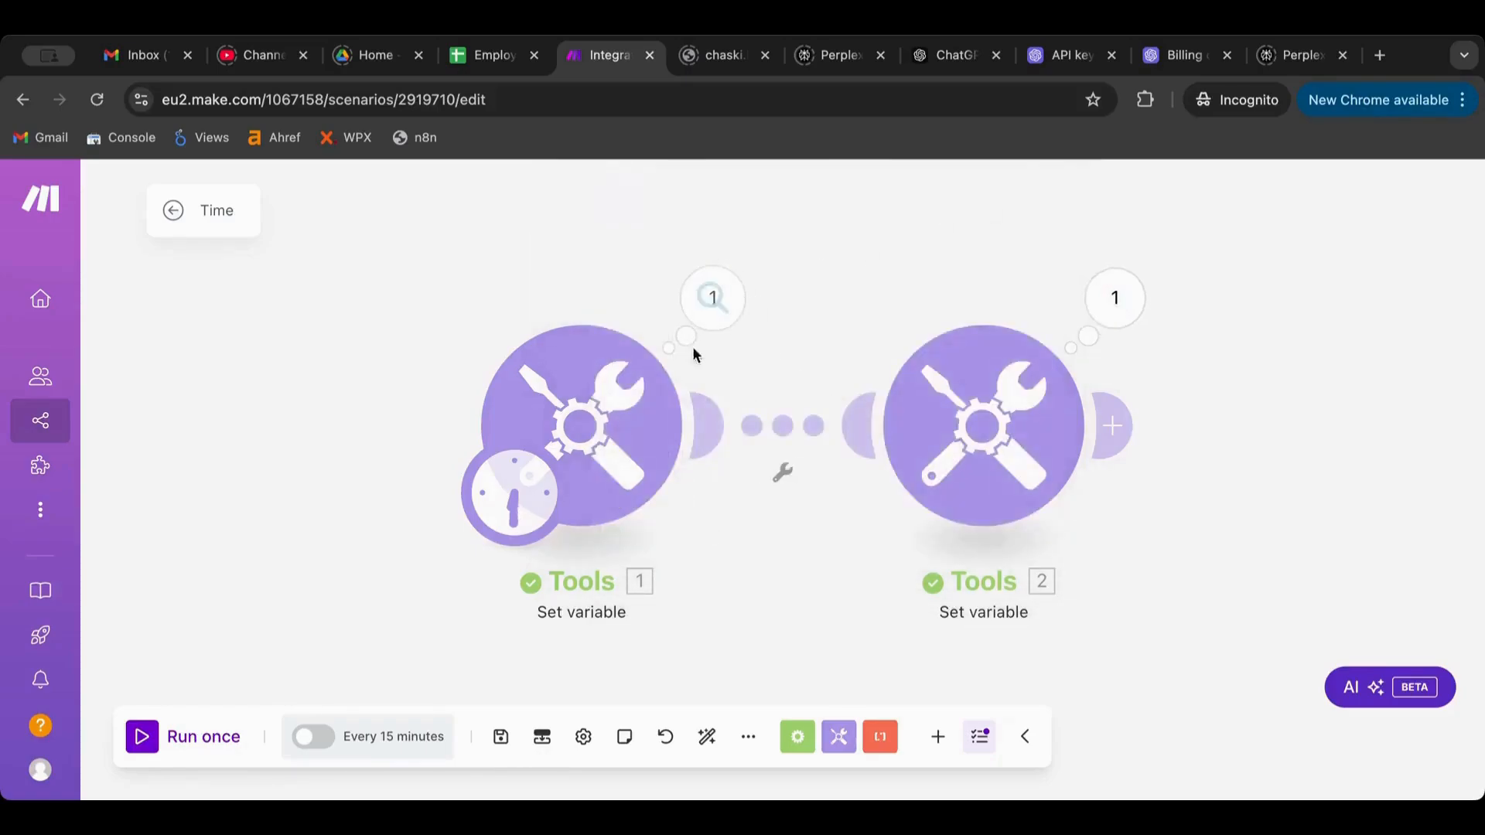
pyautogui.click(1017, 447)
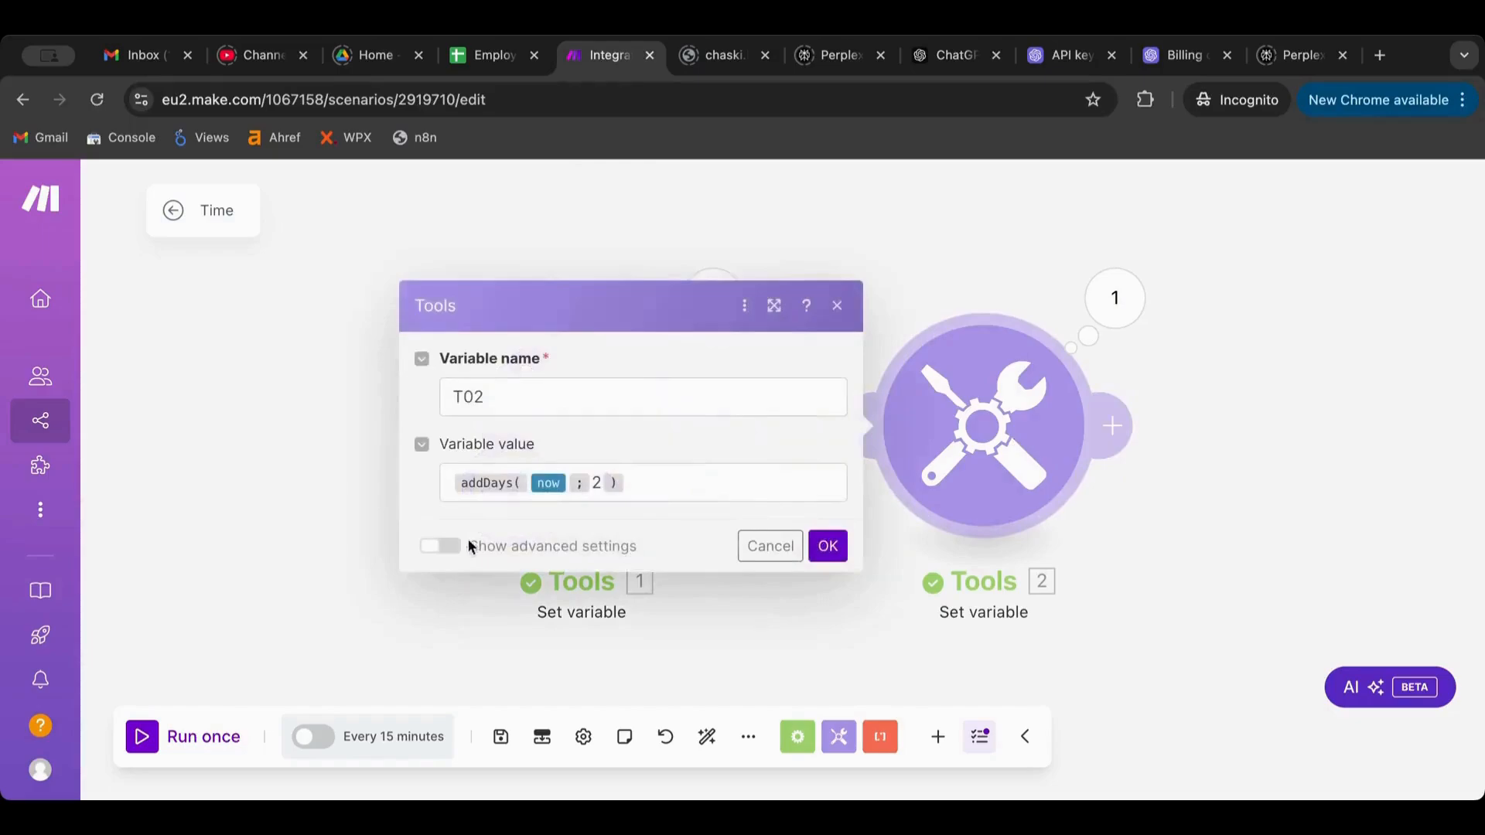
# Wrap T02's addDays(now; 2) expression inside a formatDate function
pyautogui.click(453, 484)
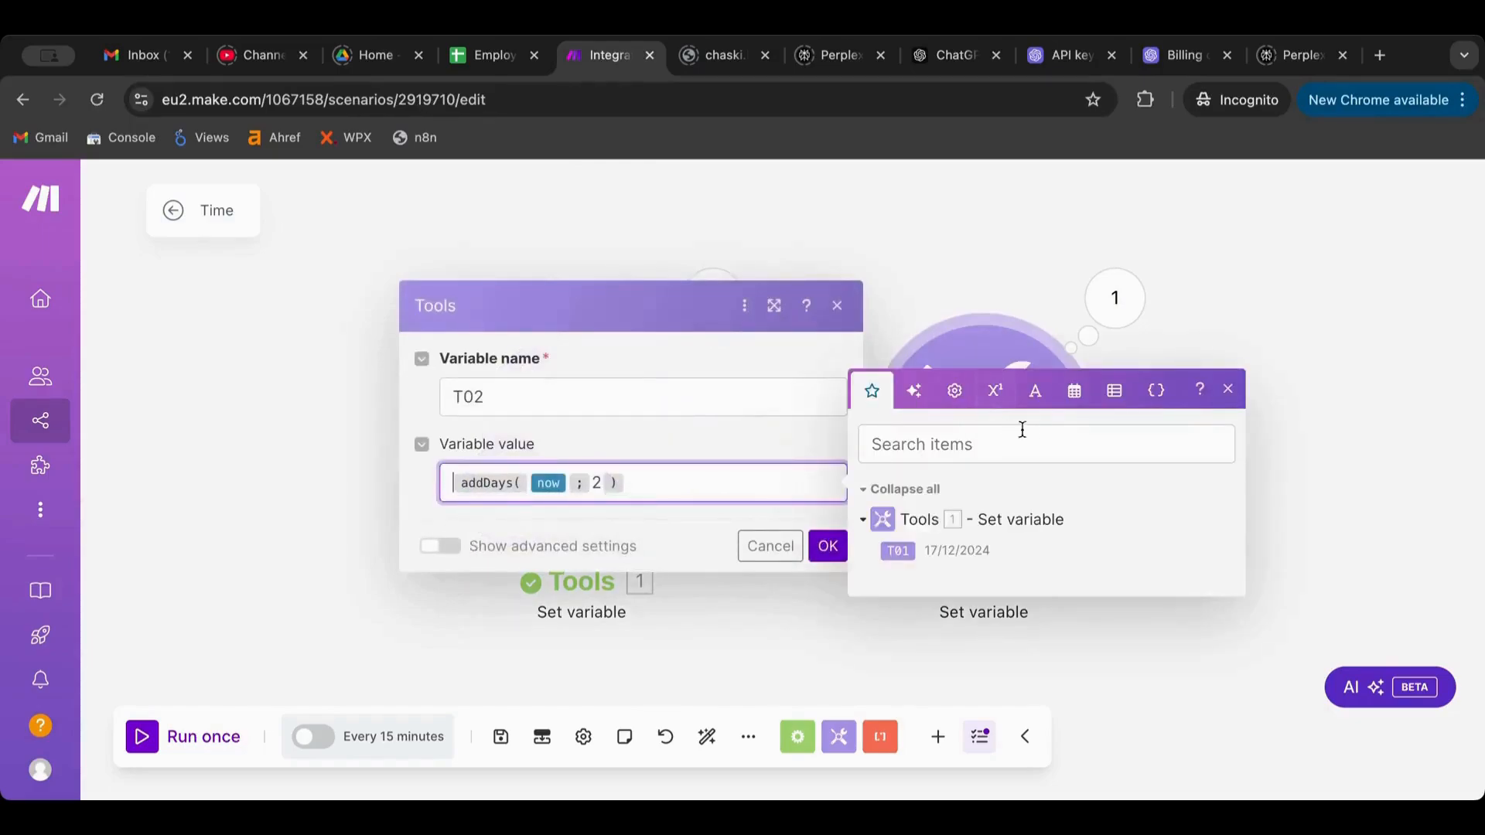
pyautogui.click(1050, 397)
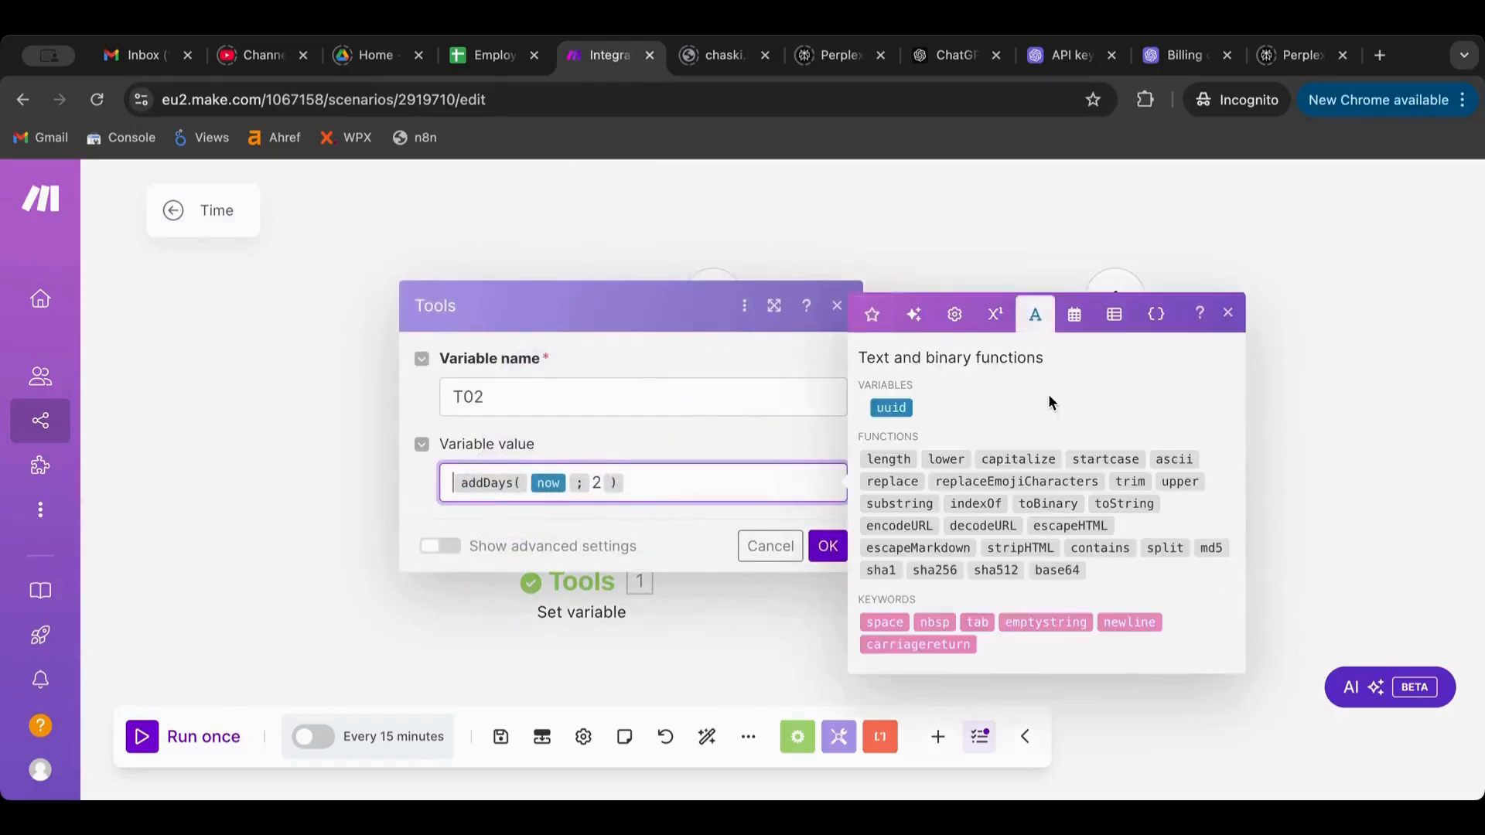
pyautogui.click(1068, 329)
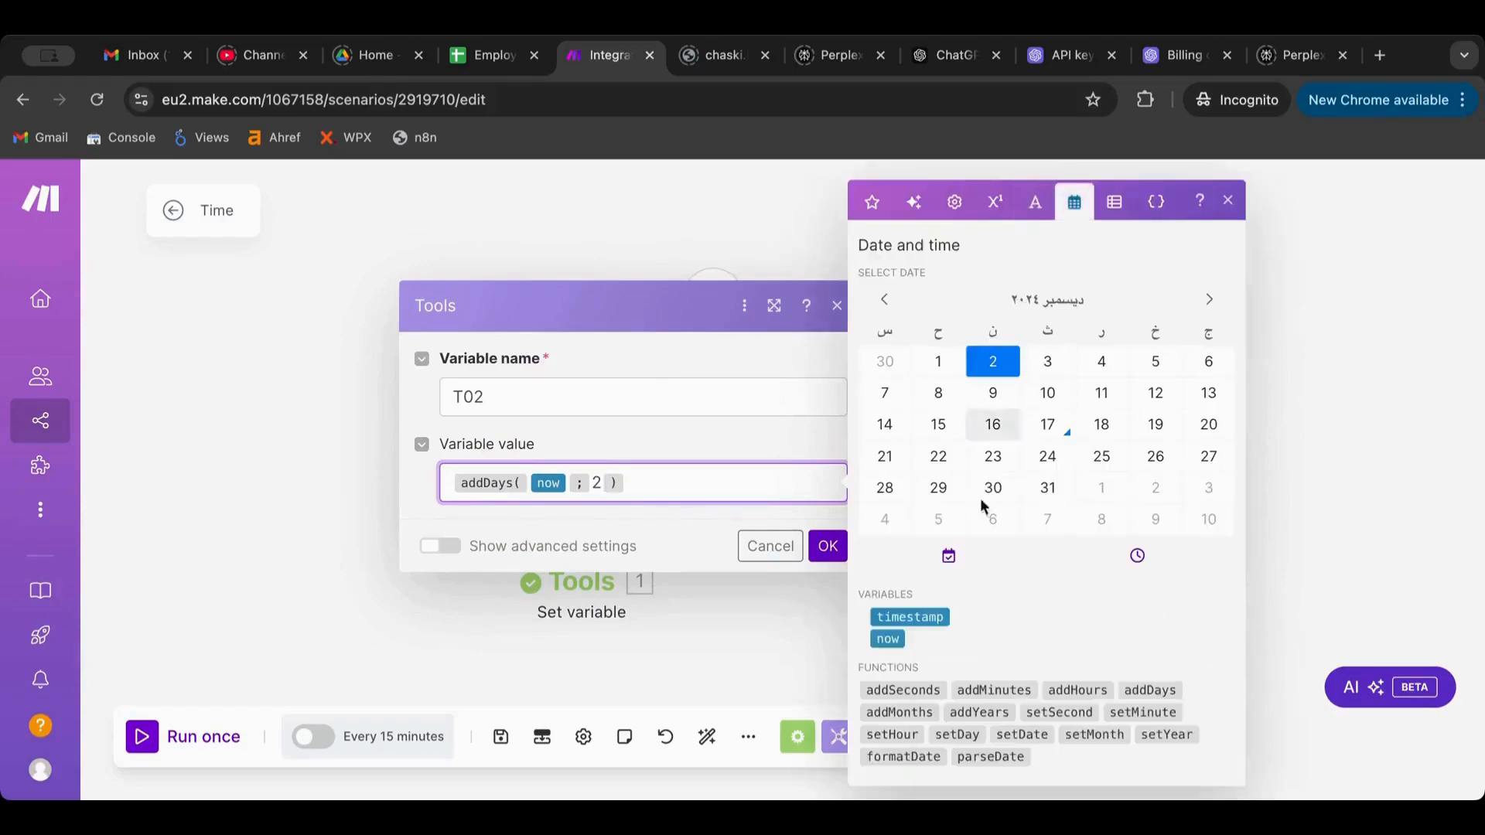
pyautogui.click(903, 756)
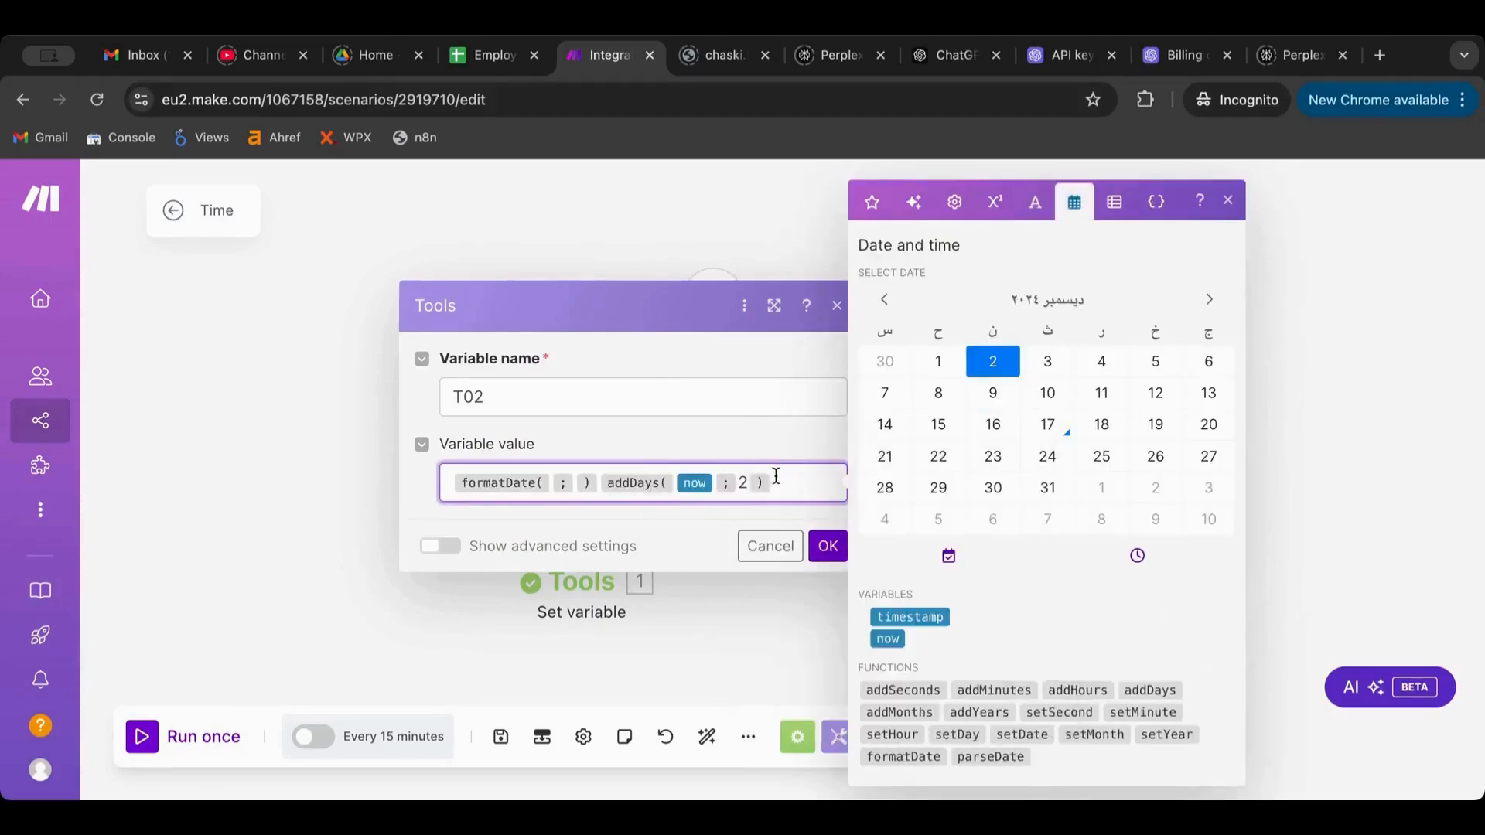
pyautogui.moveTo(775, 475); pyautogui.dragTo(595, 487)
pyautogui.hotkey('ctrl', 'c')
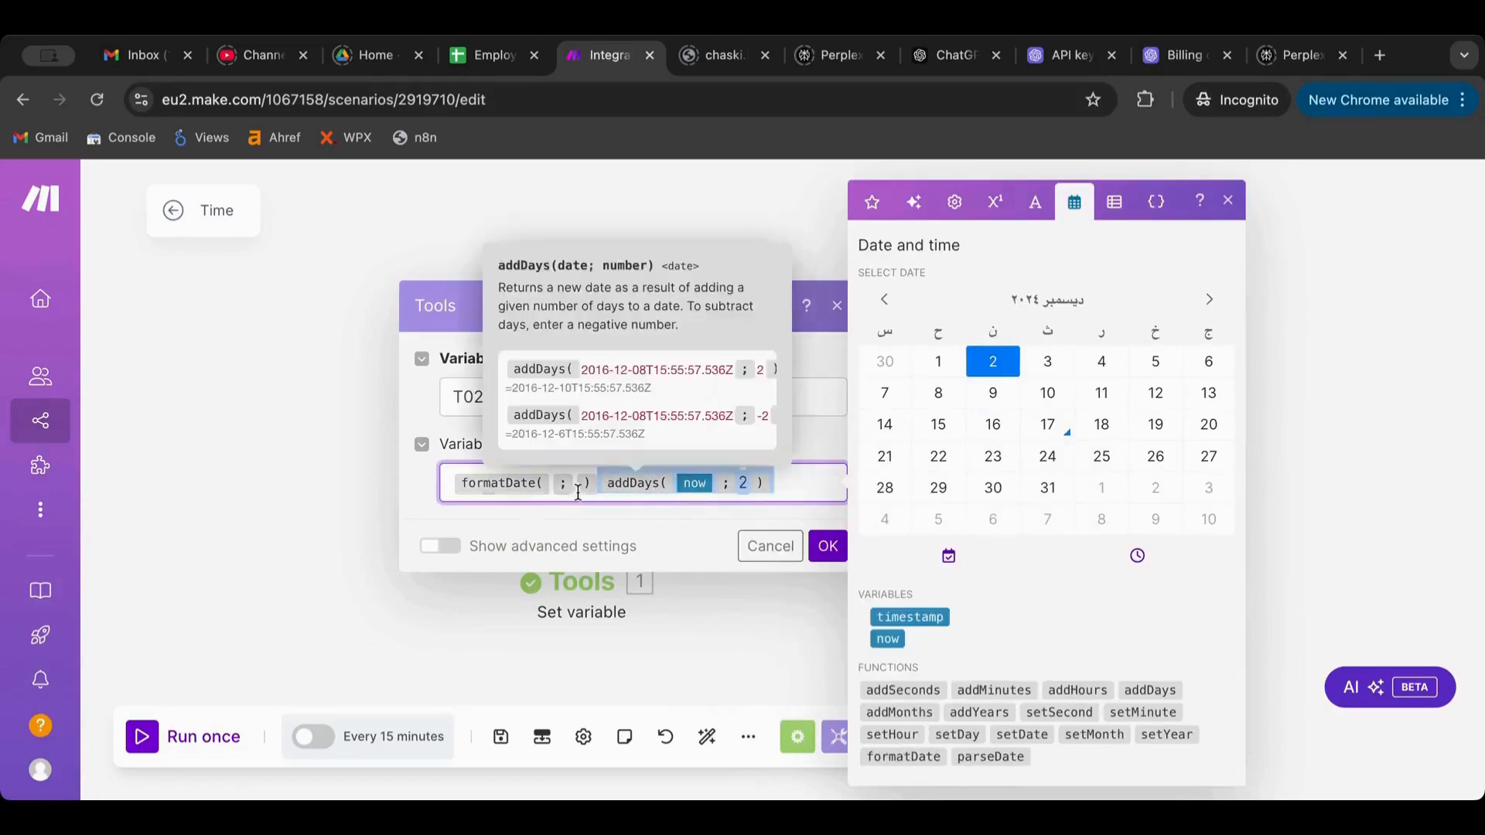
pyautogui.click(551, 484)
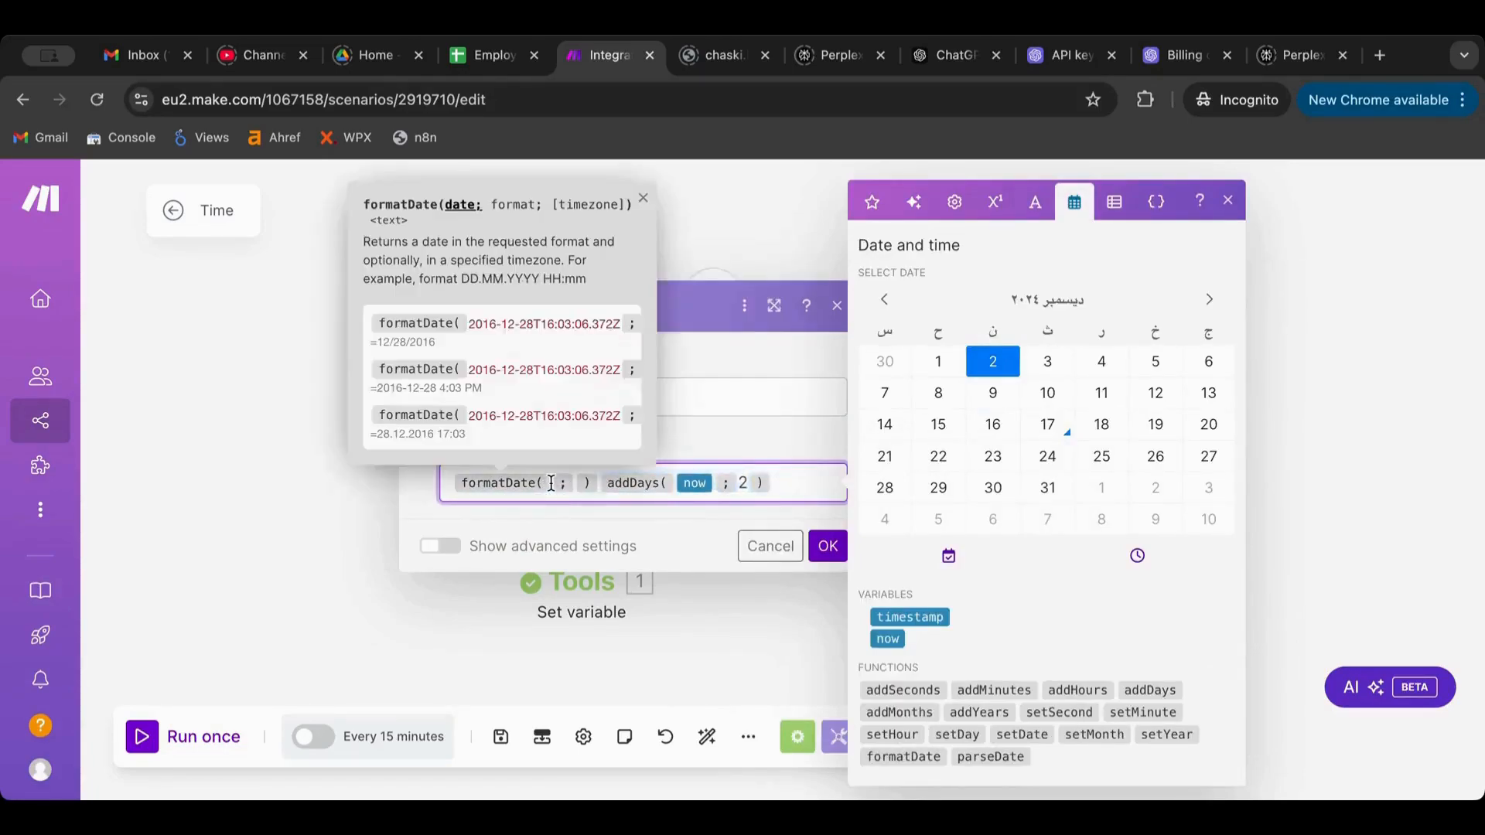
pyautogui.hotkey('ctrl', 'v')
pyautogui.click(676, 504)
pyautogui.press('BackSpace')
pyautogui.press('BackSpace')
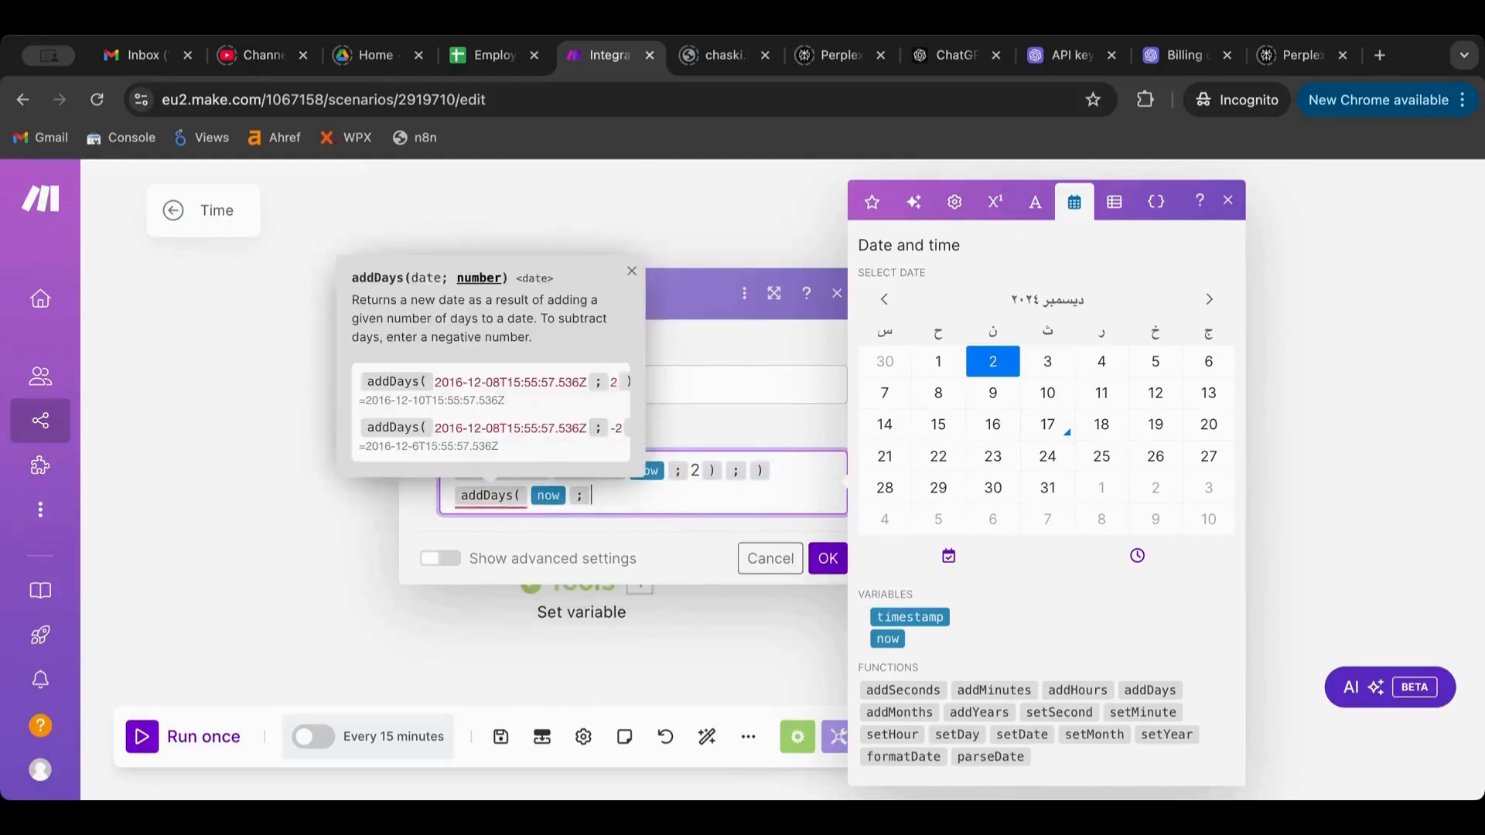
pyautogui.press('BackSpace')
pyautogui.press('BackSpace')
pyautogui.press('BackSpace')
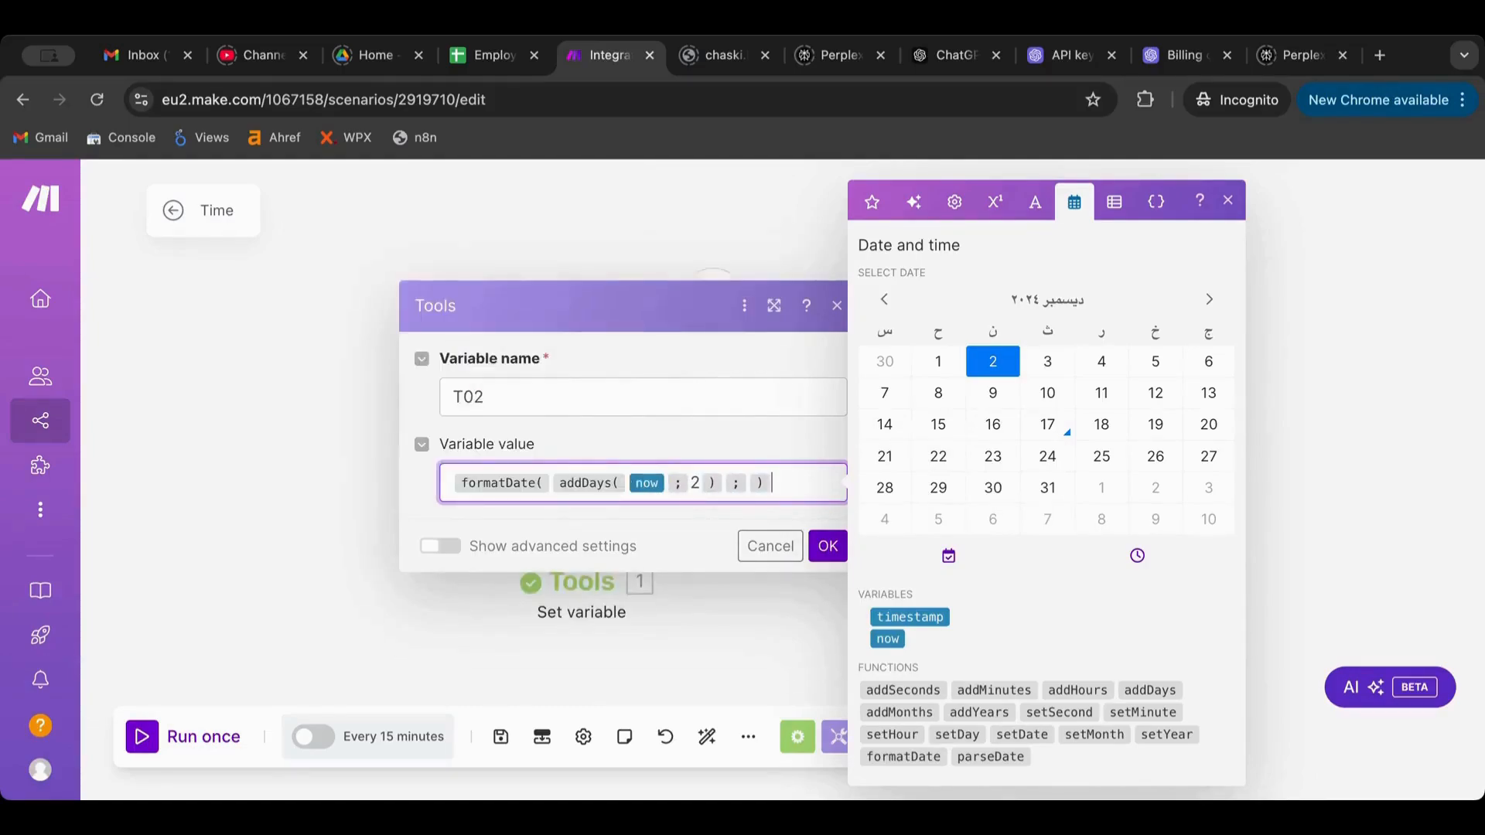
pyautogui.press('BackSpace')
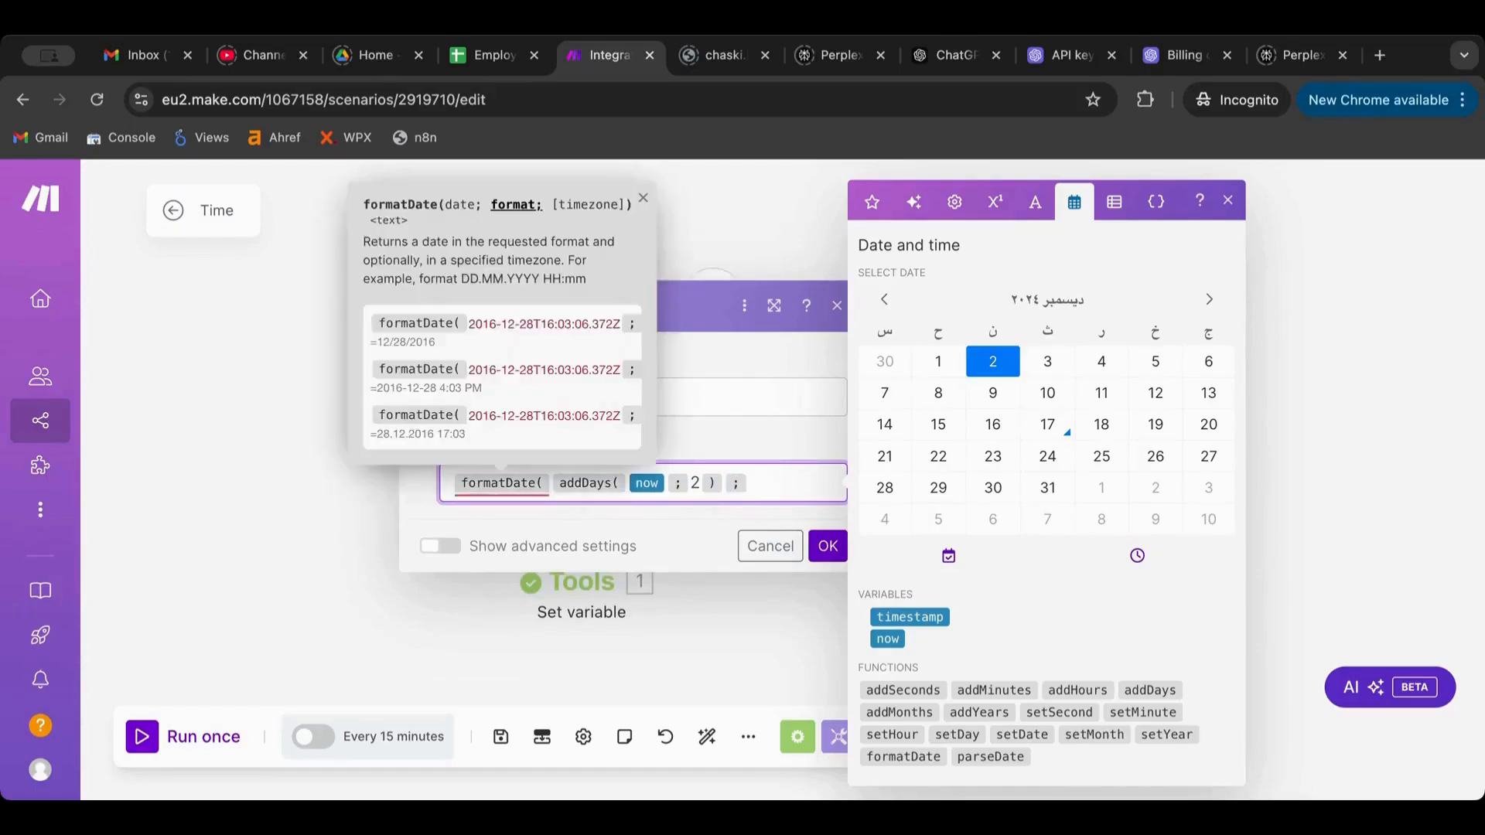
# Add DD and a closing bracket to T02's formula and save it
pyautogui.click(724, 483)
pyautogui.write('DD')
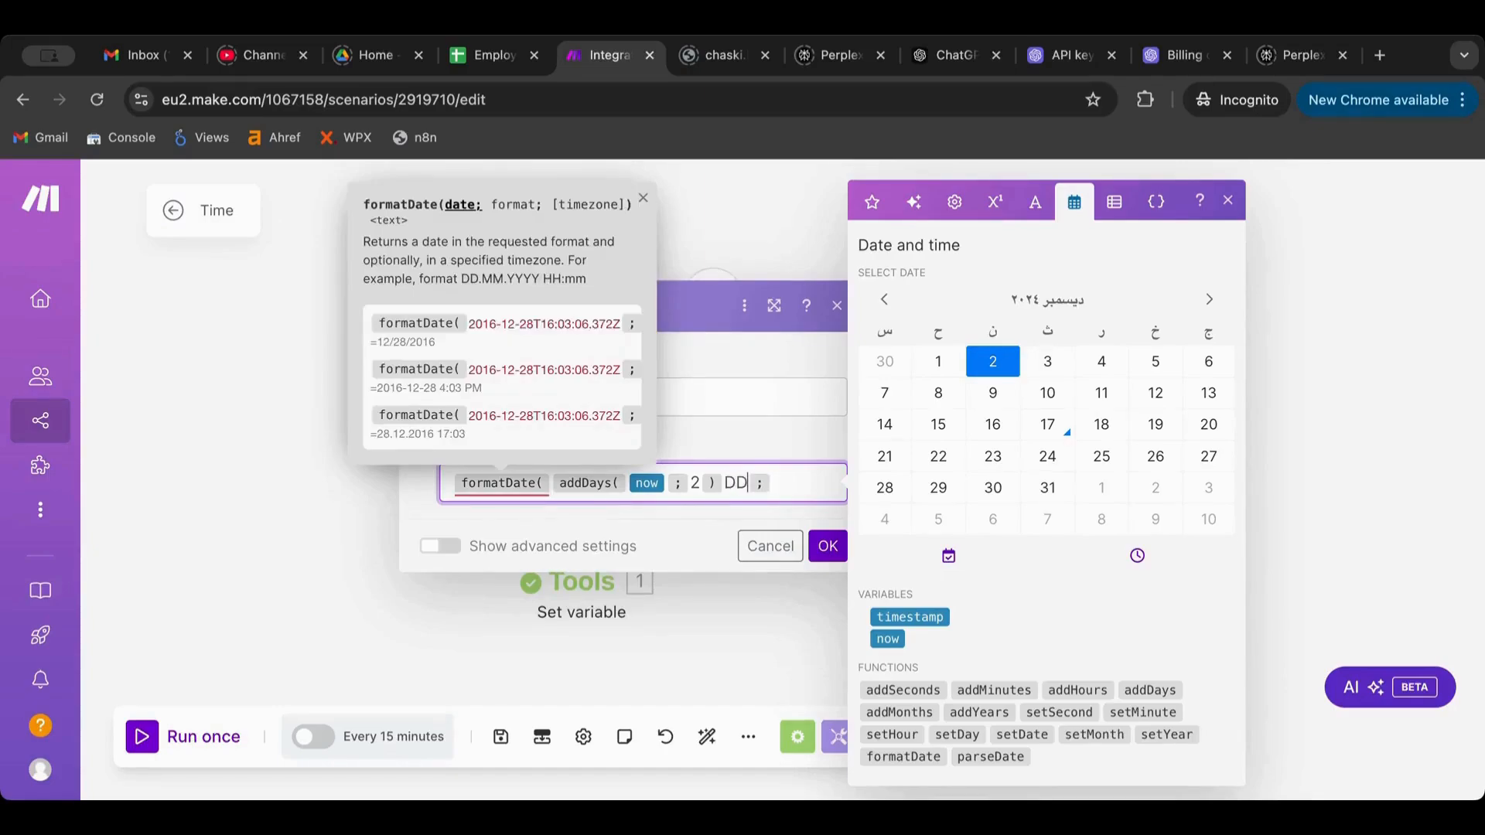
pyautogui.click(826, 549)
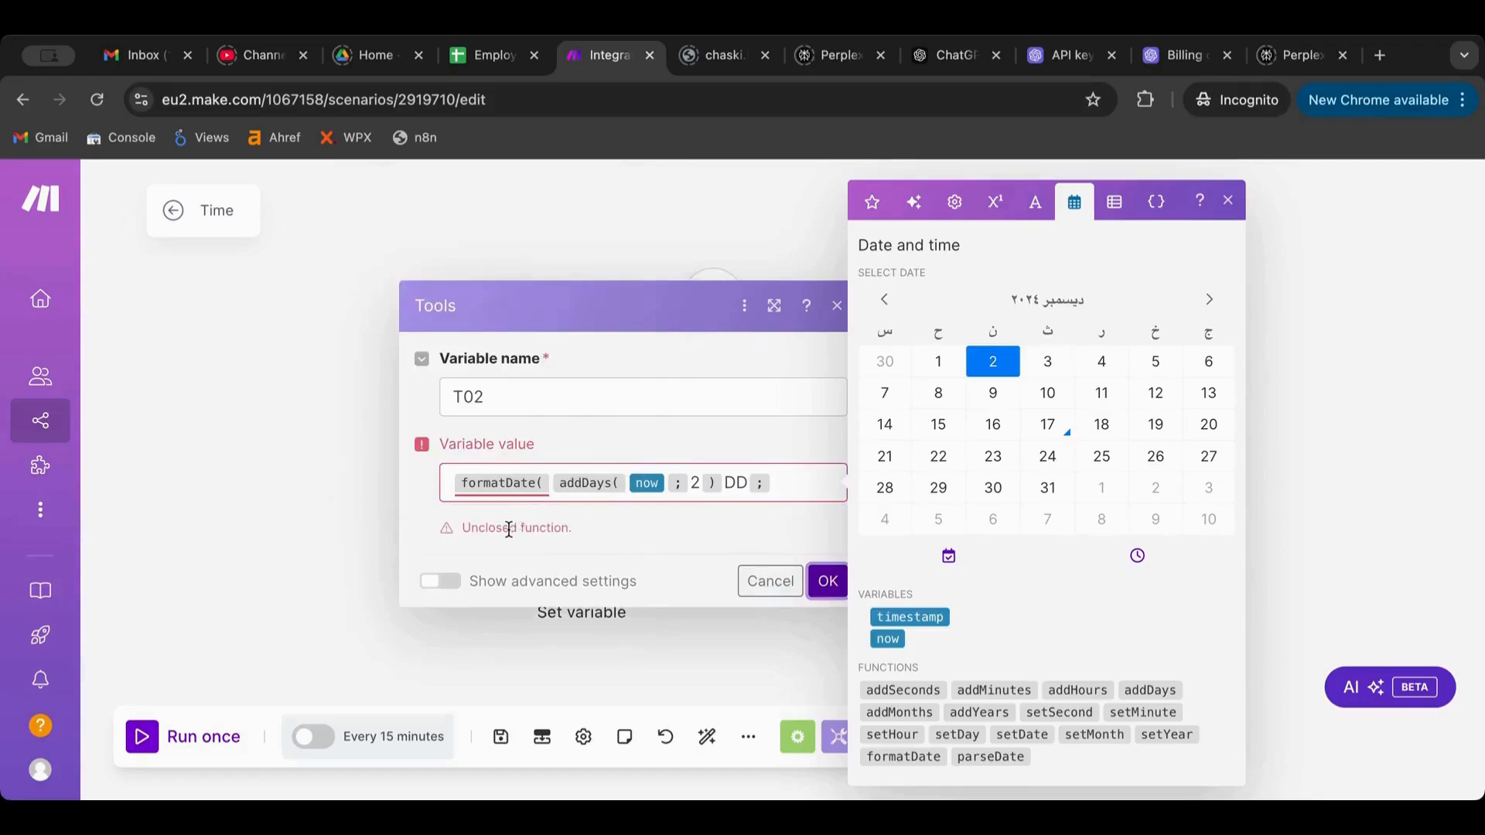
pyautogui.click(646, 498)
pyautogui.click(784, 477)
pyautogui.write('+')
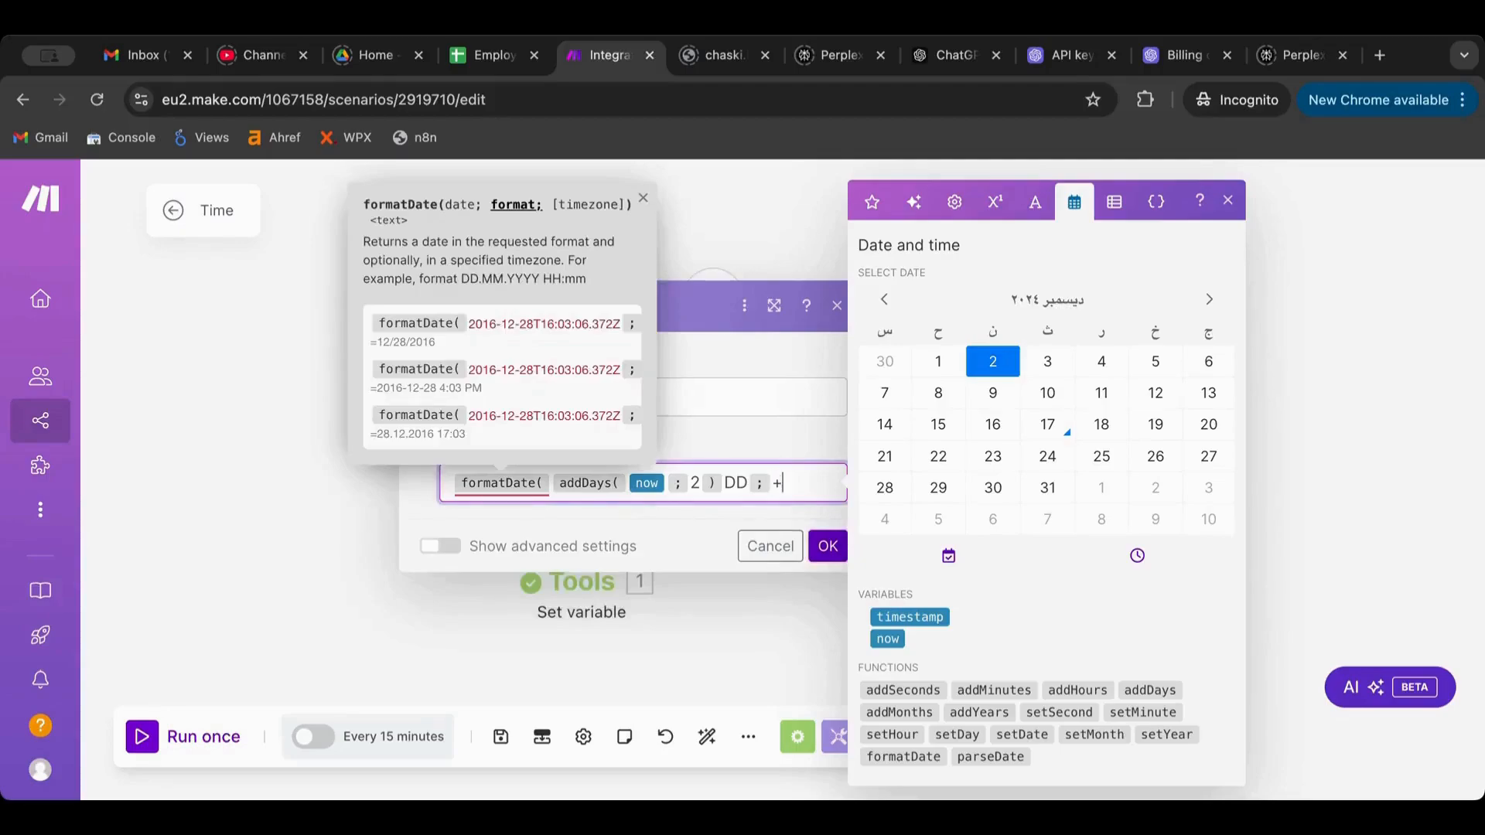
pyautogui.press('BackSpace')
pyautogui.write(')')
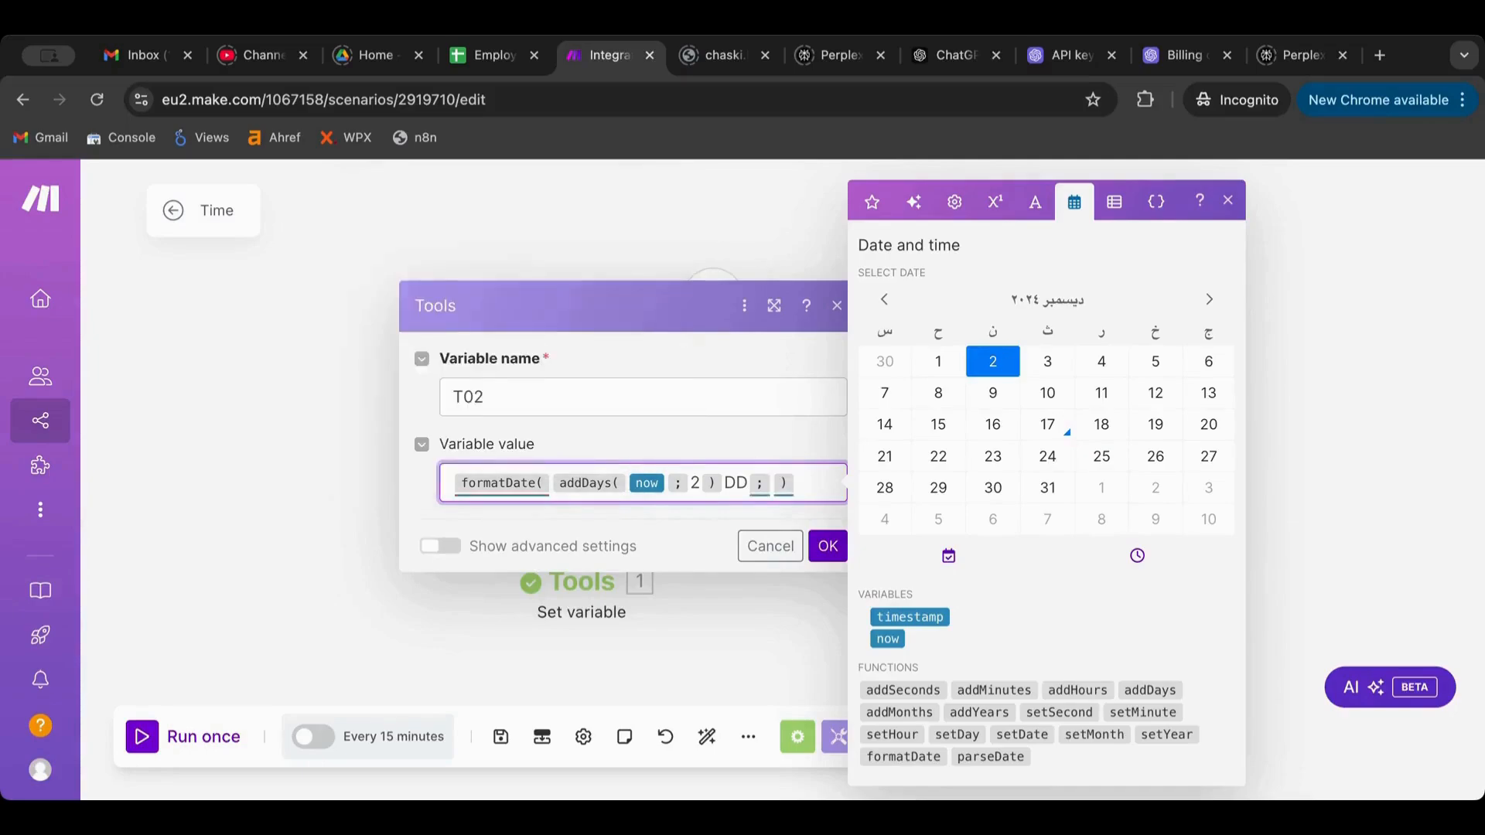
pyautogui.click(826, 548)
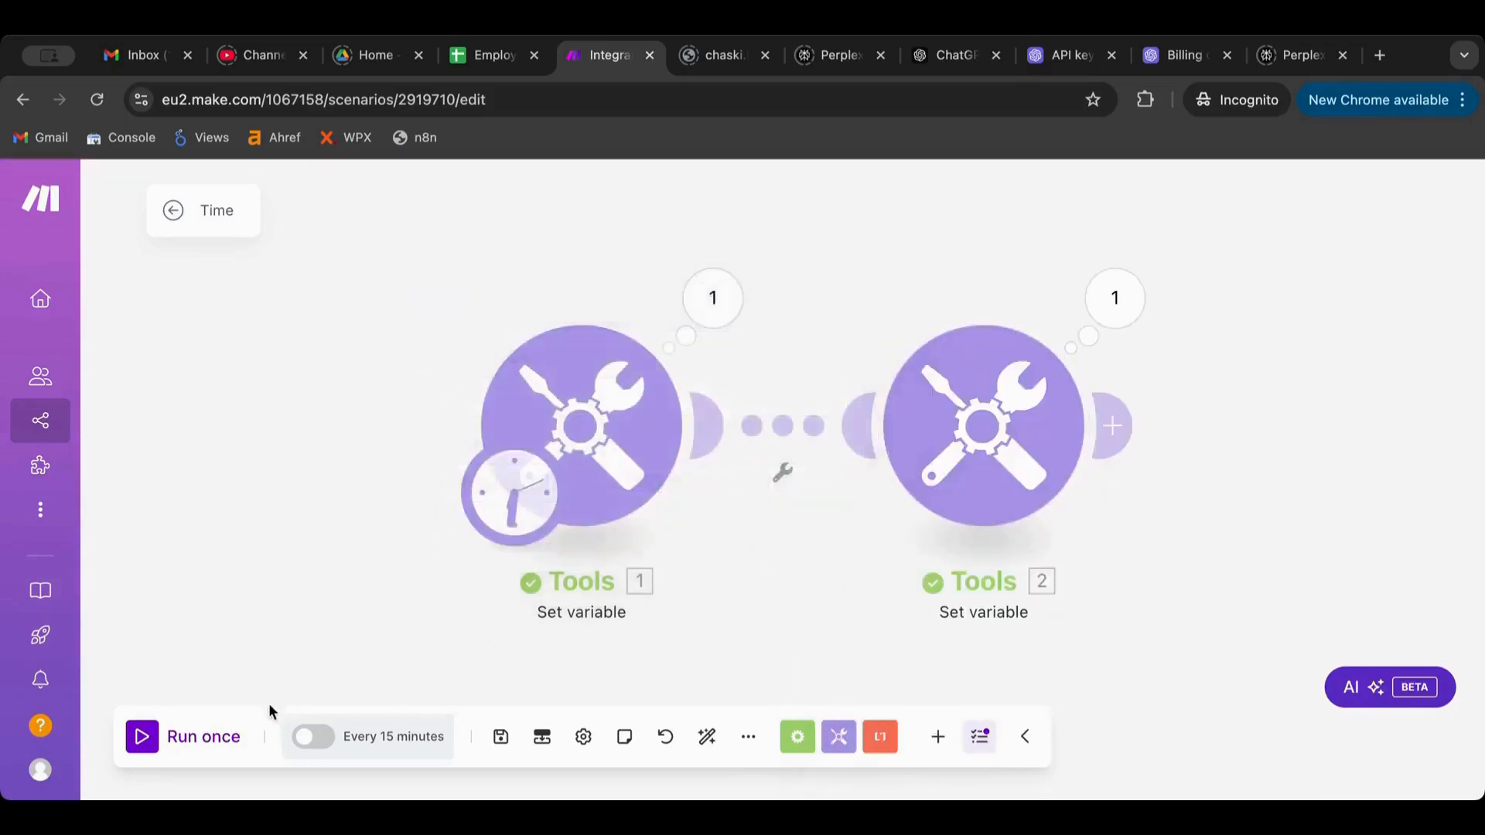
# Run the scenario, read Tools 2's invalid-date DataError, and reopen its settings
pyautogui.click(146, 741)
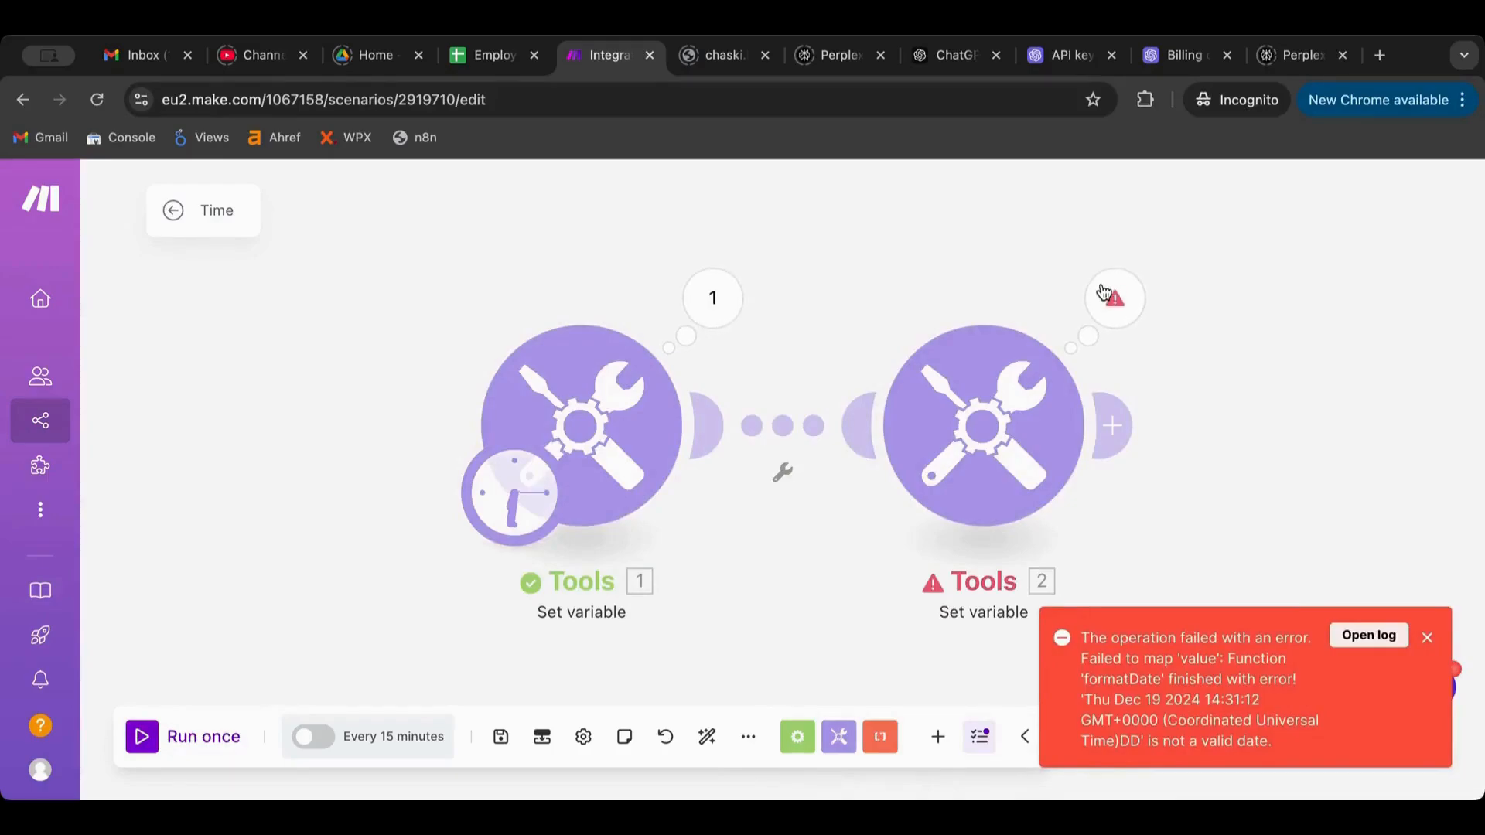
pyautogui.click(1106, 310)
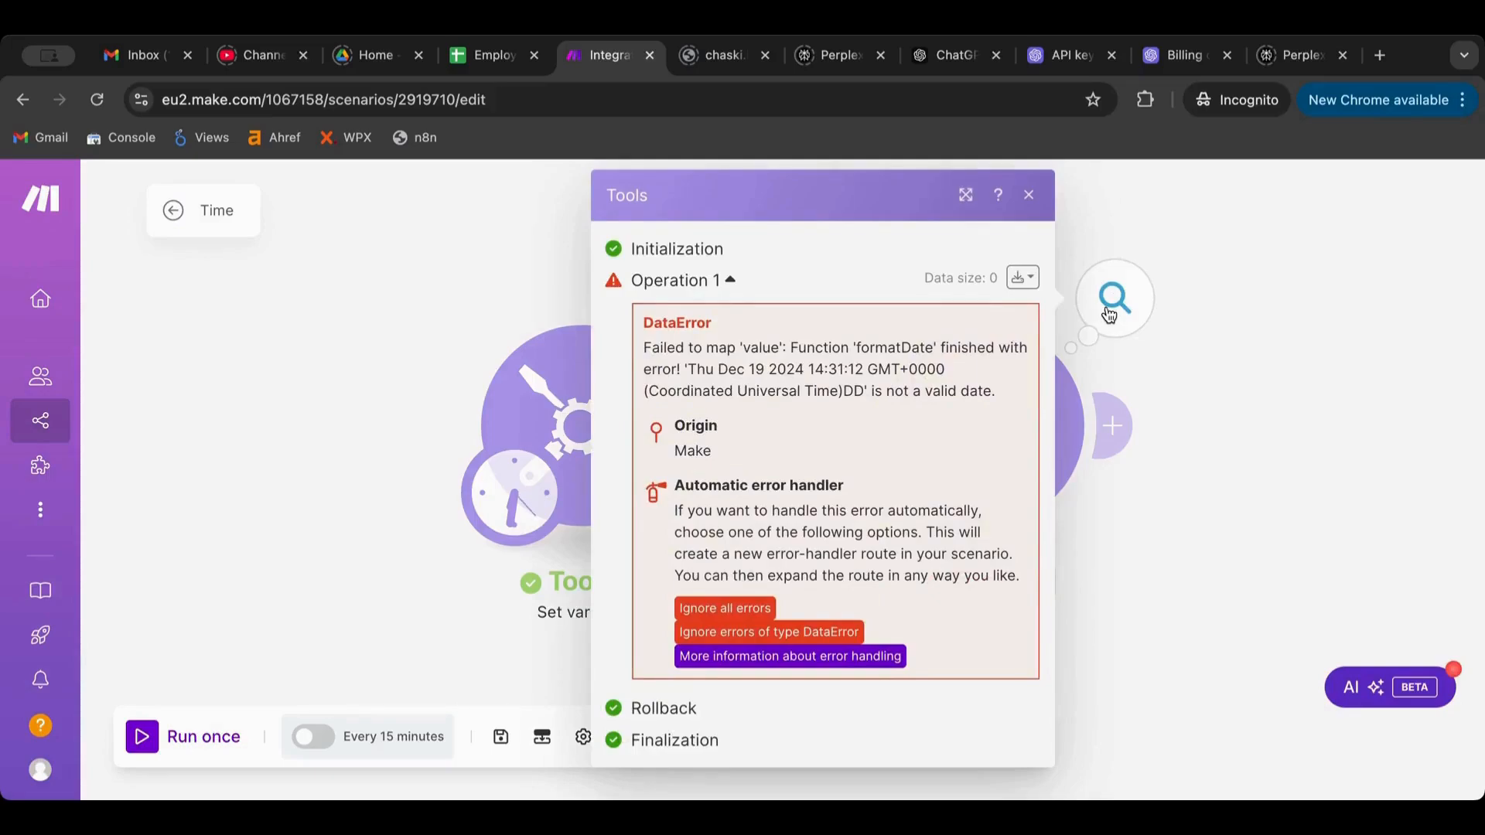
pyautogui.click(1071, 404)
pyautogui.click(998, 420)
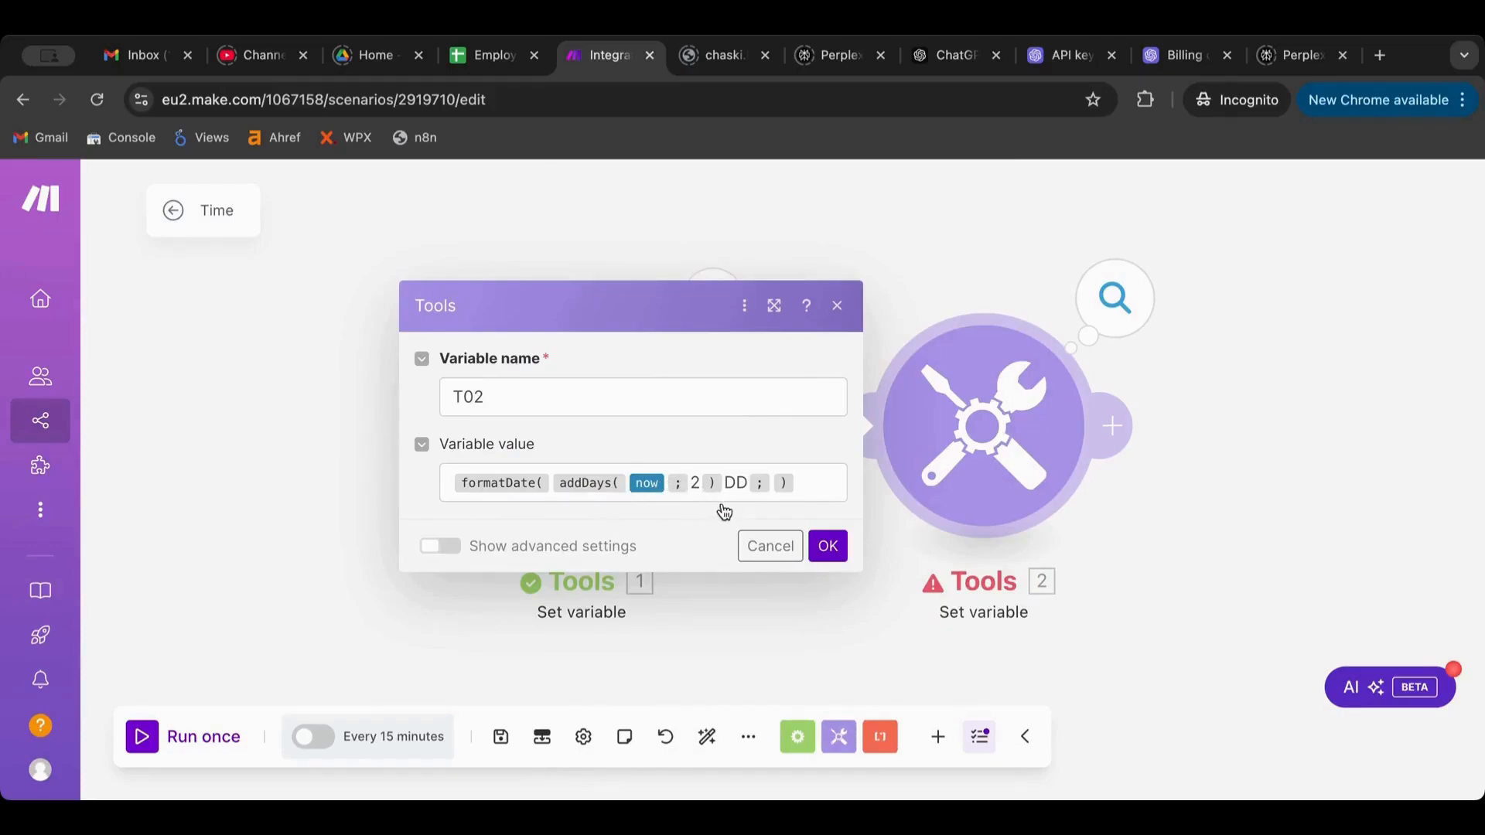
# Fix T02 to formatDate(addDays(now; 2); DD) with DD as the format argument
pyautogui.click(743, 483)
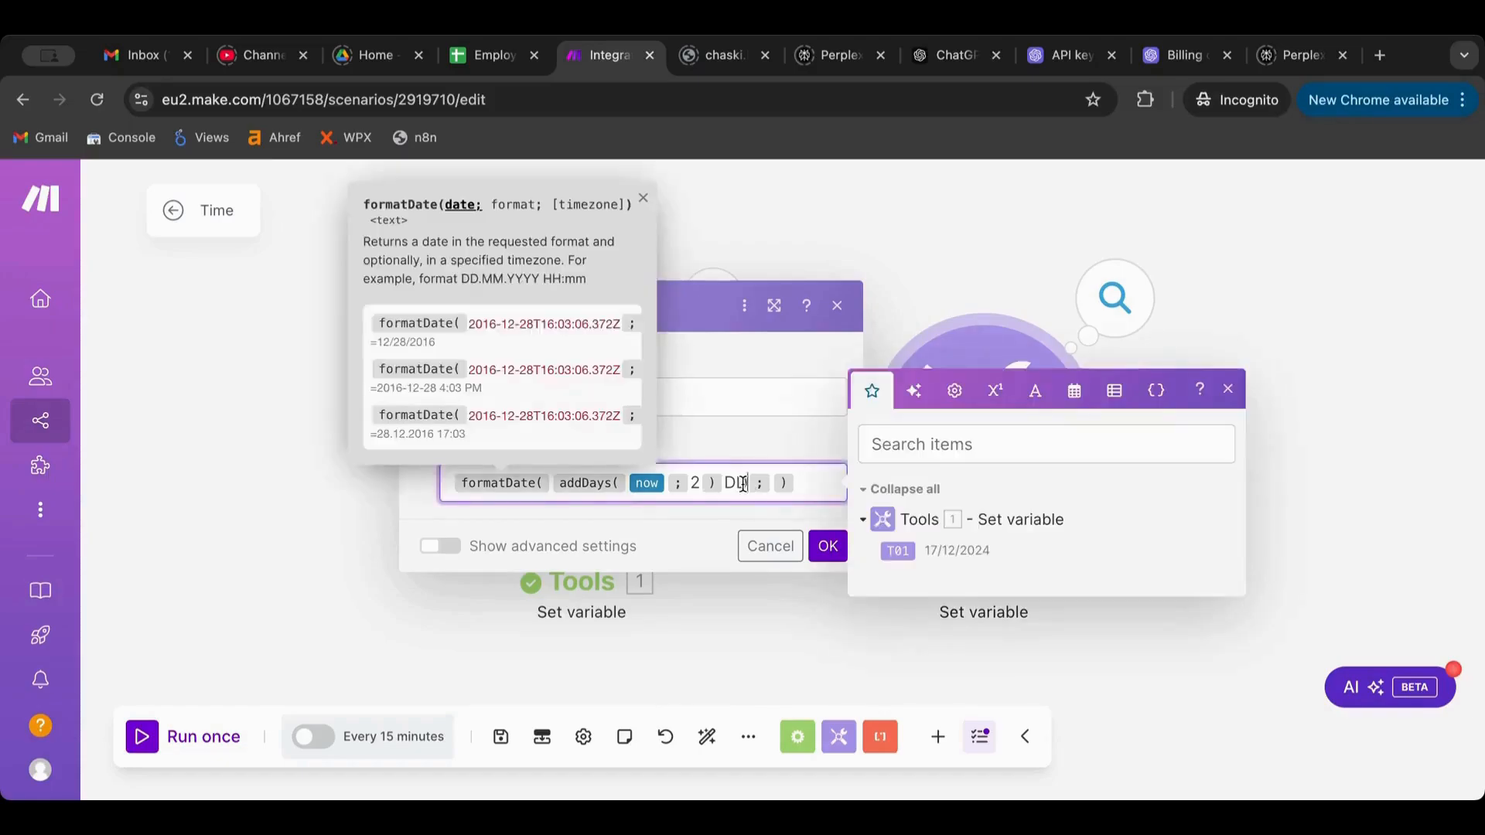
pyautogui.press('BackSpace')
pyautogui.press('BackSpace')
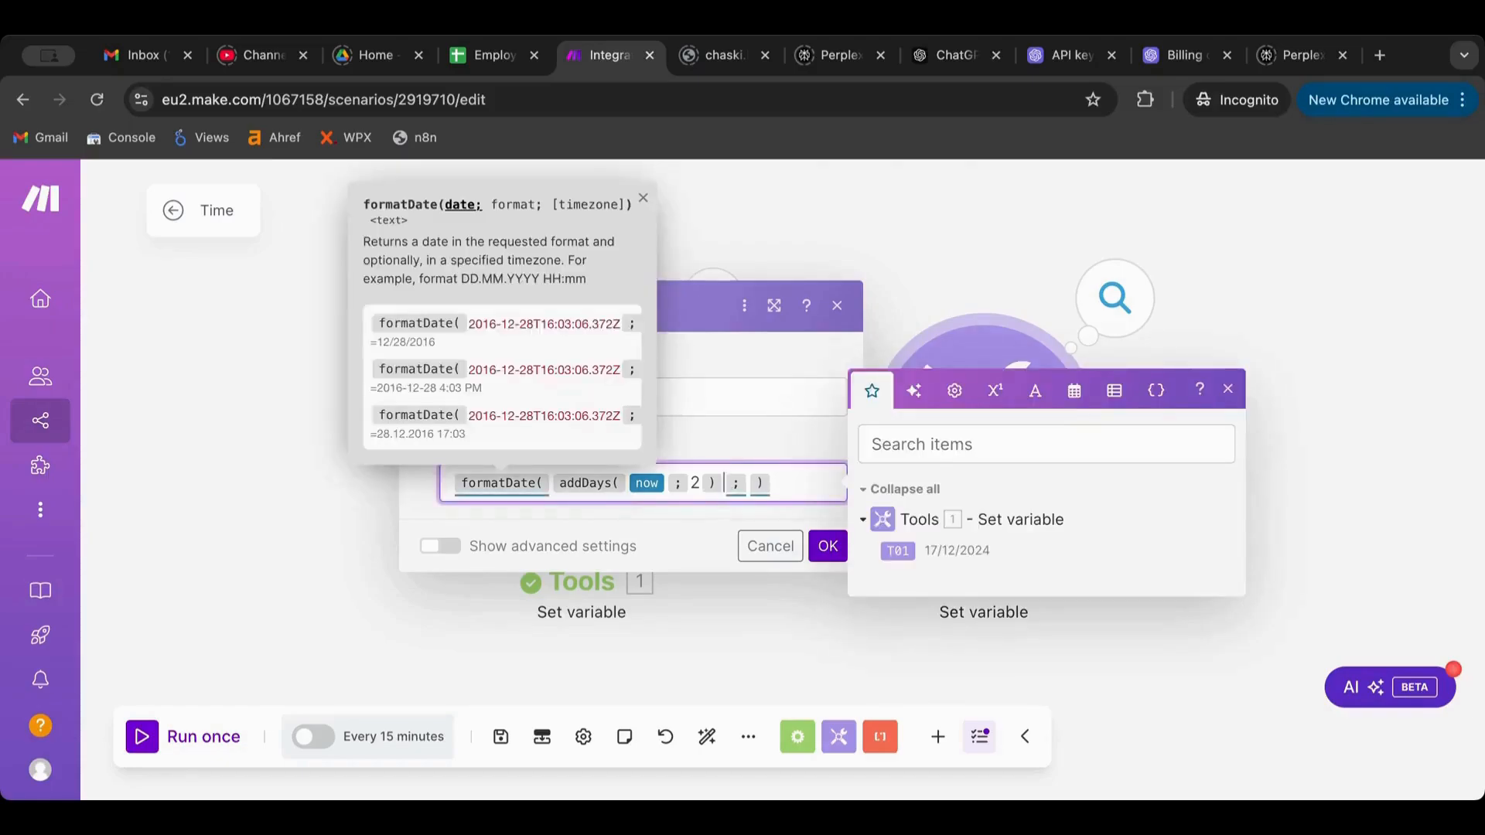
pyautogui.press('Right')
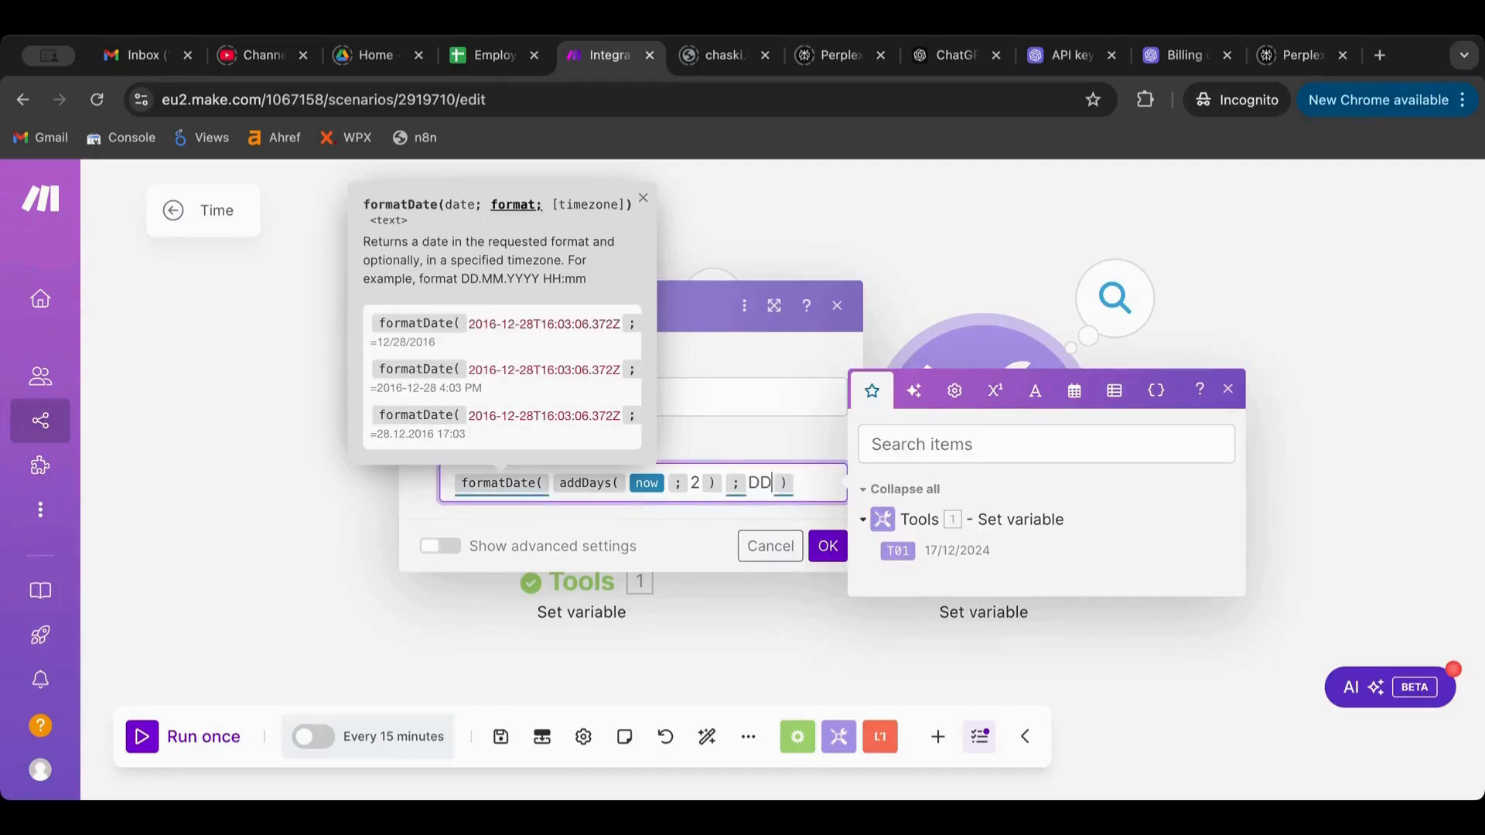
pyautogui.click(823, 546)
# Rerun the scenario, confirm T02 outputs 19, and reopen Tools 2's settings
pyautogui.click(147, 736)
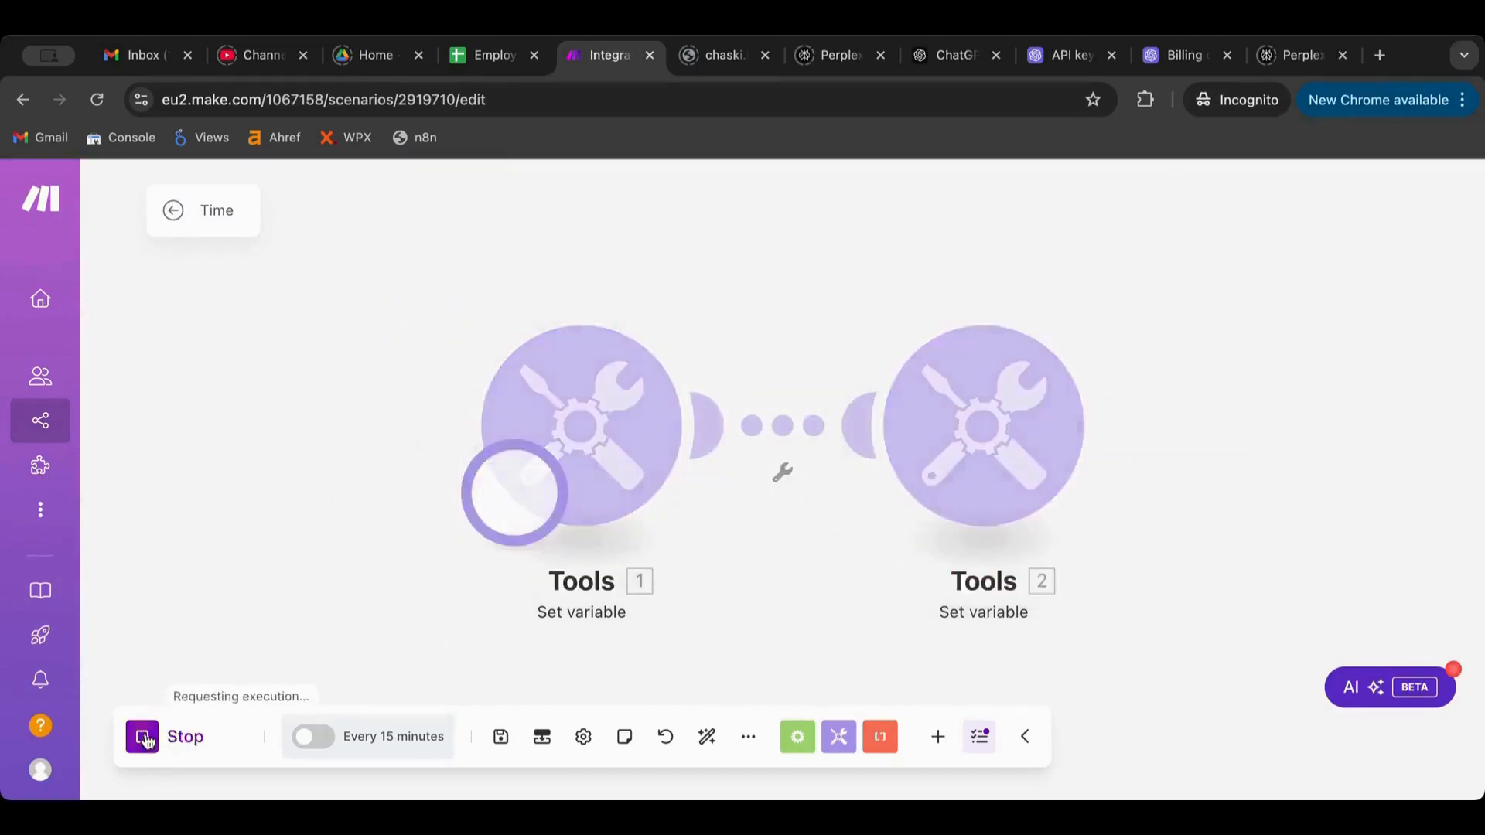
pyautogui.click(1127, 310)
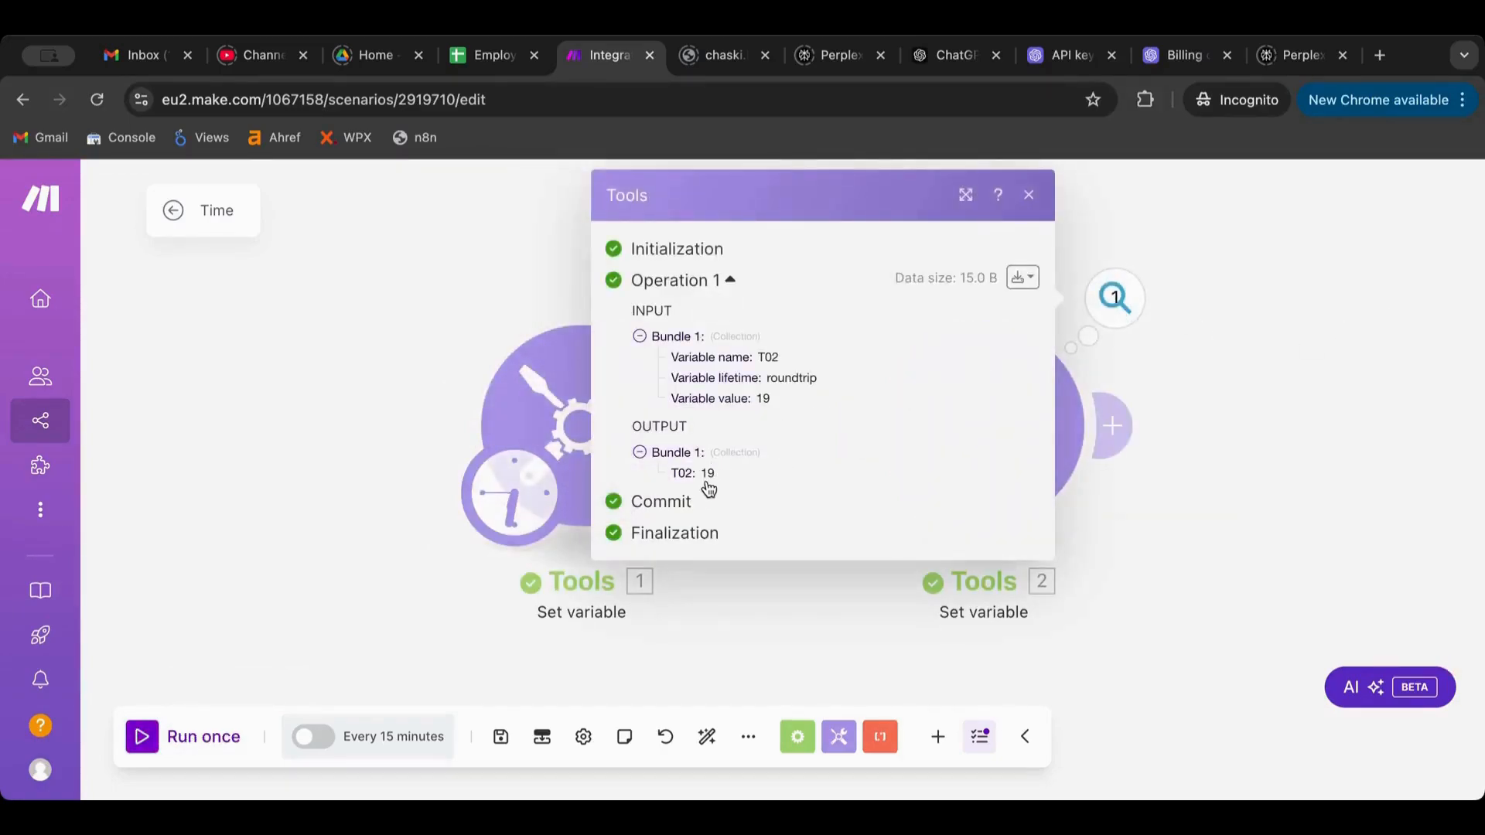
pyautogui.click(965, 431)
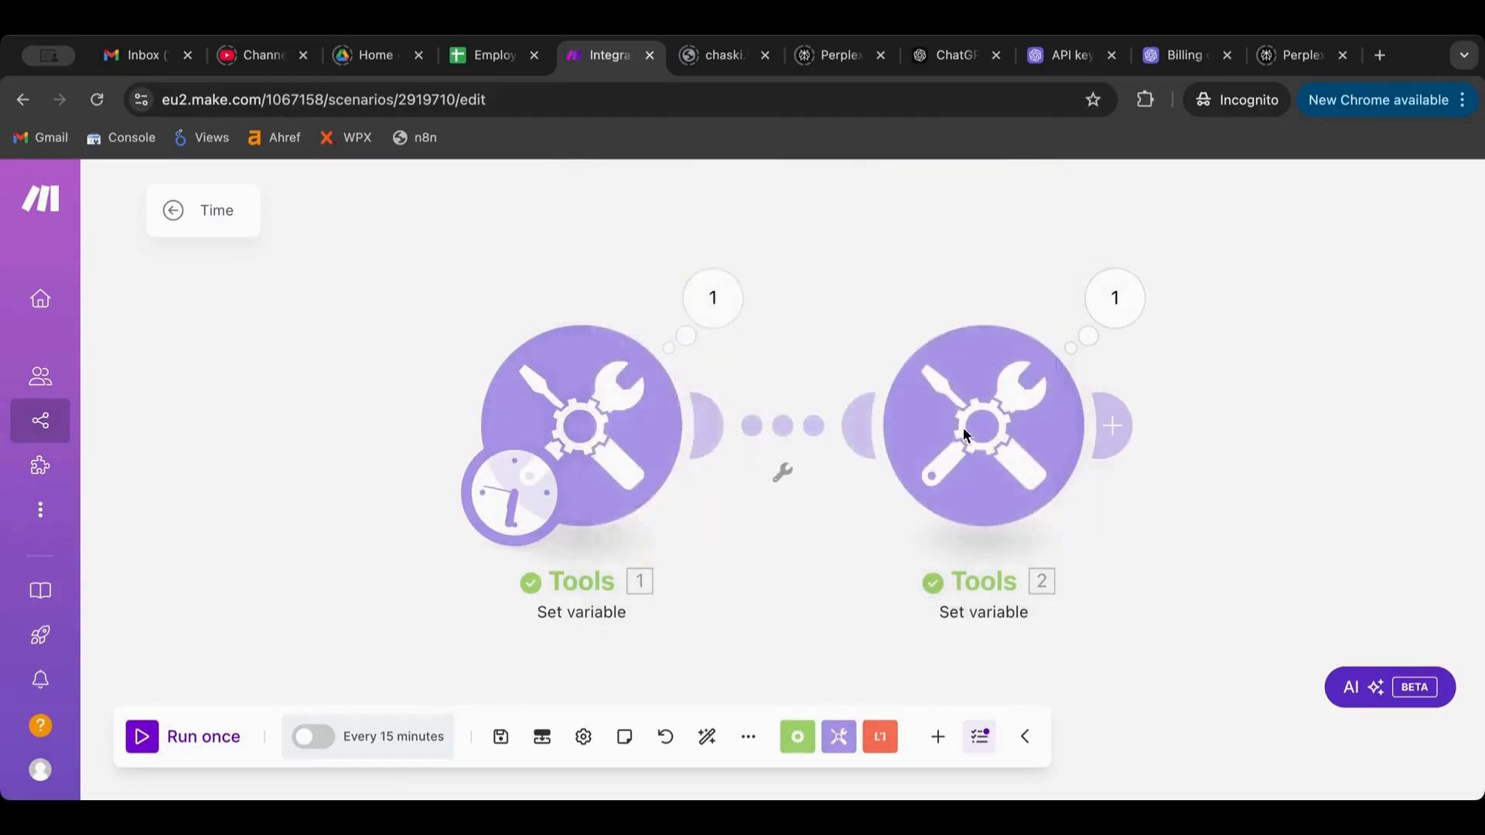
pyautogui.click(957, 429)
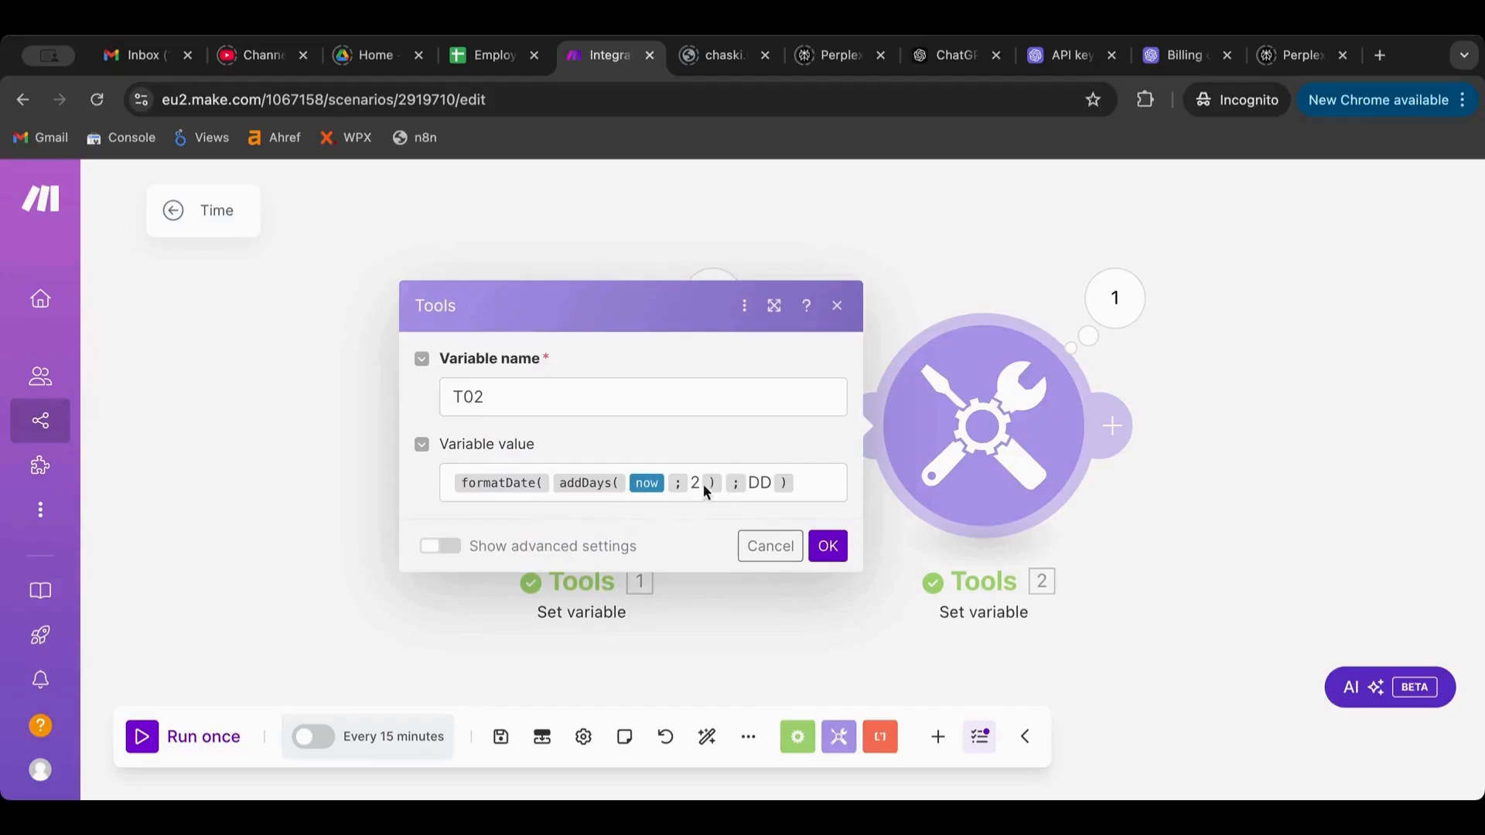
# Change addDays' day count in T02's formula from 2 to -2 and save it
pyautogui.click(758, 481)
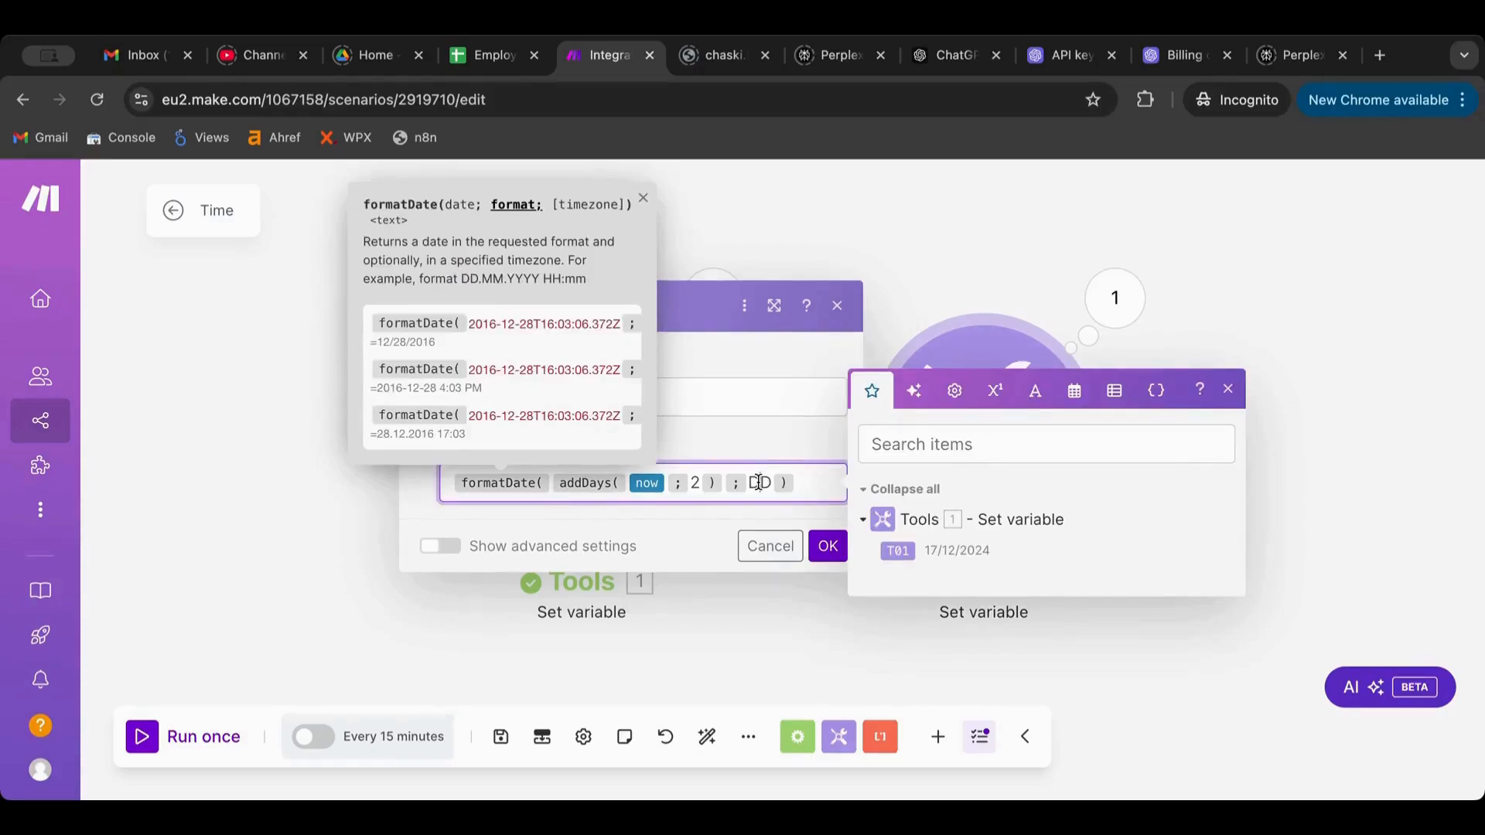
pyautogui.click(1071, 393)
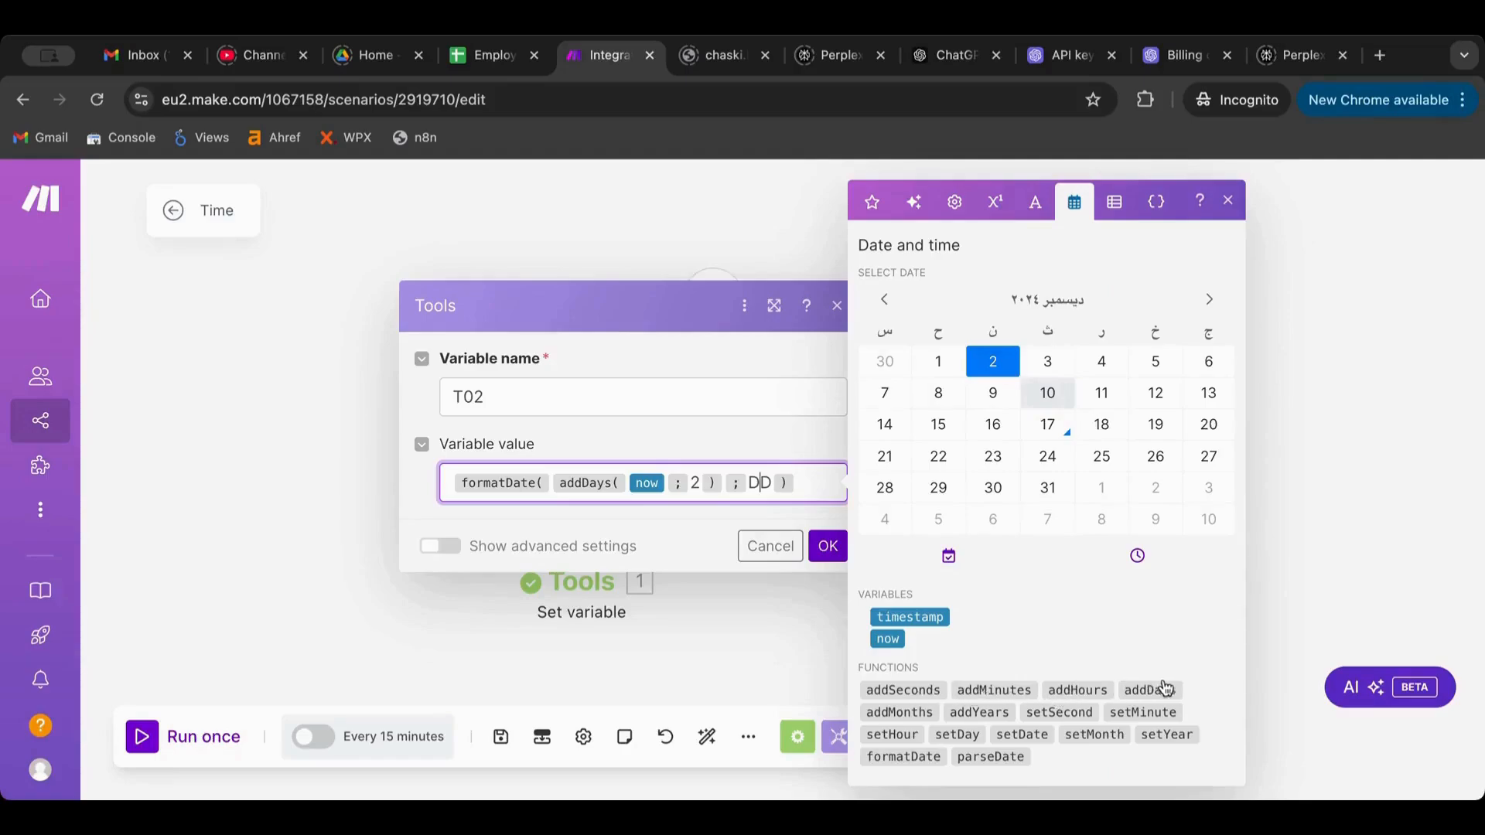
pyautogui.click(692, 481)
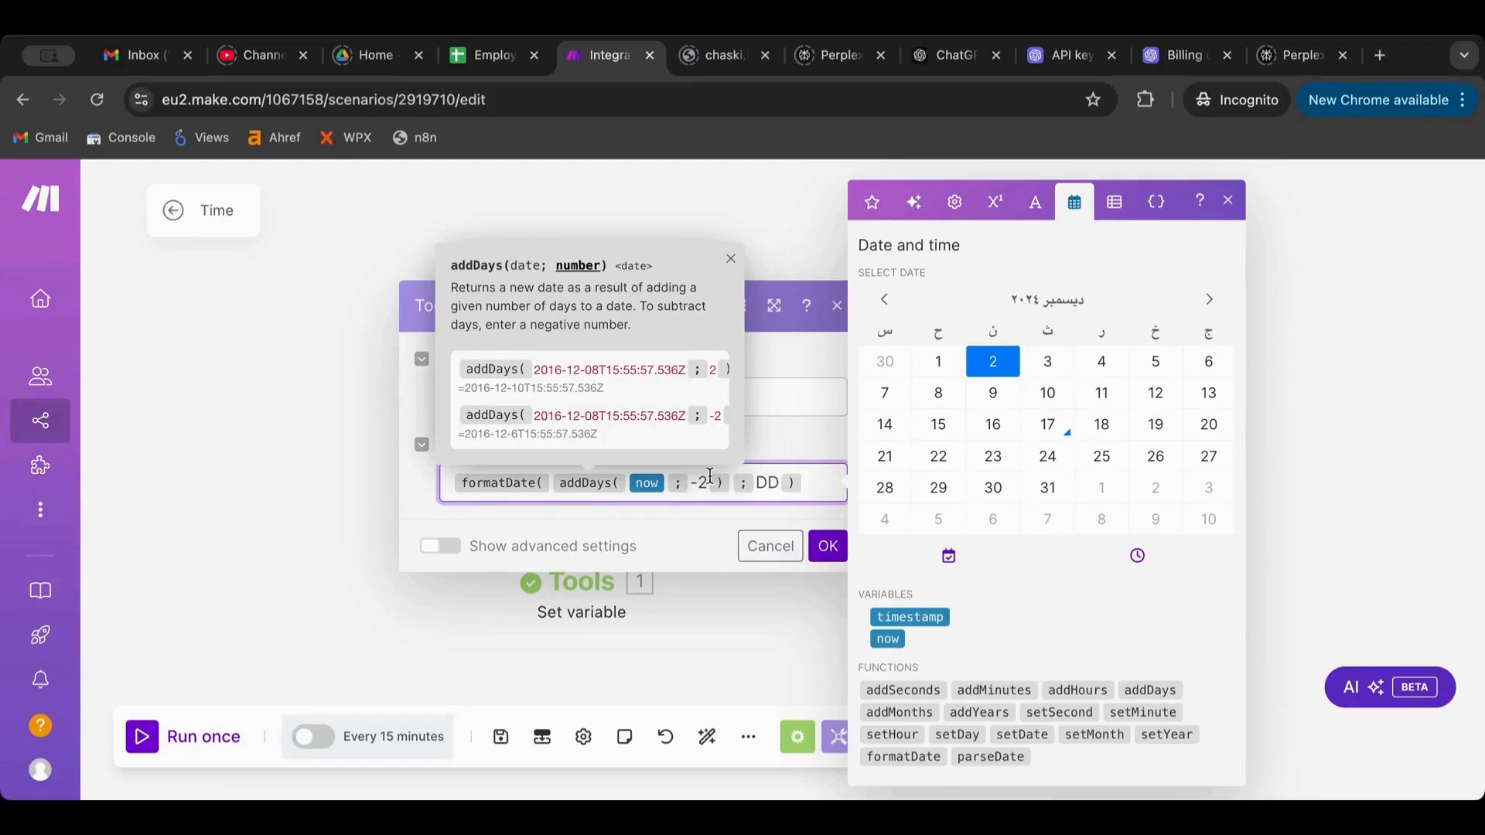
pyautogui.click(828, 542)
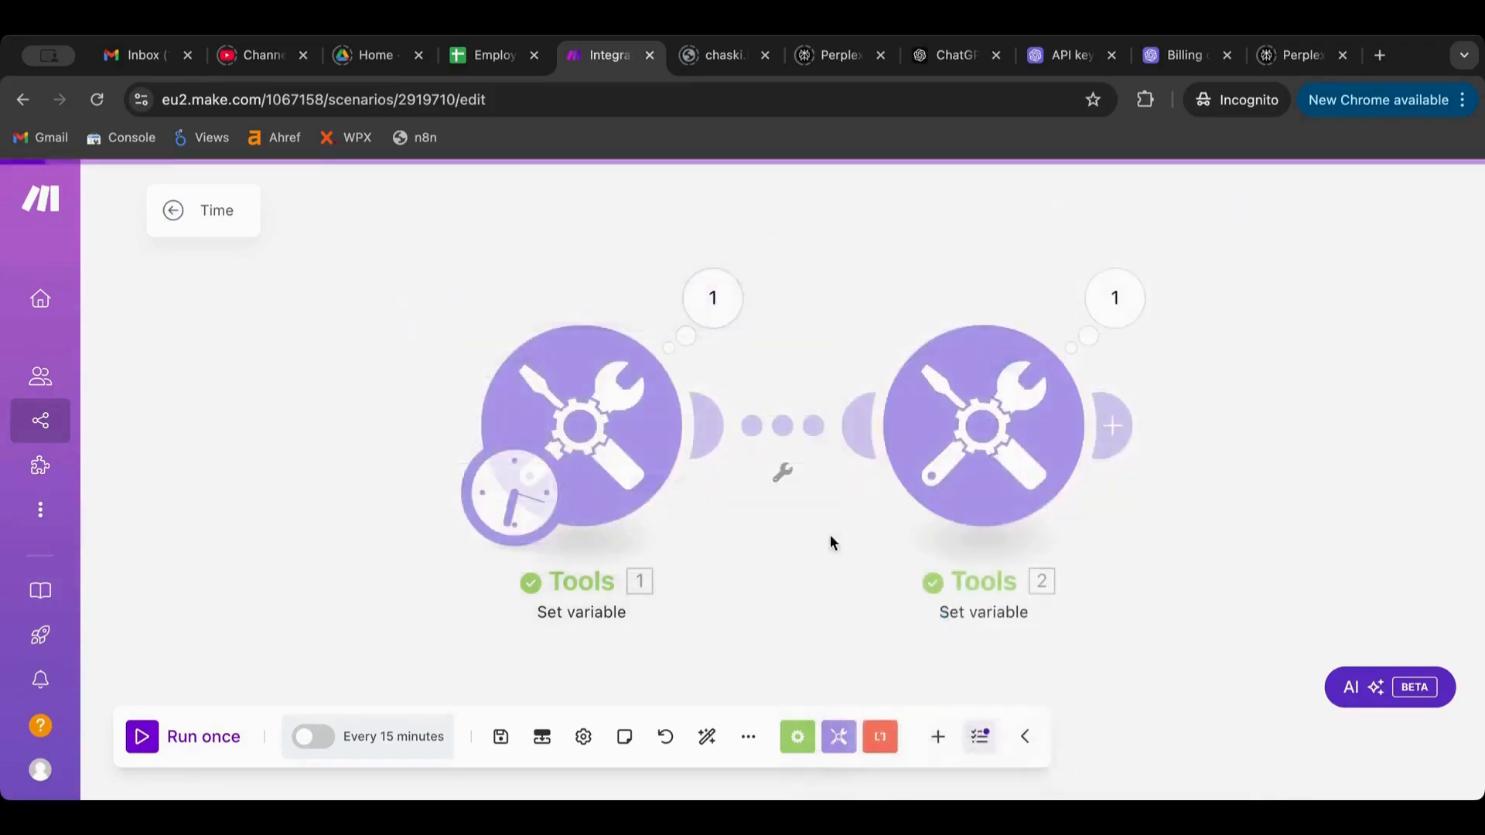
# Run the scenario once more and check Tools 2's output
pyautogui.click(142, 736)
pyautogui.click(1103, 313)
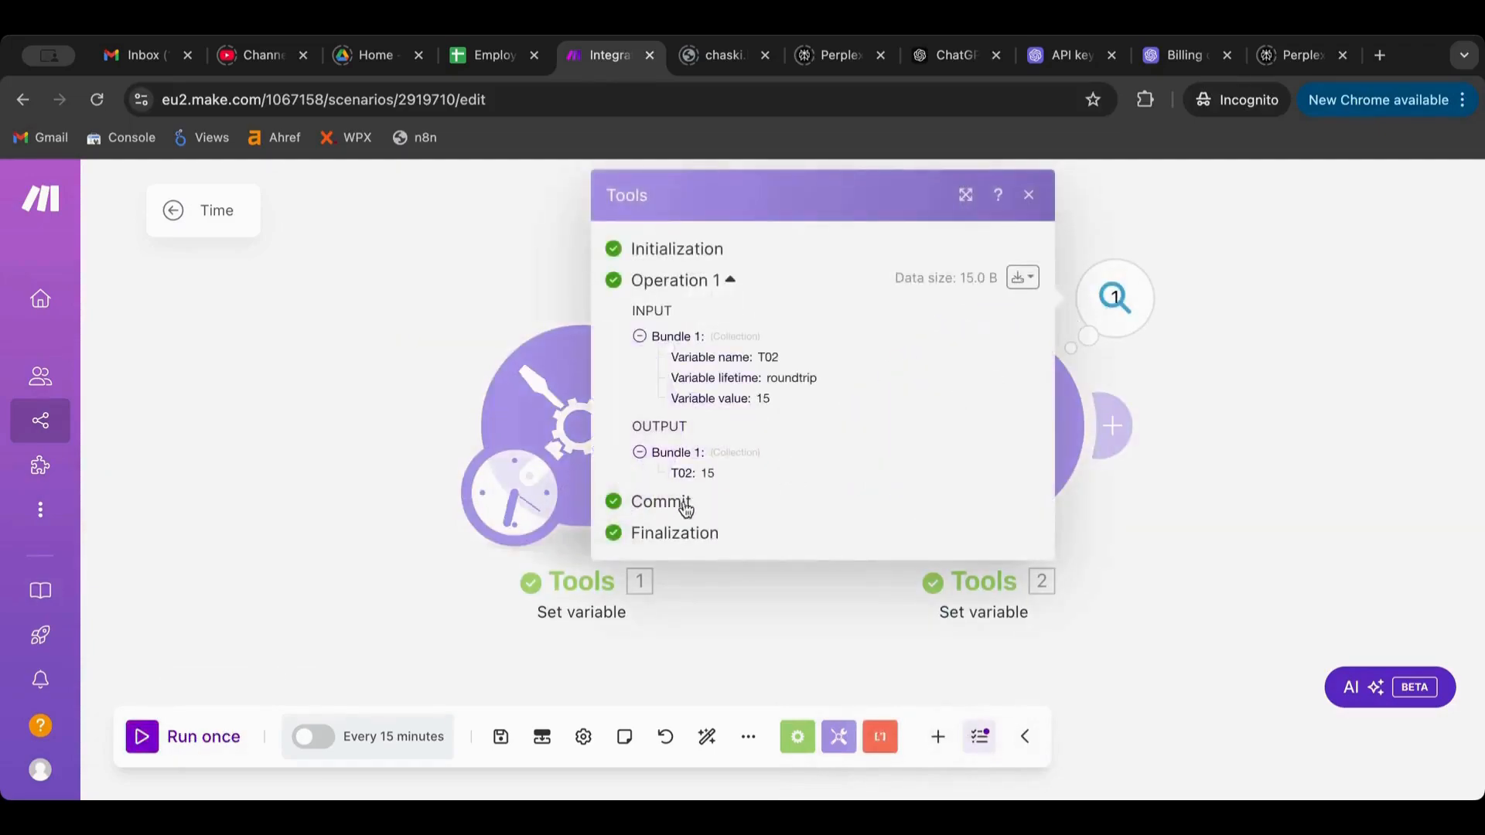
pyautogui.click(1228, 394)
# Review T02's formula formatDate(addDays(now; -2); DD) in Tools 2 and confirm the settings
pyautogui.click(975, 422)
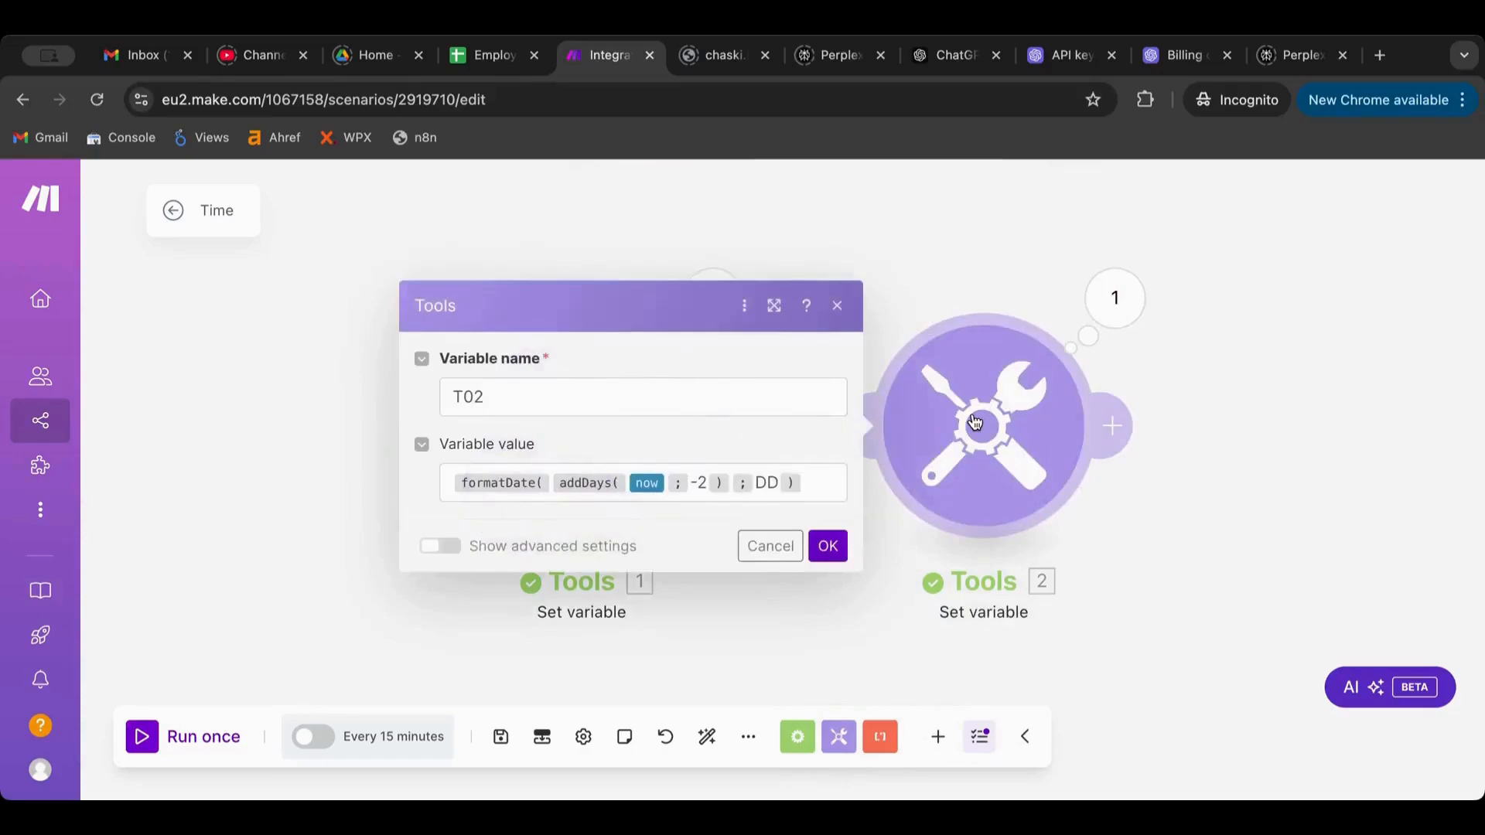
pyautogui.click(809, 481)
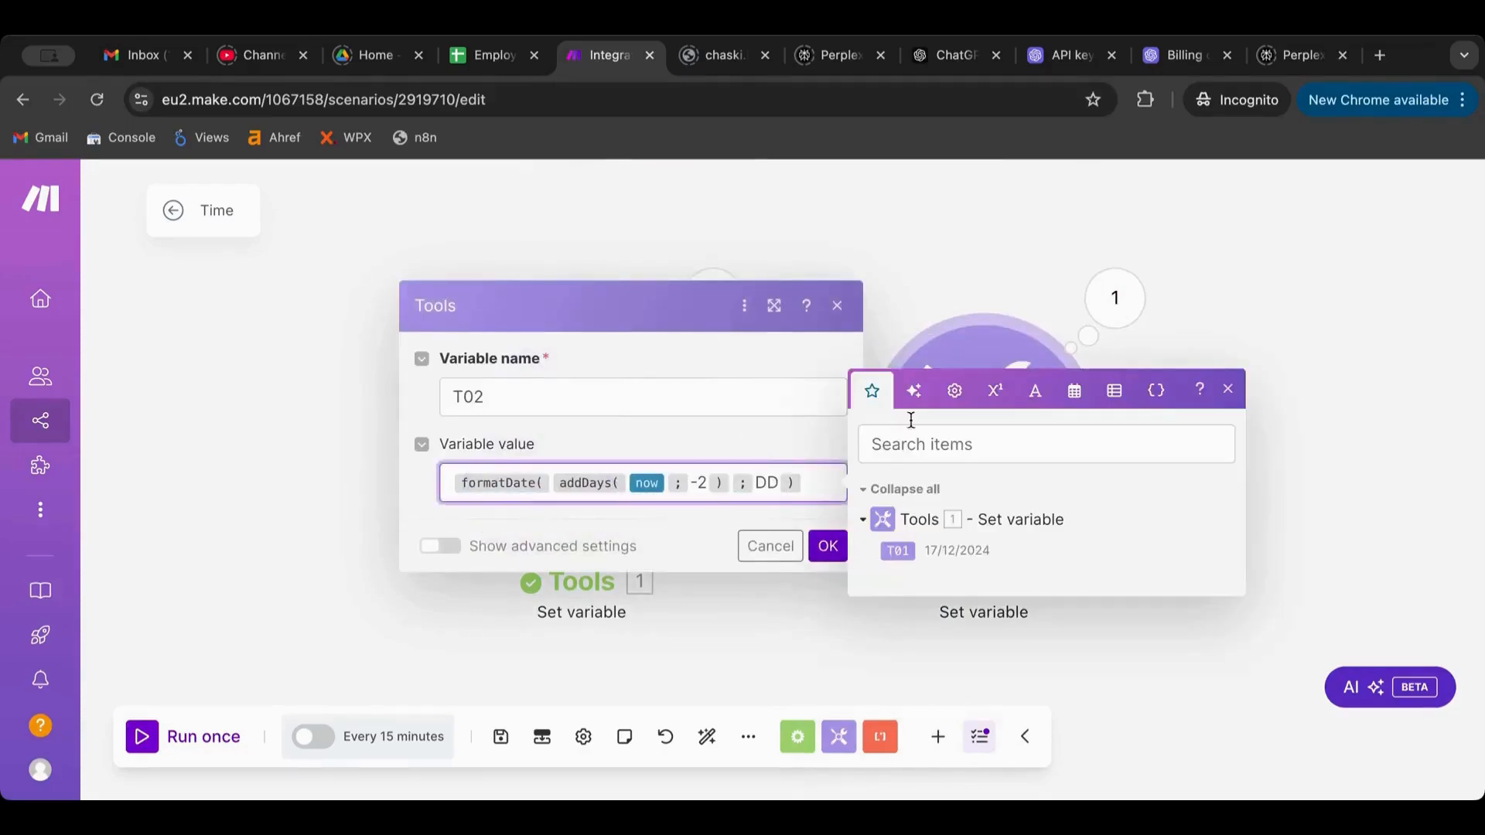
pyautogui.click(1074, 391)
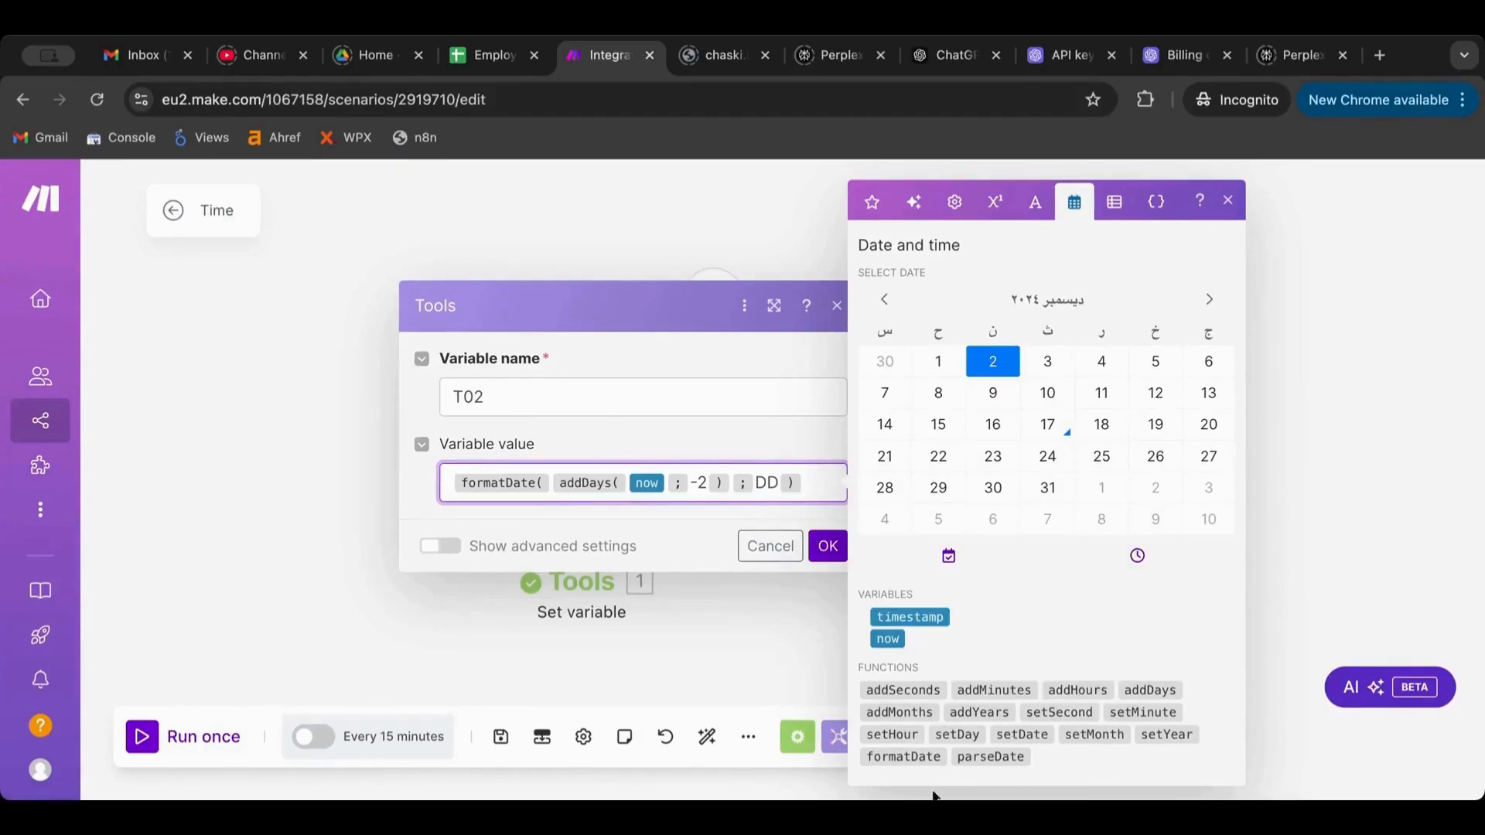
pyautogui.moveTo(923, 763)
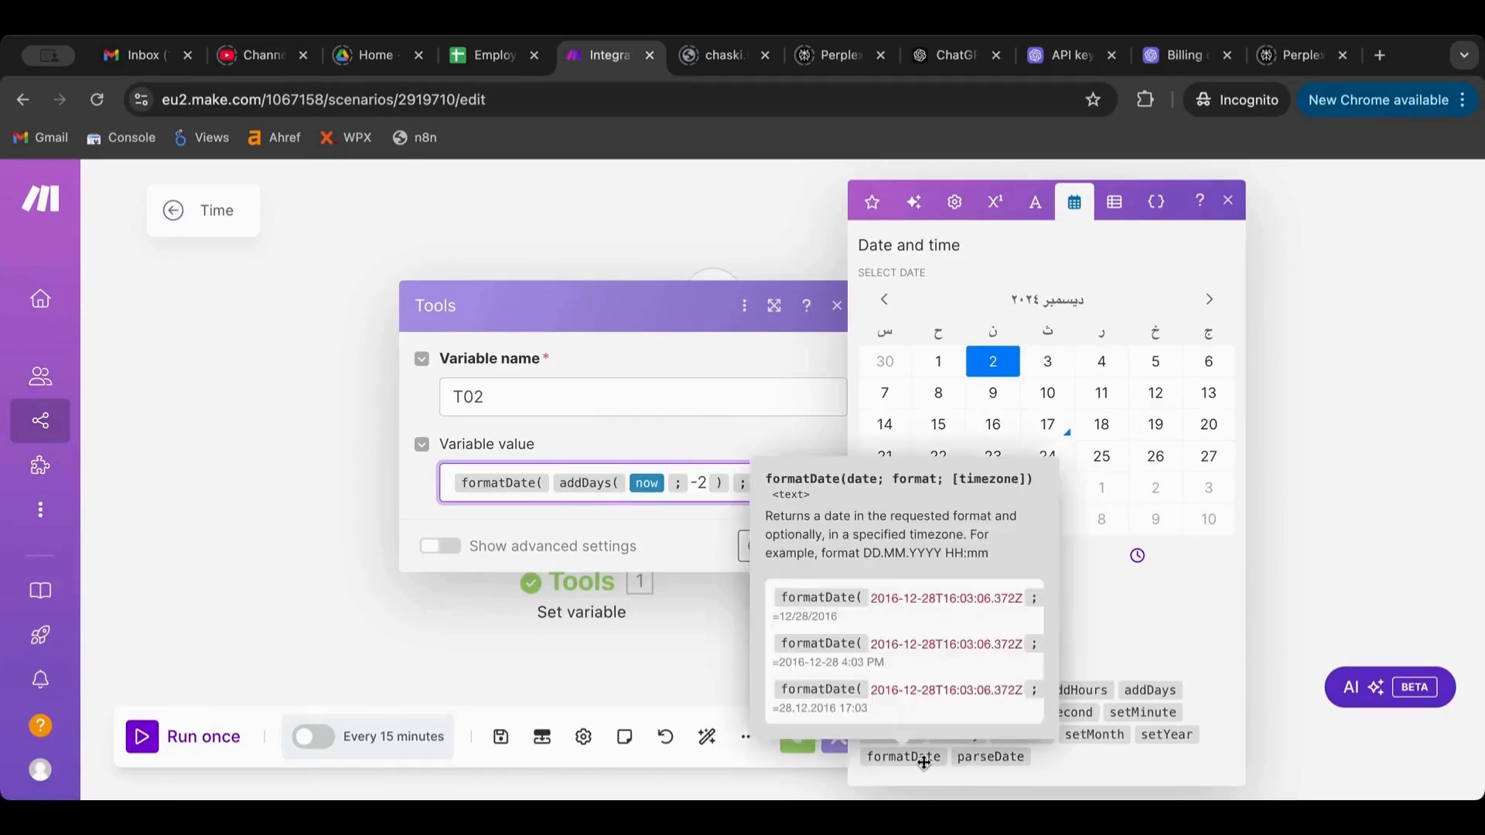
pyautogui.moveTo(991, 760)
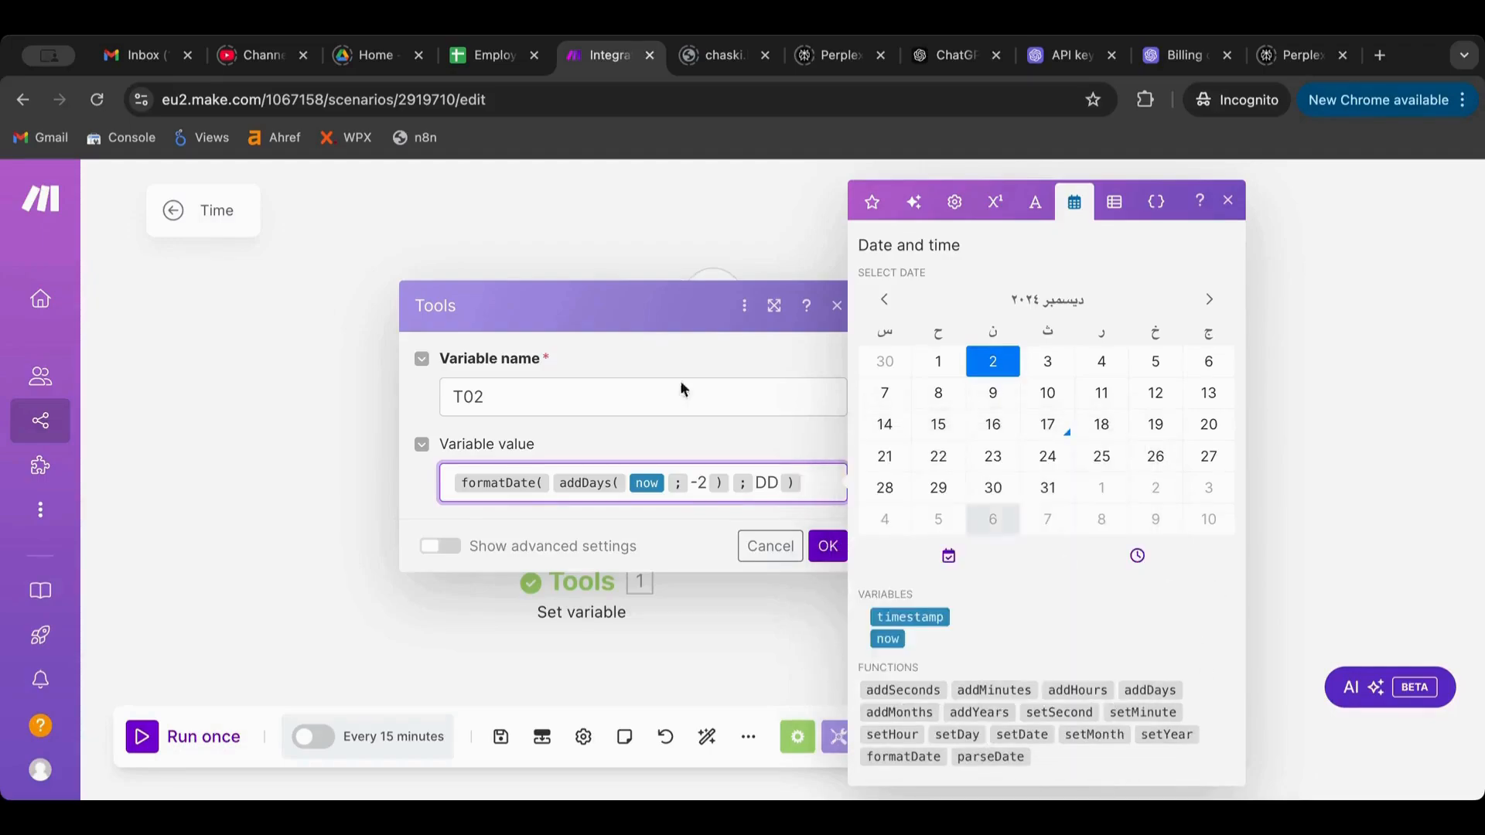
pyautogui.click(660, 312)
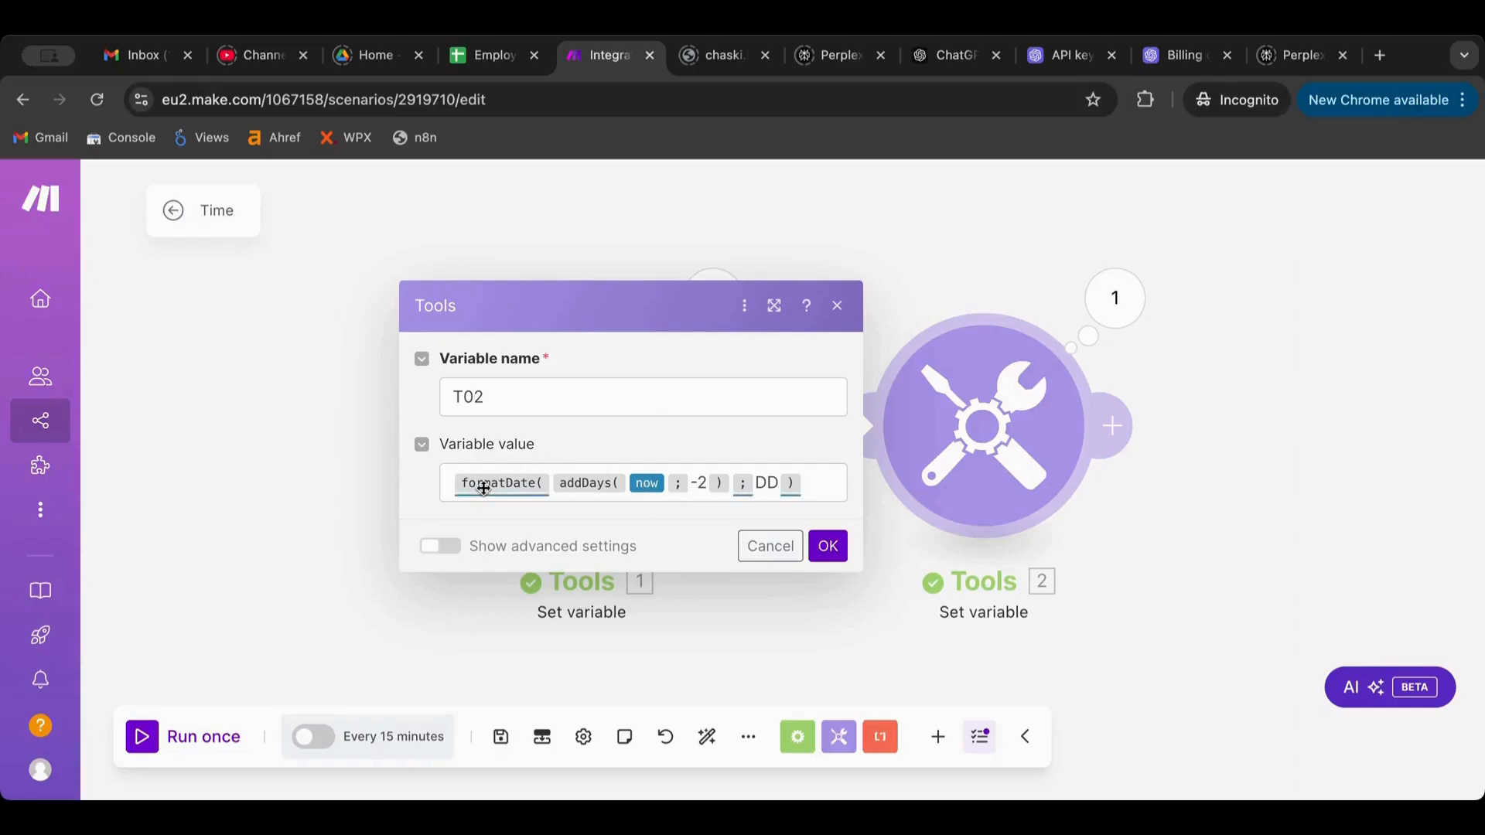
pyautogui.moveTo(483, 488)
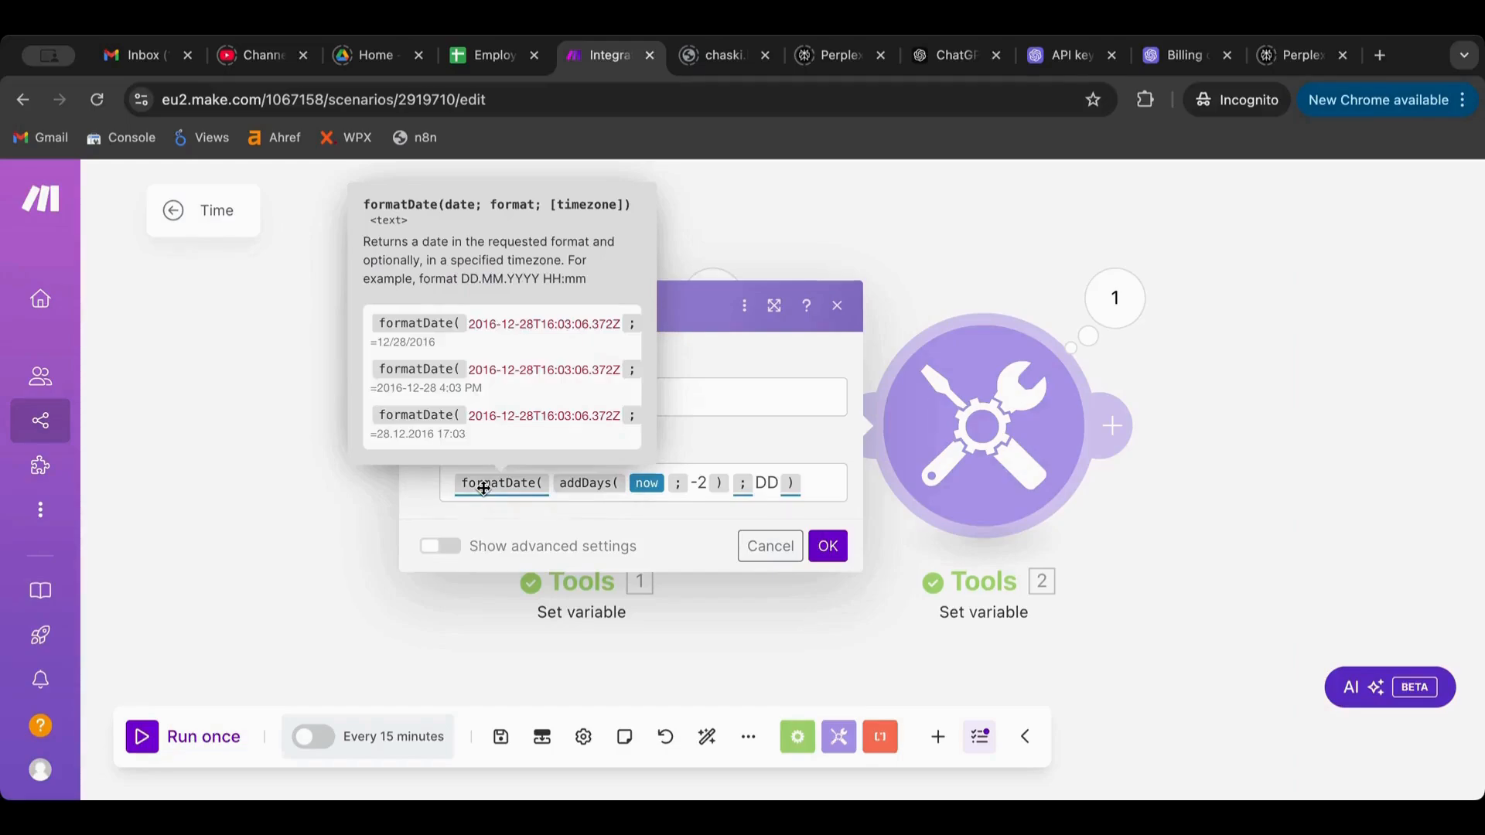
pyautogui.moveTo(557, 488)
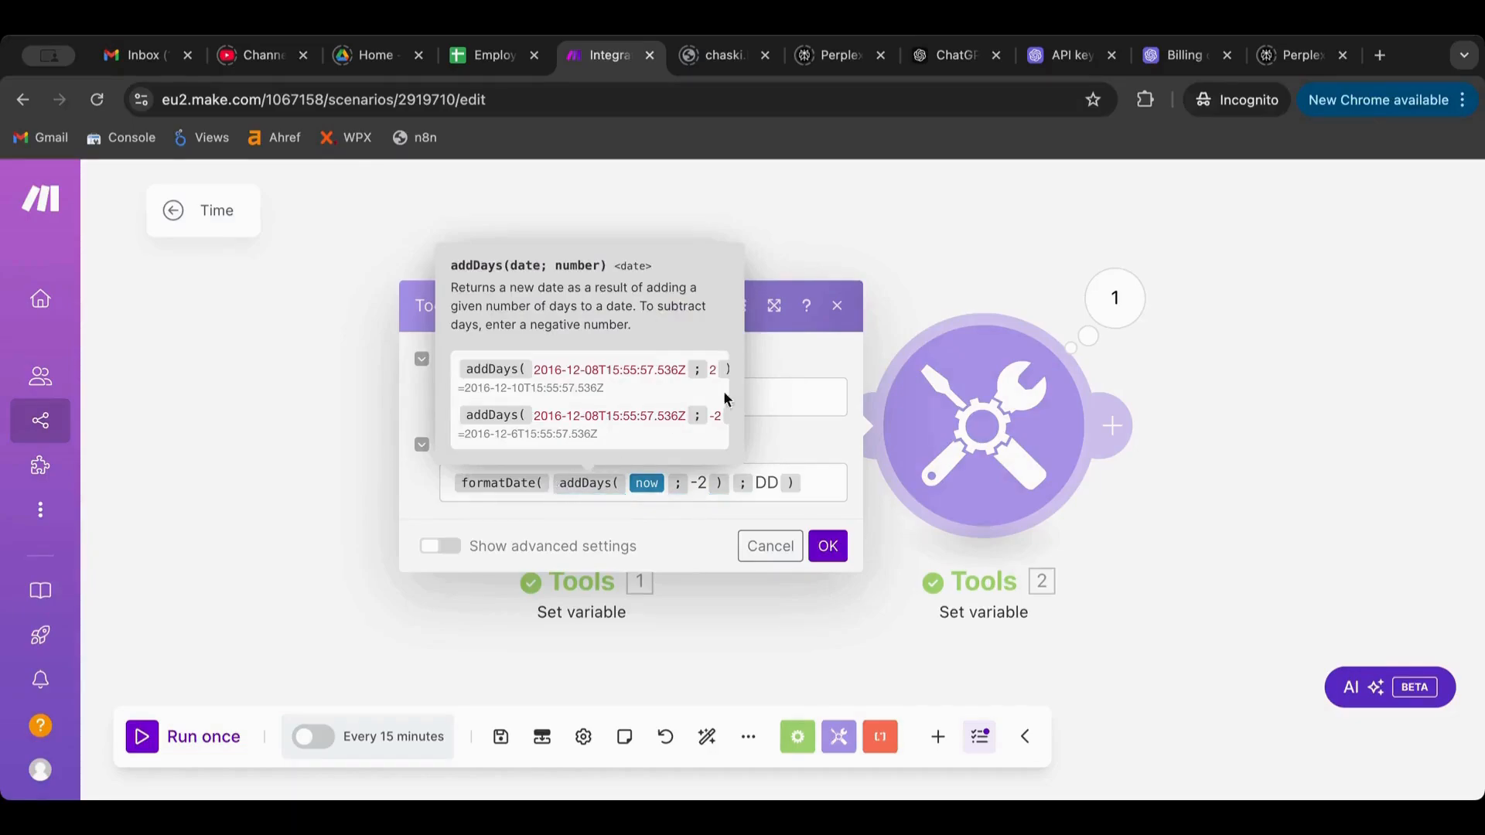
pyautogui.click(781, 392)
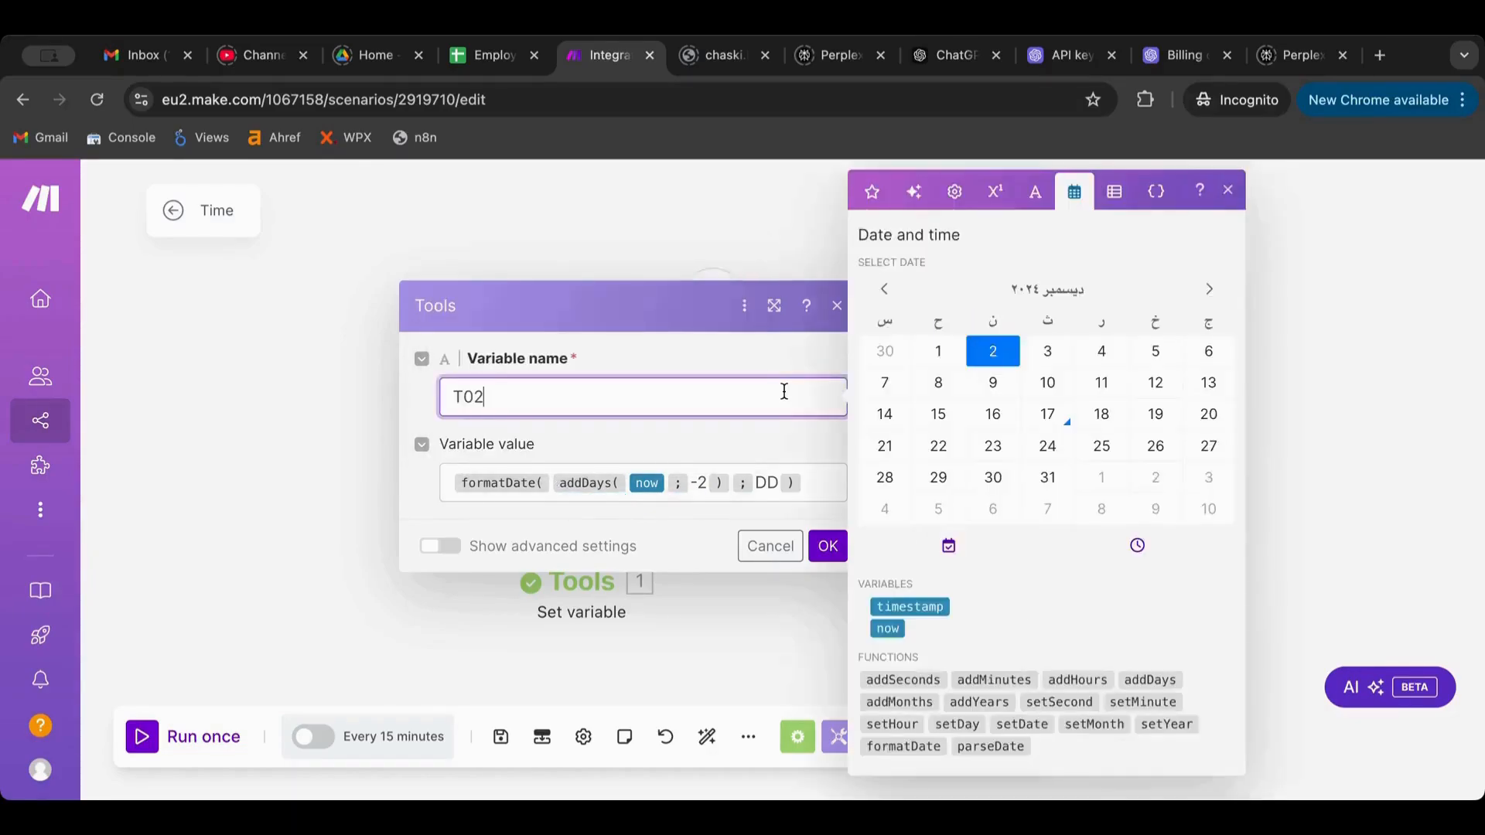
pyautogui.click(820, 547)
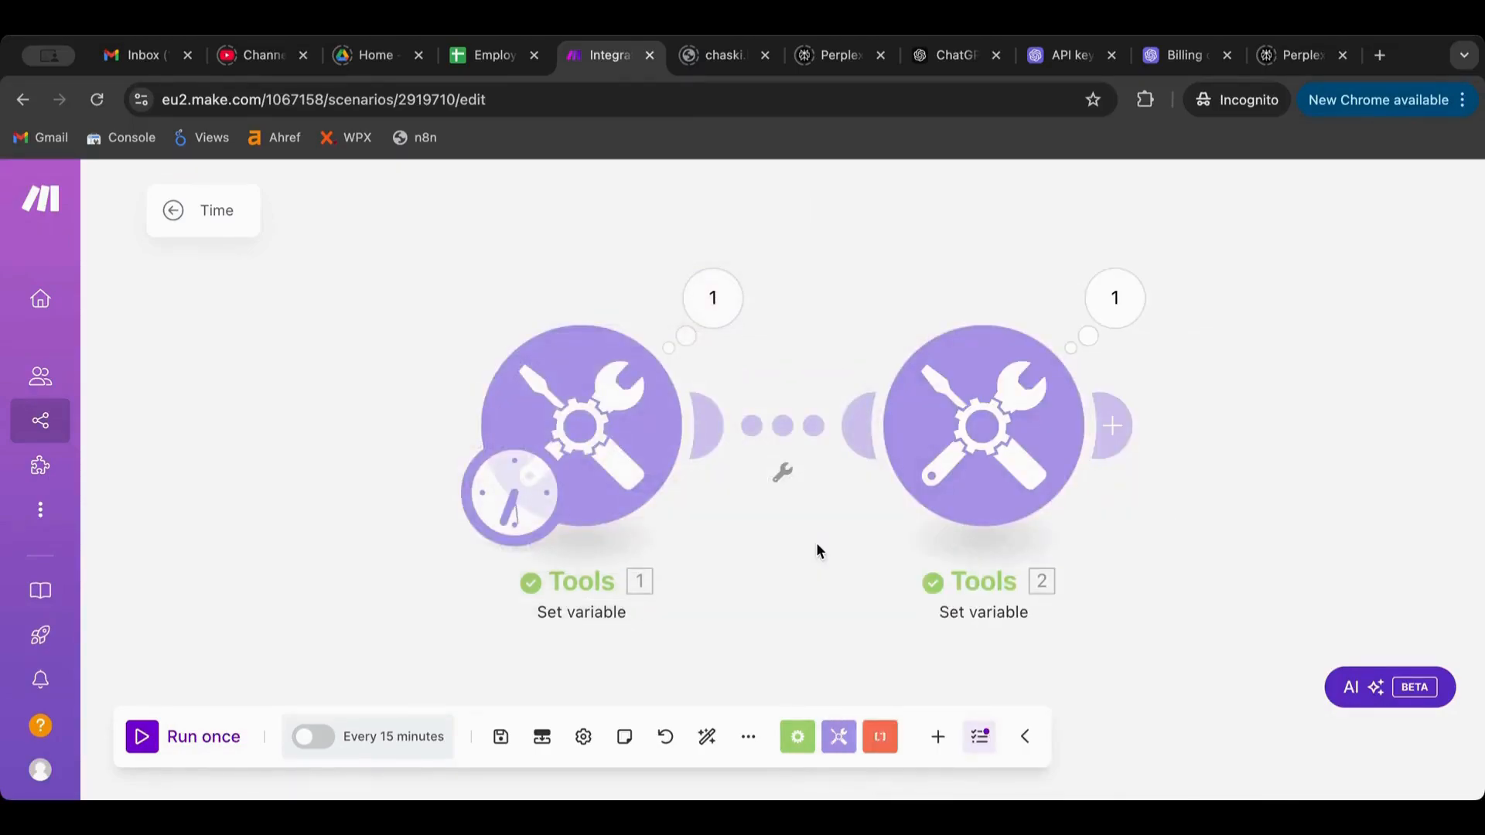
# Start a filter between the Tools modules comparing T01 with the Datetime Earlier than operator
pyautogui.click(794, 439)
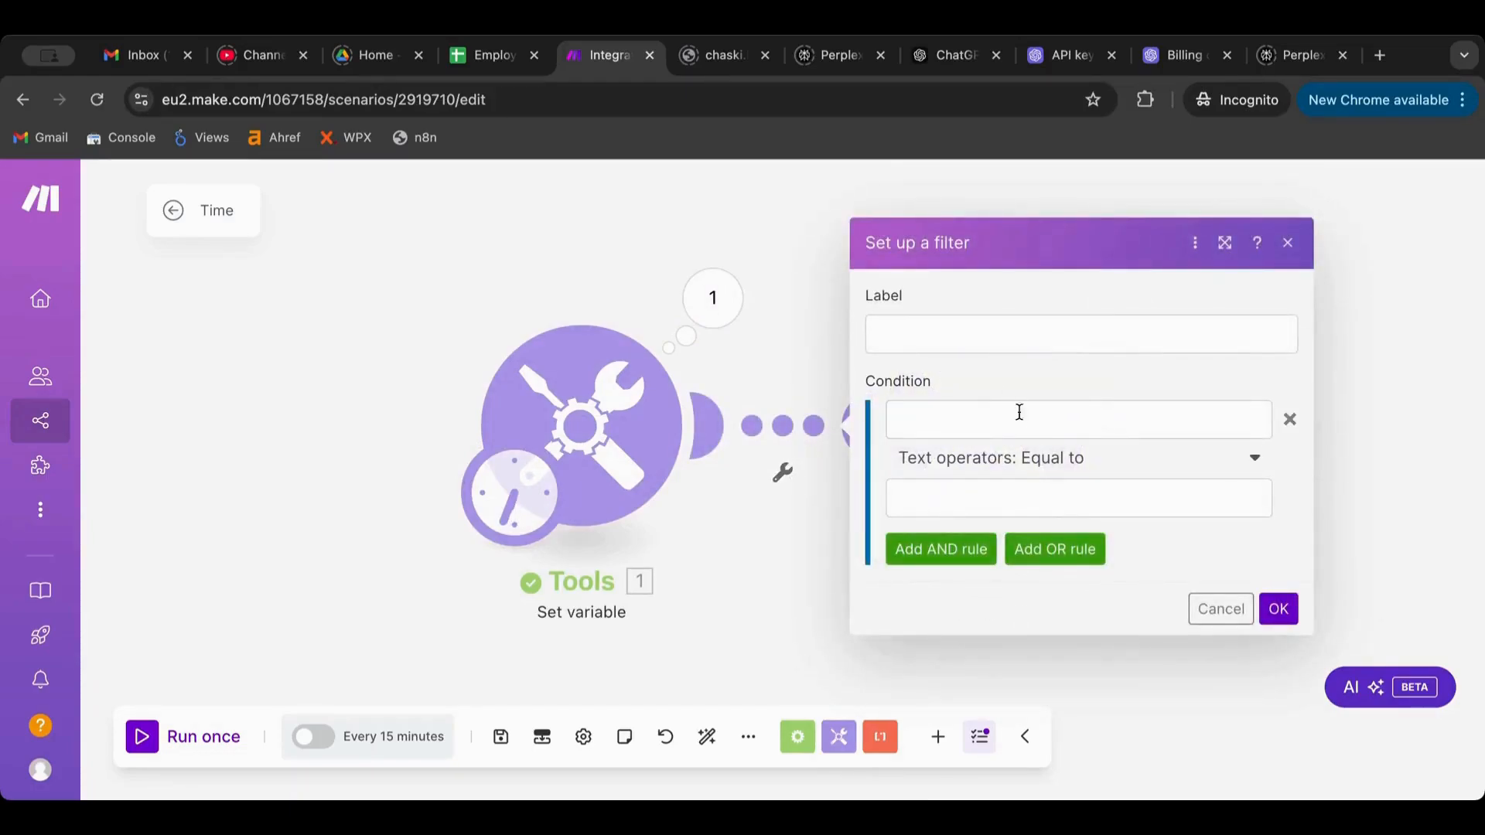
pyautogui.click(988, 462)
pyautogui.scroll(-10, 990, 591)
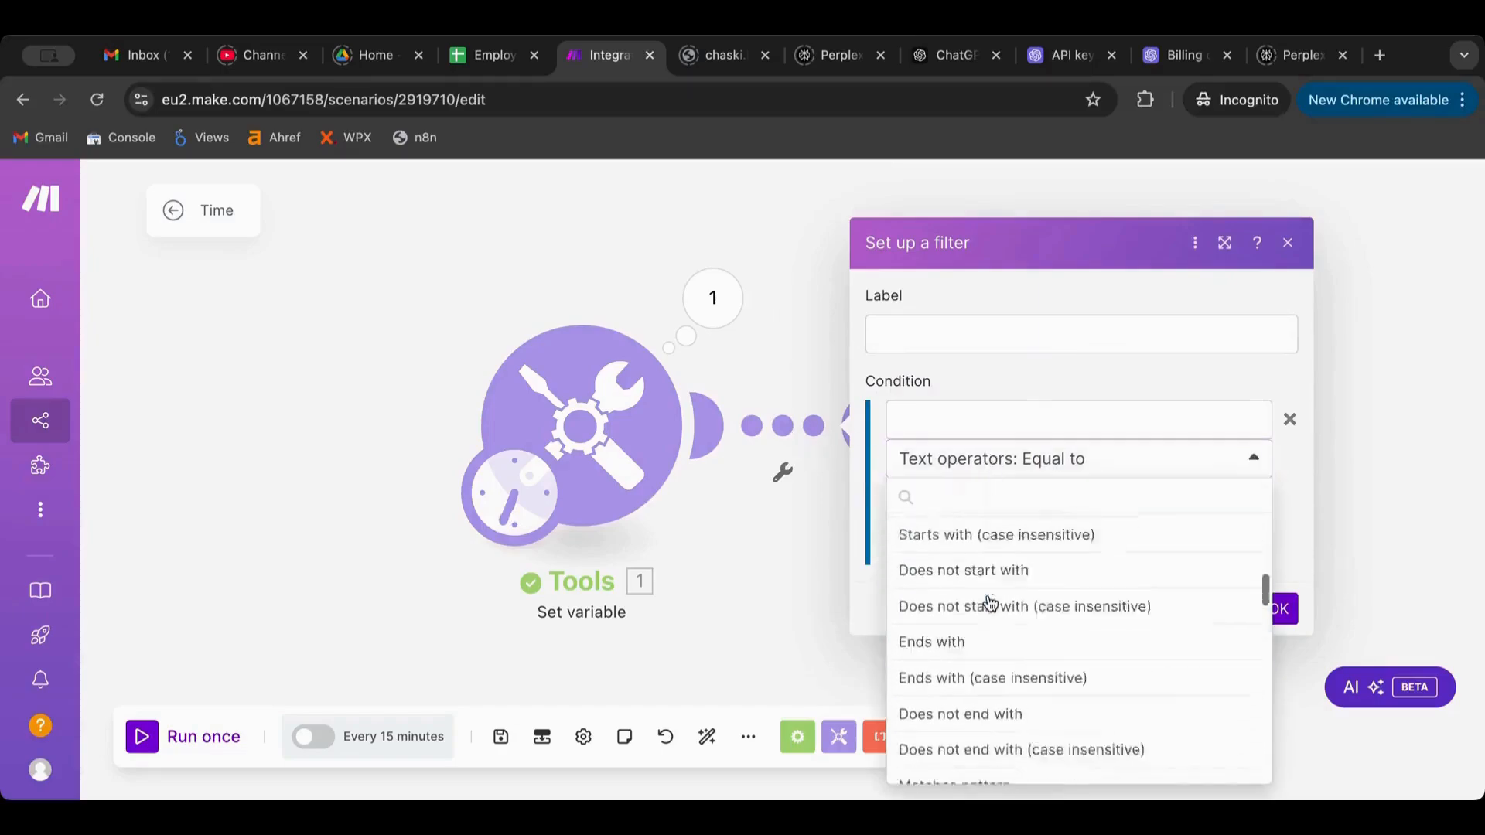
pyautogui.scroll(-3, 990, 603)
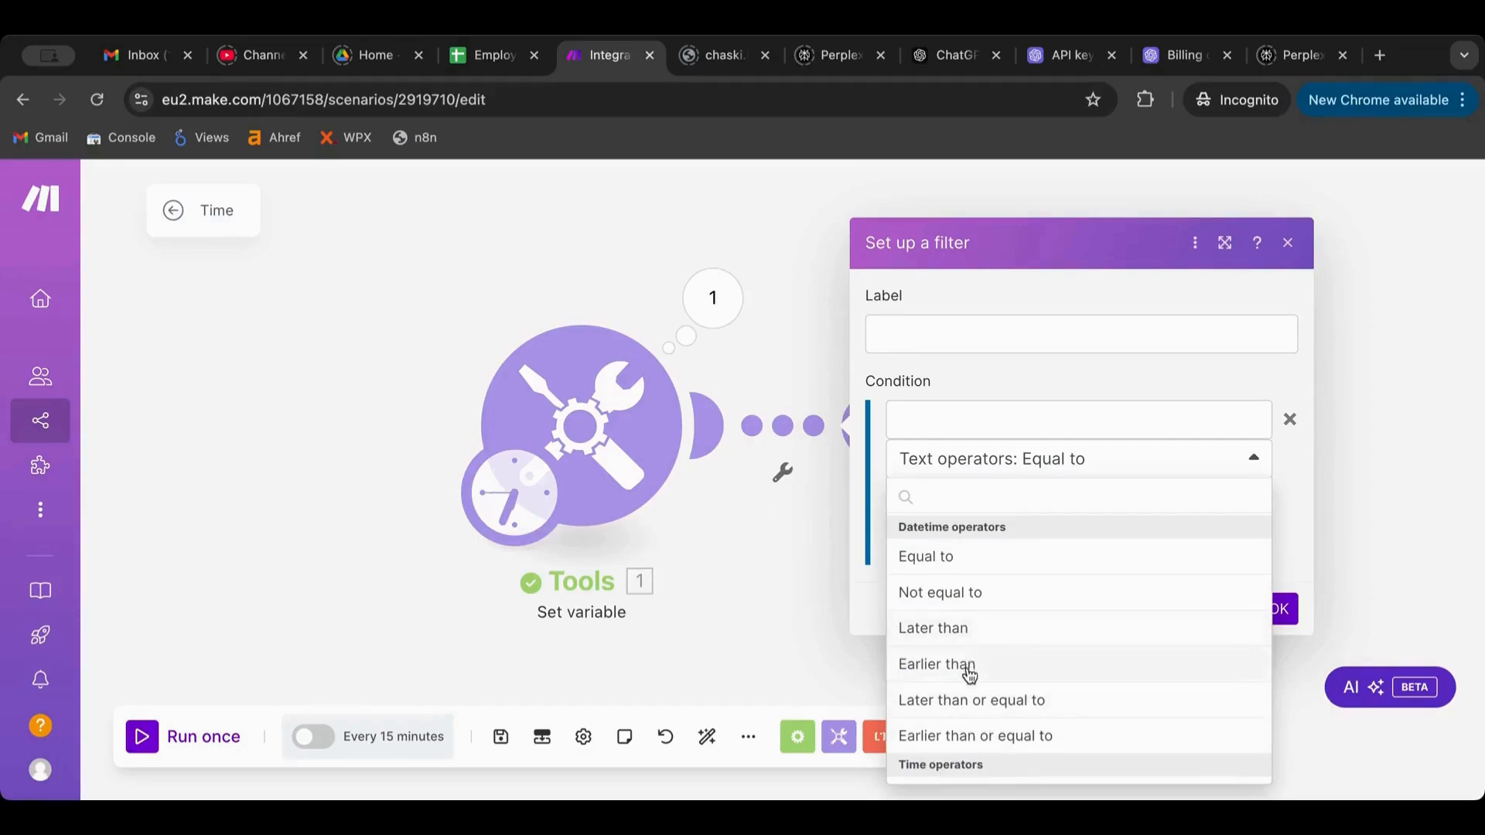
pyautogui.click(986, 663)
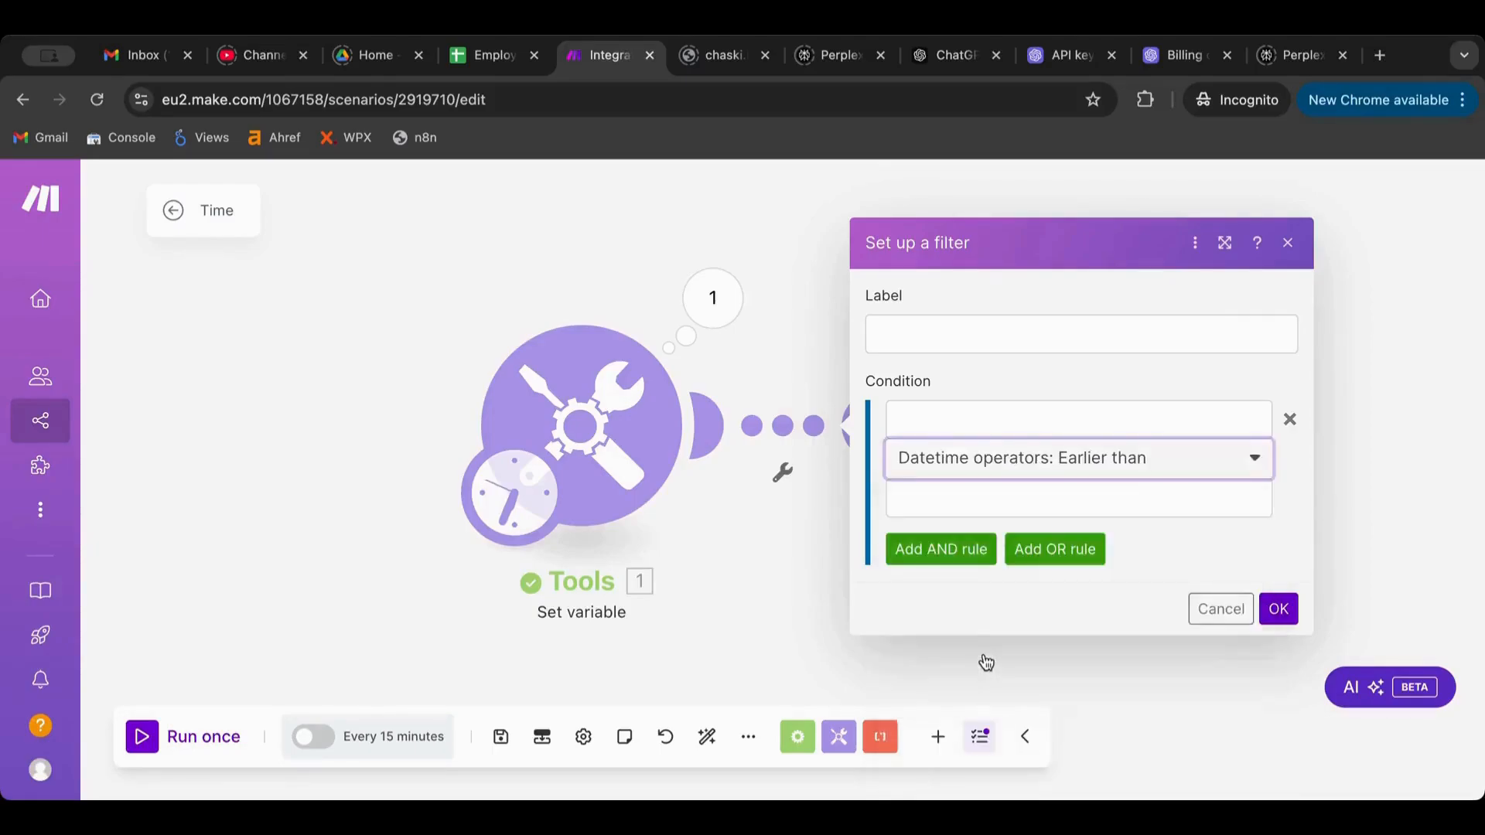
pyautogui.click(997, 421)
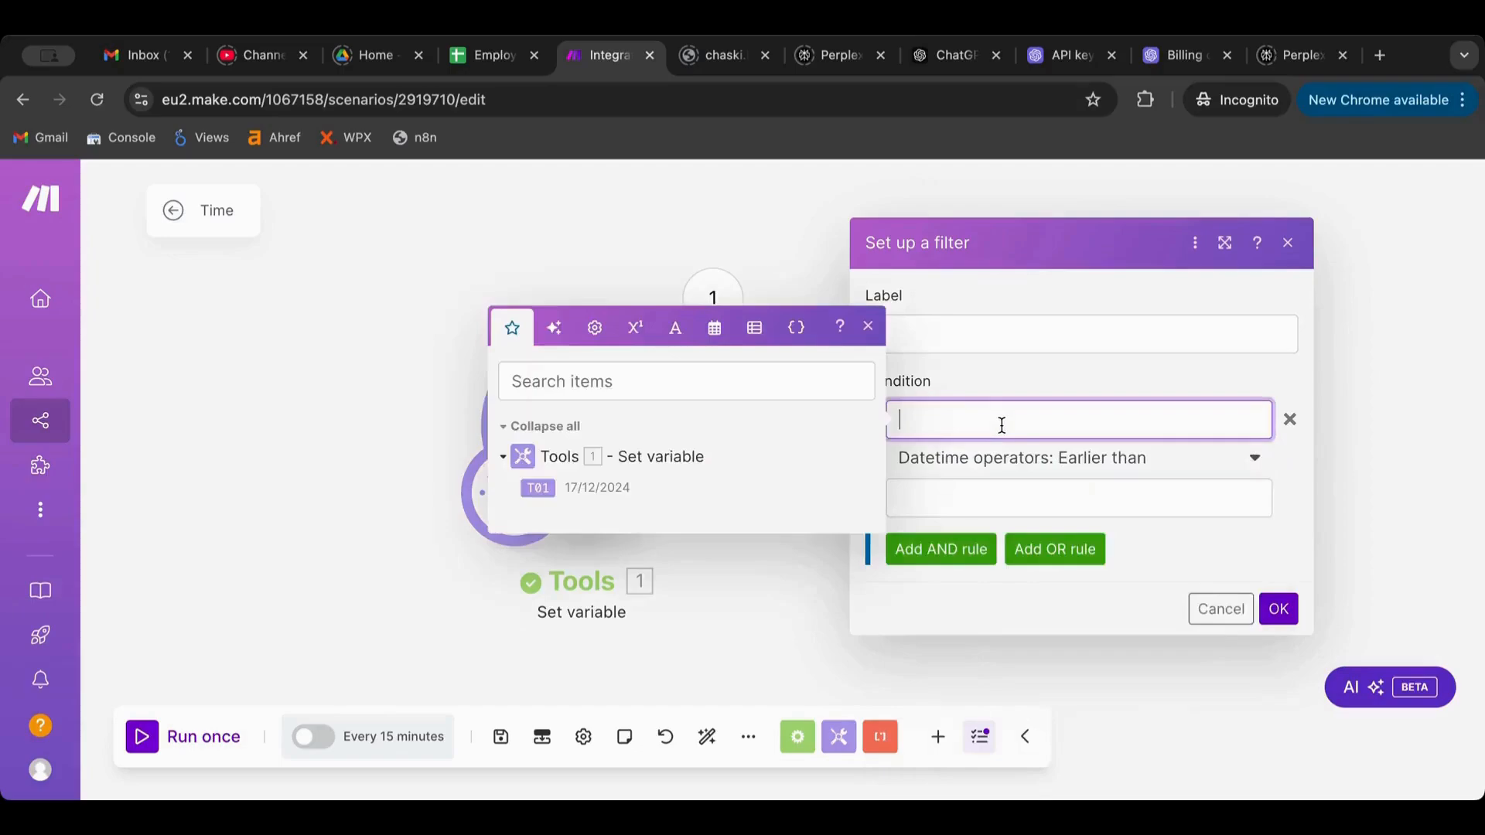
pyautogui.click(537, 488)
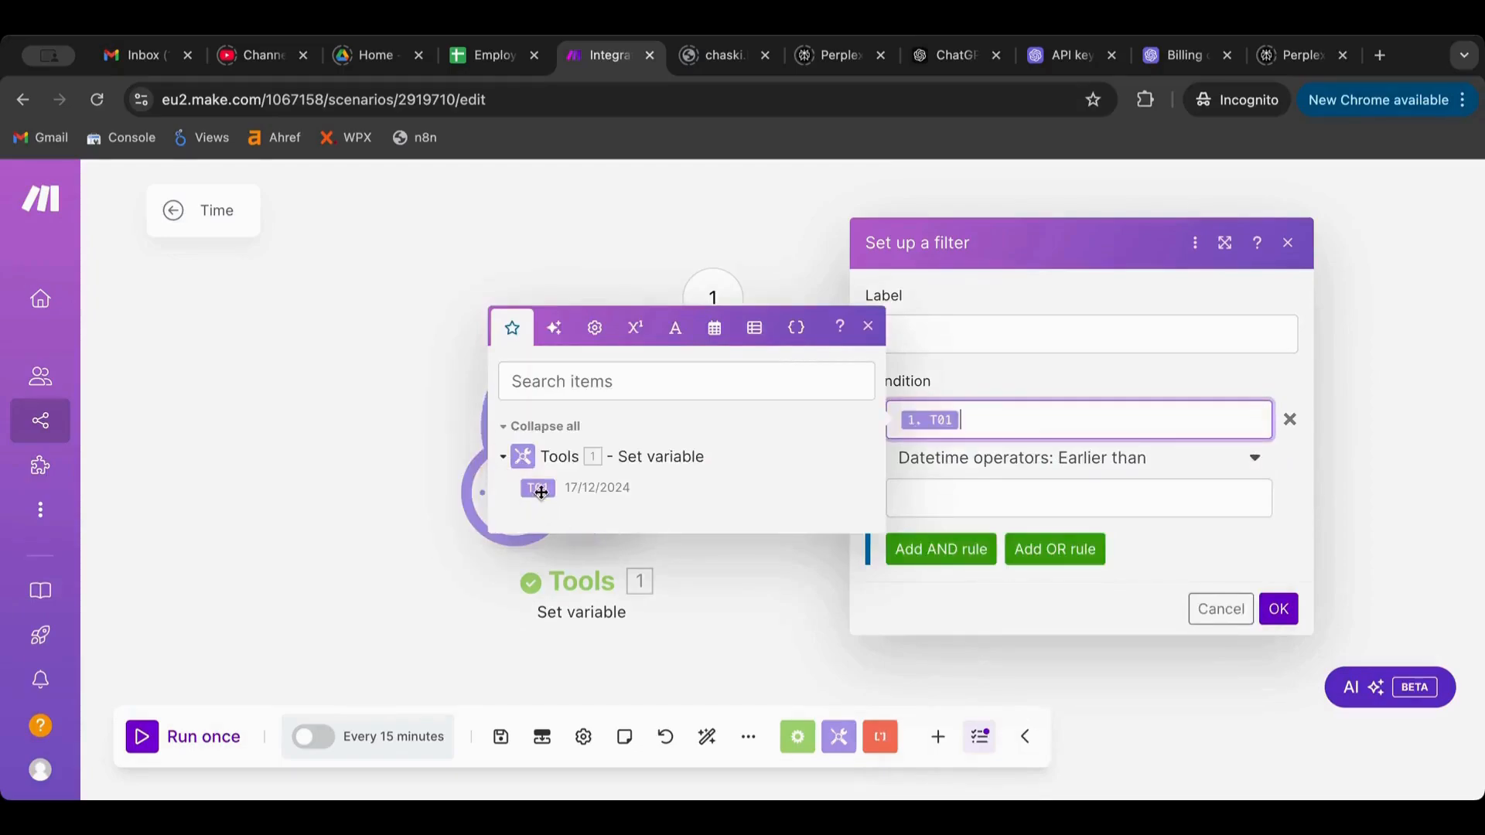
# Set the comparison value to formatDate(now; DD/MM/YYYY) and save the filter
pyautogui.click(994, 500)
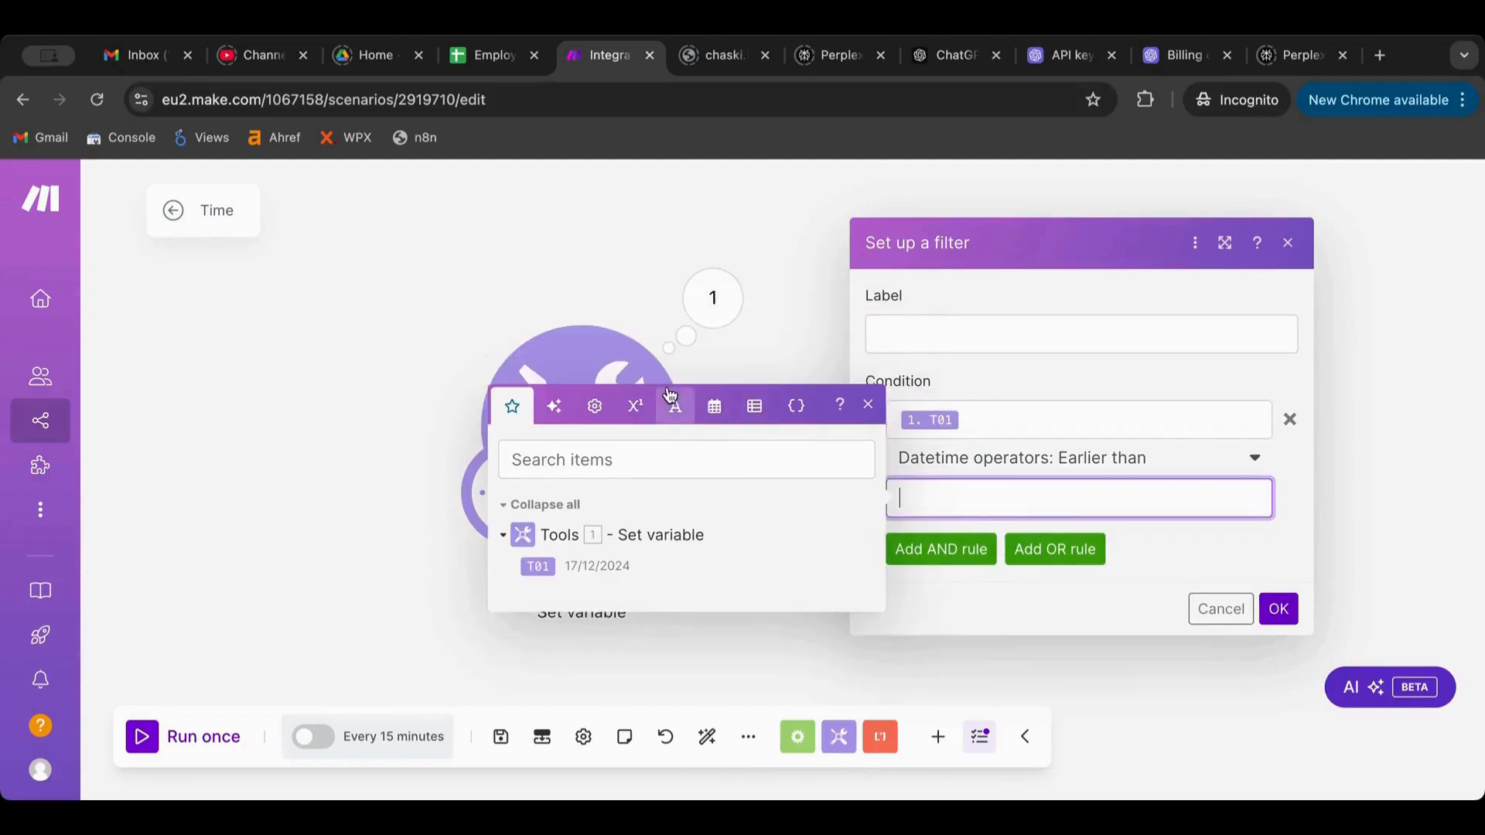
pyautogui.click(717, 409)
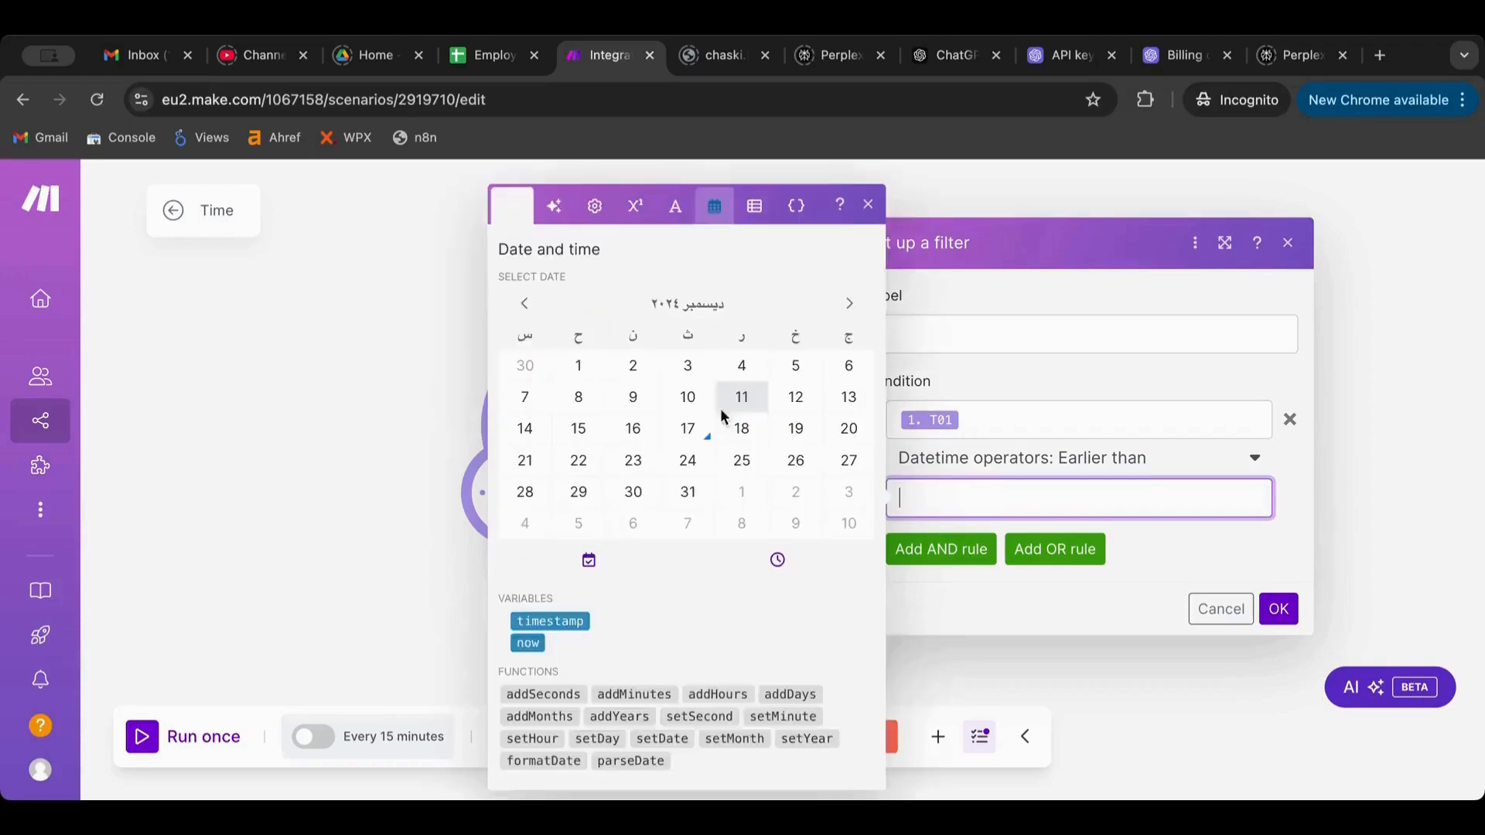
pyautogui.click(557, 760)
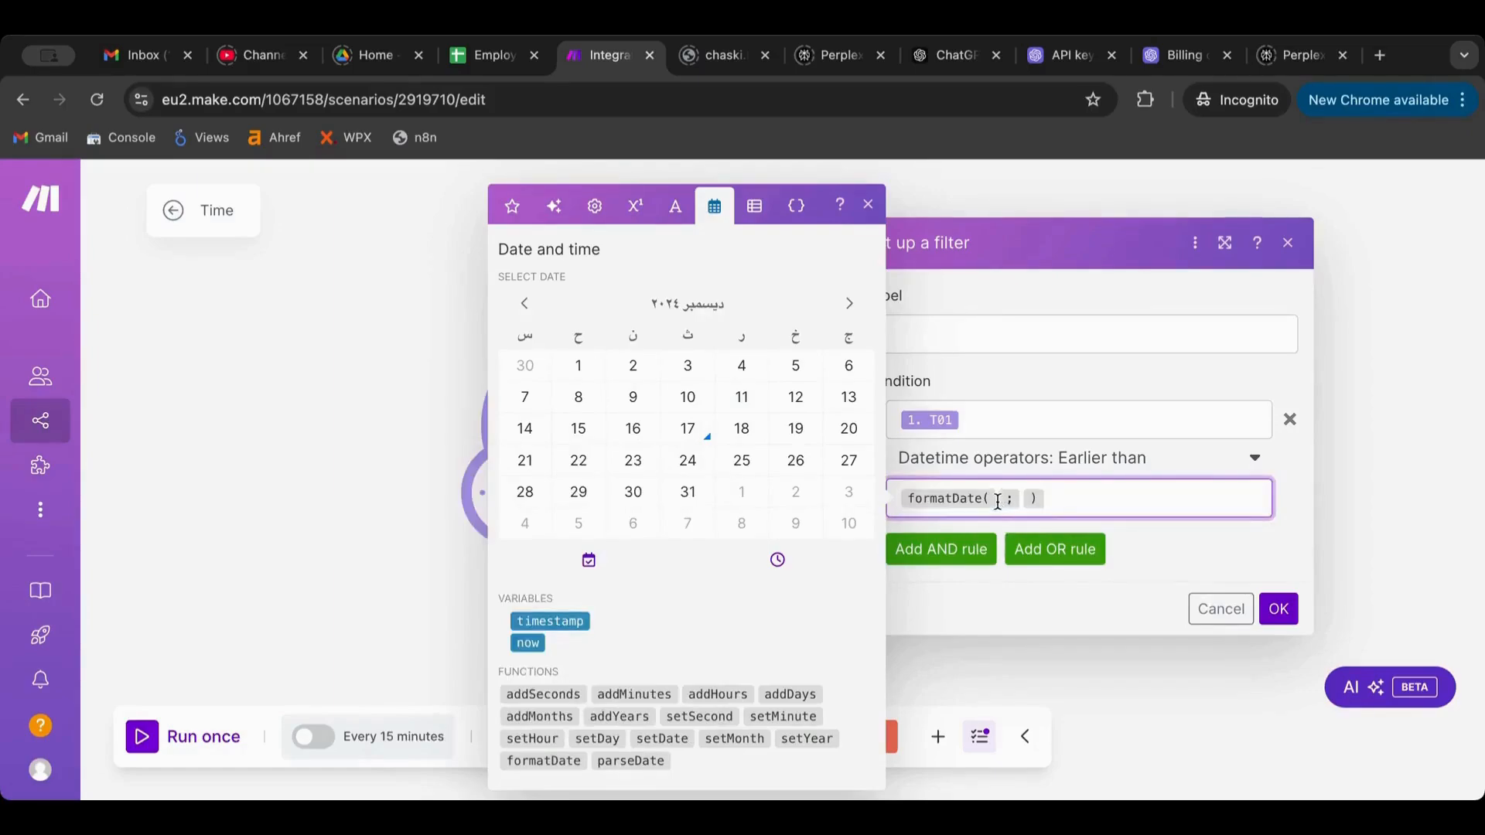
pyautogui.click(527, 644)
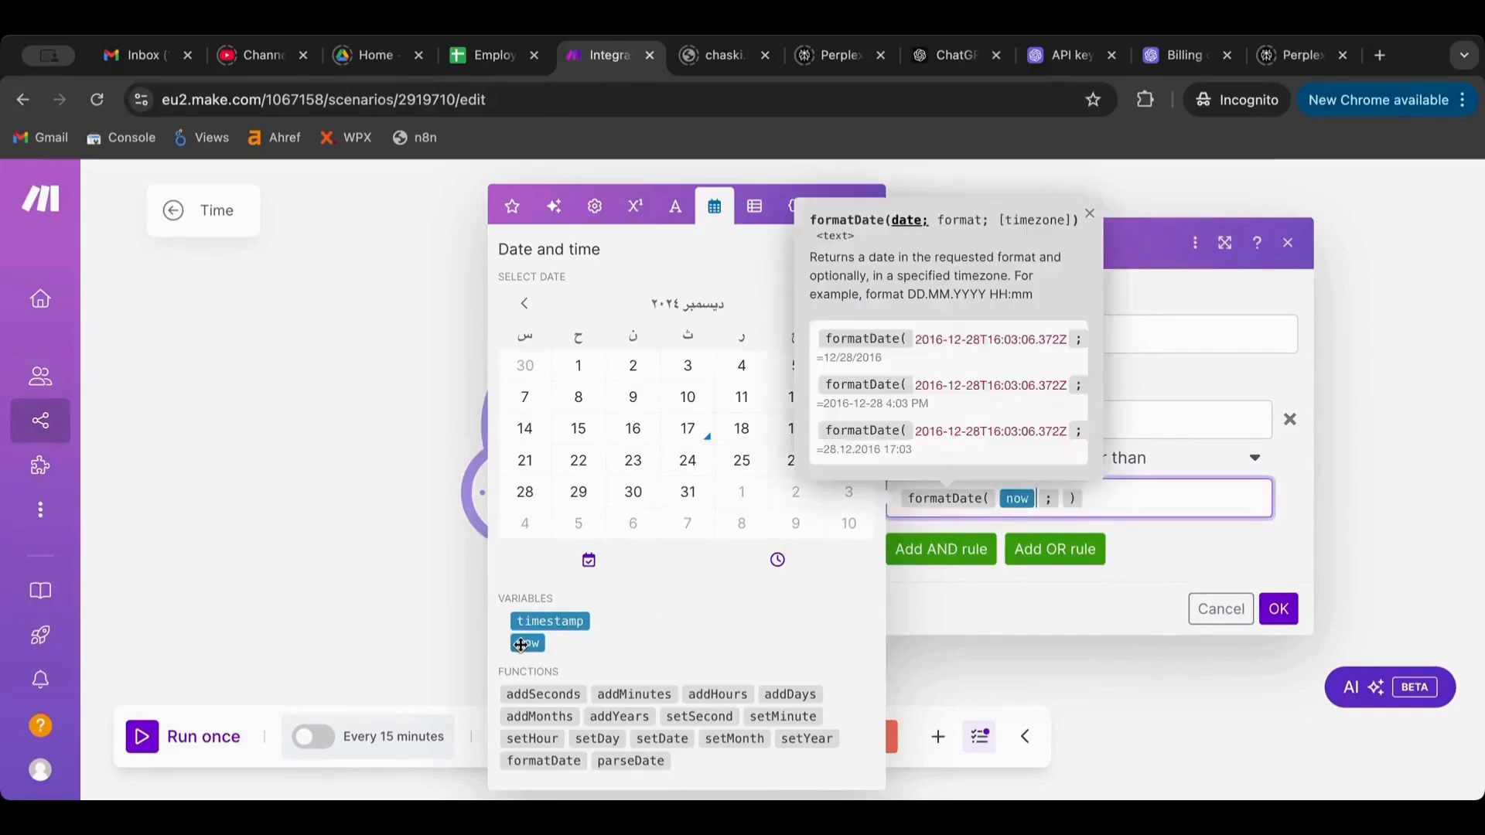
pyautogui.click(1061, 498)
pyautogui.write('D ')
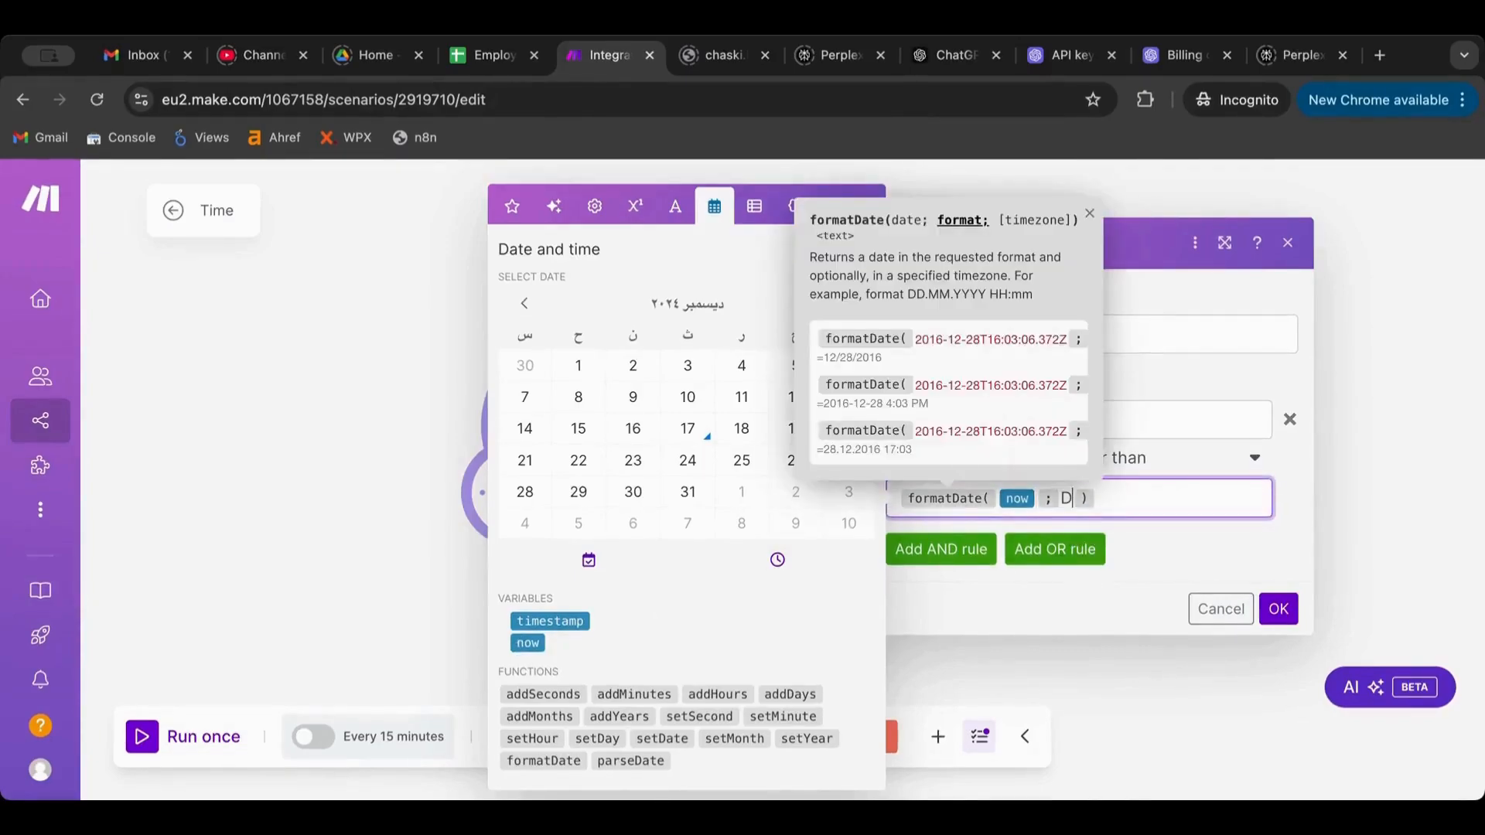
pyautogui.write('D/MM/')
pyautogui.write('Y')
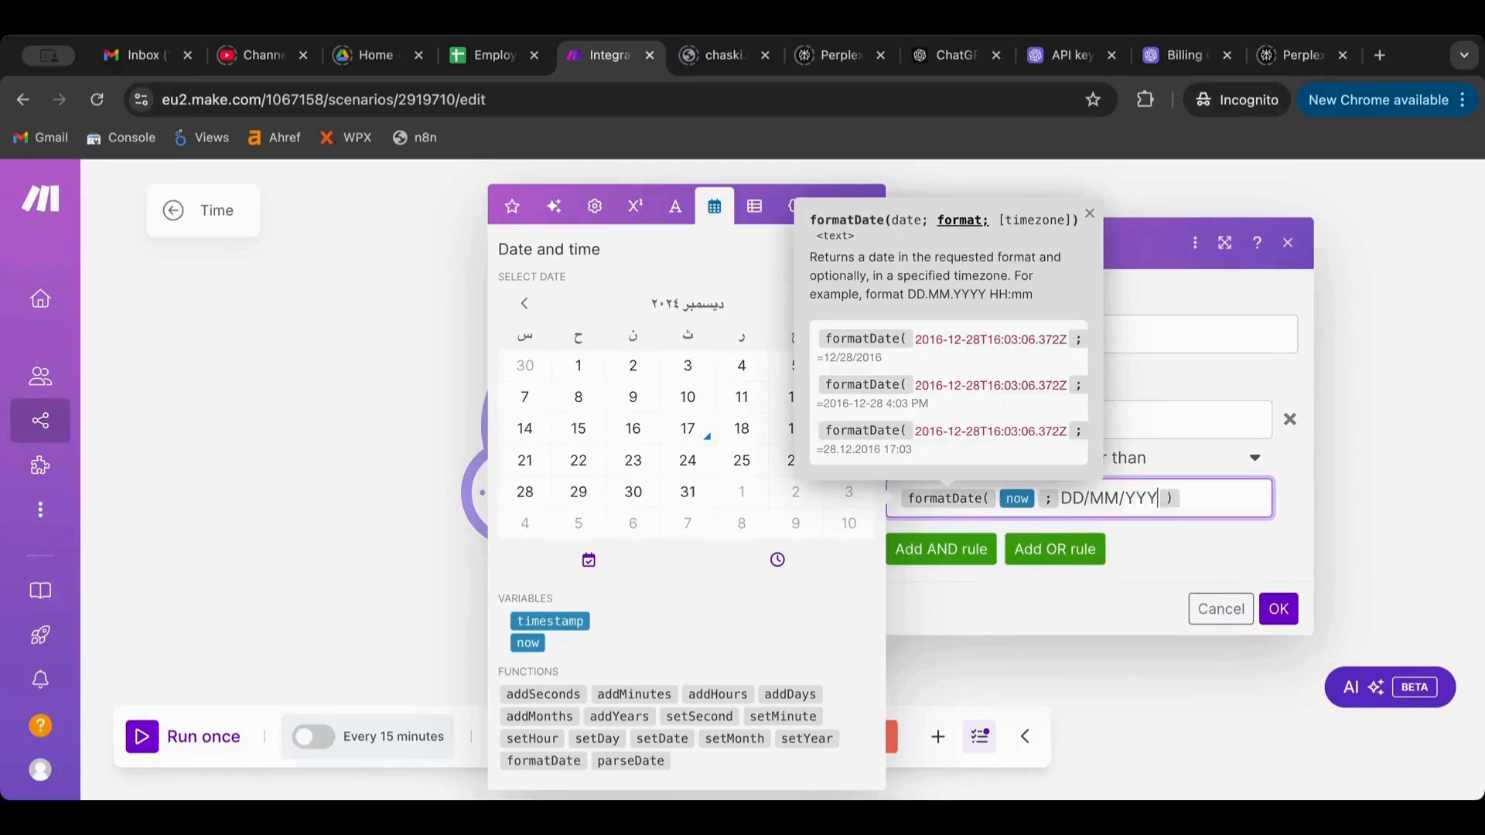
pyautogui.write('Y')
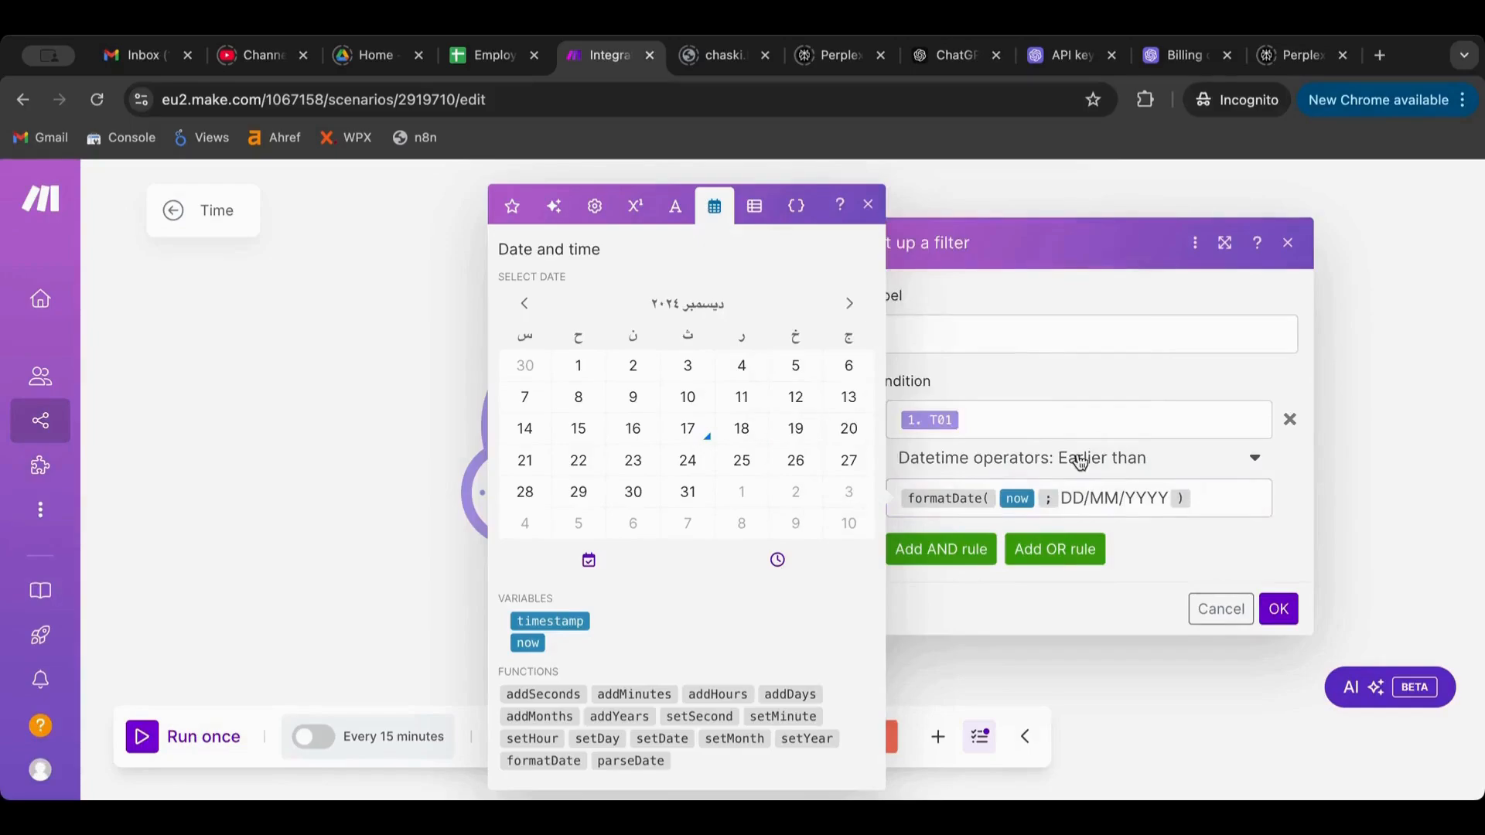
pyautogui.click(1034, 423)
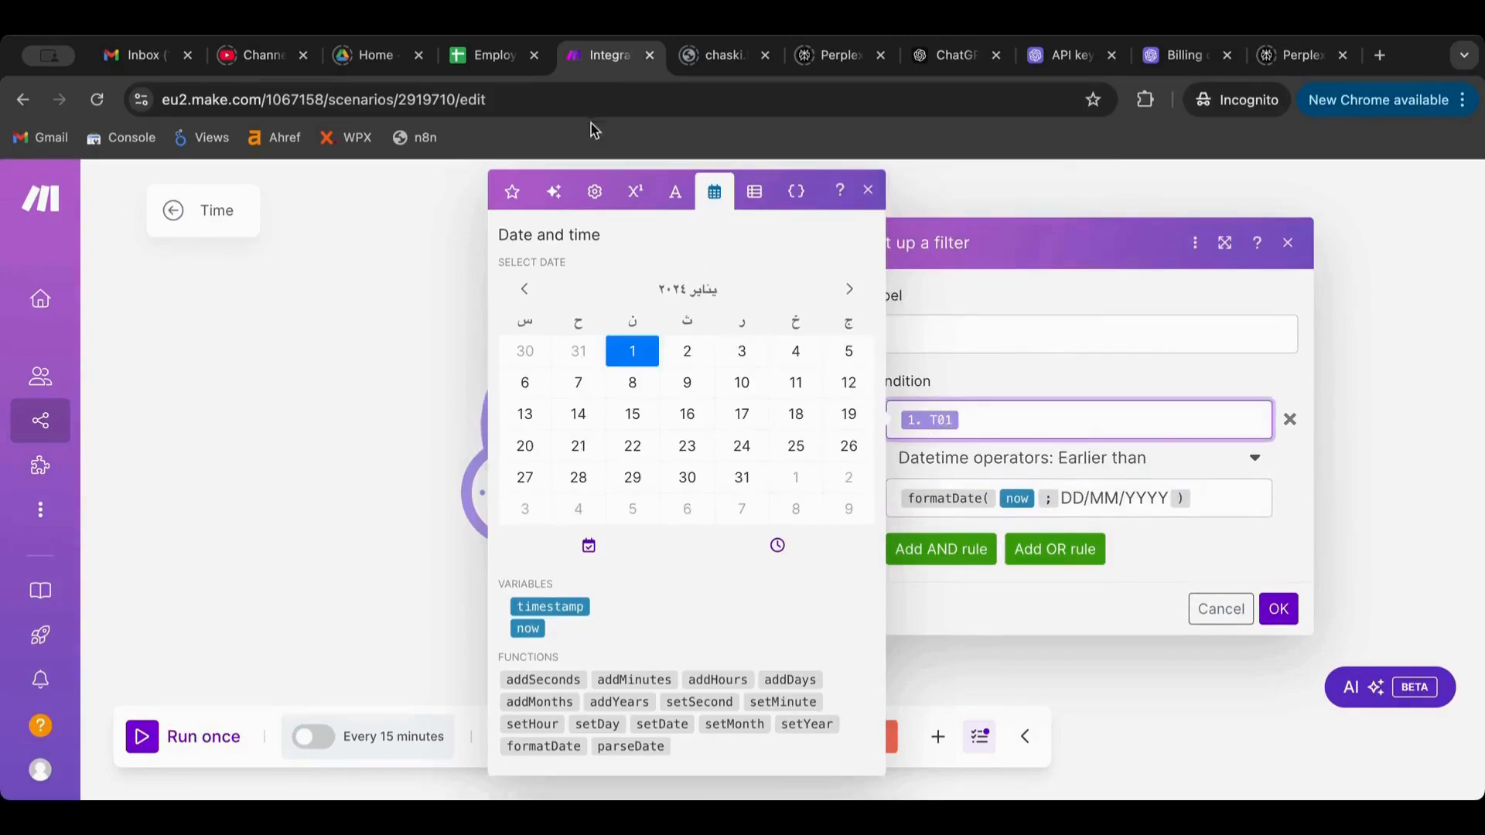
pyautogui.click(512, 193)
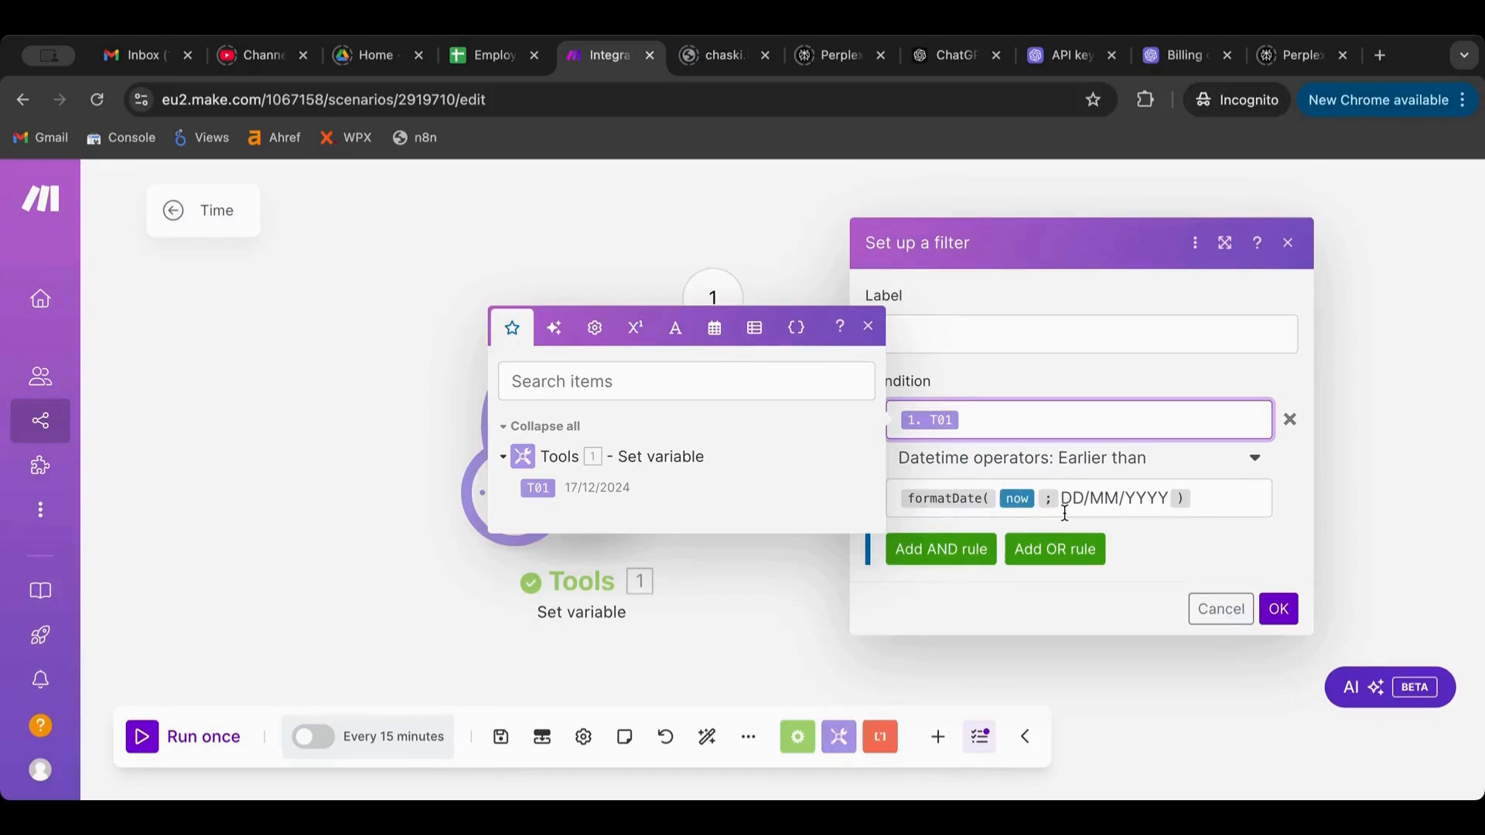
pyautogui.click(1278, 609)
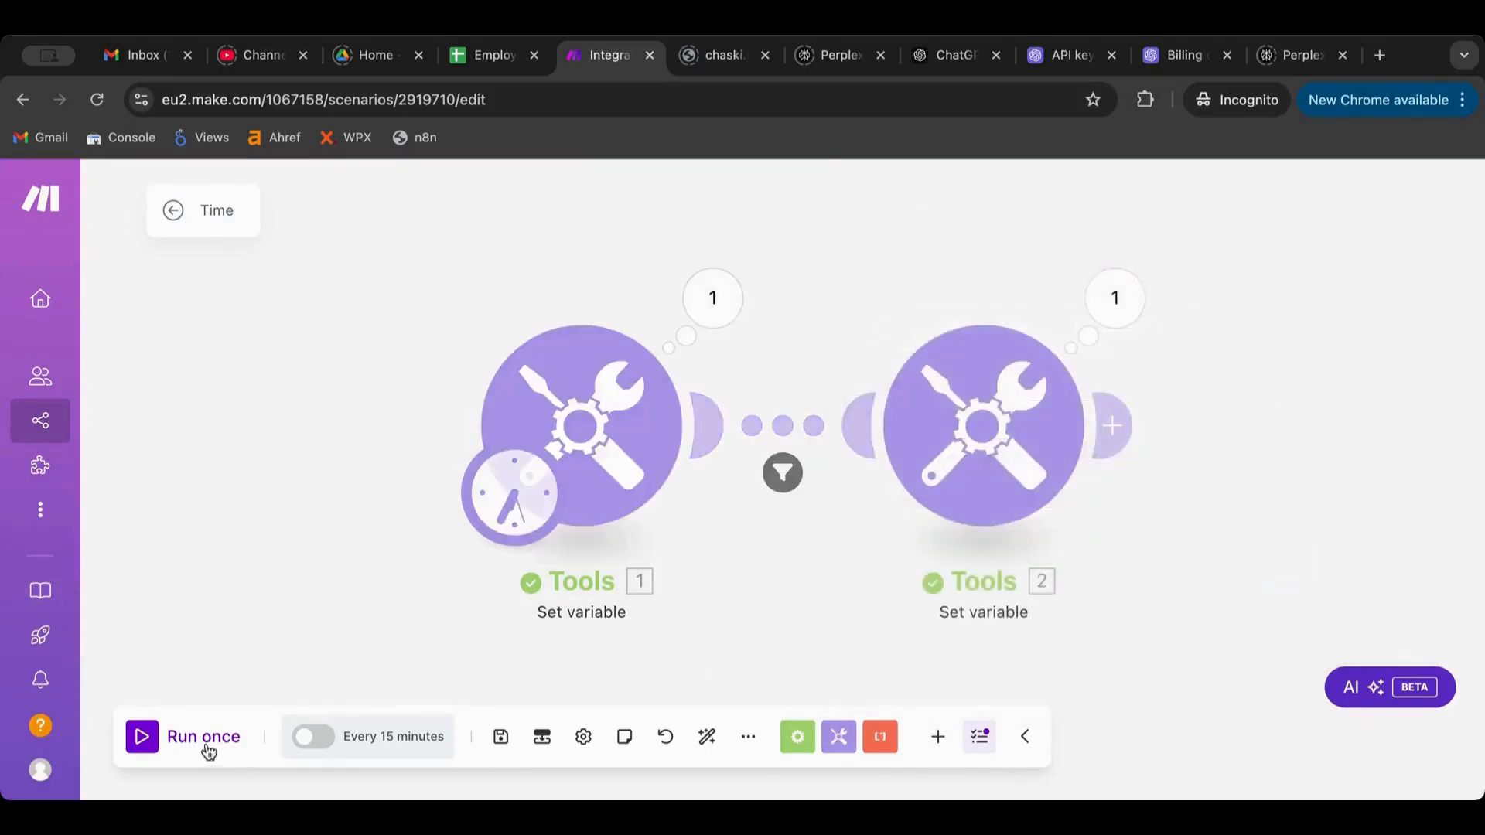
# Run the scenario once, then copy T02's formula from the second Tools module
pyautogui.click(207, 748)
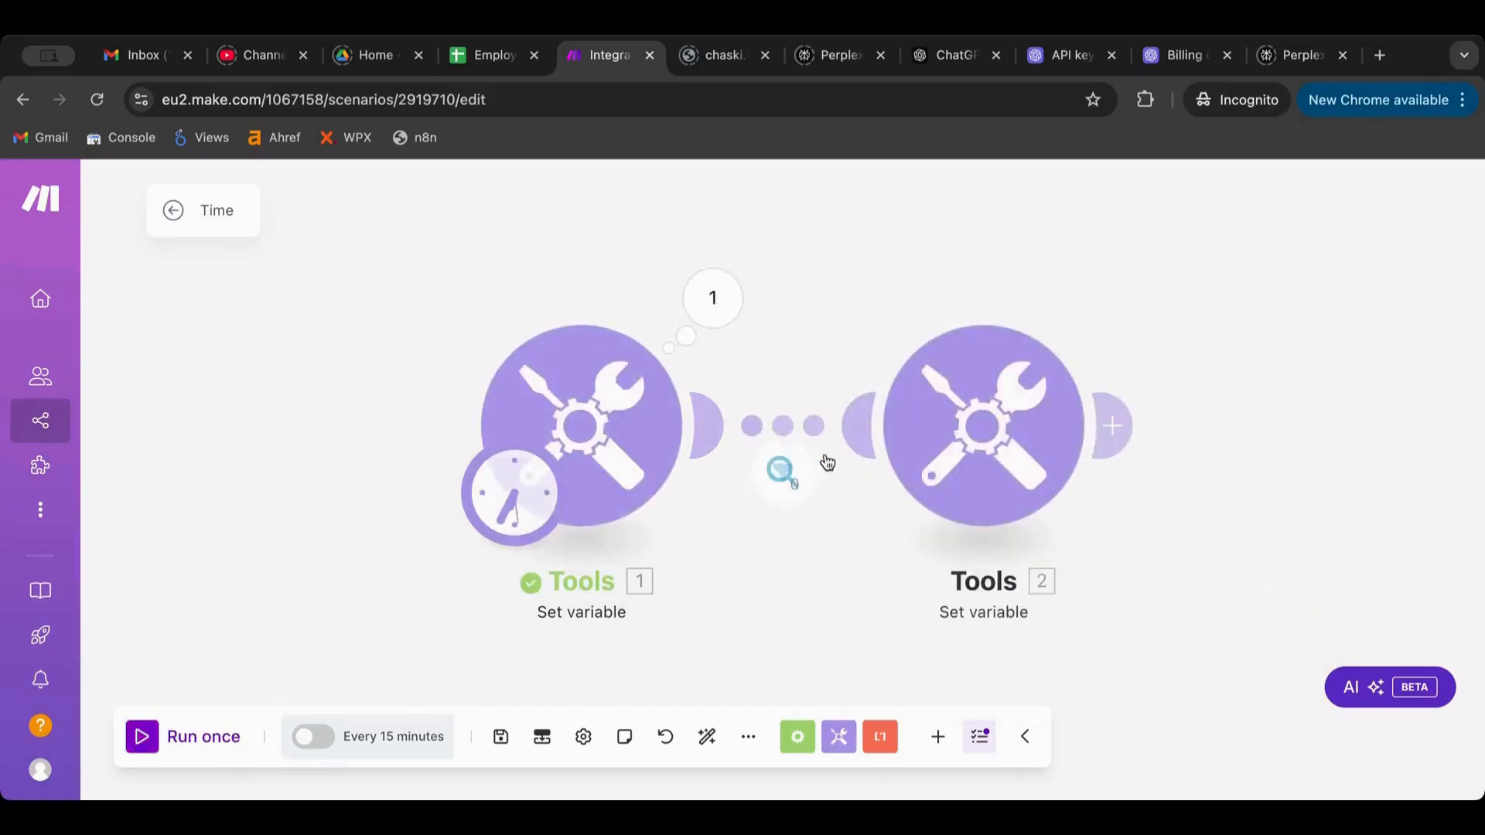
pyautogui.click(972, 484)
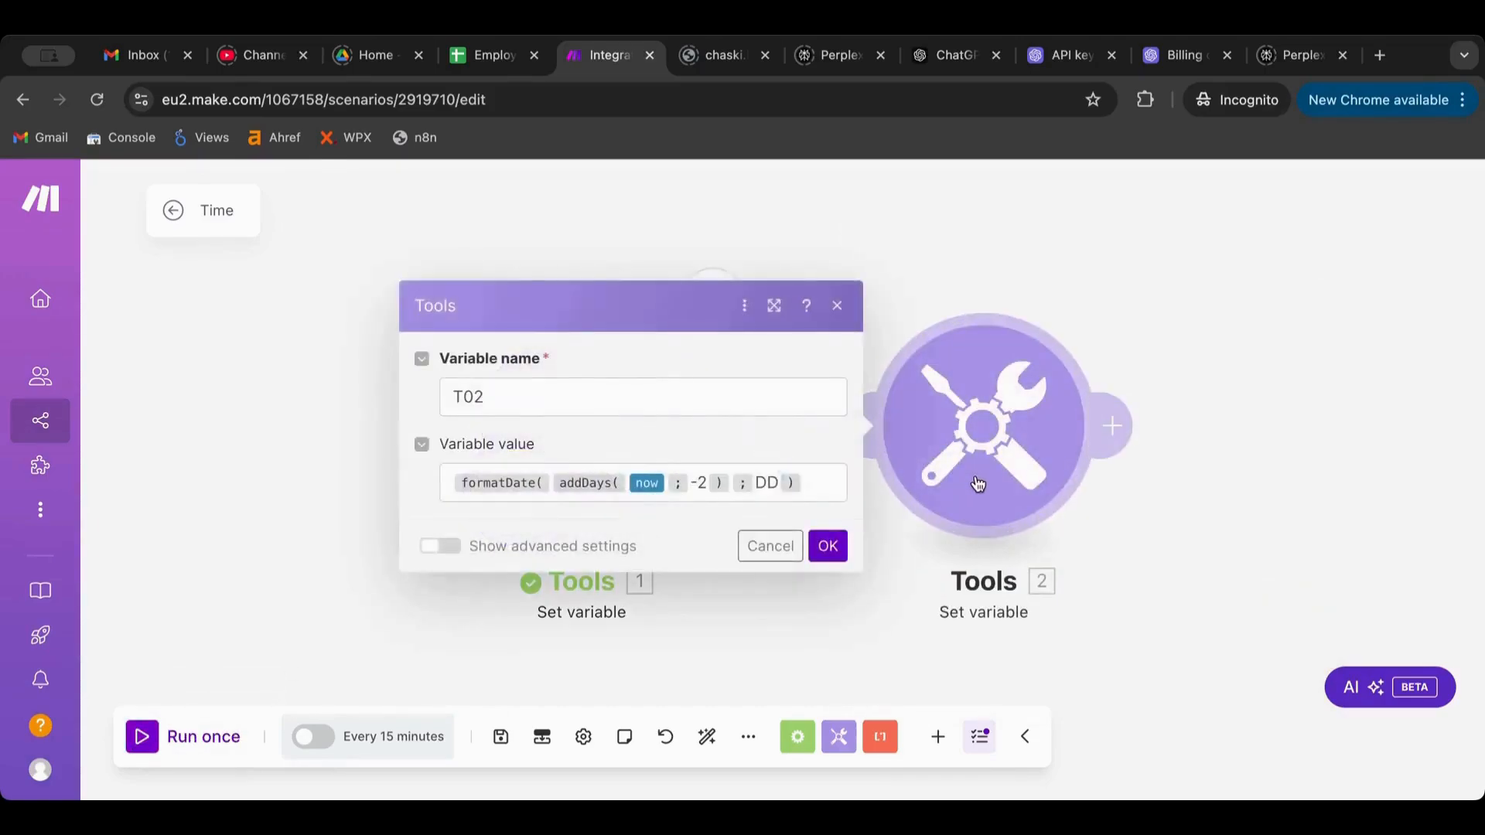
pyautogui.click(822, 489)
pyautogui.hotkey('ctrl', 'a')
pyautogui.click(1033, 223)
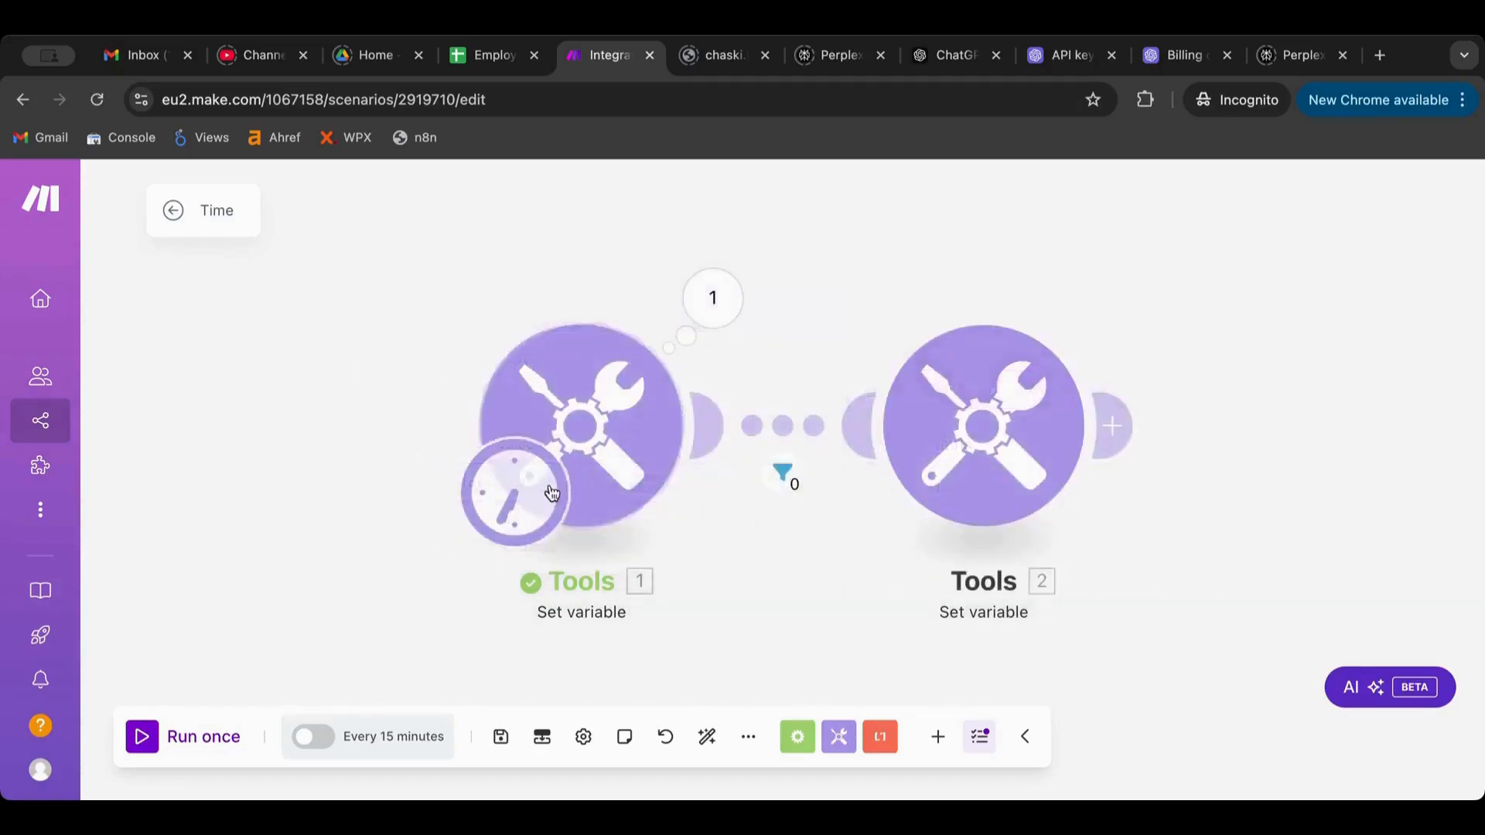
# Set T01 to formatDate(addDays(now; -2); DD/MM/YYYY) and run the scenario again
pyautogui.click(581, 427)
pyautogui.click(1100, 485)
pyautogui.hotkey('ctrl', 'a')
pyautogui.write('formatDate(addDays(now; -2); DD)')
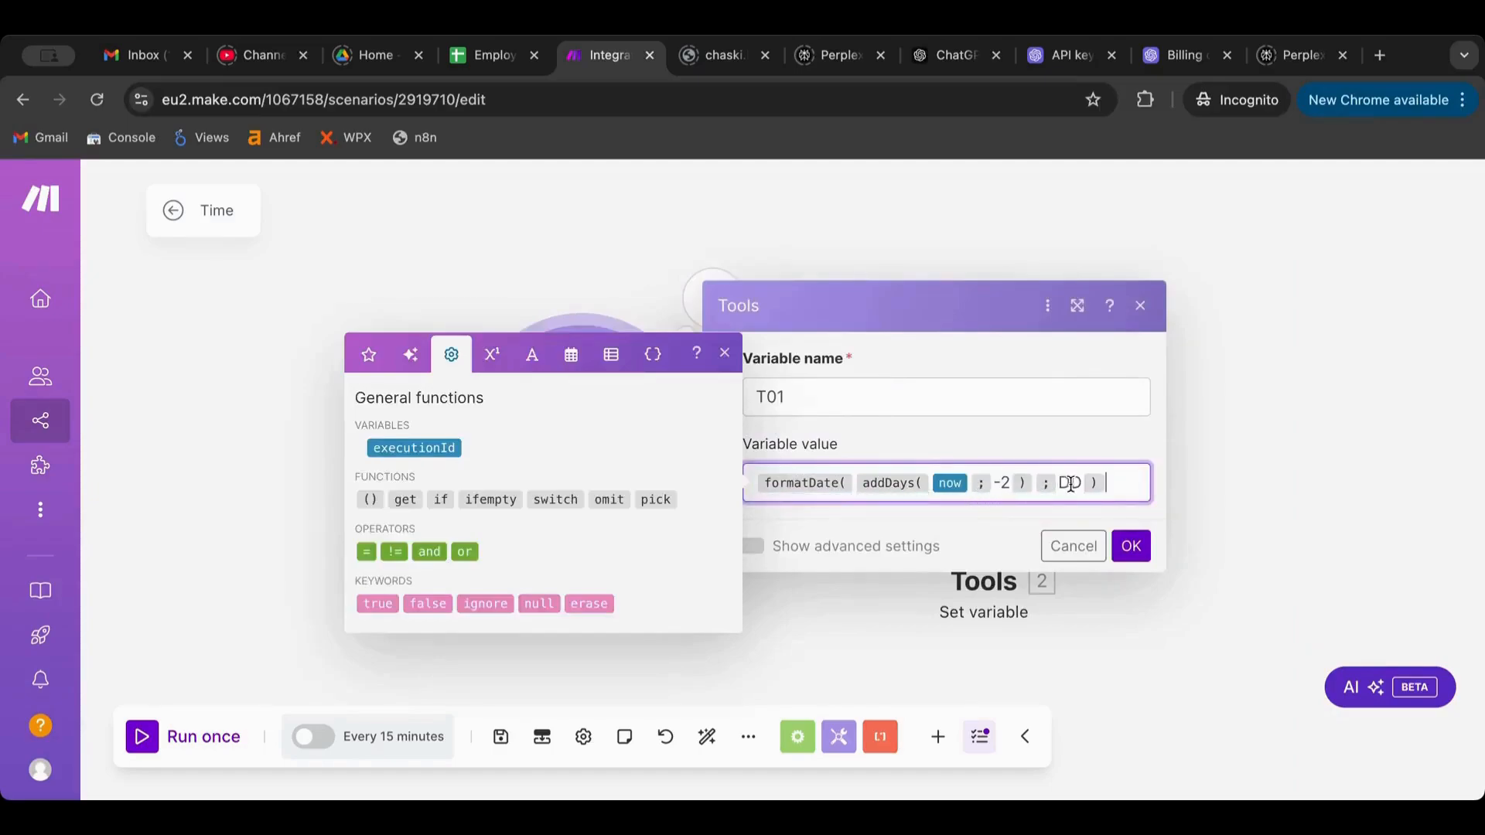
pyautogui.click(1073, 484)
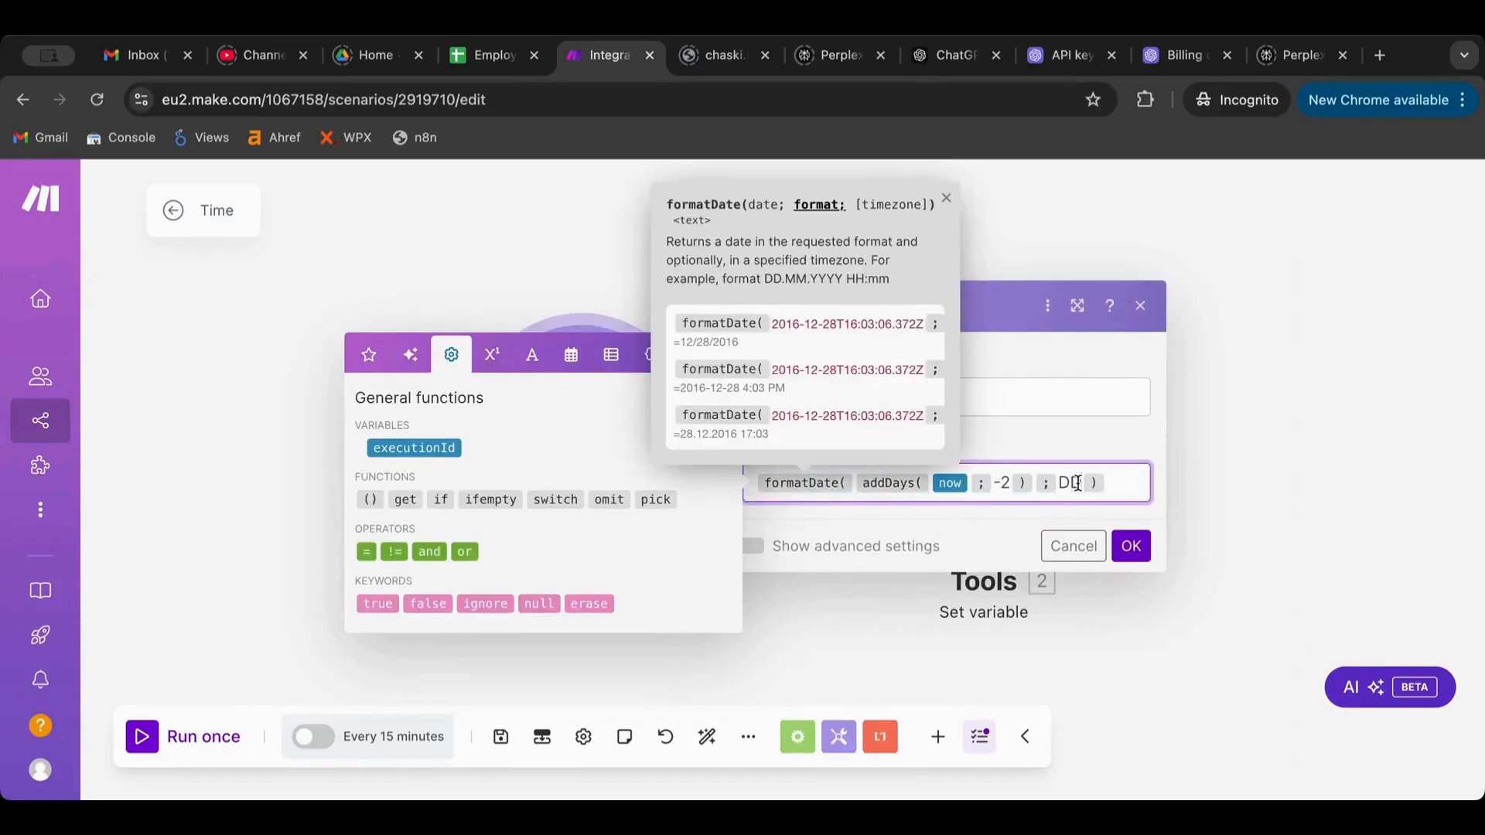
pyautogui.write('/MM')
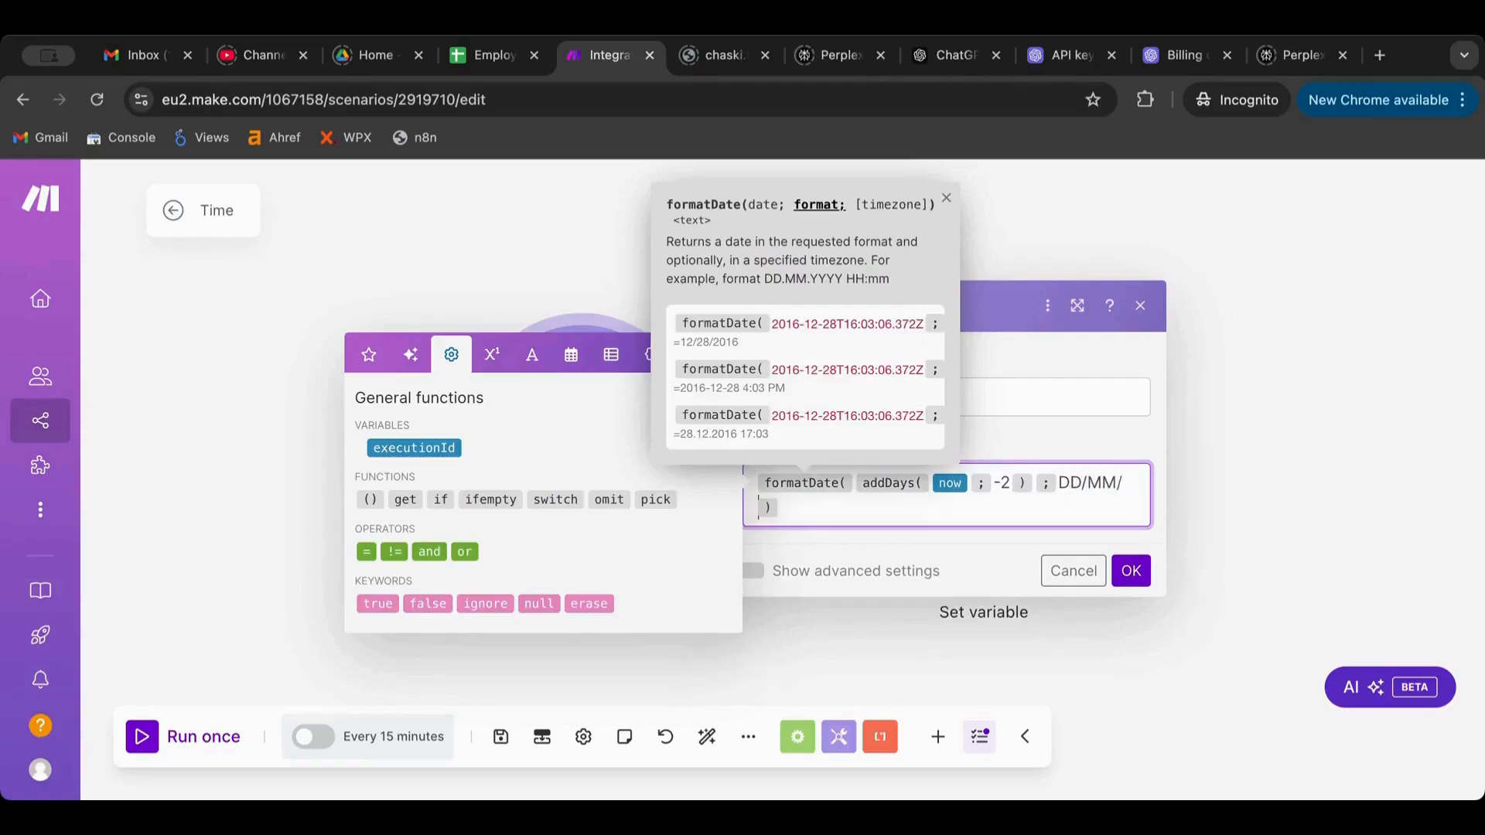
pyautogui.write('/YYYY')
pyautogui.click(1136, 564)
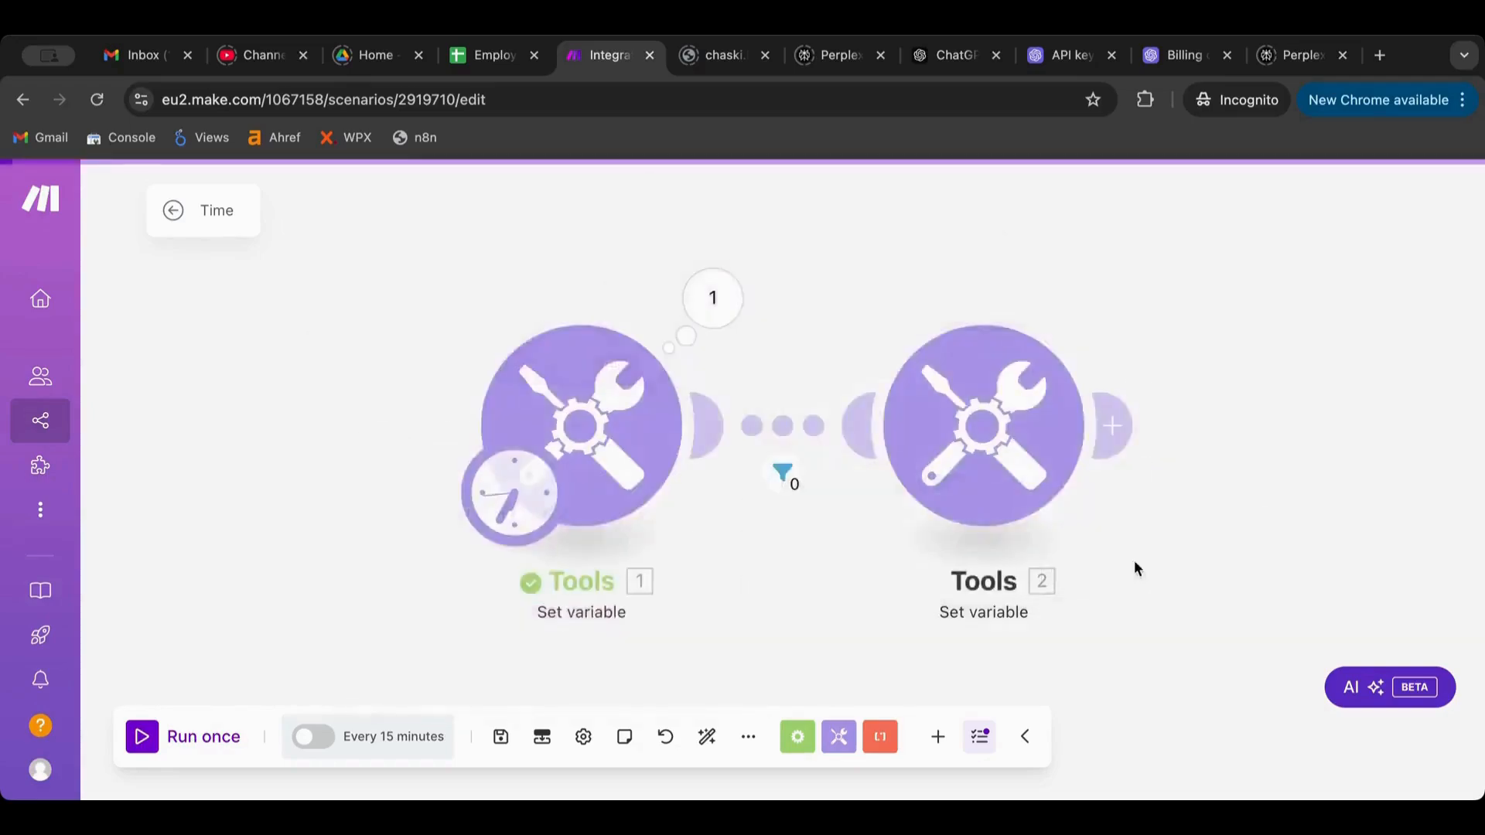
pyautogui.click(150, 736)
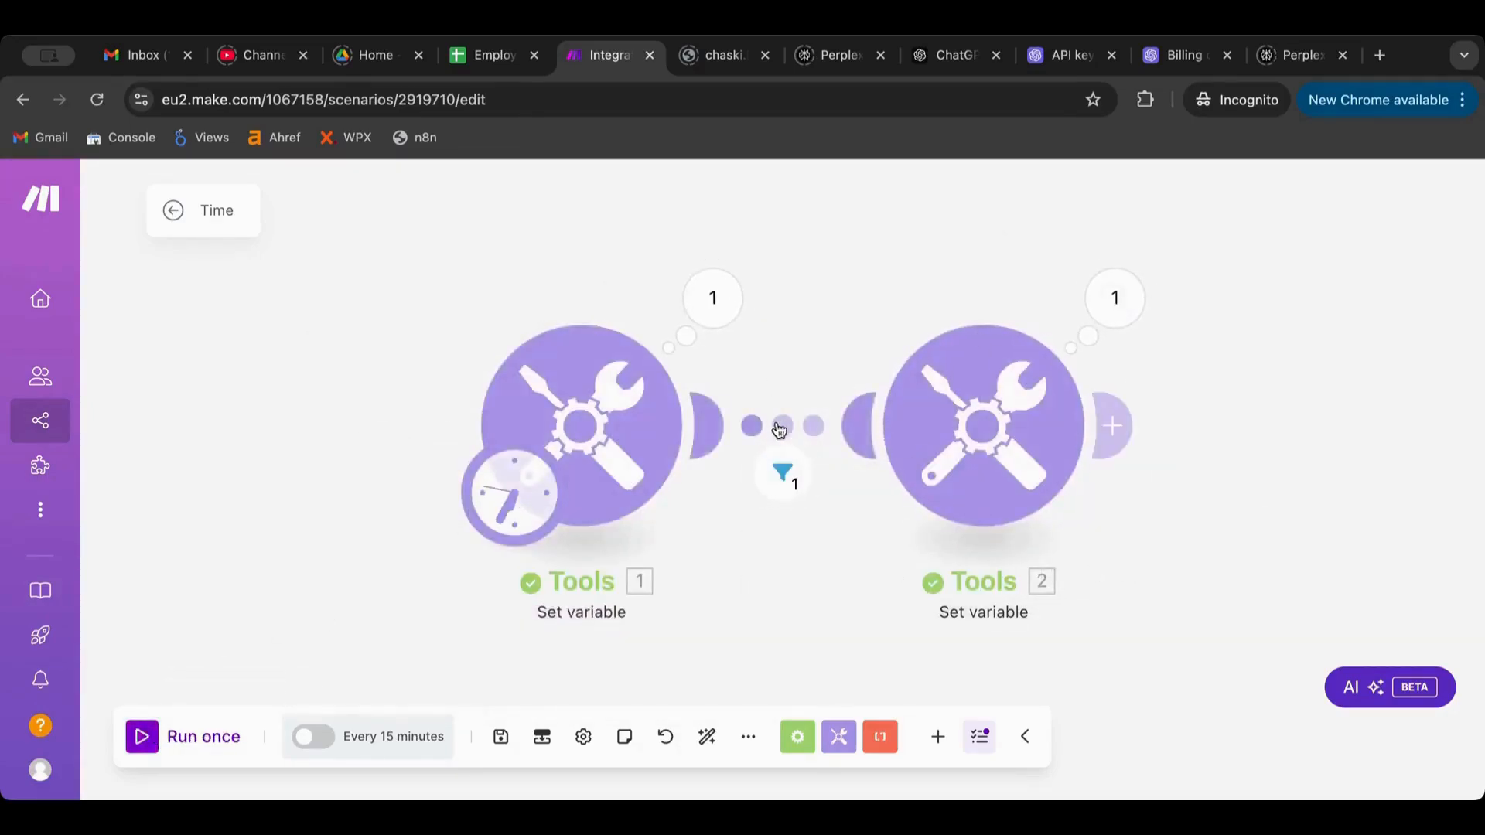
# Inspect the filter and Tools 1 output, then confirm the T01 Earlier than formatDate(now; DD/MM/YYYY) filter
pyautogui.click(783, 469)
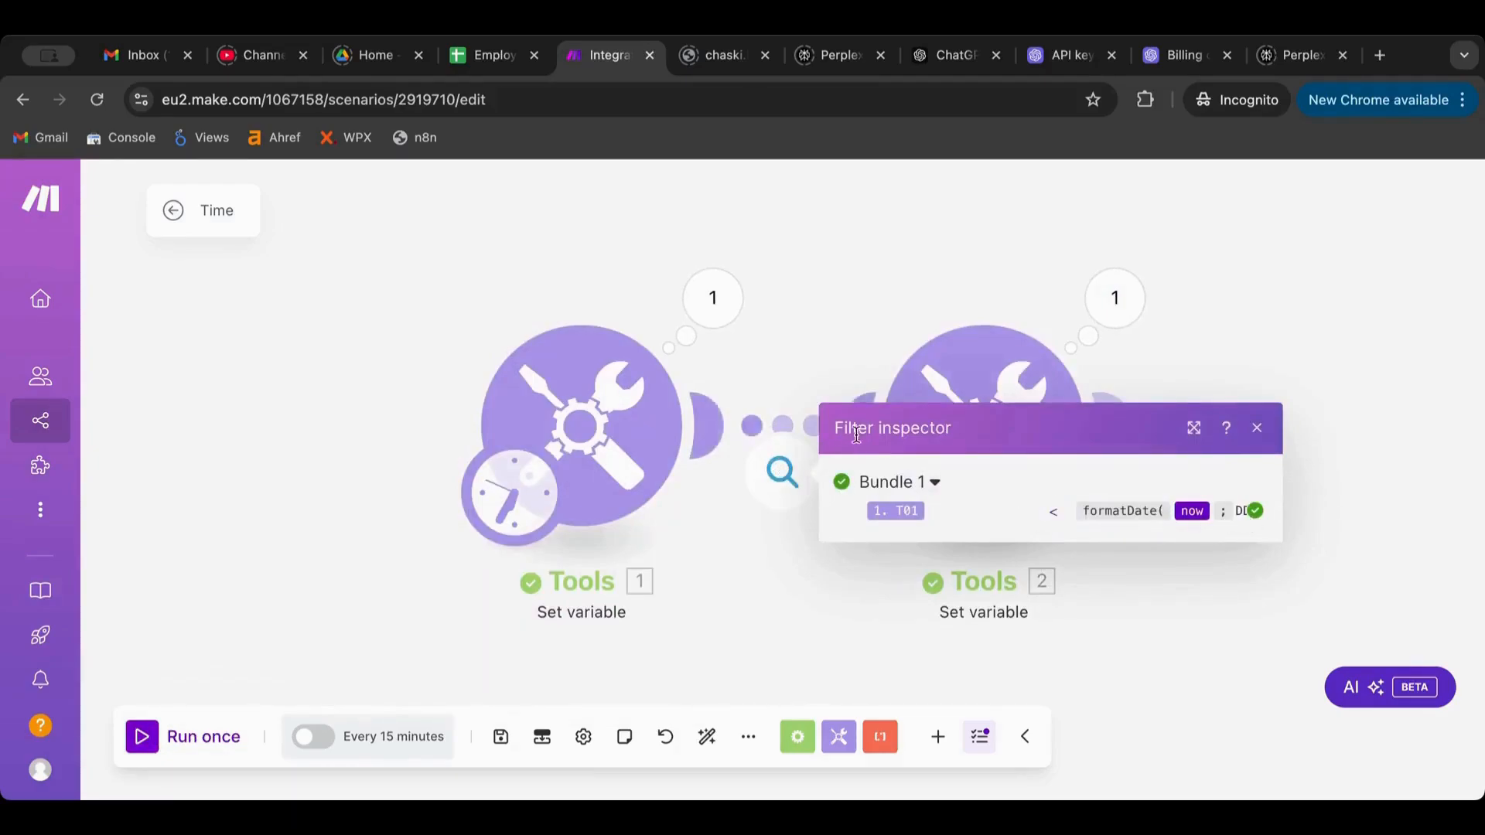
pyautogui.click(713, 309)
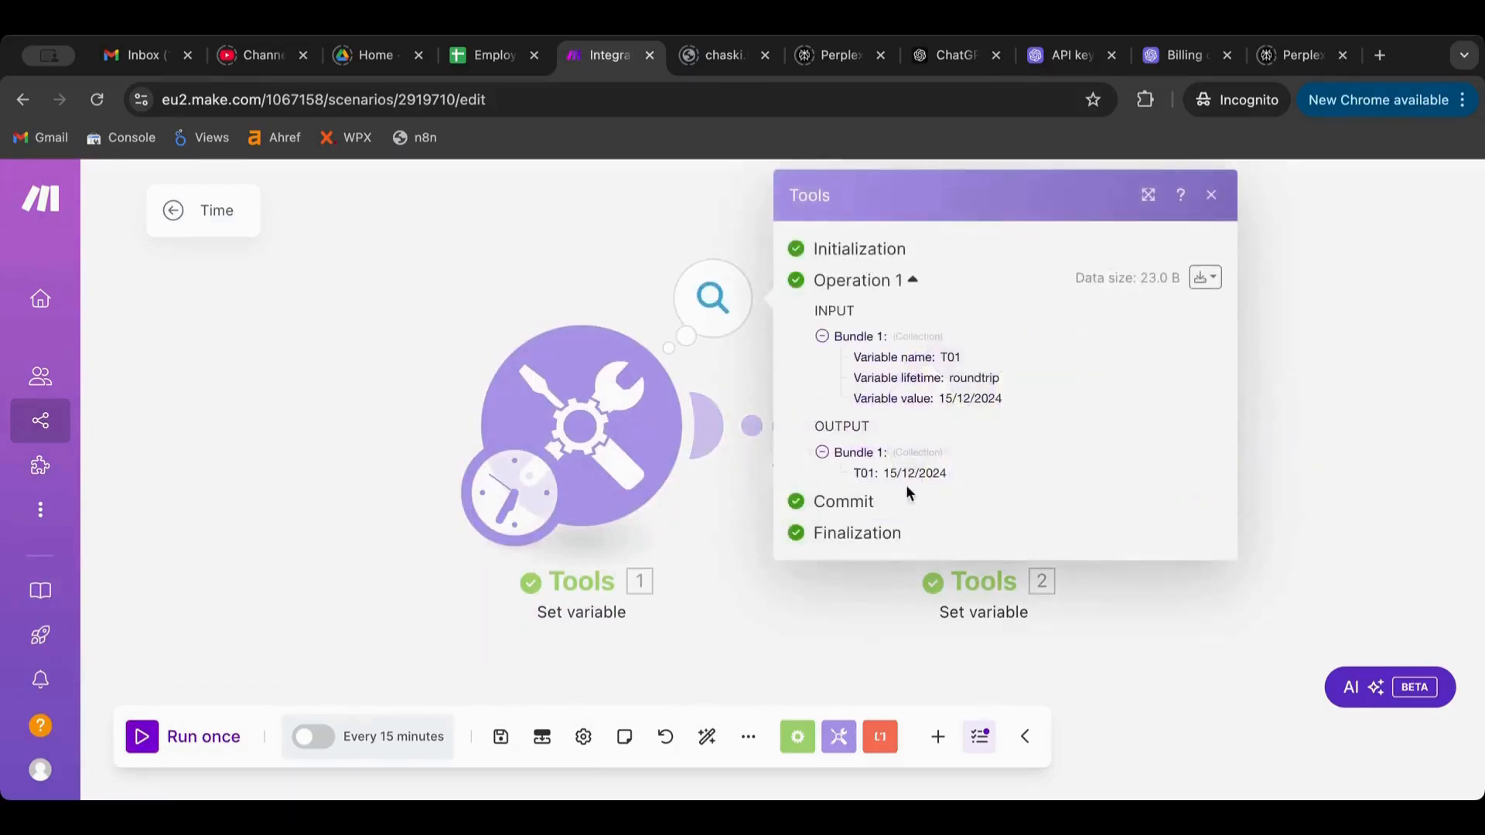
pyautogui.click(758, 614)
pyautogui.click(782, 472)
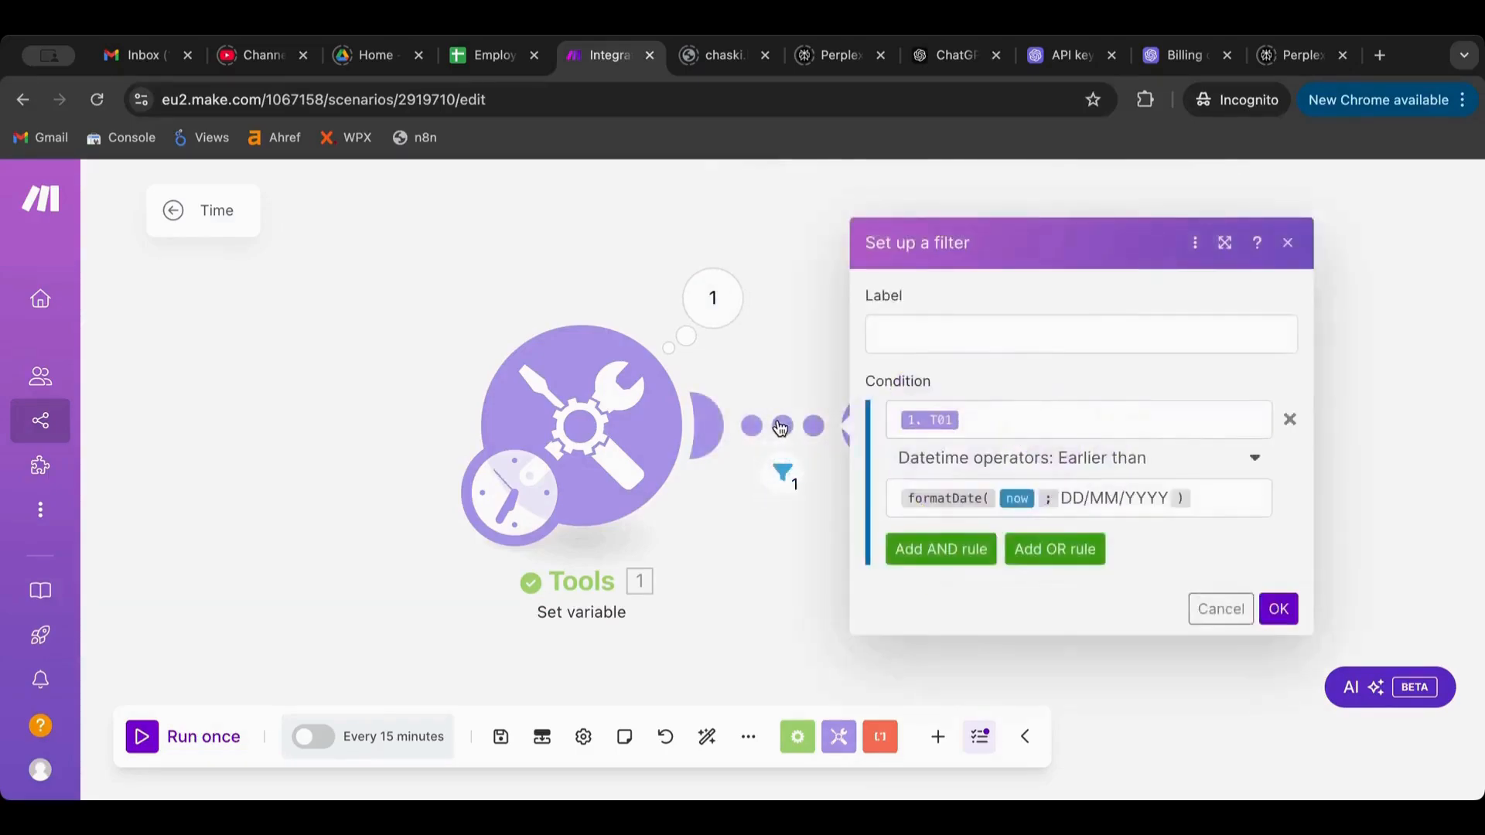
pyautogui.click(1278, 609)
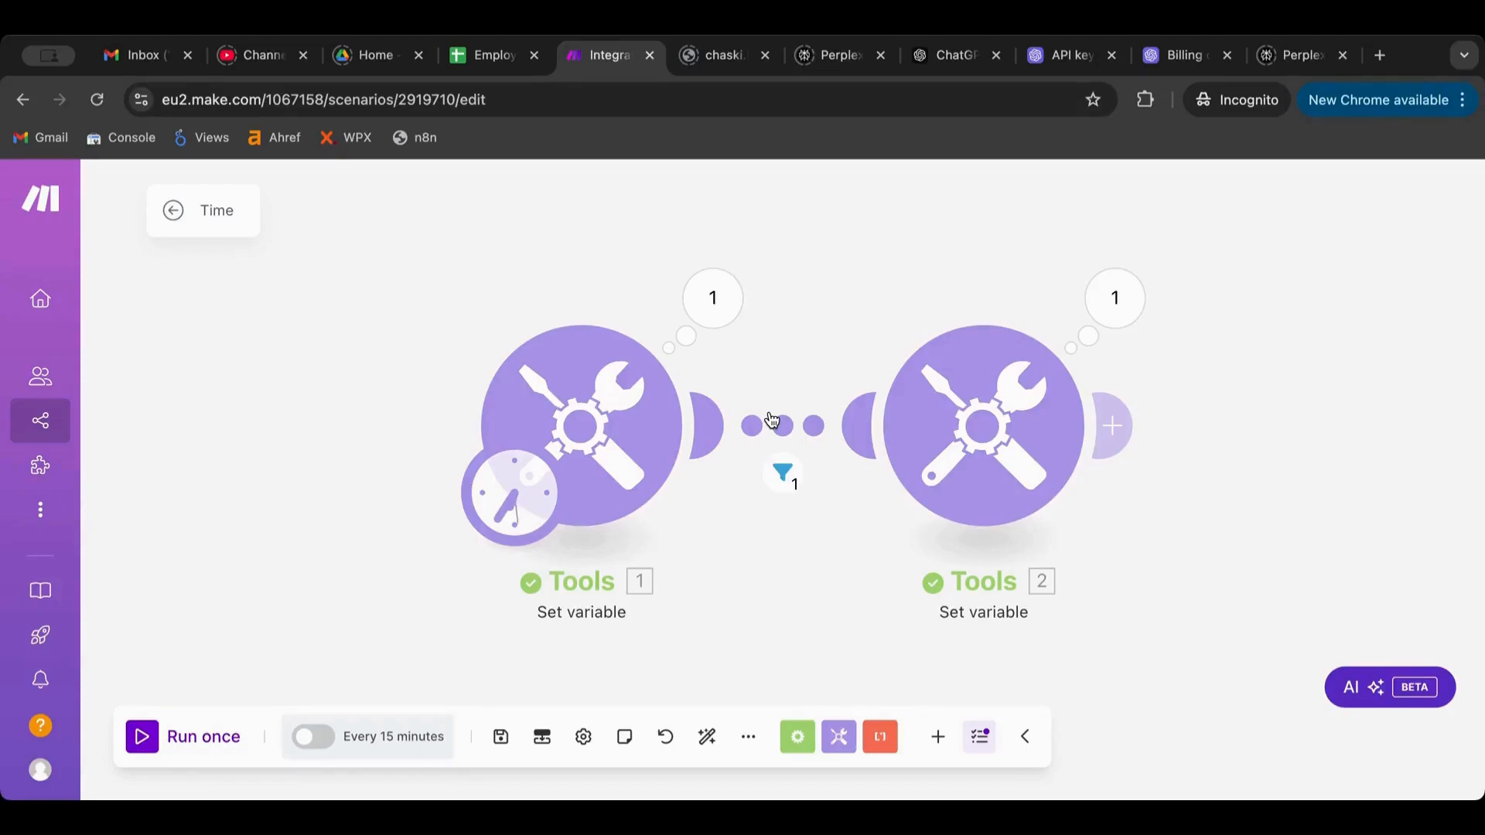
# Append a Google Sheets Search Rows module after the Tools 2 module
pyautogui.moveTo(1306, 378); pyautogui.dragTo(1004, 377)
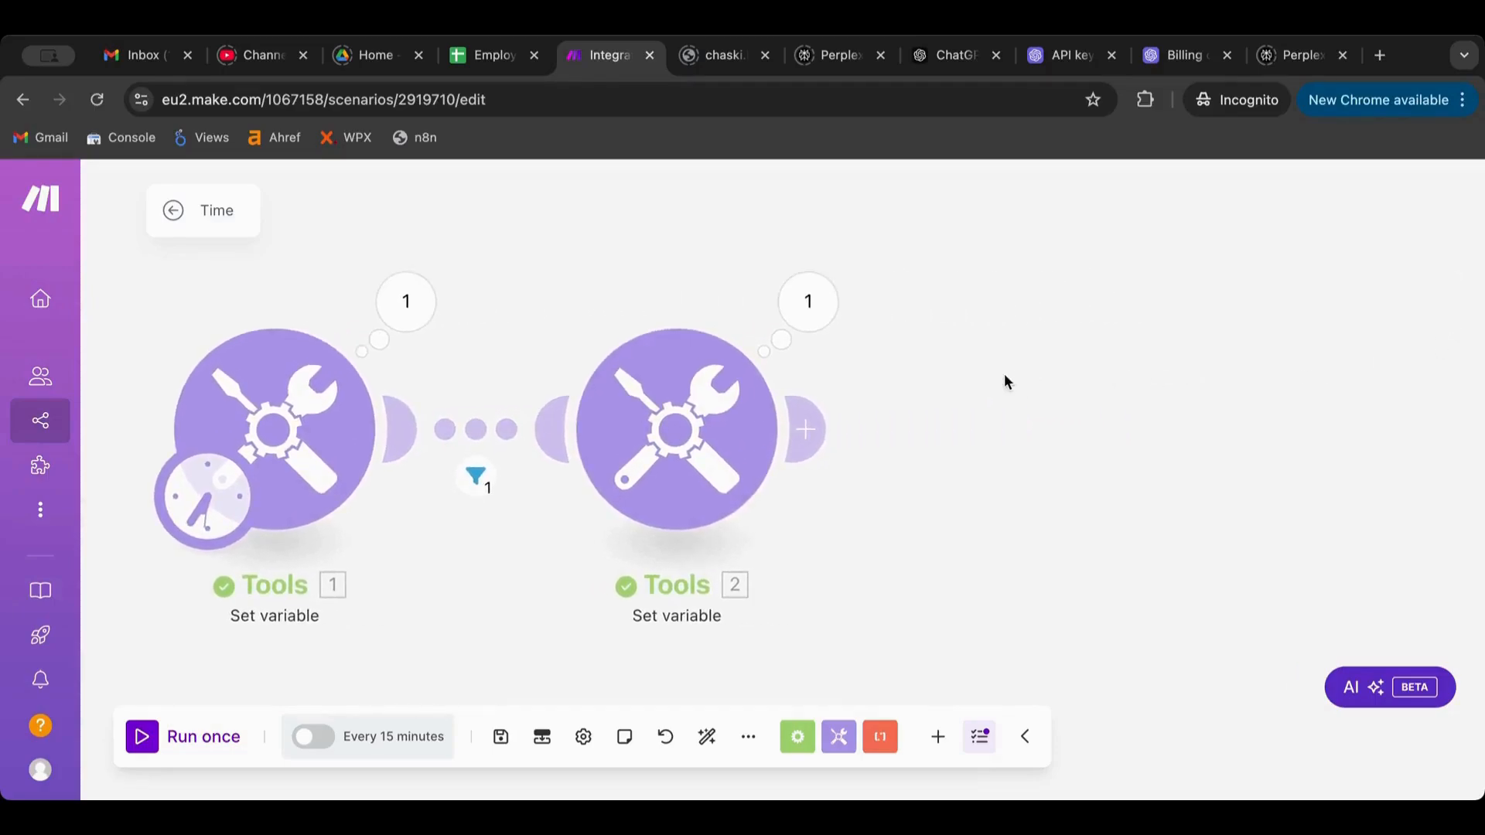
pyautogui.click(1033, 402)
pyautogui.click(660, 318)
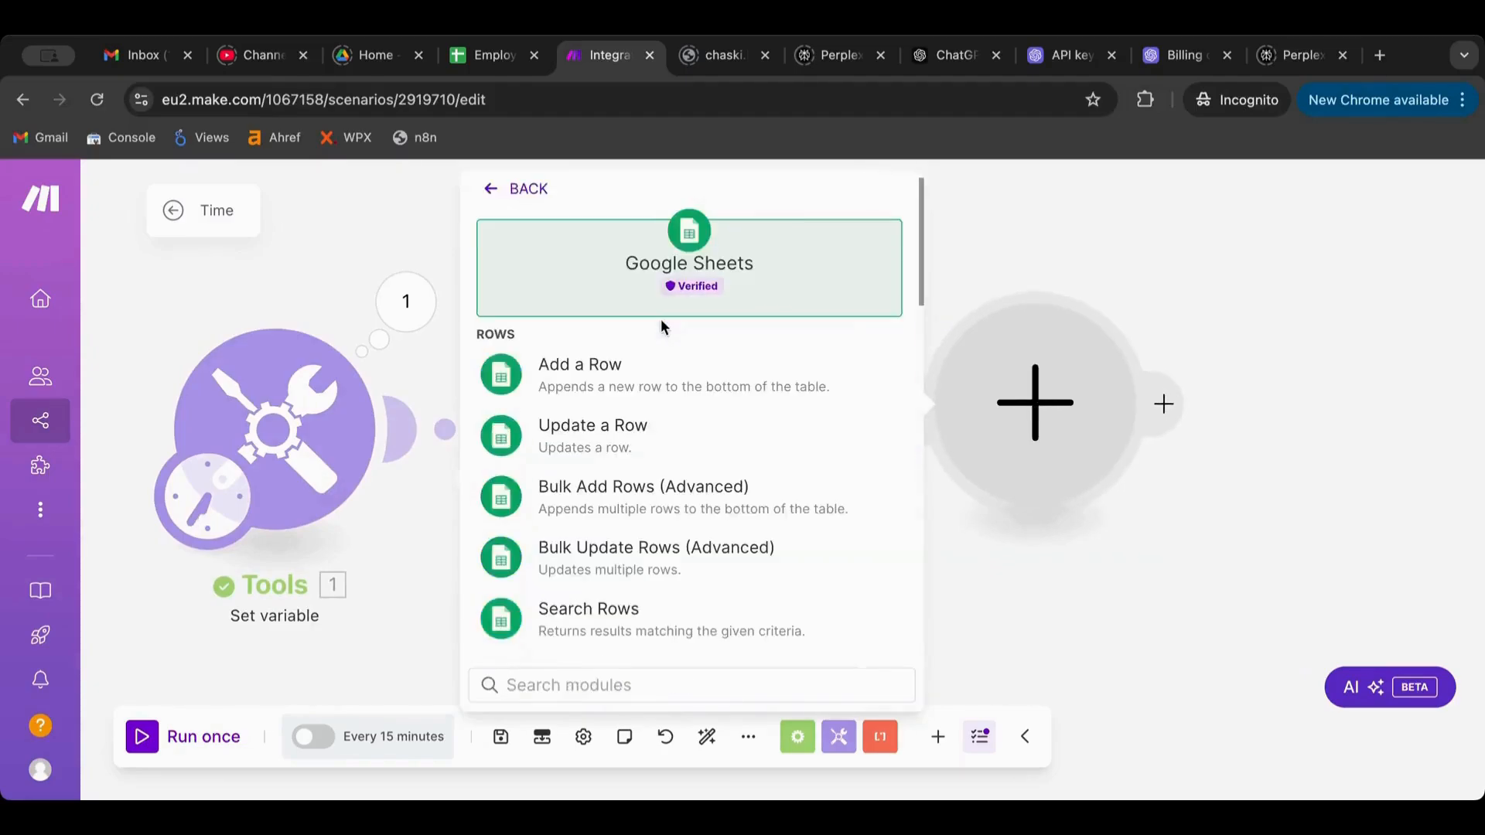
pyautogui.scroll(-2, 665, 454)
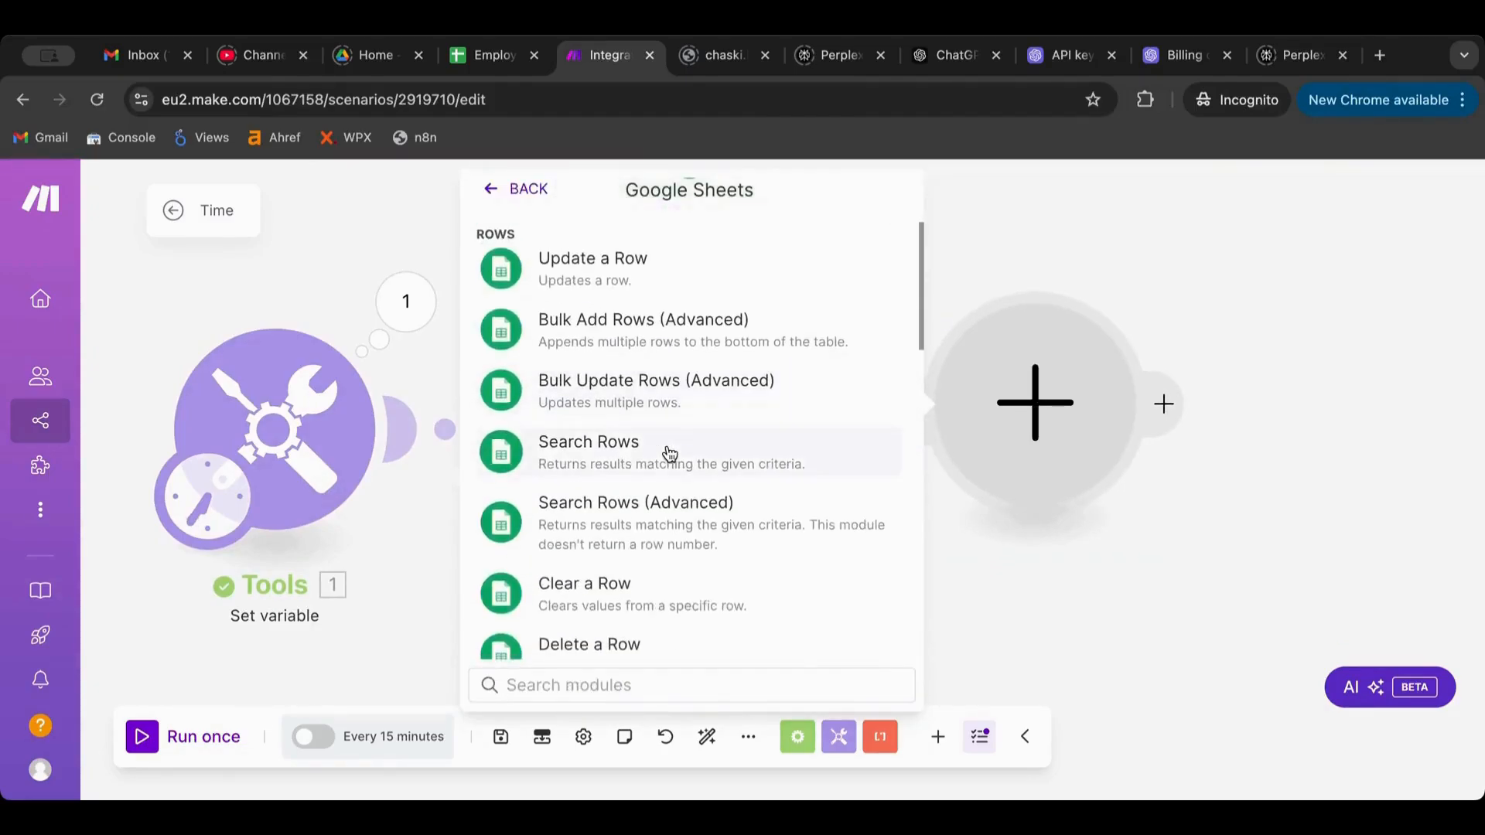
pyautogui.click(670, 453)
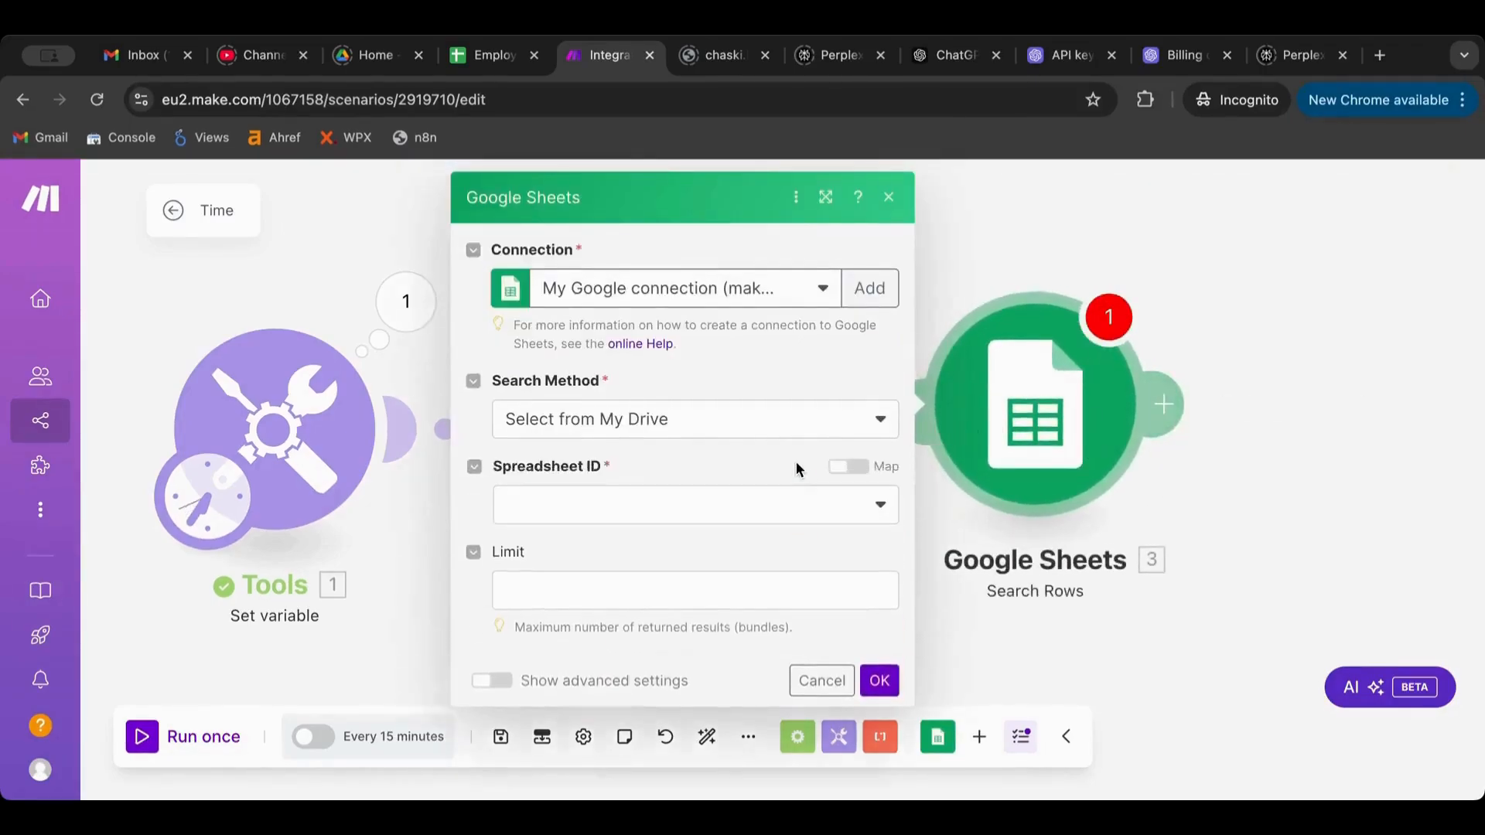
# Point Search Rows at Sheet1 of the Employees spreadsheet
pyautogui.click(774, 504)
pyautogui.click(638, 538)
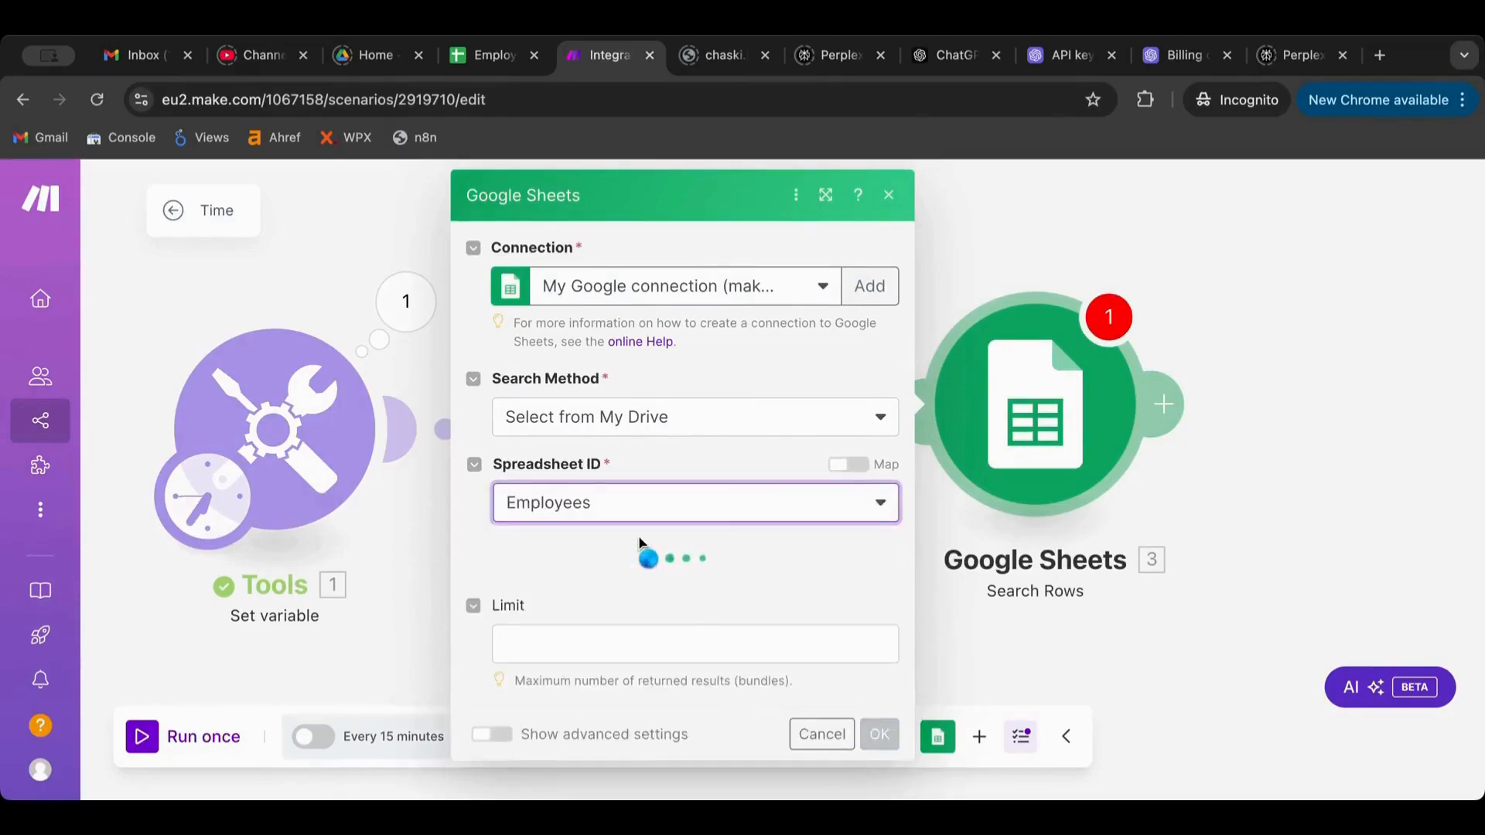
pyautogui.click(579, 604)
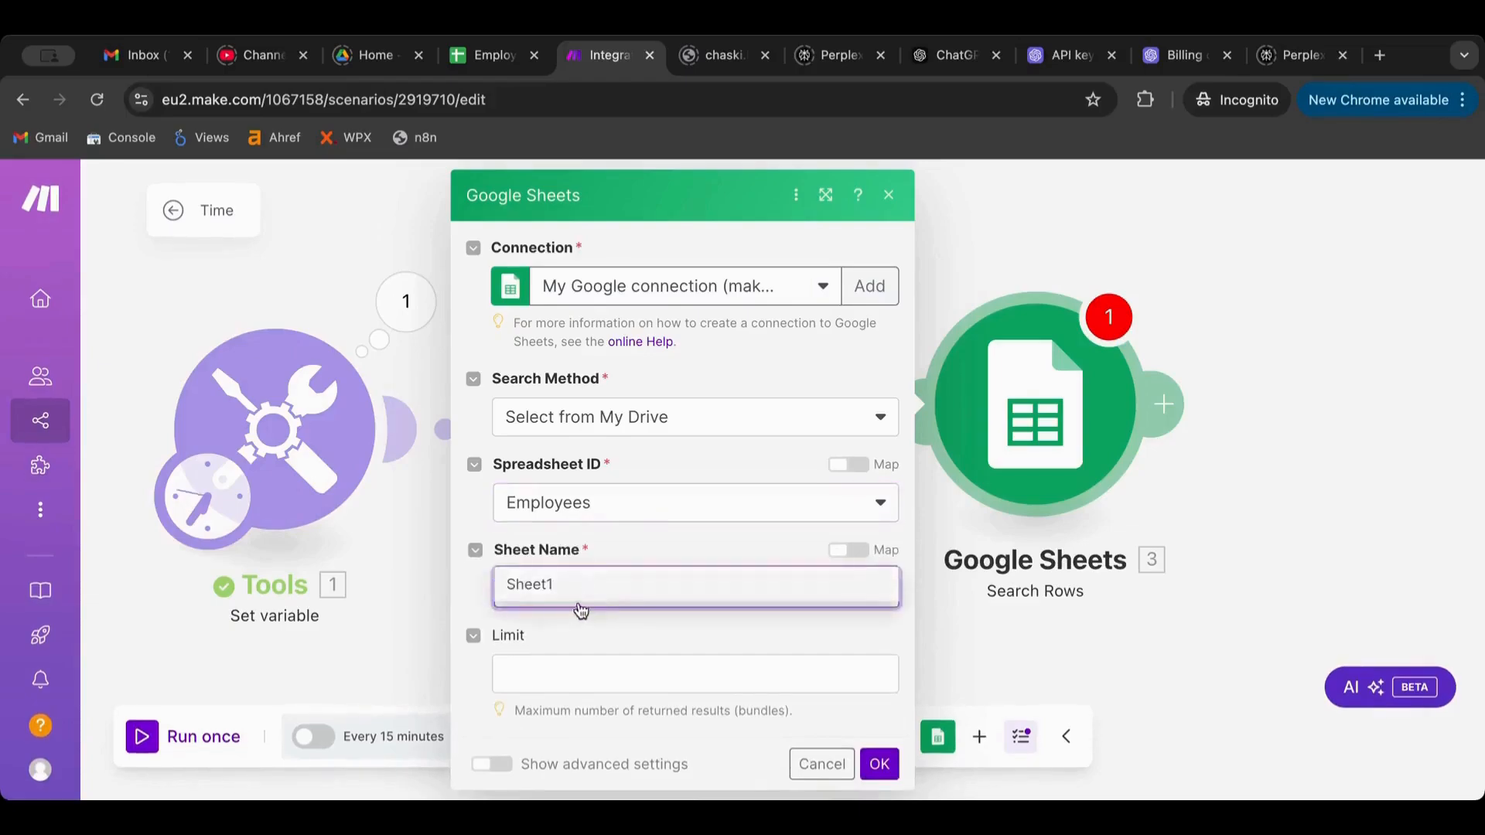
pyautogui.click(580, 610)
pyautogui.scroll(-3, 574, 612)
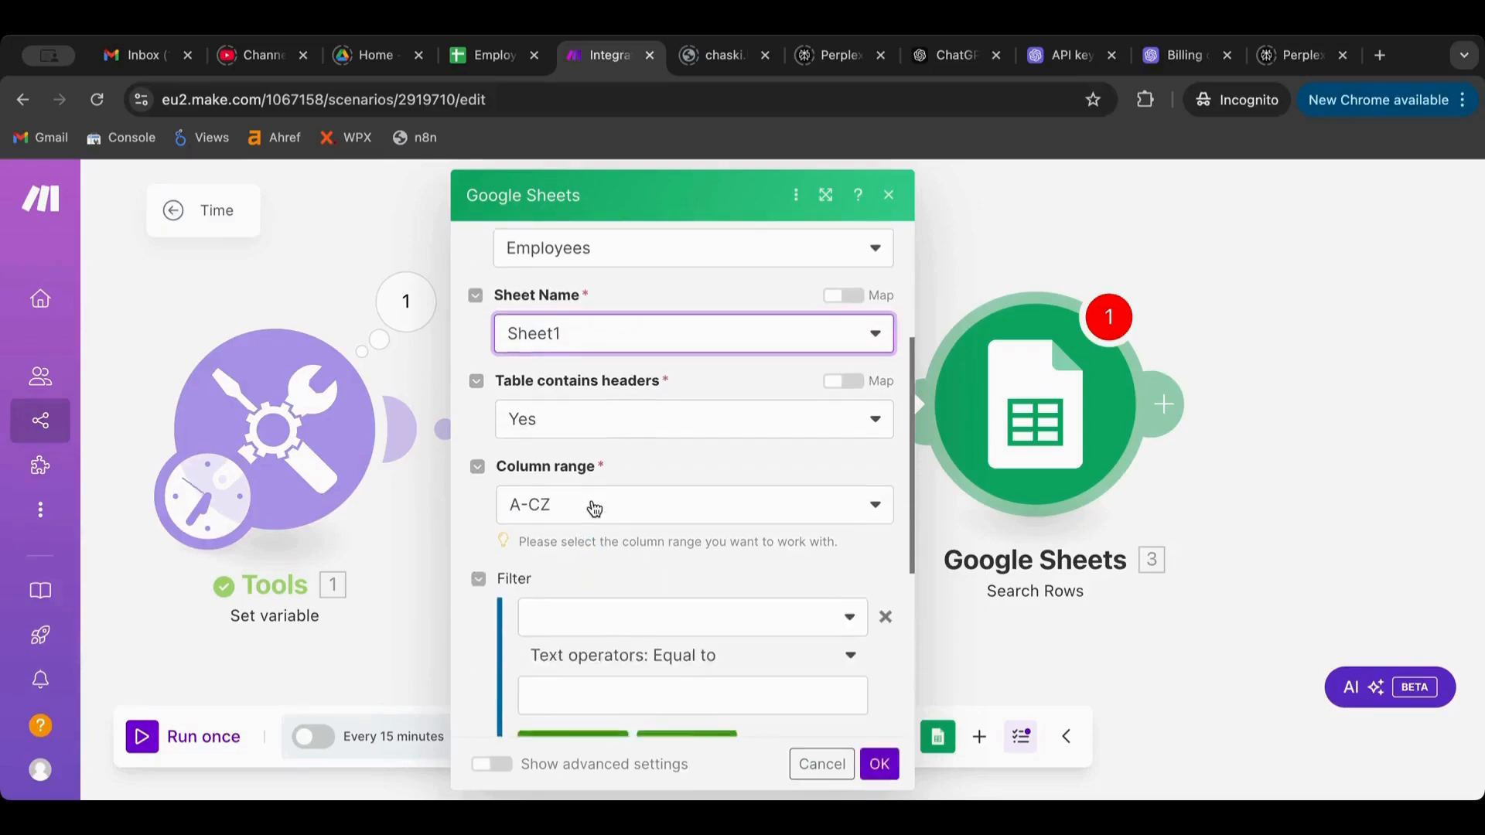
pyautogui.scroll(-3, 594, 508)
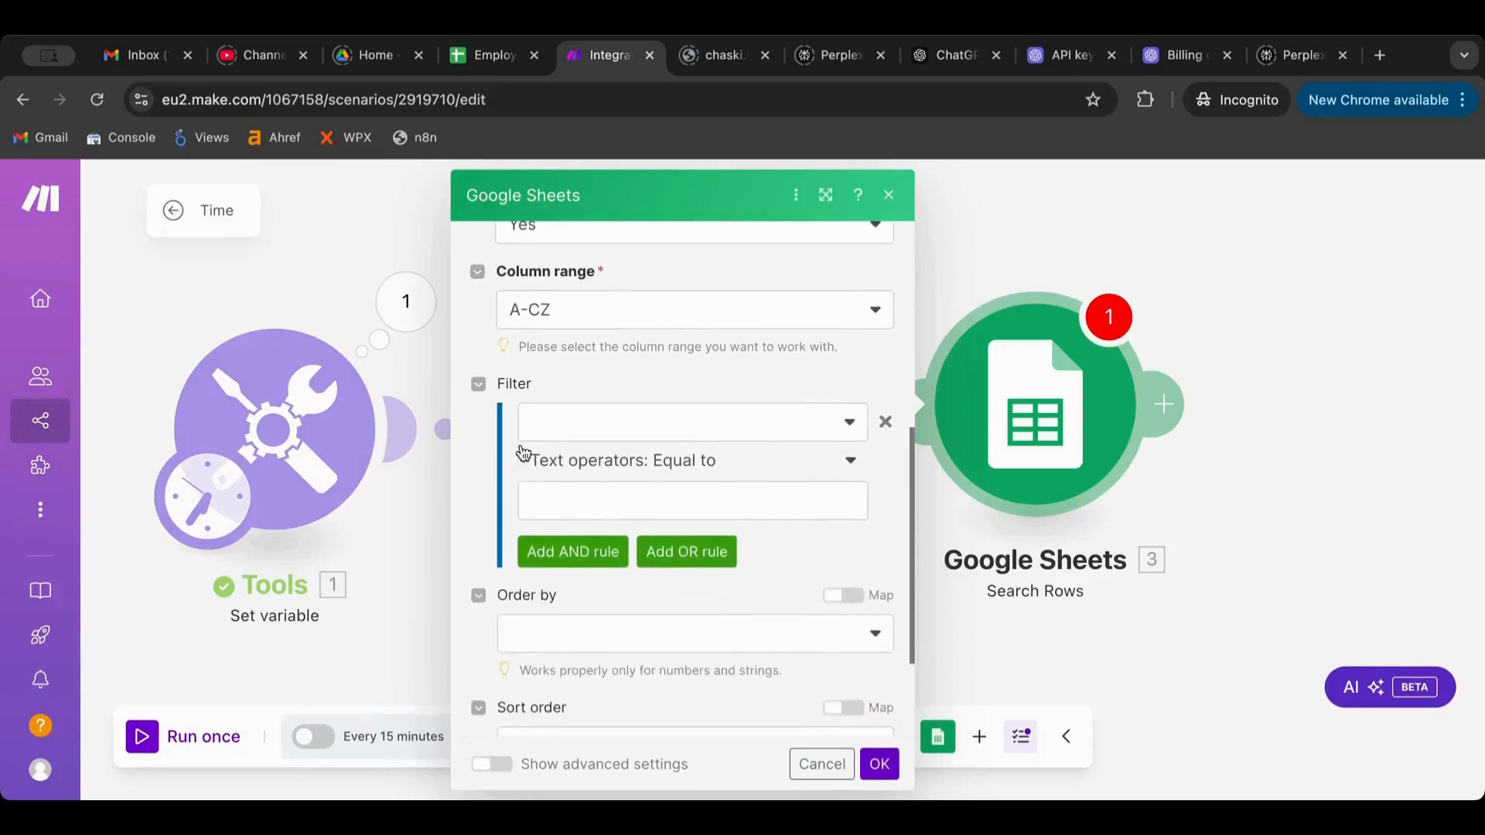
# Add a Country (D) Earlier than filter rule, close the settings, and move the module right
pyautogui.click(619, 427)
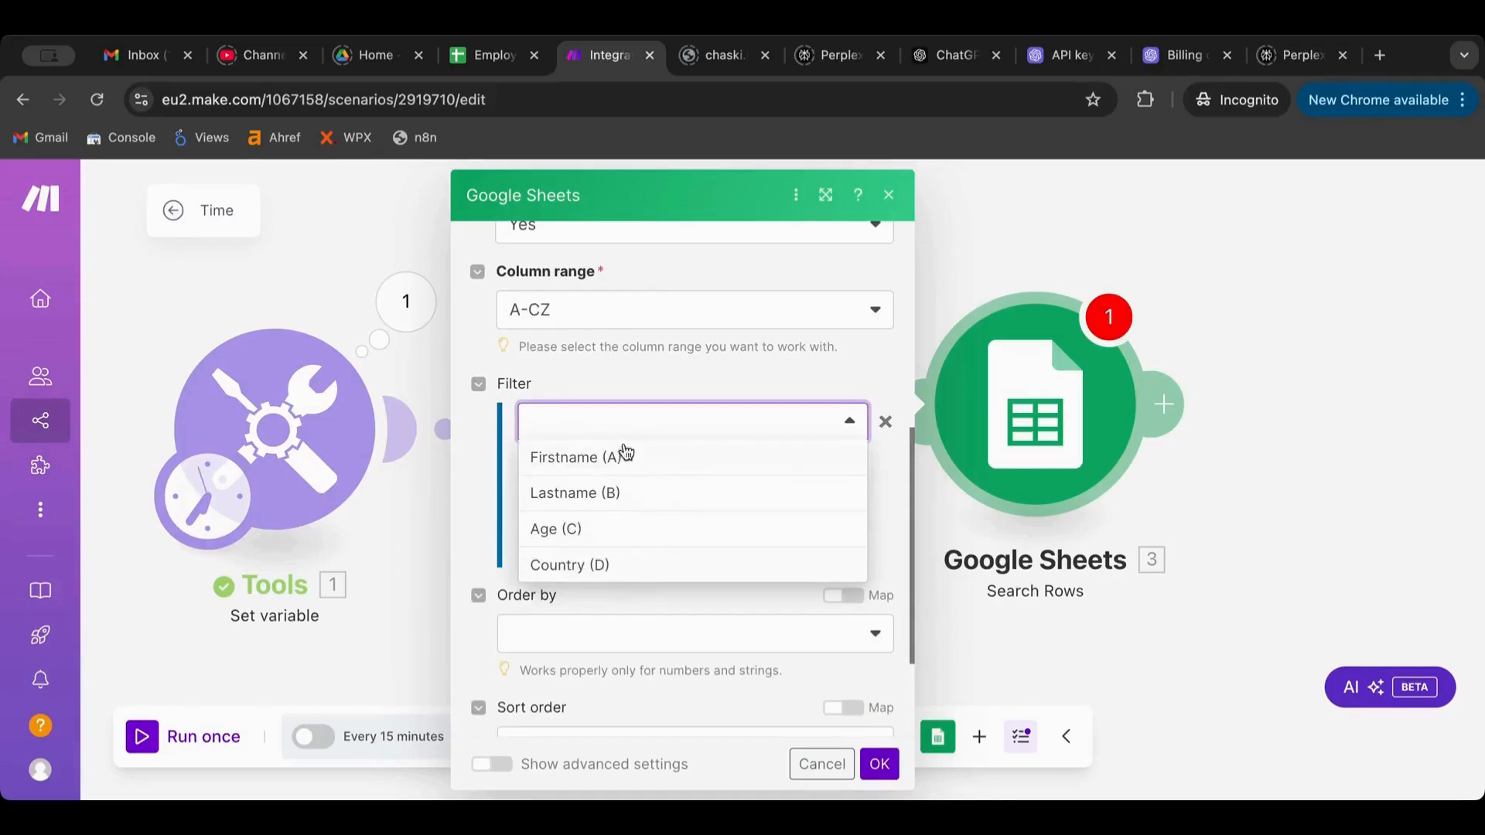
pyautogui.click(608, 566)
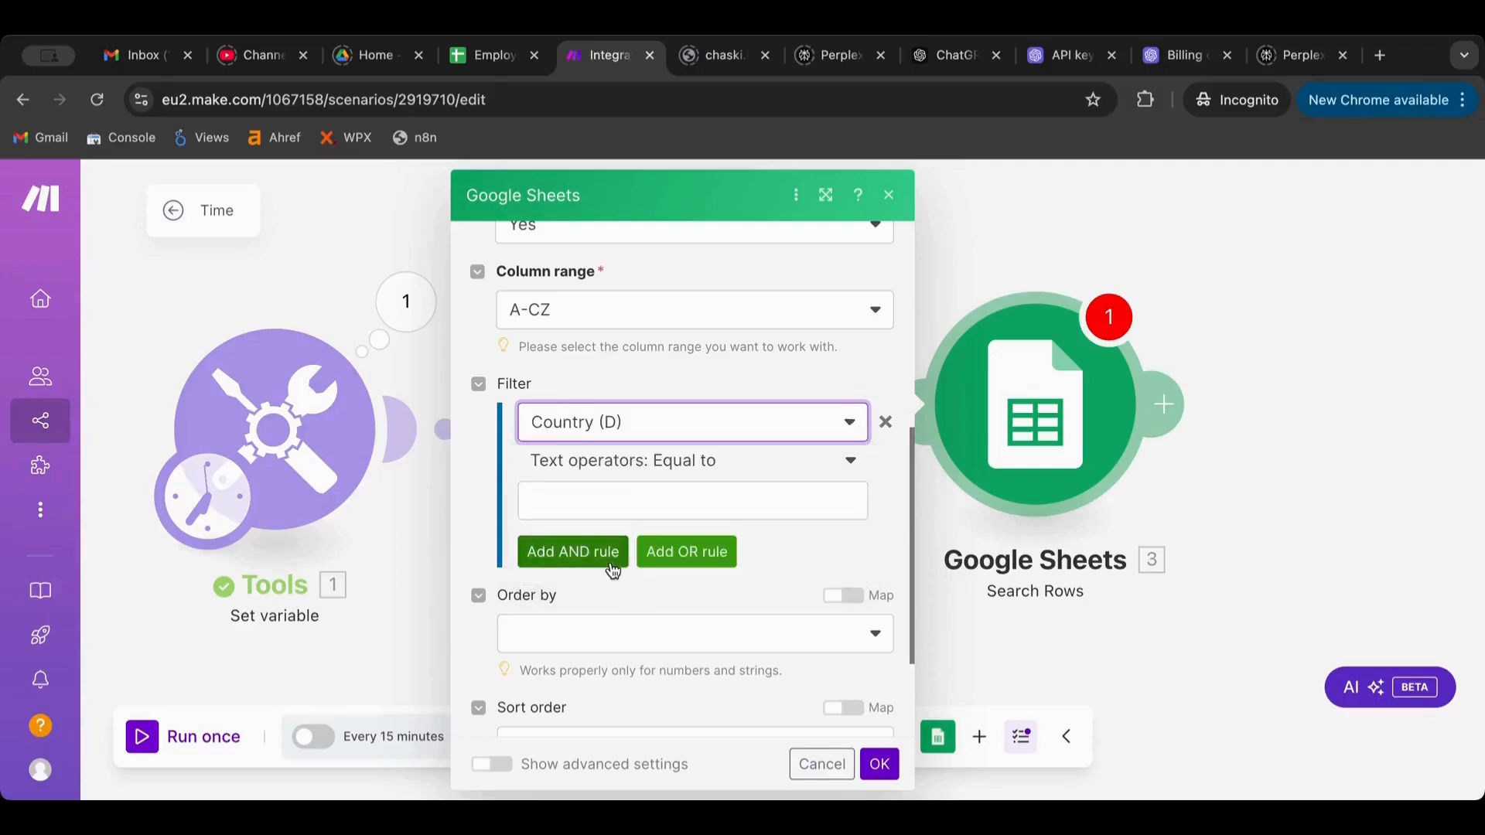
pyautogui.click(668, 462)
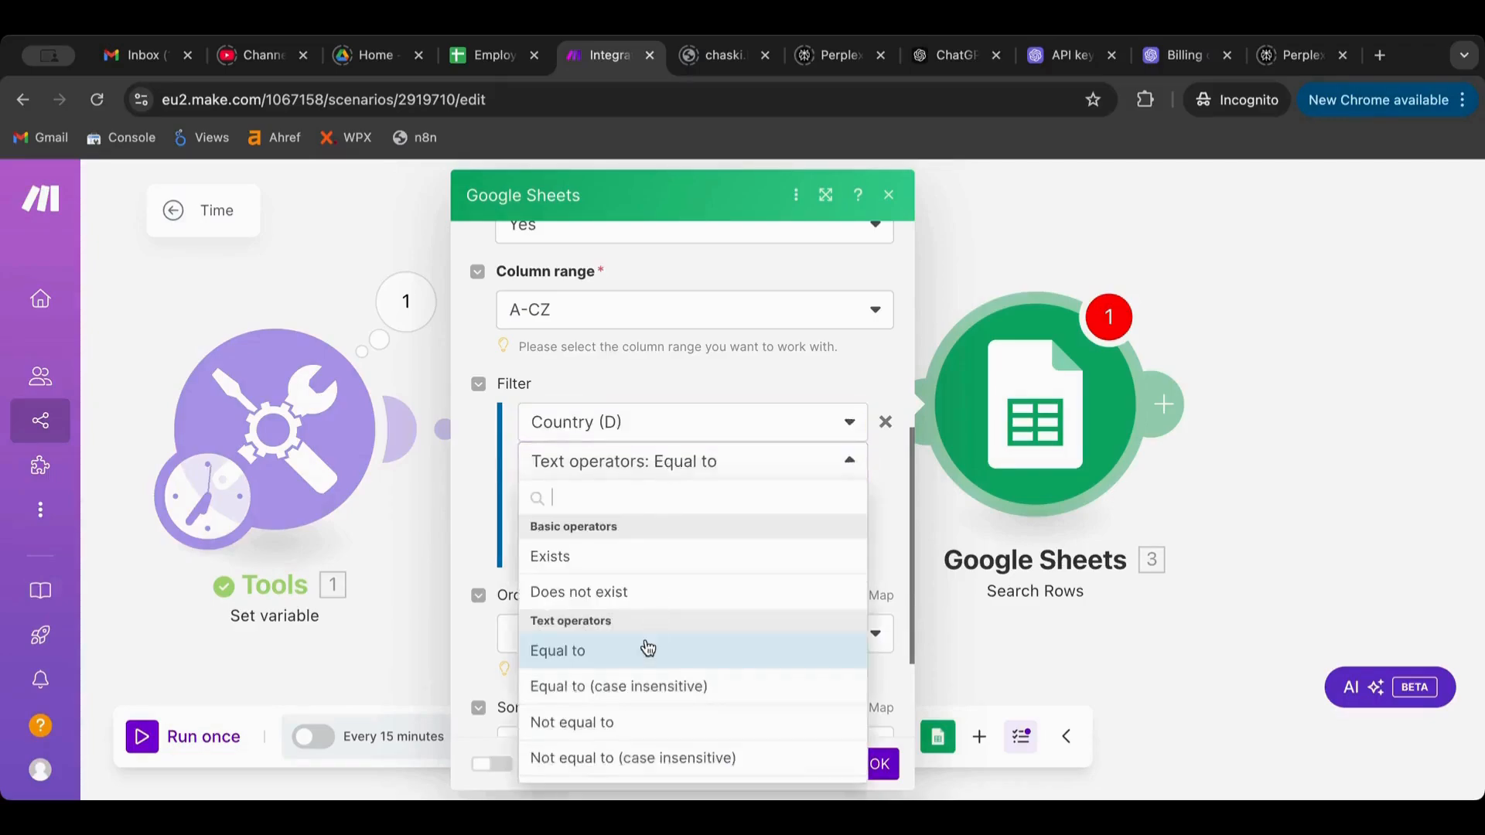
pyautogui.scroll(-12, 648, 648)
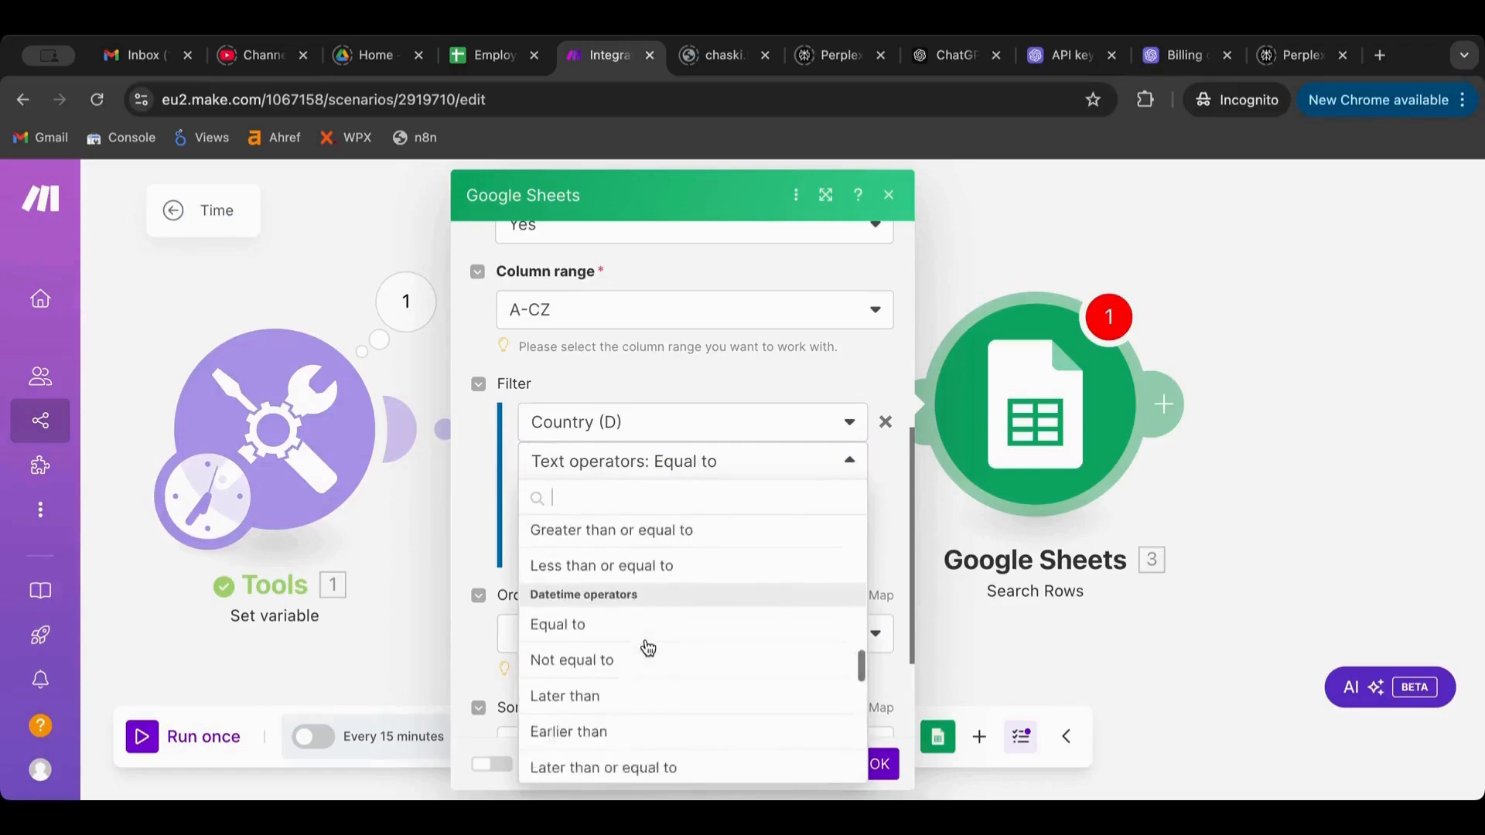
pyautogui.scroll(-3, 648, 648)
pyautogui.scroll(2, 646, 647)
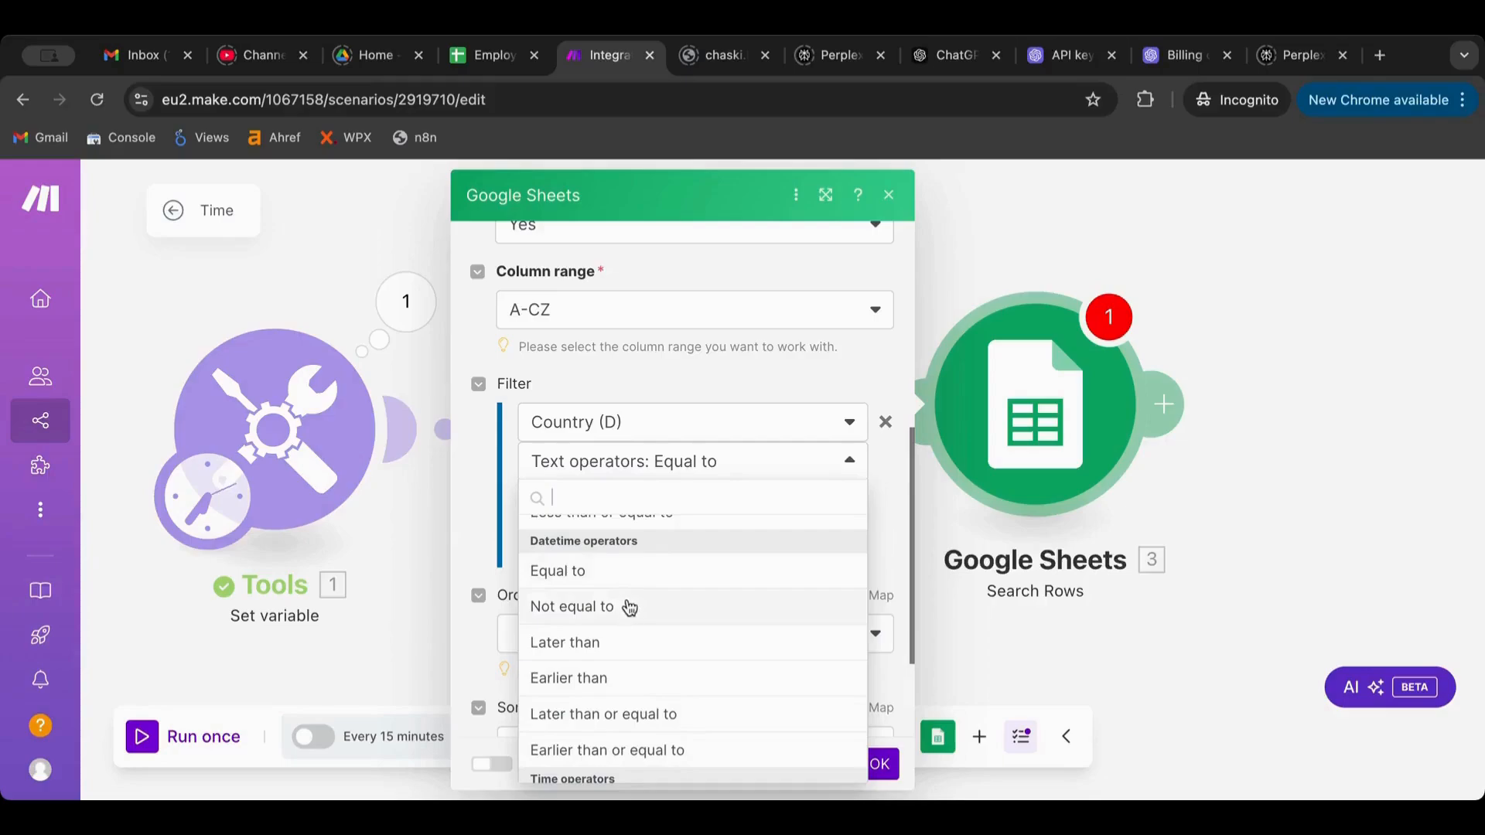
pyautogui.click(615, 678)
pyautogui.click(631, 495)
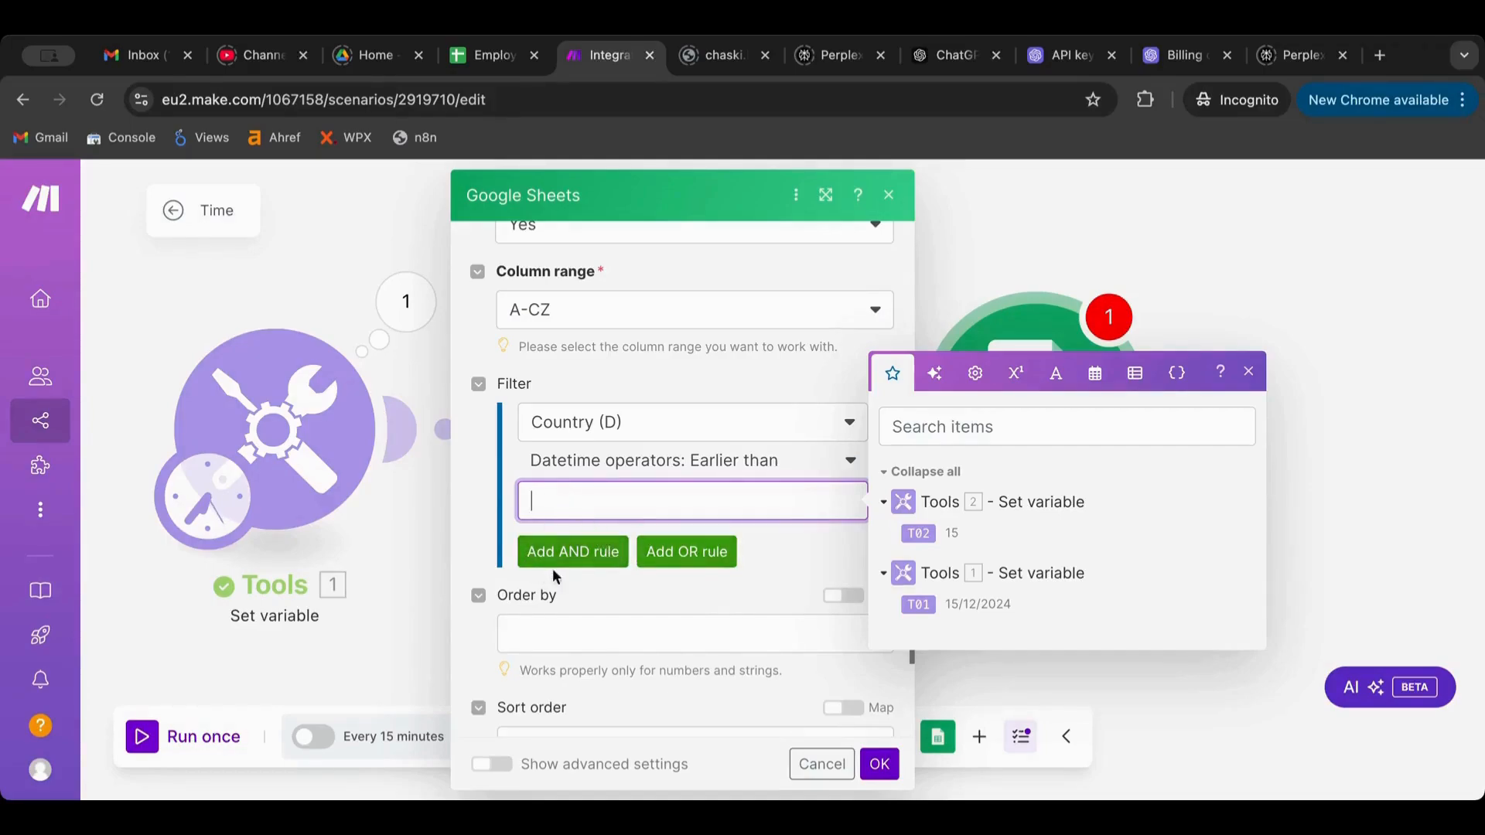
pyautogui.click(465, 449)
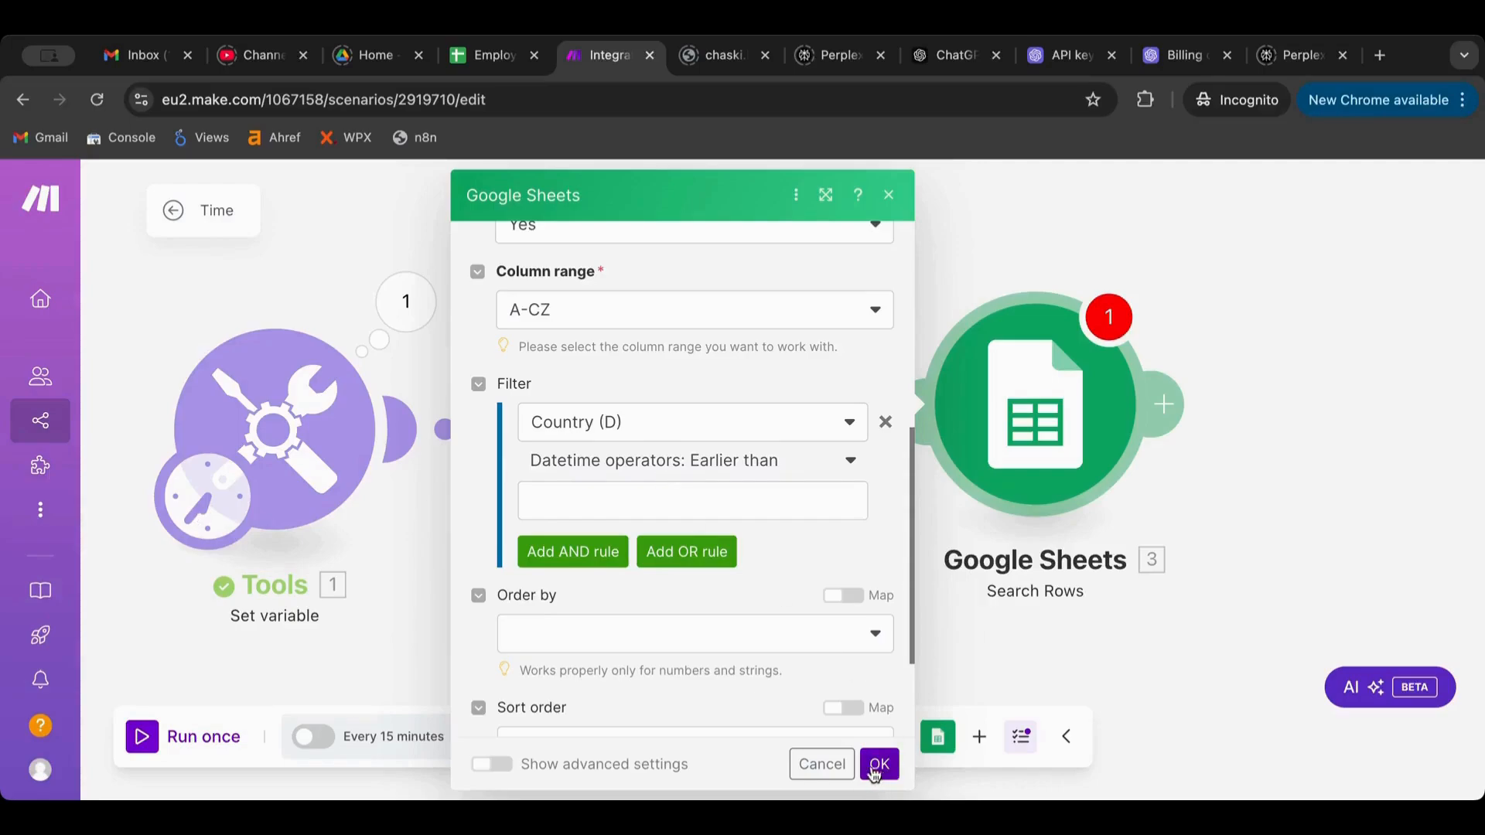
pyautogui.click(822, 765)
pyautogui.moveTo(1042, 406); pyautogui.dragTo(1074, 420)
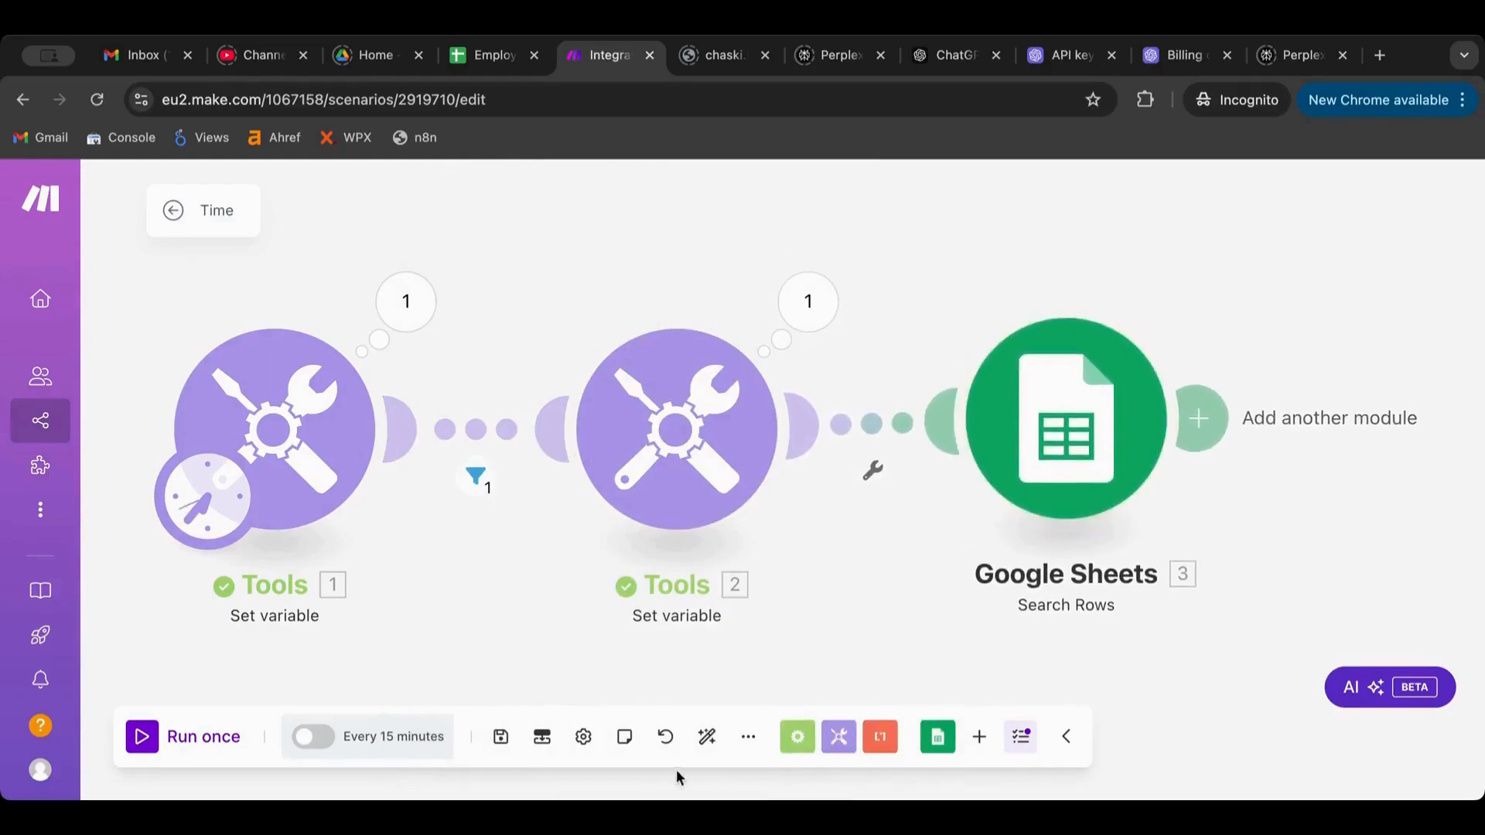
# Auto-align the scenario's modules
pyautogui.click(706, 737)
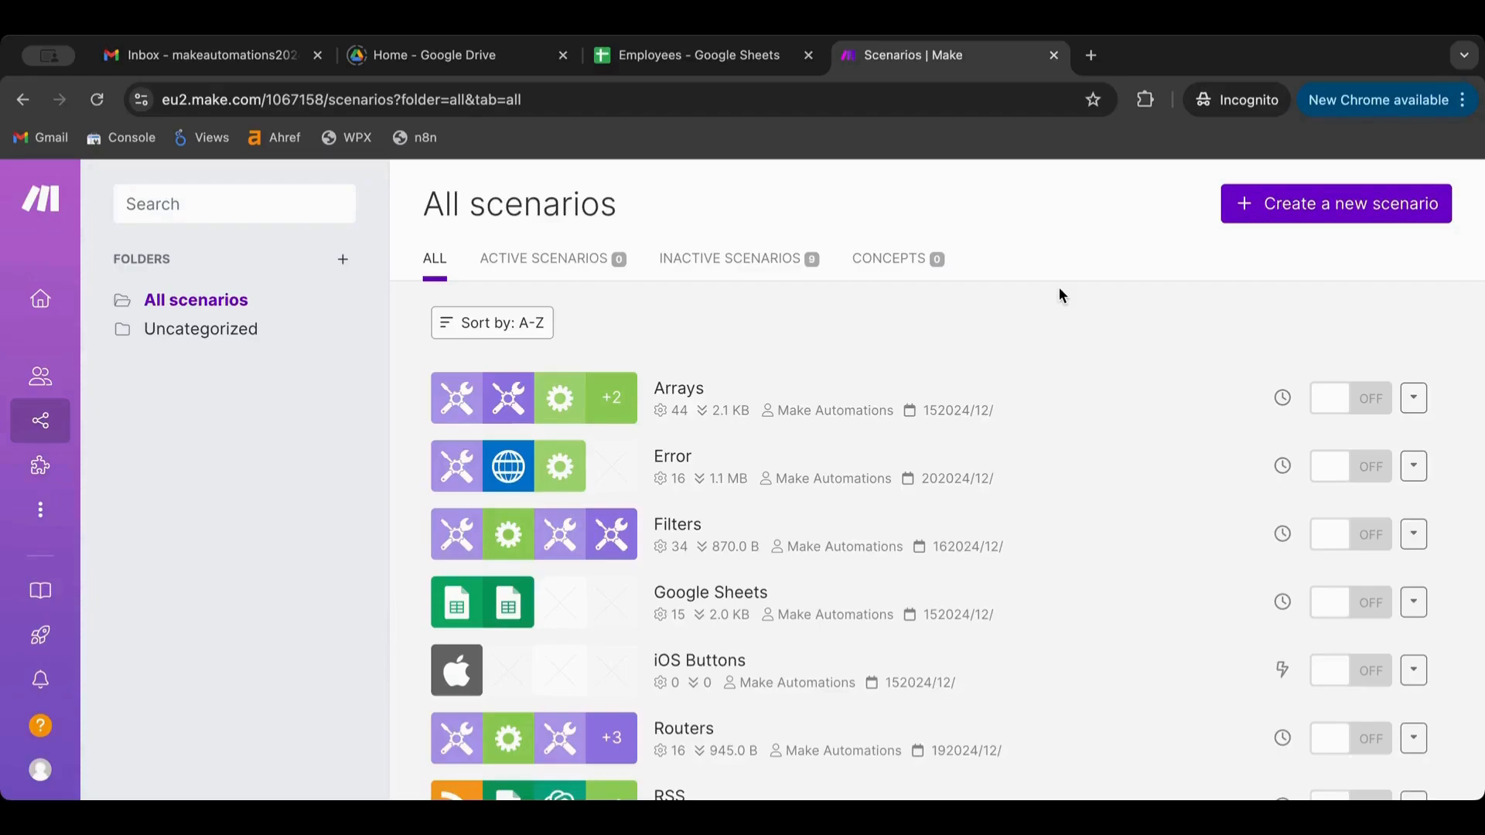
# Create a new scenario named Switch and save it
pyautogui.click(1359, 206)
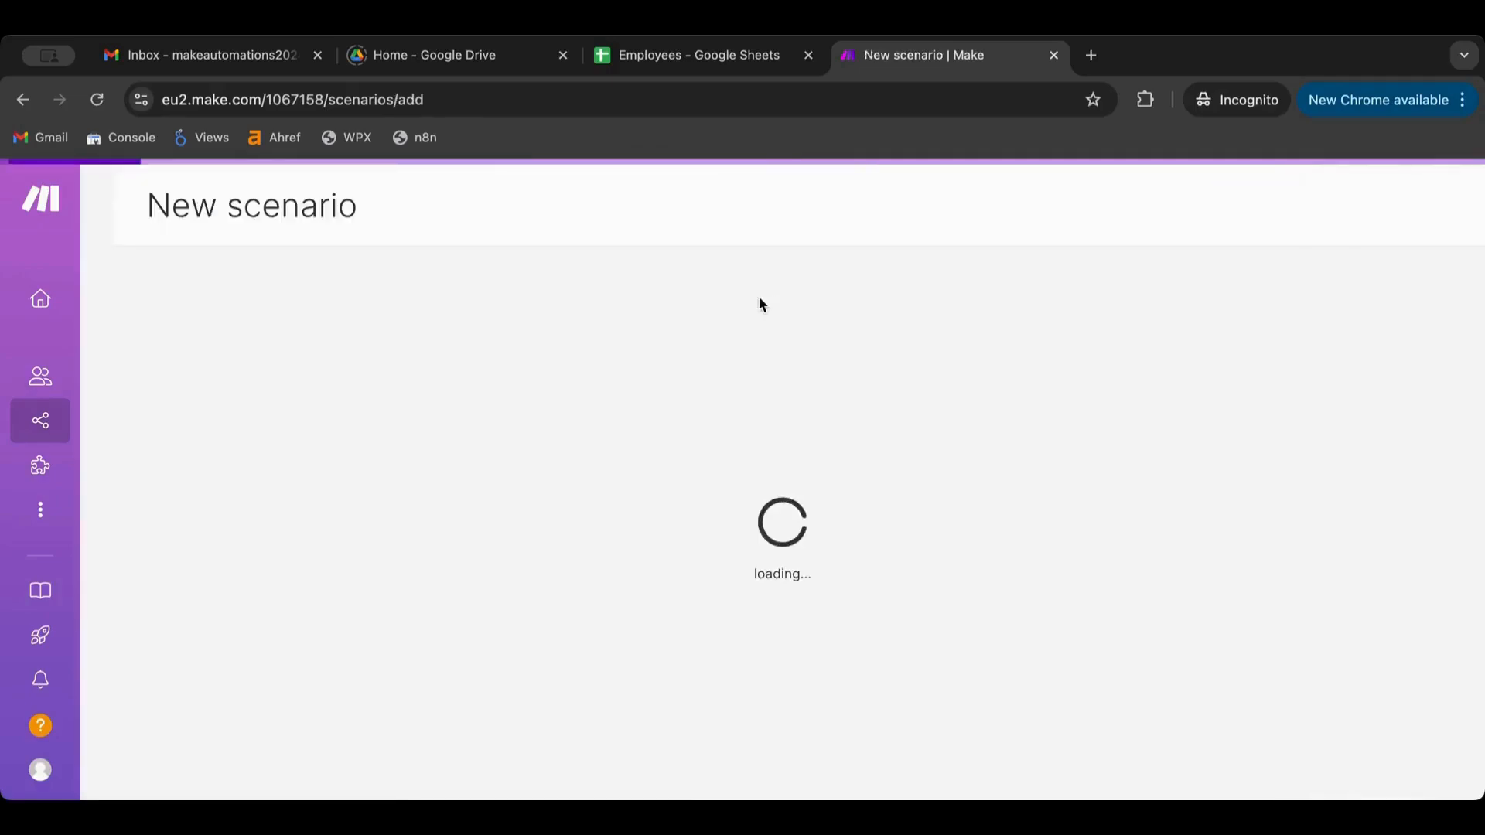
pyautogui.doubleClick(236, 211)
pyautogui.hotkey('ctrl', 'a')
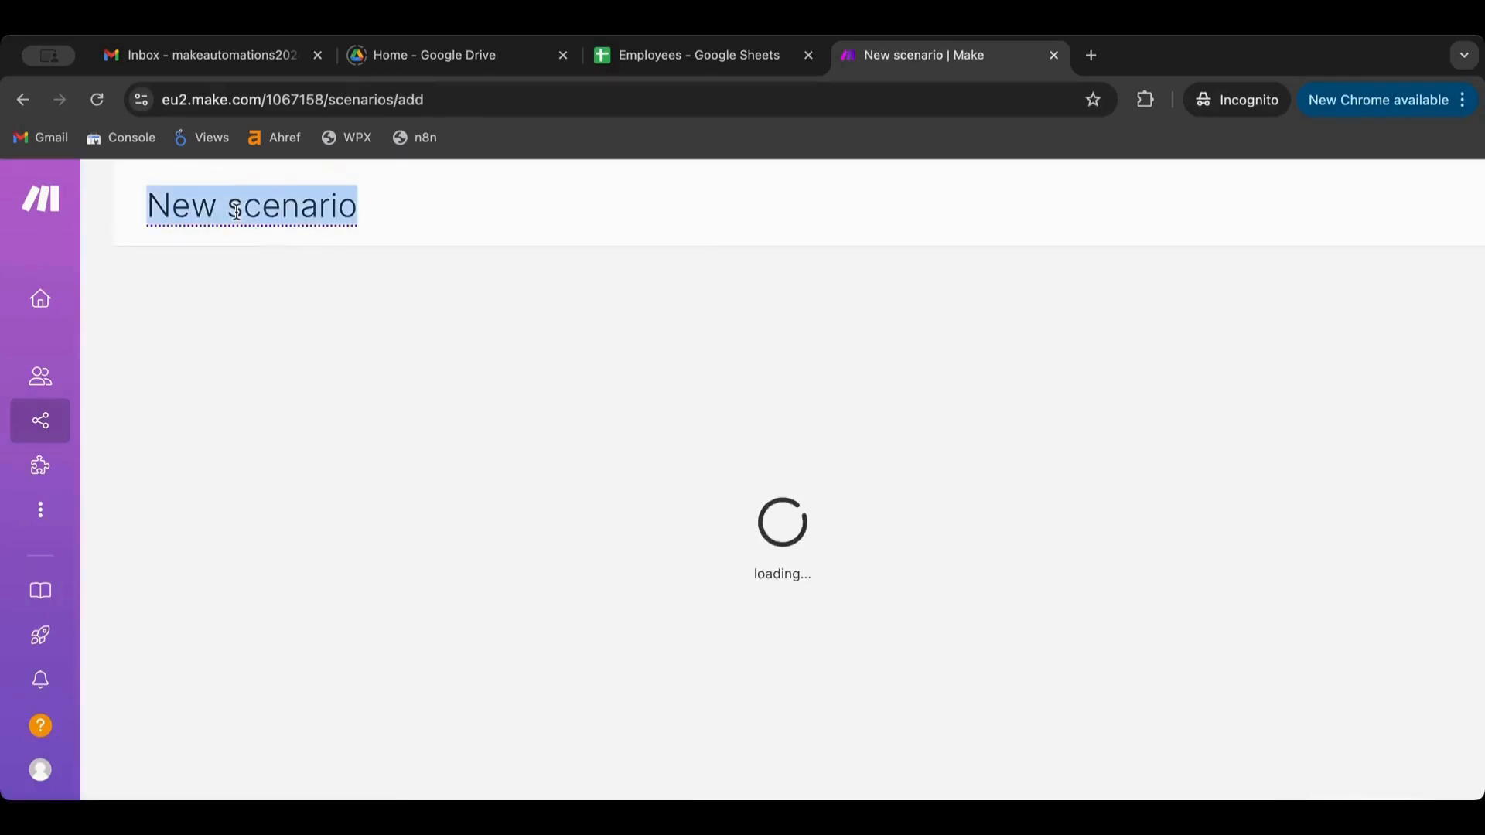
pyautogui.write('Sw')
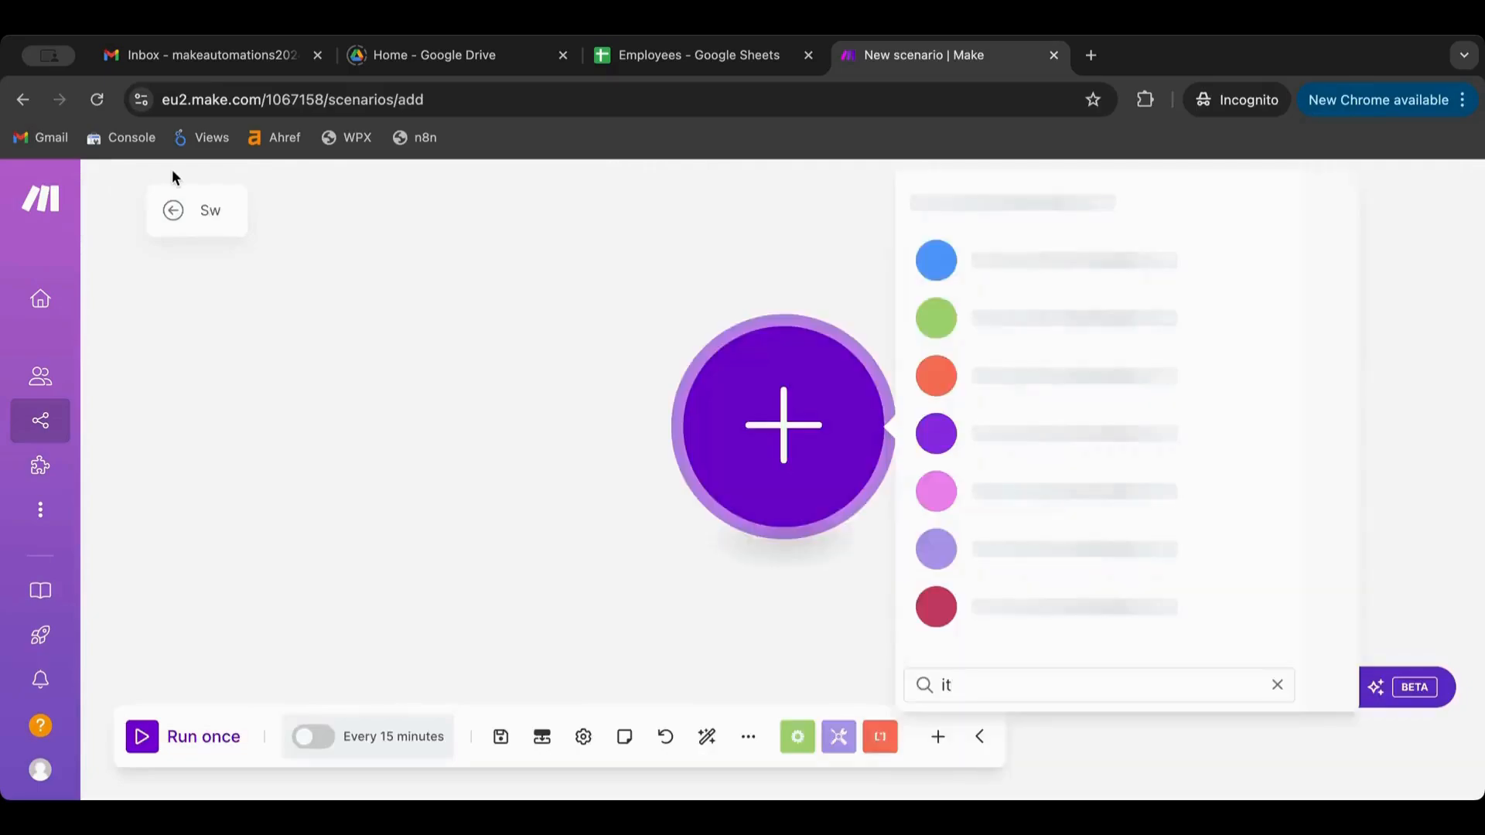
pyautogui.click(210, 211)
pyautogui.write('itch')
pyautogui.press('Return')
pyautogui.click(377, 285)
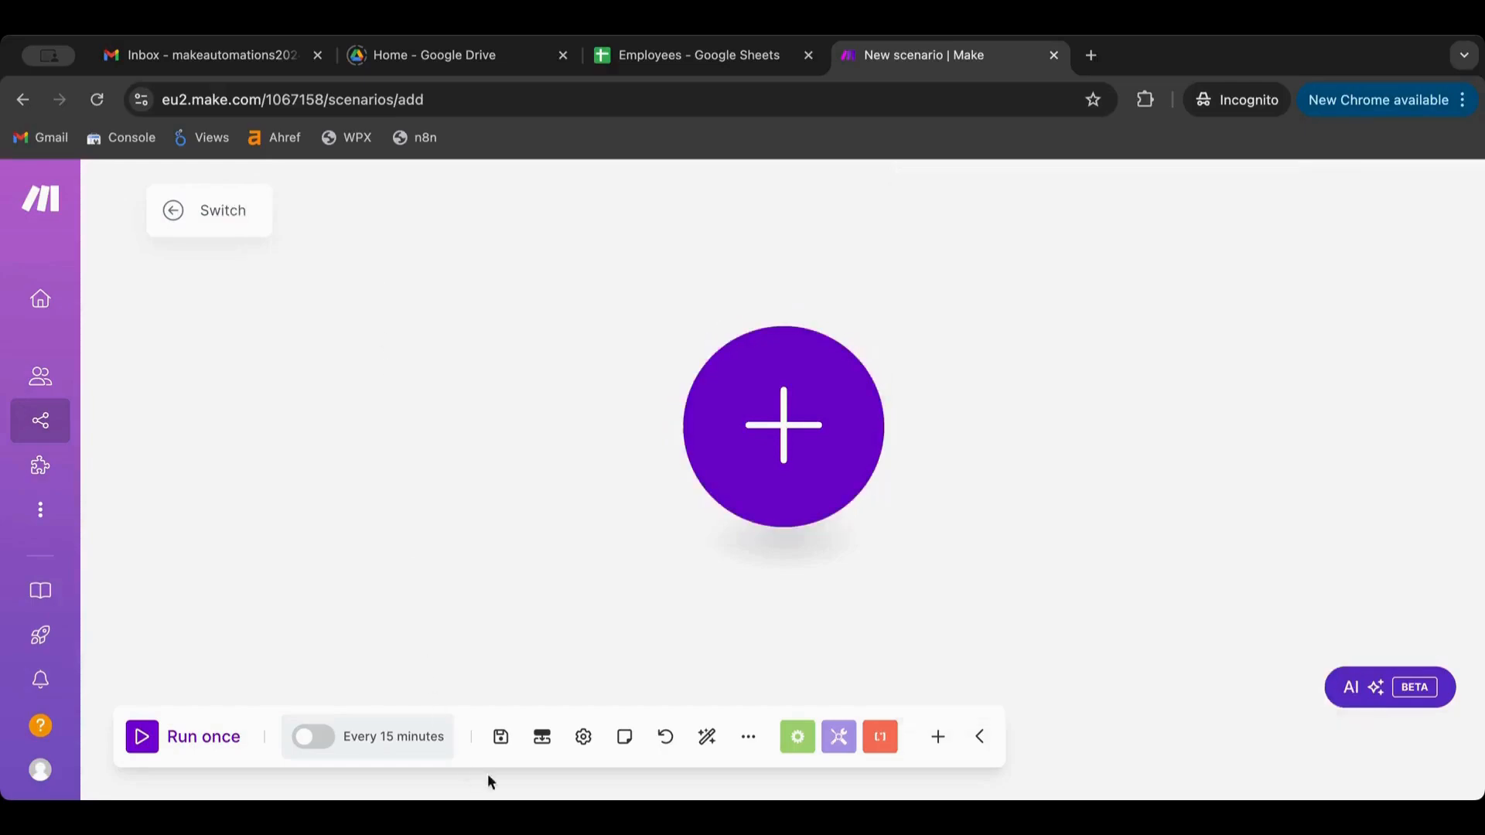
pyautogui.click(501, 743)
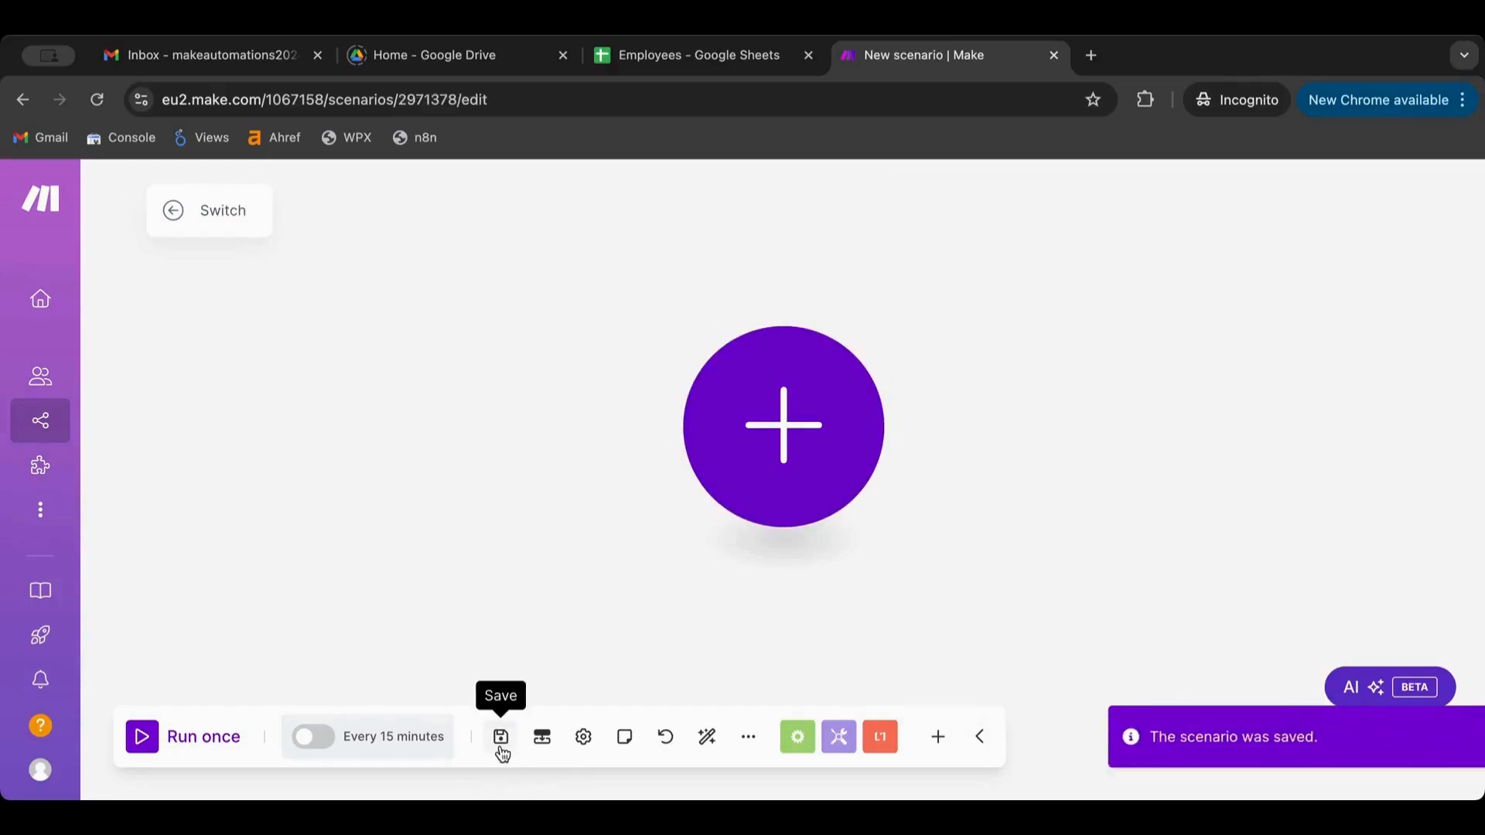
# Browse the Tools modules for the scenario's first module
pyautogui.click(804, 454)
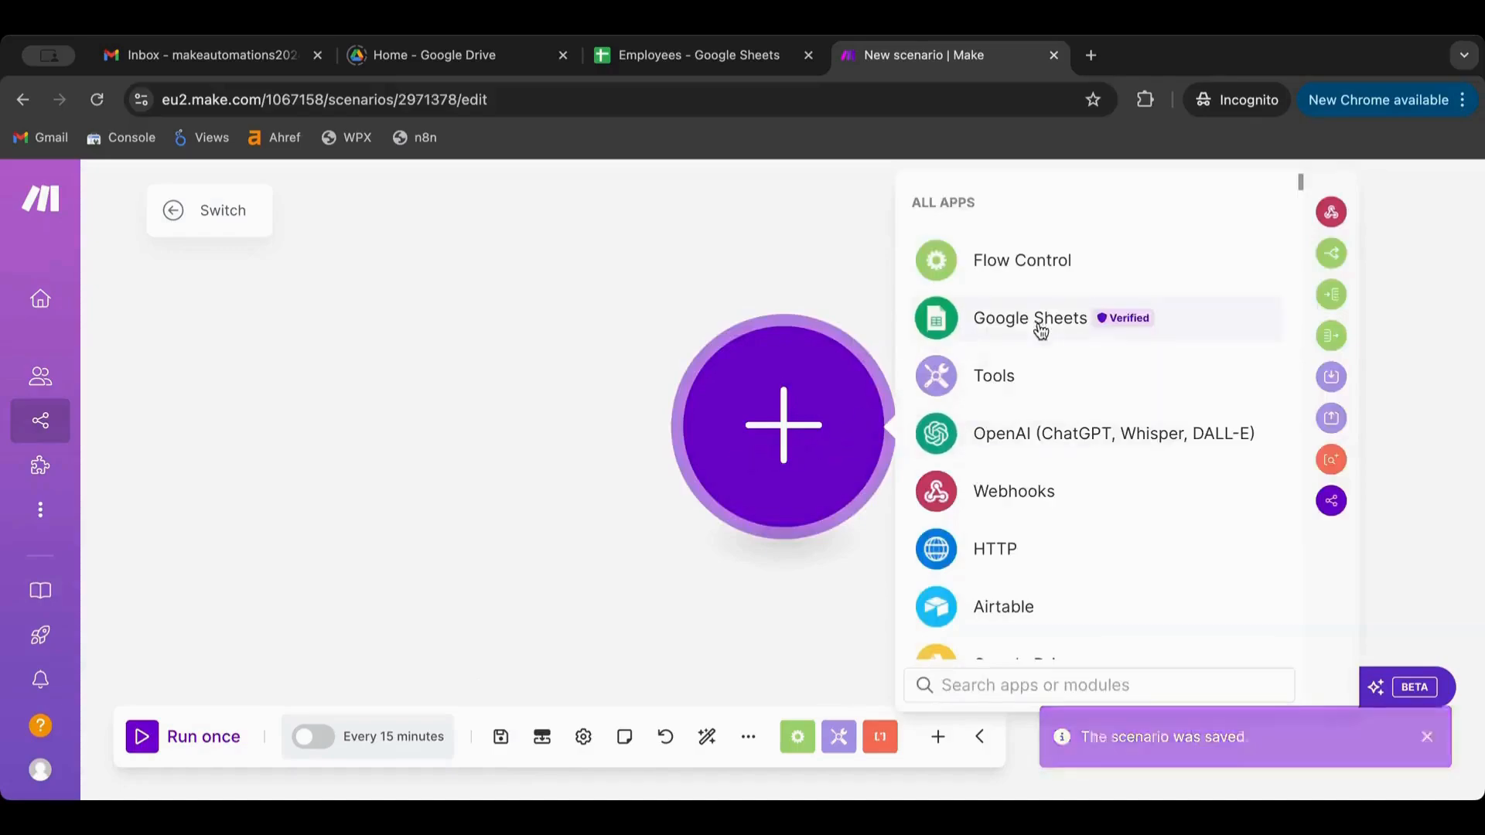
pyautogui.click(978, 387)
pyautogui.scroll(-10, 990, 403)
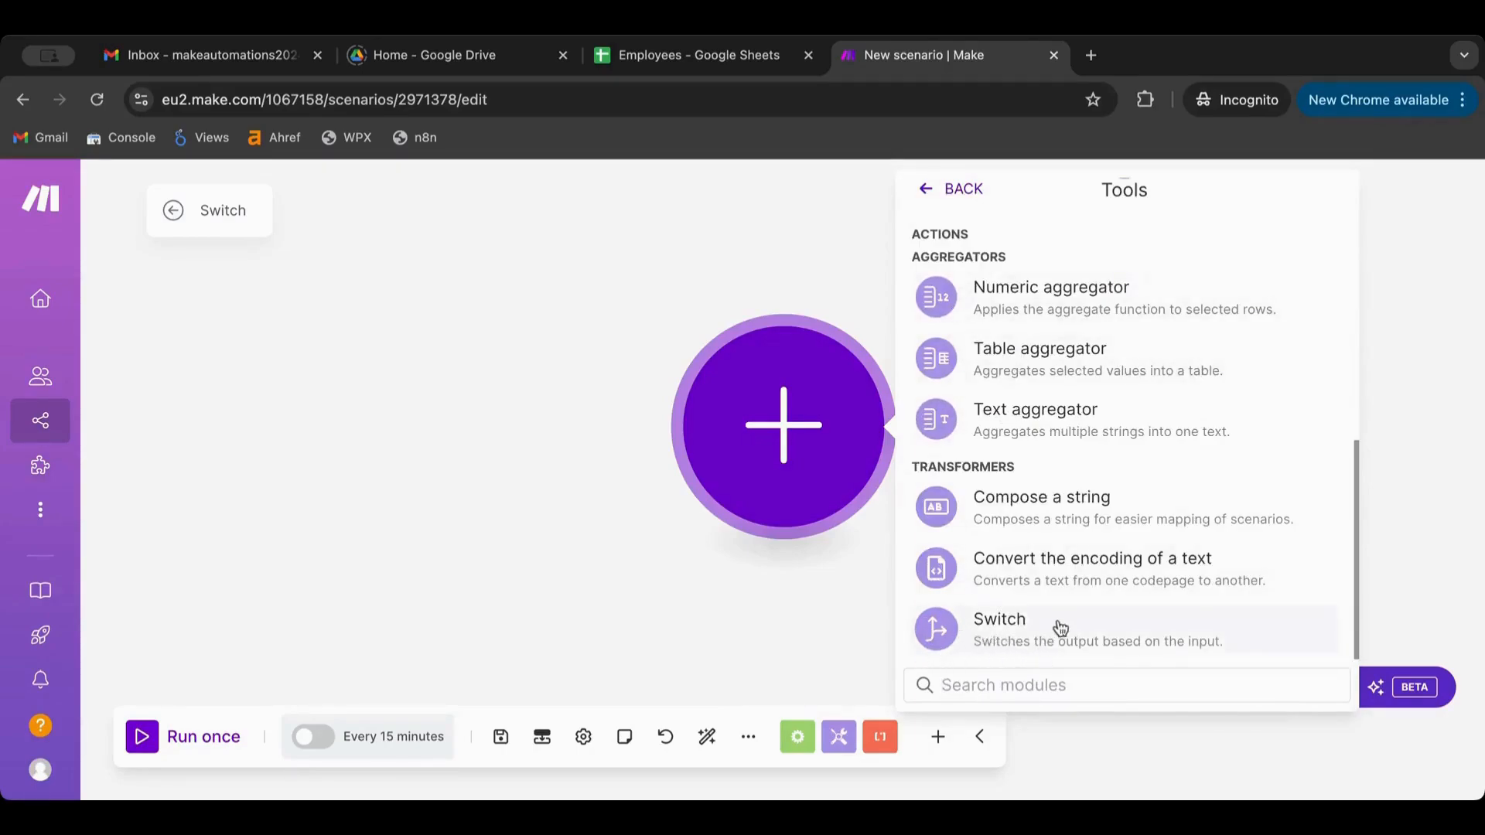
# Add a Tools Switch and a Set variable module, making Set variable the starting module
pyautogui.click(1139, 626)
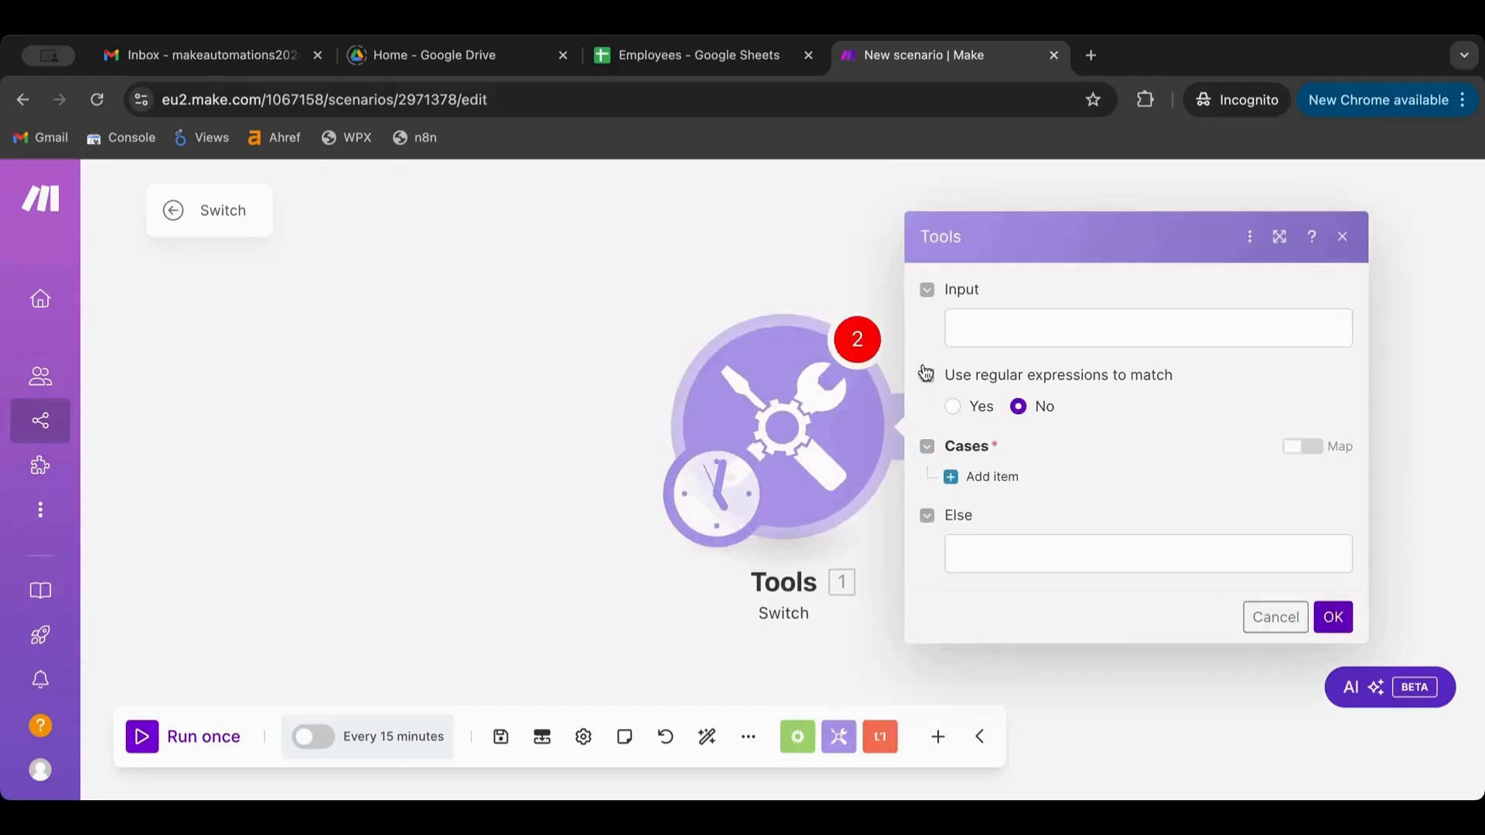
pyautogui.click(859, 342)
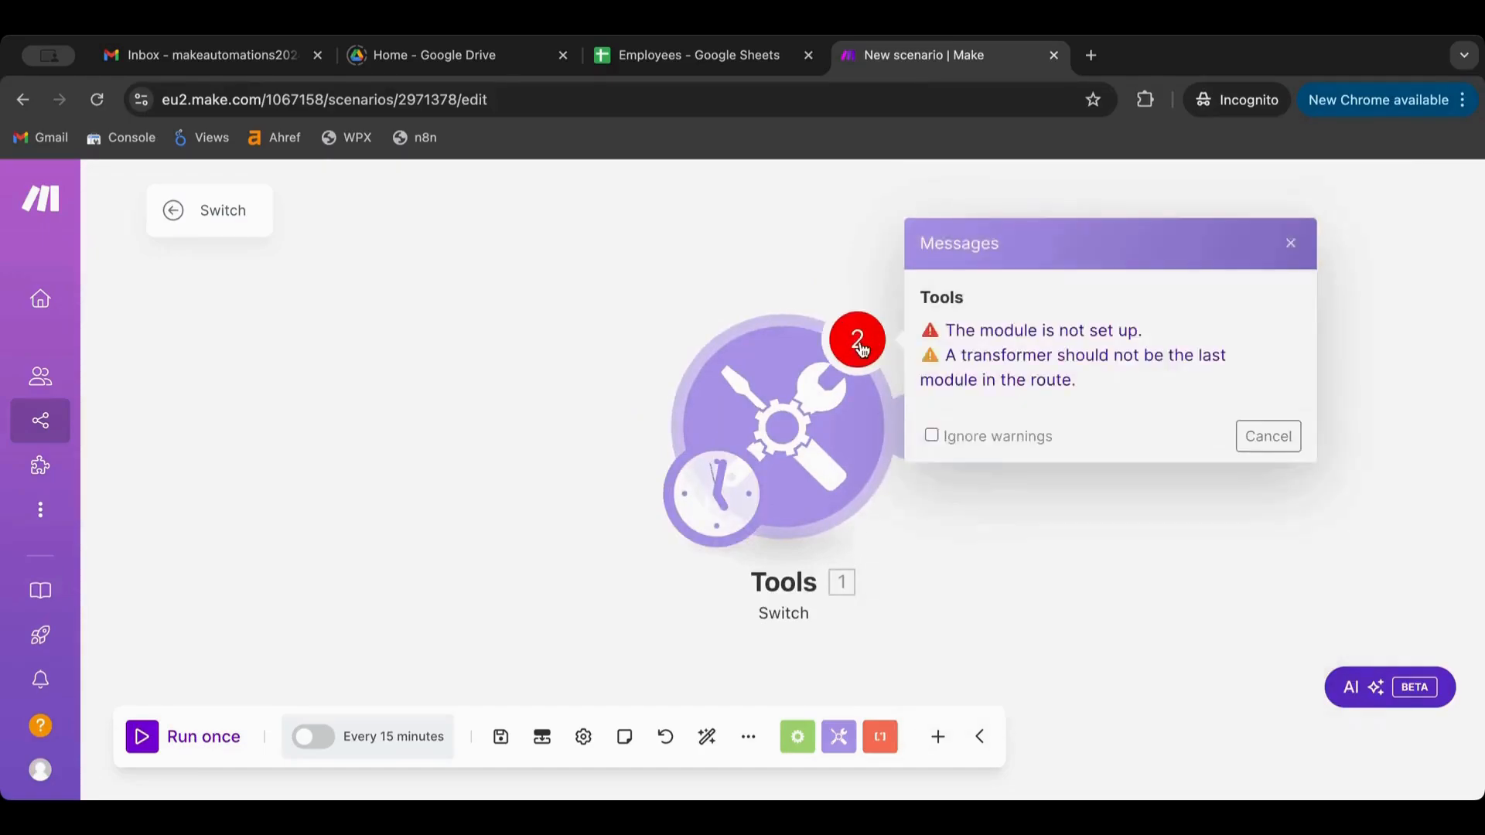
pyautogui.click(838, 741)
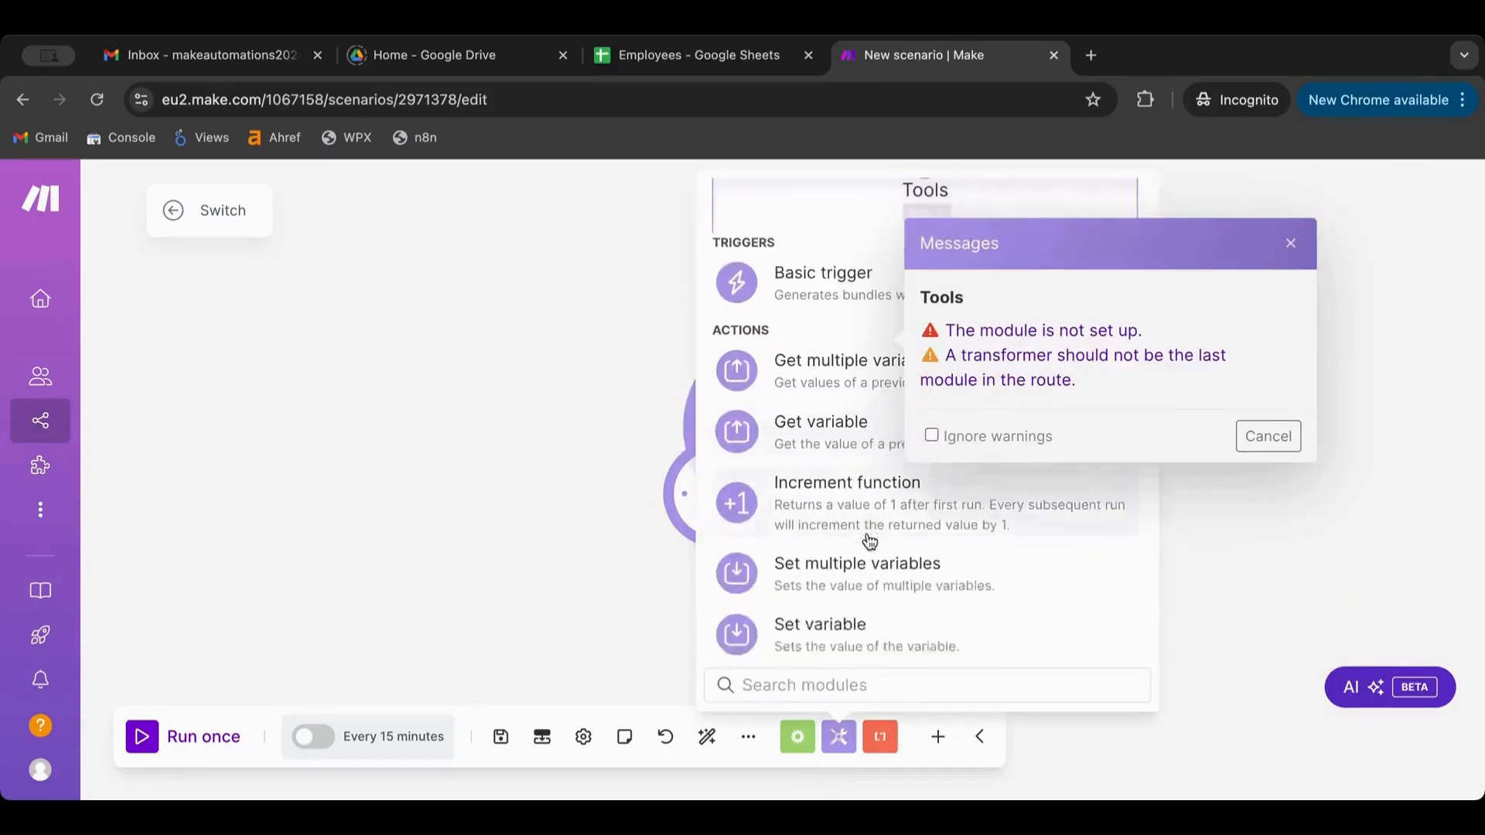
pyautogui.scroll(-1, 866, 542)
pyautogui.click(854, 542)
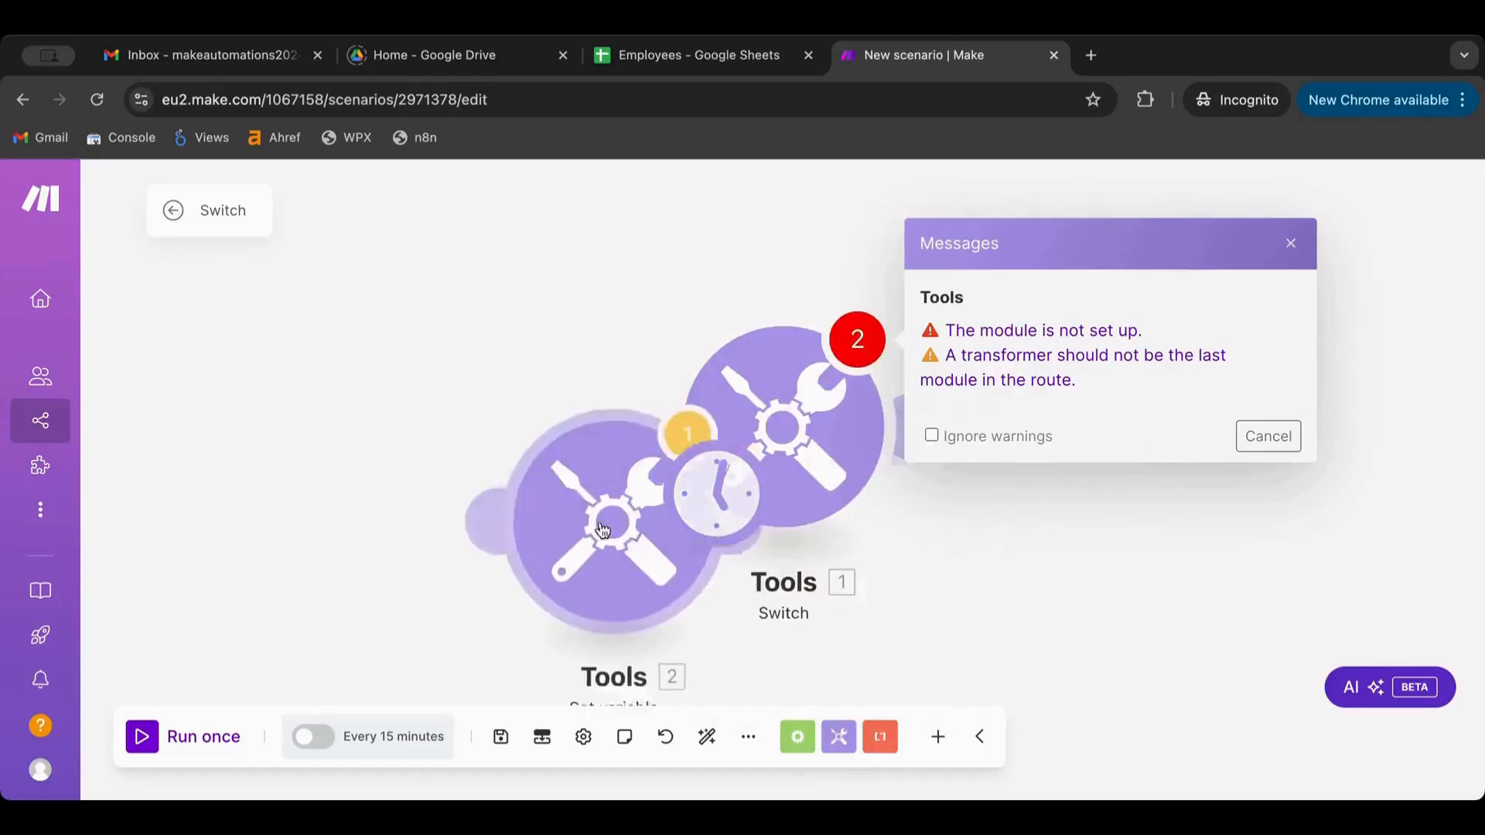
pyautogui.click(413, 438)
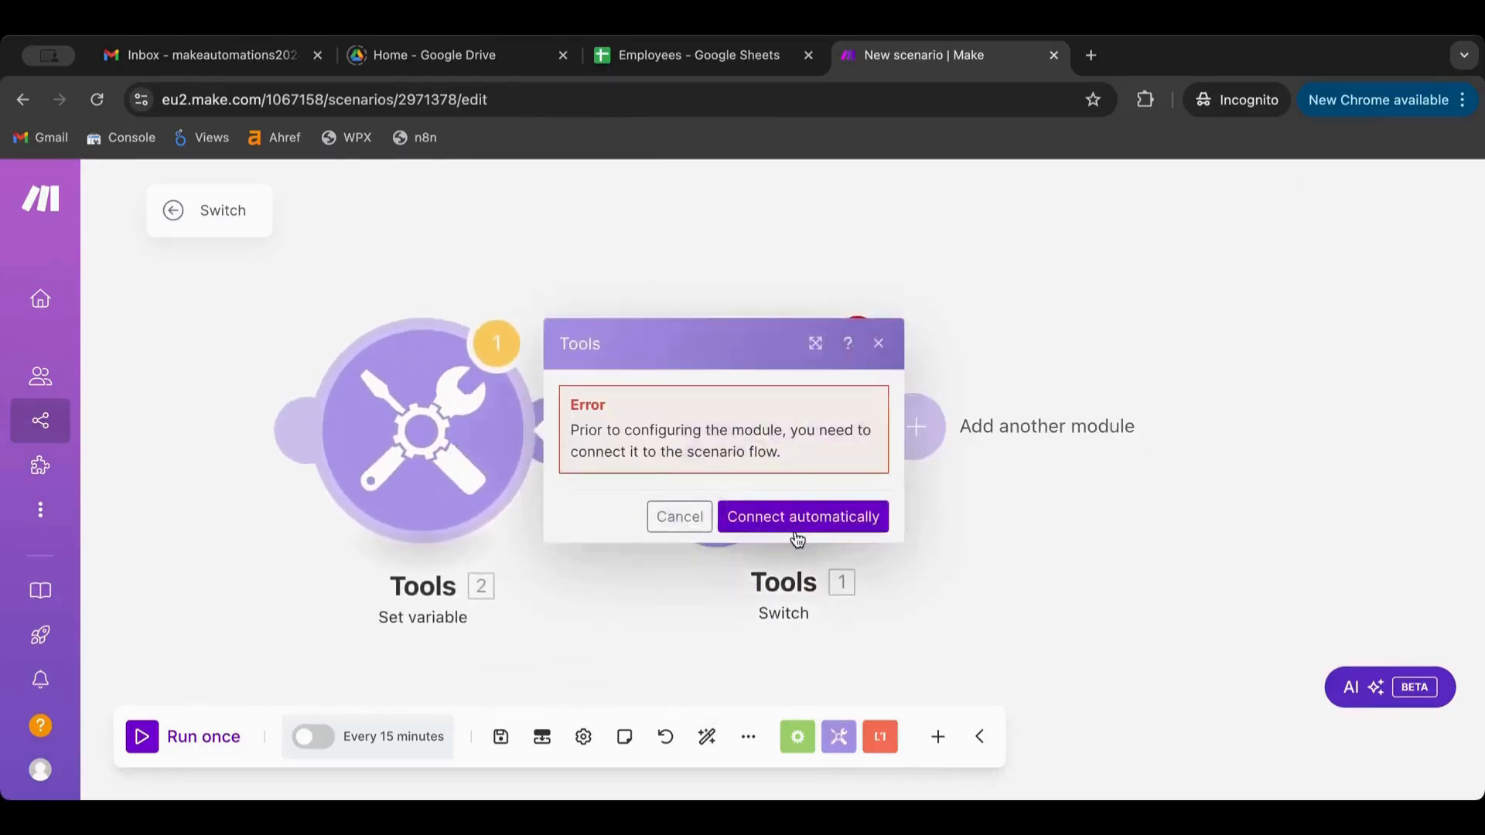
pyautogui.click(797, 529)
pyautogui.click(915, 550)
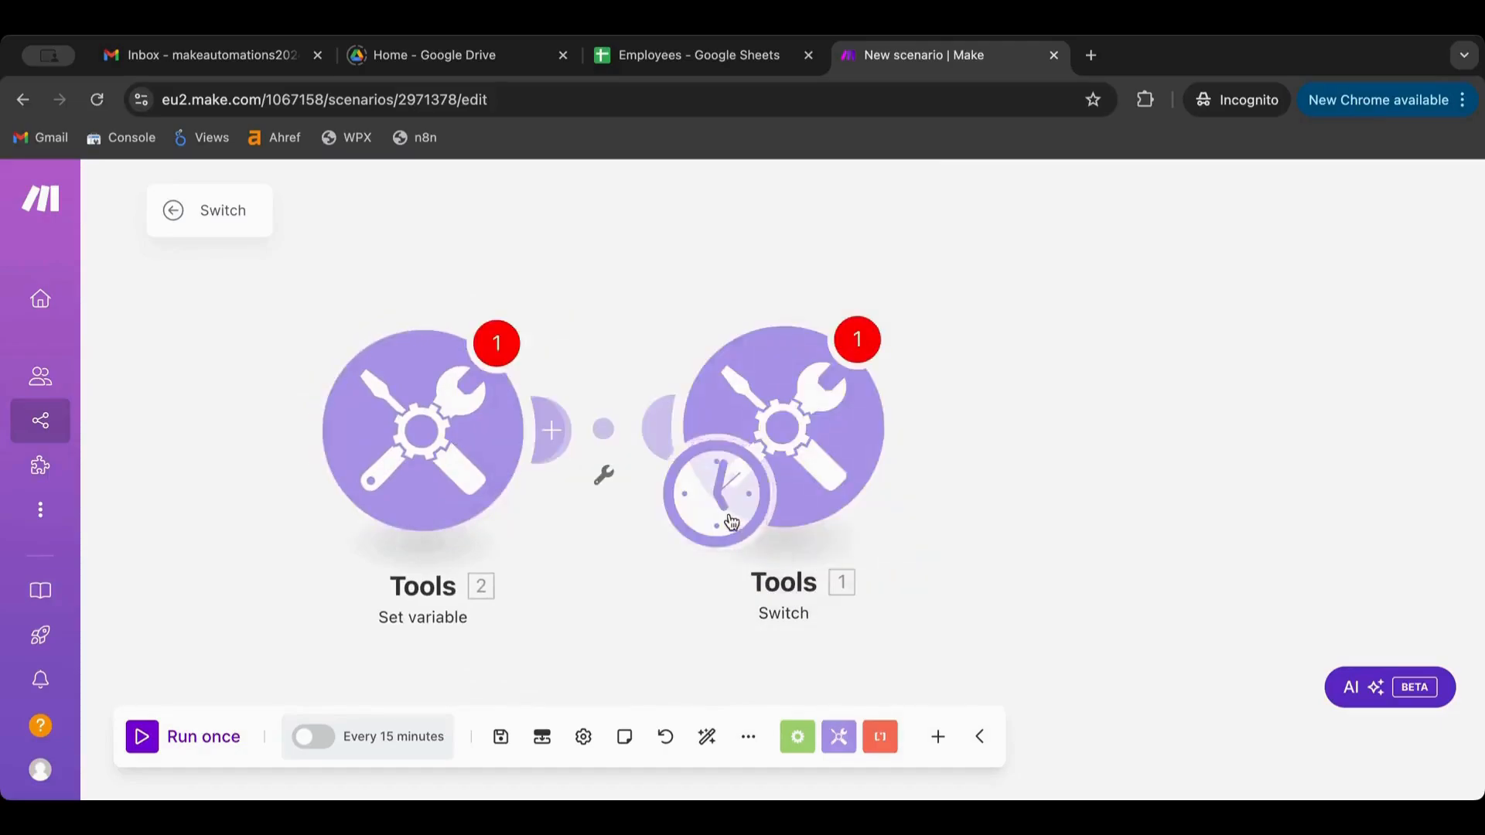
pyautogui.moveTo(732, 523); pyautogui.dragTo(358, 511)
pyautogui.moveTo(716, 424); pyautogui.dragTo(909, 451)
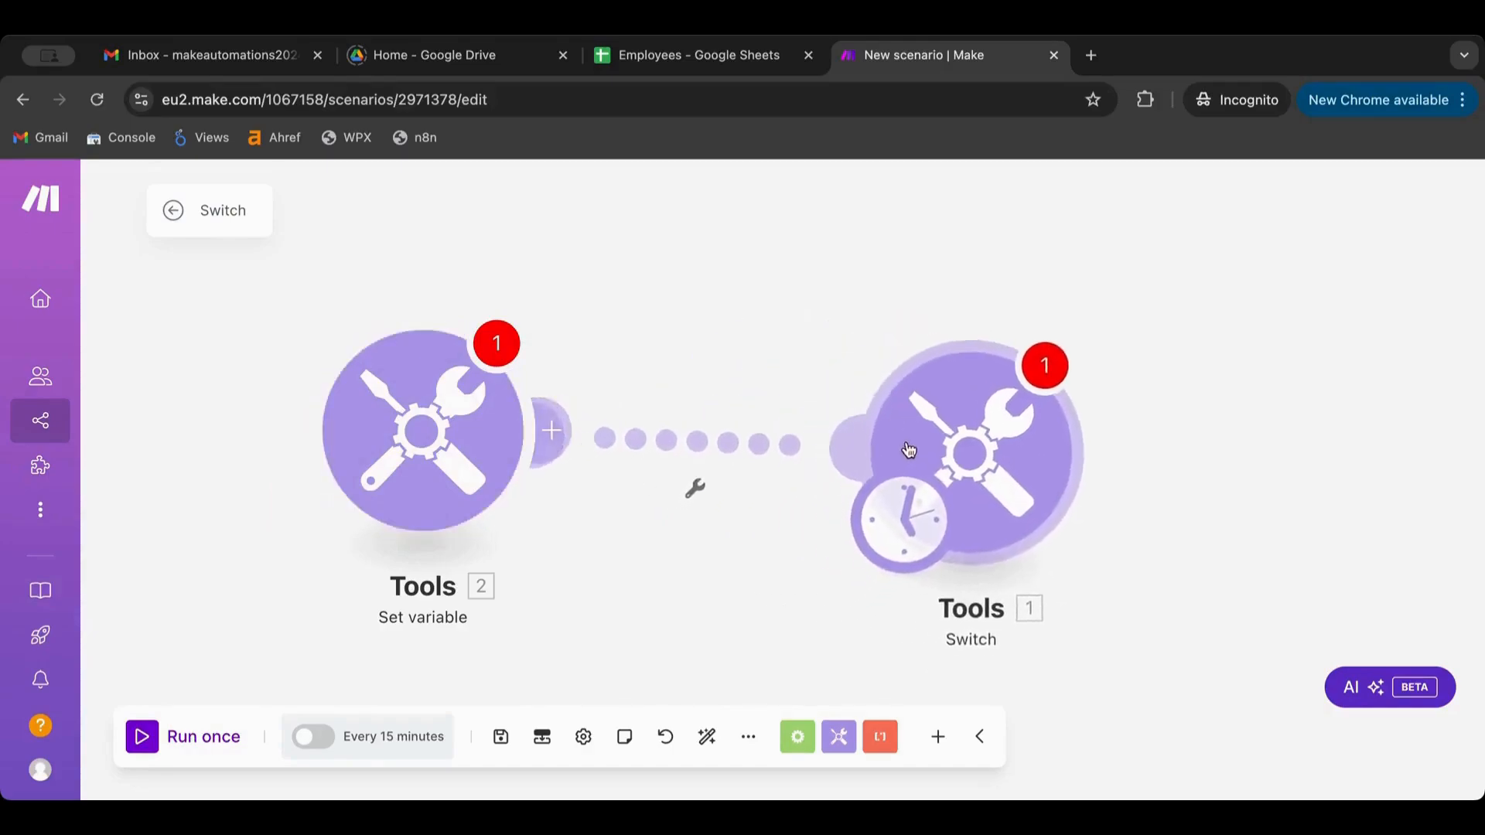
pyautogui.moveTo(901, 515); pyautogui.dragTo(423, 472)
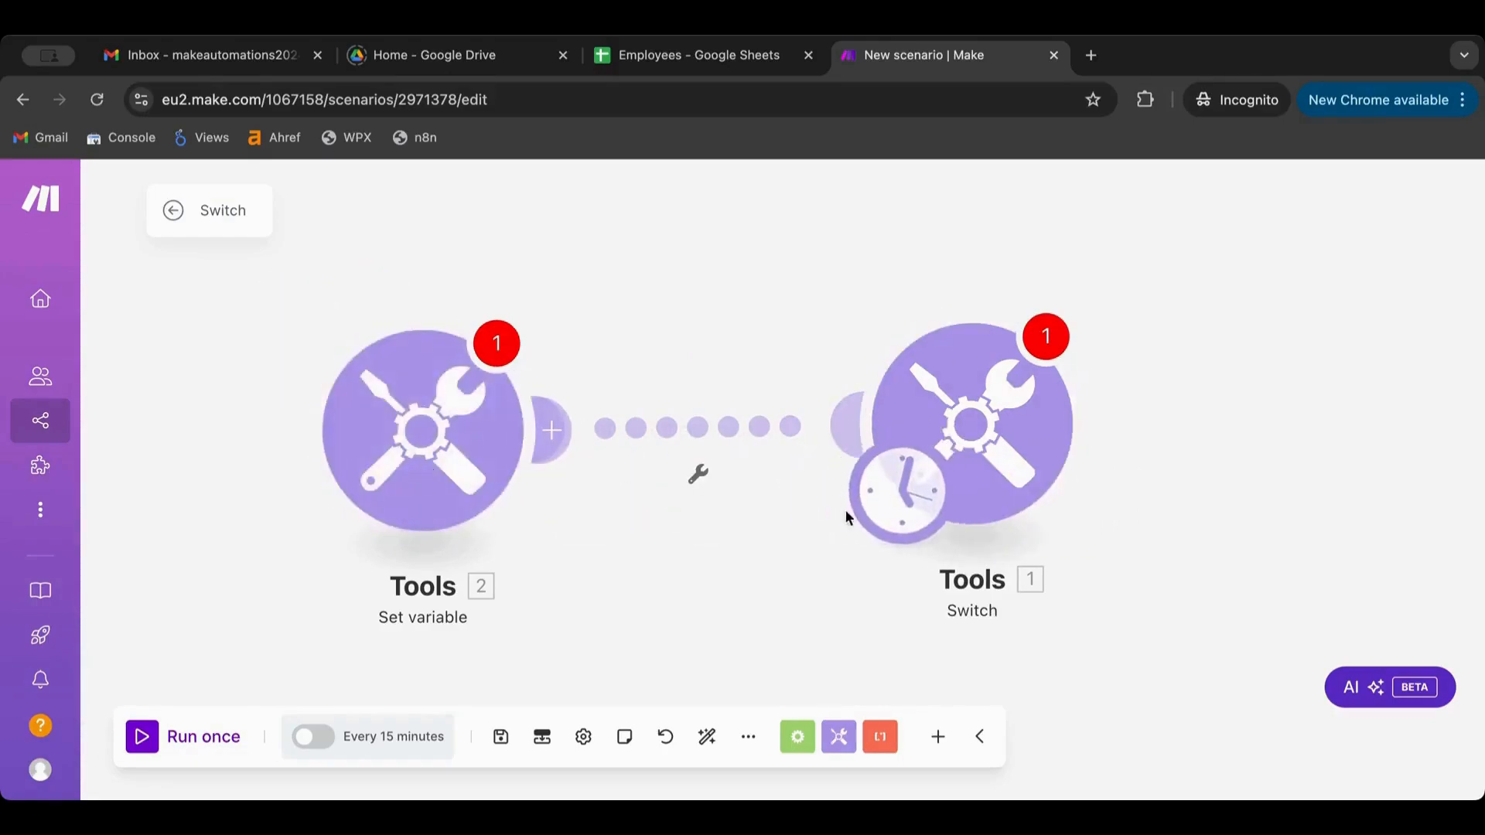
# Give Set variable the variable name Var01 with value test
pyautogui.click(906, 506)
pyautogui.click(499, 345)
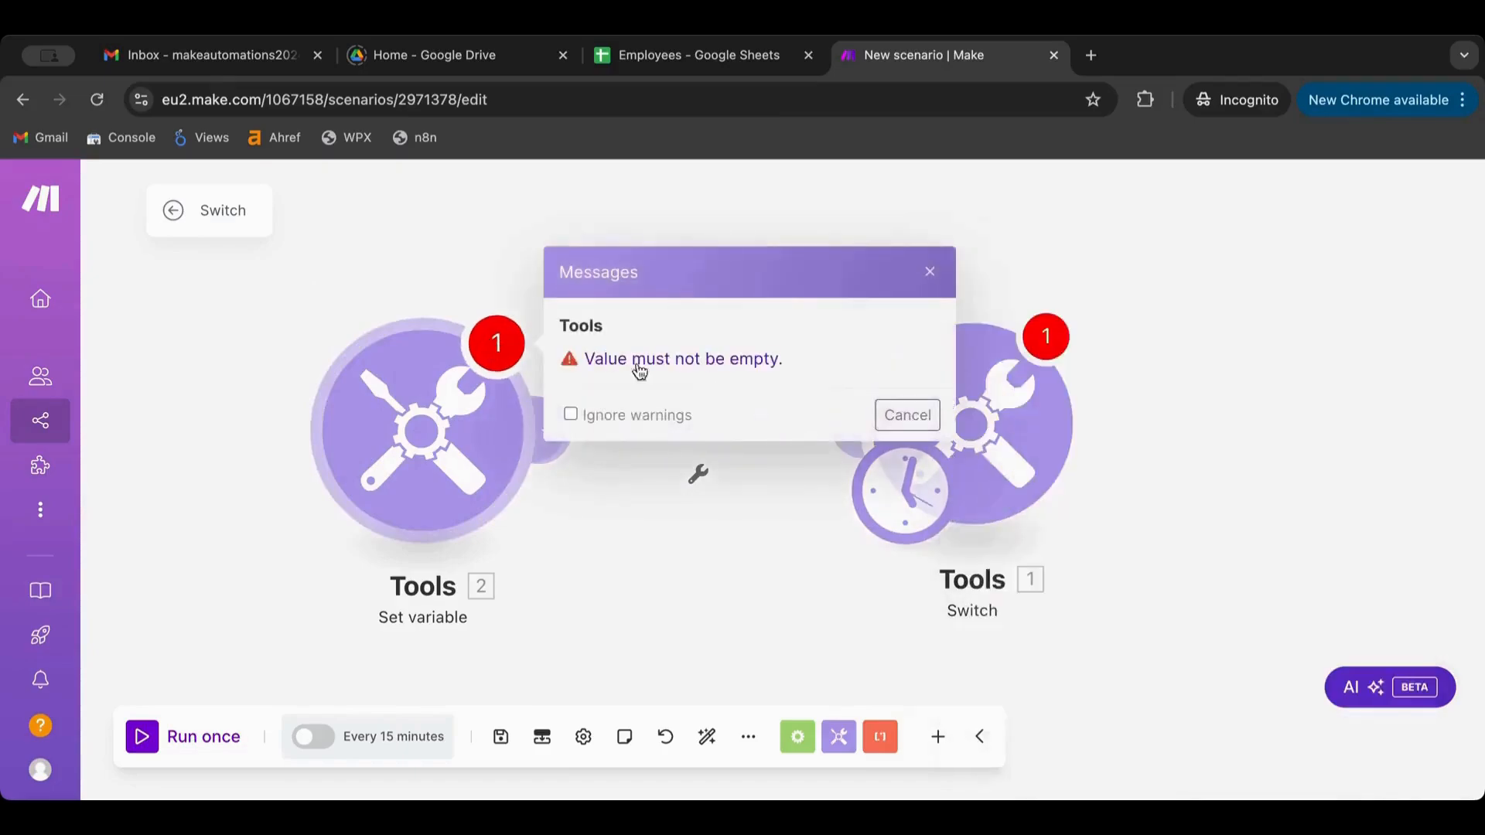
pyautogui.click(758, 362)
pyautogui.click(720, 404)
pyautogui.write('s')
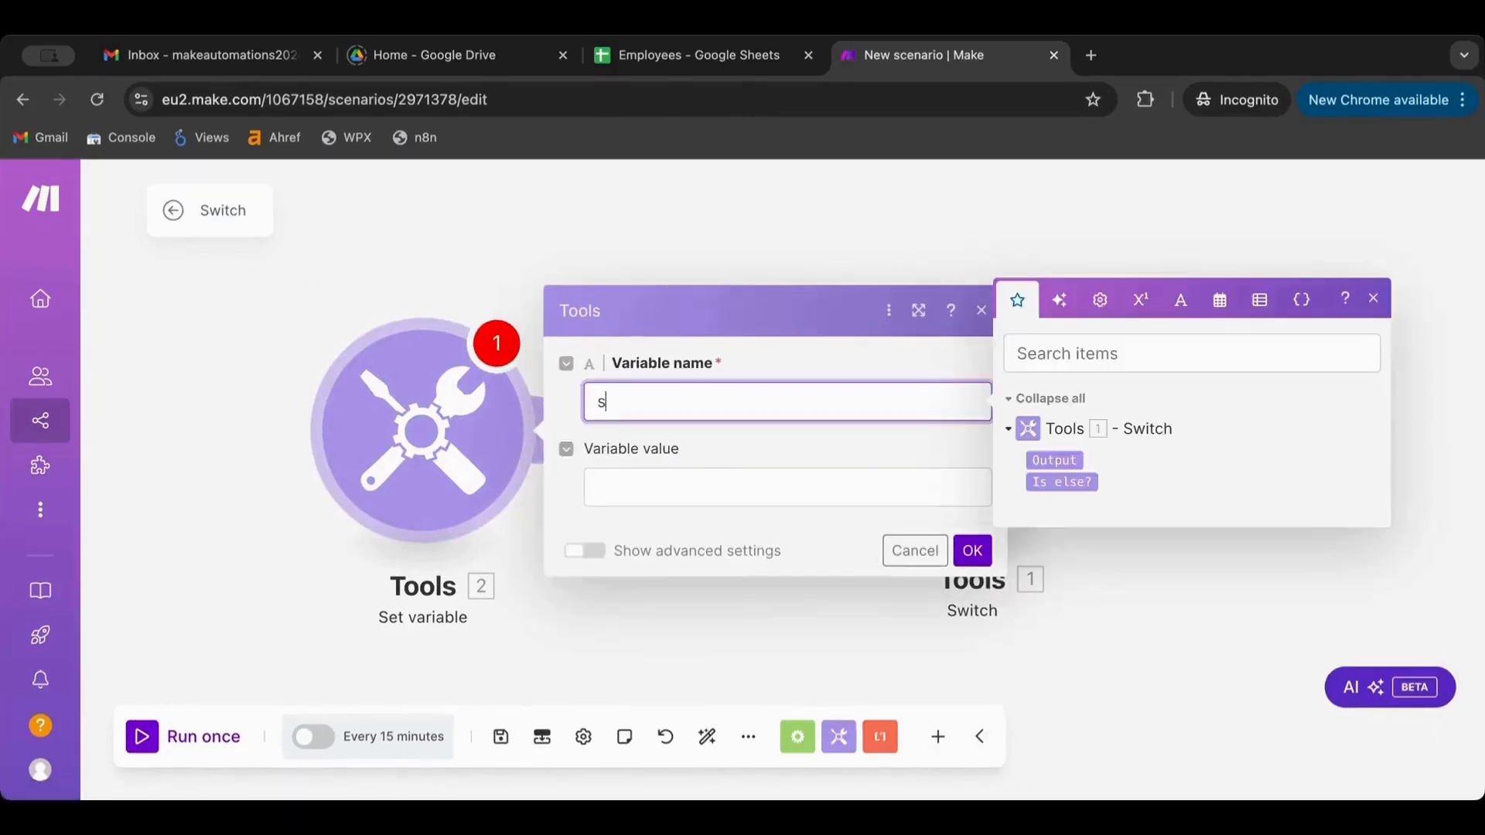
pyautogui.write('ar01')
pyautogui.click(803, 491)
pyautogui.write('test')
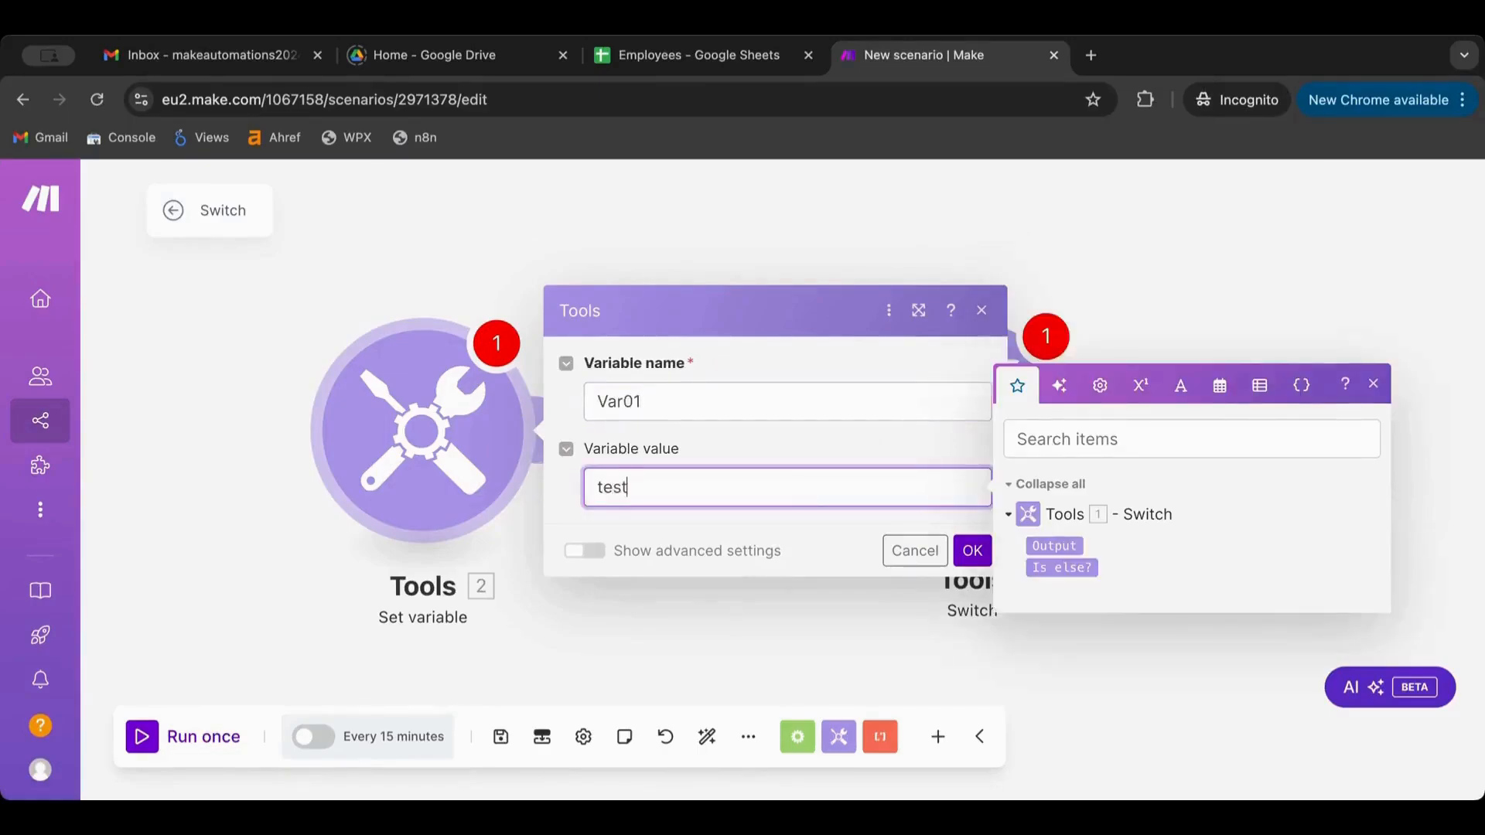
pyautogui.click(972, 552)
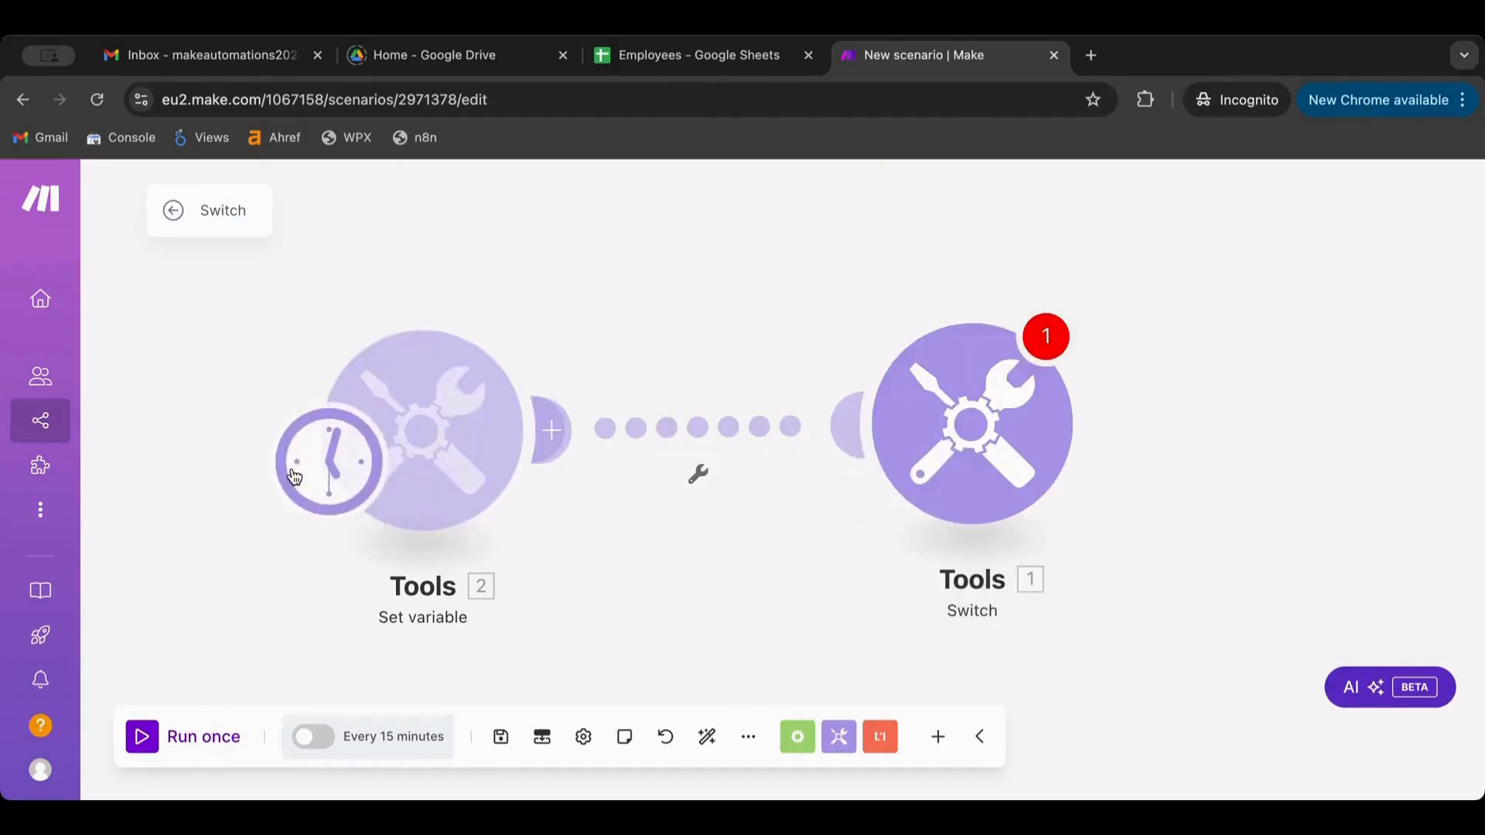
# Unlink the existing connection and link Set variable directly into the Switch module
pyautogui.rightClick(751, 422)
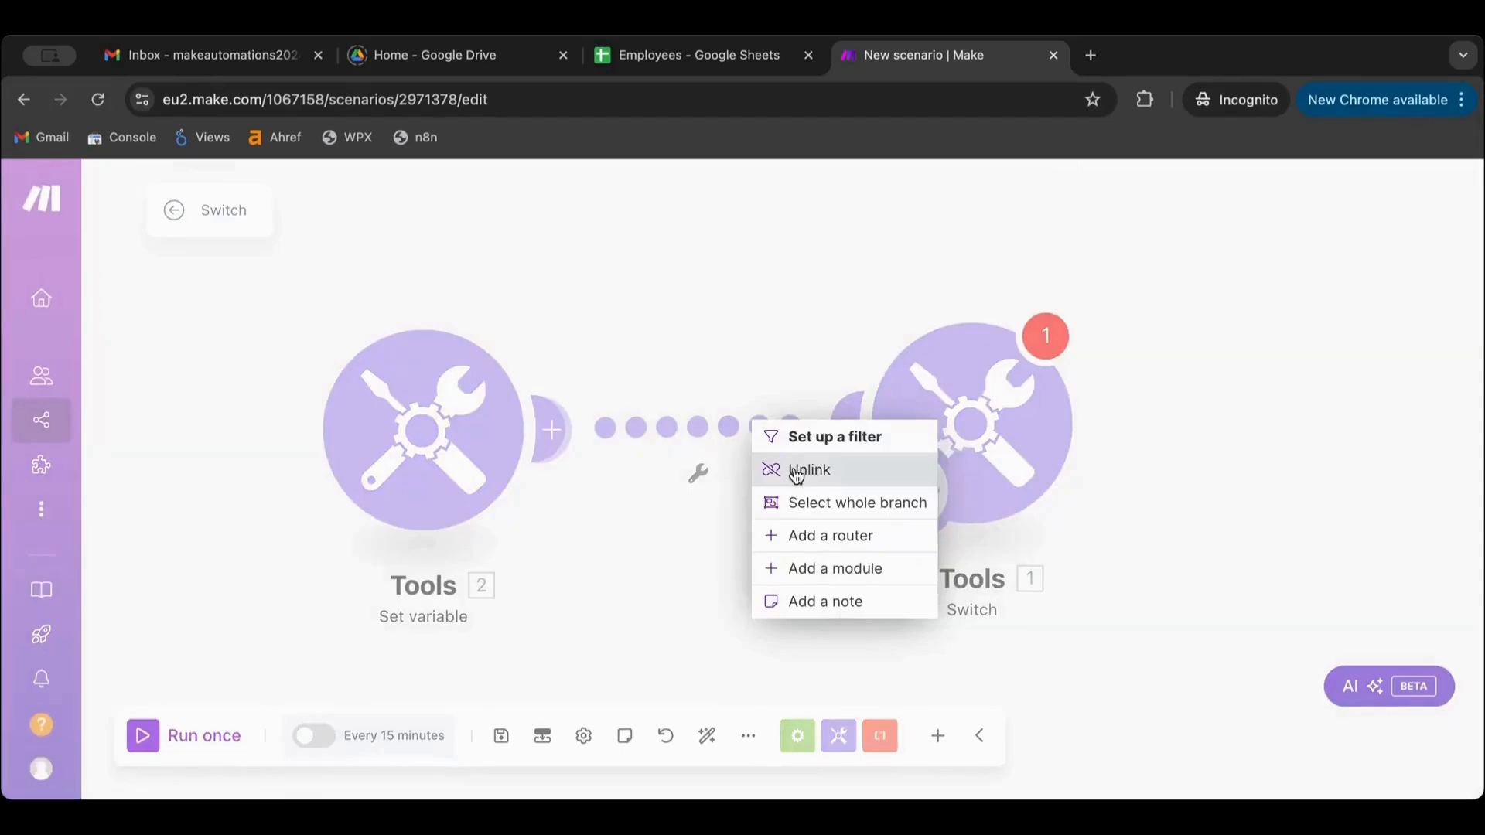
pyautogui.click(801, 469)
pyautogui.moveTo(892, 519); pyautogui.dragTo(377, 516)
pyautogui.moveTo(448, 431); pyautogui.dragTo(502, 416)
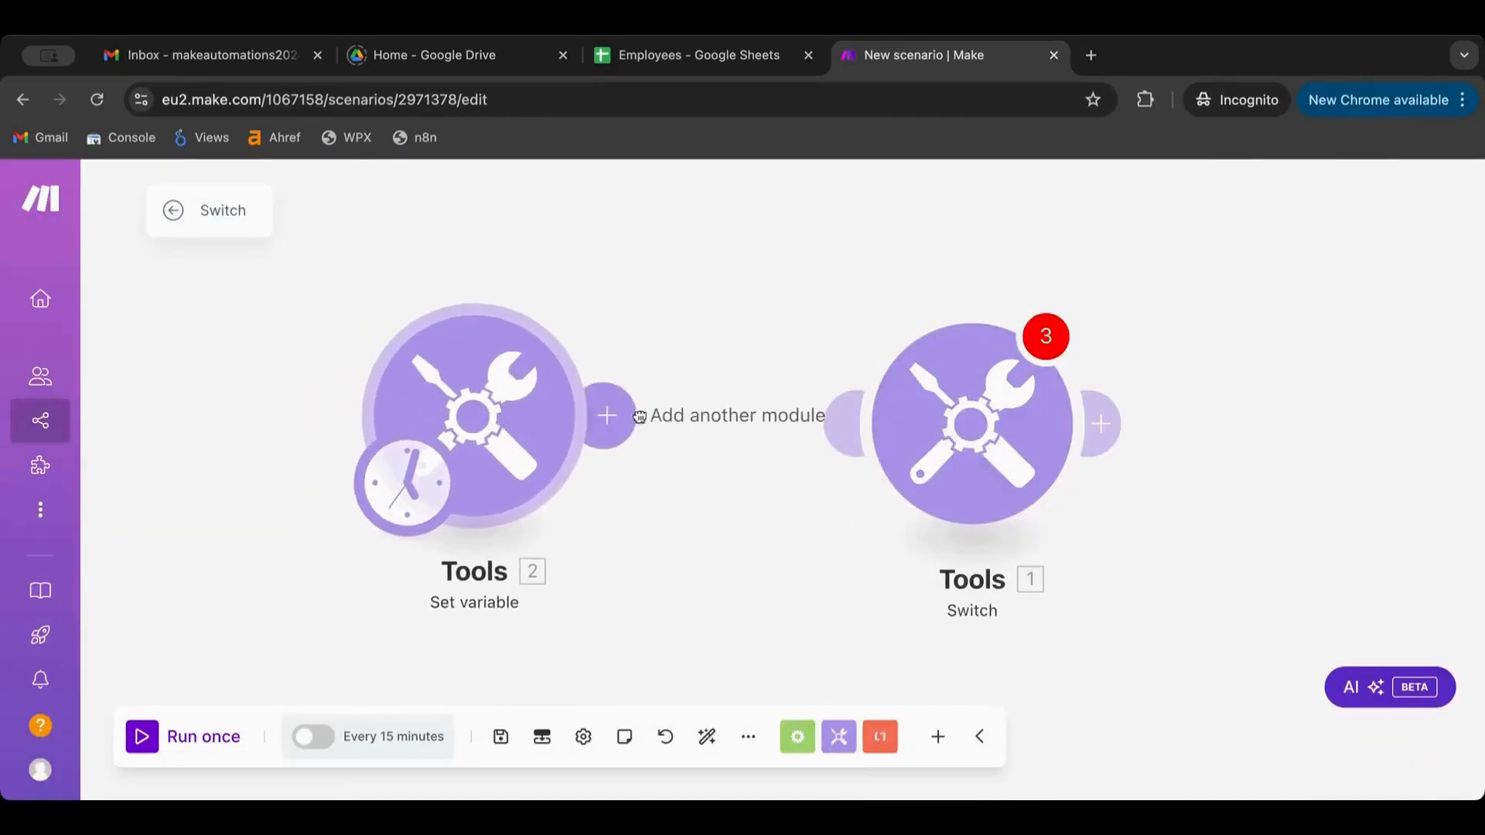
pyautogui.moveTo(604, 422); pyautogui.dragTo(980, 428)
# Map Var01 into the Switch module's Input field
pyautogui.click(980, 428)
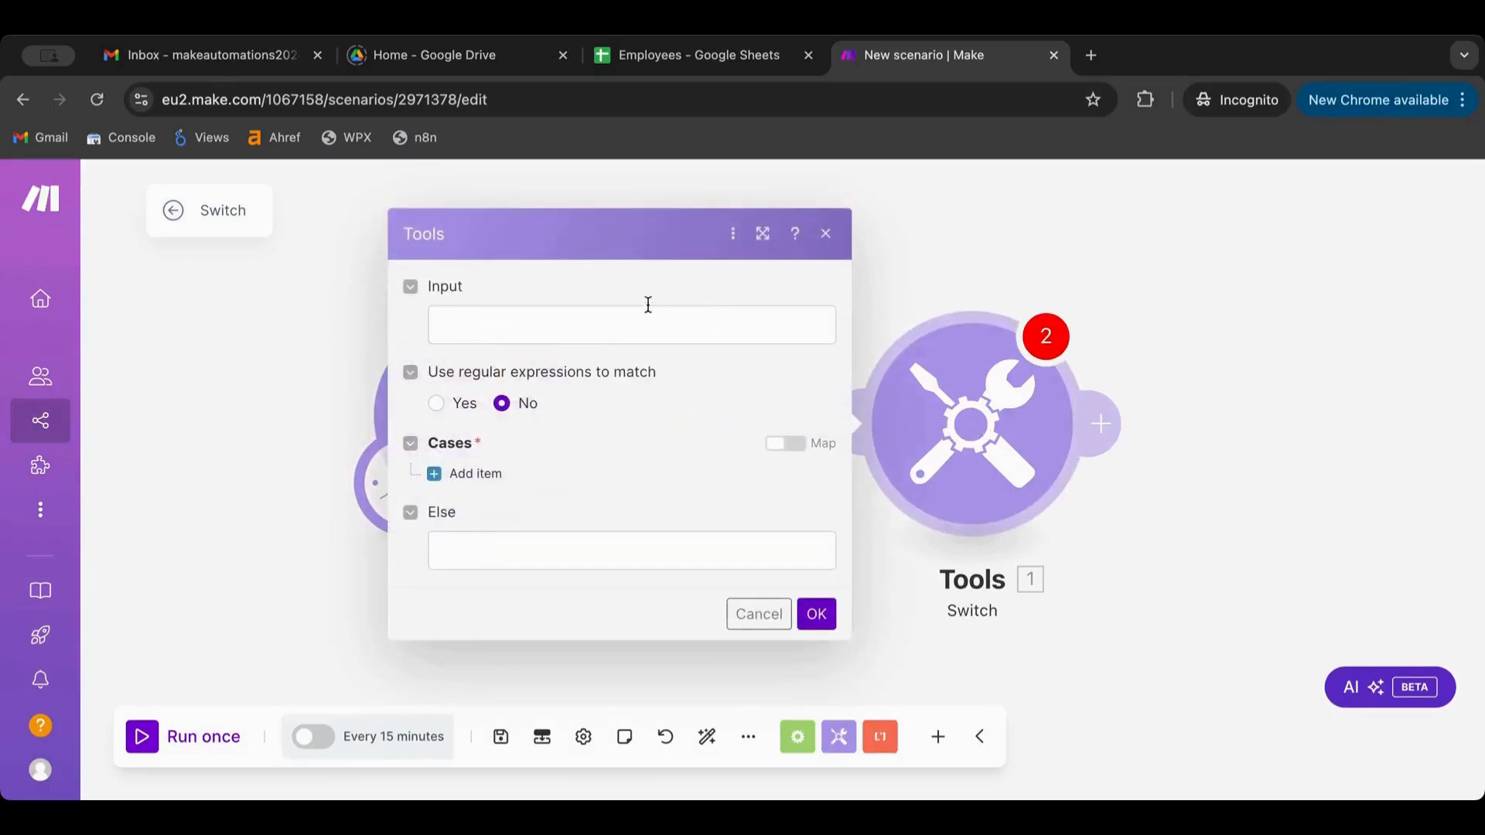
pyautogui.click(567, 328)
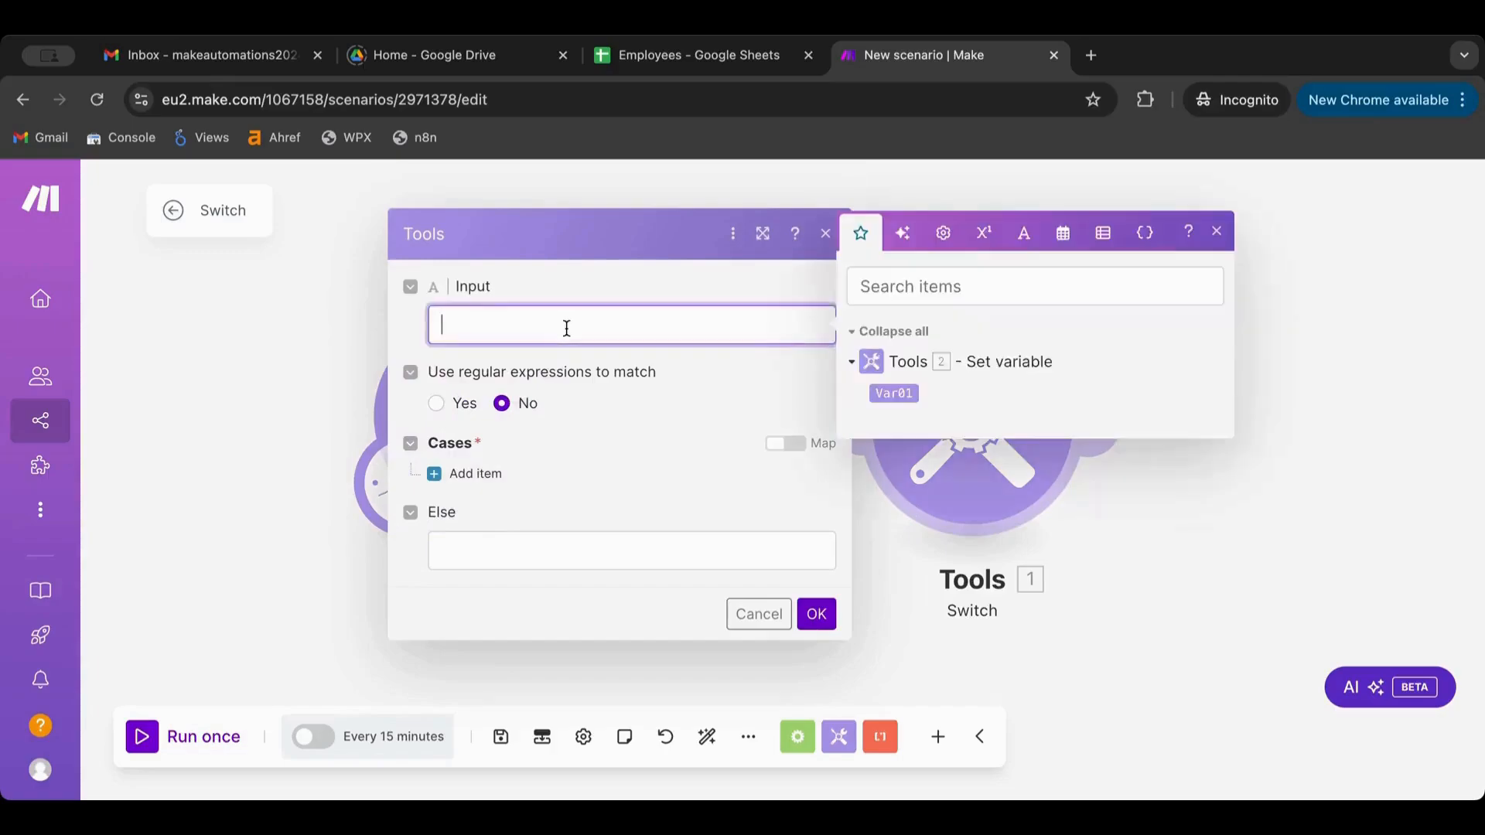
pyautogui.click(912, 394)
pyautogui.click(816, 614)
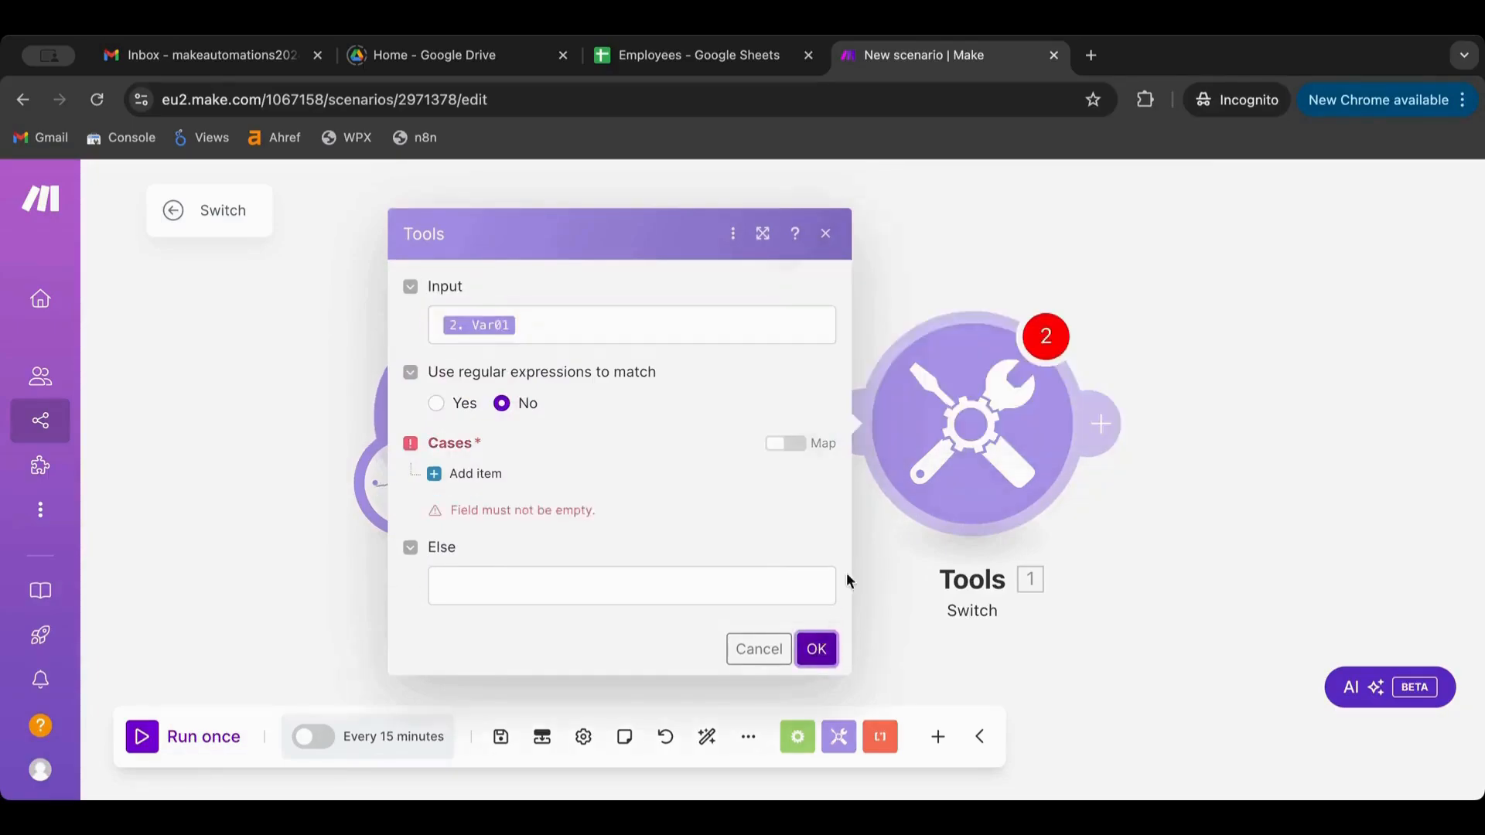
# Add a first Switch case and try Var01 with the ifempty function in its pattern
pyautogui.click(460, 475)
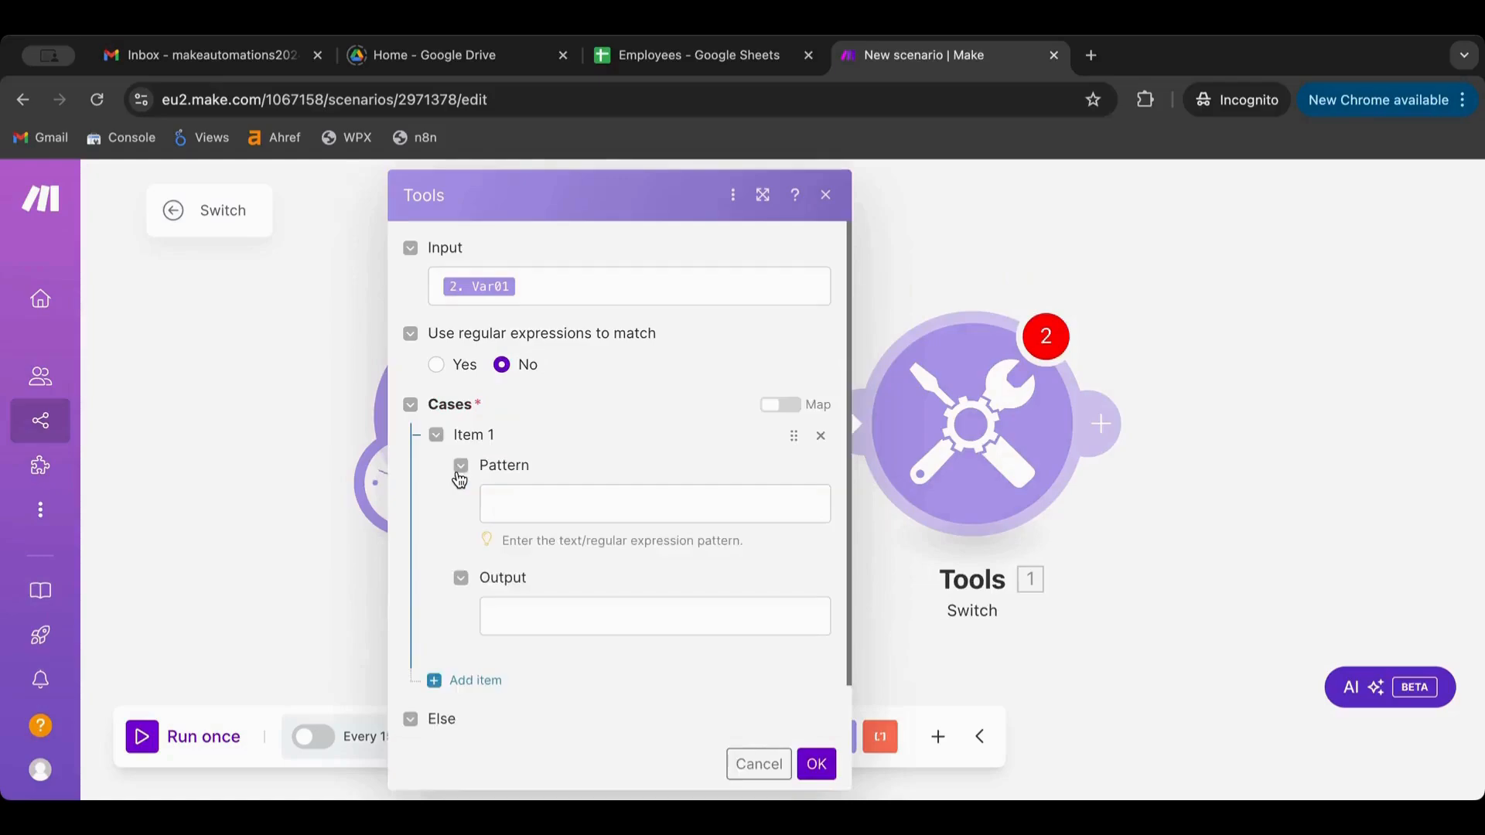
pyautogui.click(545, 505)
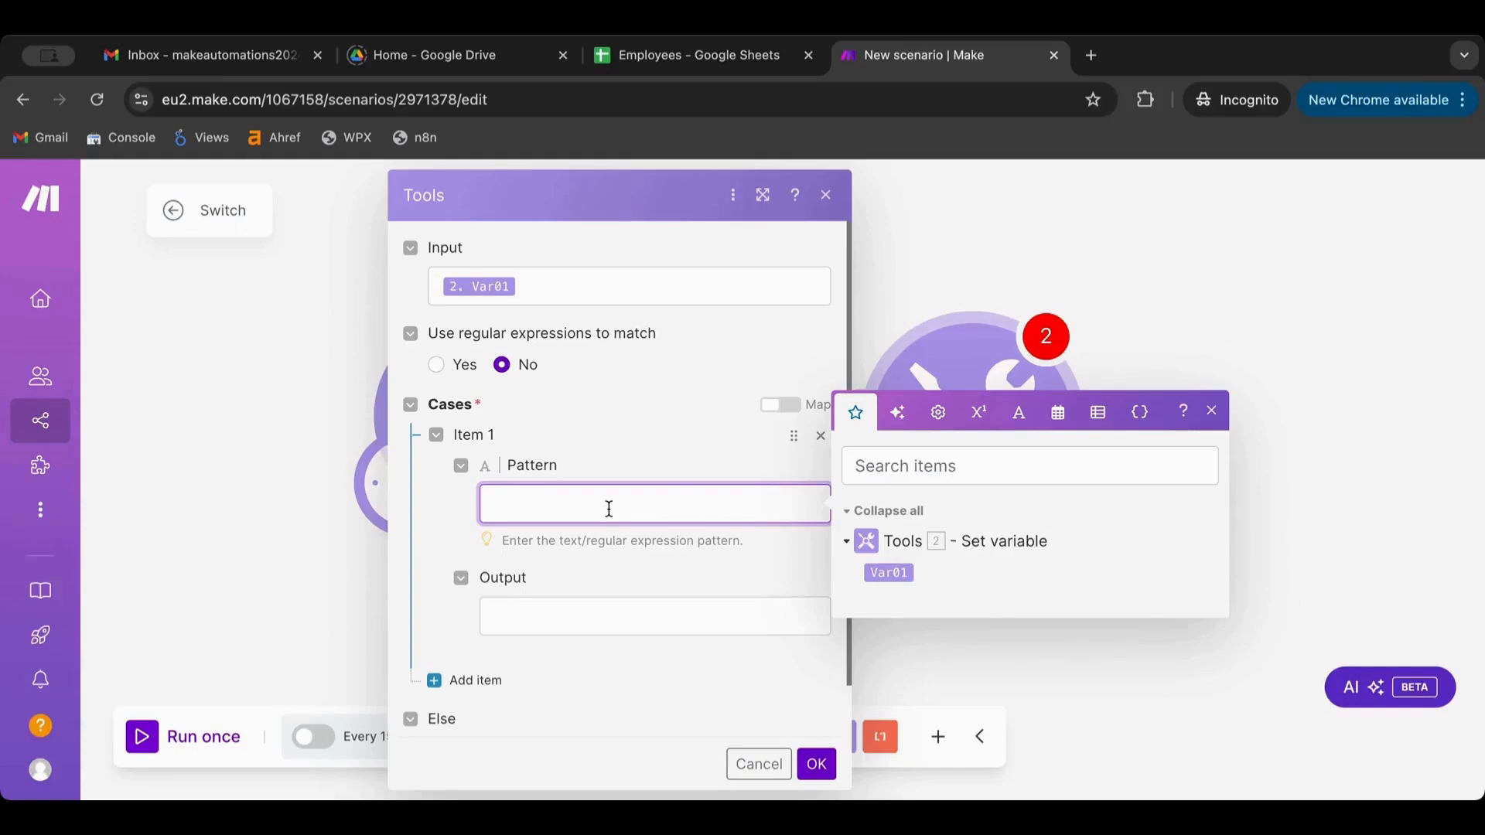
pyautogui.moveTo(892, 574); pyautogui.dragTo(517, 504)
pyautogui.click(535, 622)
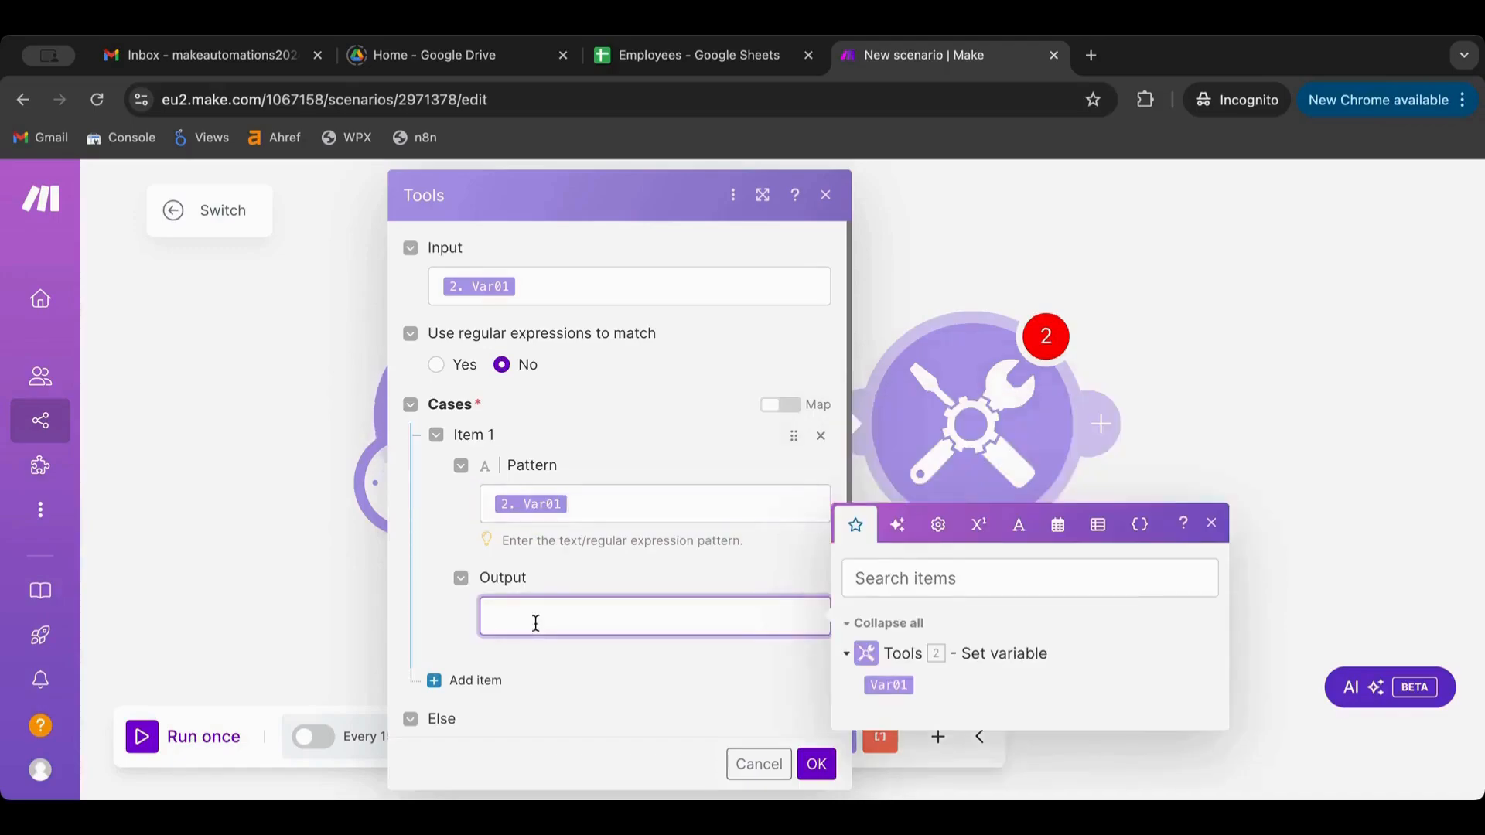
pyautogui.click(610, 513)
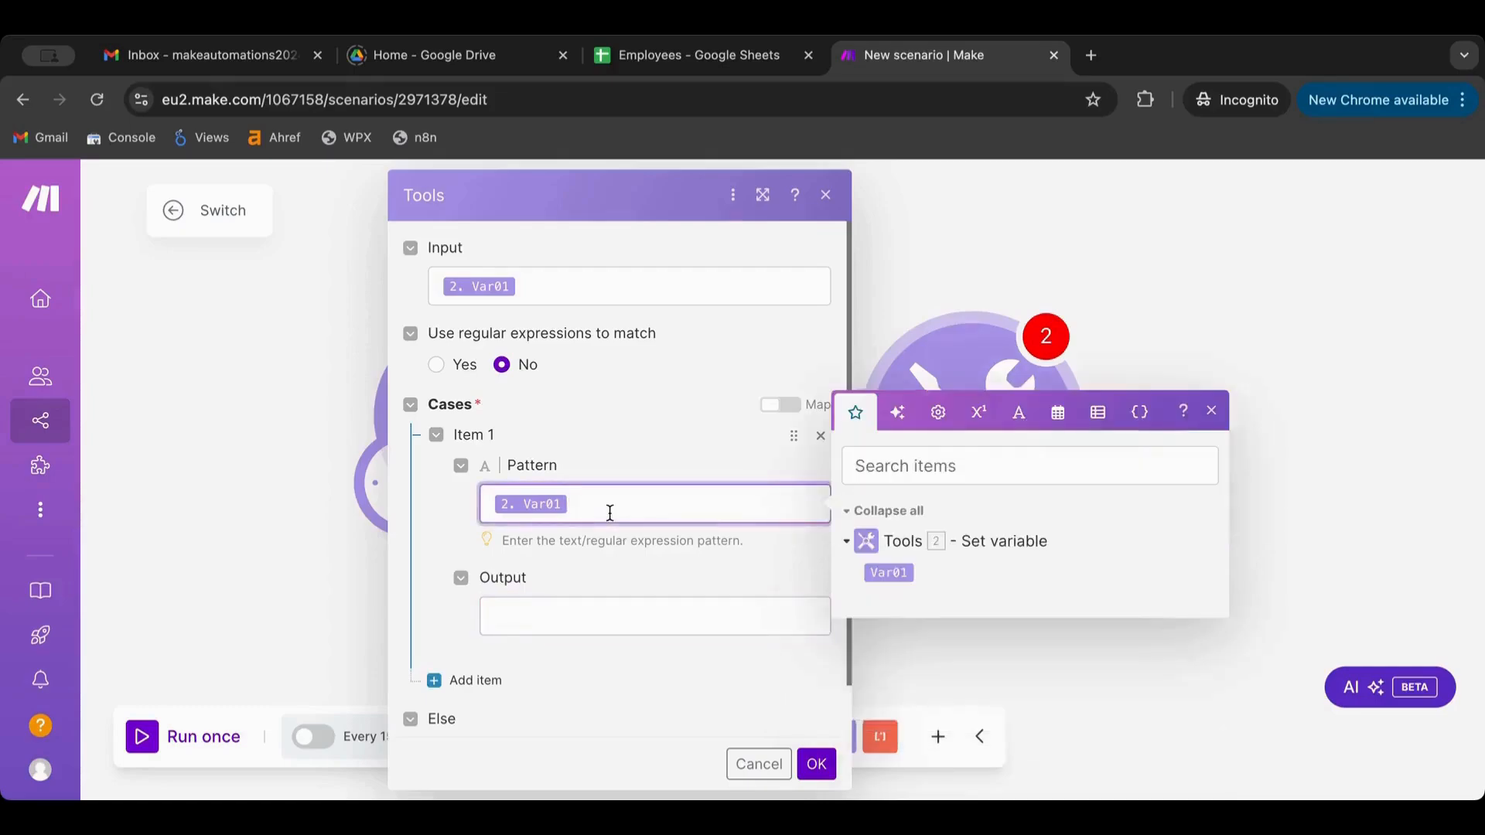
pyautogui.click(1017, 410)
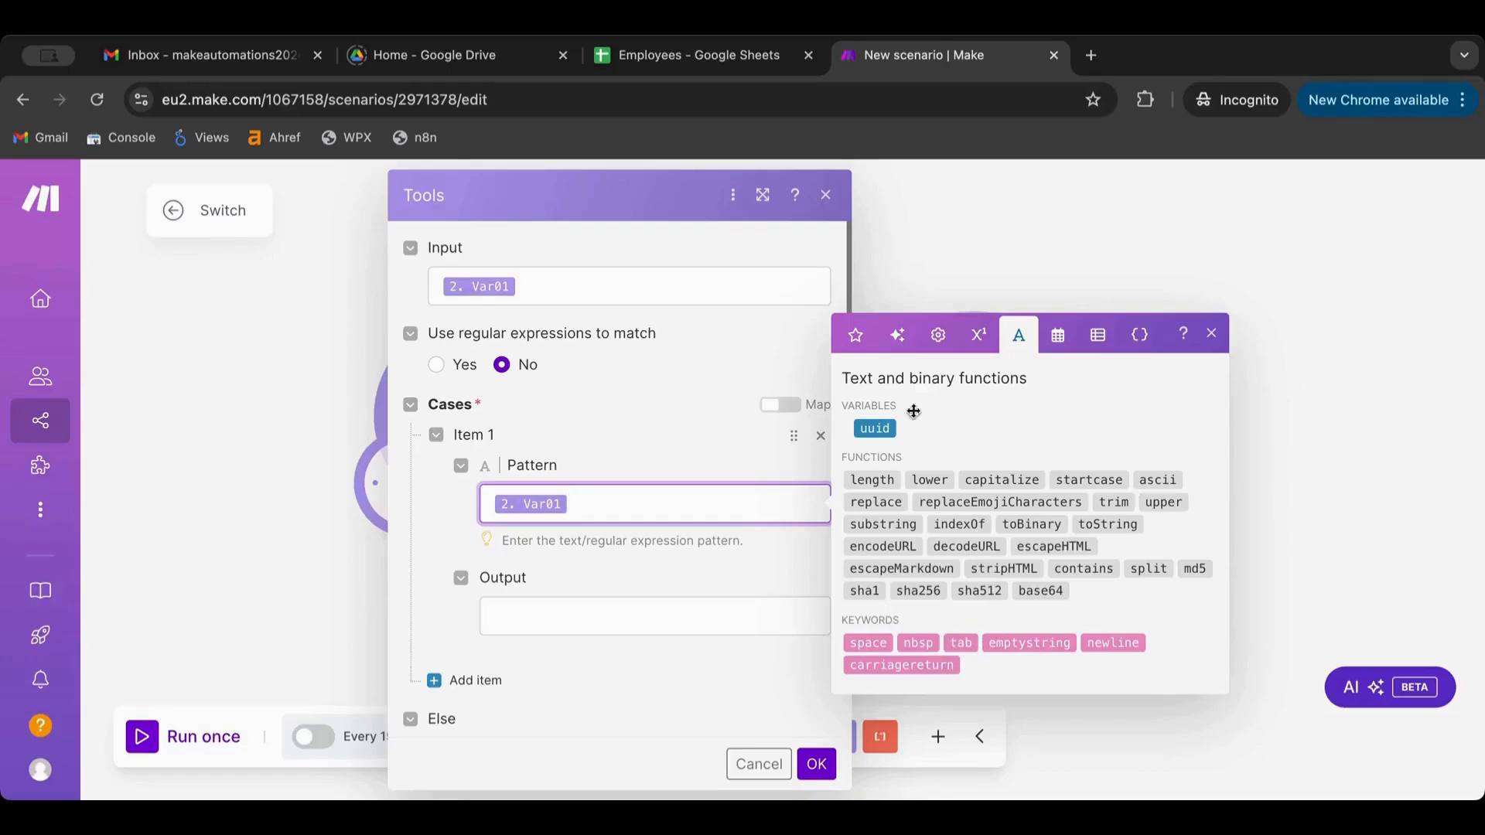
pyautogui.click(1055, 335)
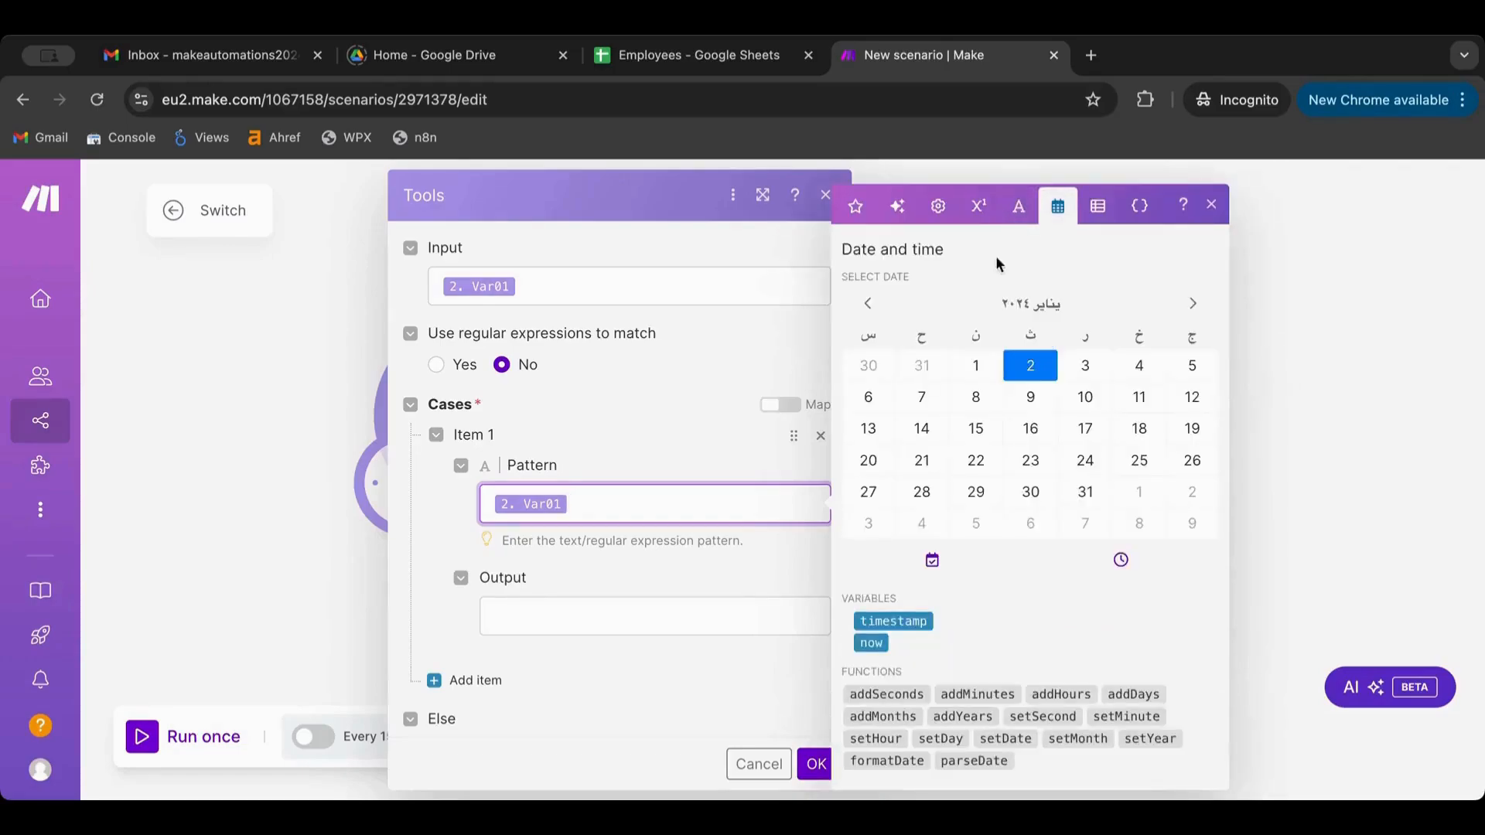
pyautogui.click(1014, 205)
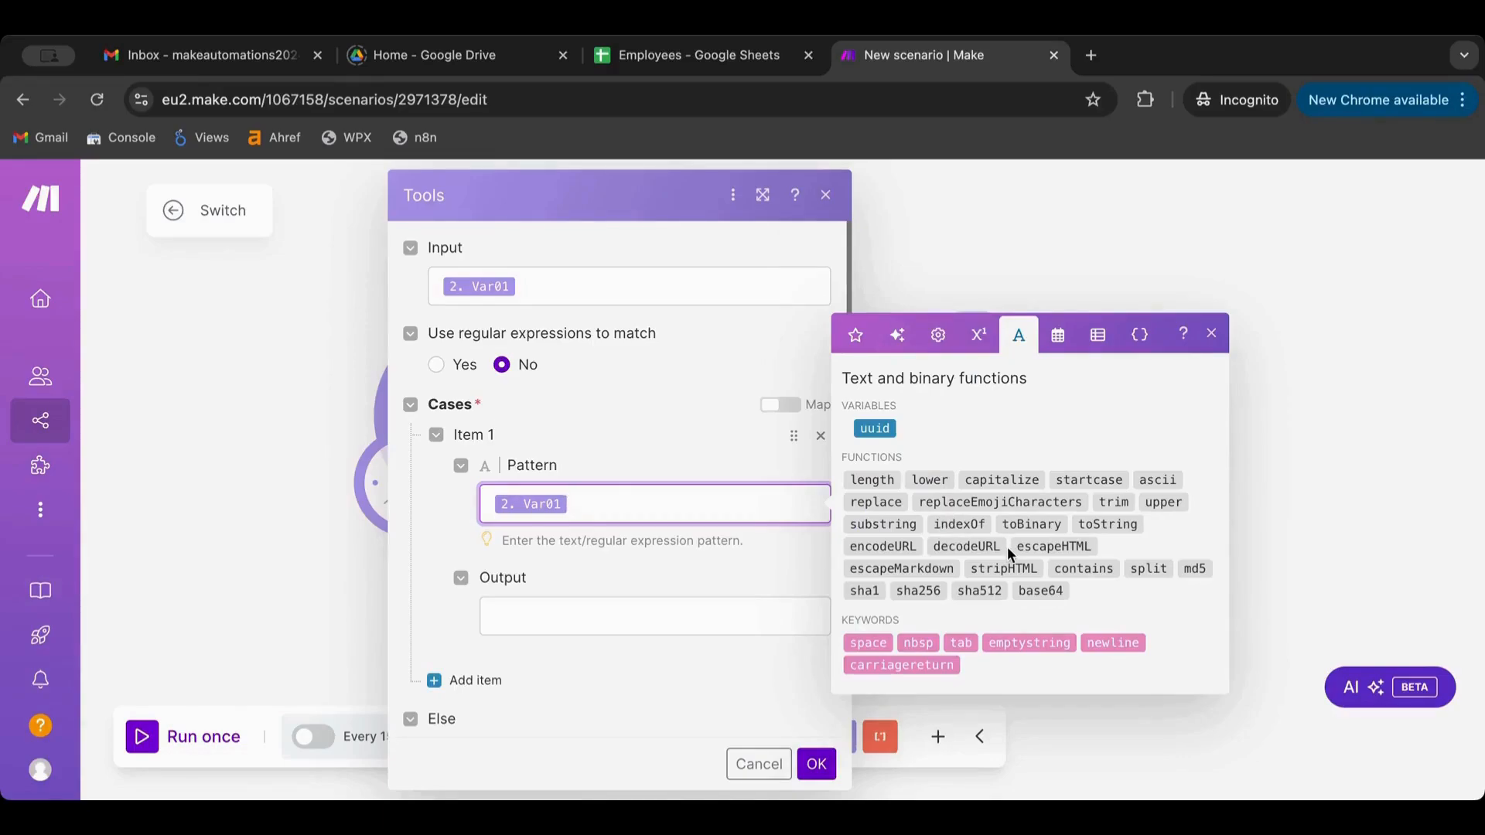
pyautogui.click(978, 335)
pyautogui.click(938, 370)
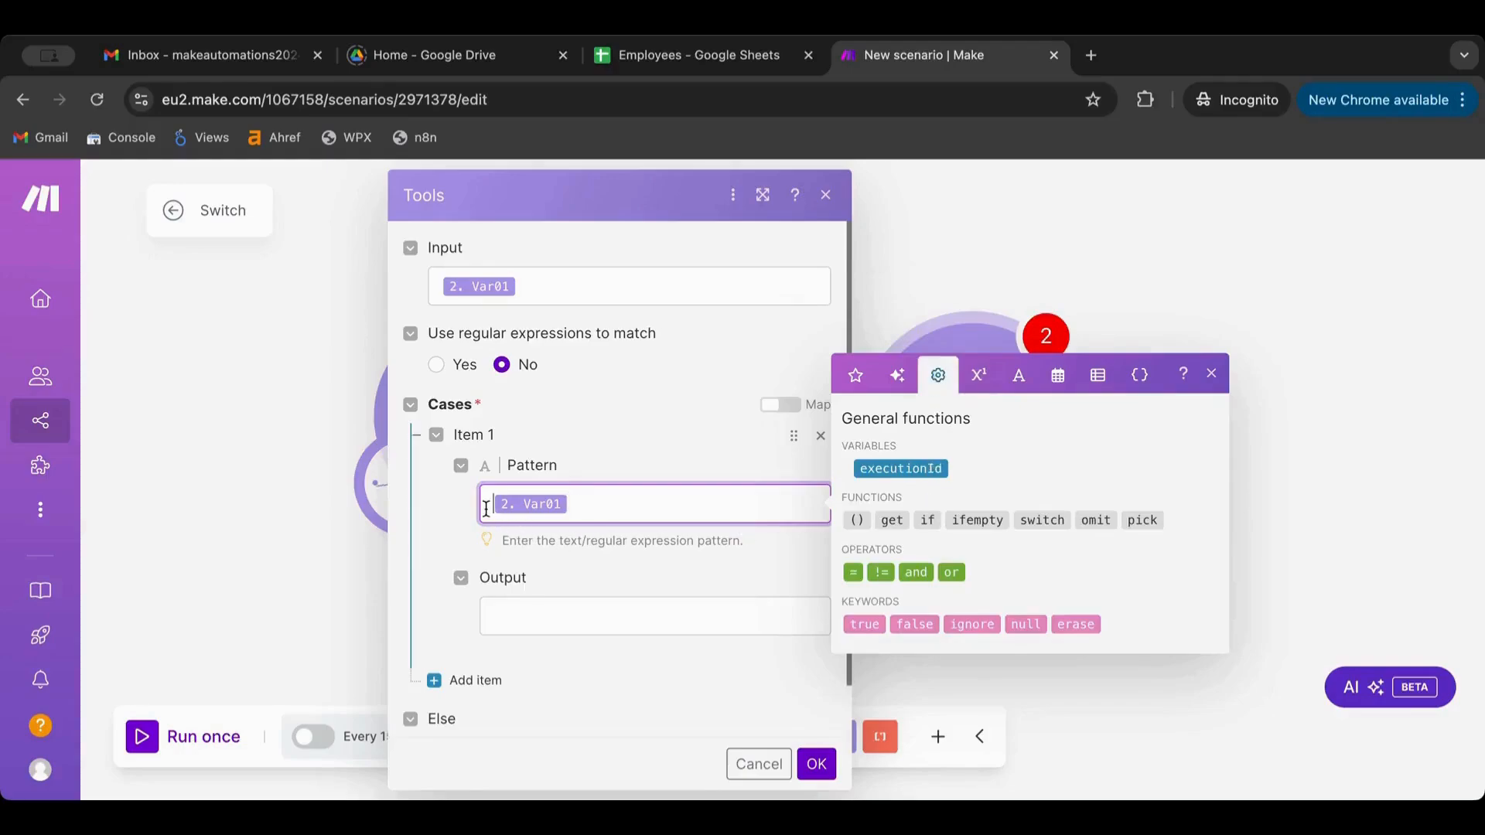
pyautogui.click(966, 525)
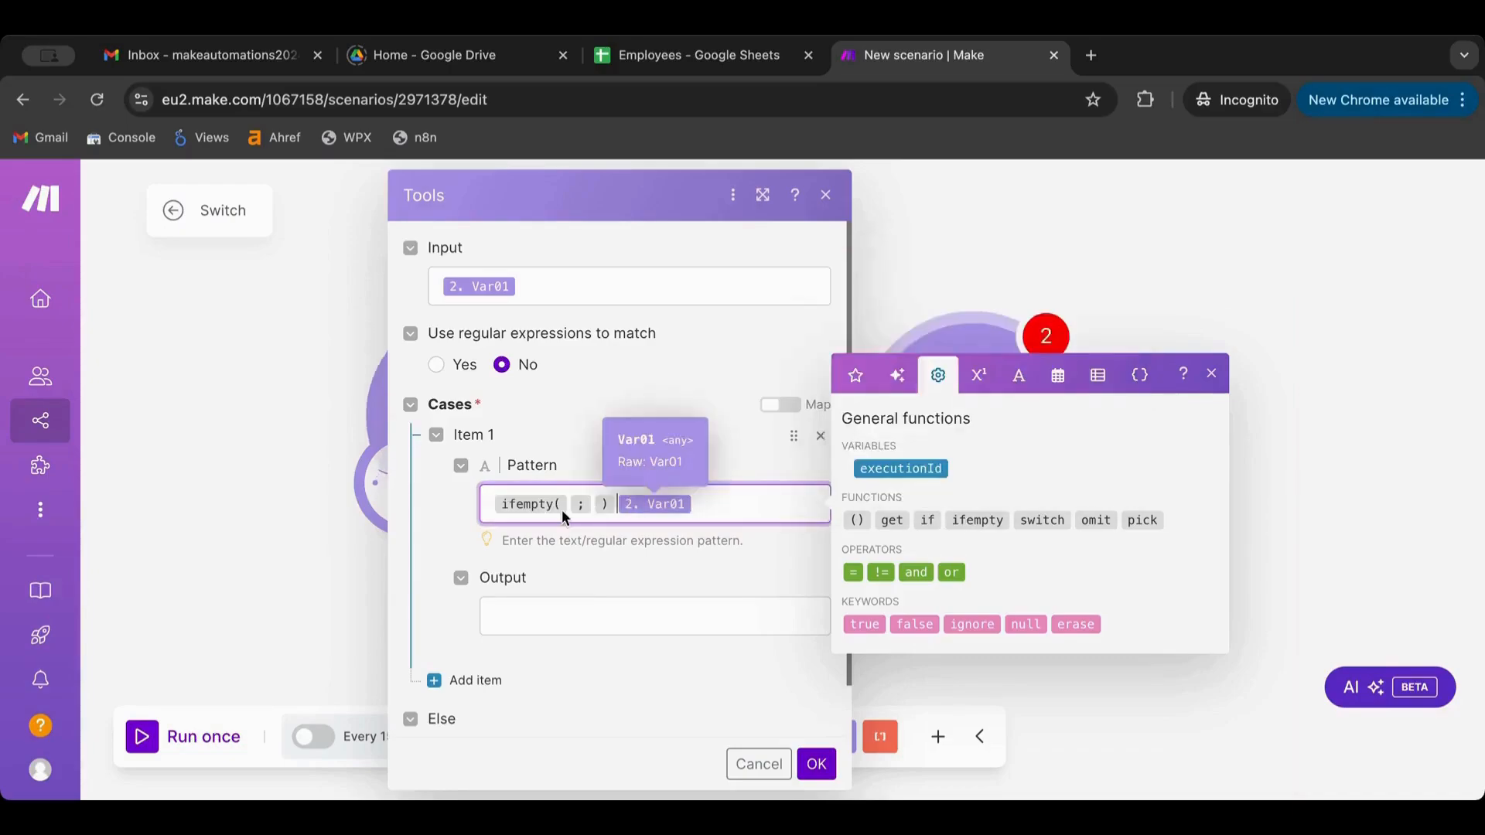
# Set the first case's pattern to Jack and its output to 'This is Jack', then save
pyautogui.moveTo(561, 509); pyautogui.dragTo(567, 507)
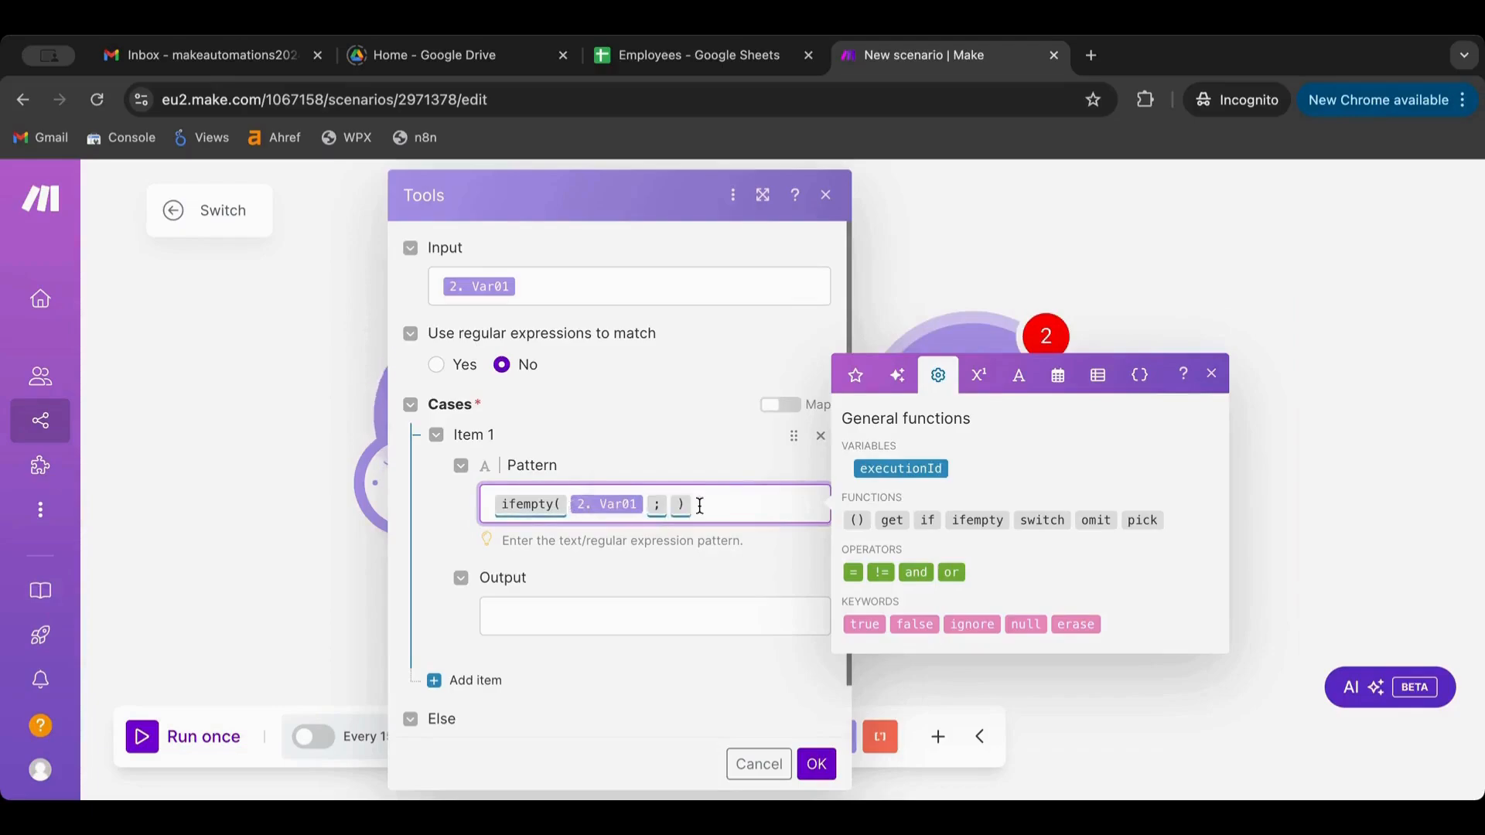
pyautogui.moveTo(700, 505); pyautogui.dragTo(477, 489)
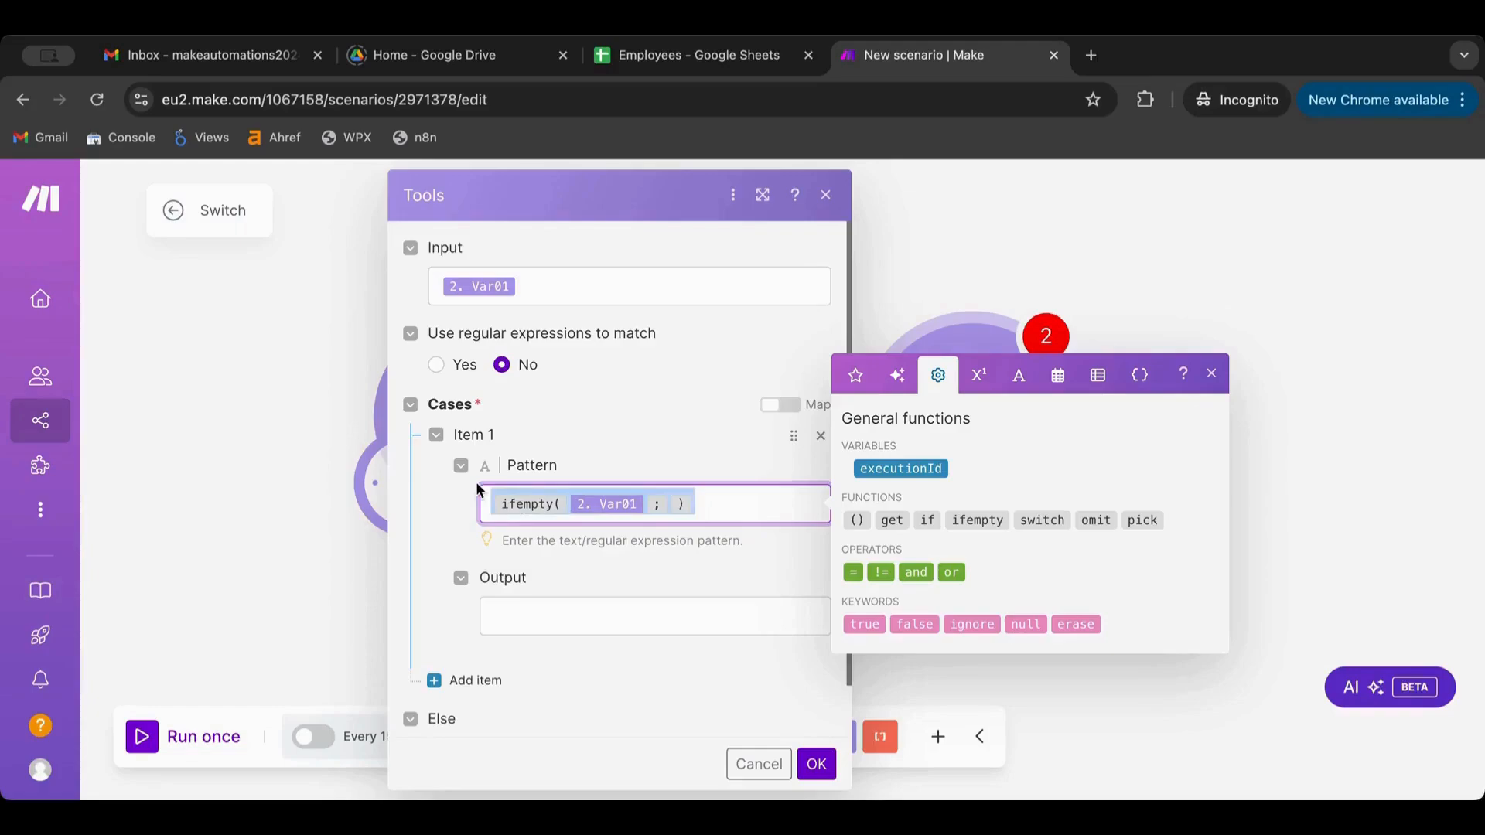
pyautogui.press('BackSpace')
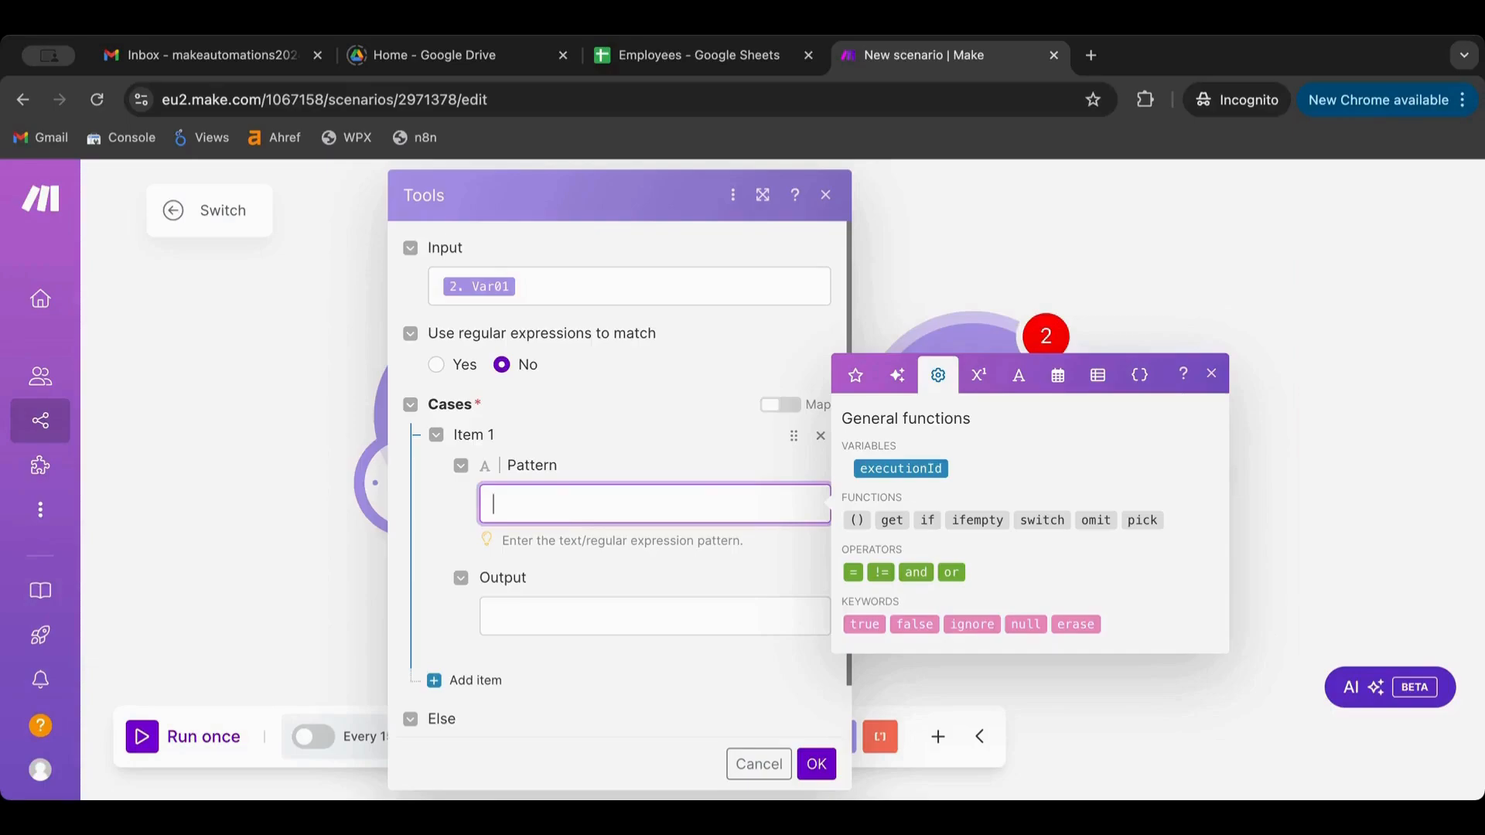
pyautogui.write('Jack')
pyautogui.click(563, 628)
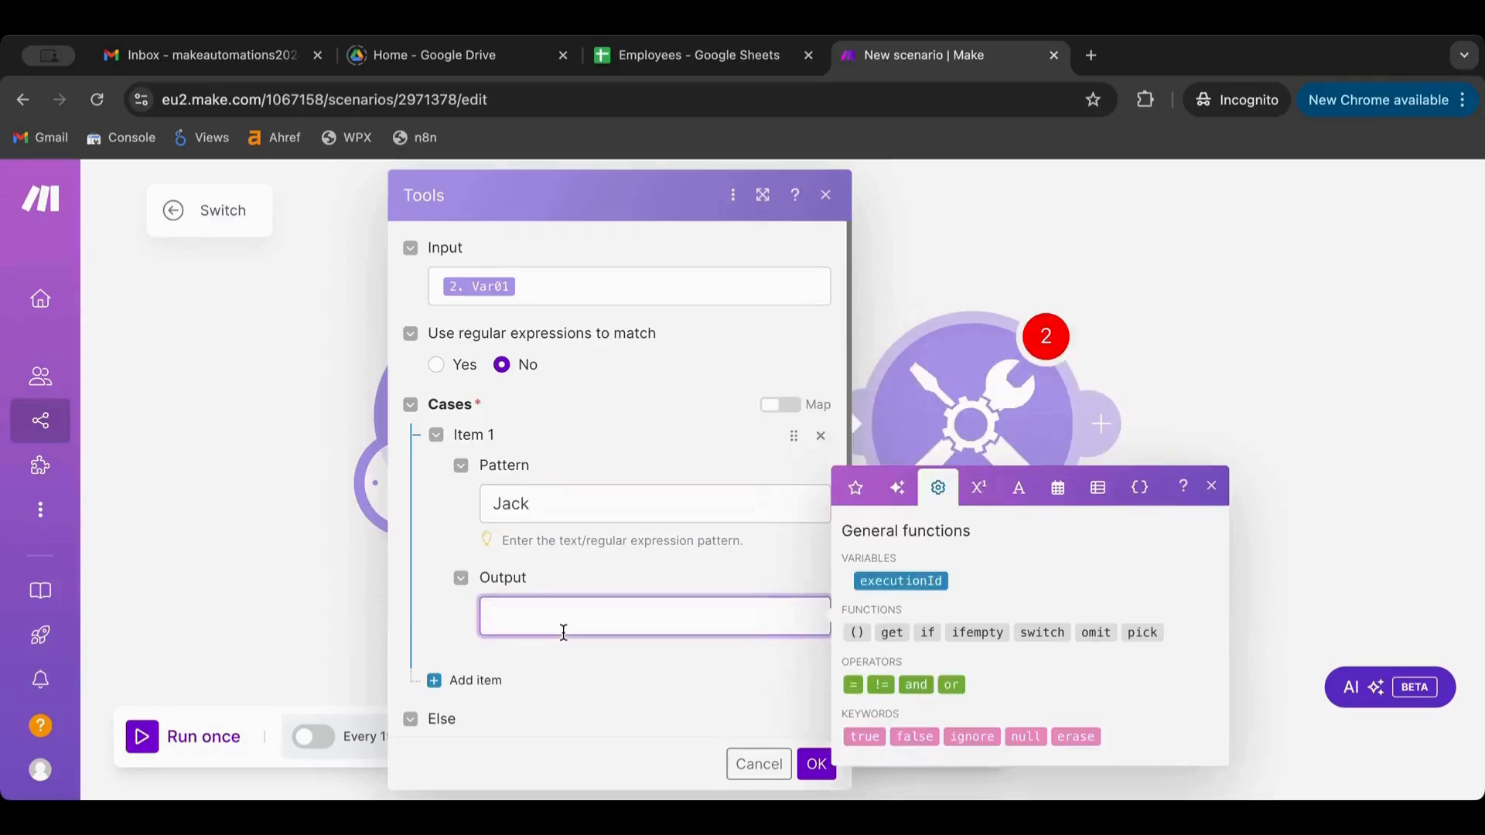
pyautogui.write('This is Jack')
pyautogui.click(817, 764)
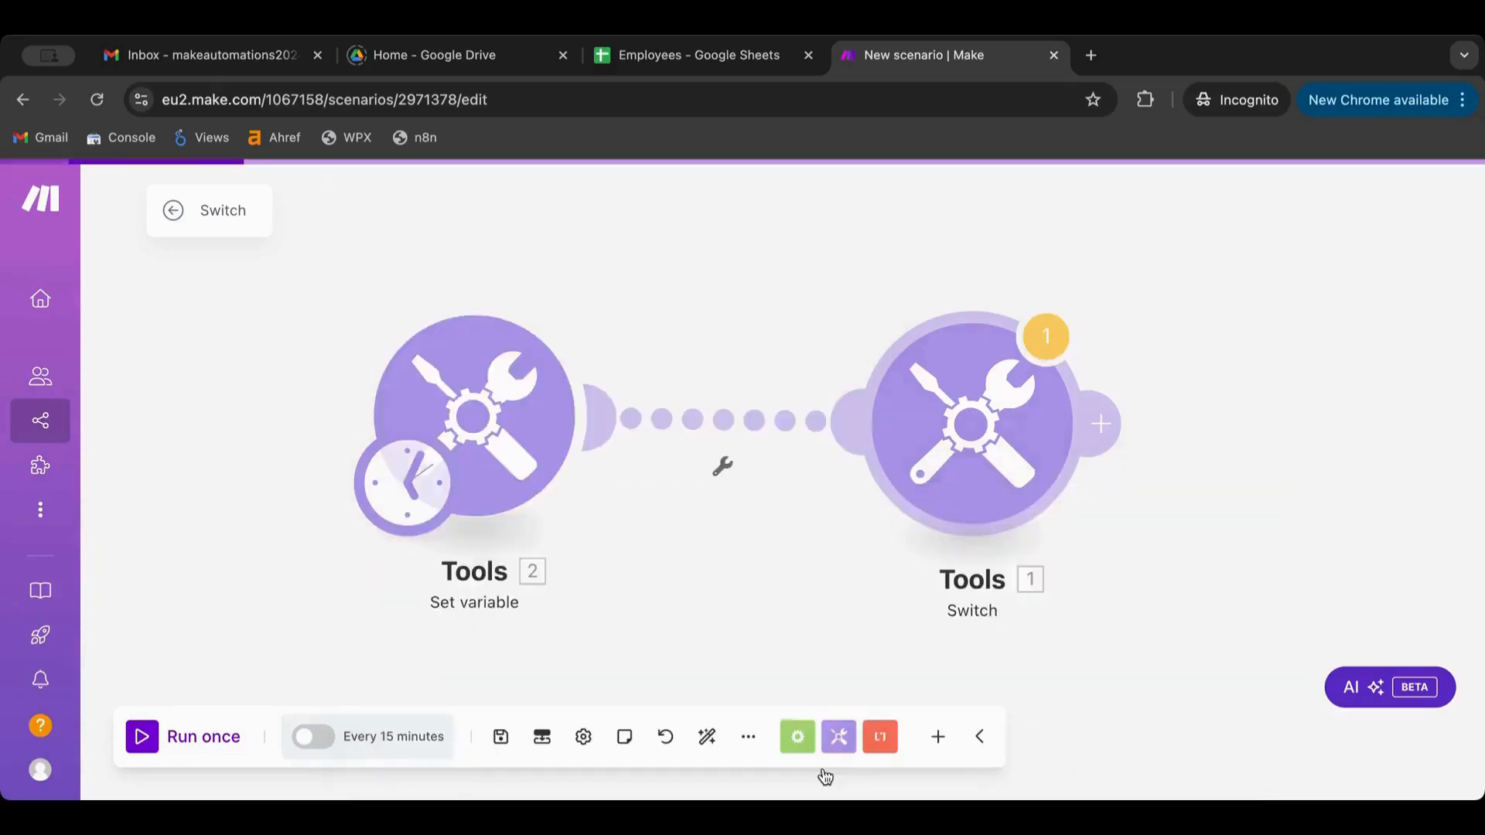
# Set the Set variable module's Var01 value to Jack
pyautogui.click(477, 398)
pyautogui.doubleClick(673, 466)
pyautogui.write('Jack')
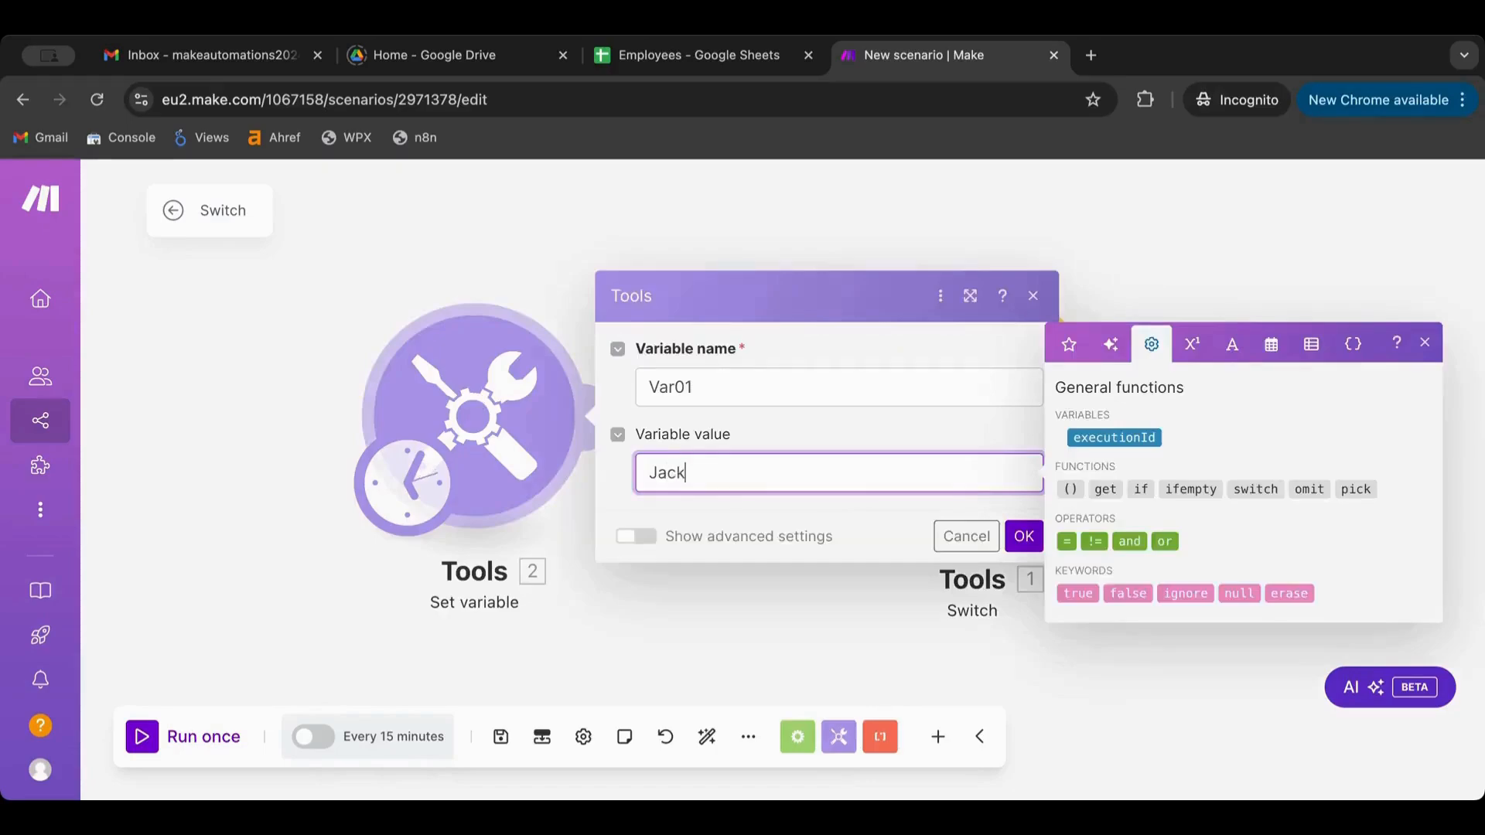
pyautogui.click(1020, 536)
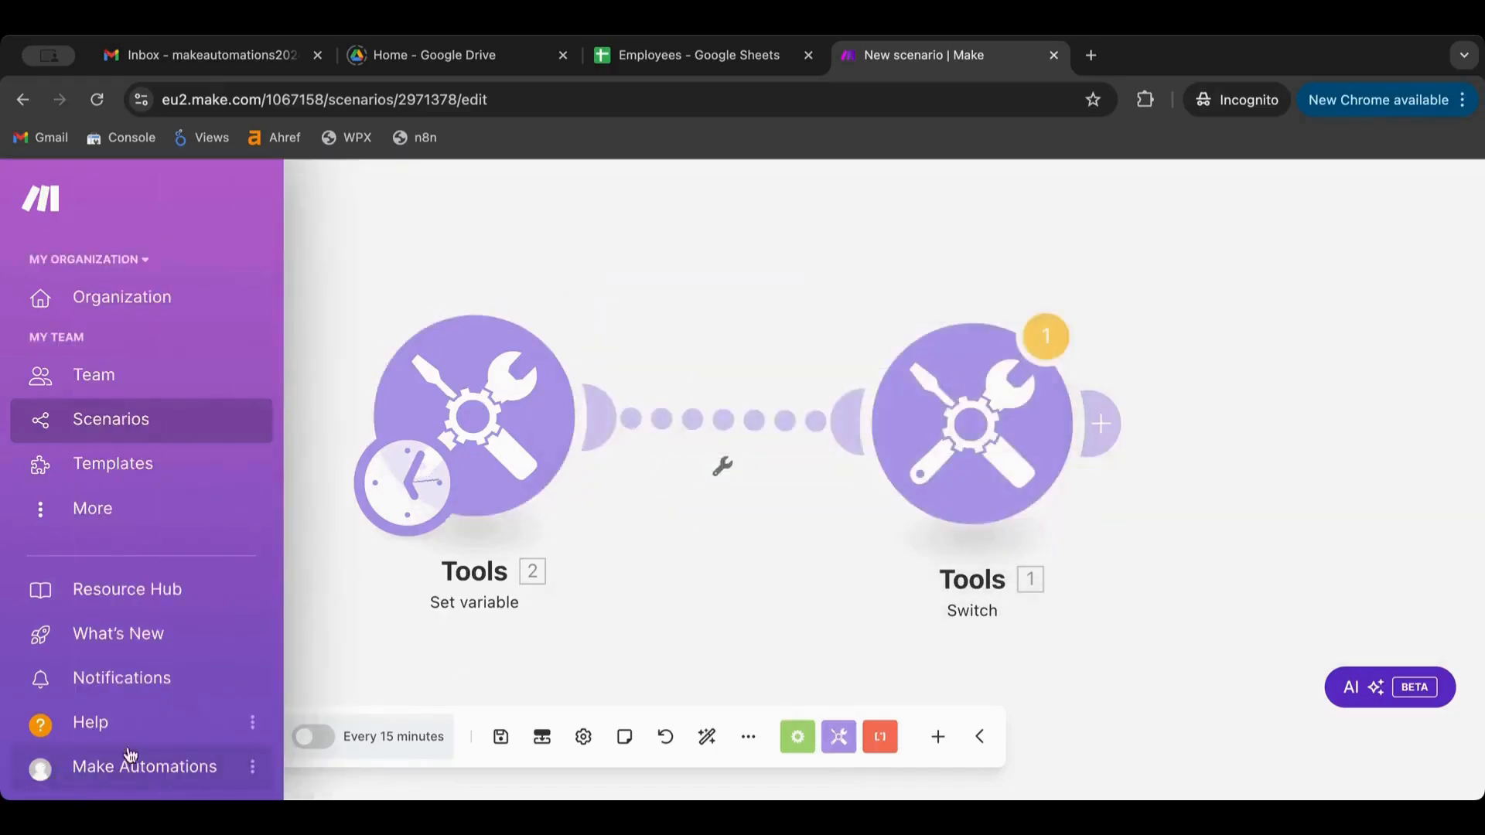
# Run the scenario once despite the warning and inspect the Switch's Jack case result
pyautogui.click(966, 433)
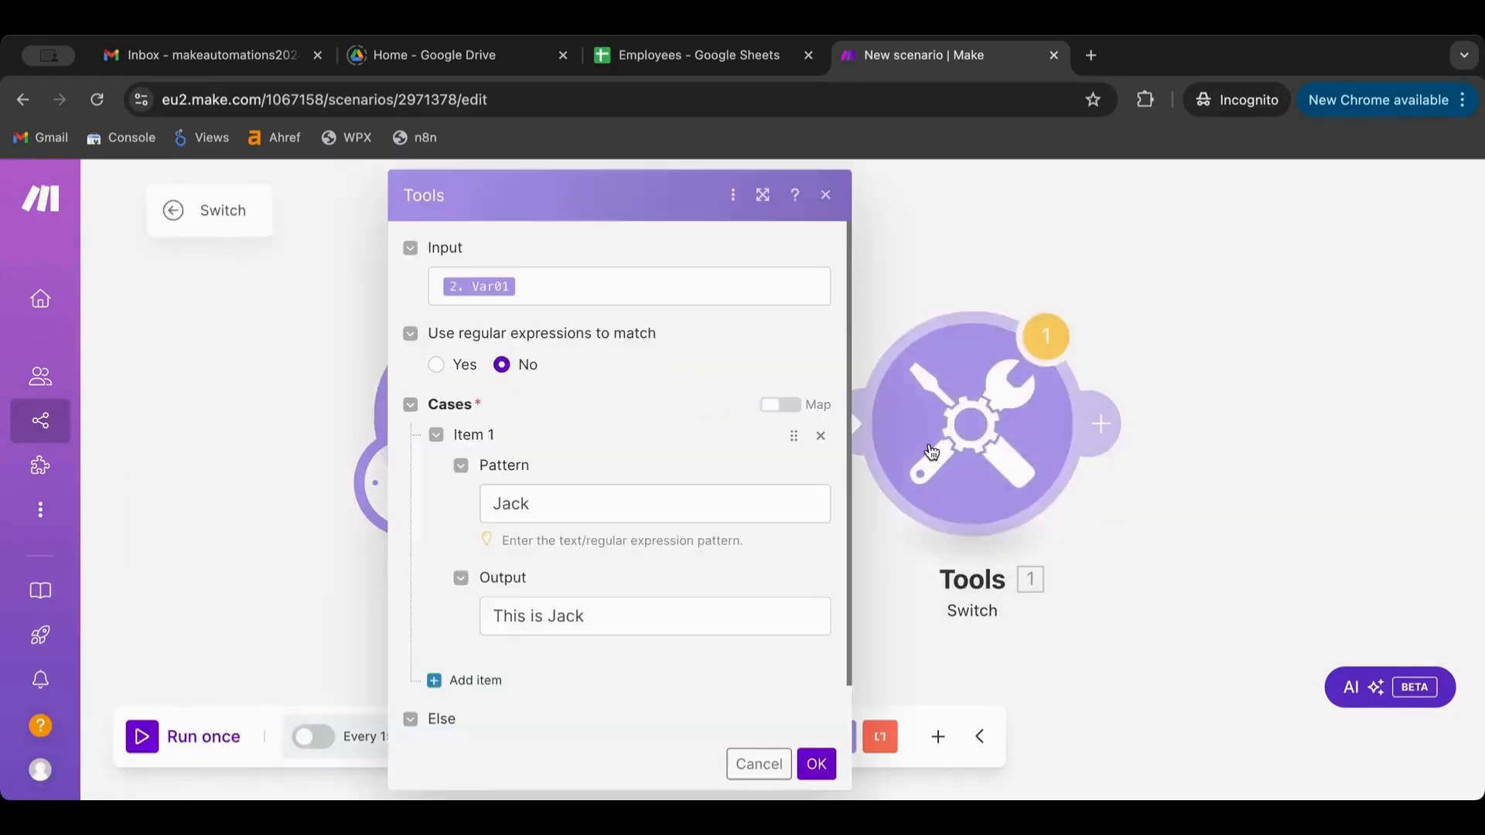
pyautogui.click(1037, 357)
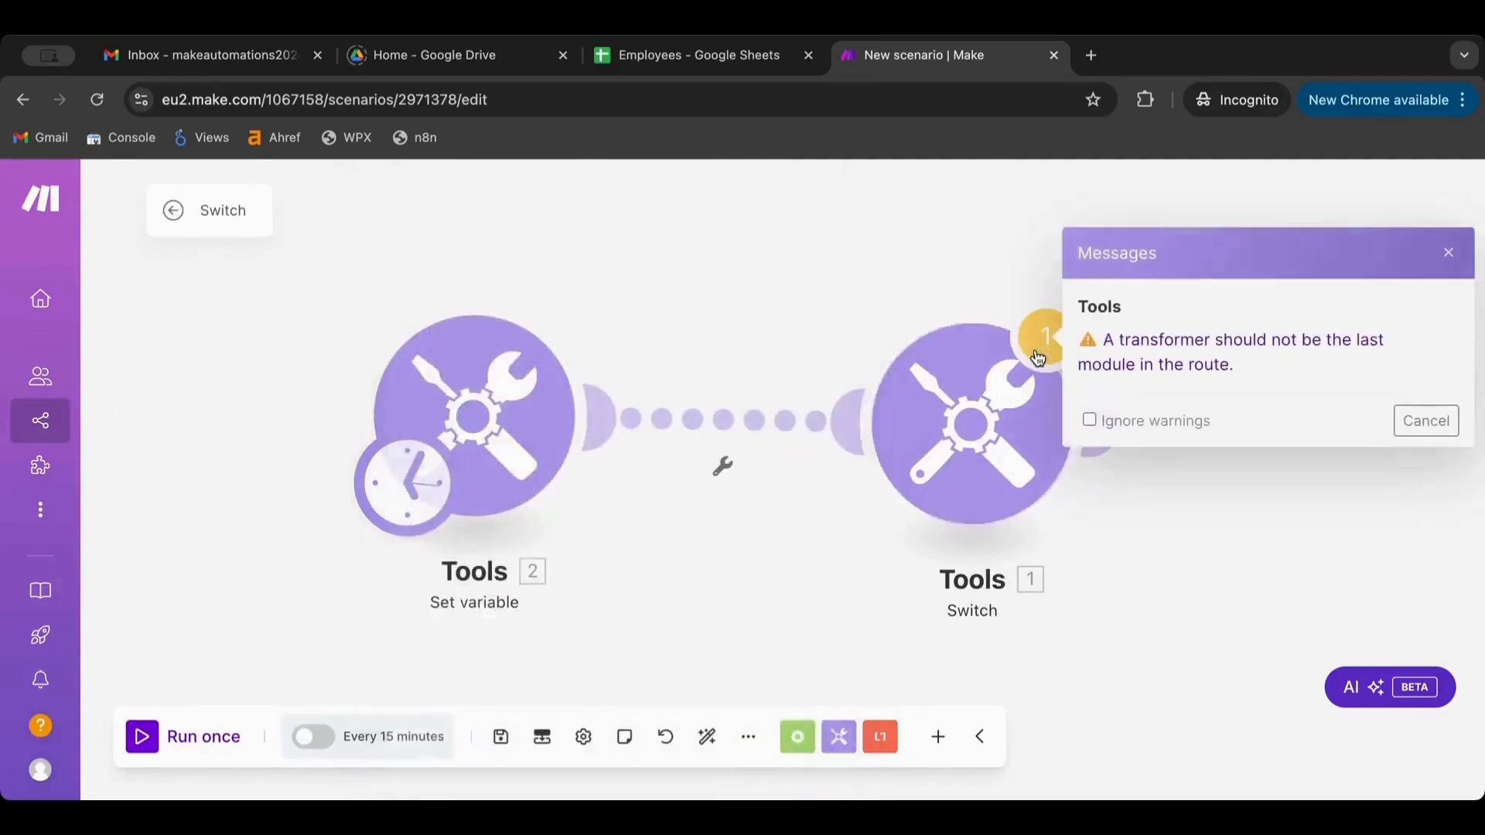
pyautogui.click(1425, 421)
pyautogui.click(141, 736)
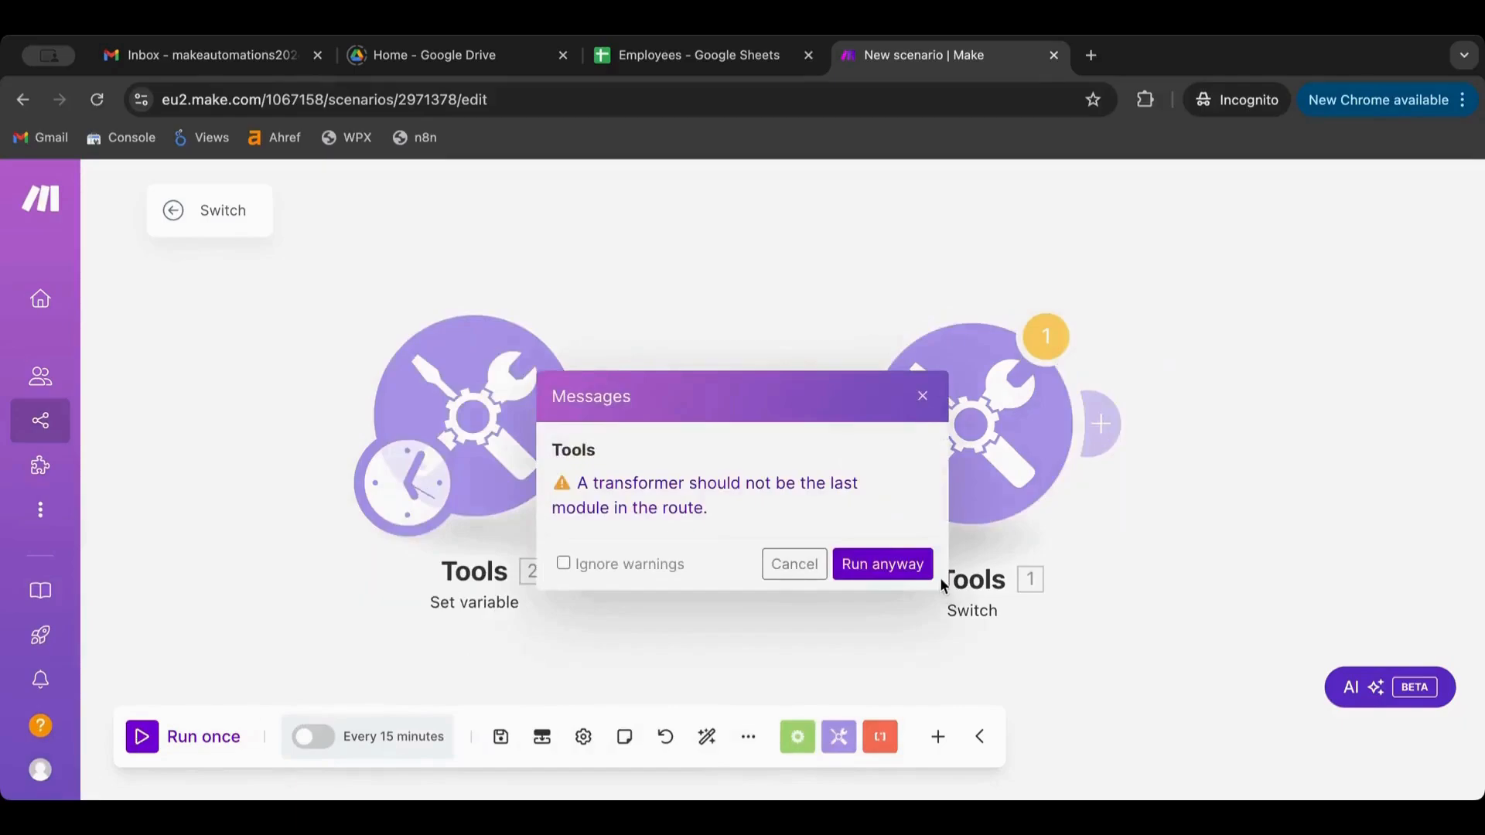
pyautogui.click(907, 563)
pyautogui.click(1164, 305)
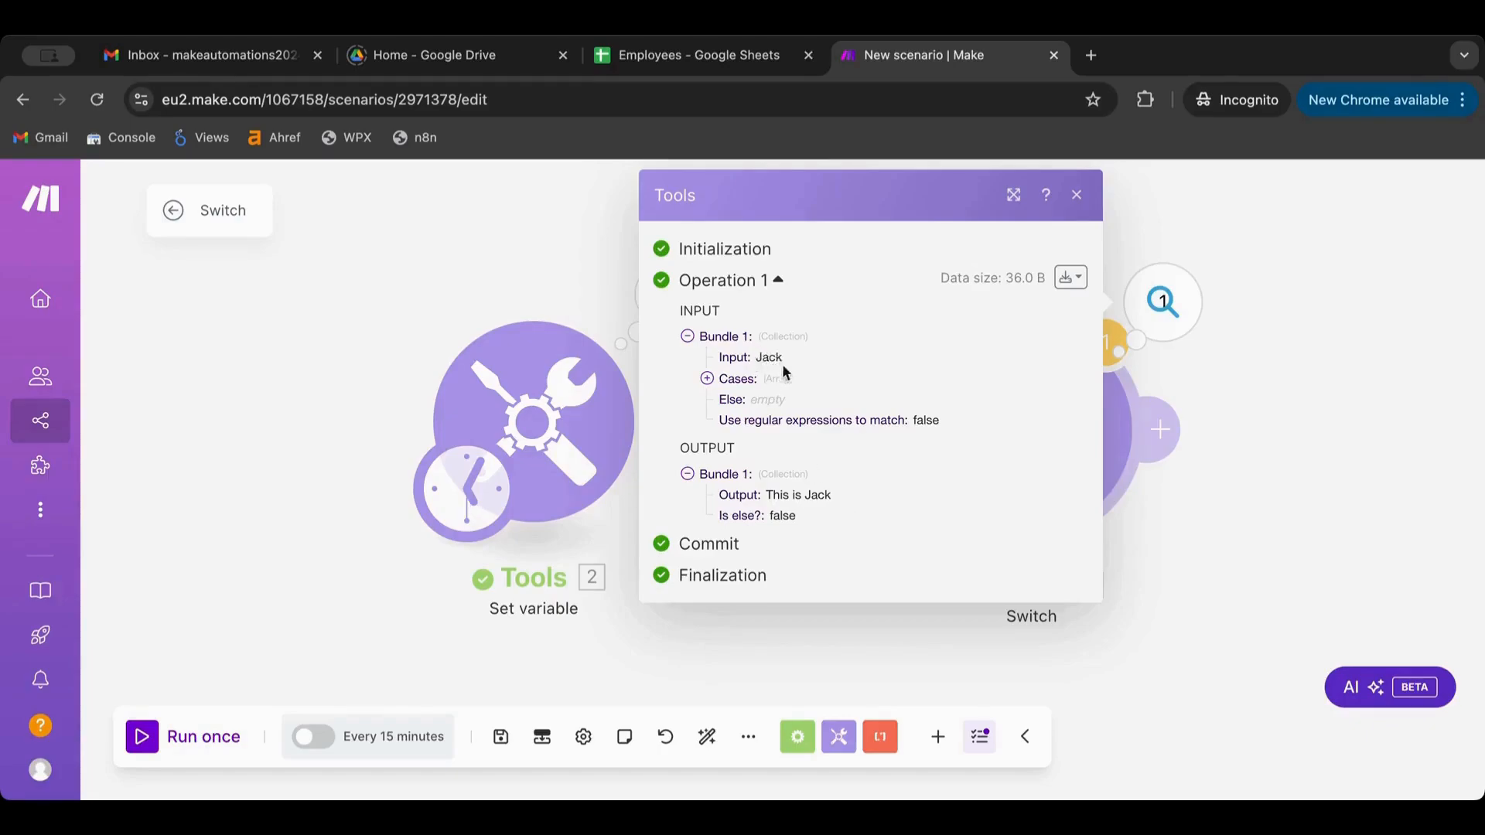
pyautogui.click(707, 380)
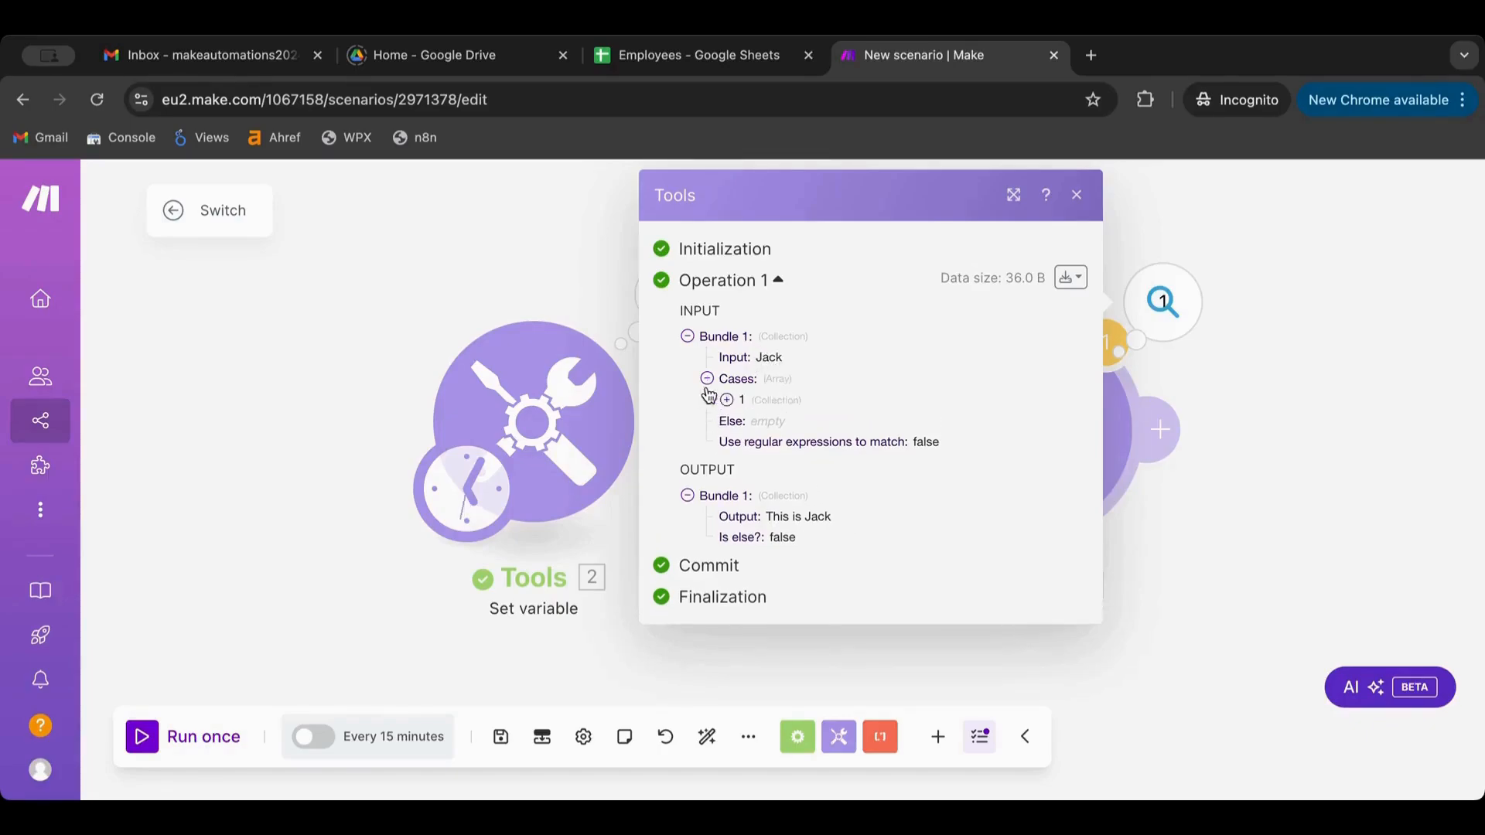
pyautogui.click(727, 401)
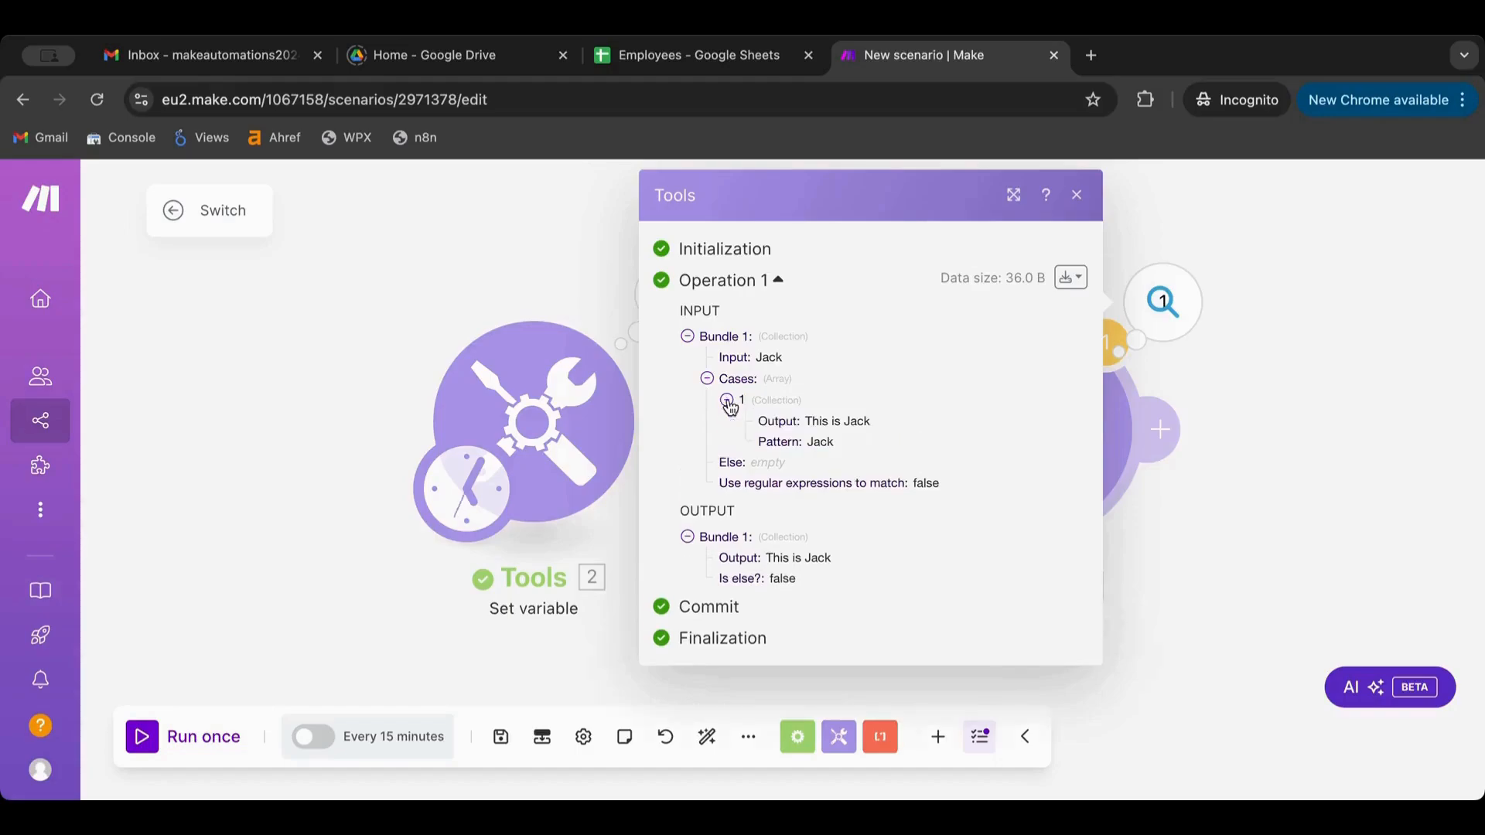
# Change Var01 to Mike and run the scenario once again
pyautogui.click(487, 354)
pyautogui.doubleClick(727, 479)
pyautogui.write('Mike')
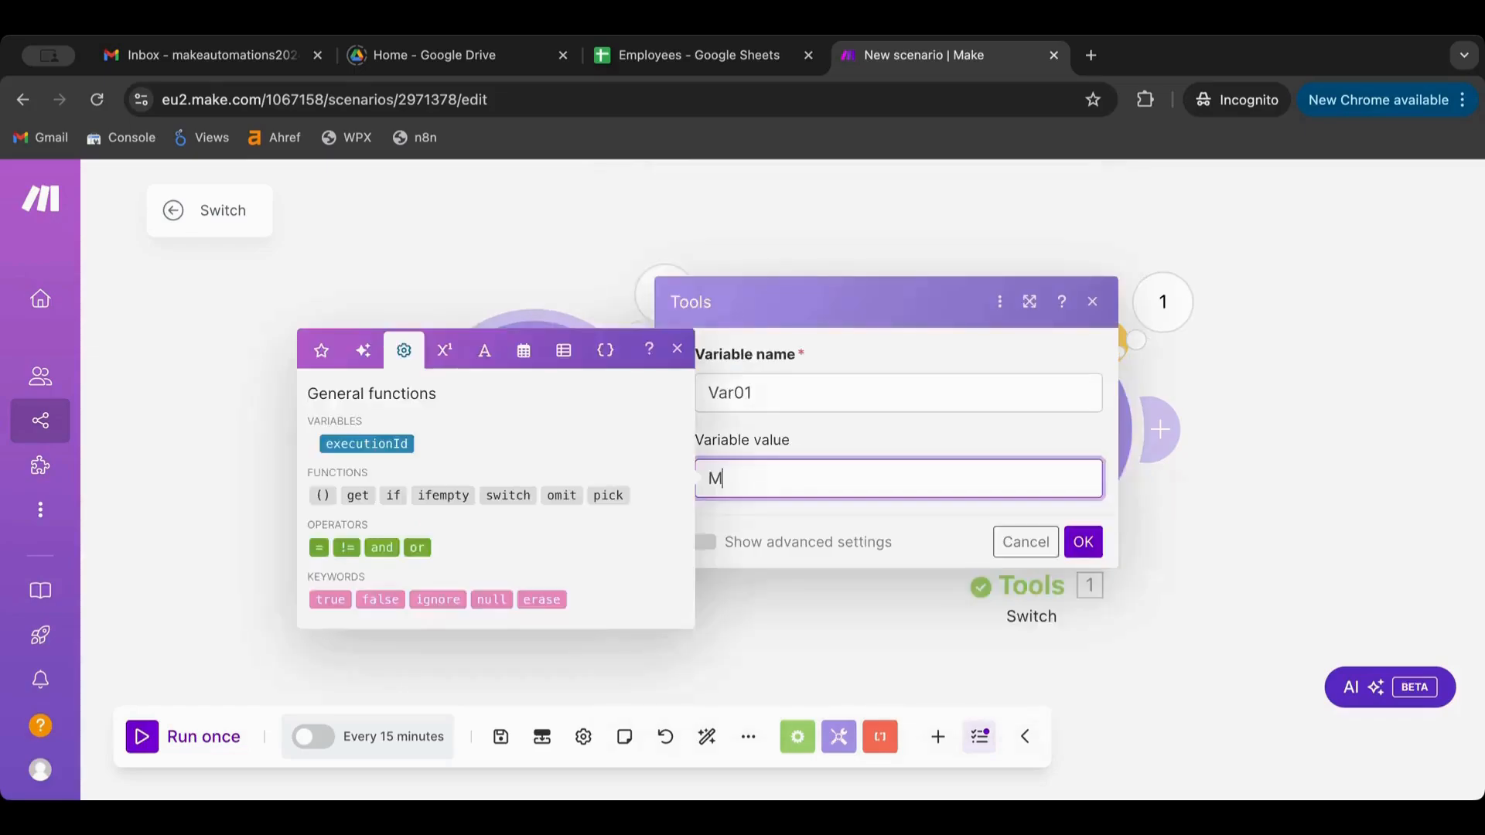
pyautogui.click(1090, 541)
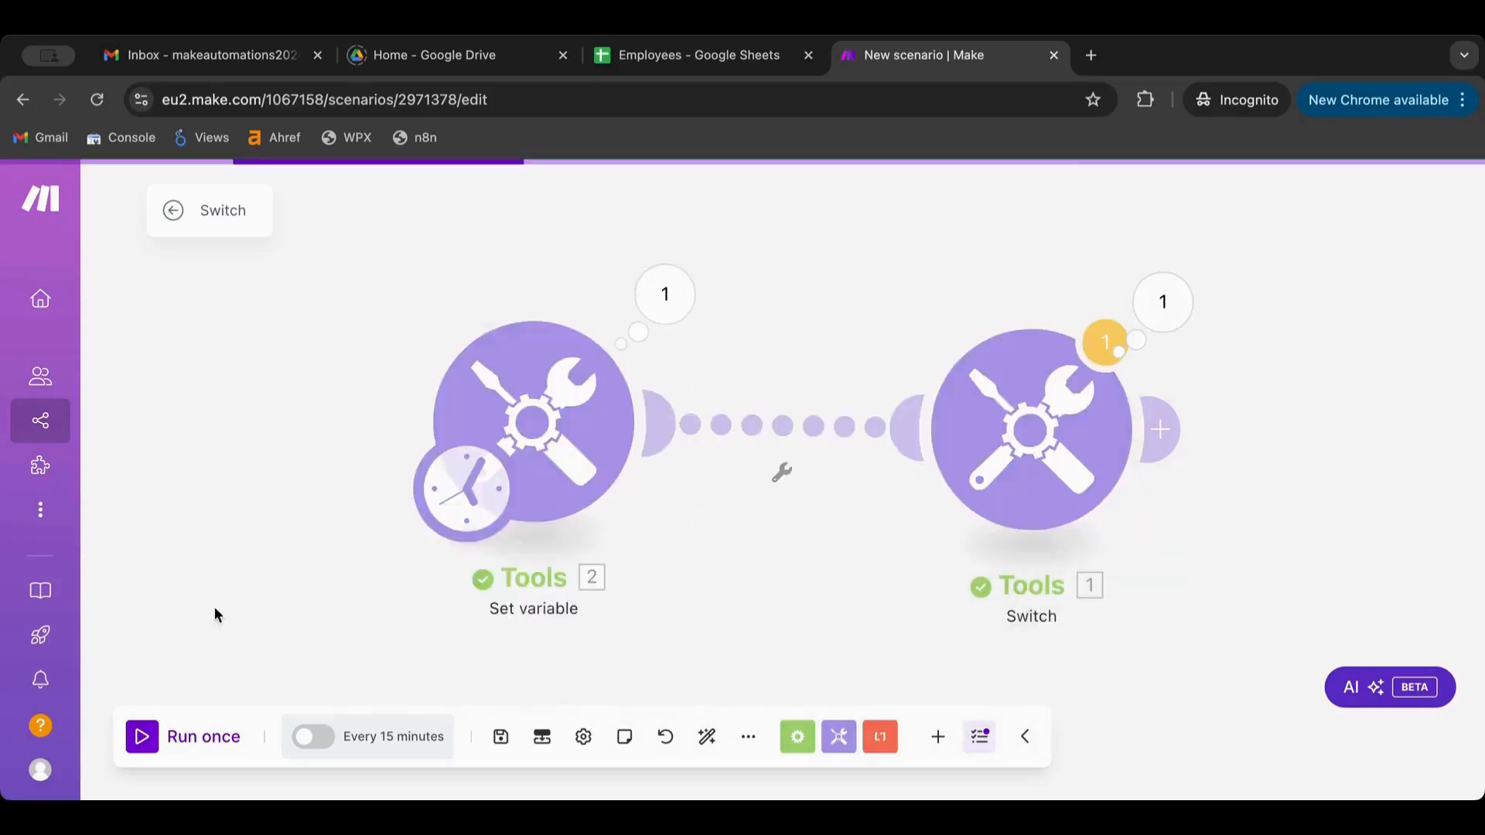
pyautogui.click(193, 735)
pyautogui.click(864, 569)
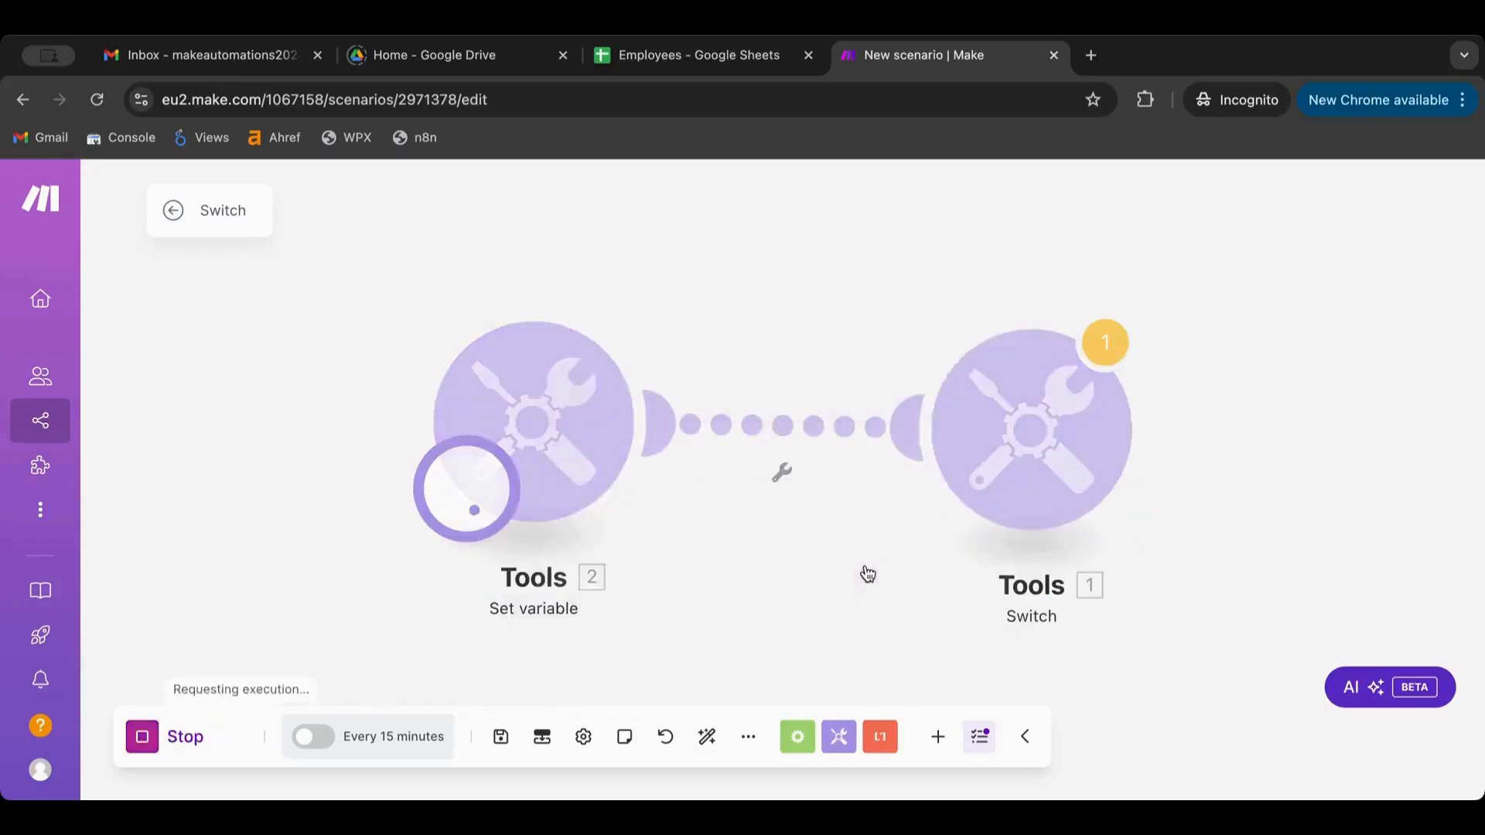
# Check the Switch's latest output, which falls to the else path with an empty result
pyautogui.click(987, 476)
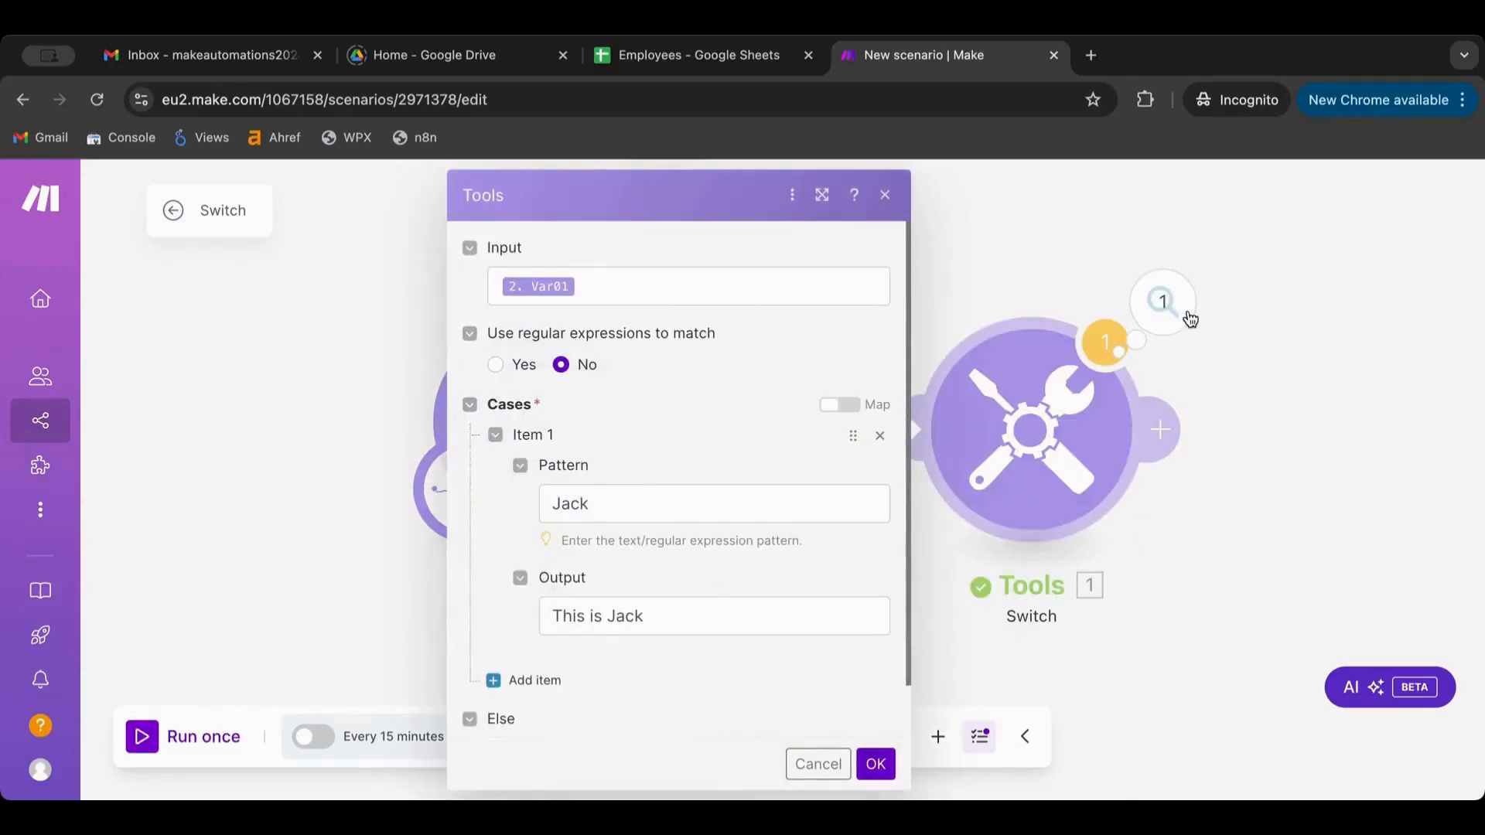
pyautogui.click(1164, 304)
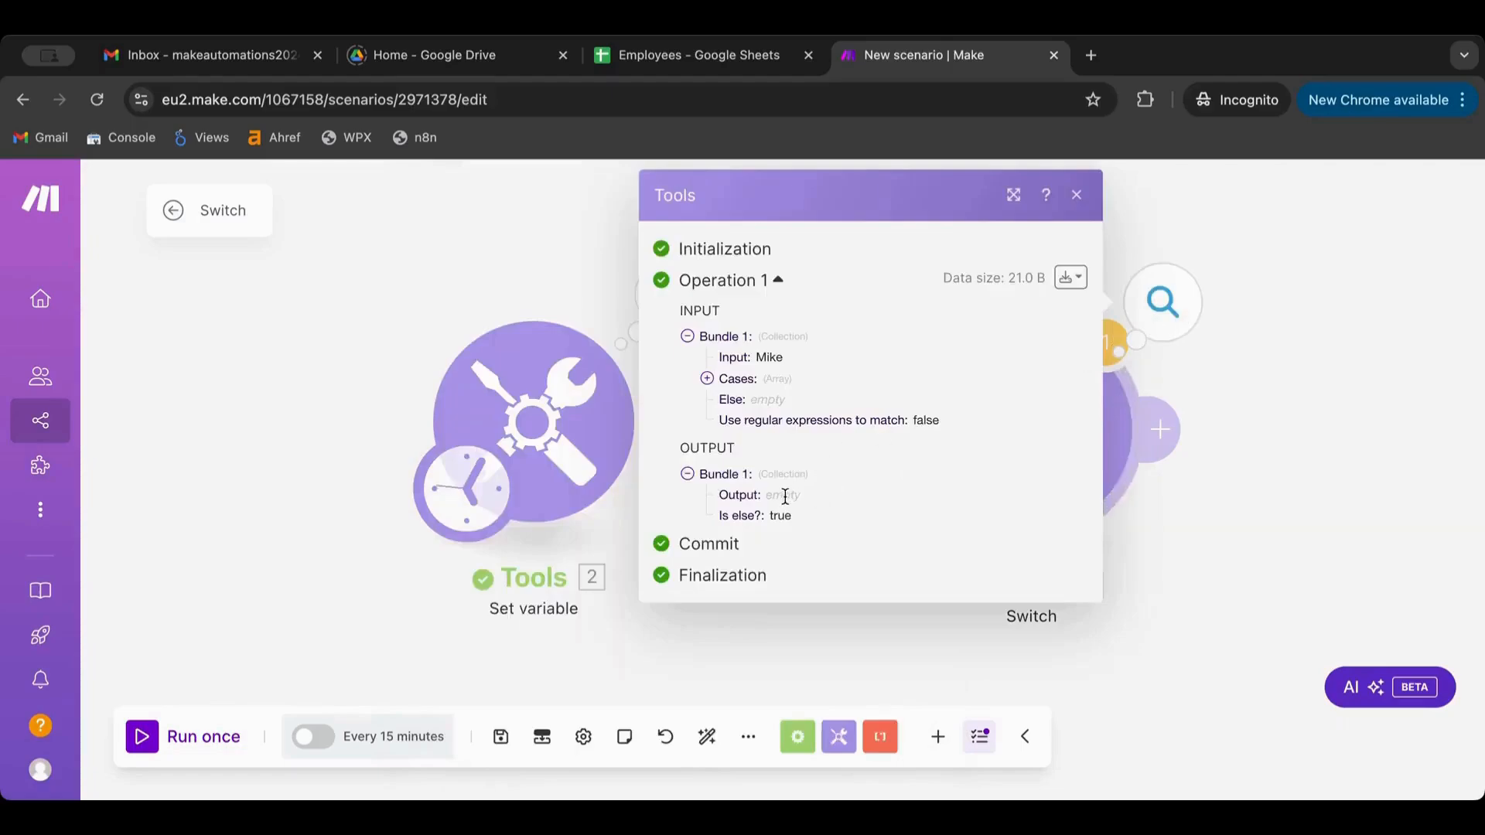
pyautogui.click(1260, 456)
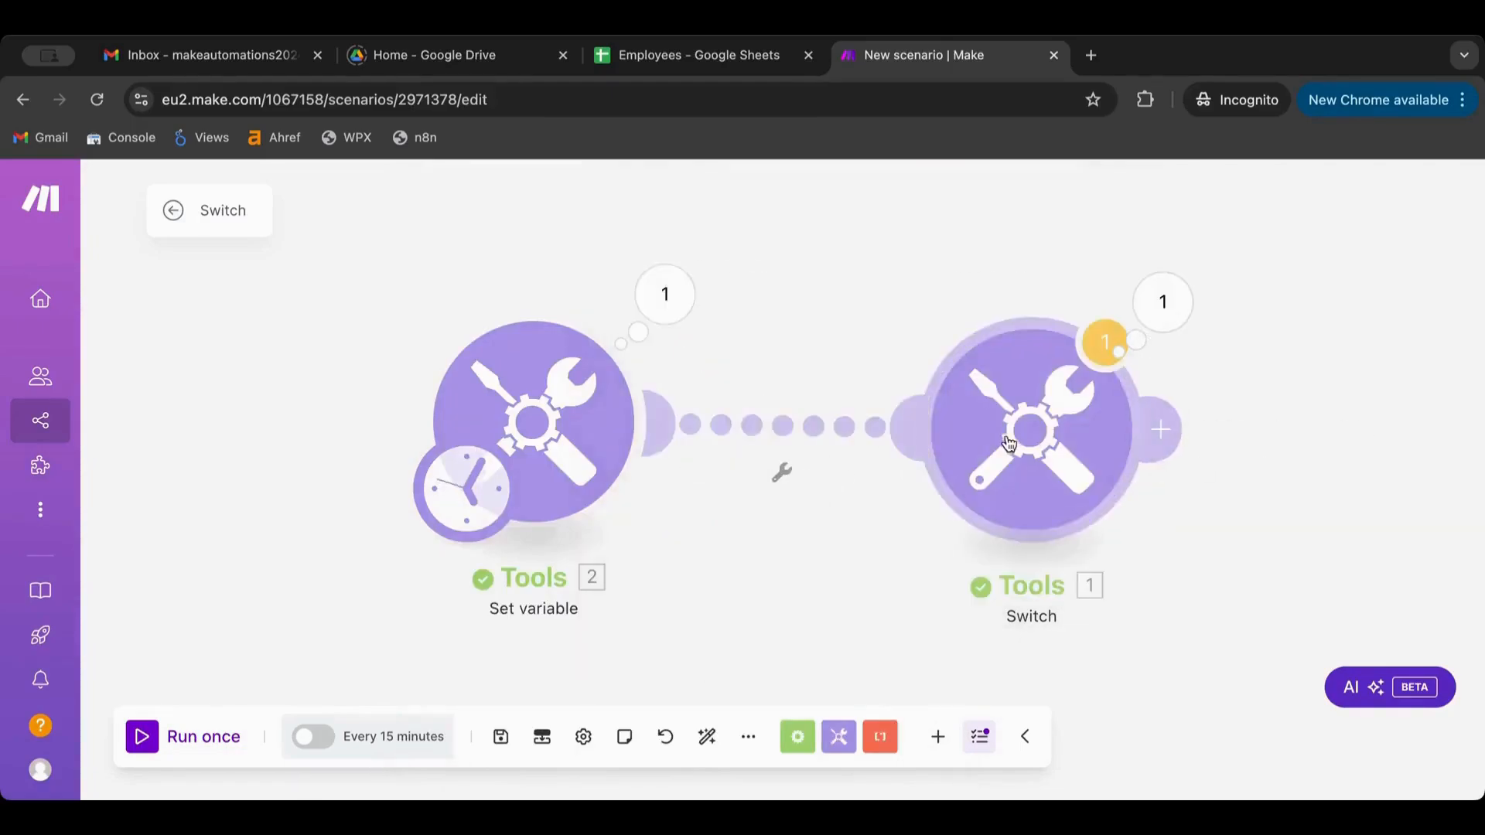
pyautogui.click(1007, 443)
# Add a second Switch case with pattern Mike and output 'This is Mike', then save
pyautogui.click(535, 681)
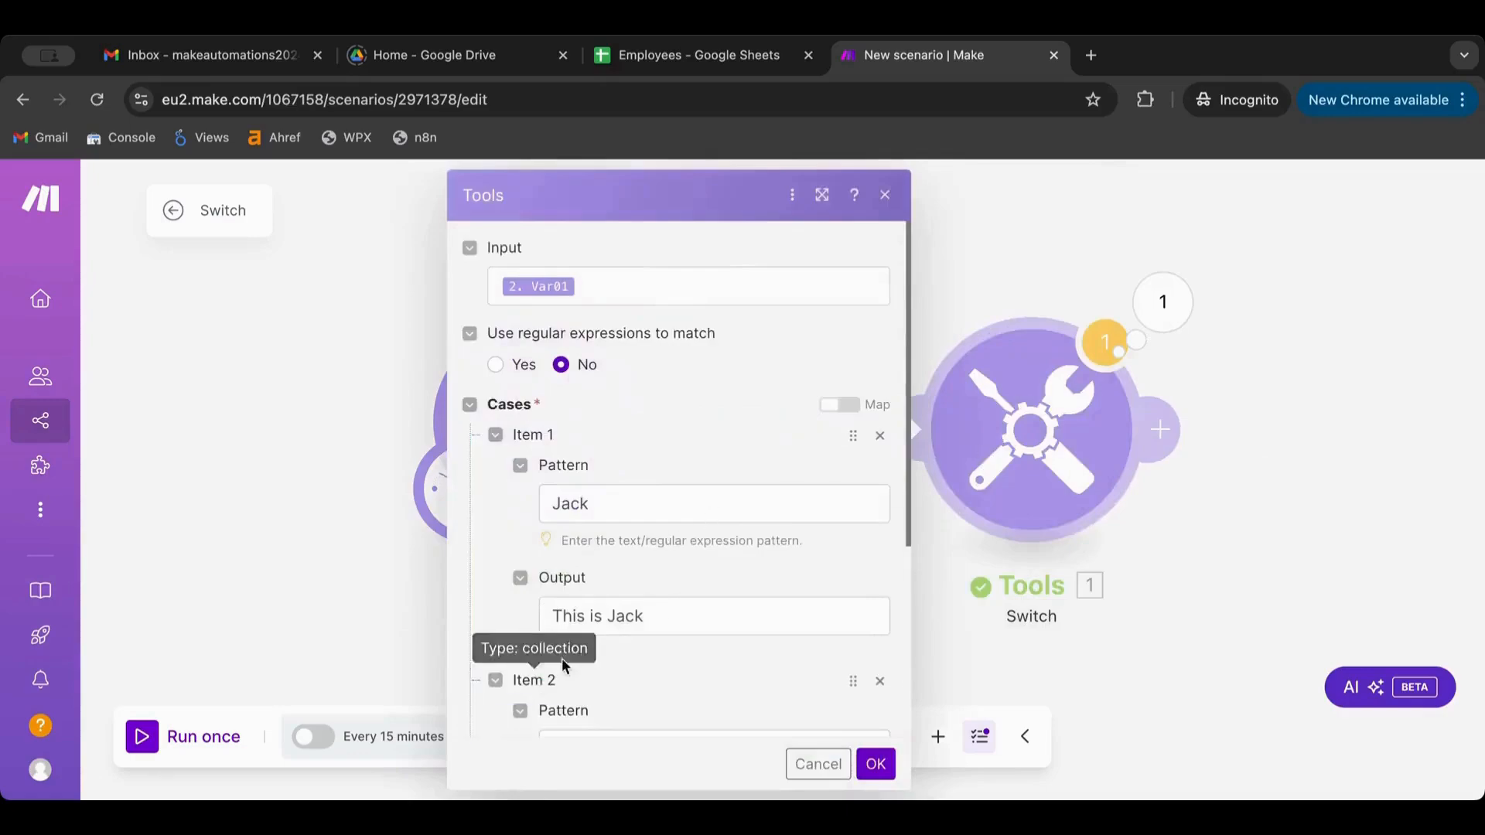
pyautogui.scroll(-3, 570, 546)
pyautogui.click(606, 490)
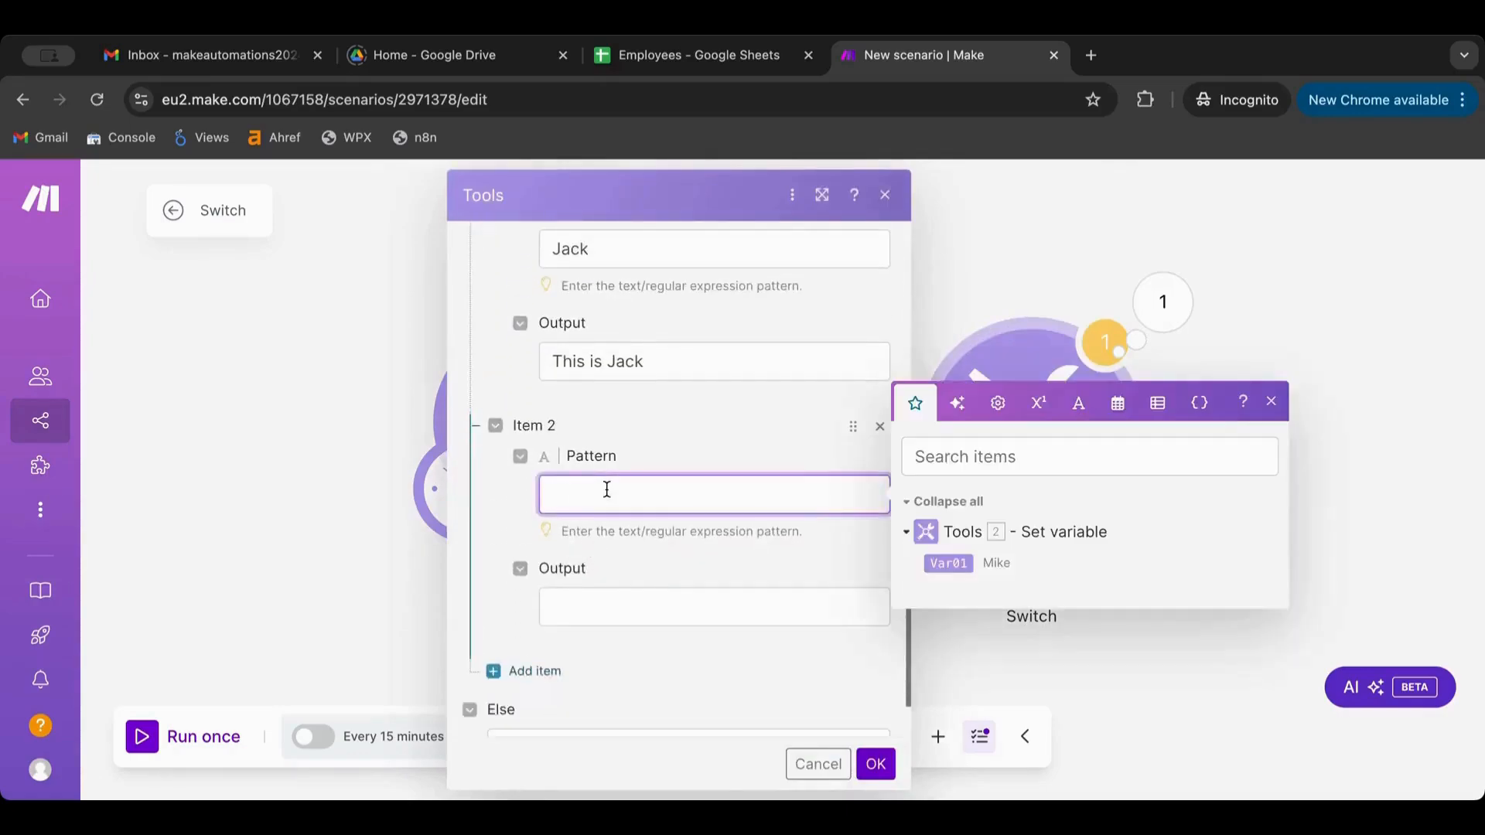
pyautogui.write('Mike')
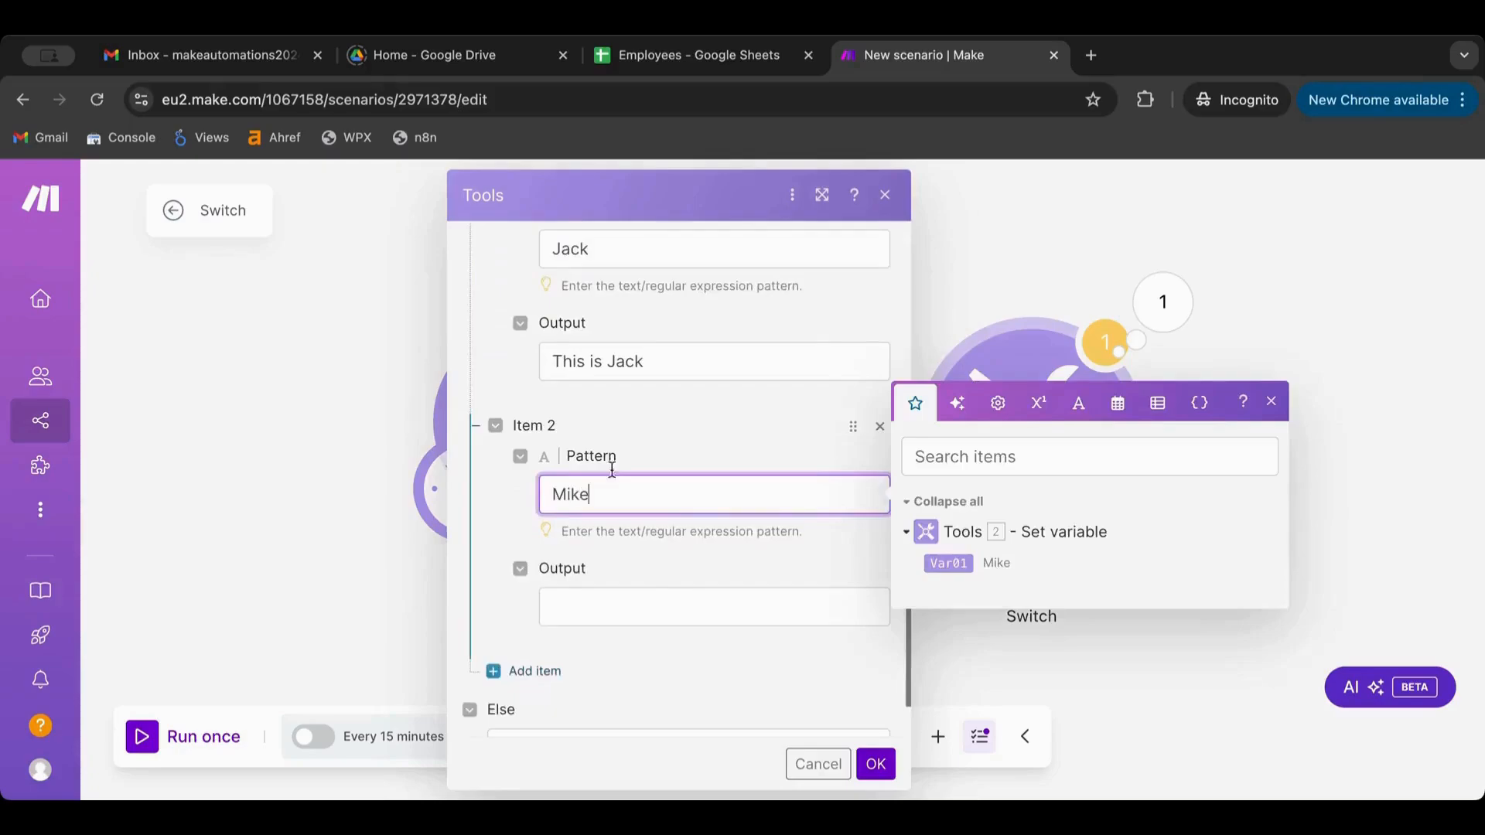
pyautogui.tripleClick(682, 349)
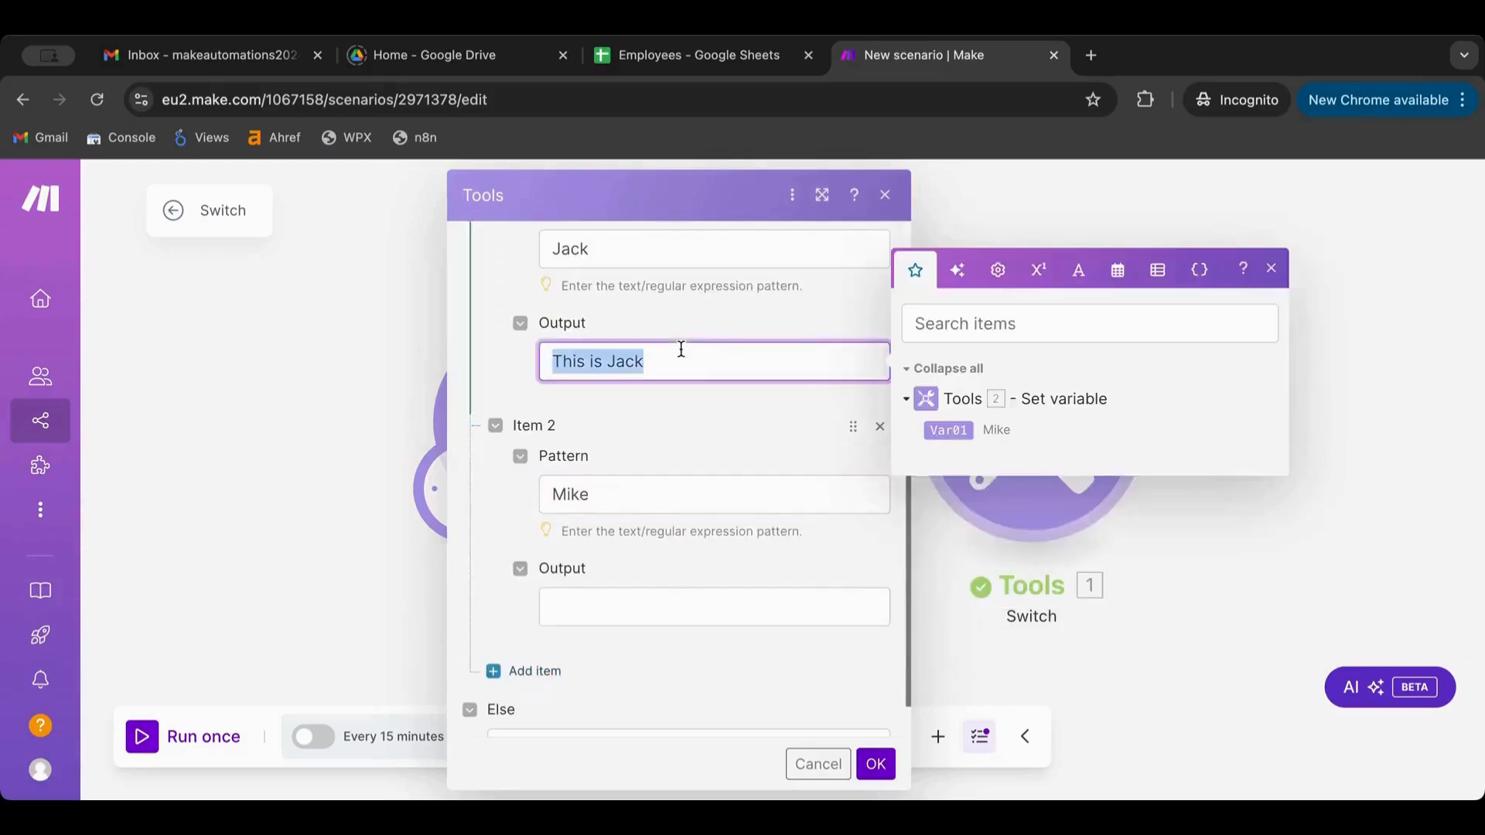
pyautogui.doubleClick(627, 605)
pyautogui.write('Mike')
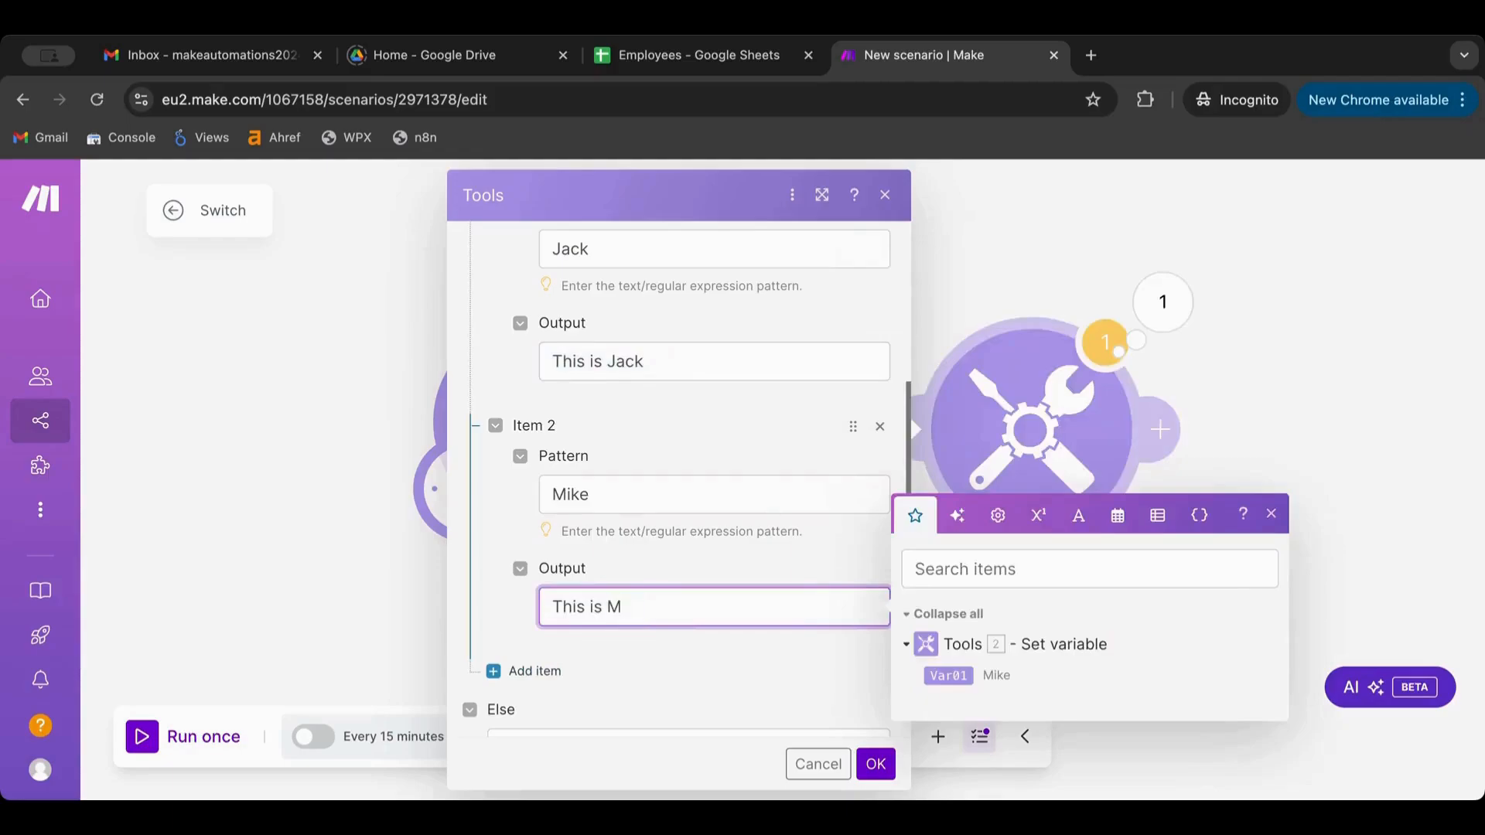
pyautogui.click(876, 764)
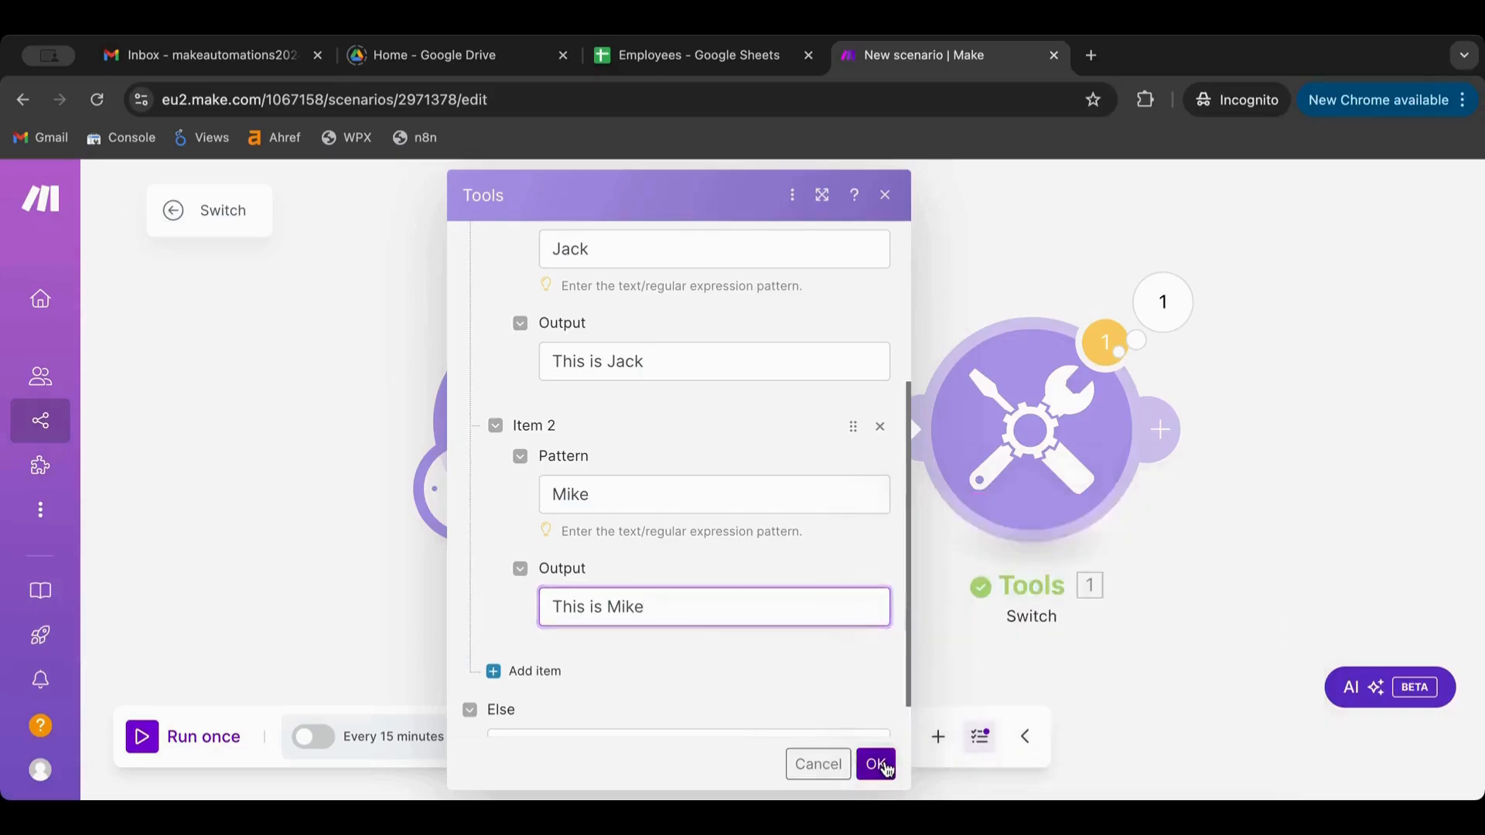
# Rerun the scenario and confirm the Switch outputs 'This is Mike'
pyautogui.click(125, 744)
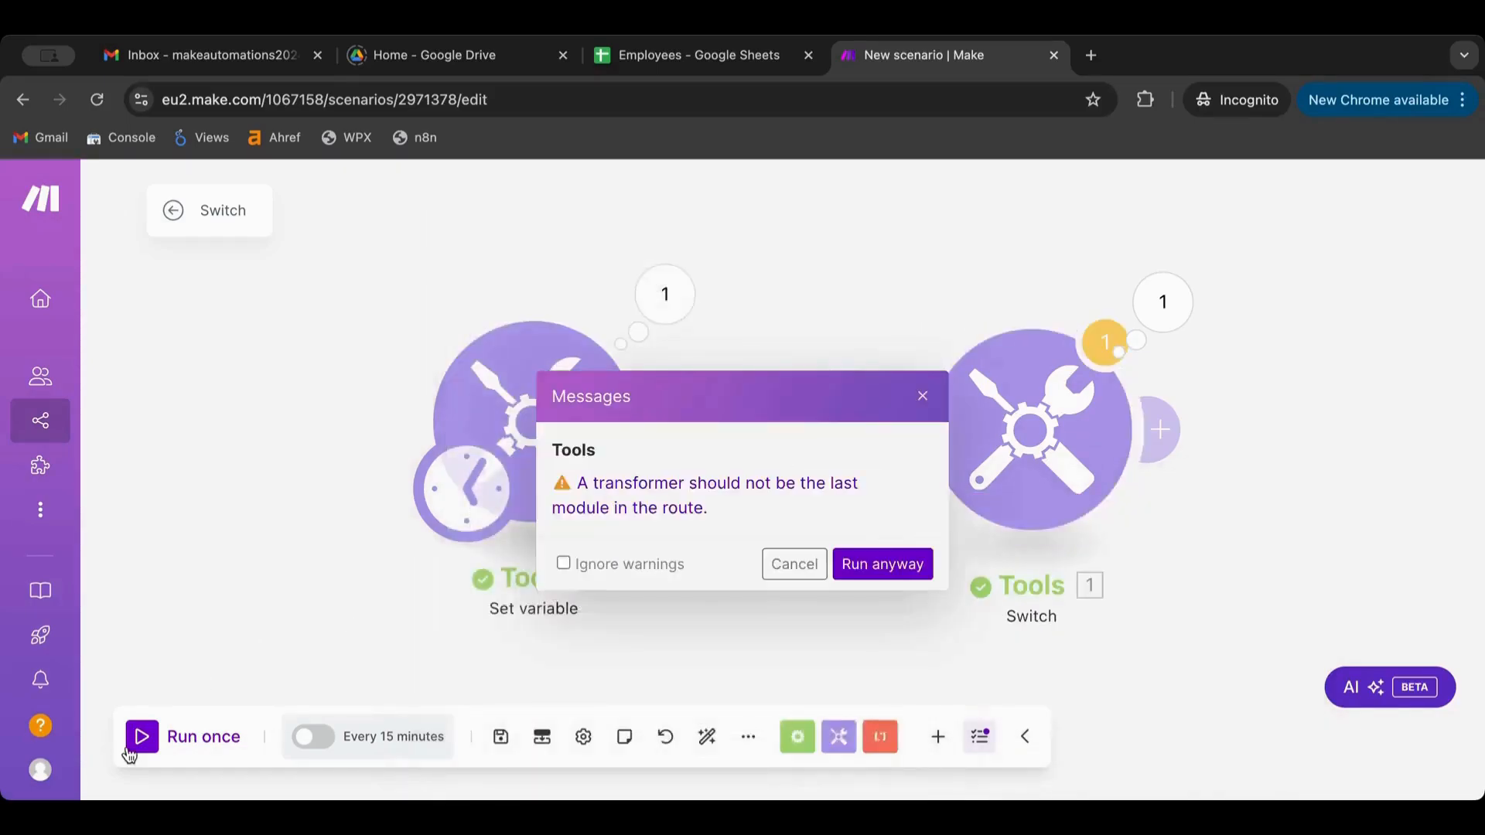
pyautogui.click(898, 561)
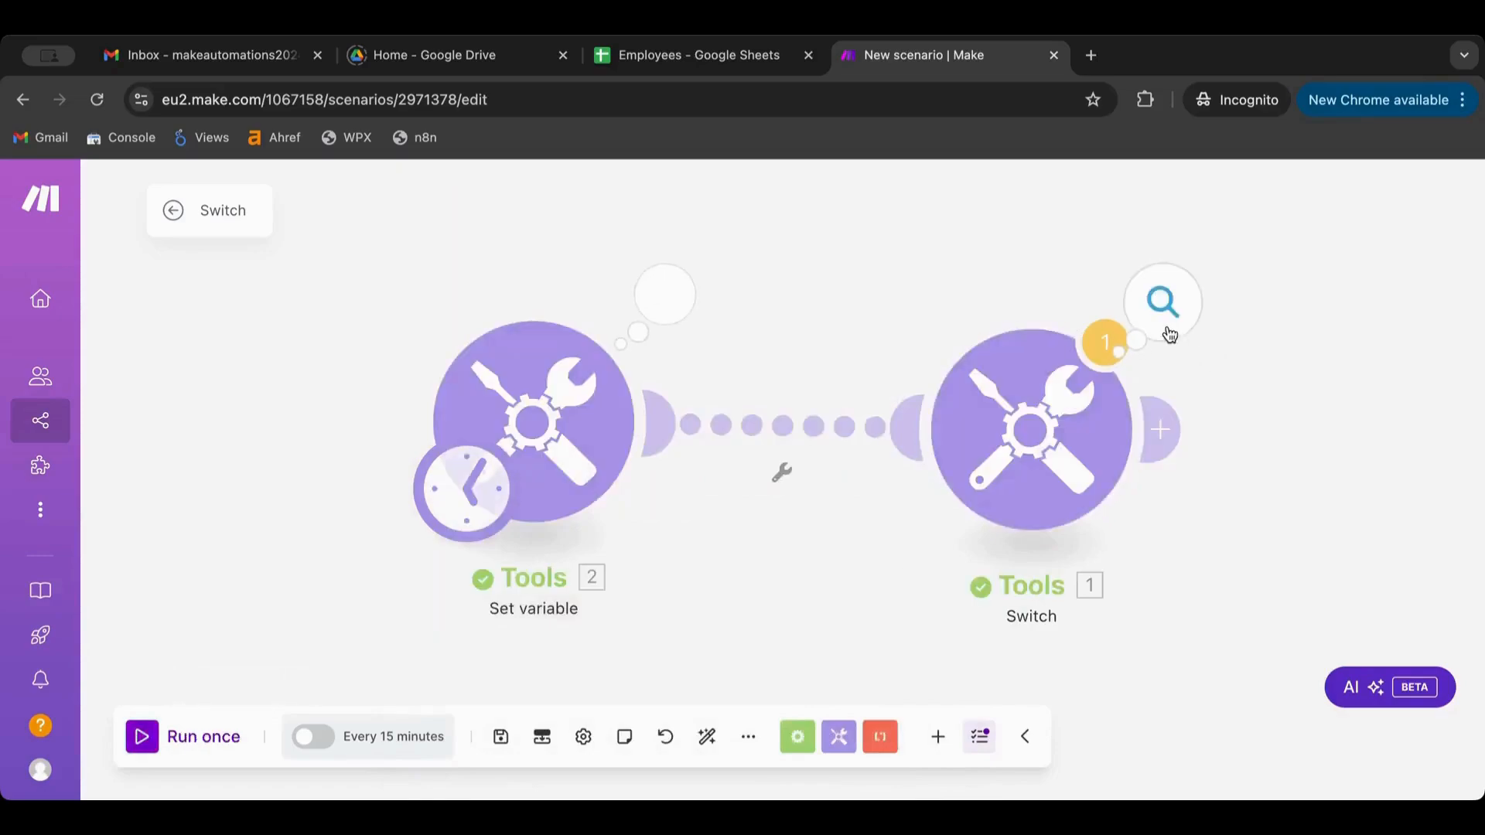
pyautogui.click(1183, 328)
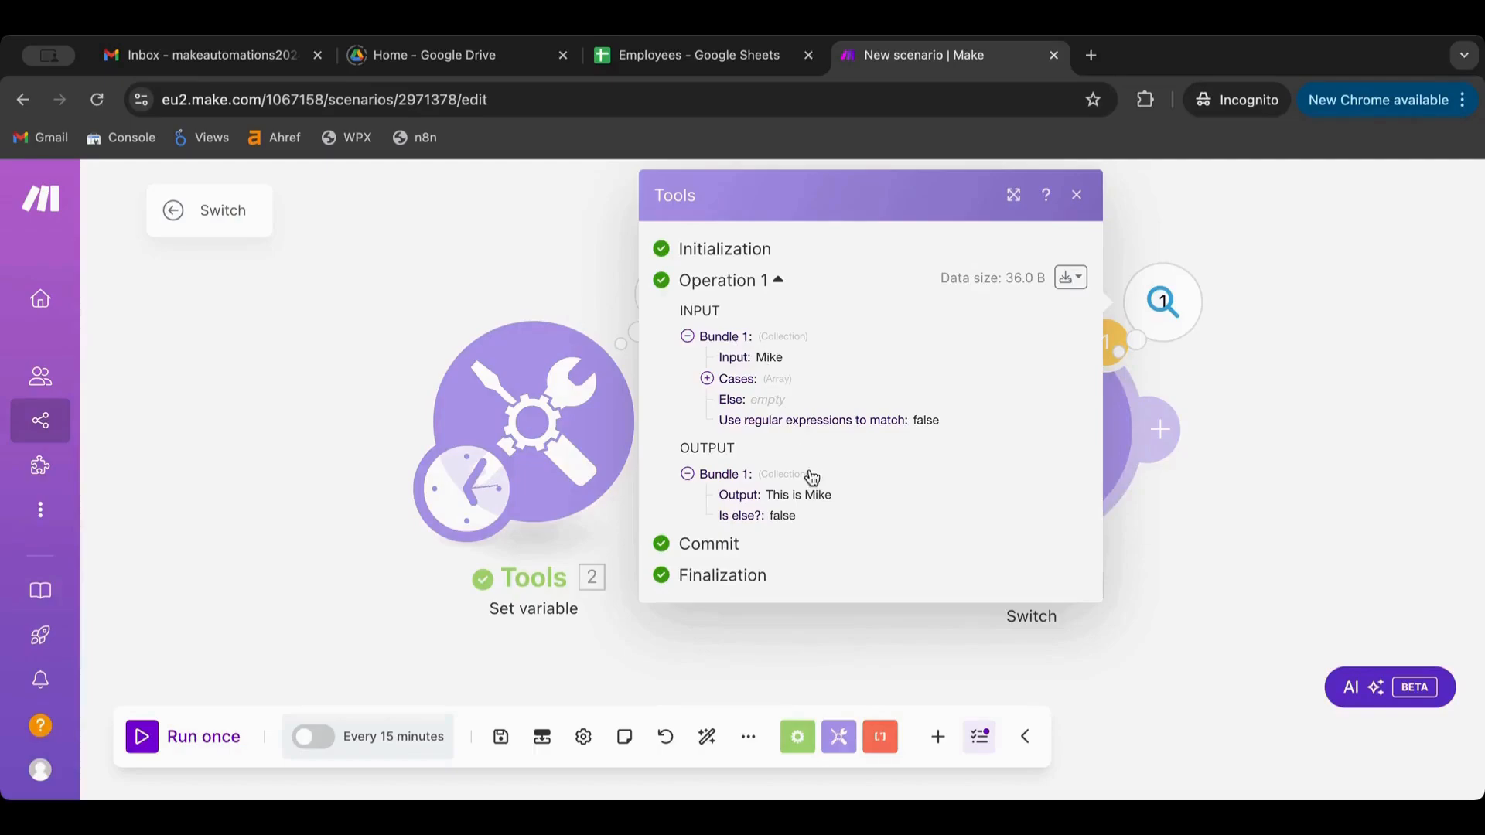
# Set the Switch's else output to 'This is no one' and save
pyautogui.click(1031, 429)
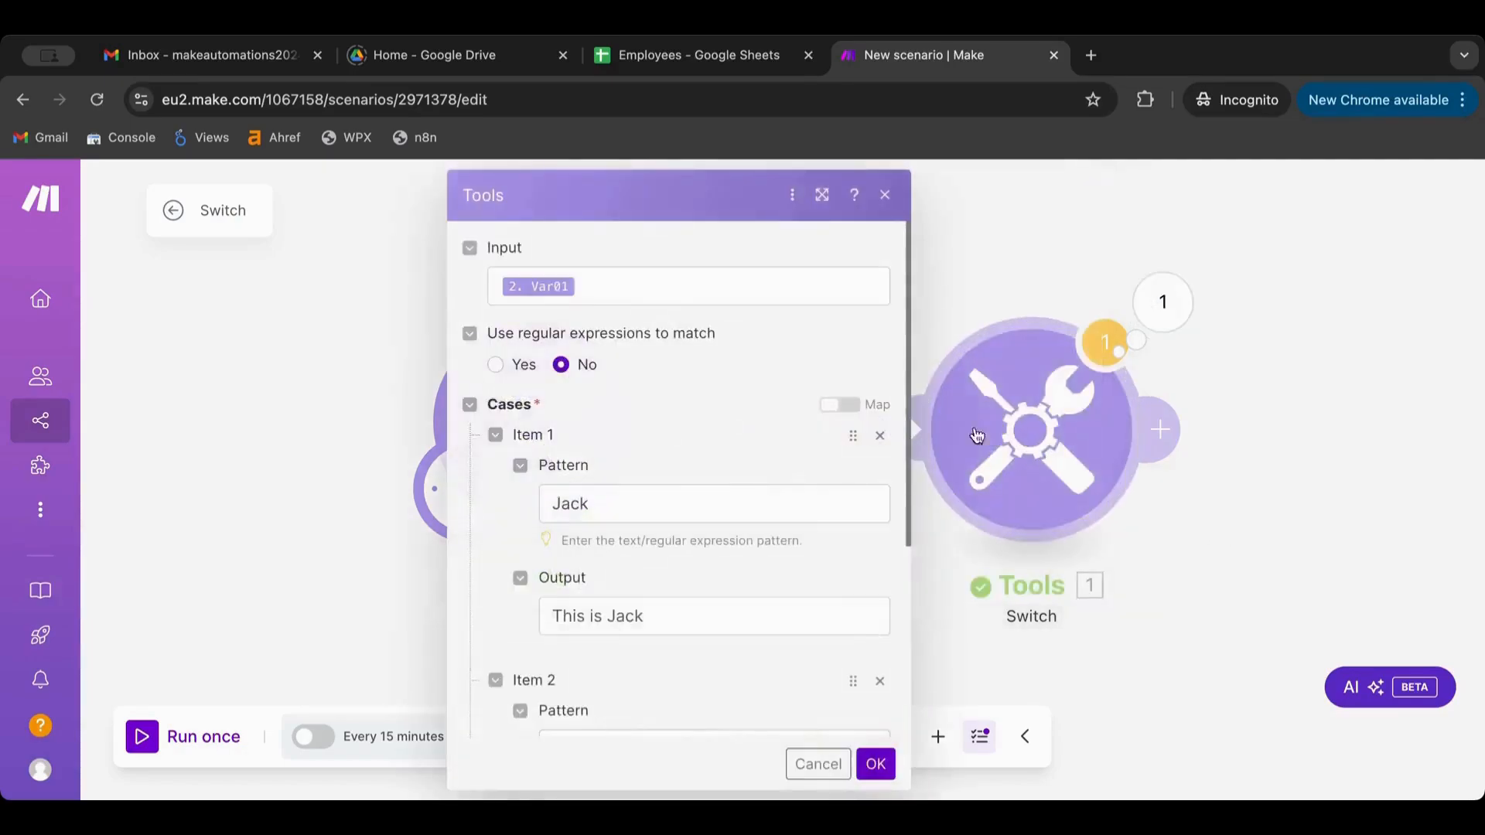
pyautogui.scroll(-5, 818, 498)
pyautogui.click(562, 700)
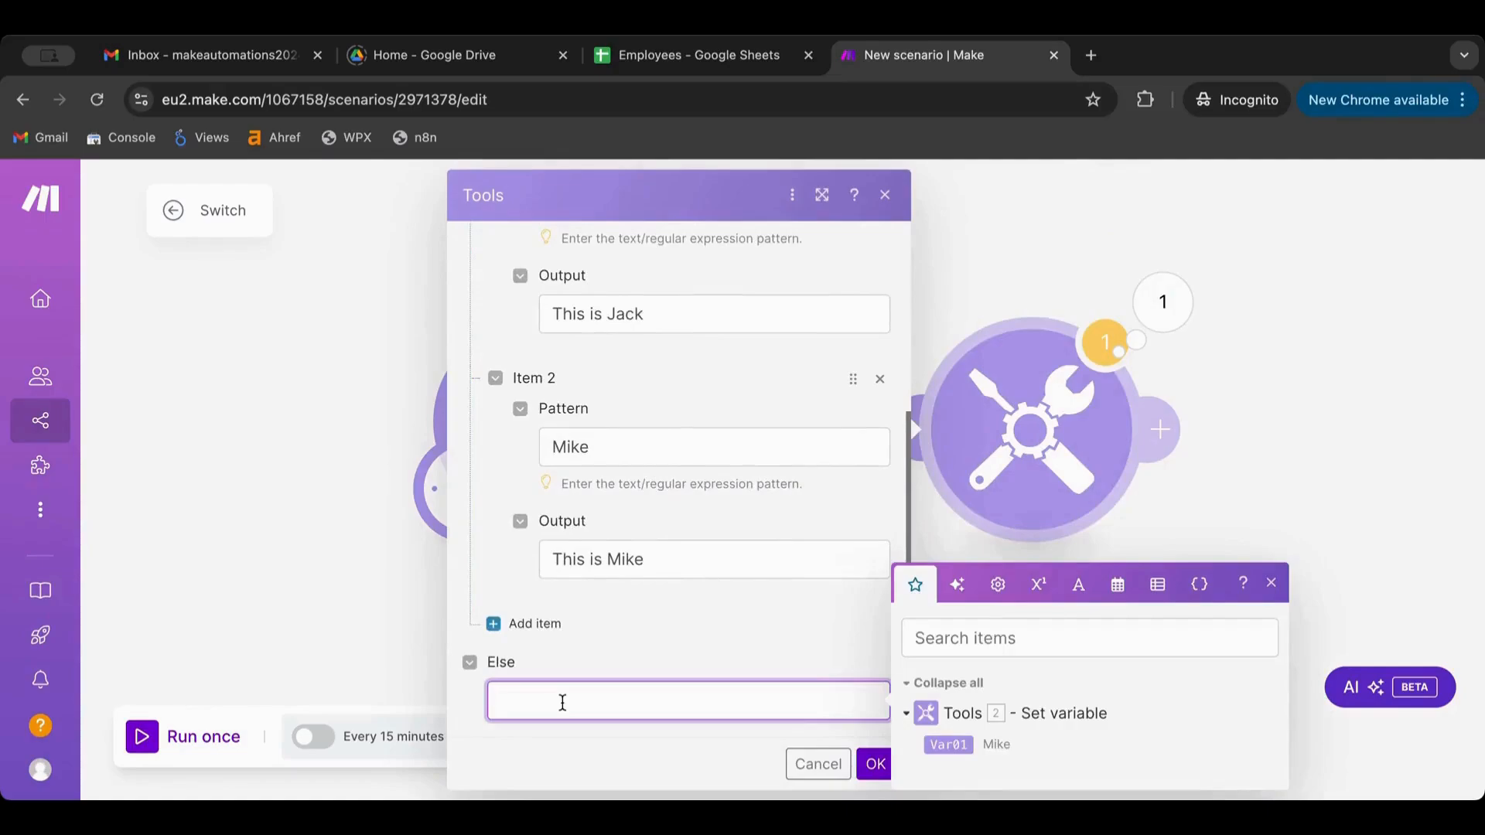
pyautogui.write('This is no one')
pyautogui.click(860, 768)
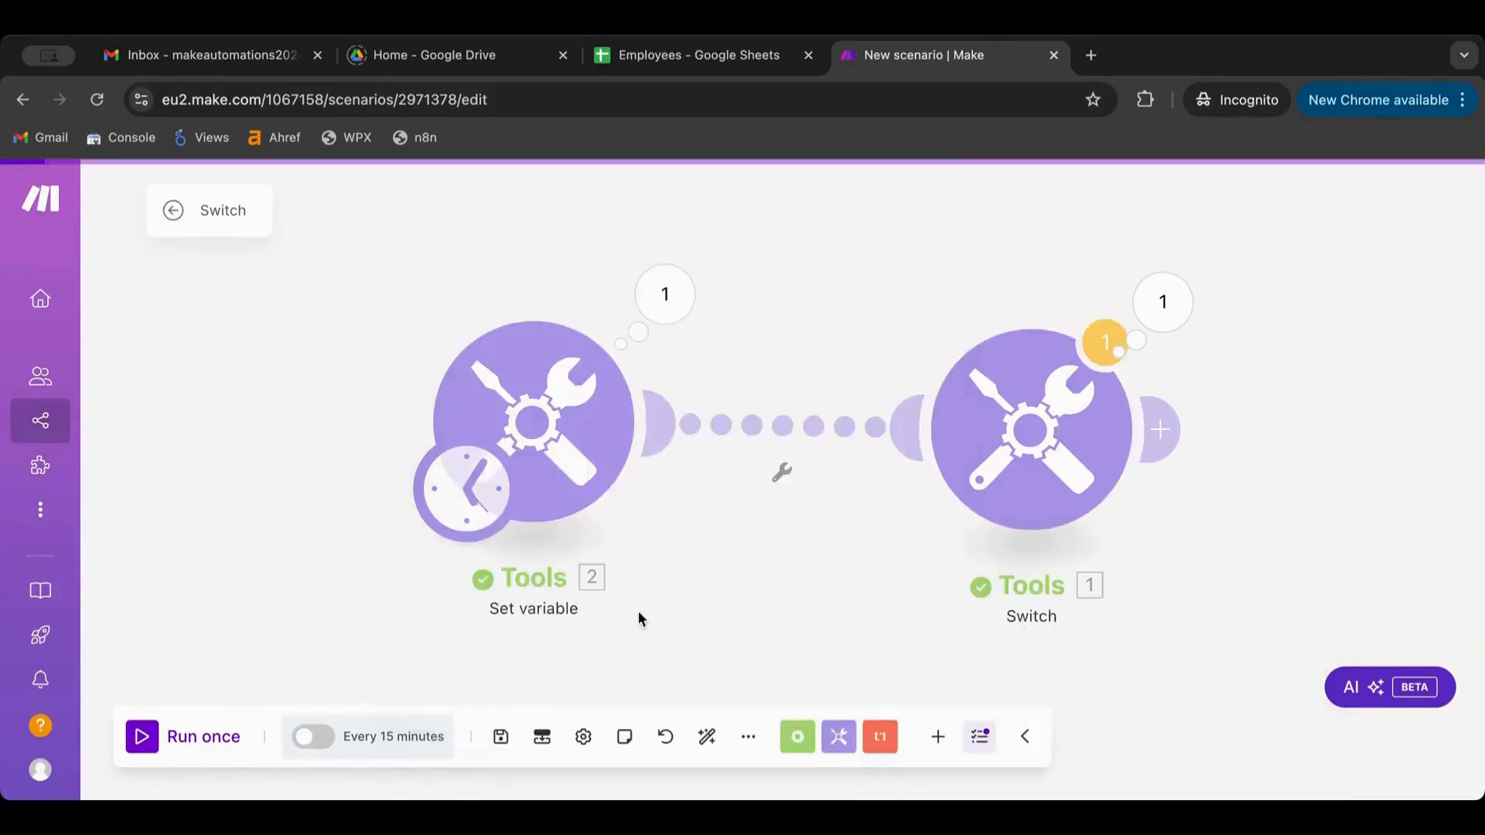
# Change Var01 to Lily, run once, and check that the else output is returned
pyautogui.click(574, 439)
pyautogui.doubleClick(803, 491)
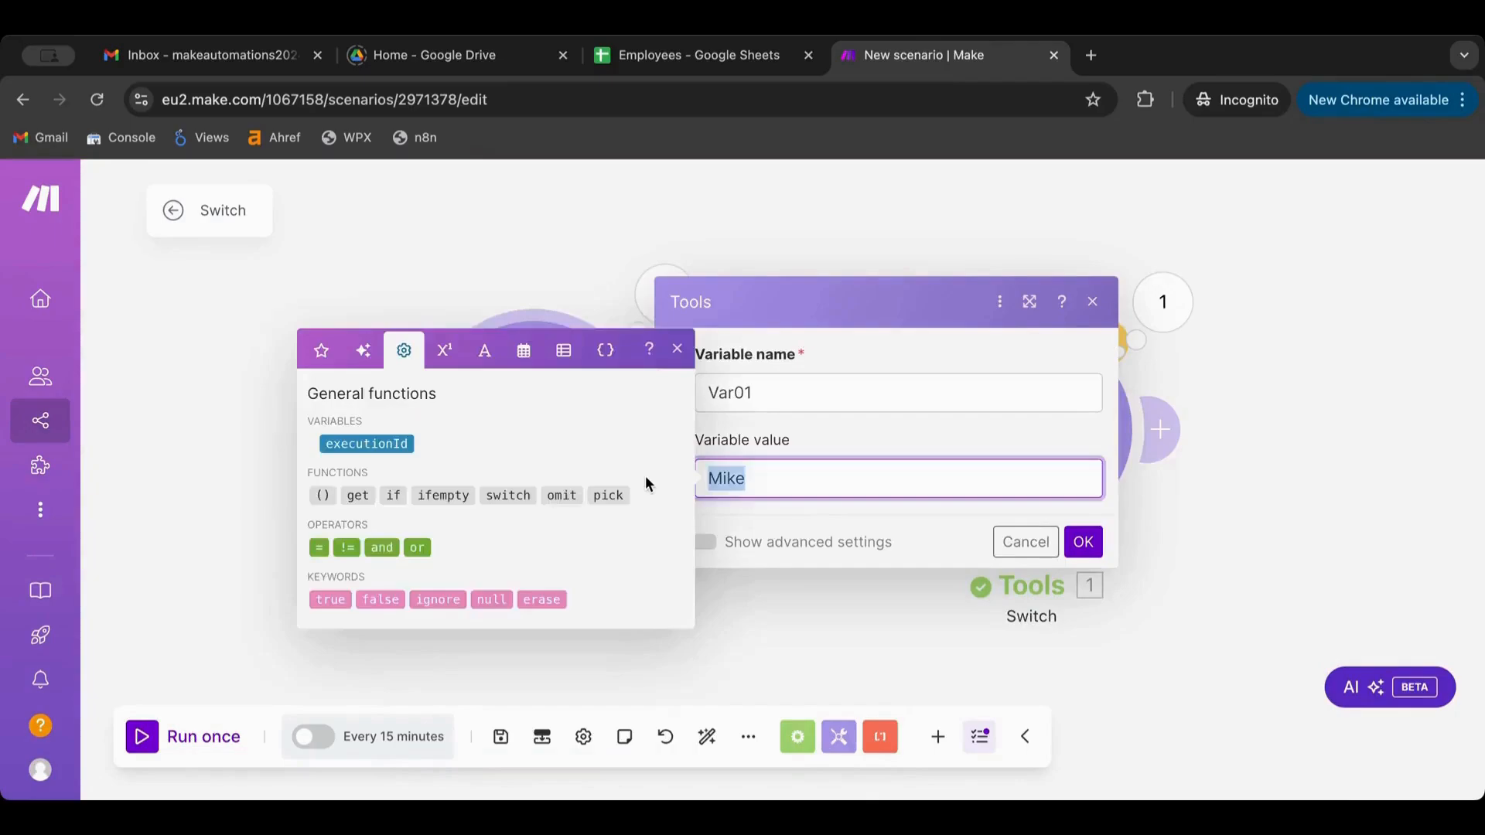
pyautogui.write('Lily')
pyautogui.click(1084, 542)
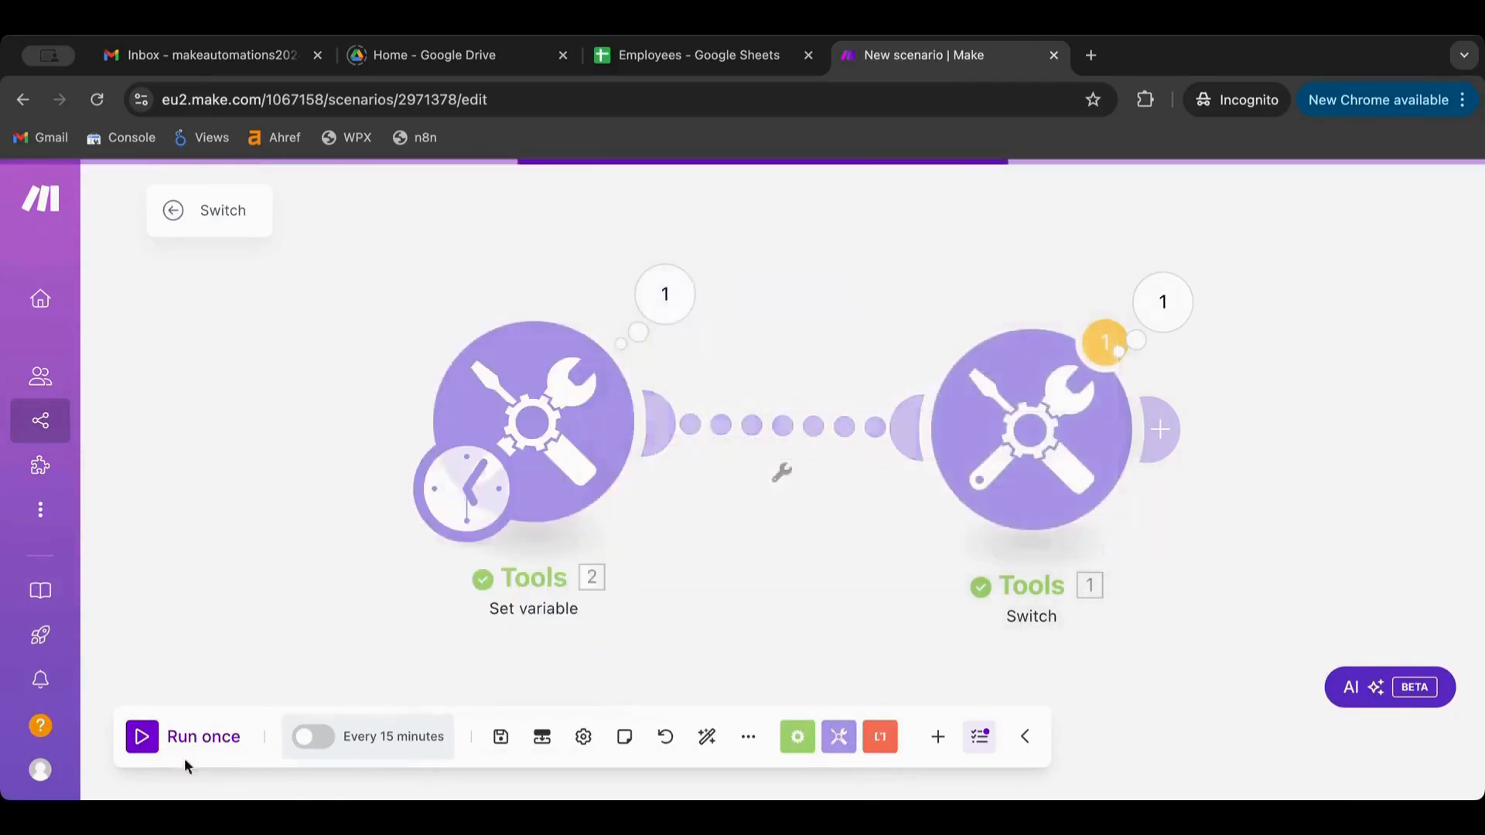
pyautogui.click(165, 734)
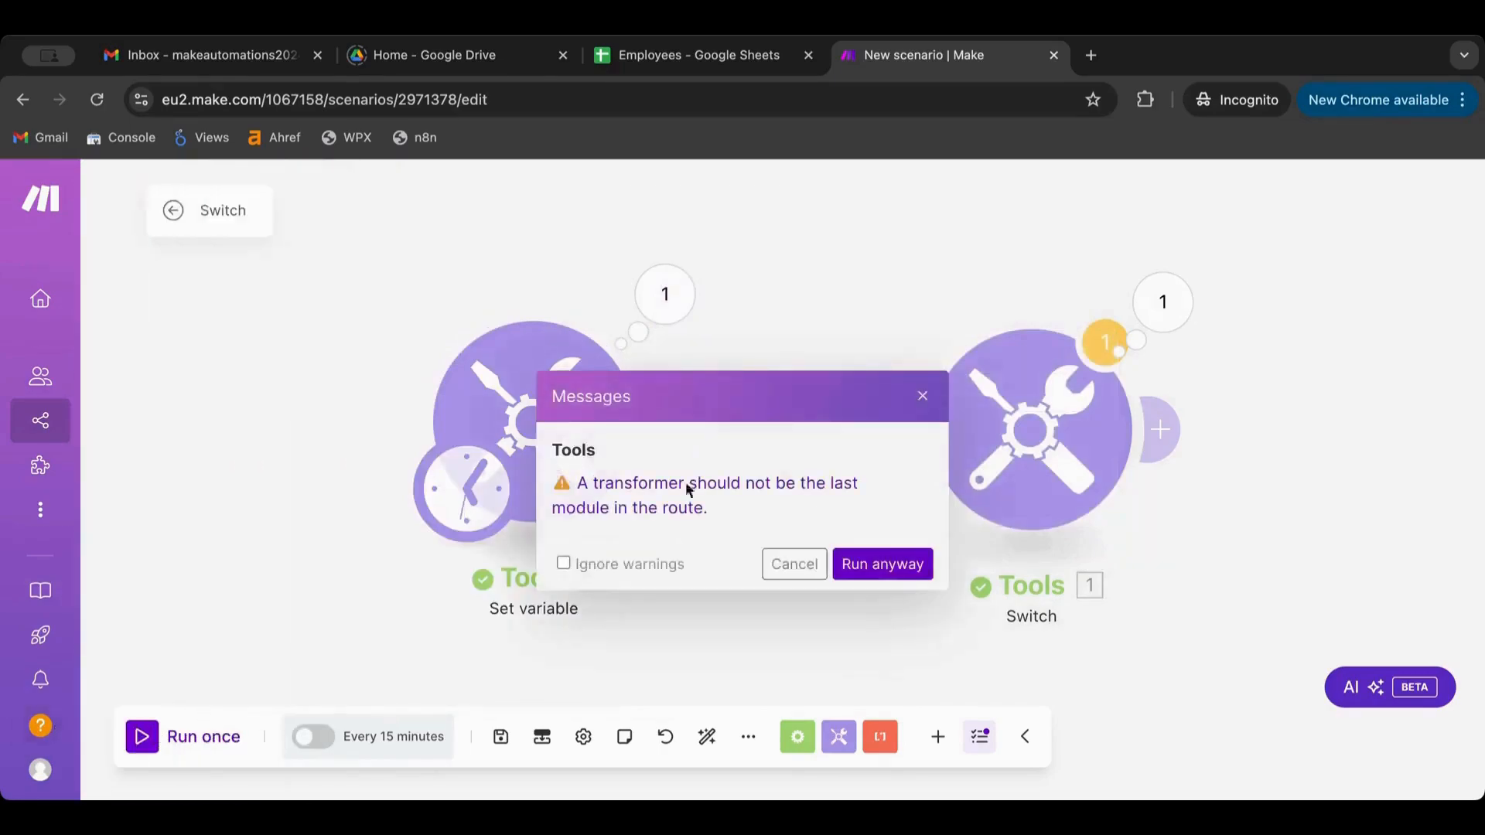
pyautogui.click(881, 563)
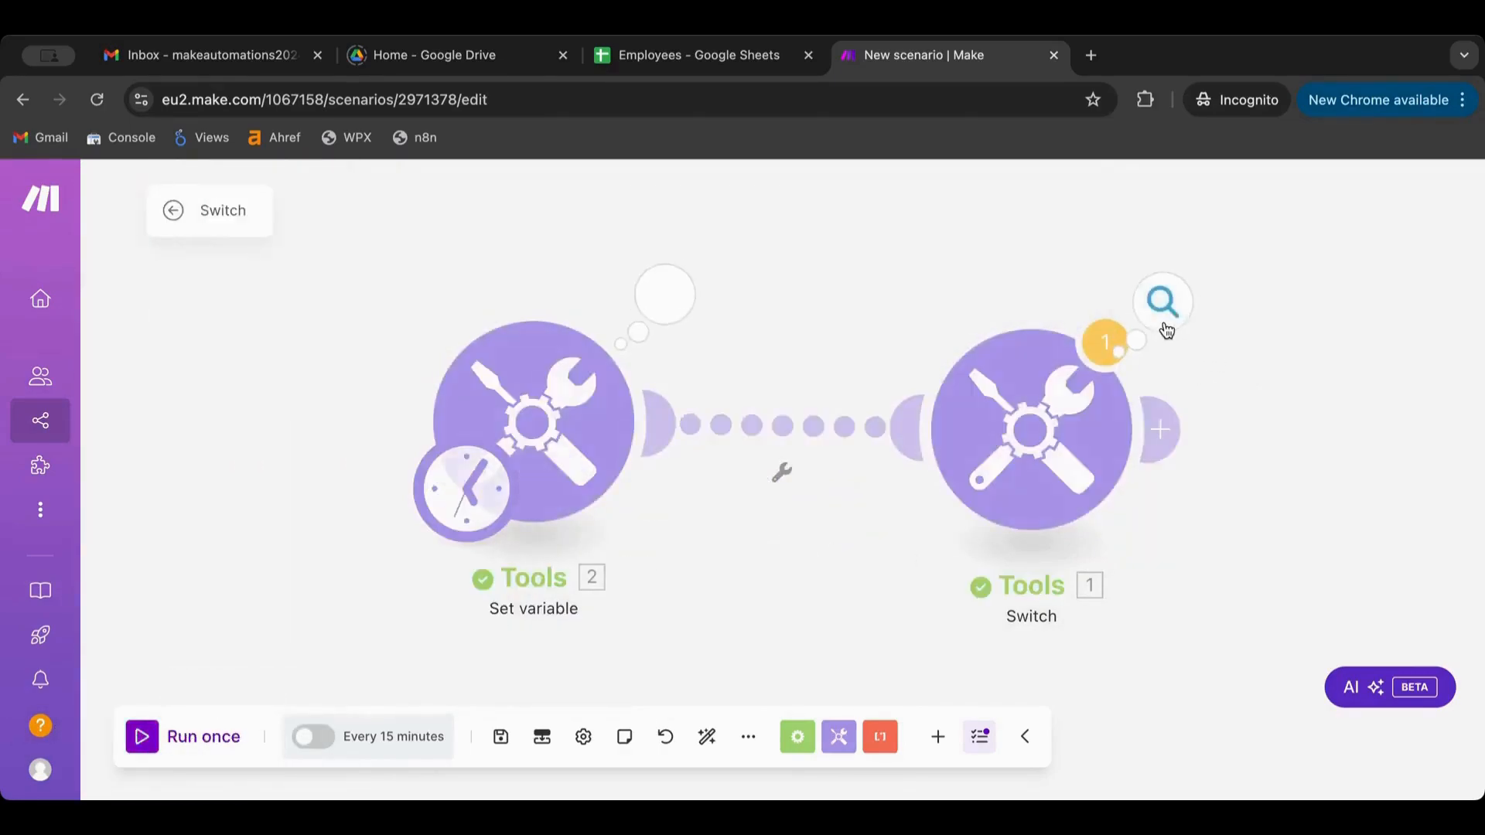
pyautogui.click(1164, 325)
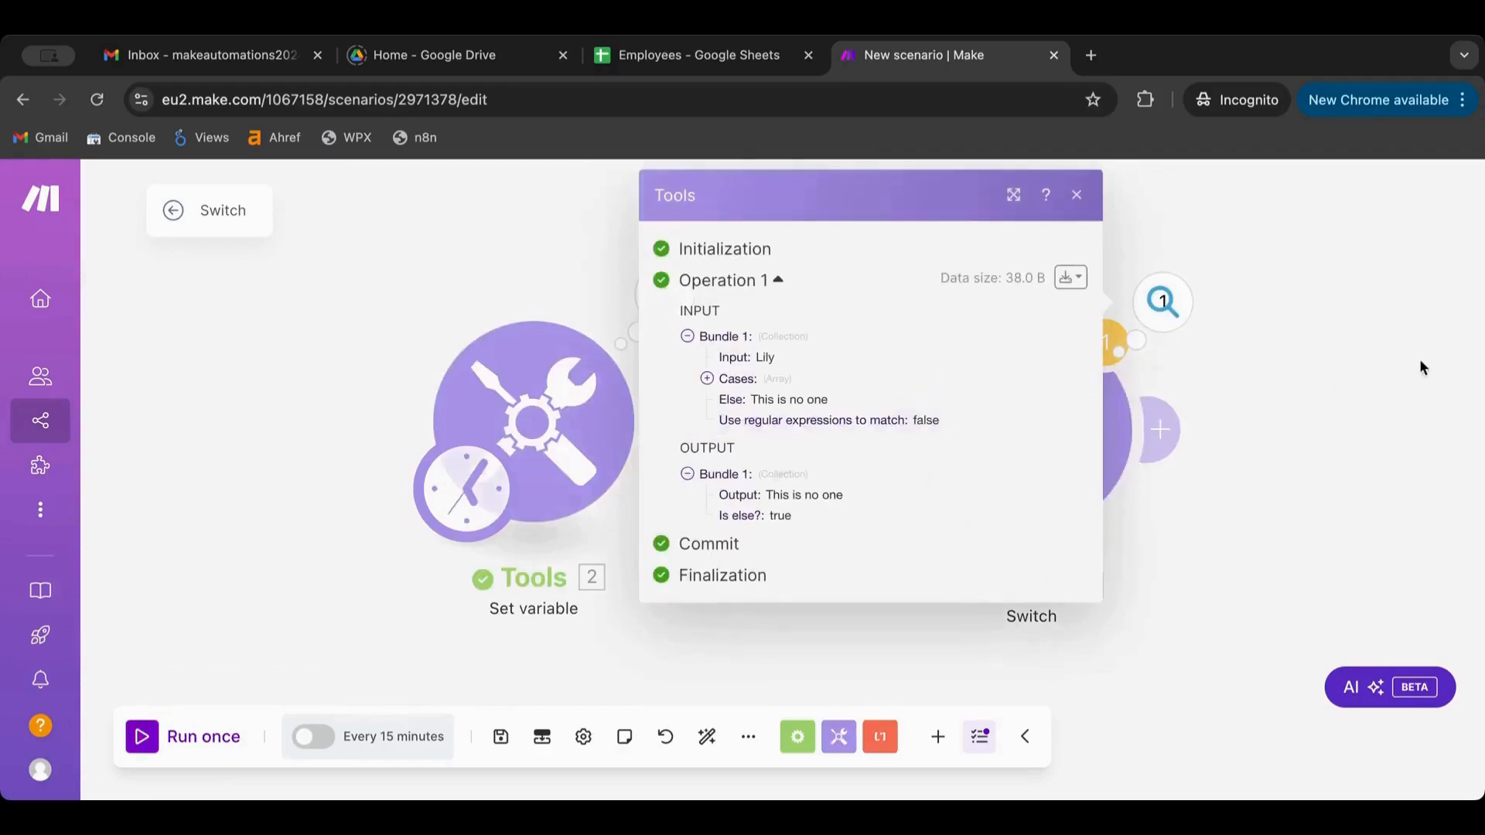
pyautogui.click(1335, 400)
# Clear the Jack pattern from the Switch's first case
pyautogui.click(1044, 433)
pyautogui.scroll(-4, 766, 565)
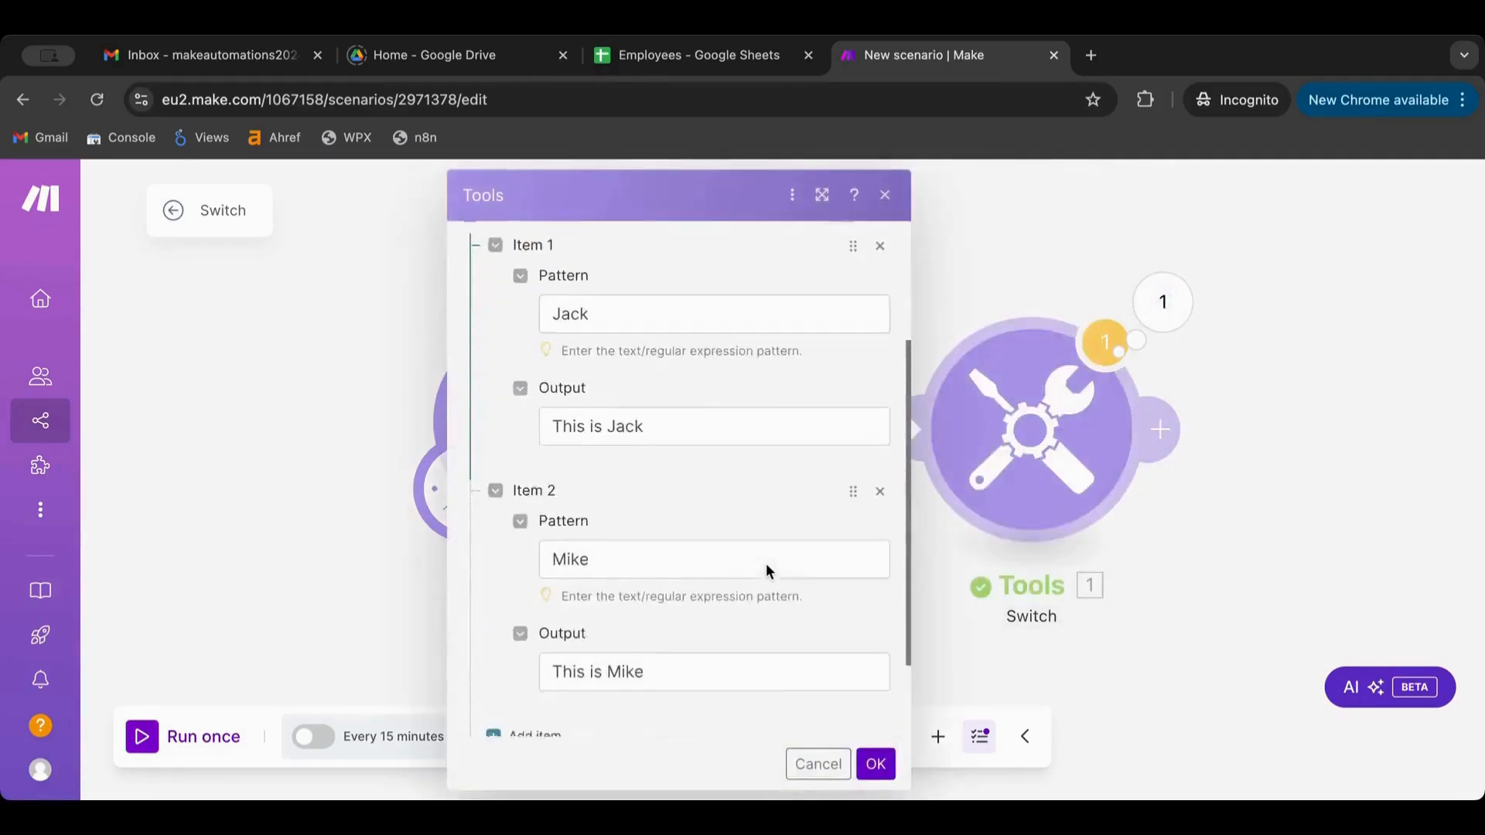
pyautogui.scroll(3, 759, 425)
pyautogui.scroll(1, 759, 423)
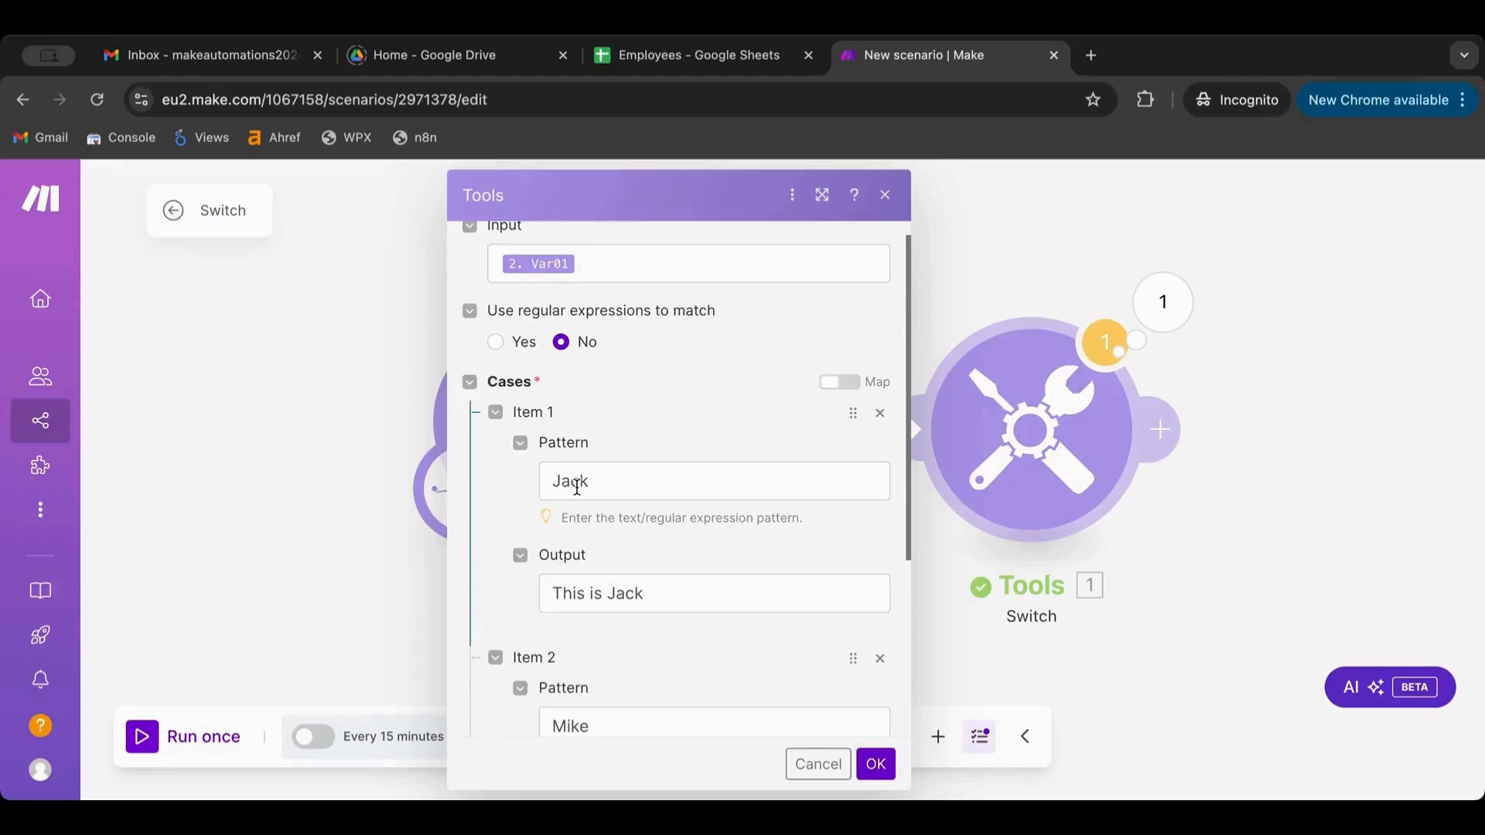
pyautogui.doubleClick(576, 488)
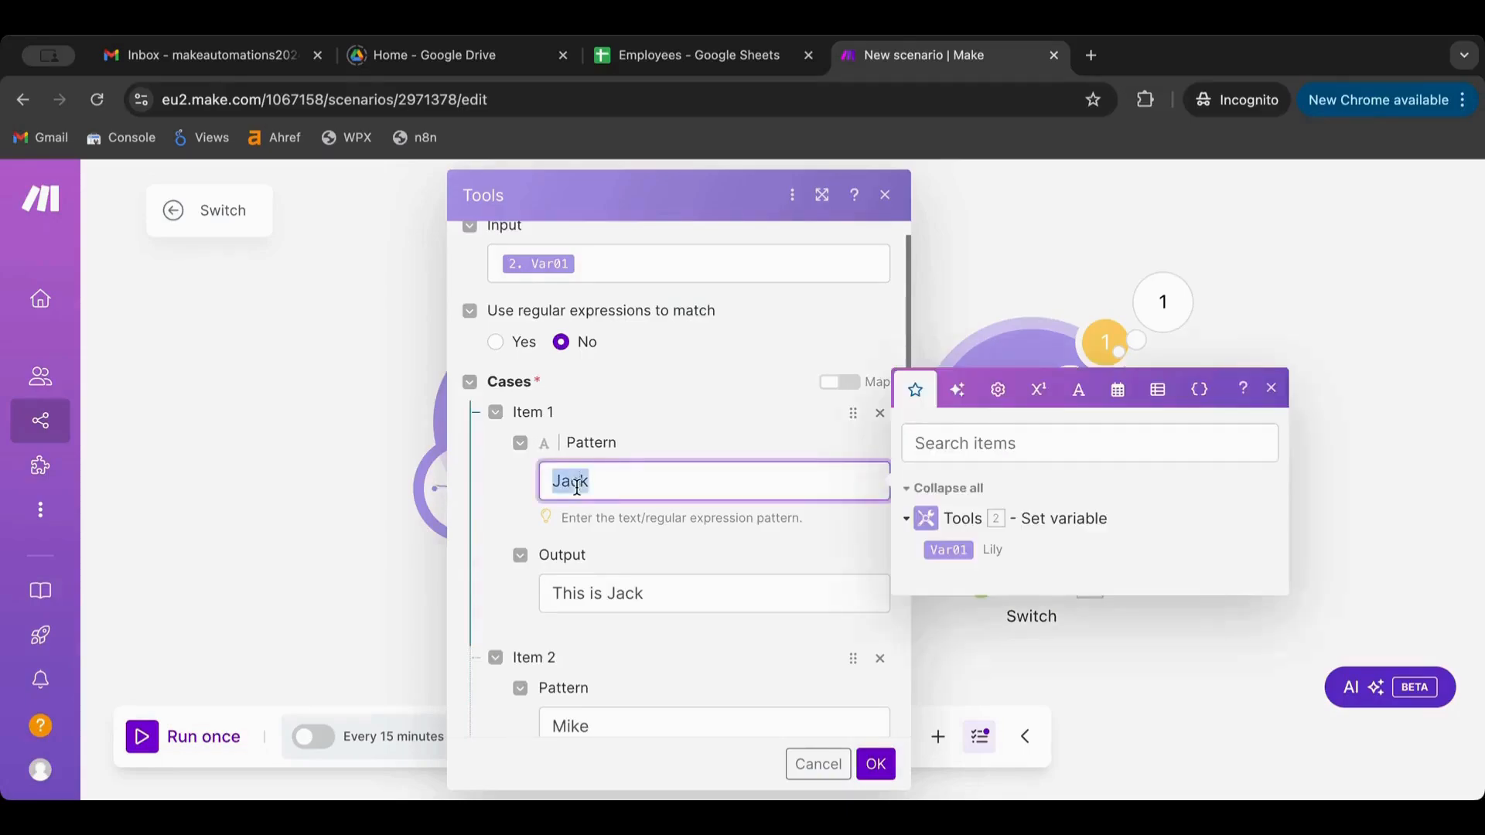
pyautogui.press('BackSpace')
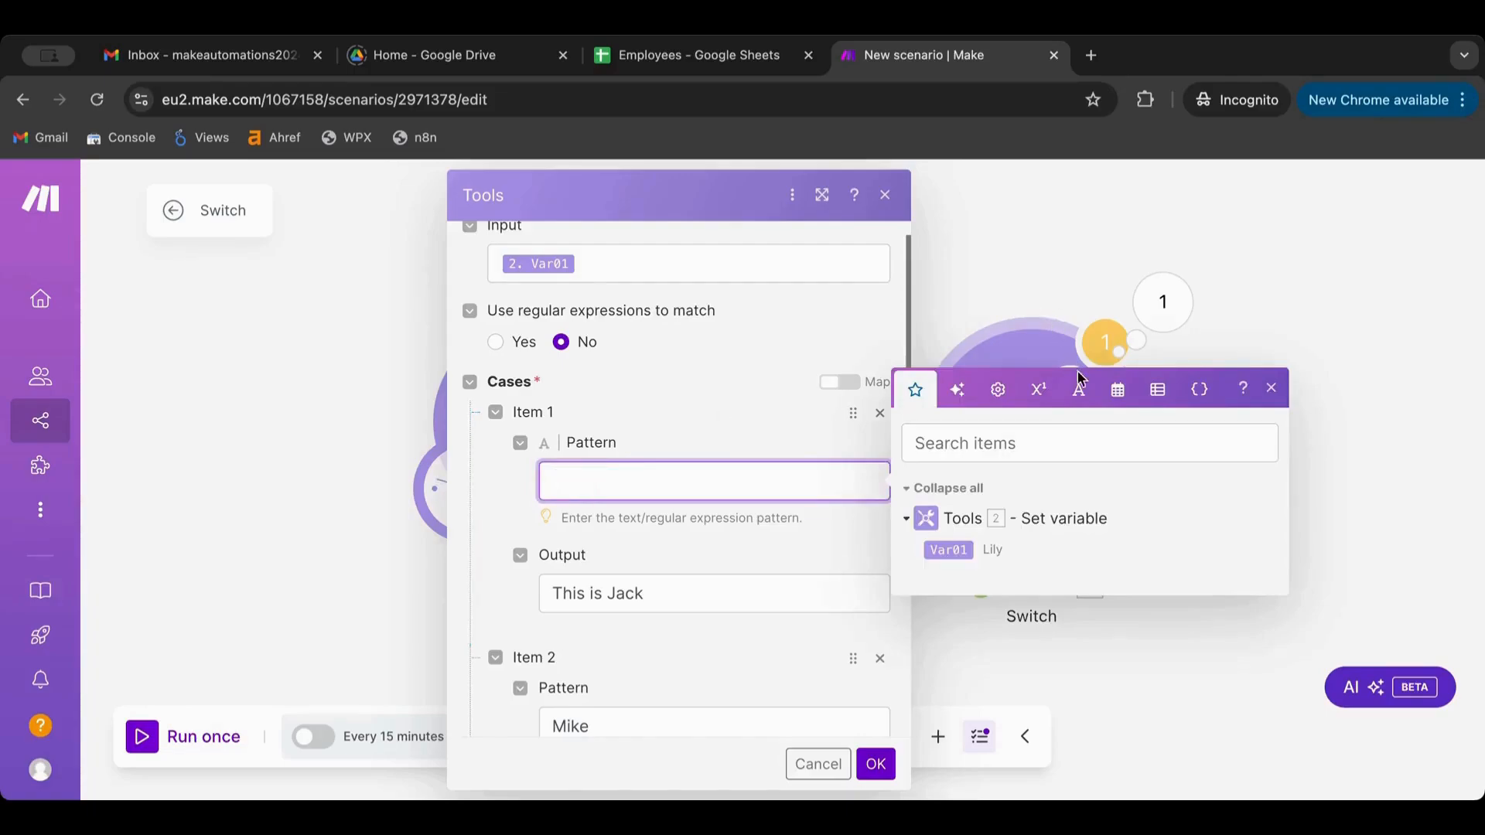
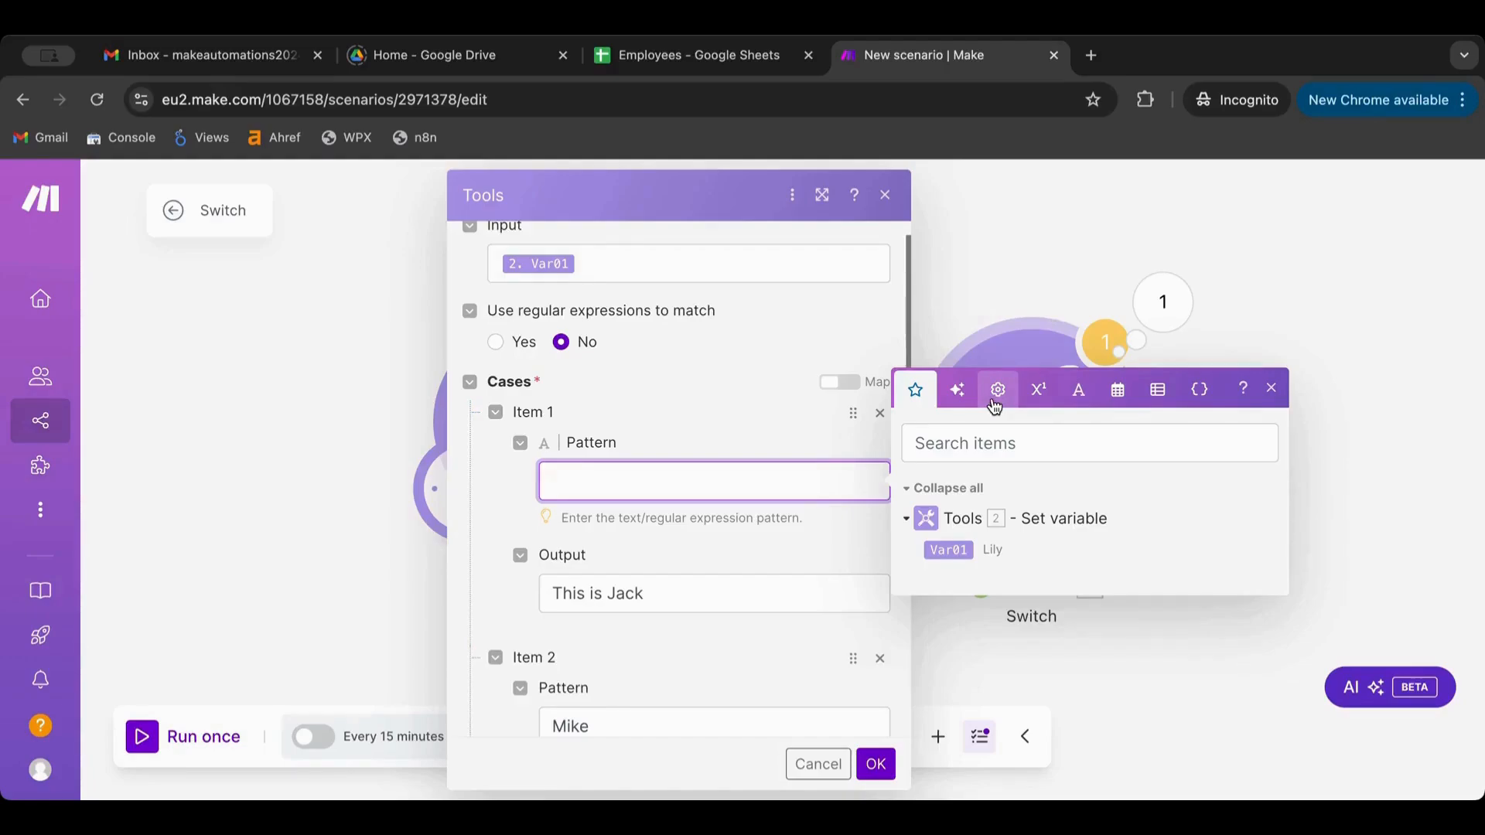
# Dismiss the Switch mapping panel and open a new blank Incognito browser tab
pyautogui.click(772, 318)
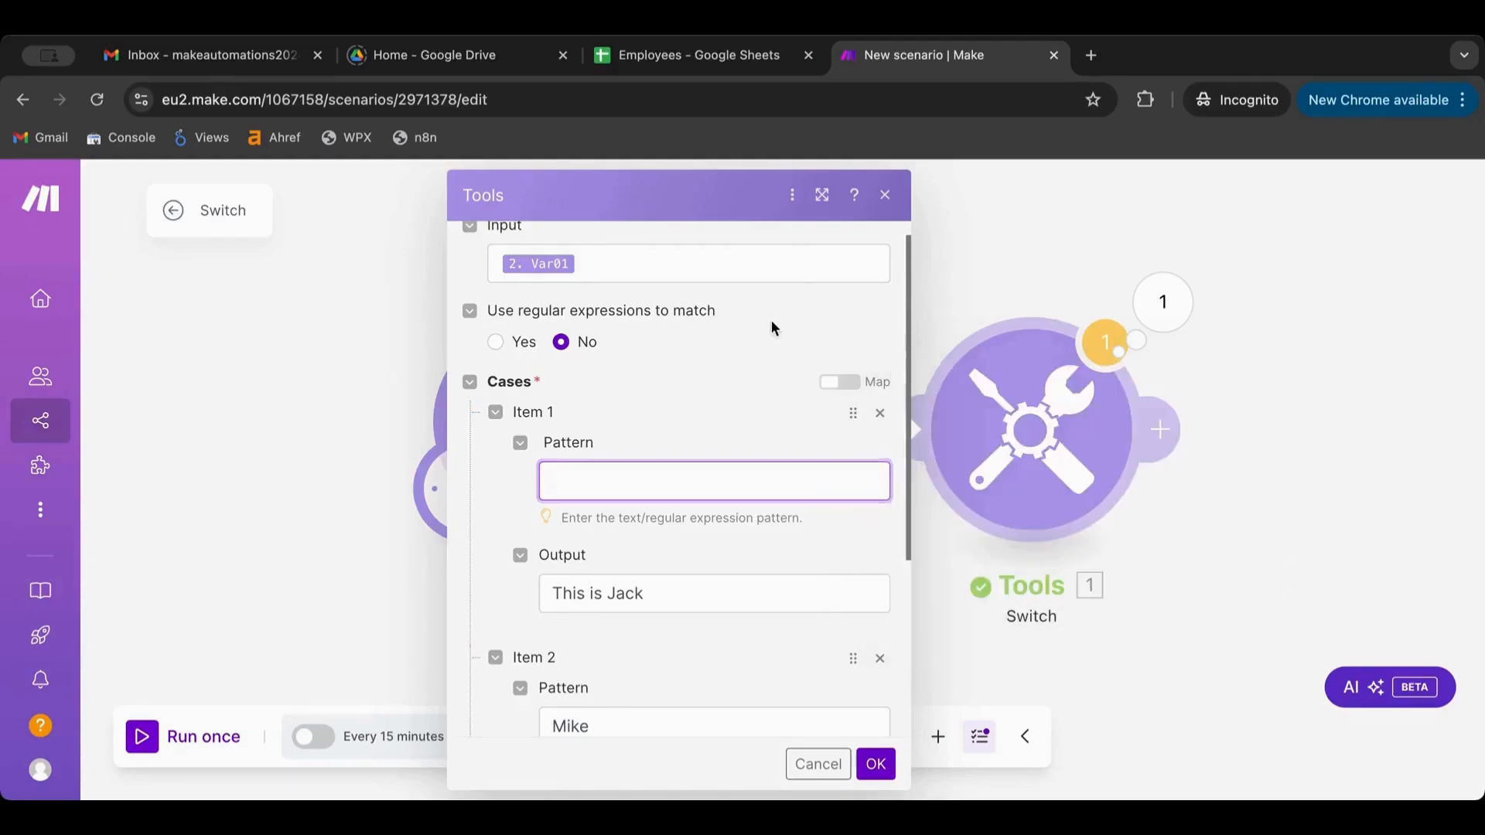
pyautogui.click(1091, 56)
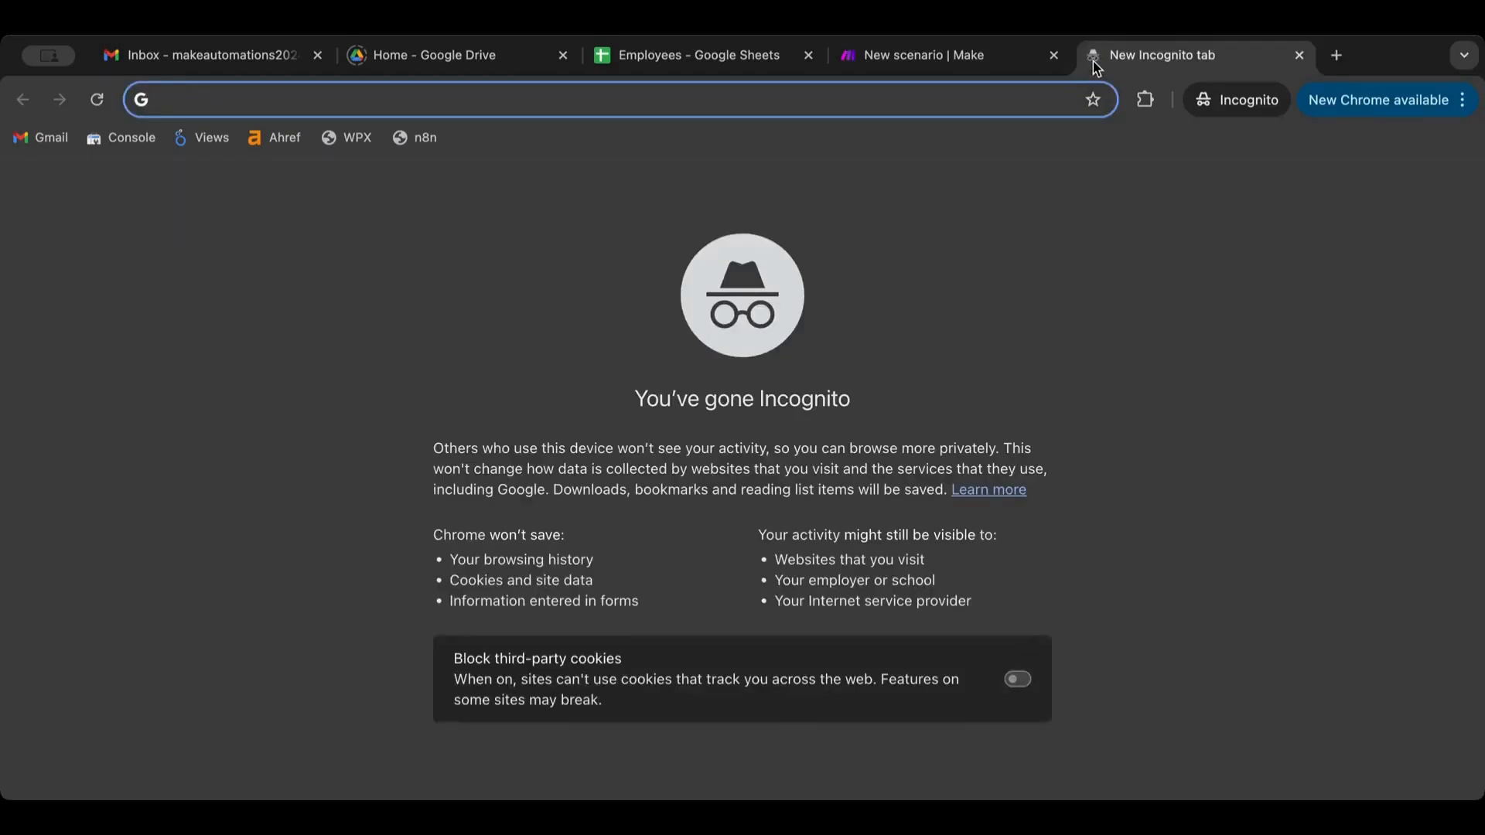
# On chatgpt.com, ask 'can you write me a regex that matches email' and copy the returned regex
pyautogui.write('chatgpt.com')
pyautogui.press('Return')
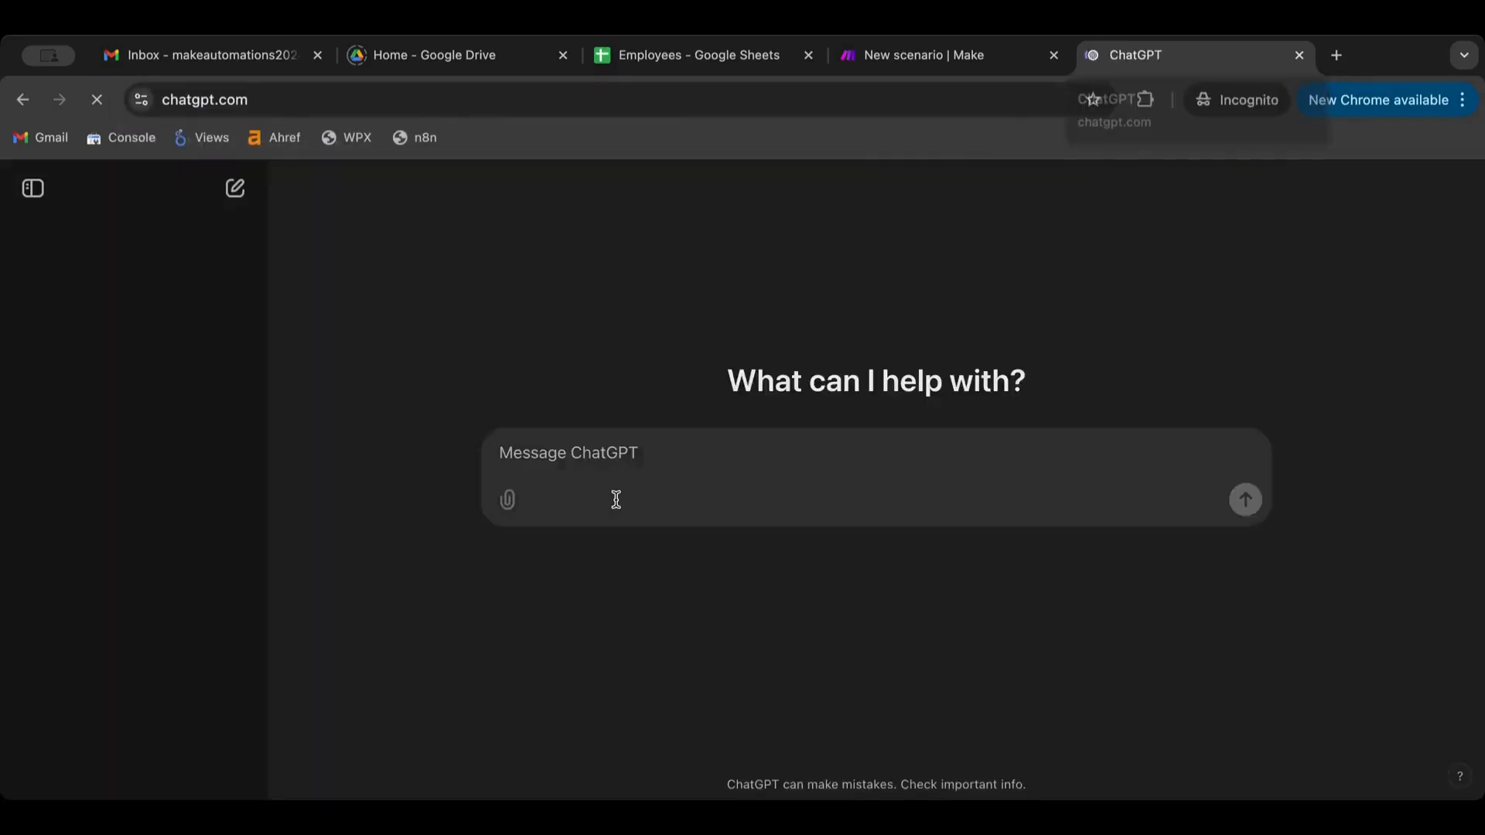
pyautogui.write('canyou')
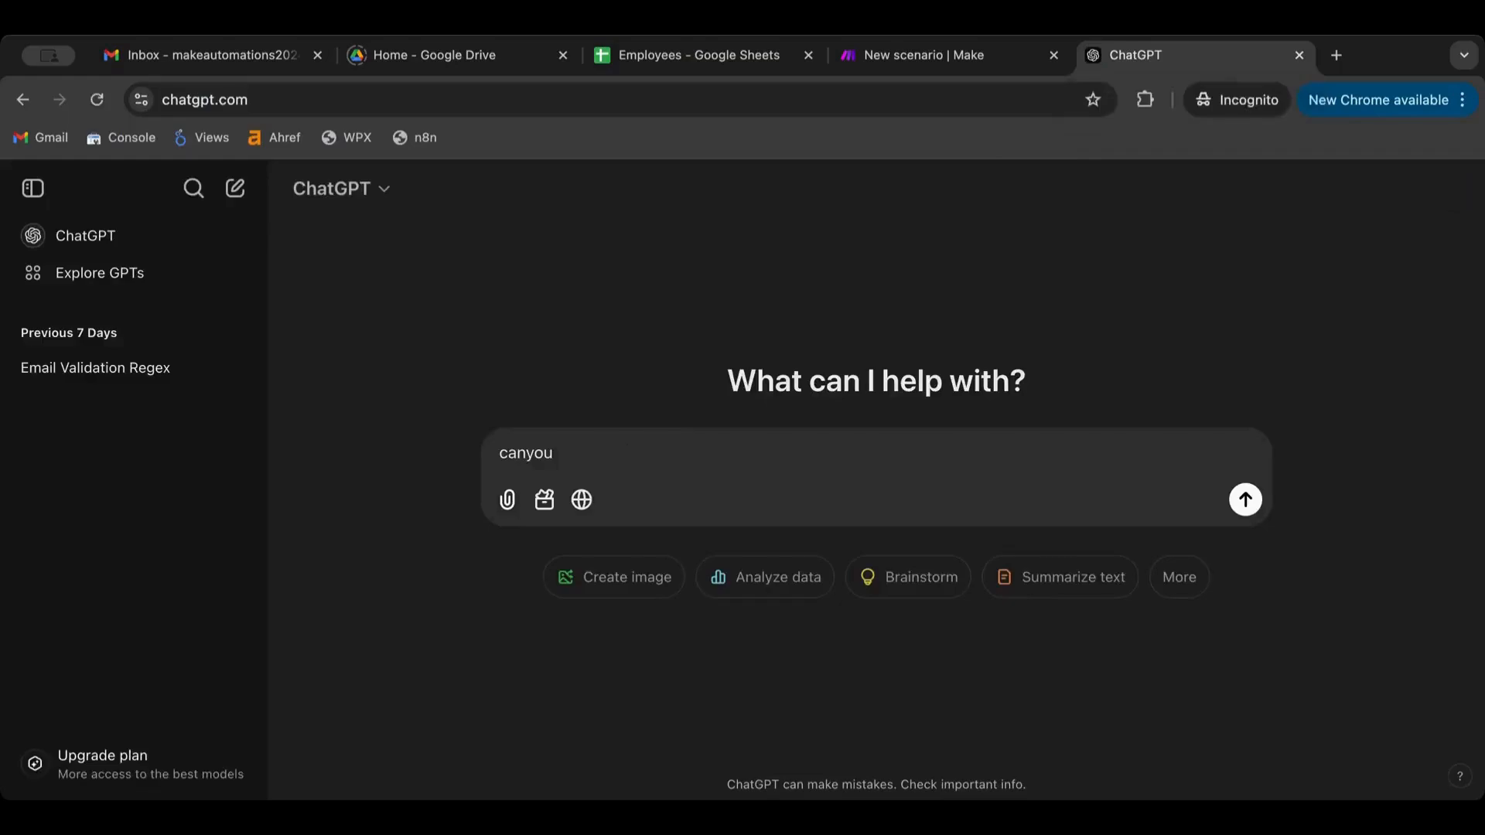
pyautogui.hotkey('ctrl', 'a')
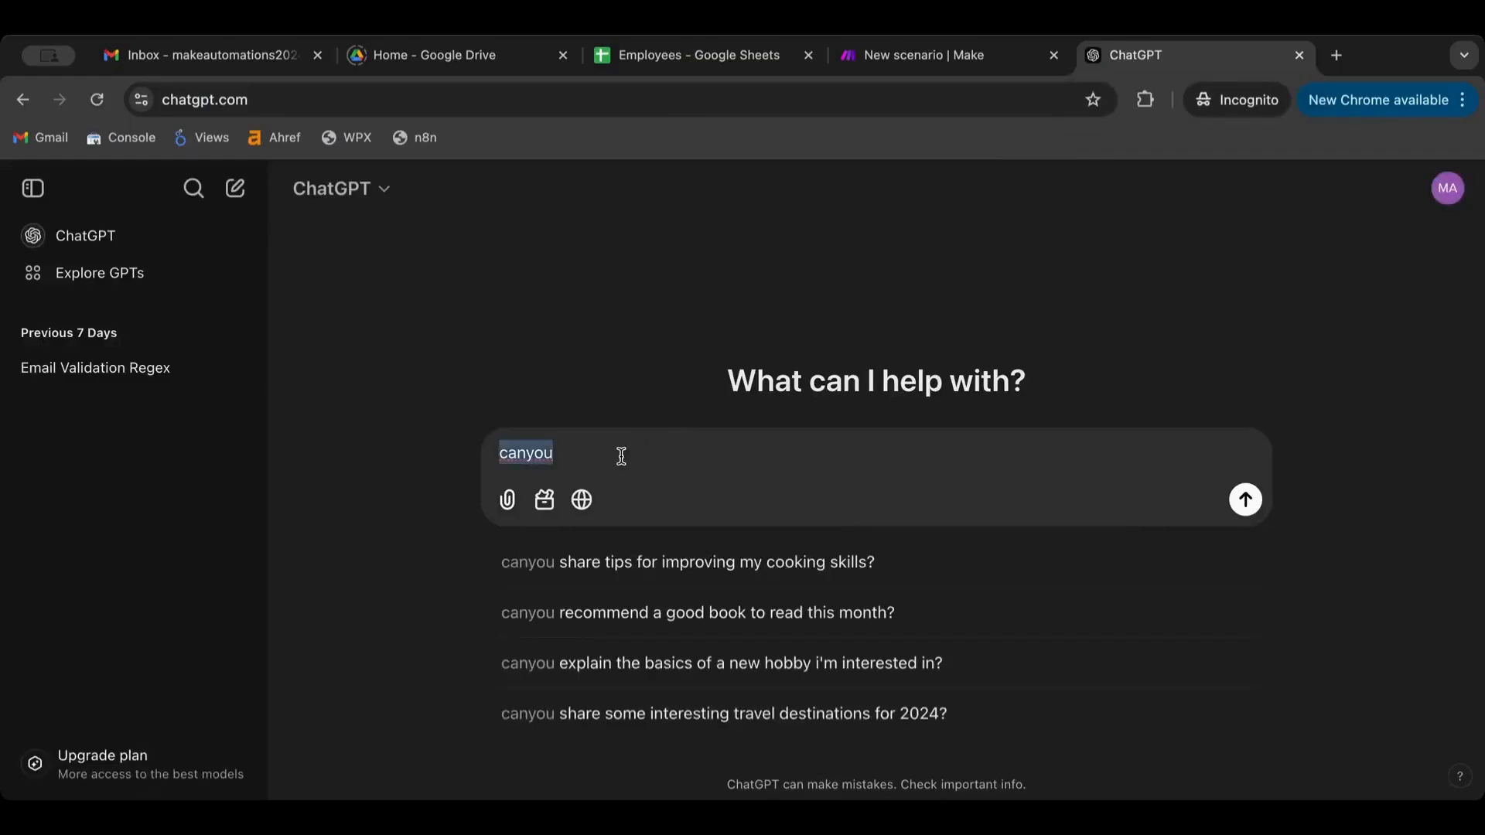
pyautogui.write('can you write me ')
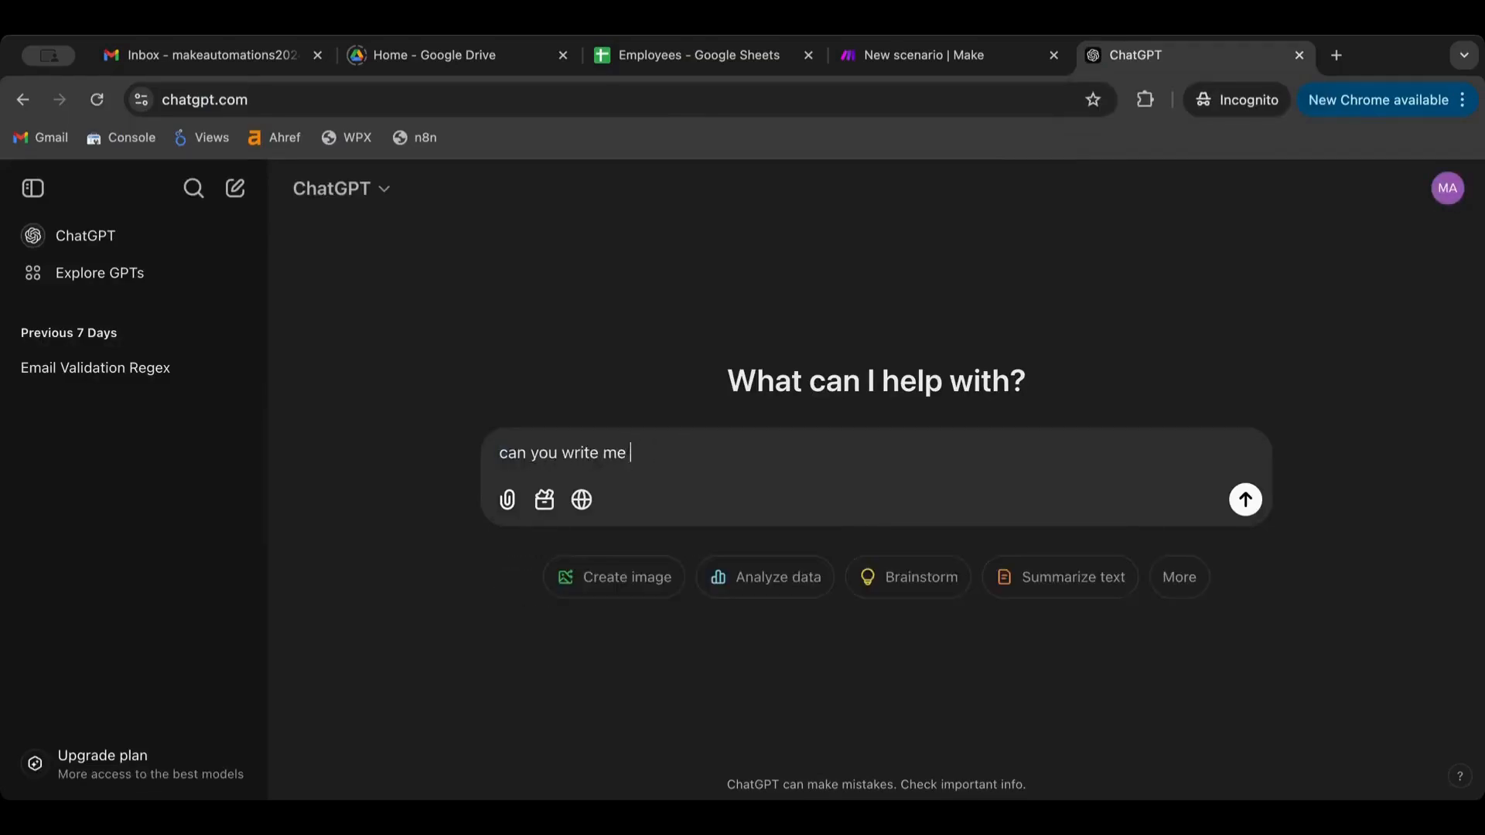
pyautogui.write('a regex t')
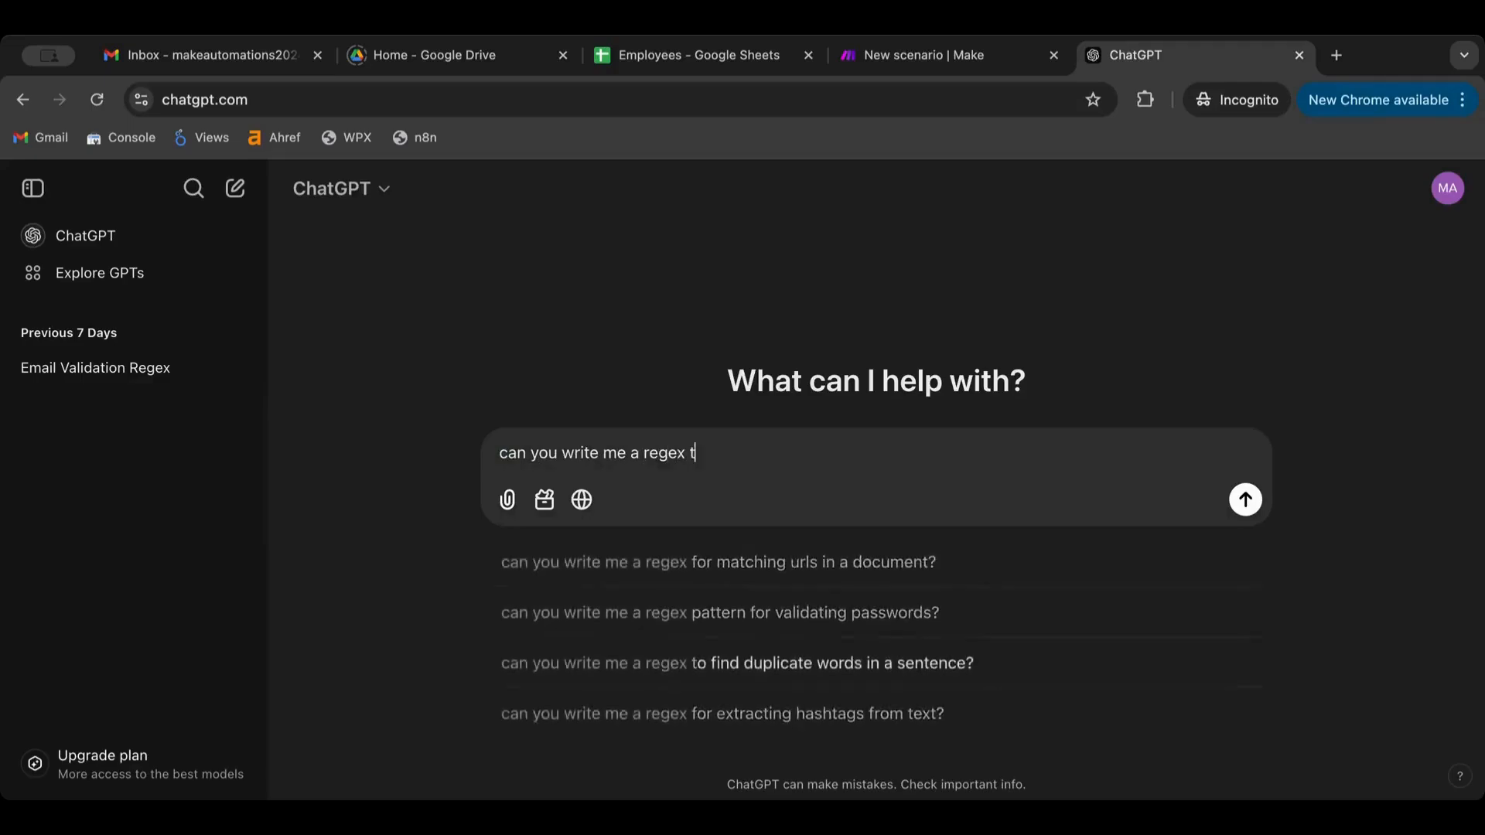
pyautogui.write('hat match')
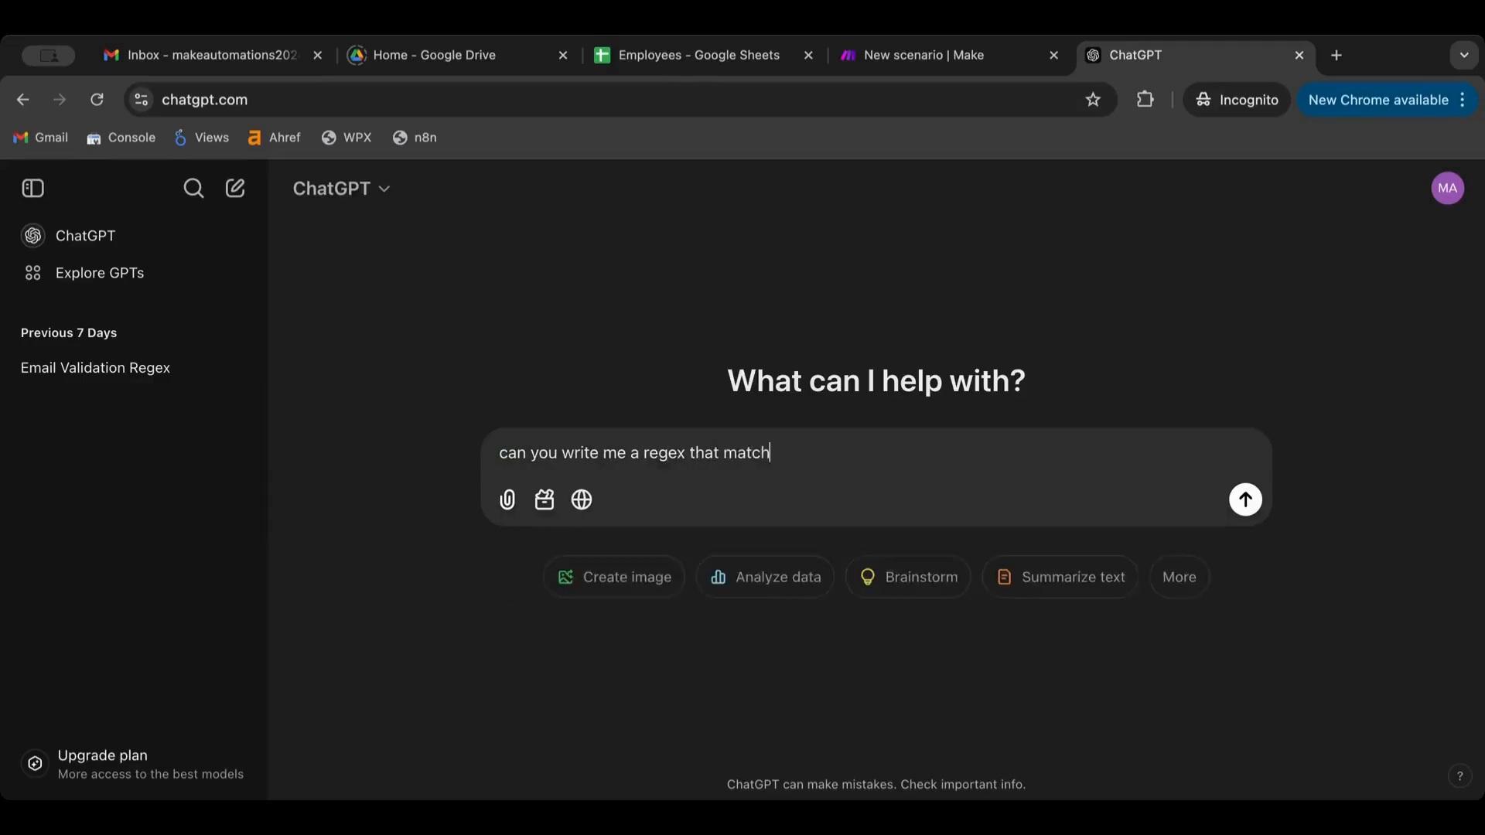
pyautogui.write('es email')
pyautogui.press('Return')
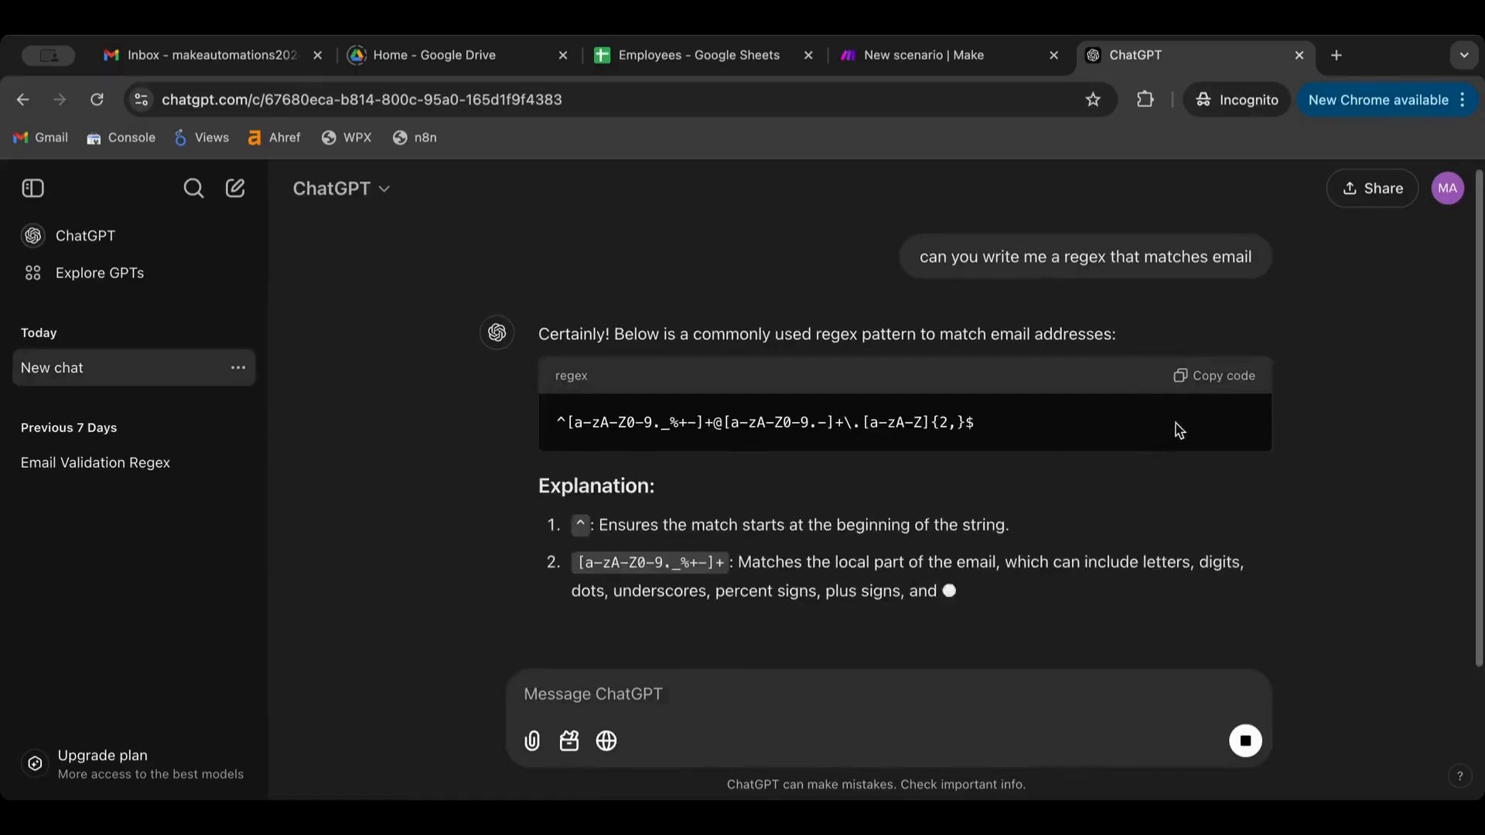
pyautogui.click(1225, 378)
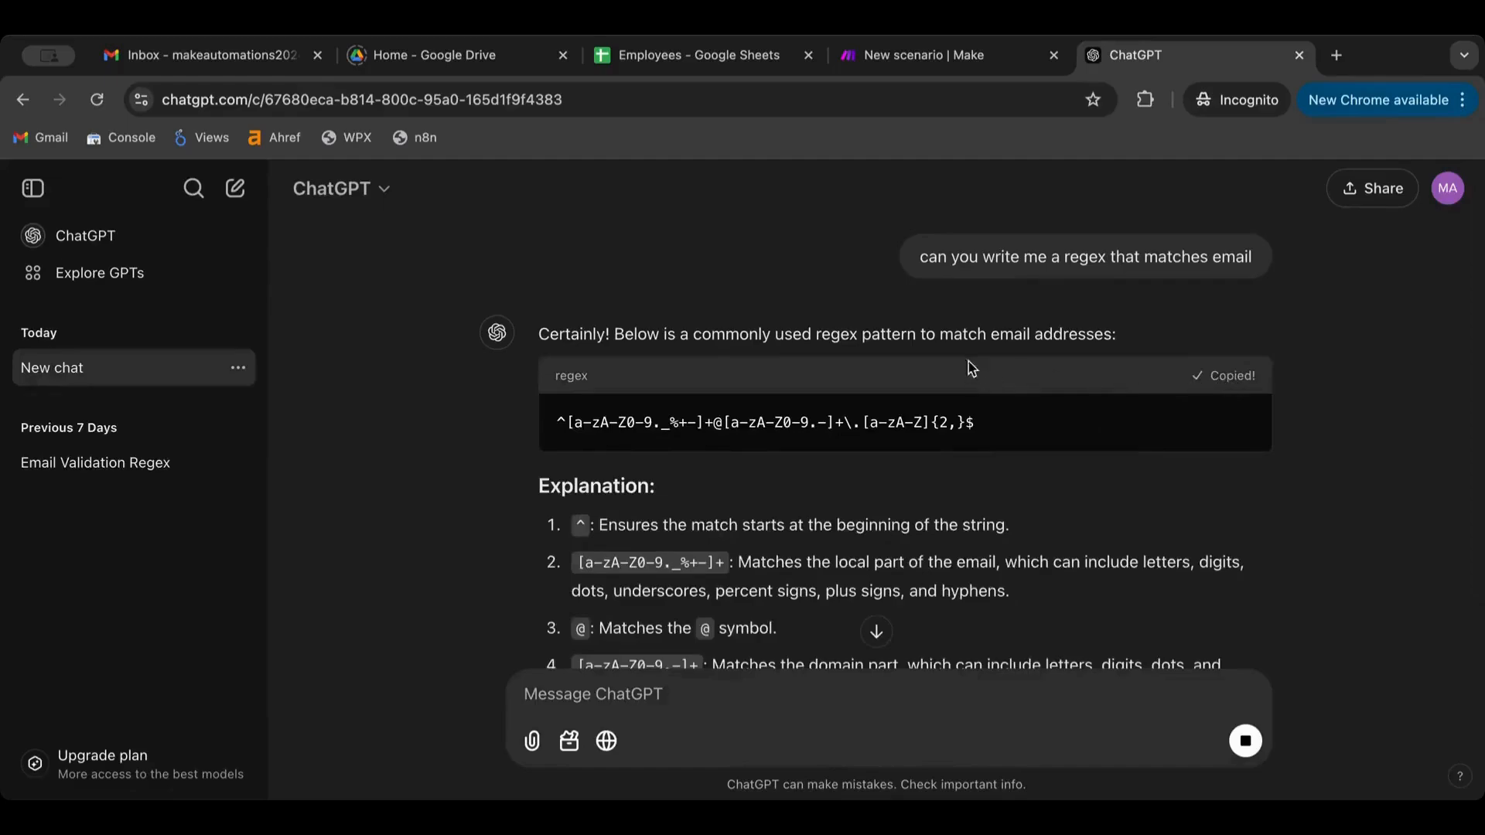
# Paste the email regex into the Switch's first case pattern with output 'this is an email', and save
pyautogui.click(889, 56)
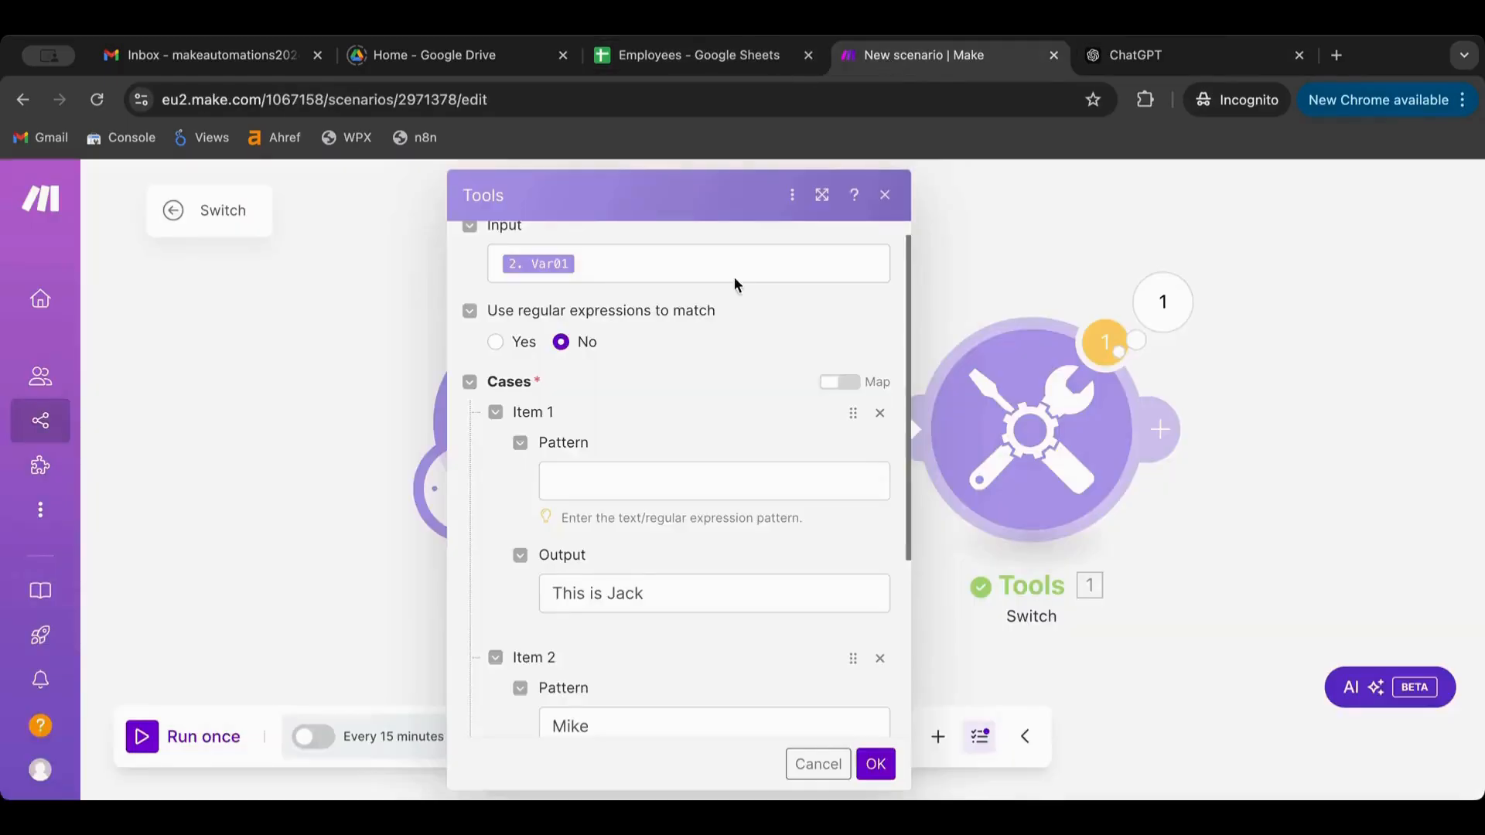
pyautogui.click(591, 491)
pyautogui.hotkey('ctrl', 'v')
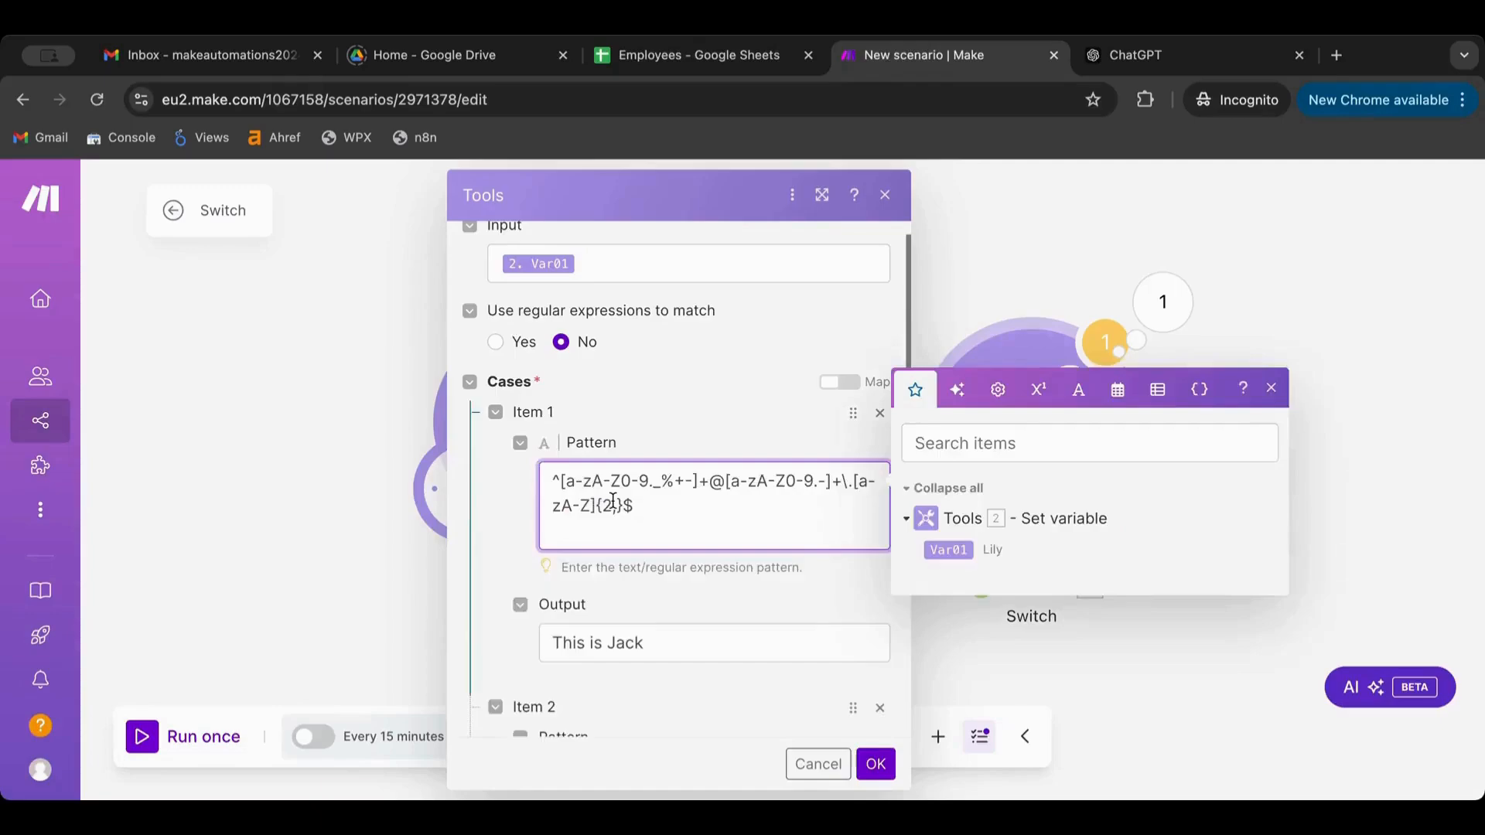
pyautogui.moveTo(665, 618); pyautogui.dragTo(473, 624)
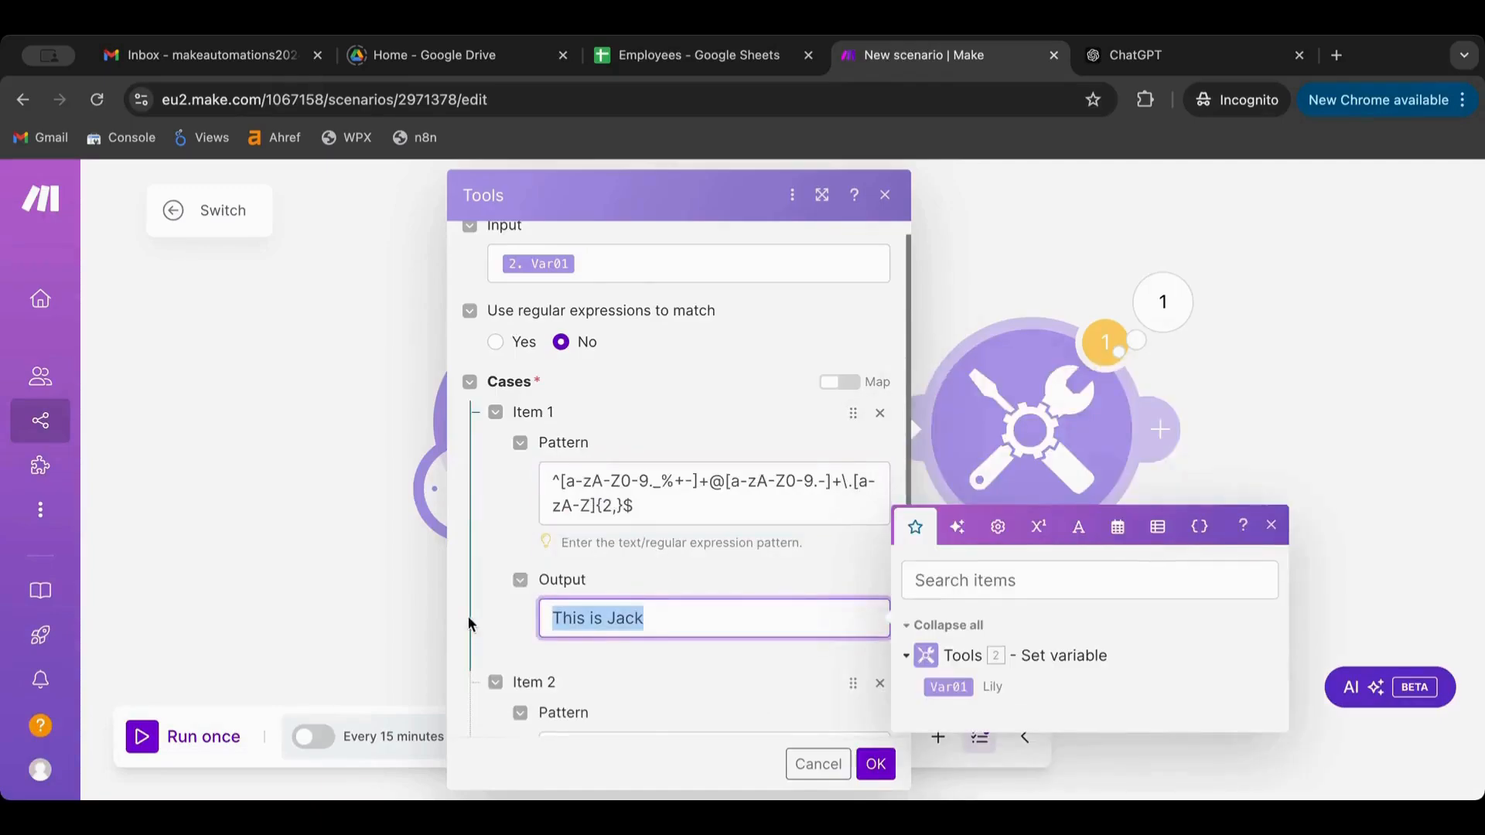
pyautogui.write('this is an ')
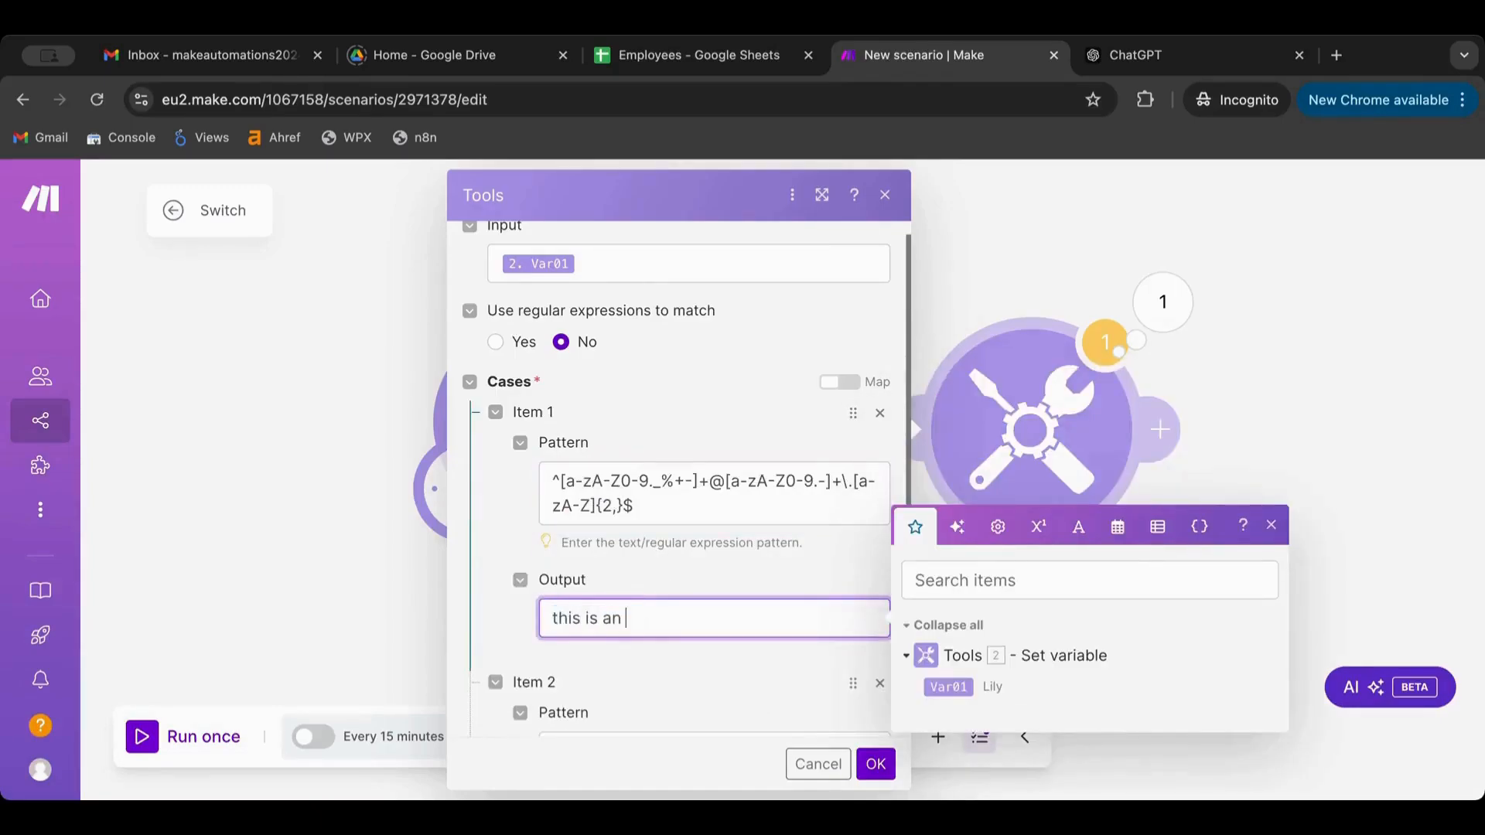
pyautogui.write('email')
pyautogui.click(873, 764)
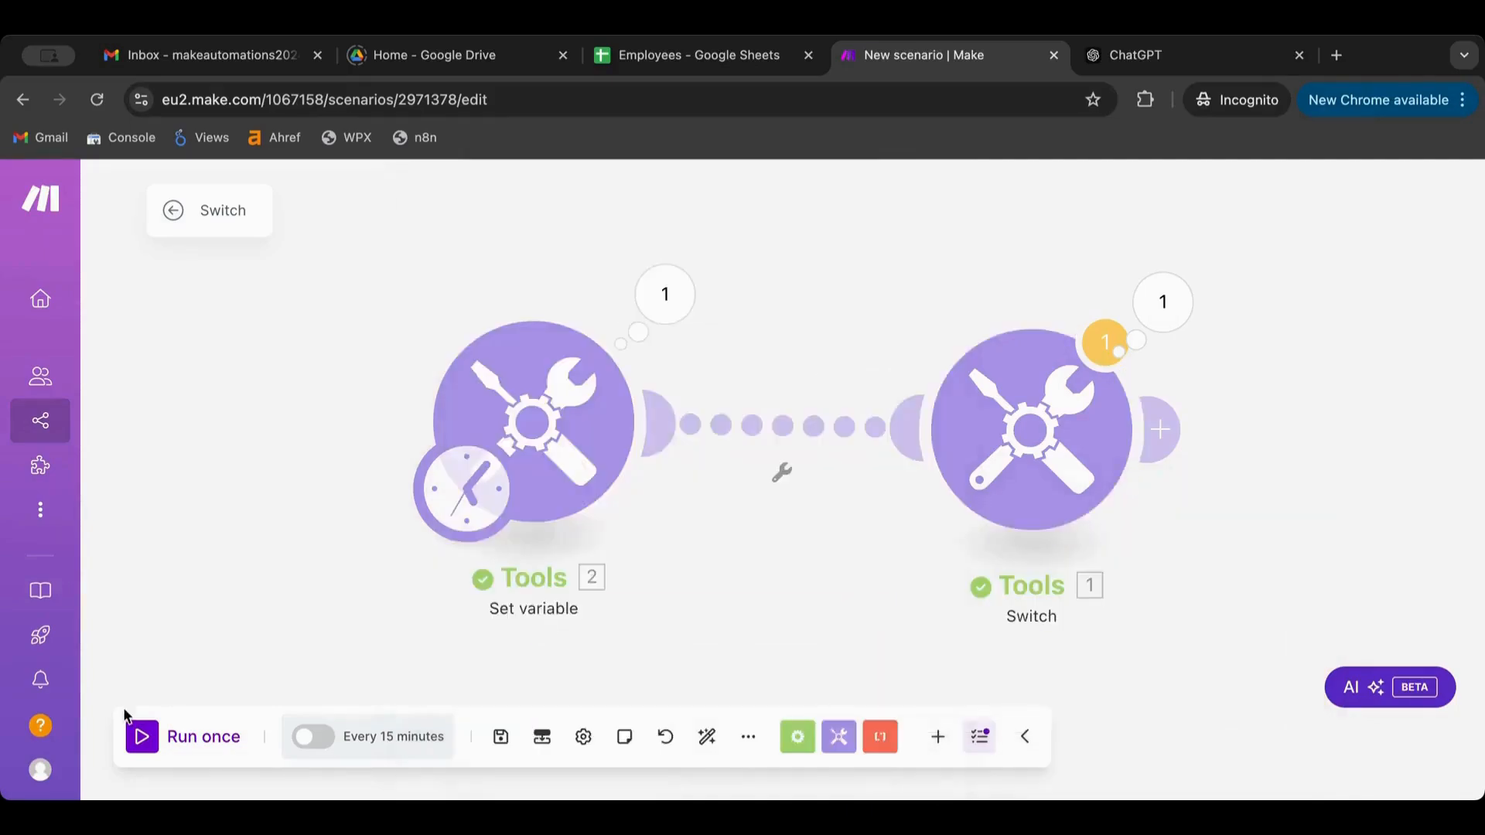
# Delete the Mike case, change the else output to 'This is not an email', save, and run once
pyautogui.click(1110, 419)
pyautogui.click(1168, 300)
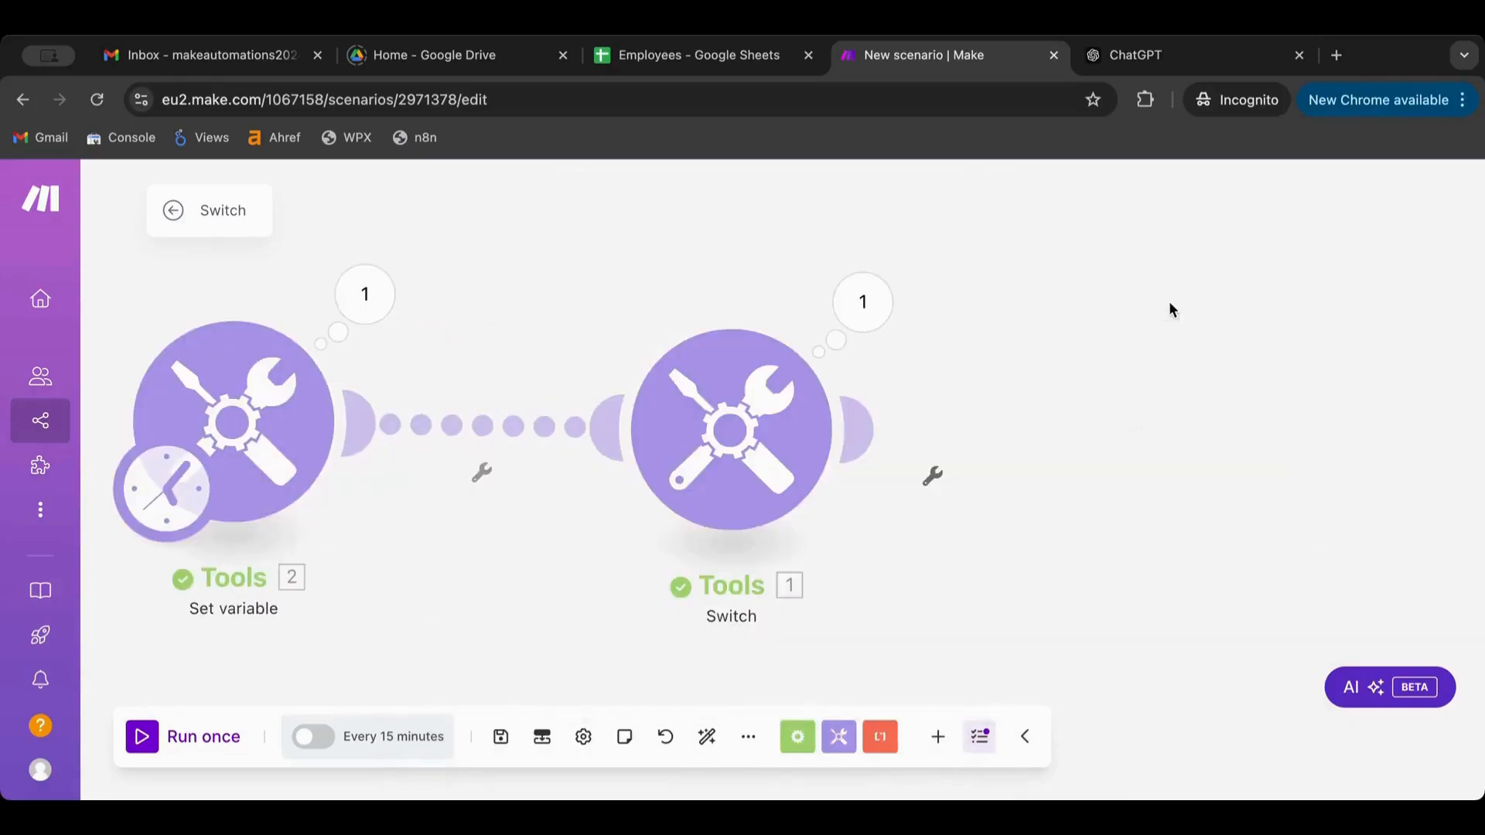
pyautogui.click(746, 417)
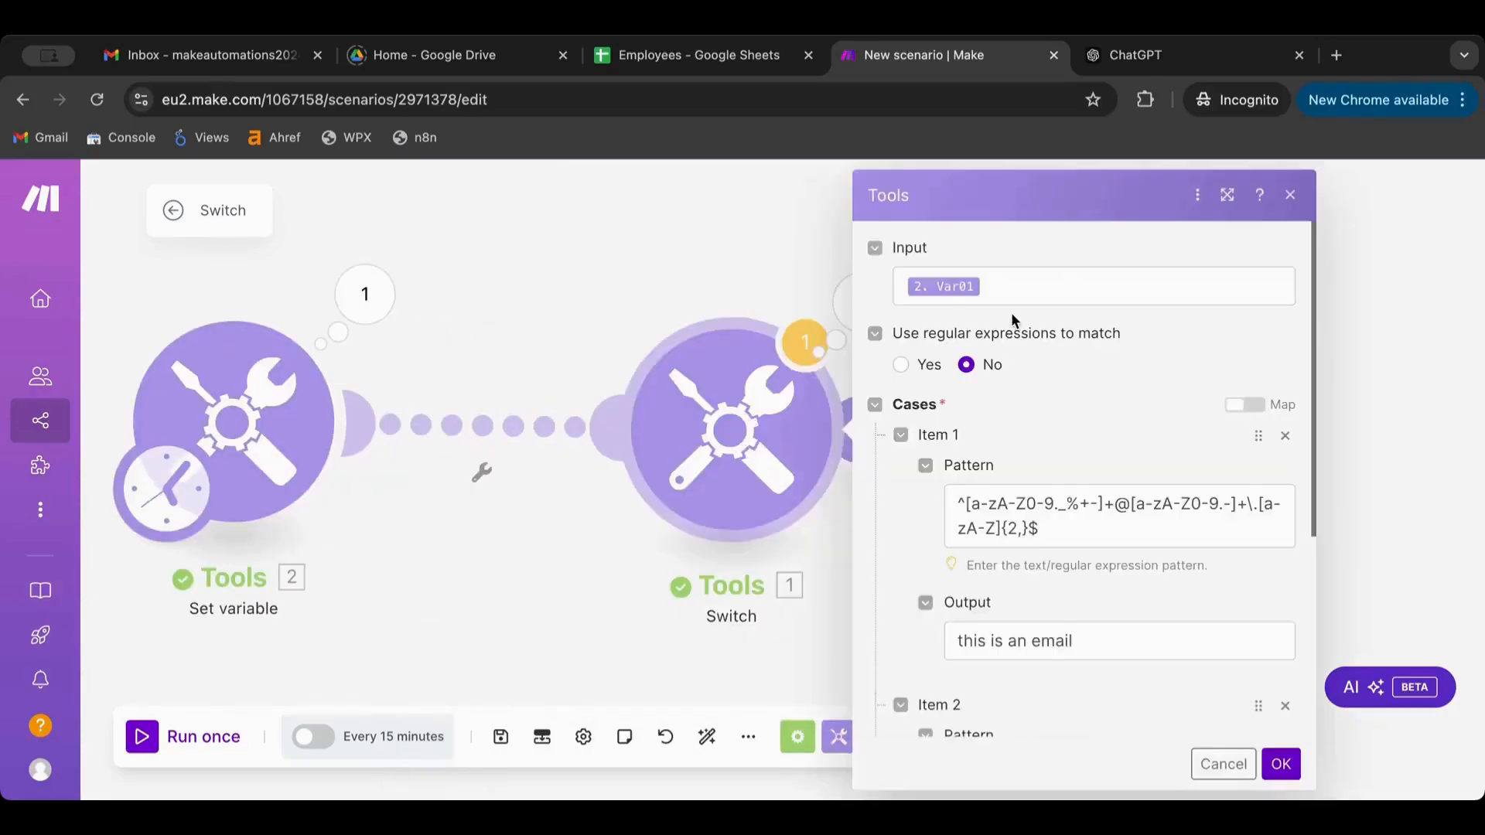
pyautogui.scroll(-4, 1010, 313)
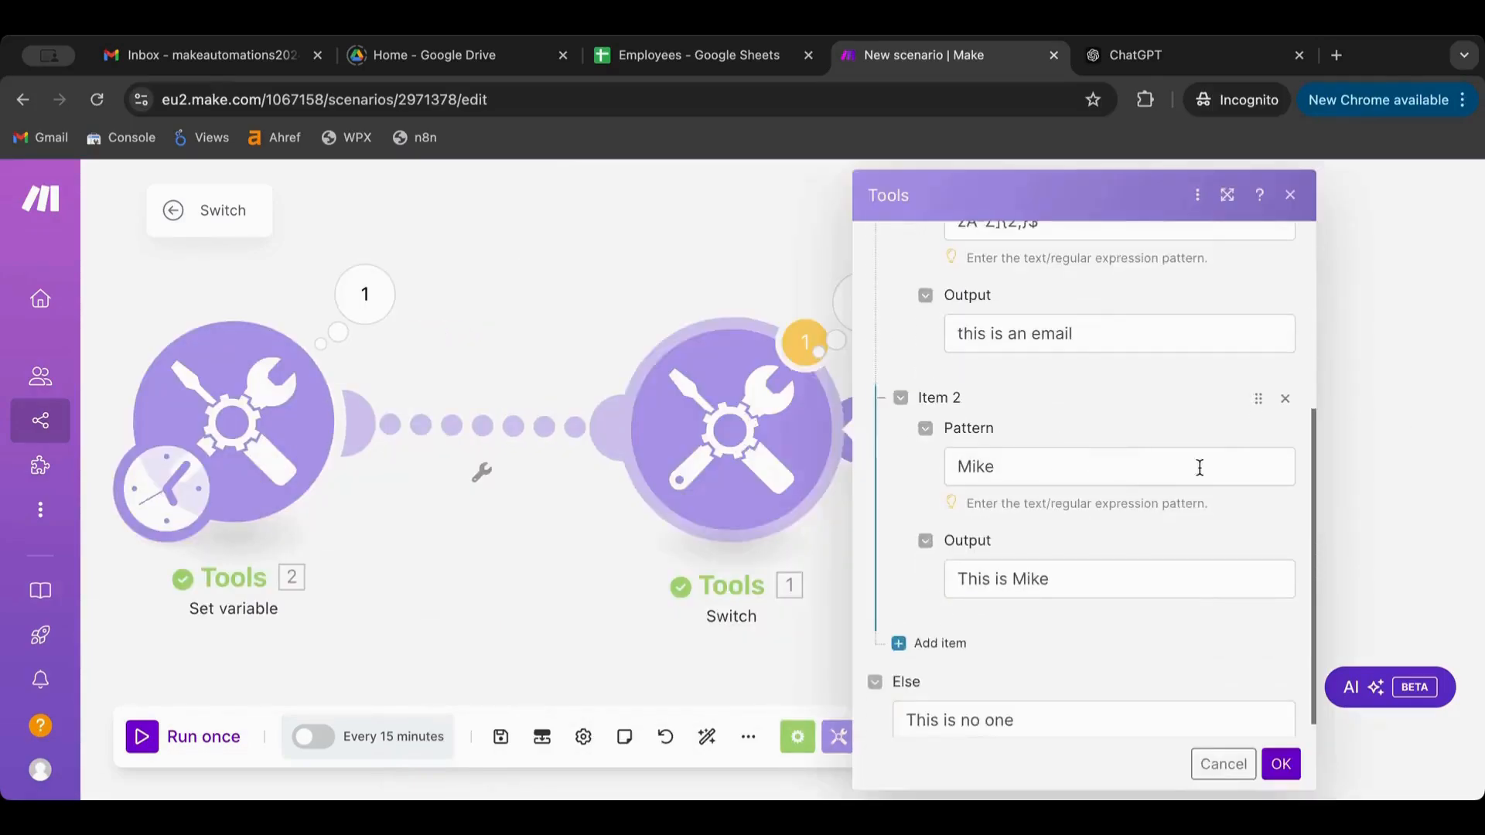
pyautogui.click(1285, 399)
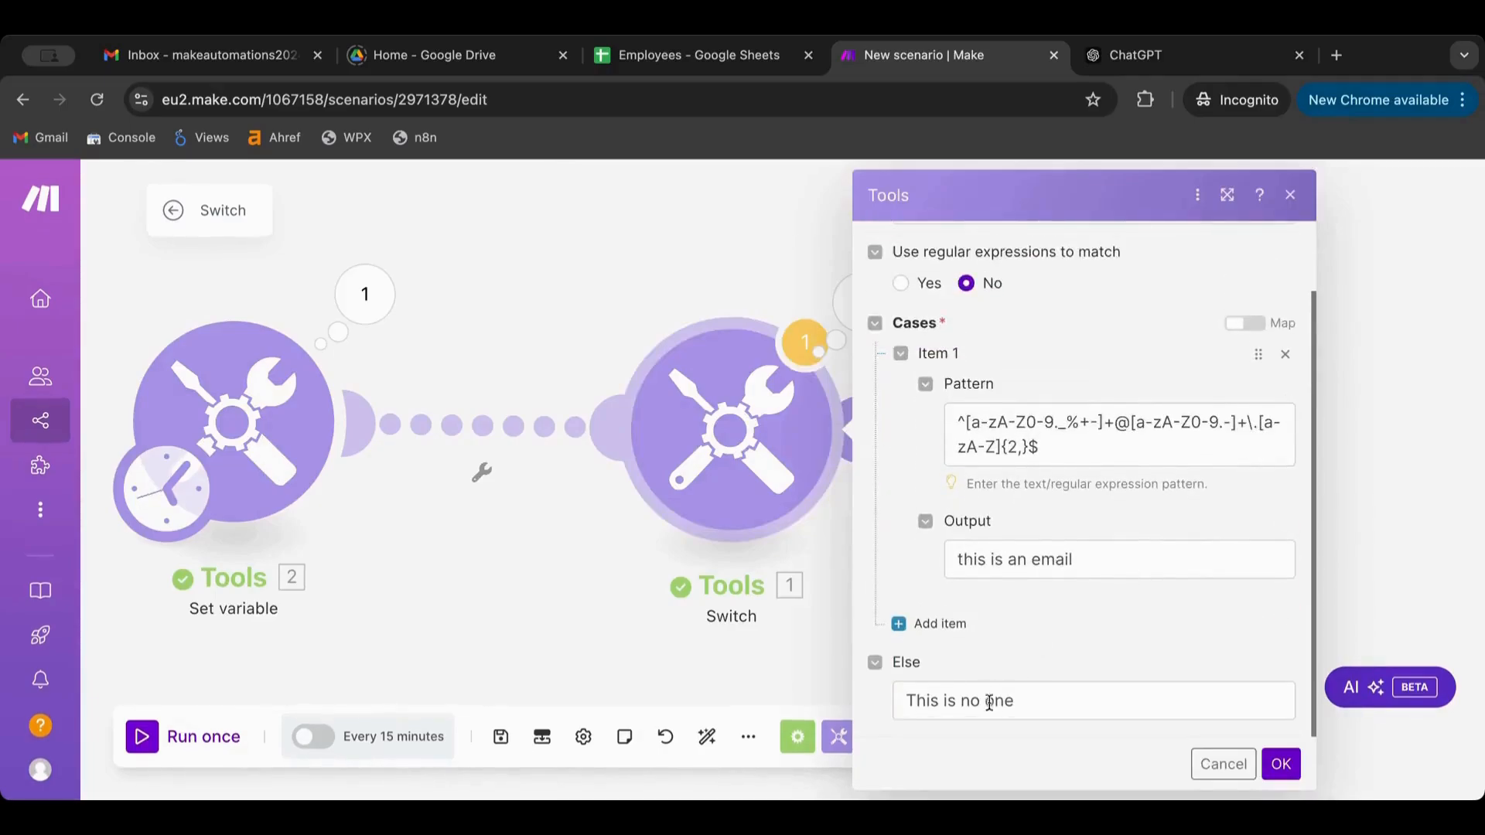
pyautogui.moveTo(1021, 703); pyautogui.dragTo(976, 704)
pyautogui.write('t an email')
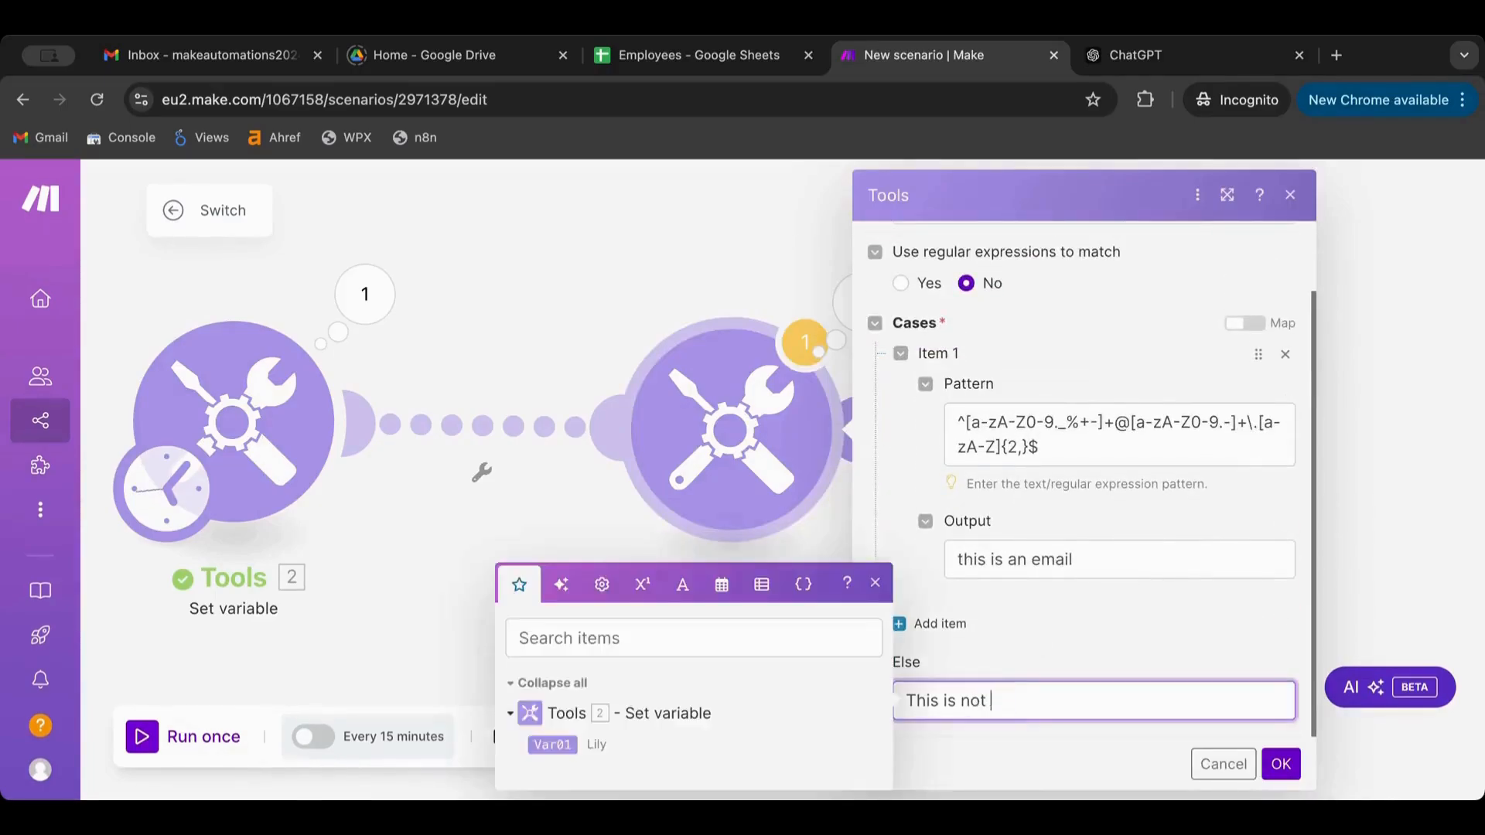
pyautogui.click(1282, 767)
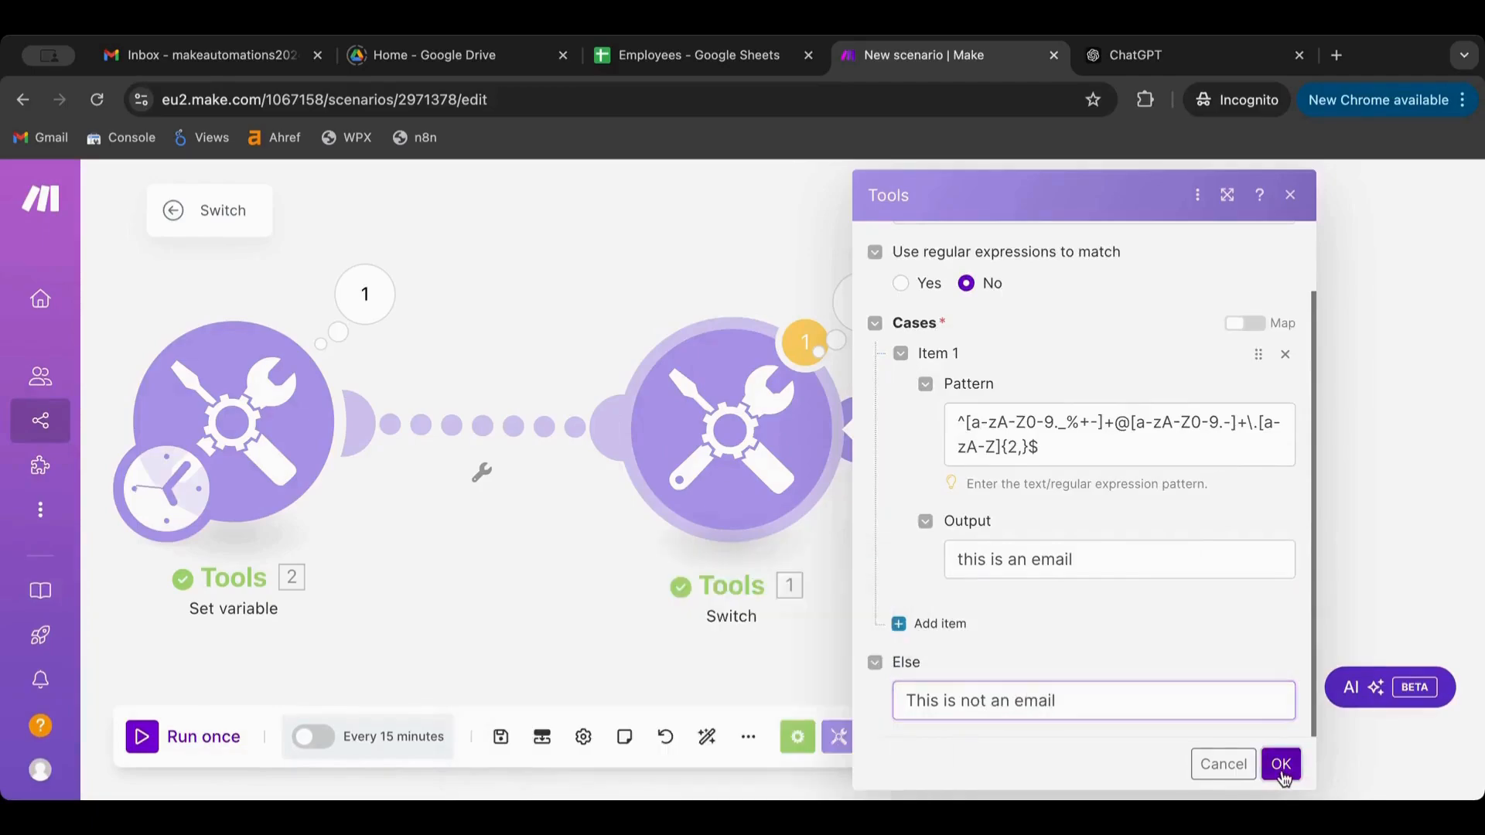
pyautogui.click(143, 737)
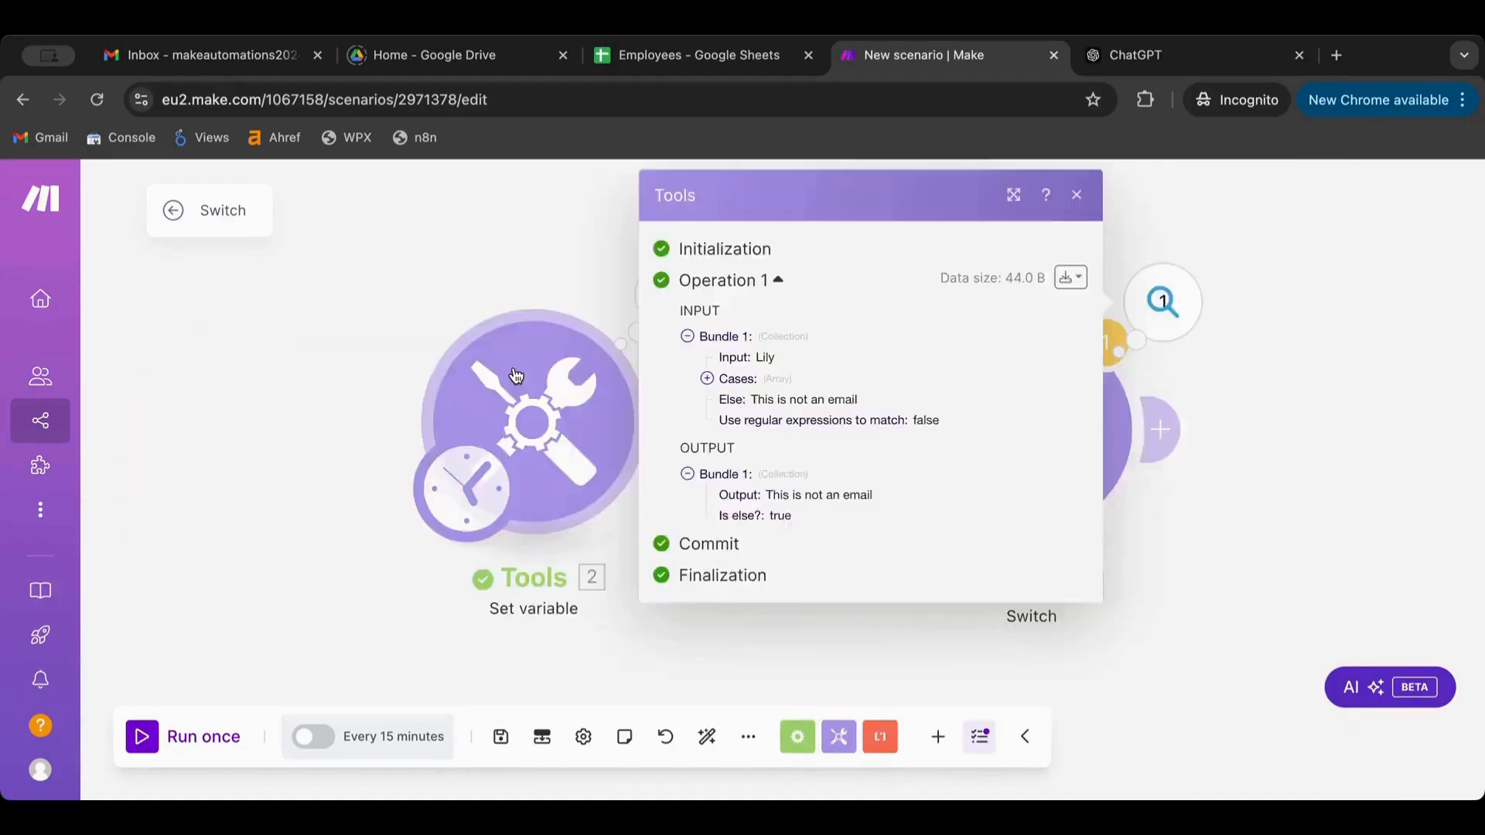
pyautogui.click(516, 376)
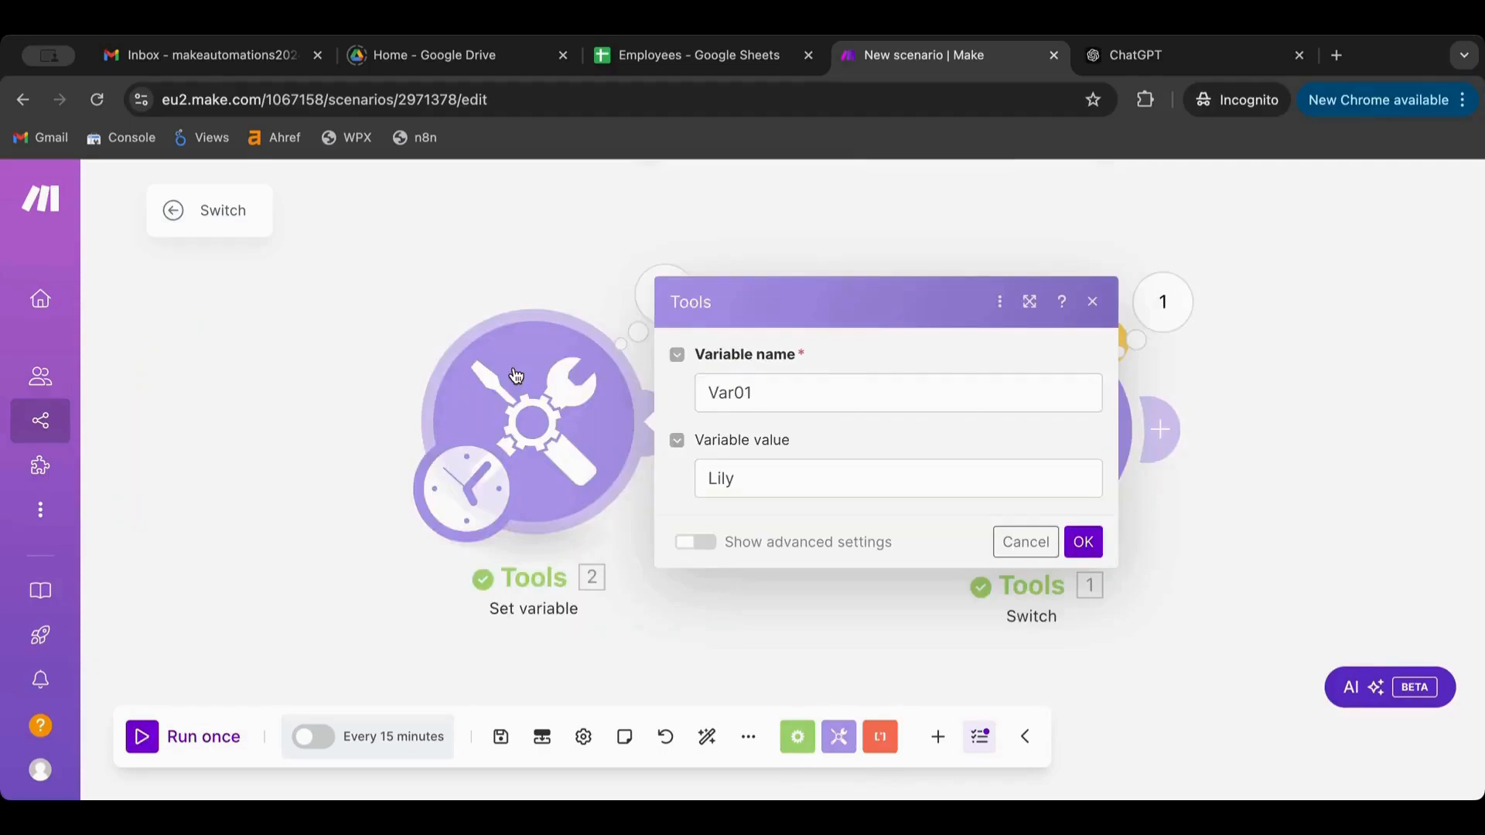
pyautogui.click(773, 478)
pyautogui.write('@lily')
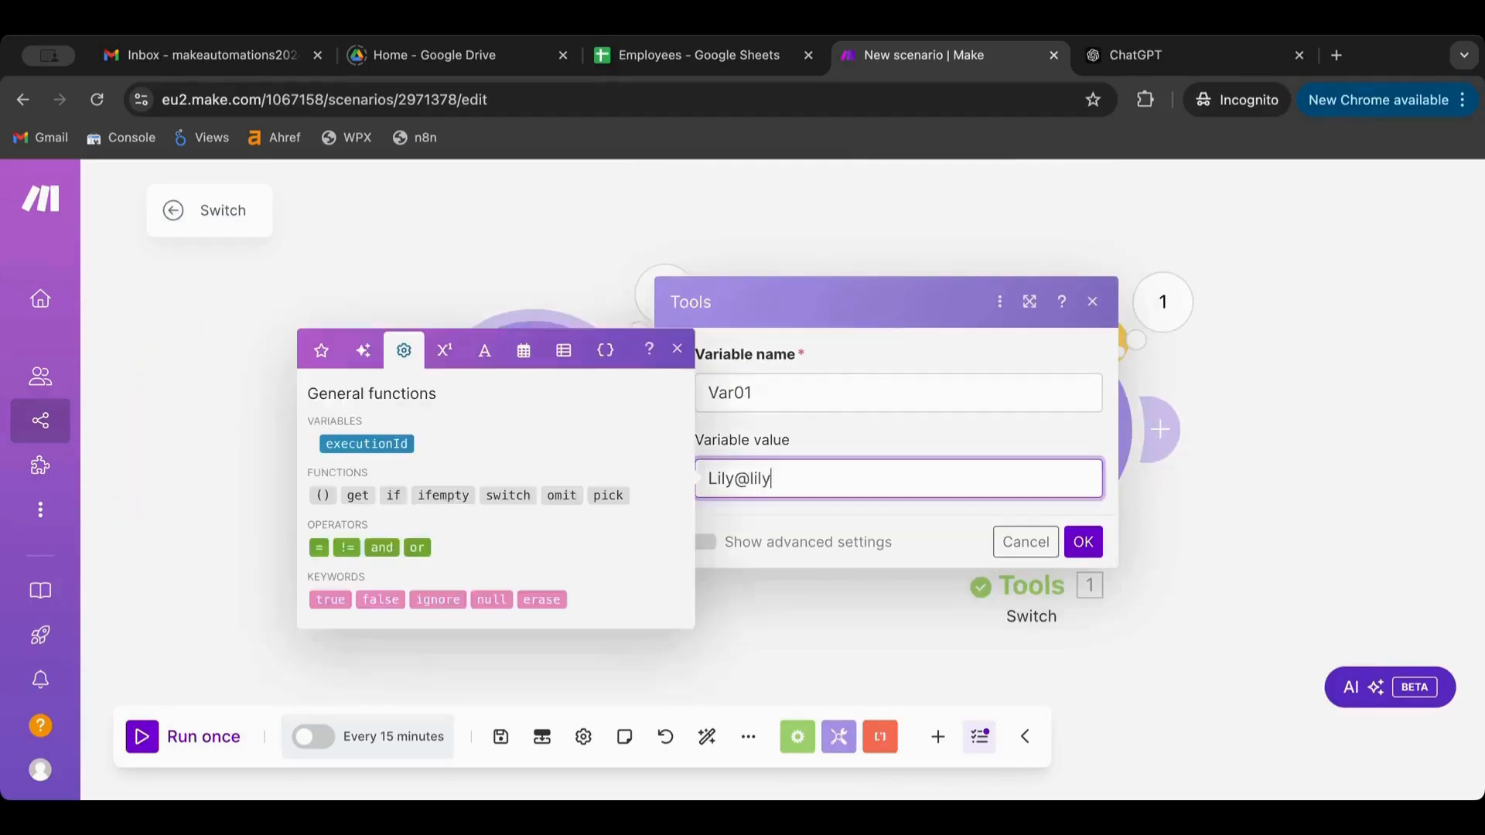
pyautogui.write('.com')
pyautogui.click(1083, 541)
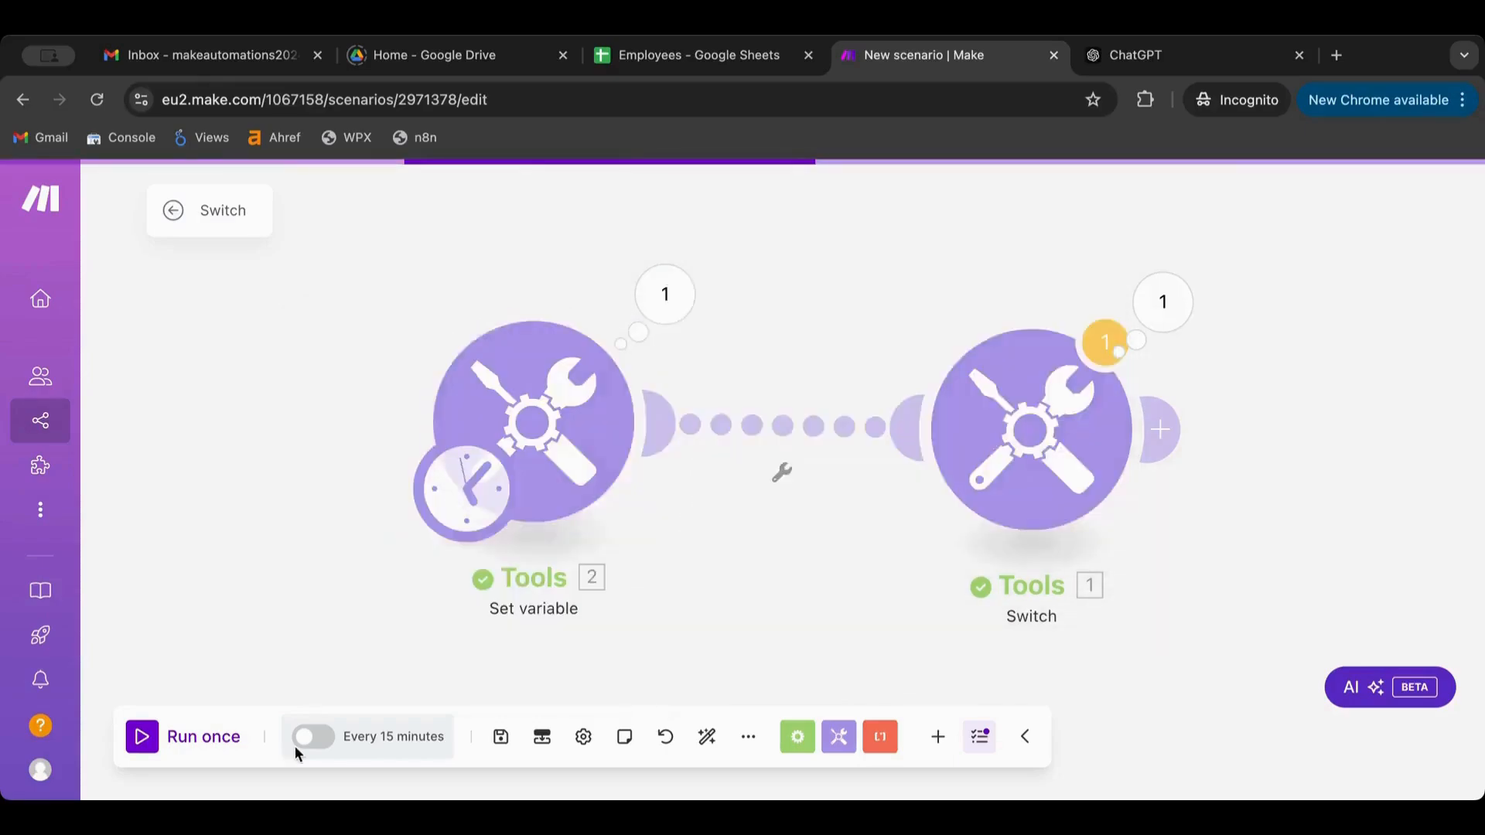
pyautogui.click(1162, 301)
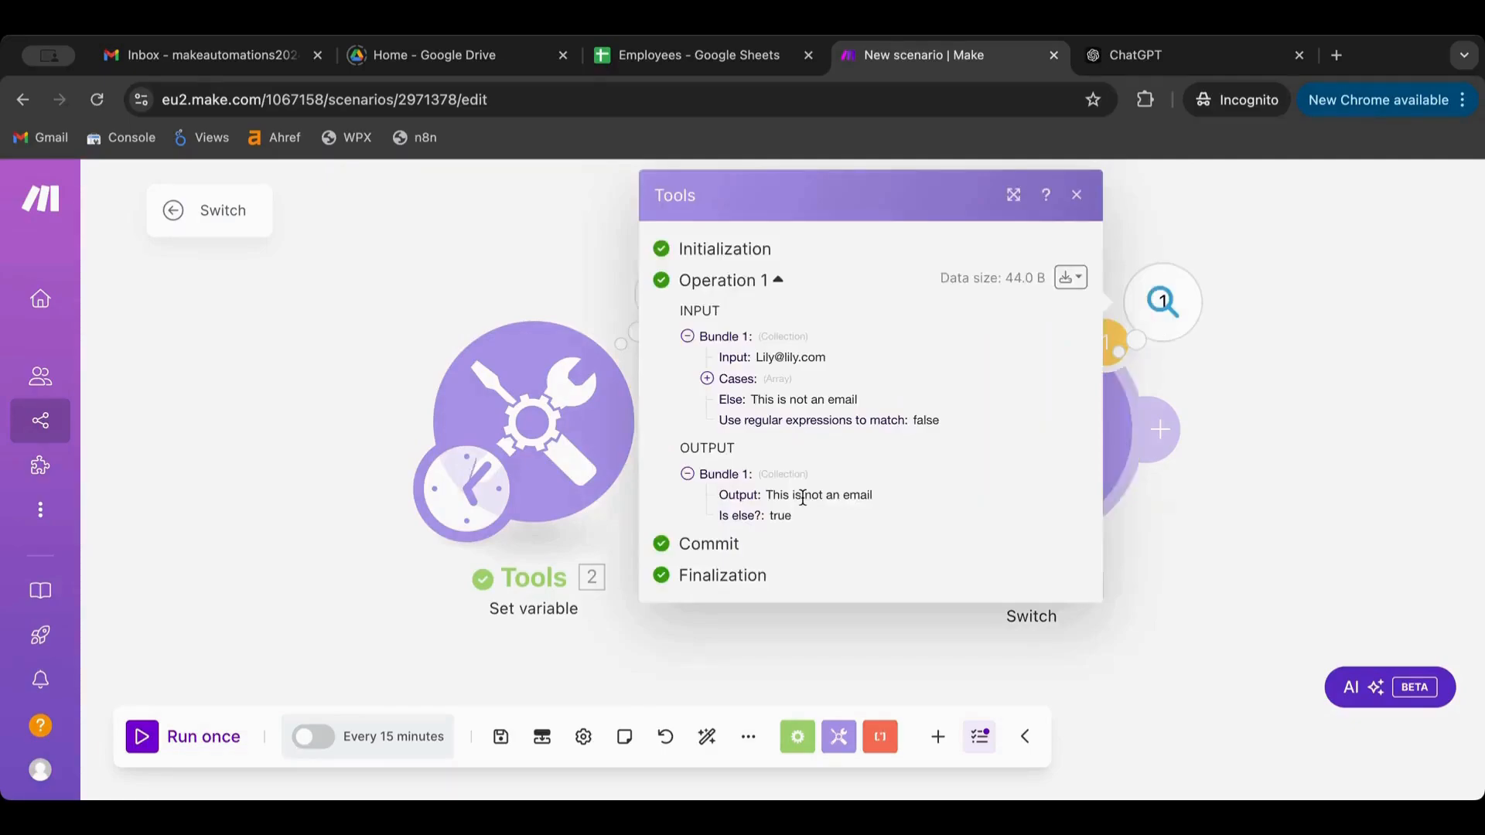
# Turn on regular expression matching for the first case, save, rerun, and inspect the Switch output
pyautogui.click(1195, 495)
pyautogui.click(1067, 448)
pyautogui.click(651, 529)
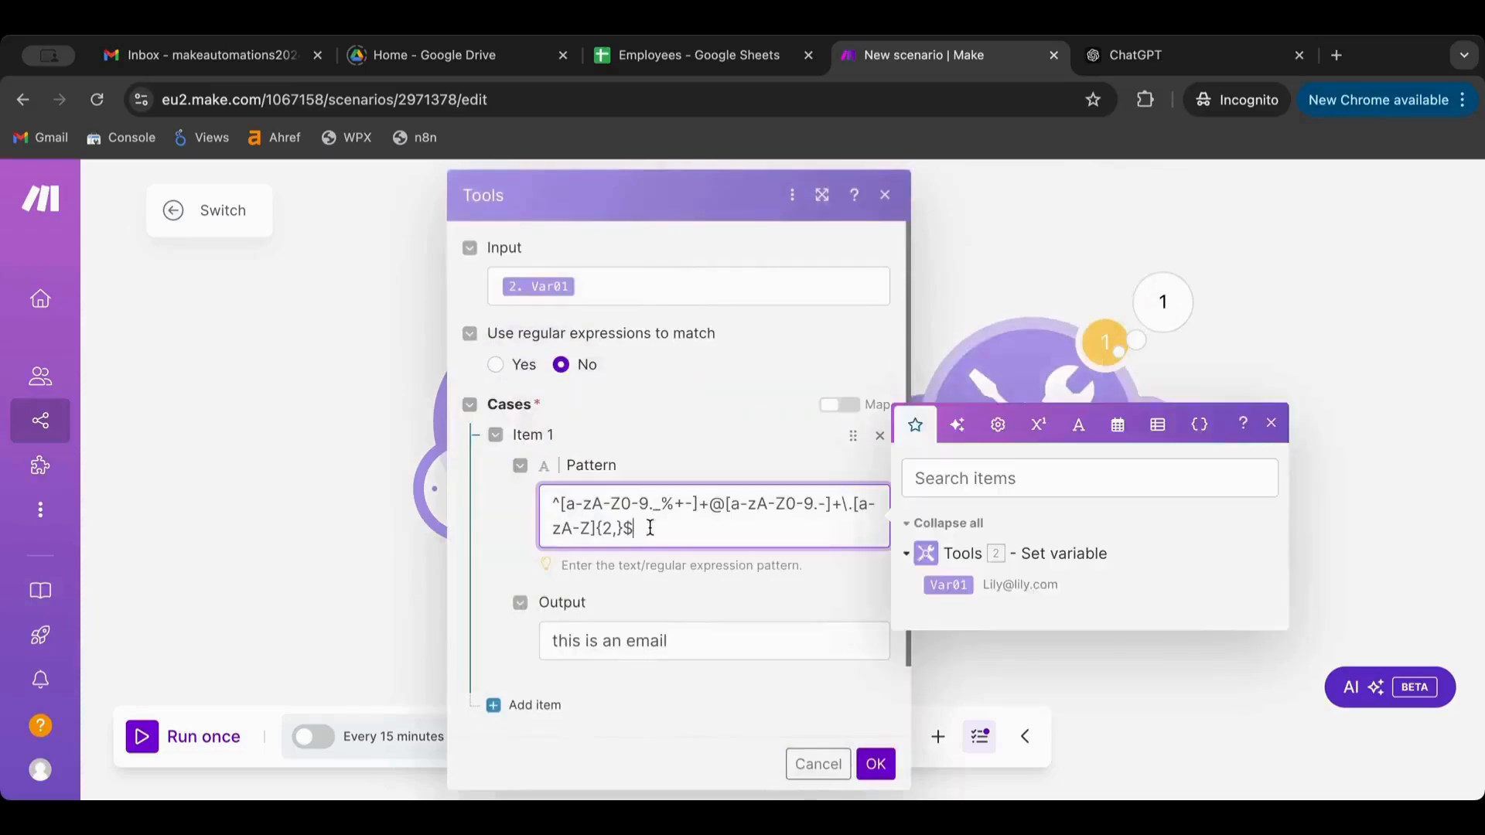
pyautogui.click(517, 365)
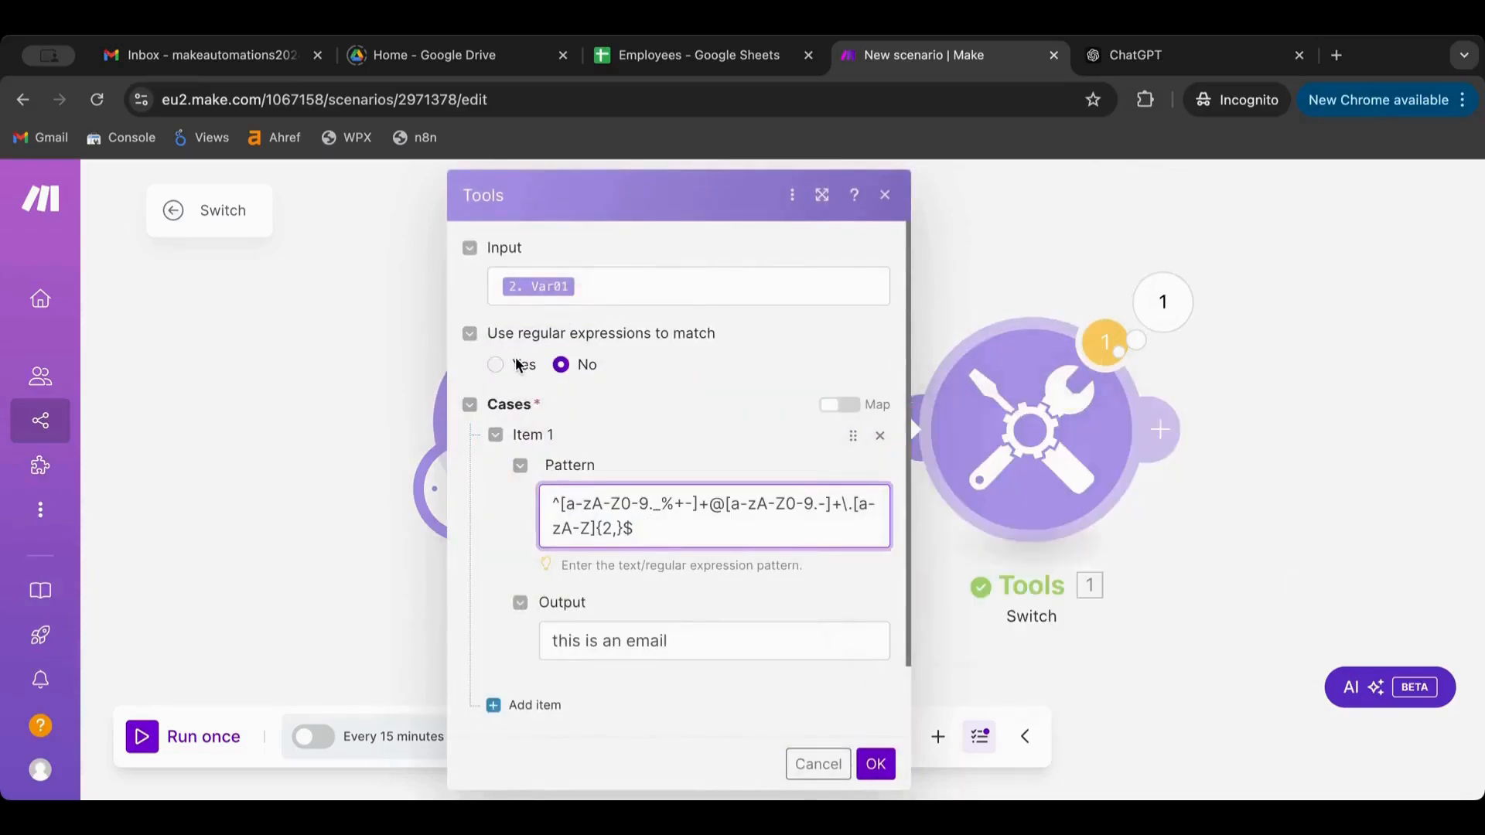
pyautogui.click(876, 764)
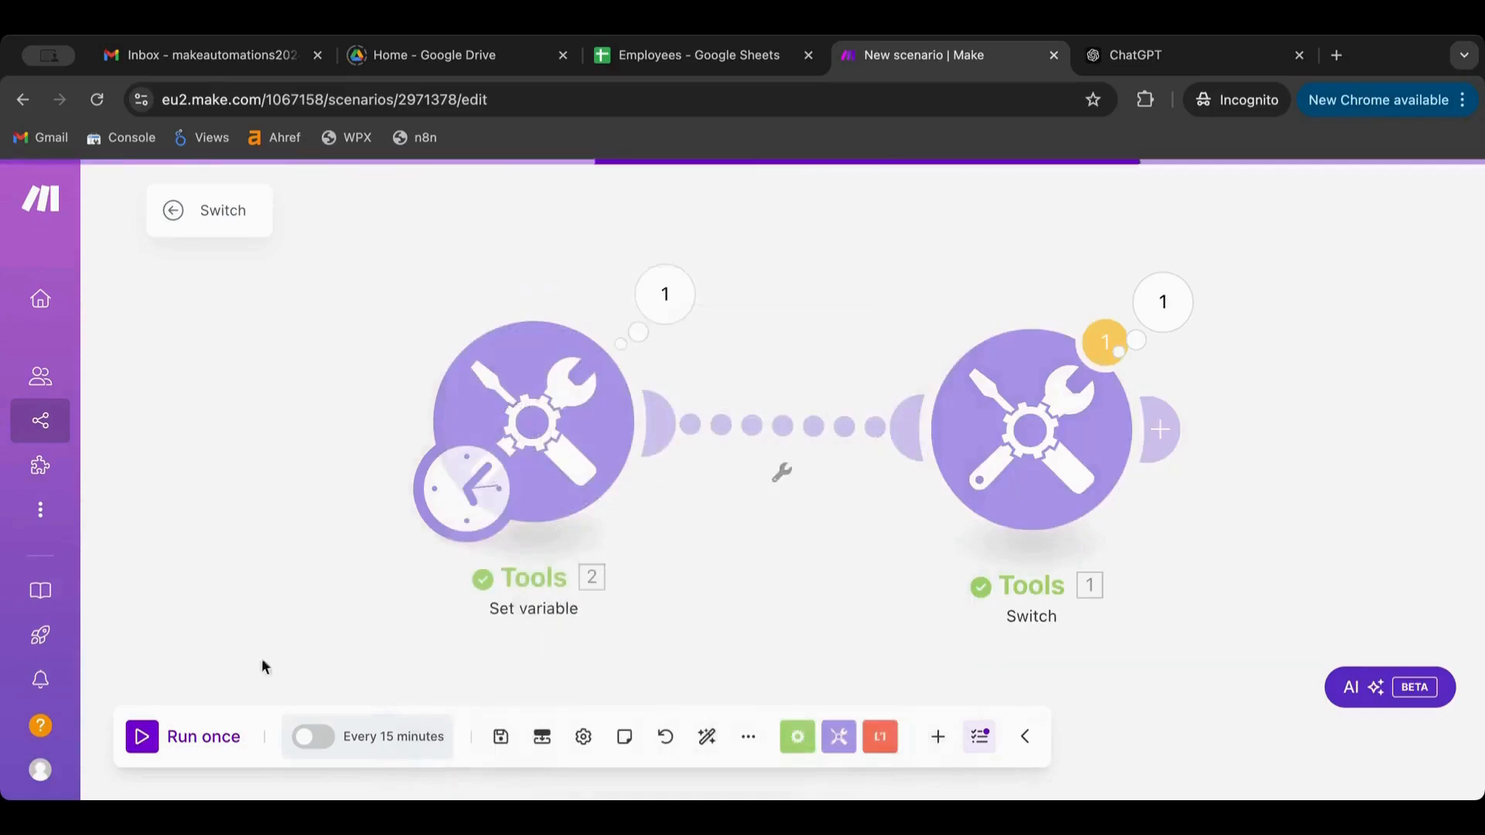
pyautogui.click(142, 736)
pyautogui.click(880, 563)
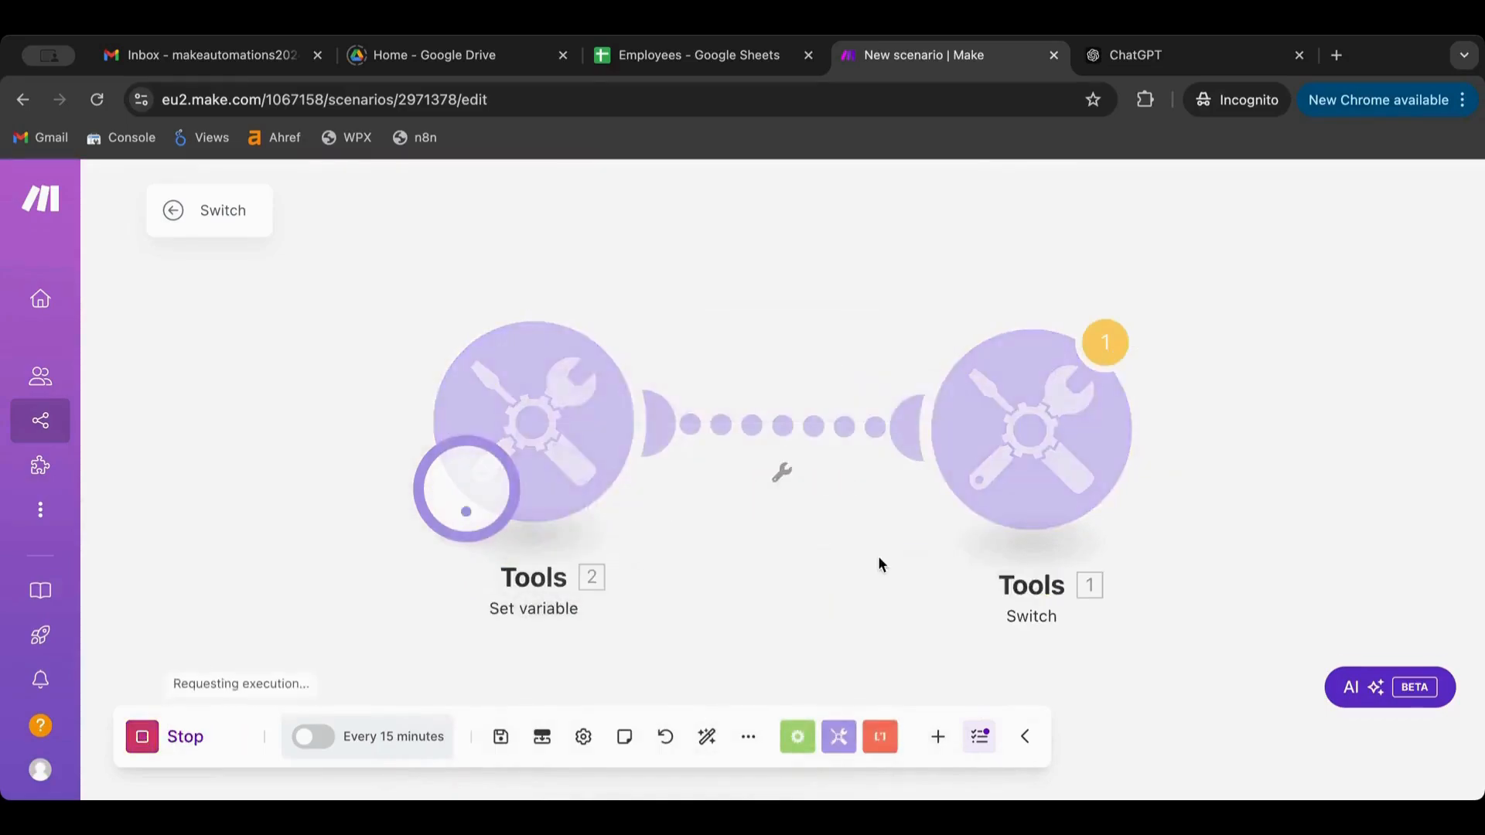
pyautogui.click(1165, 340)
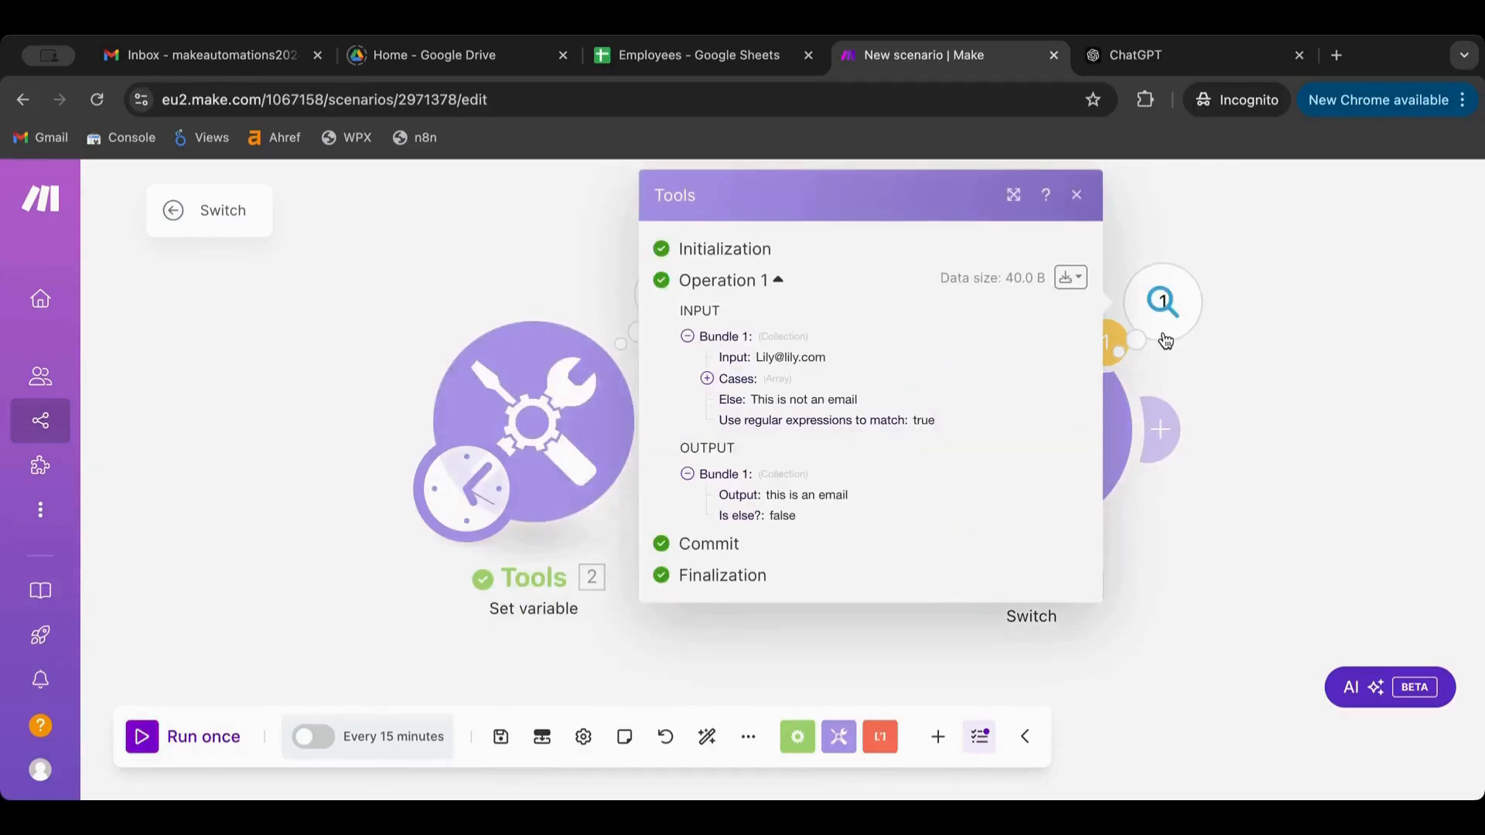
# Expand the Cases bundle to check case 1's pattern and output, then edit the Switch's regex pattern
pyautogui.click(707, 378)
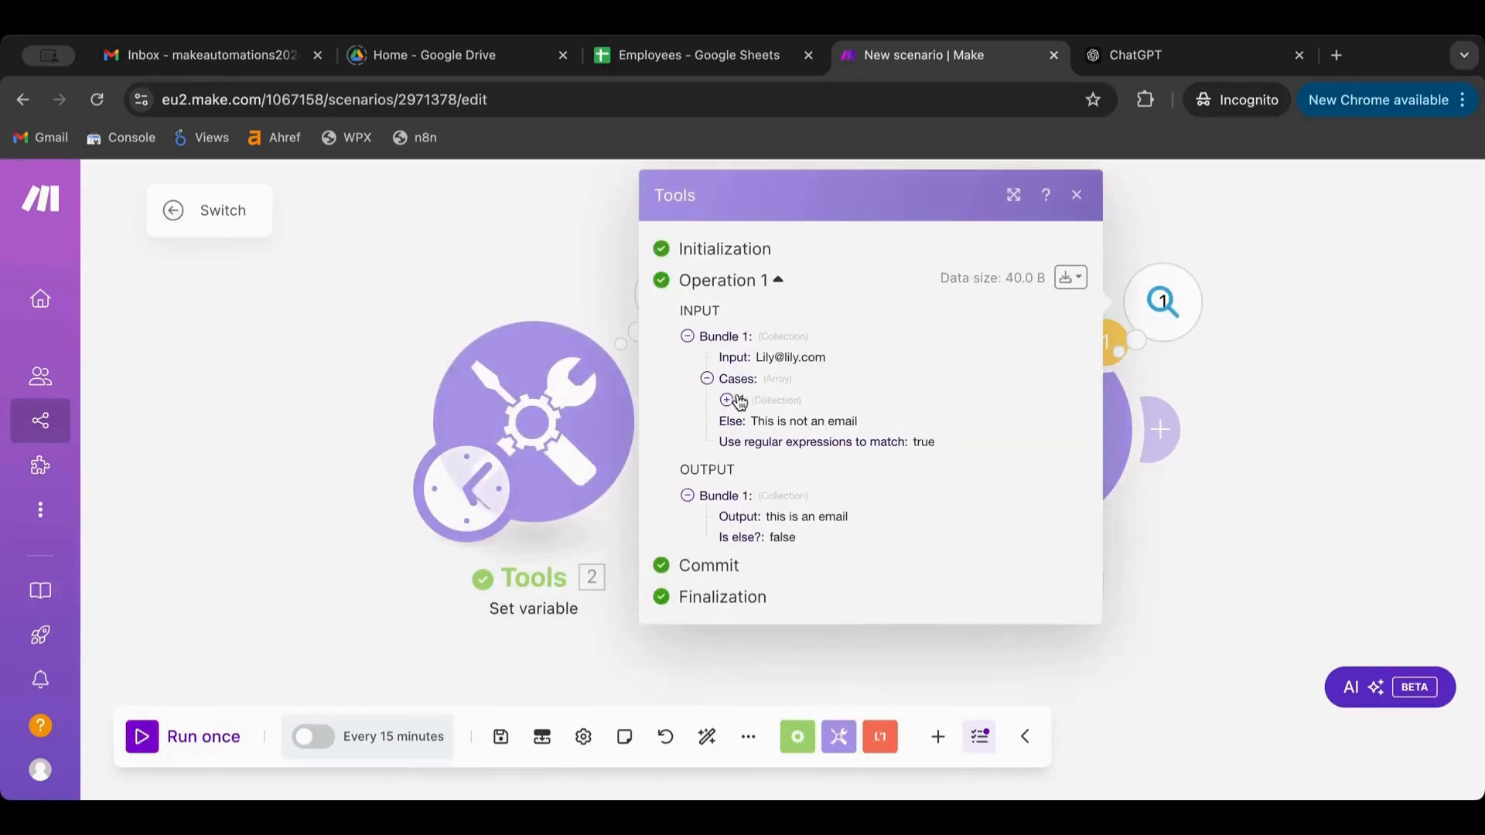
pyautogui.click(726, 400)
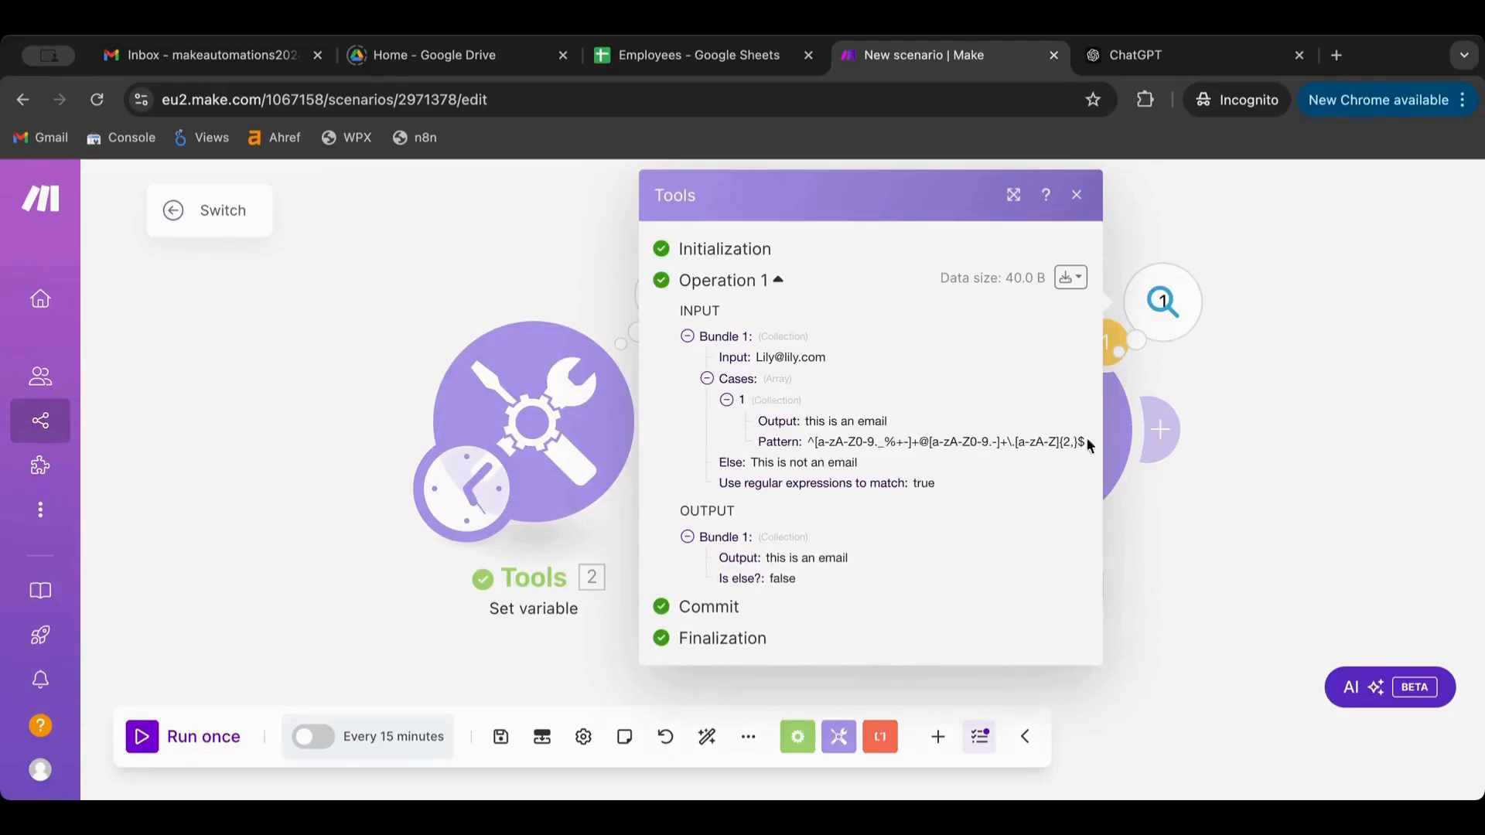
pyautogui.click(1366, 508)
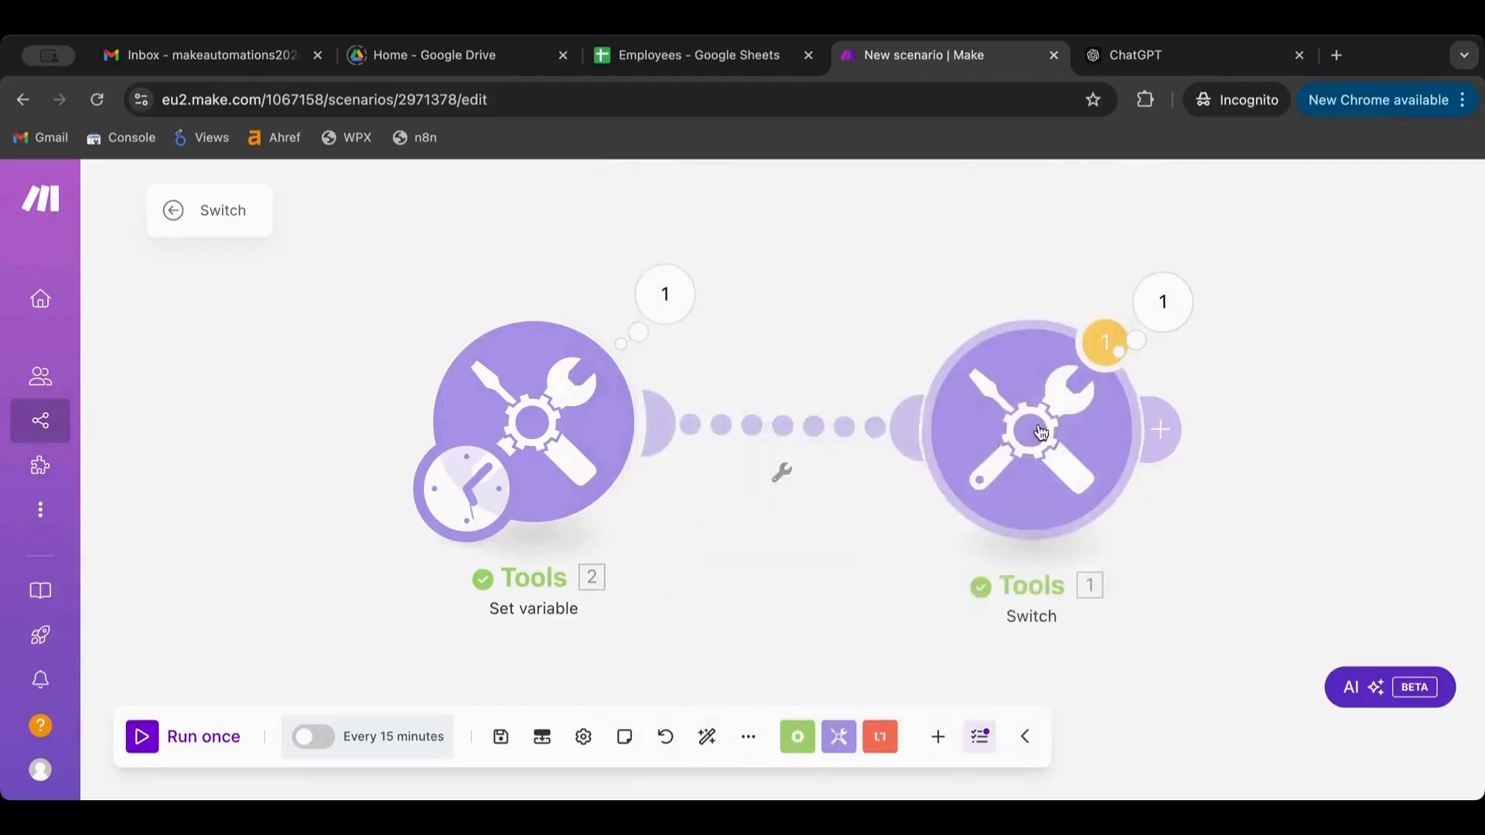
pyautogui.click(1028, 423)
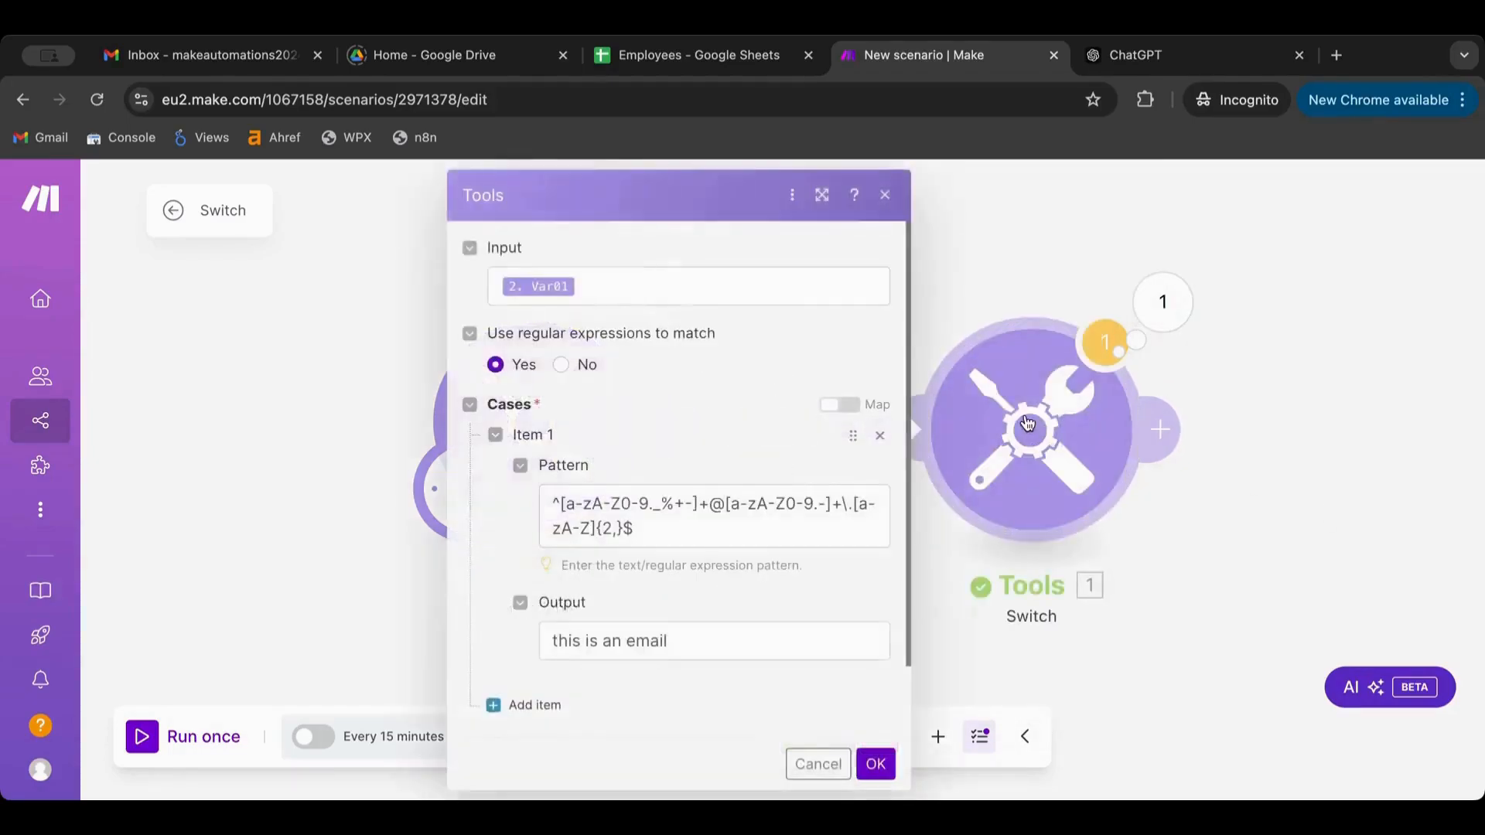
pyautogui.click(685, 539)
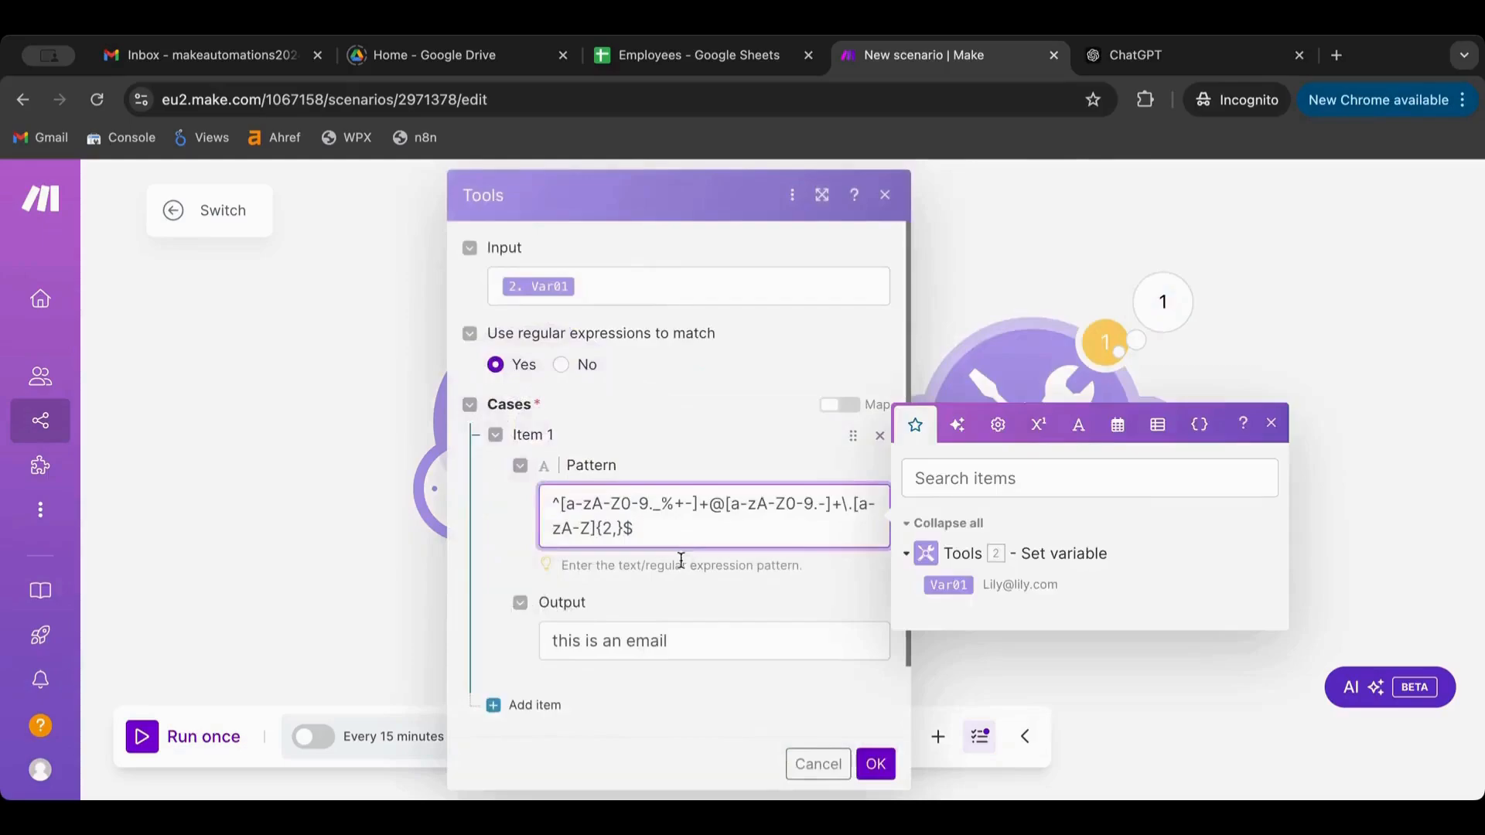
# Tell ChatGPT 'this is not working' and copy its refined regex that blocks consecutive dots
pyautogui.click(1151, 65)
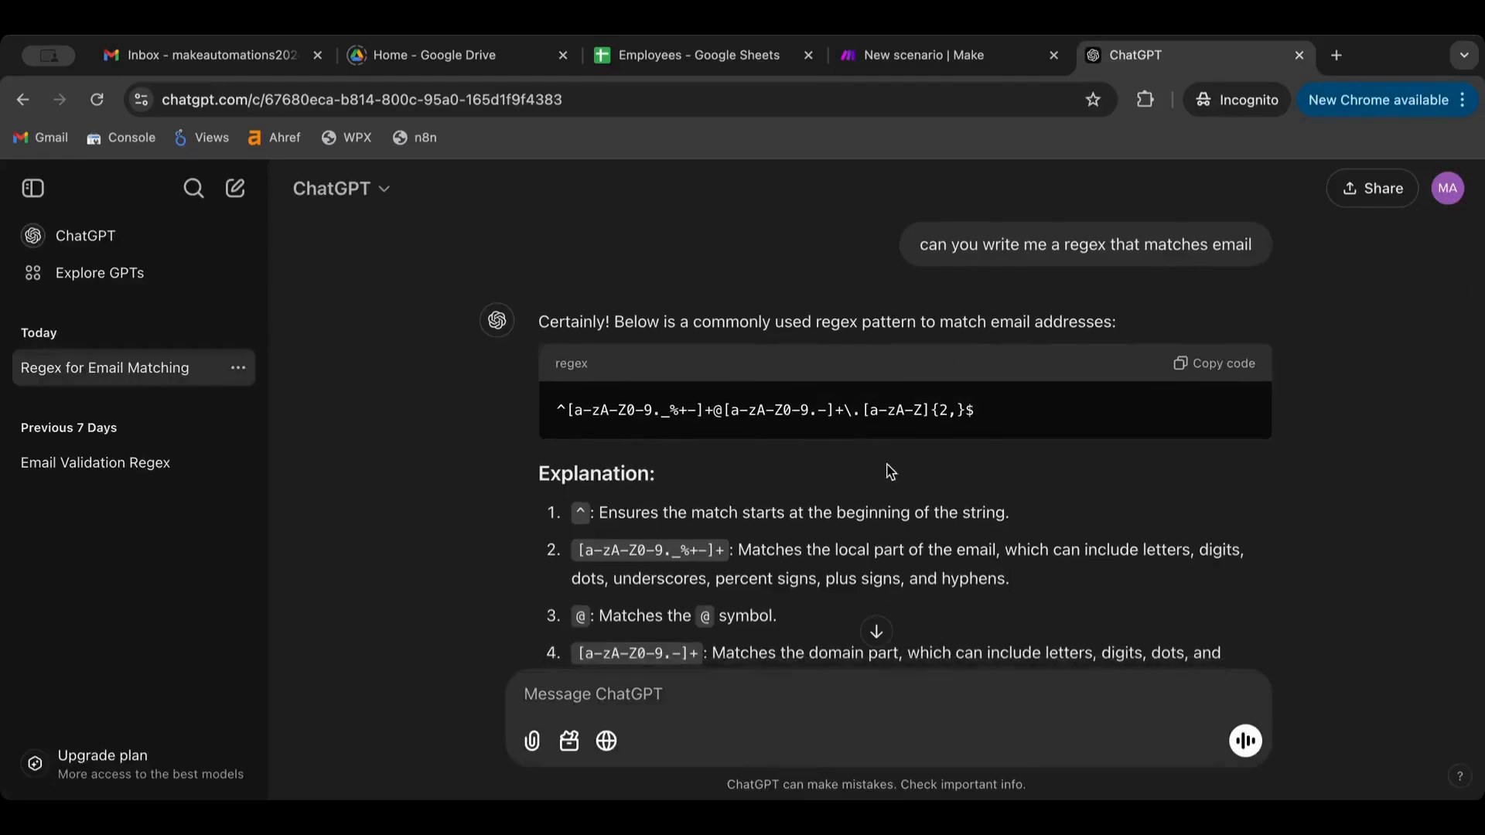
pyautogui.scroll(-1, 872, 630)
pyautogui.click(682, 695)
pyautogui.write('t')
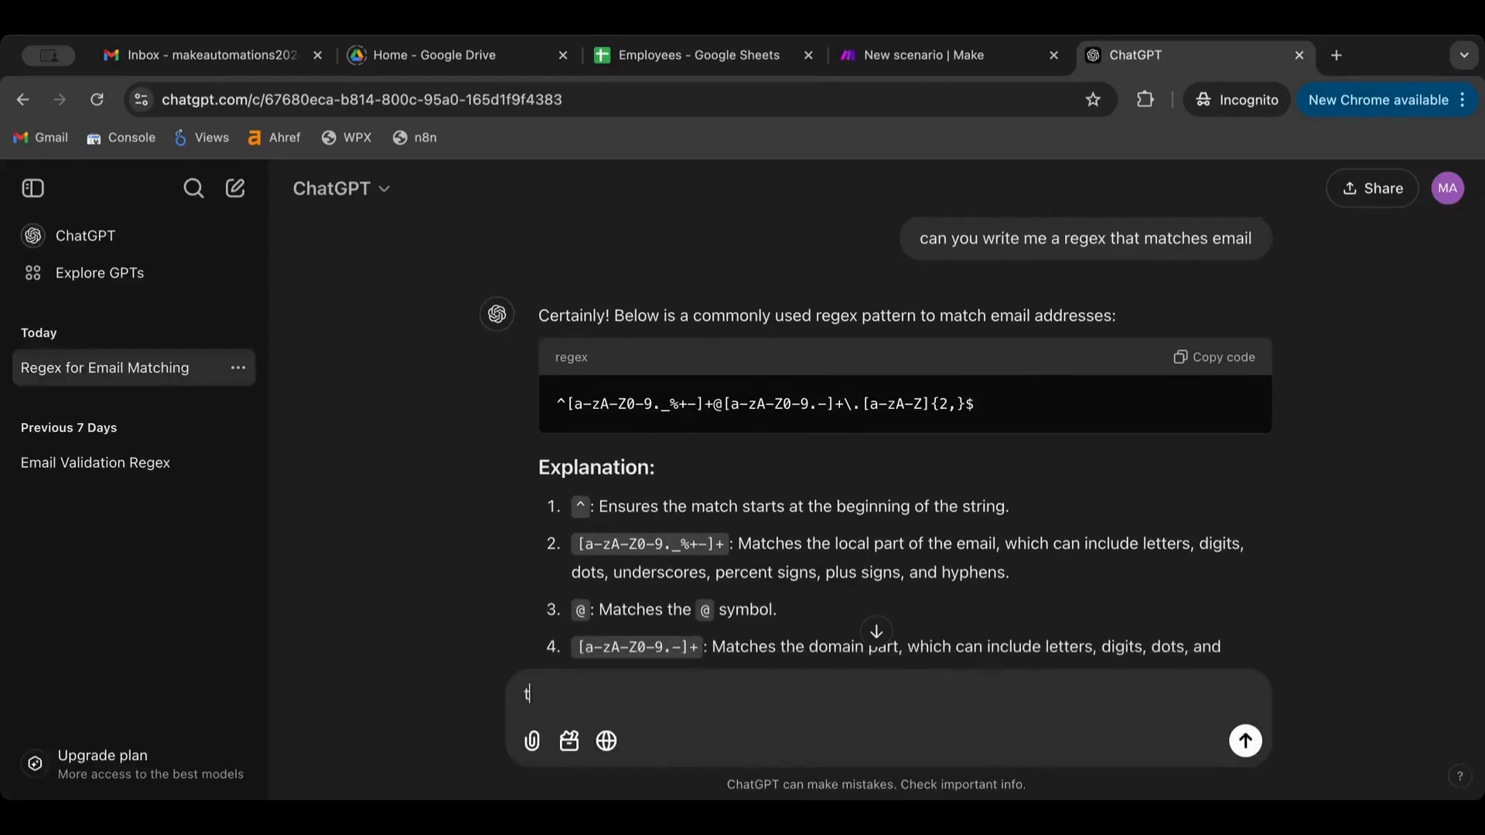
pyautogui.write('his is not worin')
pyautogui.write('king')
pyautogui.press('Return')
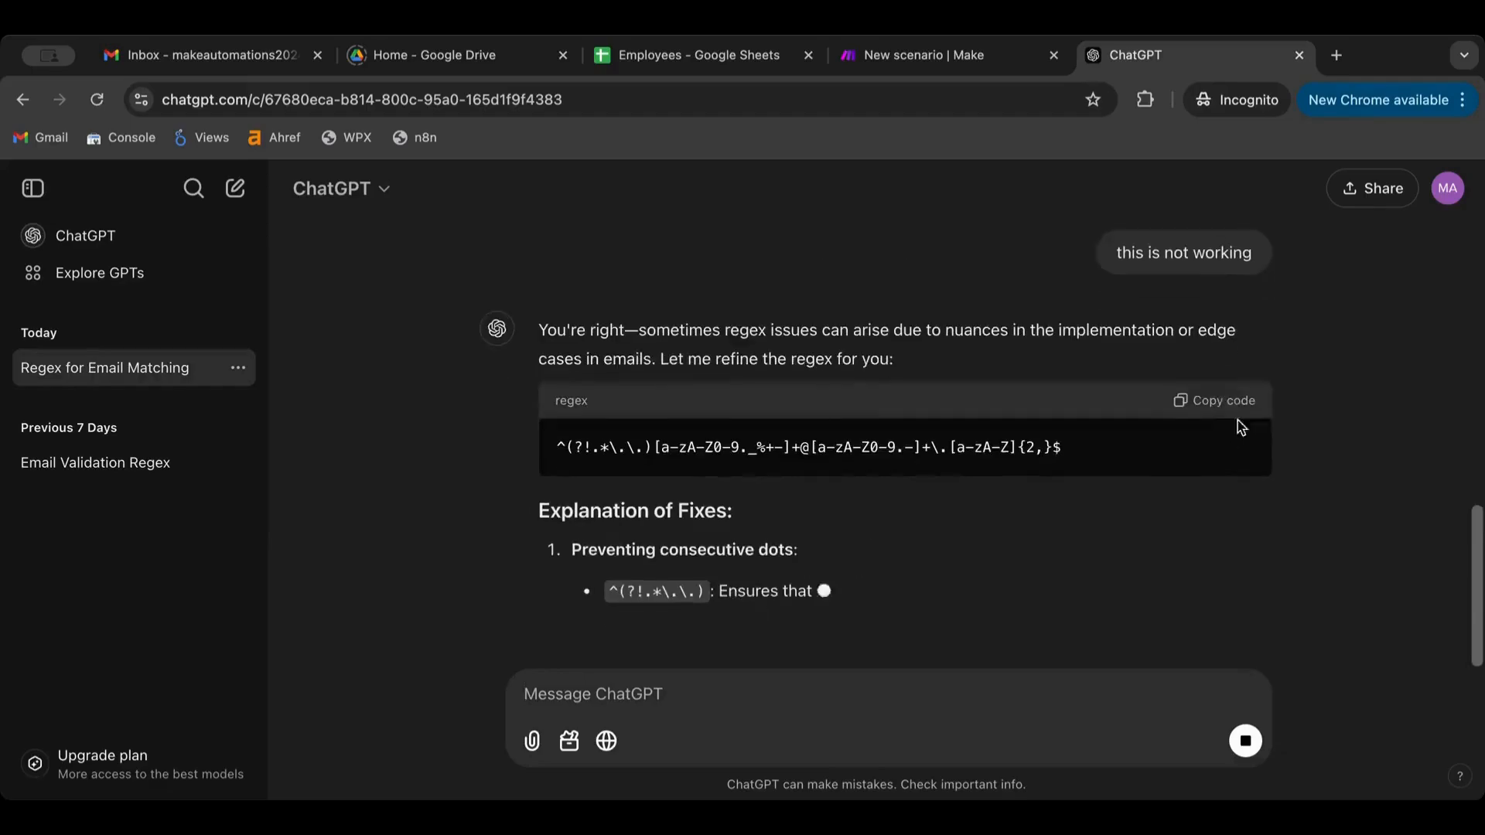
pyautogui.click(1216, 401)
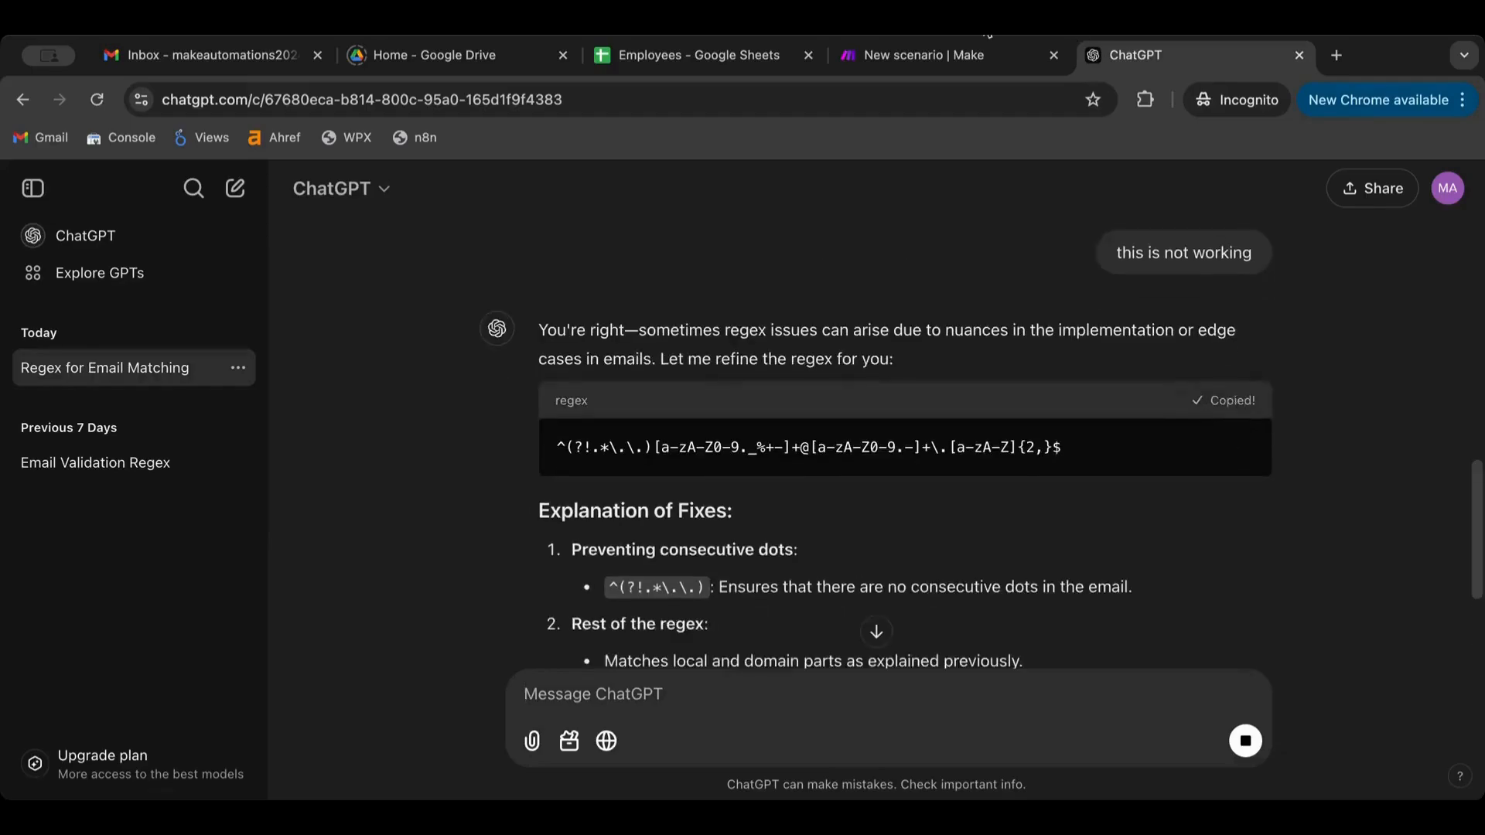
# Replace the Switch case's Pattern in Make with the refined email regex
pyautogui.click(928, 54)
pyautogui.click(639, 522)
pyautogui.hotkey('ctrl', 'a')
pyautogui.hotkey('ctrl', 'v')
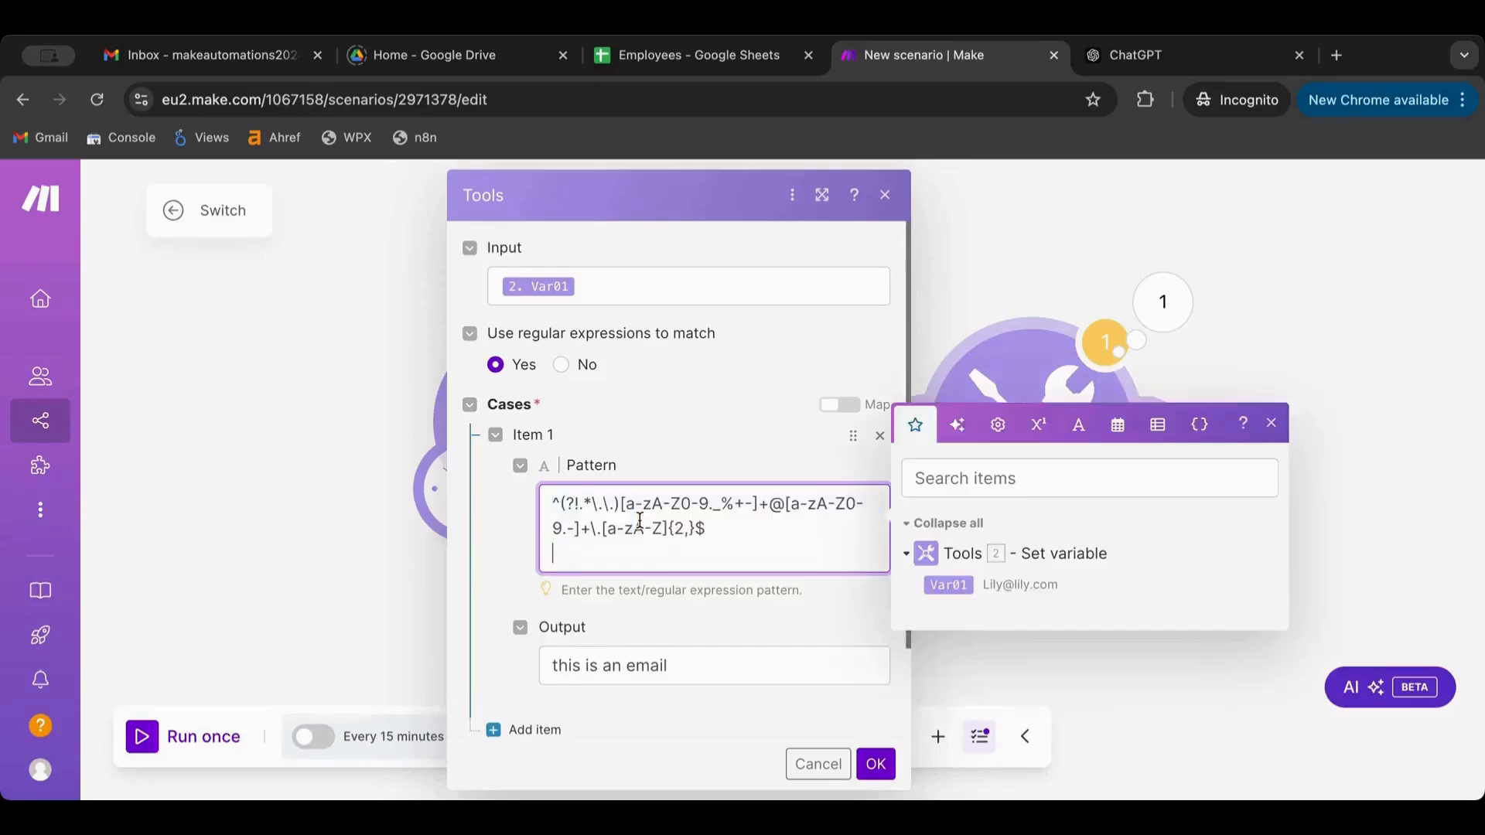
# Remove the pattern's trailing empty line, save the Switch, run anyway, and check its output
pyautogui.press('BackSpace')
pyautogui.click(883, 761)
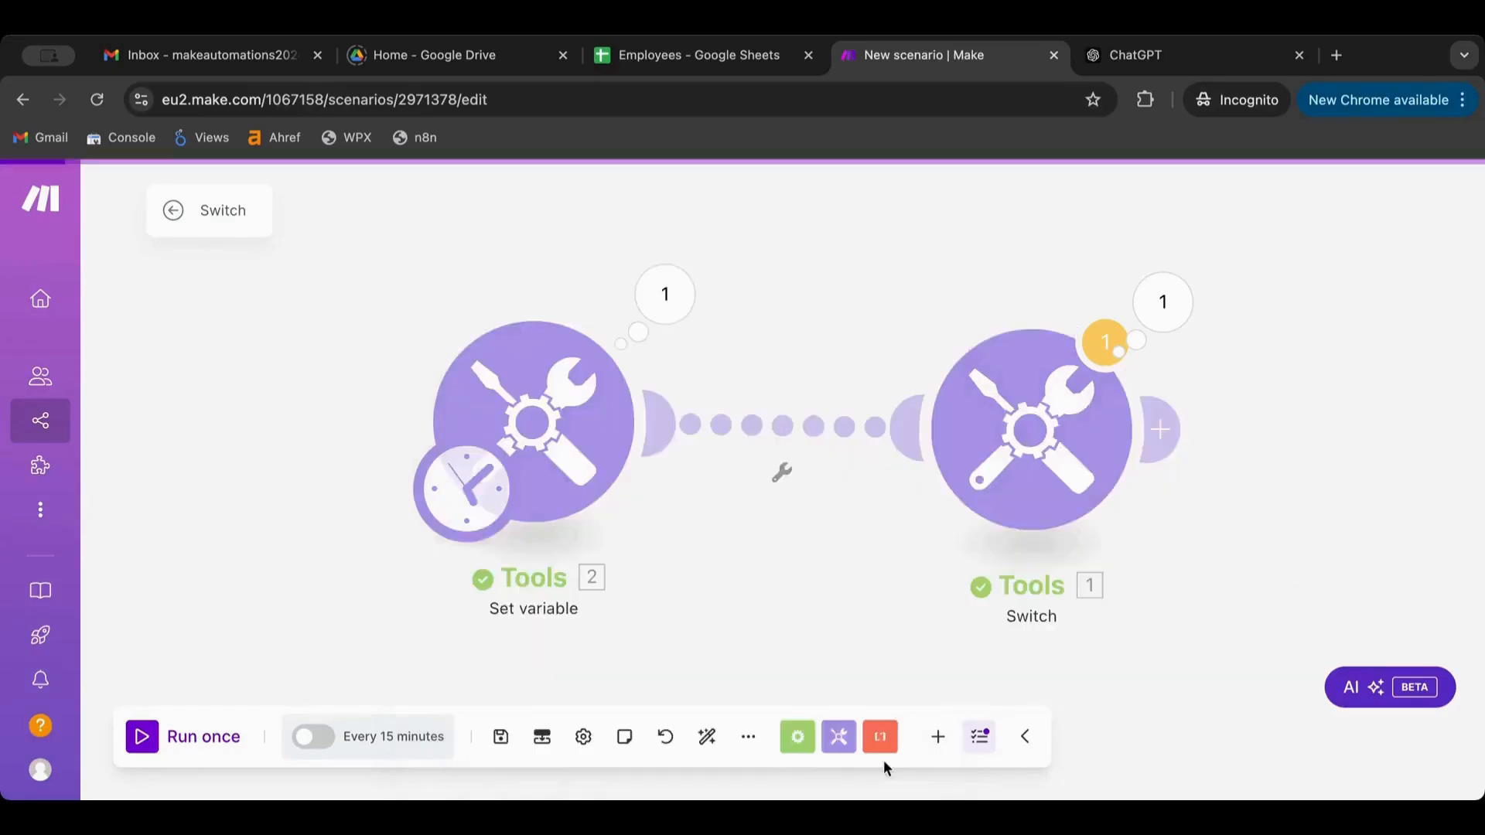
pyautogui.click(144, 746)
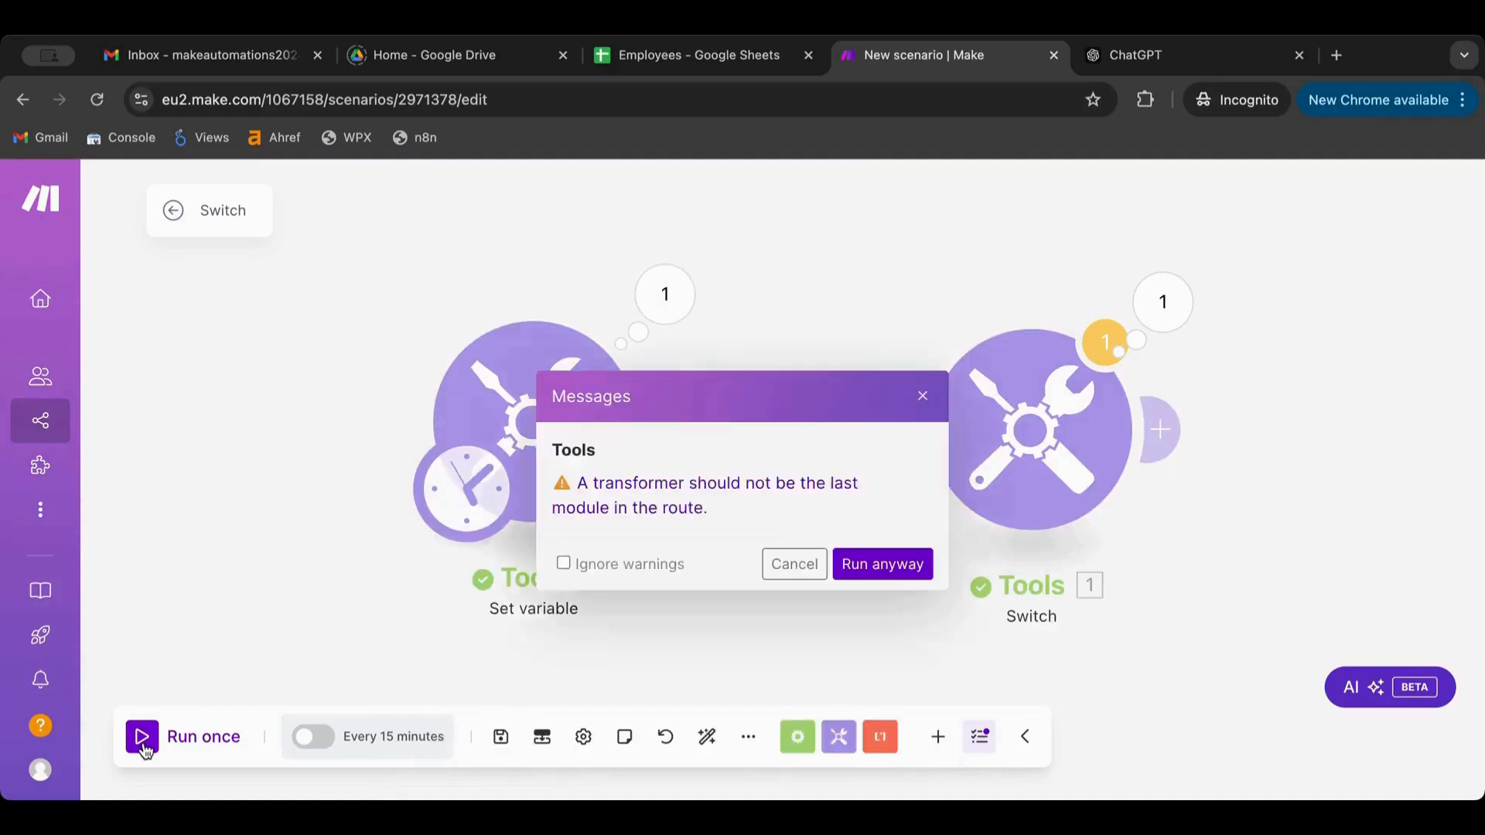
pyautogui.click(882, 564)
pyautogui.click(1163, 302)
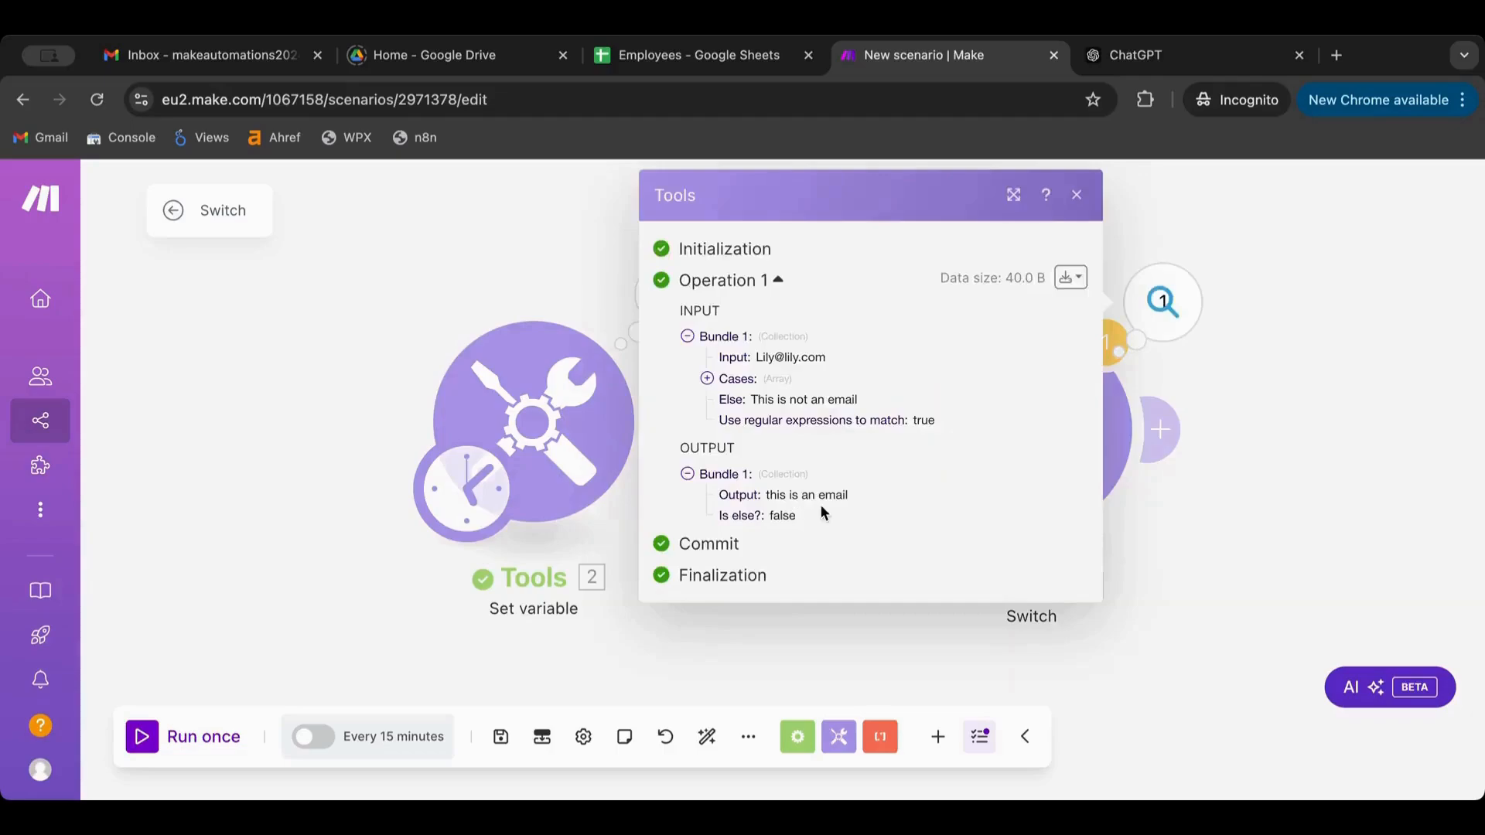
pyautogui.click(1212, 537)
pyautogui.click(582, 449)
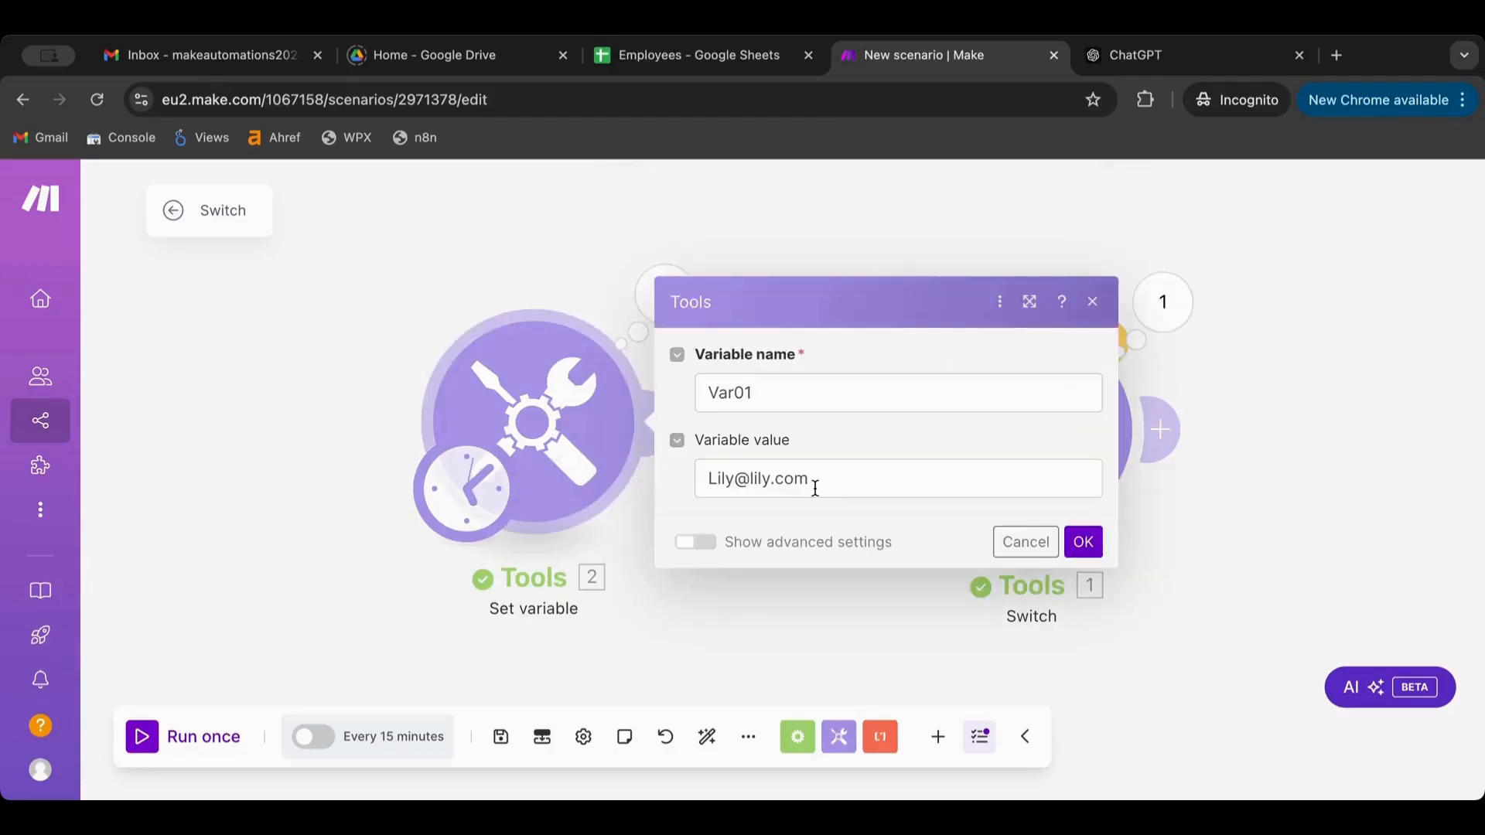
pyautogui.moveTo(815, 488); pyautogui.dragTo(736, 480)
pyautogui.press('BackSpace')
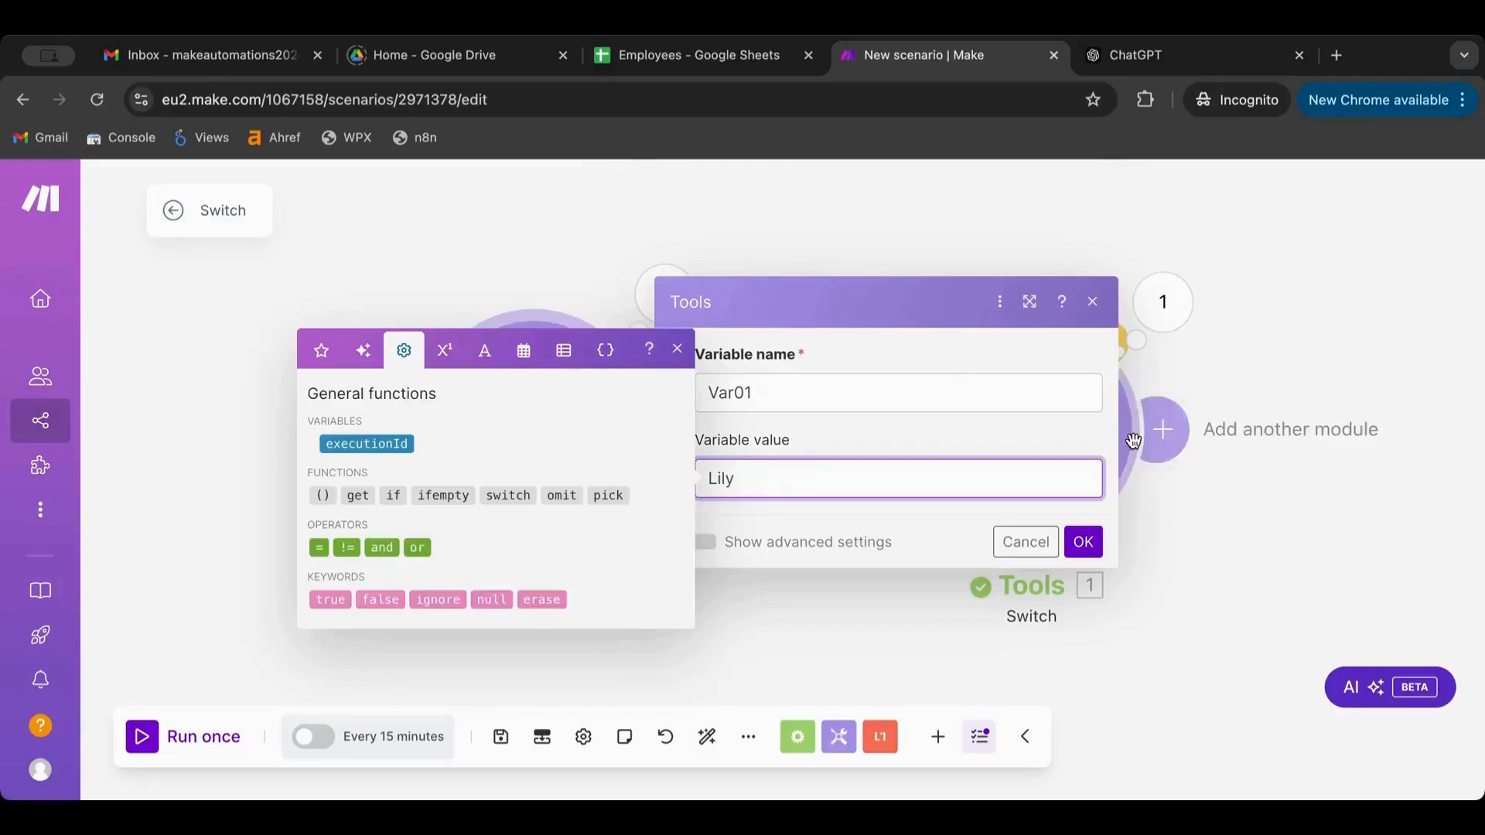
pyautogui.click(1079, 536)
pyautogui.click(142, 737)
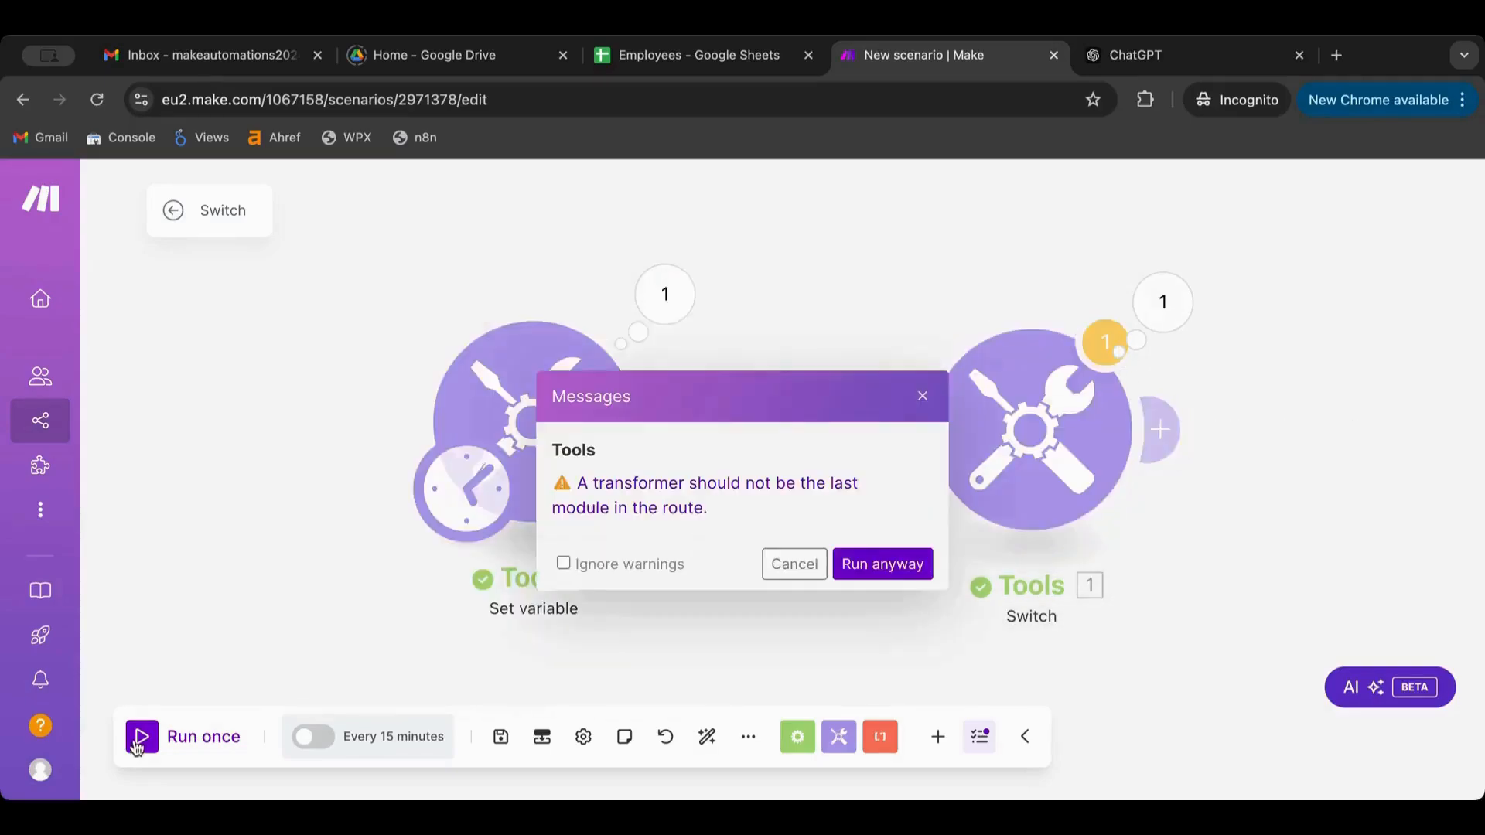
pyautogui.click(880, 562)
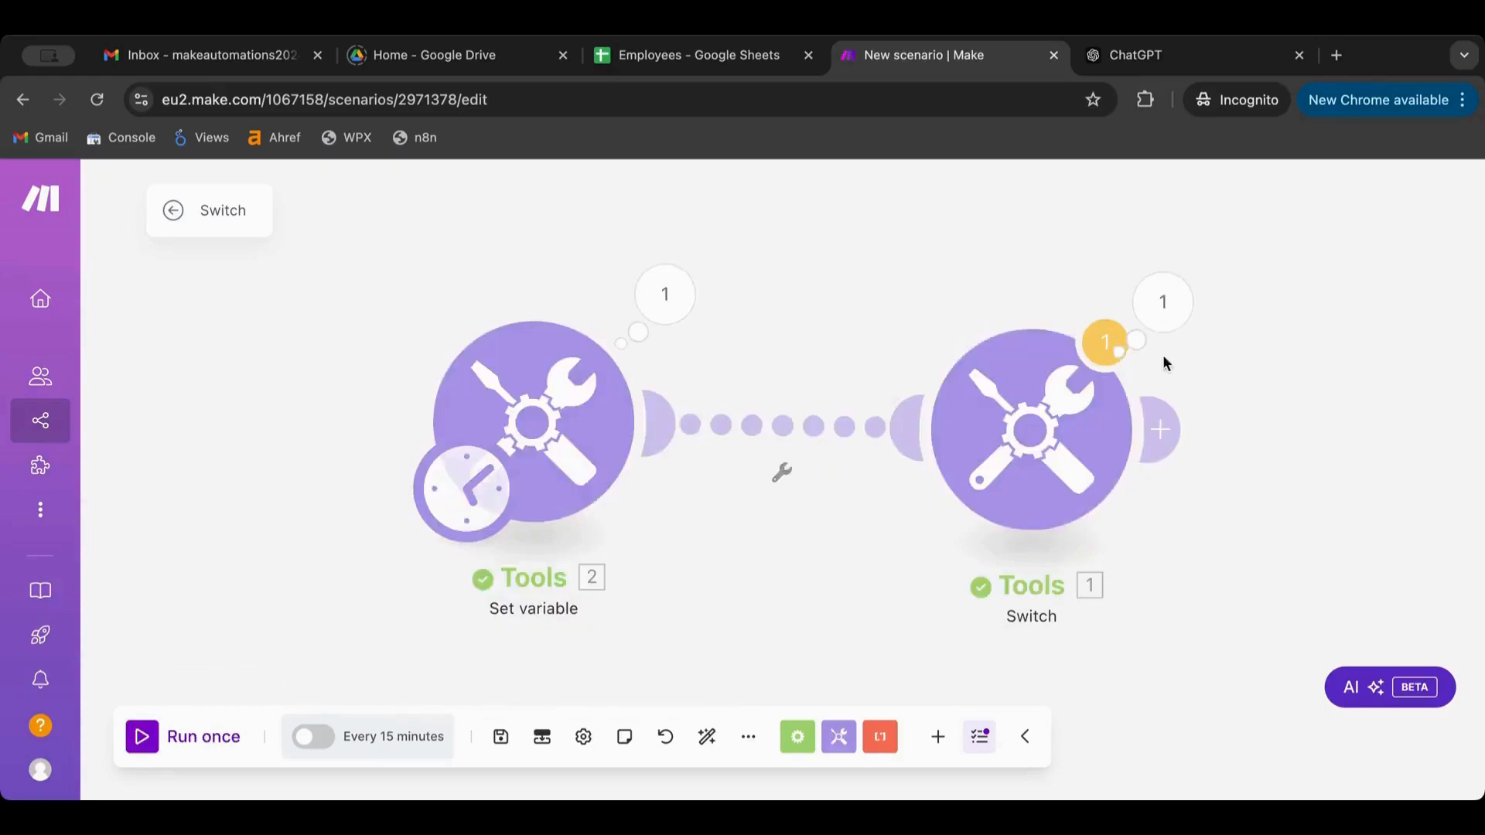
pyautogui.click(1182, 320)
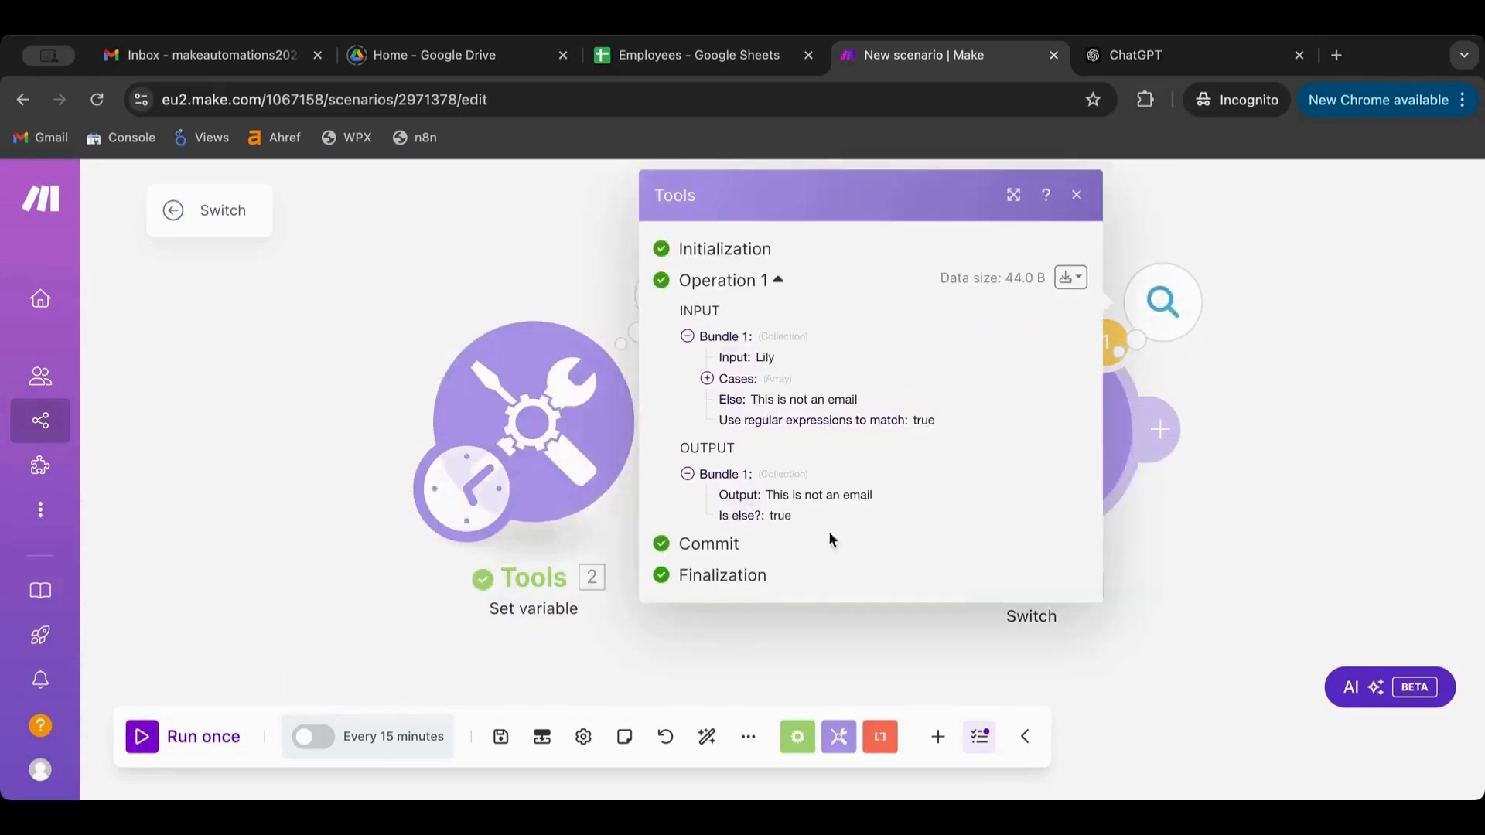
pyautogui.click(1254, 520)
pyautogui.scroll(-1, 779, 390)
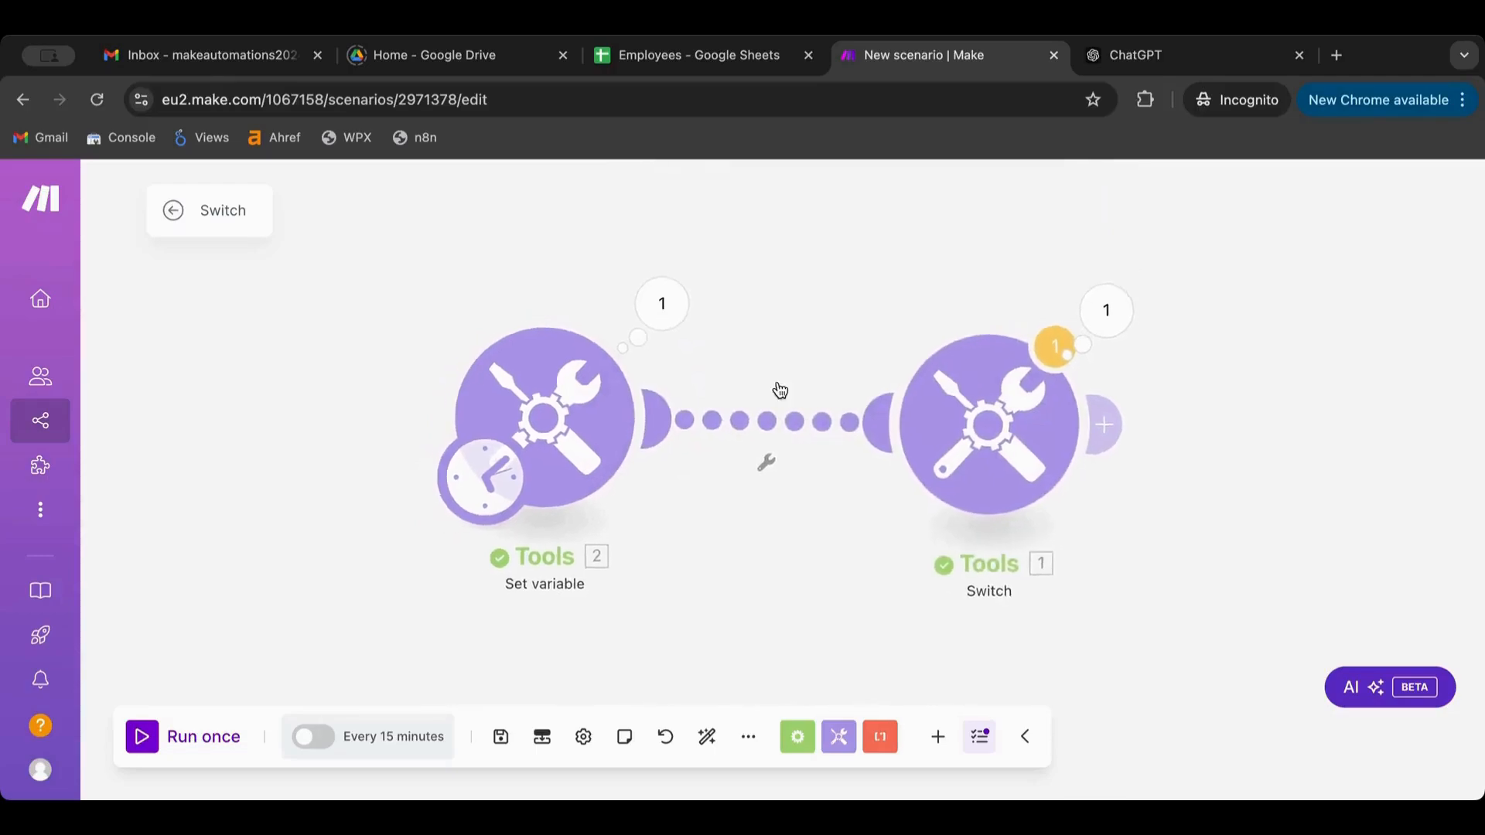
pyautogui.scroll(-1, 745, 340)
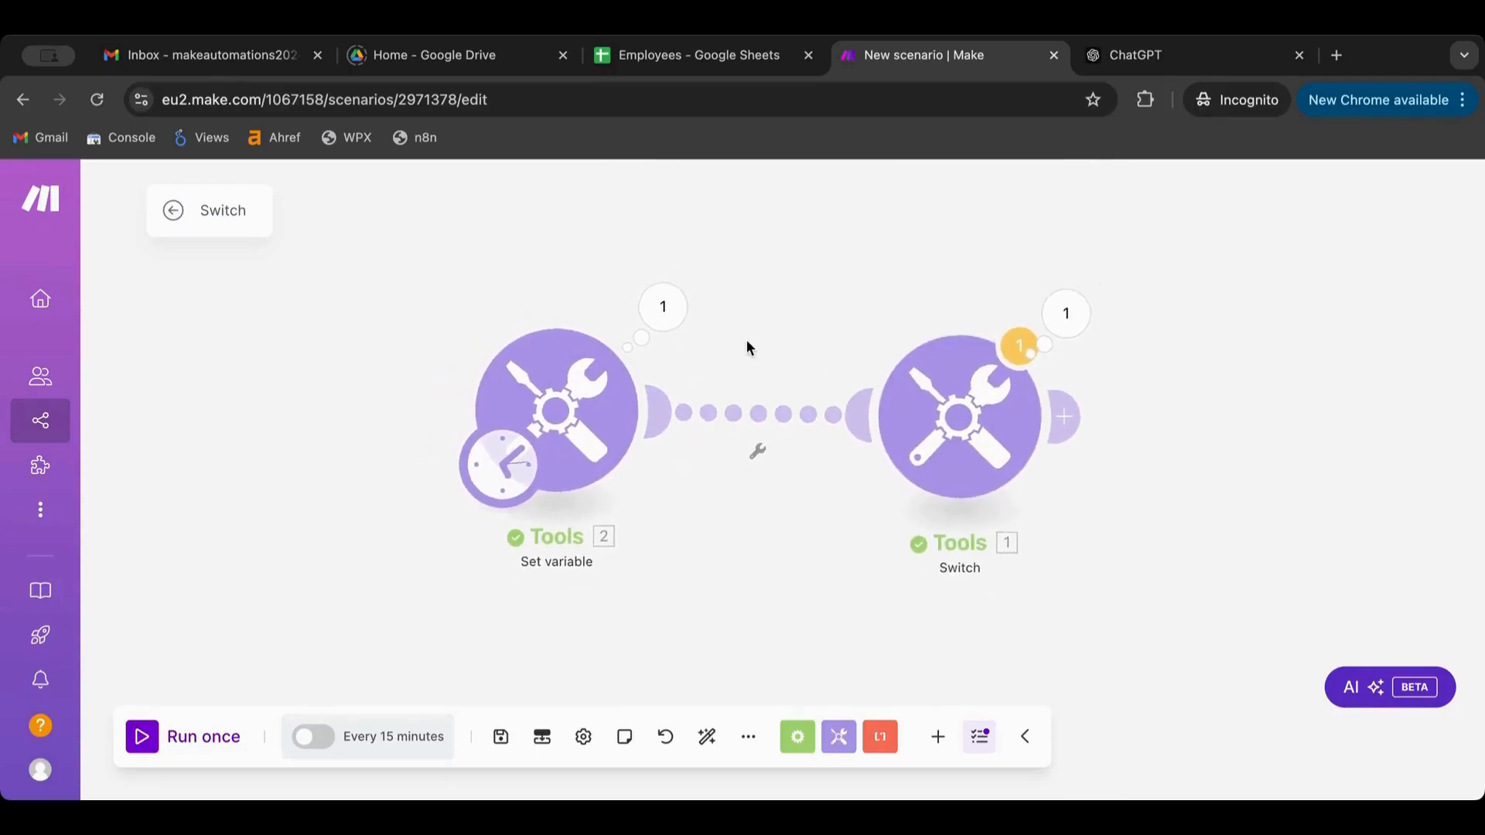
# Add a Router after the Switch module with two routes
pyautogui.click(797, 736)
pyautogui.scroll(-1, 804, 464)
pyautogui.scroll(-2, 807, 447)
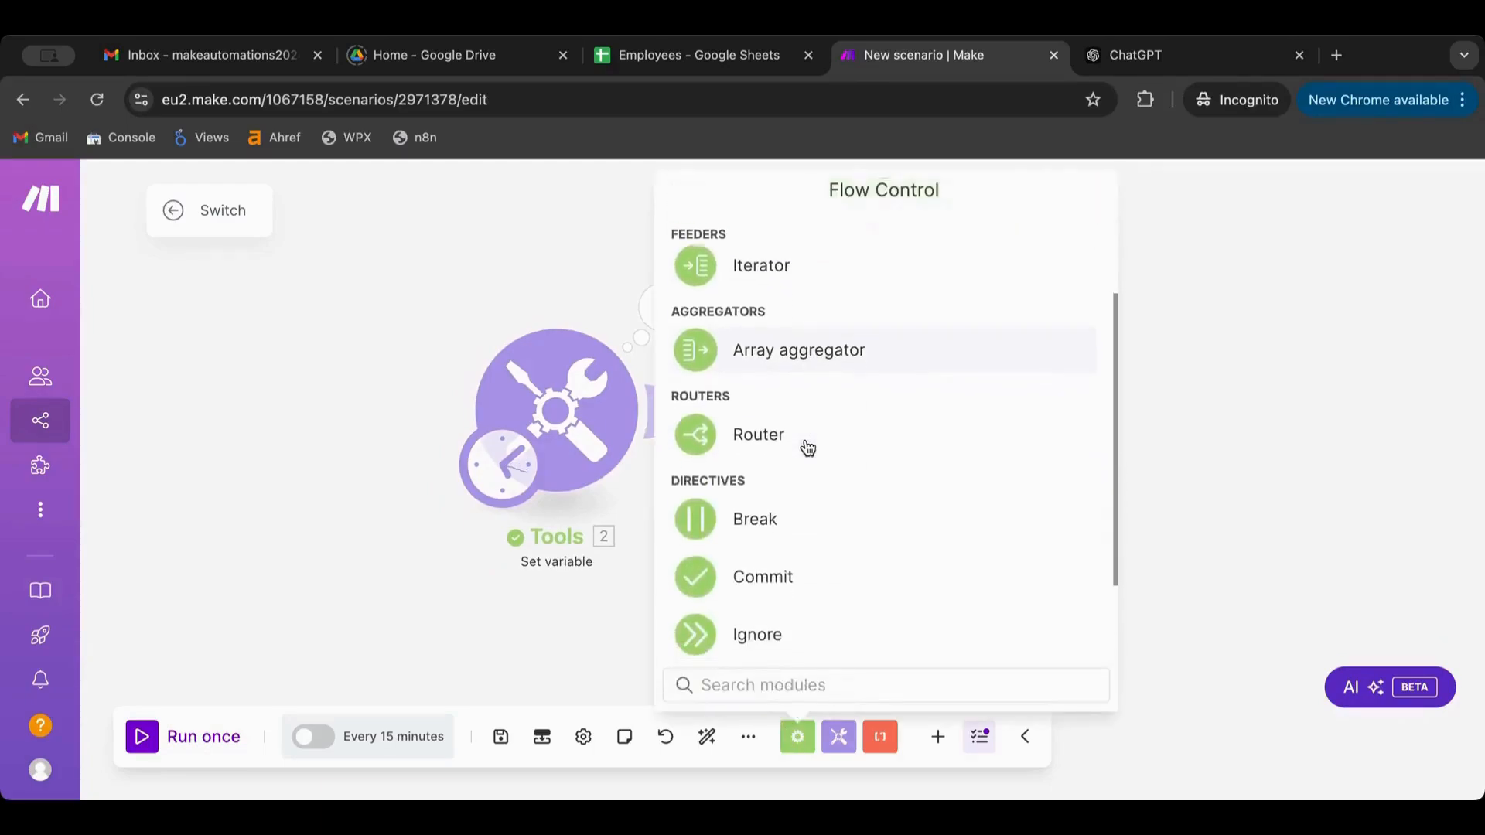
pyautogui.click(804, 443)
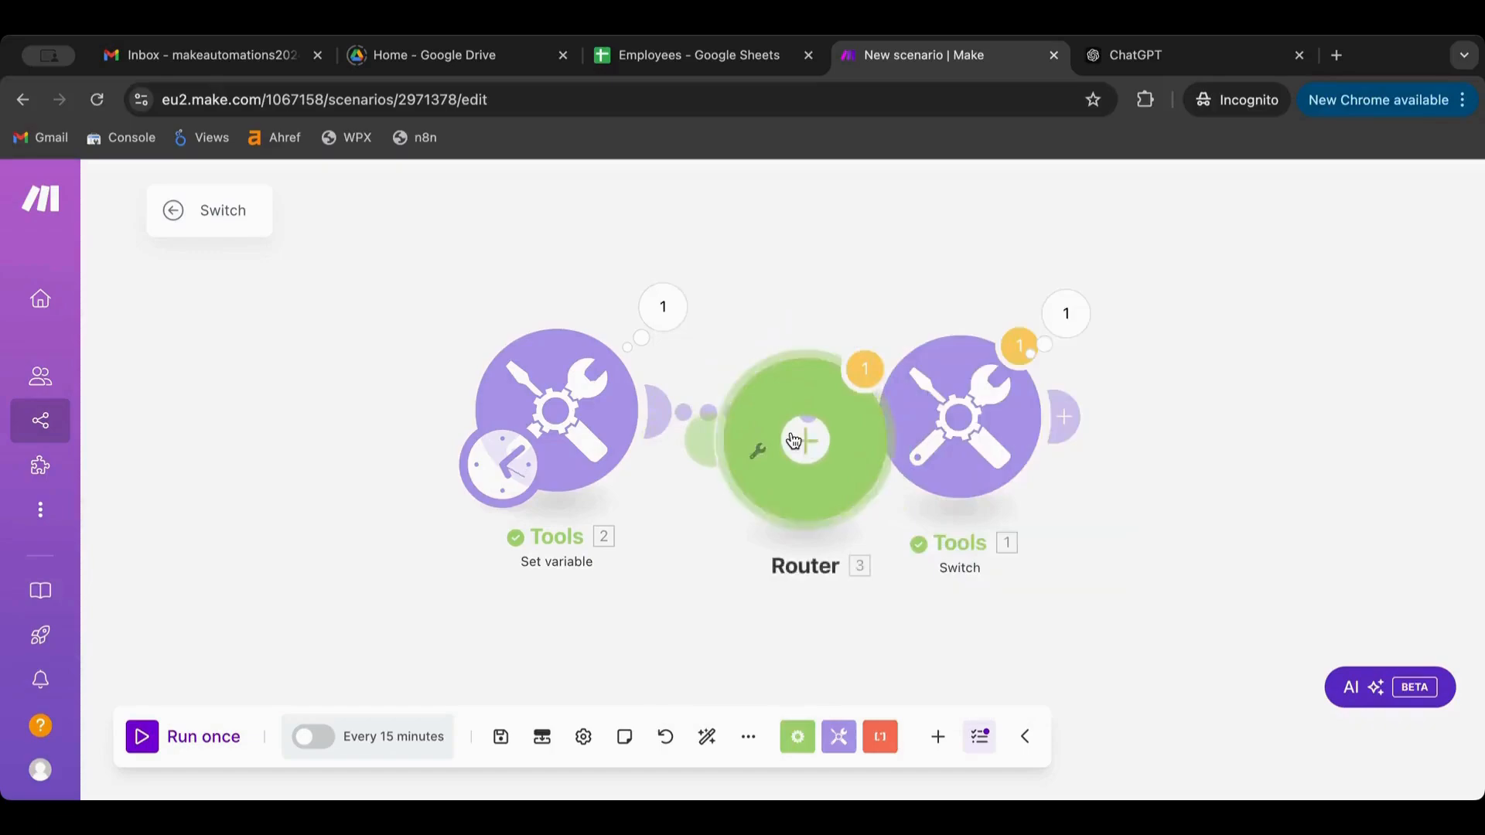
pyautogui.moveTo(797, 440); pyautogui.dragTo(1261, 408)
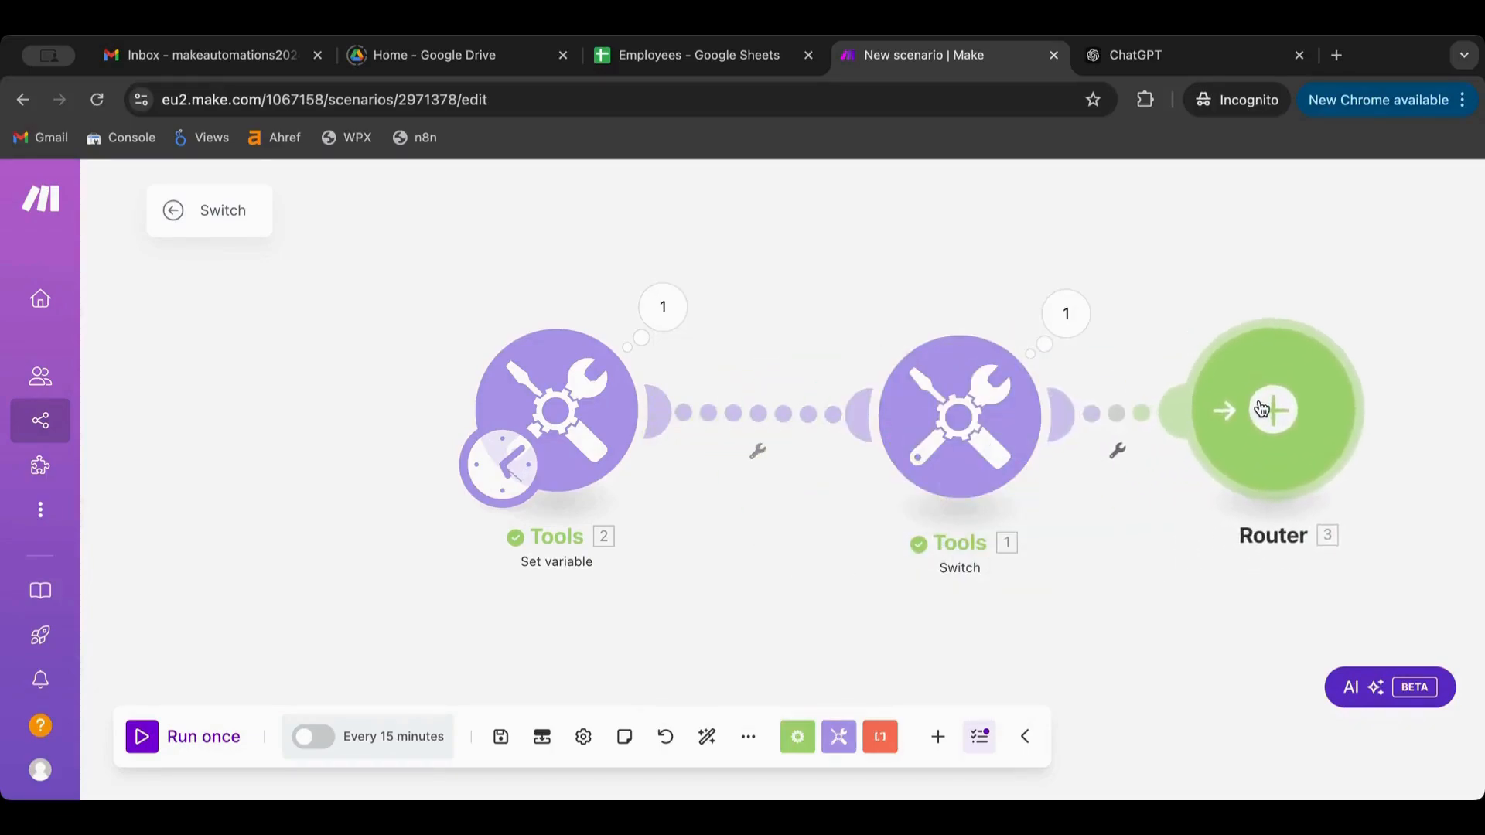
pyautogui.click(1270, 413)
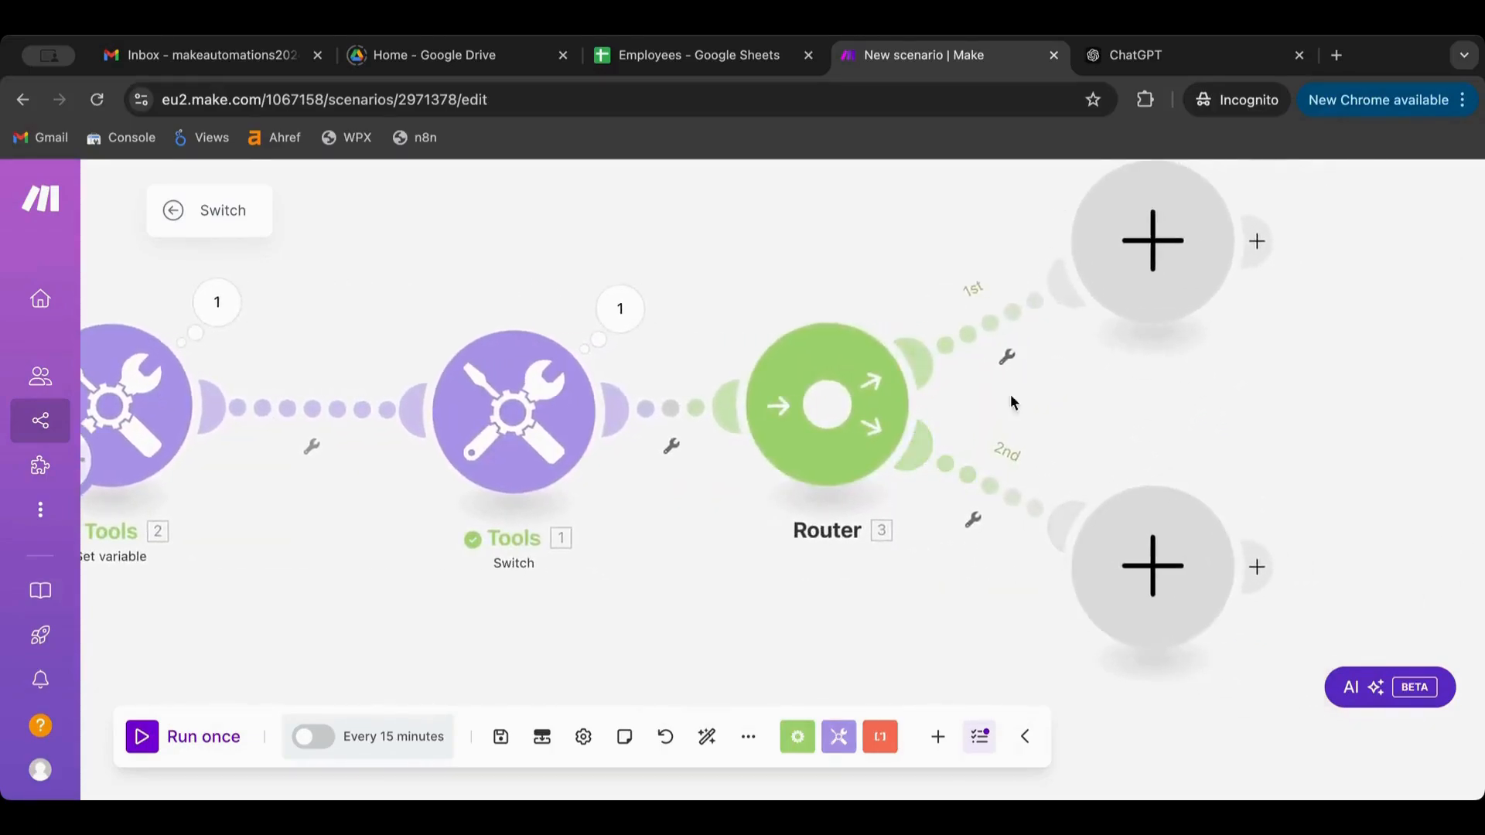
# Filter the first route on Var01 'Matches pattern' with the email regex, then open the second route's filter
pyautogui.click(1008, 322)
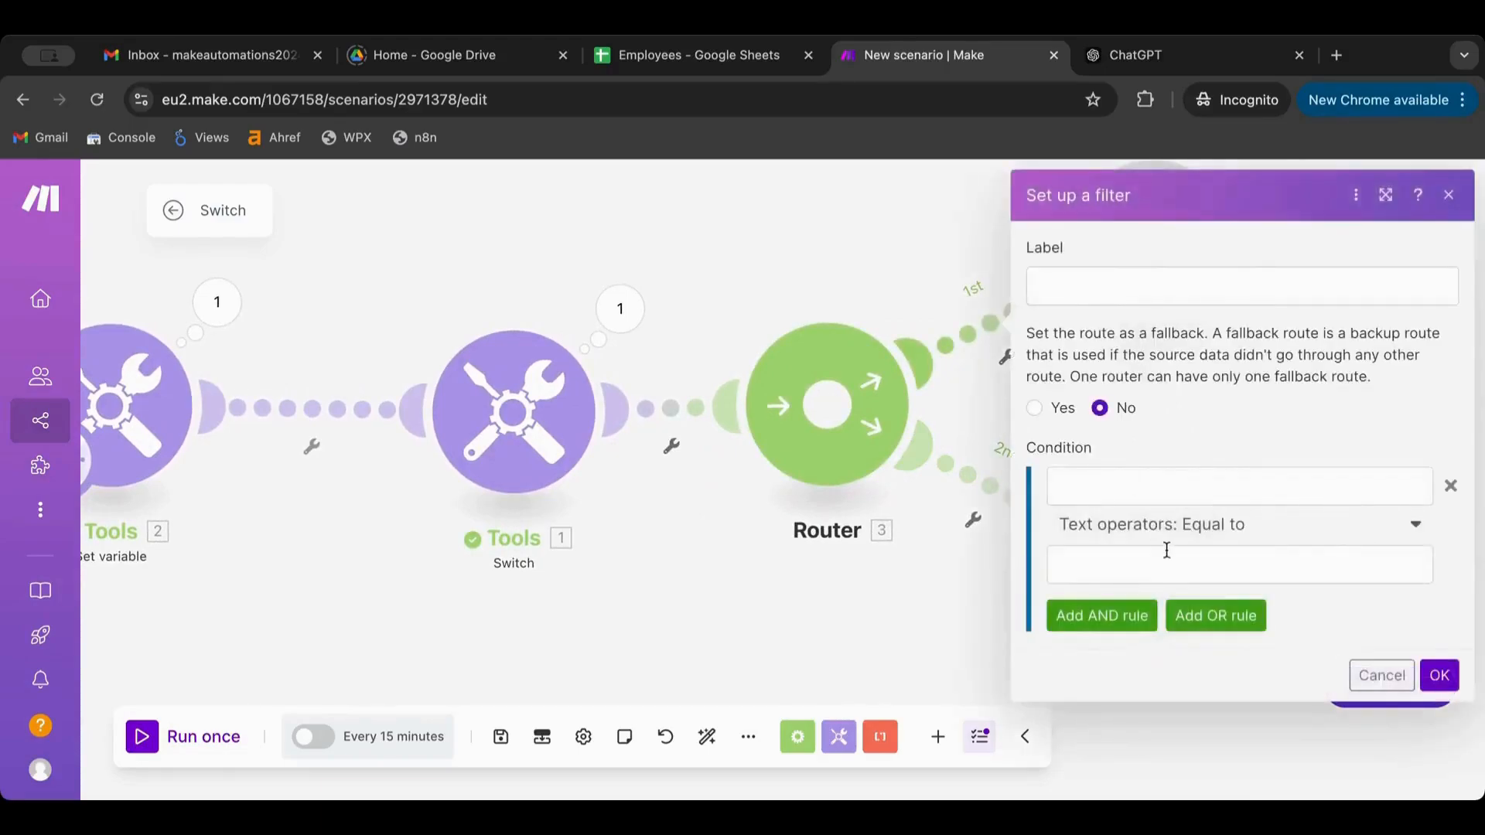
pyautogui.click(1163, 477)
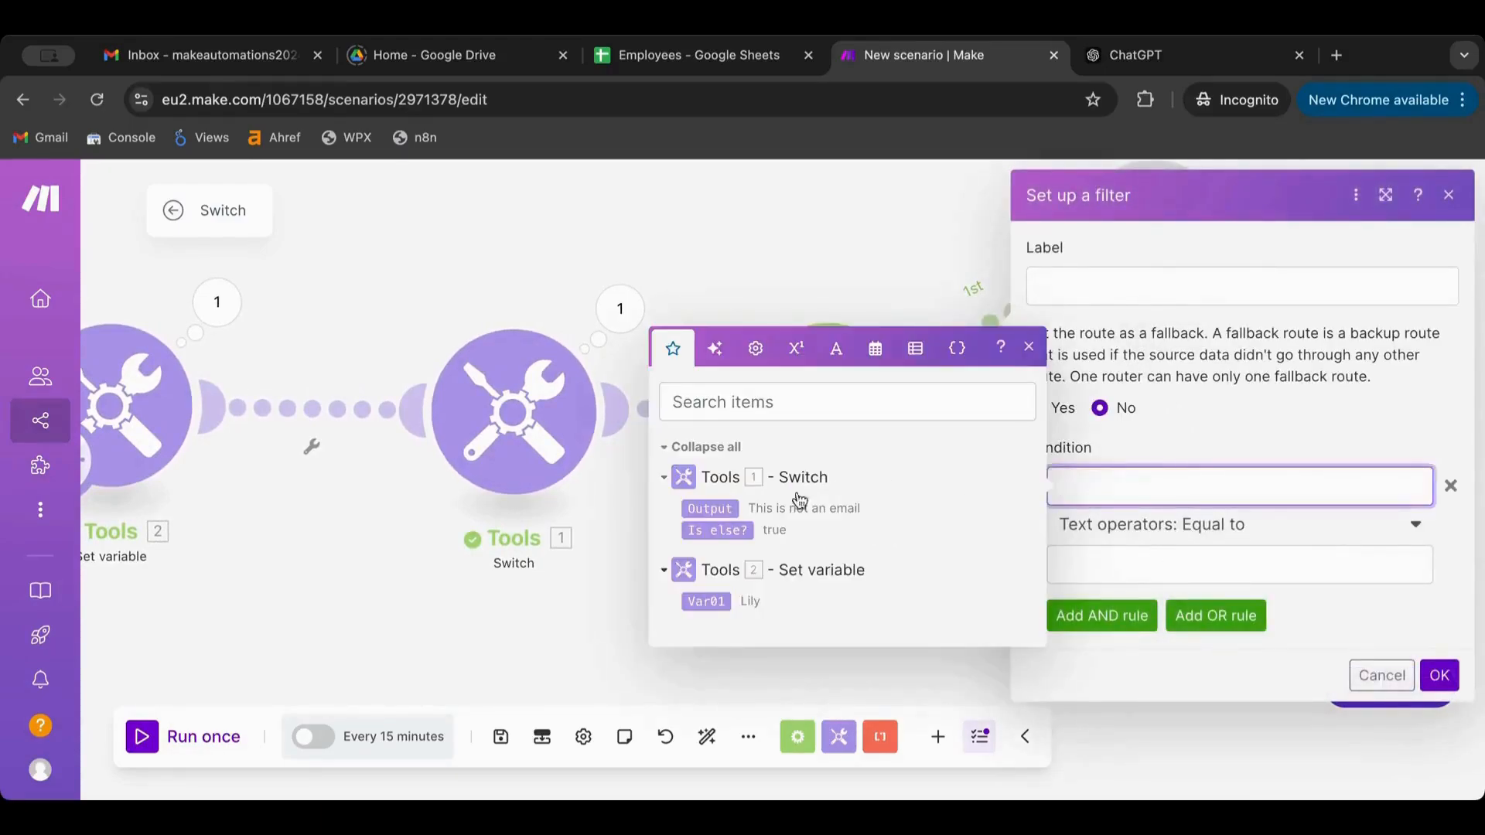
pyautogui.click(708, 601)
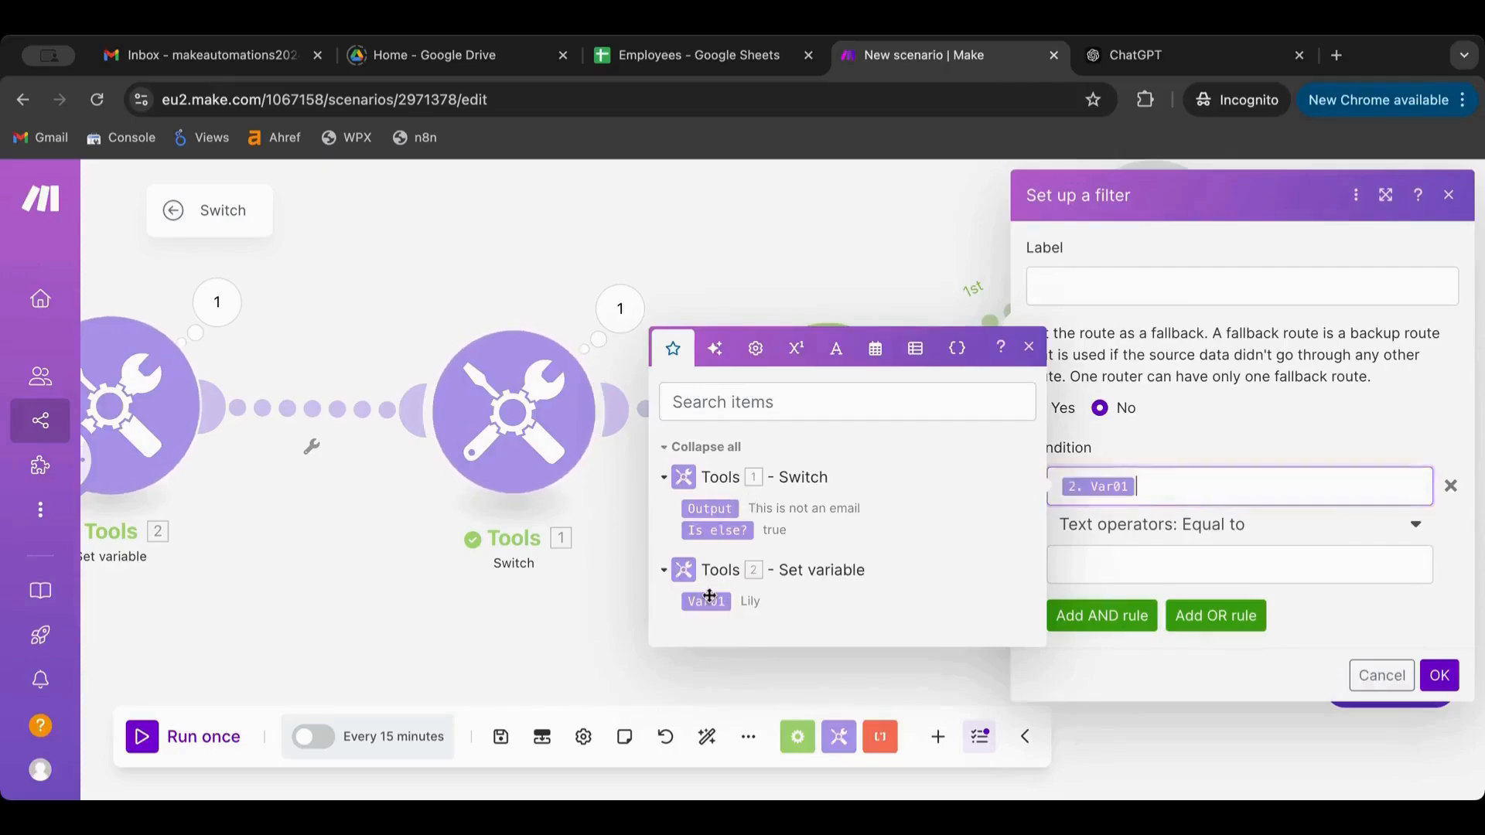
pyautogui.click(1262, 427)
pyautogui.click(1199, 524)
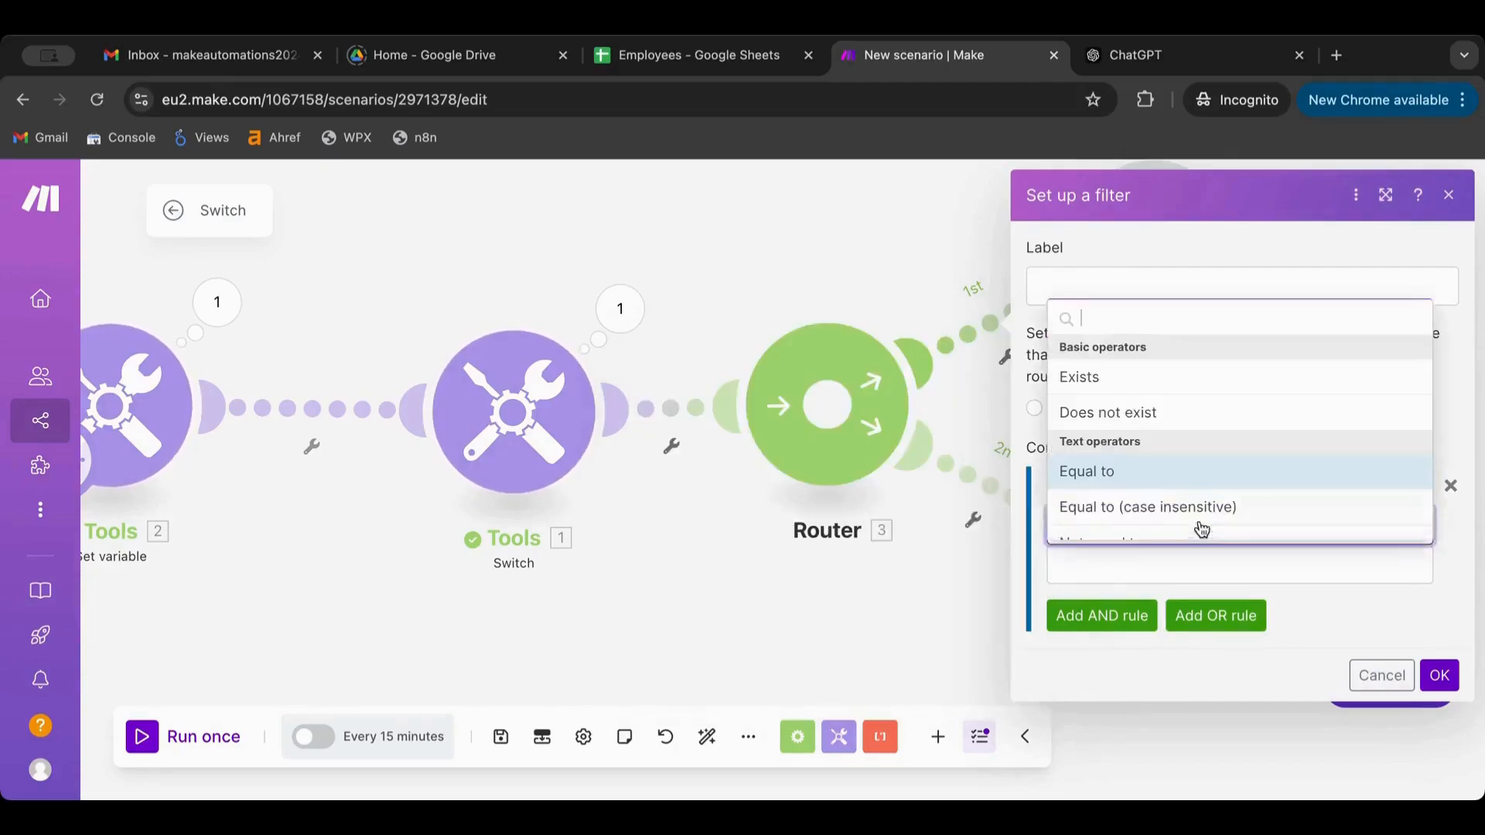
pyautogui.scroll(-2, 1208, 447)
pyautogui.scroll(-2, 1207, 447)
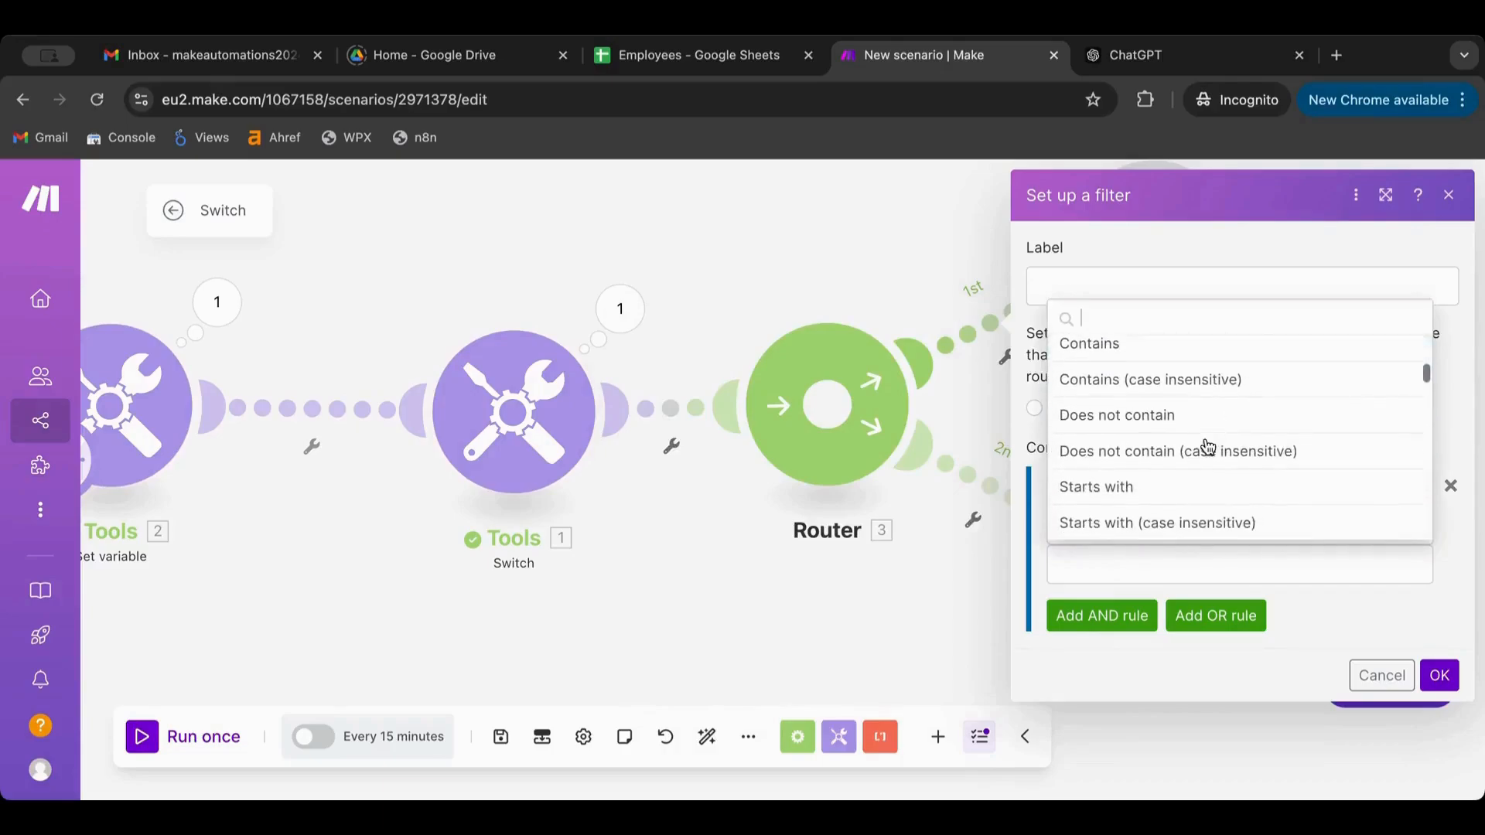
pyautogui.scroll(-2, 1208, 447)
pyautogui.scroll(-3, 1208, 447)
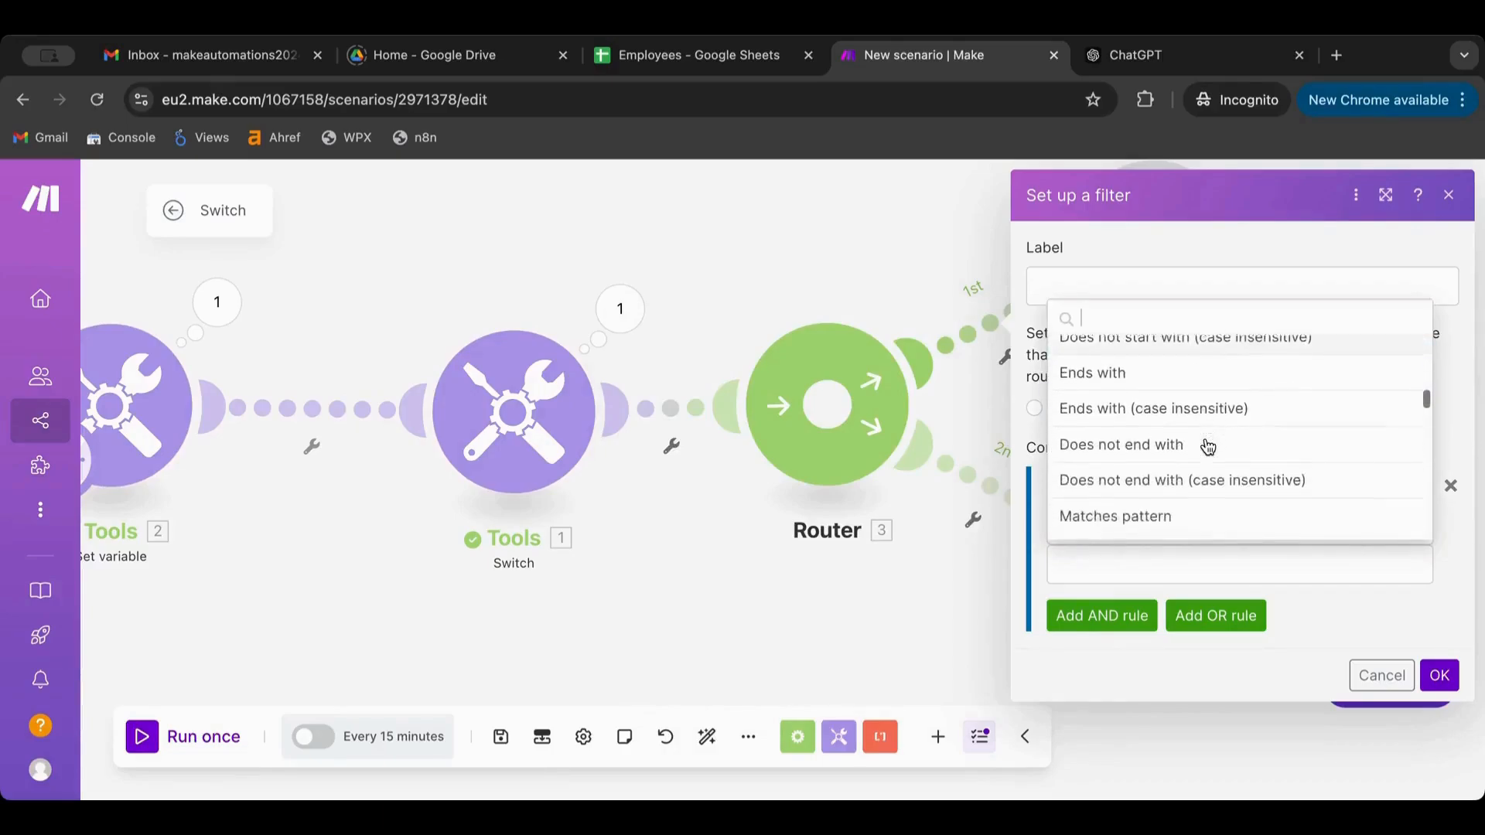
pyautogui.click(1158, 473)
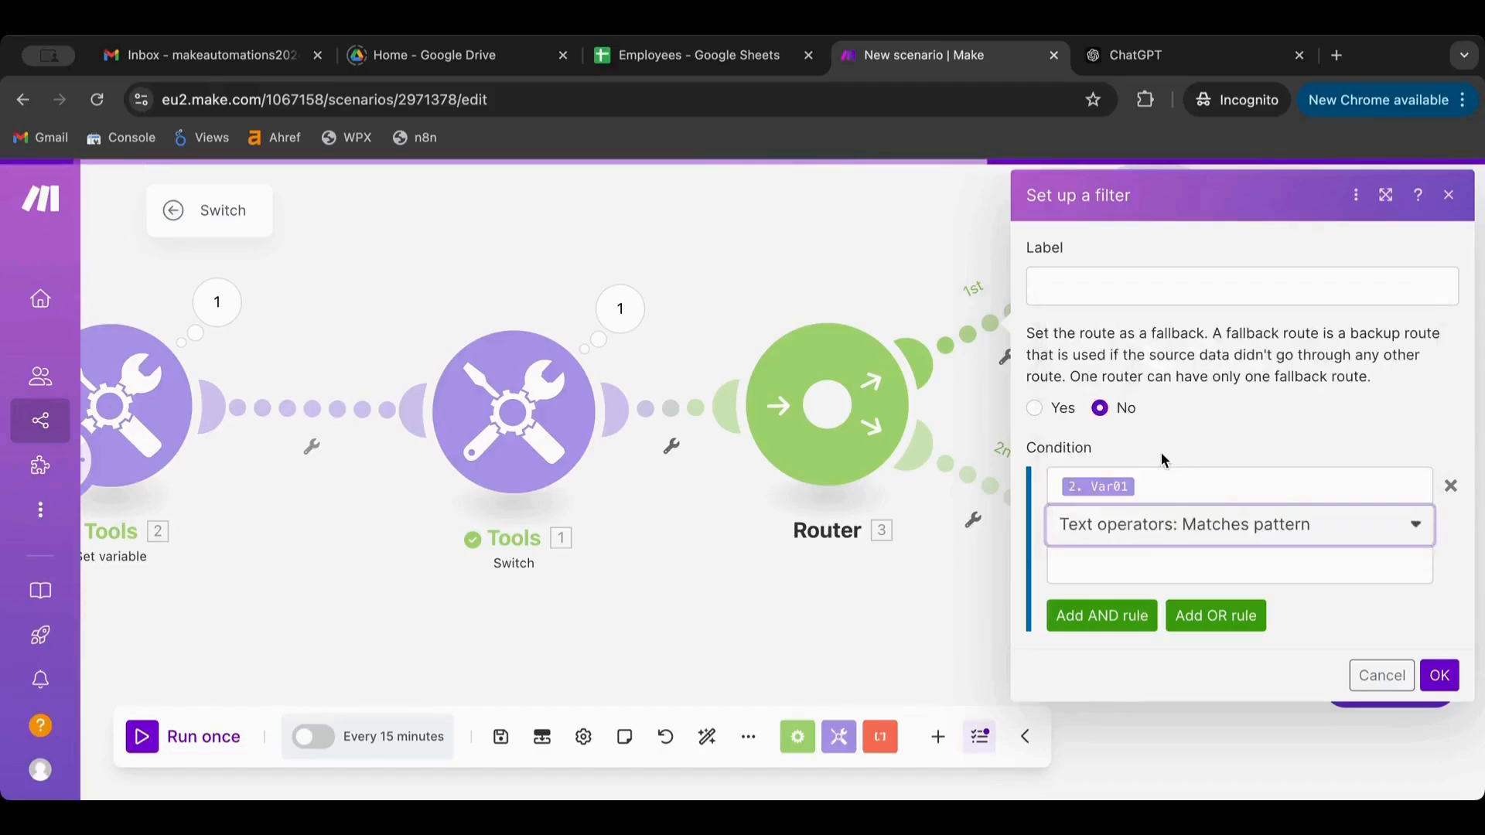
pyautogui.click(1127, 554)
pyautogui.write('^(?!.*\\.\\.)[a-zA-Z0-9._%+-]+@[a-zA-Z0-9.-]+\\.[a-zA-Z]{2,}$')
pyautogui.press('BackSpace')
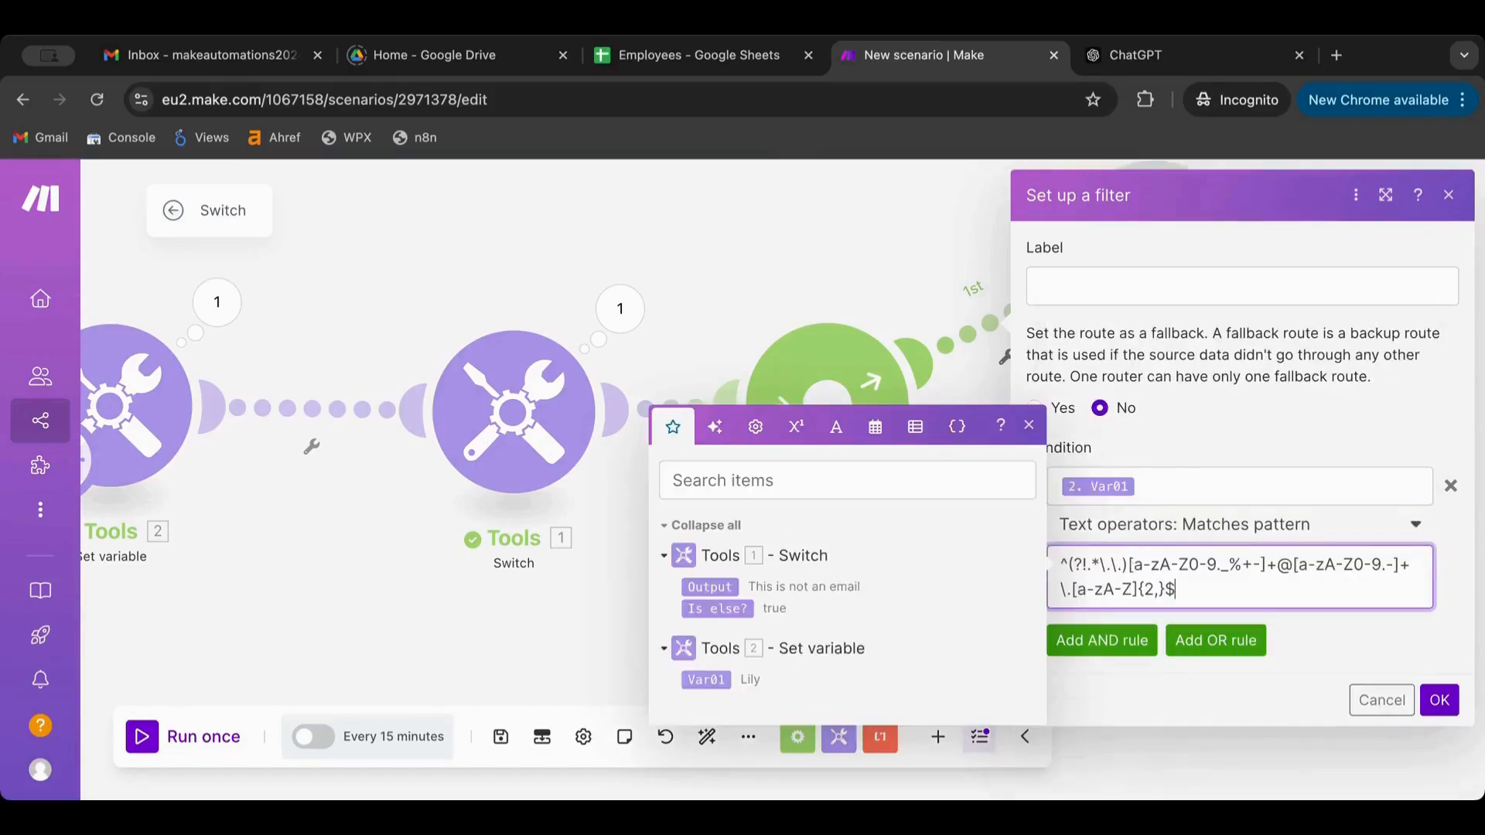
pyautogui.click(1447, 699)
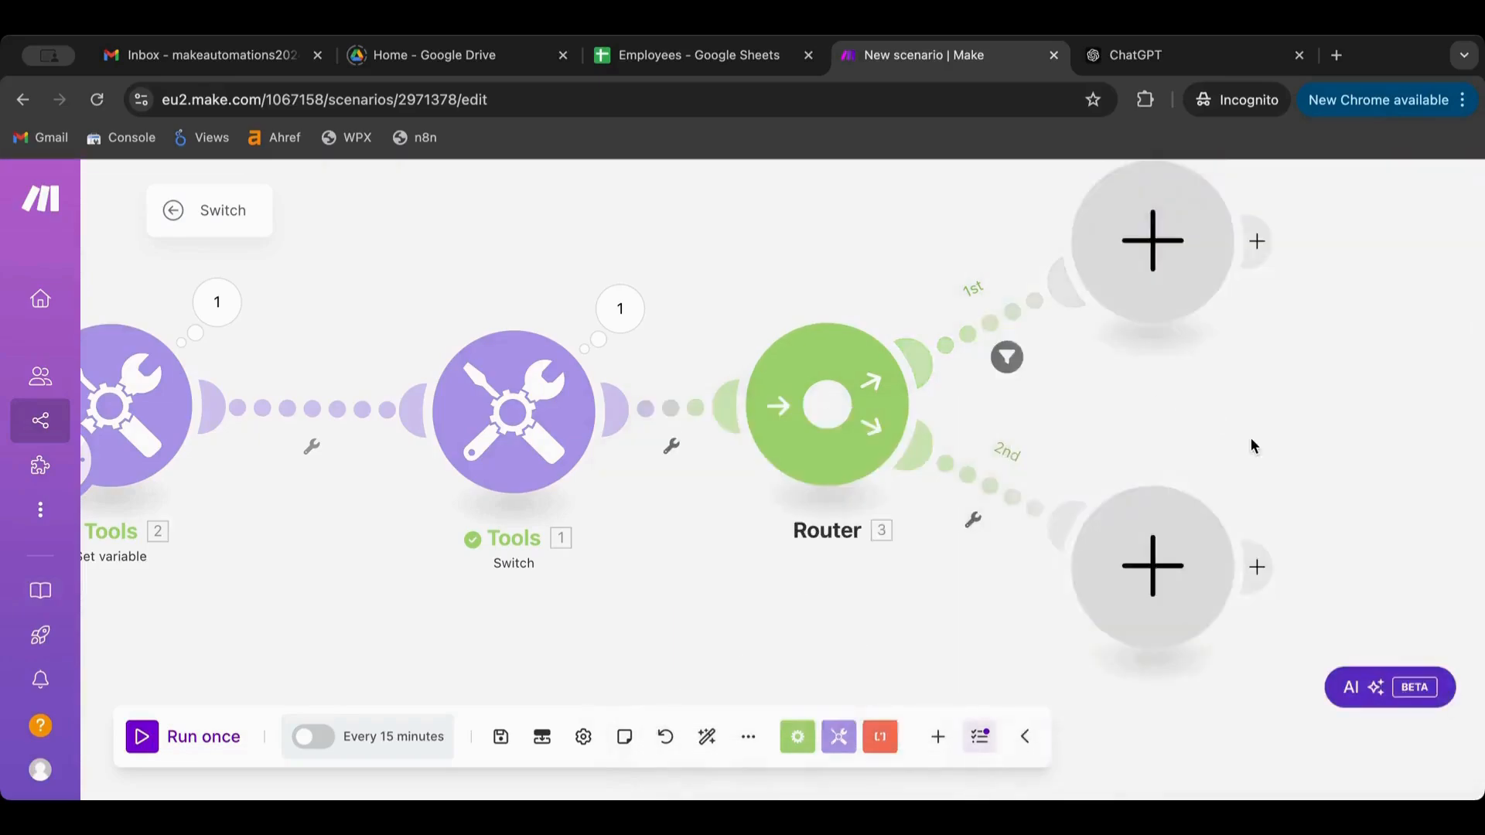
pyautogui.click(998, 488)
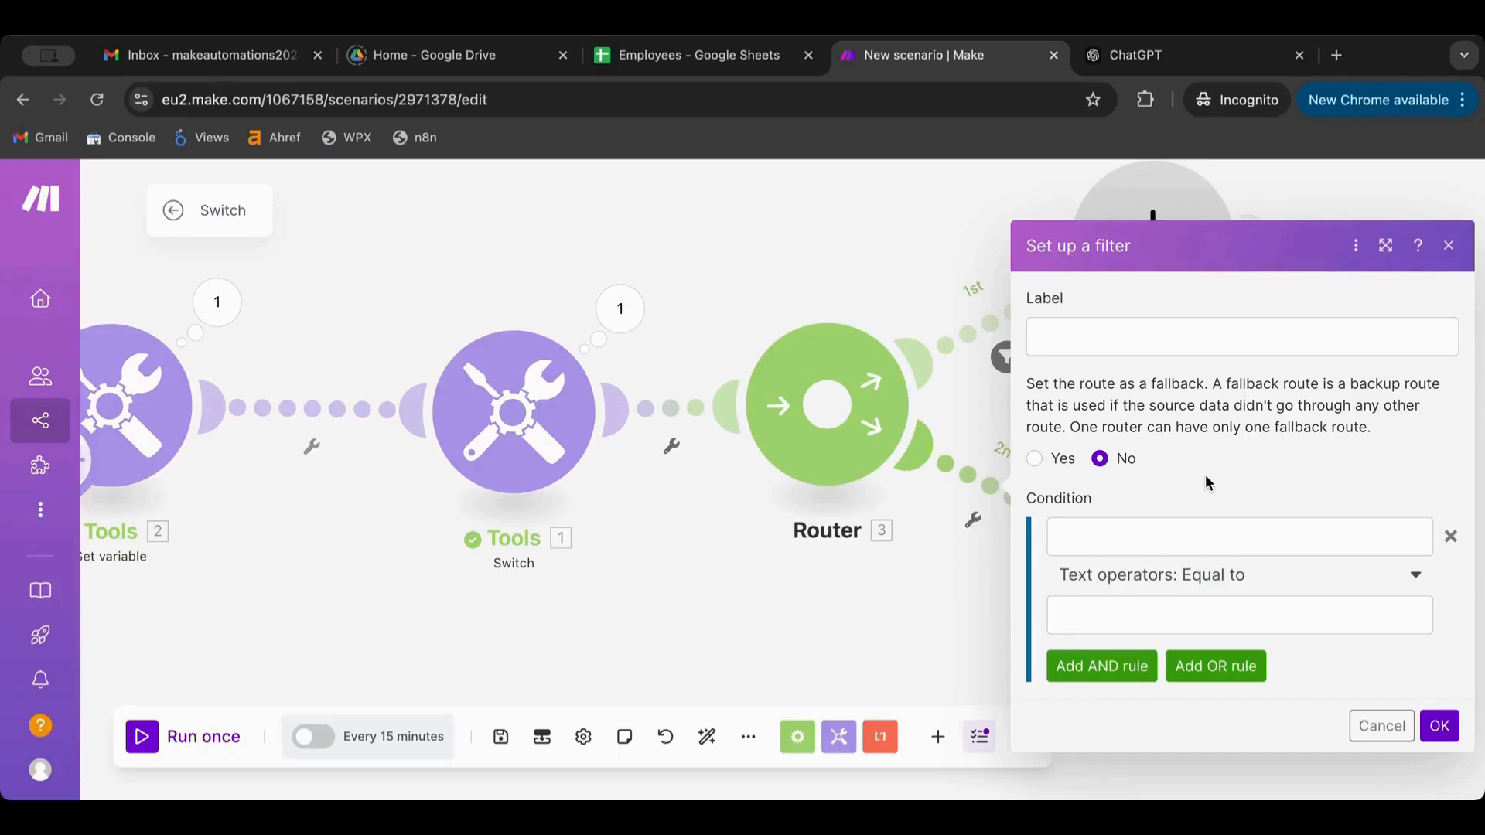
# Filter the second route on Var01 'Does not match pattern' with the email regex, then run once
pyautogui.click(1132, 549)
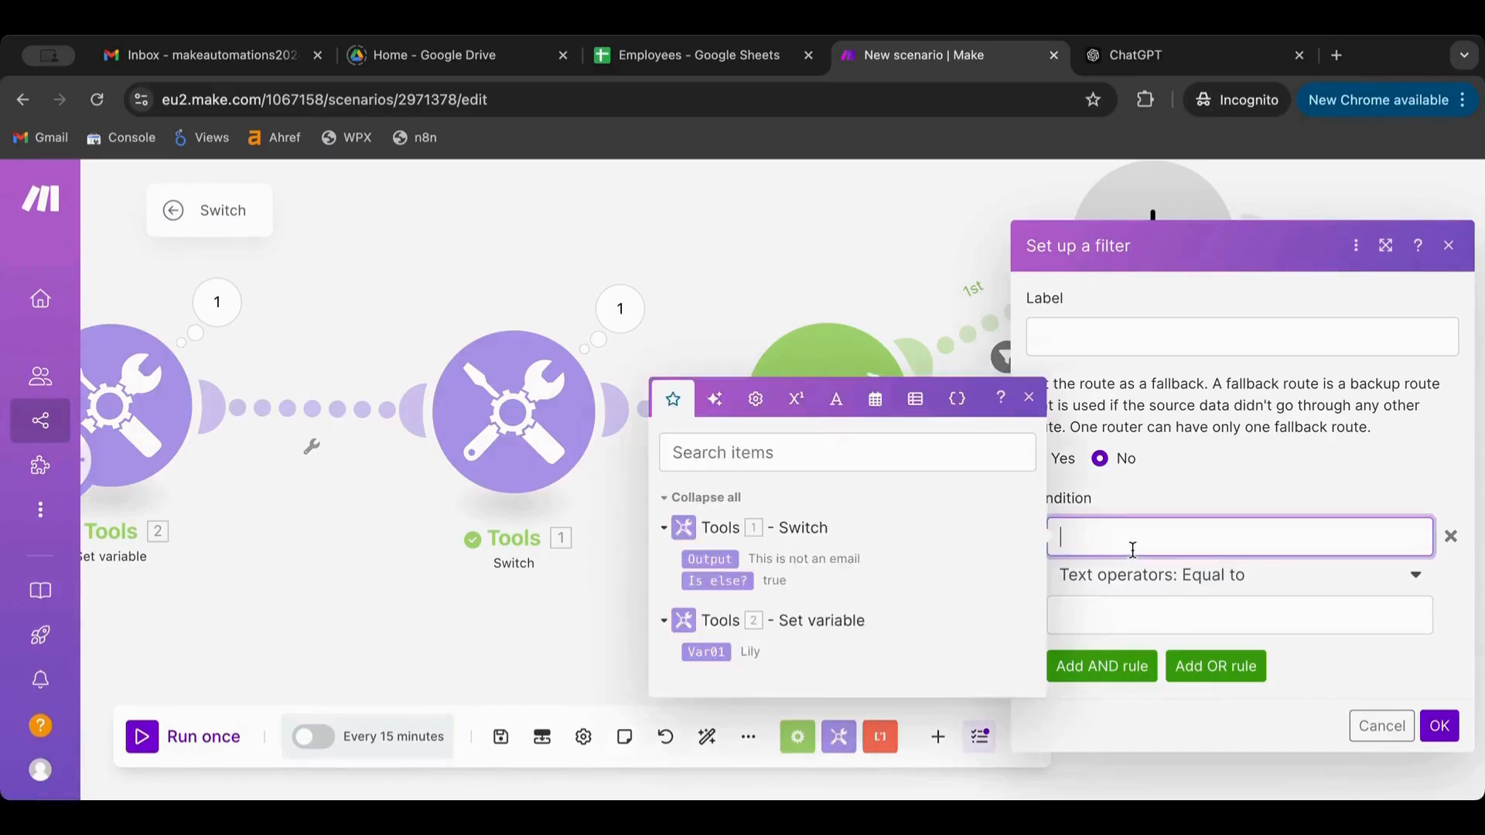
pyautogui.click(705, 652)
pyautogui.click(1251, 591)
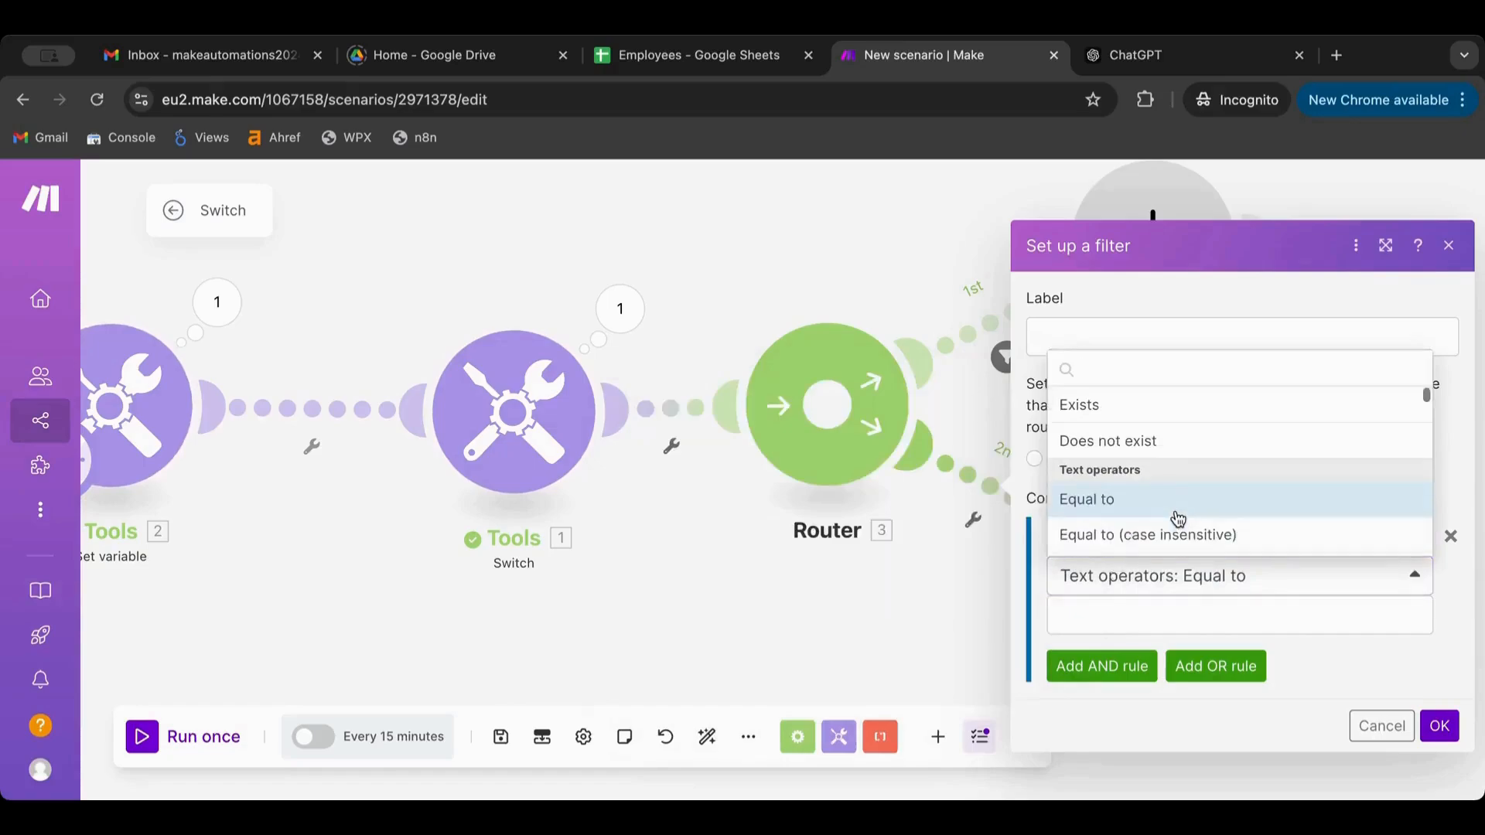
pyautogui.scroll(-4, 1178, 520)
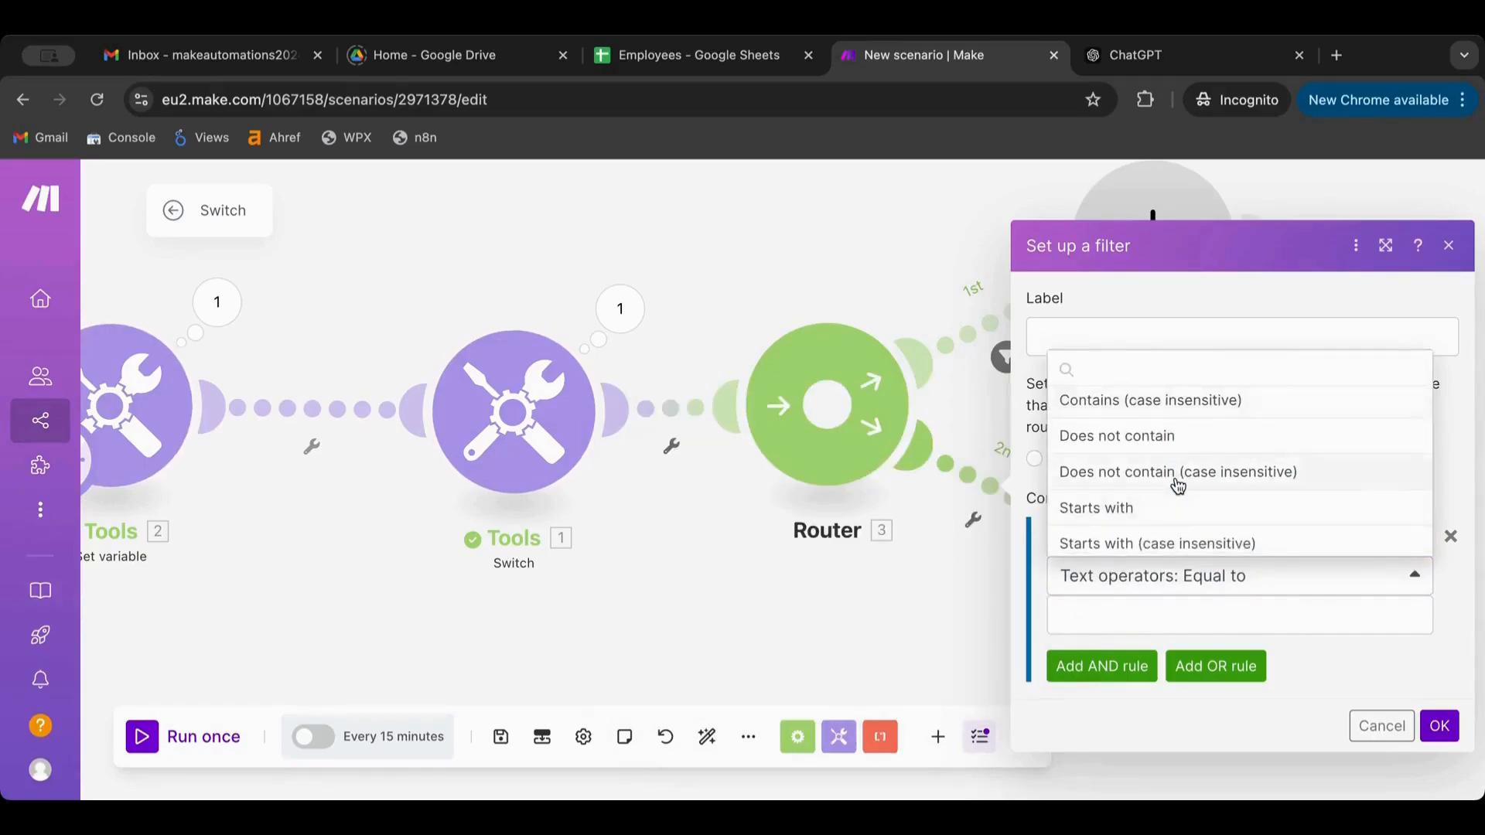
pyautogui.scroll(-2, 1178, 487)
pyautogui.scroll(-5, 1178, 485)
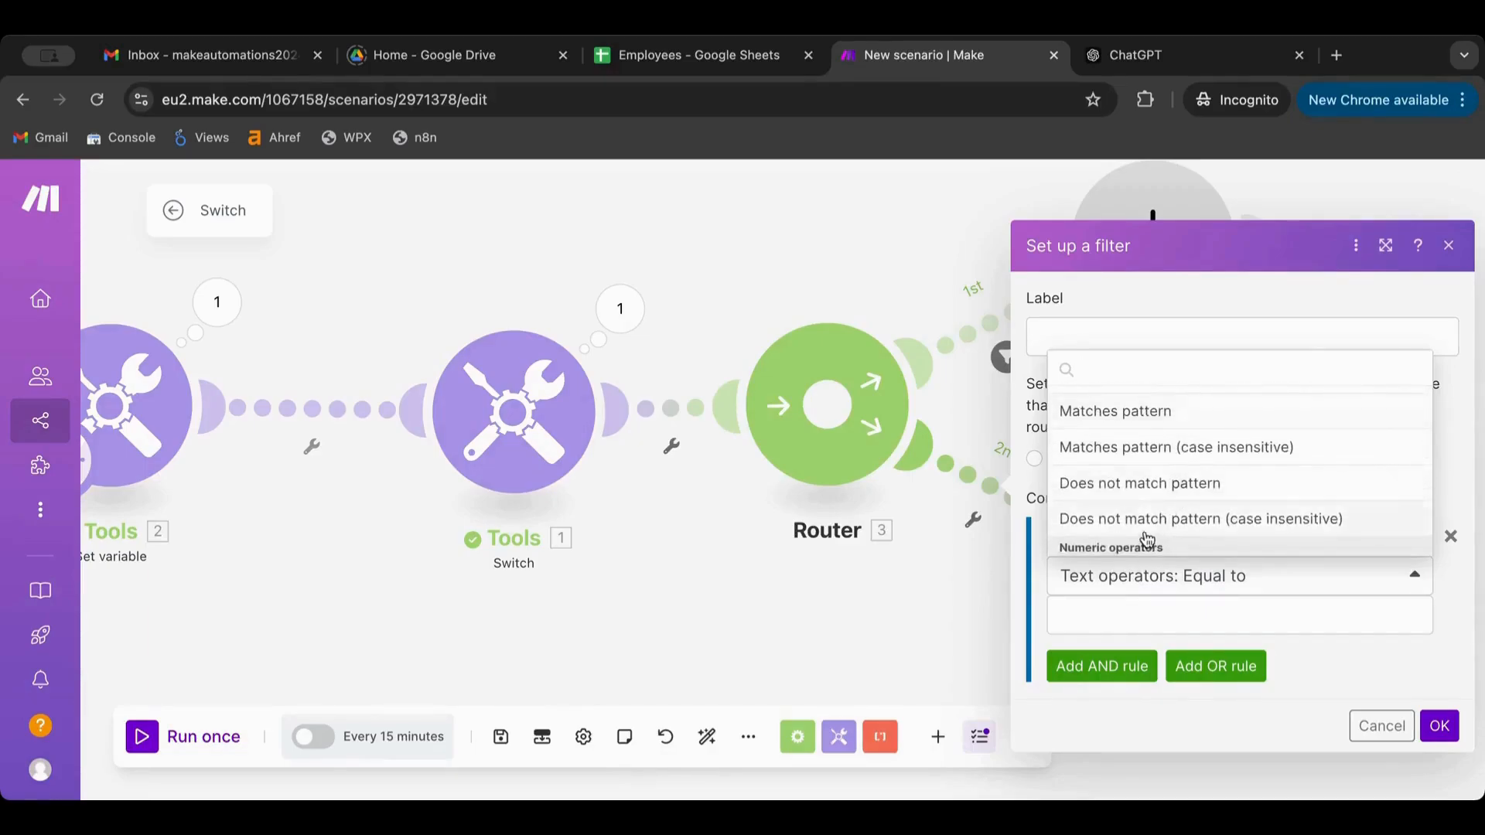
pyautogui.click(1181, 517)
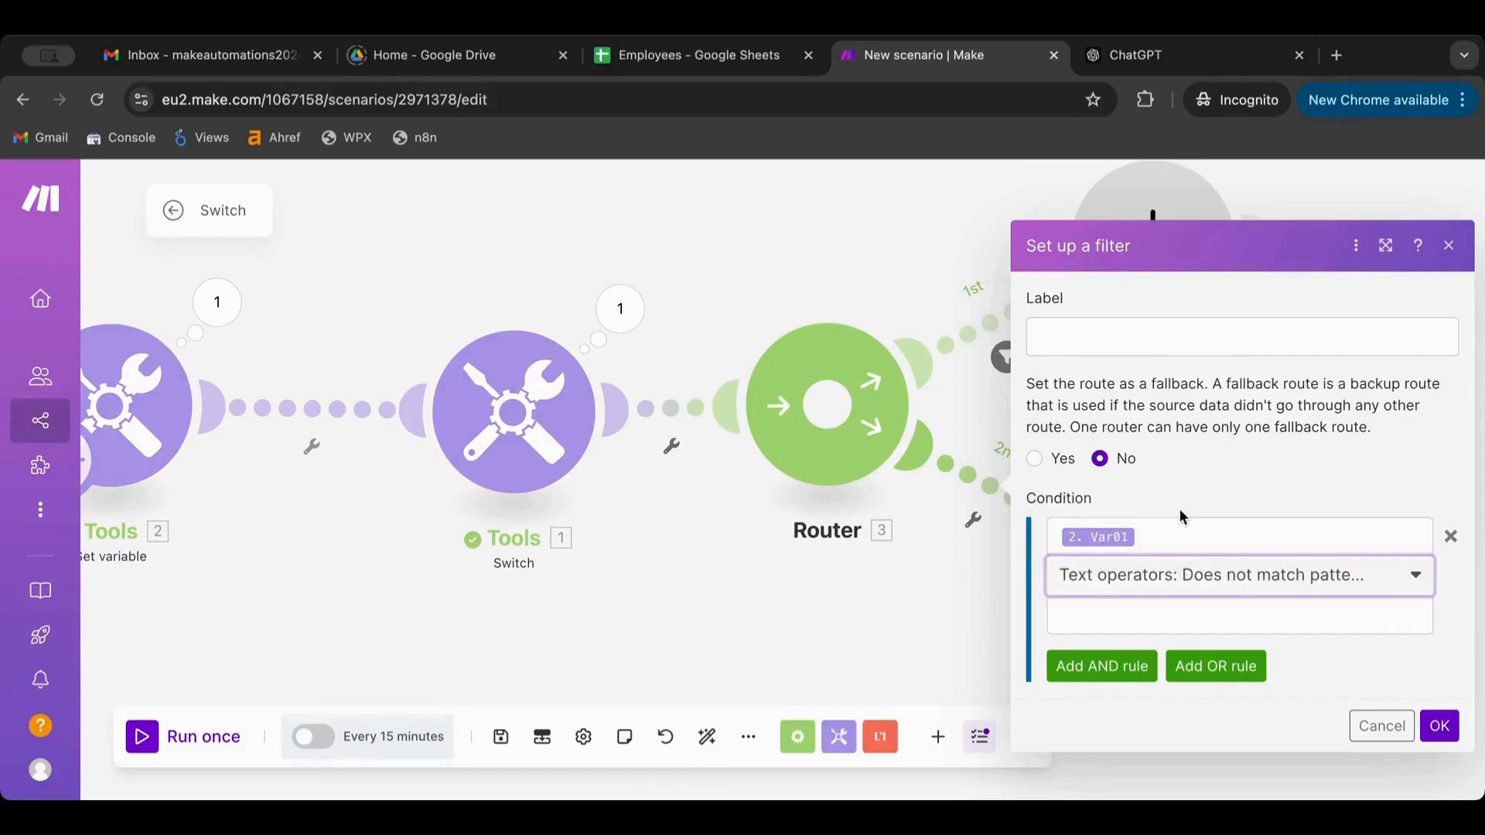
pyautogui.click(1273, 625)
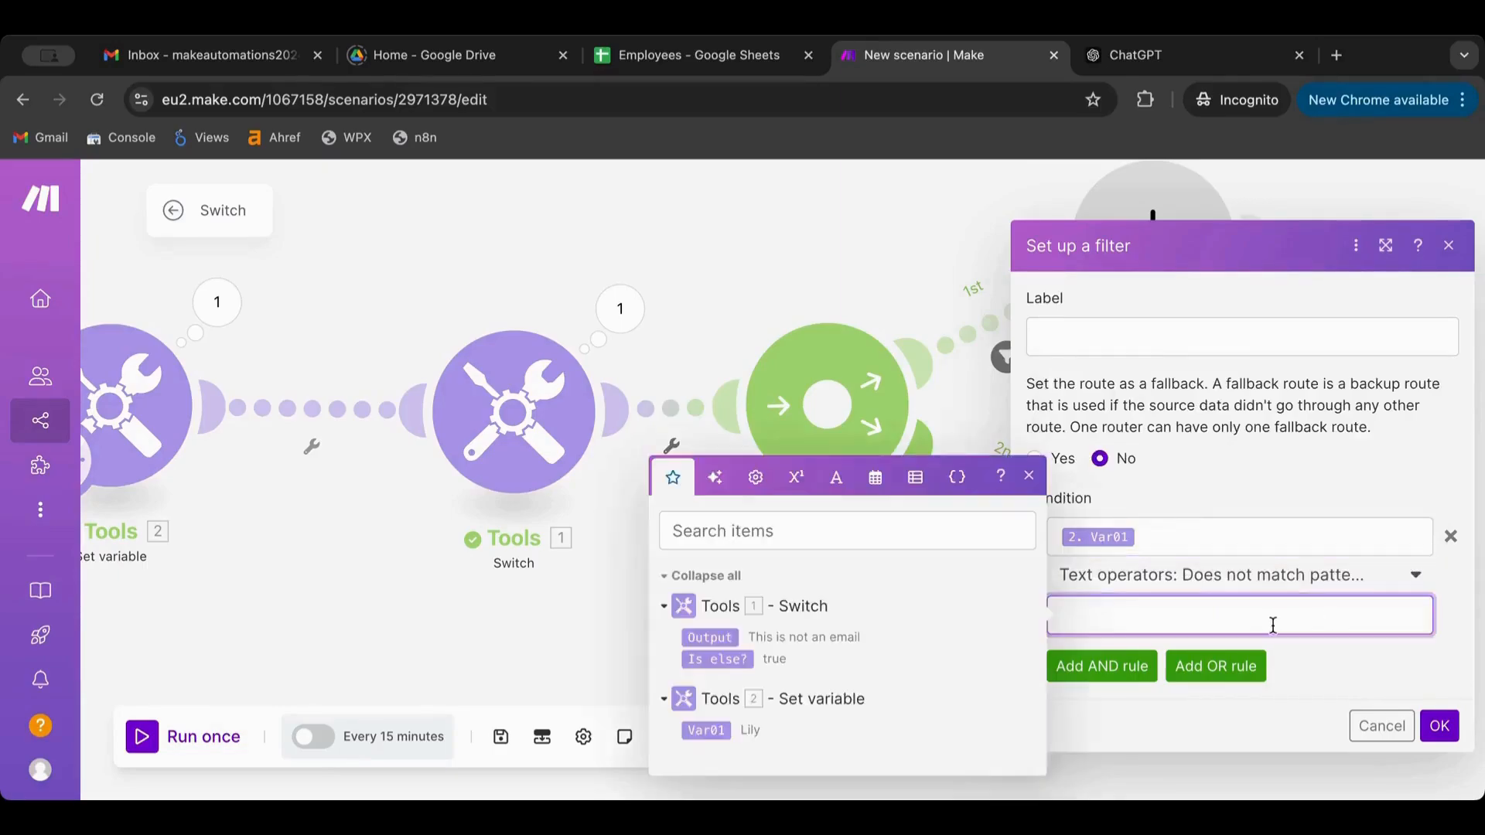
pyautogui.write('^(?!.*\\.\\.)[a-zA-Z0-9._%+-]+@[a-zA-Z0-9.-]+\\.[a-zA-Z]{2,}$')
pyautogui.click(1433, 749)
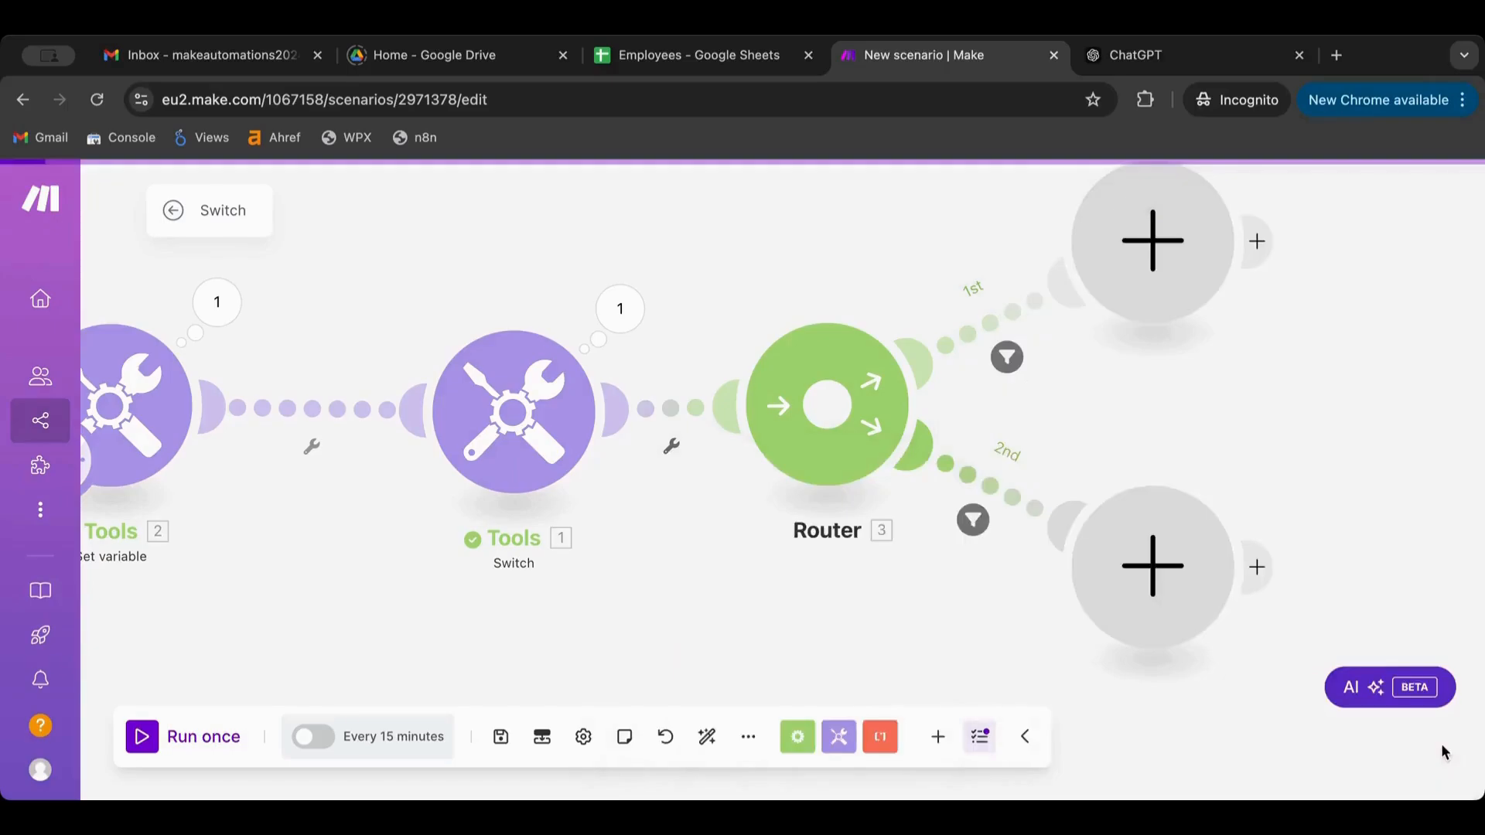
pyautogui.click(159, 736)
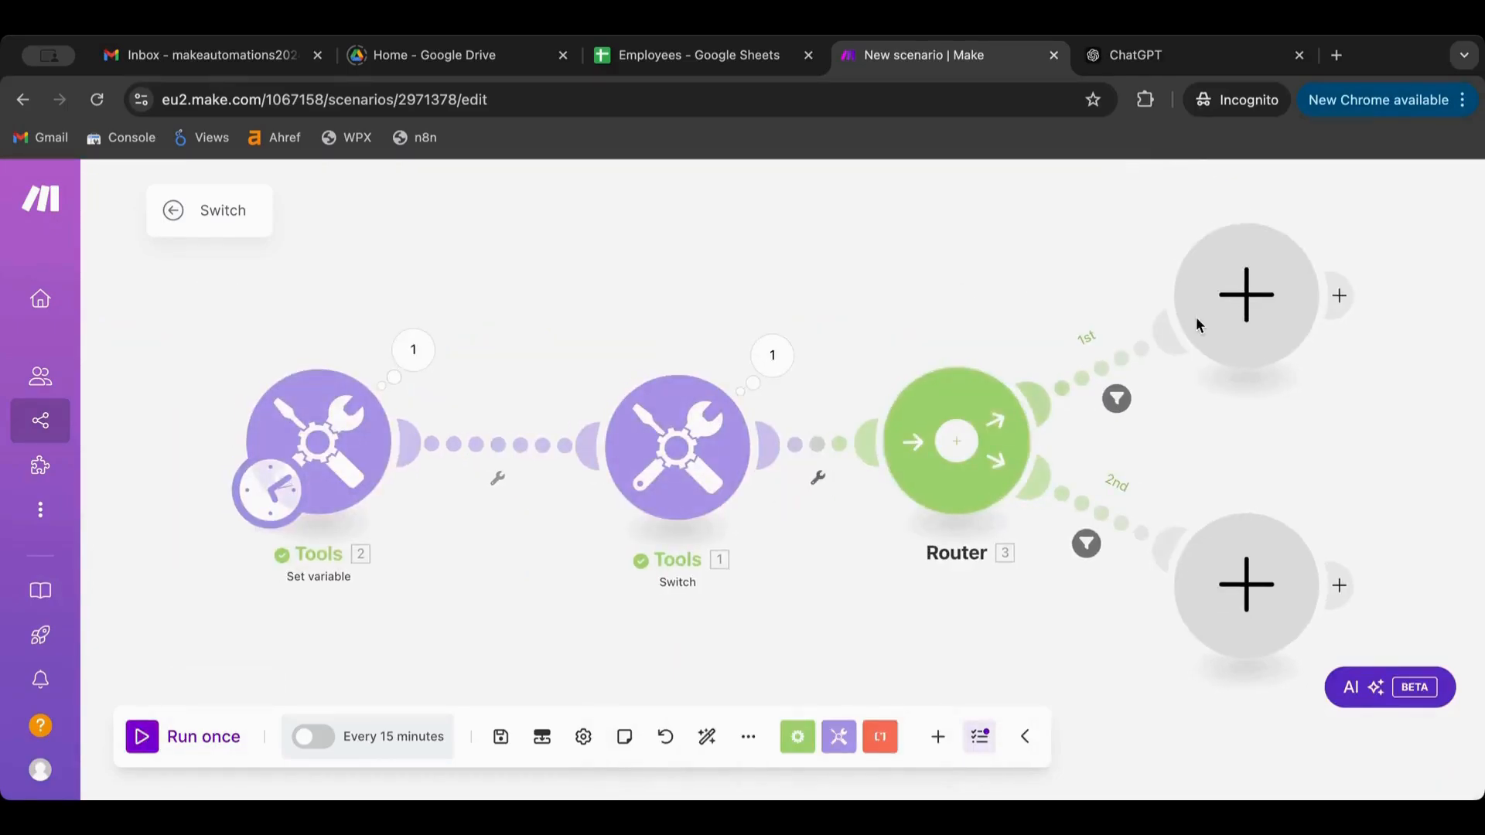
# Add a Tools Set variable module named 'var2' to the end of the first route
pyautogui.click(1247, 305)
pyautogui.click(790, 372)
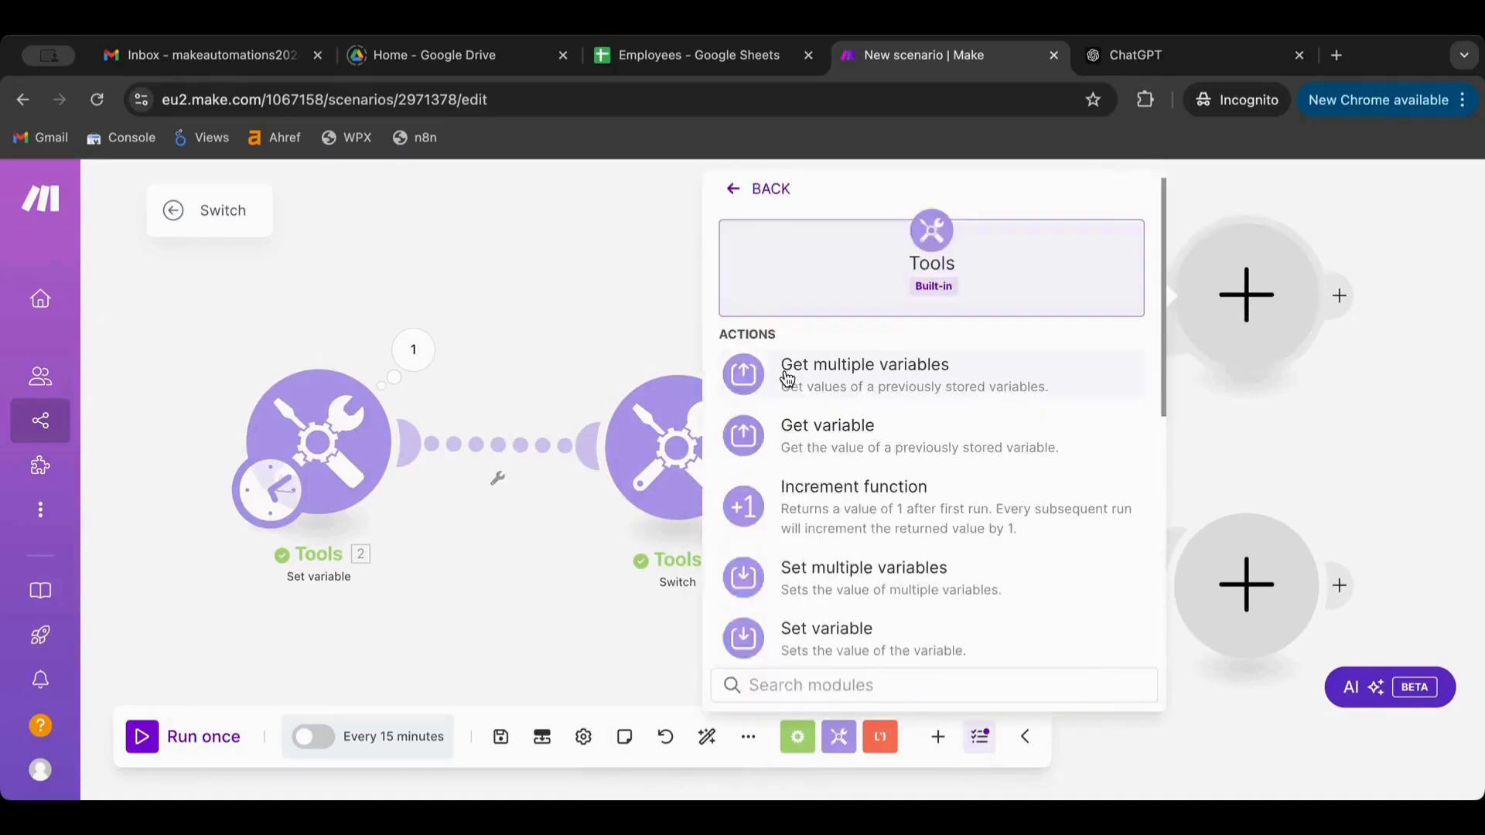
pyautogui.click(787, 377)
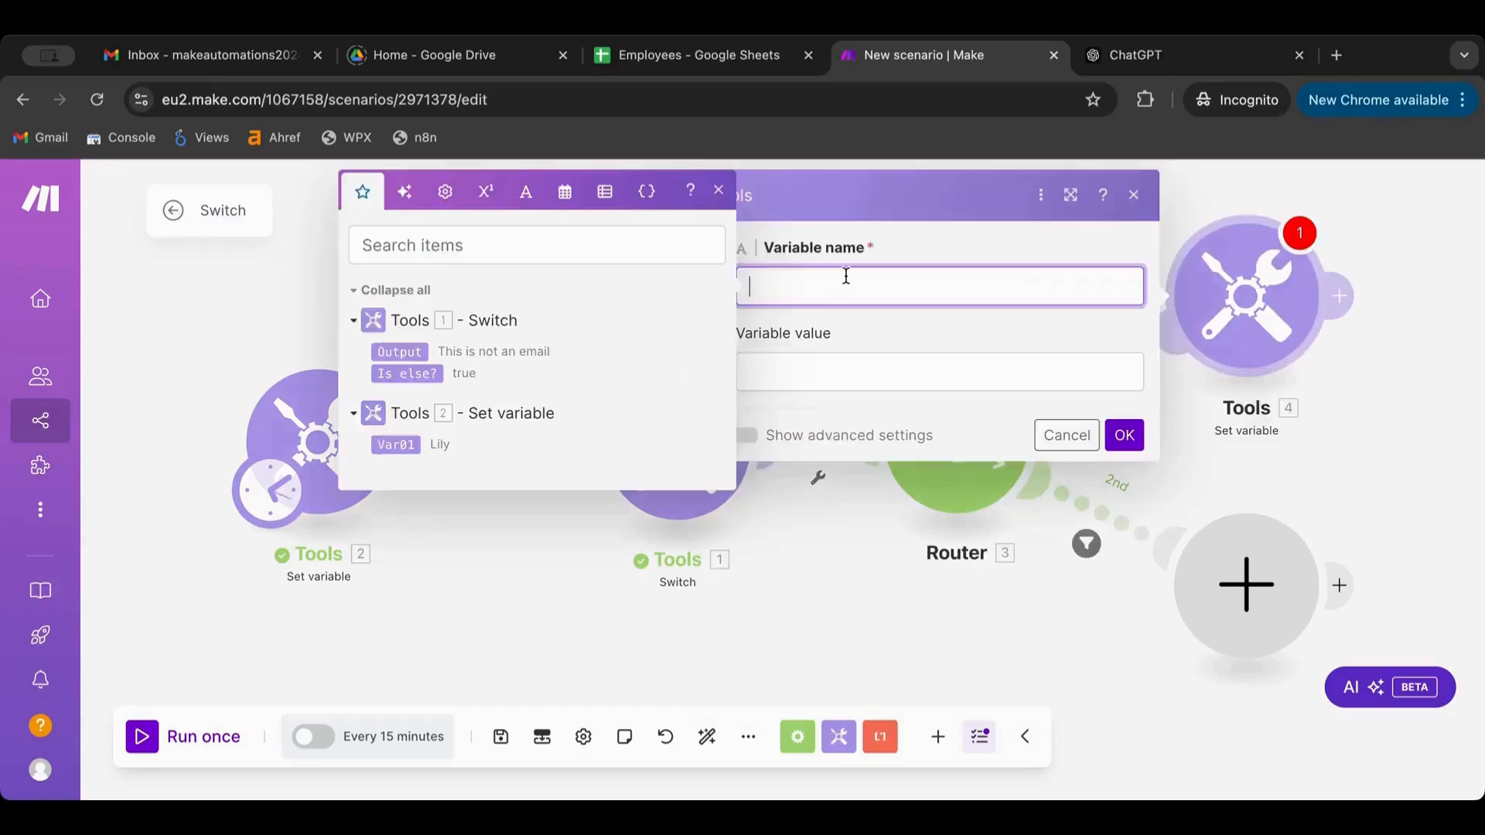
pyautogui.write('var2')
pyautogui.click(956, 372)
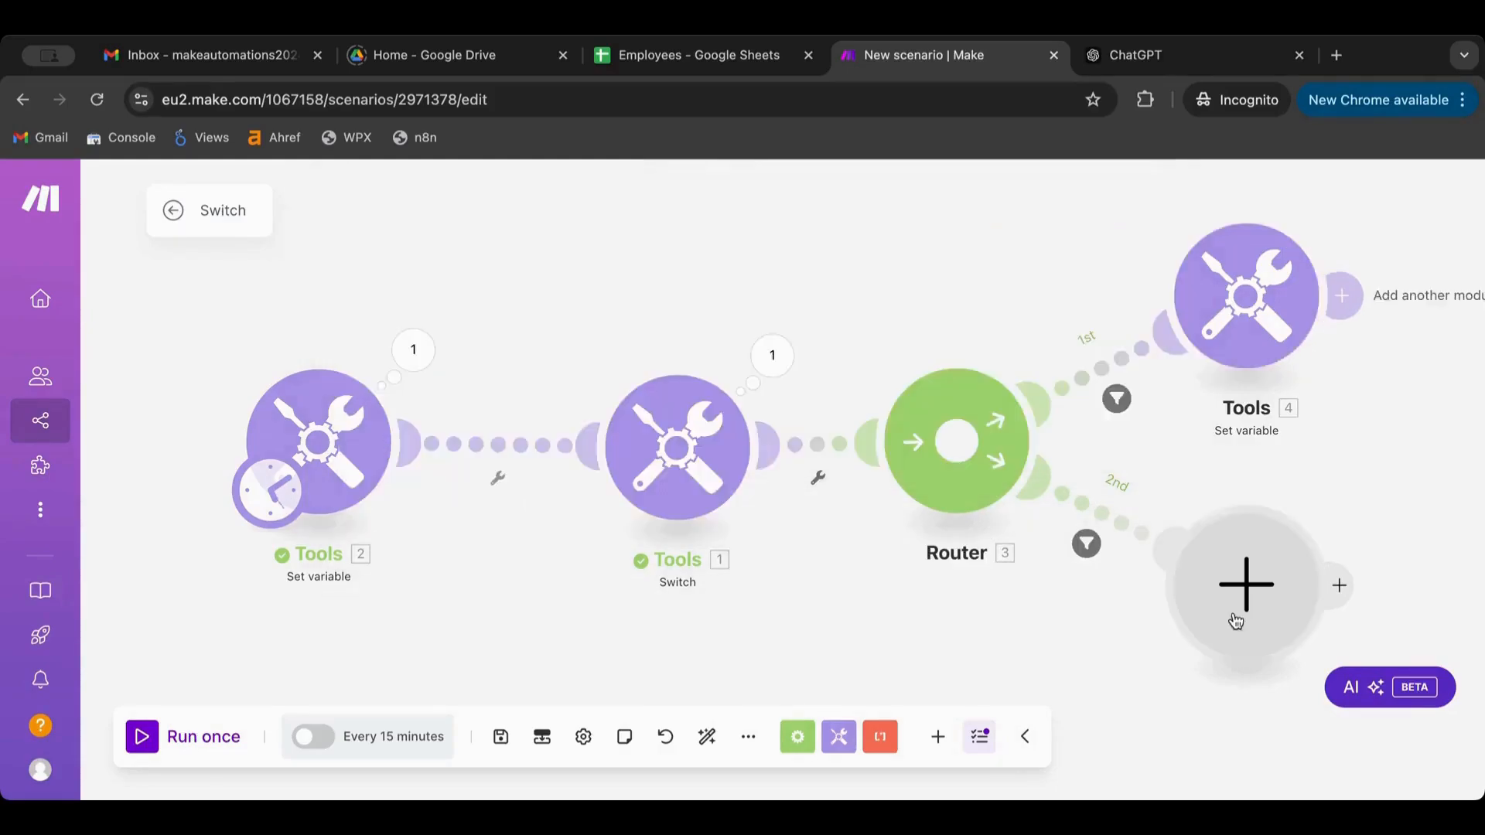
# Add a Set variable module to the second route, then inspect the Switch module's run results
pyautogui.click(1235, 621)
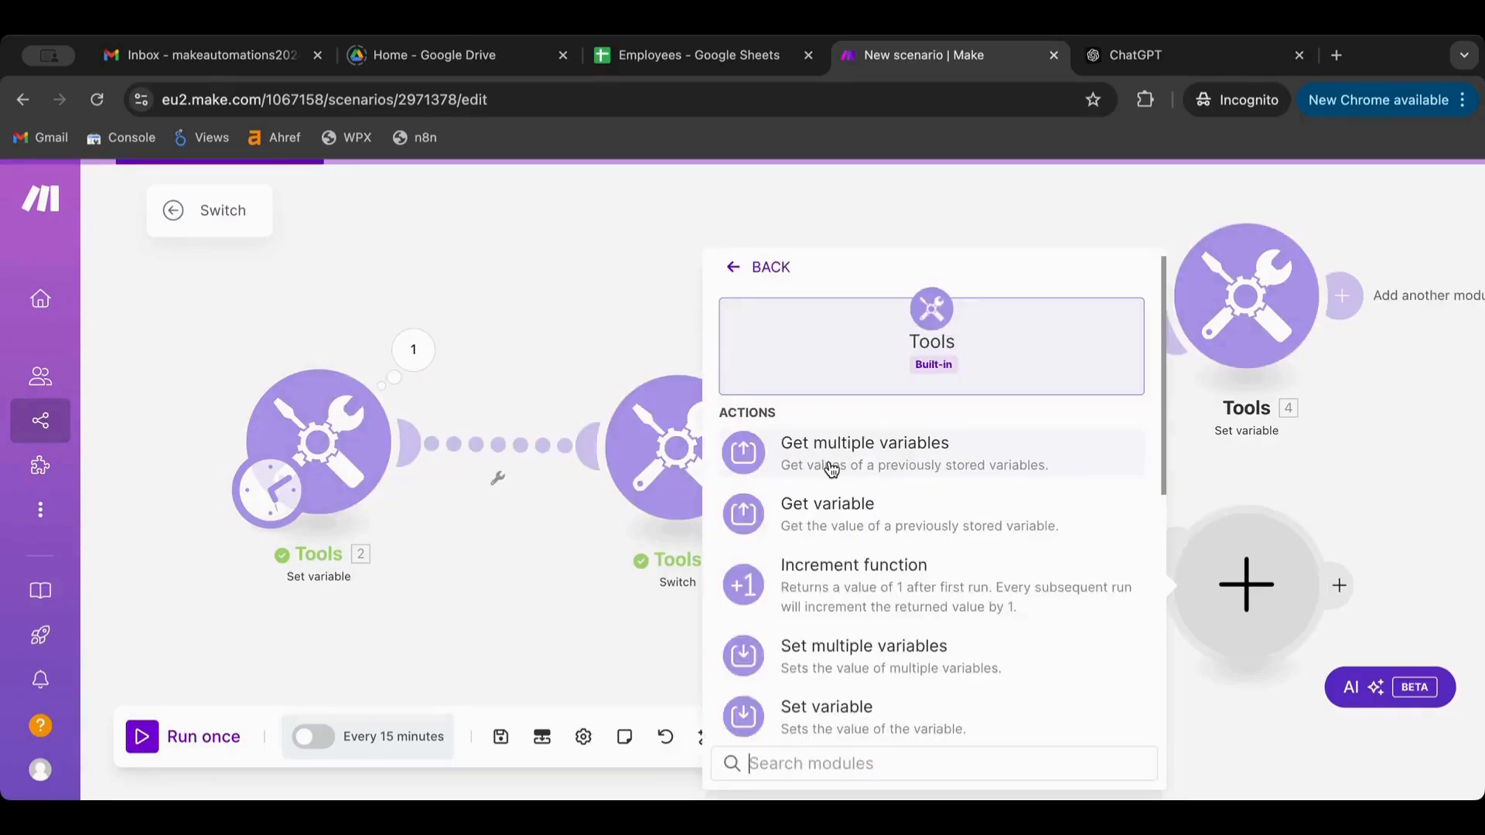
pyautogui.scroll(-2, 928, 503)
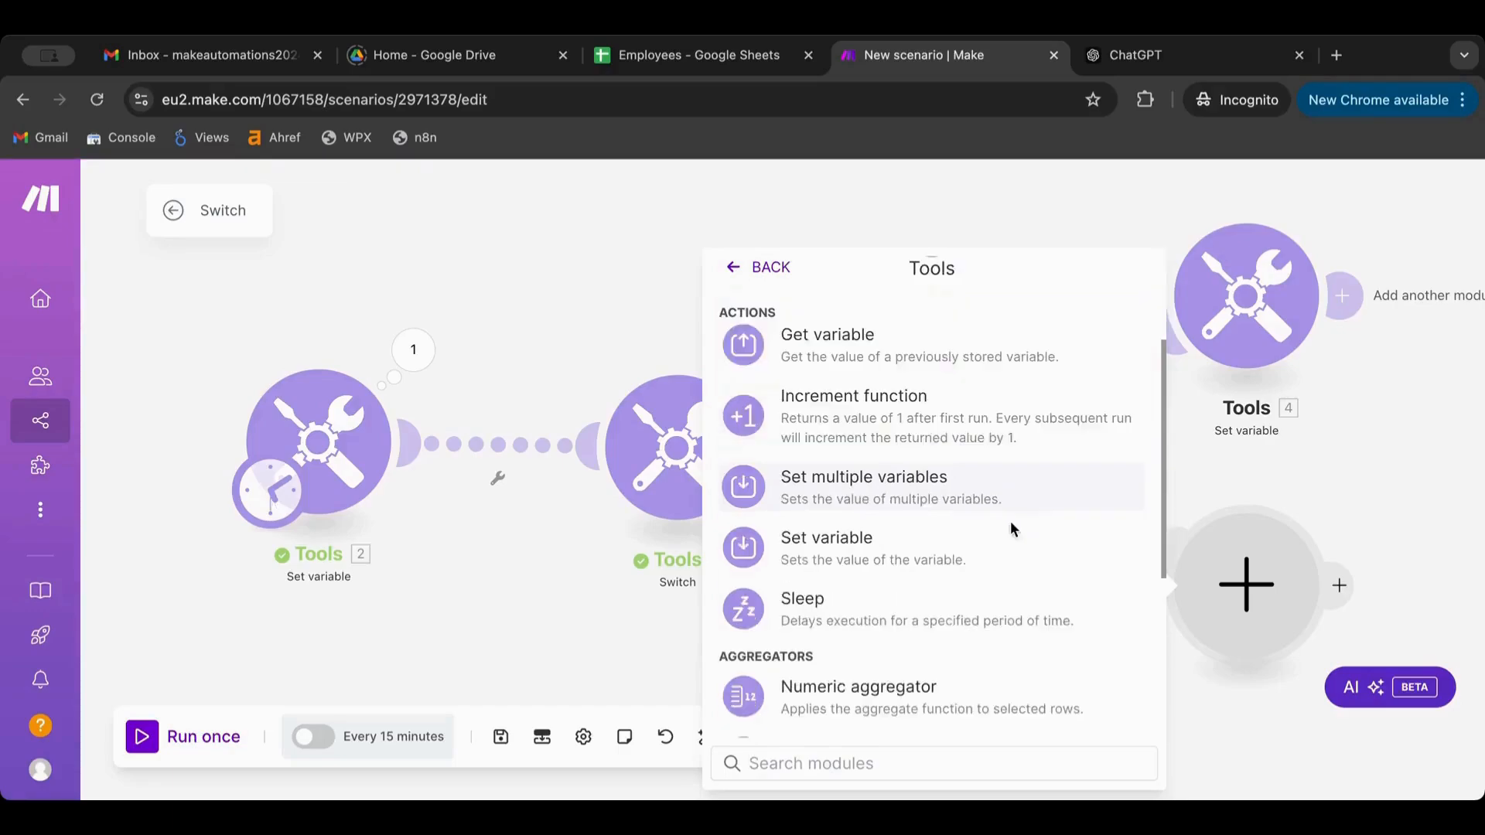
pyautogui.click(1010, 534)
pyautogui.write('V')
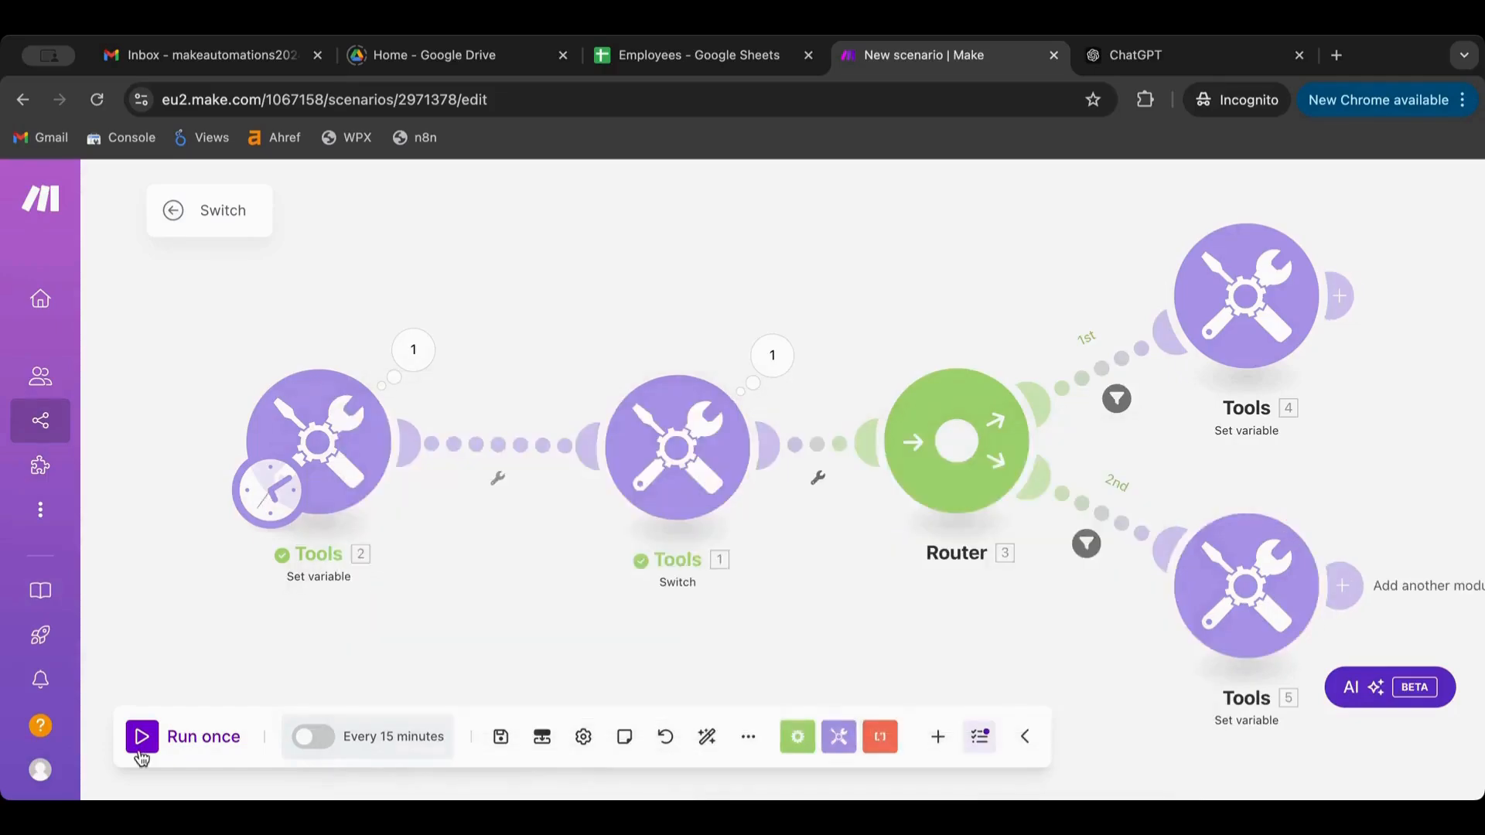
pyautogui.click(776, 357)
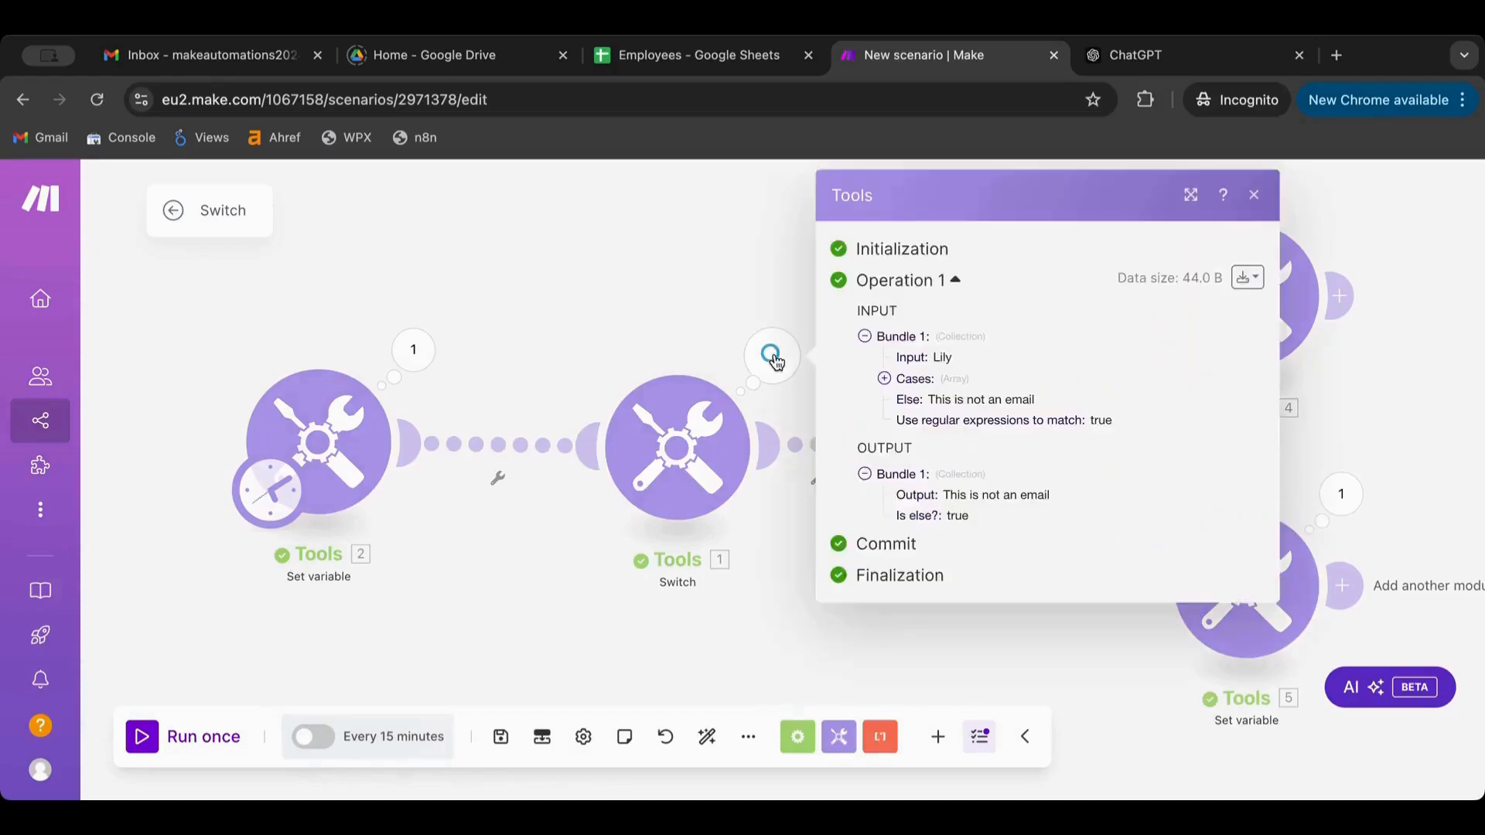
# Unlink the Switch module from the Router, disconnecting their connection
pyautogui.click(694, 443)
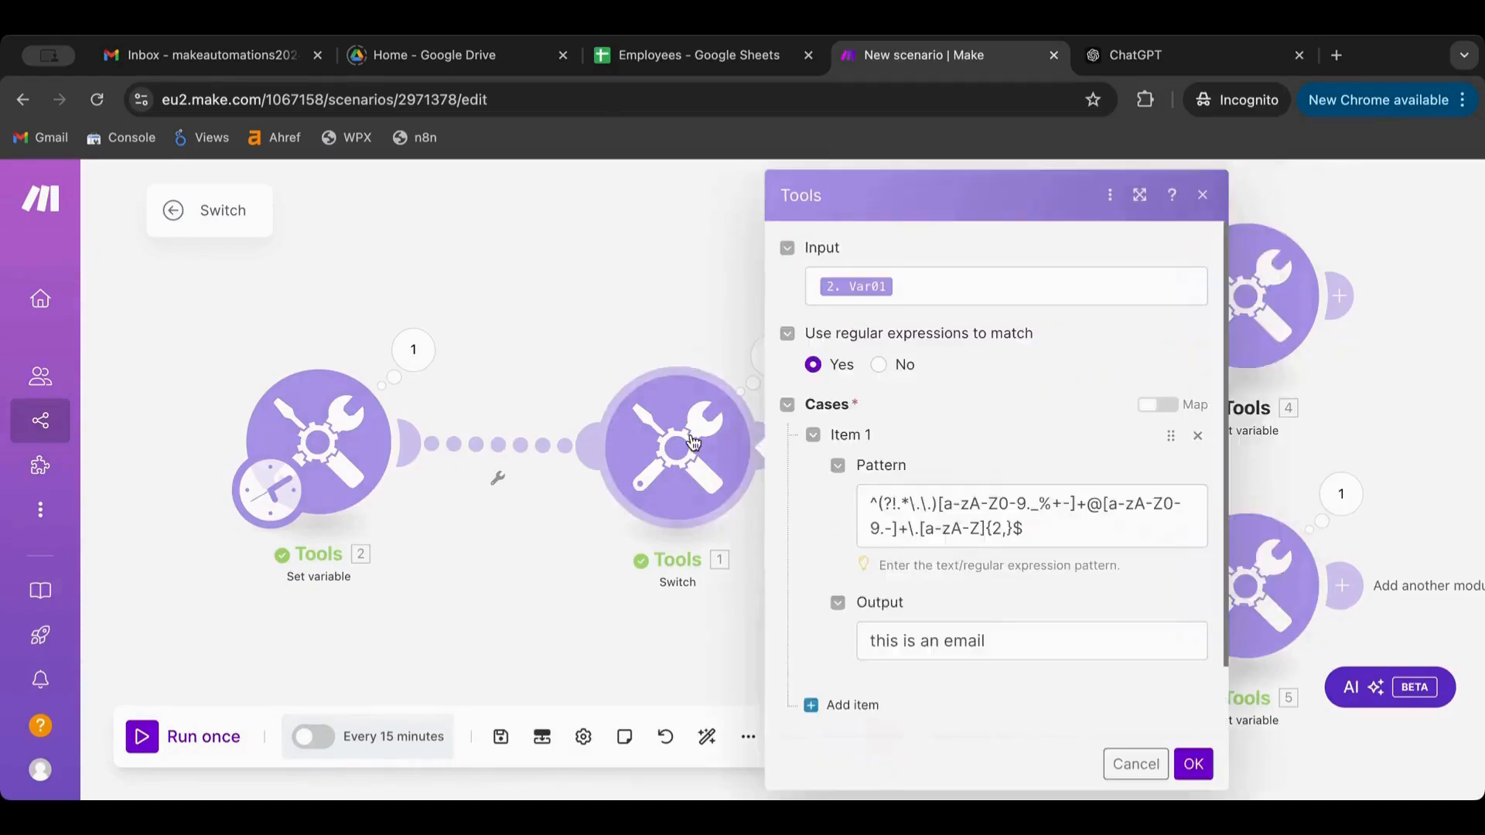
pyautogui.rightClick(684, 420)
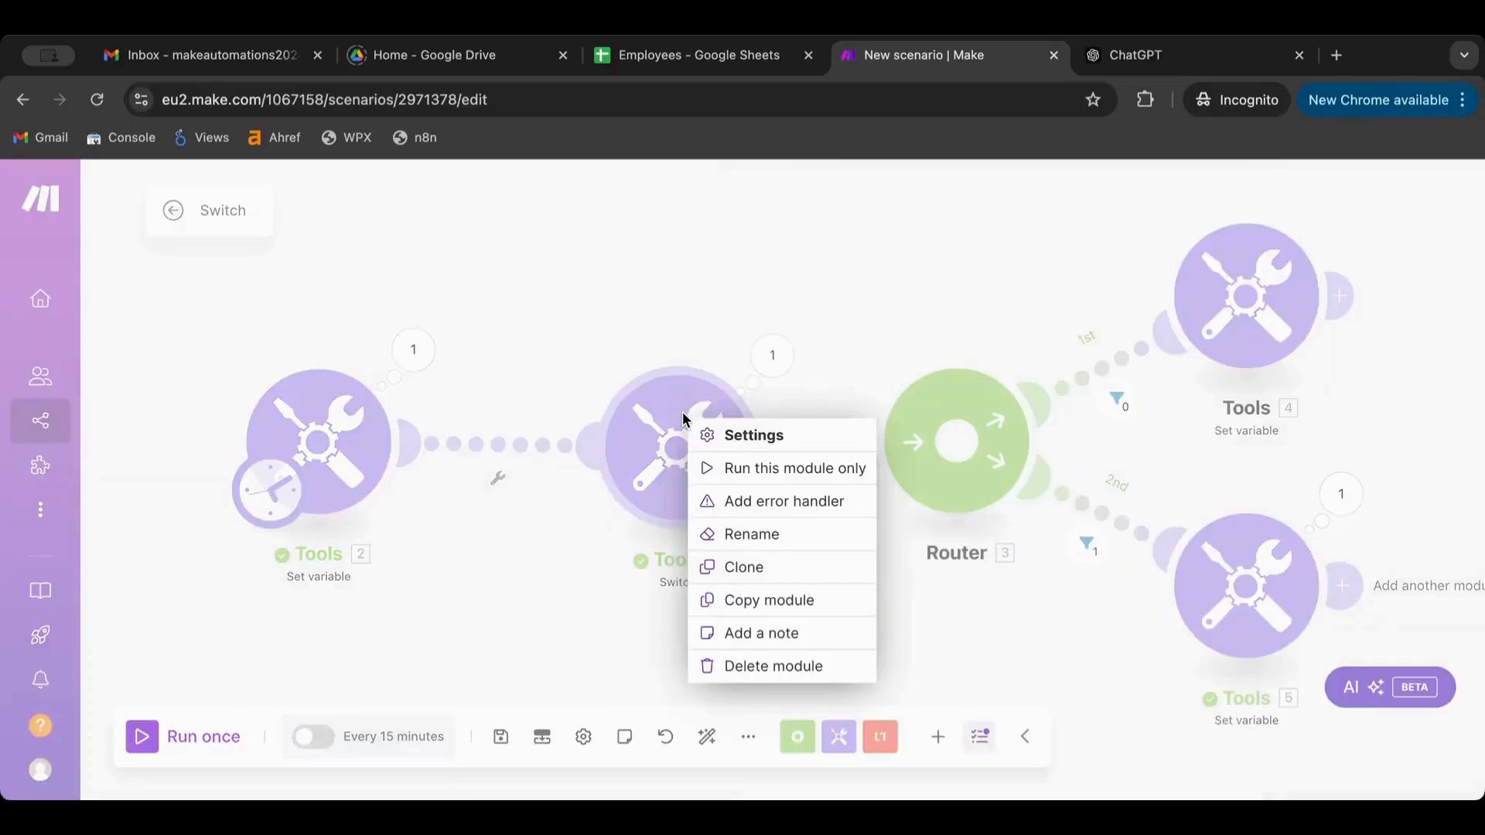
pyautogui.rightClick(516, 433)
pyautogui.rightClick(484, 442)
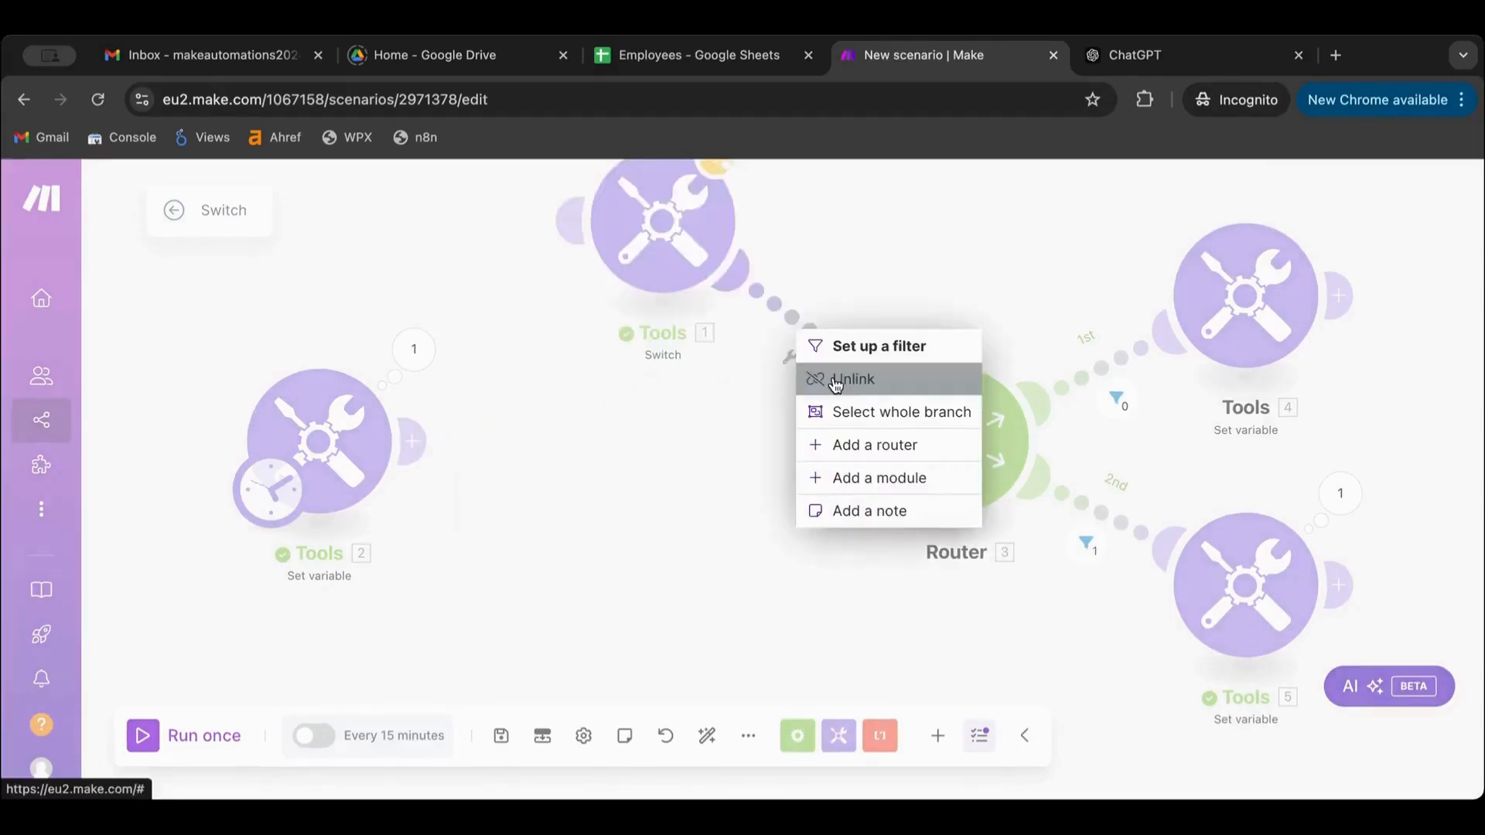
pyautogui.click(835, 380)
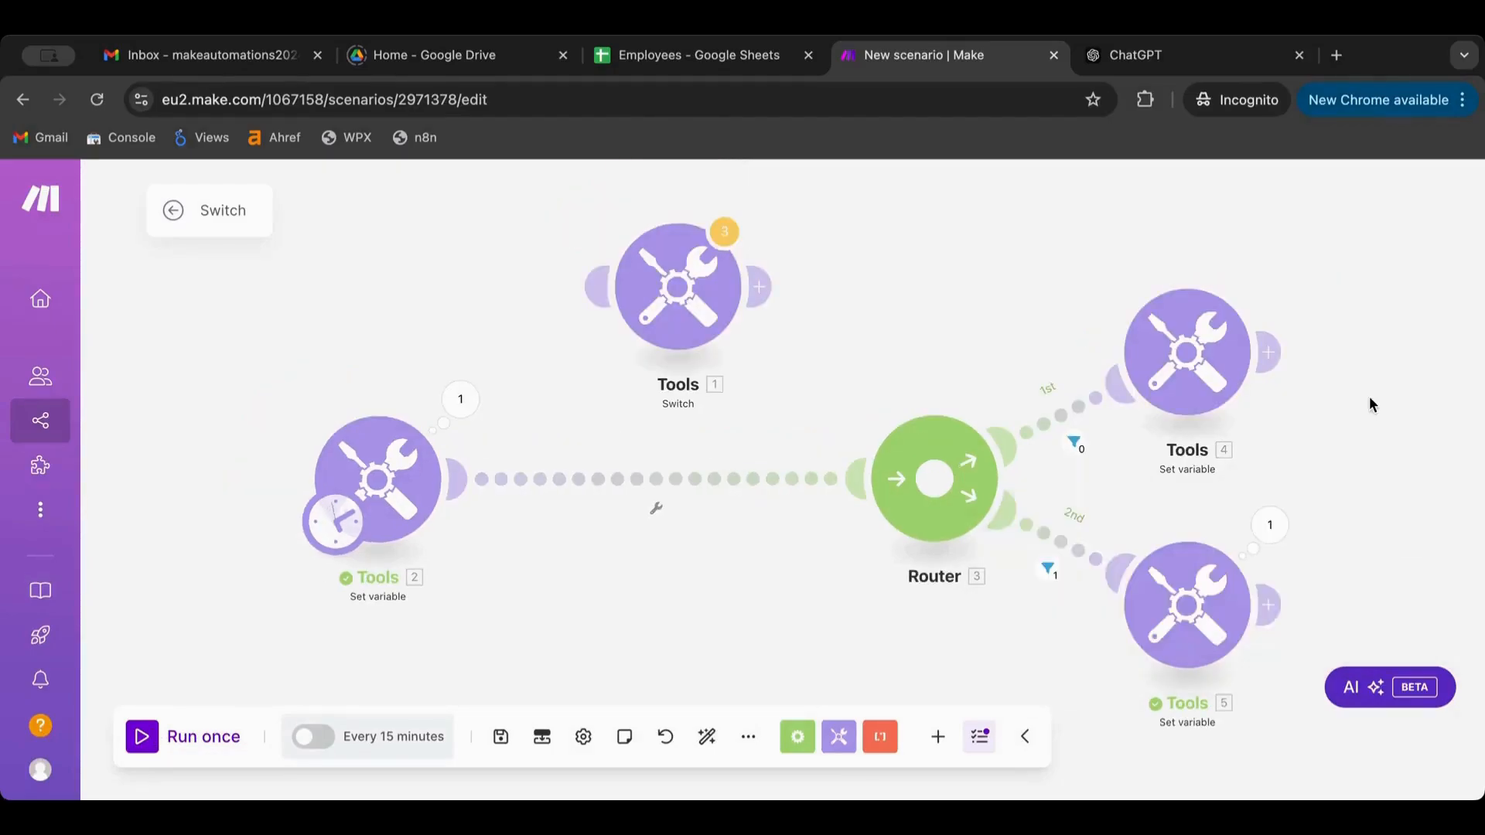
# Review the second route's Set variable results, then auto-align the scenario layout
pyautogui.click(1272, 522)
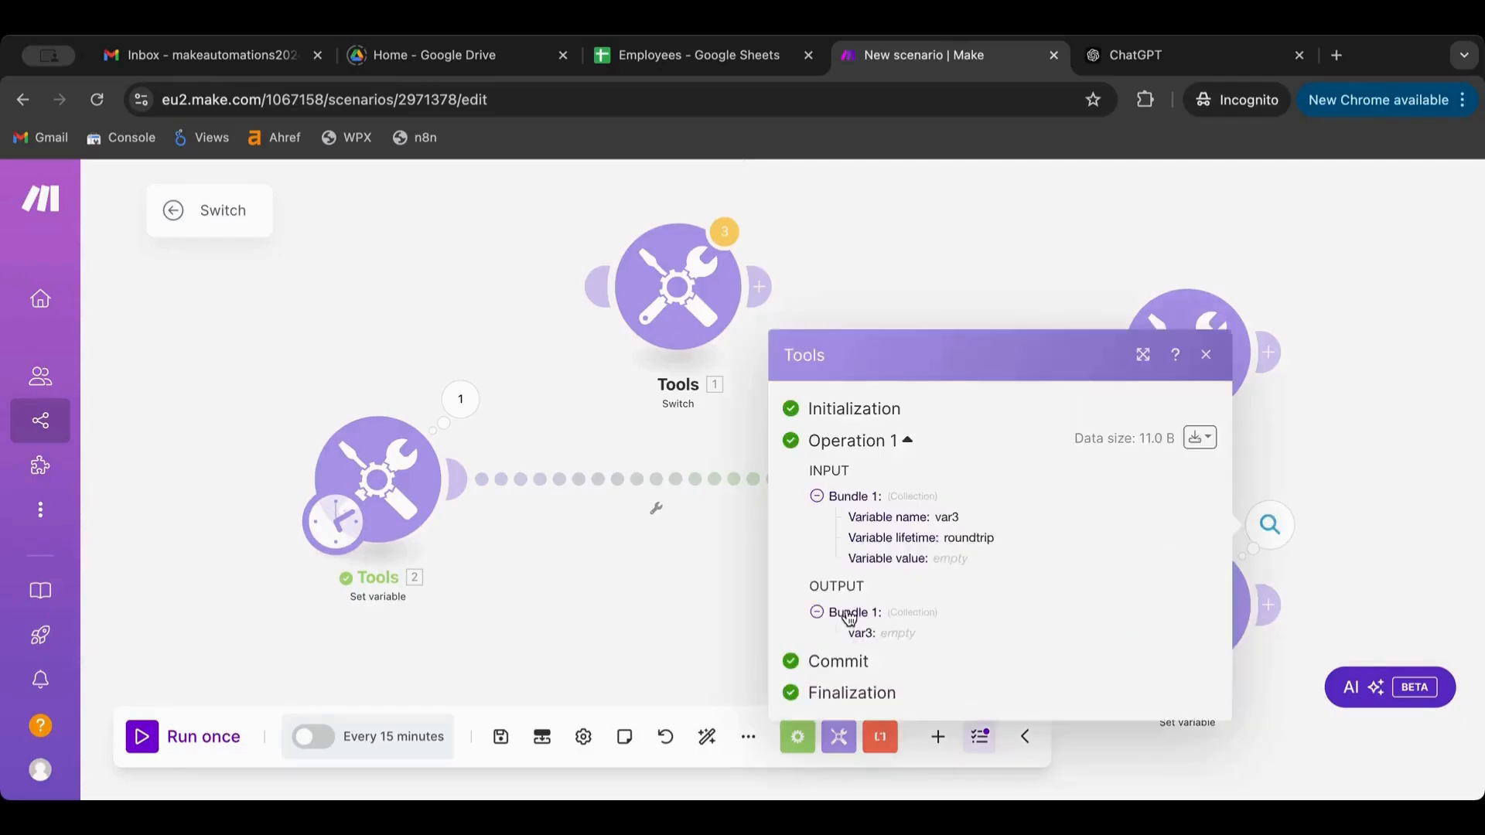
pyautogui.click(583, 611)
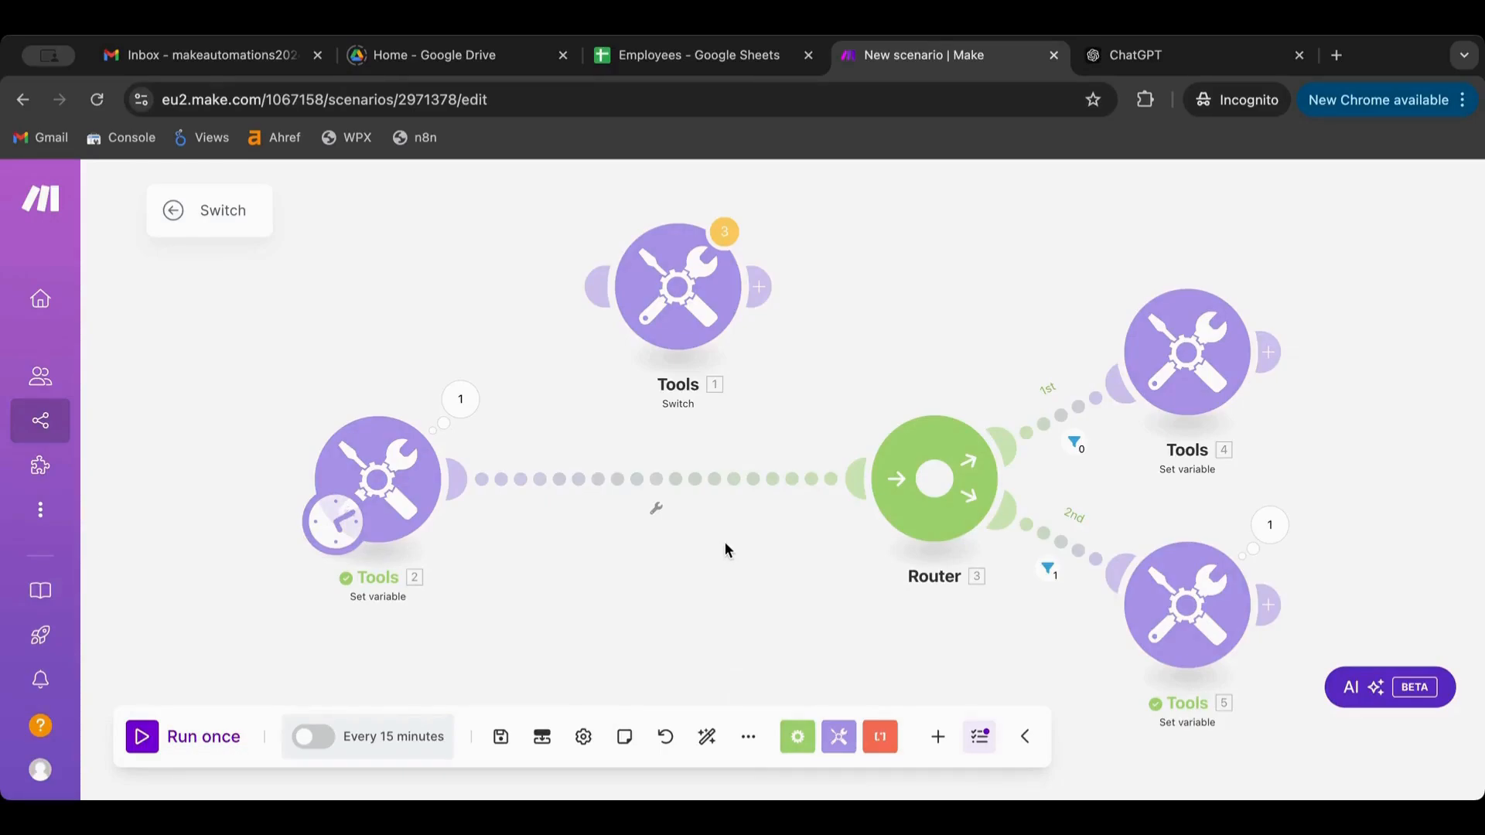
pyautogui.click(707, 736)
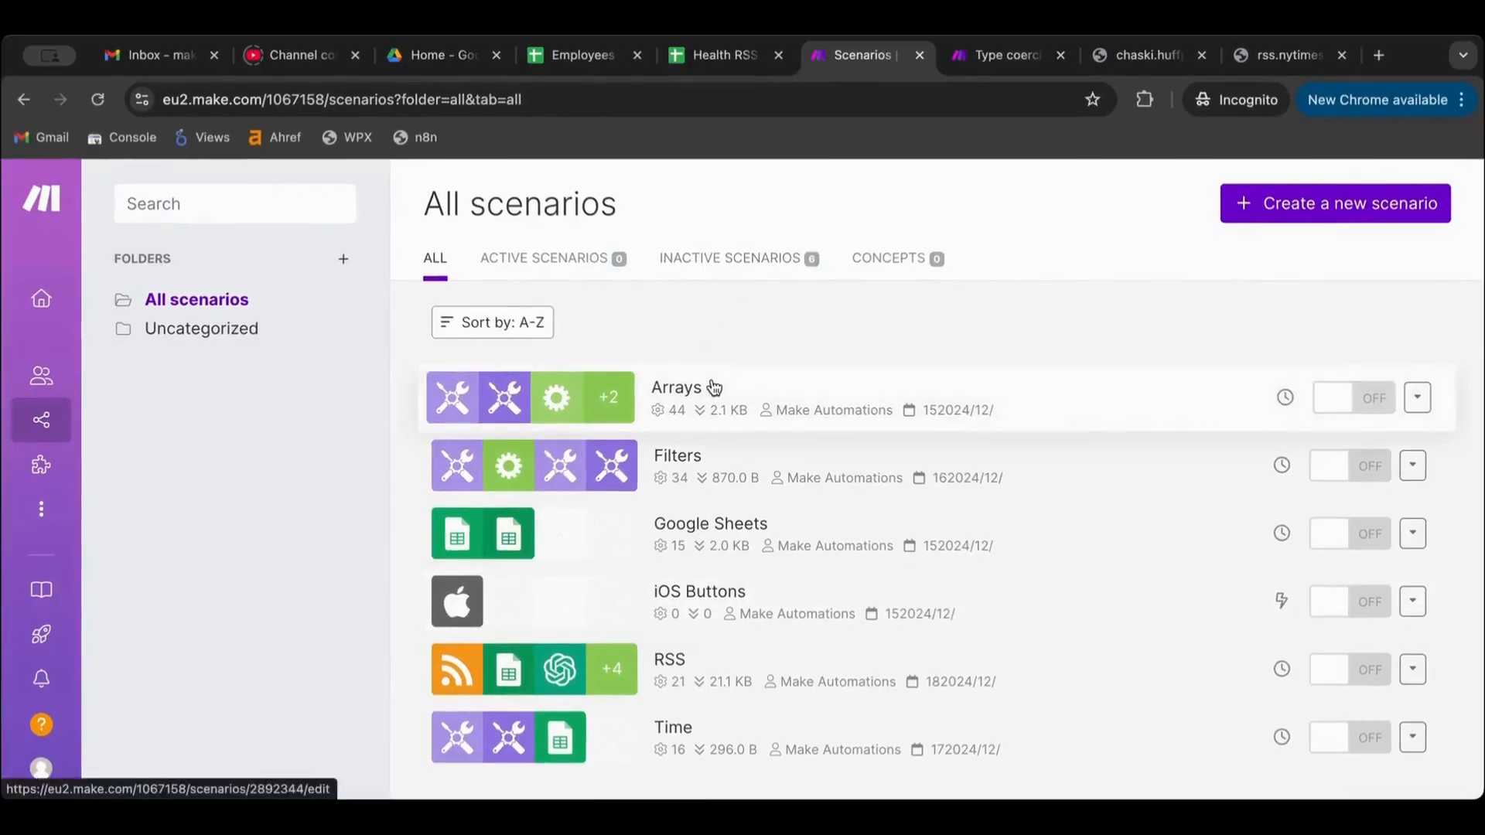
# Start a brand-new blank scenario from the All scenarios list
pyautogui.scroll(-1, 714, 387)
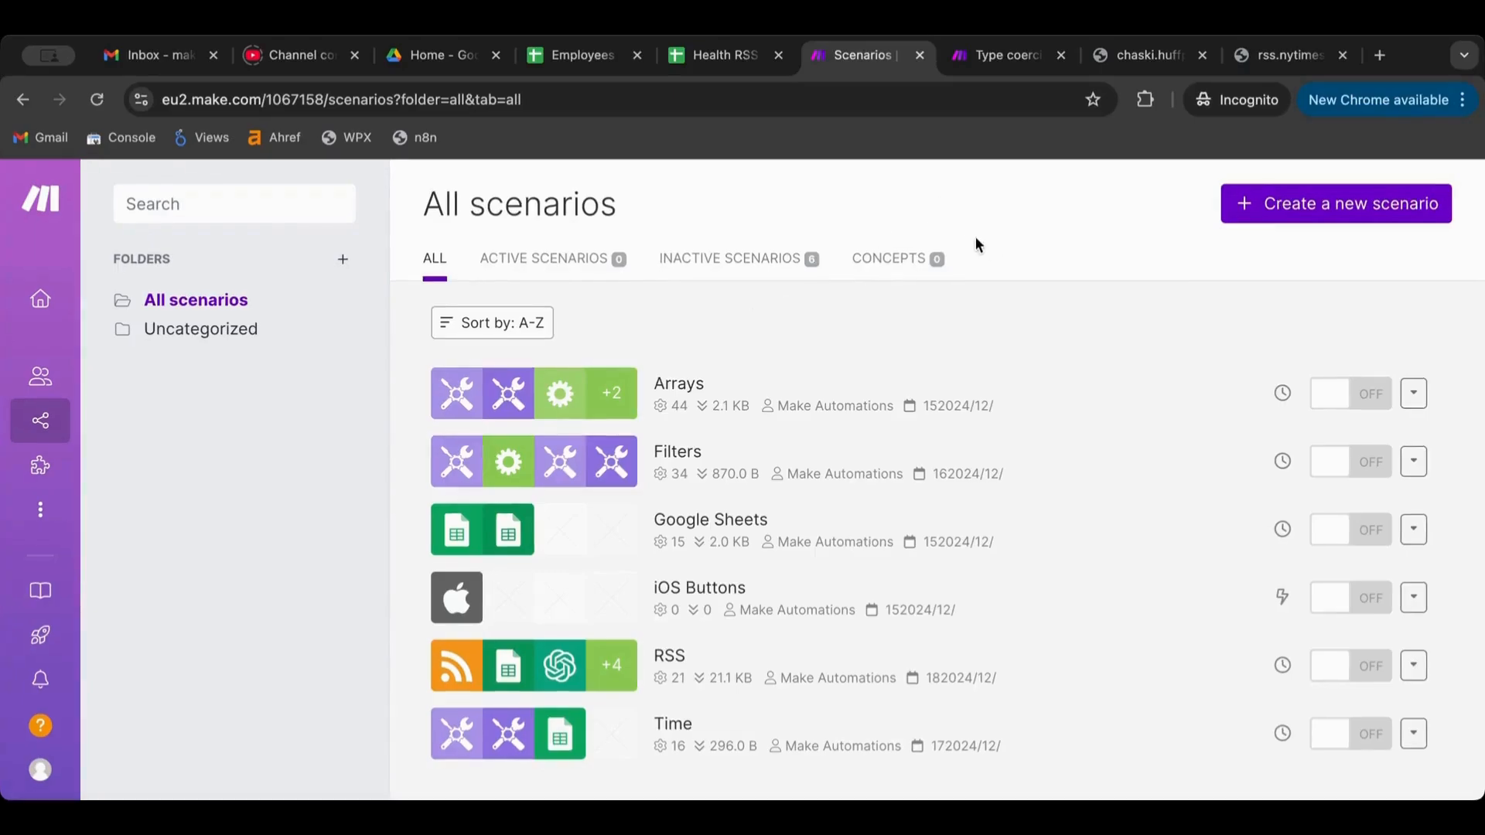
pyautogui.click(1303, 207)
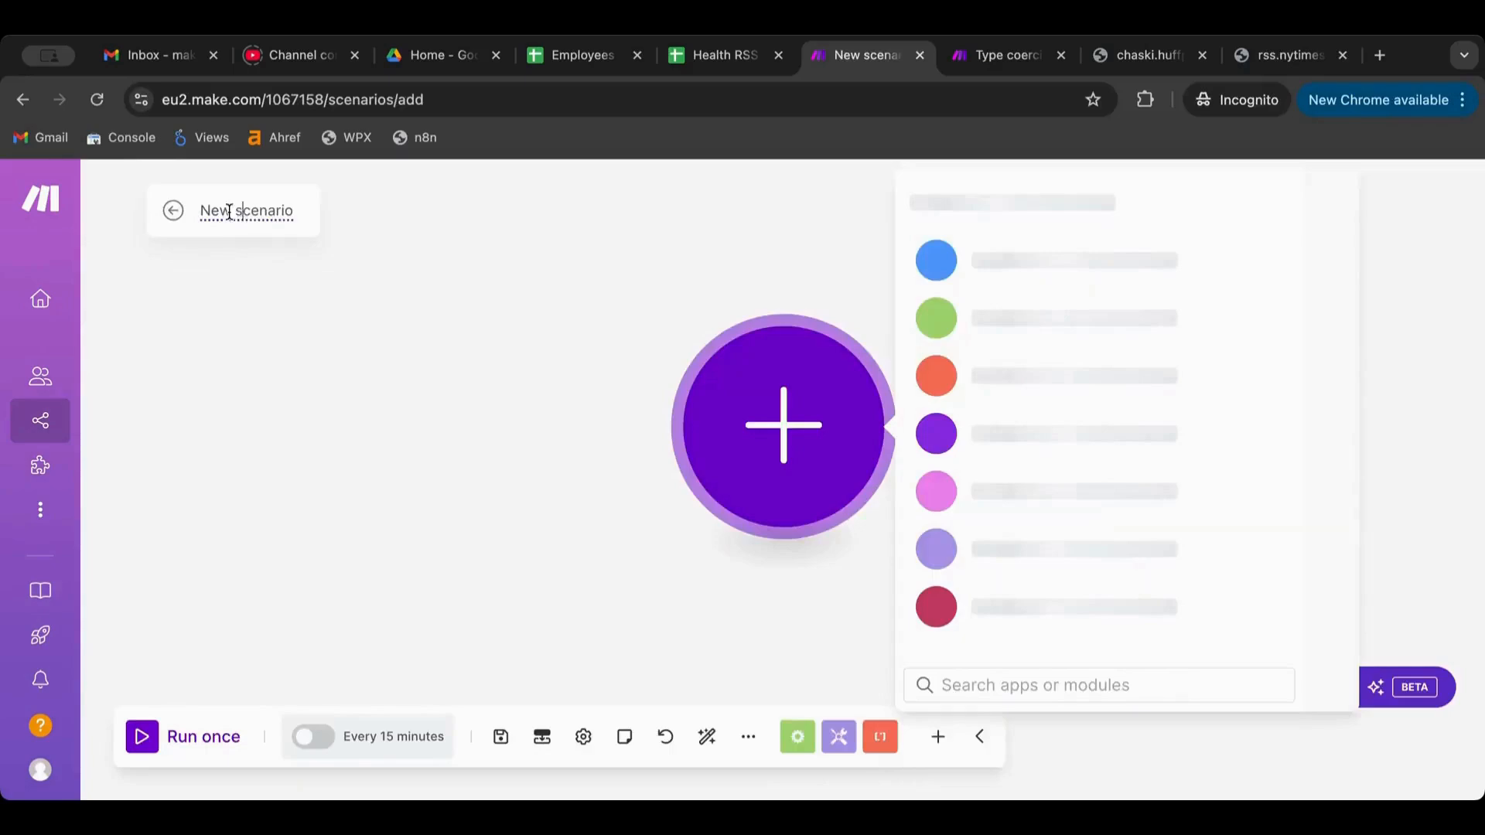
# Rename the new scenario to 'Routers'
pyautogui.click(229, 211)
pyautogui.write('R')
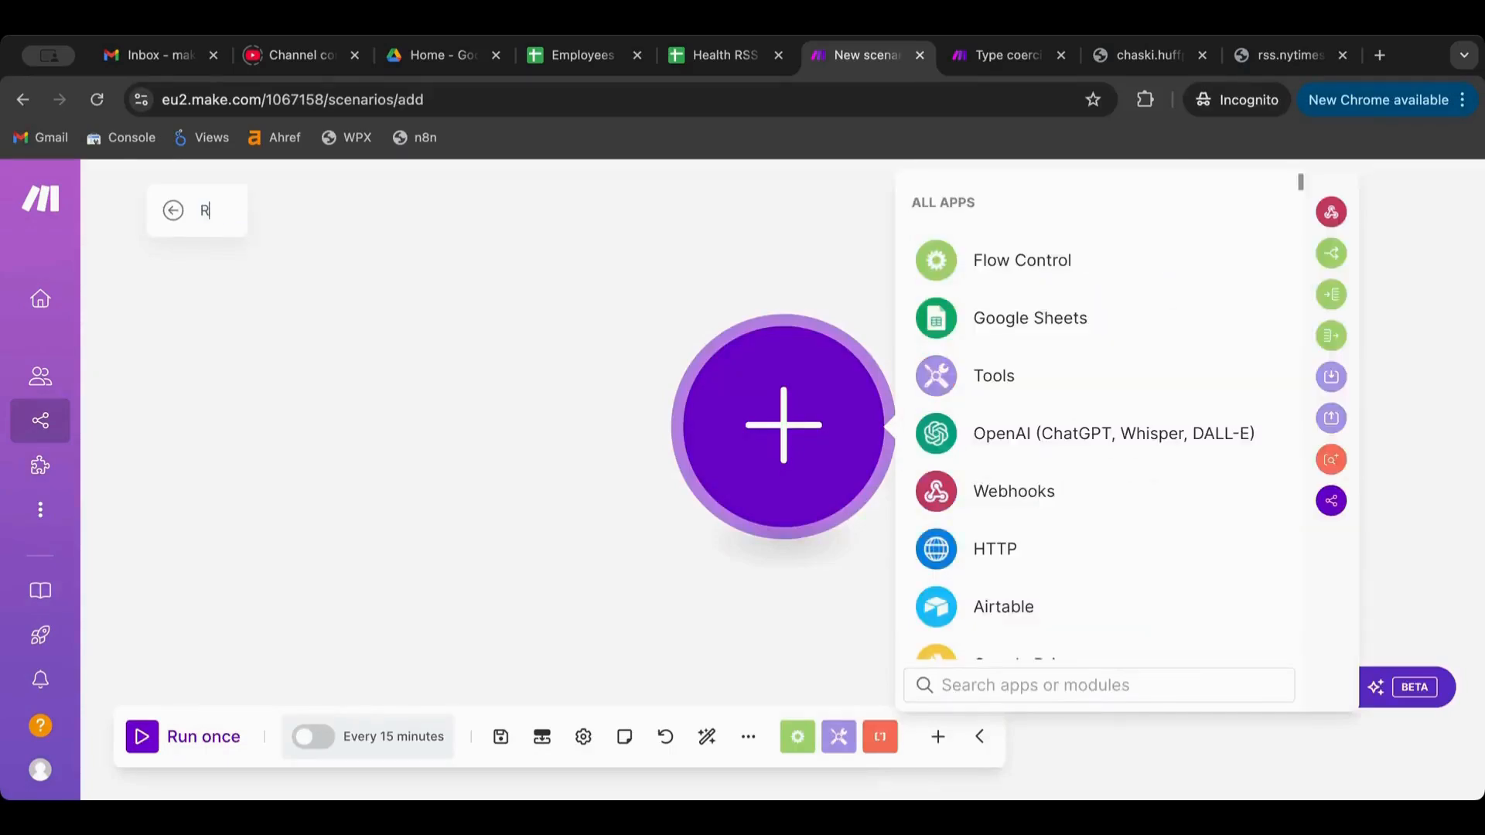
pyautogui.write('outers')
pyautogui.click(372, 333)
# Add a Tools Set variable module with the variable named Var1
pyautogui.click(814, 445)
pyautogui.click(1014, 393)
pyautogui.scroll(-3, 1010, 431)
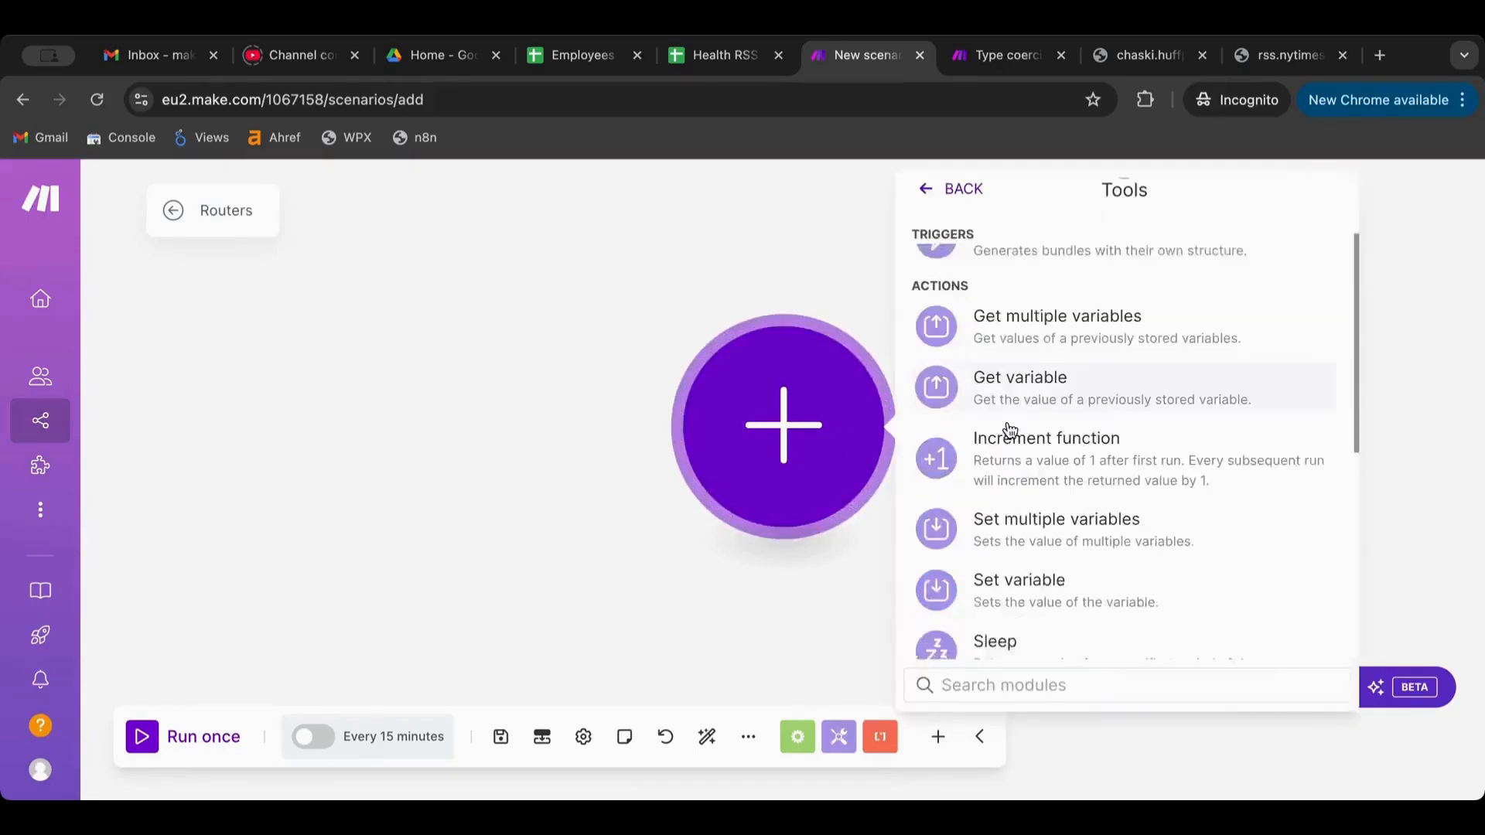
pyautogui.click(1005, 529)
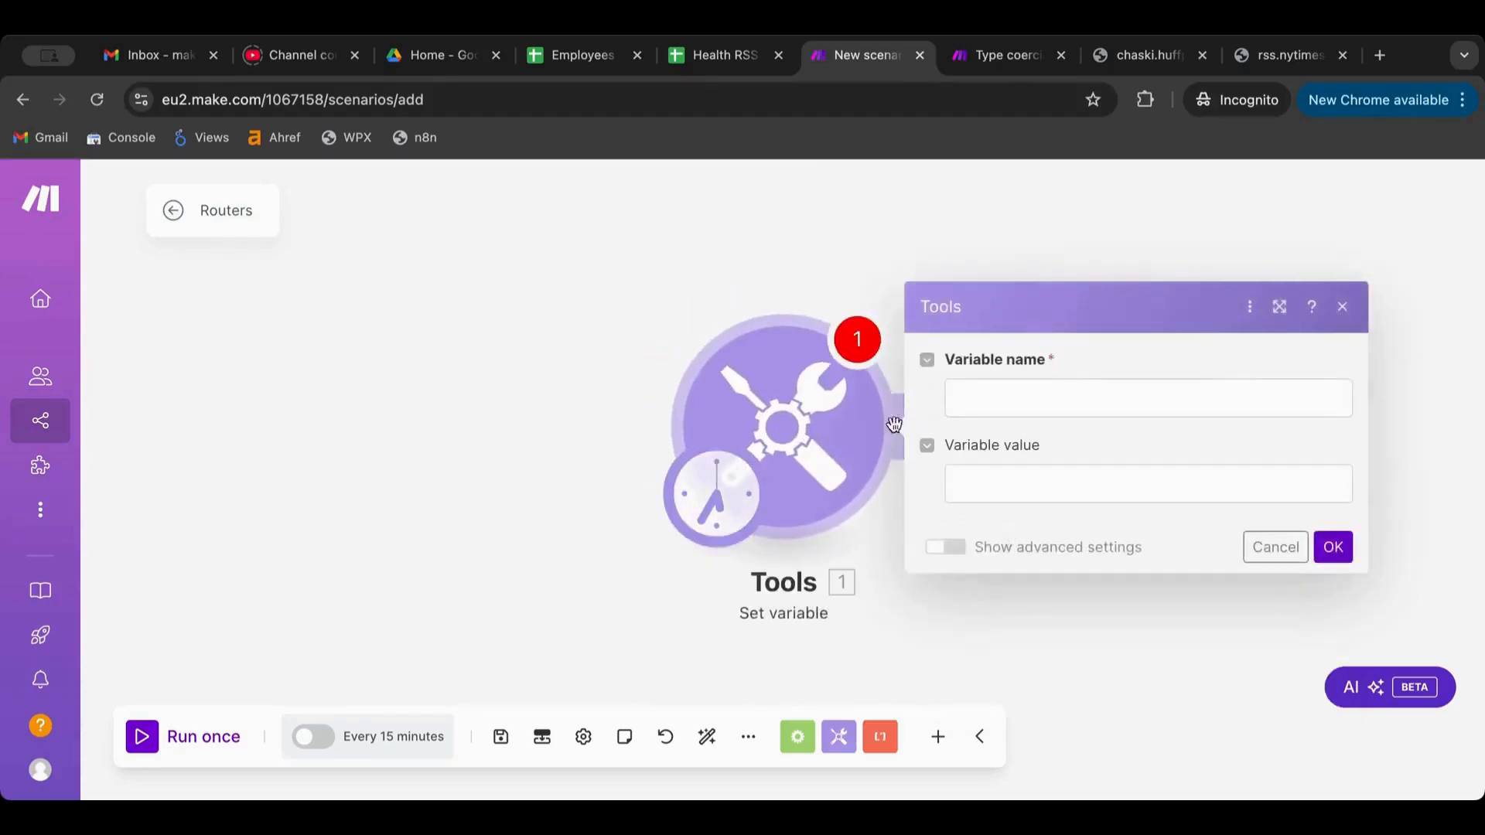
pyautogui.click(976, 393)
pyautogui.write('Var1')
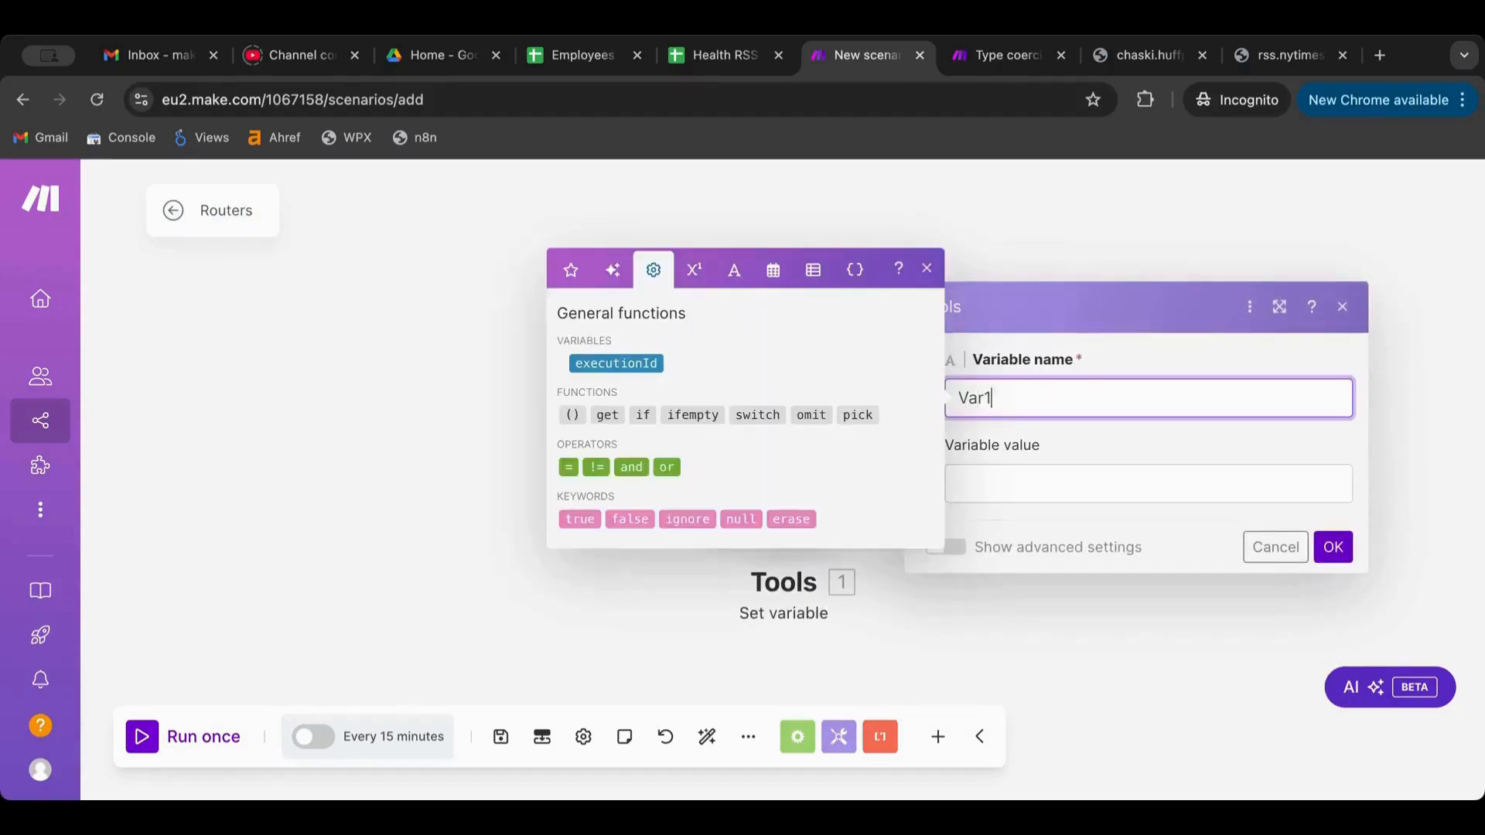
pyautogui.click(1315, 484)
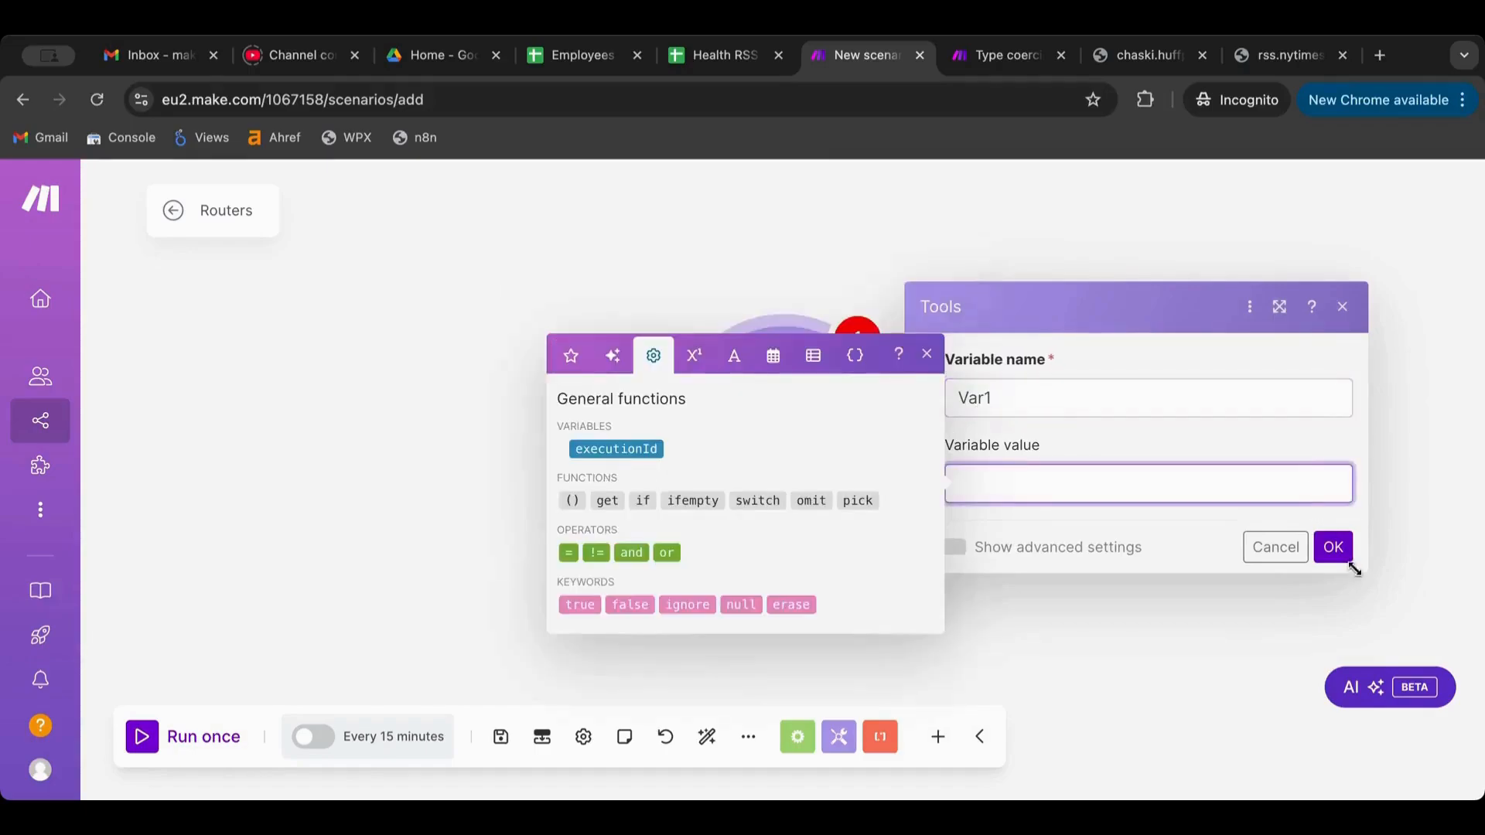
pyautogui.click(1332, 546)
# Move the Set variable module up and left and reopen its settings
pyautogui.moveTo(919, 509); pyautogui.dragTo(676, 481)
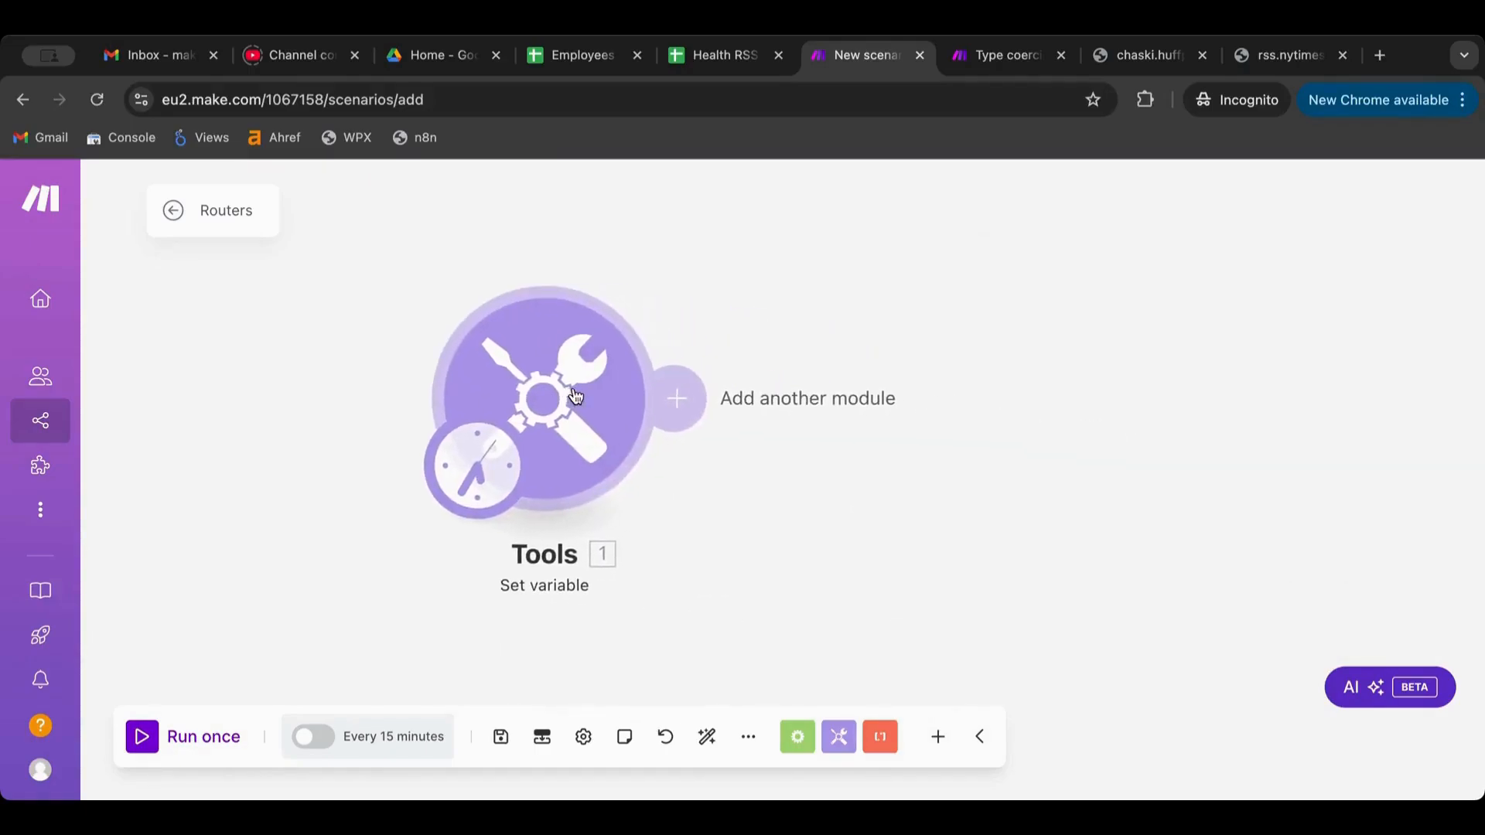
pyautogui.scroll(-3, 678, 487)
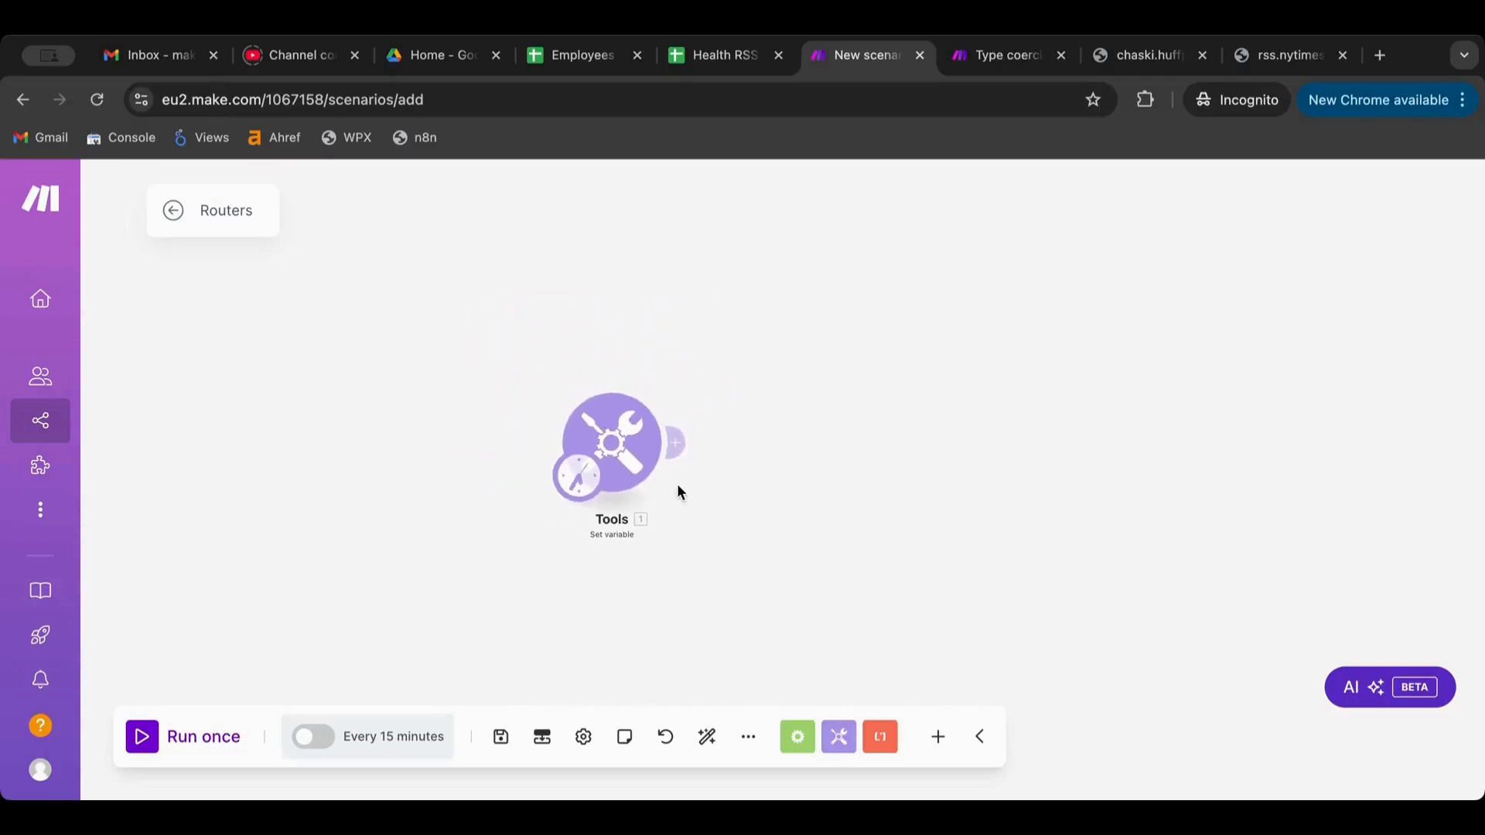
pyautogui.click(611, 446)
# Set Var1's value to a sentence giving a name and a Gmail address, then add a following module
pyautogui.click(784, 492)
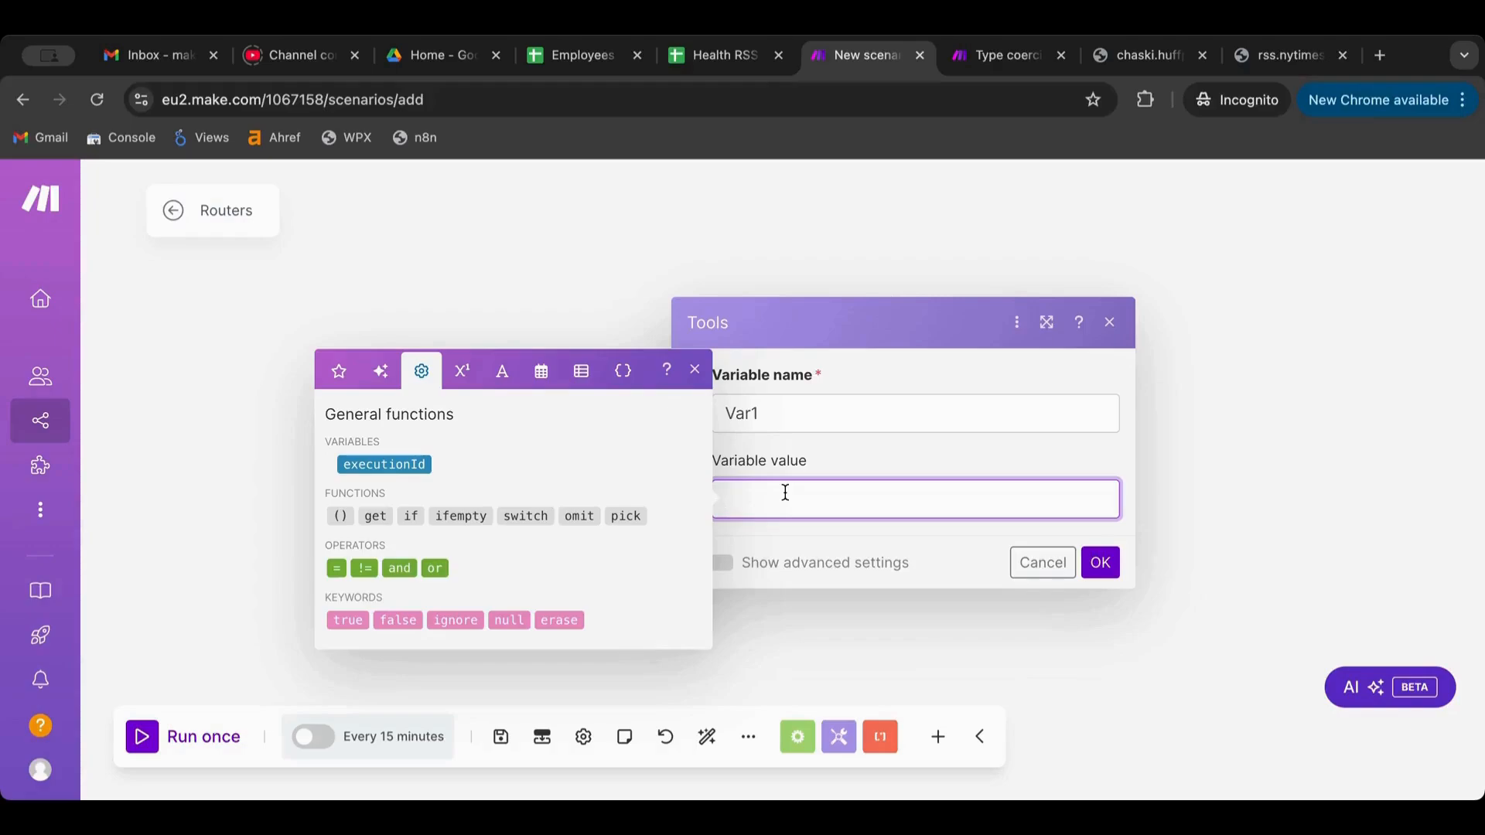
pyautogui.write('My name is Jack and my emai')
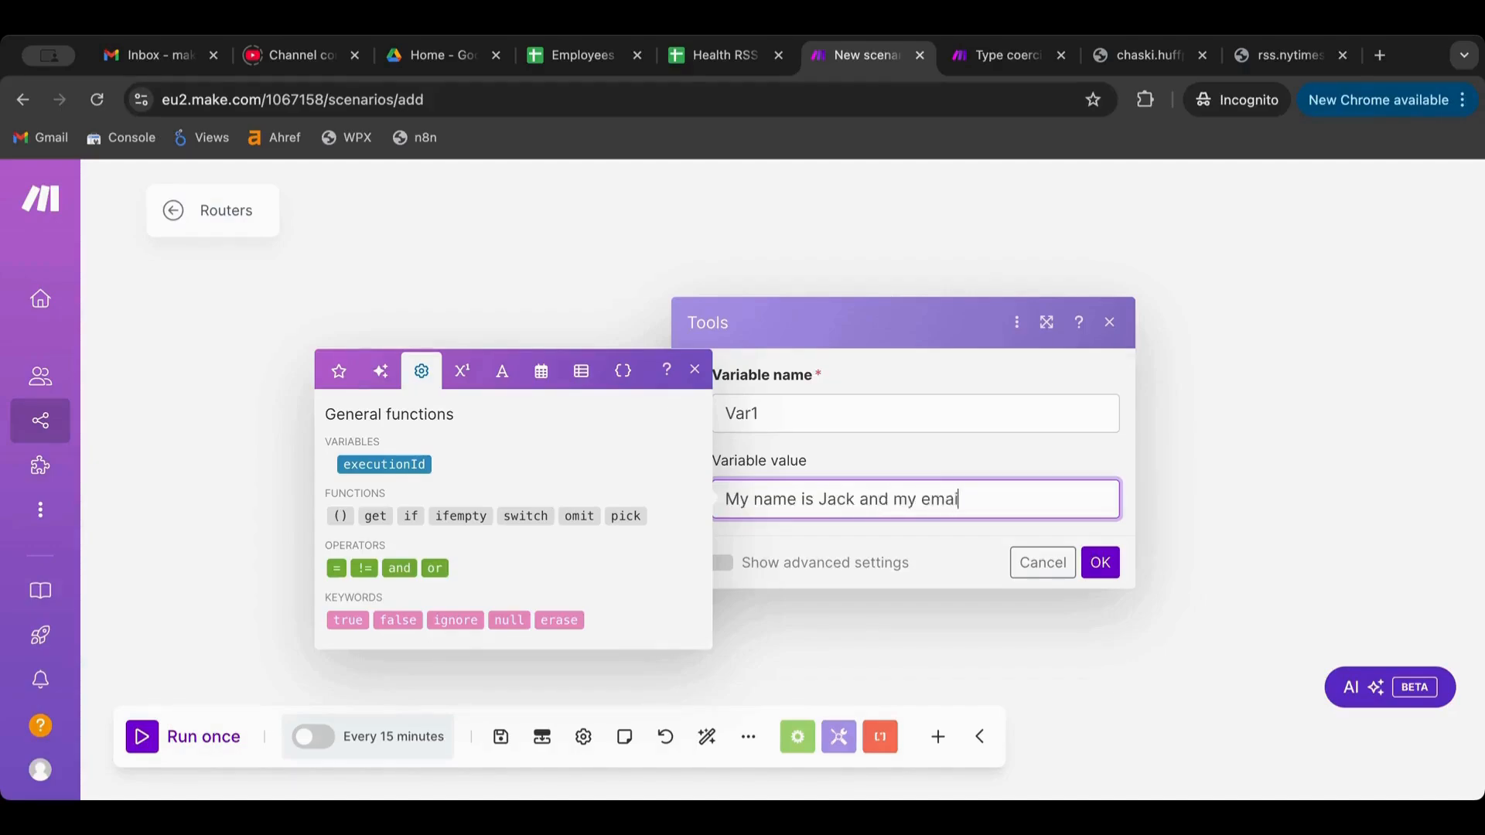
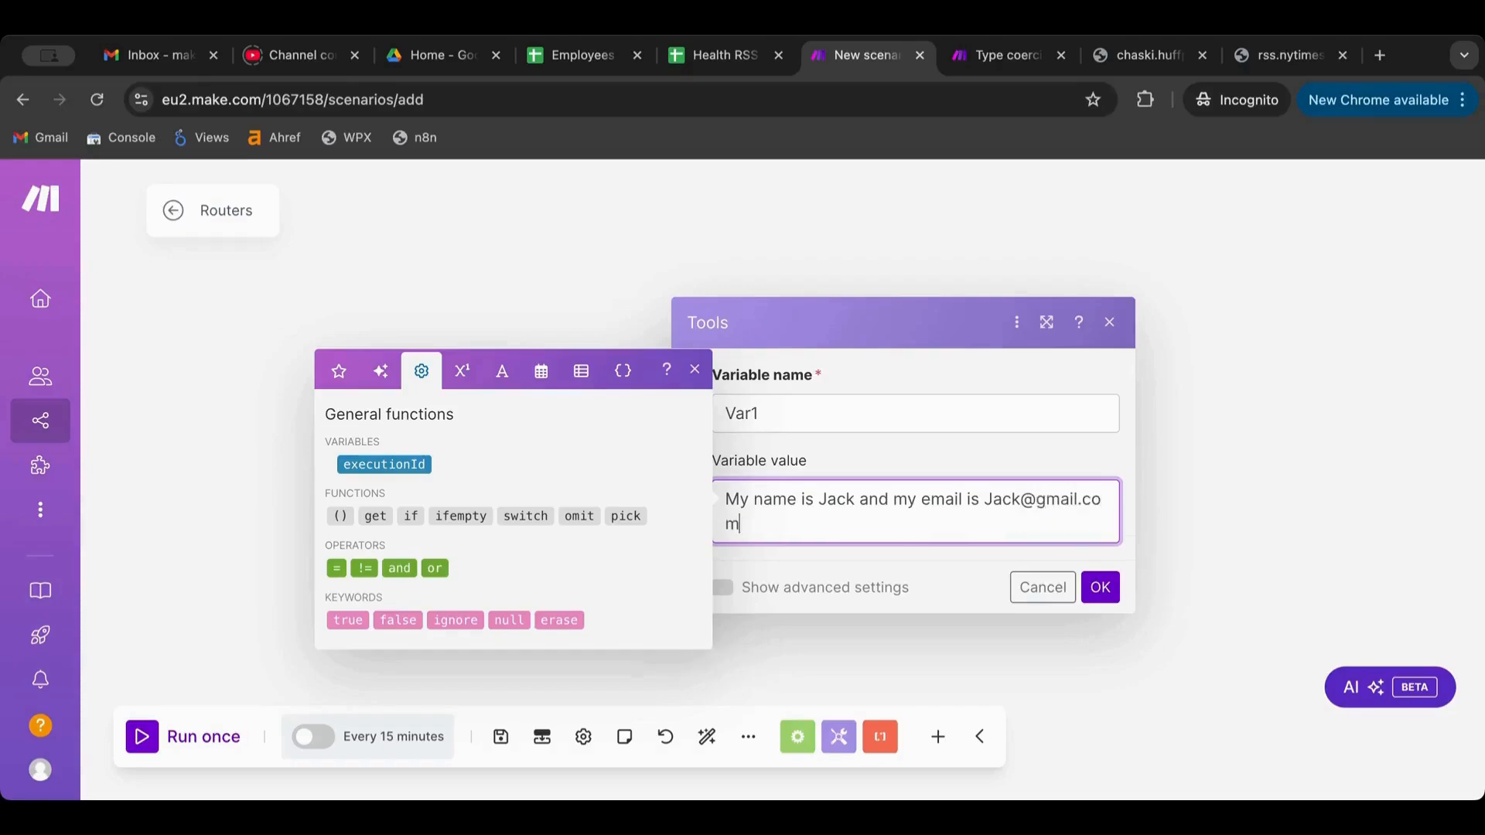
pyautogui.click(1100, 586)
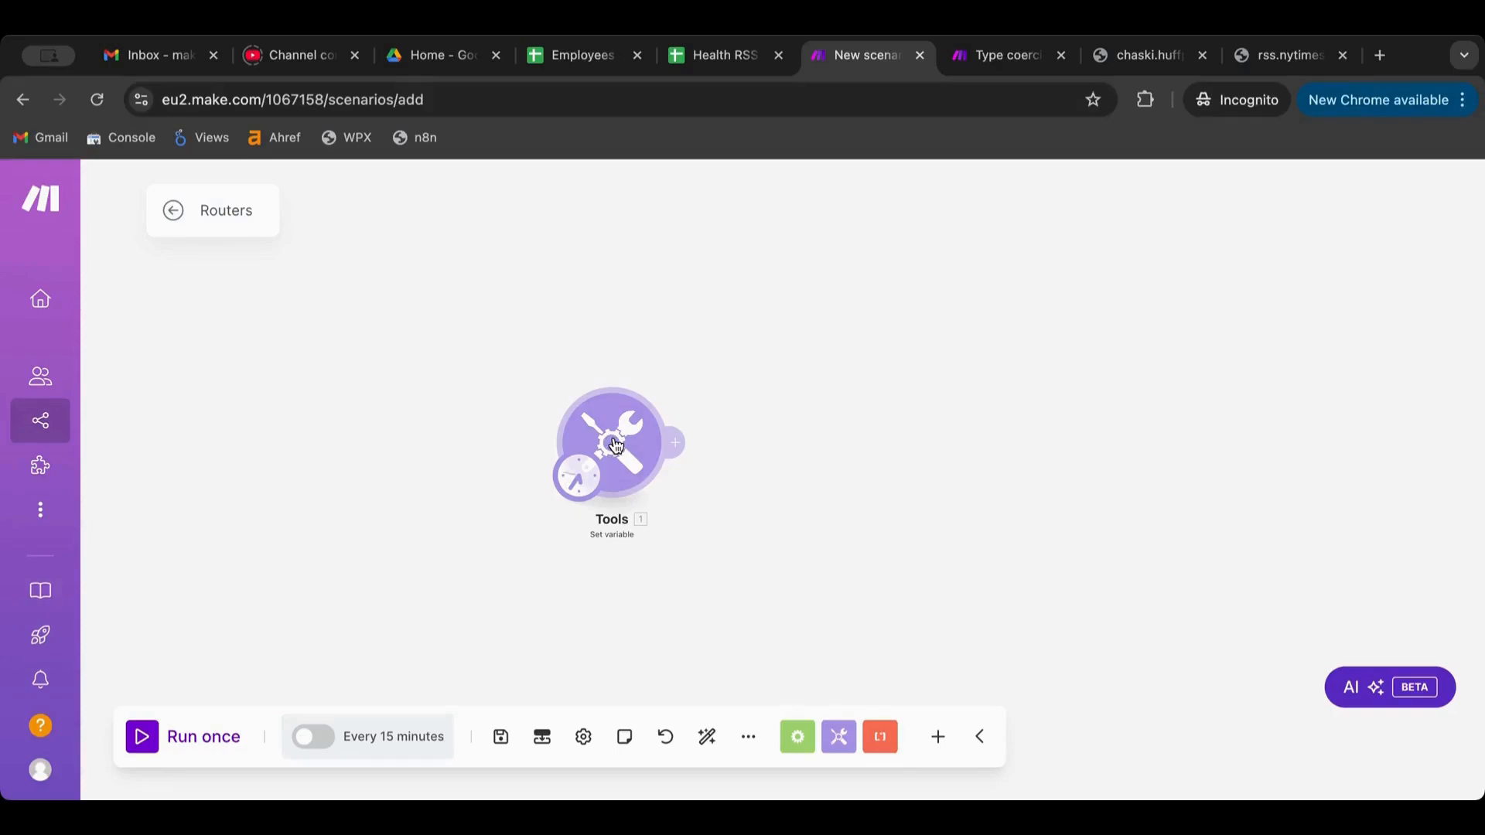
pyautogui.click(676, 450)
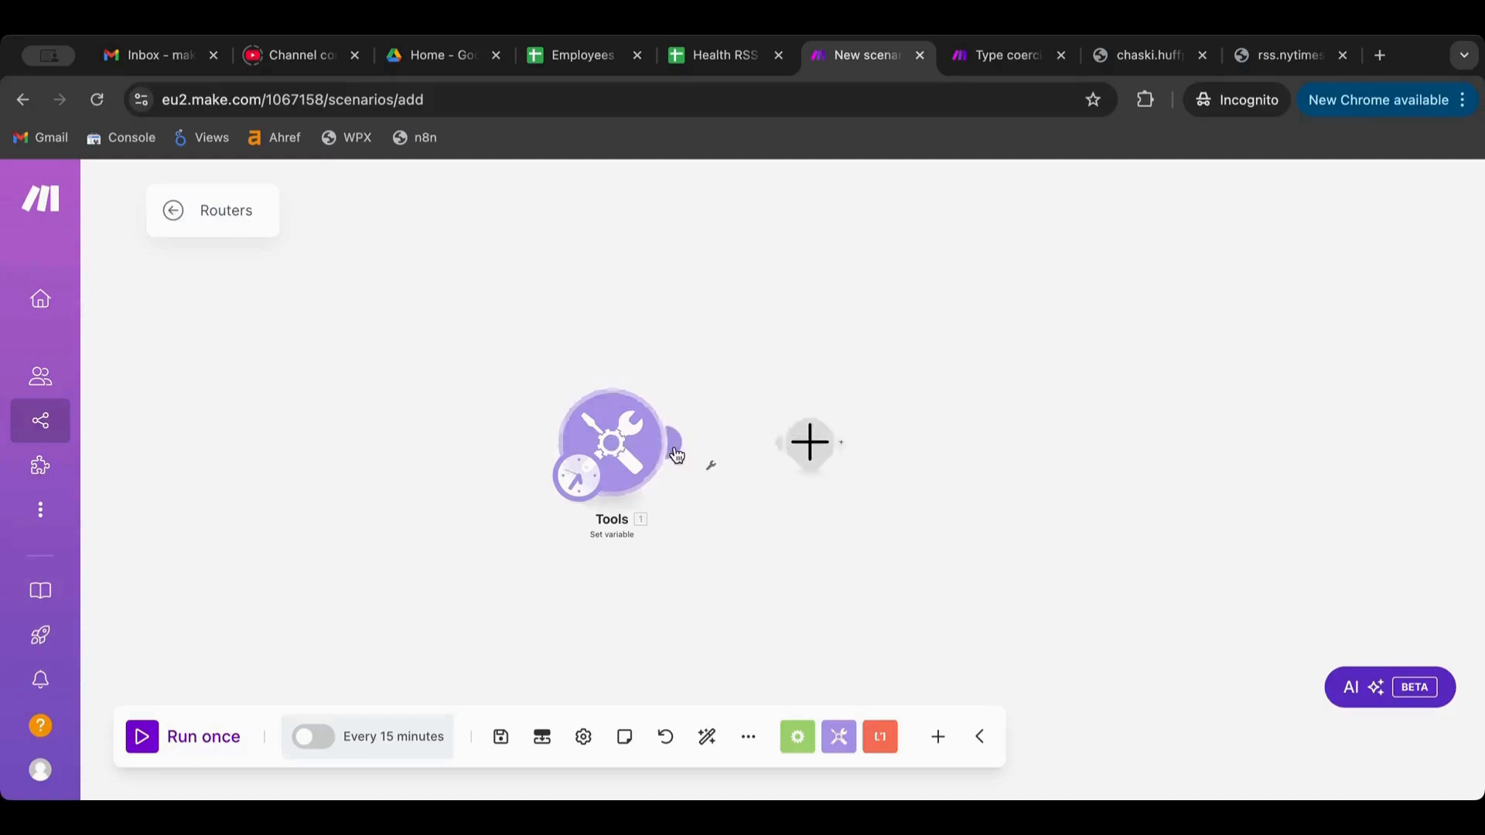
# Replace the empty placeholder with a Flow Control Router, auto-align, and split it into two routes
pyautogui.rightClick(798, 431)
pyautogui.click(821, 478)
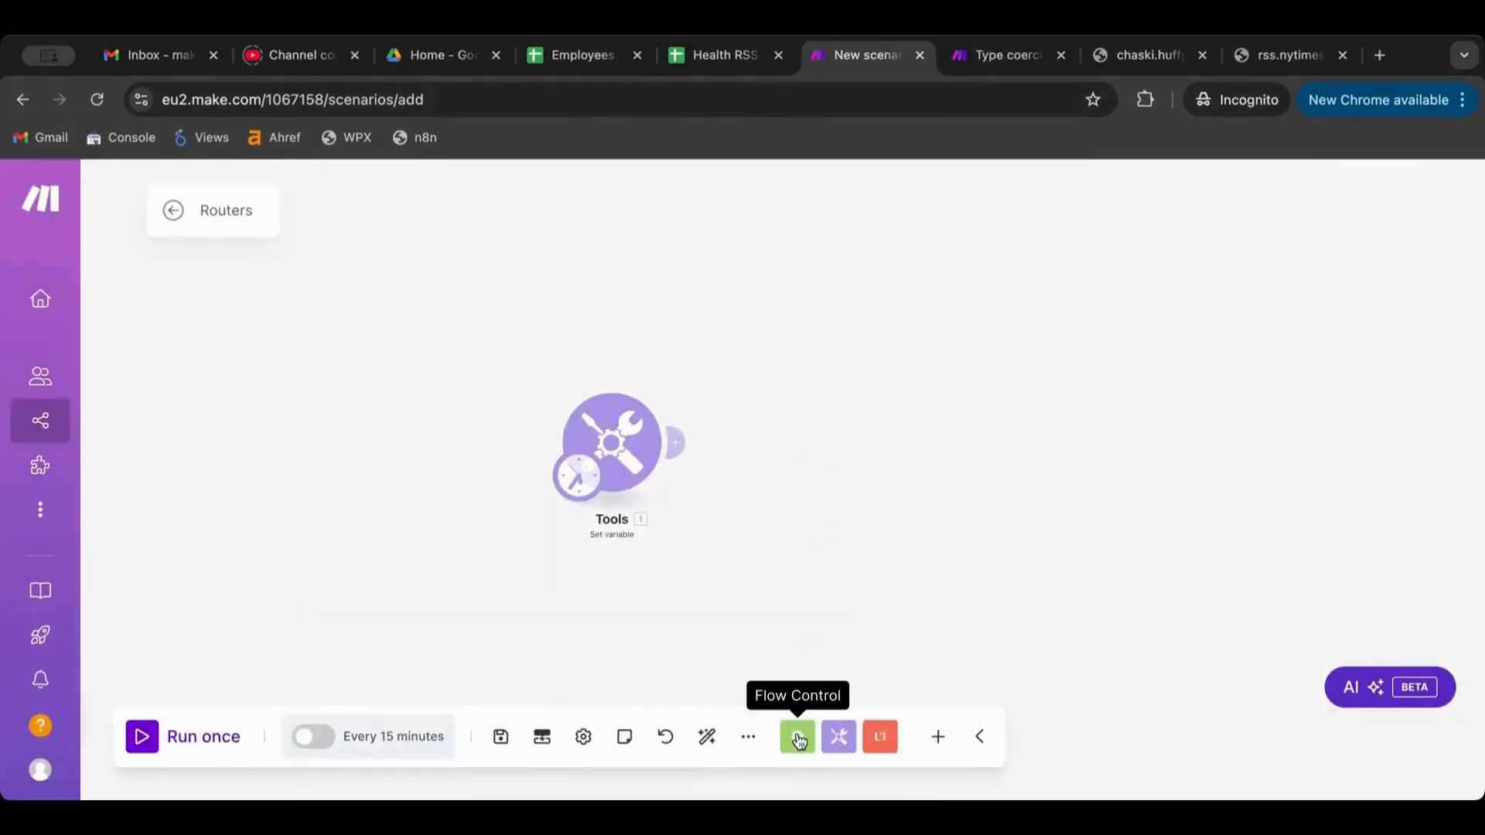
pyautogui.click(811, 741)
pyautogui.scroll(-3, 781, 584)
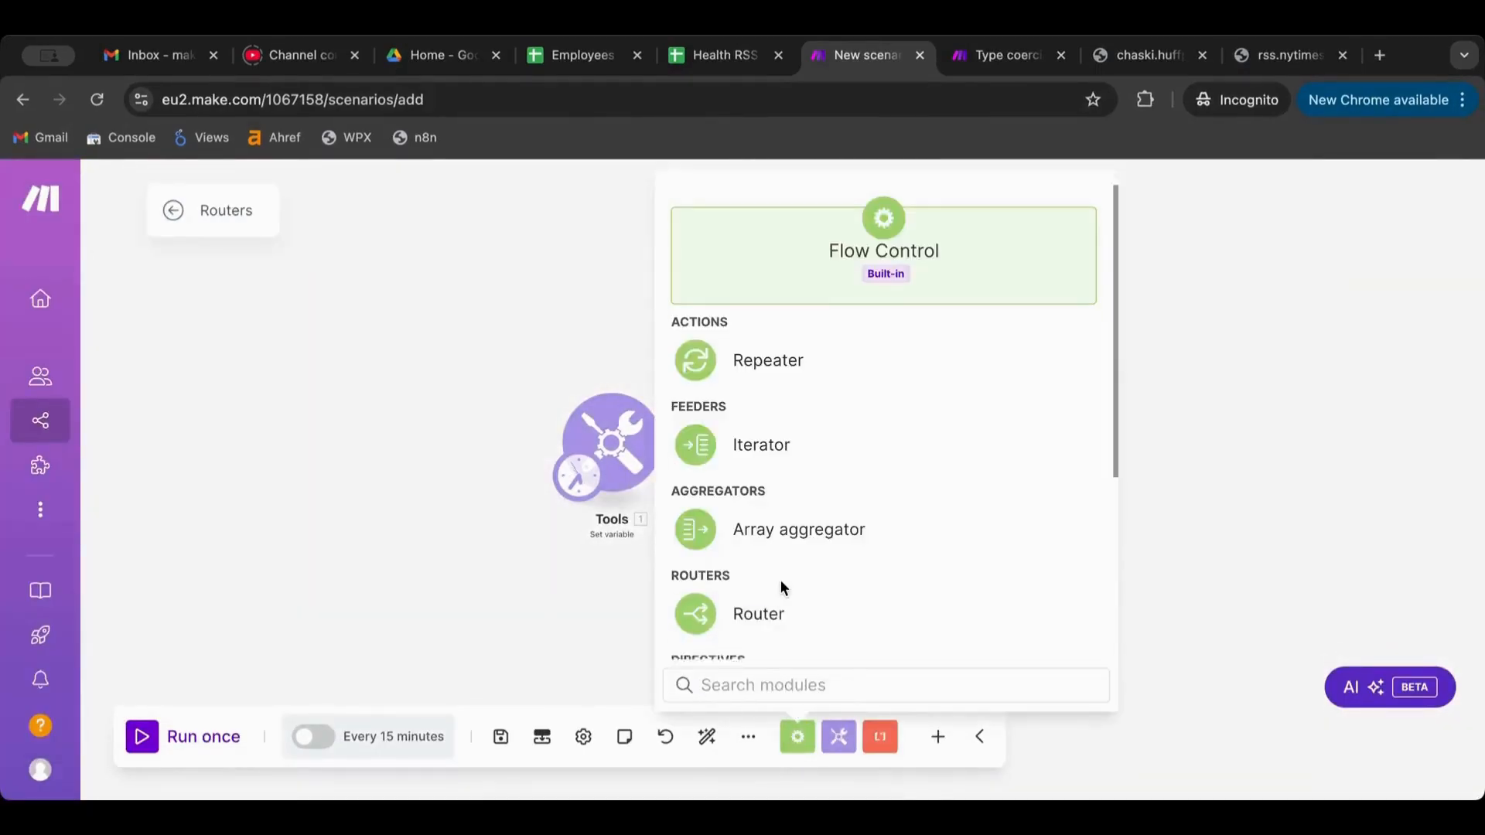
pyautogui.click(760, 503)
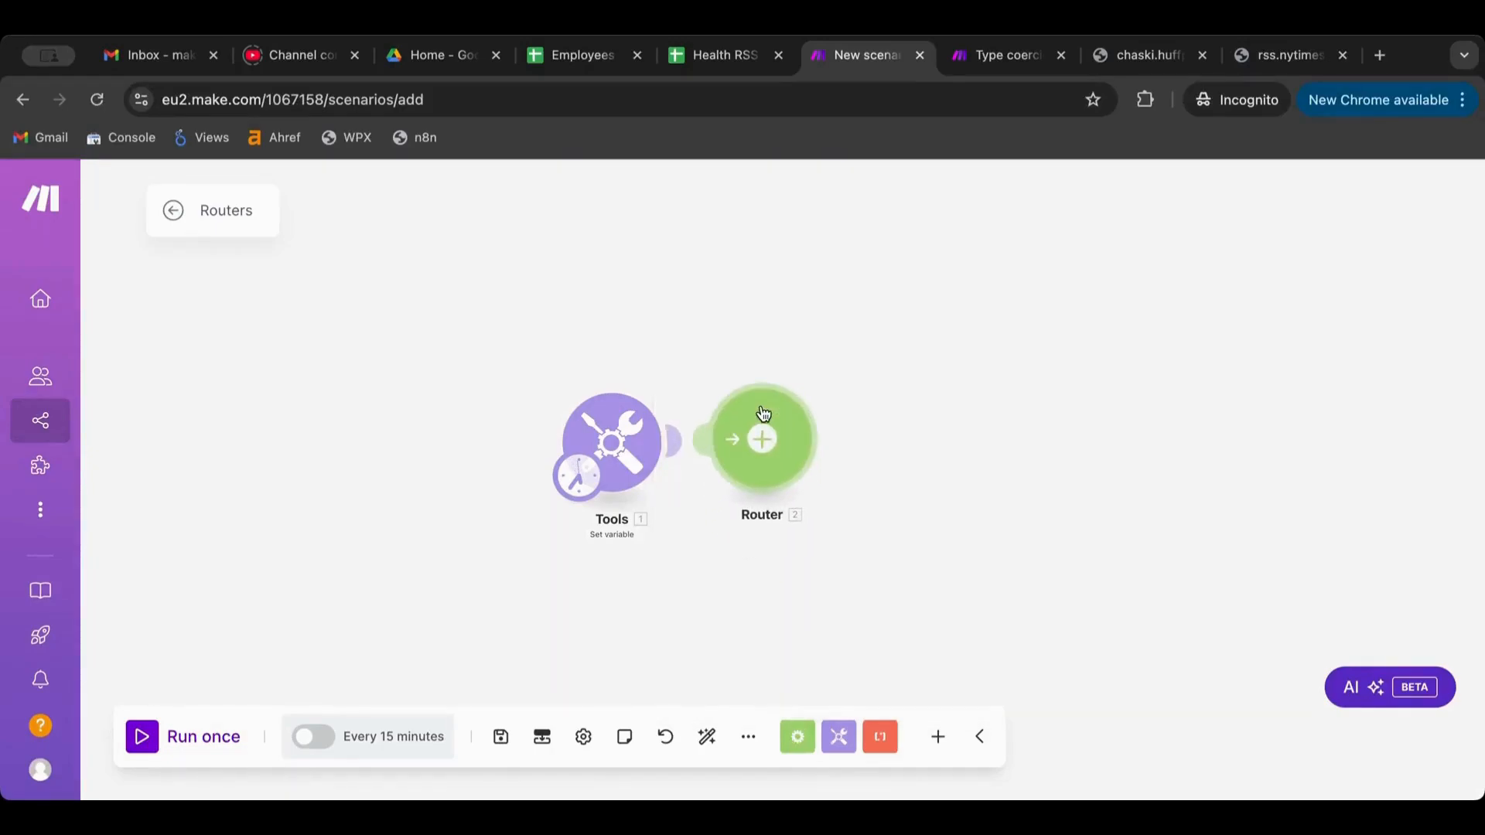
pyautogui.click(709, 730)
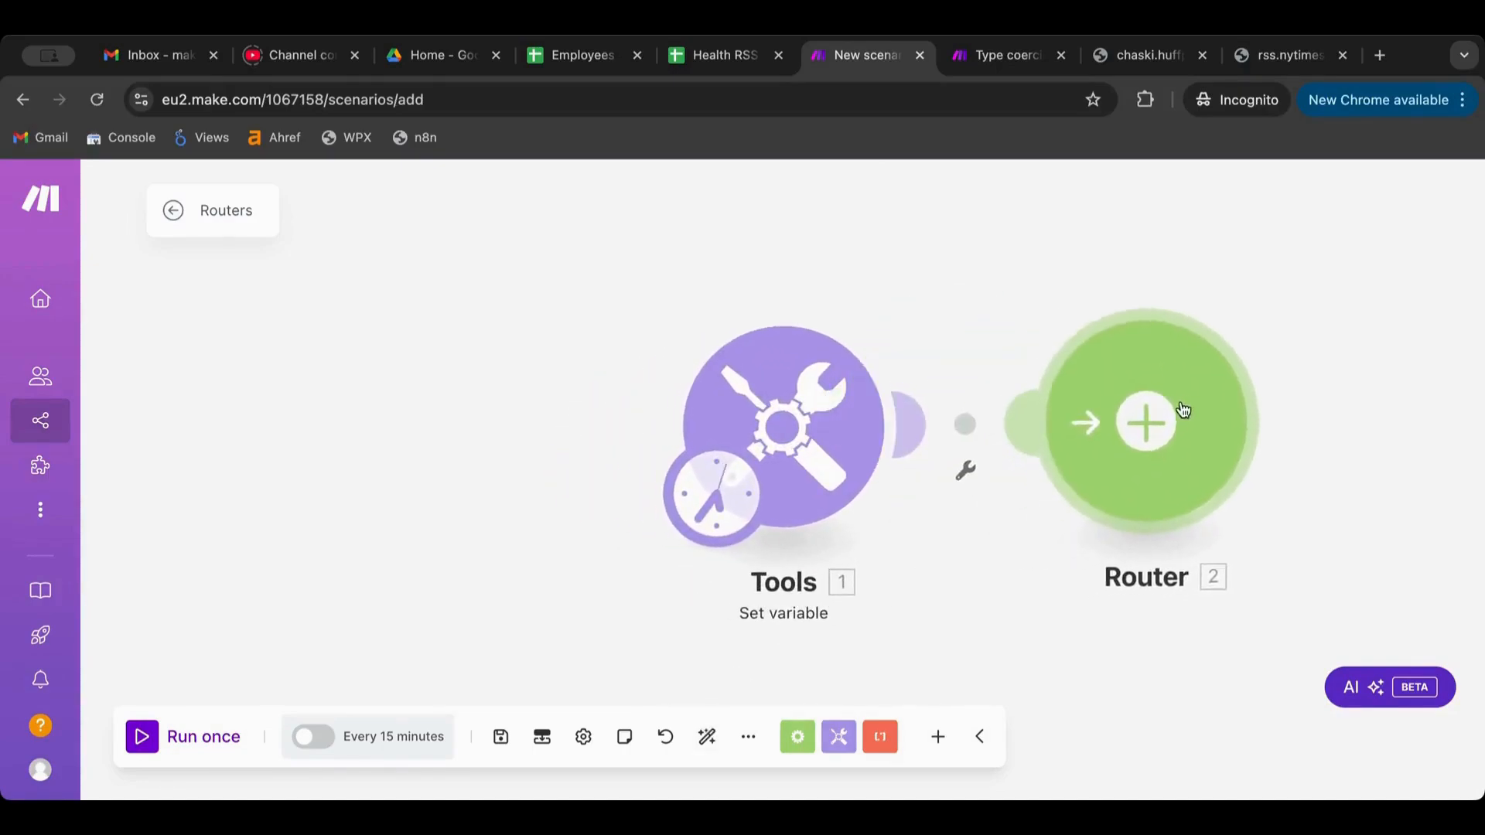
pyautogui.scroll(-5, 871, 591)
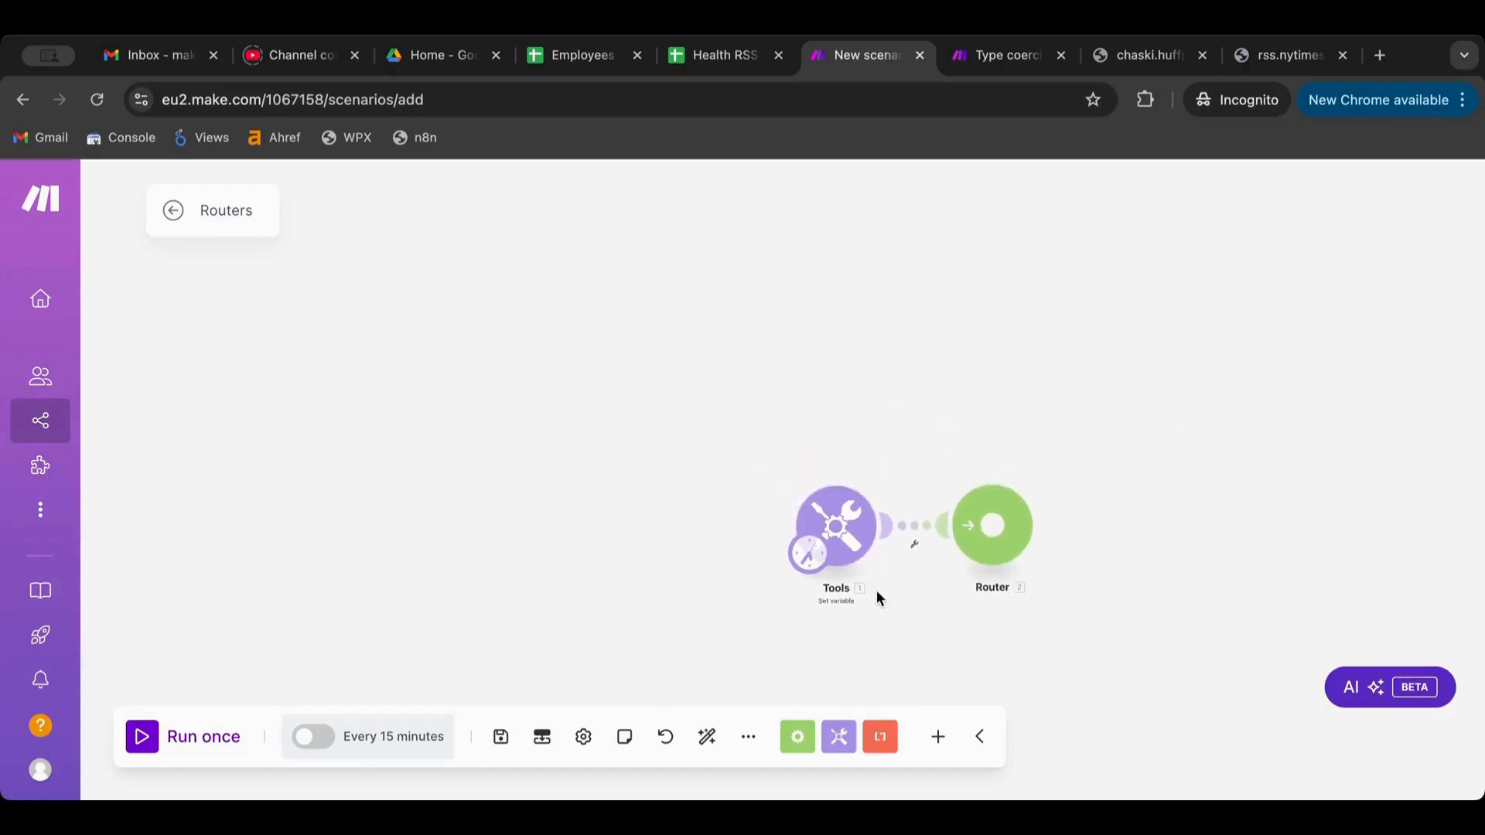
pyautogui.scroll(2, 875, 591)
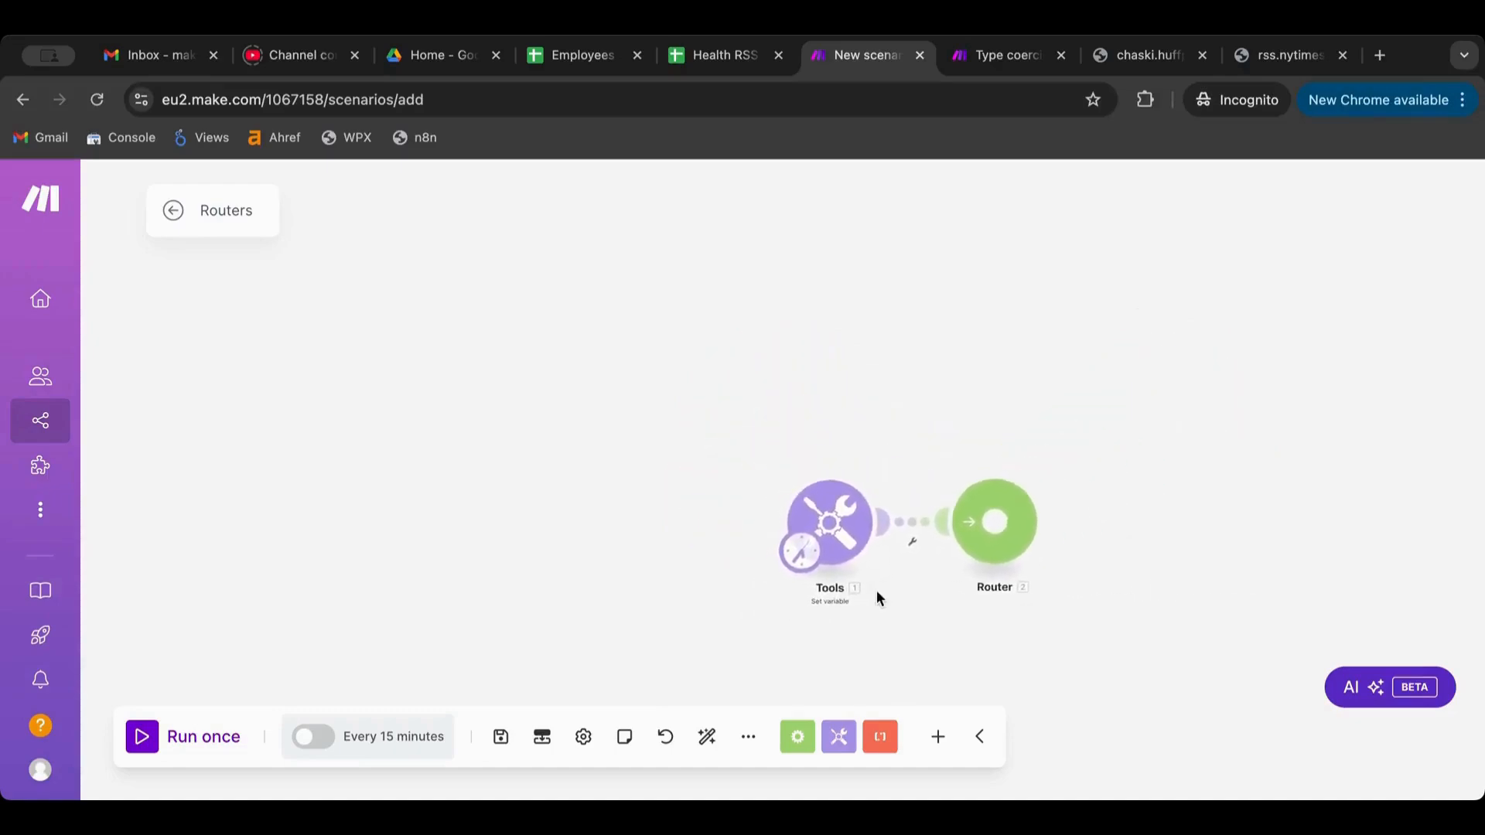
pyautogui.click(996, 525)
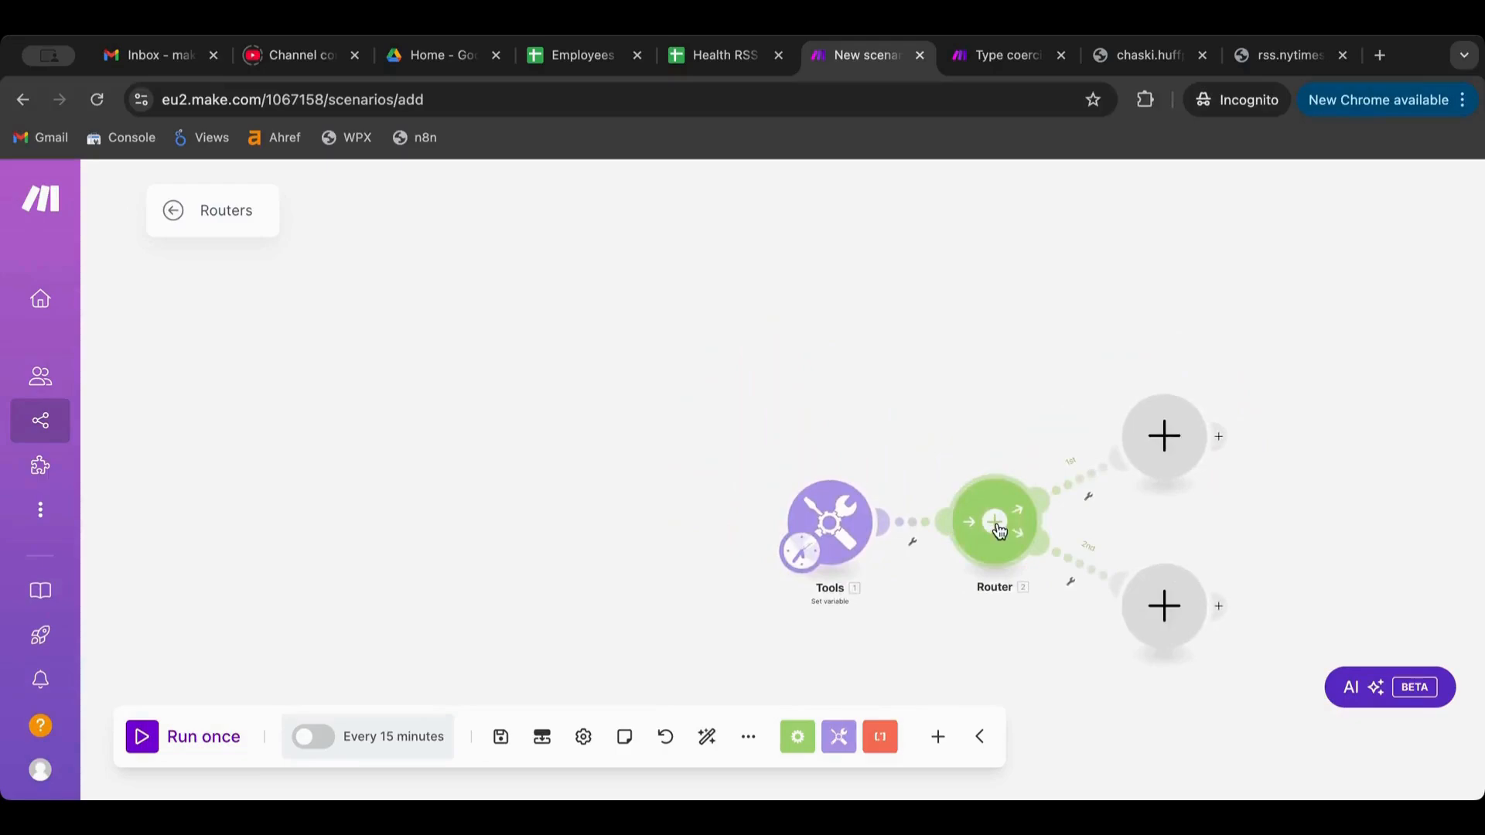
# Add a Tools Set variable module named var-case2 on the Router's 1st route
pyautogui.click(1167, 439)
pyautogui.click(840, 377)
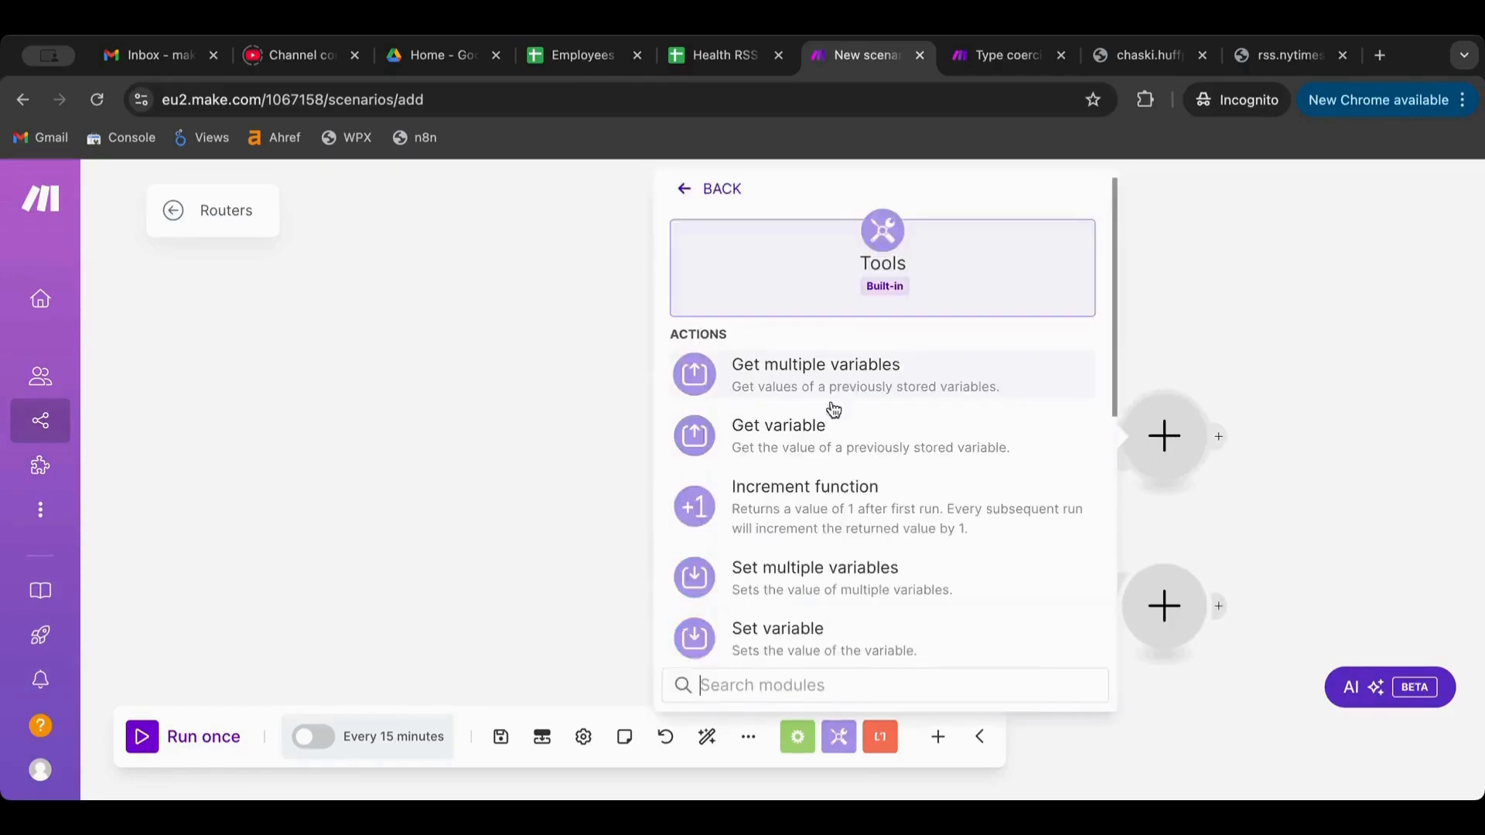
pyautogui.click(793, 630)
pyautogui.click(874, 411)
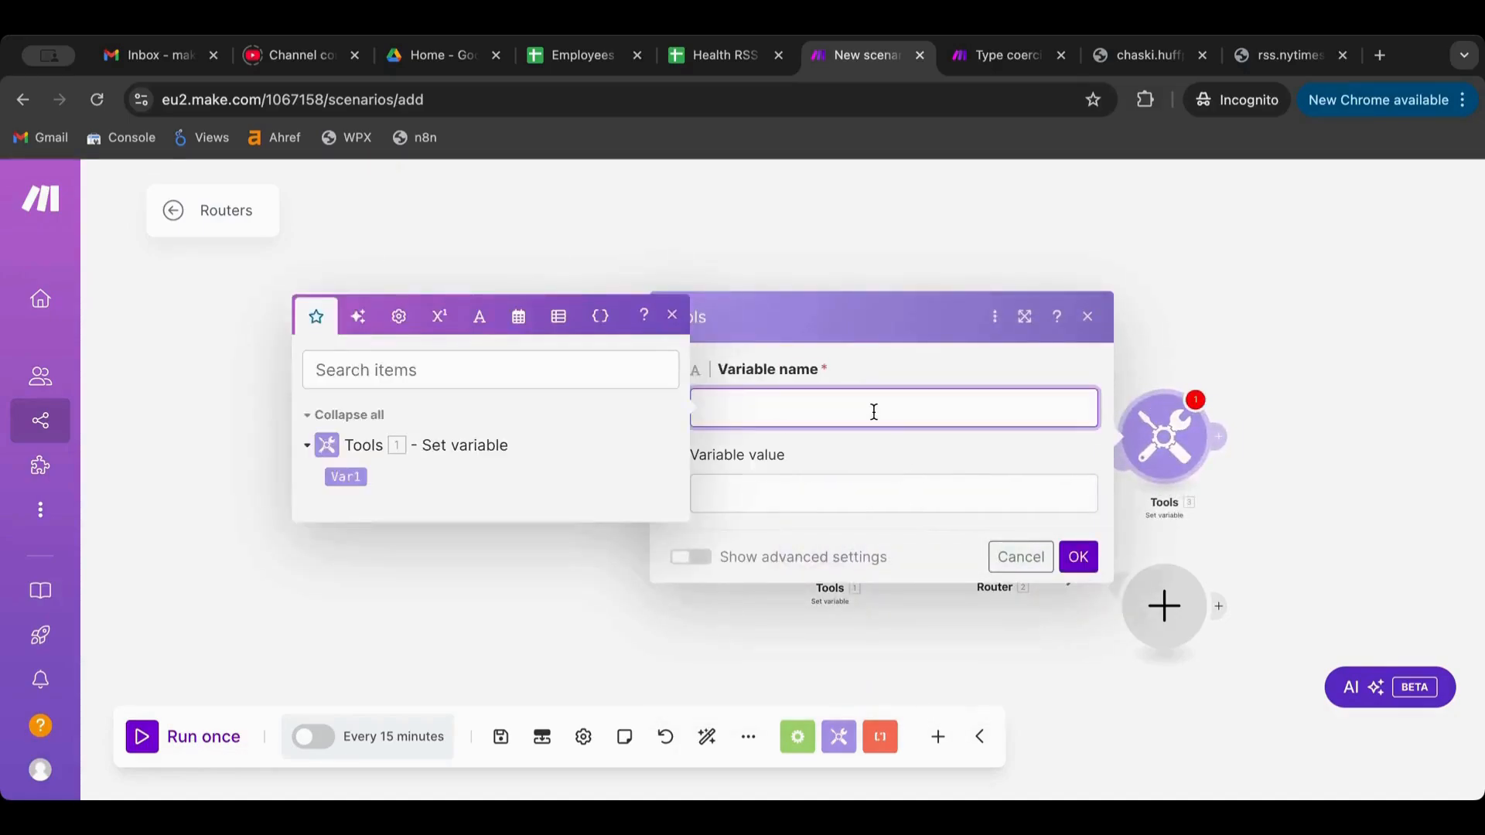
pyautogui.write('var-case2')
pyautogui.press('super+a')
pyautogui.press('super+c')
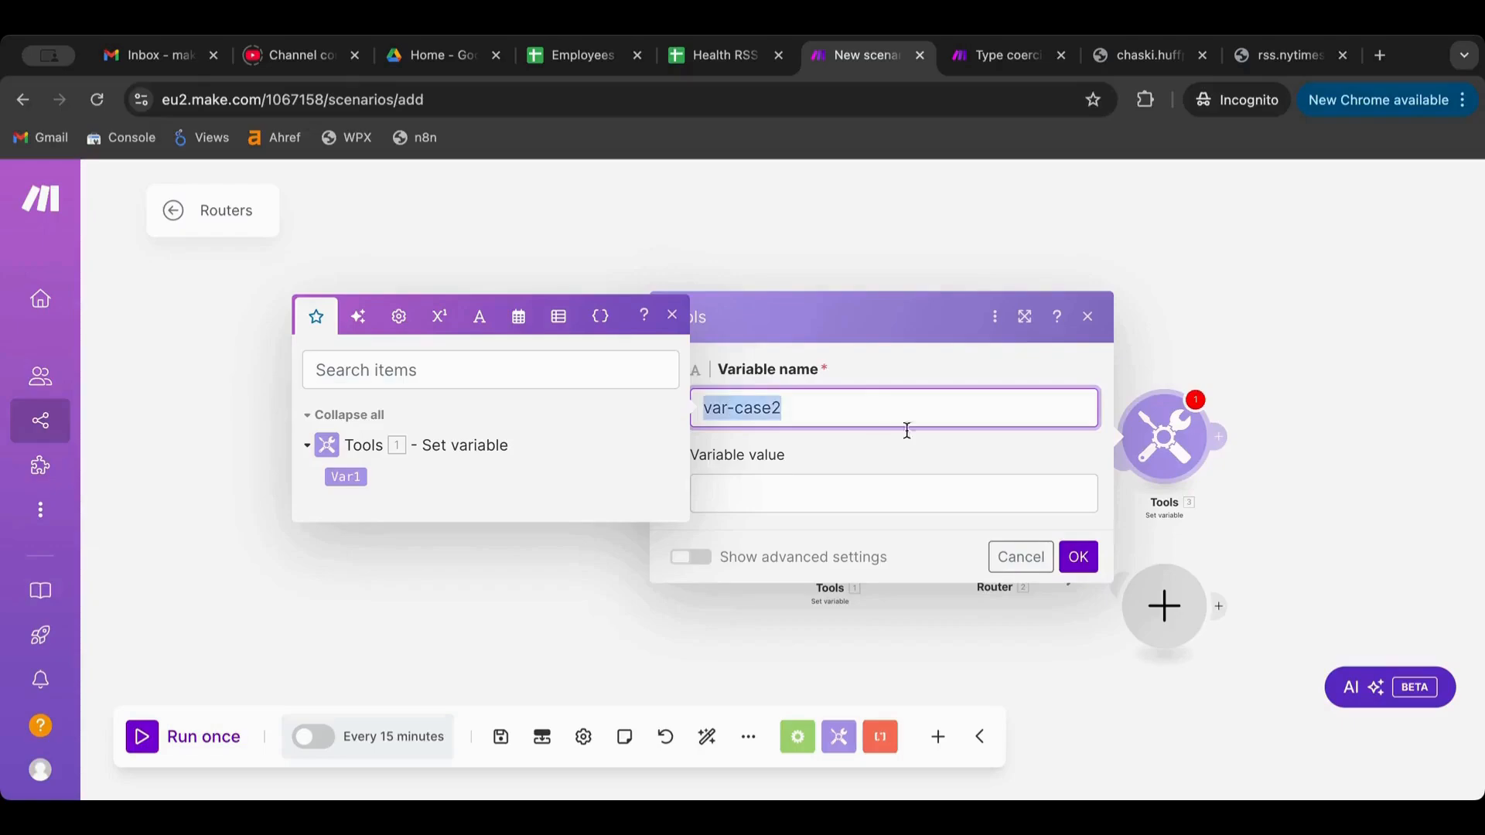
pyautogui.click(1078, 557)
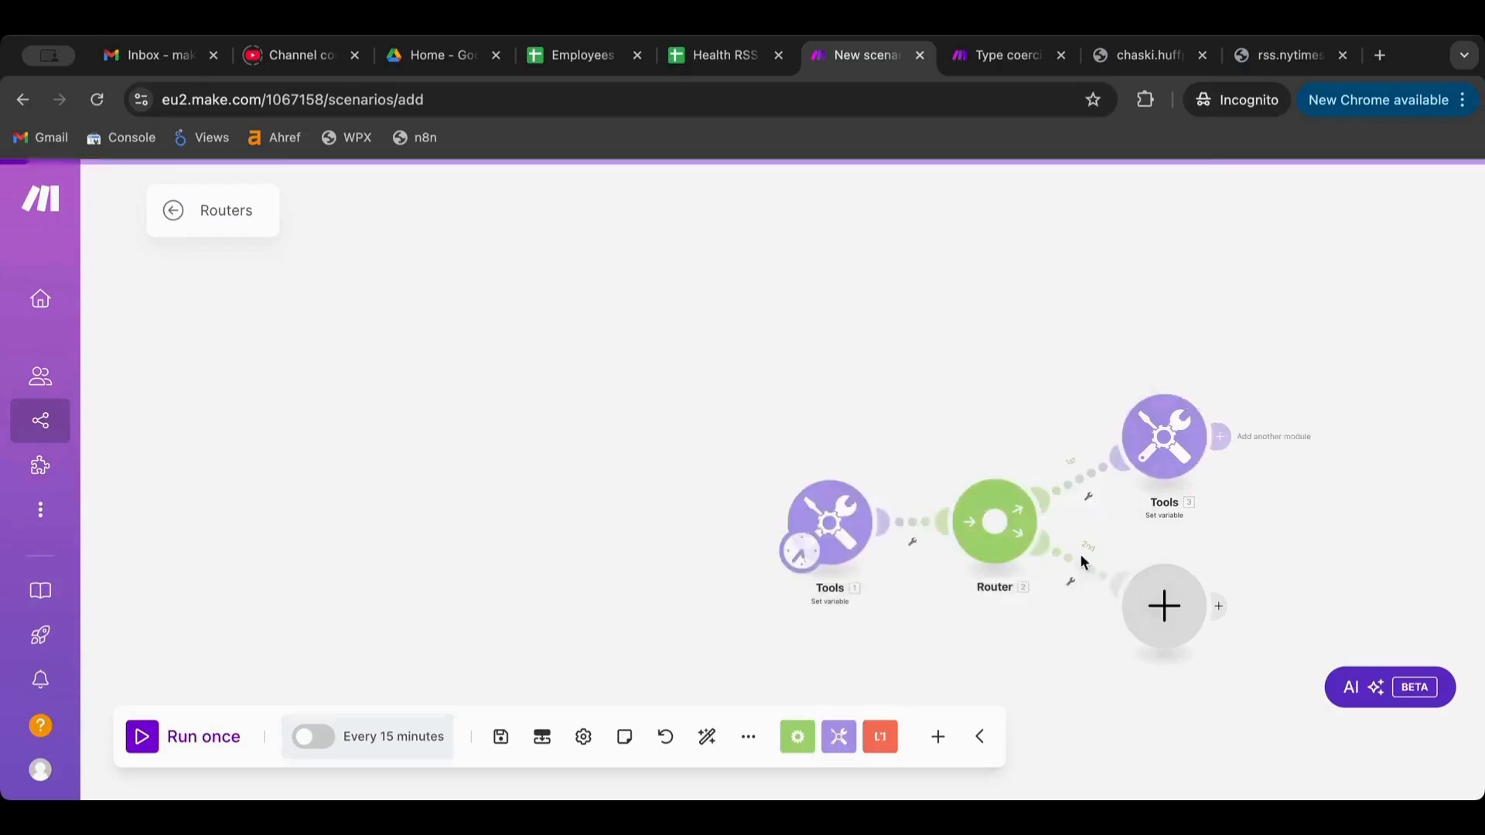
# Add a Set variable module named var-case3 on the 2nd route and auto-align the layout
pyautogui.click(1165, 602)
pyautogui.click(822, 455)
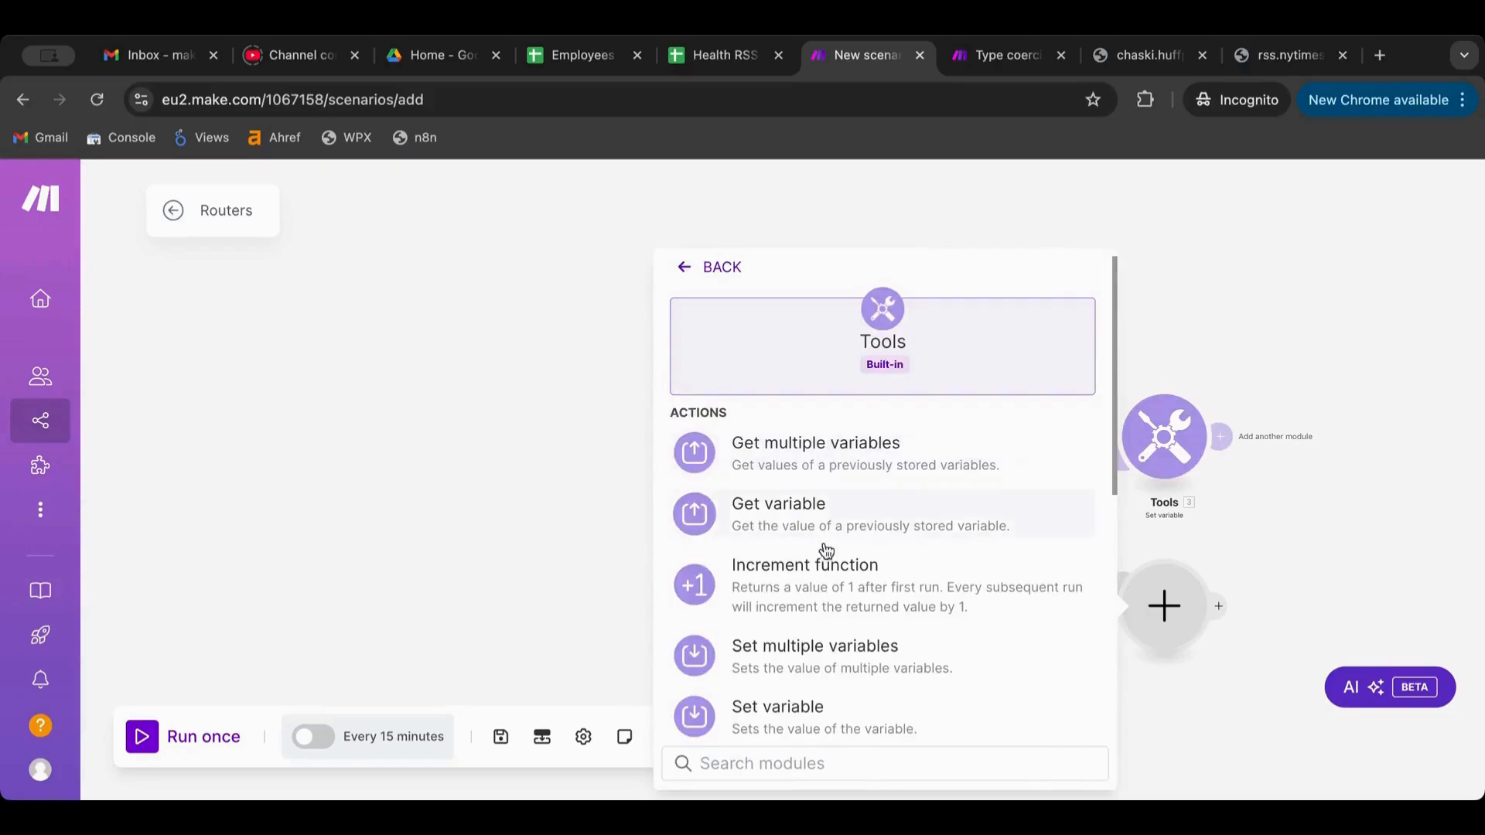
pyautogui.scroll(-2, 822, 561)
pyautogui.click(805, 608)
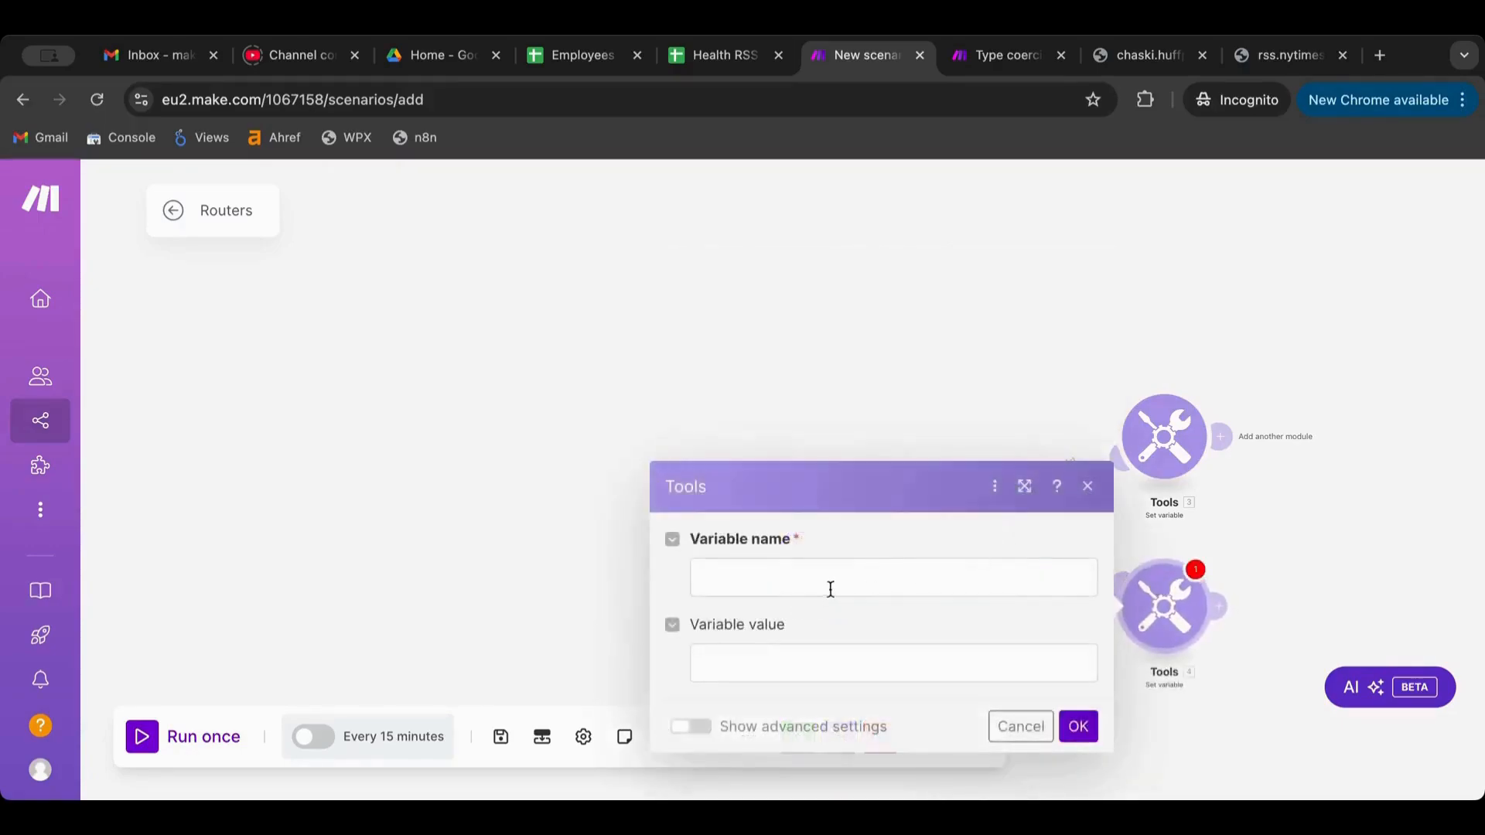
pyautogui.click(828, 588)
pyautogui.press('super+v')
pyautogui.press('BackSpace')
pyautogui.write('3')
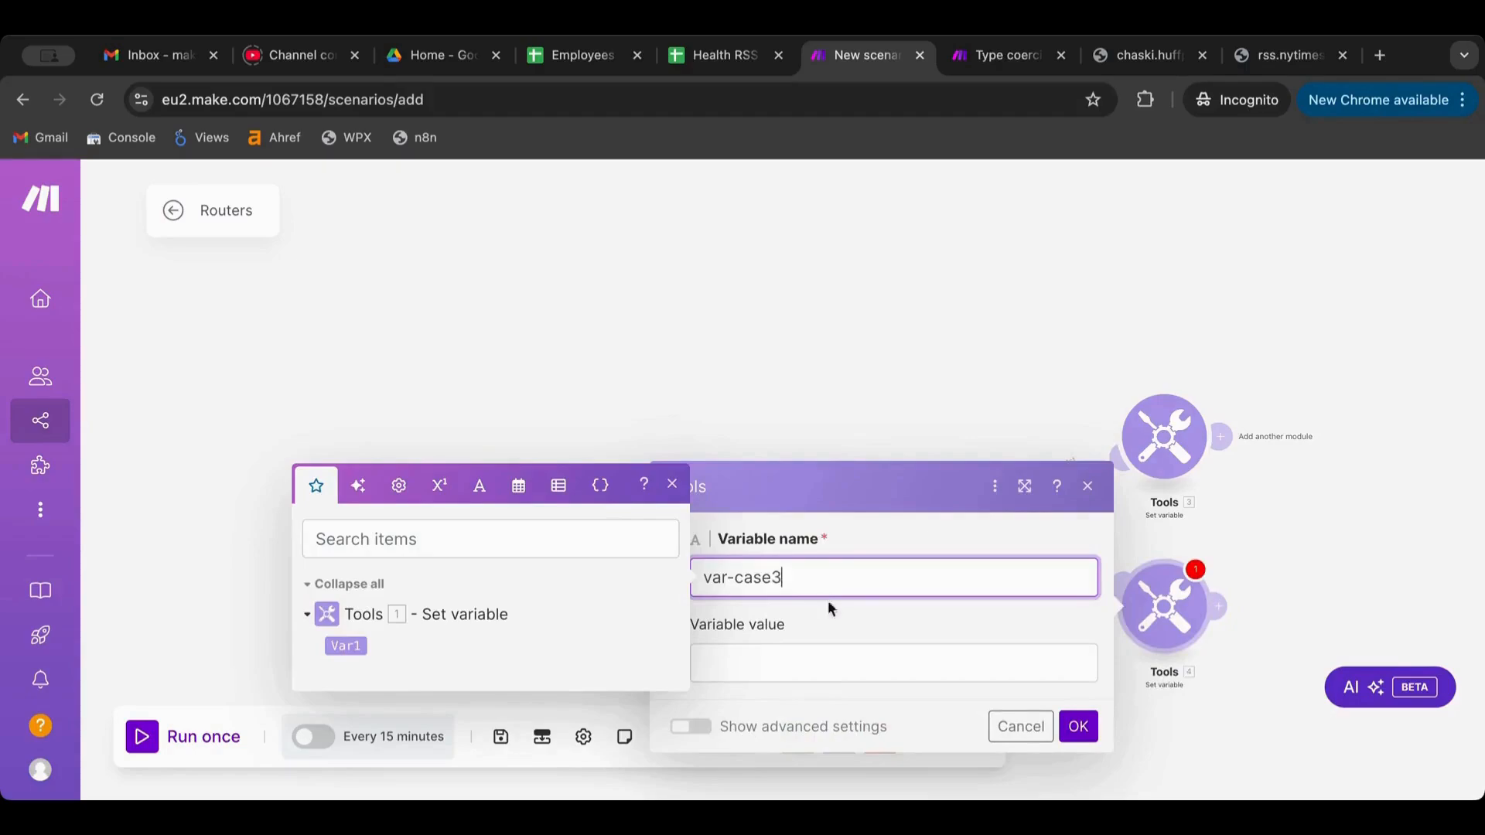
pyautogui.click(1082, 725)
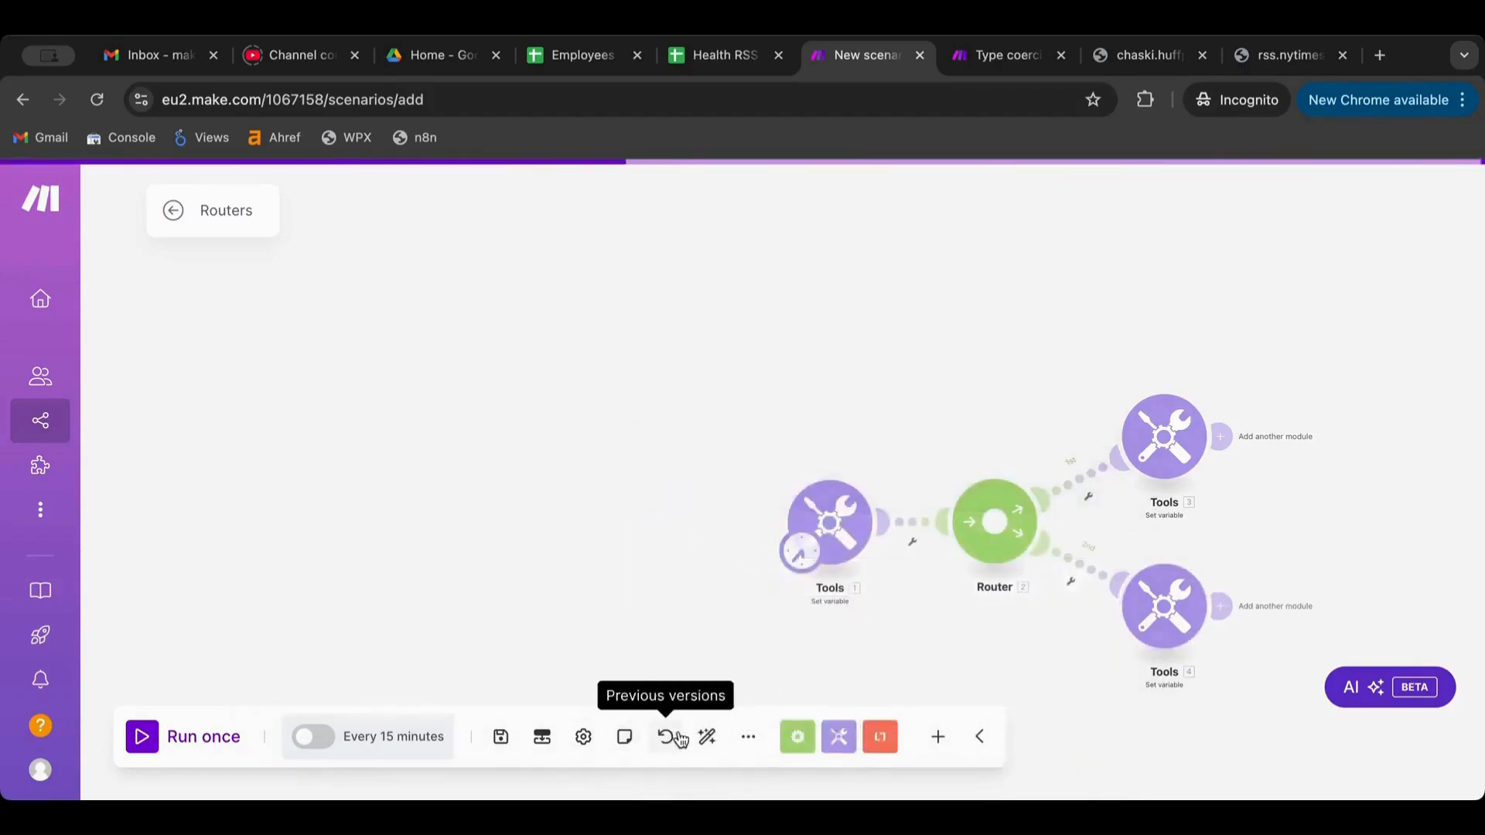
pyautogui.click(693, 741)
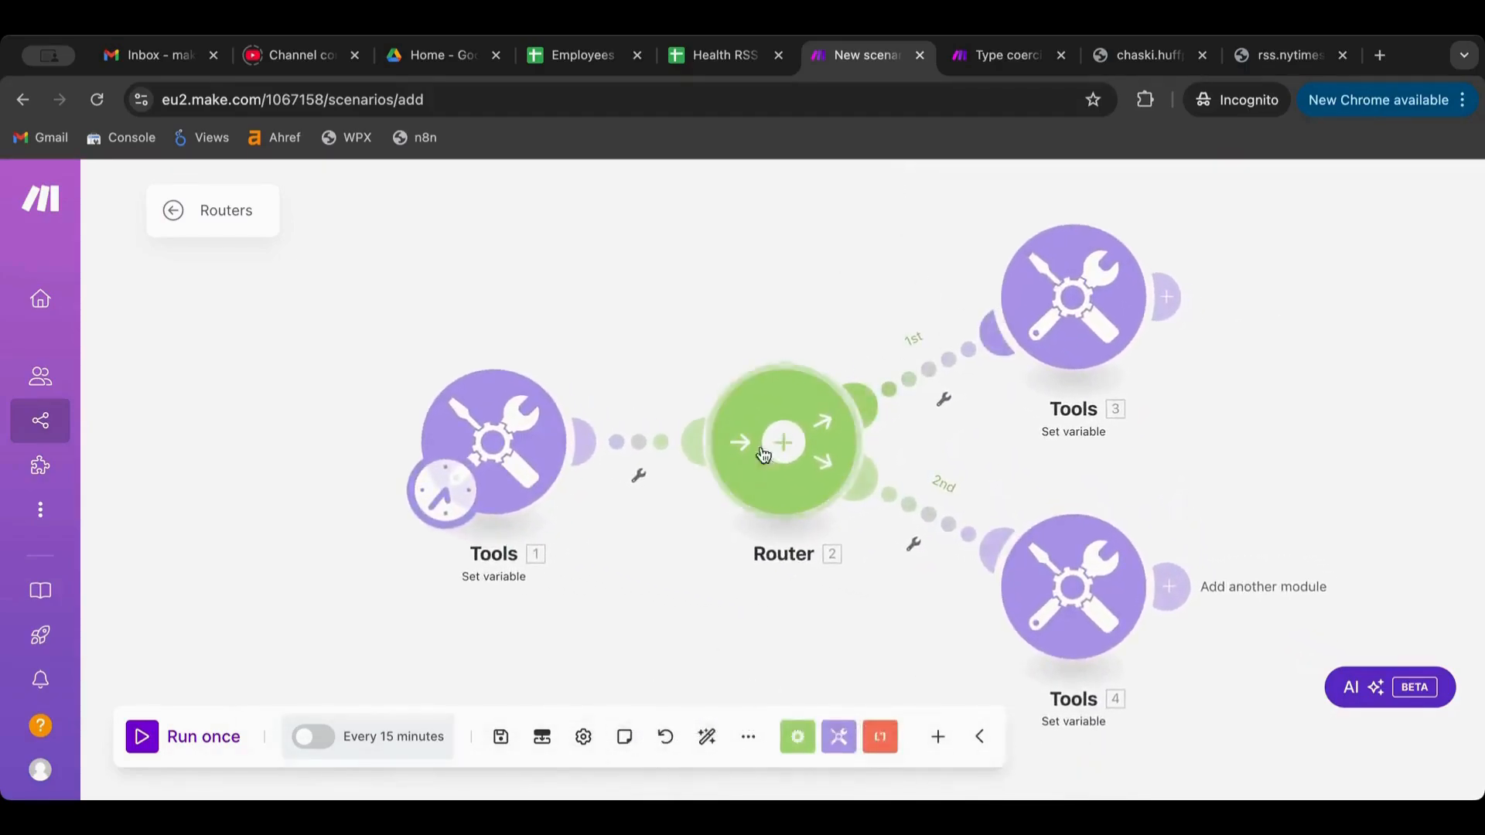
# Map Var1 as the value of the var-case2 variable
pyautogui.click(1064, 300)
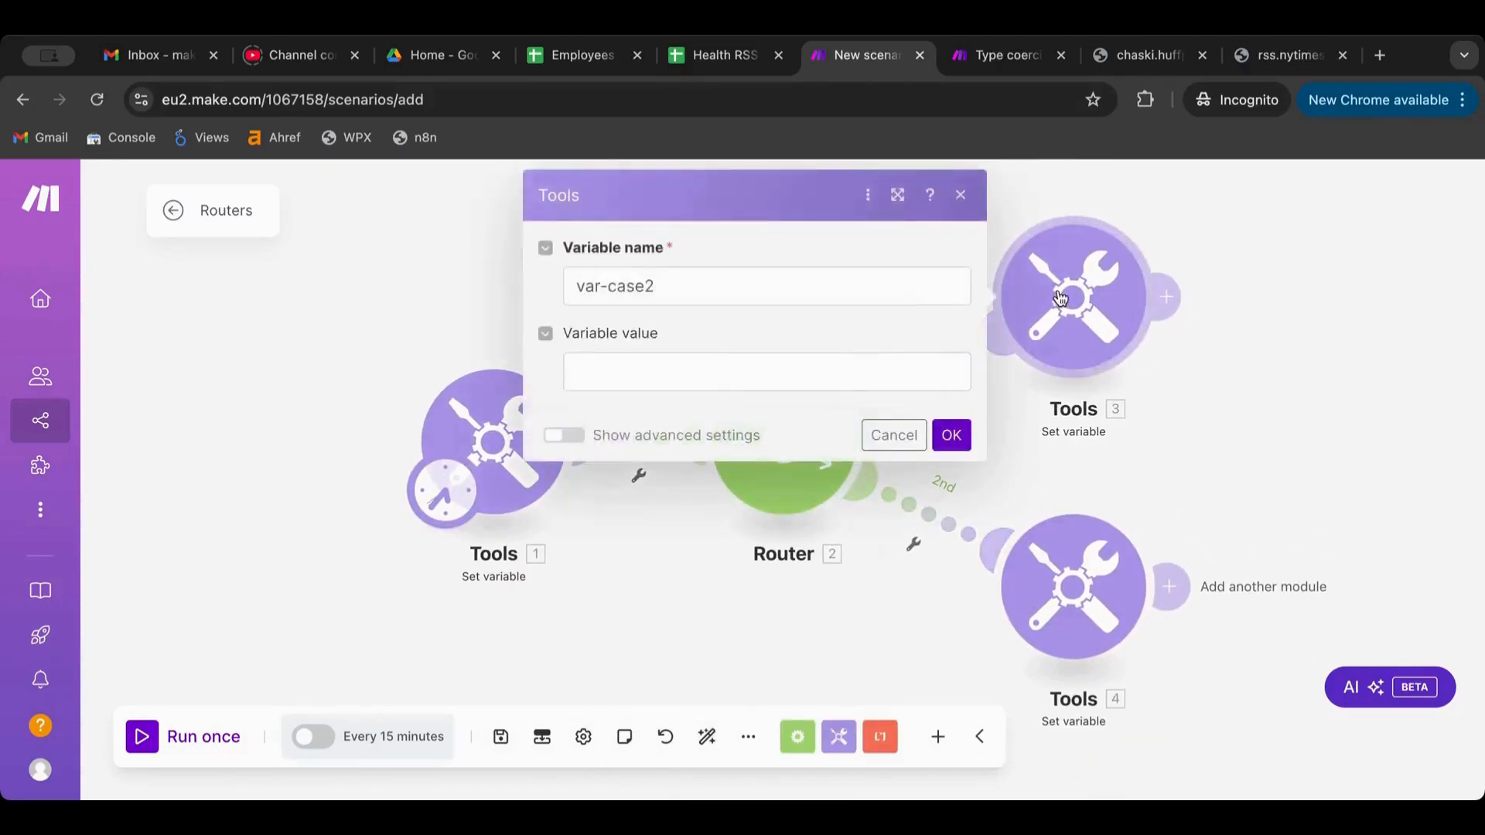
pyautogui.click(669, 372)
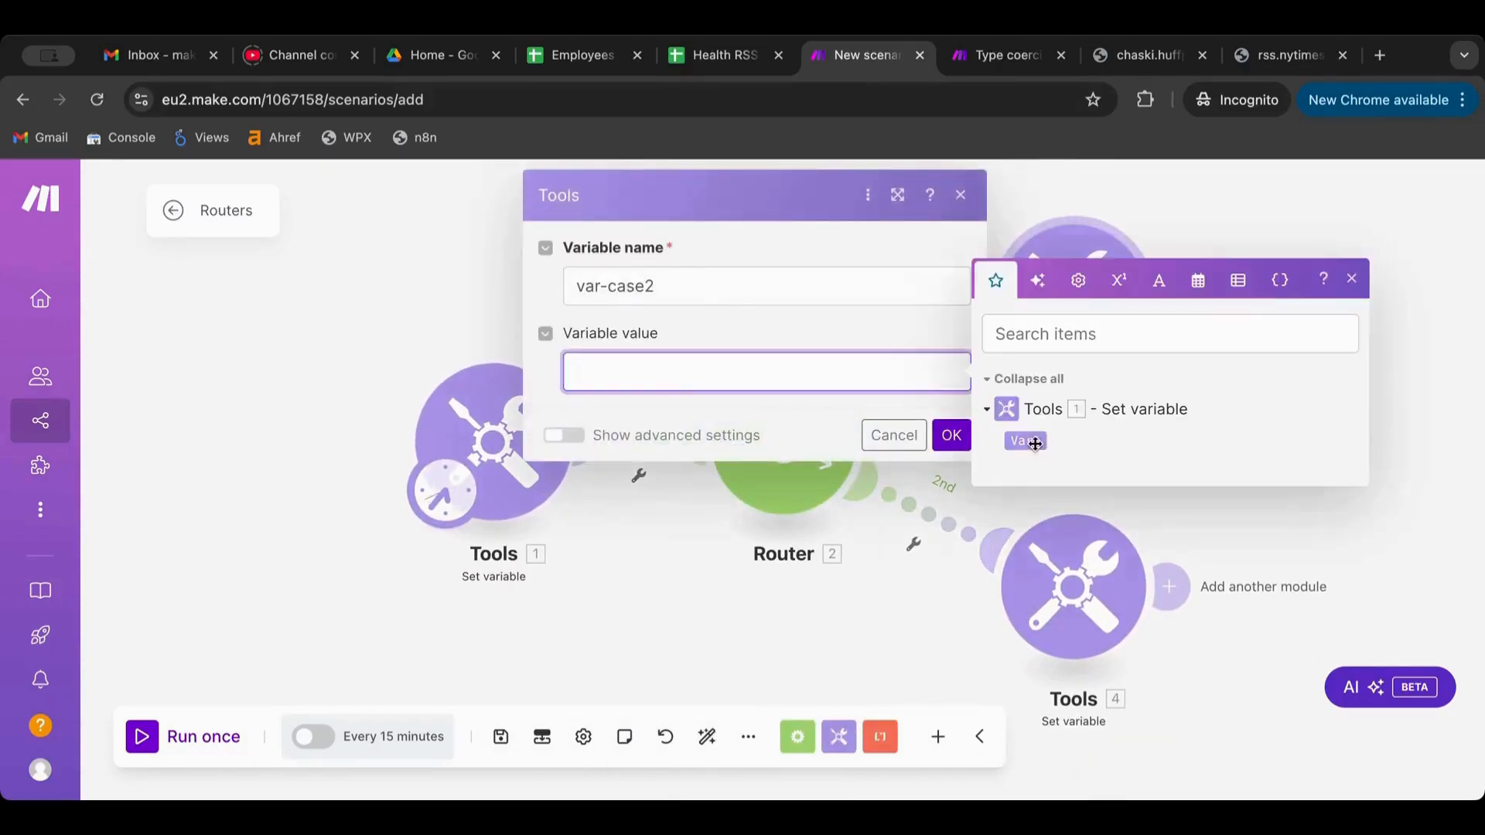
pyautogui.click(1028, 438)
pyautogui.click(953, 436)
# Map Var1 into var-case3's value, then save and run the scenario once
pyautogui.click(1083, 572)
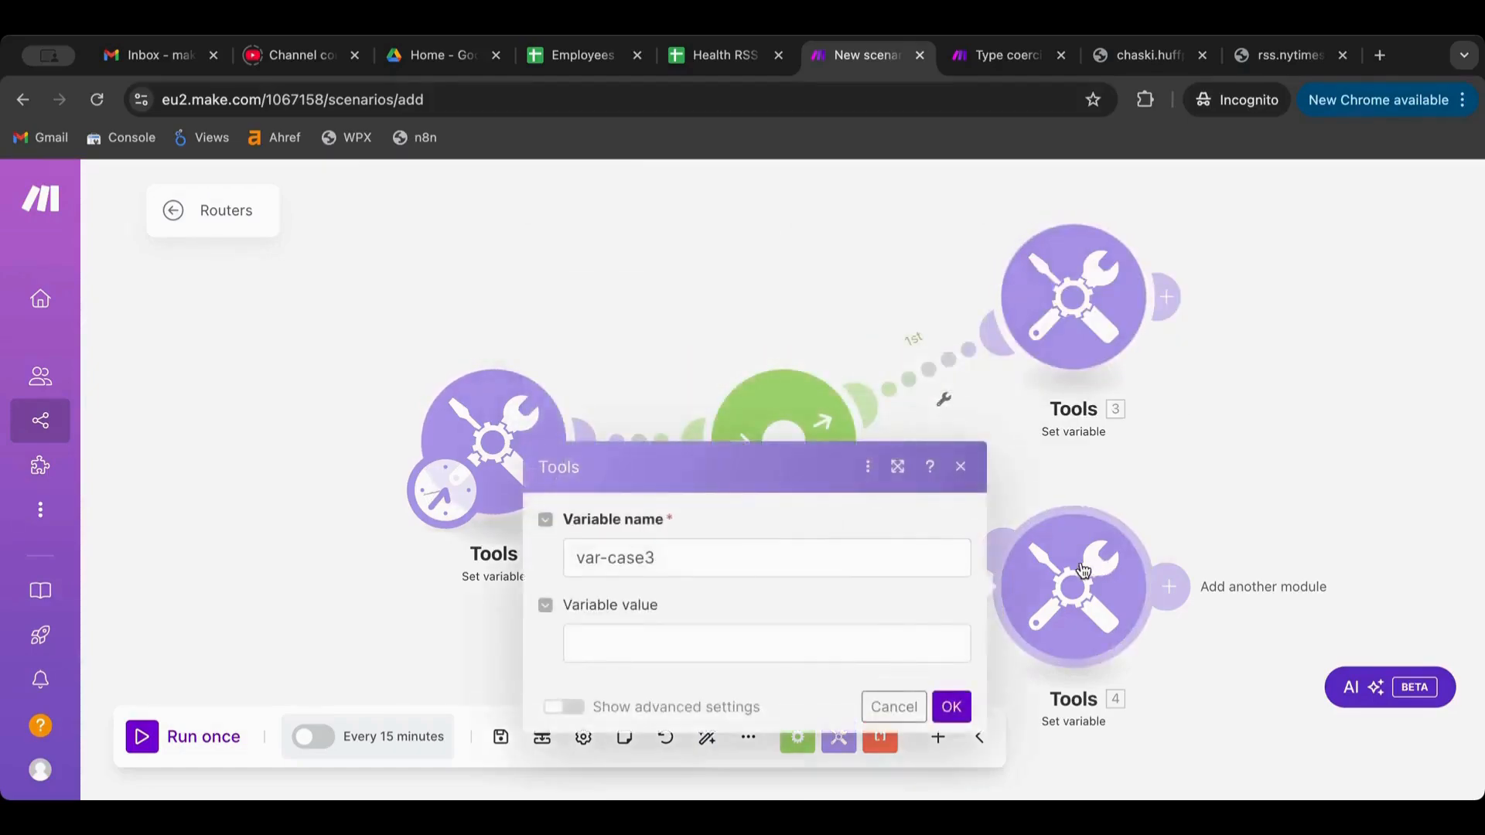
pyautogui.click(774, 661)
pyautogui.click(1024, 712)
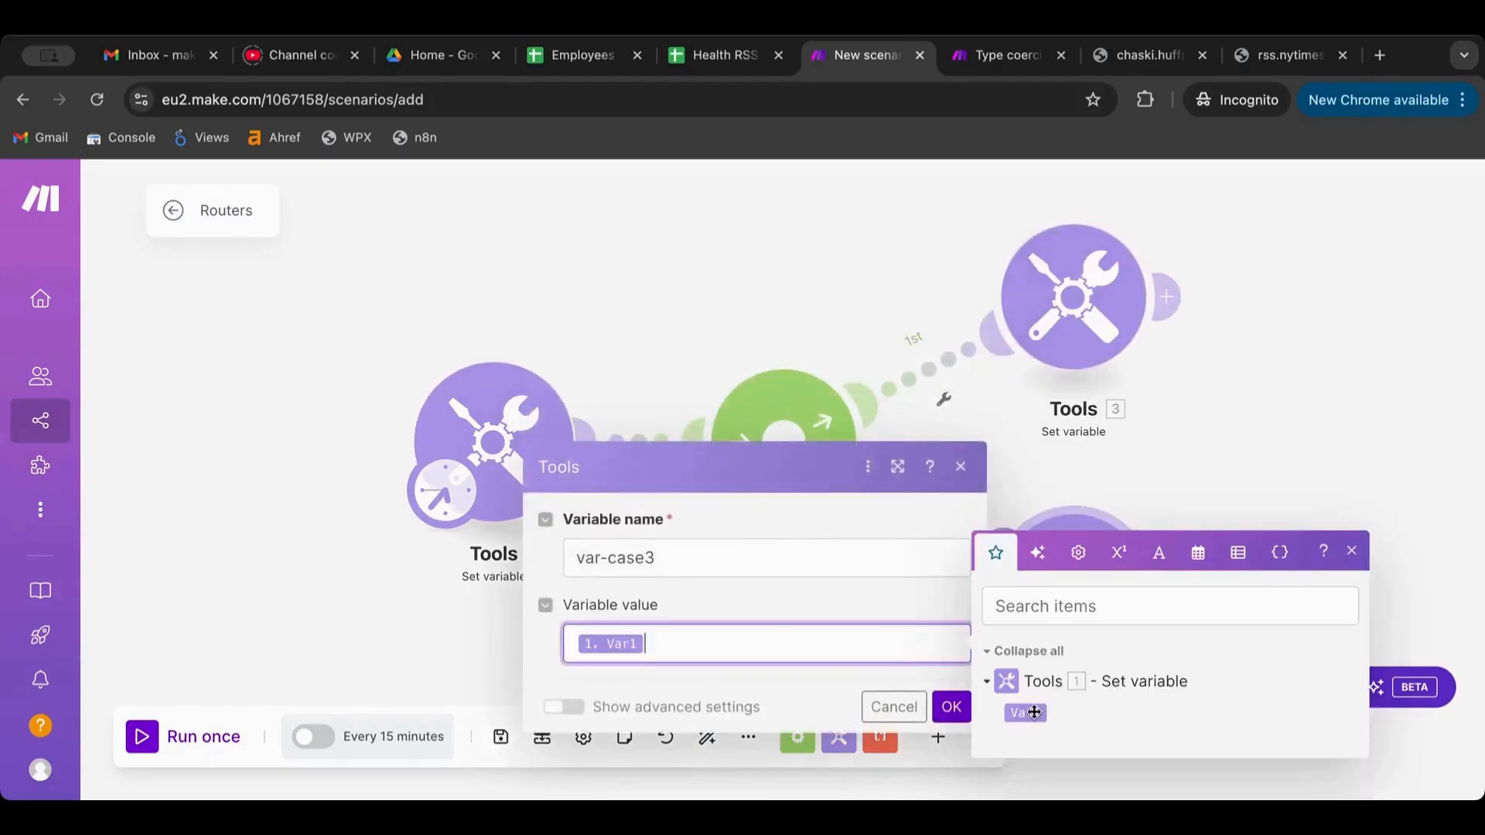
pyautogui.click(951, 707)
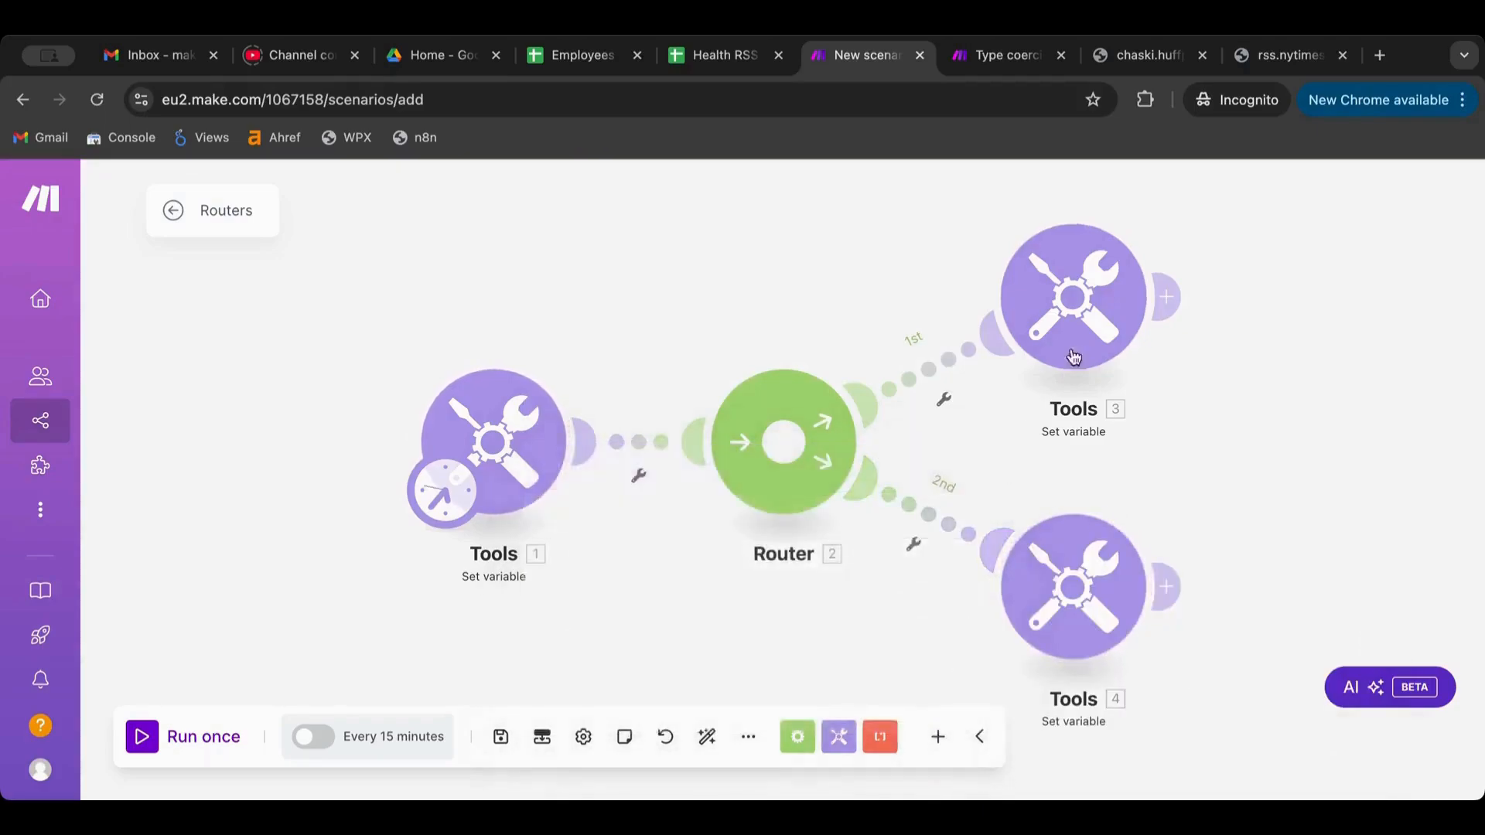
pyautogui.click(140, 744)
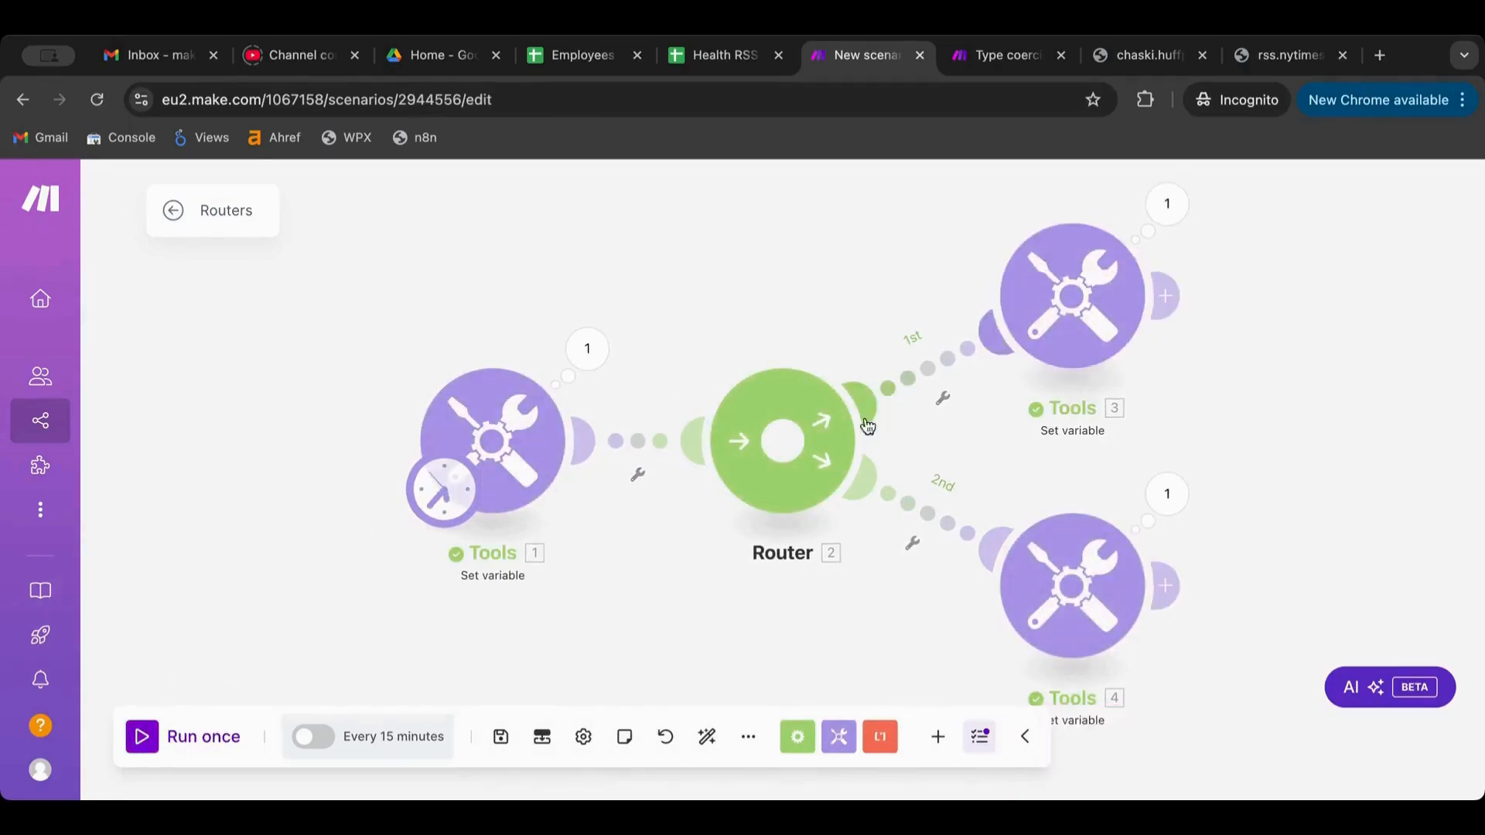
pyautogui.click(1174, 205)
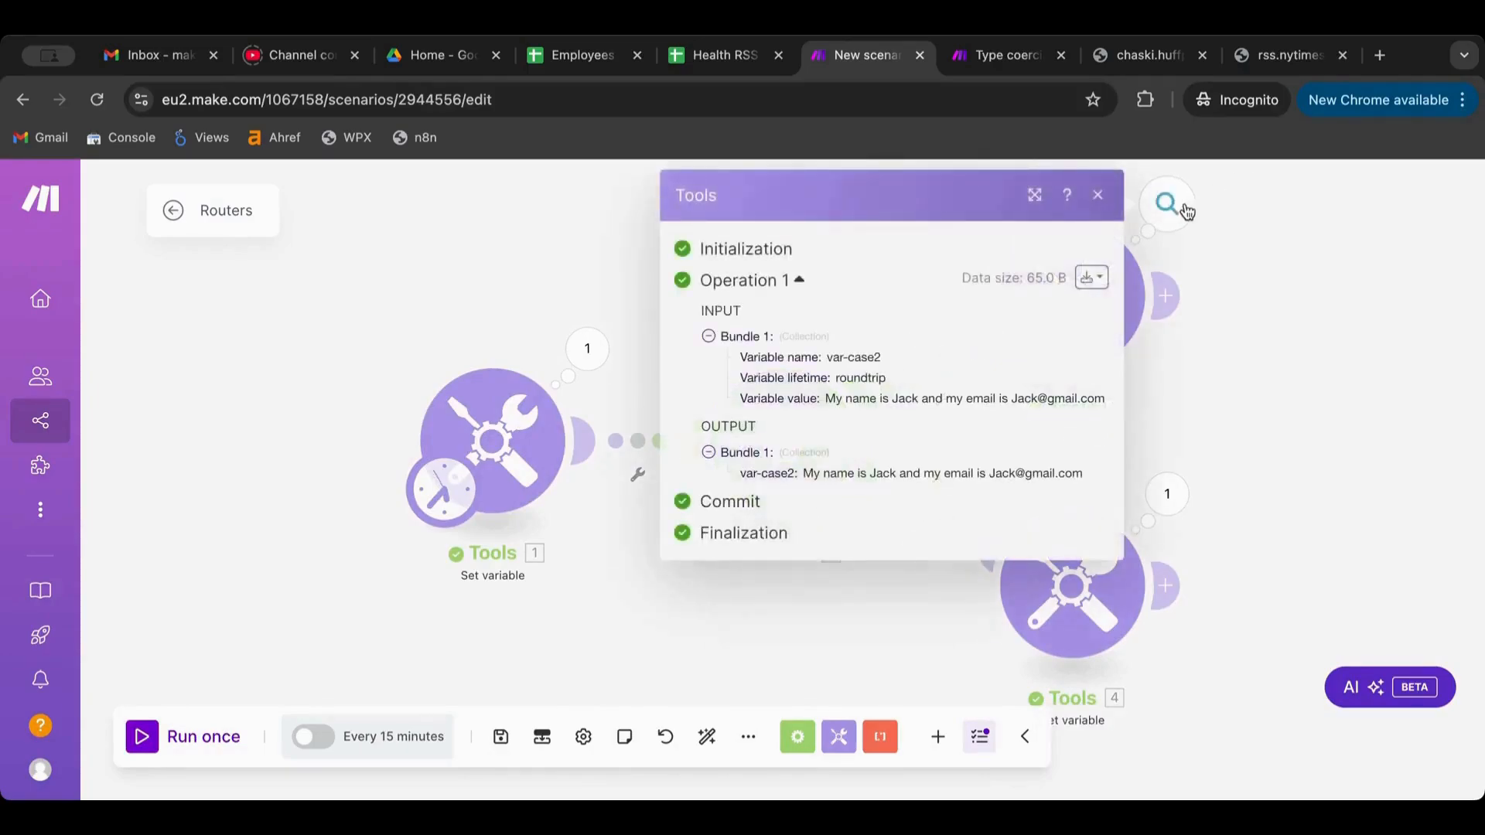
pyautogui.click(1170, 495)
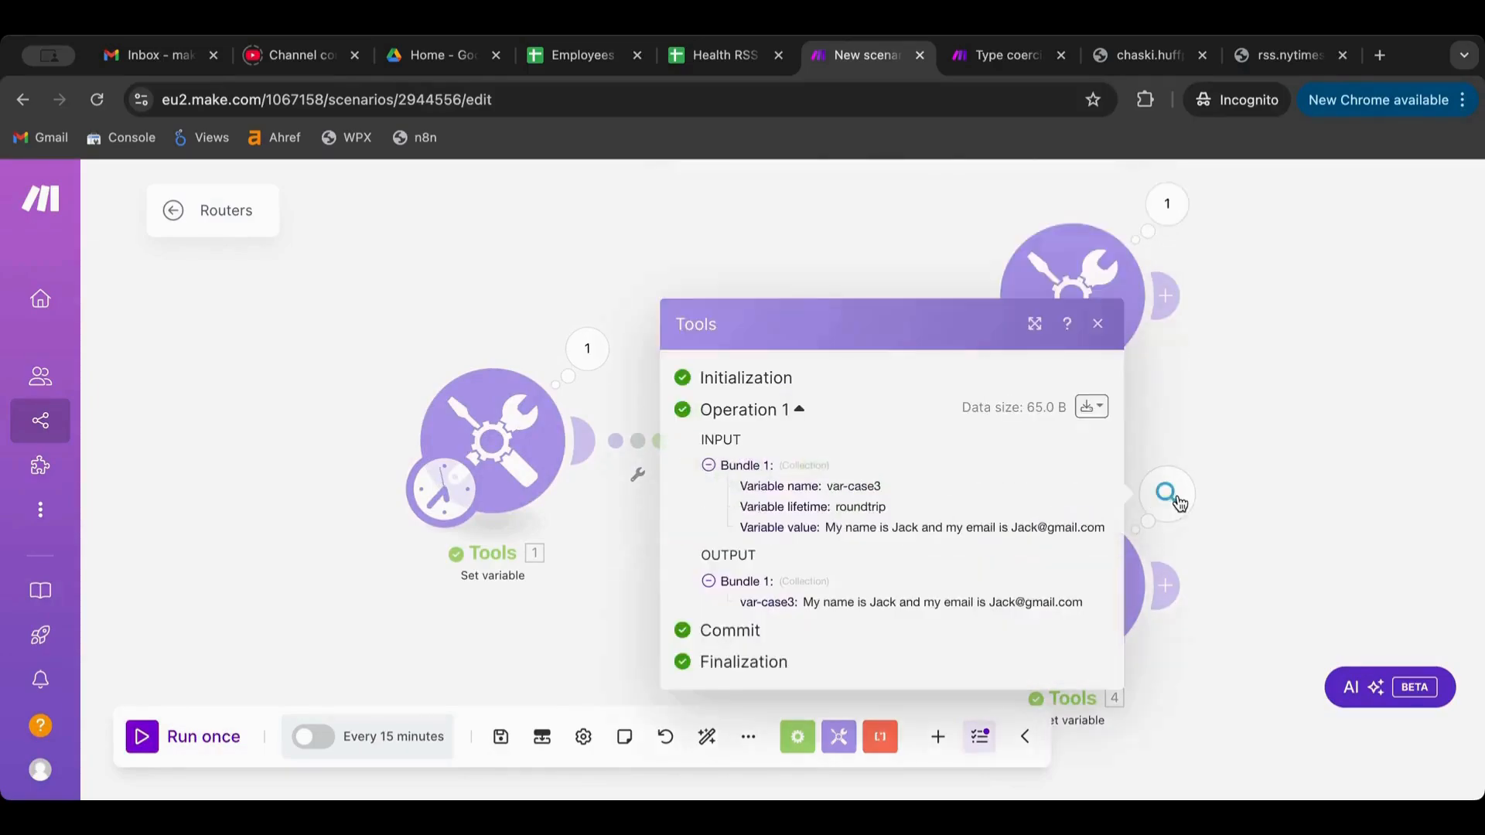
pyautogui.click(1213, 385)
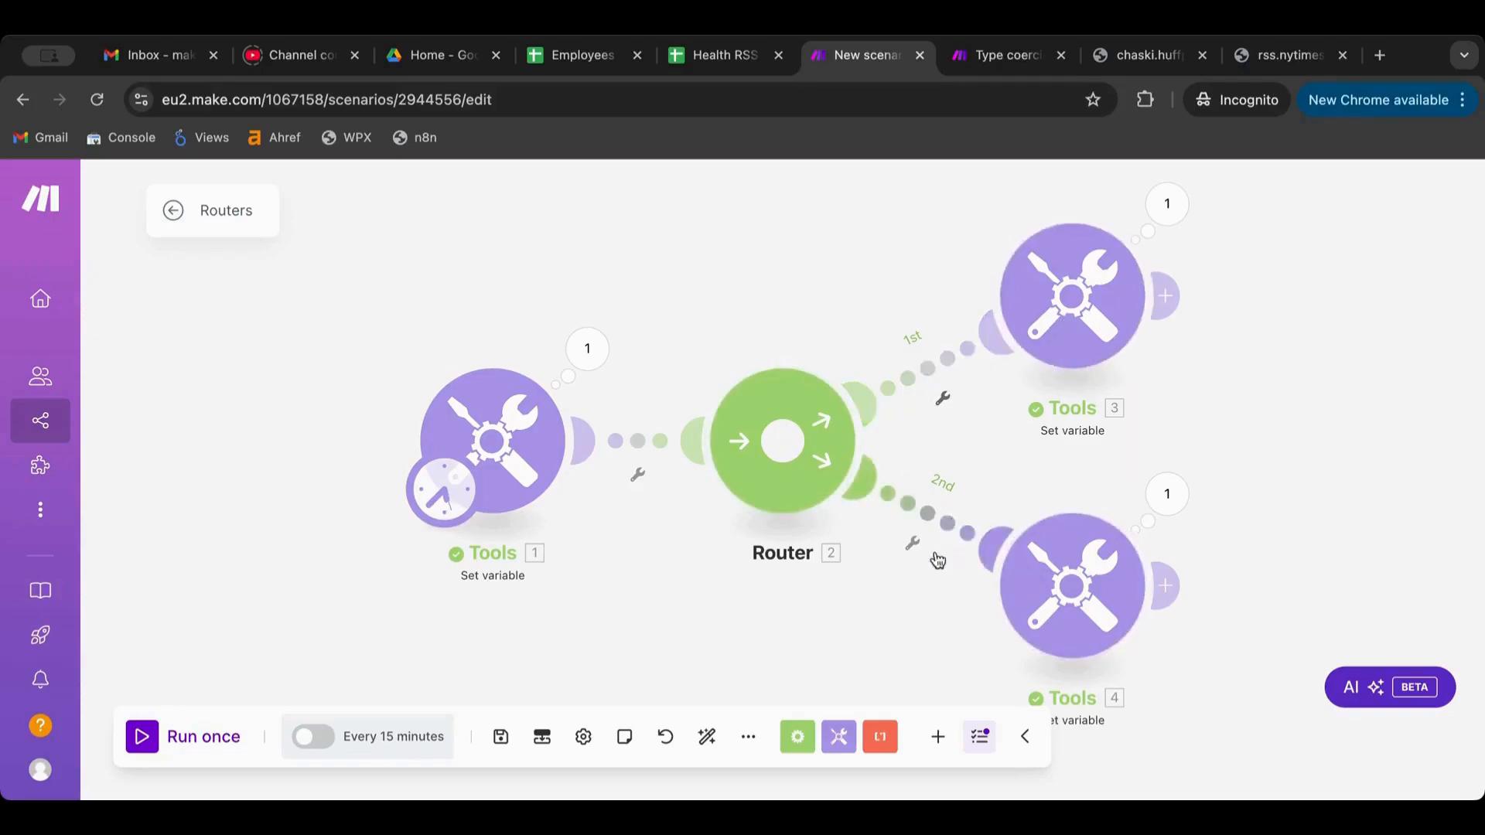
pyautogui.click(934, 379)
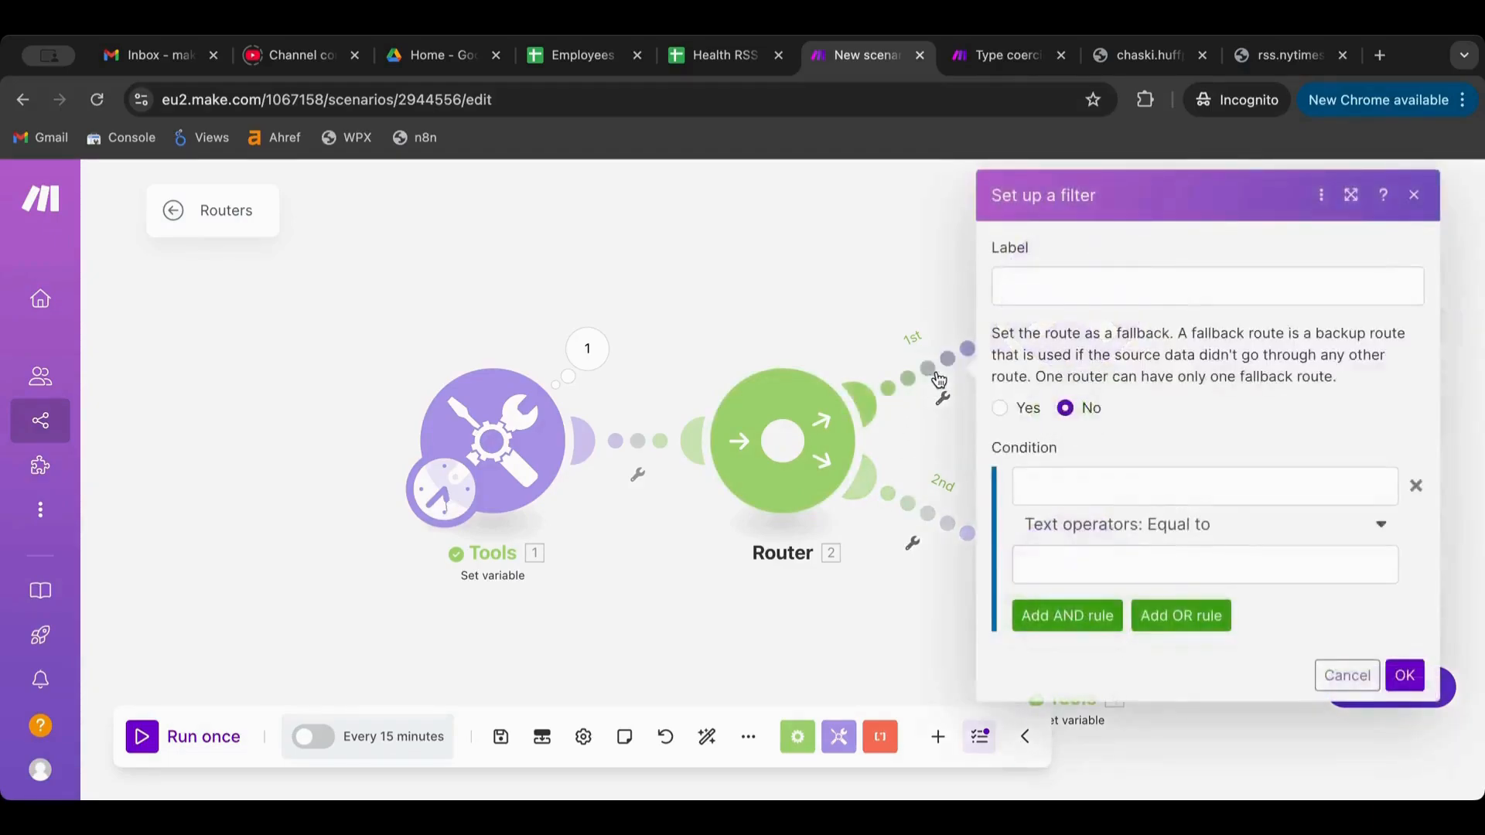
pyautogui.click(1149, 524)
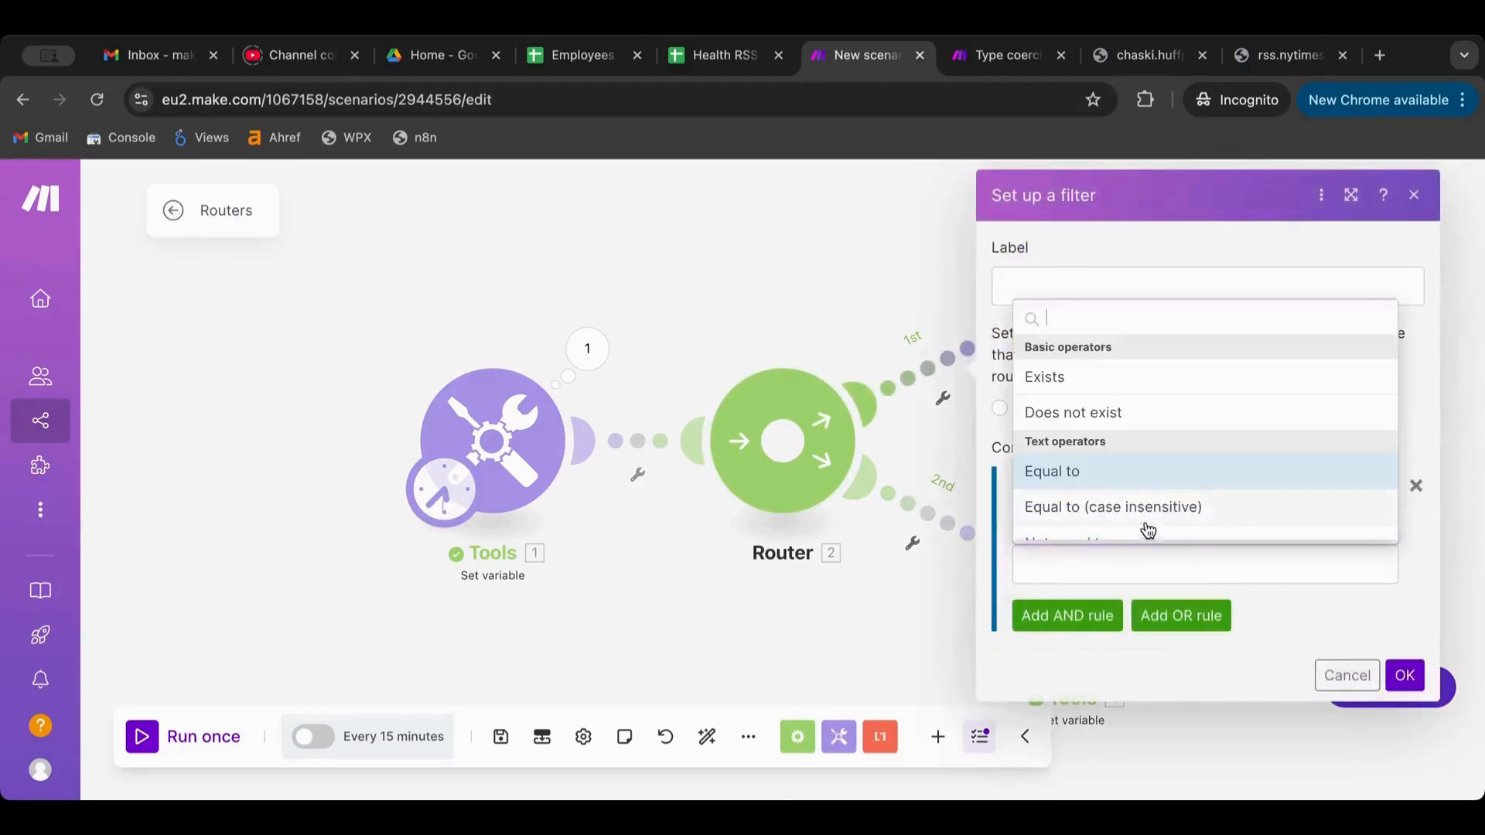
pyautogui.scroll(-2, 1150, 481)
pyautogui.click(1127, 512)
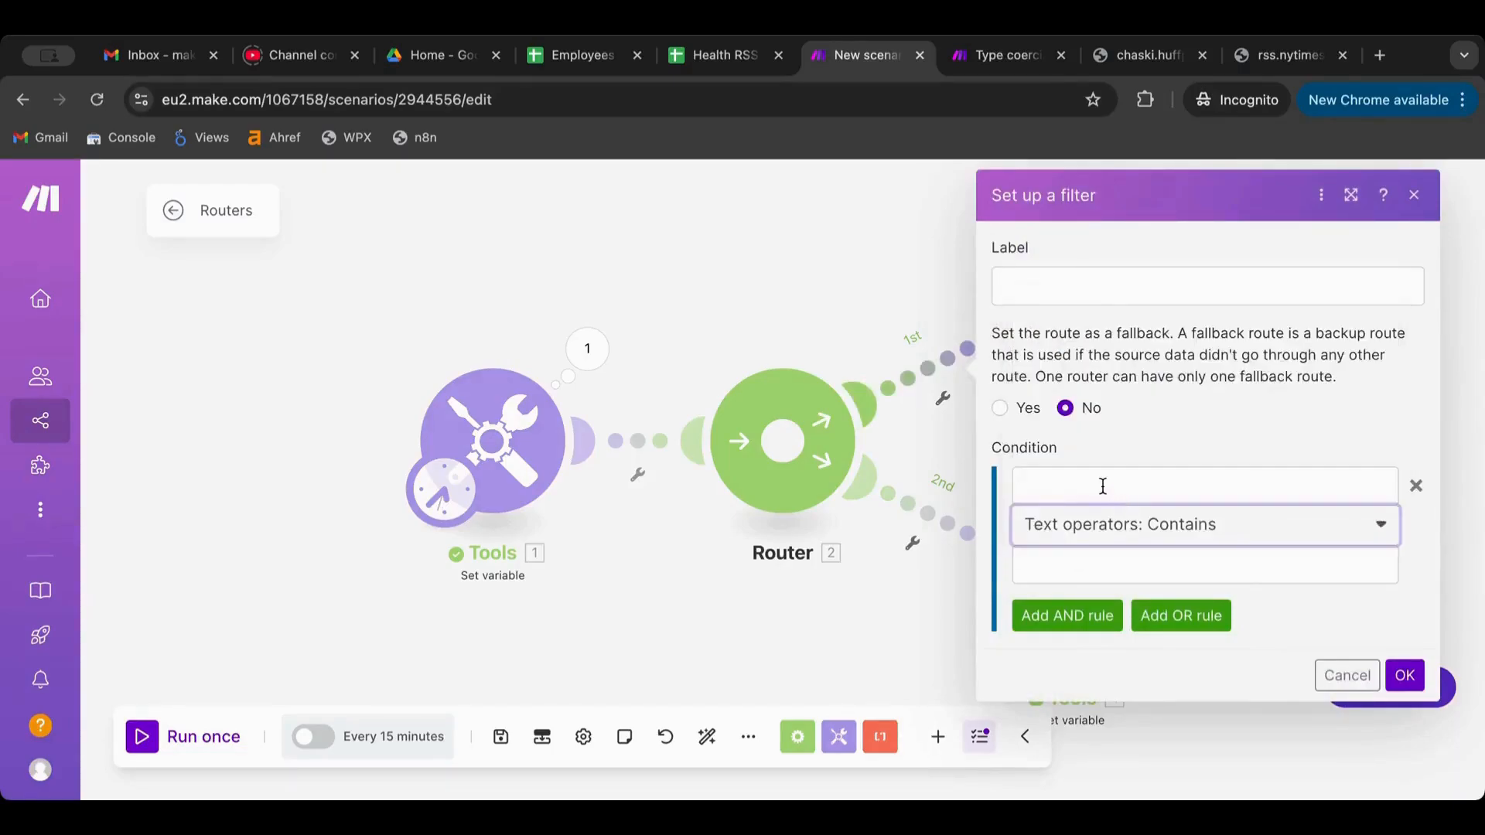
pyautogui.click(1018, 485)
pyautogui.click(661, 555)
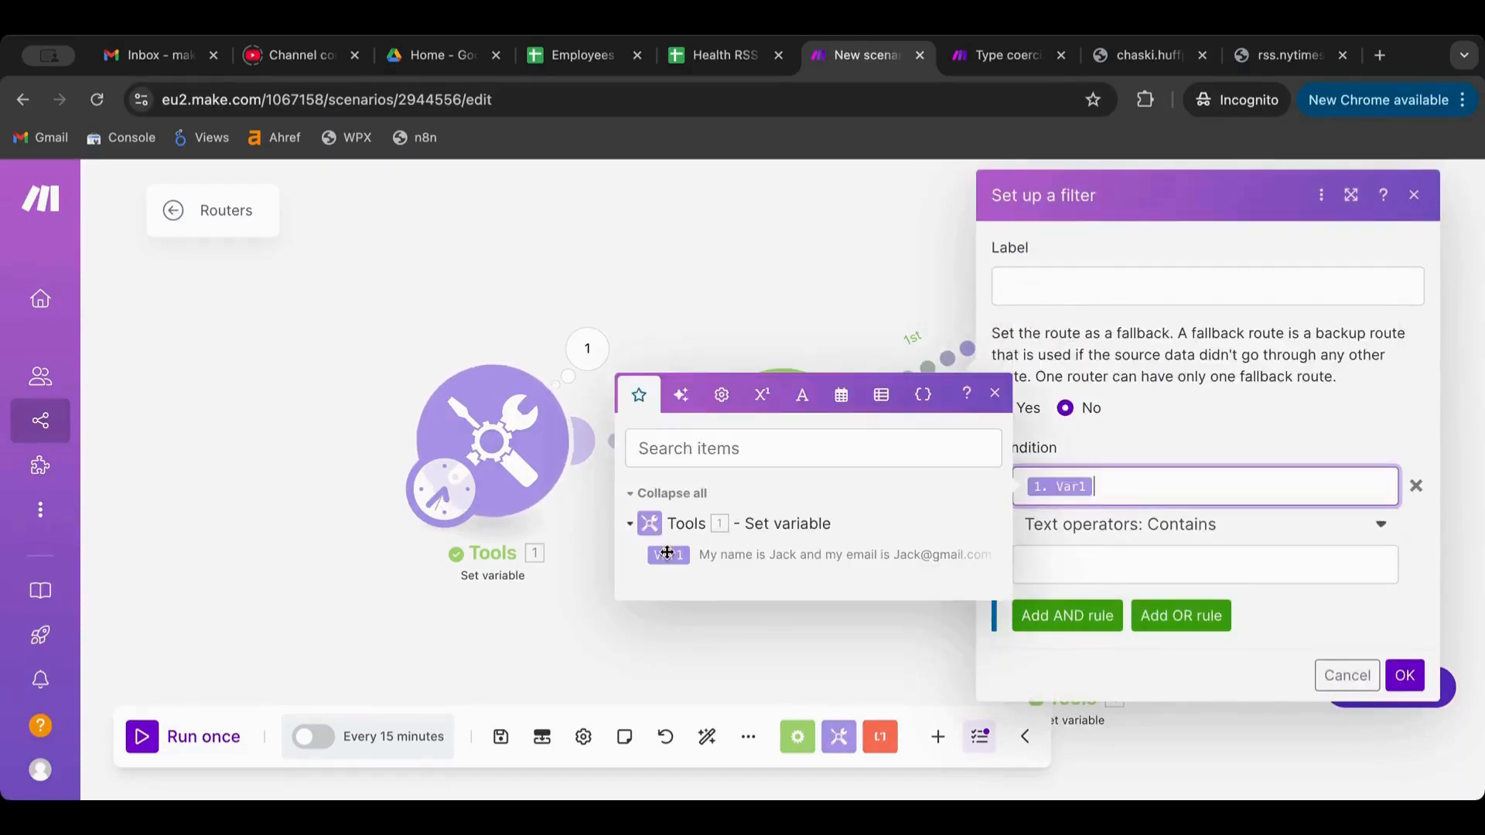
pyautogui.click(1095, 547)
pyautogui.write('#')
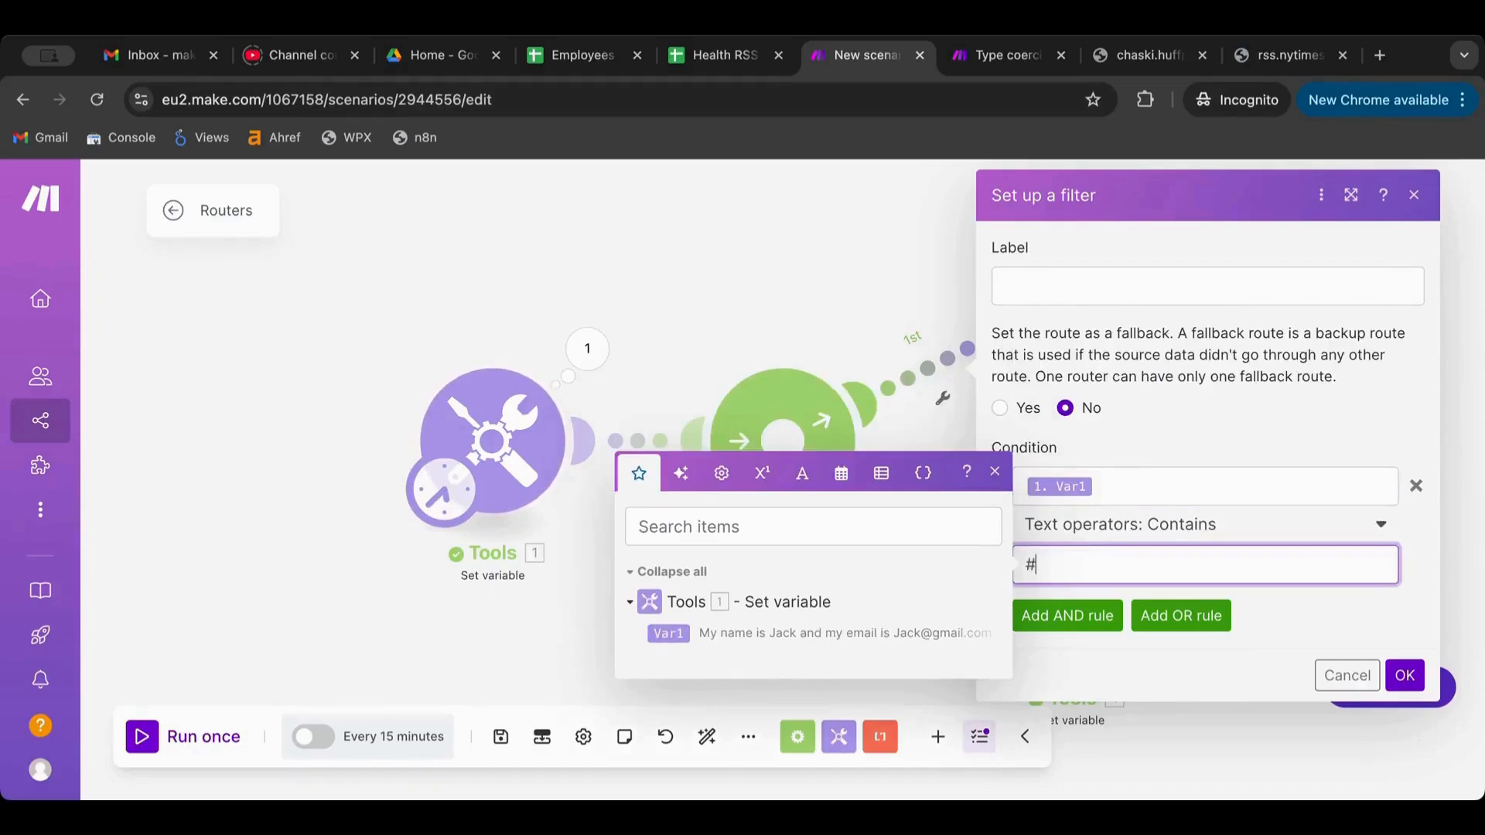
pyautogui.write('@gmail')
pyautogui.hotkey('ctrl', 'a')
pyautogui.click(1405, 677)
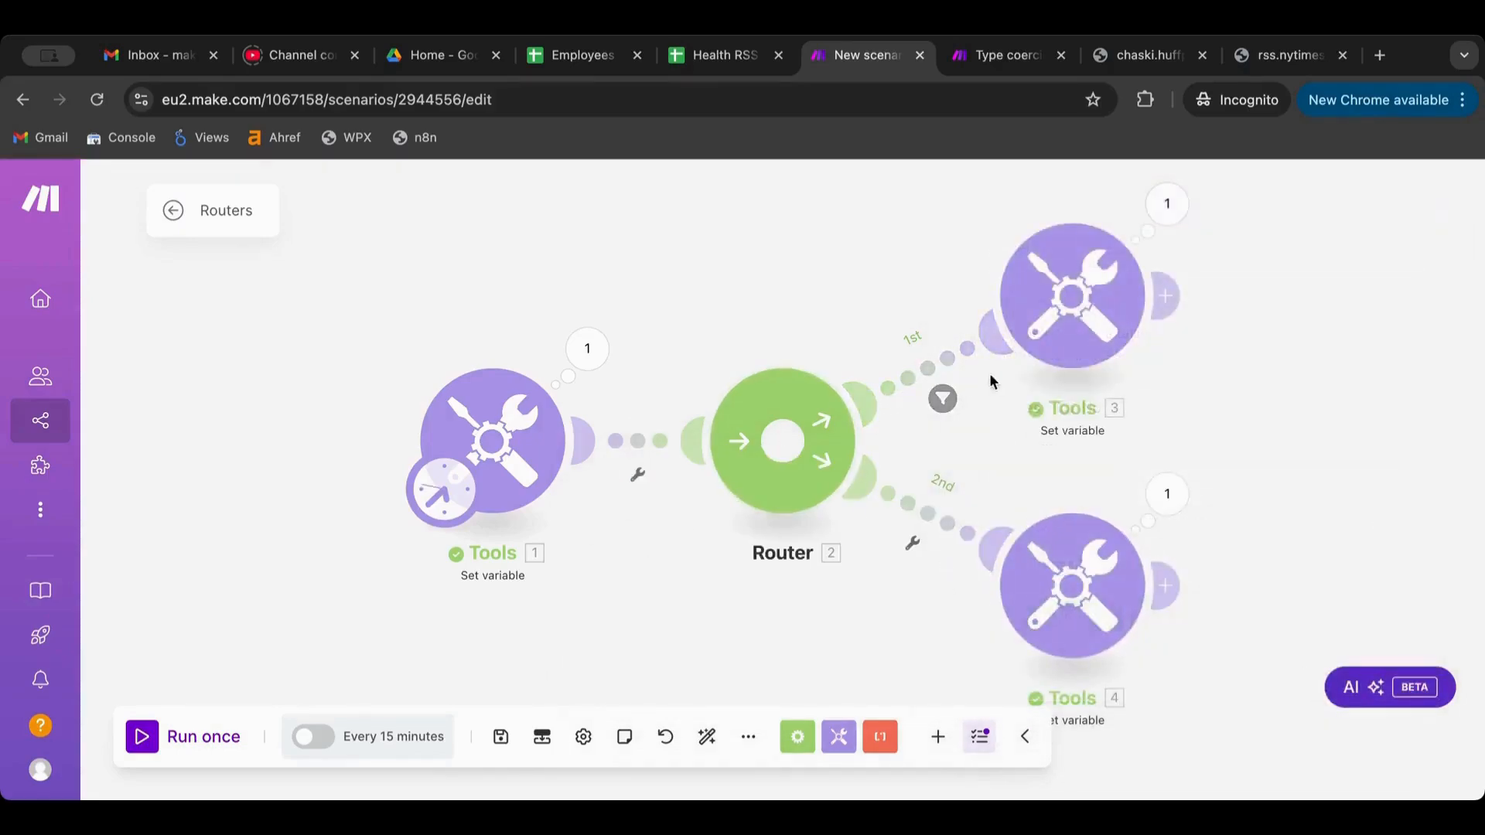
# Recheck the 1st route filter, rerun the scenario, and inspect the bundle passing the filter
pyautogui.click(946, 375)
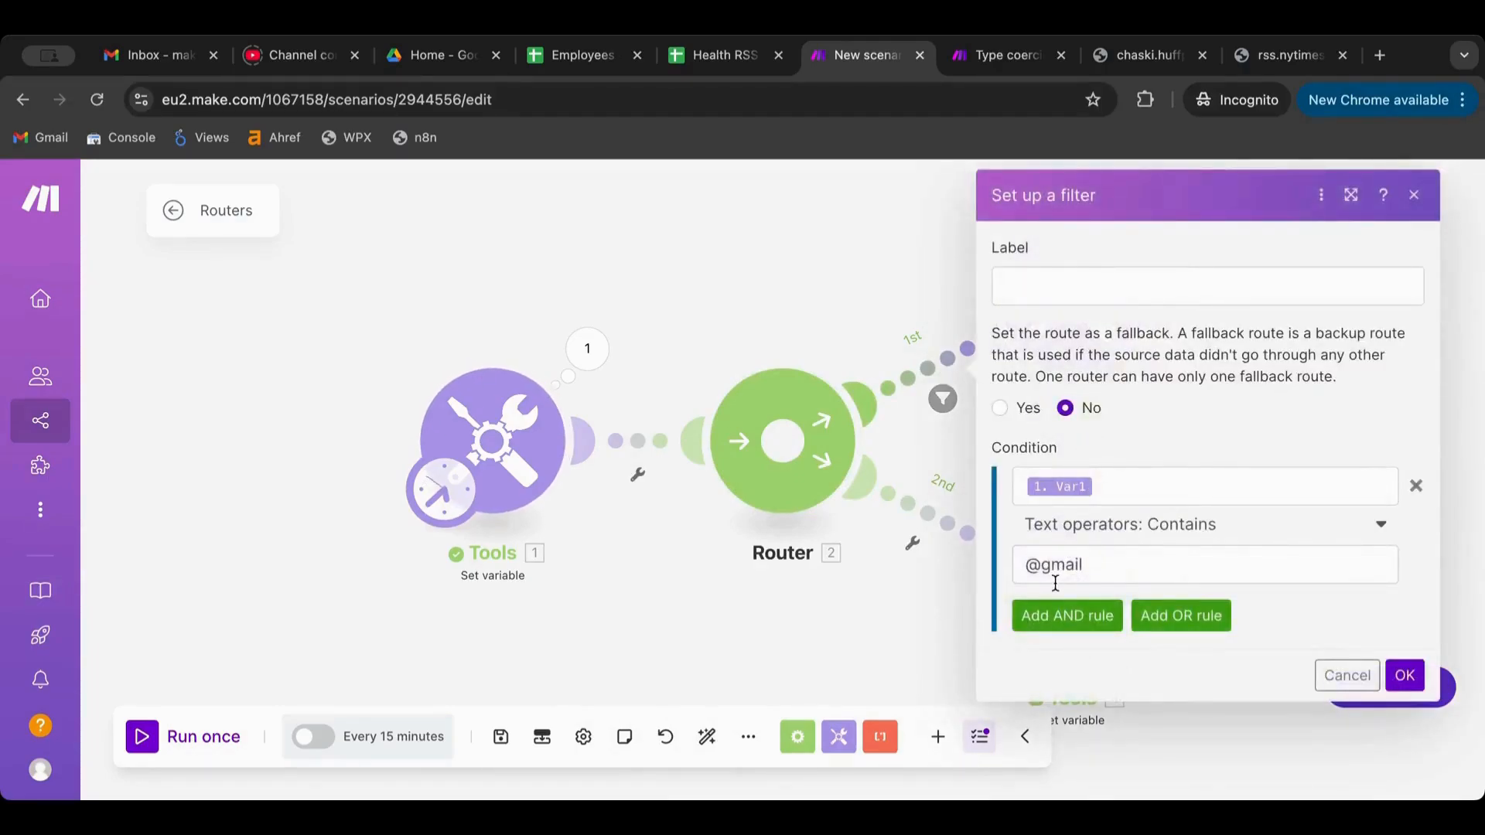
pyautogui.click(1404, 677)
pyautogui.click(141, 739)
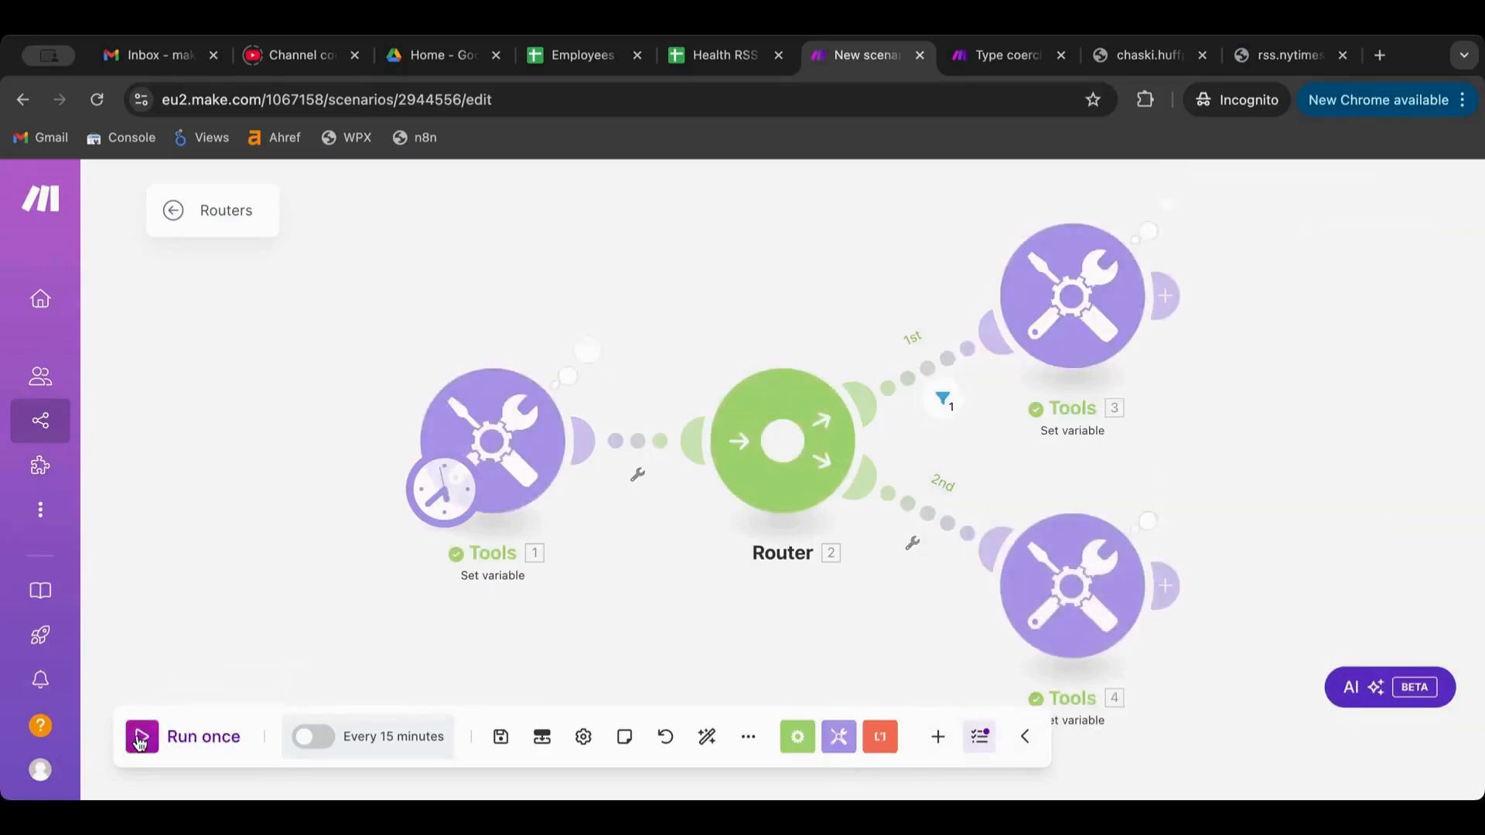
pyautogui.click(944, 400)
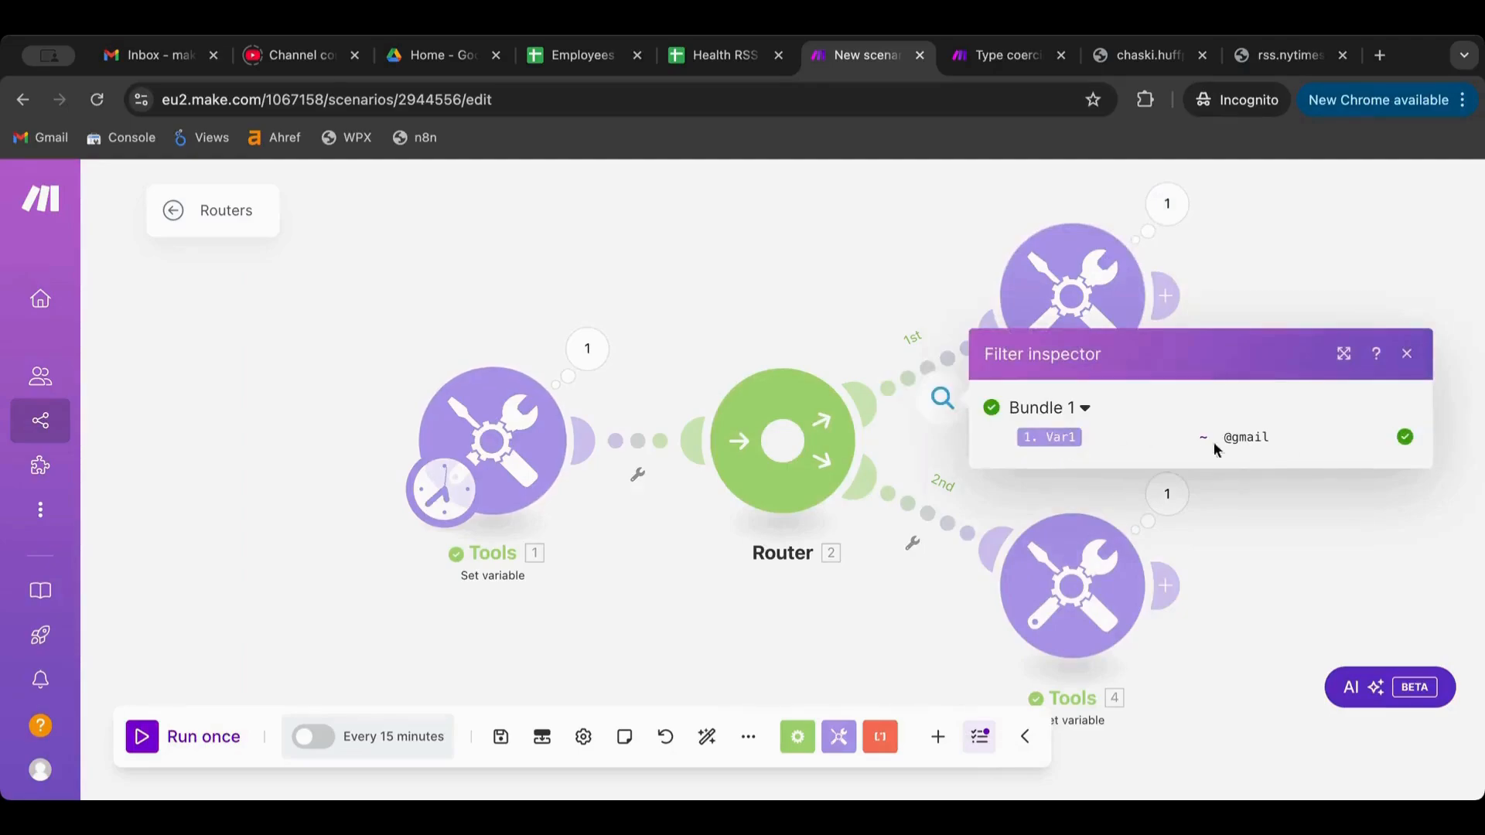
pyautogui.moveTo(1208, 437)
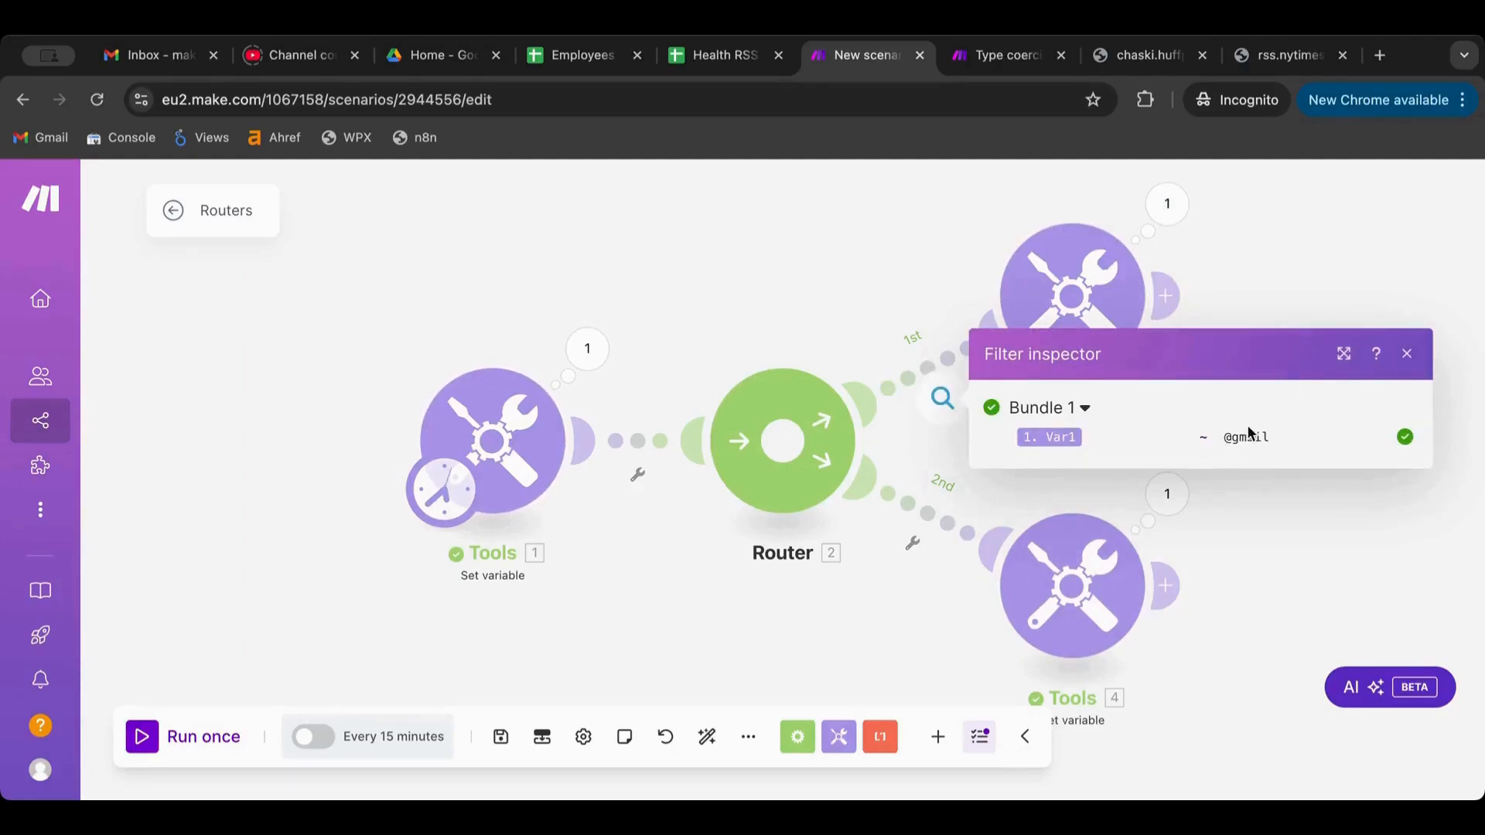
pyautogui.click(853, 277)
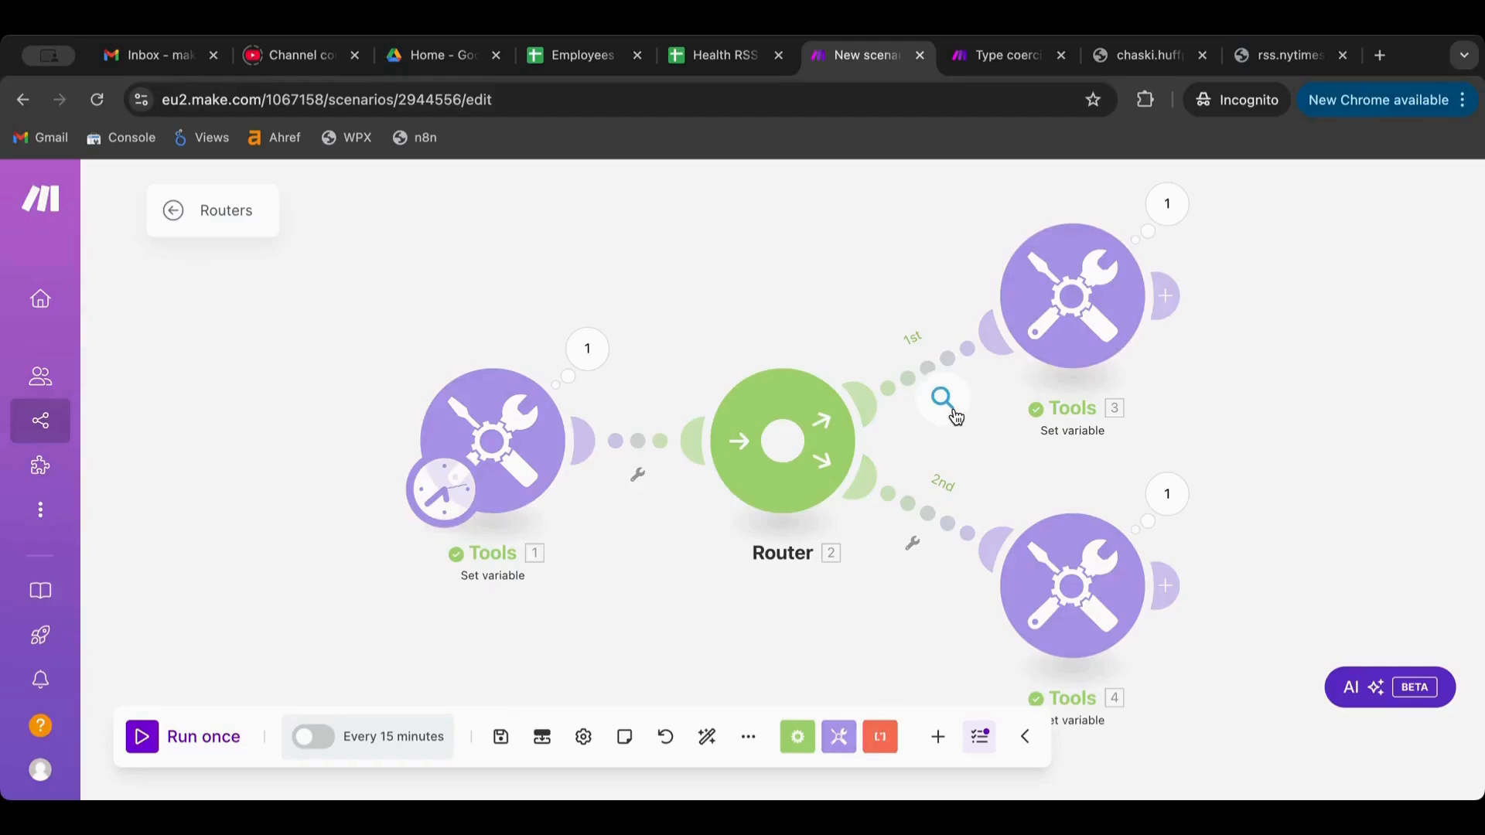
pyautogui.click(929, 517)
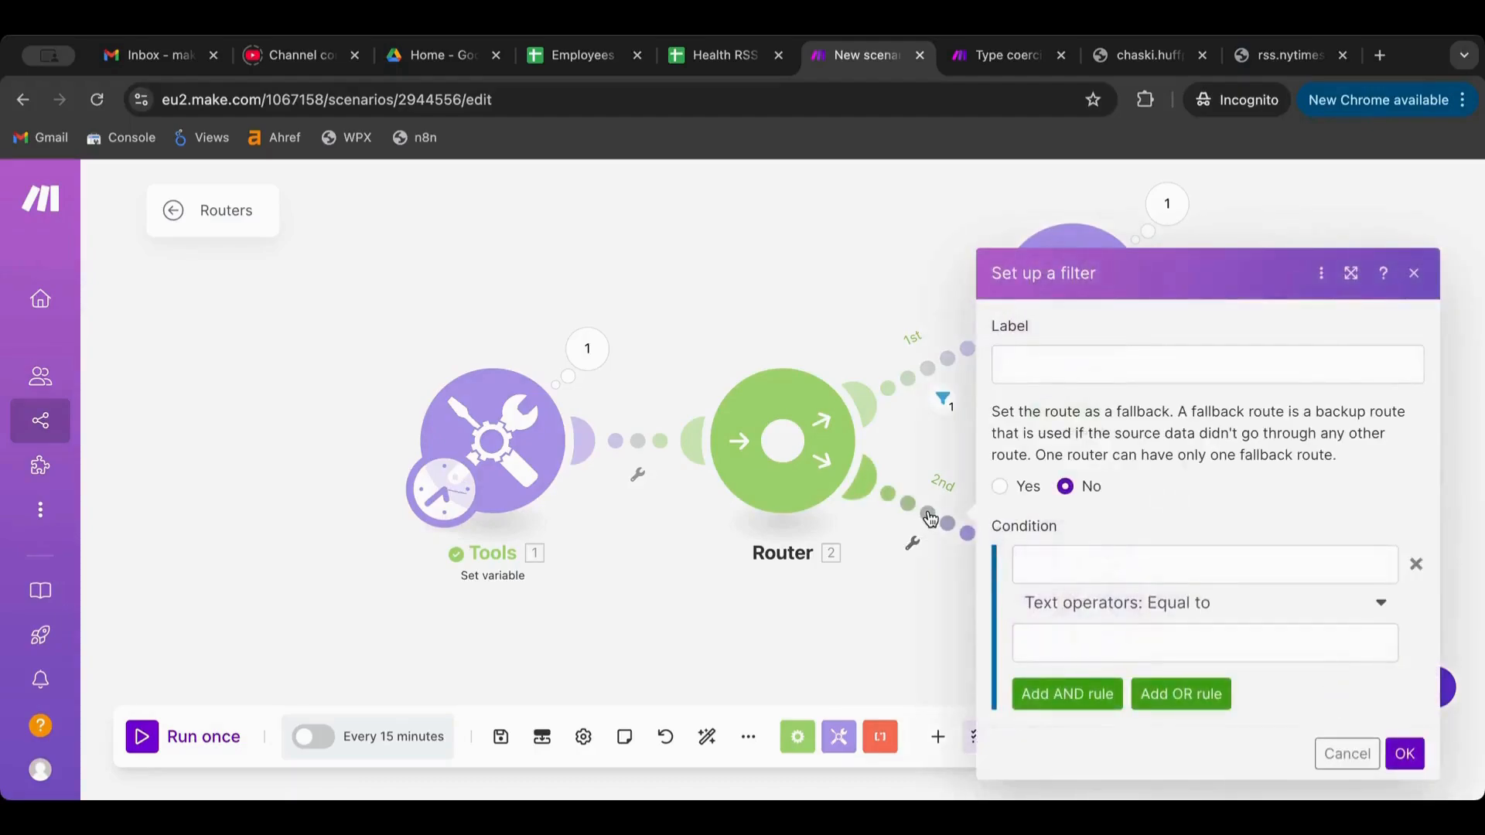
pyautogui.click(1172, 612)
pyautogui.scroll(-4, 1176, 537)
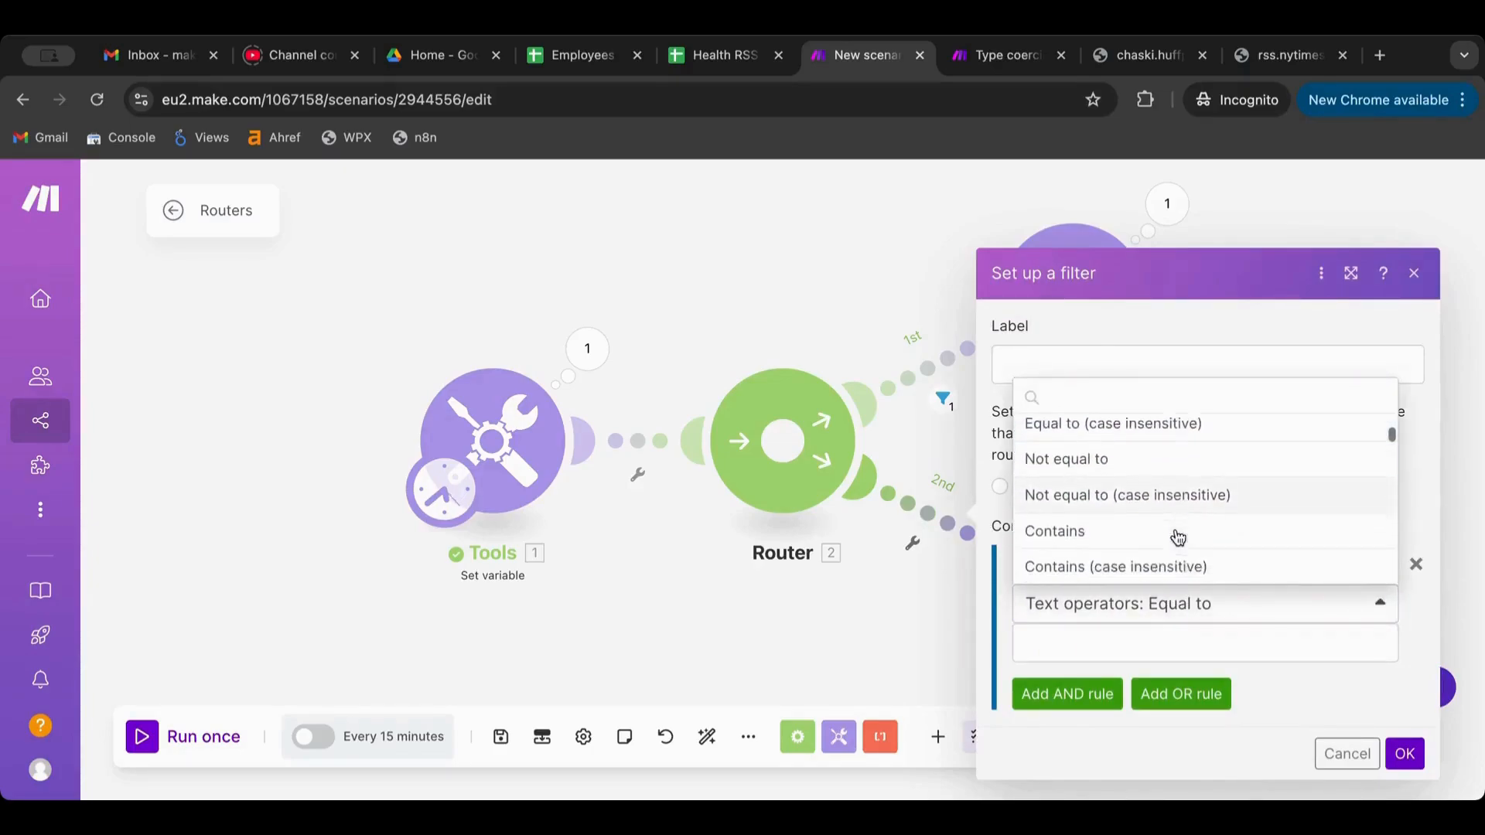
pyautogui.scroll(-3, 1160, 542)
pyautogui.click(1134, 522)
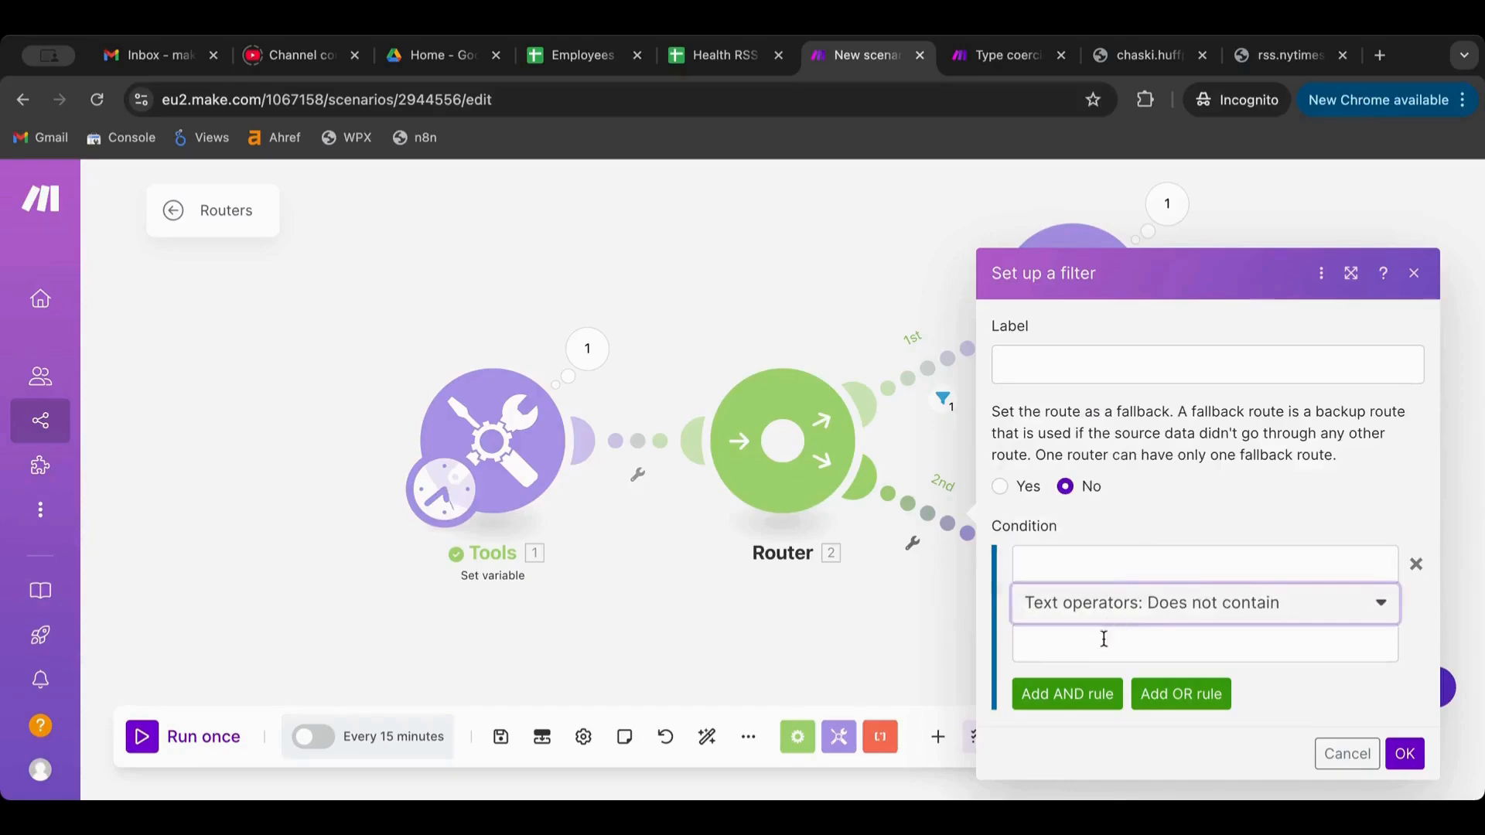
pyautogui.click(1104, 638)
pyautogui.write('@gmail')
pyautogui.click(1160, 562)
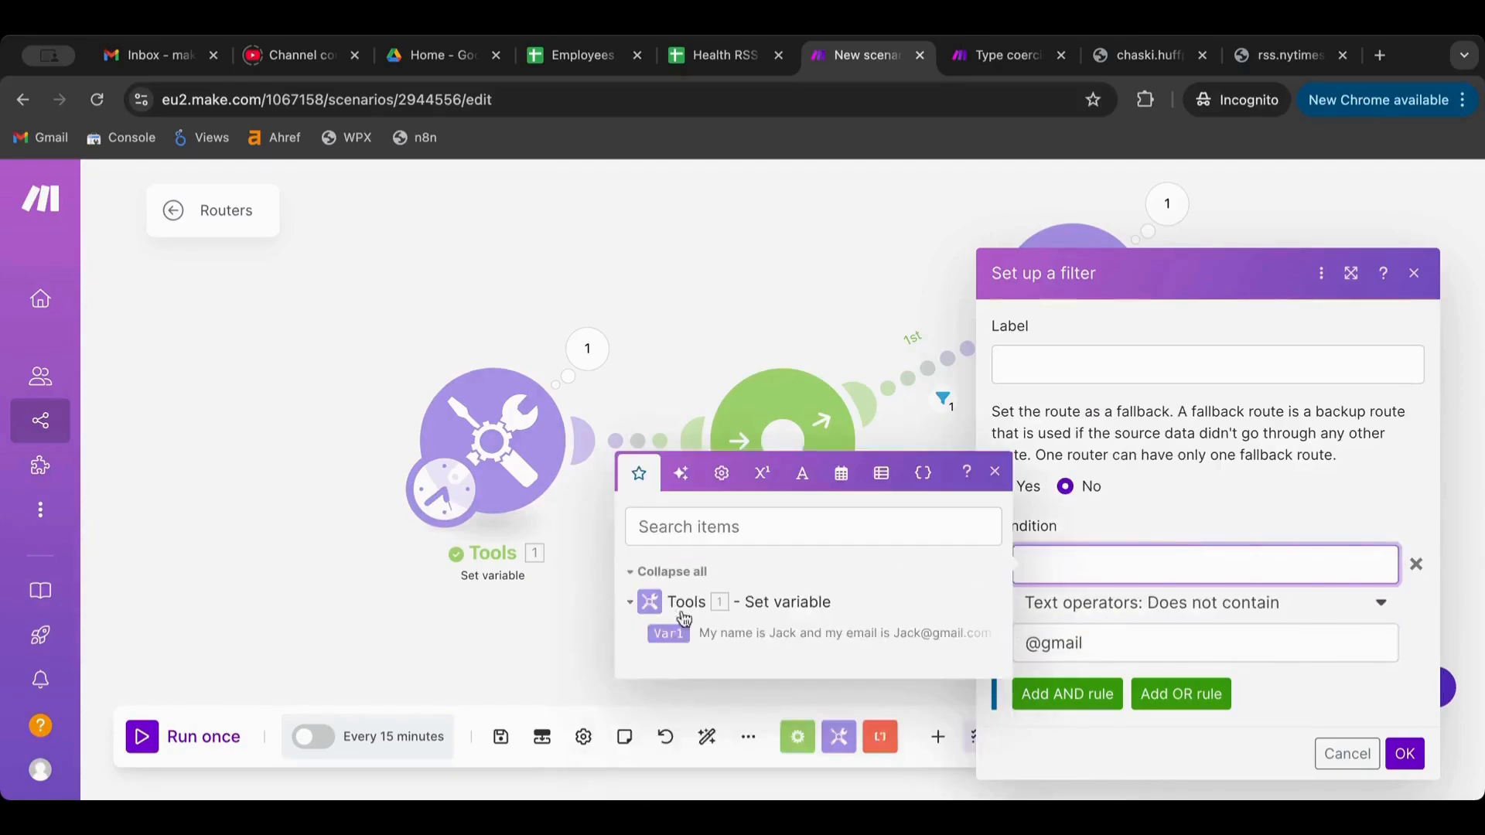
pyautogui.click(669, 634)
pyautogui.click(1403, 752)
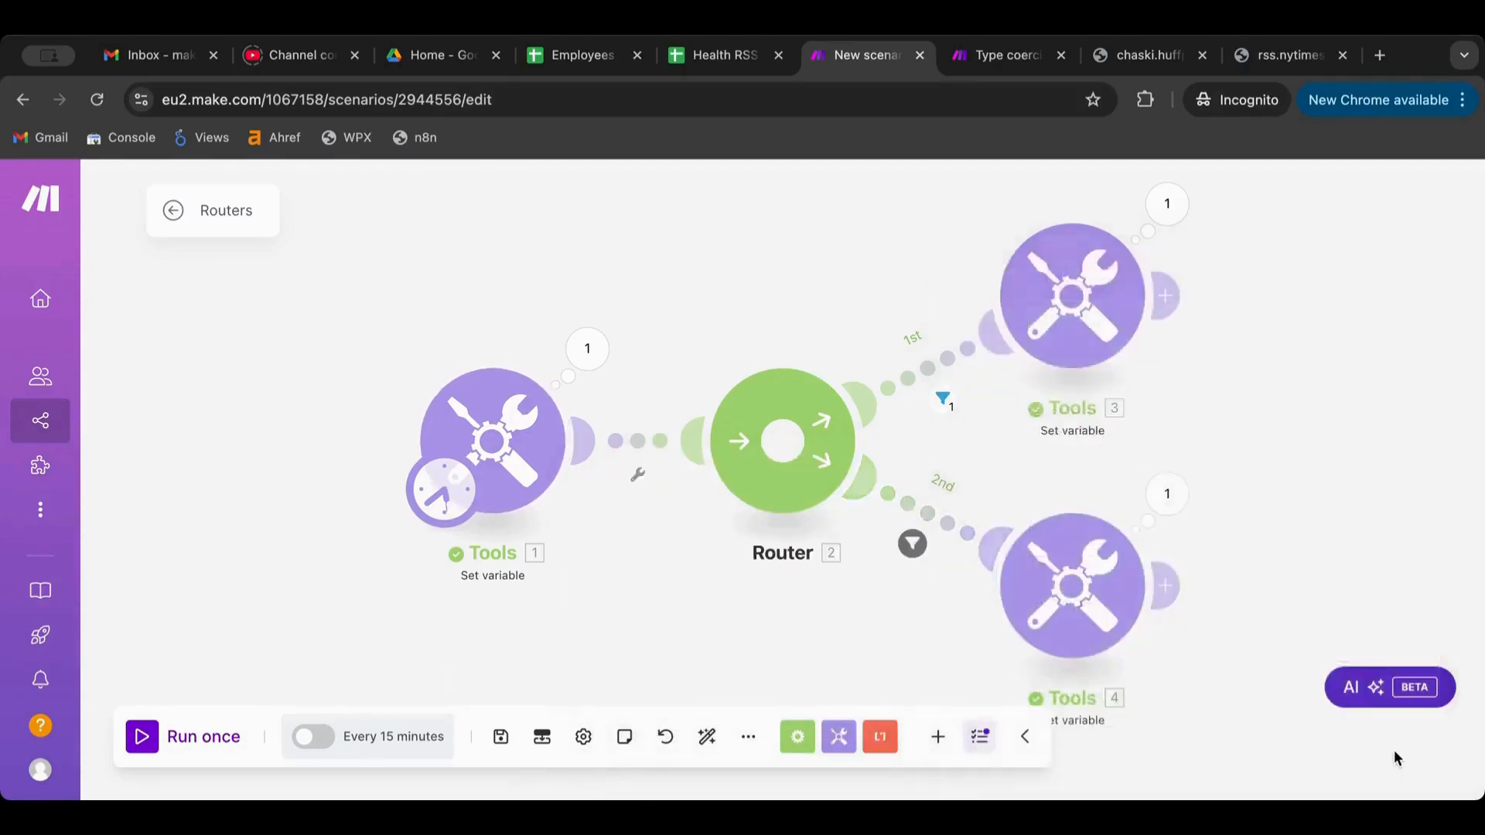
pyautogui.click(153, 738)
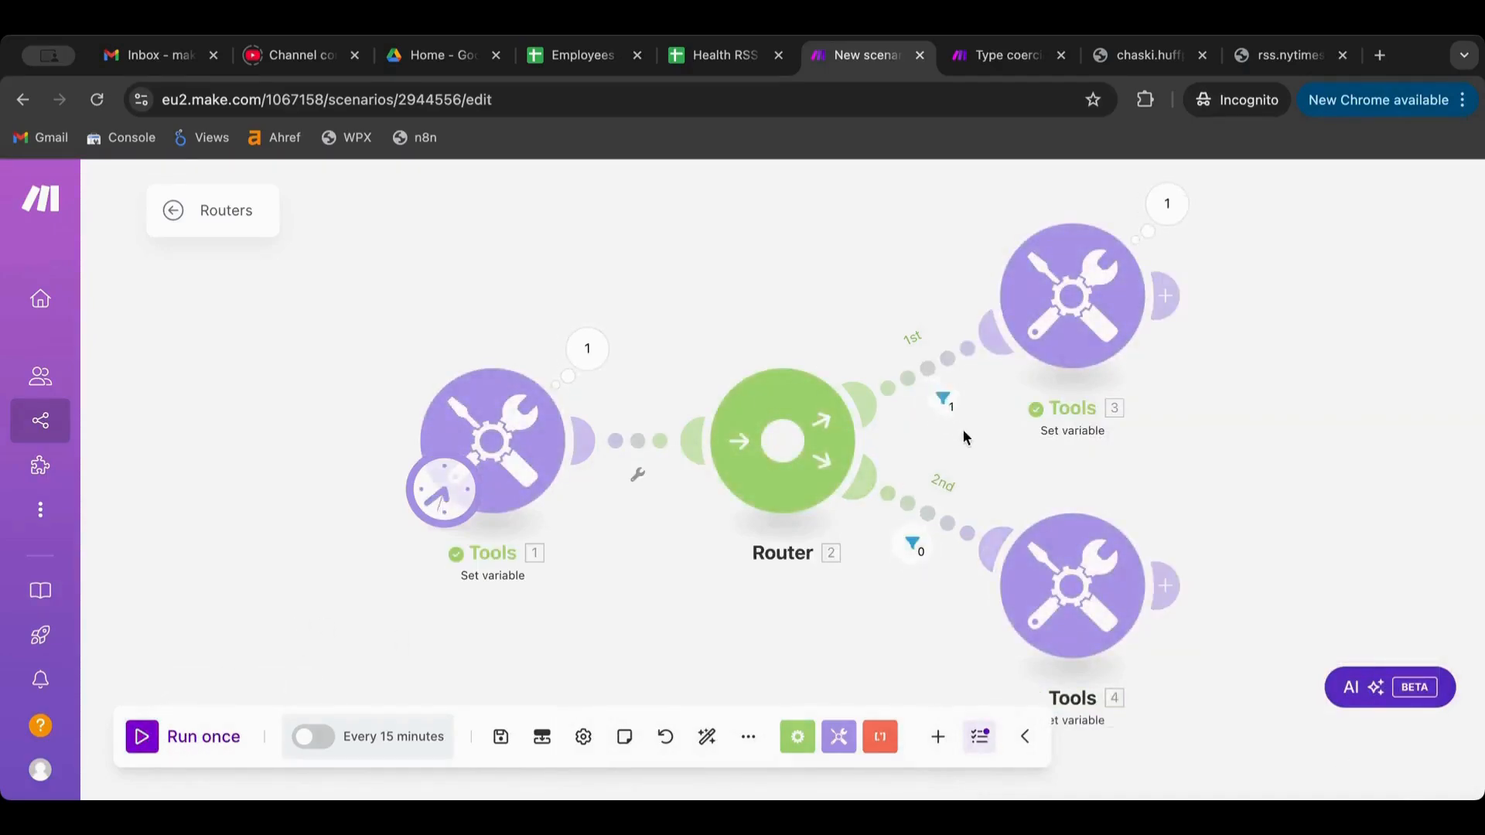
pyautogui.click(945, 406)
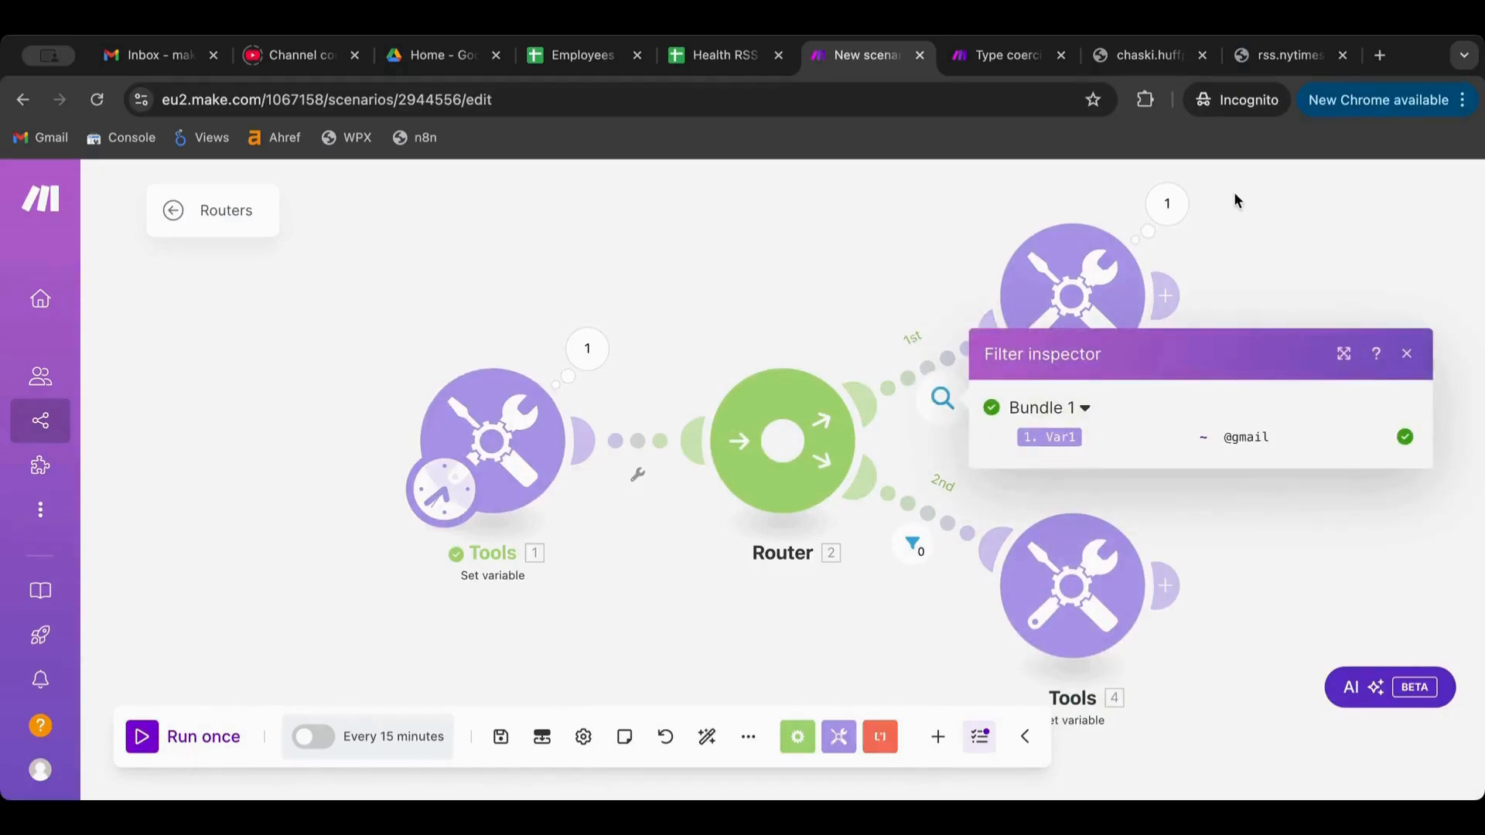
pyautogui.click(911, 546)
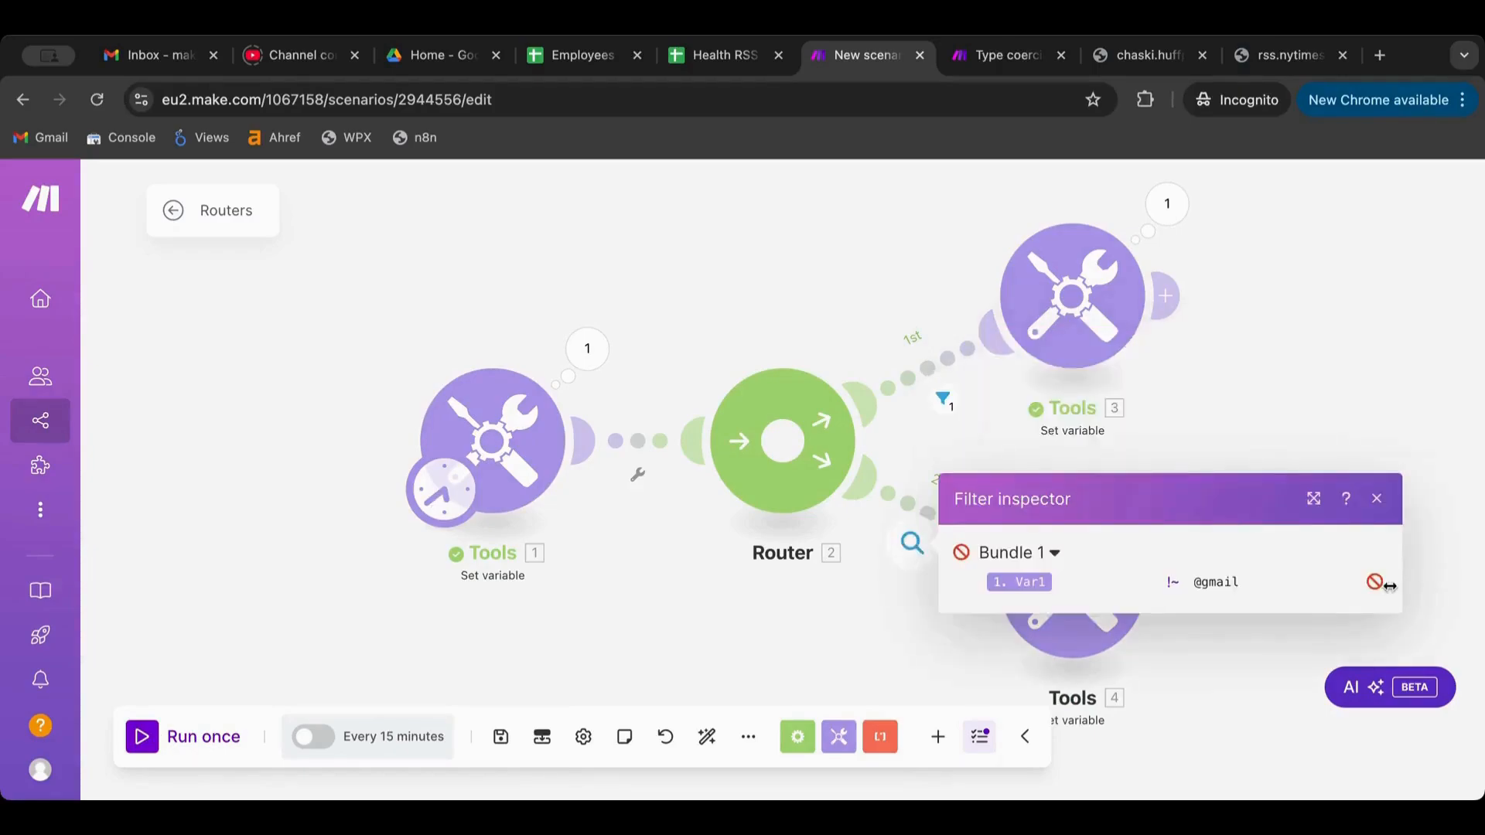
pyautogui.click(1315, 381)
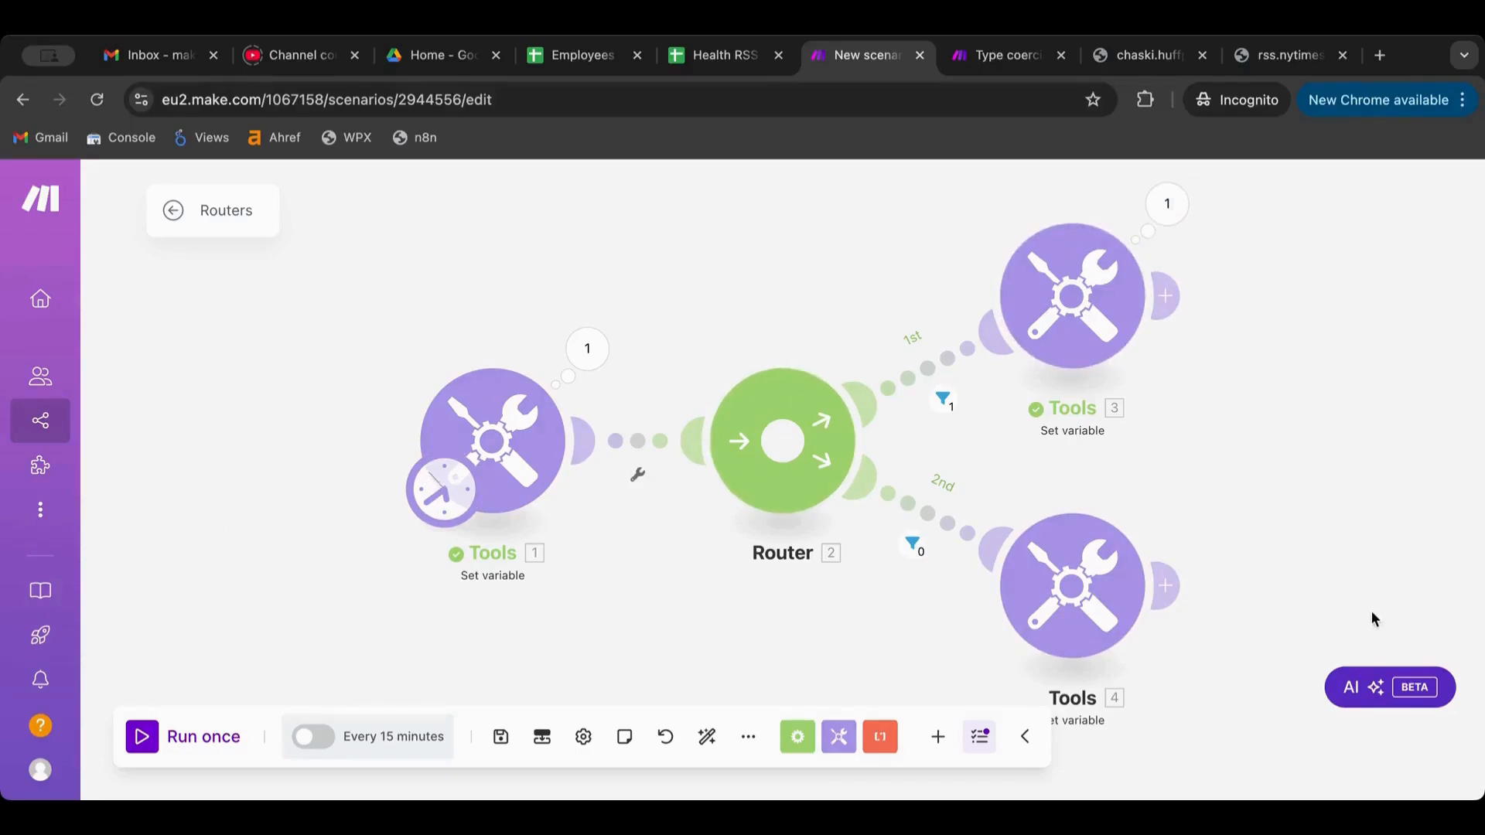
# Add three extra routes to the router
pyautogui.scroll(-5, 1193, 444)
pyautogui.click(1050, 446)
pyautogui.click(1052, 449)
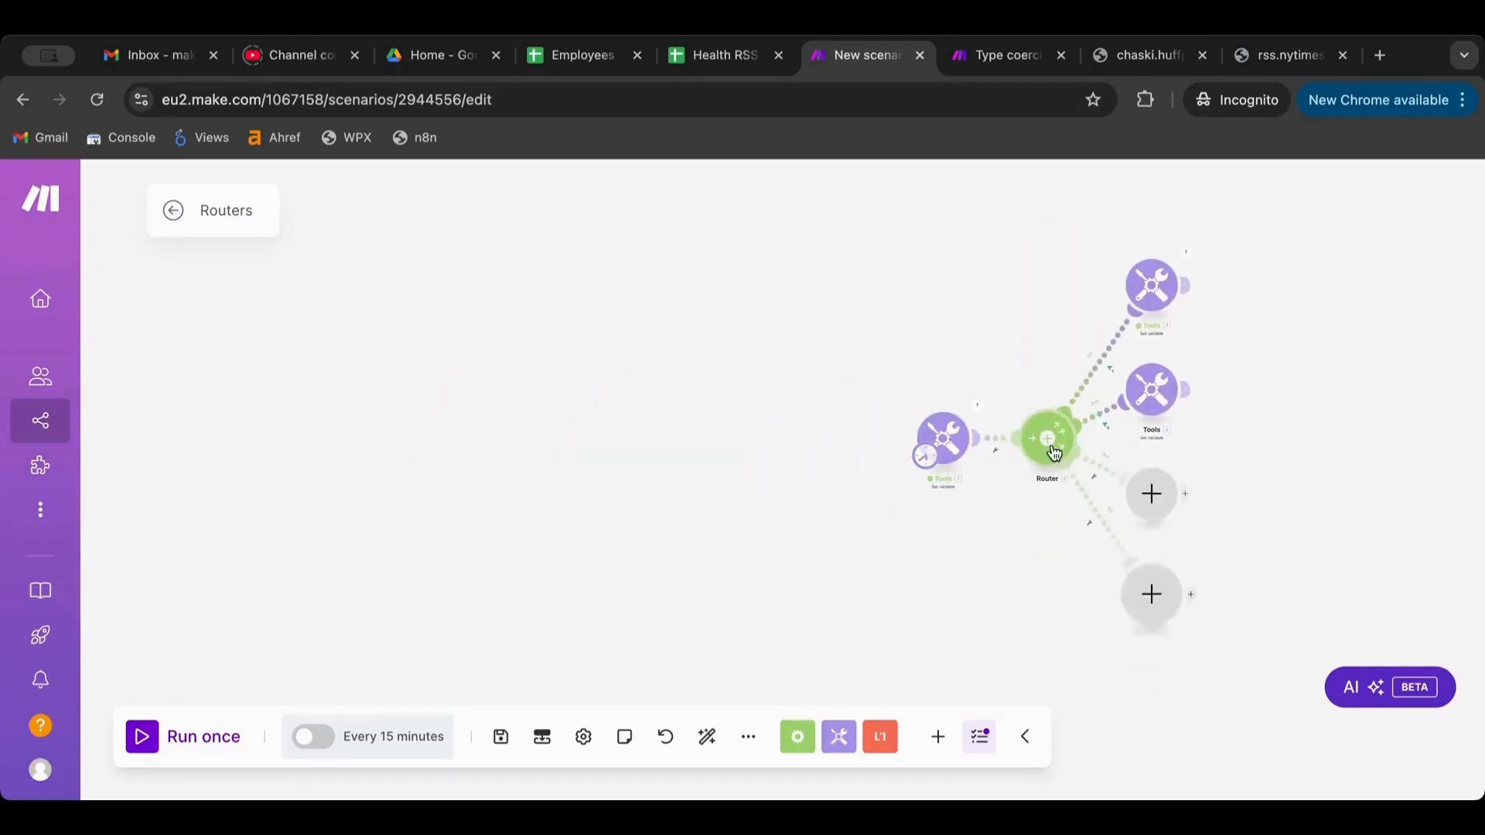
pyautogui.click(1060, 446)
pyautogui.rightClick(1302, 418)
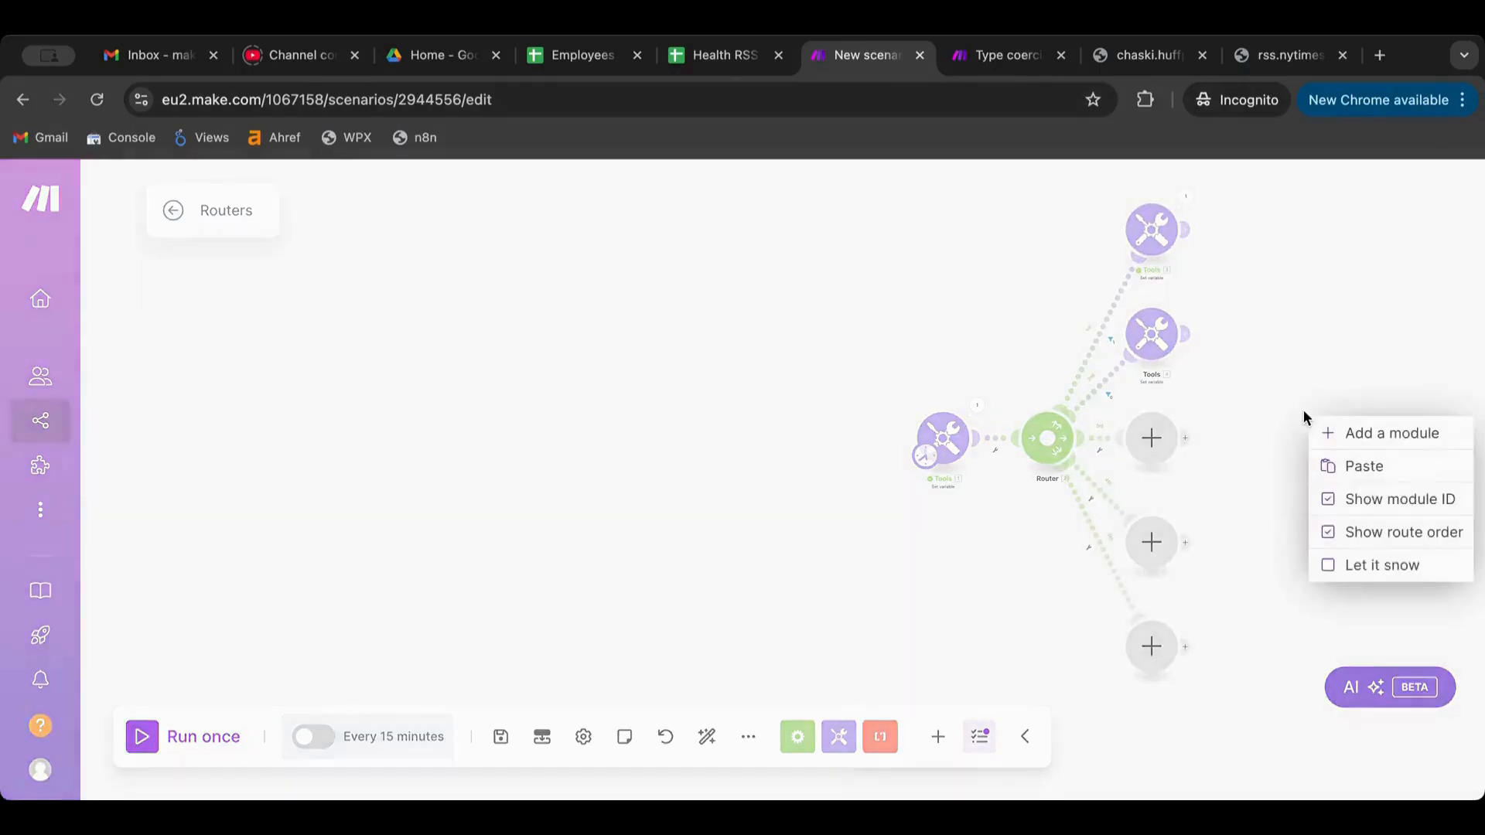
pyautogui.click(1255, 418)
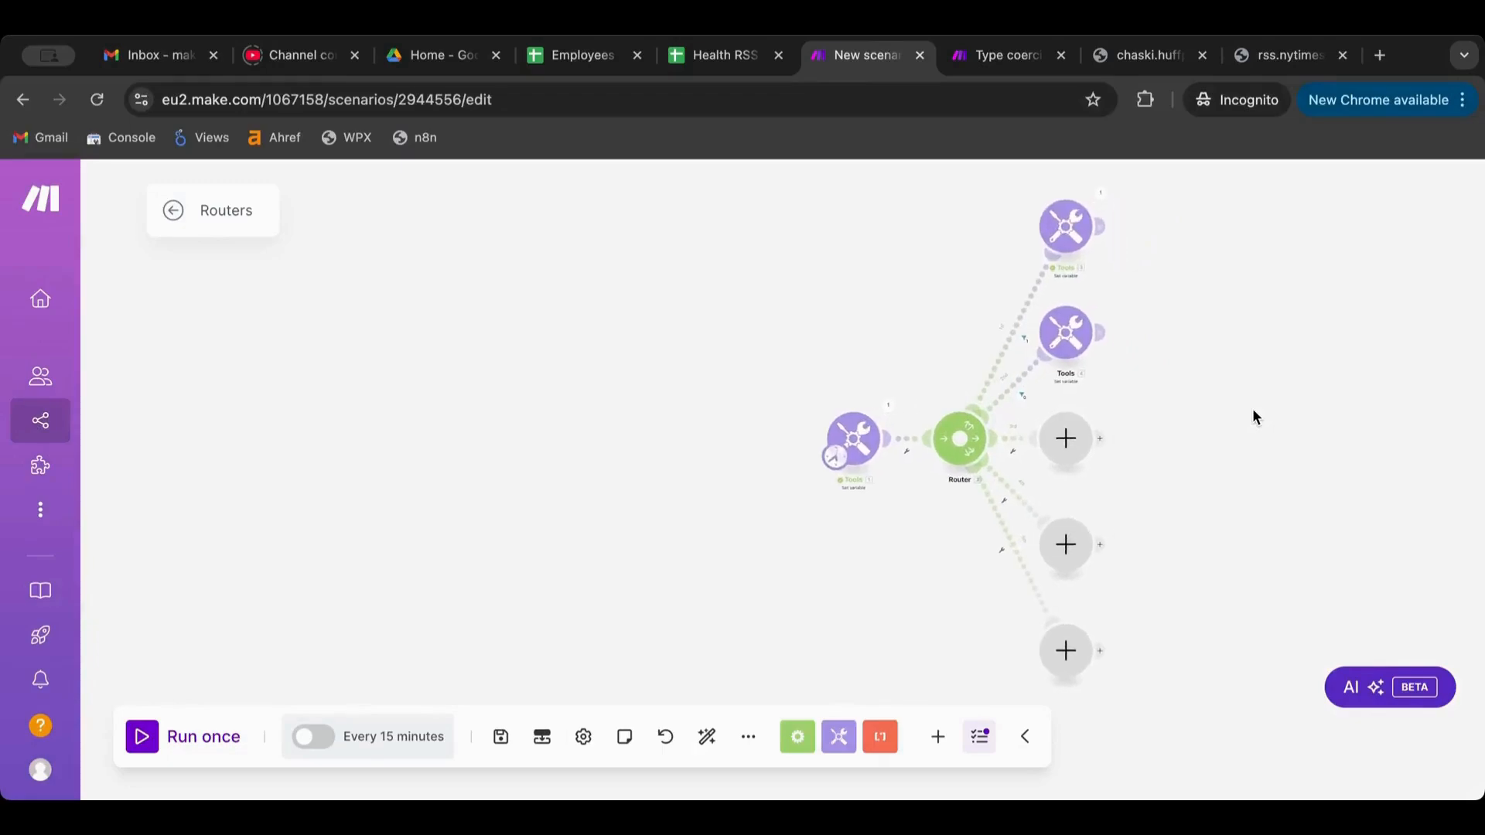
pyautogui.scroll(4, 1234, 416)
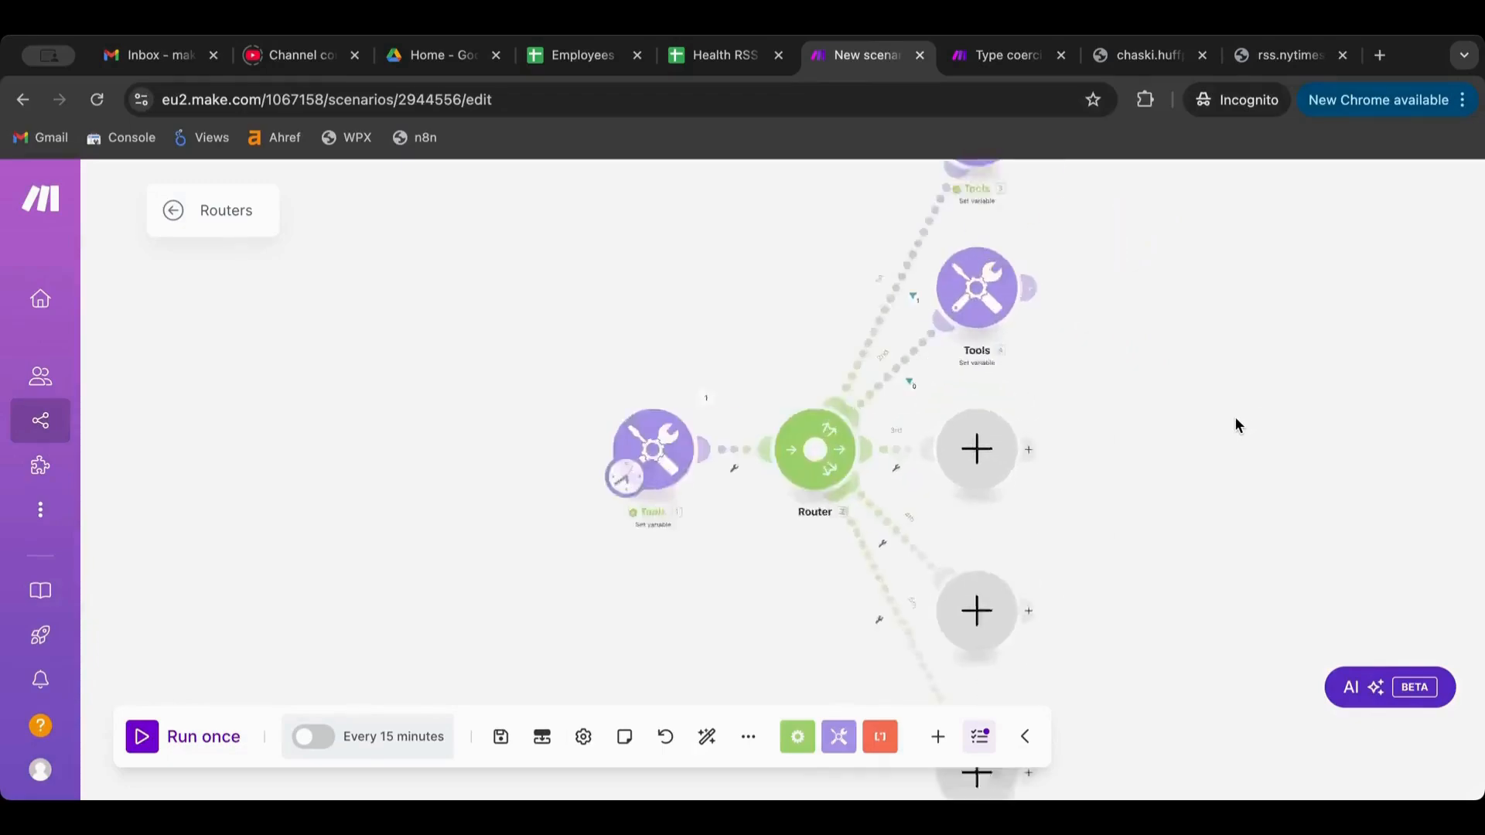
pyautogui.scroll(-1, 1234, 416)
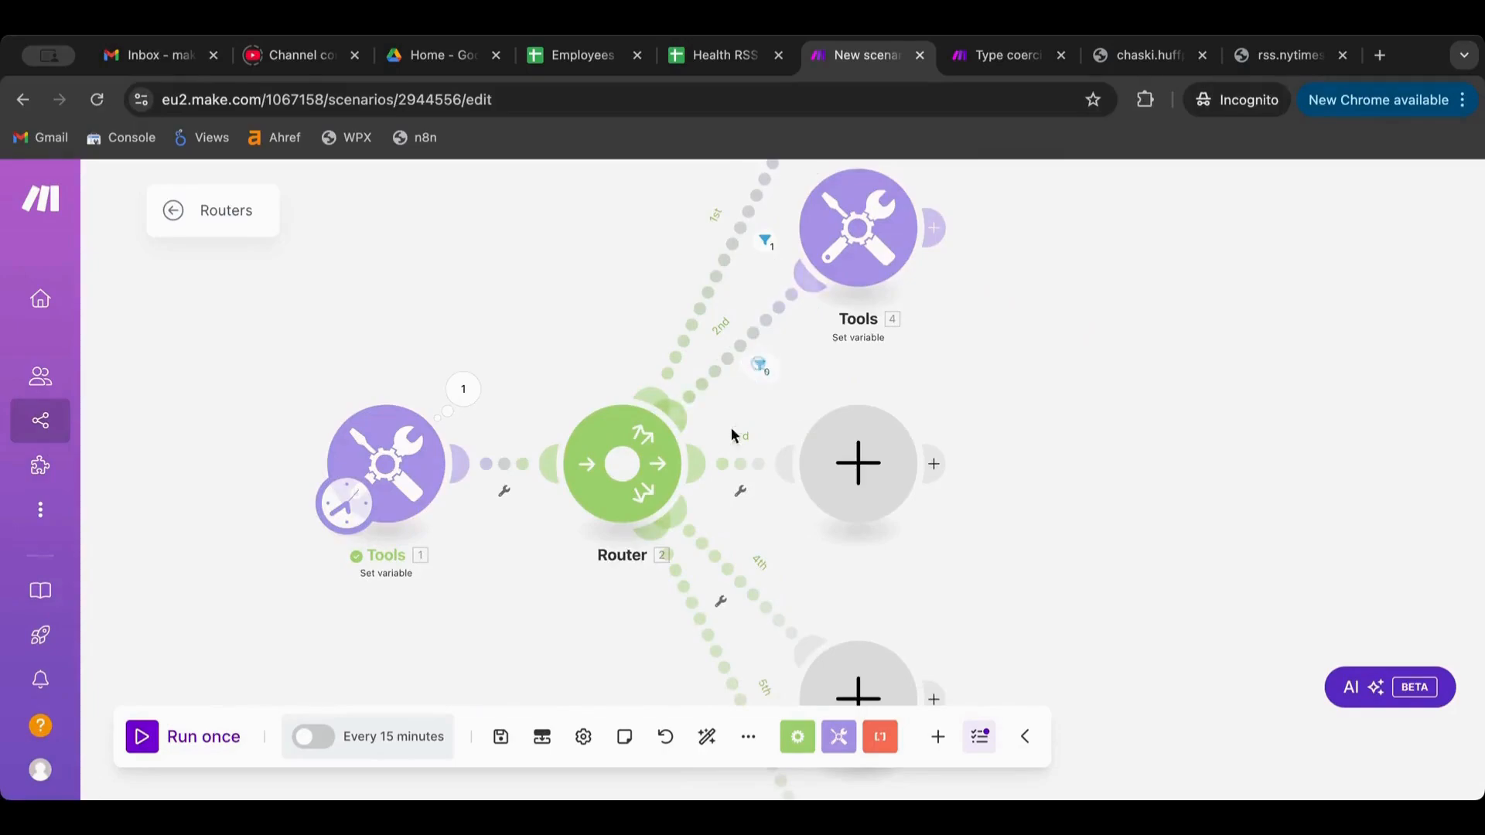
# Delete the three empty extra-route modules and auto-align the diagram
pyautogui.rightClick(880, 462)
pyautogui.click(928, 504)
pyautogui.scroll(-5, 915, 531)
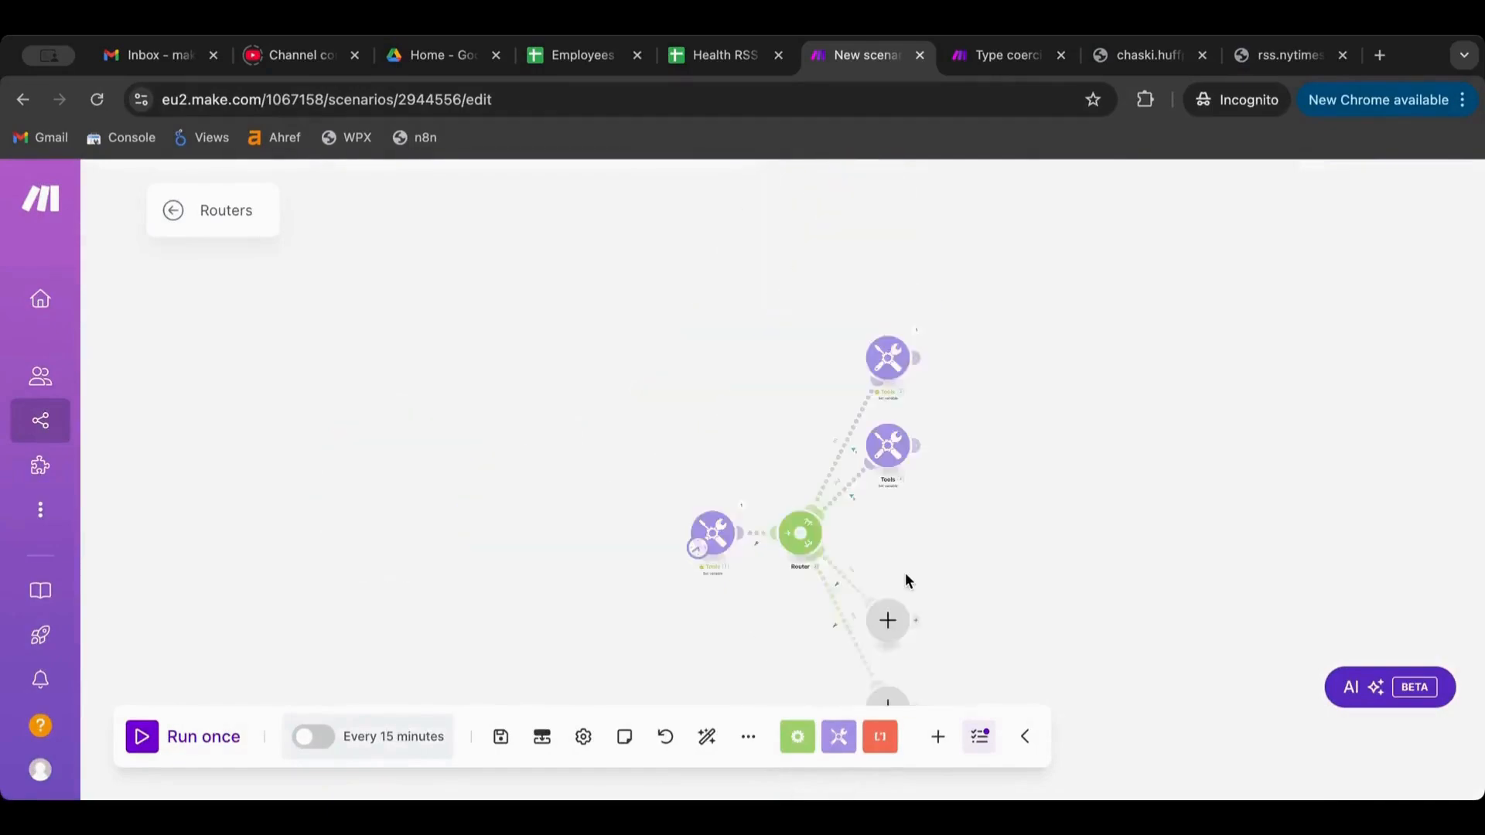
pyautogui.rightClick(901, 592)
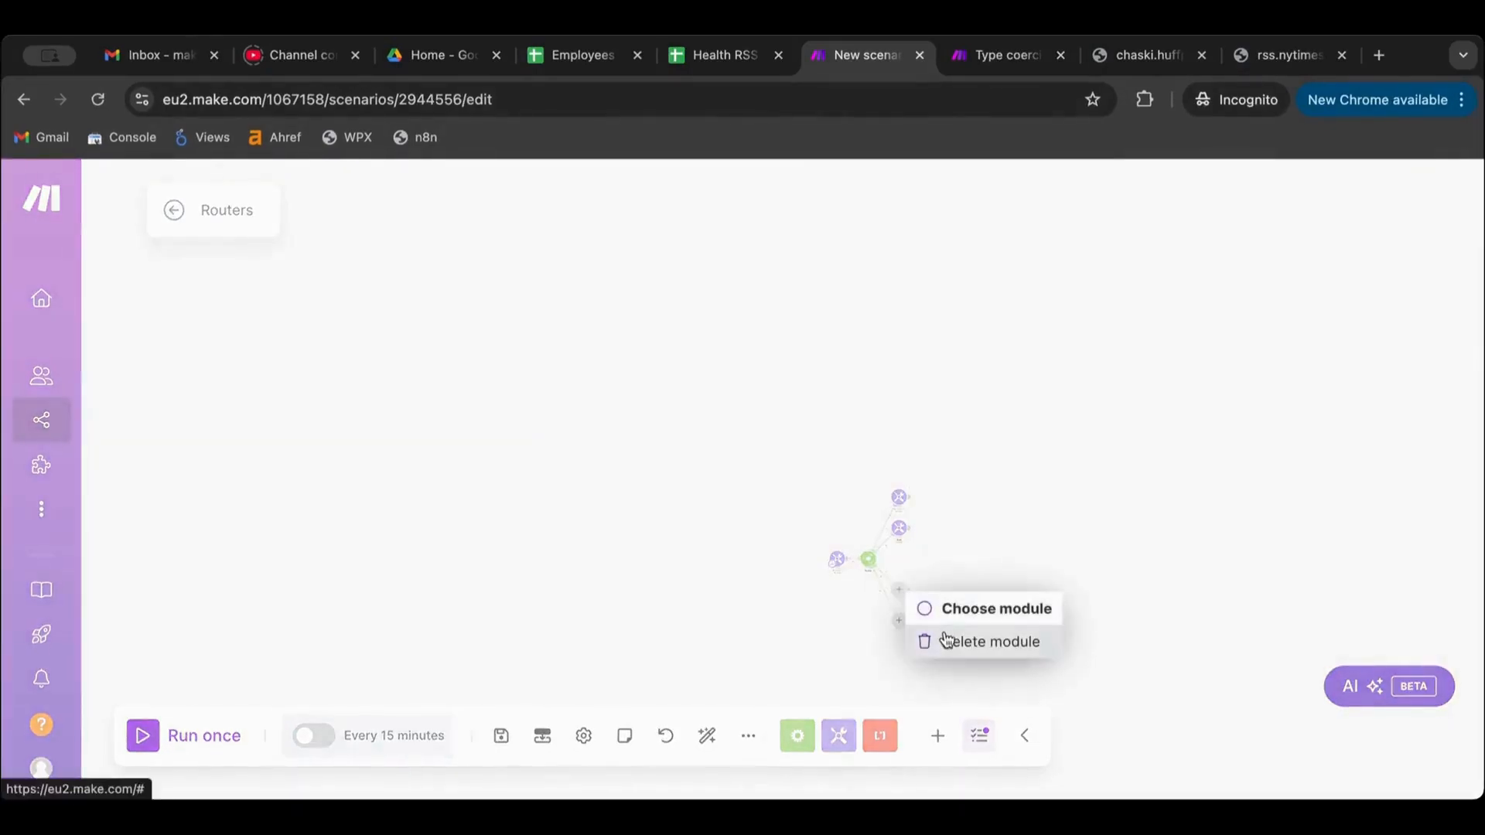
pyautogui.click(959, 641)
pyautogui.rightClick(902, 618)
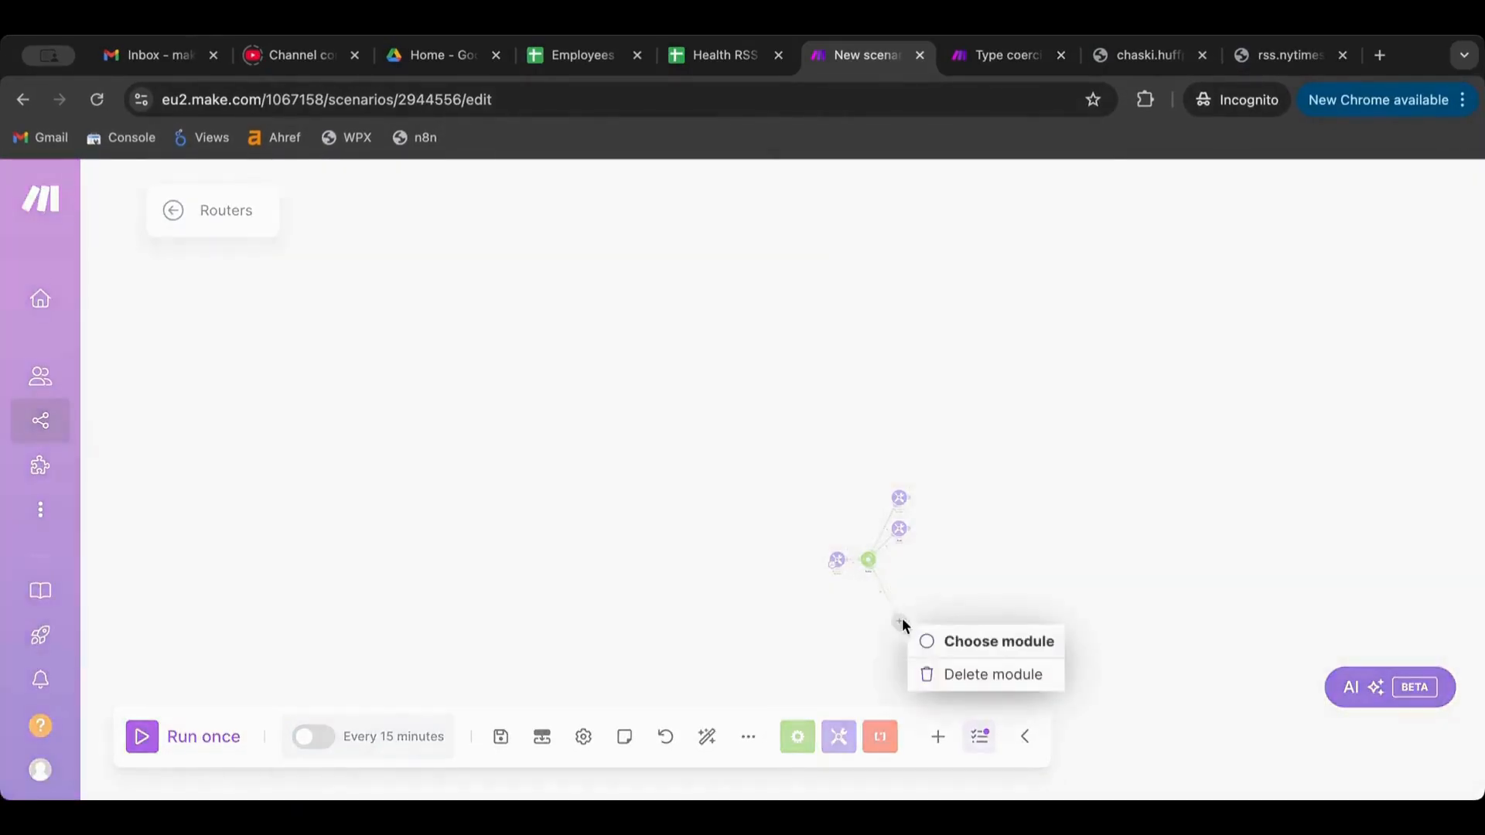
pyautogui.click(963, 674)
pyautogui.click(707, 736)
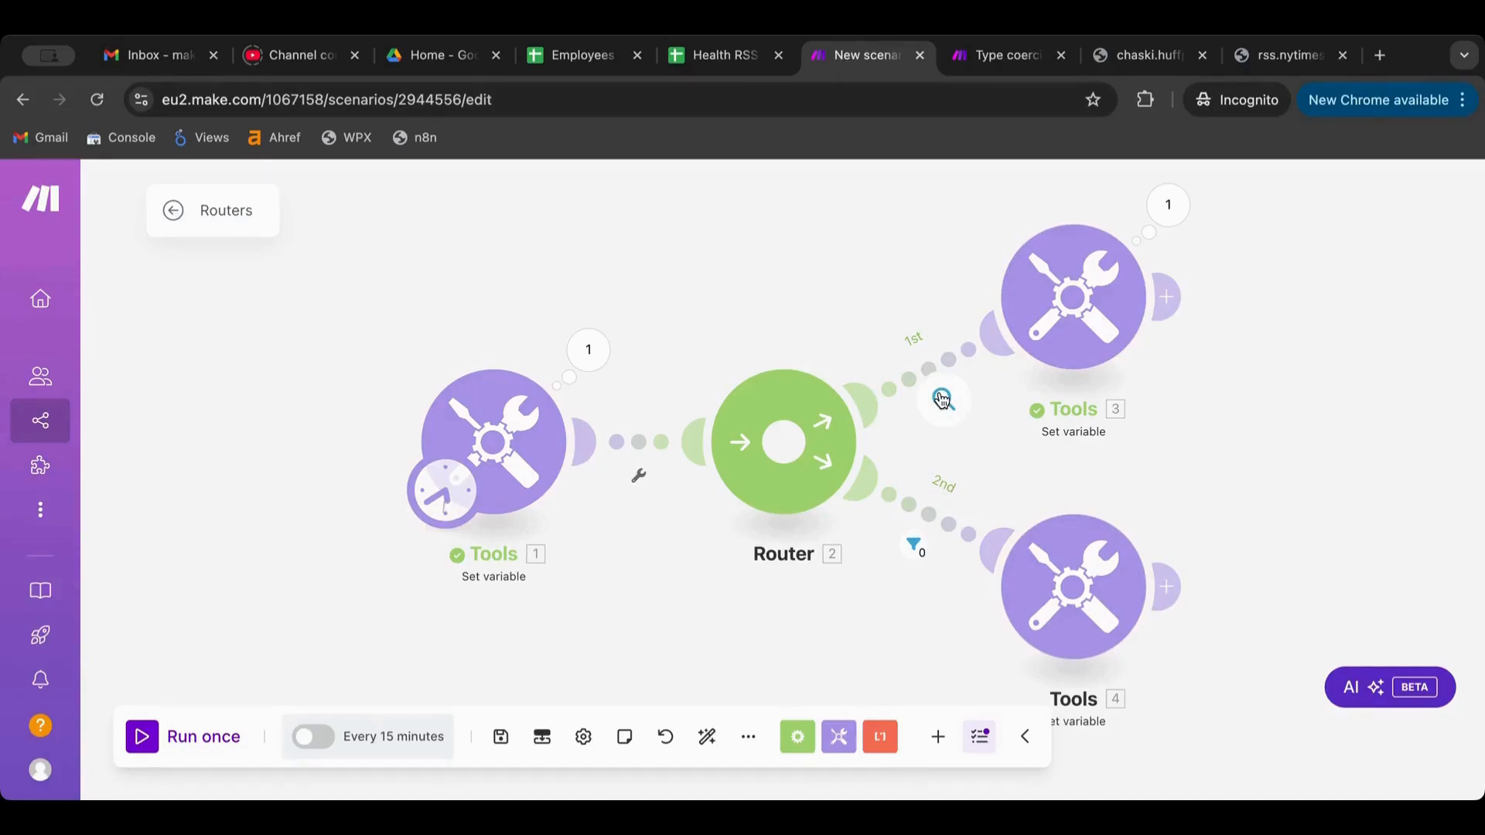
# Review the var-case2 variable name in the Tools 3 settings
pyautogui.moveTo(1291, 387); pyautogui.dragTo(1078, 393)
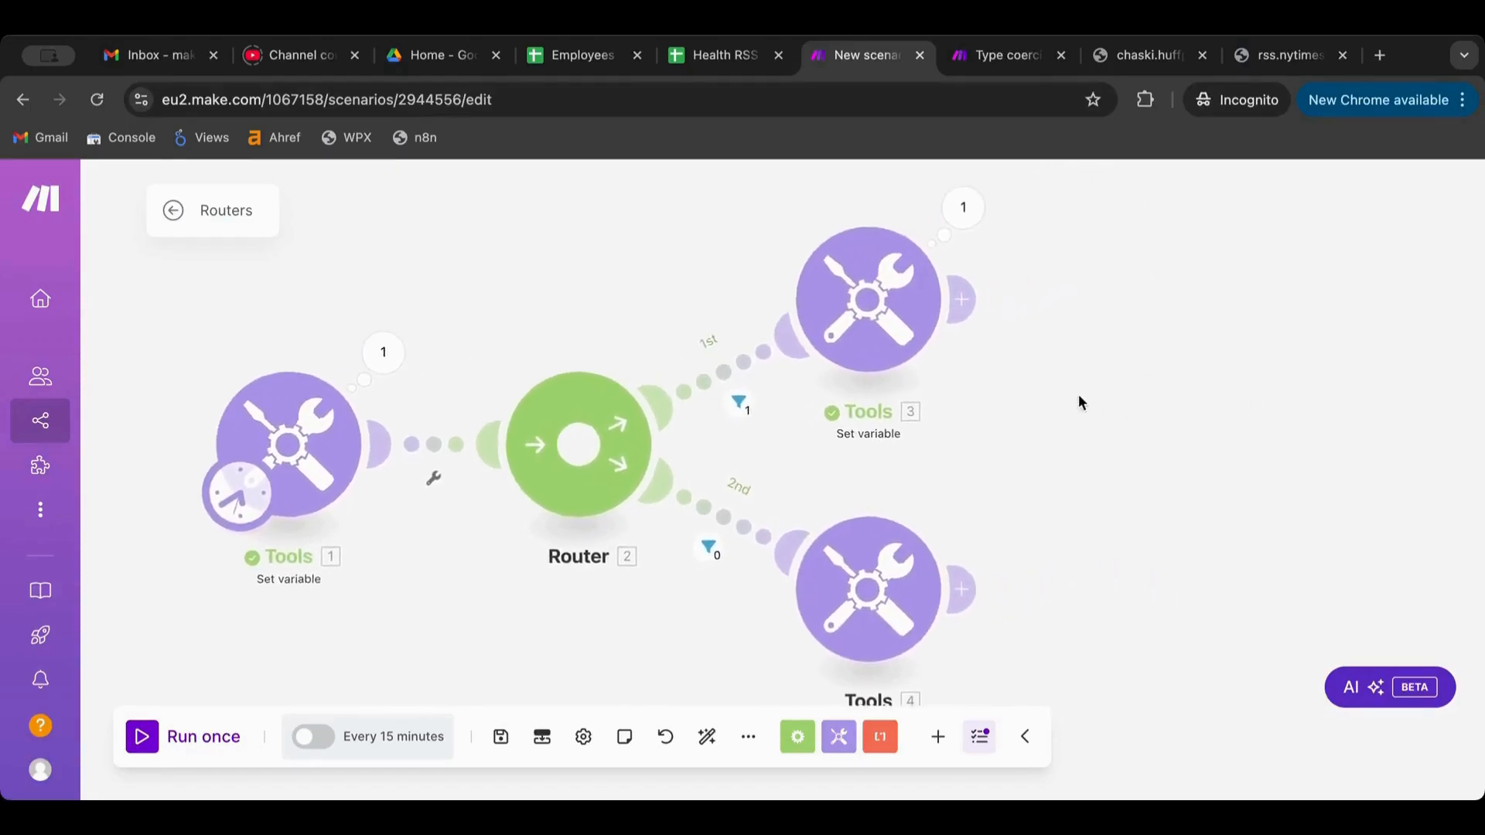
pyautogui.click(898, 313)
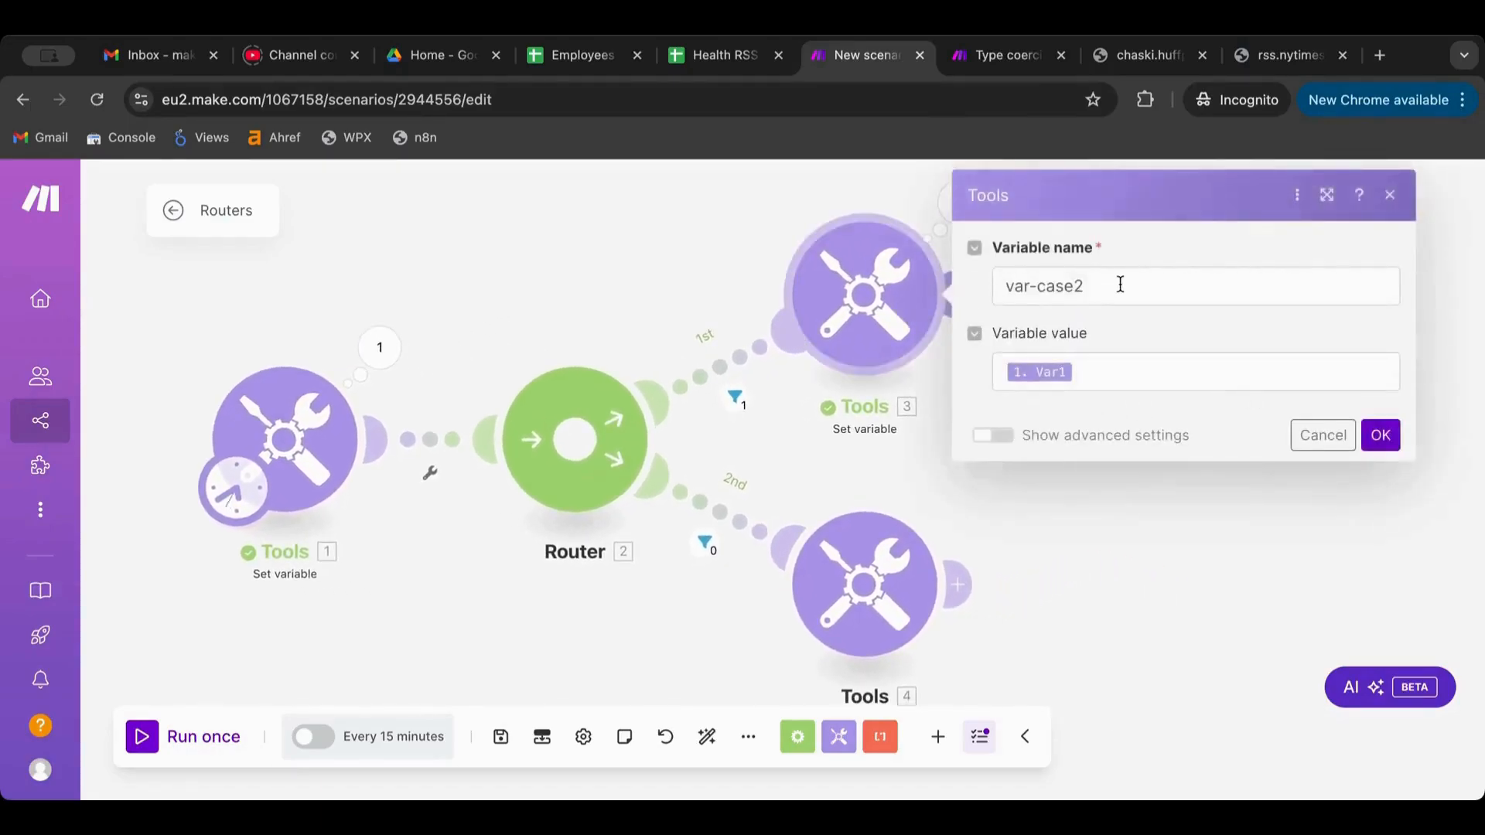
pyautogui.moveTo(1120, 284); pyautogui.dragTo(1004, 284)
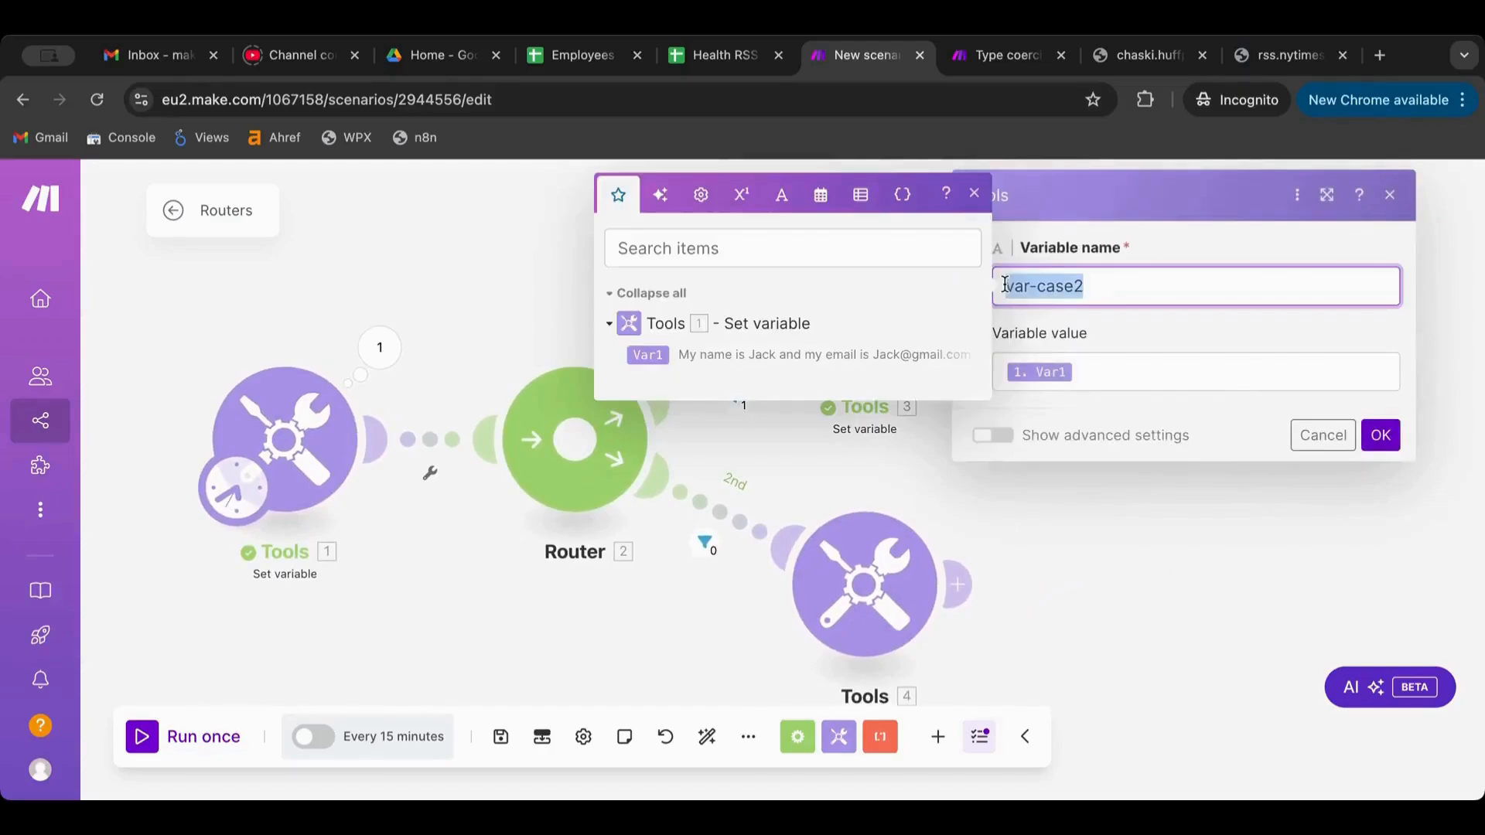
pyautogui.click(1162, 508)
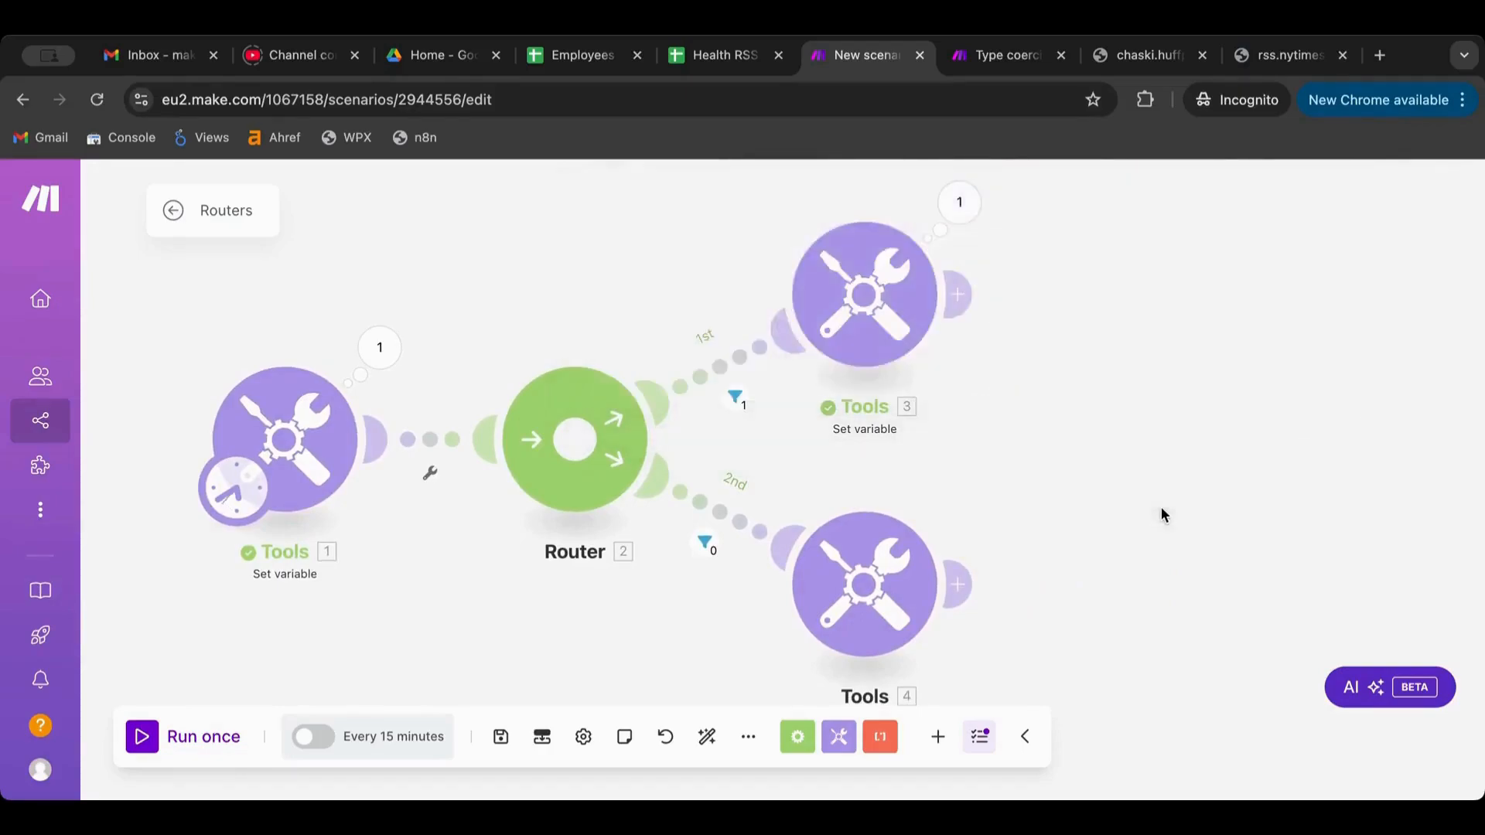
pyautogui.click(893, 299)
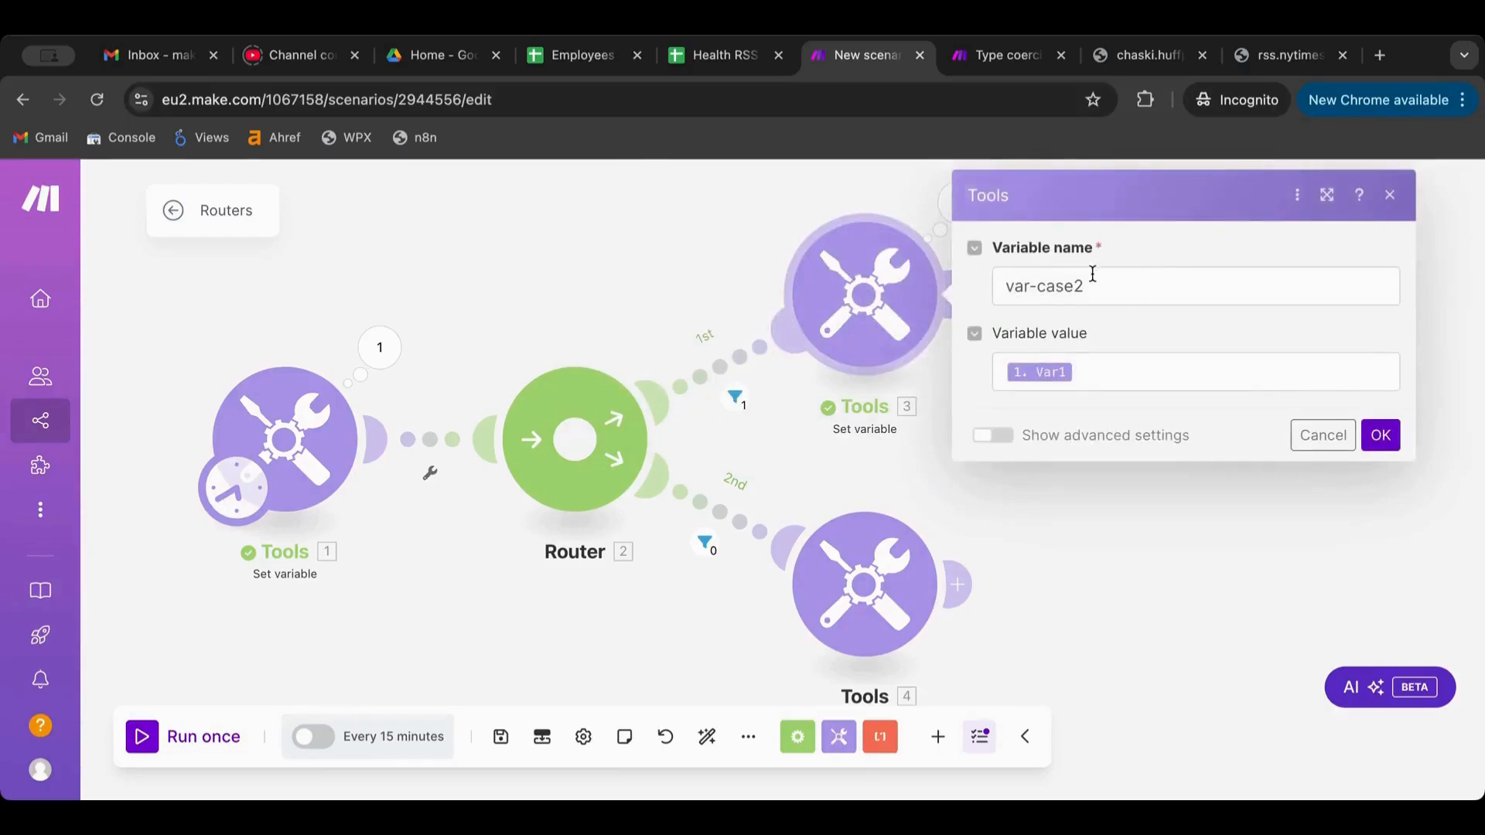
pyautogui.click(695, 255)
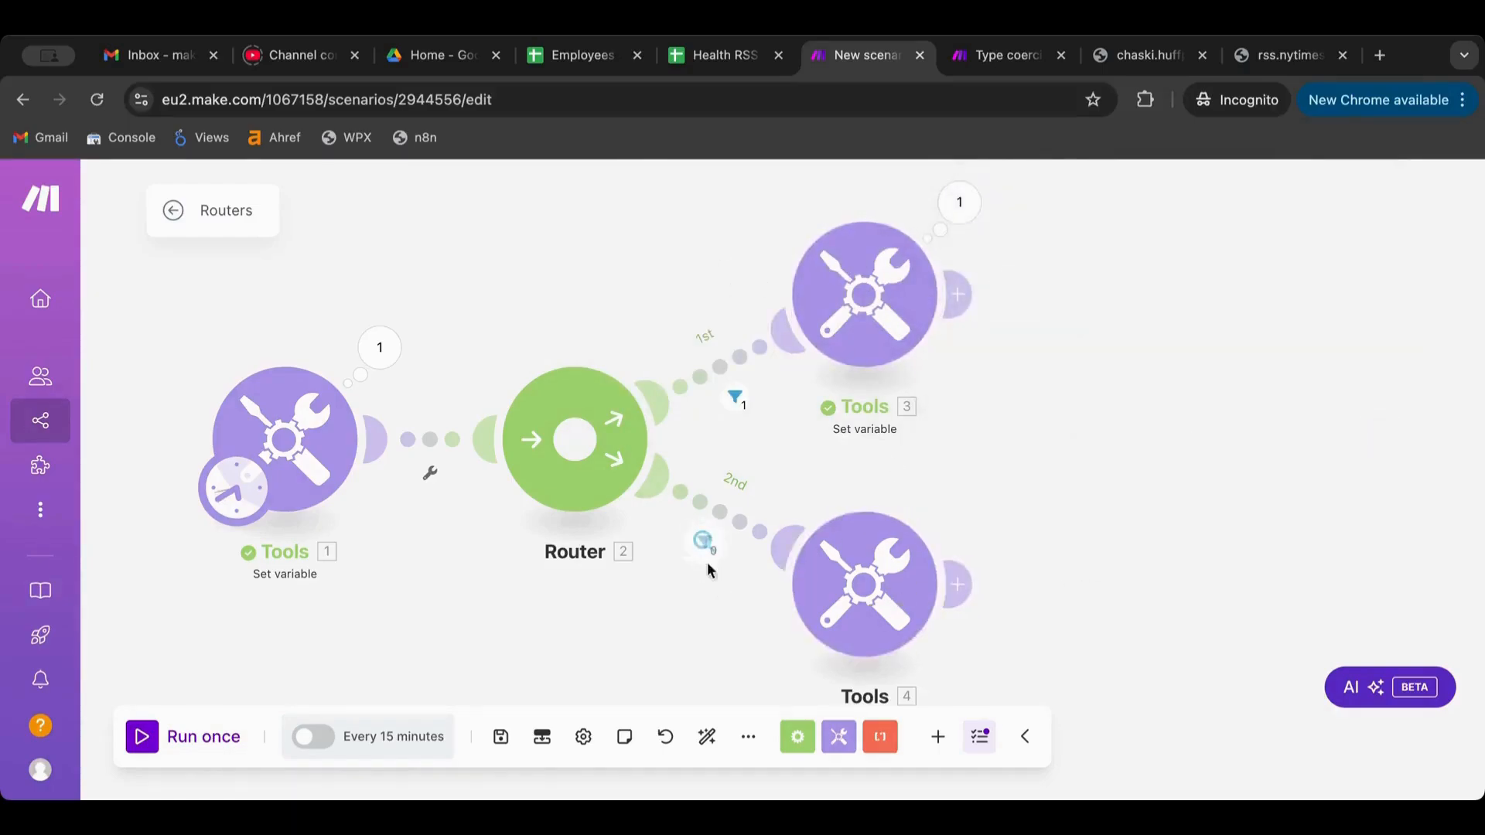
pyautogui.click(704, 543)
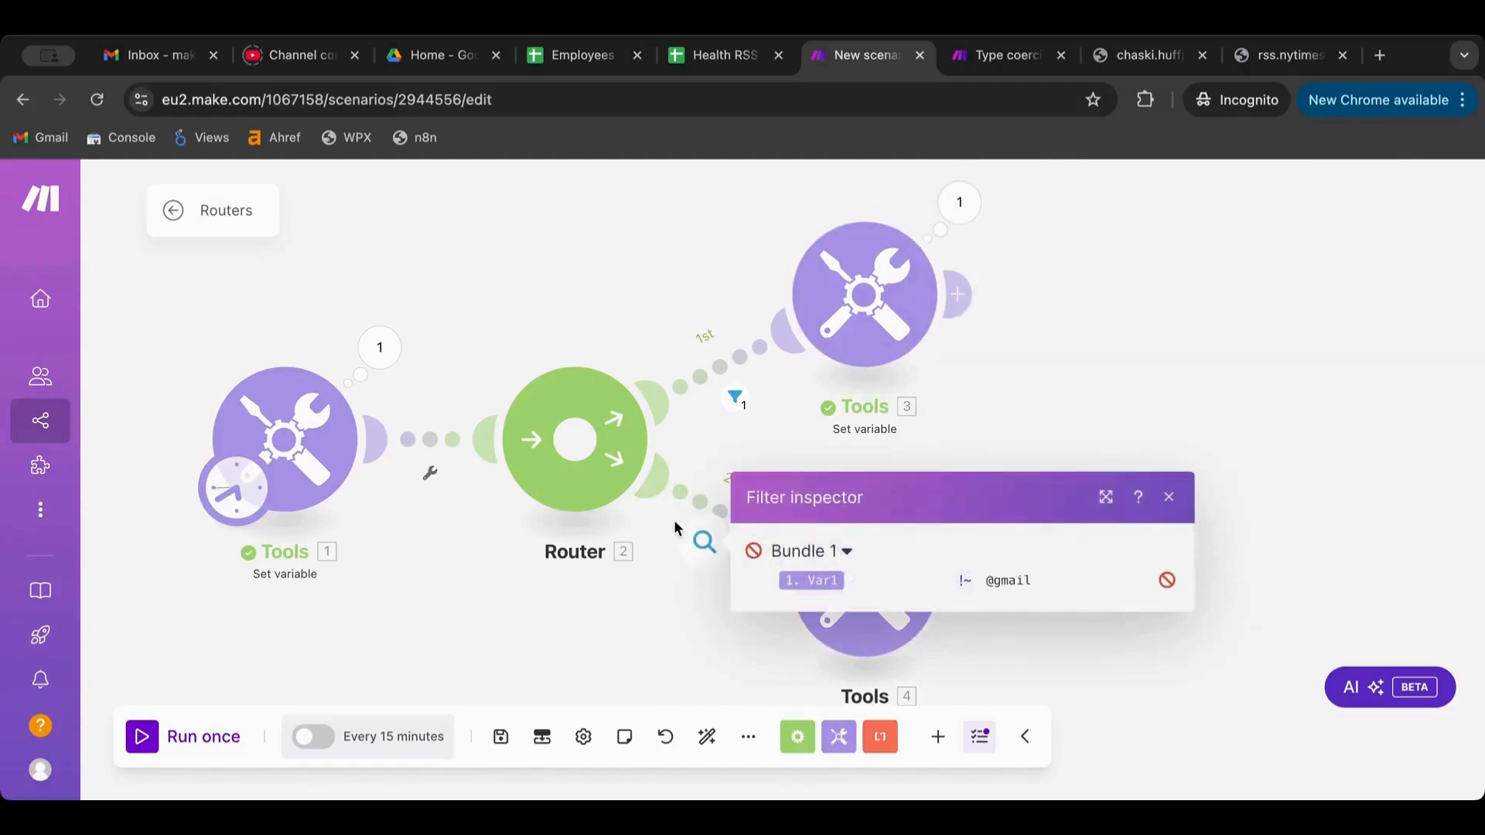
pyautogui.click(702, 541)
pyautogui.click(1209, 563)
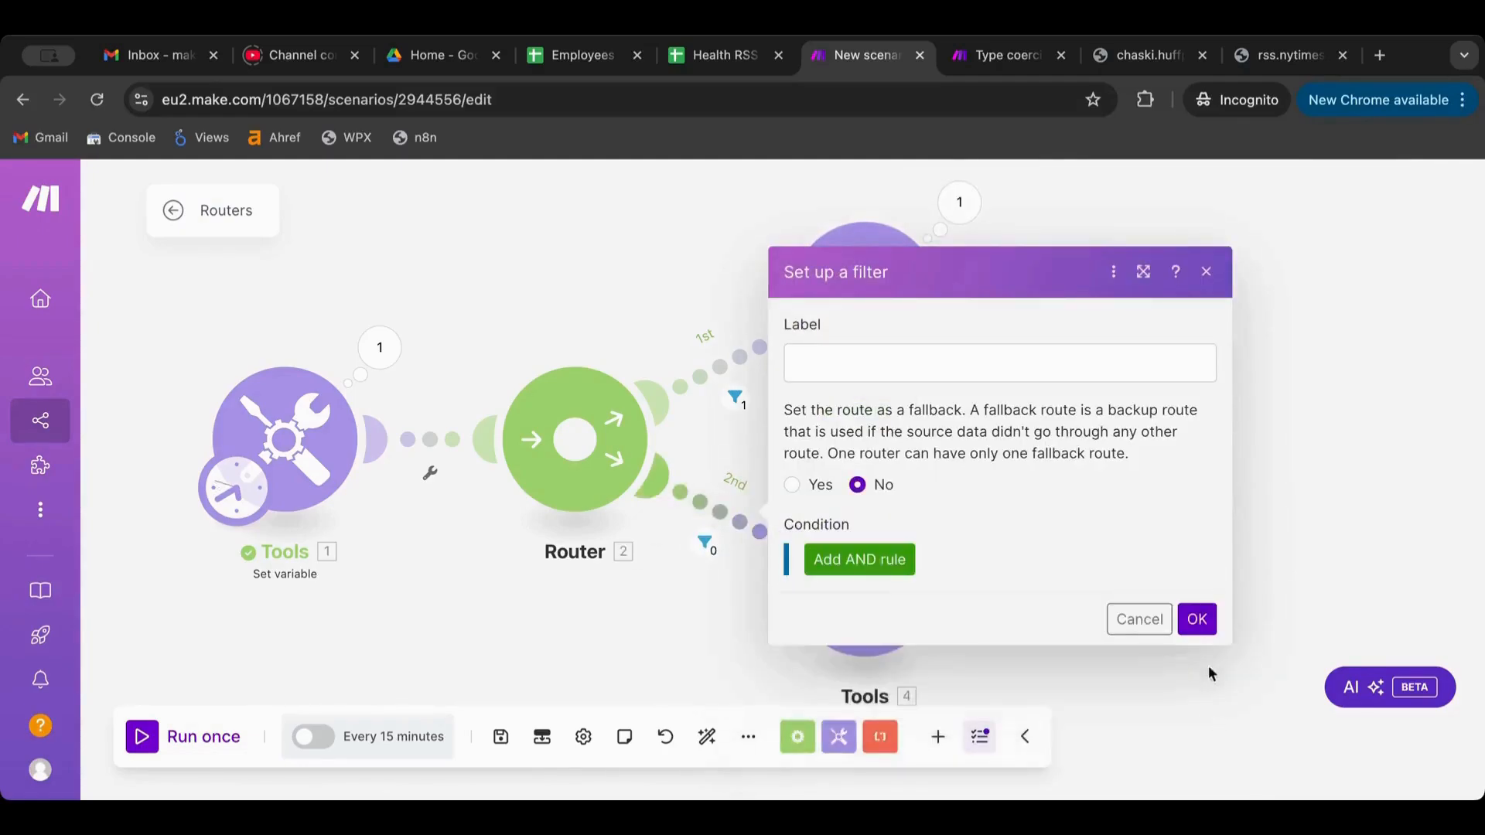
pyautogui.click(1198, 621)
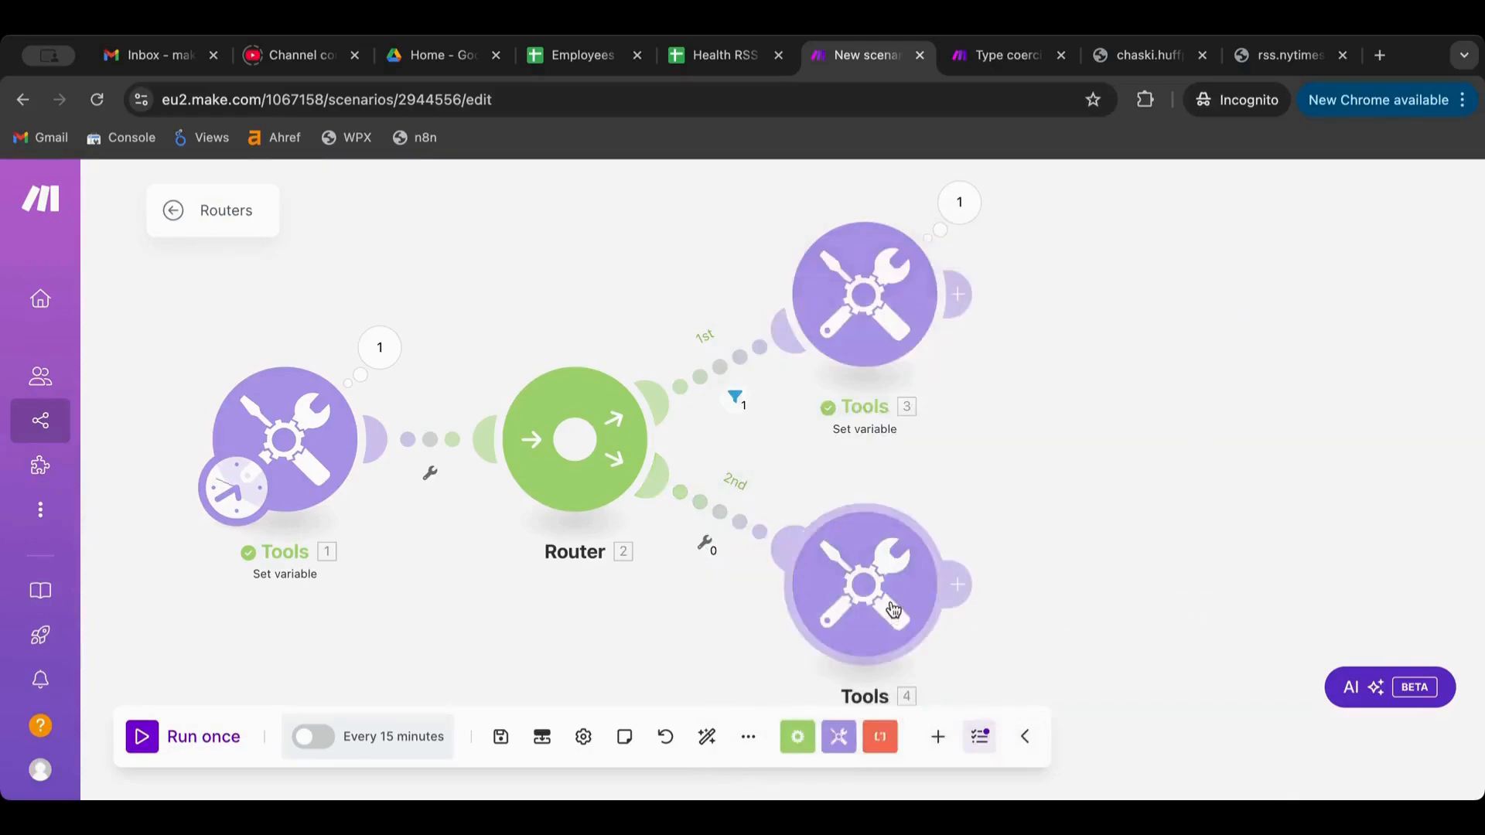
# Add a Tools Get variable module after Tools 4
pyautogui.click(958, 594)
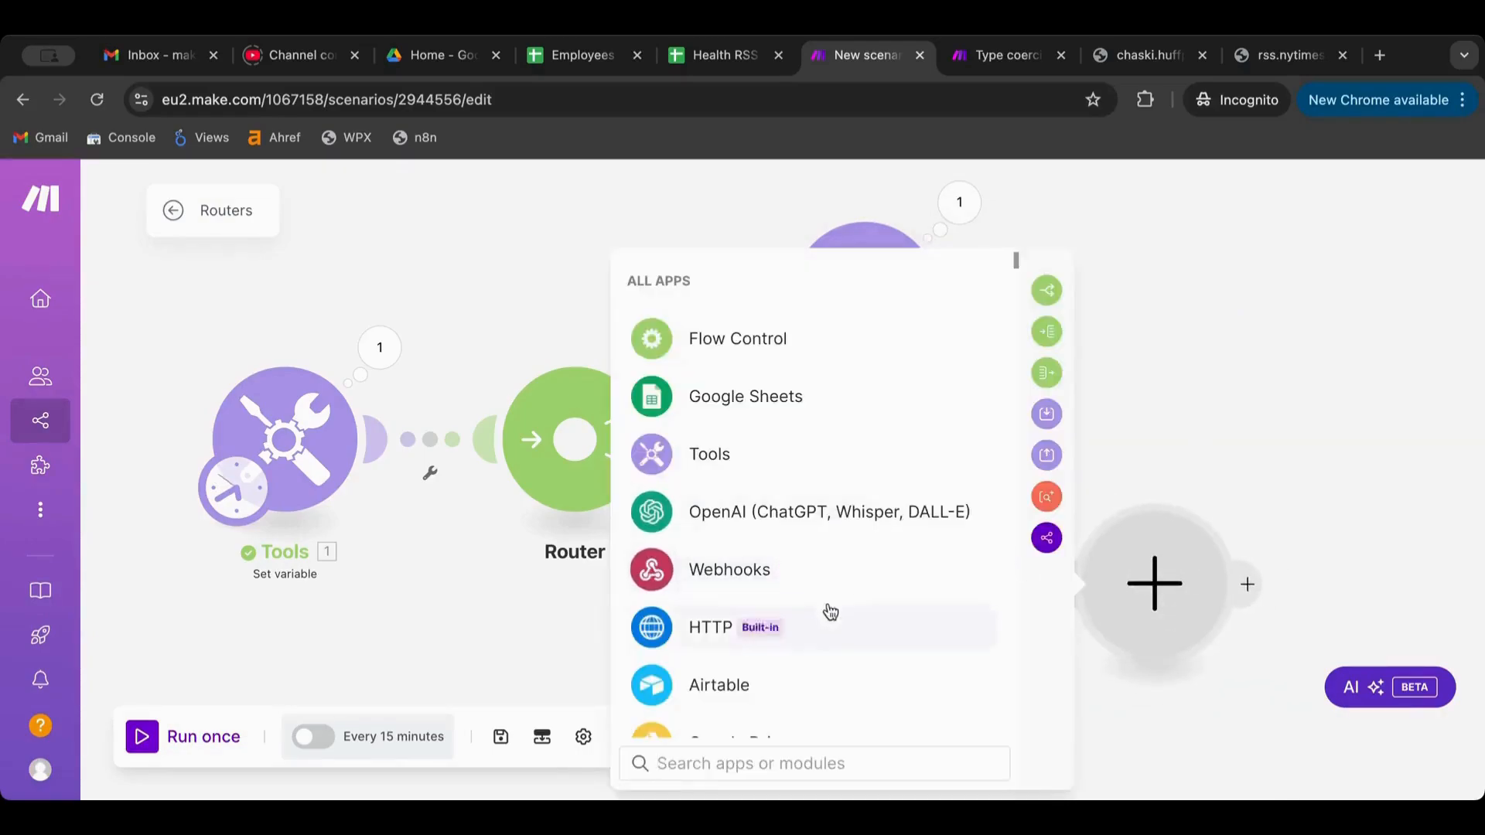
pyautogui.click(830, 451)
pyautogui.scroll(-3, 831, 444)
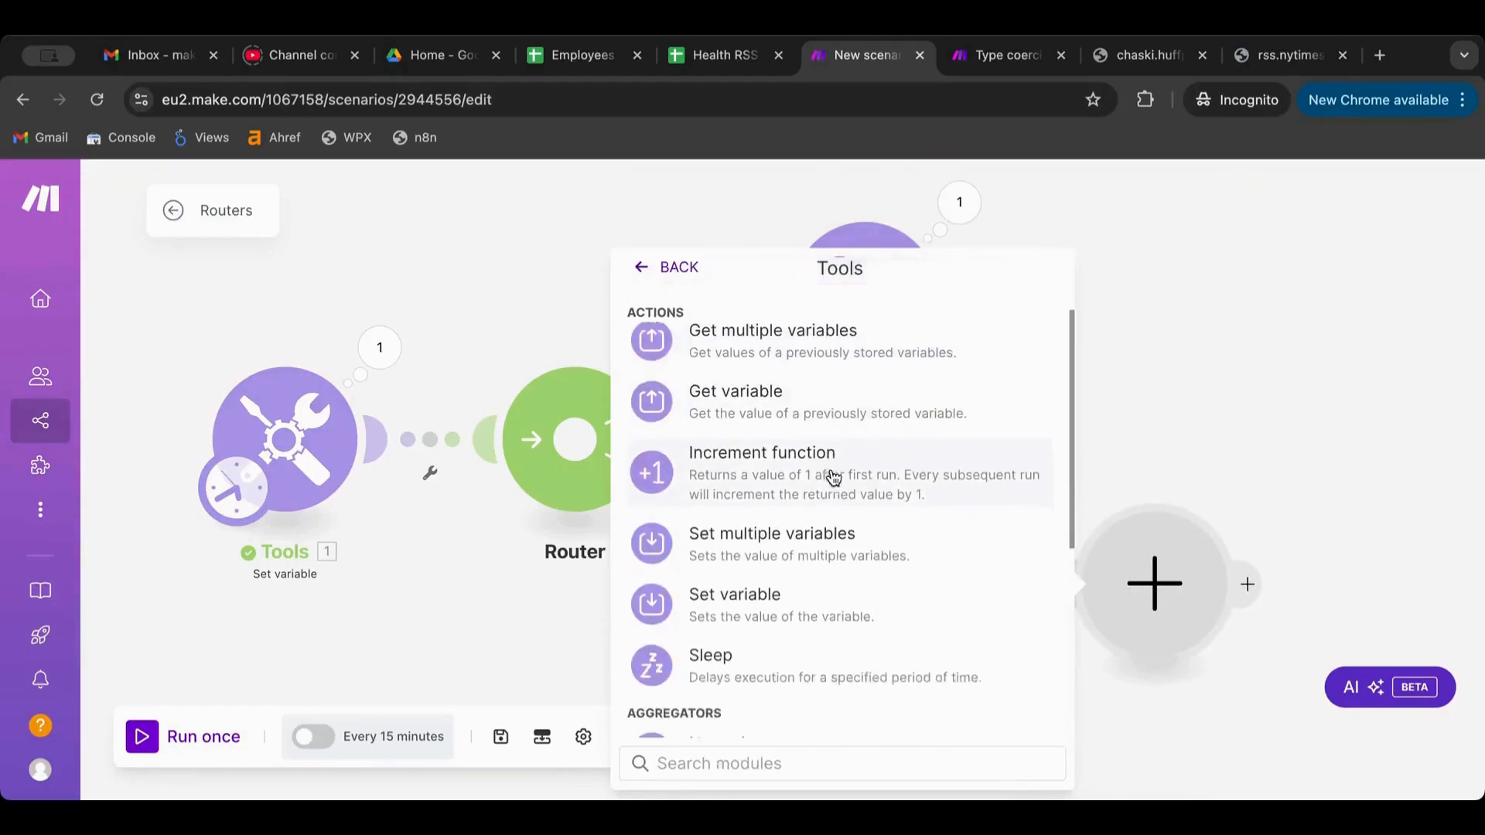
pyautogui.click(825, 371)
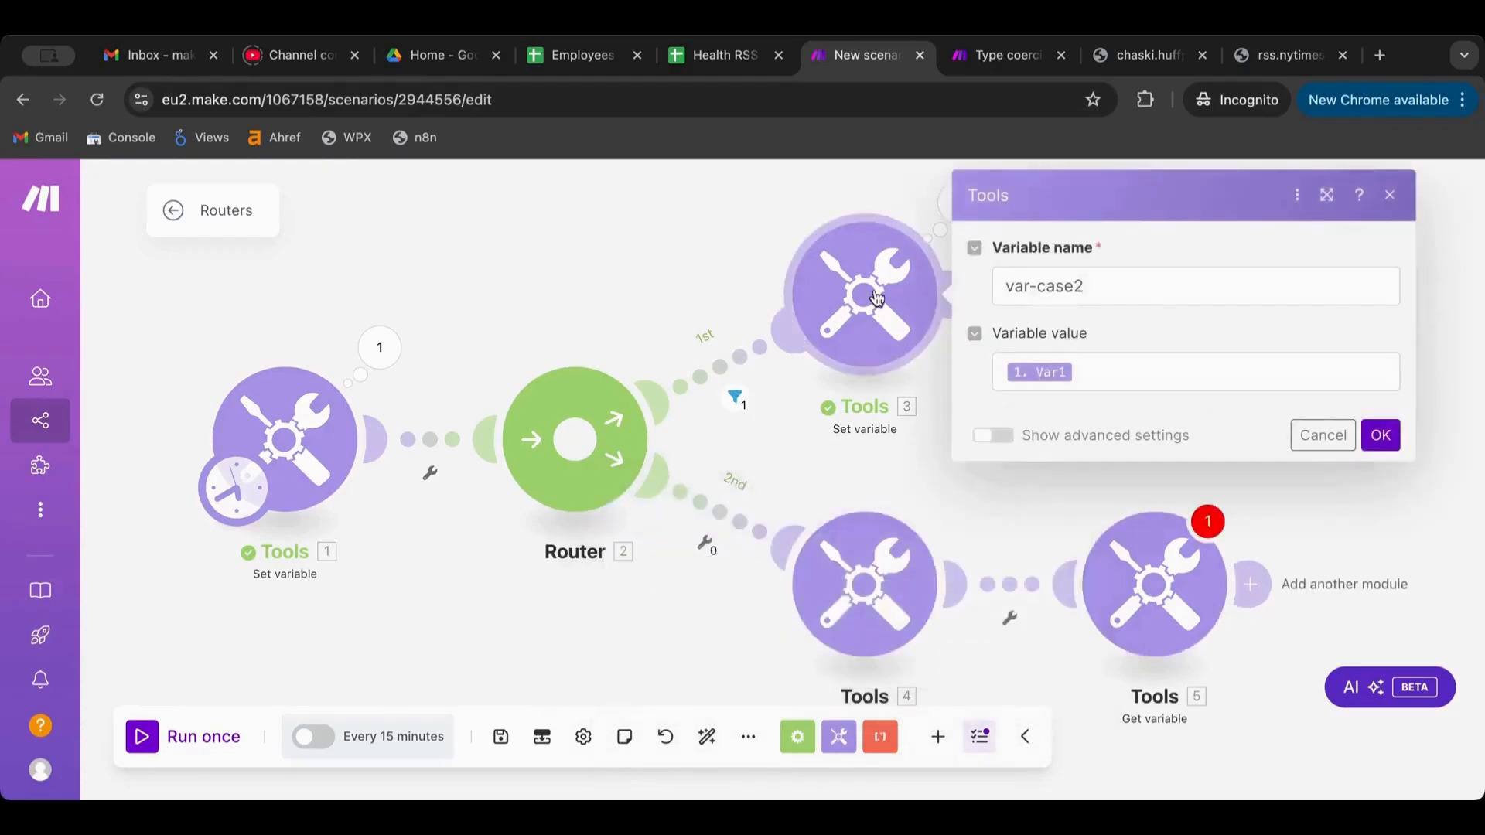
# Copy var-case2 from Tools 3 and paste it as the Get variable name
pyautogui.click(1130, 291)
pyautogui.tripleClick(1131, 291)
pyautogui.hotkey('ctrl', 'c')
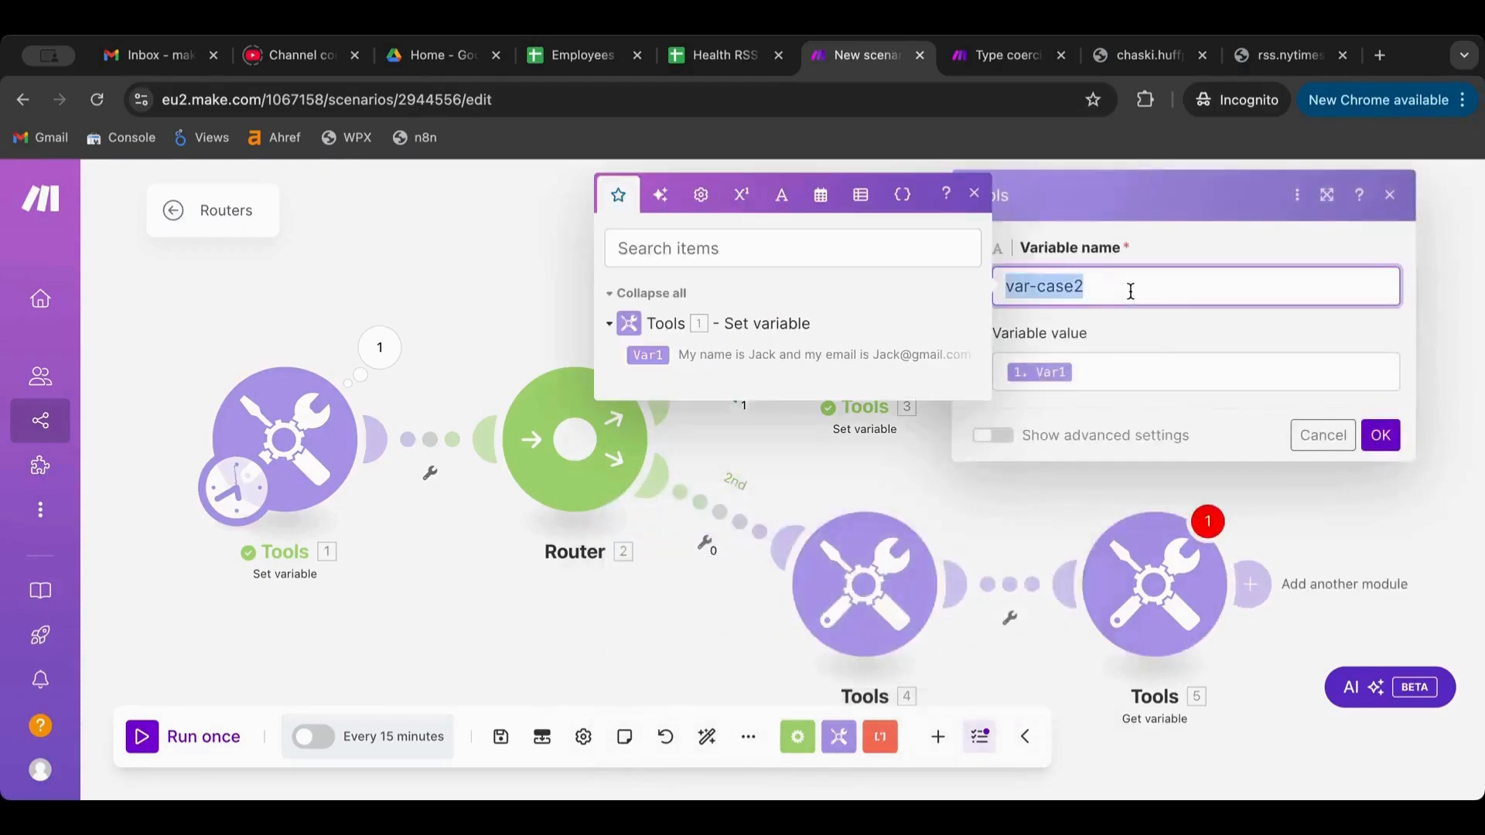
pyautogui.click(1142, 592)
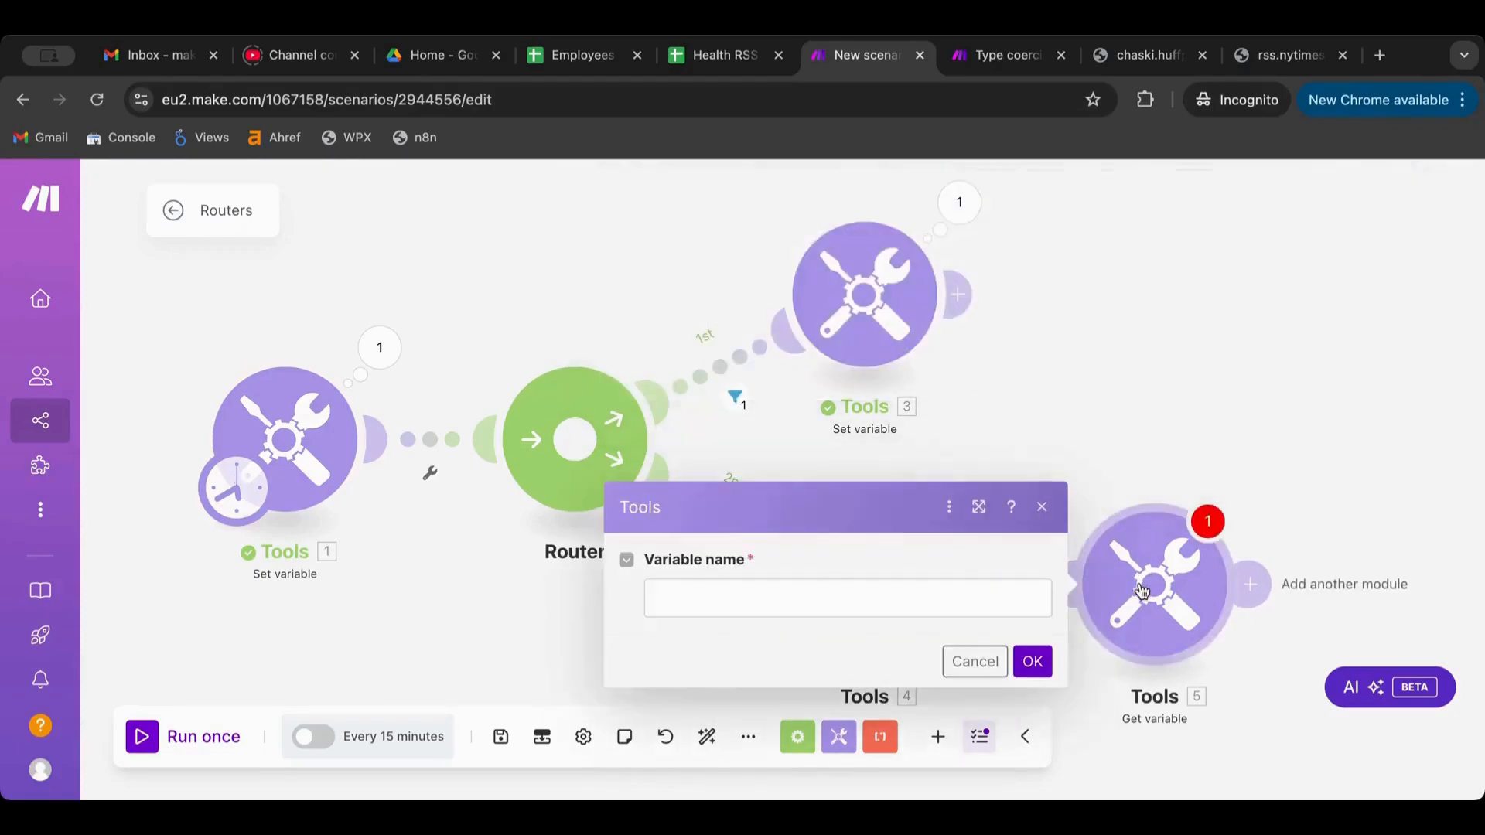
pyautogui.click(791, 603)
pyautogui.hotkey('ctrl', 'v')
pyautogui.click(1008, 659)
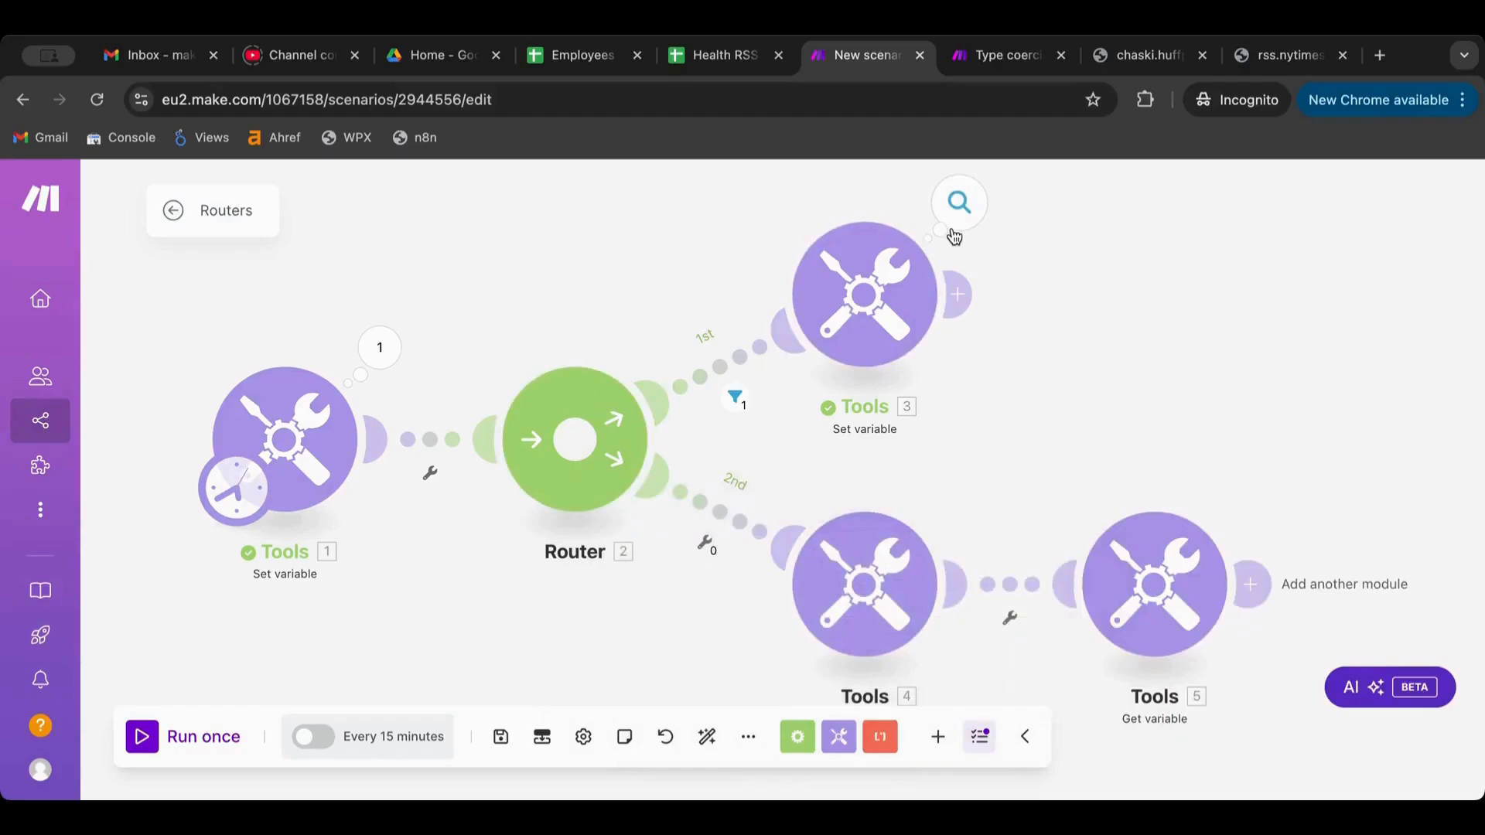
# Run the scenario once and inspect the Tools 5 output
pyautogui.click(173, 747)
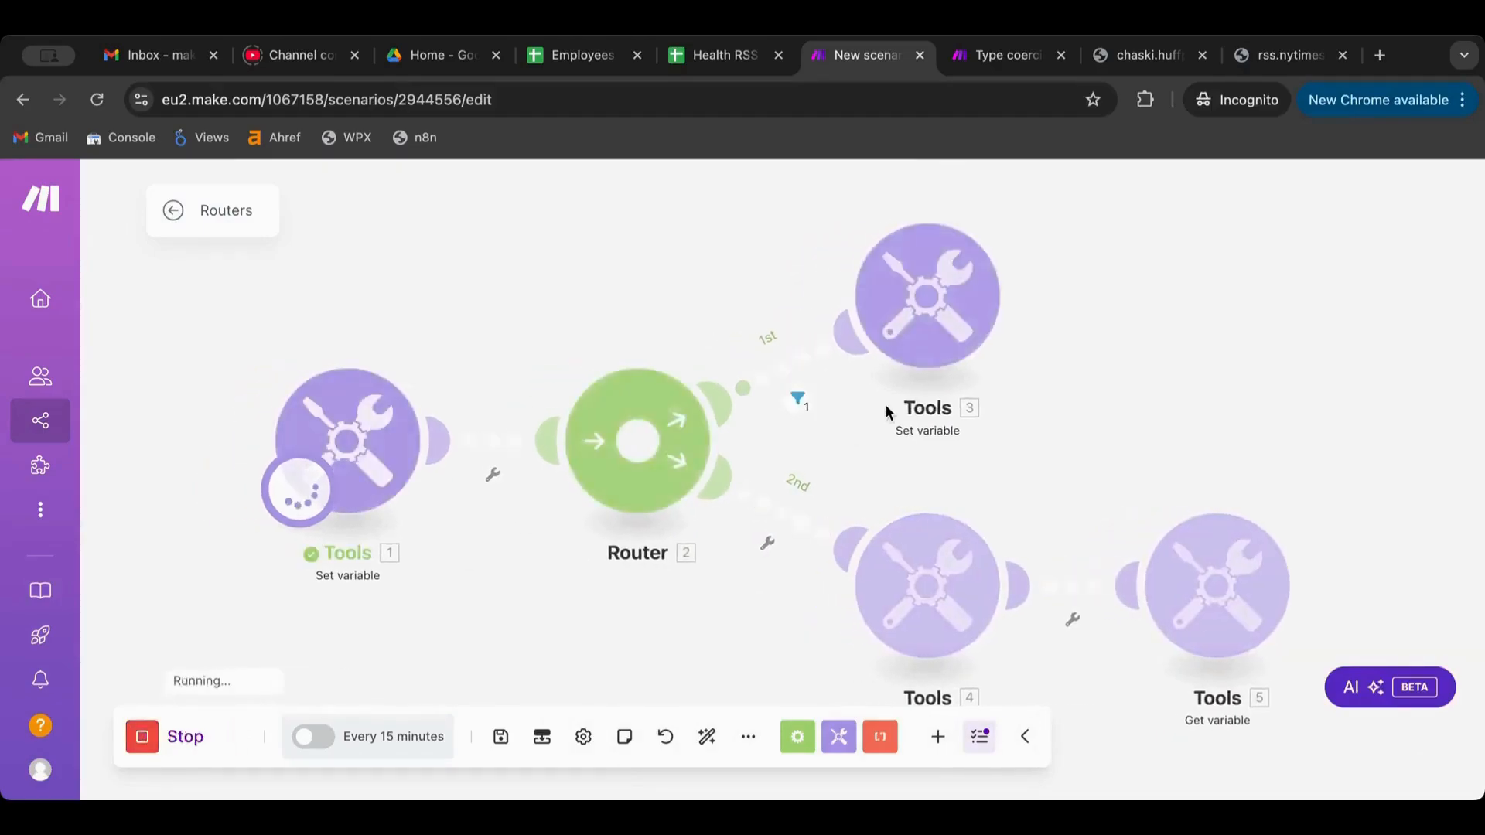
pyautogui.click(1310, 495)
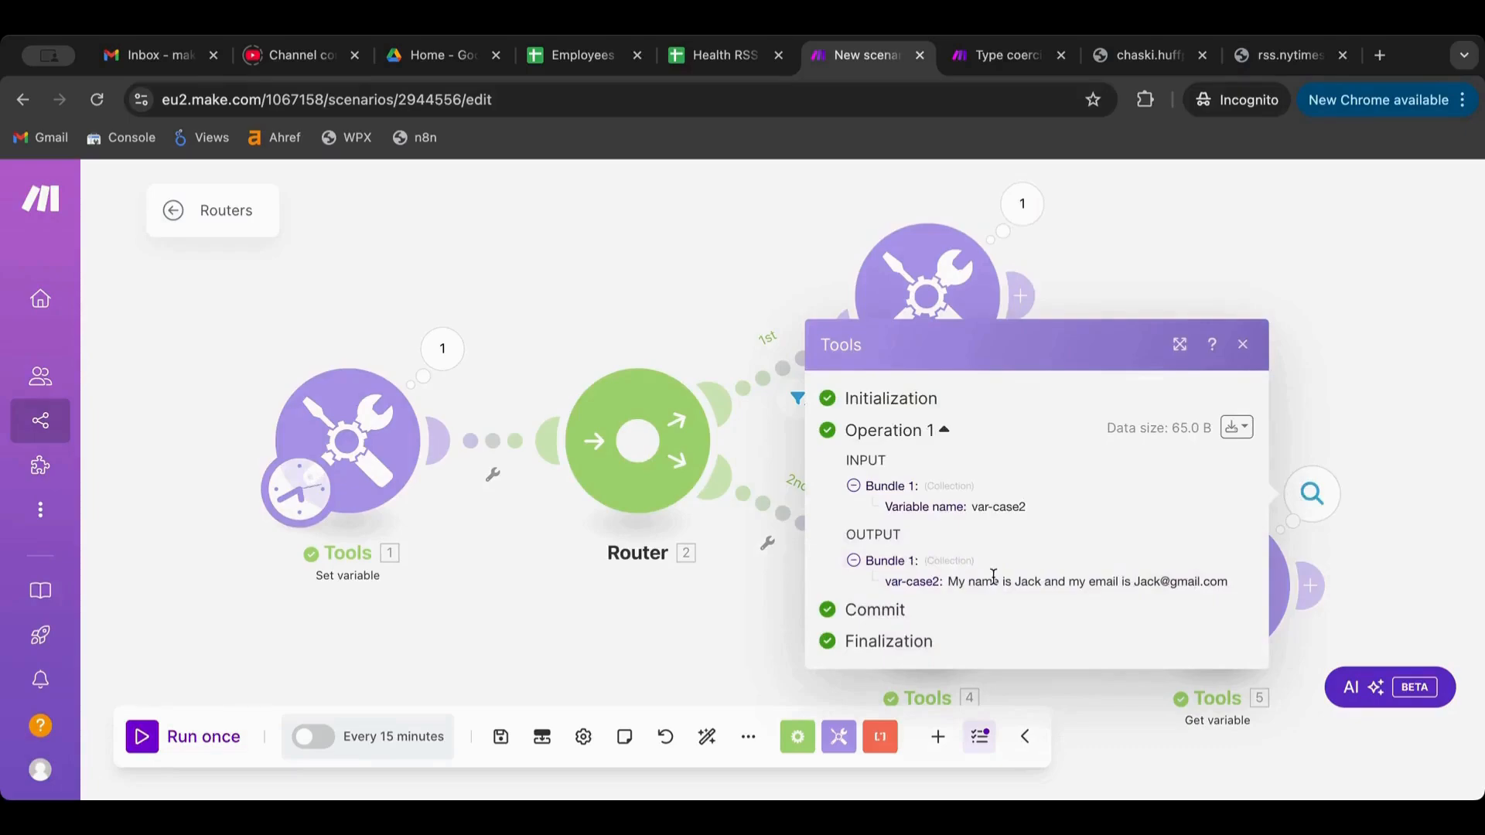
pyautogui.click(1111, 268)
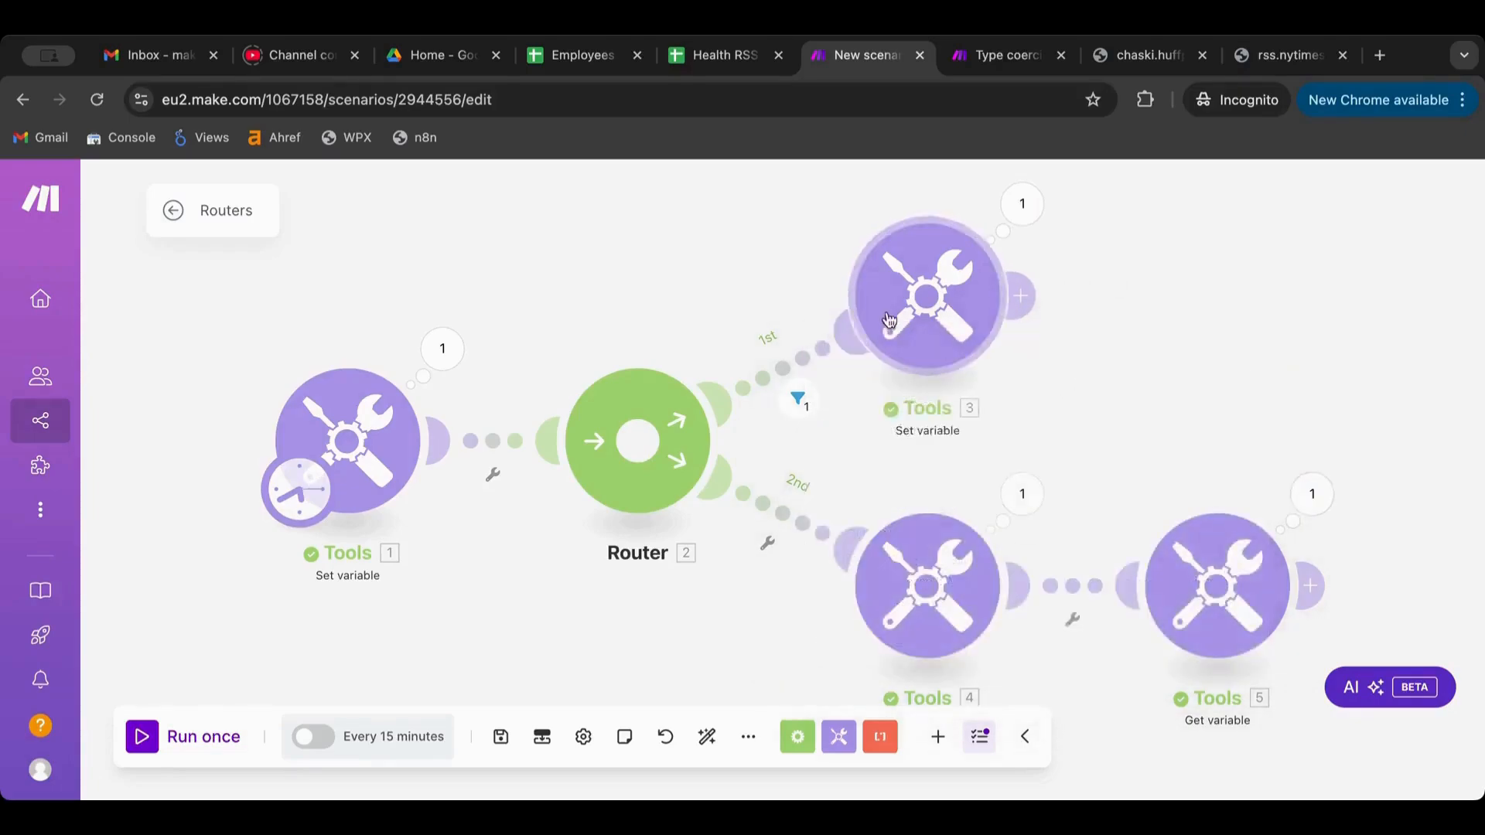
# Replace the Tools 3 variable value's Var1 mapping with 'hello there'
pyautogui.click(931, 288)
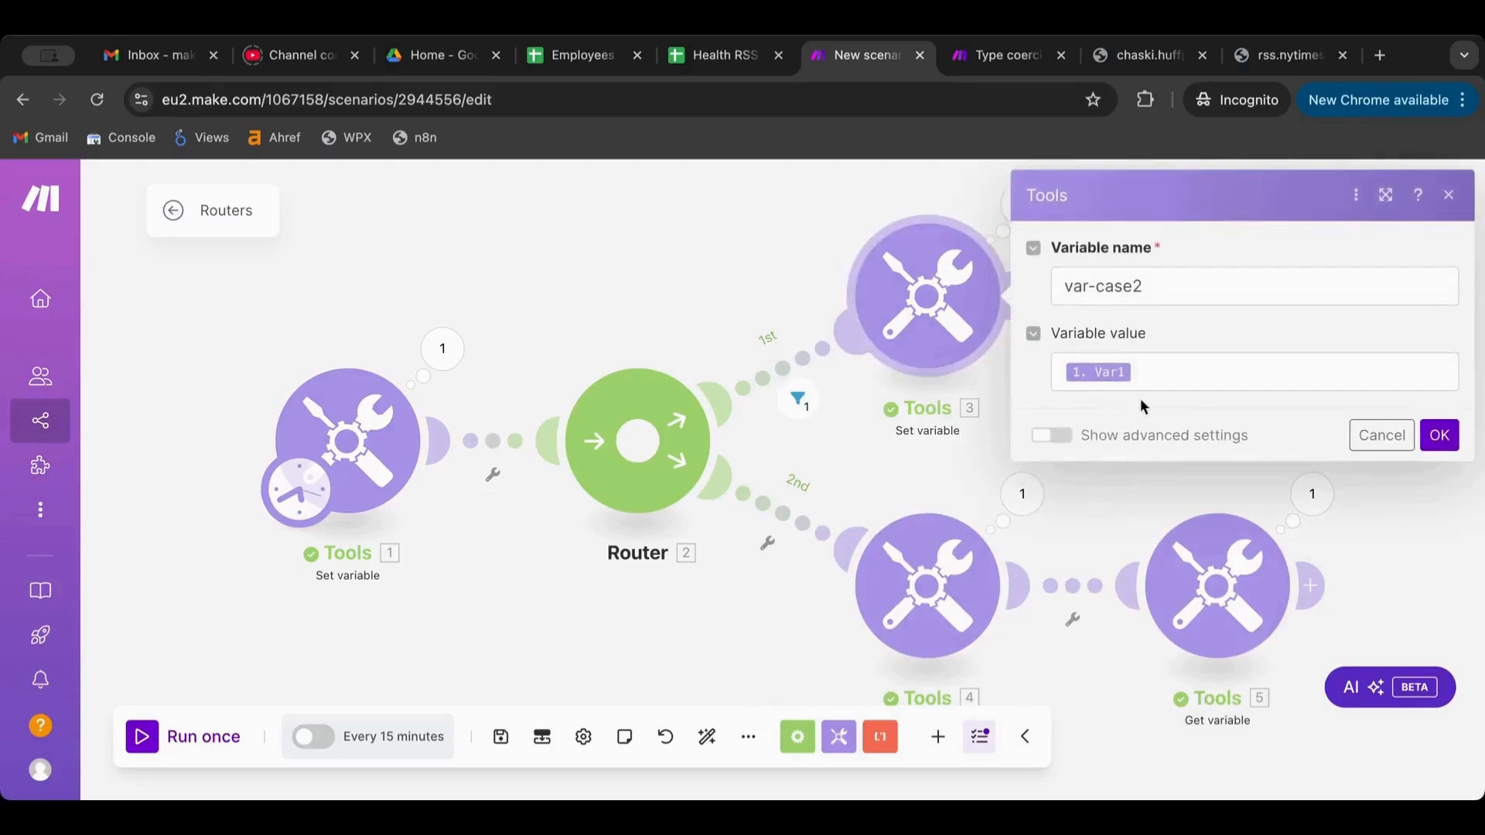
pyautogui.click(1140, 379)
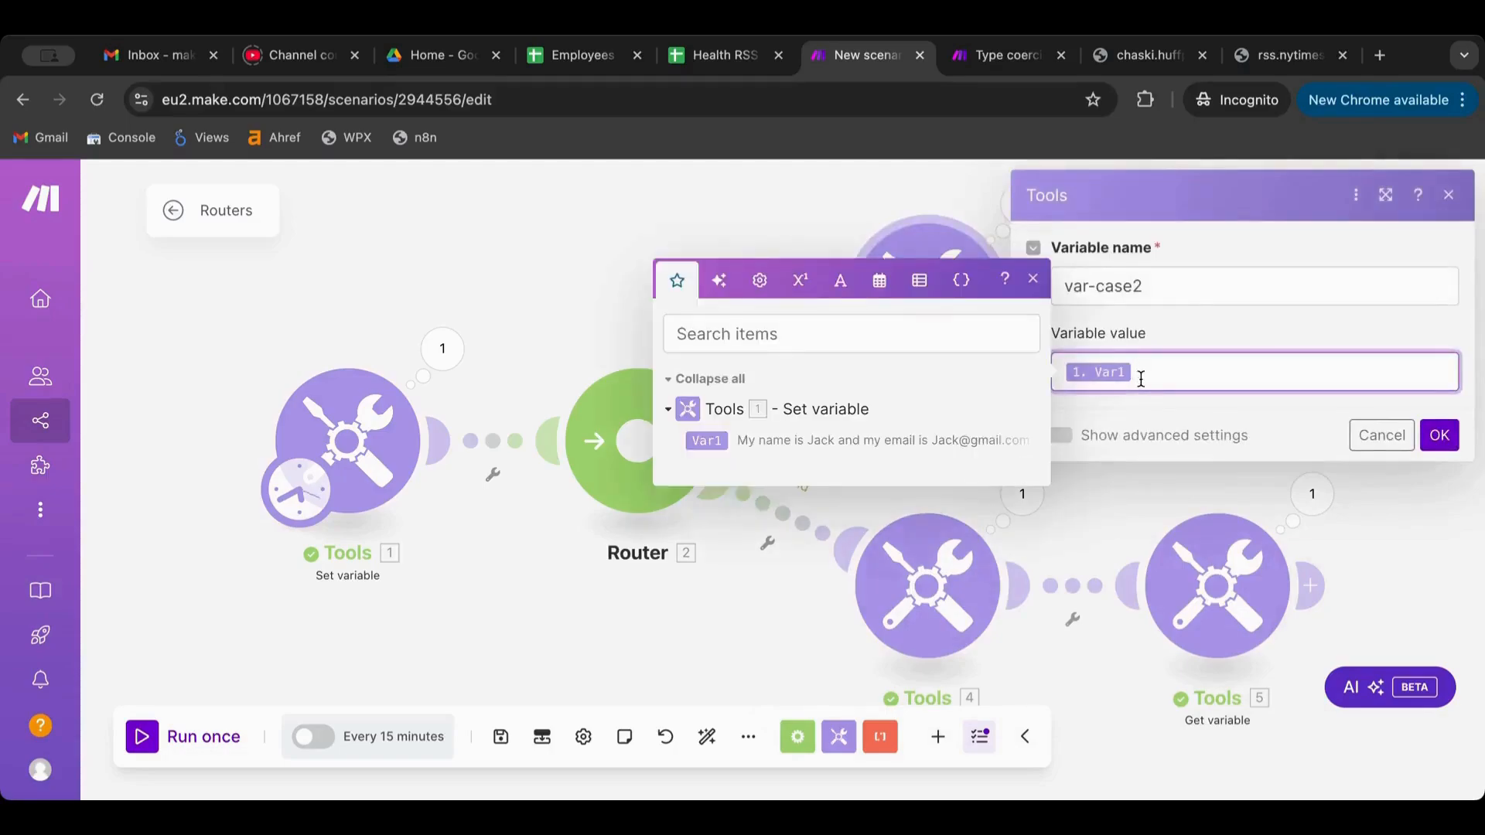
pyautogui.press('BackSpace')
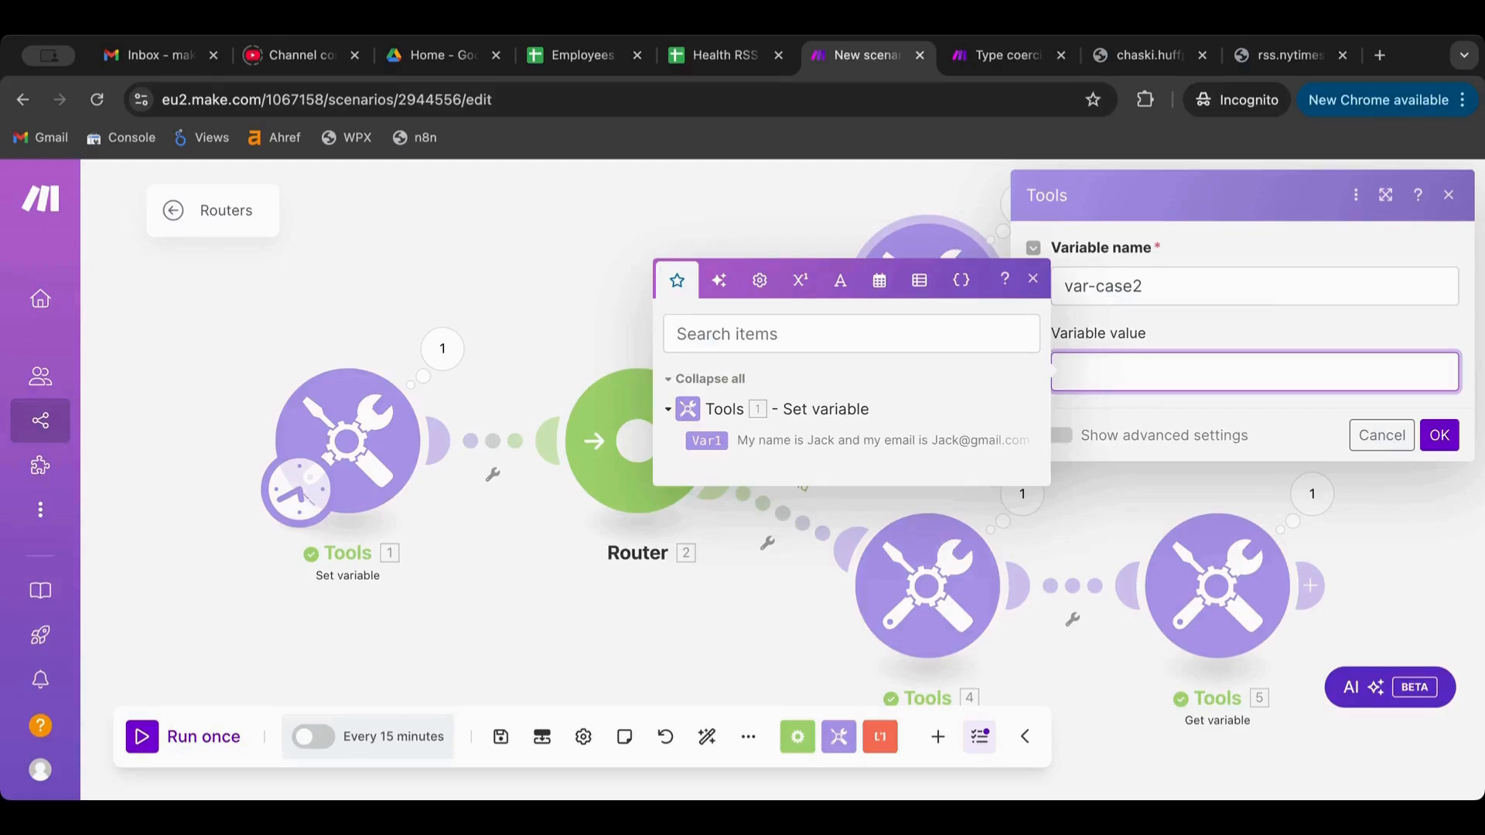
pyautogui.write('hello there')
pyautogui.click(1439, 436)
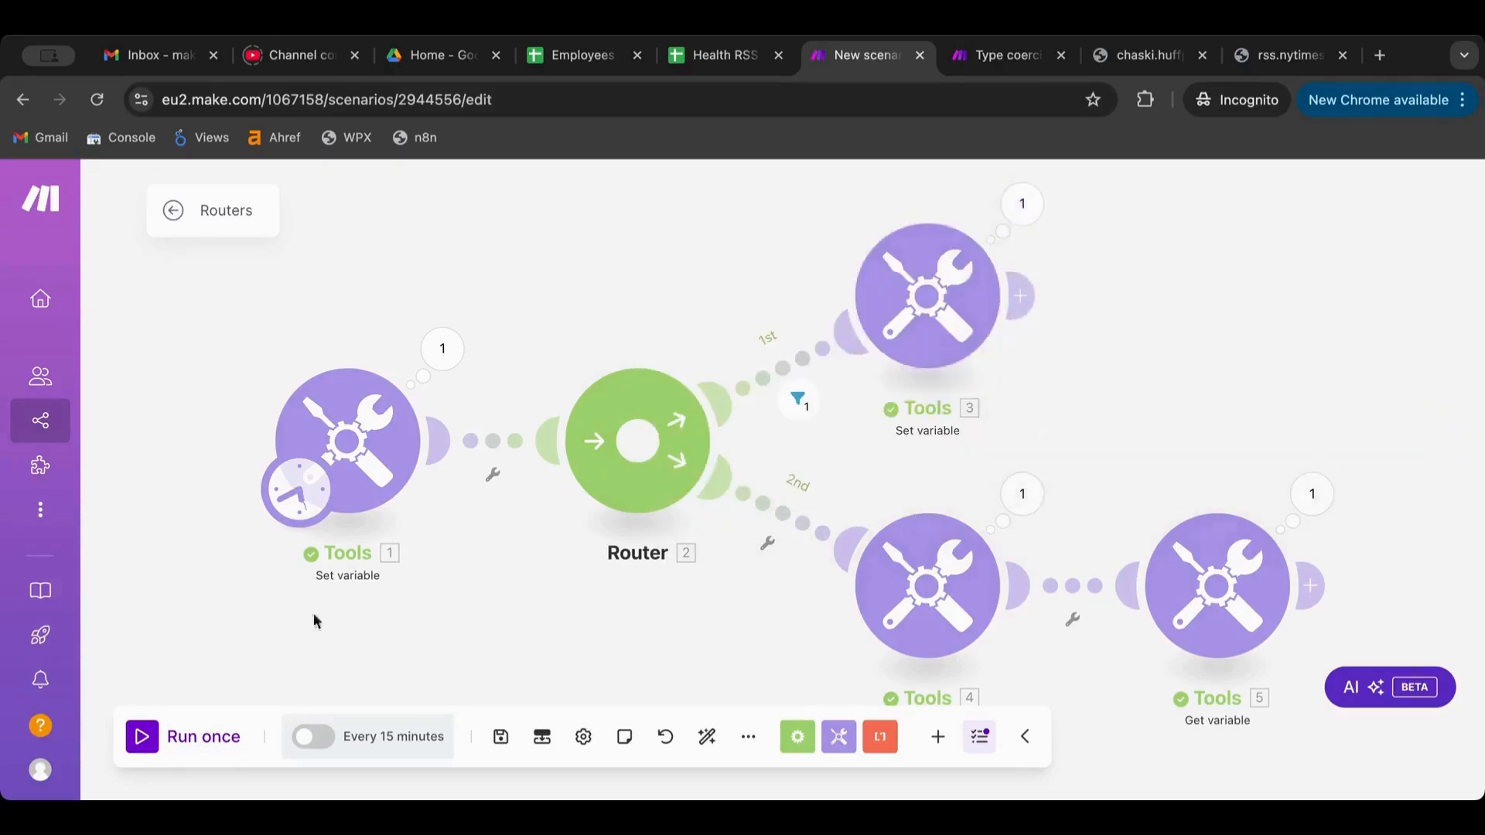
# Rerun the scenario and confirm Tools 5 outputs var-case2: hello there
pyautogui.click(142, 738)
pyautogui.click(1312, 494)
pyautogui.moveTo(889, 586); pyautogui.dragTo(1027, 580)
pyautogui.click(1106, 181)
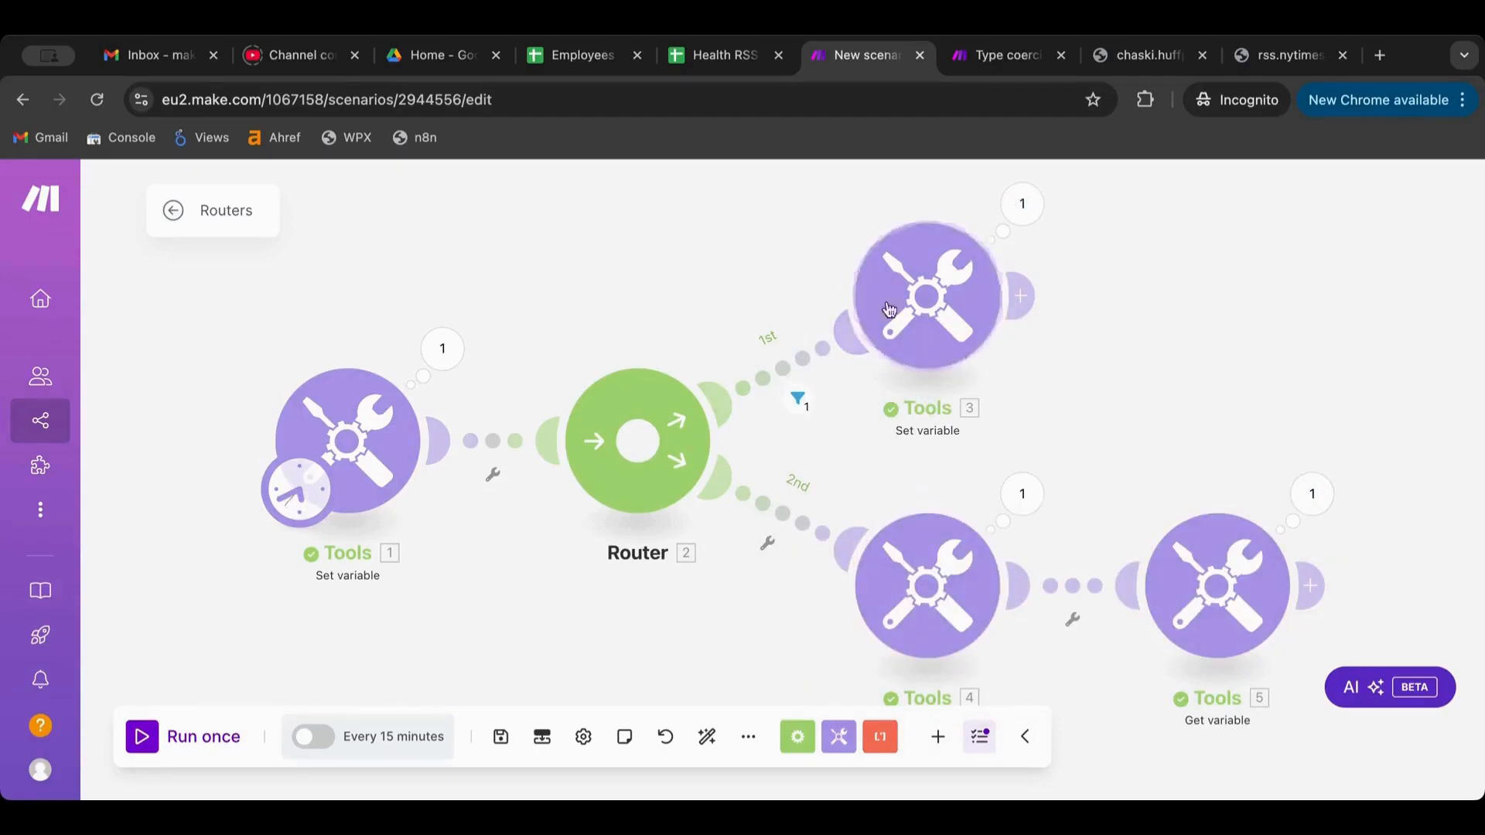
# Add an empty module slot after the Tools 5 Get variable module
pyautogui.scroll(-10, 1134, 271)
pyautogui.scroll(10, 1134, 270)
pyautogui.scroll(-3, 1134, 266)
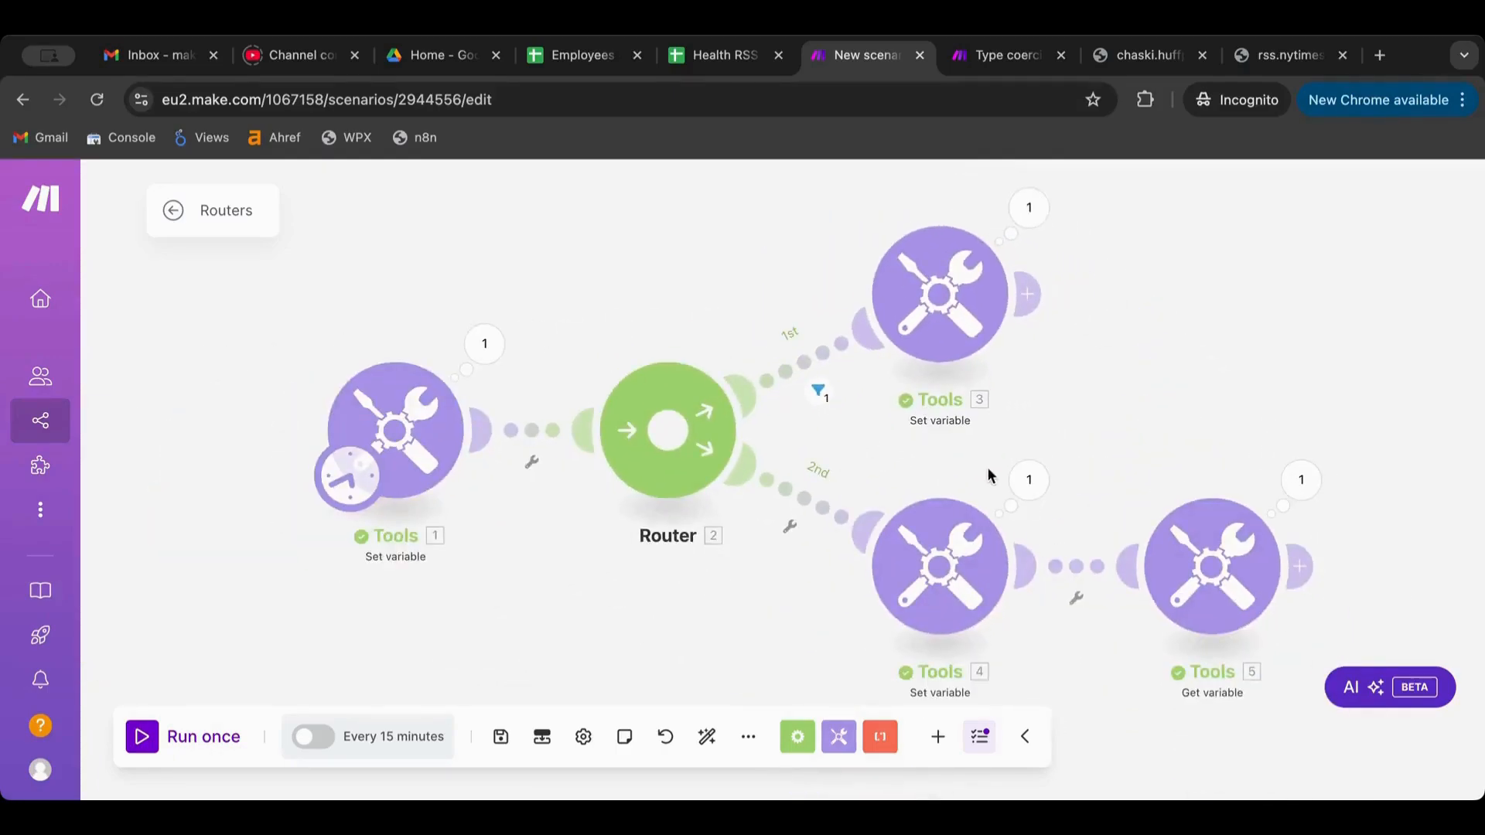
pyautogui.click(1204, 592)
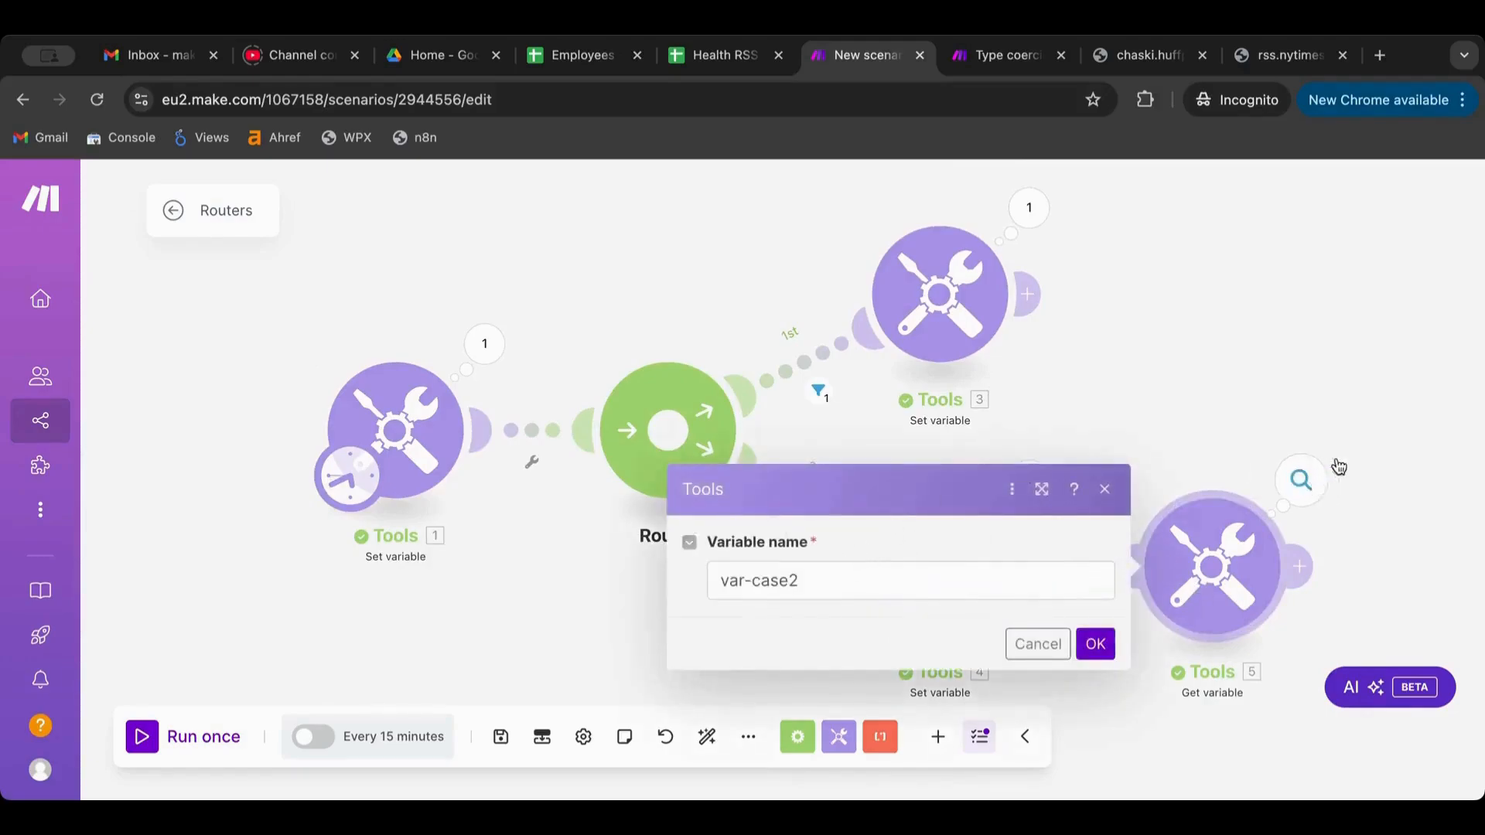
pyautogui.press('Escape')
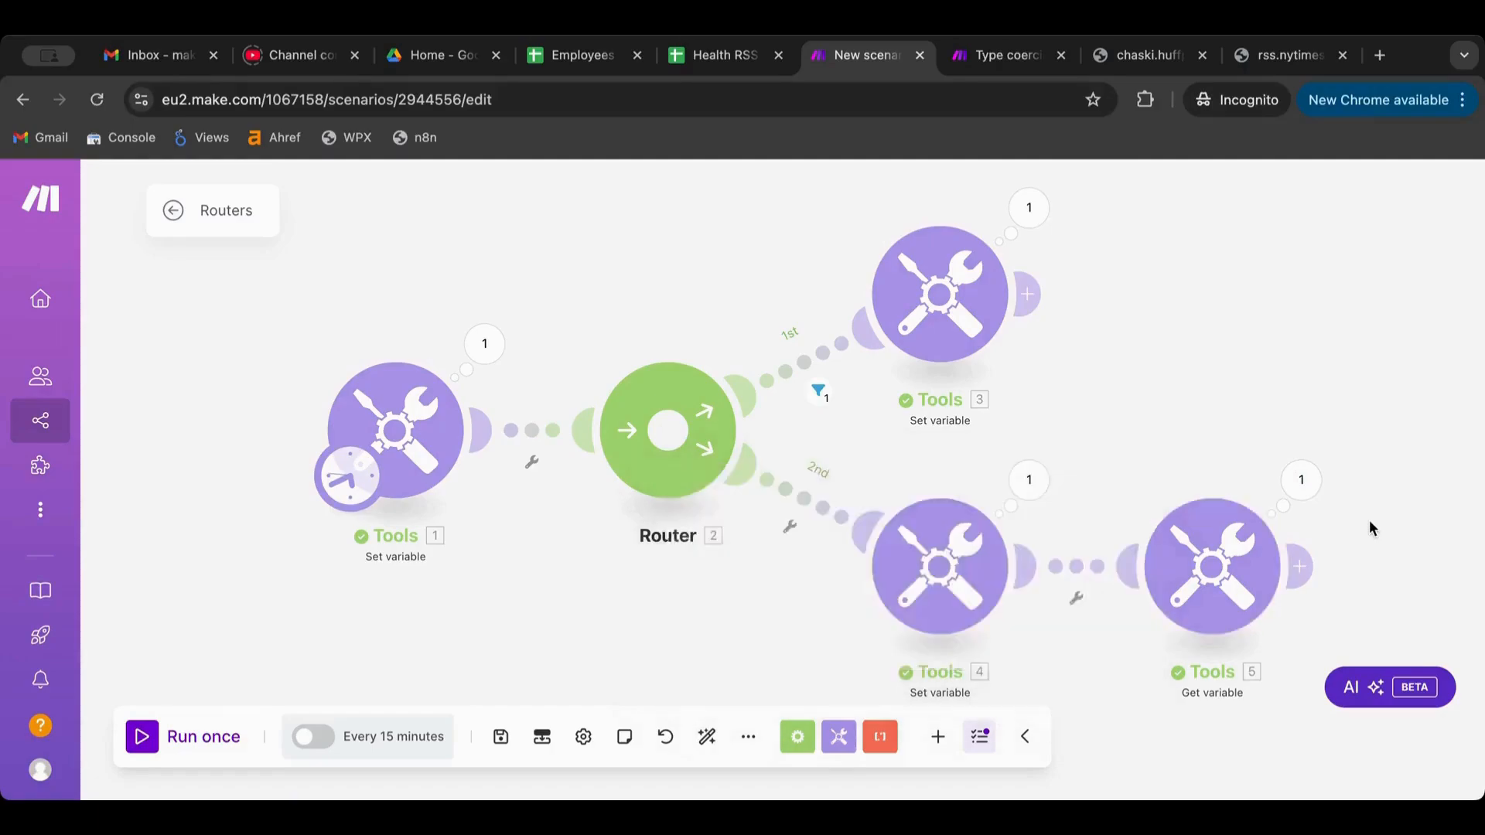
pyautogui.click(1313, 581)
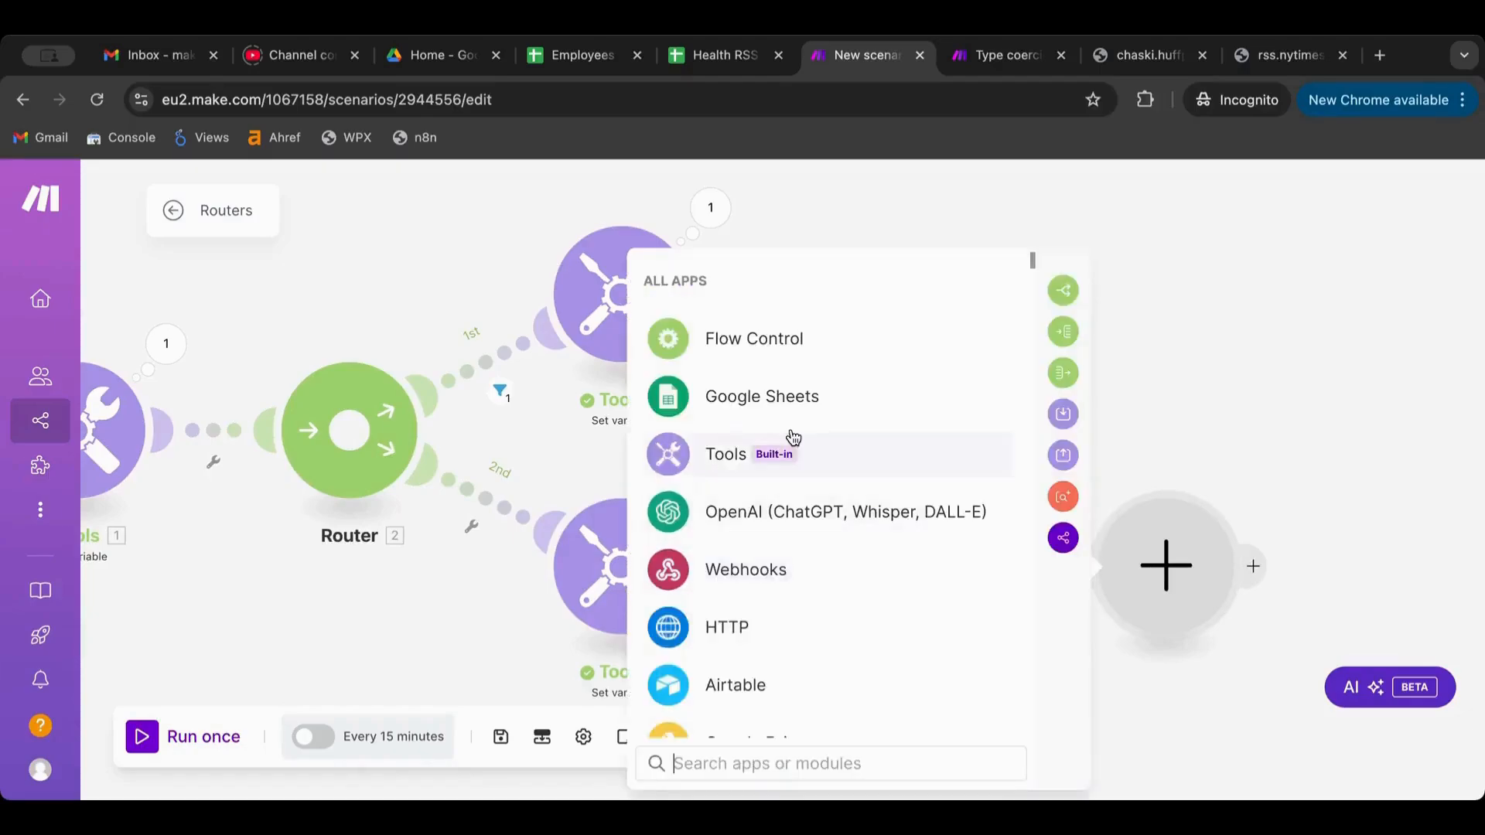
# Add a Tools Set variable module named 'new' valued with var-case2
pyautogui.click(793, 437)
pyautogui.scroll(-1, 781, 574)
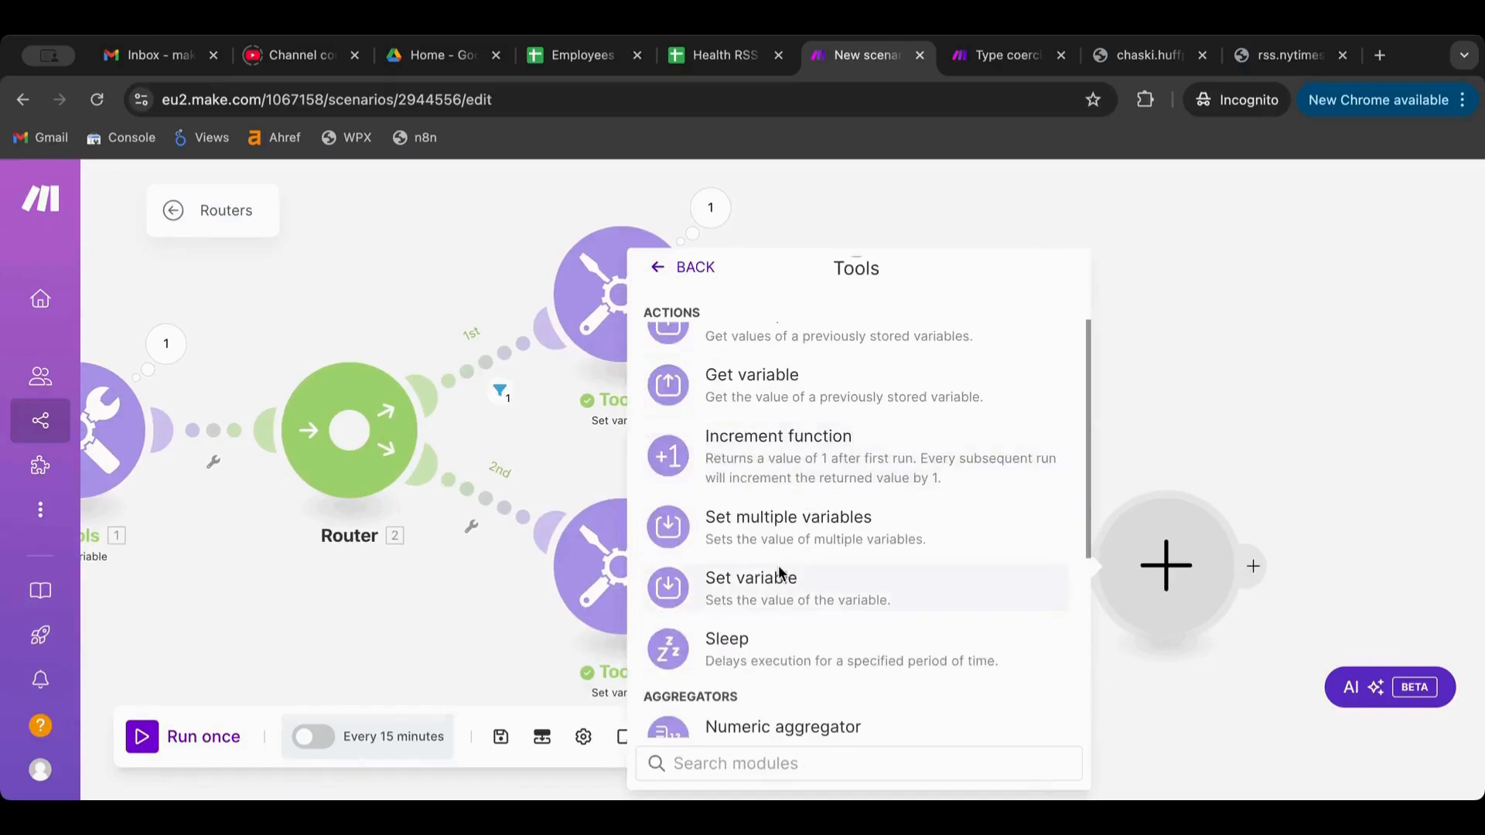
pyautogui.click(780, 577)
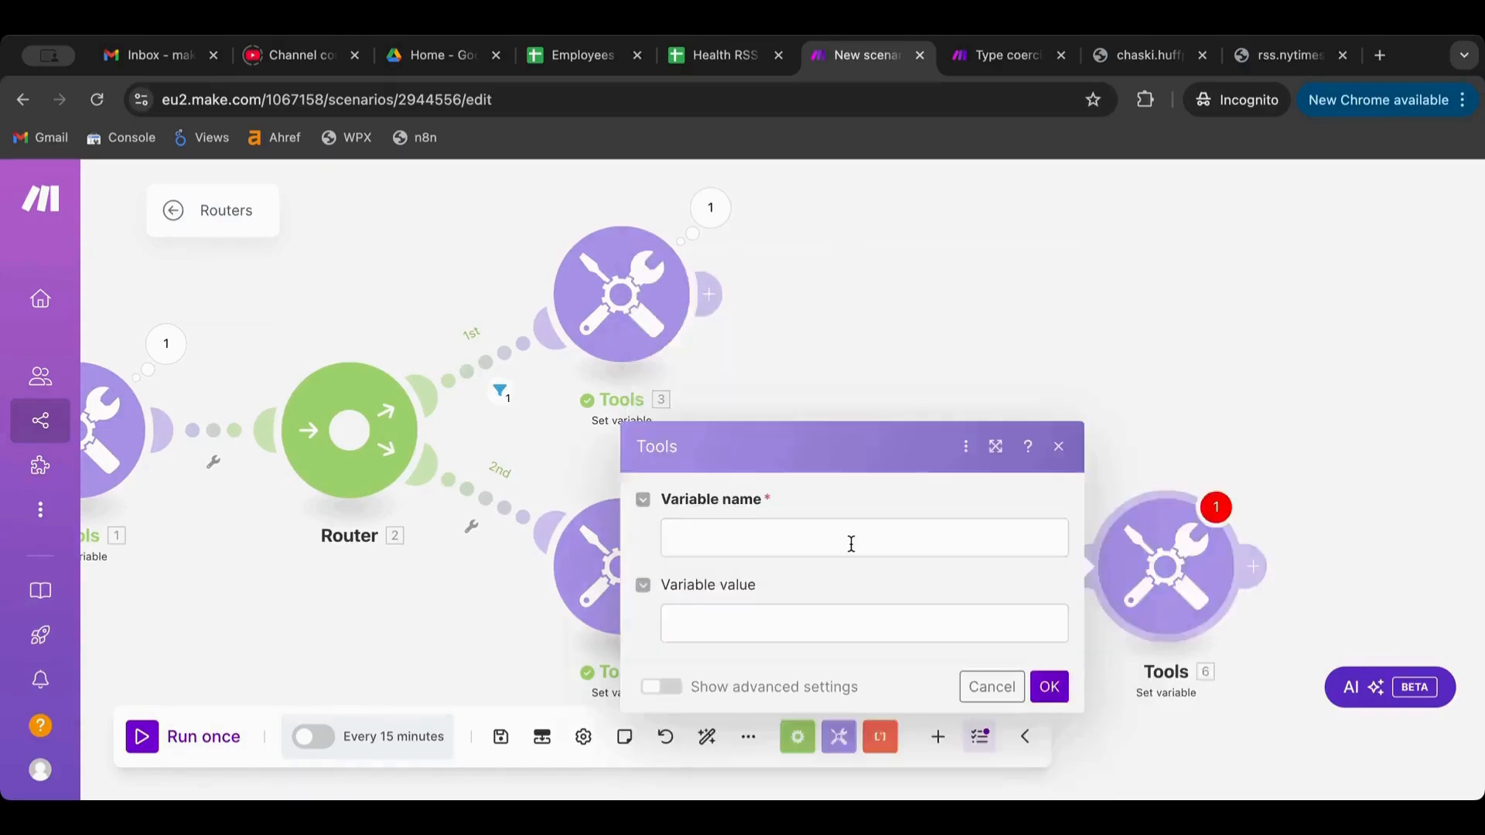
pyautogui.write('new')
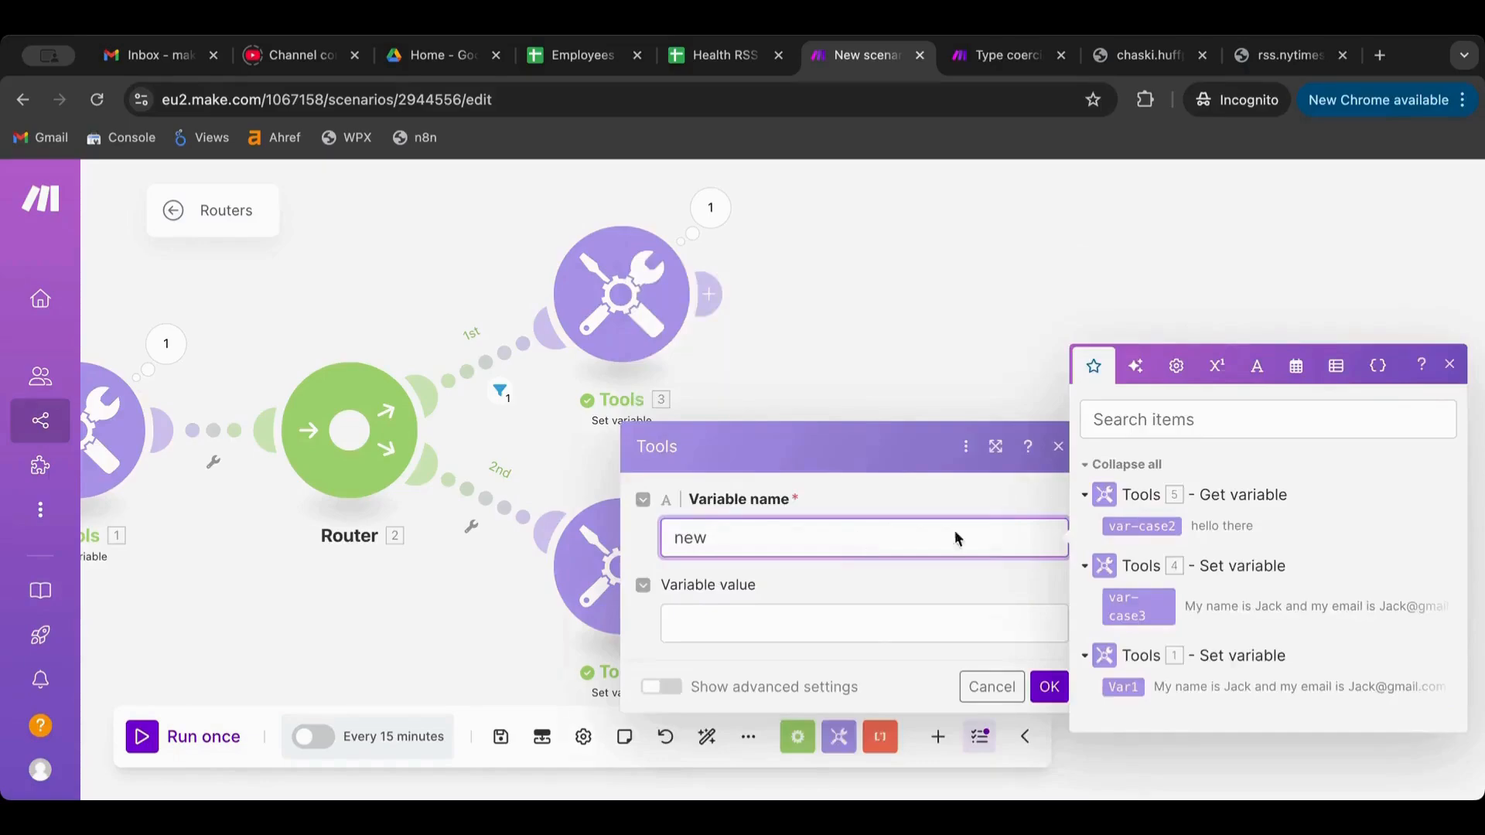
pyautogui.click(792, 623)
pyautogui.click(1140, 583)
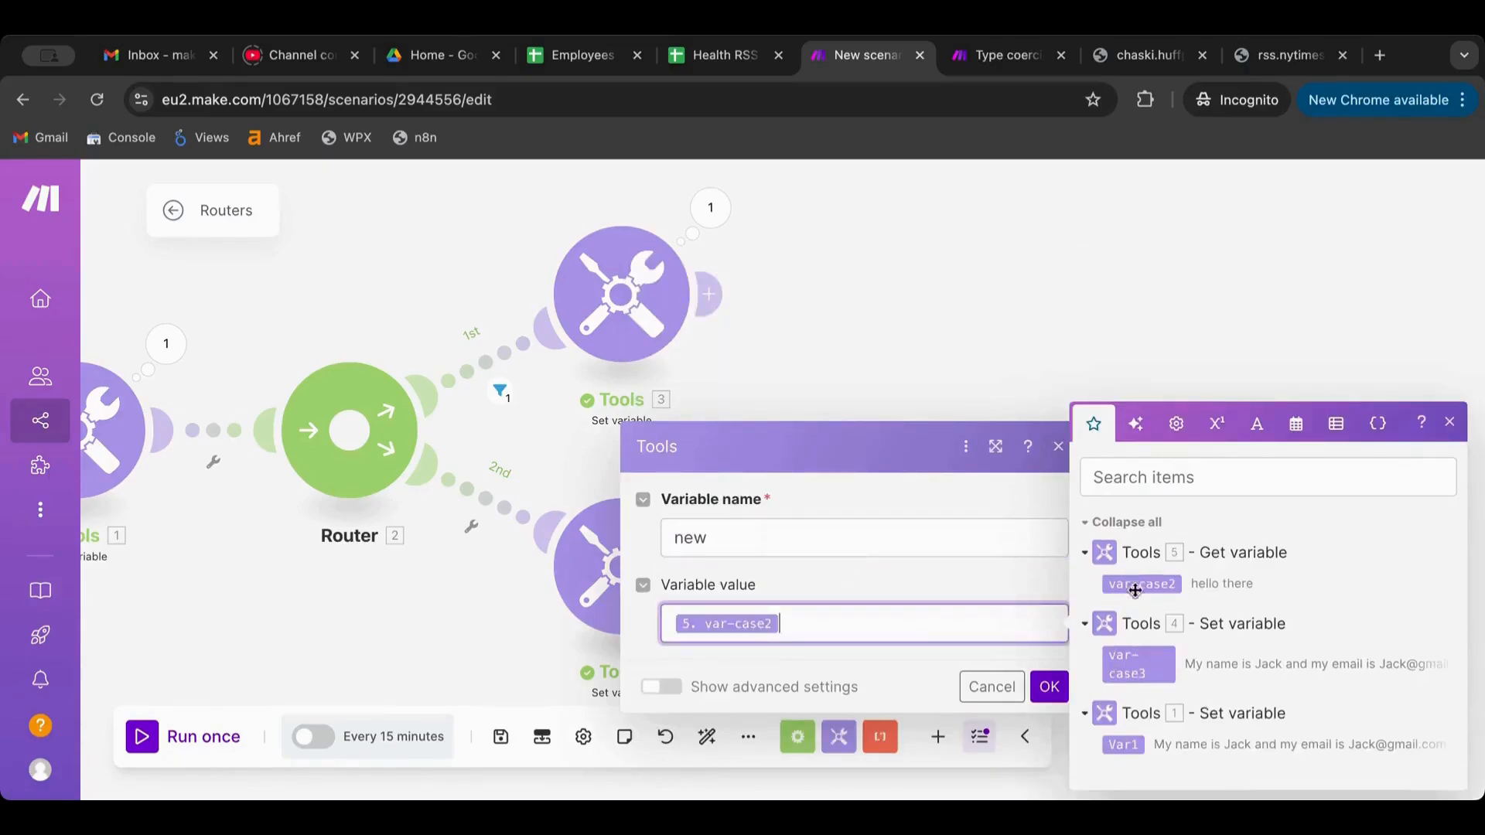
pyautogui.click(1049, 686)
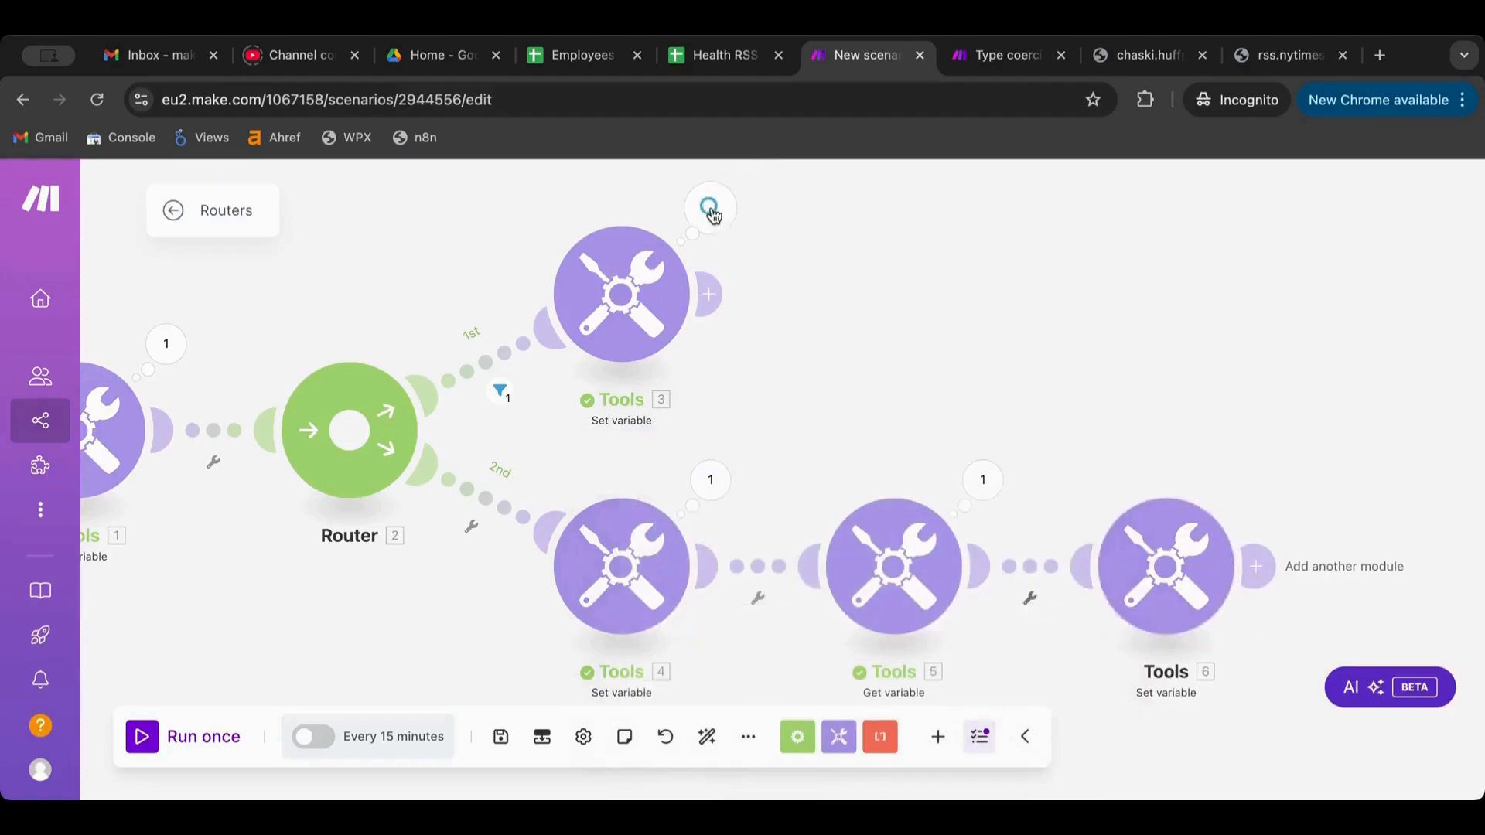
# Check the Tools 3 settings and look over the scenario
pyautogui.click(640, 282)
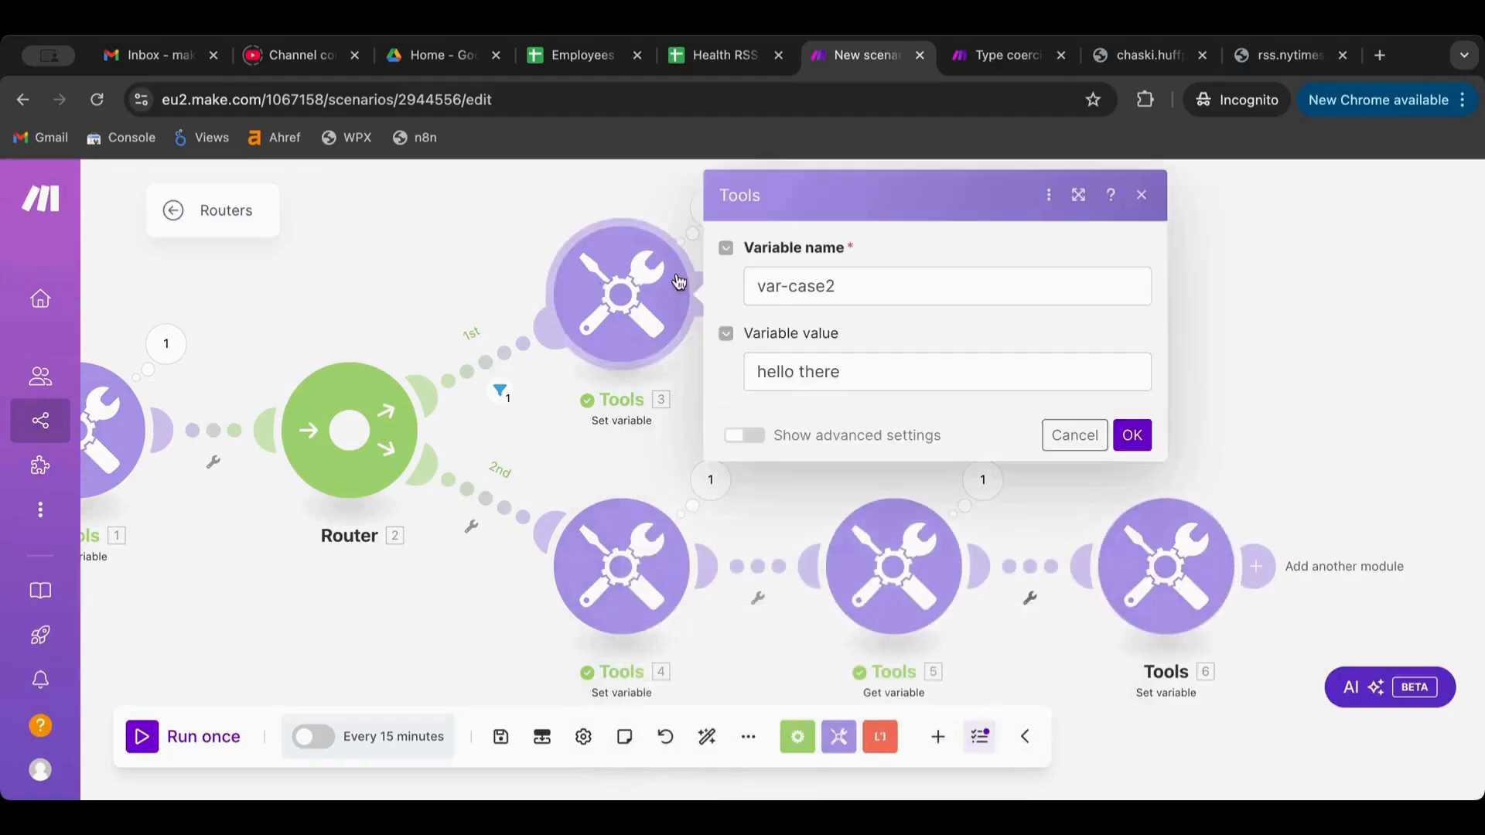
pyautogui.click(544, 211)
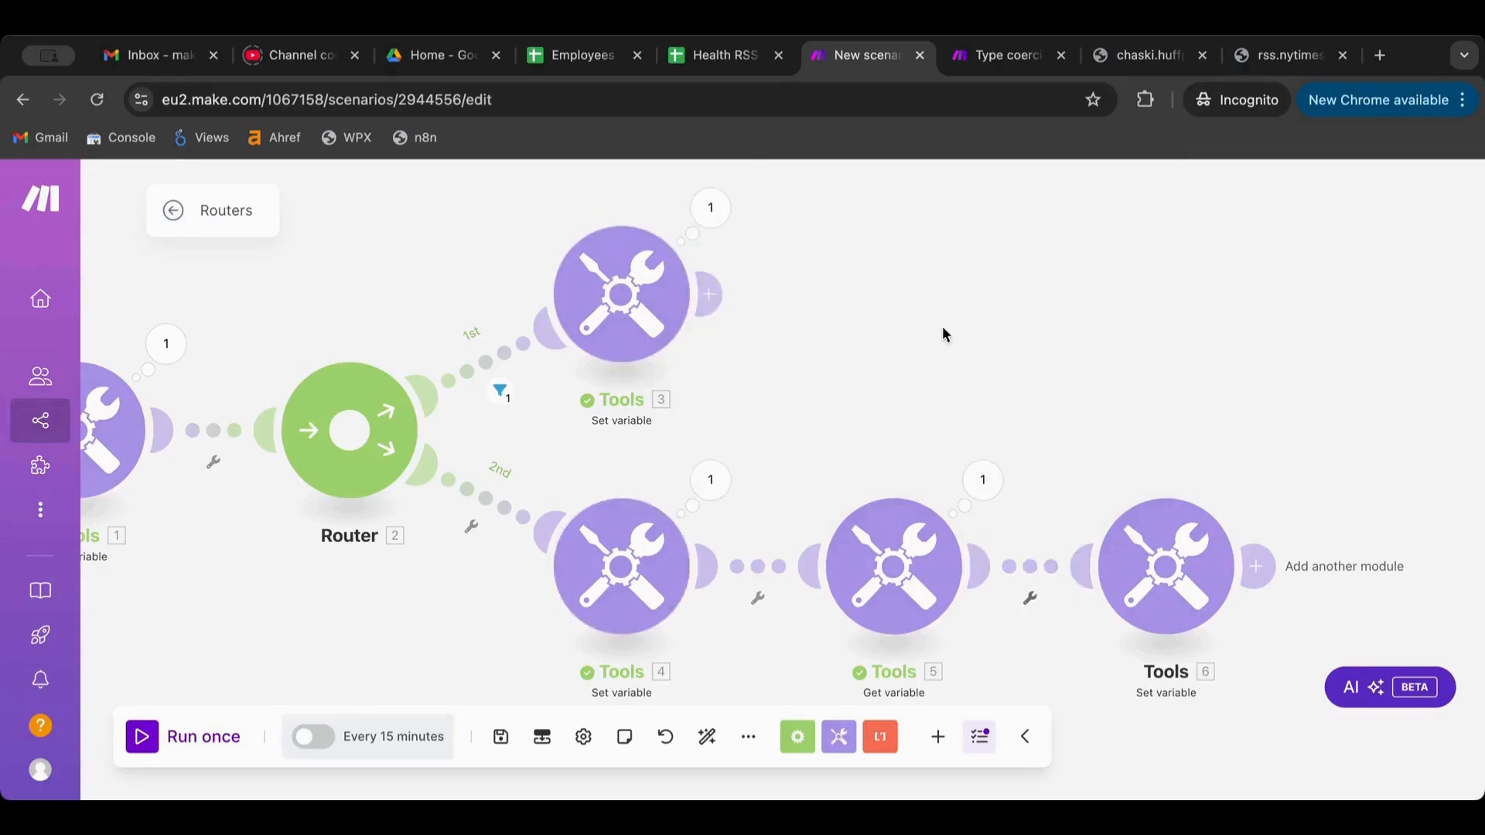
pyautogui.scroll(-3, 810, 349)
pyautogui.scroll(-2, 811, 350)
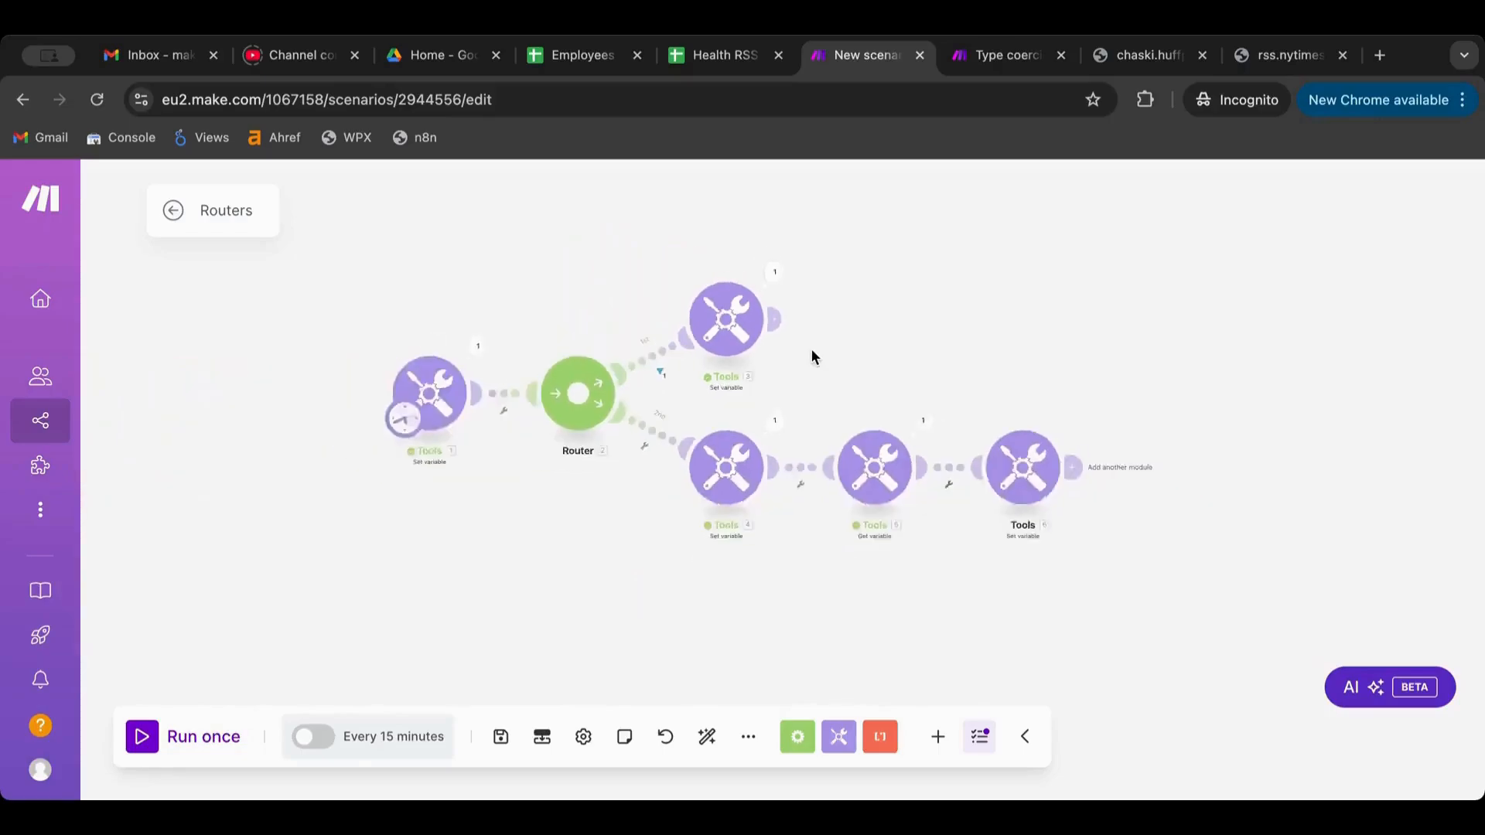
pyautogui.scroll(4, 810, 350)
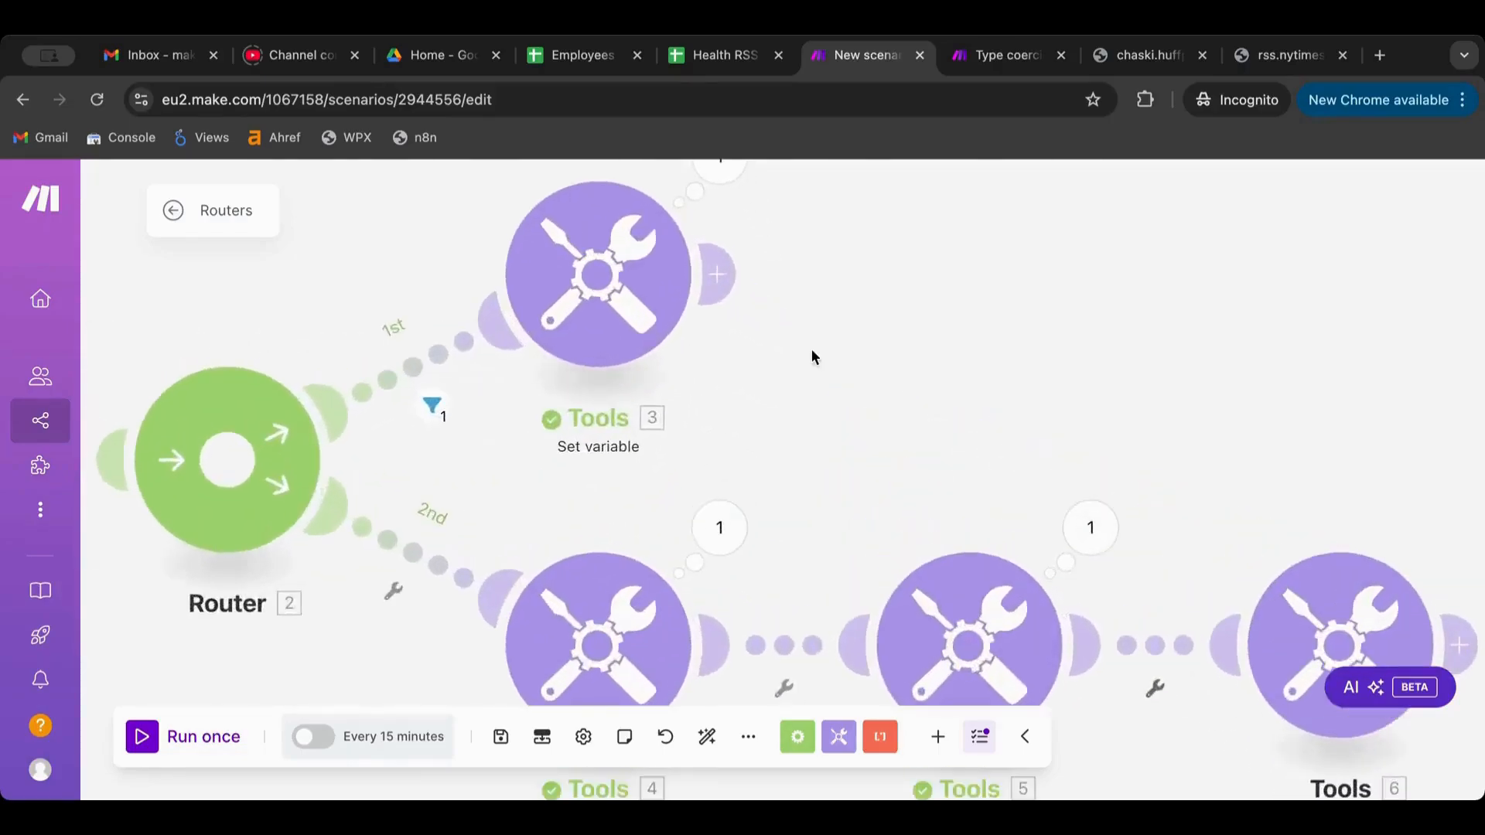
# Scroll the All scenarios list, which now includes the Routers scenario
pyautogui.scroll(-3, 811, 356)
pyautogui.scroll(2, 811, 355)
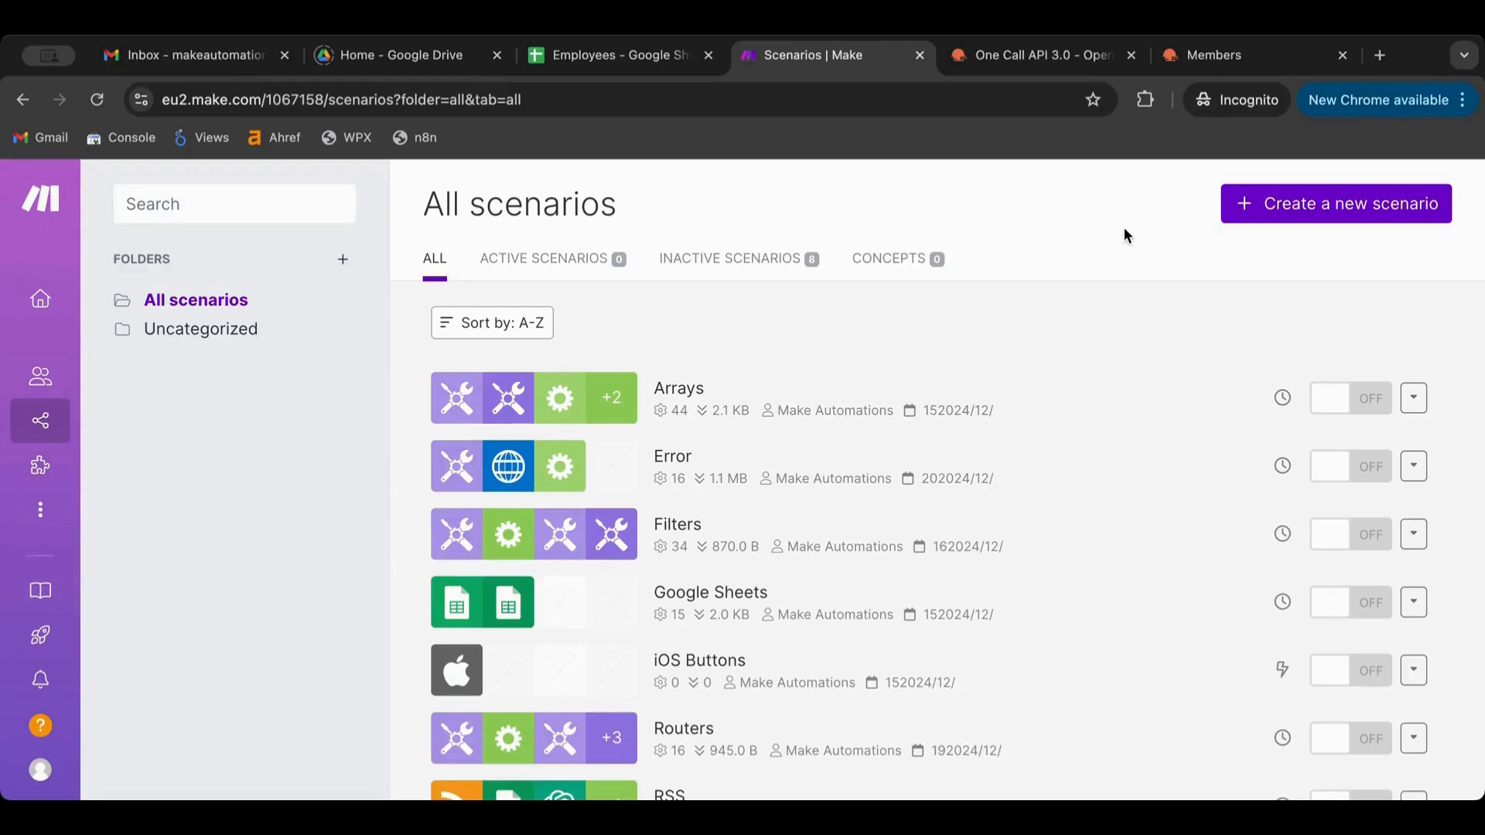
# Create a new scenario, rename it 'Webhooks', and save it
pyautogui.click(1351, 212)
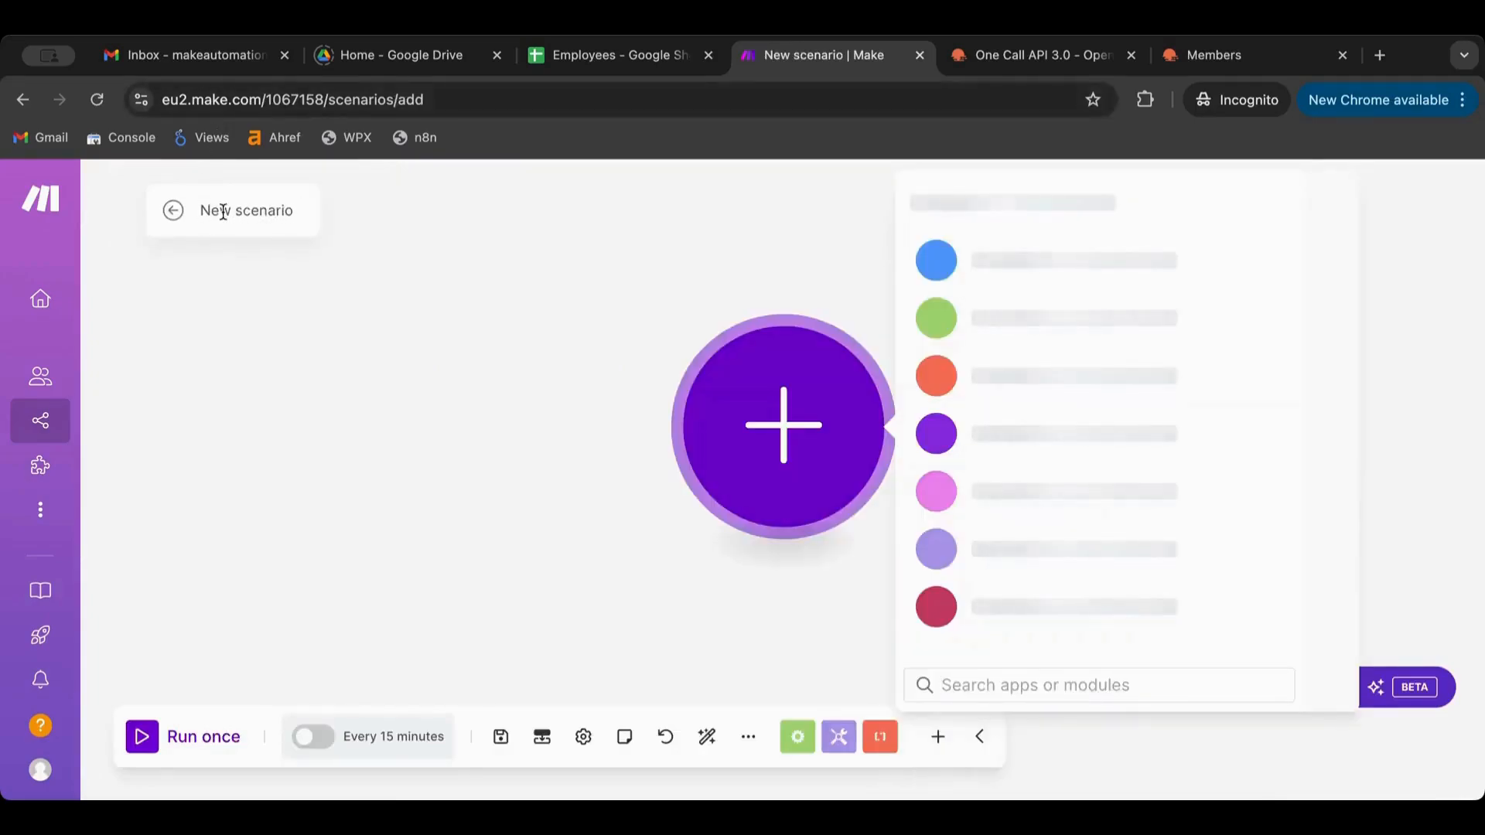
pyautogui.click(229, 209)
pyautogui.write('Webhooks')
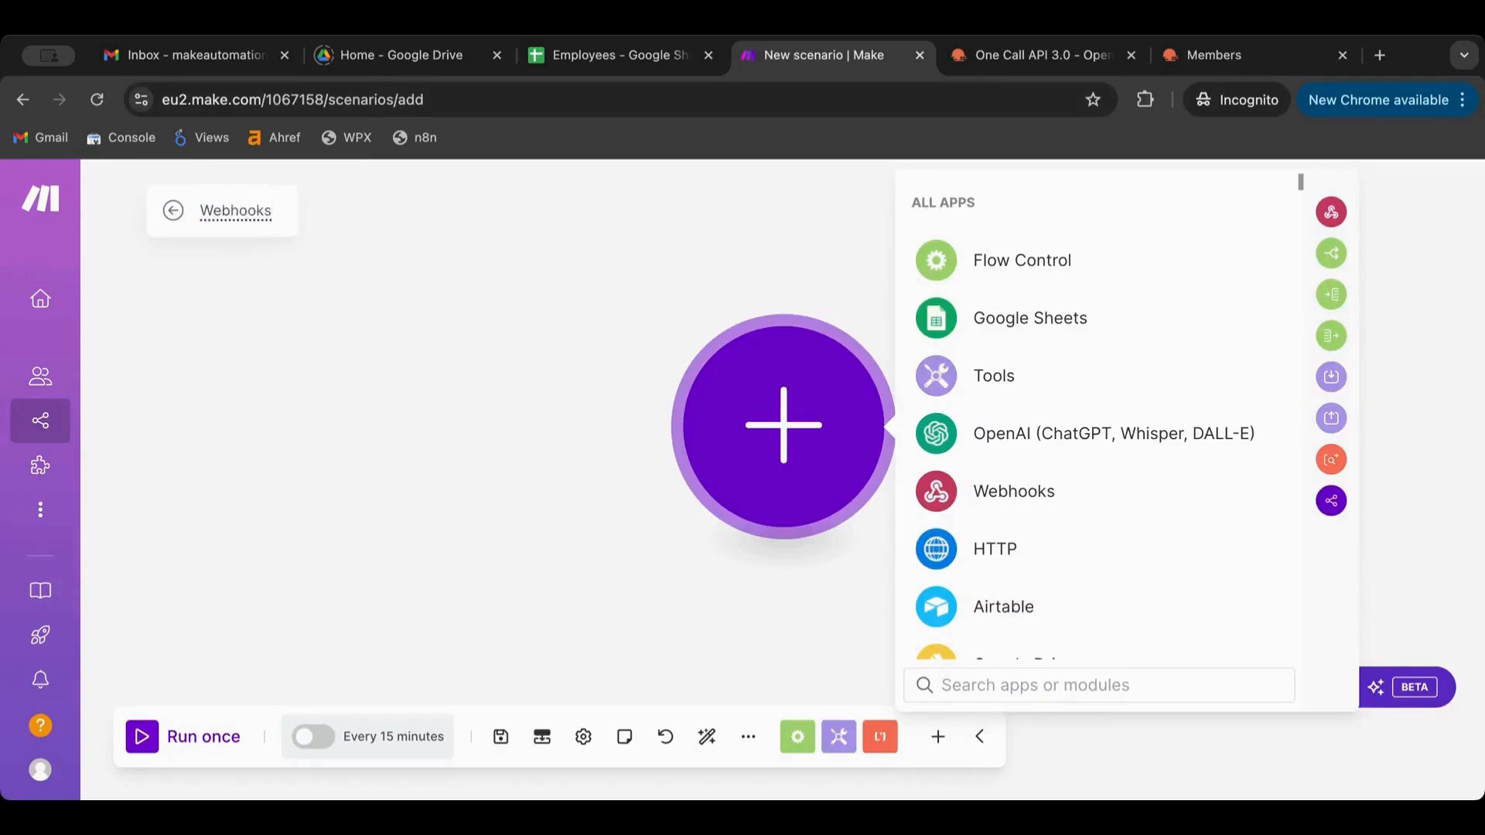
pyautogui.click(344, 268)
pyautogui.click(501, 736)
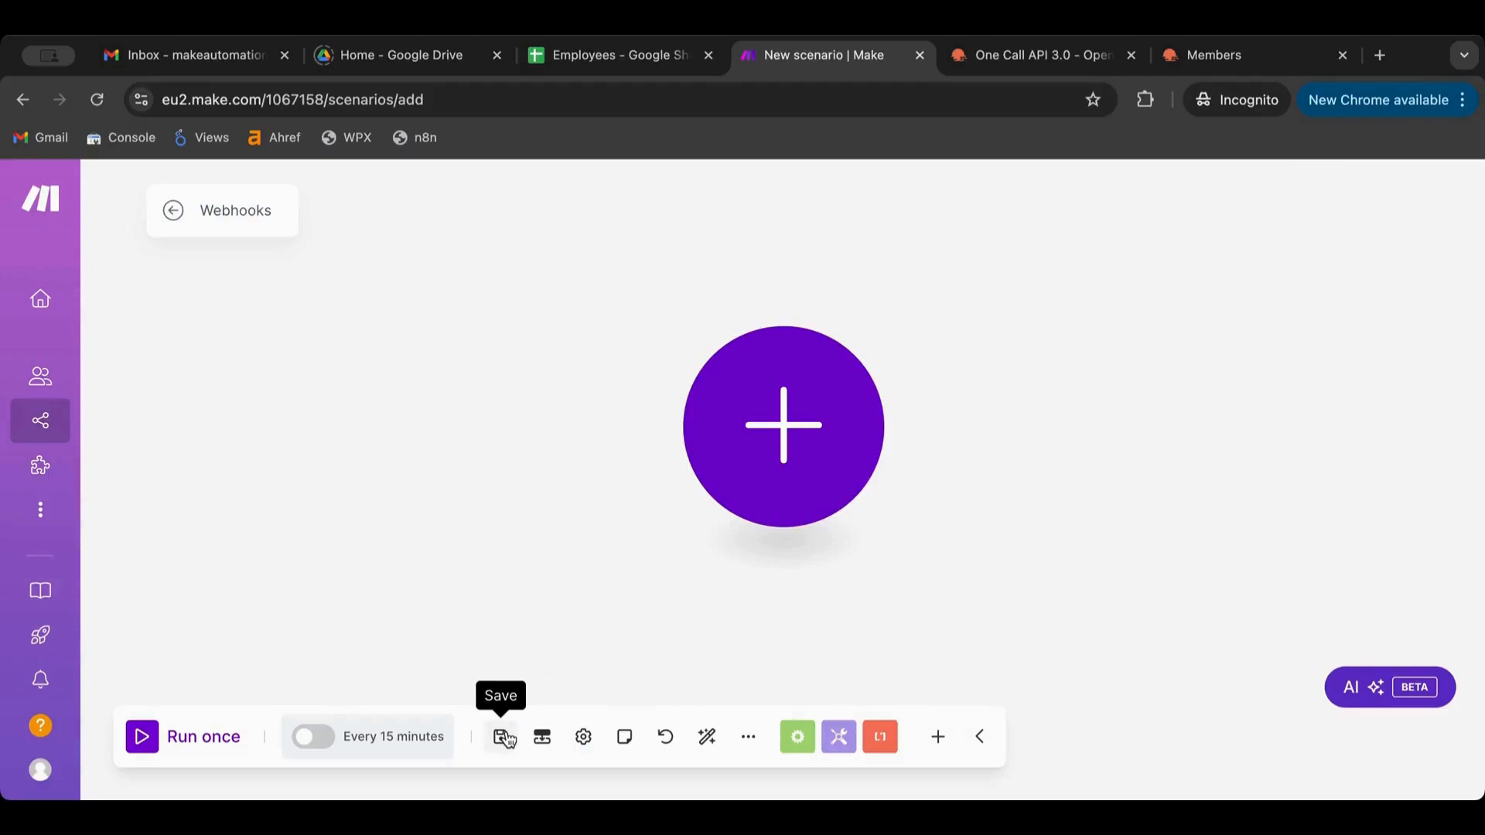
# Start the scenario with a Webhooks Custom webhook trigger
pyautogui.click(800, 420)
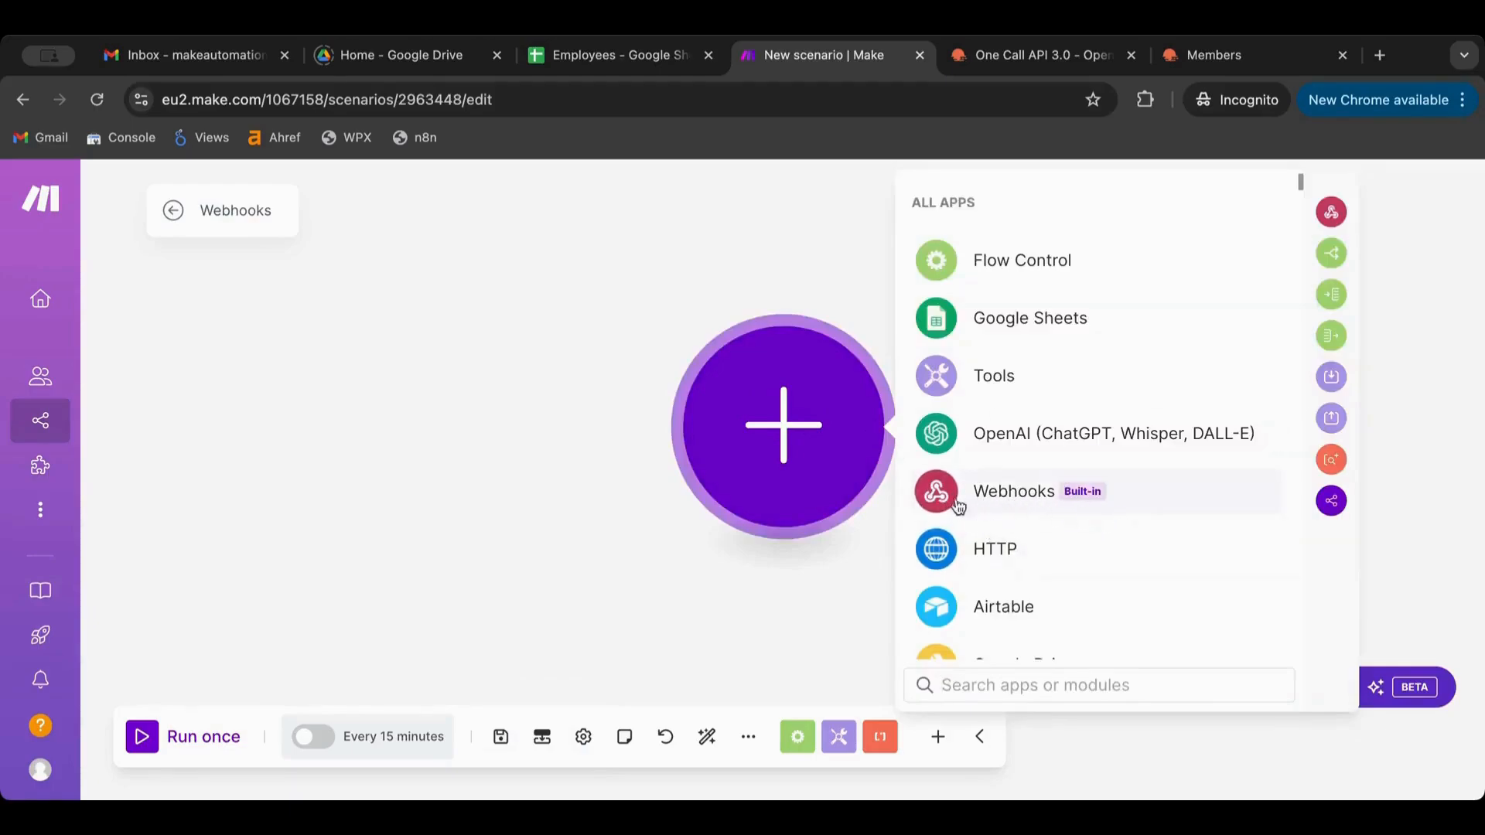
pyautogui.click(1094, 496)
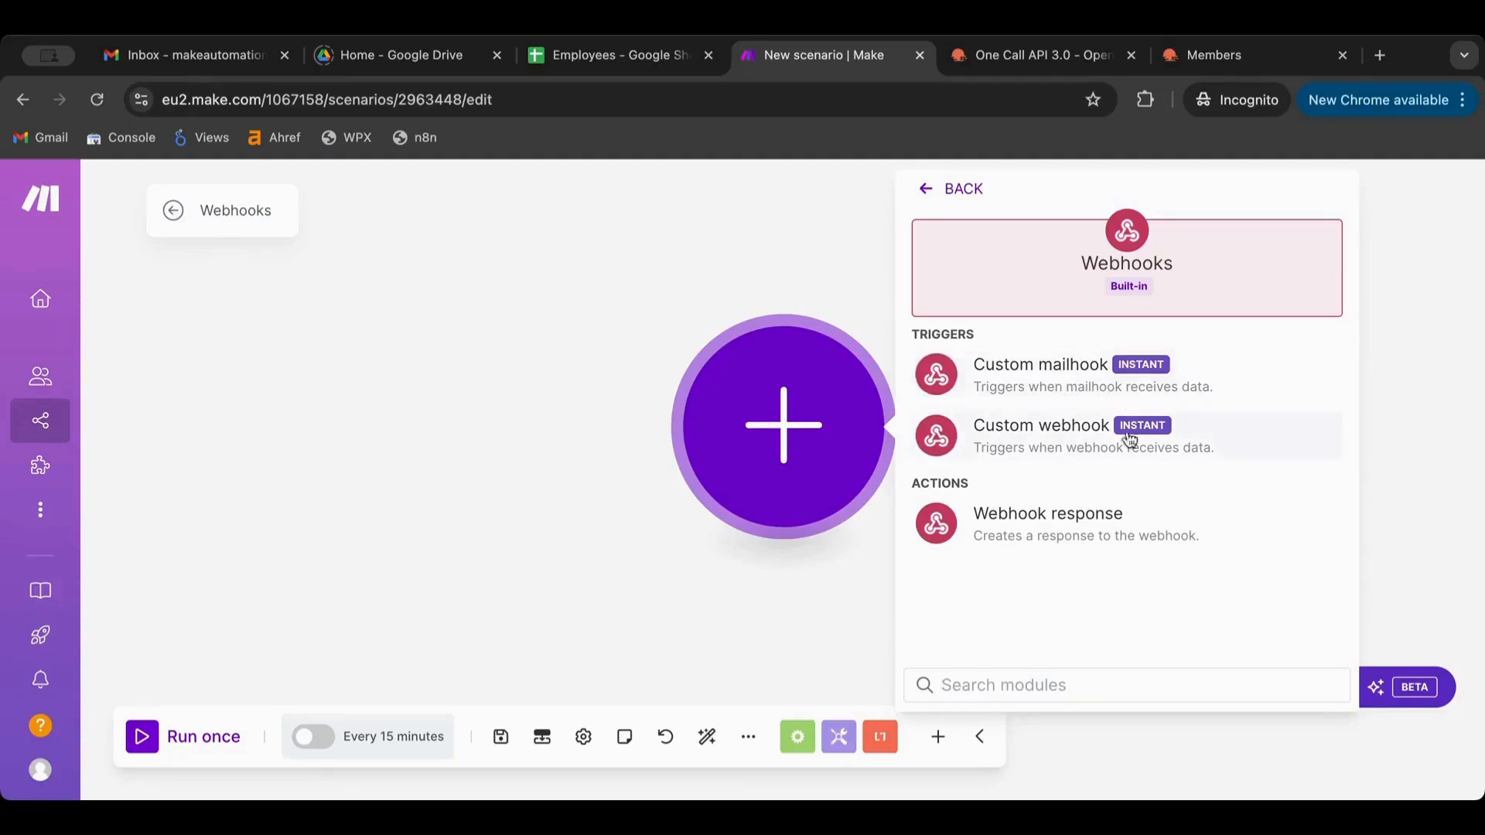
pyautogui.click(1080, 457)
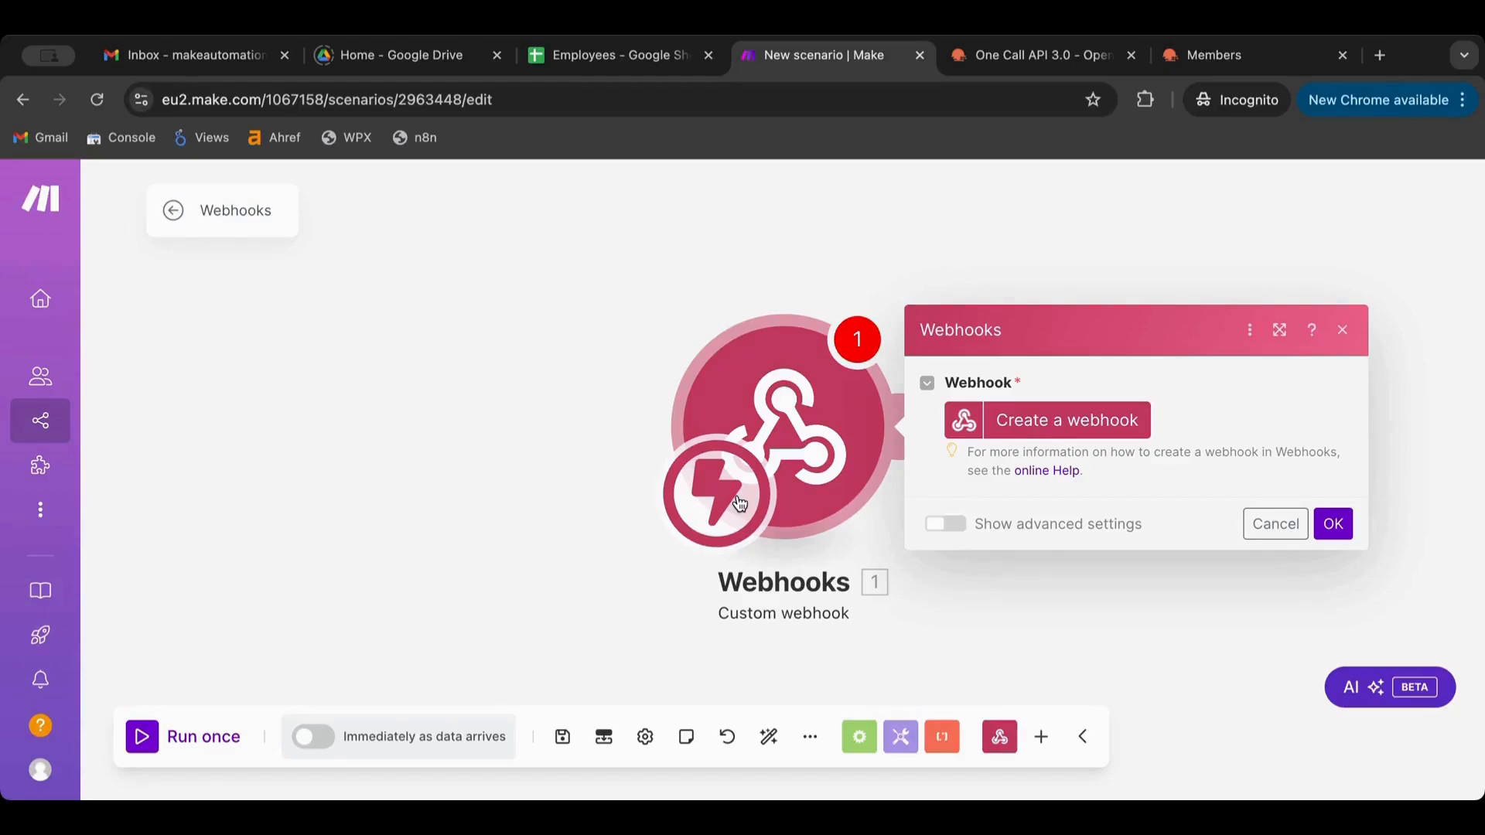
# Create a webhook named webhook1, copy its address, and confirm the trigger settings
pyautogui.click(1098, 424)
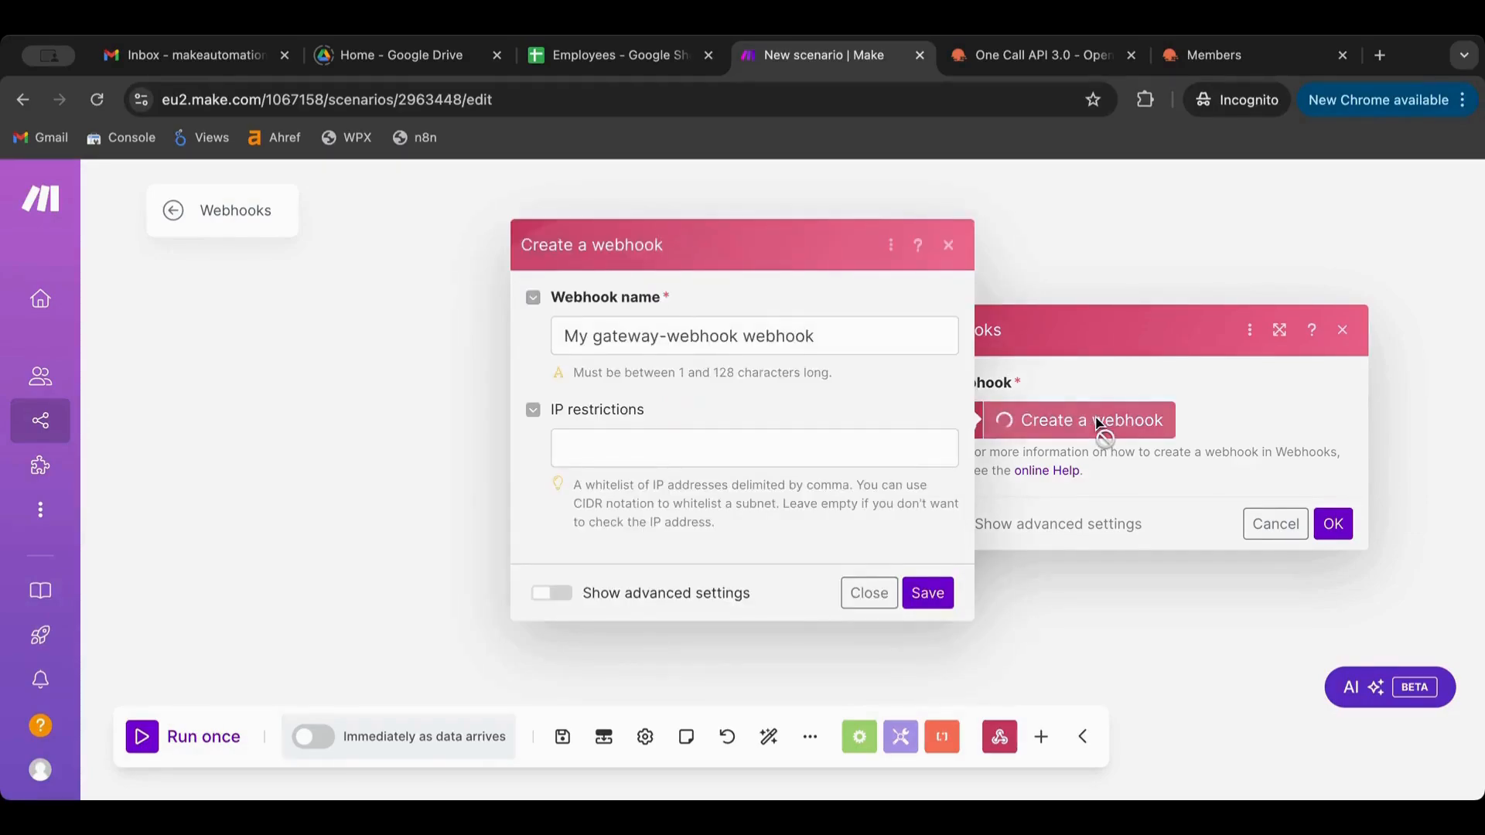
pyautogui.click(825, 336)
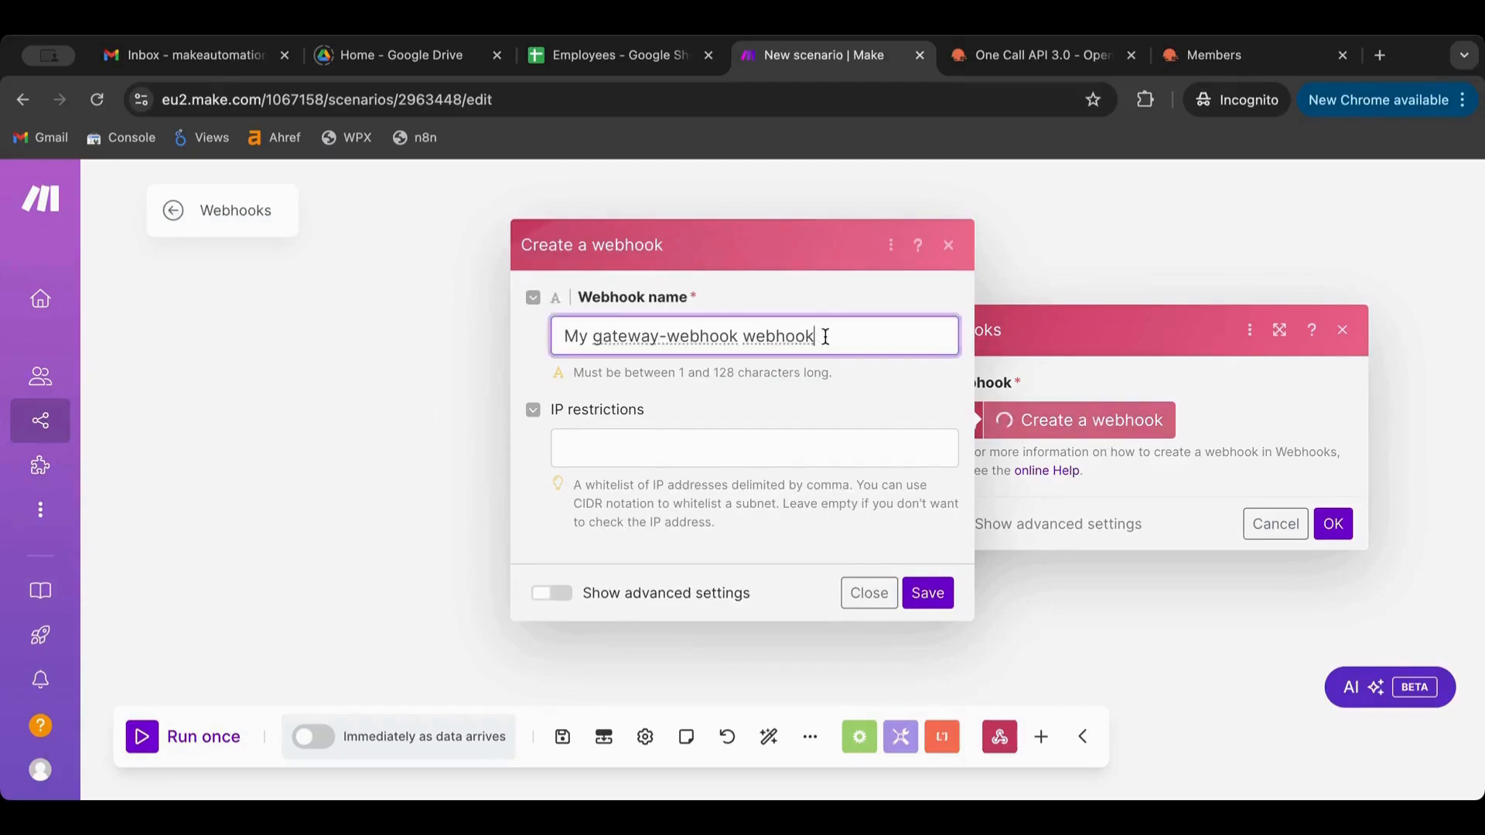
pyautogui.moveTo(743, 337); pyautogui.dragTo(329, 344)
pyautogui.press('BackSpace')
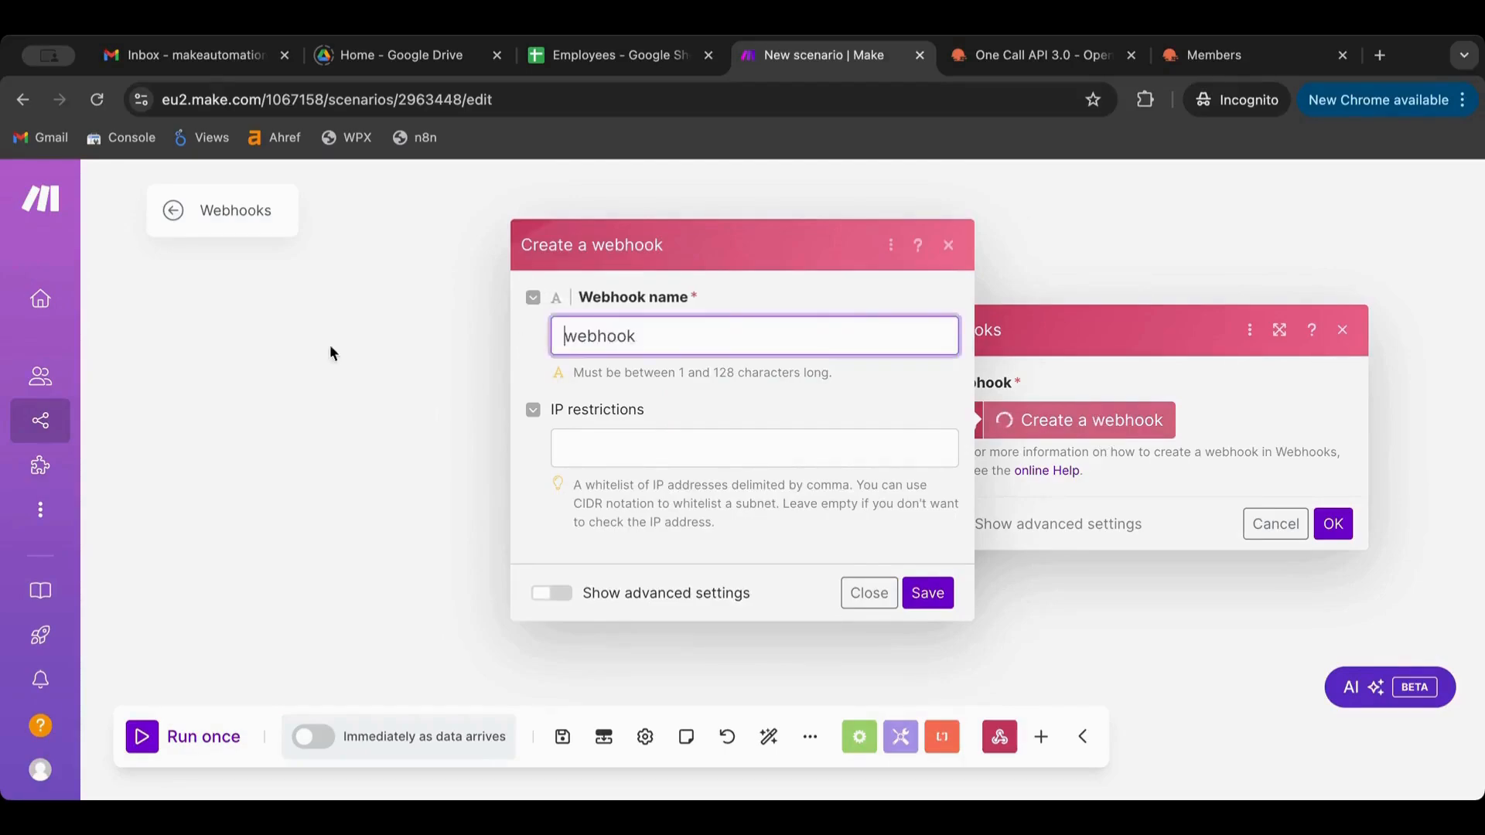
pyautogui.write('1')
pyautogui.press('BackSpace')
pyautogui.click(666, 335)
pyautogui.write('1')
pyautogui.click(936, 592)
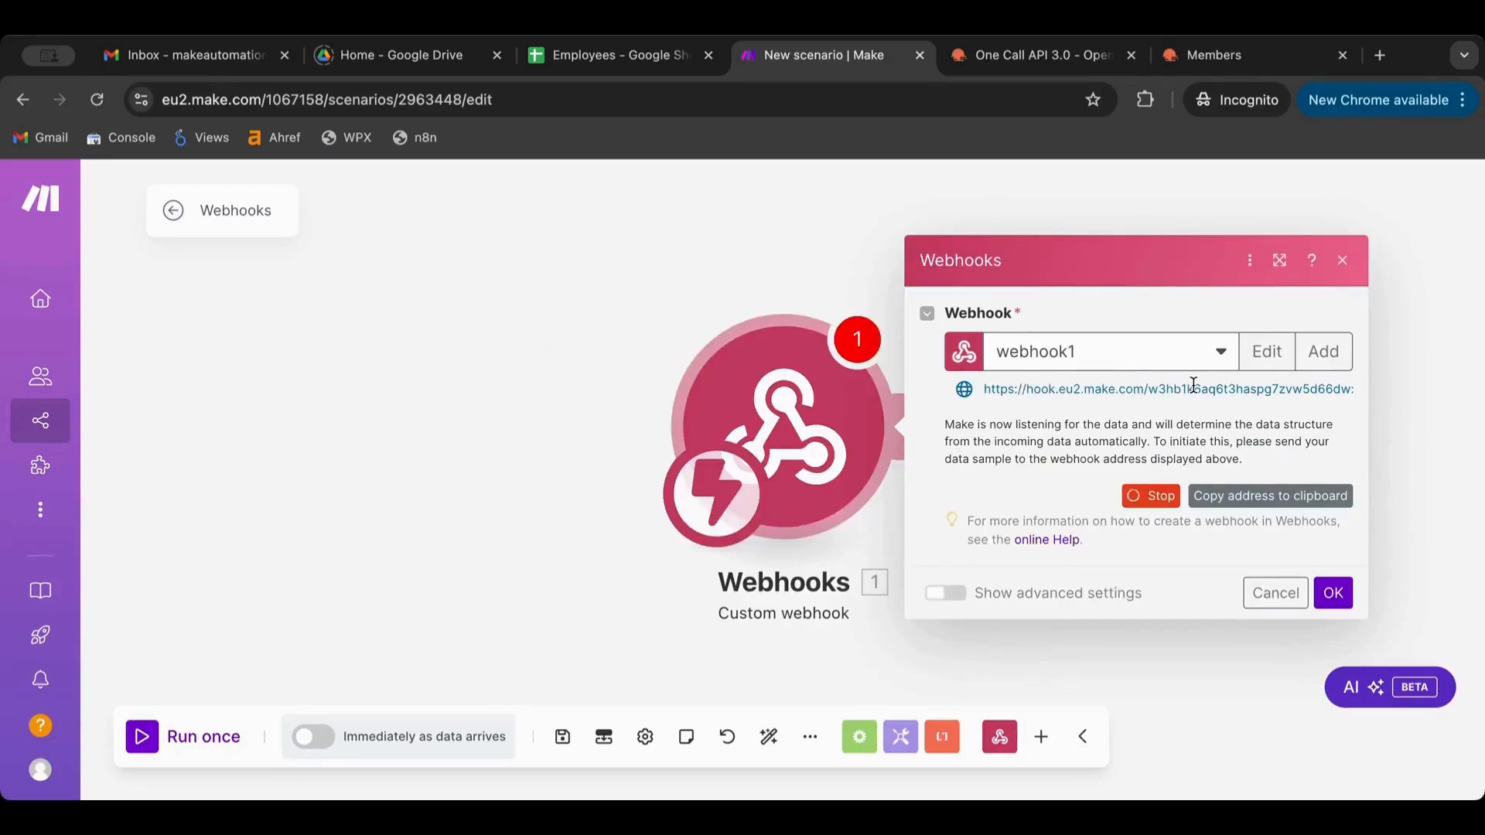
pyautogui.click(1242, 495)
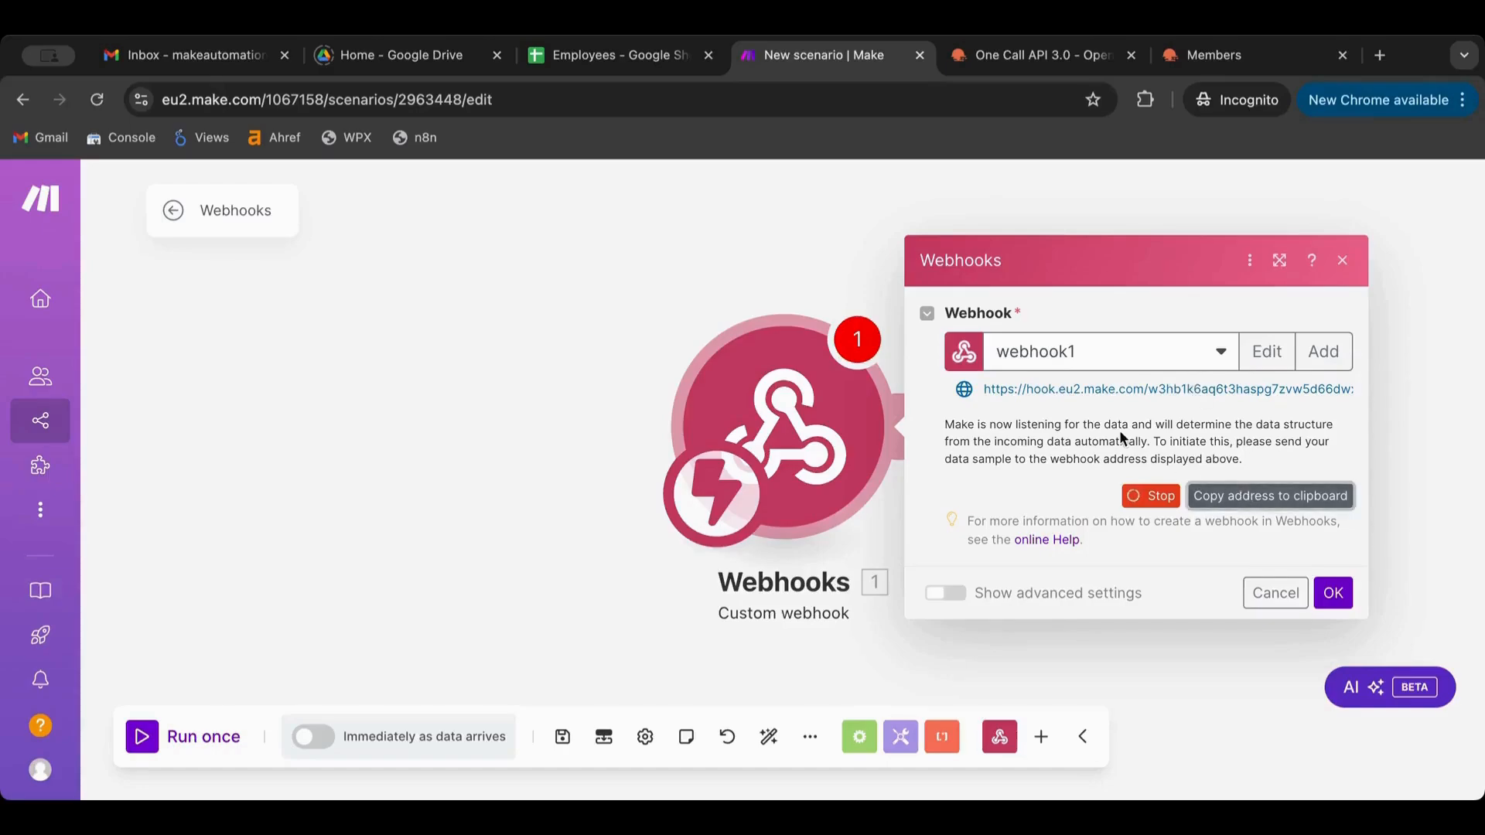
pyautogui.click(1333, 594)
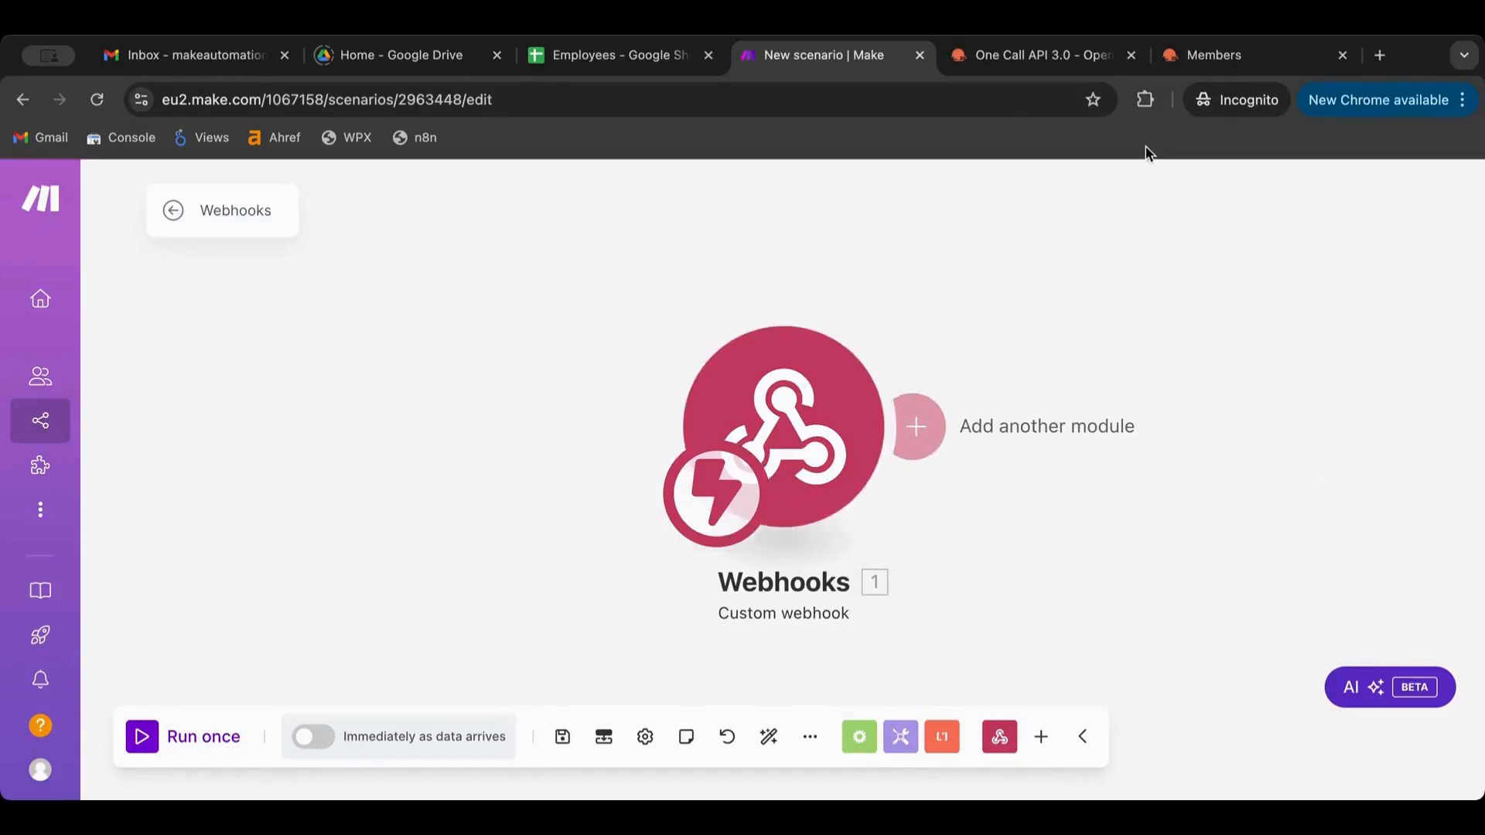
# Open the copied webhook address in a new Chrome tab
pyautogui.click(1382, 54)
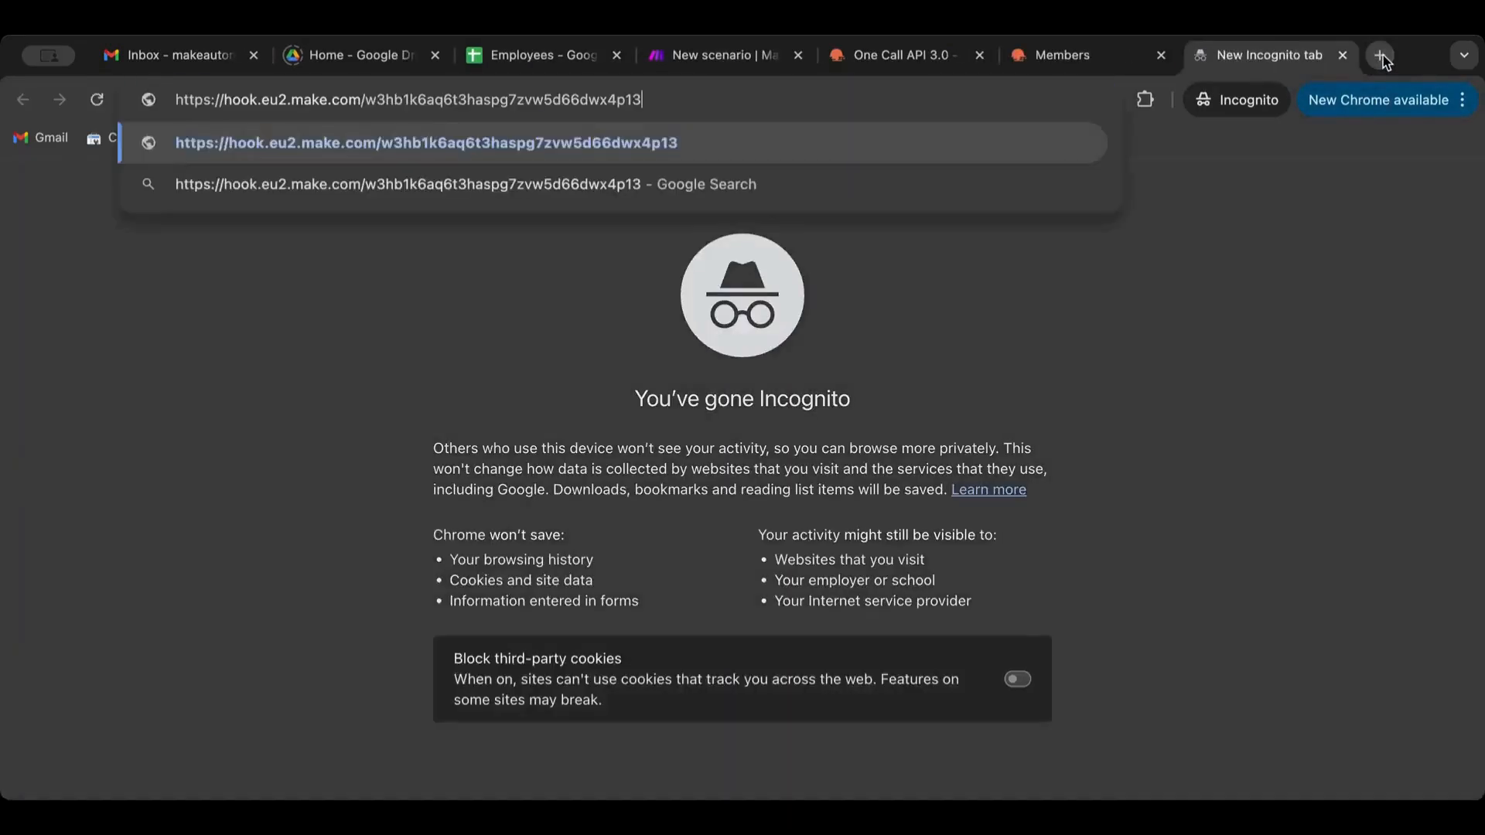
pyautogui.press('Return')
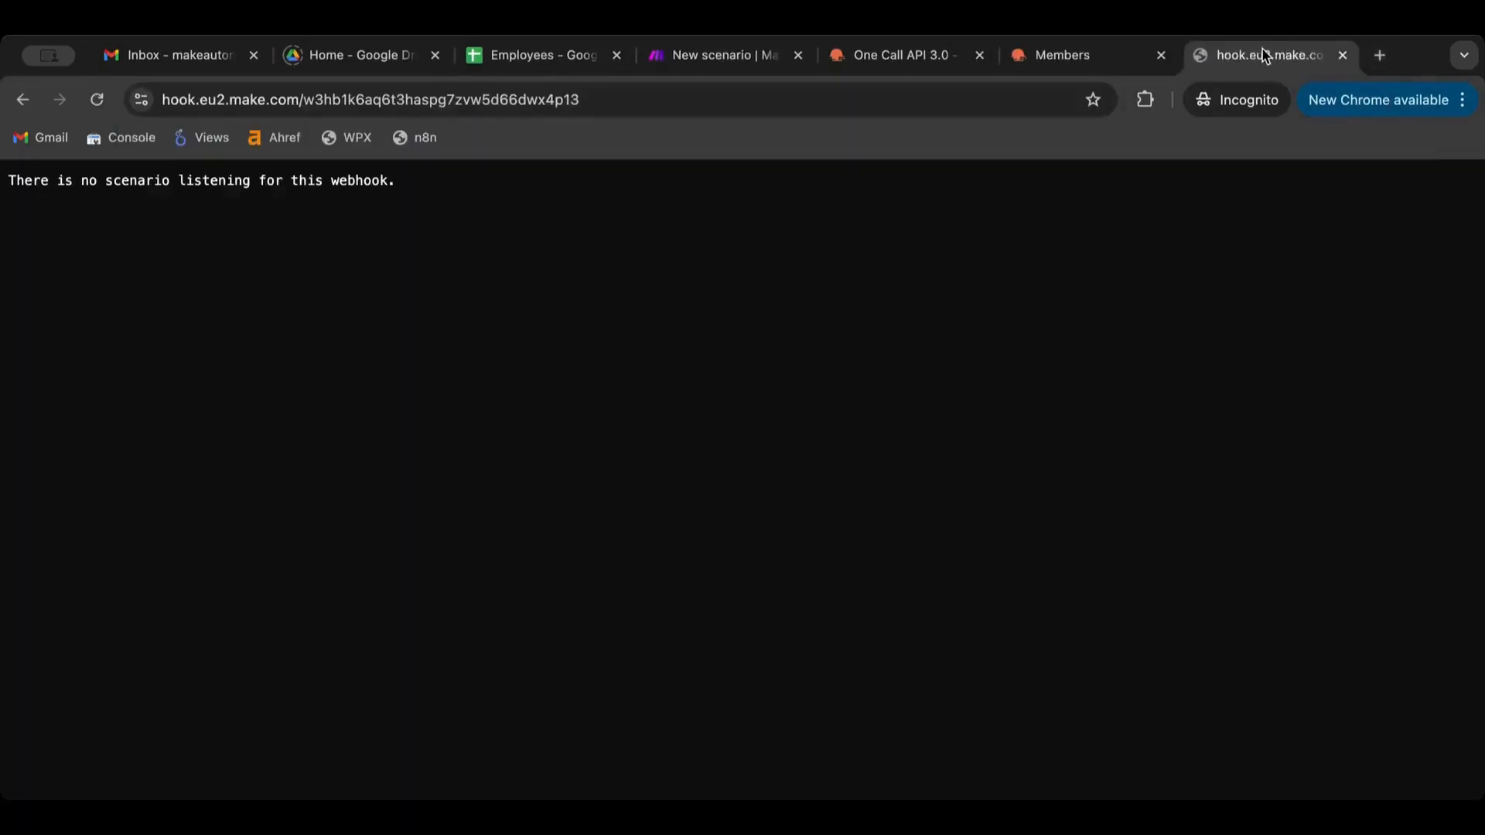
# Move the webhook tab beside the Make tab, then run the scenario once
pyautogui.moveTo(1266, 52); pyautogui.dragTo(1078, 56)
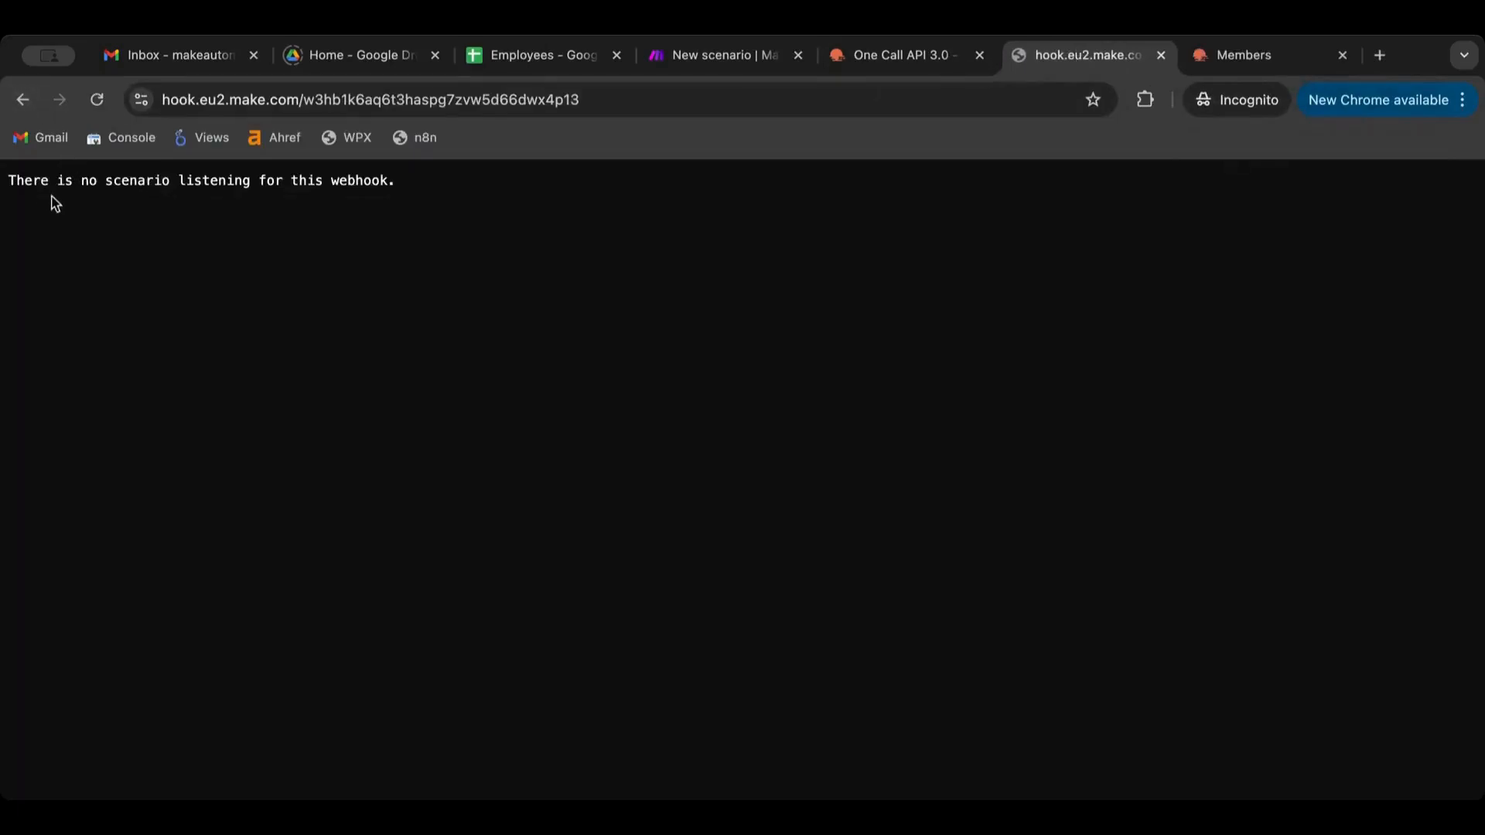
pyautogui.click(877, 58)
pyautogui.click(1044, 69)
pyautogui.moveTo(1048, 68); pyautogui.dragTo(881, 58)
pyautogui.click(744, 56)
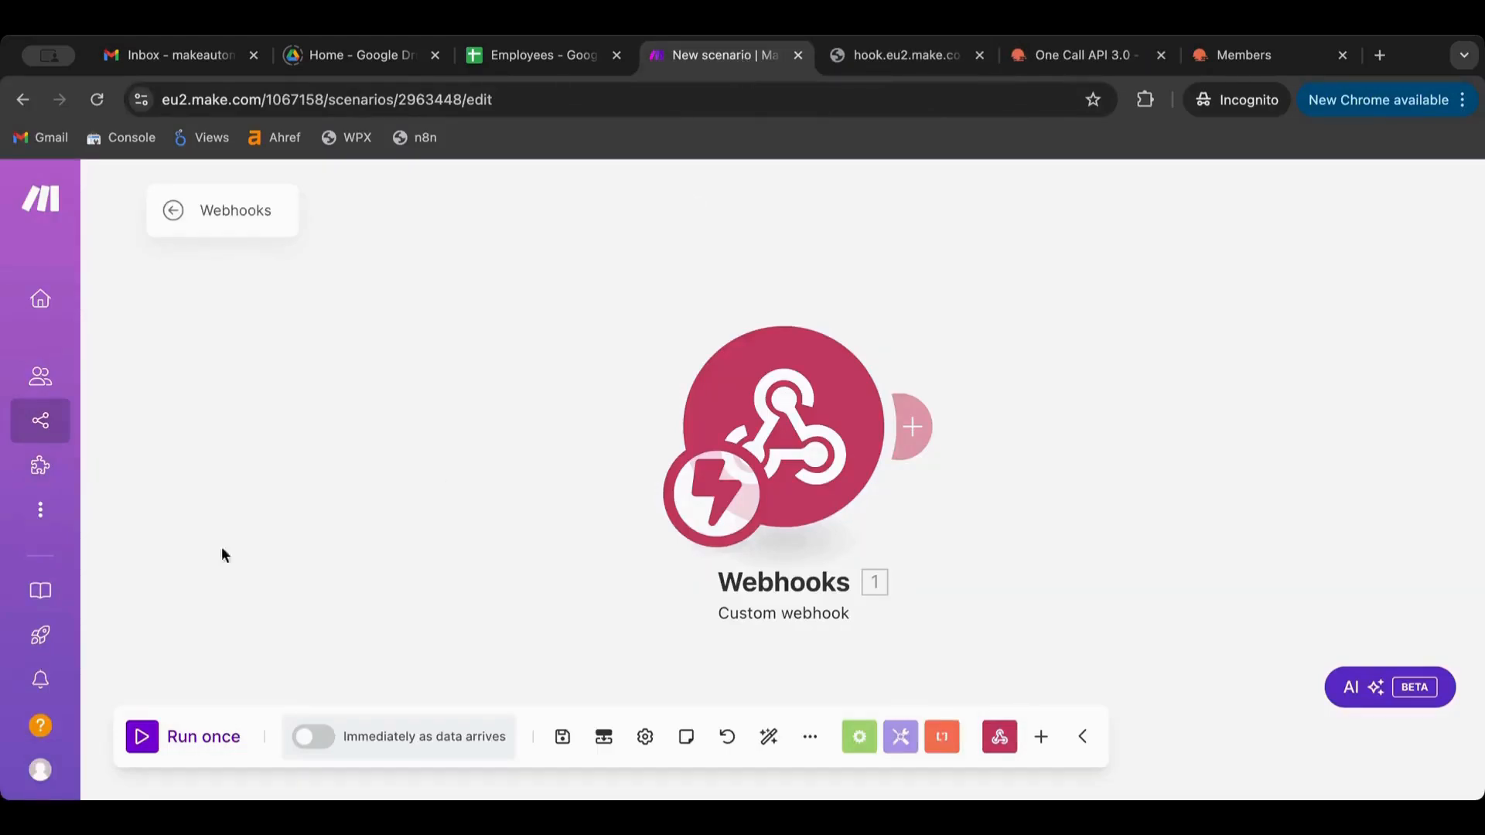
pyautogui.click(147, 744)
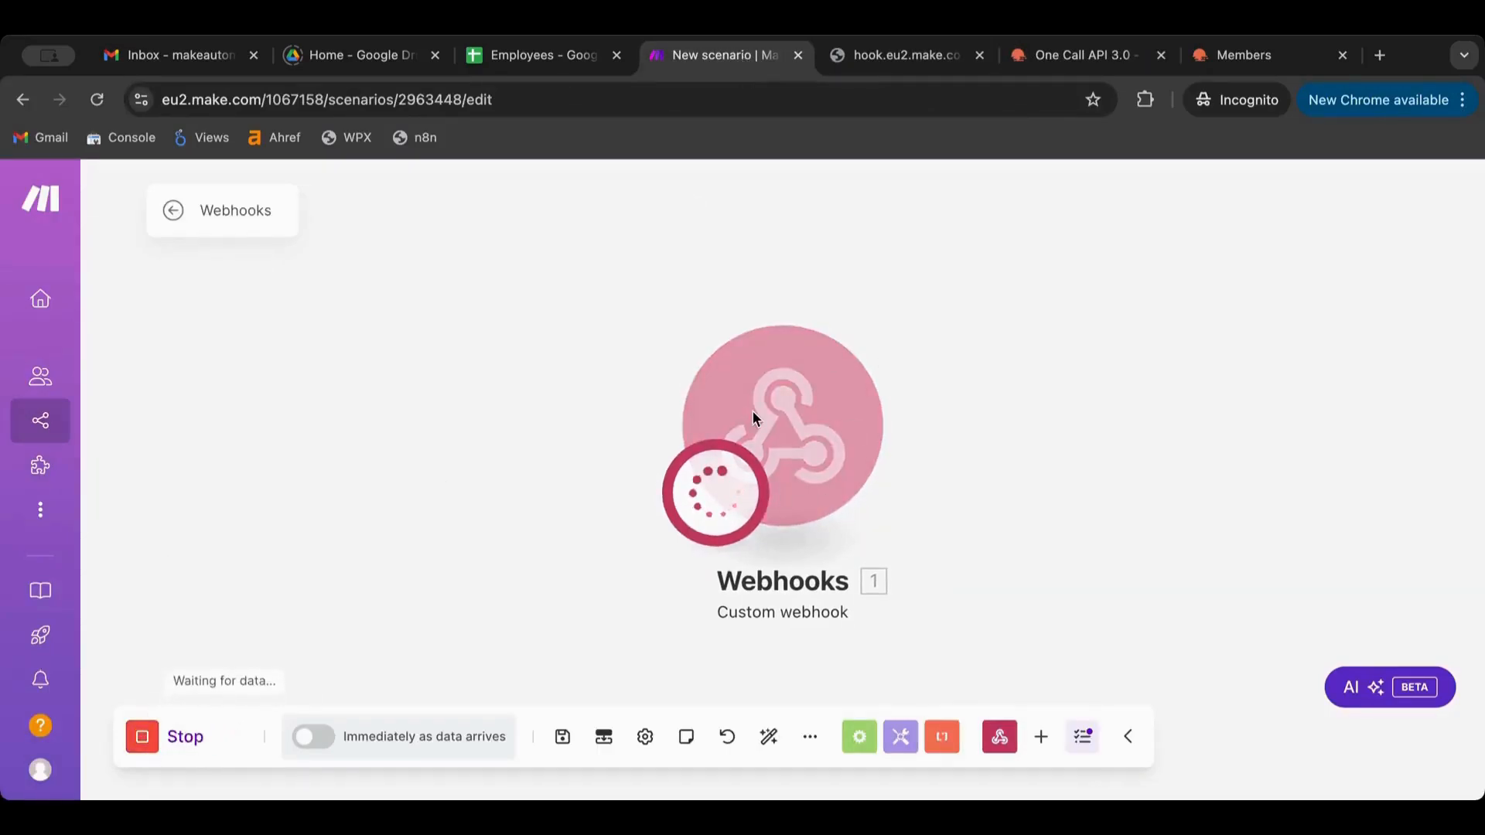
# Reload the webhook URL and check the webhook's run output in Make
pyautogui.click(901, 56)
pyautogui.click(648, 109)
pyautogui.press('Return')
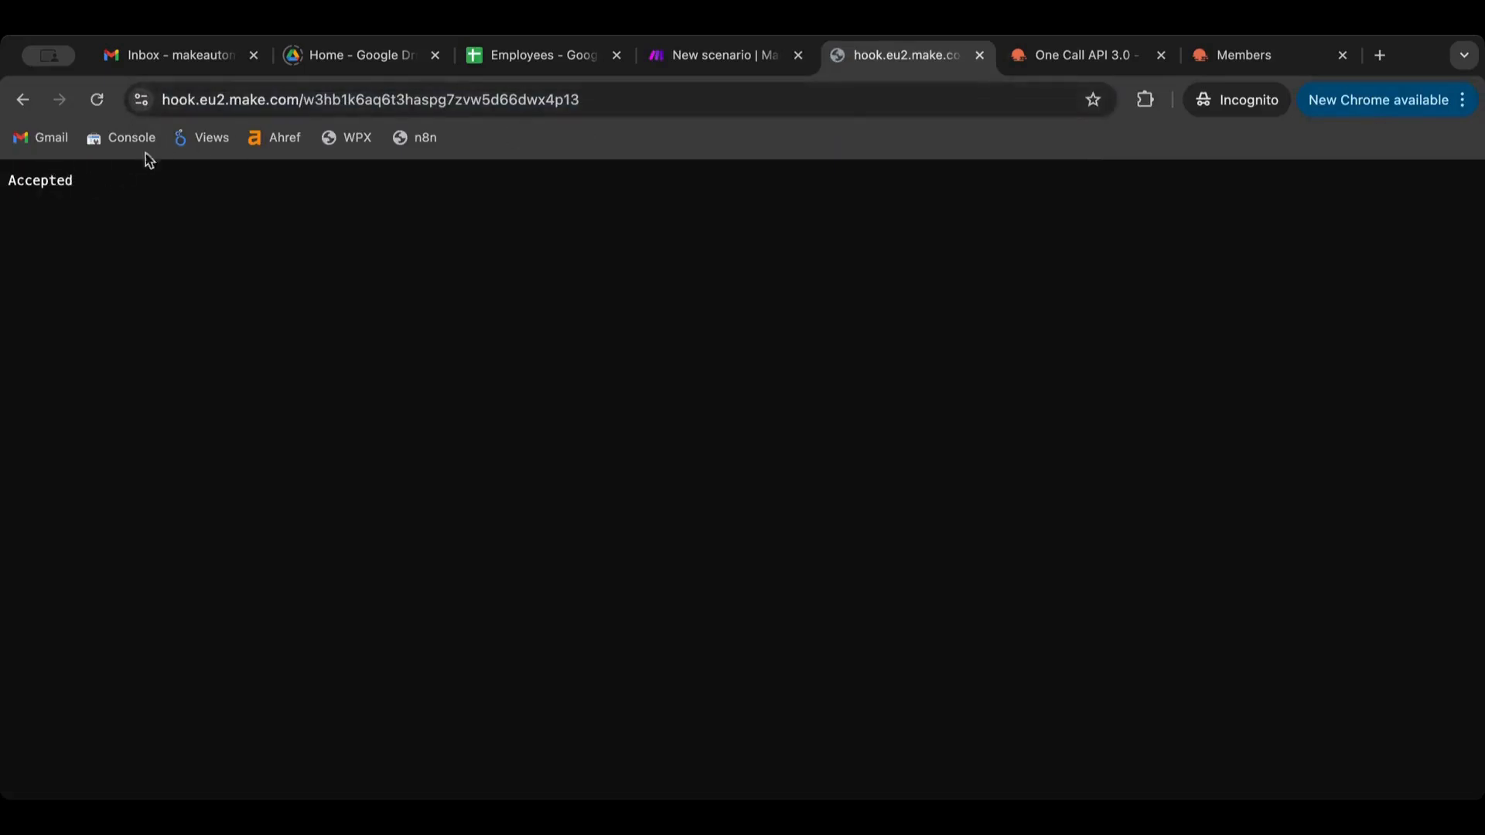
pyautogui.click(744, 54)
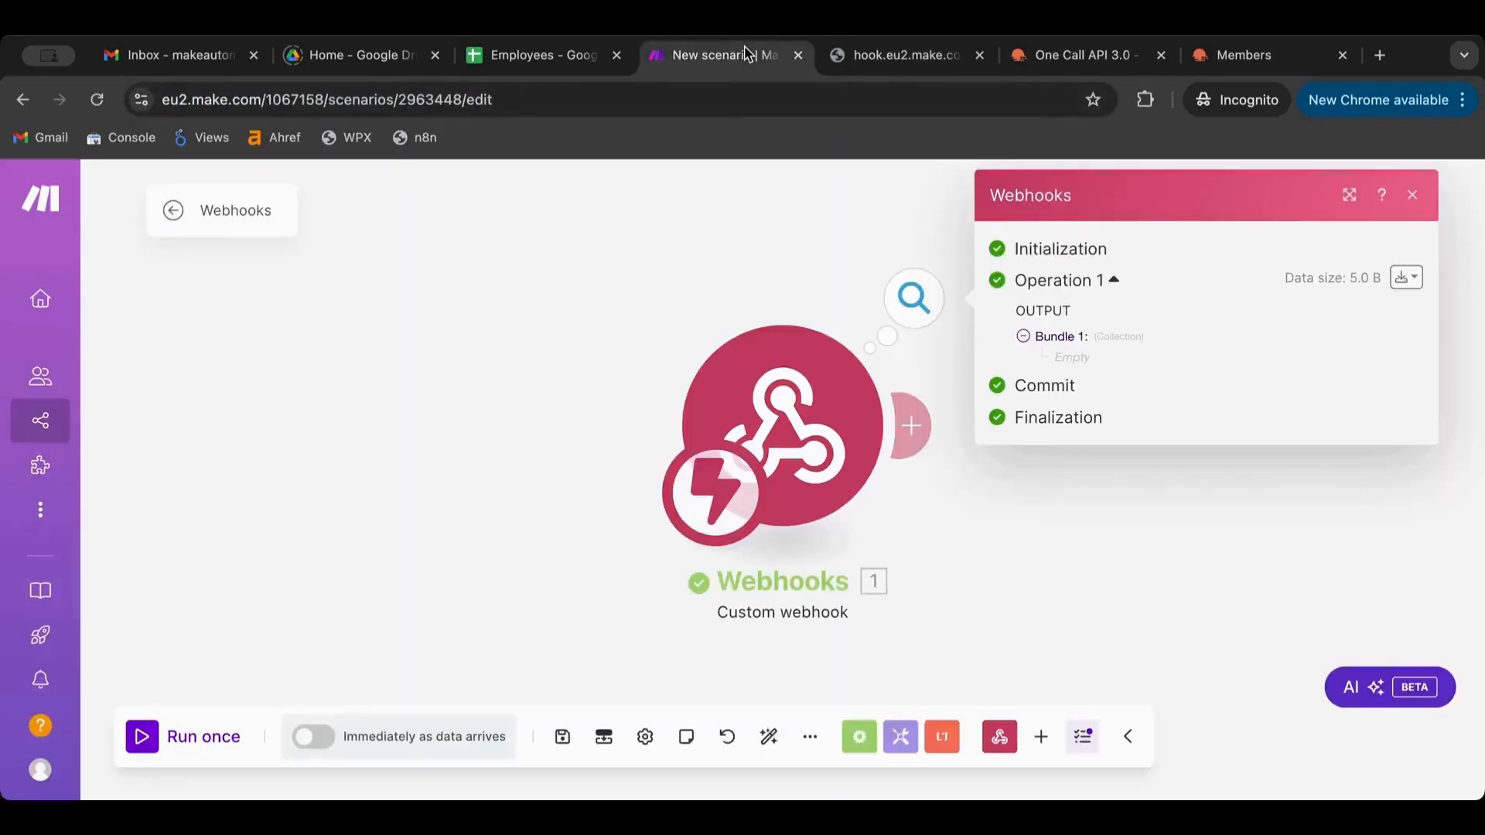
pyautogui.click(748, 268)
pyautogui.click(917, 315)
pyautogui.click(909, 56)
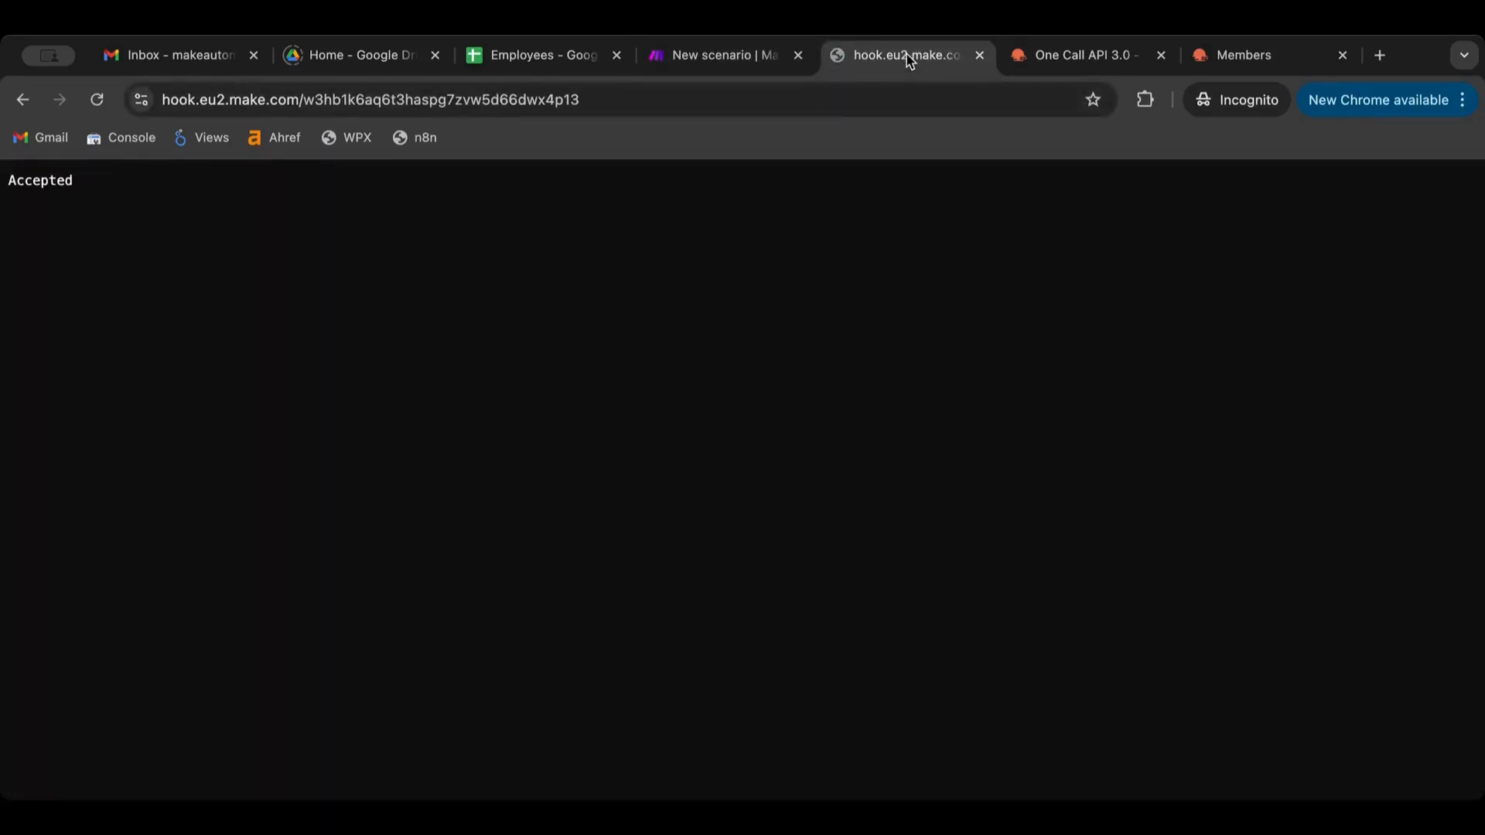
pyautogui.click(750, 56)
# Run once, call the webhook URL with a ?hello query, and check the received key
pyautogui.click(153, 739)
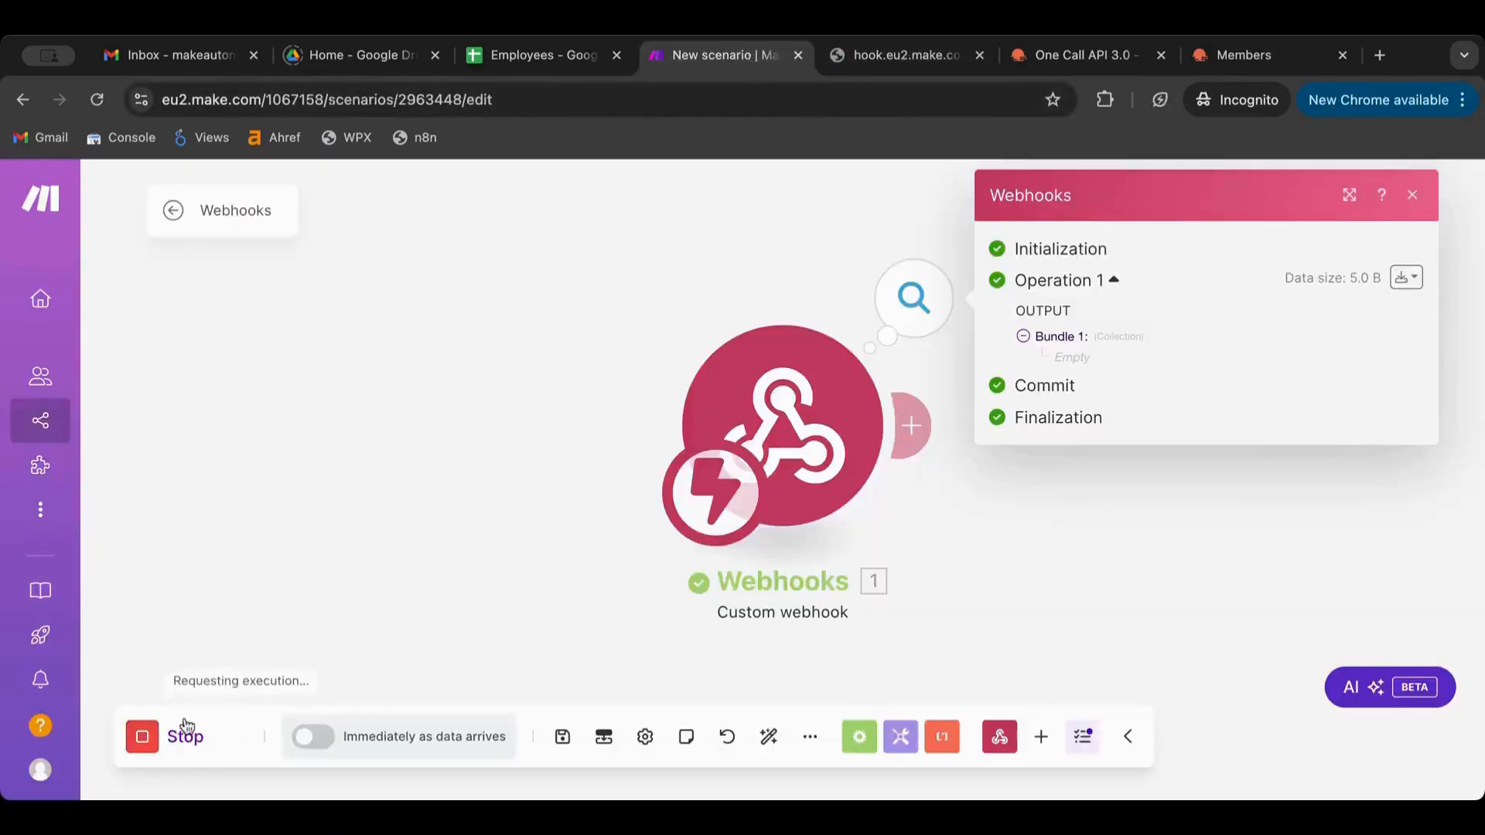
pyautogui.click(911, 55)
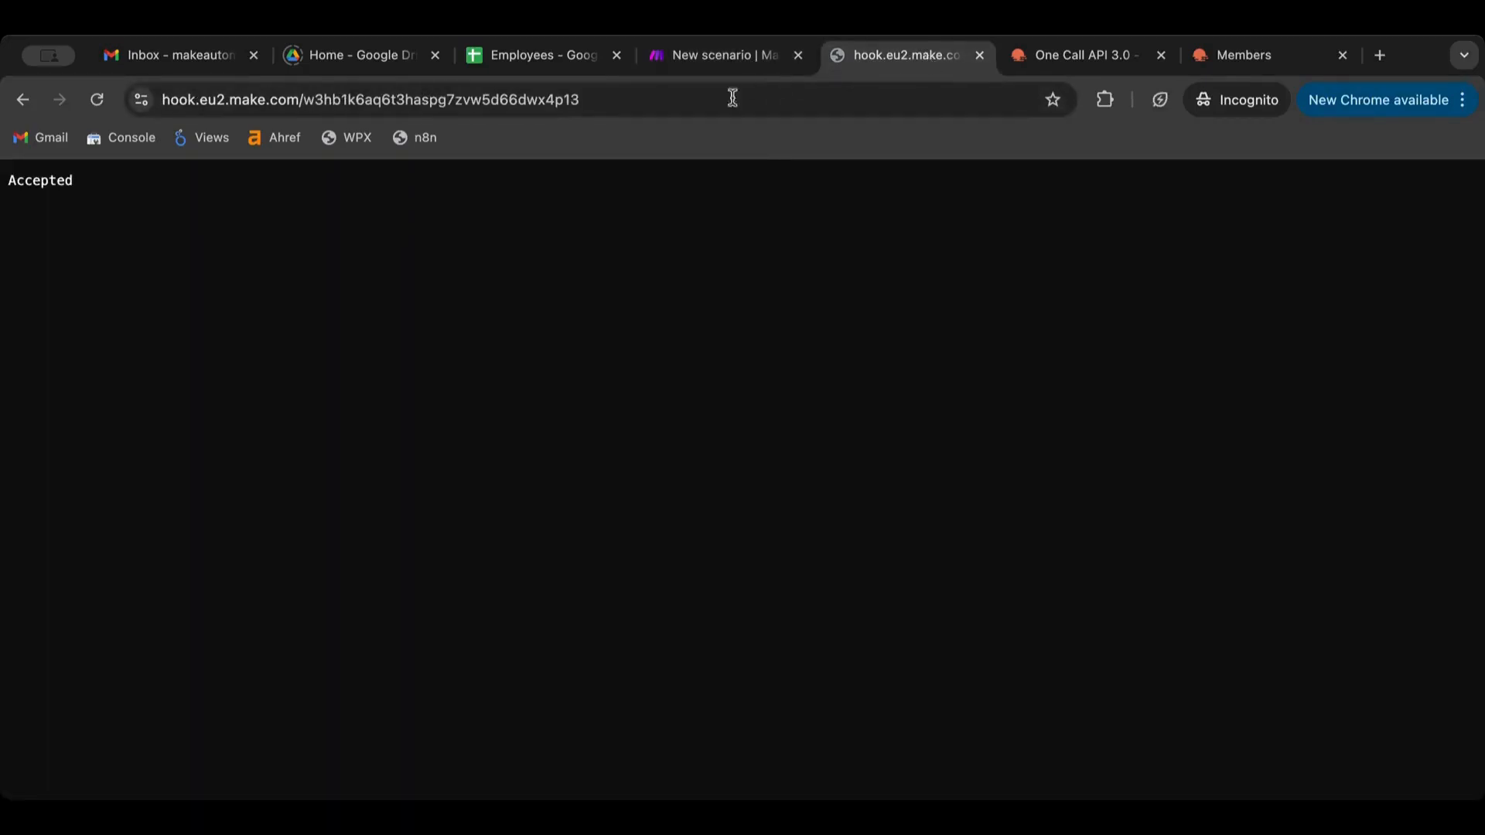
pyautogui.click(707, 106)
pyautogui.click(730, 102)
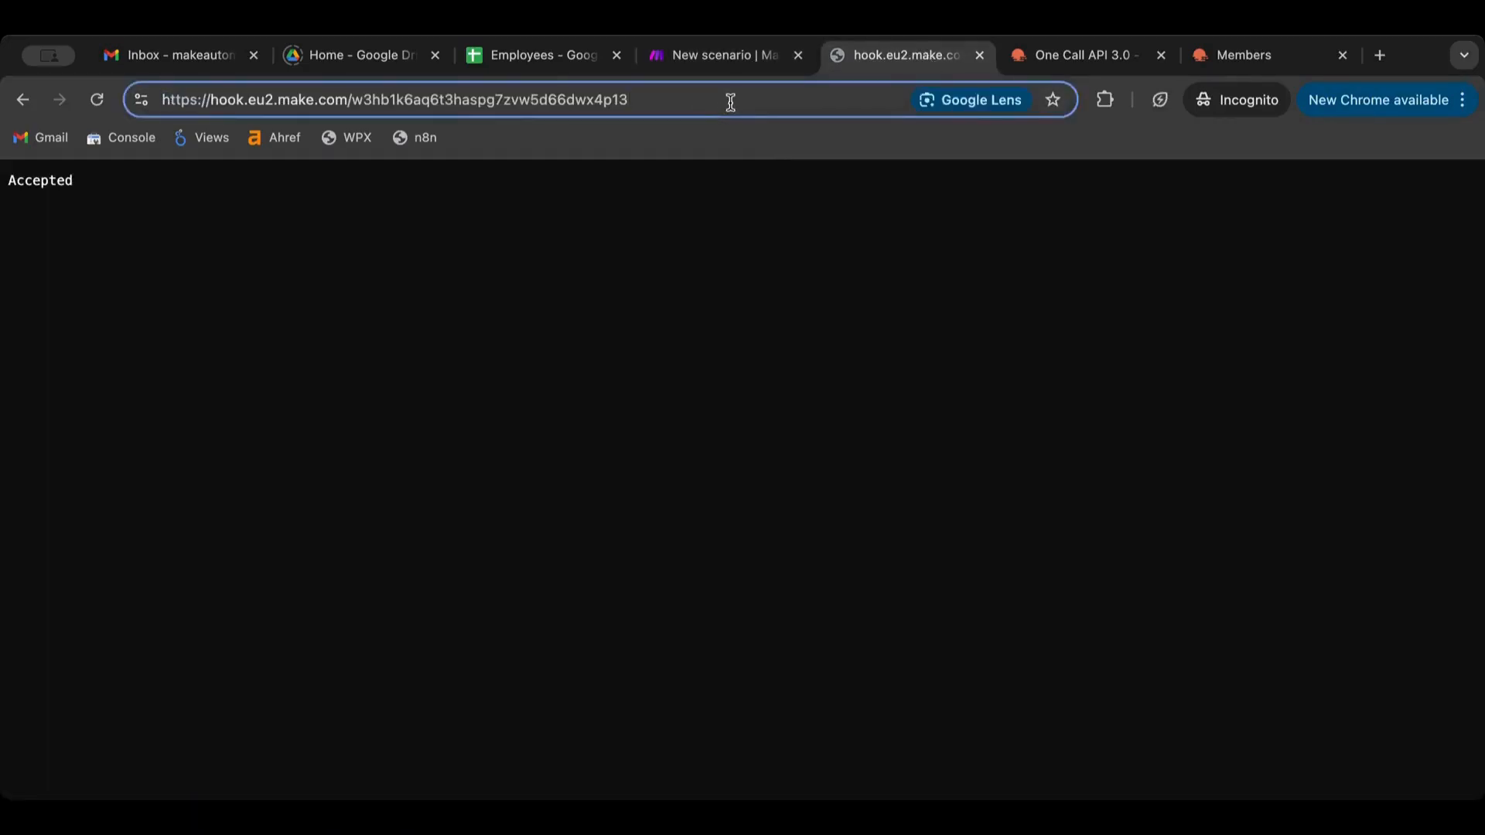
pyautogui.write('?')
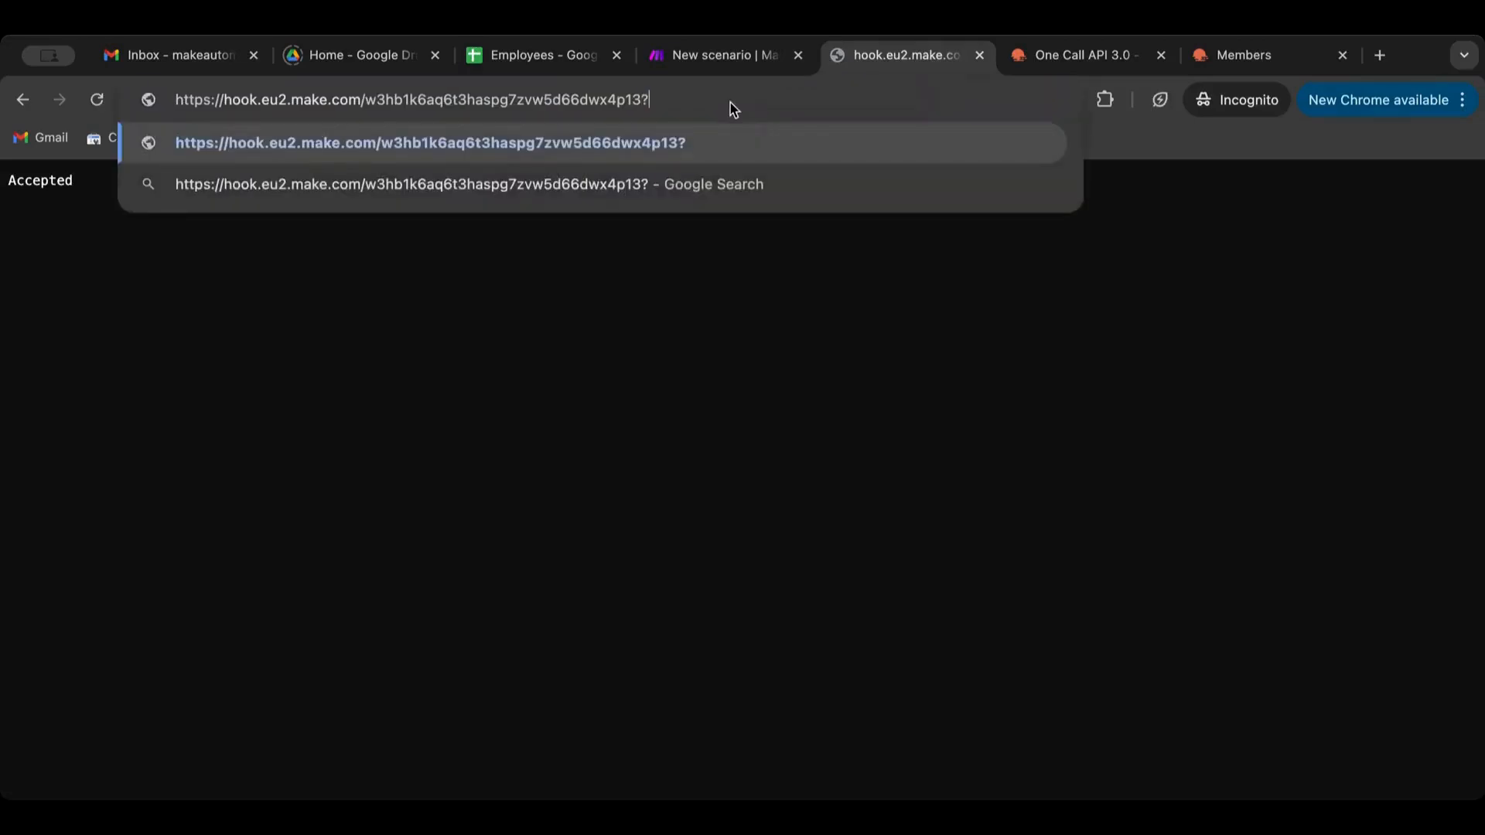
pyautogui.write('hello')
pyautogui.press('Return')
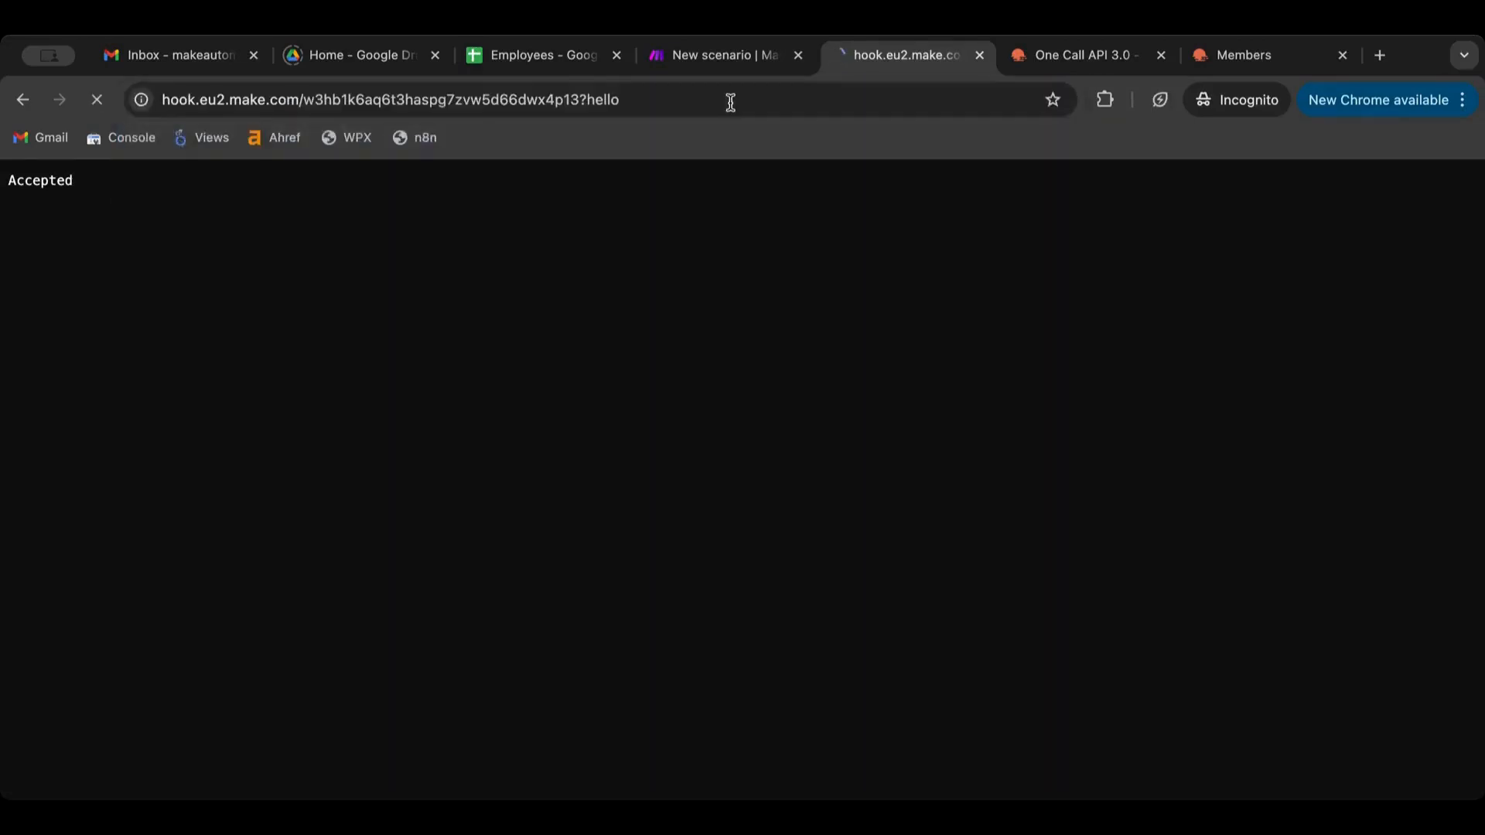
pyautogui.click(725, 56)
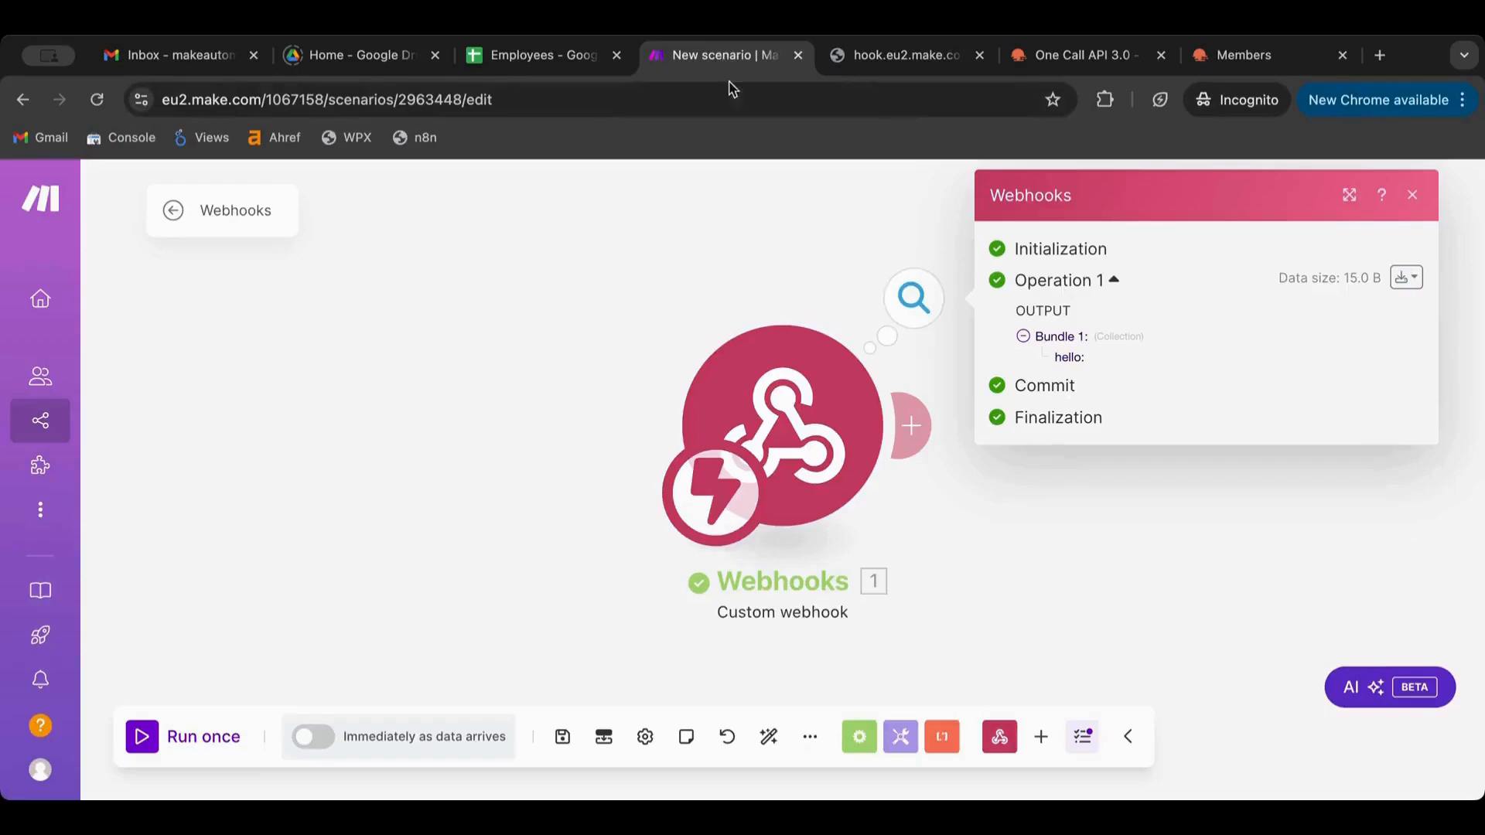
pyautogui.doubleClick(1073, 358)
pyautogui.click(1057, 362)
# Change the URL query from hello to username with a sample username
pyautogui.click(920, 66)
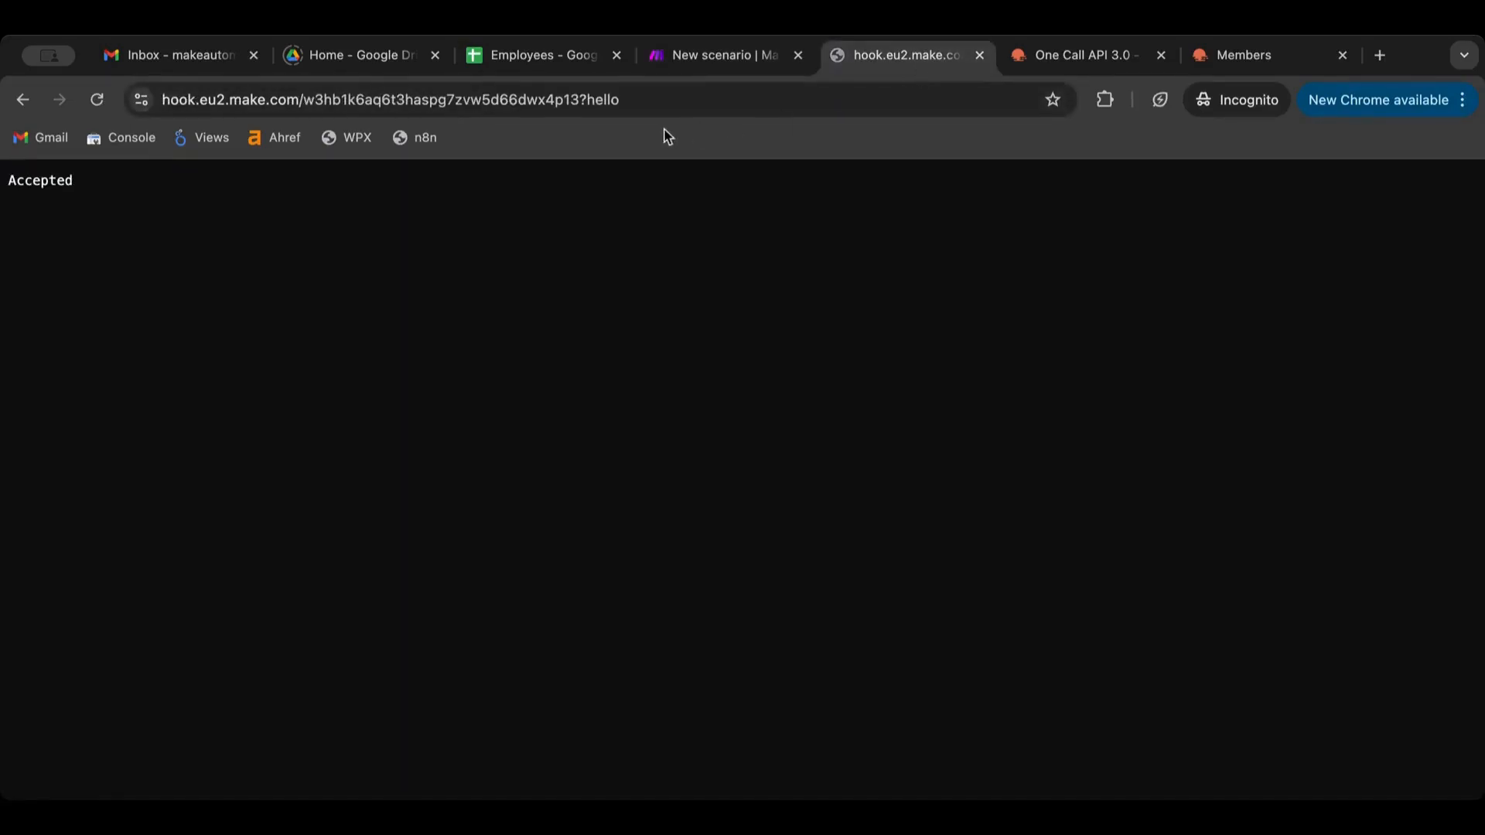
pyautogui.click(665, 95)
pyautogui.press('super+a')
pyautogui.click(665, 94)
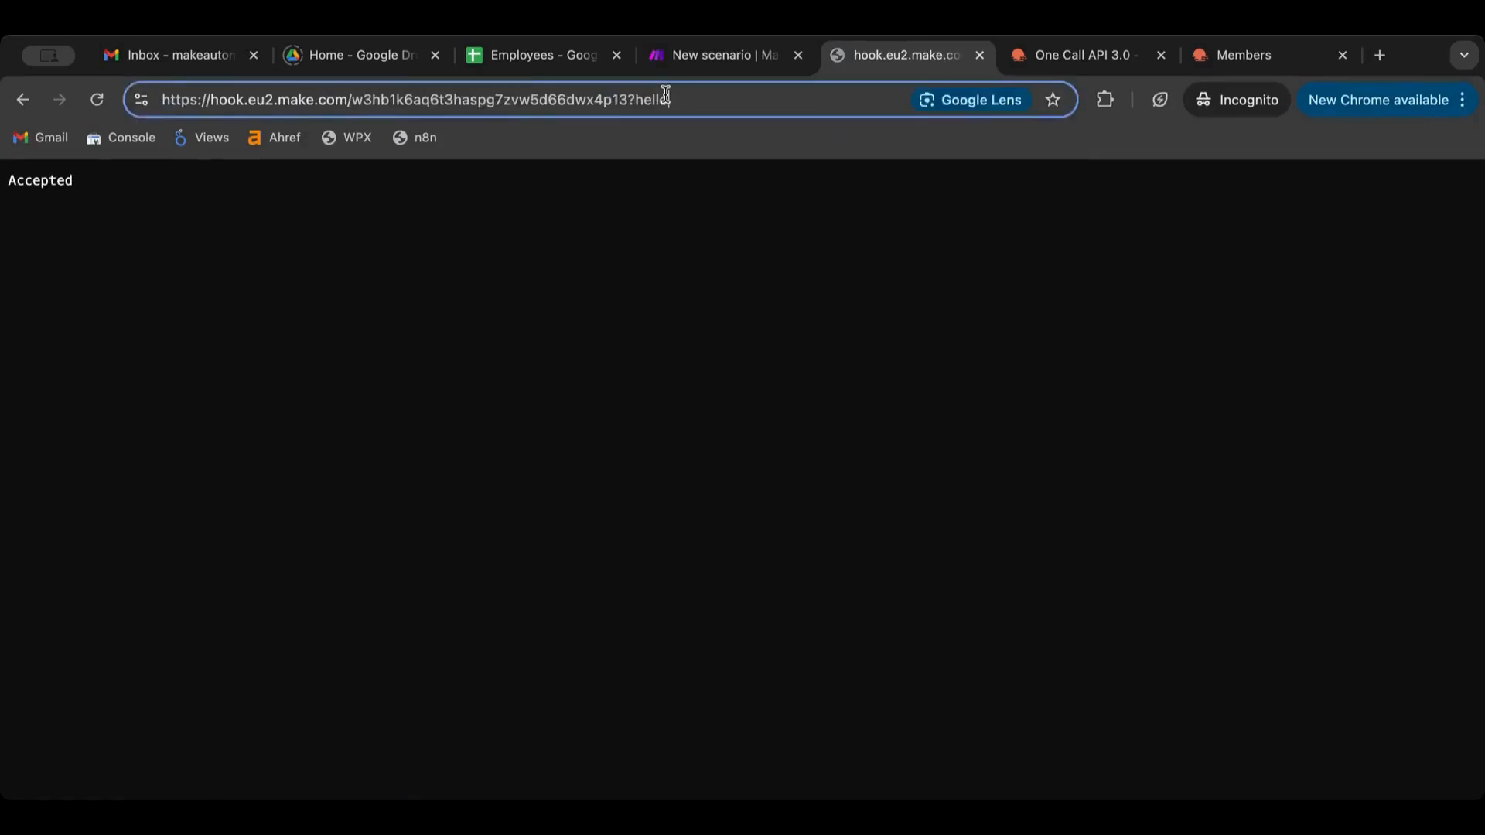
pyautogui.doubleClick(647, 99)
pyautogui.write('username')
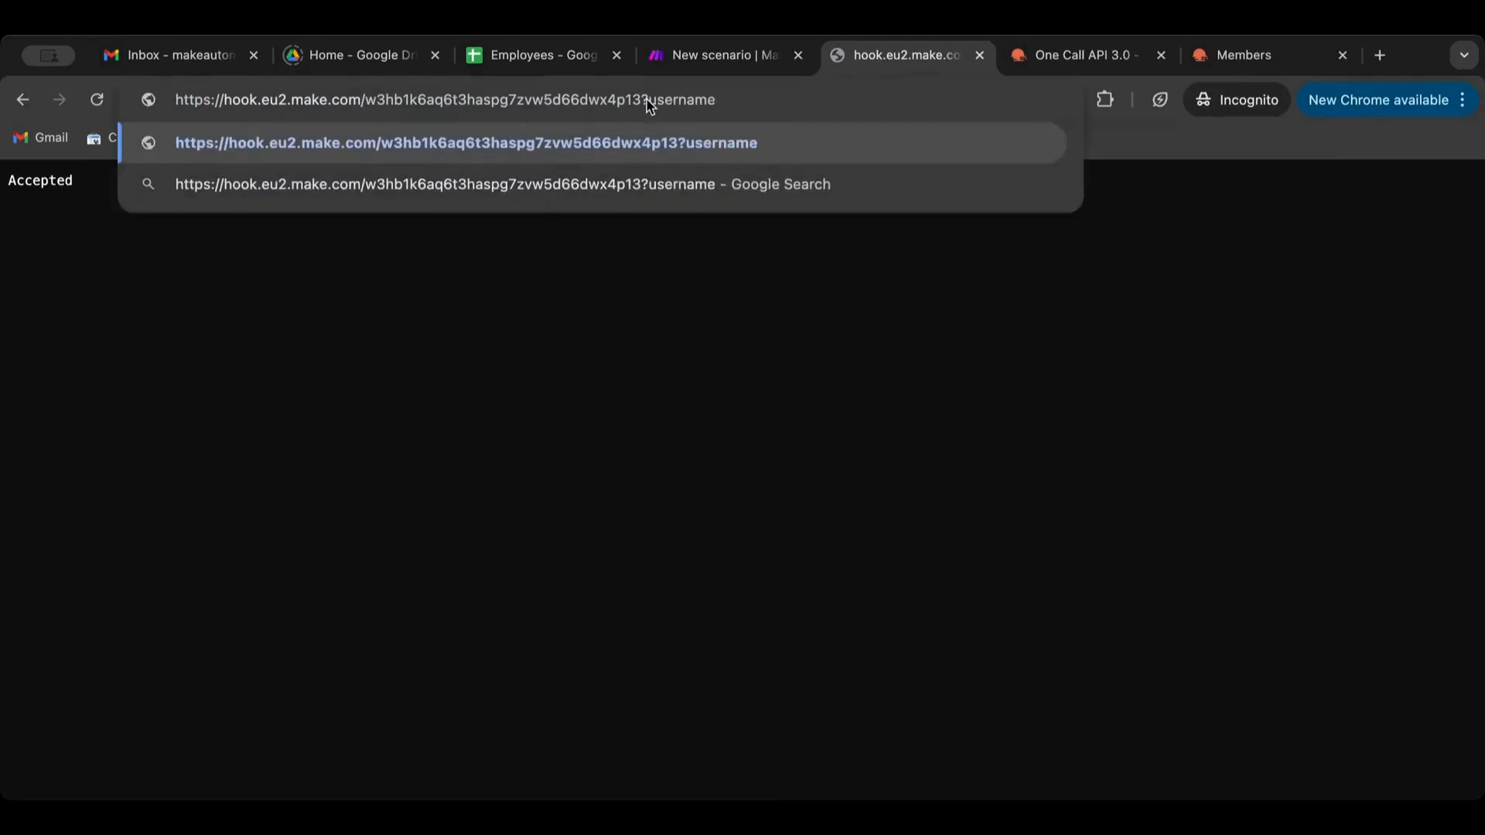
pyautogui.write('=james')
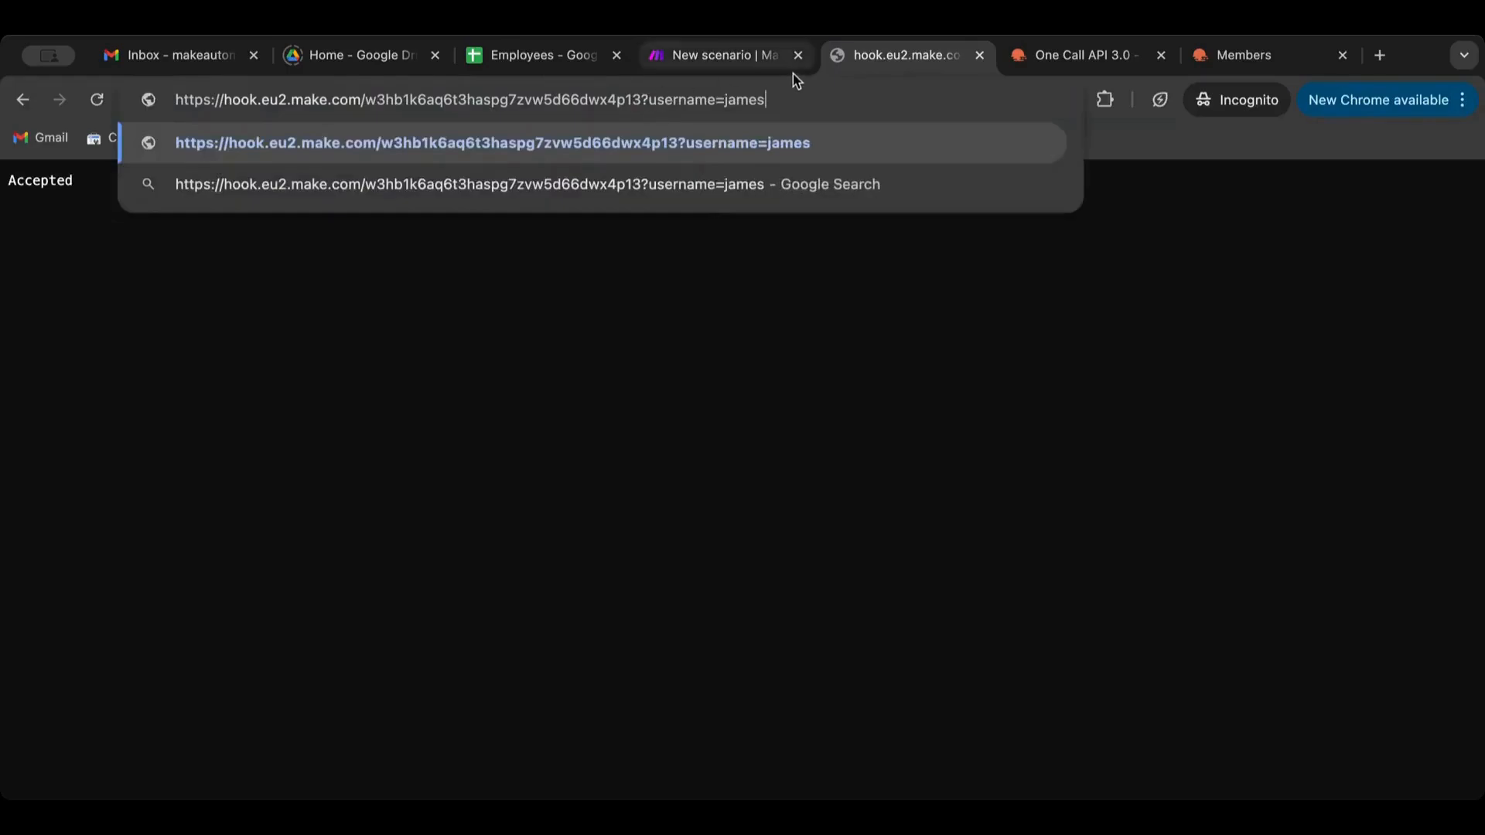
# Run once, send the username request, and view the received bundle
pyautogui.click(766, 56)
pyautogui.click(142, 737)
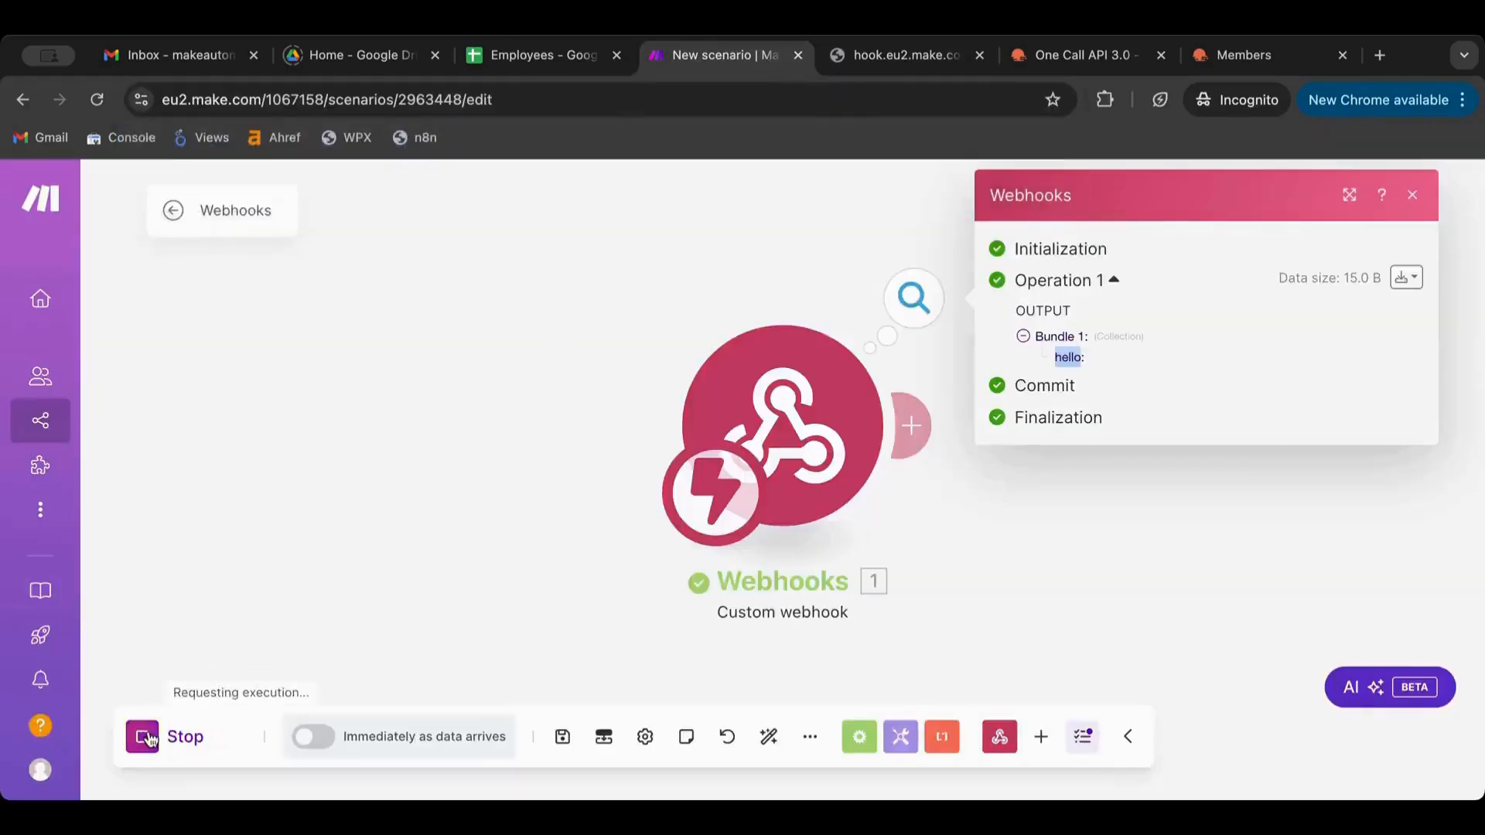
pyautogui.click(913, 61)
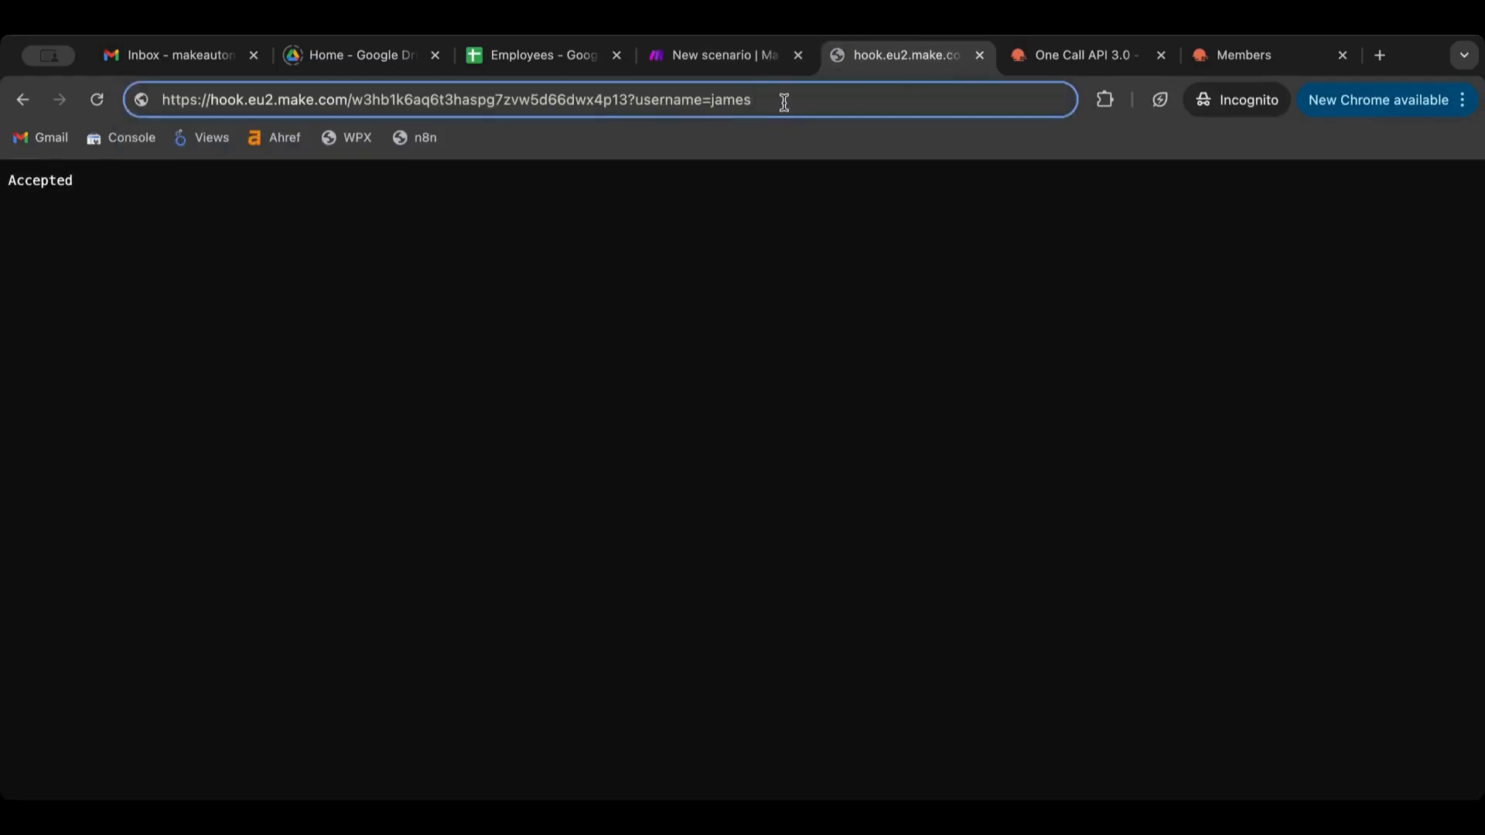
pyautogui.press('Return')
pyautogui.click(719, 61)
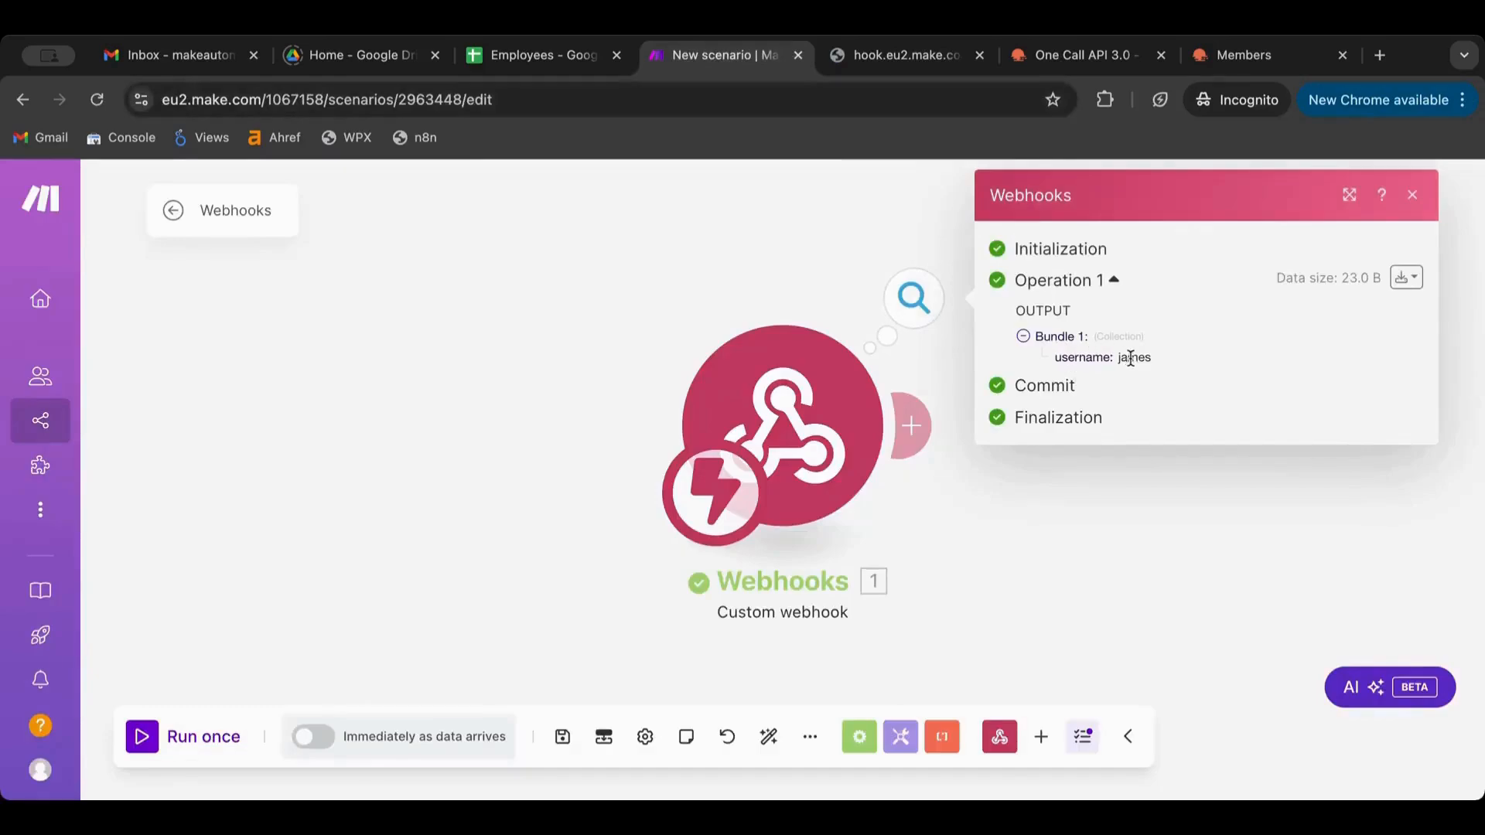
# Add a Tools Set variable module after the webhook
pyautogui.click(912, 425)
pyautogui.scroll(-5, 785, 540)
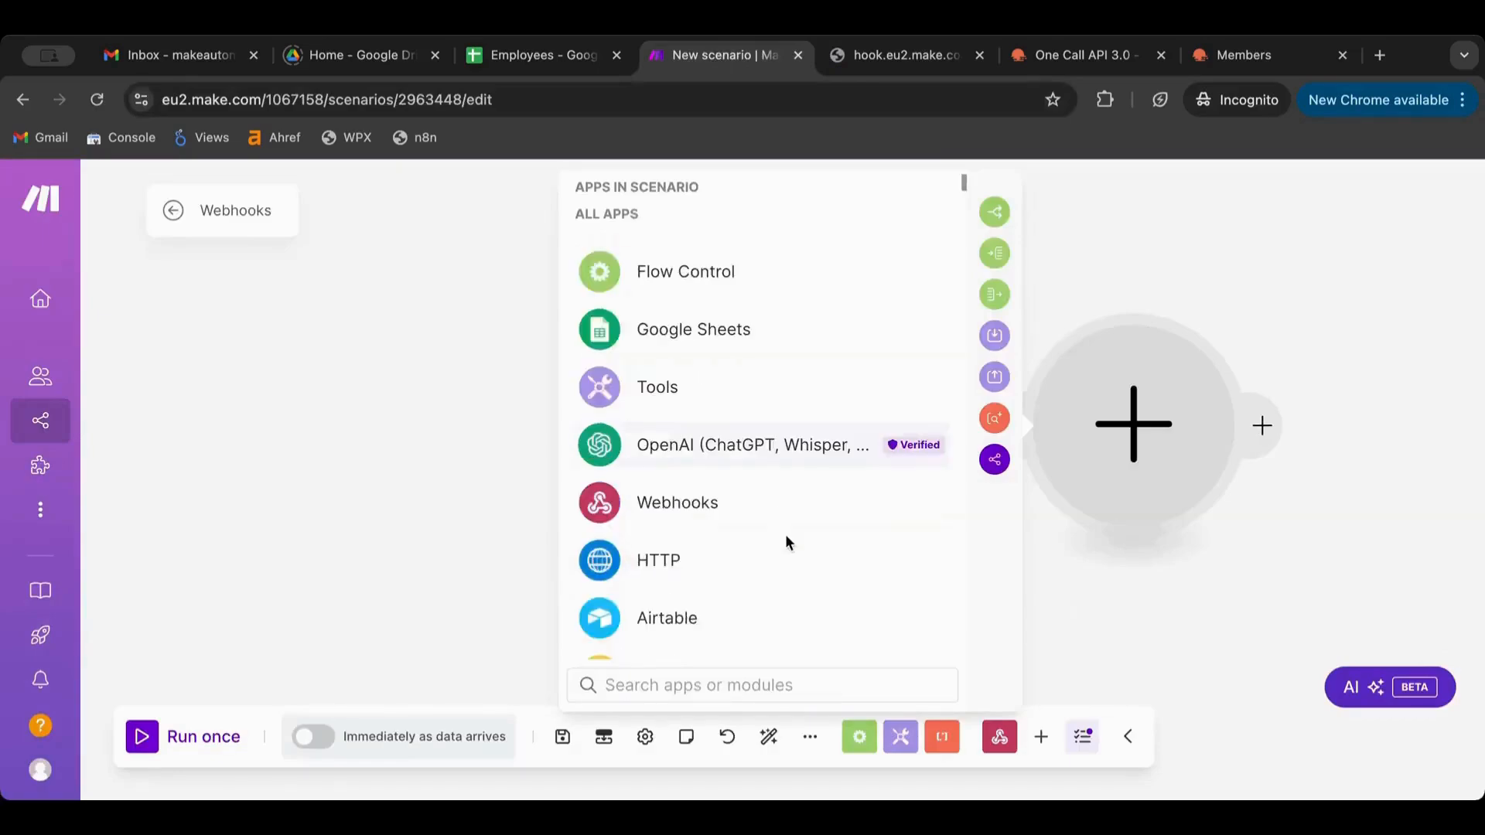
pyautogui.scroll(5, 686, 530)
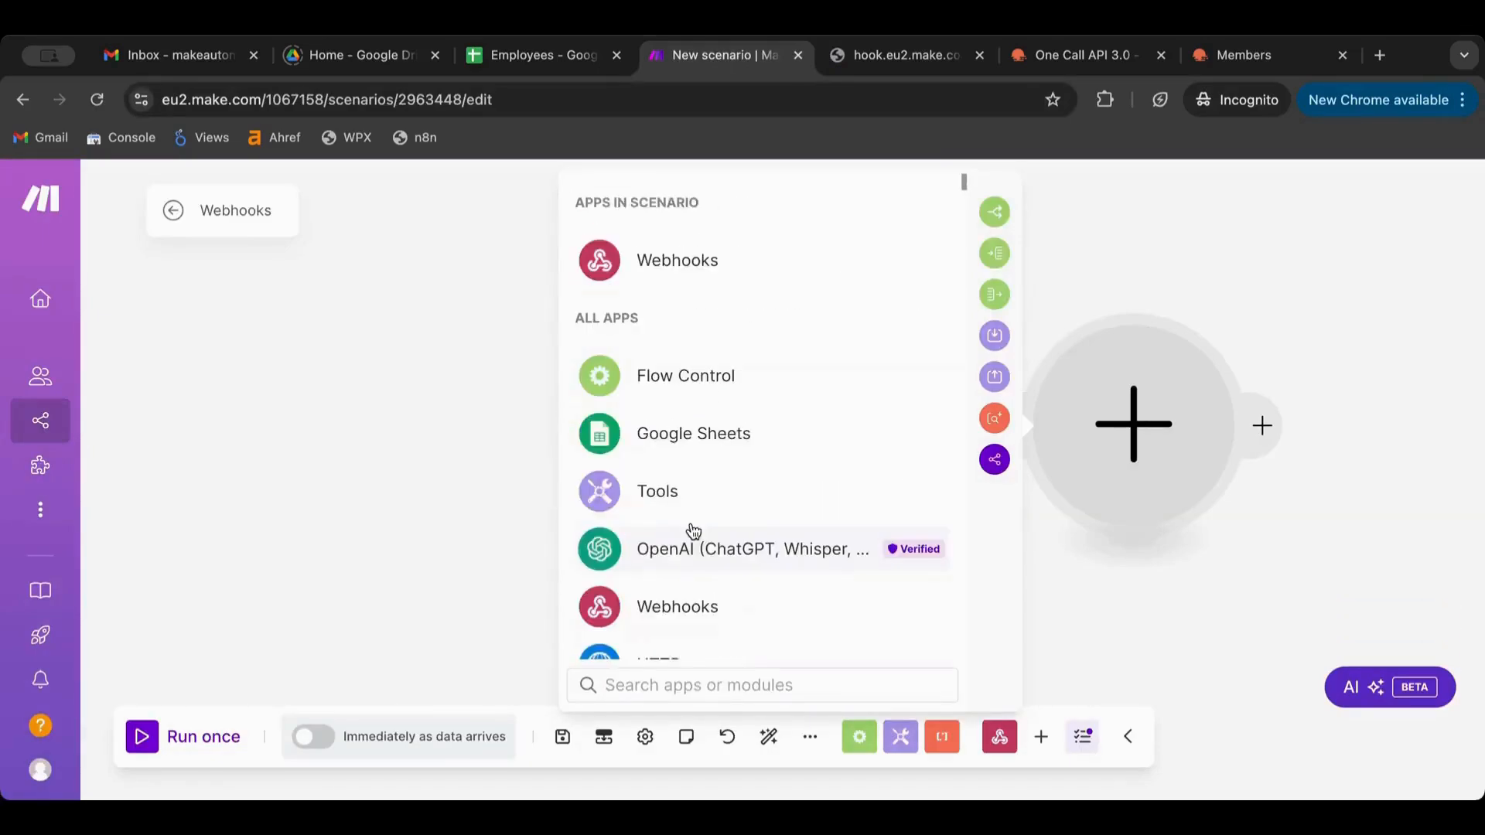
pyautogui.click(680, 490)
pyautogui.scroll(-3, 680, 498)
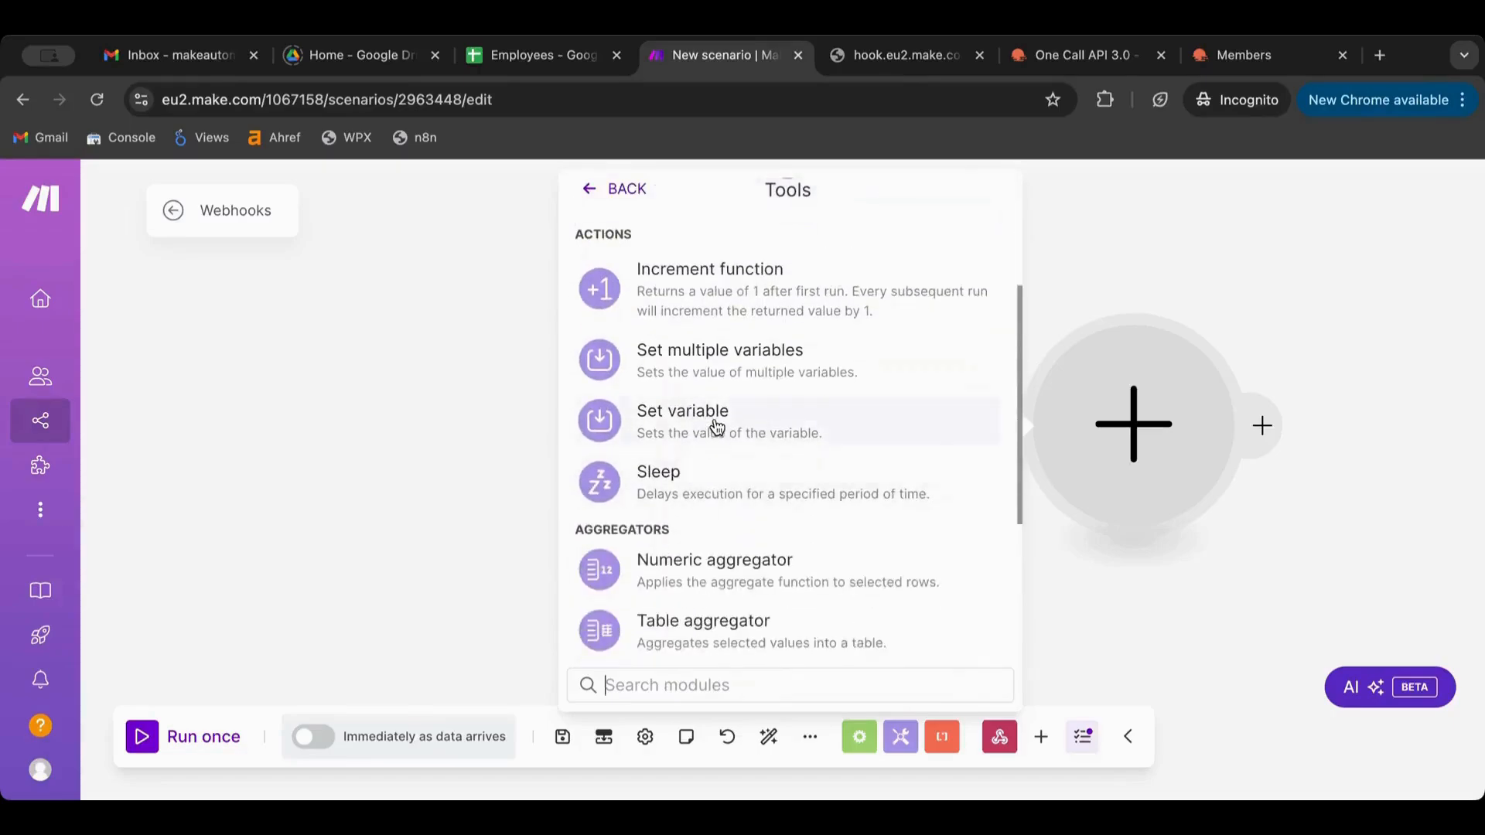
pyautogui.click(712, 429)
# Name the variable var1, map the webhook's 1. username as its value, and save
pyautogui.click(802, 396)
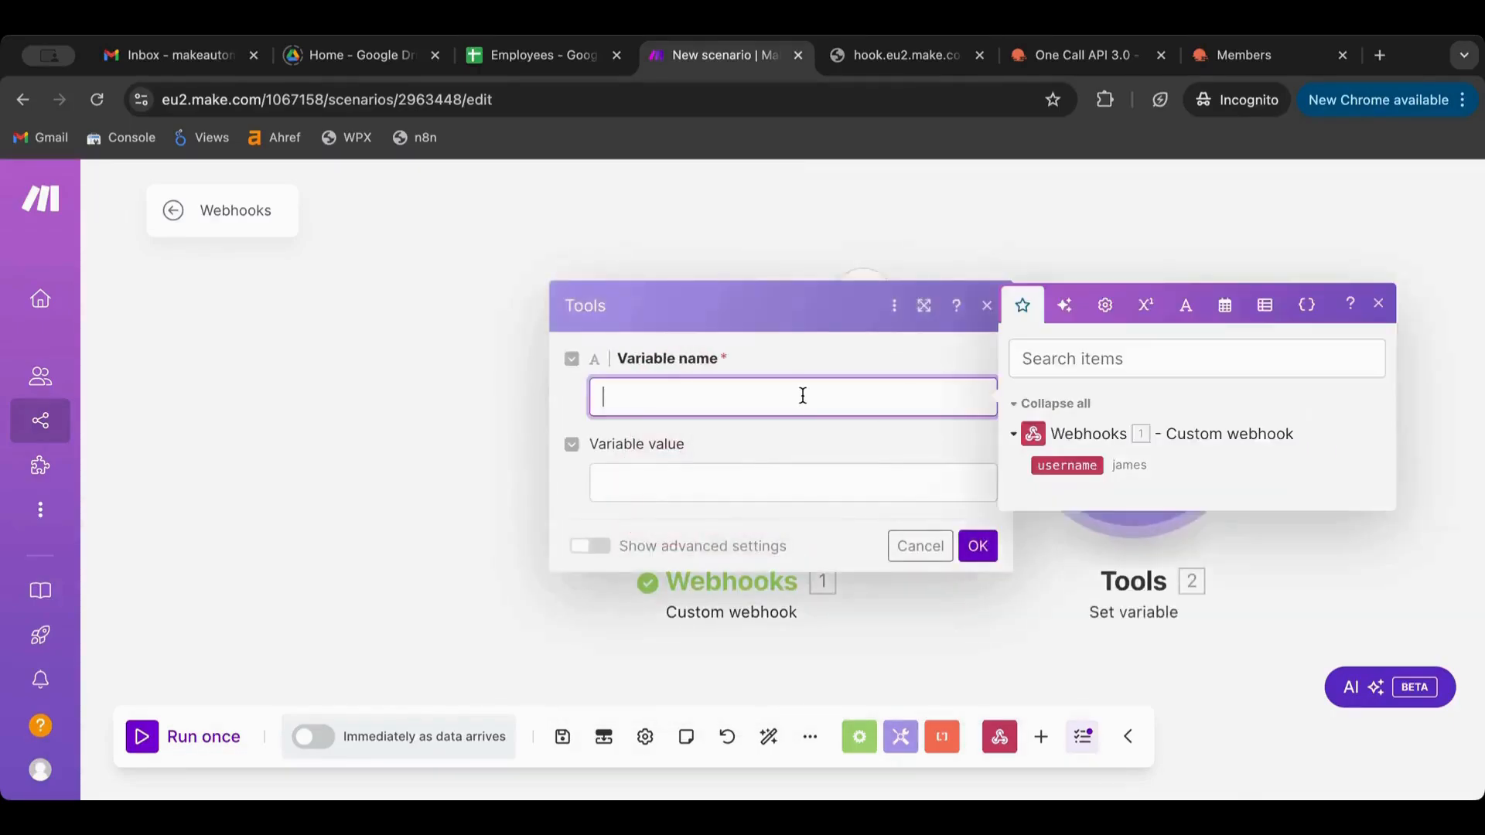
pyautogui.write('var1')
pyautogui.click(630, 473)
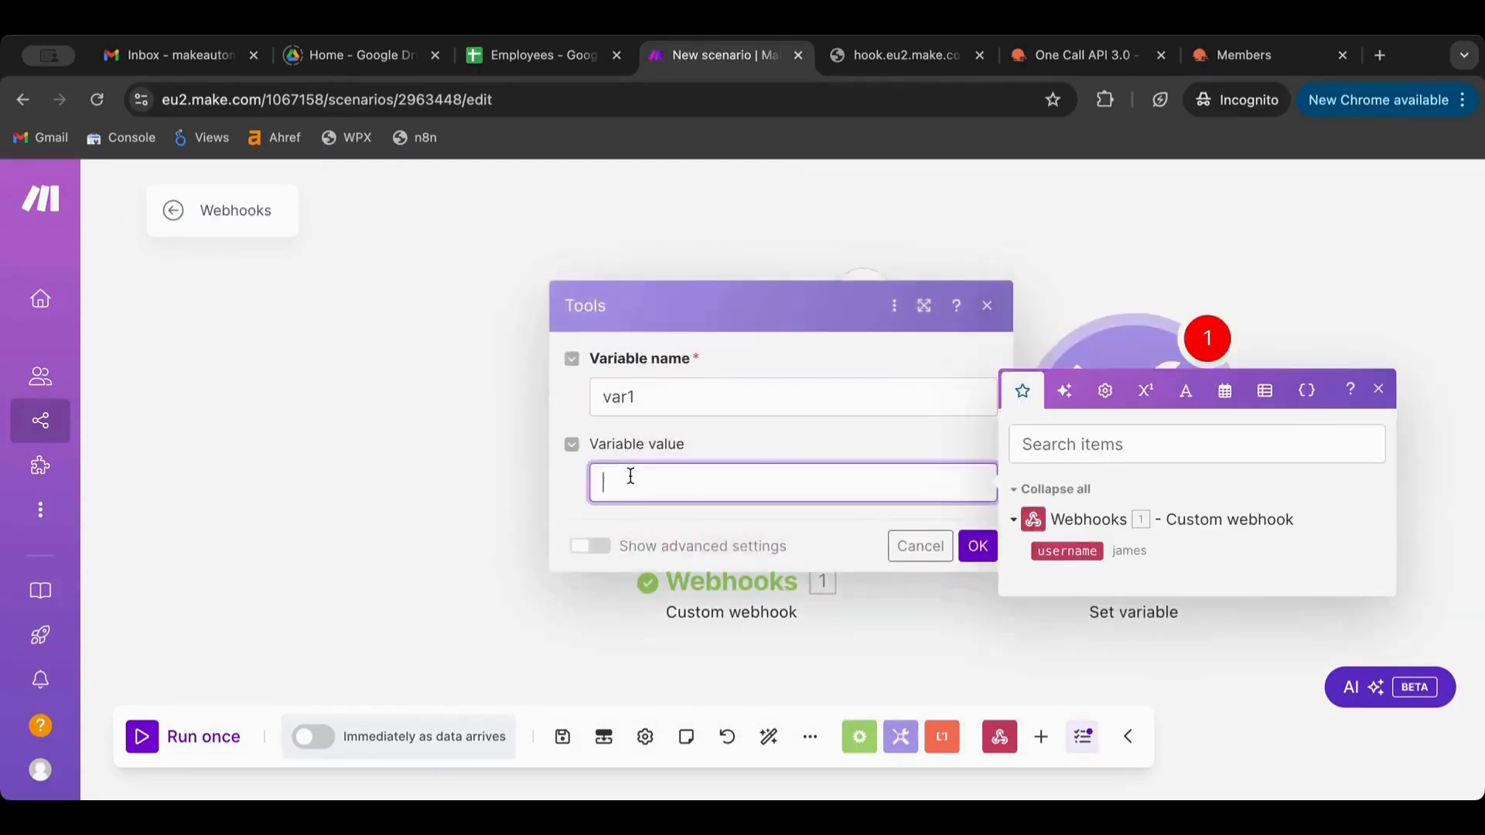
pyautogui.click(1067, 551)
pyautogui.click(798, 549)
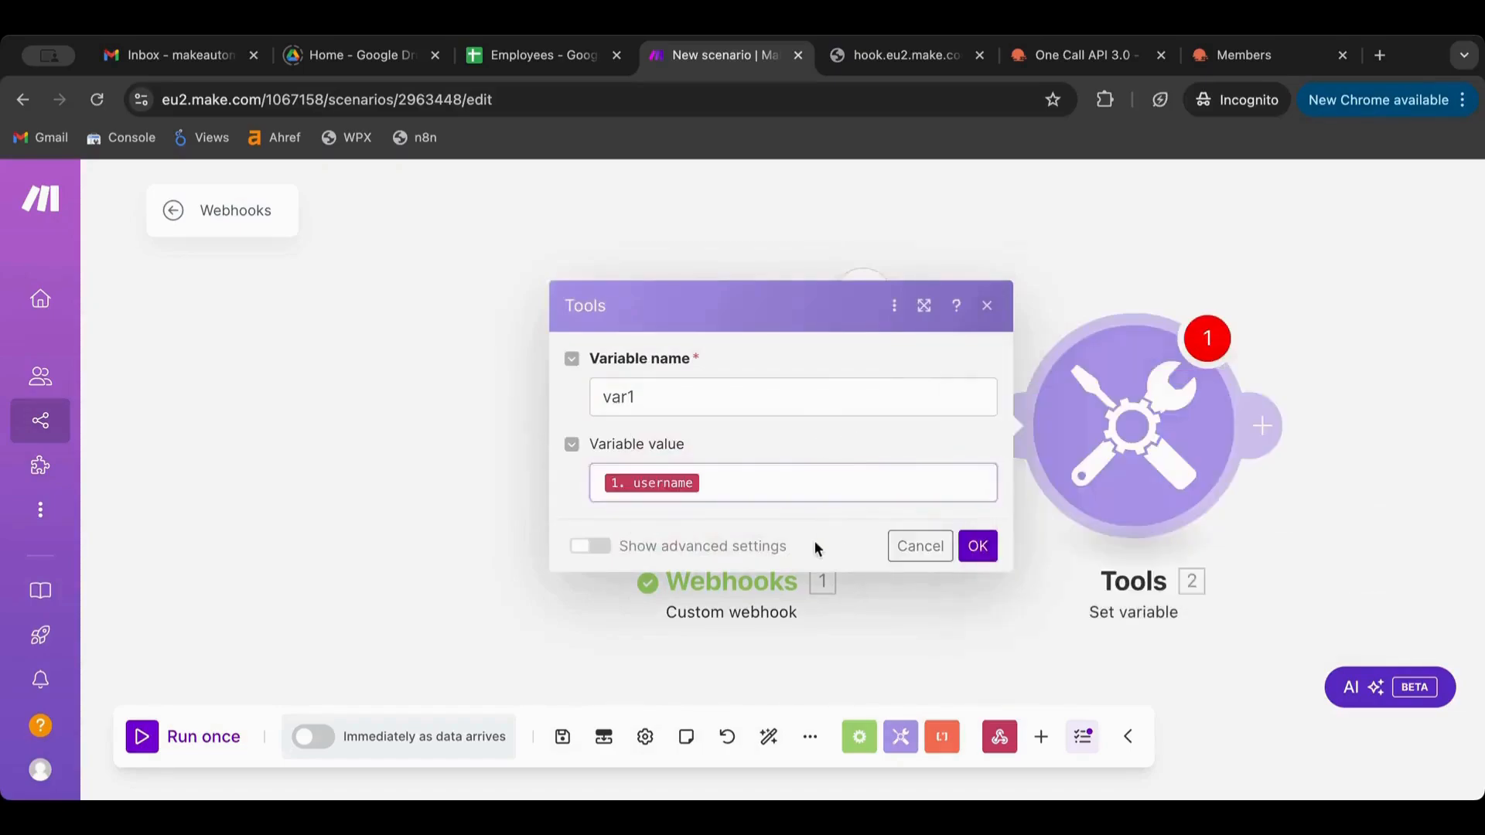
pyautogui.click(977, 546)
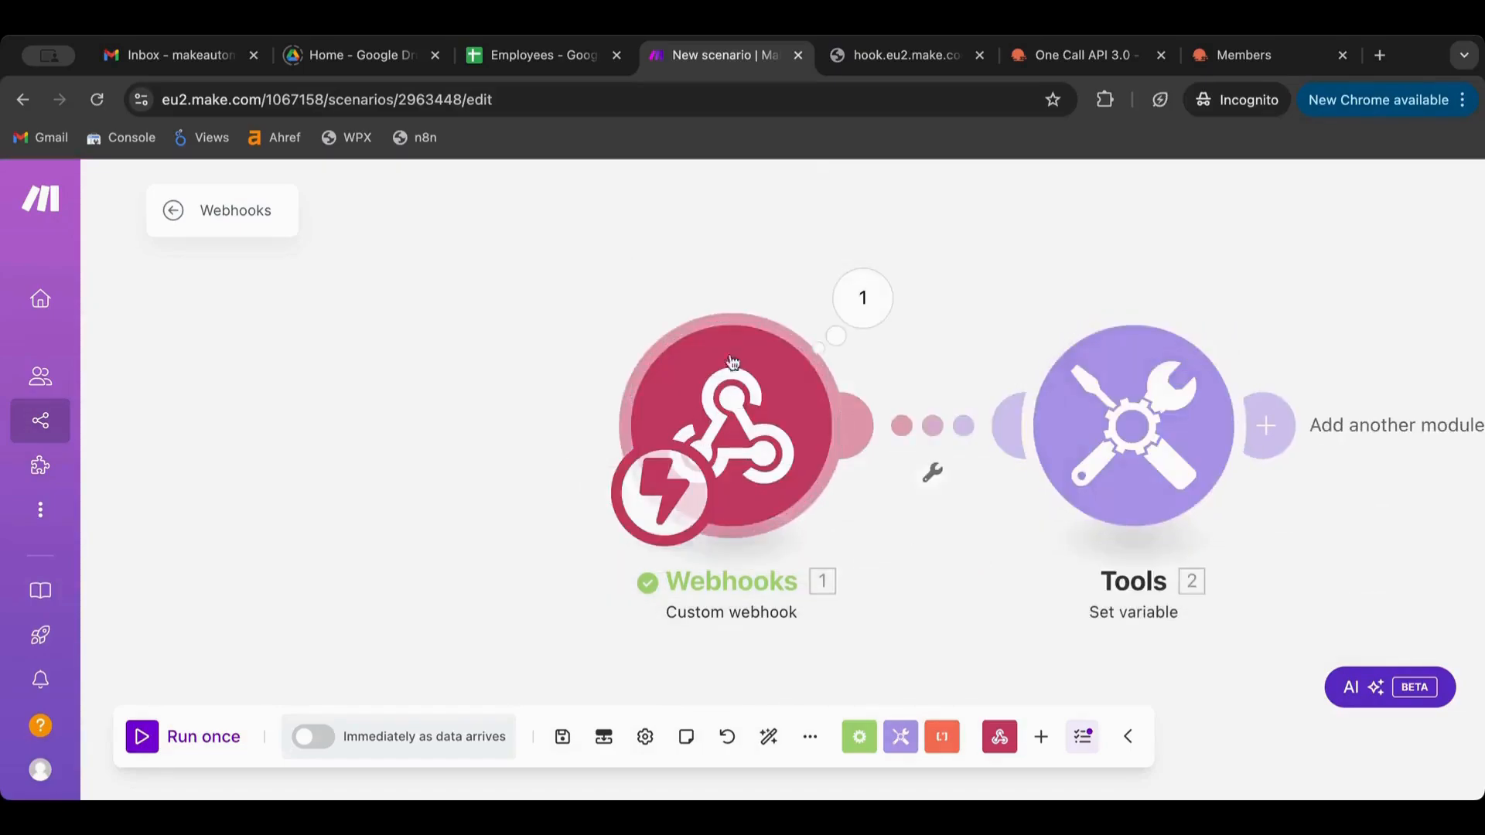
# Delete the old ?username= query text from the webhook URL in the browser
pyautogui.click(878, 57)
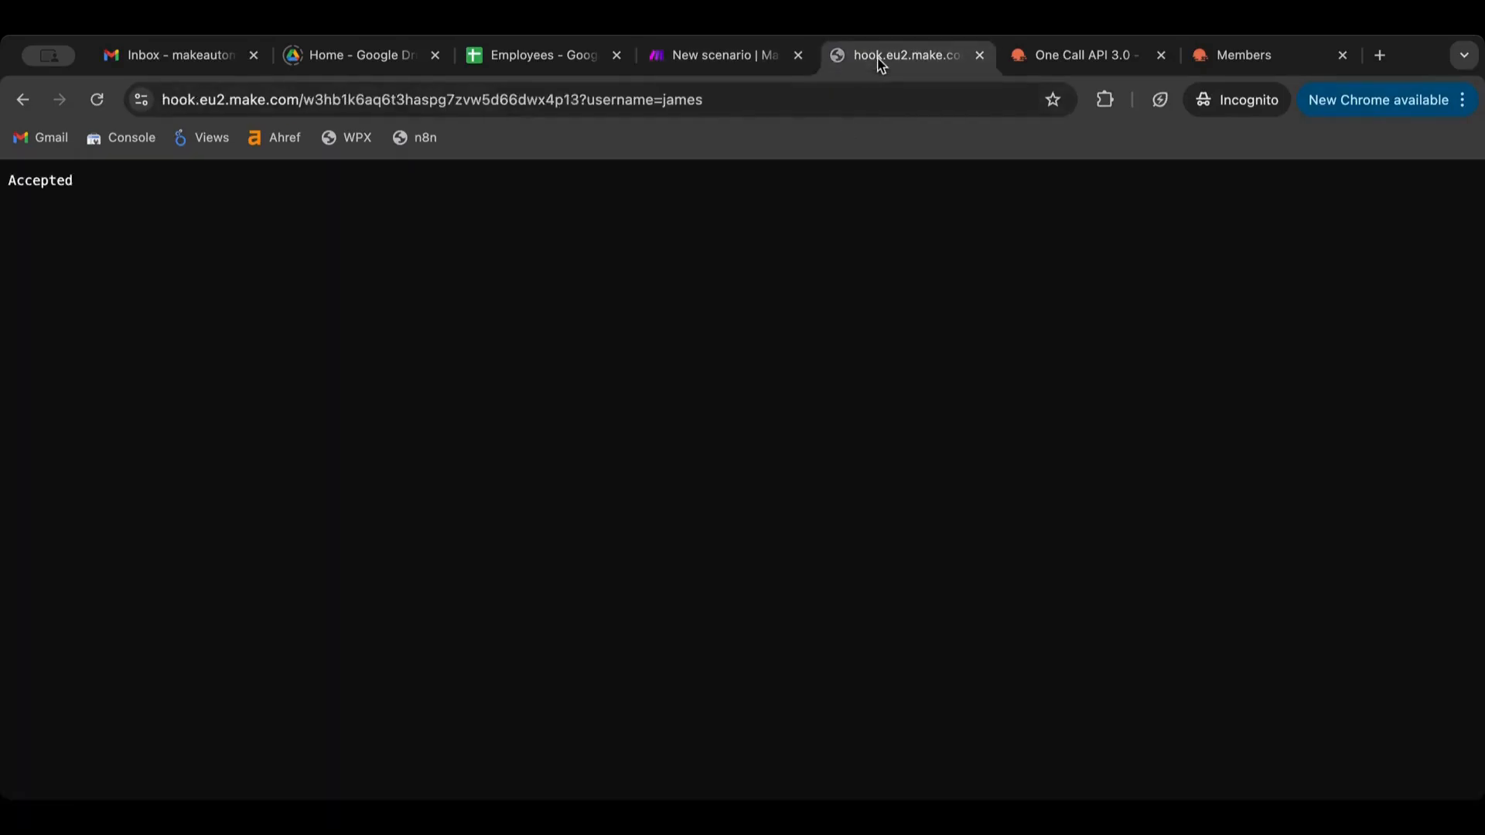
pyautogui.click(745, 65)
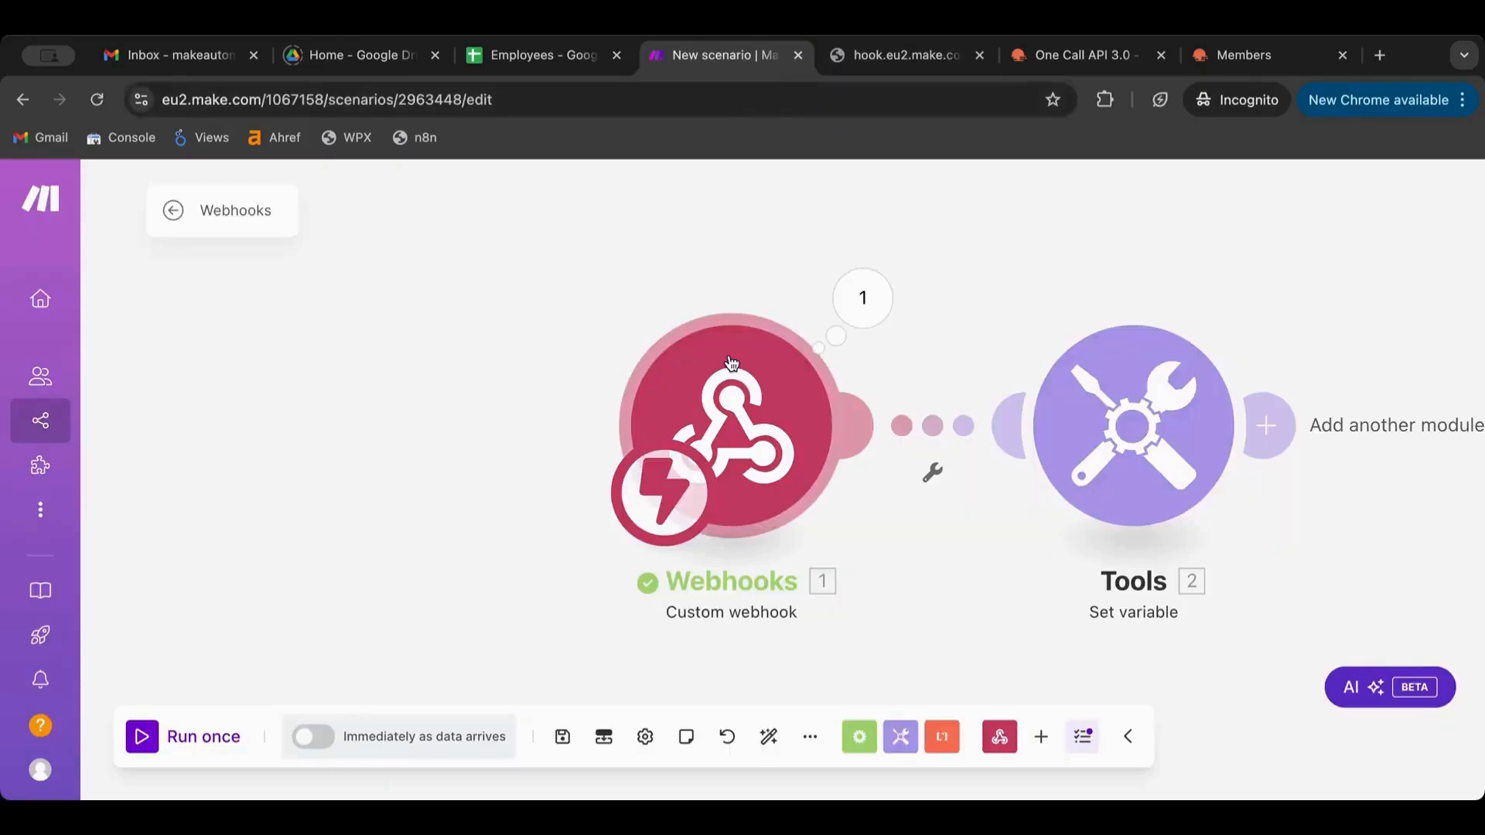
pyautogui.click(908, 60)
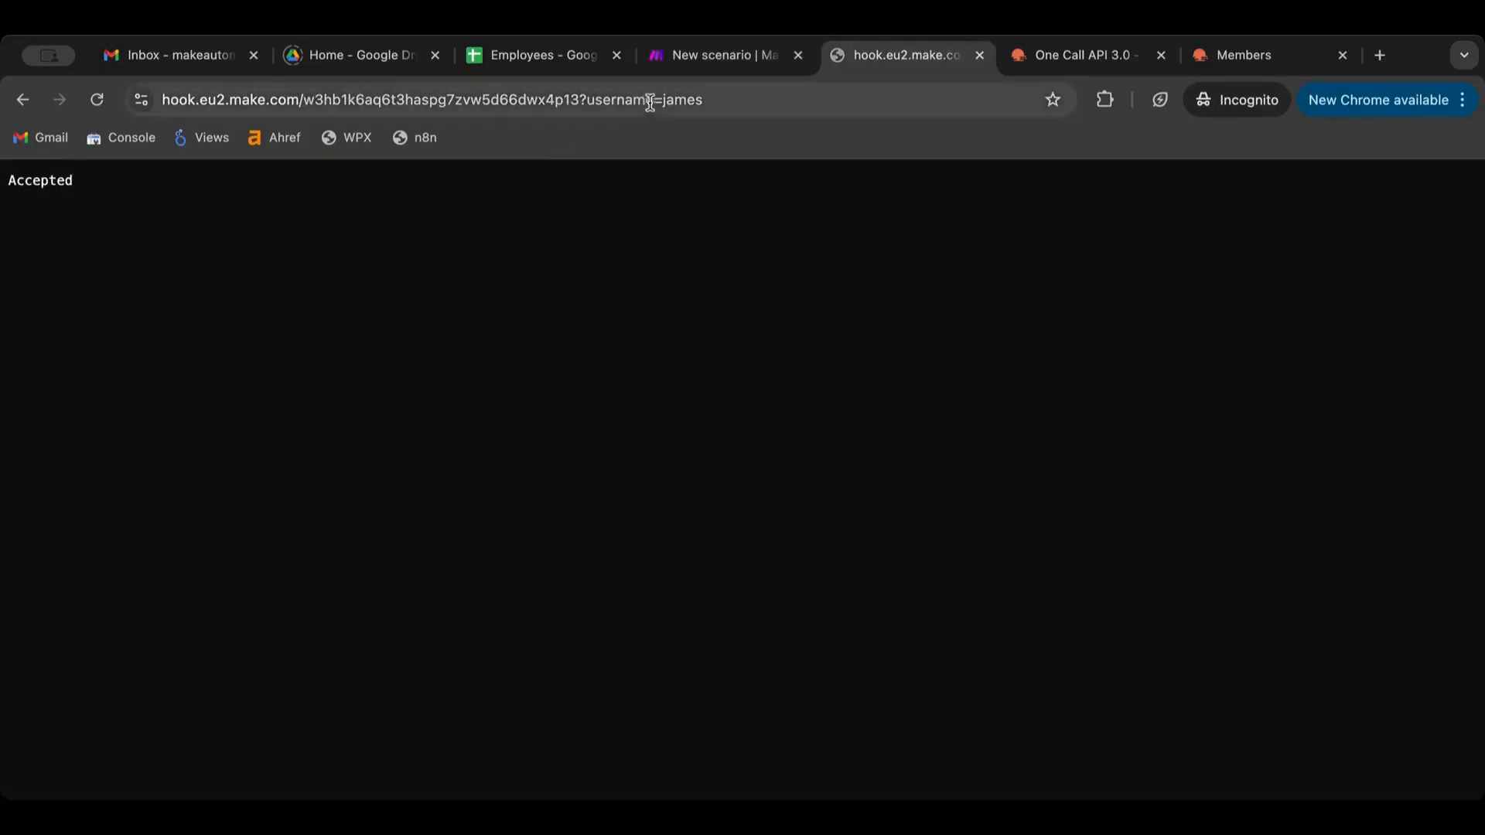
pyautogui.moveTo(663, 99); pyautogui.dragTo(584, 100)
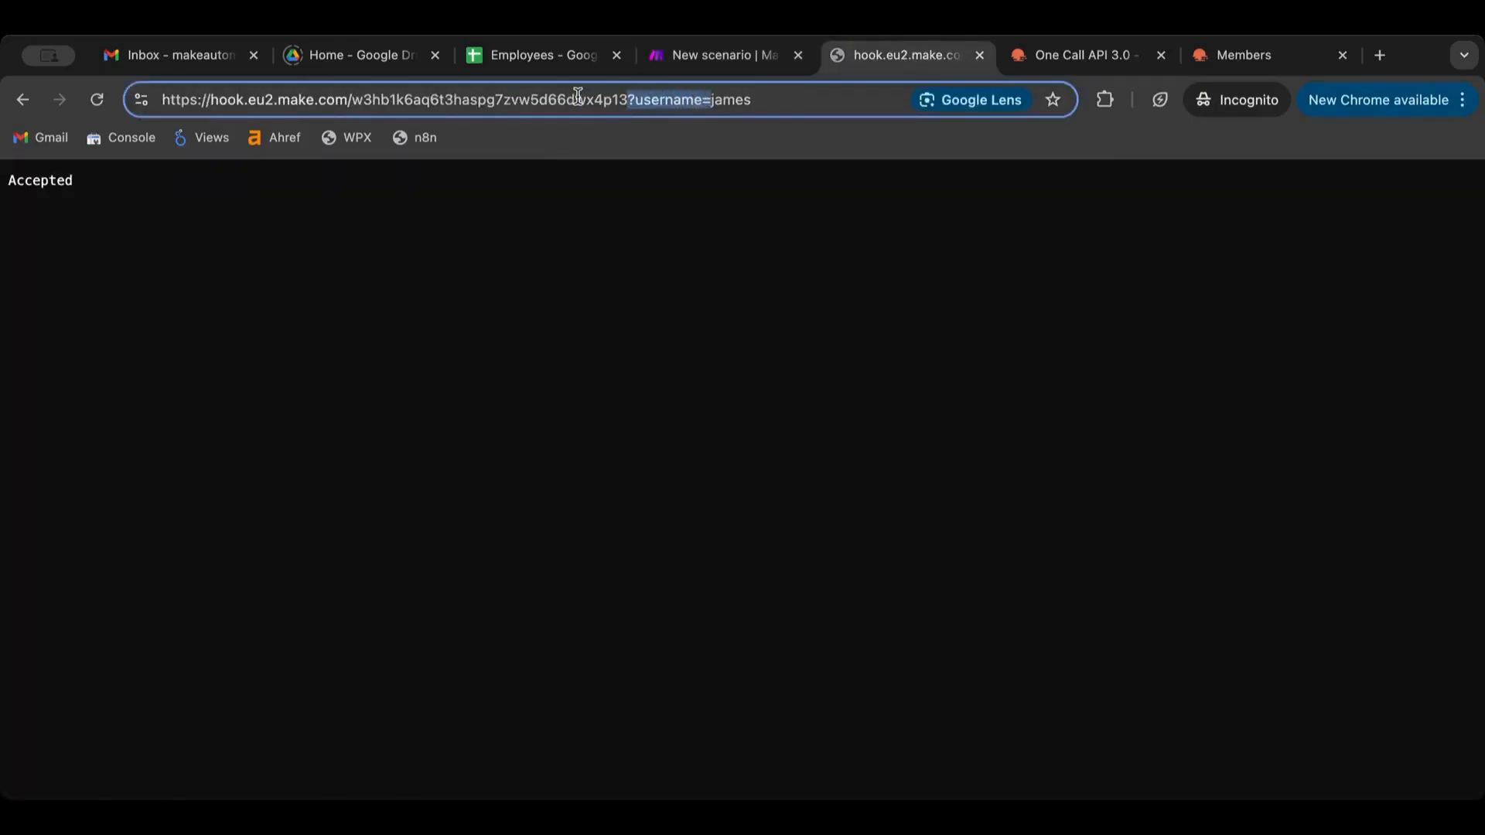
pyautogui.press('BackSpace')
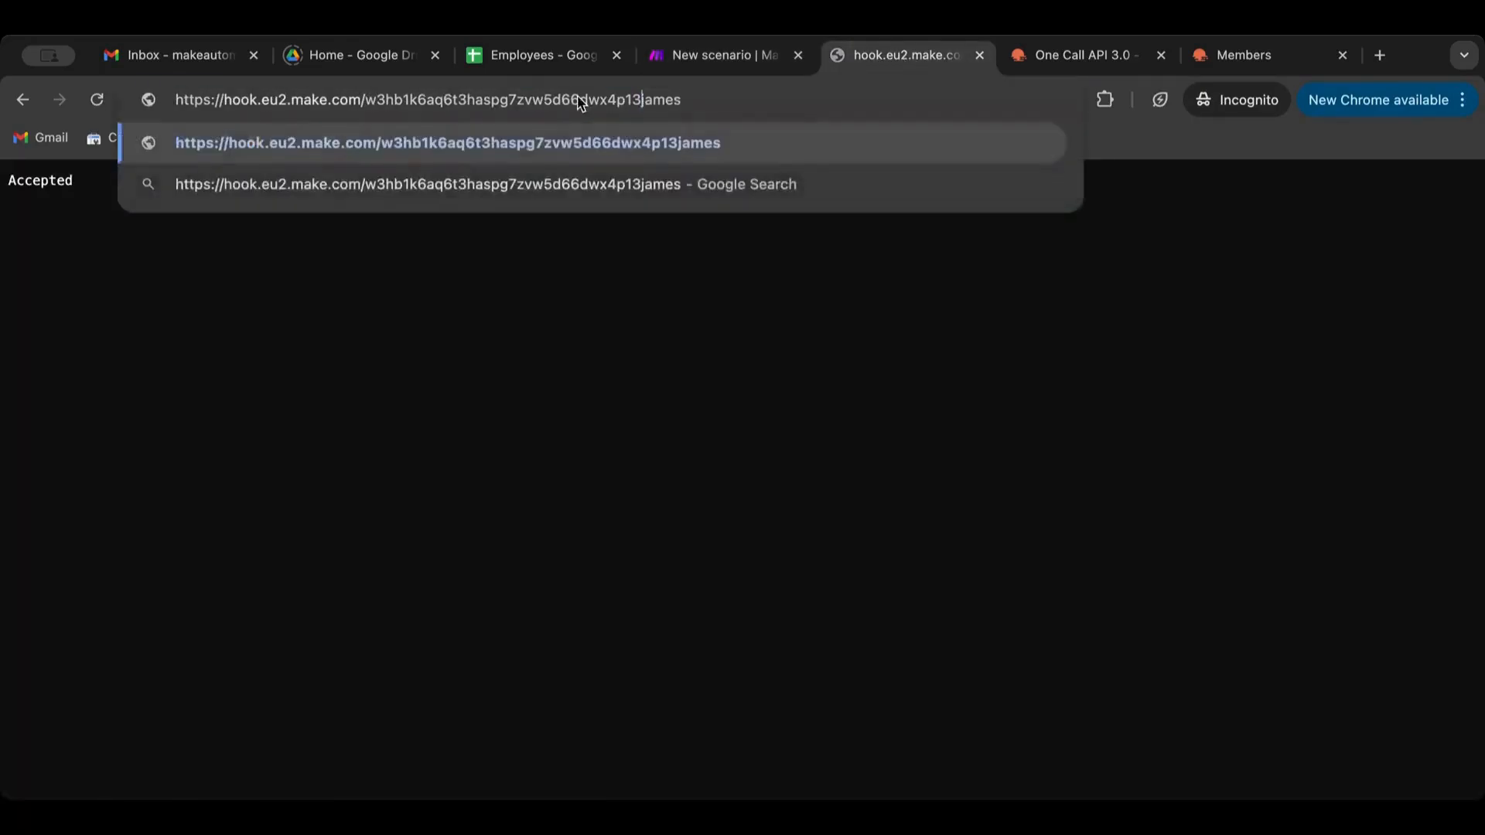
# Run the scenario once and send a request to the bare webhook URL
pyautogui.click(696, 56)
pyautogui.click(142, 734)
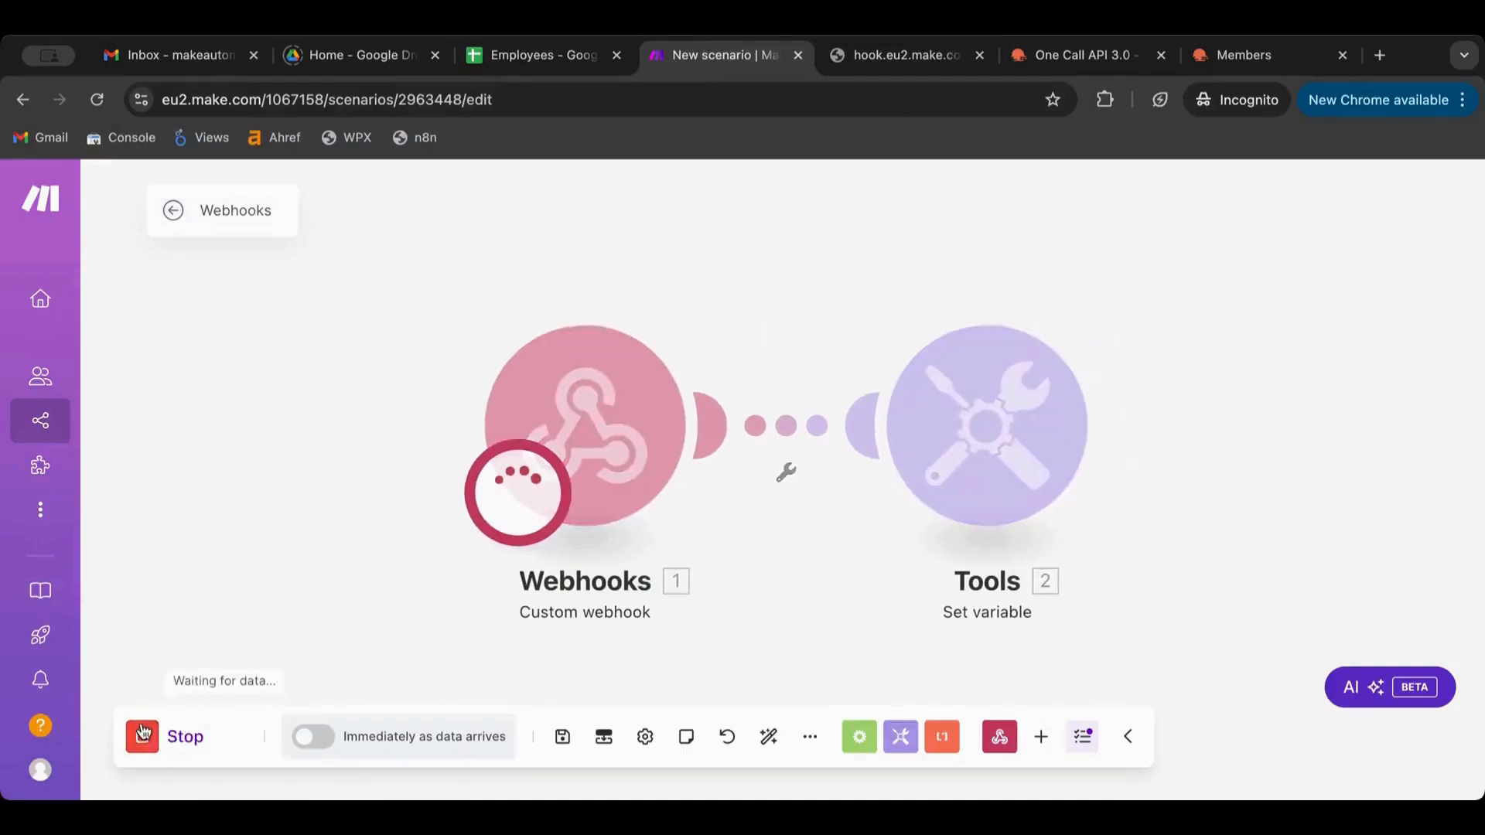
pyautogui.click(869, 57)
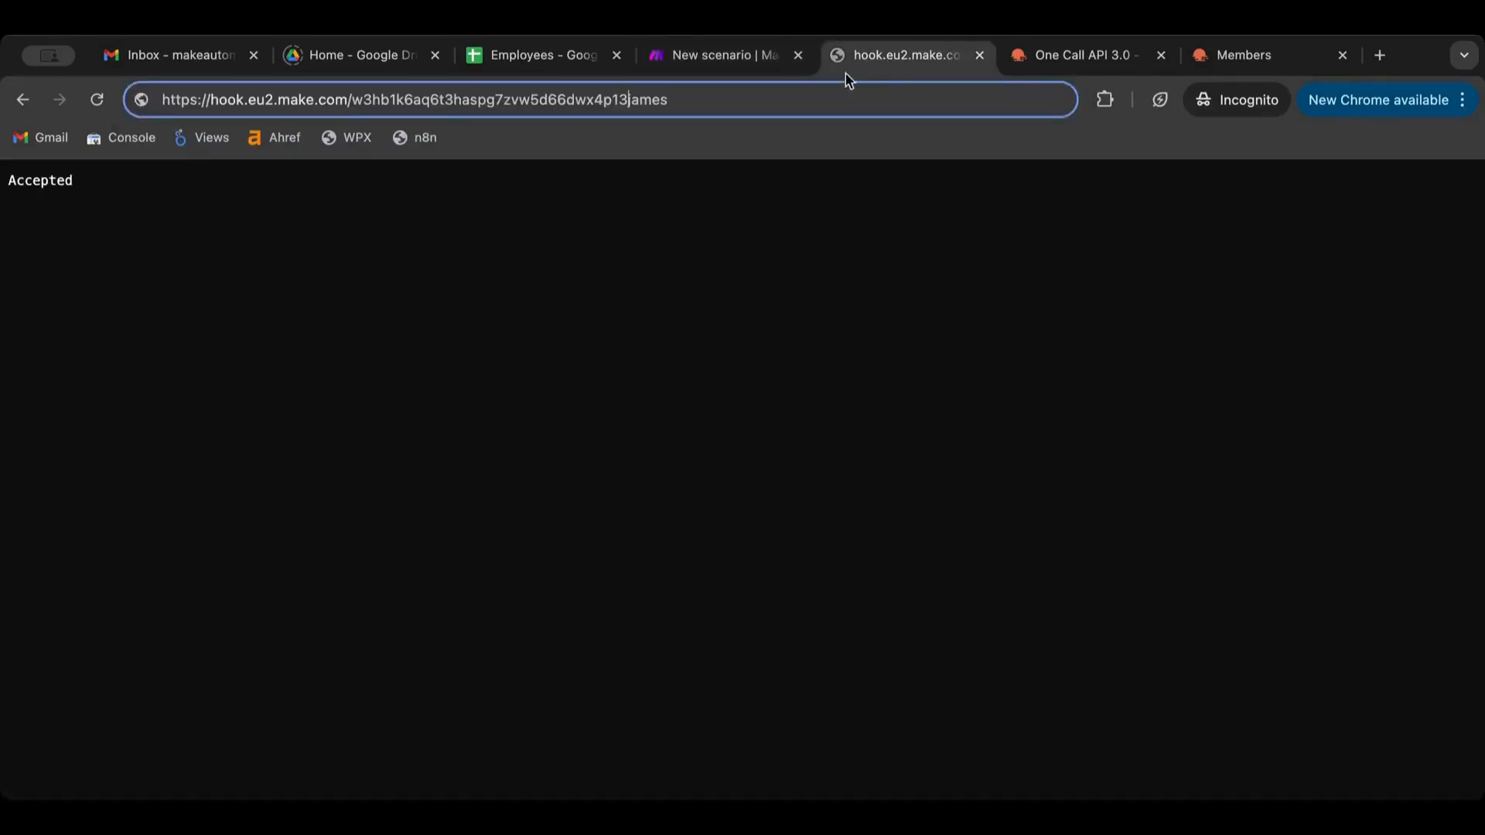
pyautogui.press('Return')
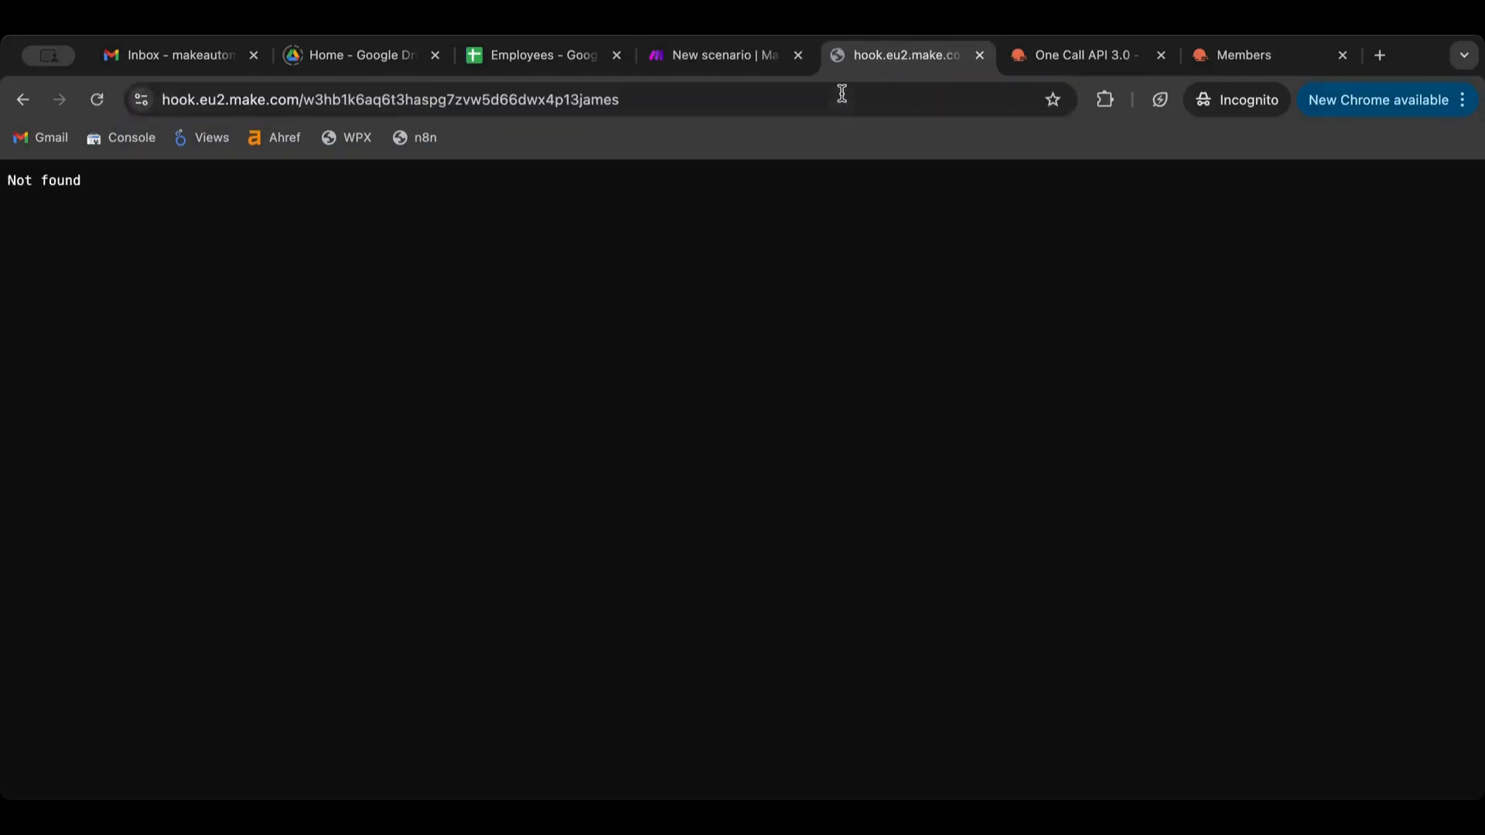
pyautogui.click(772, 62)
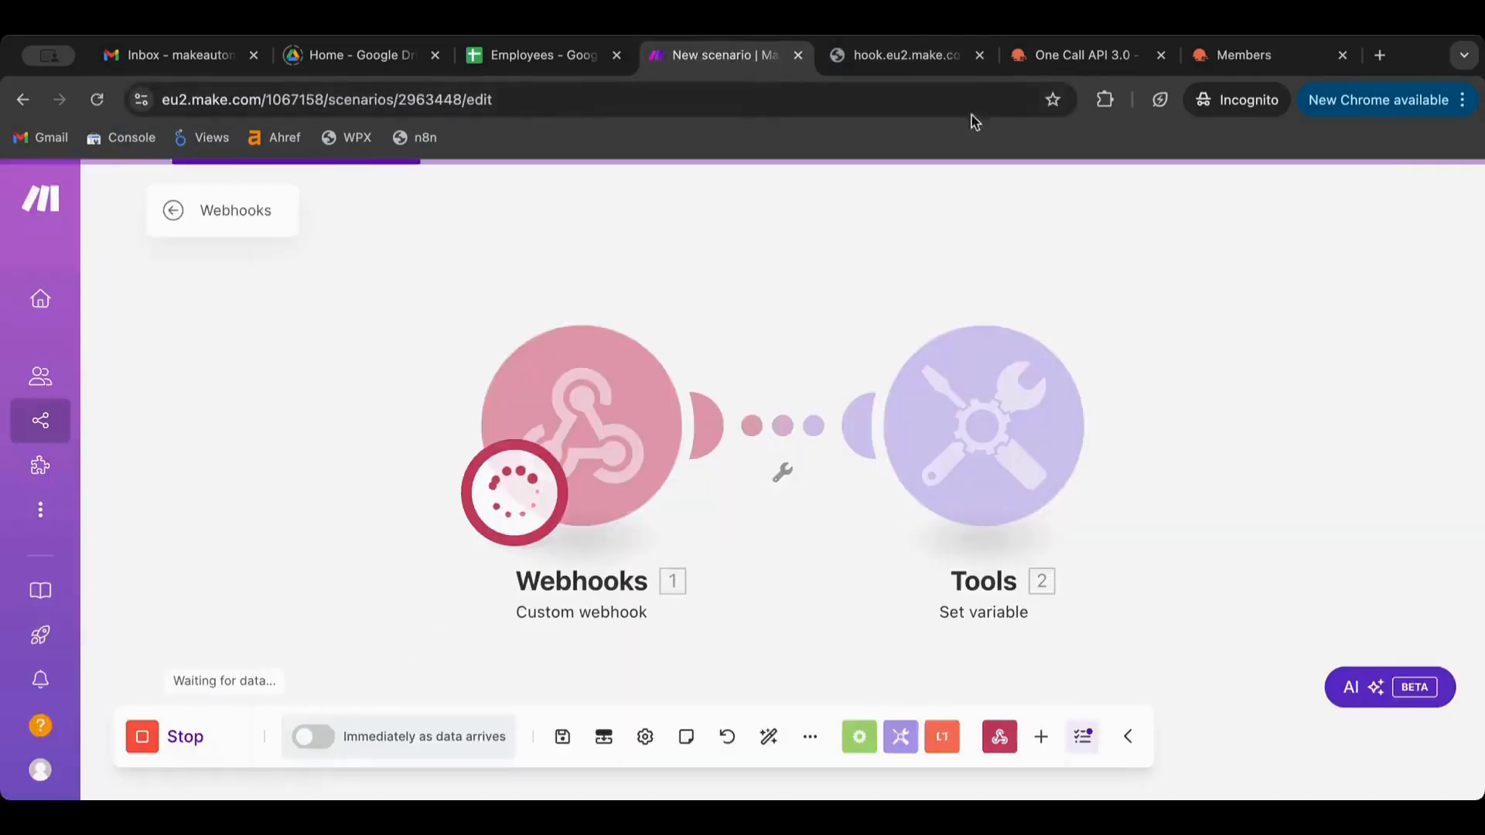
# Call the hook URL with a ?username= query parameter set to a sample name
pyautogui.click(920, 50)
pyautogui.click(597, 100)
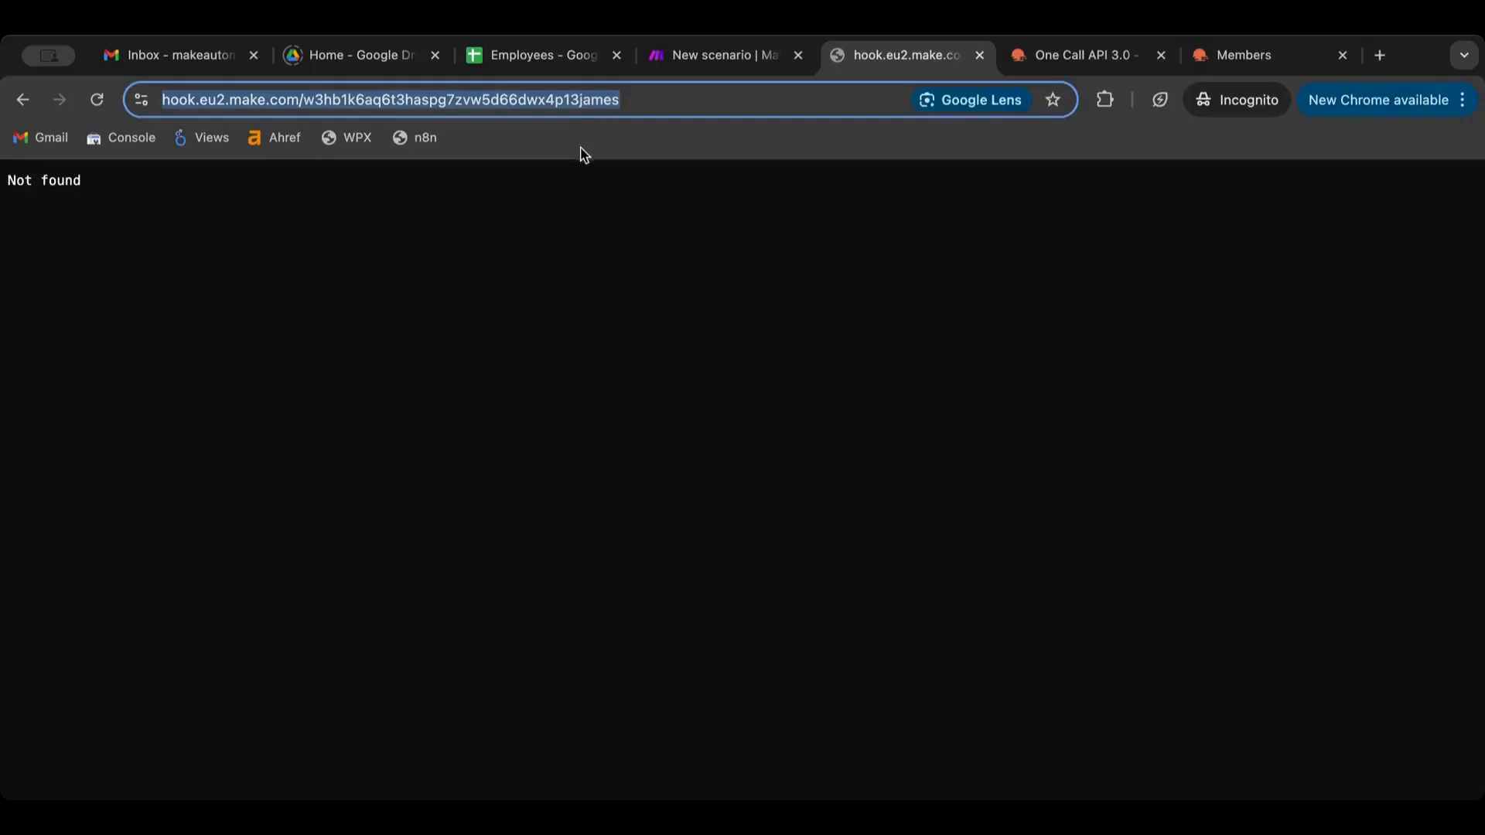
pyautogui.click(583, 104)
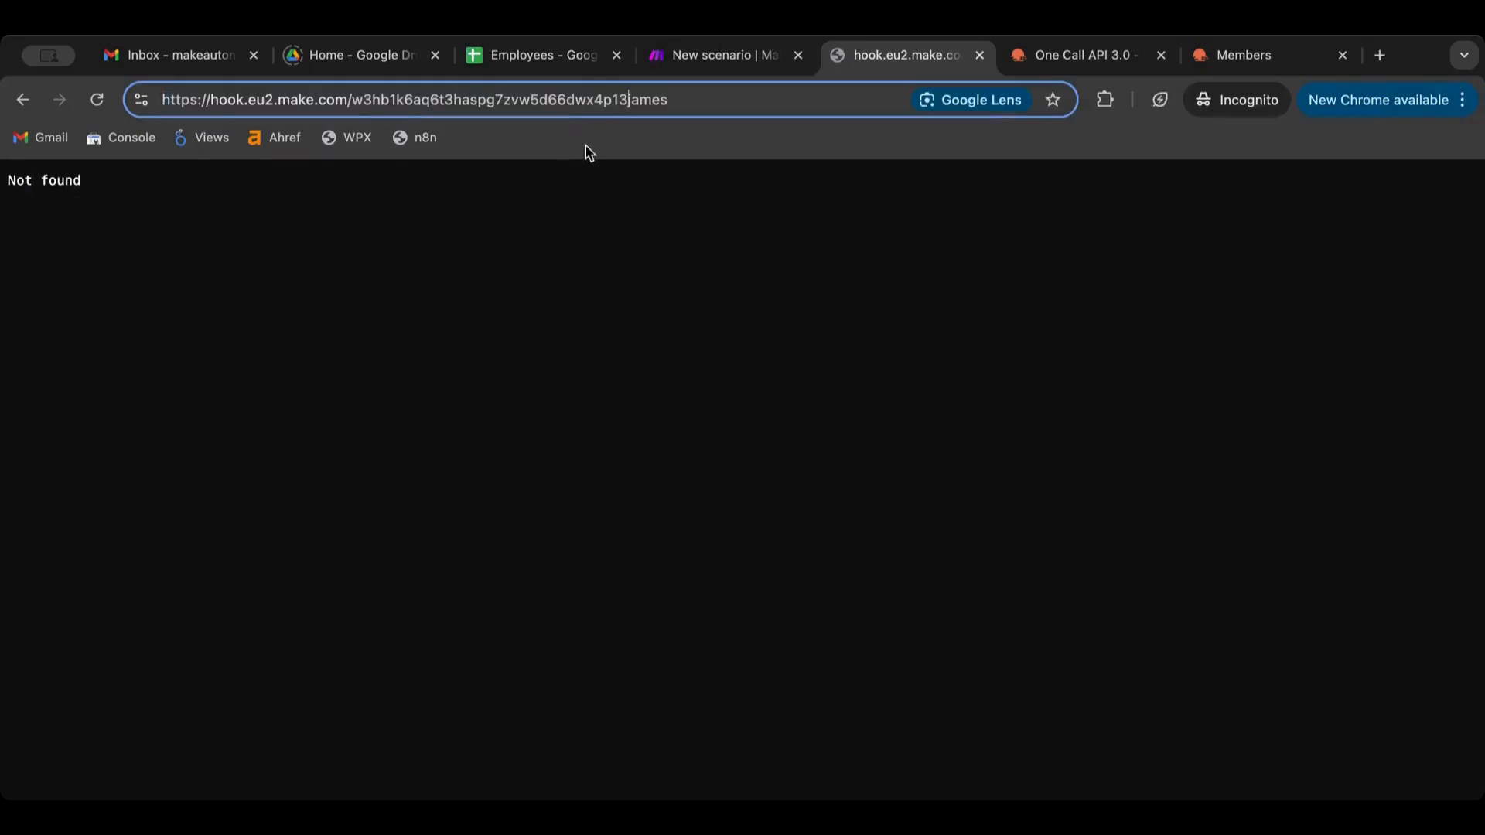
pyautogui.write('?')
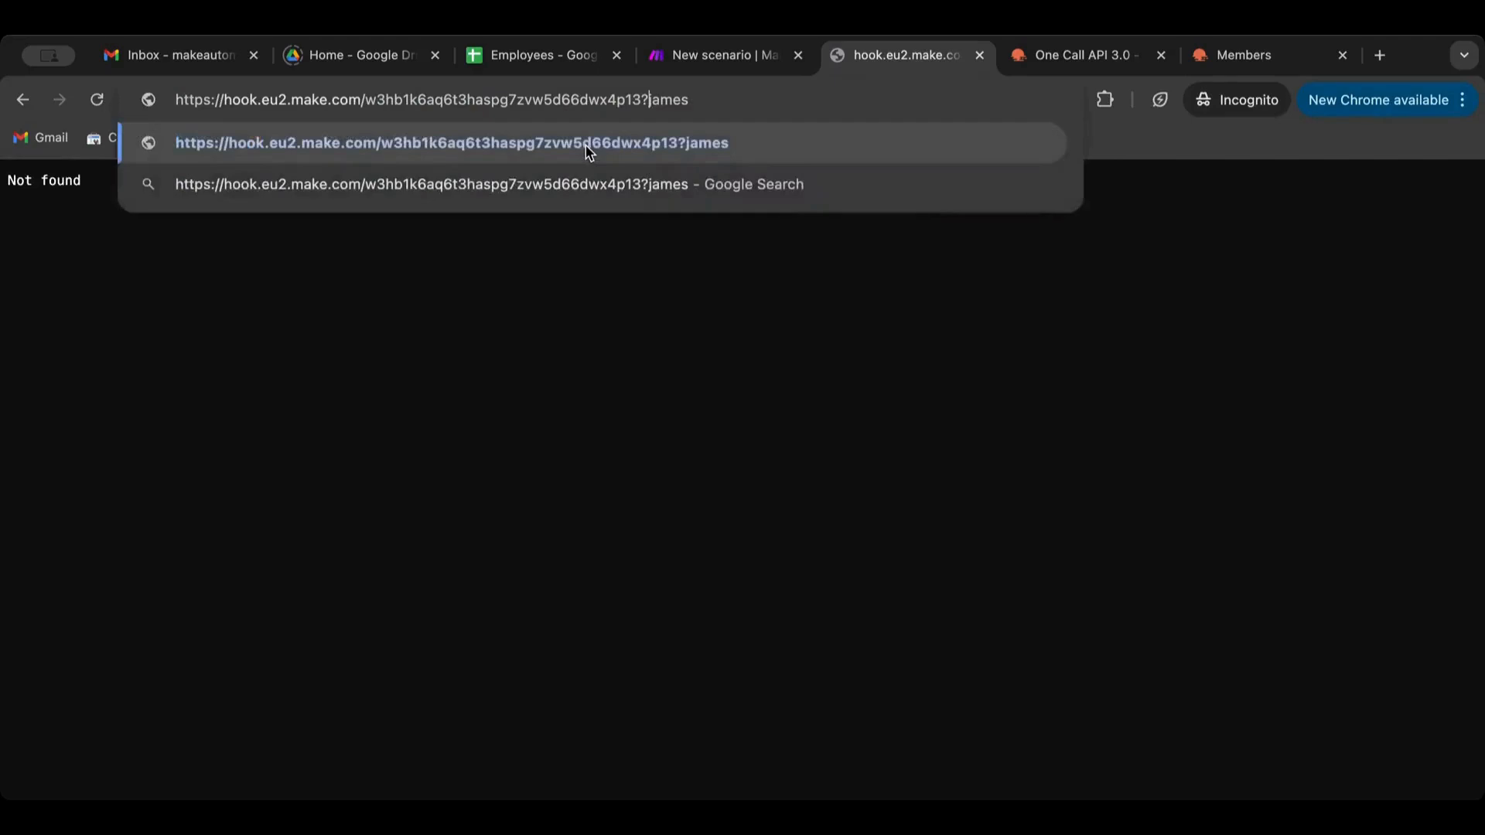
pyautogui.doubleClick(664, 101)
pyautogui.write('username')
pyautogui.press('BackSpace')
pyautogui.press('BackSpace')
pyautogui.press('BackSpace')
pyautogui.press('BackSpace')
pyautogui.press('BackSpace')
pyautogui.press('BackSpace')
pyautogui.press('BackSpace')
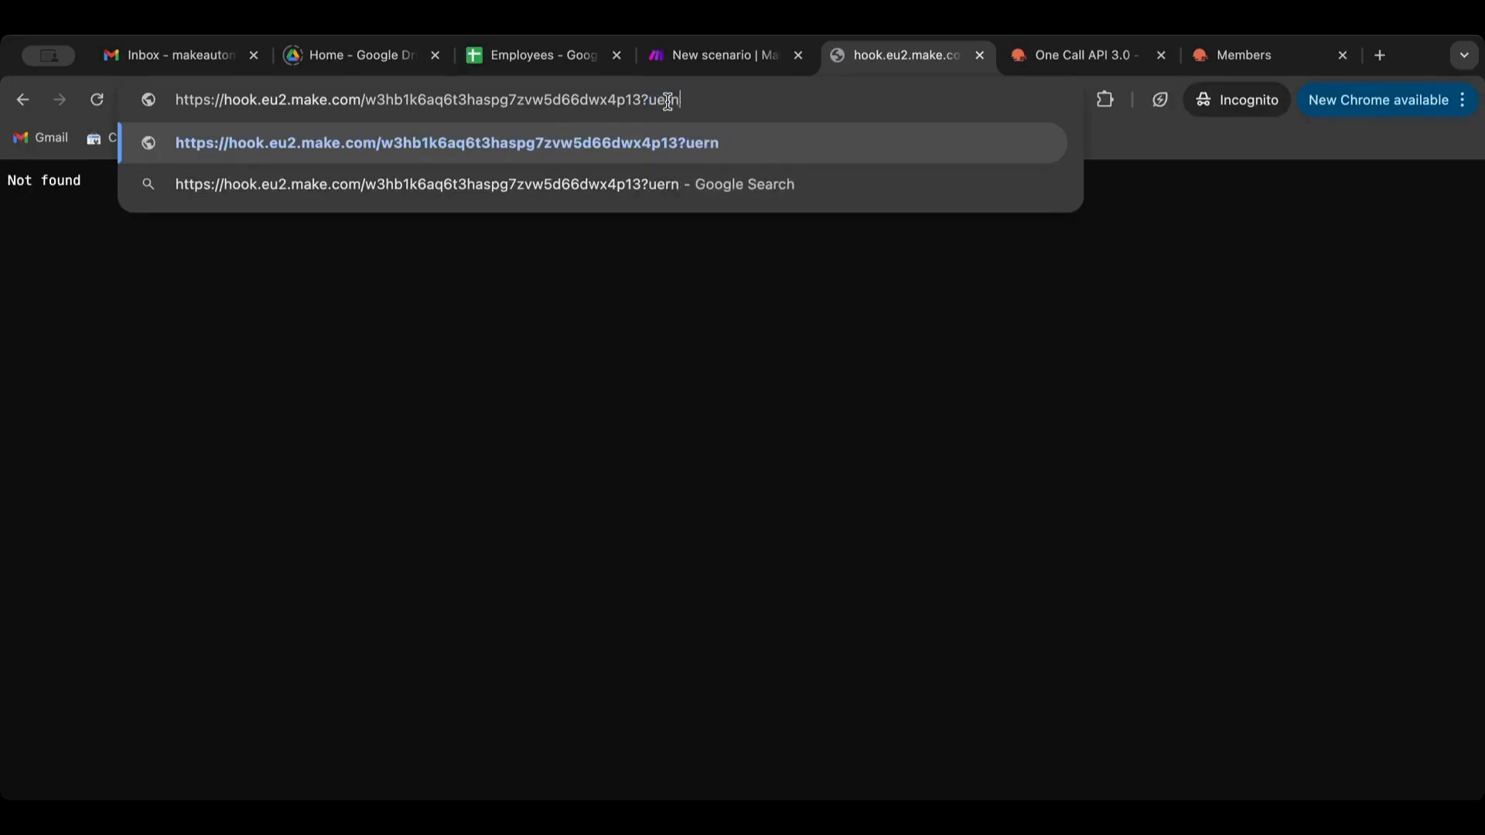
pyautogui.write('sername')
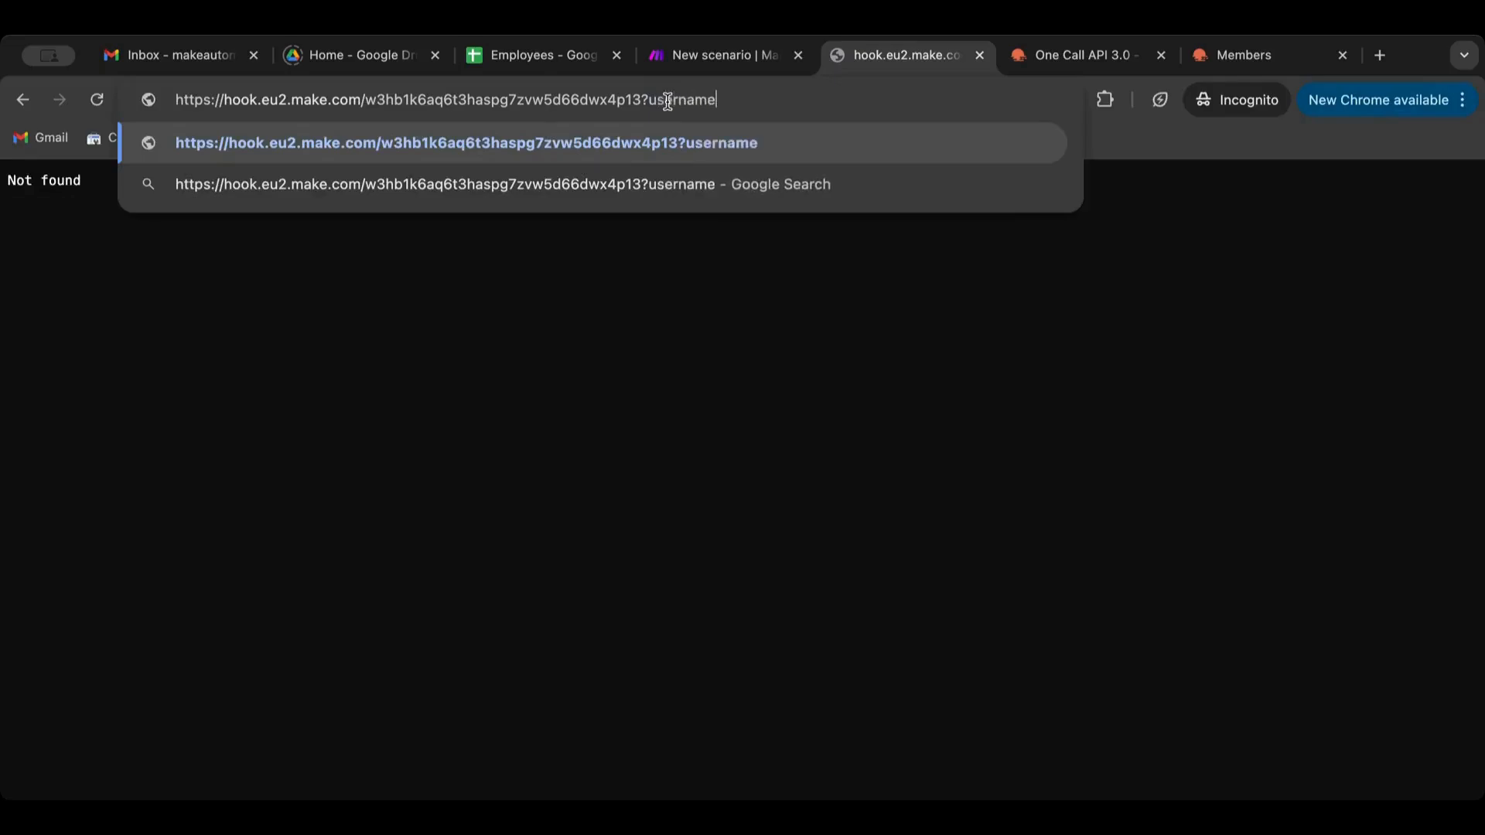
pyautogui.write('=james')
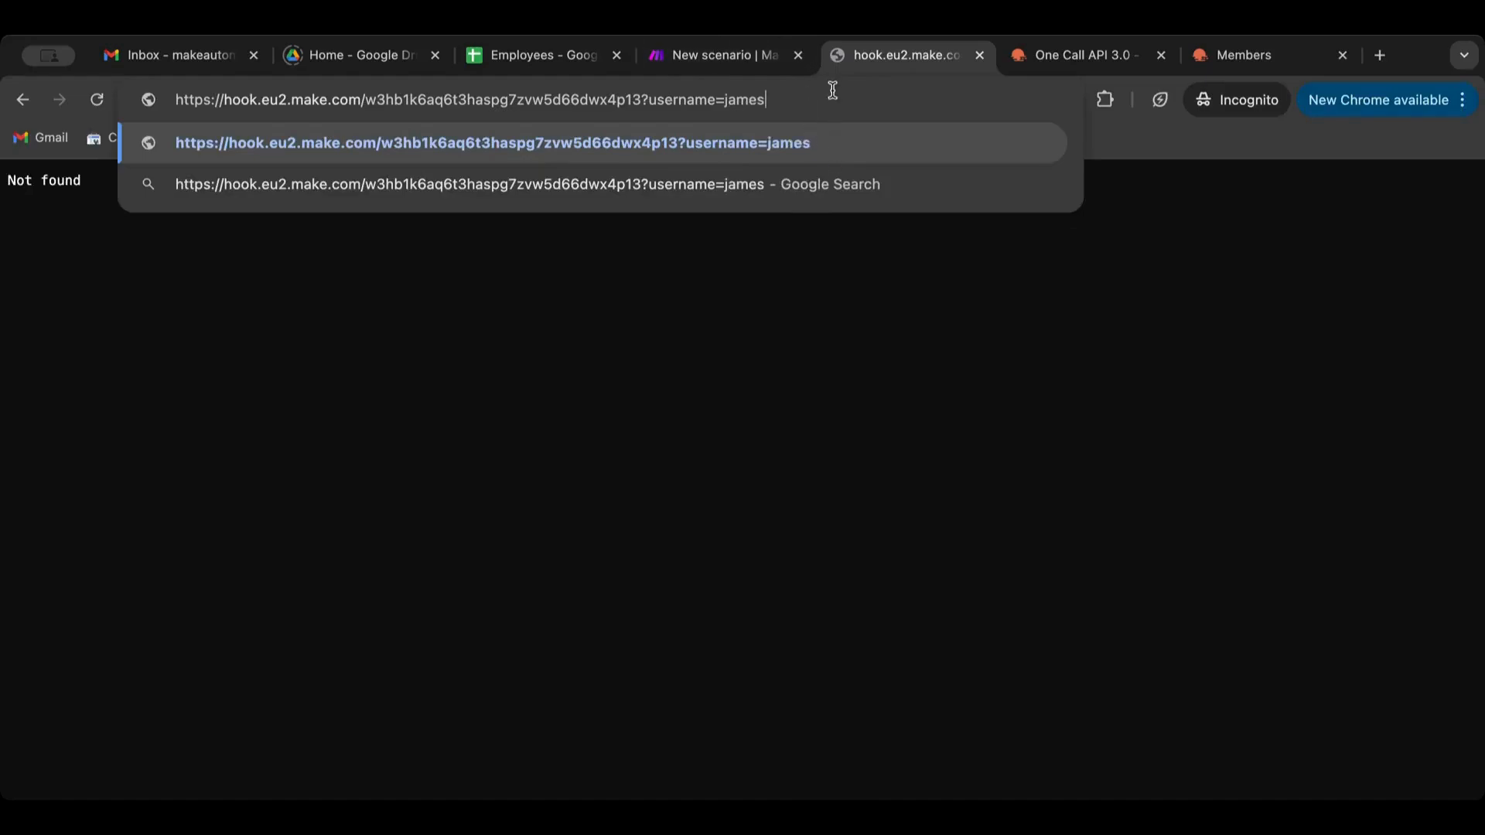
pyautogui.press('Return')
pyautogui.click(725, 55)
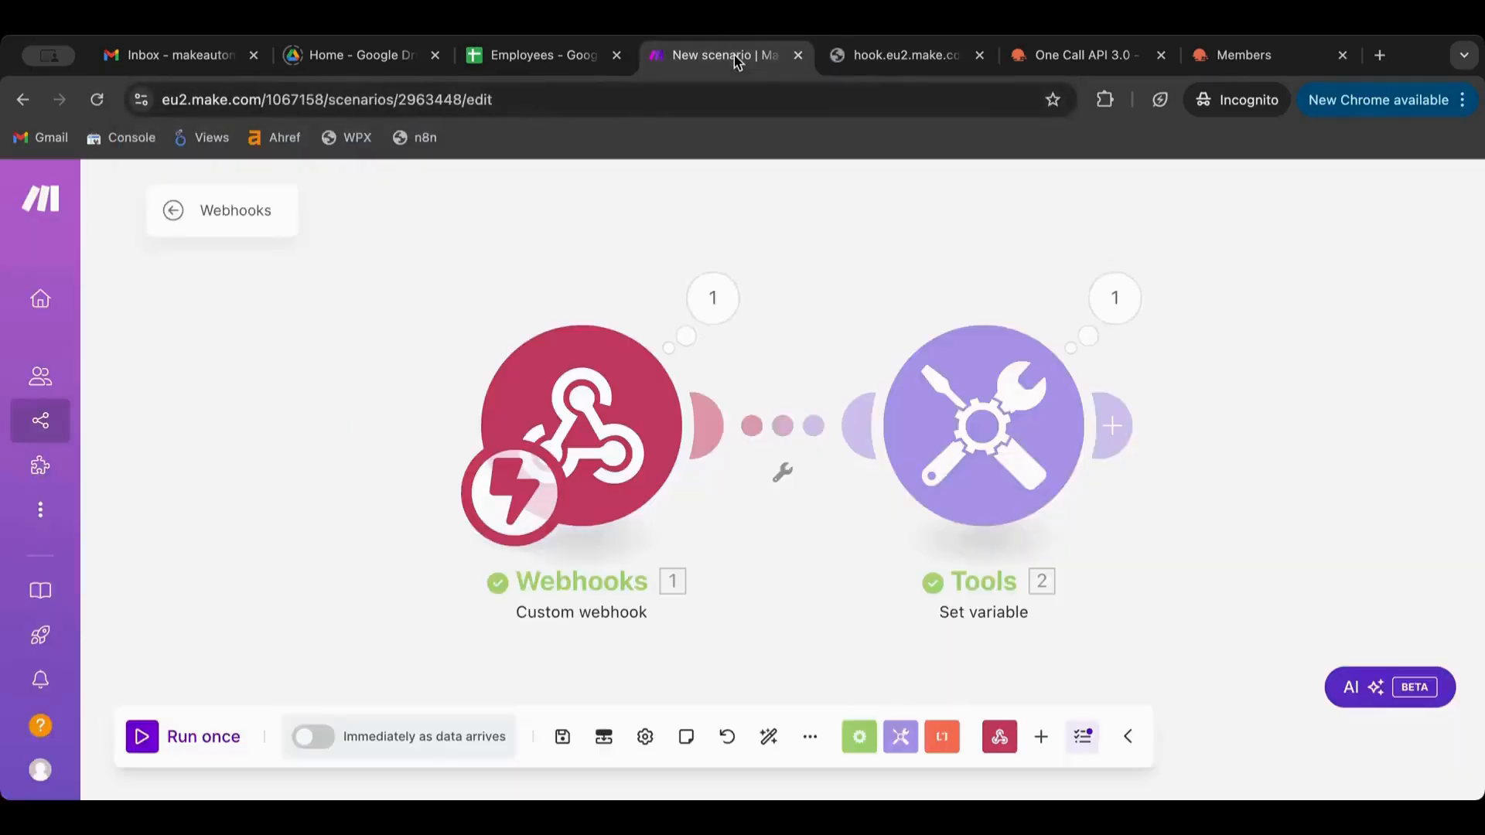
pyautogui.click(1116, 298)
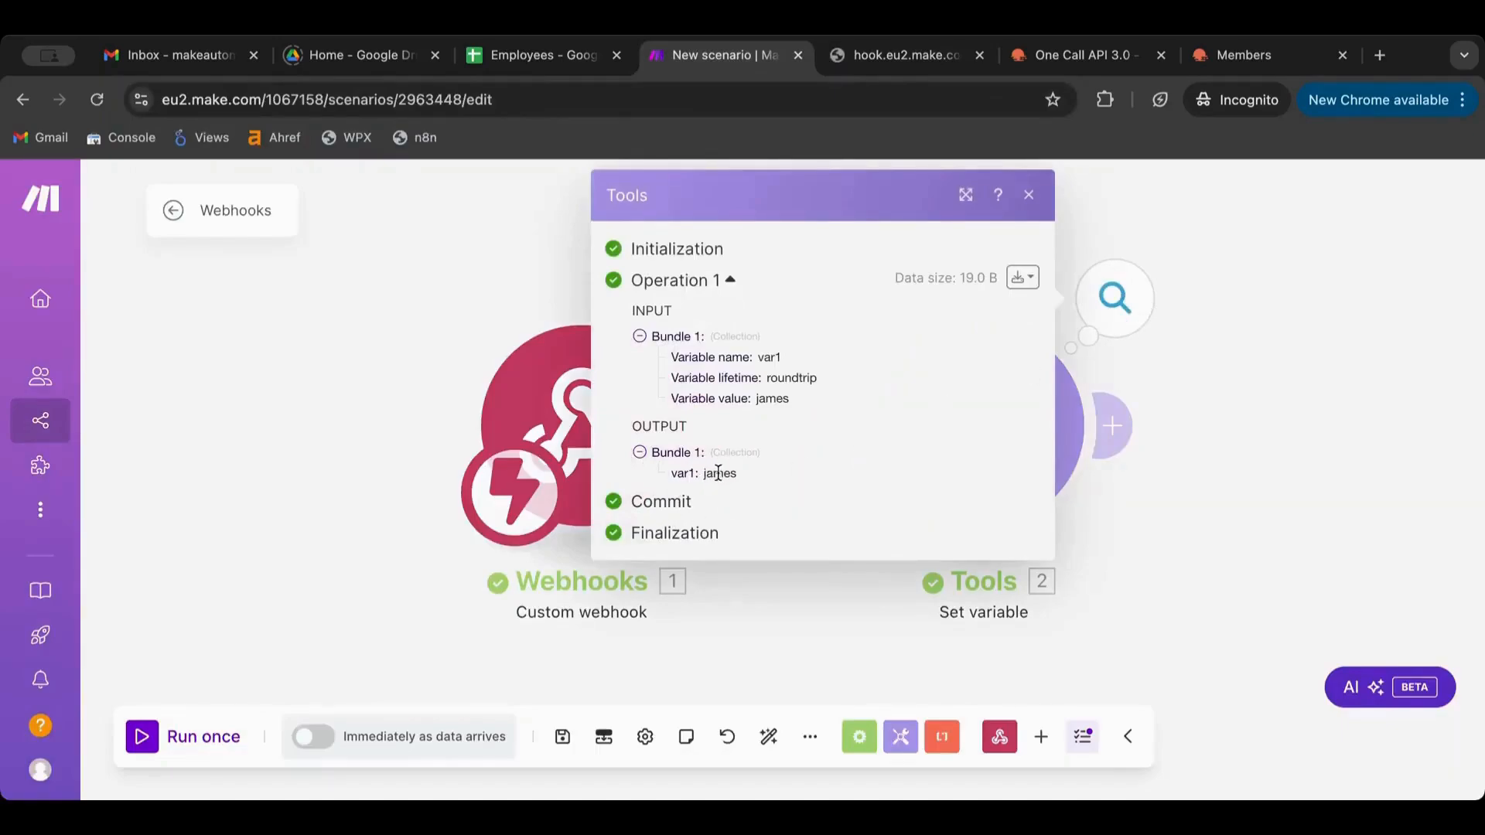
pyautogui.click(1302, 504)
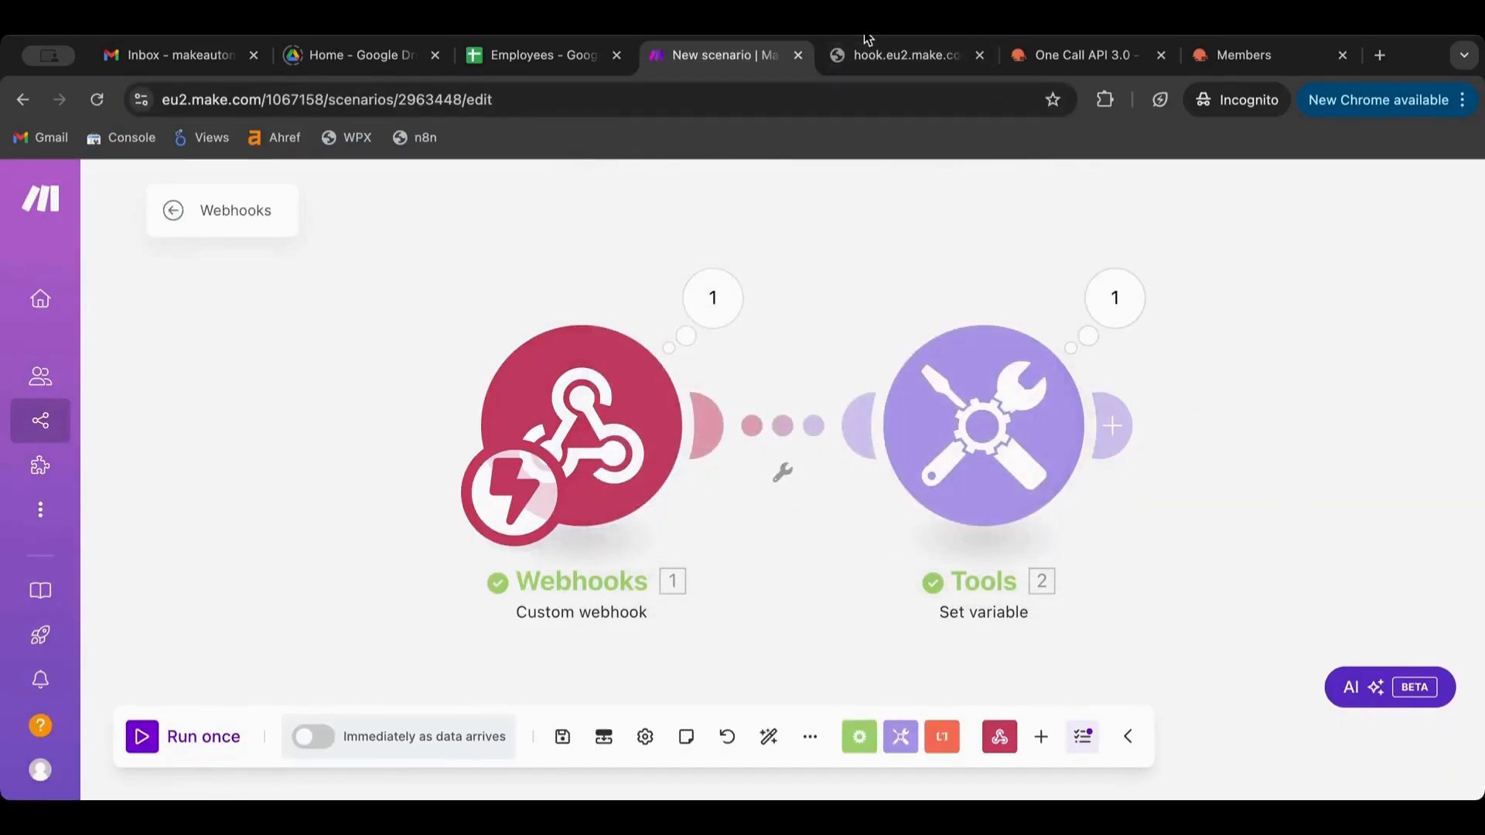
pyautogui.click(913, 58)
pyautogui.click(736, 56)
pyautogui.click(913, 62)
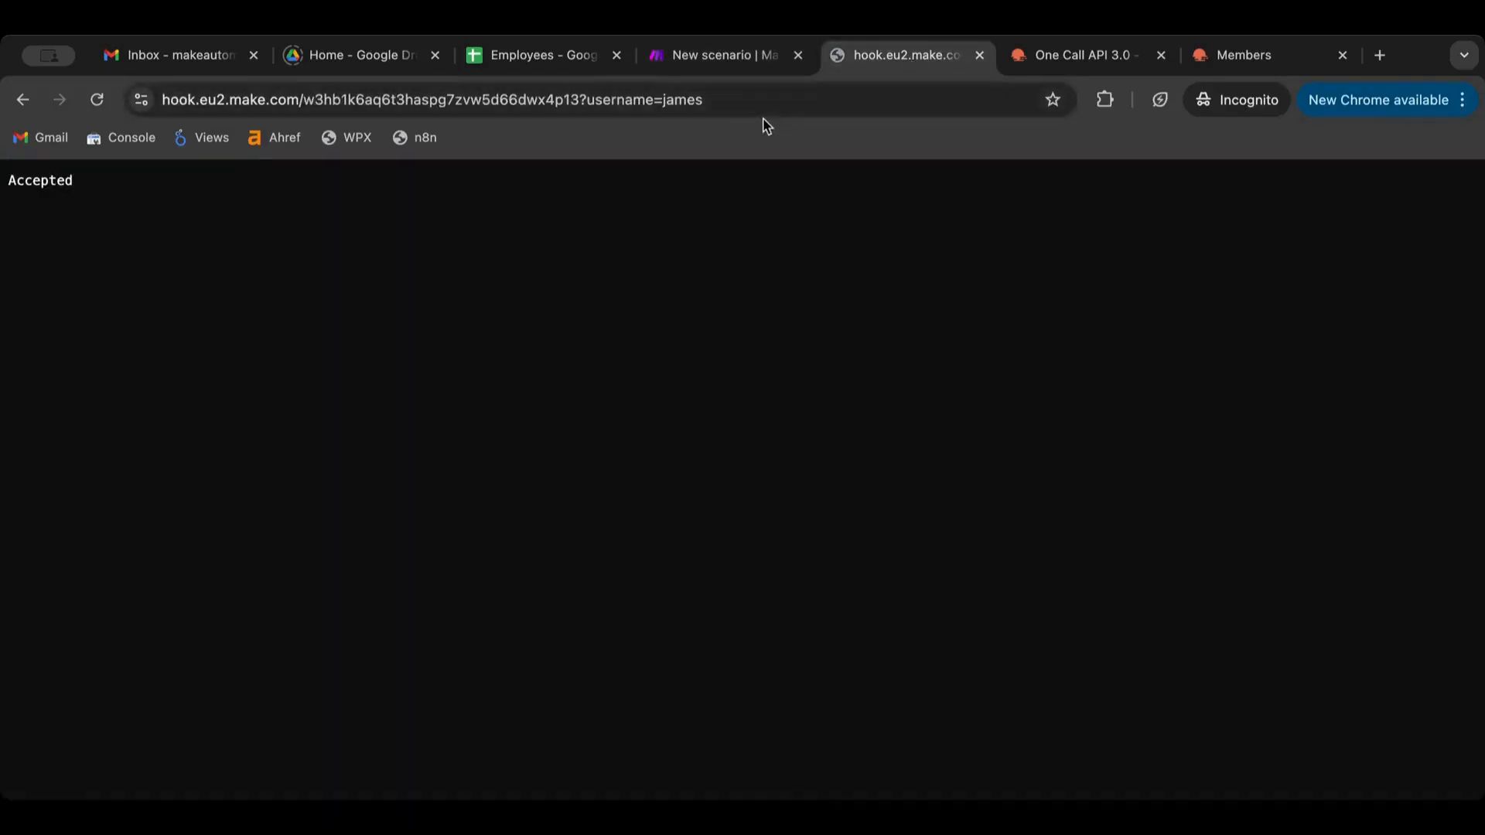
pyautogui.click(764, 72)
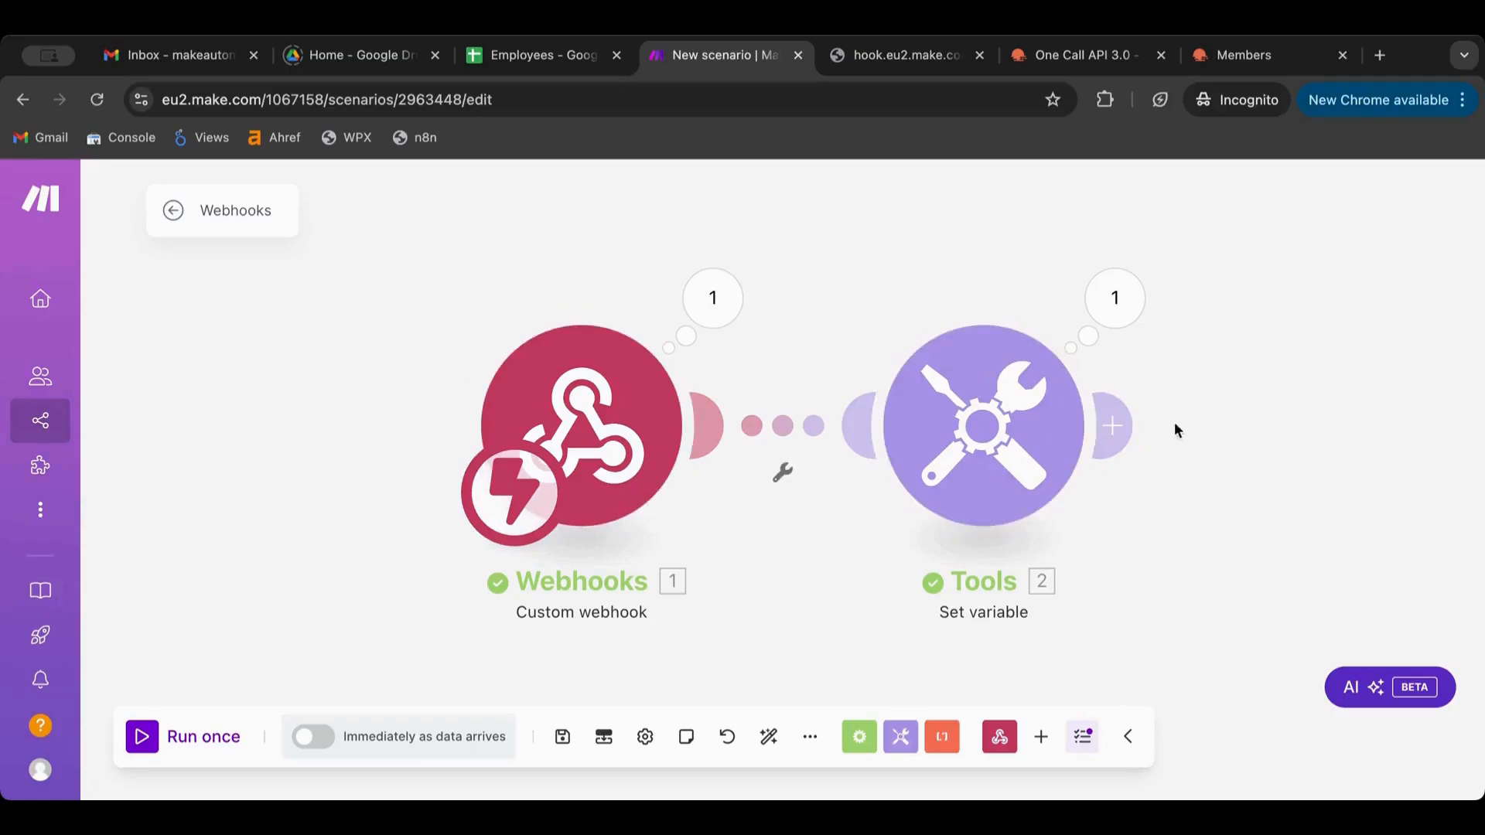
# Add a Webhooks > Webhook response module after the Set variable module
pyautogui.click(1114, 426)
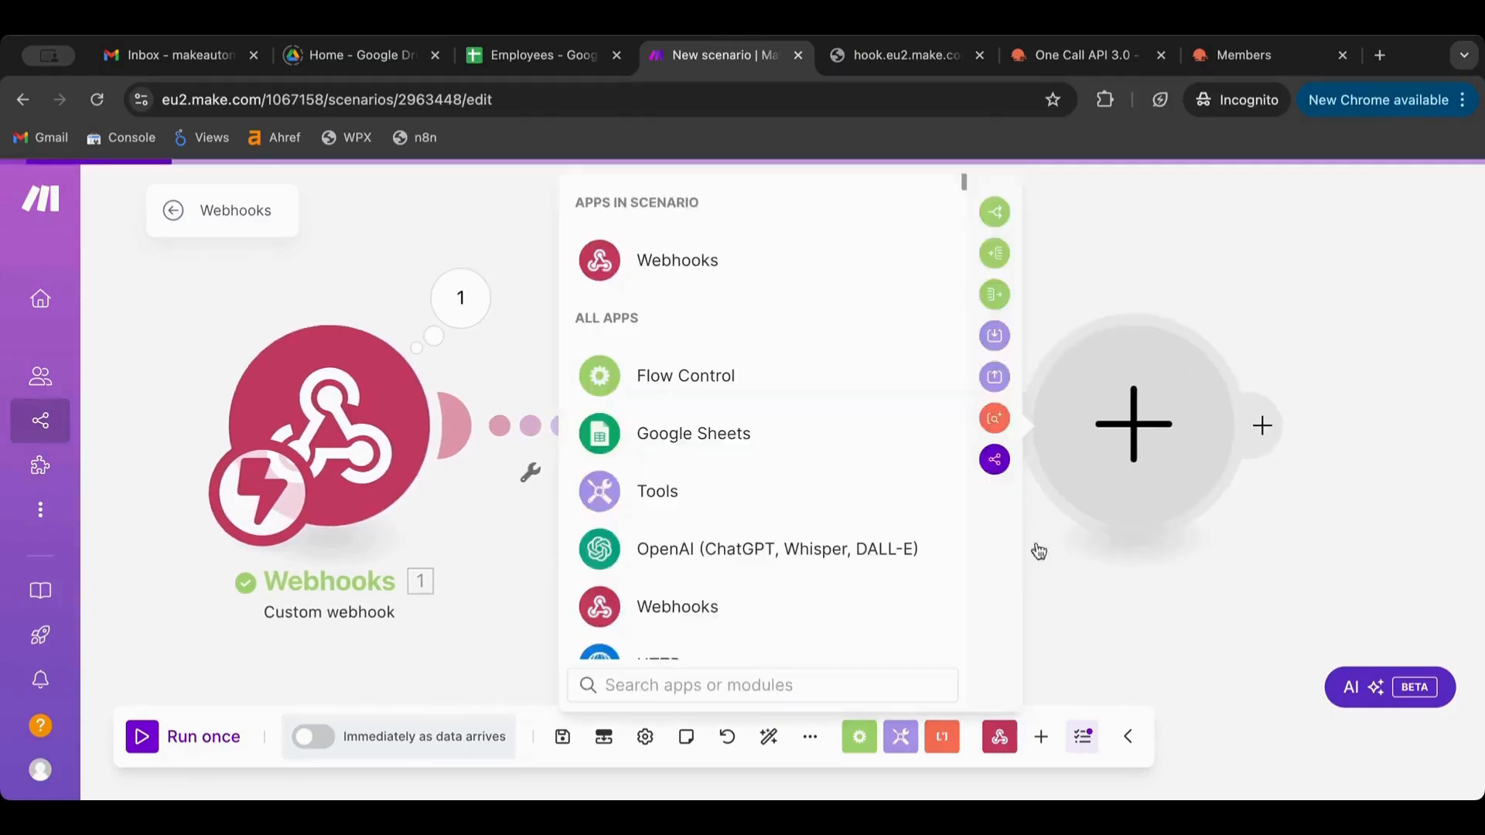
pyautogui.click(772, 265)
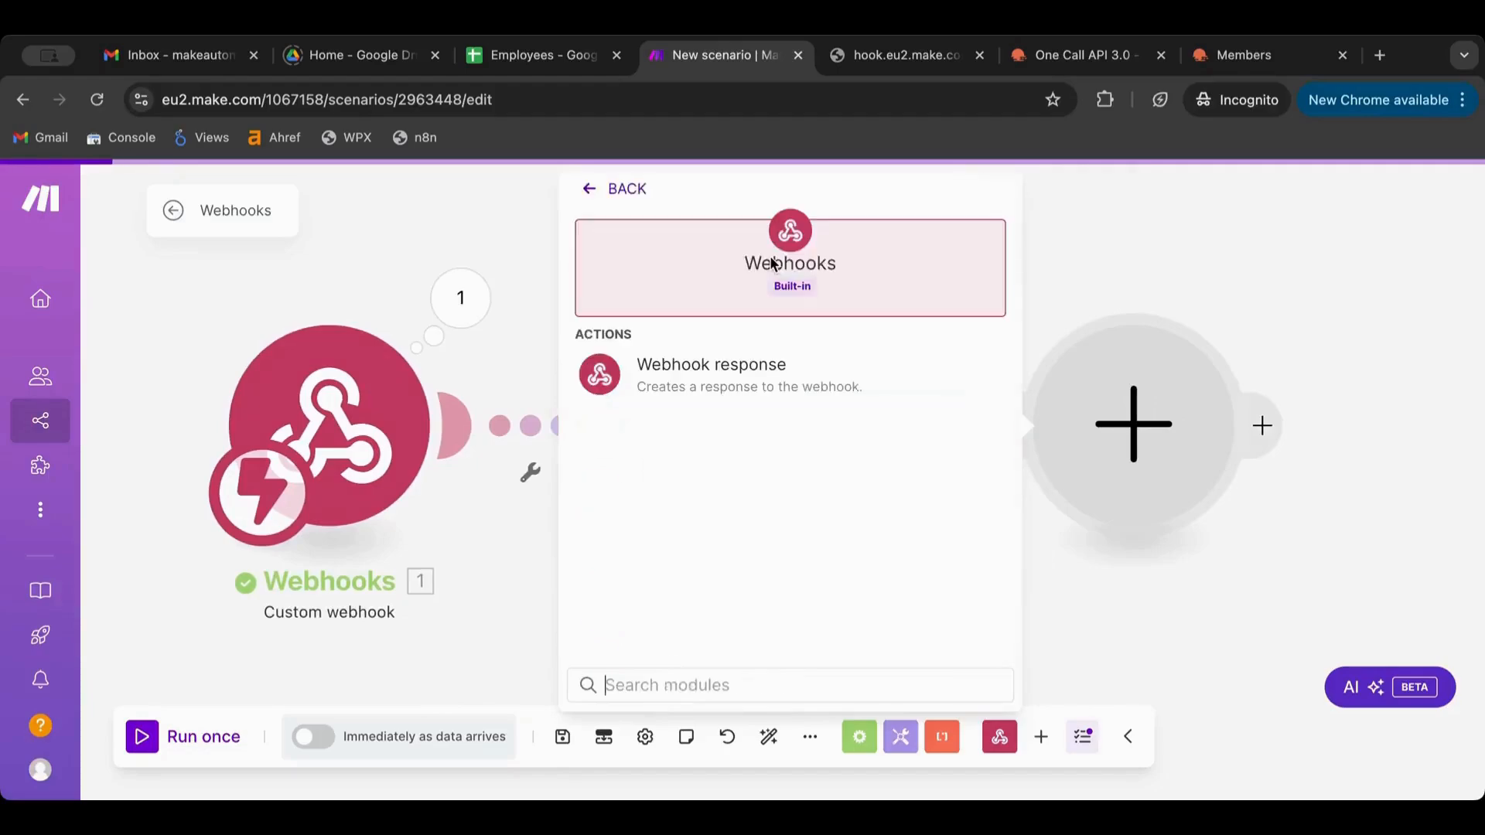
pyautogui.click(742, 394)
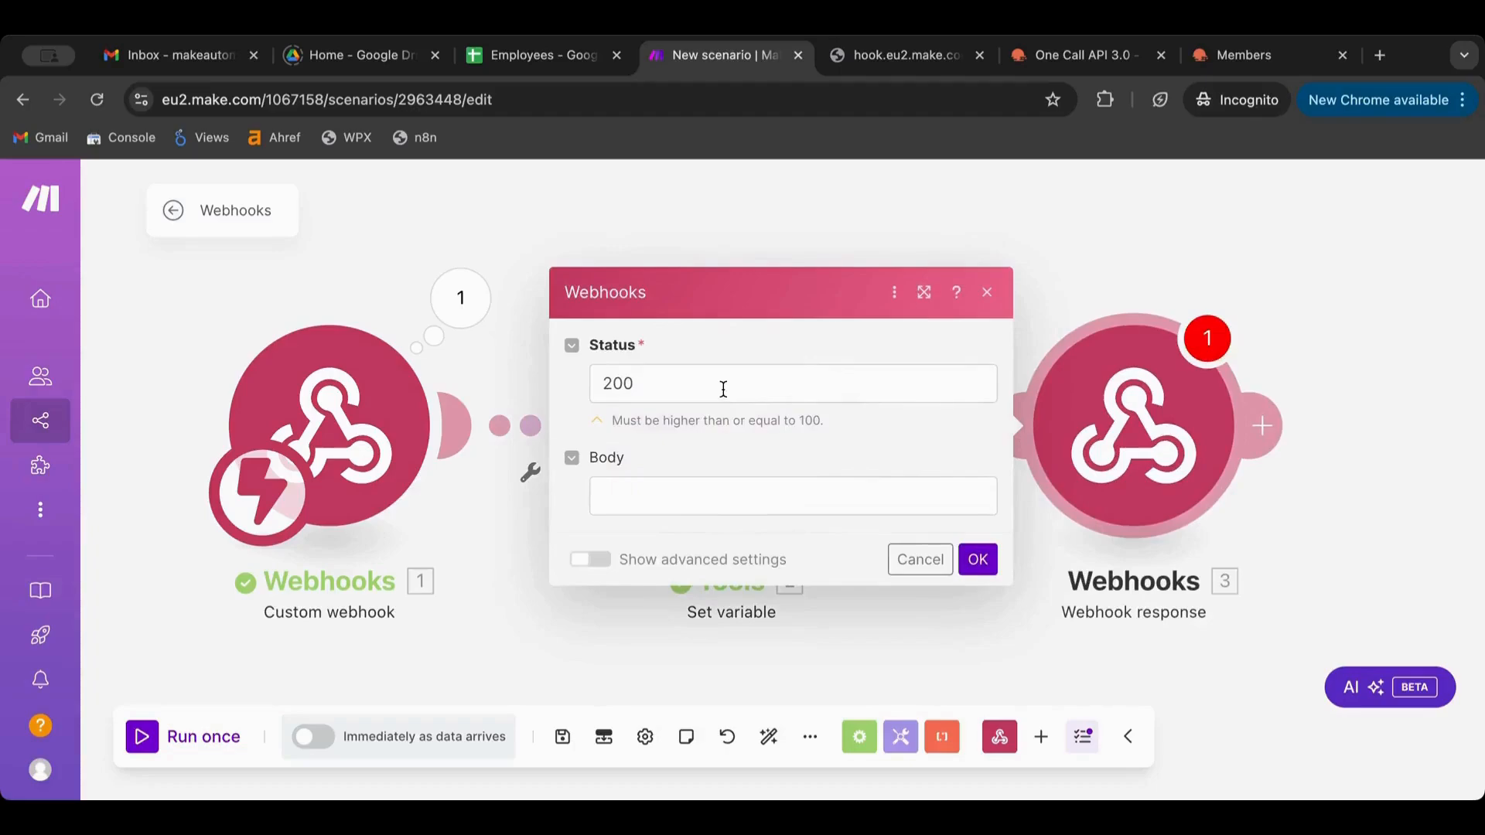
# Keep status 200 and set the response body to a short '… says hi' greeting
pyautogui.click(694, 390)
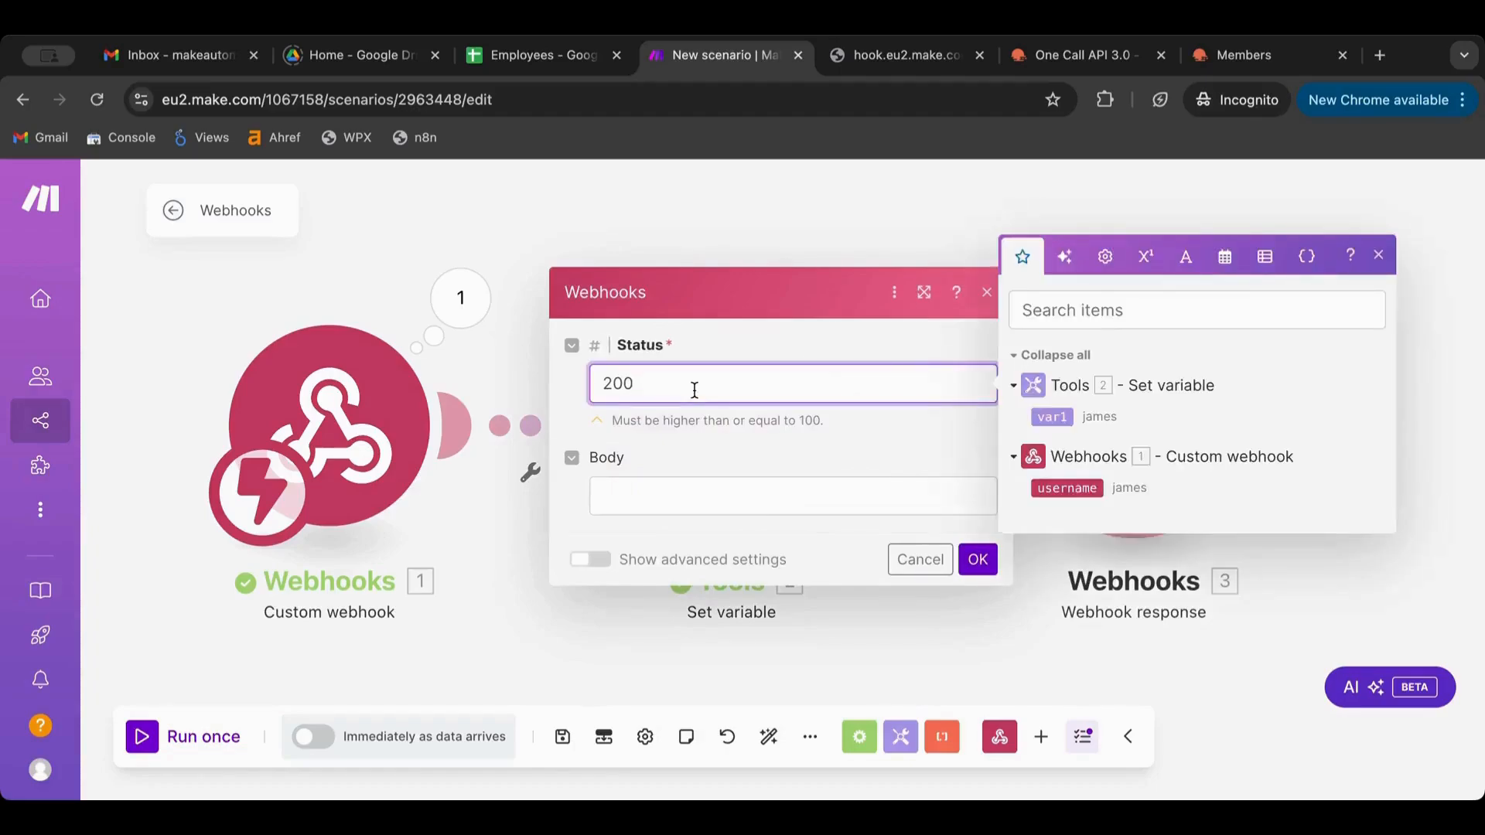
pyautogui.click(692, 510)
pyautogui.moveTo(649, 383); pyautogui.dragTo(537, 377)
pyautogui.click(648, 503)
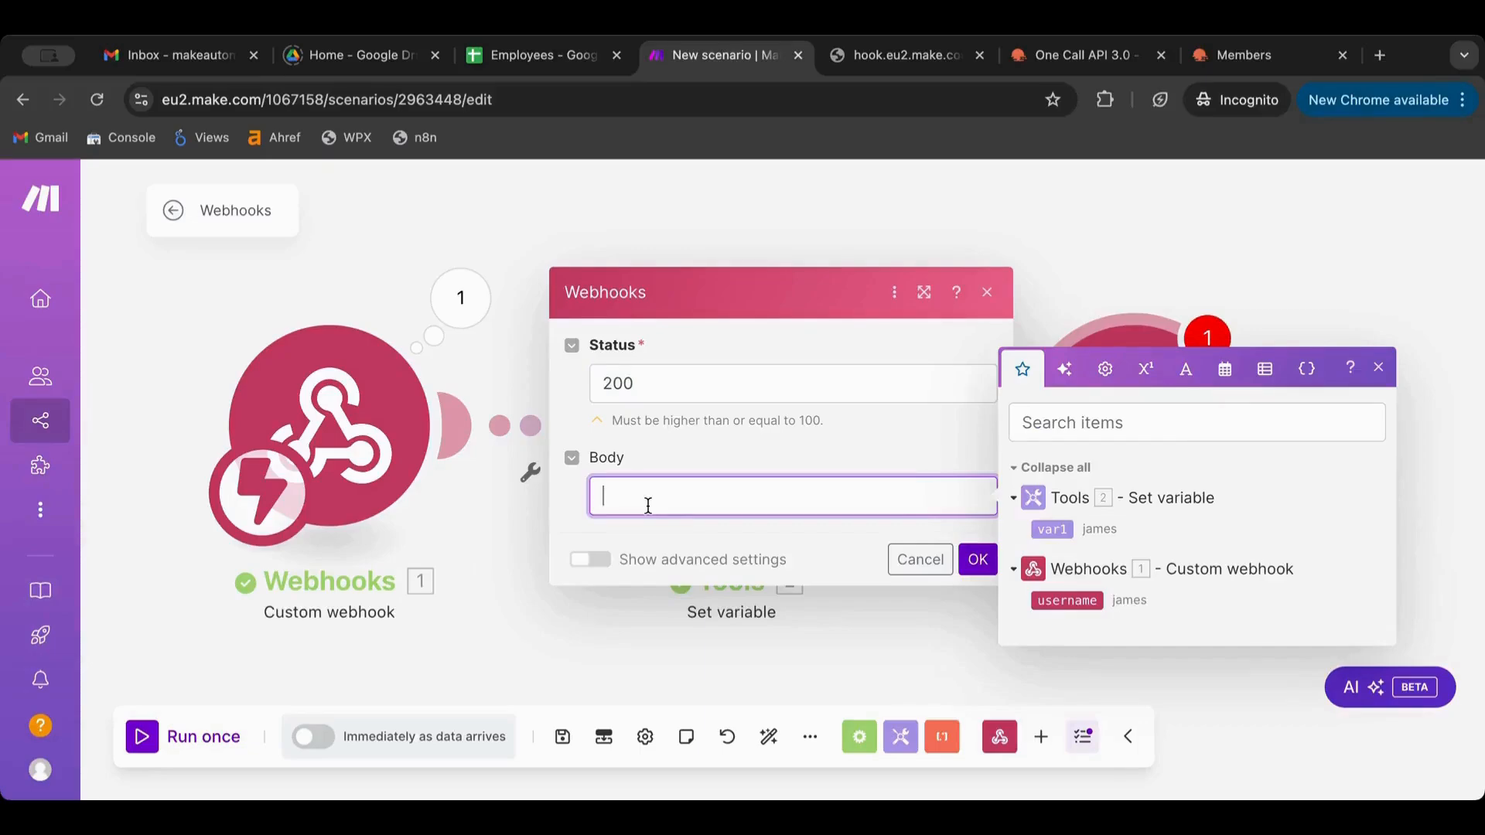
pyautogui.write('James sais h')
pyautogui.press('BackSpace')
pyautogui.press('BackSpace')
pyautogui.press('BackSpace')
pyautogui.press('BackSpace')
pyautogui.write('ys hi')
pyautogui.click(977, 559)
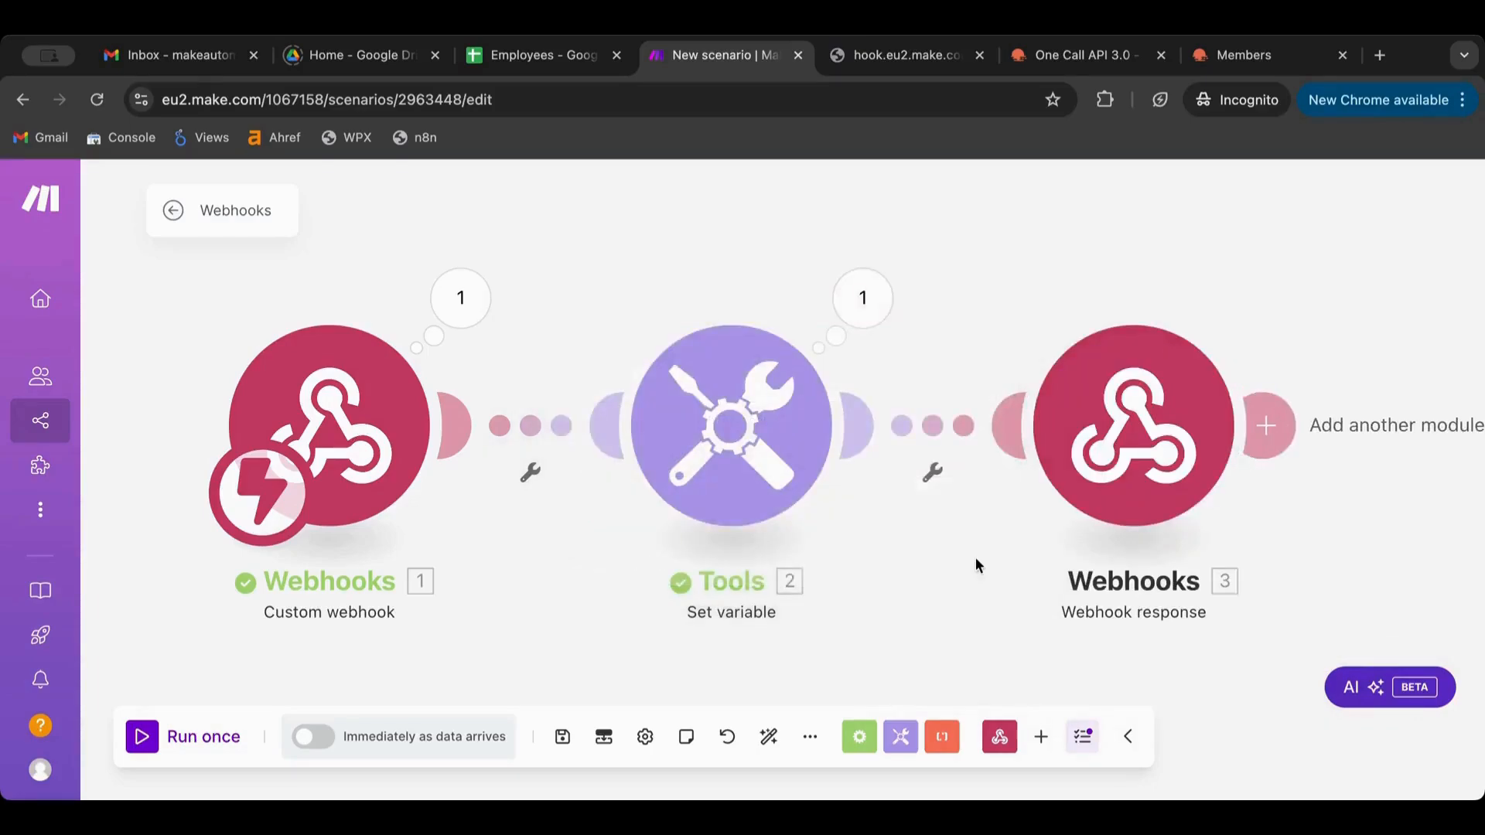
# Run once, reload the hook URL to see the 'says hi' greeting, and reopen Webhook response settings
pyautogui.click(143, 748)
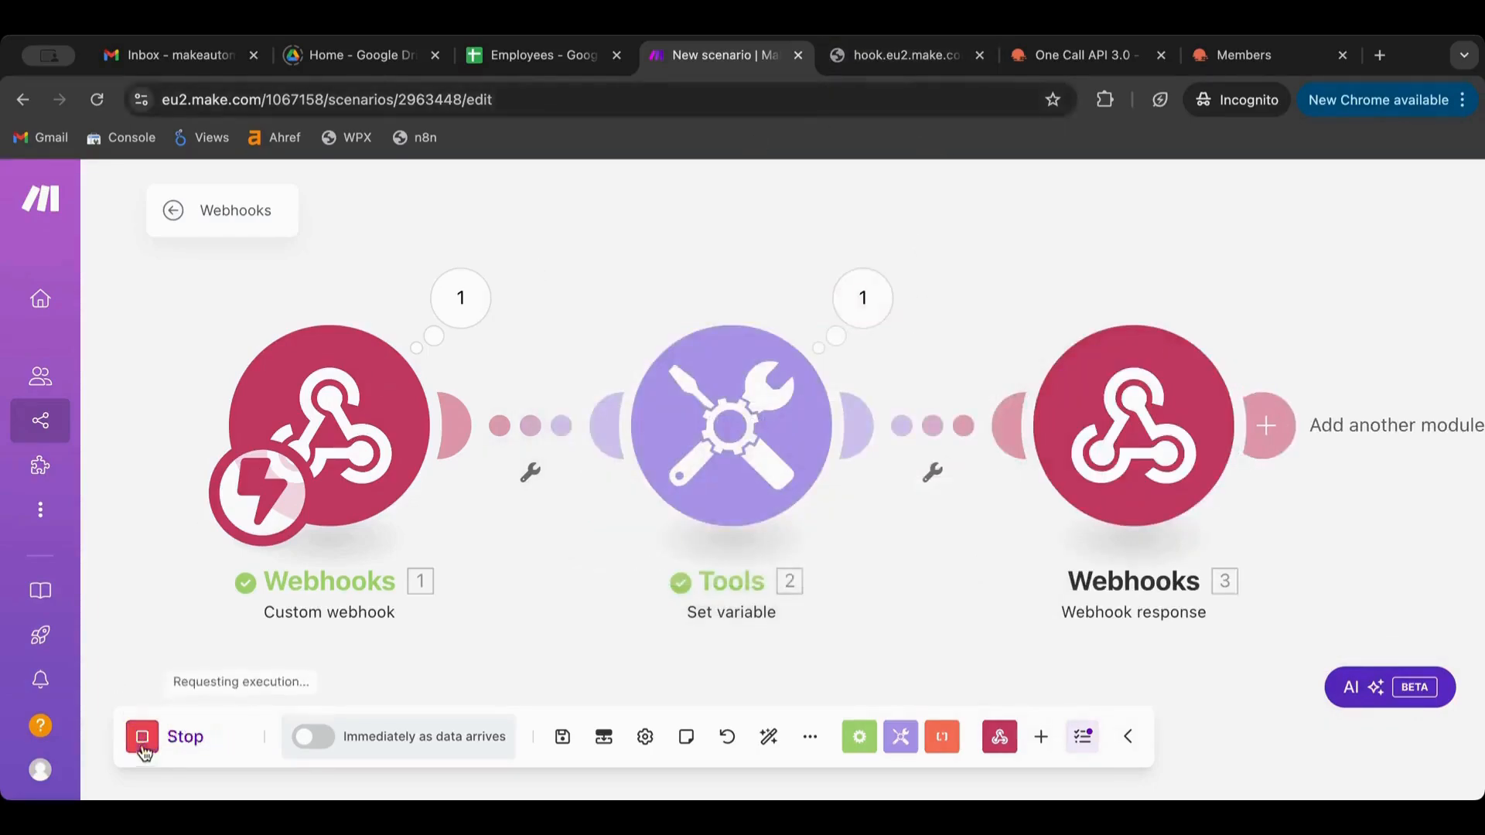
pyautogui.click(897, 54)
pyautogui.click(804, 103)
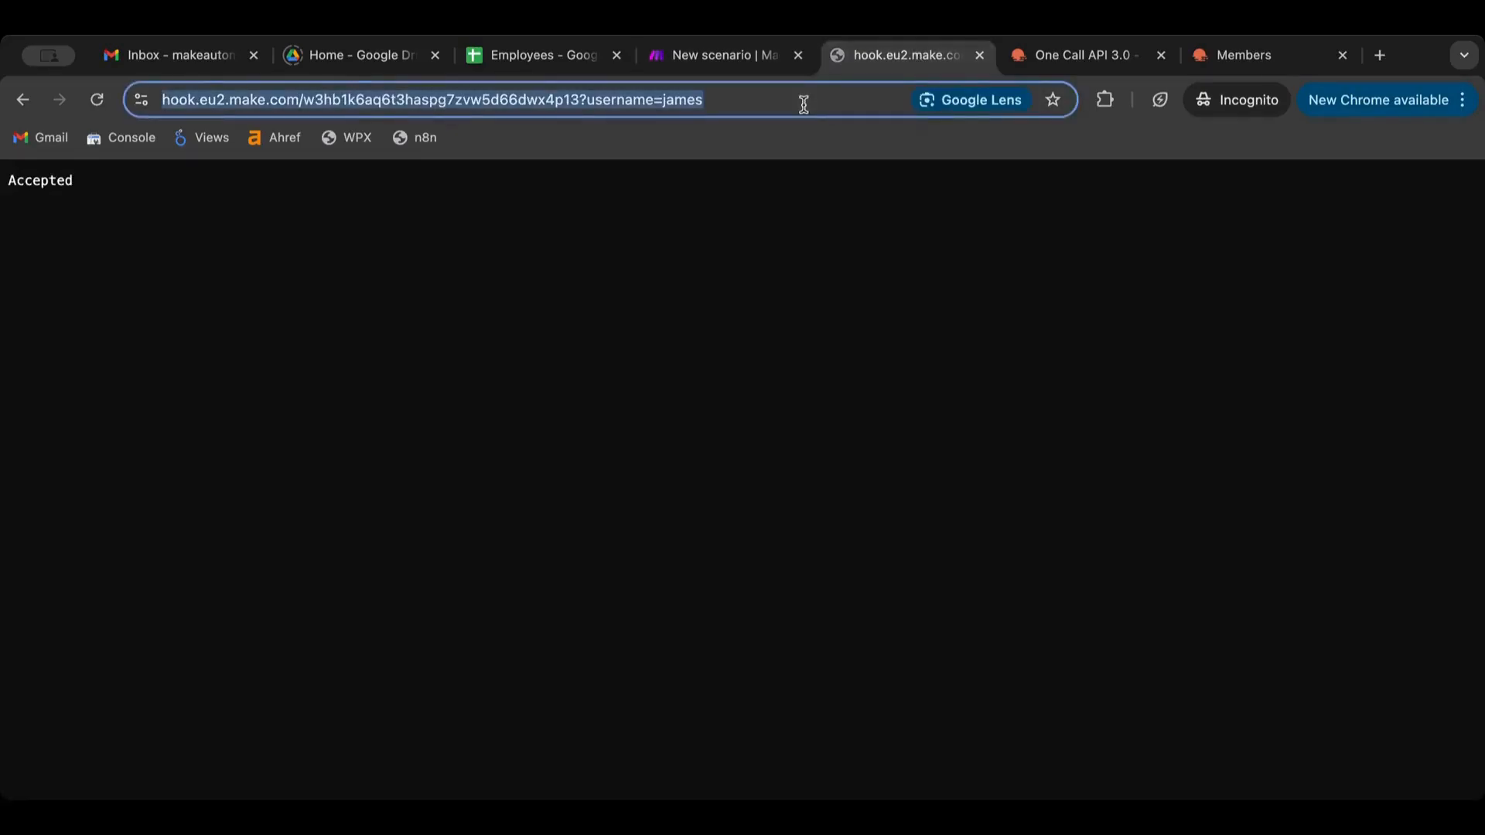
pyautogui.press('Return')
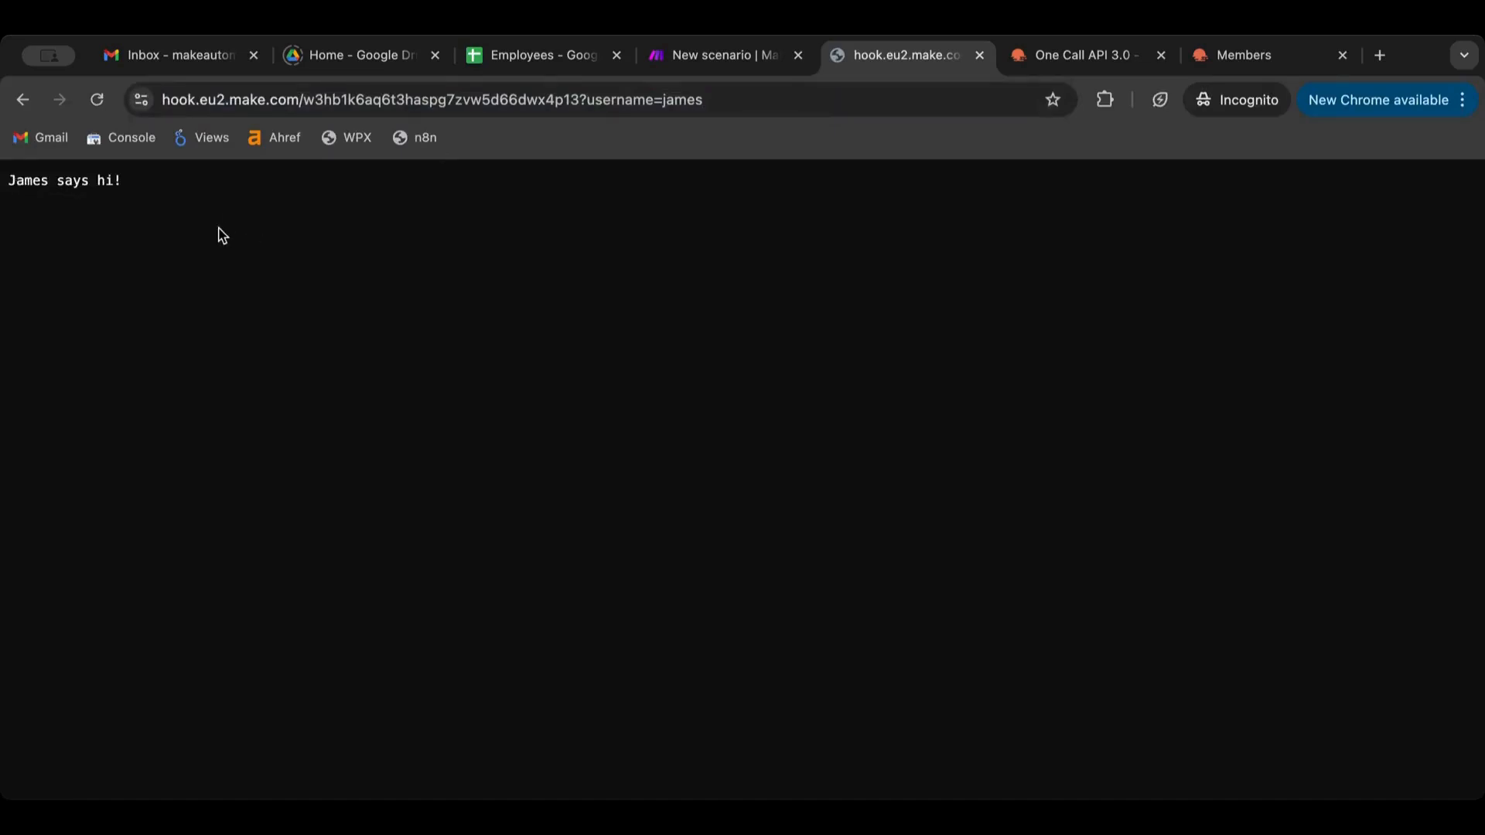
pyautogui.click(725, 56)
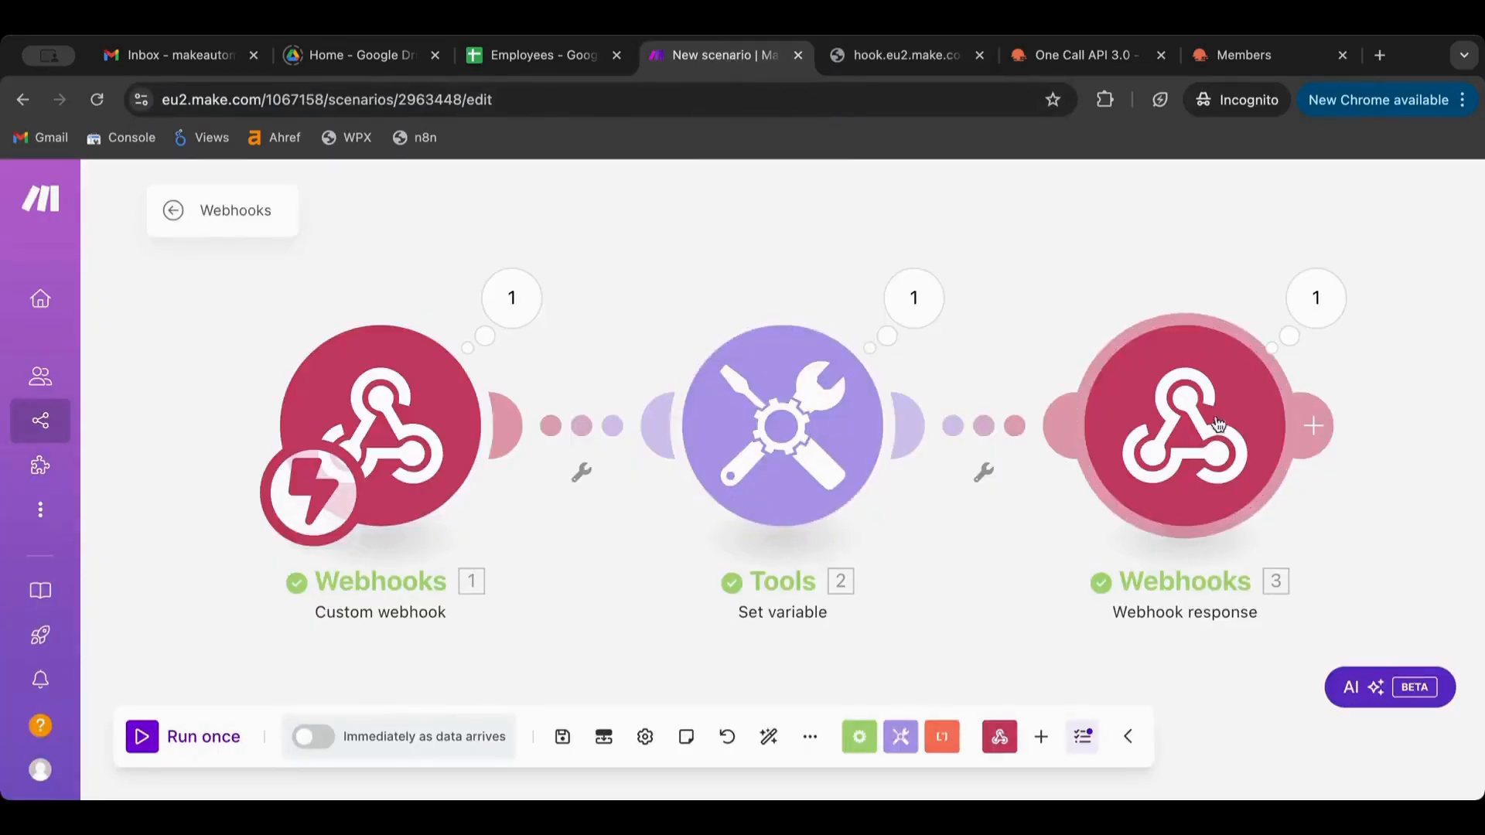
pyautogui.click(1187, 421)
pyautogui.click(797, 384)
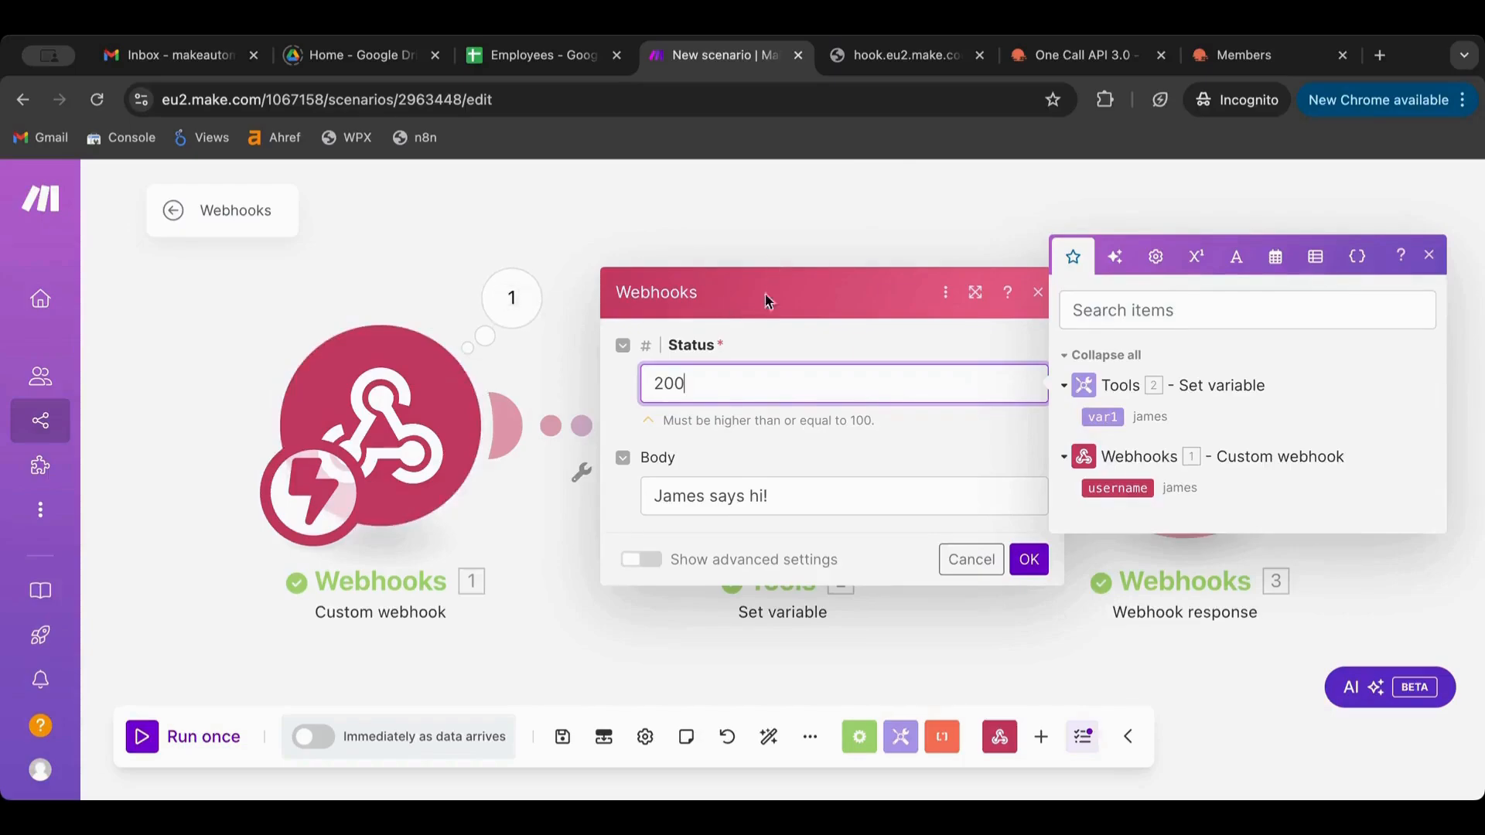
# Change the username in the webhook test URL from james to mike
pyautogui.click(797, 505)
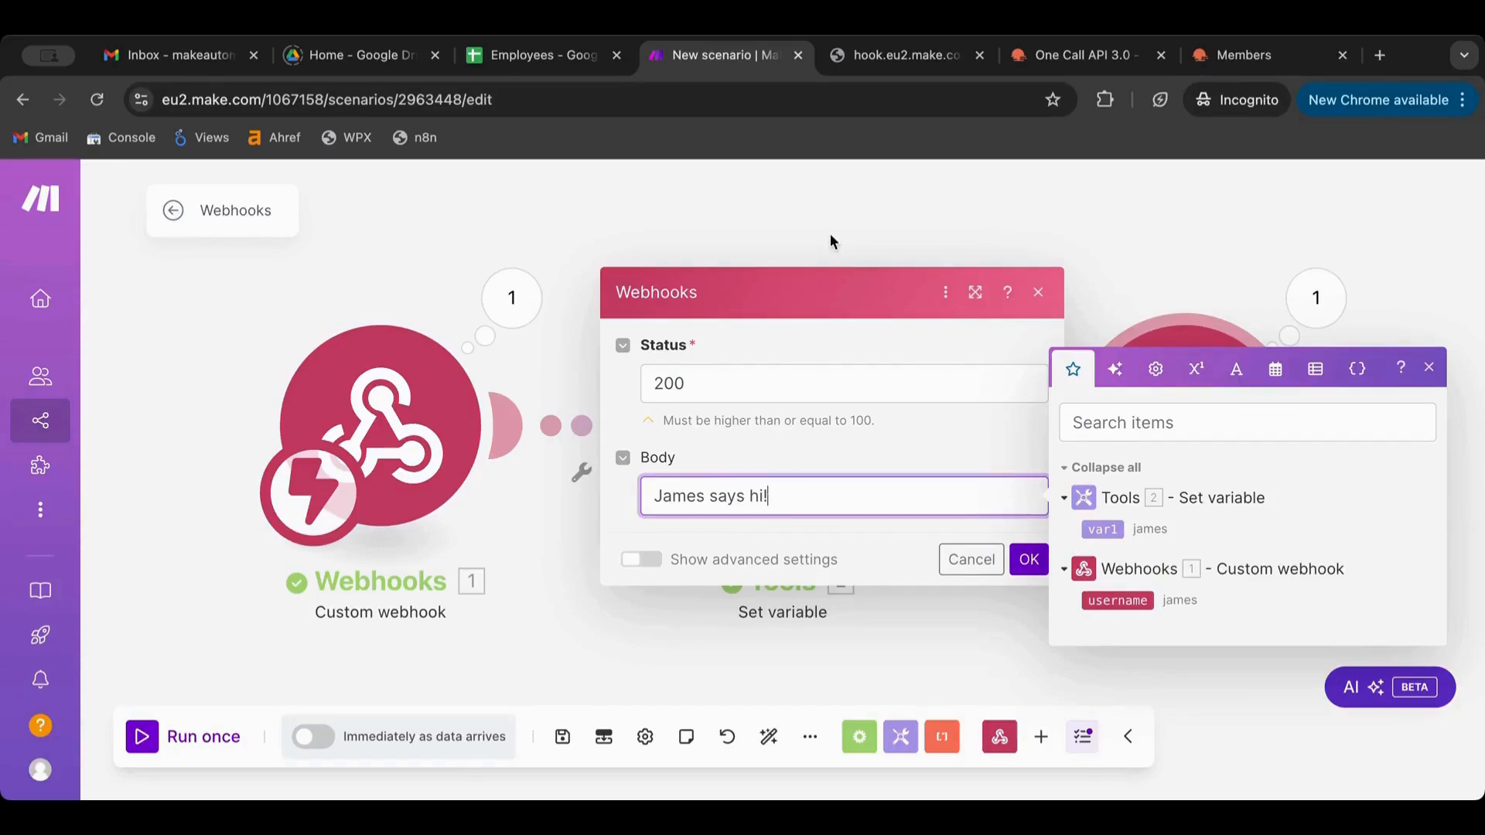
pyautogui.click(829, 55)
pyautogui.click(688, 99)
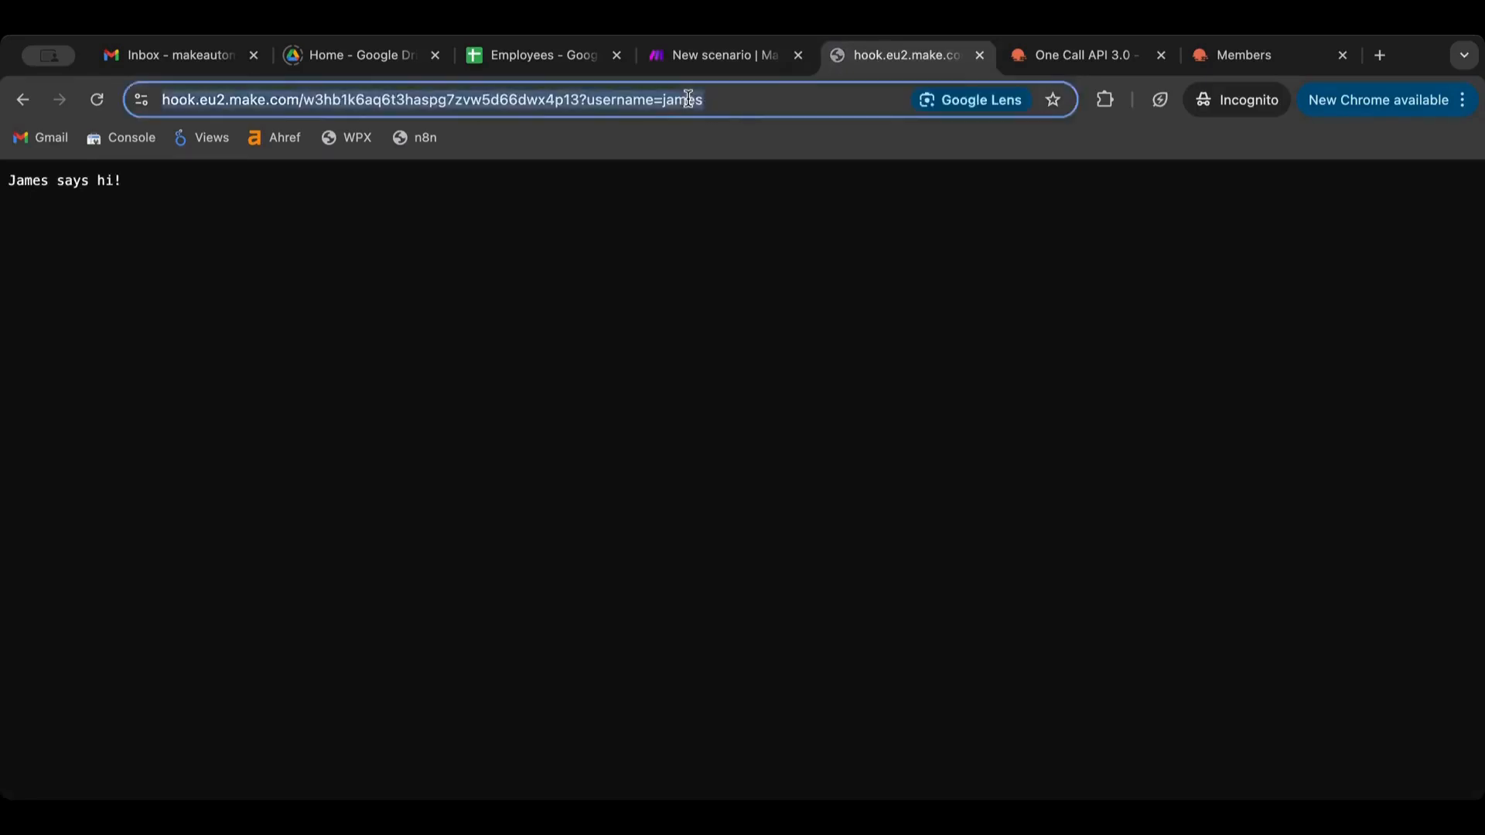
pyautogui.doubleClick(689, 99)
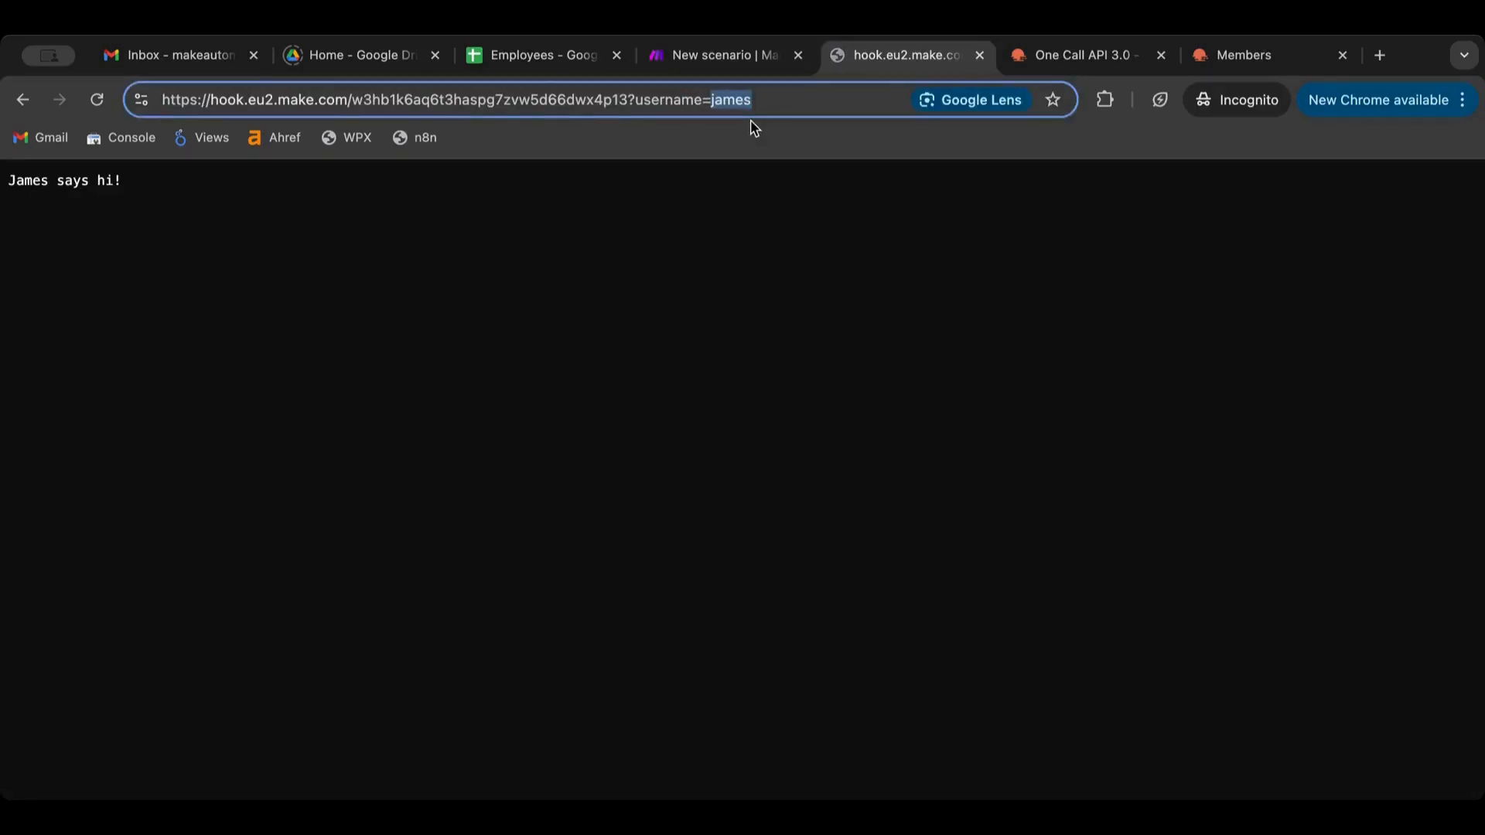
pyautogui.write('mike')
pyautogui.click(733, 55)
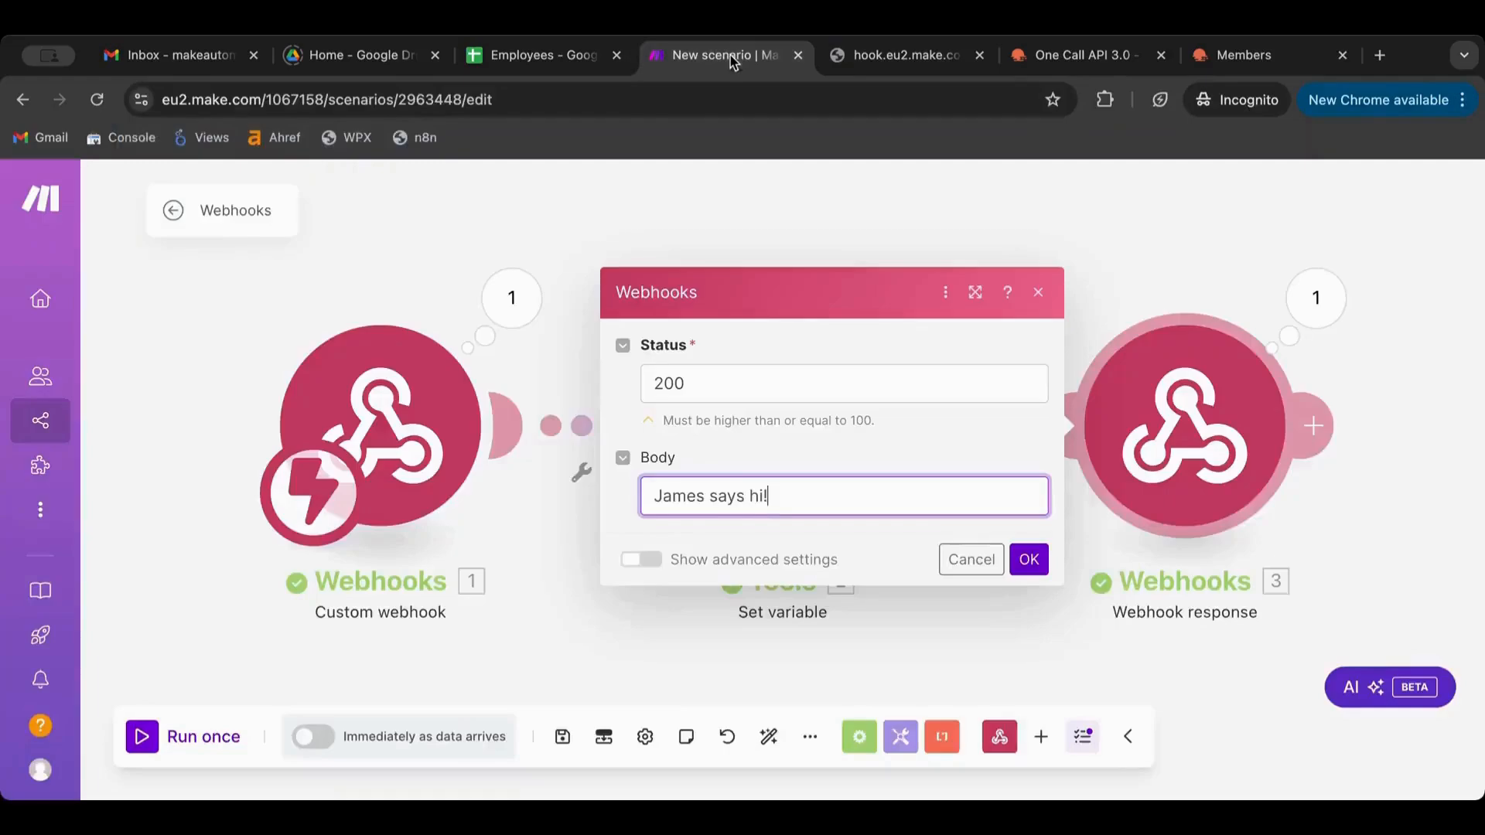
# Run the scenario once and reload the hook URL carrying username mike
pyautogui.click(184, 736)
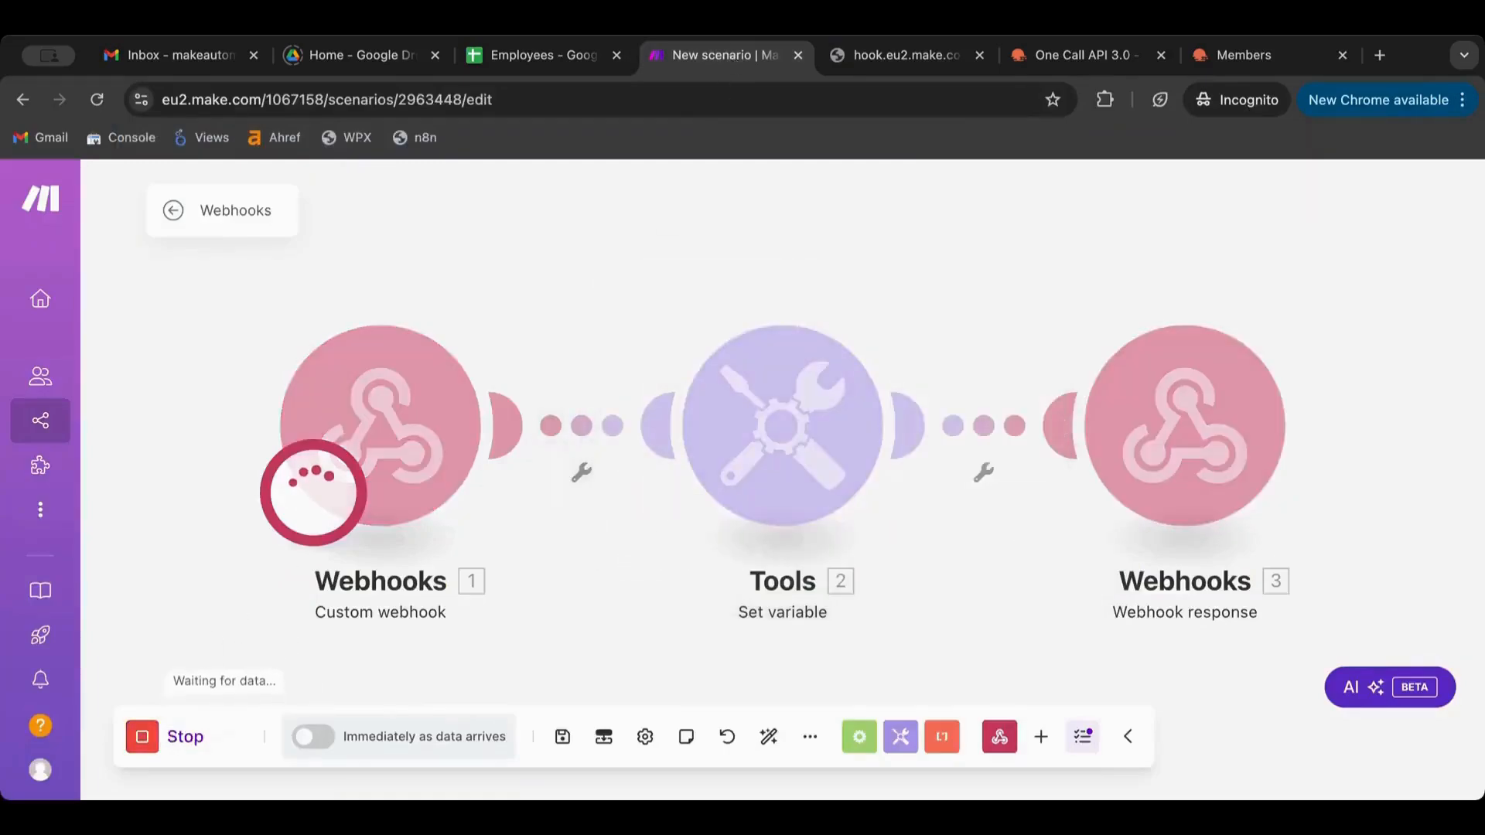
pyautogui.click(903, 66)
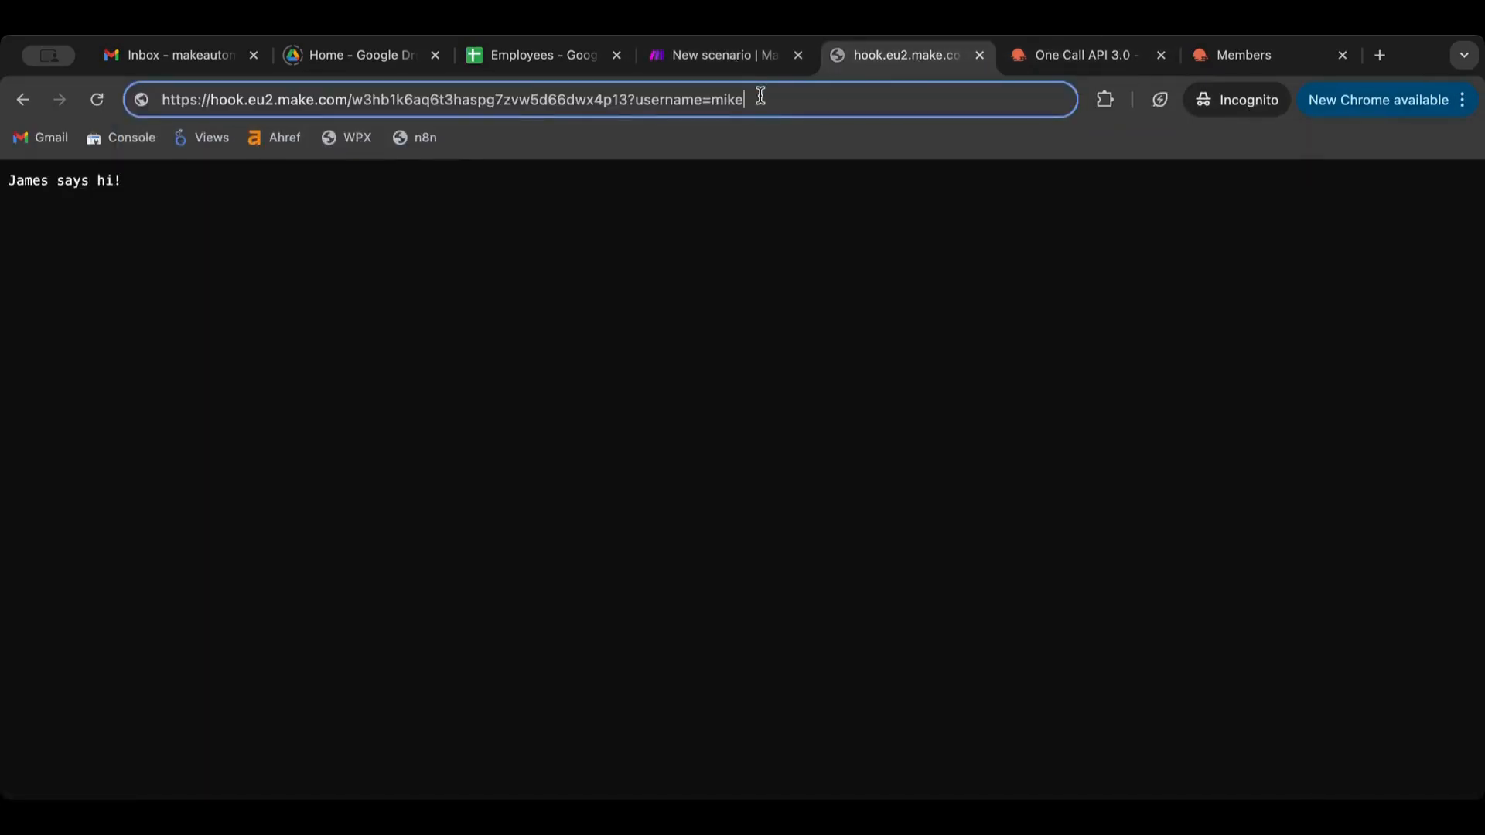
pyautogui.press('Return')
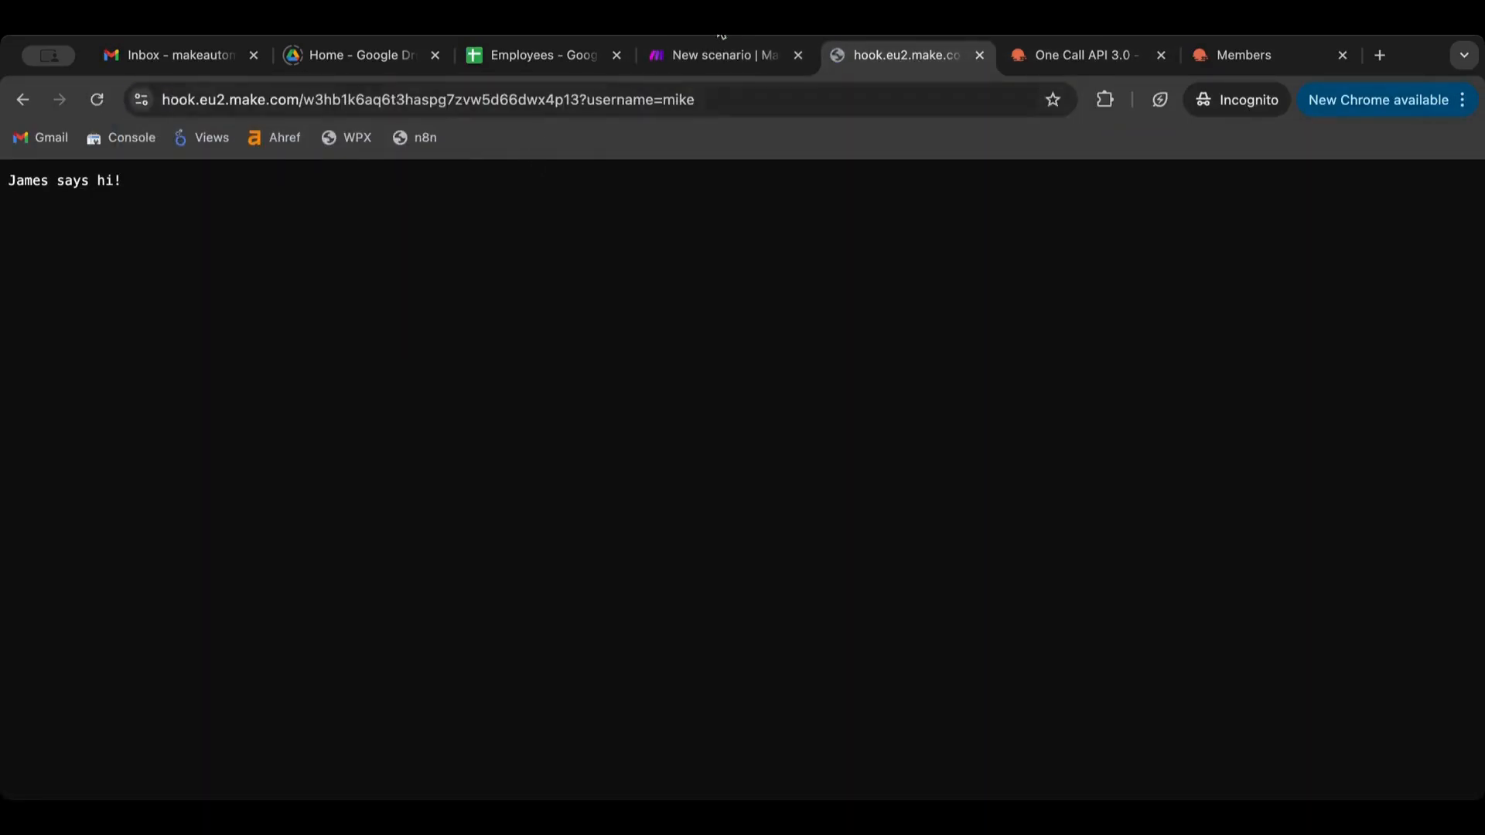
pyautogui.click(731, 55)
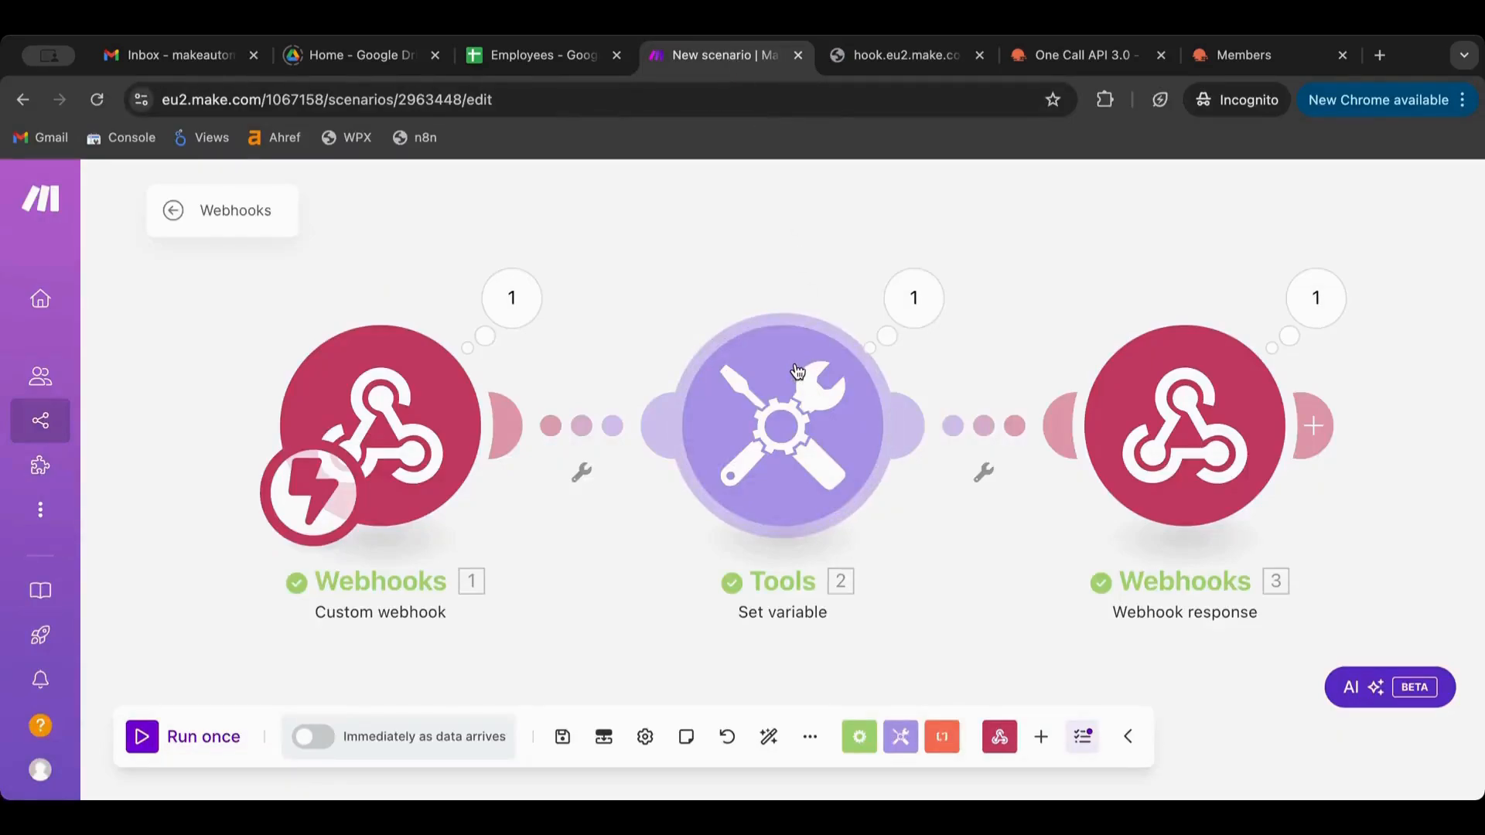
# Inspect the Set variable, custom webhook and response modules and the webhook's received data
pyautogui.click(781, 424)
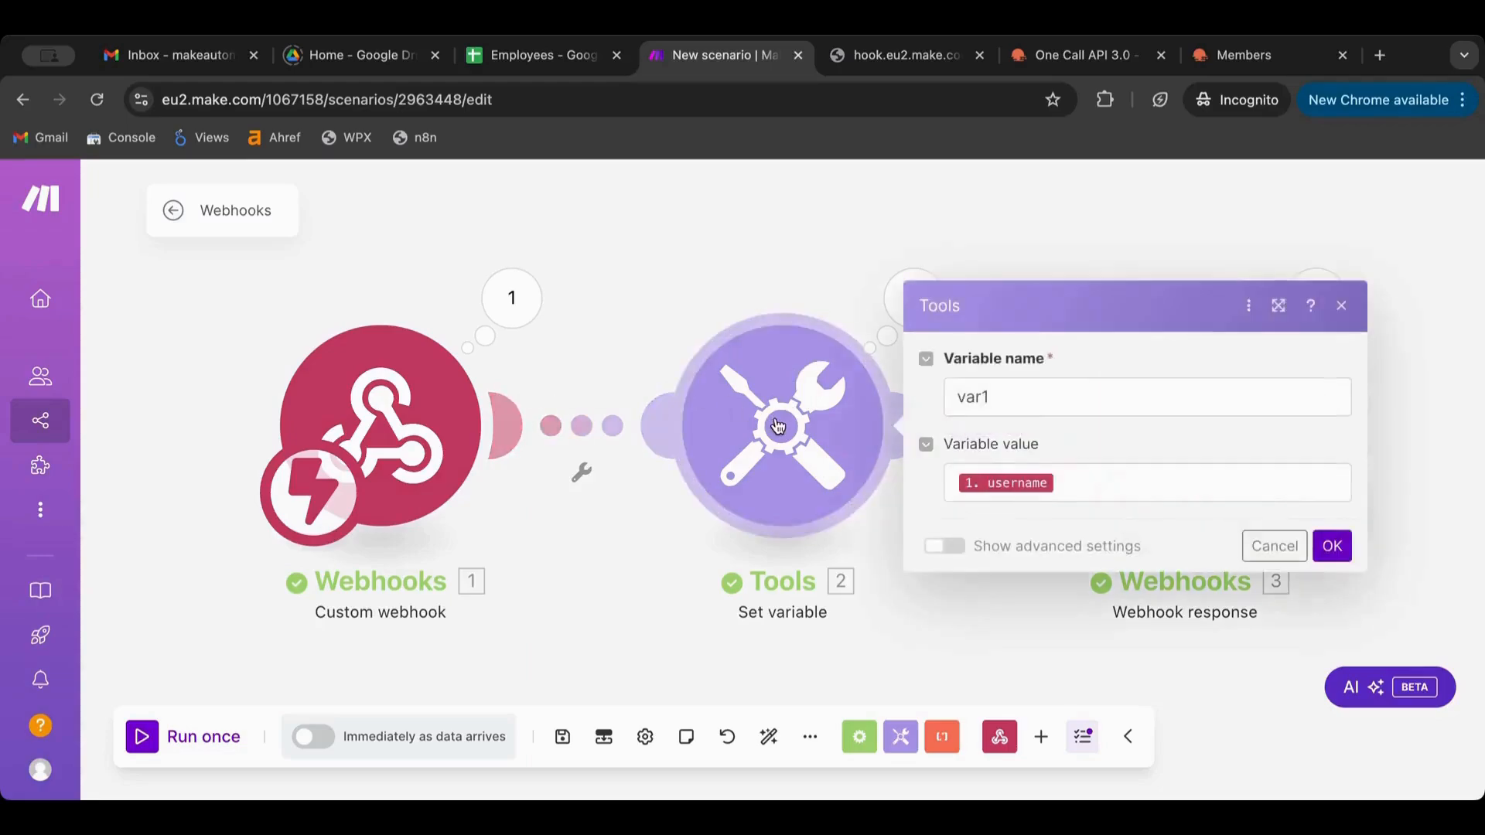
pyautogui.click(485, 417)
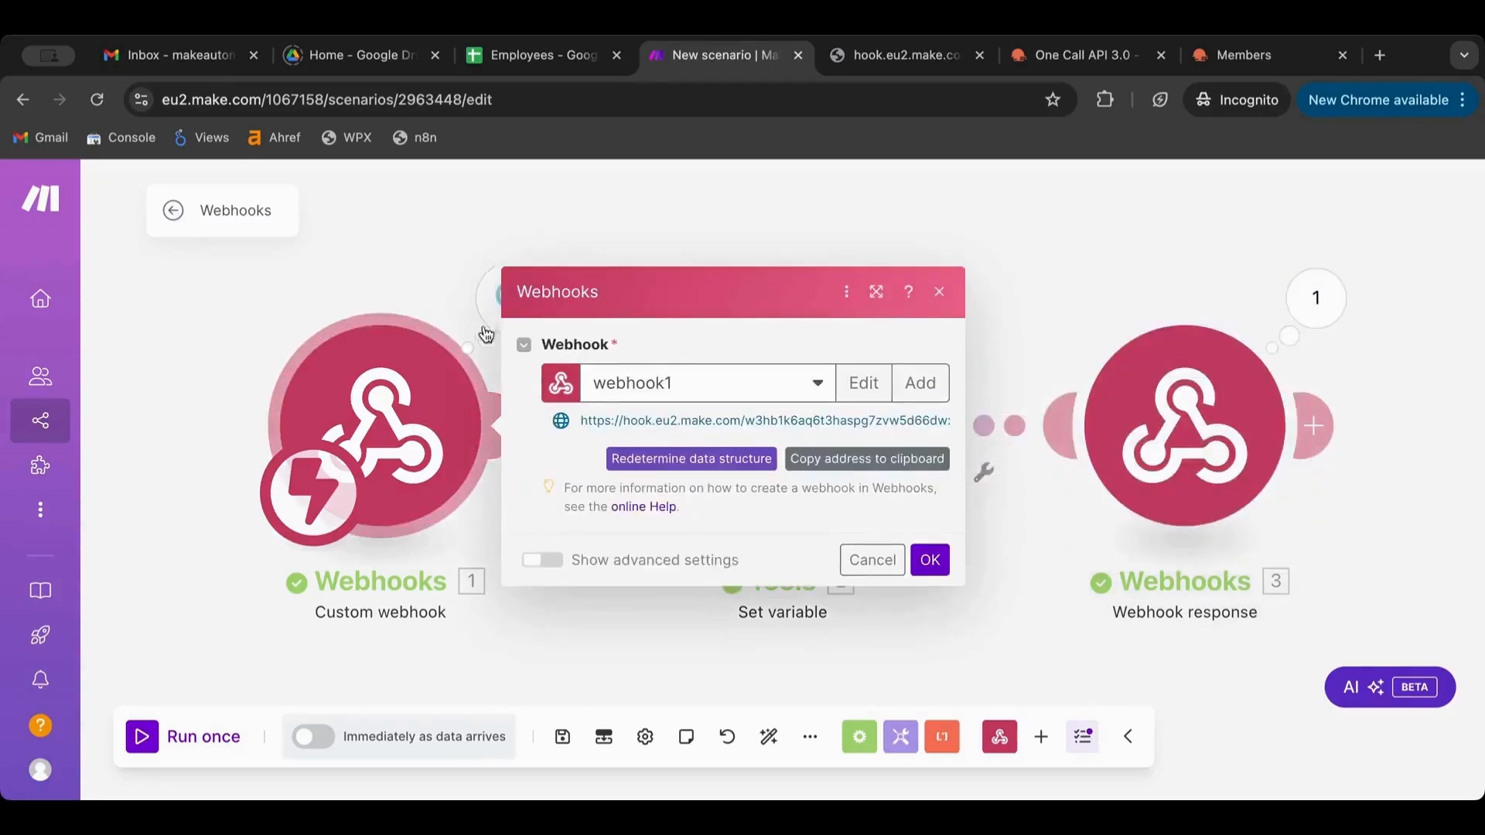
pyautogui.click(453, 282)
pyautogui.click(503, 297)
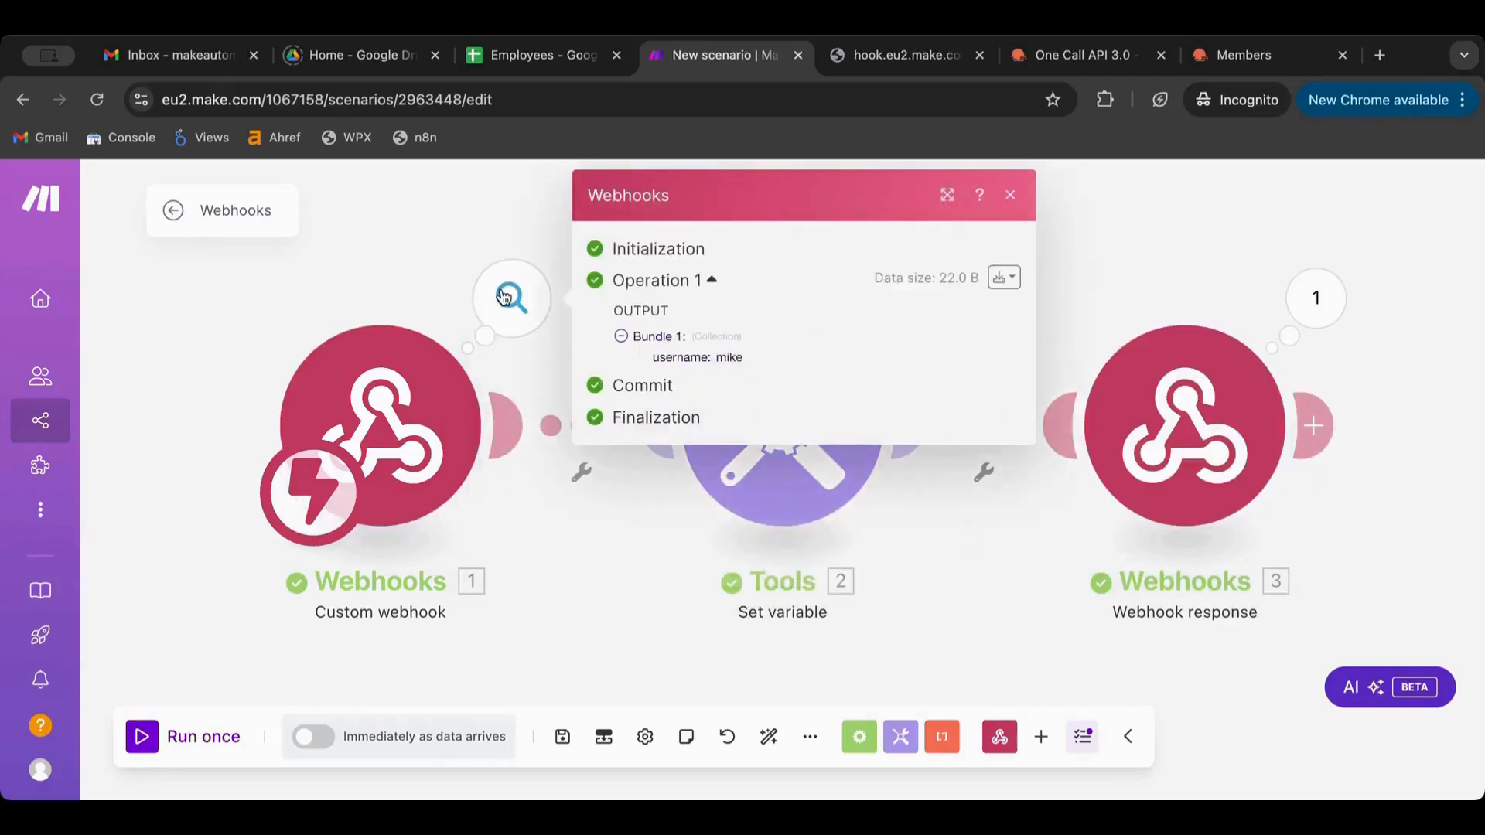
pyautogui.click(1138, 471)
pyautogui.click(986, 215)
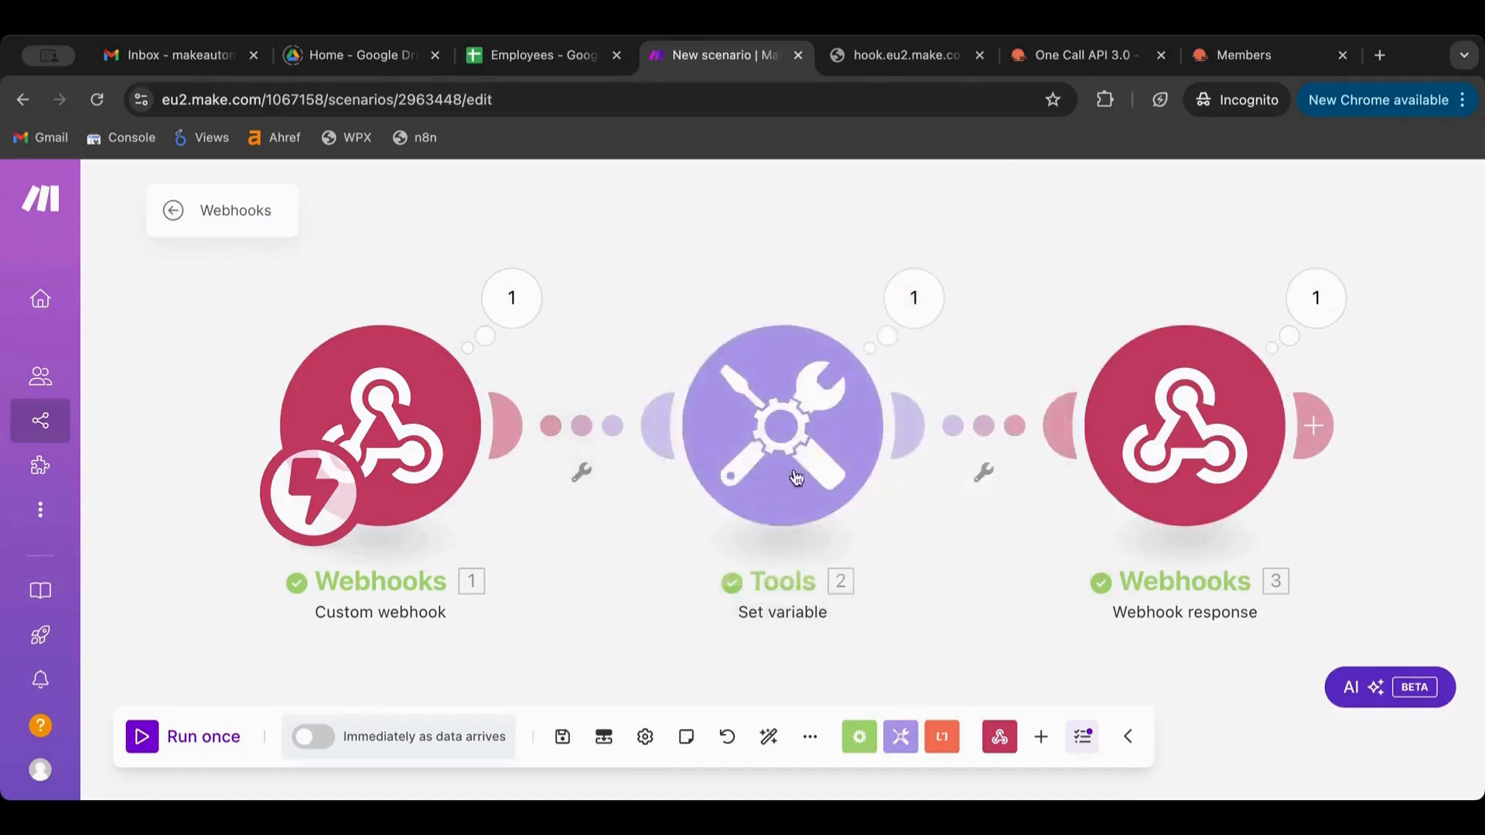
# Delete the Tools Set variable module and auto-align the remaining modules
pyautogui.rightClick(796, 477)
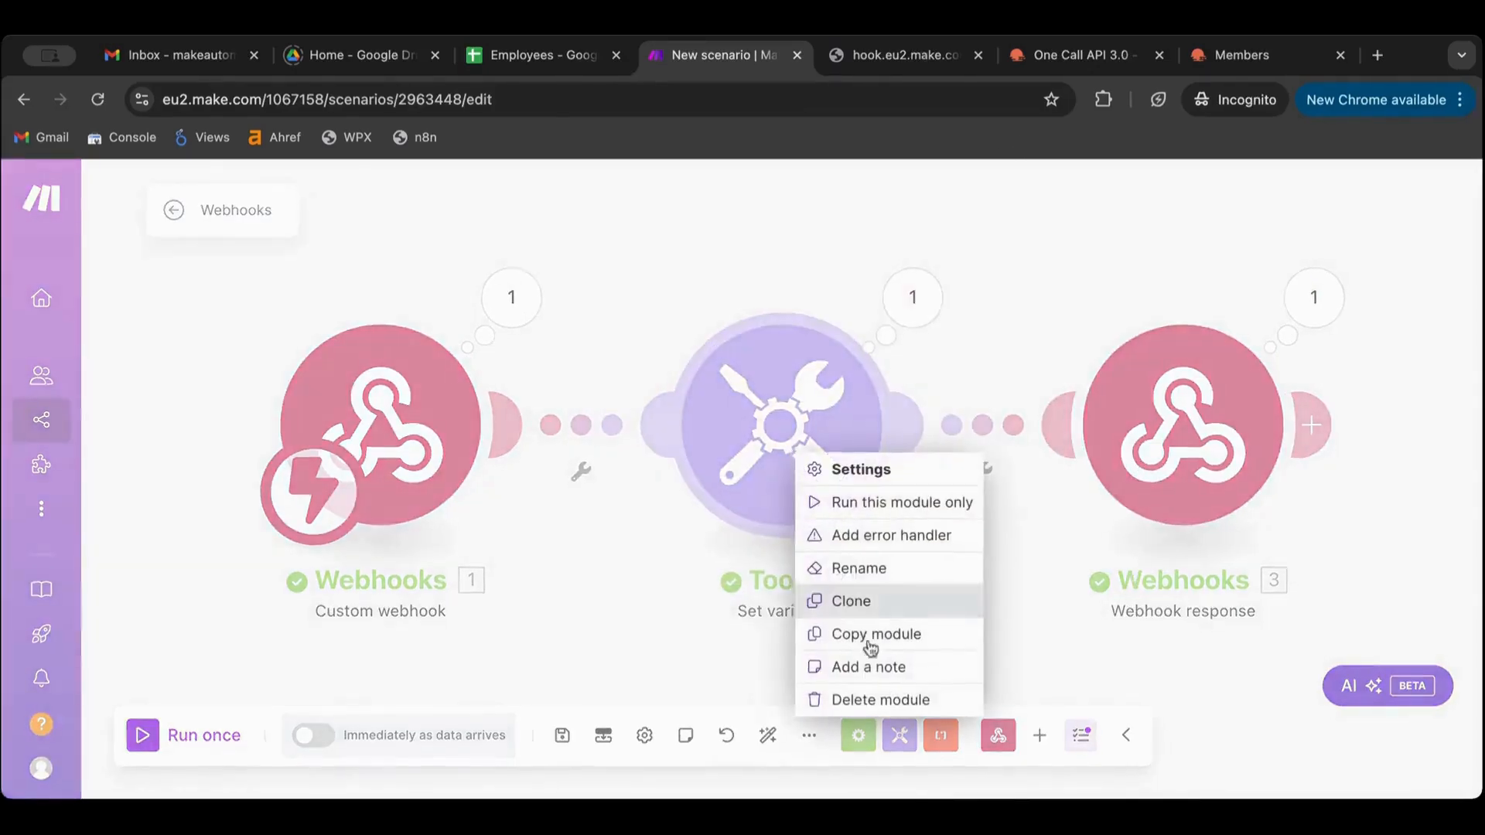
pyautogui.click(882, 701)
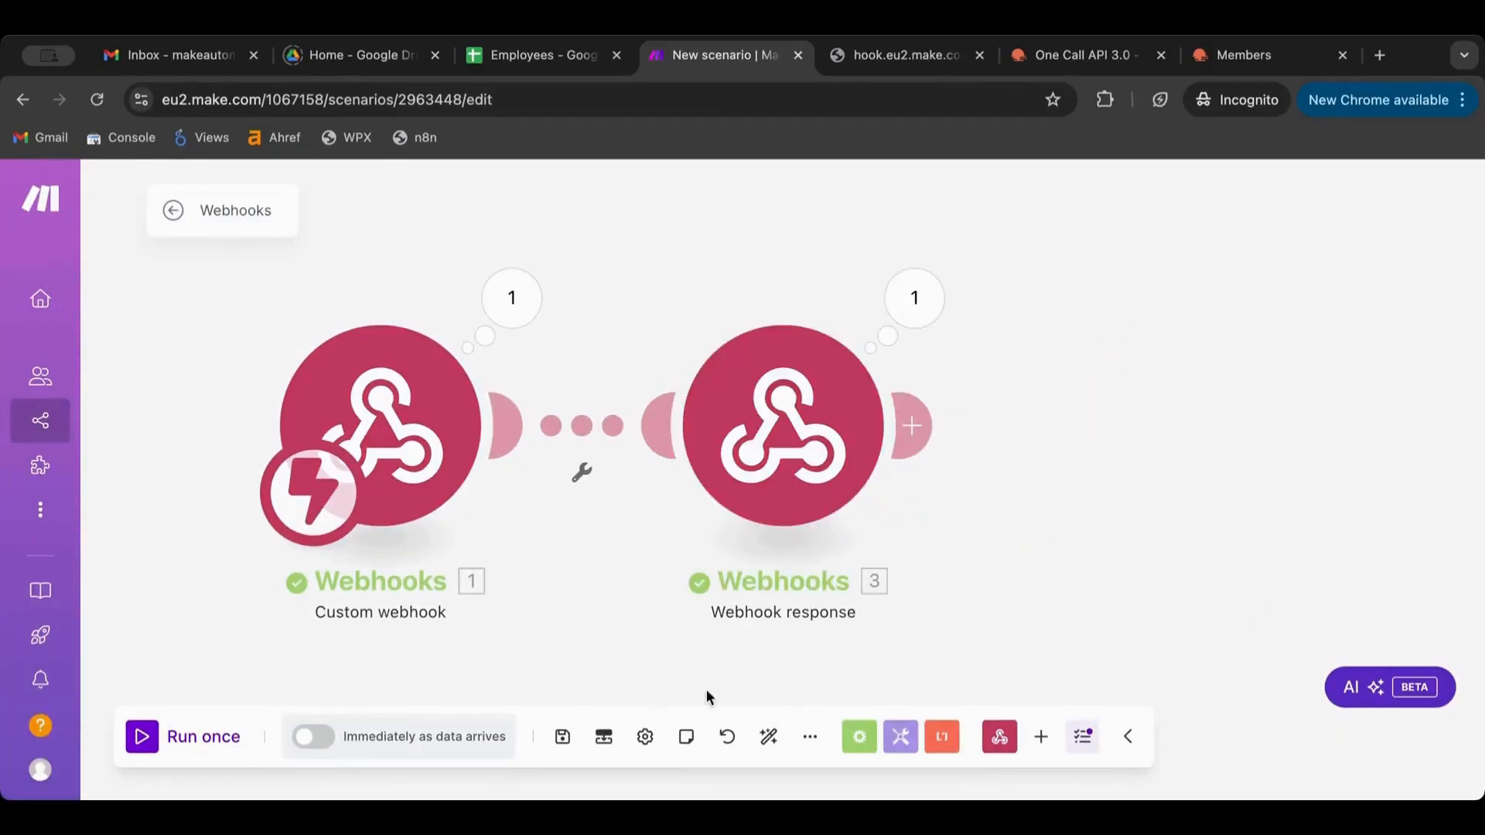
pyautogui.click(769, 736)
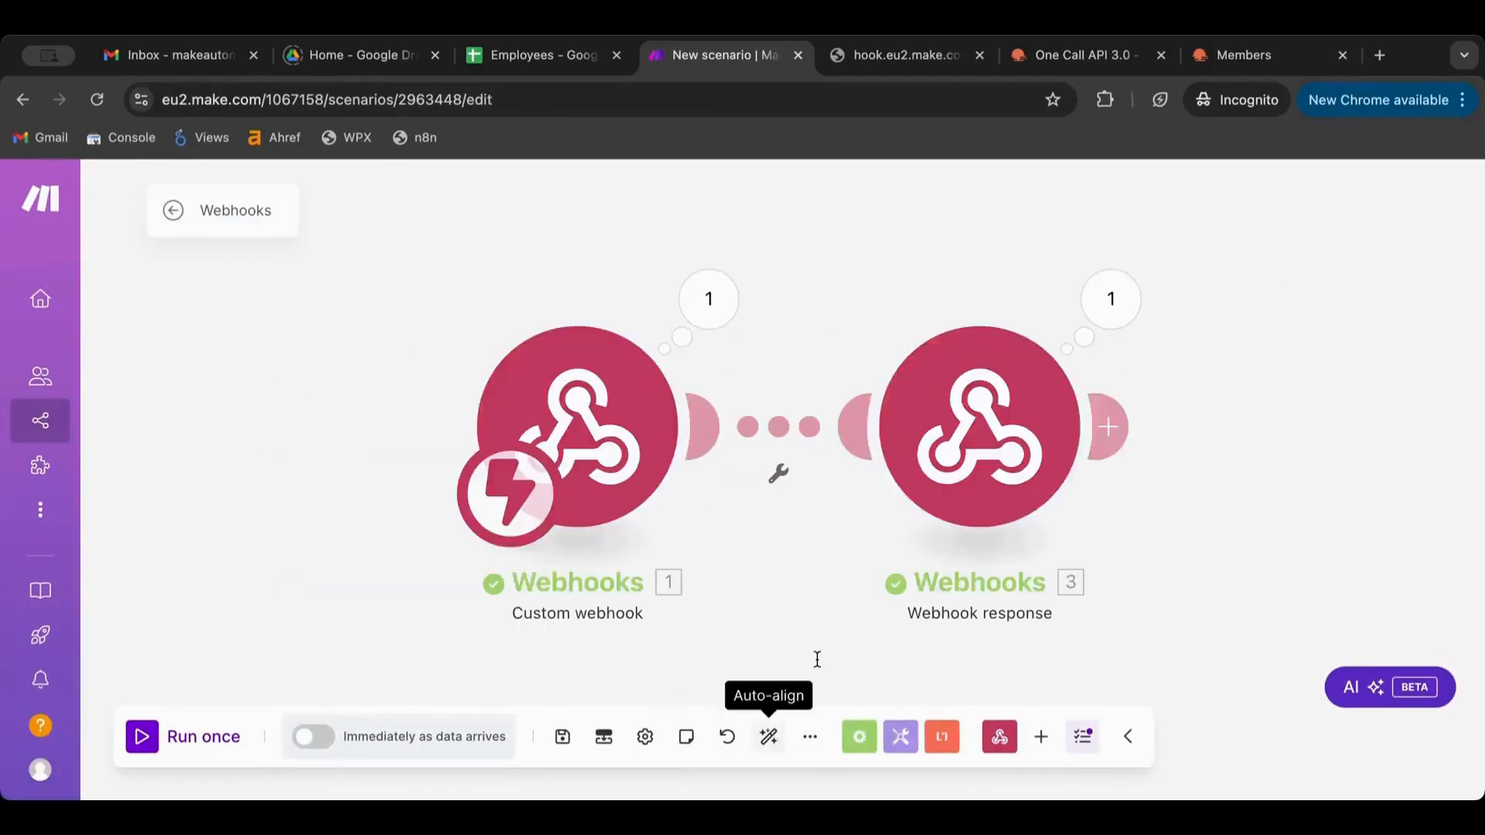
# Replace 'James' in the response body with the mapped username, then run once
pyautogui.click(1020, 433)
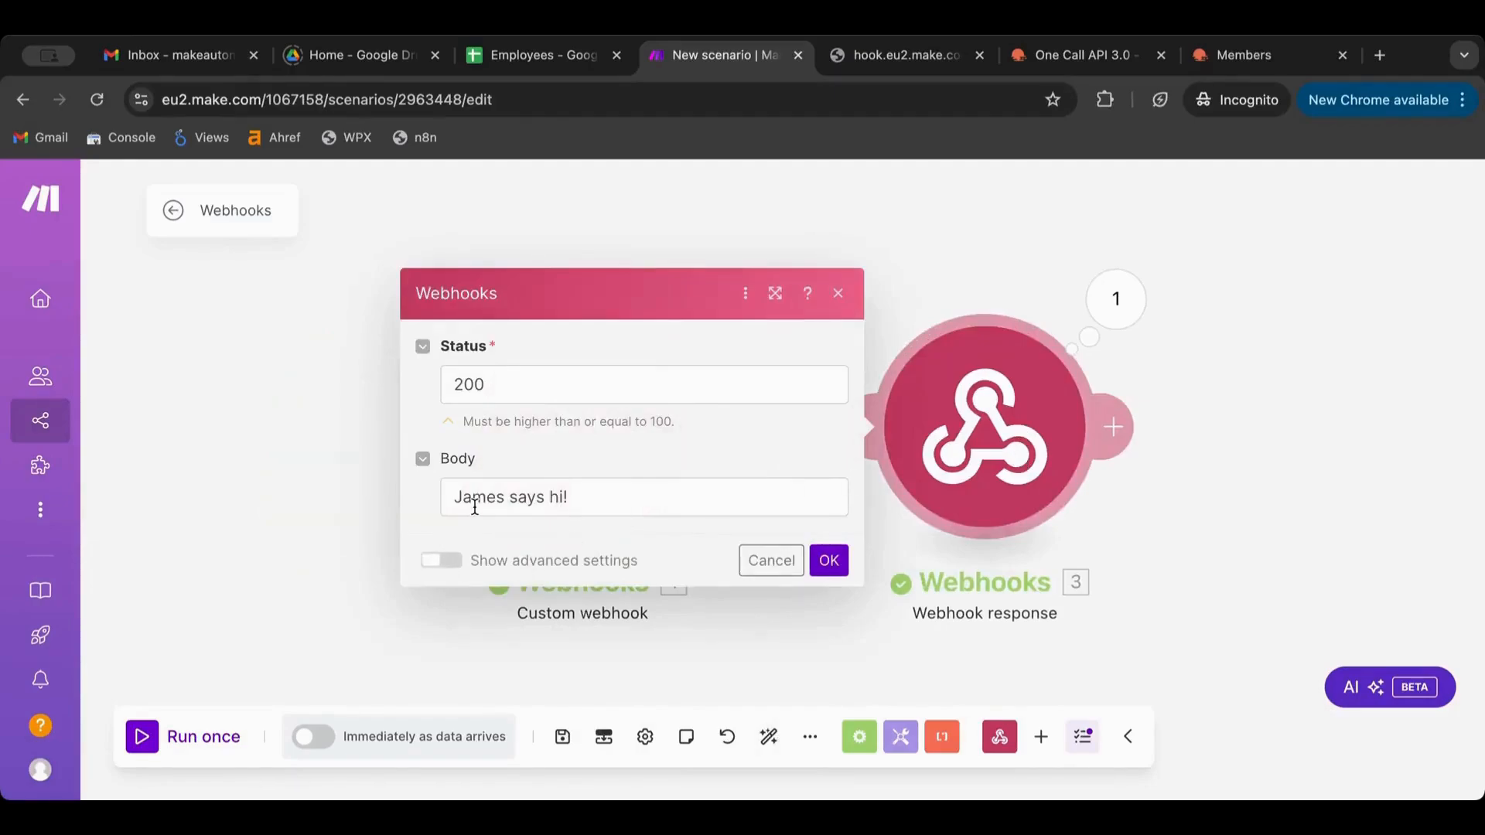
pyautogui.doubleClick(475, 499)
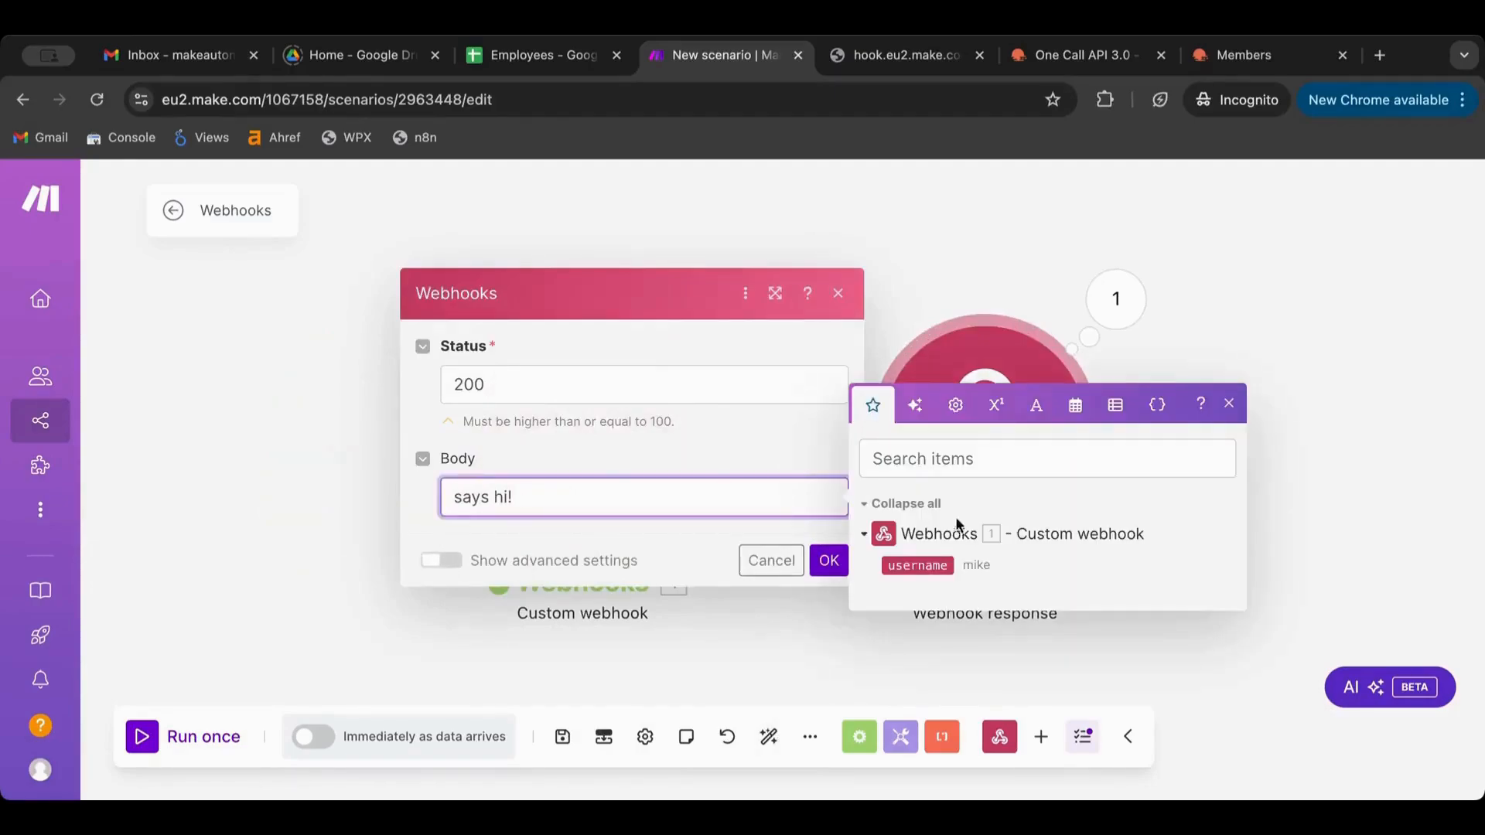
pyautogui.click(917, 565)
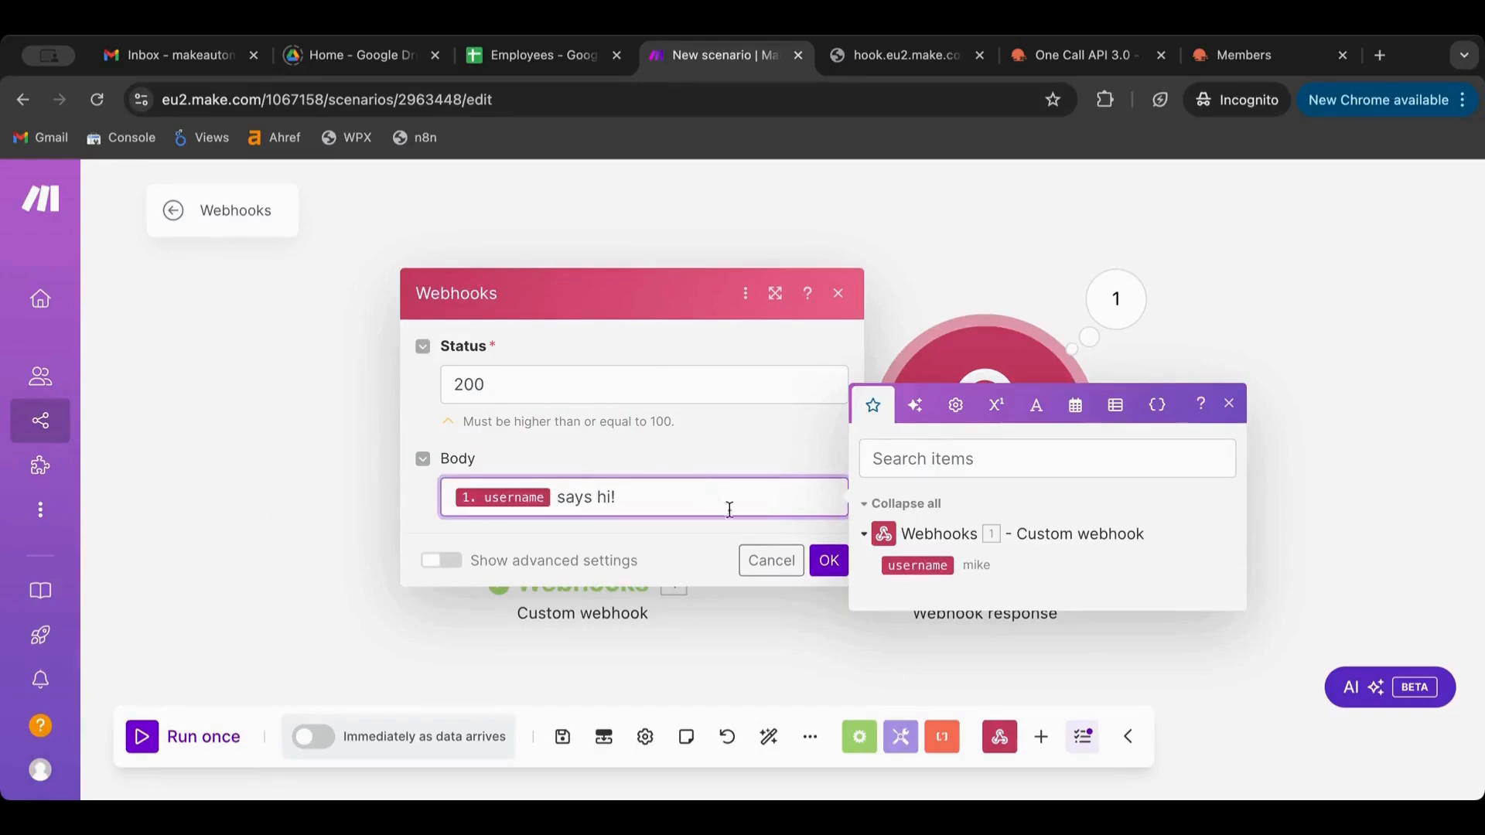
pyautogui.click(828, 560)
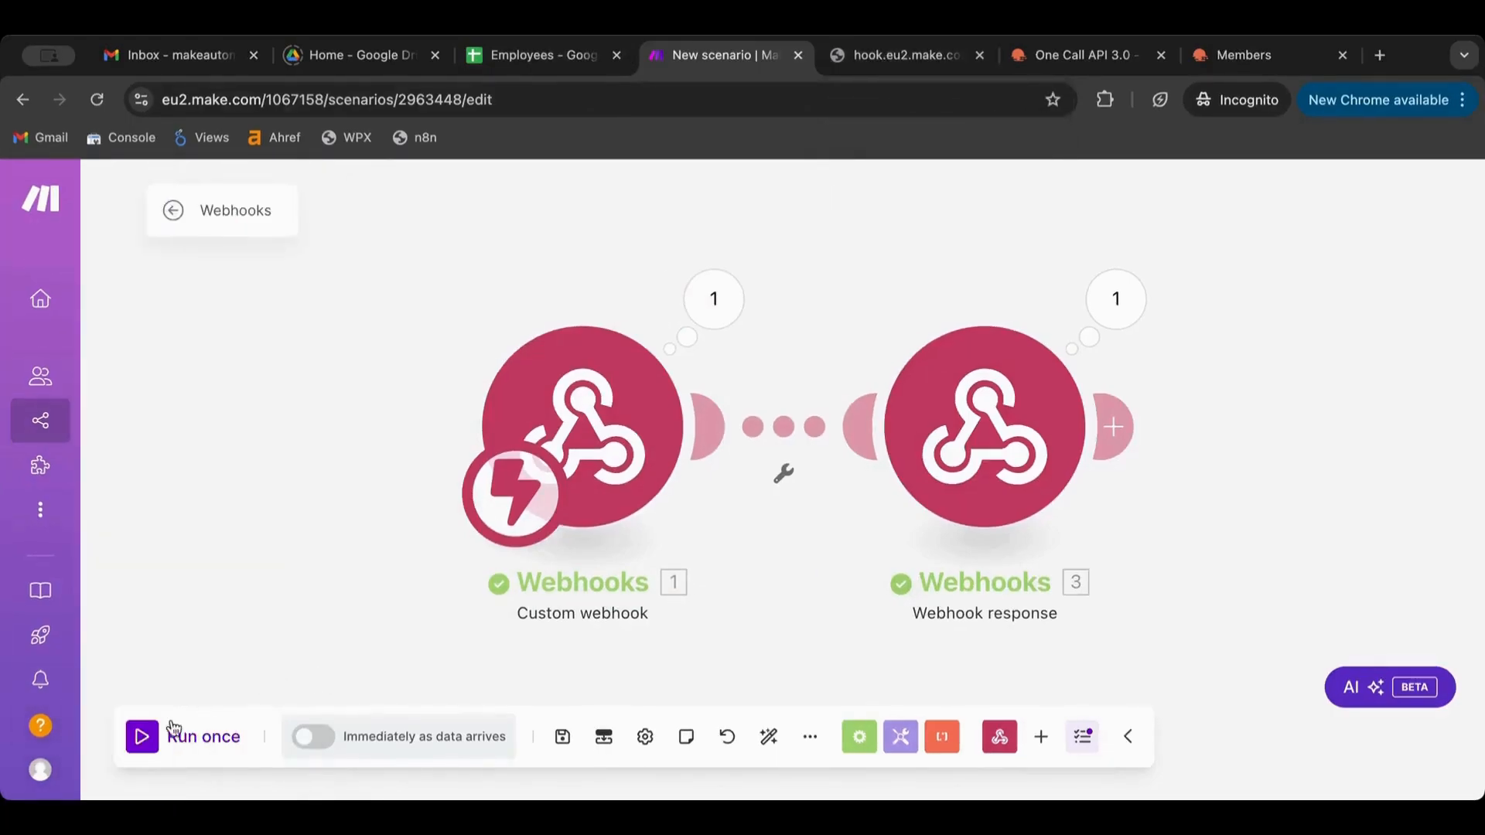
pyautogui.click(147, 738)
pyautogui.click(891, 65)
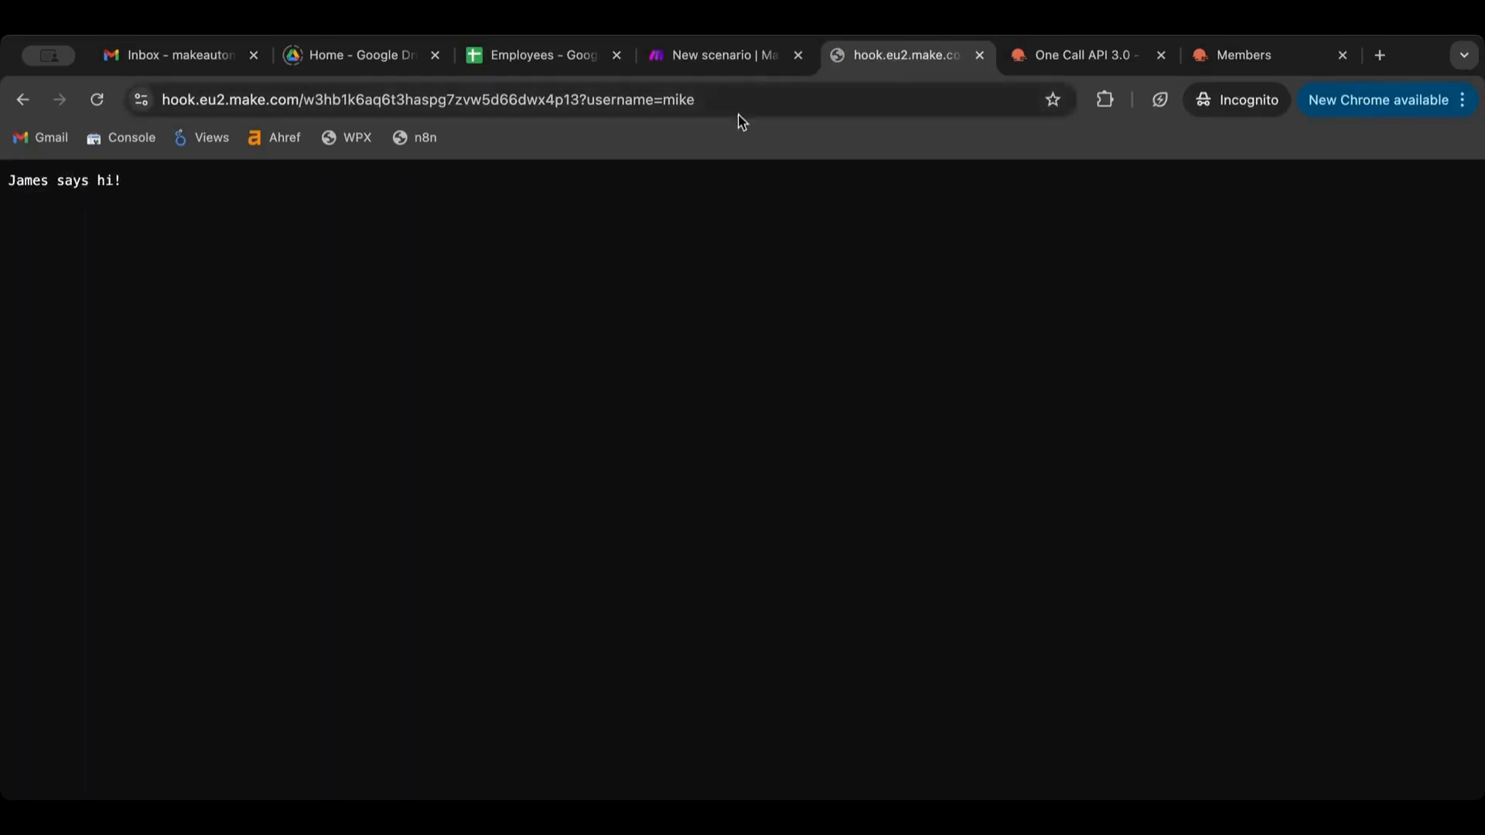
# Reload the hook URL with username mike and confirm it returns 'mike says hi!'
pyautogui.click(757, 94)
pyautogui.press('Return')
pyautogui.click(769, 65)
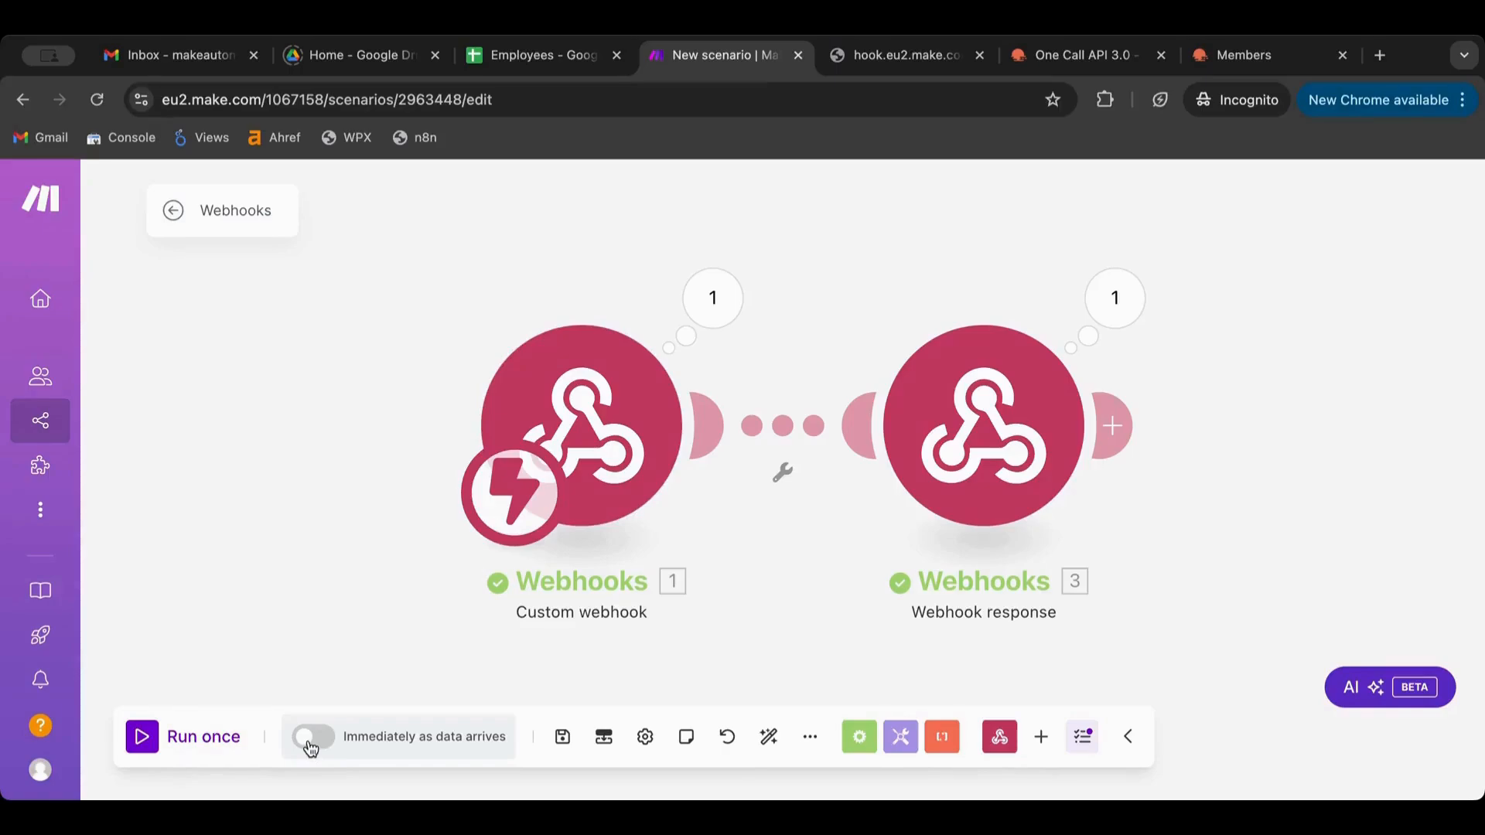
pyautogui.click(876, 70)
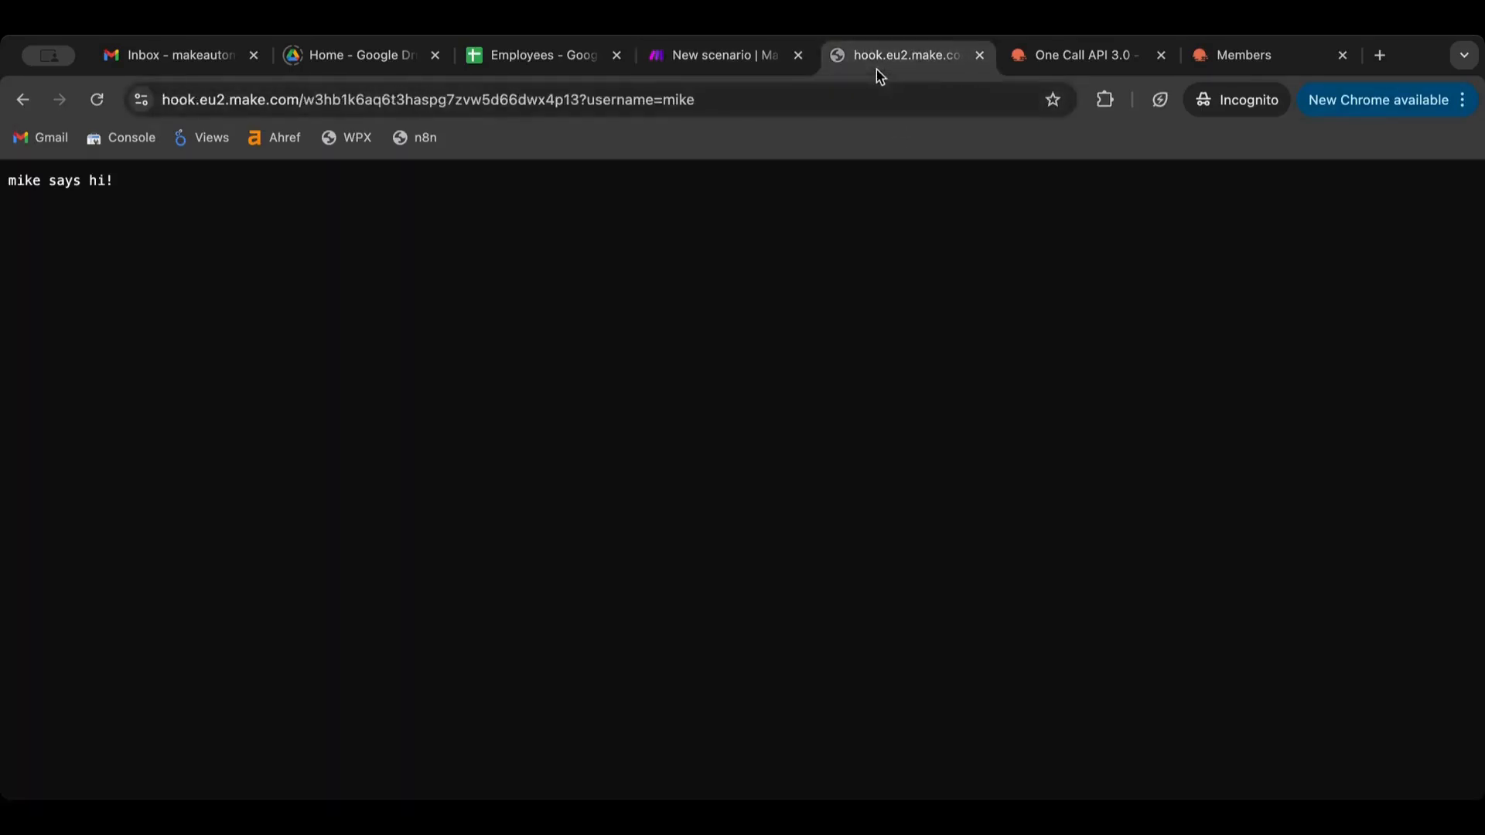
pyautogui.click(735, 60)
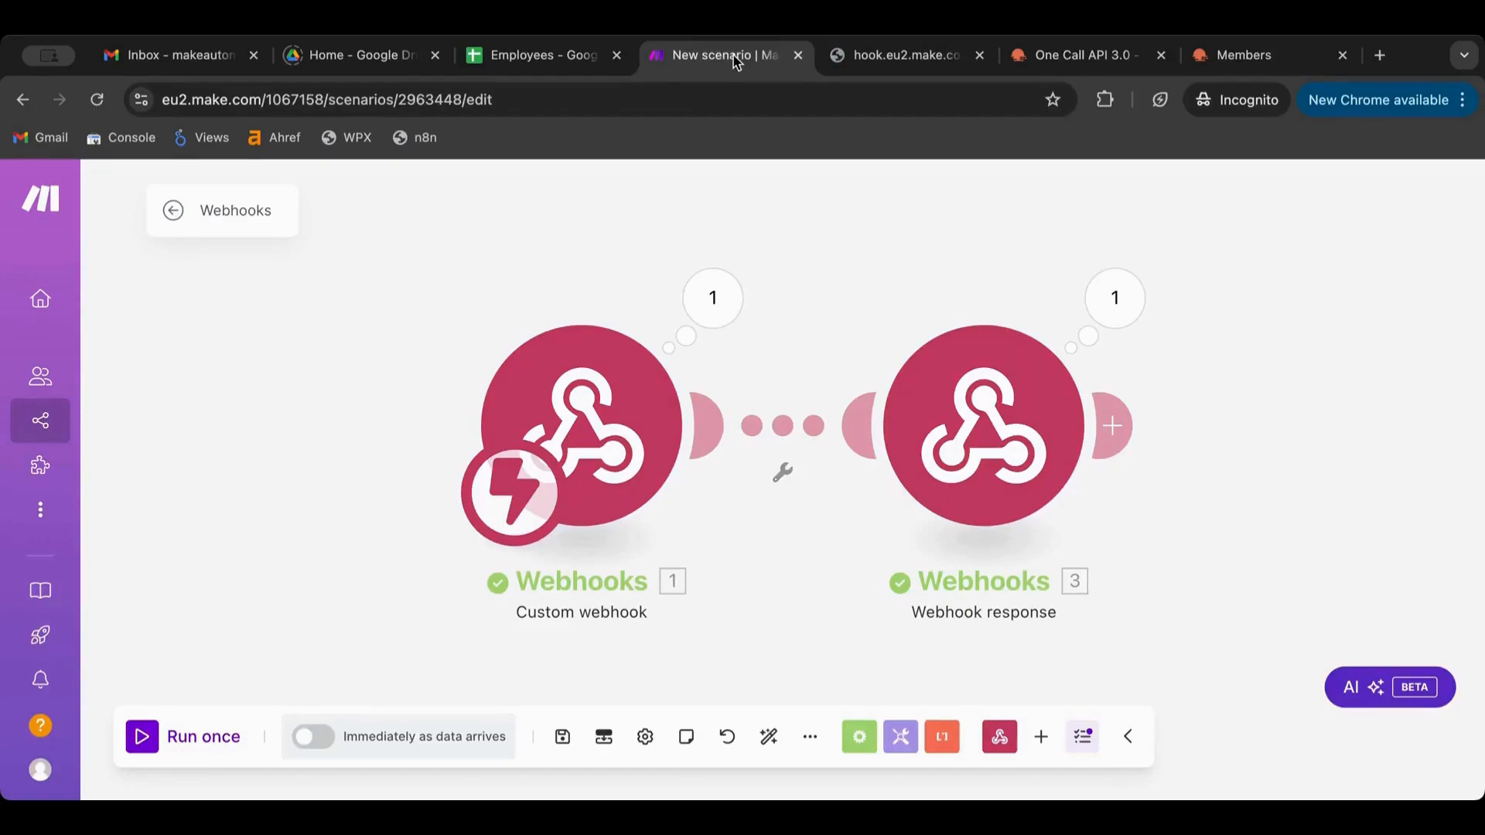
pyautogui.click(854, 57)
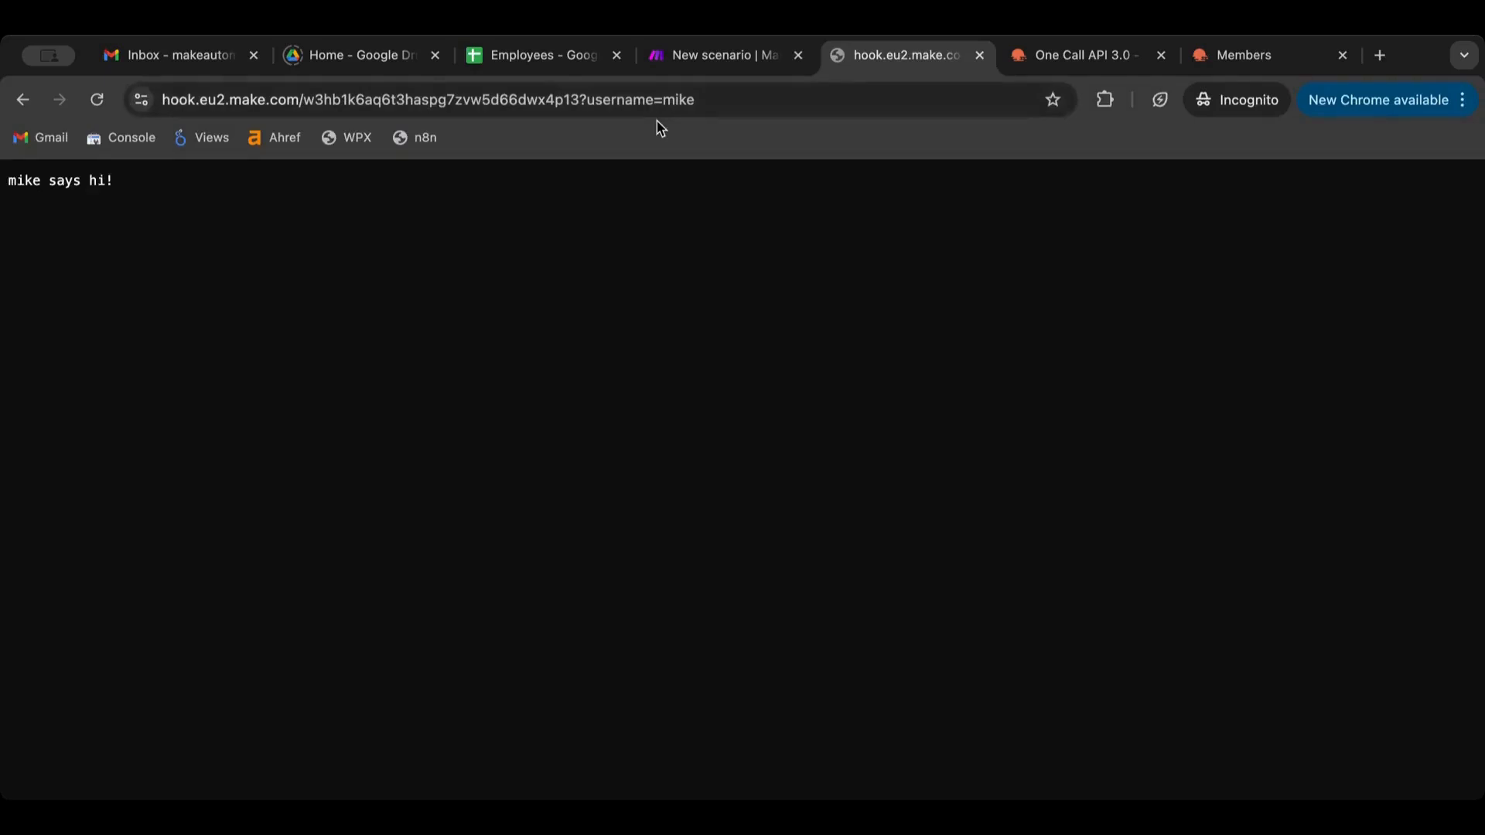
# Append an email query parameter with a sample e-mail address to the webhook test URL
pyautogui.click(735, 98)
pyautogui.click(740, 99)
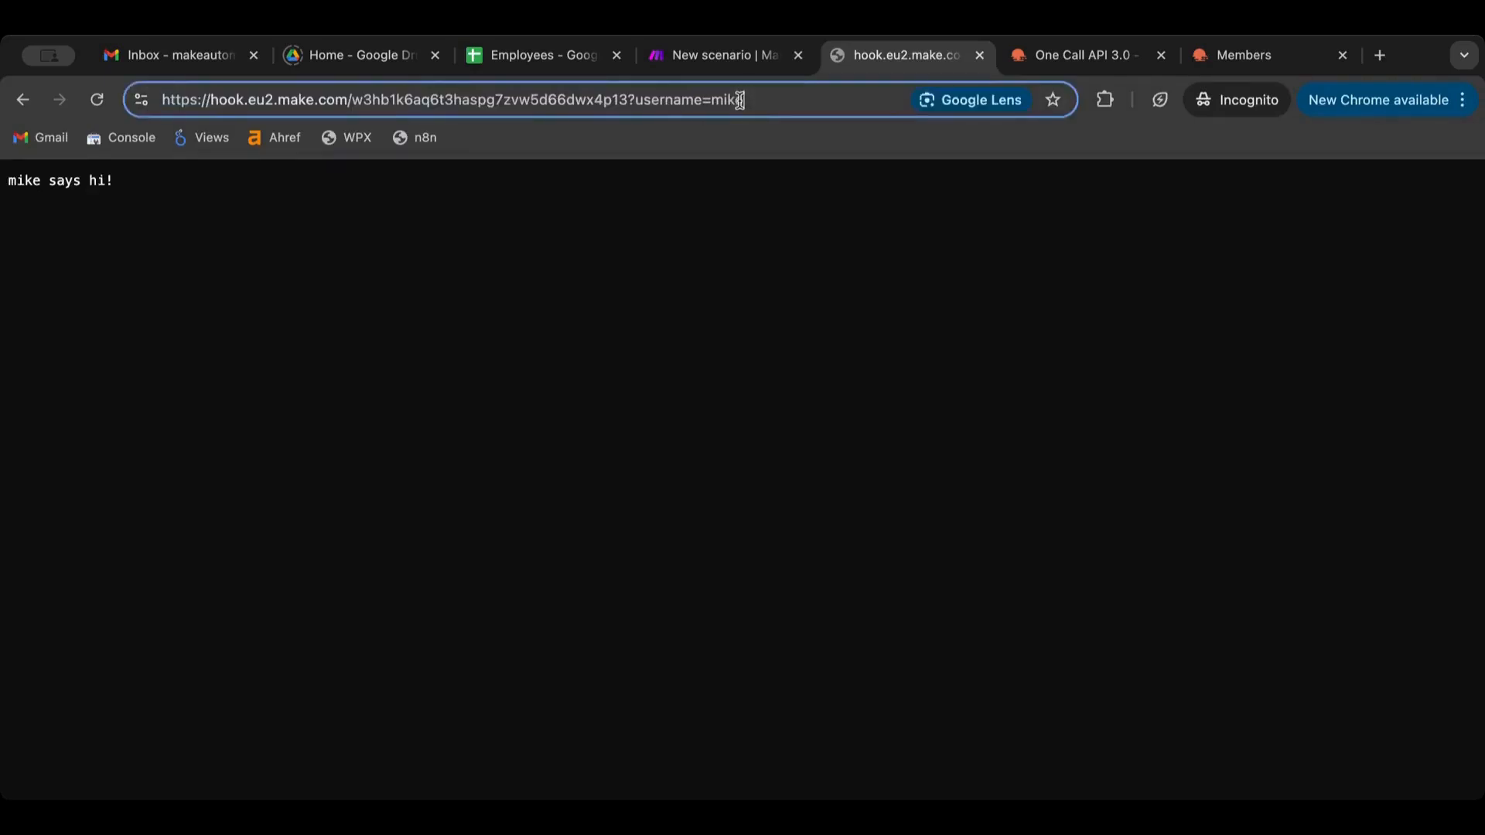
pyautogui.write('%')
pyautogui.press('BackSpace')
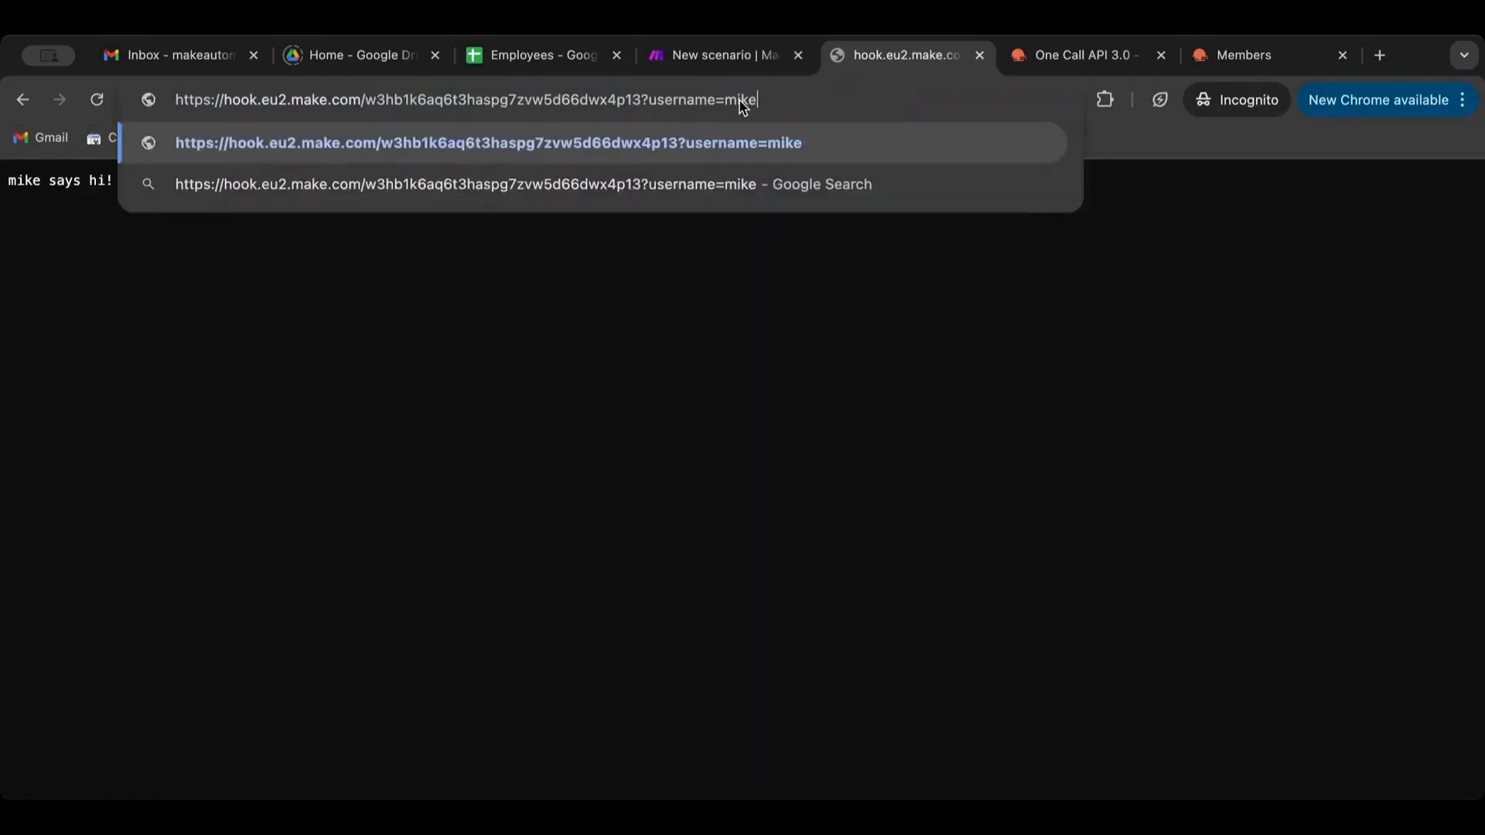
pyautogui.write('4')
pyautogui.press('BackSpace')
pyautogui.press('BackSpace')
pyautogui.write('^')
pyautogui.press('BackSpace')
pyautogui.write('7')
pyautogui.press('BackSpace')
pyautogui.write('&')
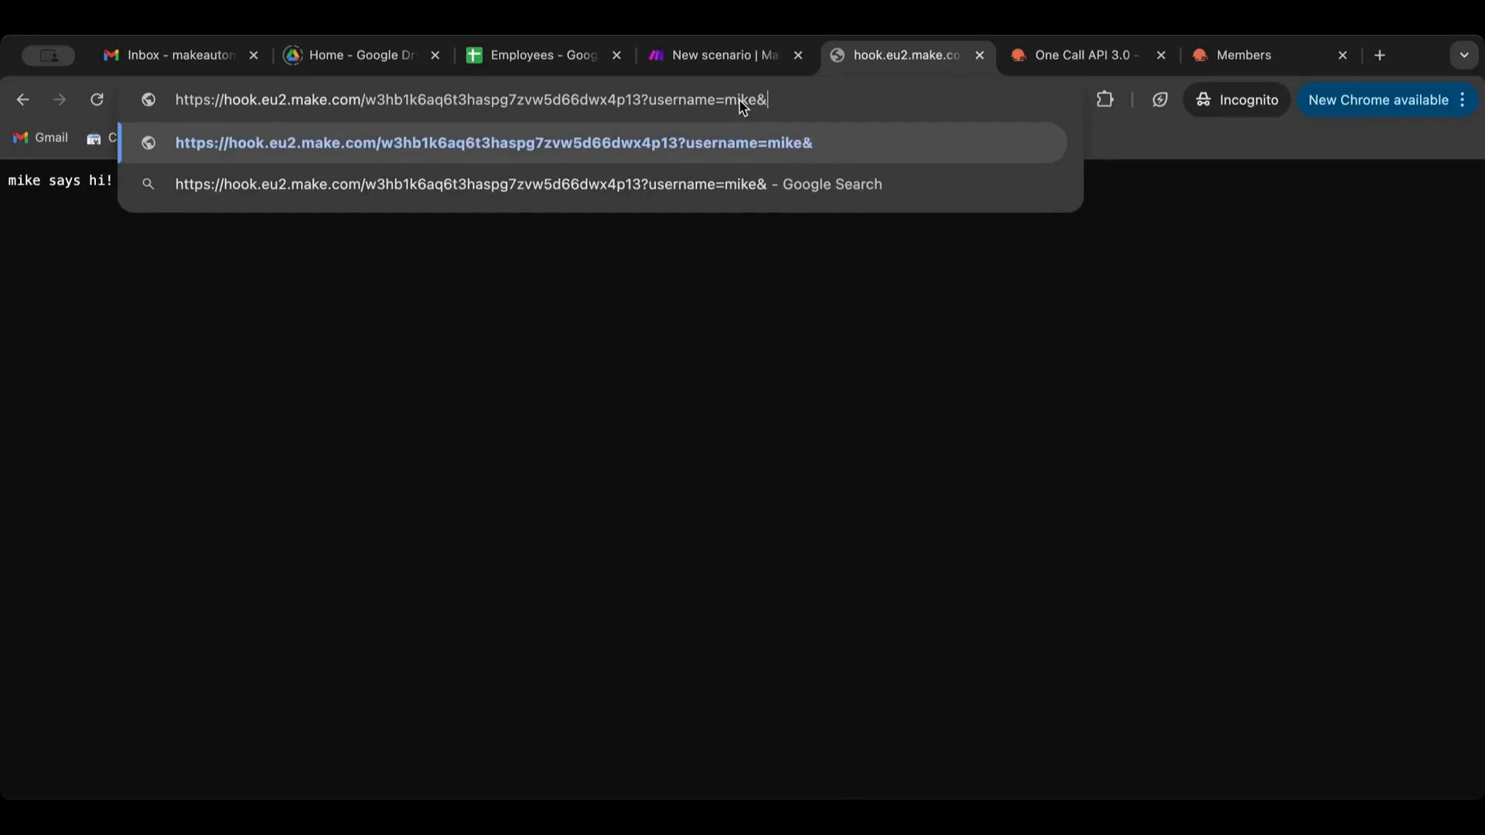
pyautogui.write('las')
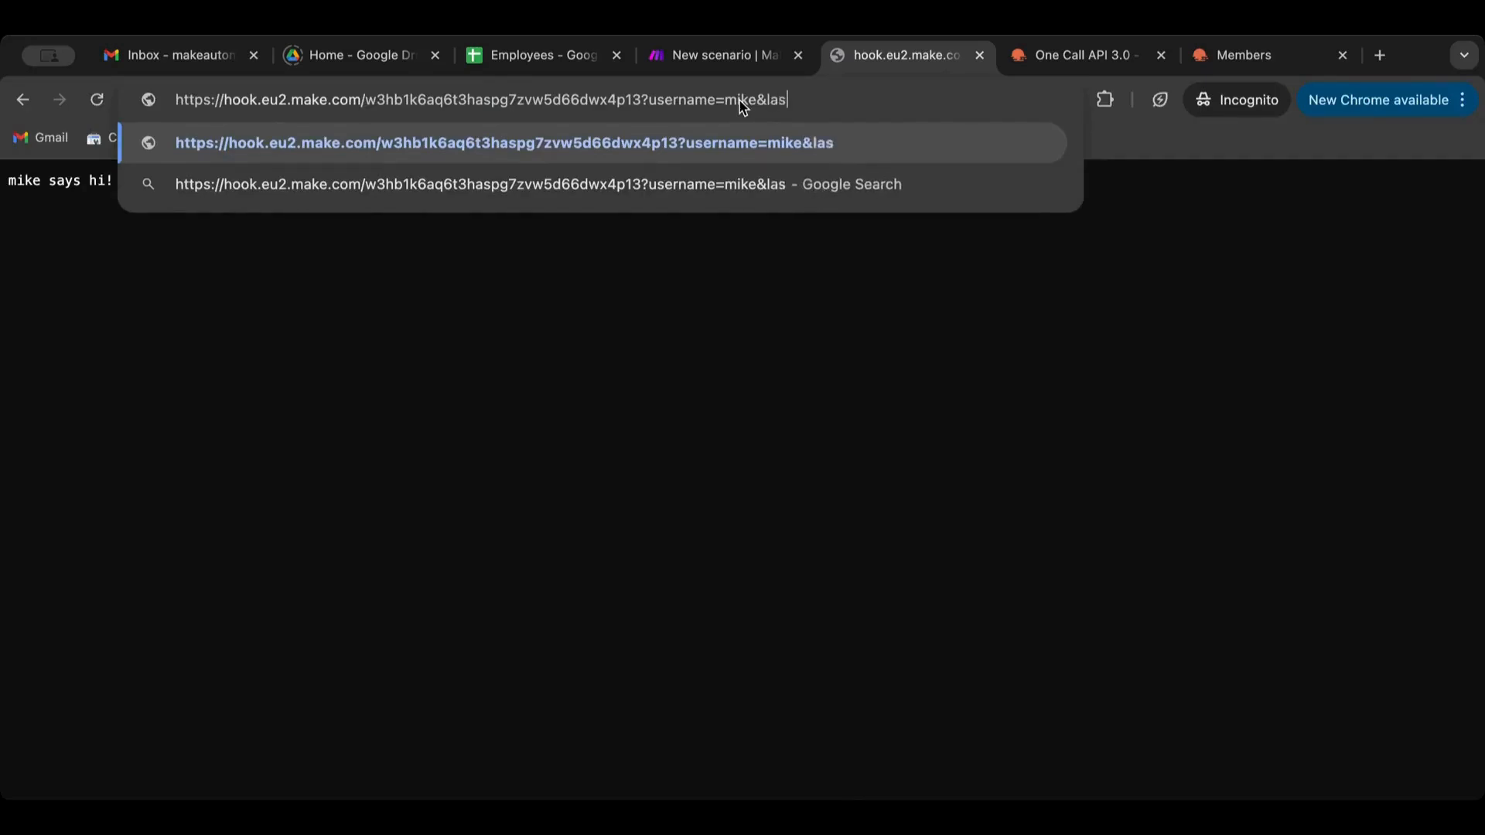
pyautogui.press('BackSpace')
pyautogui.press('BackSpace')
pyautogui.press('BackSpace')
pyautogui.write('email')
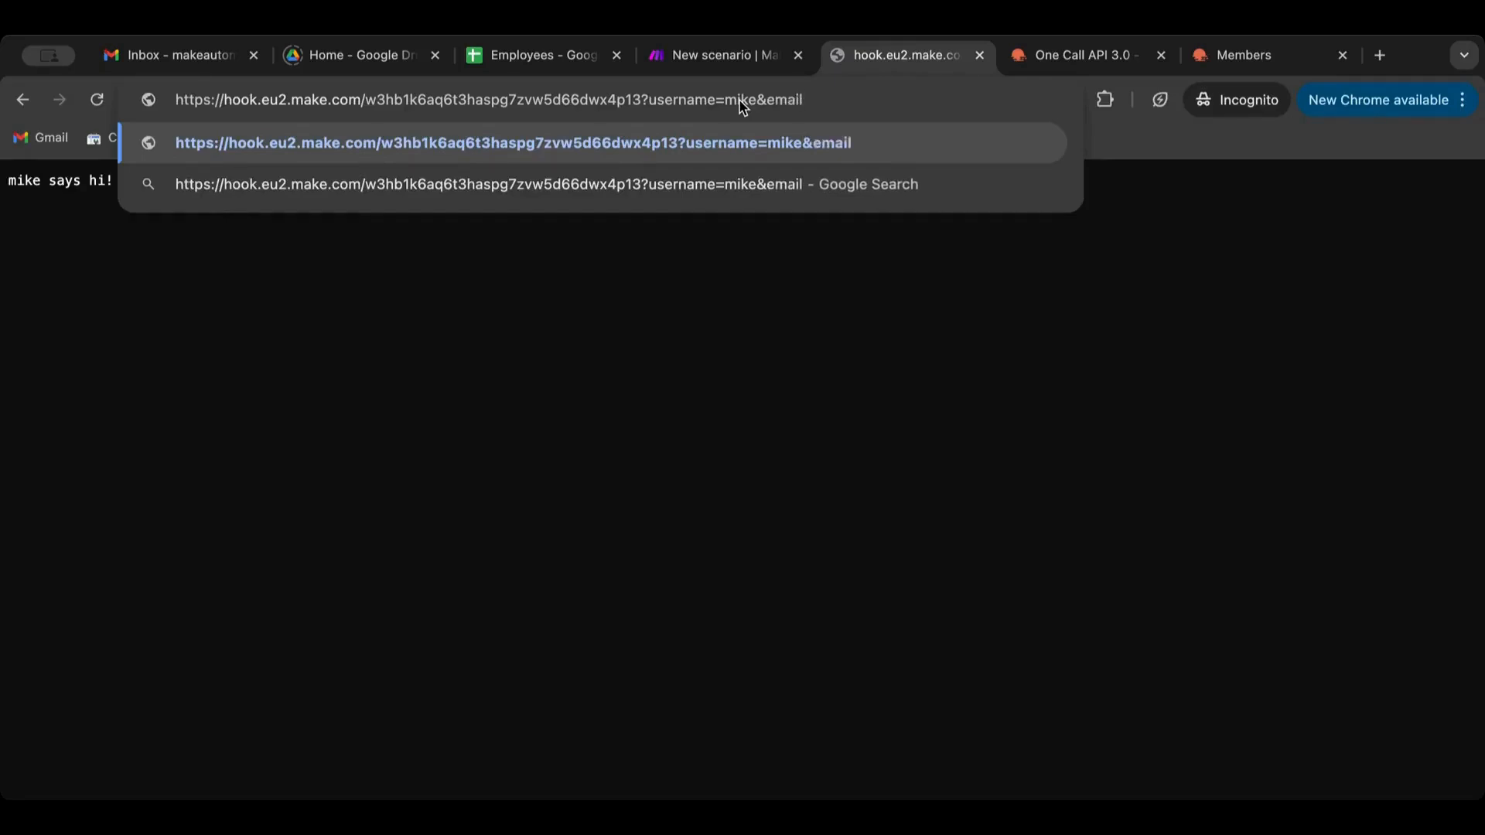
pyautogui.write('="')
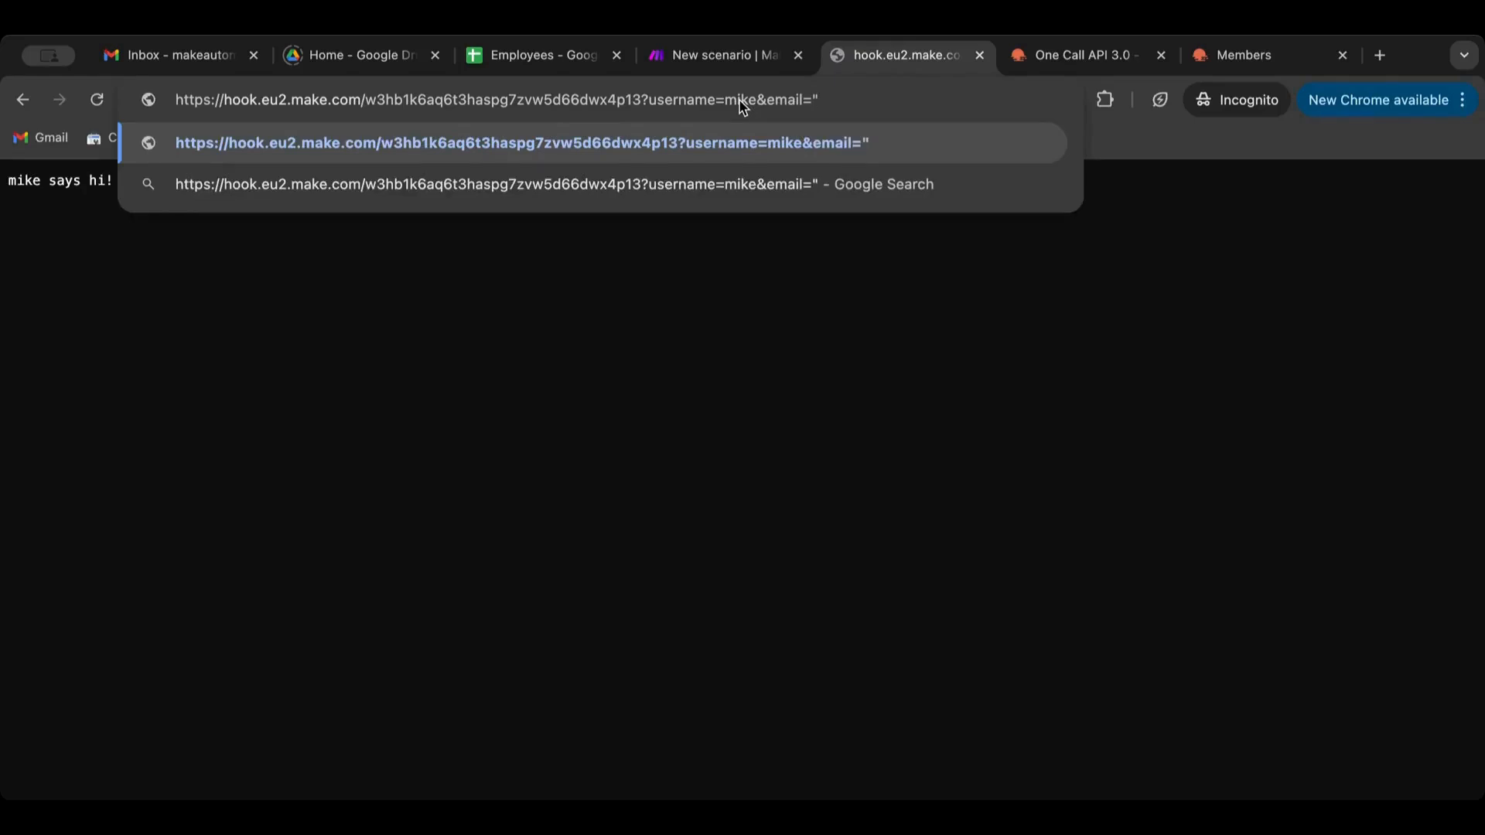
pyautogui.write('mik')
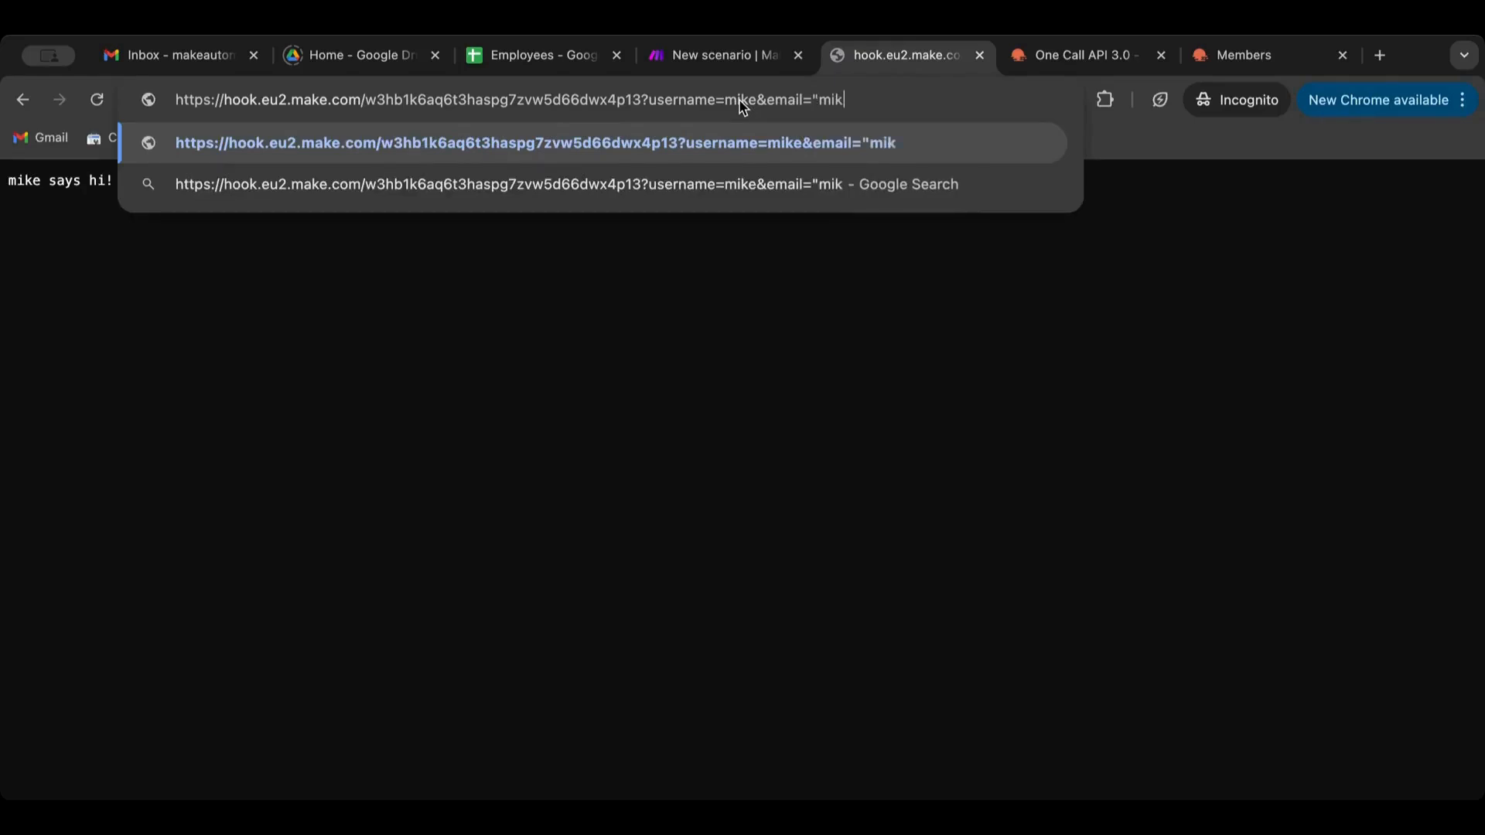
pyautogui.press('BackSpace')
pyautogui.press('BackSpace')
pyautogui.press('BackSpace')
pyautogui.press('BackSpace')
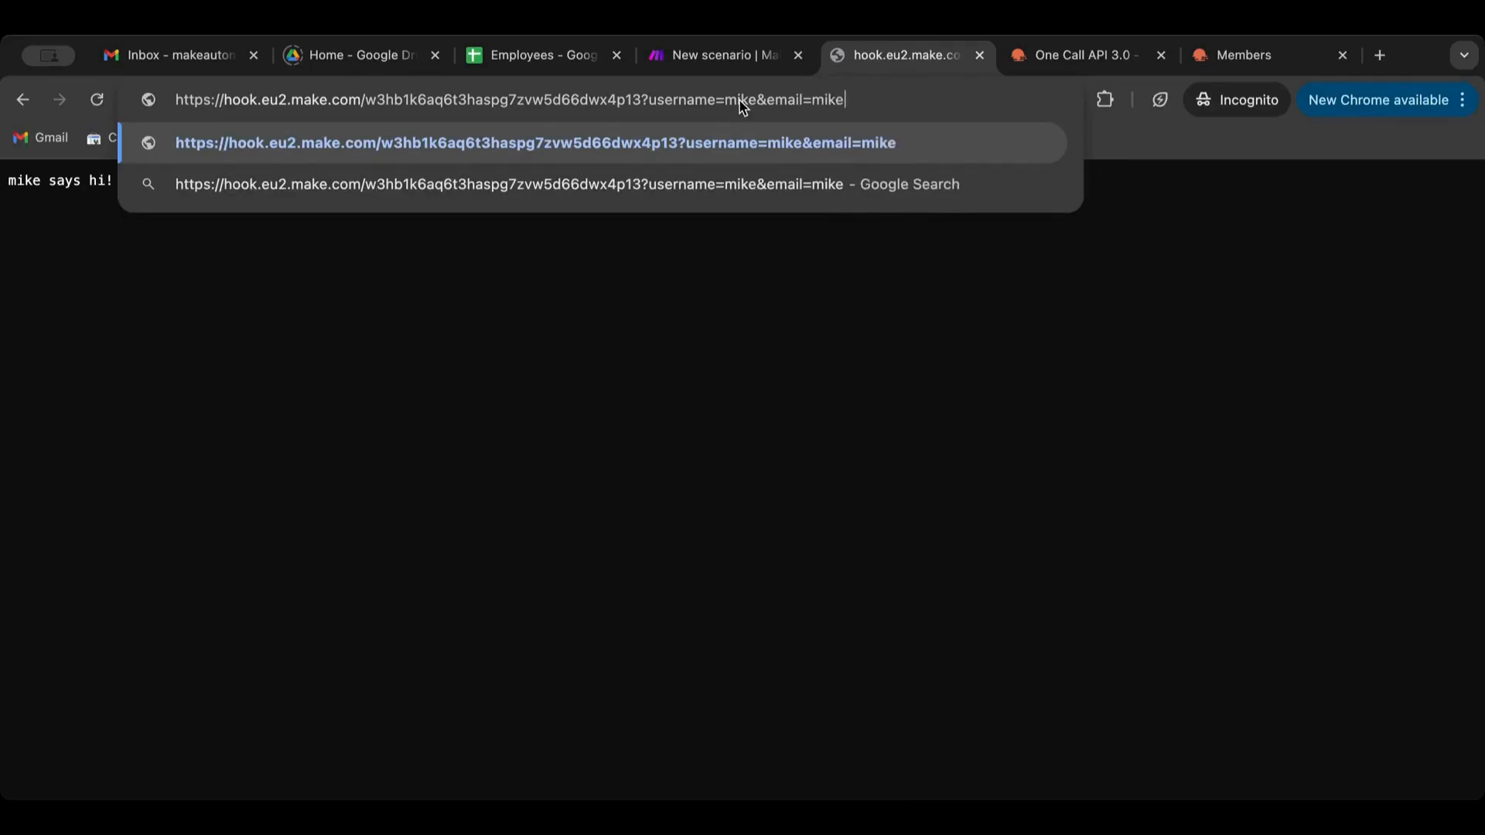
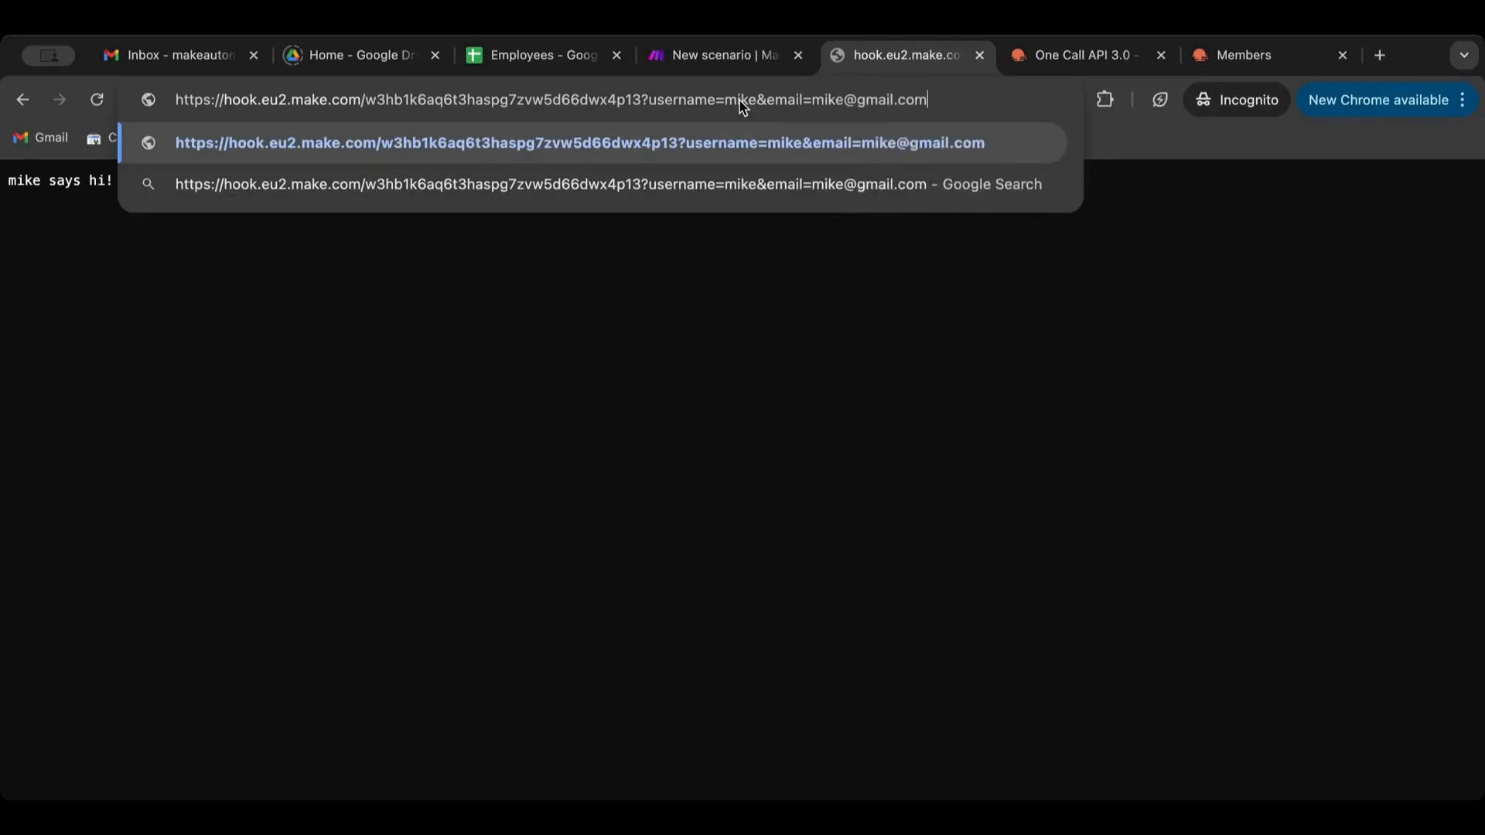
# Run once, send the request, and inspect the bundle showing username and email
pyautogui.click(717, 67)
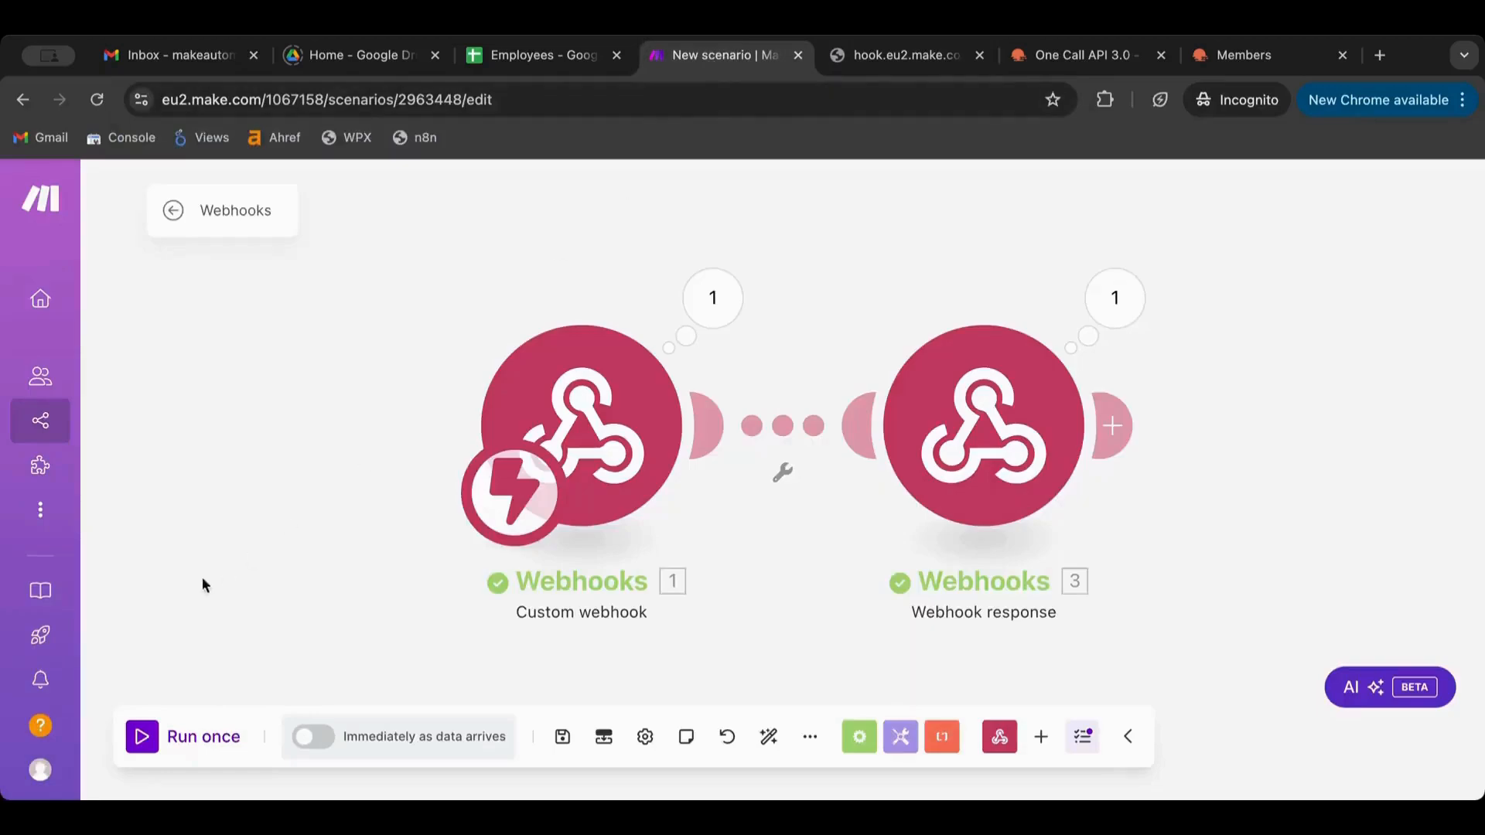
pyautogui.click(143, 748)
pyautogui.click(928, 47)
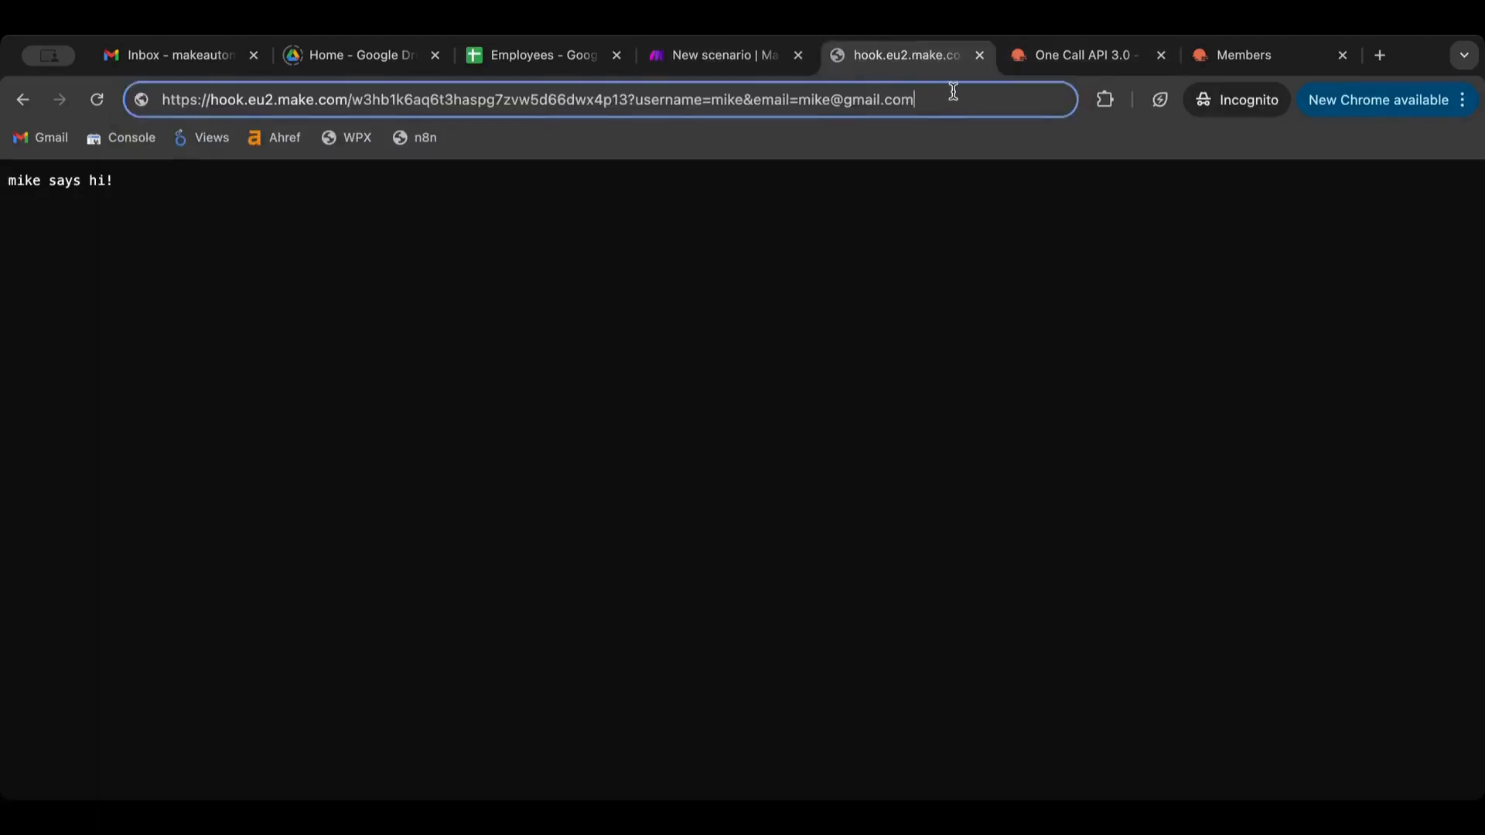
pyautogui.press('Return')
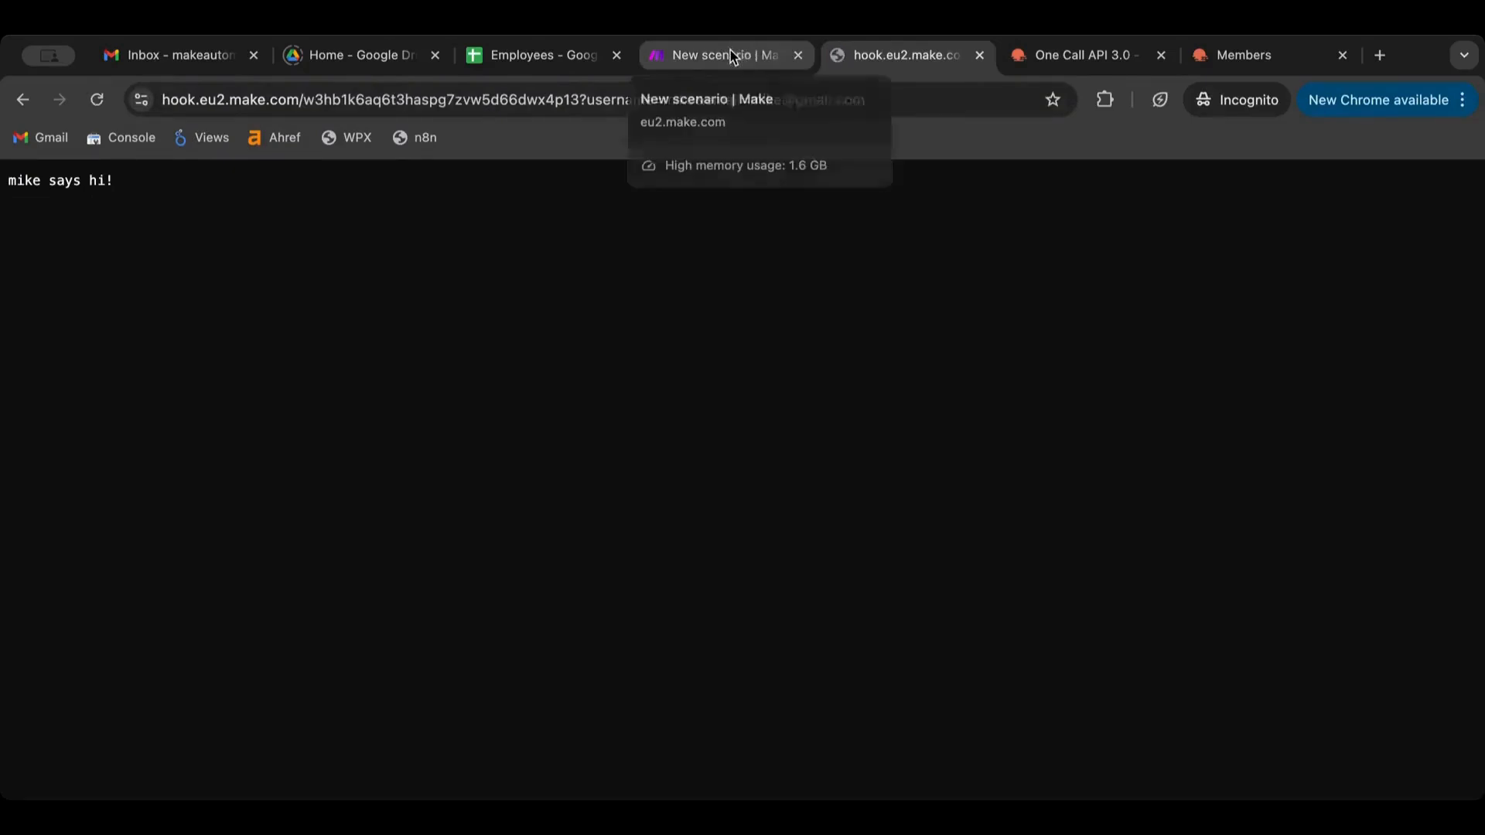
pyautogui.click(730, 50)
pyautogui.click(712, 297)
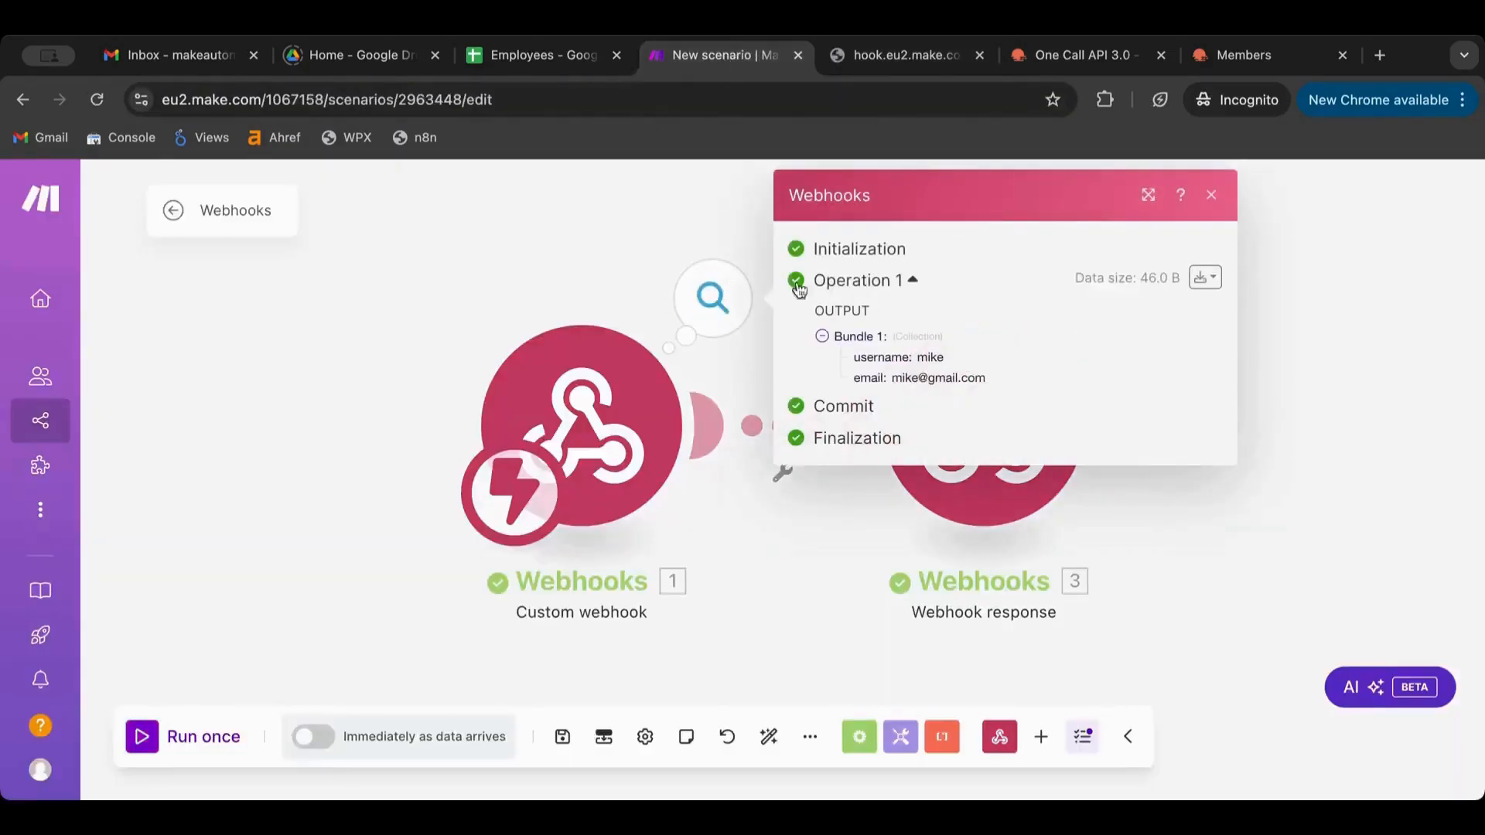
# Append 'and his email is:' plus the mapped email item to the response body
pyautogui.click(1195, 524)
pyautogui.click(998, 464)
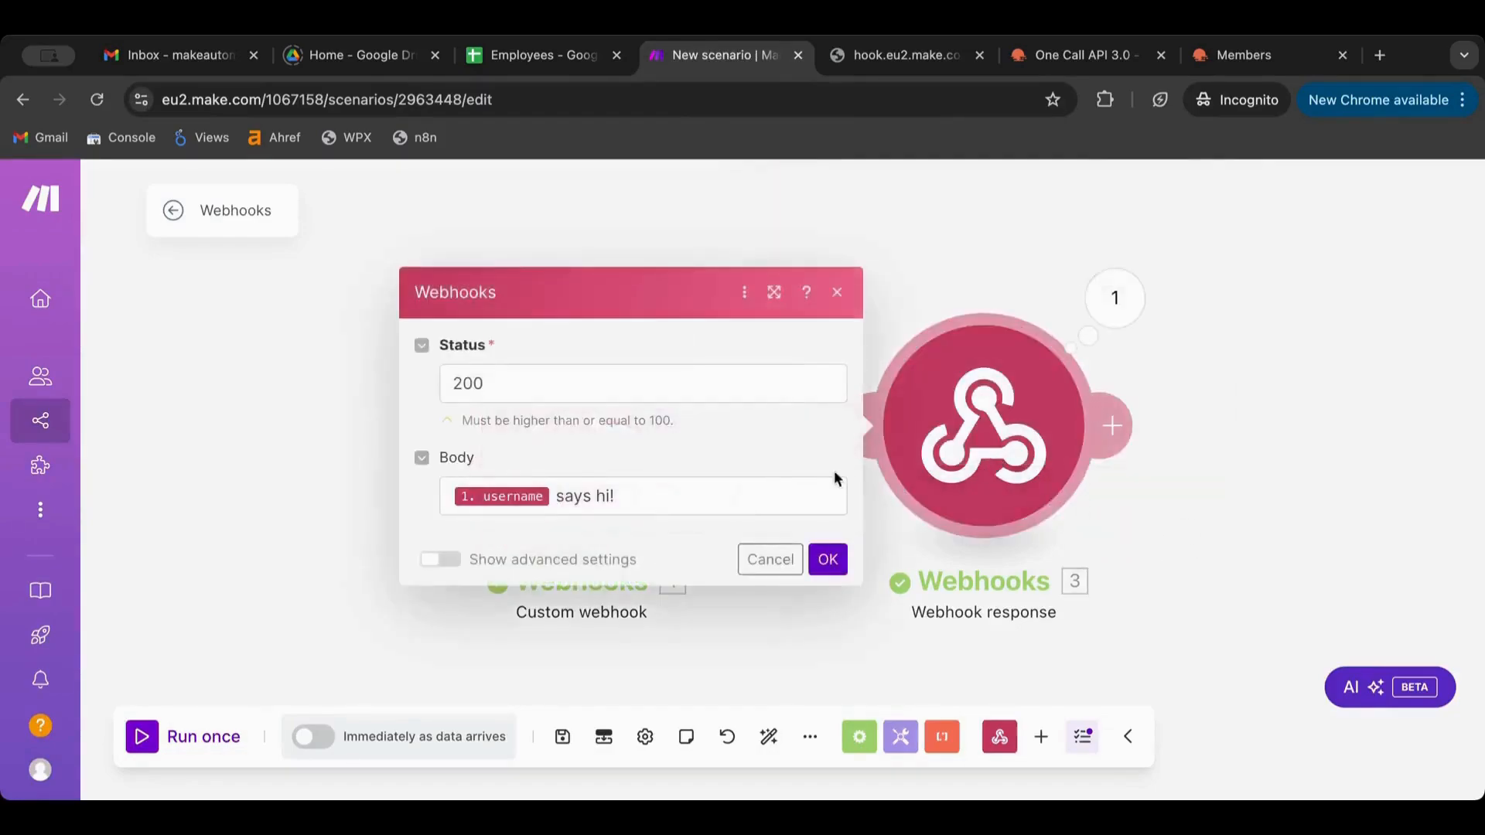
pyautogui.click(665, 499)
pyautogui.write('and his em')
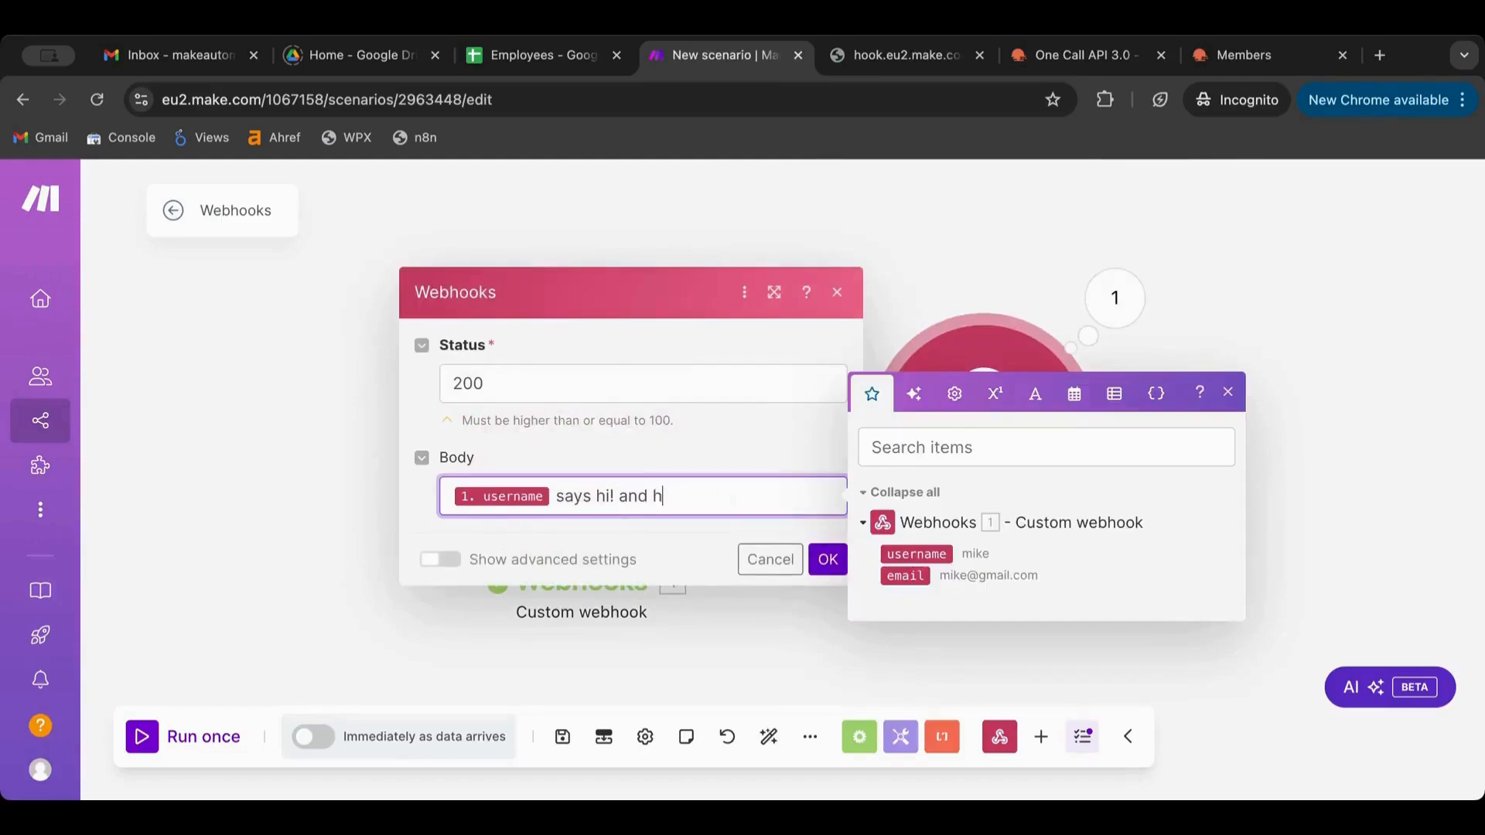
pyautogui.press('BackSpace')
pyautogui.press('BackSpace')
pyautogui.write('email is')
pyautogui.press('BackSpace')
pyautogui.write(':')
pyautogui.click(905, 576)
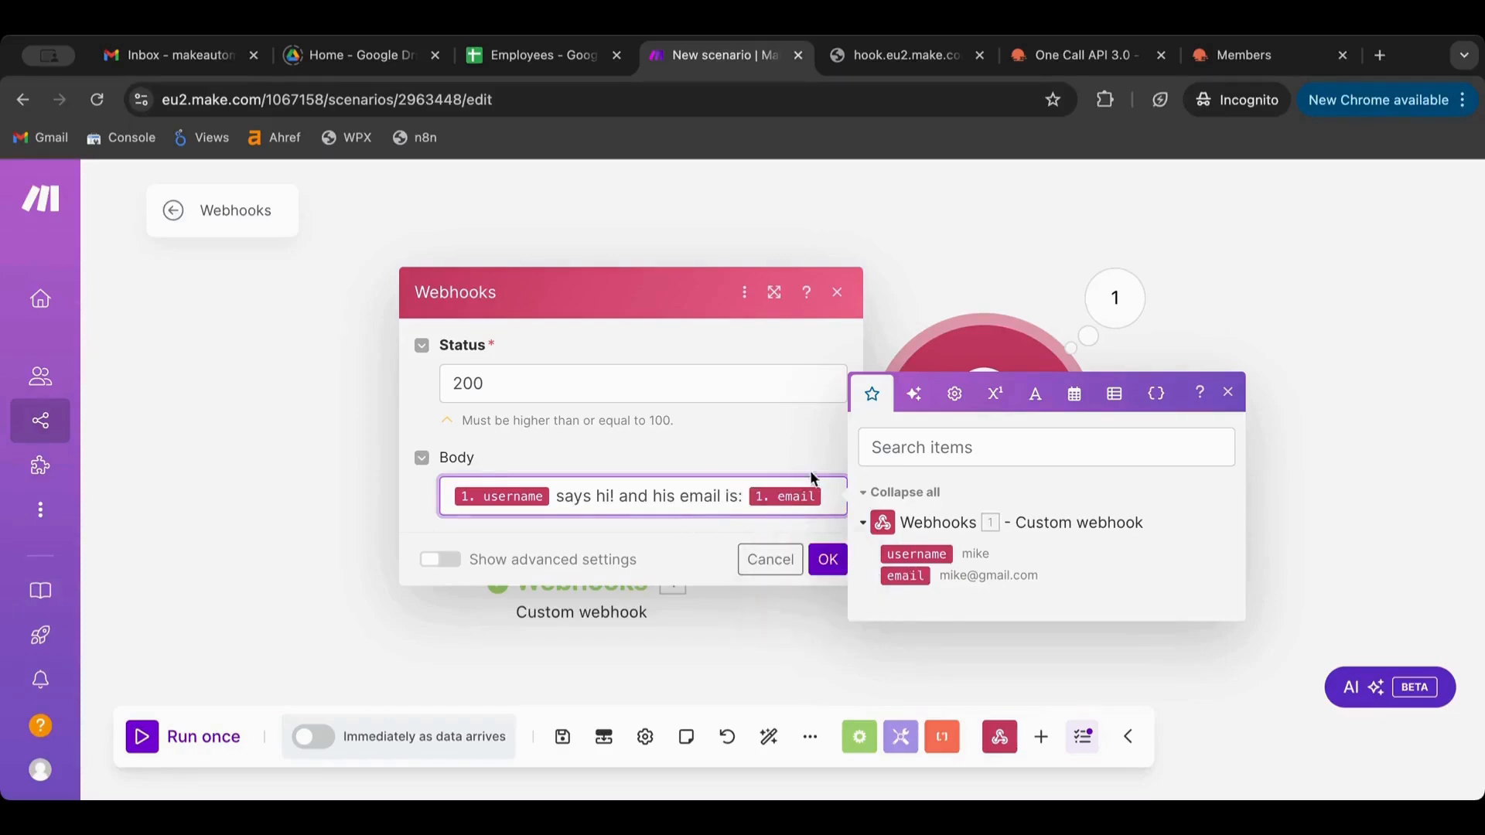
pyautogui.click(828, 558)
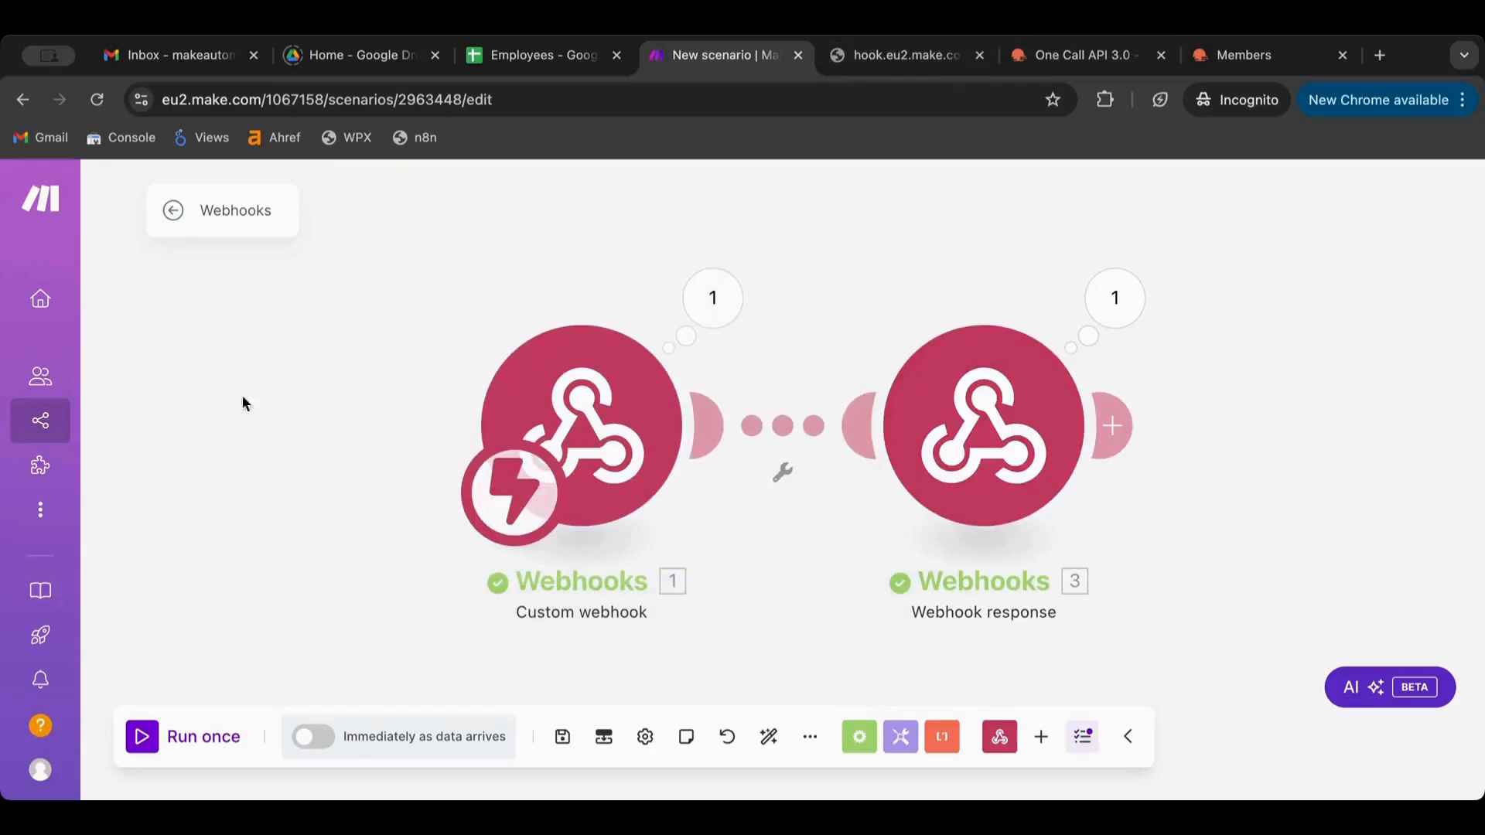
# Run the scenario once and resend the hook URL to see the email in the reply
pyautogui.click(143, 736)
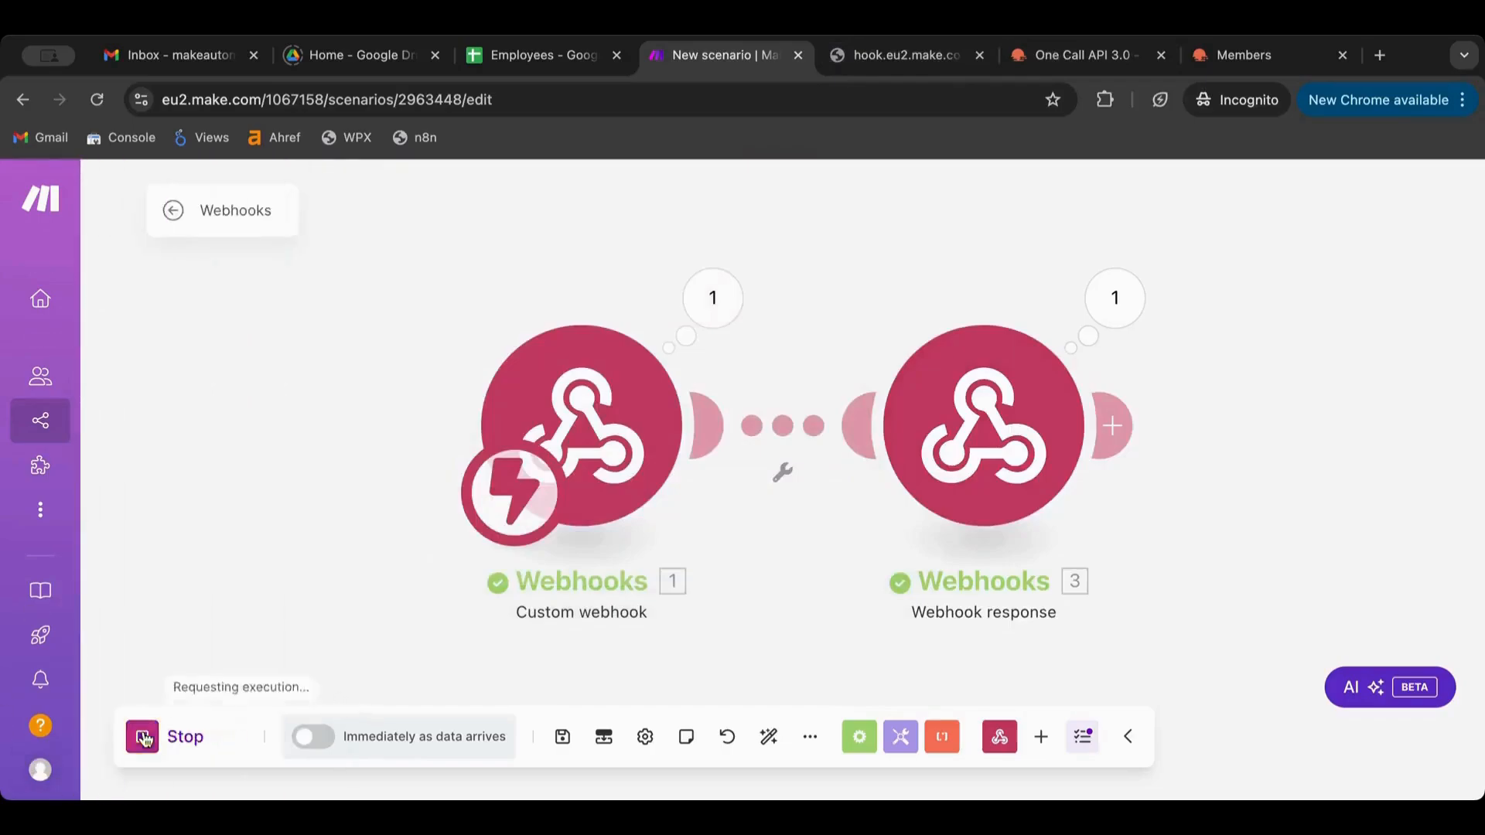
pyautogui.click(897, 55)
pyautogui.click(766, 100)
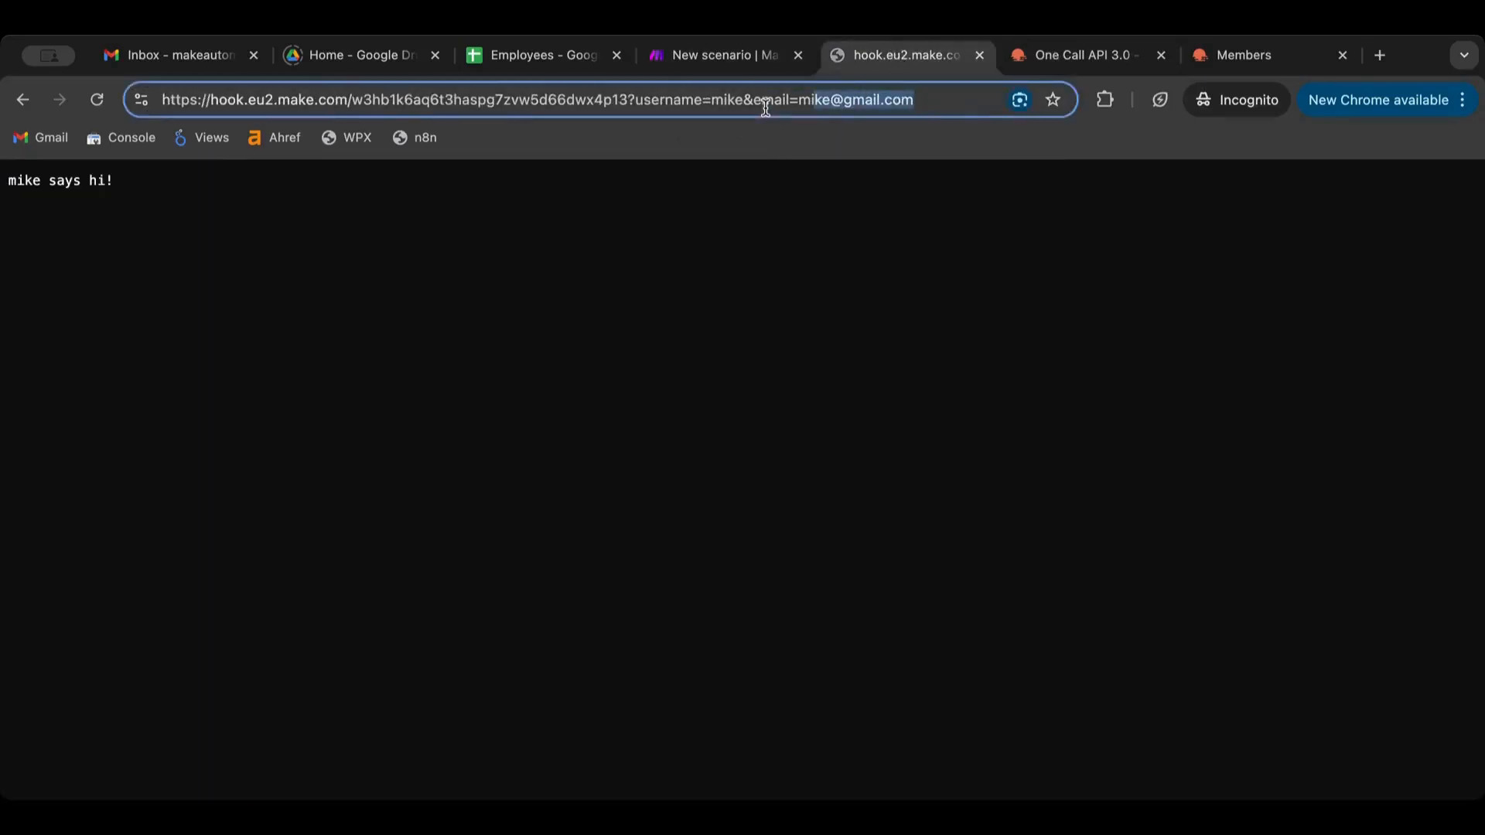
pyautogui.press('Return')
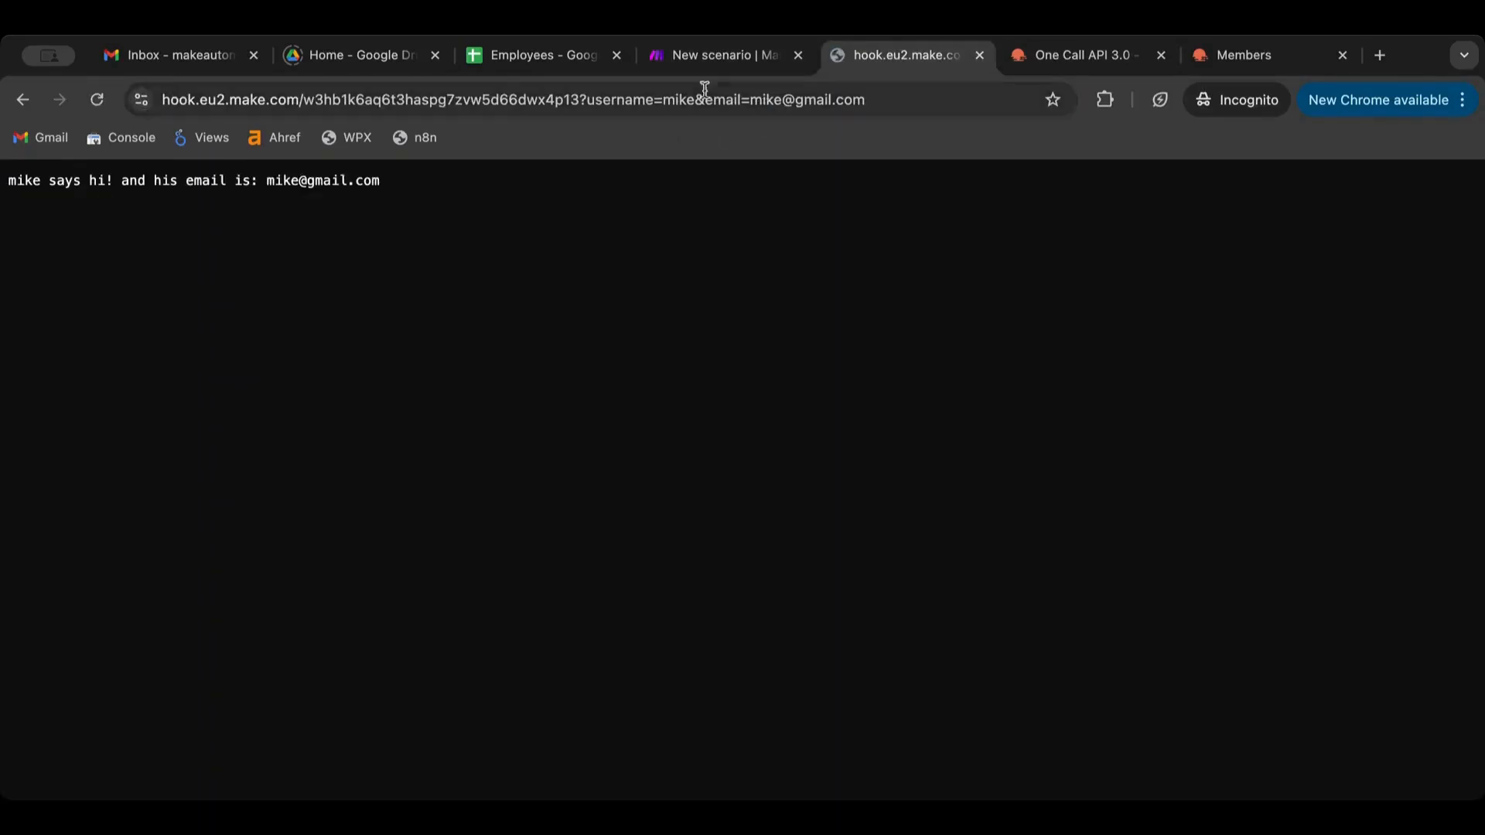
pyautogui.click(727, 51)
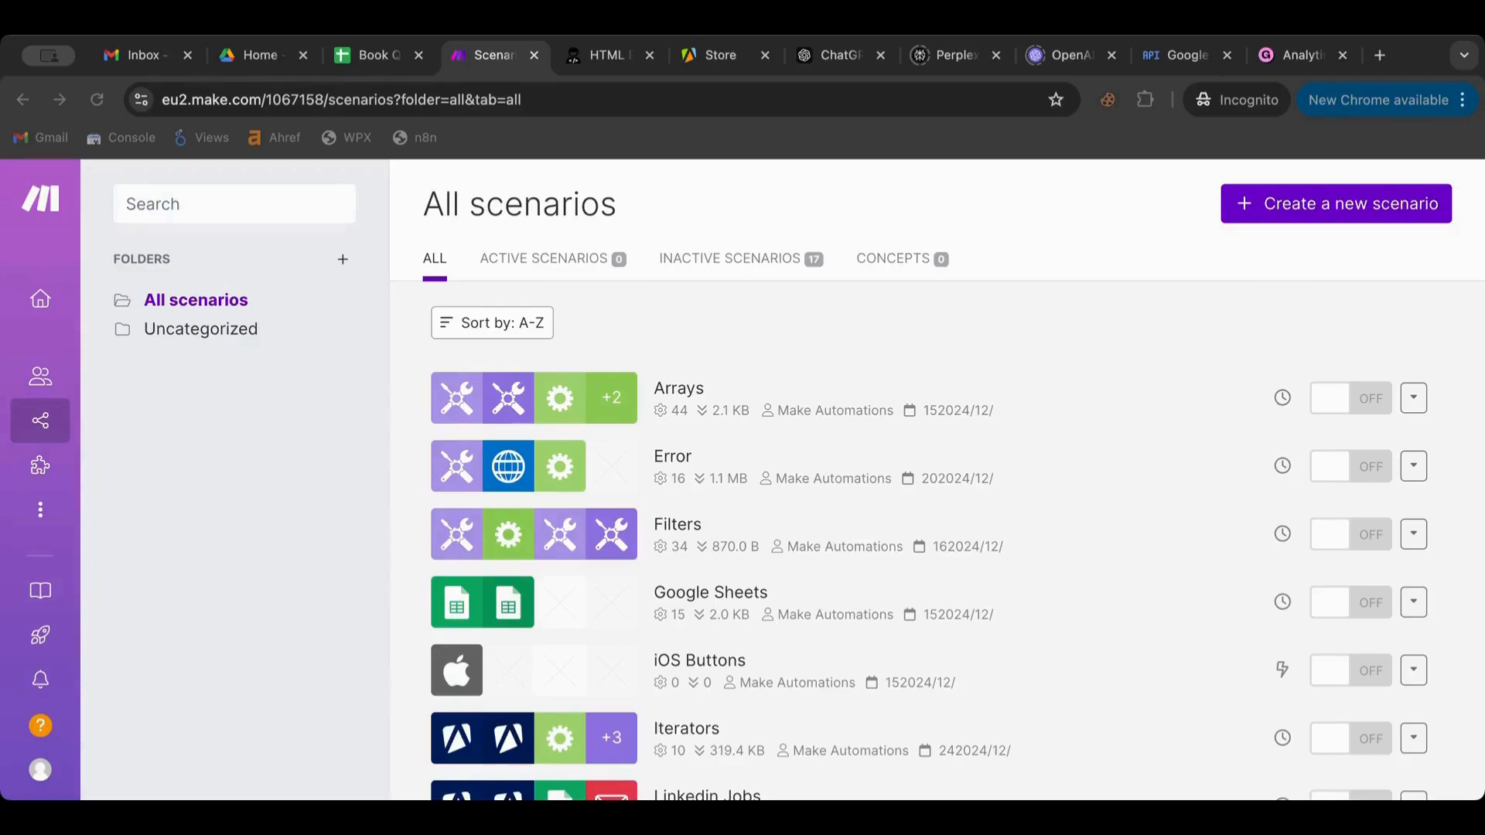
# Create a new scenario named 'If Conditional' and save it
pyautogui.click(1351, 214)
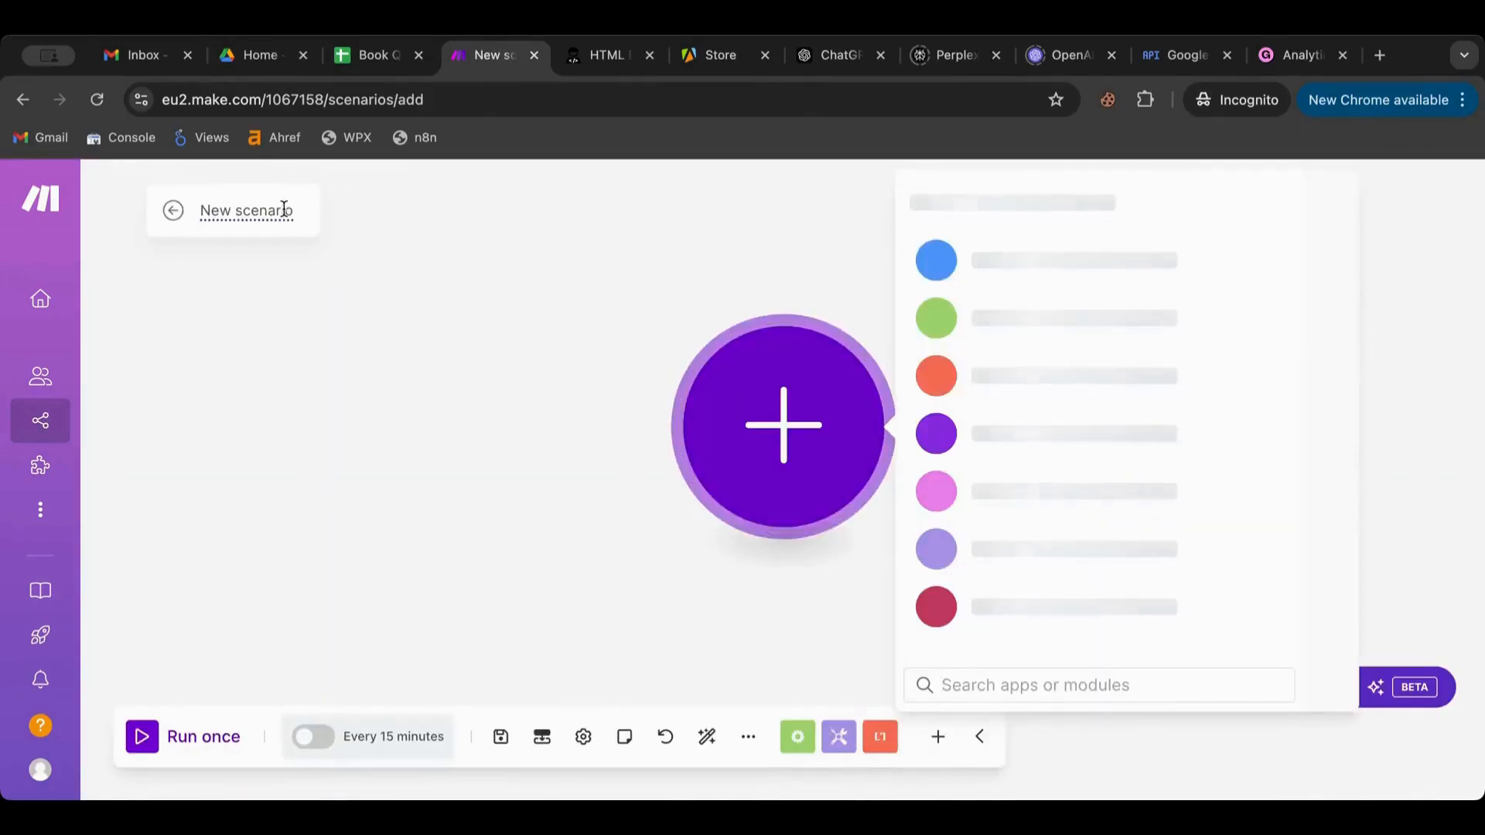
pyautogui.click(284, 210)
pyautogui.write('If')
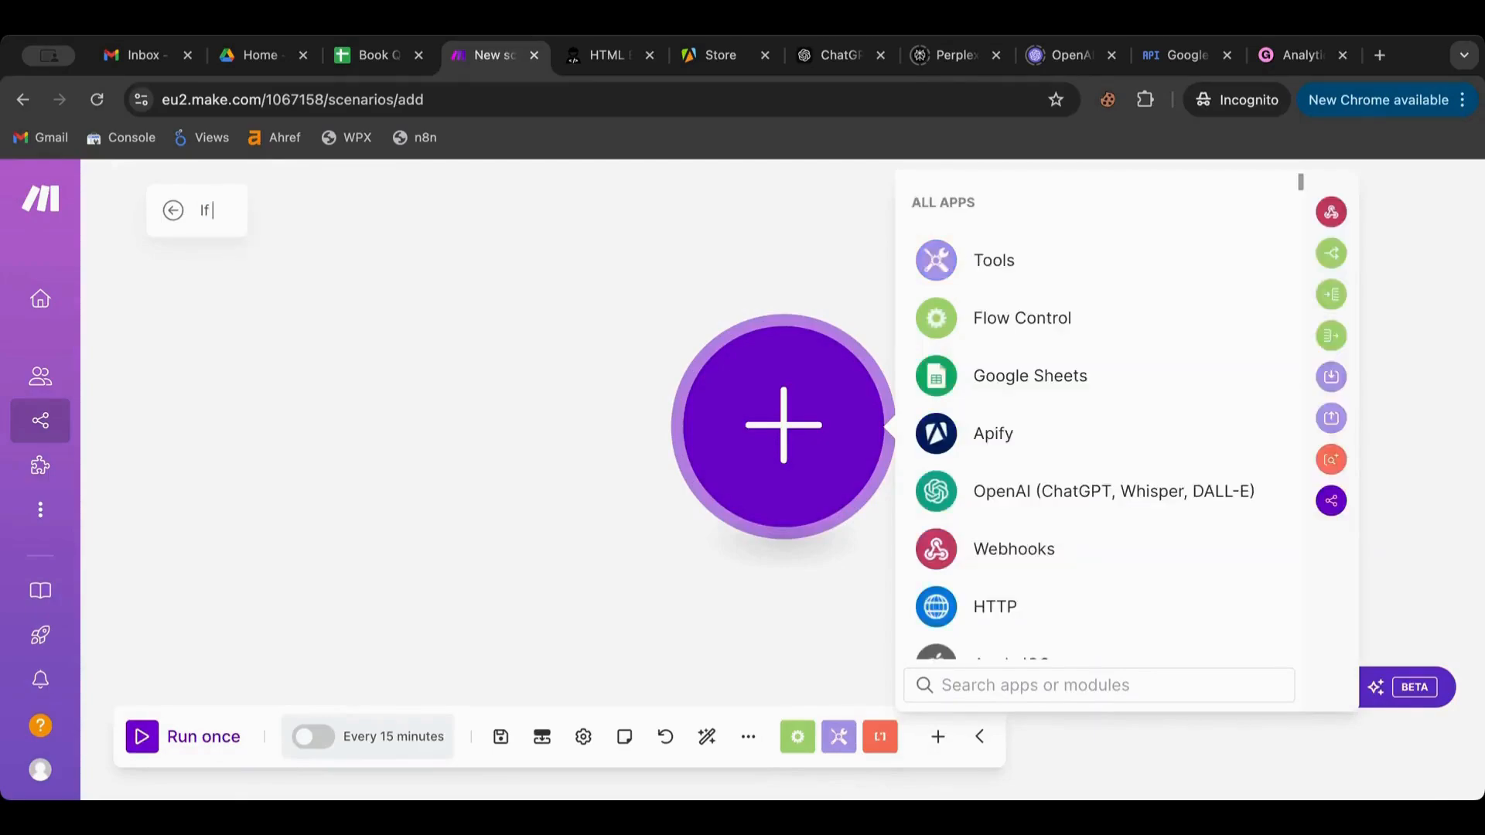
pyautogui.write(' Conditional')
pyautogui.press('Return')
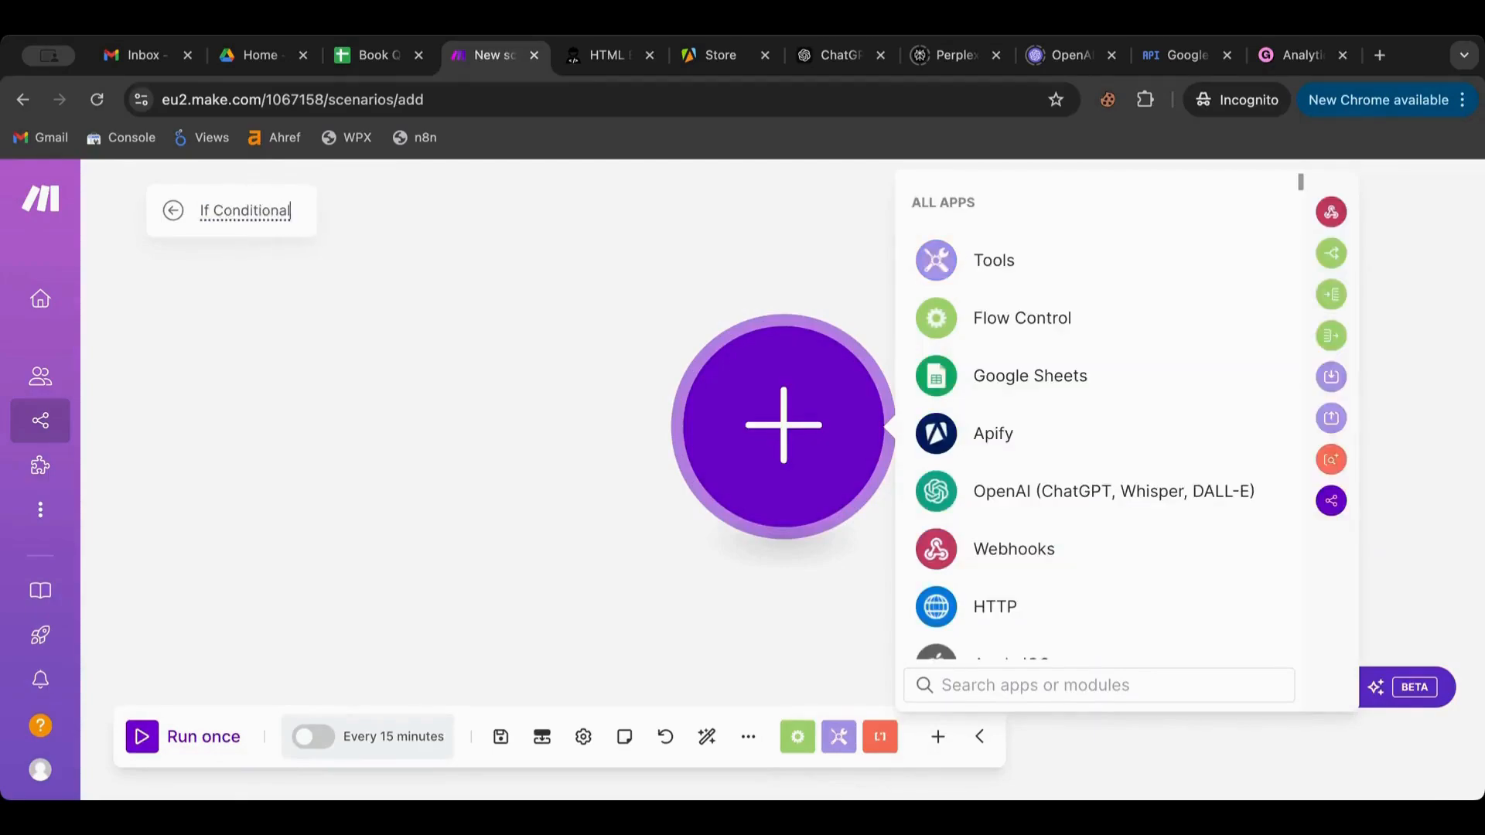
pyautogui.click(367, 309)
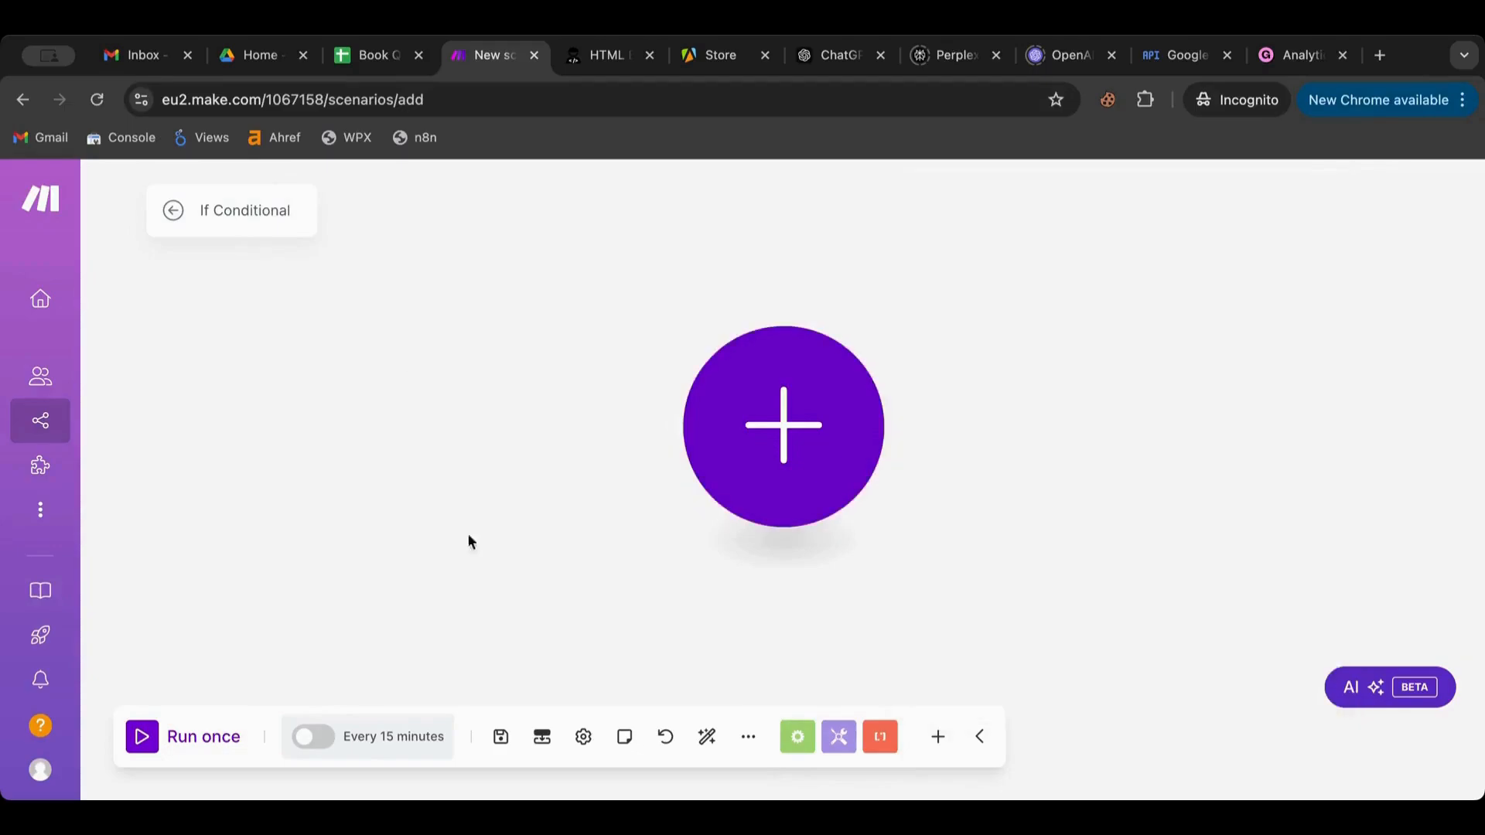
pyautogui.click(500, 739)
# Add a Tools Set variable module, Var01, holding four space-separated sample e-mail addresses
pyautogui.click(777, 406)
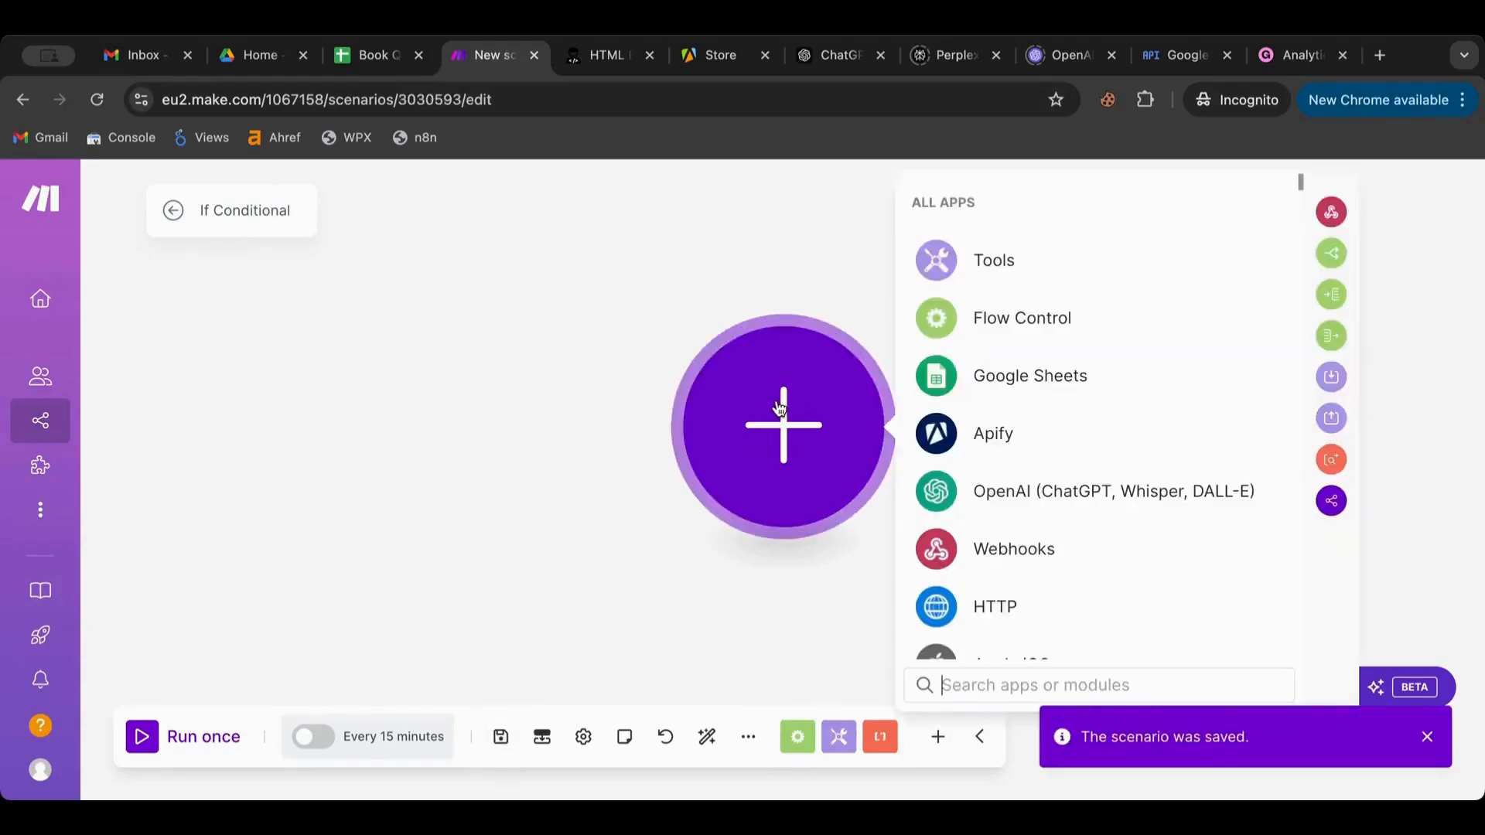
pyautogui.click(999, 261)
pyautogui.scroll(-3, 1004, 434)
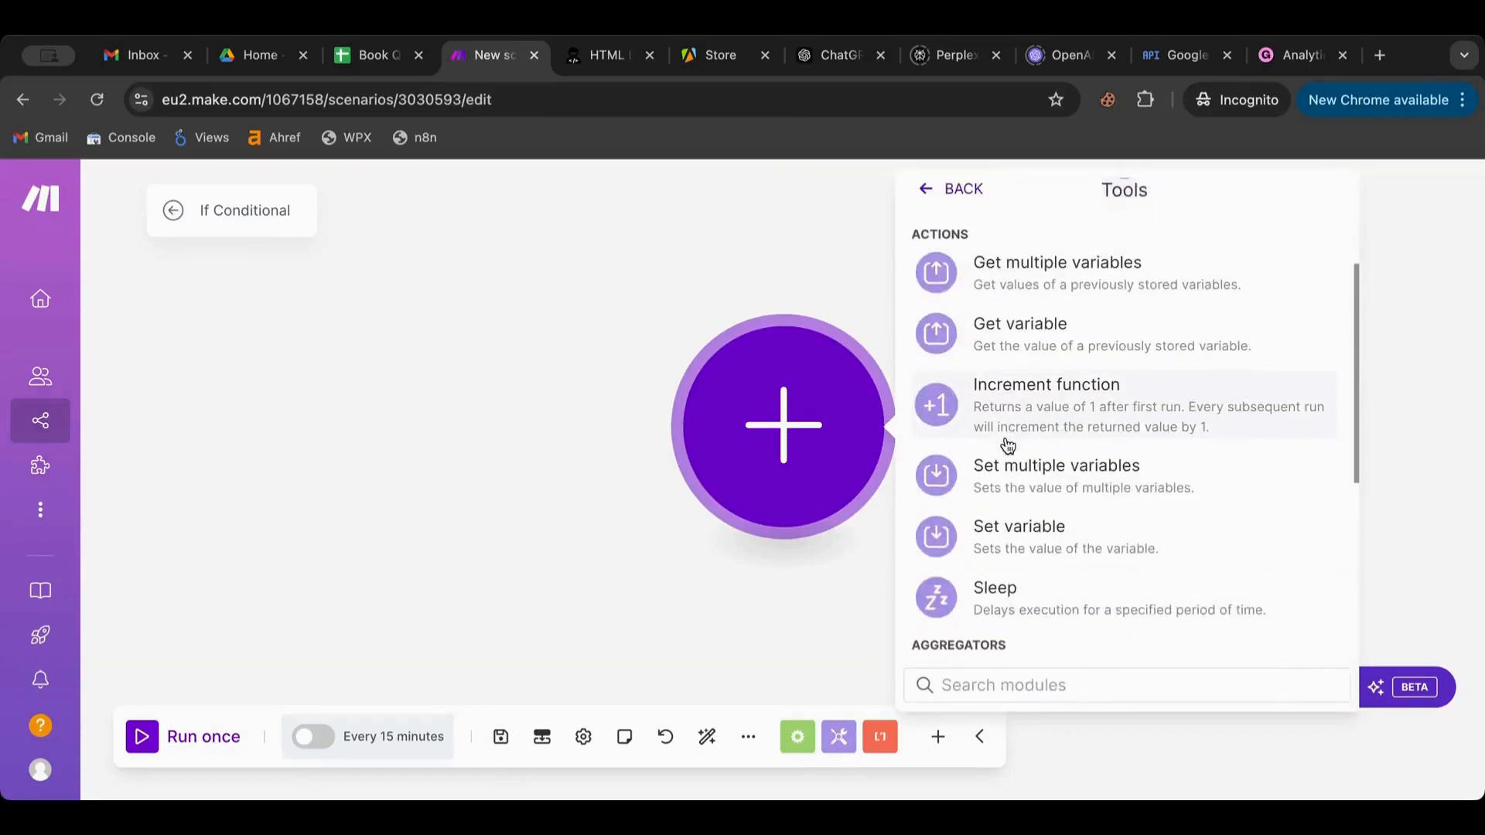
pyautogui.click(1019, 524)
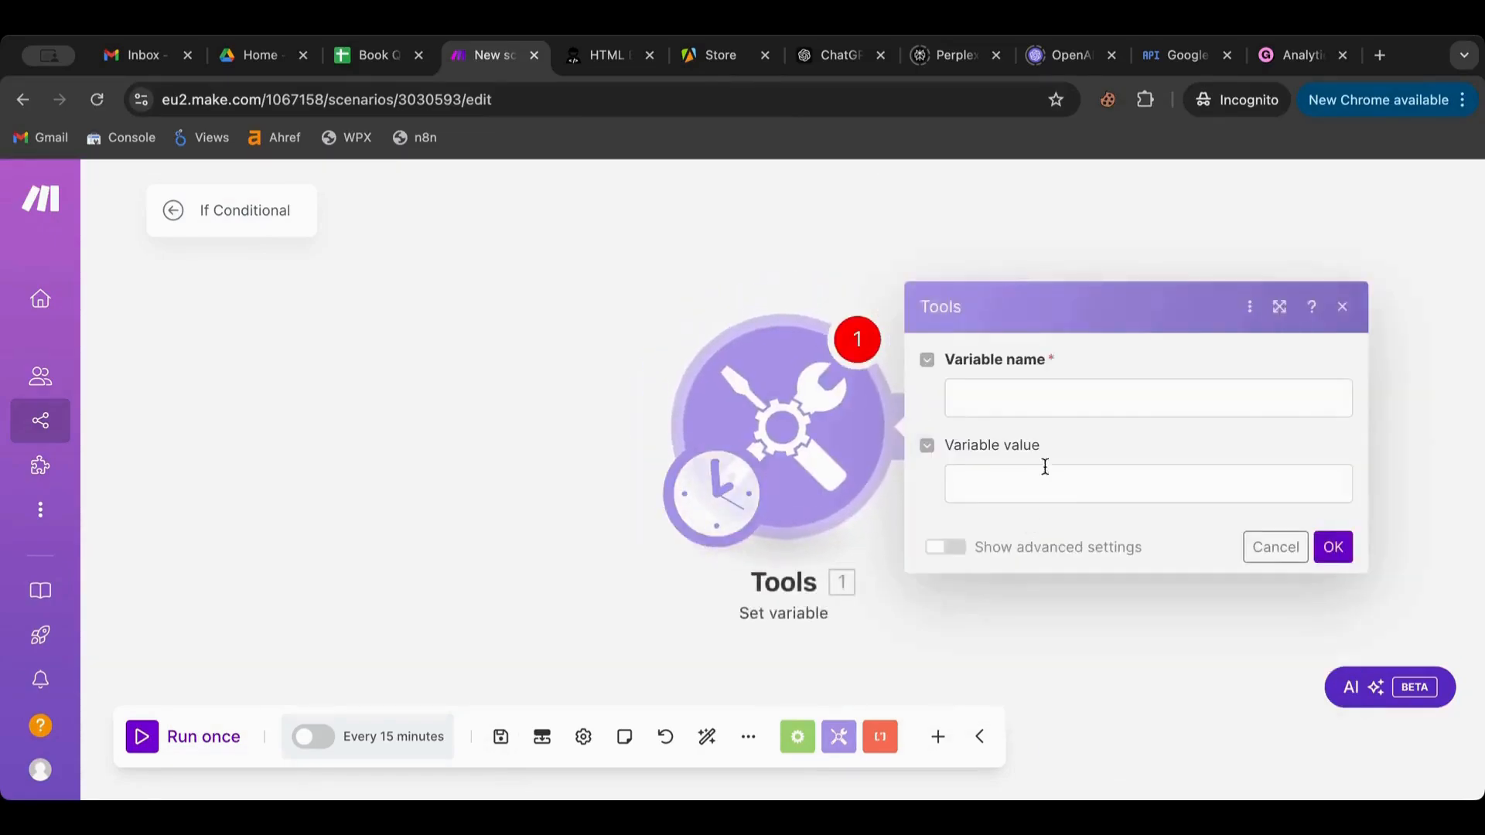
pyautogui.click(1027, 398)
pyautogui.write('Var')
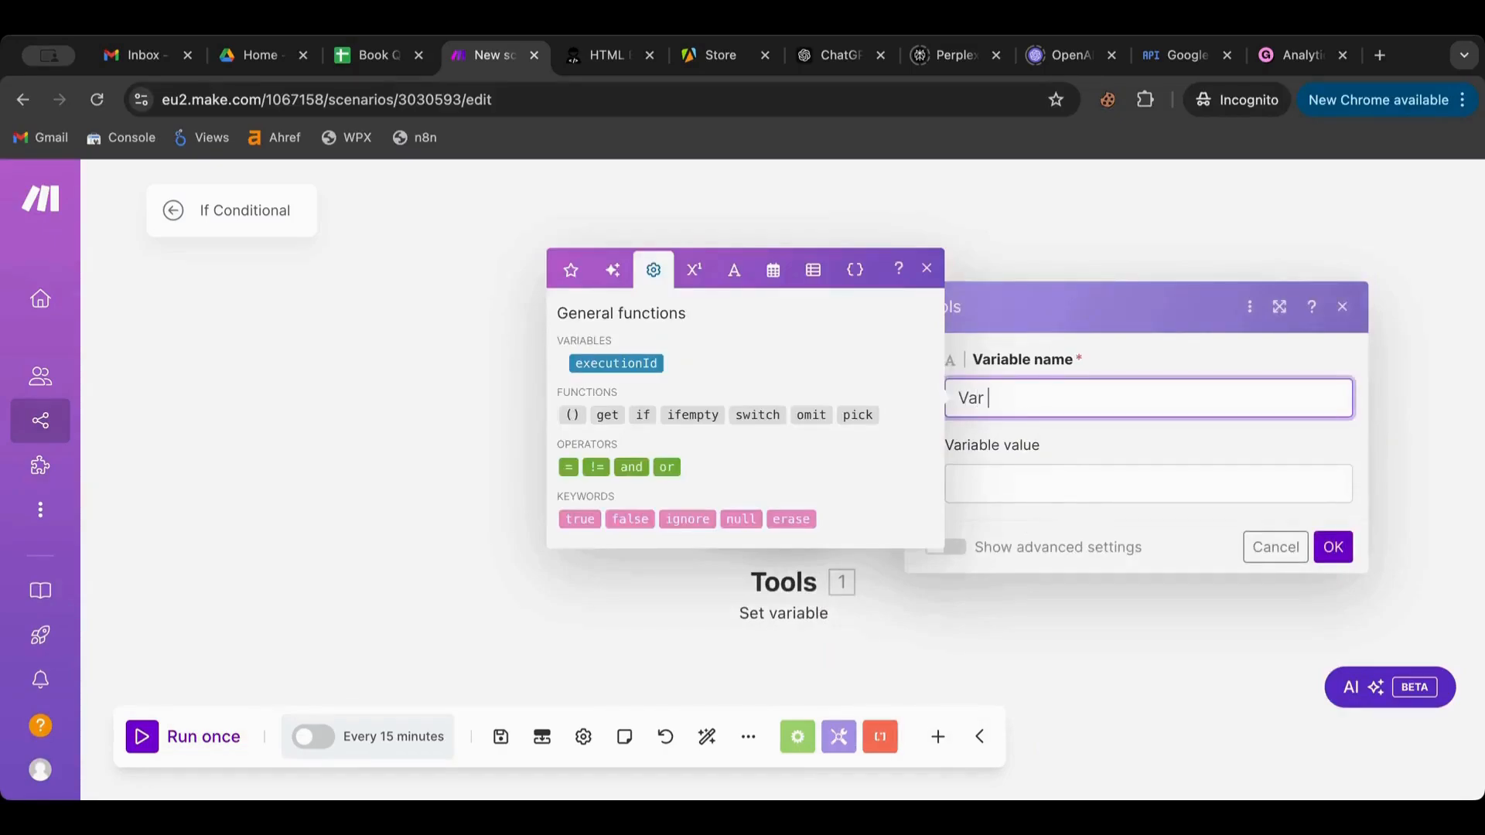
pyautogui.write('01')
pyautogui.click(1043, 485)
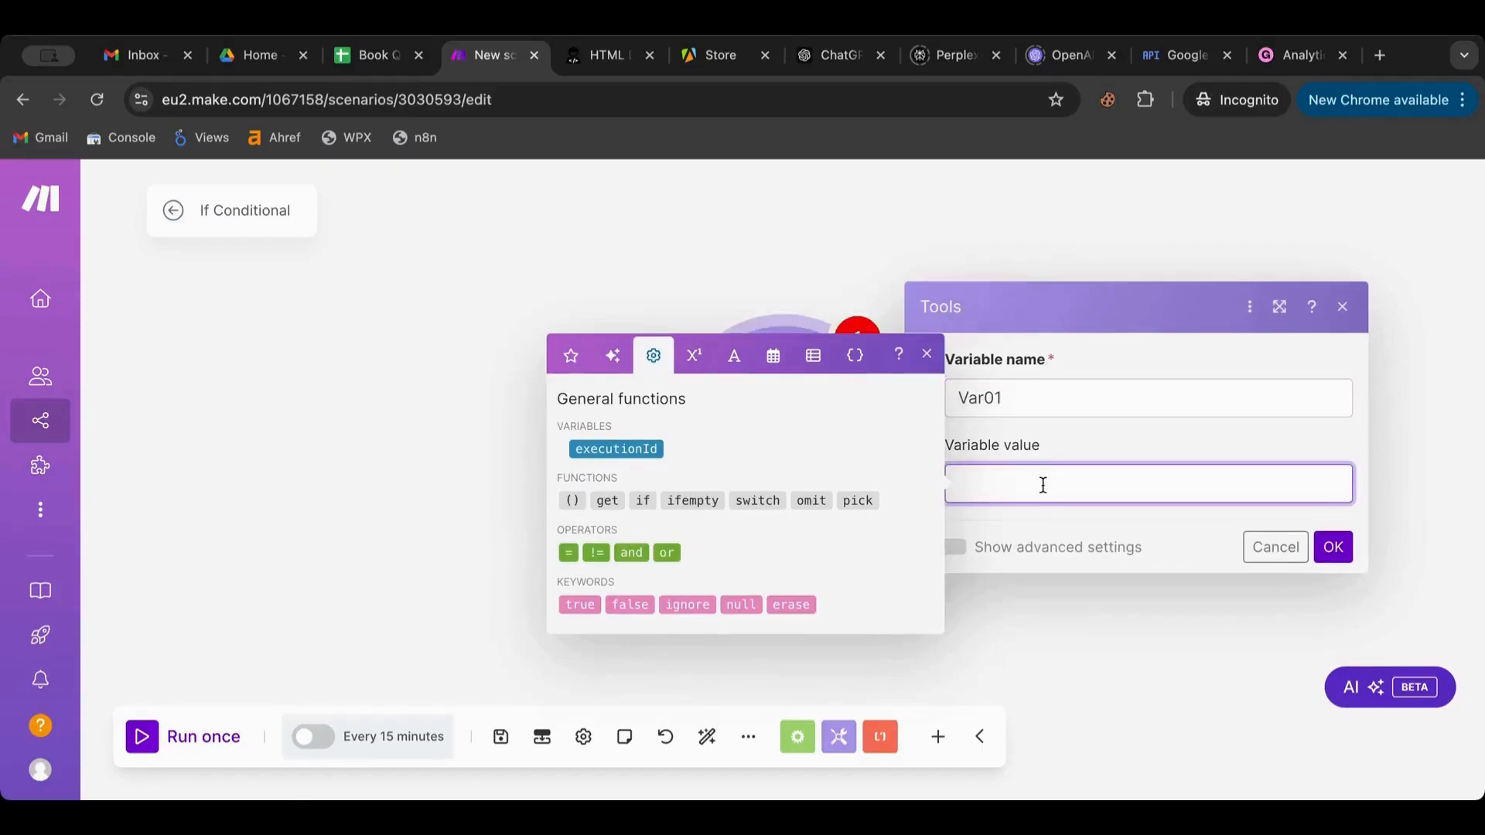
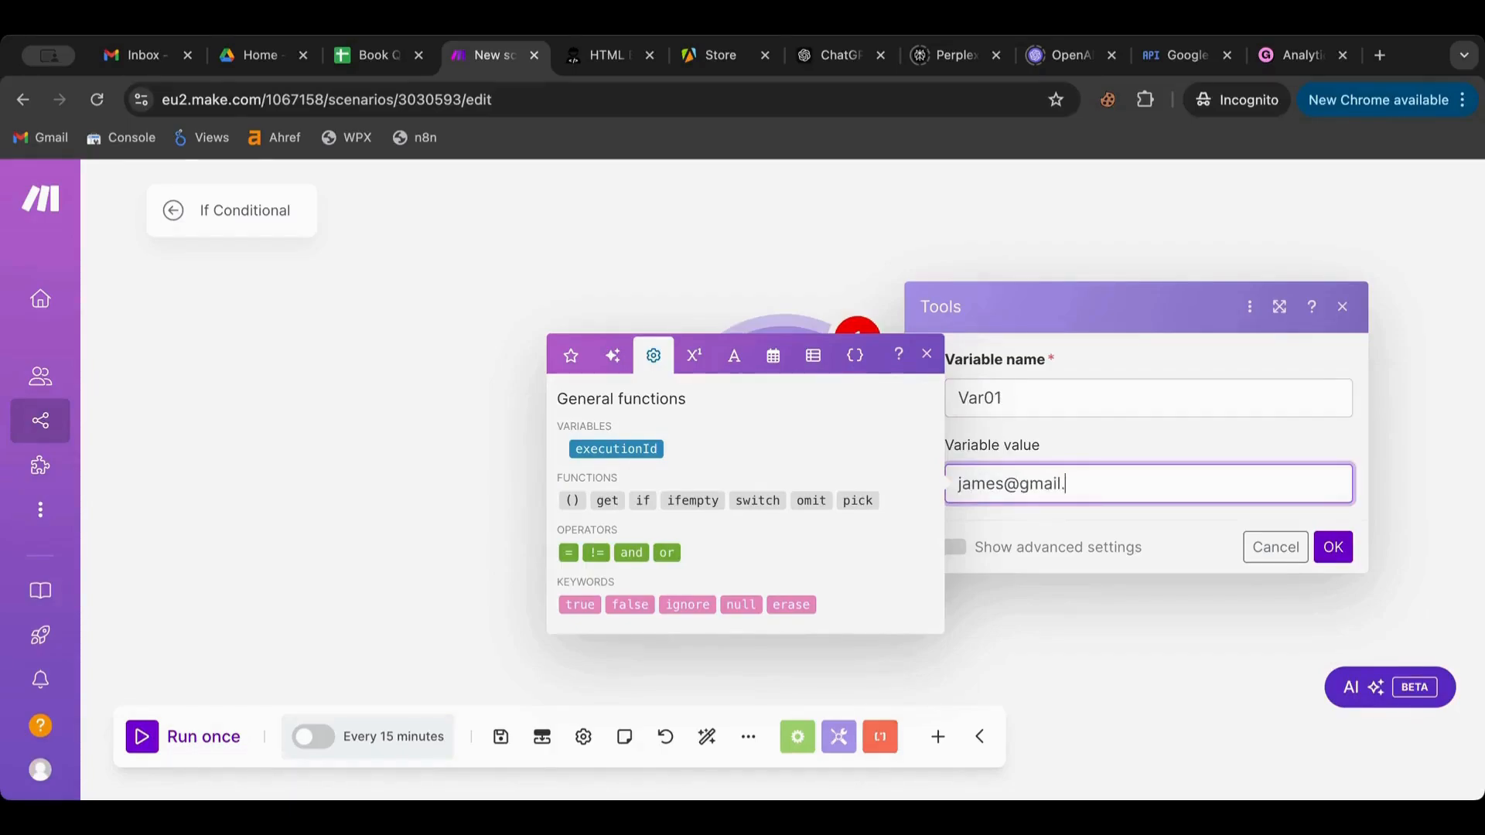
pyautogui.write('lillt')
pyautogui.write('@')
pyautogui.write('example.com ')
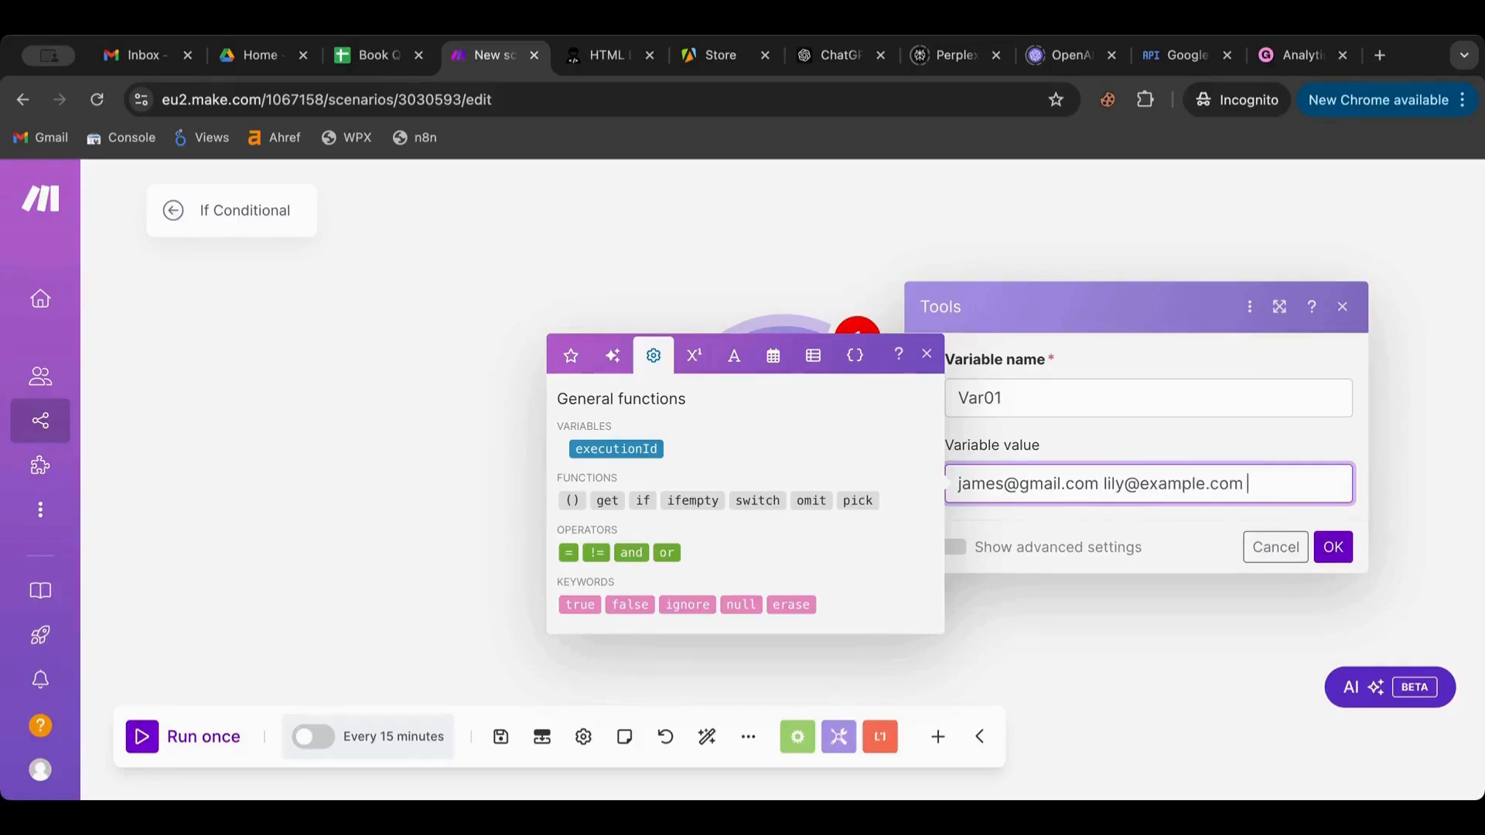
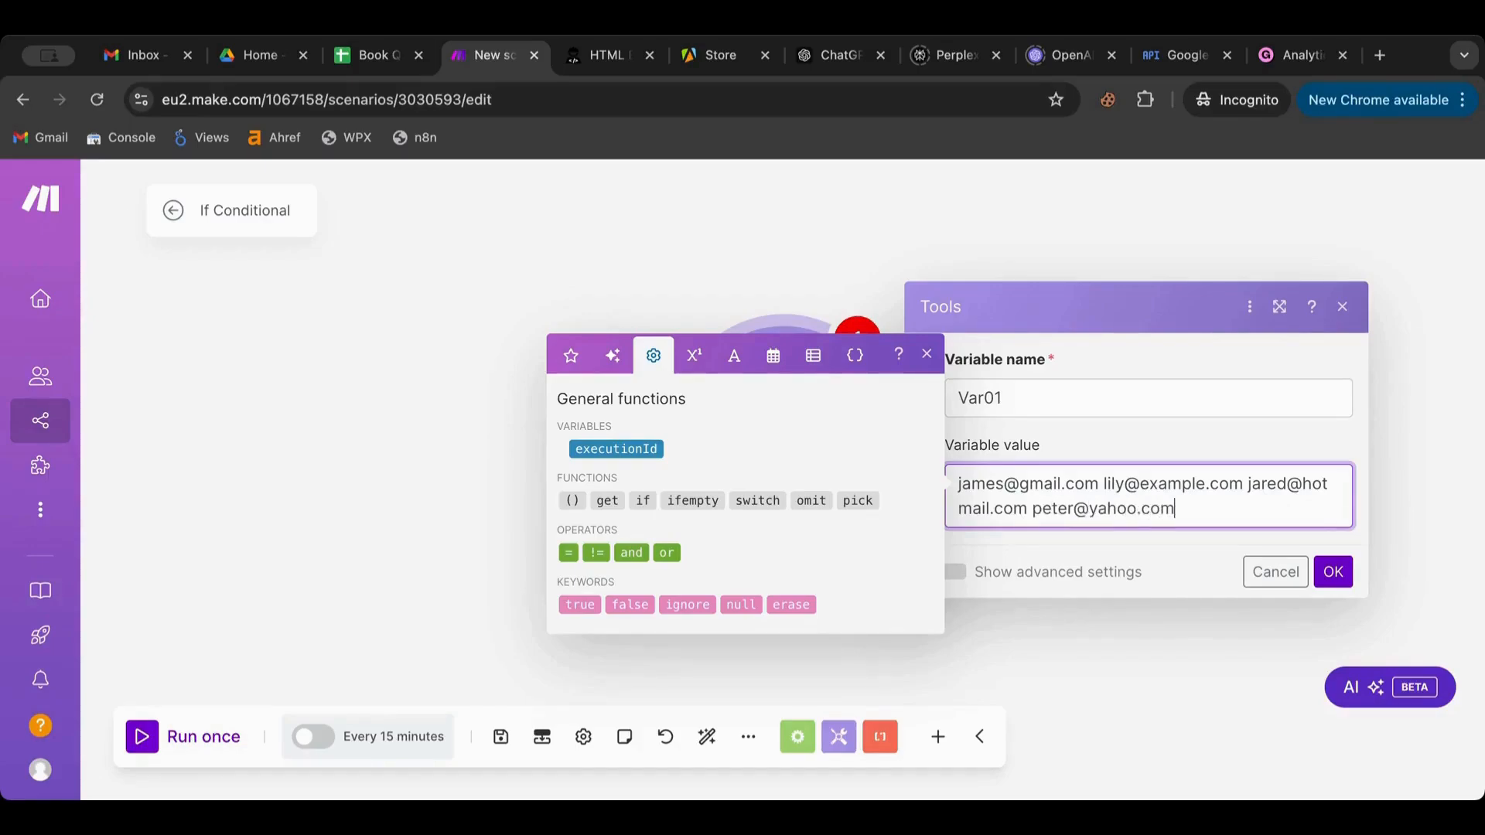
pyautogui.click(1334, 572)
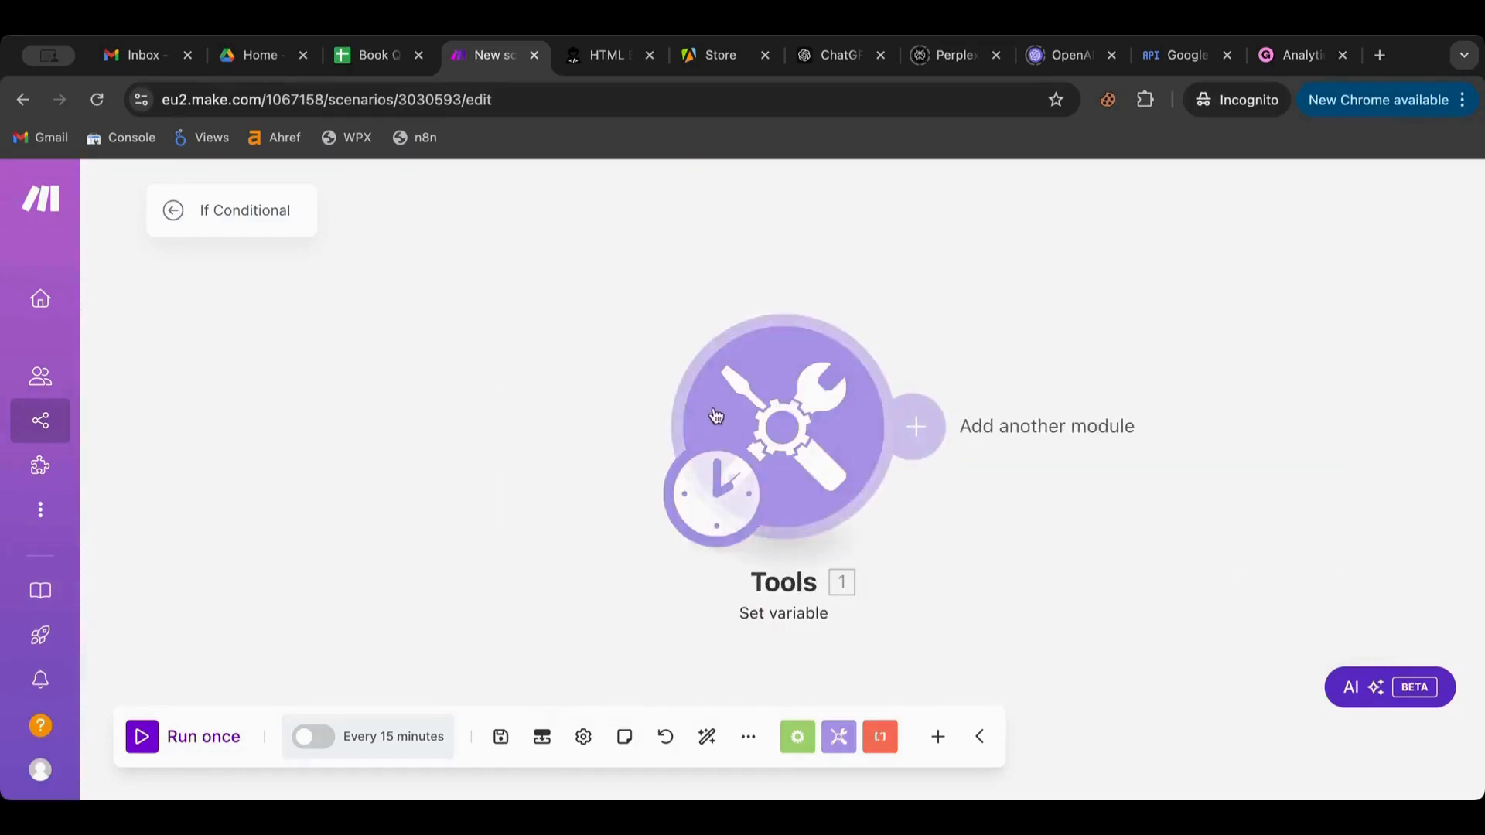
# Move the Tools module left and review its Set variable settings
pyautogui.moveTo(719, 418); pyautogui.dragTo(379, 396)
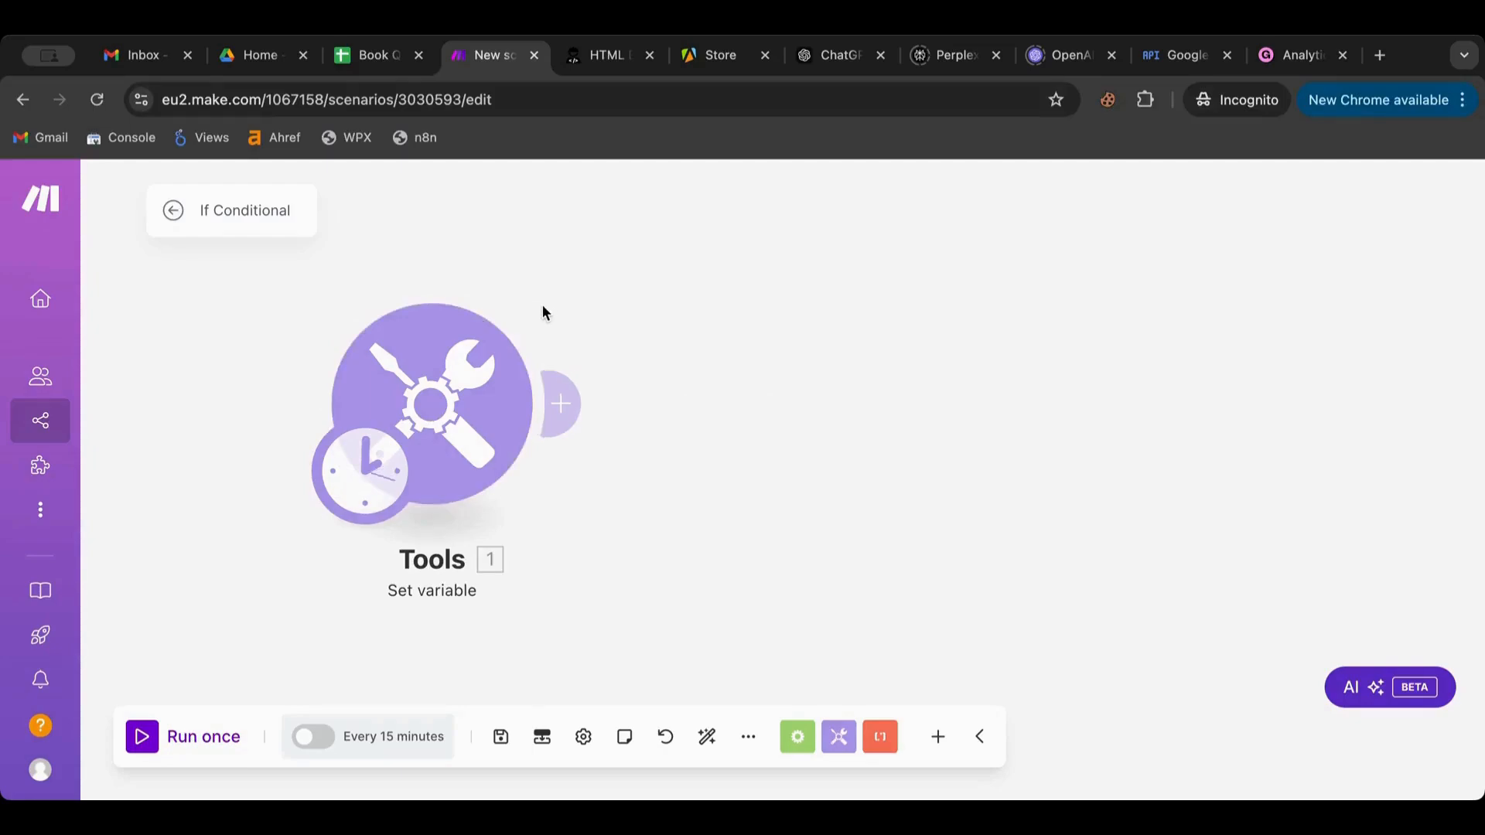
pyautogui.click(482, 387)
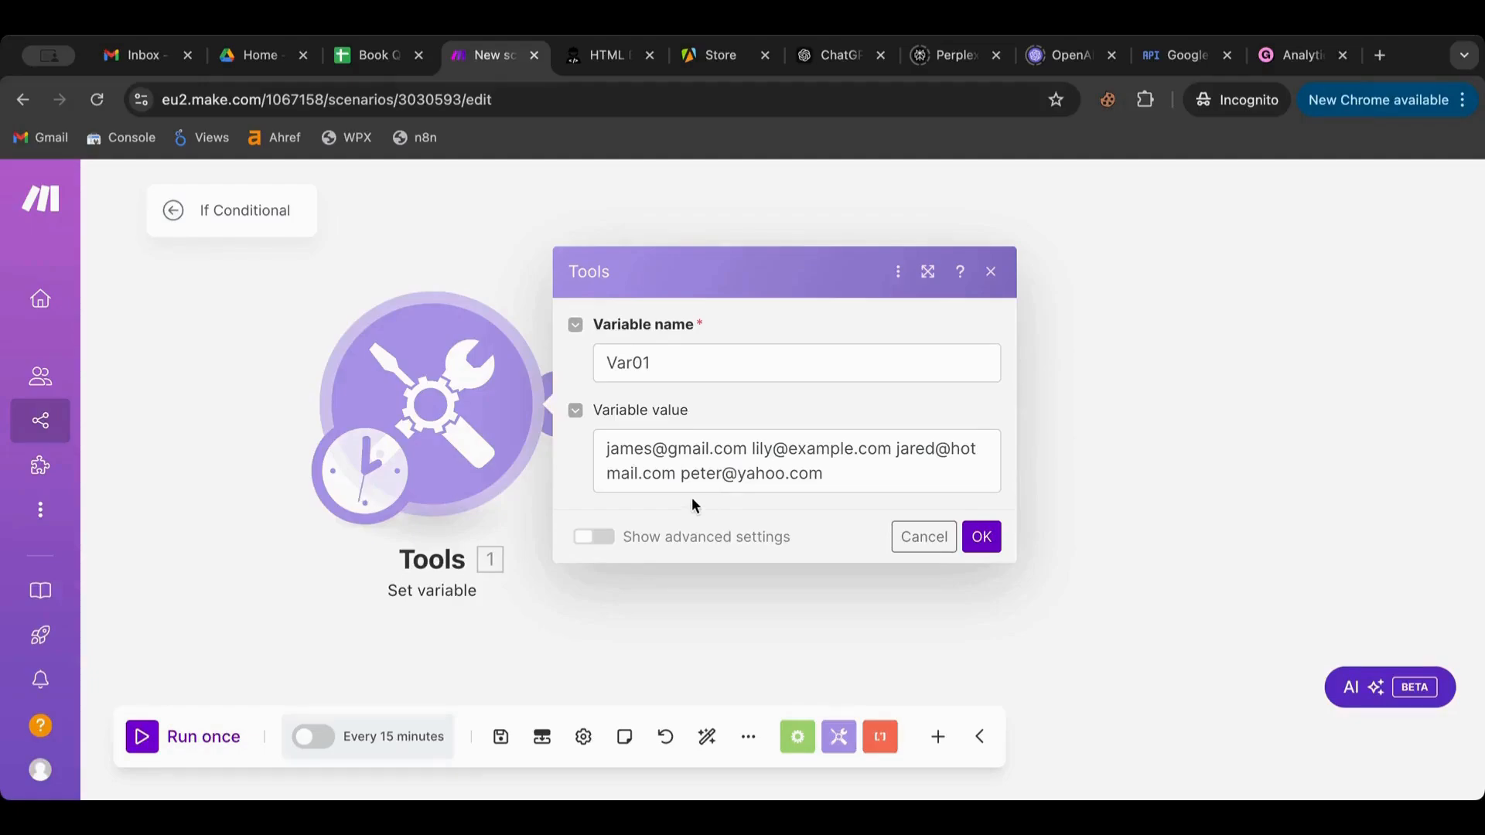
pyautogui.click(514, 293)
# Browse the new-module app list and Flow Control, then reopen the Set variable settings
pyautogui.click(581, 419)
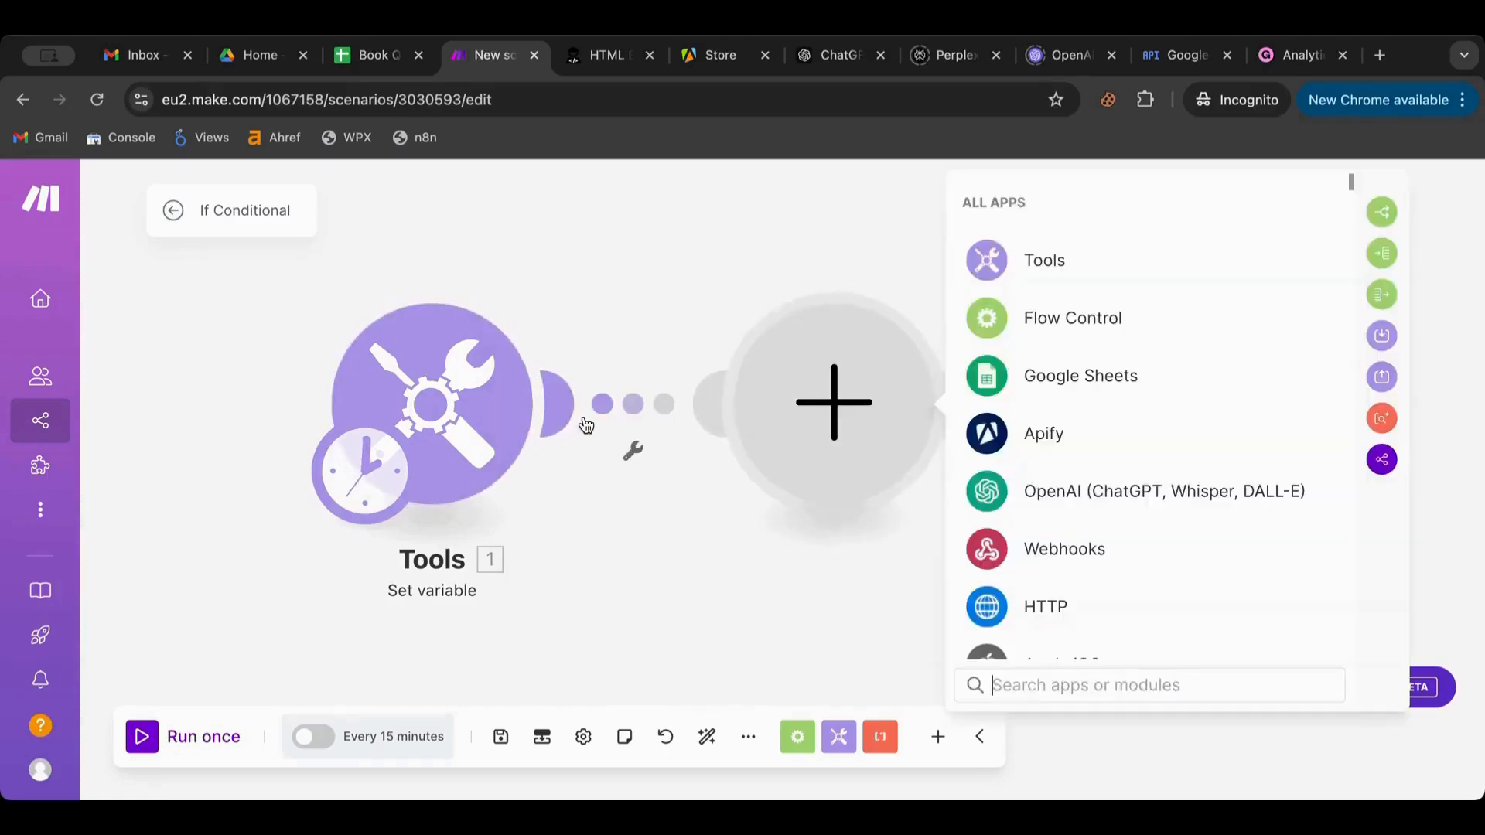
pyautogui.scroll(-3, 1034, 364)
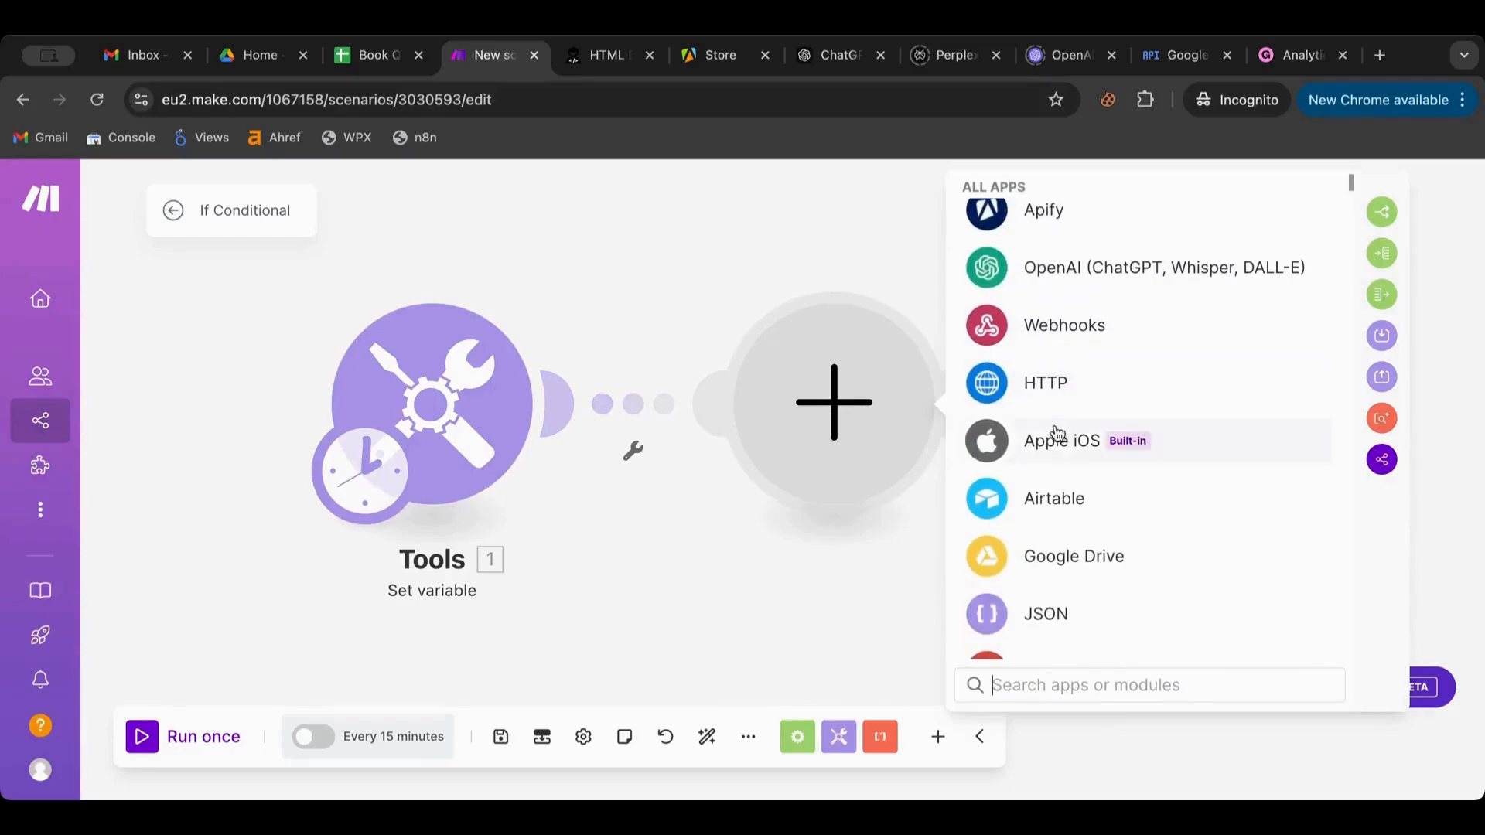
pyautogui.scroll(-4, 1055, 433)
pyautogui.scroll(-2, 1055, 435)
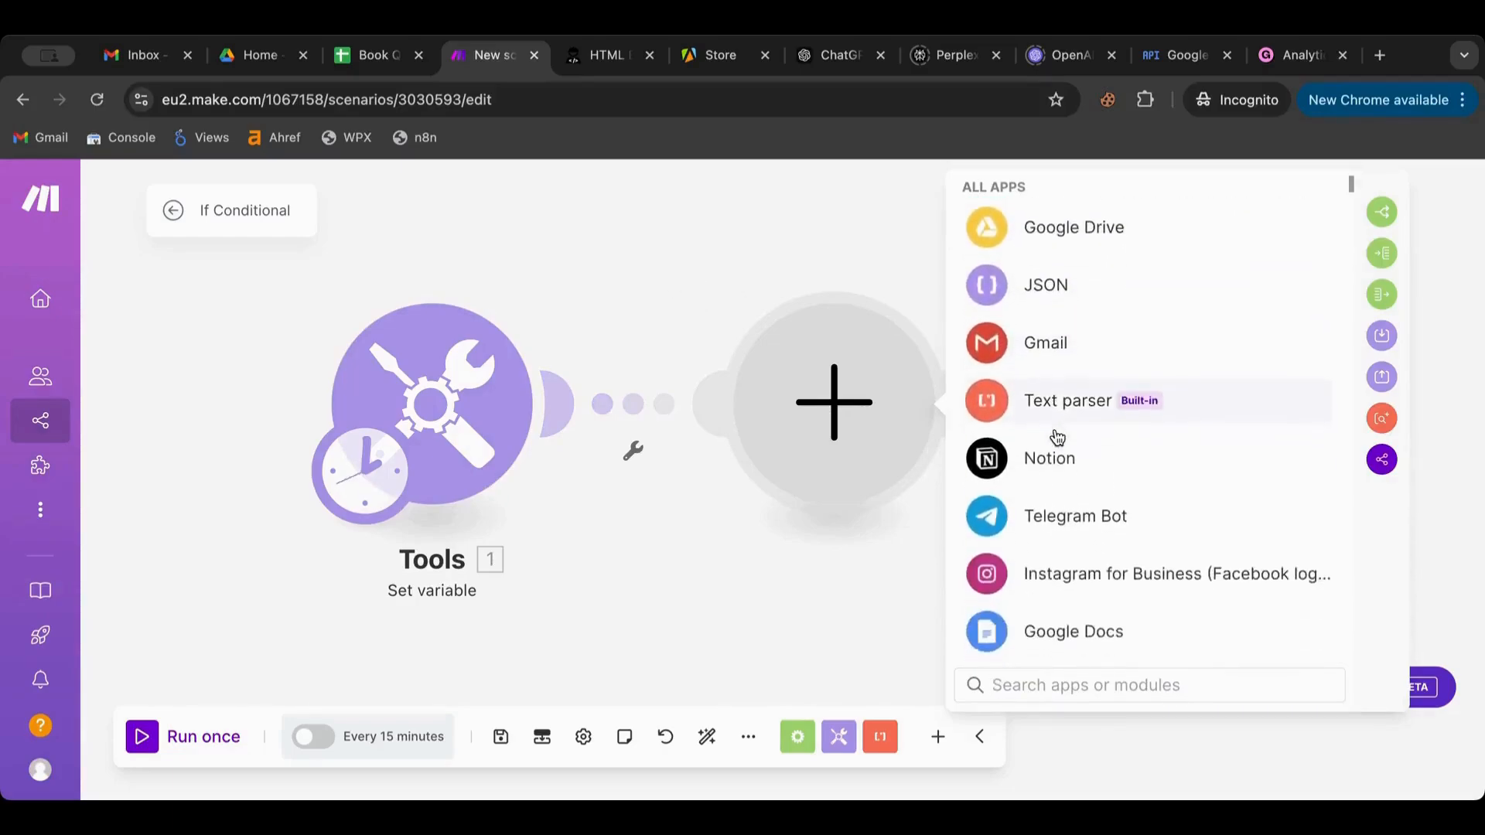
pyautogui.click(797, 736)
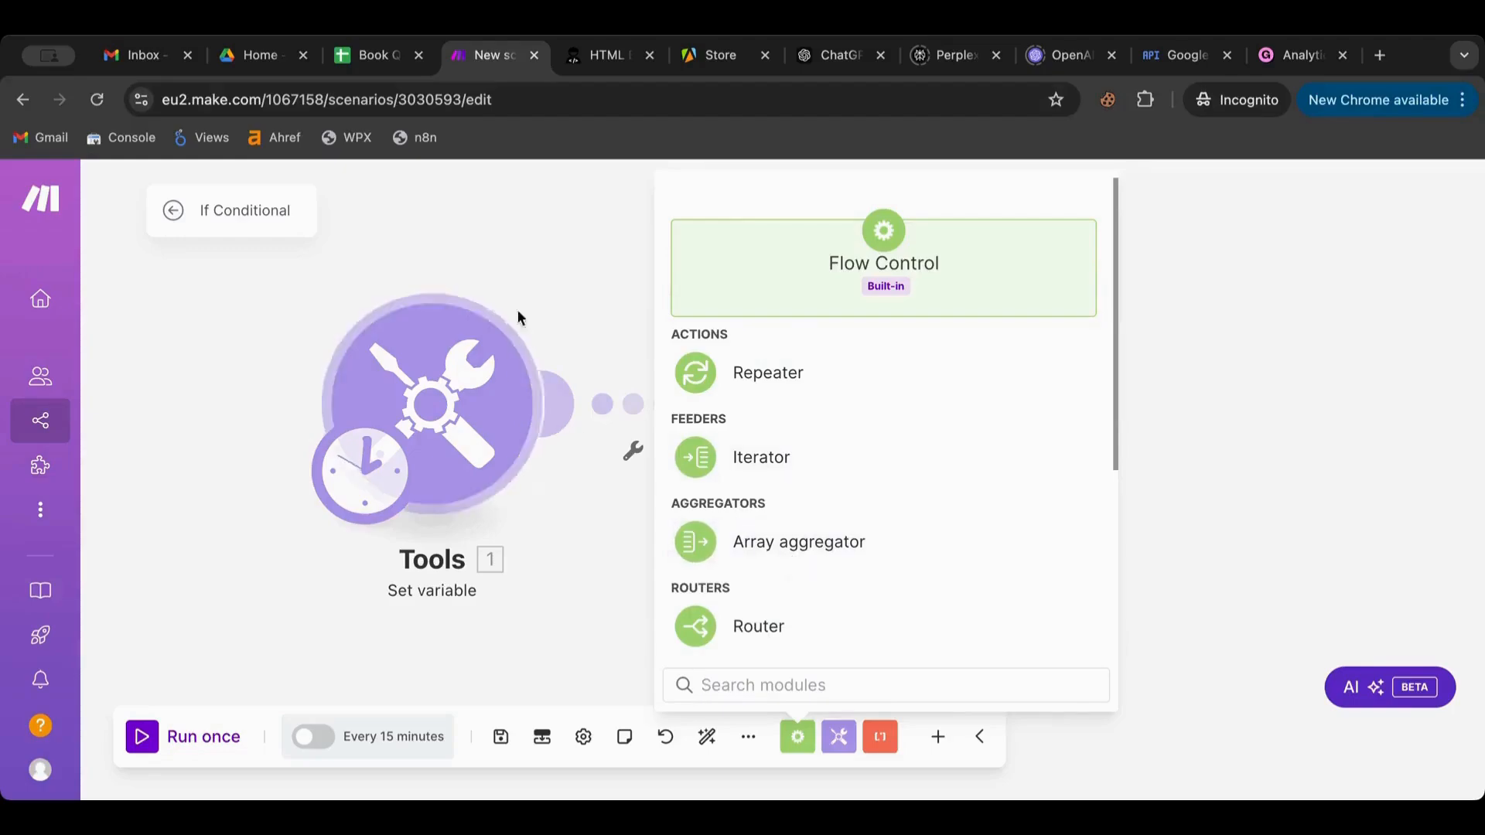
pyautogui.click(476, 365)
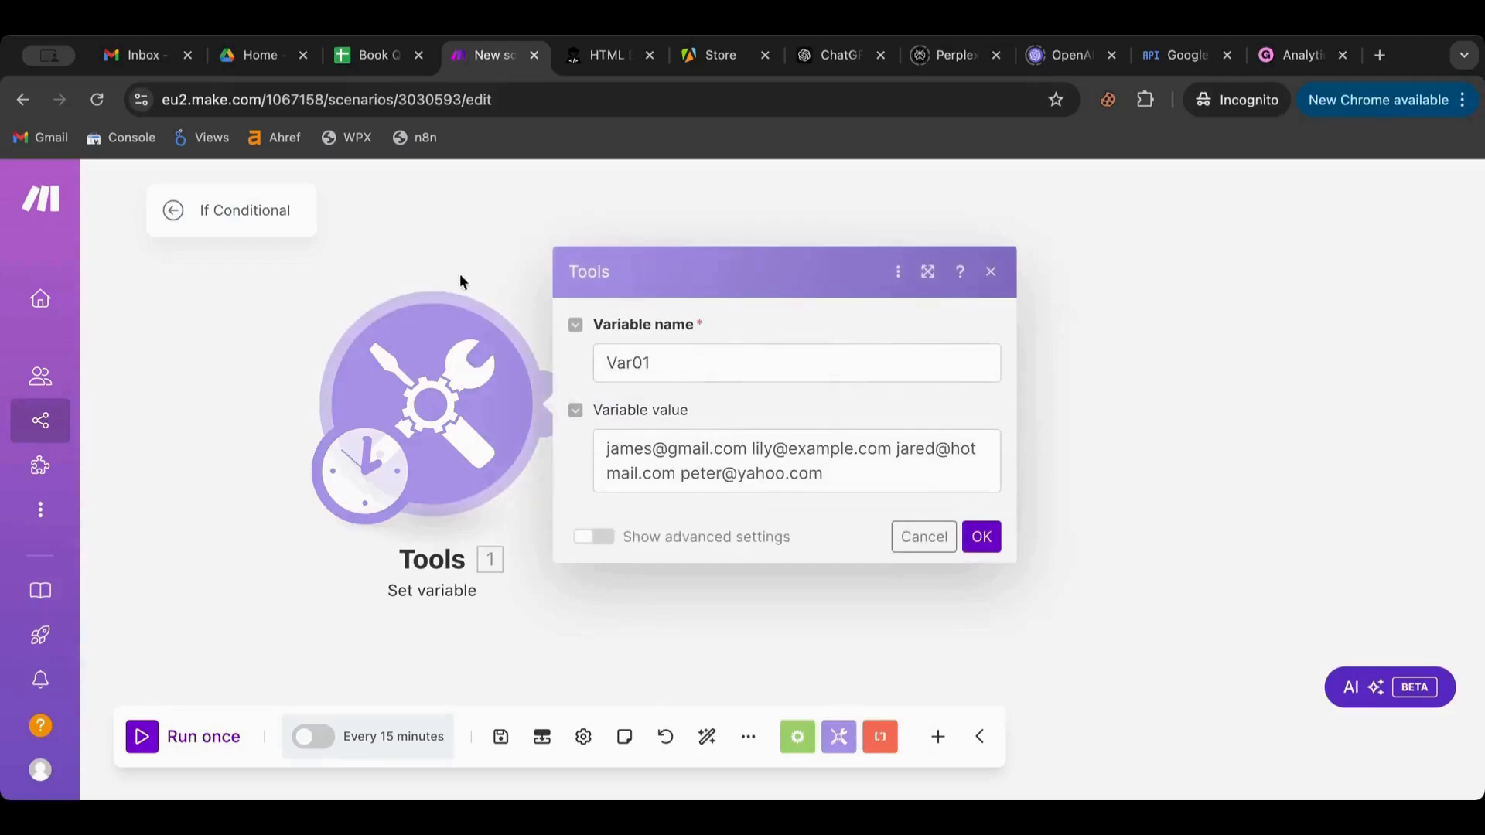
pyautogui.click(453, 248)
pyautogui.click(802, 430)
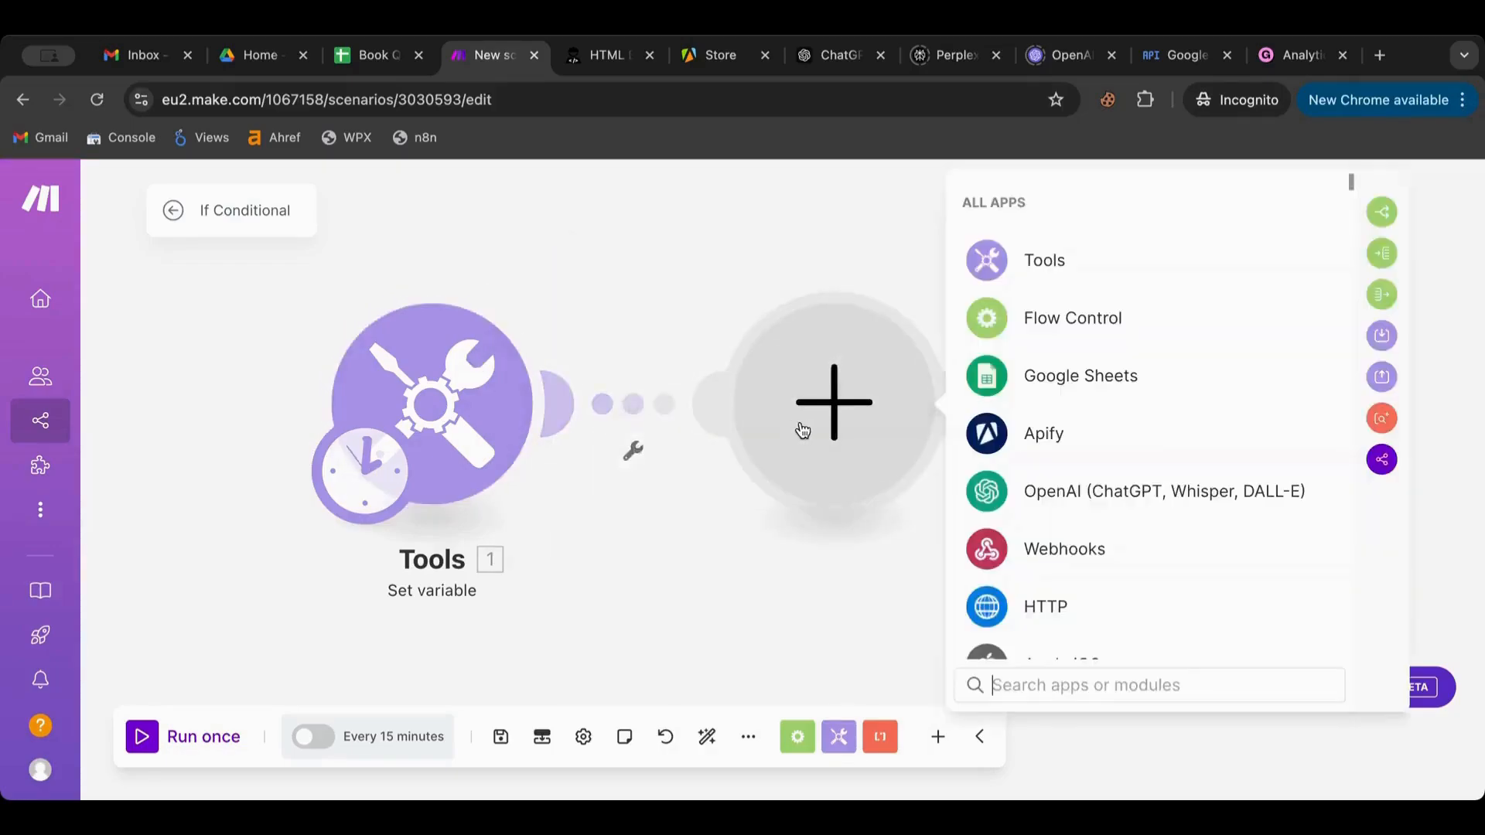
pyautogui.click(487, 431)
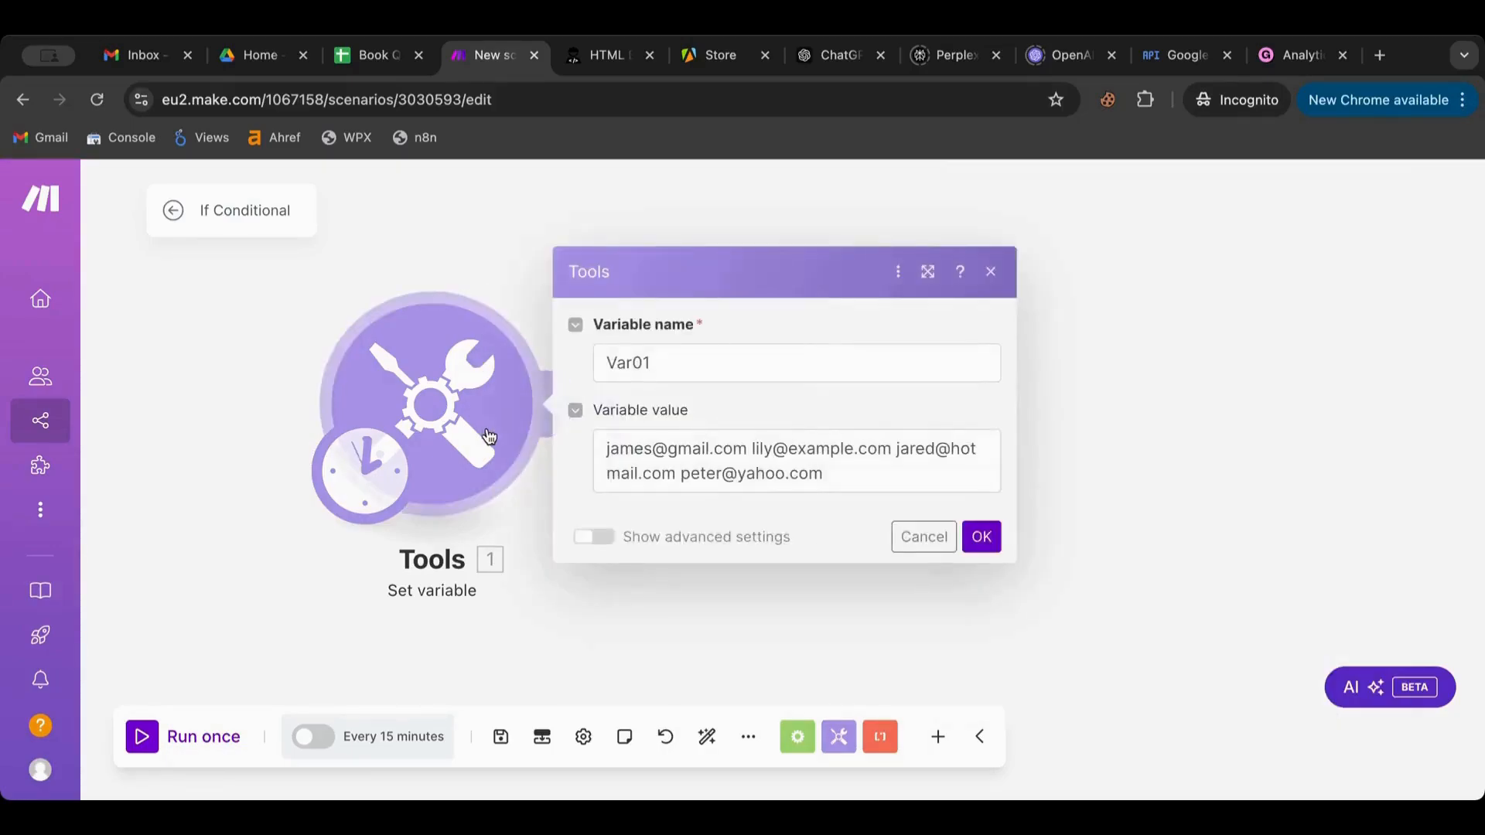
# Wrap Var01's e-mail list in split() with a space as the separator
pyautogui.click(620, 460)
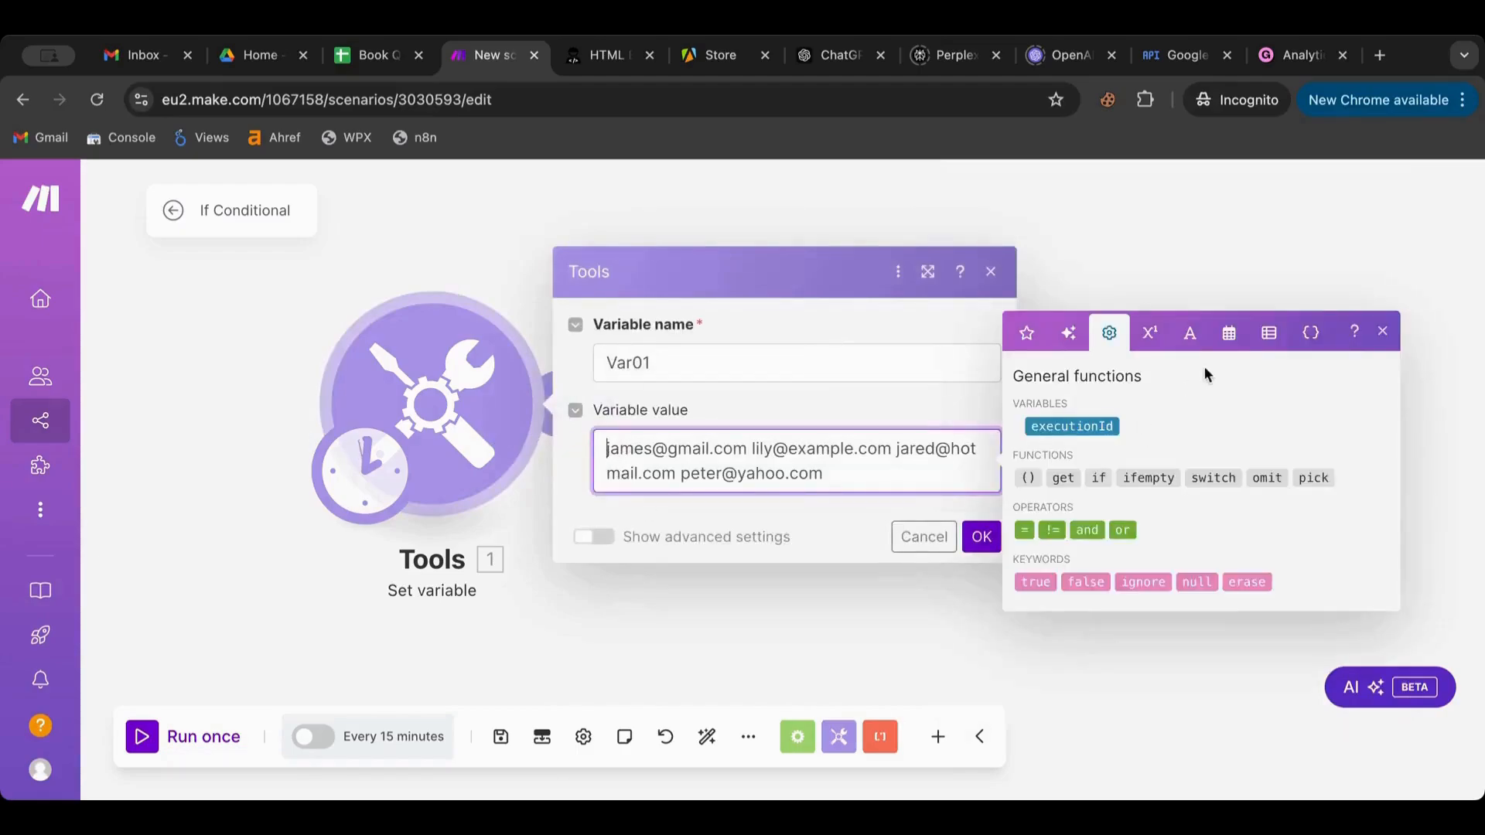
pyautogui.click(1189, 333)
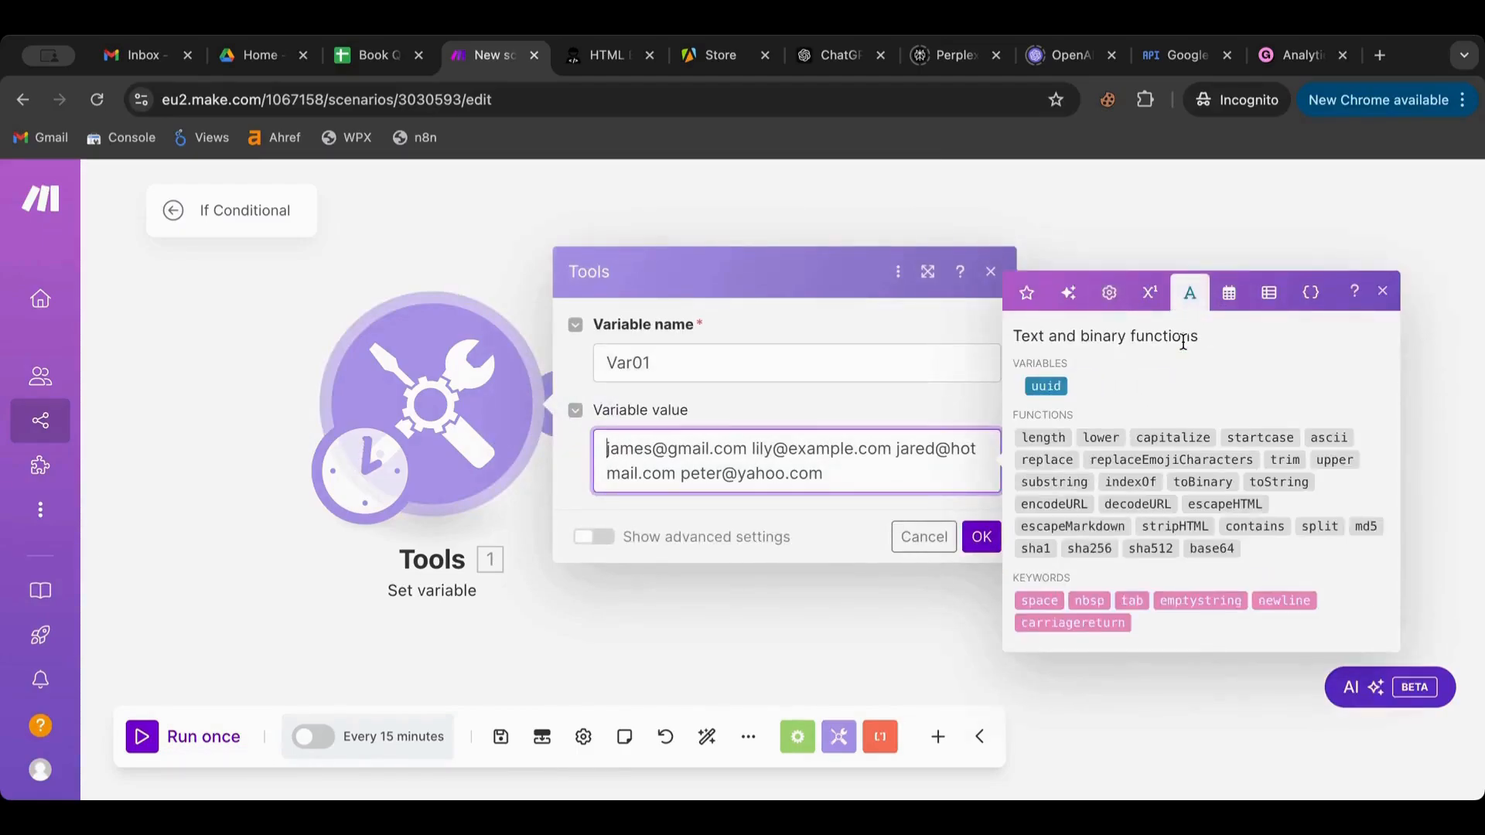
pyautogui.click(1320, 526)
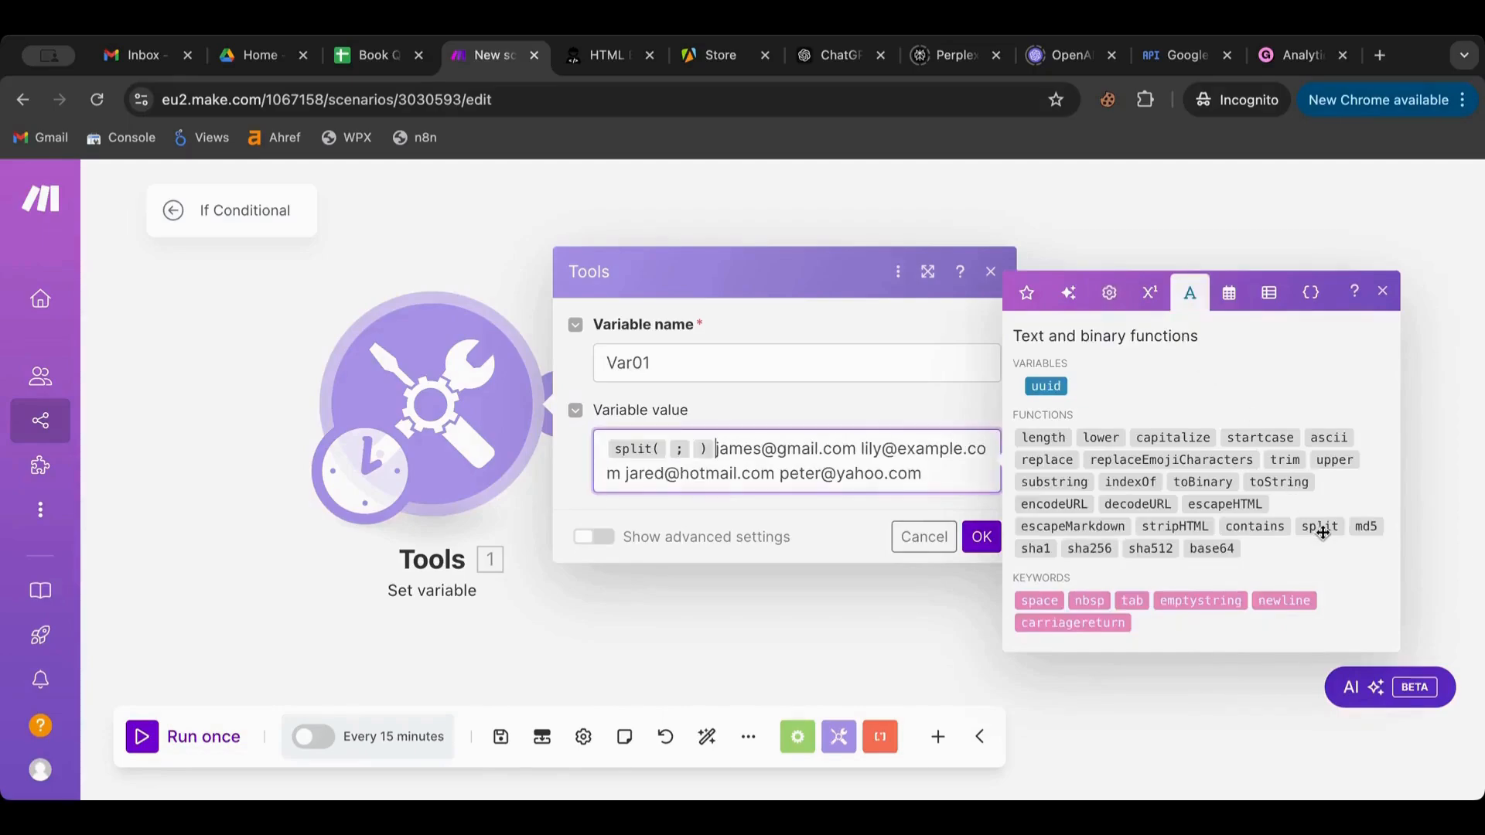
pyautogui.moveTo(924, 473); pyautogui.dragTo(712, 446)
pyautogui.hotkey('ctrl', 'c')
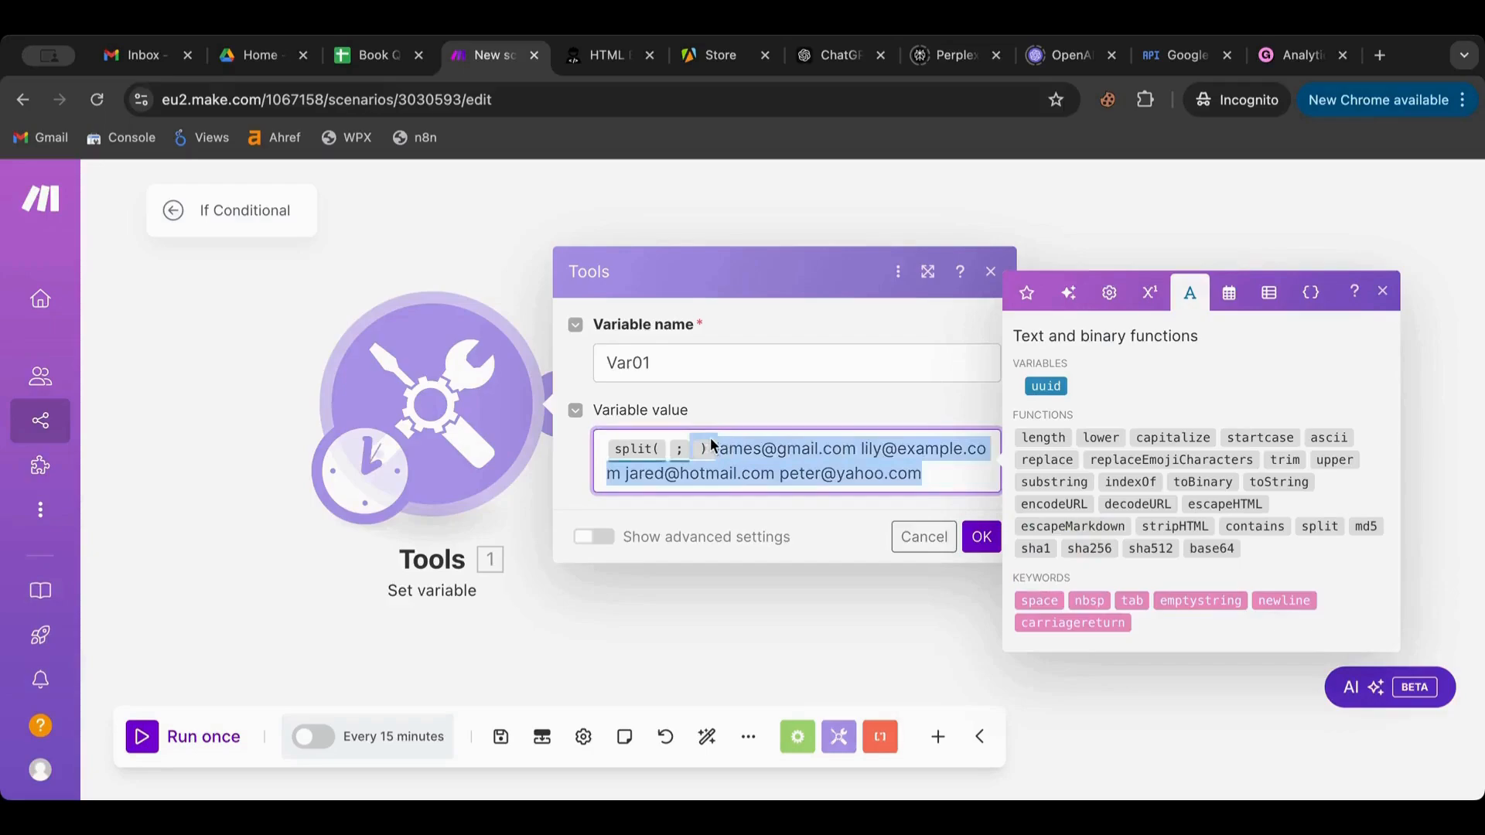
pyautogui.click(666, 452)
pyautogui.hotkey('ctrl', 'v')
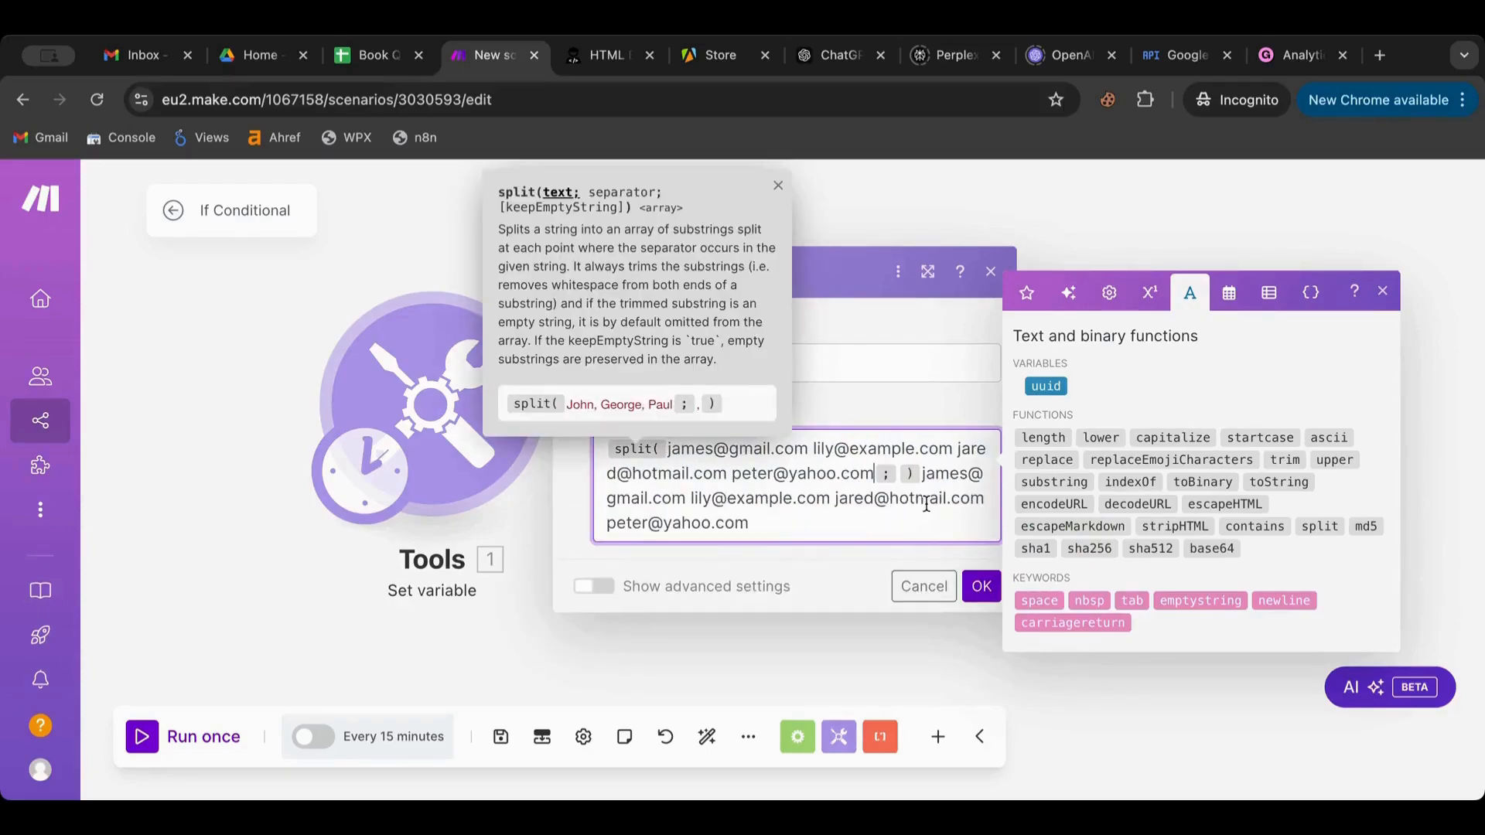
pyautogui.moveTo(920, 475); pyautogui.dragTo(944, 559)
pyautogui.press('BackSpace')
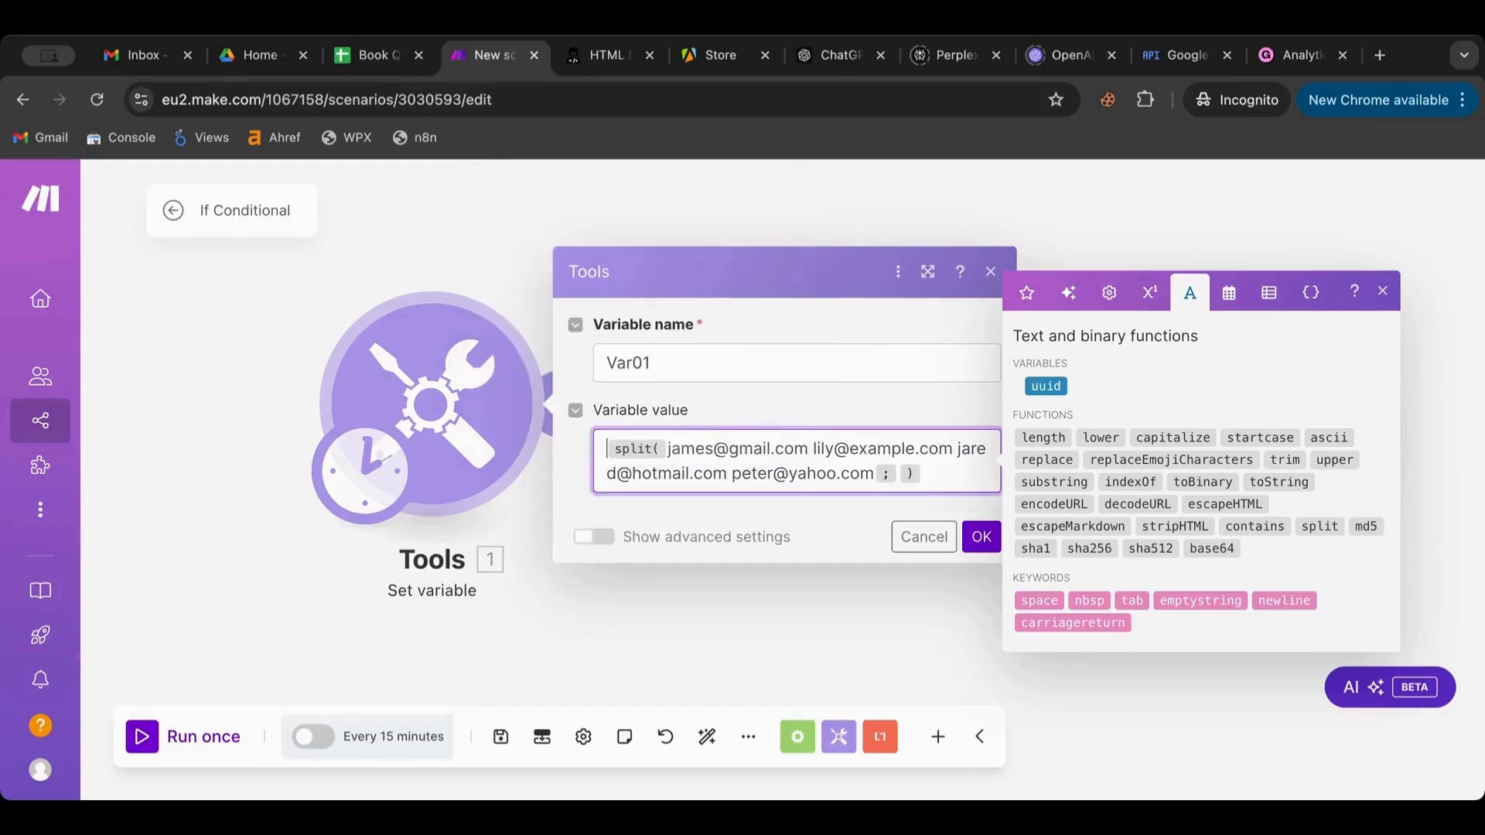
pyautogui.click(898, 474)
pyautogui.click(1022, 601)
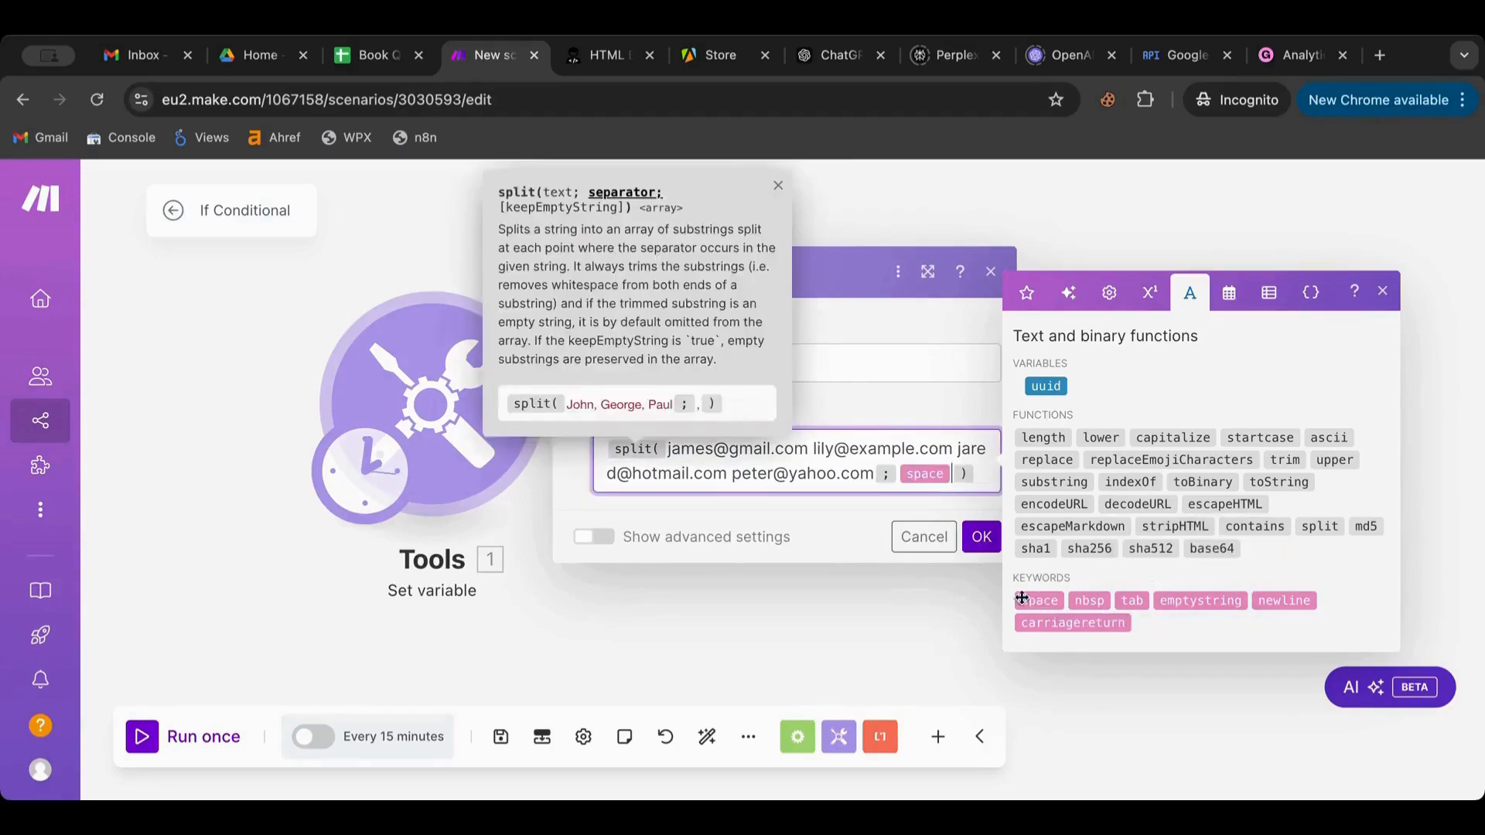
pyautogui.click(981, 536)
# Run once, confirm Var01 is a four-item array, and add a module after Tools
pyautogui.click(151, 737)
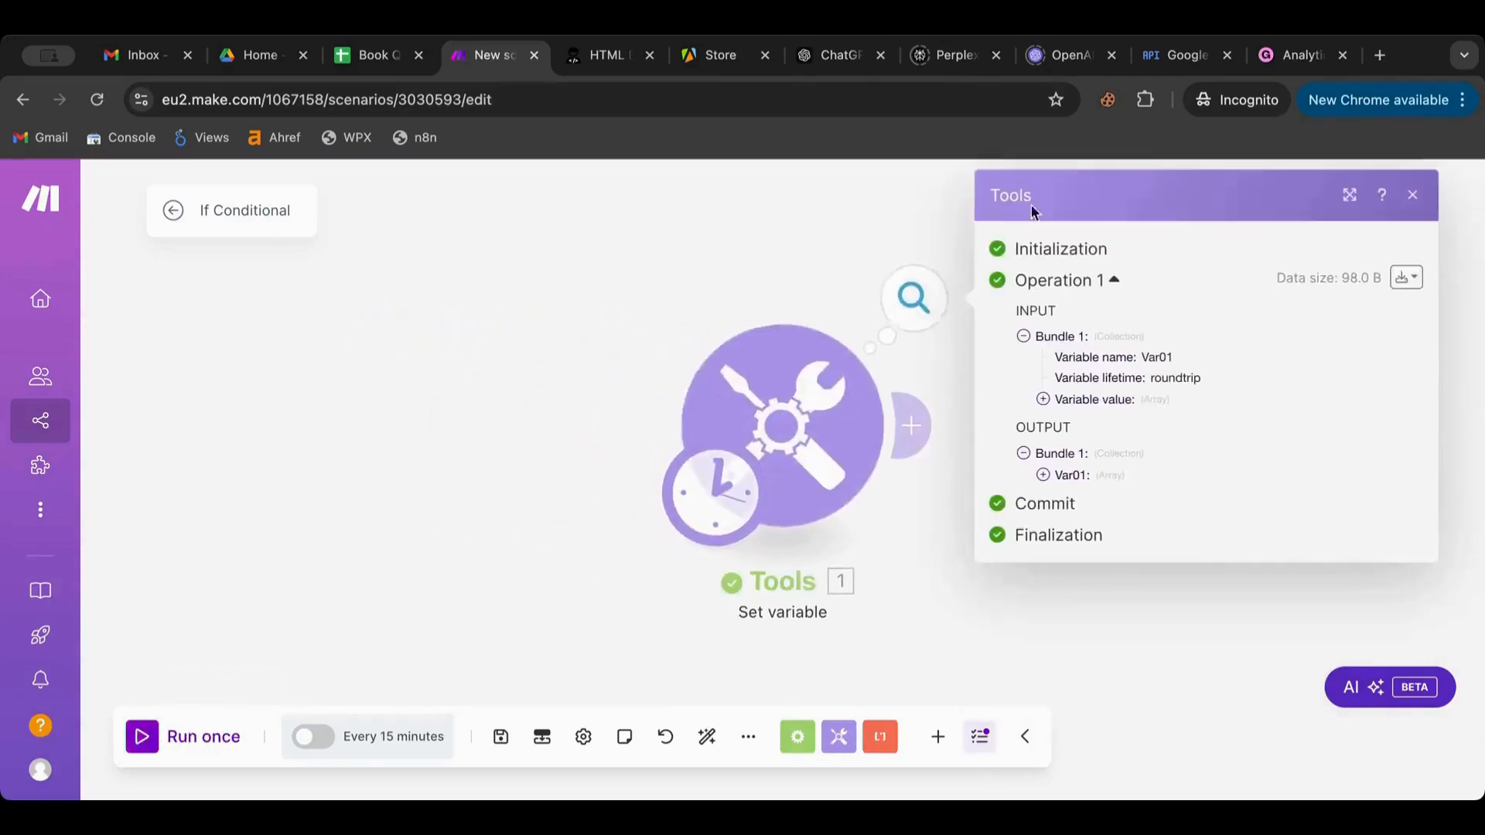
pyautogui.click(1042, 474)
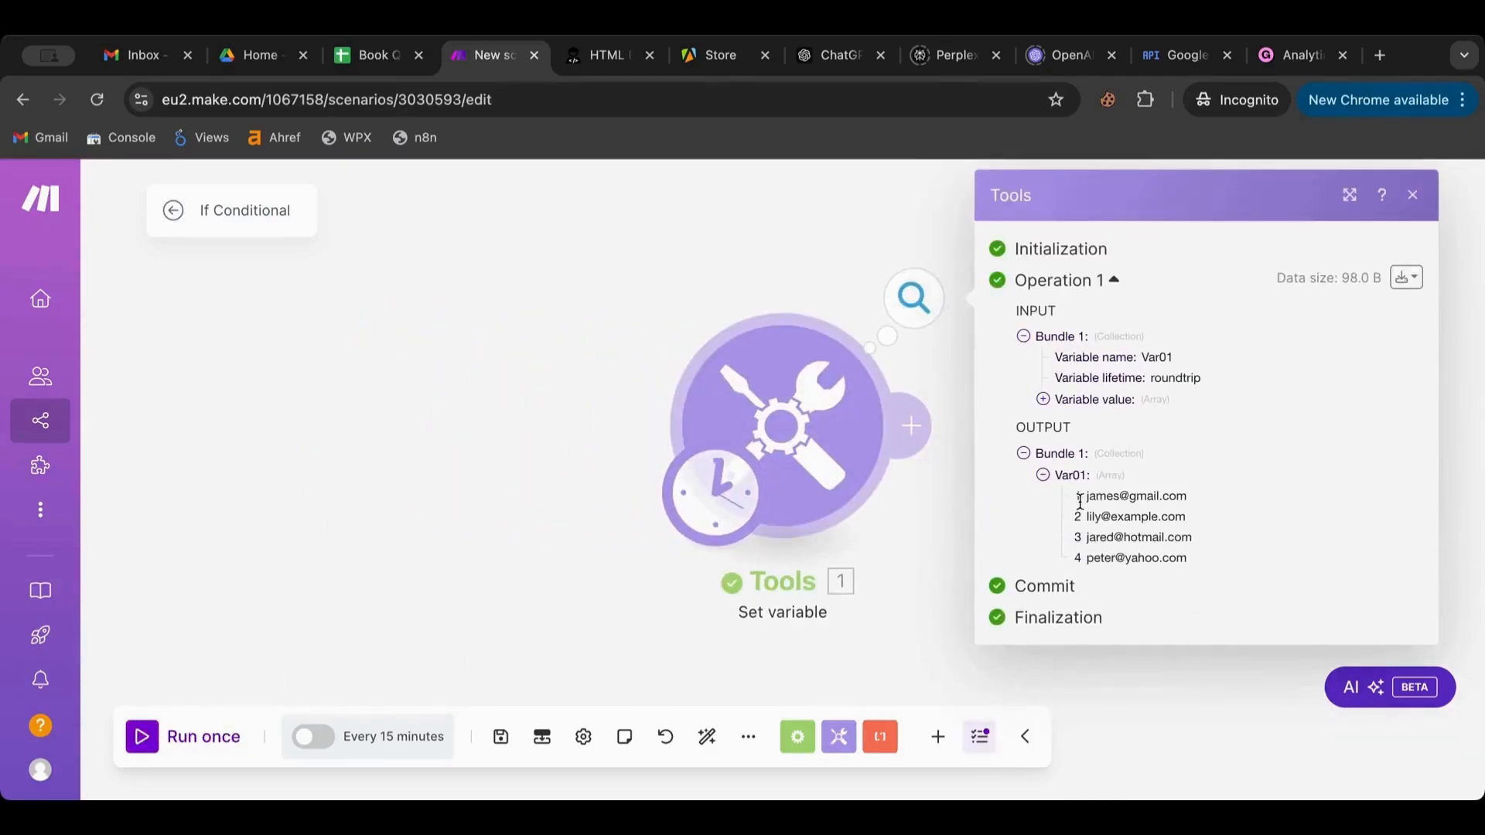
pyautogui.click(533, 458)
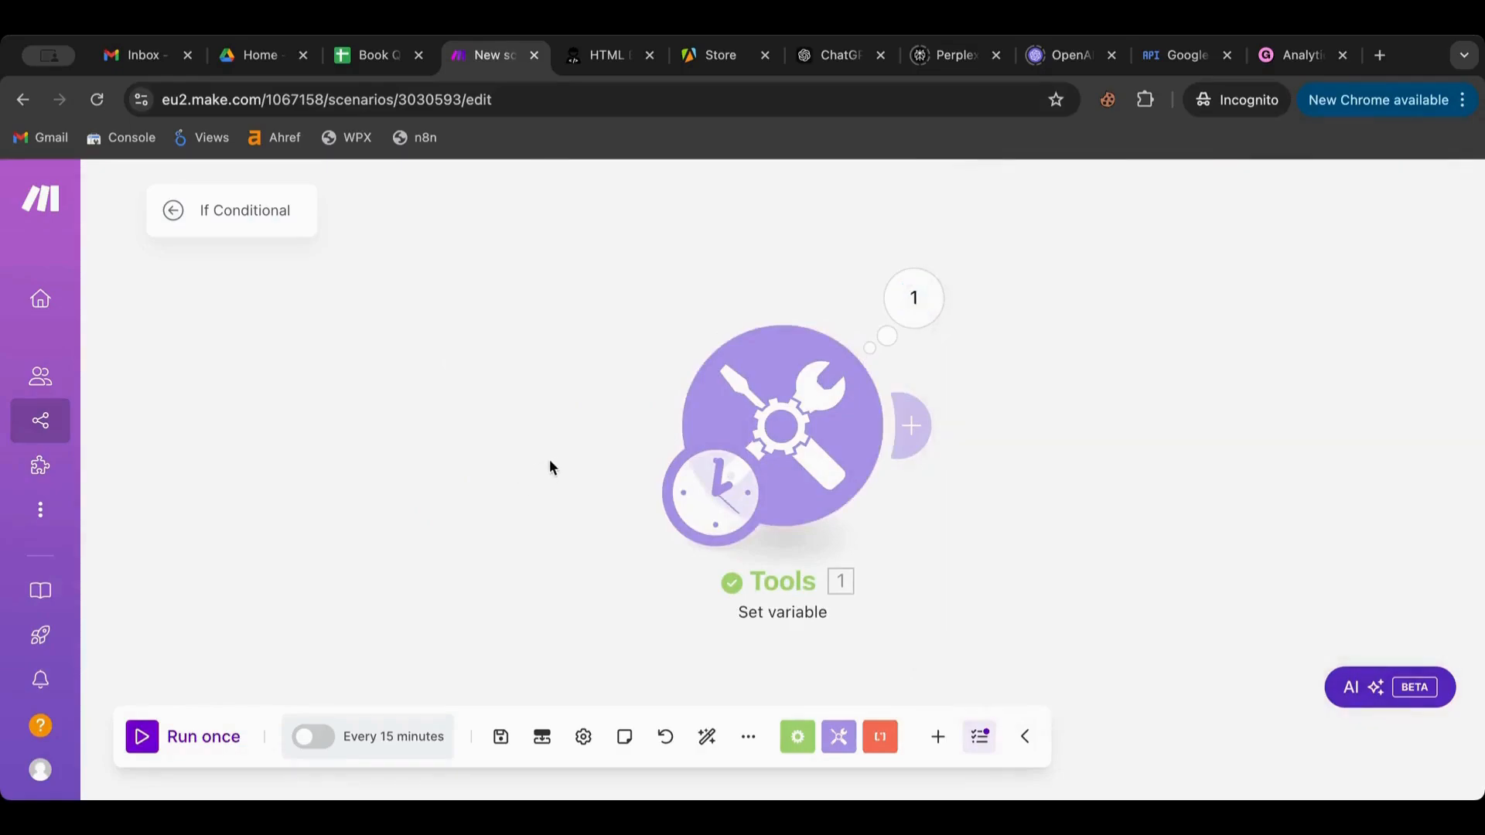
pyautogui.moveTo(549, 457); pyautogui.dragTo(150, 471)
pyautogui.click(508, 441)
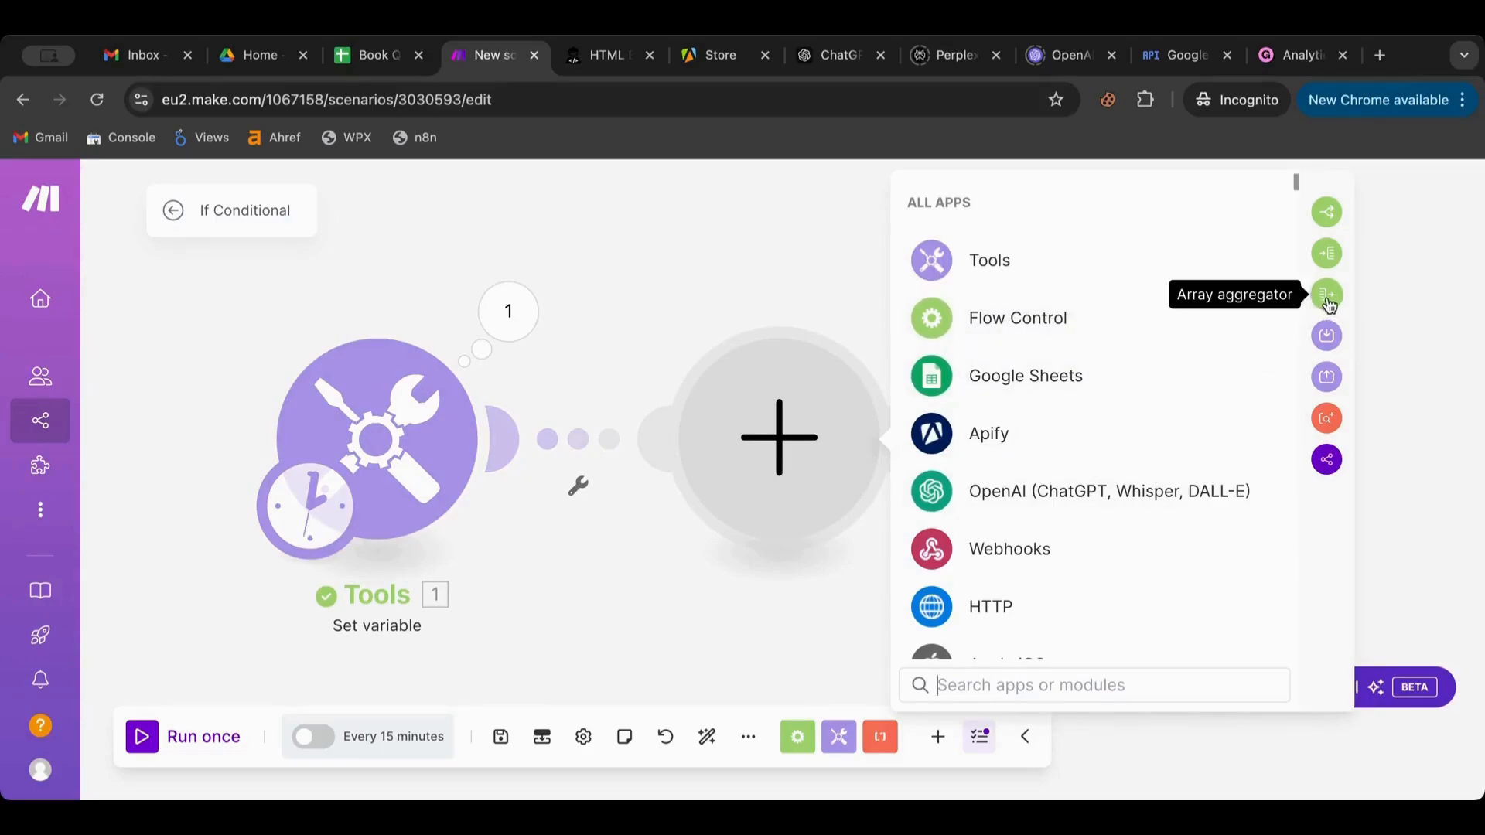
# Add a Flow Control Iterator after Tools with Var01[] mapped into its Array
pyautogui.click(1328, 255)
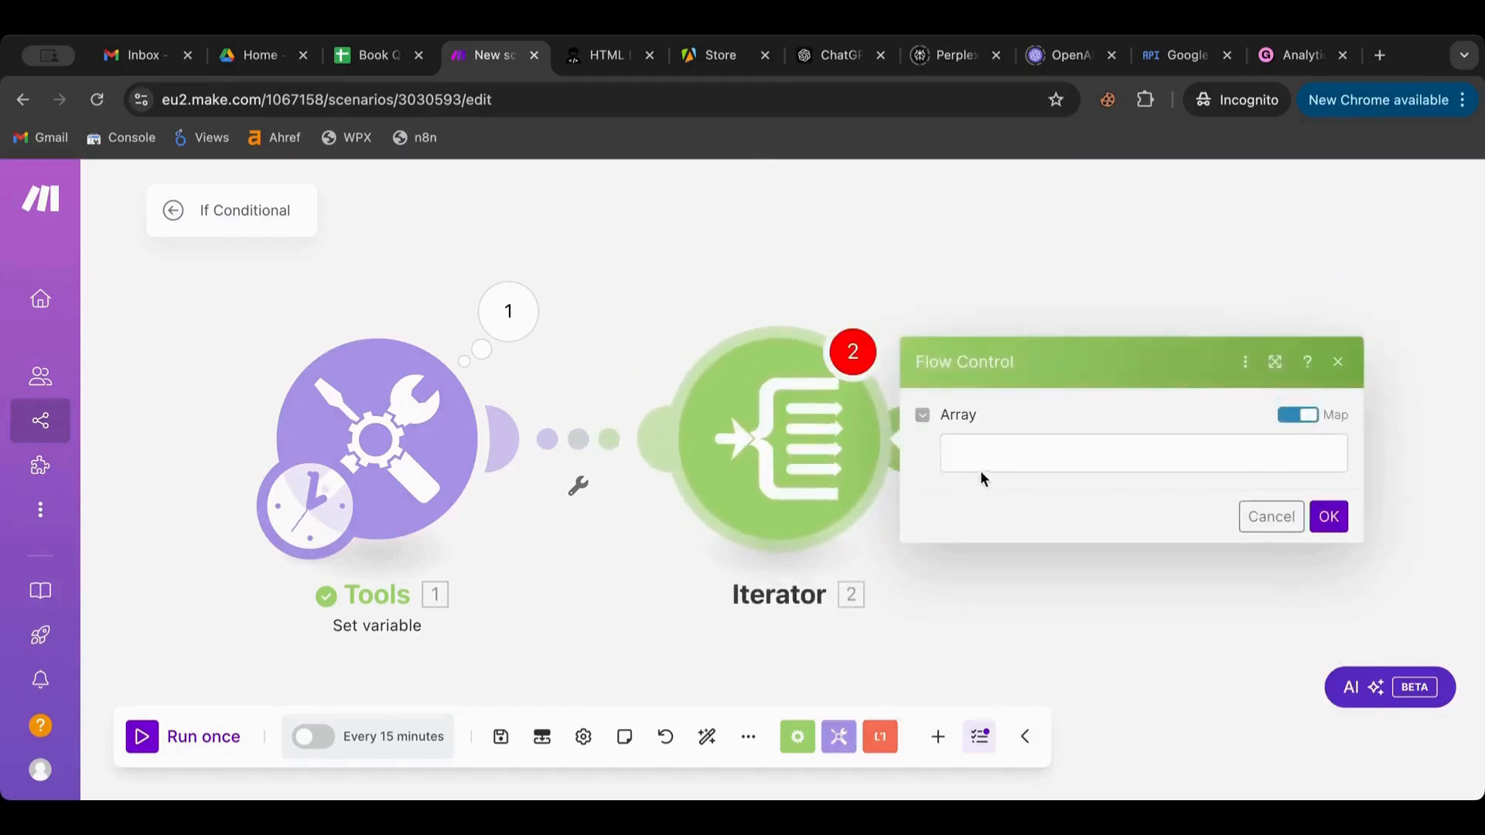
pyautogui.click(989, 455)
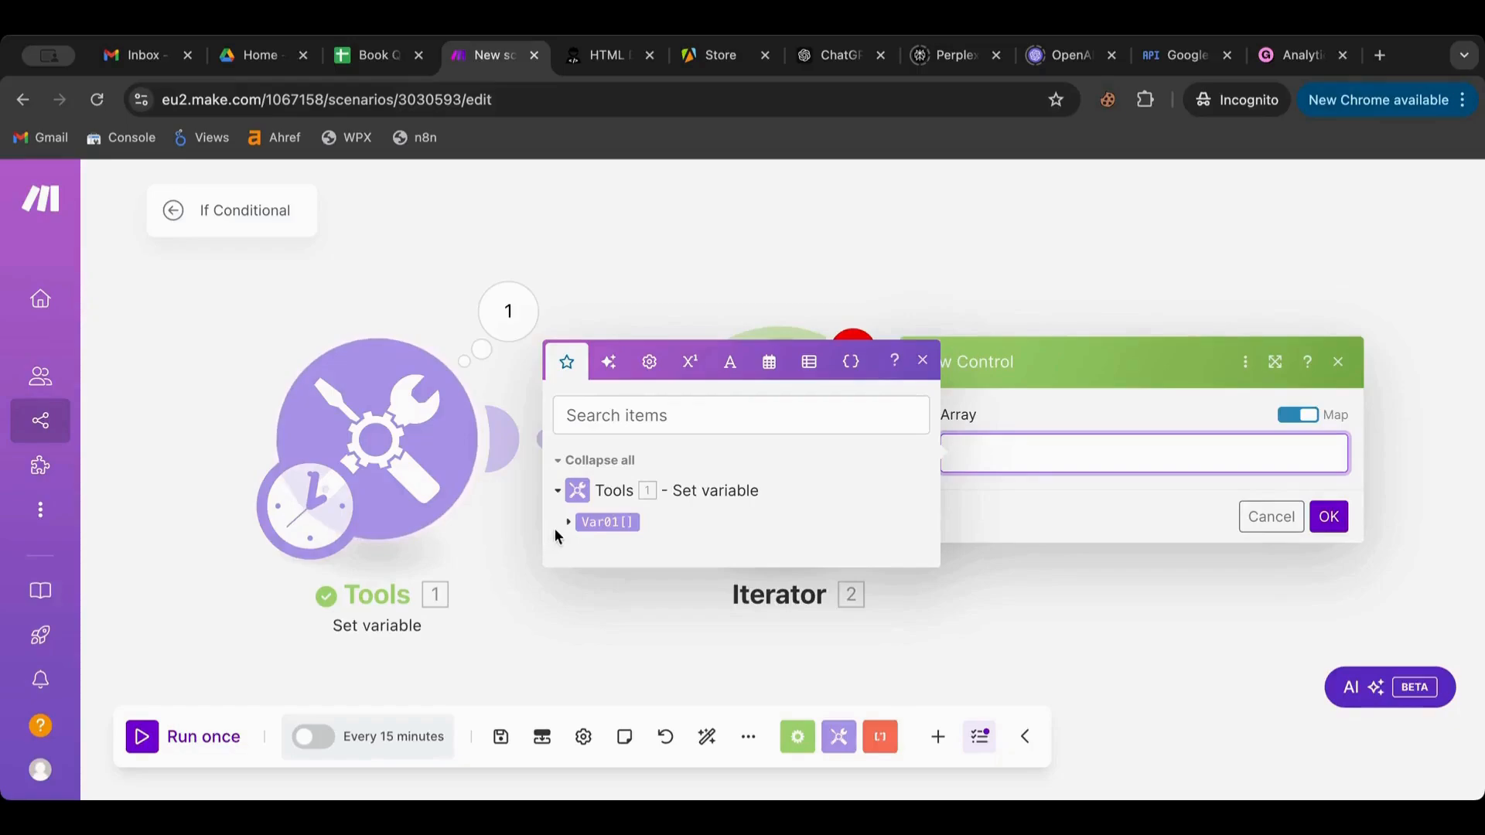
pyautogui.click(567, 523)
pyautogui.click(603, 511)
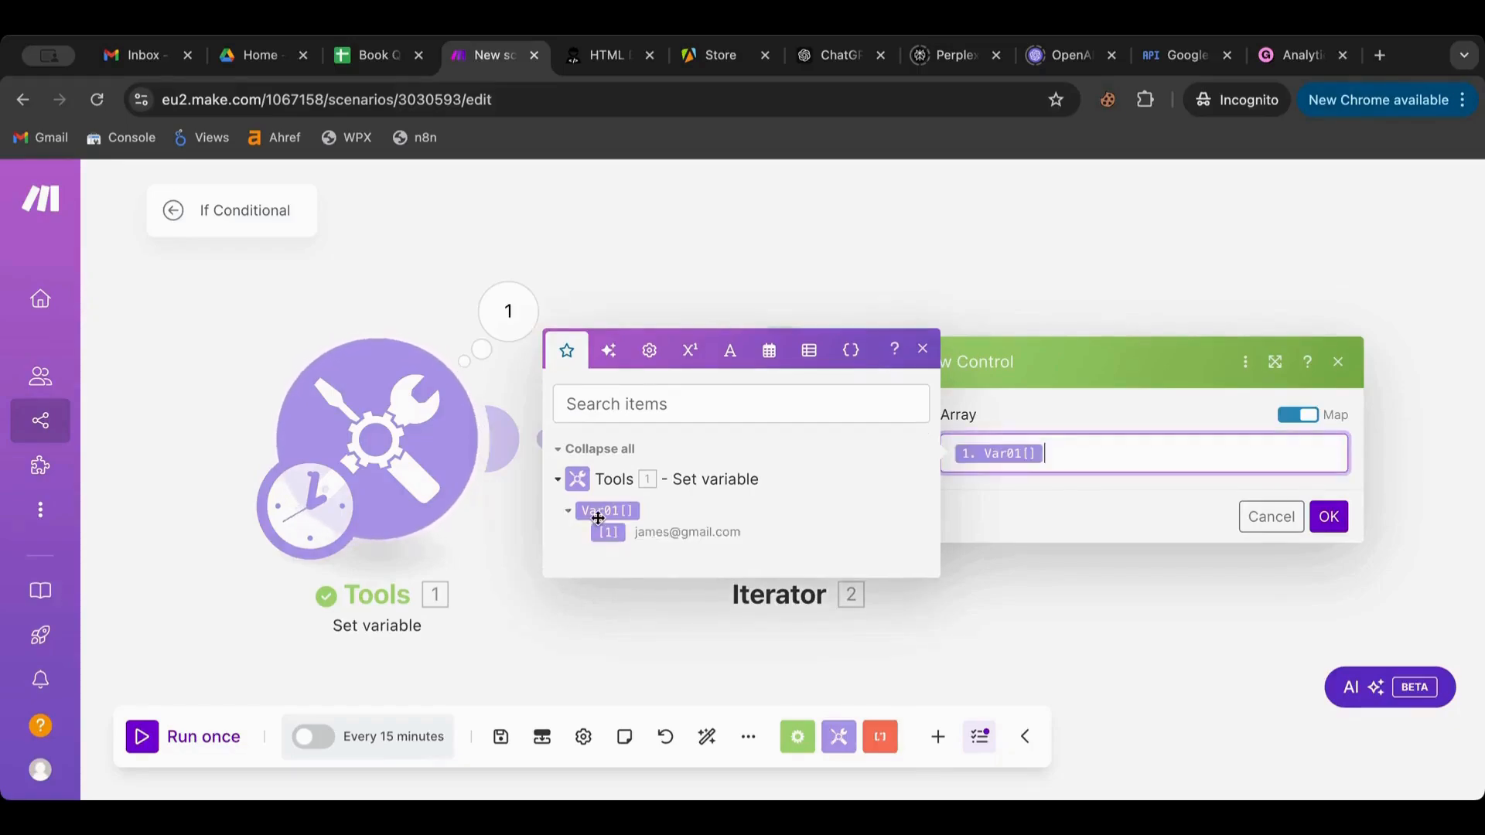
pyautogui.click(1331, 518)
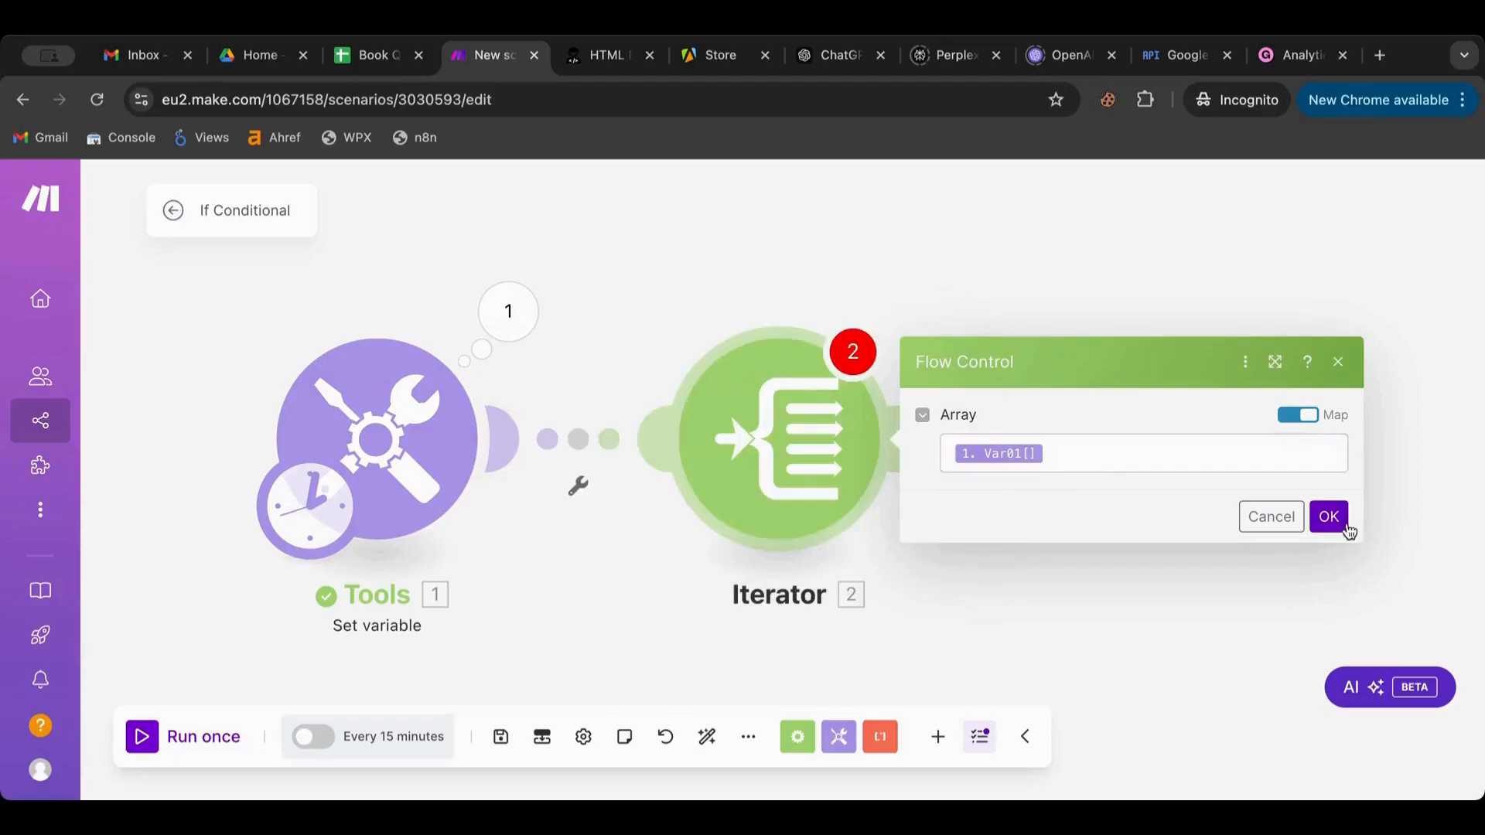
# Run once anyway, check the four single-email bundles, and add a module after the Iterator
pyautogui.click(166, 734)
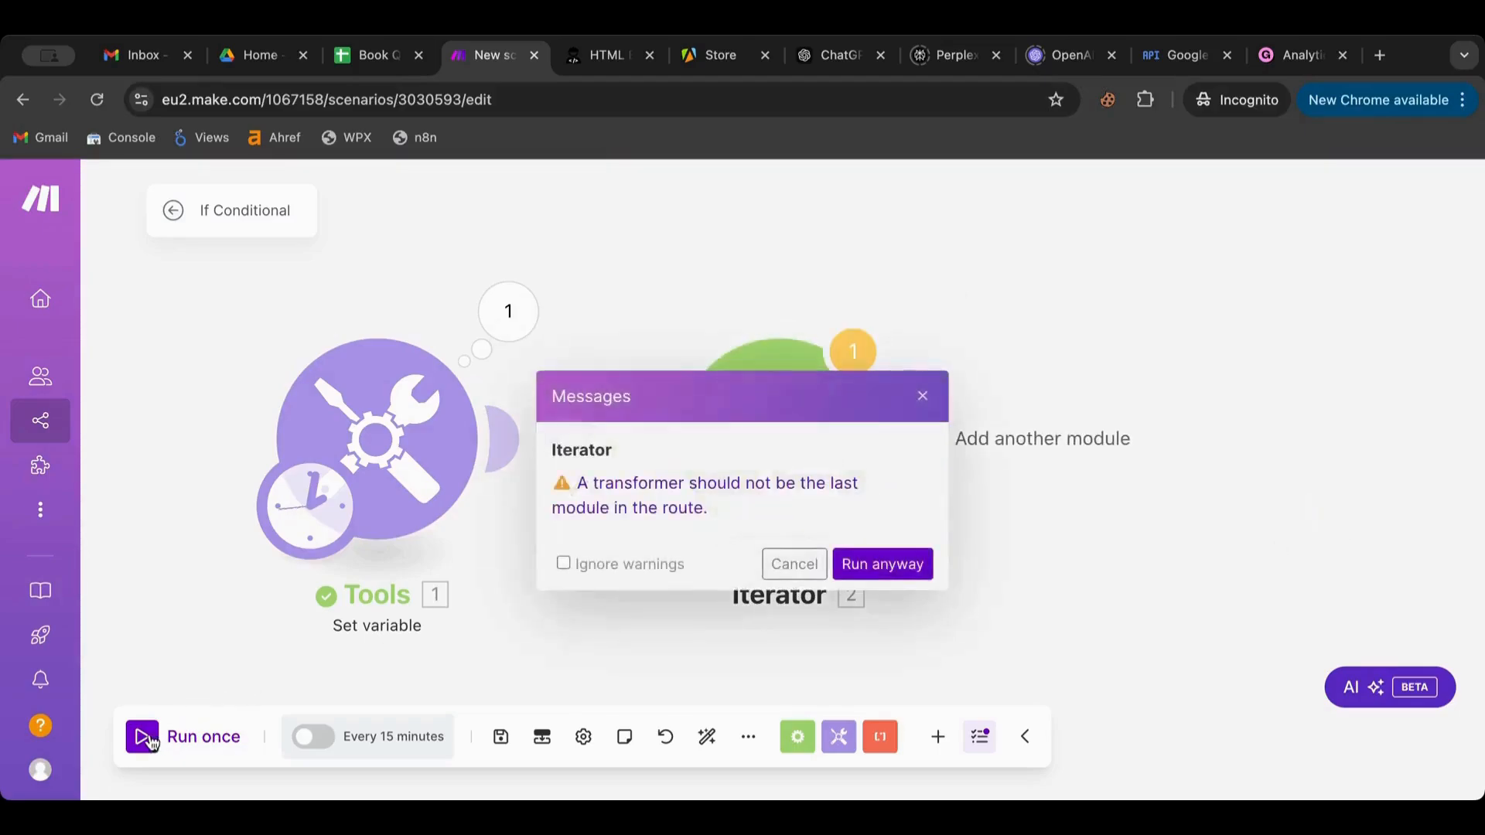
pyautogui.click(874, 564)
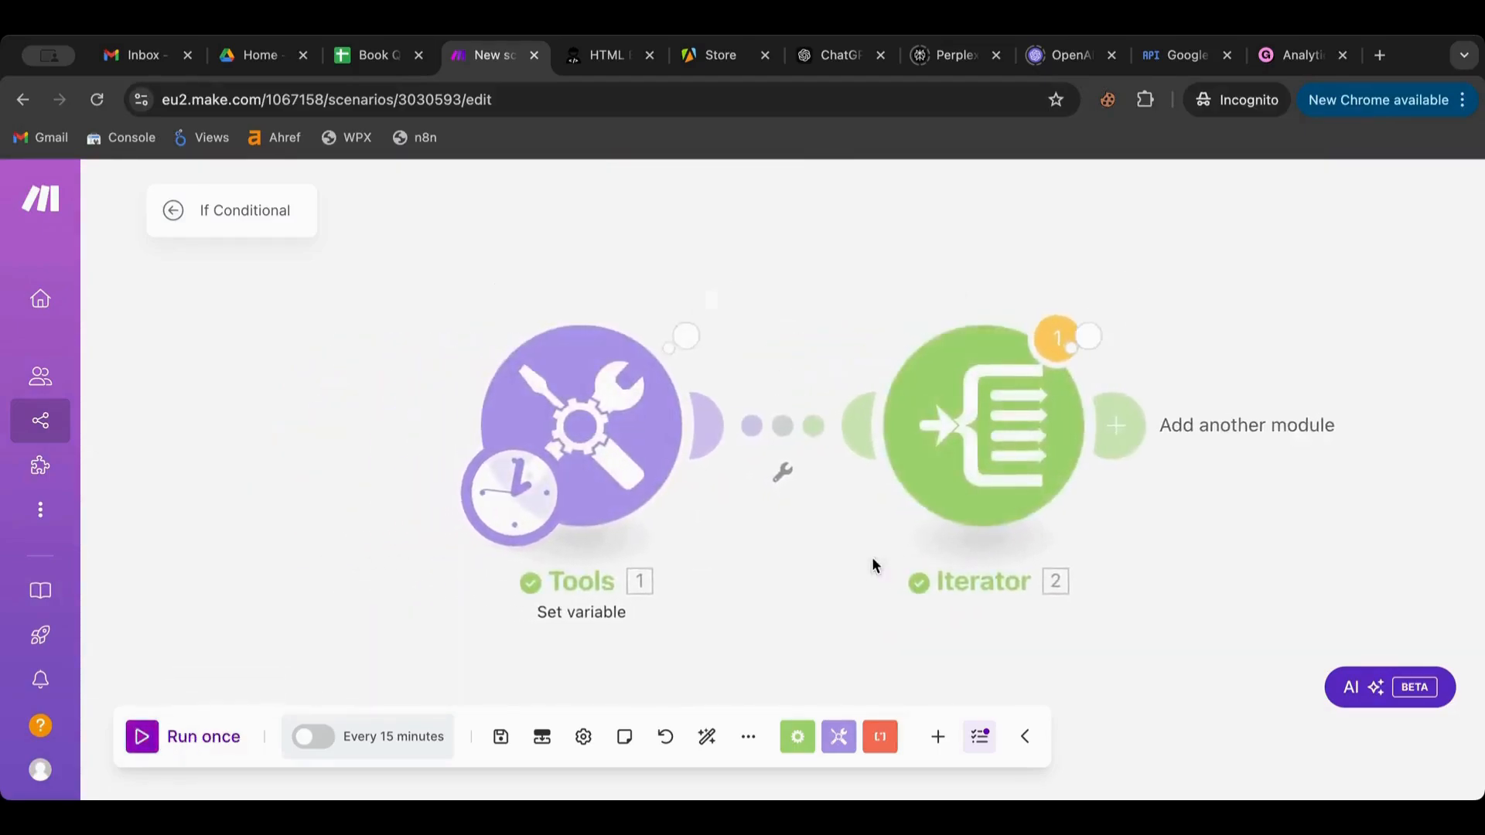
pyautogui.click(1147, 304)
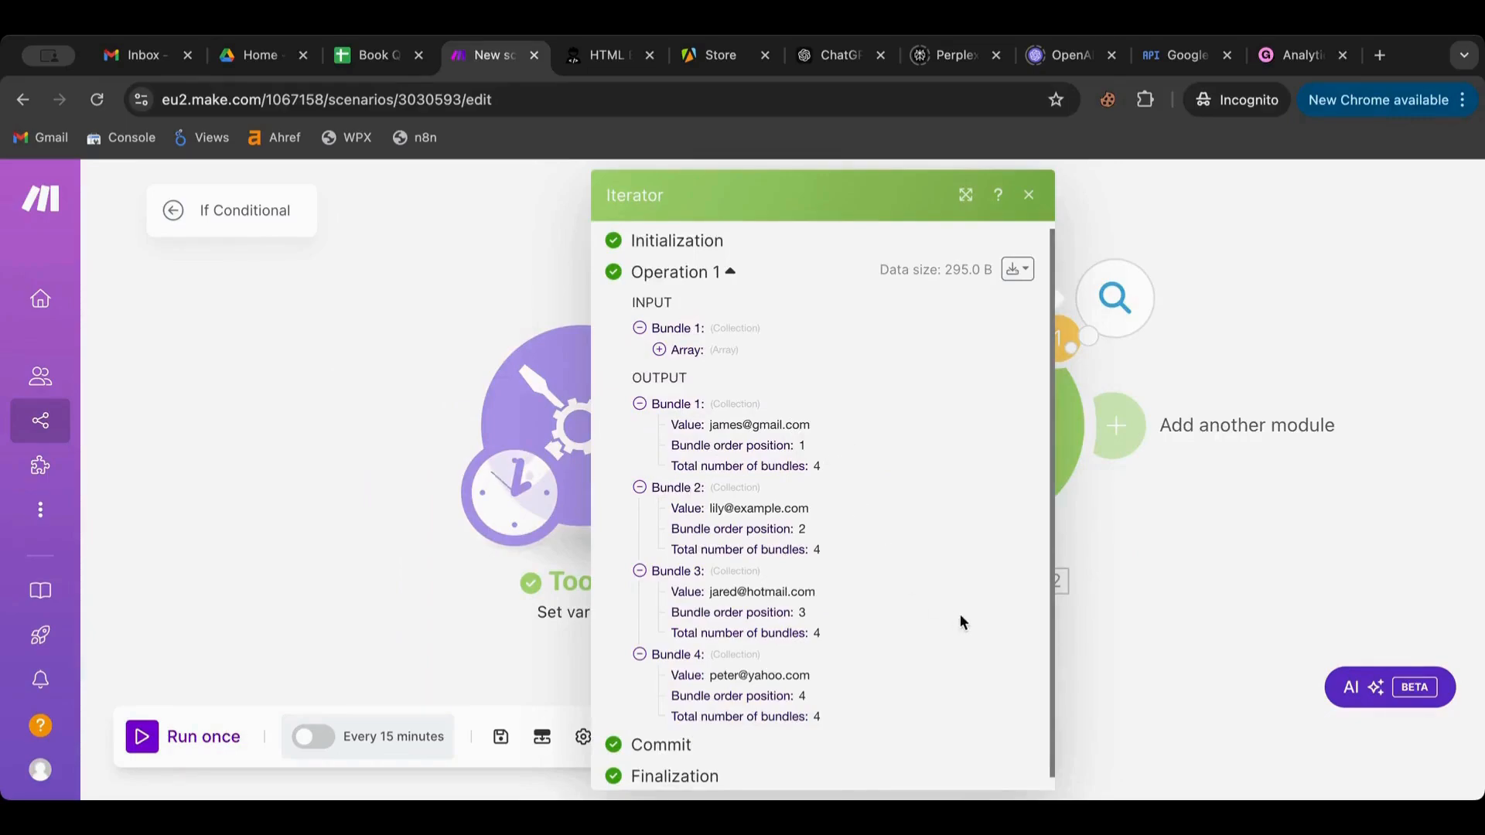
pyautogui.click(1232, 582)
pyautogui.moveTo(1236, 570); pyautogui.dragTo(781, 566)
pyautogui.click(671, 456)
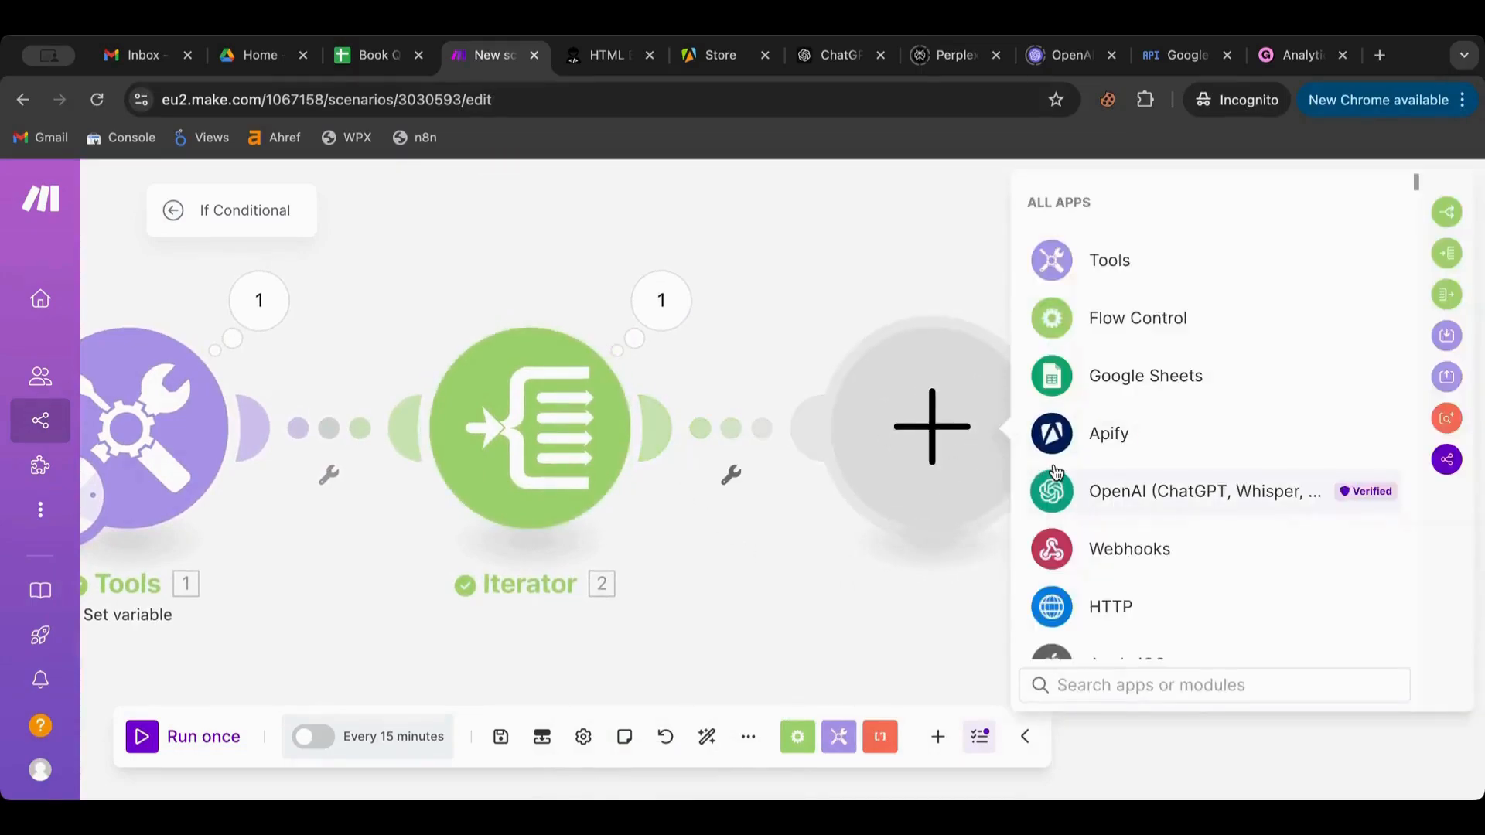
# Add a Tools Set variable module as module 3 after the Iterator
pyautogui.scroll(-1, 1121, 449)
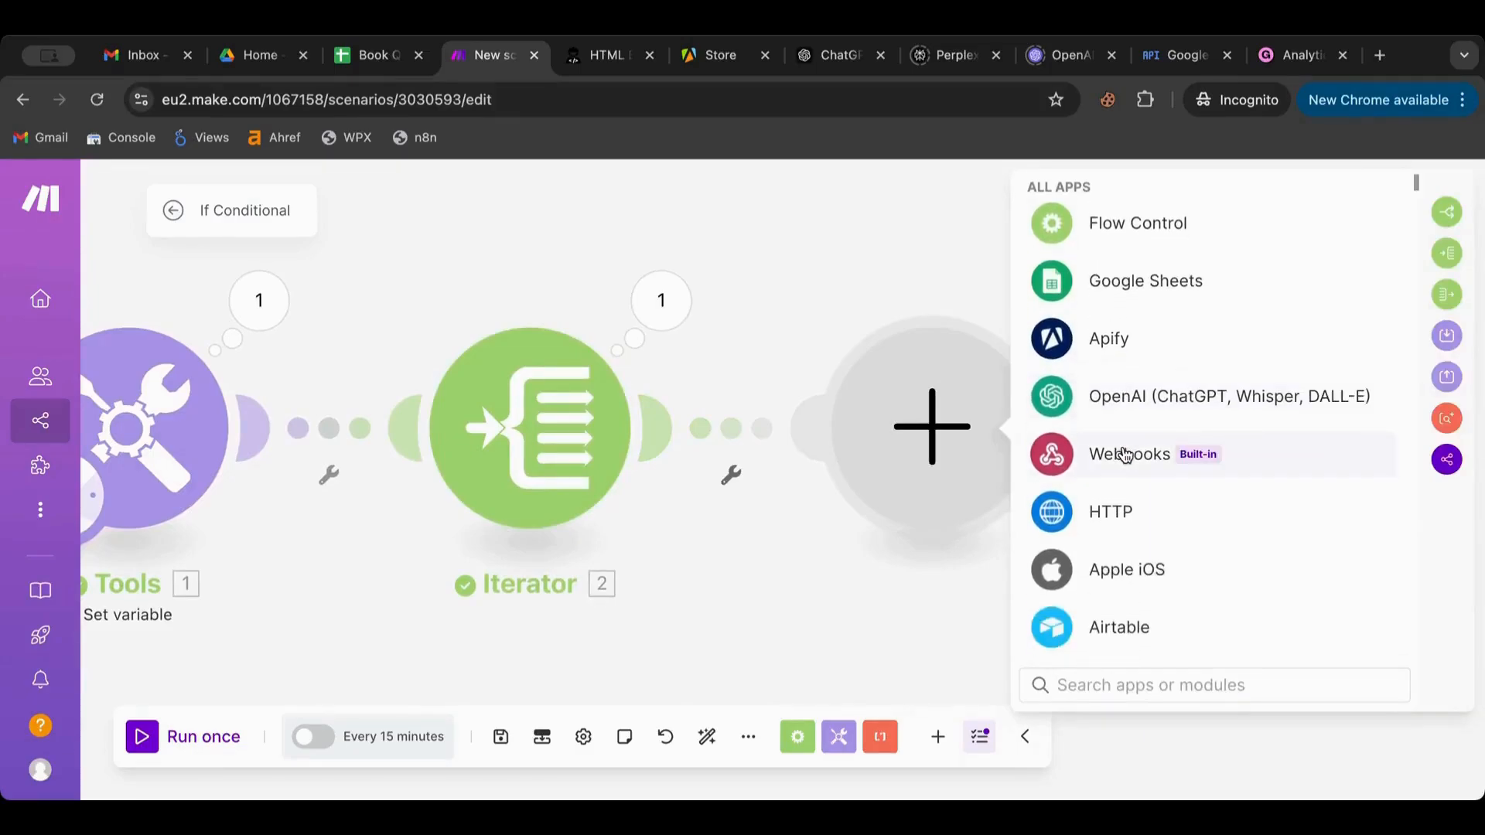
pyautogui.scroll(-5, 1124, 455)
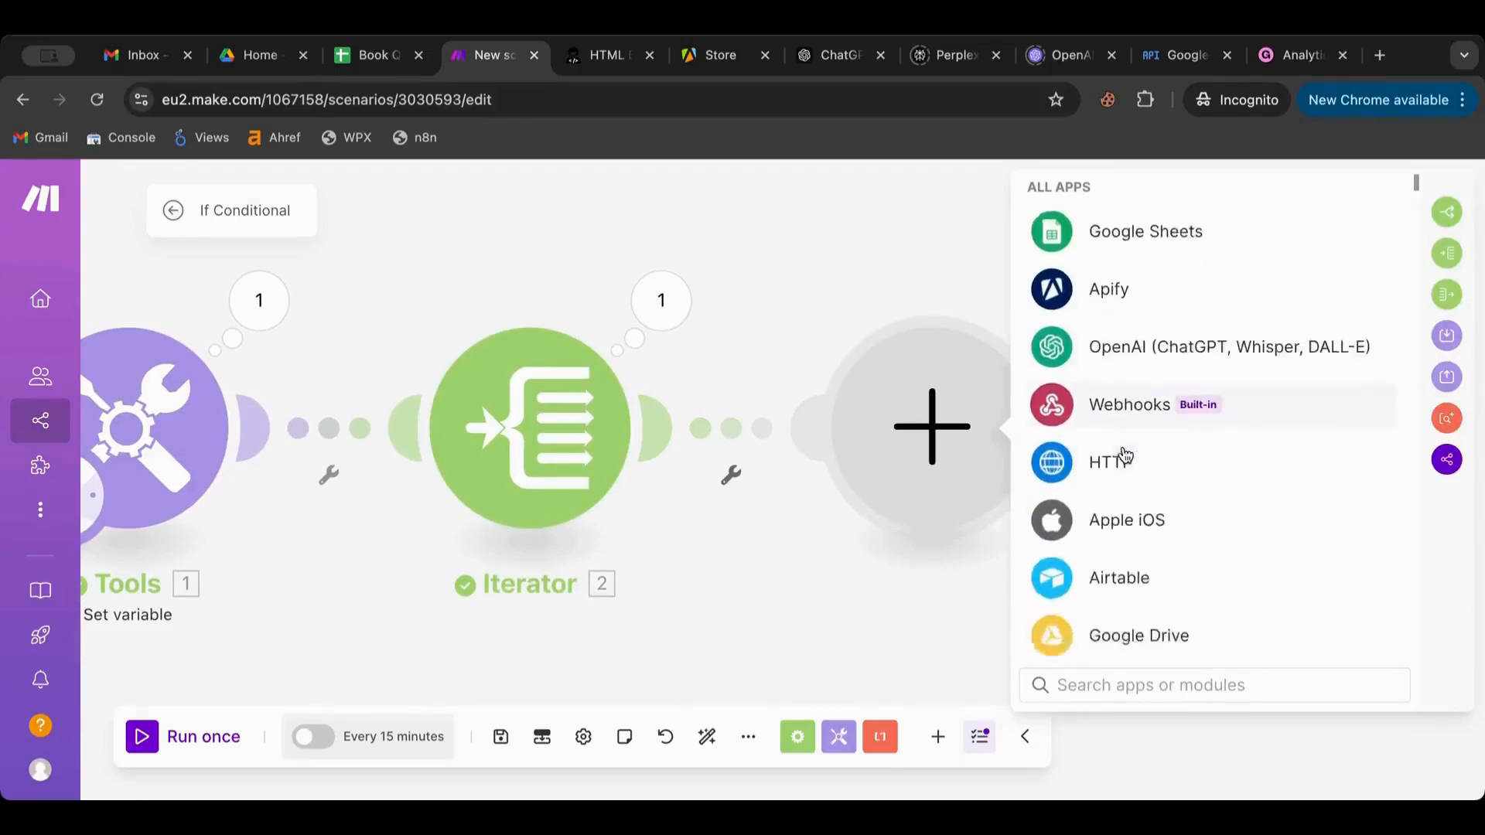
pyautogui.scroll(5, 1111, 441)
pyautogui.scroll(2, 1111, 441)
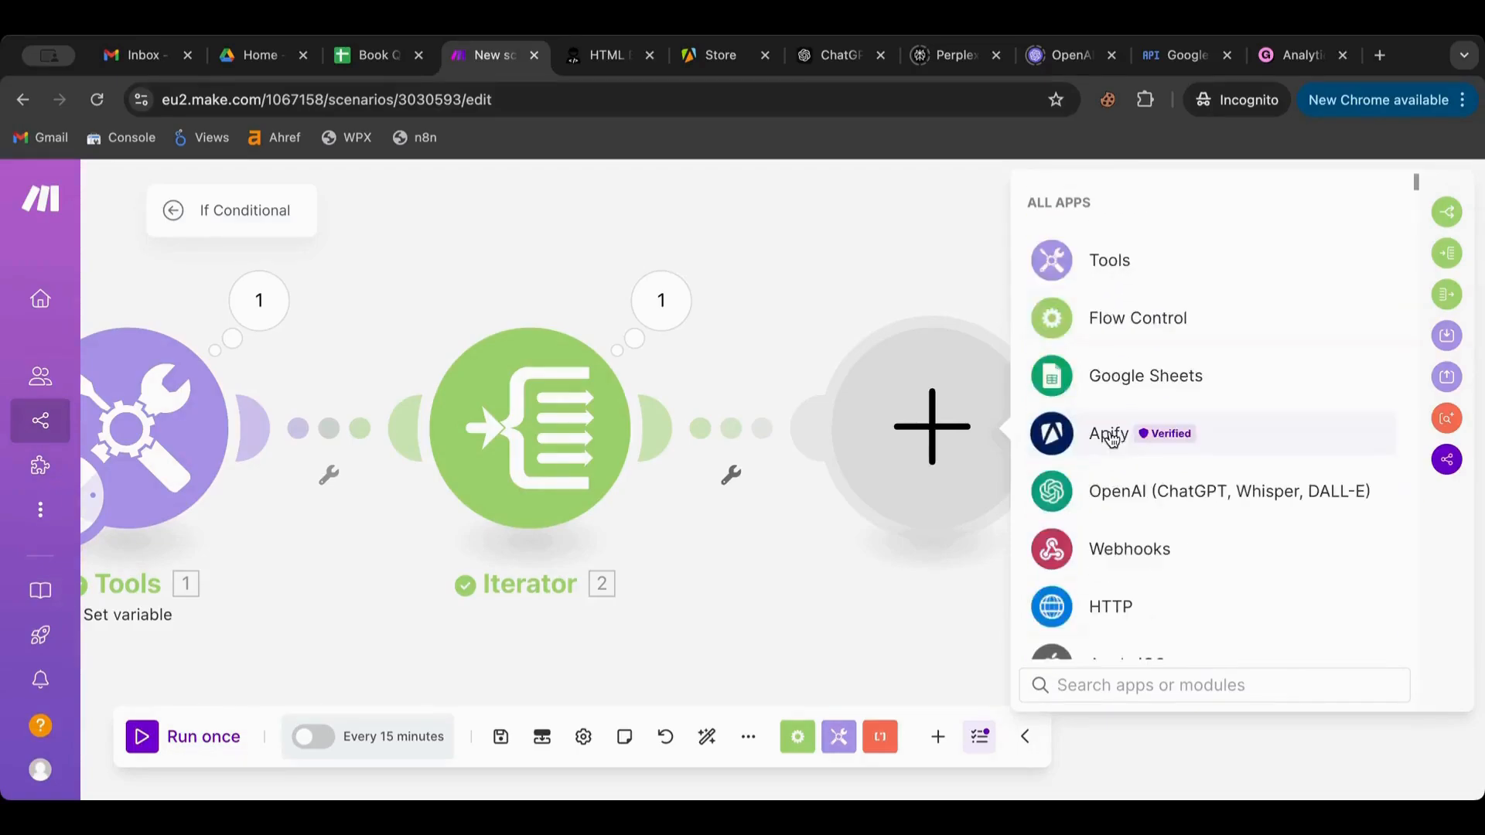
pyautogui.click(1107, 263)
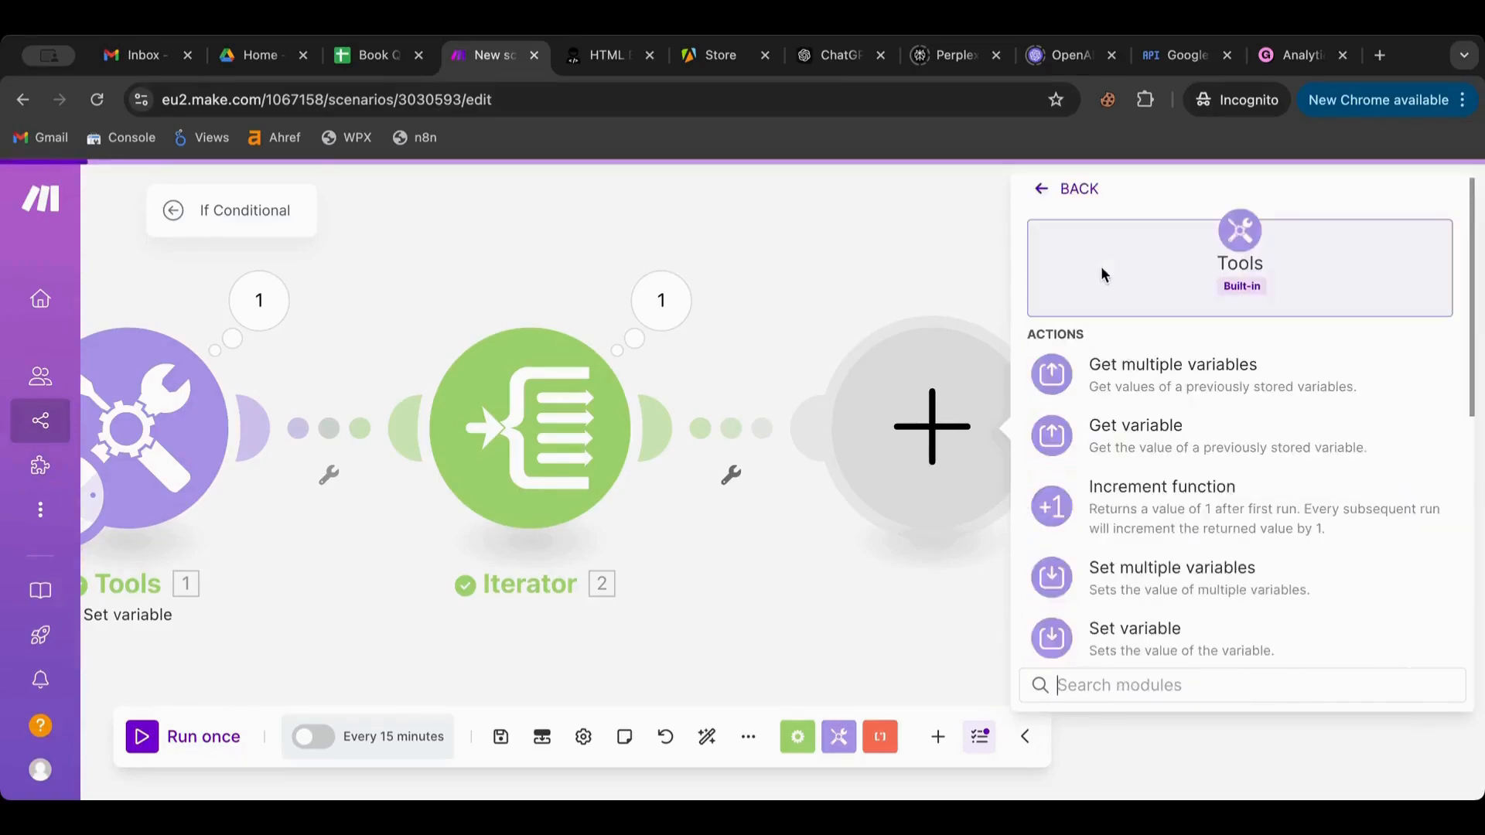
pyautogui.click(1123, 628)
# Name the new variable Gmail
pyautogui.click(1113, 397)
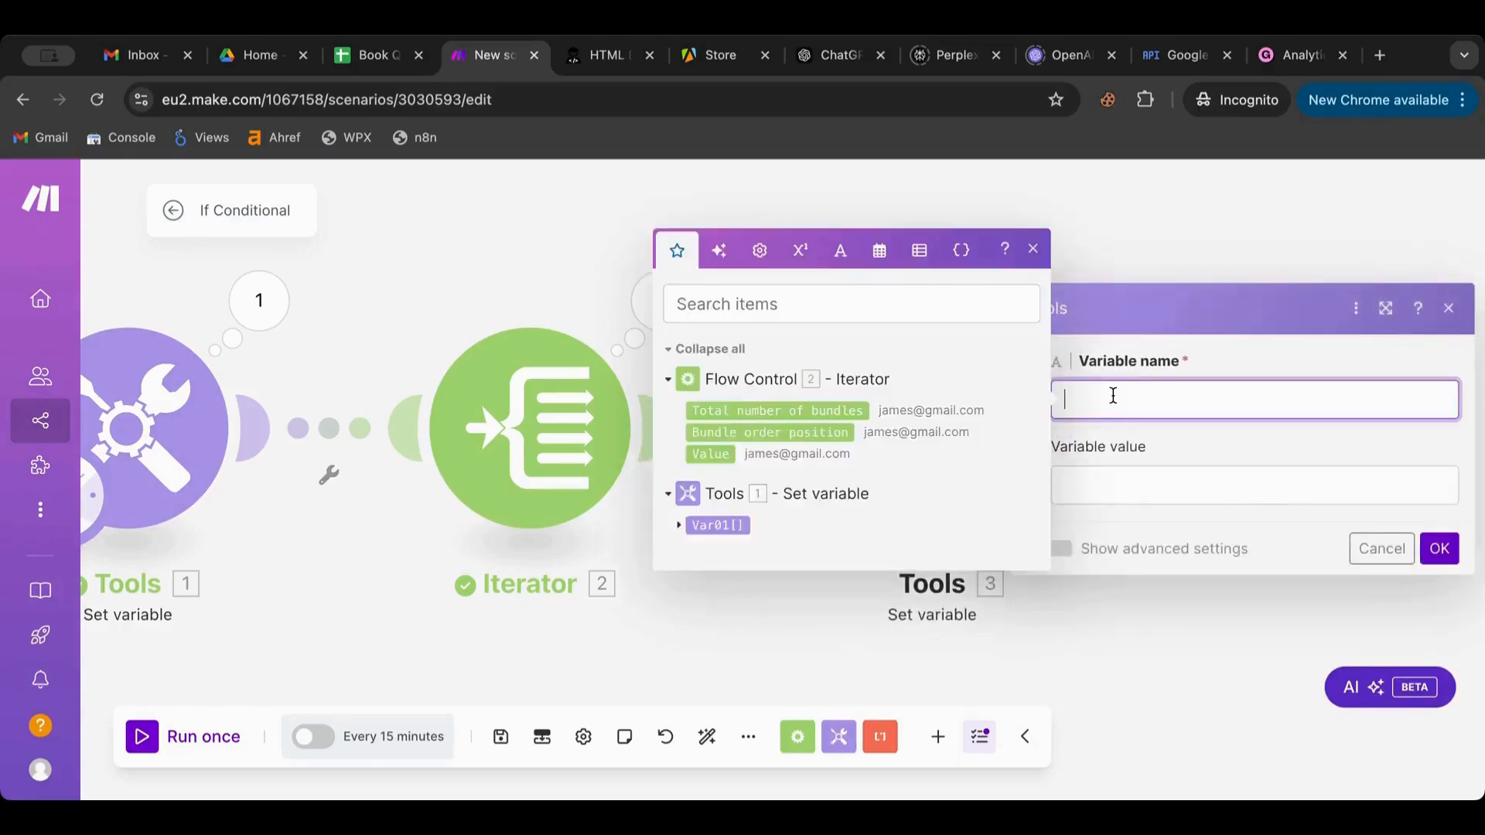
pyautogui.write('Gmail')
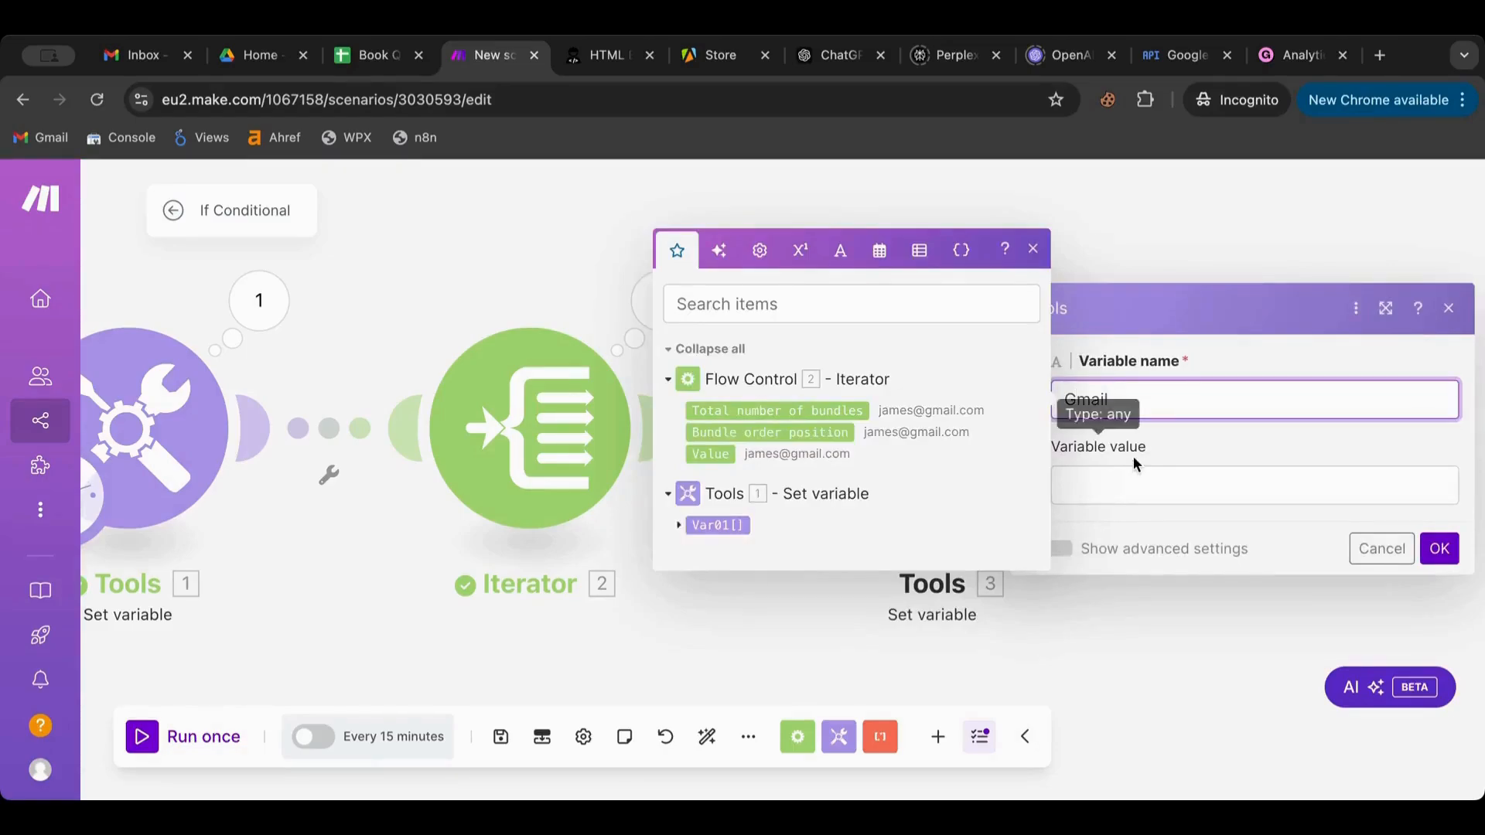
# Browse the Text, Math and General function tabs for the variable's value
pyautogui.click(1122, 481)
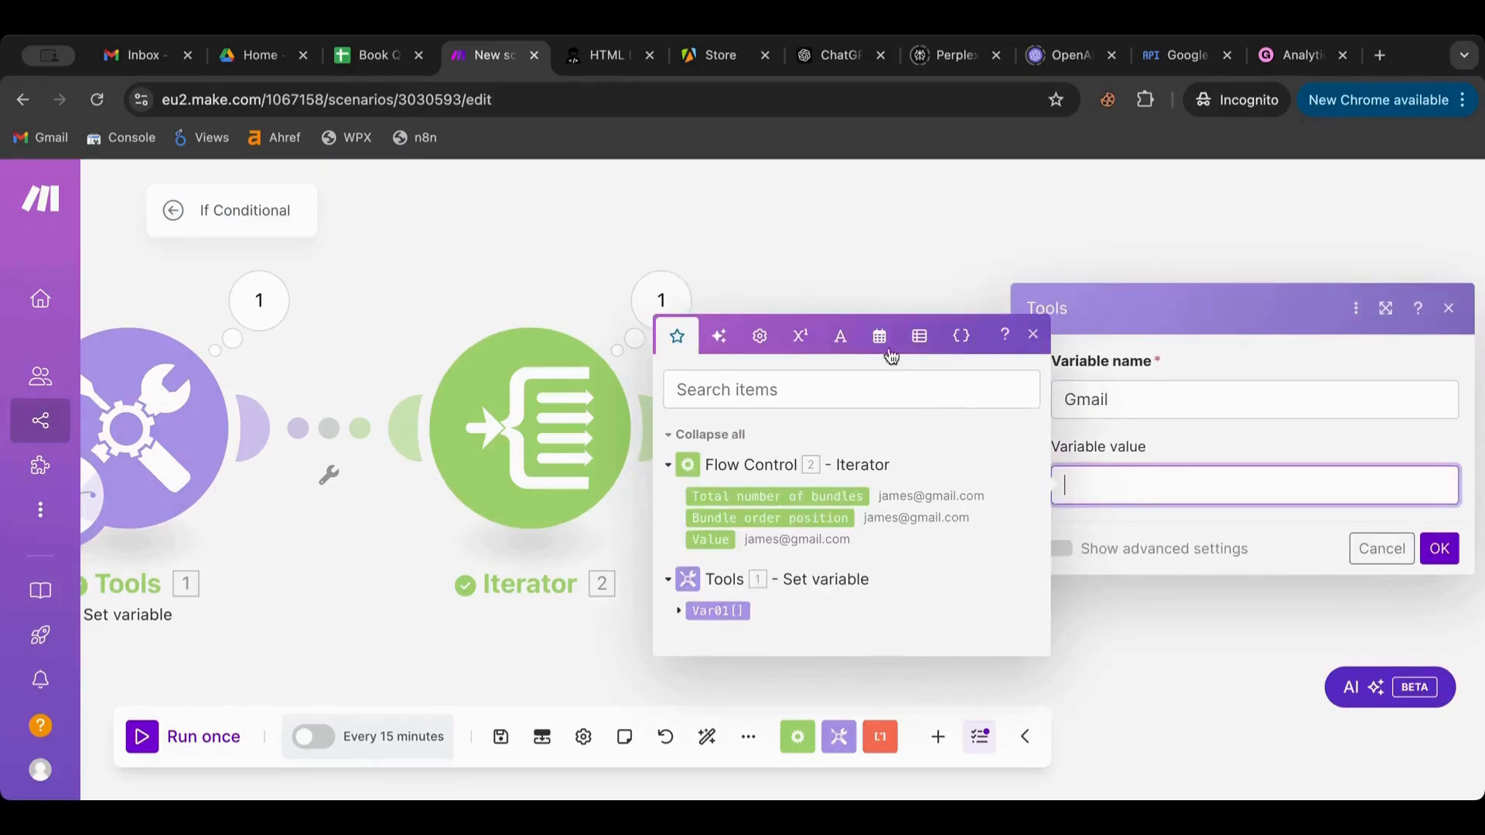
pyautogui.click(850, 331)
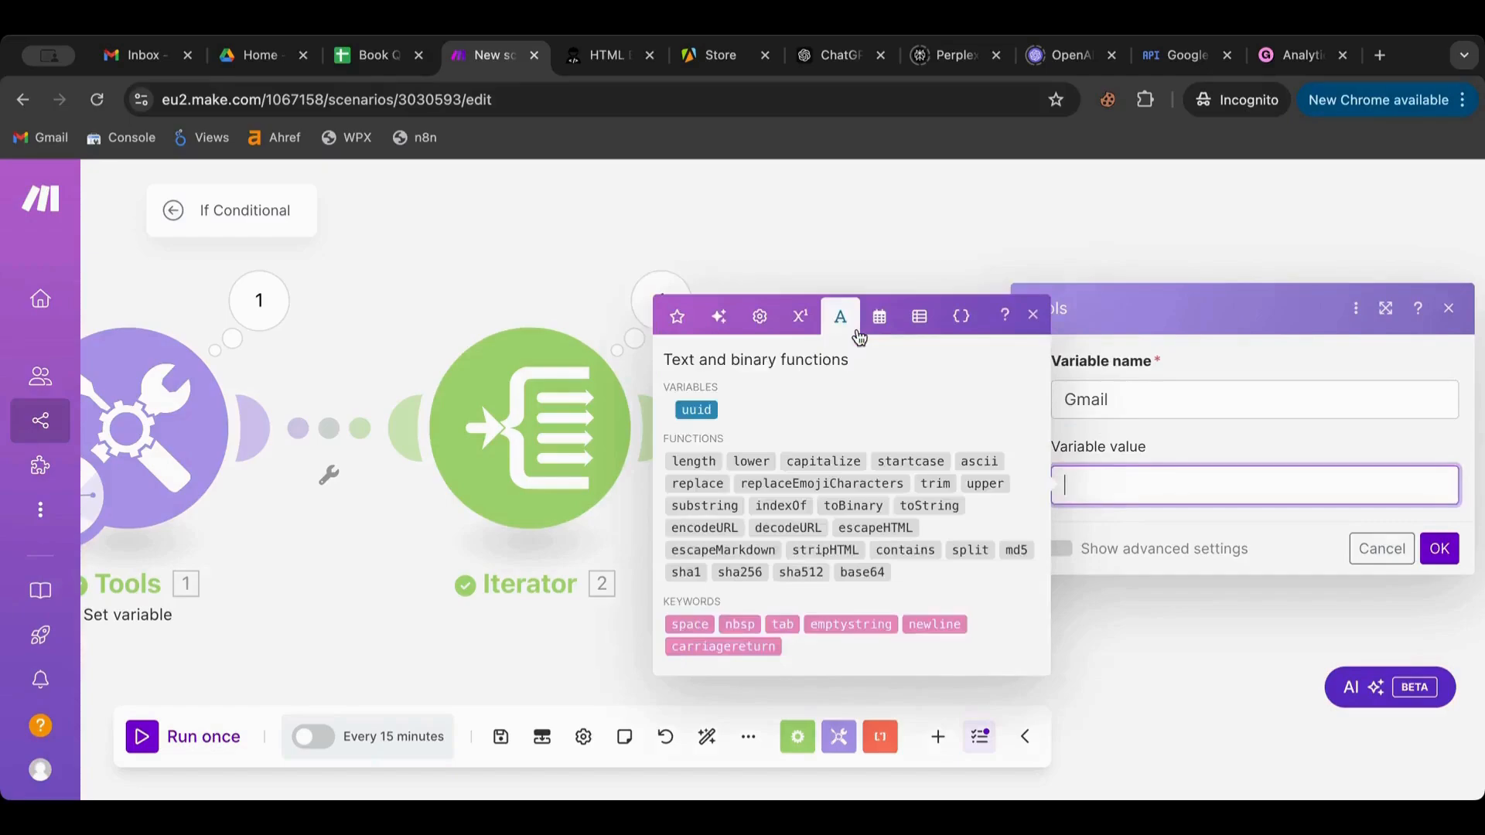
pyautogui.click(801, 316)
pyautogui.click(759, 357)
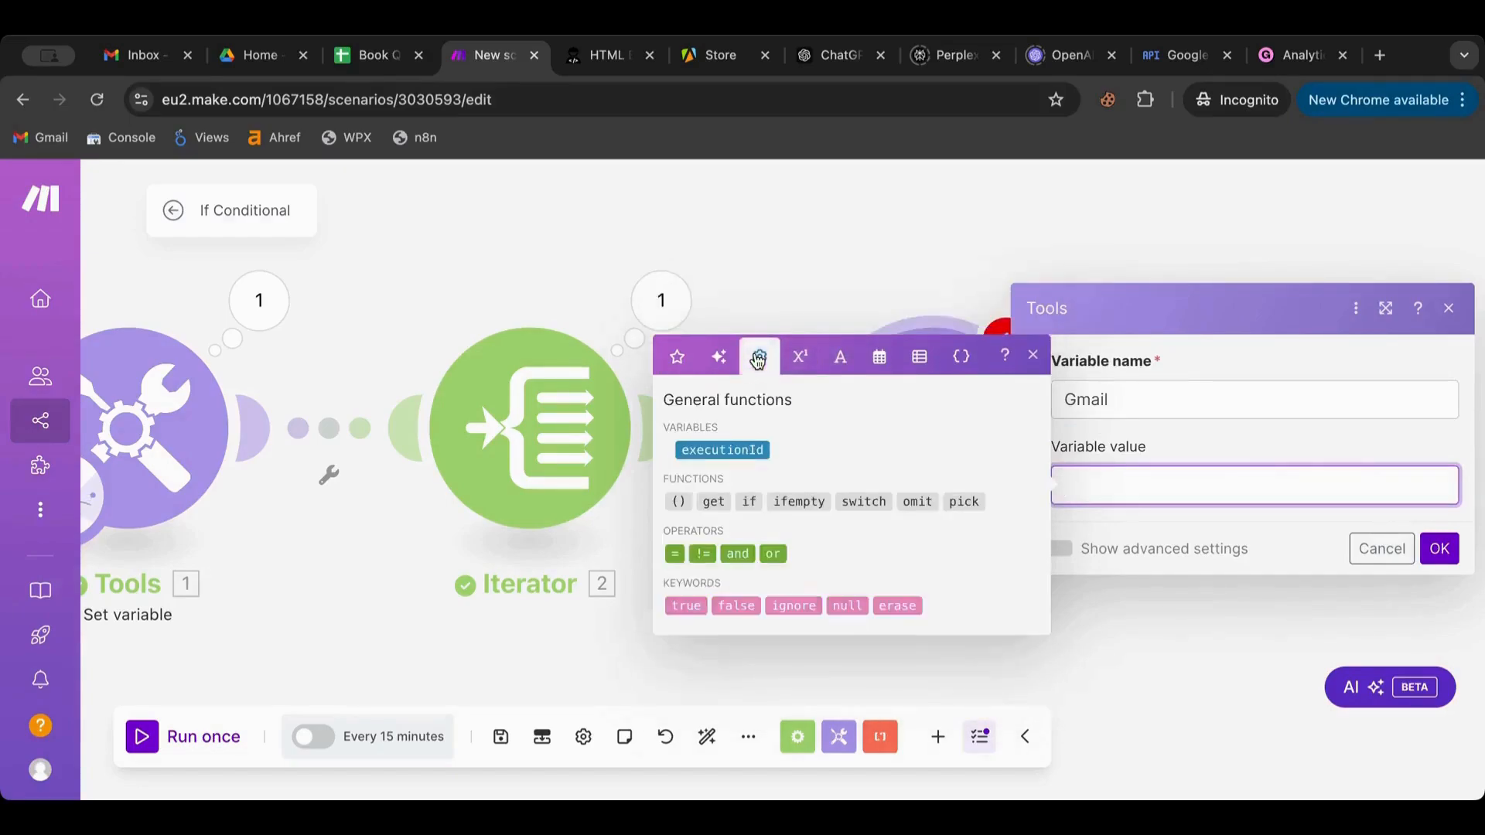
pyautogui.moveTo(744, 500)
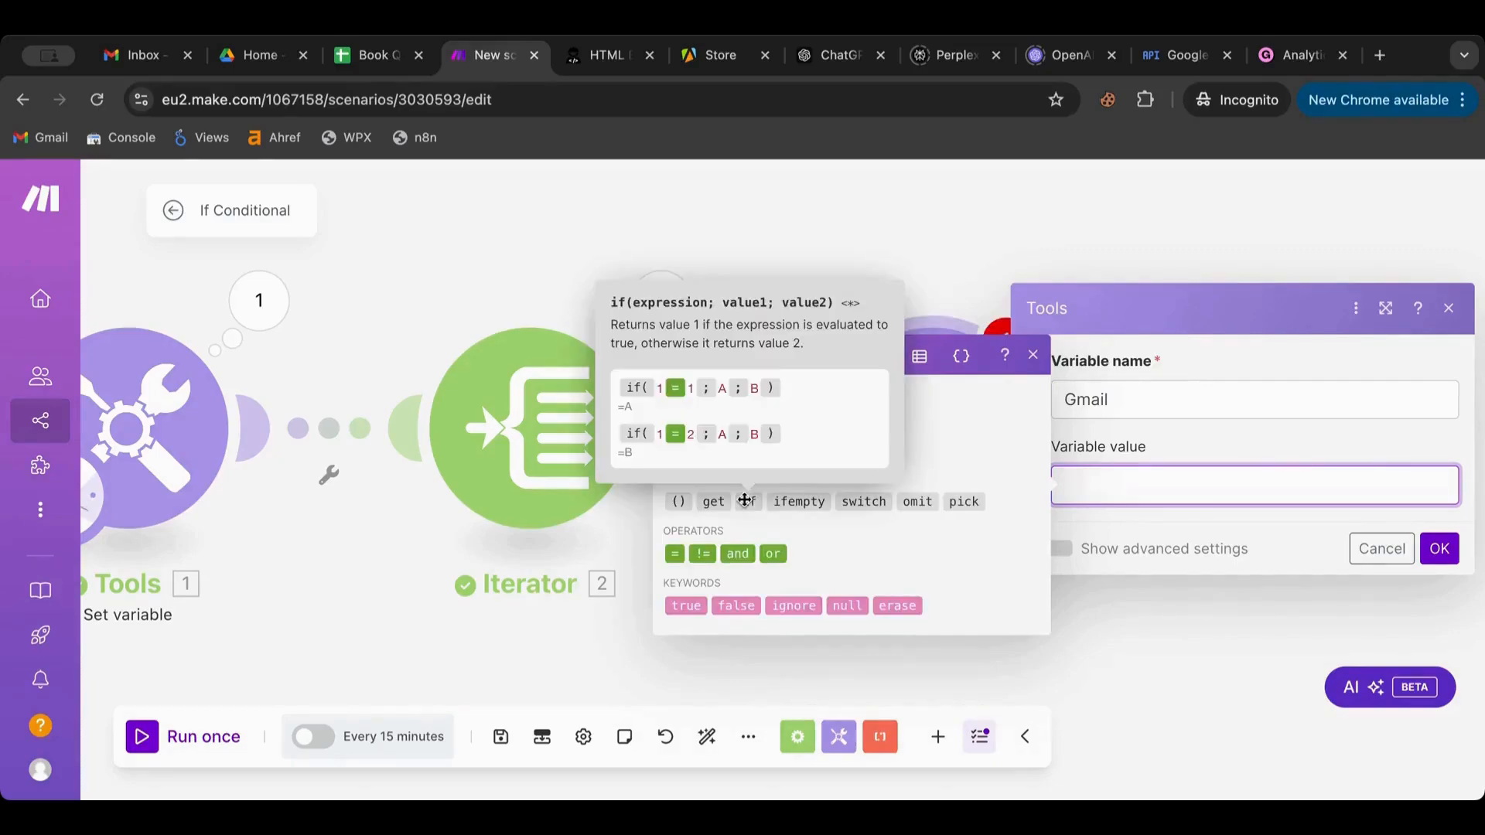
pyautogui.moveTo(795, 502)
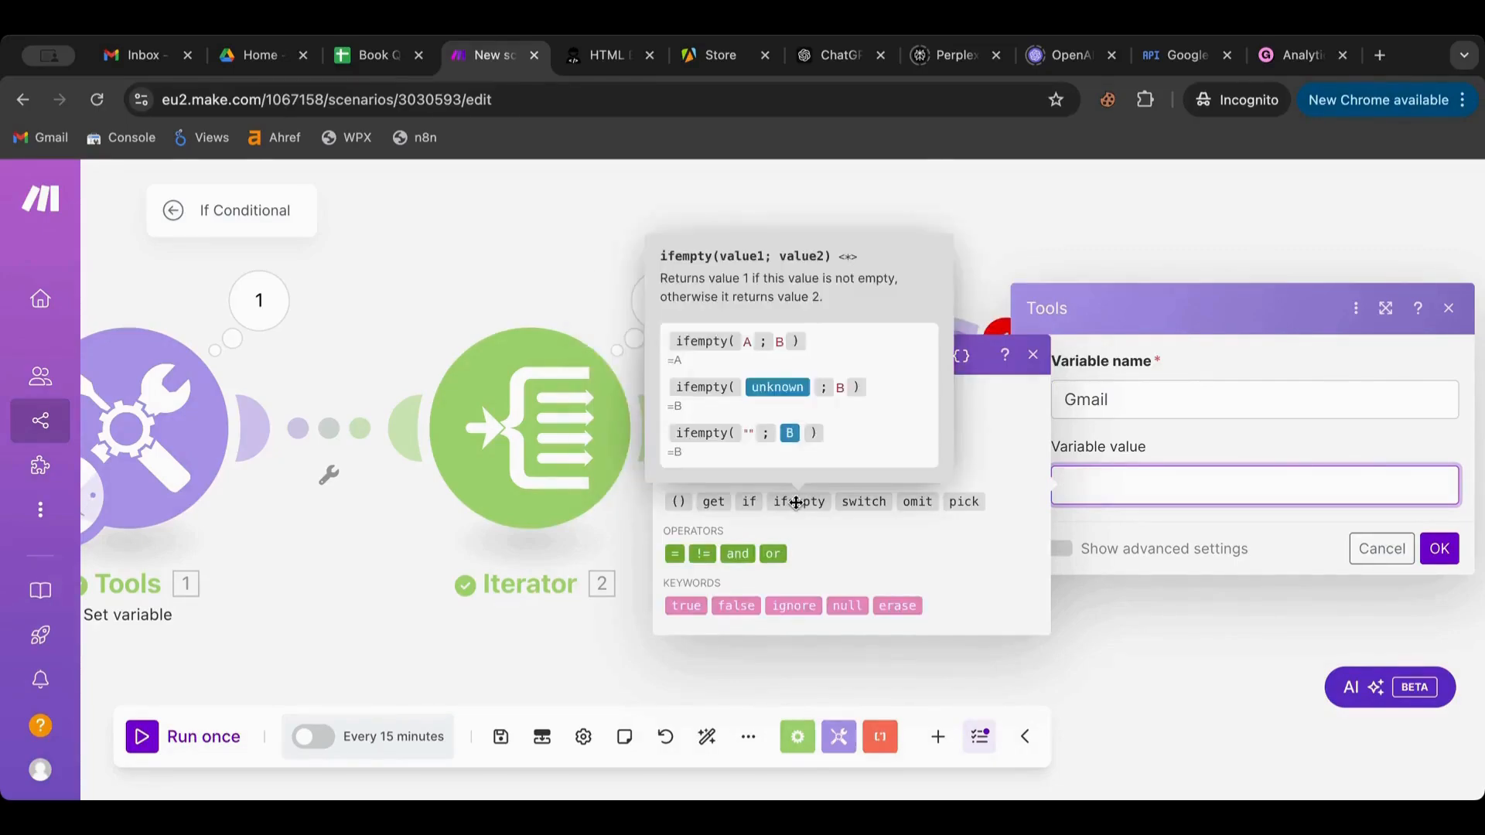
pyautogui.moveTo(861, 503)
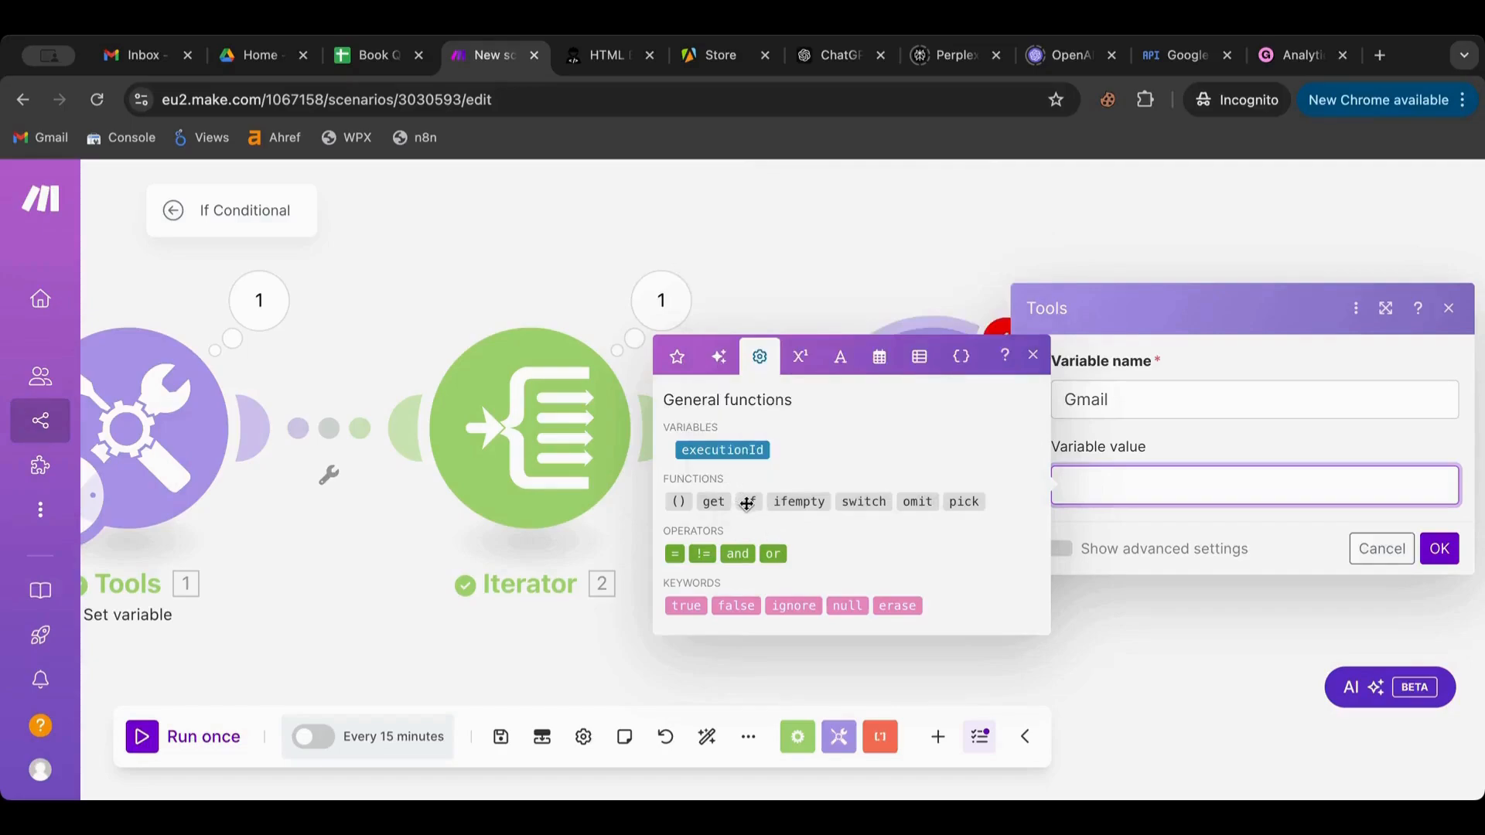
# Insert an if() function and try mapping the Iterator's 2. Value and contains() into it
pyautogui.click(747, 503)
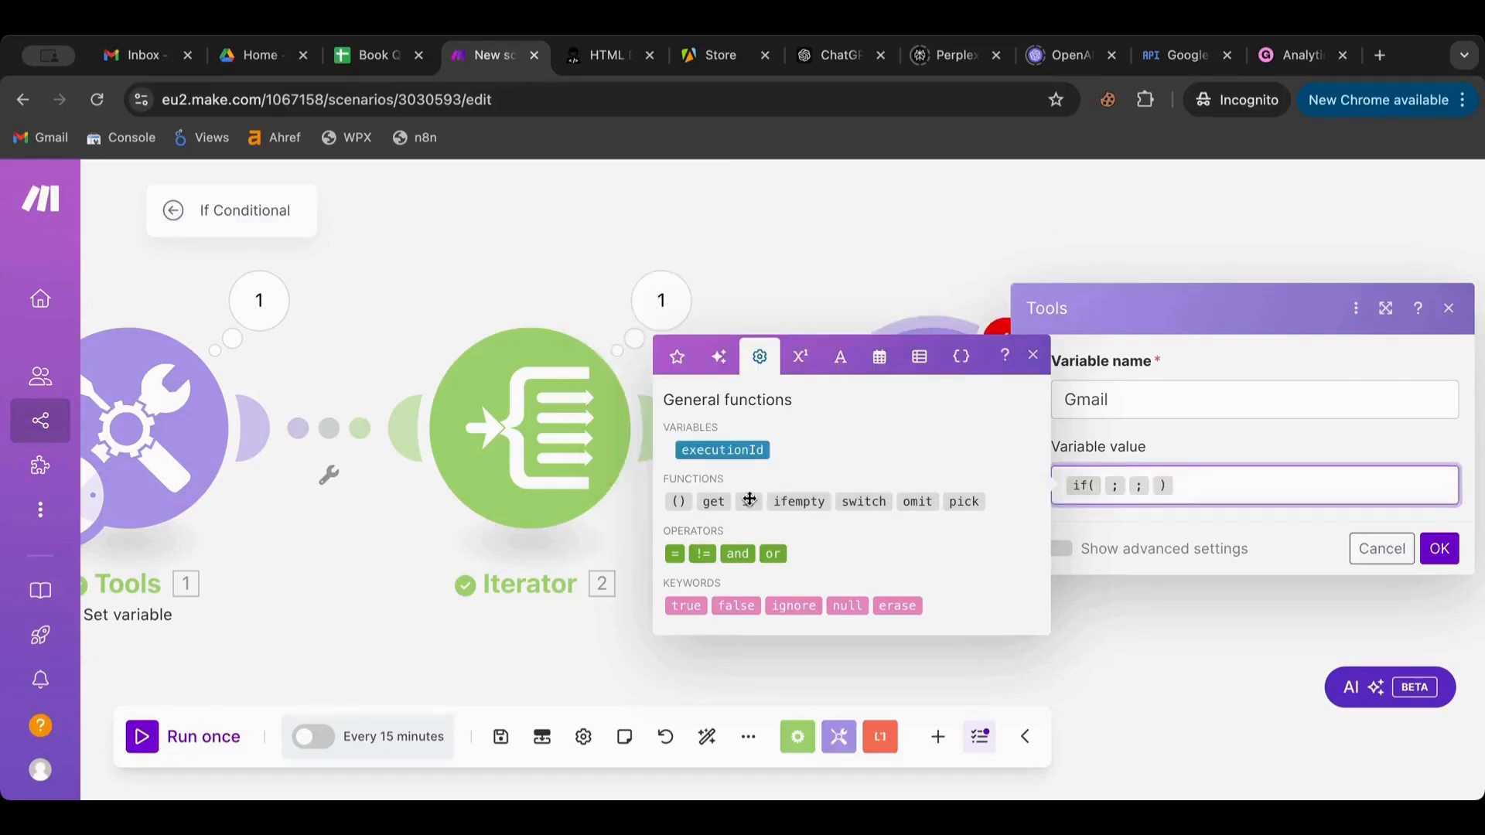
pyautogui.moveTo(1104, 485)
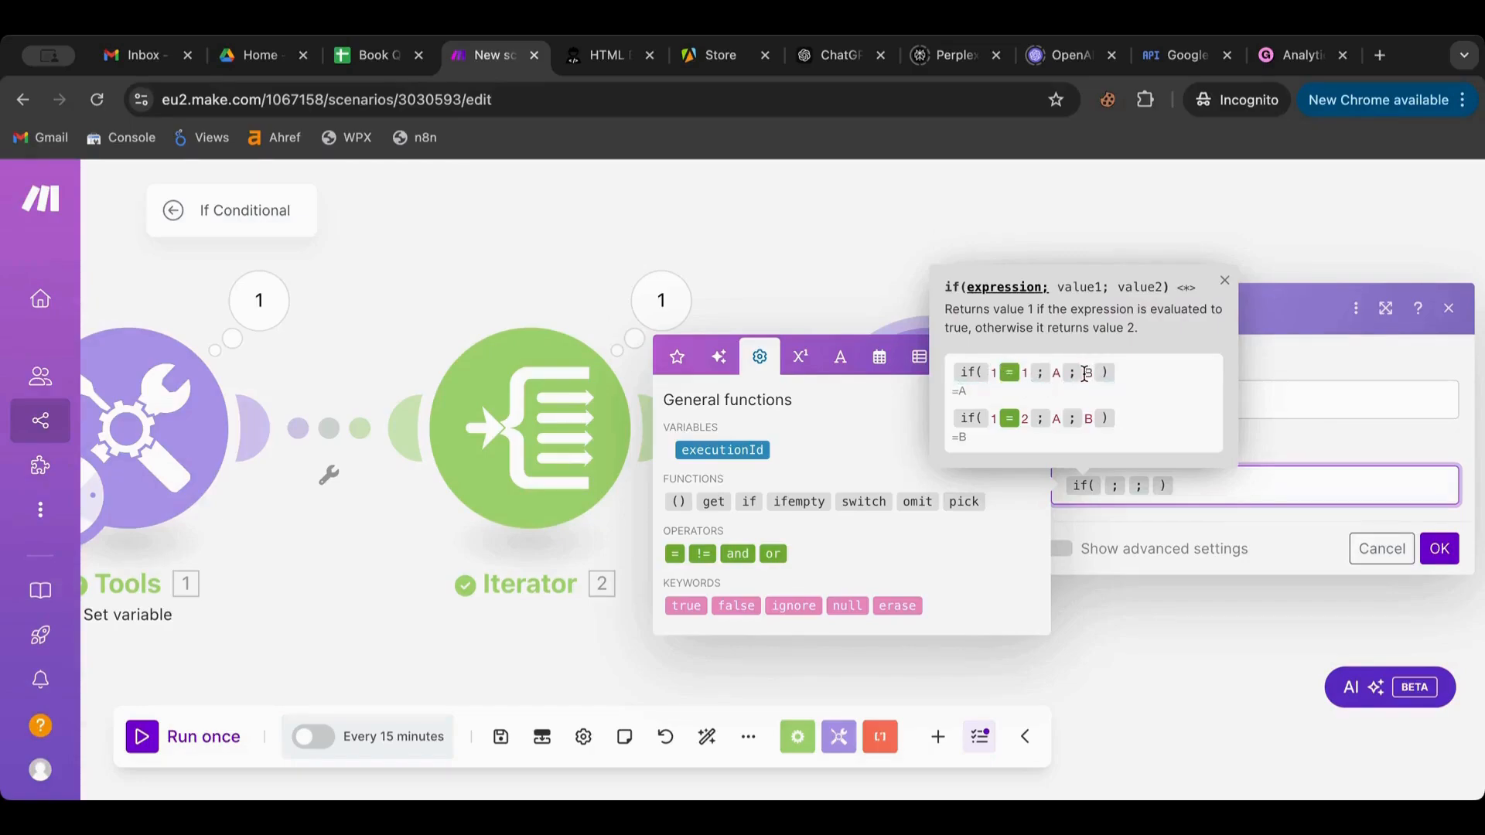
pyautogui.click(1104, 488)
pyautogui.click(675, 348)
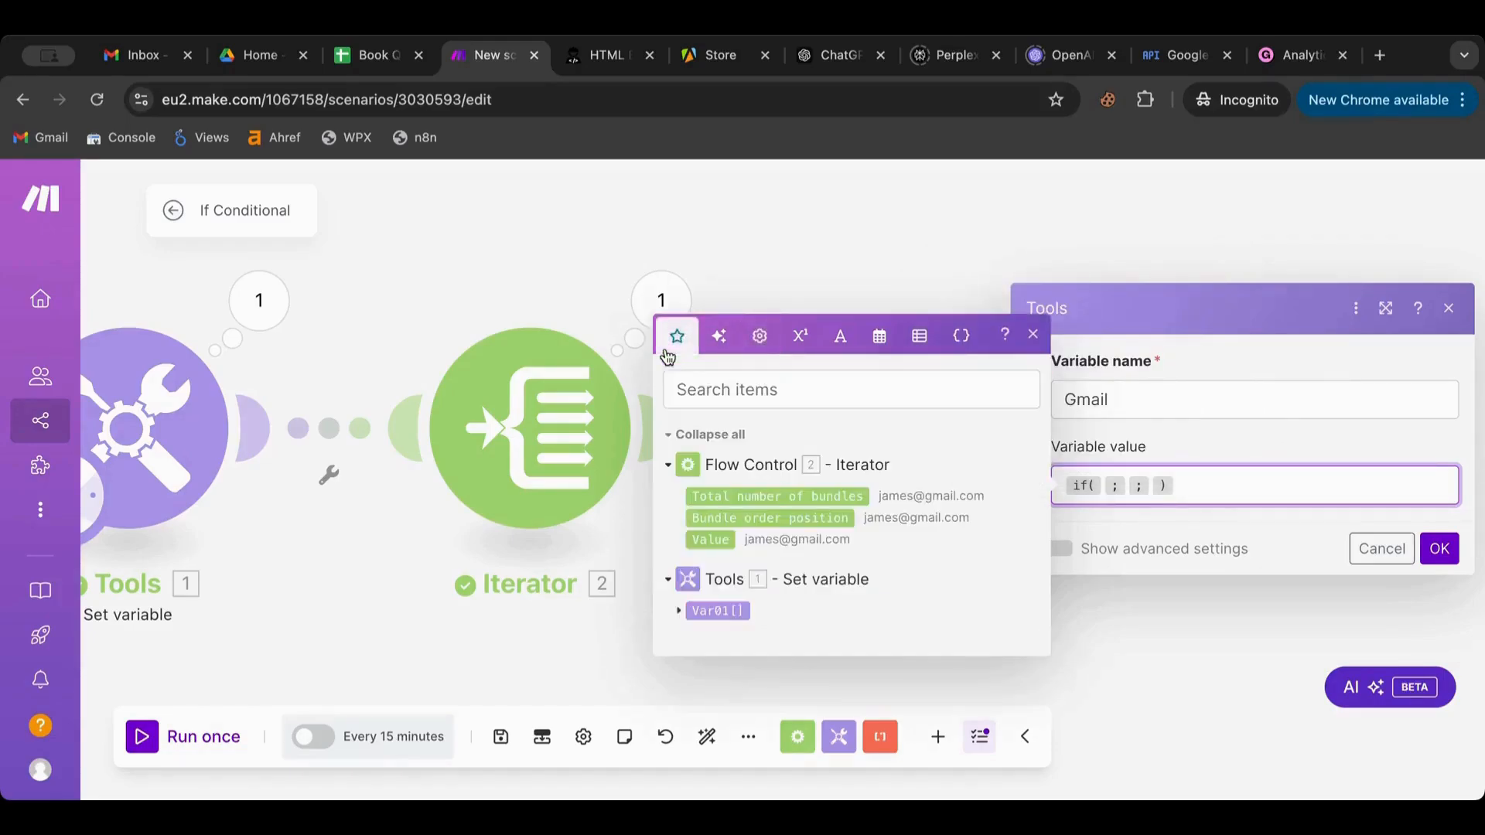
pyautogui.click(715, 540)
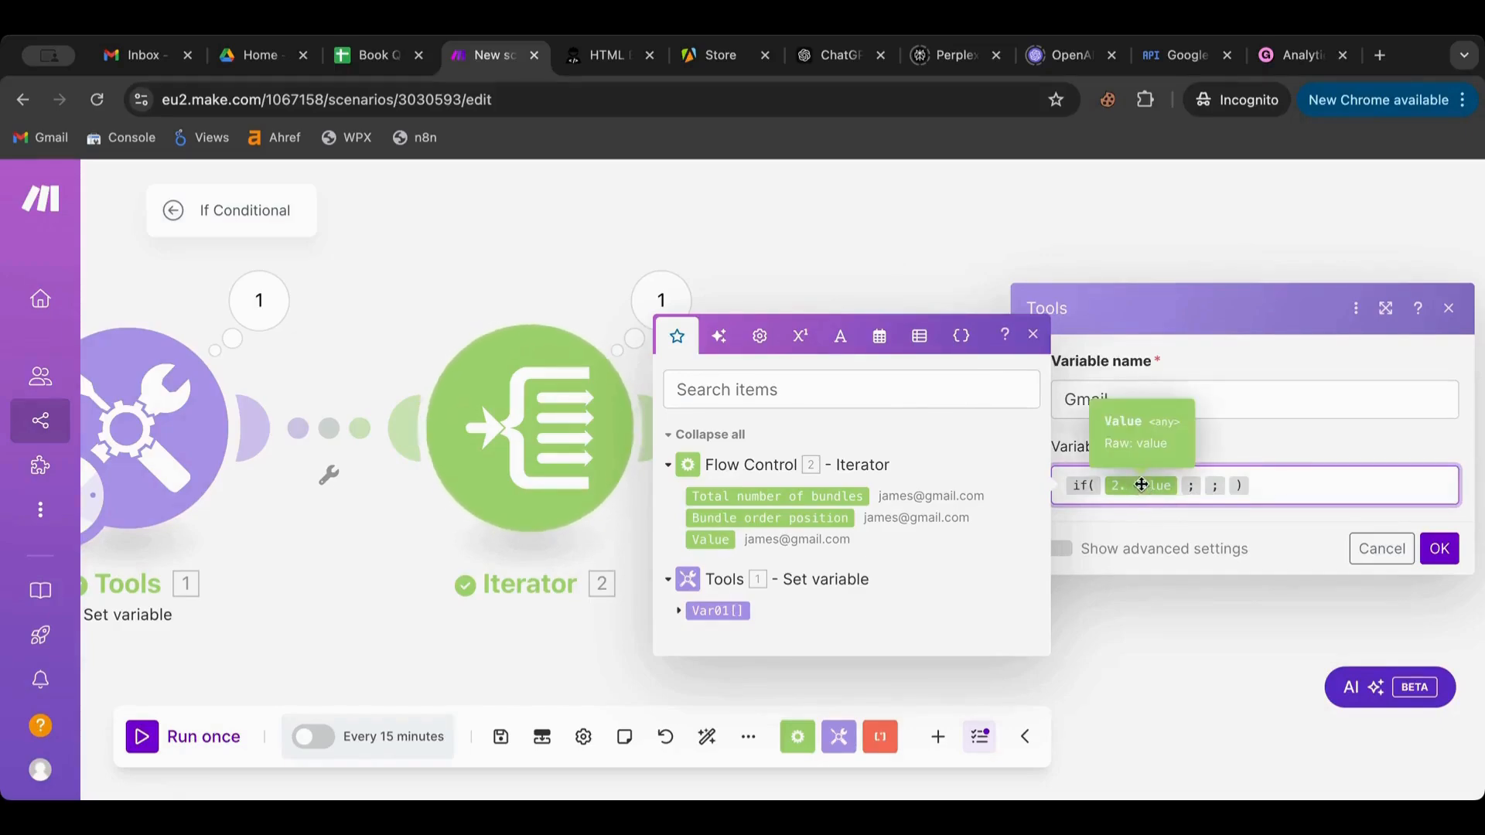
pyautogui.click(843, 337)
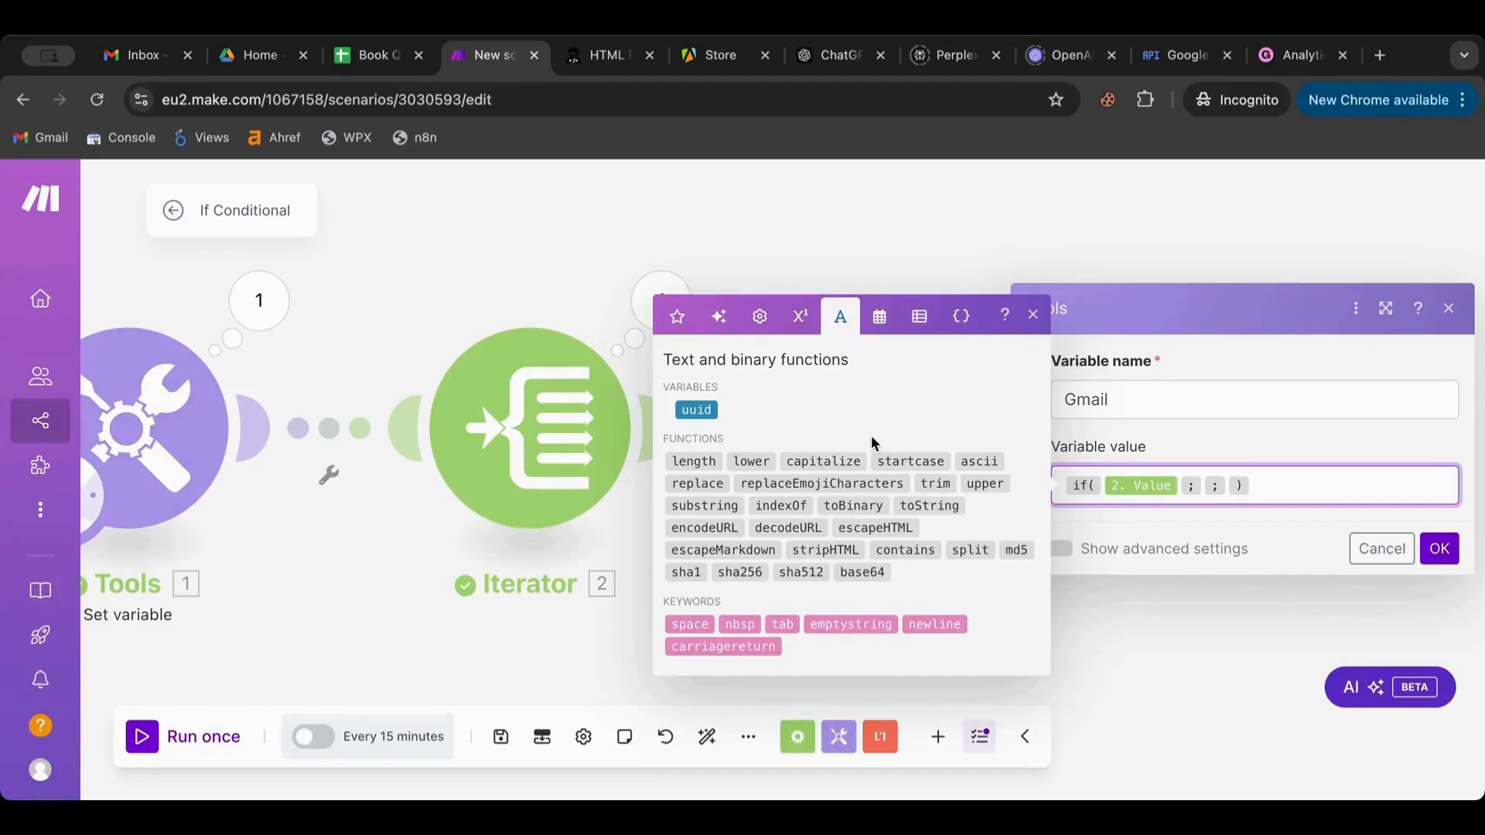
pyautogui.click(921, 549)
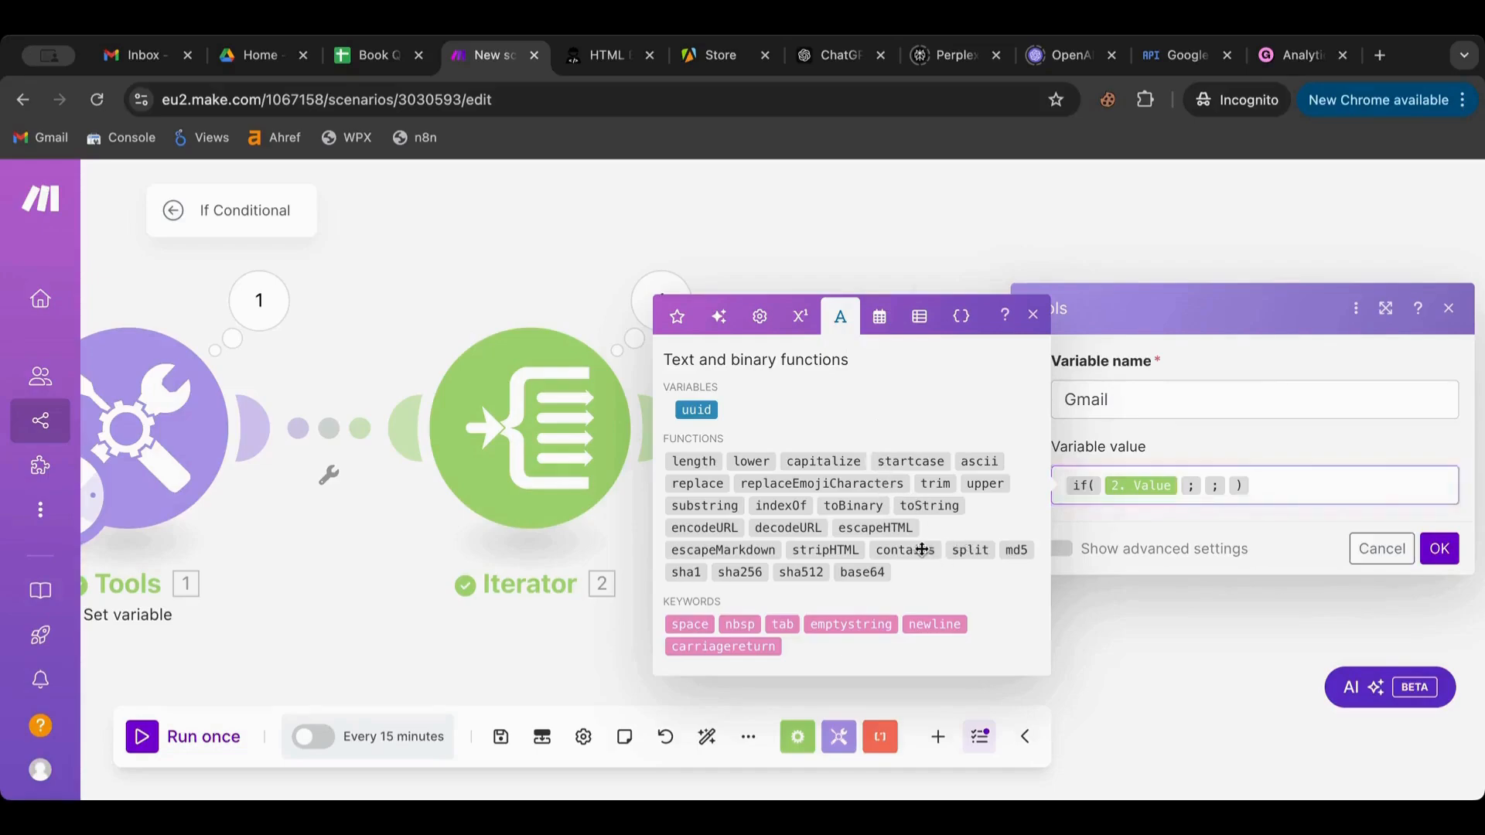
# Remove the Value and contains() items, leaving if( ; ; ) with empty arguments
pyautogui.click(1176, 485)
pyautogui.press('BackSpace')
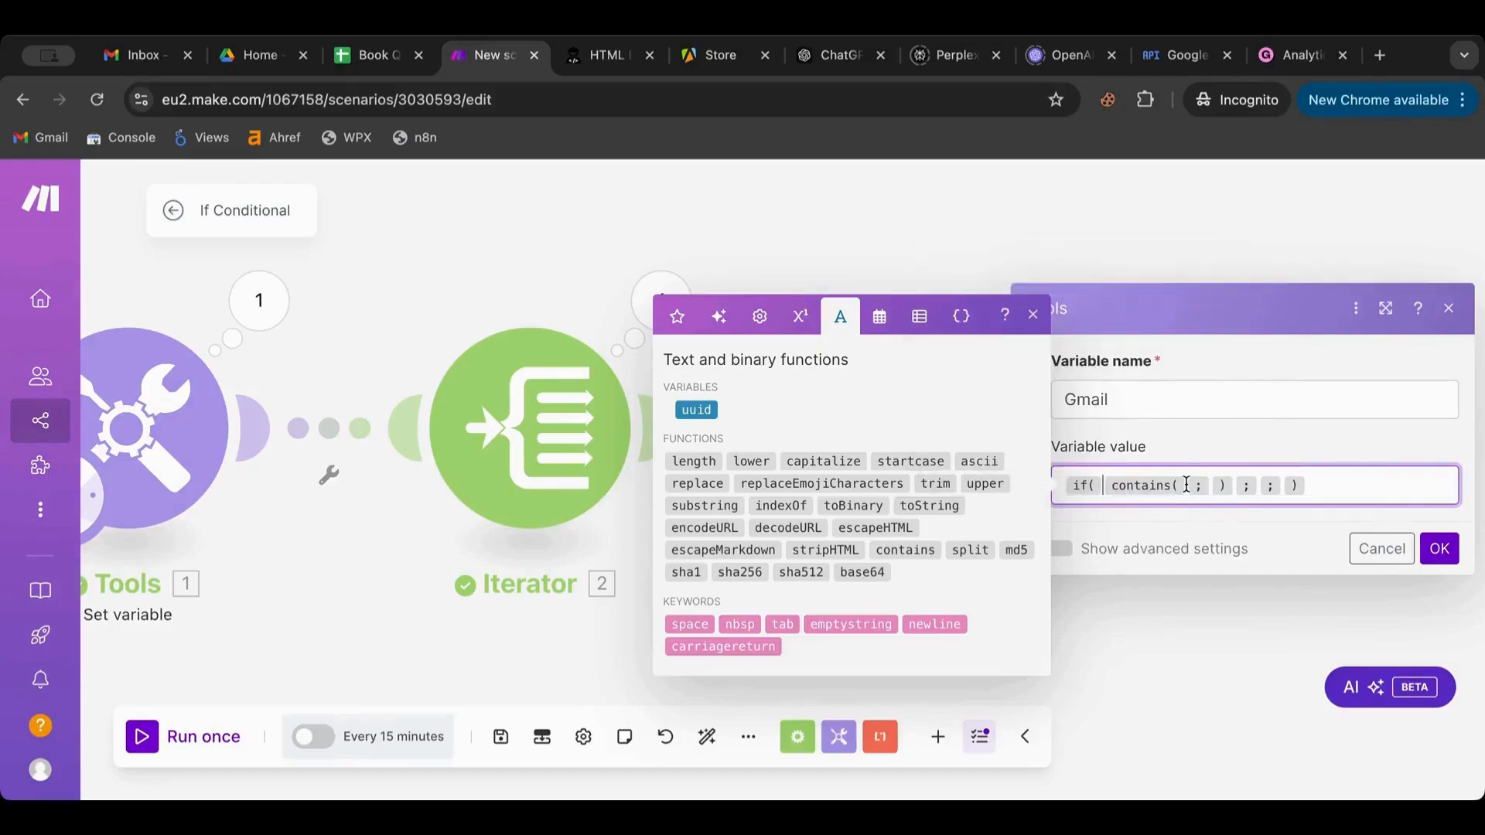
pyautogui.click(1187, 484)
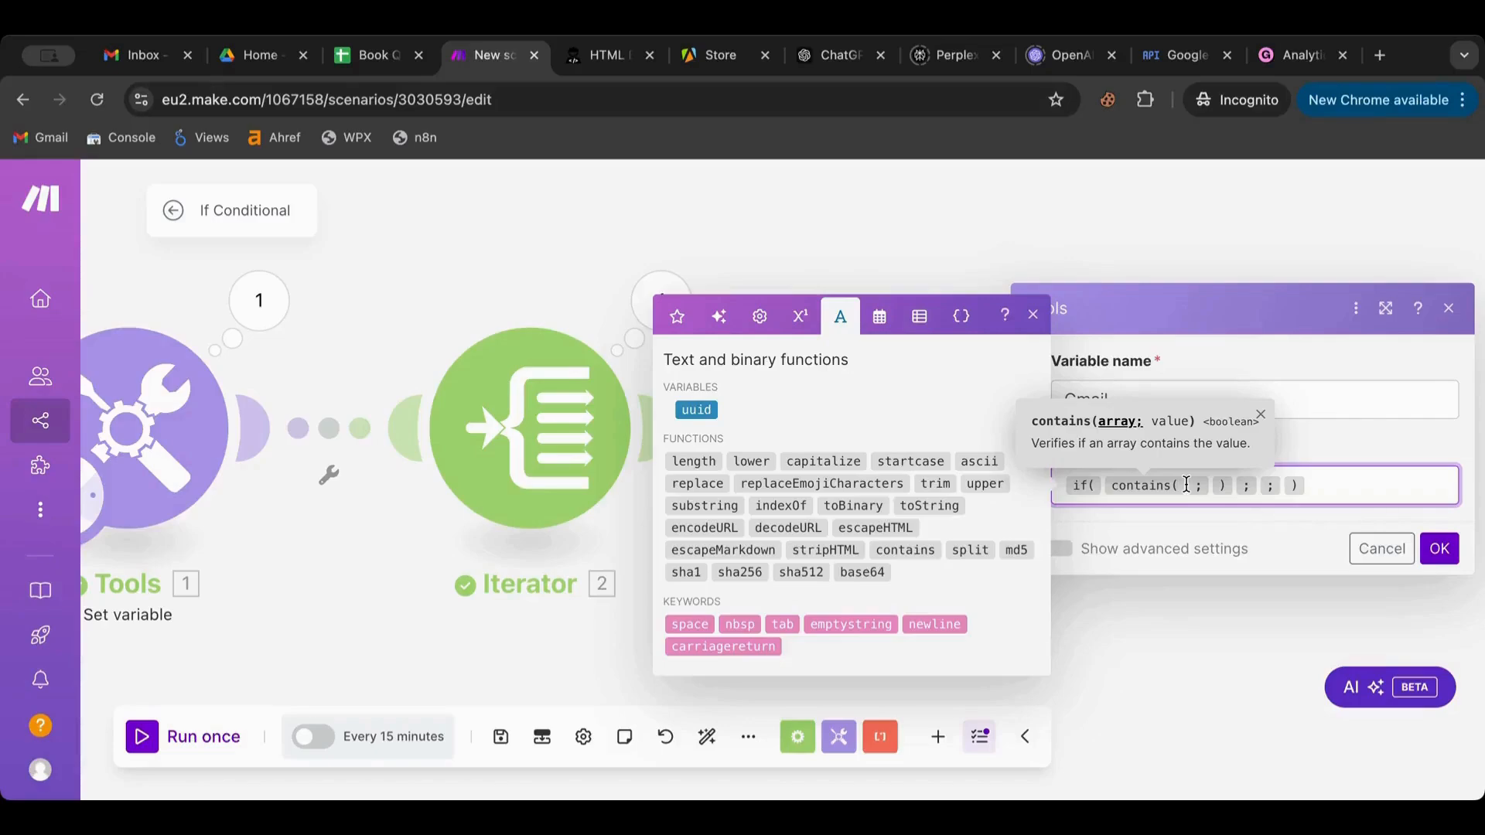
pyautogui.press('BackSpace')
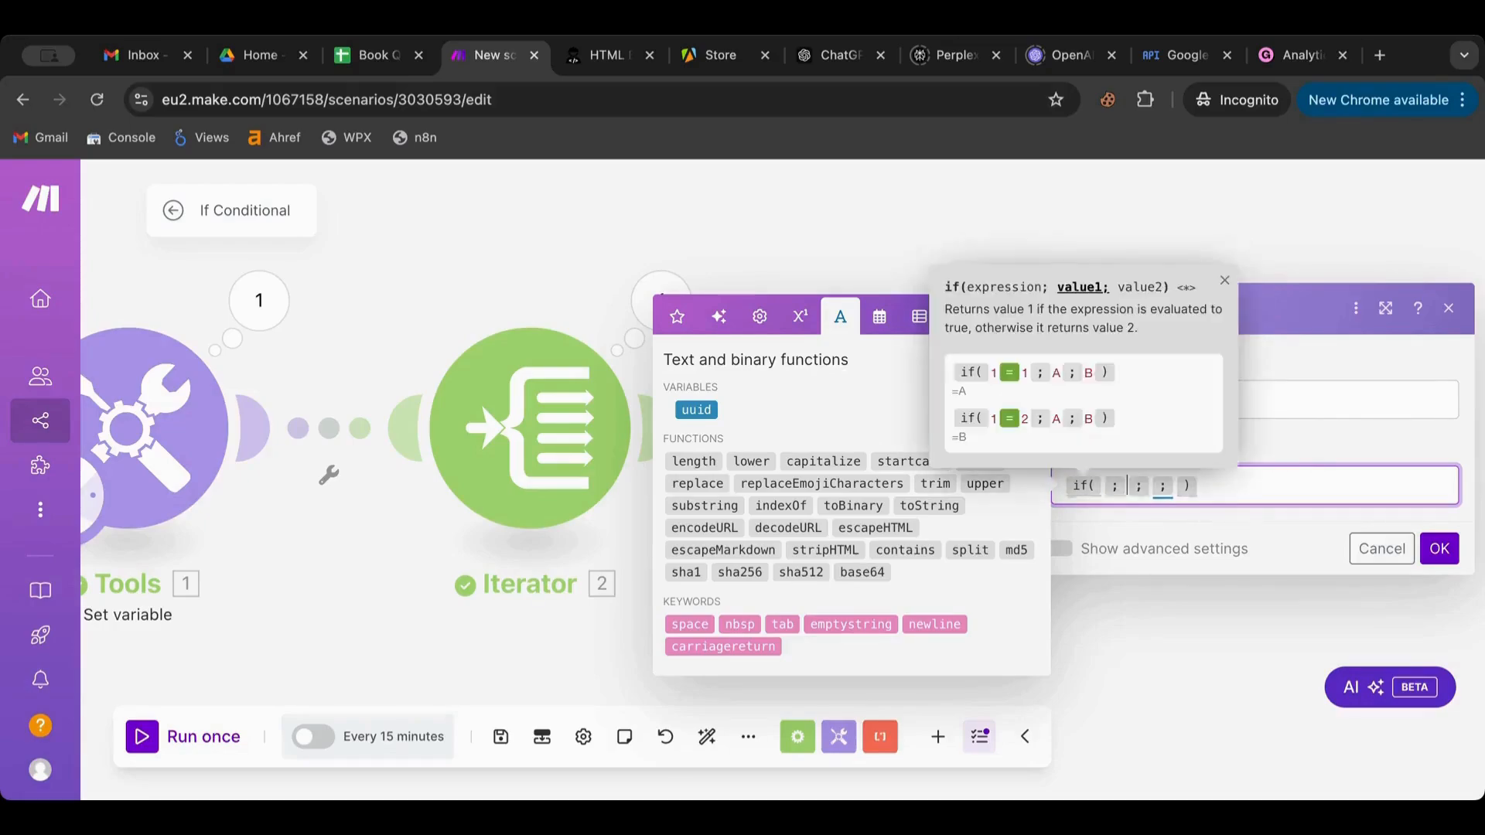
pyautogui.press('Delete')
pyautogui.press('Delete')
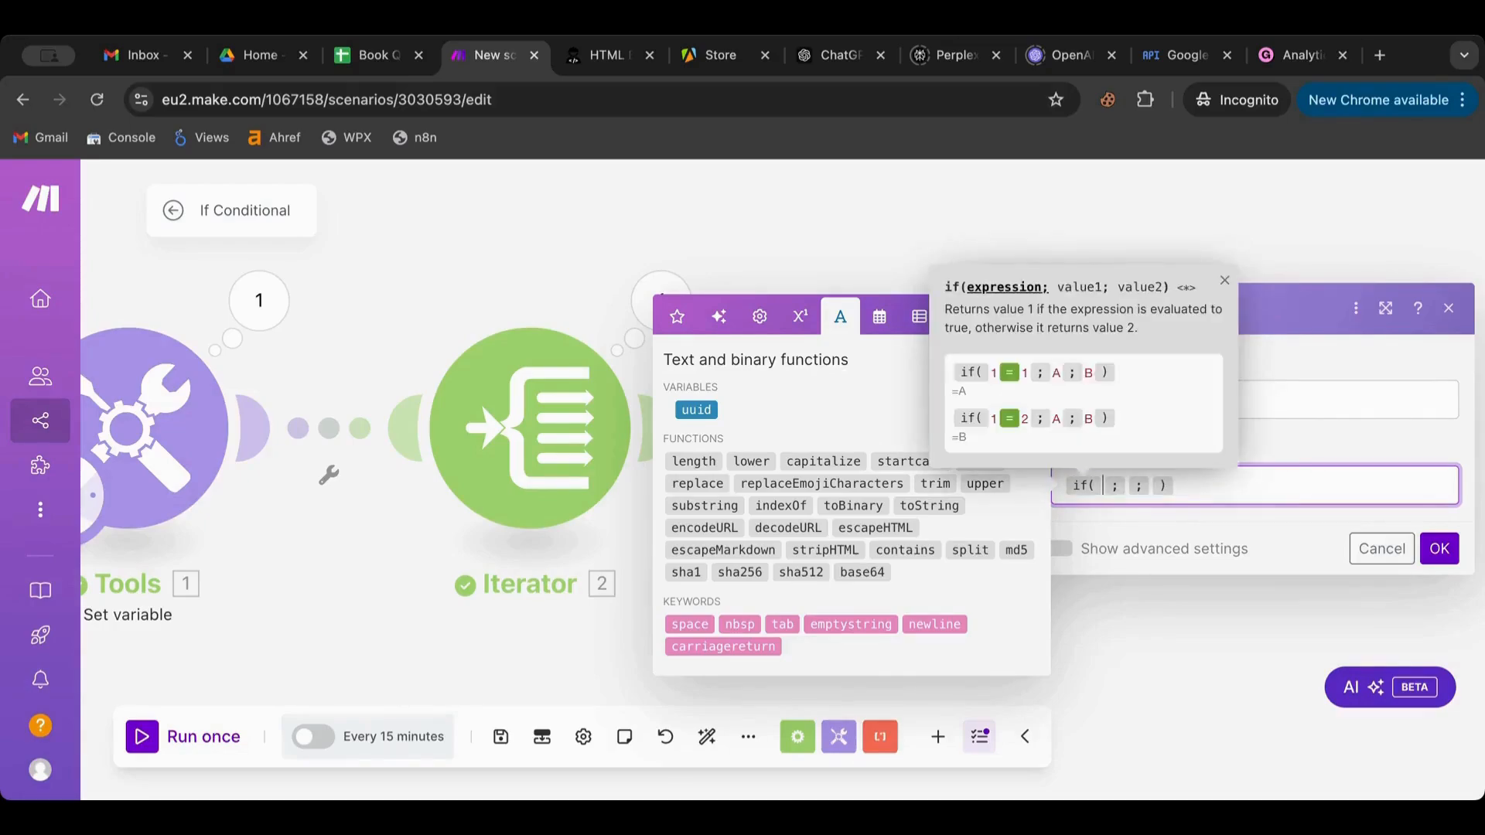
pyautogui.moveTo(855, 503)
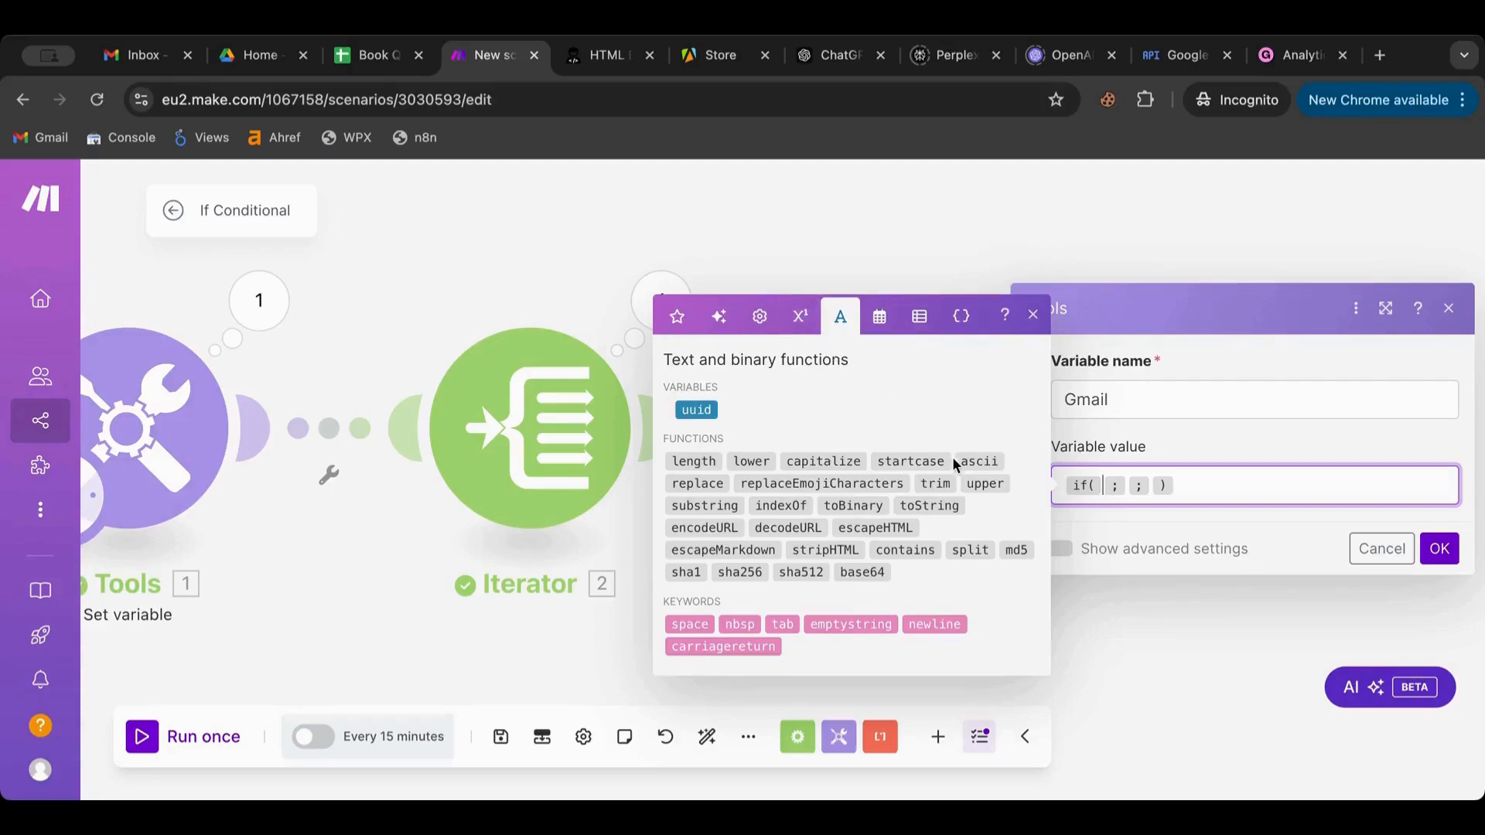
# Select the three modules of the Iterator chain, removing an accidental browser bookmark
pyautogui.click(517, 285)
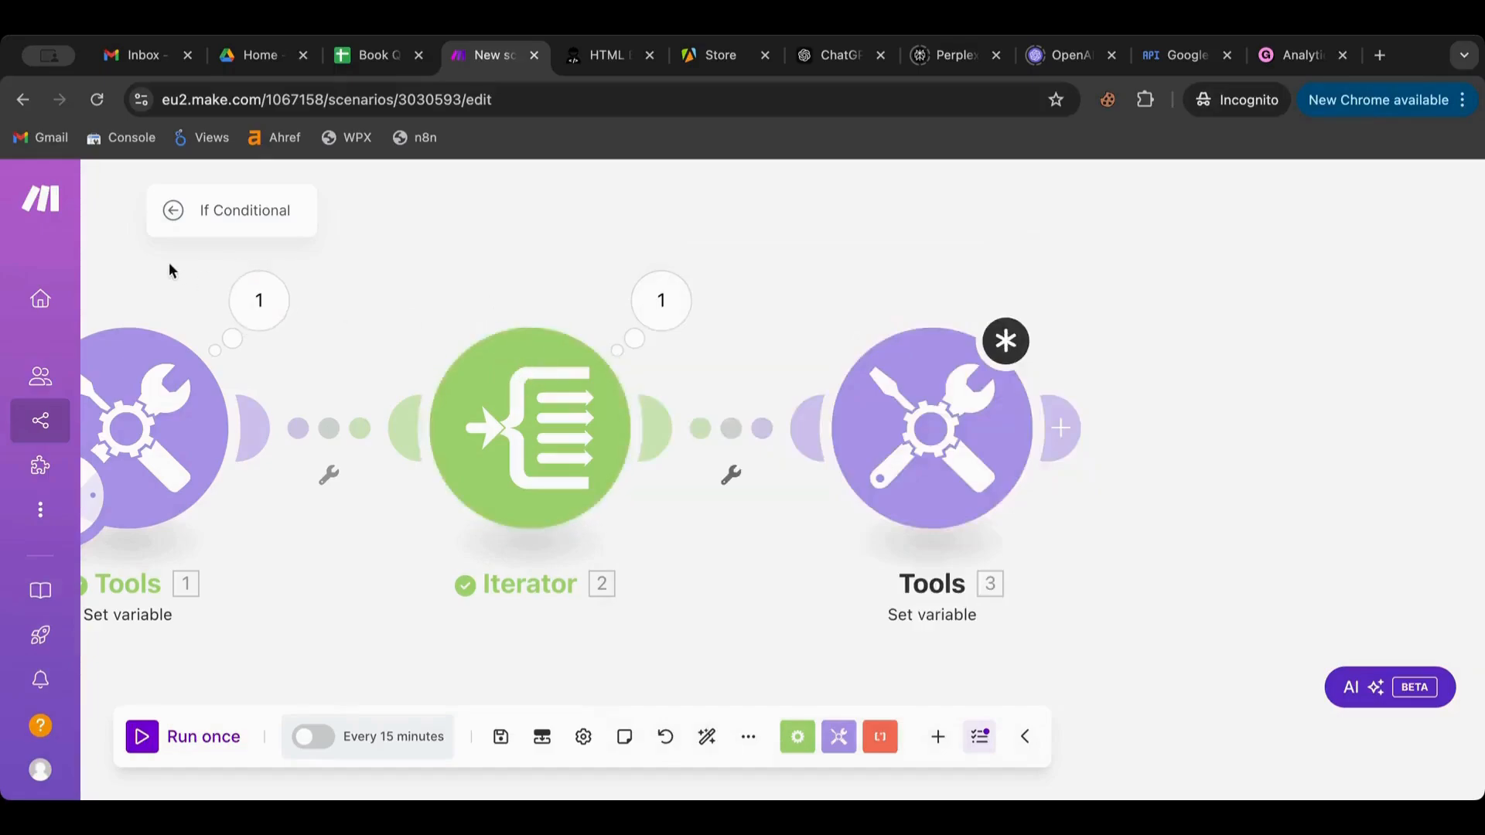
pyautogui.moveTo(143, 261); pyautogui.dragTo(1211, 551)
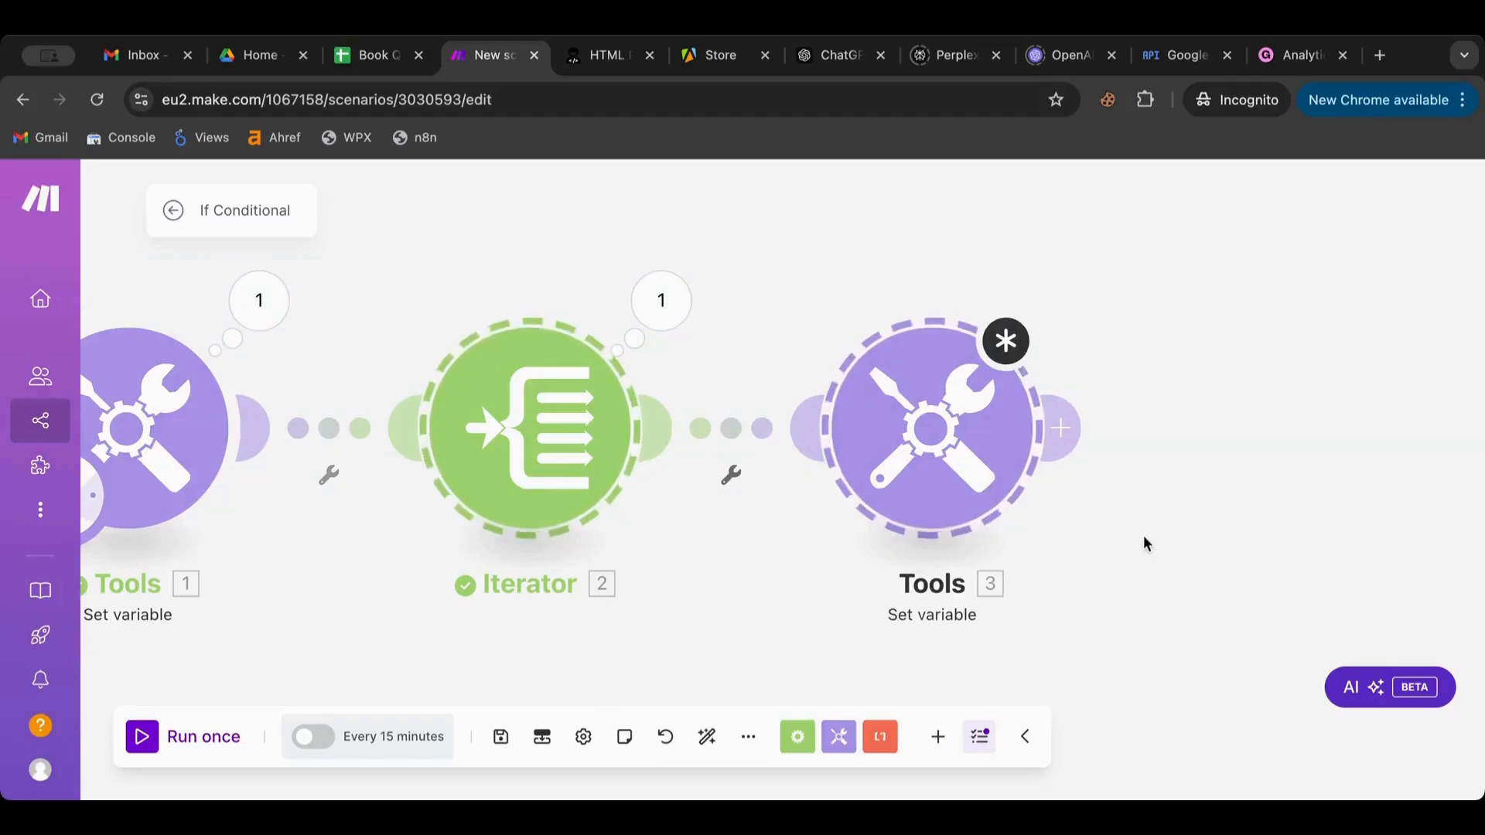
pyautogui.scroll(-5, 1106, 471)
pyautogui.moveTo(693, 382); pyautogui.dragTo(1146, 566)
pyautogui.scroll(5, 1167, 611)
pyautogui.scroll(-2, 1167, 610)
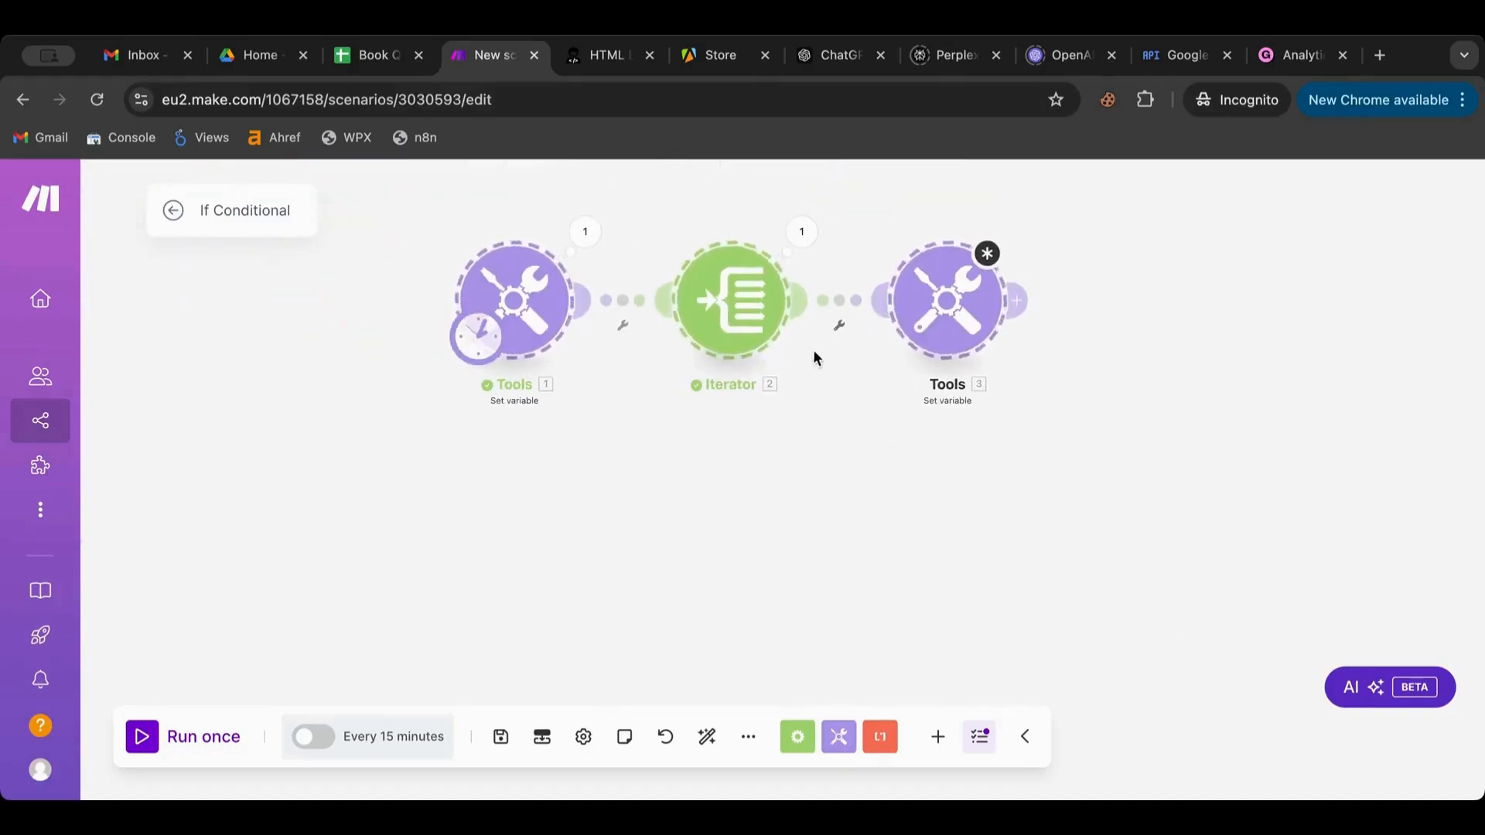
pyautogui.hotkey('ctrl', 'd')
pyautogui.click(930, 313)
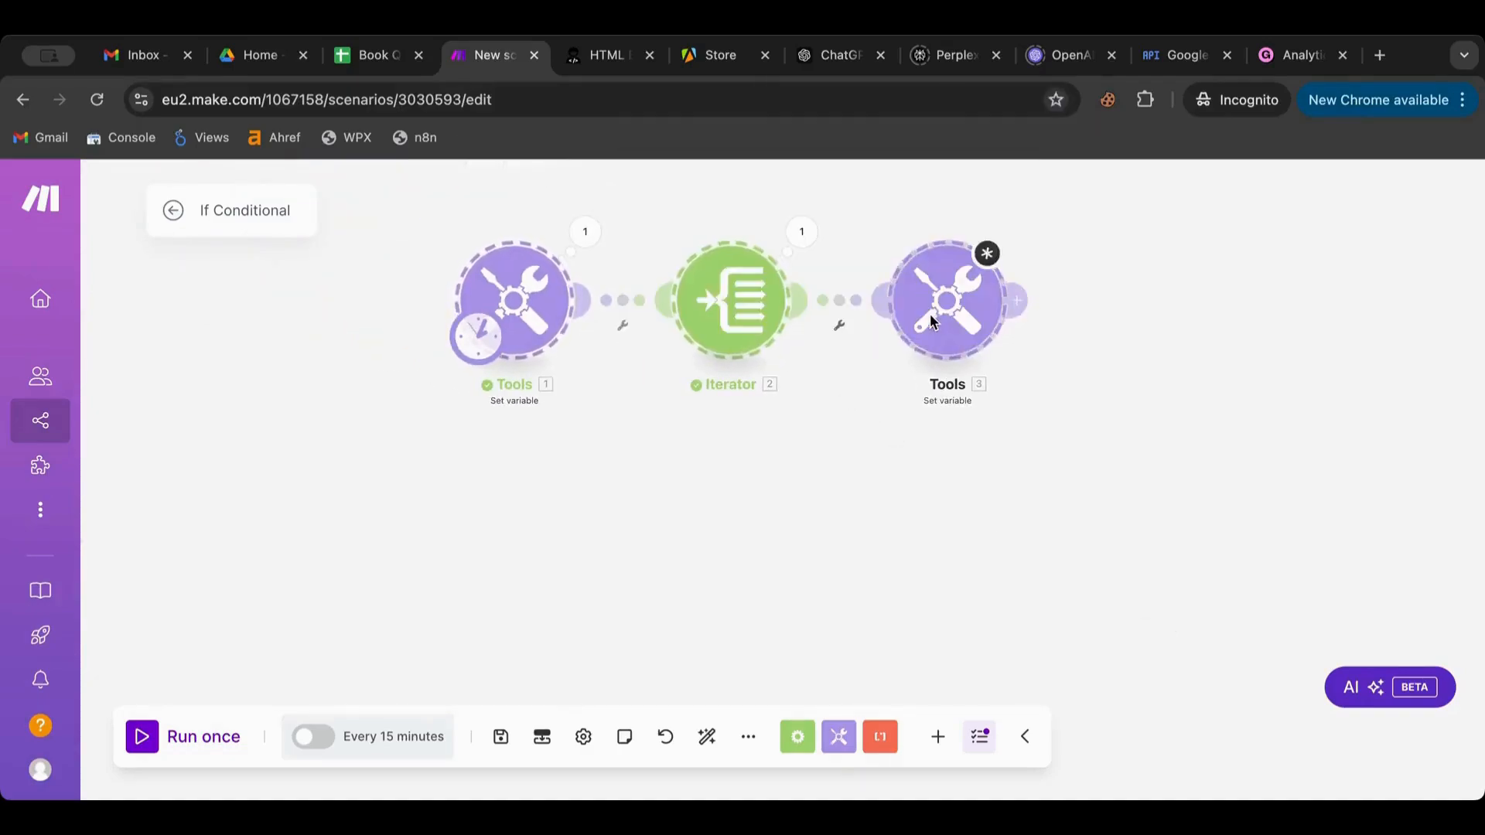
# Copy and paste the three modules as a second row, then delete its Iterator
pyautogui.rightClick(710, 324)
pyautogui.click(757, 354)
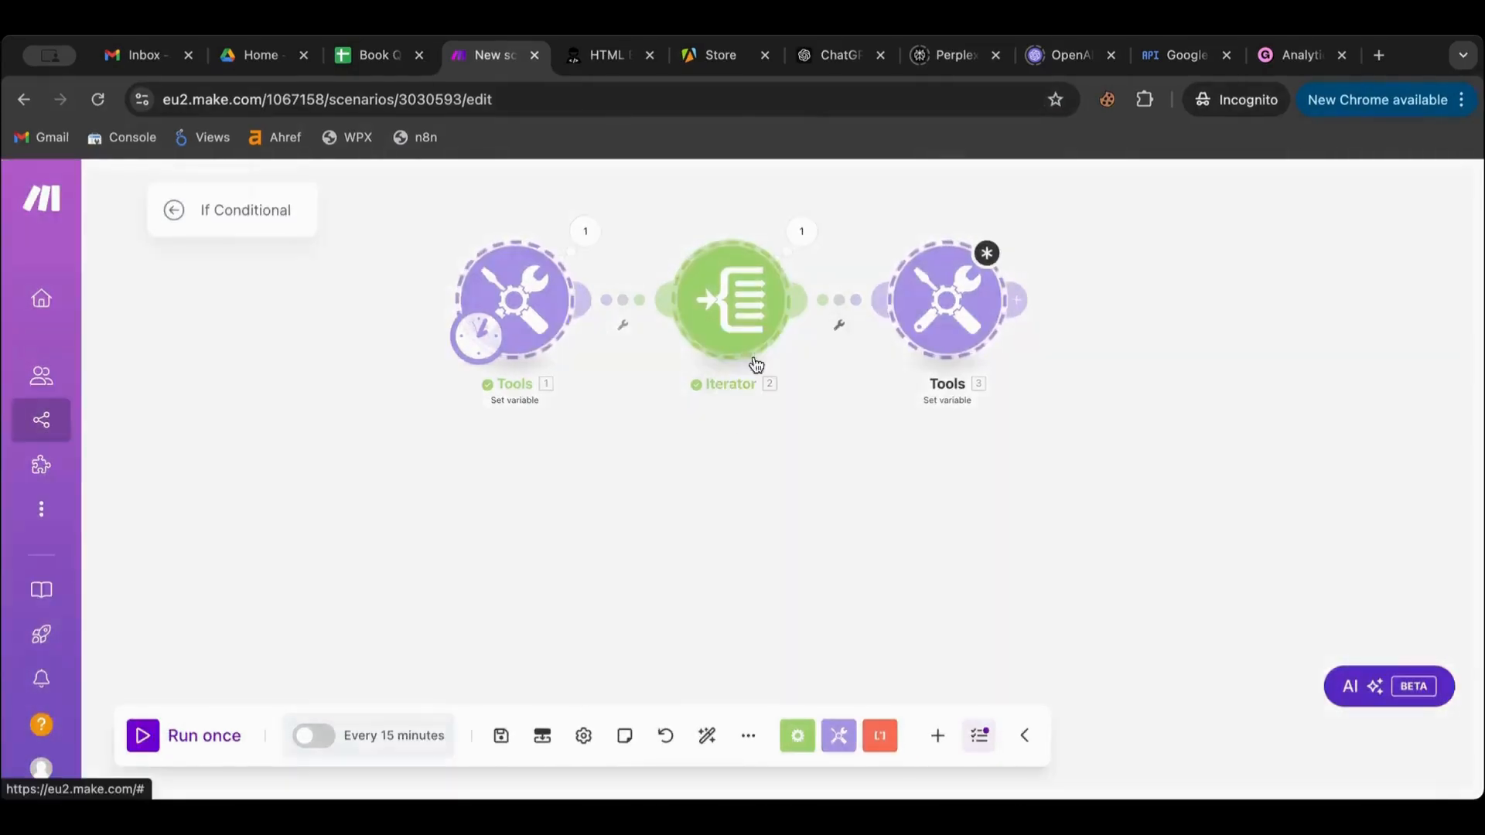
pyautogui.rightClick(687, 485)
pyautogui.click(742, 536)
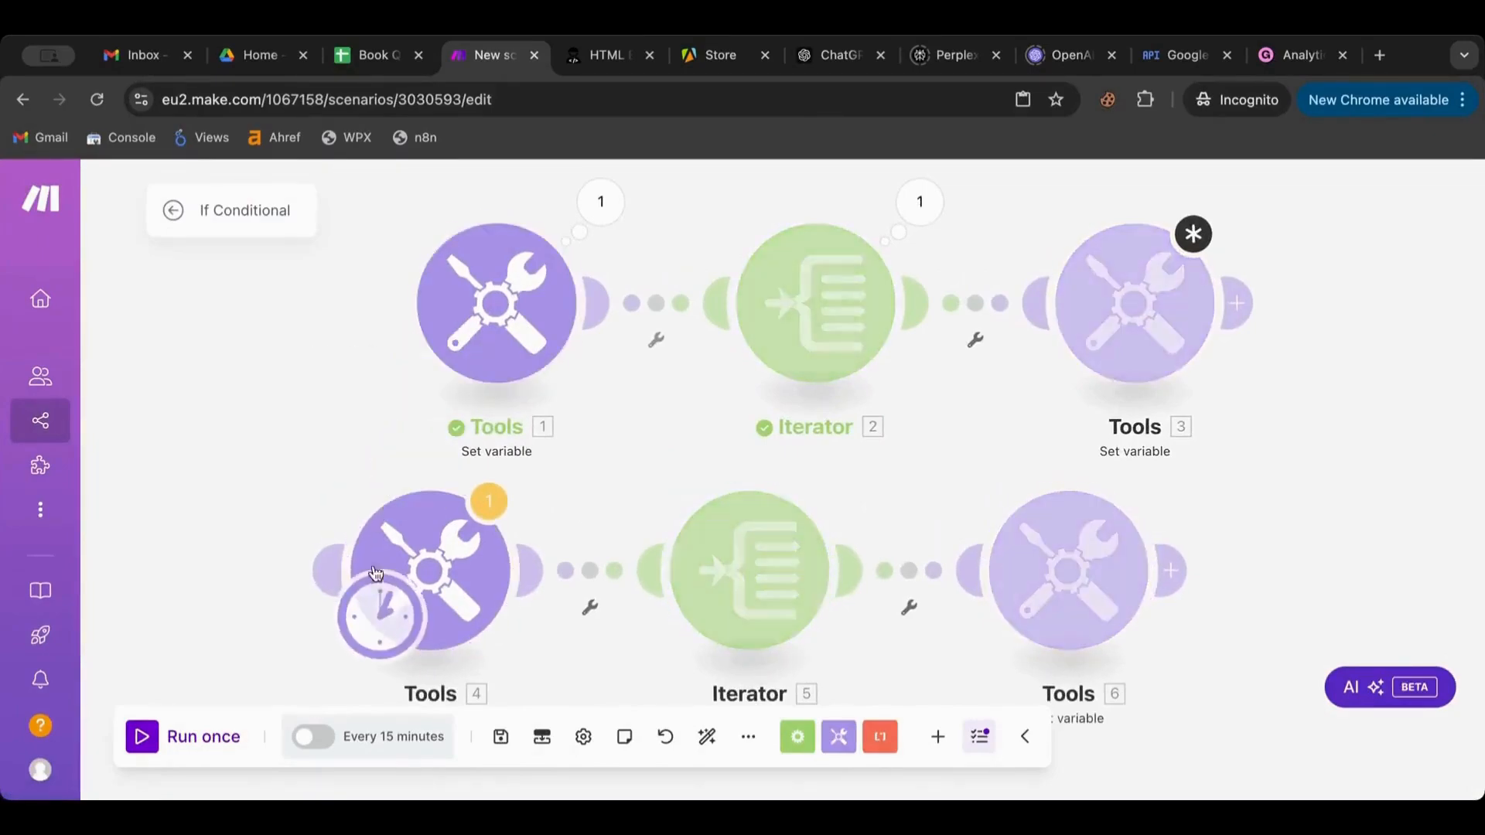
pyautogui.rightClick(735, 554)
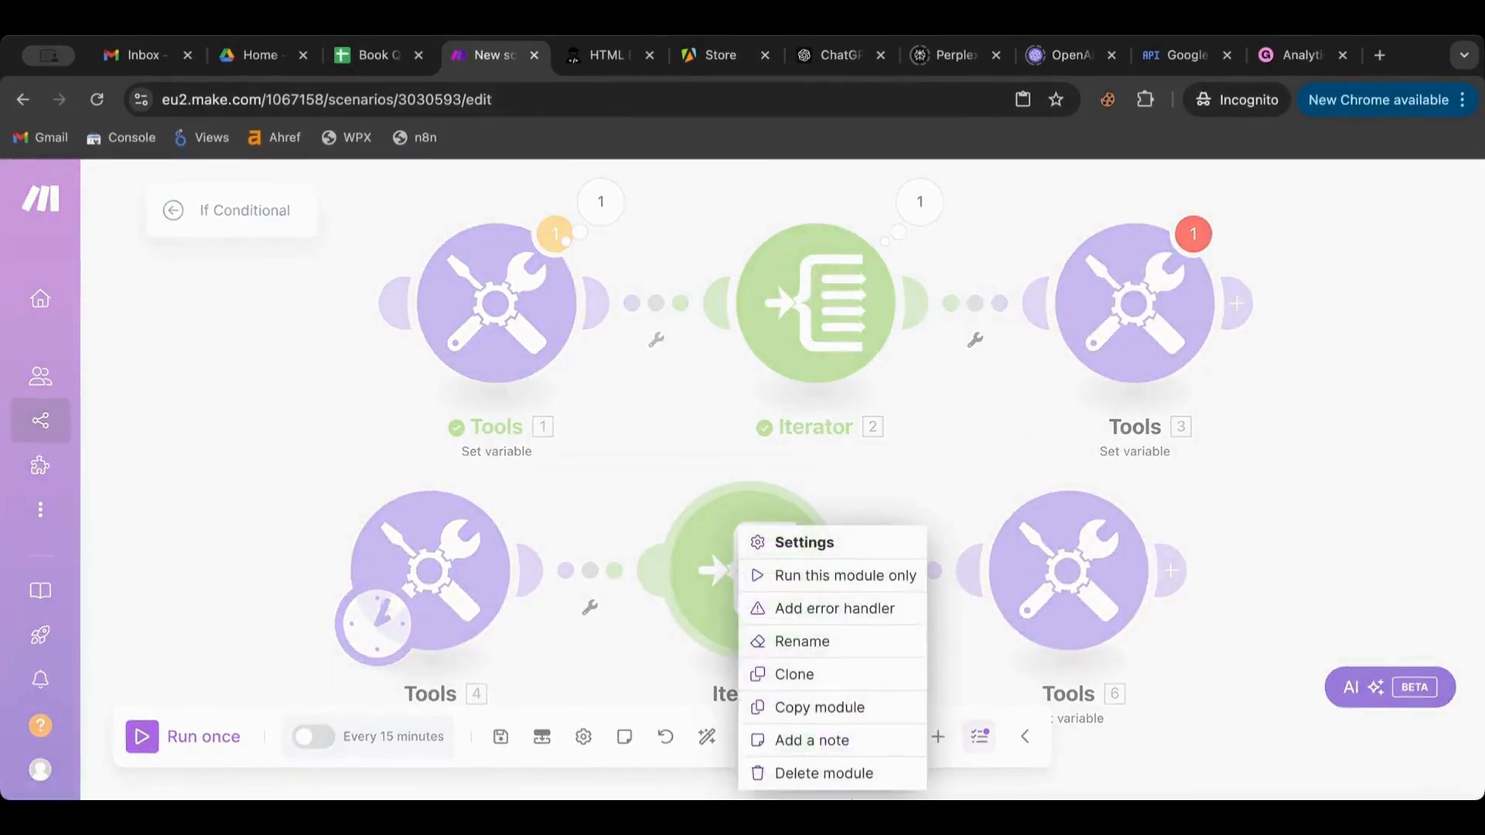
pyautogui.click(843, 777)
# Move Tools 6 beside Tools 4 and set Tools 4's Var01 to just the first e-mail address
pyautogui.moveTo(1065, 596); pyautogui.dragTo(754, 601)
pyautogui.click(450, 542)
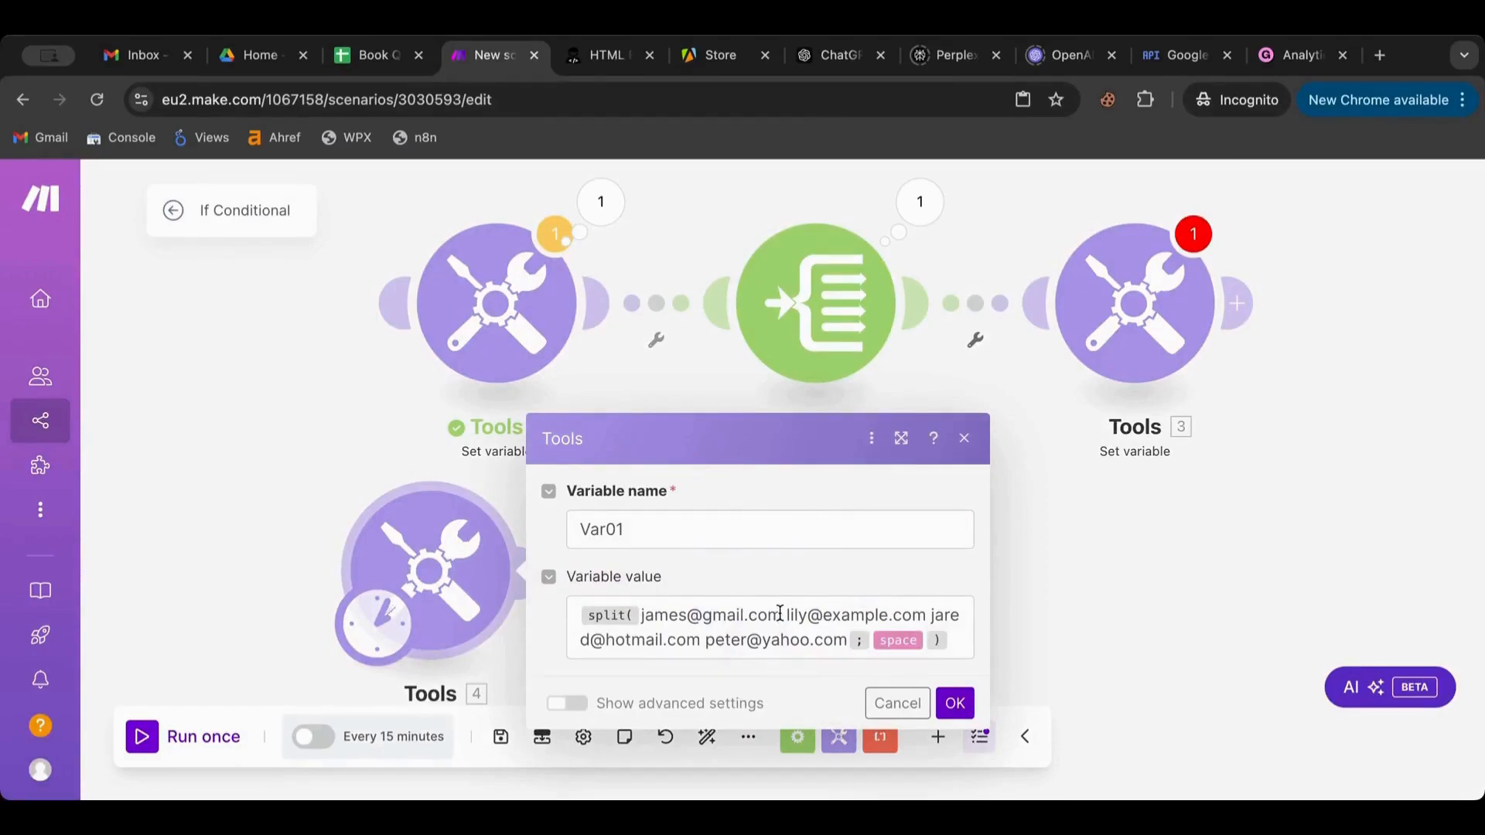
pyautogui.moveTo(780, 614); pyautogui.dragTo(638, 618)
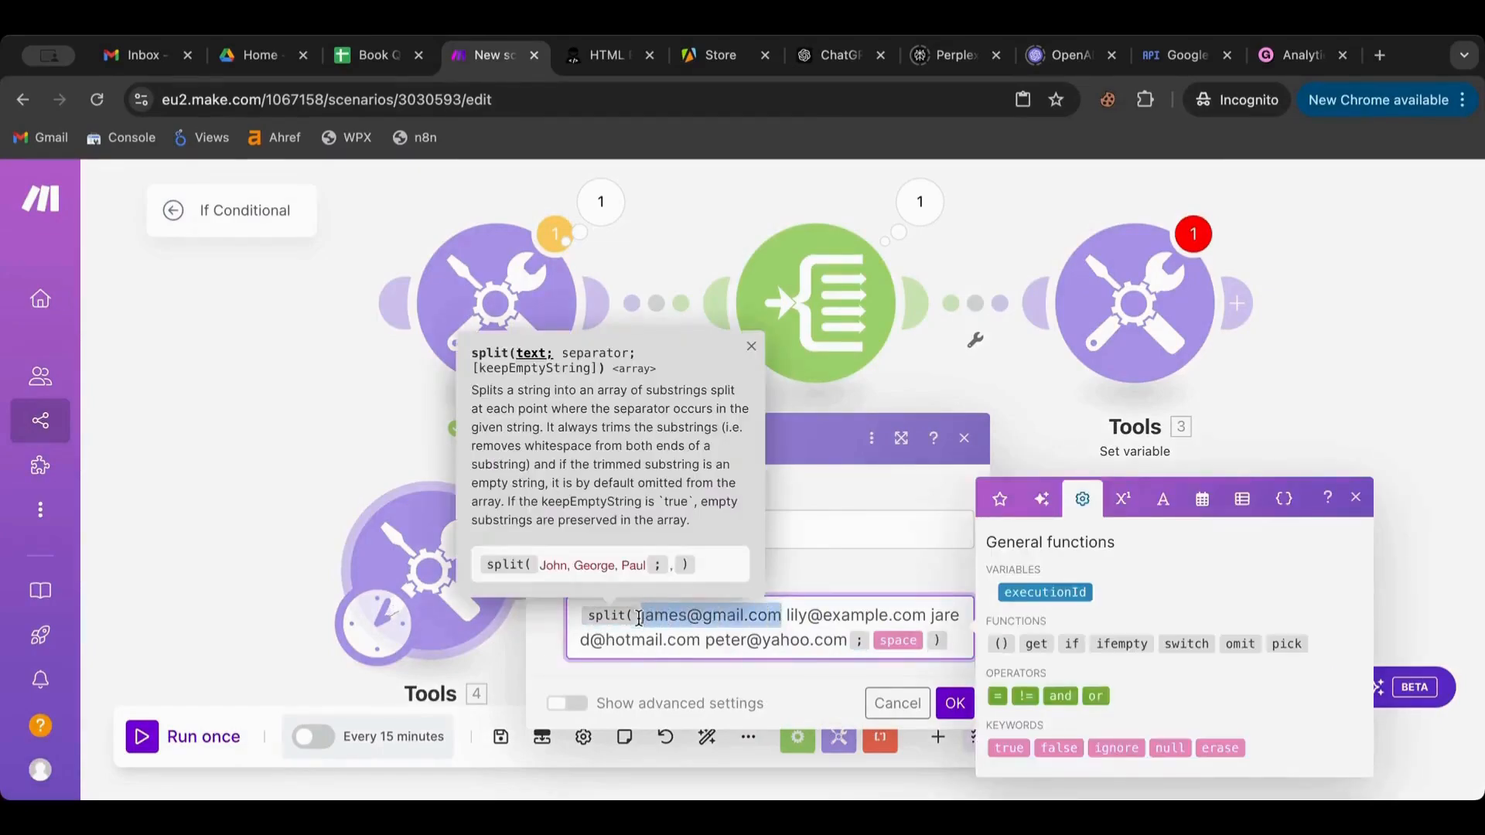
pyautogui.hotkey('ctrl', 'c')
pyautogui.hotkey('ctrl', 'a')
pyautogui.press('BackSpace')
pyautogui.hotkey('ctrl', 'v')
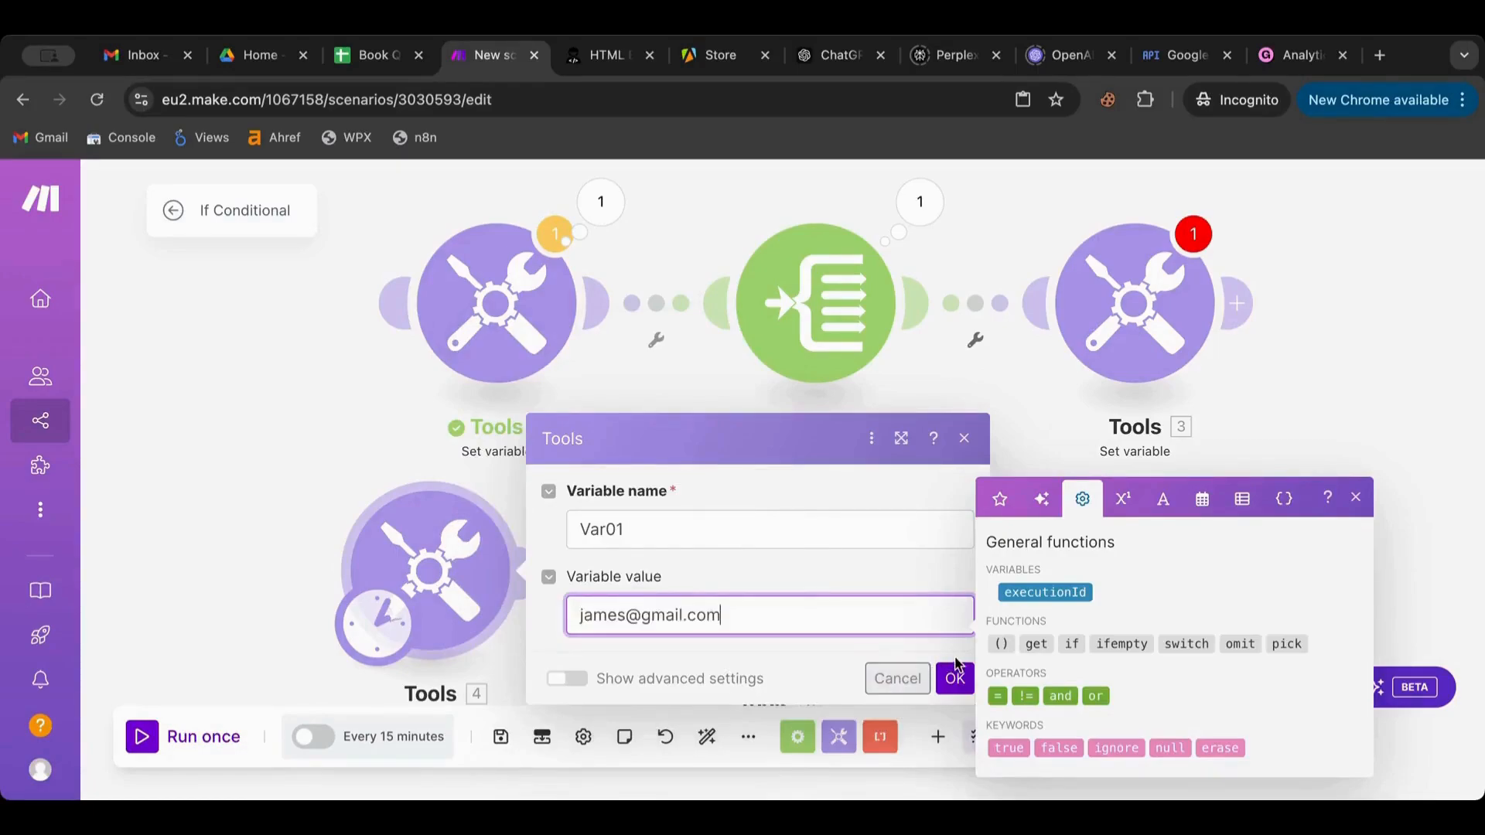
pyautogui.click(935, 690)
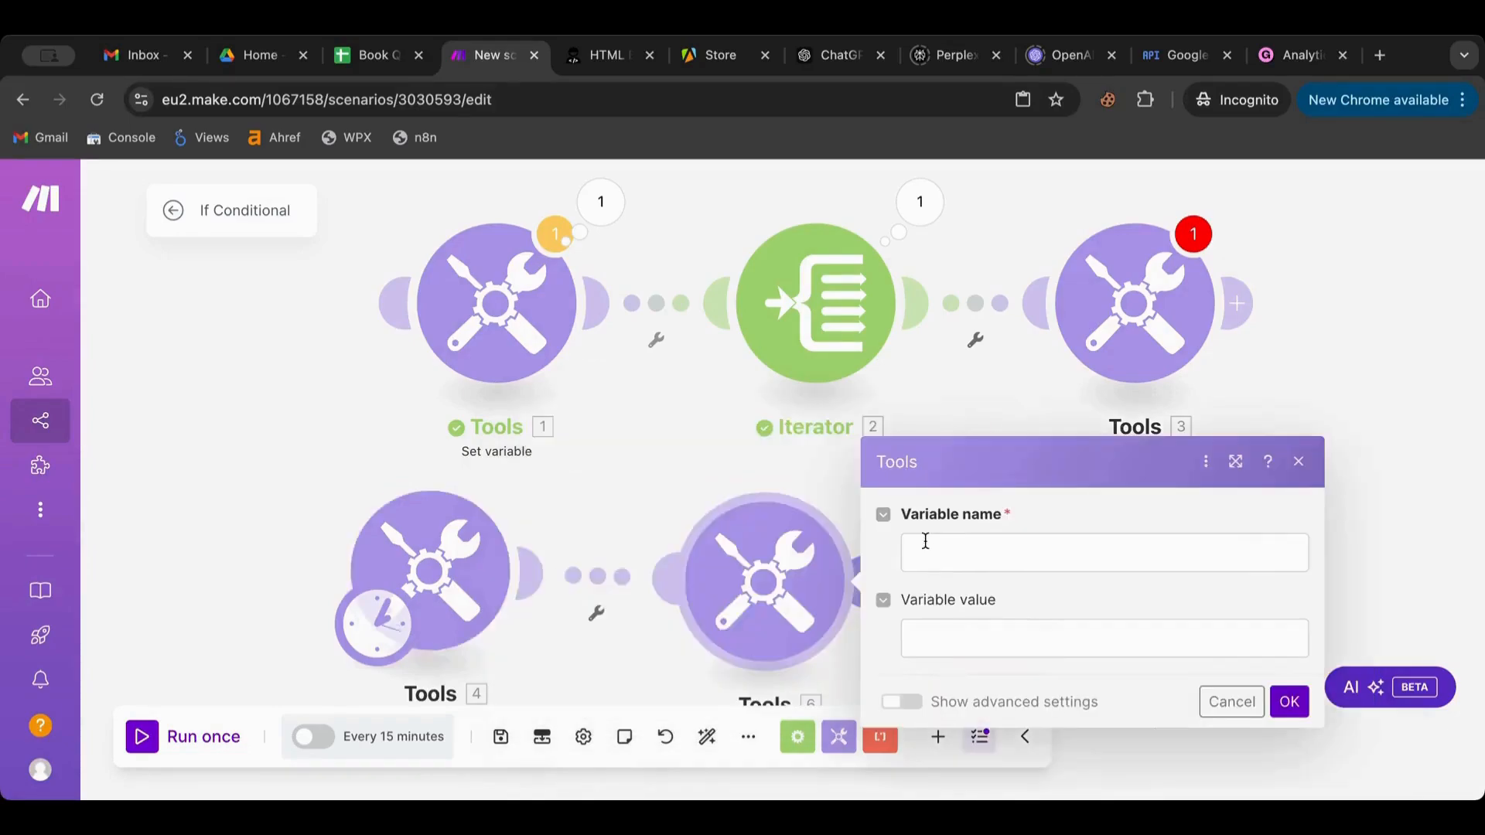
# Name the Tools 6 variable GmailCheck
pyautogui.click(925, 541)
pyautogui.write('VChec')
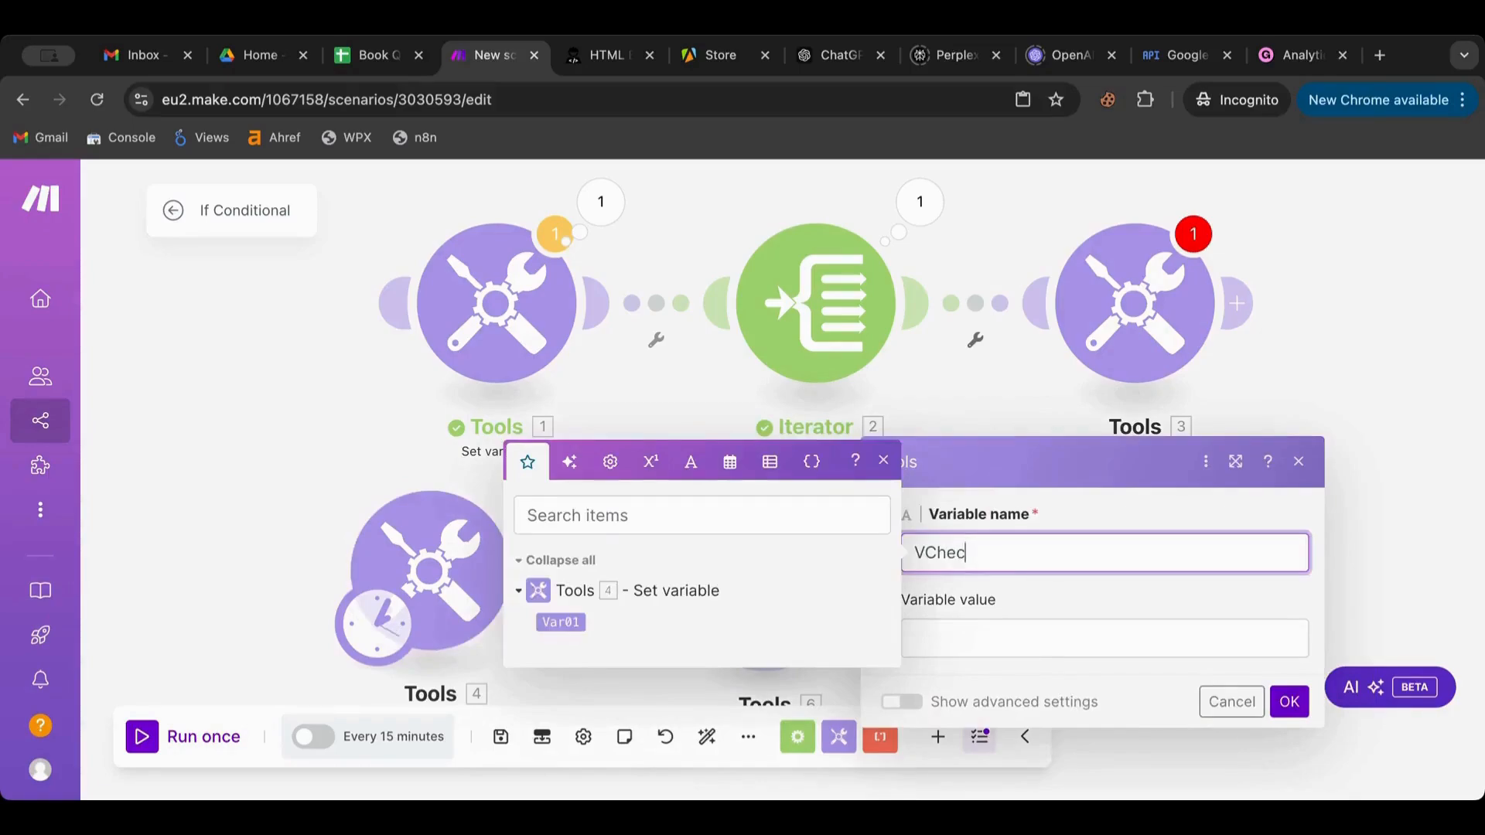
pyautogui.press('BackSpace')
pyautogui.press('BackSpace')
pyautogui.press('BackSpace')
pyautogui.press('BackSpace')
pyautogui.press('BackSpace')
pyautogui.write('GamilCheck')
pyautogui.press('BackSpace')
pyautogui.press('BackSpace')
pyautogui.press('BackSpace')
pyautogui.press('BackSpace')
pyautogui.press('BackSpace')
pyautogui.press('BackSpace')
pyautogui.press('BackSpace')
pyautogui.write('mailCheck')
# Set its value to if(4. Var01; This is a Gamil; This is not a Gamil)
pyautogui.click(924, 629)
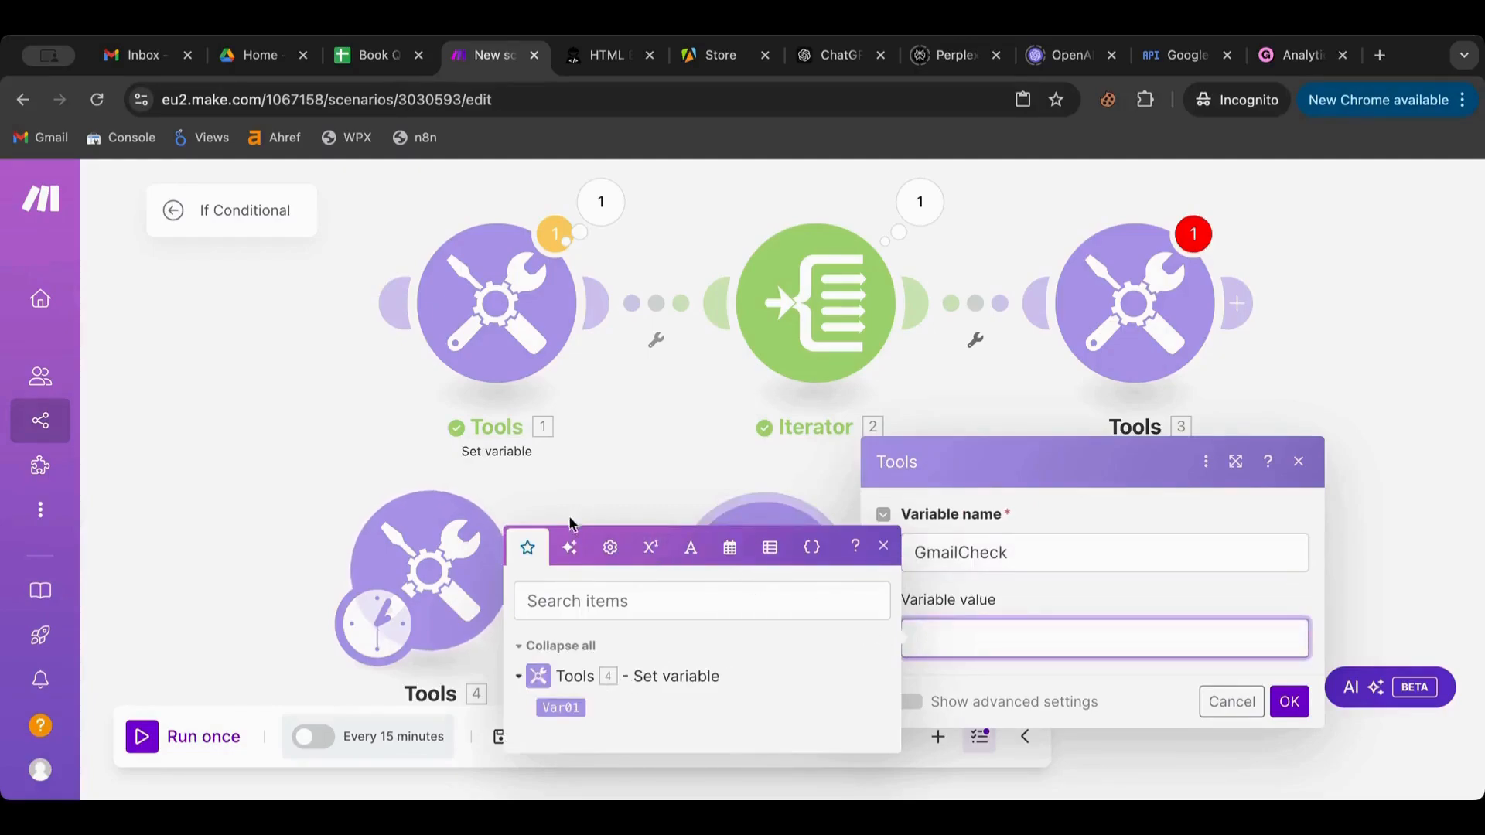
pyautogui.click(608, 547)
pyautogui.click(599, 655)
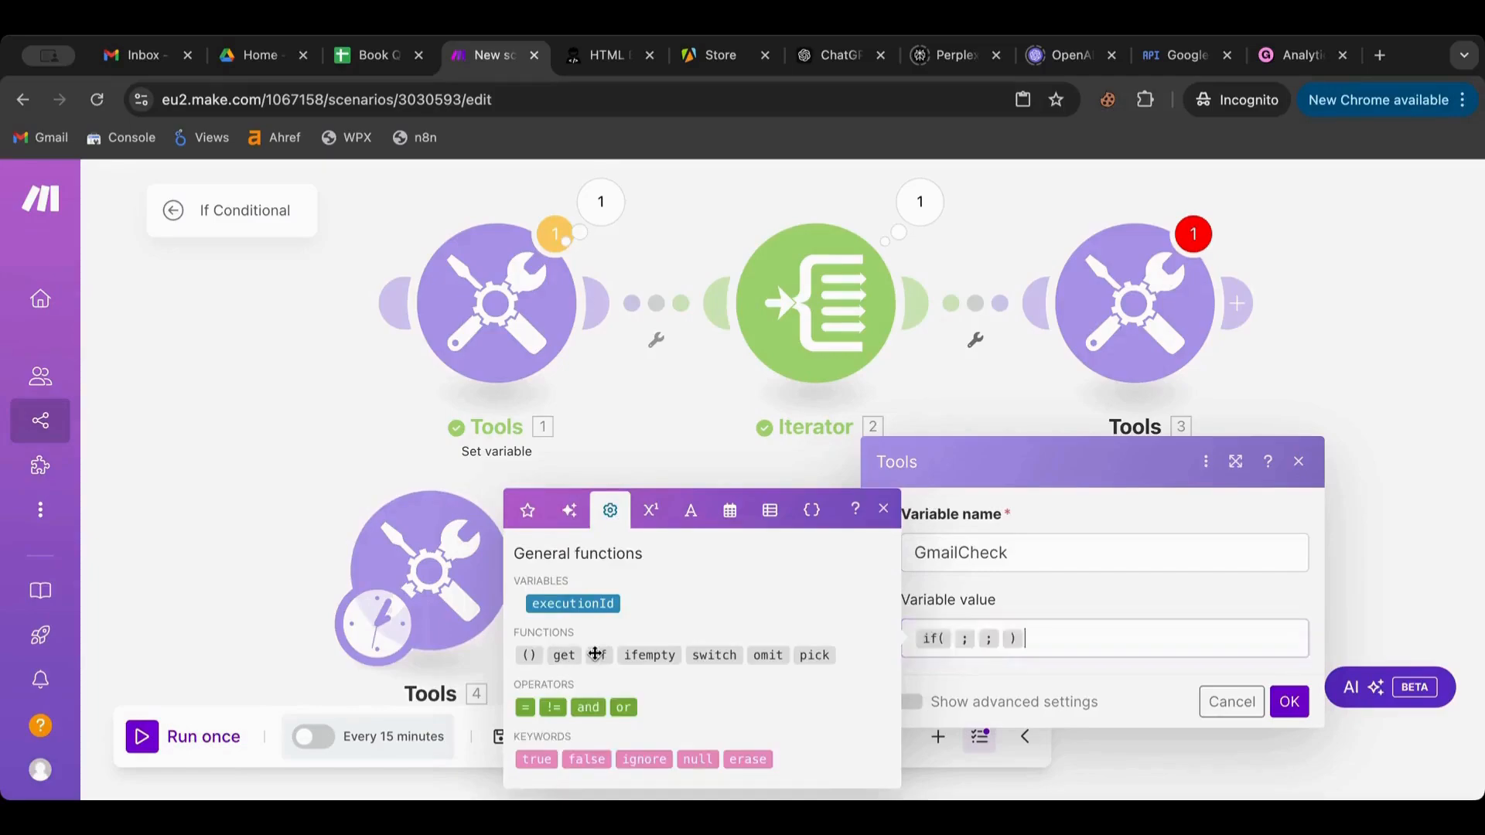
pyautogui.click(953, 641)
pyautogui.click(519, 526)
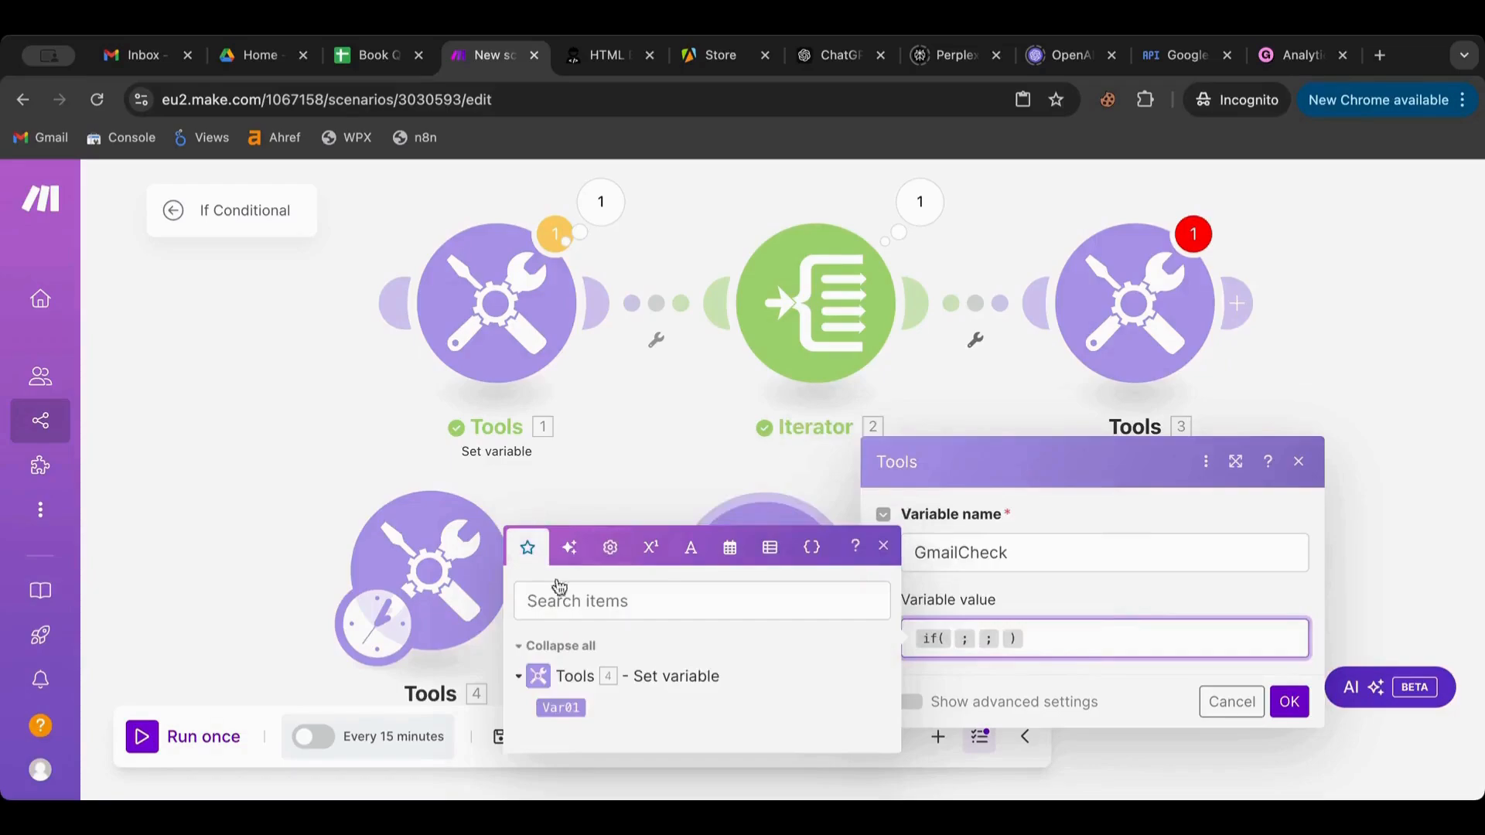
pyautogui.click(561, 707)
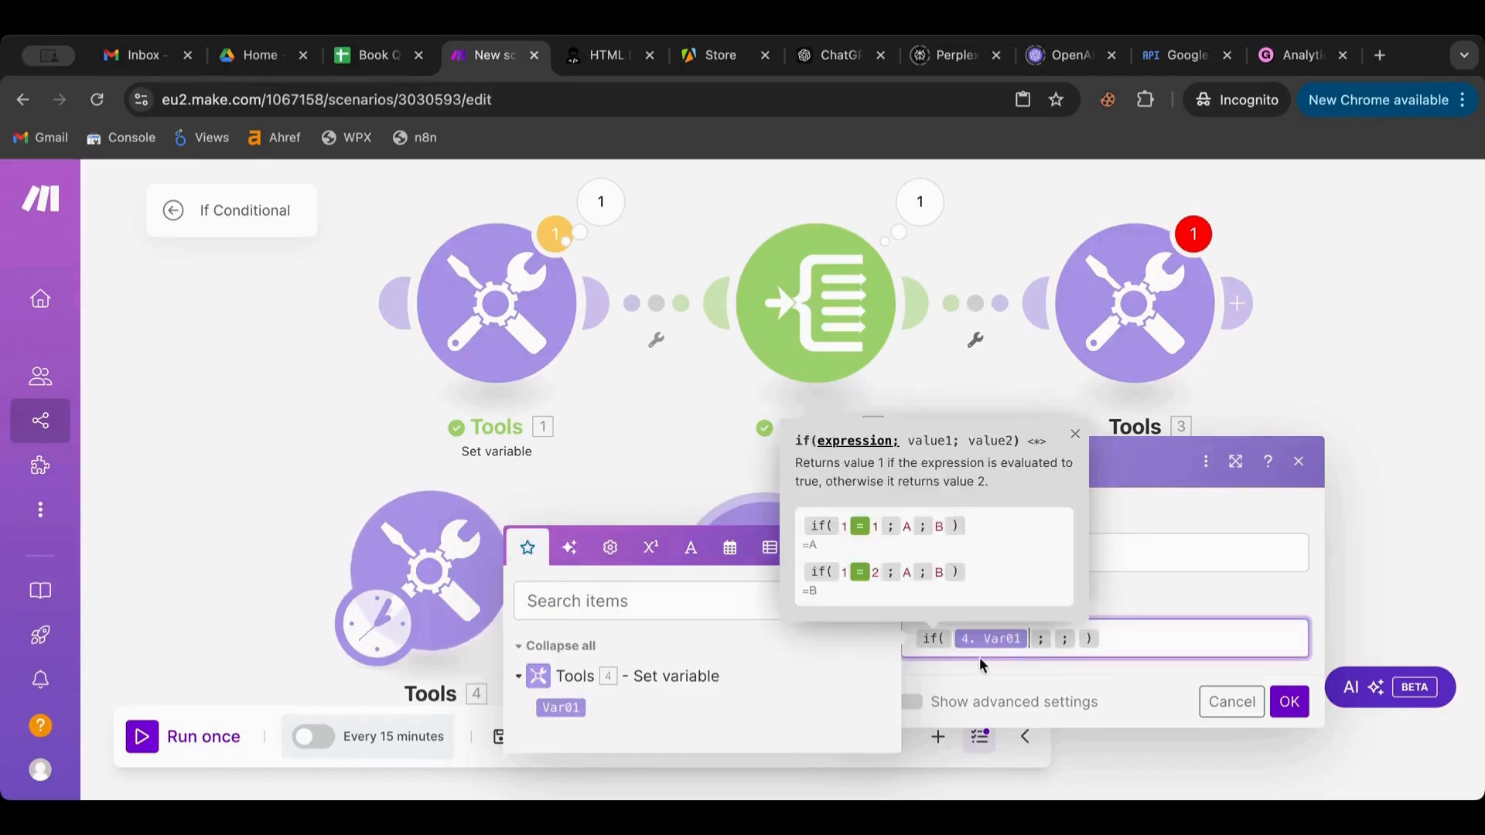
pyautogui.click(1051, 640)
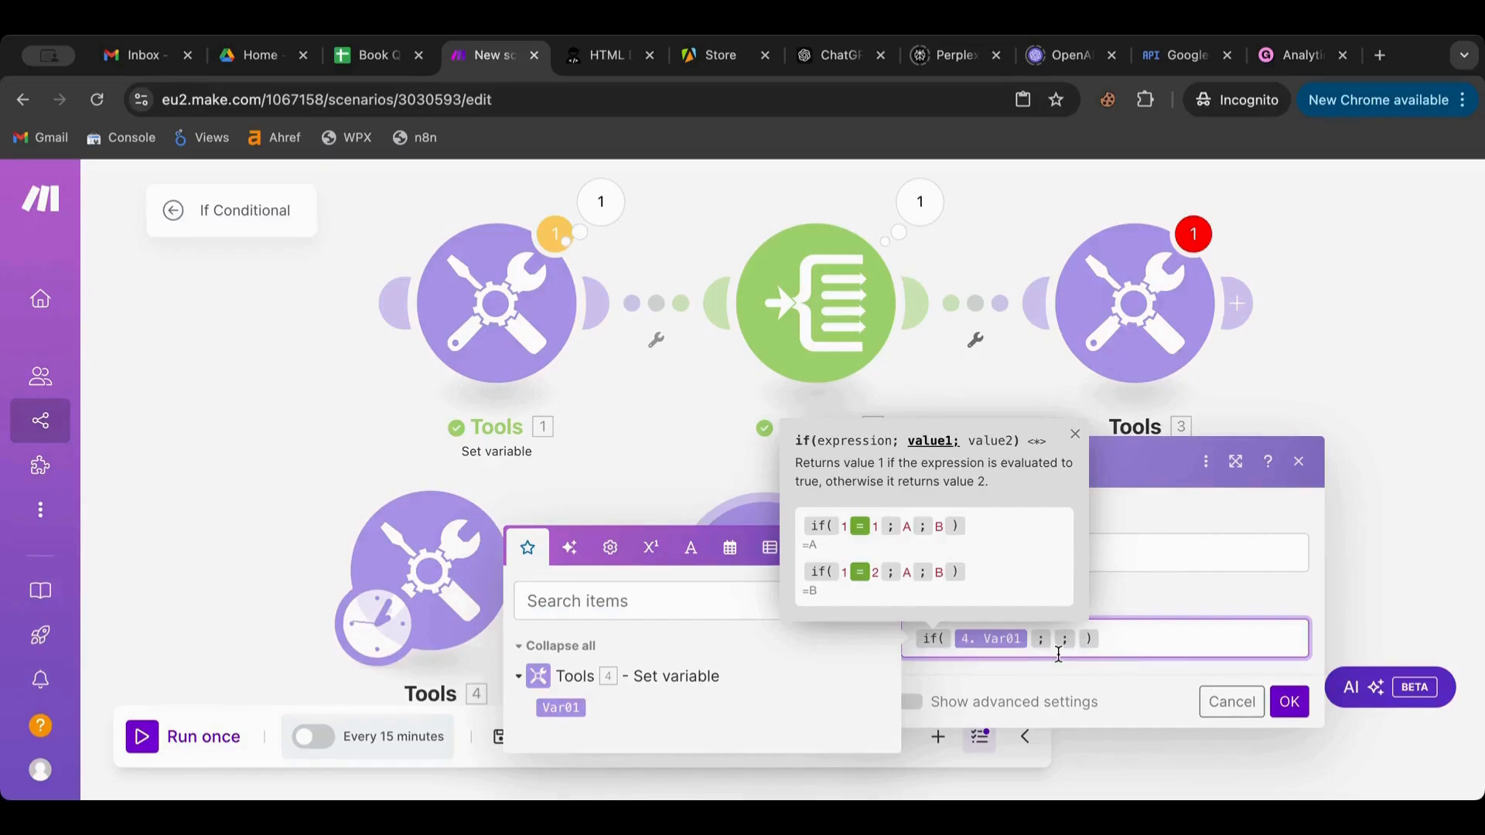
pyautogui.write('This is a G')
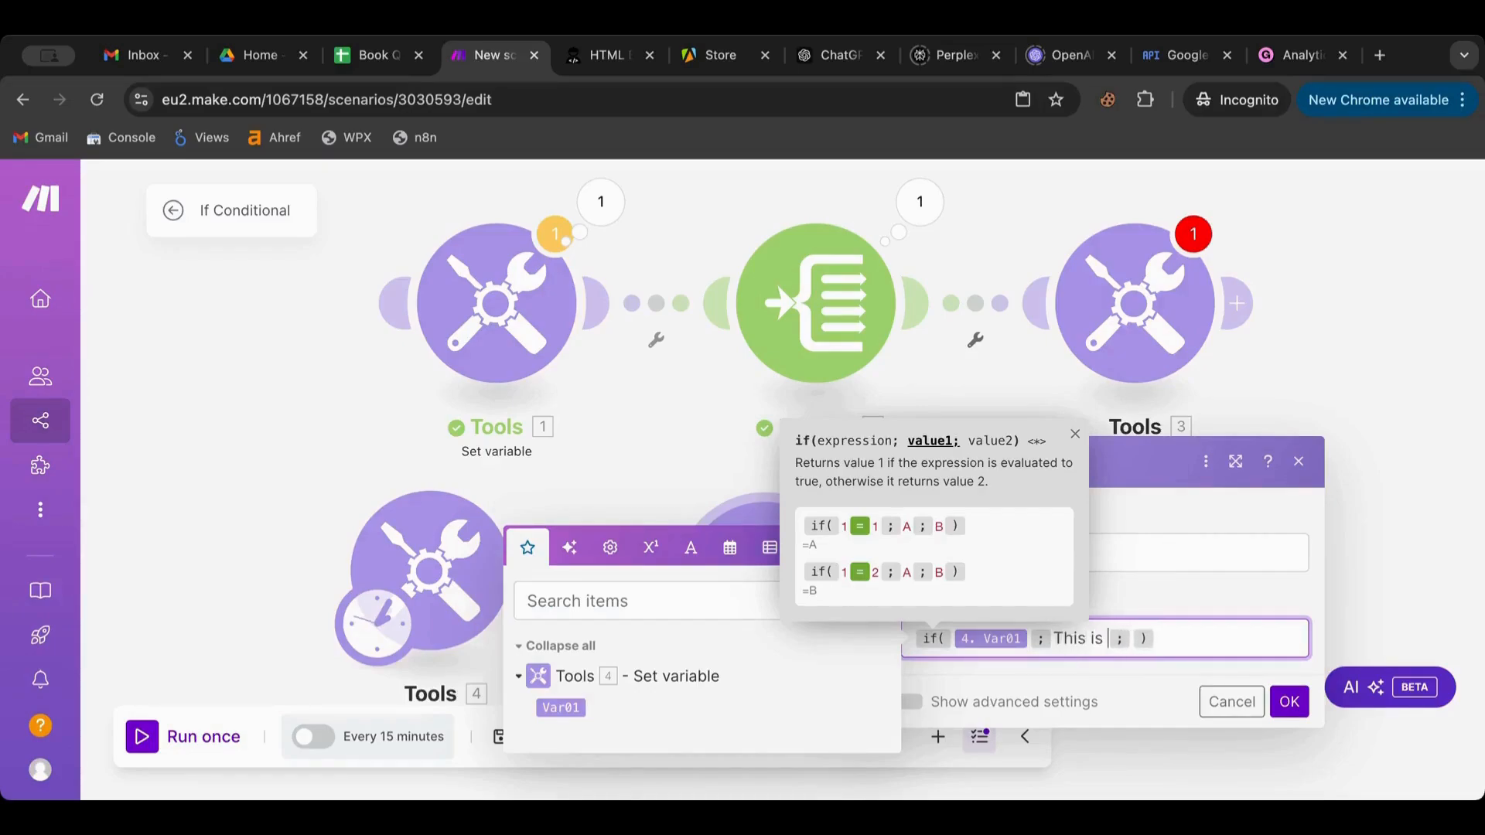
pyautogui.write('amil')
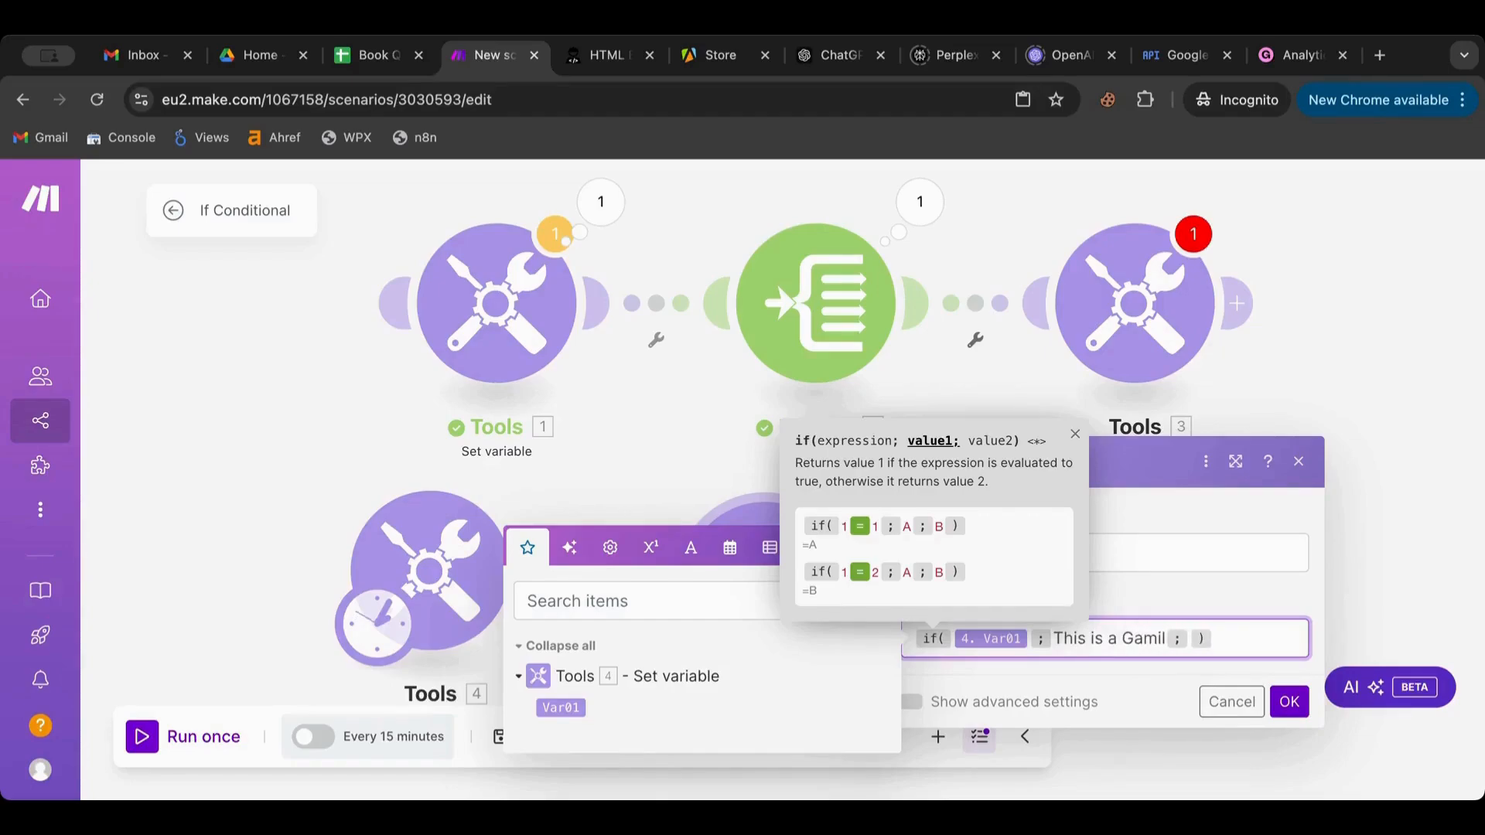
pyautogui.click(1191, 638)
pyautogui.write('This is not')
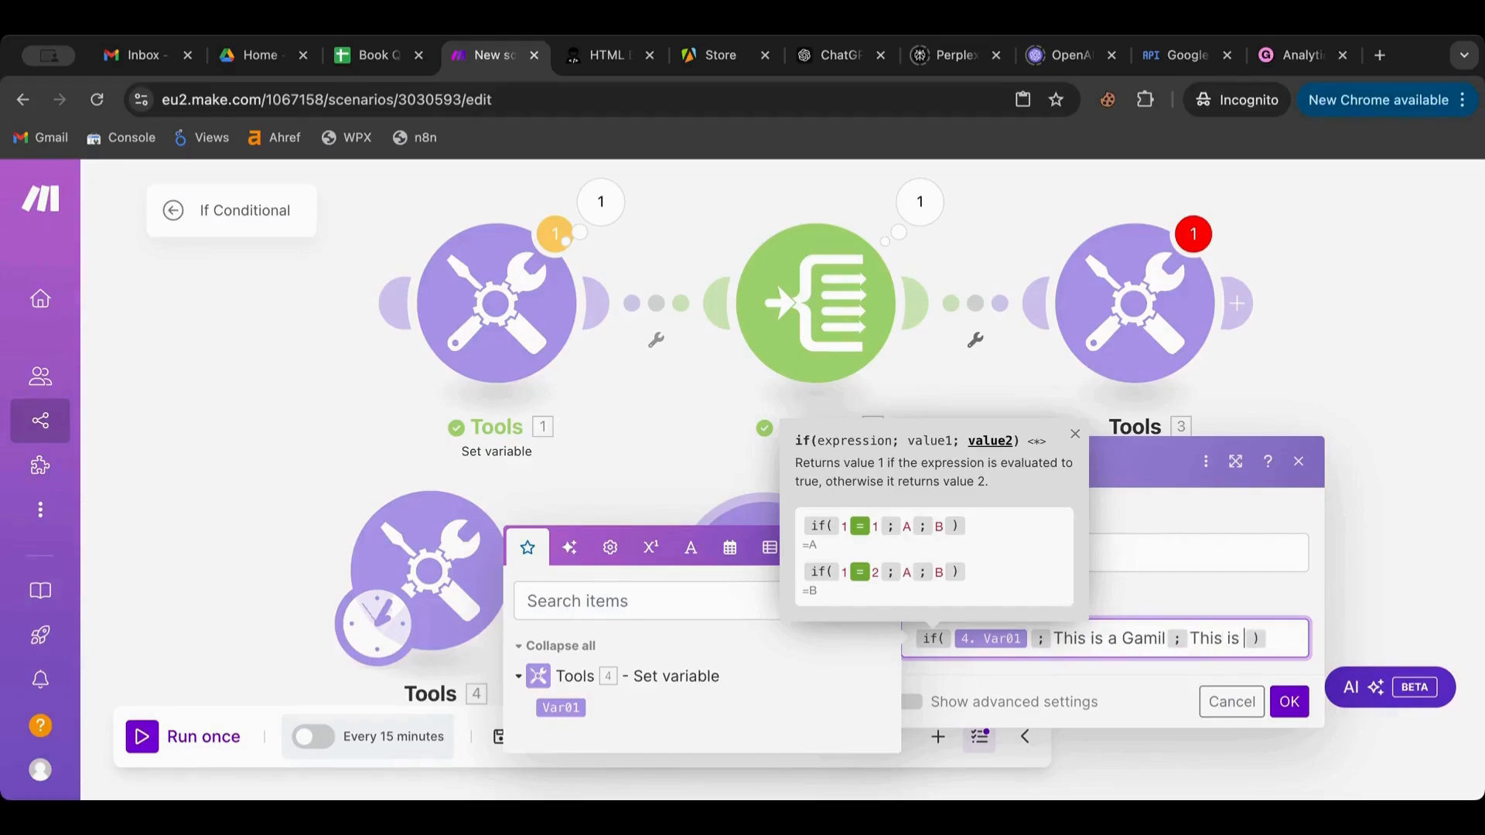
pyautogui.write(' a Gamil')
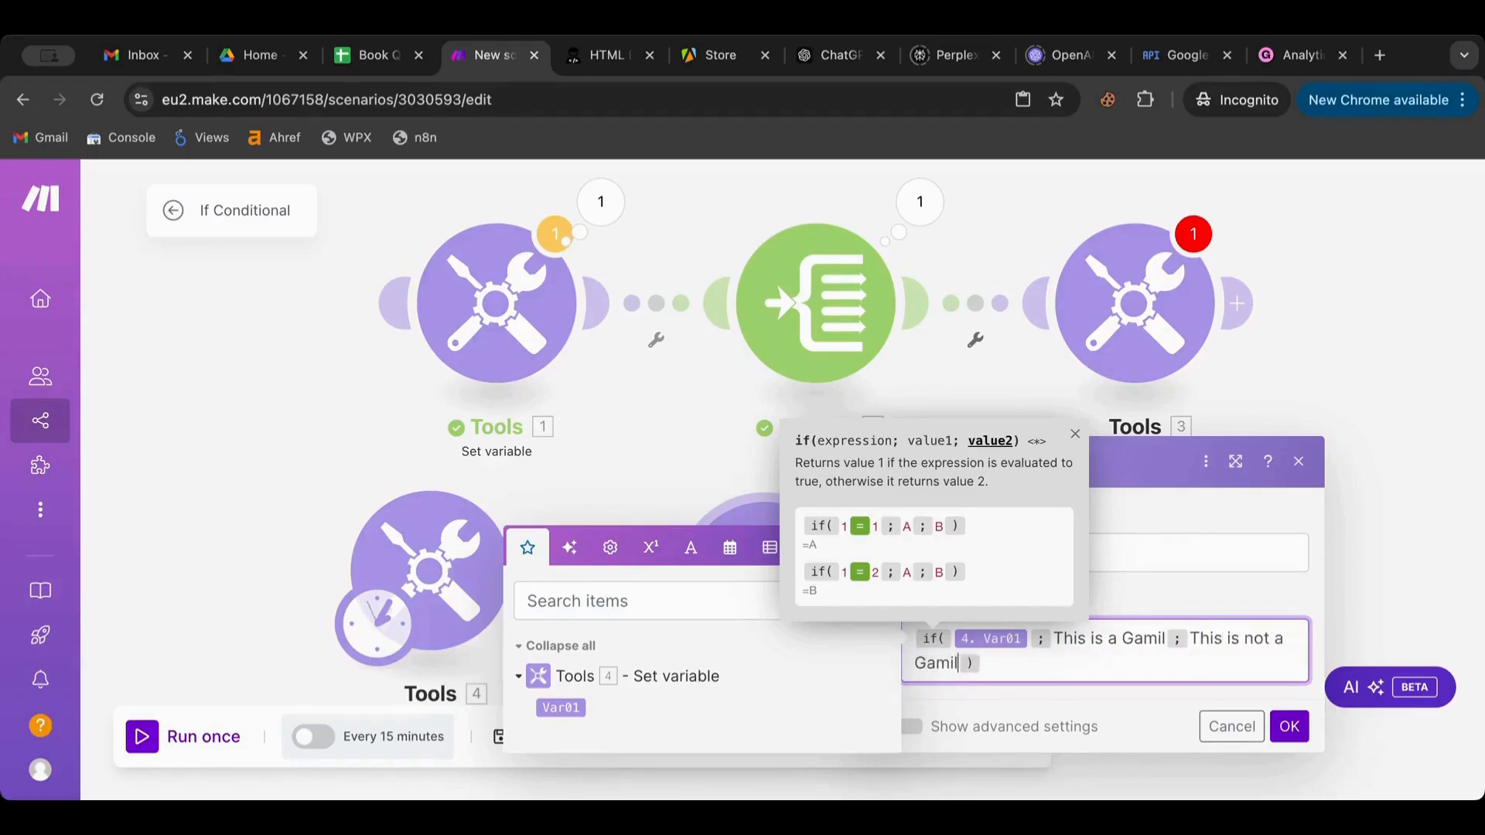
pyautogui.click(1077, 668)
# Wrap the condition as contains(Var01; gmail) and save the GmailCheck settings
pyautogui.click(1028, 629)
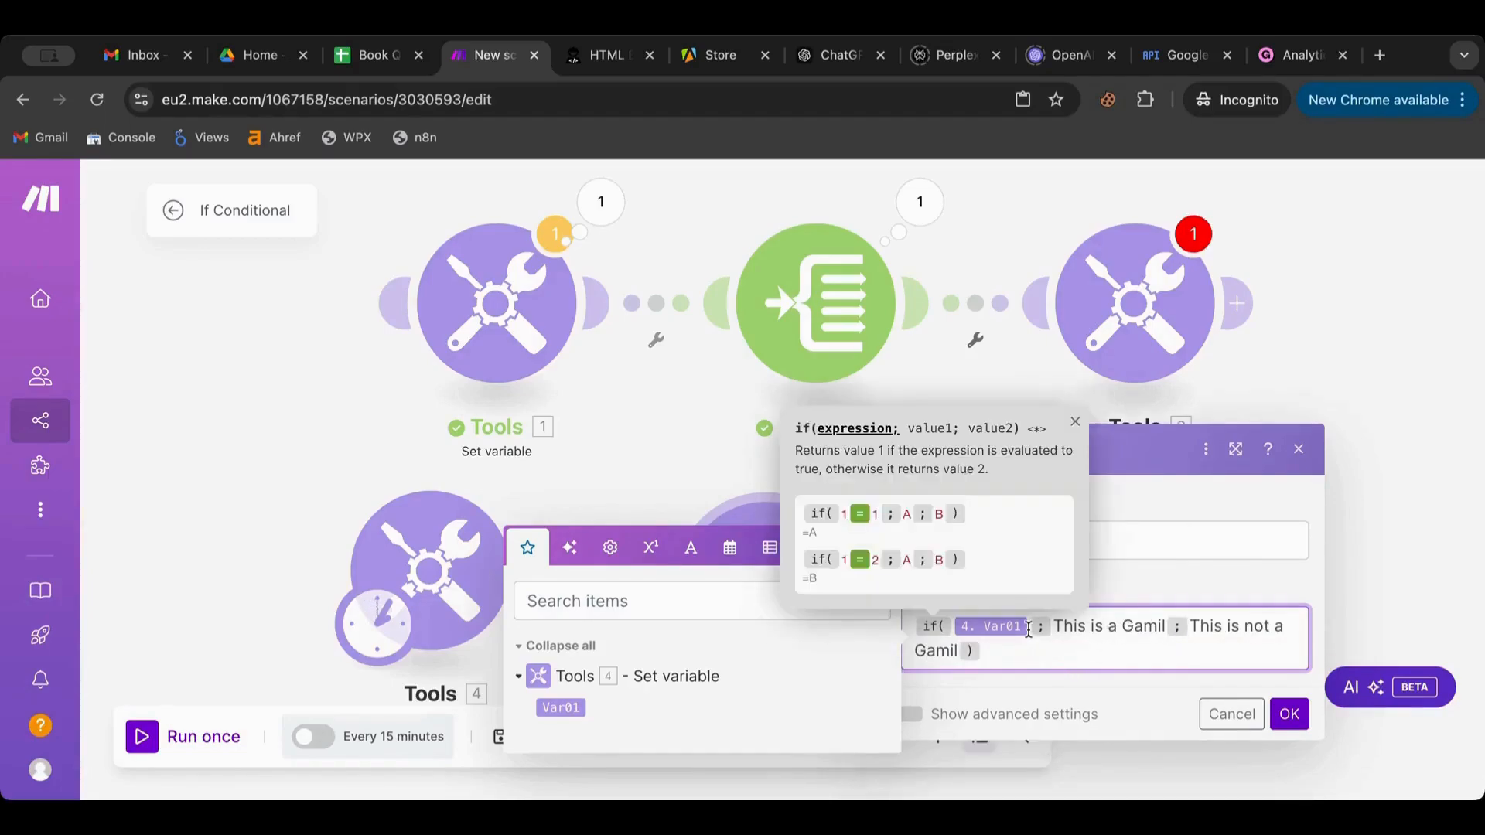
pyautogui.click(689, 546)
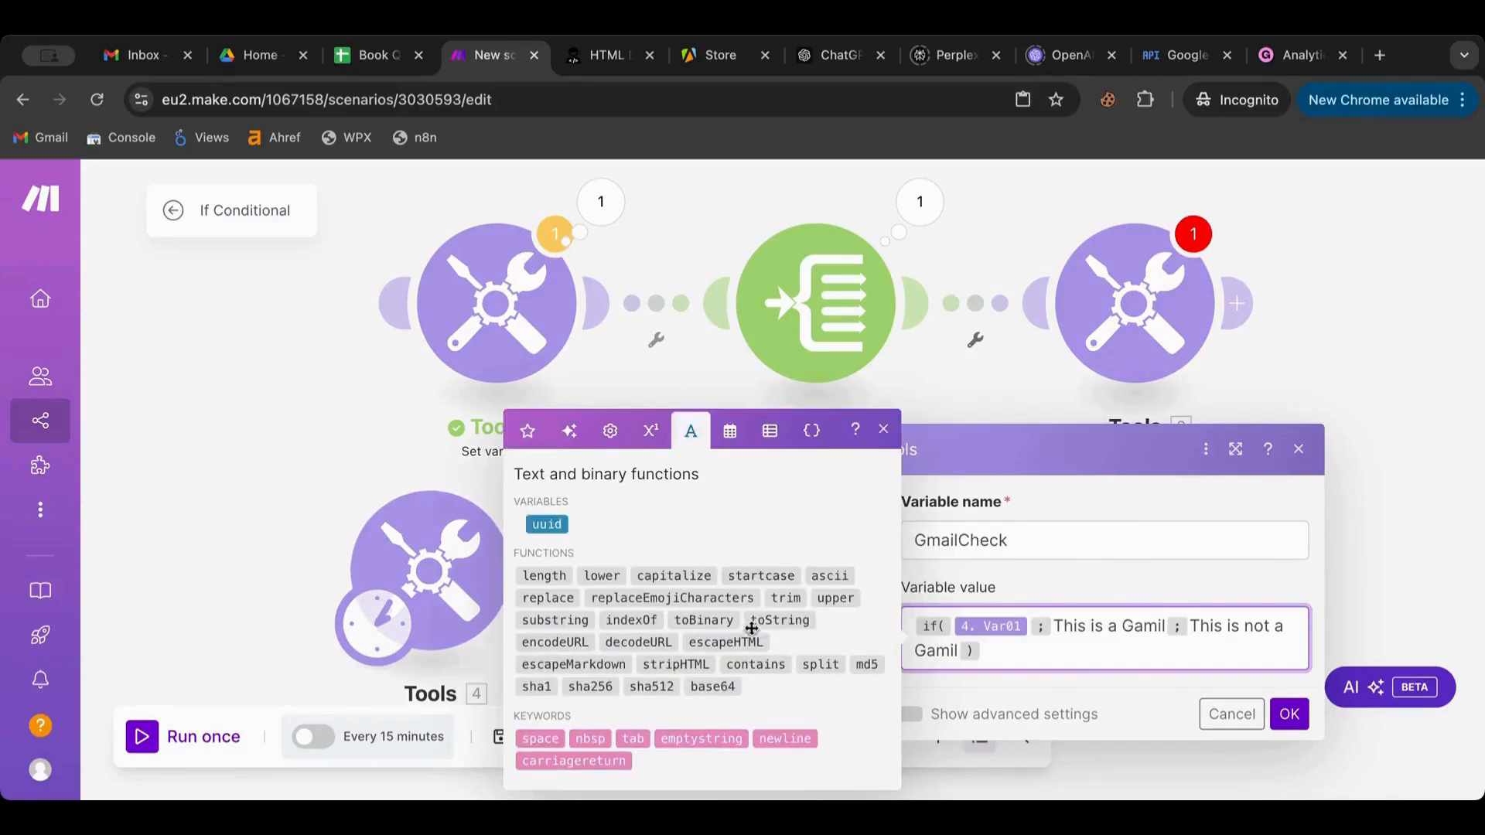
pyautogui.moveTo(752, 666)
pyautogui.click(770, 663)
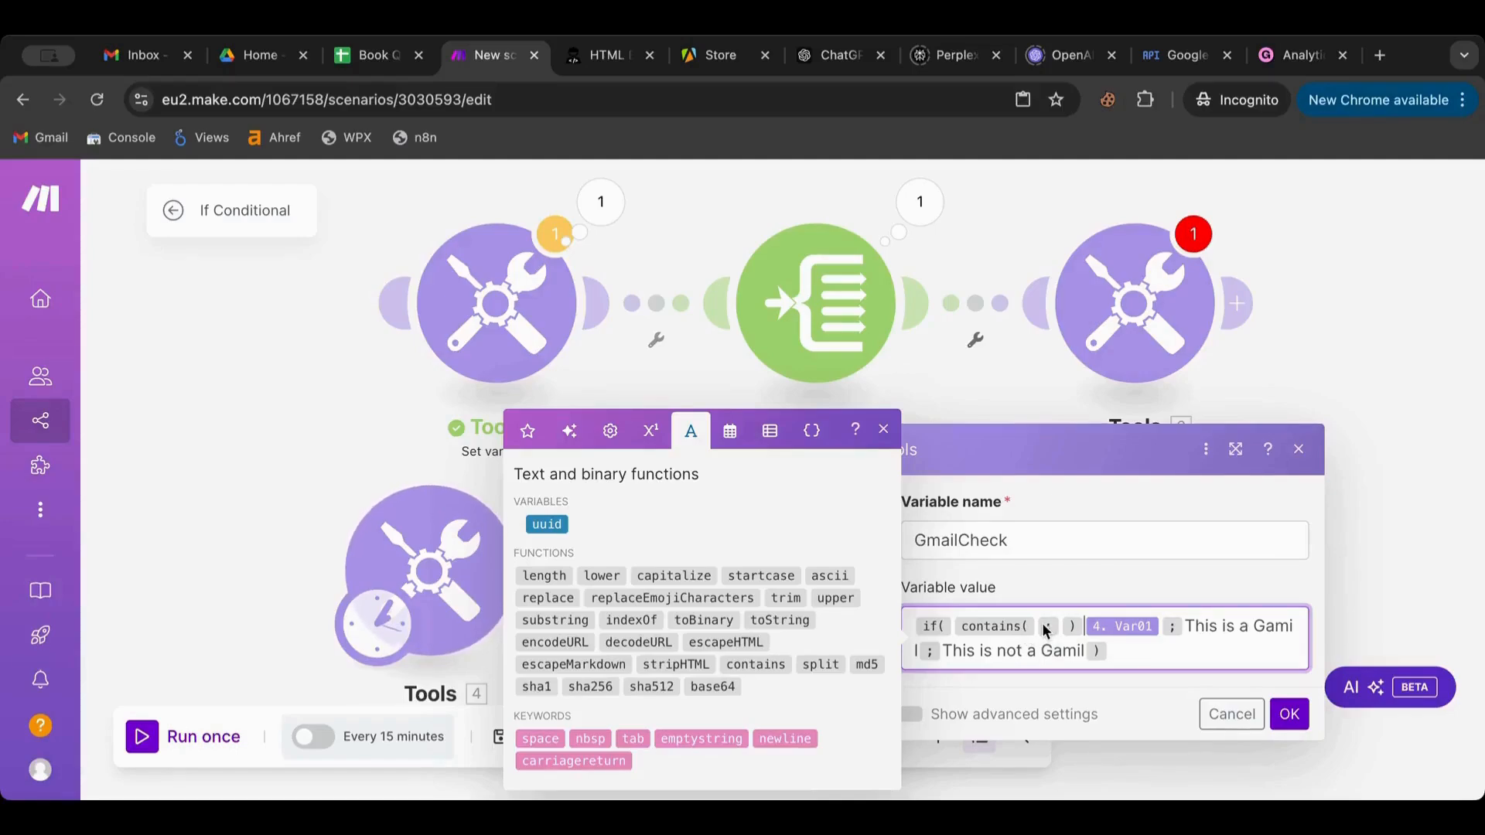
pyautogui.moveTo(1043, 625); pyautogui.dragTo(1037, 626)
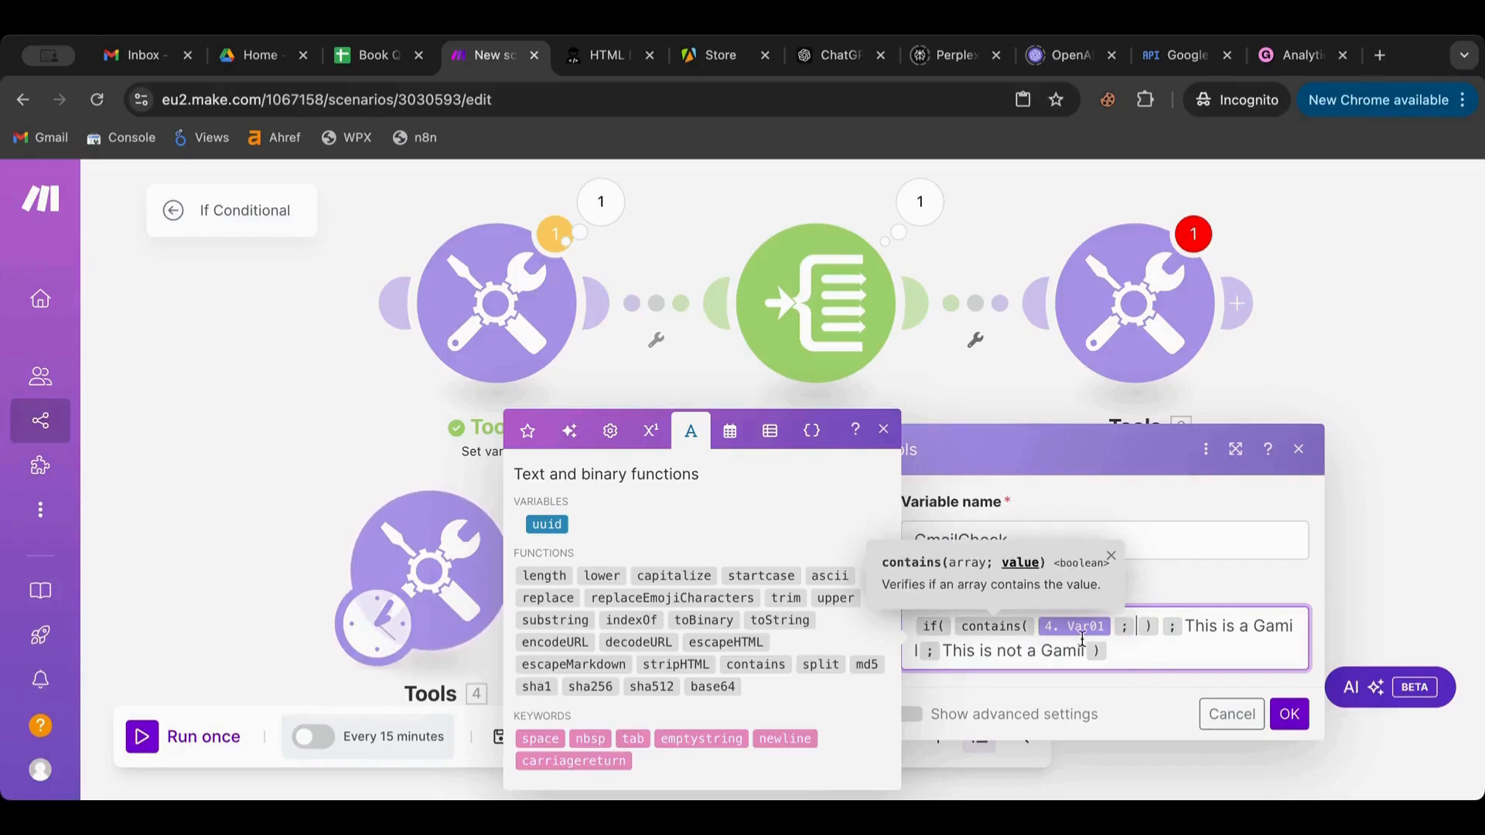
pyautogui.write('g')
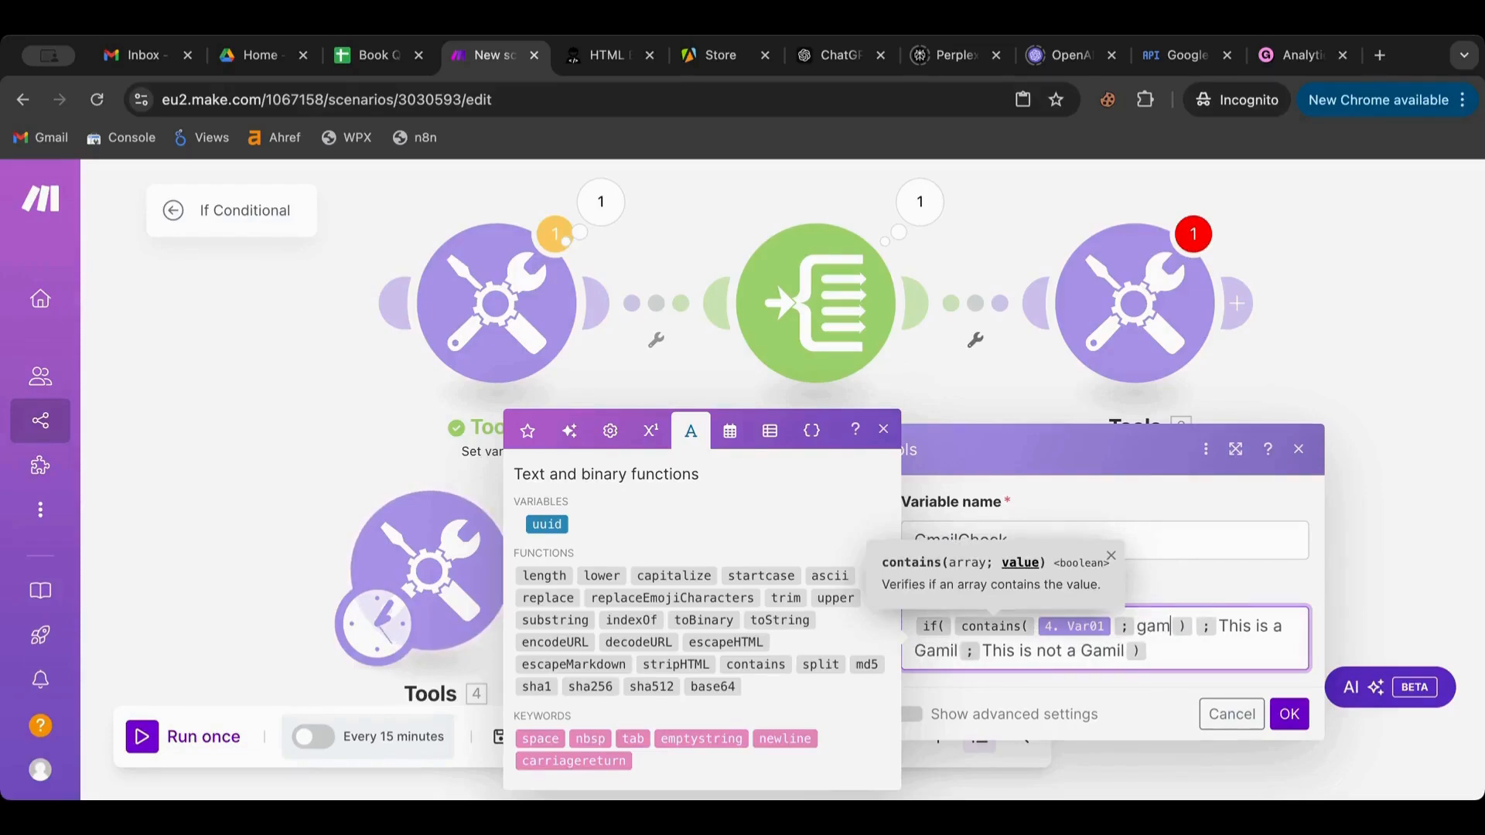
pyautogui.press('BackSpace')
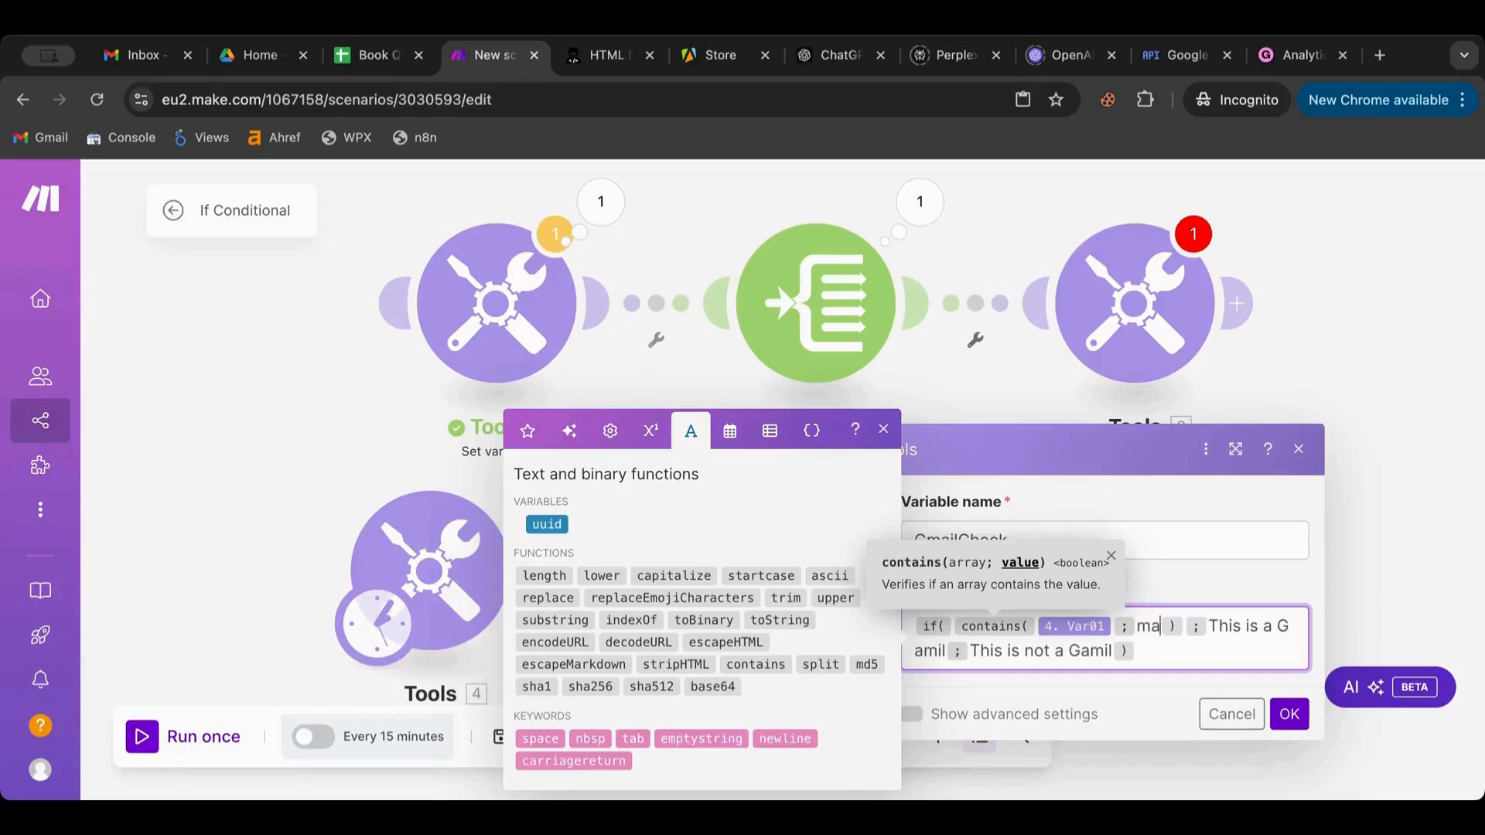
pyautogui.write('gmail')
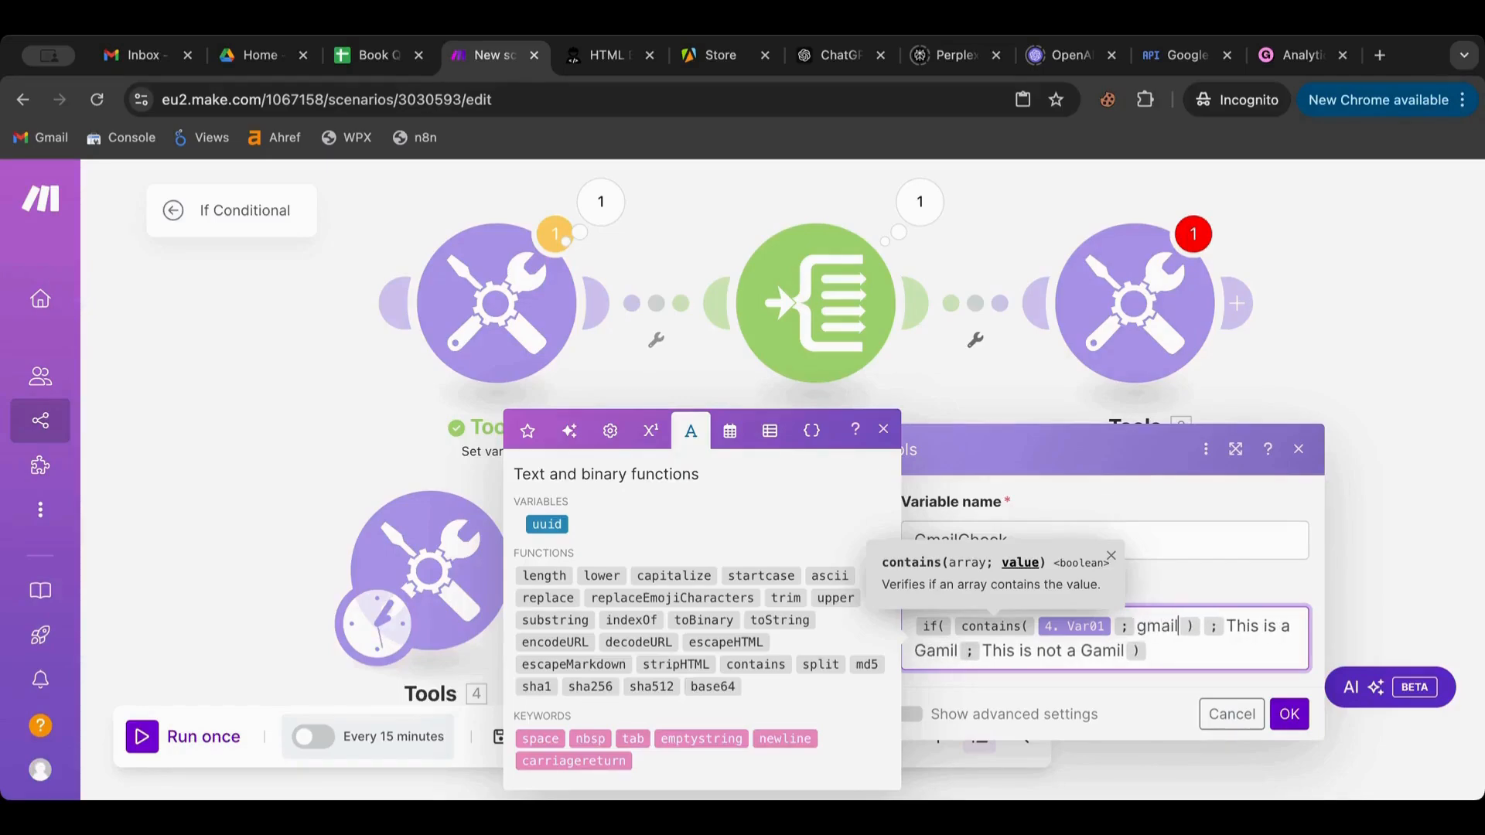
pyautogui.click(1289, 714)
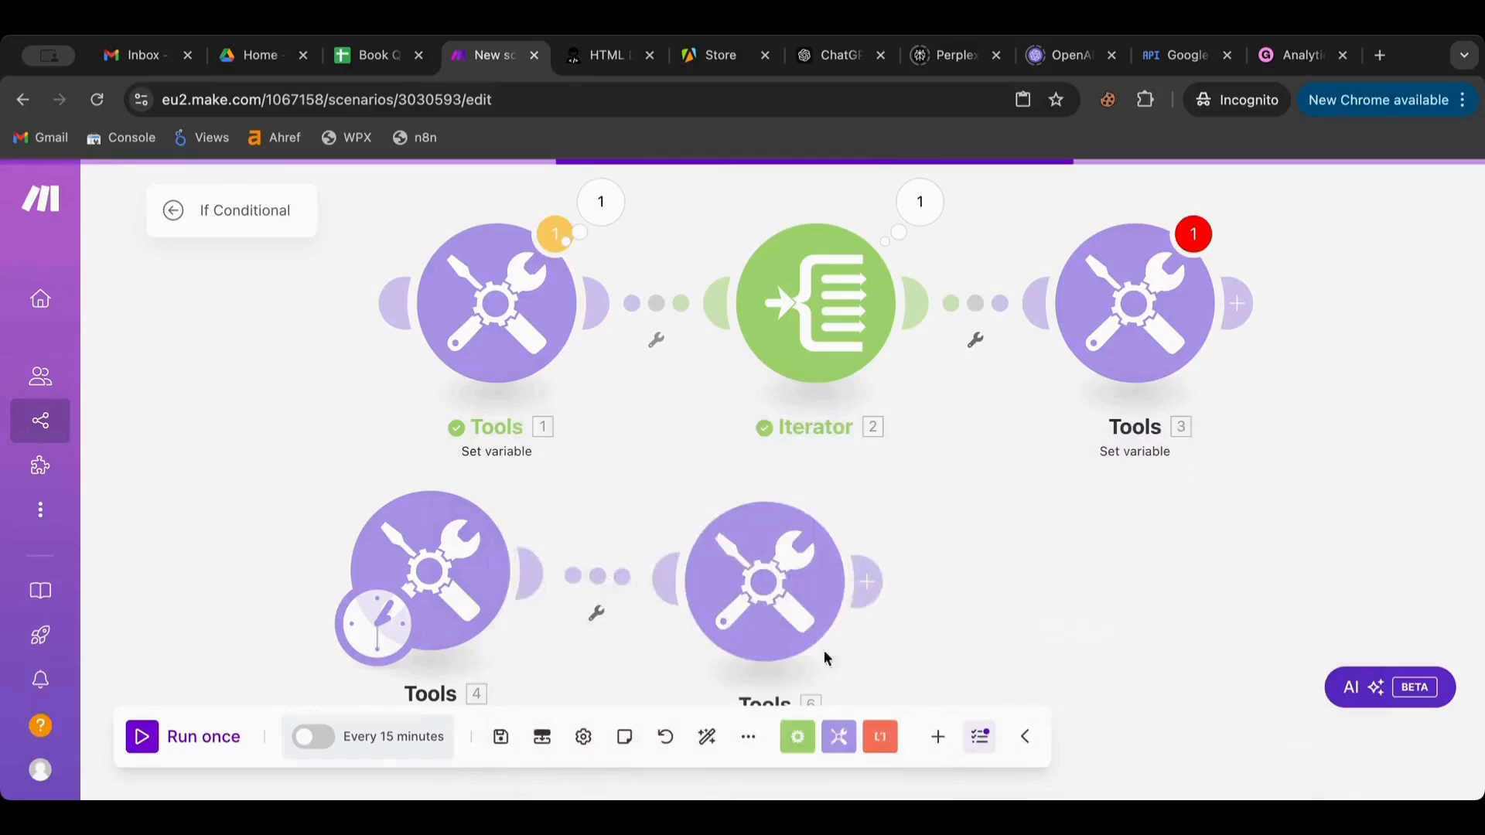
# Run once, then correct 'Gamil' to 'Gmail' in both GmailCheck result texts
pyautogui.click(184, 744)
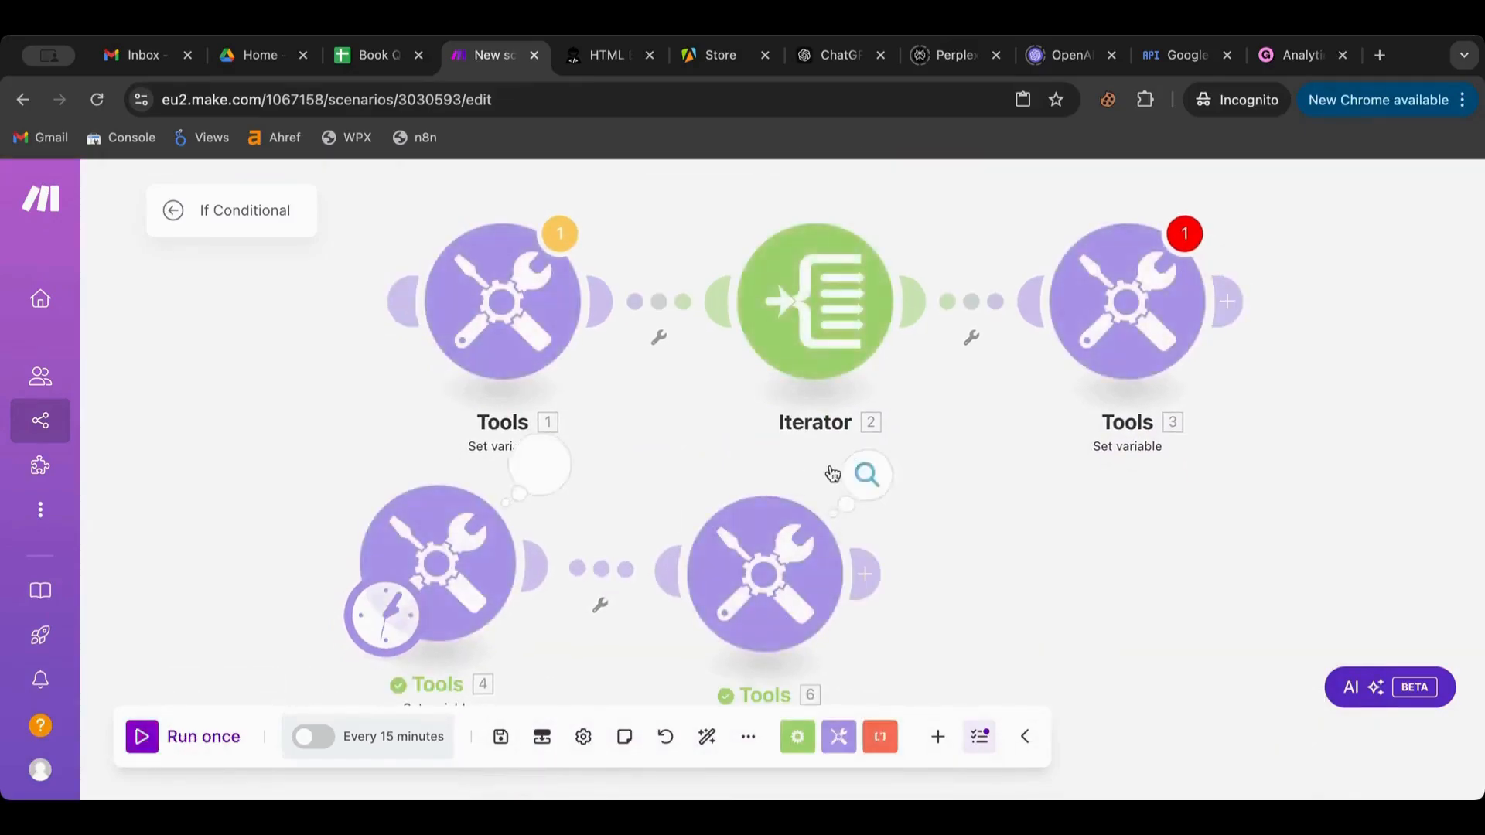
pyautogui.click(867, 495)
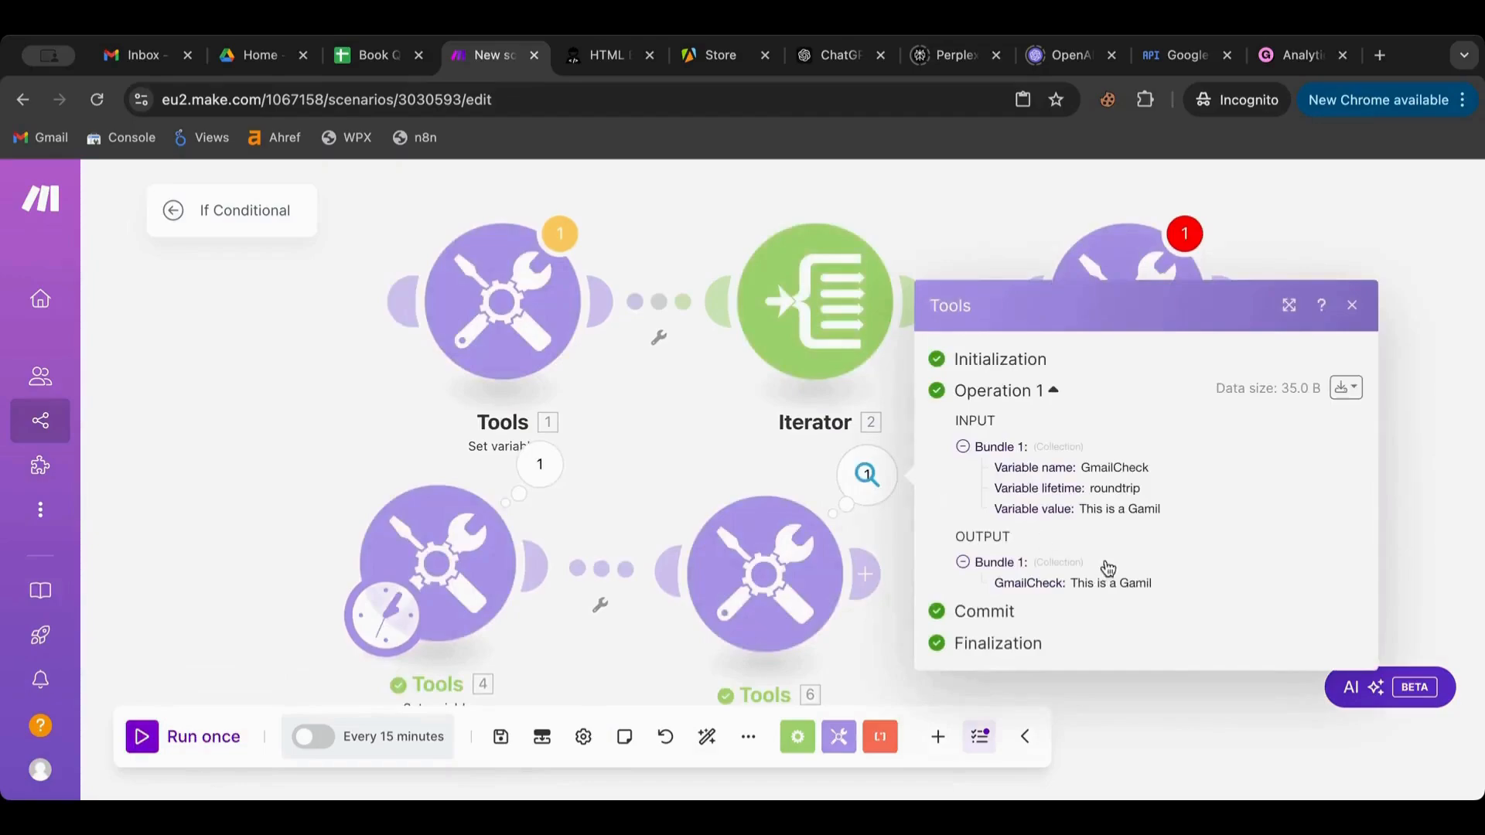
pyautogui.click(768, 584)
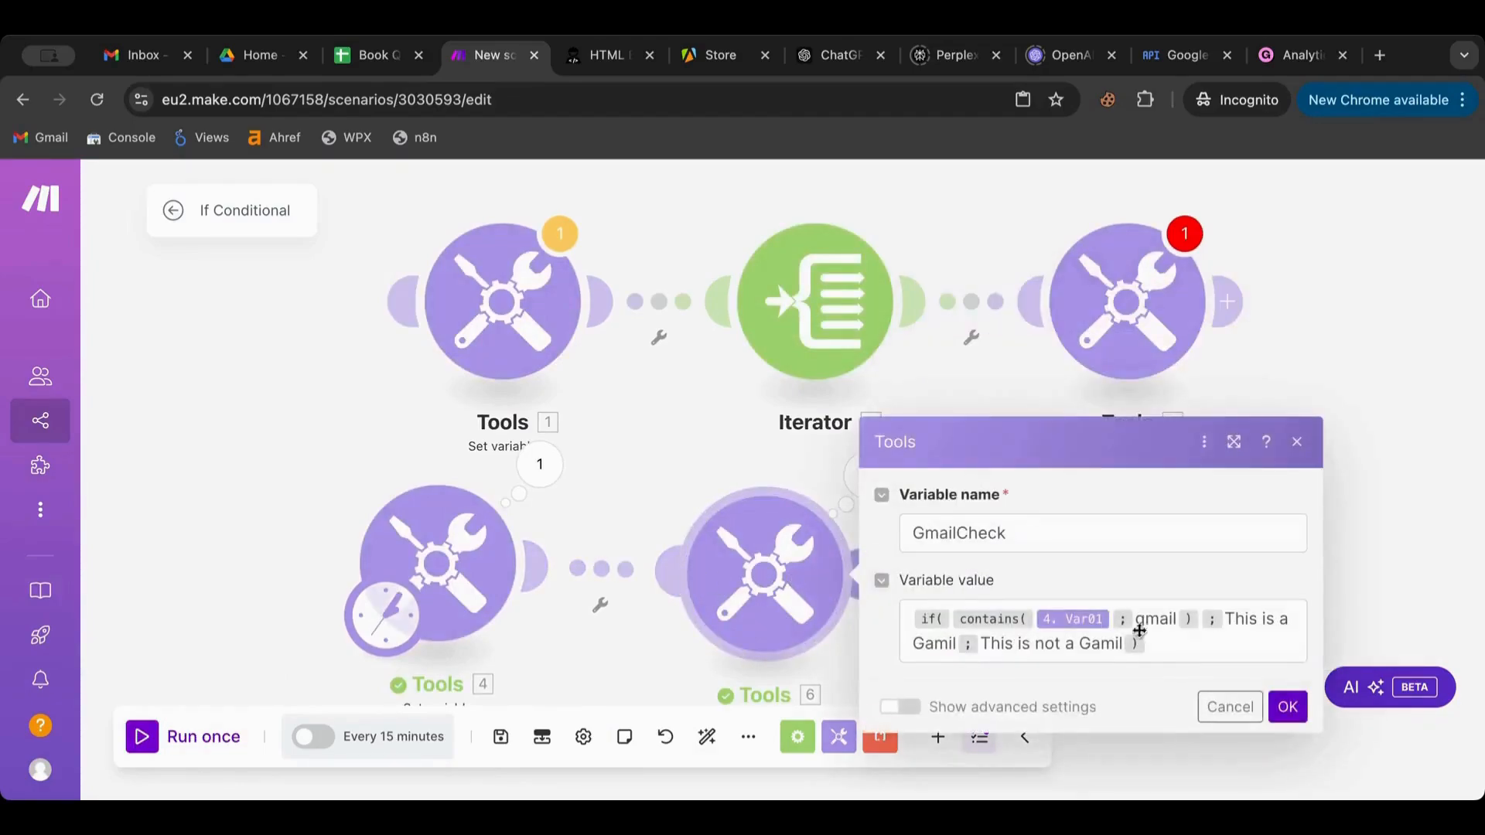
pyautogui.click(937, 643)
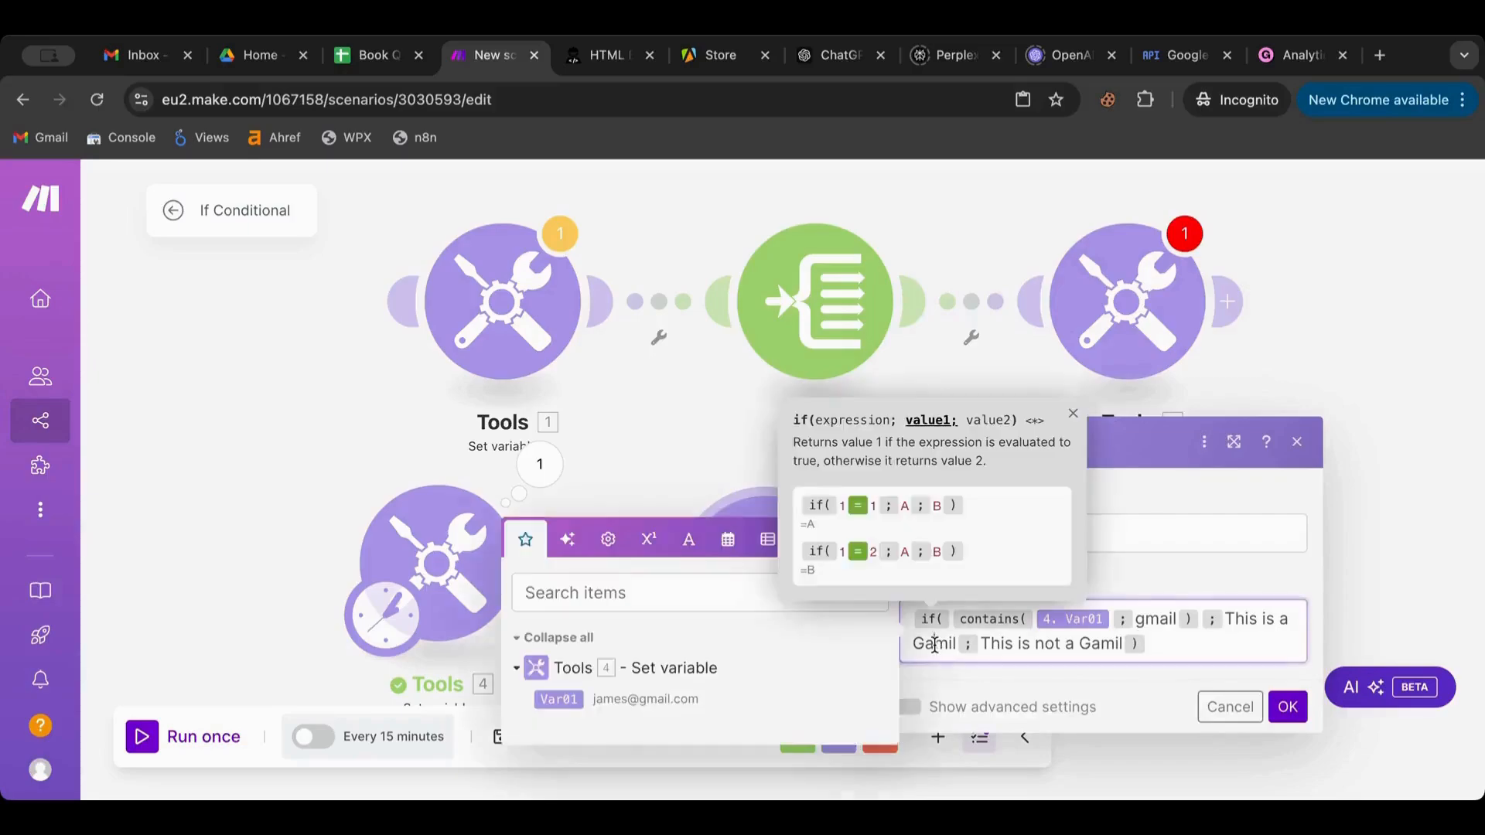
pyautogui.press('BackSpace')
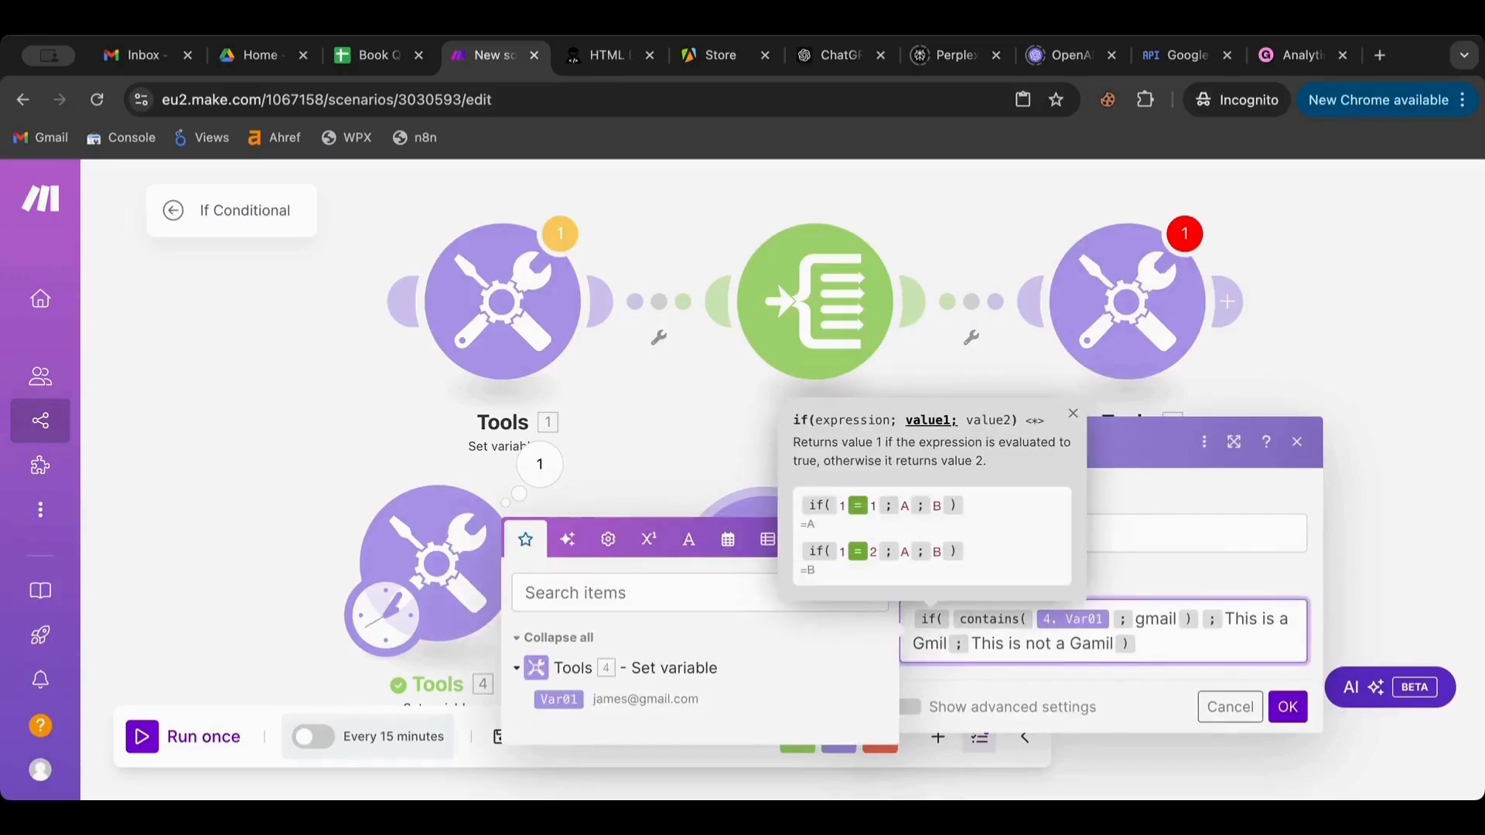
pyautogui.press('Right')
pyautogui.write('a')
pyautogui.click(1099, 651)
pyautogui.press('BackSpace')
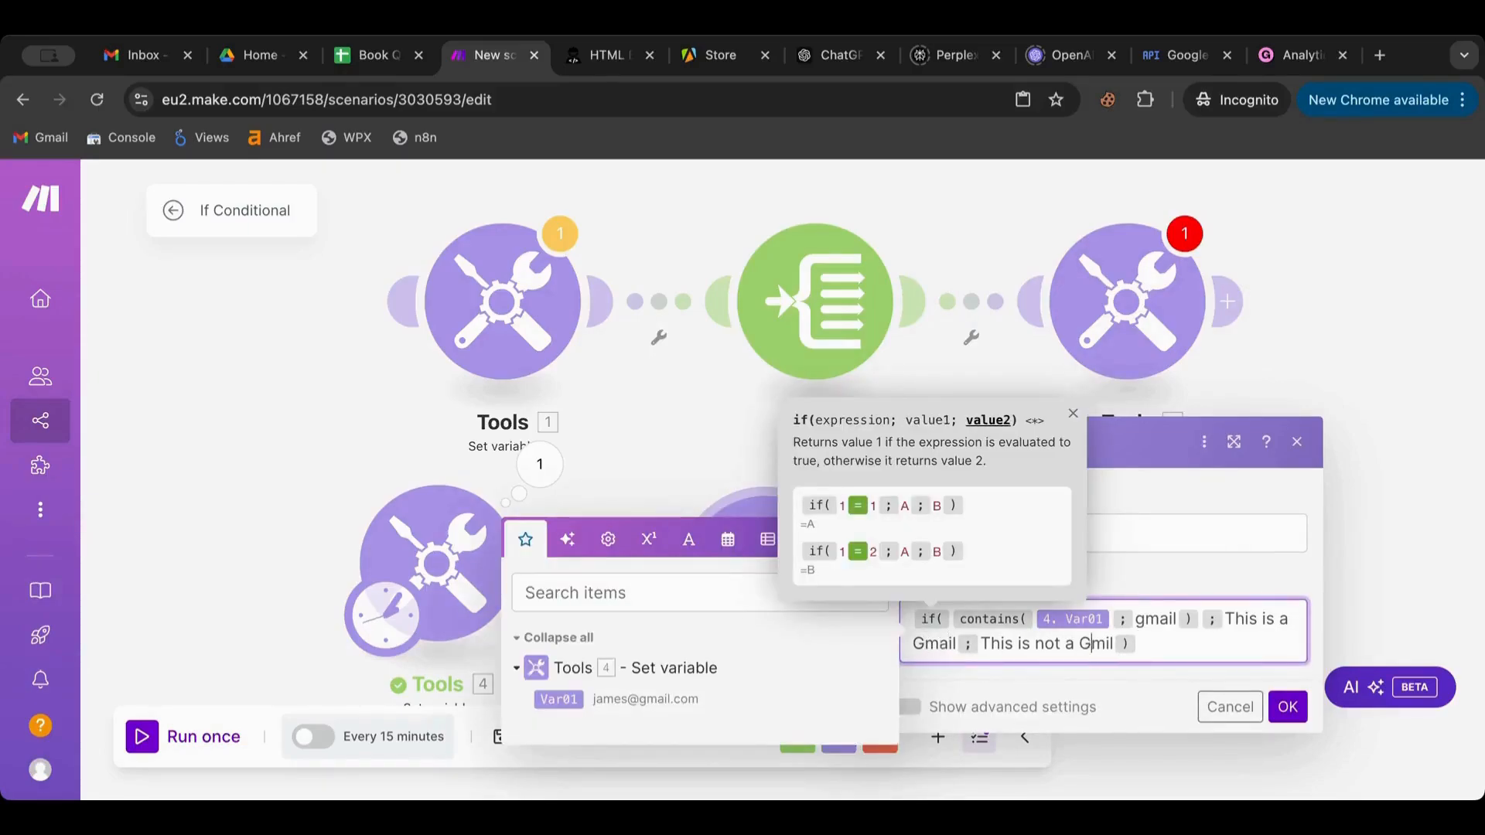
pyautogui.write('a')
pyautogui.click(1283, 707)
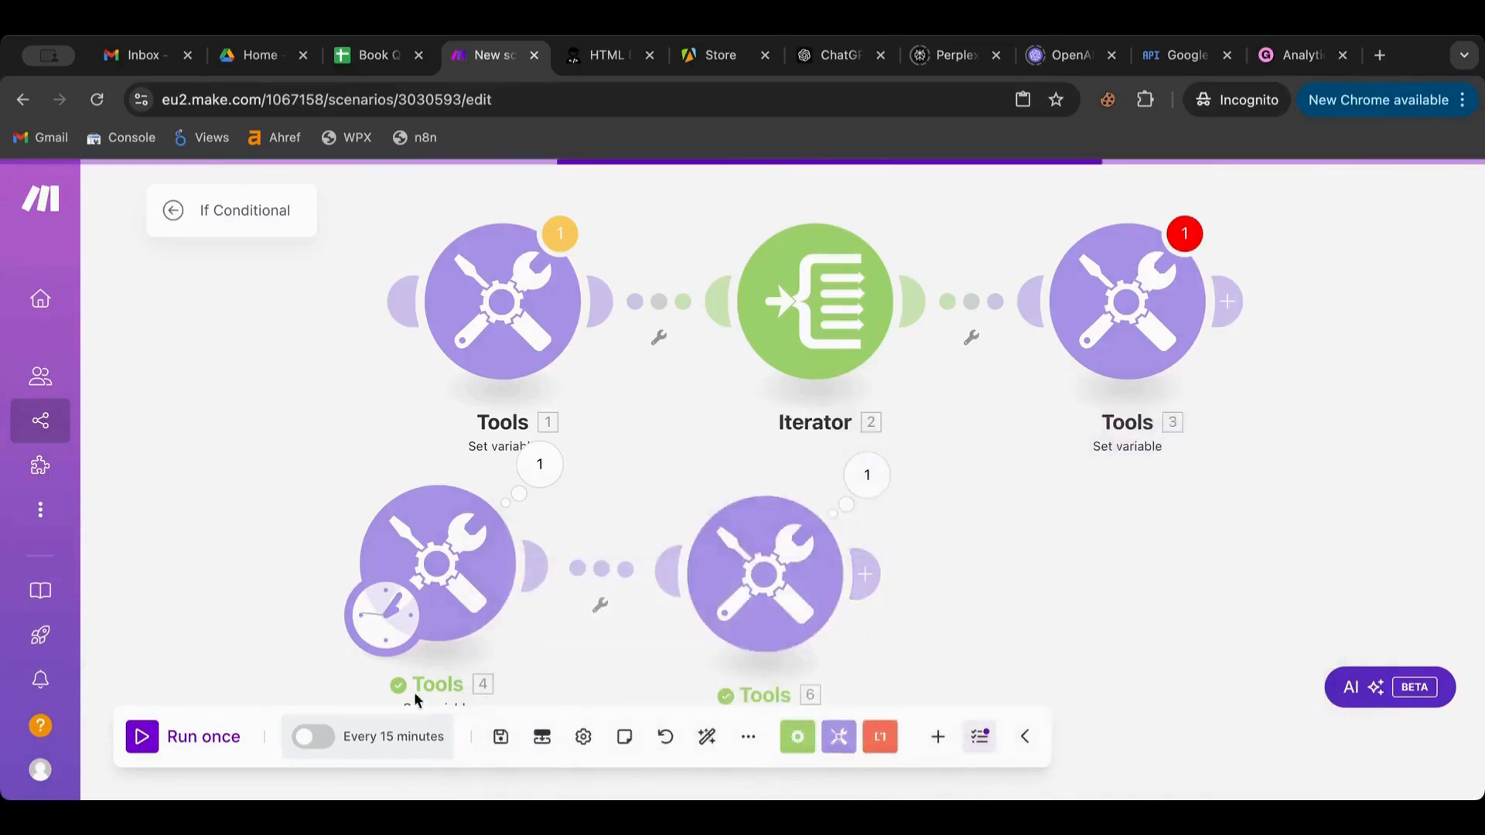
# Change Tools 4's test address from gmail to hotmail and rerun to check GmailCheck's output
pyautogui.click(432, 555)
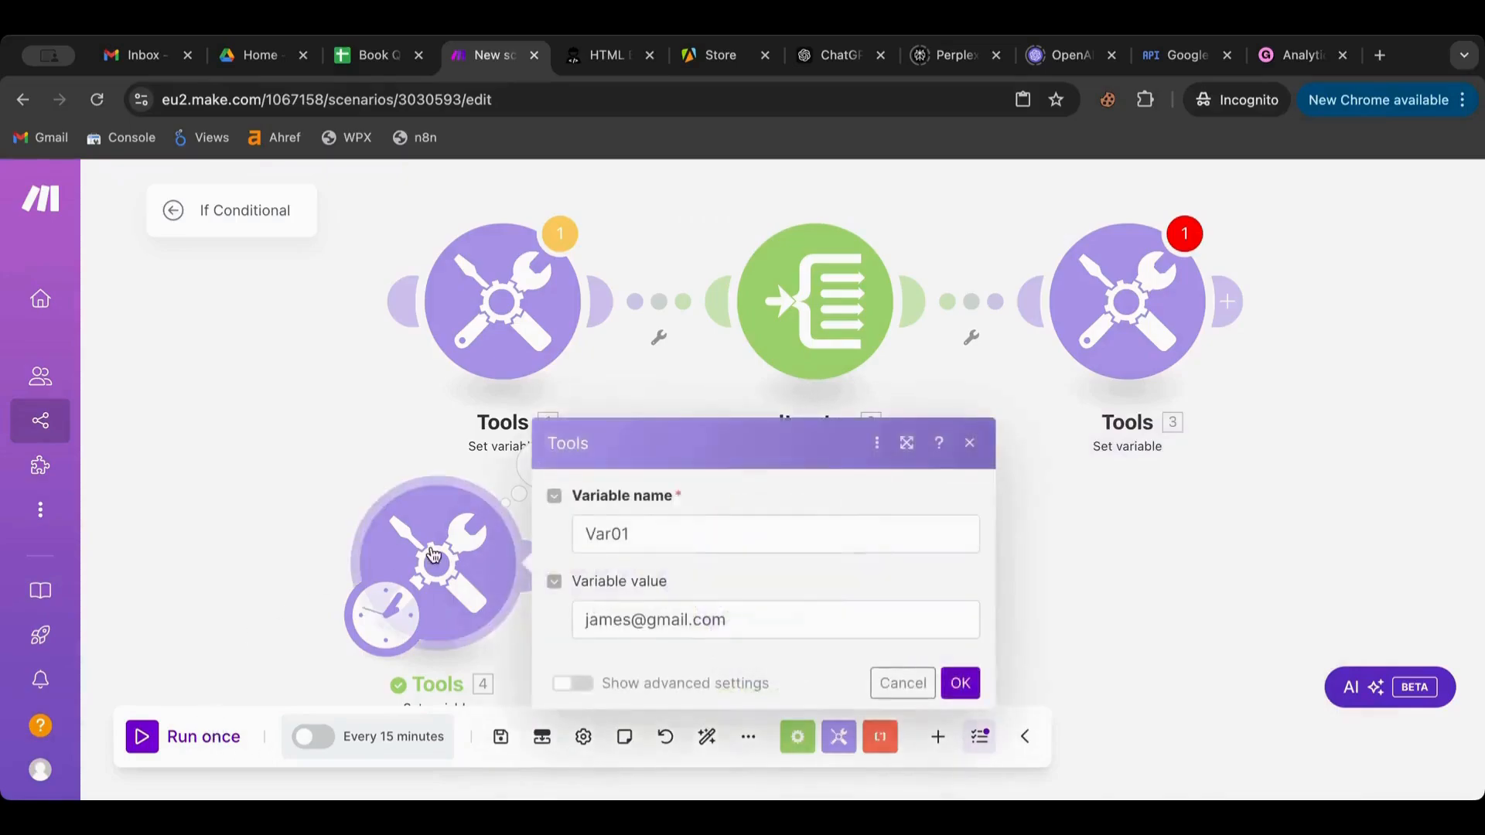
pyautogui.doubleClick(648, 621)
pyautogui.write('hotmail')
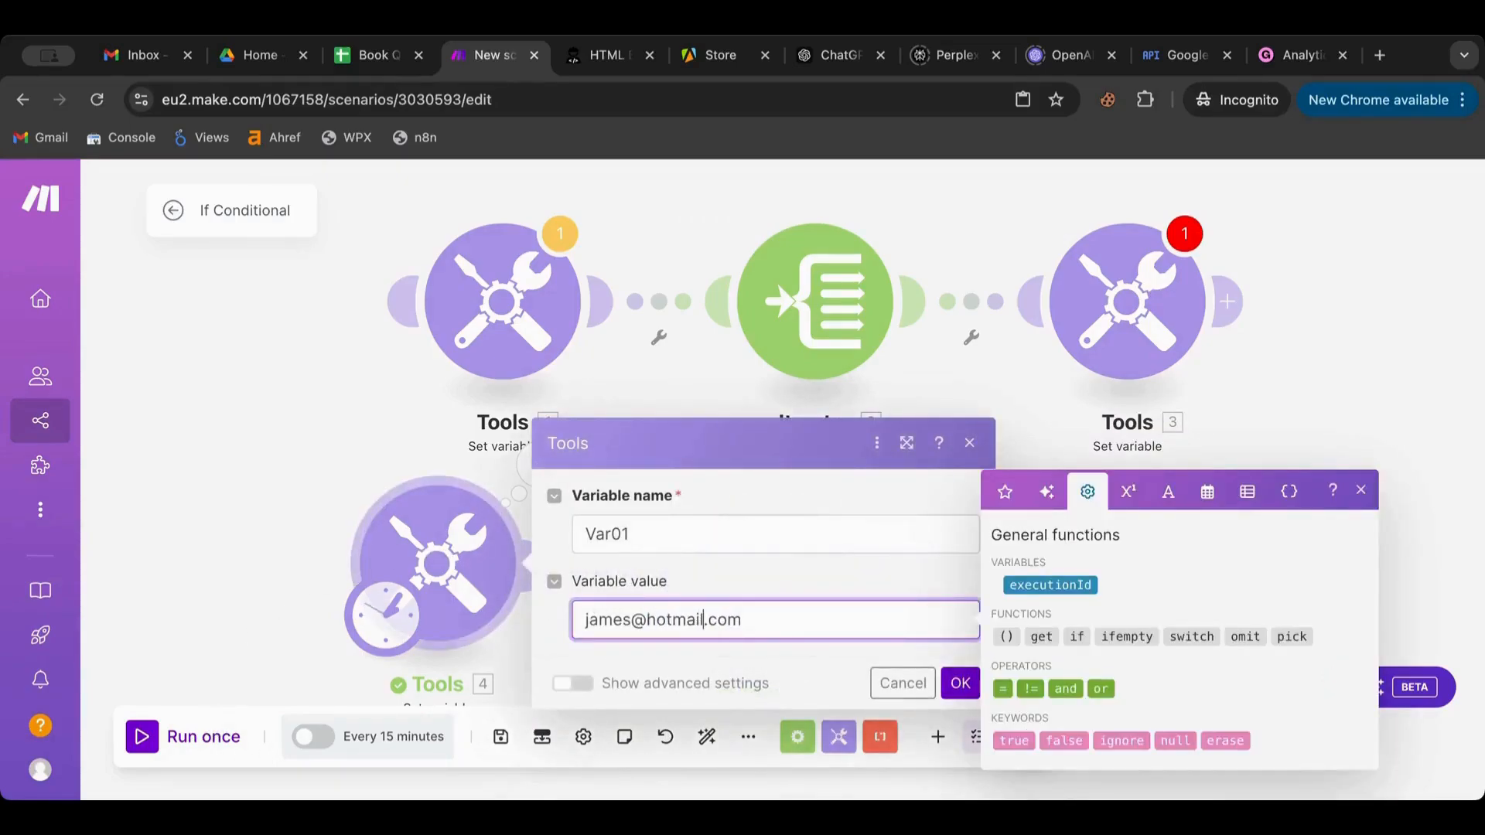
pyautogui.click(969, 694)
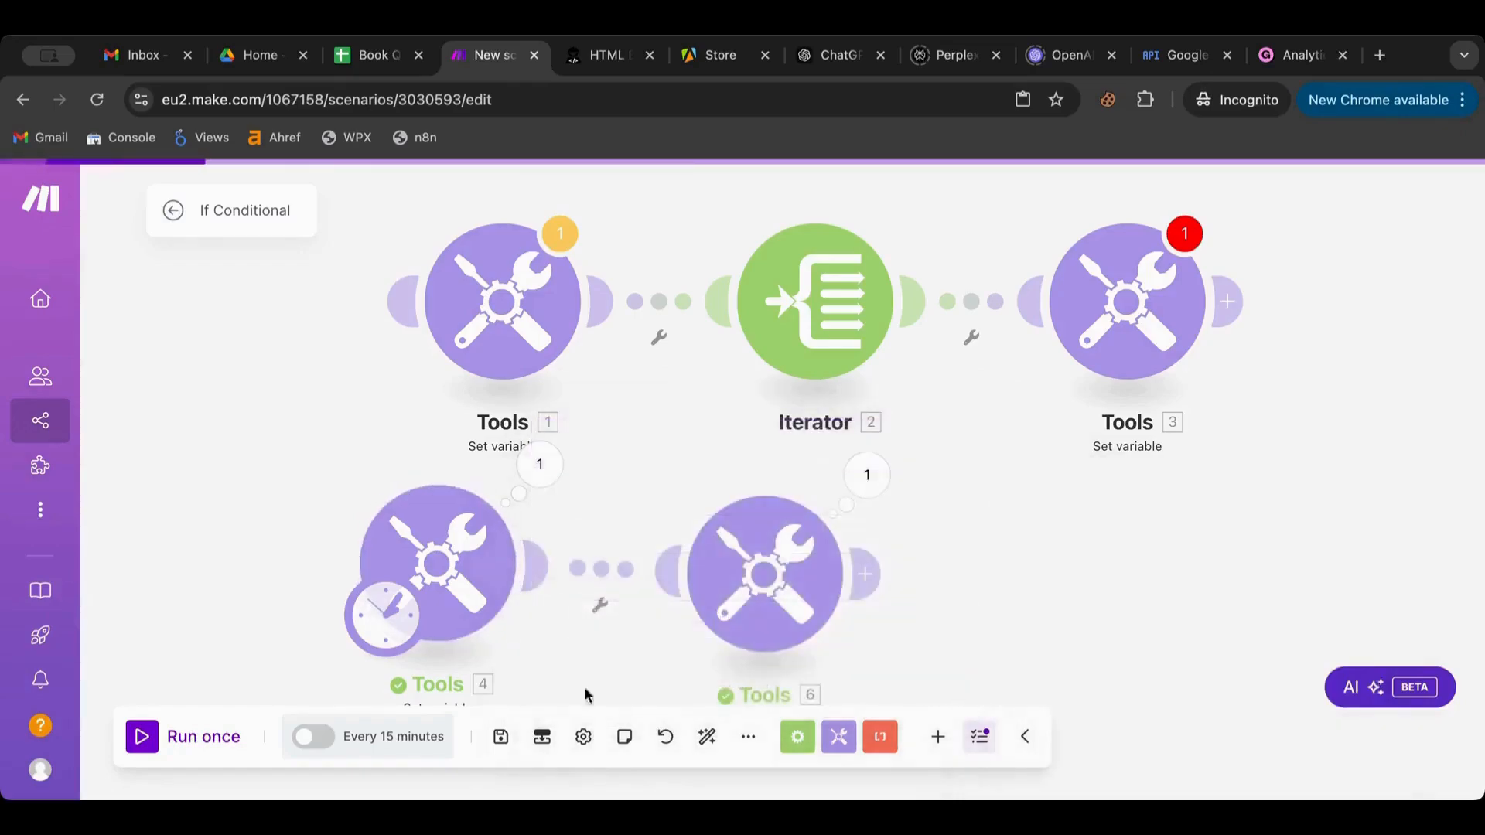
pyautogui.click(141, 748)
pyautogui.click(865, 475)
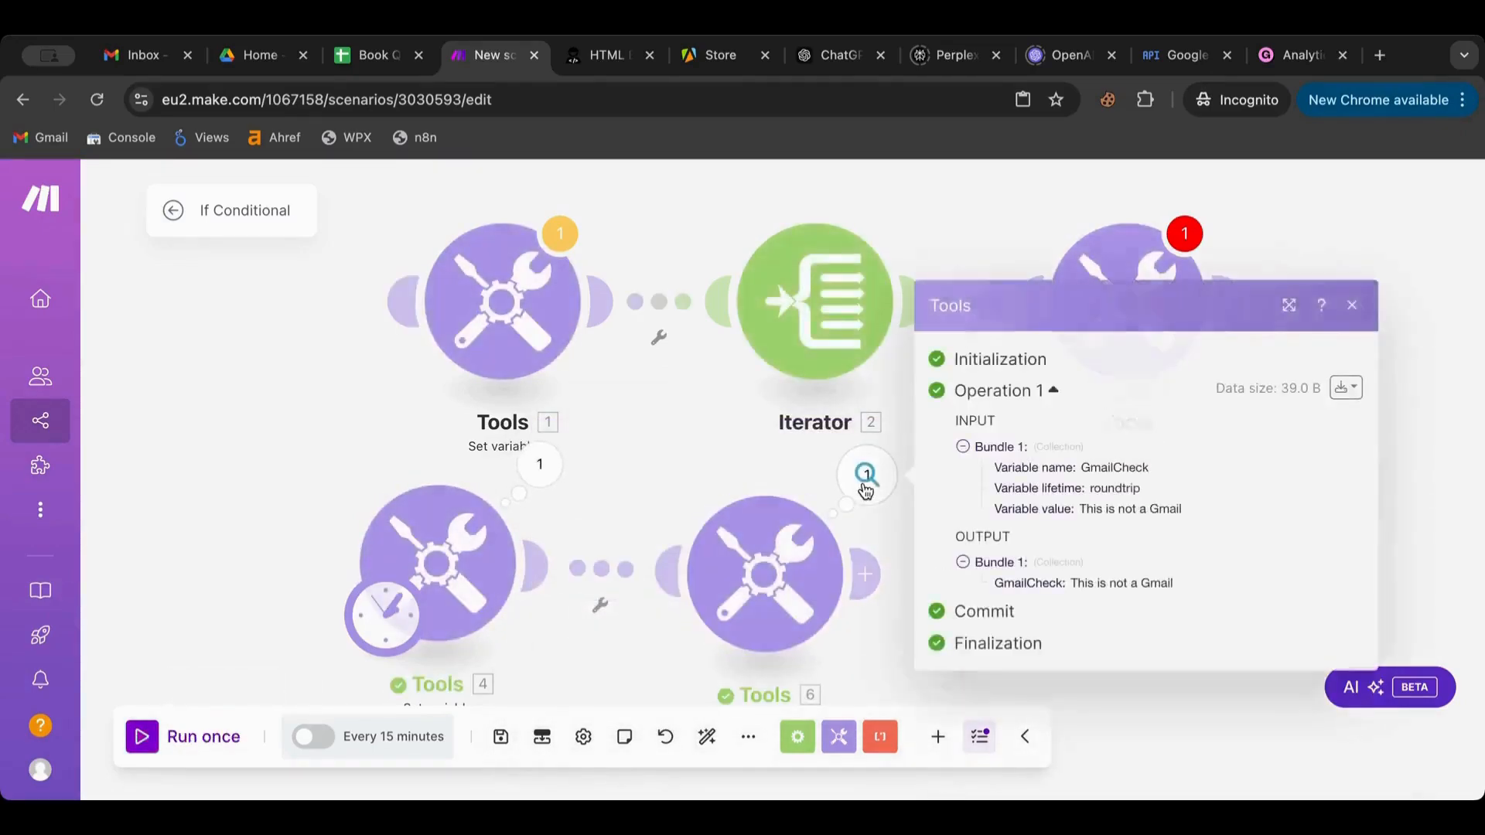
pyautogui.click(685, 528)
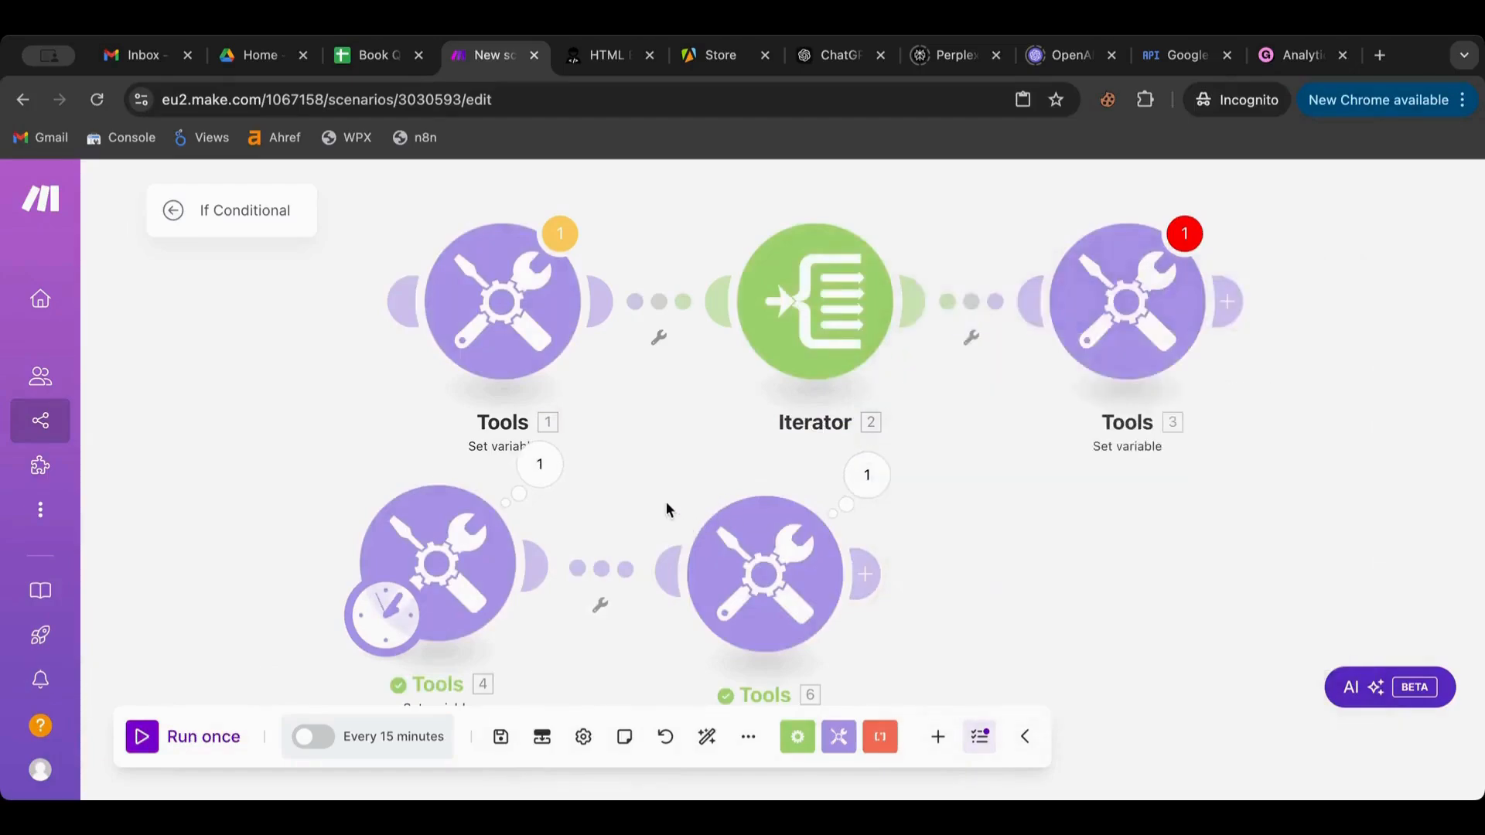
pyautogui.click(773, 581)
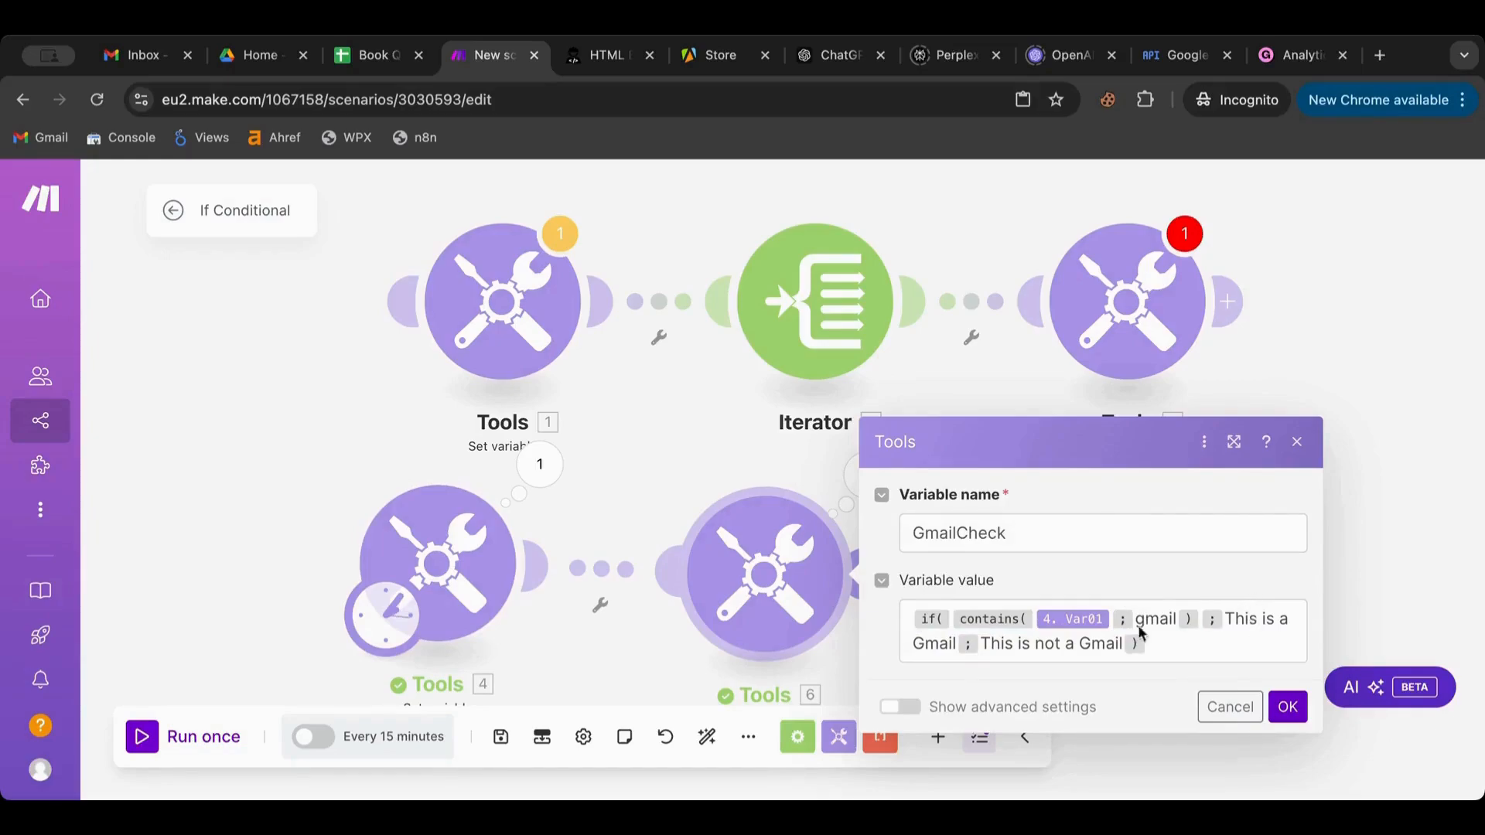
# Cancel the GmailCheck settings and open the Tools 3 Gmail variable module
pyautogui.click(1238, 715)
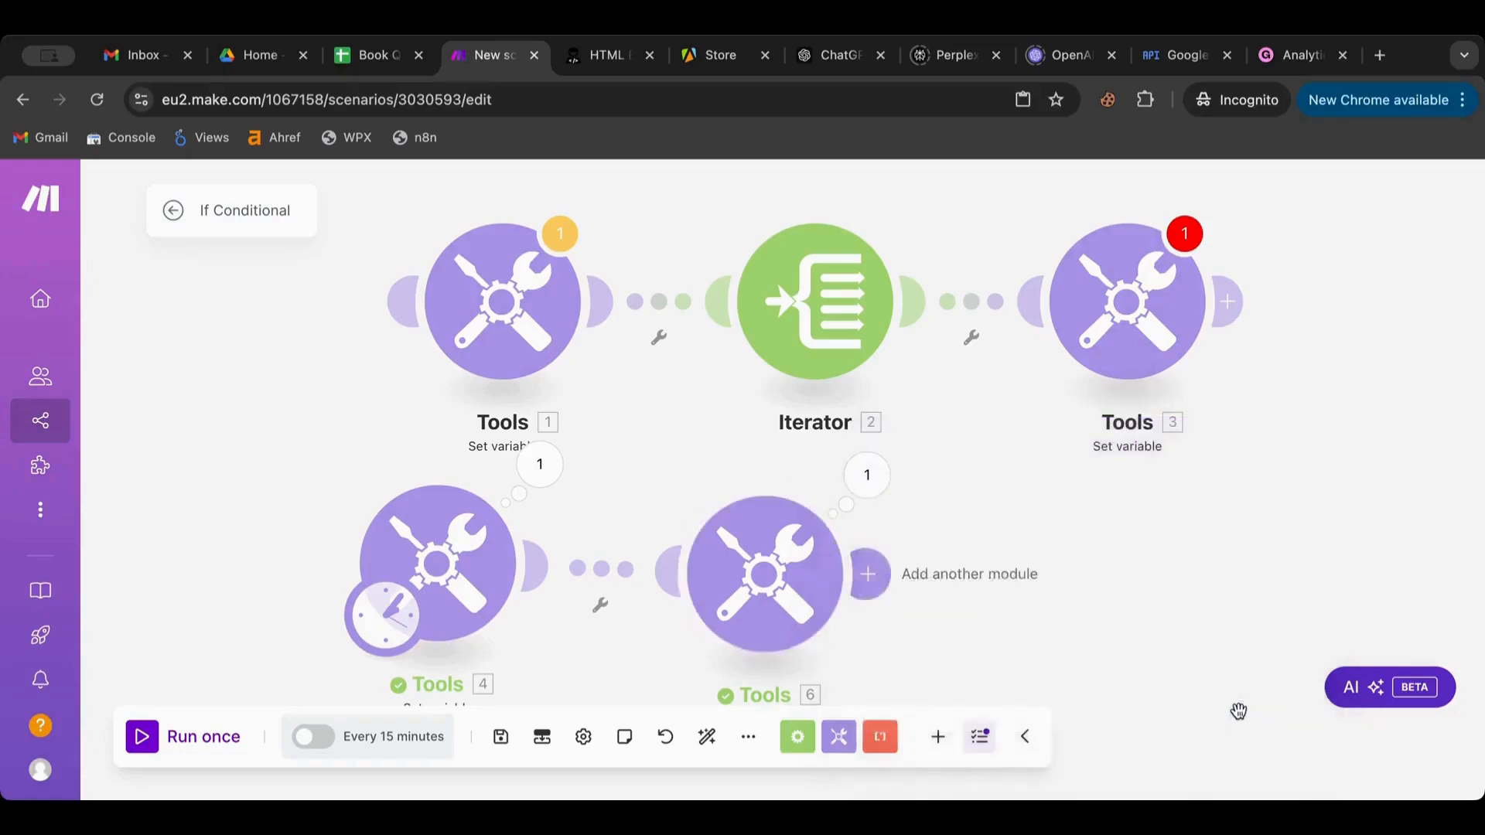
pyautogui.click(1145, 371)
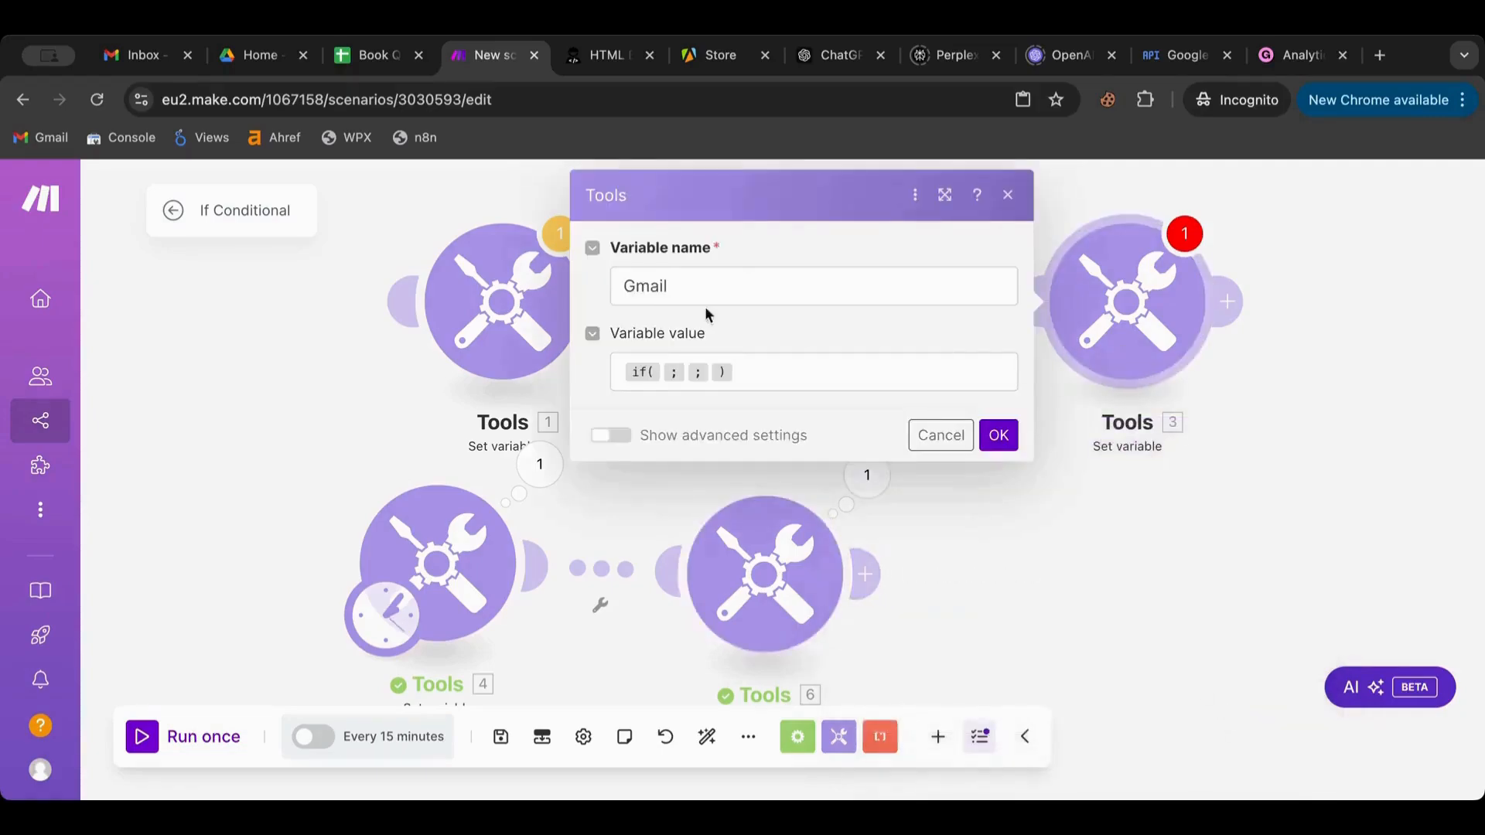
# Copy the GmailCheck formula into the Gmail variable, swapping 4. Var01 for the Iterator's 2. Value
pyautogui.click(662, 369)
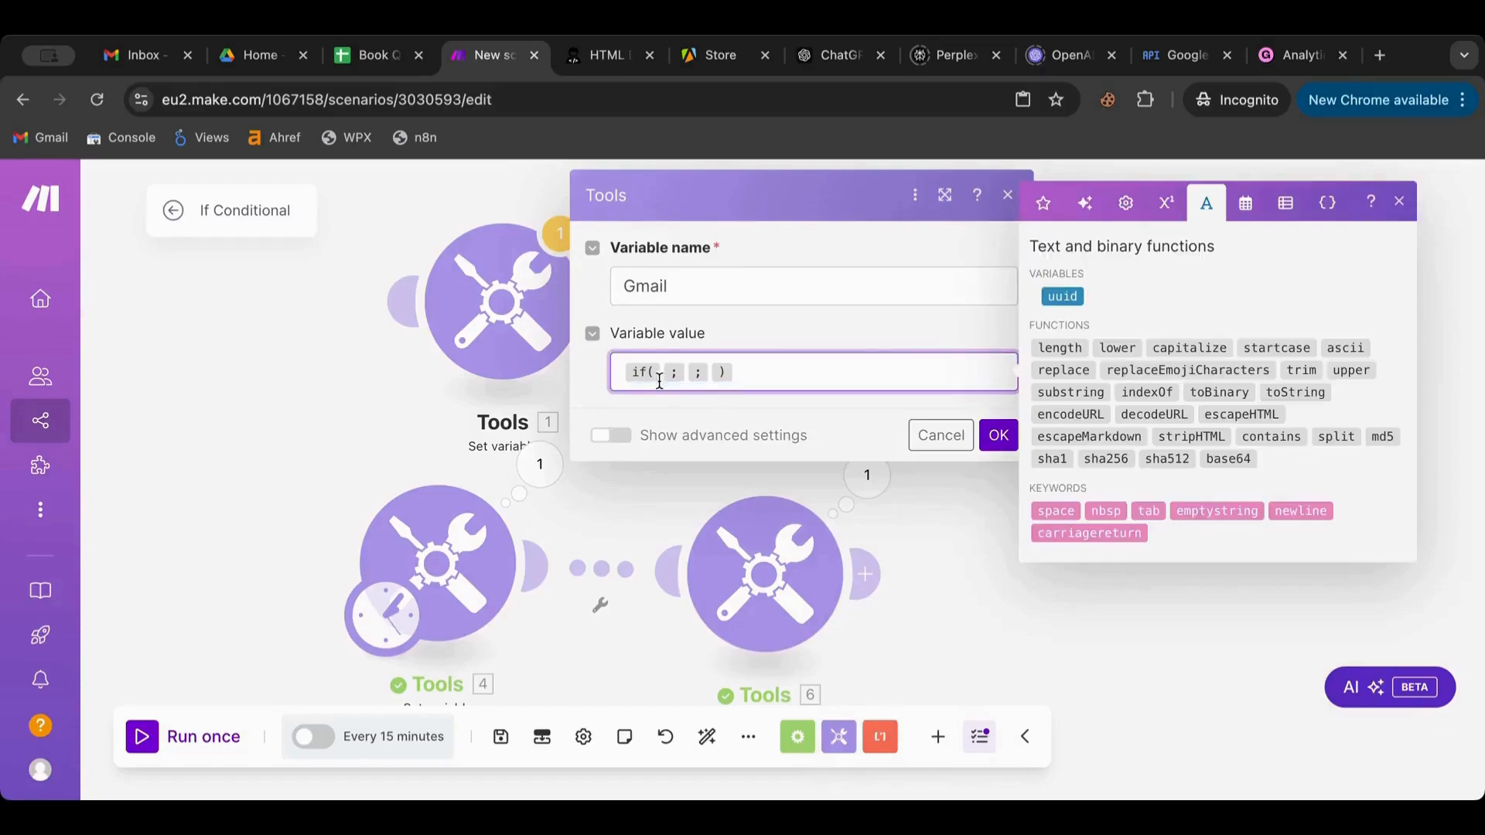
pyautogui.click(779, 605)
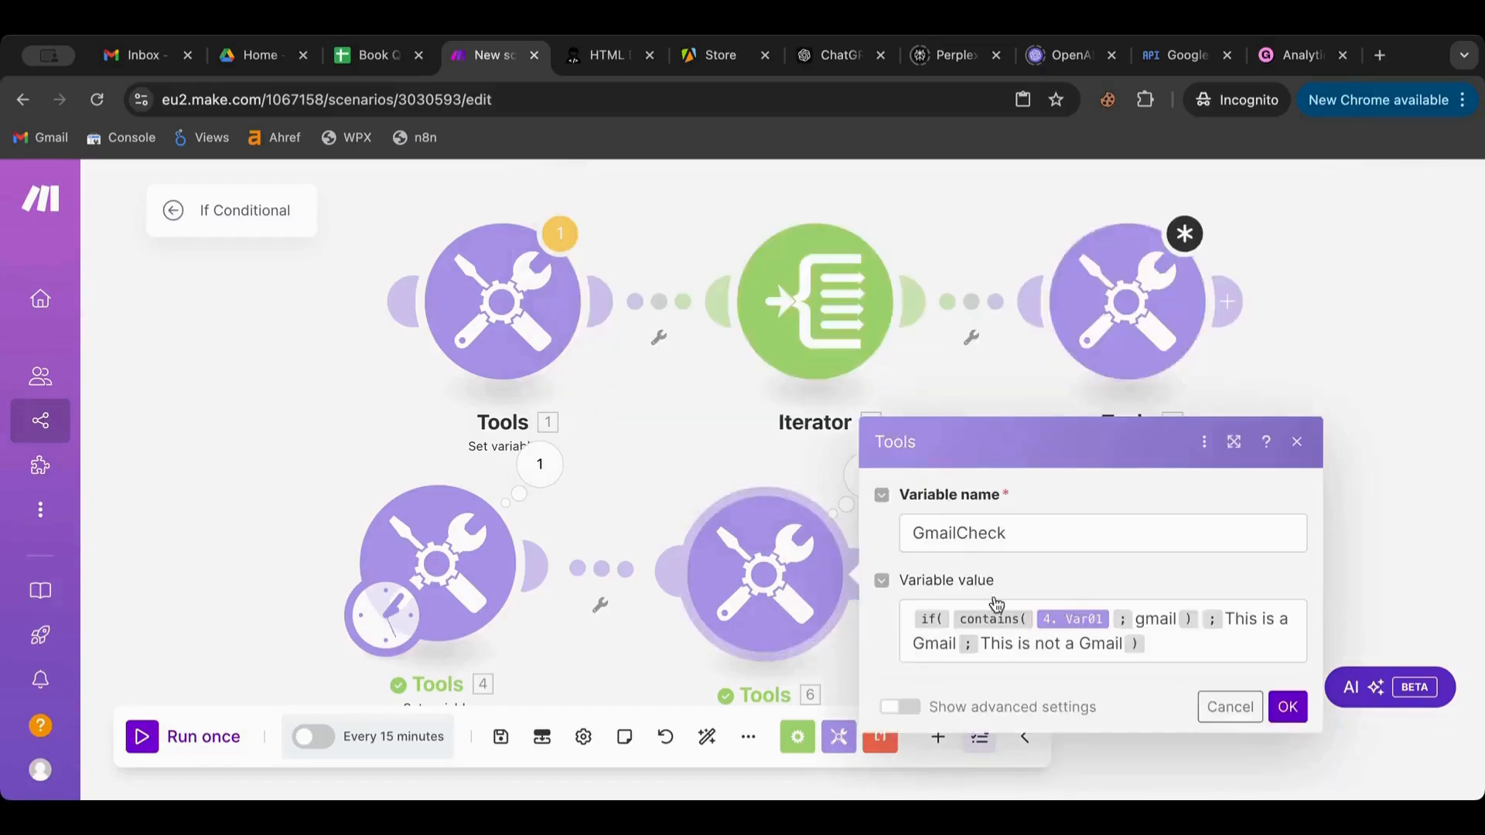
pyautogui.click(1194, 644)
pyautogui.hotkey('ctrl', 'a')
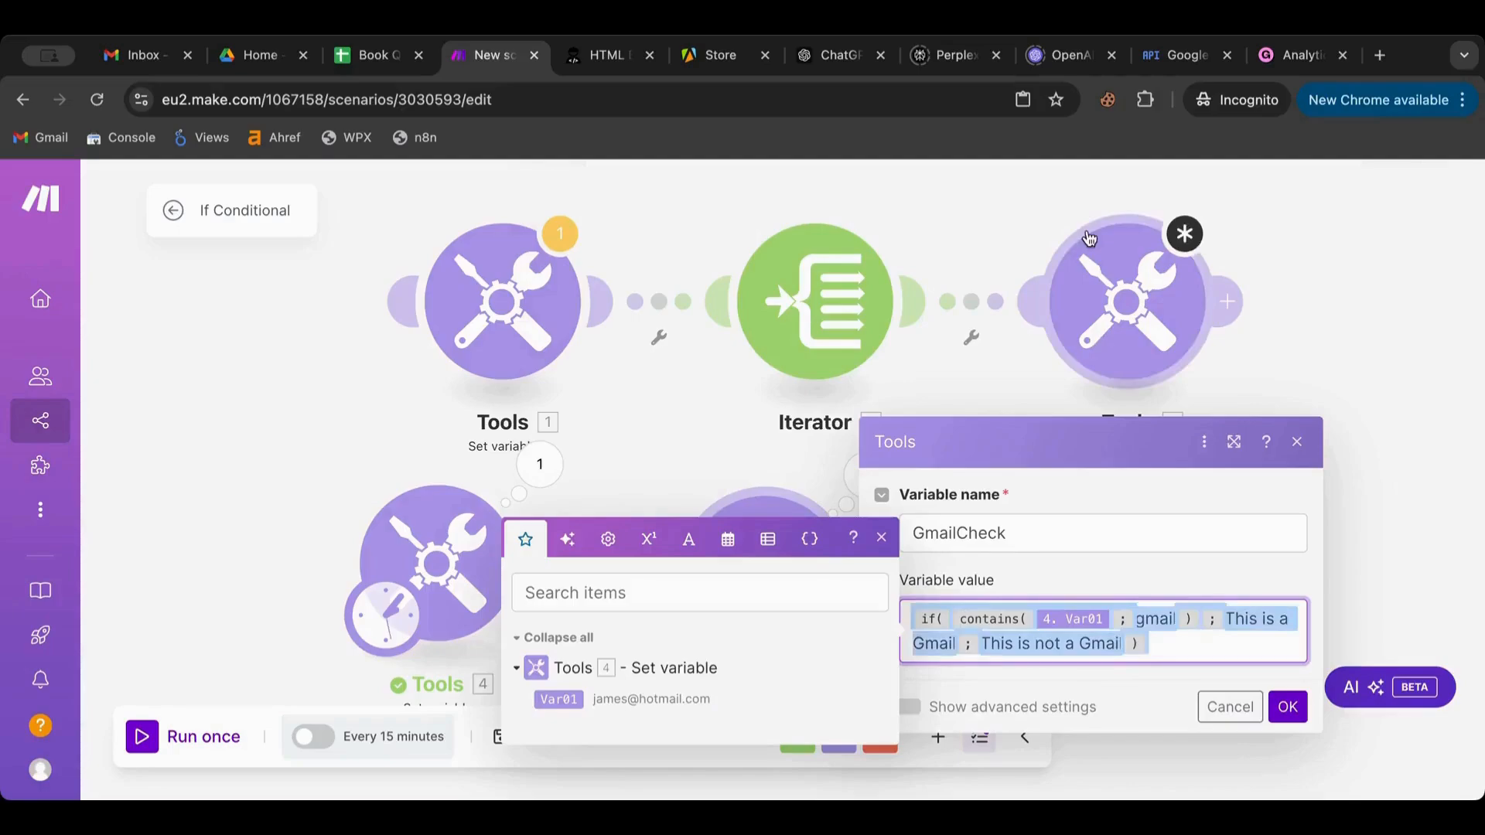
pyautogui.click(1093, 265)
pyautogui.click(769, 367)
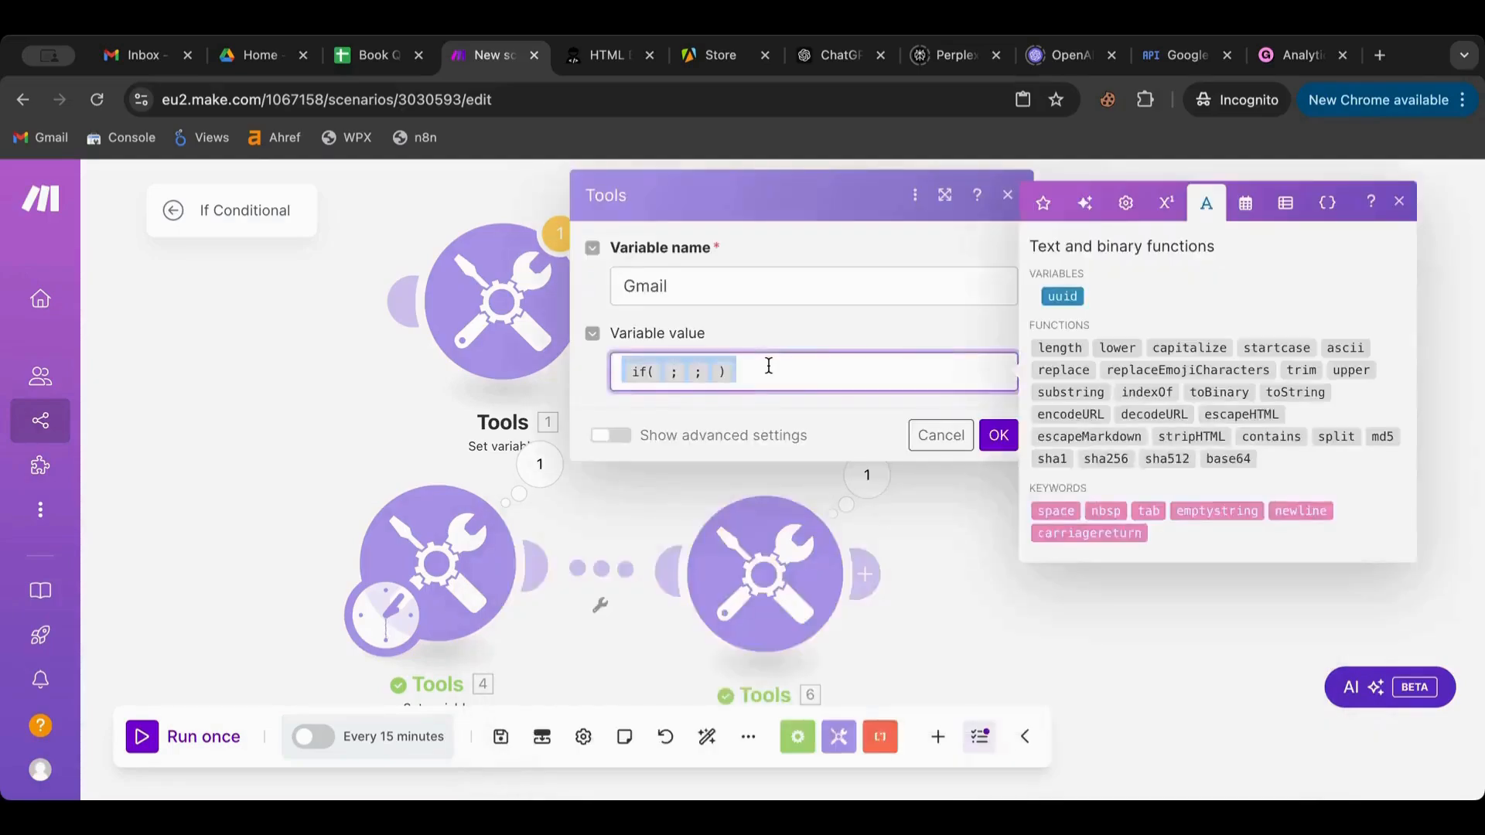
pyautogui.click(812, 369)
pyautogui.press('BackSpace')
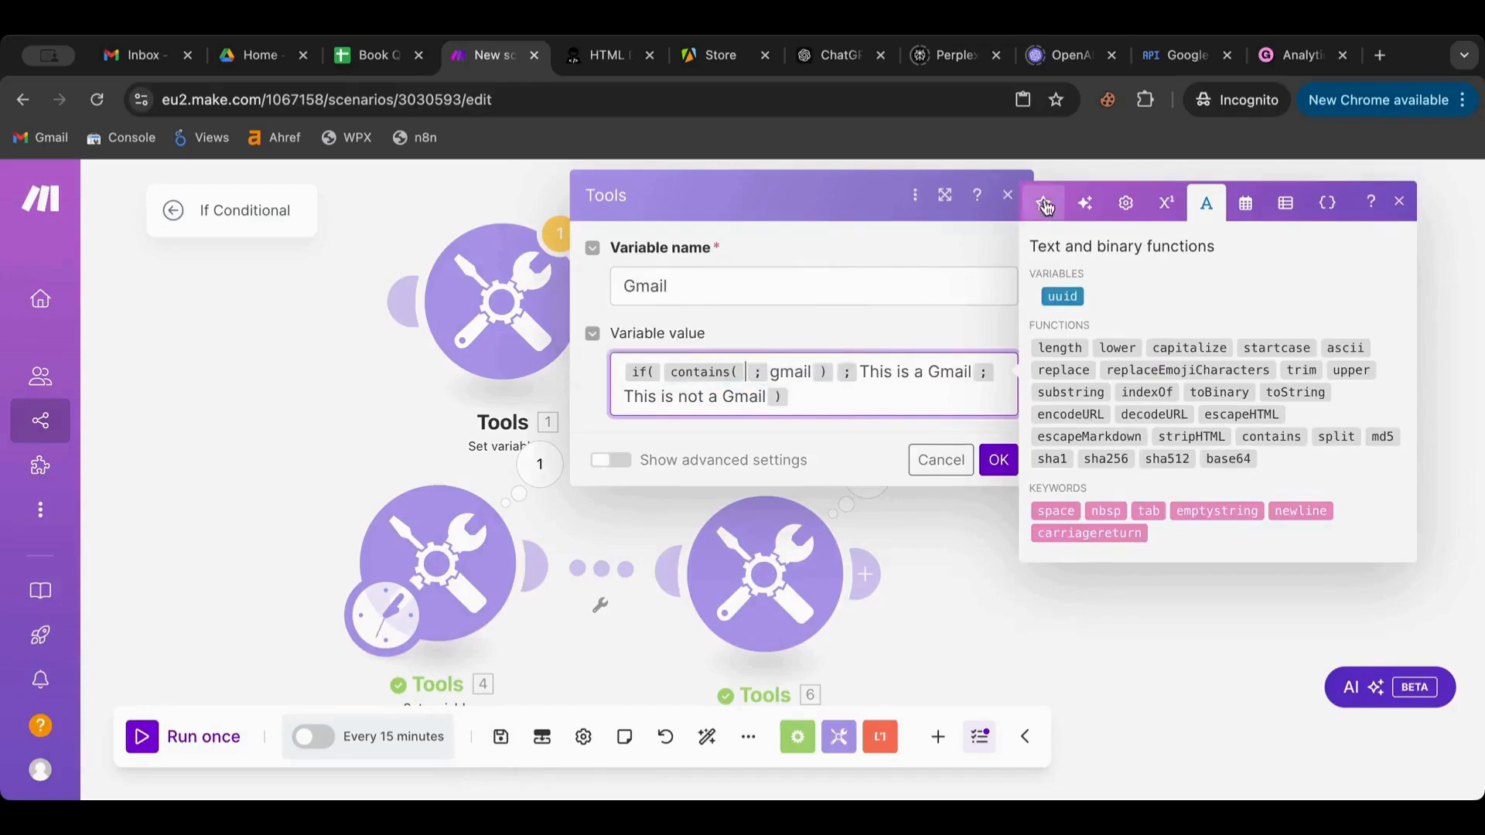
pyautogui.click(1044, 204)
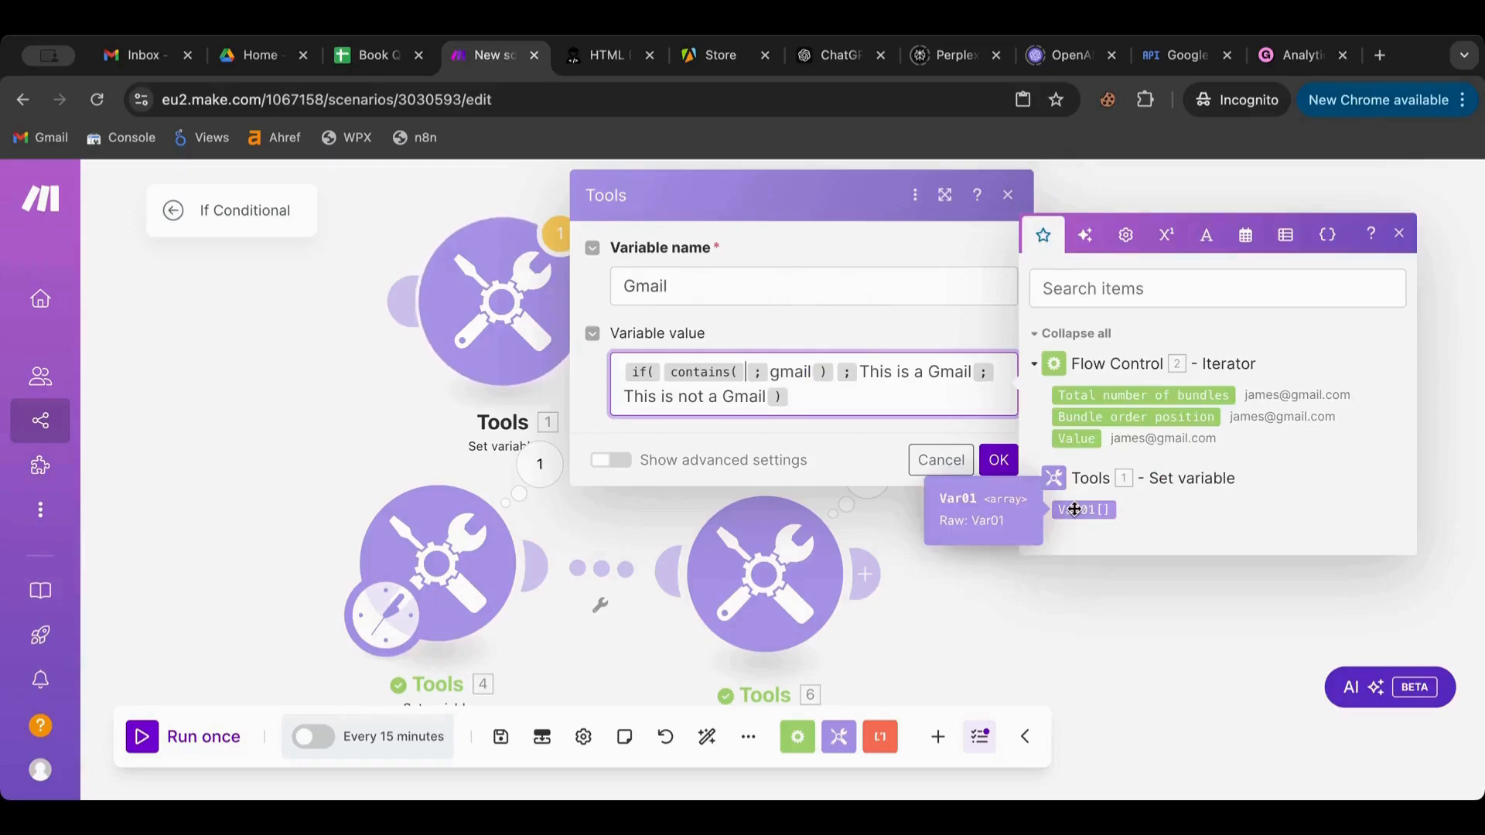
pyautogui.click(1076, 439)
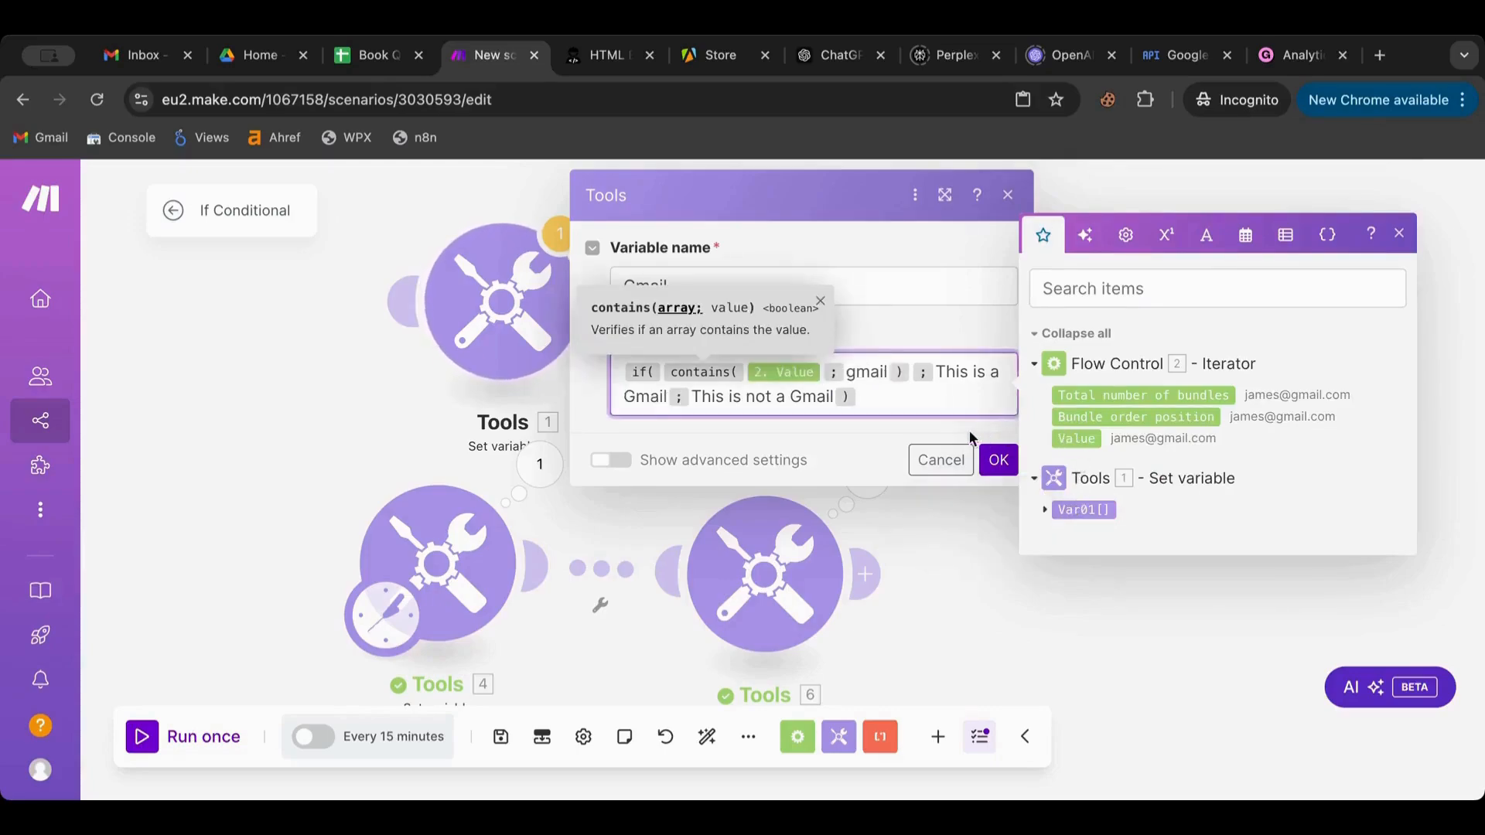
pyautogui.click(998, 459)
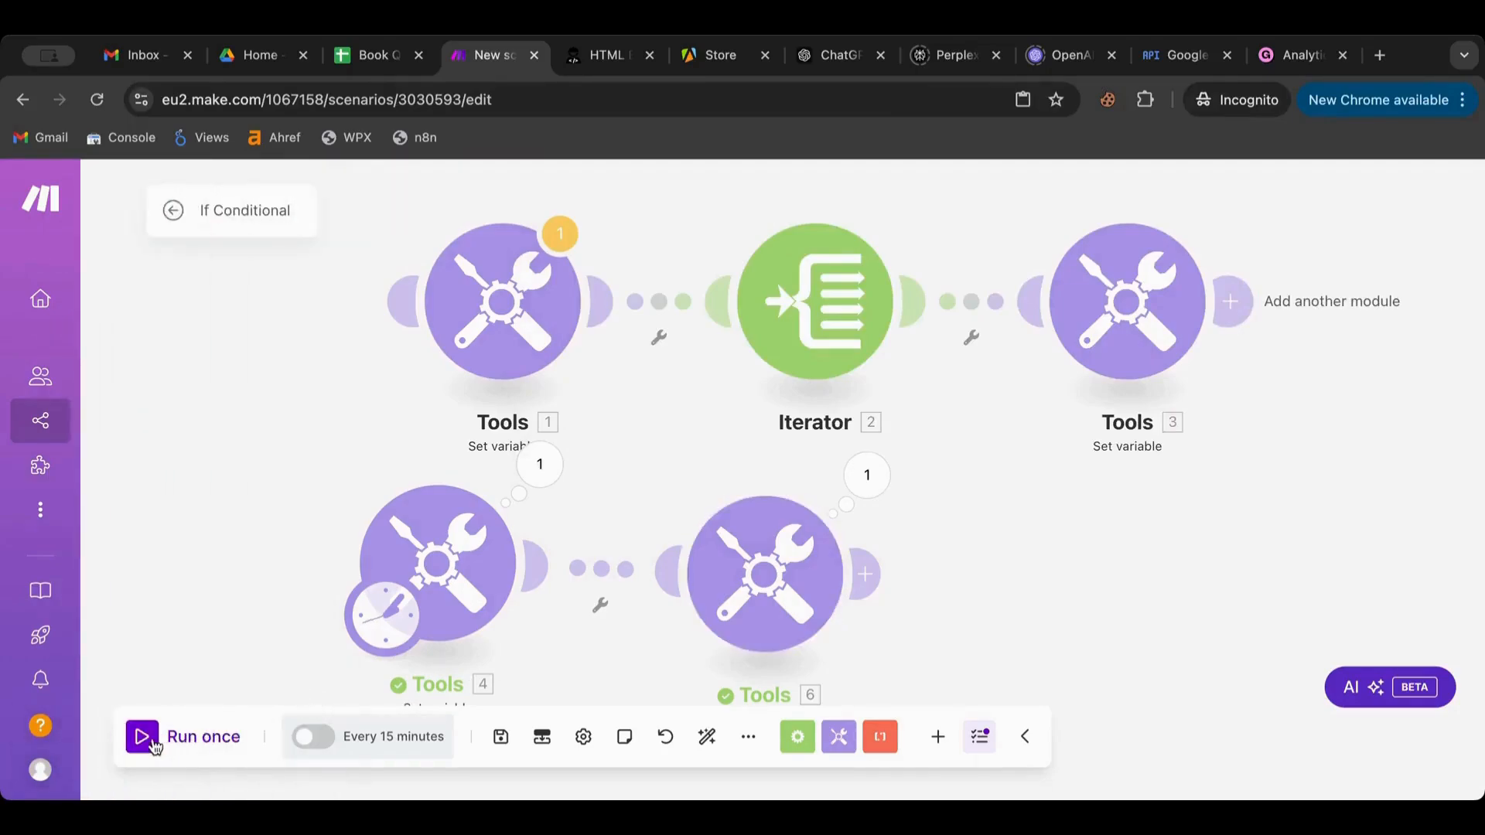
# Make Tools 1 the starting module, run the scenario and review the Gmail module's four operations
pyautogui.click(152, 741)
pyautogui.hscroll(3, 1250, 398)
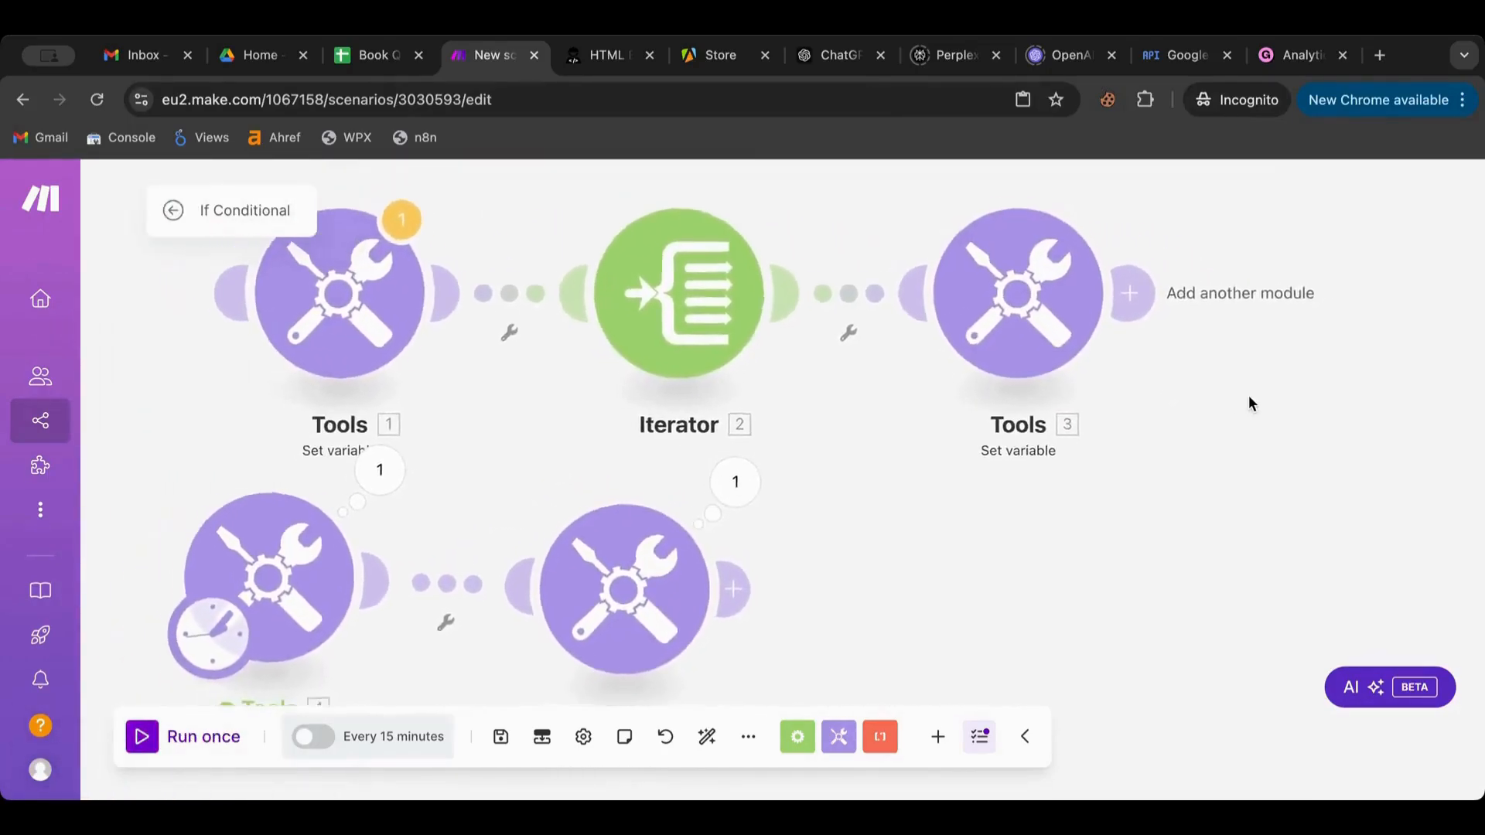
pyautogui.scroll(-1, 1248, 398)
pyautogui.moveTo(255, 628); pyautogui.dragTo(322, 362)
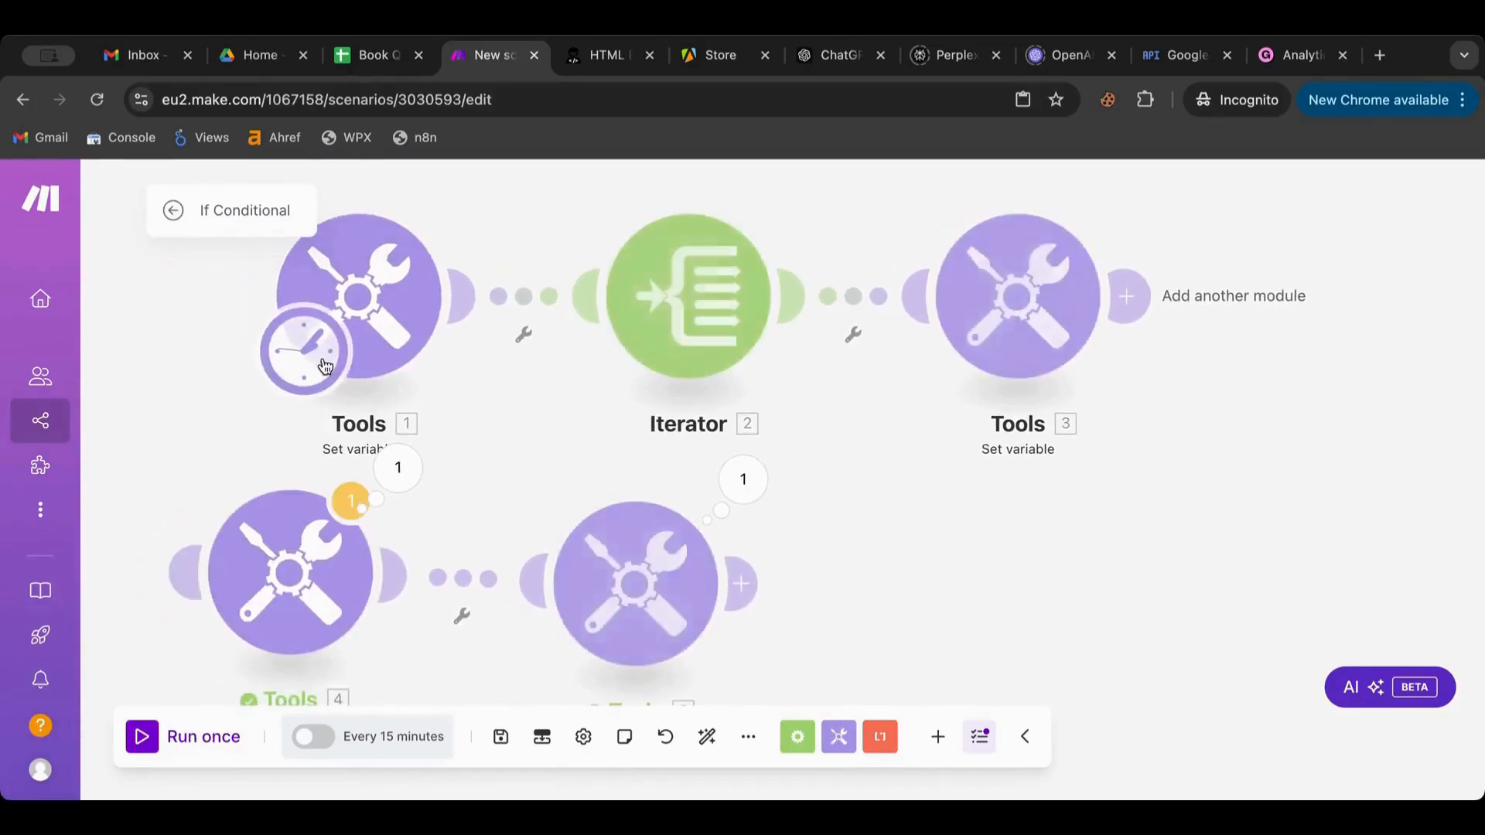
pyautogui.click(146, 741)
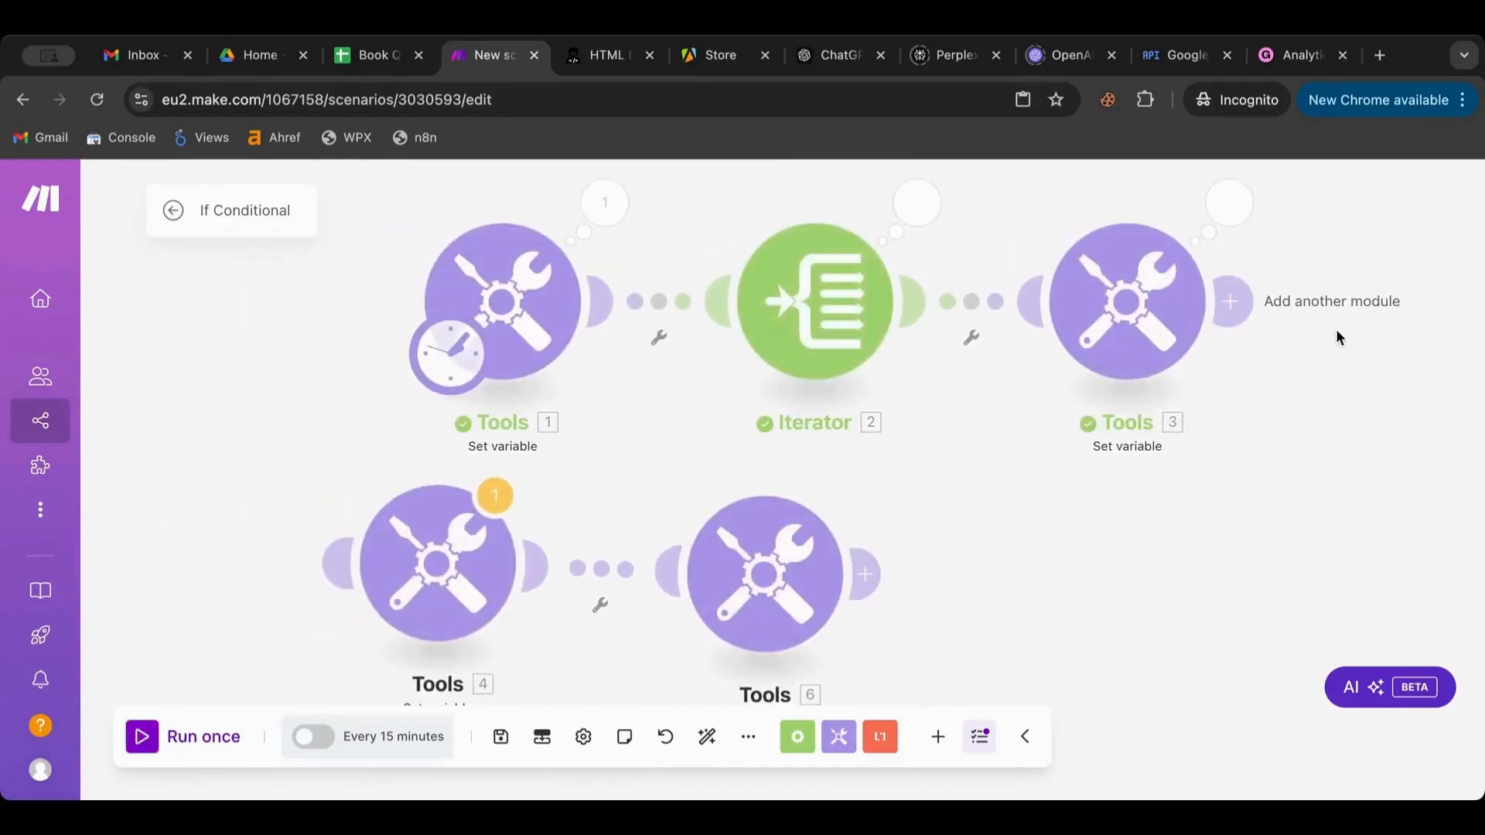
pyautogui.click(1229, 203)
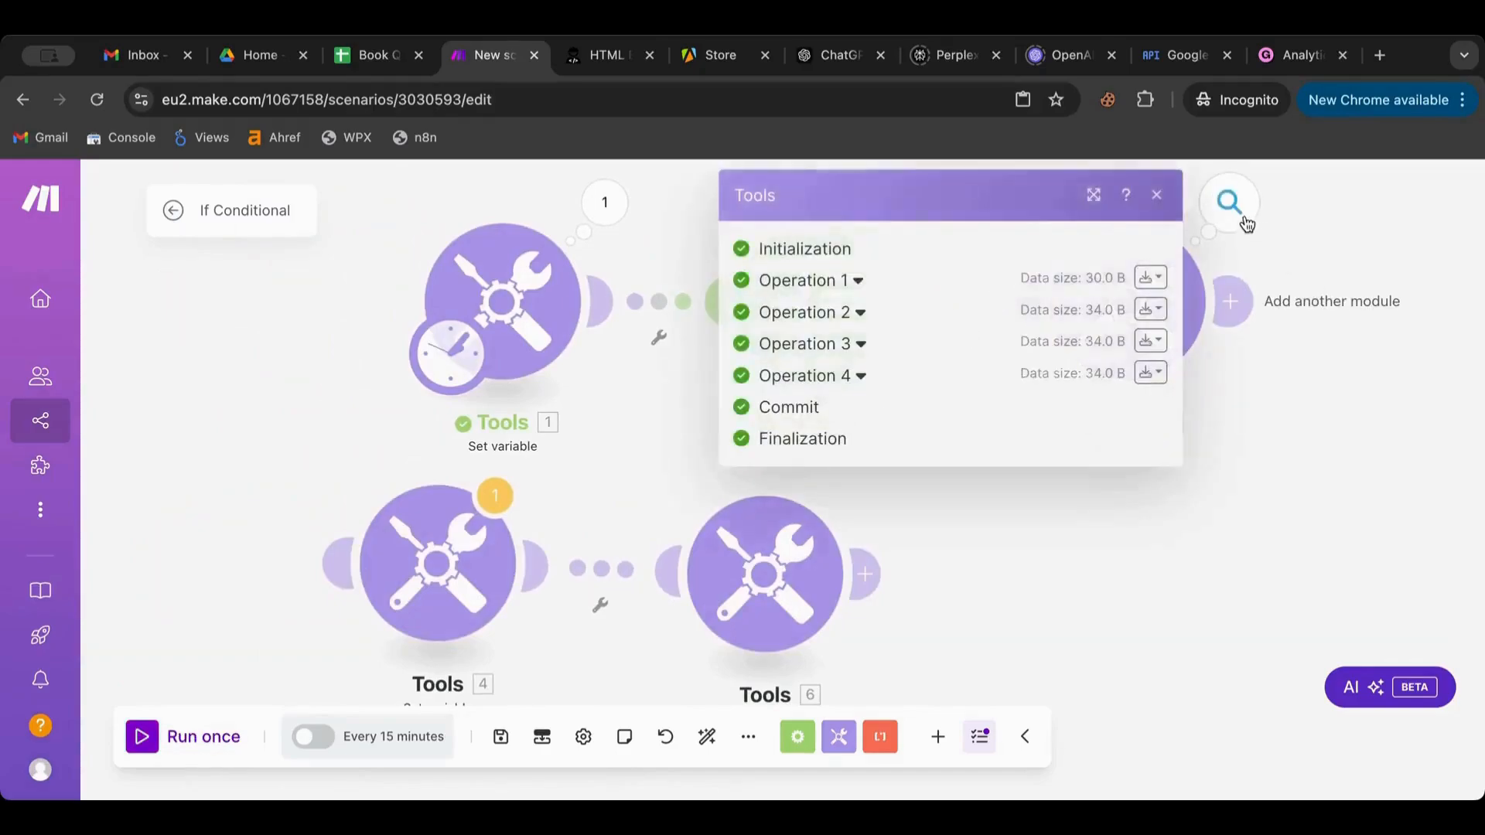
pyautogui.click(858, 281)
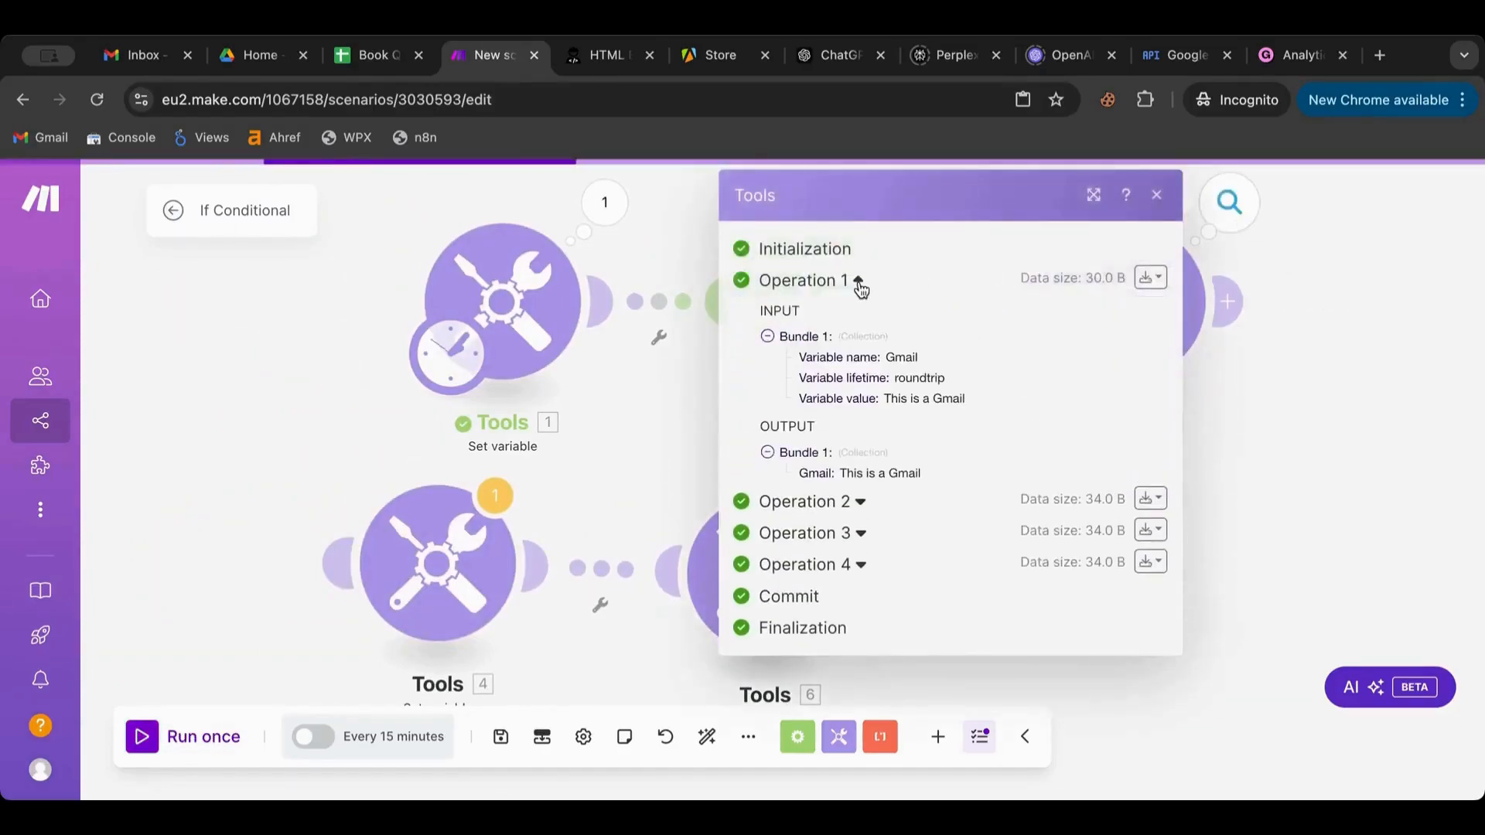
pyautogui.click(859, 504)
pyautogui.scroll(-1, 859, 507)
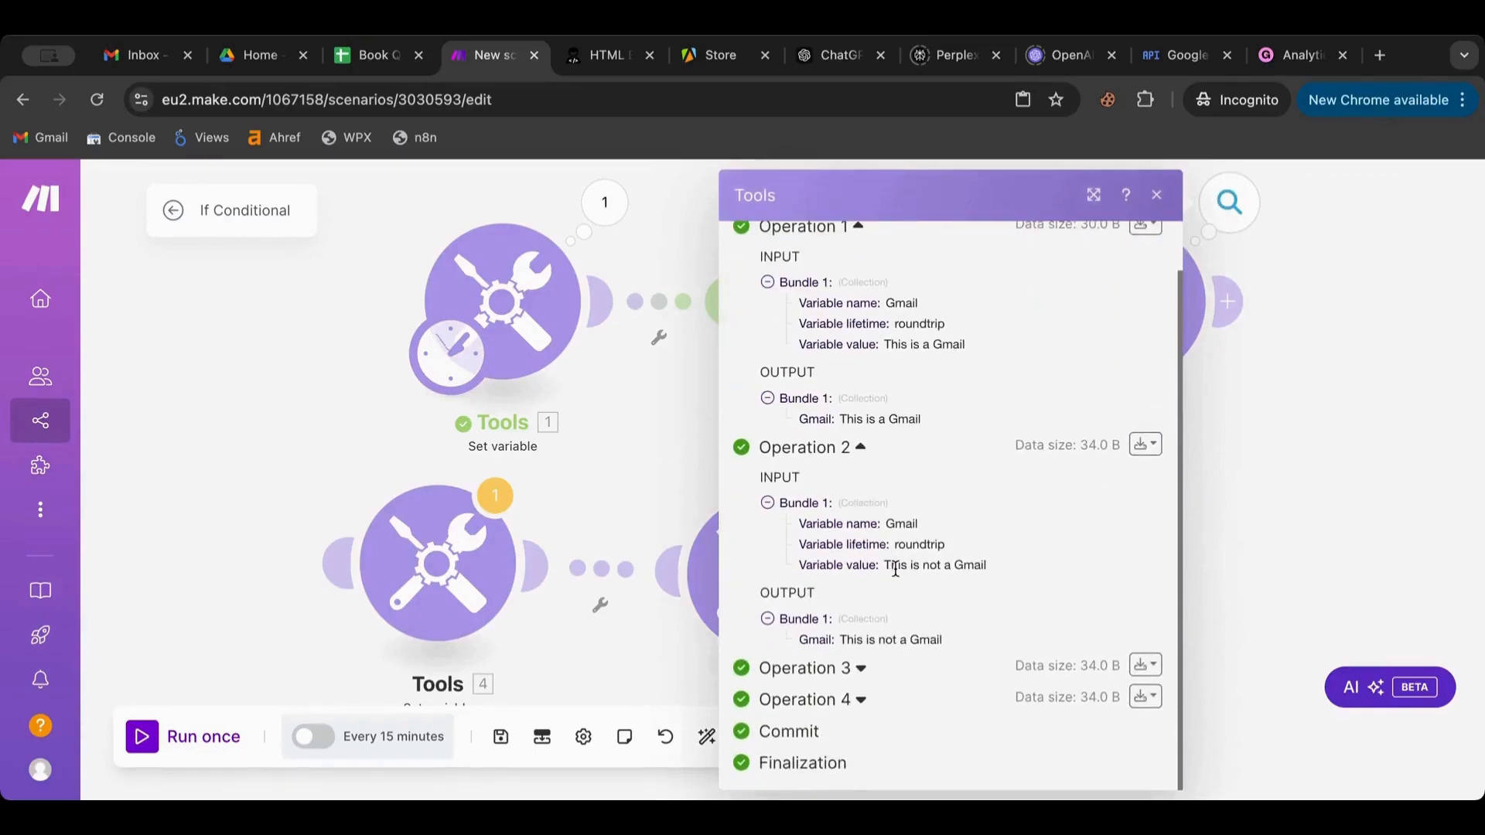
pyautogui.click(862, 670)
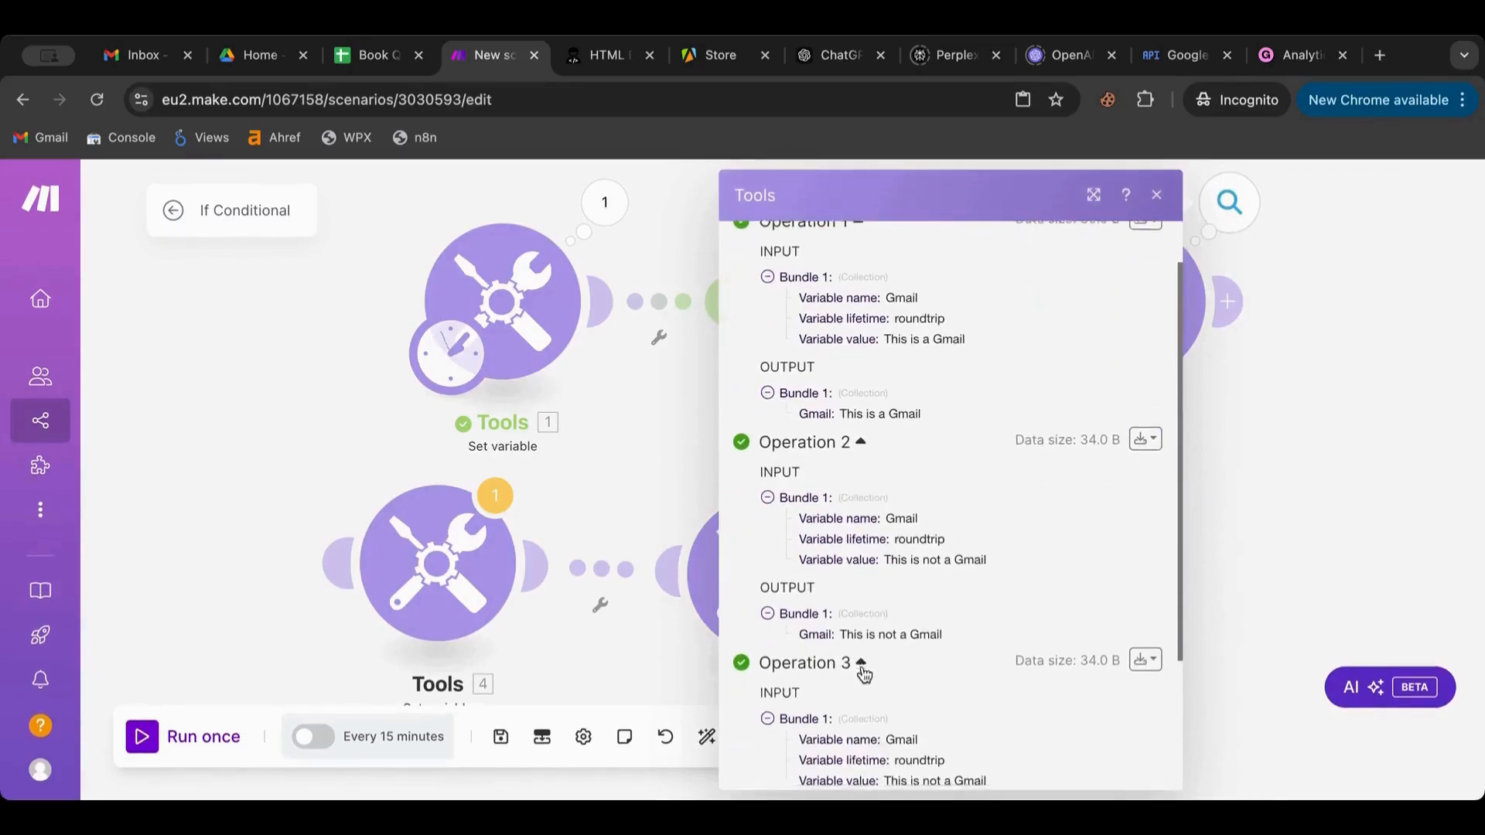
pyautogui.click(859, 719)
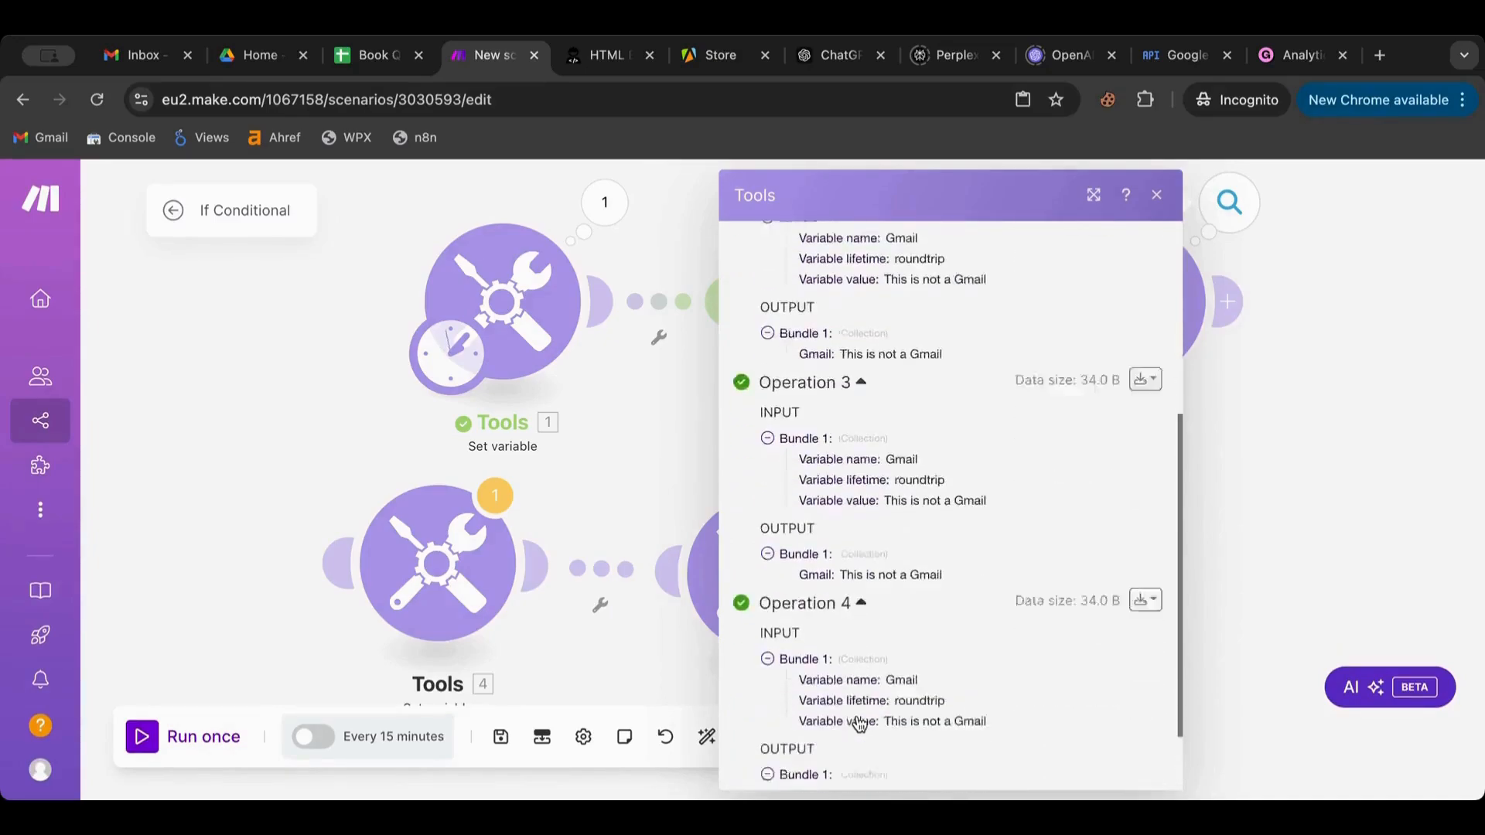
pyautogui.click(1399, 325)
# Check the Var01 and Tools 3 settings, then set up a filter on the Iterator–Tools 3 link
pyautogui.click(552, 322)
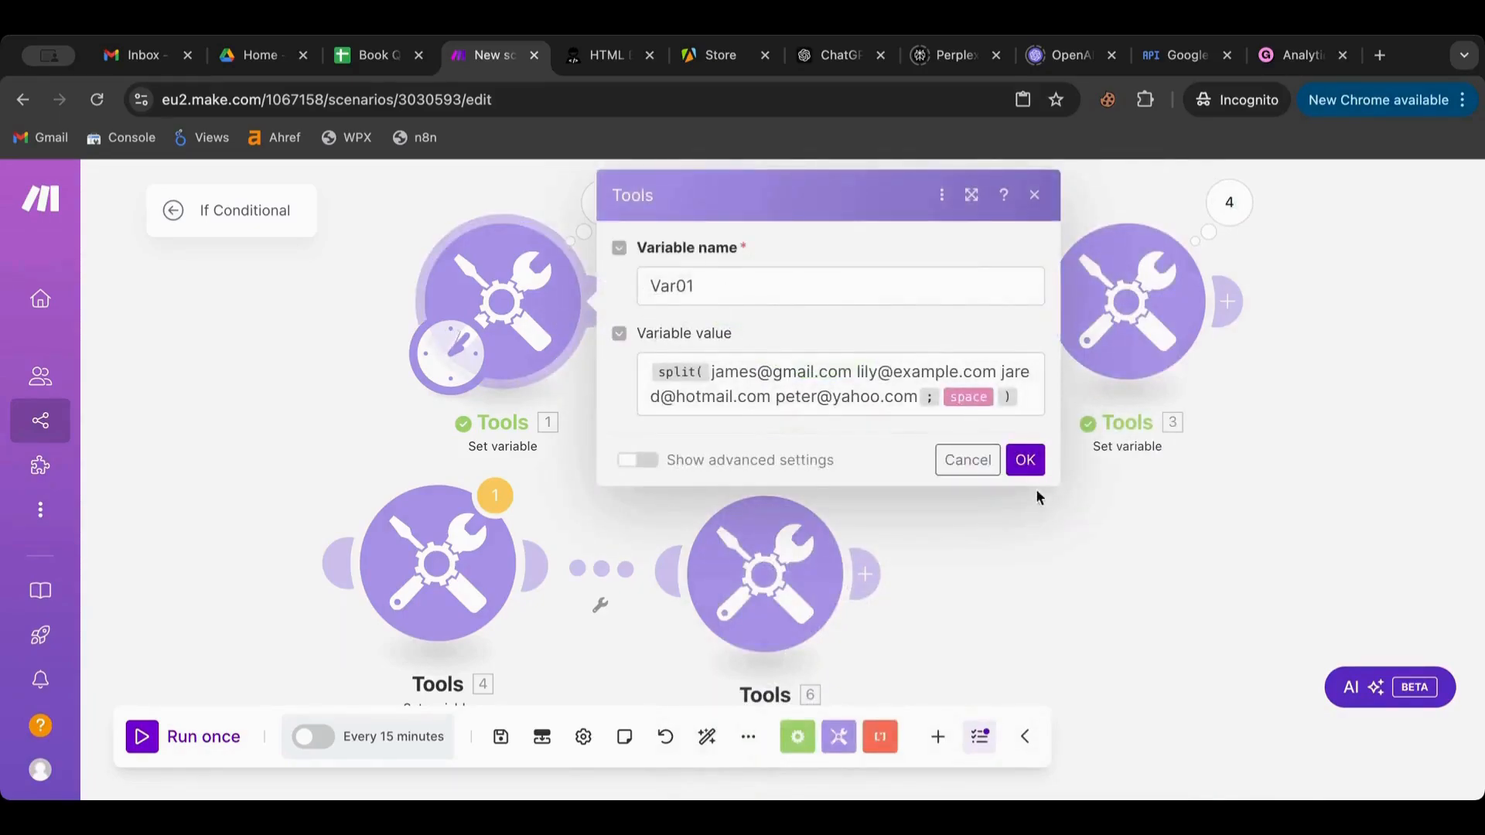
pyautogui.click(1027, 464)
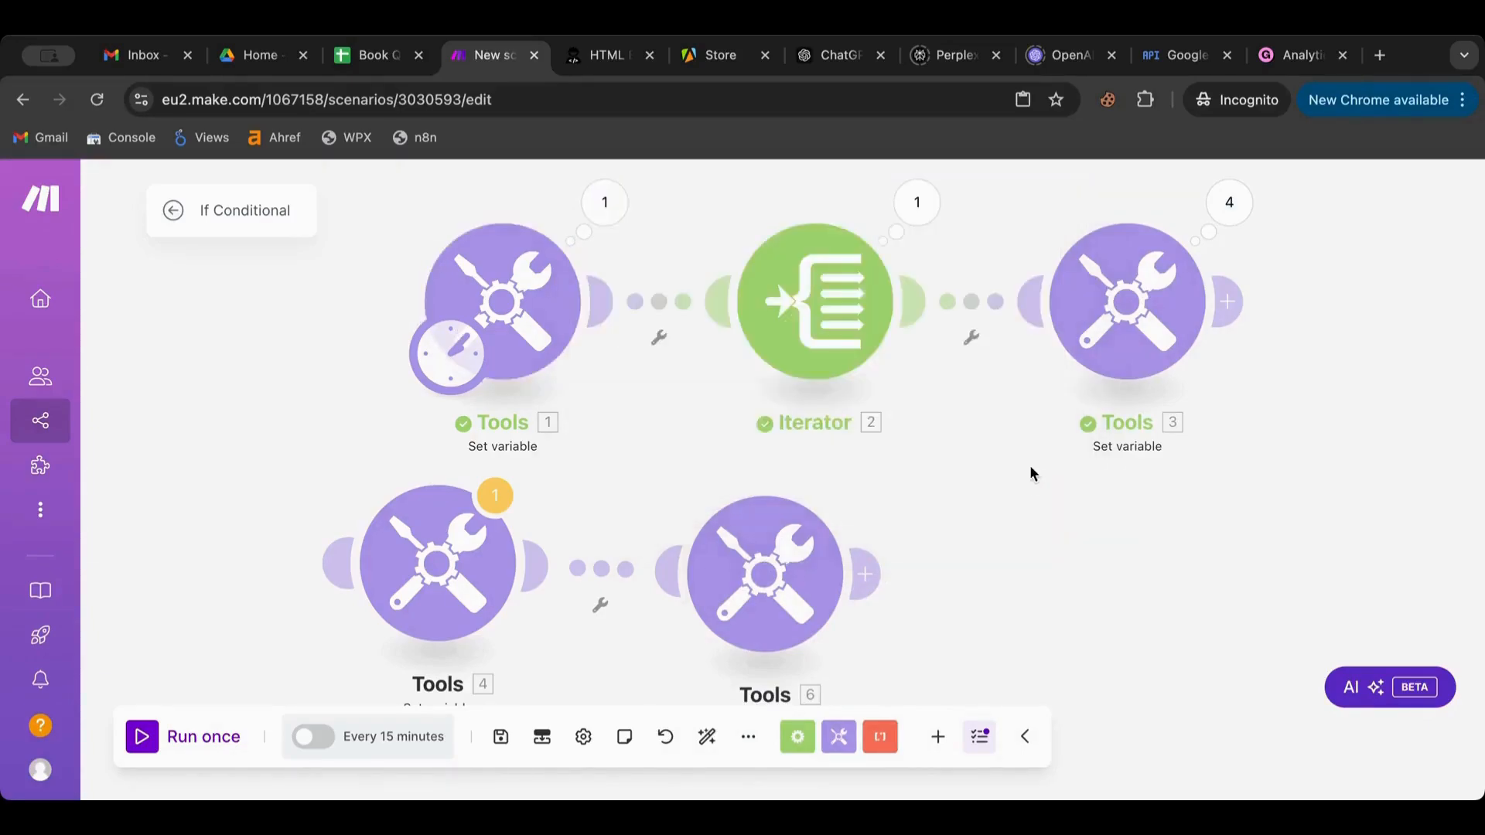
pyautogui.click(1132, 323)
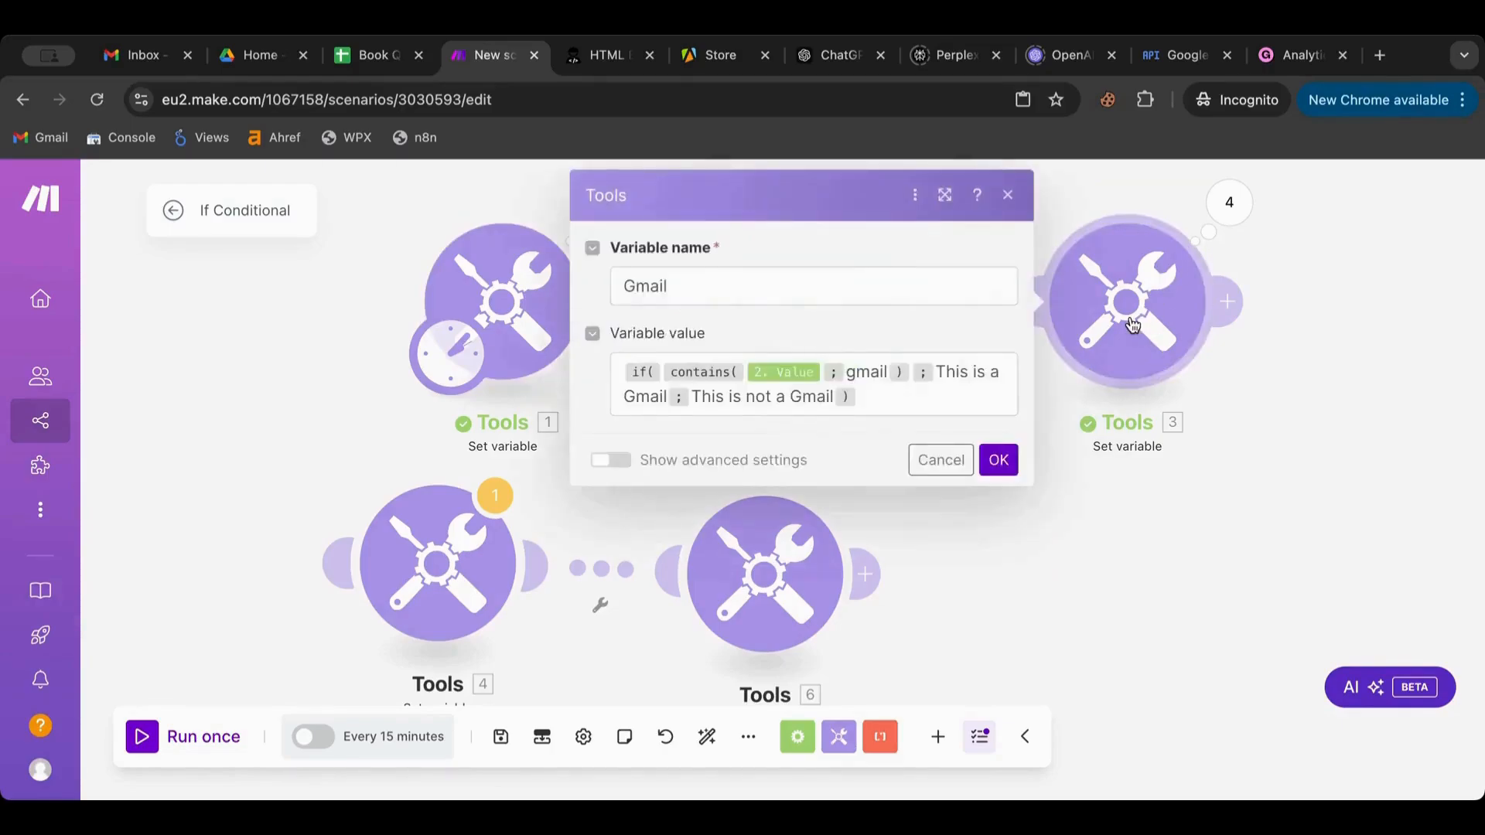
pyautogui.click(1313, 356)
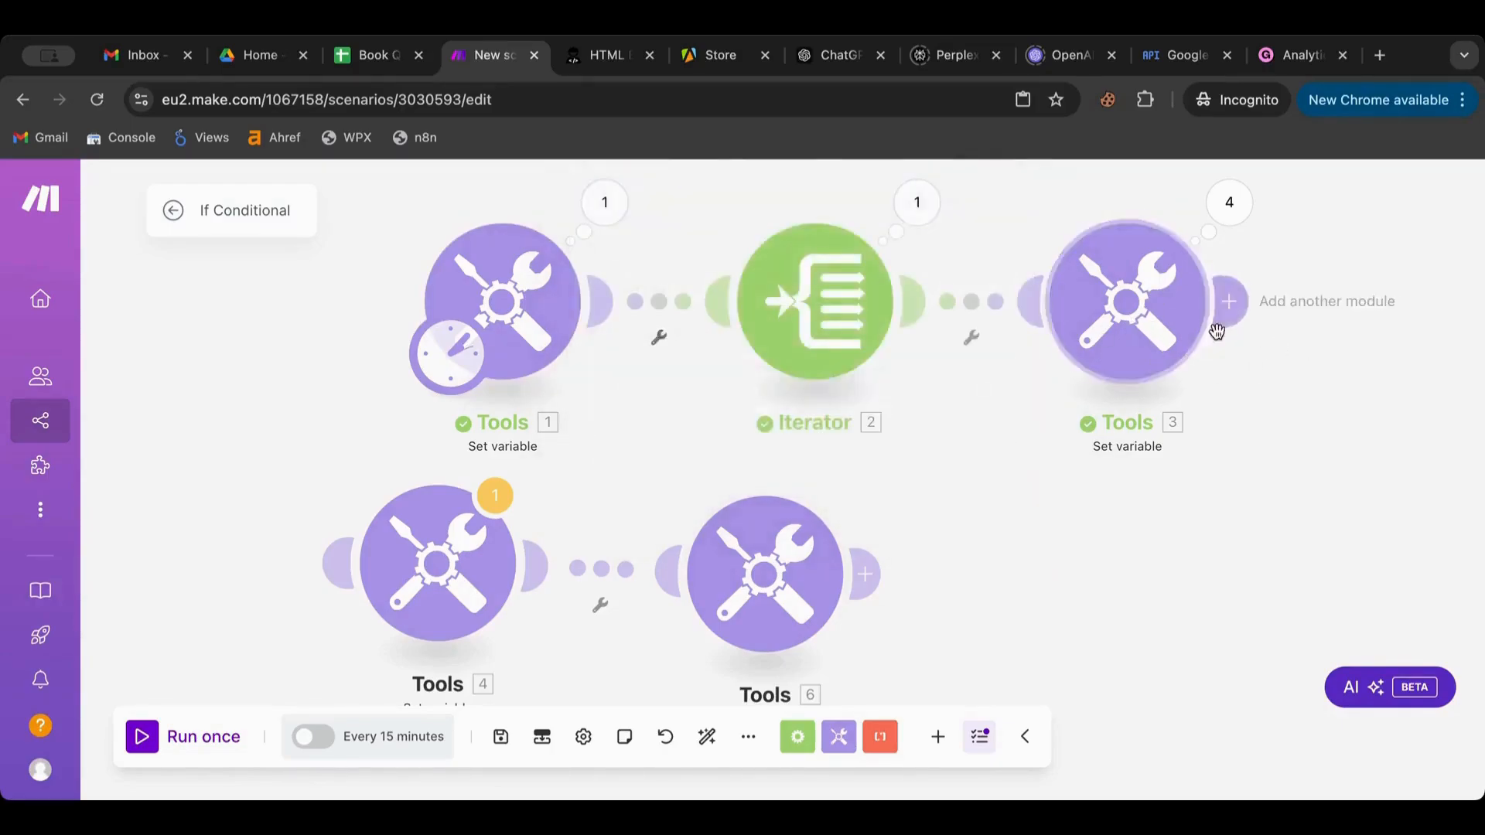
pyautogui.click(924, 310)
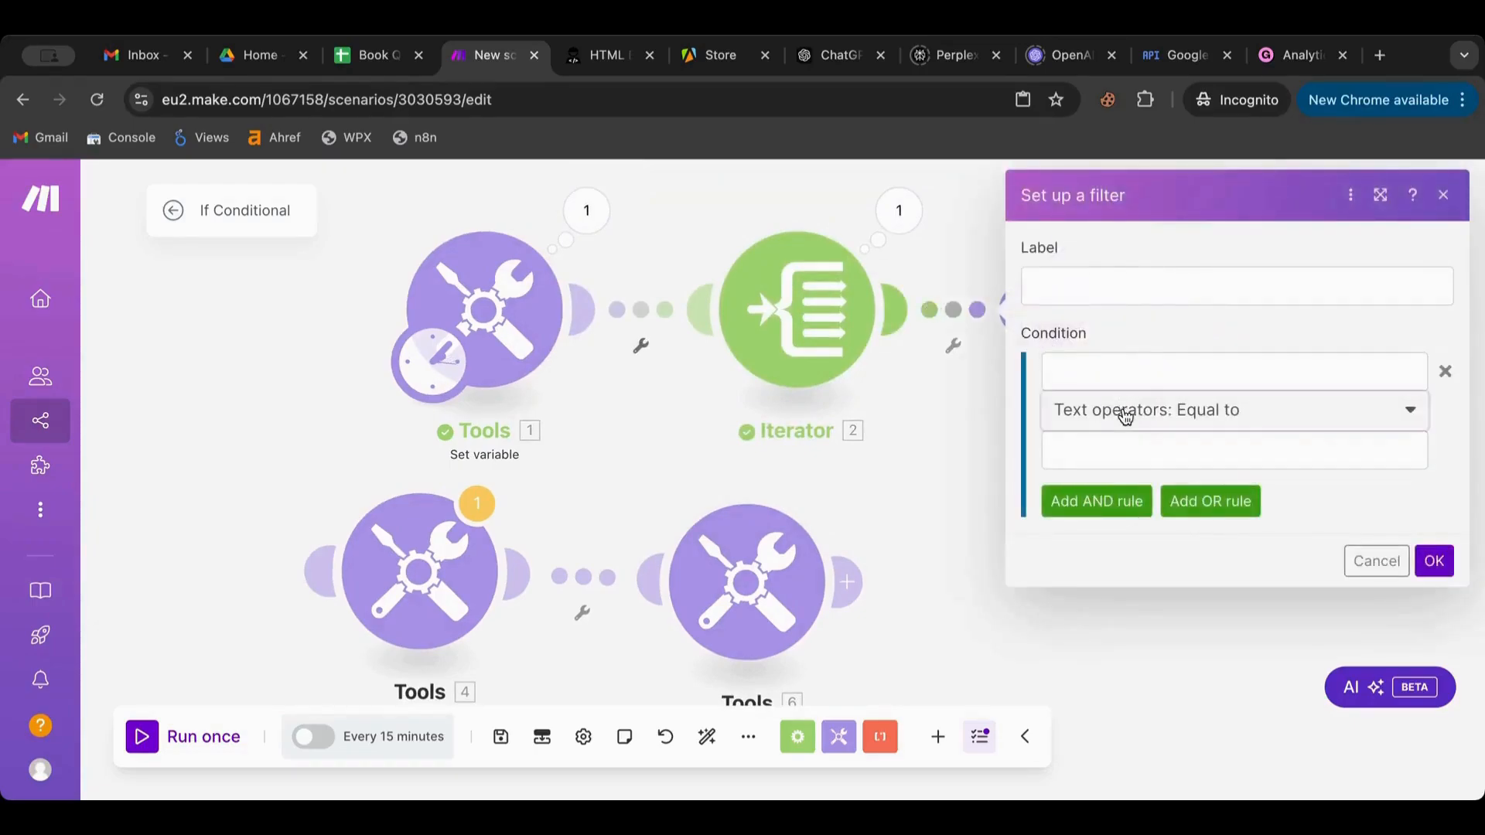
# Switch the Iterator–Tools 3 filter's operator to Contains, browse mappable values, then cancel the filter
pyautogui.click(1126, 410)
pyautogui.scroll(-1, 1145, 565)
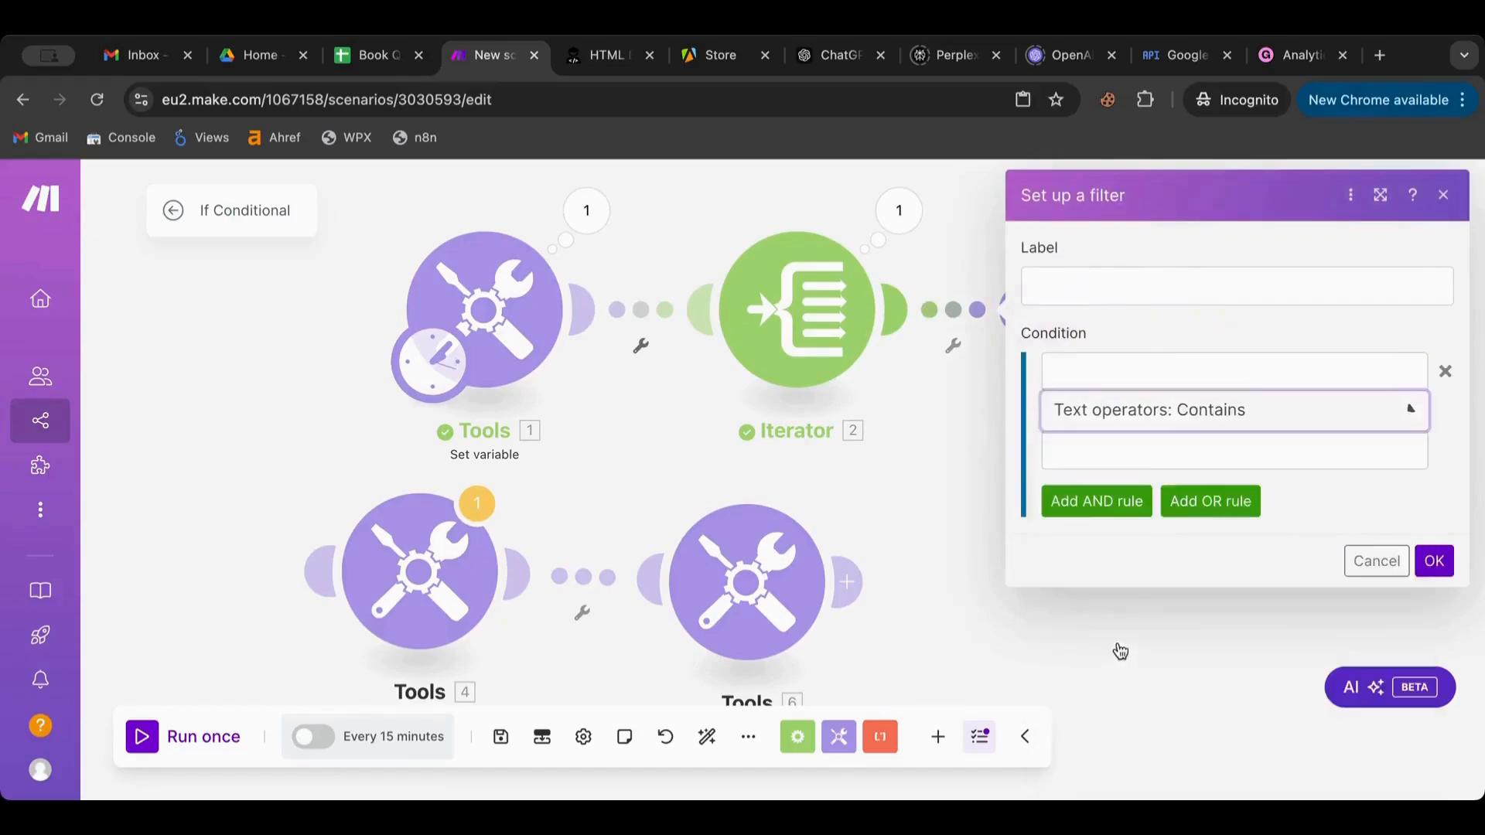
pyautogui.click(1120, 648)
pyautogui.click(1157, 379)
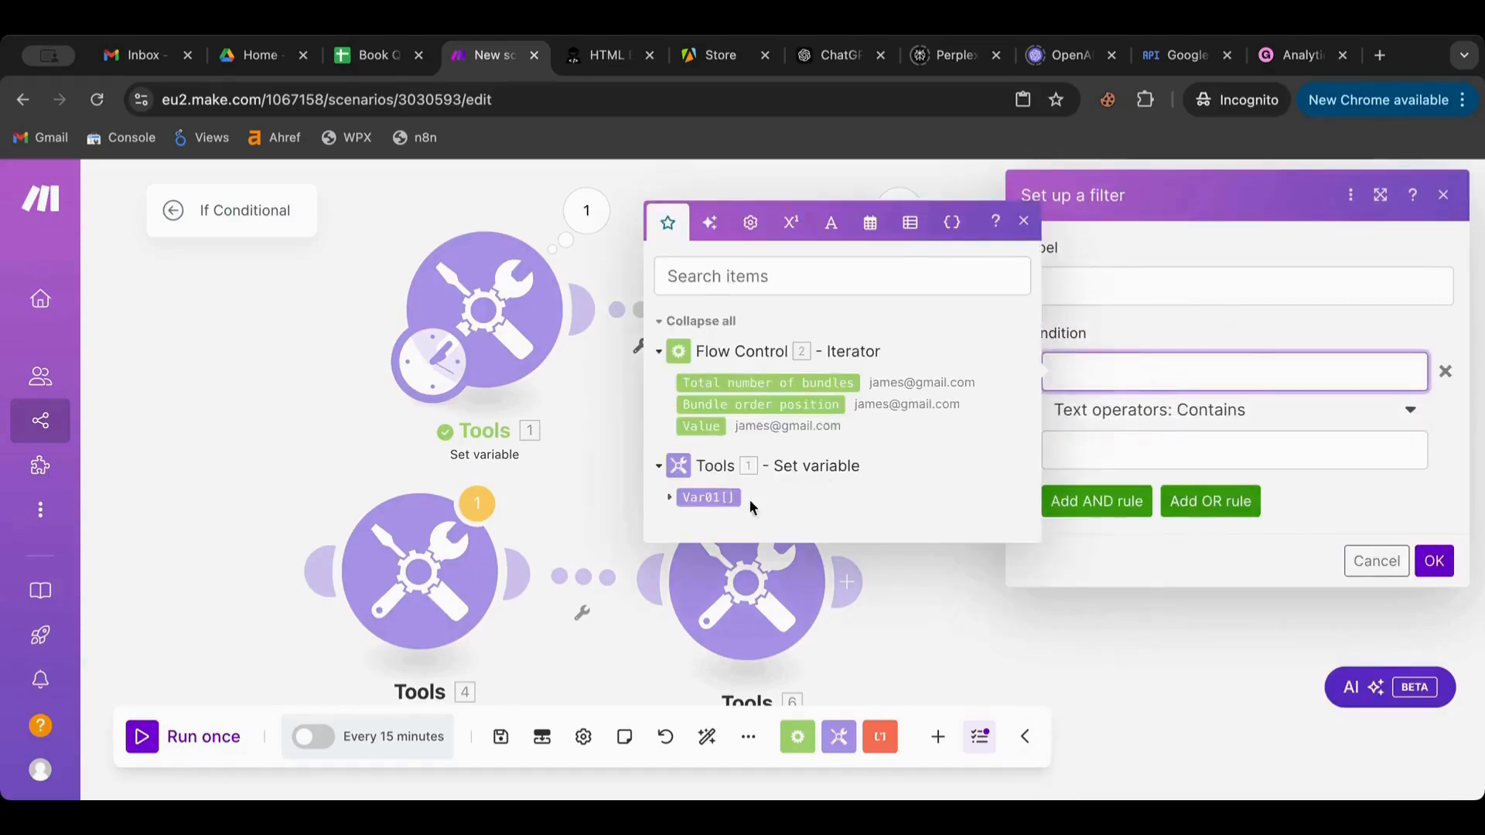
pyautogui.click(1273, 313)
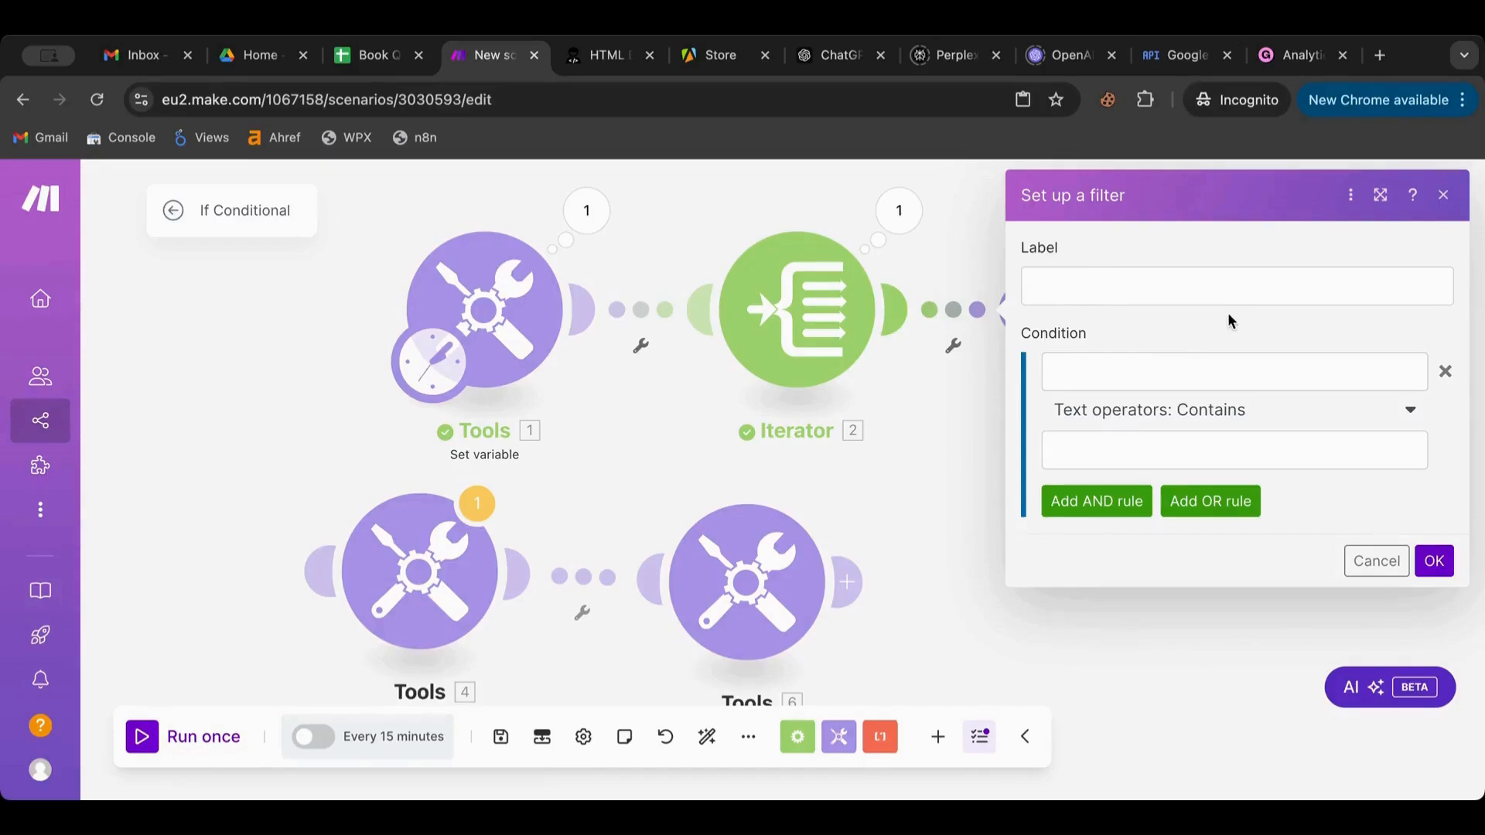
pyautogui.click(950, 381)
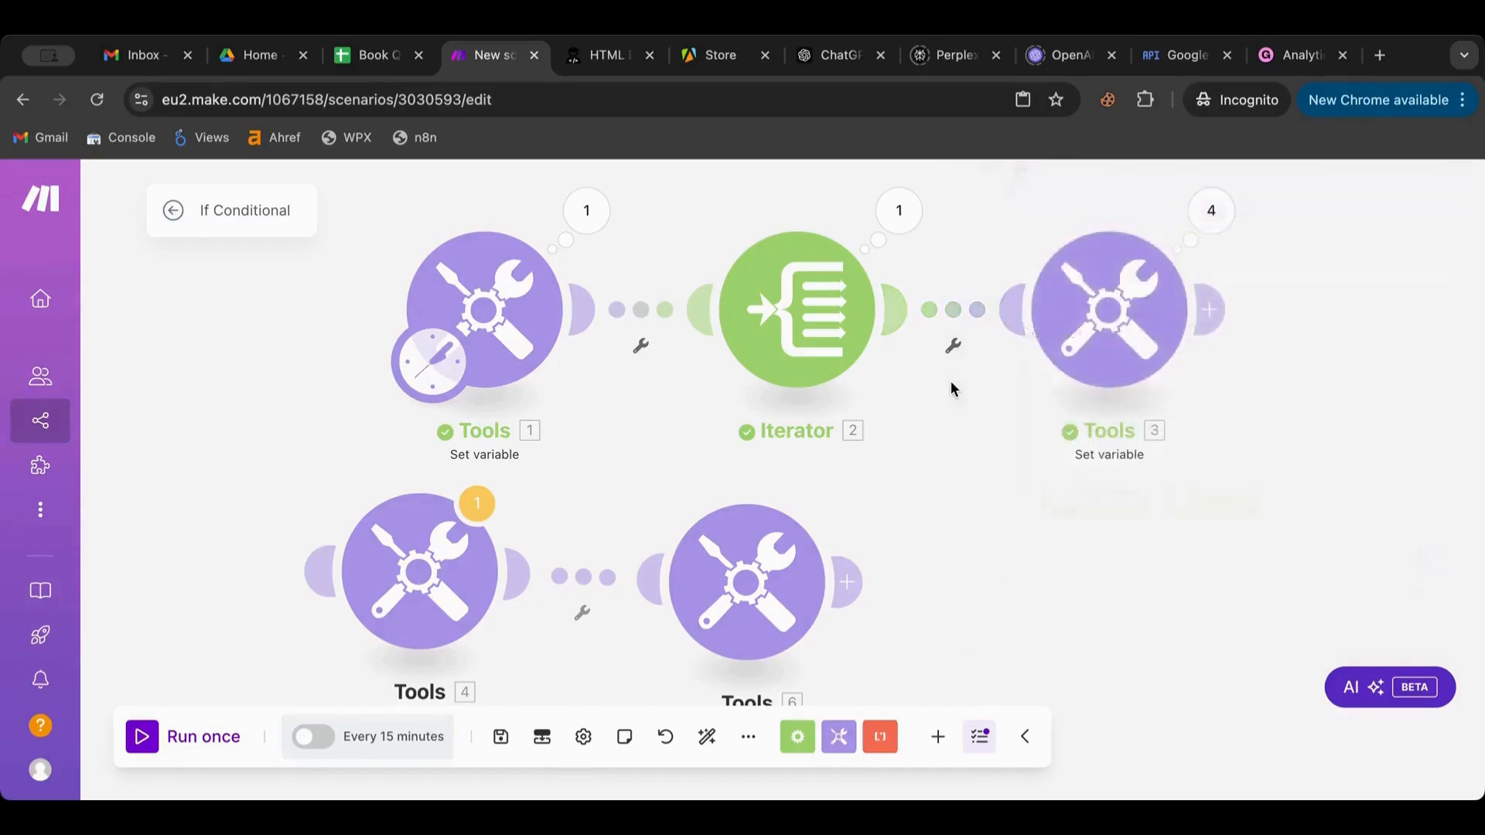
# Review Tools 3's Gmail if(contains(...)) variable formula, keep it unchanged, and reopen Tools 3's settings
pyautogui.click(1057, 341)
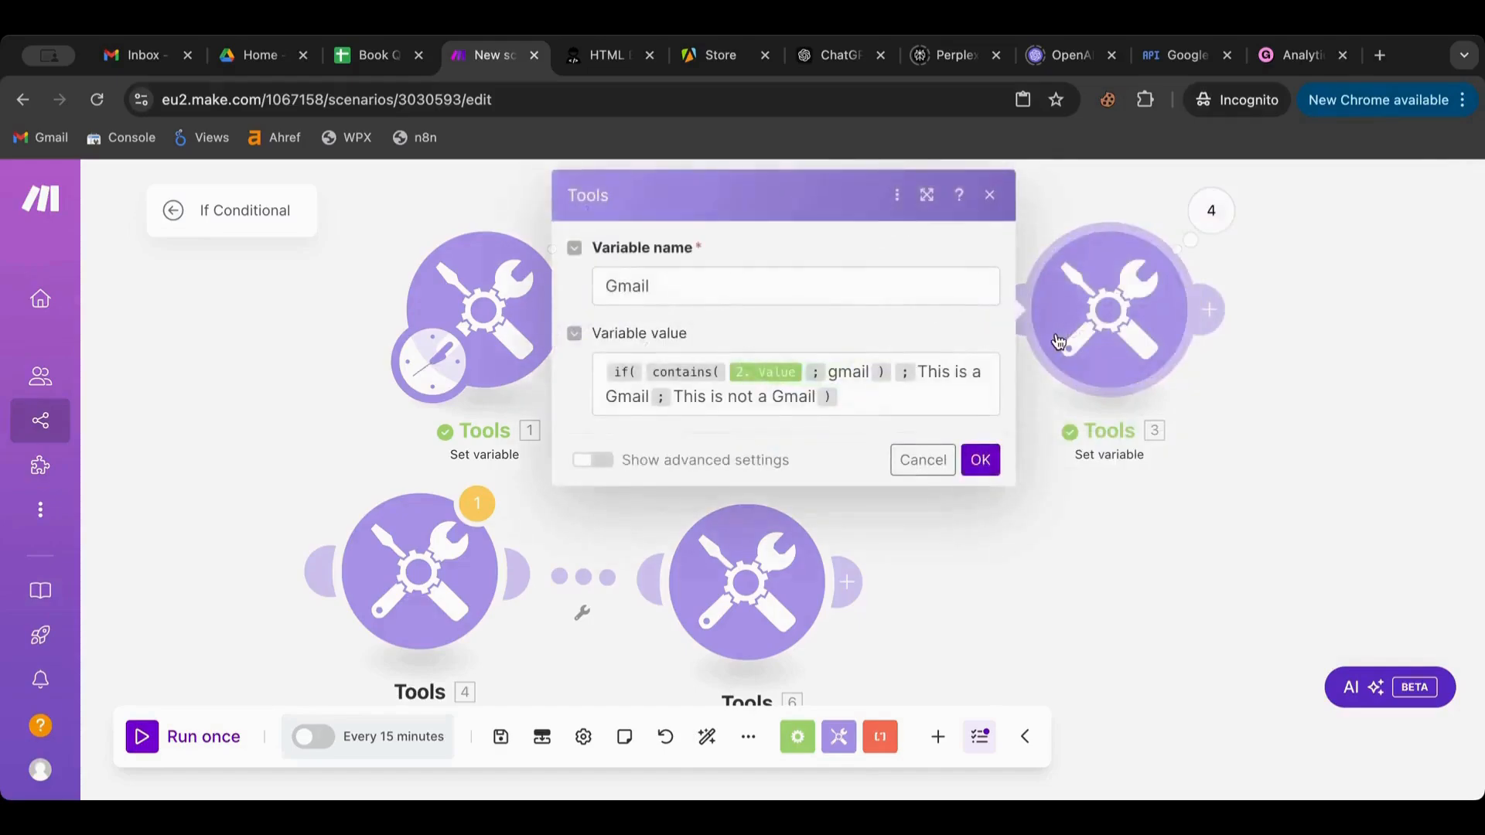
pyautogui.click(856, 396)
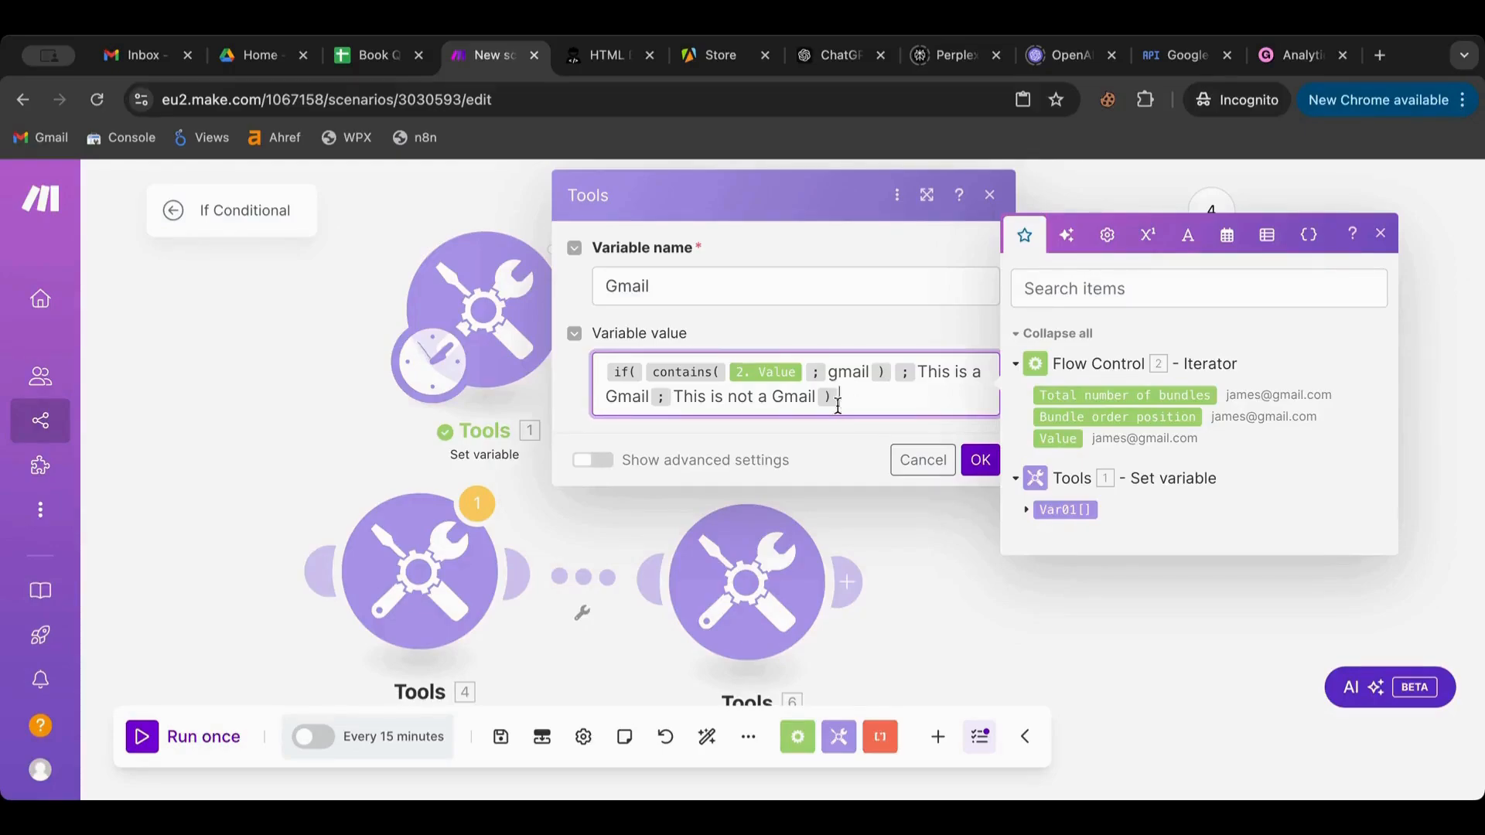
pyautogui.moveTo(838, 405); pyautogui.dragTo(576, 378)
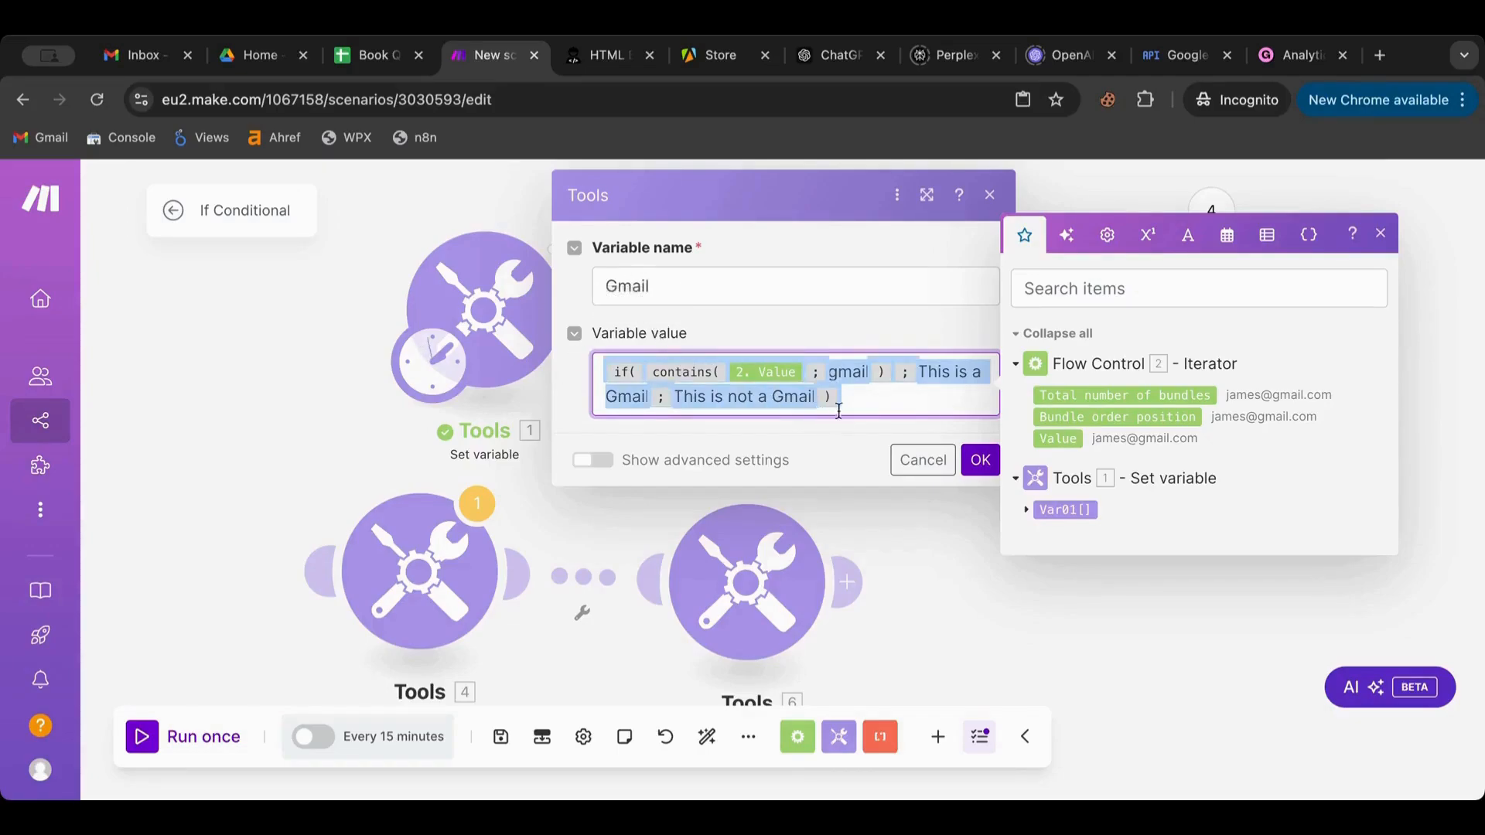
pyautogui.click(867, 405)
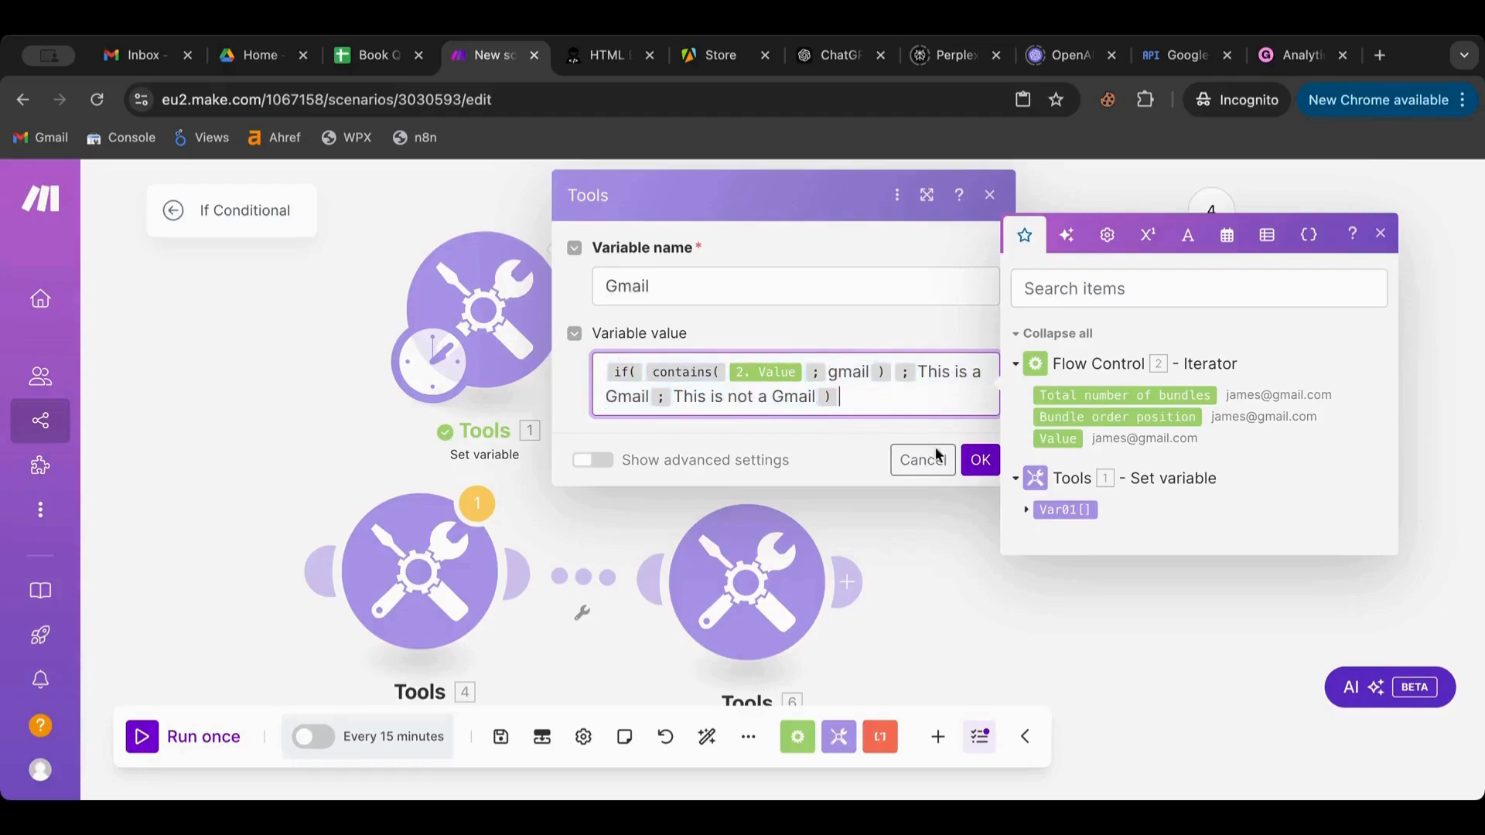
pyautogui.click(974, 468)
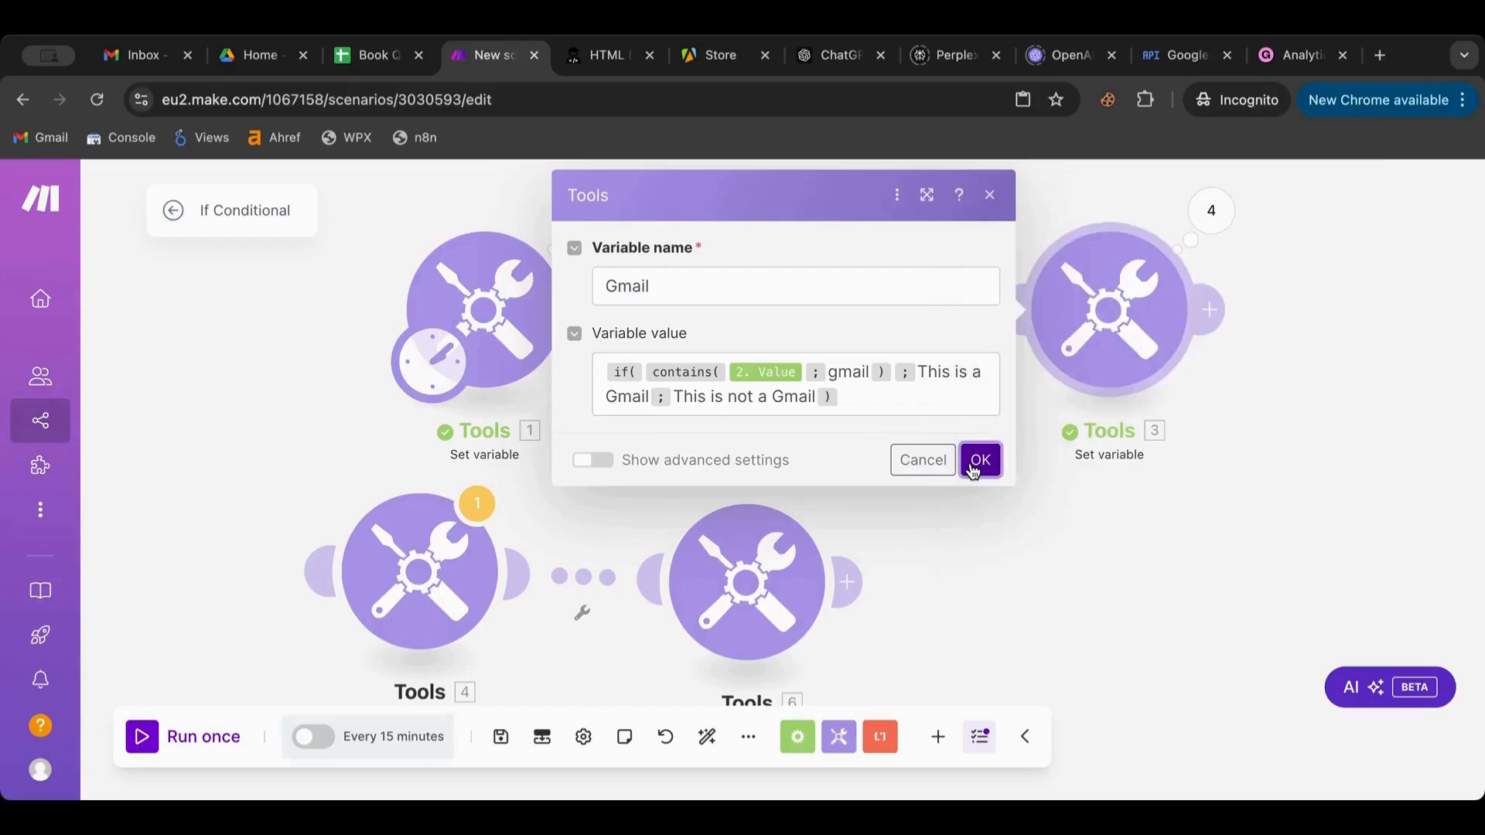
pyautogui.click(979, 461)
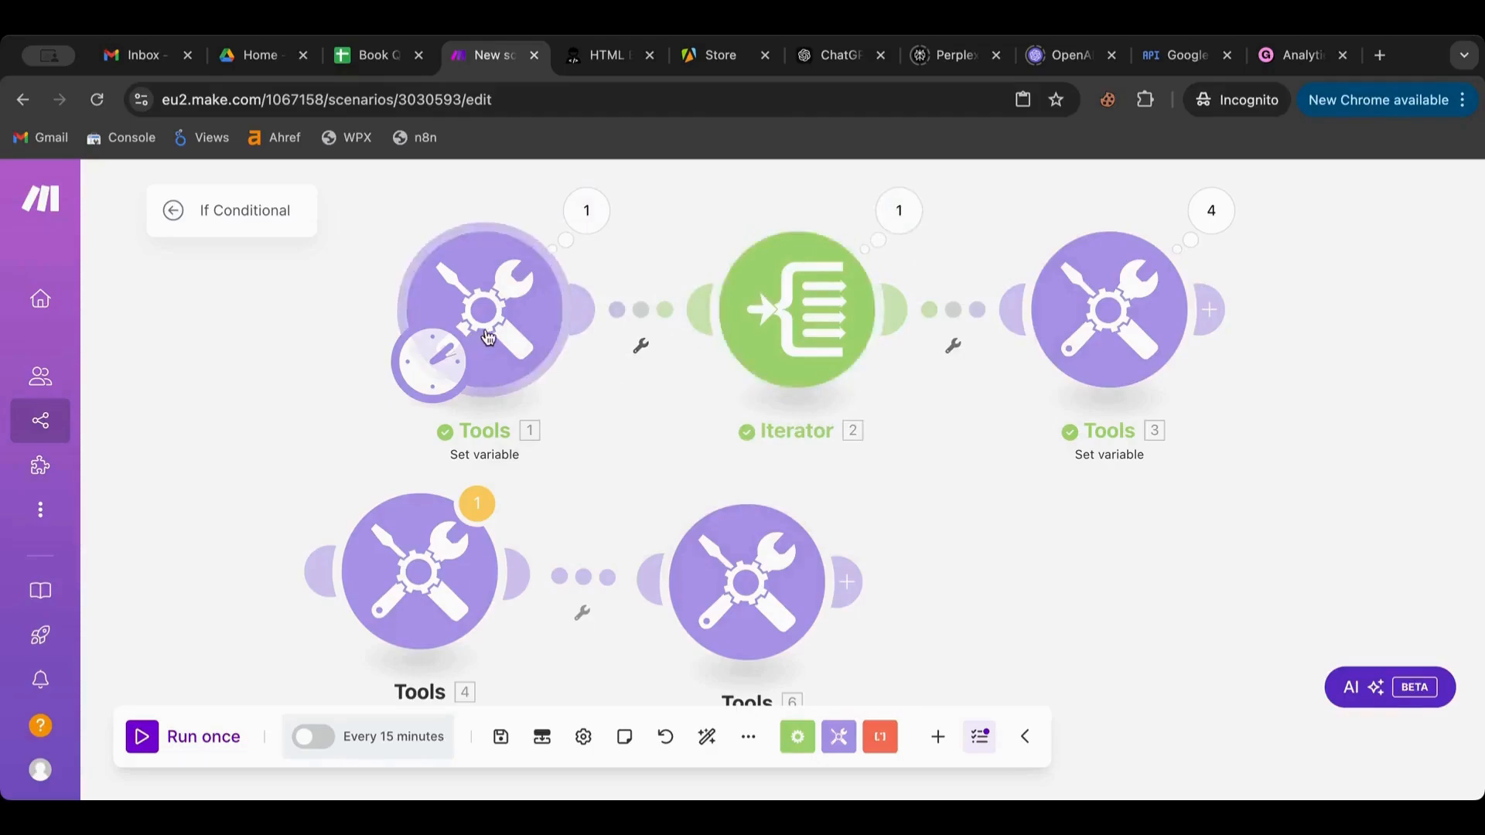
pyautogui.click(1104, 350)
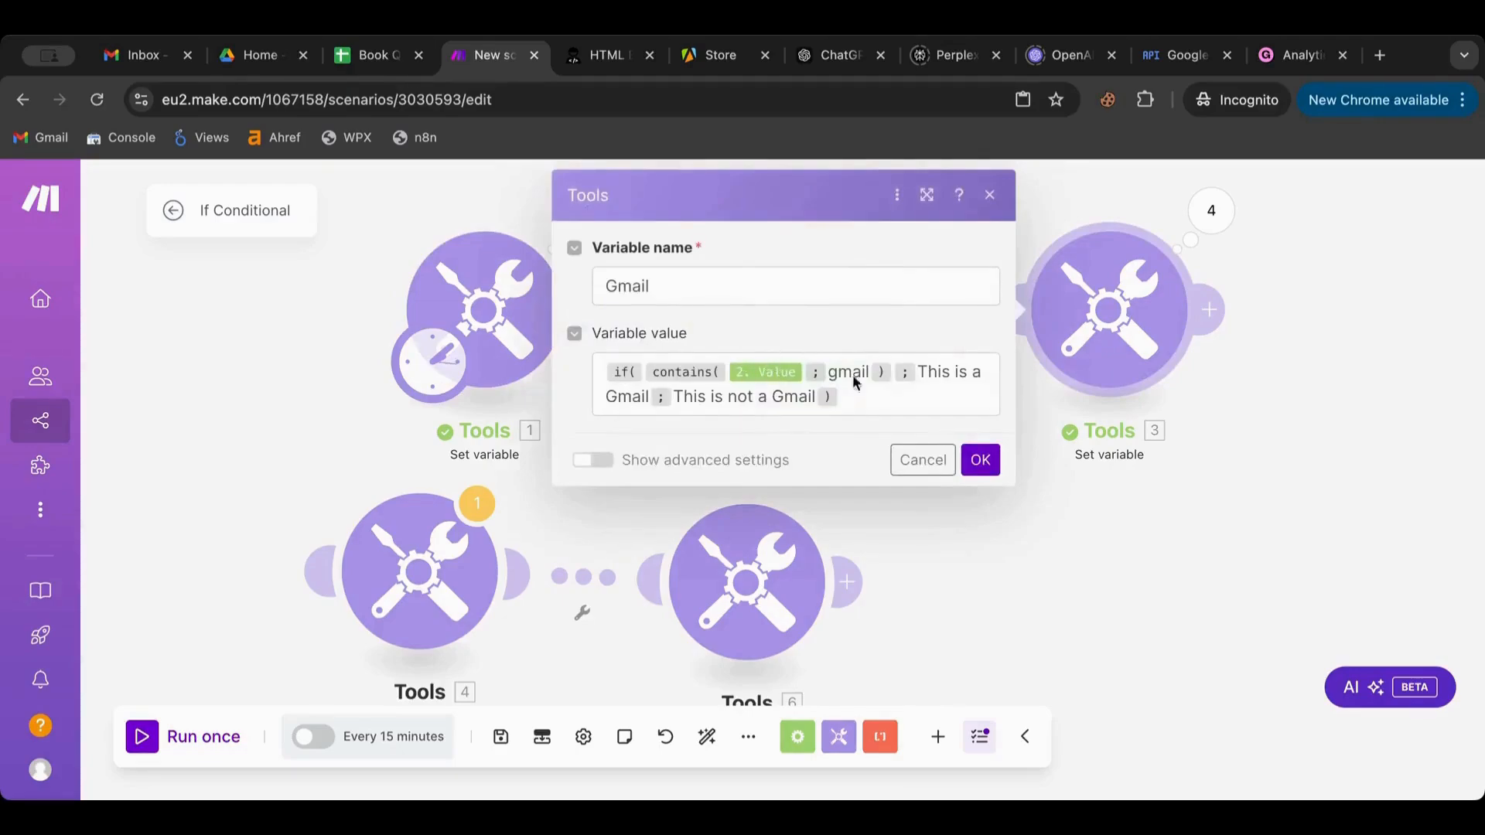
# Inspect Operation 1 in Tools 3's last run output, then close it
pyautogui.click(1210, 224)
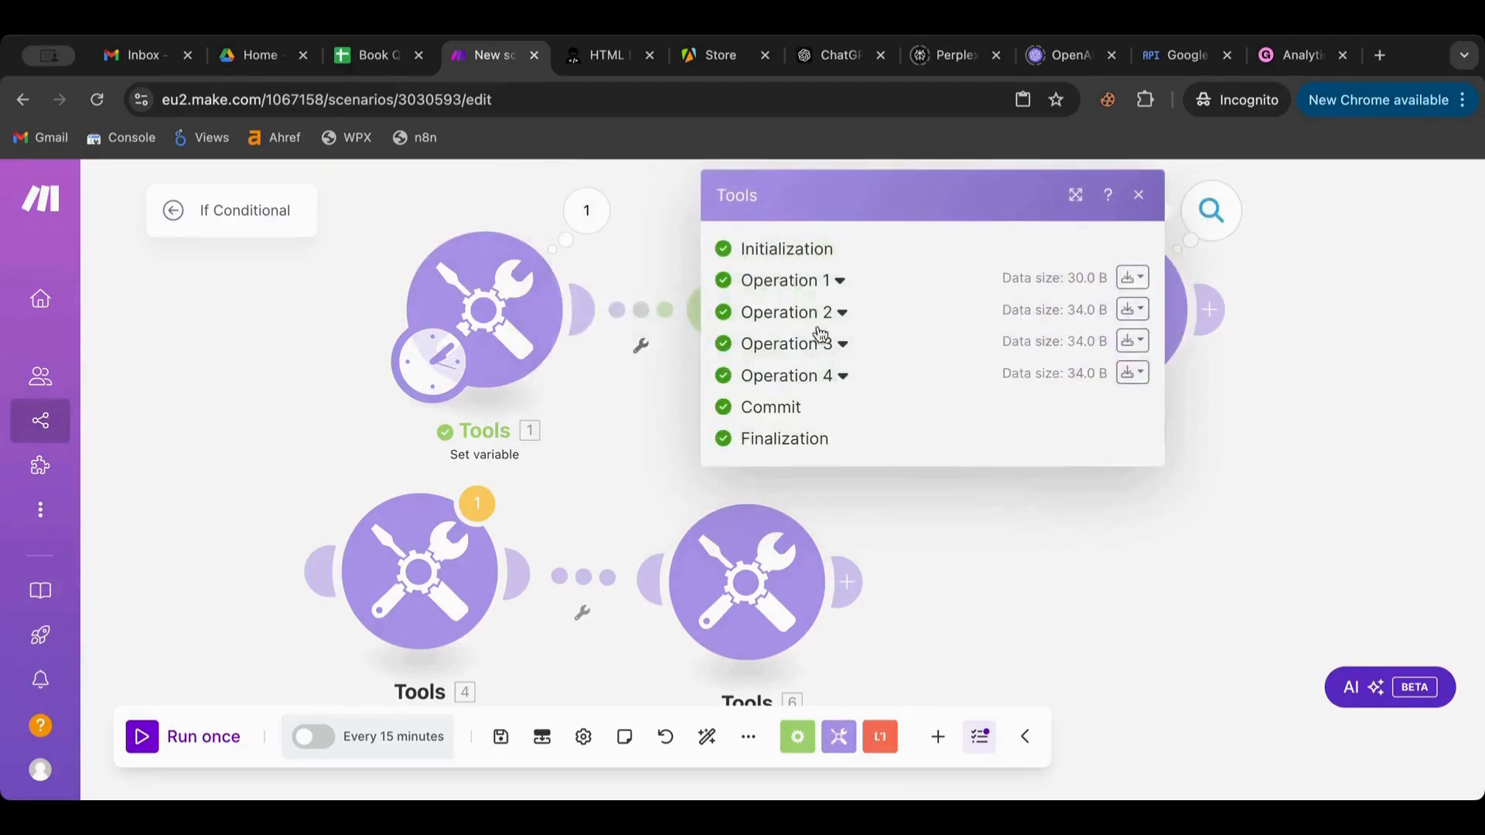
pyautogui.click(791, 287)
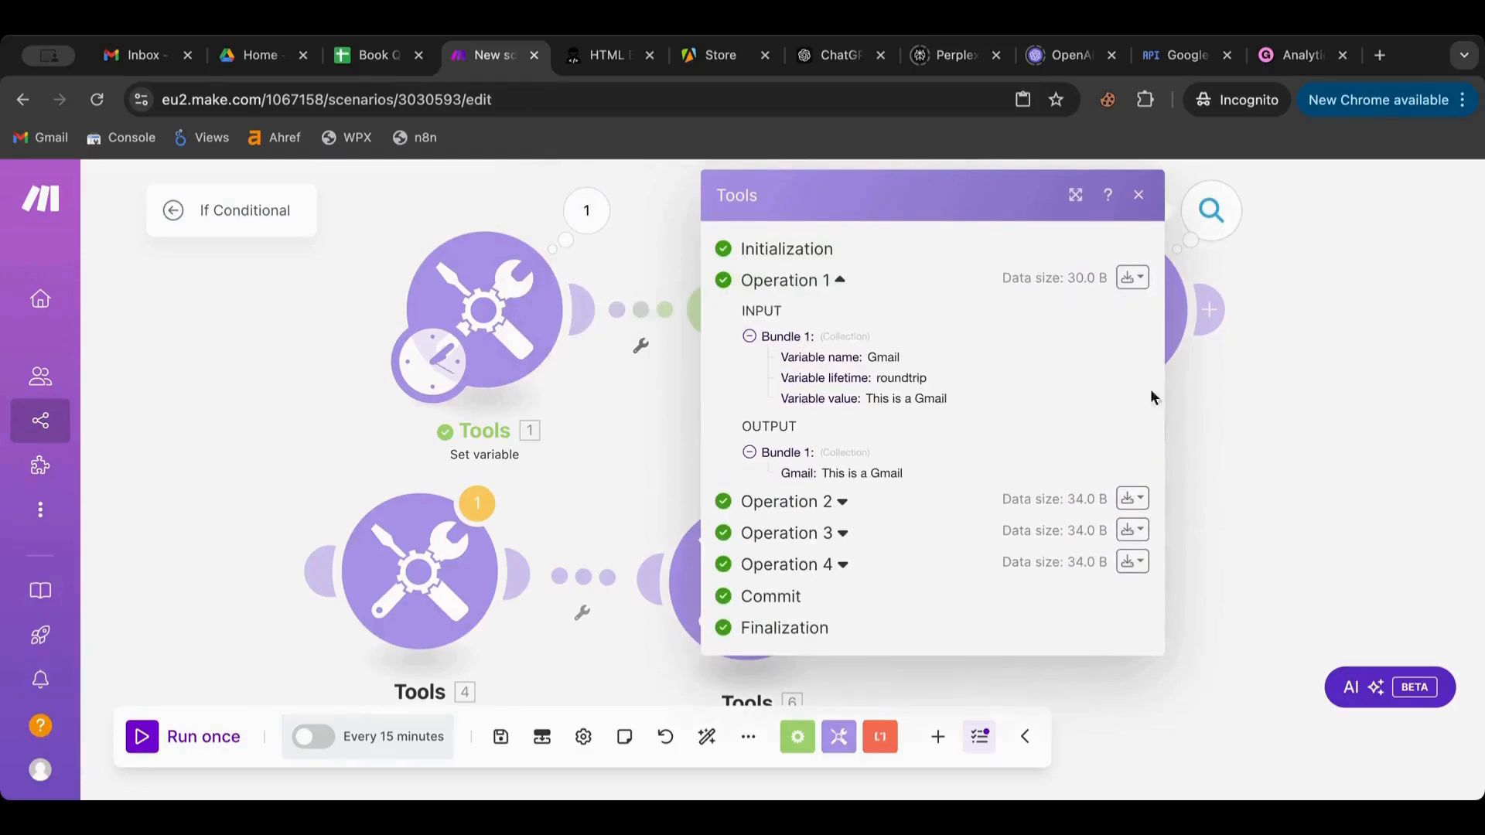
pyautogui.click(1279, 364)
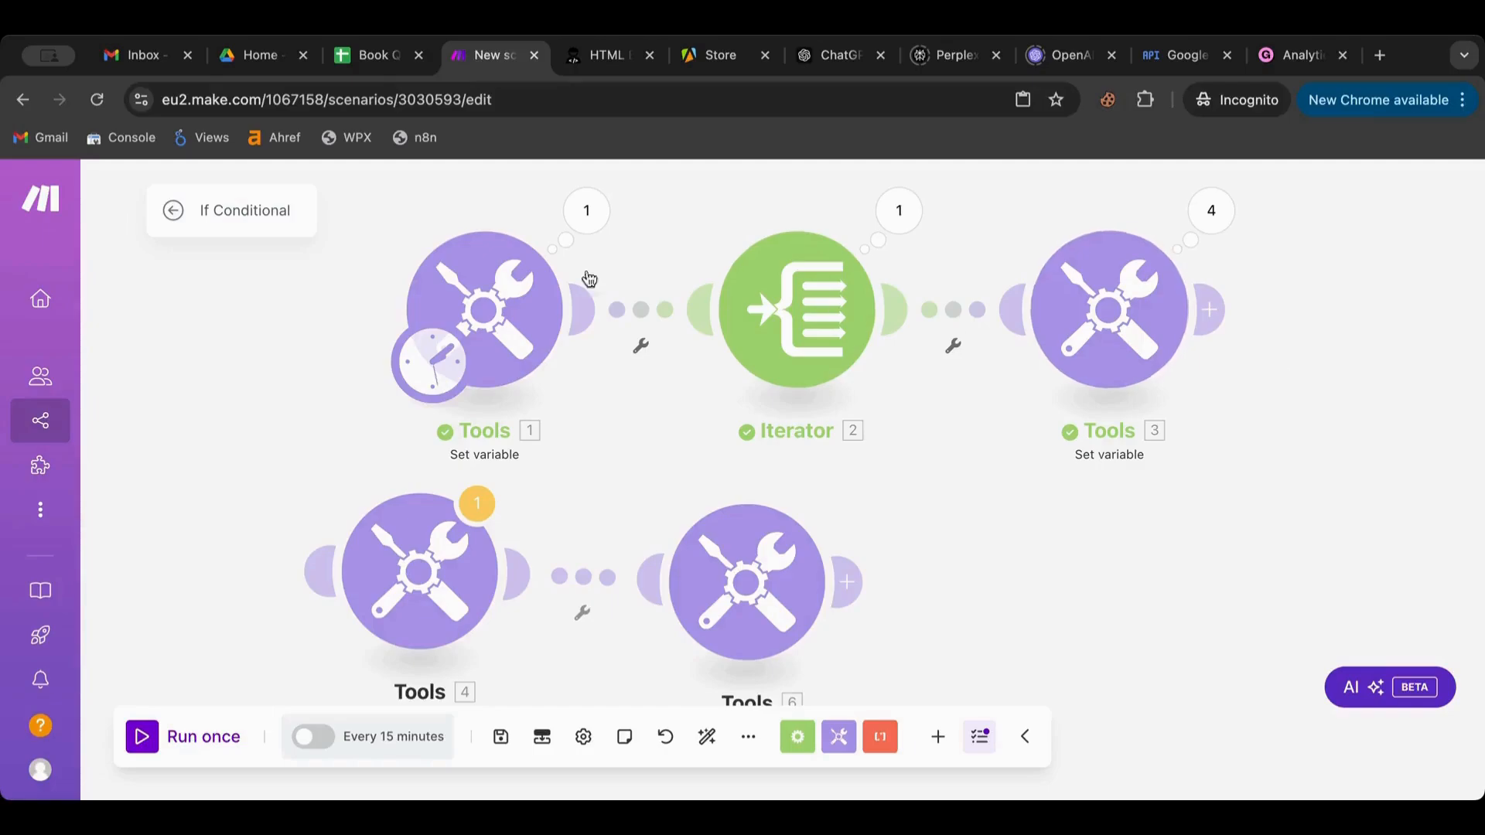
# Glance at Tools 1's settings and shift the canvas down and right
pyautogui.click(487, 294)
pyautogui.click(342, 307)
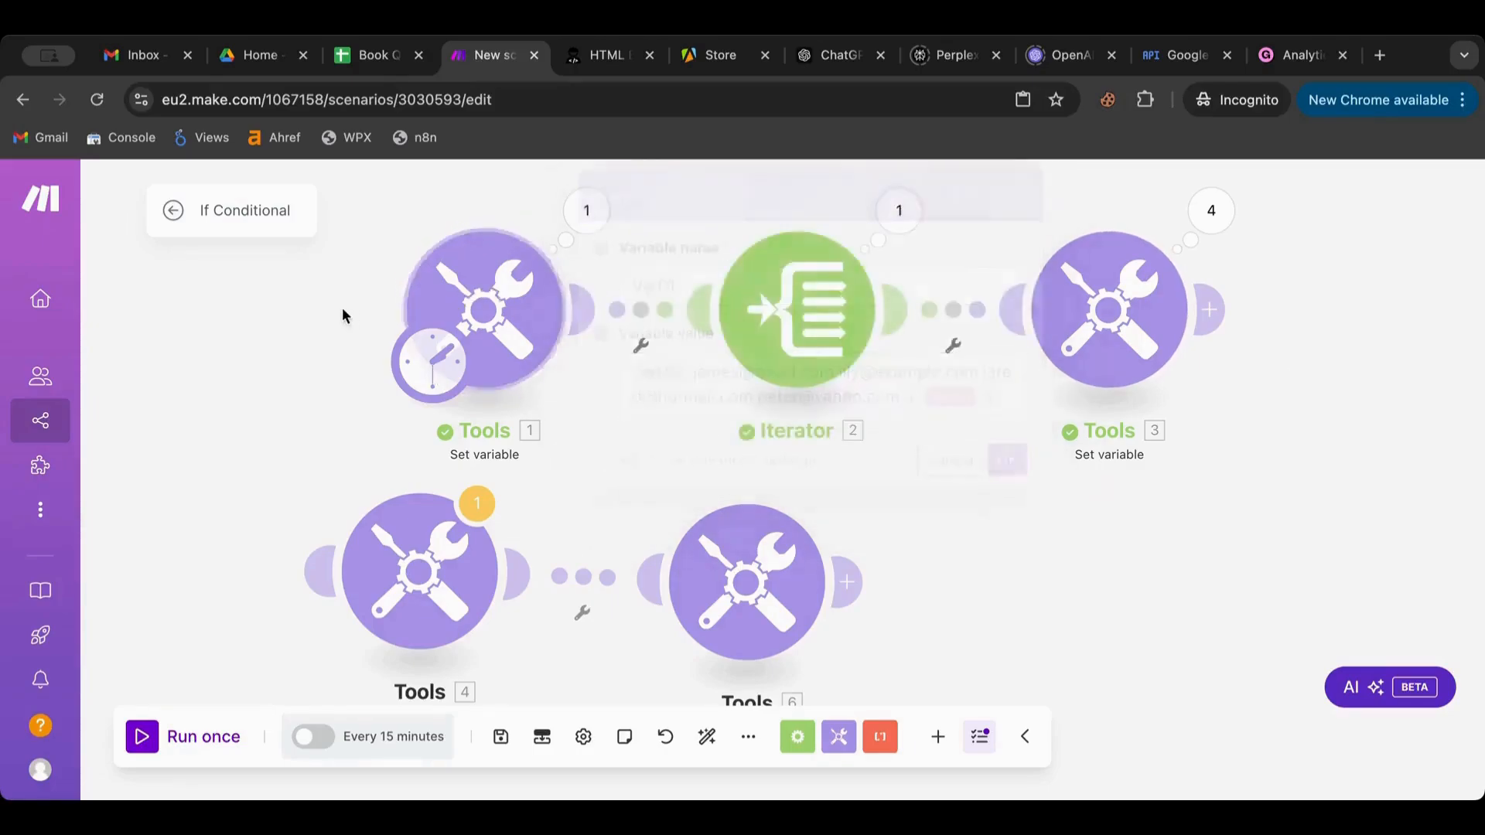
pyautogui.moveTo(342, 300); pyautogui.dragTo(502, 437)
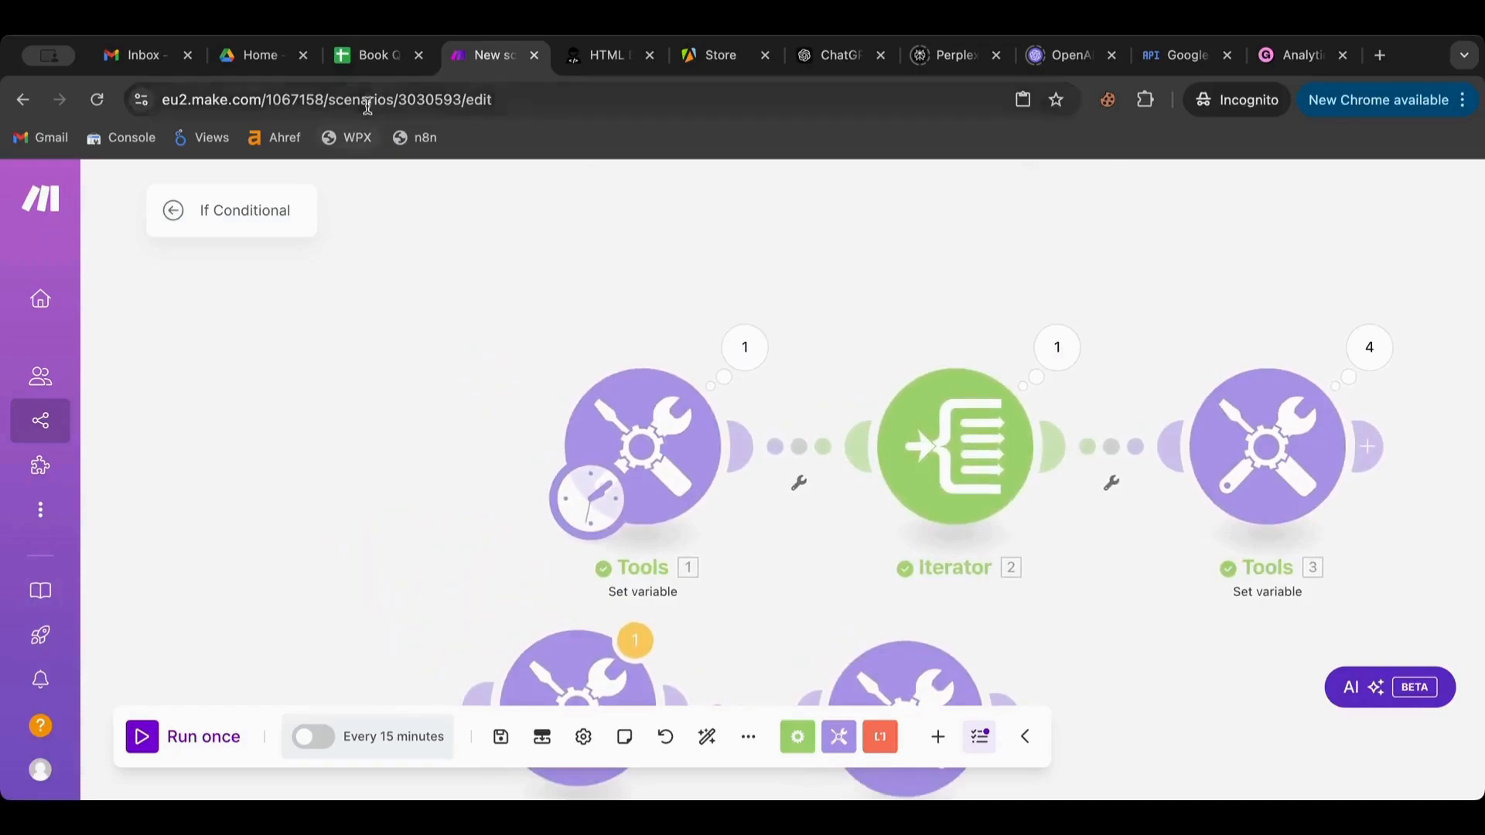
# Open the Employees spreadsheet, enter US as Country in D6 and D7, then return to Make
pyautogui.click(261, 66)
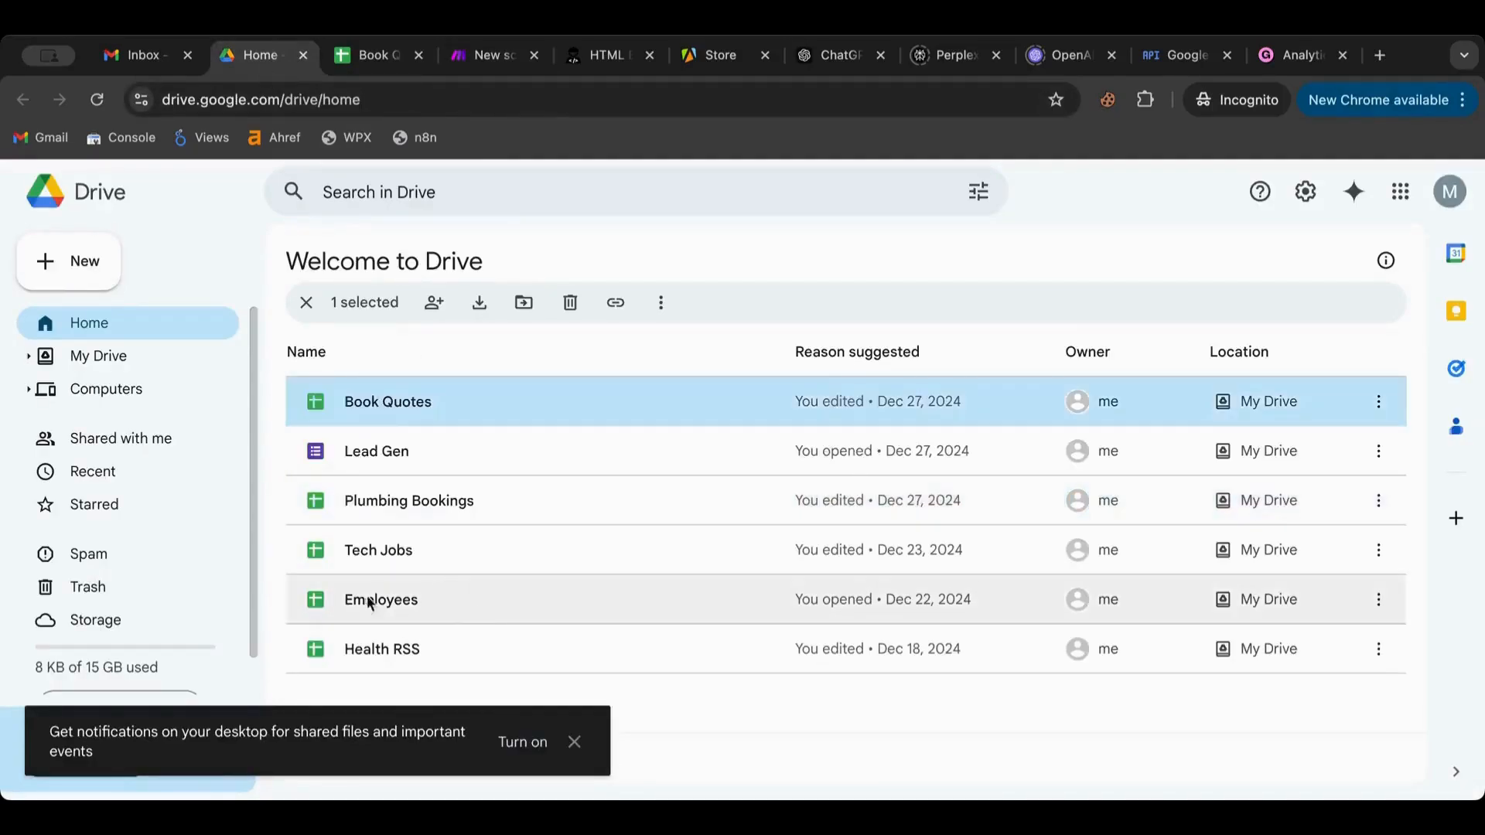
pyautogui.doubleClick(318, 600)
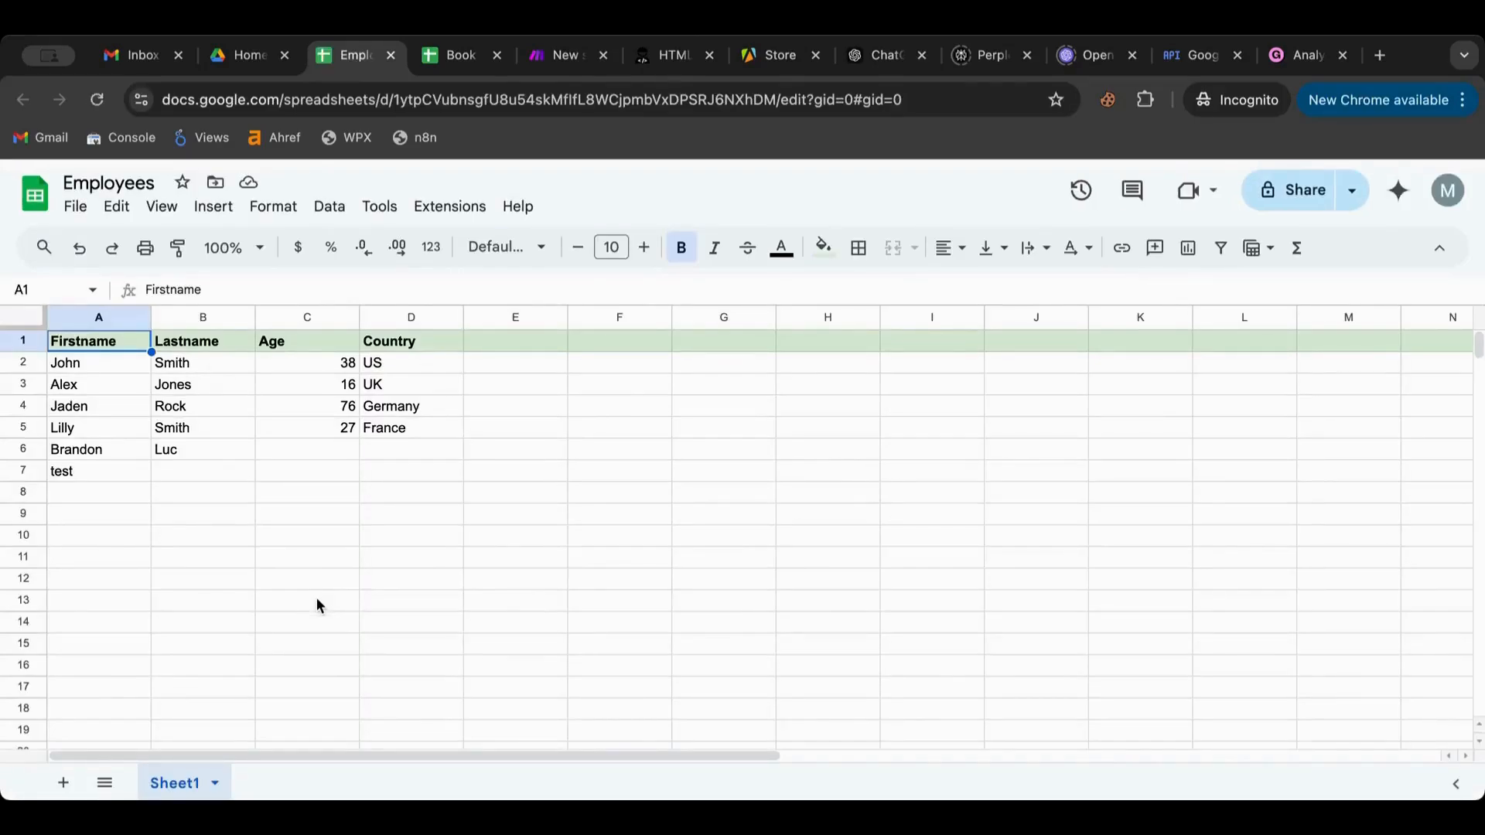
pyautogui.doubleClick(382, 450)
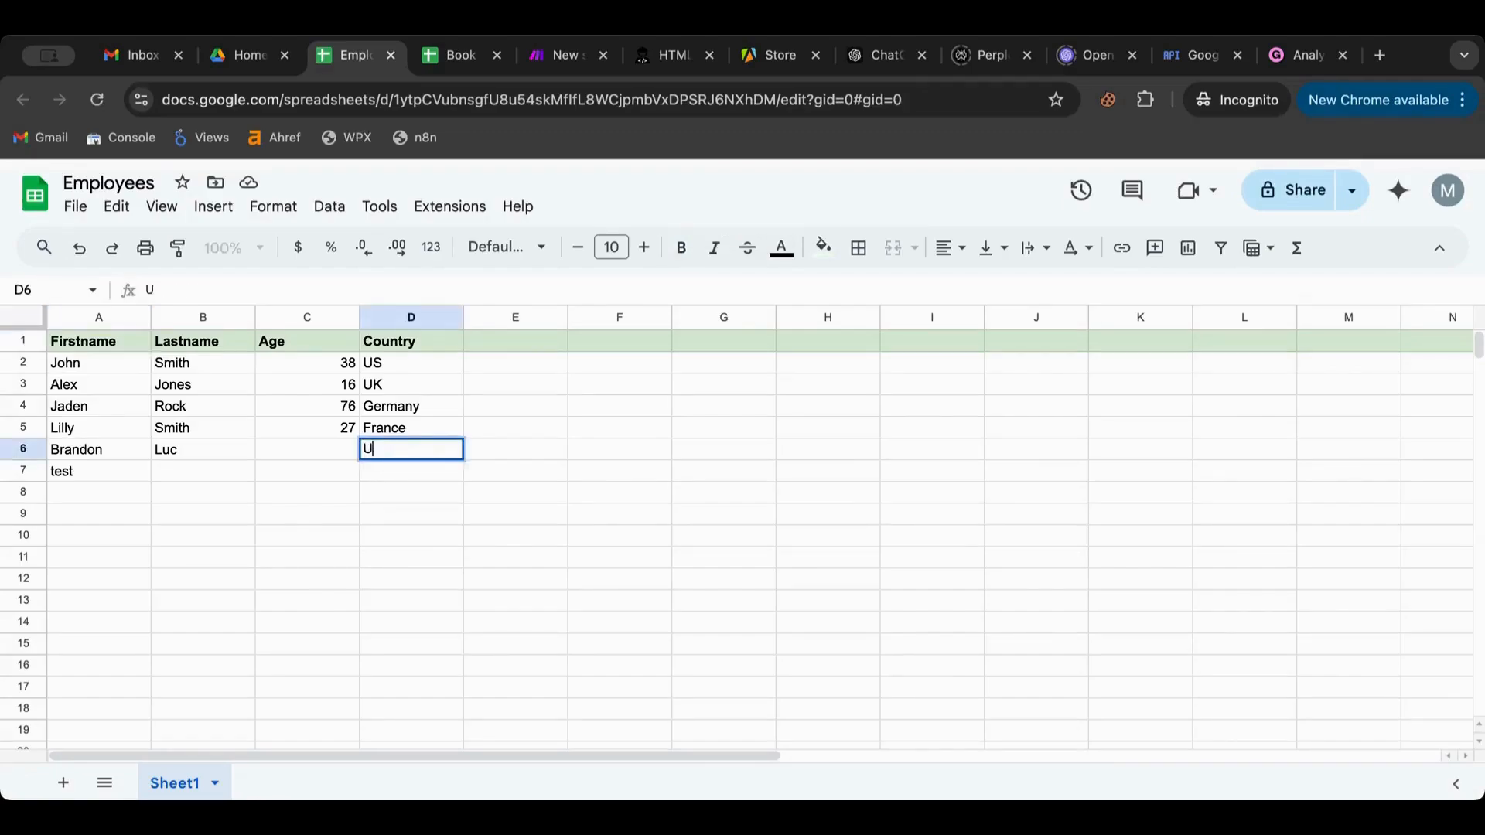
pyautogui.doubleClick(385, 472)
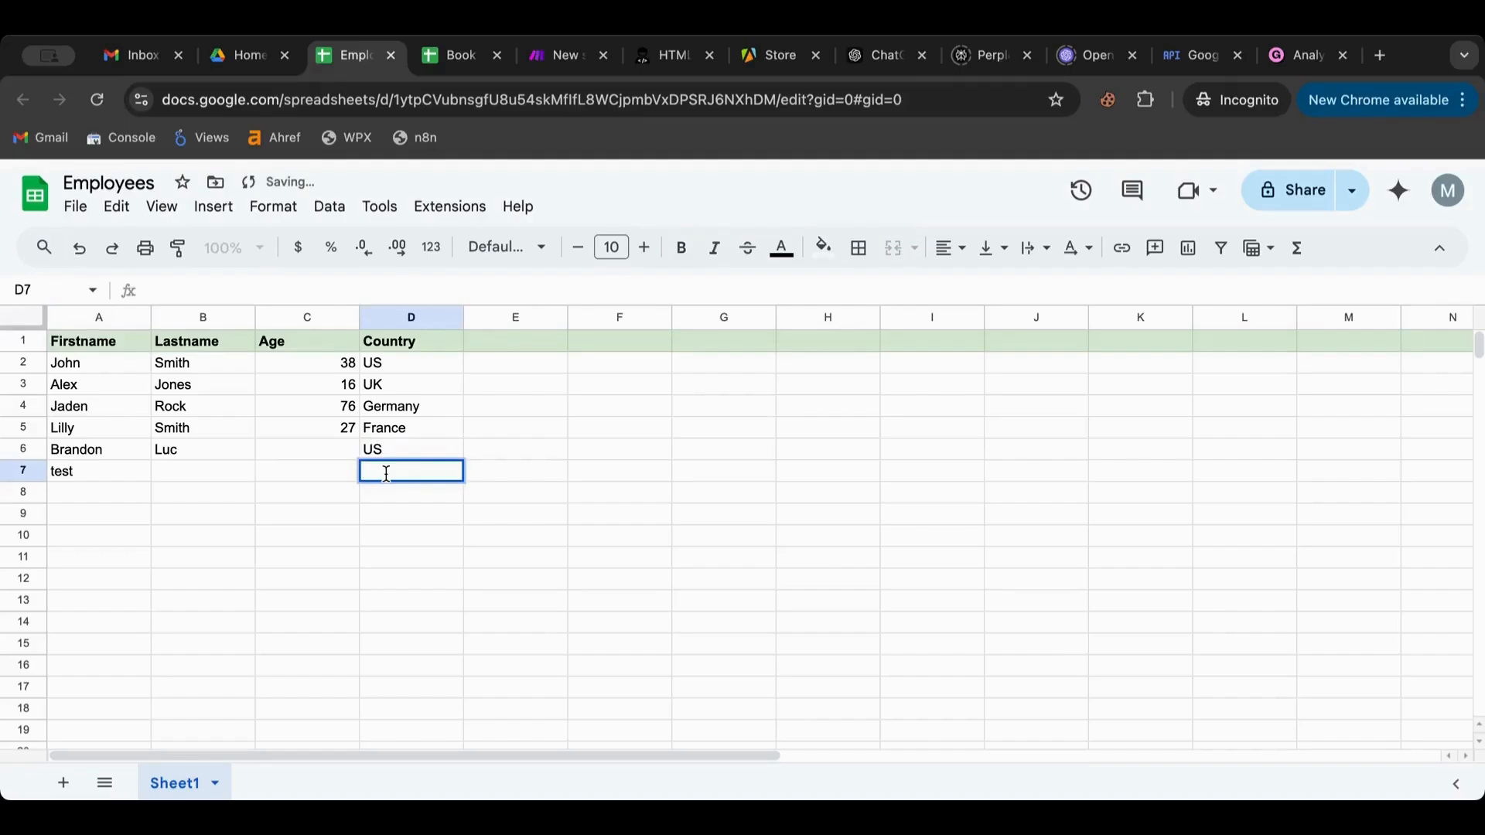
pyautogui.write('US')
pyautogui.click(445, 535)
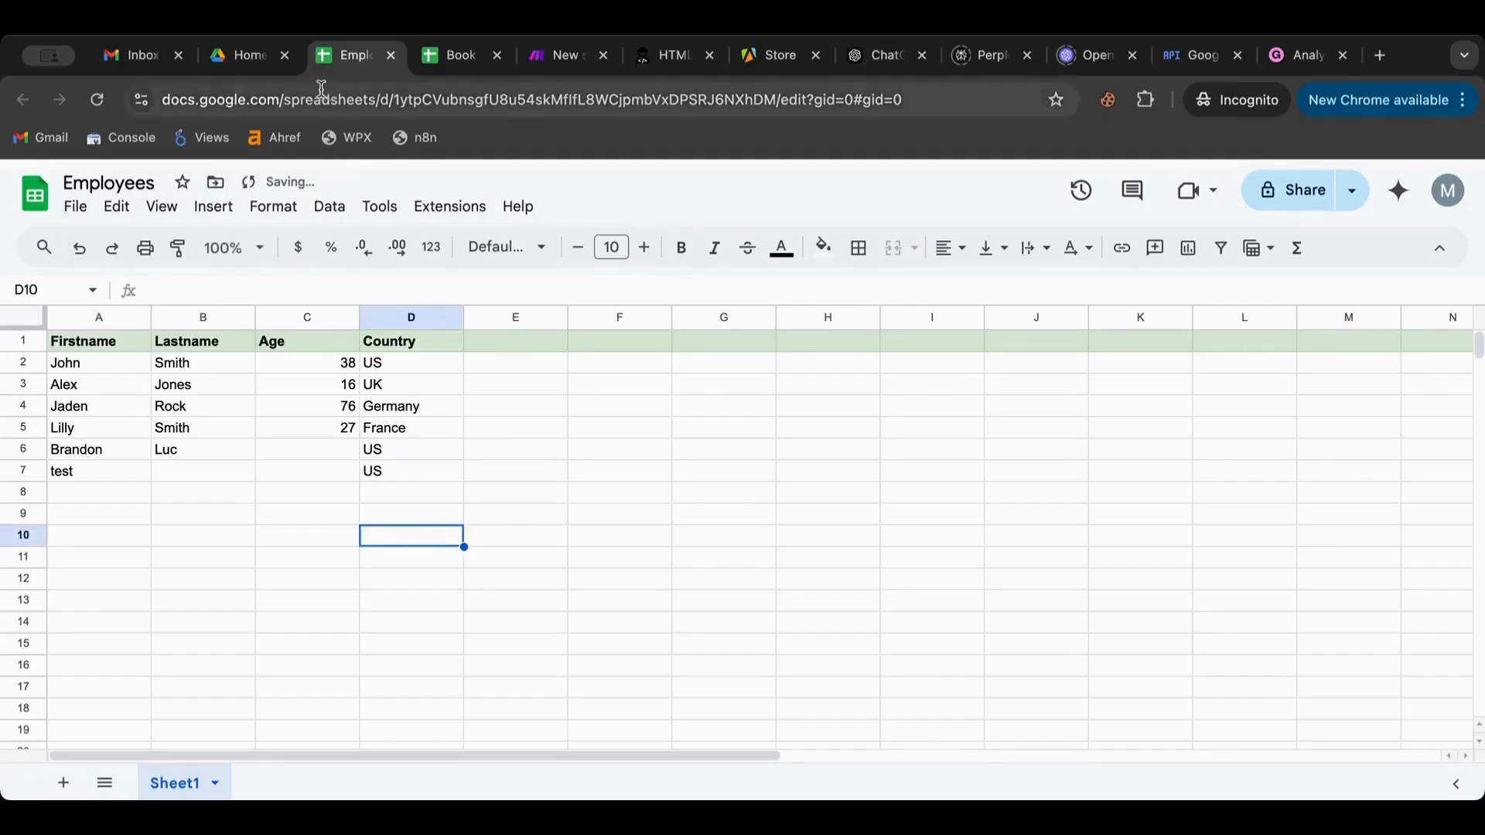
pyautogui.click(236, 62)
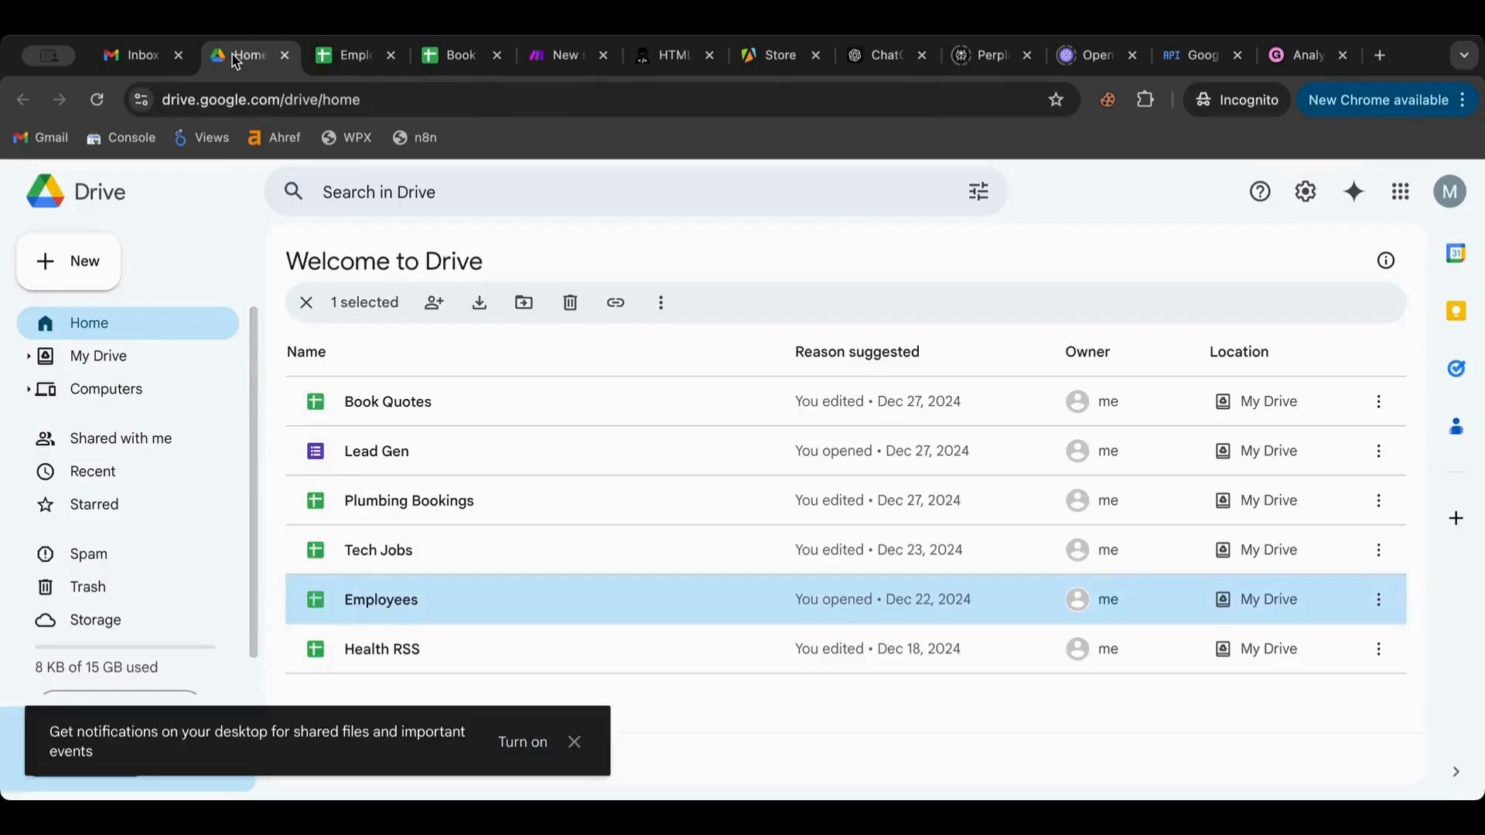
pyautogui.click(537, 68)
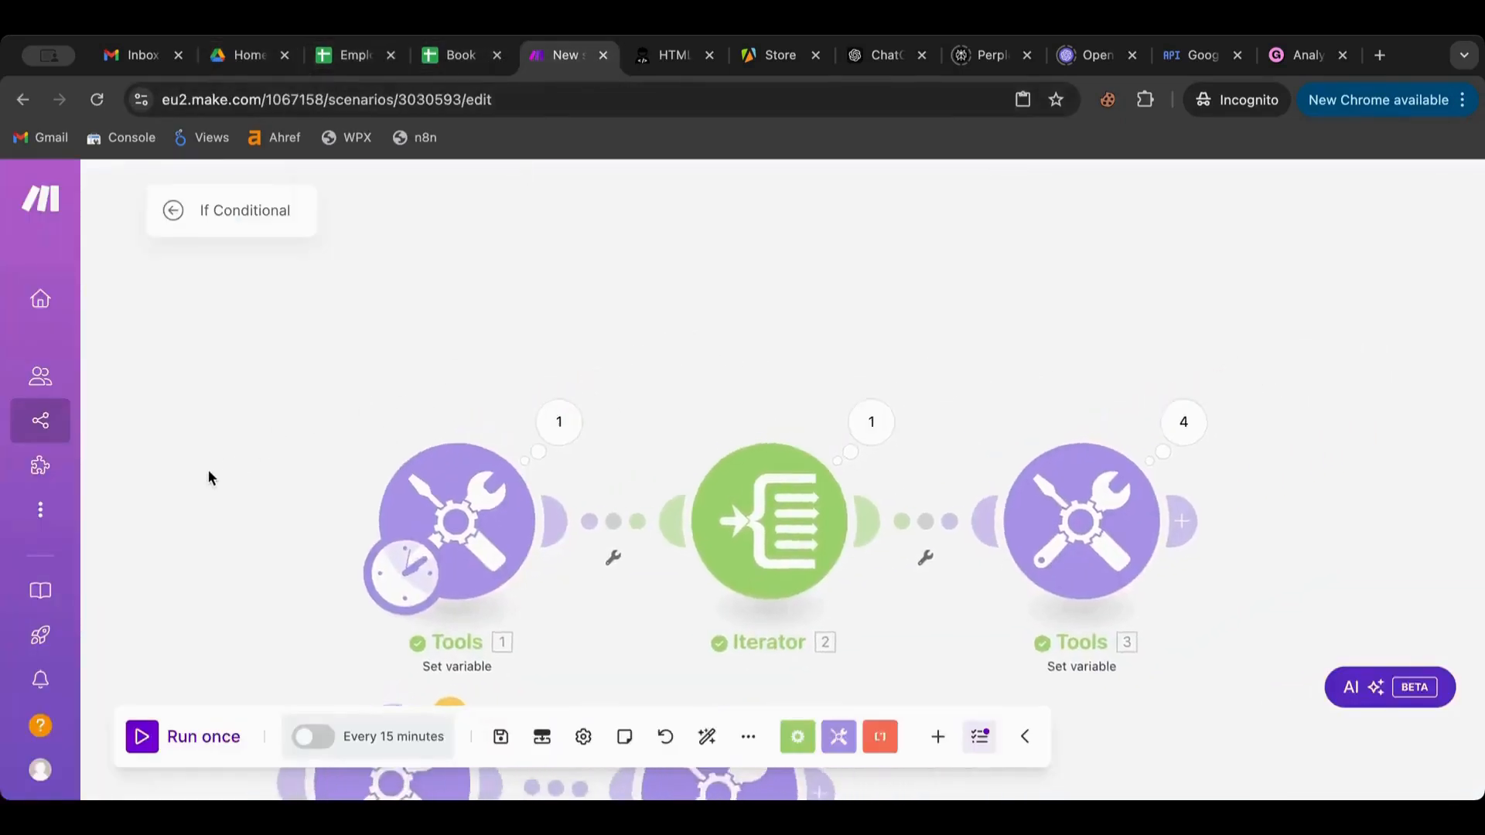
# Select Tools 4 and Tools 6 together and move them right and down on the canvas
pyautogui.moveTo(207, 470); pyautogui.dragTo(303, 133)
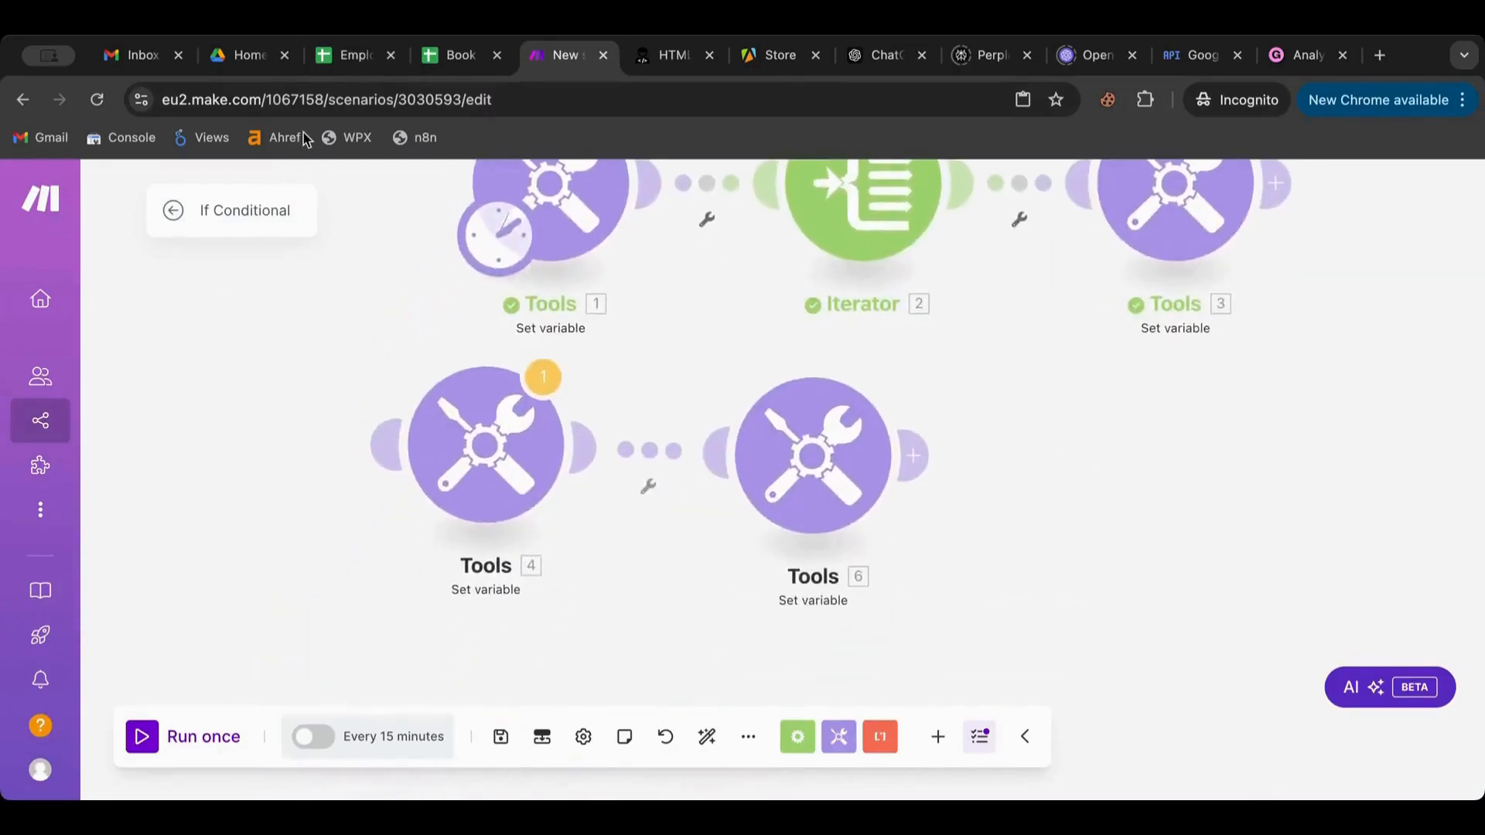
pyautogui.moveTo(255, 351); pyautogui.dragTo(942, 534)
pyautogui.moveTo(885, 464); pyautogui.dragTo(944, 476)
pyautogui.moveTo(719, 636); pyautogui.dragTo(530, 503)
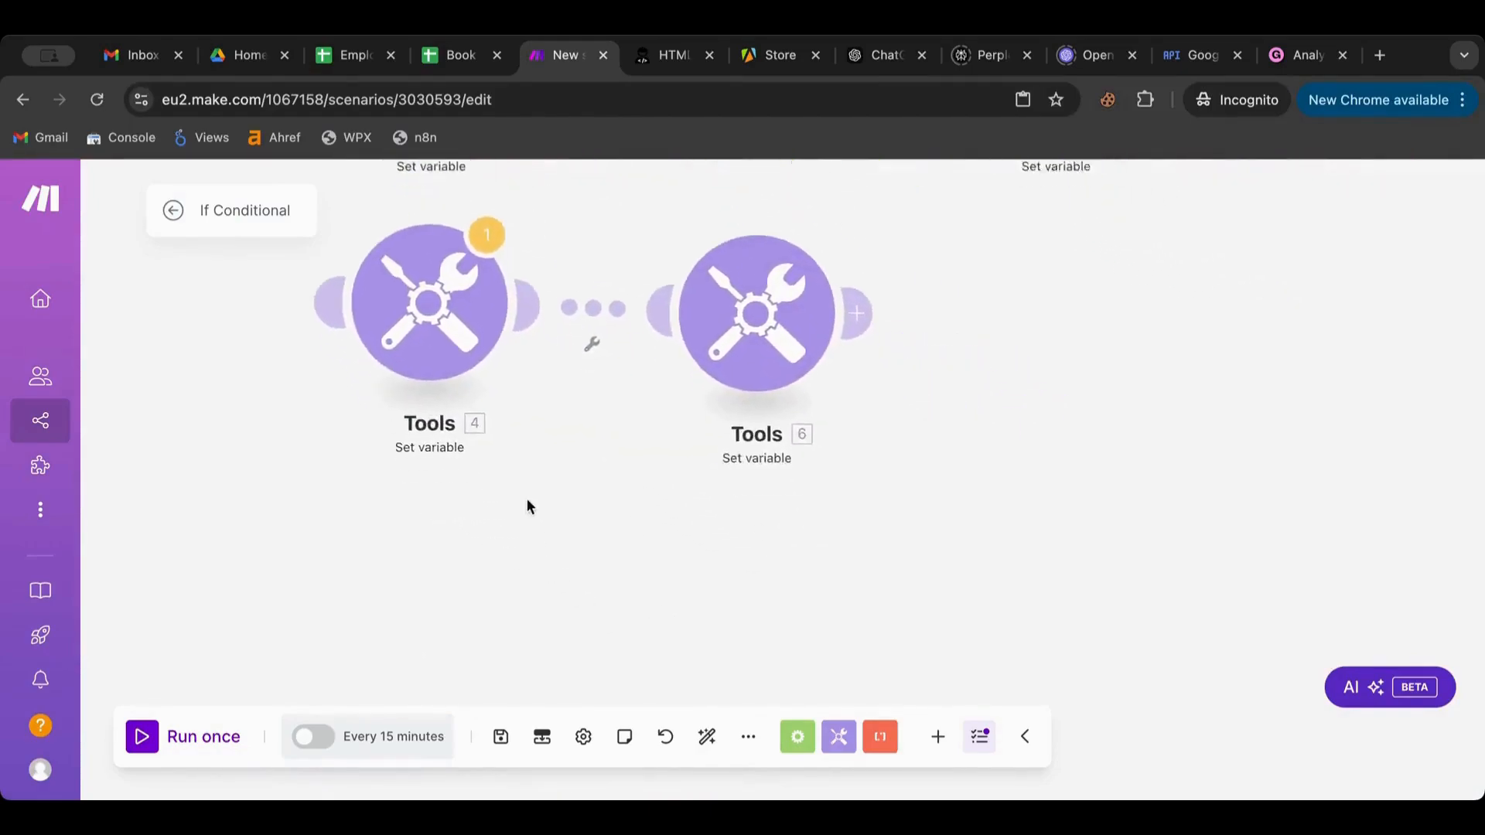
# Add a Google Sheets Search Rows module below the Tools modules and make it the scheduled trigger
pyautogui.click(797, 737)
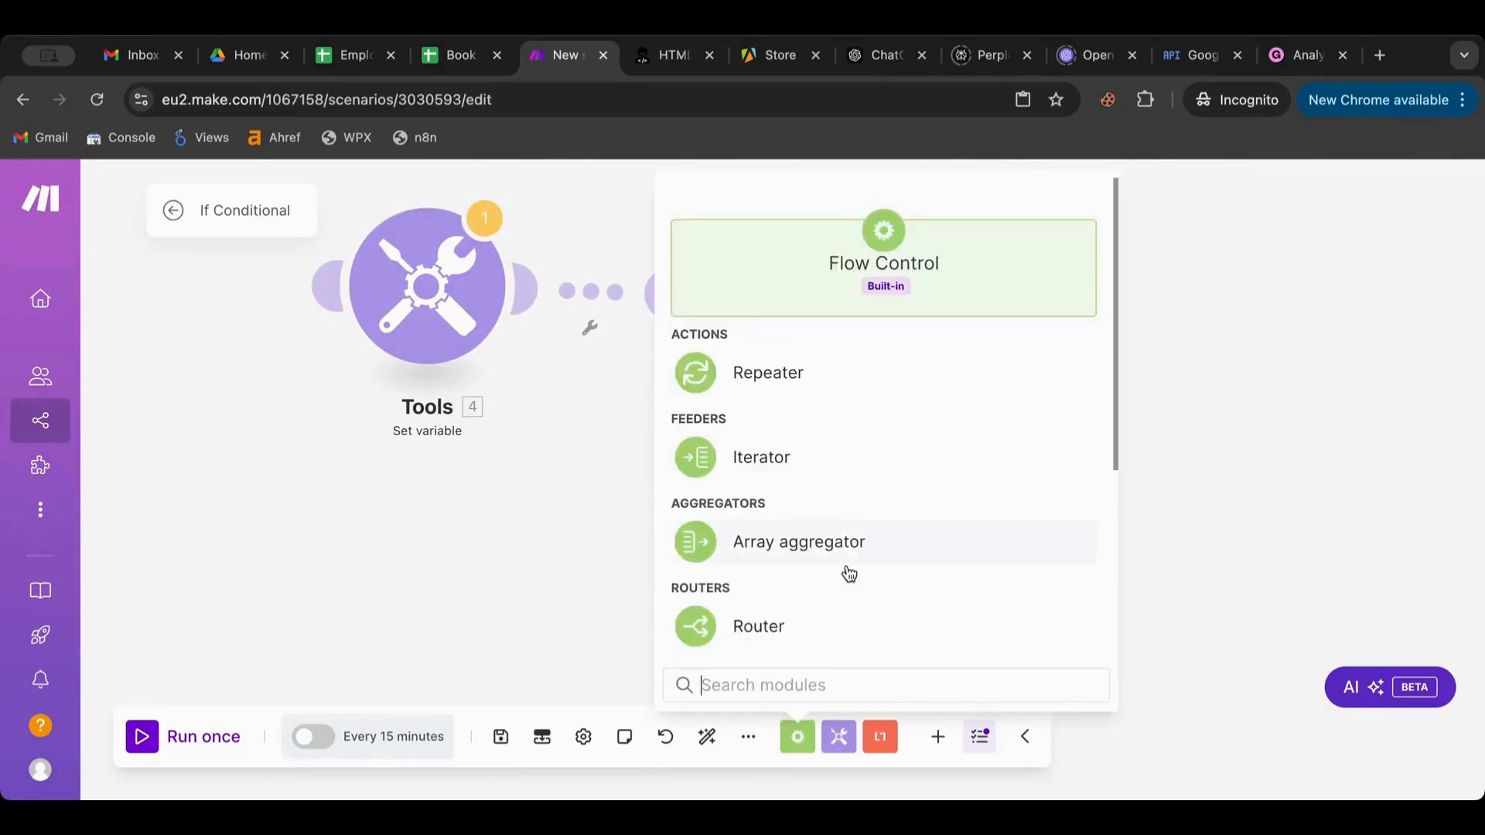
pyautogui.click(938, 738)
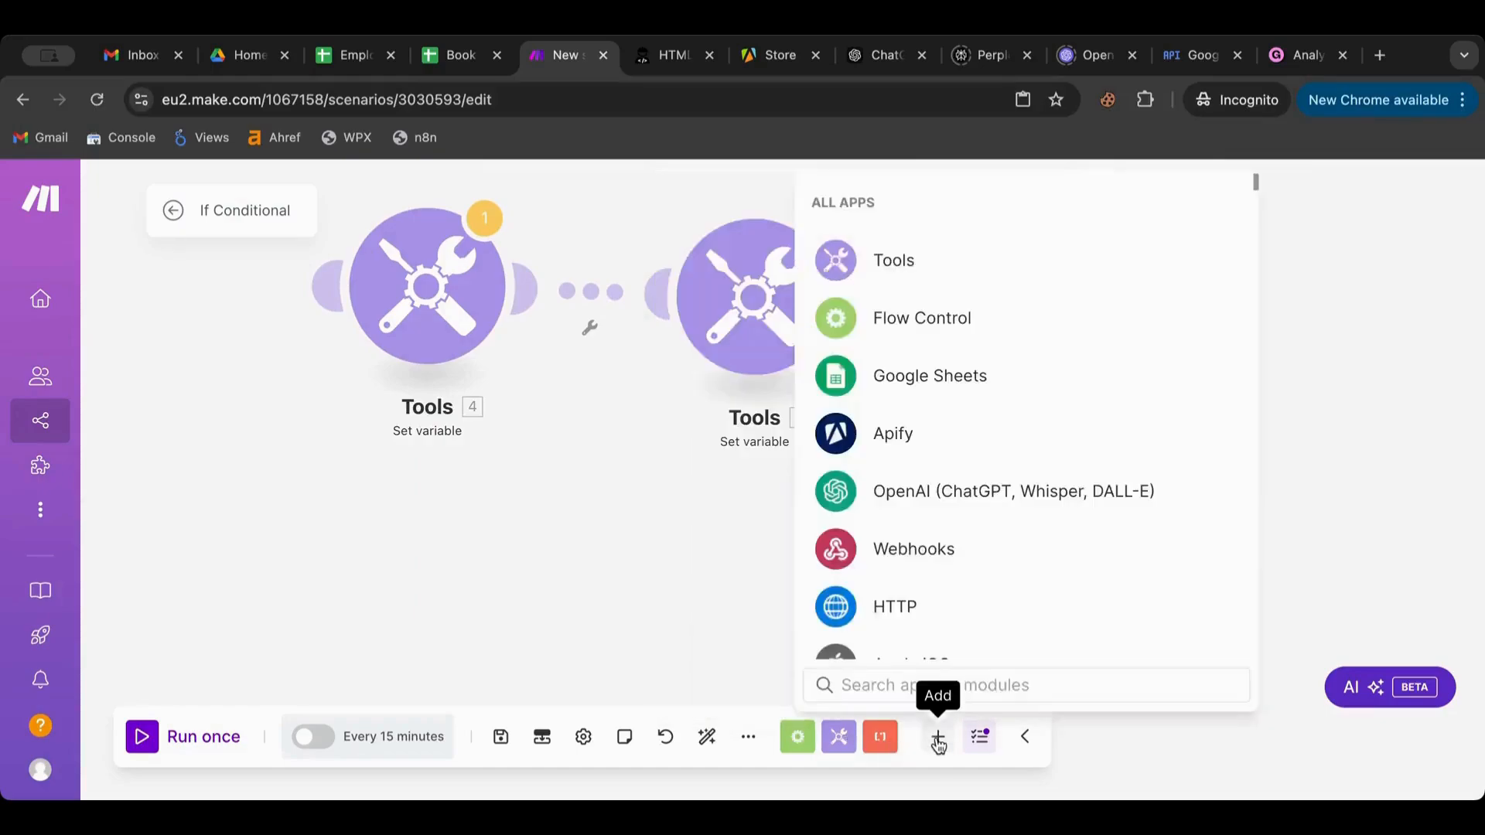
pyautogui.click(937, 385)
pyautogui.scroll(-2, 935, 451)
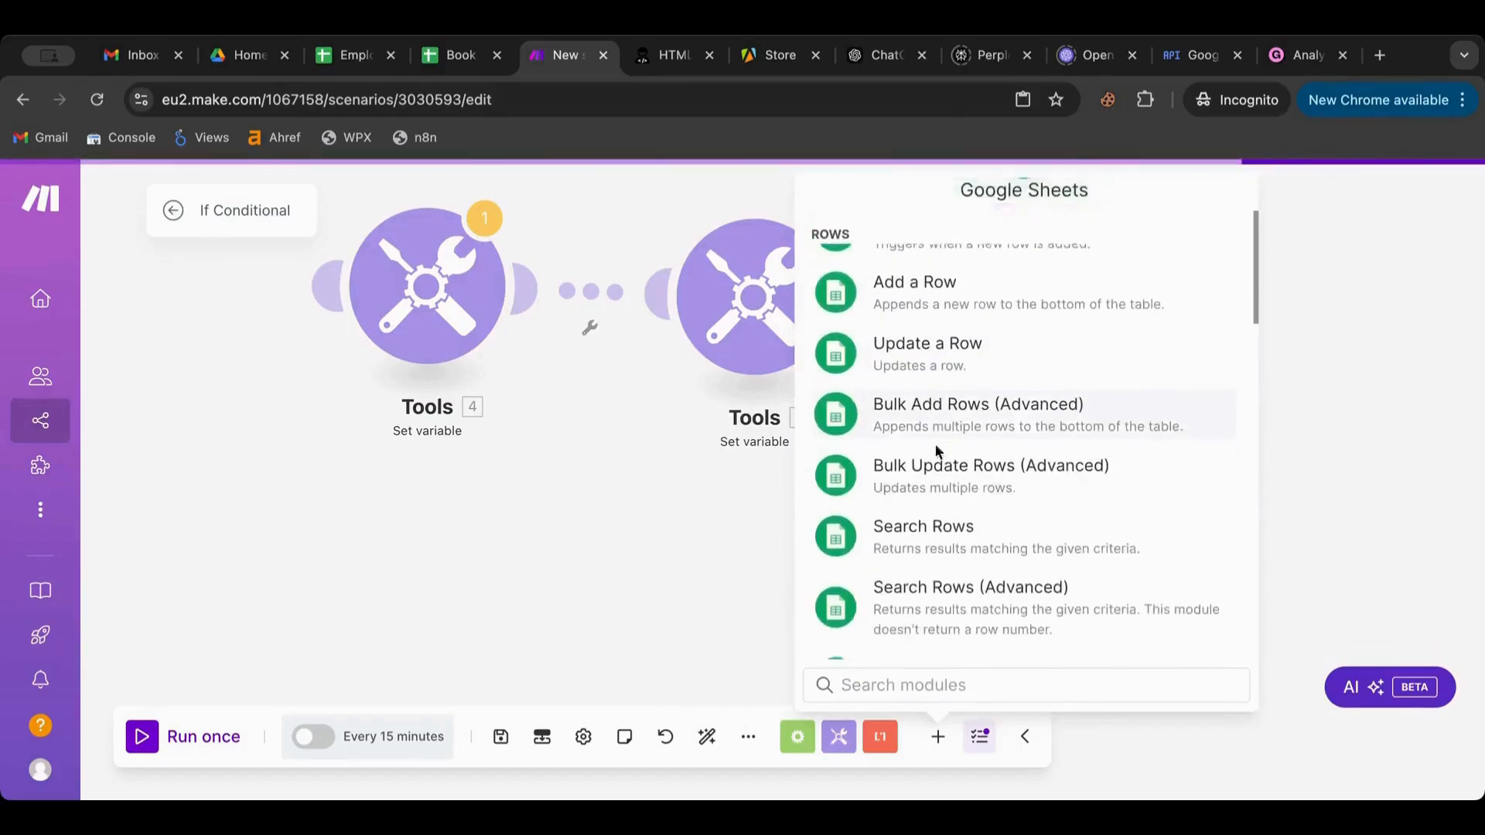
pyautogui.click(930, 524)
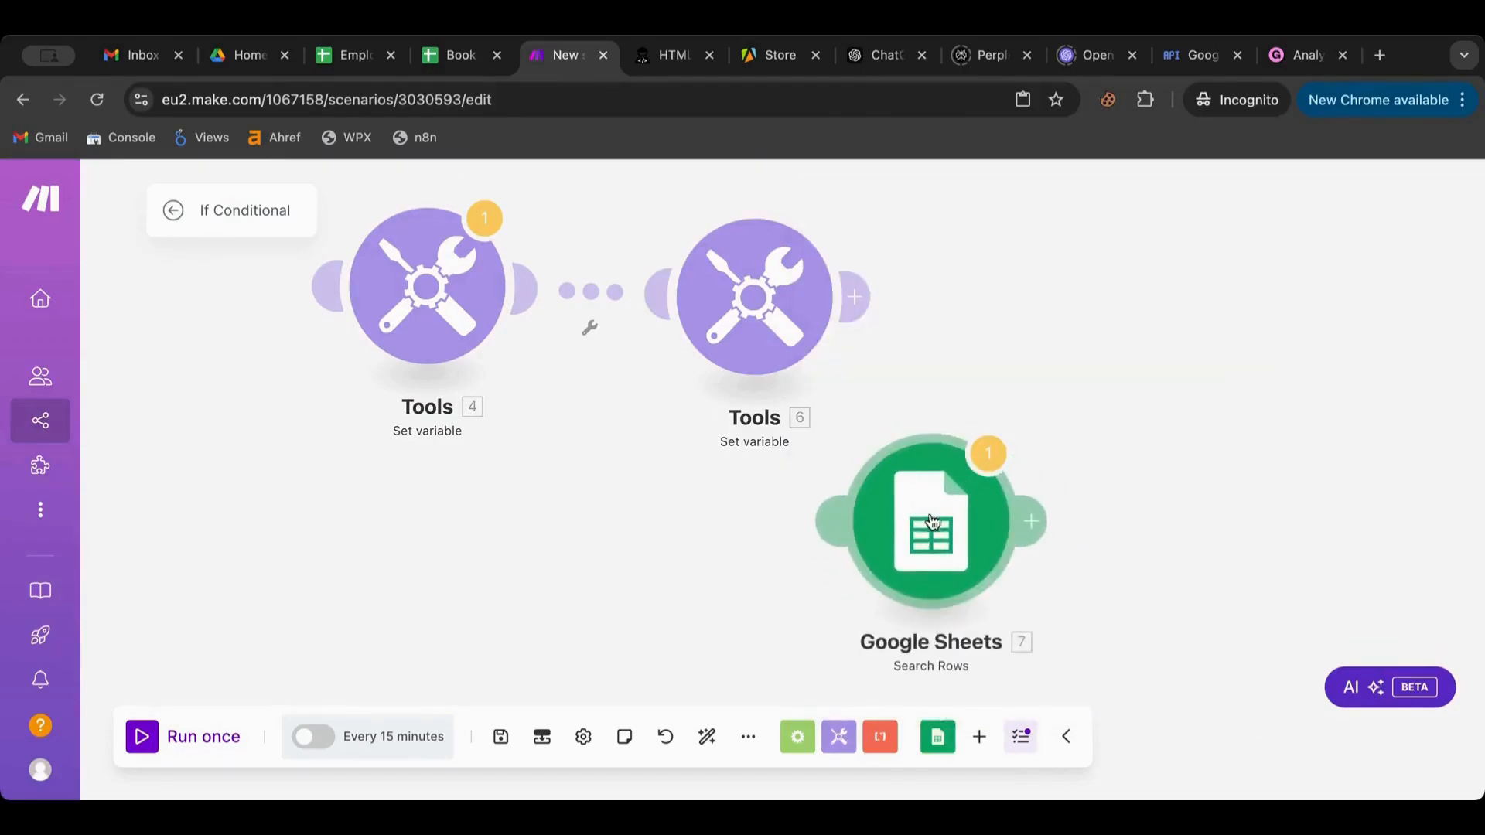
pyautogui.moveTo(931, 520); pyautogui.dragTo(423, 594)
pyautogui.scroll(-3, 565, 402)
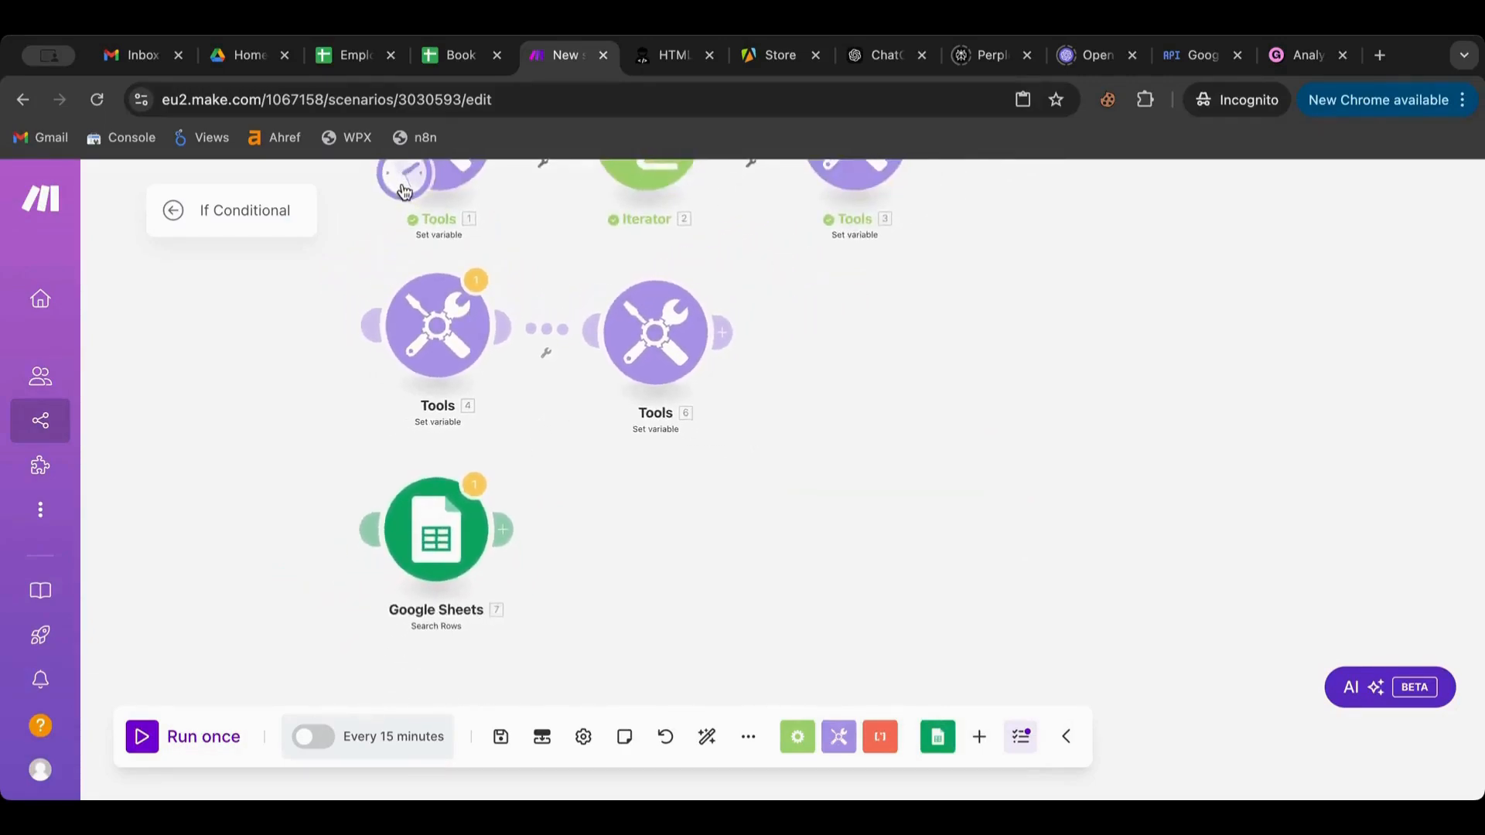
pyautogui.moveTo(403, 187); pyautogui.dragTo(392, 512)
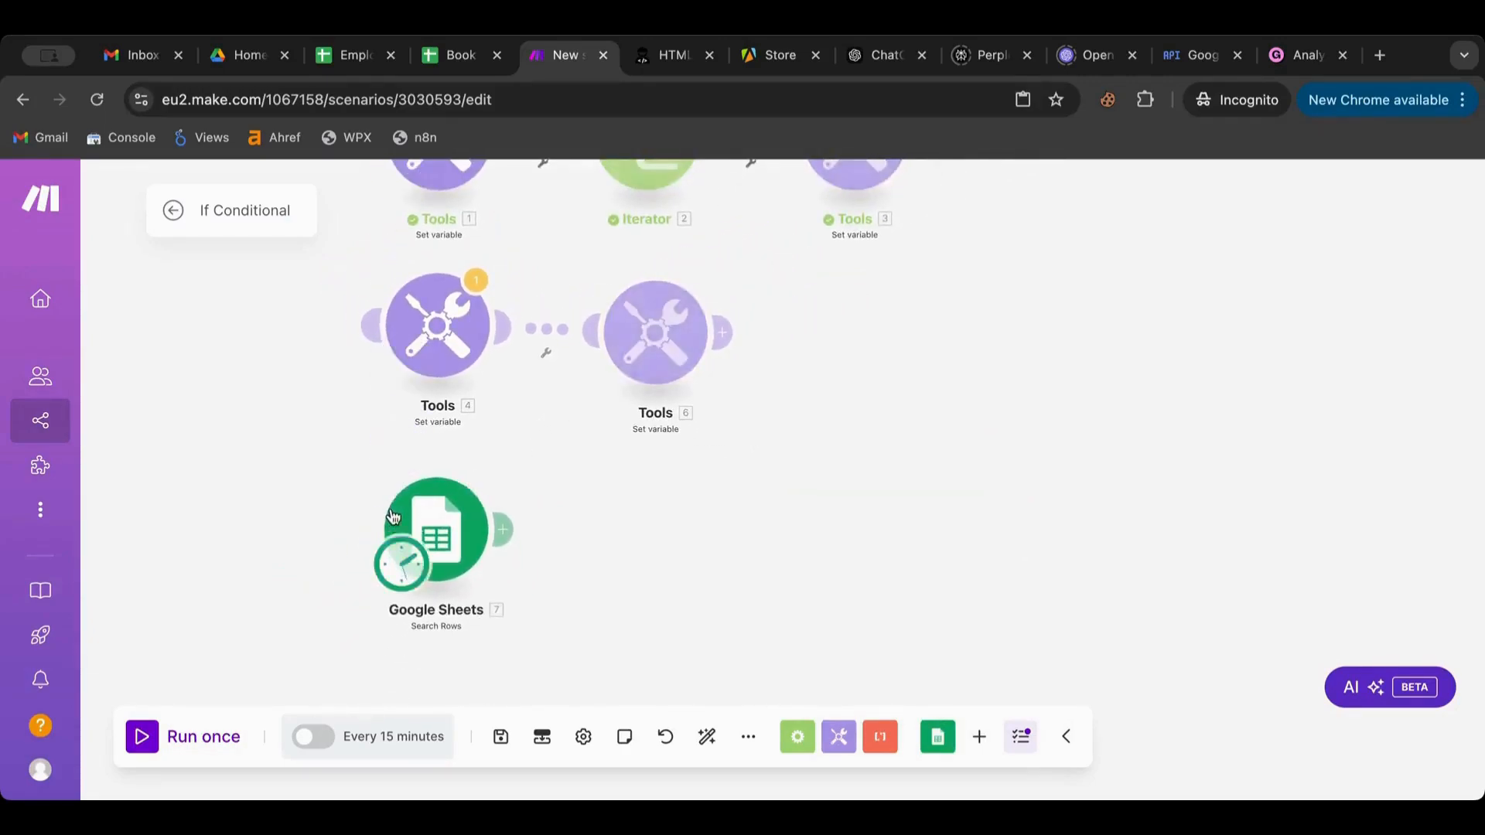
# Point Search Rows at the Employees spreadsheet's Sheet1 and save it with headers Yes, range A-CZ
pyautogui.click(445, 535)
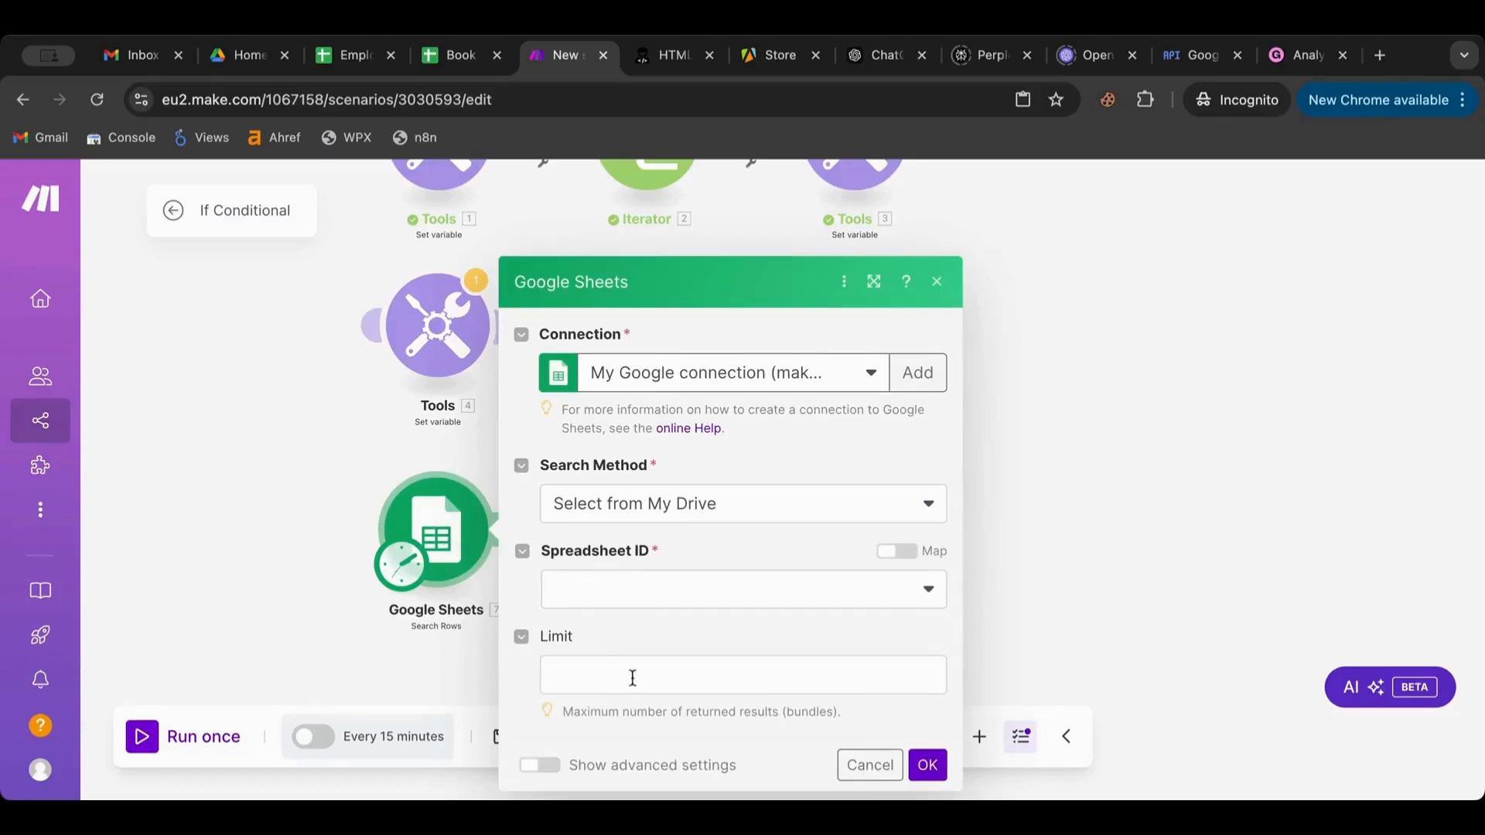
pyautogui.click(626, 603)
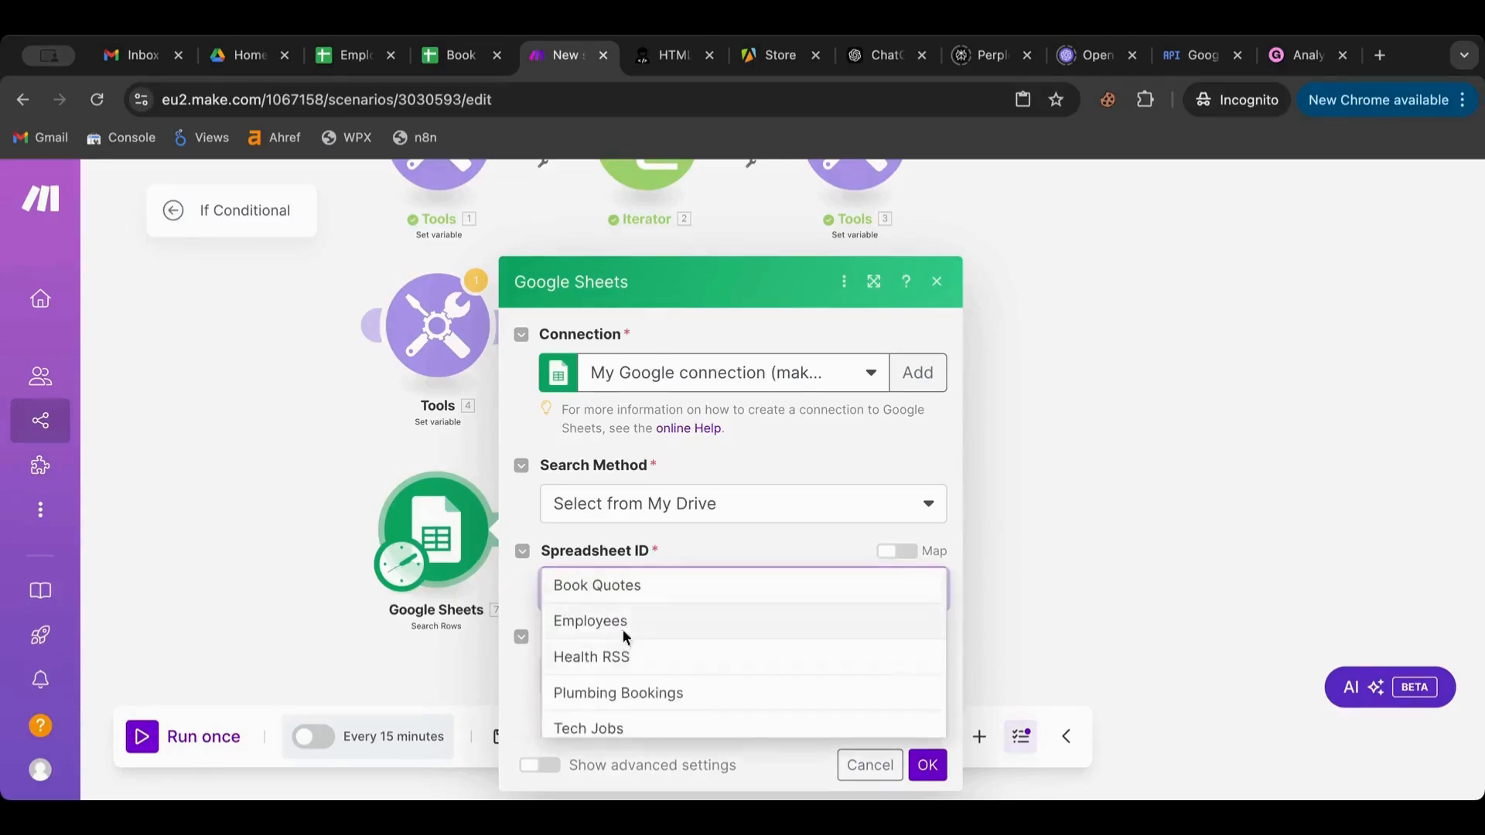
pyautogui.click(624, 626)
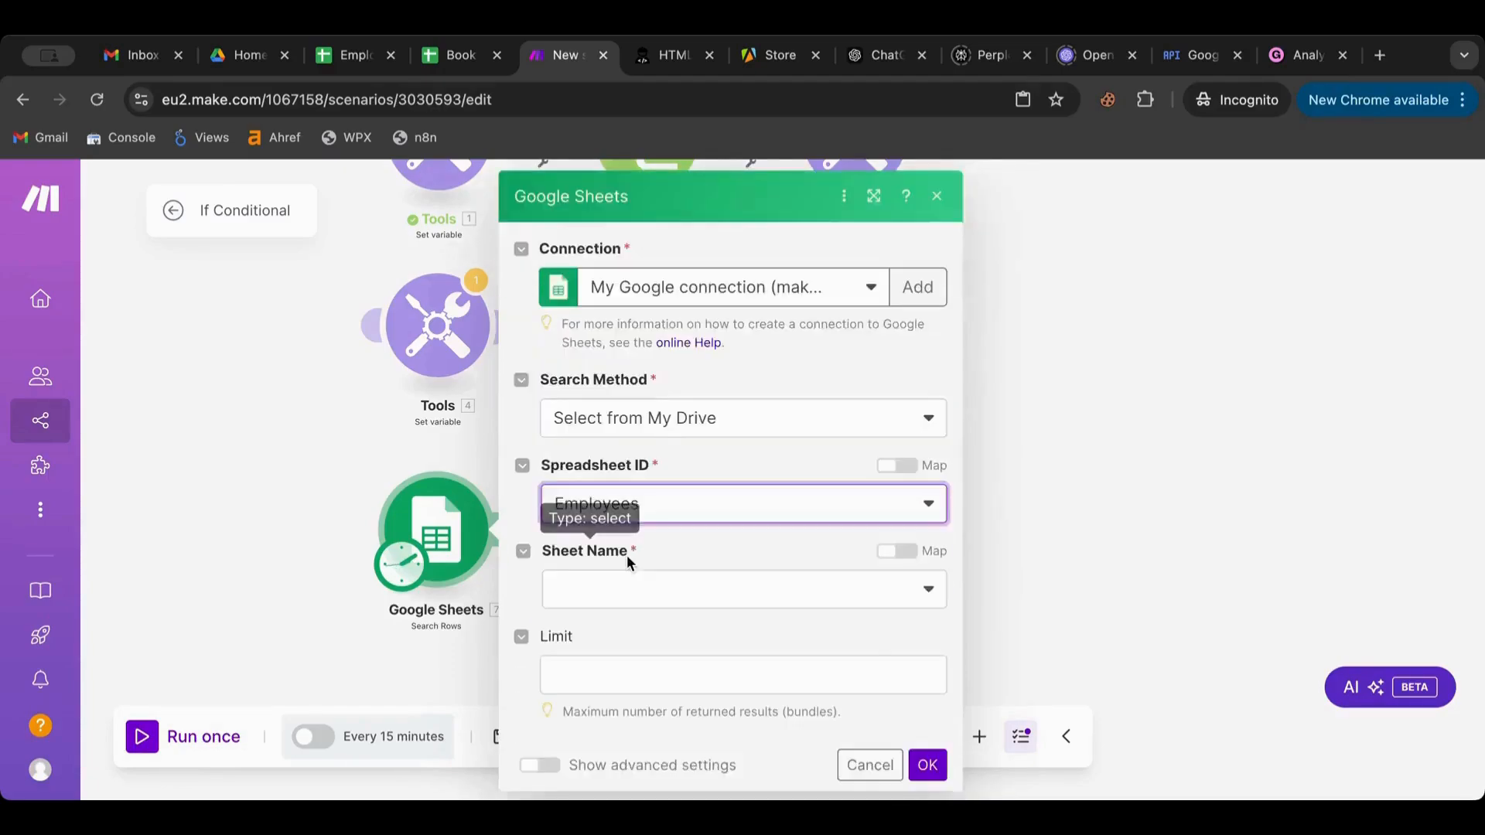
pyautogui.click(630, 581)
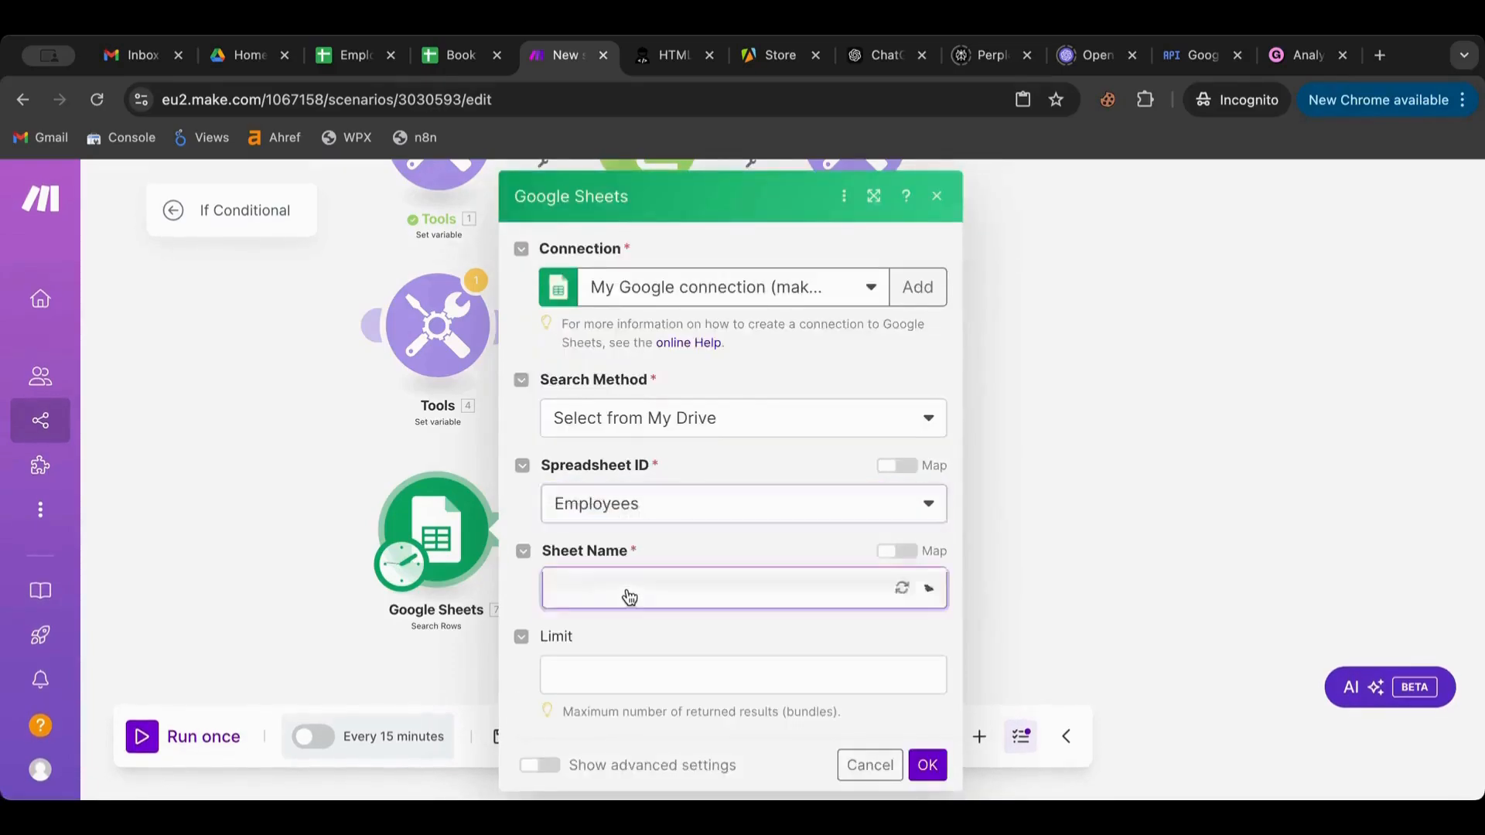
pyautogui.scroll(-3, 623, 557)
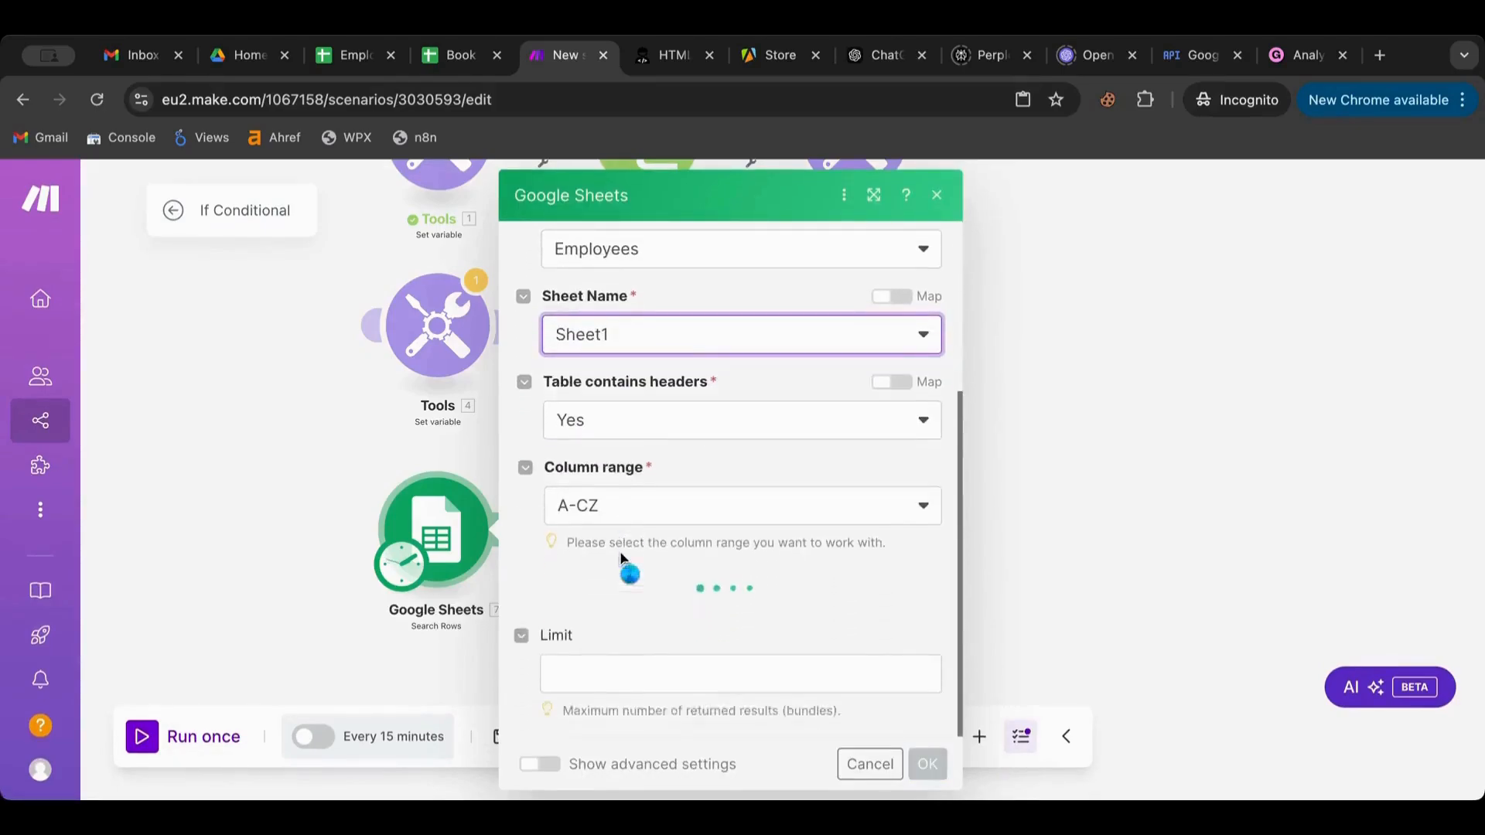
pyautogui.scroll(-4, 620, 551)
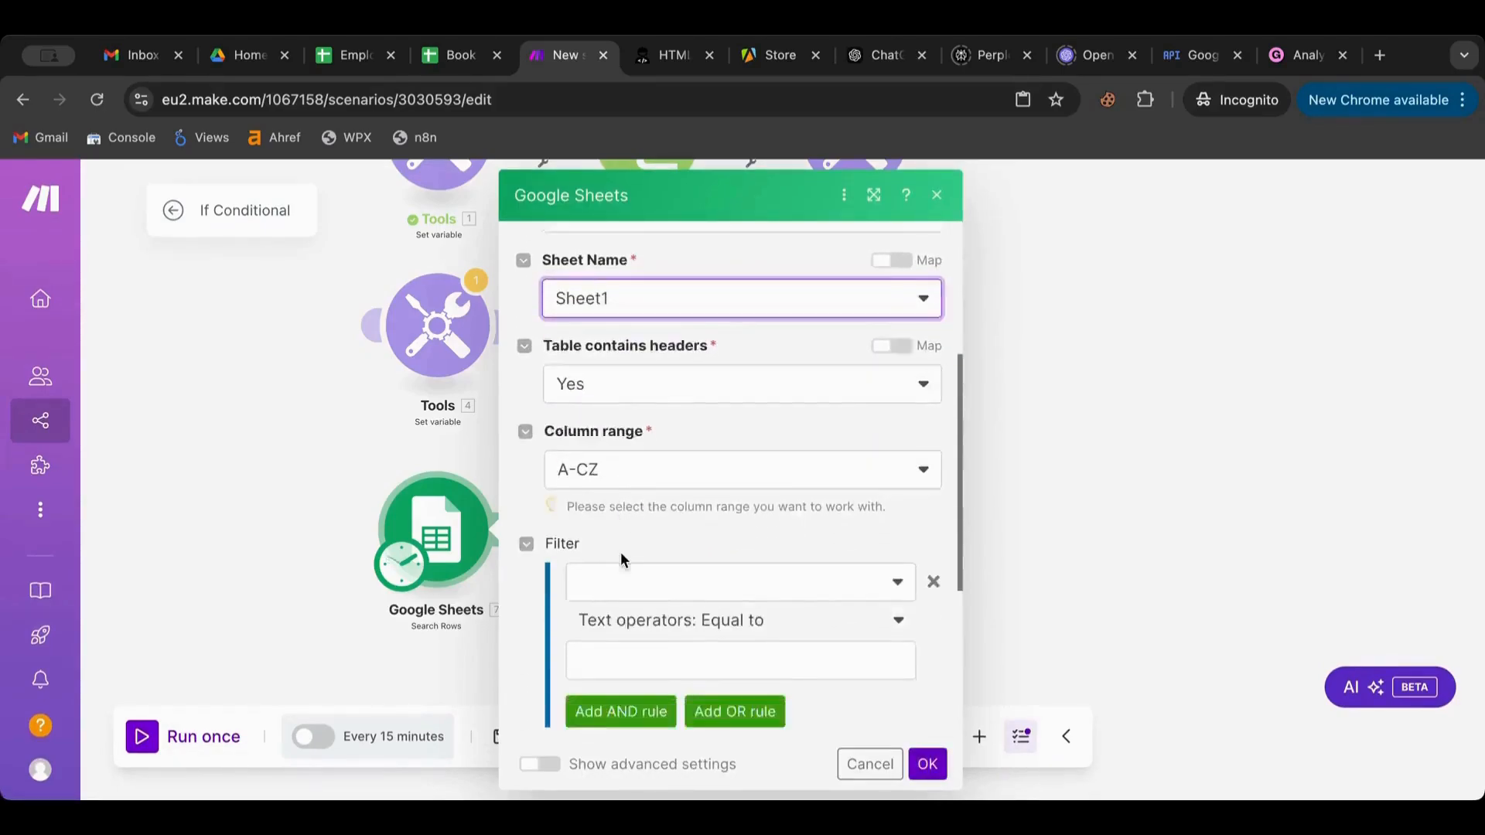
pyautogui.click(927, 764)
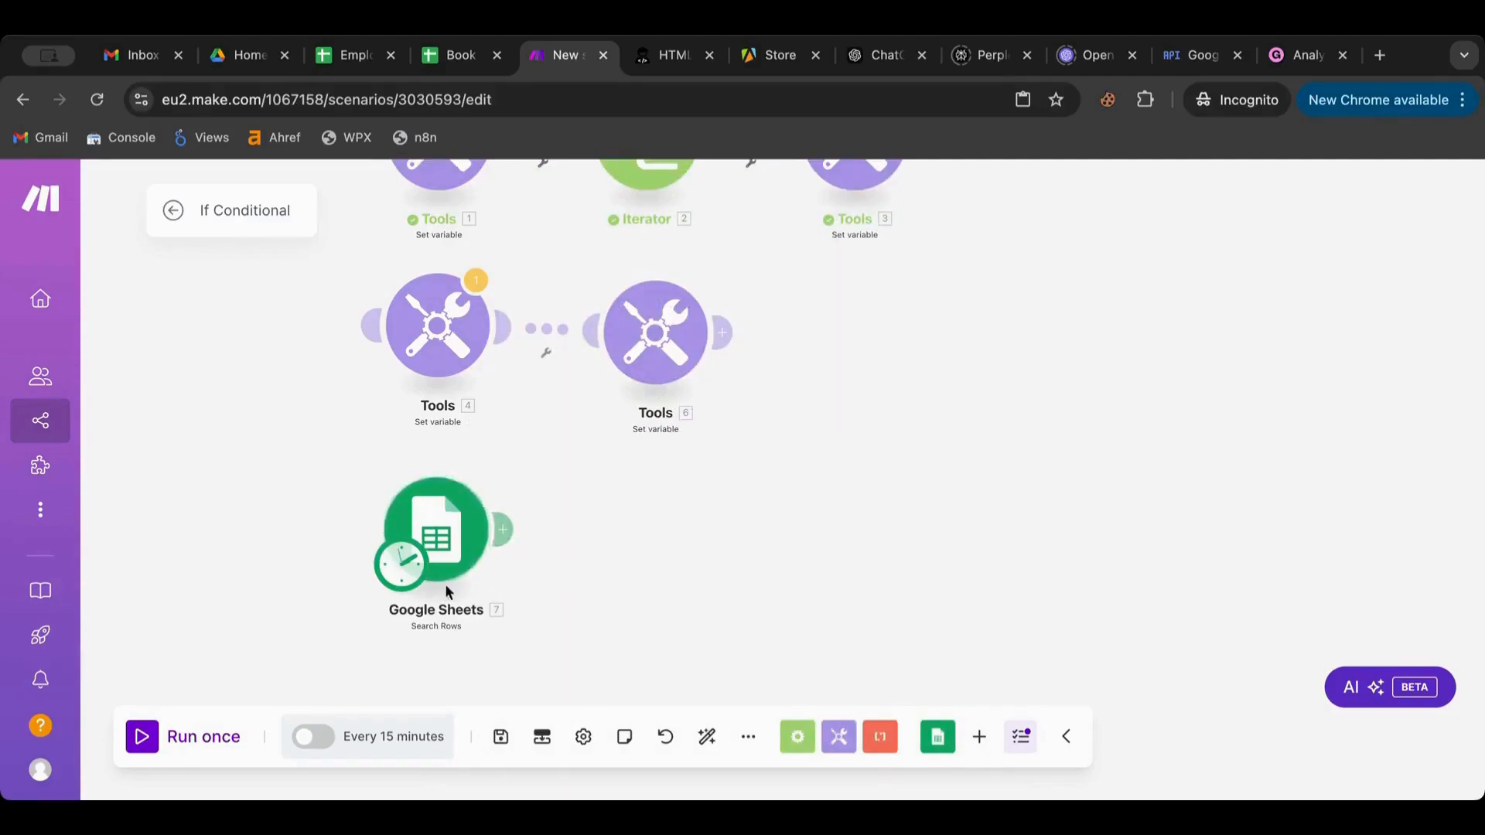
# Add a Tools Set variable module after Search Rows, then bring up the Employees spreadsheet tab
pyautogui.click(503, 530)
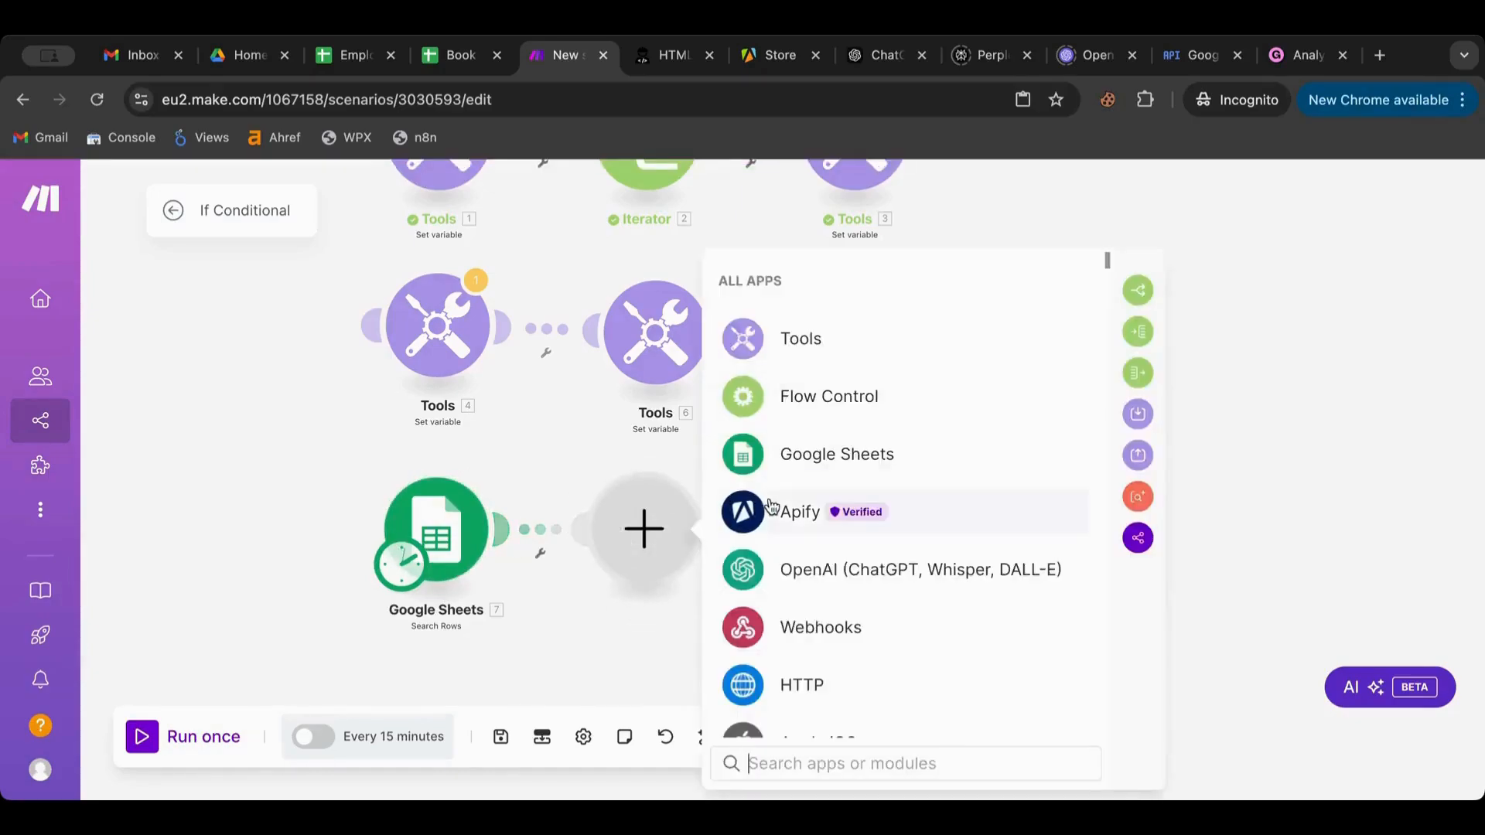
pyautogui.scroll(-5, 771, 506)
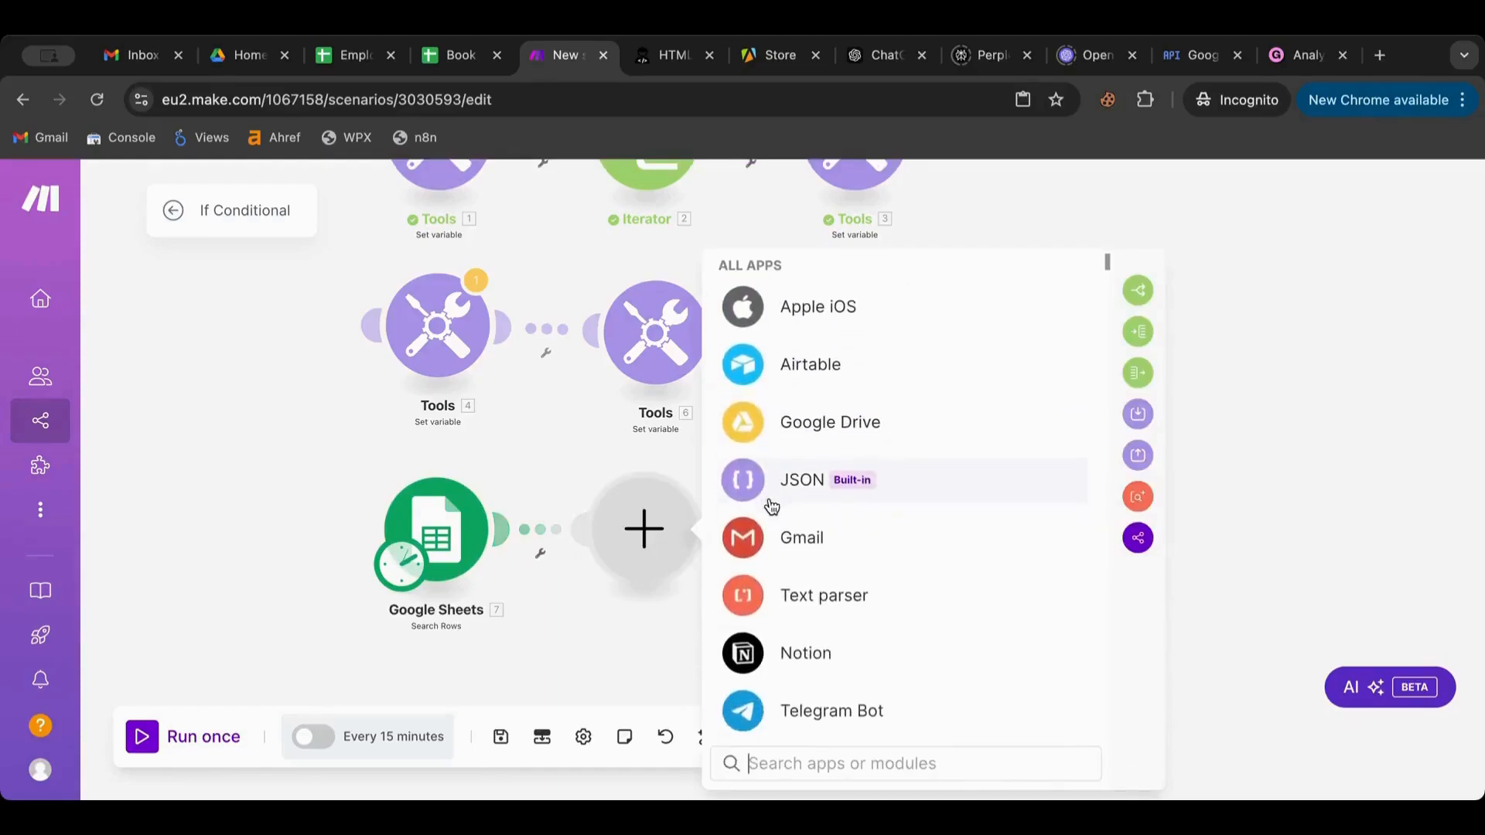
pyautogui.scroll(-4, 771, 507)
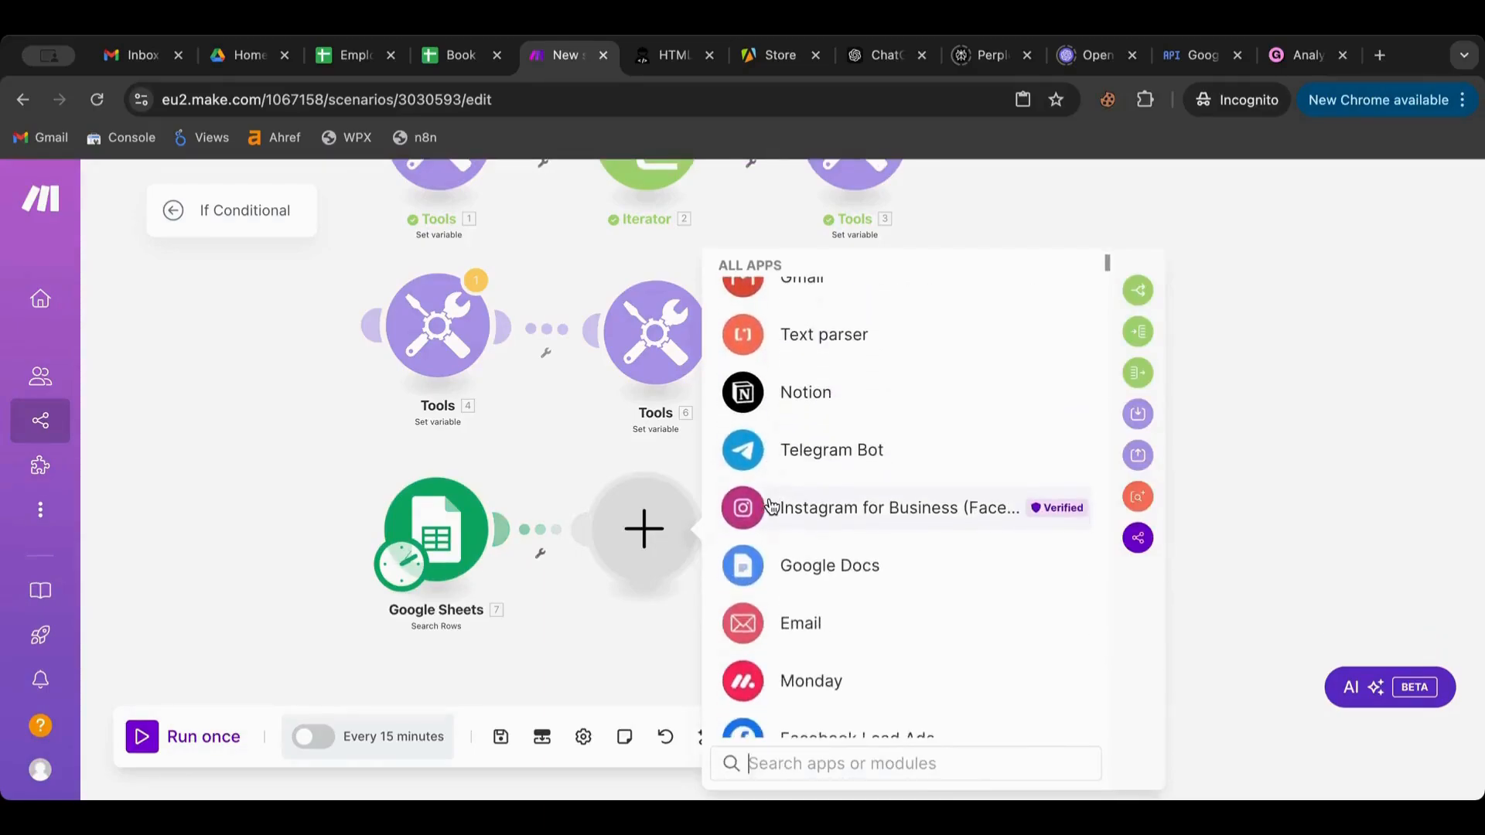
pyautogui.scroll(-4, 785, 588)
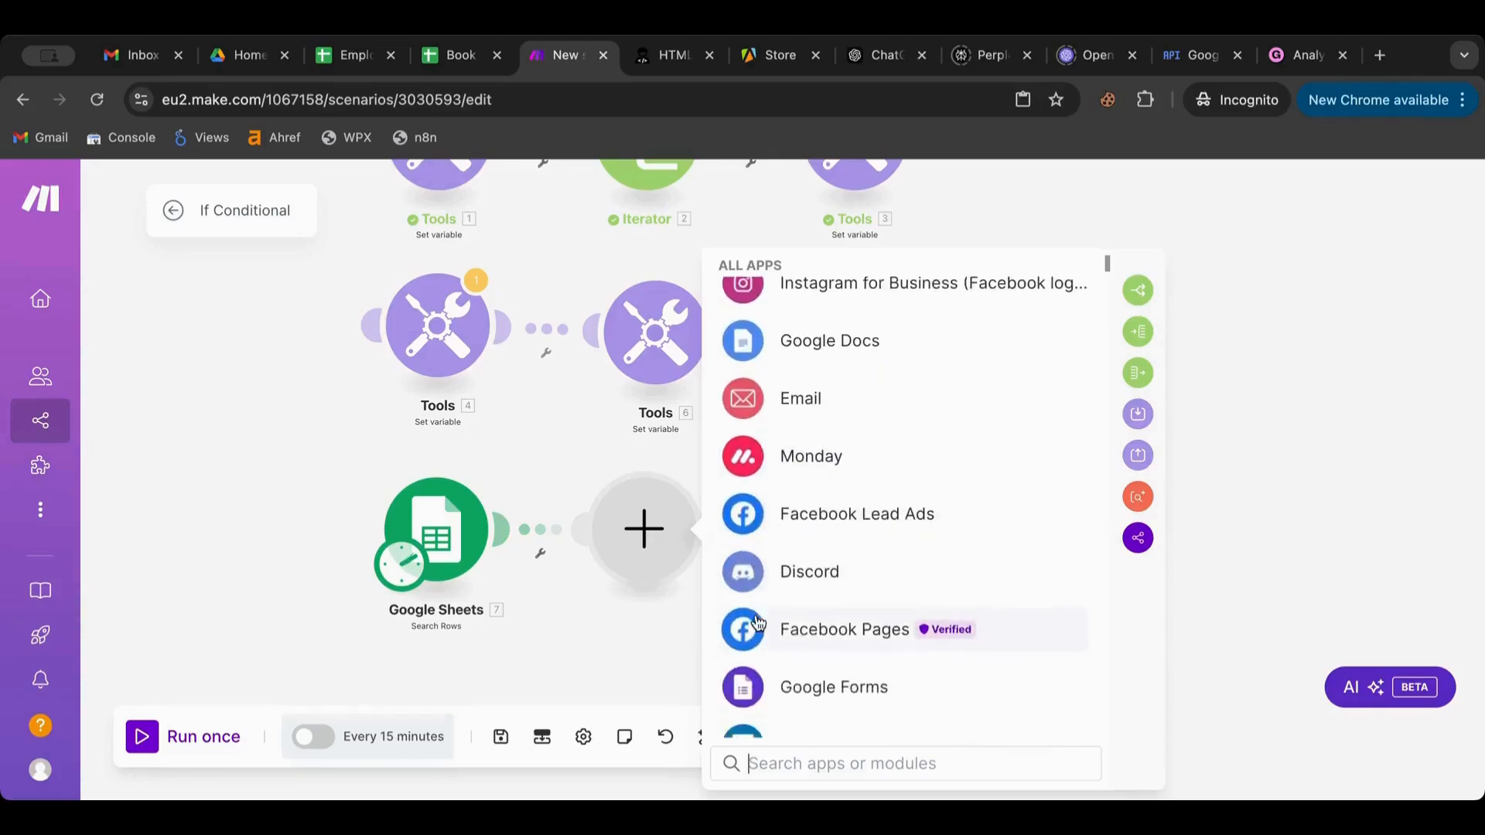
pyautogui.scroll(12, 797, 534)
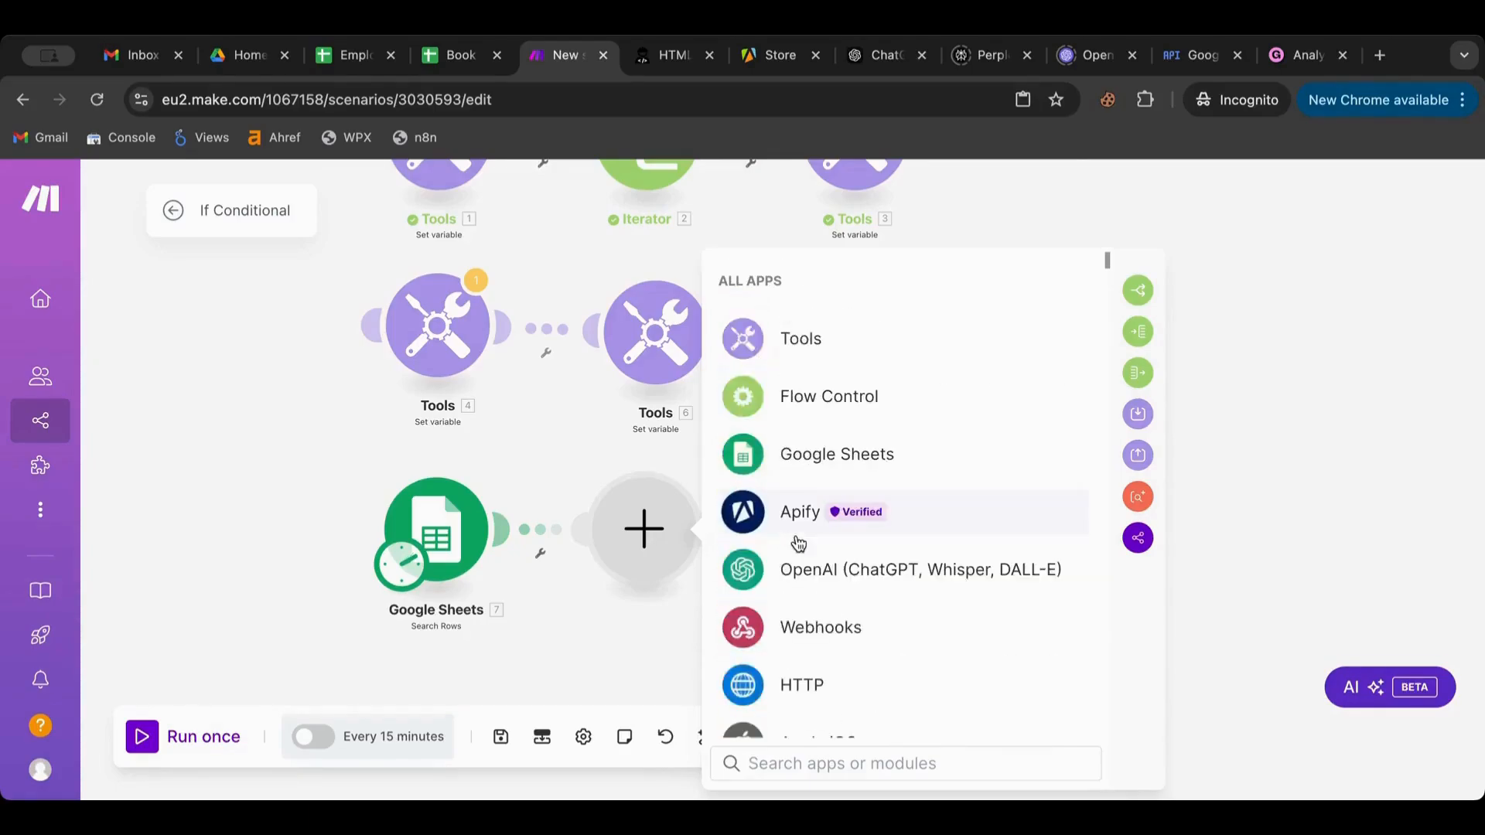
pyautogui.click(801, 360)
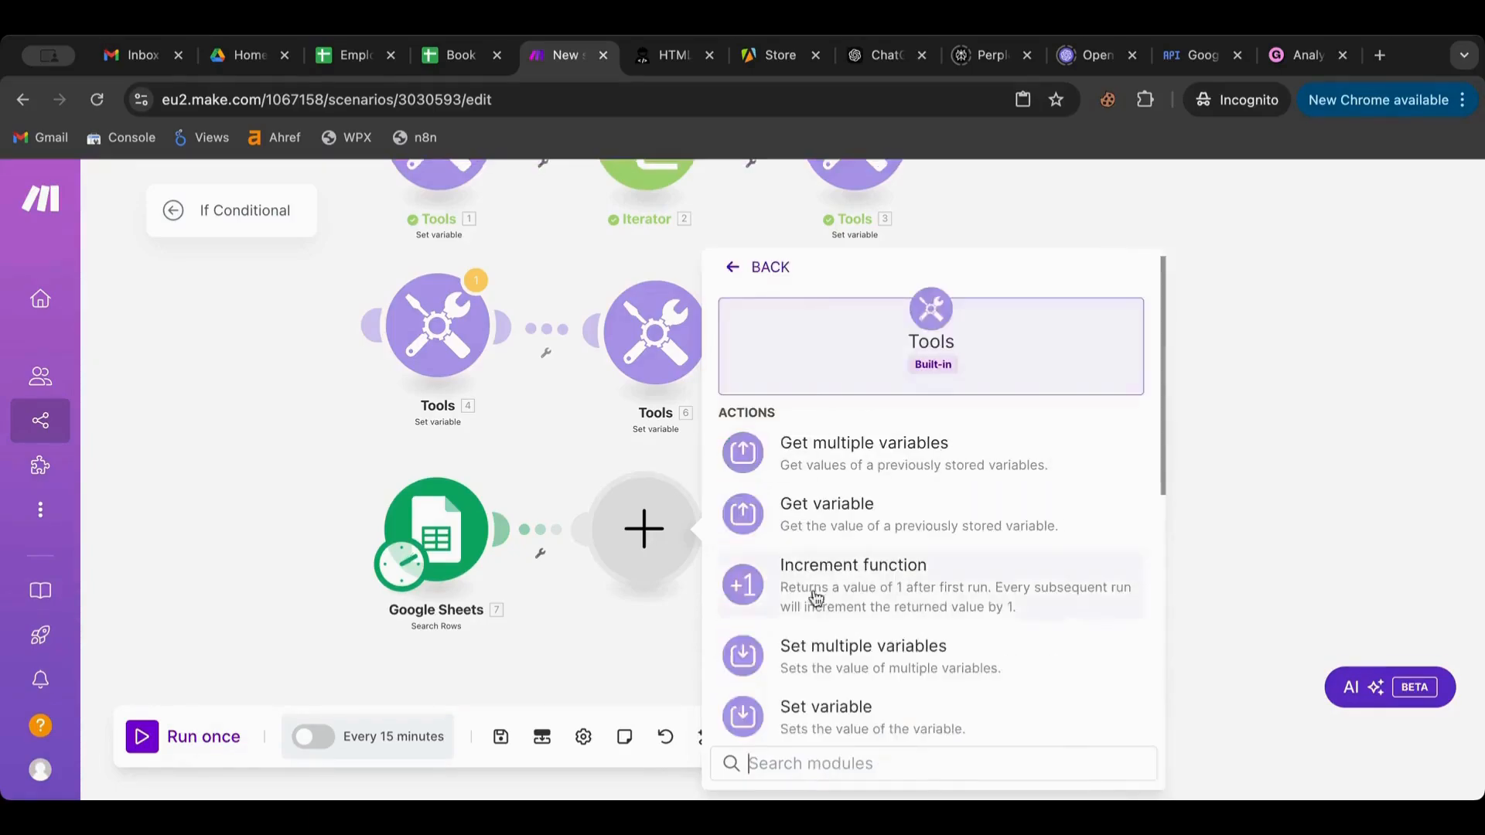
pyautogui.click(804, 706)
pyautogui.click(807, 504)
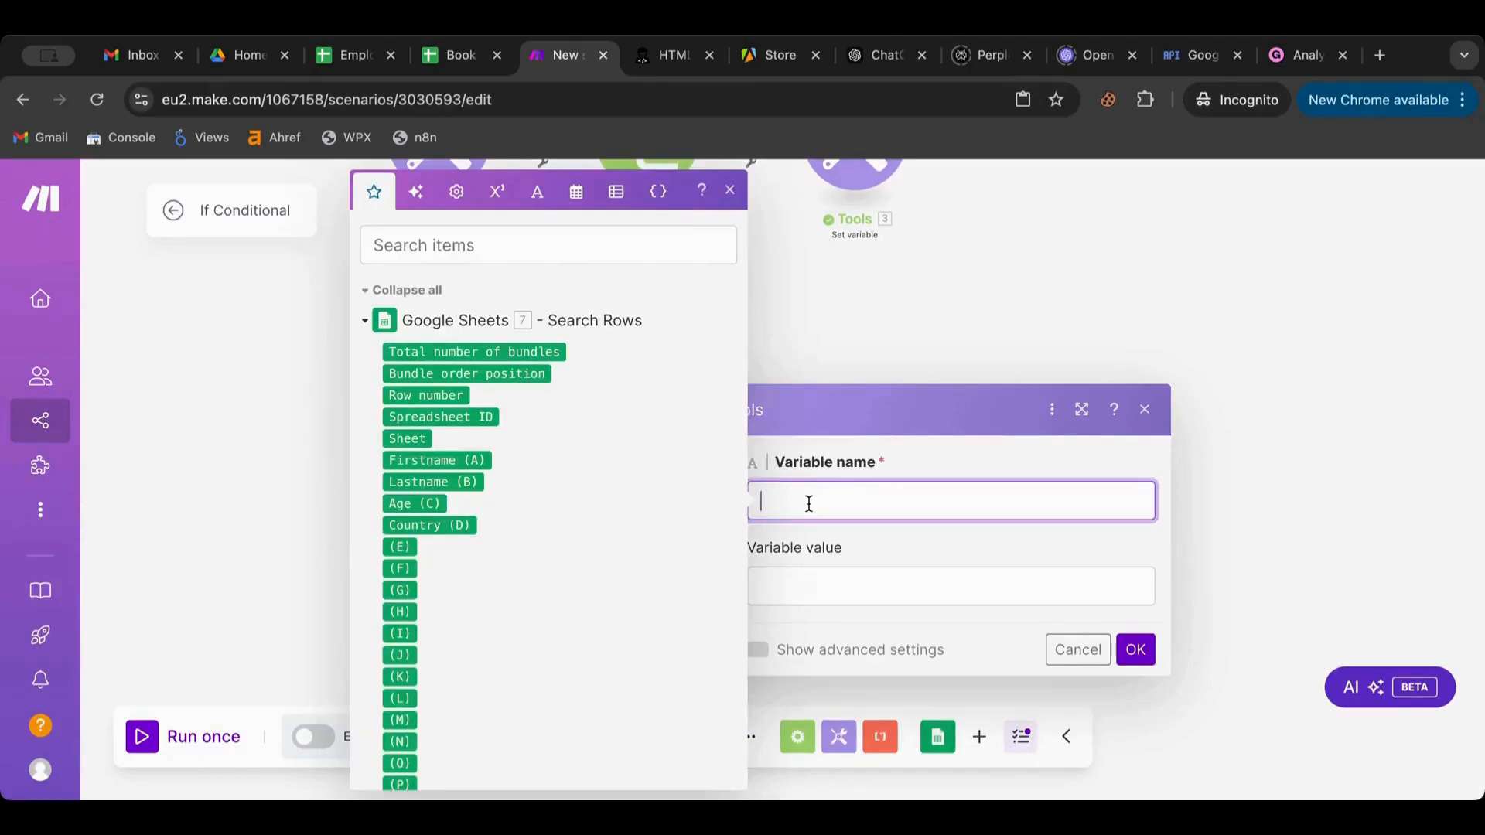
pyautogui.click(449, 56)
pyautogui.click(352, 56)
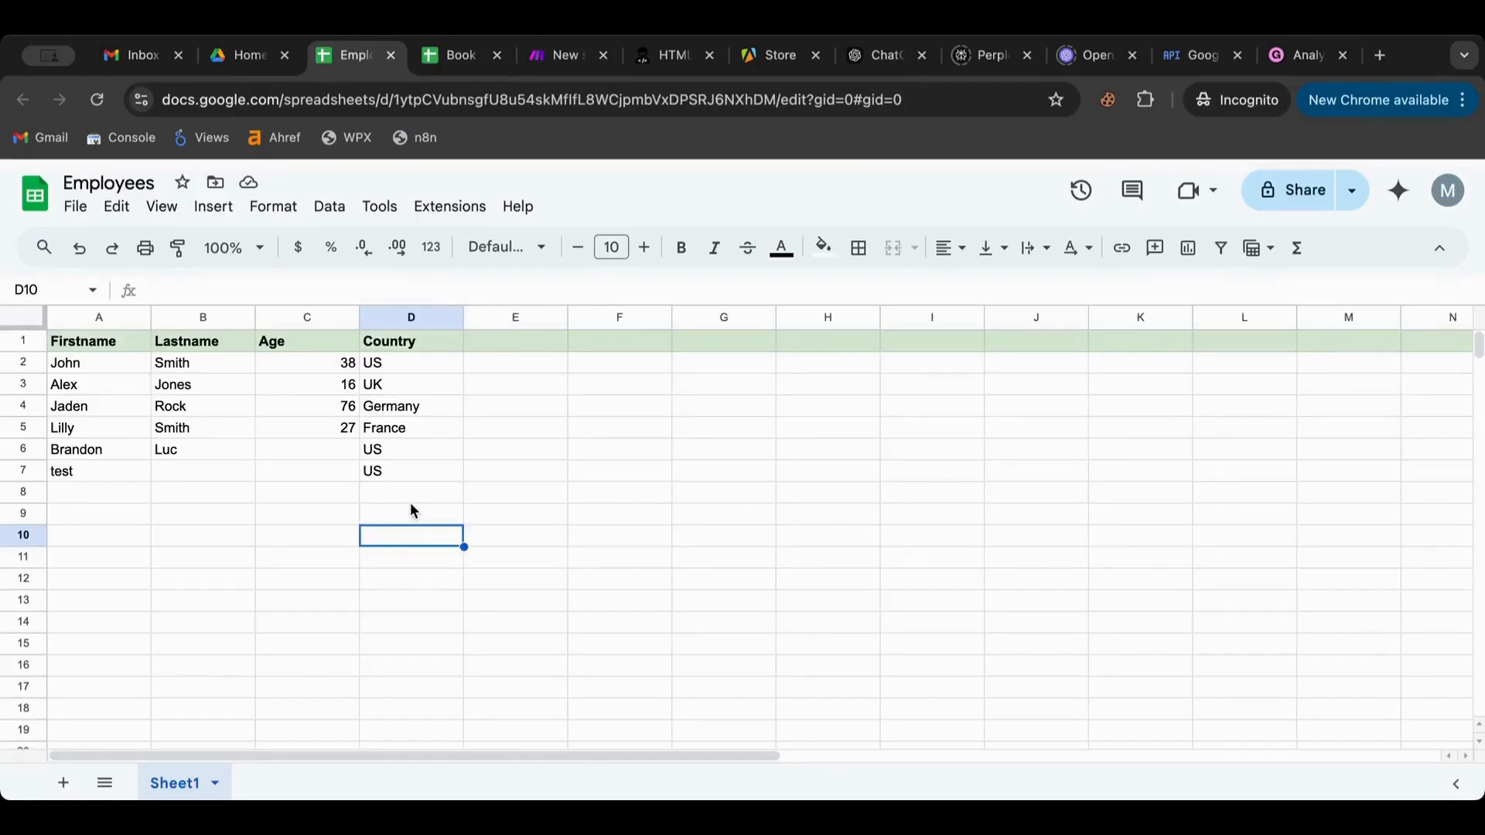
# Enter Testlastname in B7, 76 in C7, and age 12 in C6 of the Employees sheet
pyautogui.click(326, 448)
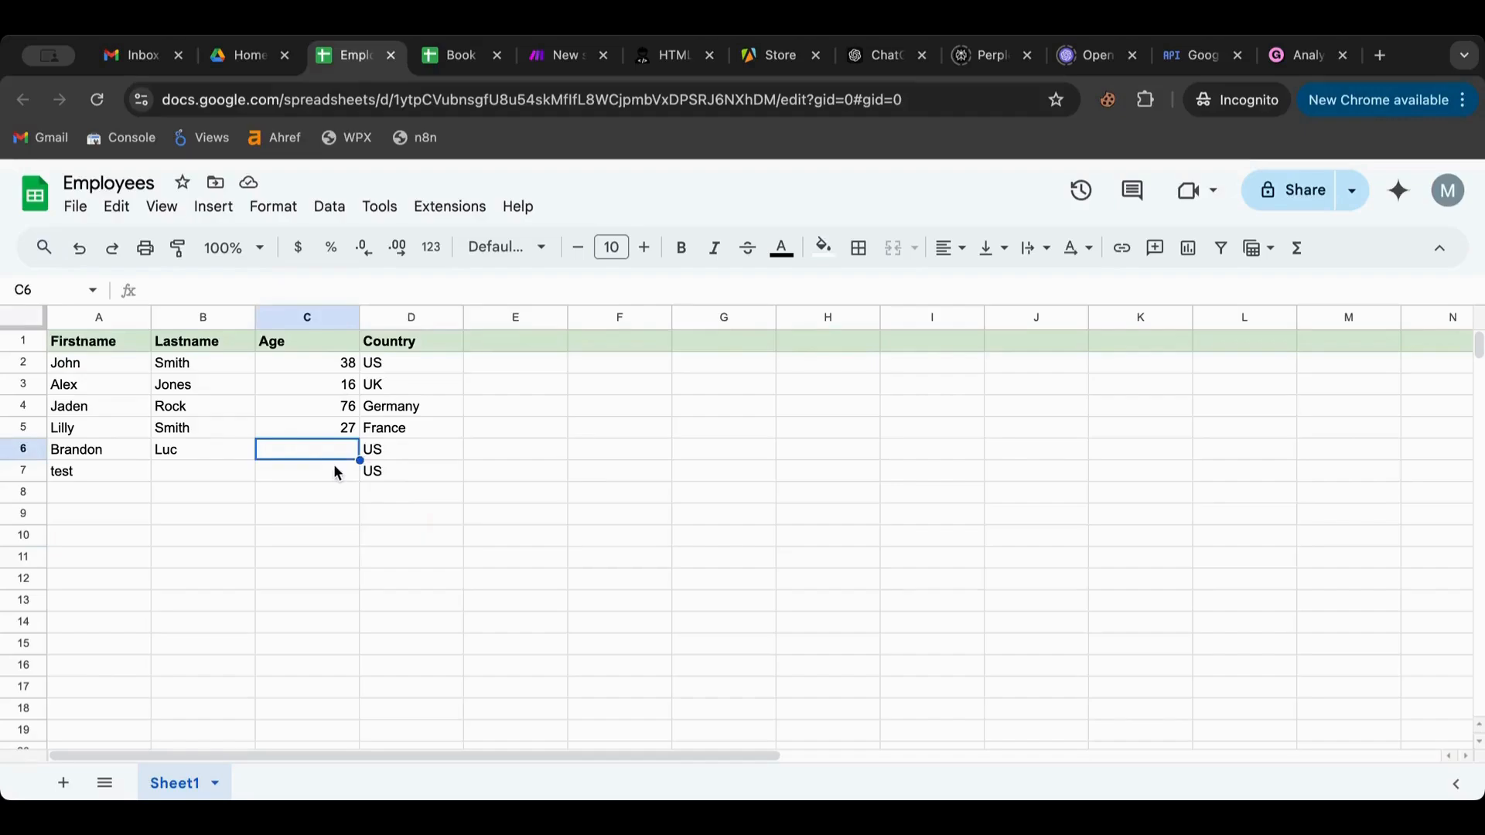
pyautogui.click(223, 473)
pyautogui.write('Test')
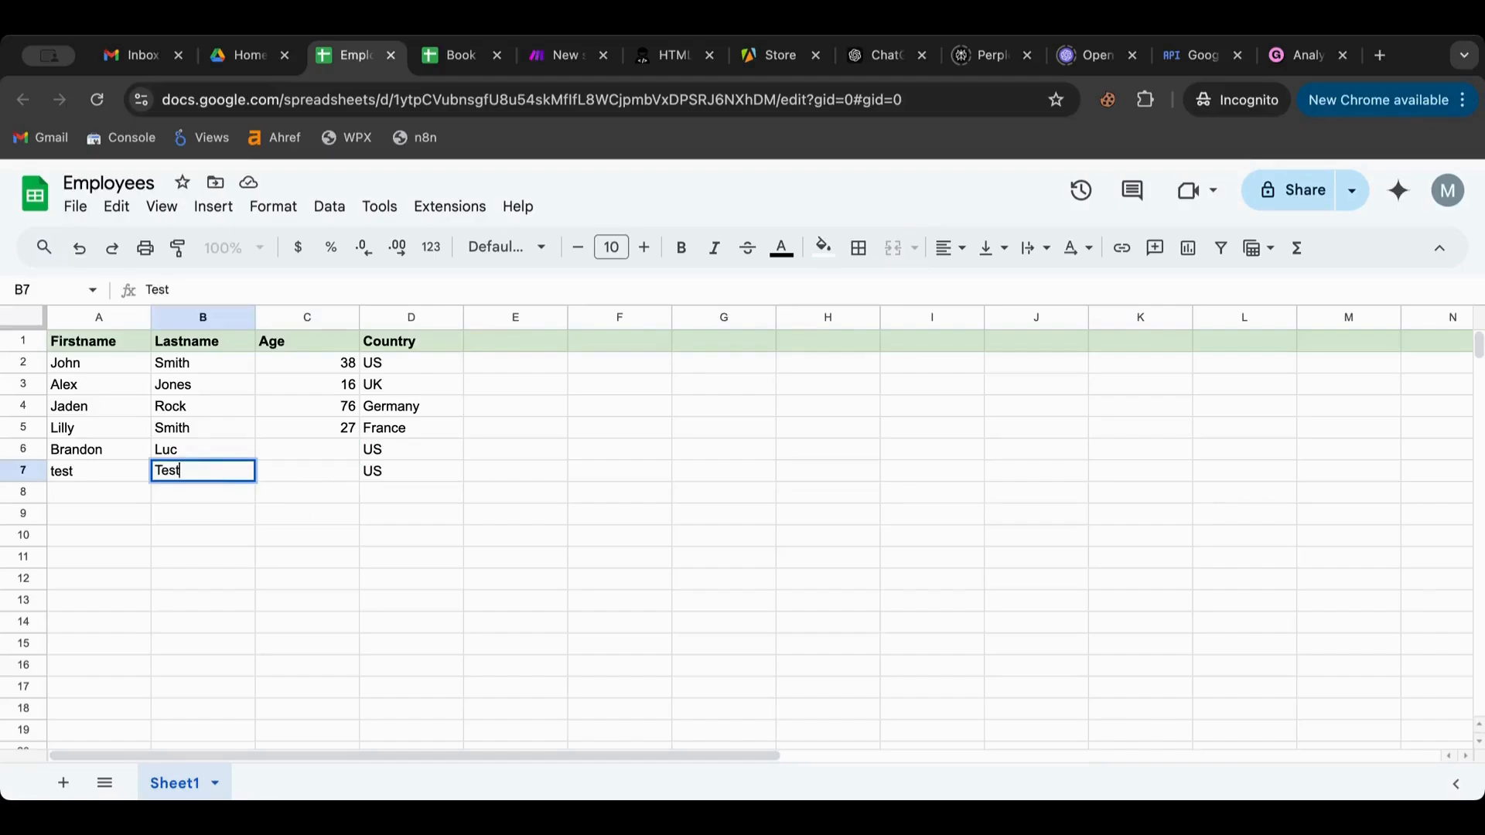
pyautogui.write('lastname')
pyautogui.click(302, 476)
pyautogui.doubleClick(301, 476)
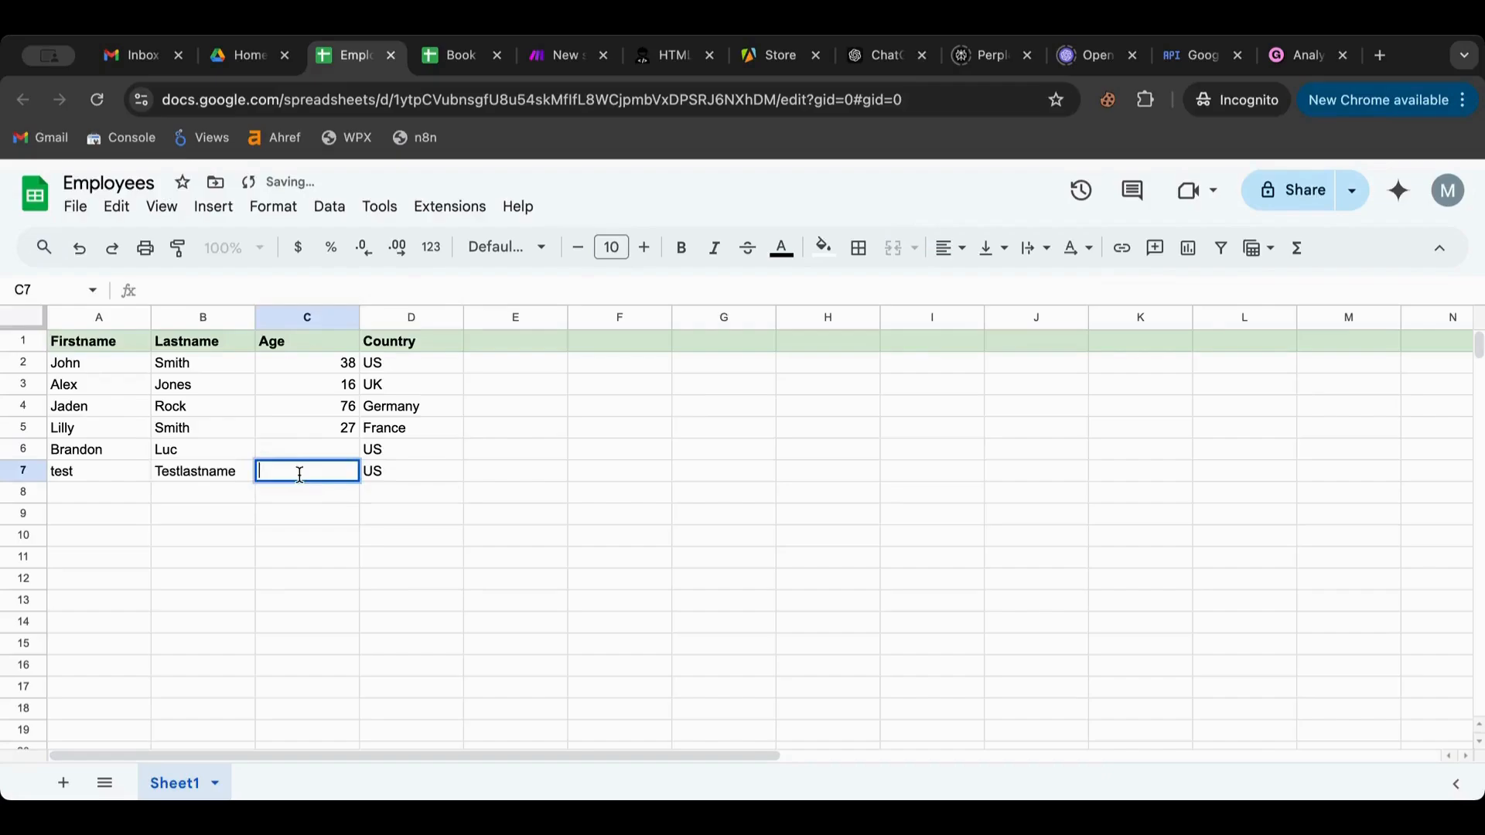
pyautogui.write('76')
pyautogui.click(505, 546)
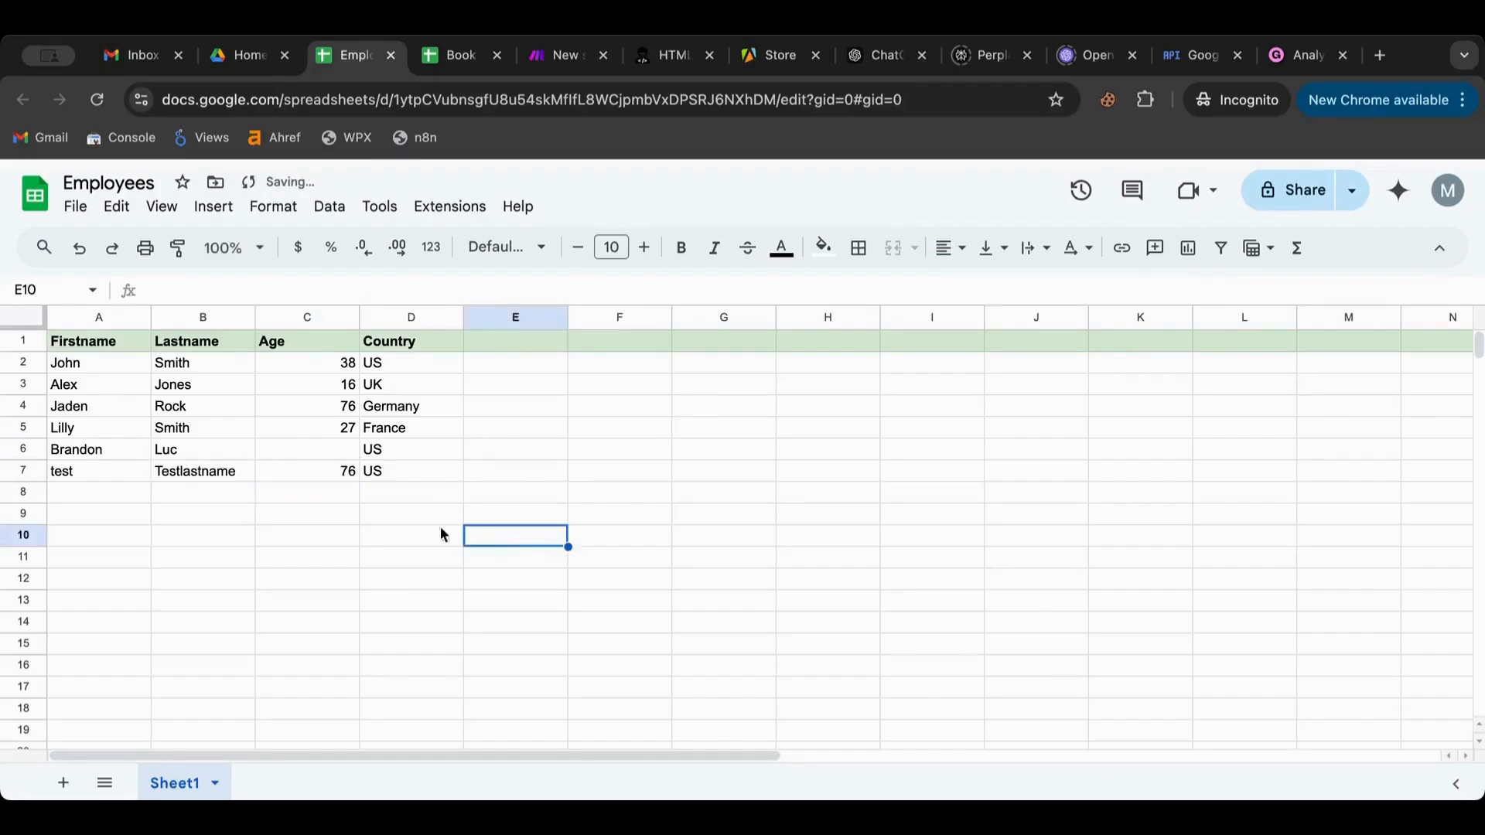
pyautogui.doubleClick(325, 454)
pyautogui.write('12')
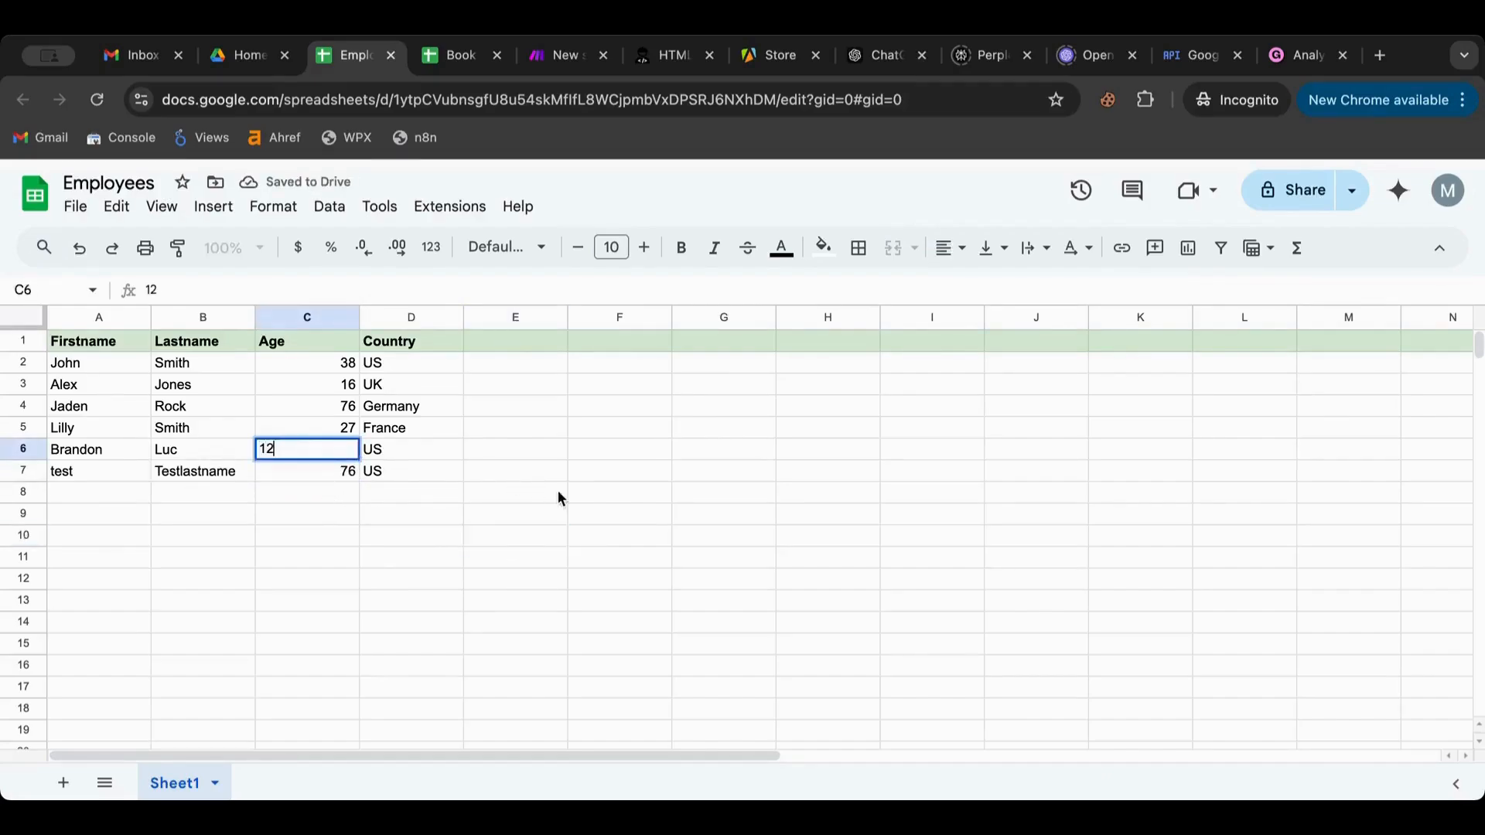
pyautogui.click(562, 499)
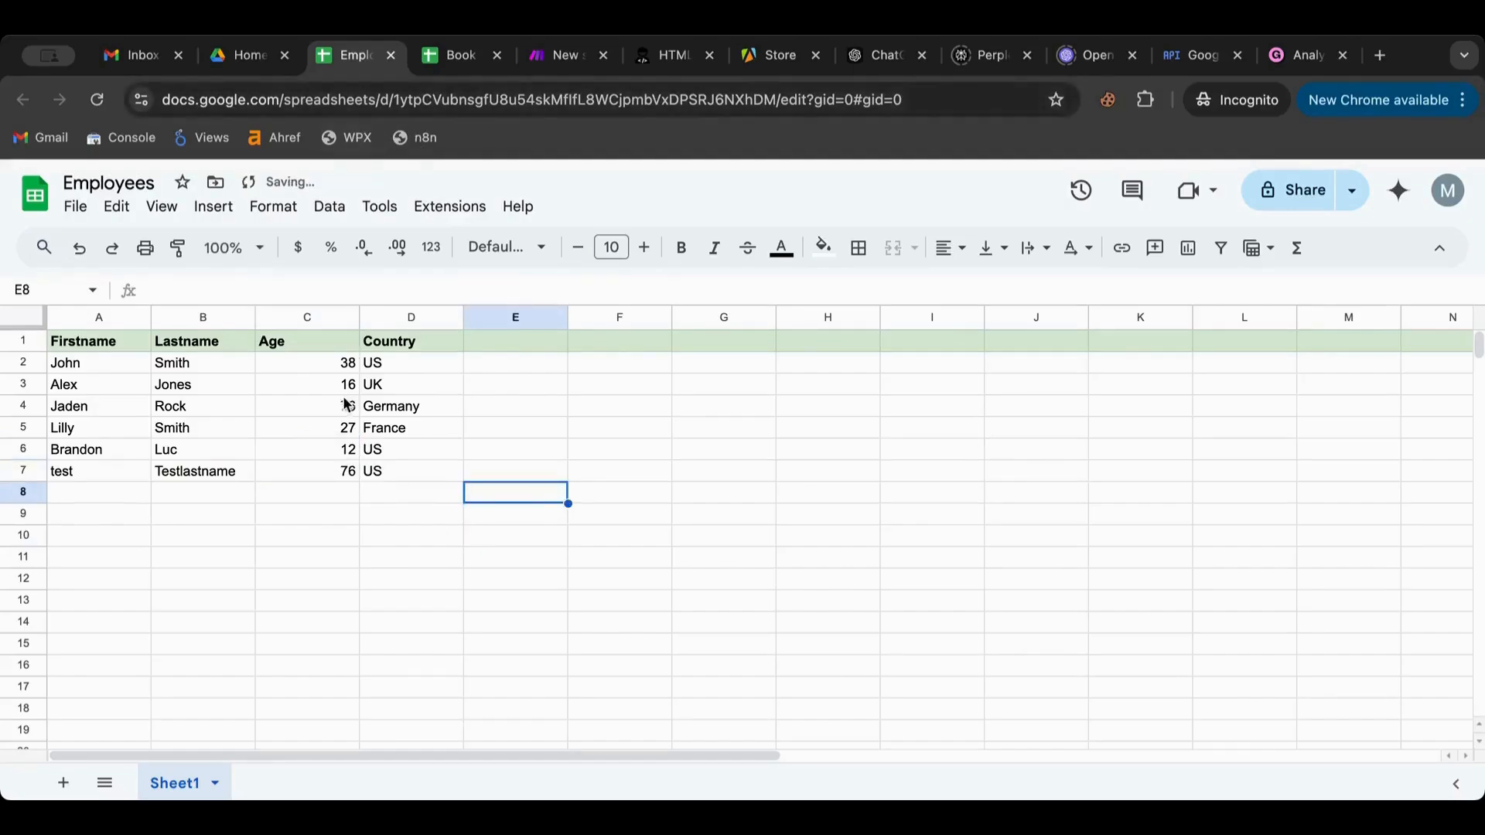
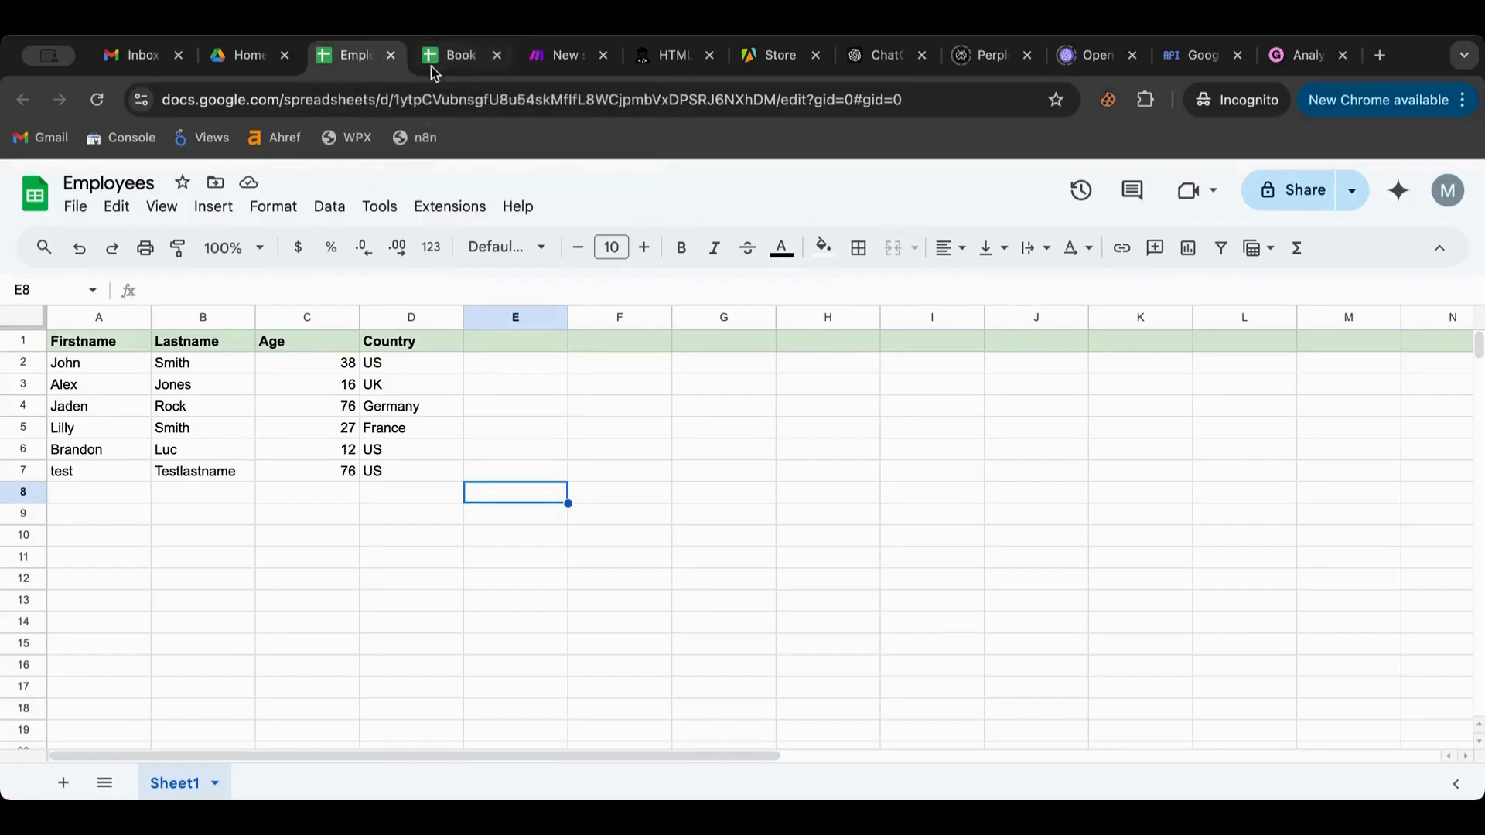
# Return to the Make scenario with the Tools Set variable settings still open
pyautogui.click(545, 61)
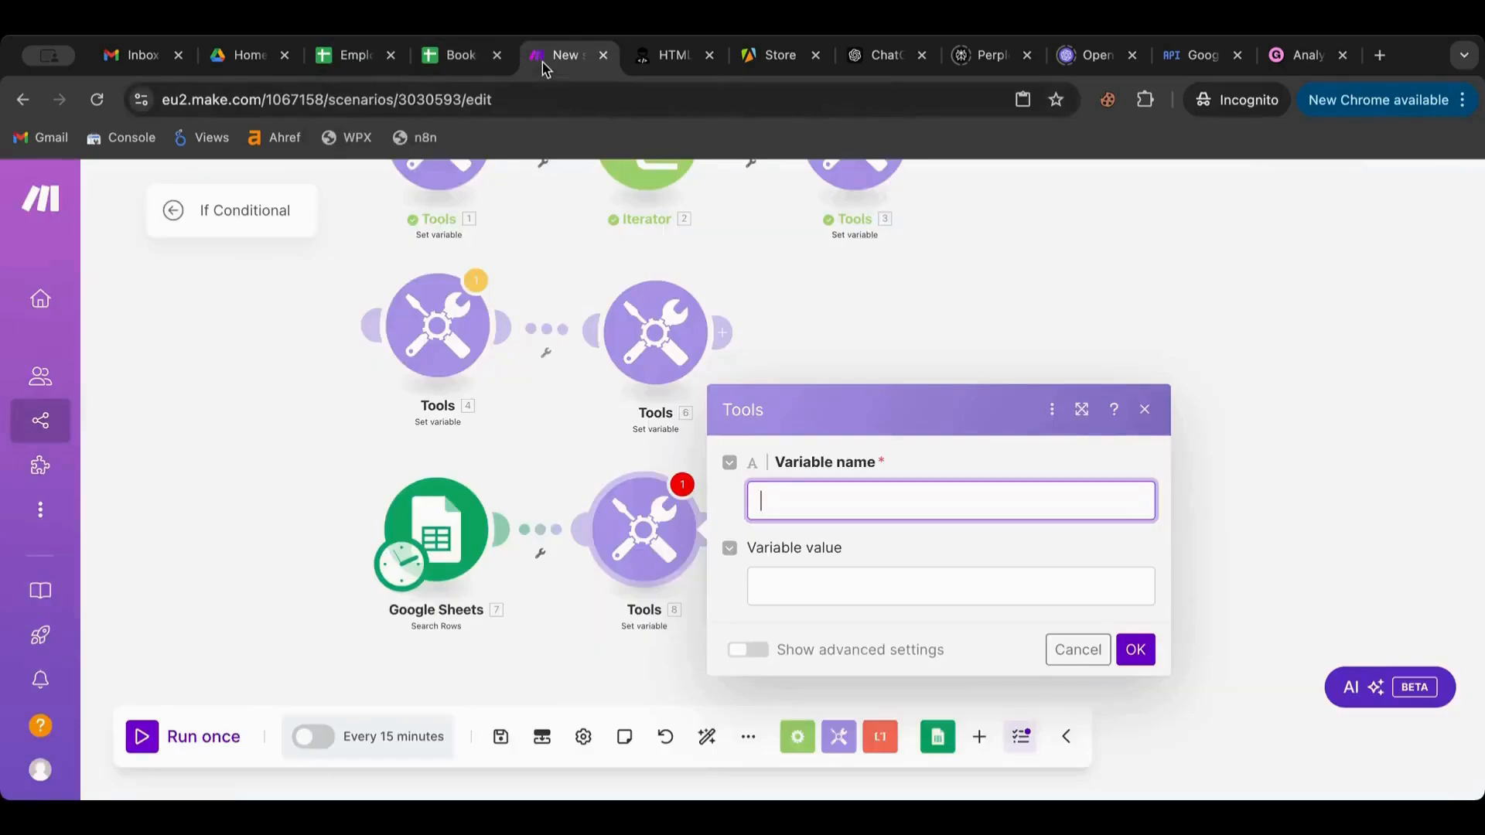
# Name the Tools 8 variable 'Age Group' and save the module
pyautogui.click(797, 512)
pyautogui.write('Age AA')
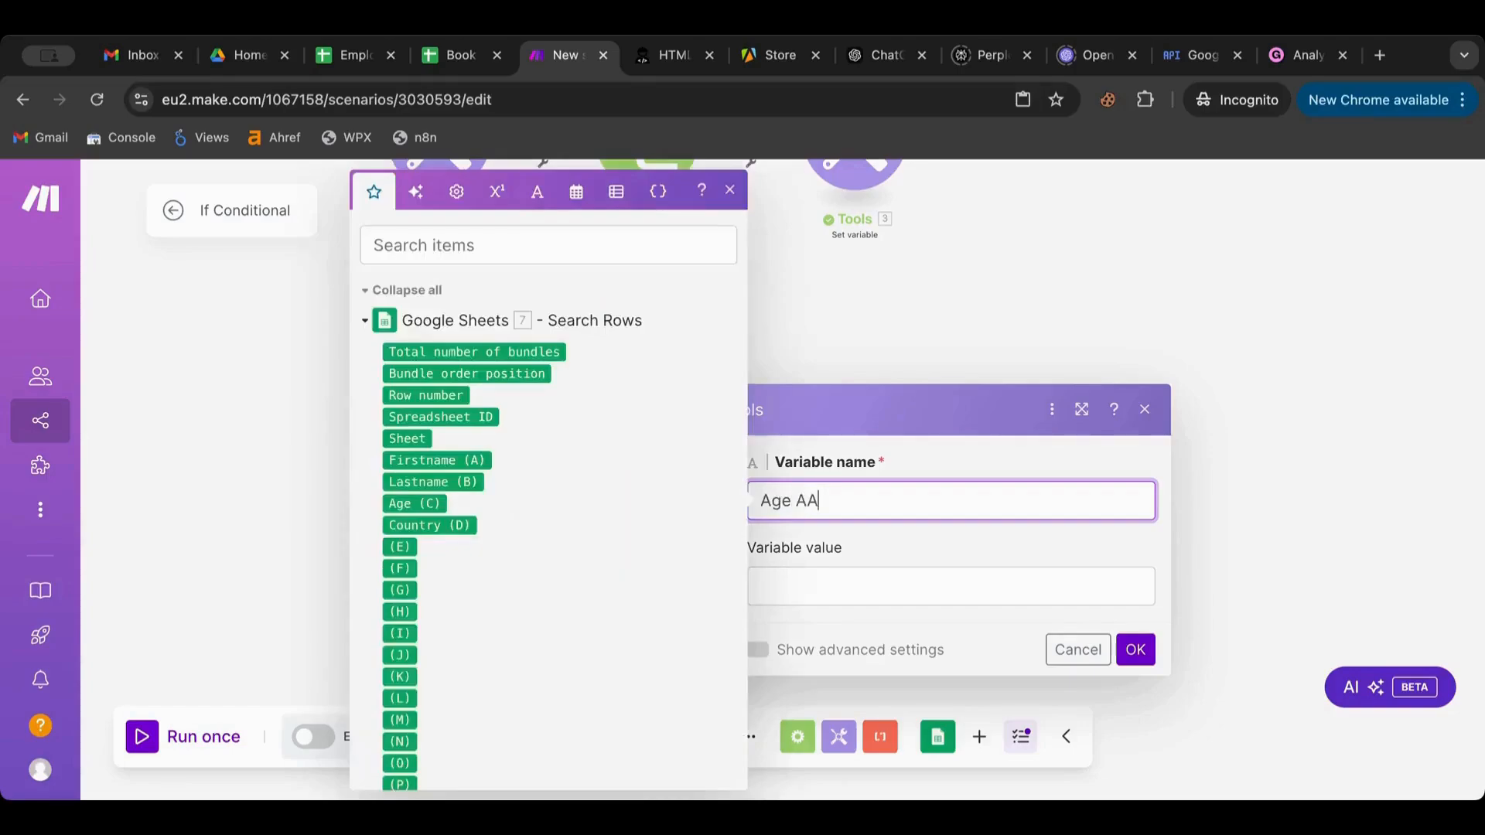
pyautogui.press('BackSpace')
pyautogui.press('BackSpace')
pyautogui.write('P')
pyautogui.press('BackSpace')
pyautogui.write('Group')
pyautogui.click(825, 587)
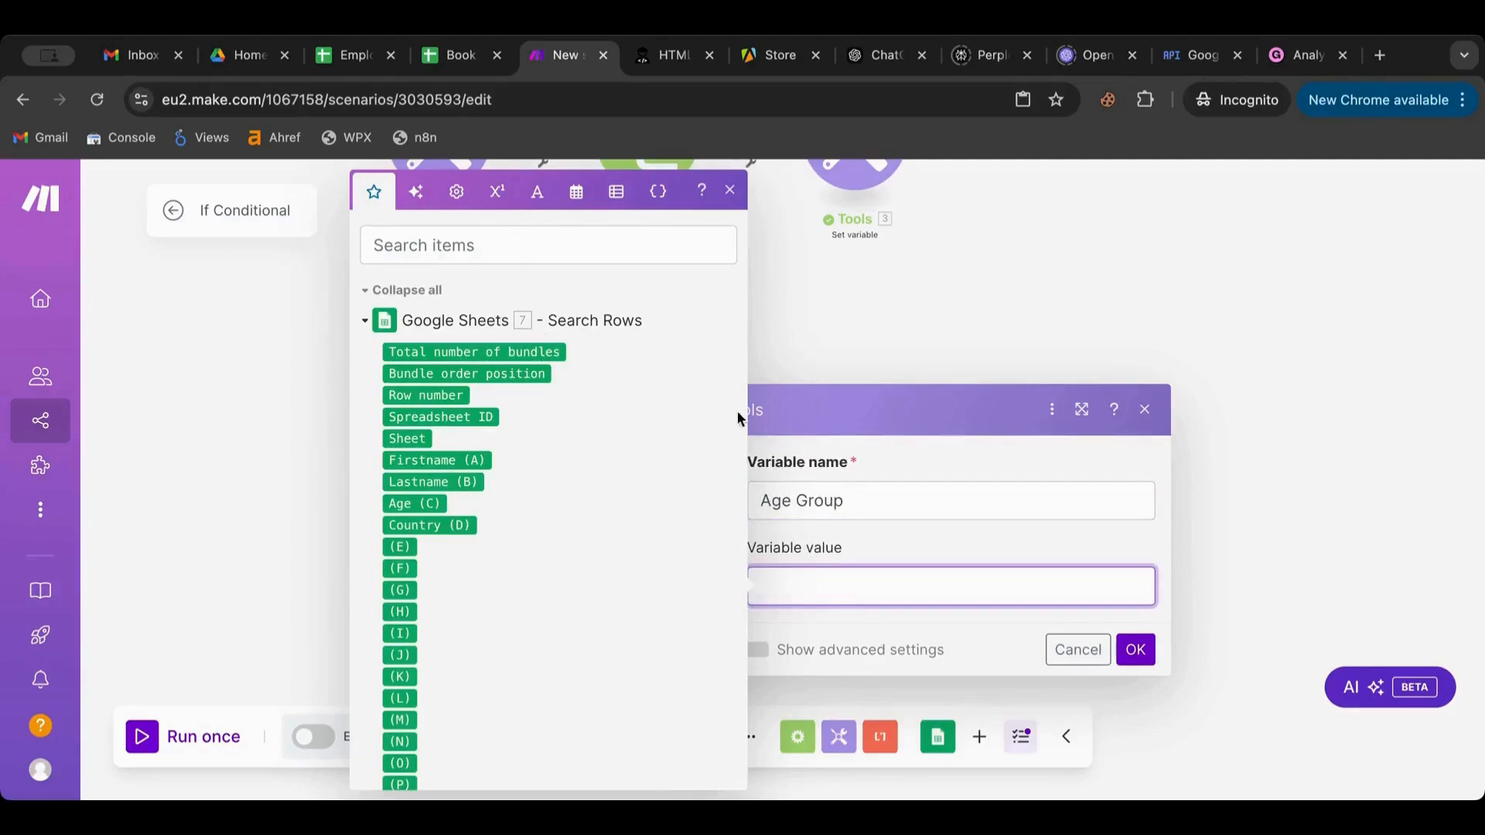
pyautogui.click(842, 300)
pyautogui.click(658, 537)
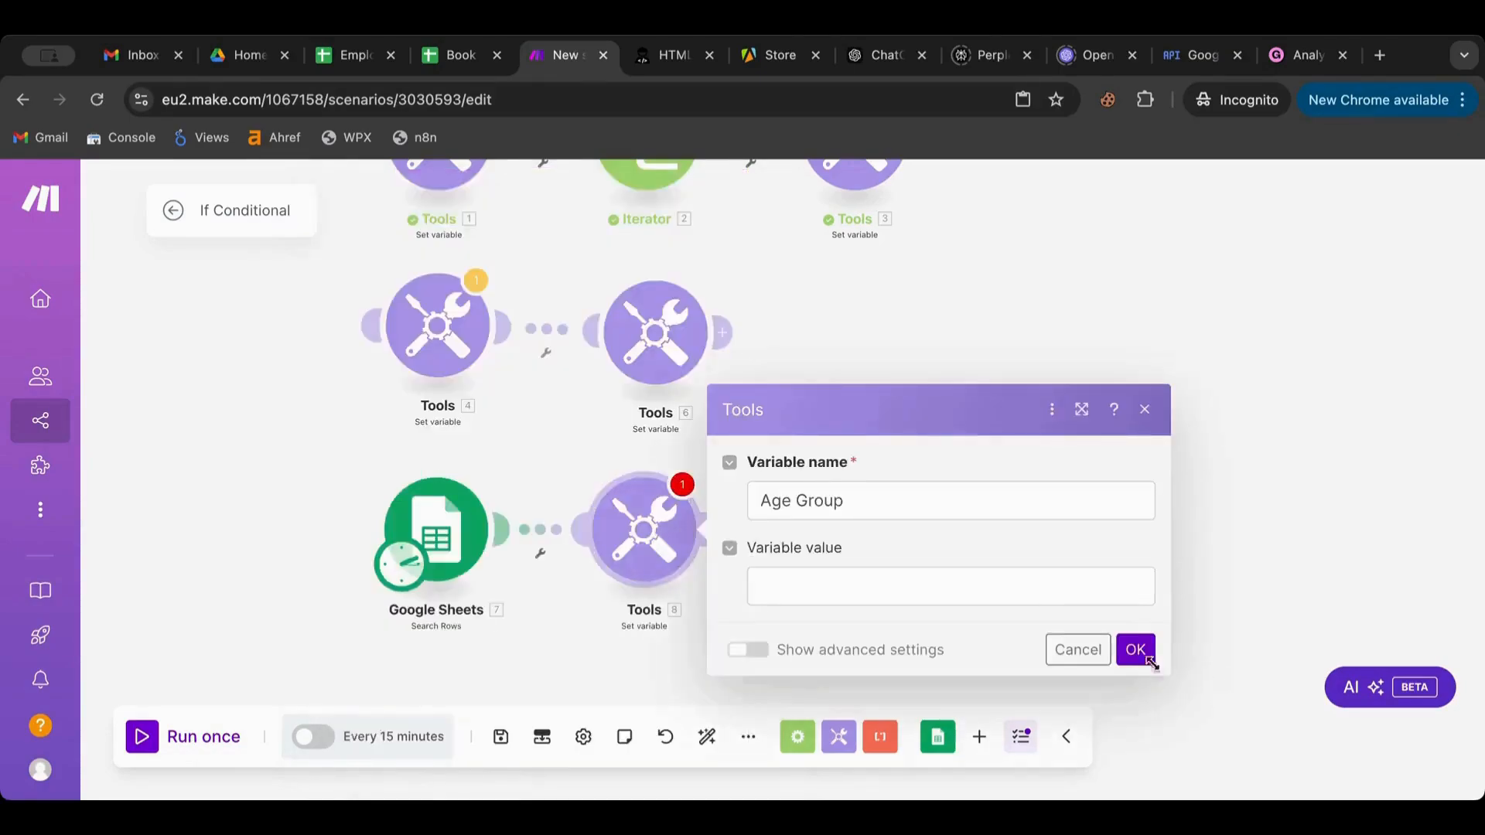
pyautogui.click(1133, 646)
# Run the scenario once, review the six employee rows returned, then reopen Tools 8
pyautogui.click(167, 739)
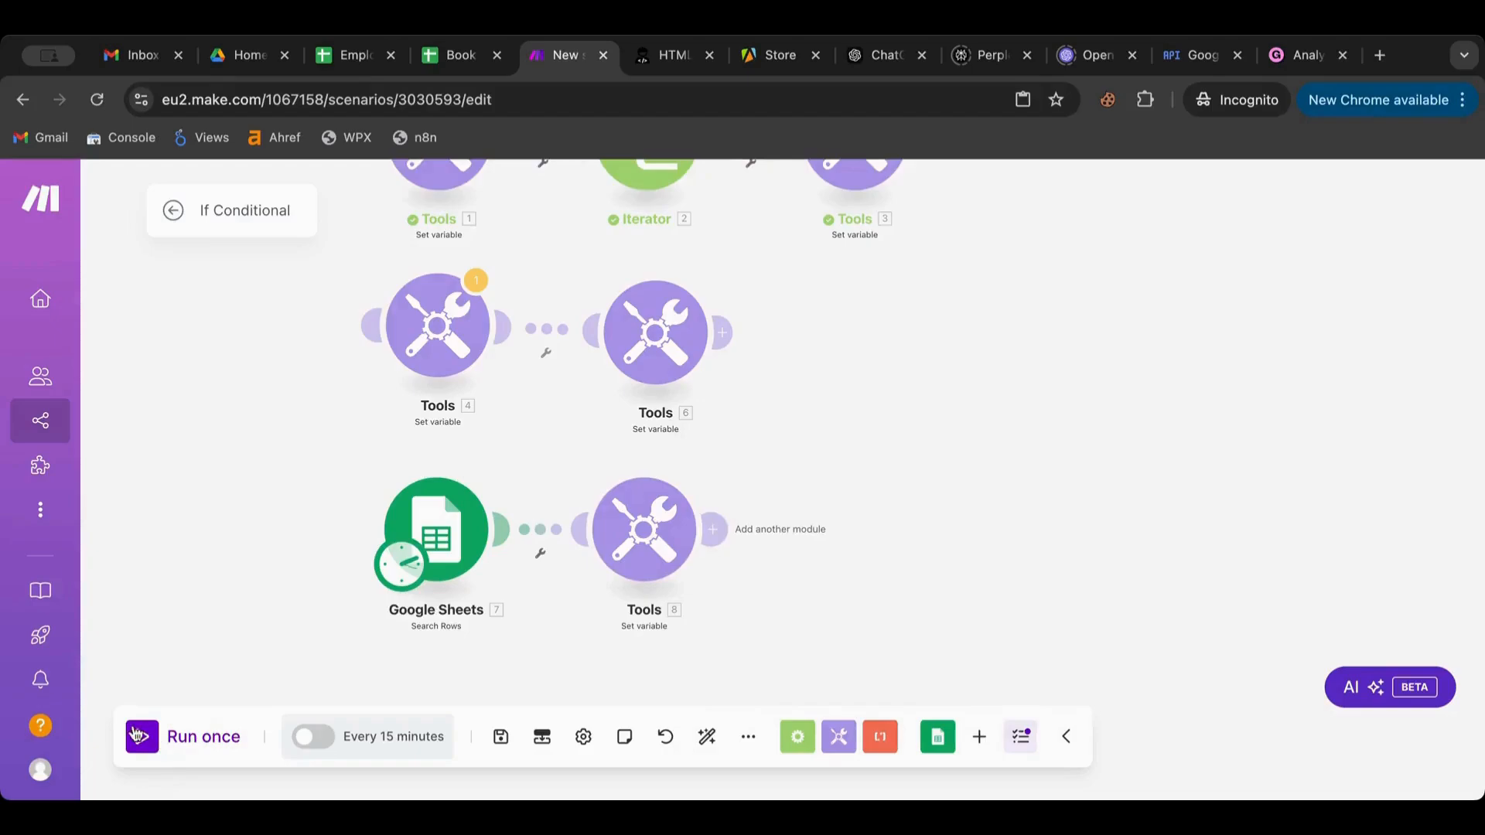
pyautogui.click(652, 575)
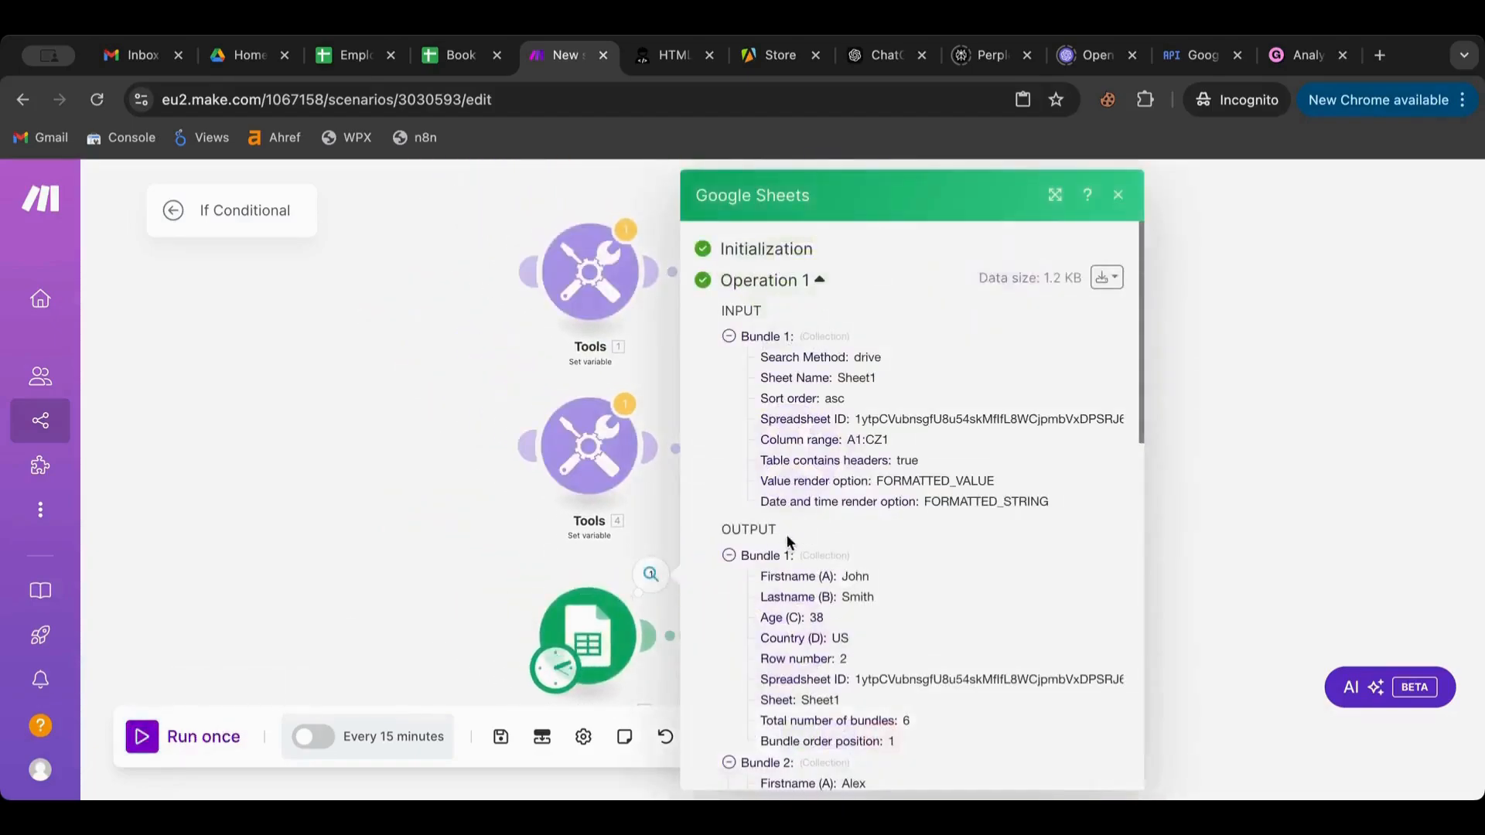
pyautogui.scroll(-5, 786, 535)
pyautogui.scroll(-5, 787, 535)
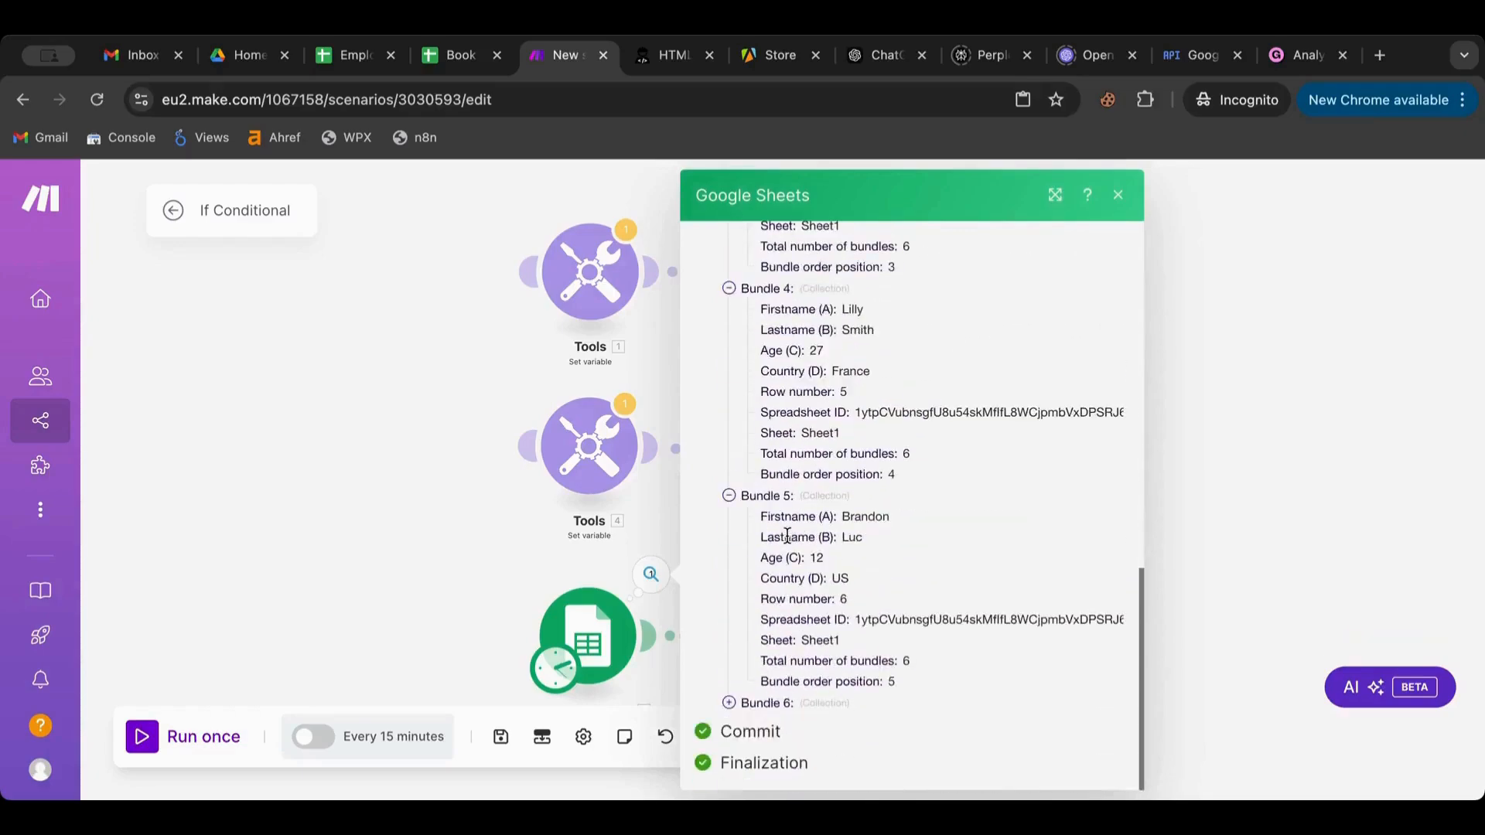
pyautogui.click(393, 518)
pyautogui.click(771, 634)
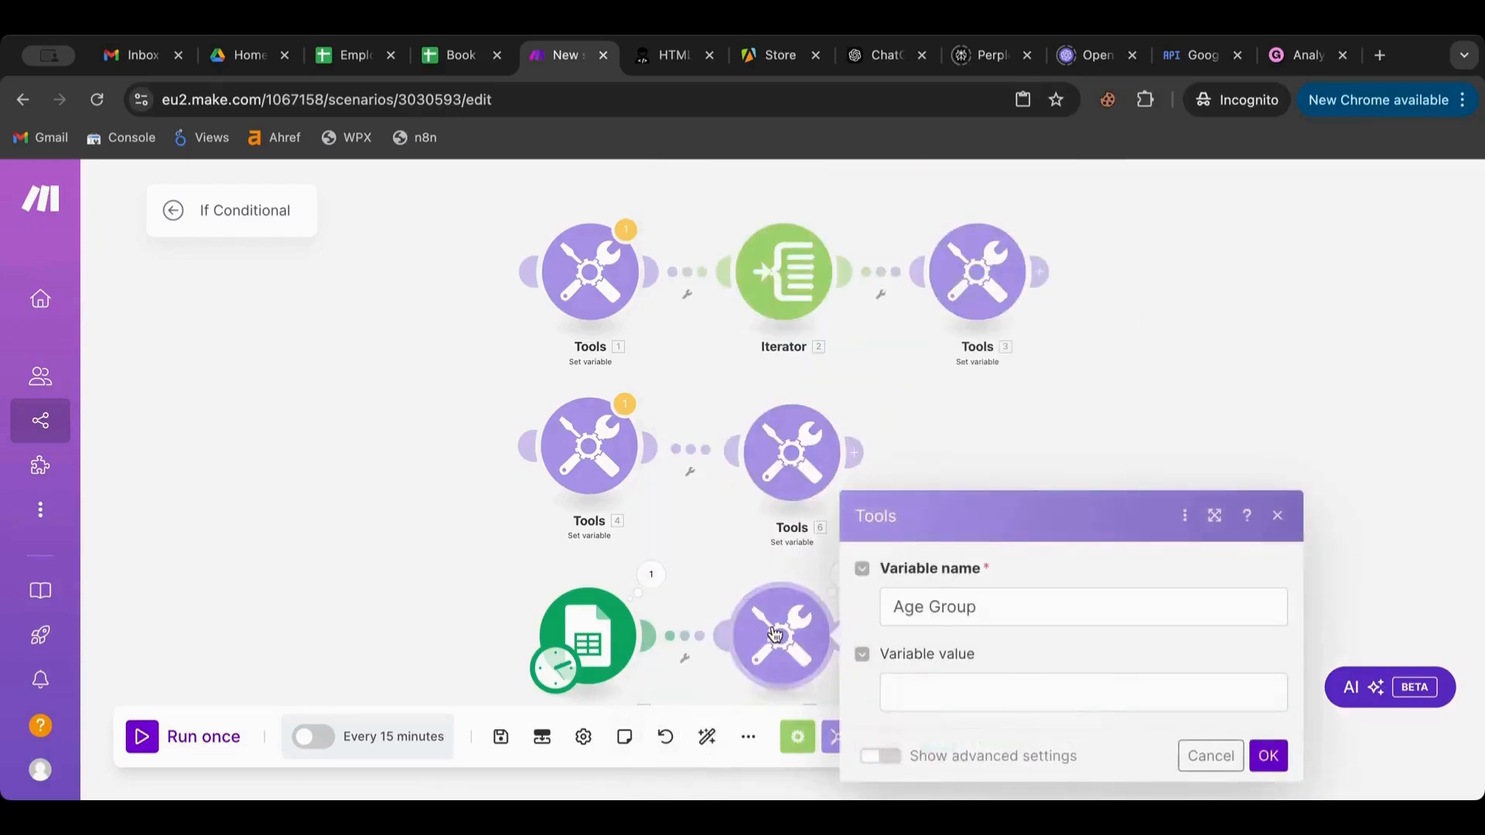
# Start the Age Group value with Age (C) placed inside an if() function
pyautogui.click(925, 700)
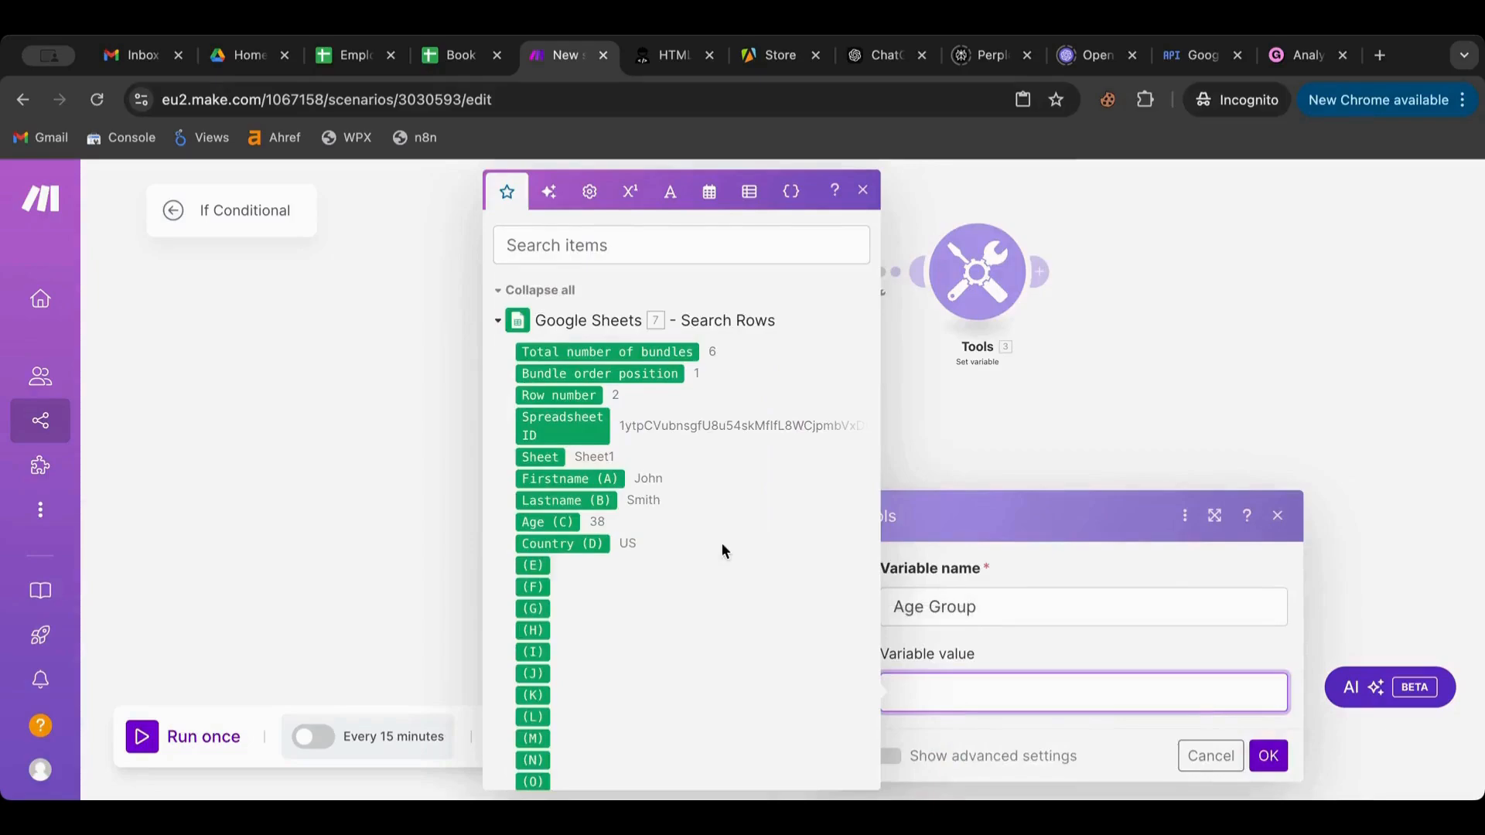
pyautogui.scroll(-3, 721, 545)
pyautogui.scroll(3, 722, 546)
pyautogui.click(563, 522)
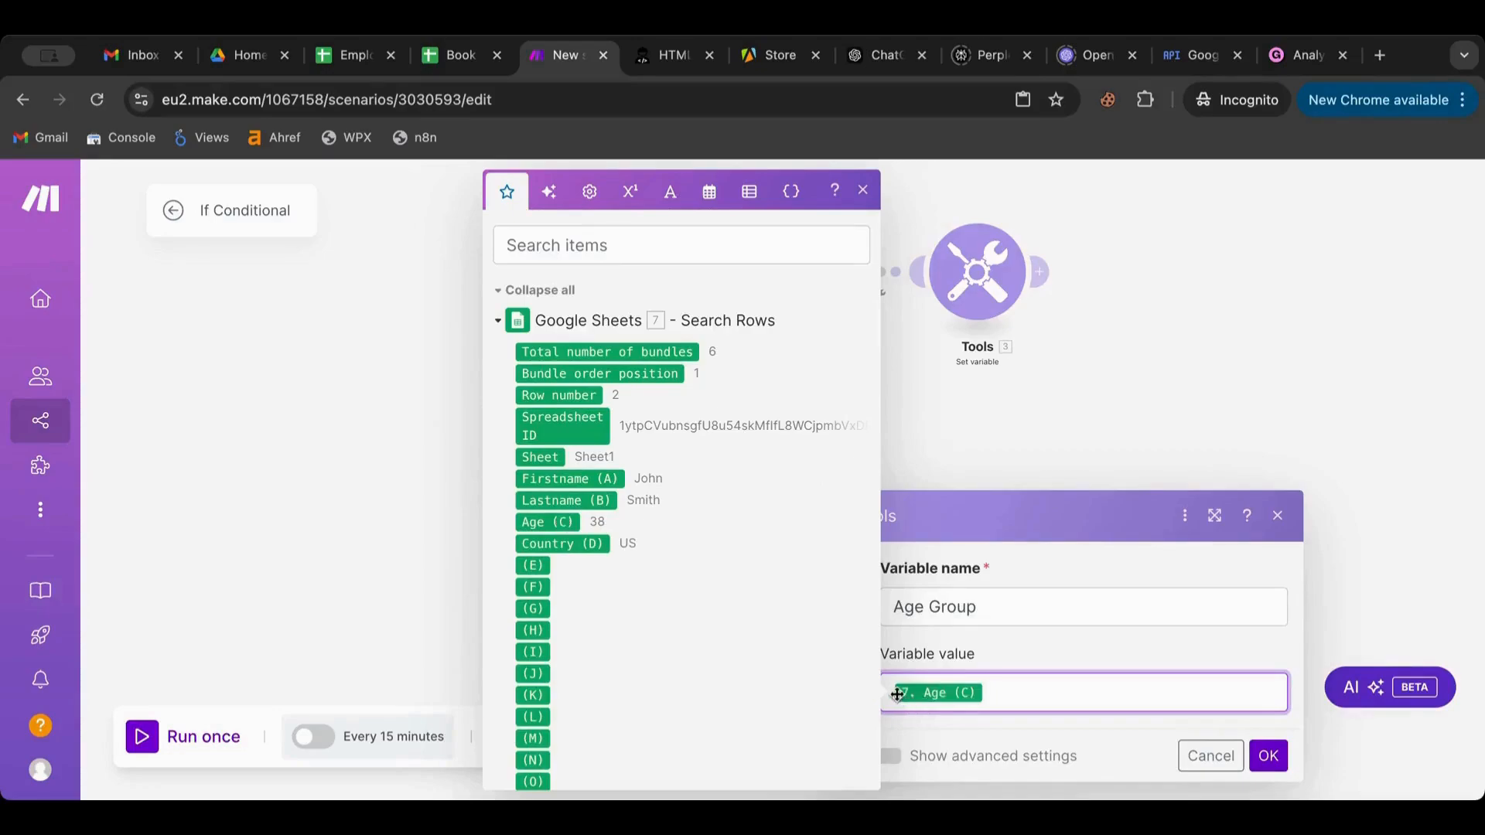
pyautogui.click(665, 201)
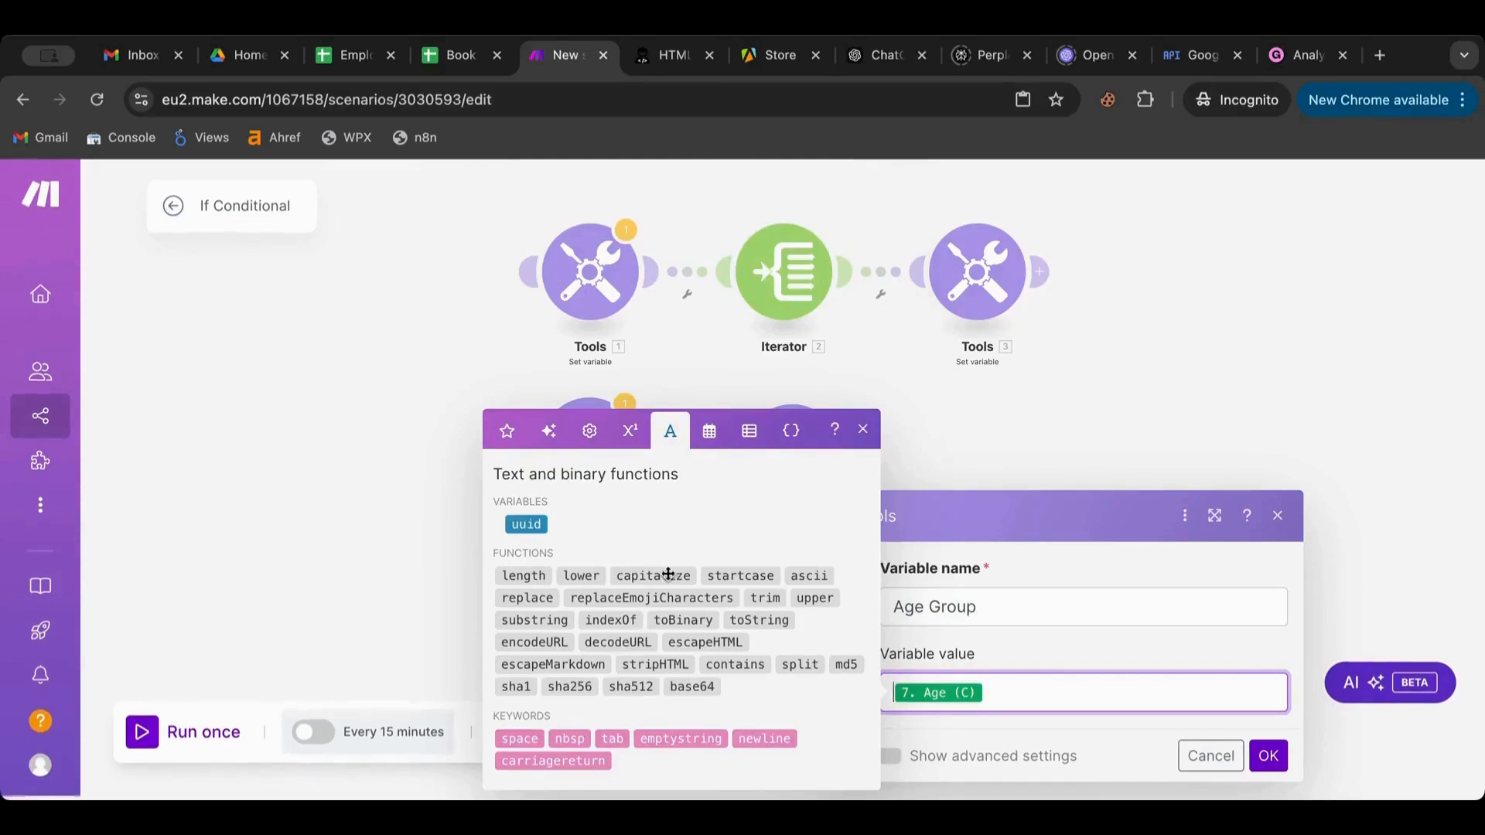
pyautogui.click(589, 431)
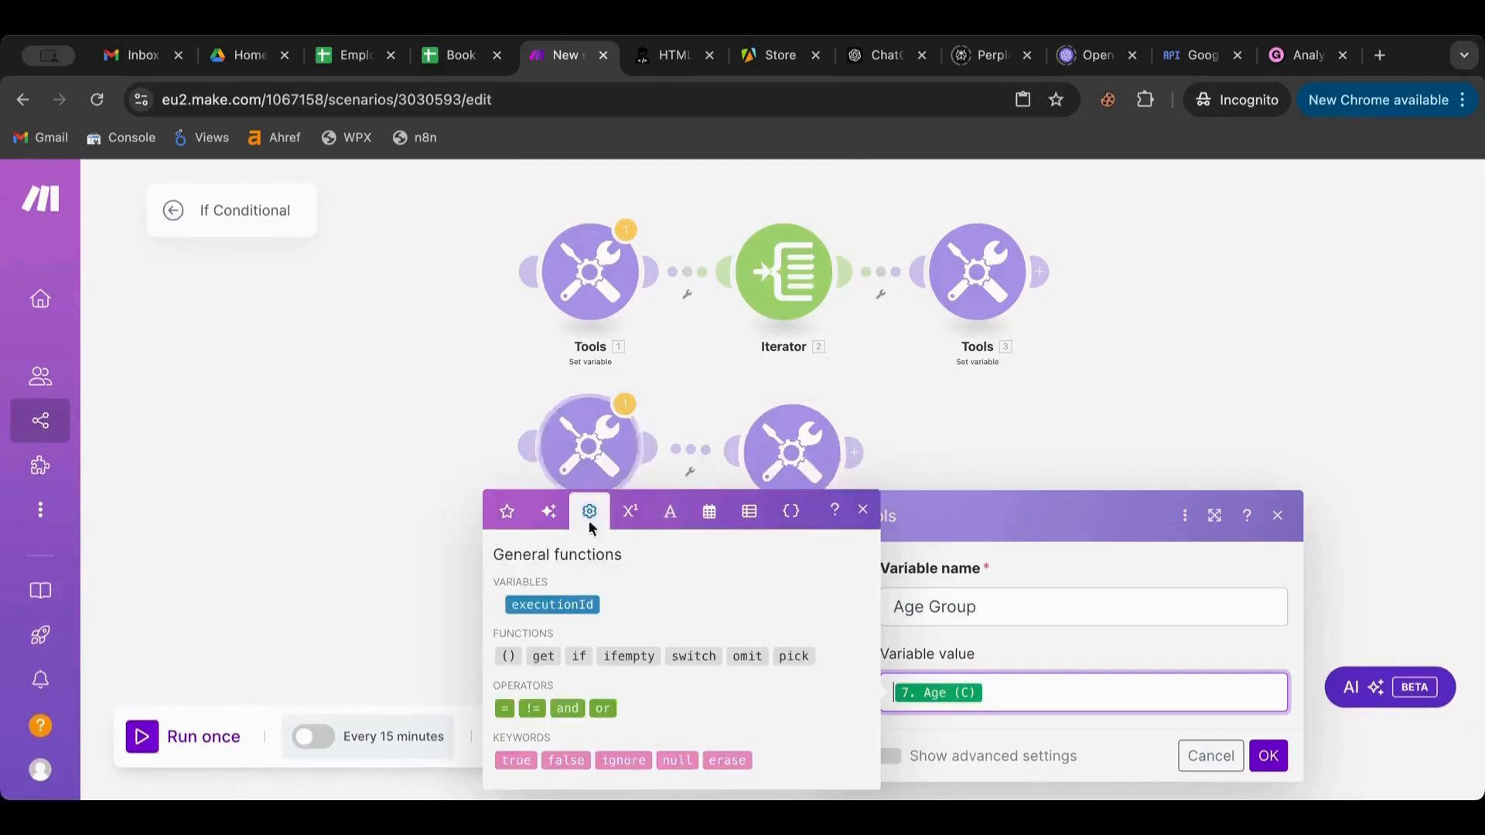
pyautogui.click(578, 656)
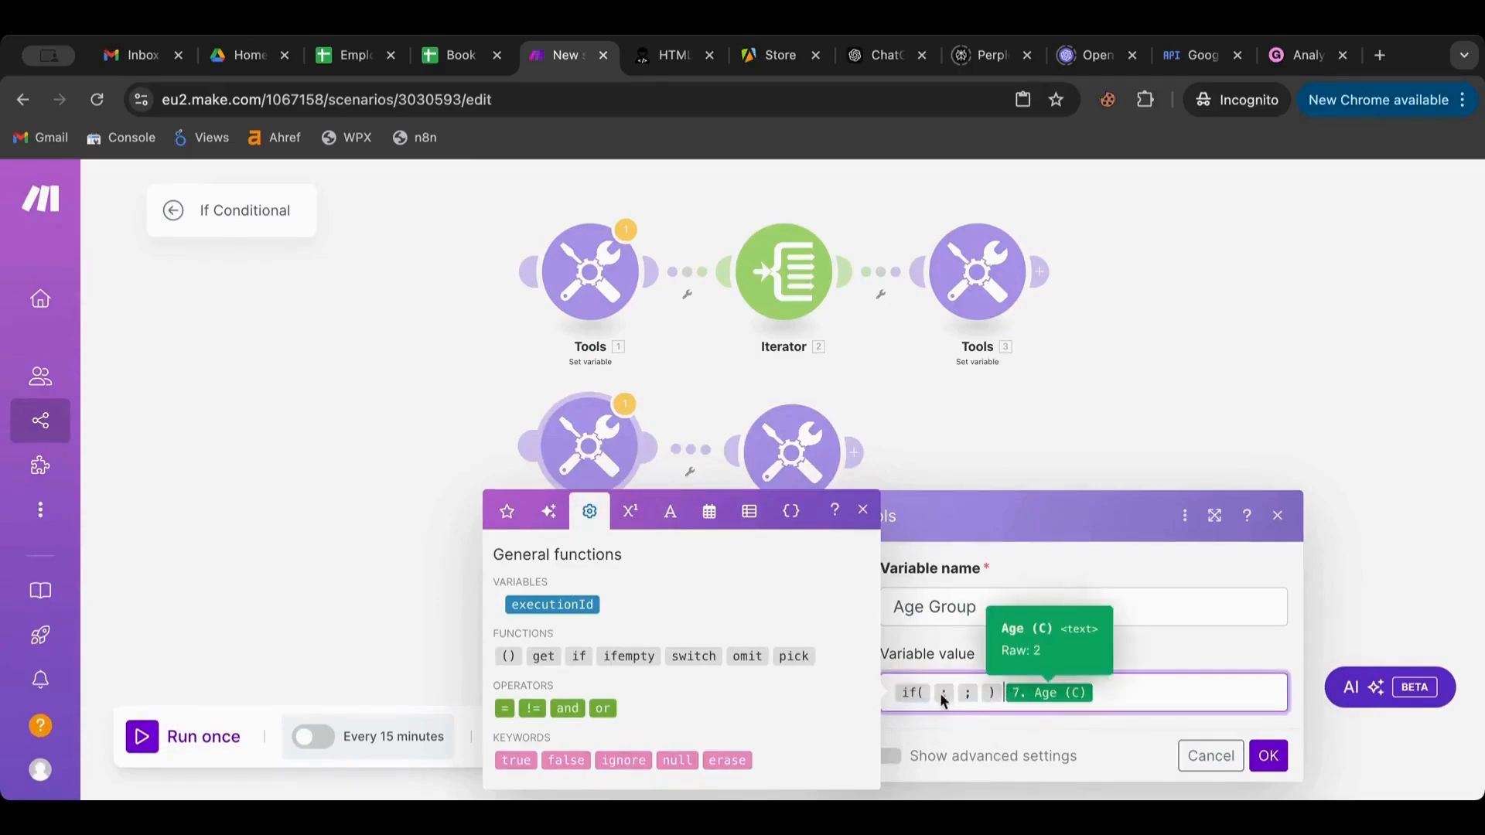
pyautogui.moveTo(931, 694); pyautogui.dragTo(931, 694)
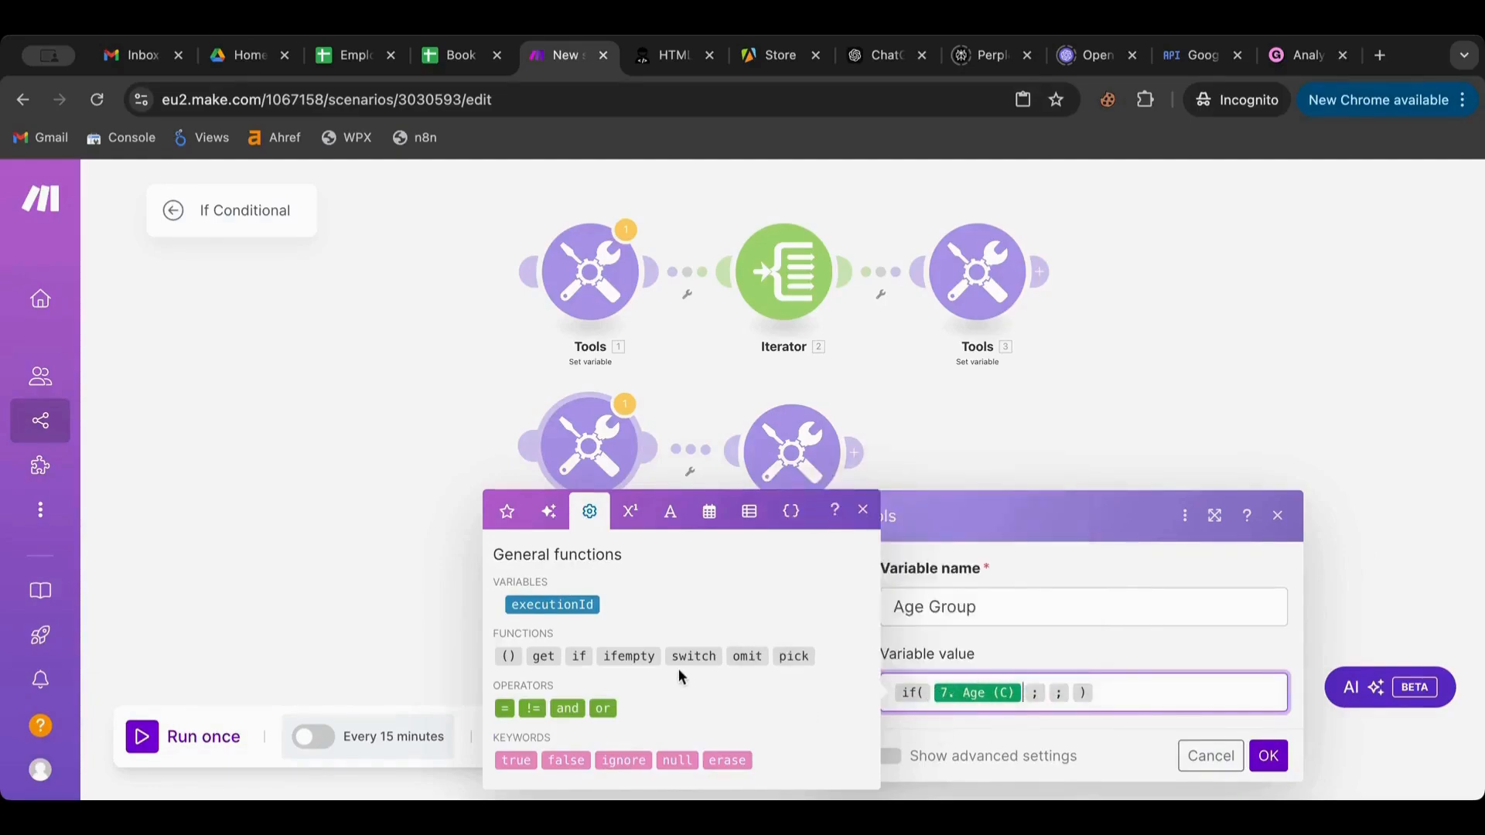
# Complete the if() as Age <= 20 returning Teen, else Adult, and save
pyautogui.click(630, 515)
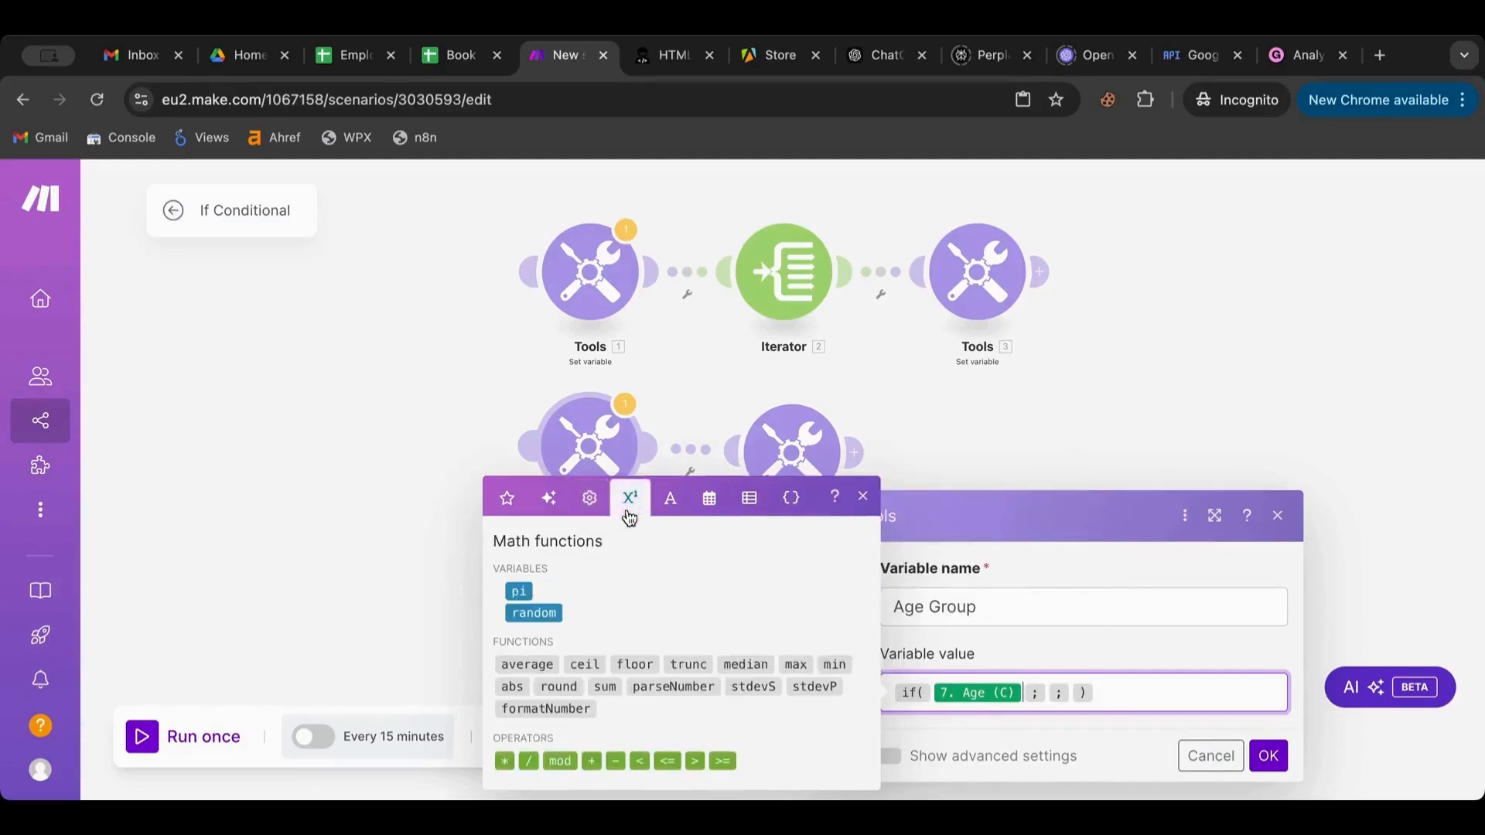
pyautogui.click(638, 762)
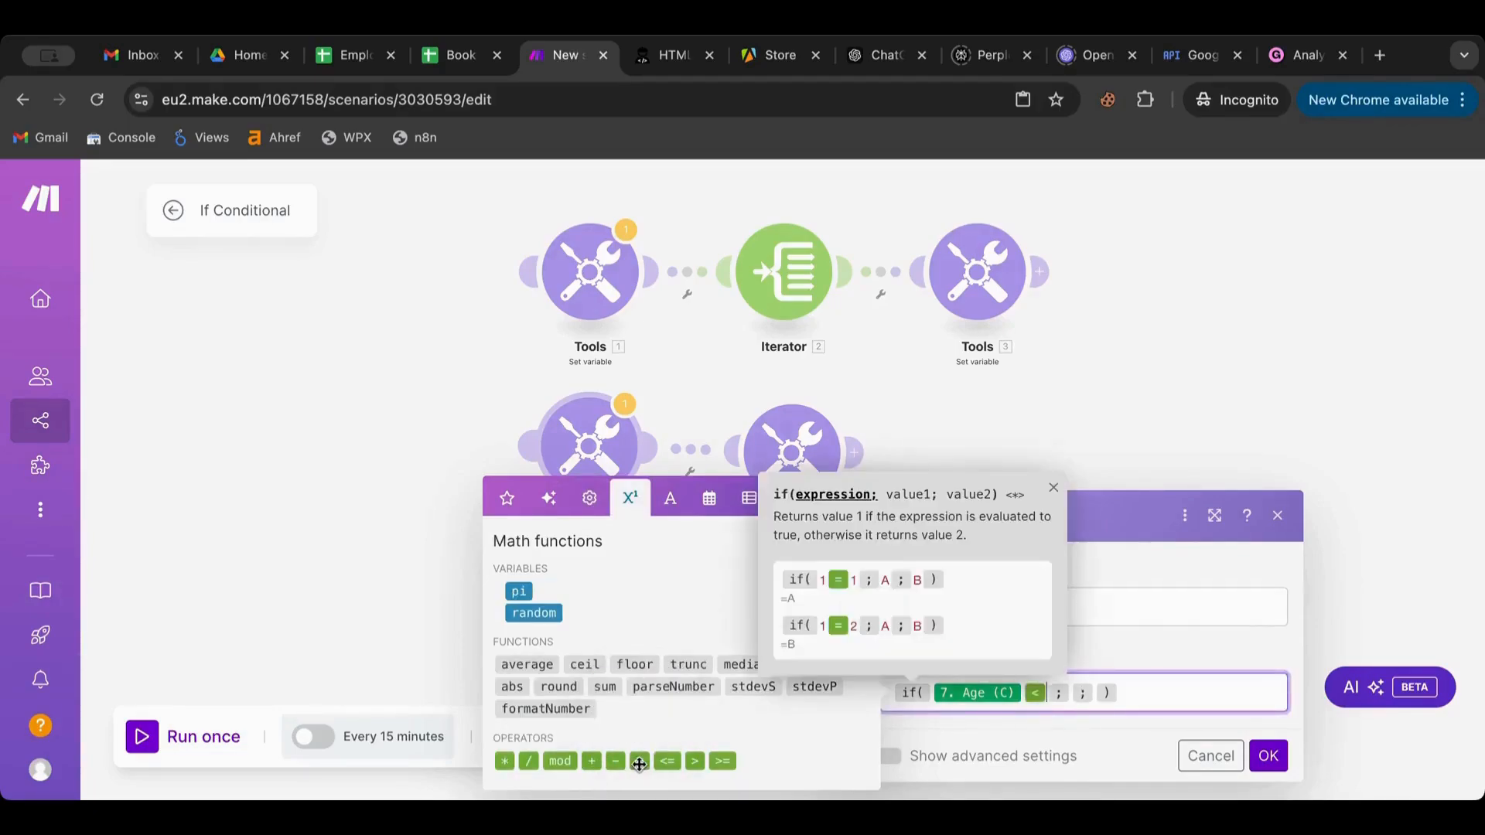
pyautogui.press('BackSpace')
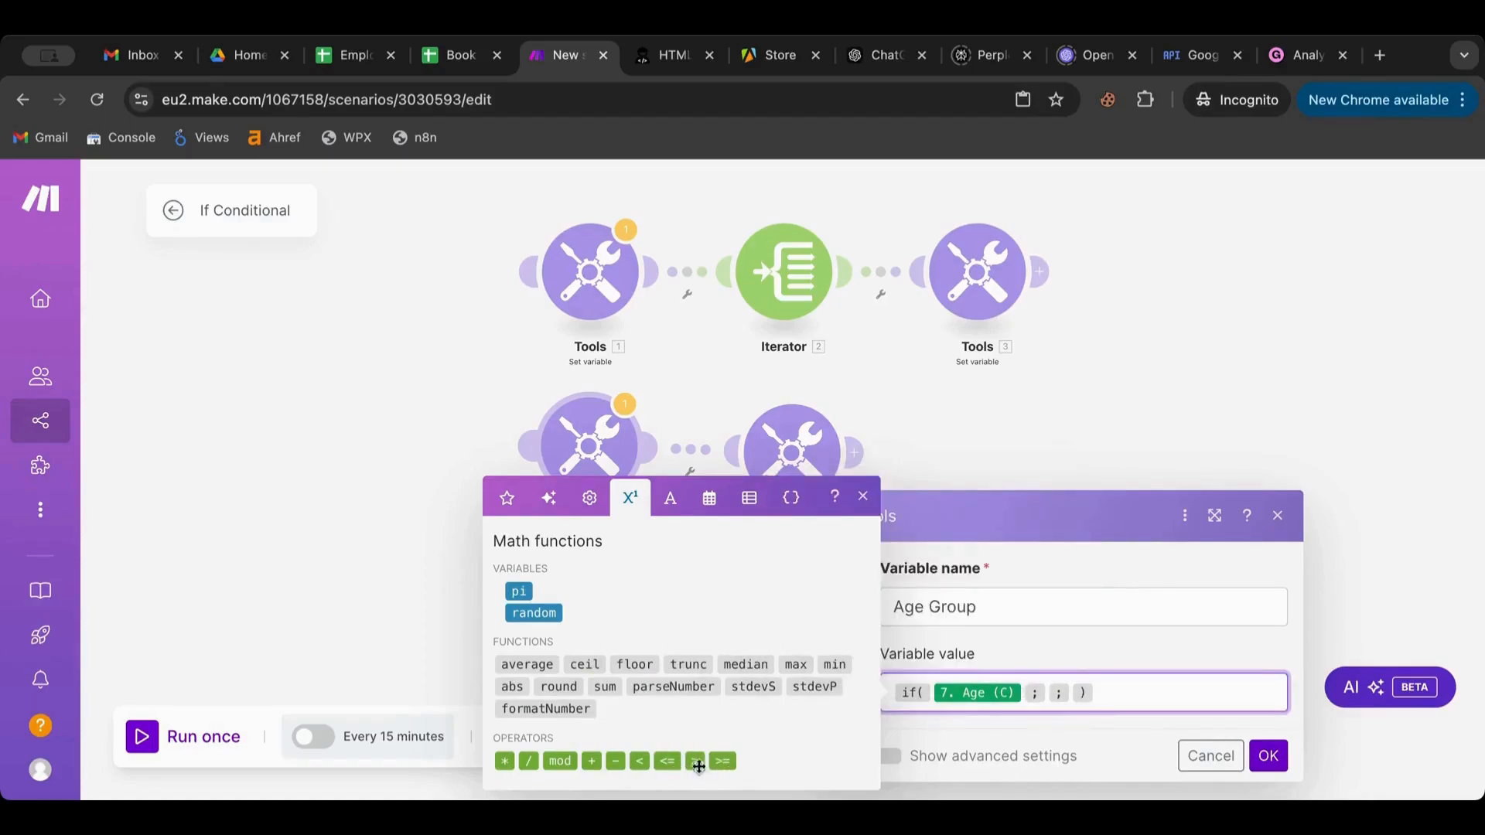
pyautogui.click(668, 761)
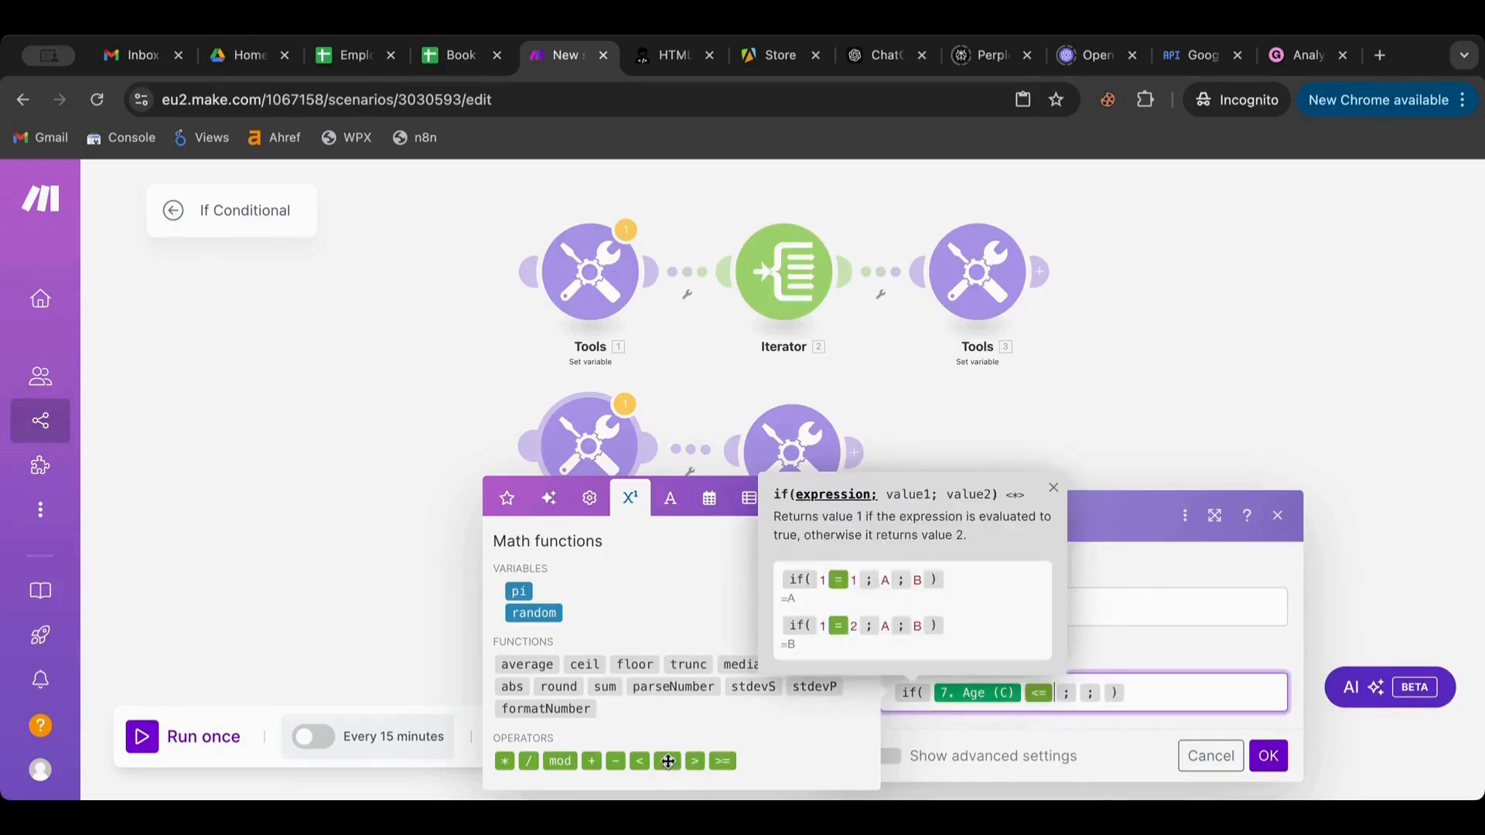
pyautogui.write('20')
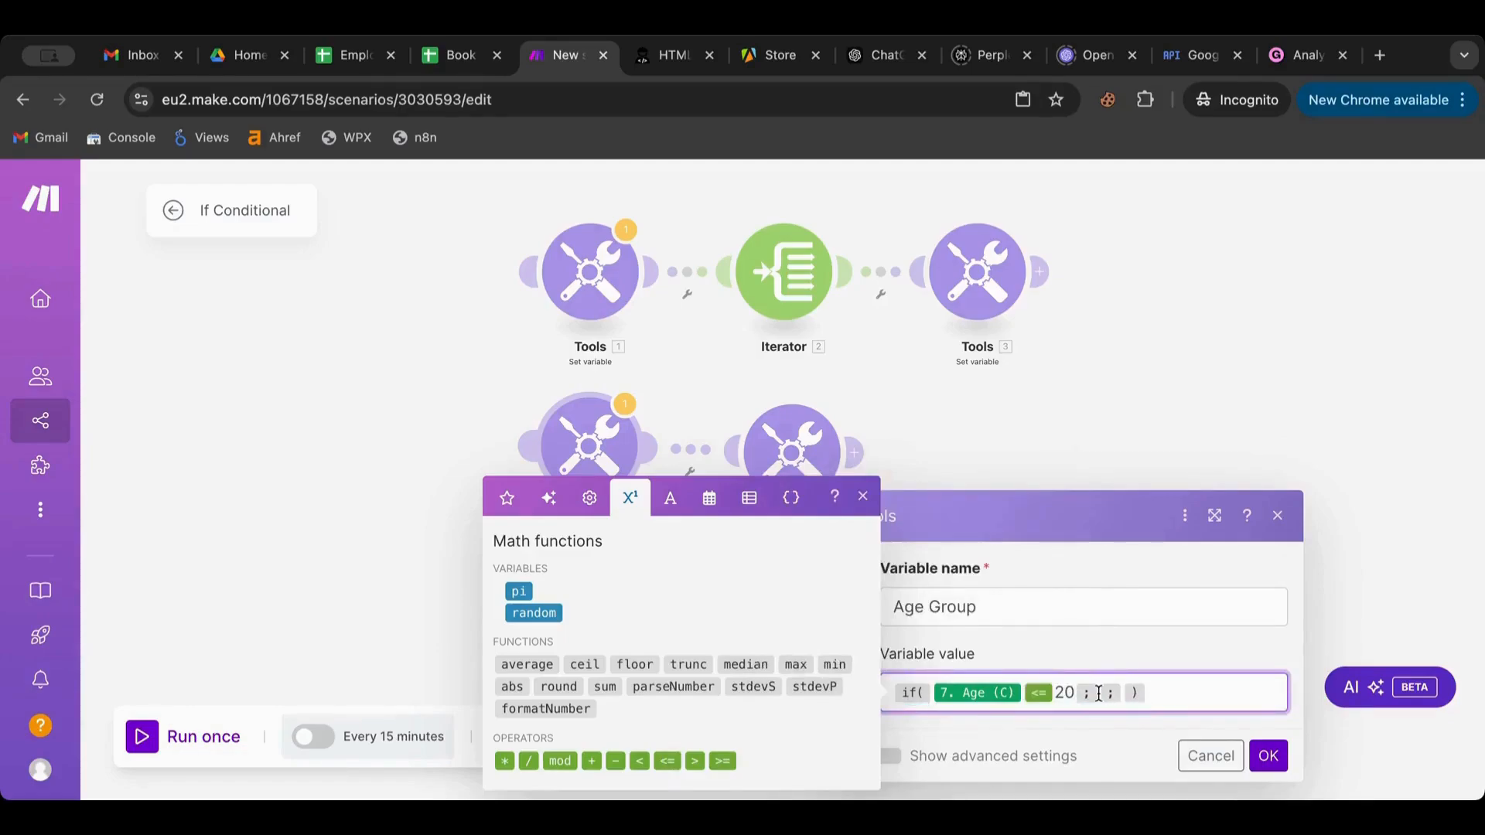
pyautogui.click(1098, 692)
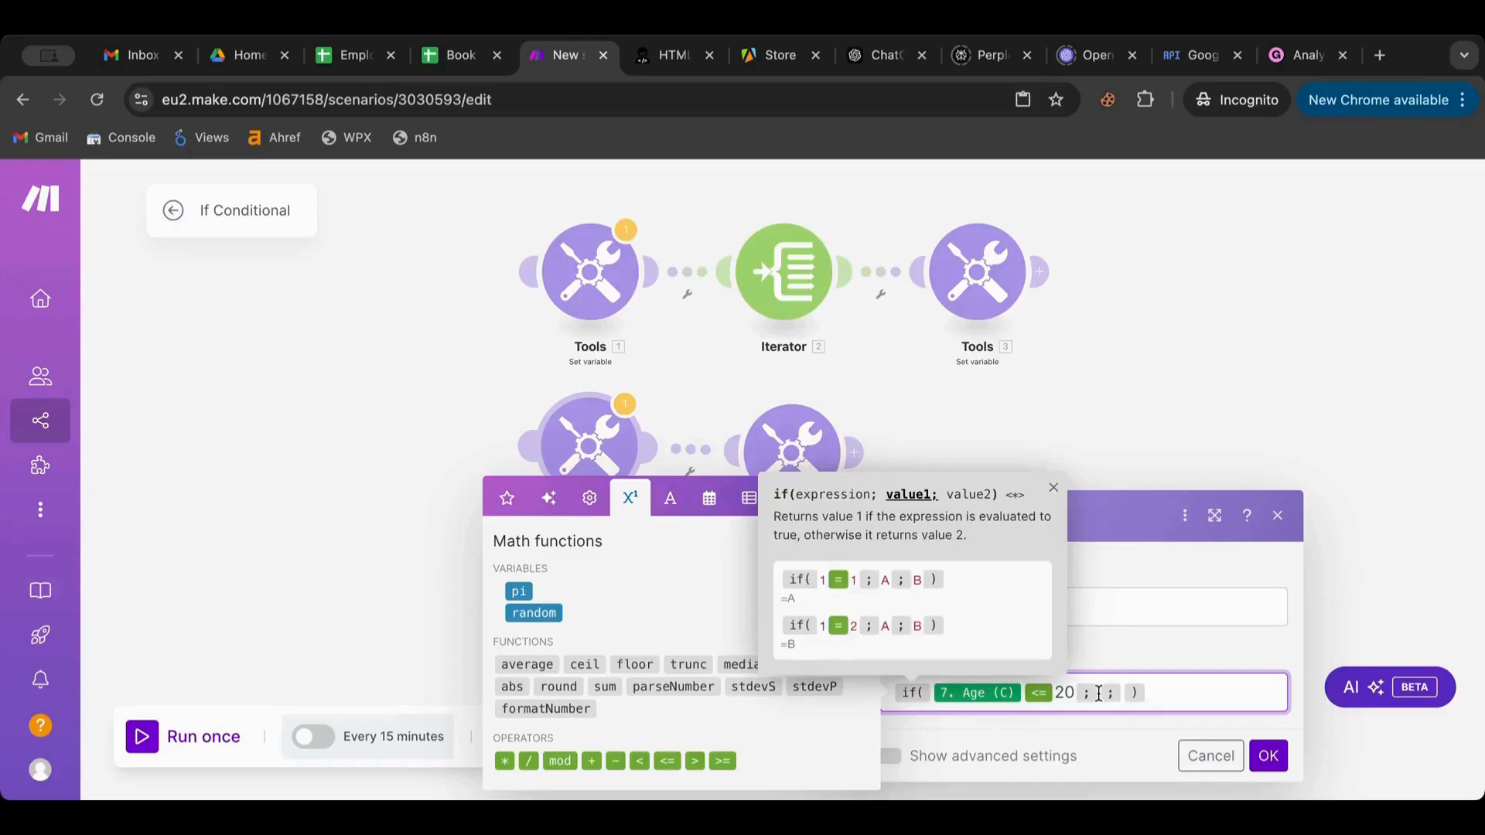
pyautogui.write('Teen')
pyautogui.click(1162, 692)
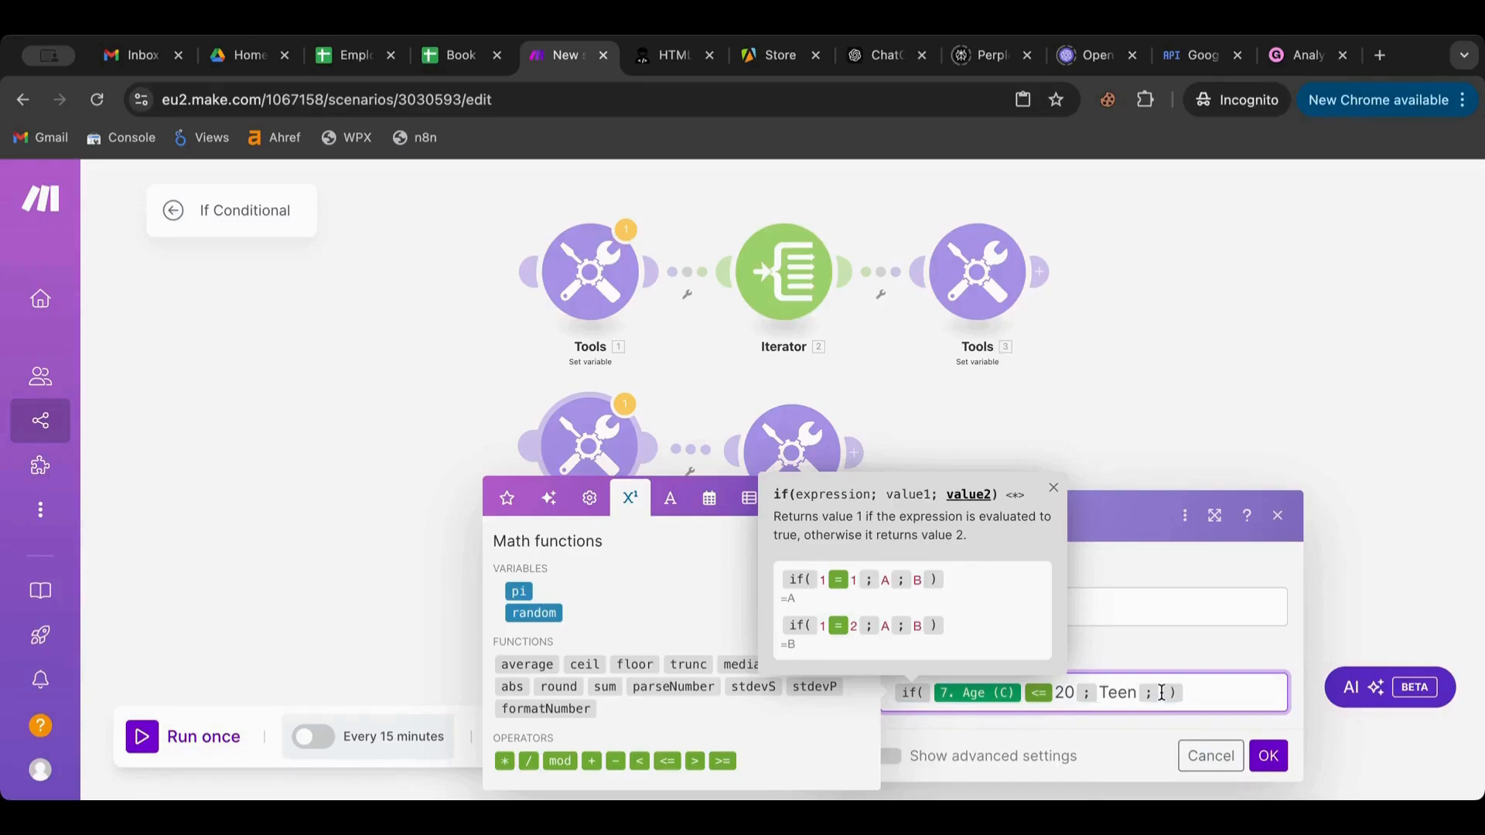
pyautogui.write('Ma')
pyautogui.press('BackSpace')
pyautogui.press('BackSpace')
pyautogui.write('Adult')
pyautogui.click(1162, 625)
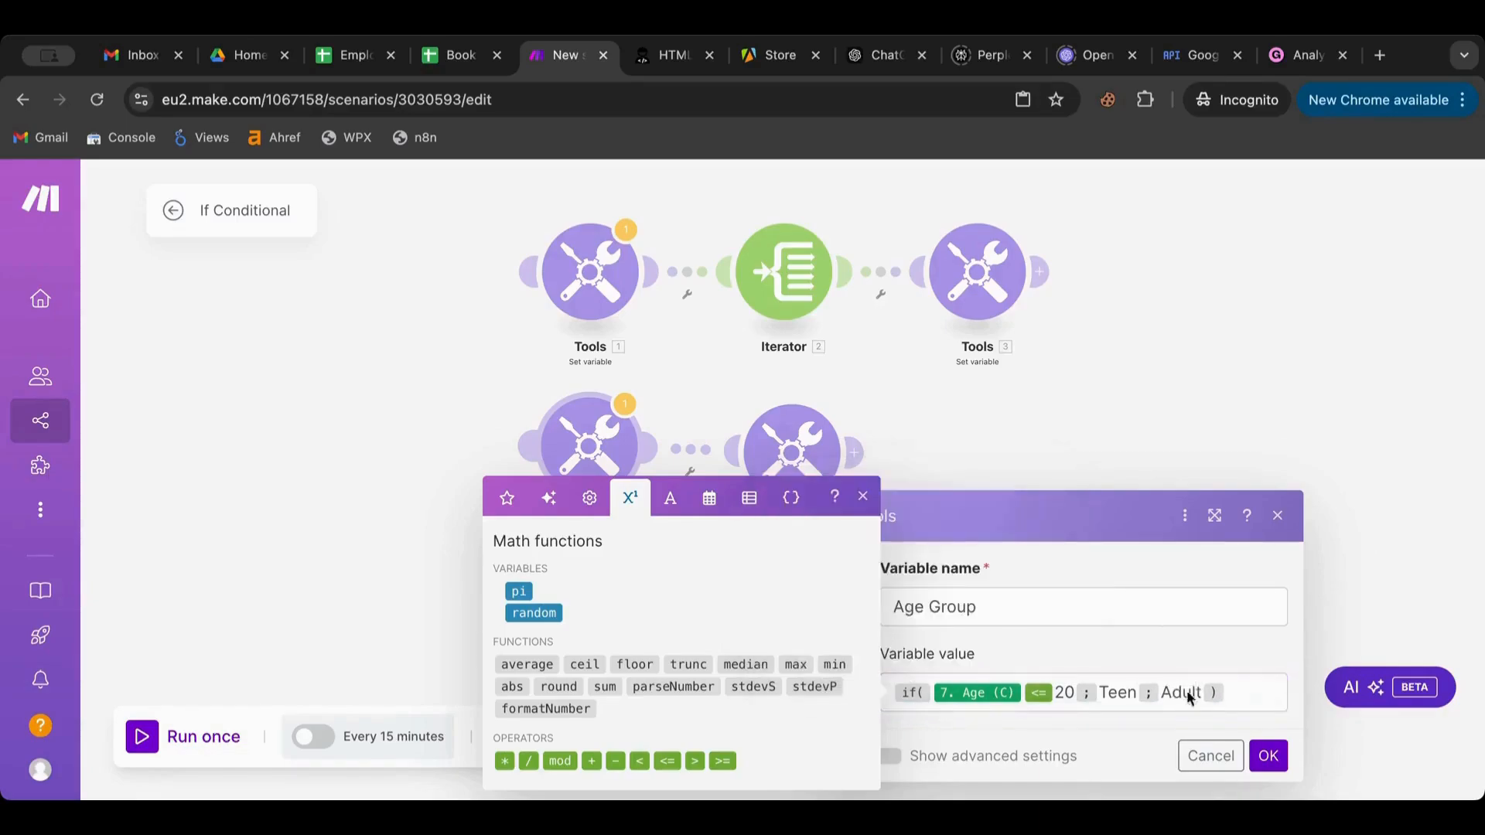
pyautogui.click(1268, 755)
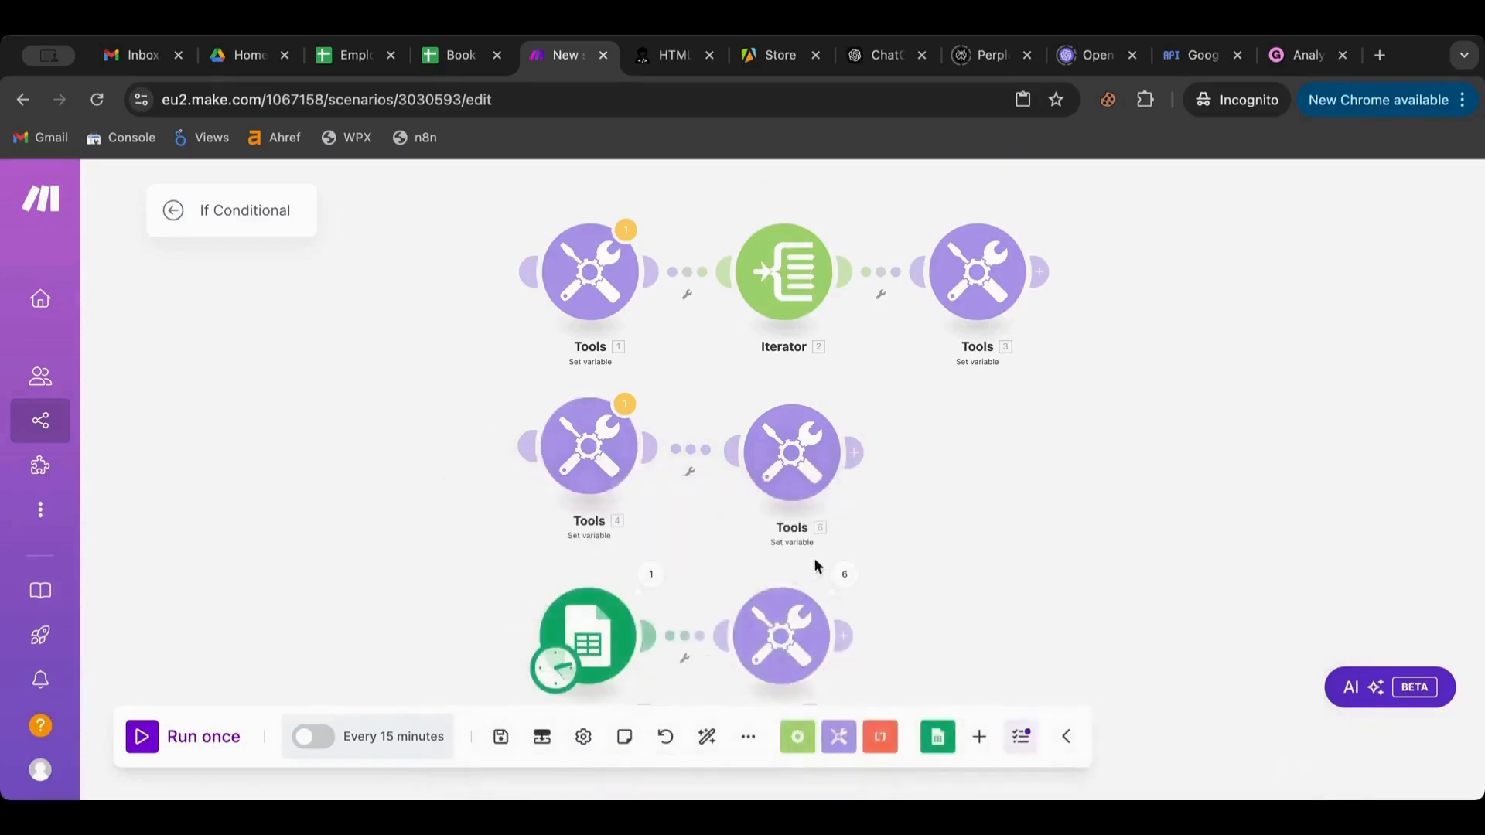
# Run the scenario and check that Tools 8 operations labels each employee Adult or Teen
pyautogui.scroll(-2, 939, 522)
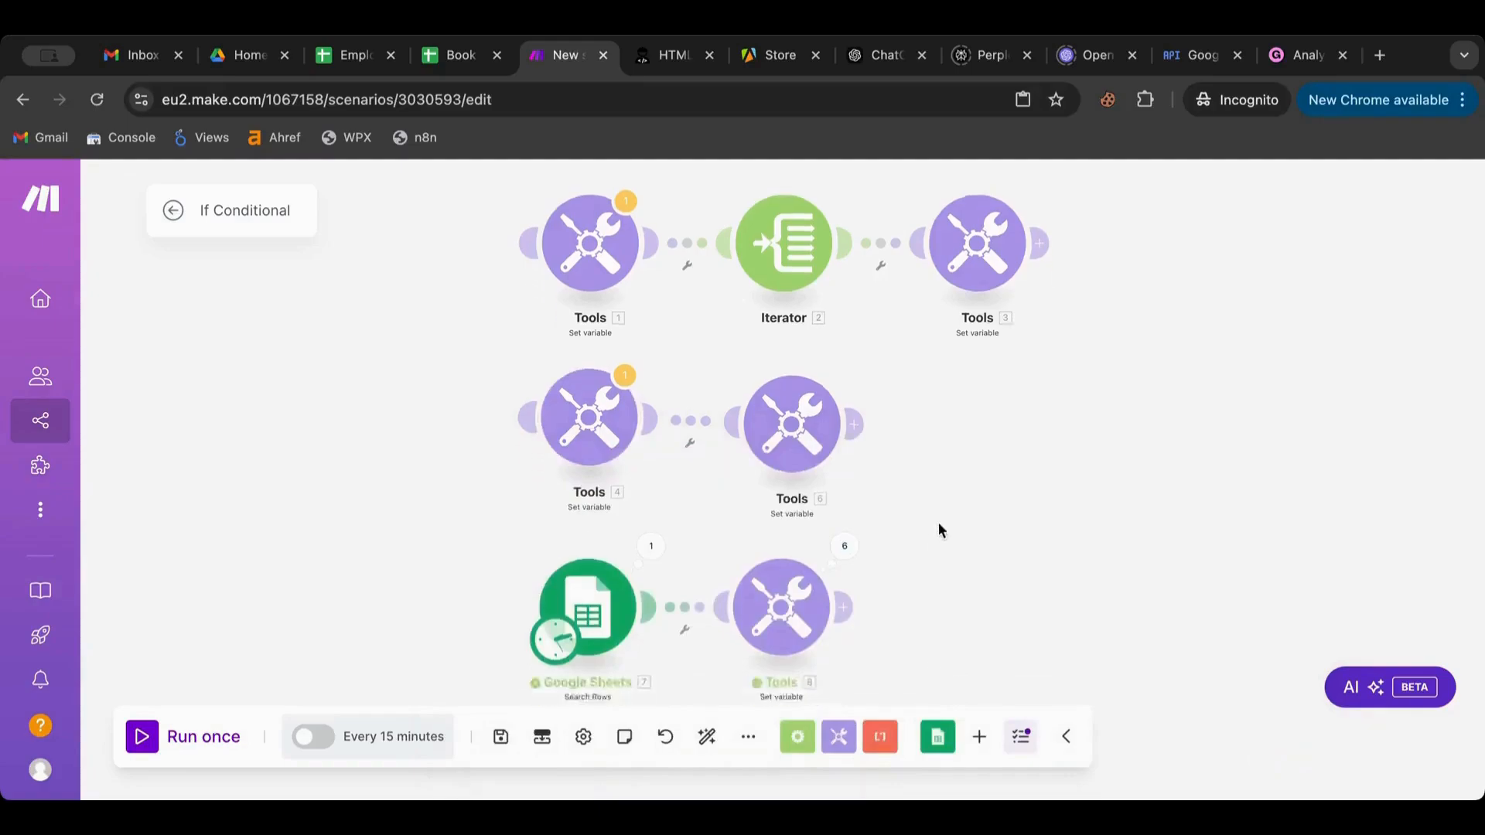
pyautogui.click(154, 738)
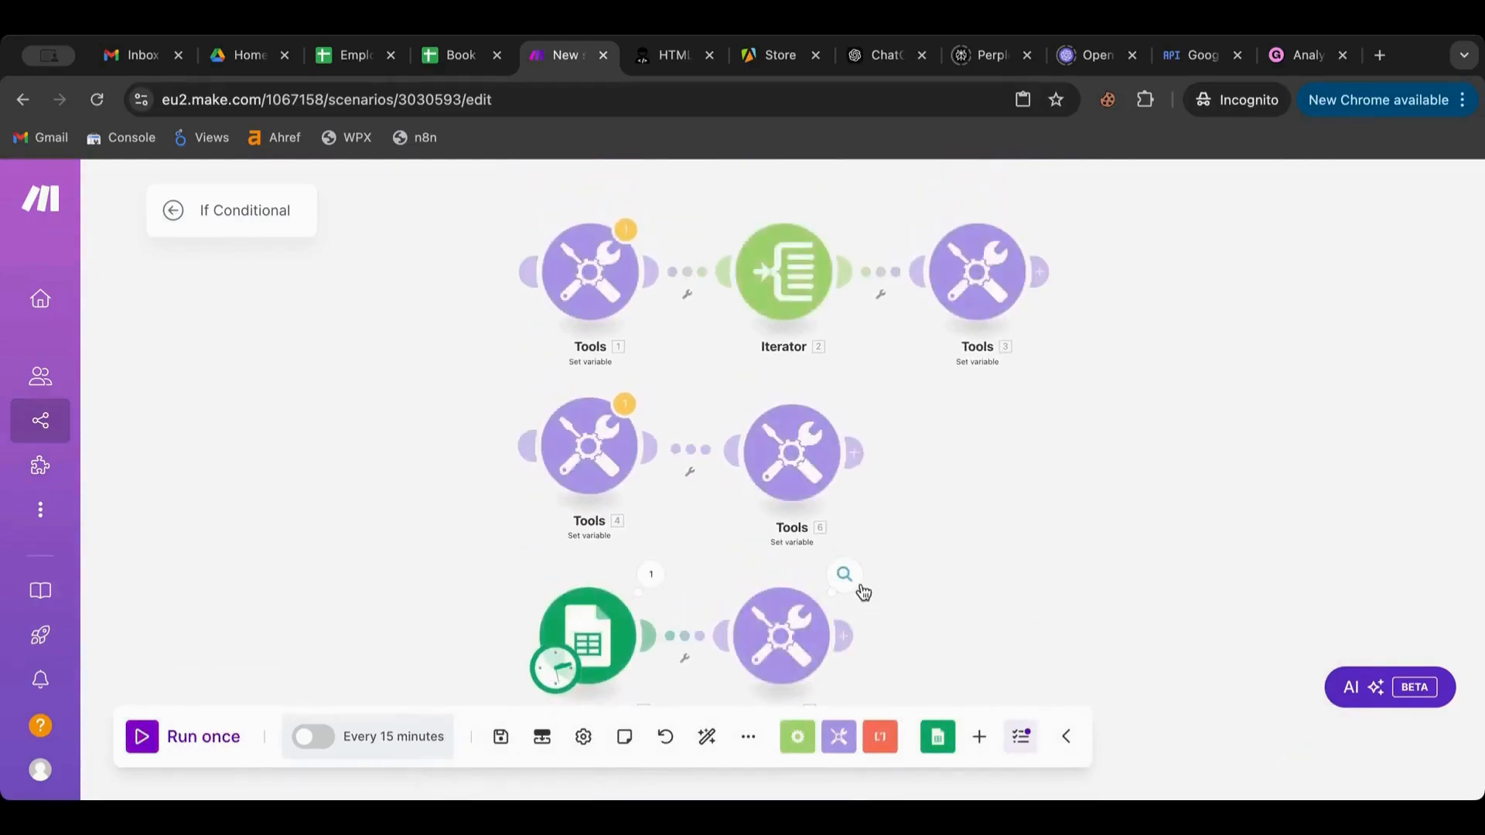
pyautogui.click(861, 588)
pyautogui.click(961, 510)
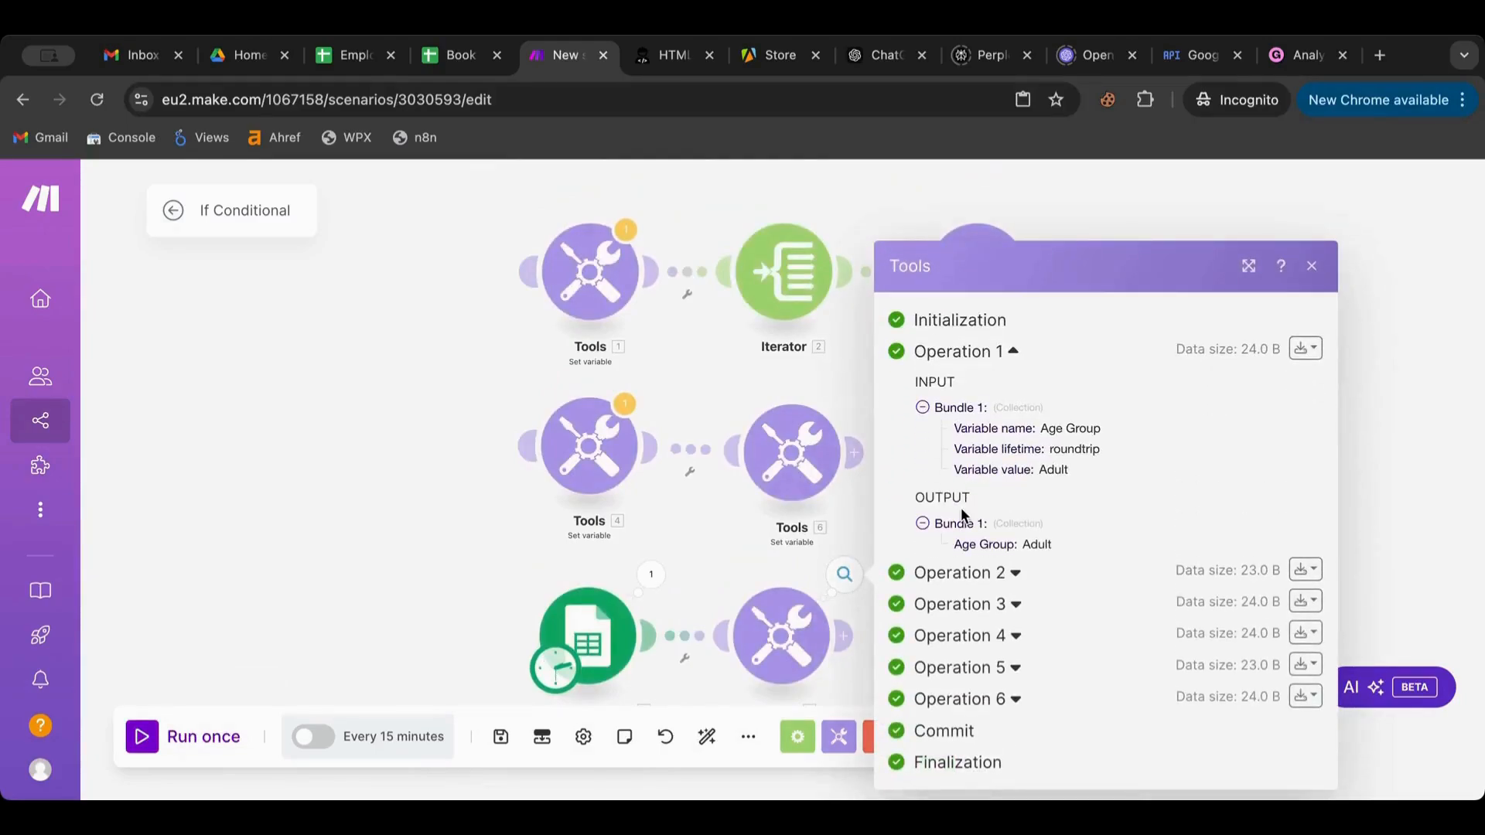
pyautogui.click(973, 578)
pyautogui.scroll(-2, 974, 599)
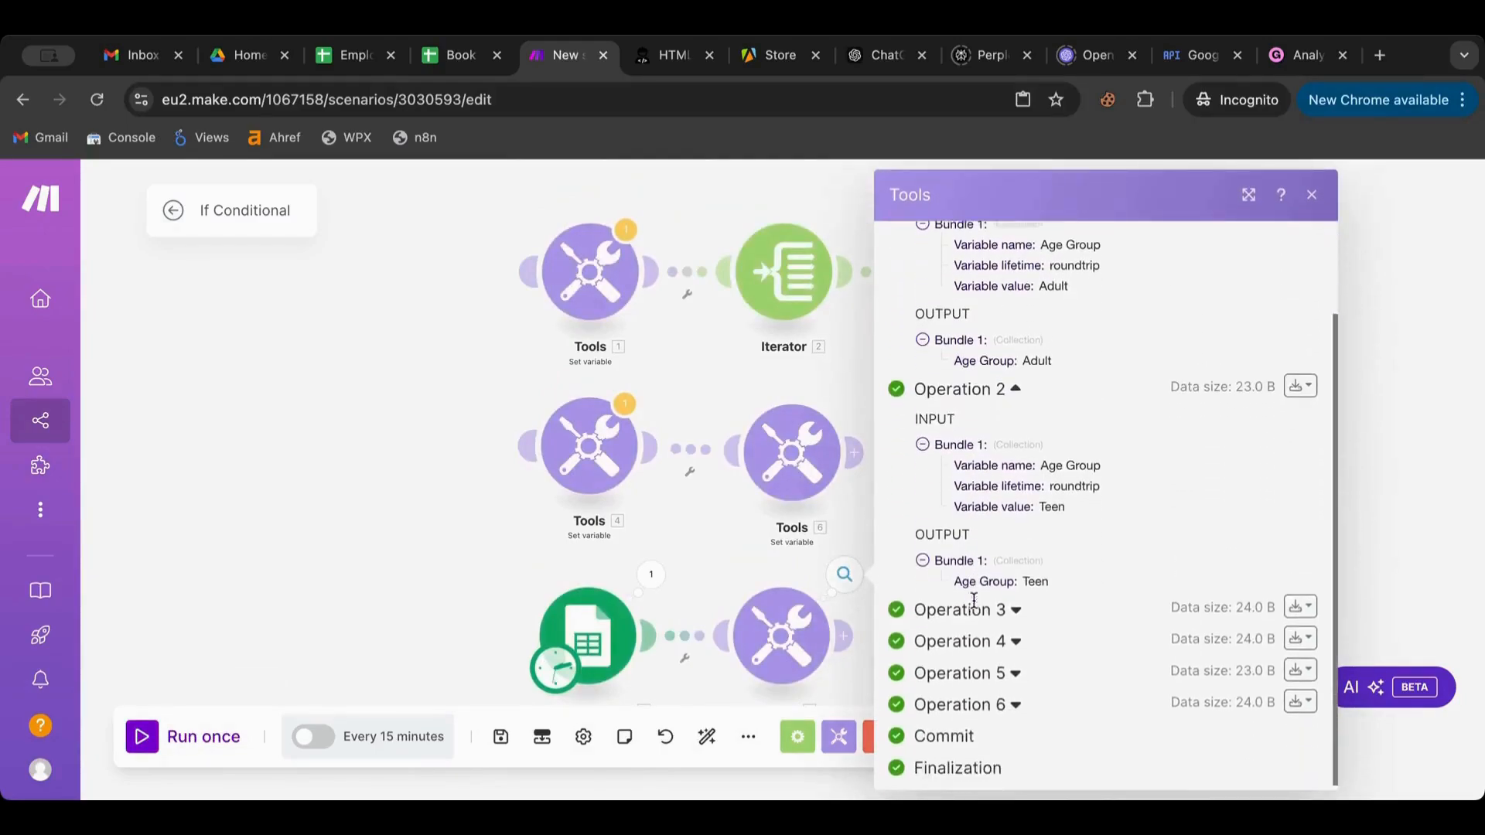
pyautogui.click(974, 607)
pyautogui.scroll(-2, 974, 618)
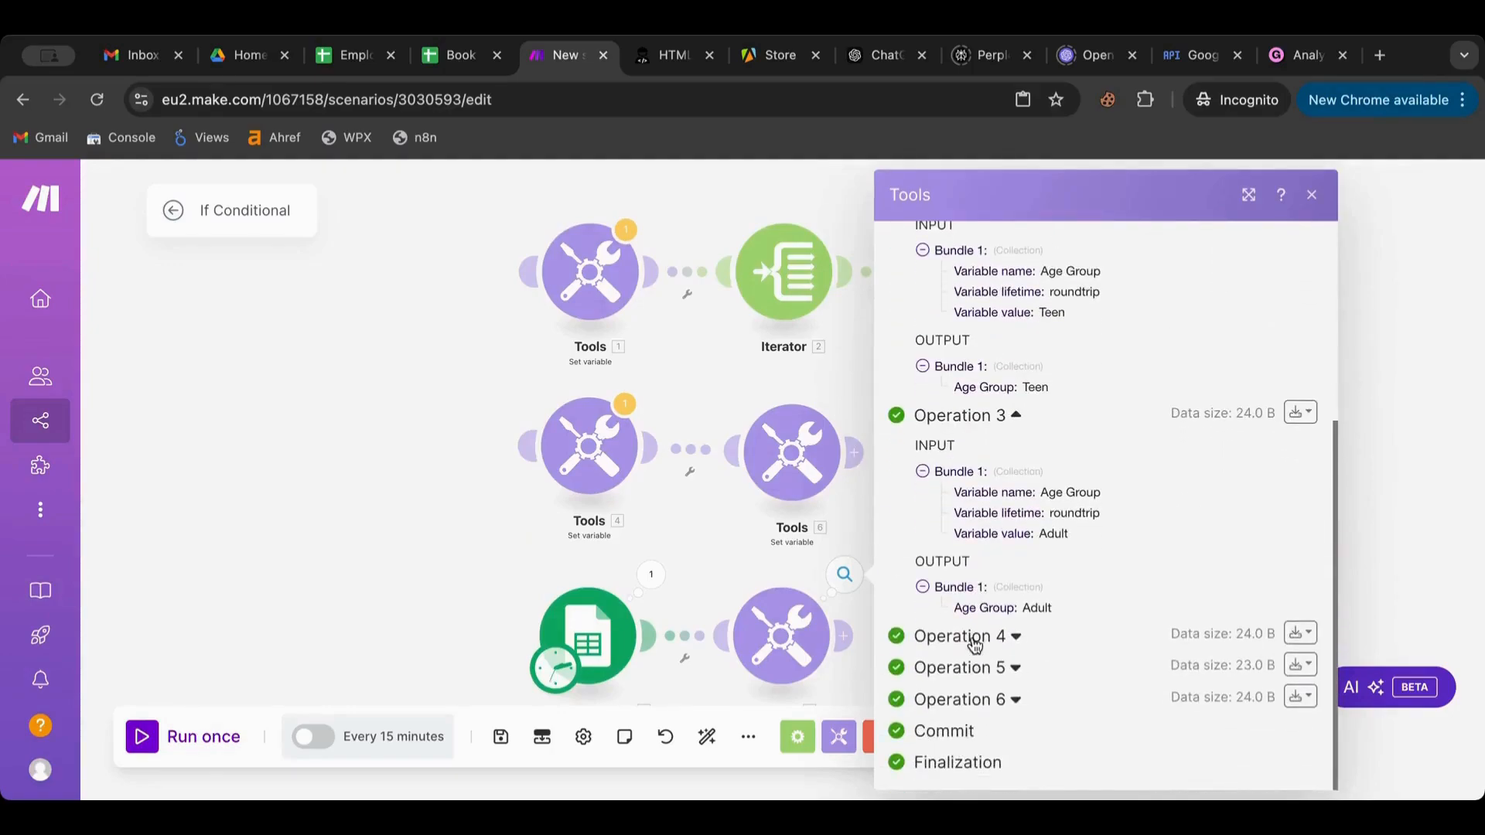
pyautogui.click(974, 643)
pyautogui.click(342, 538)
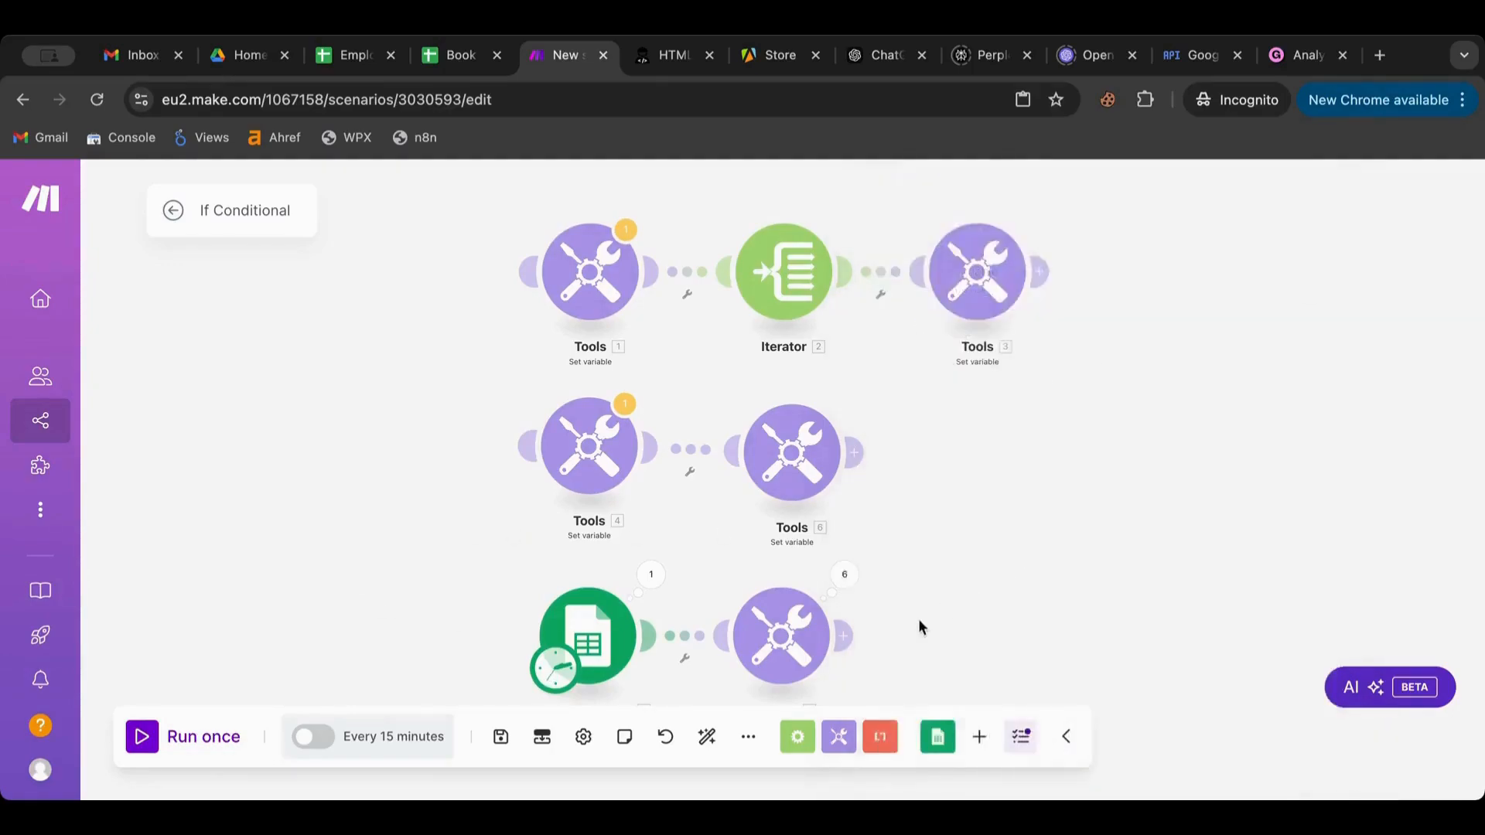
pyautogui.scroll(-2, 917, 618)
pyautogui.click(440, 56)
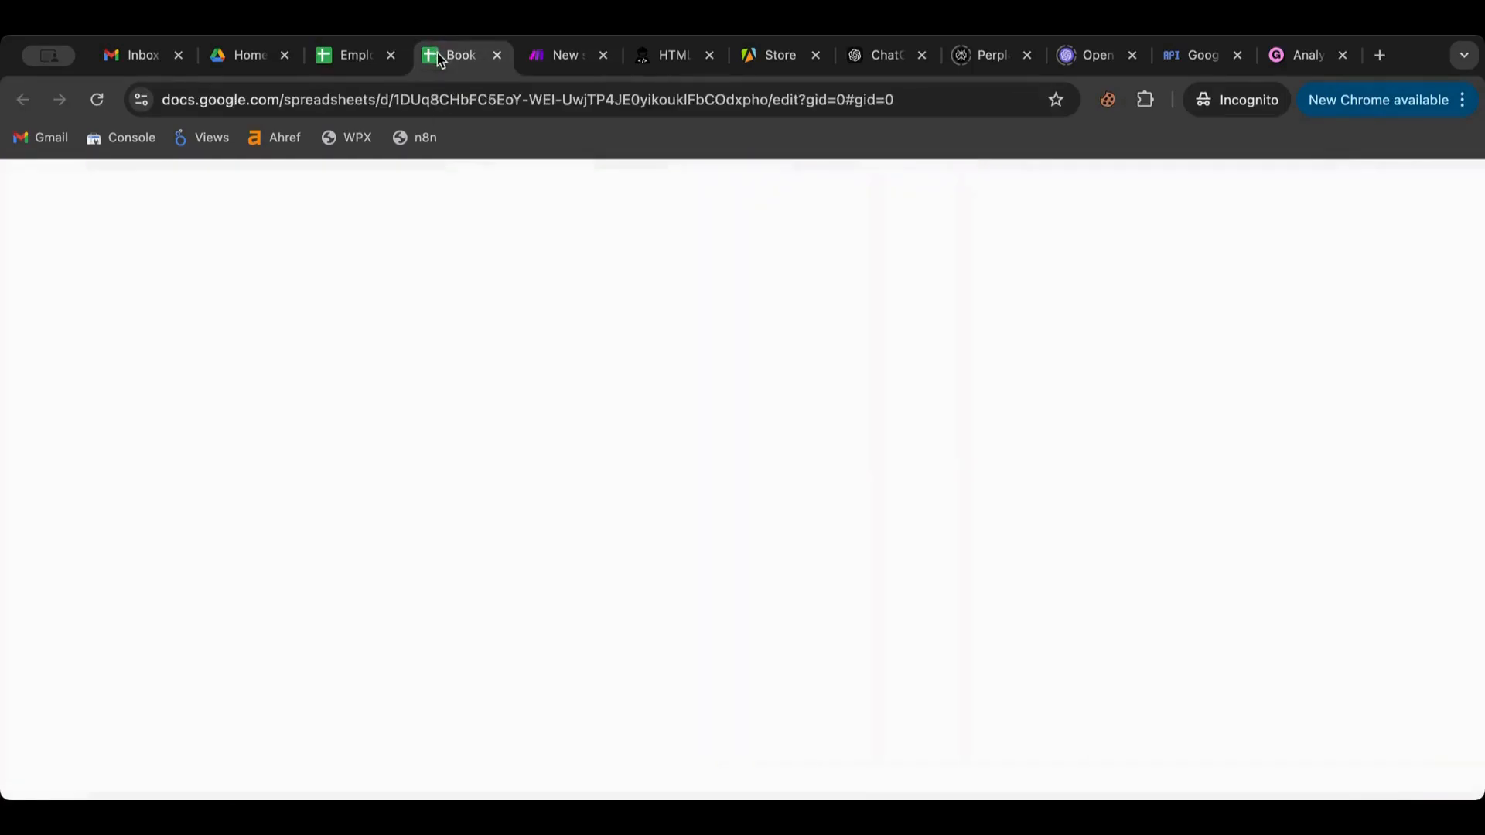
# Enter the header 'Age Group' in cell E1 of the Employees sheet
pyautogui.click(345, 60)
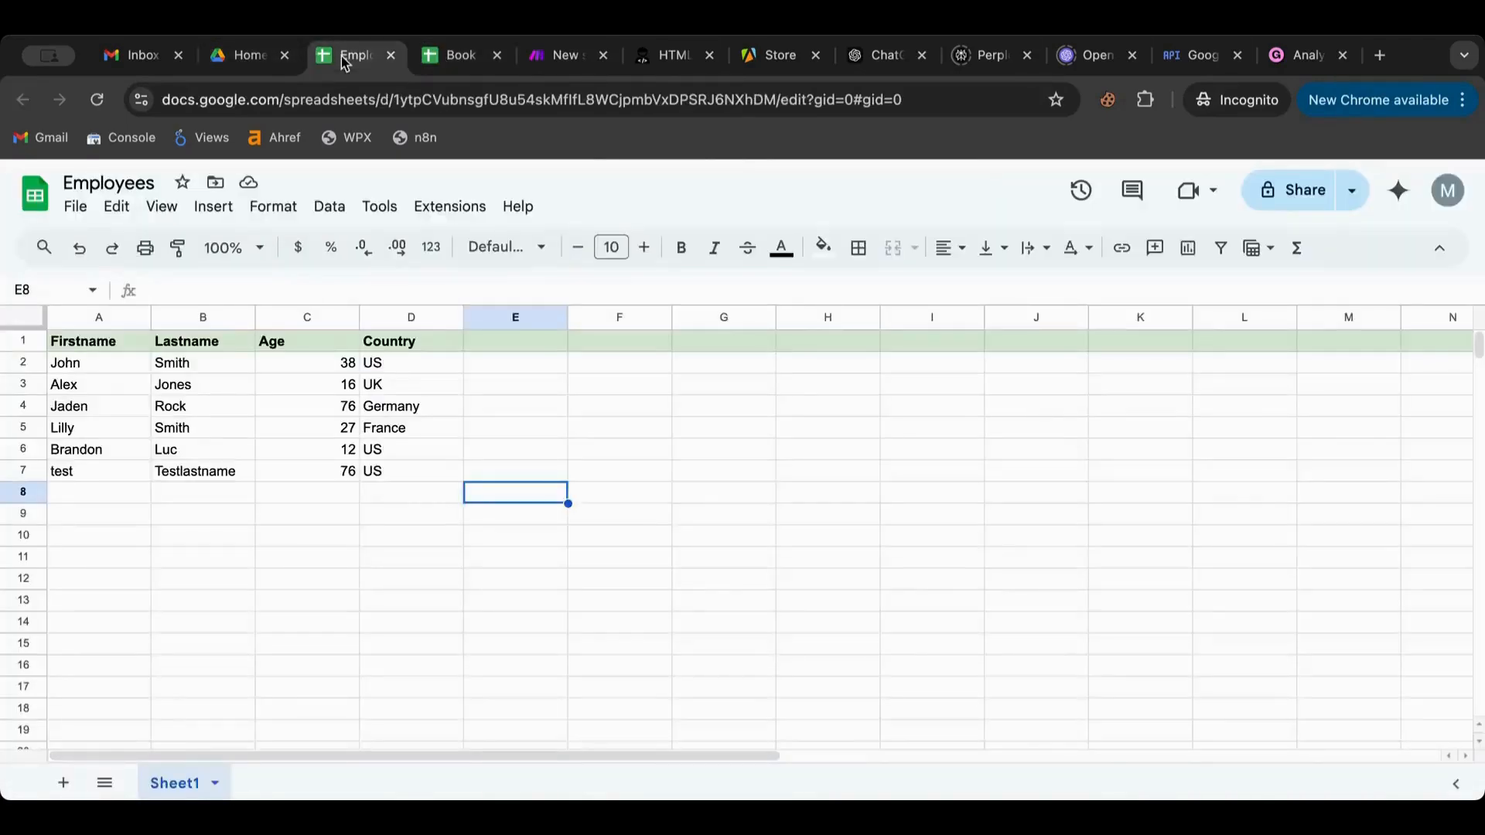
pyautogui.doubleClick(500, 346)
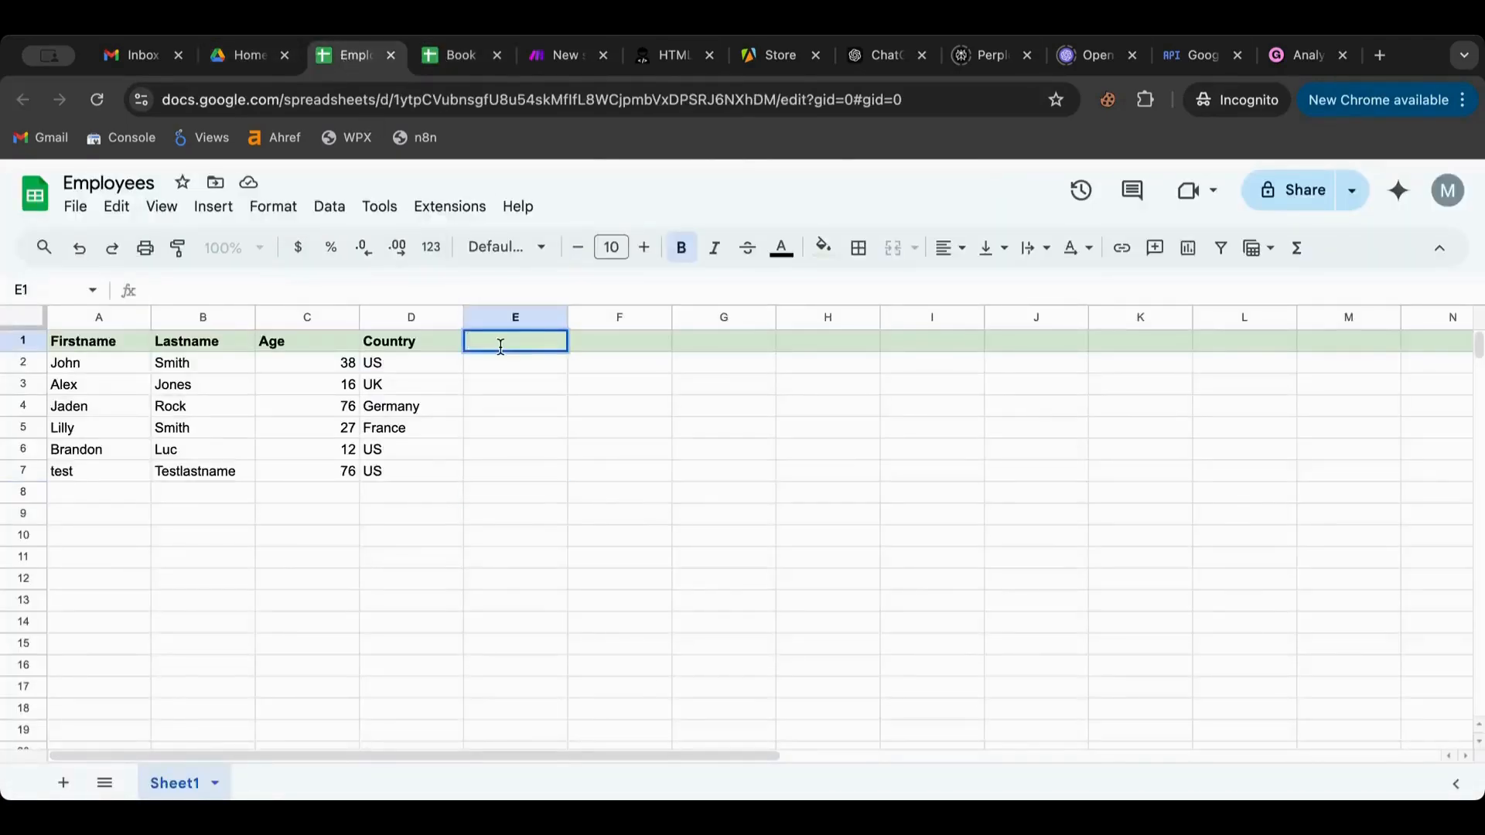
pyautogui.write('Age Group')
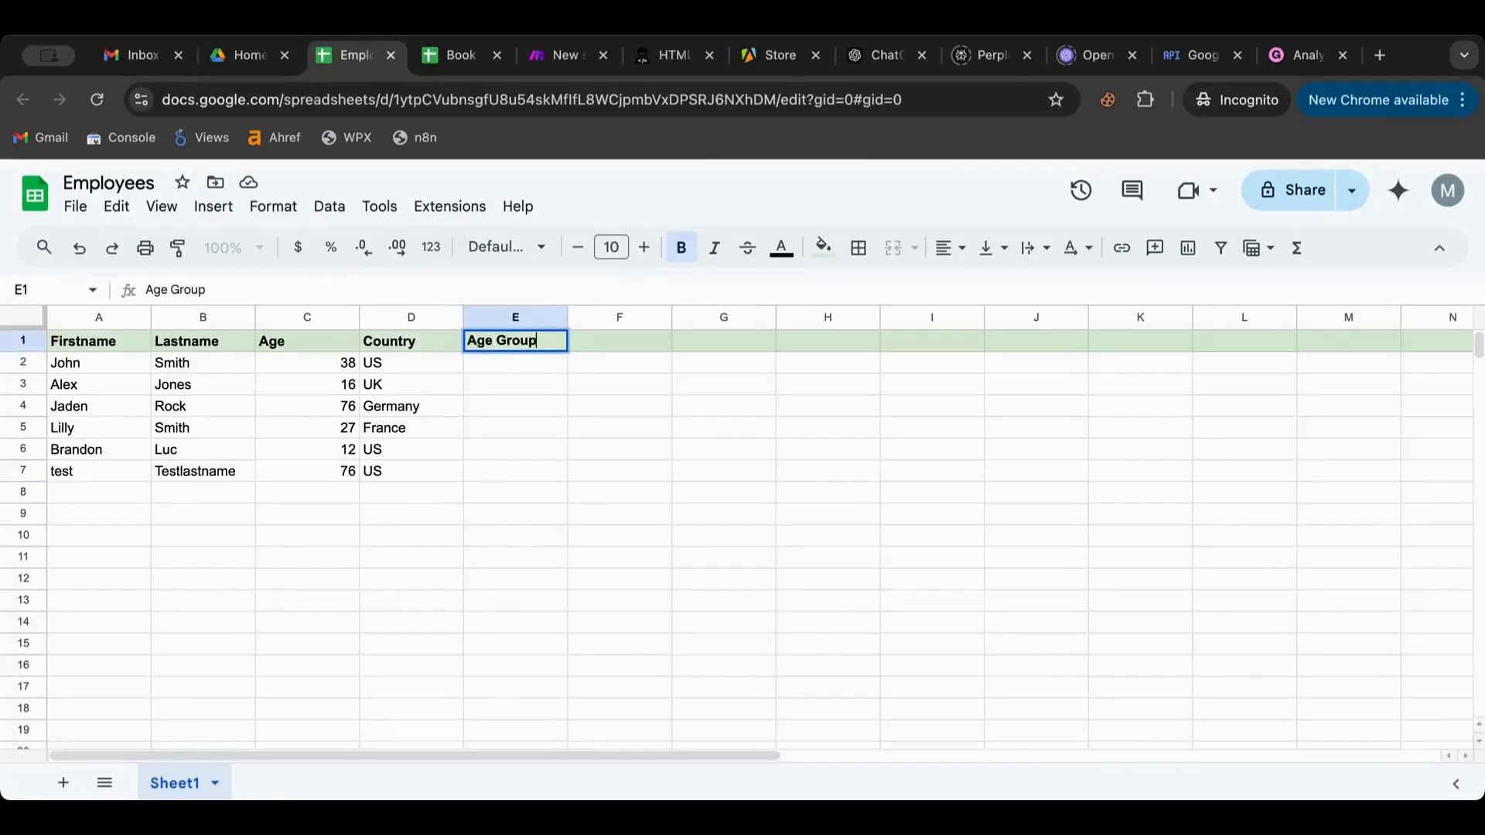
pyautogui.click(582, 403)
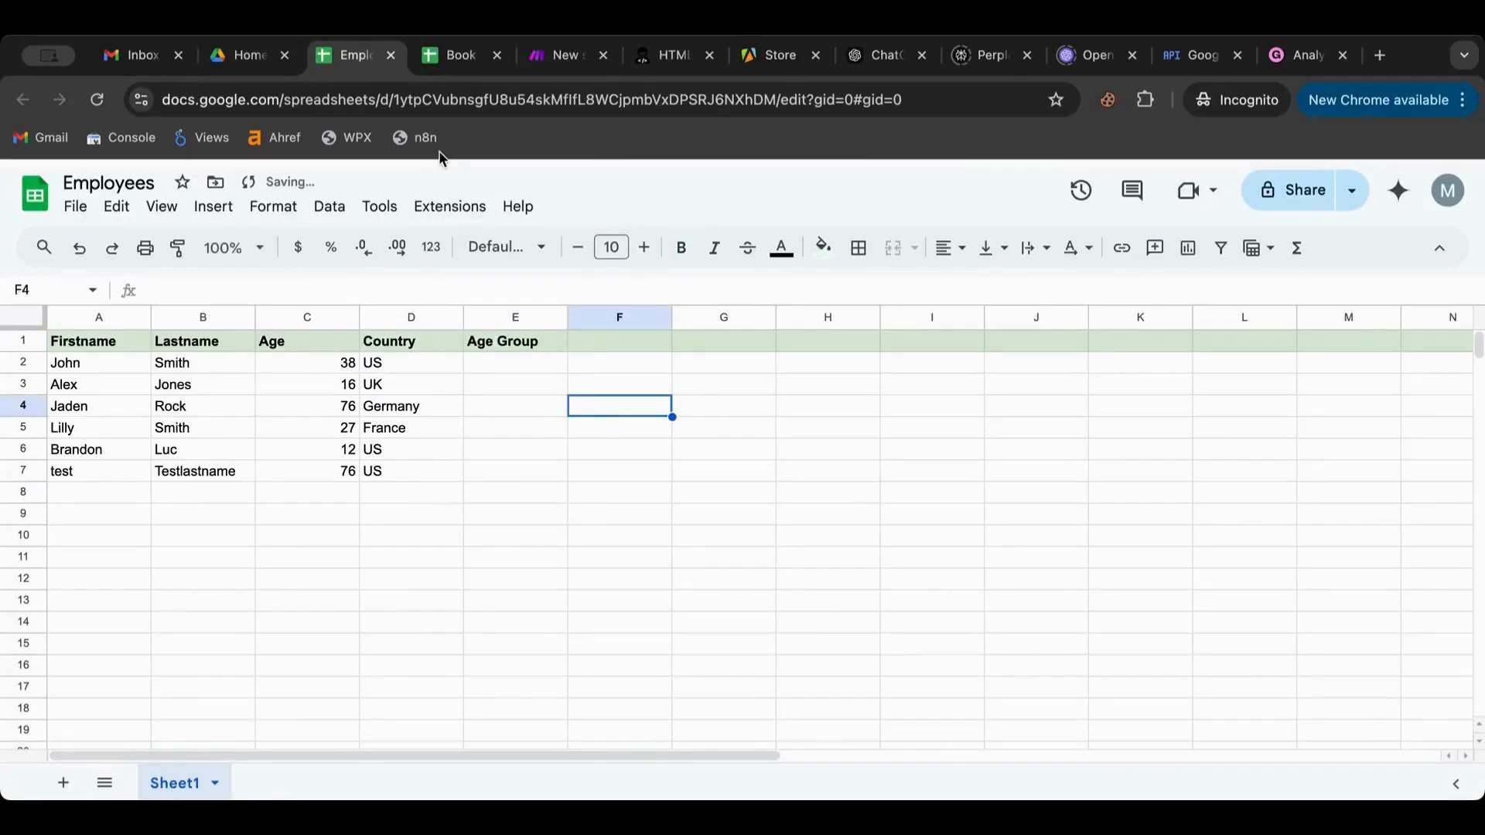
# Add a Google Sheets Update a Row module after Tools 8
pyautogui.click(550, 71)
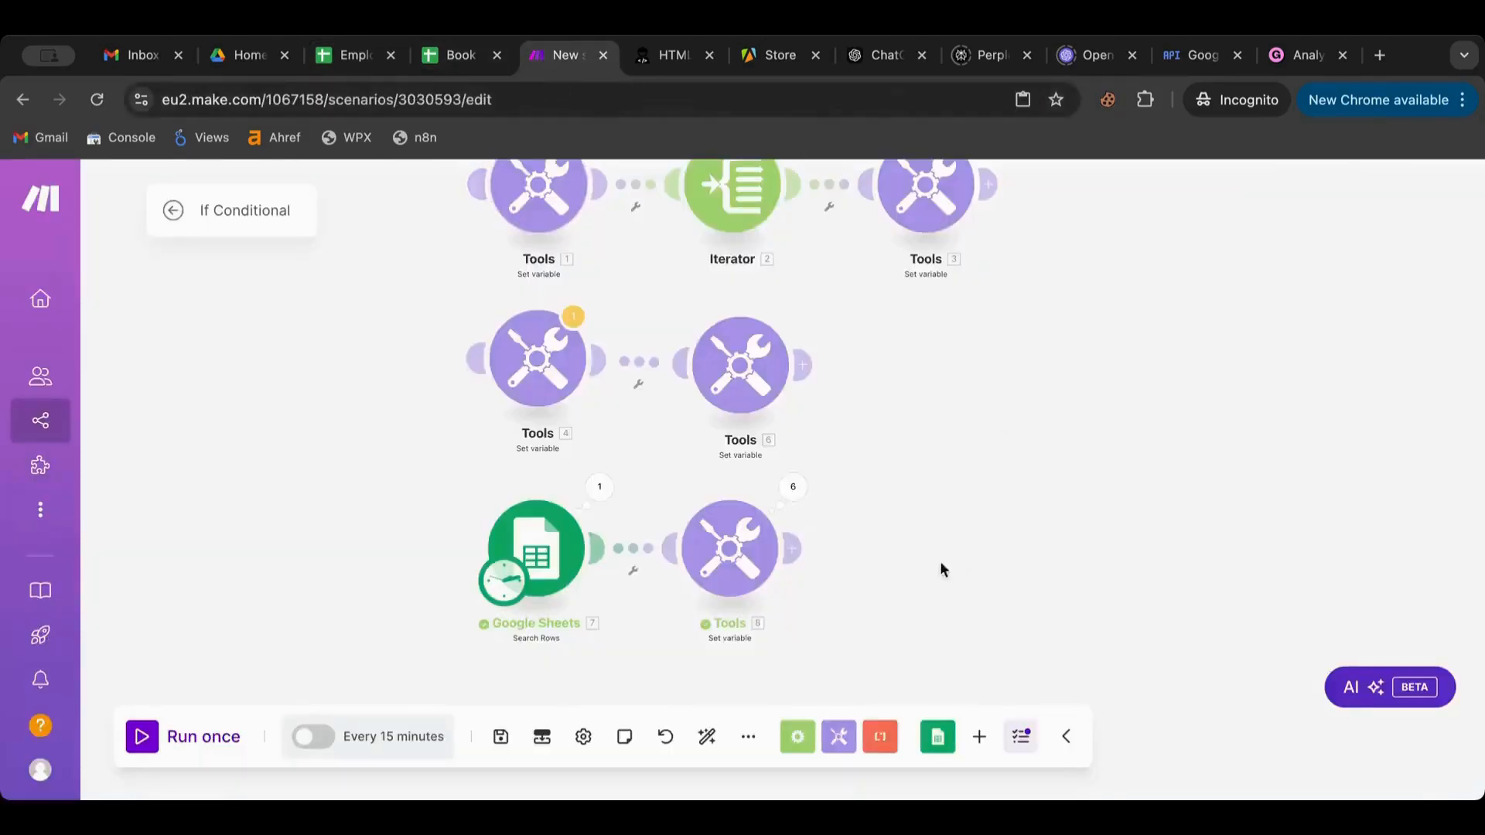
pyautogui.click(798, 549)
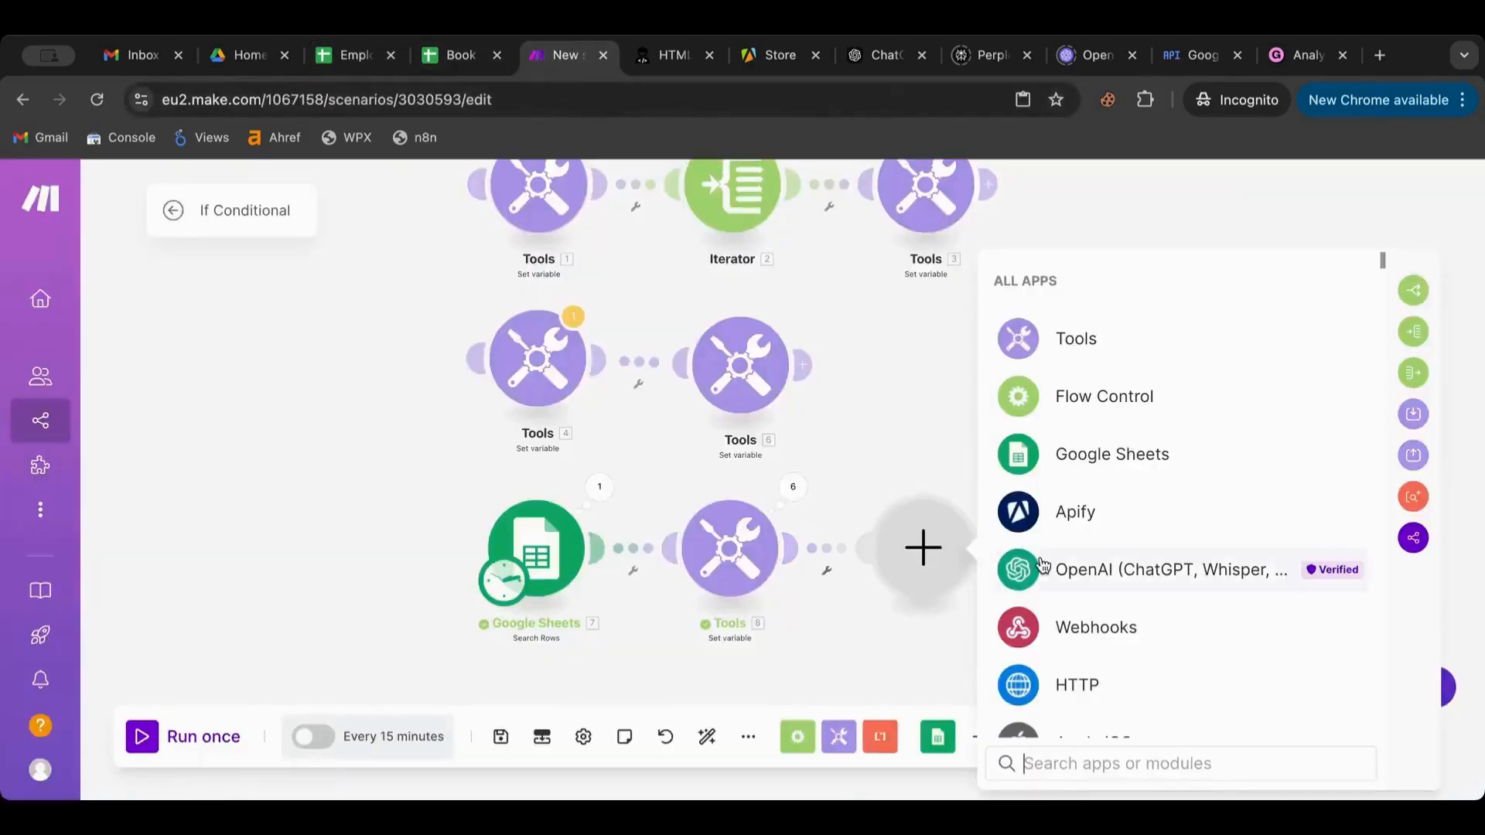
pyautogui.scroll(-4, 1053, 568)
pyautogui.scroll(5, 1056, 569)
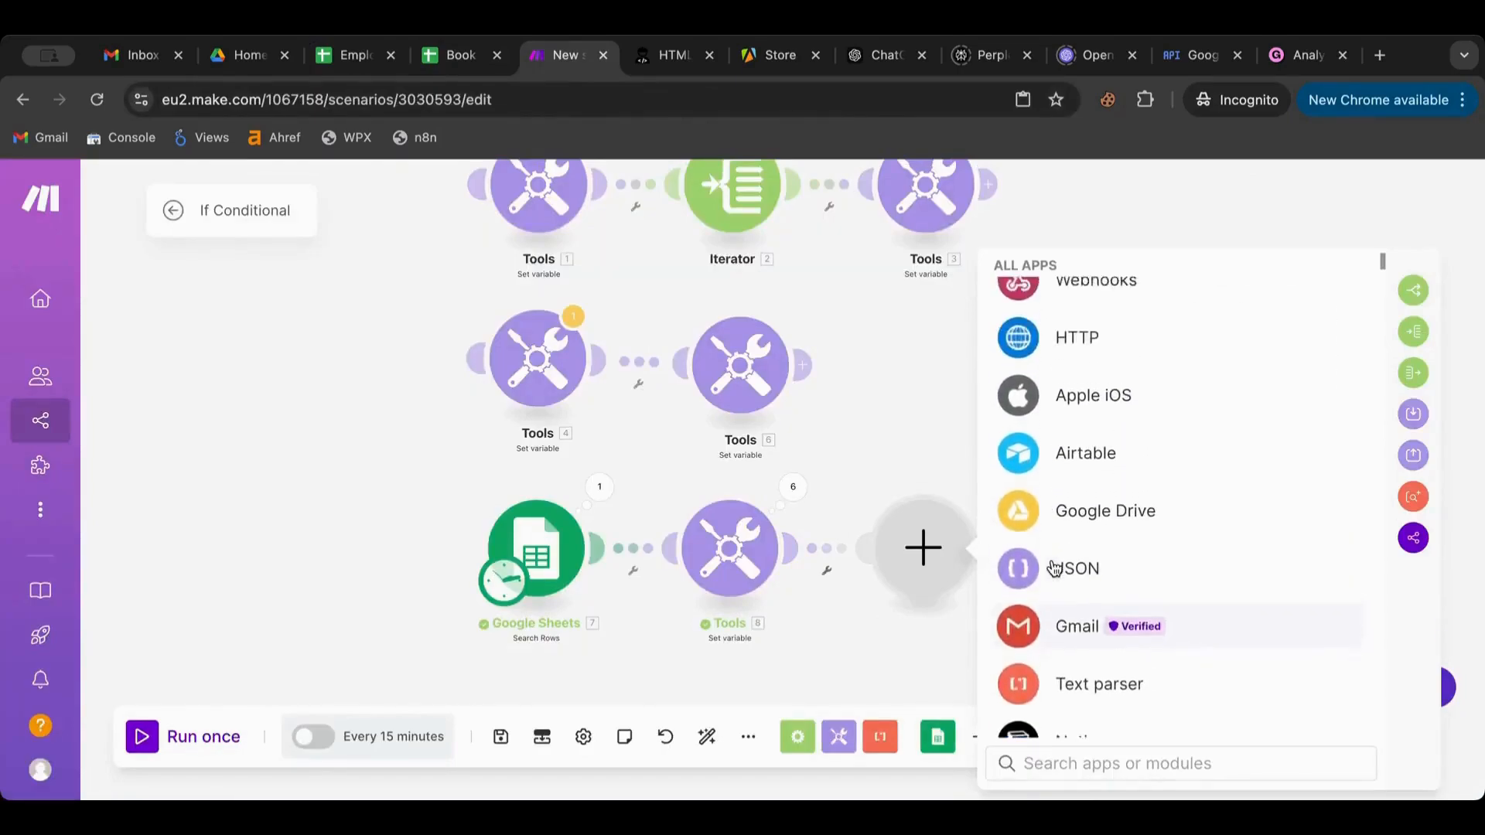
pyautogui.click(1091, 451)
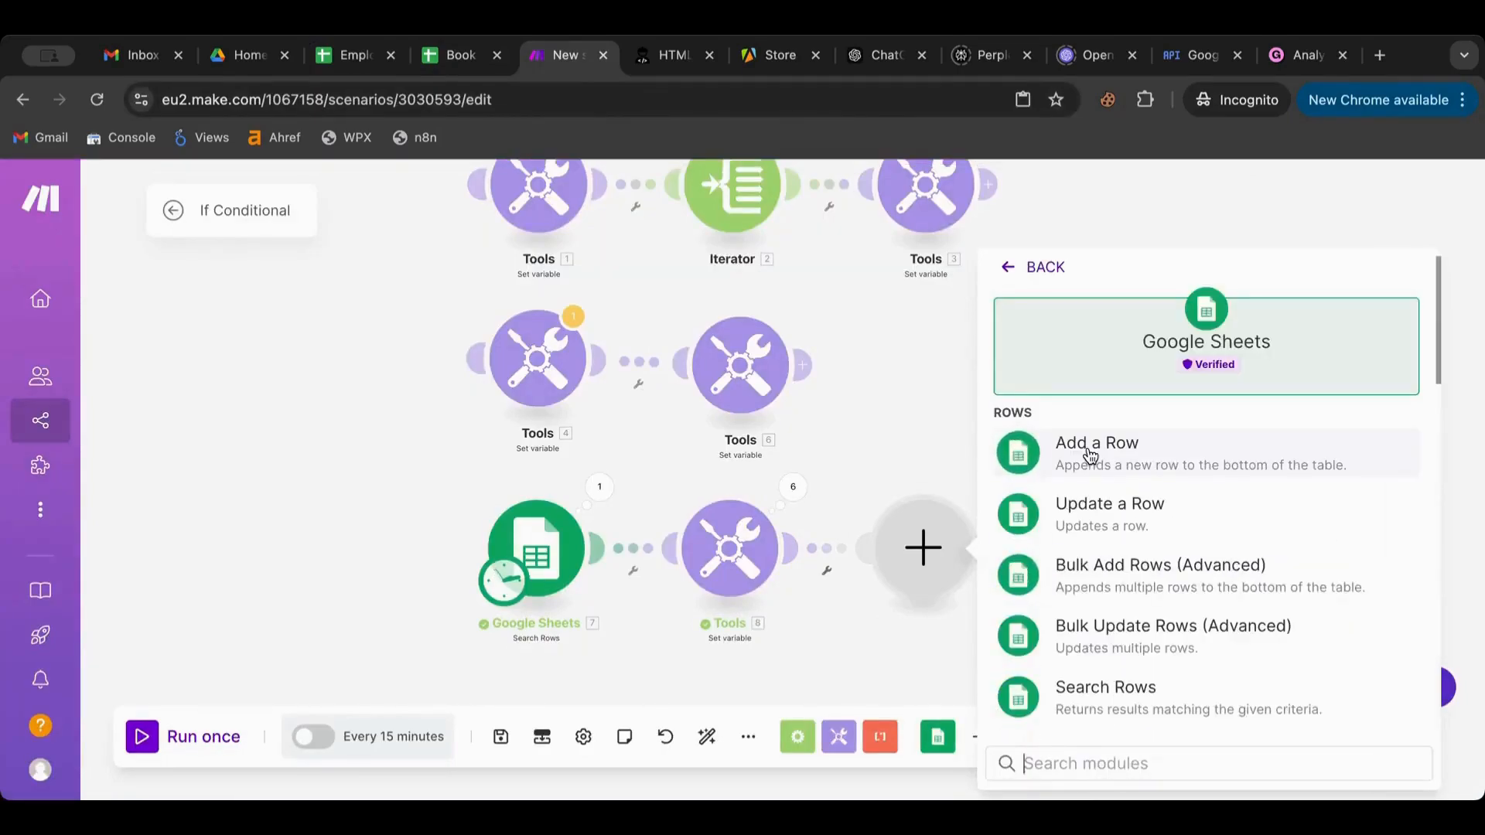
pyautogui.click(1142, 516)
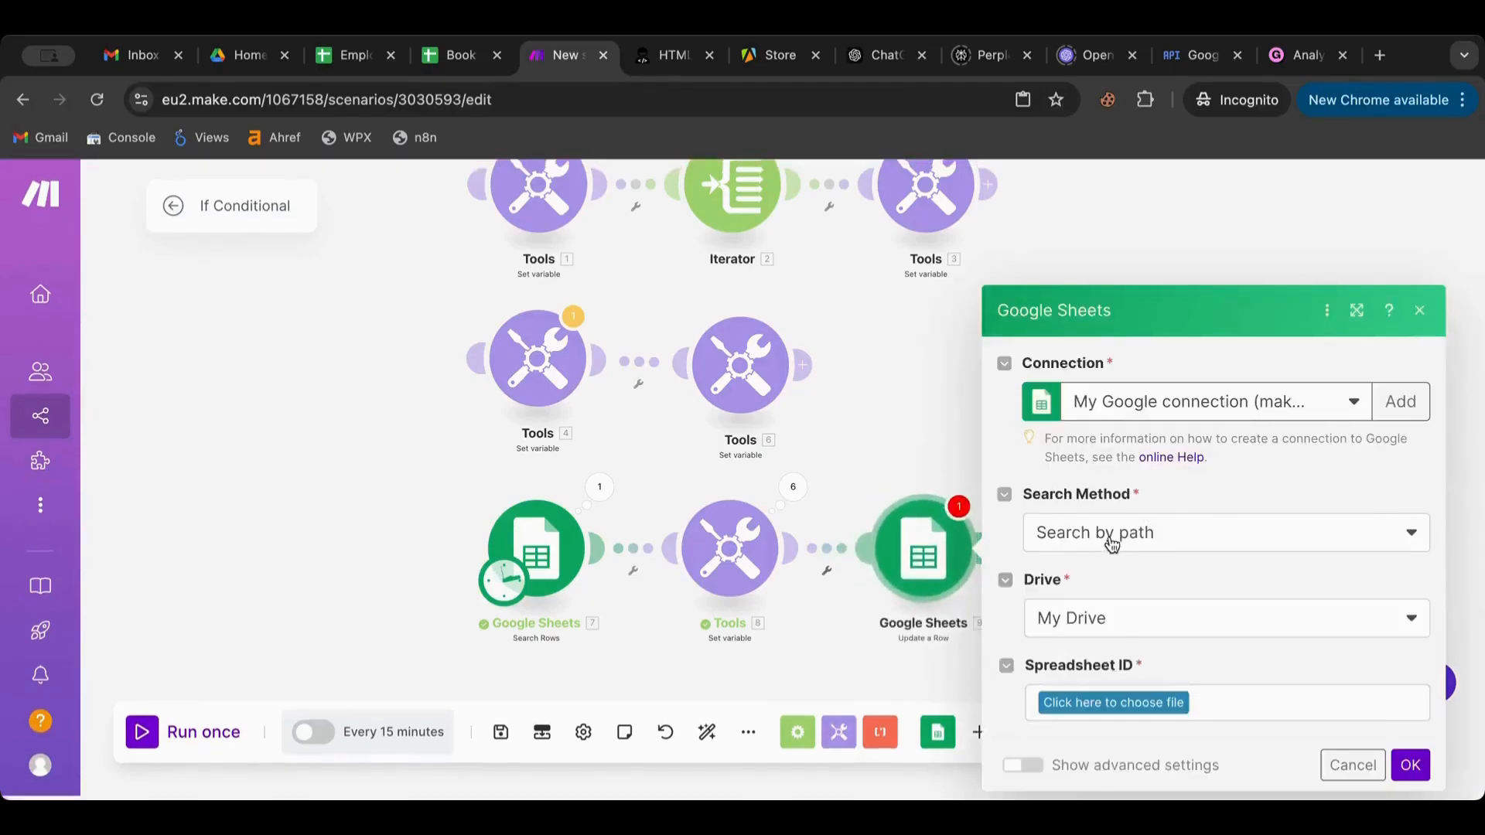
# Target Employees Sheet1, map row number and Age Group into column E, then run once
pyautogui.click(1076, 703)
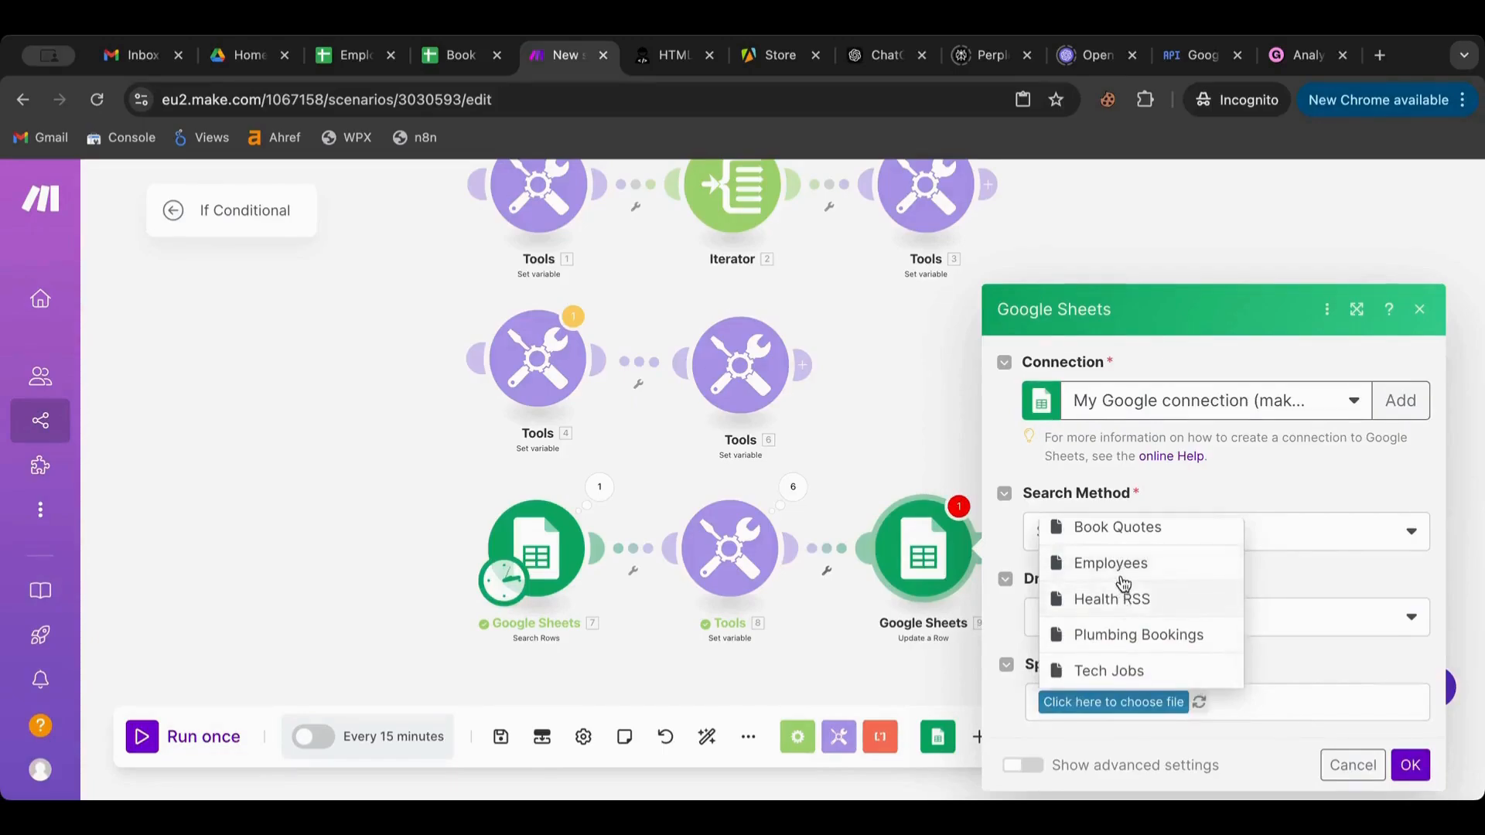
pyautogui.click(1121, 576)
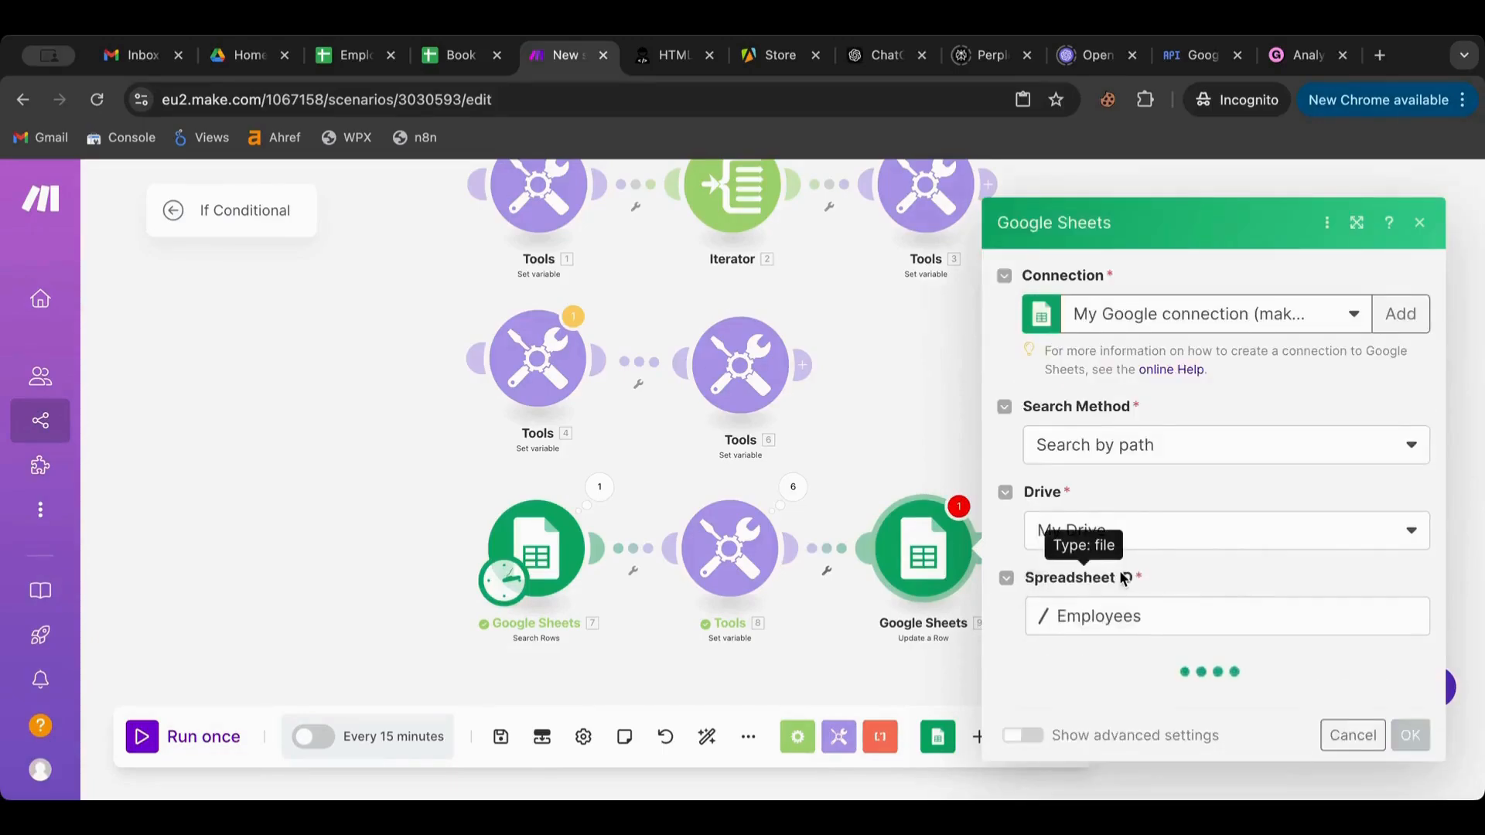
pyautogui.click(1099, 699)
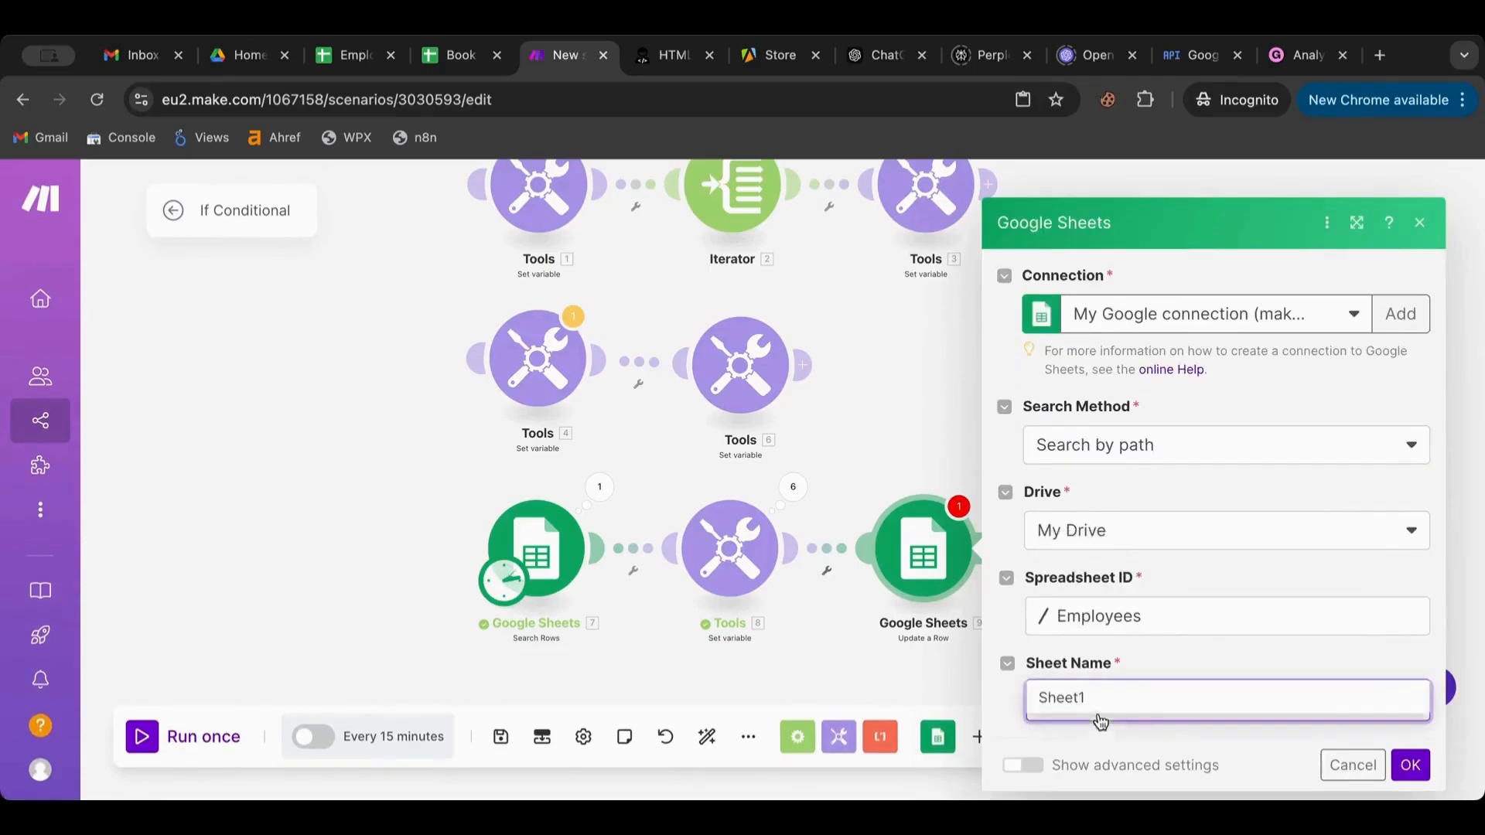
pyautogui.click(1107, 545)
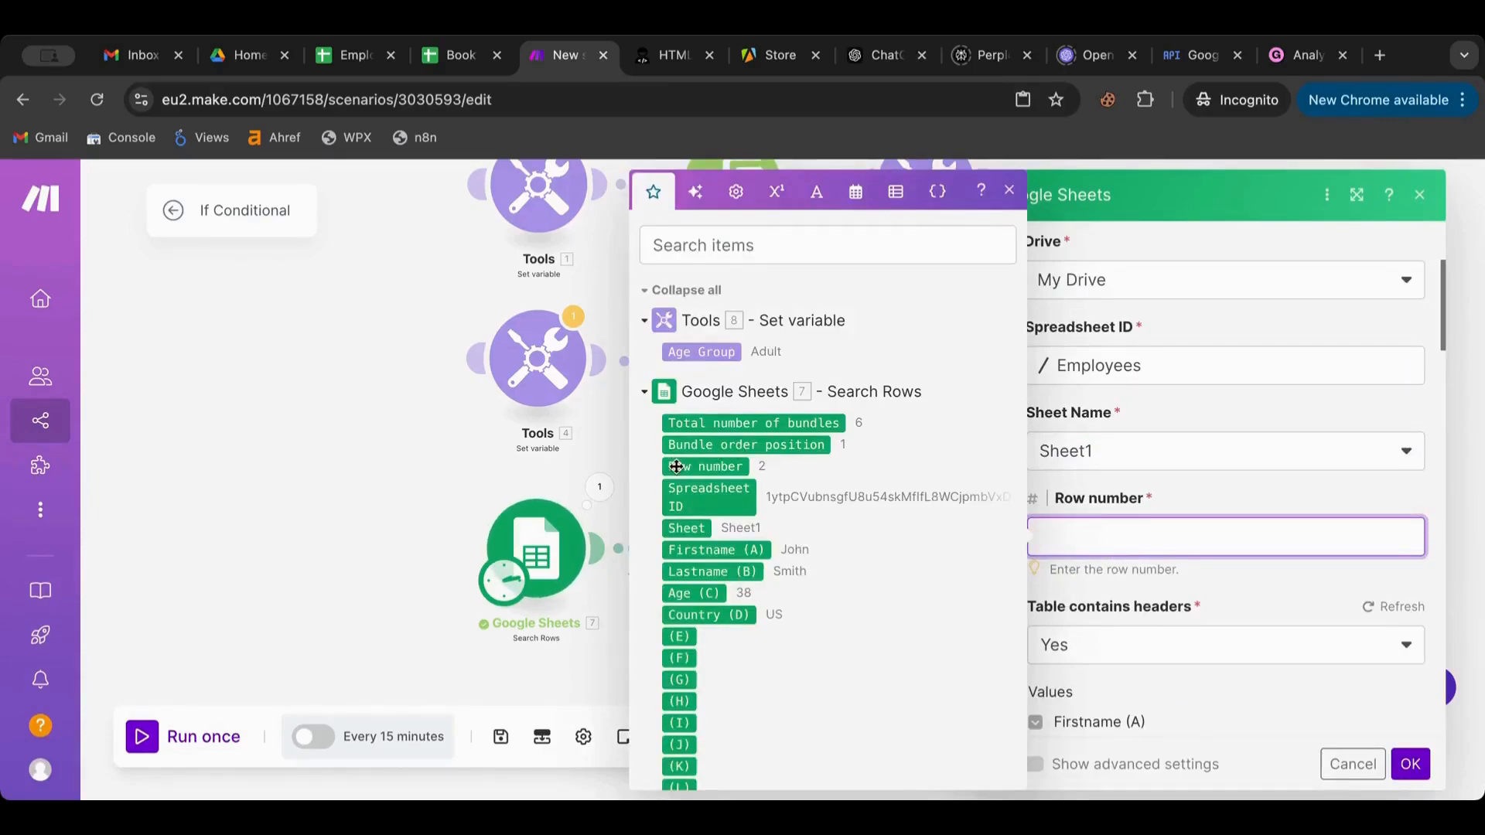
pyautogui.moveTo(677, 466); pyautogui.dragTo(1206, 536)
pyautogui.scroll(-5, 1220, 600)
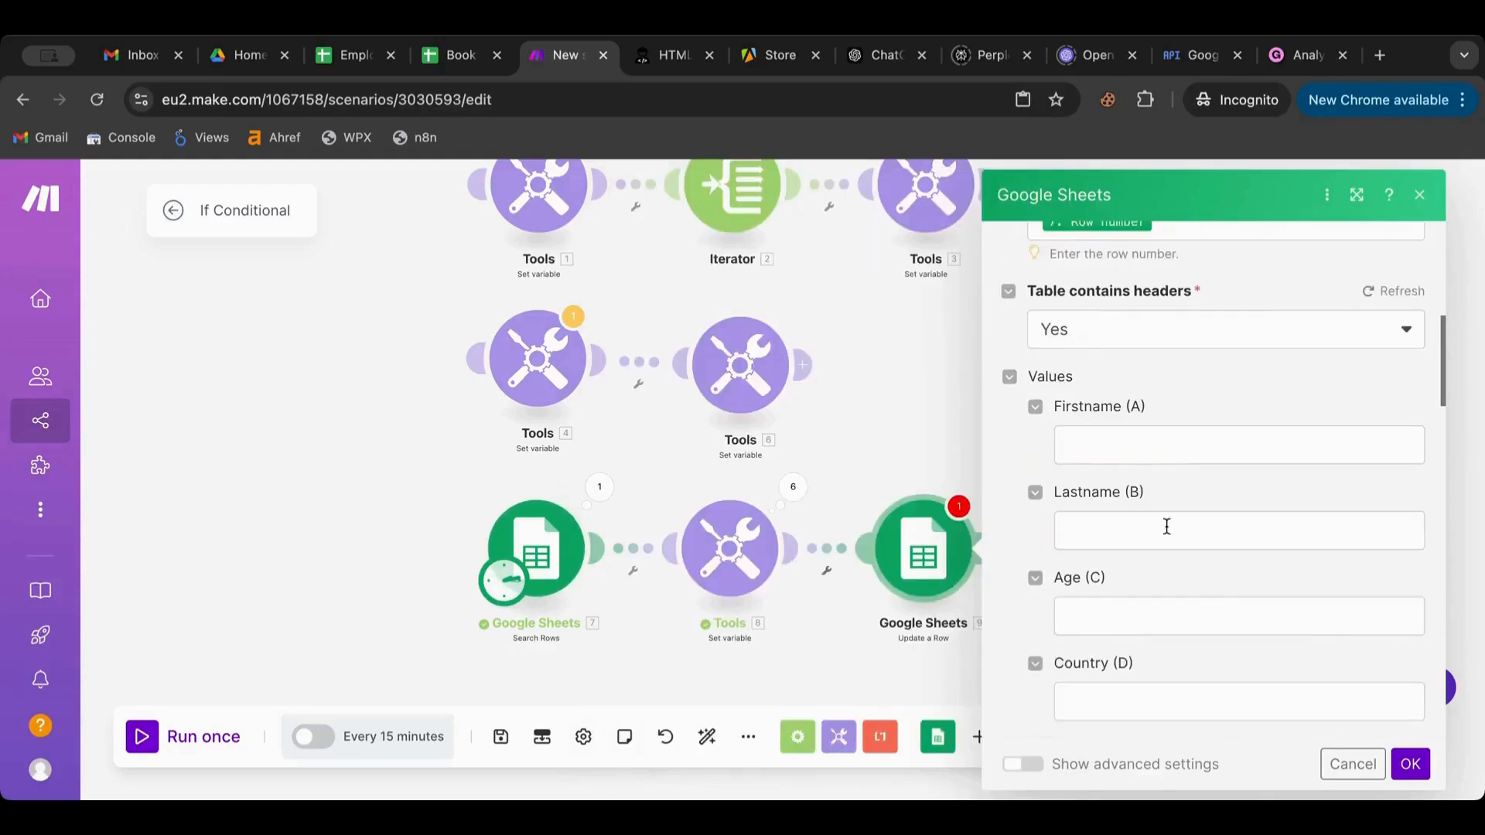
pyautogui.scroll(-3, 1143, 501)
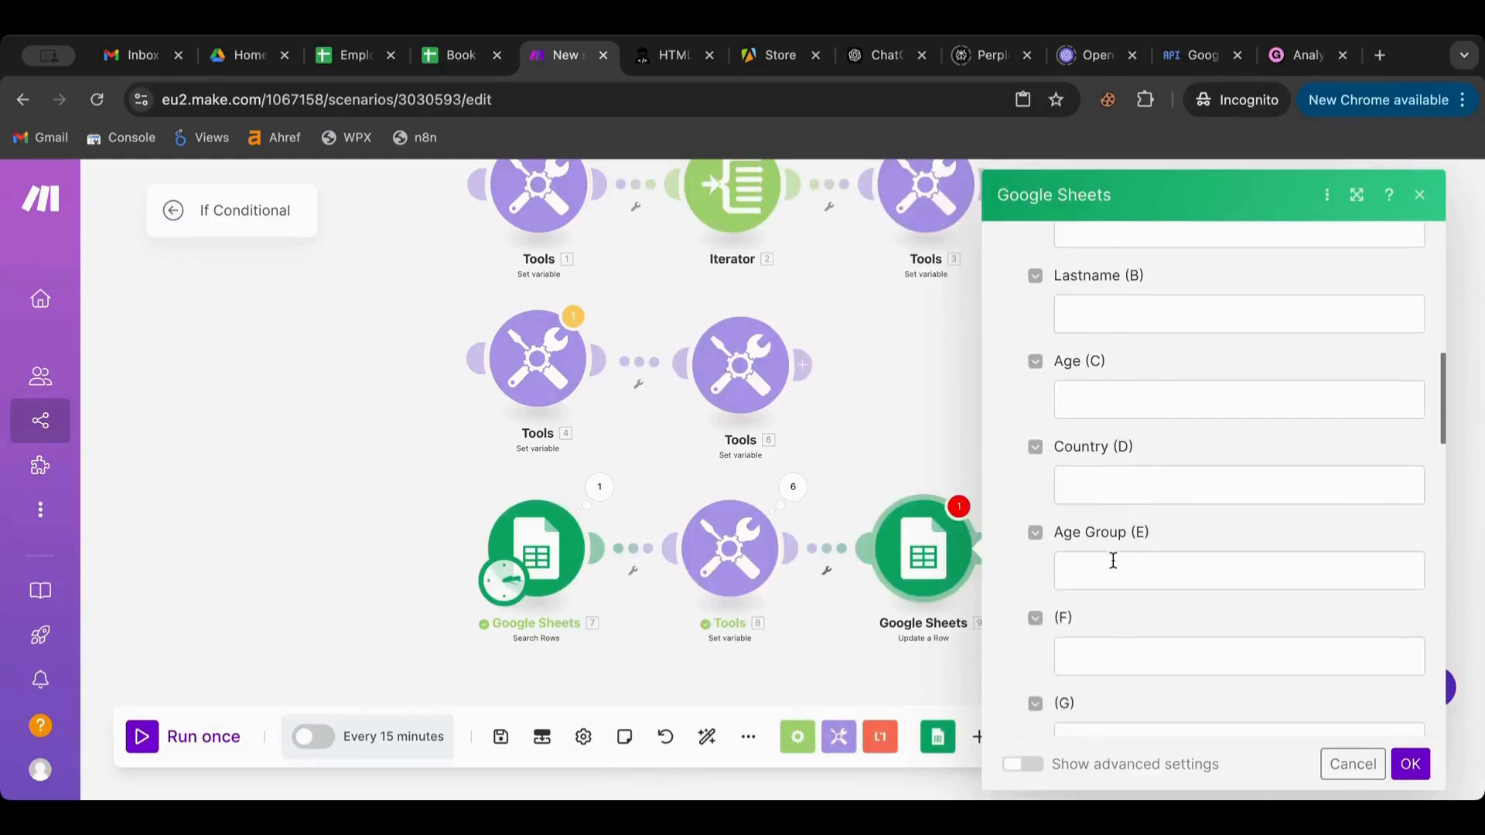
pyautogui.click(1113, 561)
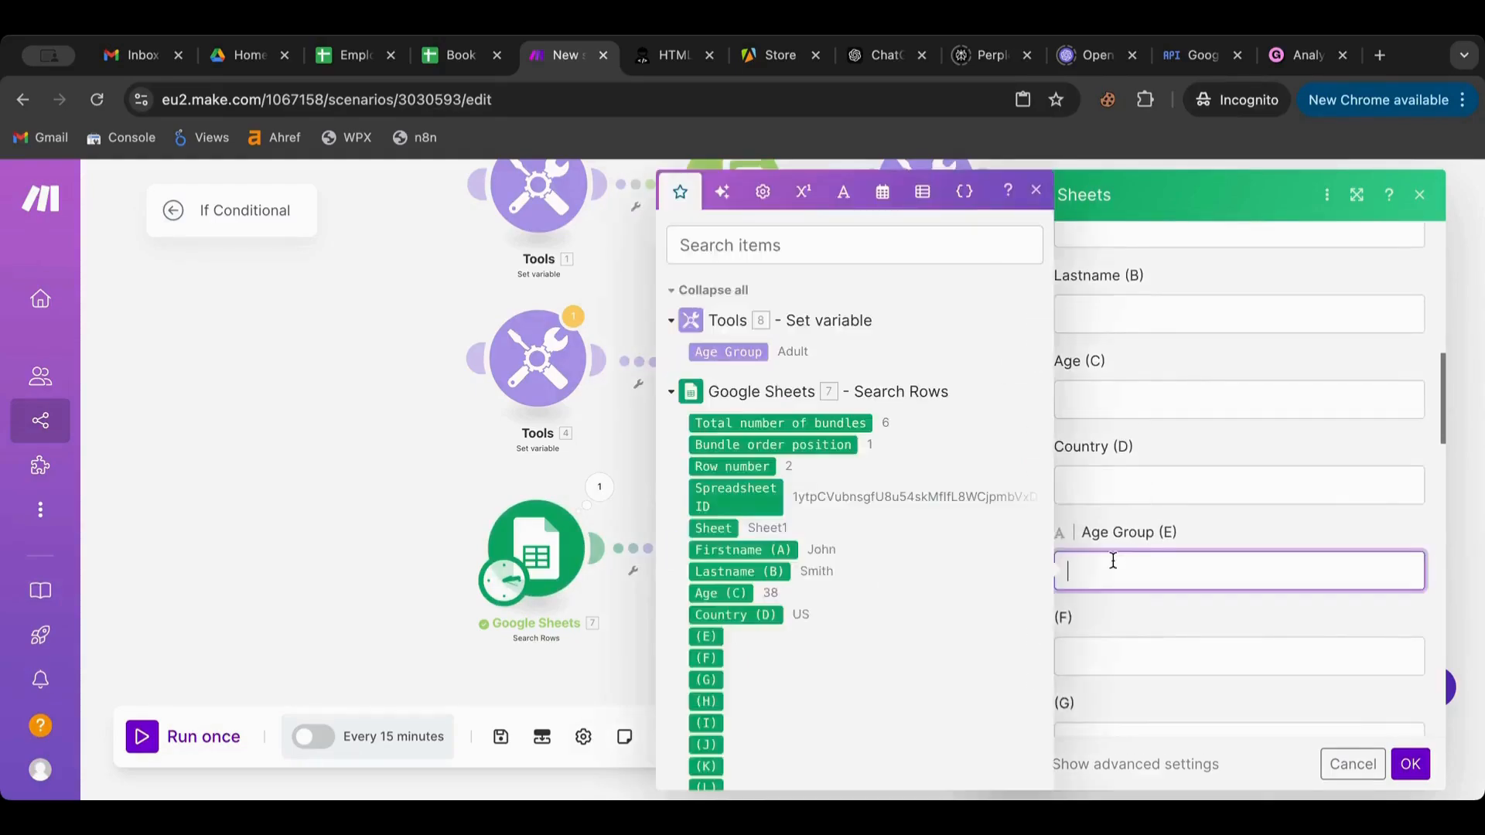
pyautogui.click(713, 350)
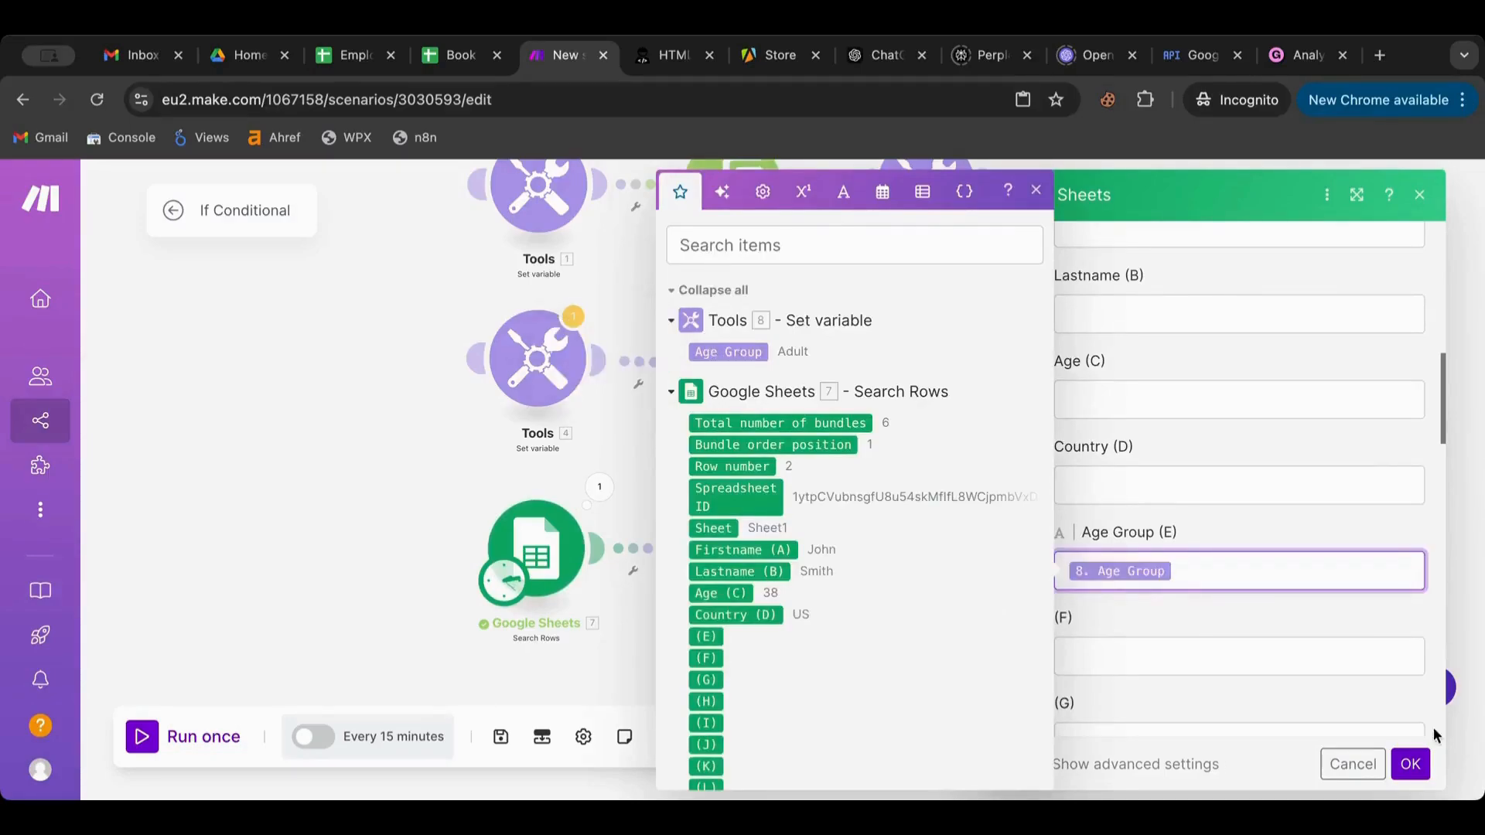
pyautogui.click(1409, 765)
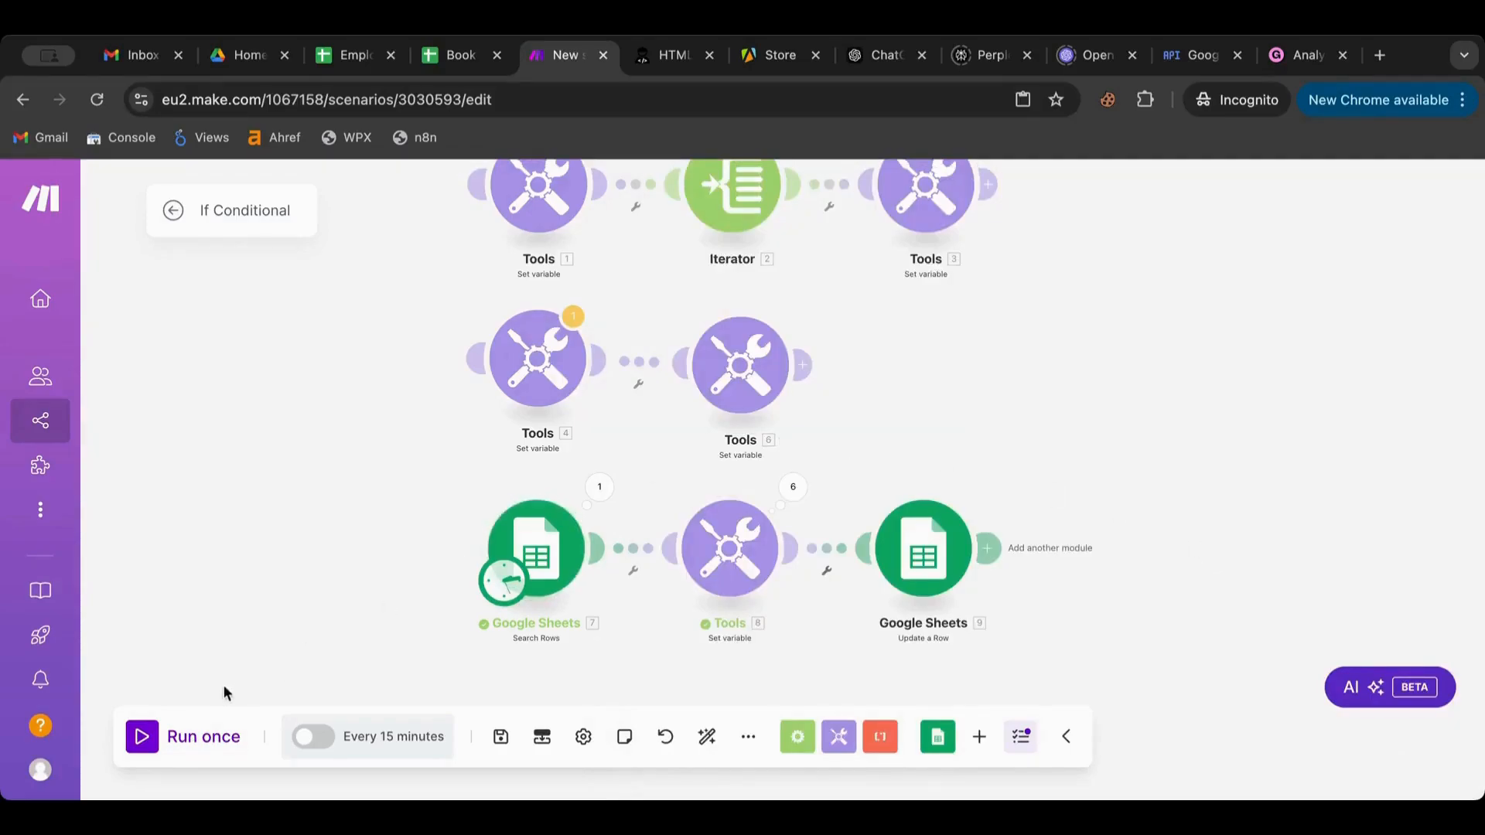
pyautogui.click(163, 736)
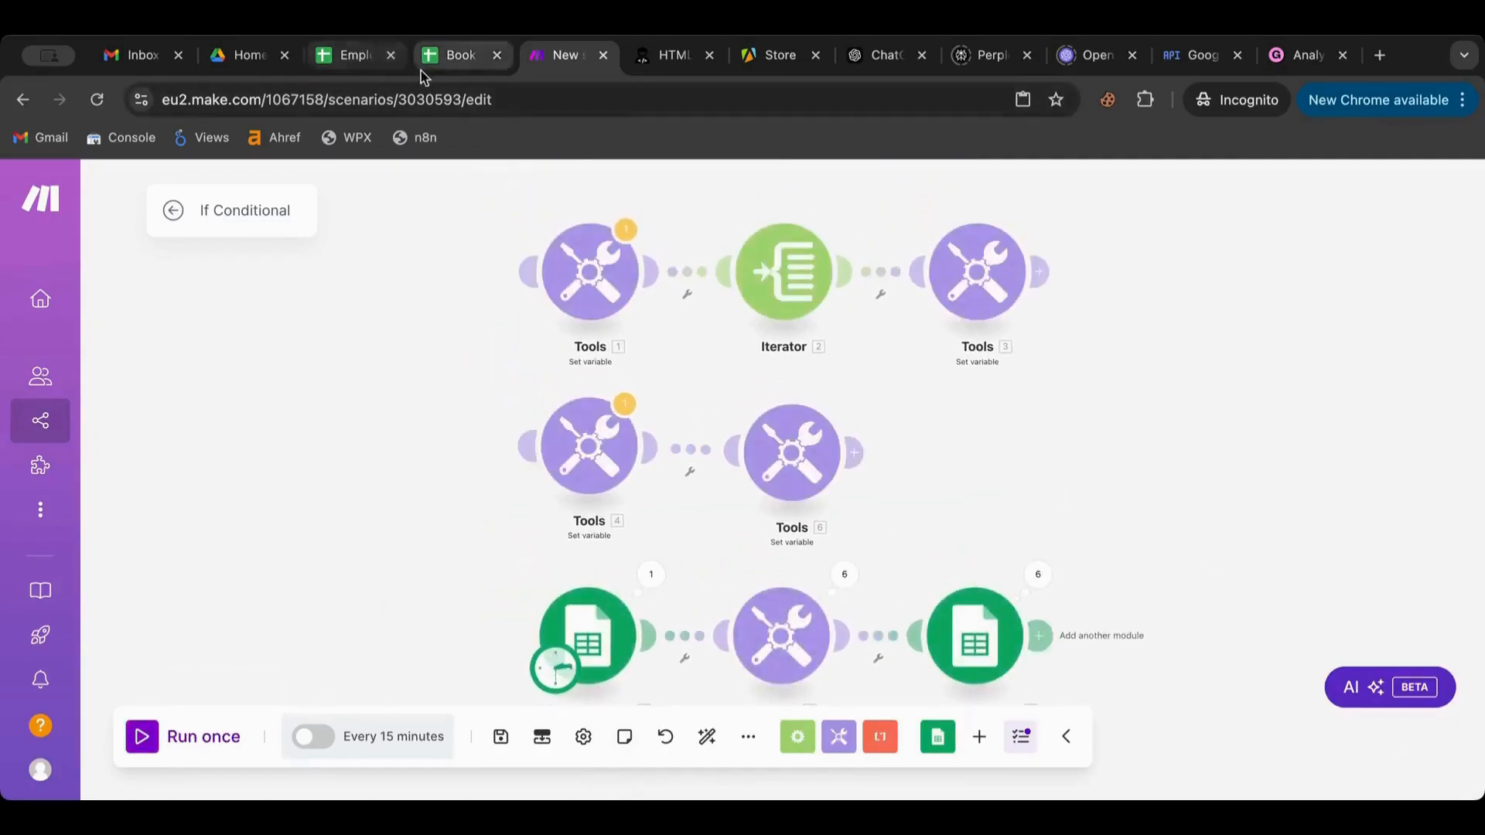
# Check that Employees cells E2–E7 now show Adult or Teen
pyautogui.click(359, 64)
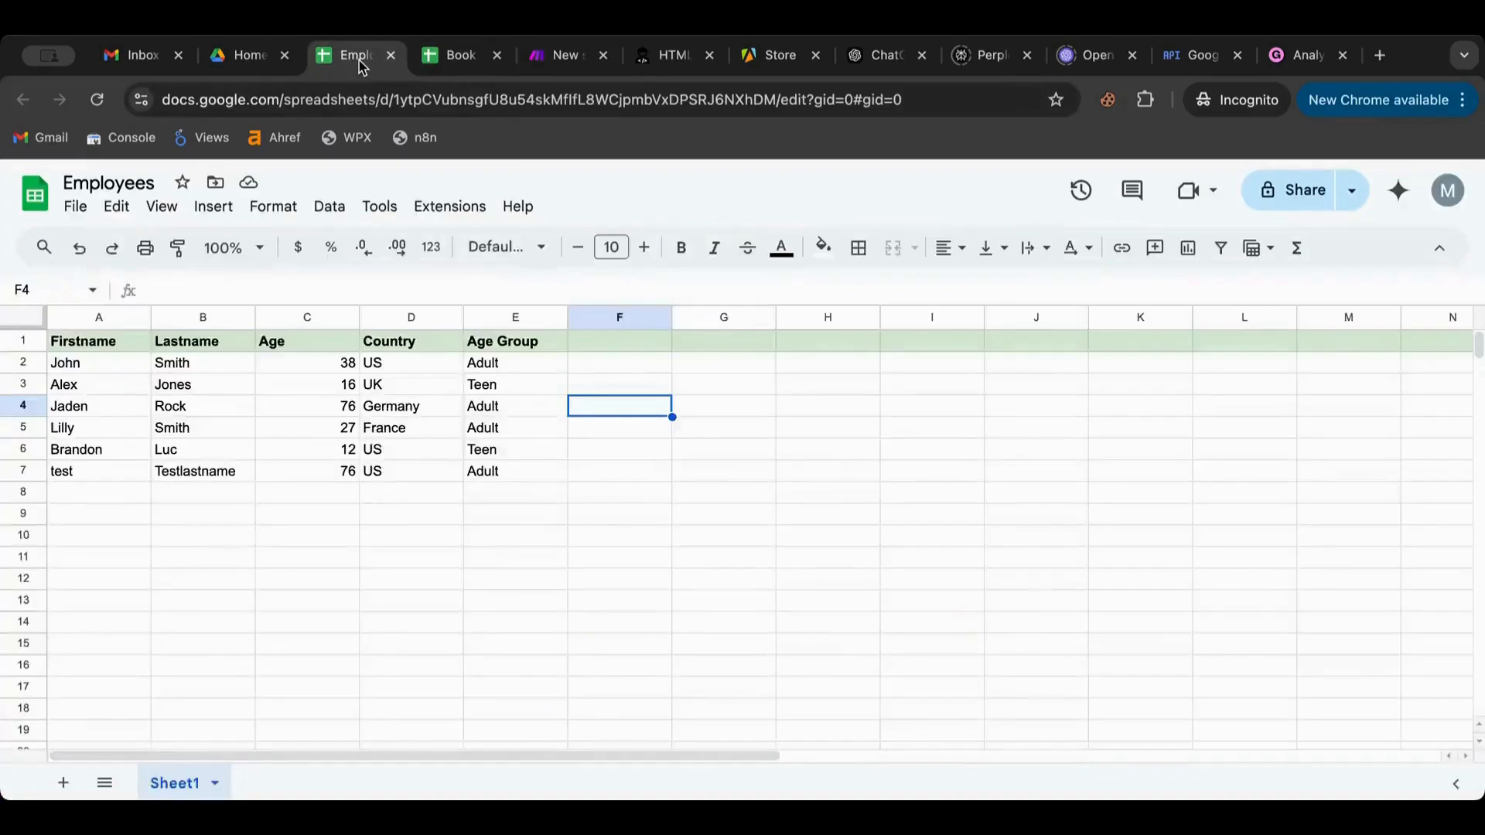
pyautogui.click(731, 410)
pyautogui.click(541, 369)
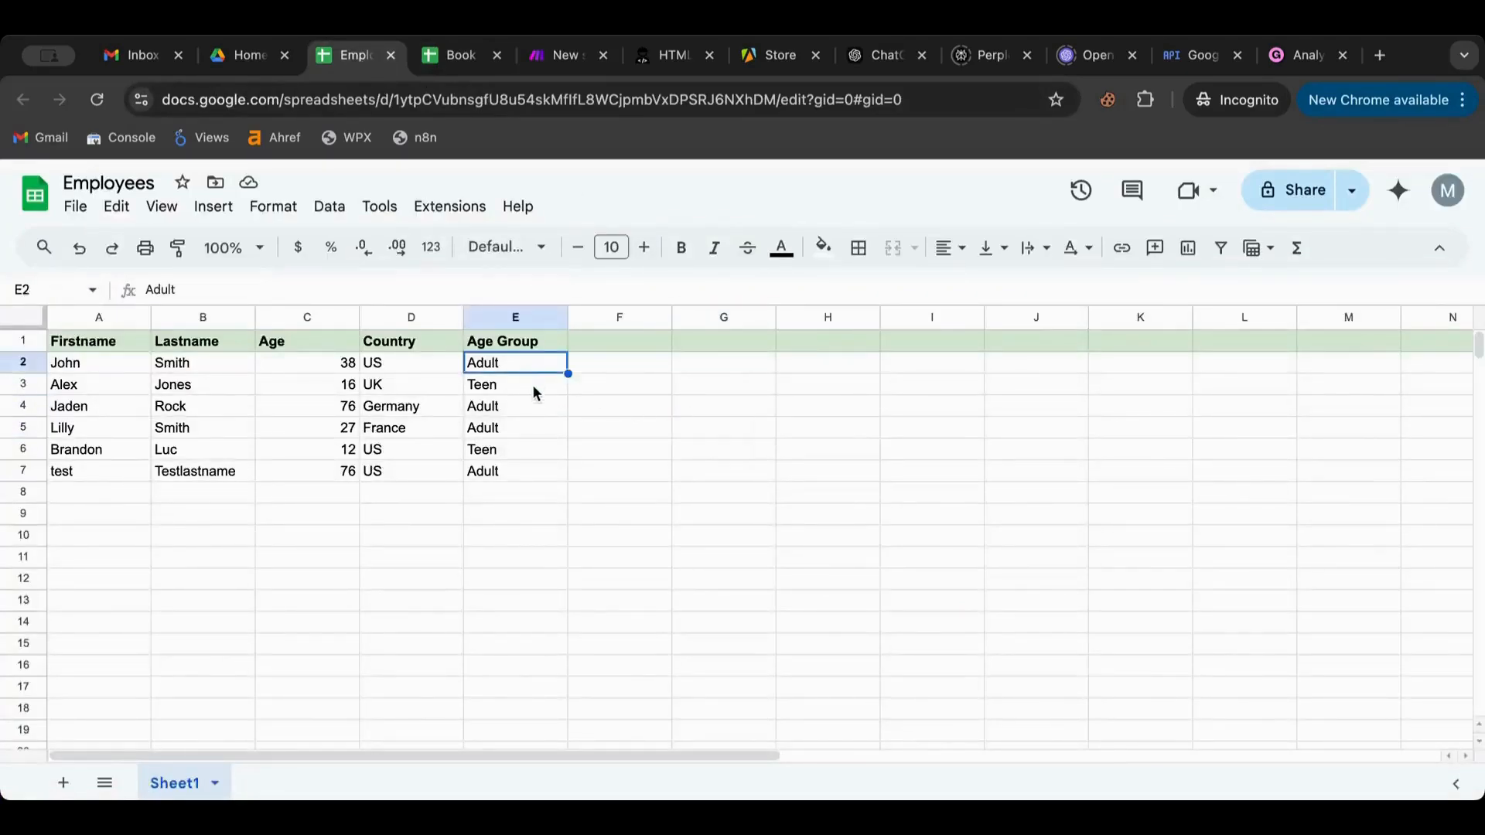
pyautogui.click(532, 385)
pyautogui.click(527, 407)
pyautogui.click(523, 427)
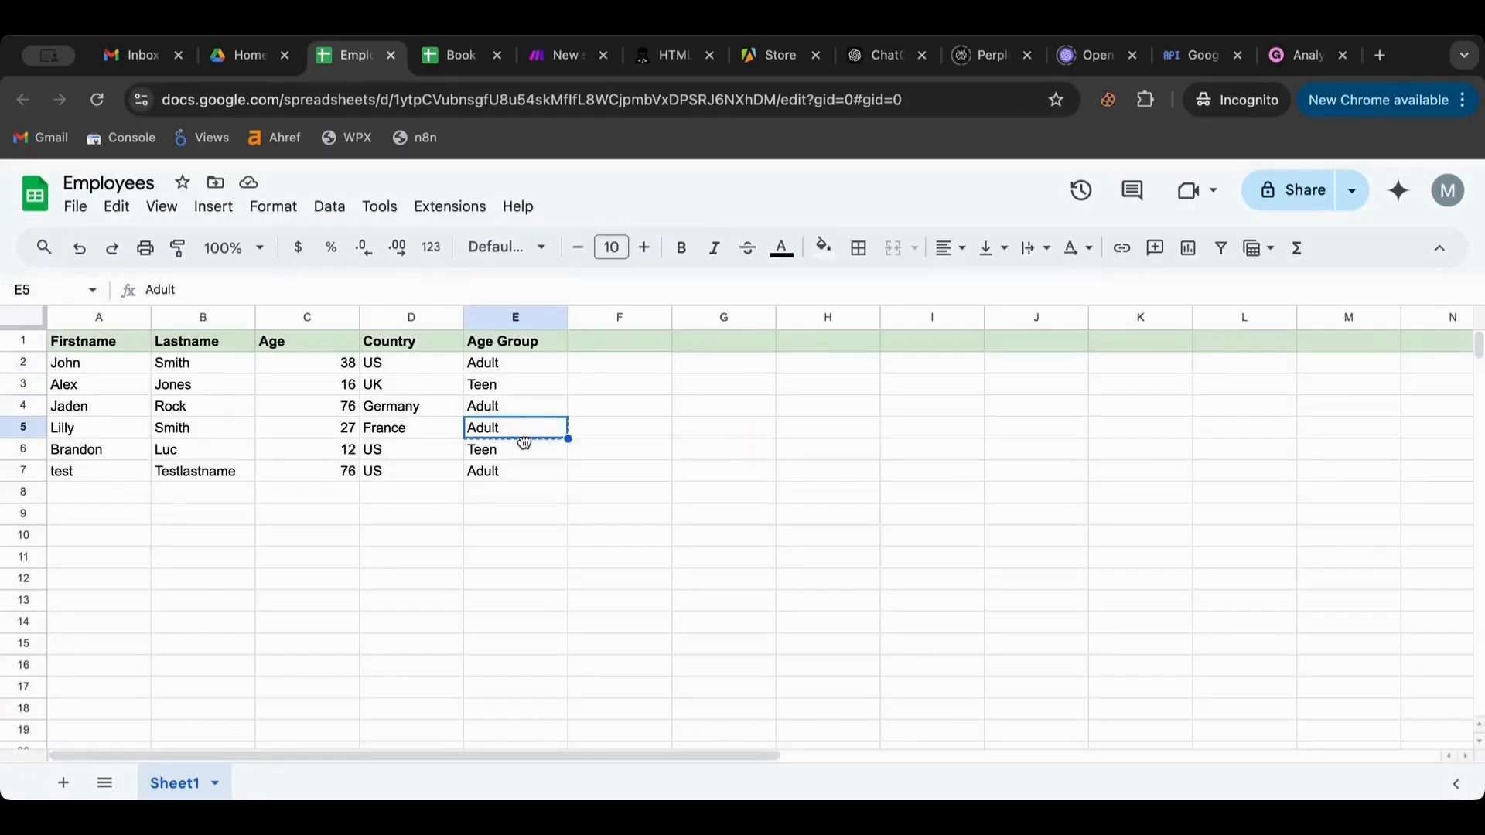
pyautogui.click(523, 470)
pyautogui.click(689, 493)
pyautogui.scroll(-1, 217, 493)
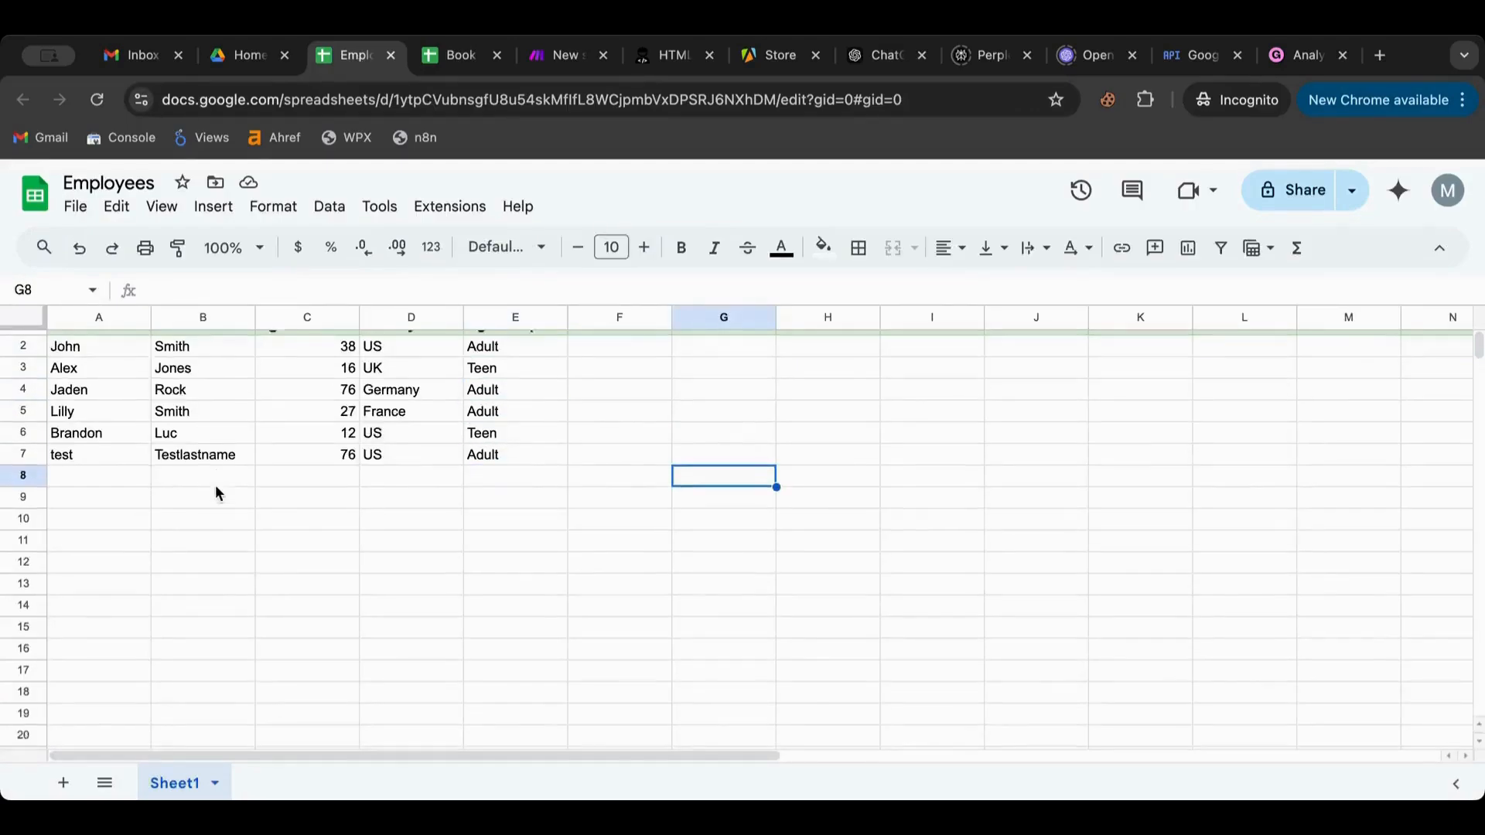
pyautogui.scroll(-20, 215, 485)
pyautogui.scroll(20, 215, 485)
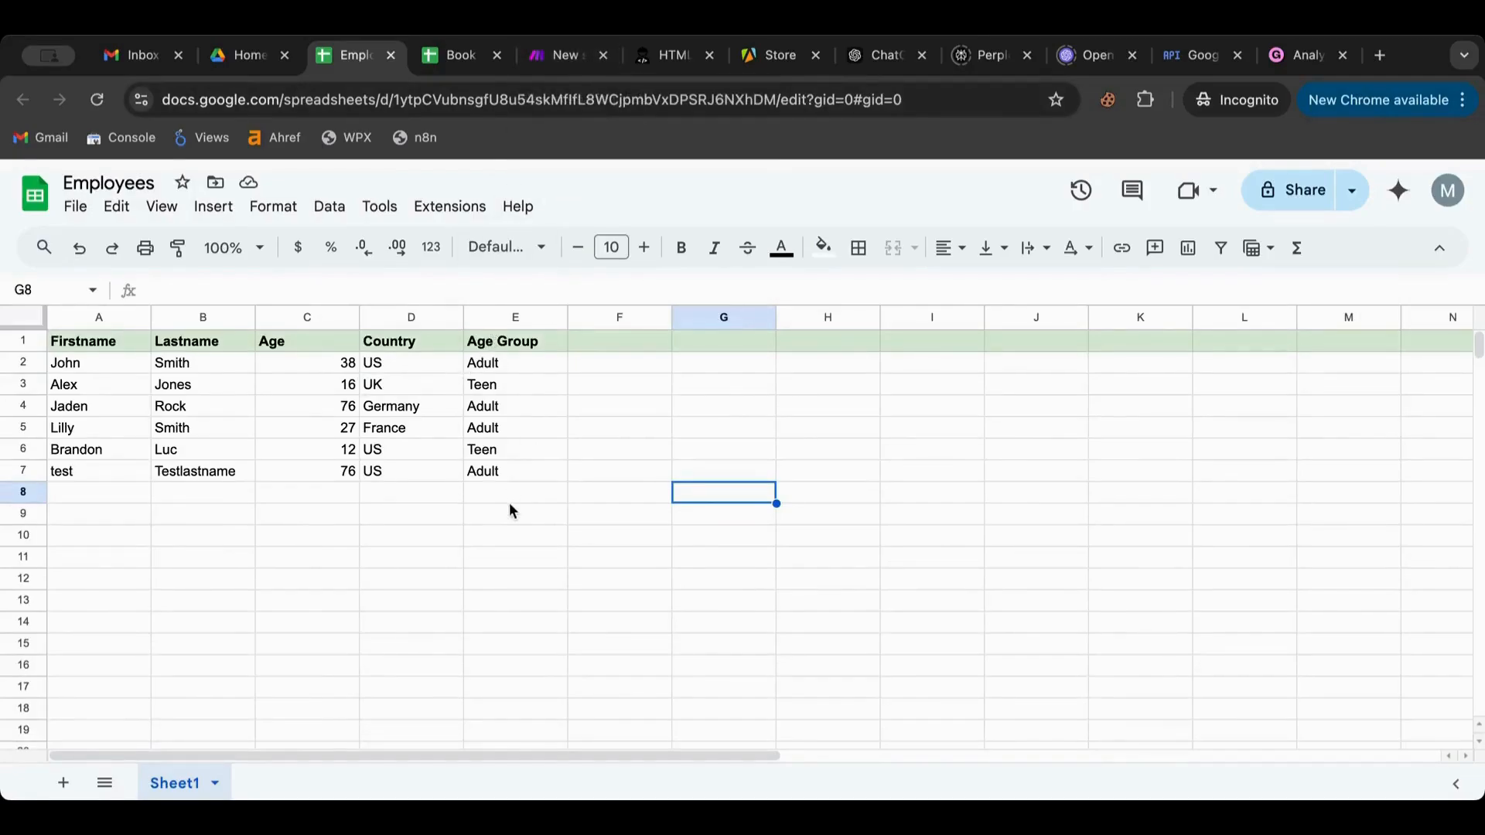
# Reopen the Age Group value expression and browse the general functions list
pyautogui.click(552, 71)
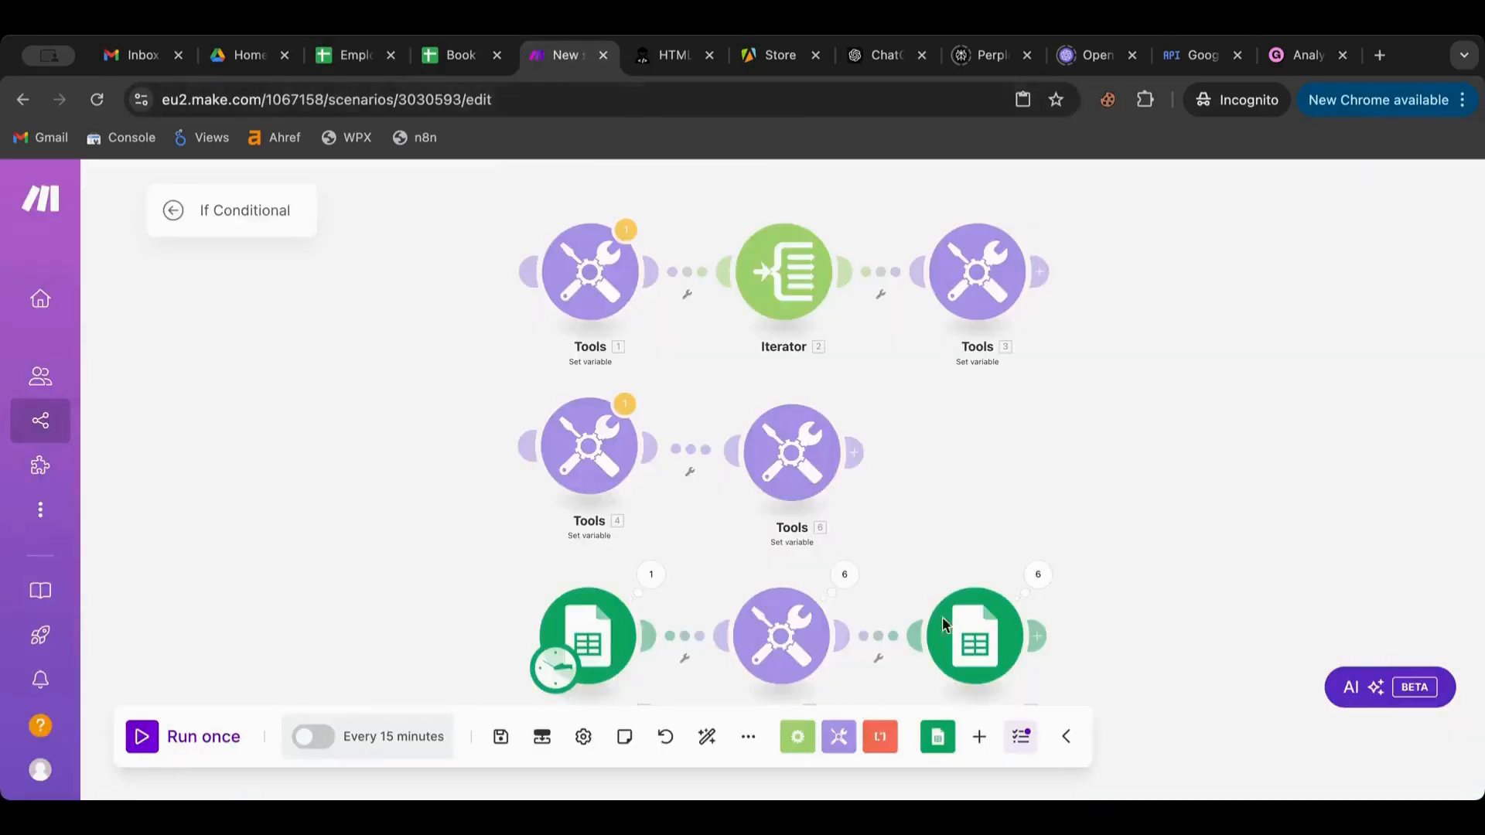
pyautogui.moveTo(1118, 508); pyautogui.dragTo(1035, 464)
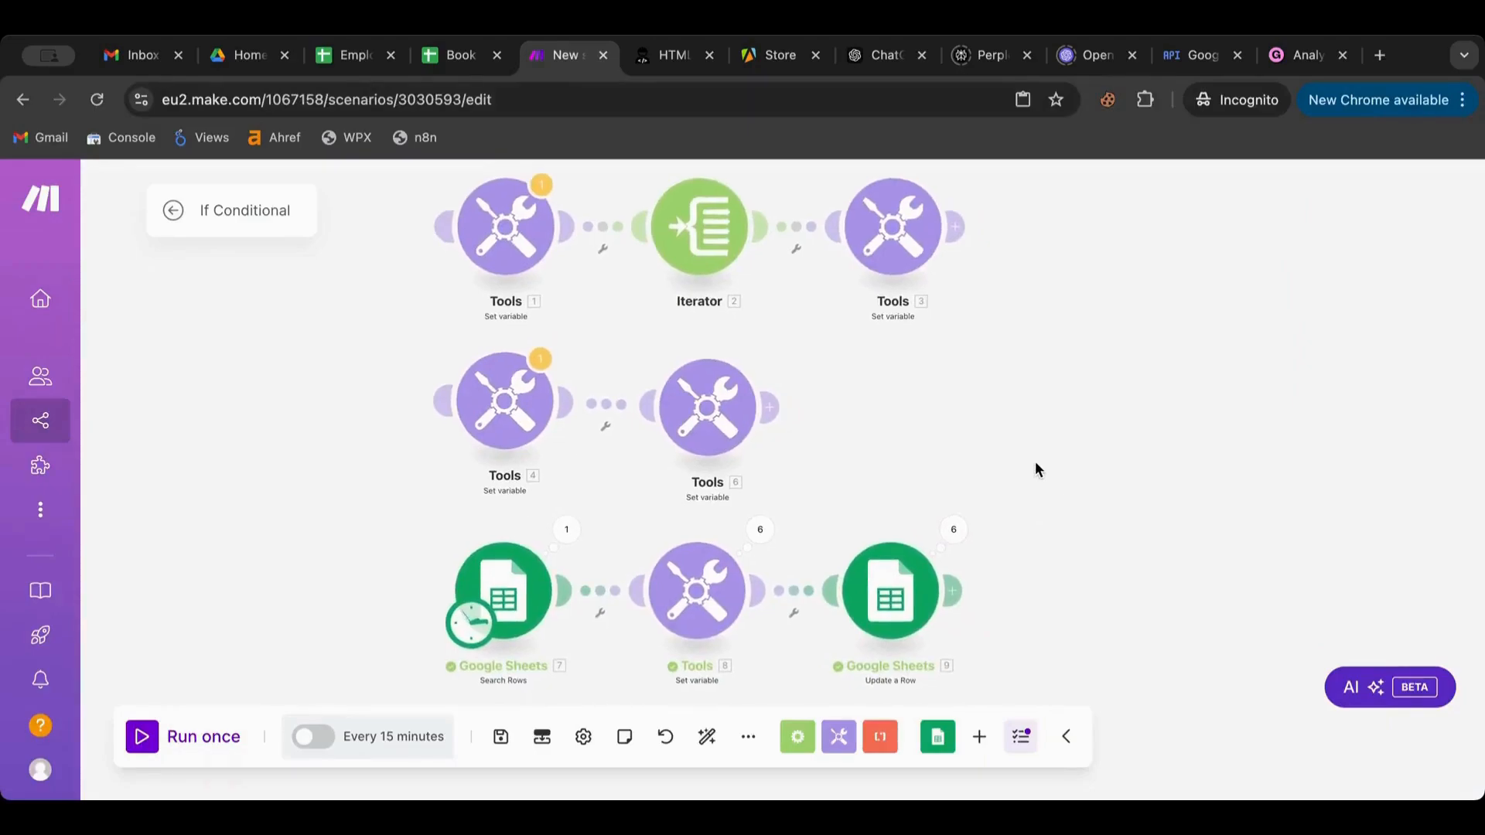
pyautogui.click(726, 588)
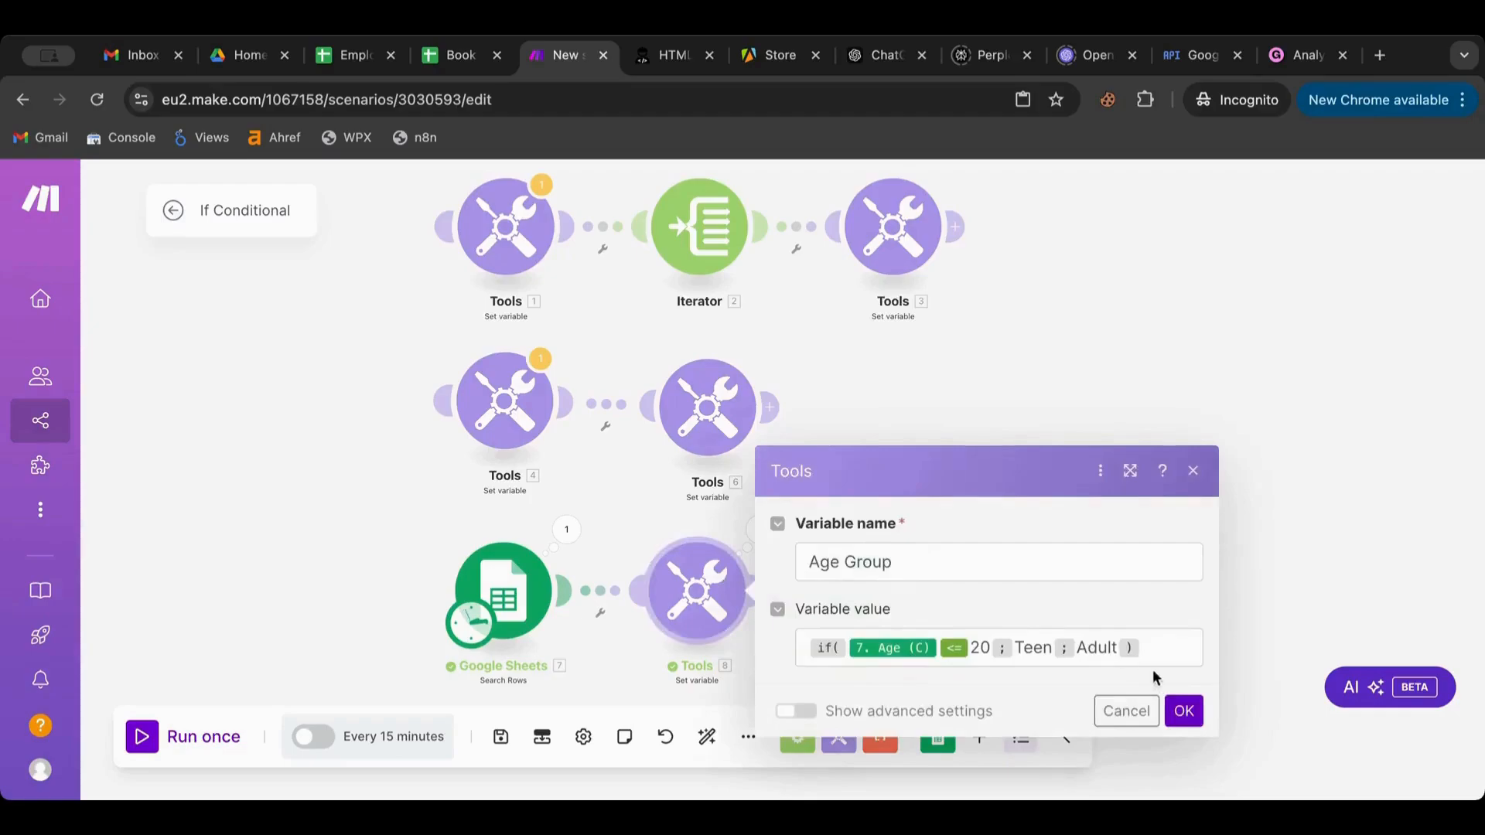
pyautogui.click(1152, 647)
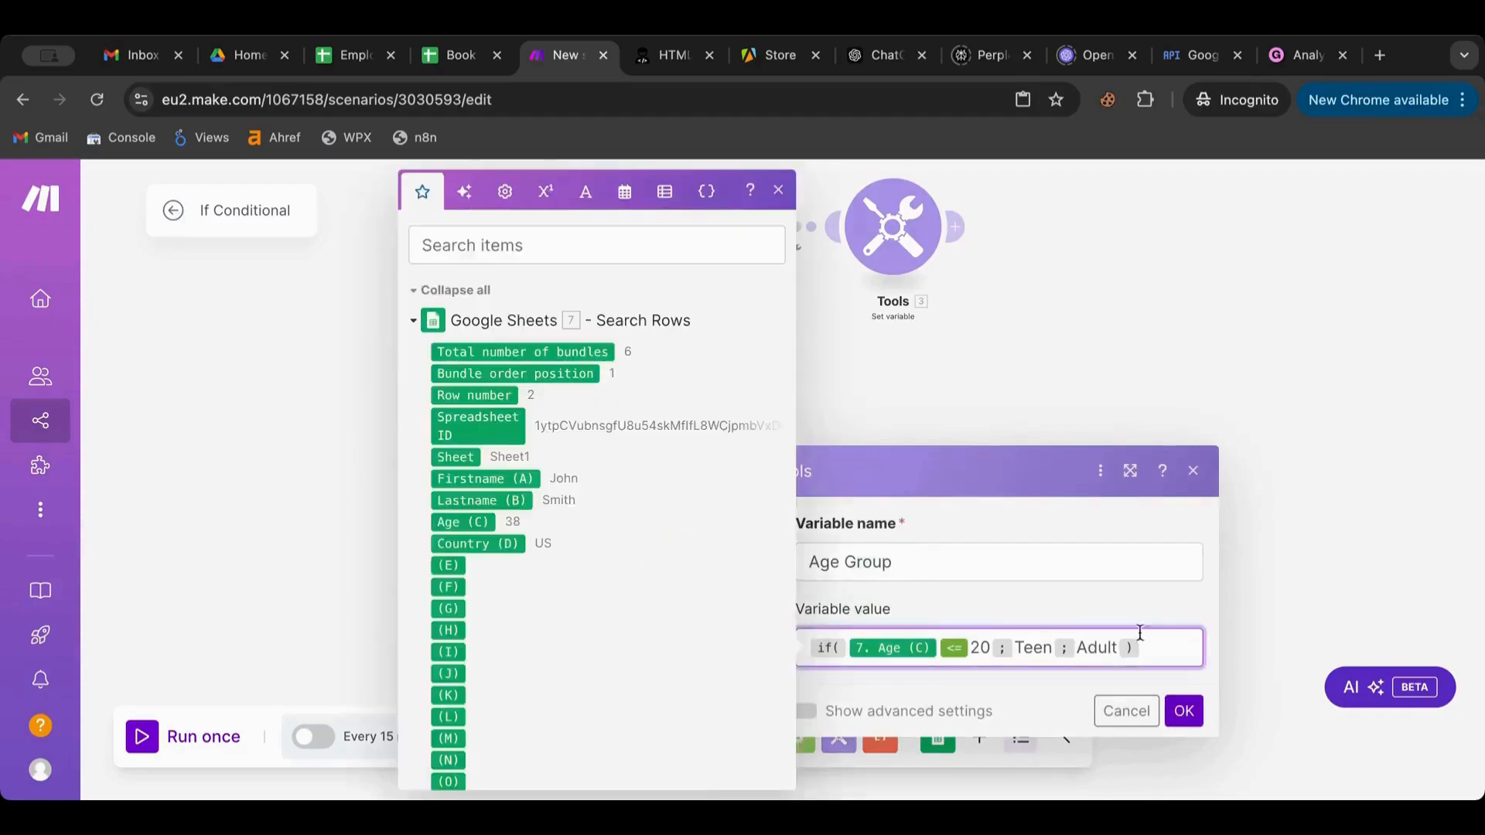
pyautogui.click(514, 182)
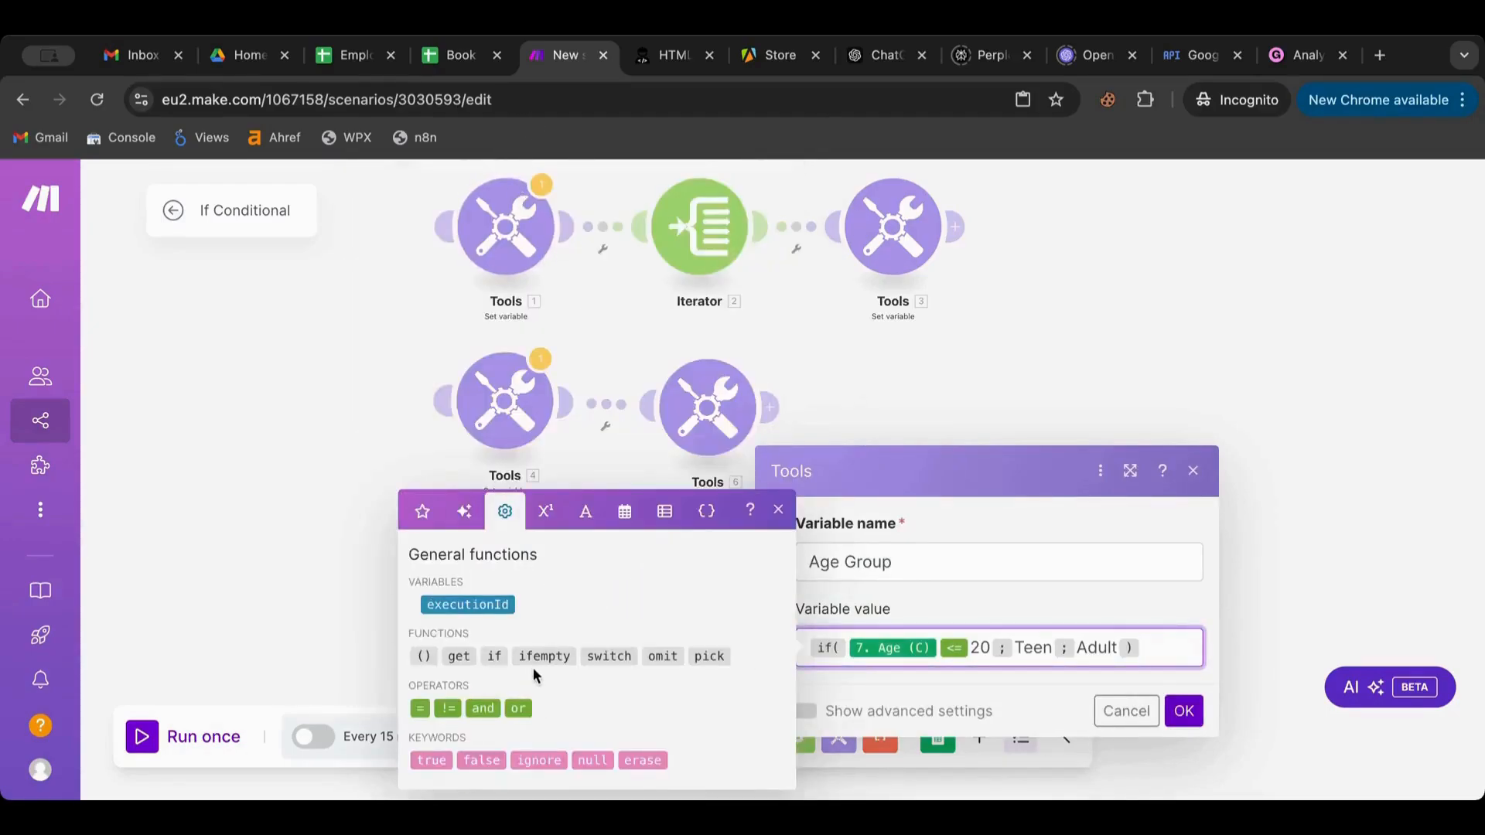
pyautogui.moveTo(534, 659)
pyautogui.moveTo(602, 653)
# Close the variable settings, browse the Flow Control, apps and Tools module lists, then reopen Age Group
pyautogui.click(1126, 710)
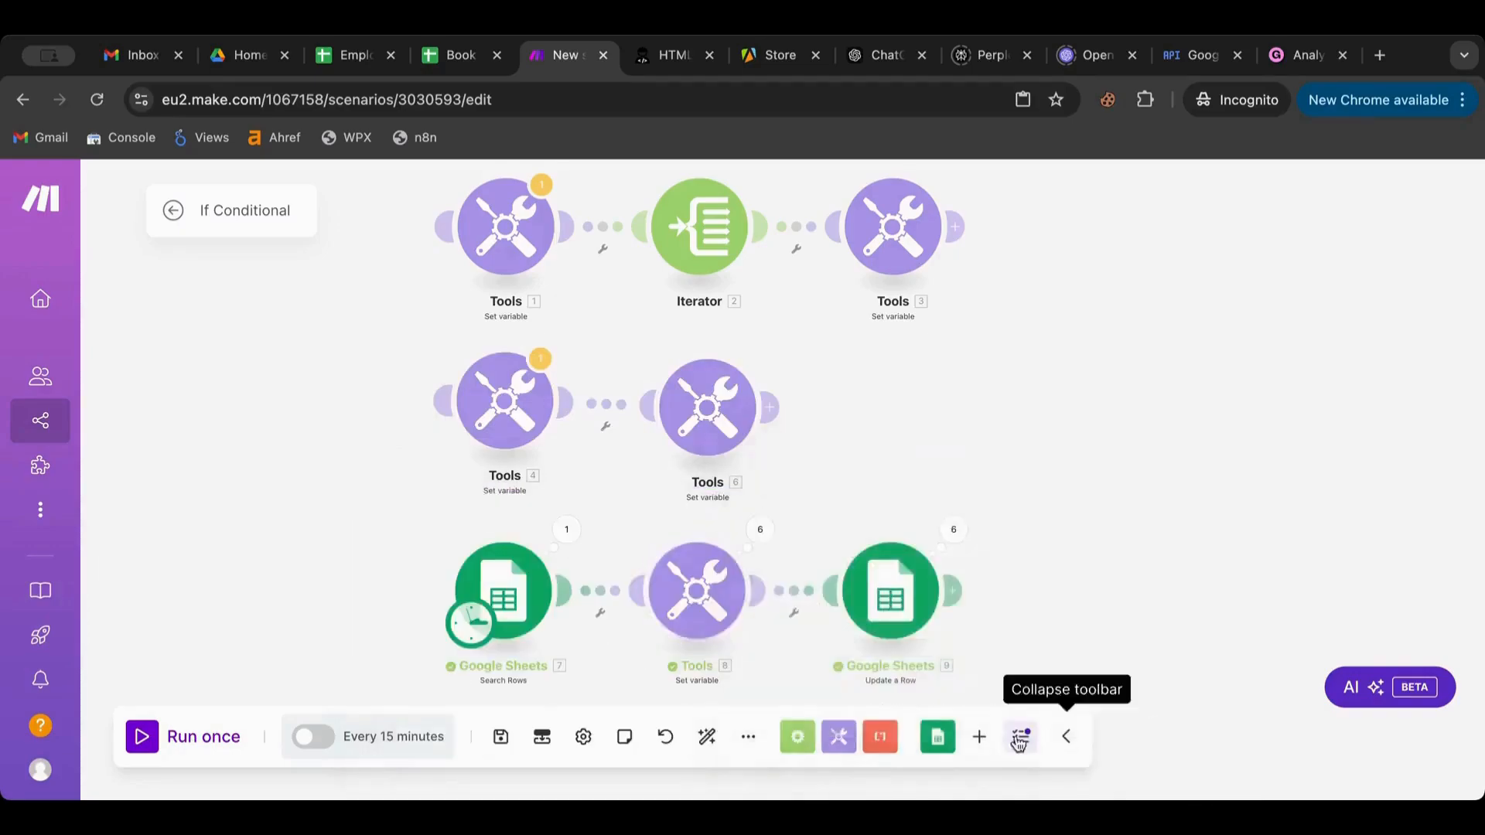
pyautogui.click(797, 736)
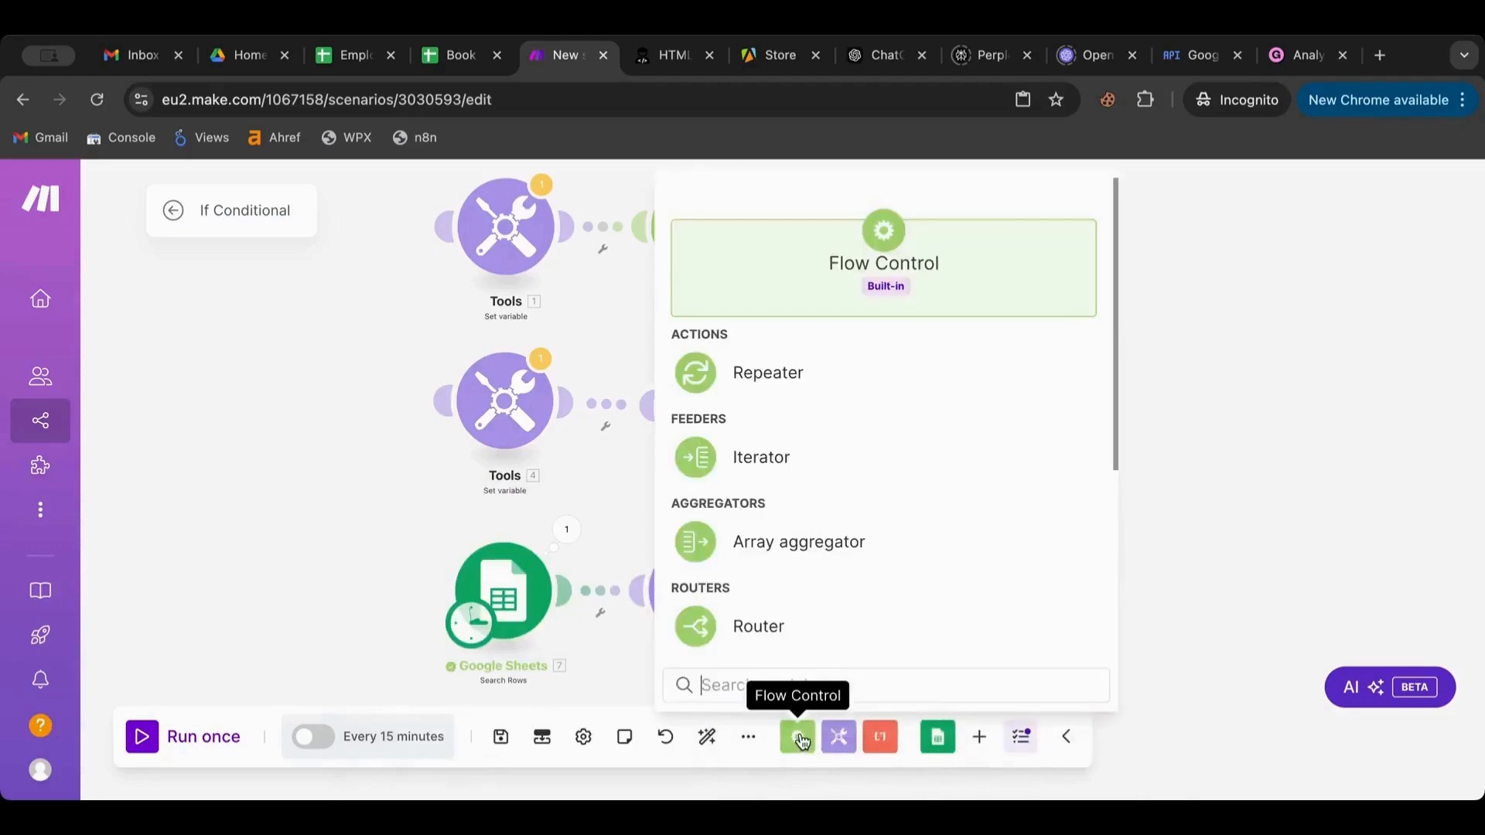
pyautogui.click(980, 744)
pyautogui.click(852, 745)
pyautogui.click(853, 744)
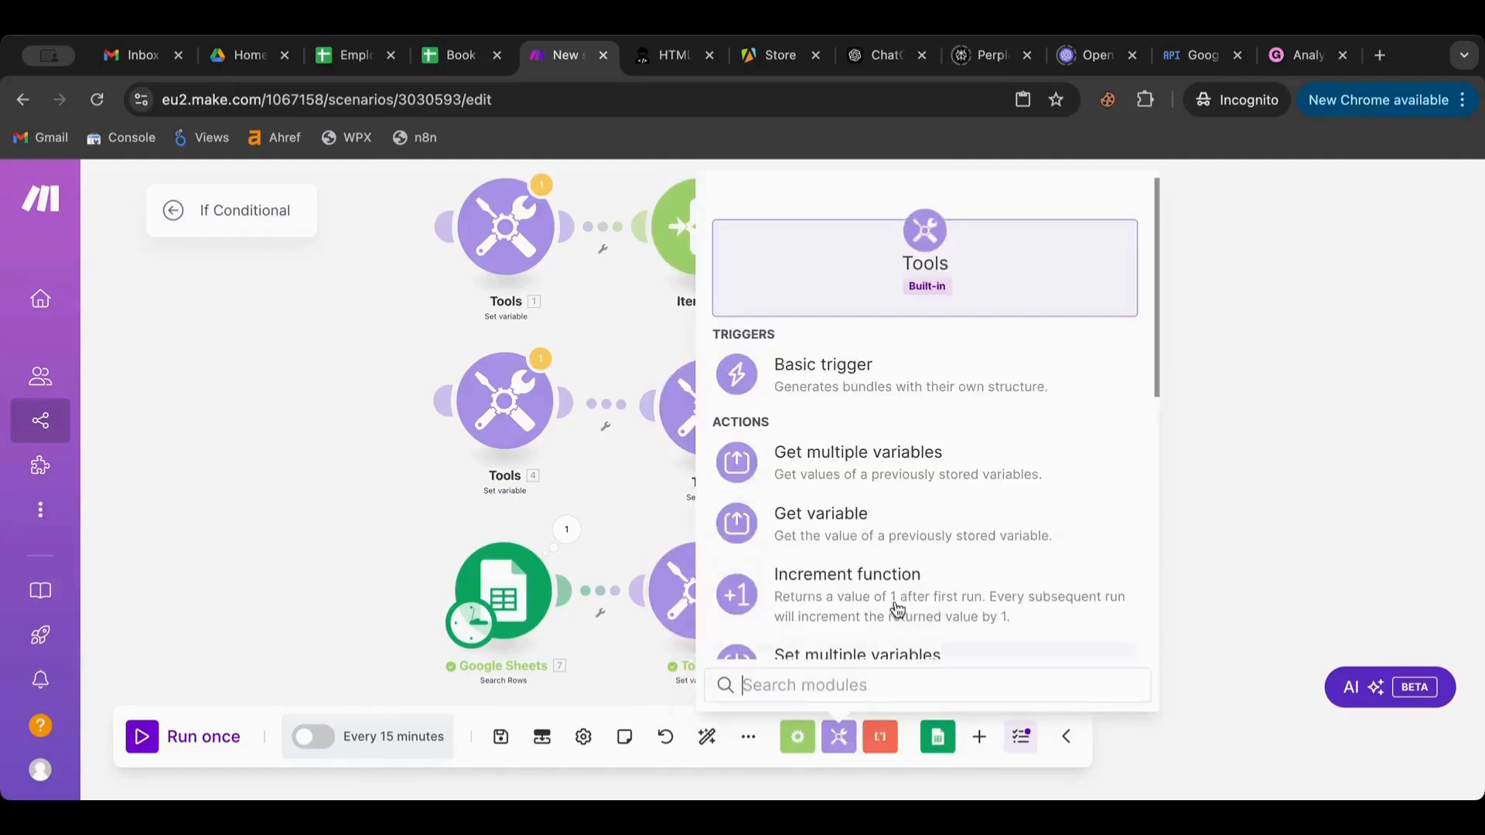
pyautogui.scroll(-5, 888, 573)
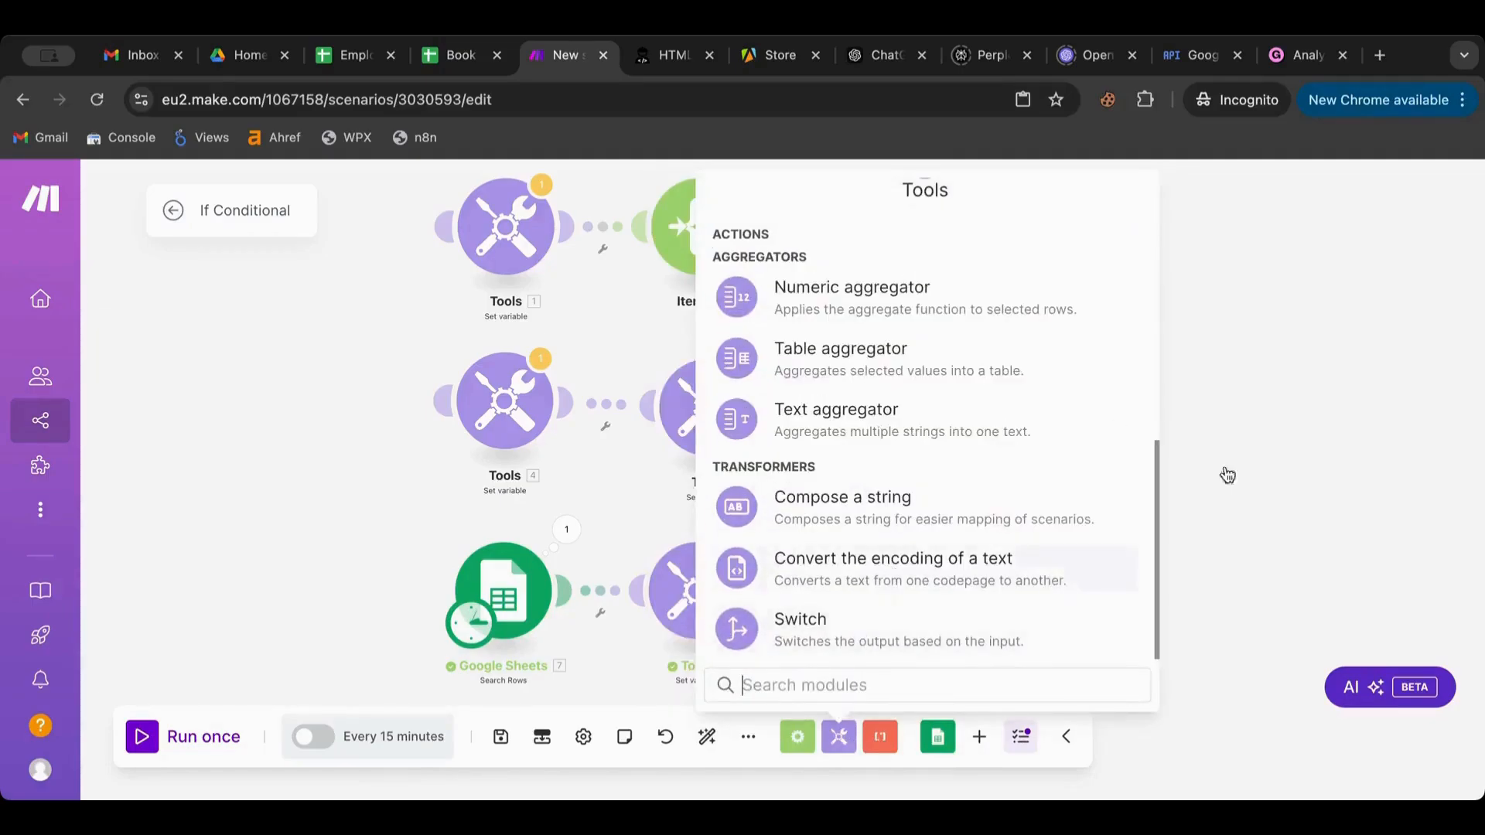
pyautogui.click(1210, 423)
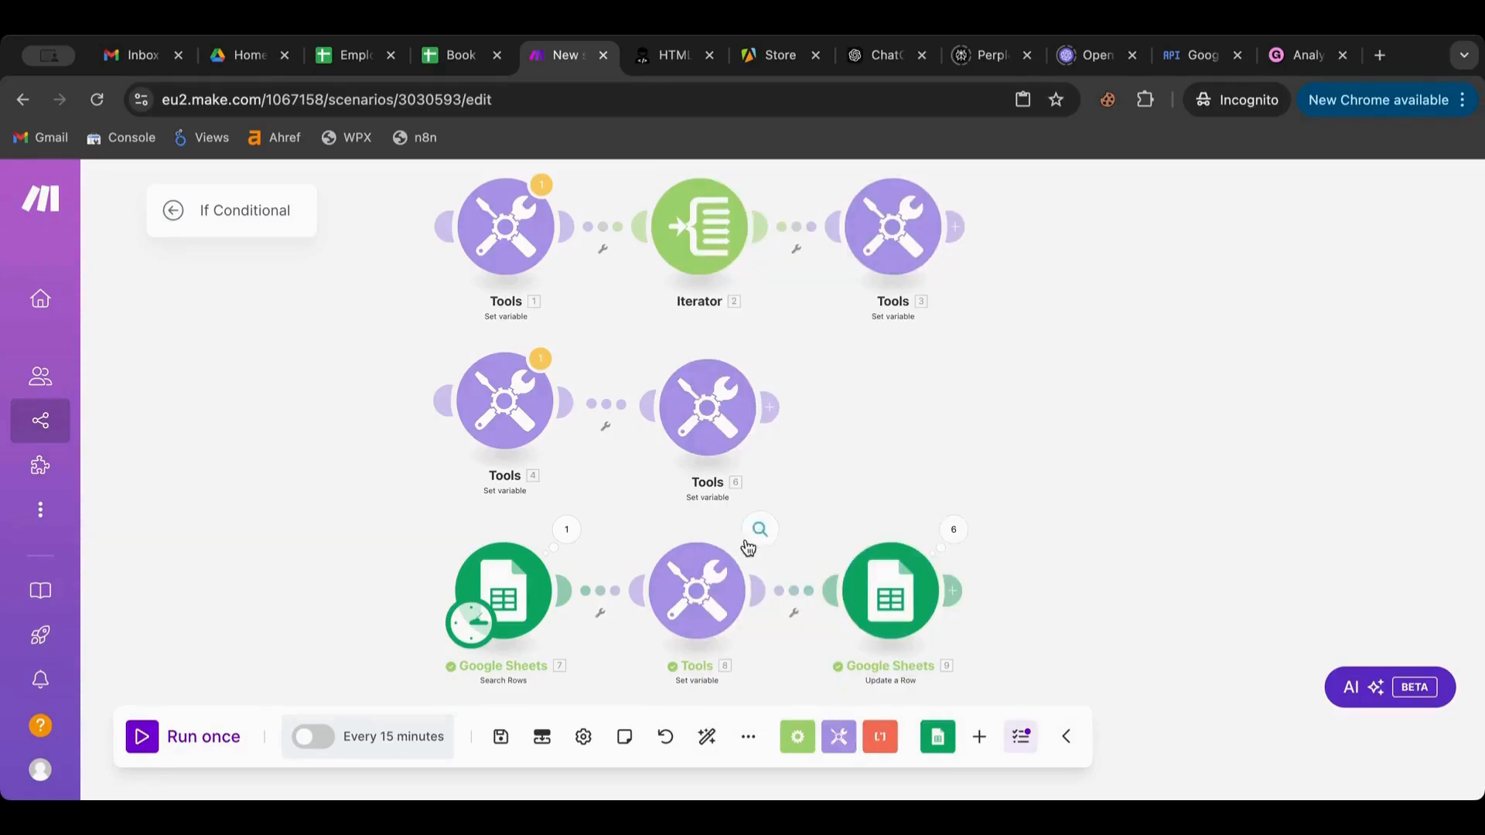
pyautogui.click(697, 591)
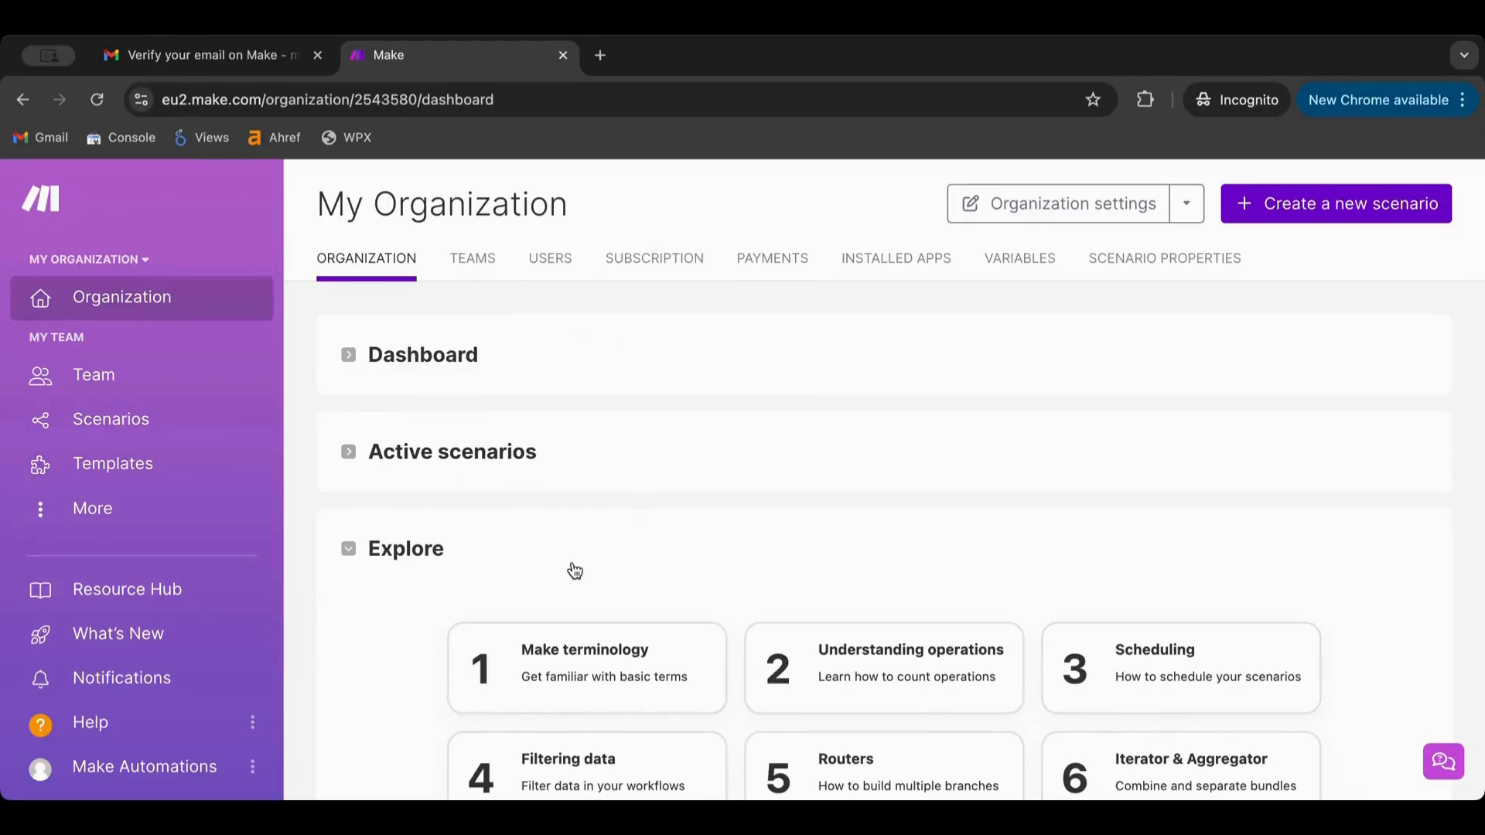
# Create a new scenario from the Scenarios page and title it 'Arrays'
pyautogui.click(142, 425)
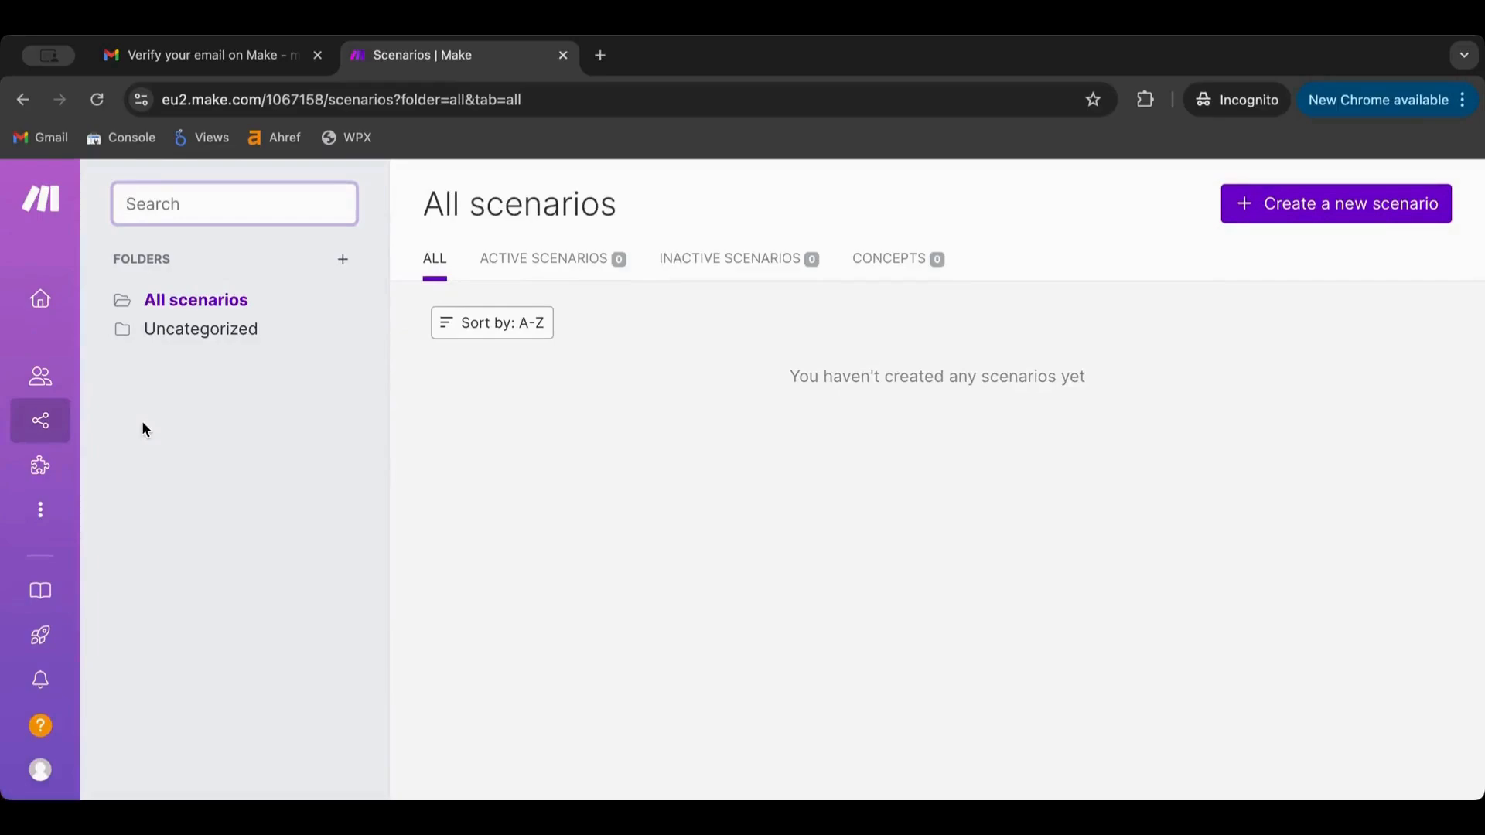
pyautogui.click(1322, 213)
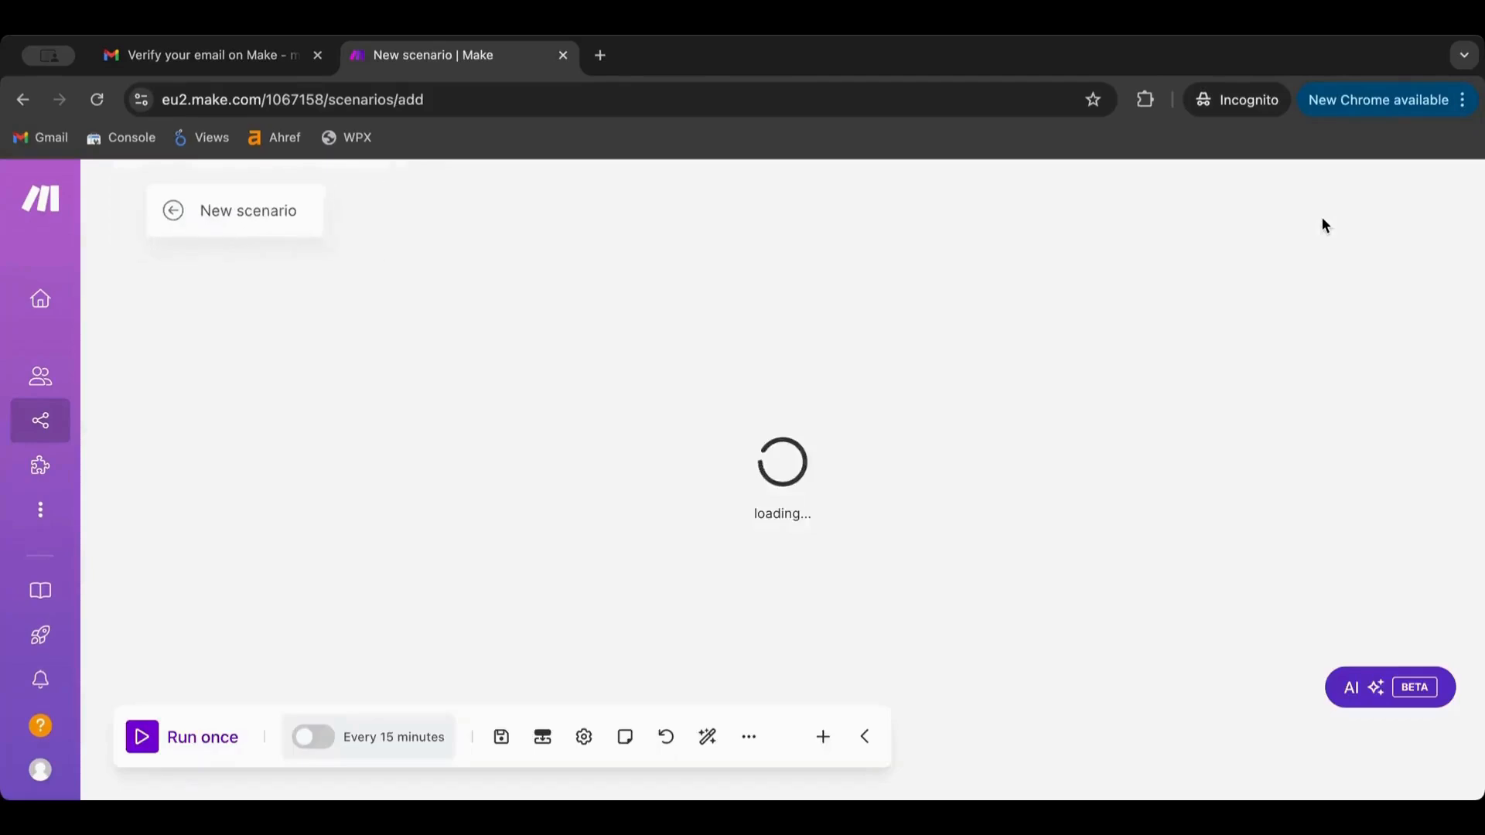
pyautogui.click(248, 209)
pyautogui.write('Arrays')
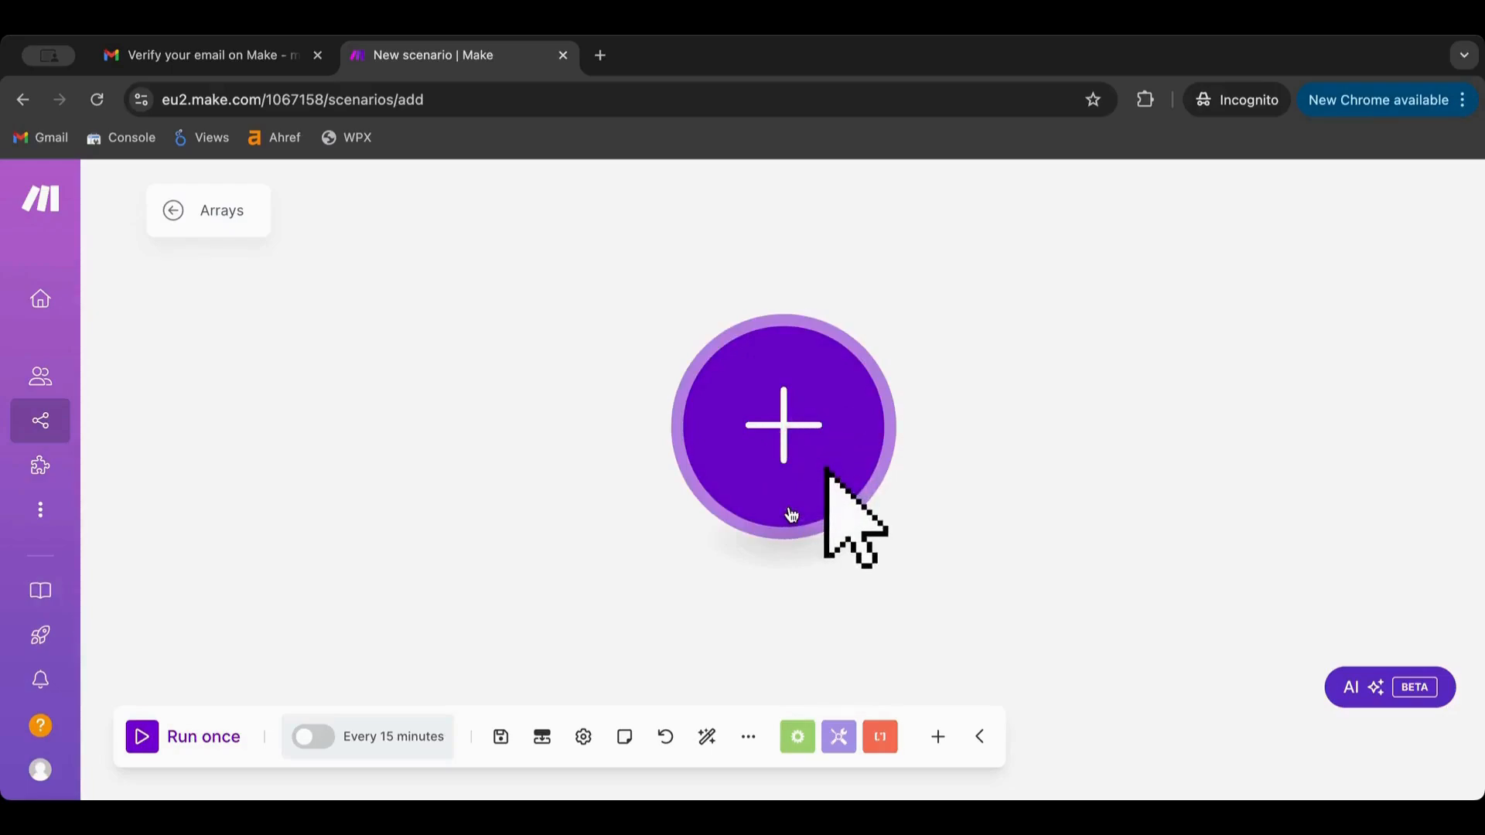
# Open the app picker for the first module and scroll through the app list
pyautogui.click(772, 368)
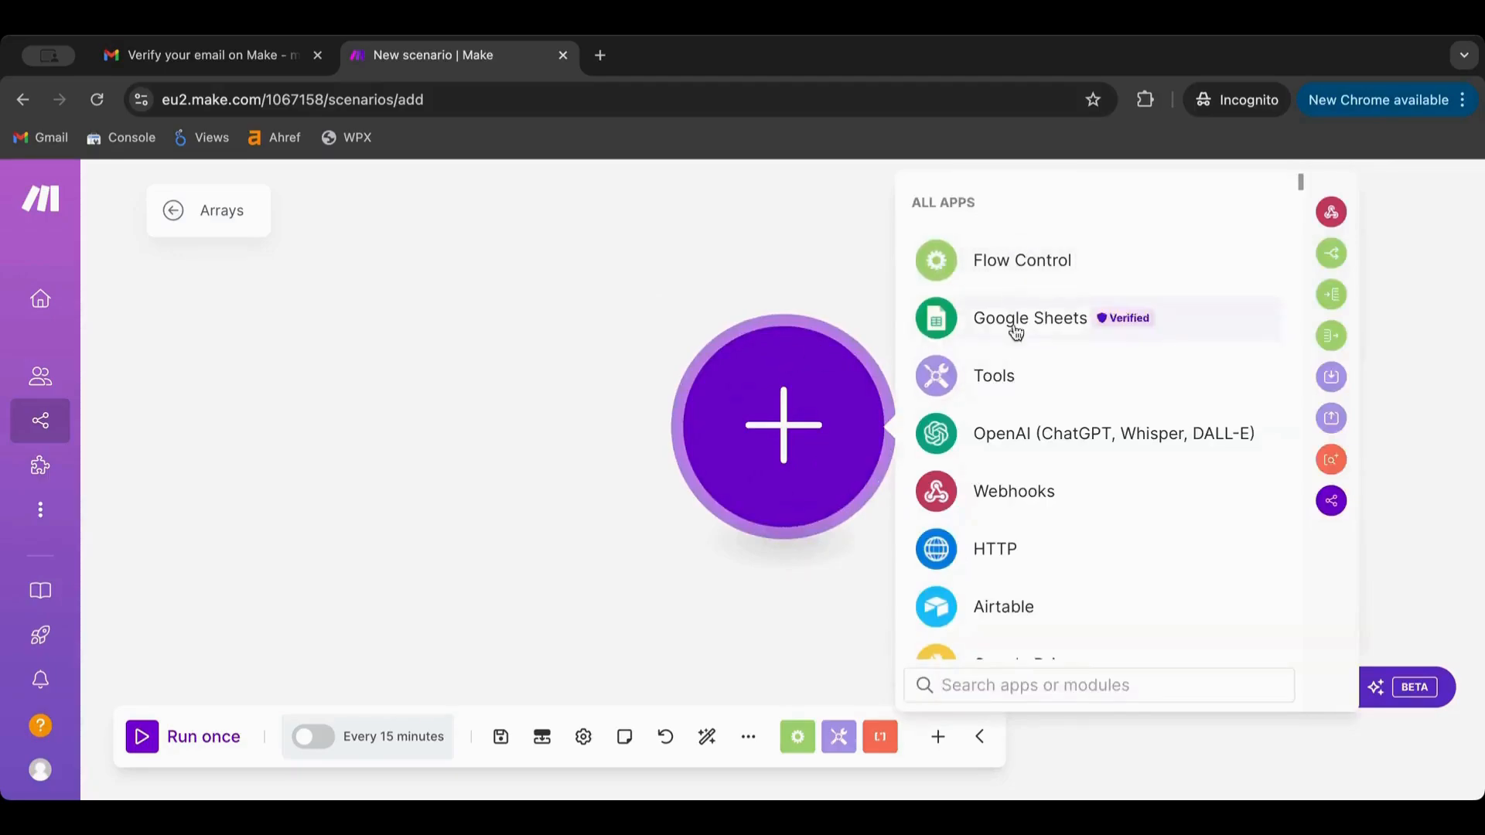
pyautogui.scroll(-20, 1025, 525)
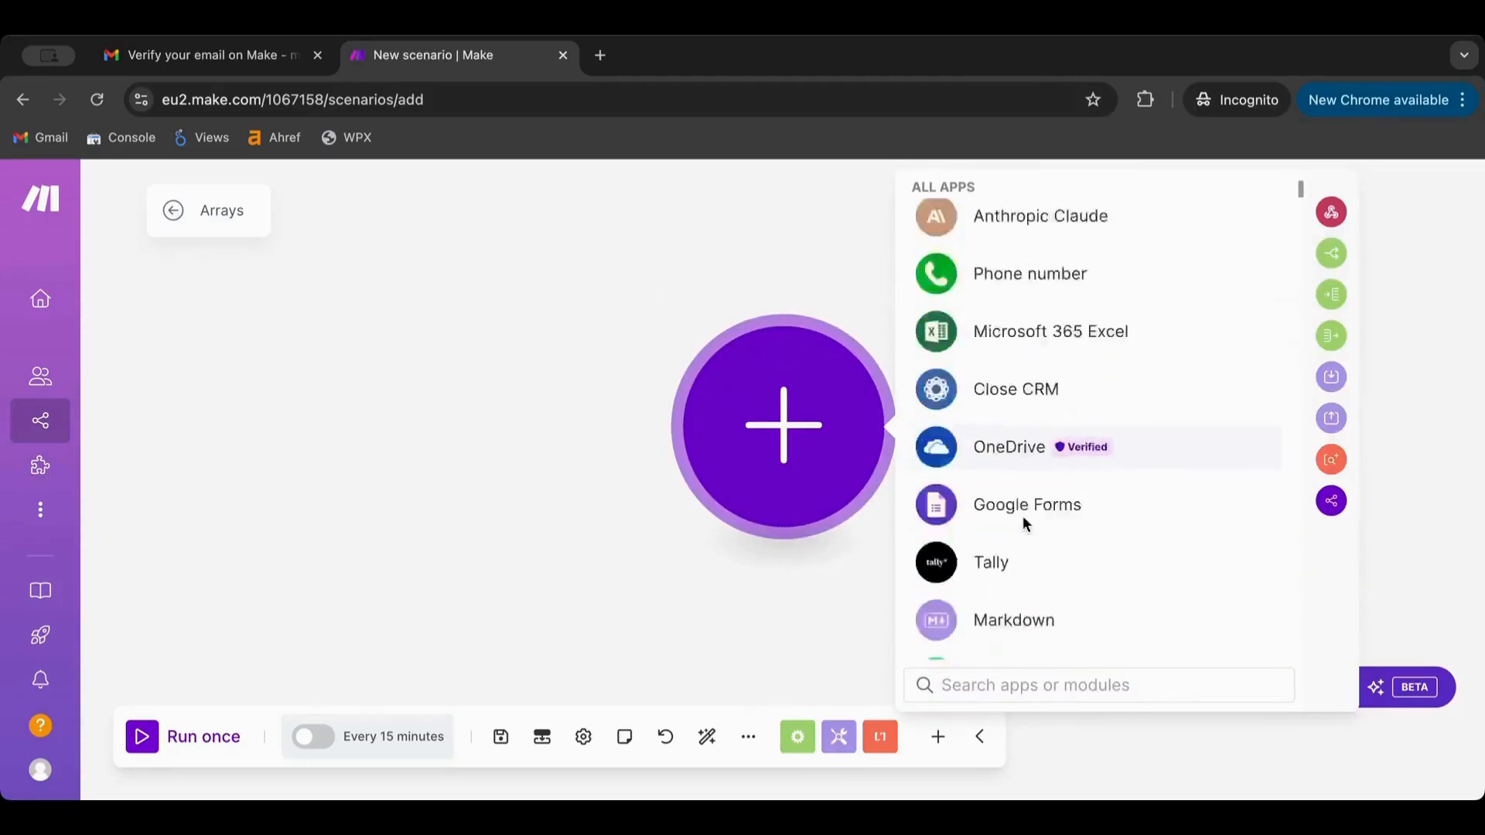
pyautogui.scroll(-20, 1023, 518)
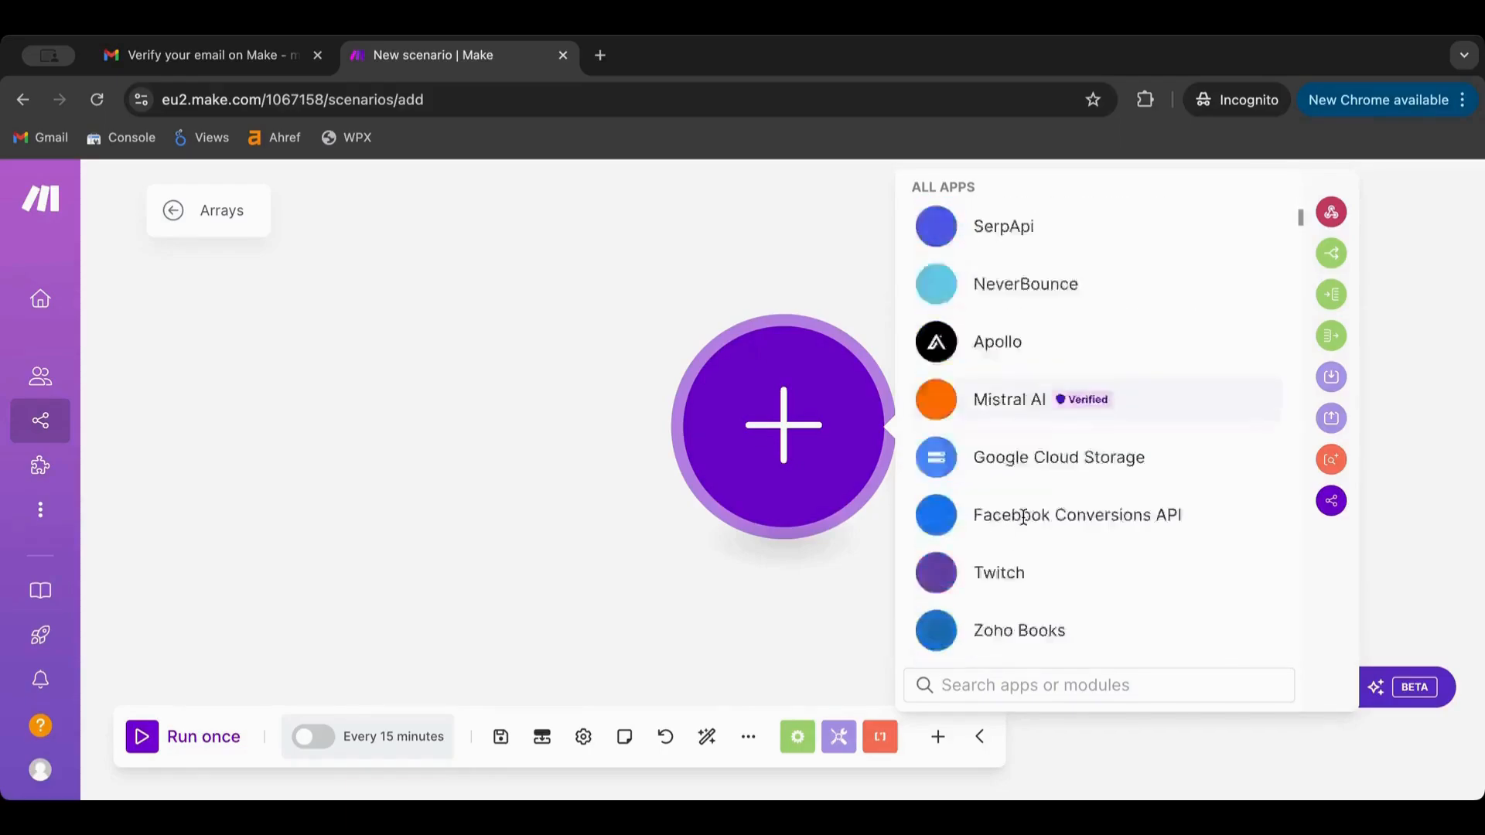
pyautogui.scroll(-20, 1025, 526)
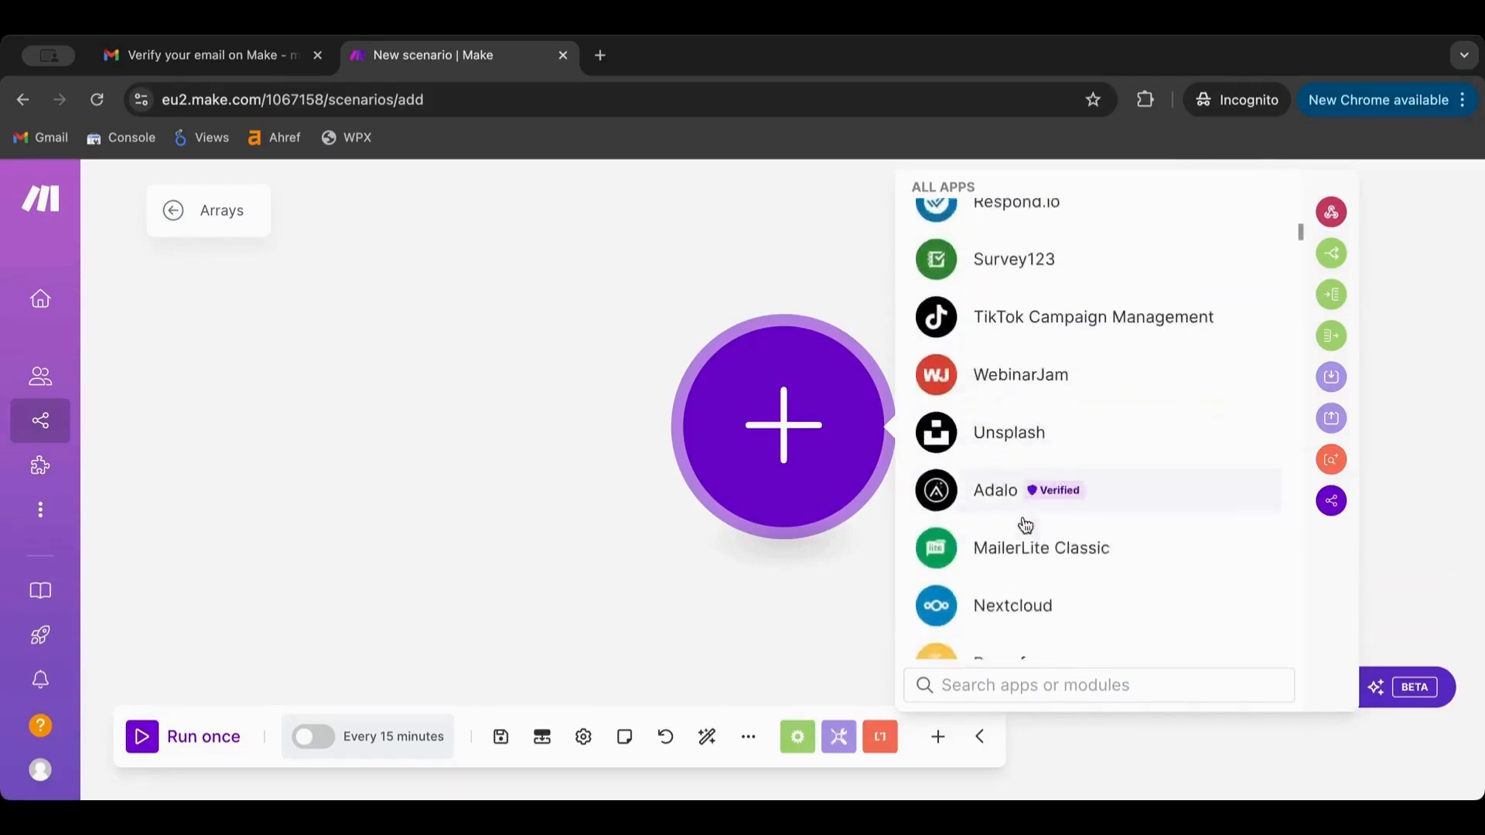
pyautogui.scroll(-20, 1026, 525)
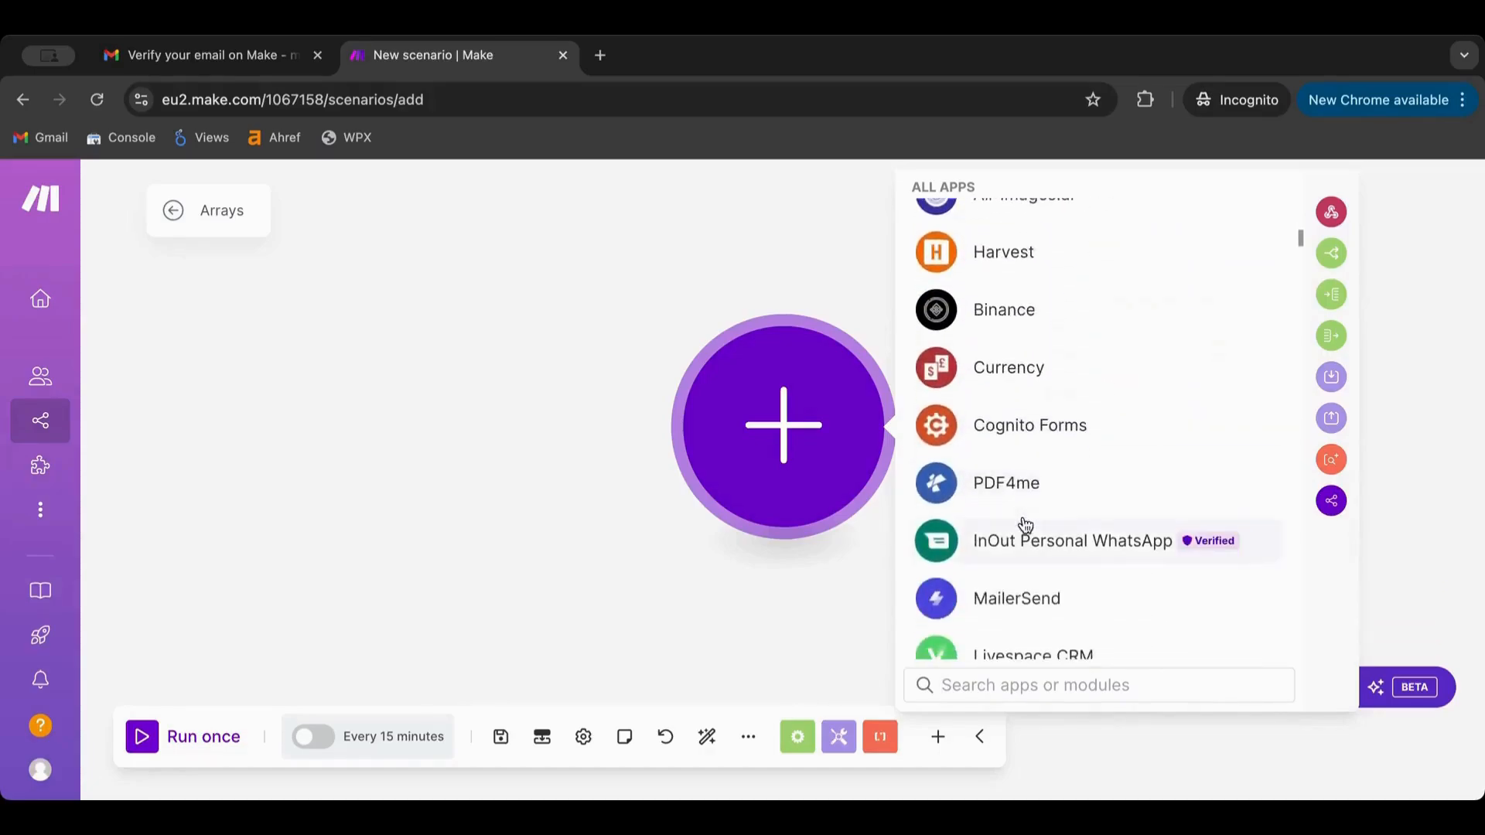
pyautogui.scroll(-20, 1023, 516)
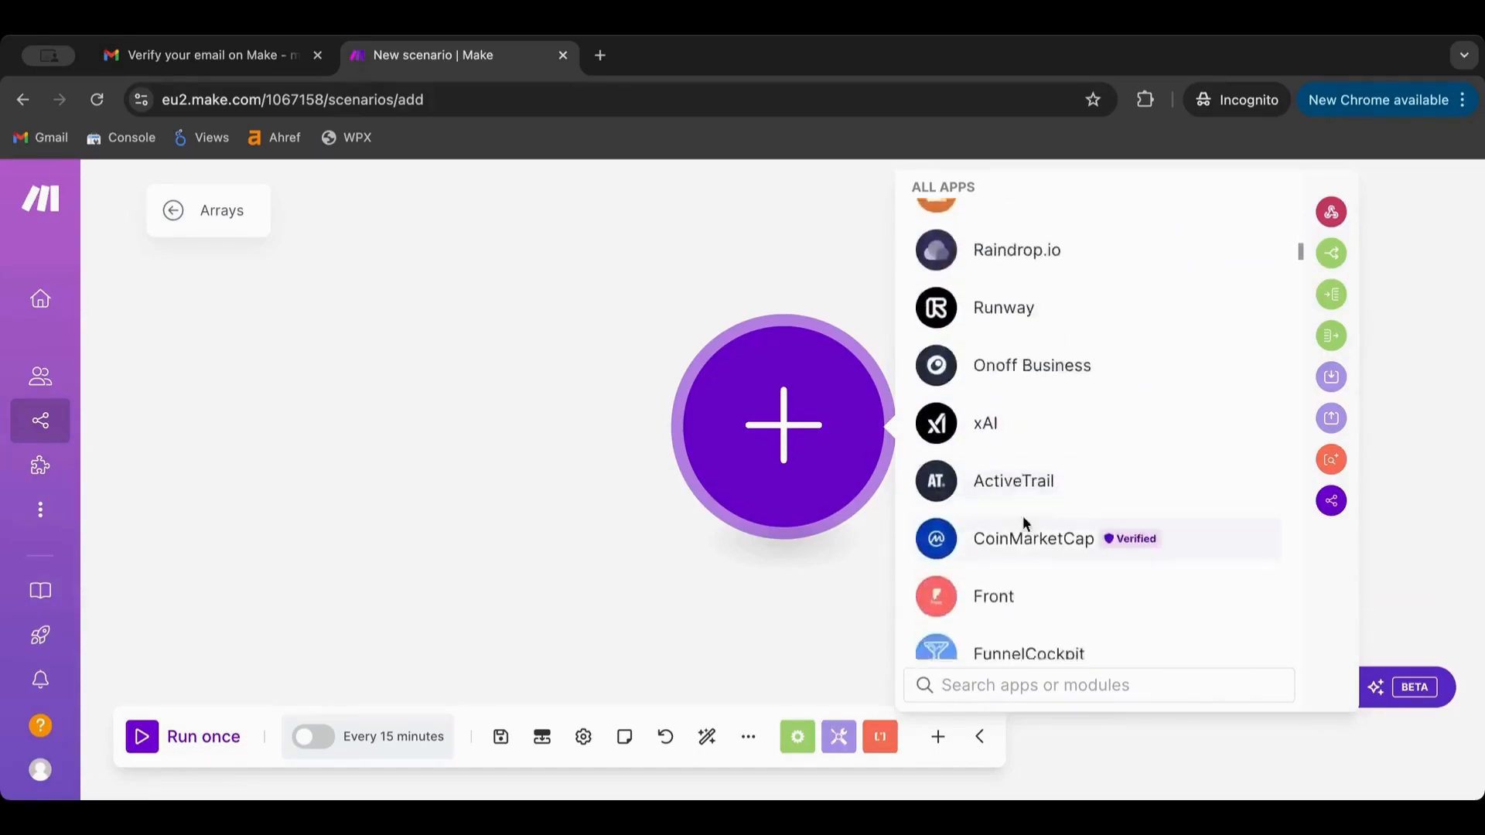
pyautogui.scroll(-20, 1024, 524)
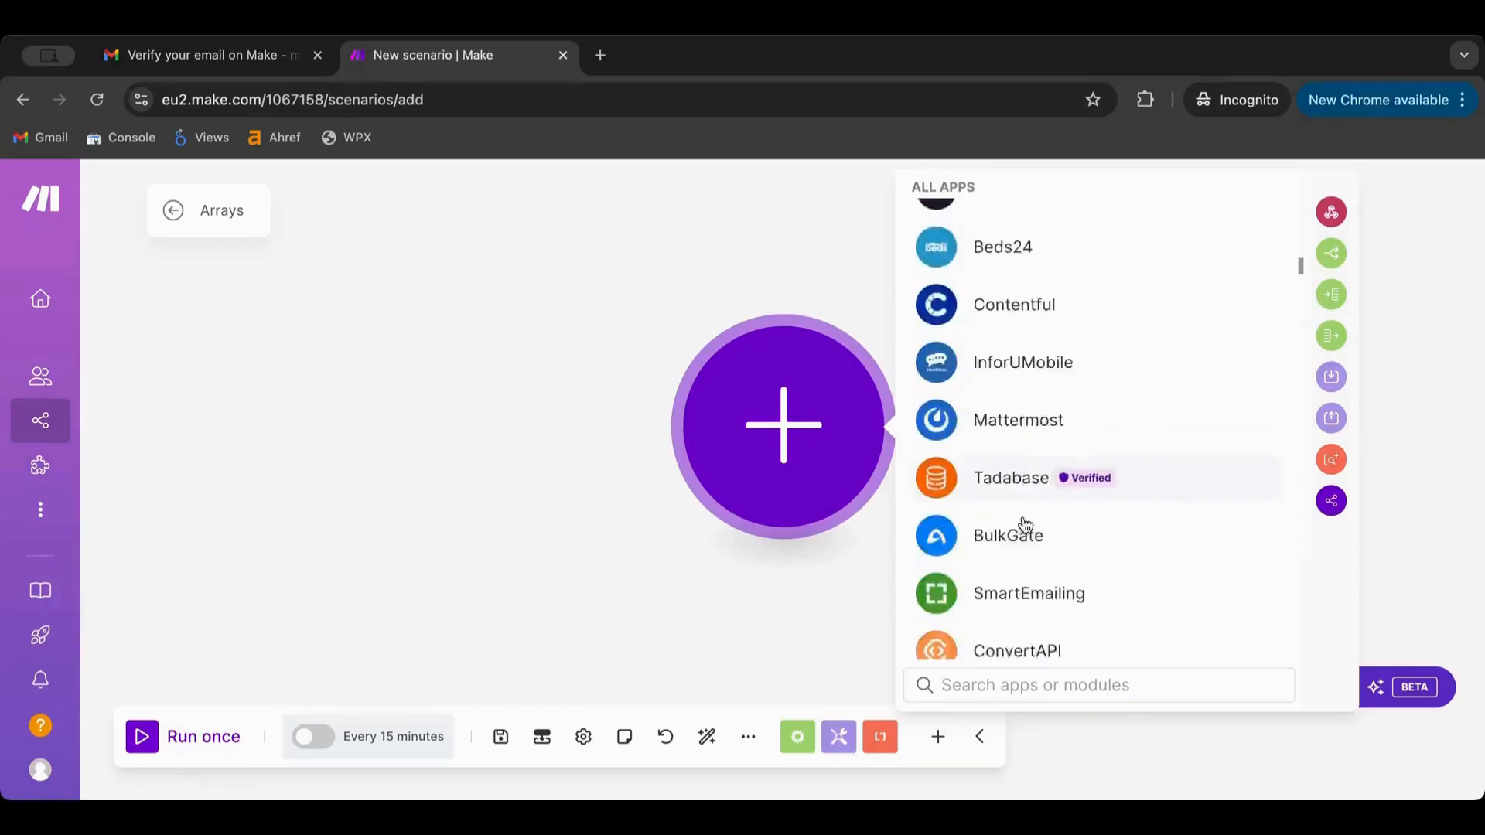
pyautogui.scroll(-20, 1026, 526)
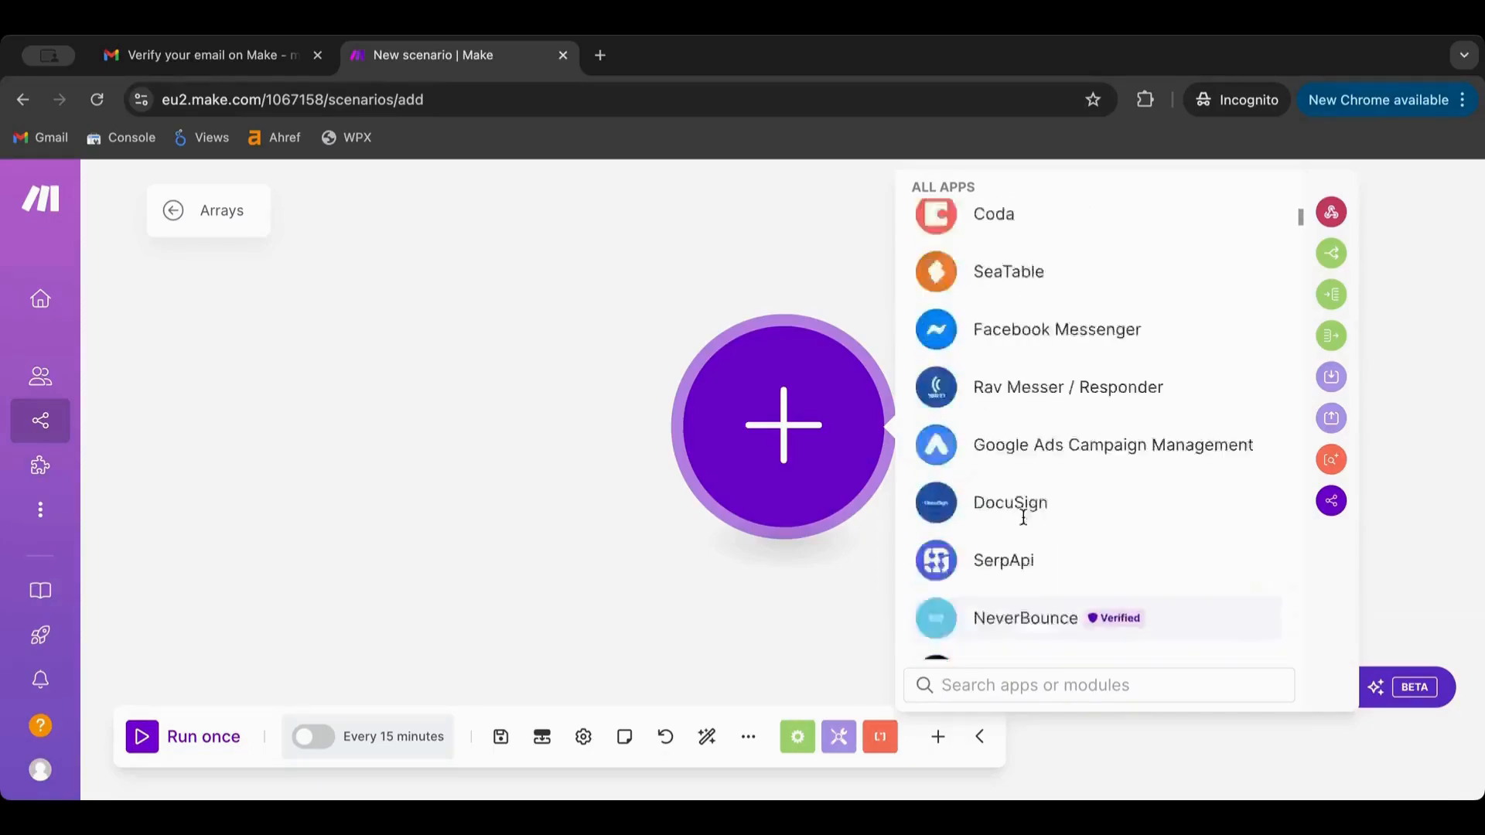
pyautogui.scroll(15, 1025, 525)
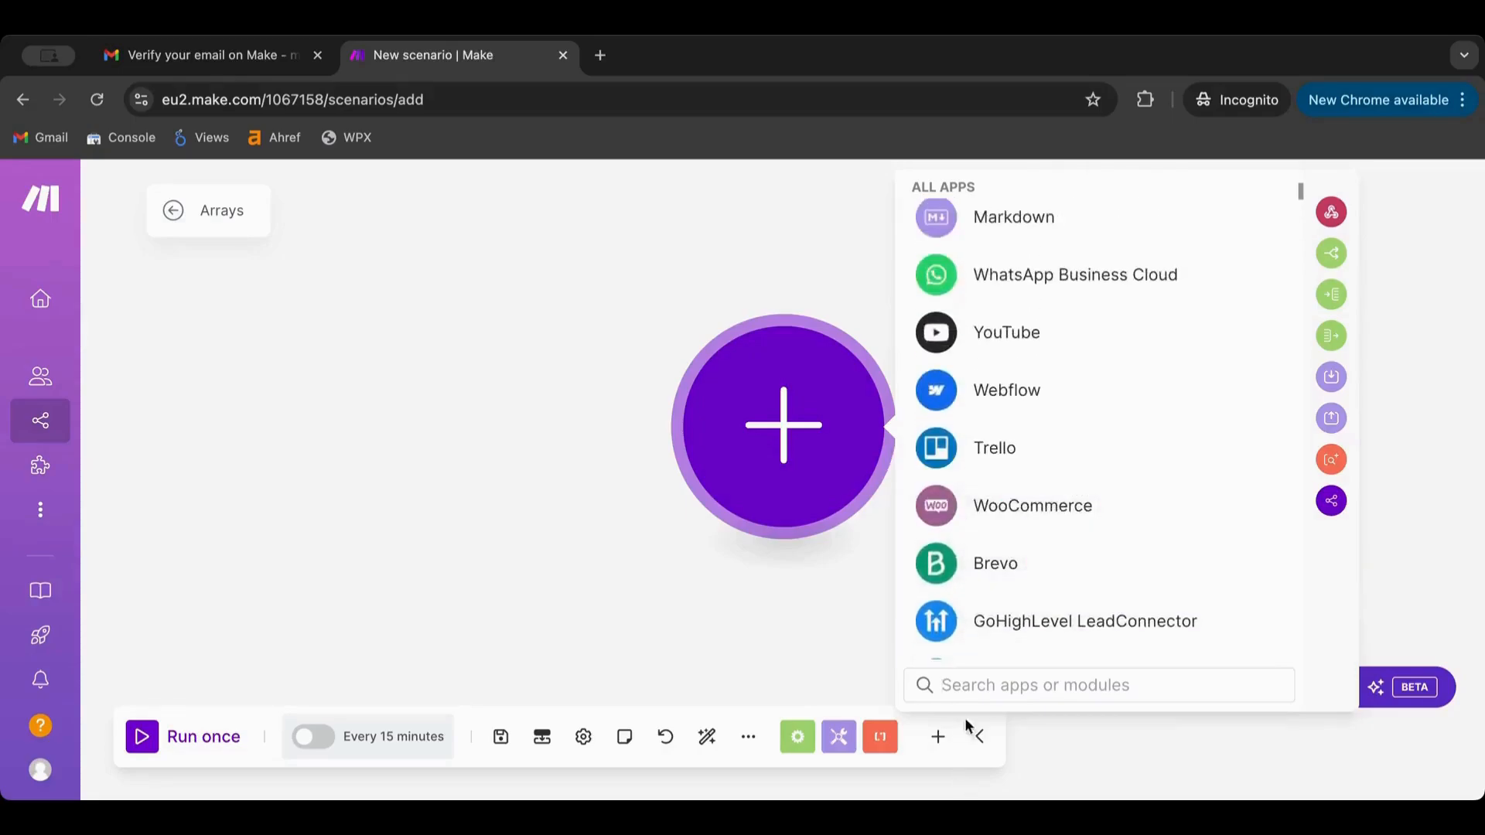
# Search for Gmail, browse its modules, then clear the search
pyautogui.write('gmail')
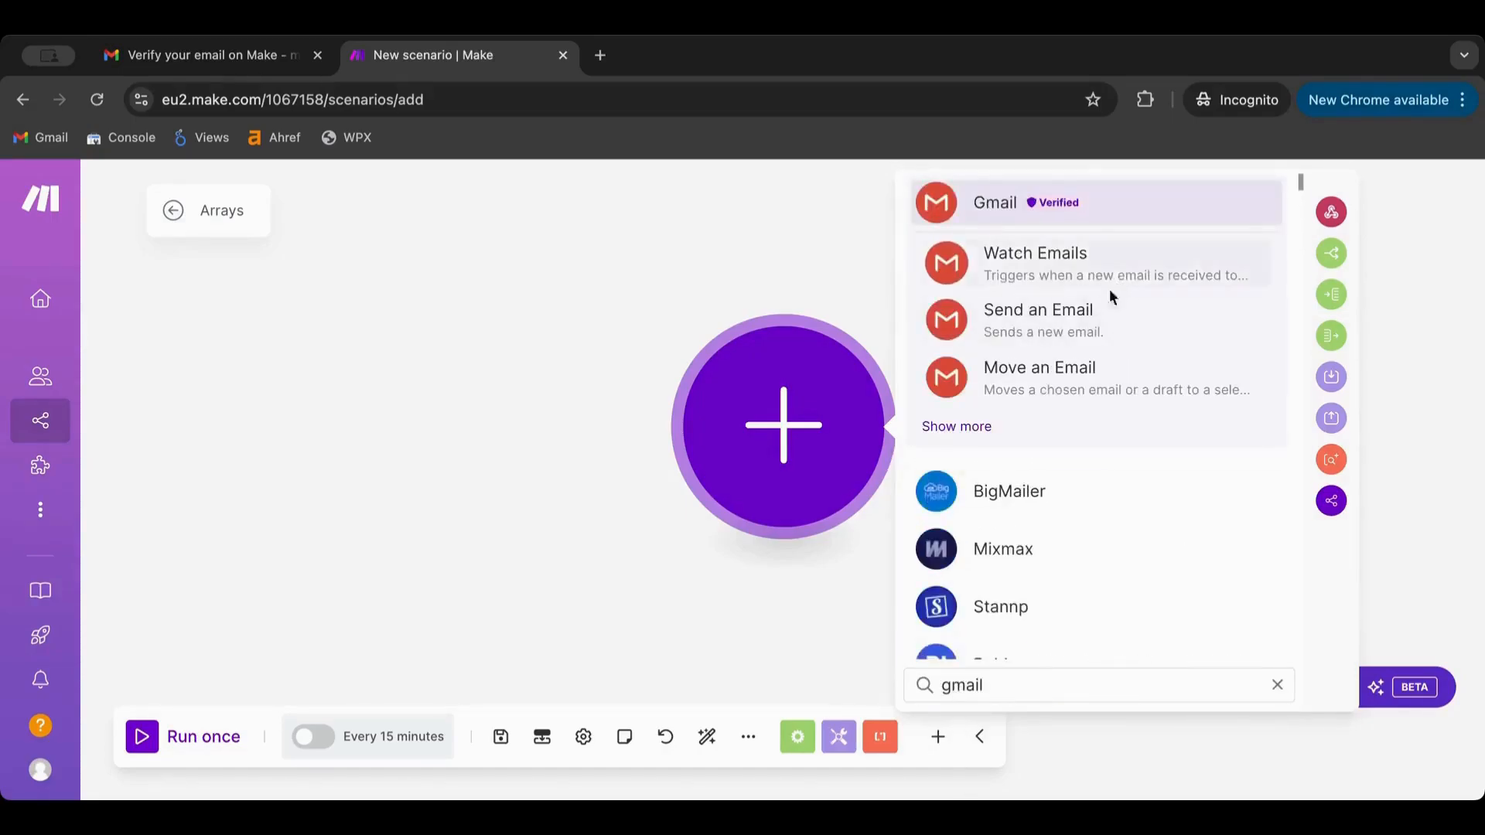
pyautogui.click(957, 427)
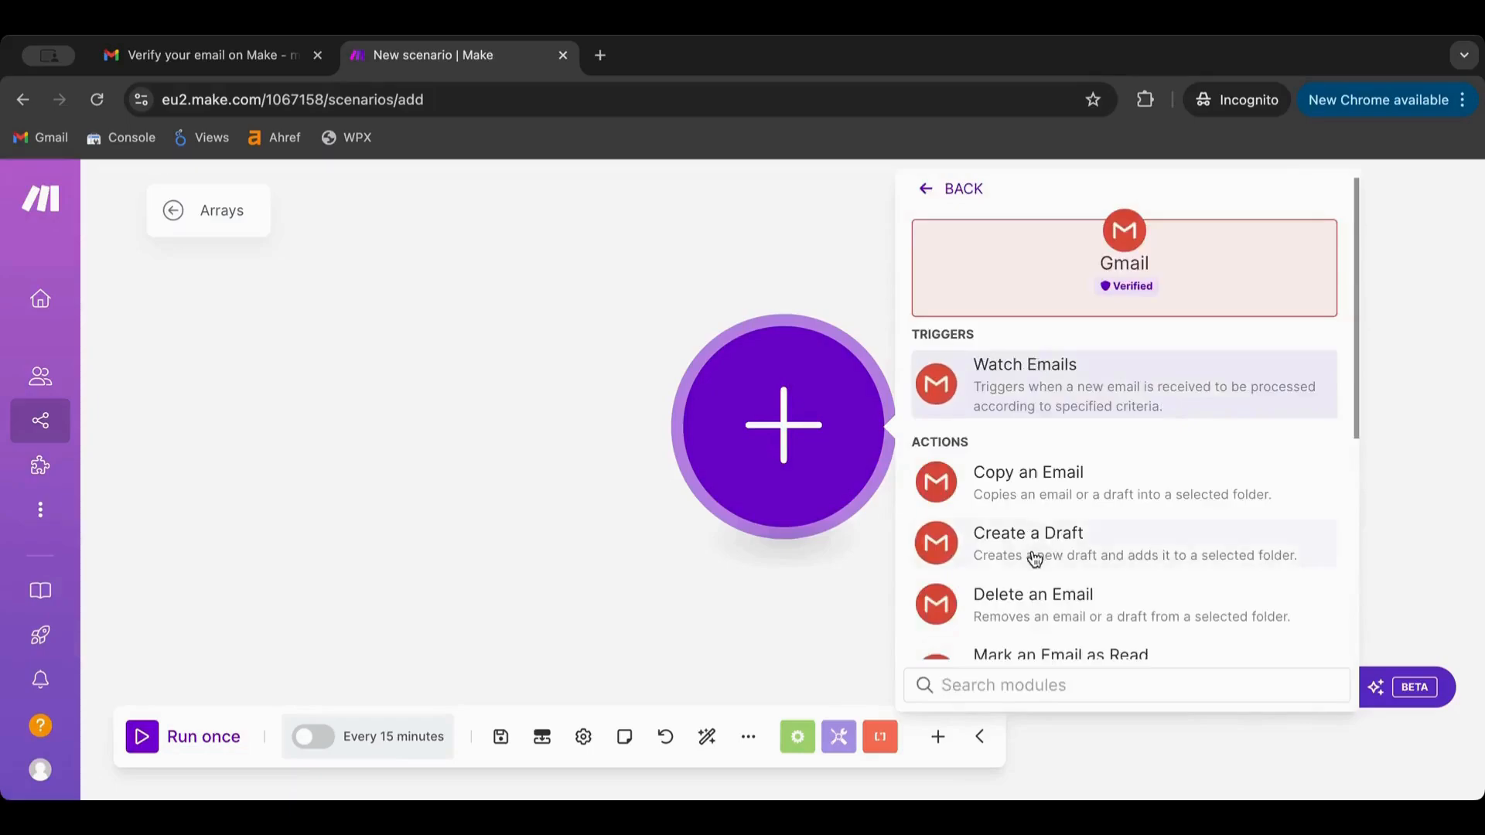
pyautogui.scroll(-3, 1033, 558)
pyautogui.scroll(-3, 1034, 559)
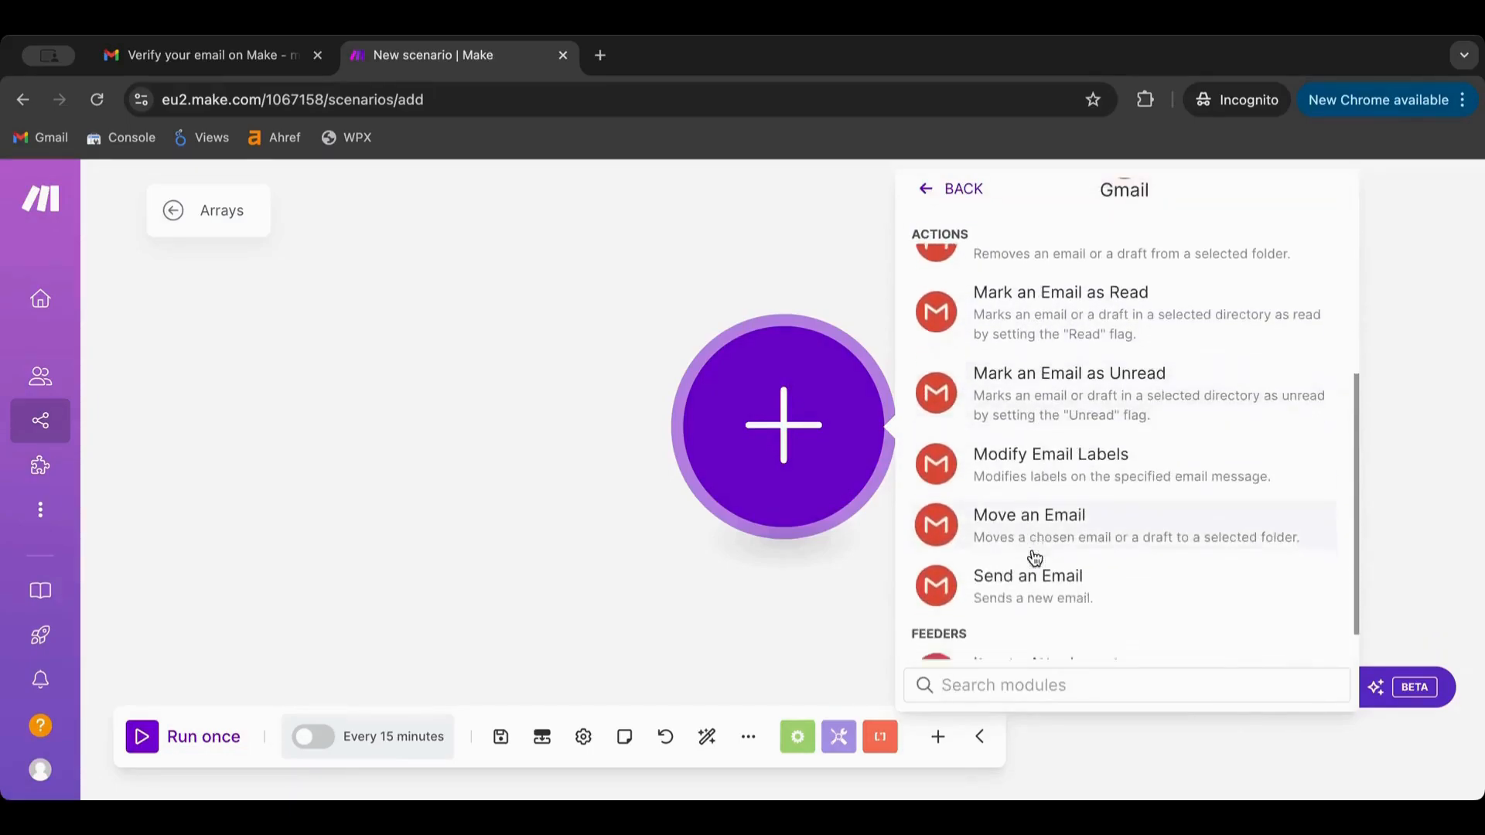
pyautogui.scroll(6, 1034, 558)
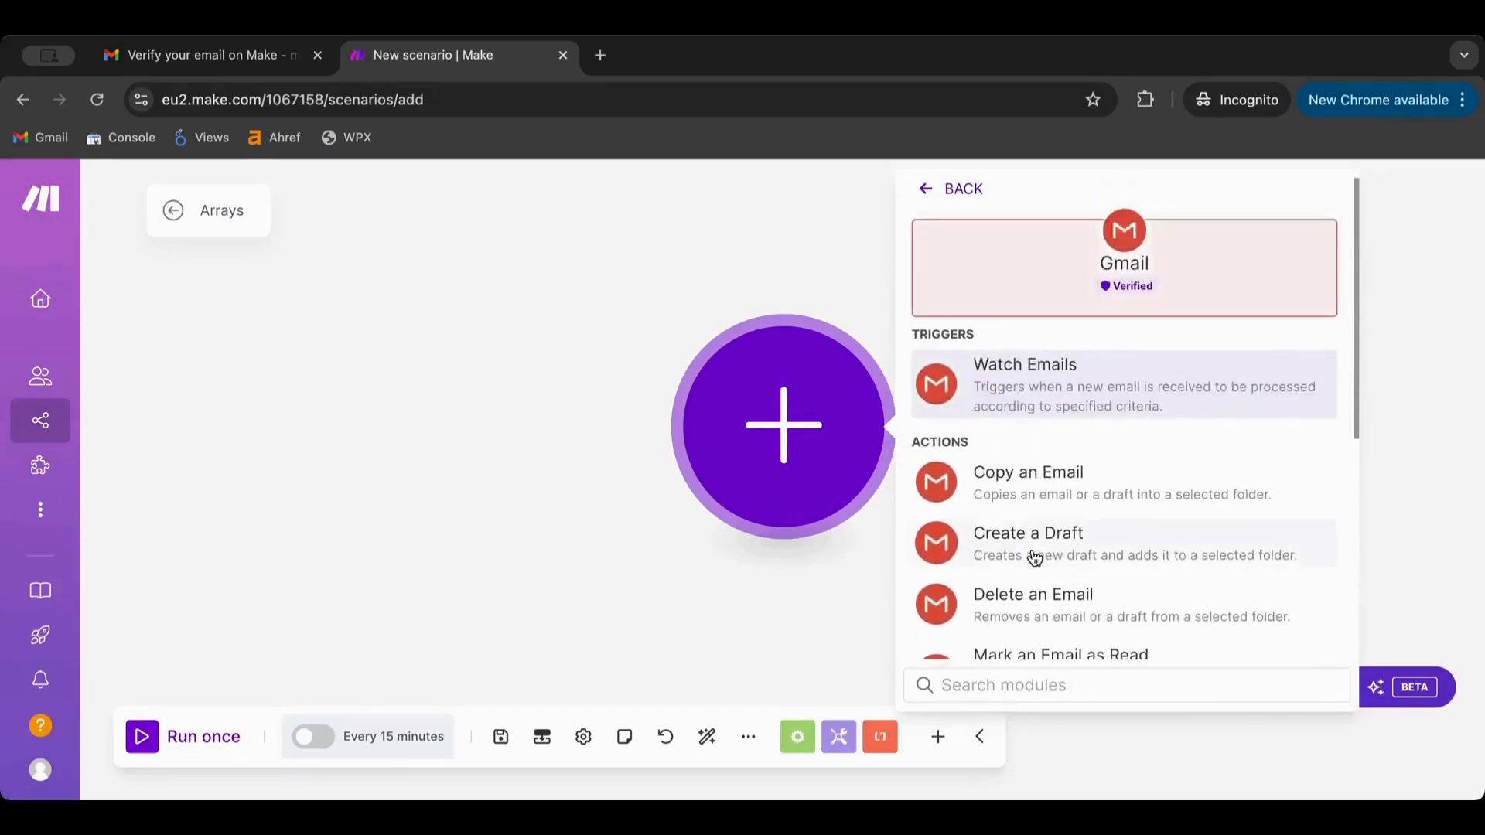
pyautogui.click(951, 188)
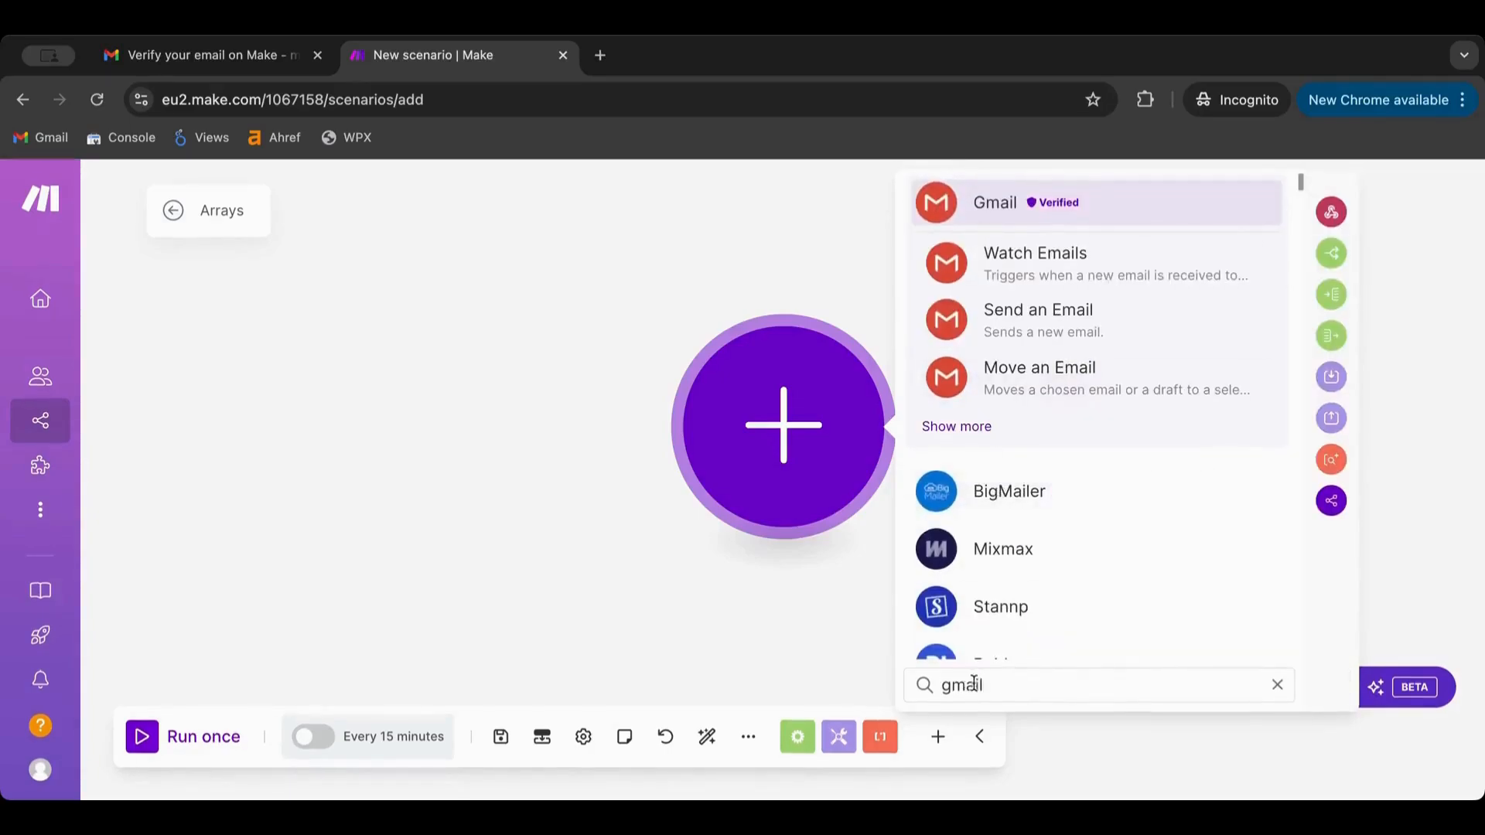
pyautogui.moveTo(983, 685); pyautogui.dragTo(930, 691)
pyautogui.press('BackSpace')
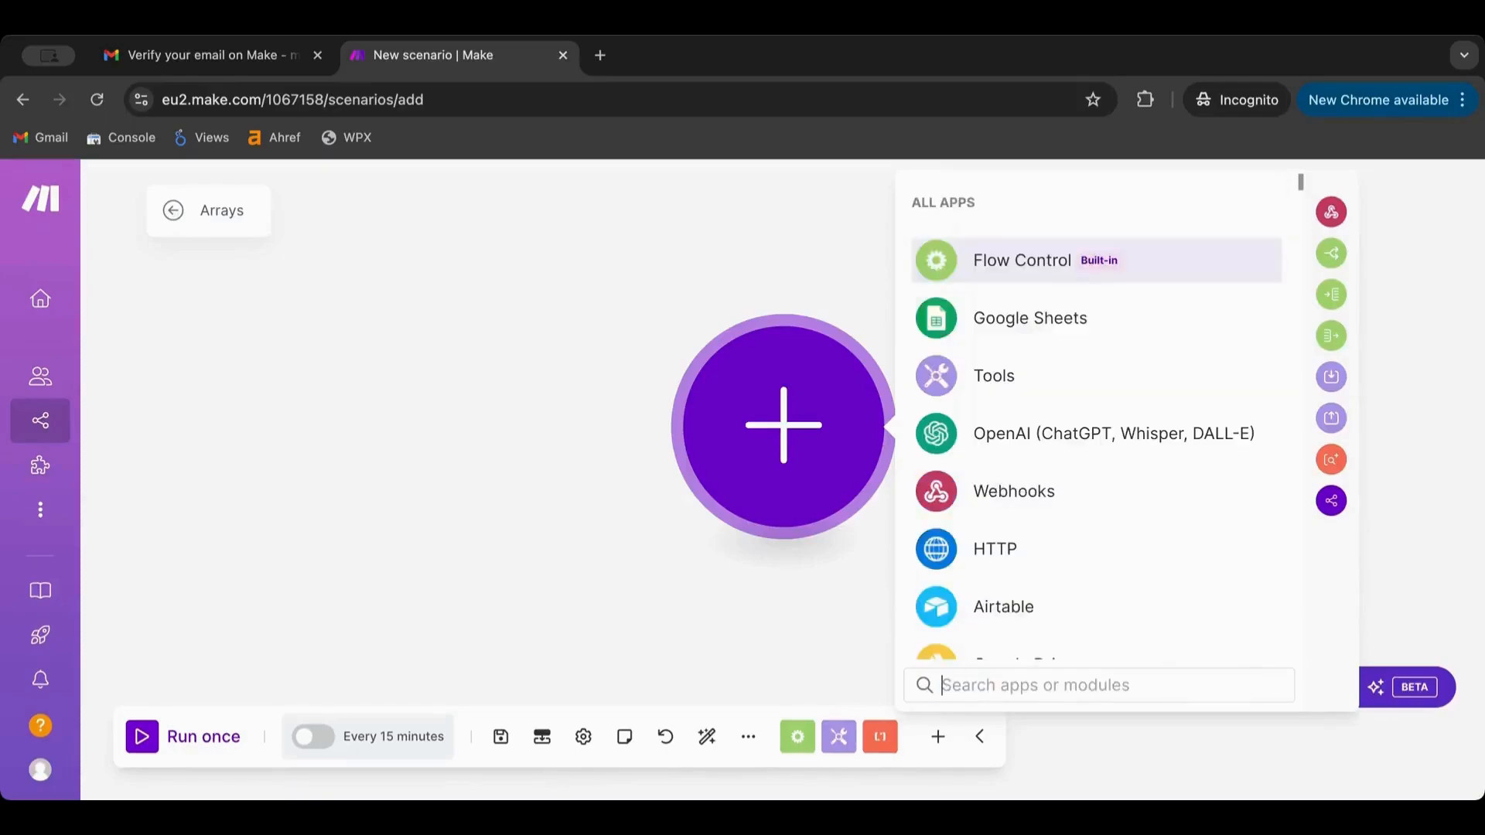
# Try searches for slack, disc and notio, clearing each to show all apps
pyautogui.write('slack')
pyautogui.hotkey('ctrl', 'a')
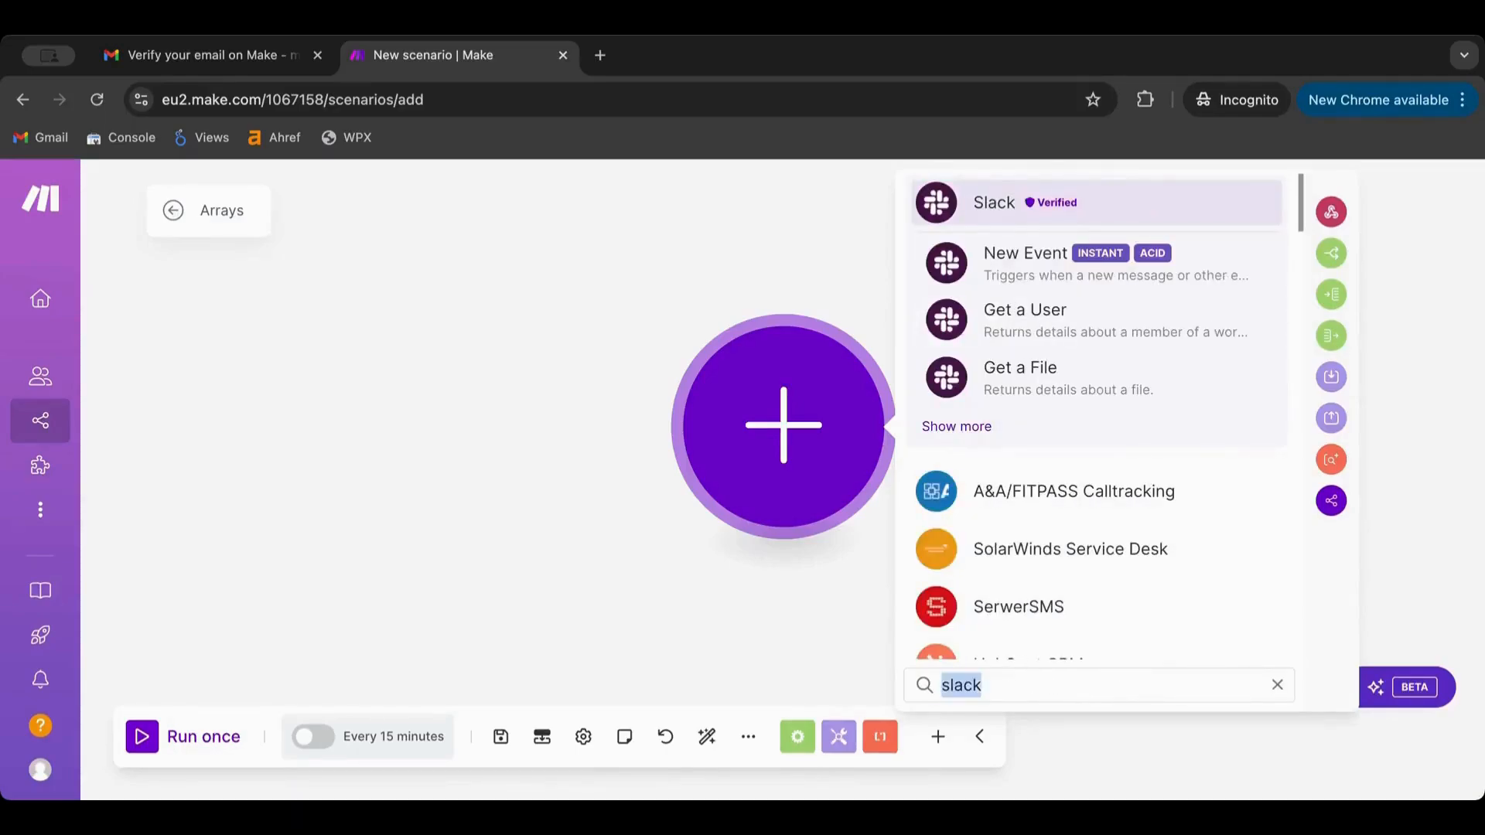
pyautogui.press('BackSpace')
pyautogui.write('disc')
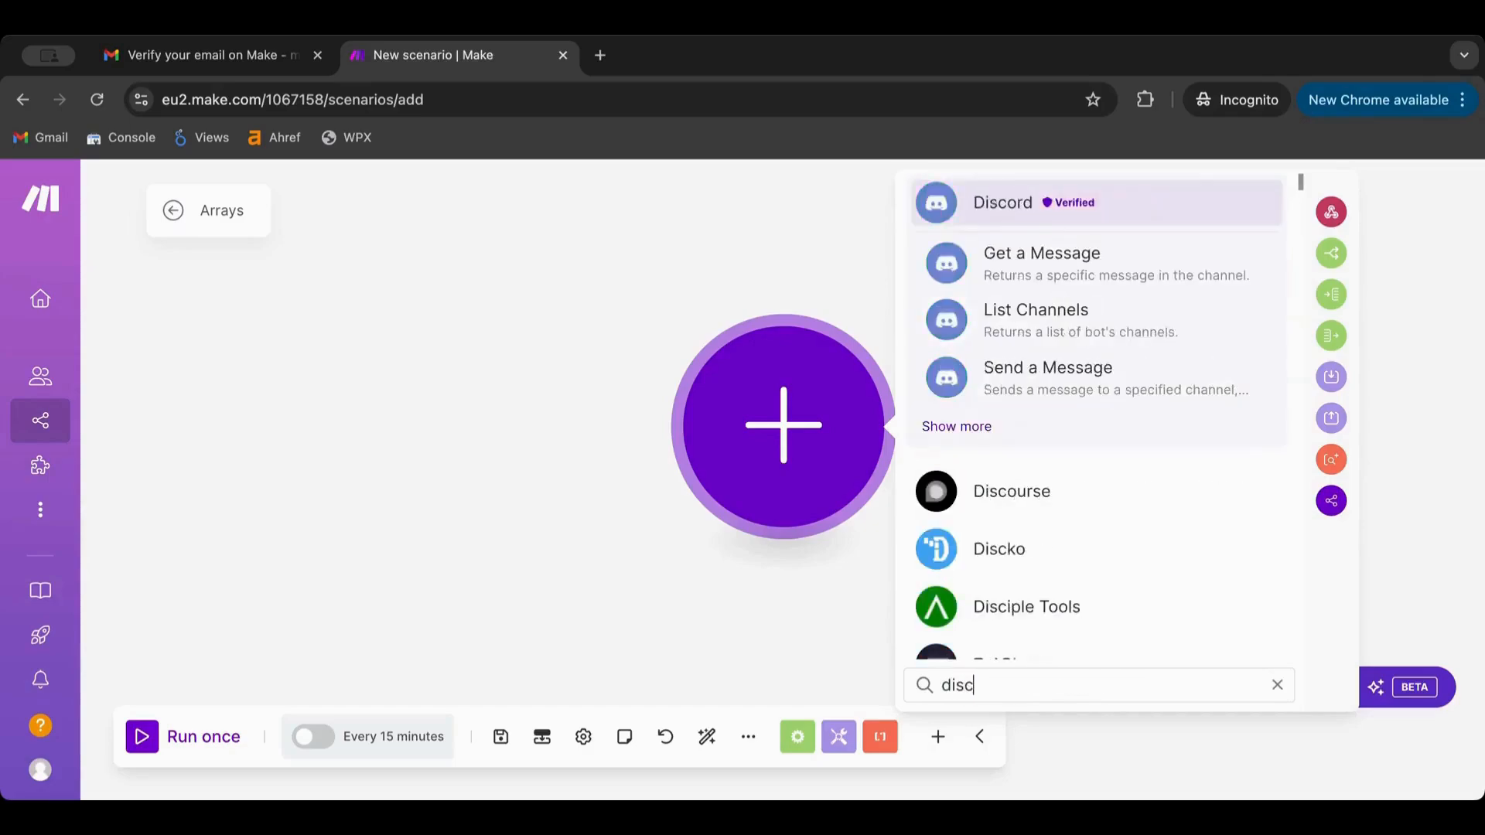
pyautogui.hotkey('ctrl', 'a')
pyautogui.press('BackSpace')
pyautogui.write('notio')
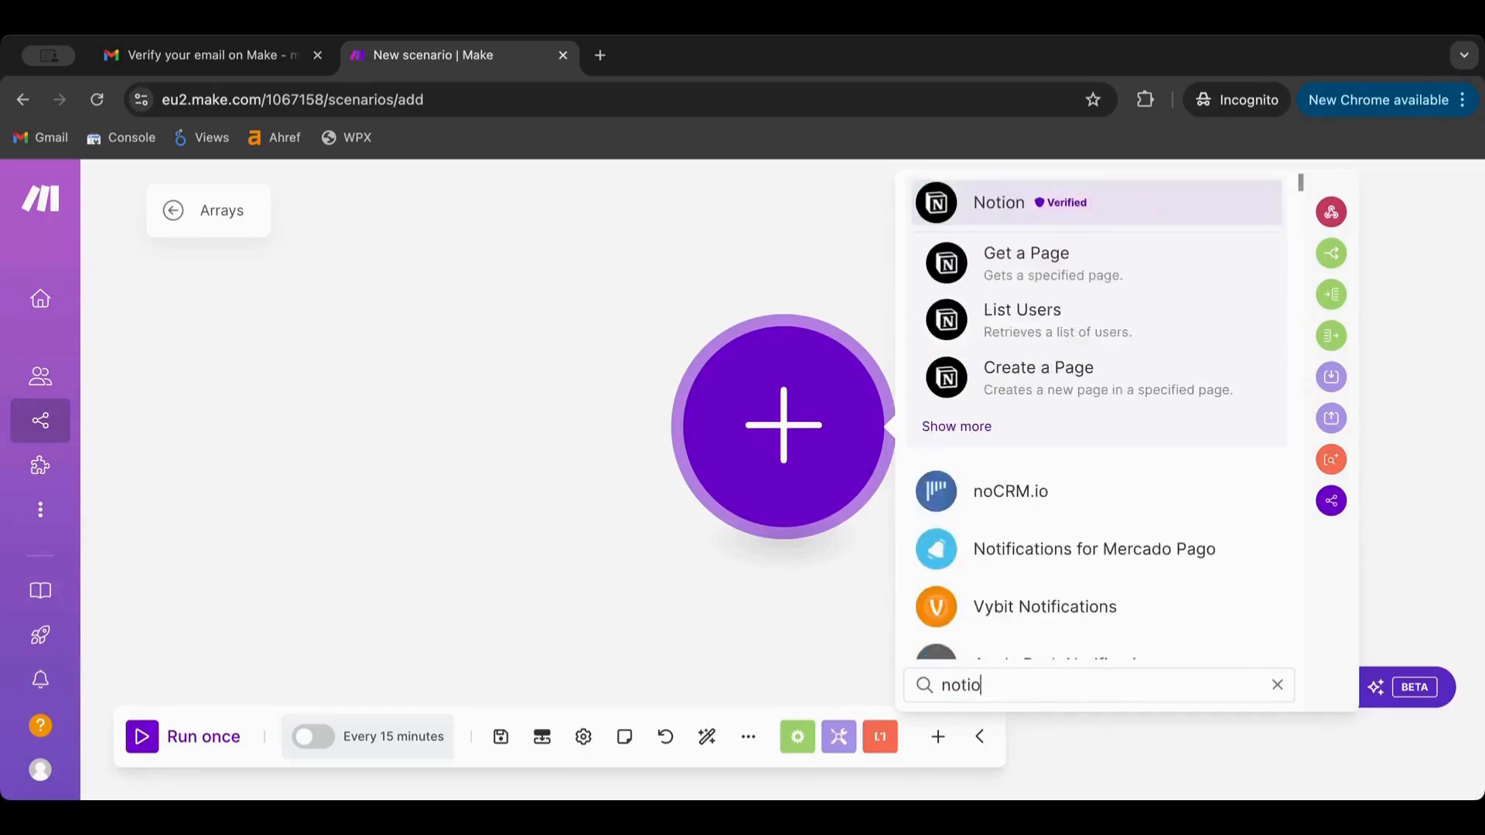
pyautogui.hotkey('ctrl', 'a')
pyautogui.press('BackSpace')
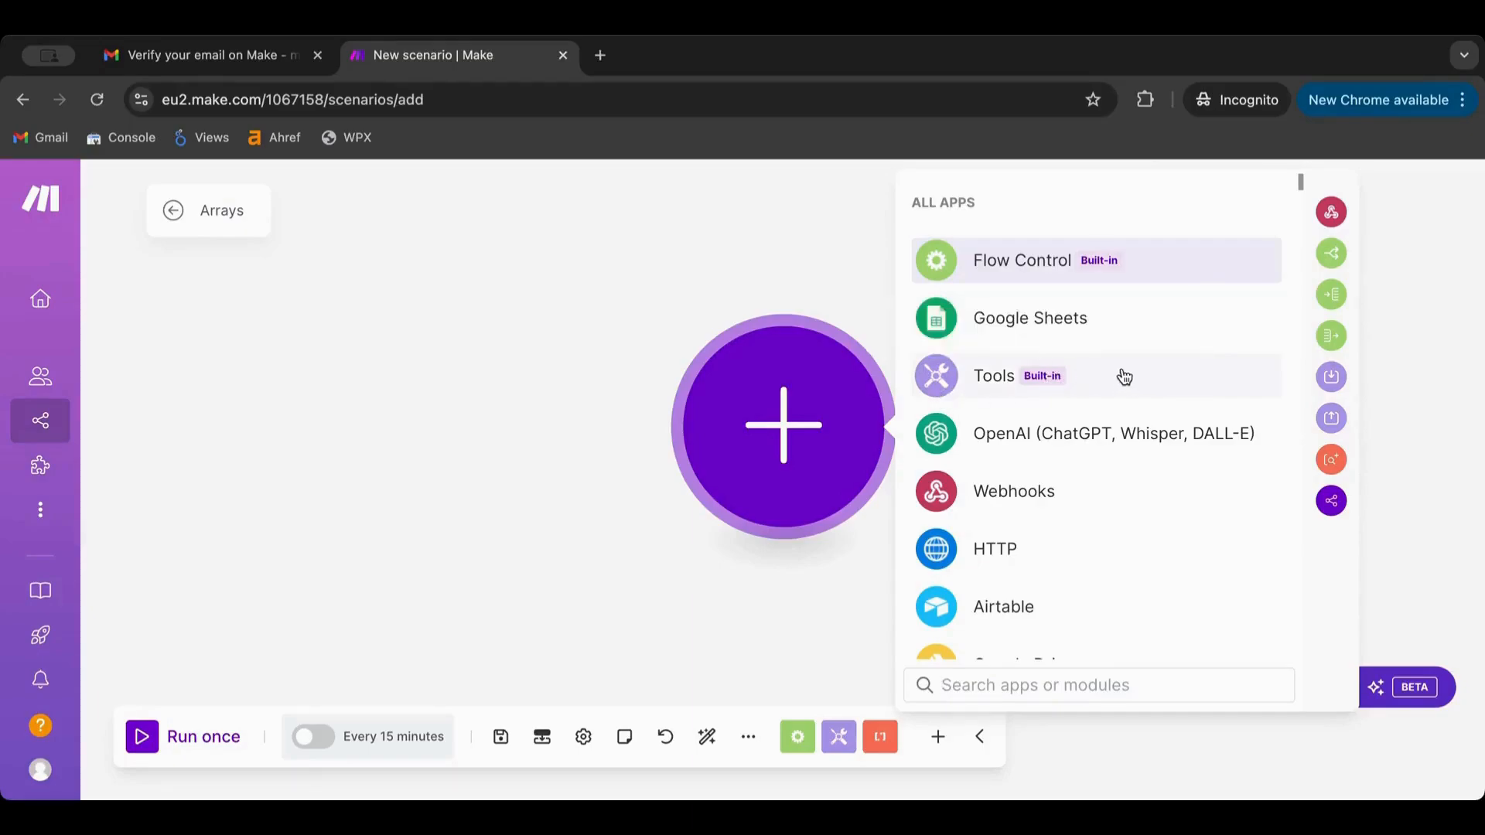
# Pick Tools and choose its Set variable action as the scenario's first module
pyautogui.click(1124, 376)
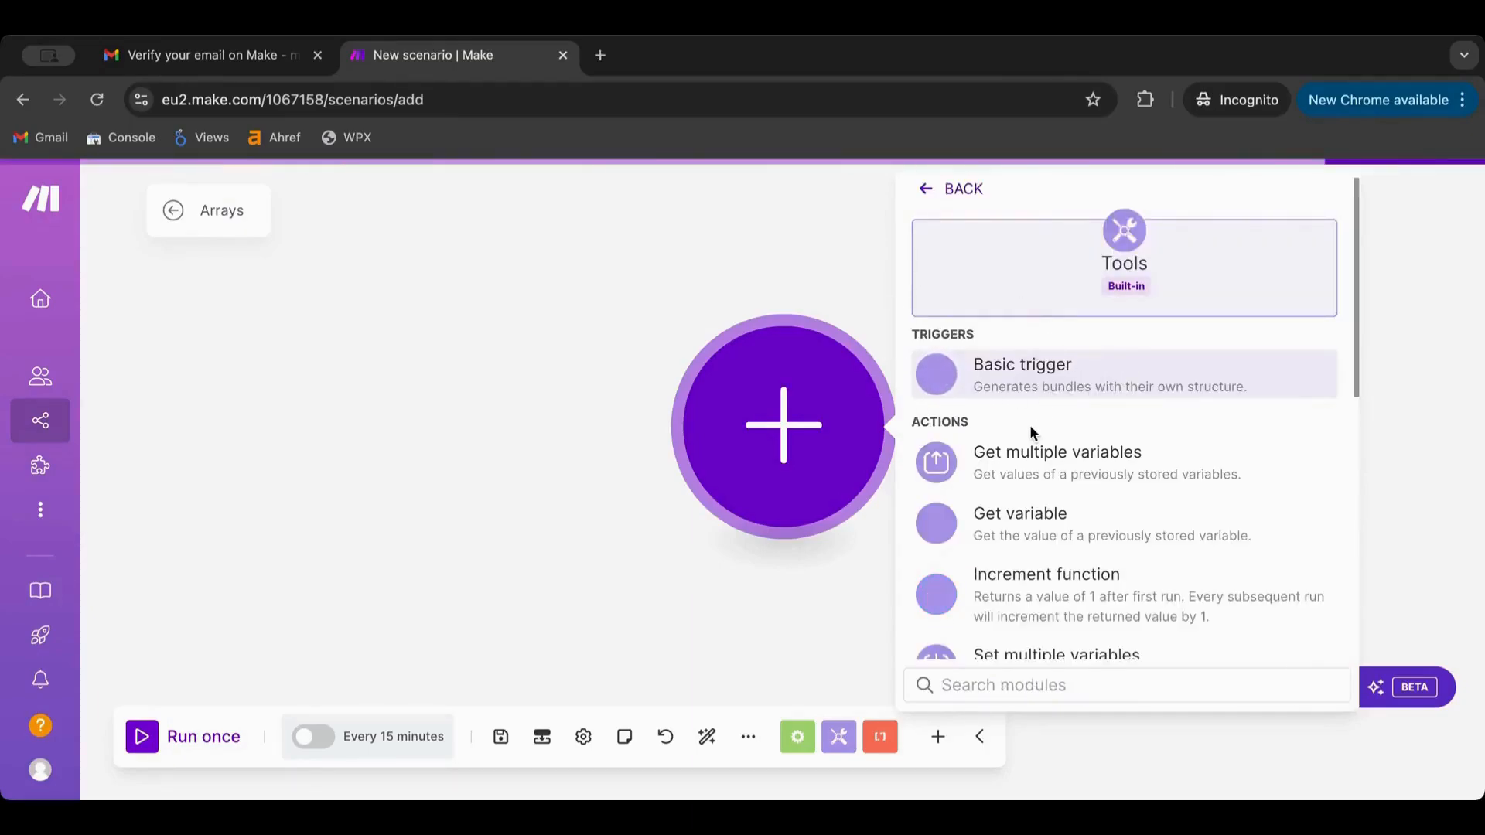
pyautogui.scroll(-1, 1030, 433)
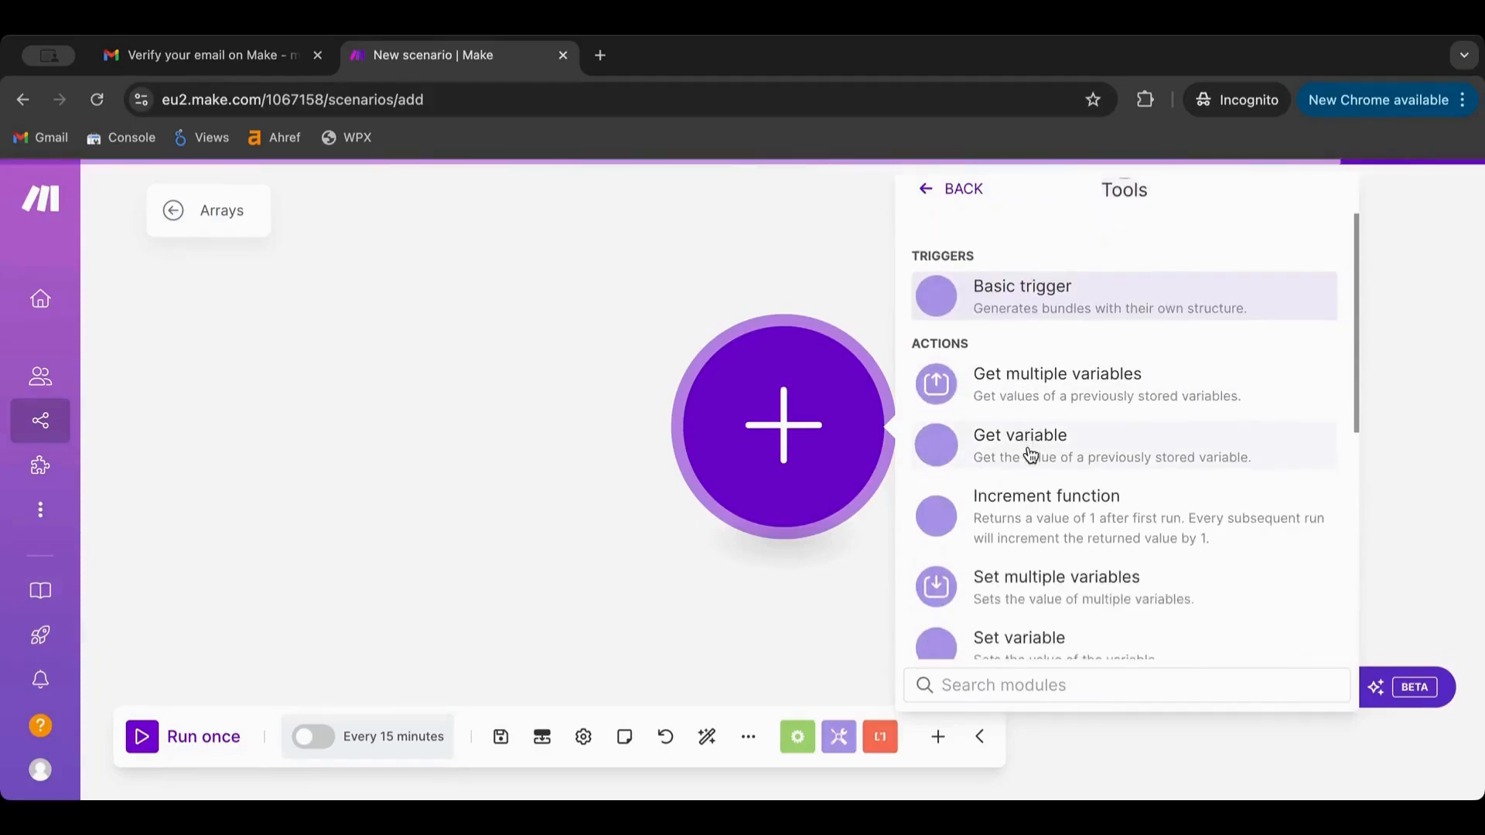
pyautogui.scroll(-2, 1030, 454)
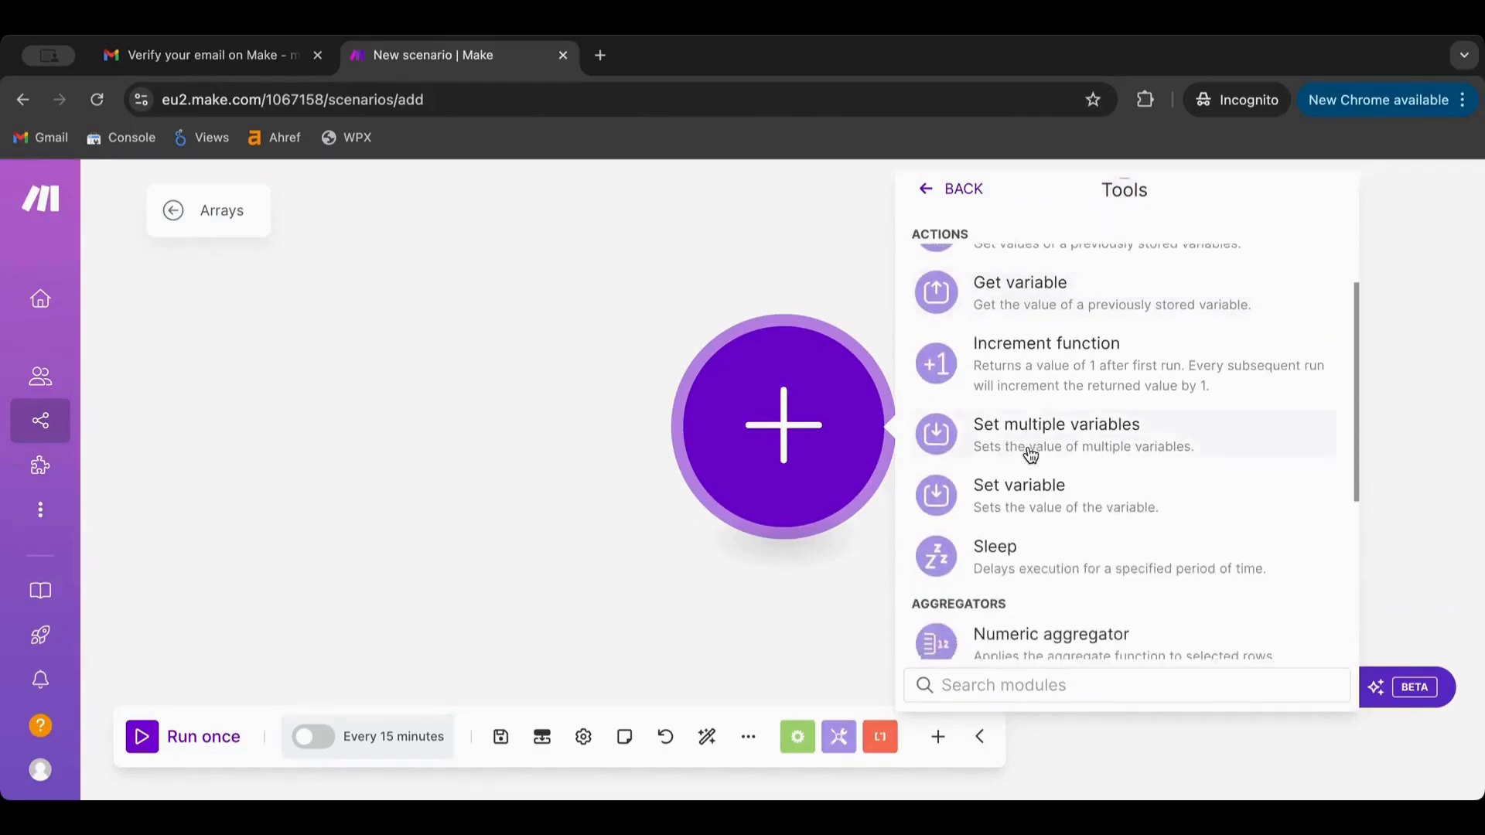
pyautogui.scroll(-1, 1030, 454)
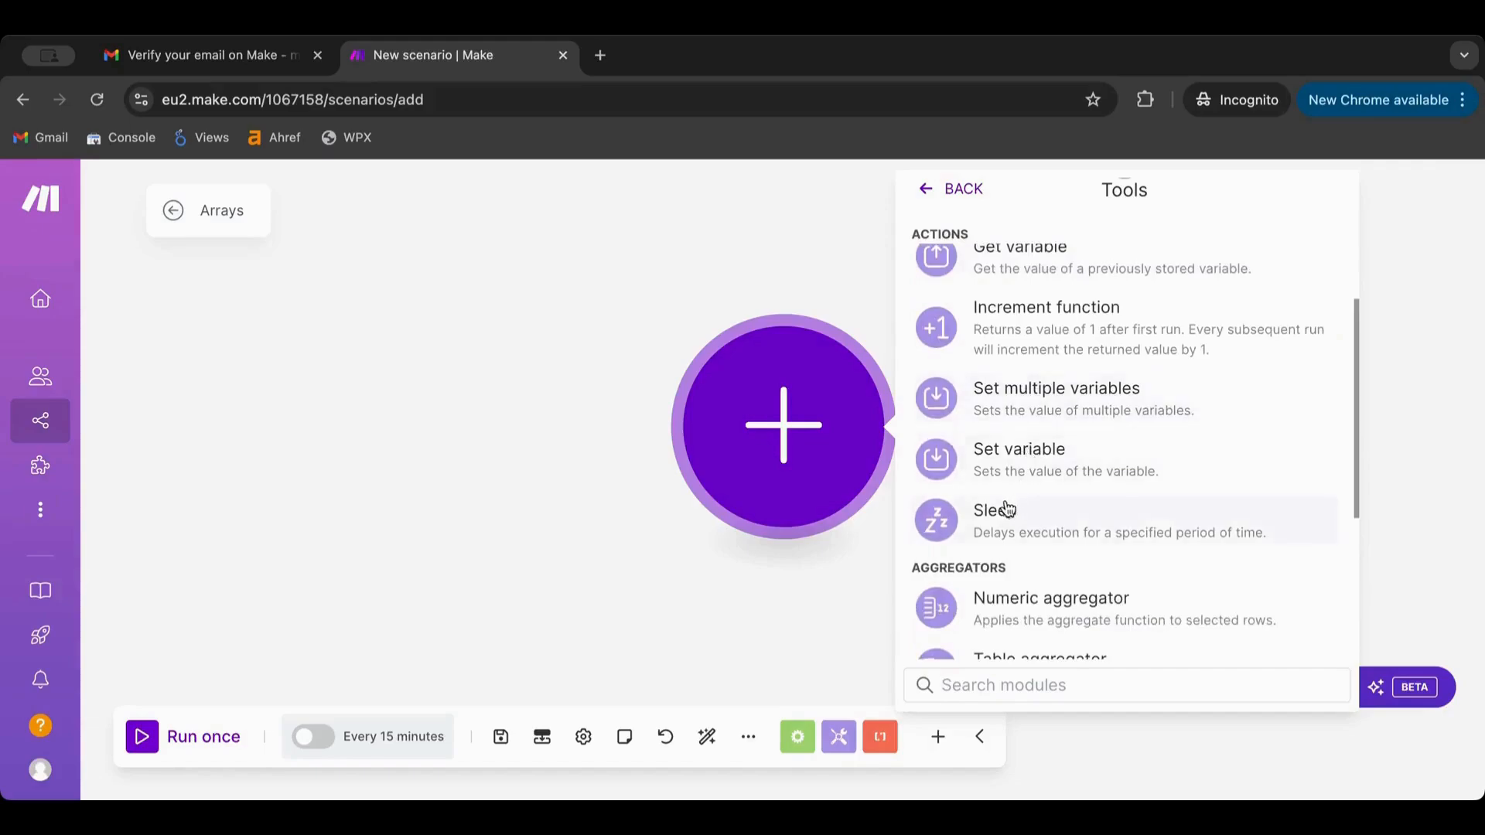
pyautogui.scroll(1, 1050, 470)
pyautogui.scroll(-4, 1050, 473)
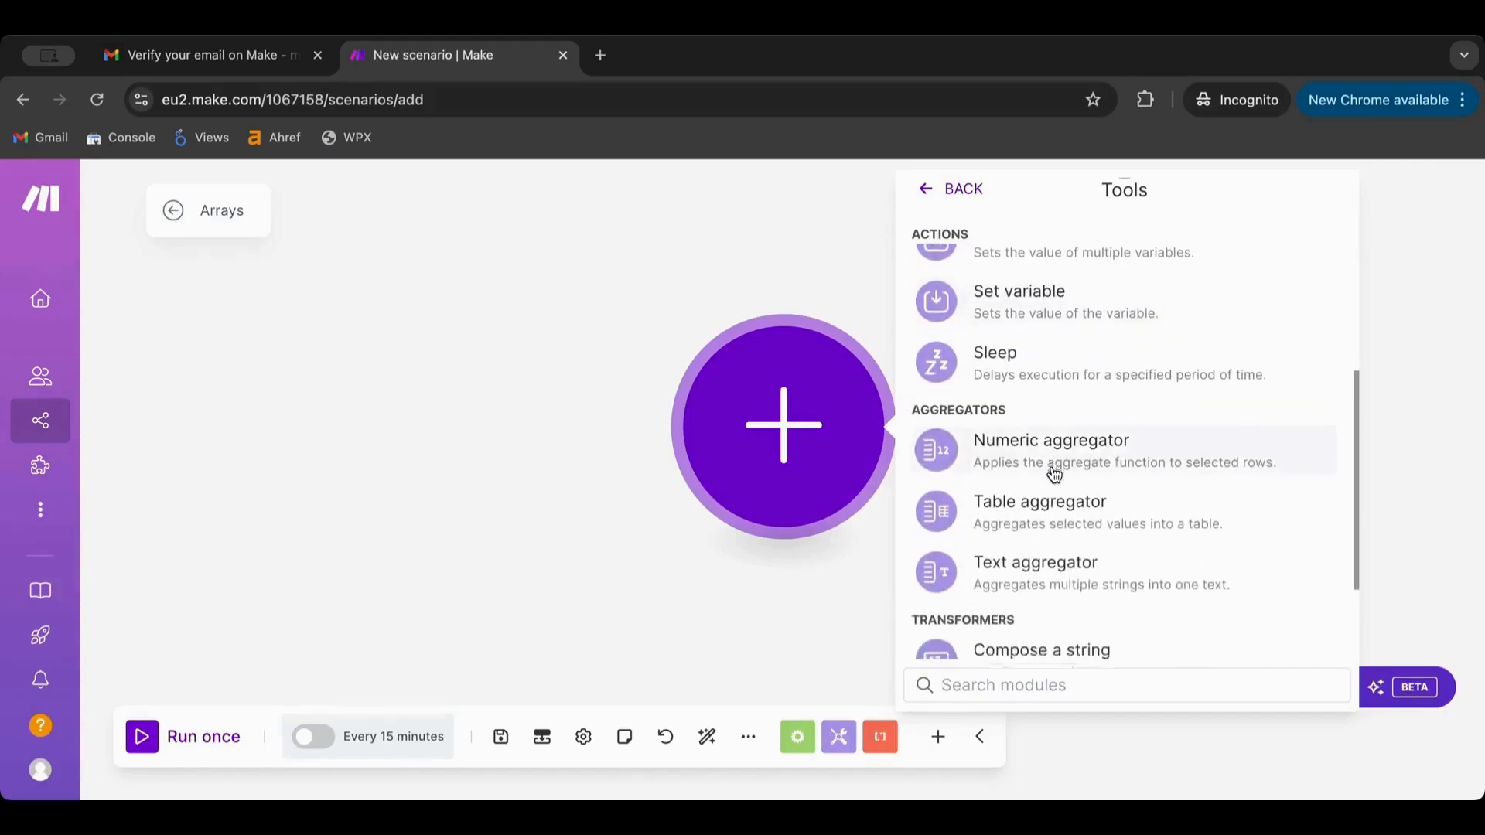
pyautogui.scroll(-2, 1053, 473)
pyautogui.scroll(-1, 1051, 469)
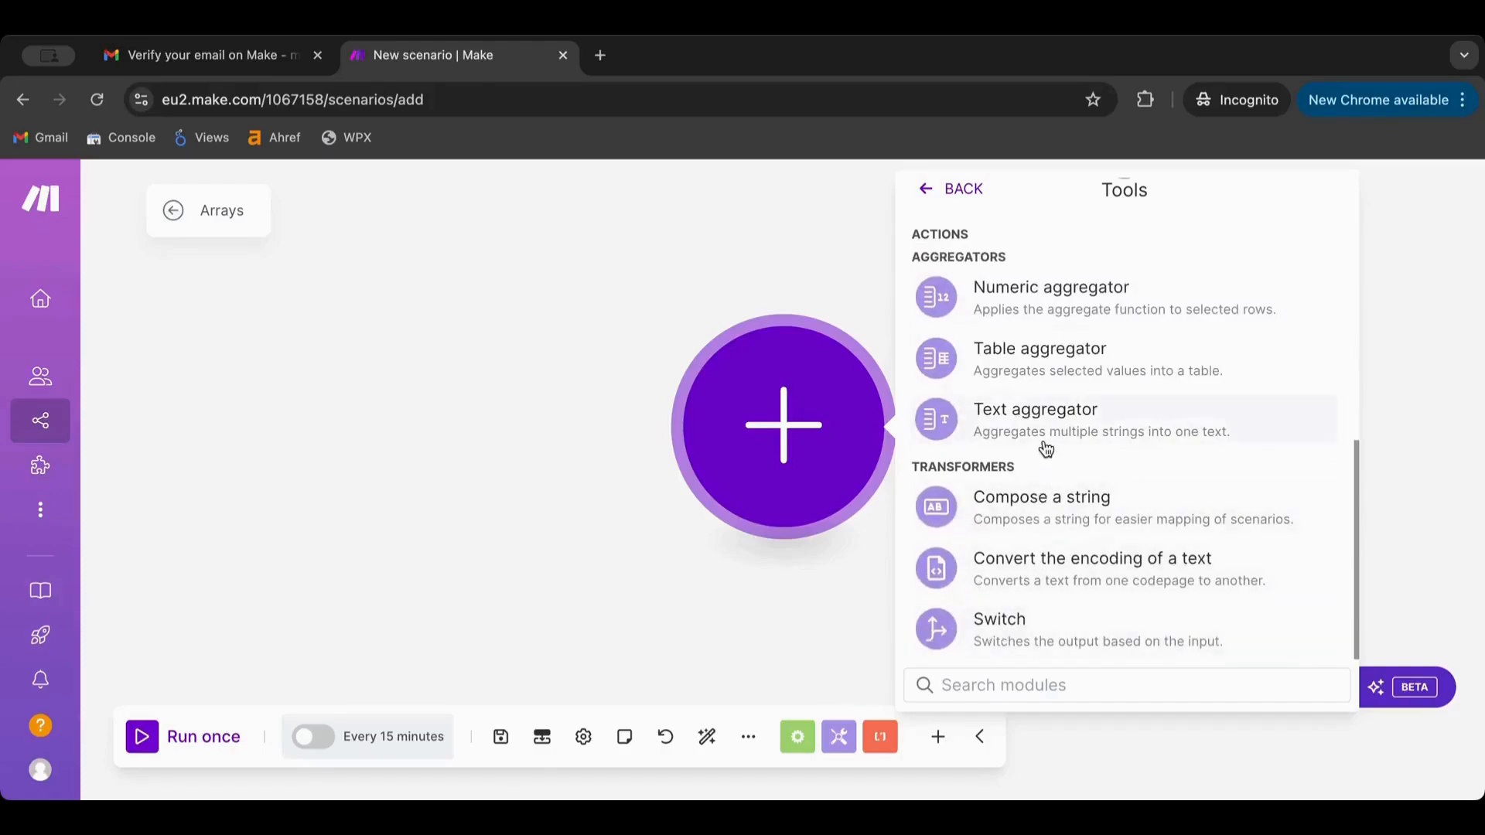
pyautogui.scroll(5, 1046, 448)
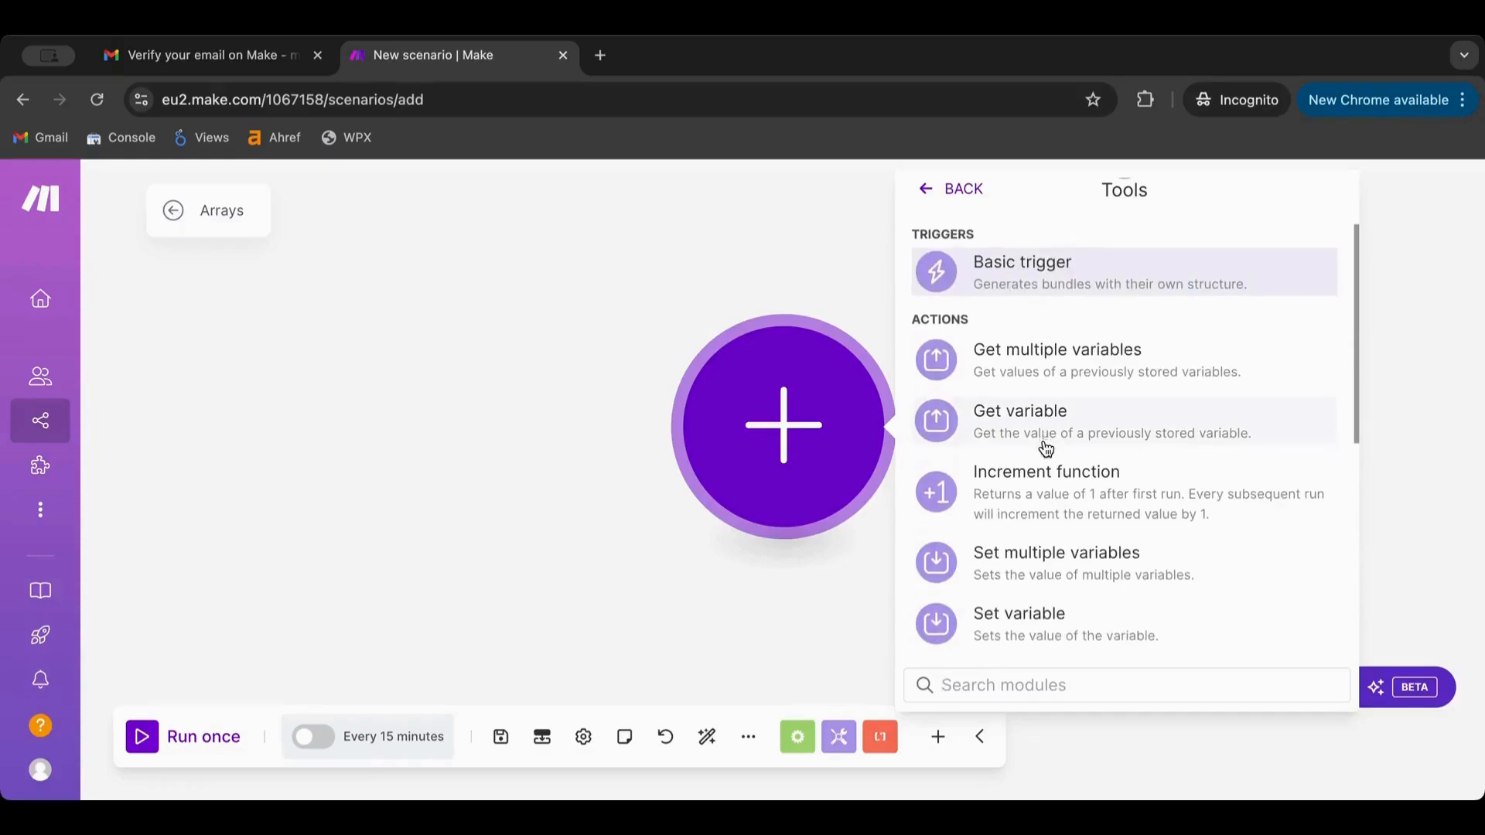
pyautogui.scroll(-1, 1046, 449)
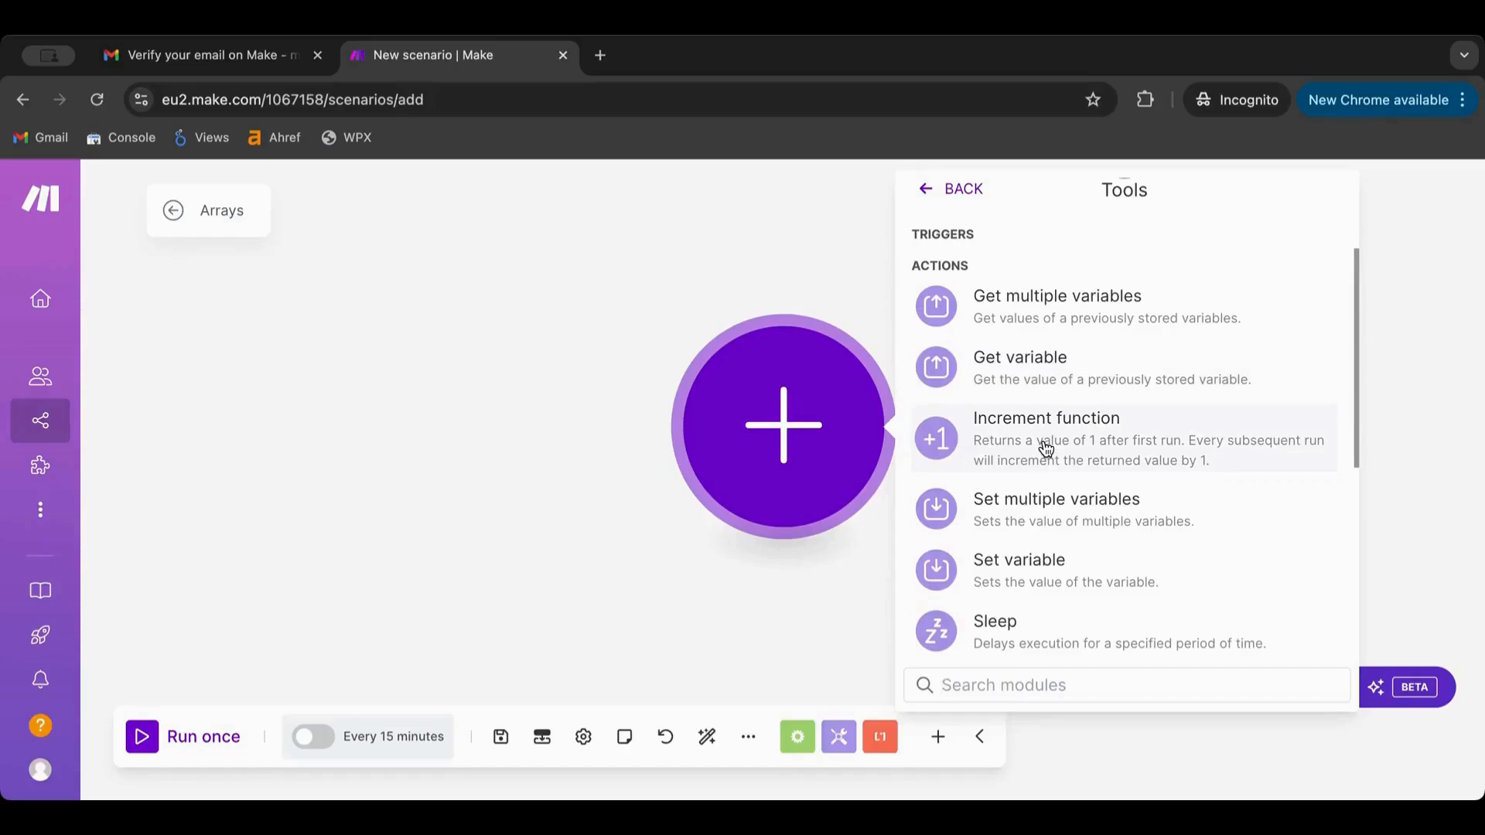
pyautogui.scroll(-1, 1046, 449)
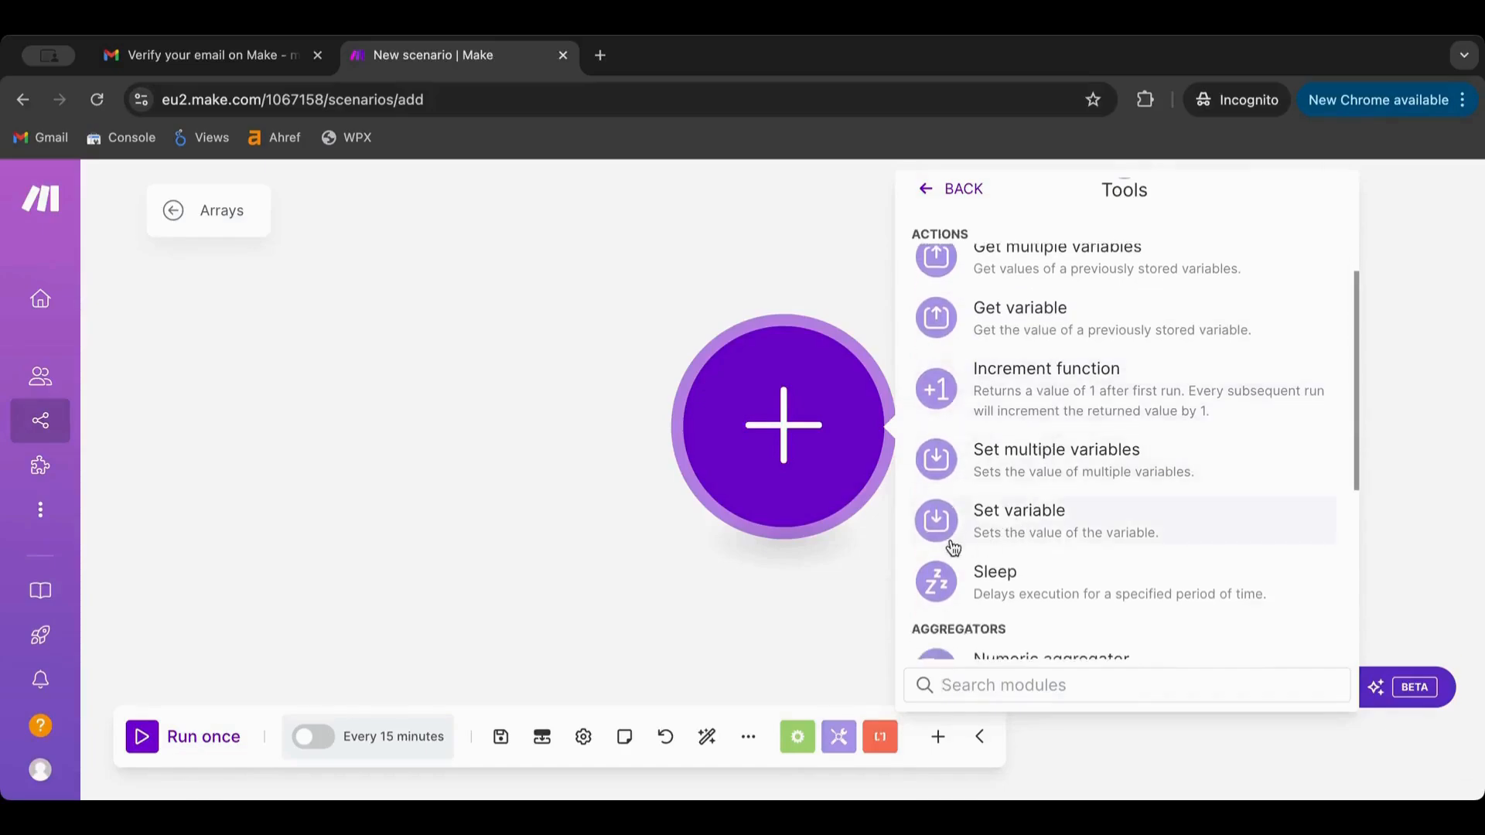
pyautogui.click(1039, 537)
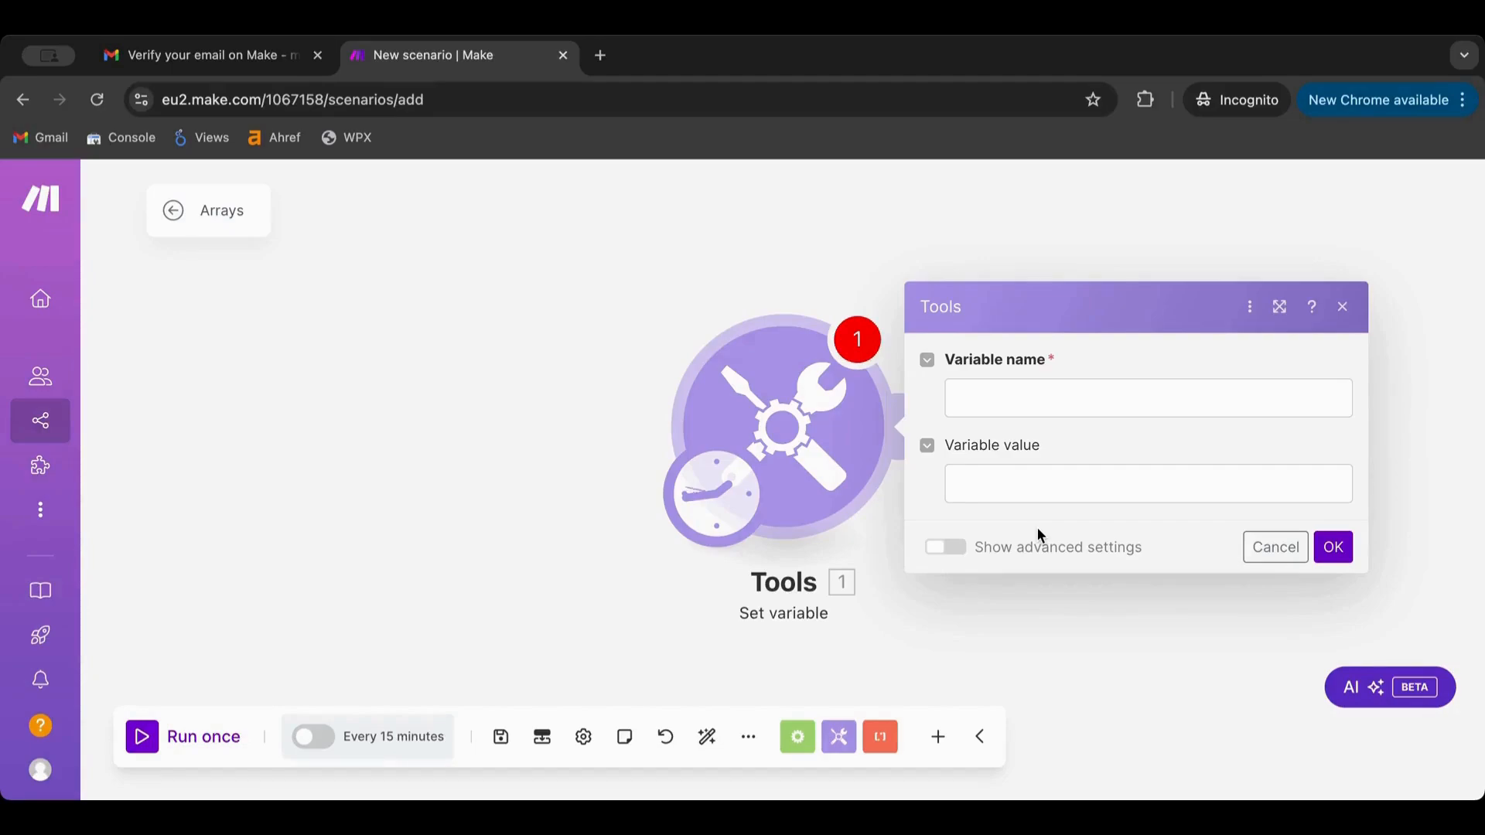
# Name the variable array01, set a sample first and last name as its value, and confirm
pyautogui.click(1007, 404)
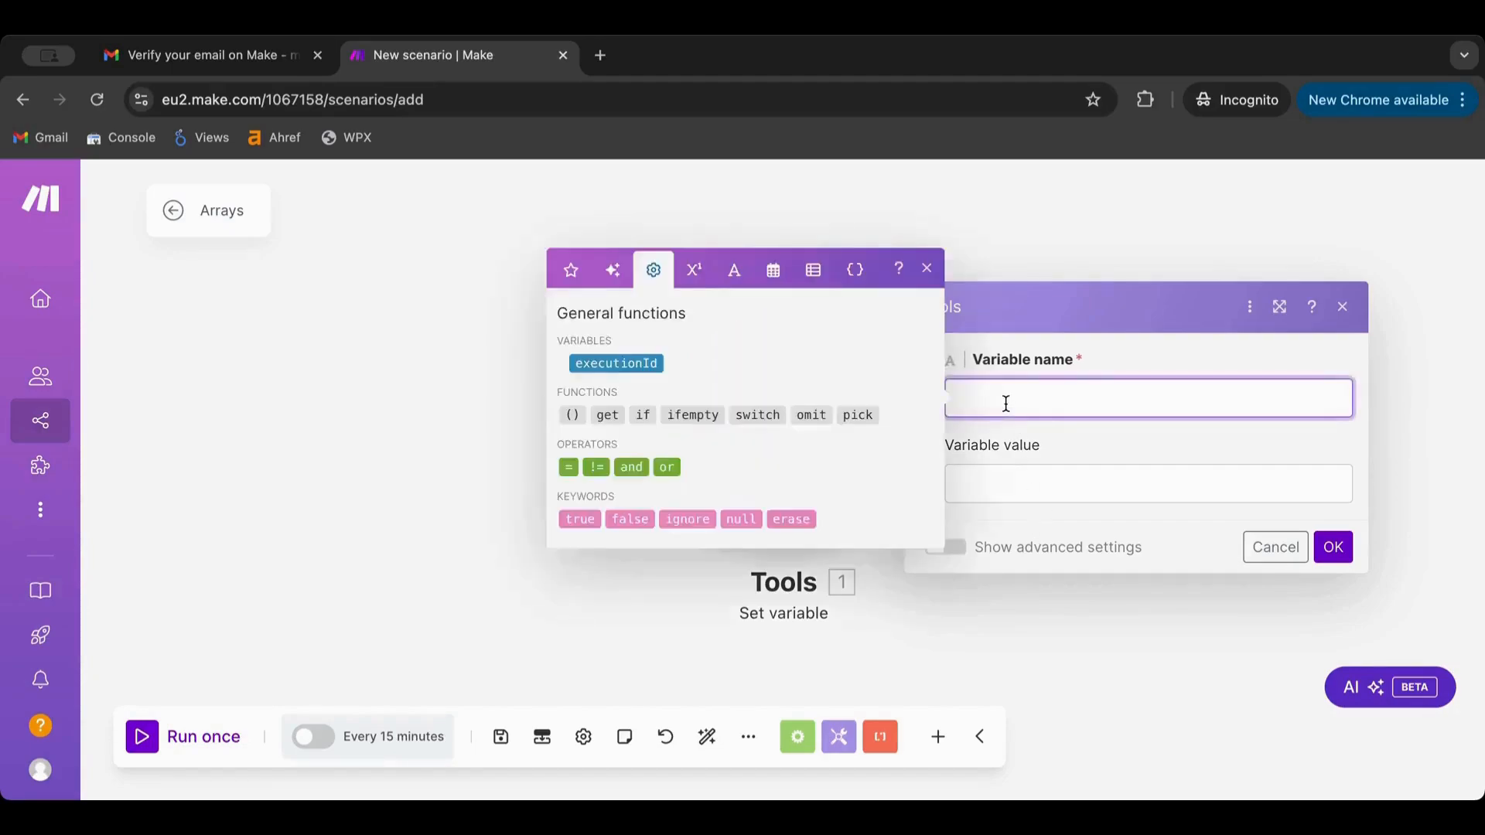
pyautogui.write('array')
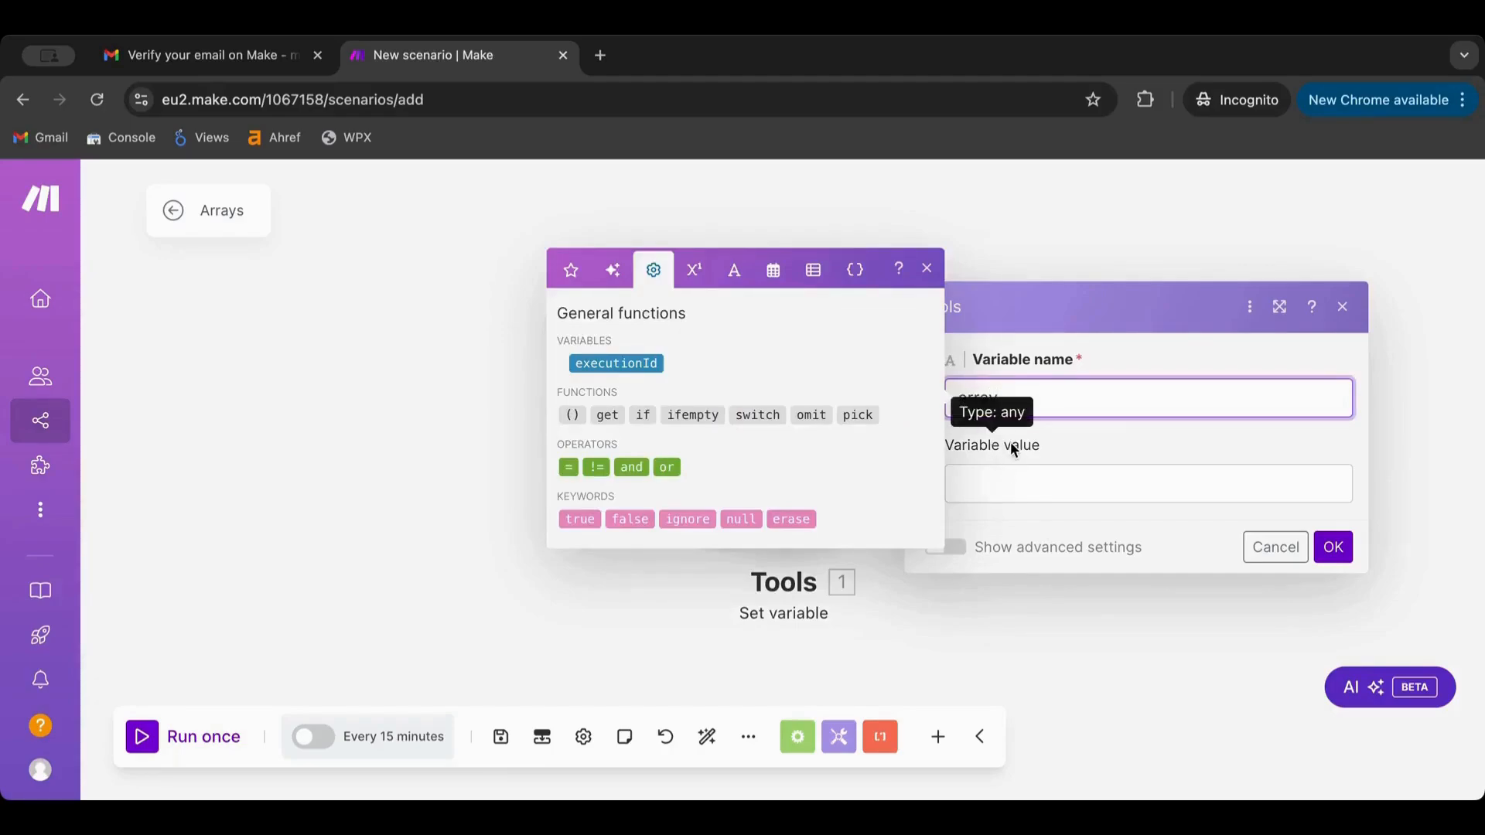
pyautogui.write('01')
pyautogui.click(998, 476)
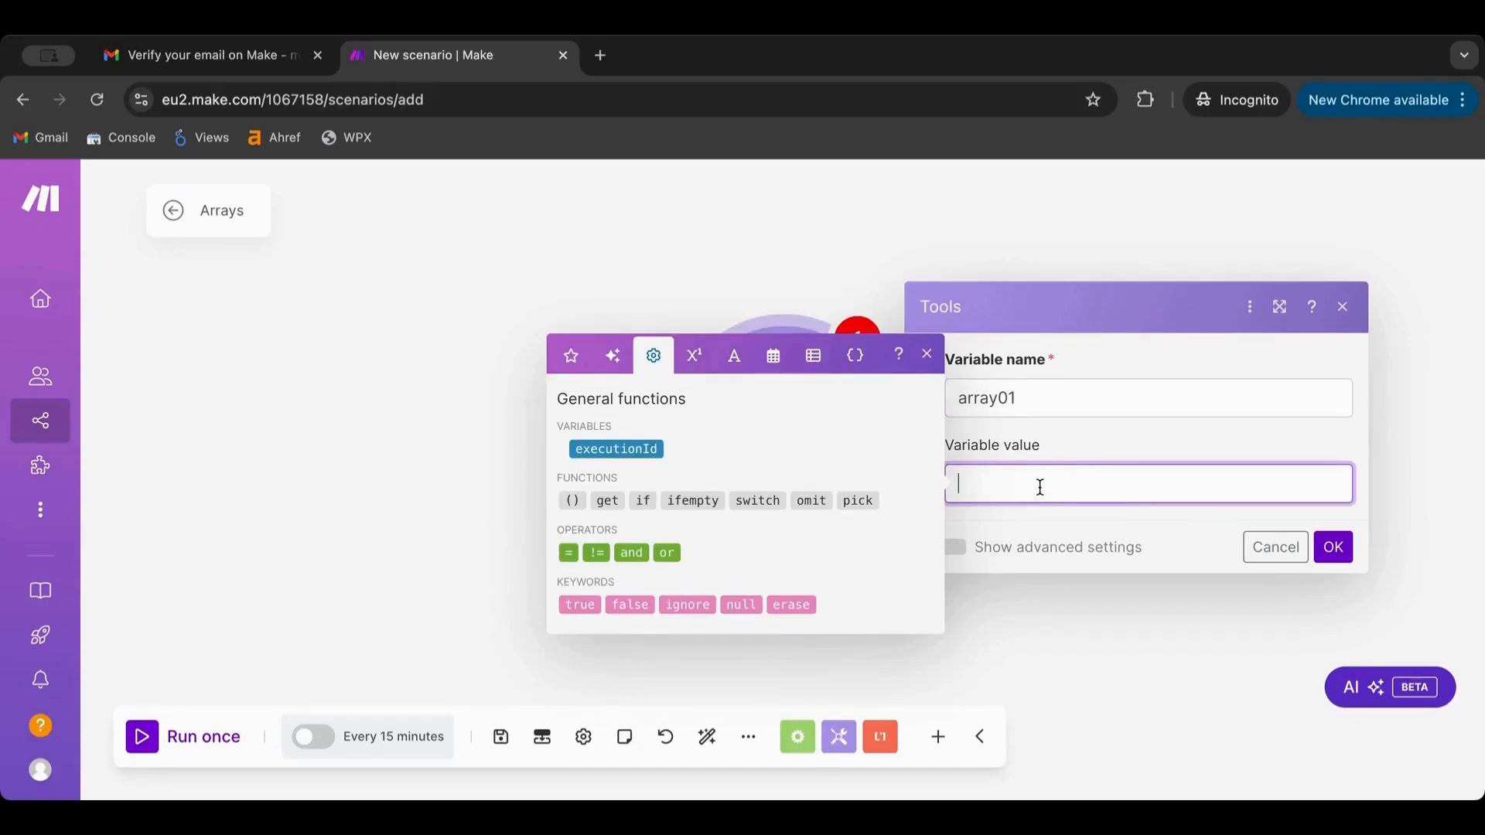
pyautogui.write('John SMith')
pyautogui.press('BackSpace')
pyautogui.press('BackSpace')
pyautogui.press('BackSpace')
pyautogui.press('BackSpace')
pyautogui.write('moth')
pyautogui.press('BackSpace')
pyautogui.press('BackSpace')
pyautogui.press('BackSpace')
pyautogui.write('ith')
pyautogui.click(1329, 554)
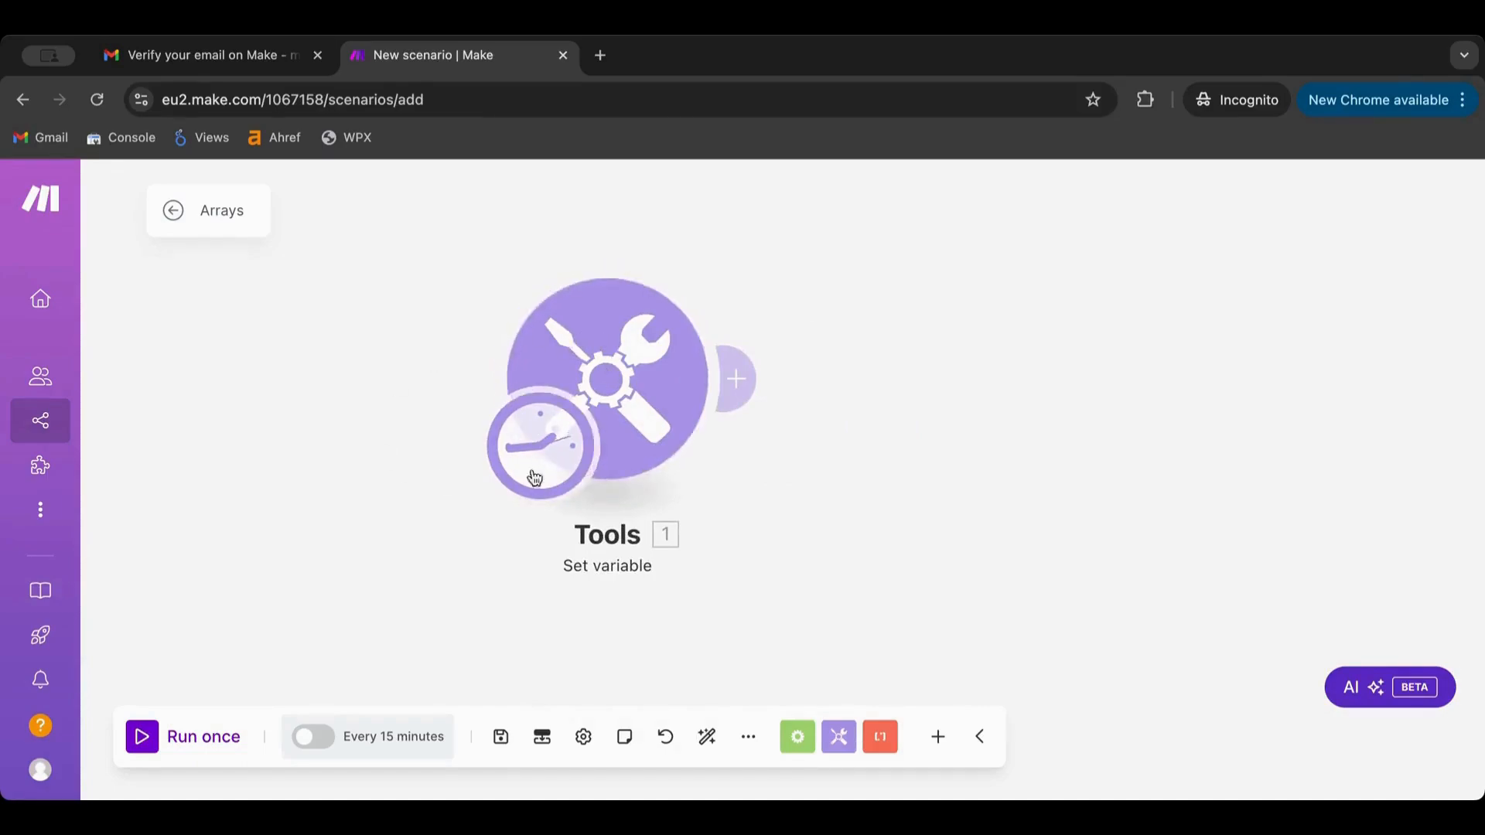
pyautogui.click(603, 323)
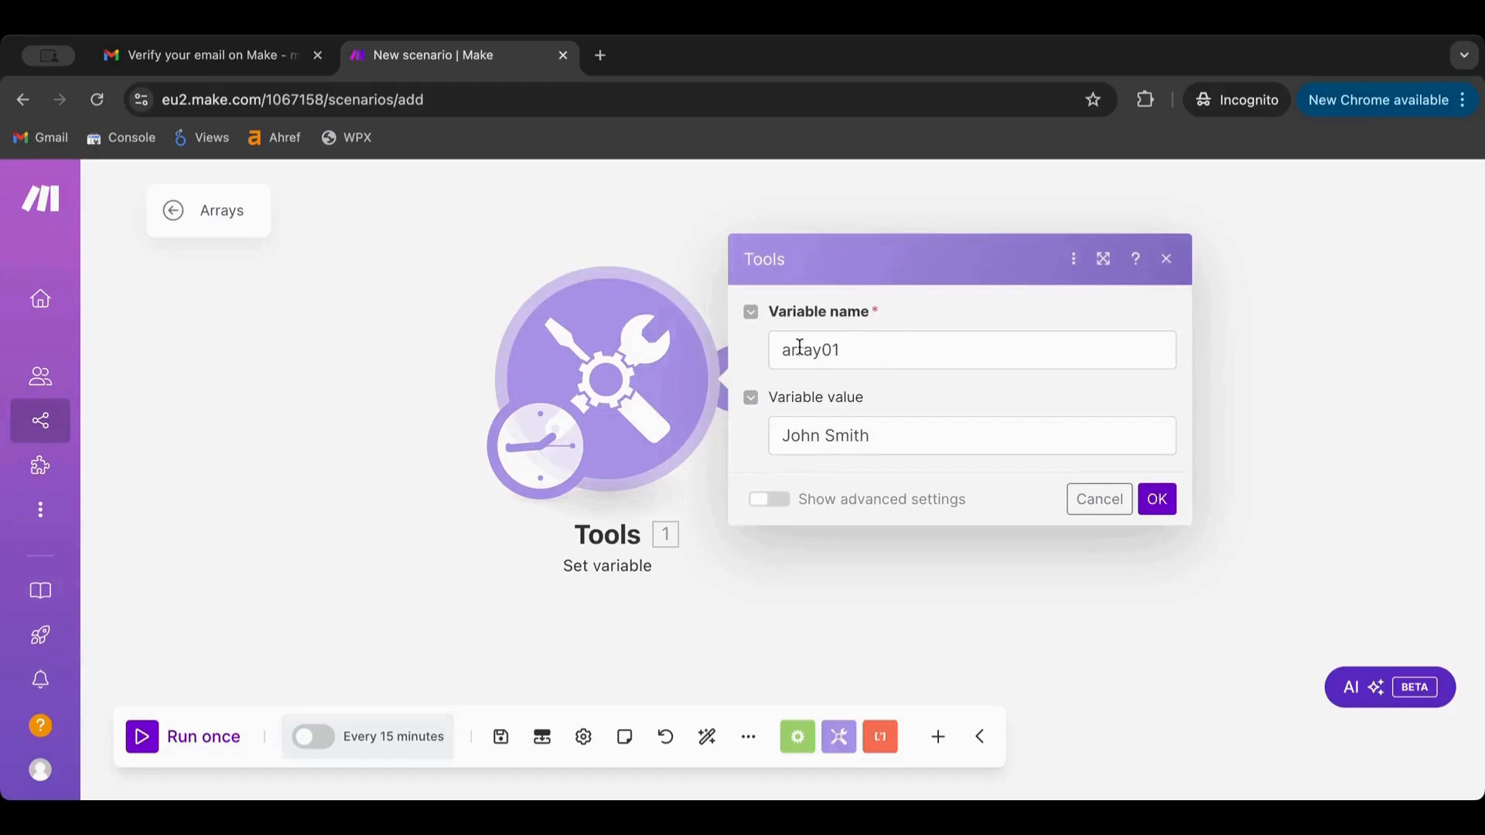
pyautogui.click(1157, 499)
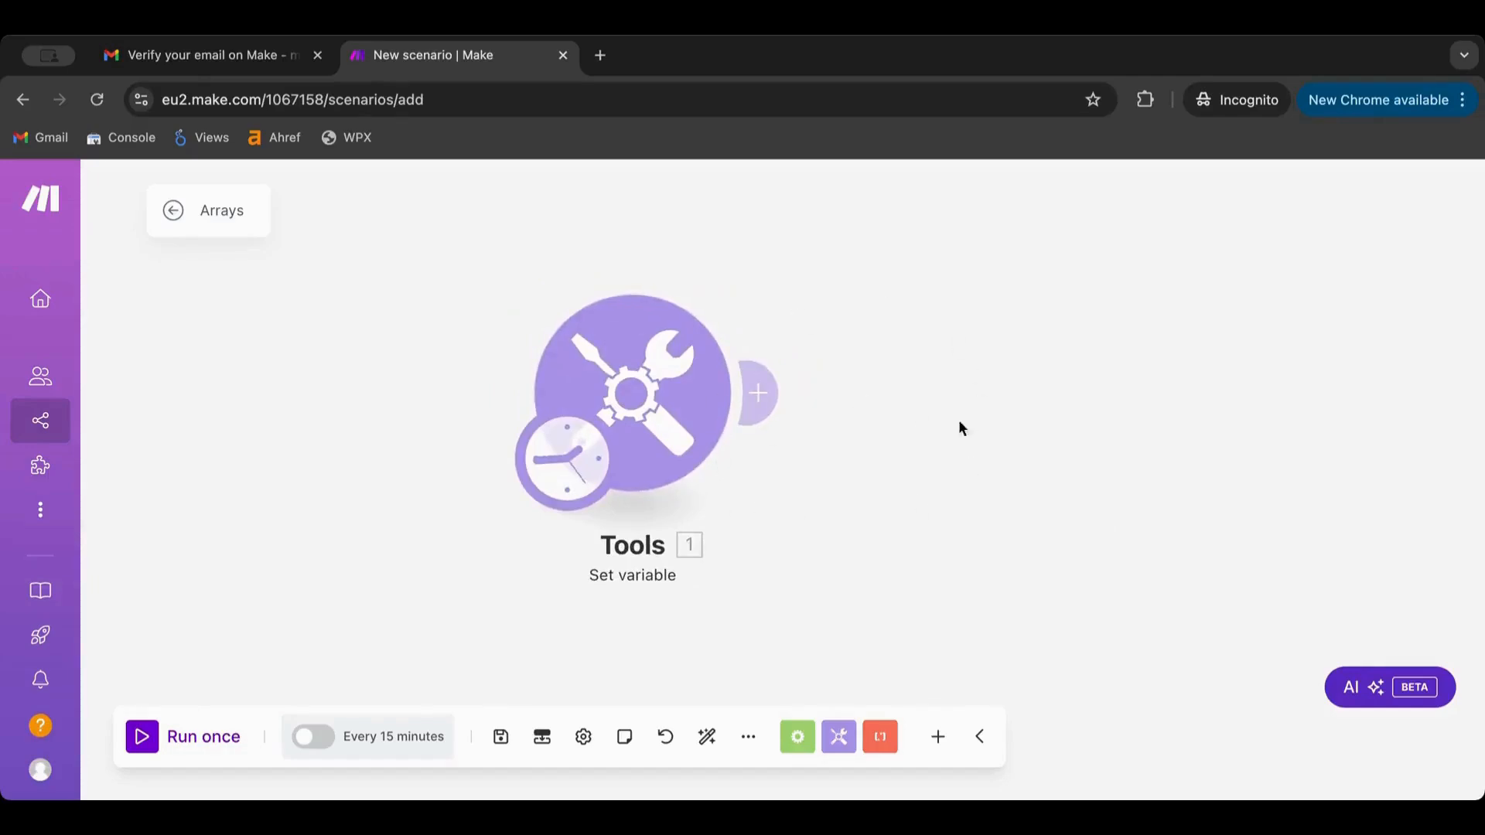
# Reposition the Tools module, discard an extra empty module, and save the scenario
pyautogui.moveTo(701, 325); pyautogui.dragTo(663, 331)
pyautogui.click(775, 399)
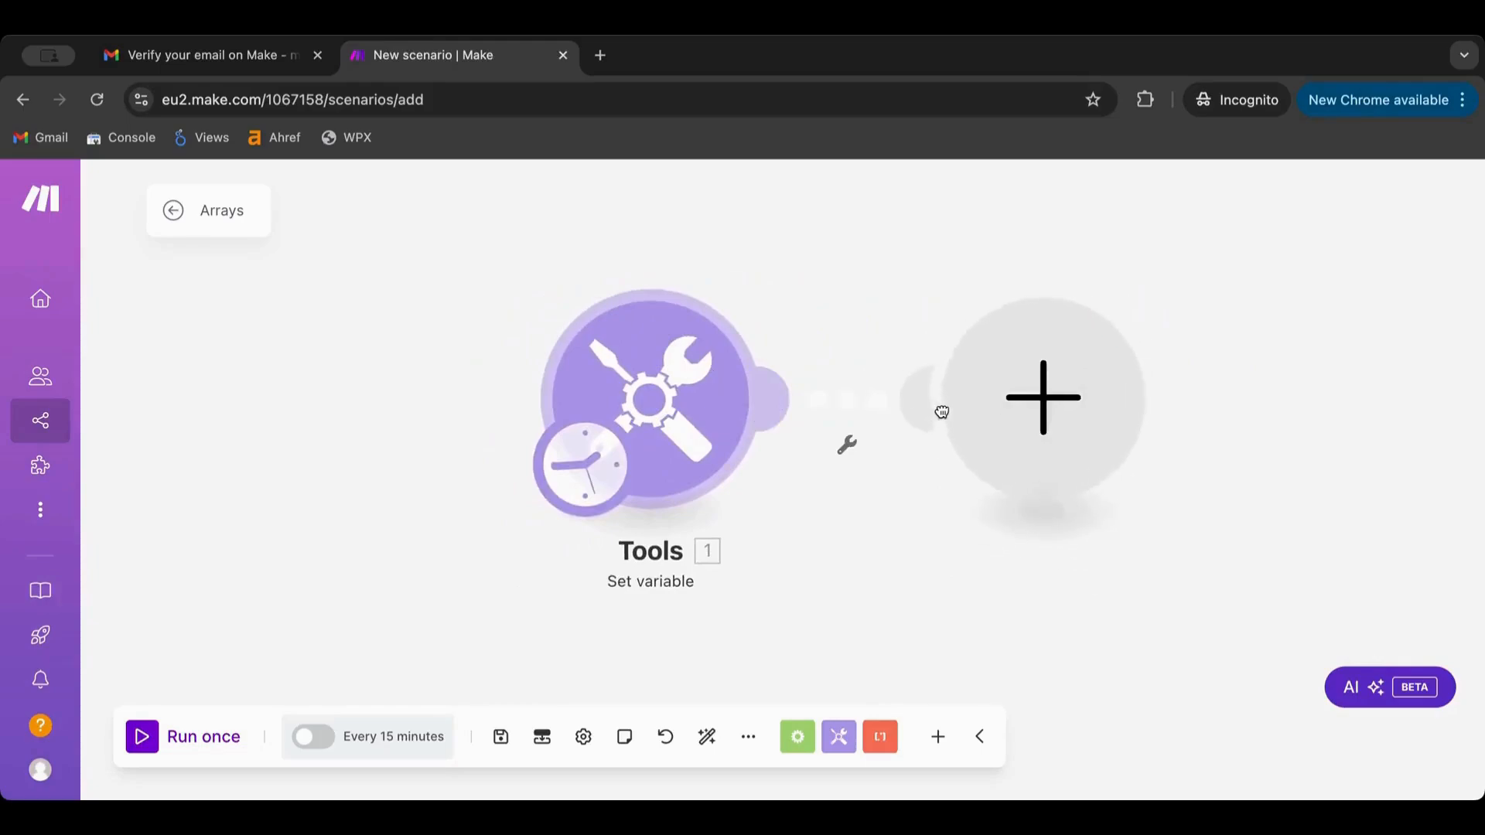
pyautogui.click(1005, 602)
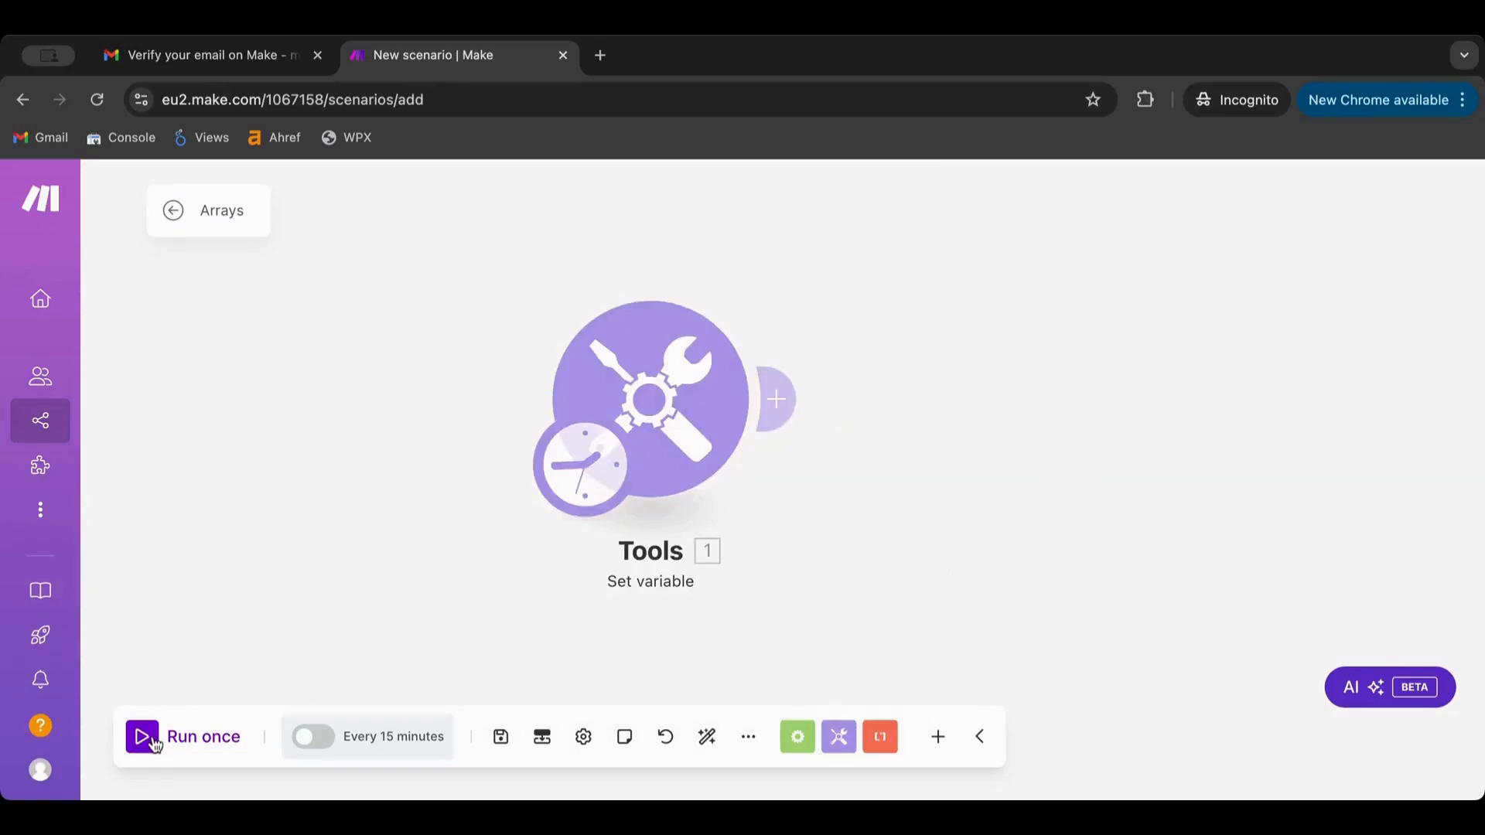
pyautogui.click(402, 738)
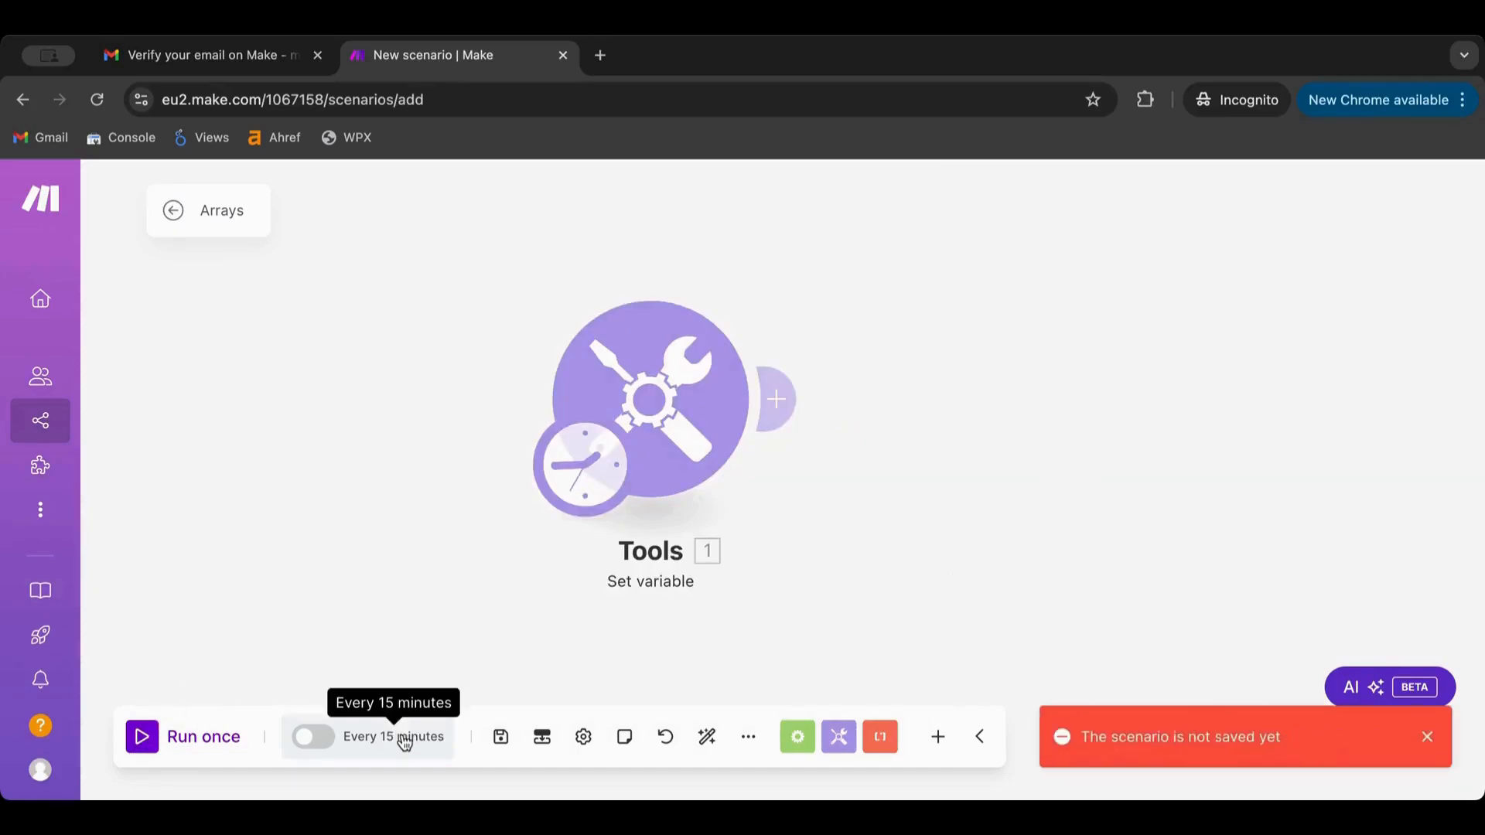
pyautogui.click(500, 737)
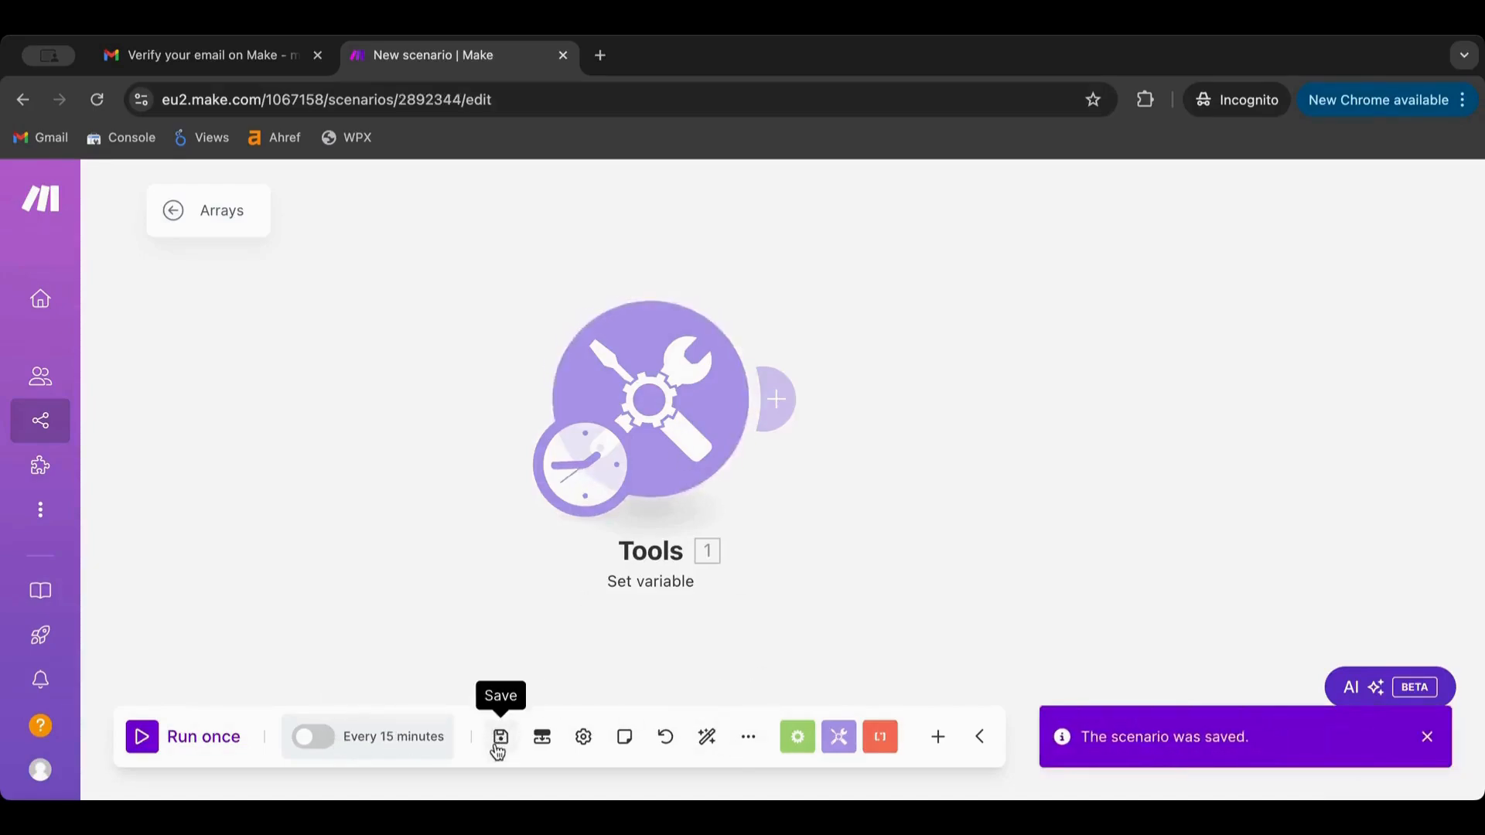
# Review the schedule settings, keep regular intervals, and close without changes
pyautogui.click(395, 741)
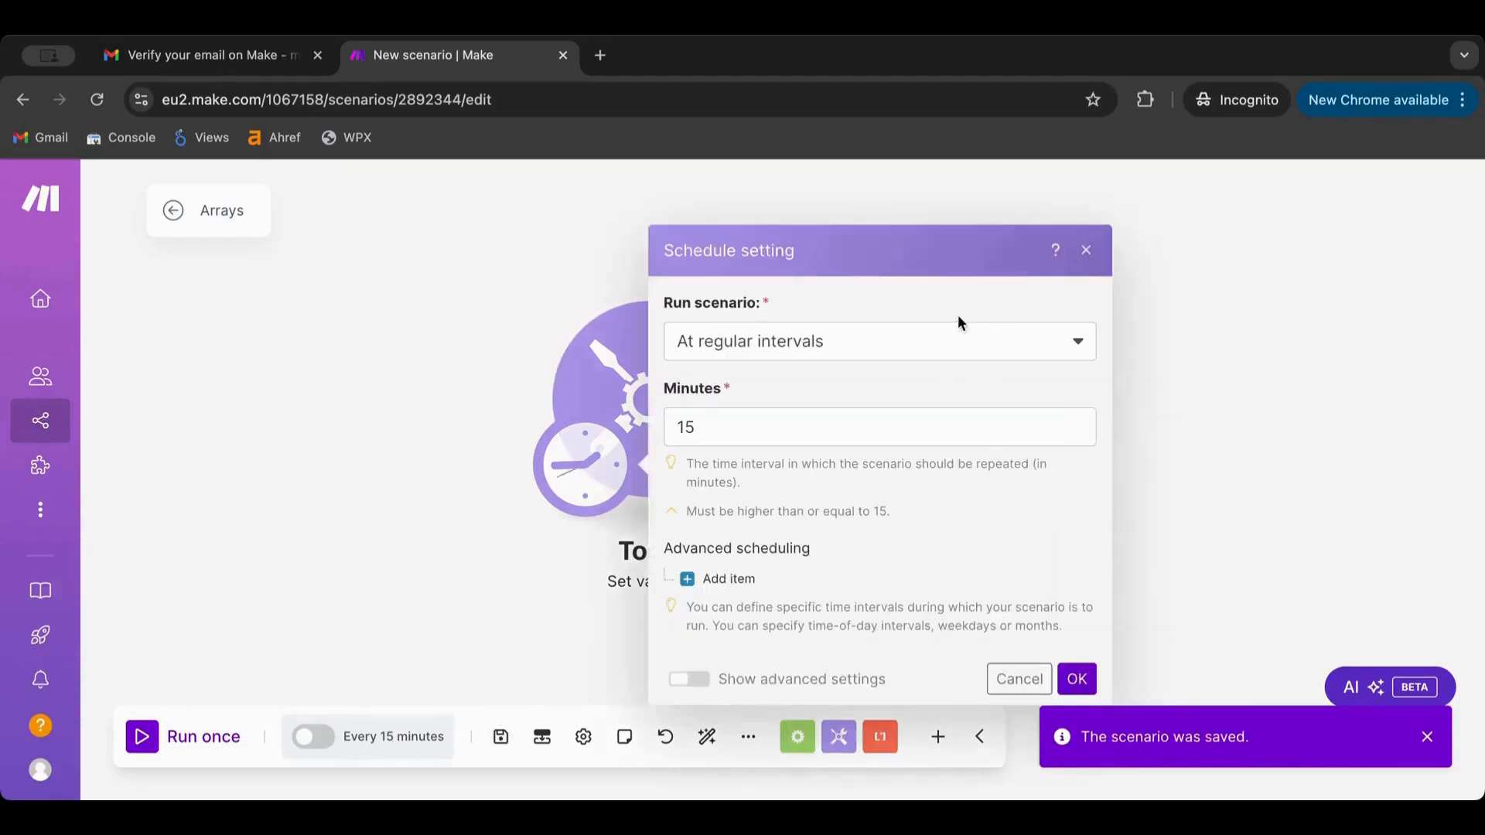
pyautogui.click(930, 342)
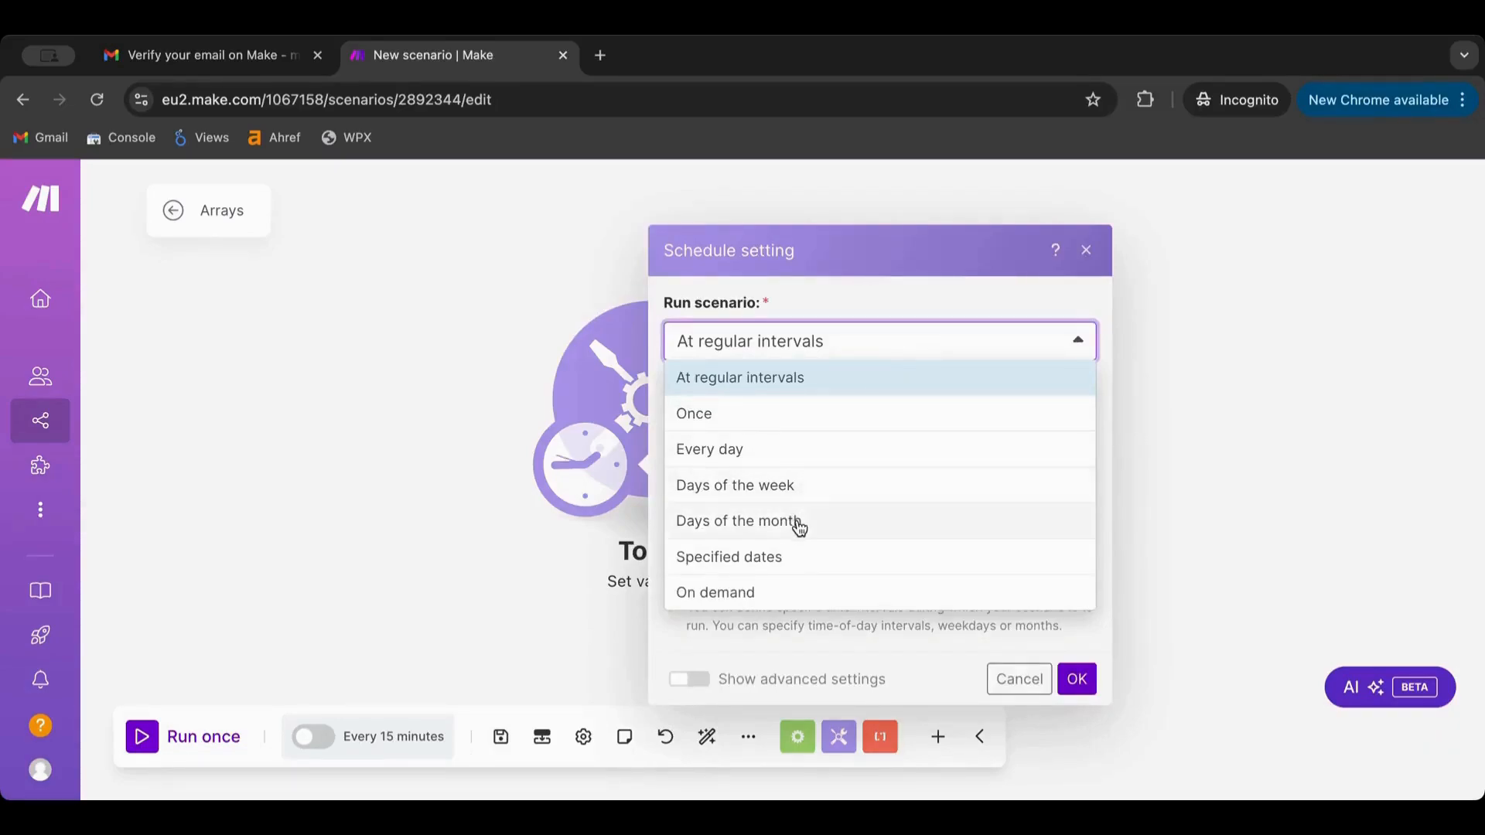
pyautogui.click(908, 283)
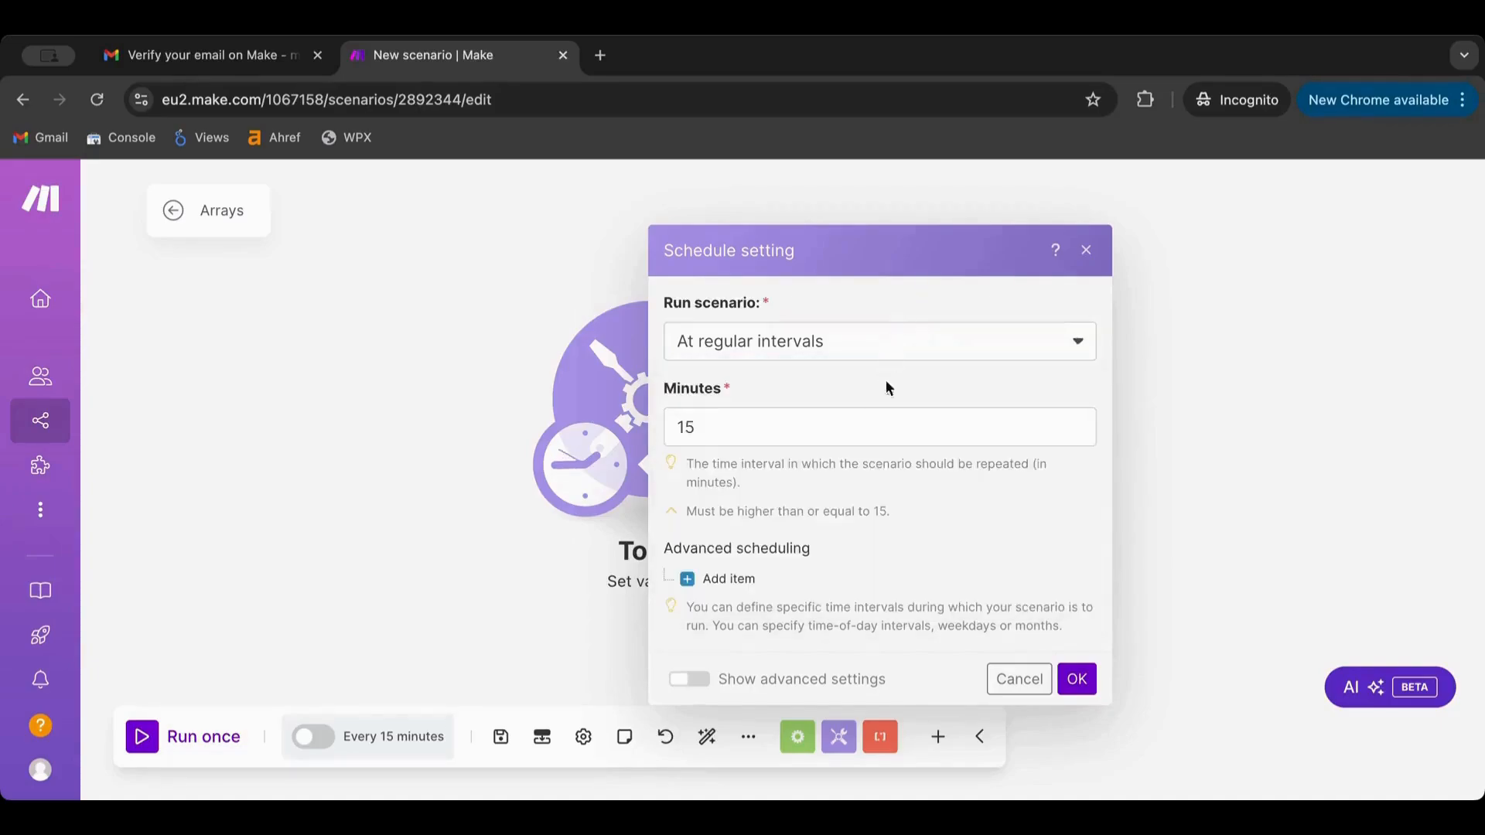
pyautogui.click(1014, 677)
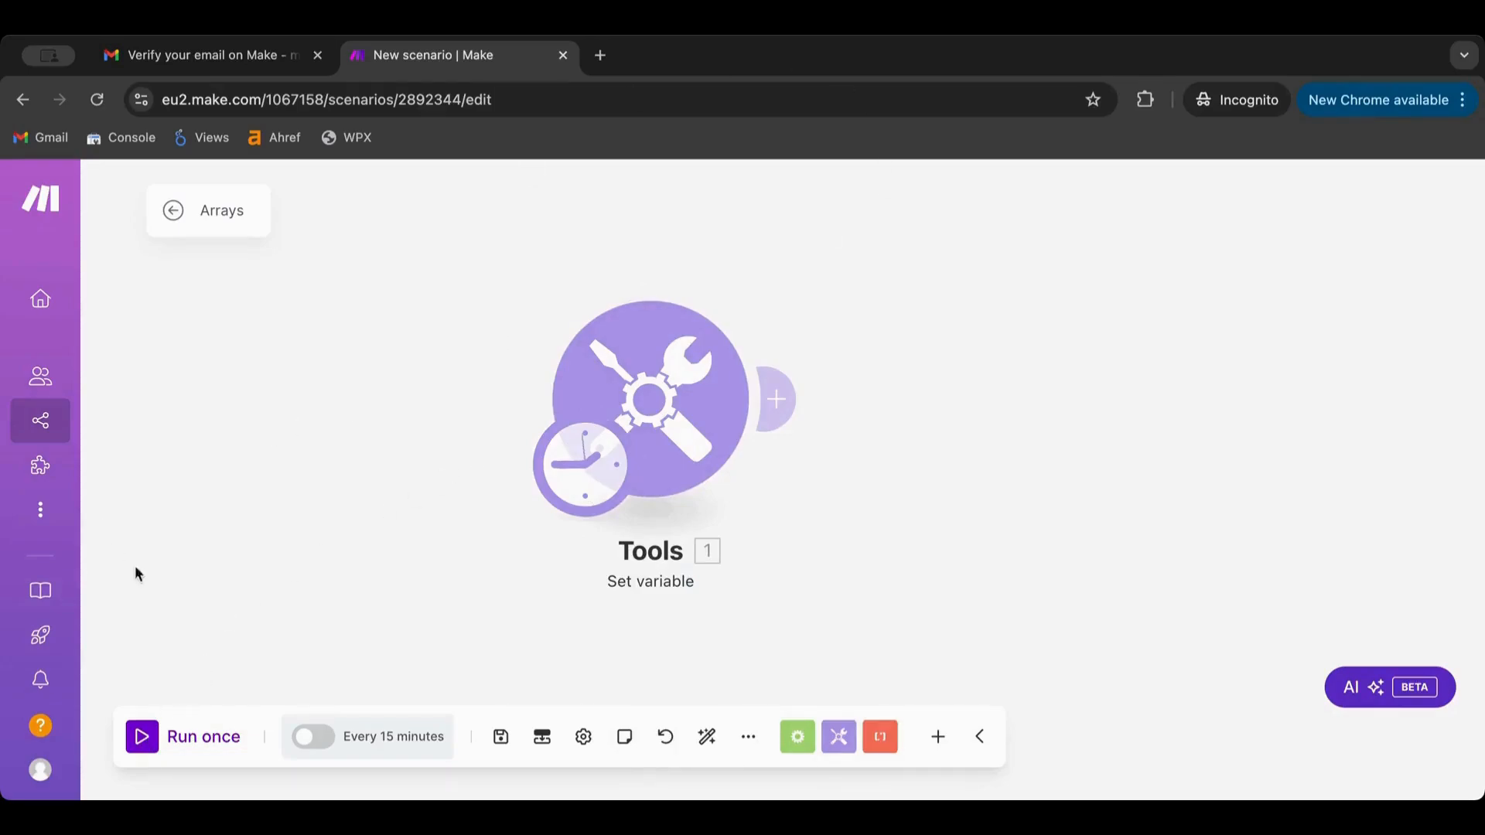
# Run the scenario once and inspect the module's output showing the stored name
pyautogui.click(143, 741)
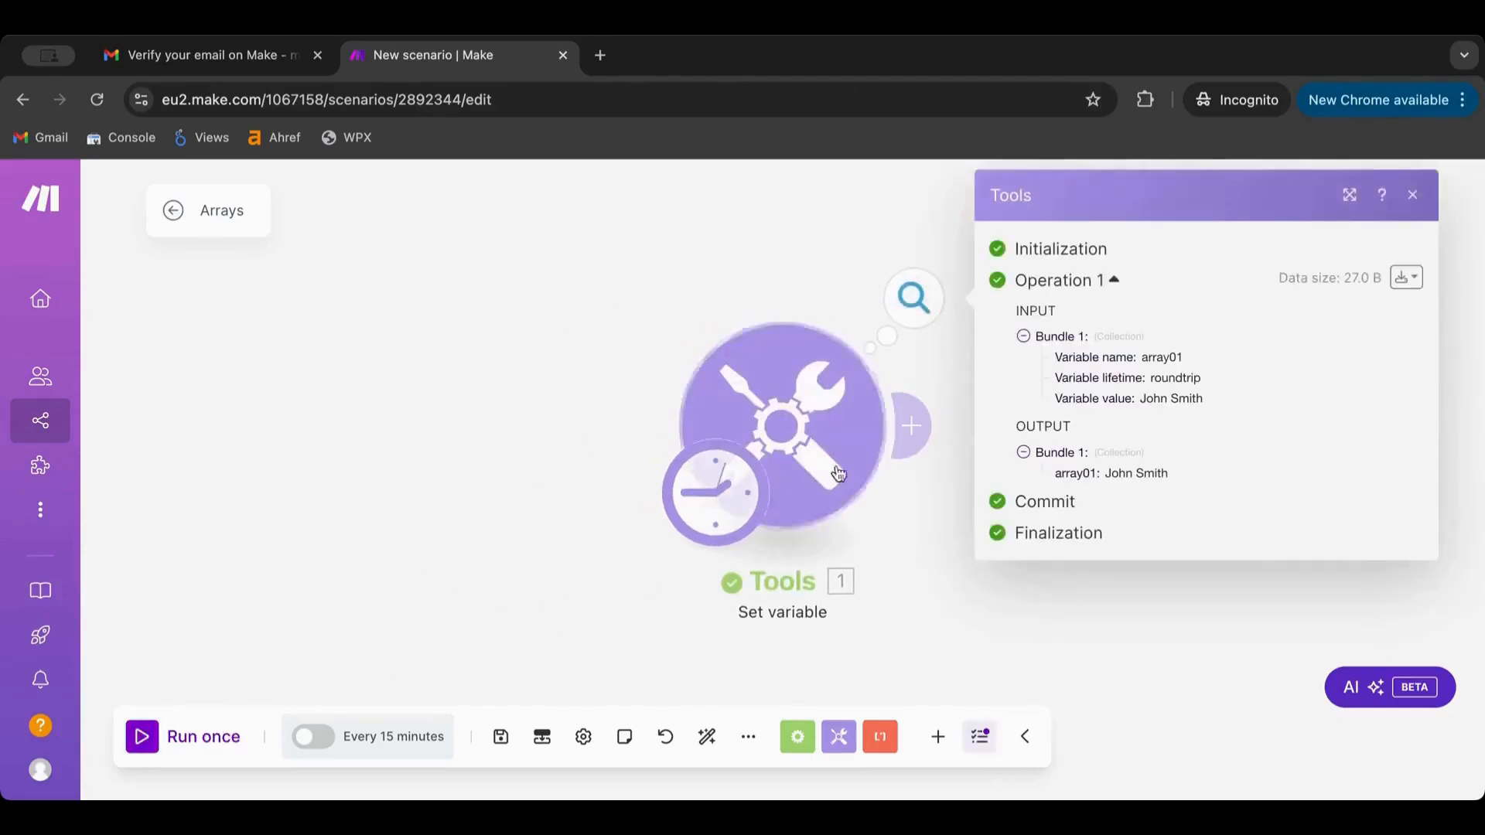
pyautogui.click(808, 292)
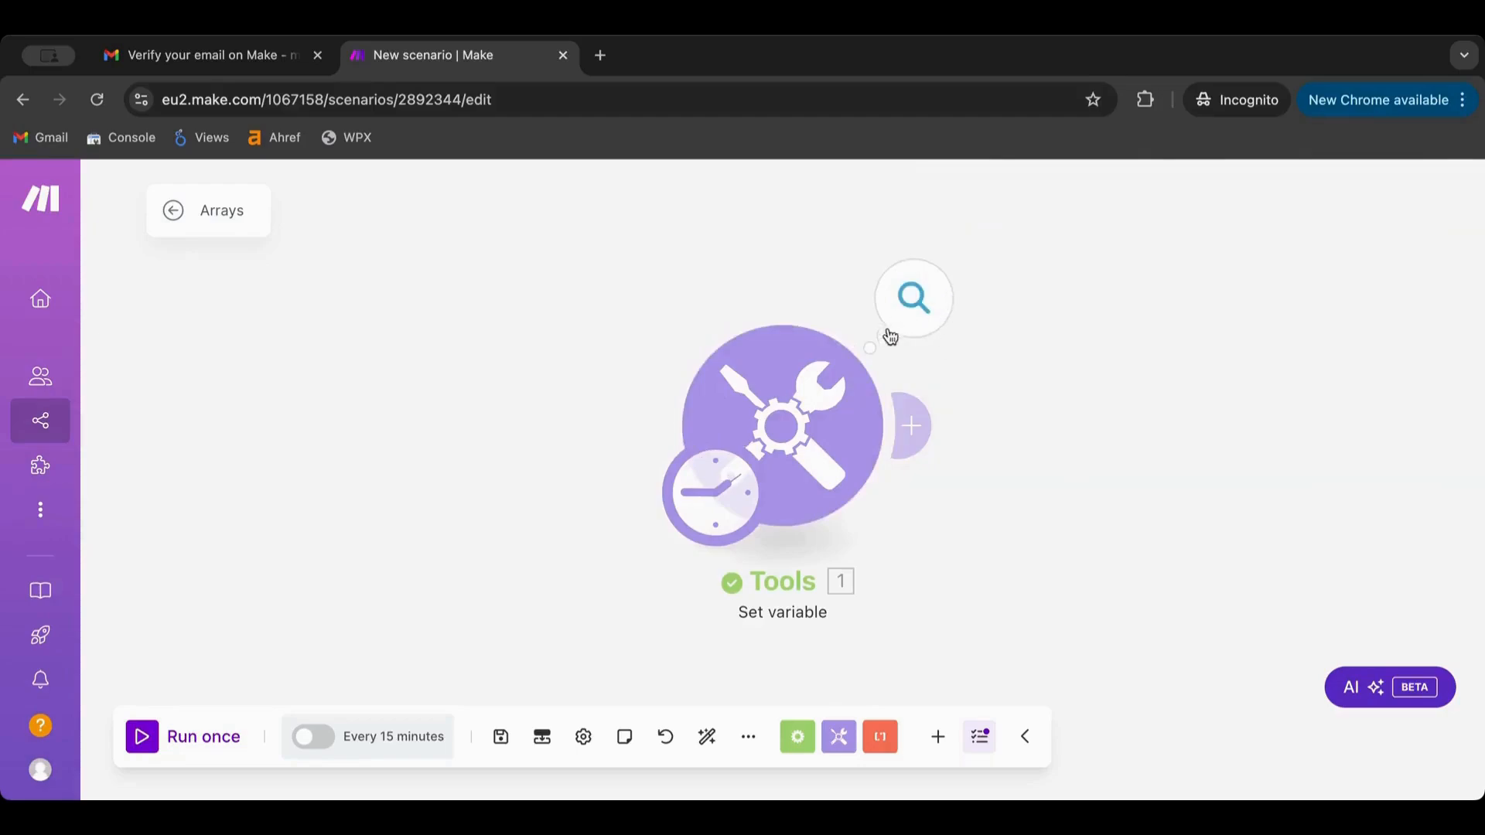
pyautogui.click(921, 309)
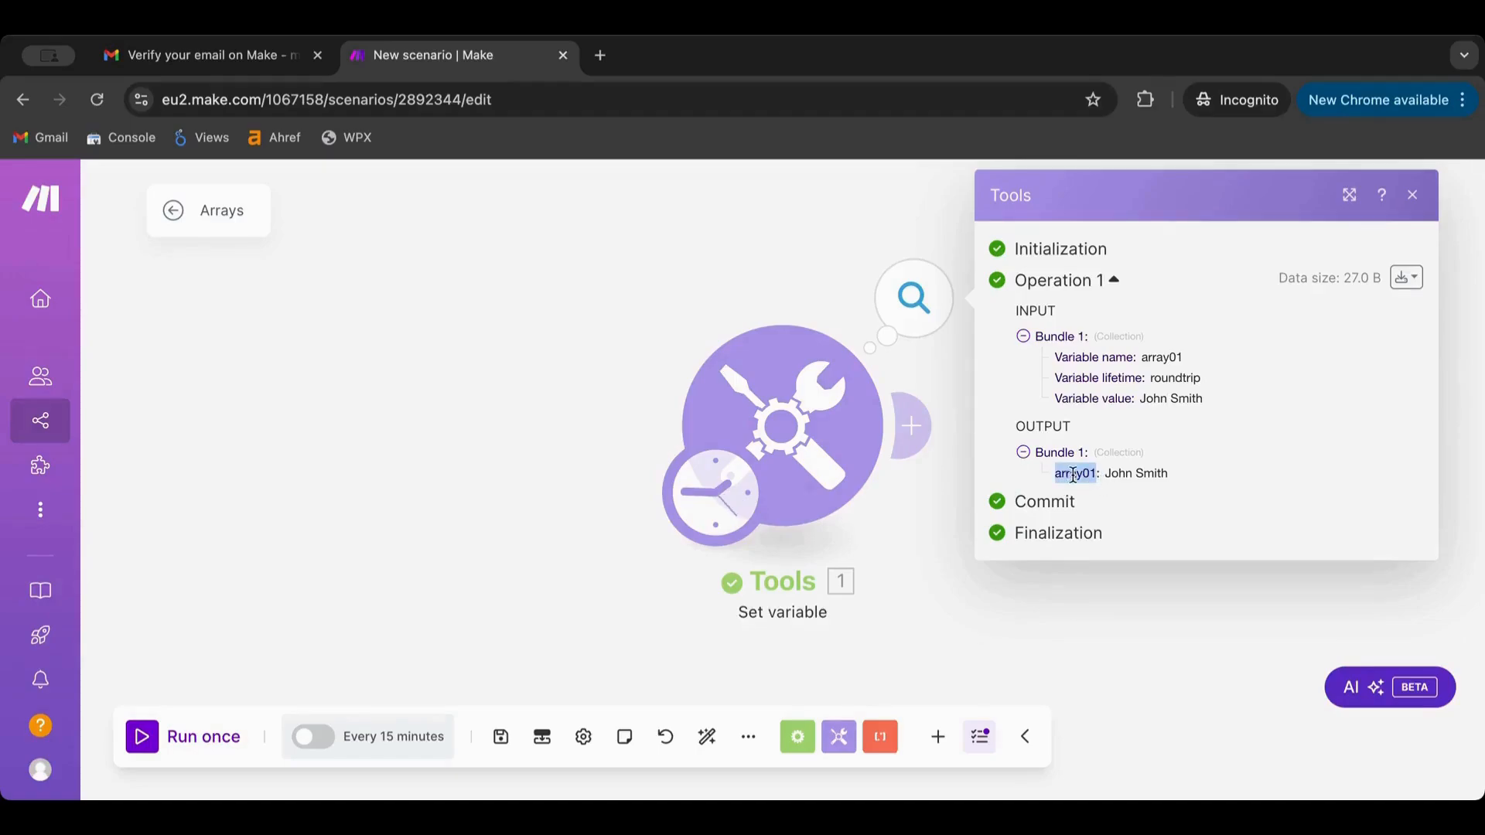
pyautogui.moveTo(1105, 474); pyautogui.dragTo(1176, 478)
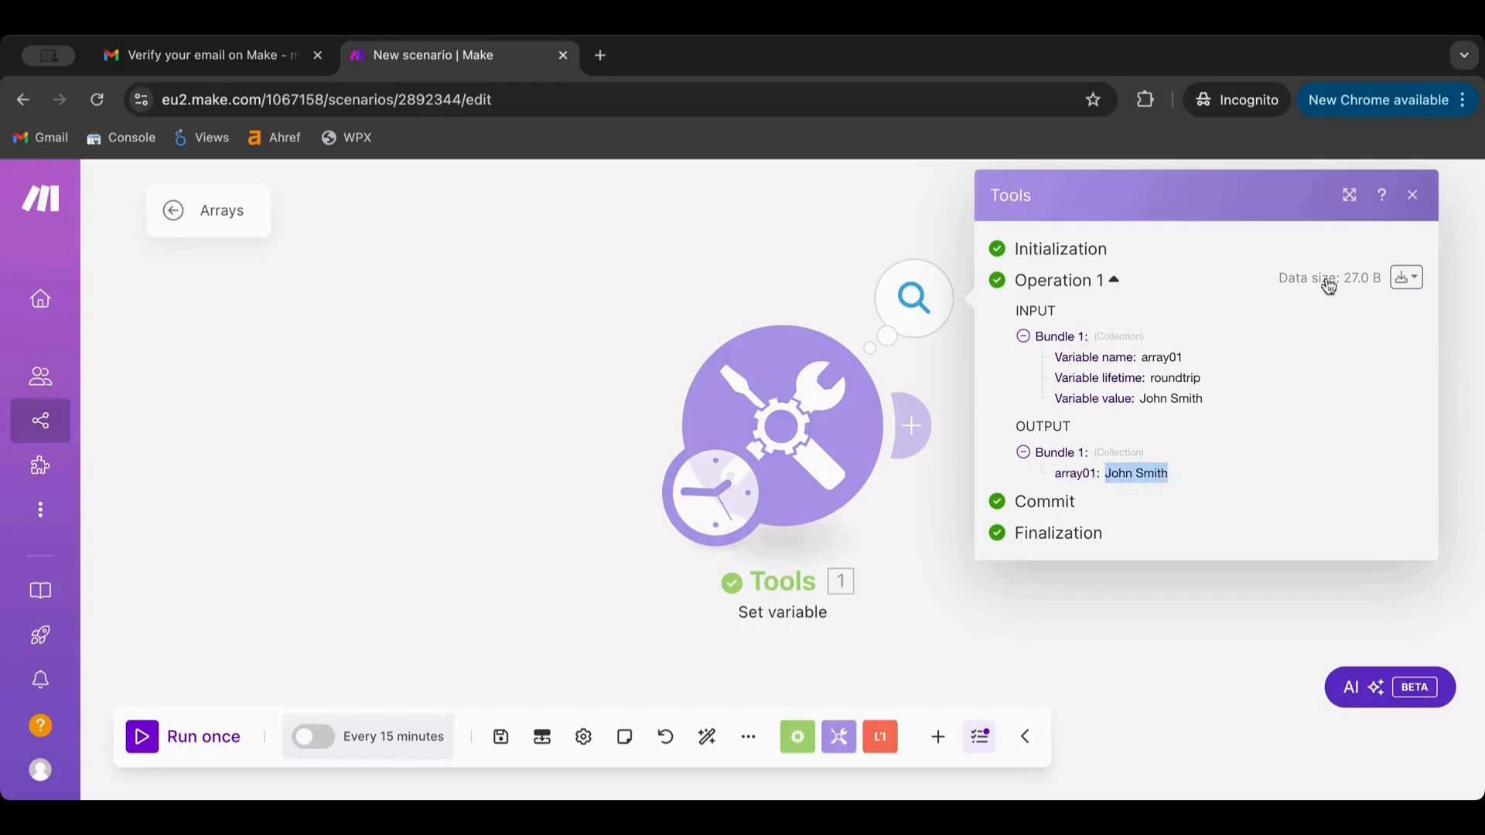
pyautogui.click(1414, 199)
# Rename the module's variable from array01 to Variable and recheck the run output
pyautogui.click(781, 429)
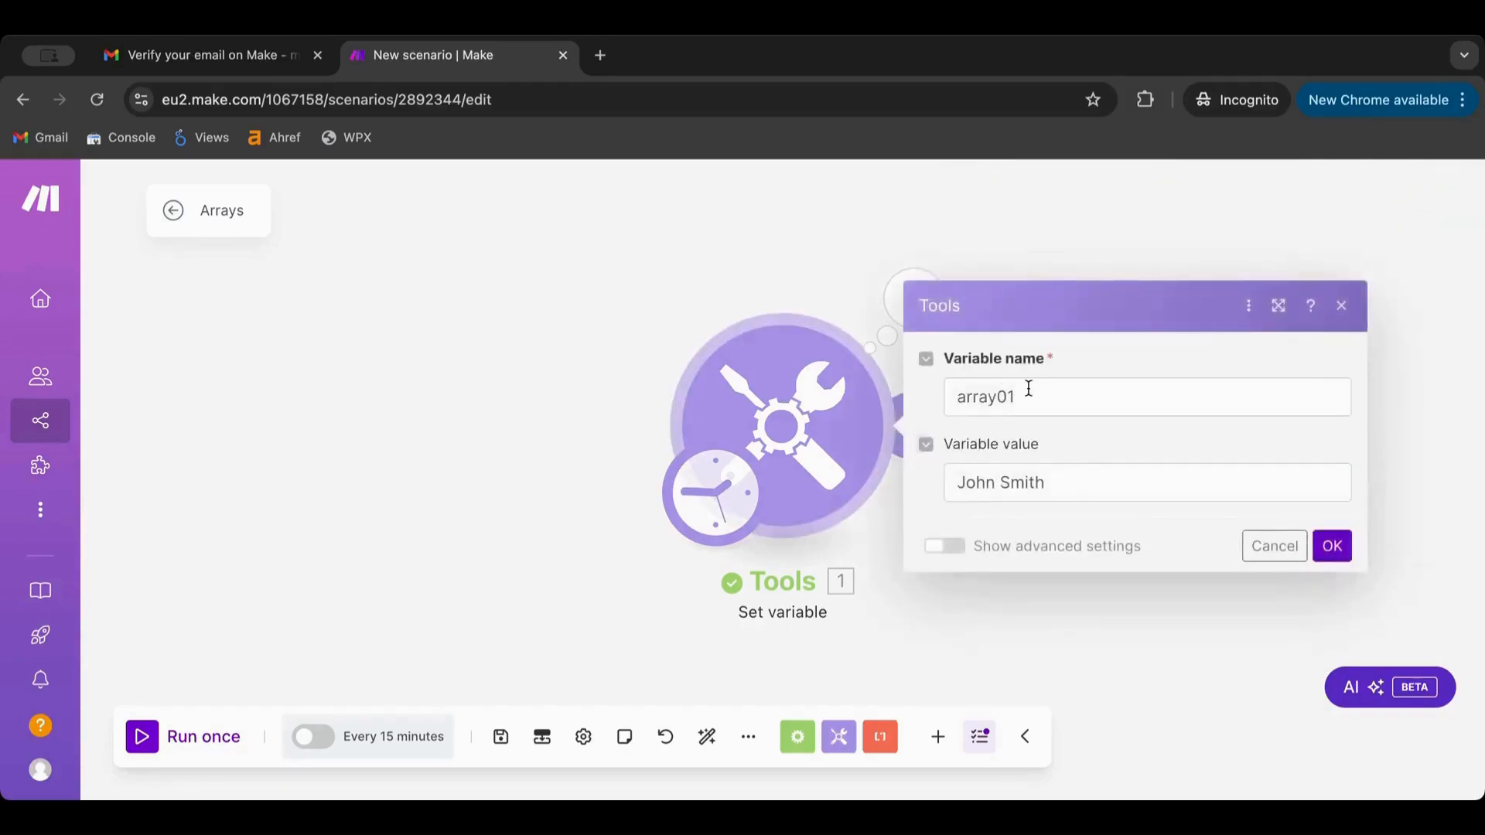
pyautogui.moveTo(1028, 394); pyautogui.dragTo(886, 392)
pyautogui.write('Var')
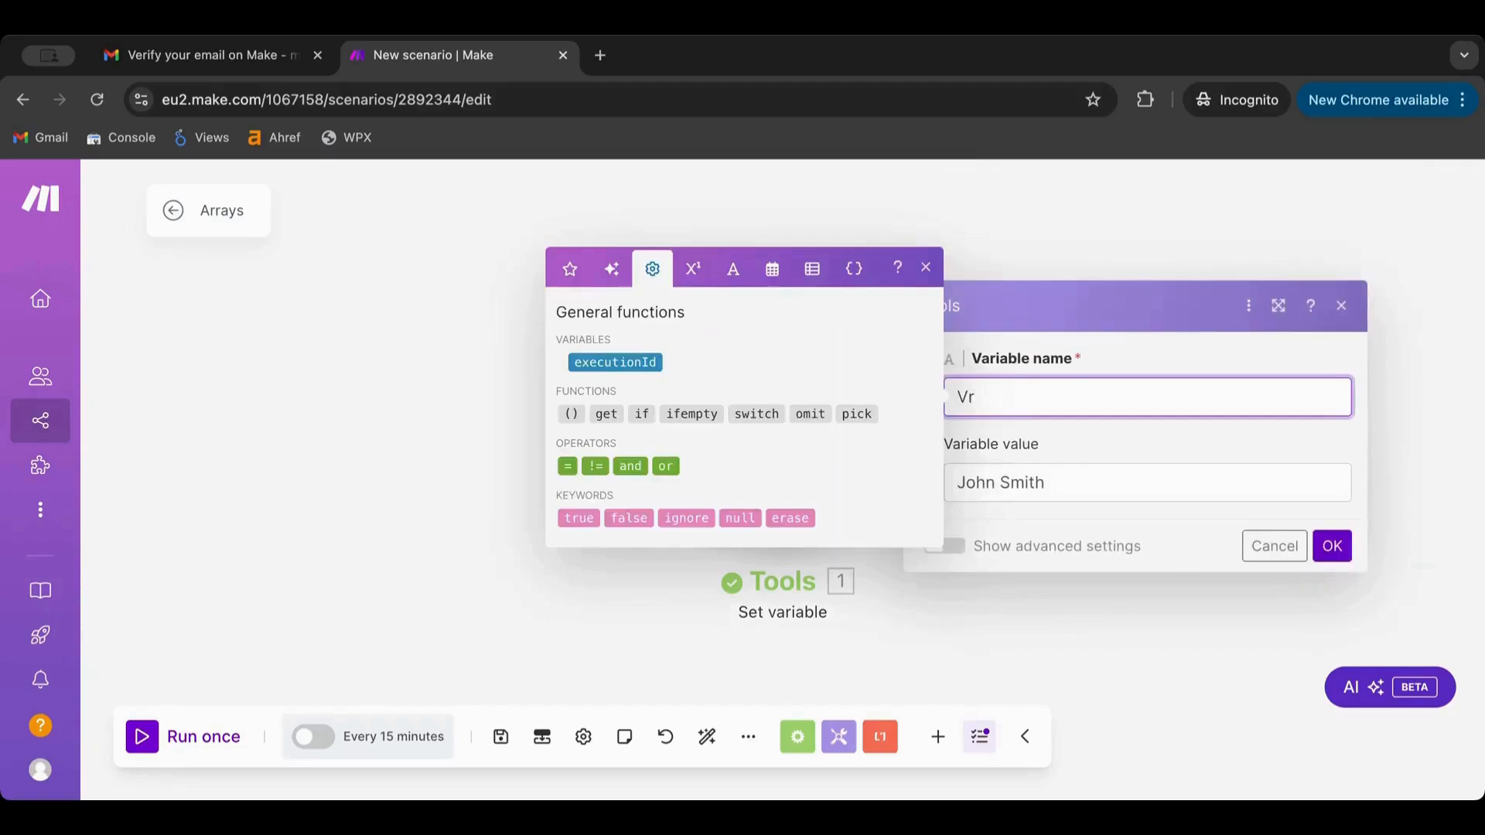
pyautogui.write('iable')
pyautogui.click(1332, 546)
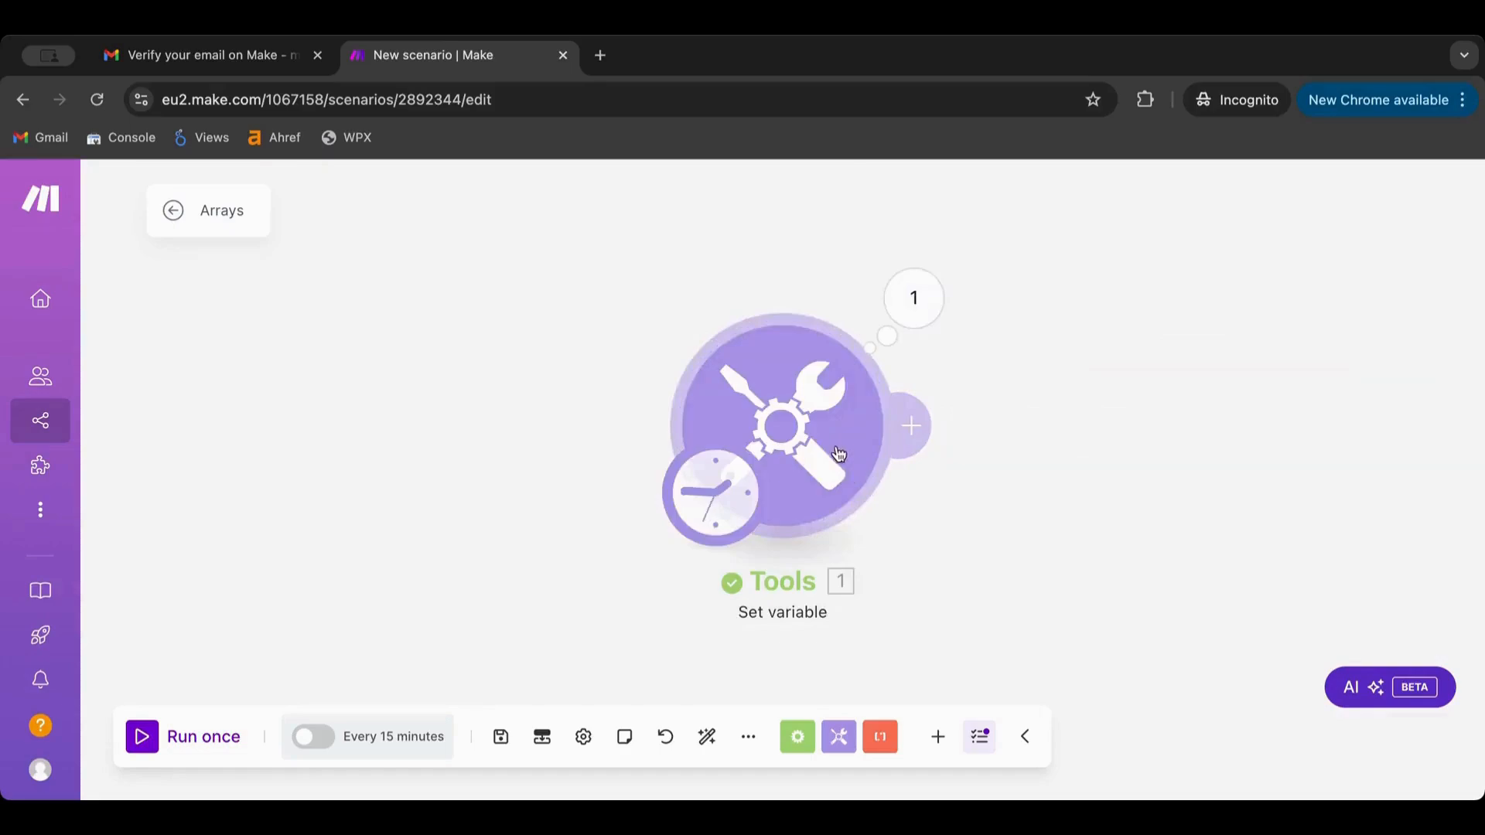
pyautogui.moveTo(835, 457); pyautogui.dragTo(487, 442)
pyautogui.click(565, 297)
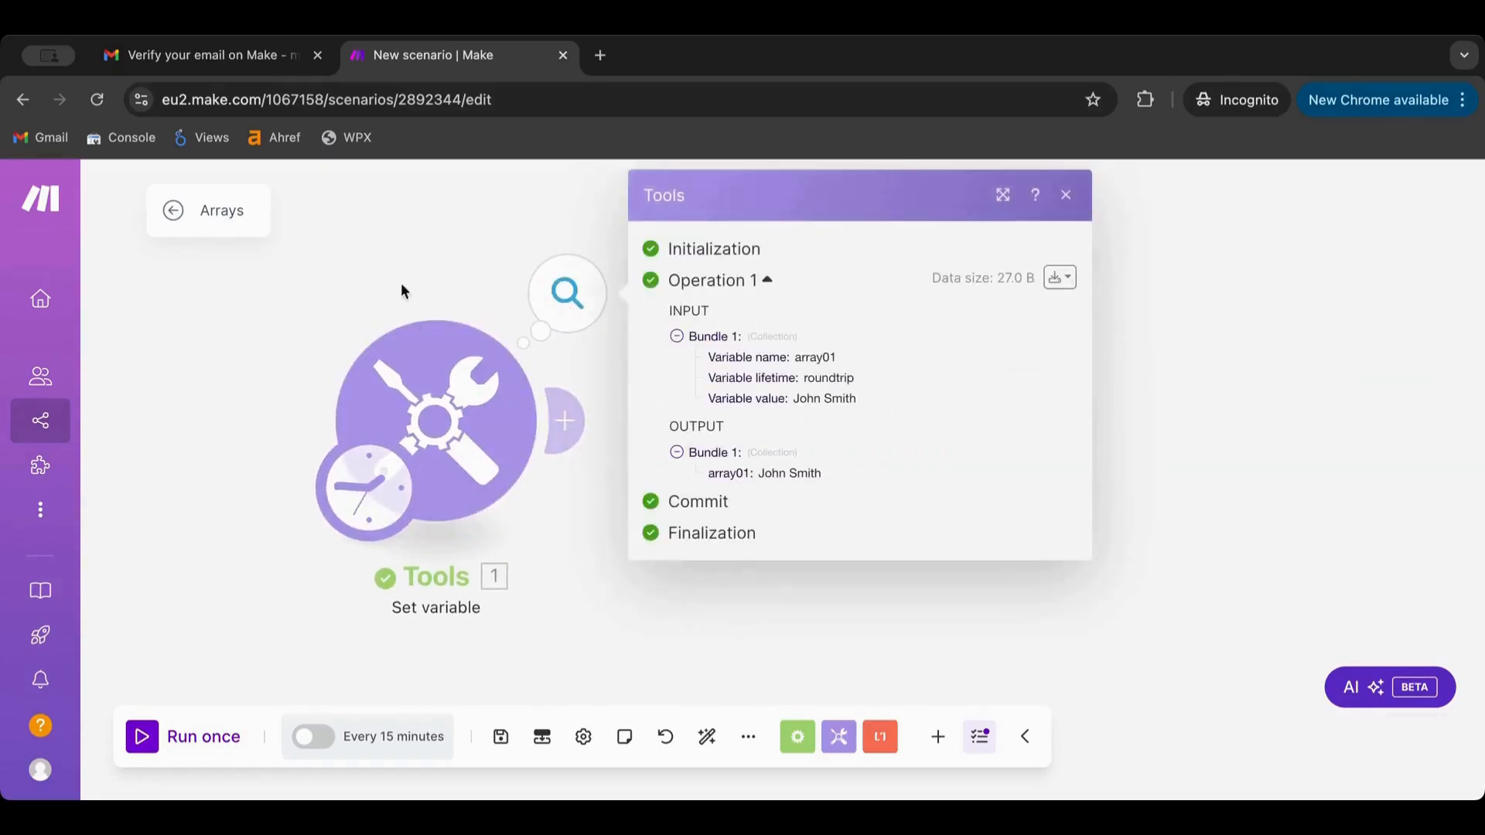
pyautogui.click(385, 267)
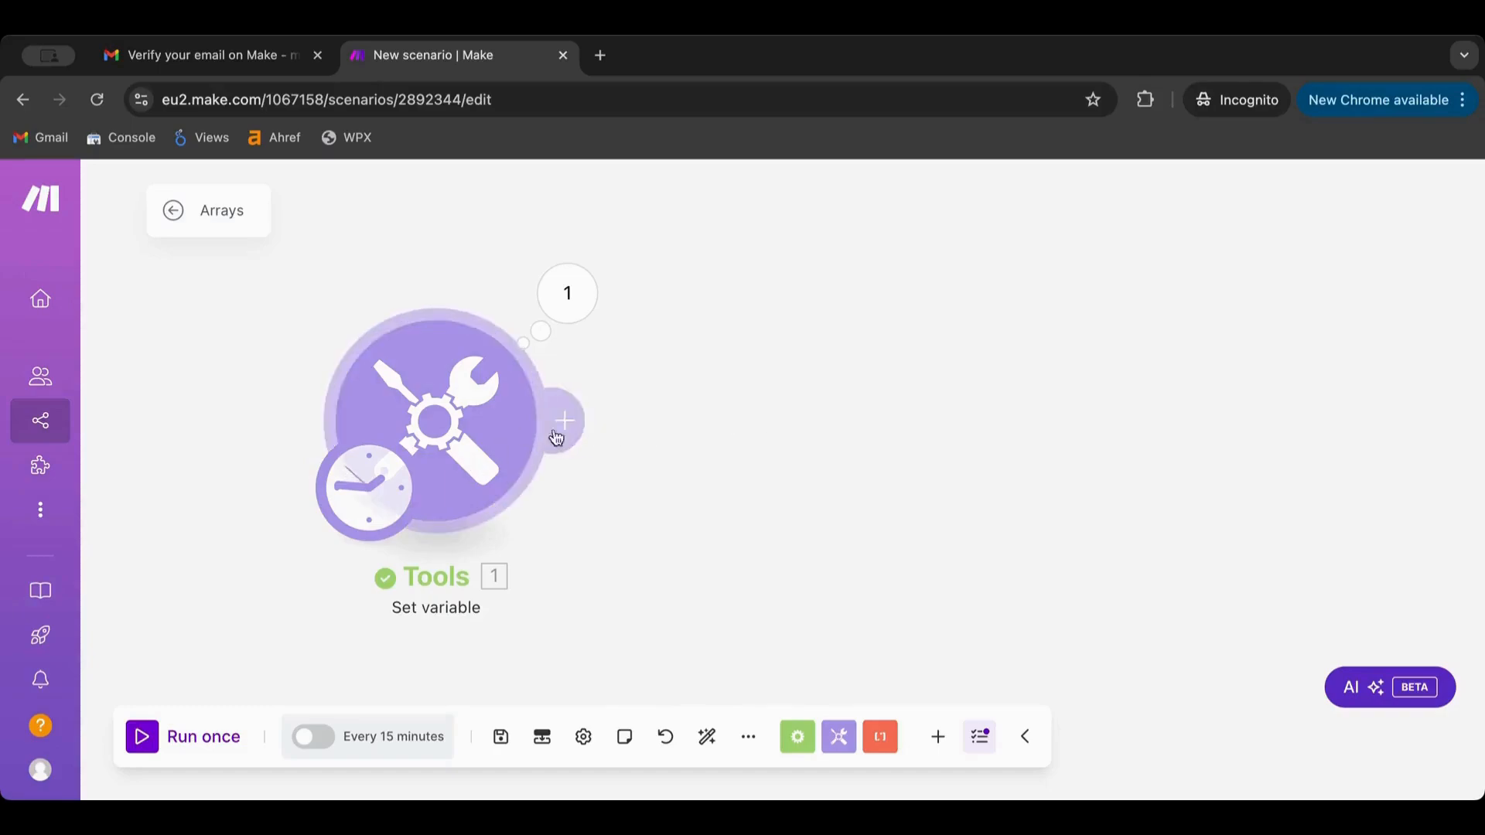
# Add a second Tools Set variable named array01, its value mapped from module 1's Variable
pyautogui.doubleClick(713, 433)
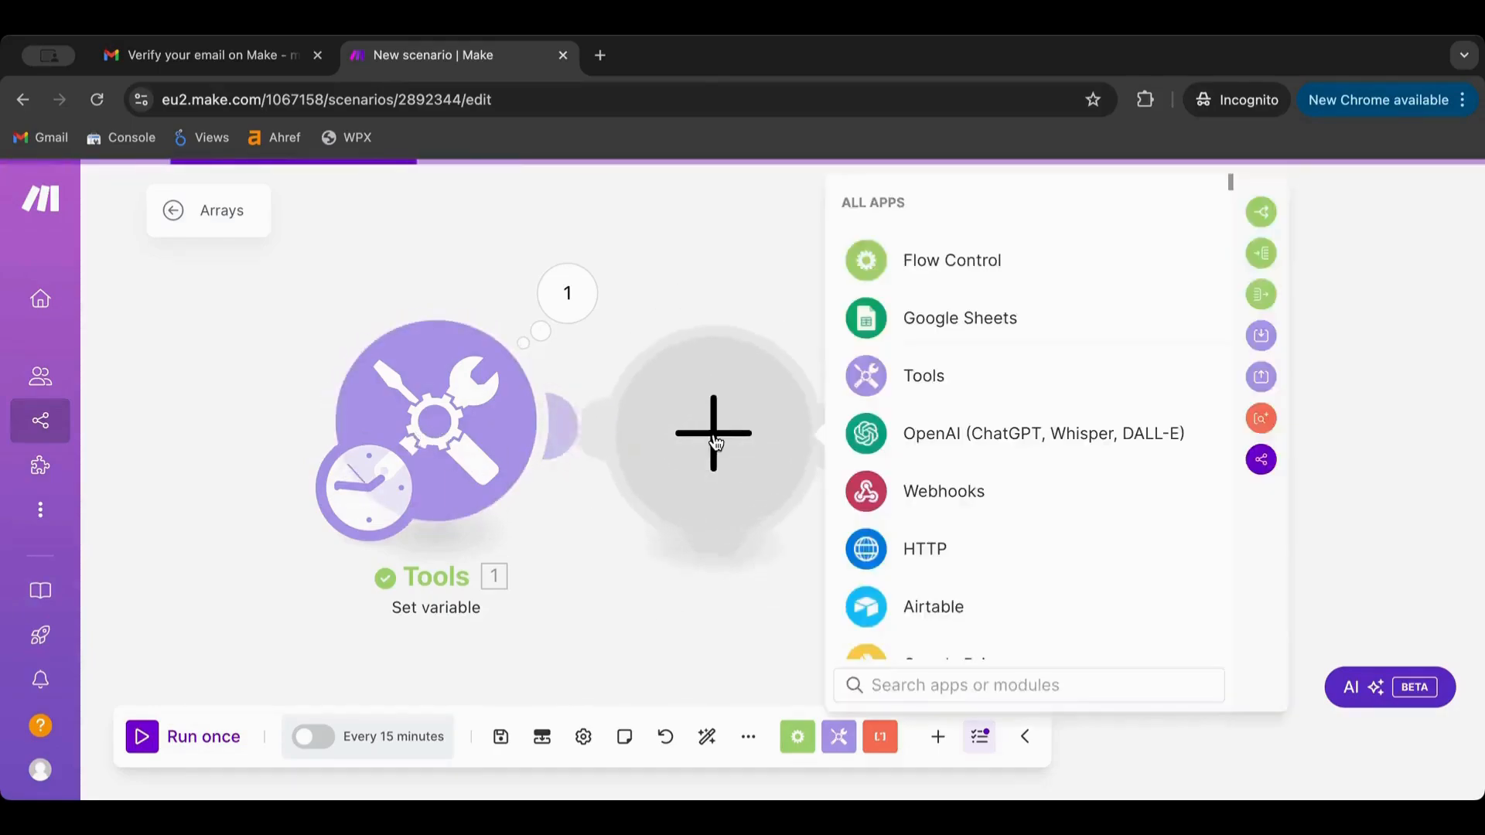
pyautogui.click(965, 383)
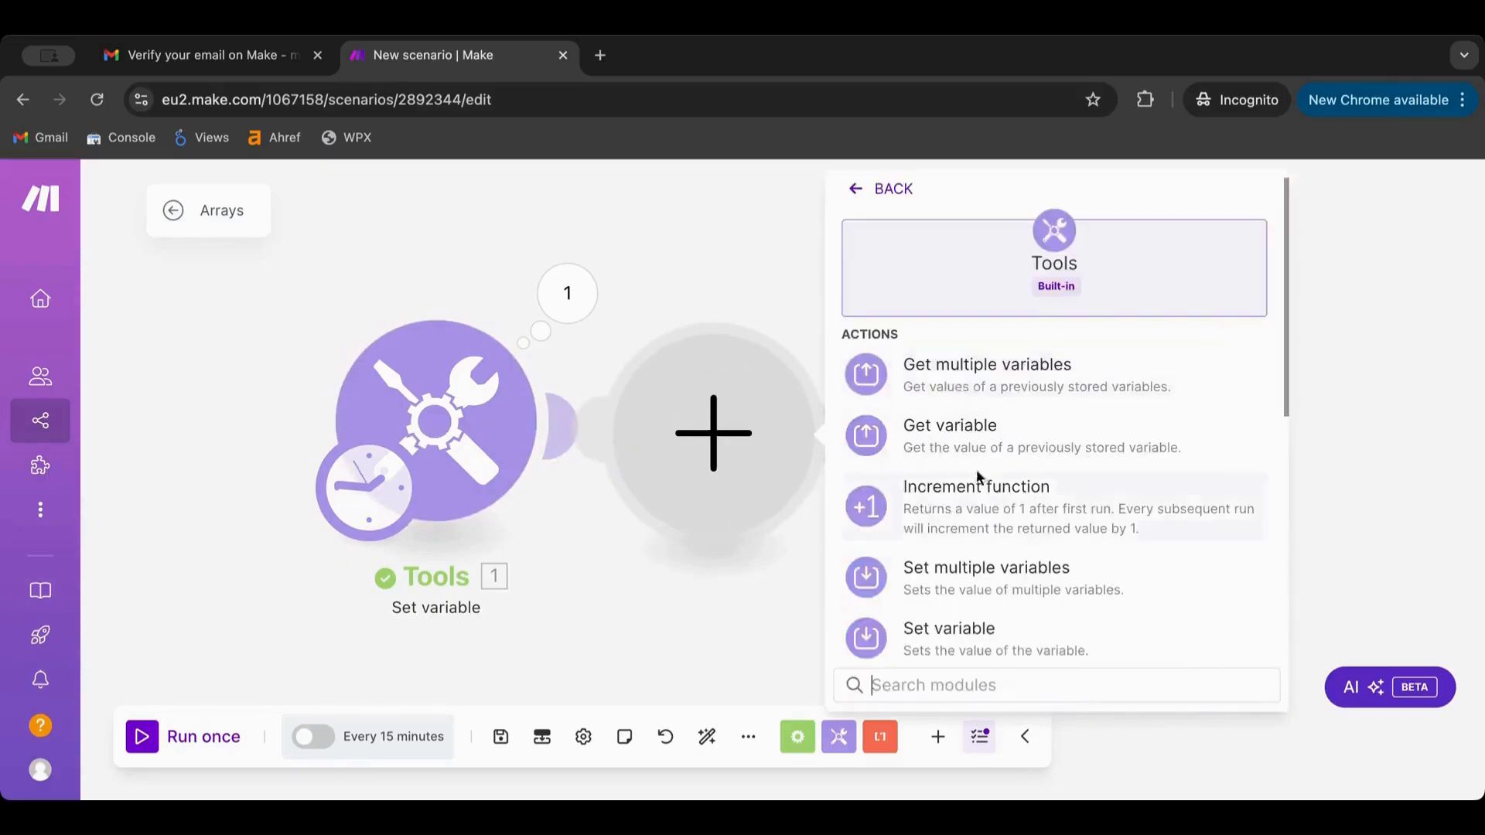
pyautogui.scroll(-2, 970, 487)
pyautogui.click(960, 495)
pyautogui.click(948, 414)
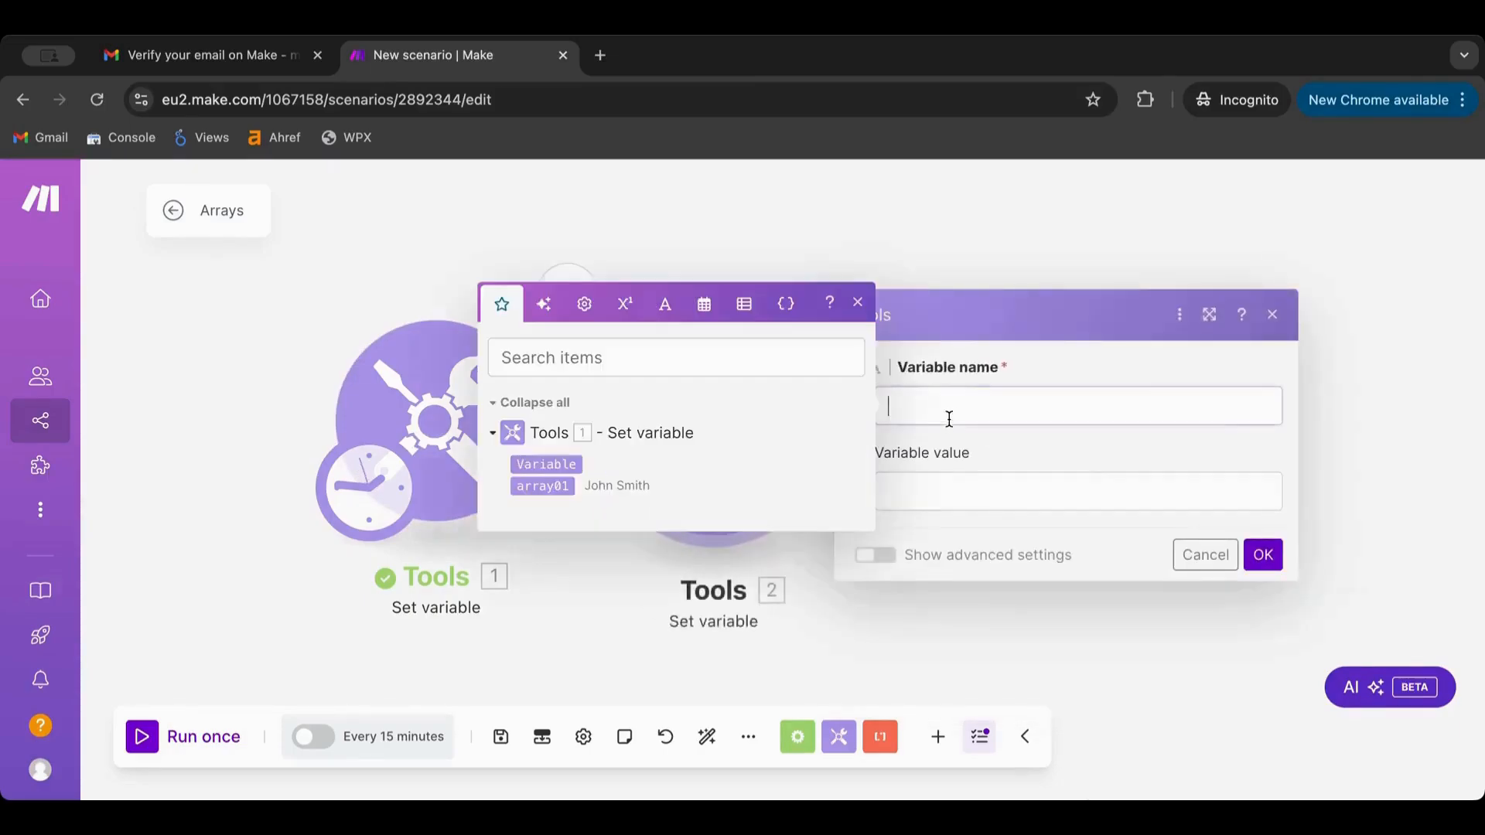
pyautogui.write('array')
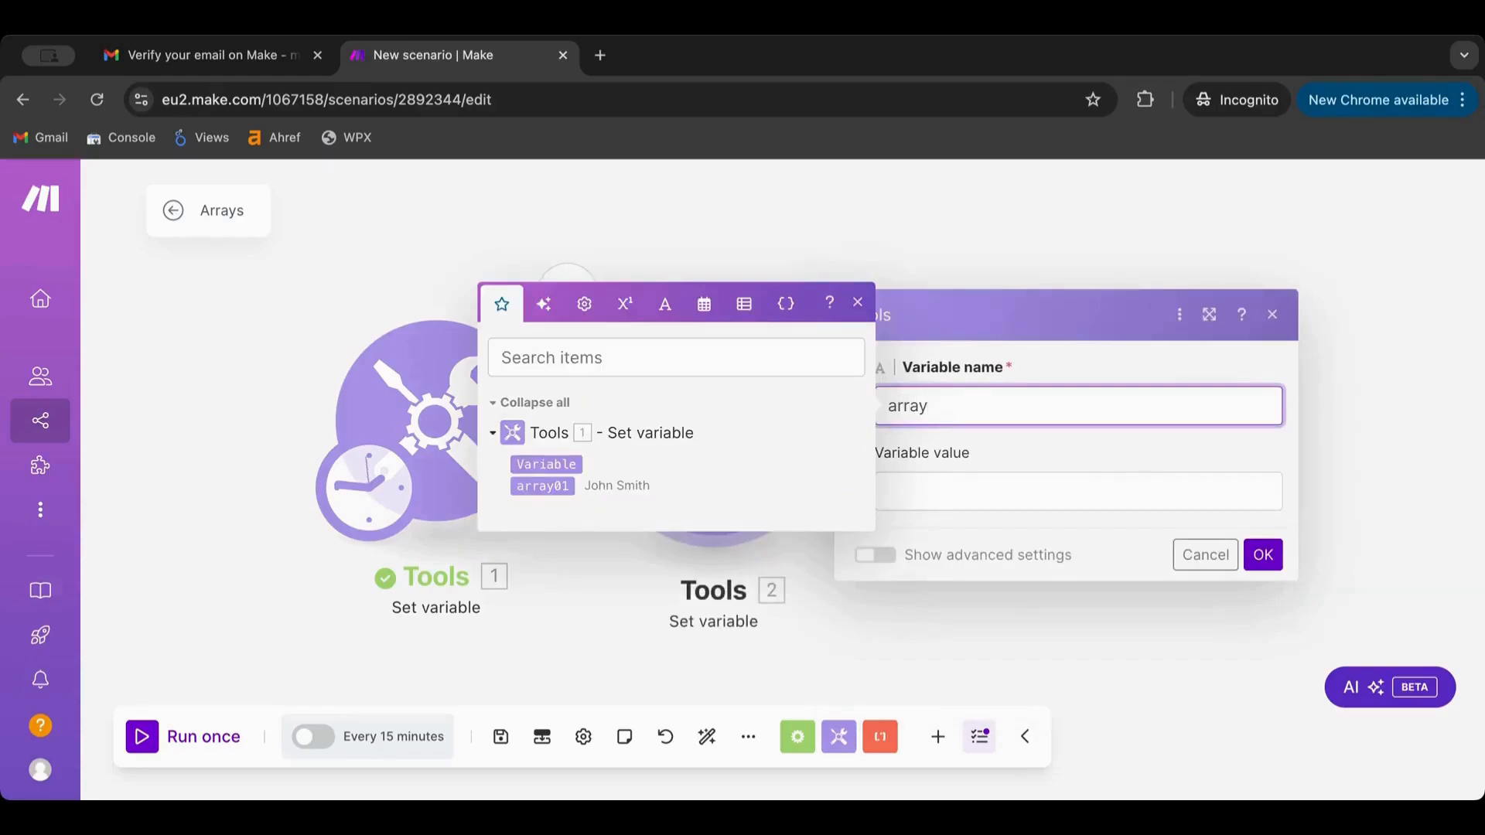
pyautogui.write('01')
pyautogui.click(969, 488)
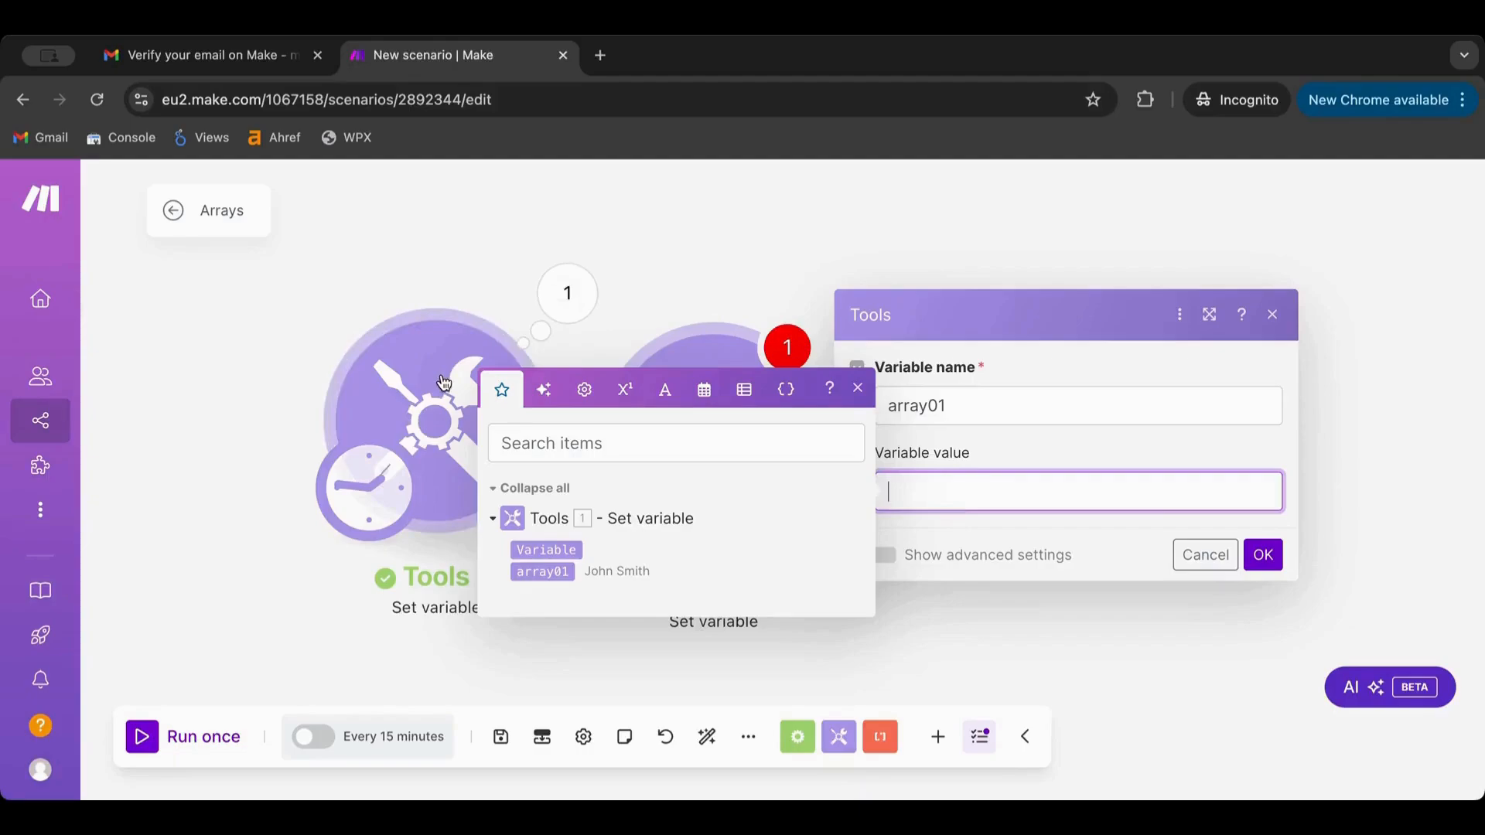
pyautogui.click(547, 553)
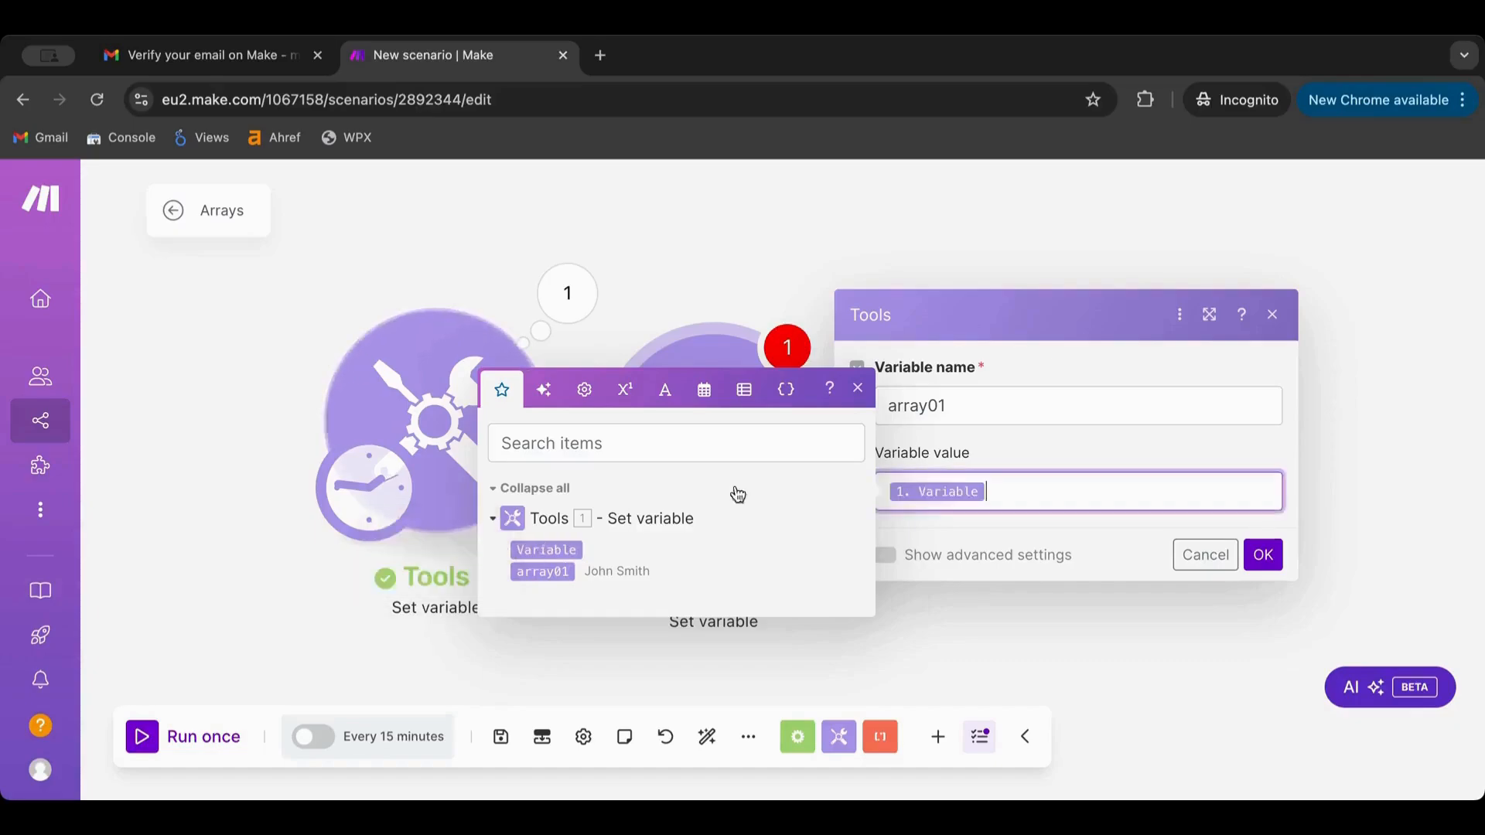
pyautogui.click(1036, 453)
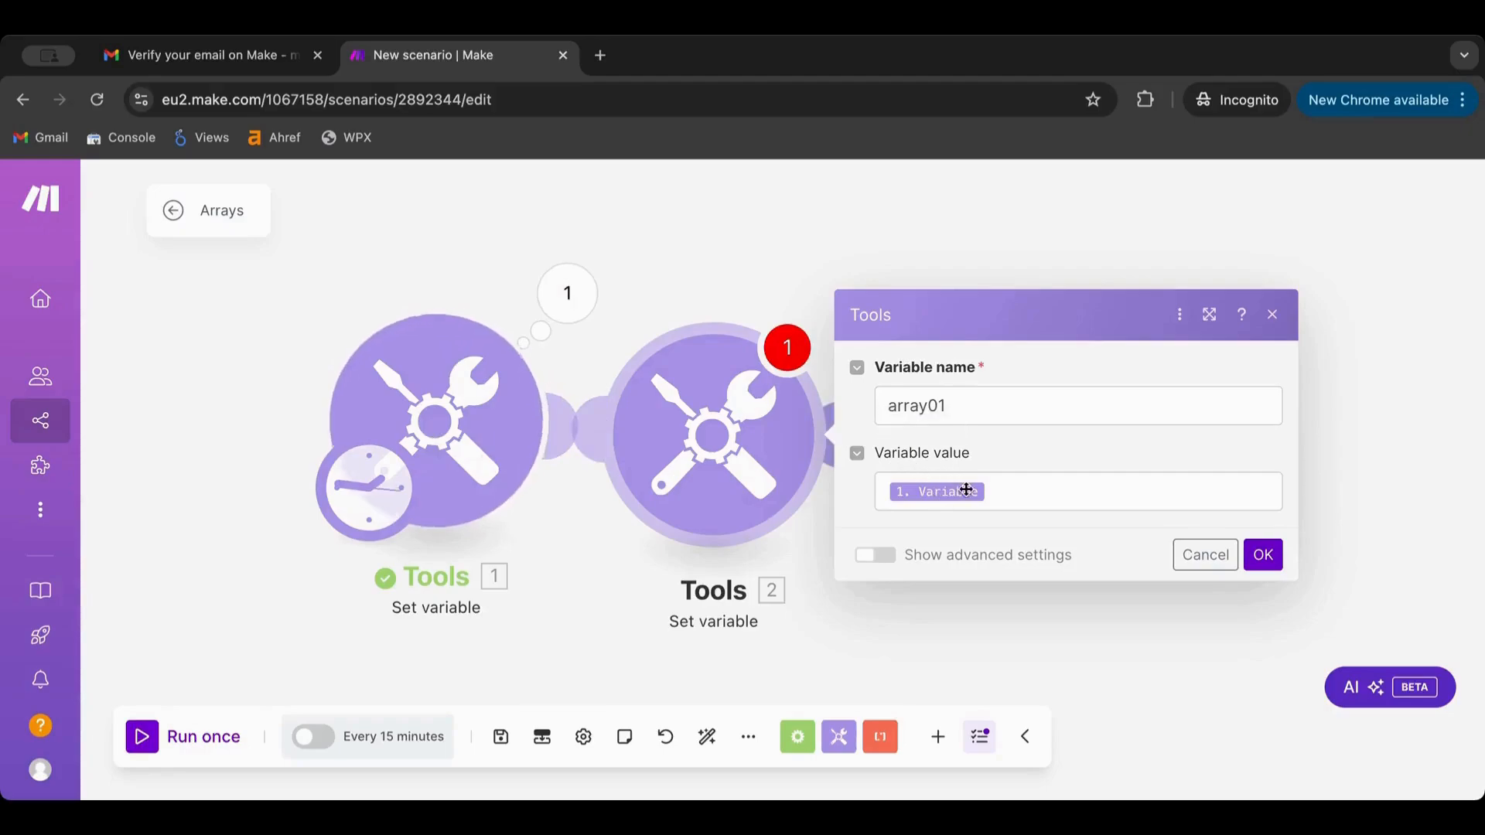
# Browse the function tabs and return to Text and binary functions to view split's description
pyautogui.click(884, 492)
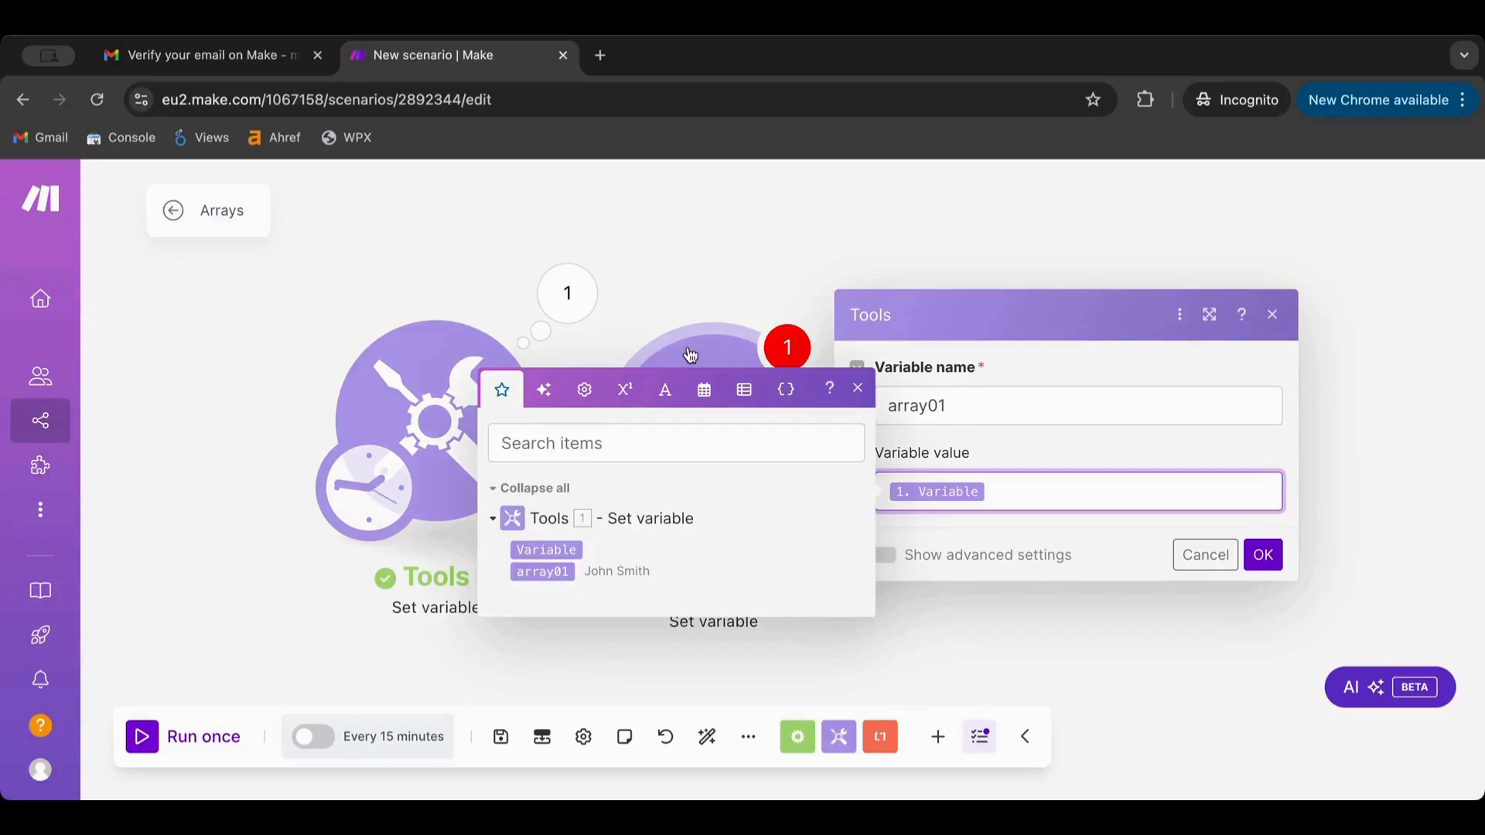
pyautogui.click(541, 390)
pyautogui.click(582, 393)
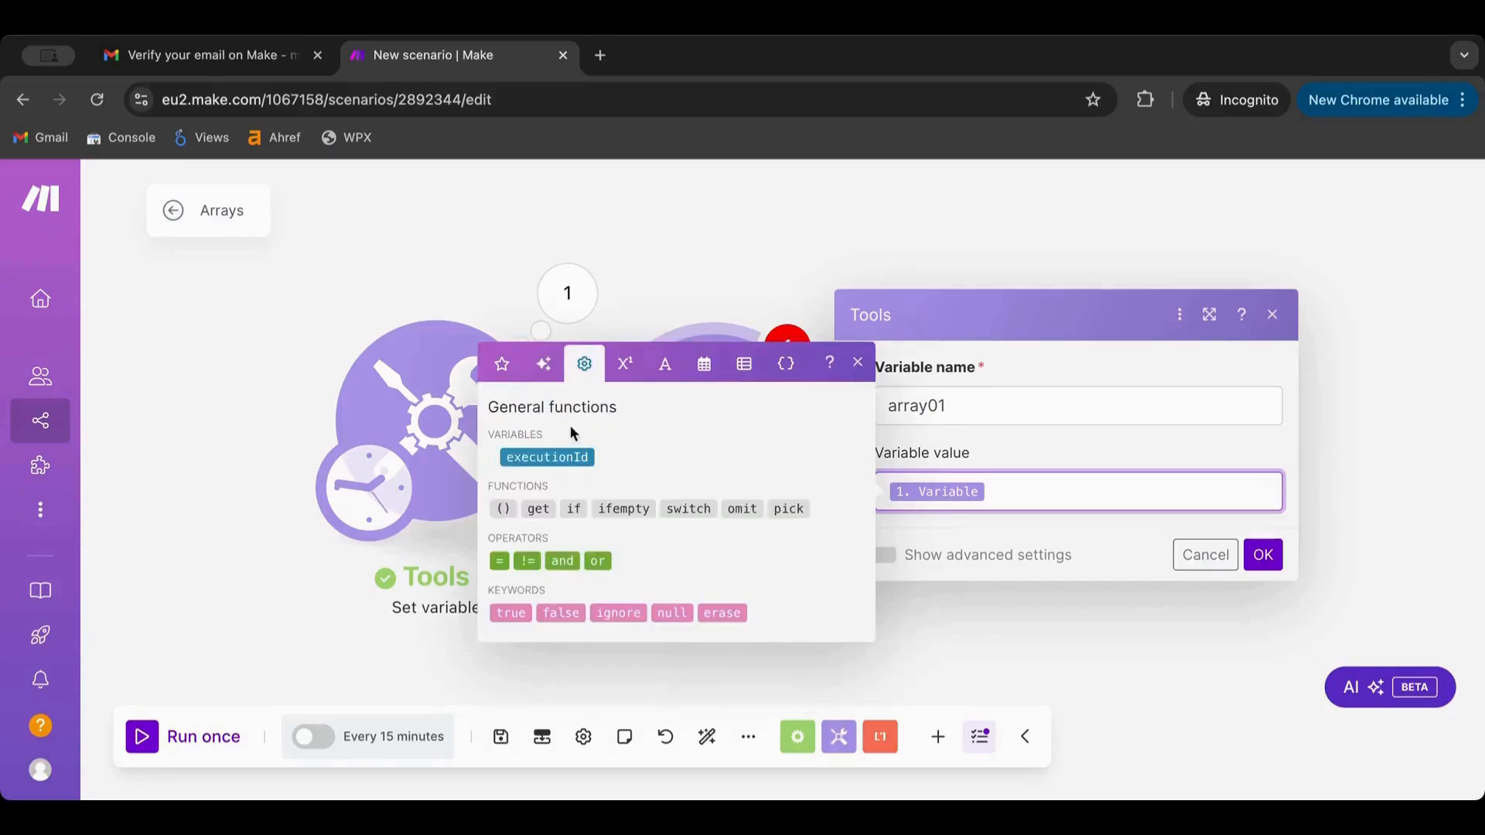
pyautogui.click(619, 363)
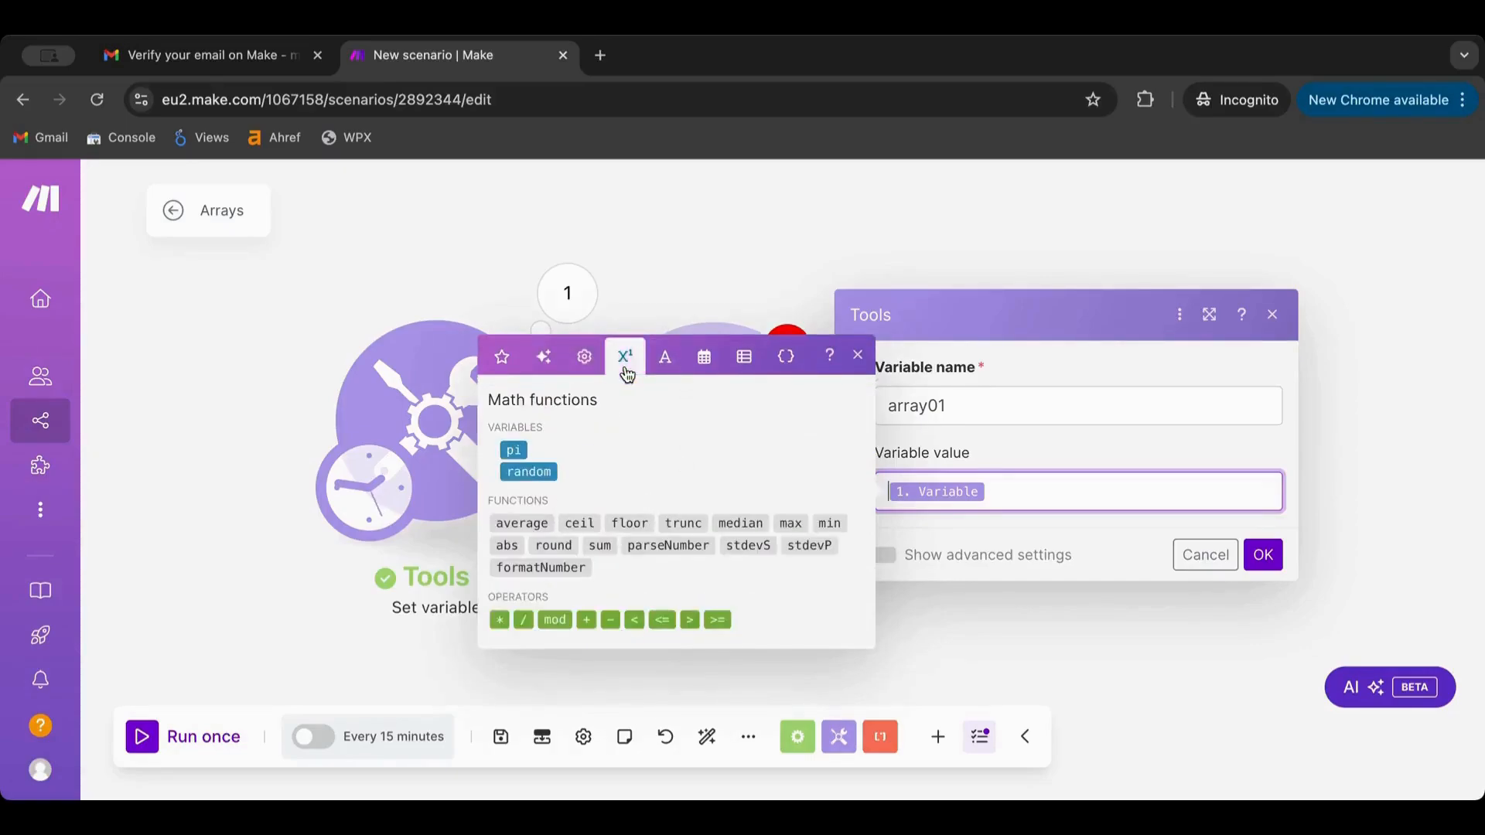
pyautogui.click(665, 357)
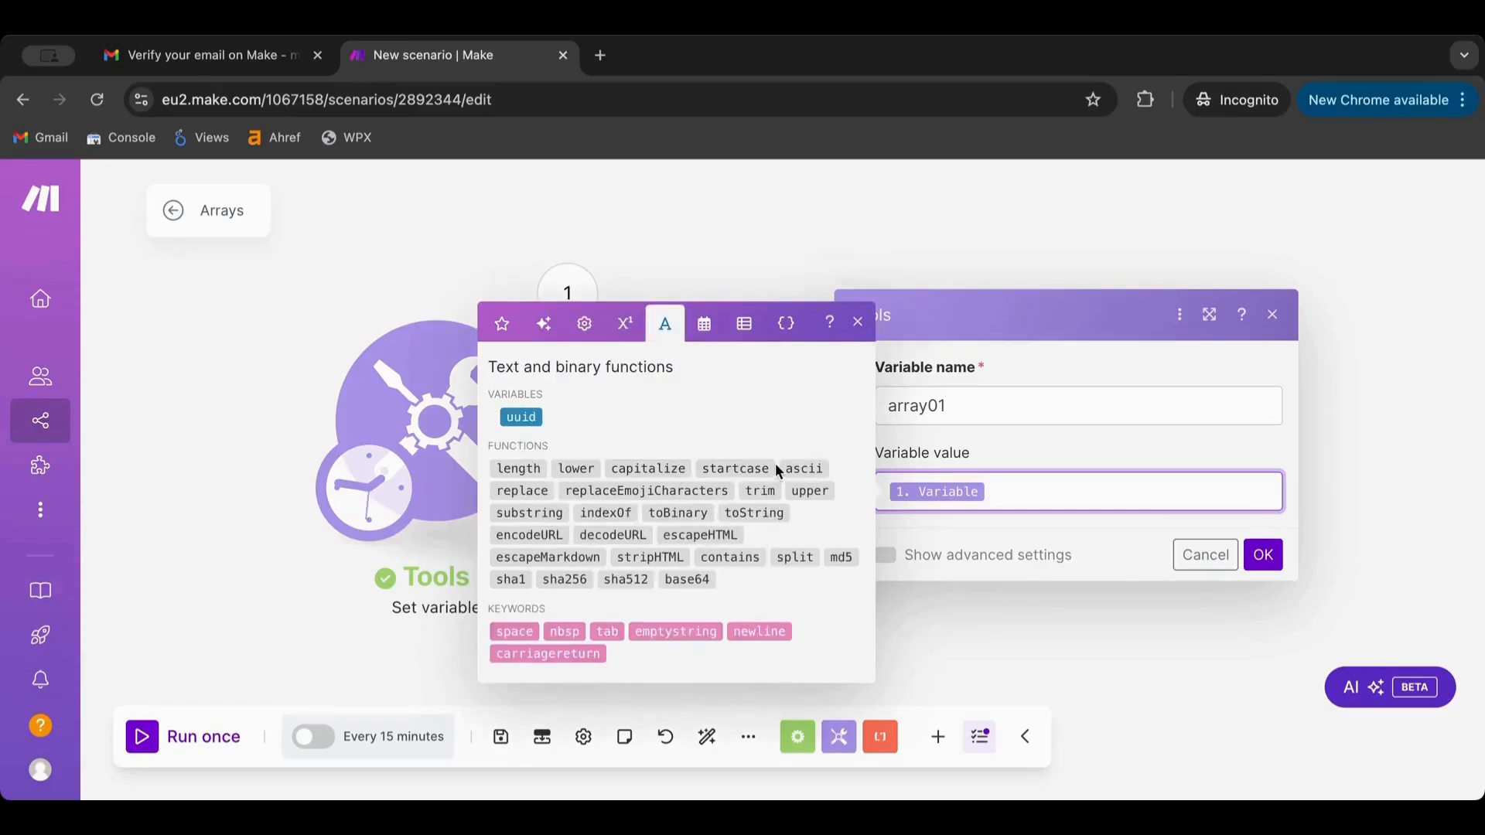
pyautogui.click(704, 323)
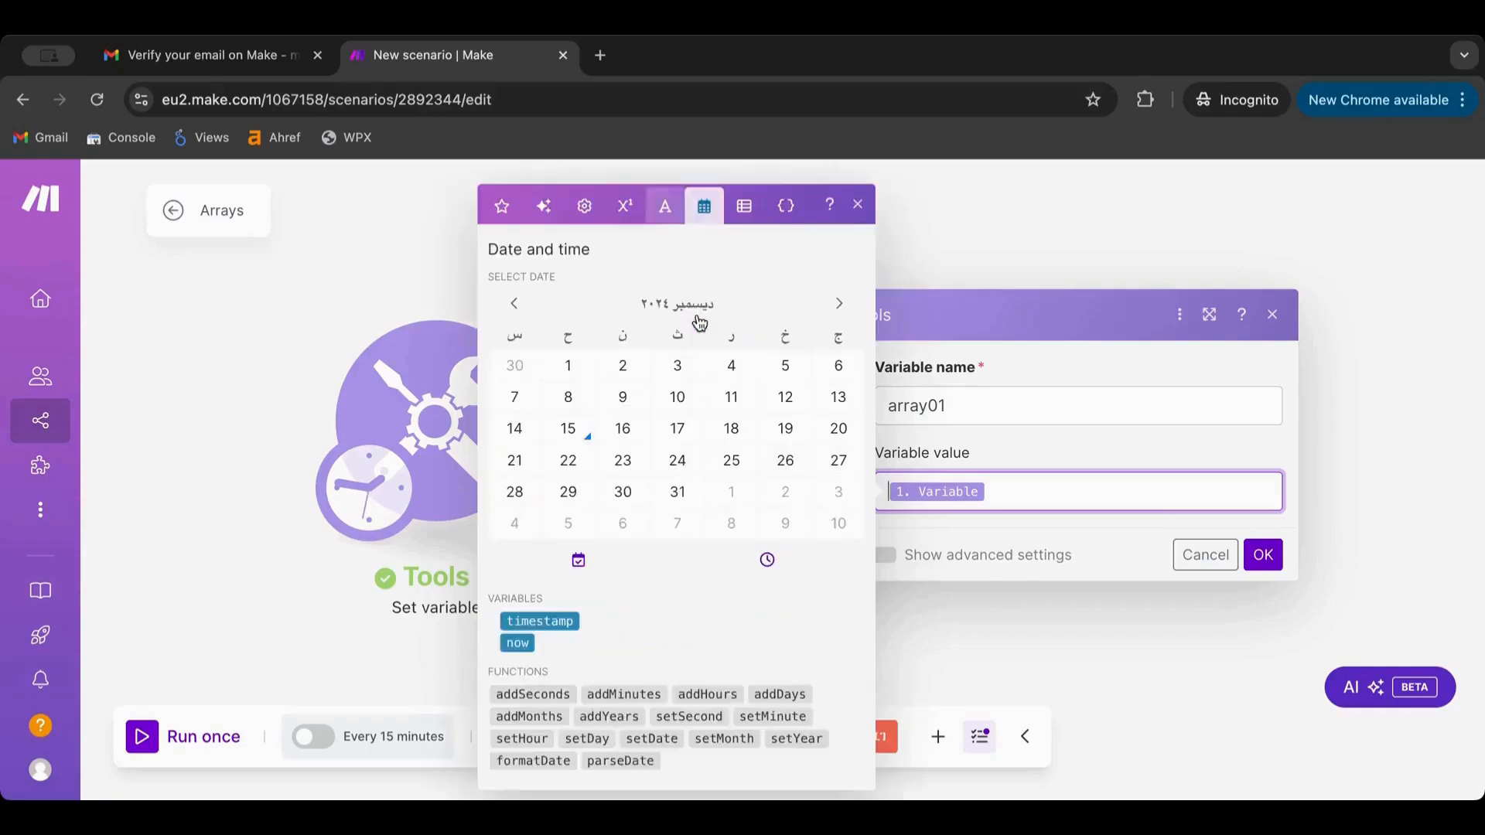
pyautogui.click(744, 205)
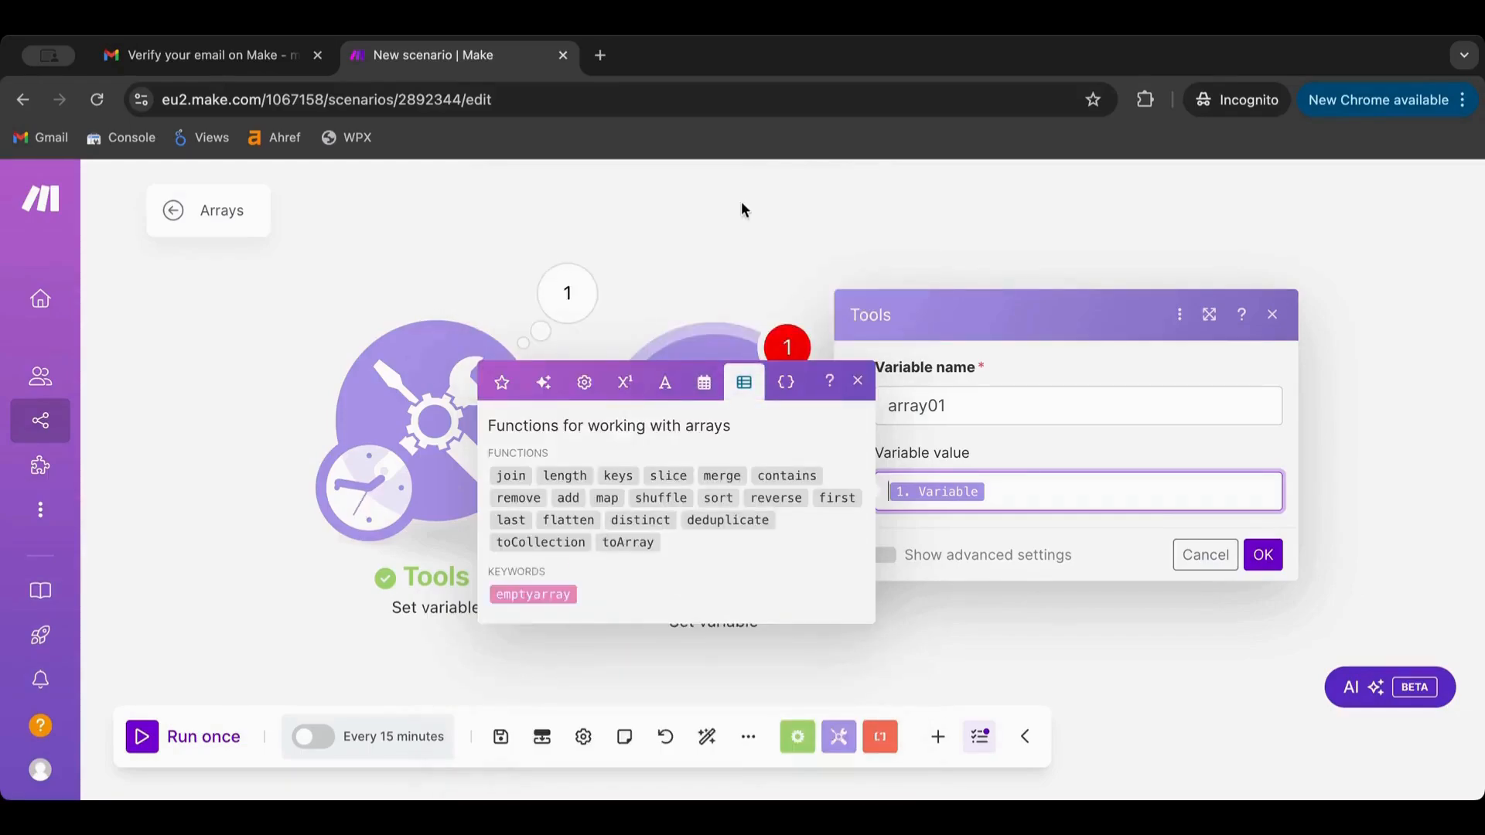
pyautogui.click(788, 385)
pyautogui.click(664, 243)
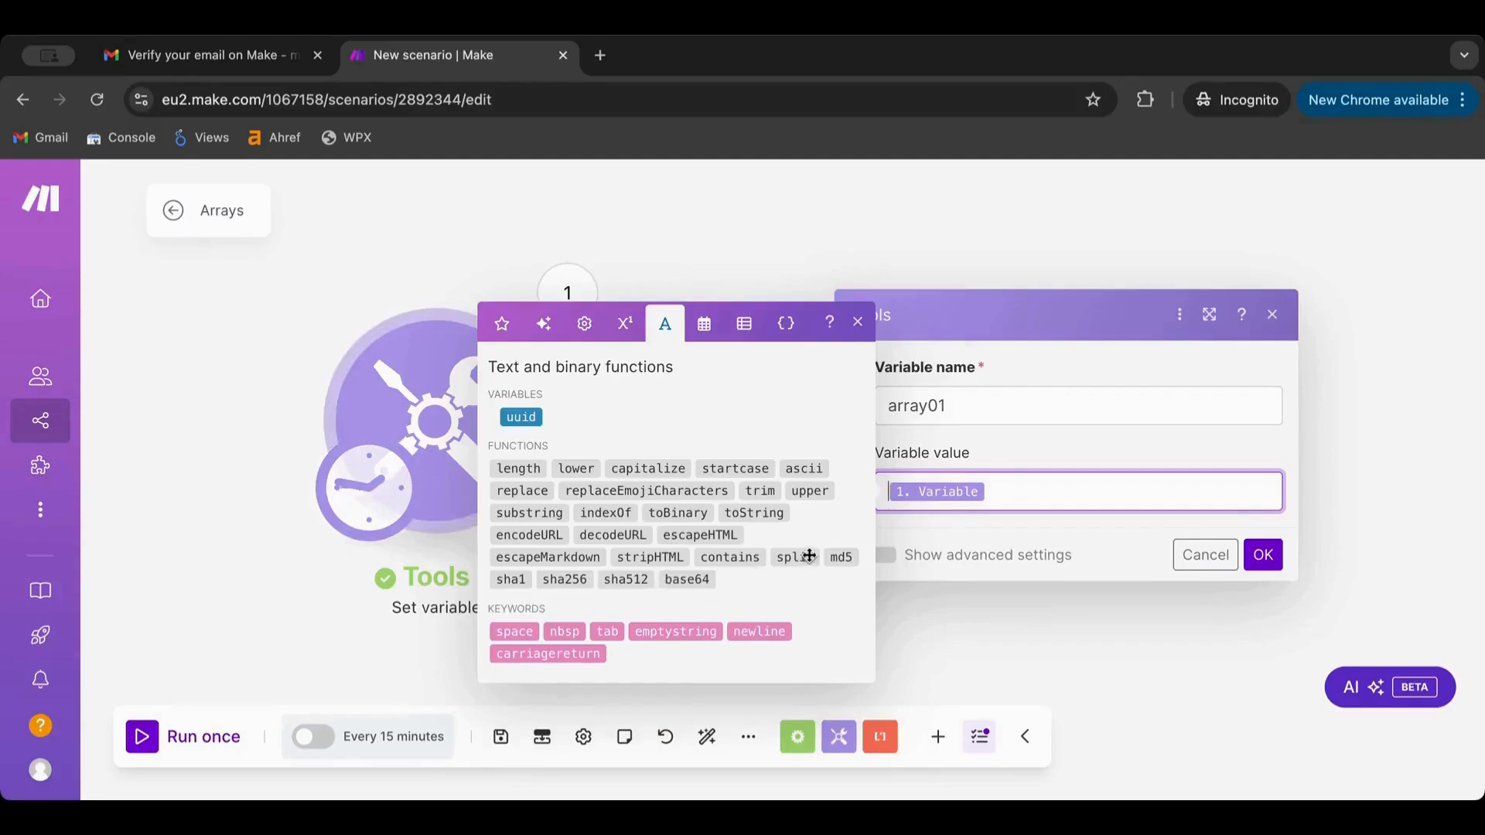
pyautogui.moveTo(808, 556)
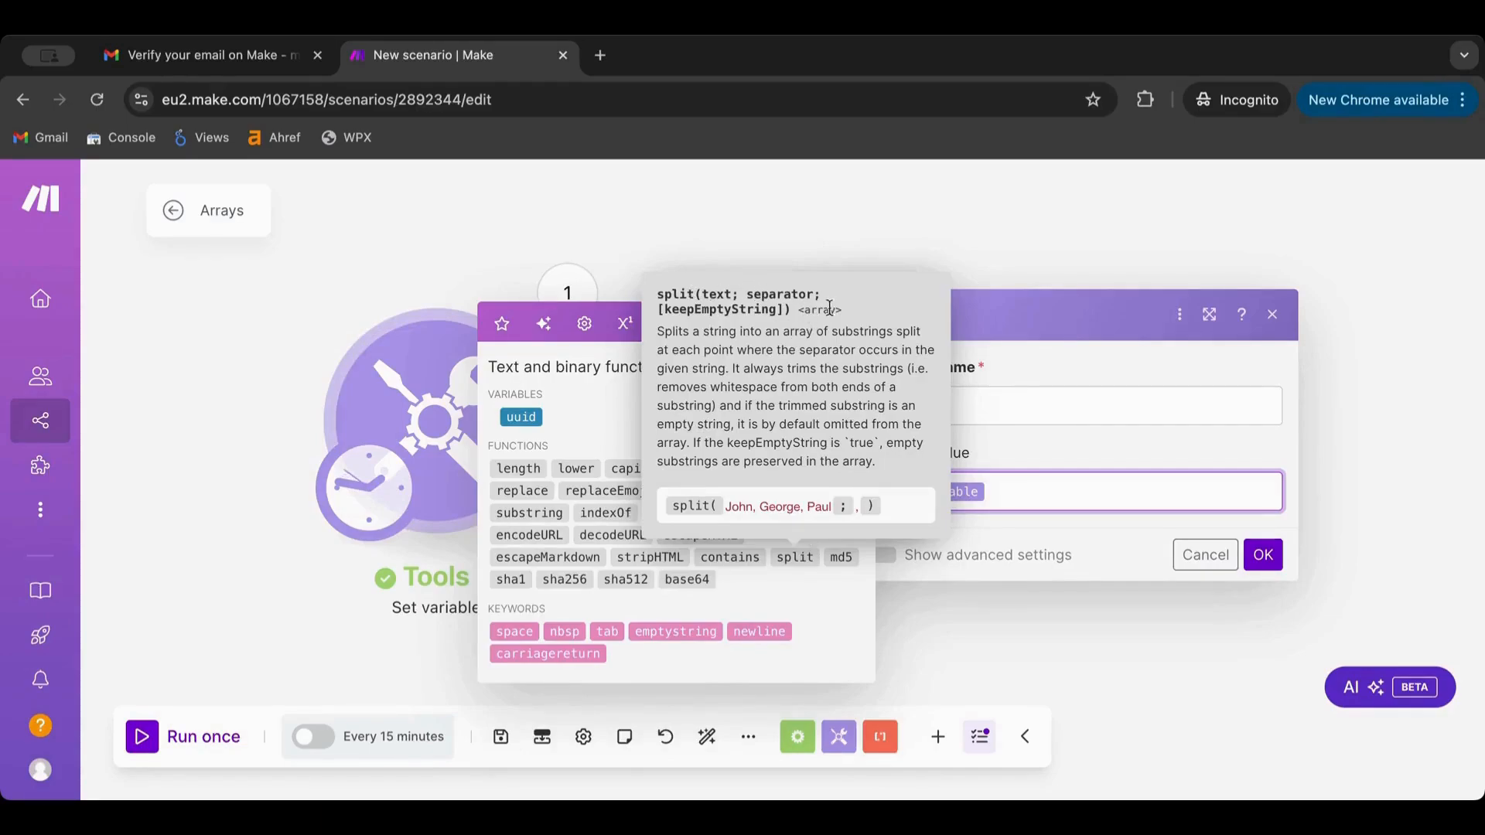
# Insert split into array01's value with 1. Variable as its text argument
pyautogui.click(794, 556)
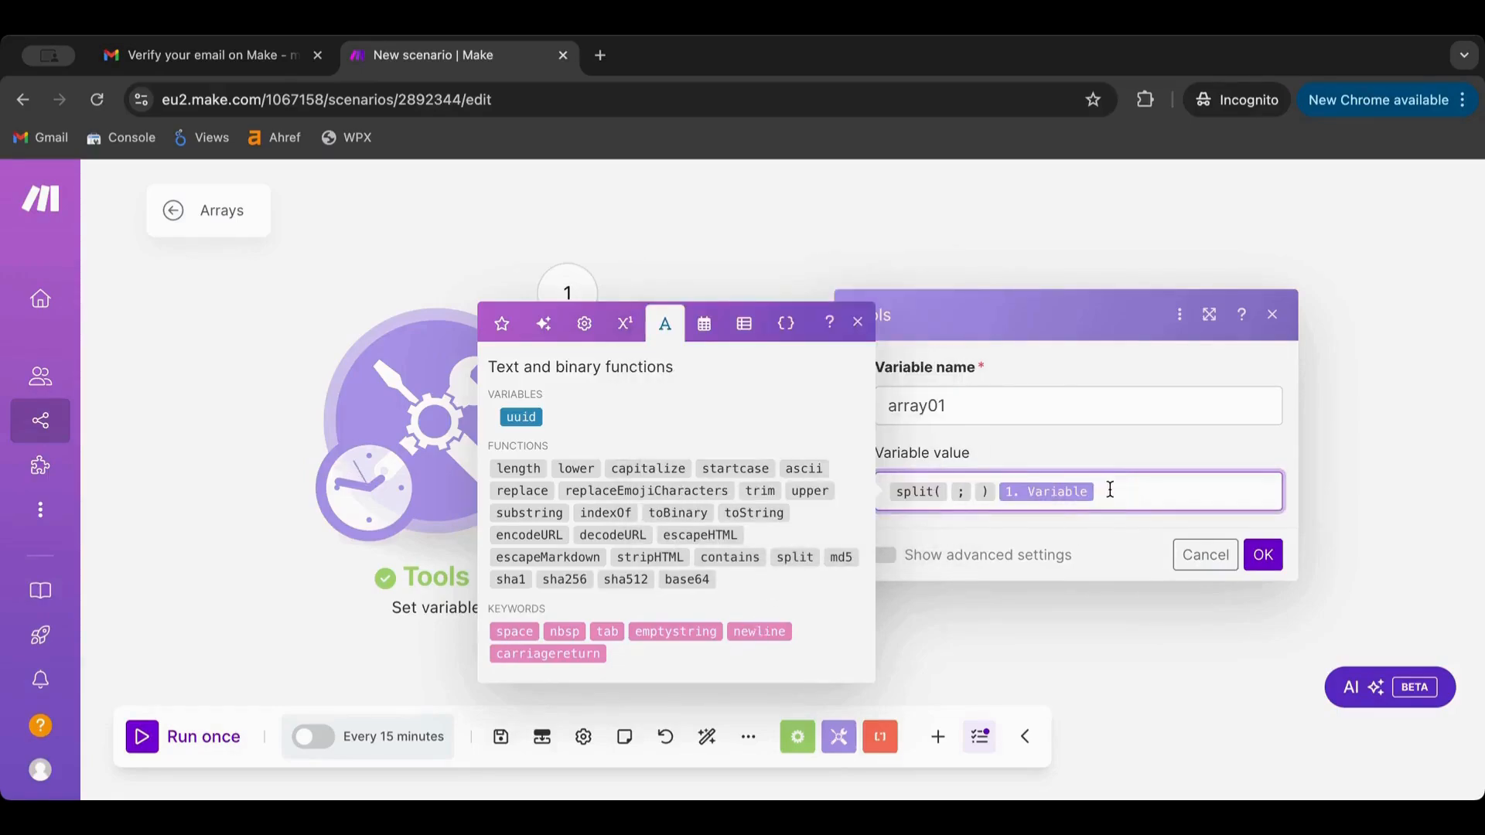
pyautogui.hotkey('ctrl', 'x')
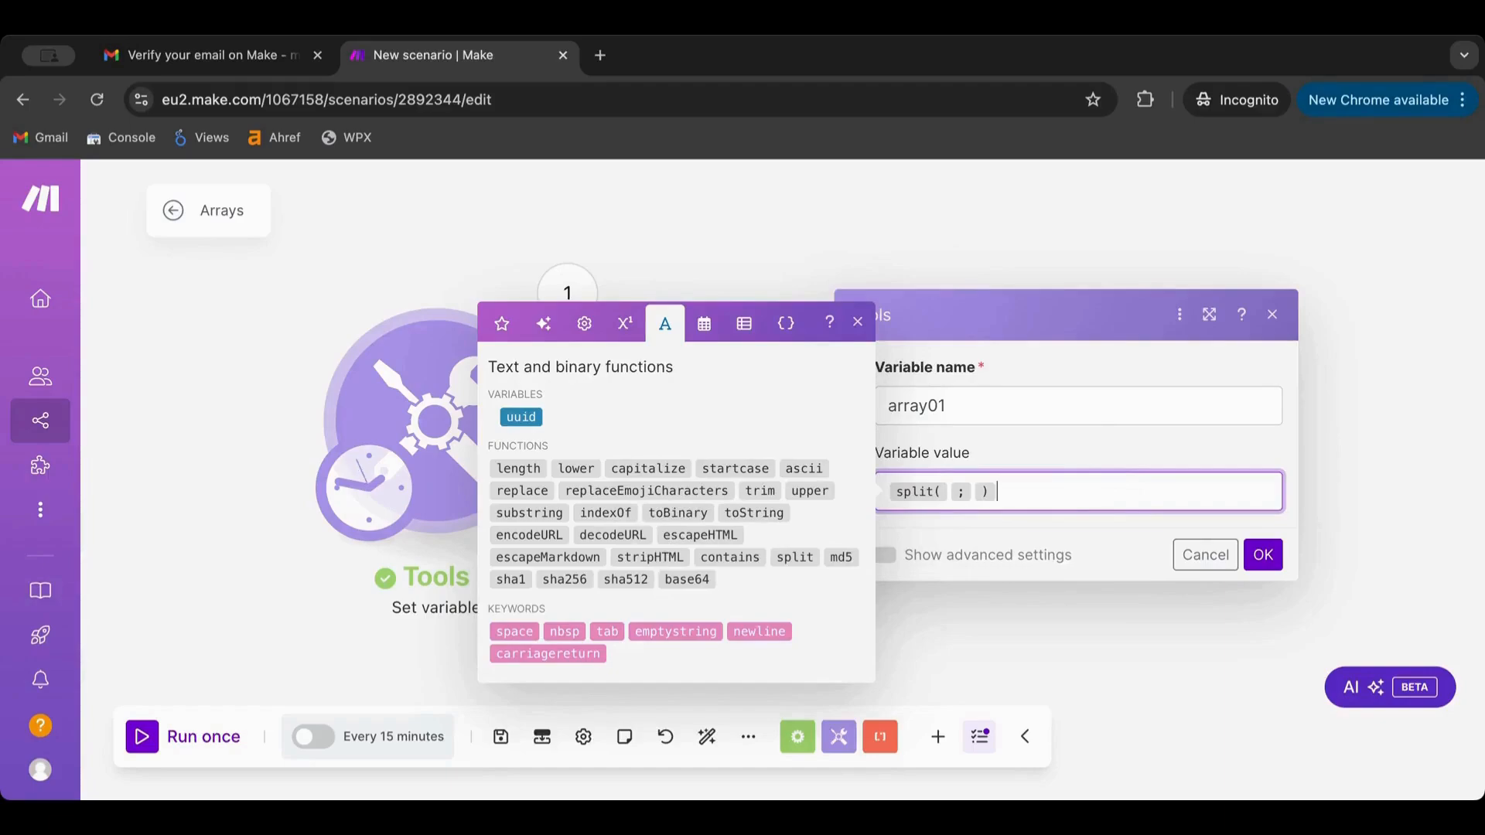
pyautogui.click(947, 490)
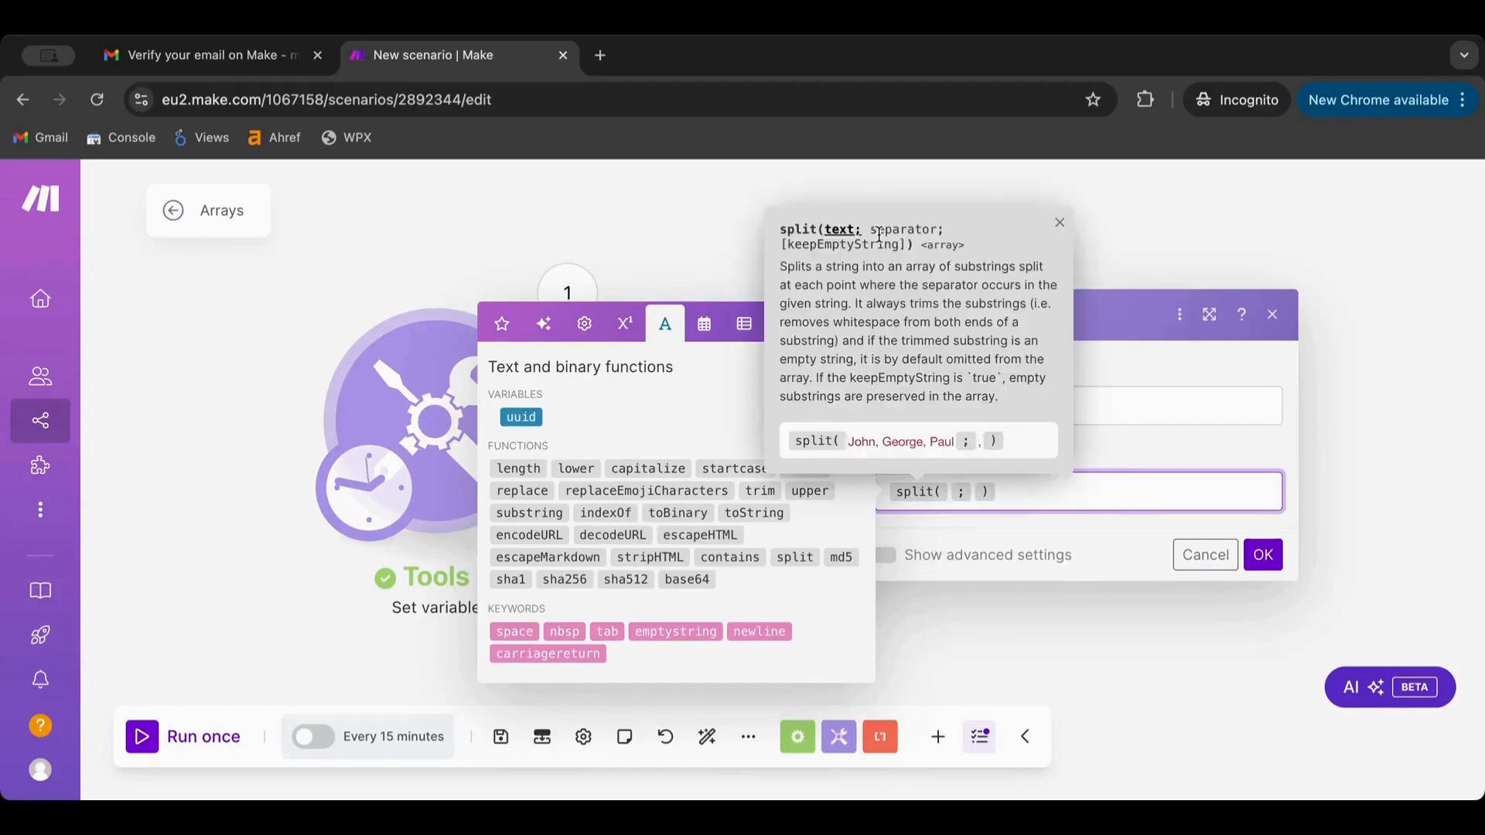
pyautogui.click(502, 331)
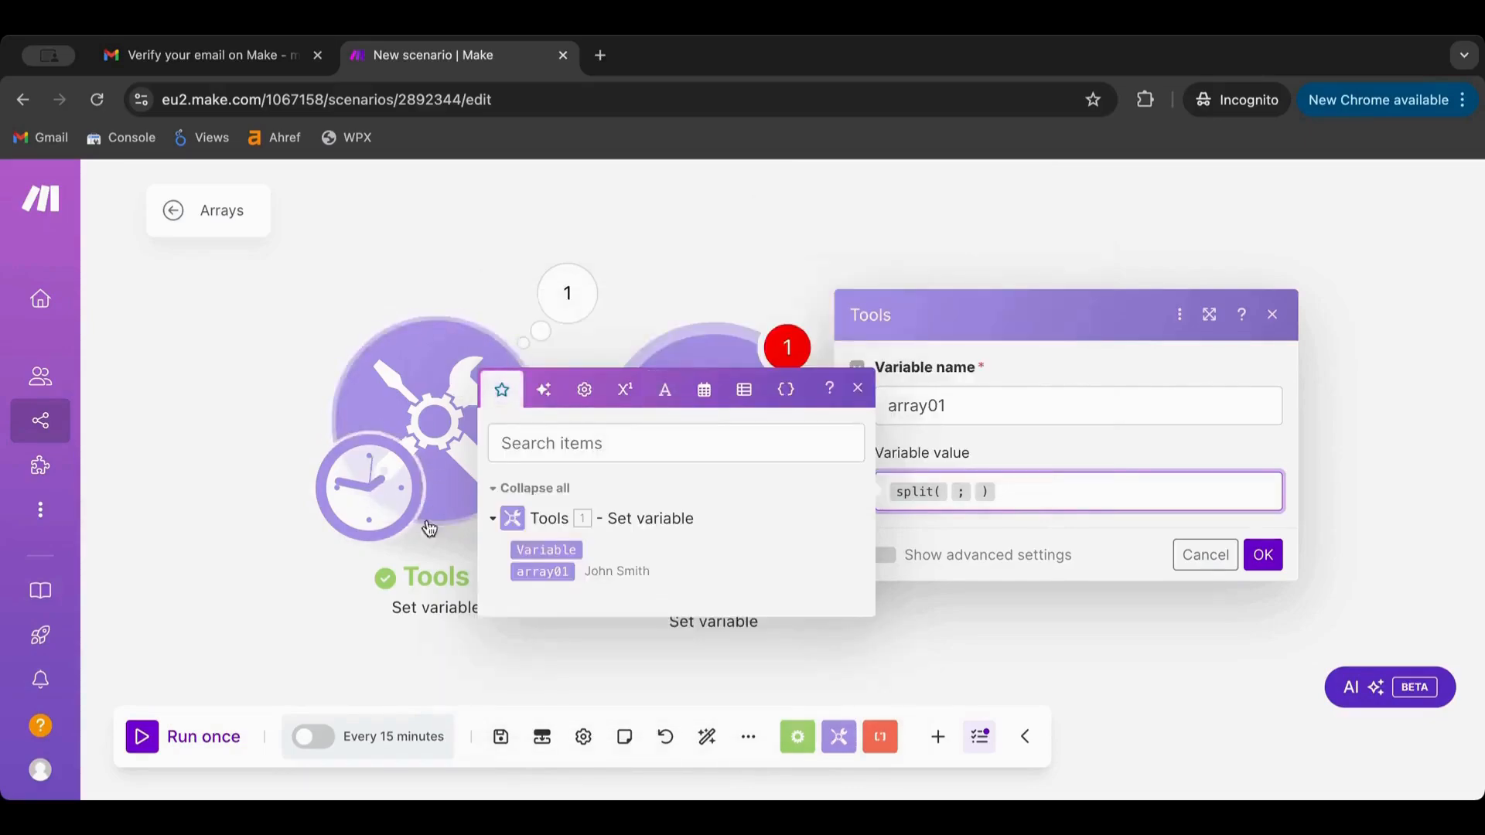
pyautogui.click(546, 548)
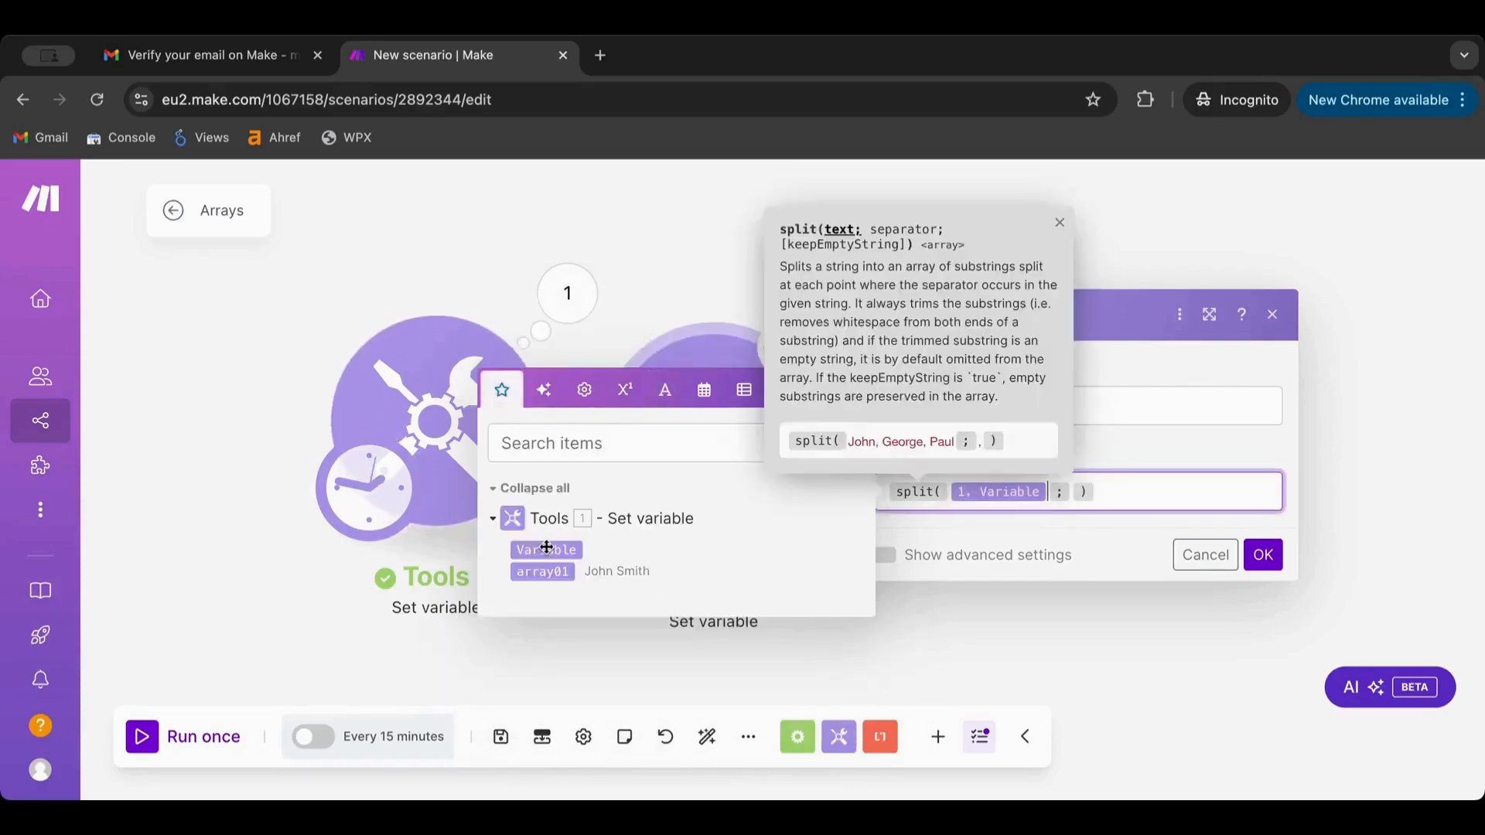
pyautogui.click(1071, 491)
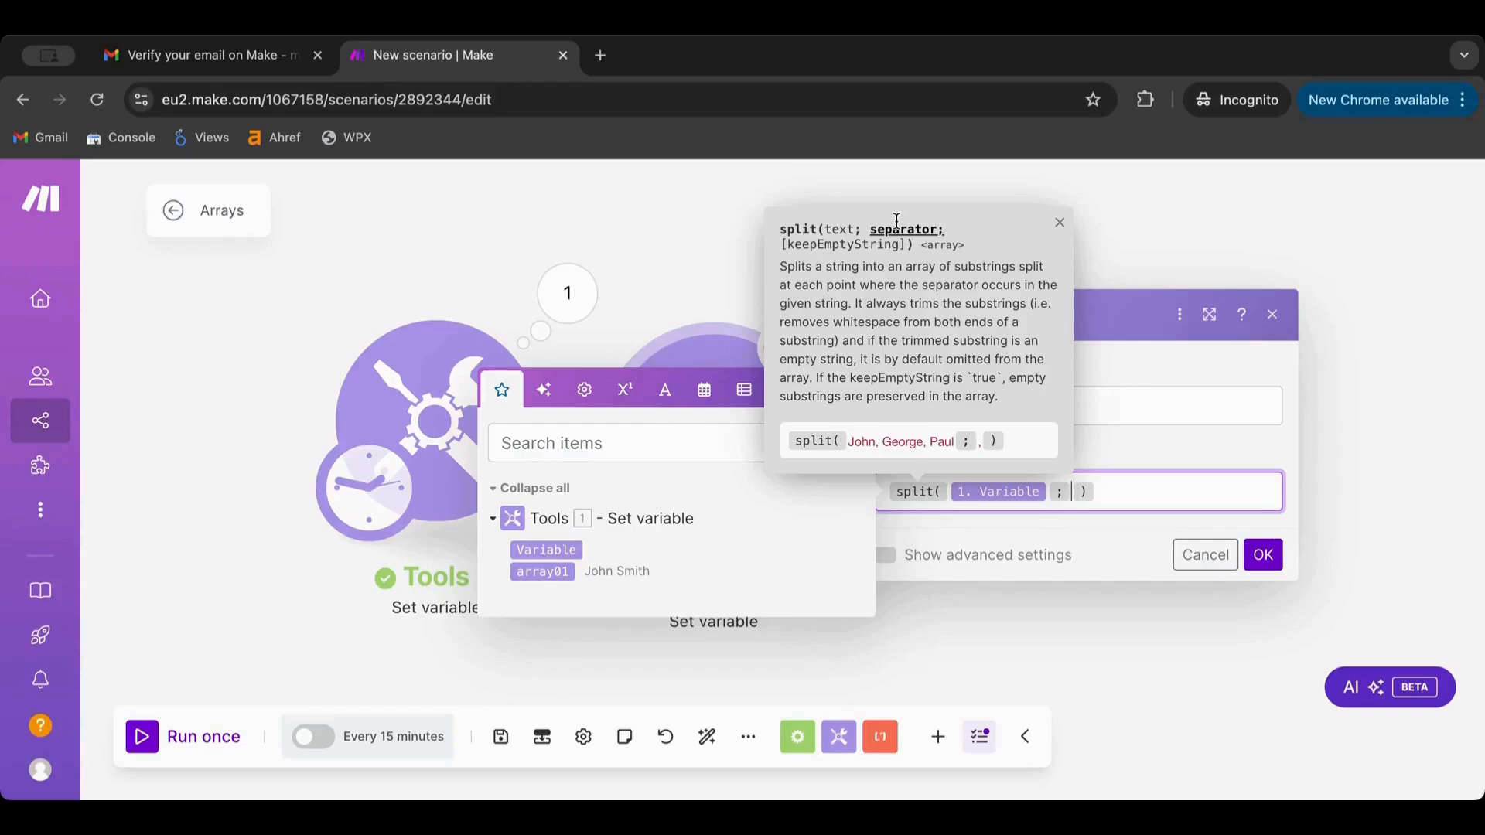
pyautogui.click(1157, 448)
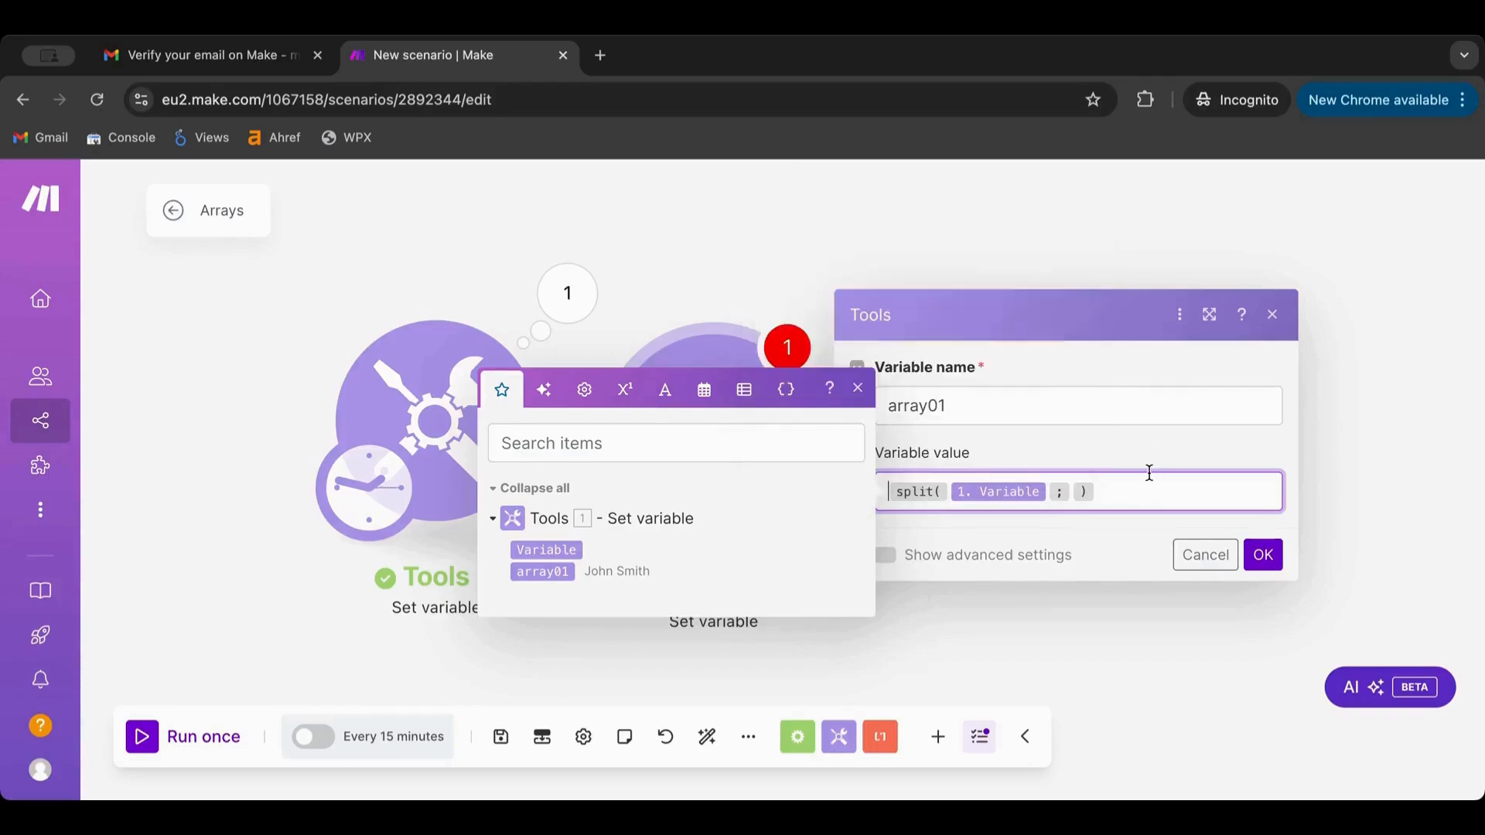
pyautogui.click(1072, 490)
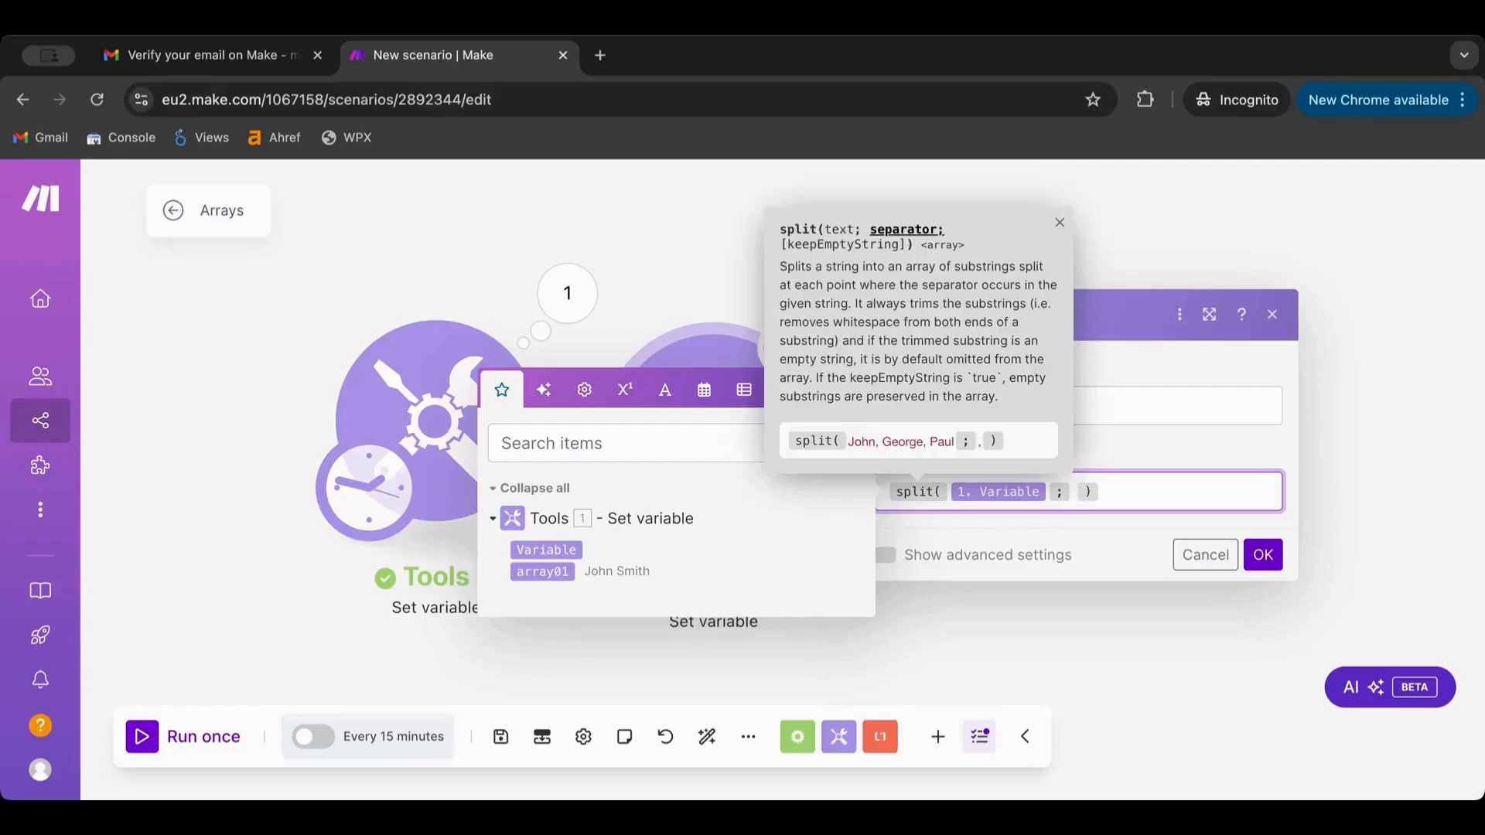
pyautogui.press('BackSpace')
# Use the space keyword as split's separator and save the settings
pyautogui.click(700, 459)
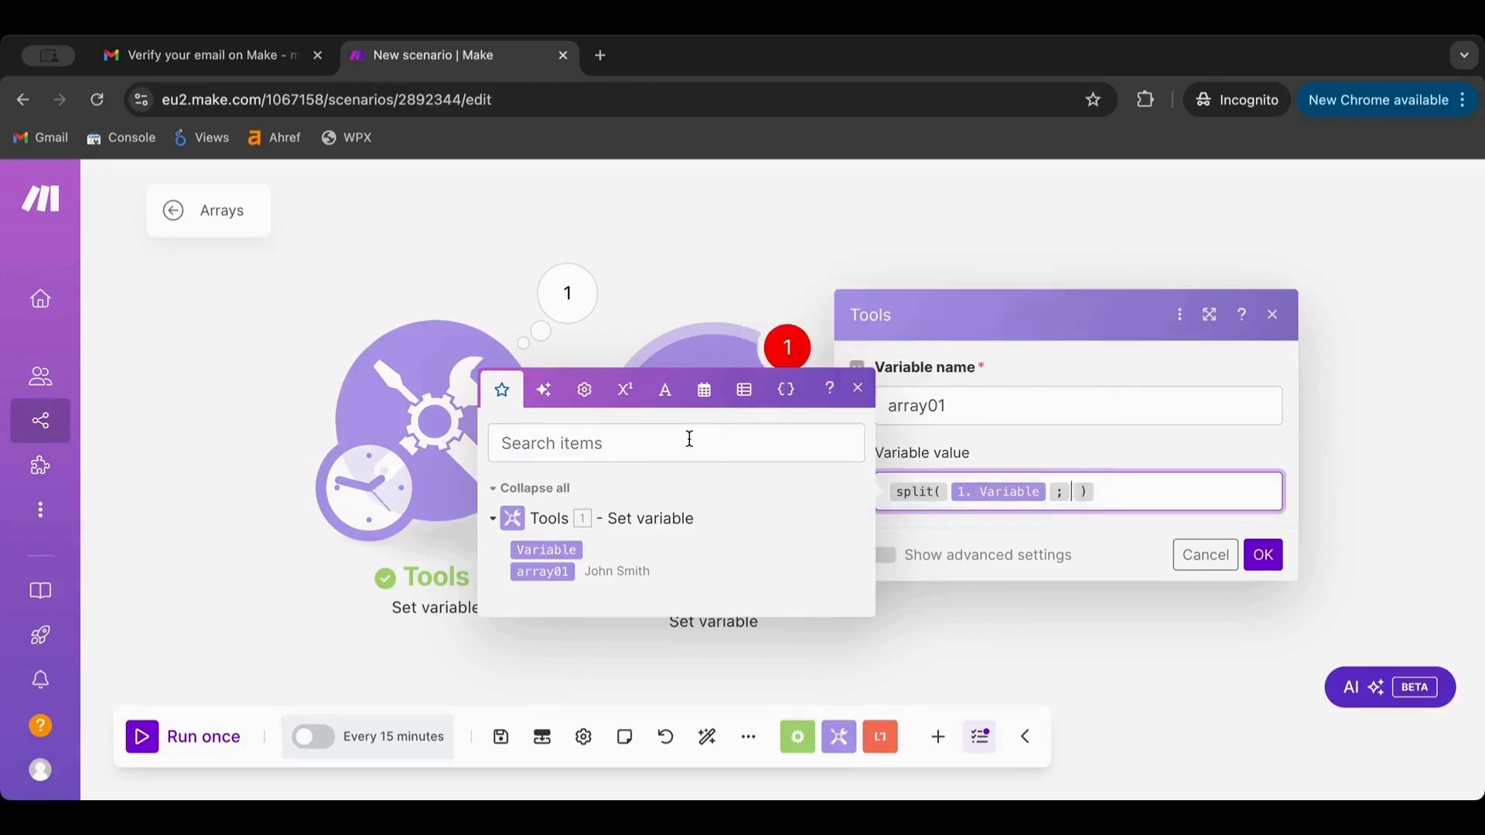
pyautogui.click(626, 394)
pyautogui.click(667, 361)
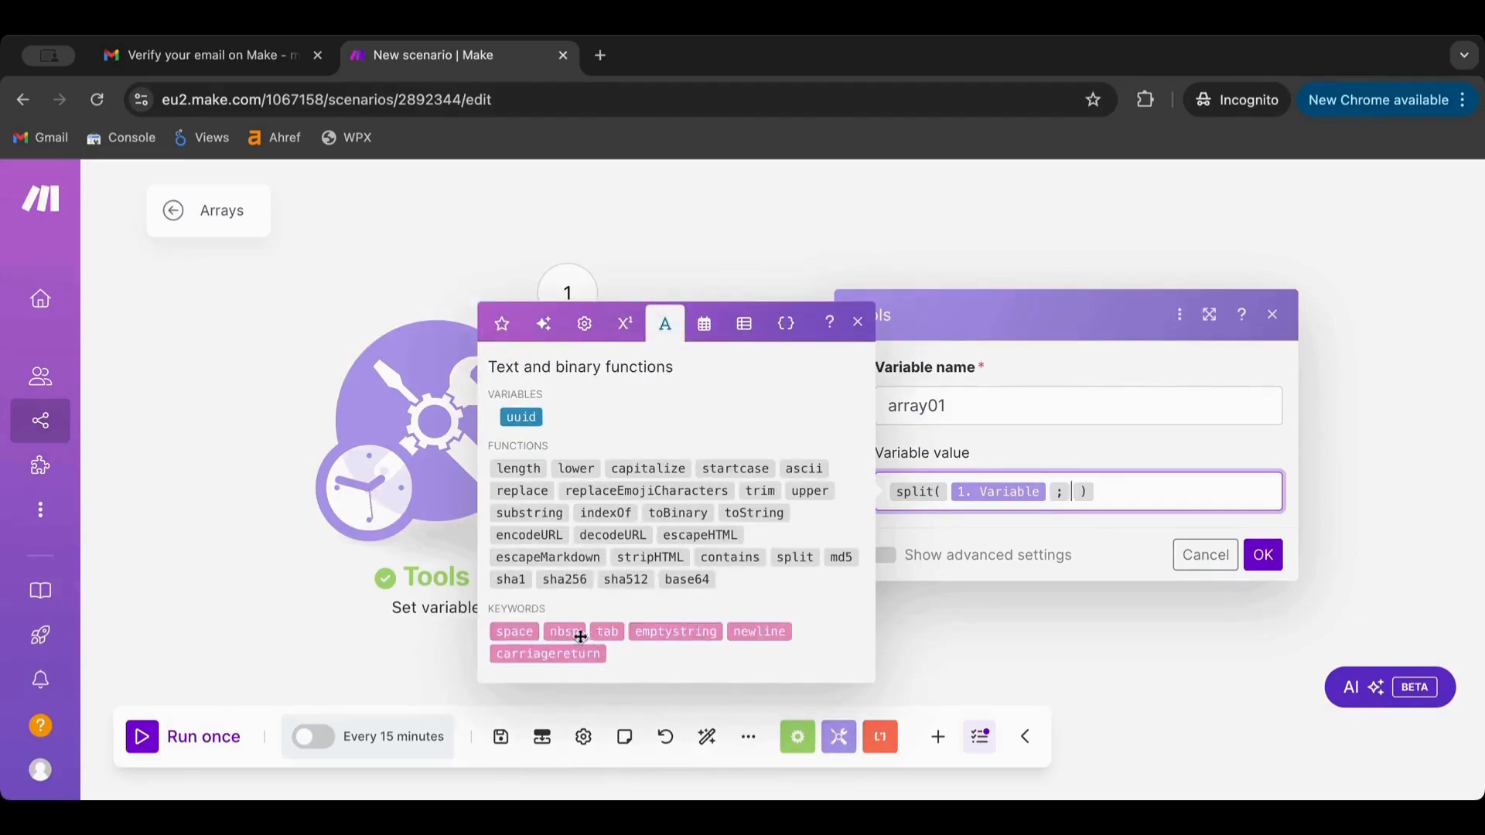
pyautogui.moveTo(514, 631); pyautogui.dragTo(1110, 486)
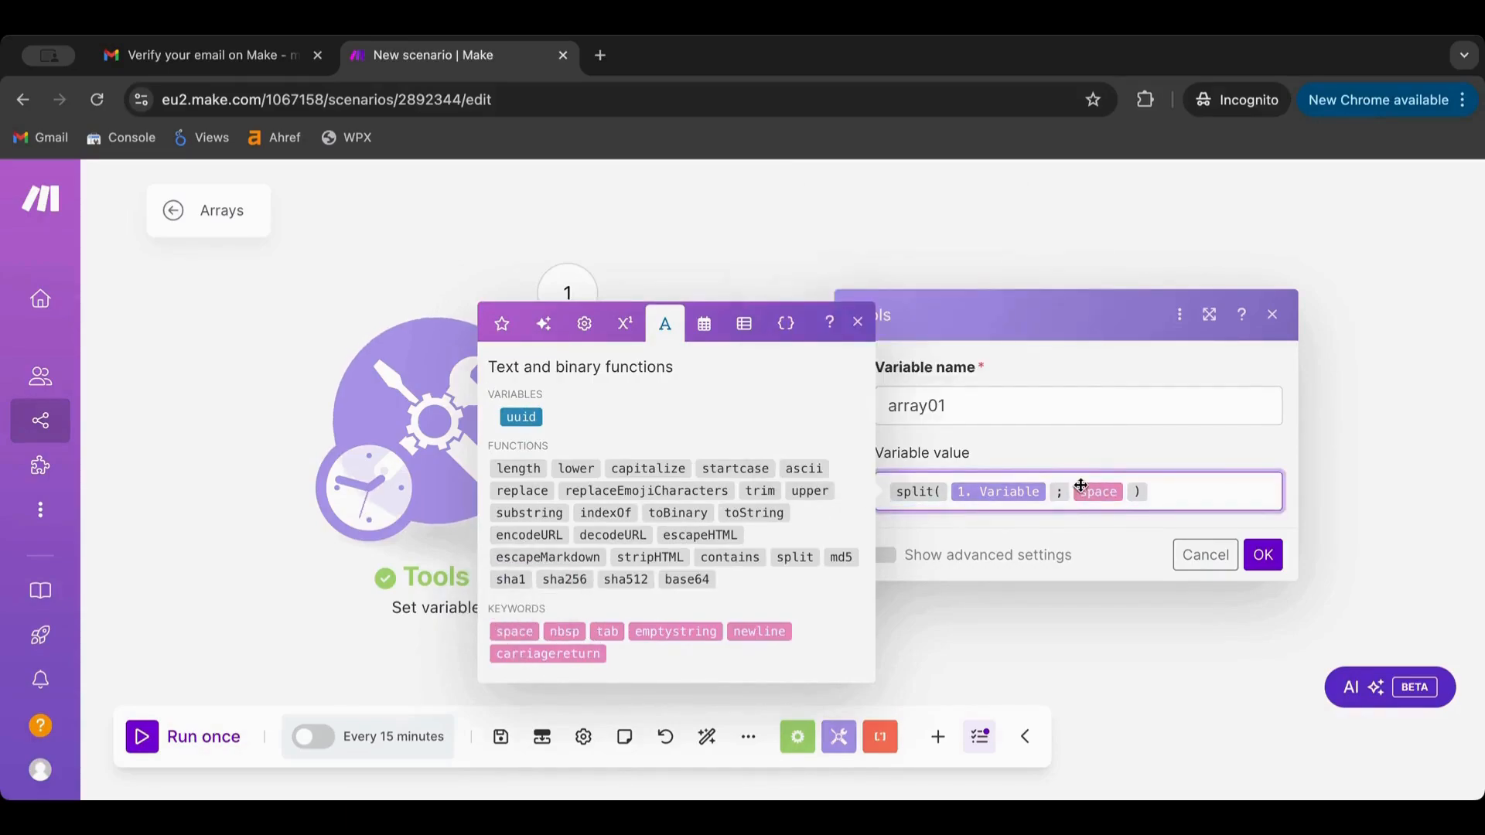
pyautogui.click(1264, 555)
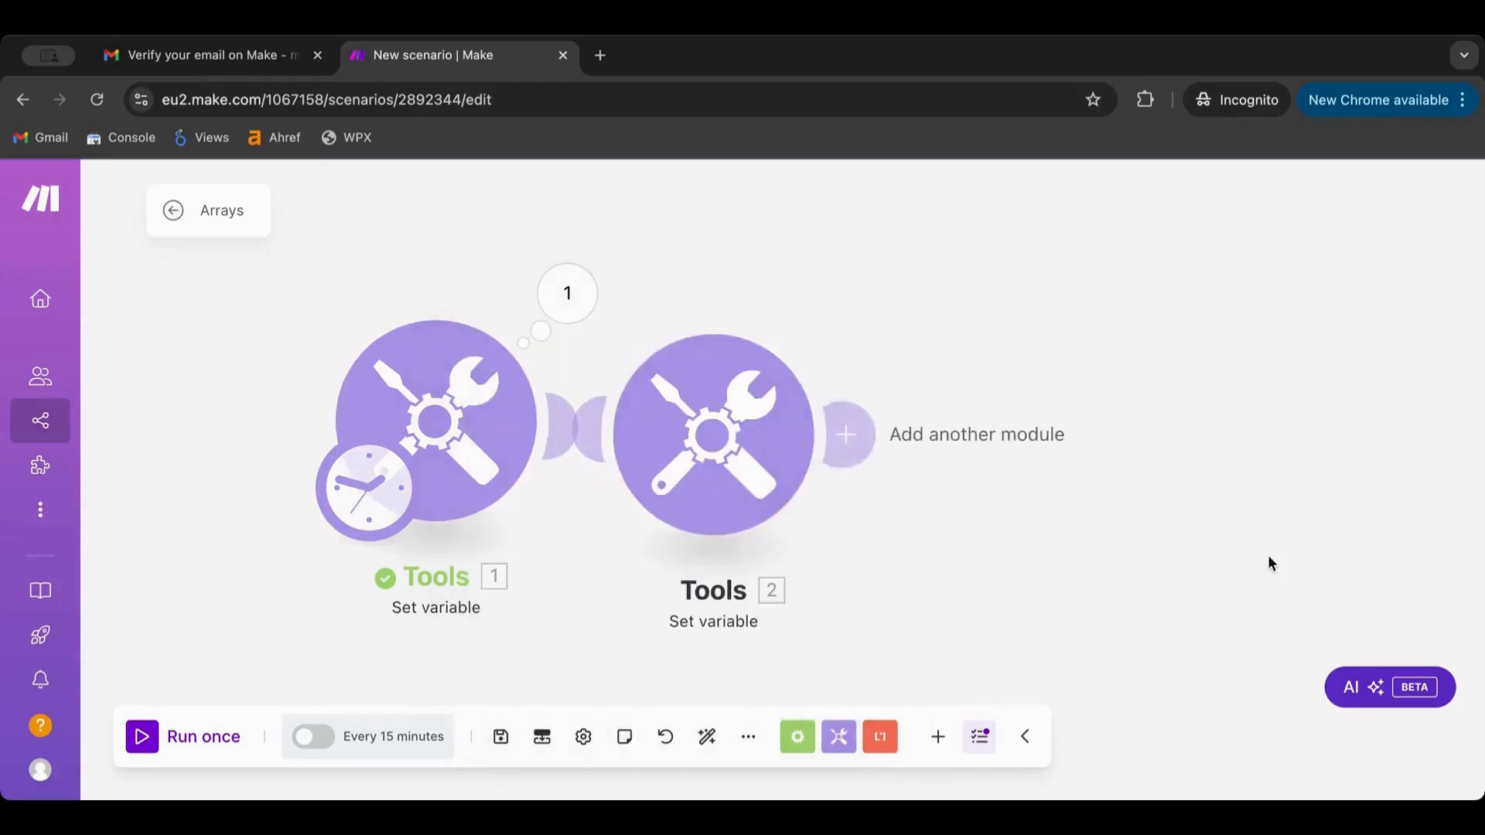
# Auto-align the modules, run the scenario once, and inspect module 2's array01 output
pyautogui.click(708, 739)
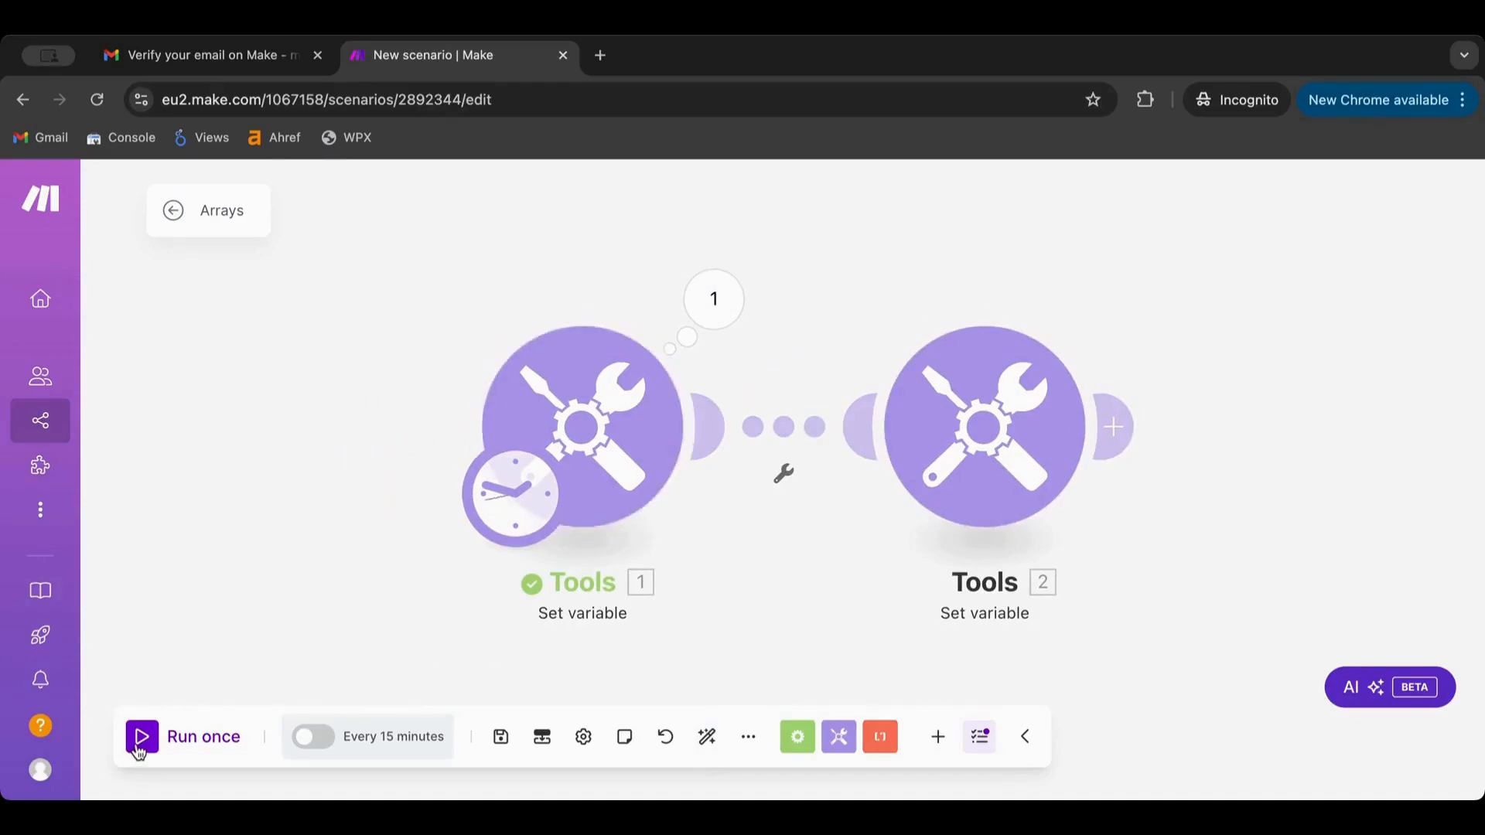
pyautogui.click(714, 294)
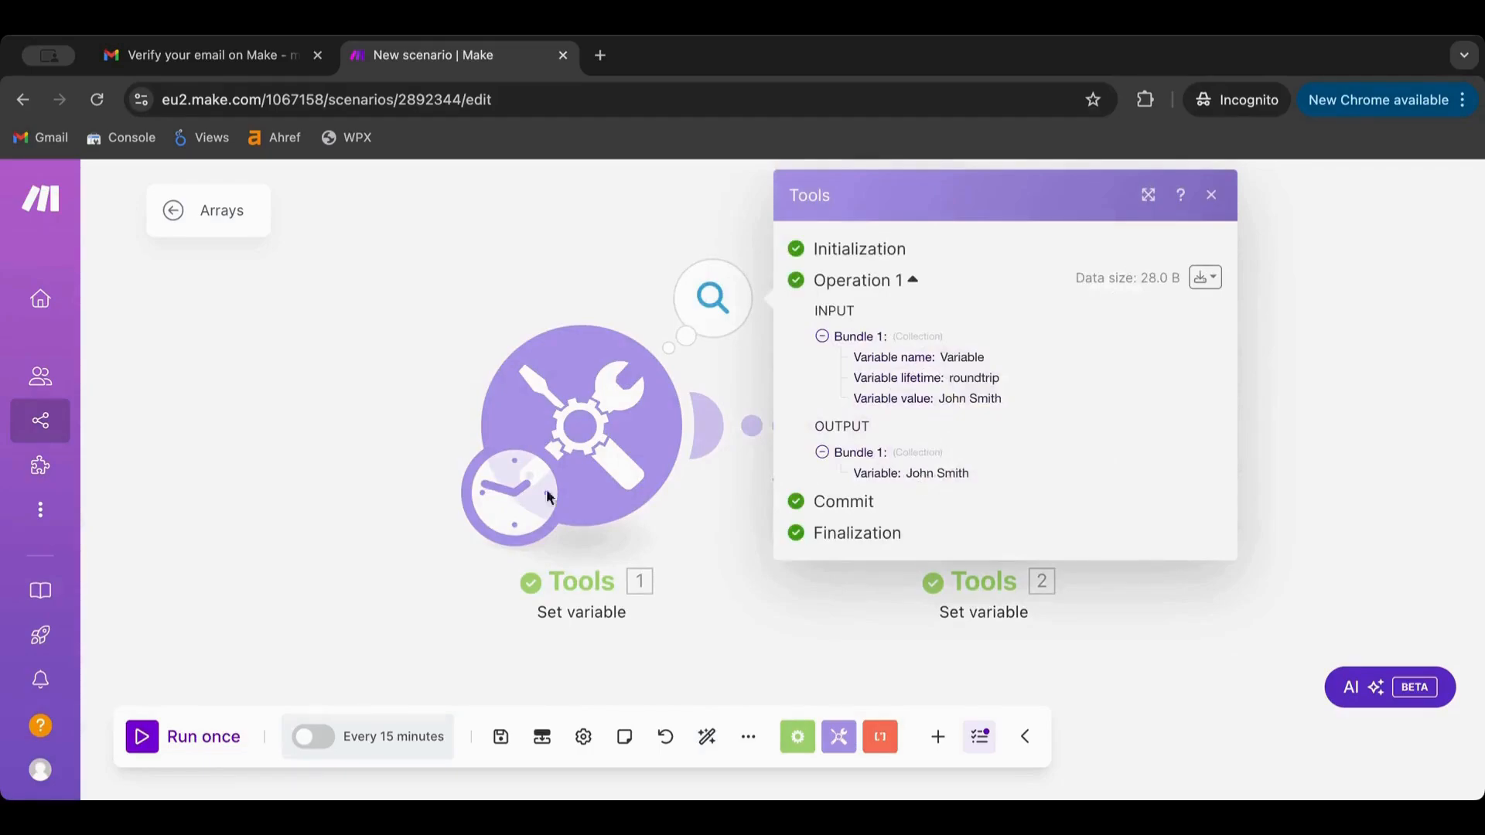
pyautogui.click(308, 511)
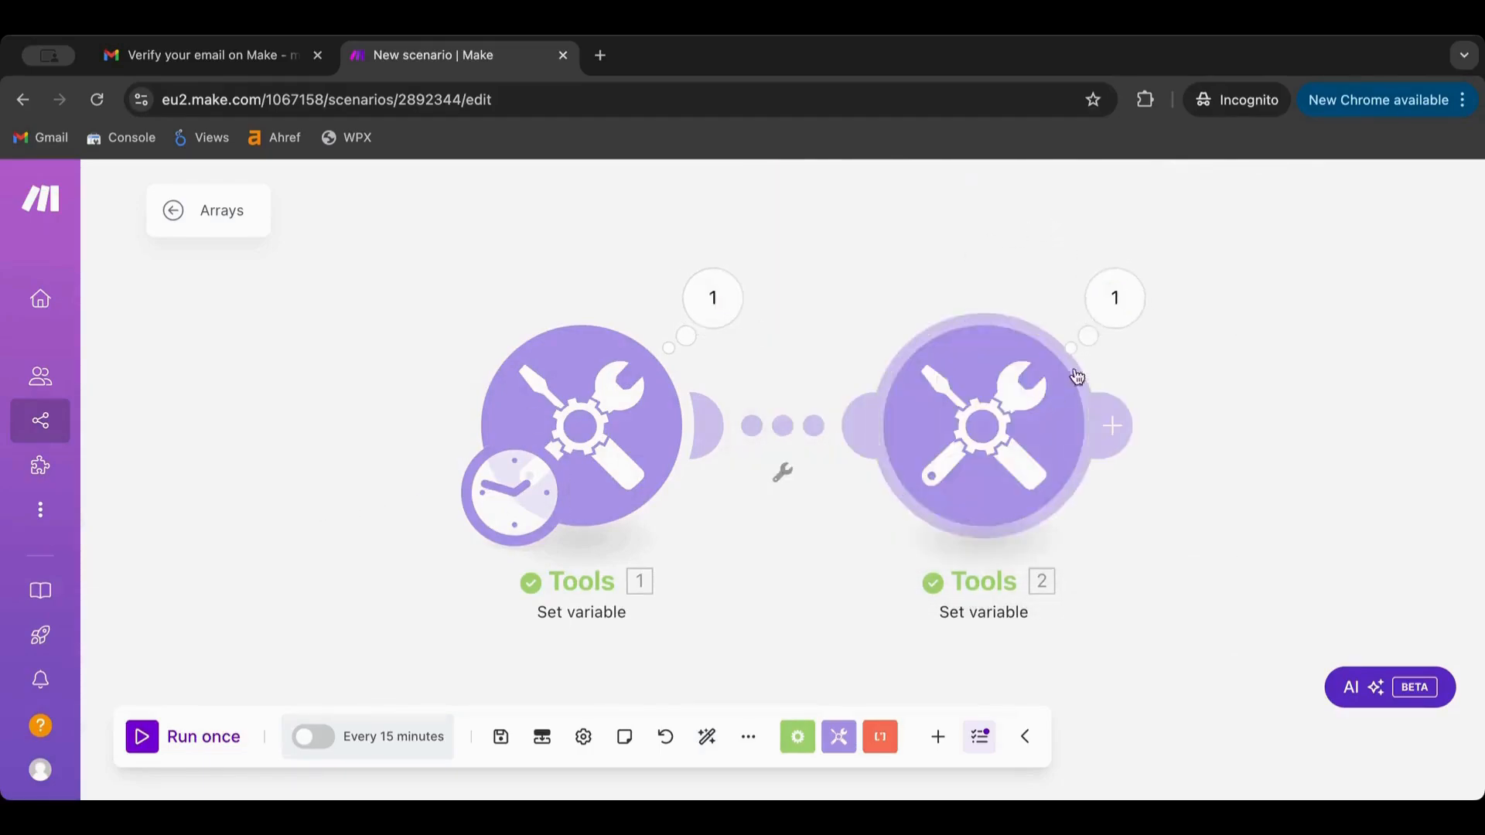
pyautogui.click(1138, 278)
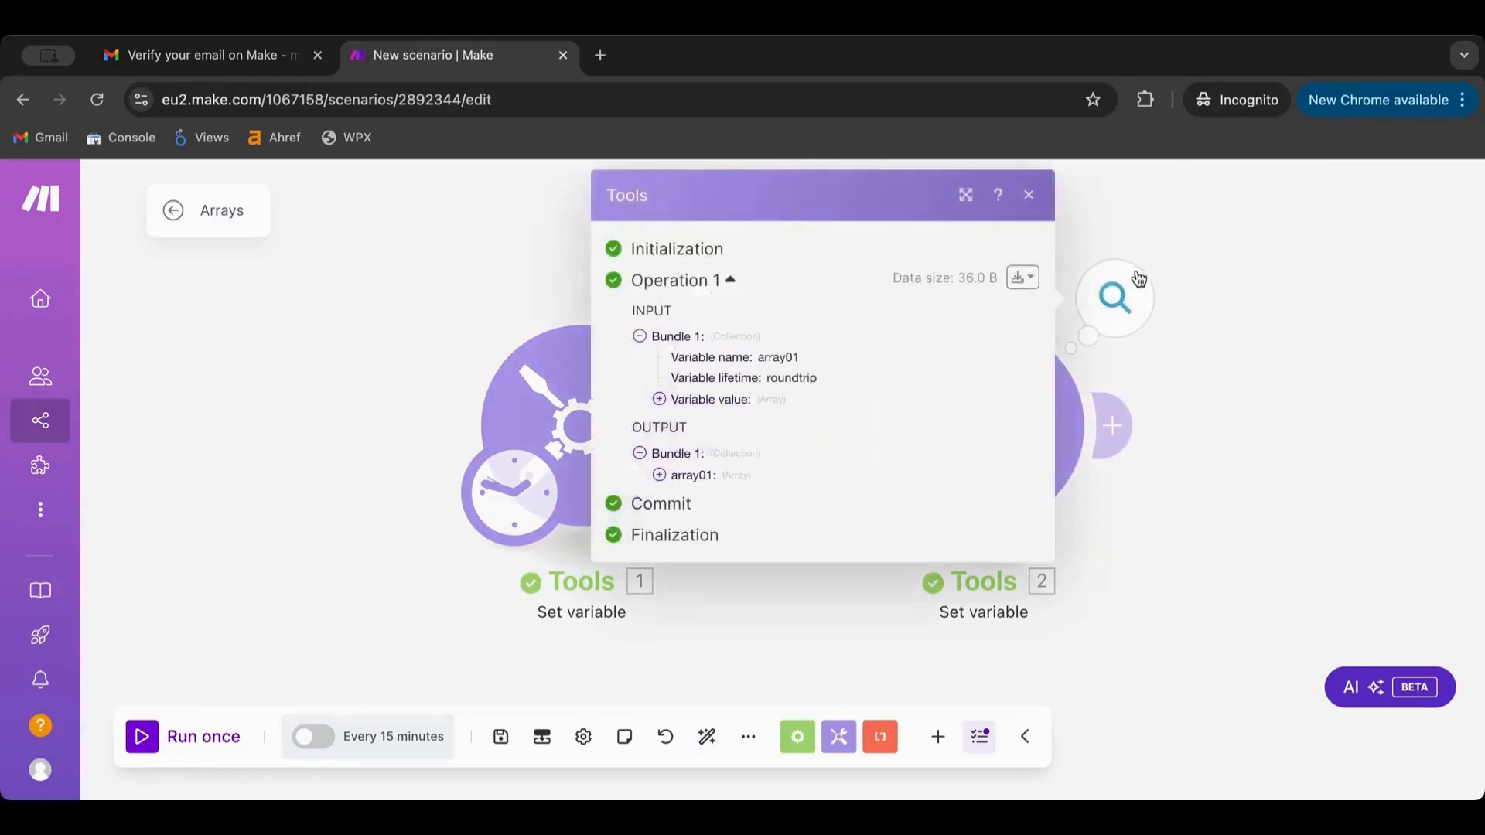
pyautogui.click(659, 399)
pyautogui.click(658, 516)
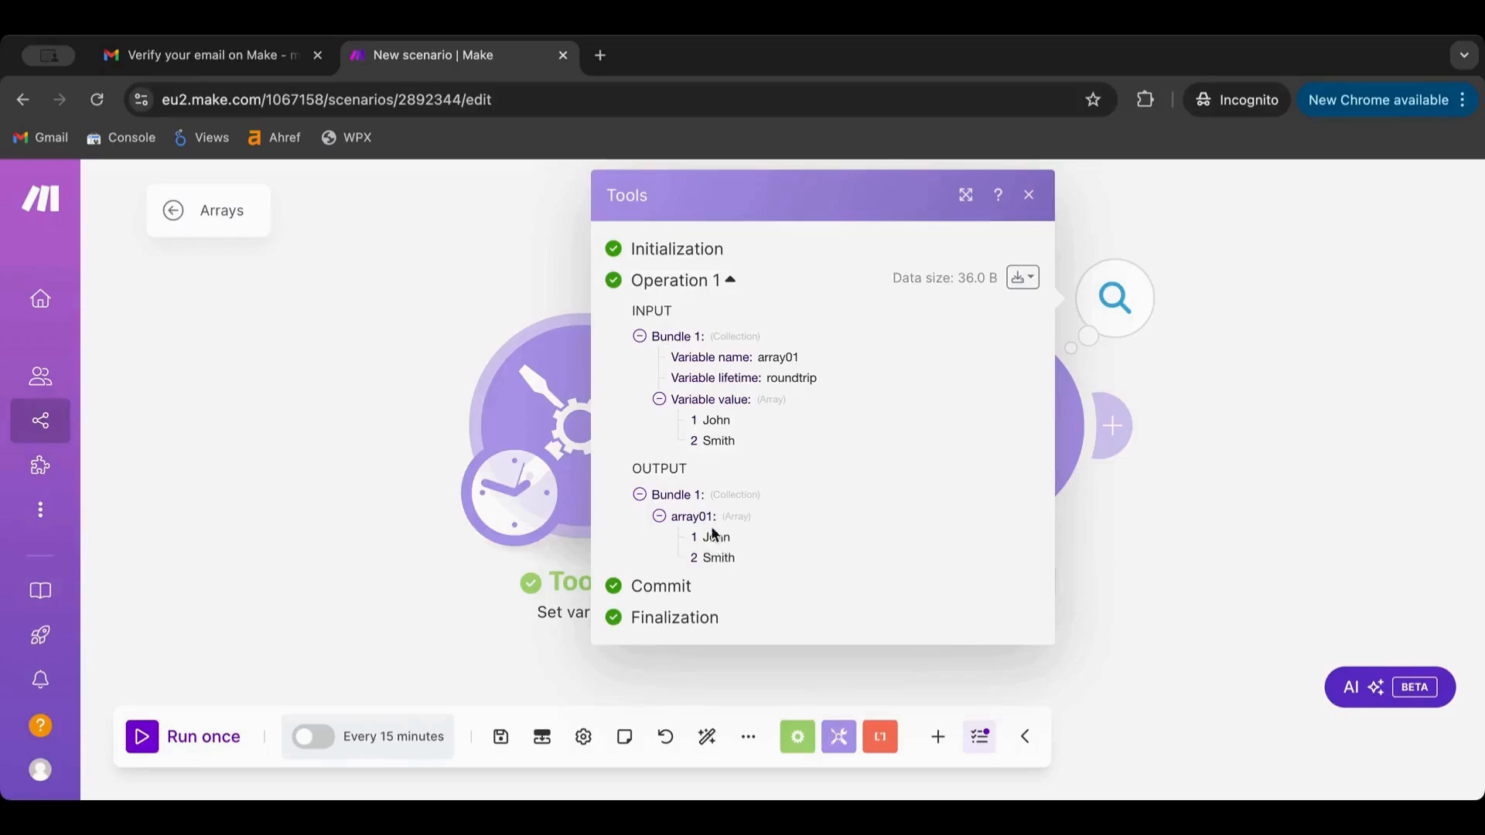
pyautogui.click(1153, 623)
# Recheck both outputs, expanding array01 to show its first and last name items
pyautogui.click(706, 296)
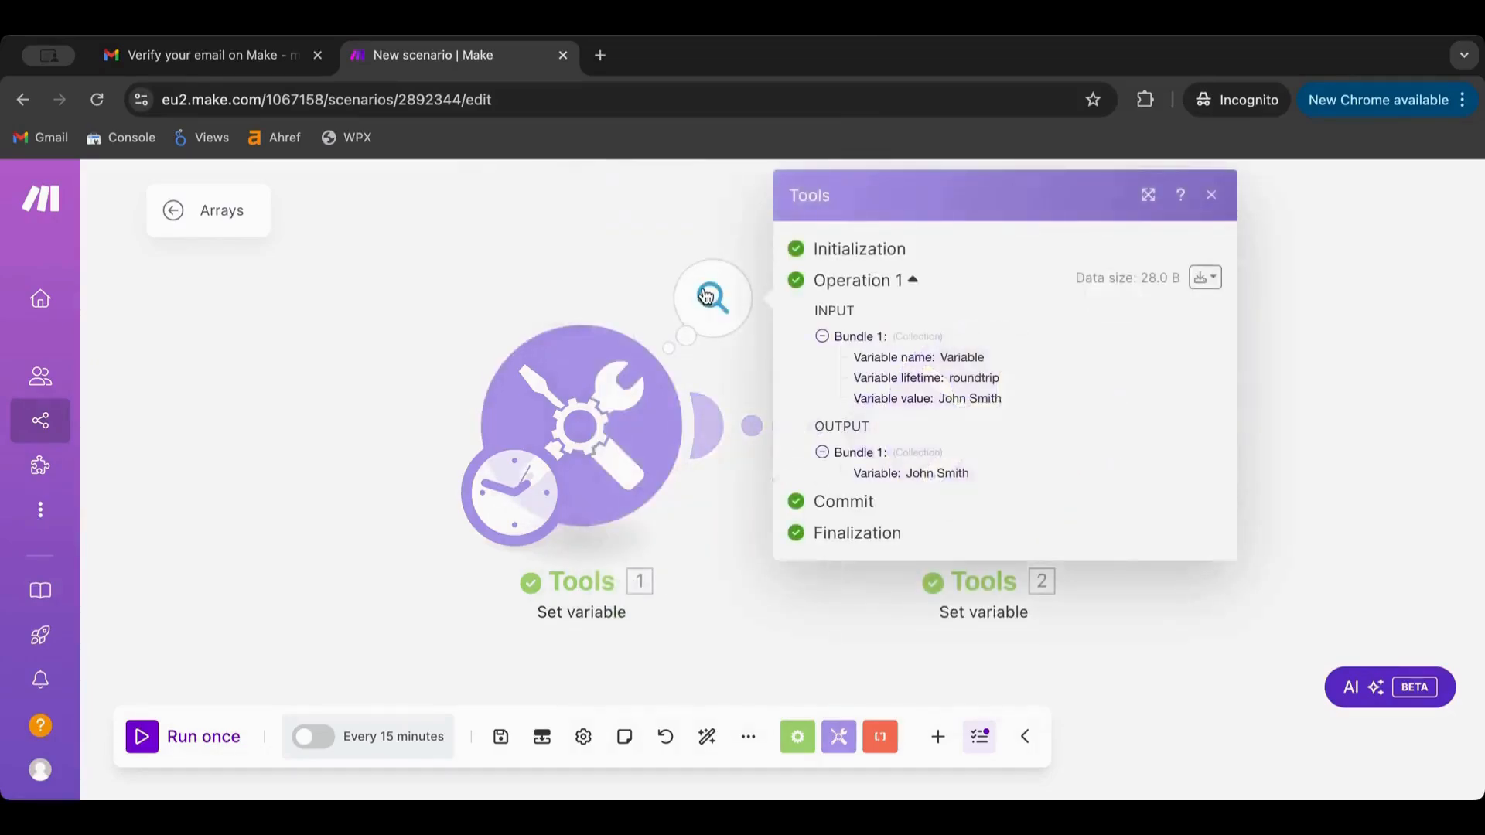
pyautogui.click(759, 646)
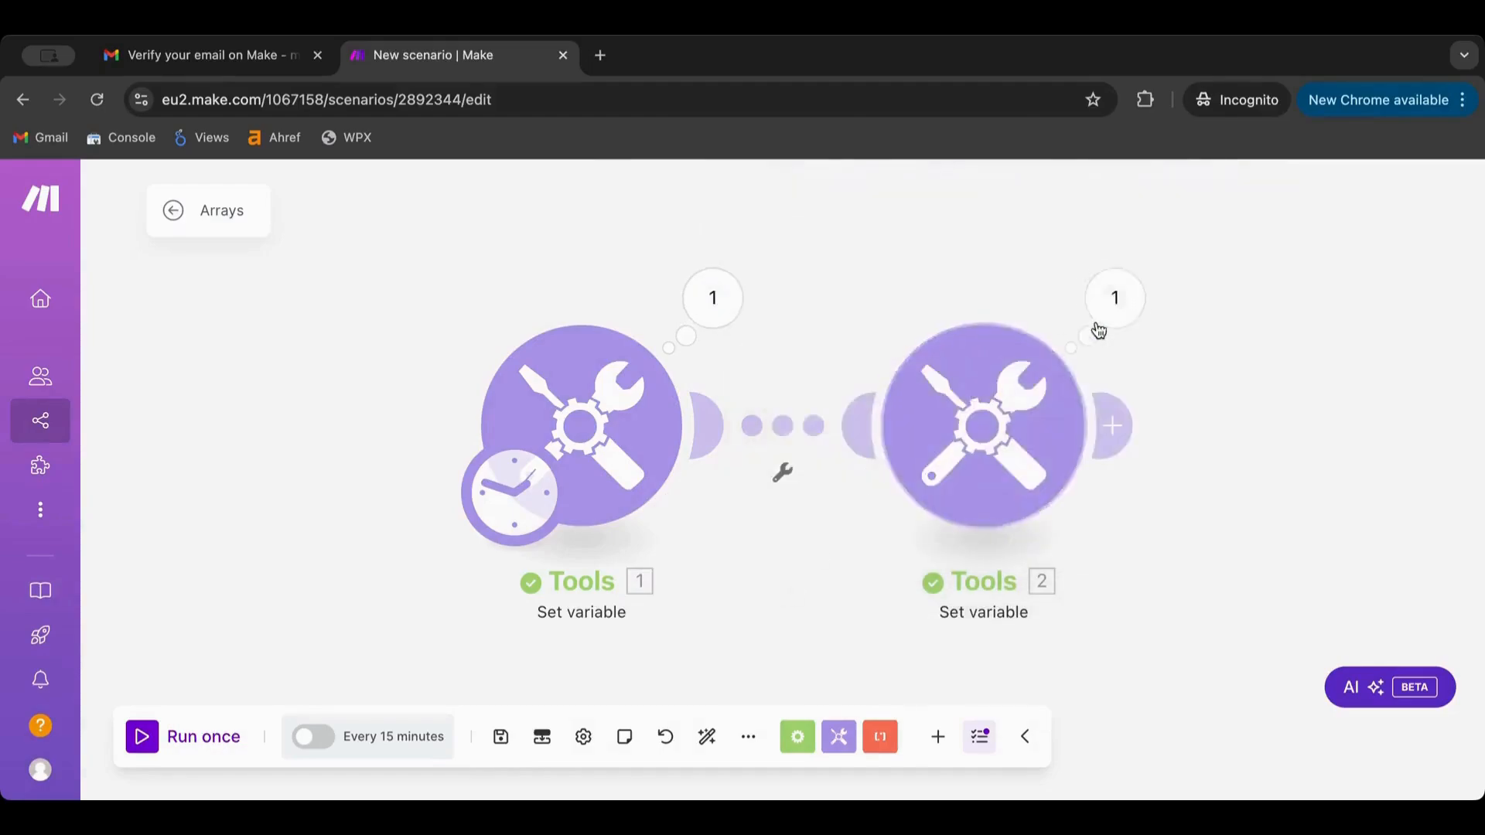
pyautogui.click(1114, 296)
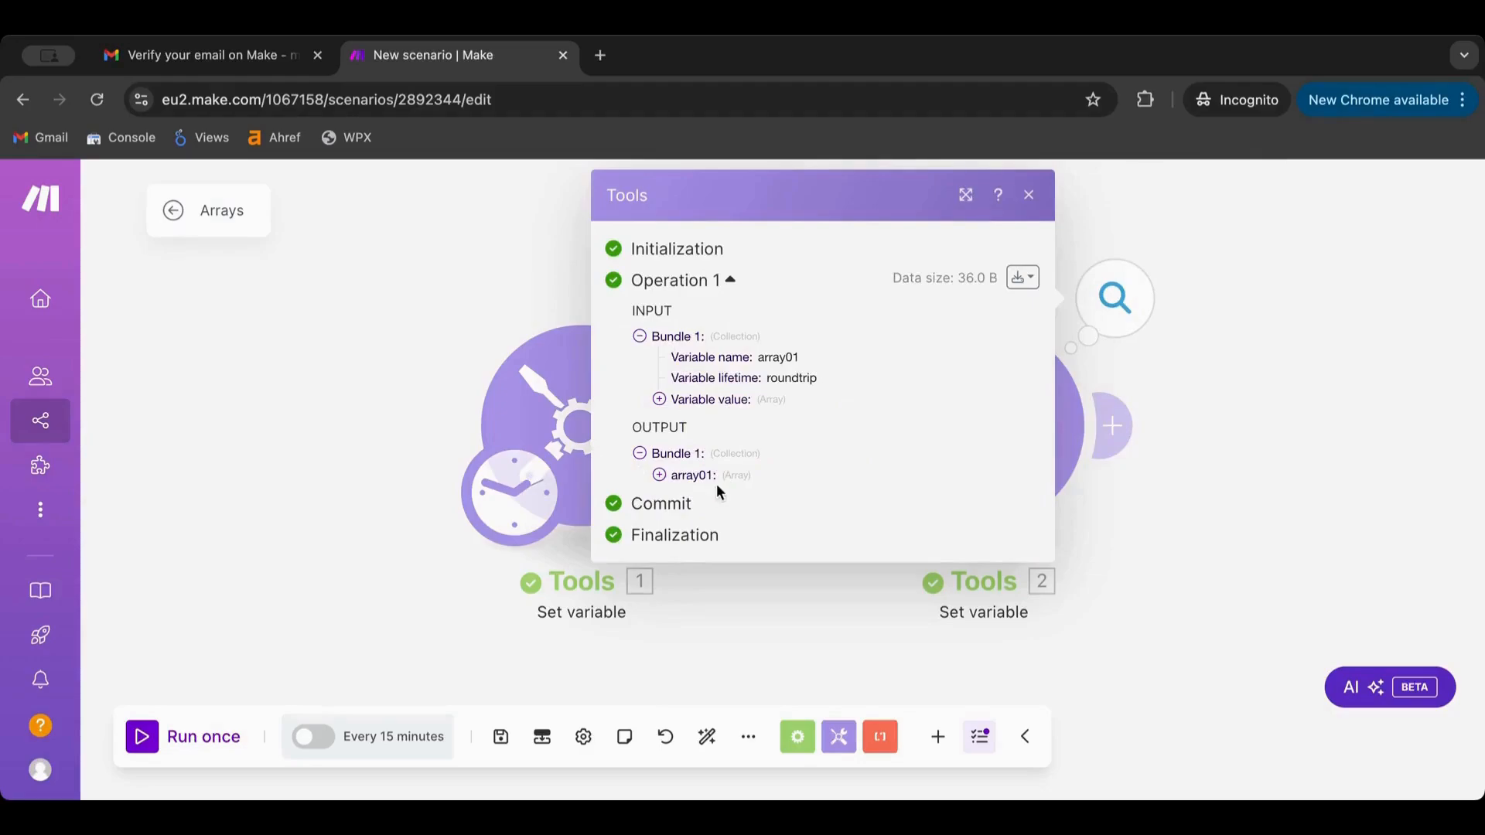
pyautogui.click(660, 474)
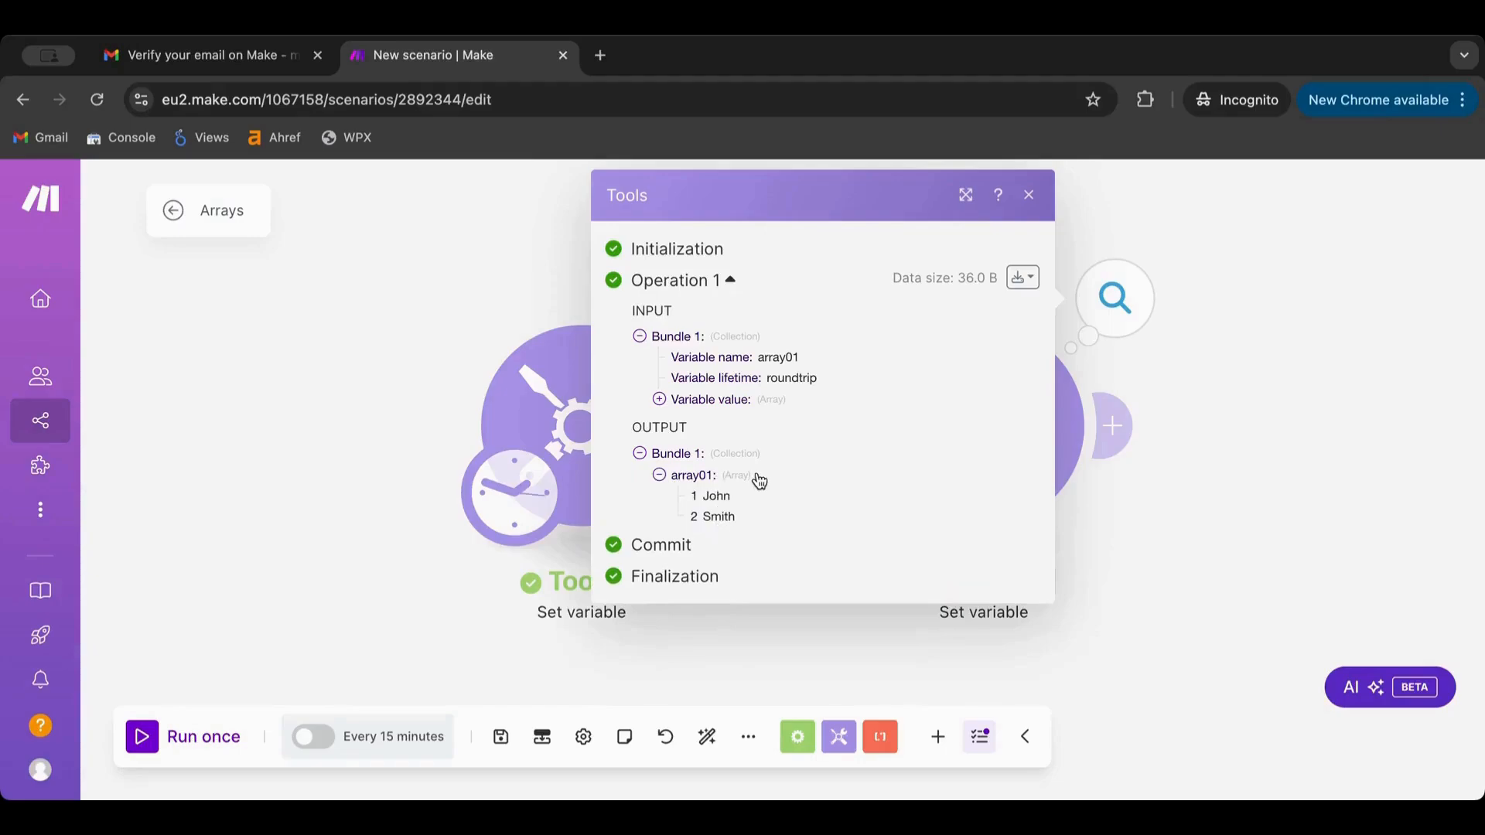
pyautogui.moveTo(758, 478); pyautogui.dragTo(726, 485)
pyautogui.click(721, 481)
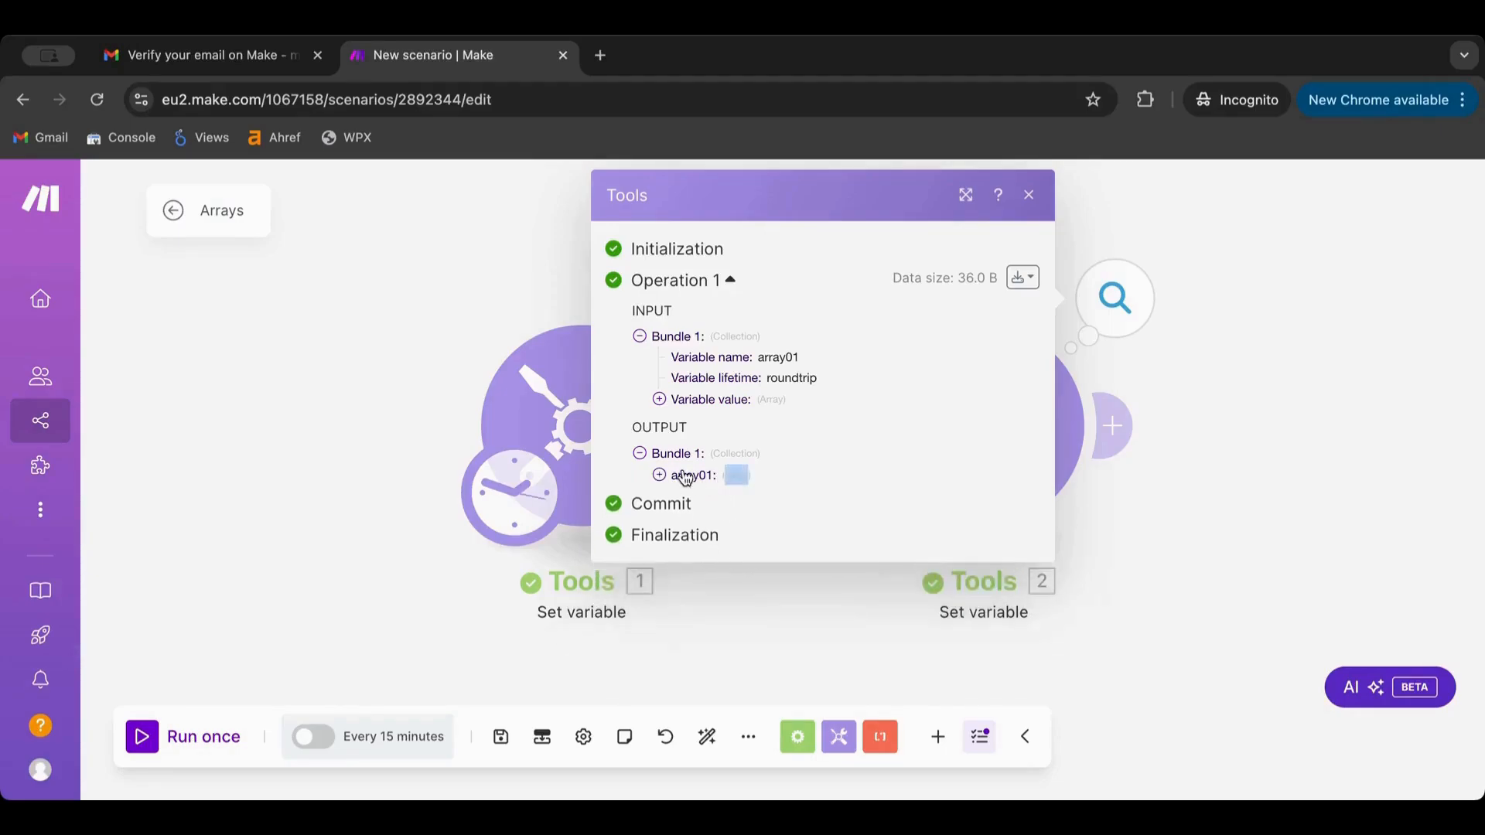
pyautogui.click(660, 475)
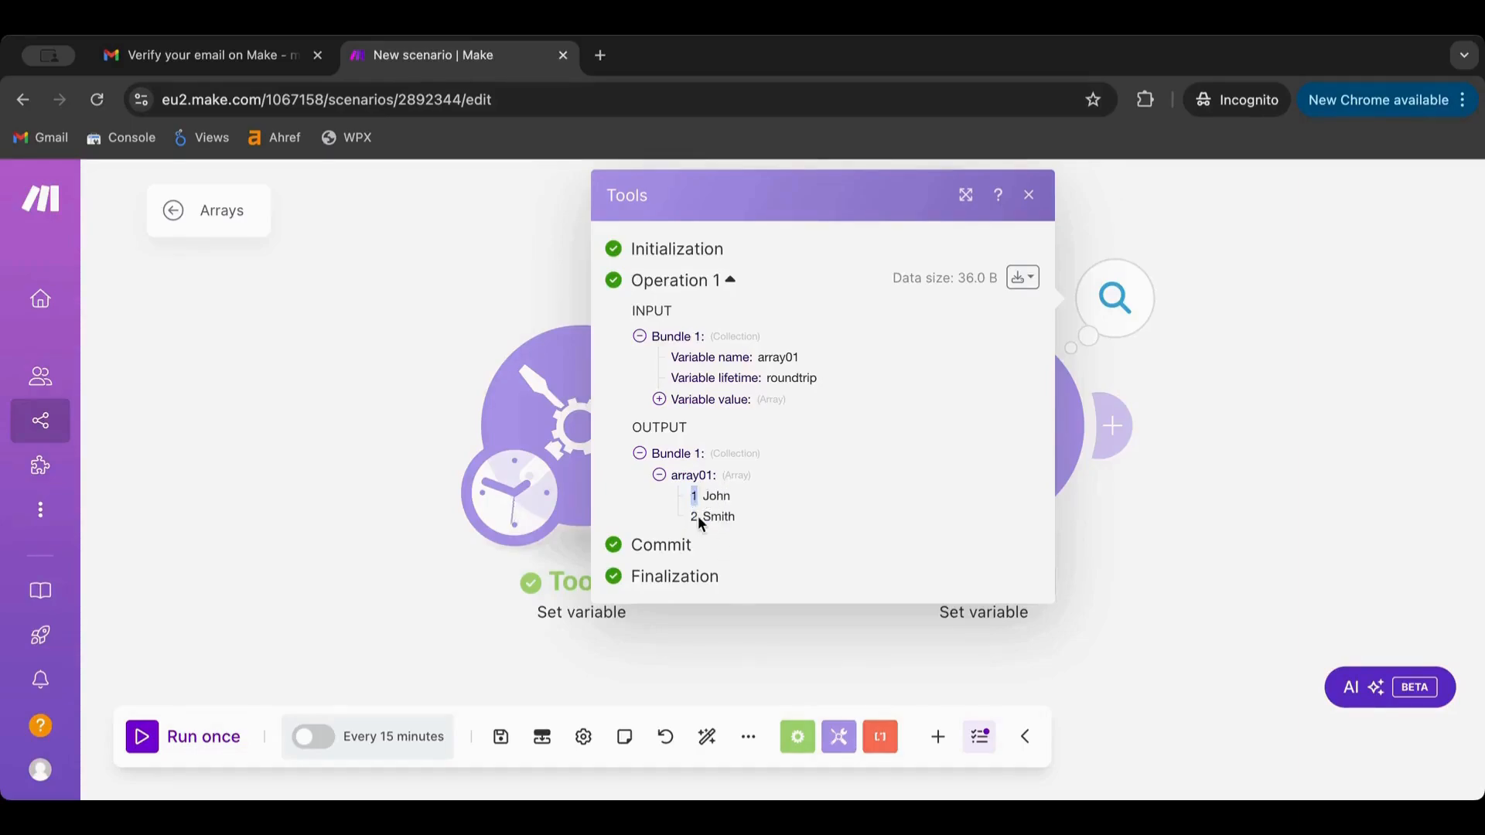
pyautogui.click(697, 518)
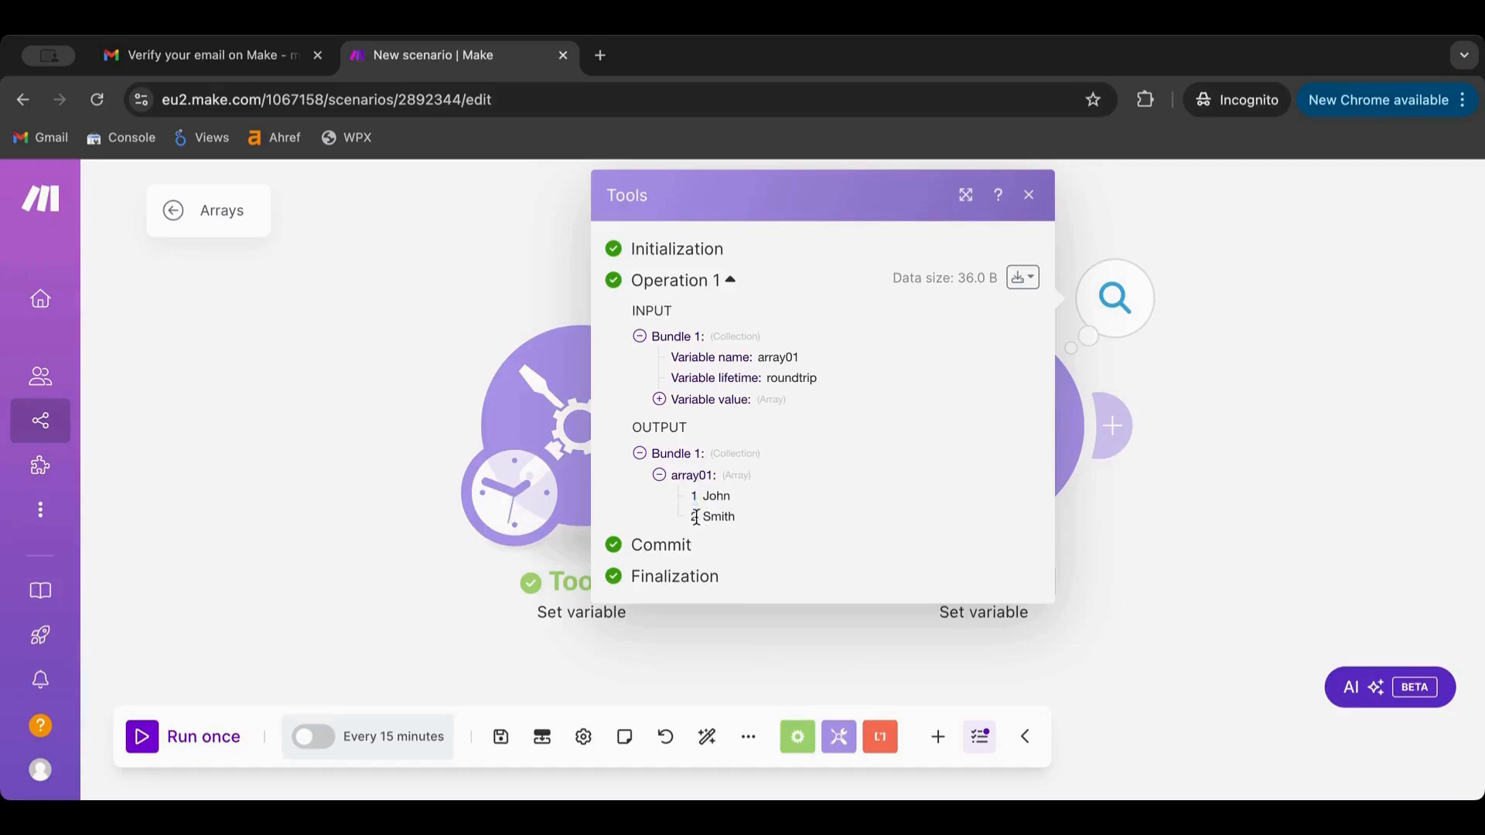
pyautogui.click(1139, 522)
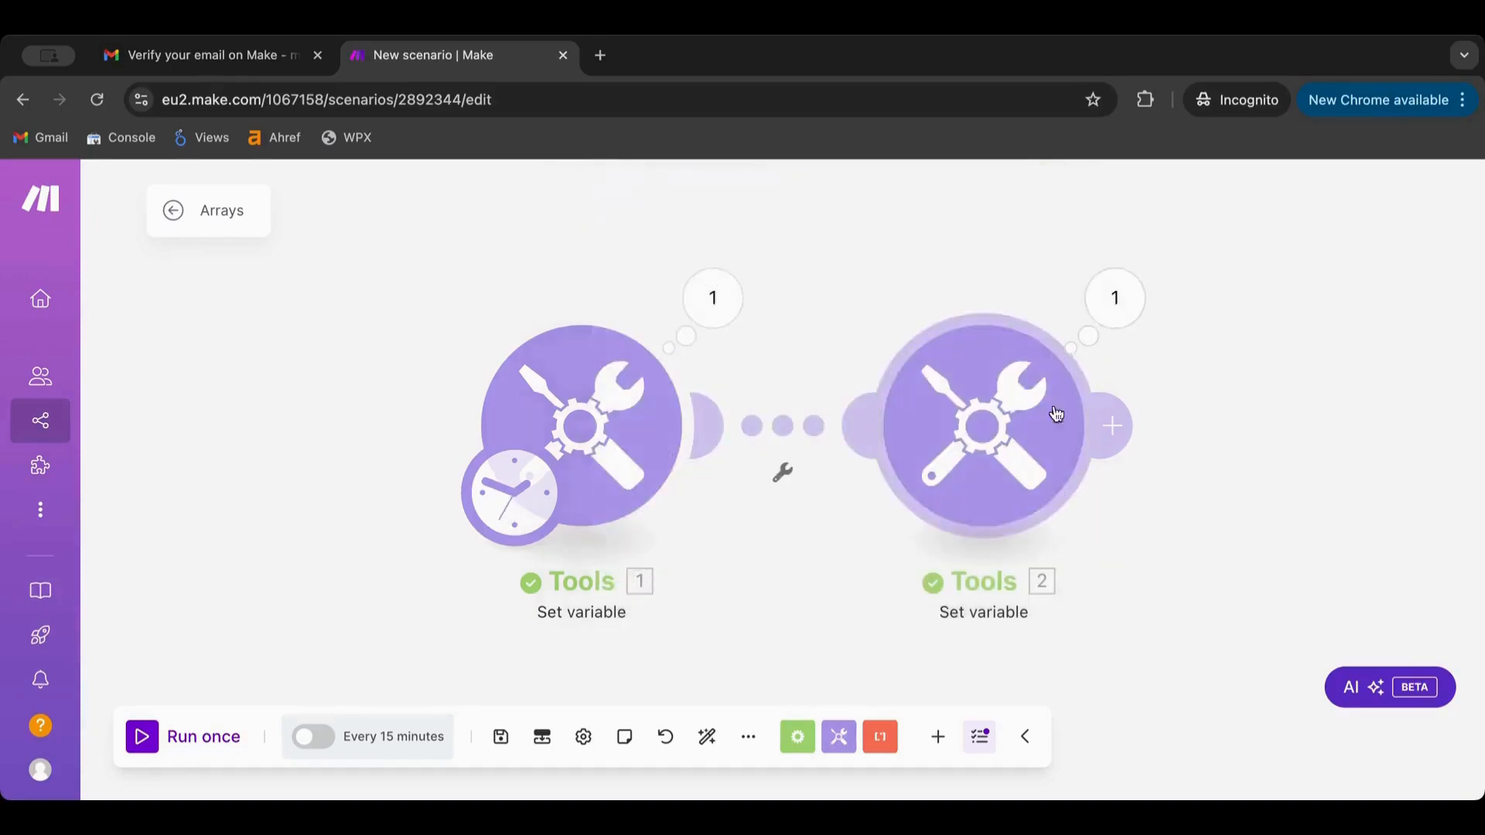
pyautogui.moveTo(1223, 405); pyautogui.dragTo(897, 406)
# Add a Tools Set variable module as module 3 after module 2
pyautogui.click(898, 412)
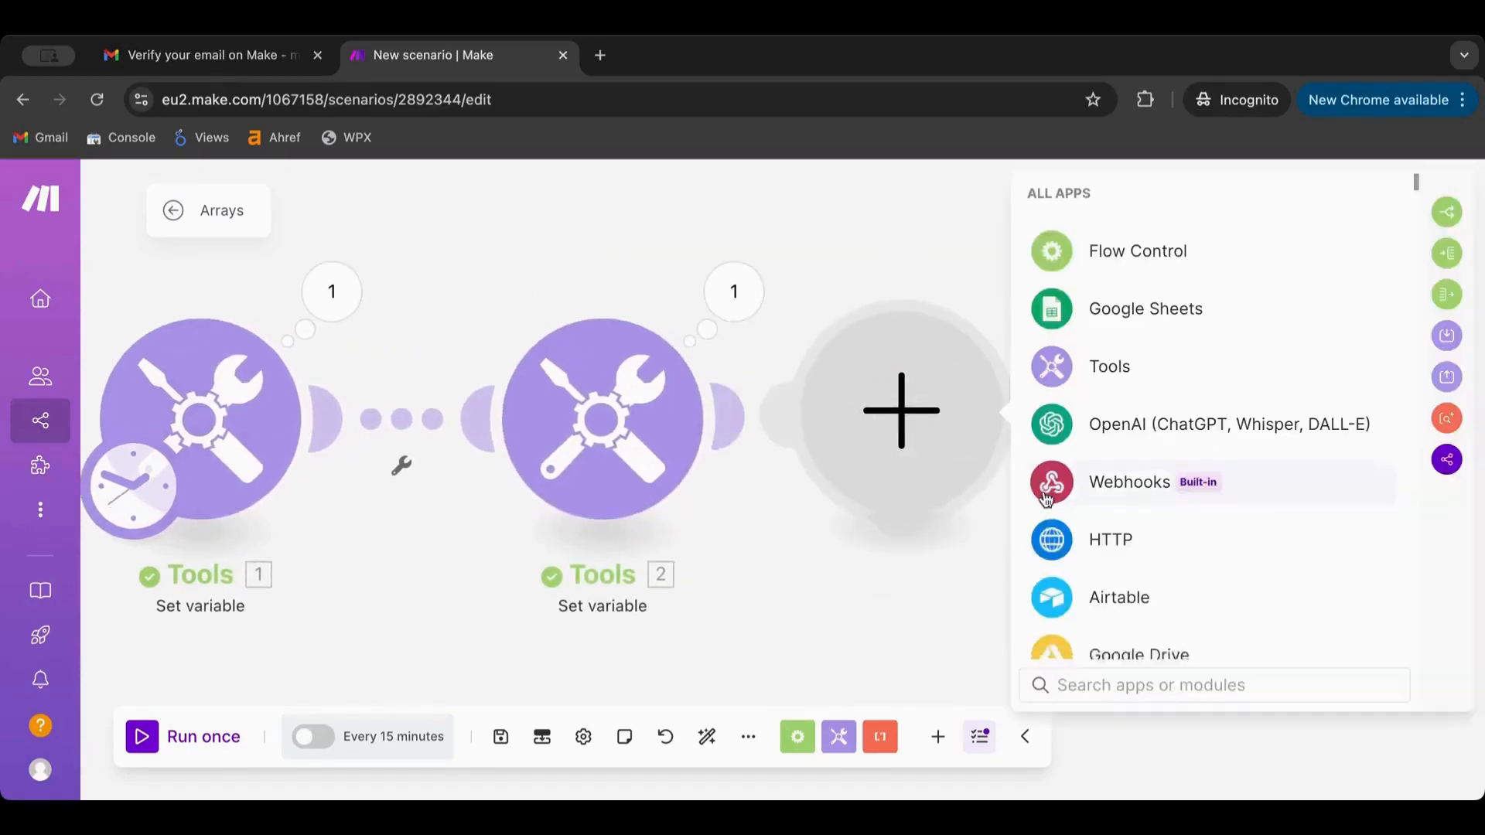
pyautogui.scroll(-3, 1046, 488)
pyautogui.scroll(-7, 1045, 499)
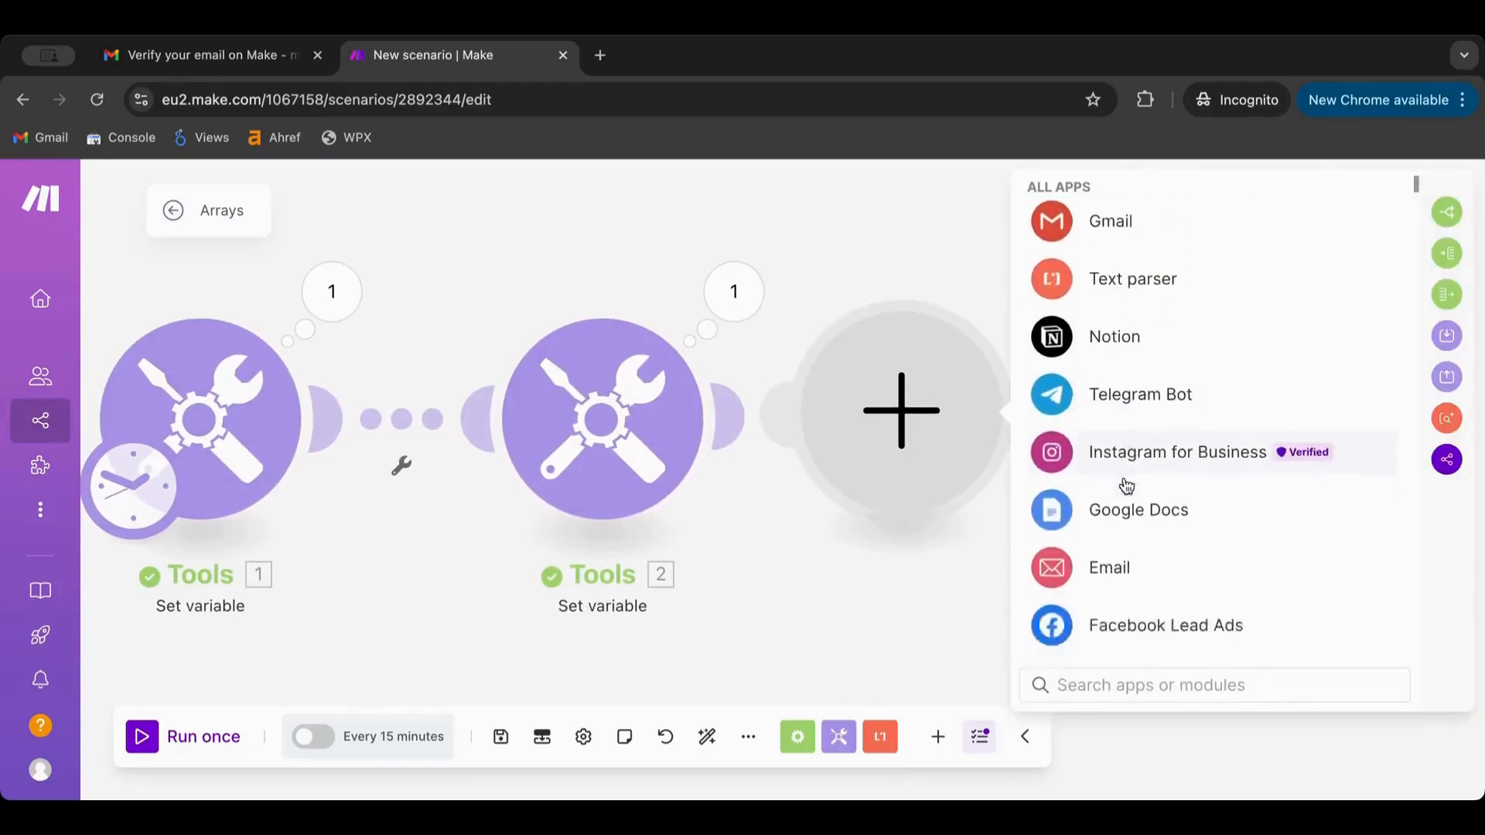
pyautogui.scroll(8, 1125, 484)
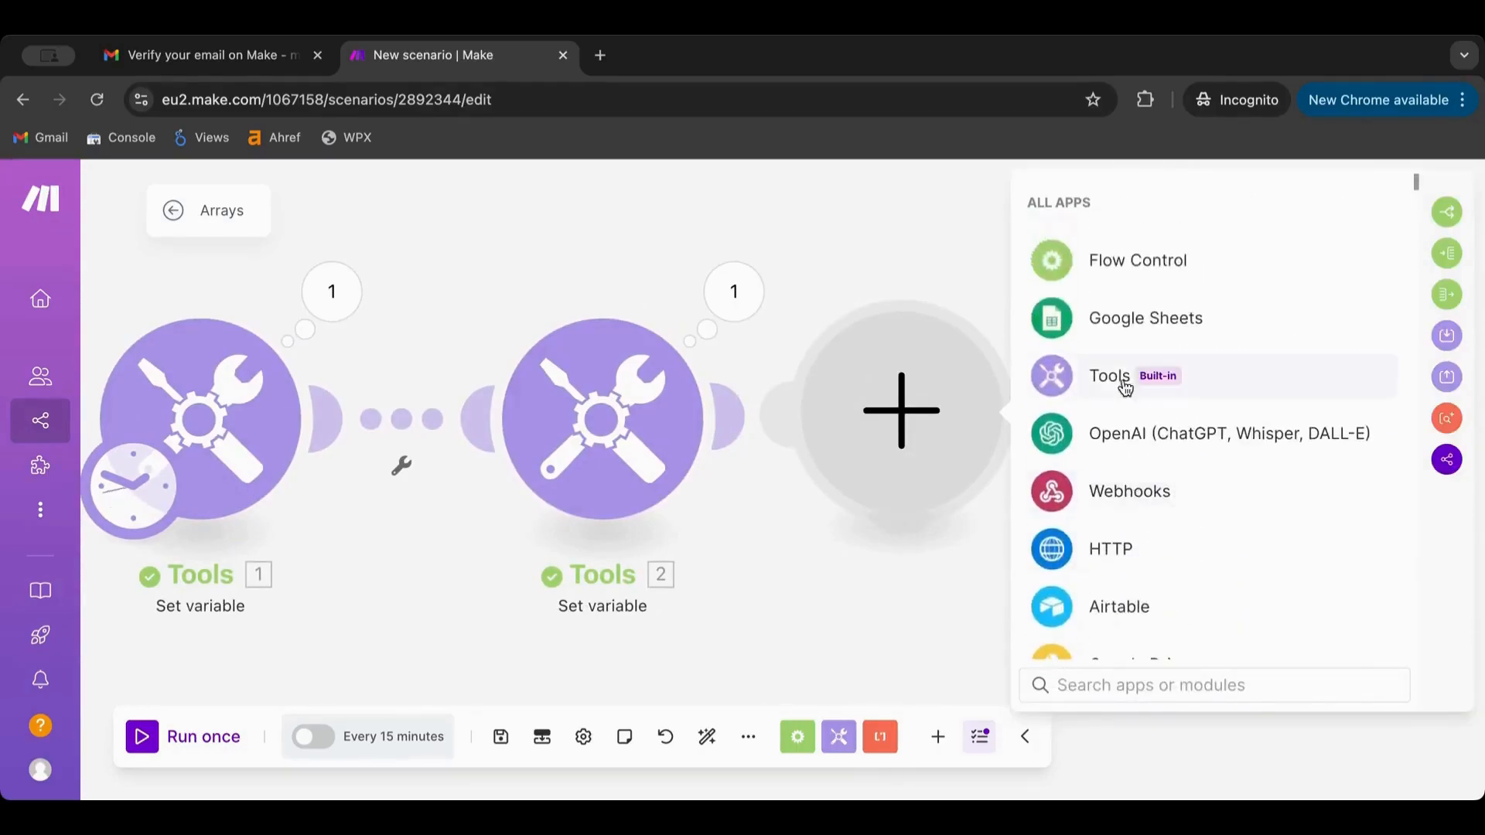
pyautogui.click(1125, 378)
pyautogui.scroll(-3, 1114, 495)
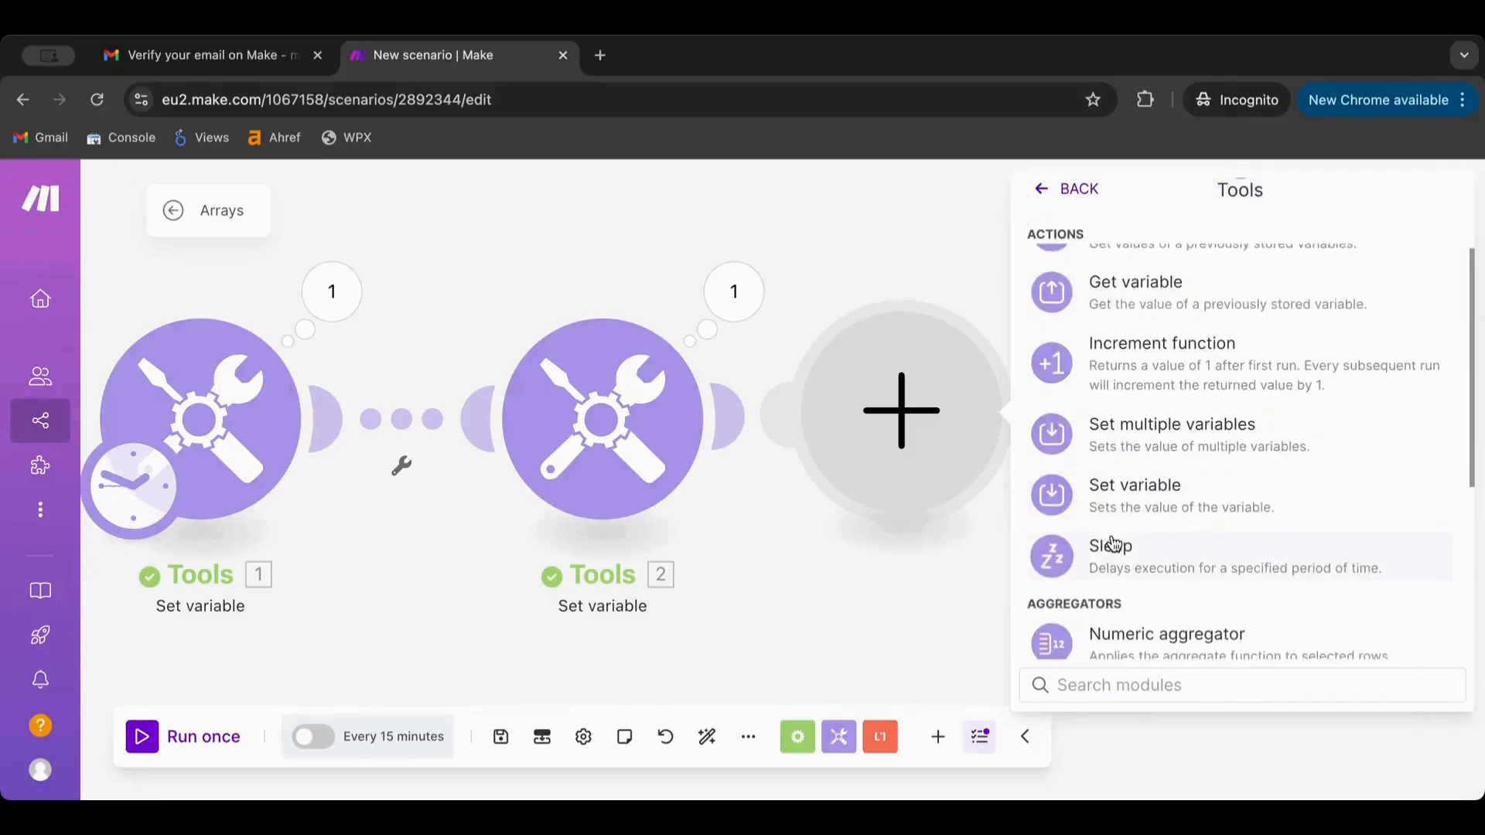
pyautogui.click(1160, 508)
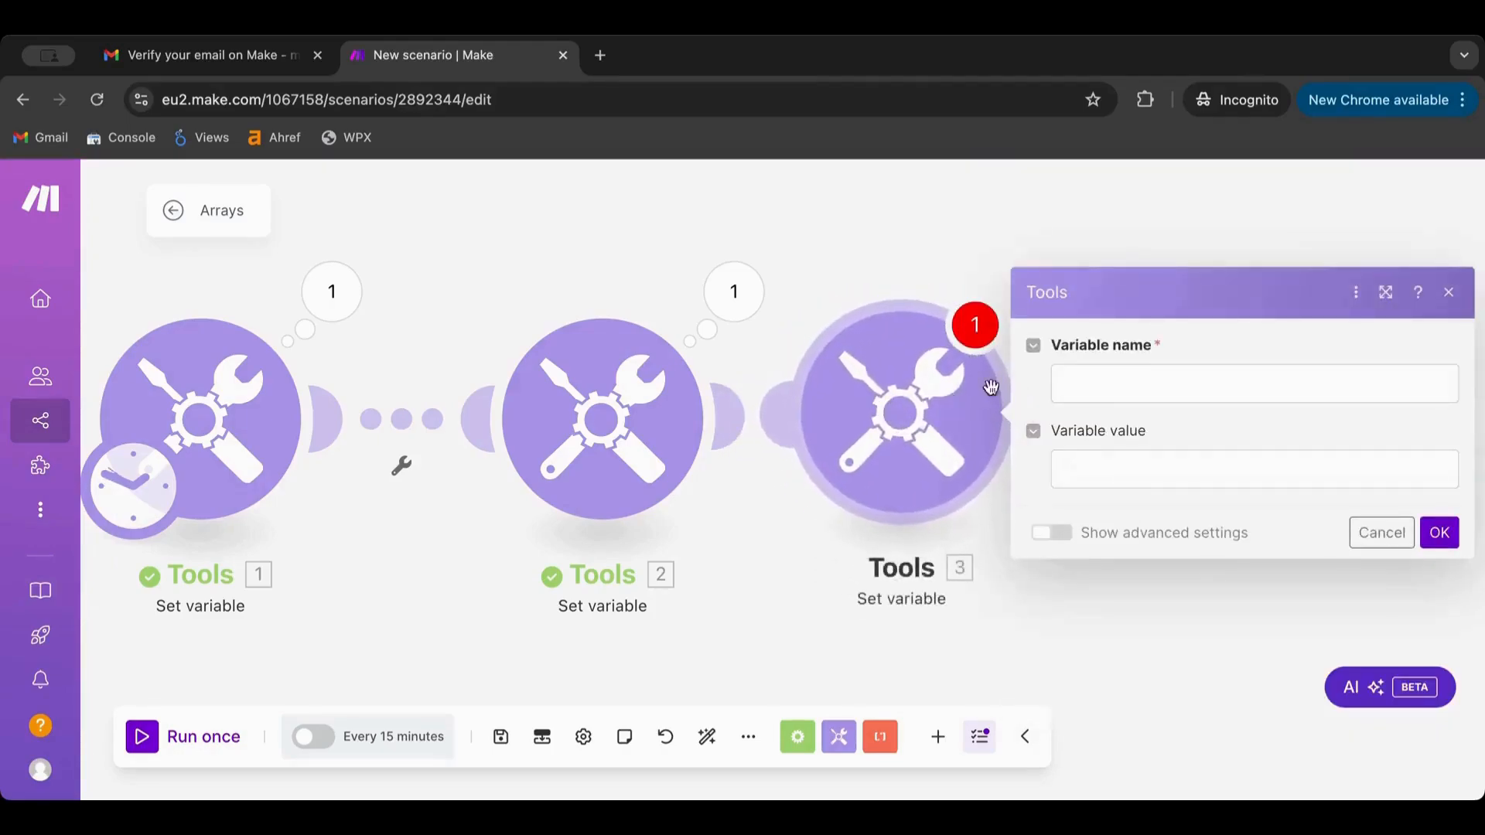
# Name the variable firstname, set its value to array01 element 2, and save
pyautogui.click(1093, 378)
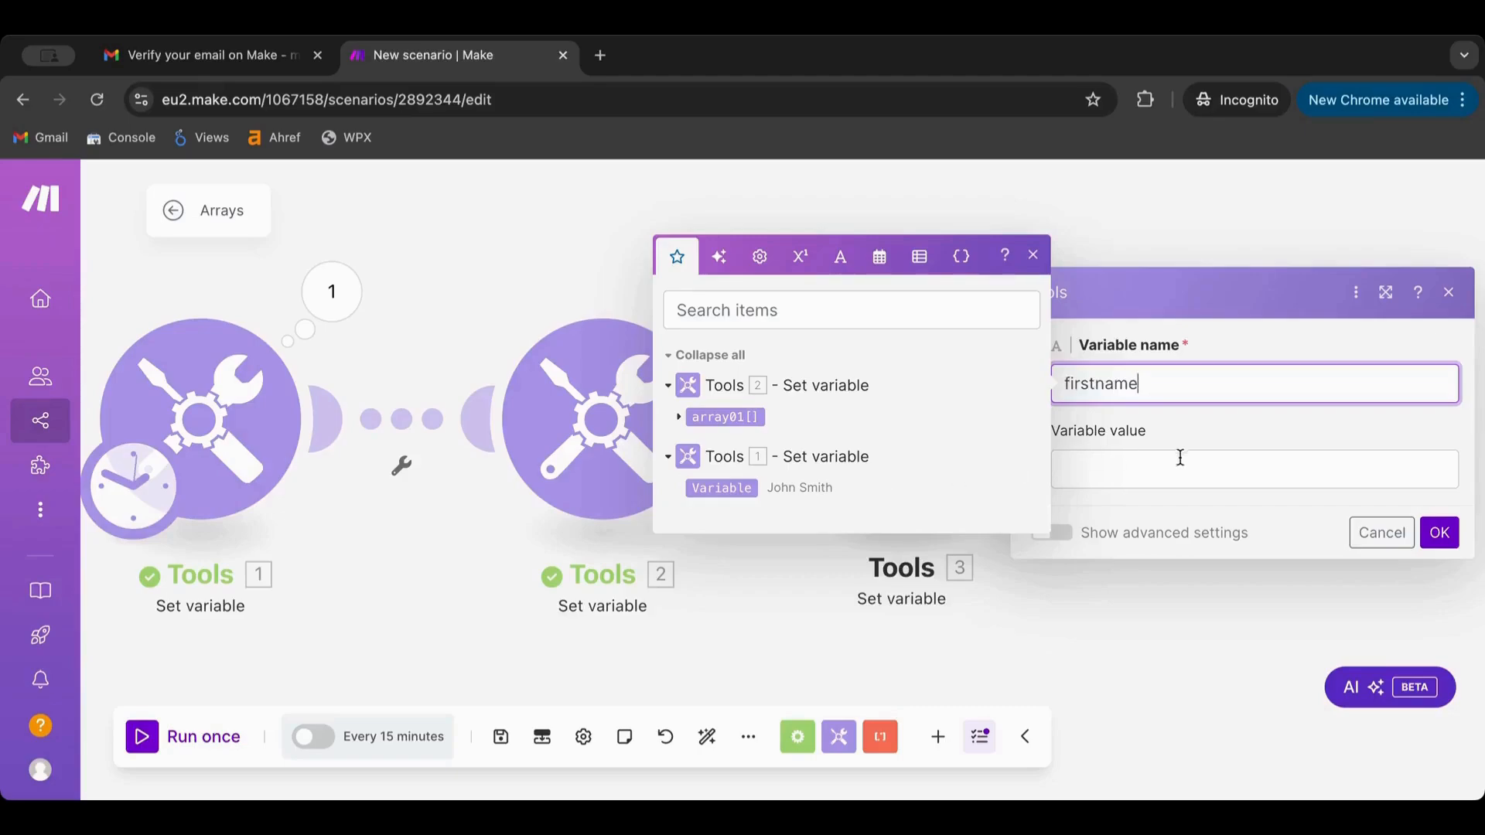
pyautogui.click(1155, 473)
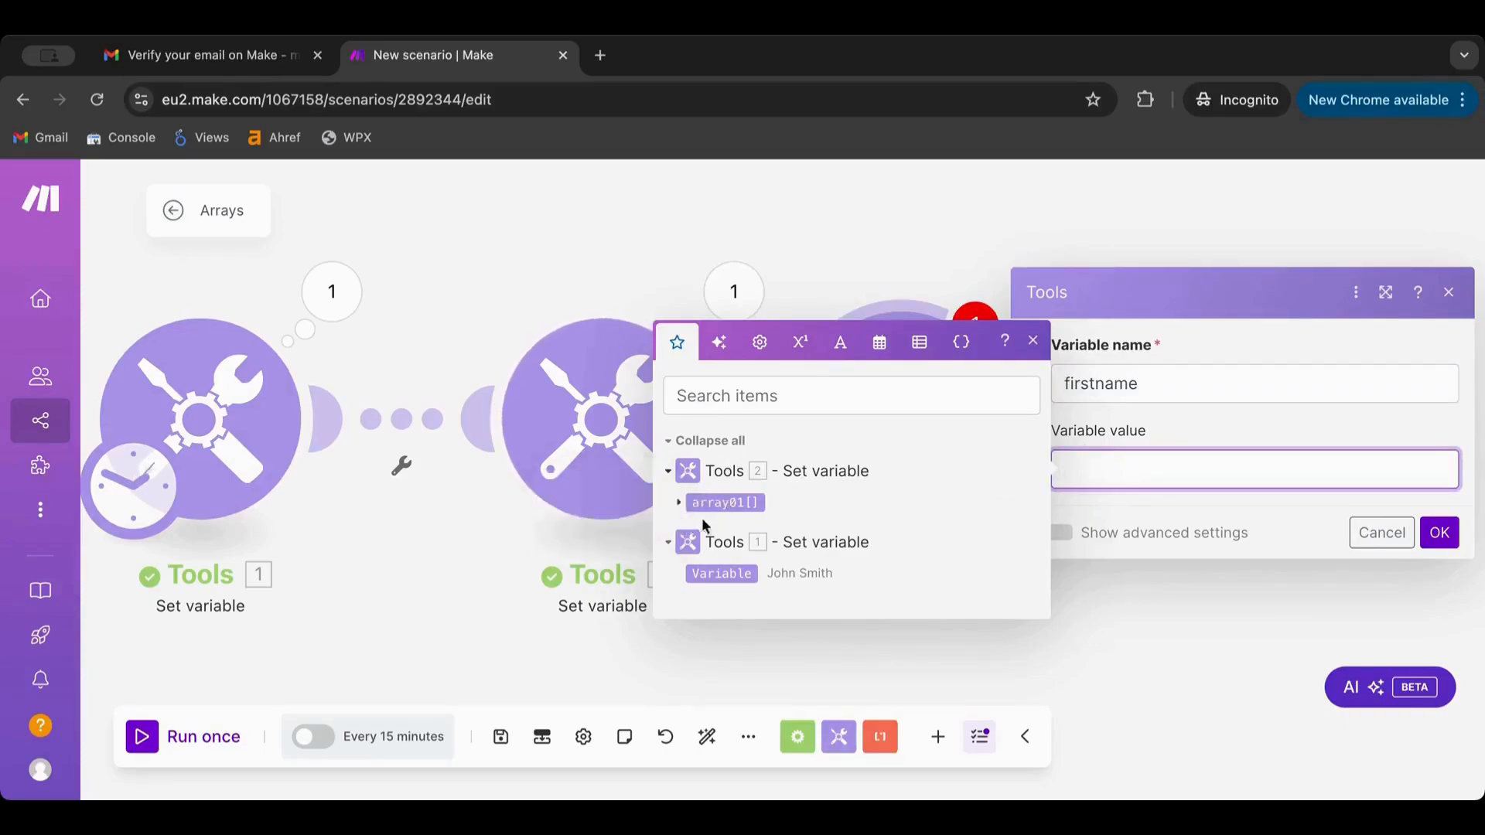
pyautogui.click(678, 508)
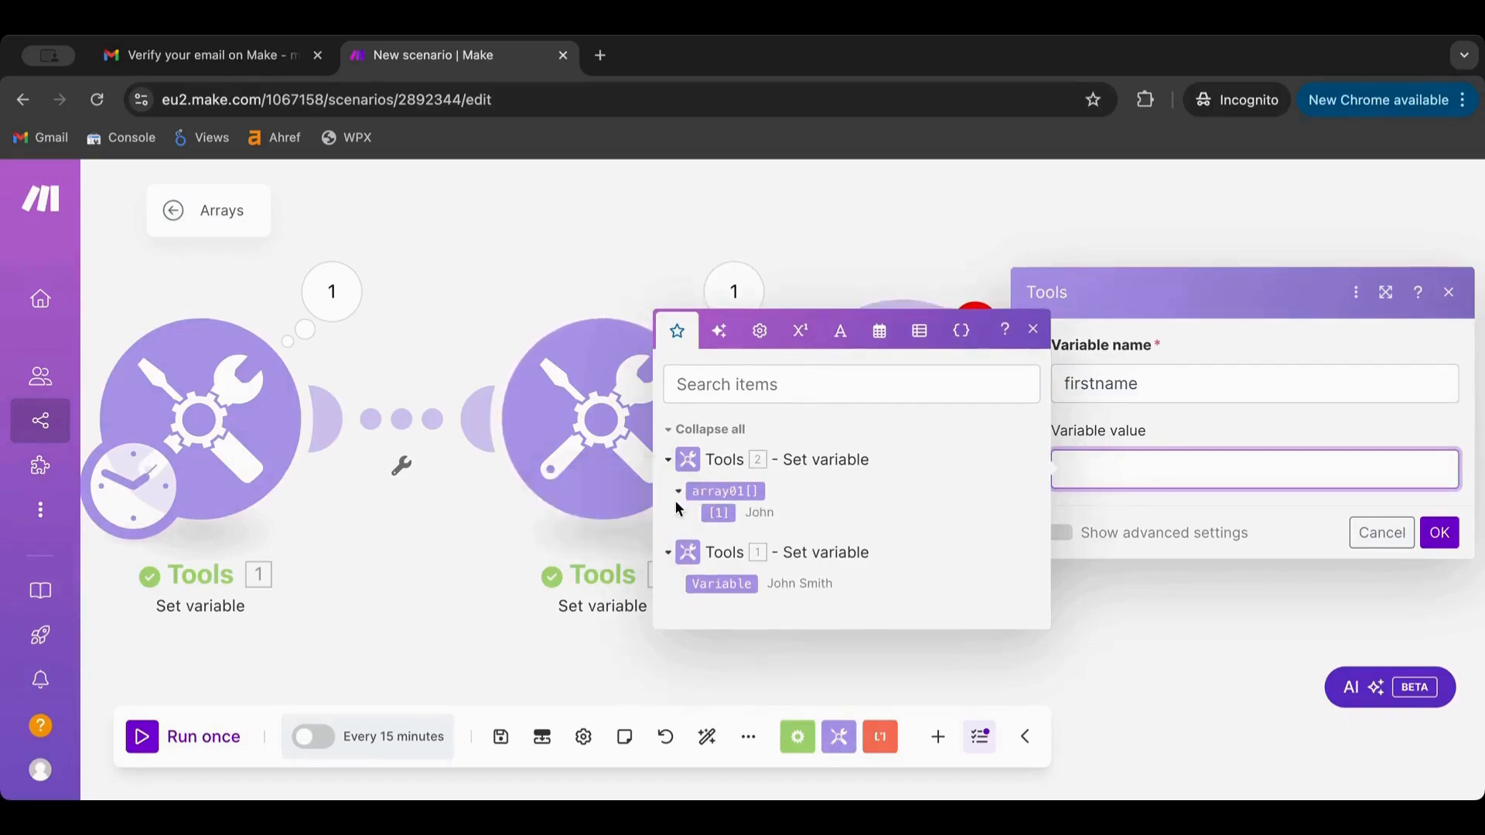
pyautogui.click(713, 491)
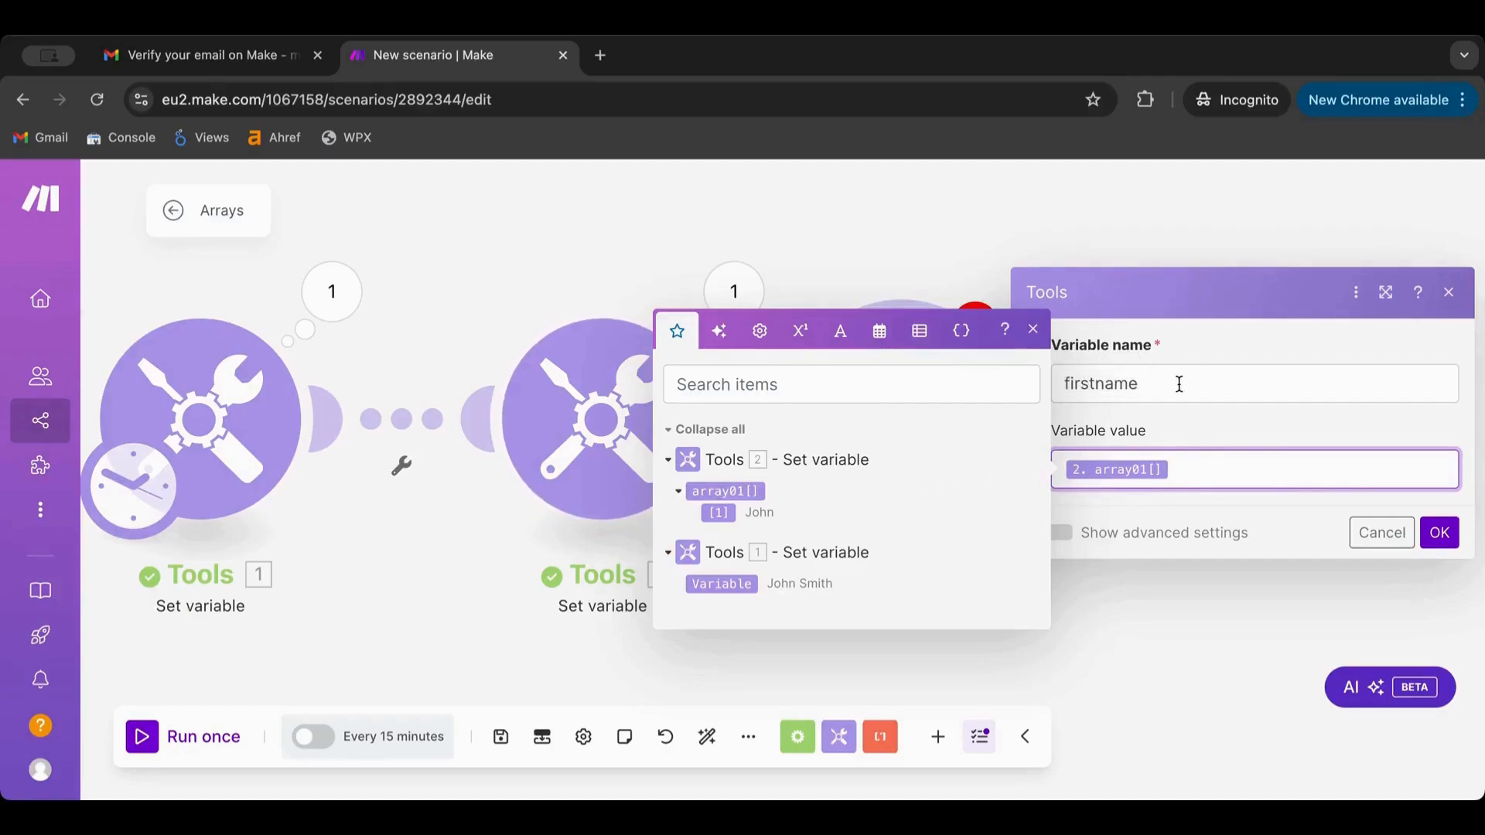
pyautogui.moveTo(1178, 384); pyautogui.dragTo(1053, 381)
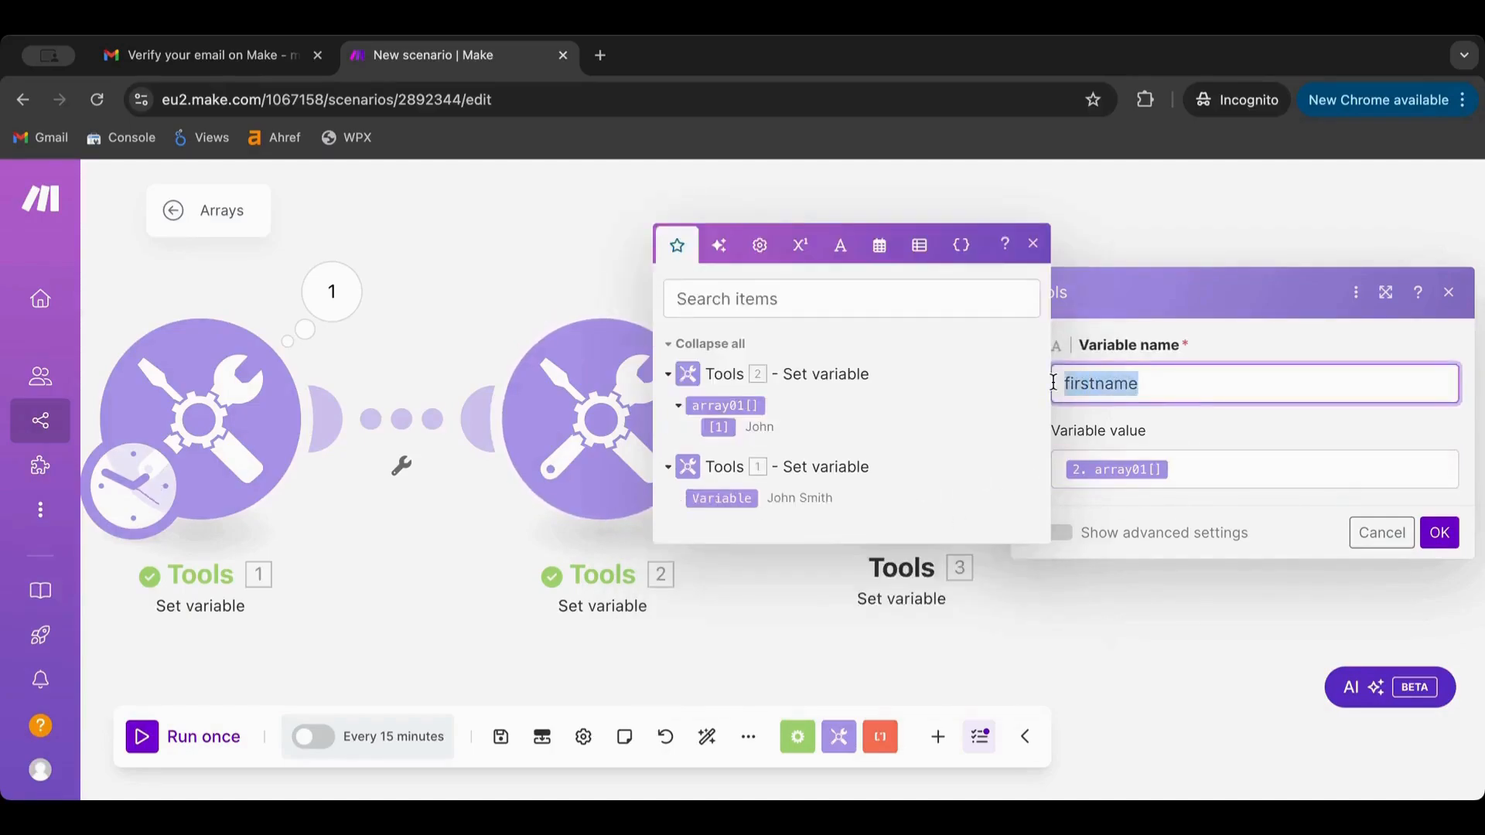
pyautogui.click(1200, 465)
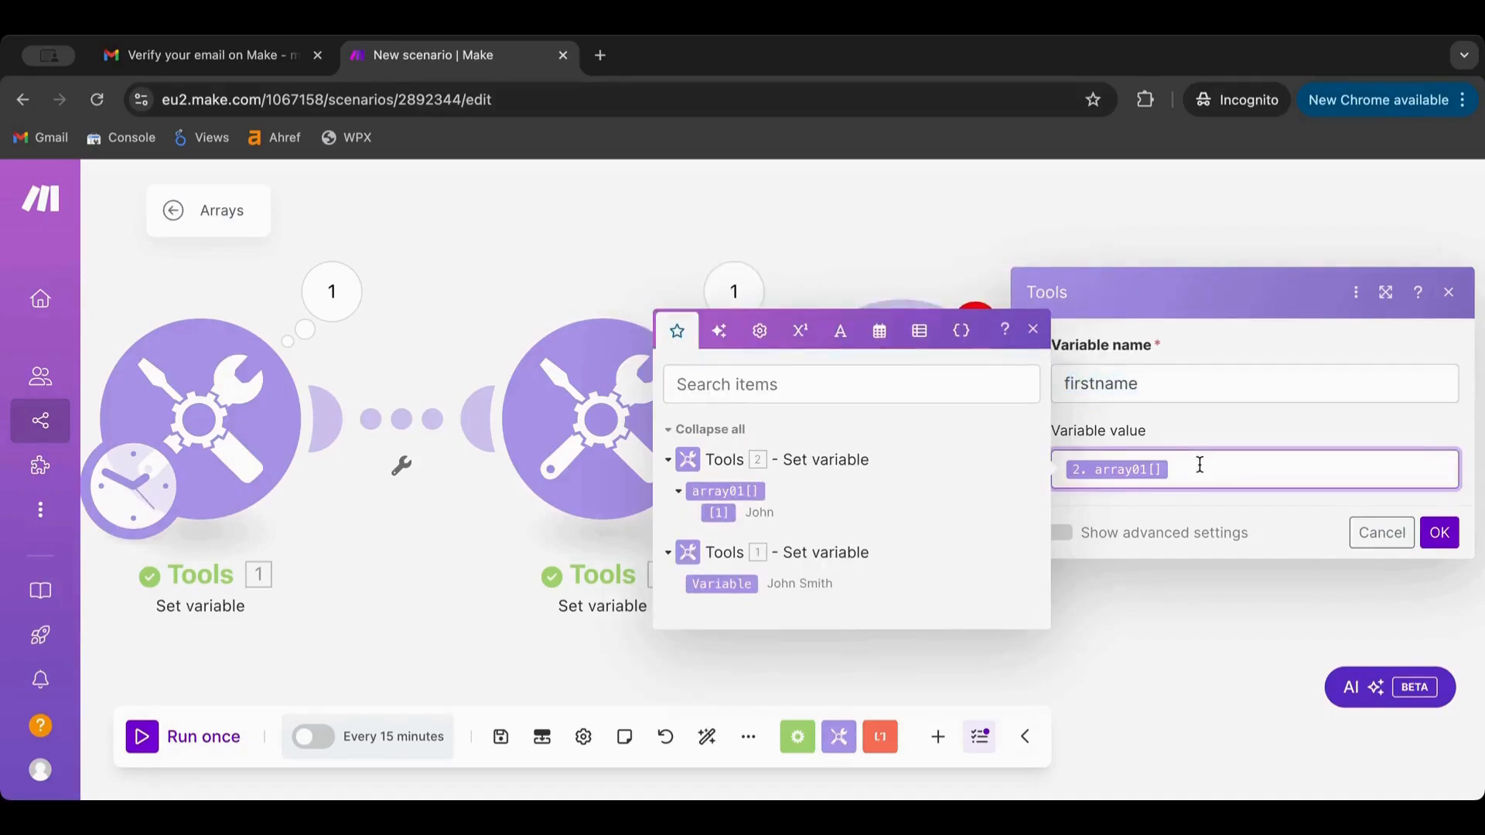
pyautogui.press('BackSpace')
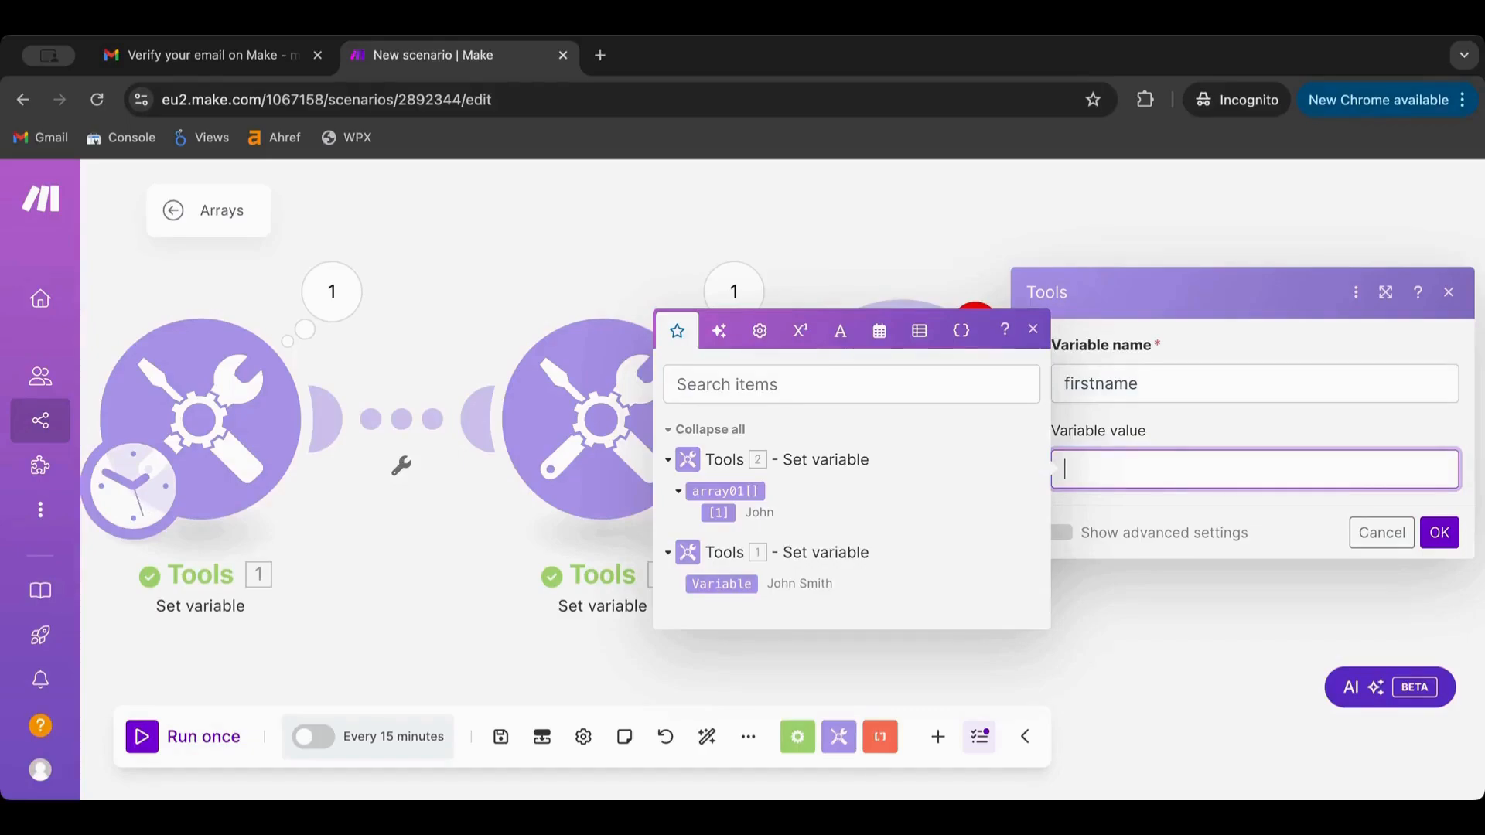
pyautogui.click(719, 513)
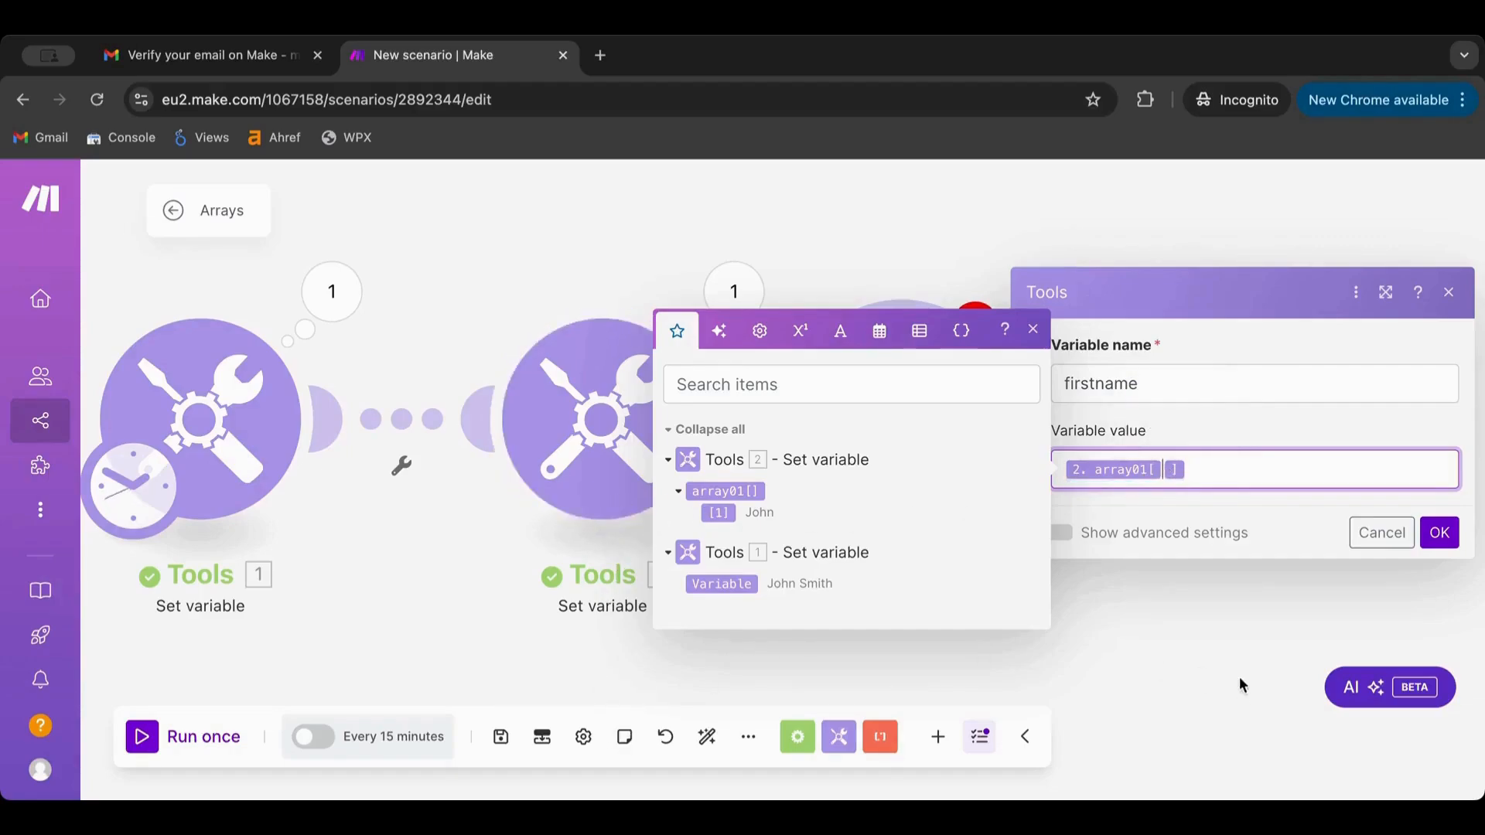
pyautogui.write('2')
pyautogui.click(1439, 533)
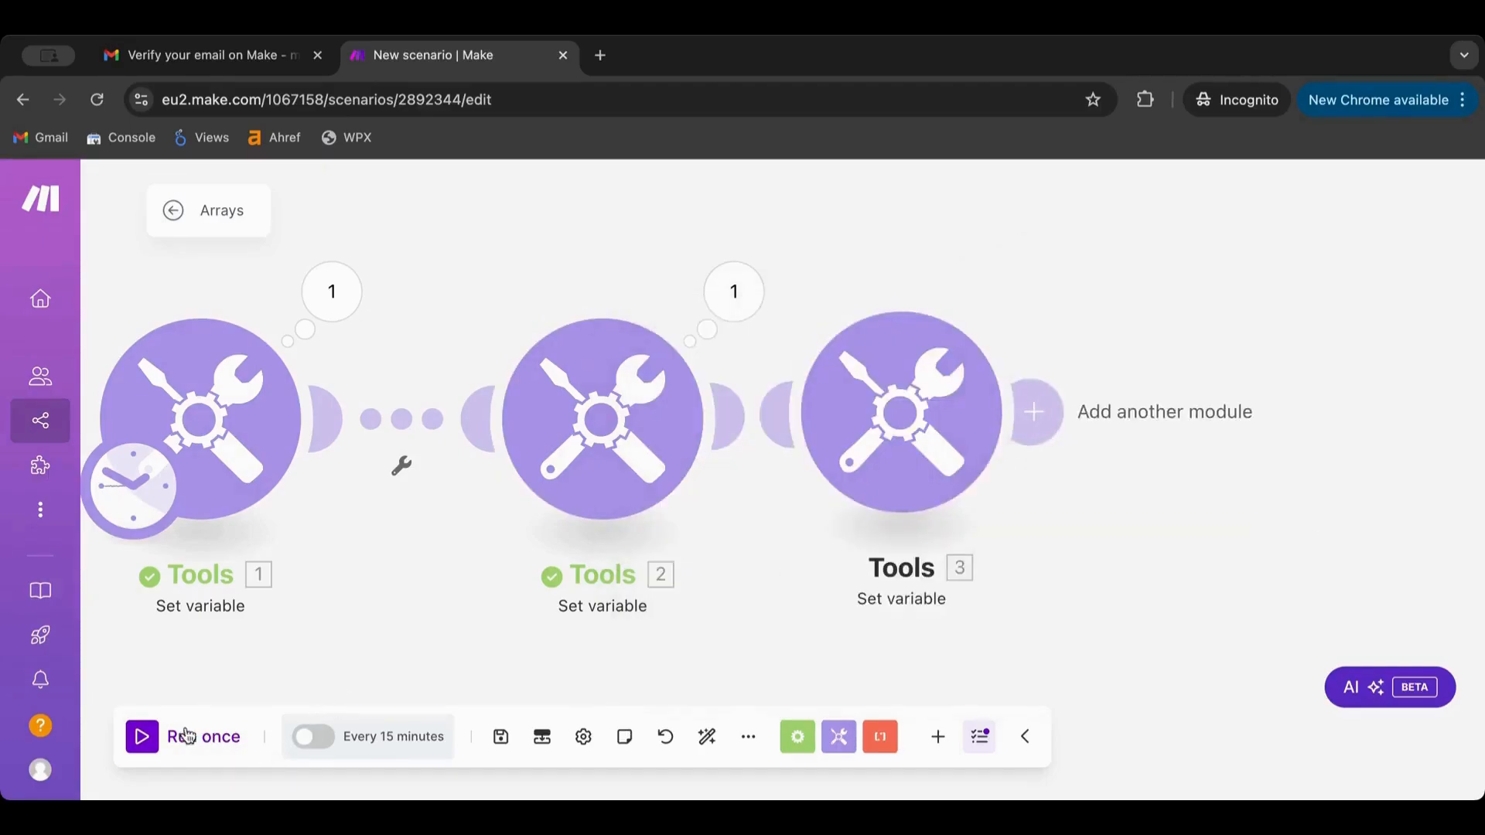
# Run the scenario once and inspect module 3's output
pyautogui.click(145, 743)
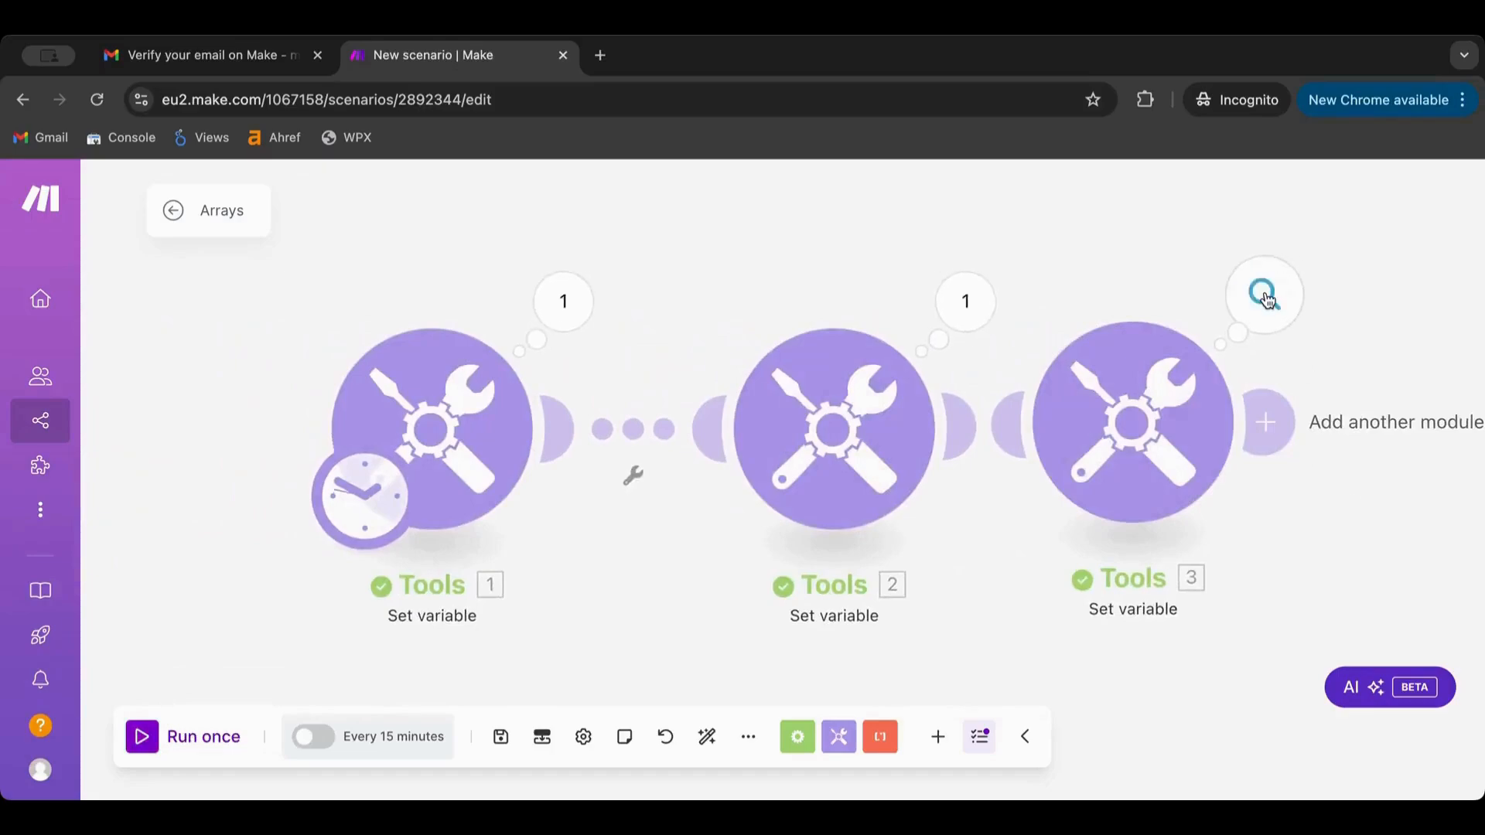
pyautogui.click(1262, 298)
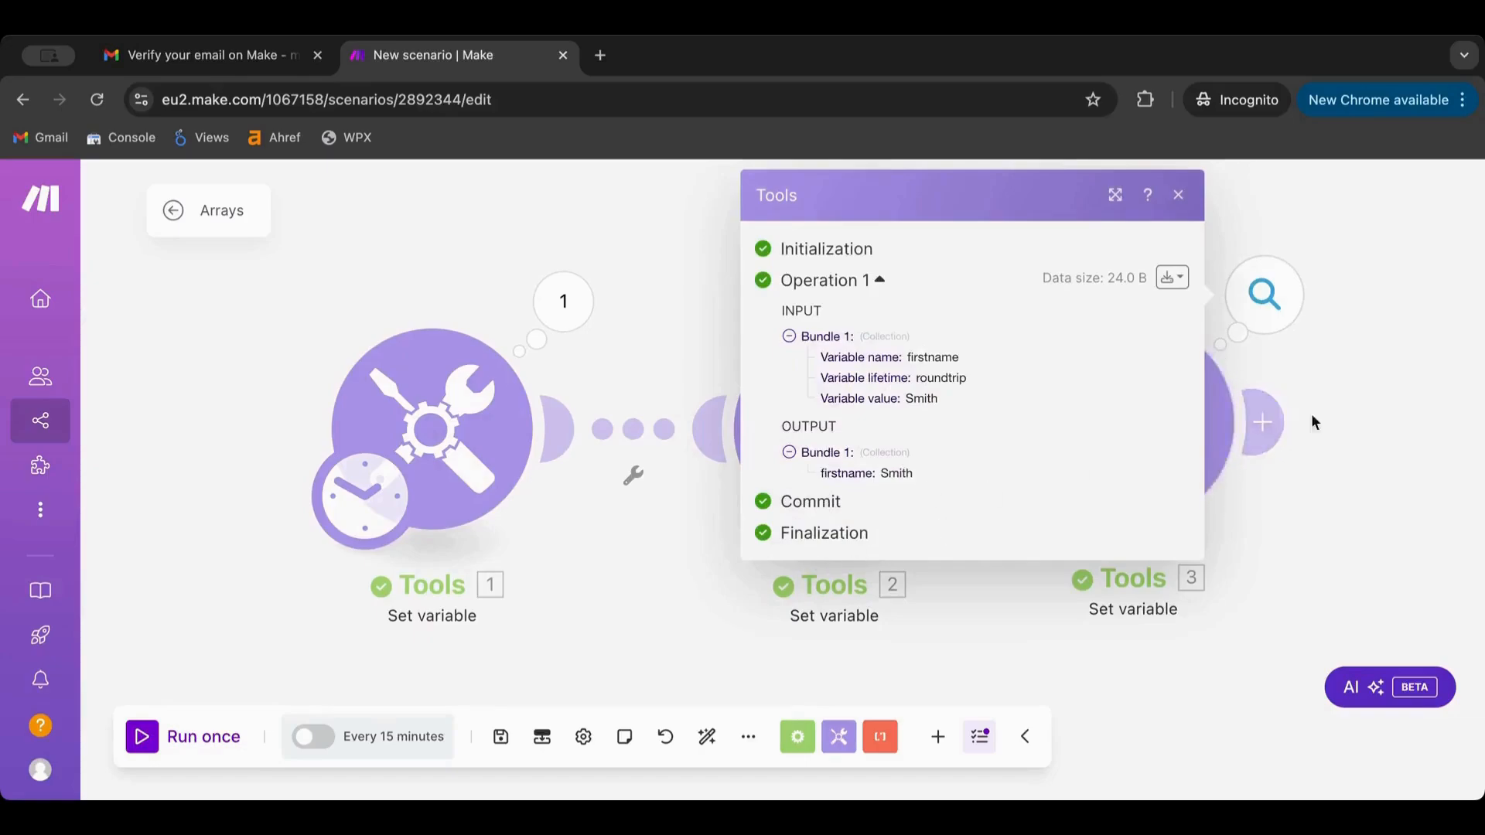
pyautogui.click(1339, 334)
# Change module 3's array01 index from 2 to 1 and save
pyautogui.click(1160, 395)
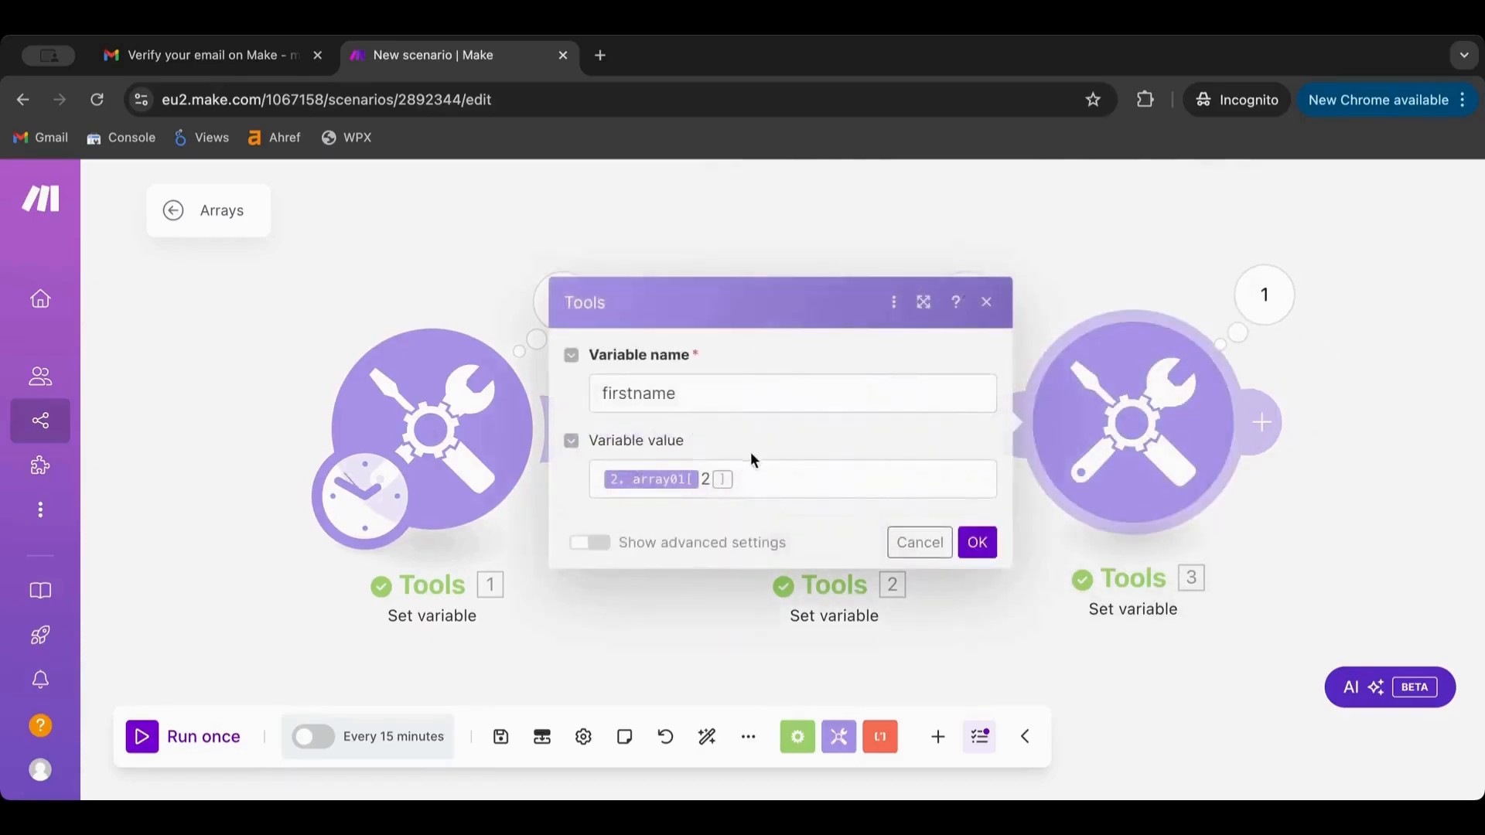
pyautogui.doubleClick(705, 480)
pyautogui.write('1')
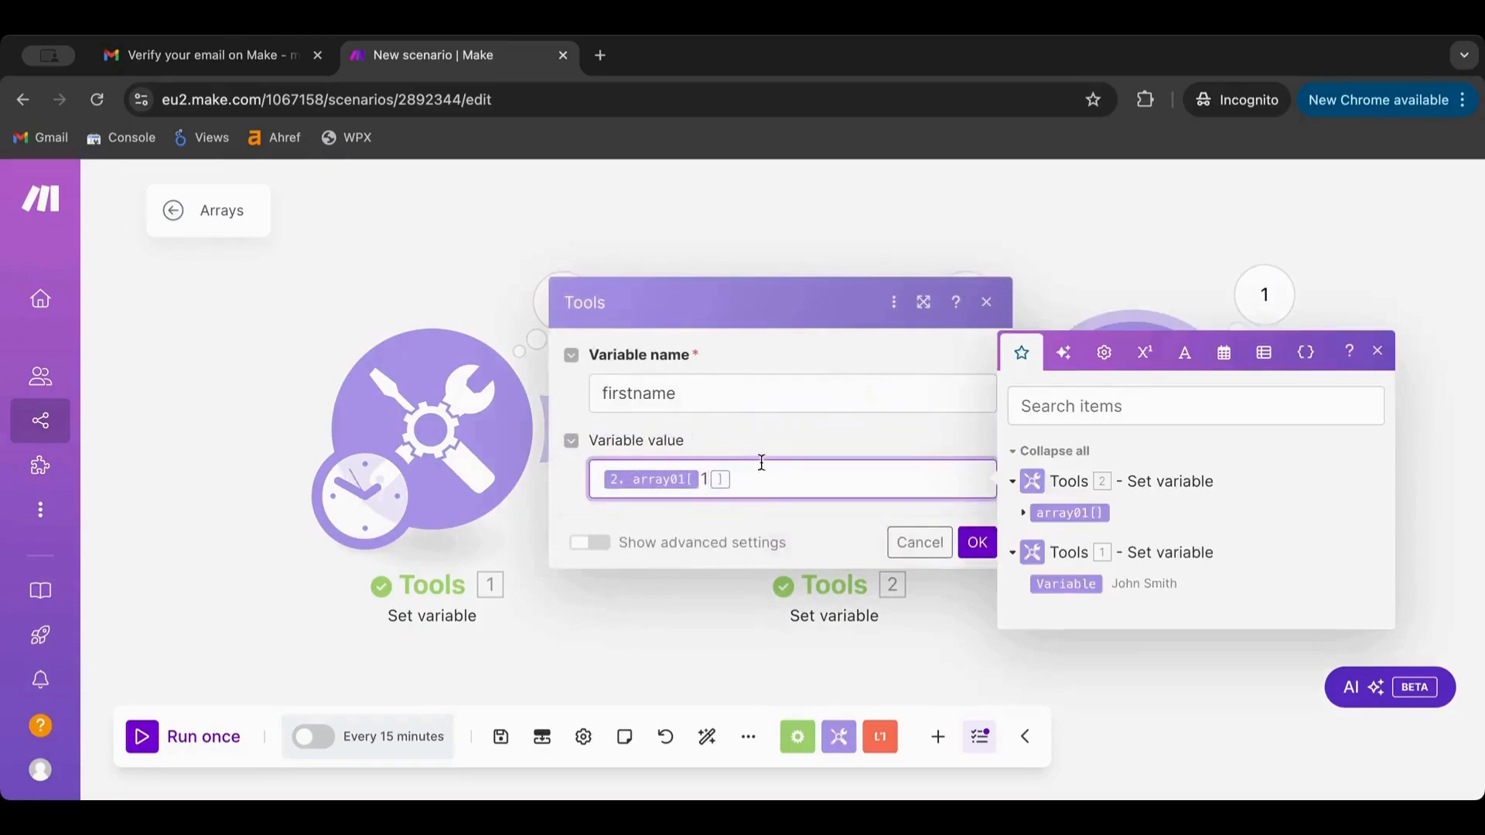
pyautogui.click(958, 513)
pyautogui.click(978, 542)
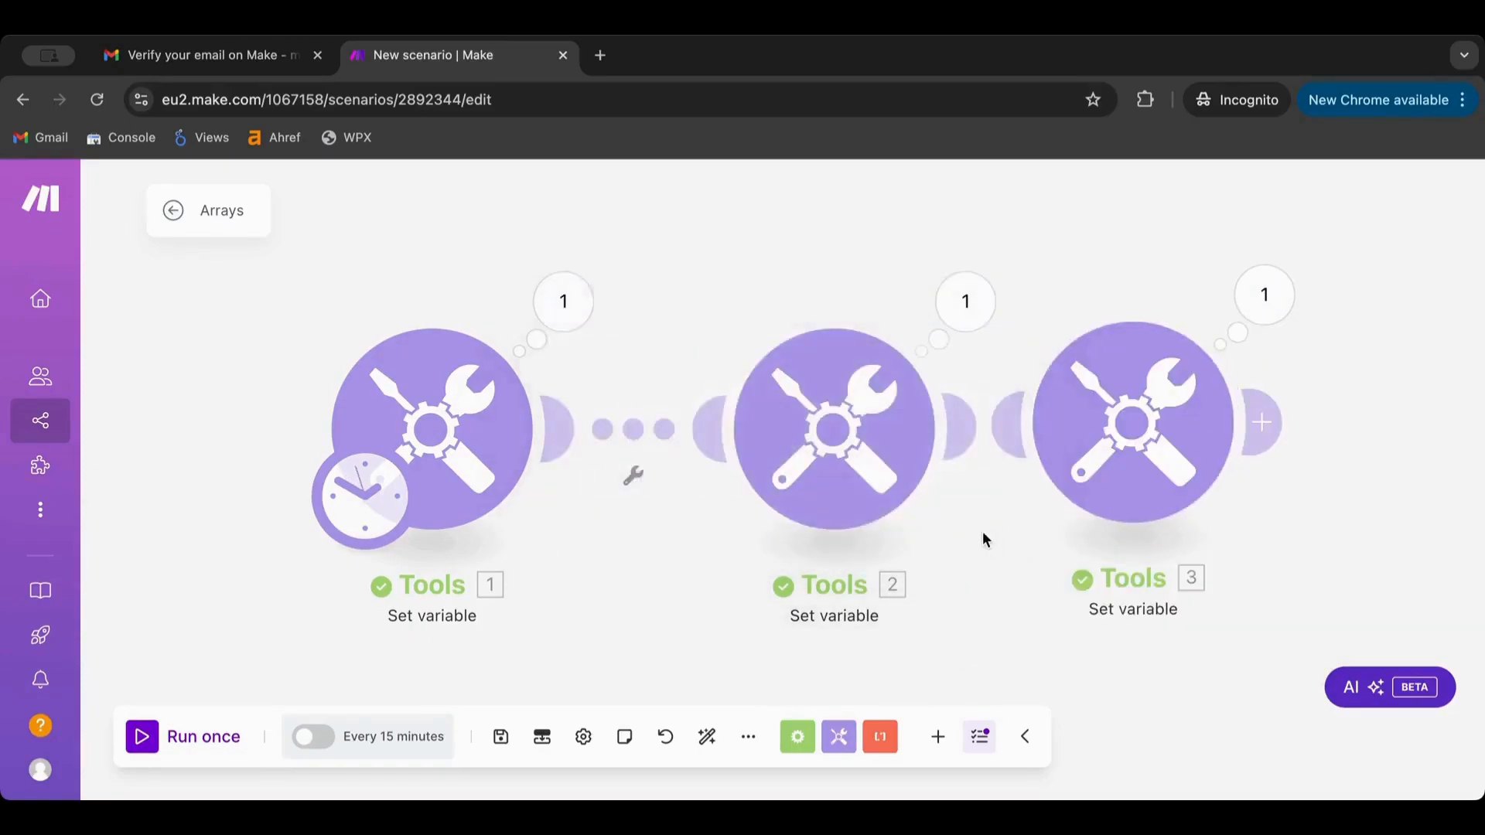
# Rerun the scenario, confirm firstname now shows the first name, then view module 1's output
pyautogui.click(143, 736)
pyautogui.click(1262, 294)
pyautogui.moveTo(920, 473); pyautogui.dragTo(812, 473)
pyautogui.click(576, 290)
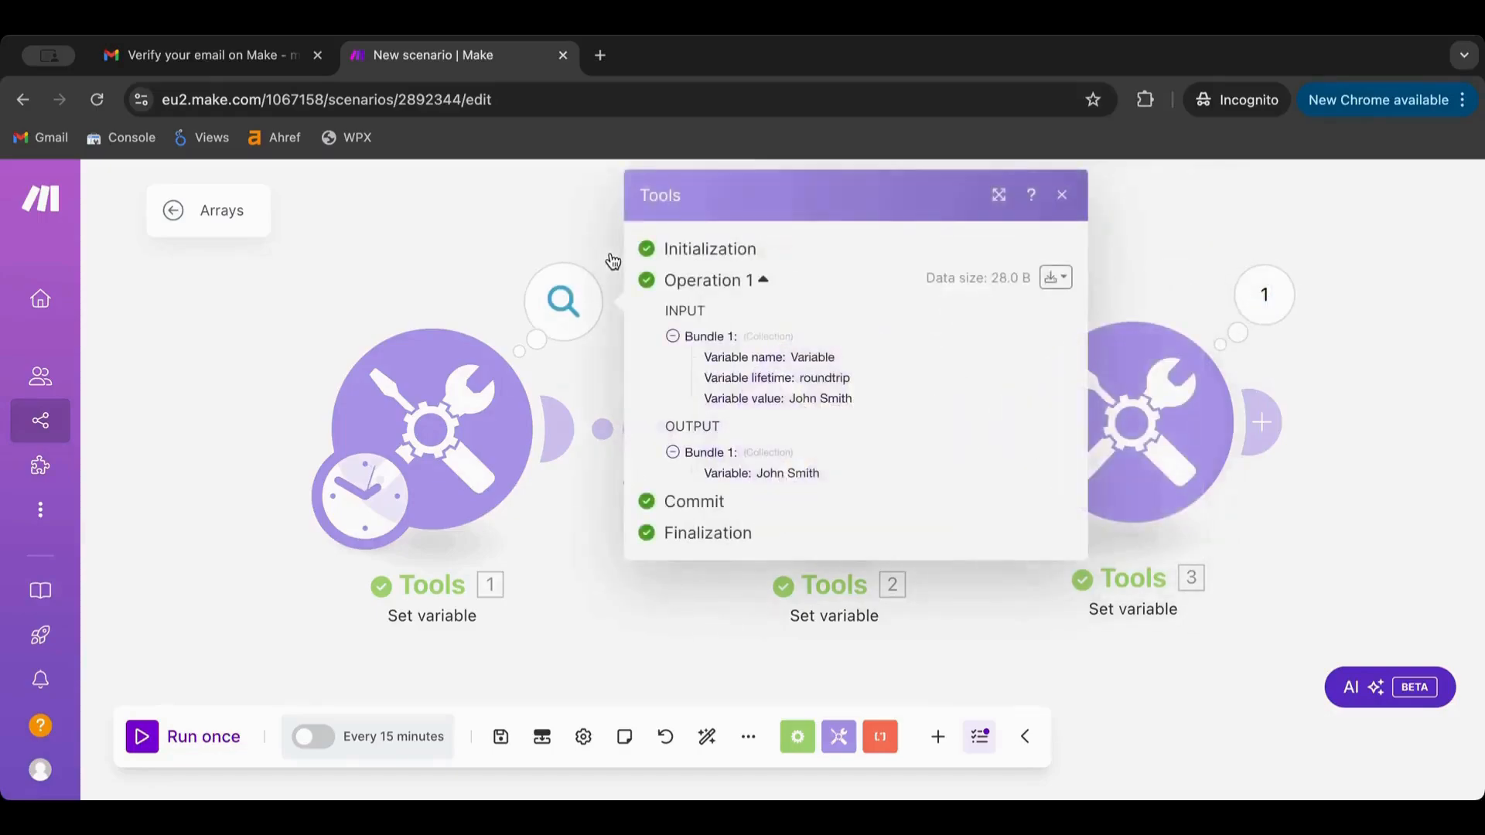
# Replace both words of module 1's Variable value with a new sample first and last name
pyautogui.click(447, 241)
pyautogui.click(416, 414)
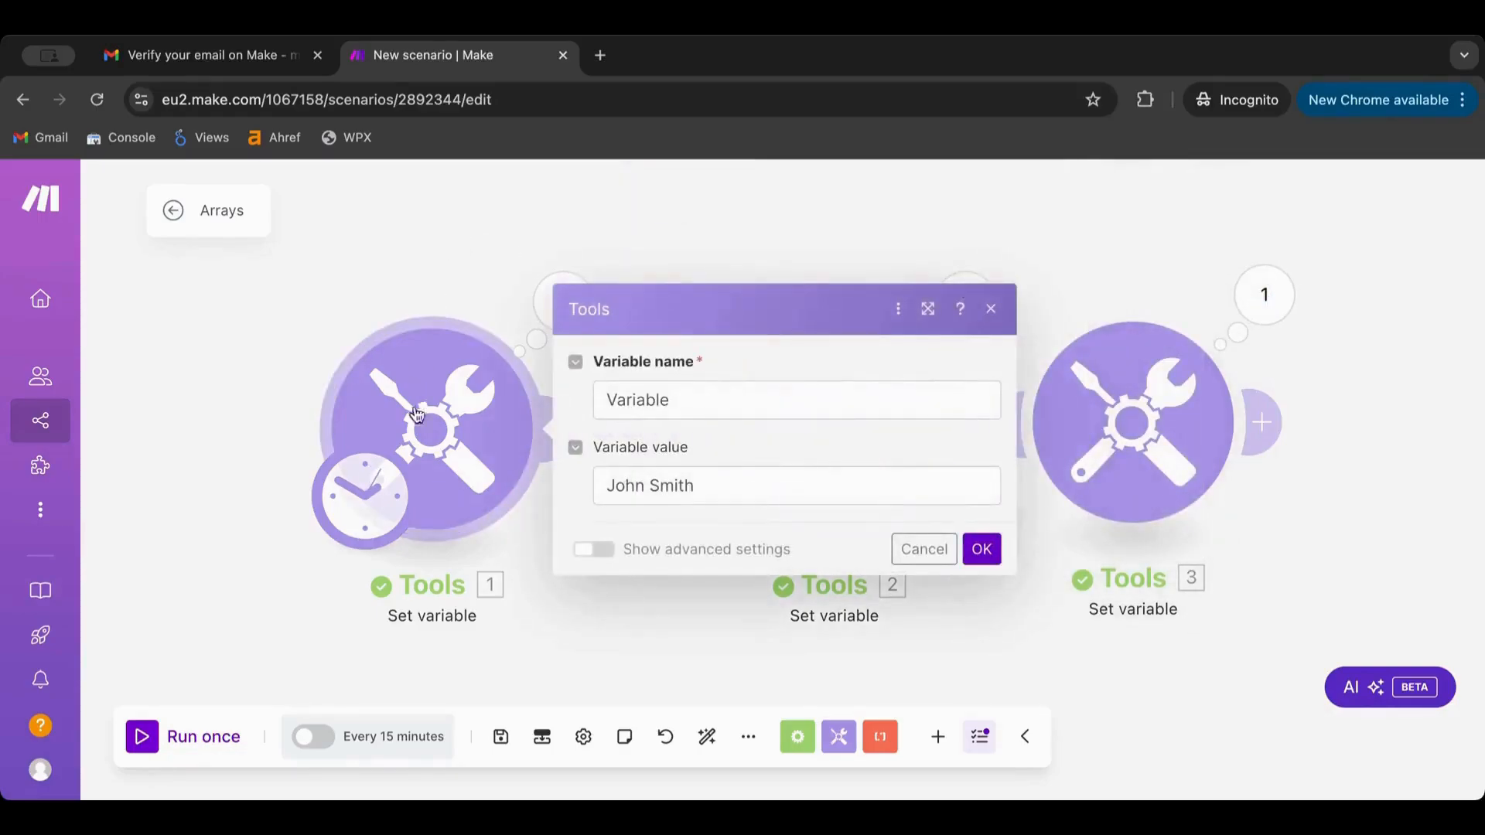
pyautogui.click(720, 473)
pyautogui.doubleClick(614, 488)
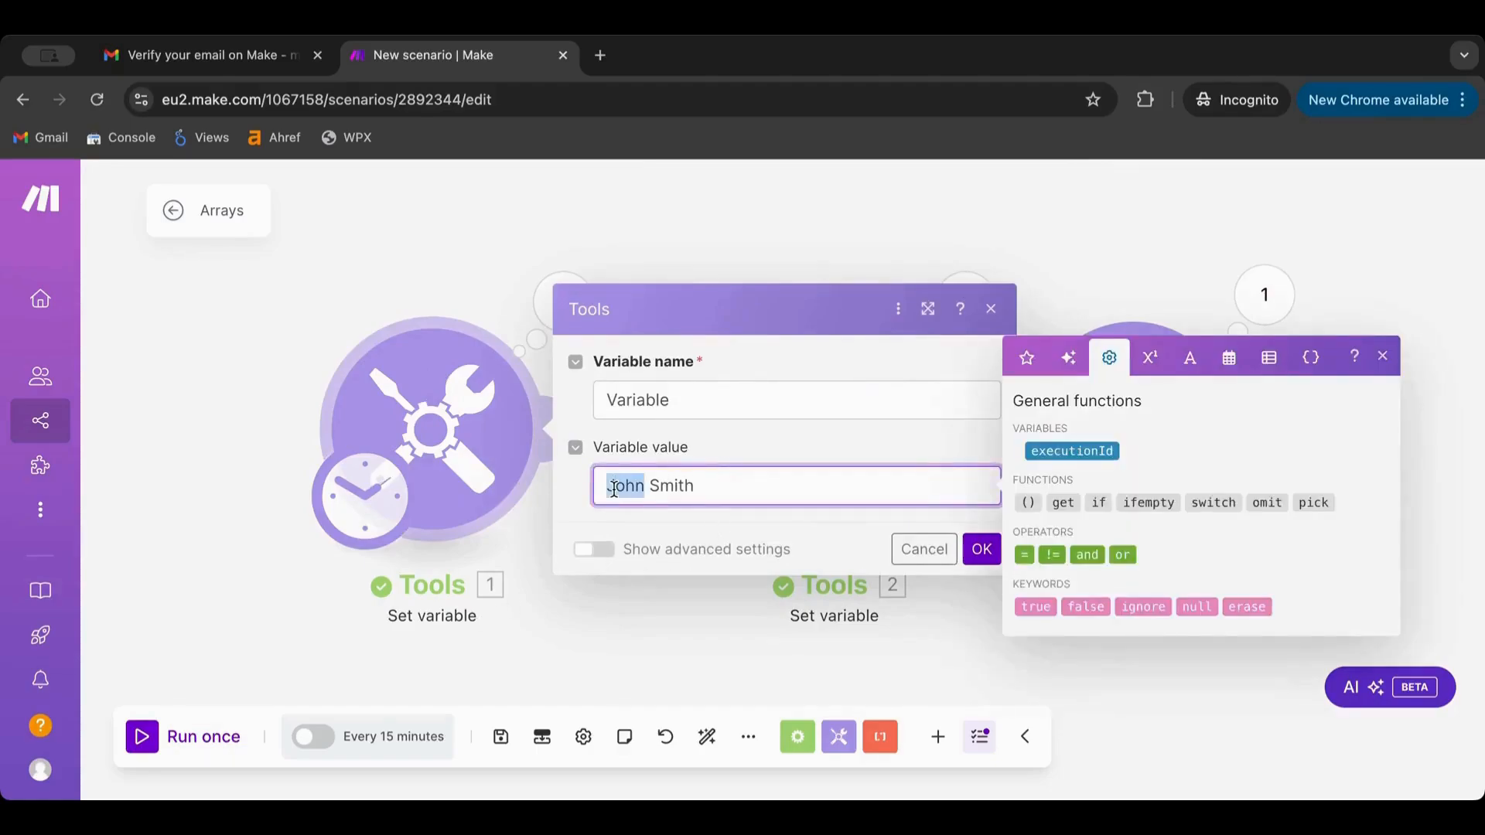
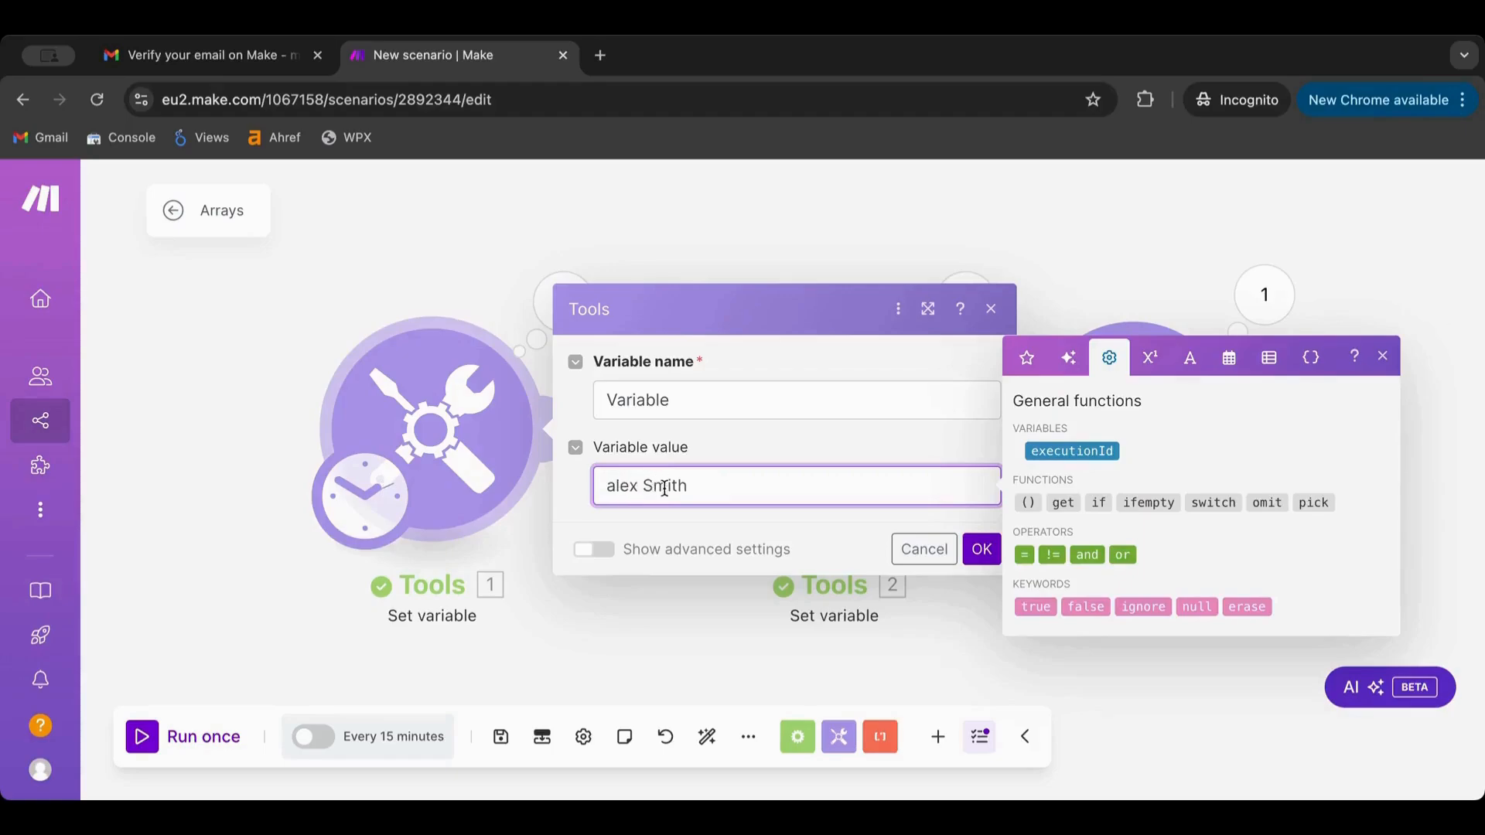
pyautogui.doubleClick(664, 489)
pyautogui.click(979, 550)
# Rerun the scenario, check module 3's new firstname output, and pan the canvas left
pyautogui.click(151, 742)
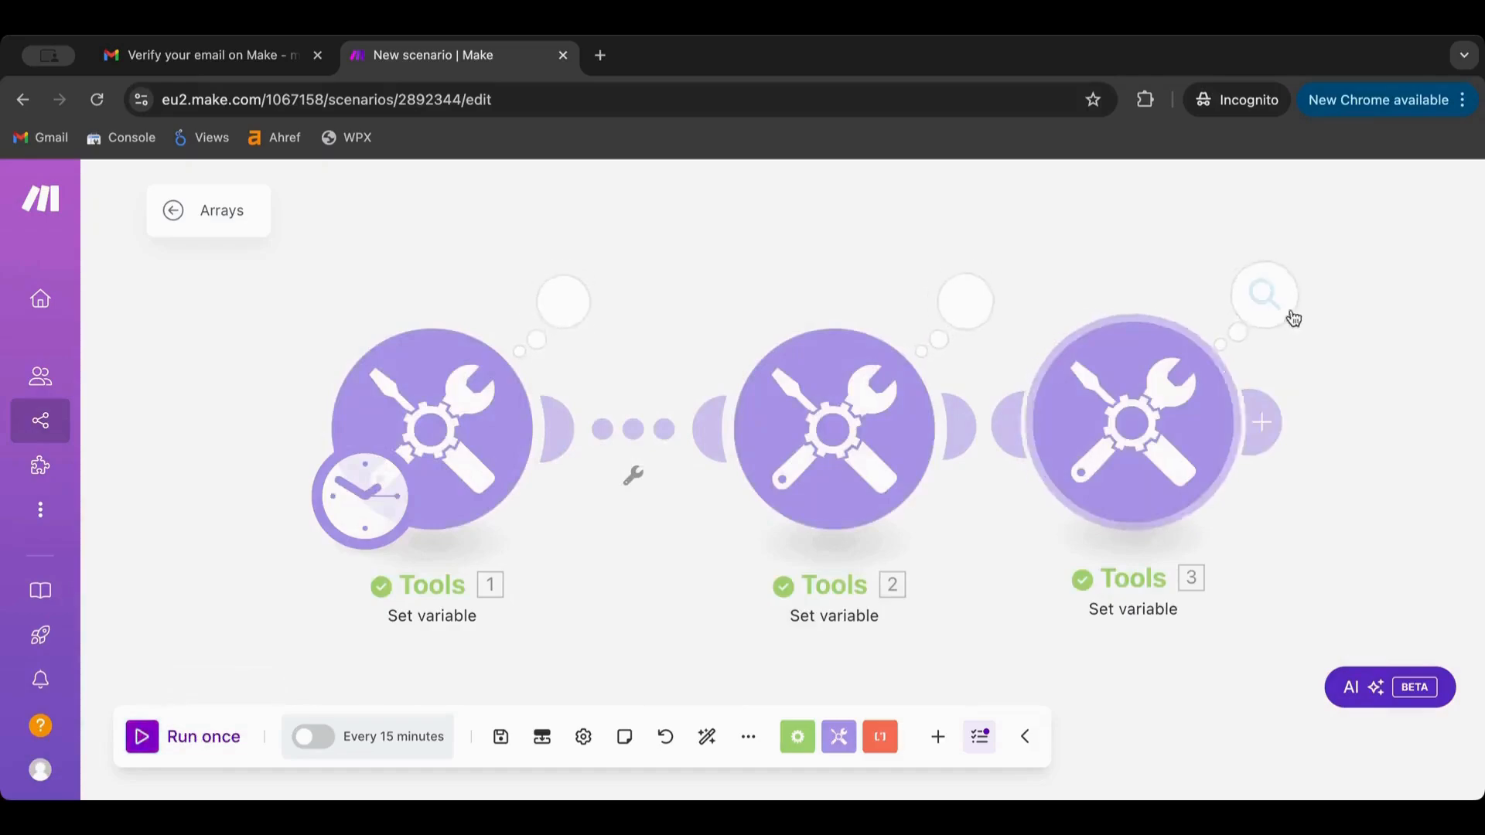
pyautogui.click(1267, 302)
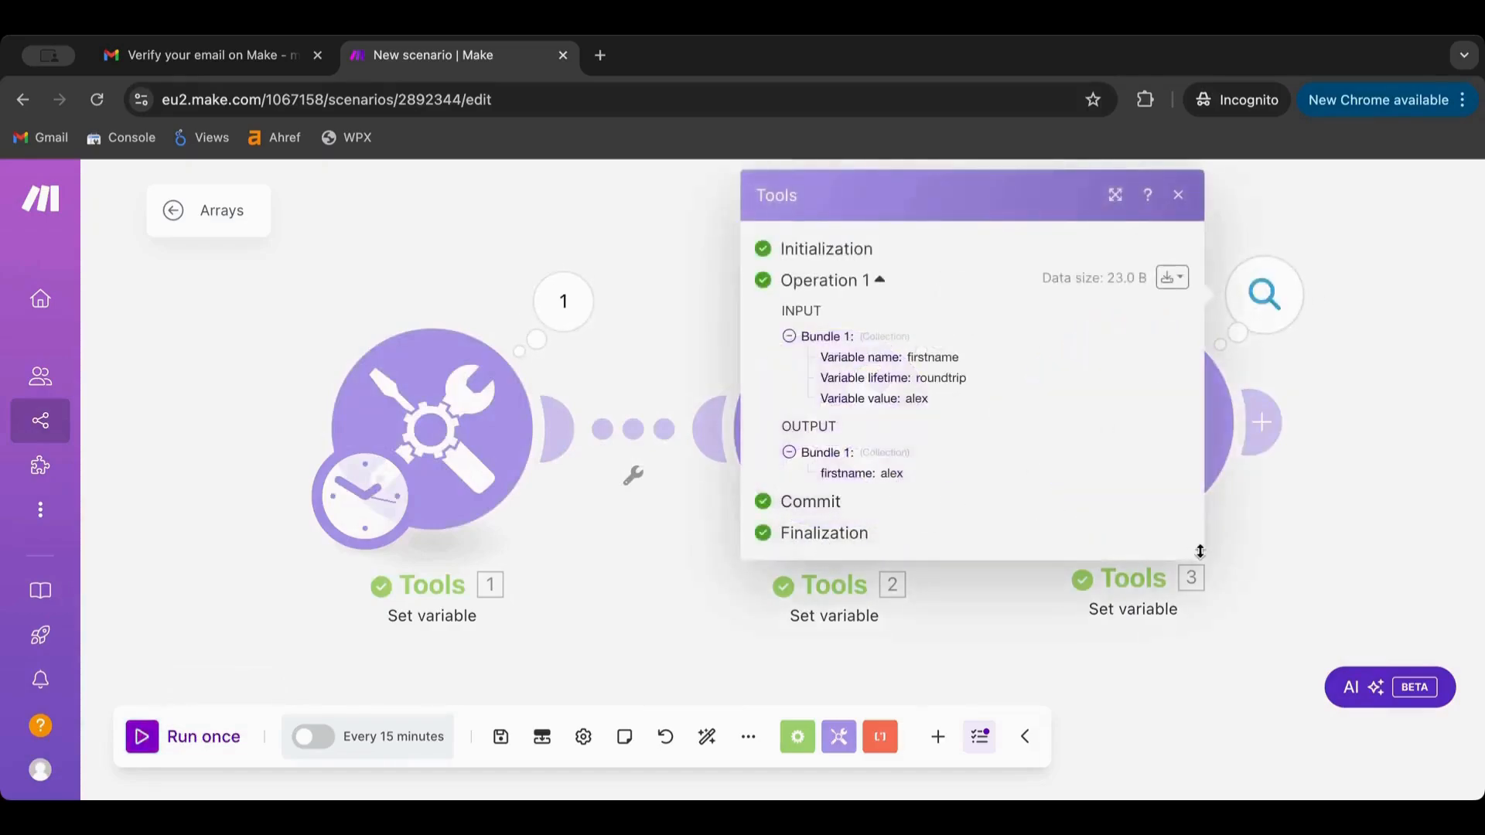
pyautogui.click(1257, 563)
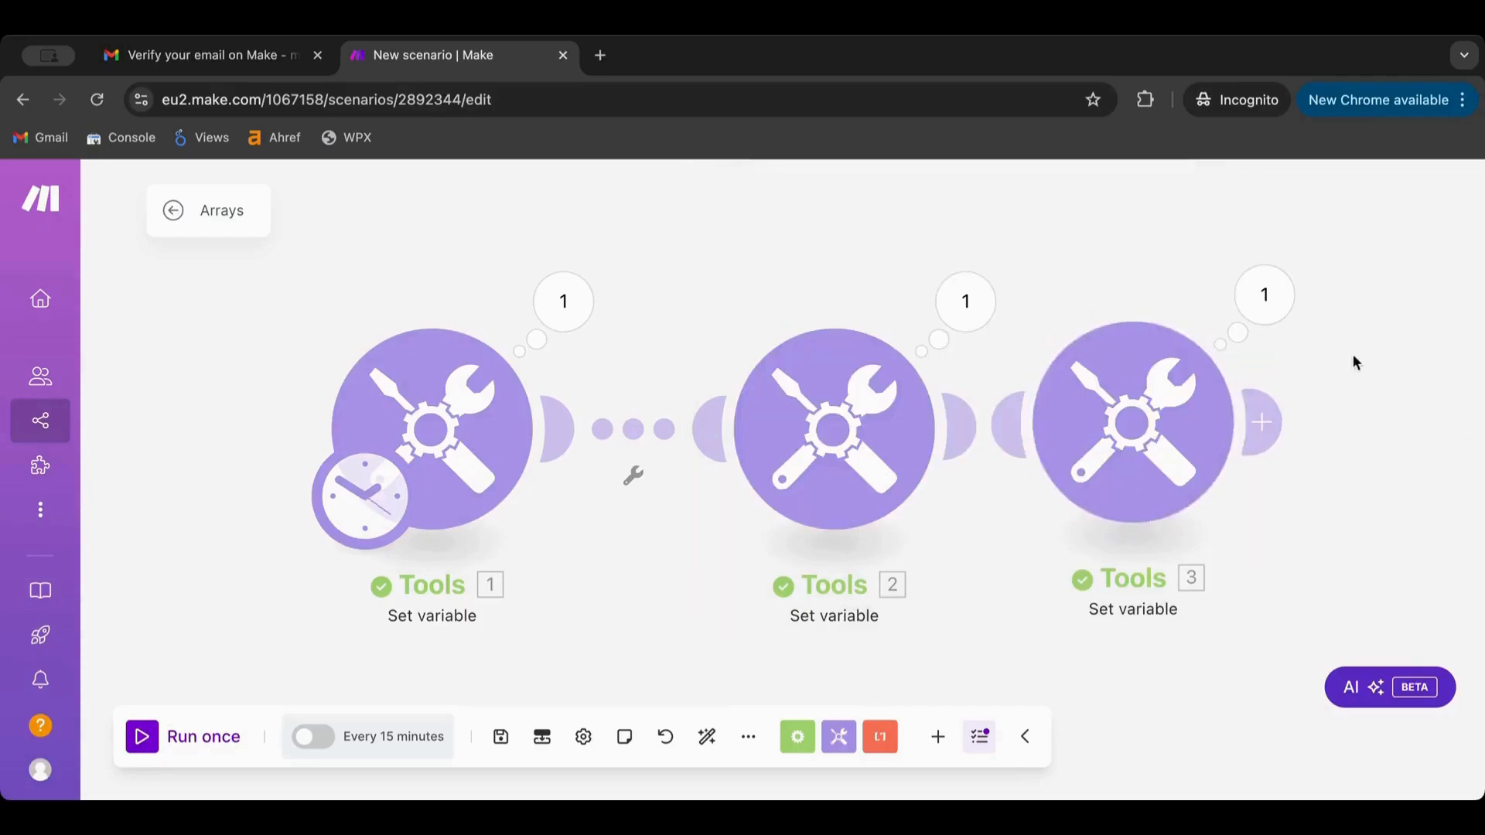
pyautogui.moveTo(1352, 360); pyautogui.dragTo(976, 360)
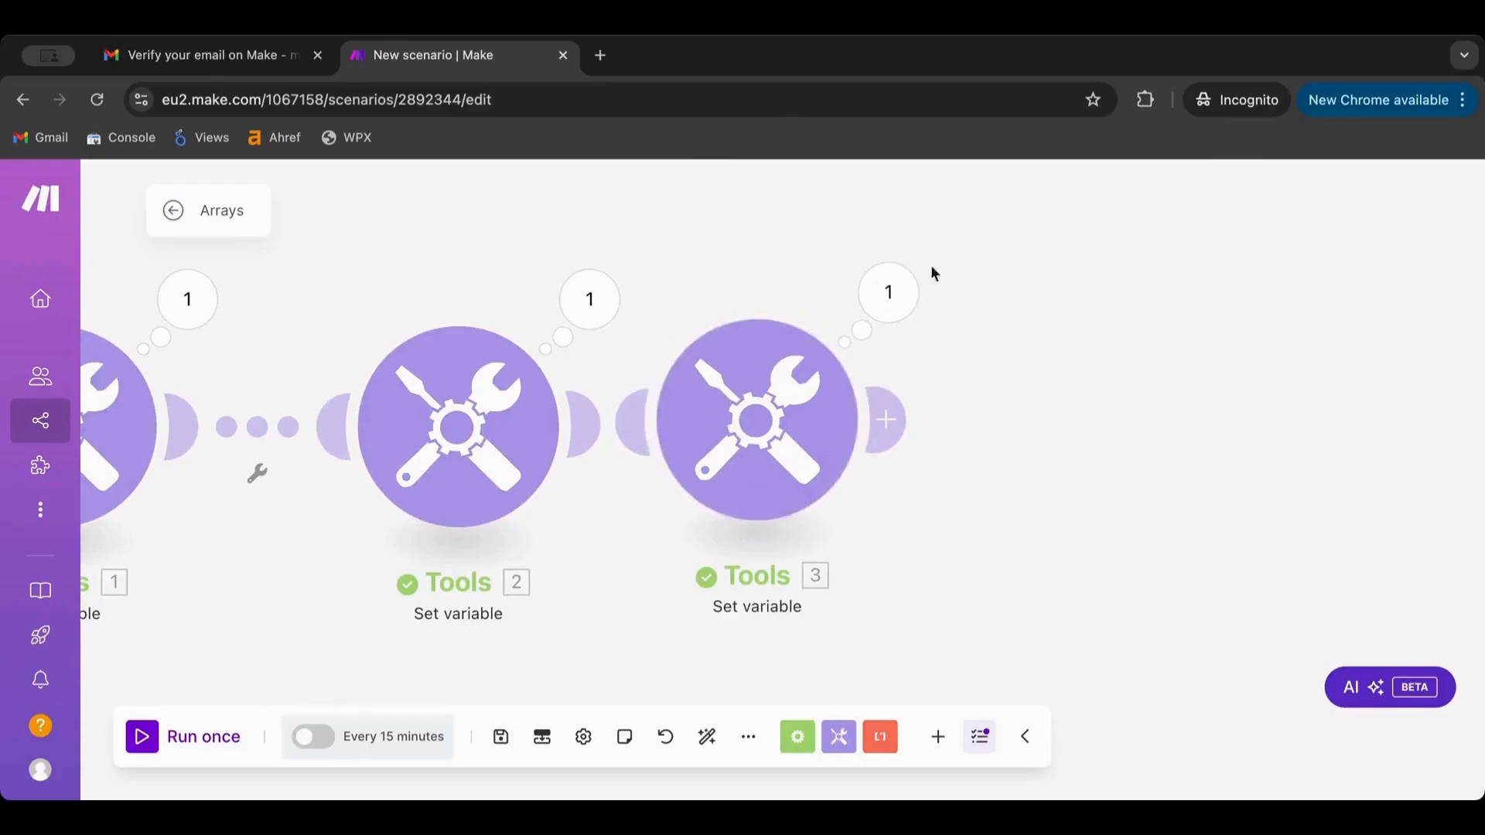
# Add a Tools Set multiple variables module after module 3
pyautogui.click(1005, 468)
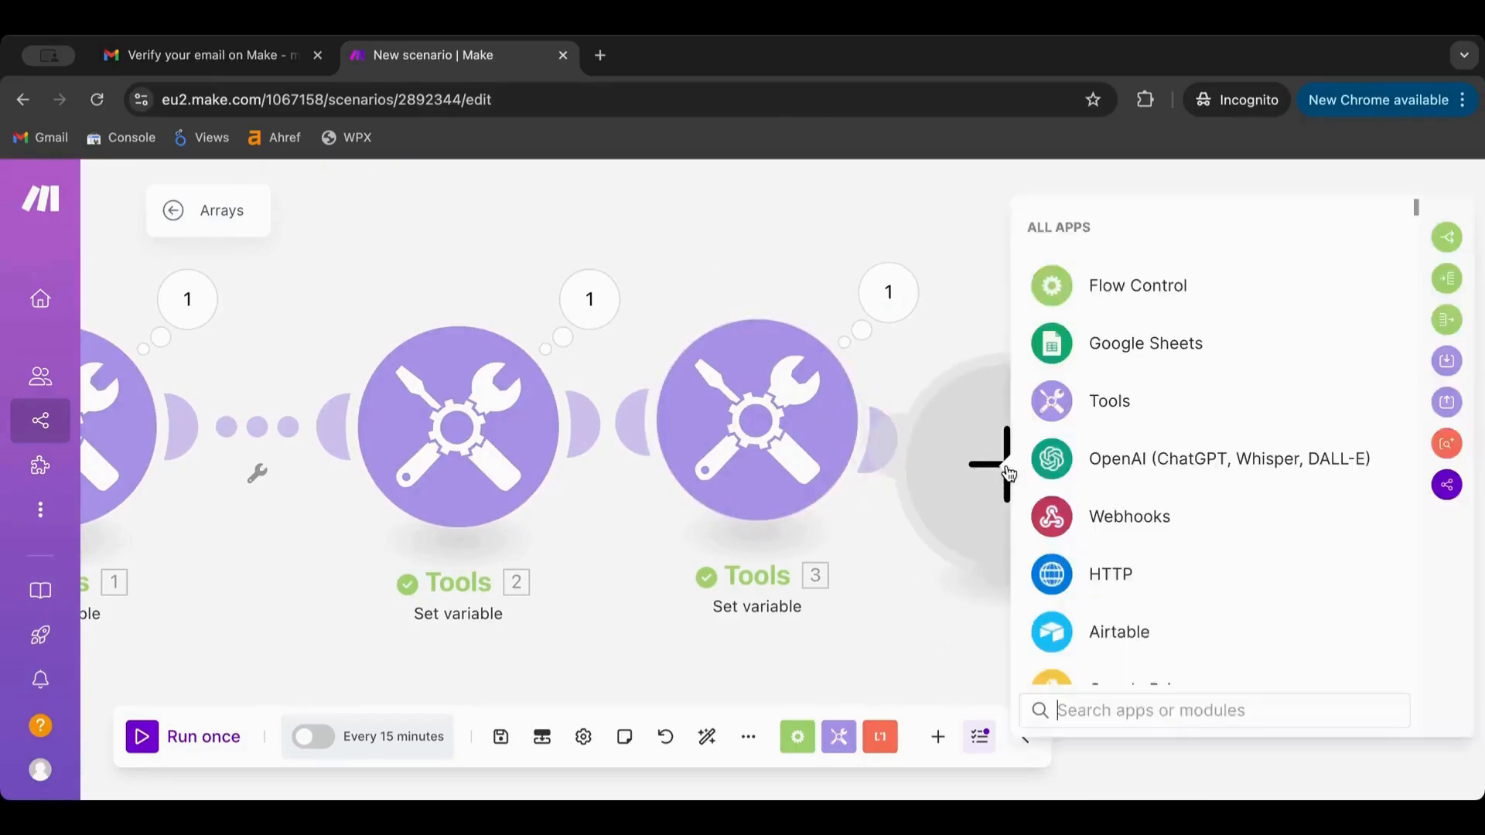
pyautogui.scroll(-2, 1122, 542)
pyautogui.scroll(3, 1121, 542)
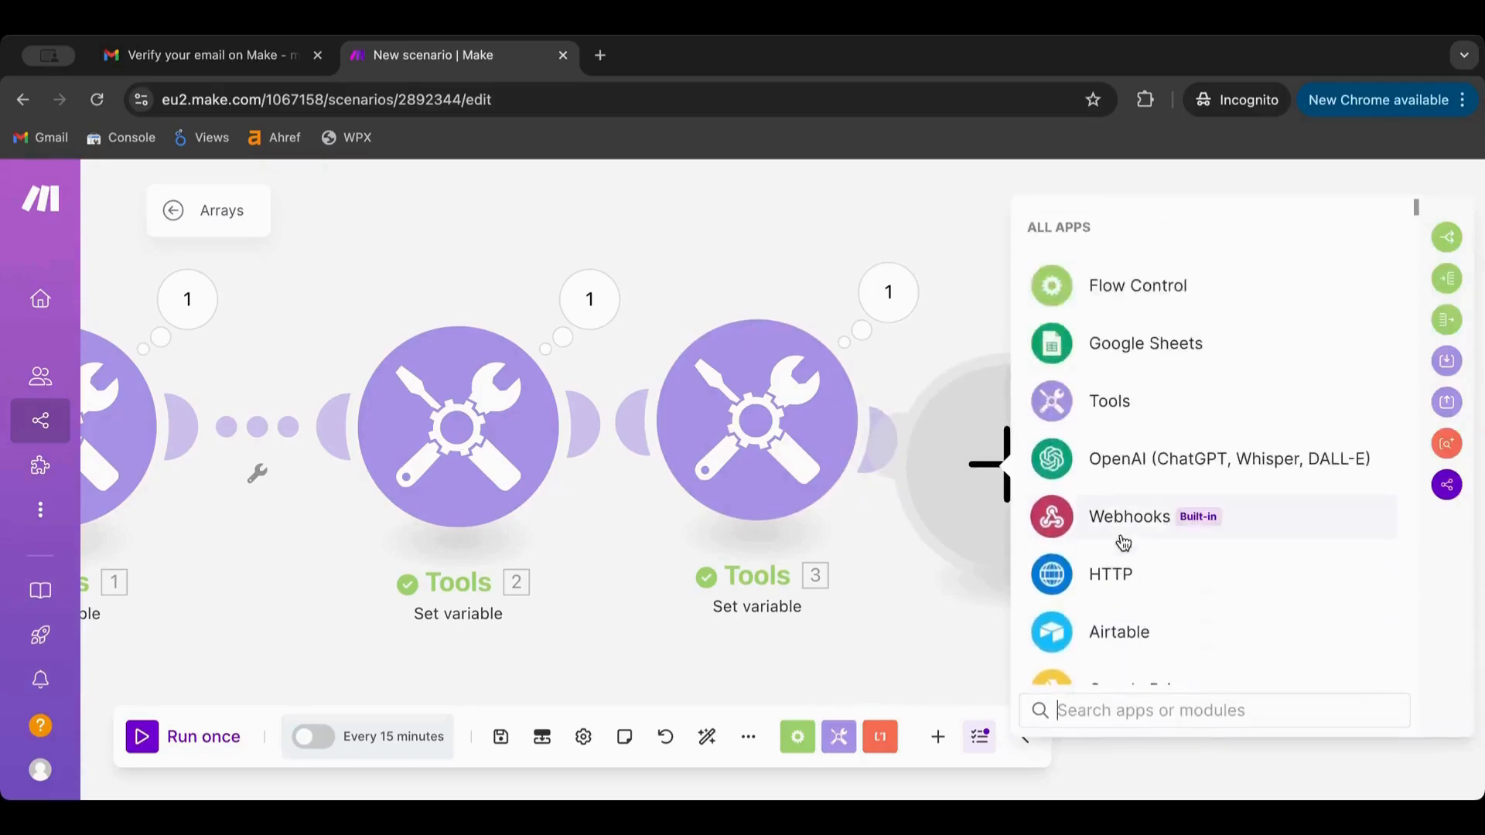
pyautogui.click(1117, 422)
pyautogui.scroll(-3, 1125, 502)
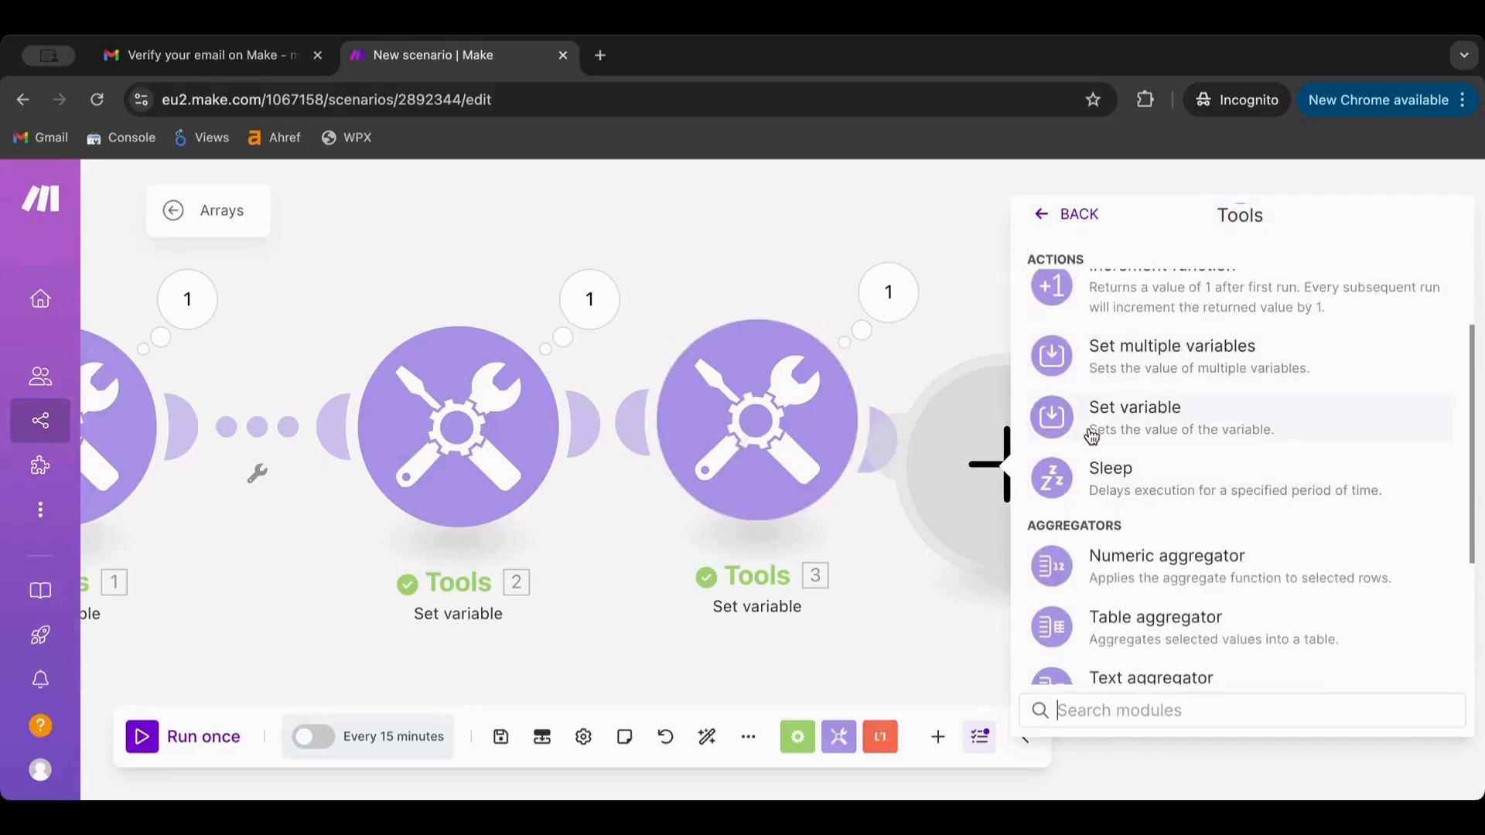
pyautogui.click(1130, 363)
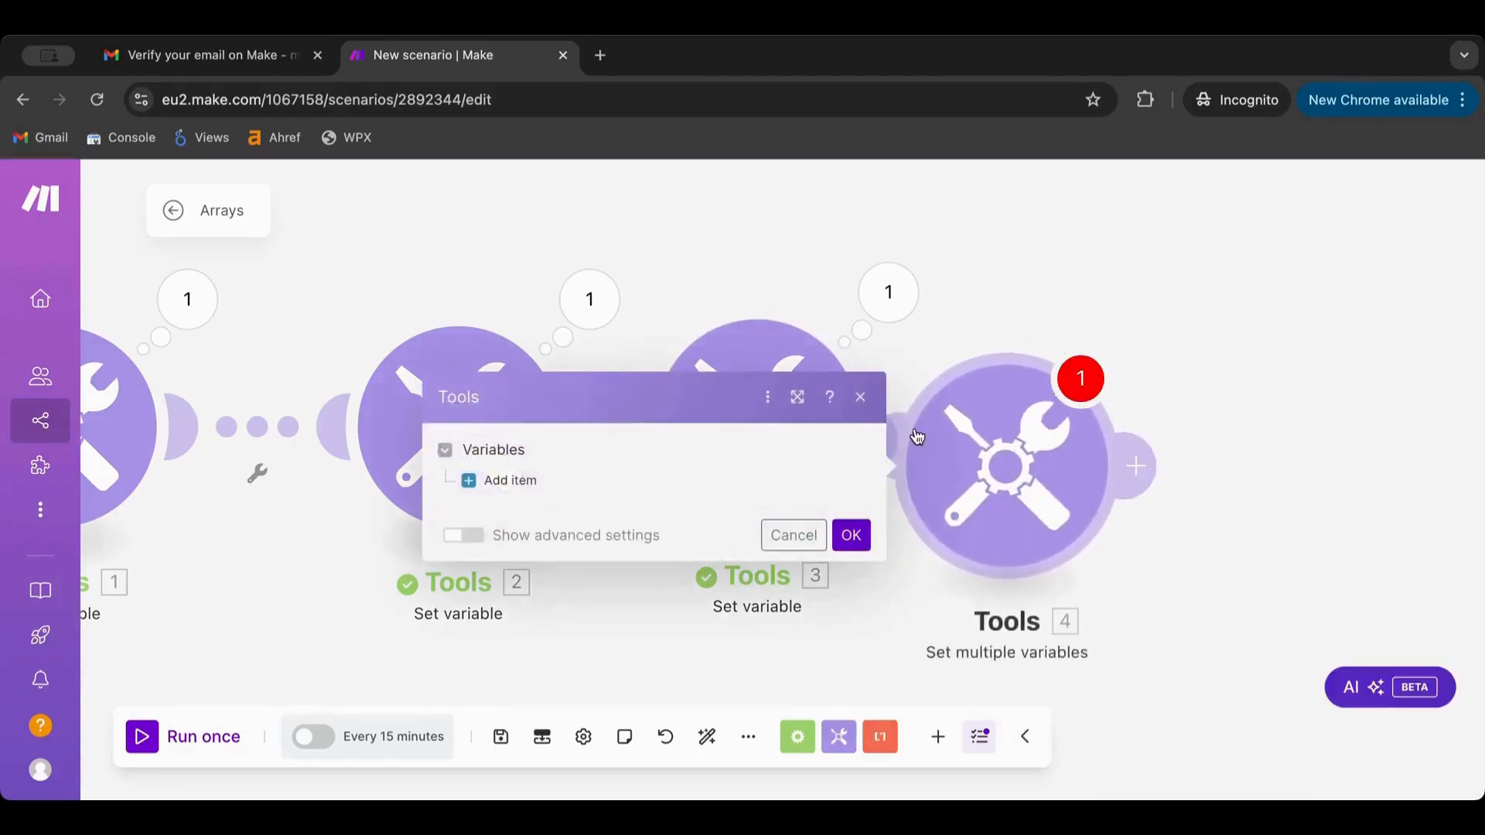
pyautogui.click(851, 535)
# Review module 3's variable value, then delete module 3 from the scenario
pyautogui.click(780, 387)
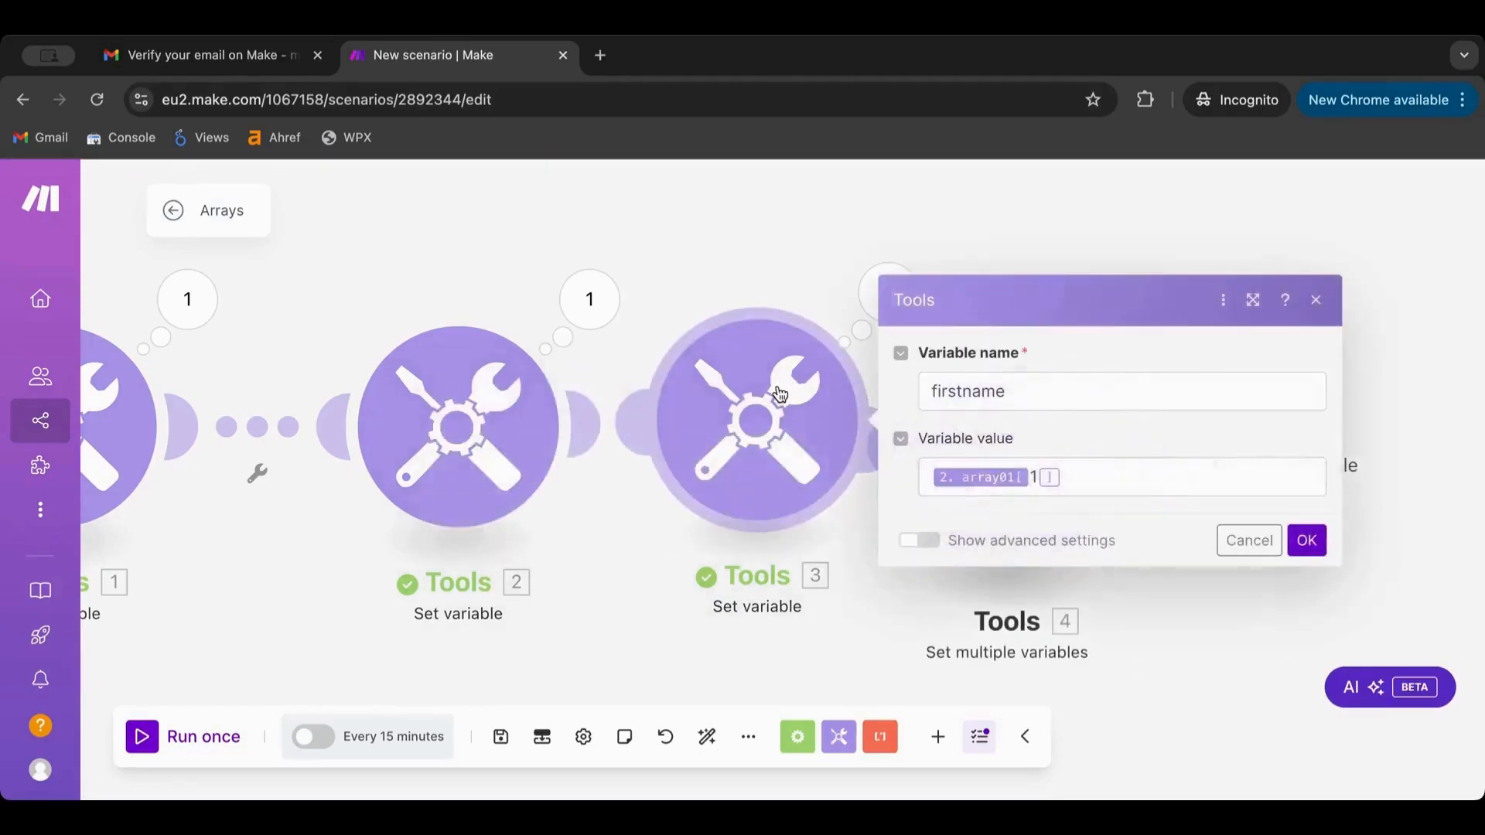
pyautogui.click(1103, 479)
pyautogui.hotkey('ctrl', 'a')
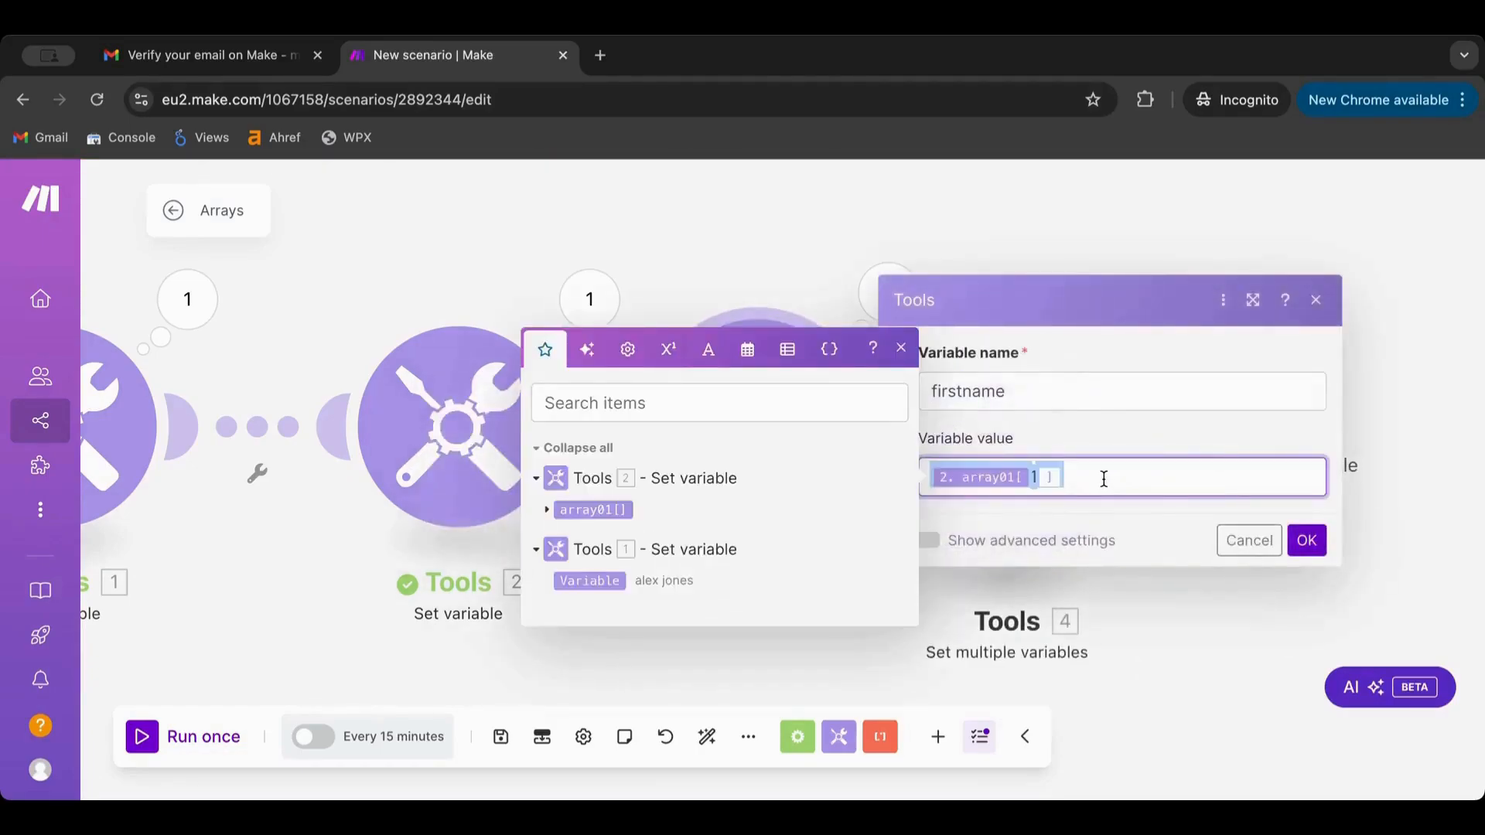
pyautogui.click(1299, 544)
pyautogui.rightClick(726, 418)
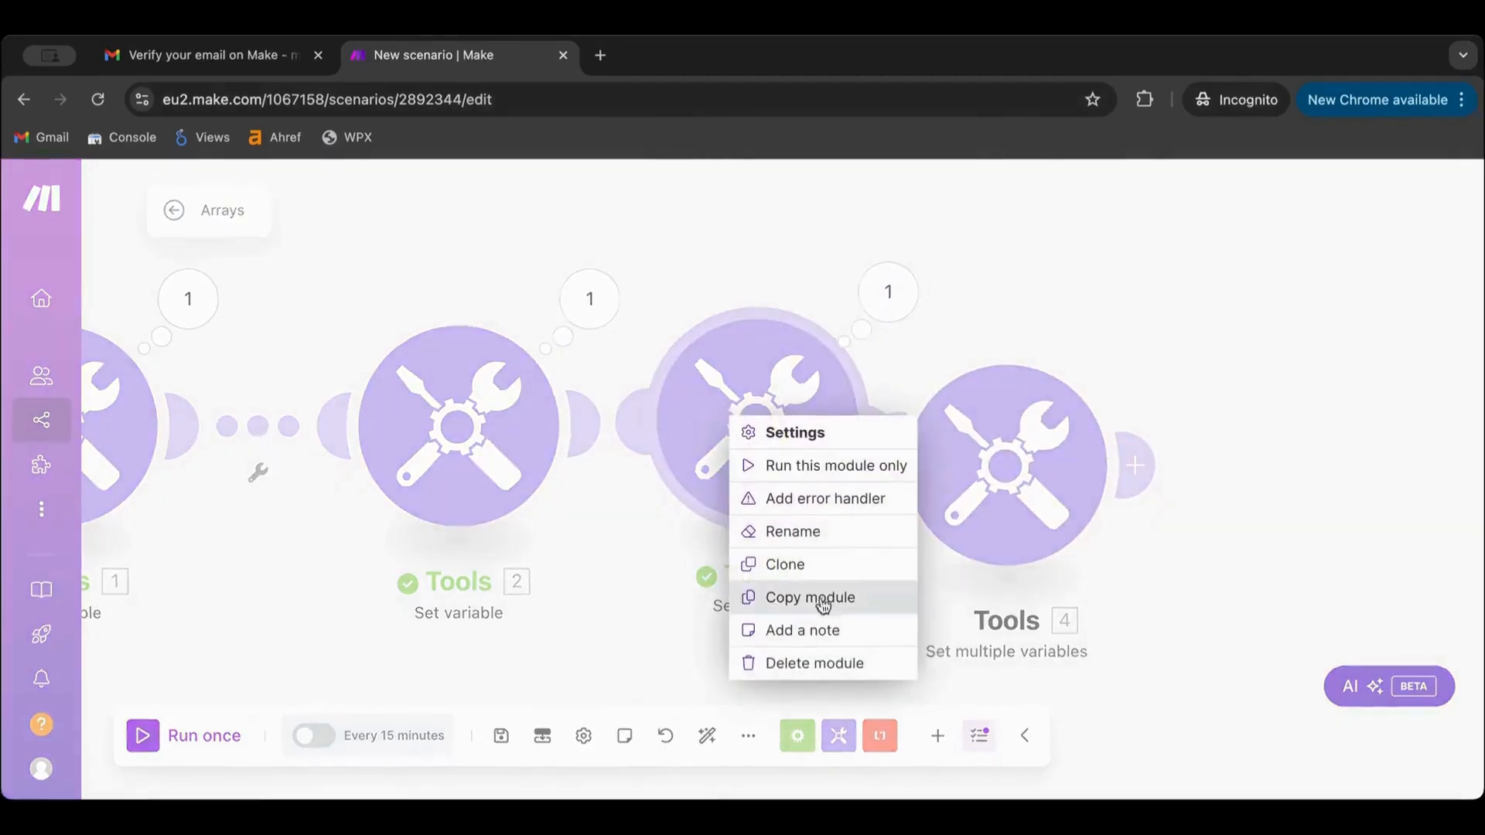
pyautogui.click(828, 677)
# In module 4, add a firstname variable with value array01[1]
pyautogui.click(841, 495)
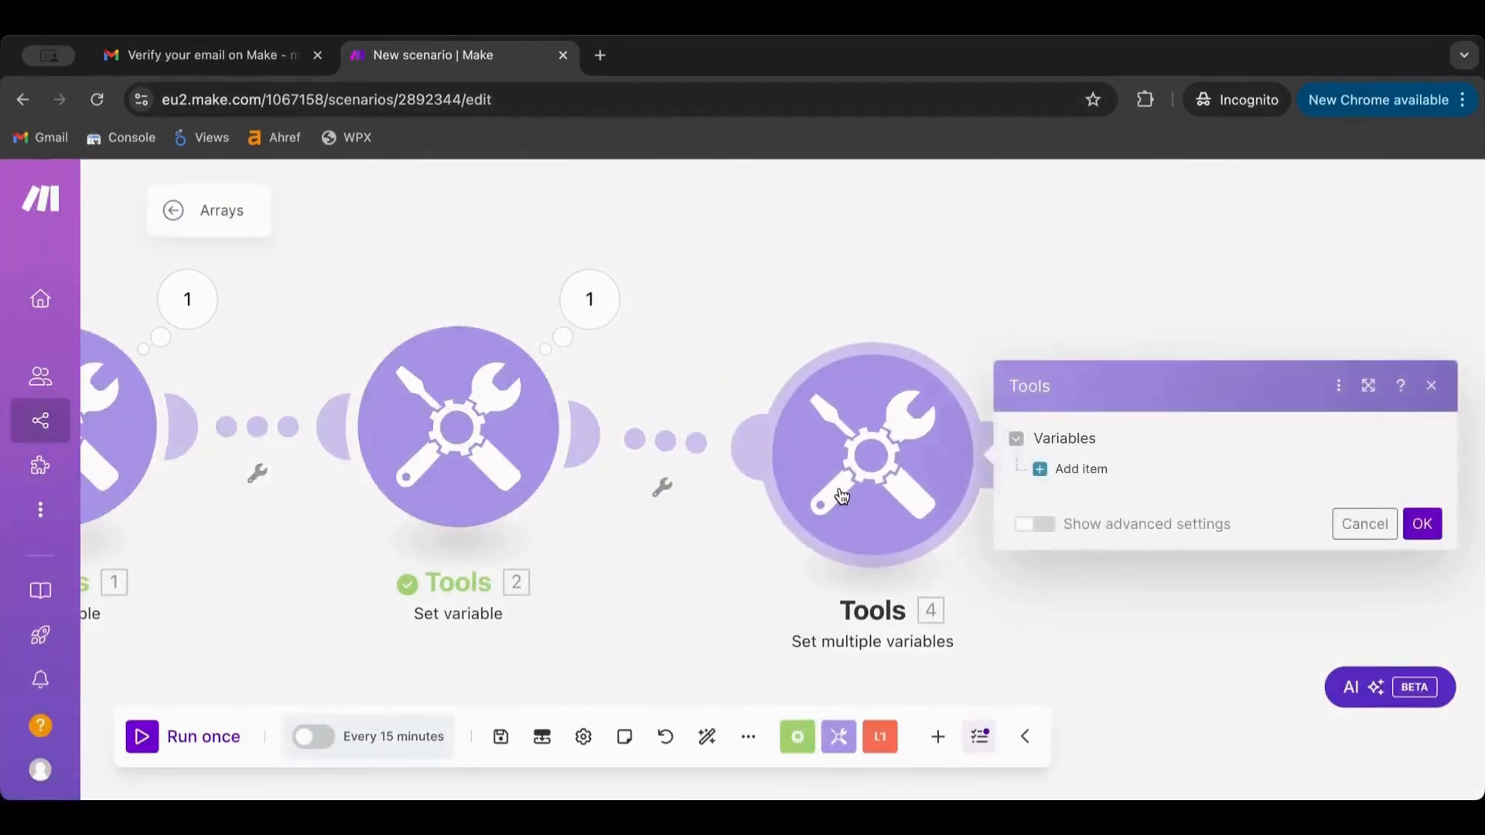
pyautogui.click(1081, 469)
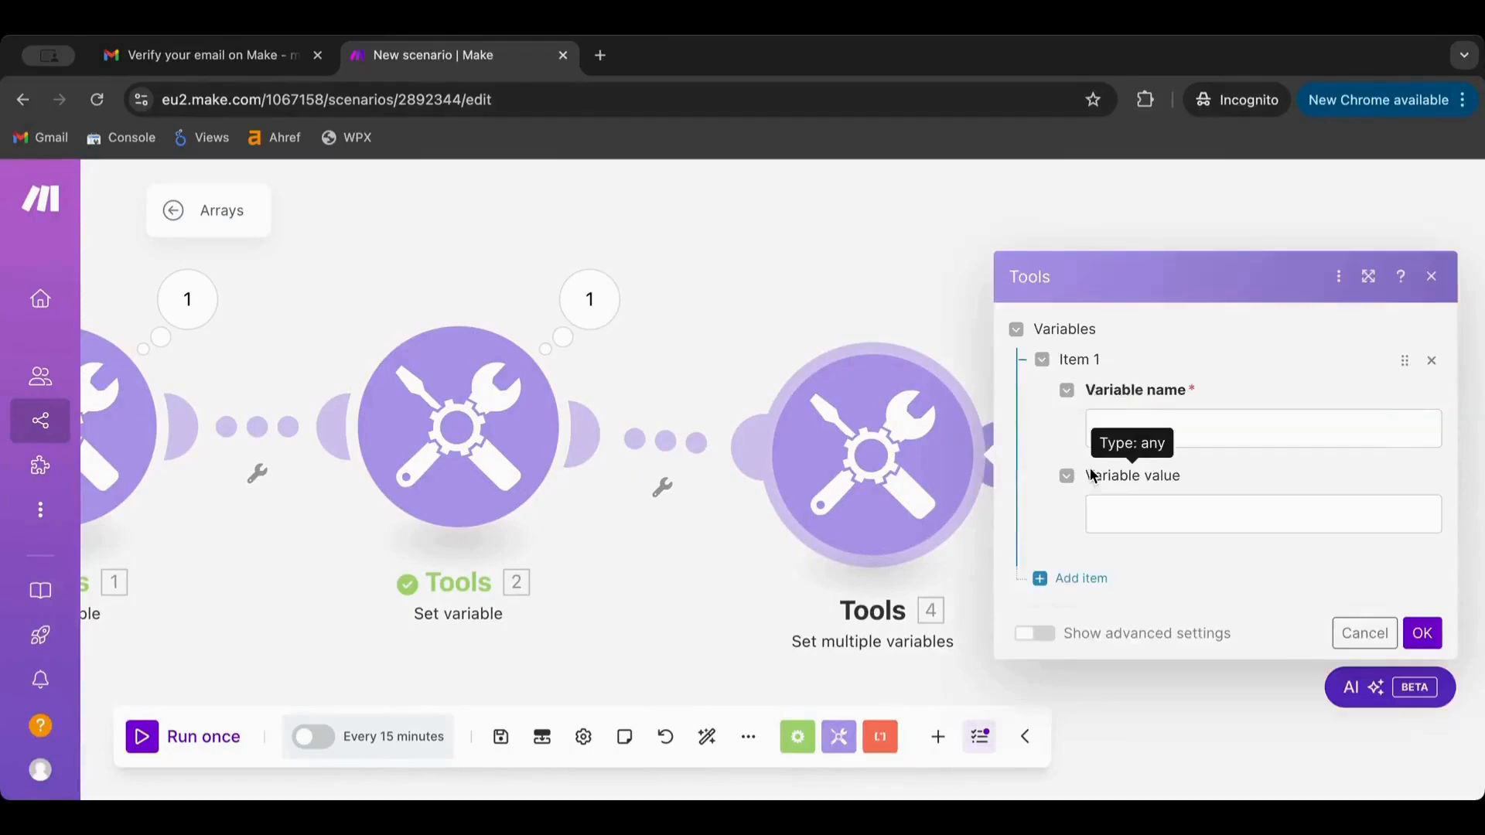
pyautogui.click(1139, 521)
pyautogui.click(757, 461)
pyautogui.write('1[1')
pyautogui.click(1181, 415)
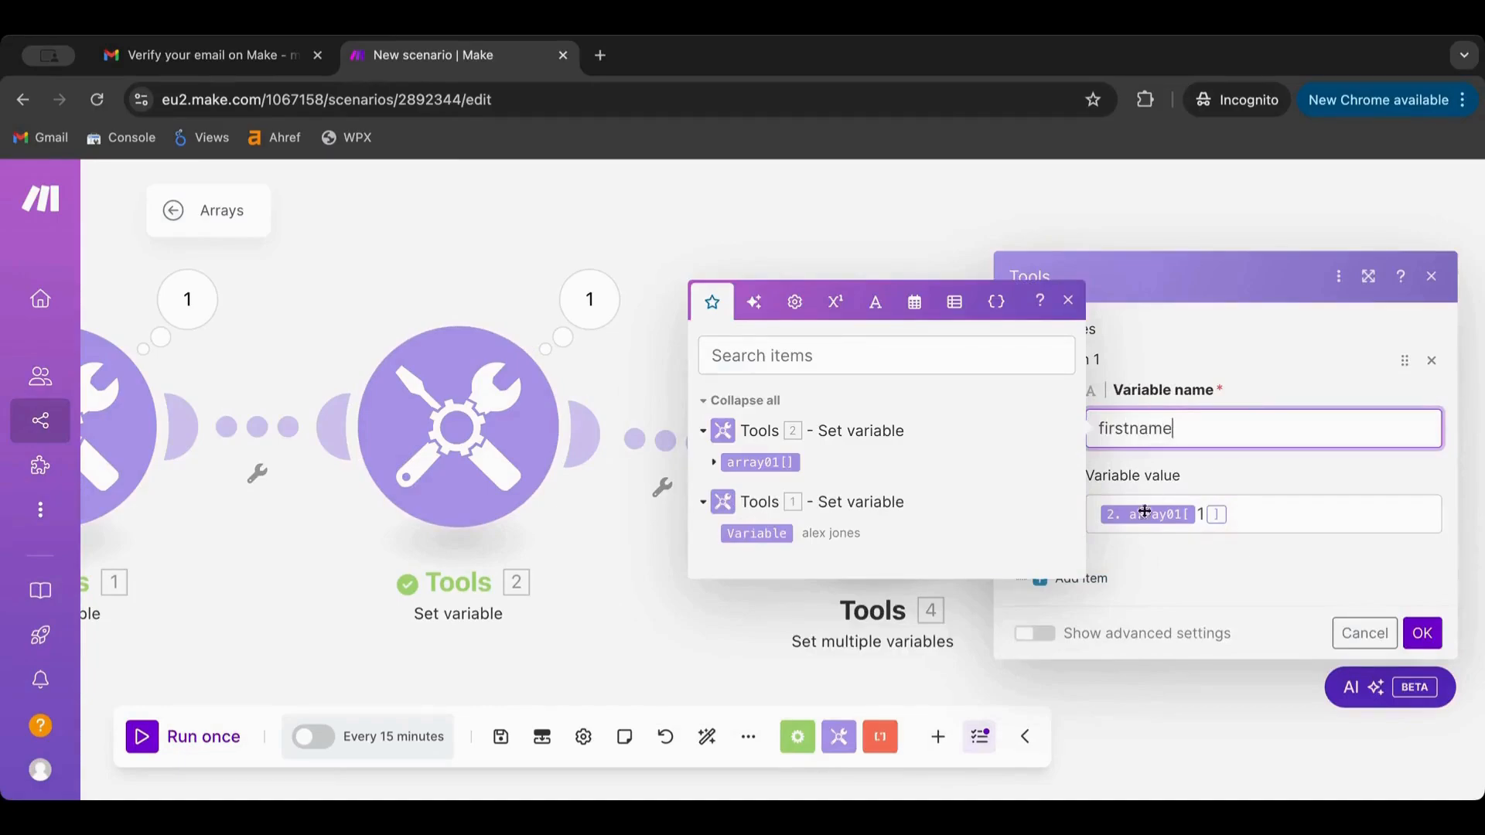
pyautogui.write('firstname')
# Add a lastname variable with value array01[2] and save module 4
pyautogui.click(1131, 578)
pyautogui.click(1145, 562)
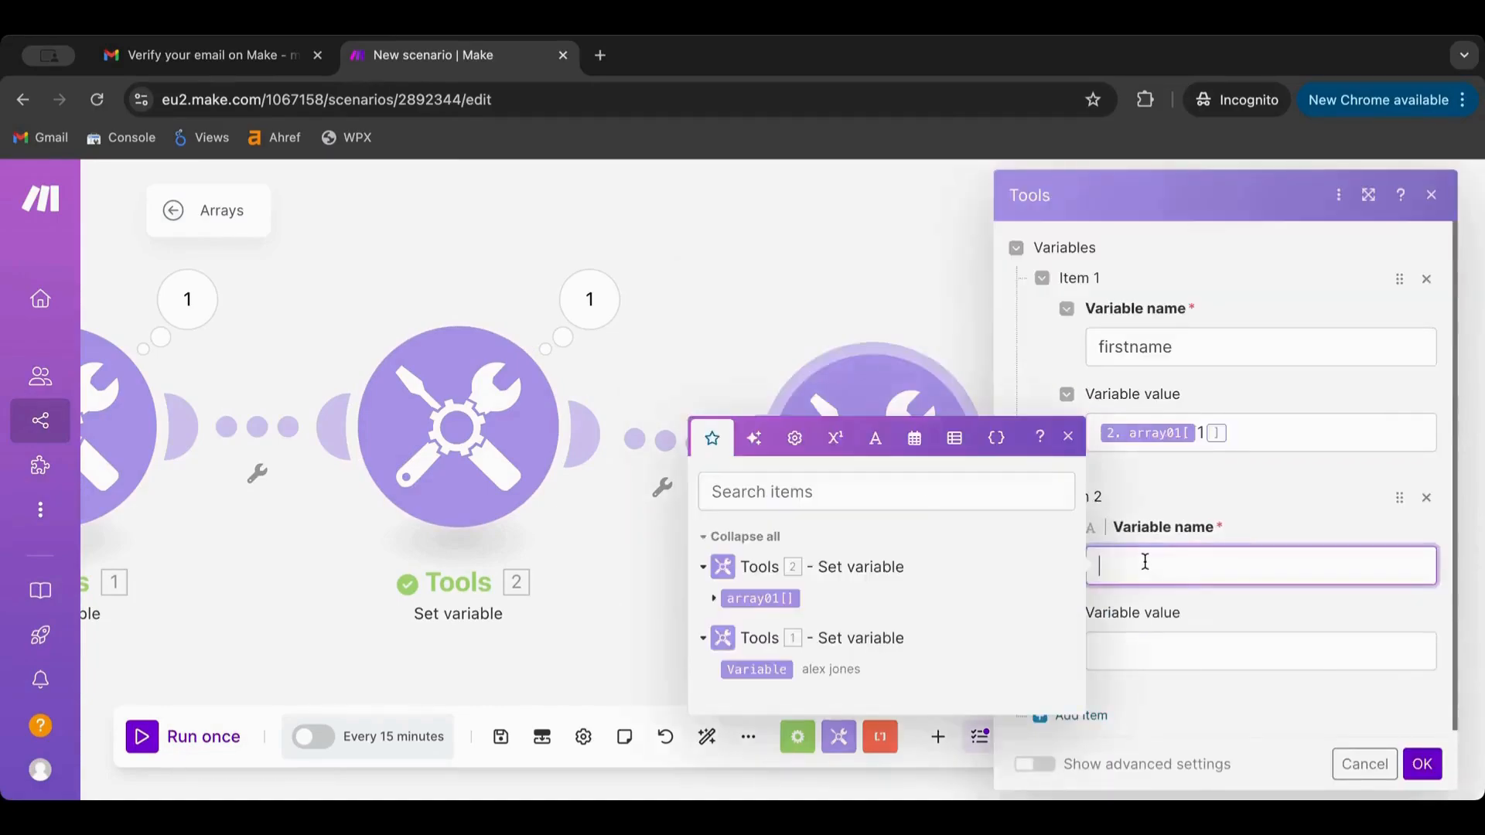
pyautogui.write('lastname')
pyautogui.click(1258, 427)
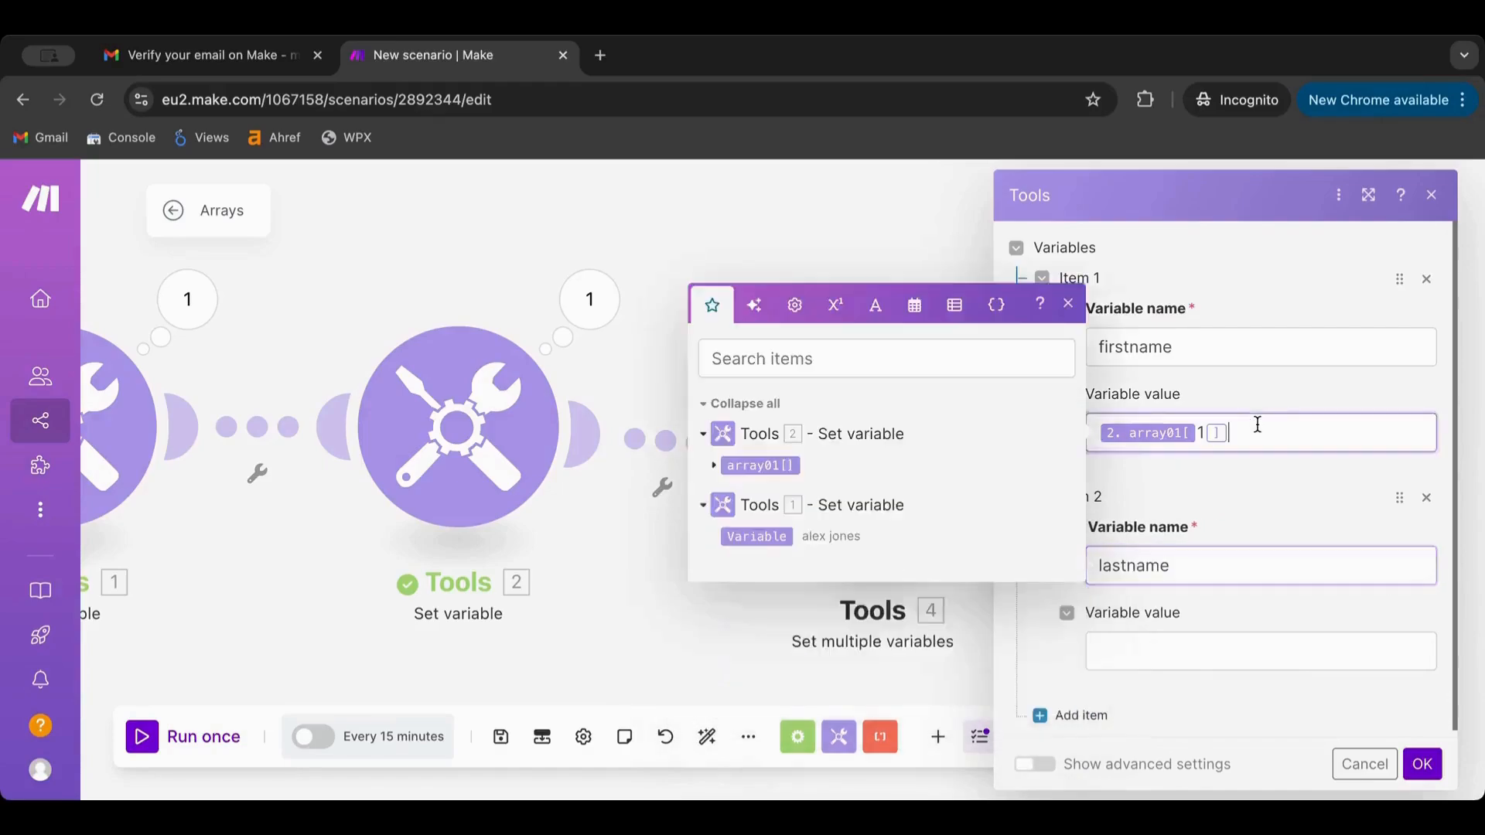
pyautogui.press('super+a')
pyautogui.press('super+c')
pyautogui.click(1151, 652)
pyautogui.press('super+v')
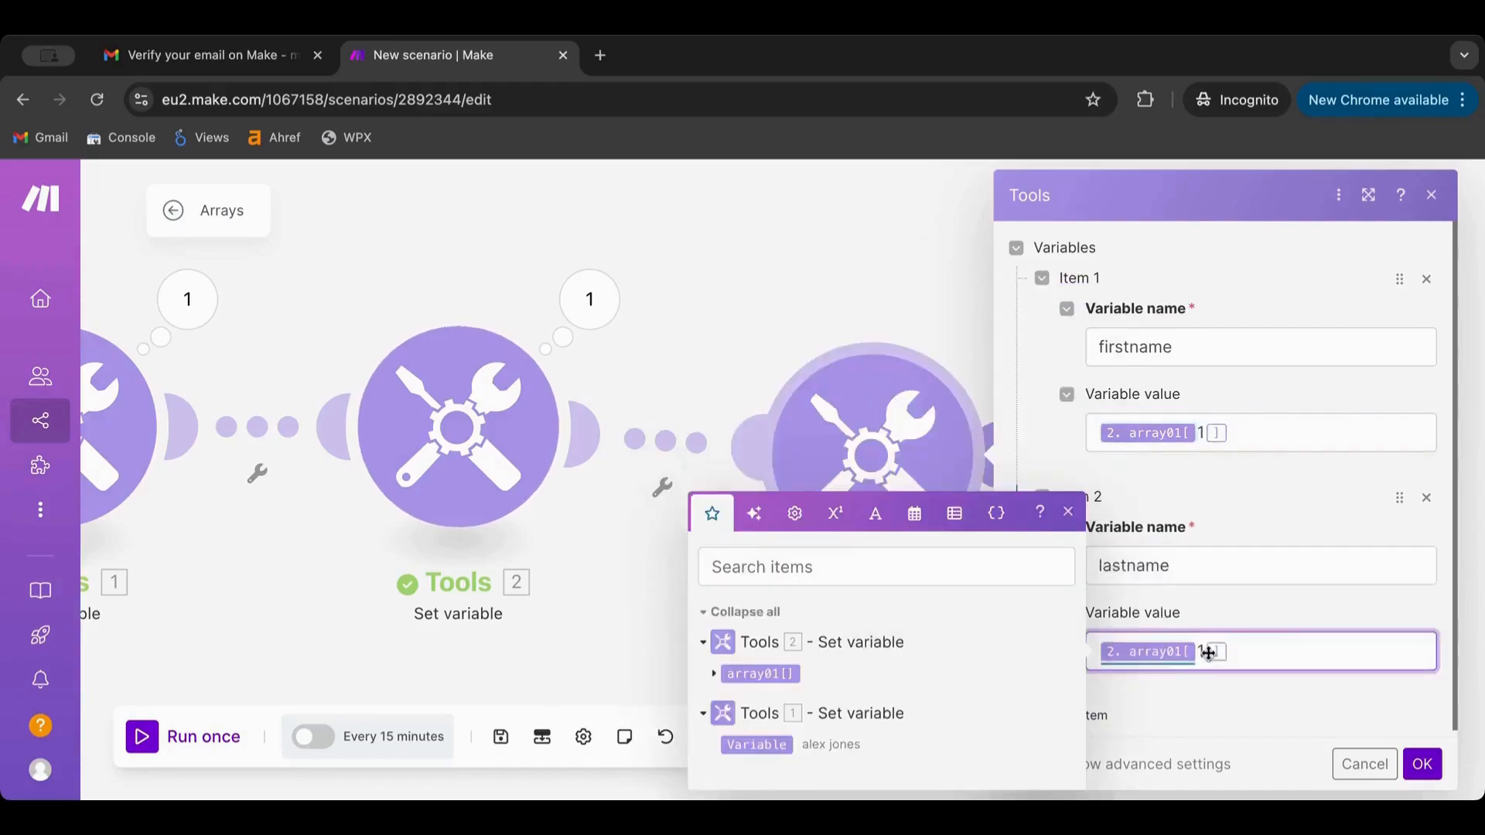
pyautogui.doubleClick(1203, 651)
pyautogui.write('2')
pyautogui.click(1422, 764)
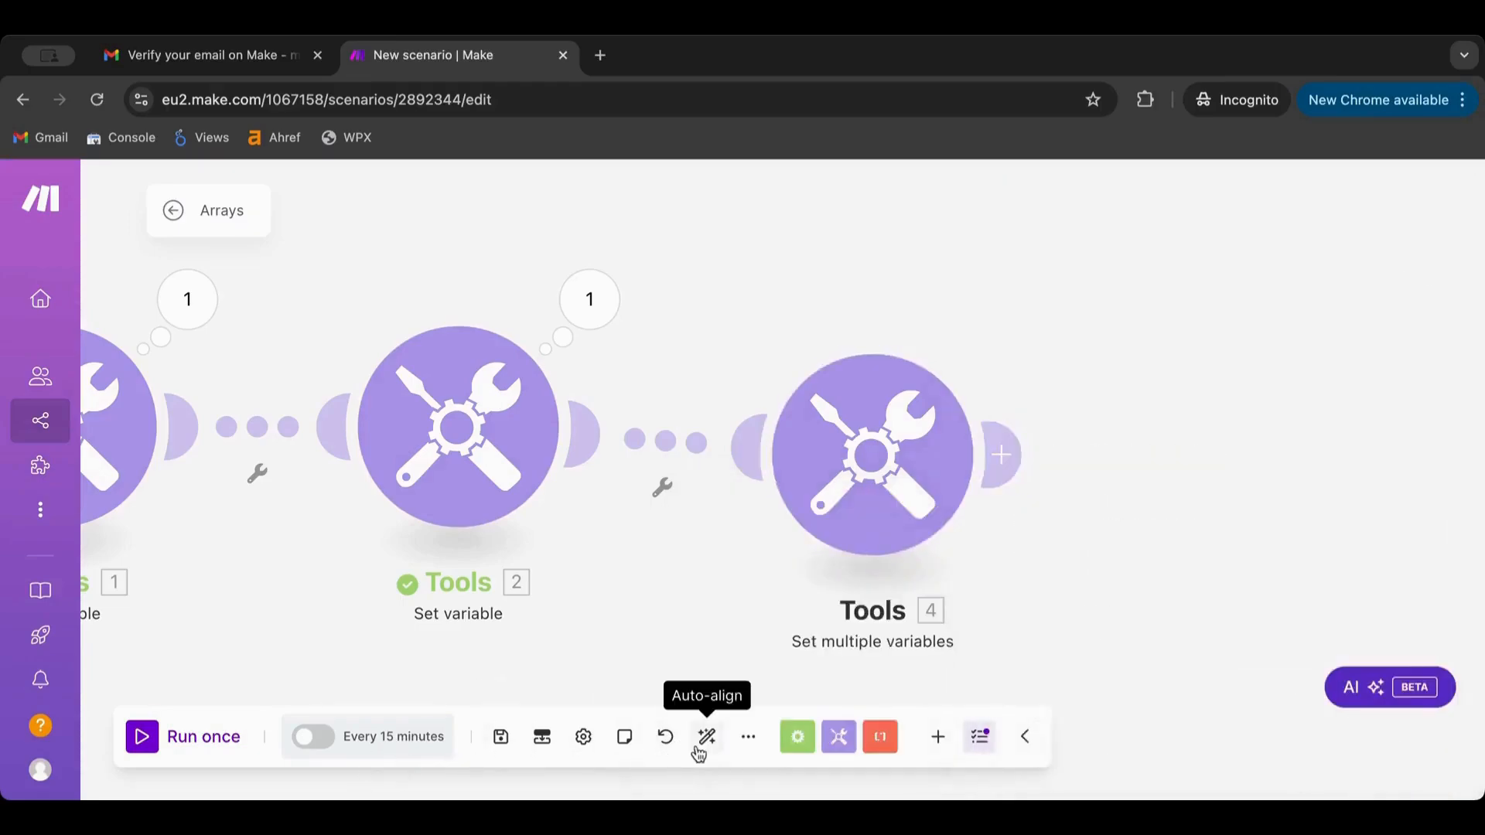
# Auto-align the modules, run once, and inspect Set multiple variables' firstname and lastname output
pyautogui.click(699, 754)
pyautogui.click(143, 737)
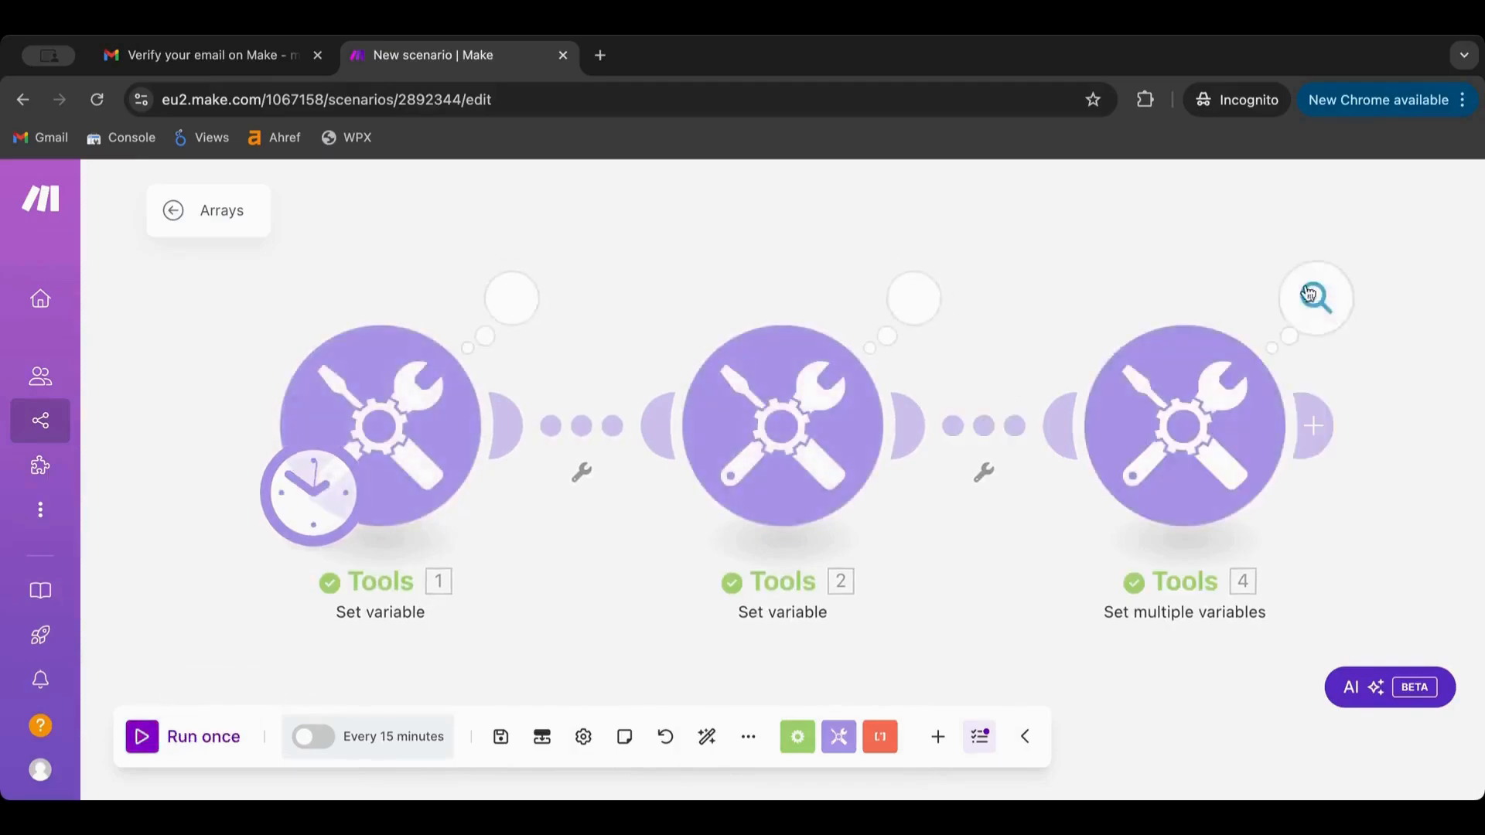
pyautogui.click(1312, 296)
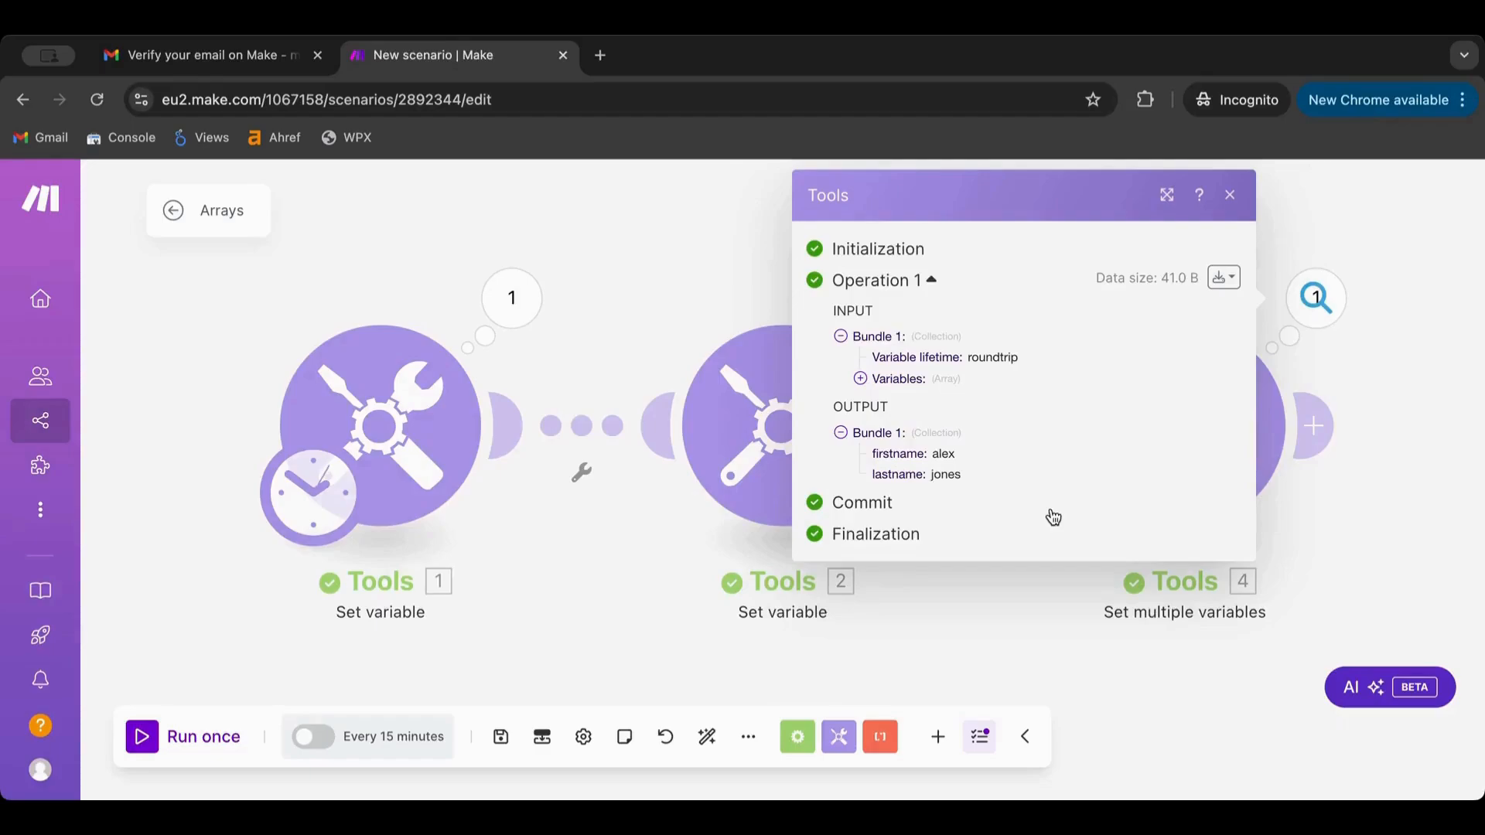
pyautogui.click(1319, 514)
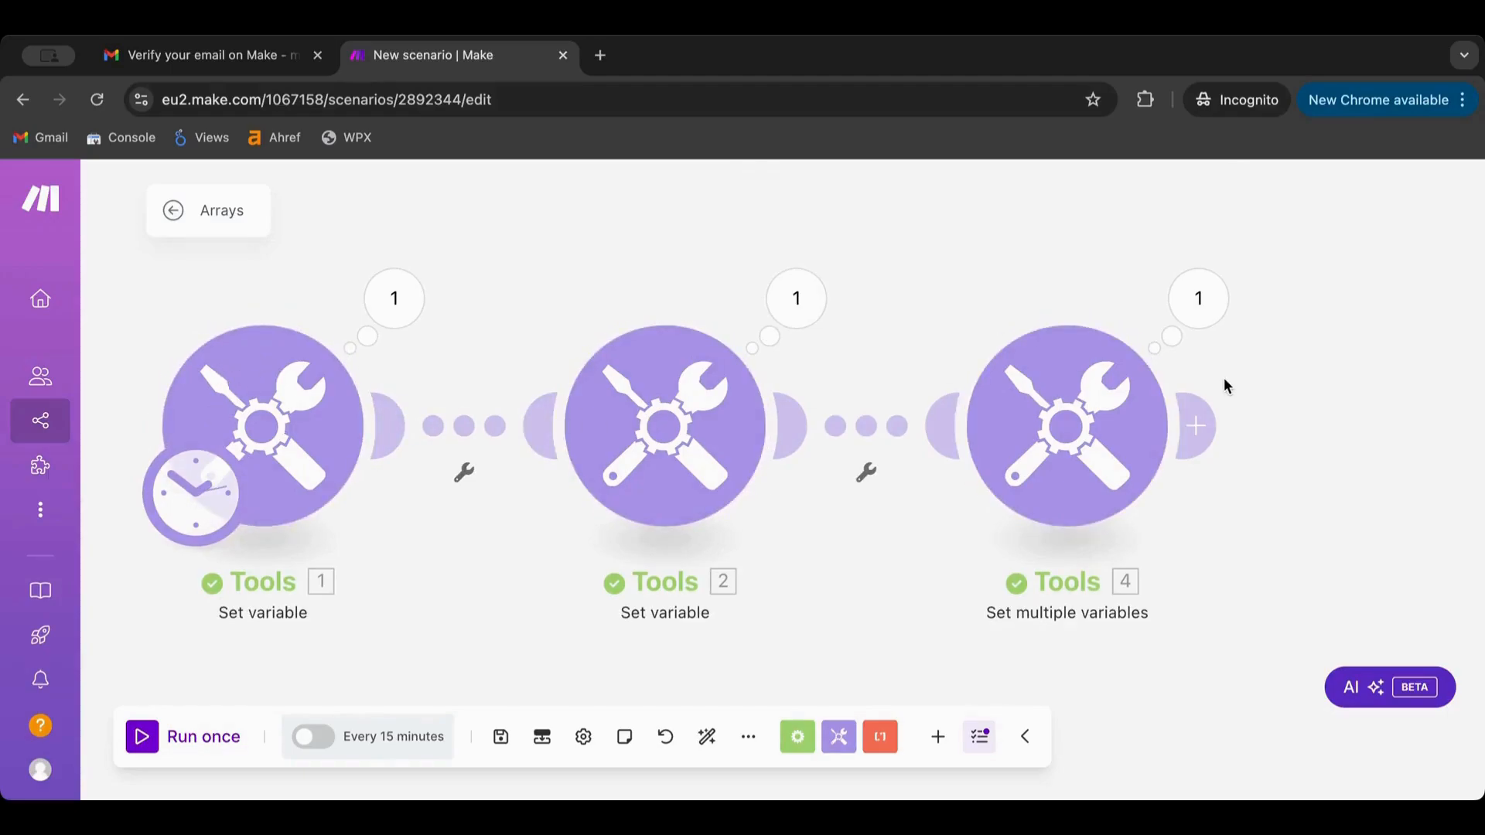
# Review module 2's split settings, then move module 2 up out of the flow
pyautogui.click(747, 391)
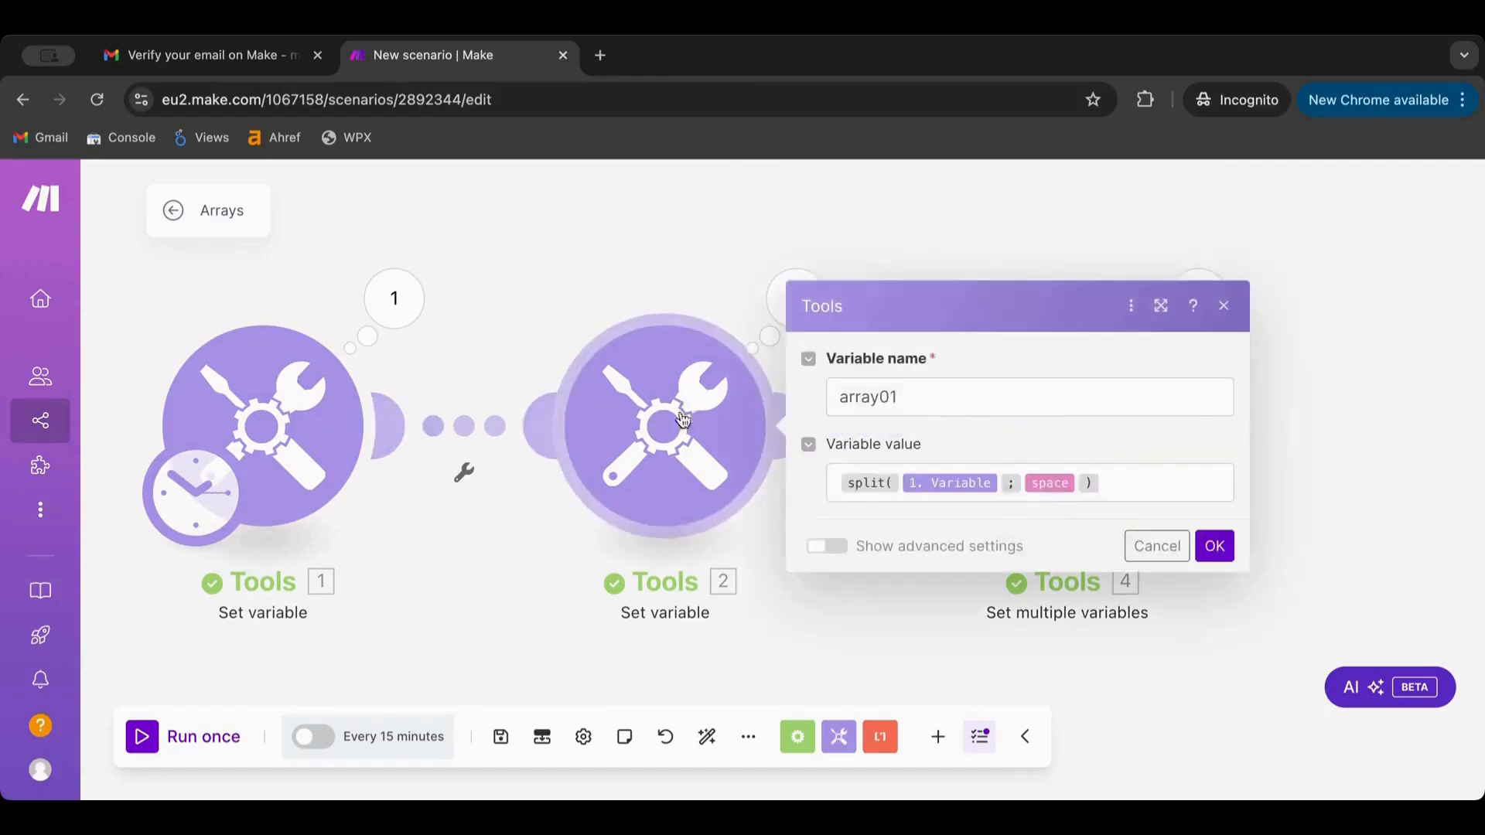
pyautogui.click(1398, 391)
pyautogui.click(698, 422)
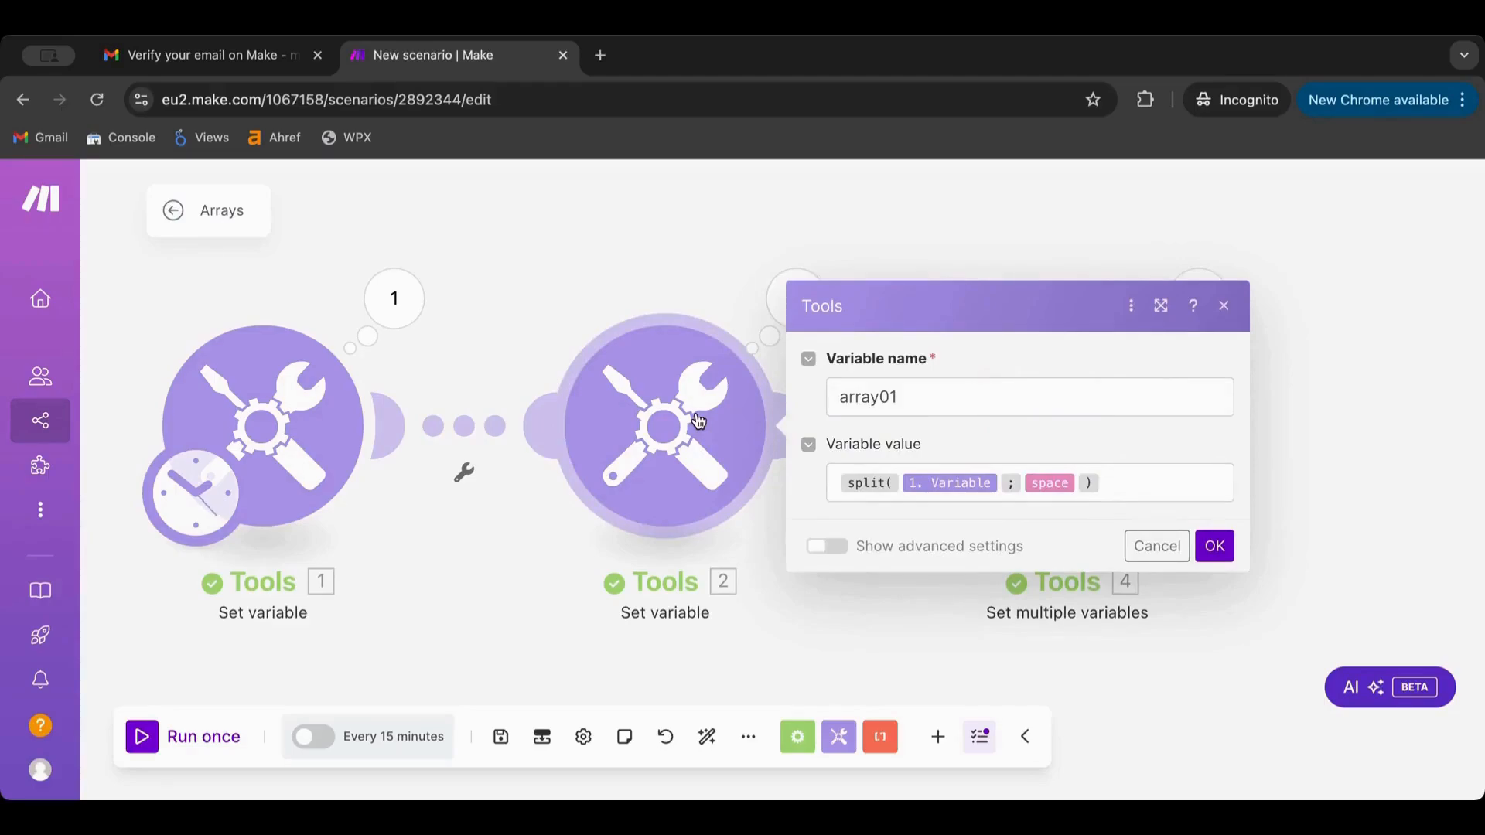
pyautogui.click(620, 271)
pyautogui.click(646, 358)
pyautogui.click(685, 270)
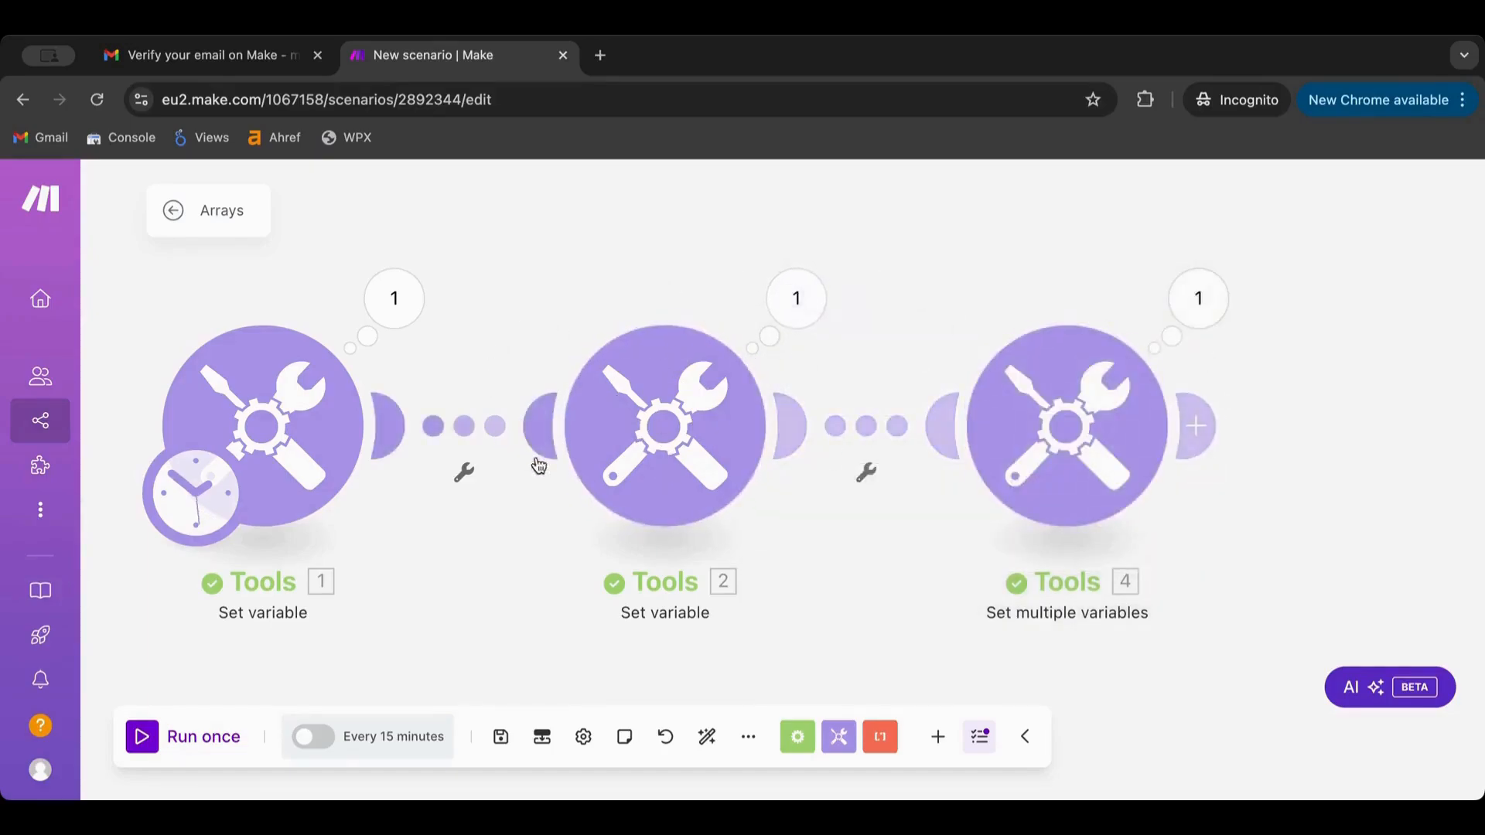
pyautogui.moveTo(641, 416); pyautogui.dragTo(657, 195)
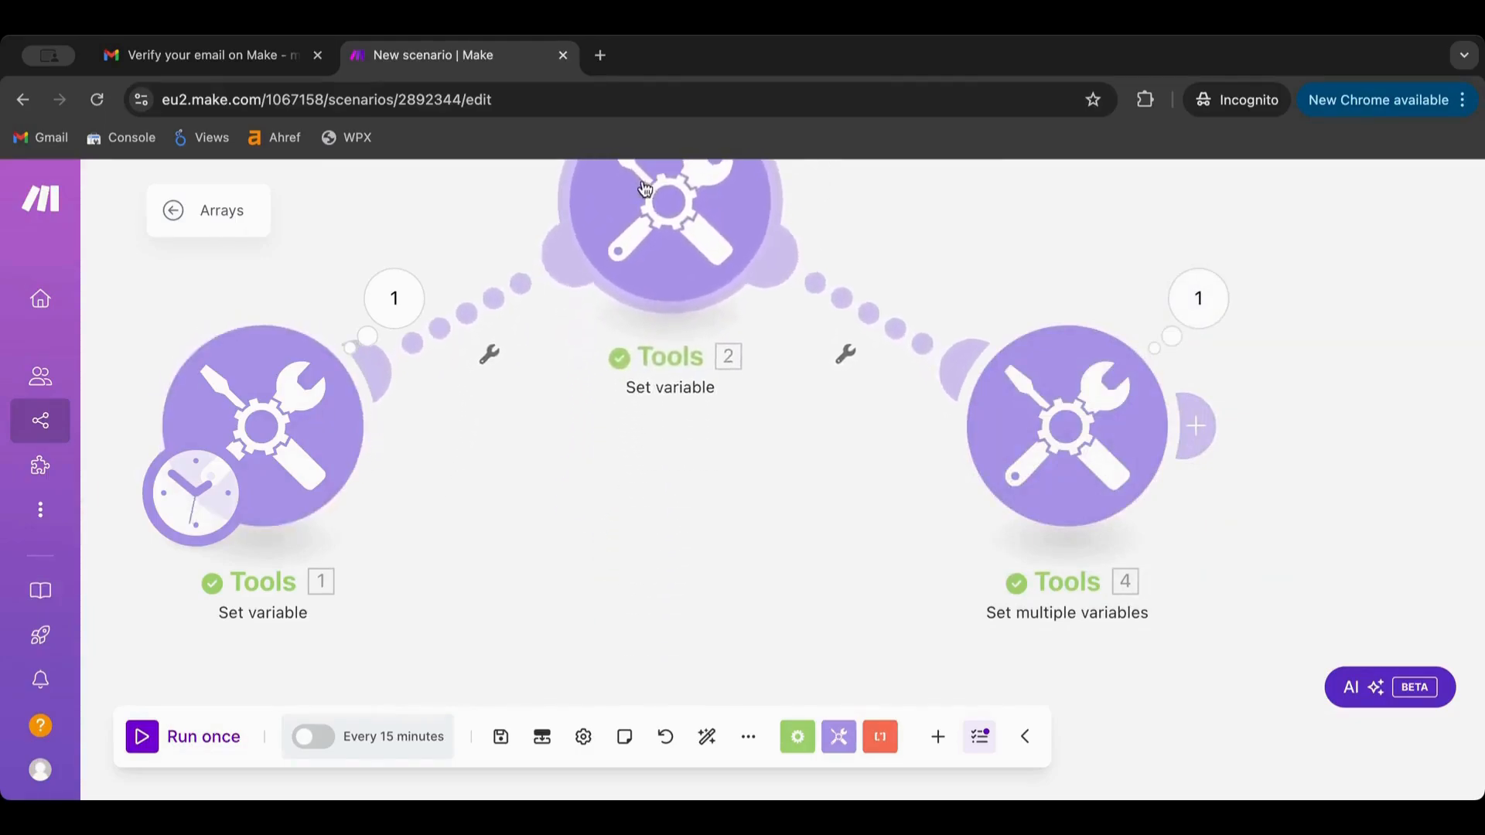
# Unlink module 2 from both neighbours and connect module 1 directly to module 4
pyautogui.click(463, 322)
pyautogui.click(550, 376)
pyautogui.click(879, 321)
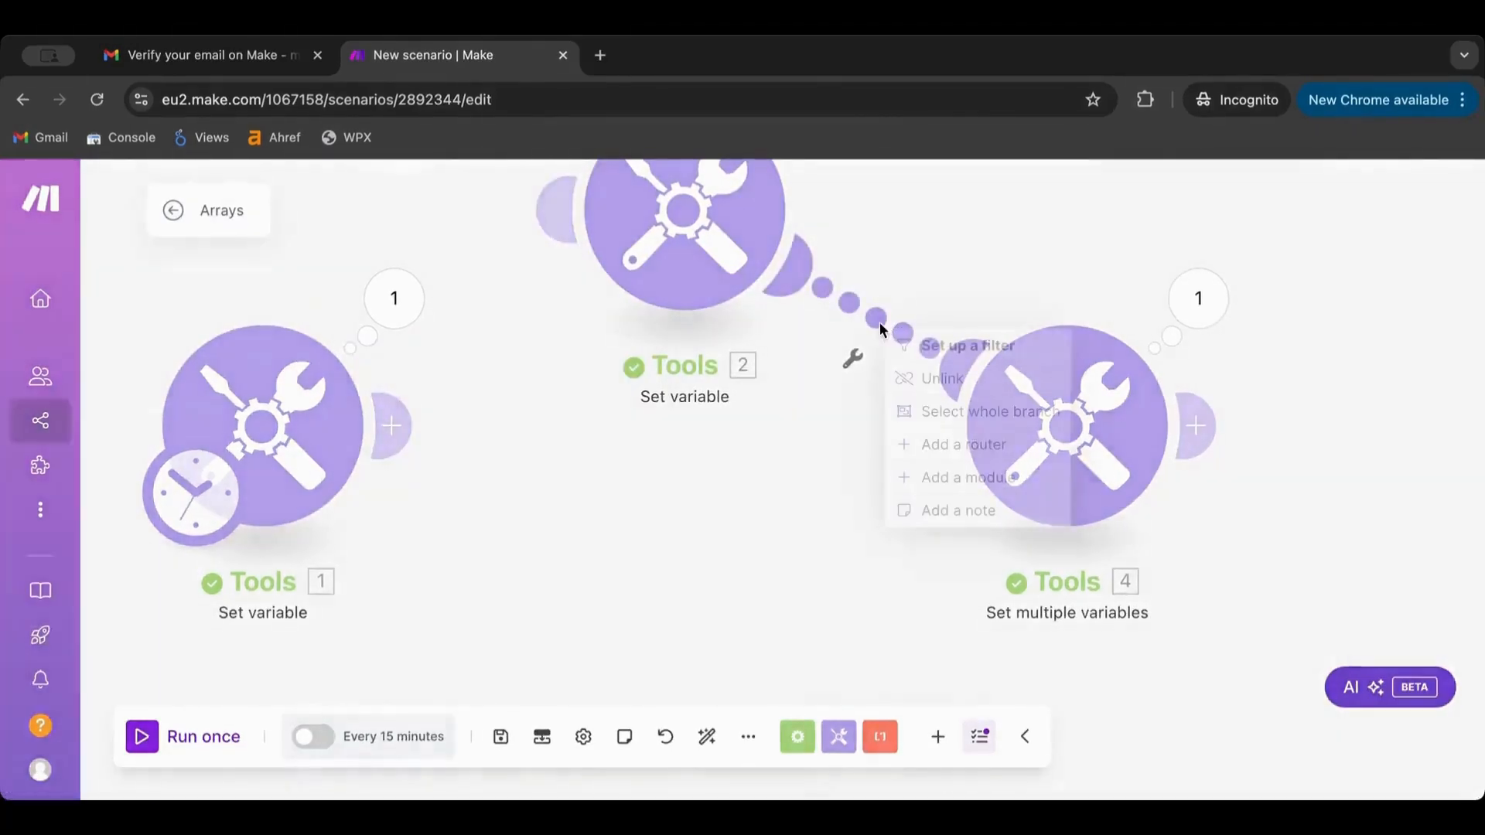
pyautogui.click(947, 380)
pyautogui.moveTo(391, 426); pyautogui.dragTo(1050, 437)
pyautogui.click(1050, 436)
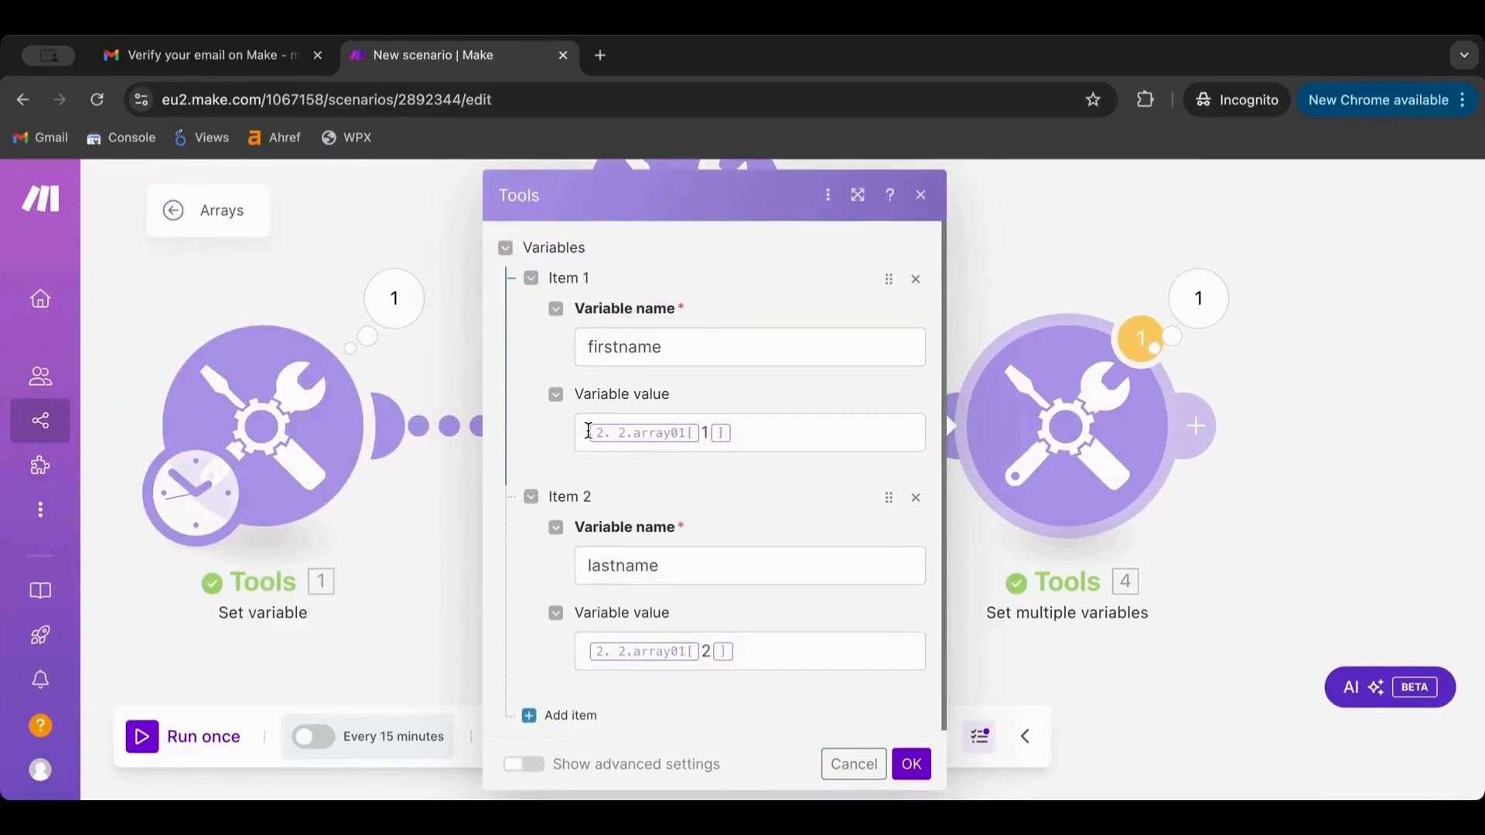
# Clear the existing firstname and lastname values in module 4
pyautogui.click(786, 433)
pyautogui.press('BackSpace')
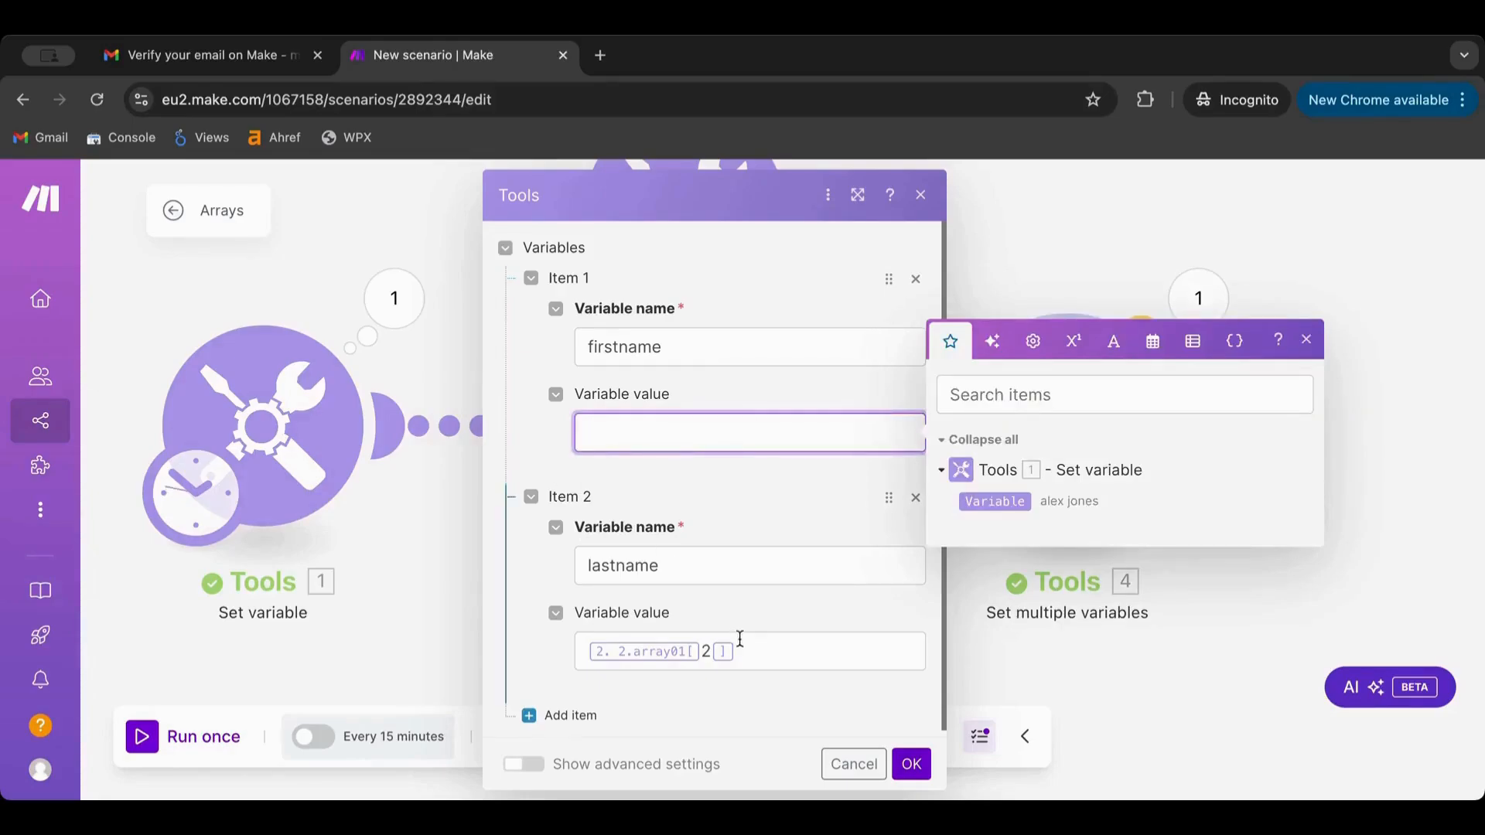
pyautogui.moveTo(747, 650); pyautogui.dragTo(575, 651)
pyautogui.press('BackSpace')
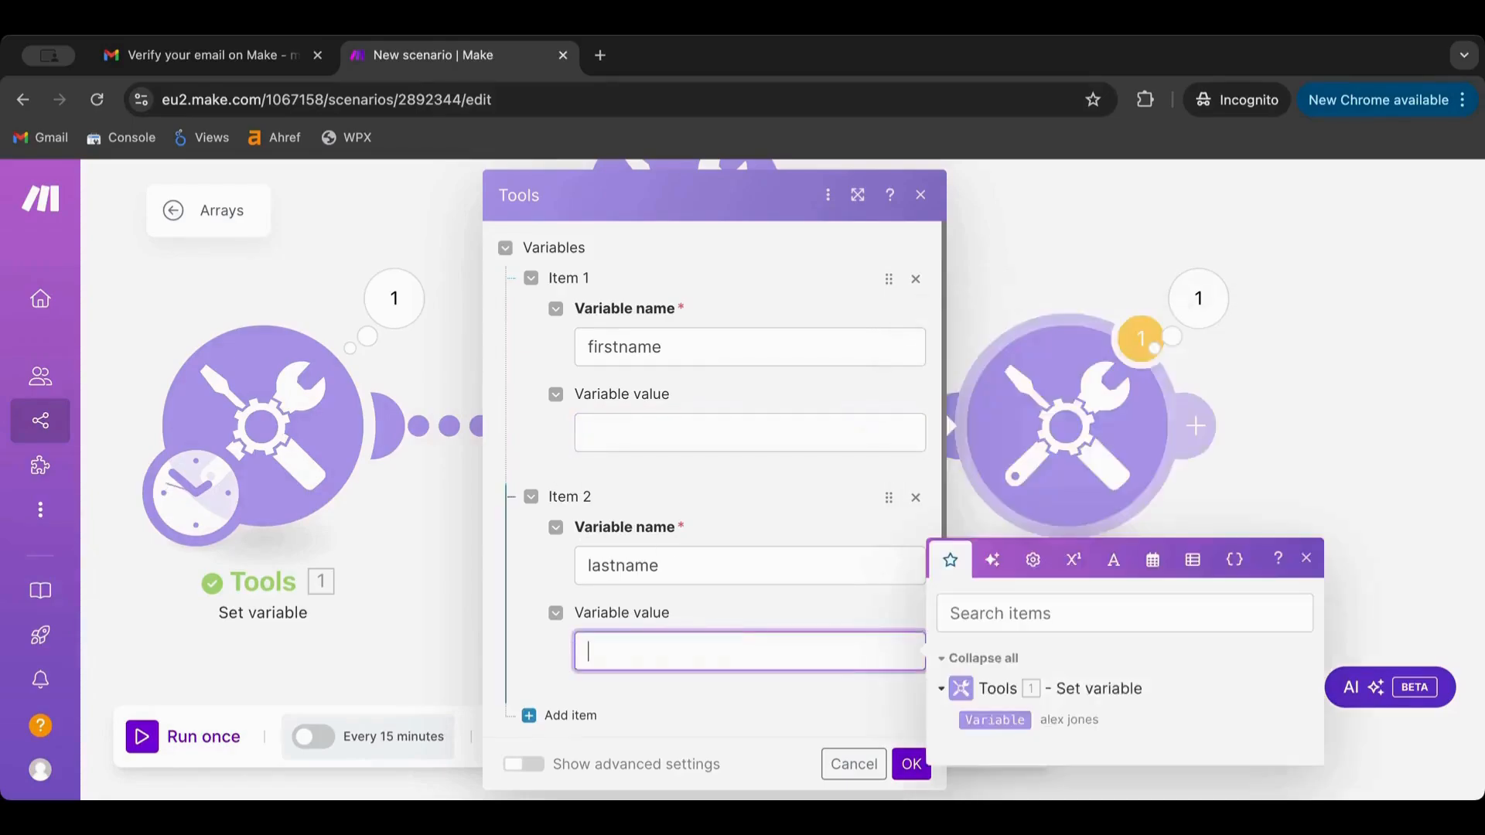
# Set firstname to split(1. Variable; space) using the Text functions
pyautogui.click(627, 436)
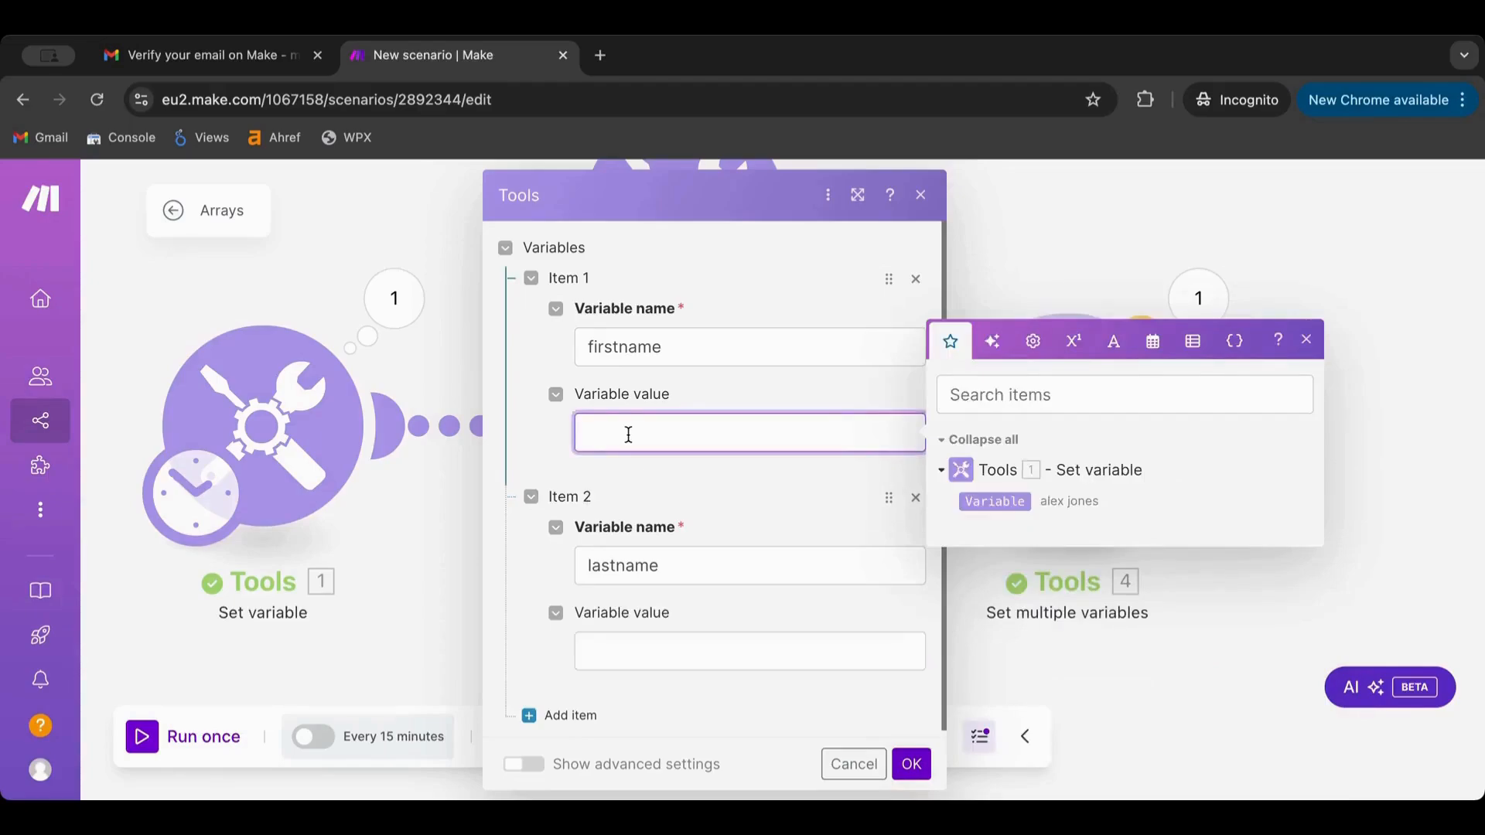
pyautogui.click(1113, 349)
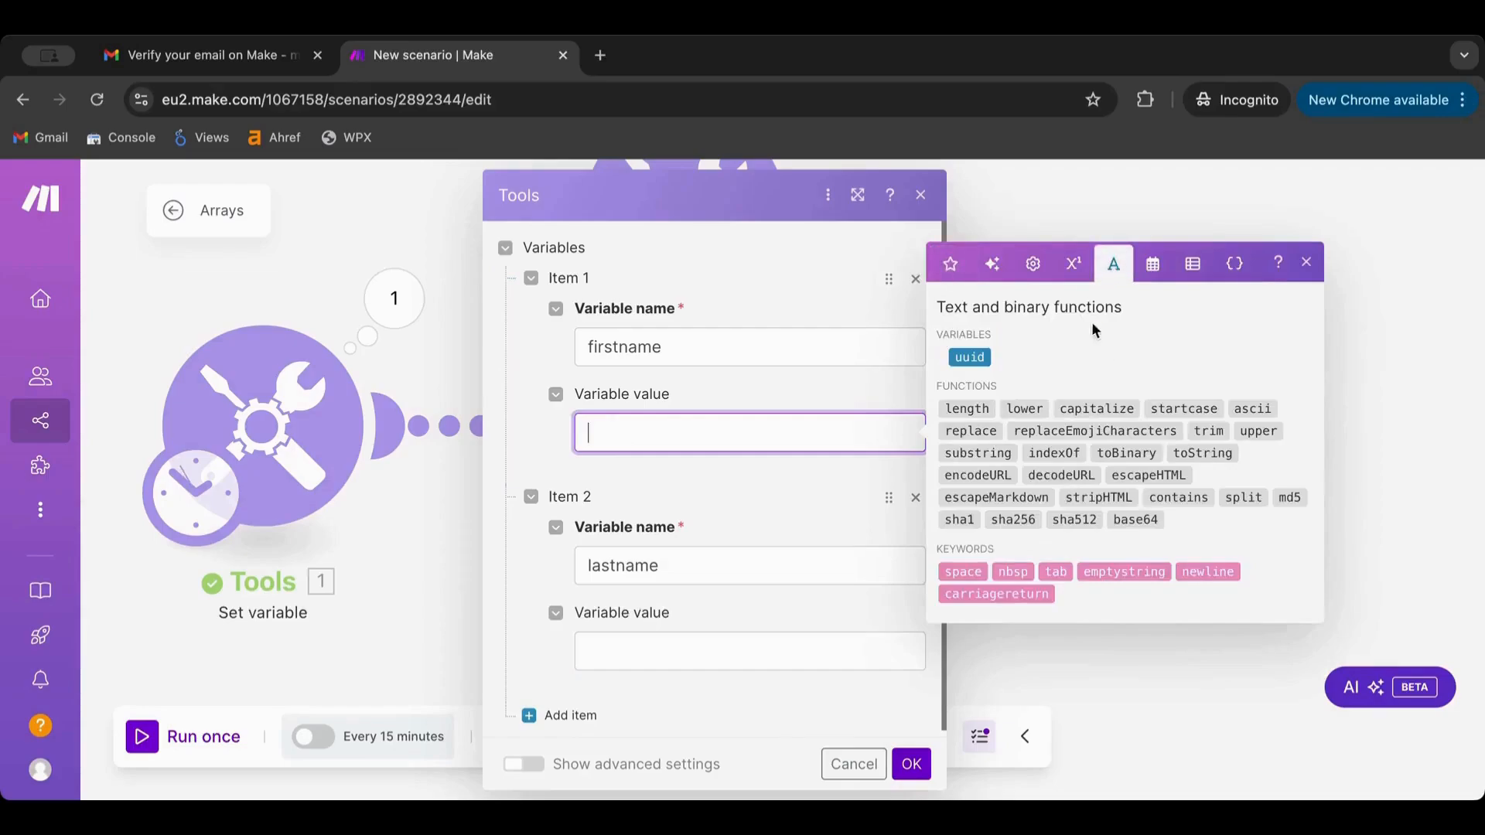
pyautogui.click(1243, 497)
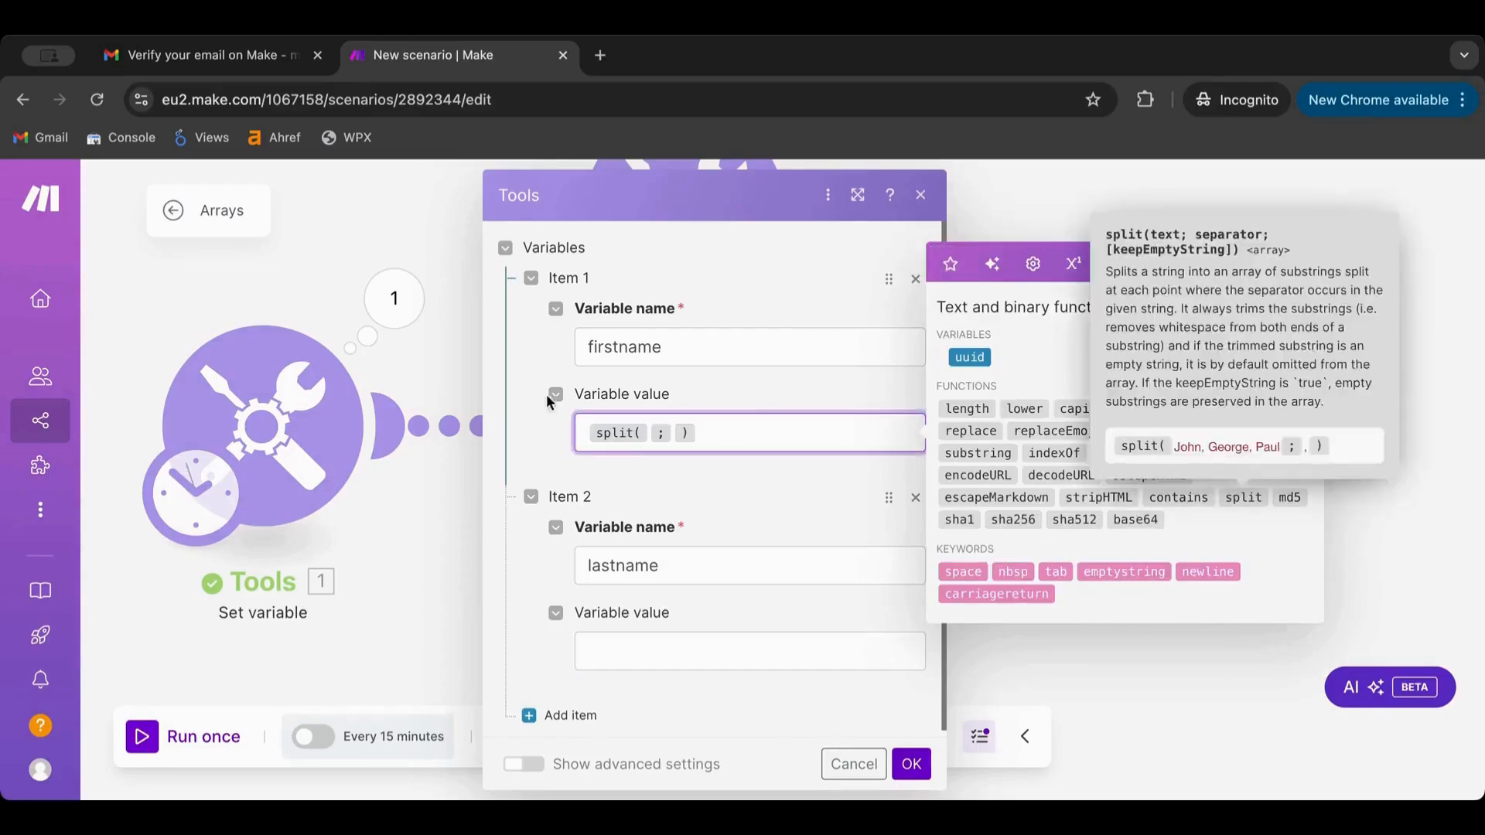
pyautogui.click(649, 429)
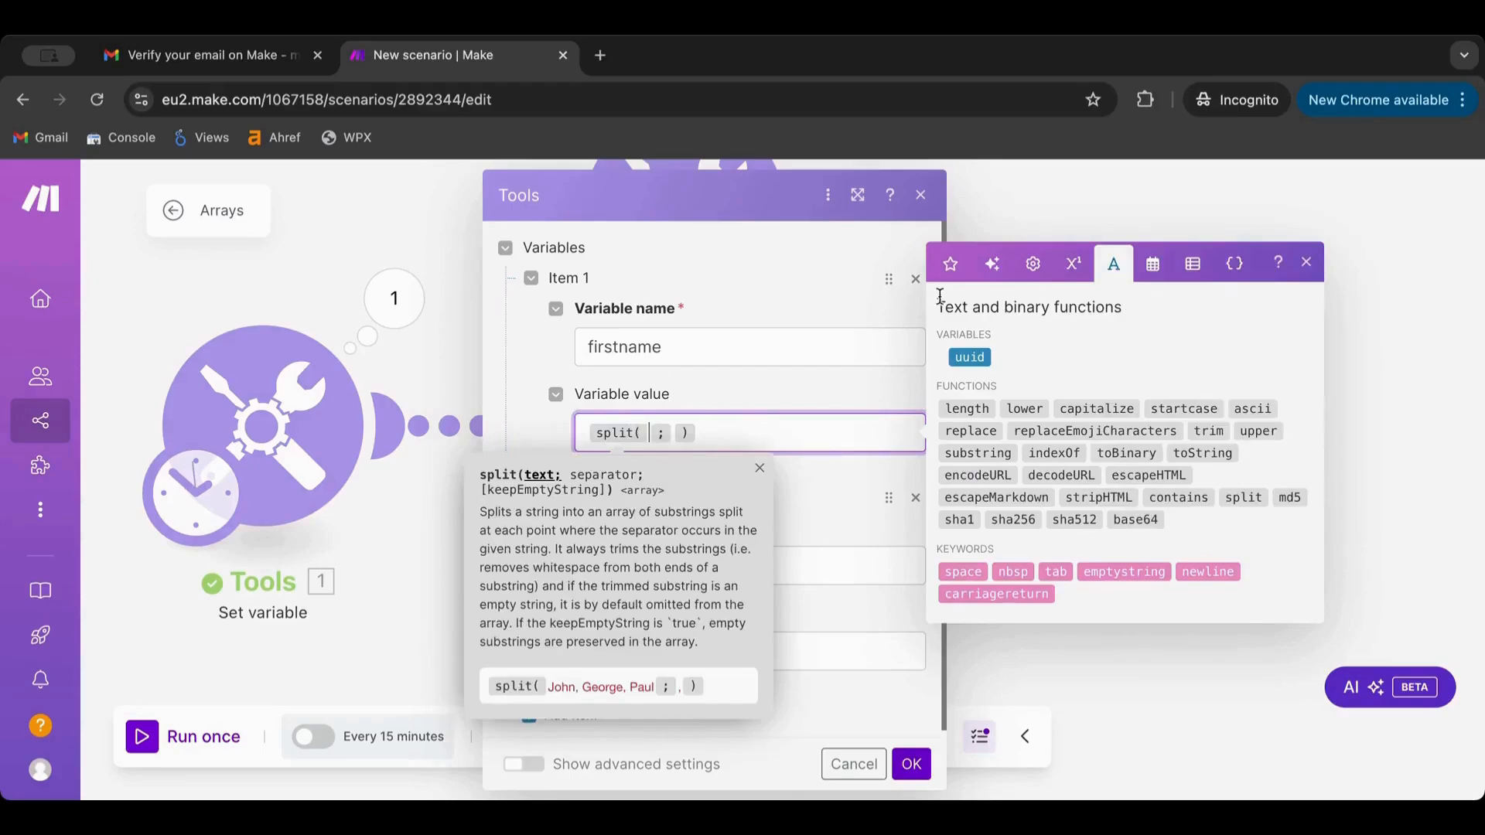
pyautogui.click(951, 264)
pyautogui.click(996, 501)
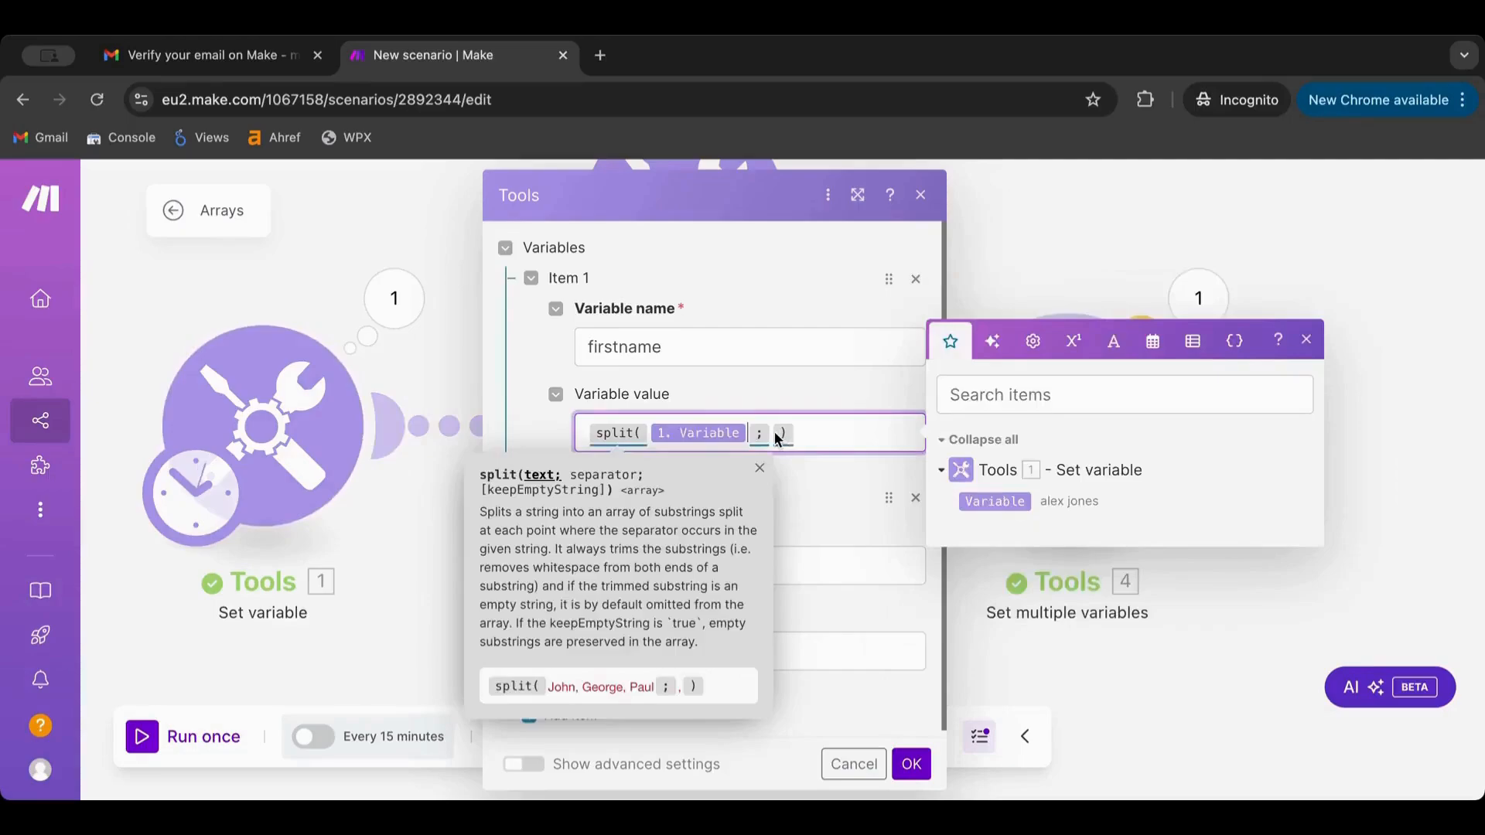
pyautogui.click(1113, 342)
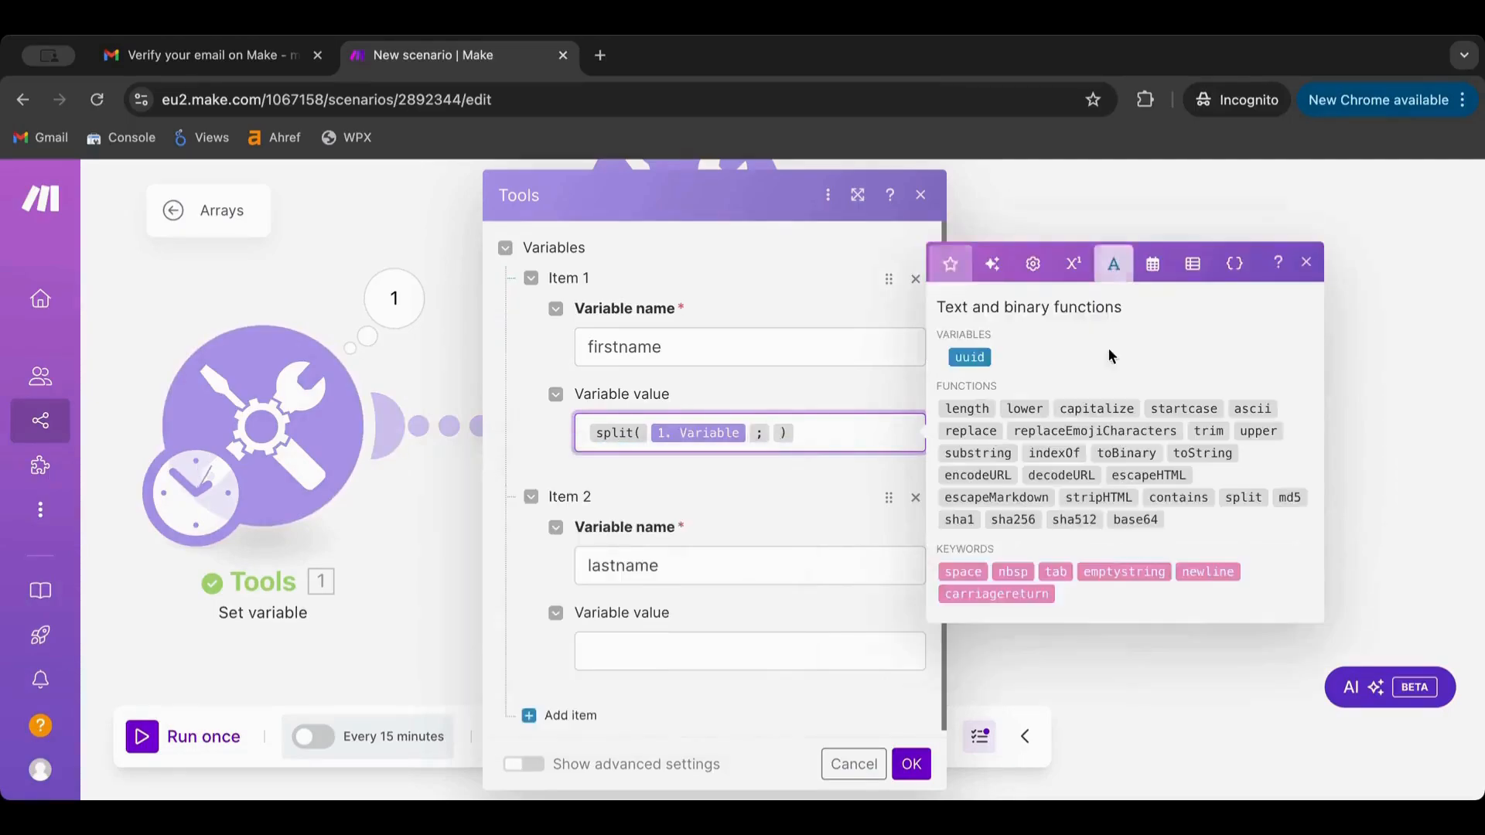
pyautogui.click(963, 571)
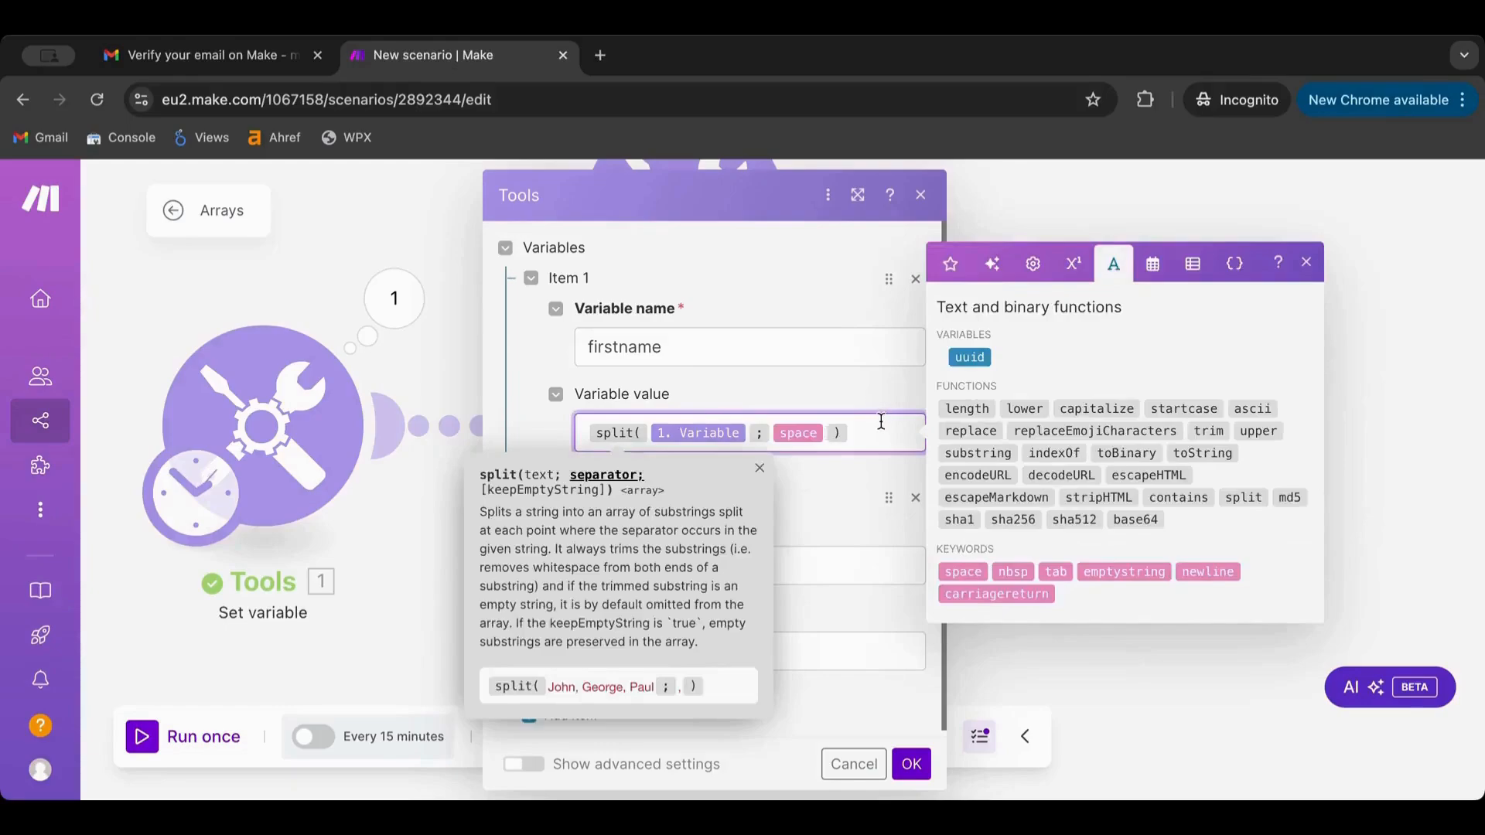
# Copy the split(1. Variable; space) expression into lastname
pyautogui.hotkey('ctrl', 'a')
pyautogui.hotkey('ctrl', 'c')
pyautogui.click(680, 646)
pyautogui.hotkey('ctrl', 'v')
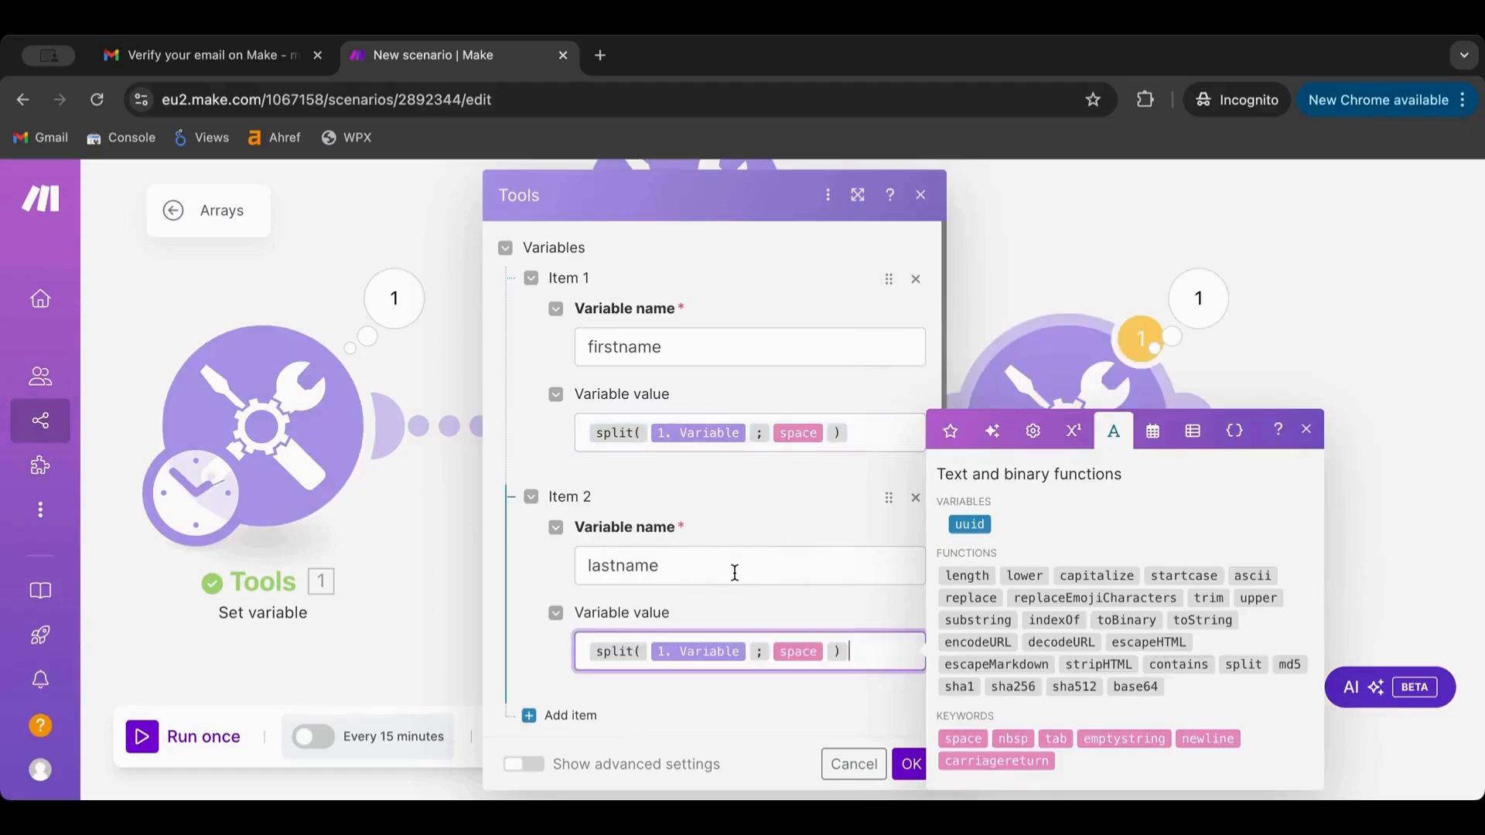
pyautogui.click(776, 507)
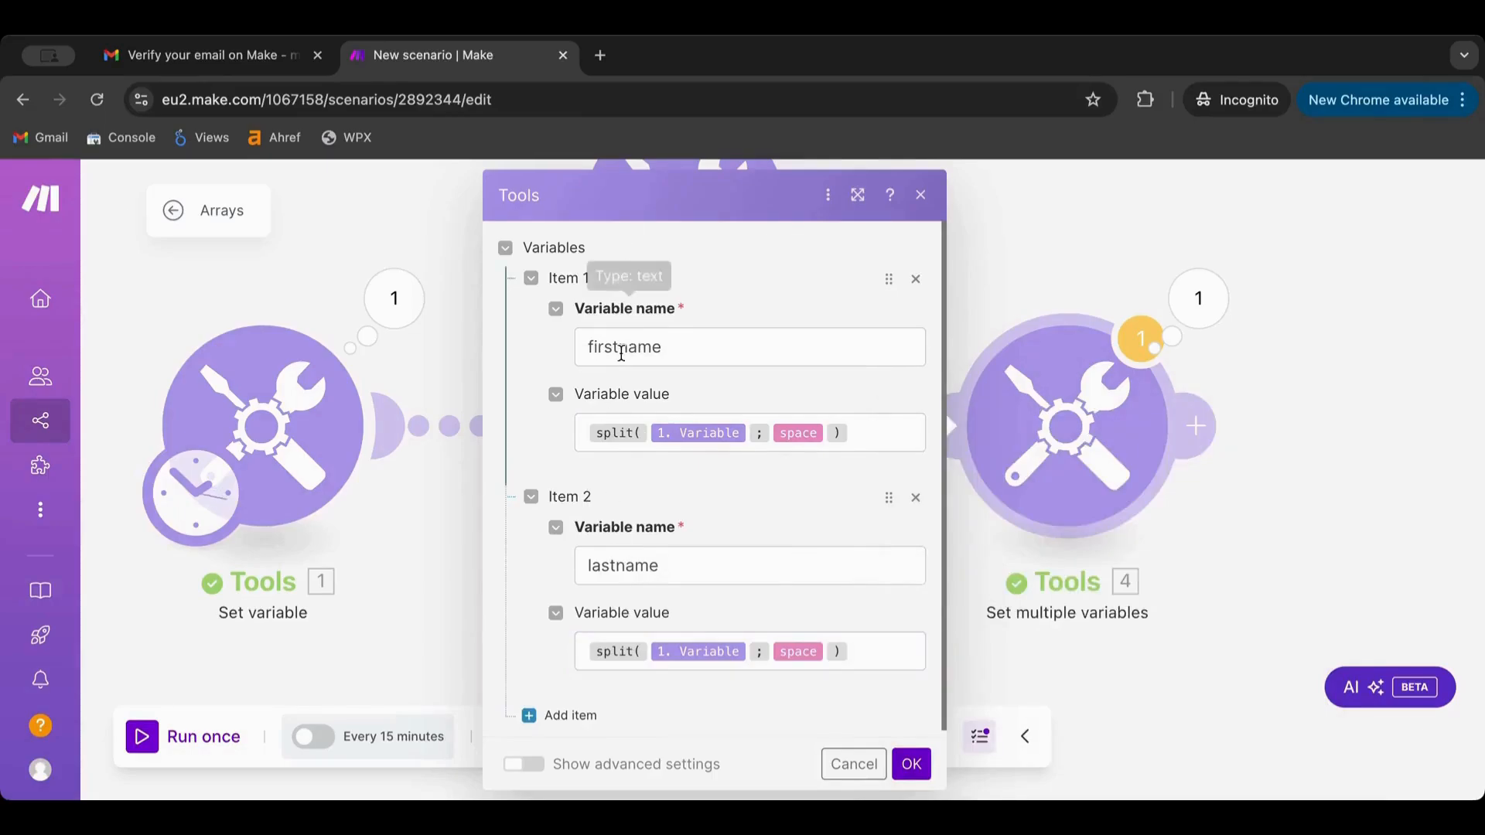
# Browse the array, date and time, text and math function tabs to reach General functions with get
pyautogui.click(580, 427)
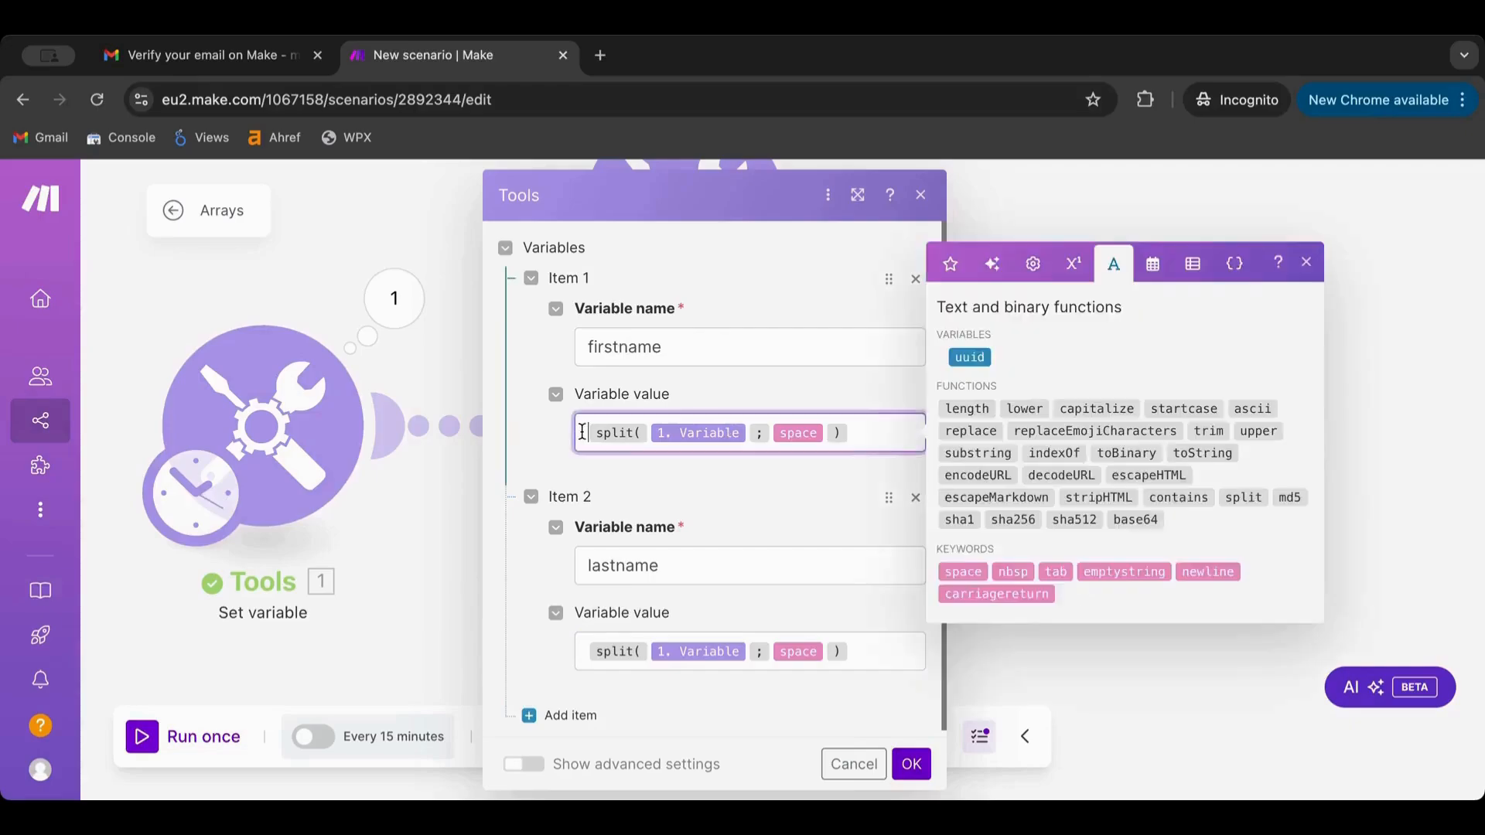
pyautogui.click(1197, 263)
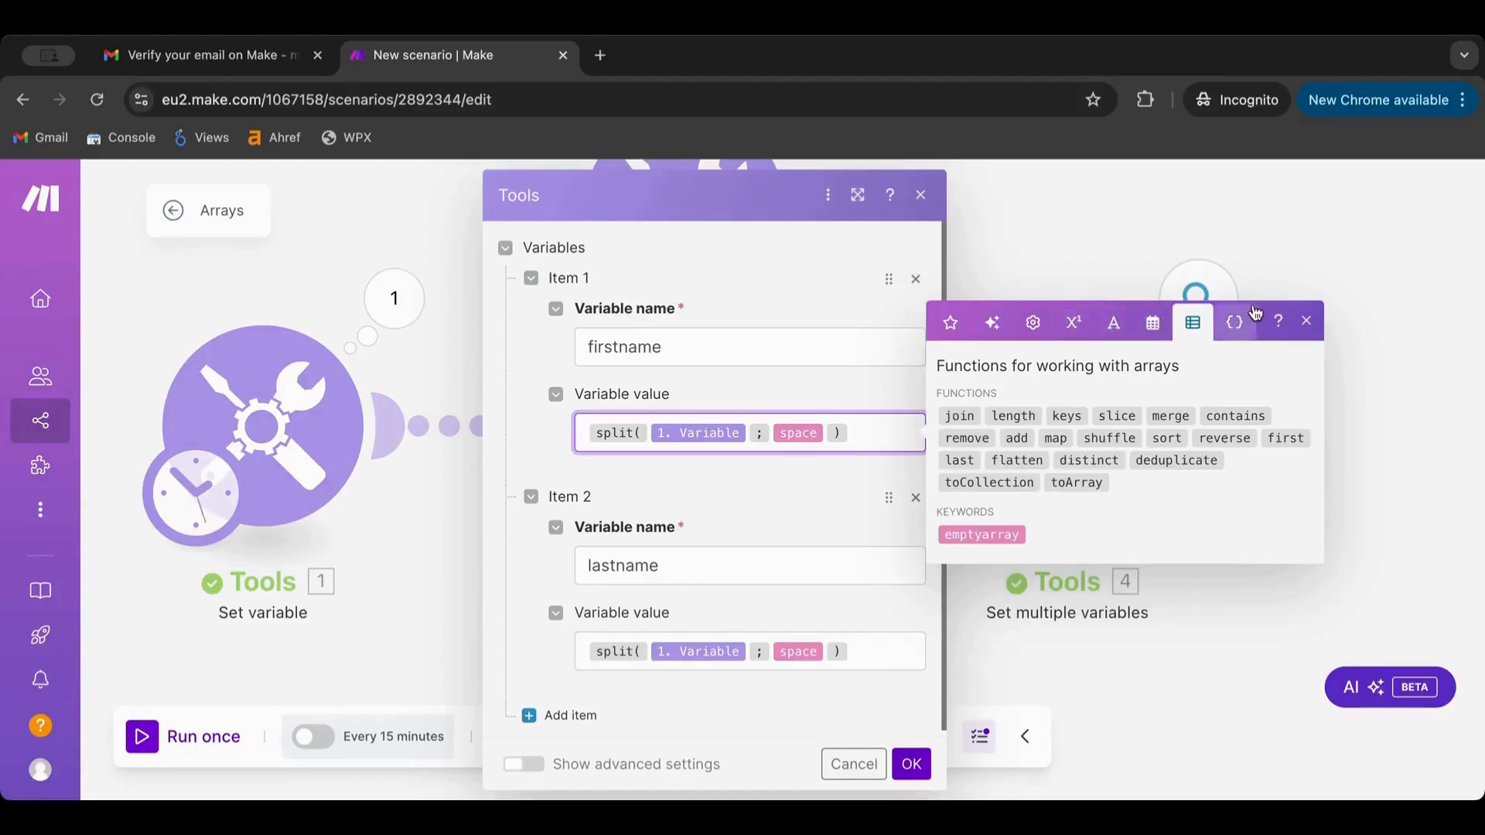
pyautogui.click(1307, 320)
pyautogui.moveTo(707, 202); pyautogui.dragTo(481, 207)
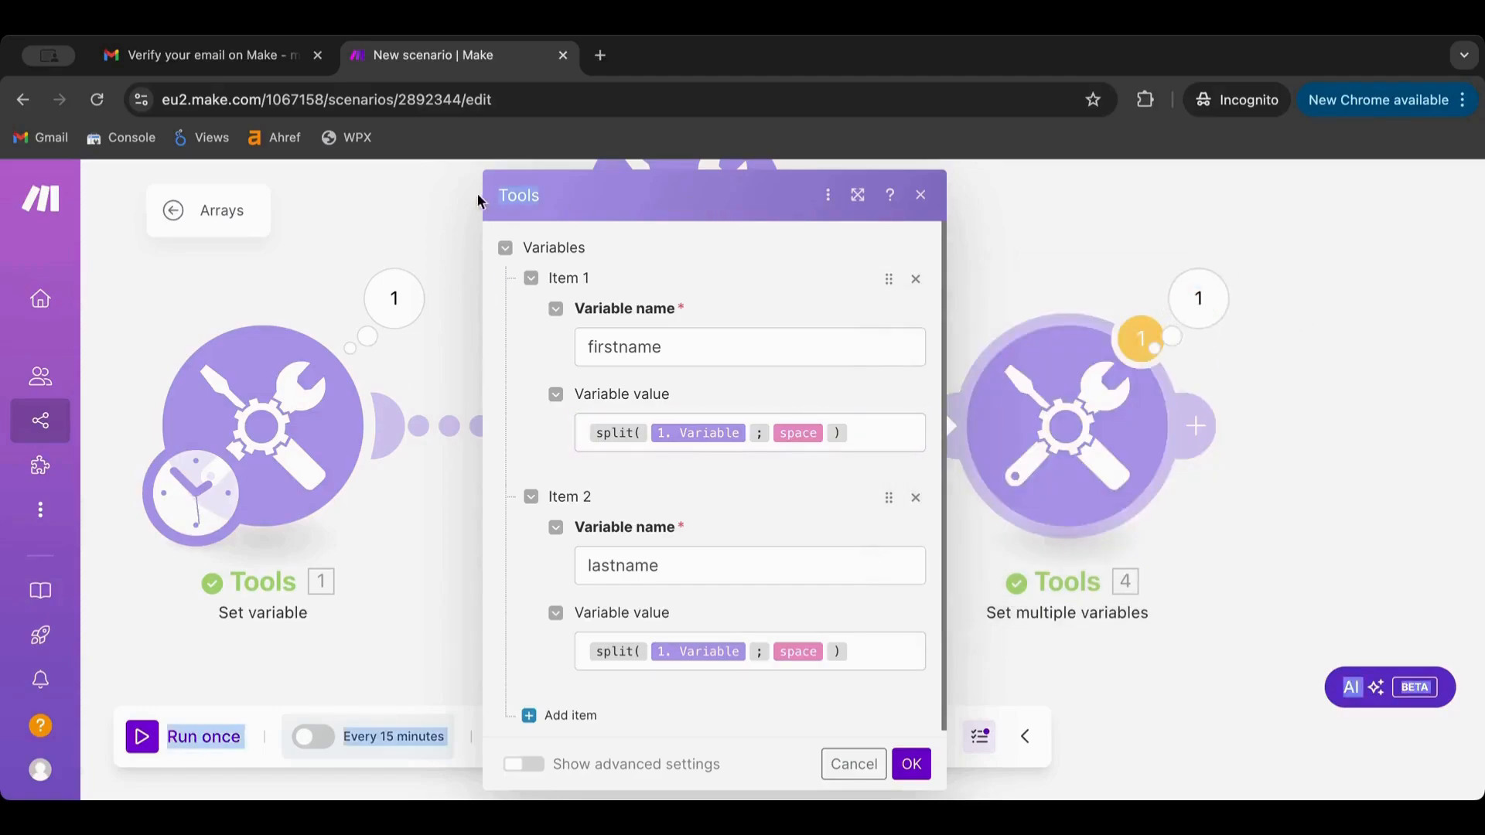
pyautogui.click(577, 432)
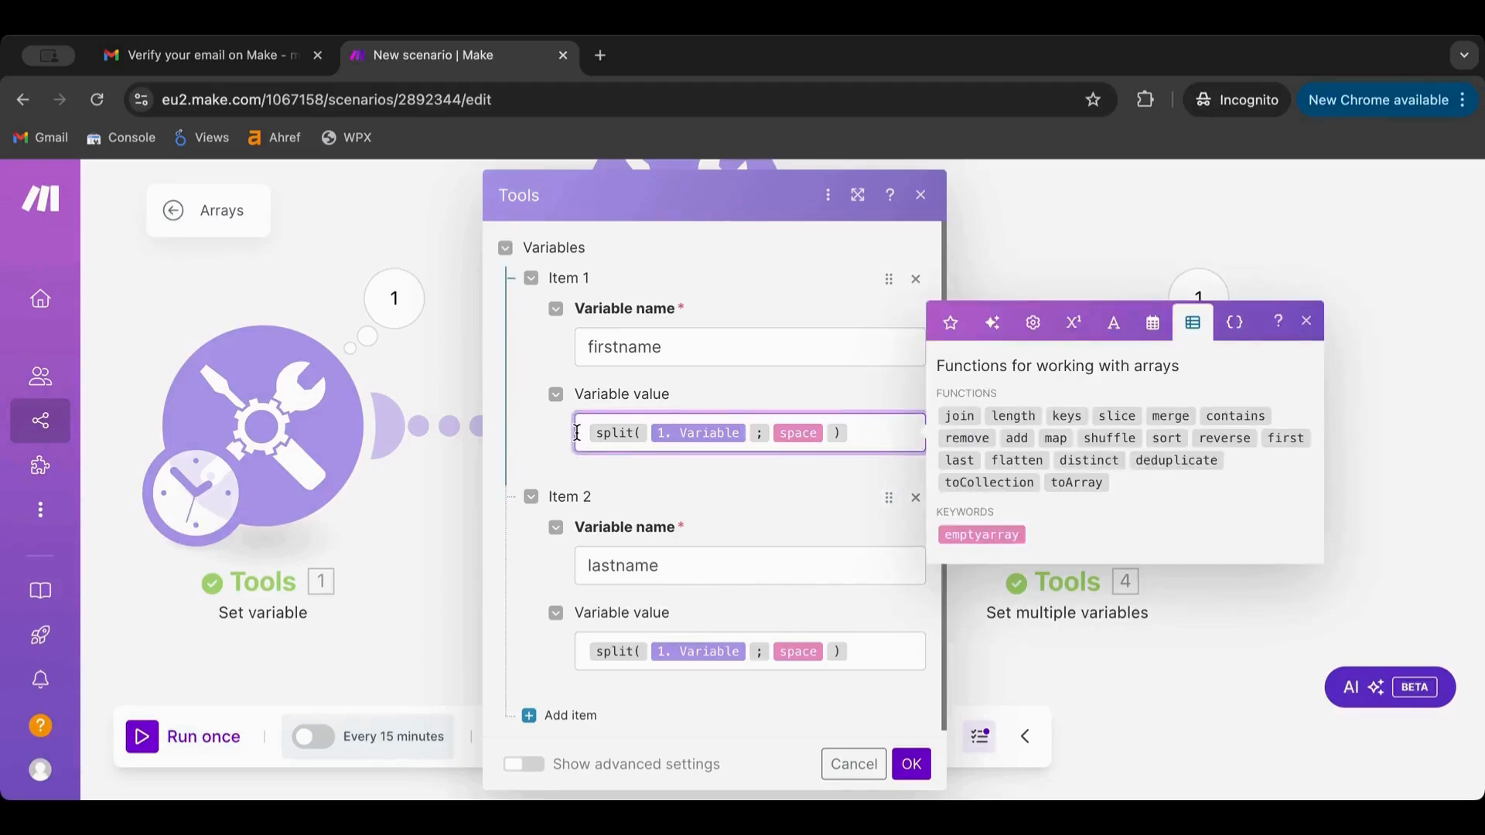
pyautogui.click(1153, 323)
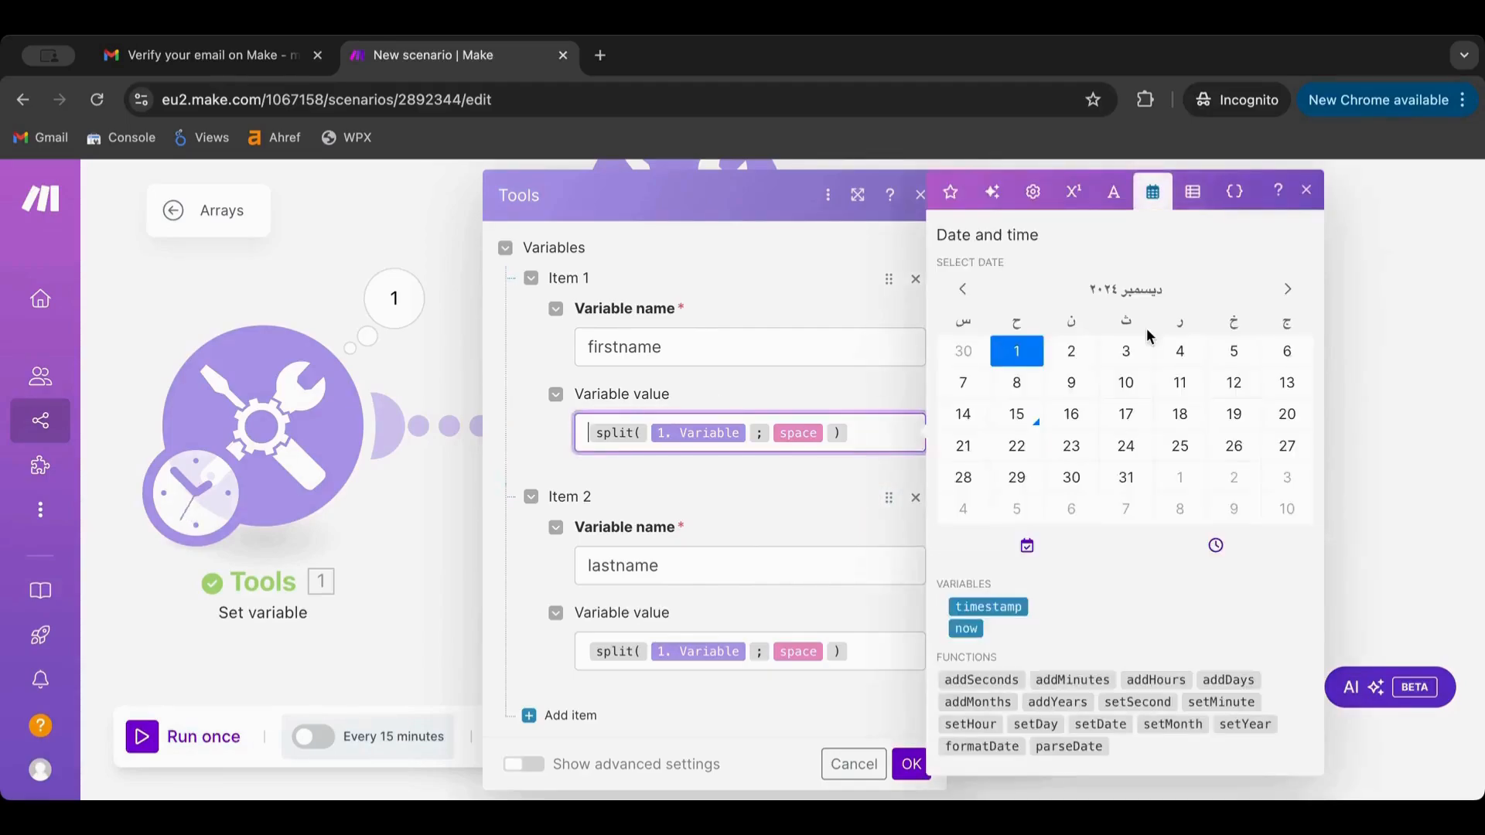
pyautogui.click(1115, 202)
pyautogui.click(1073, 260)
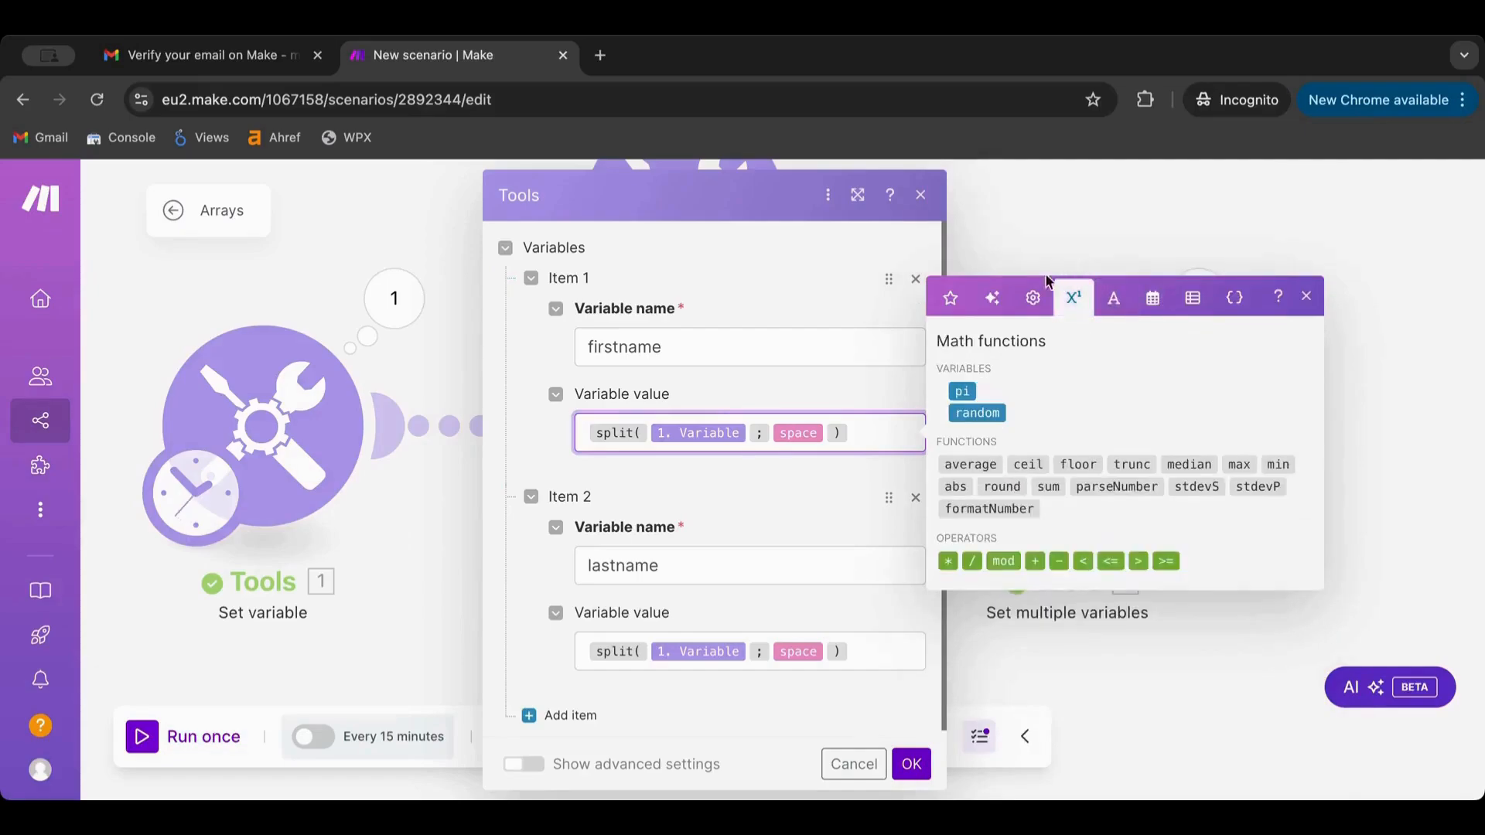
pyautogui.click(1033, 301)
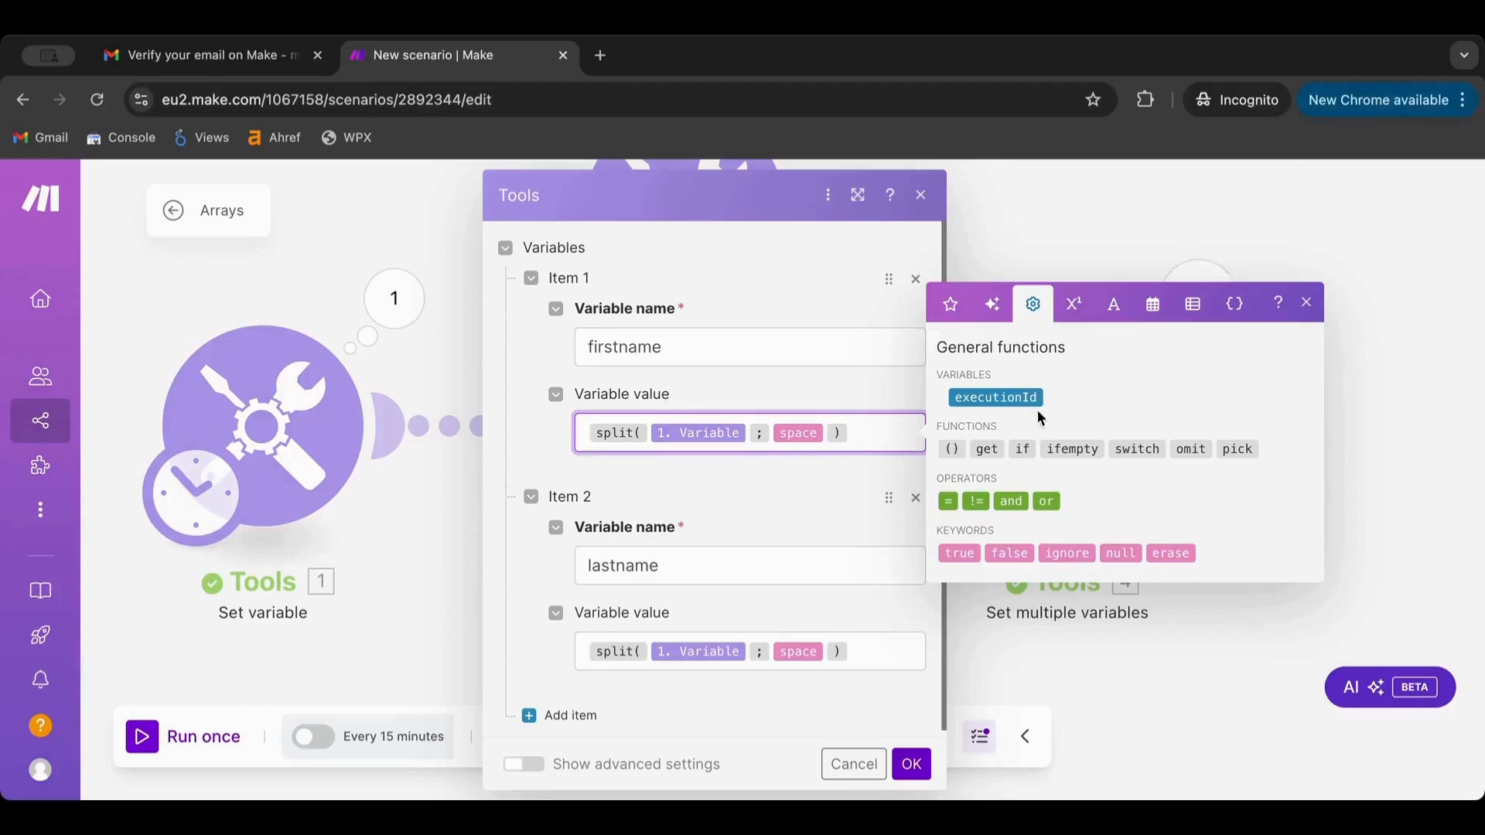
# Set firstname to get(split(1. Variable; space); 1)
pyautogui.click(985, 451)
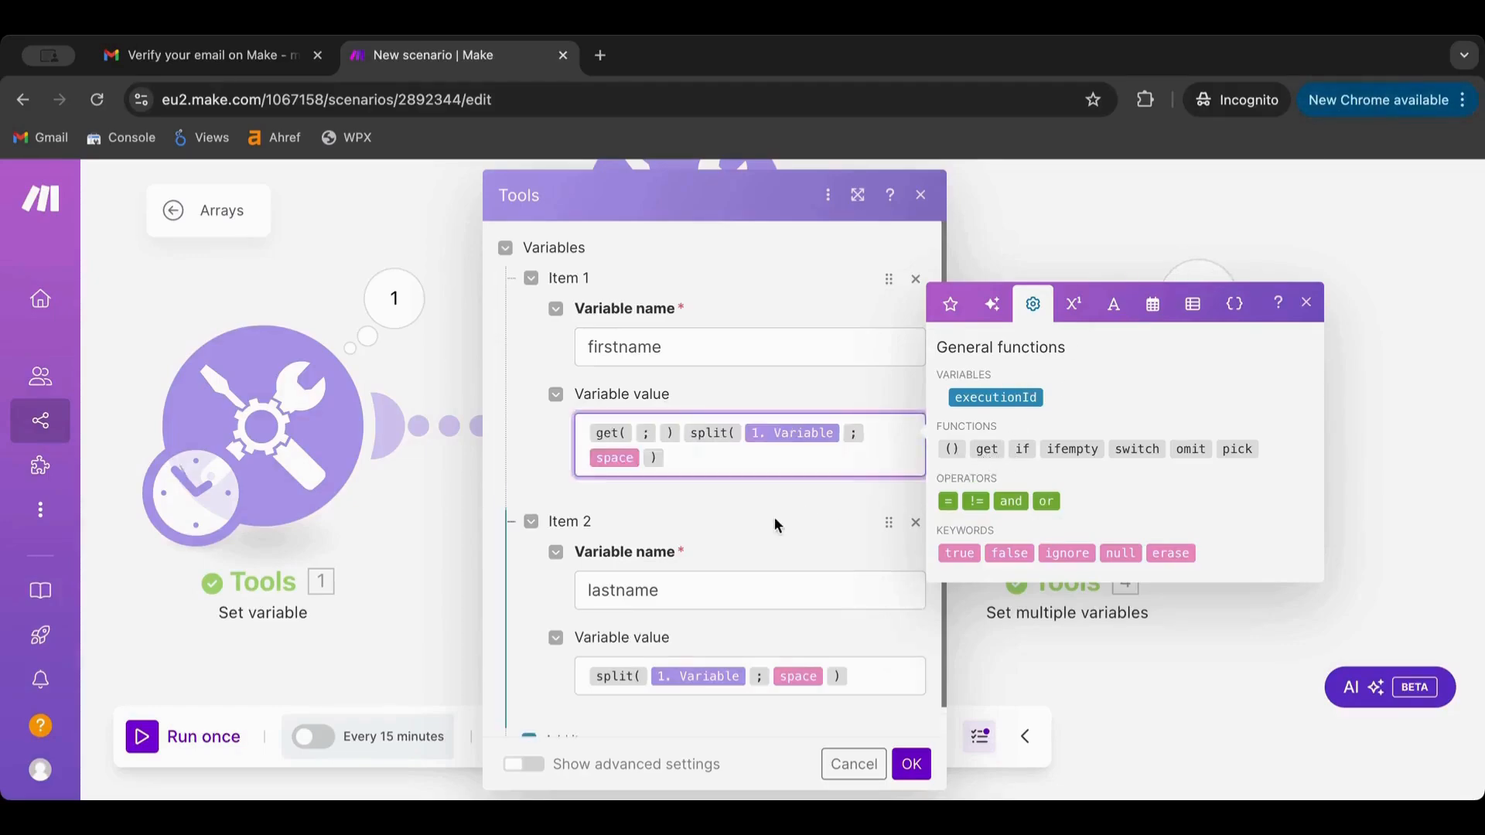
pyautogui.click(744, 456)
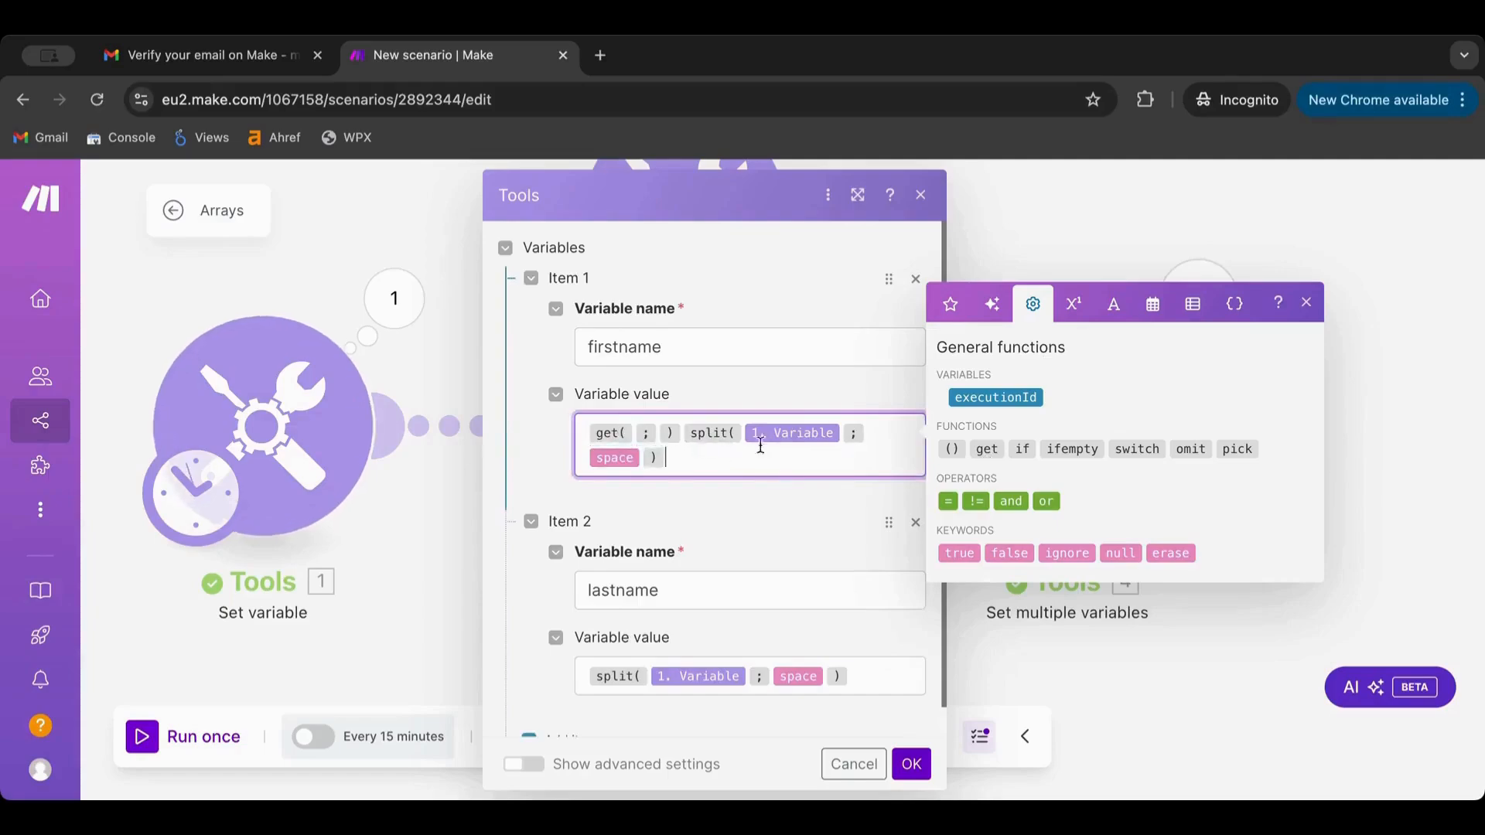
pyautogui.moveTo(682, 433); pyautogui.dragTo(691, 469)
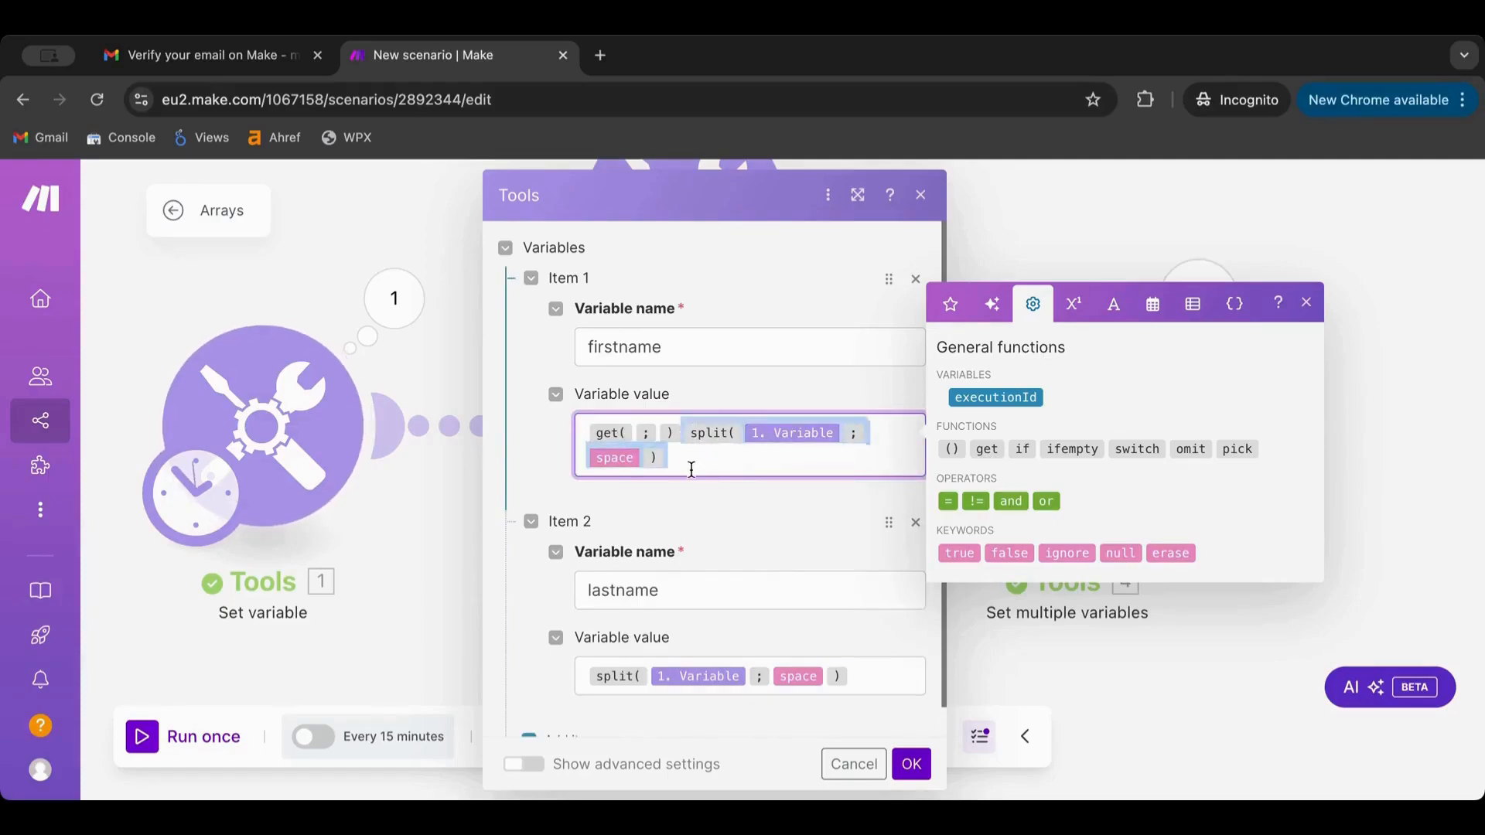
pyautogui.press('BackSpace')
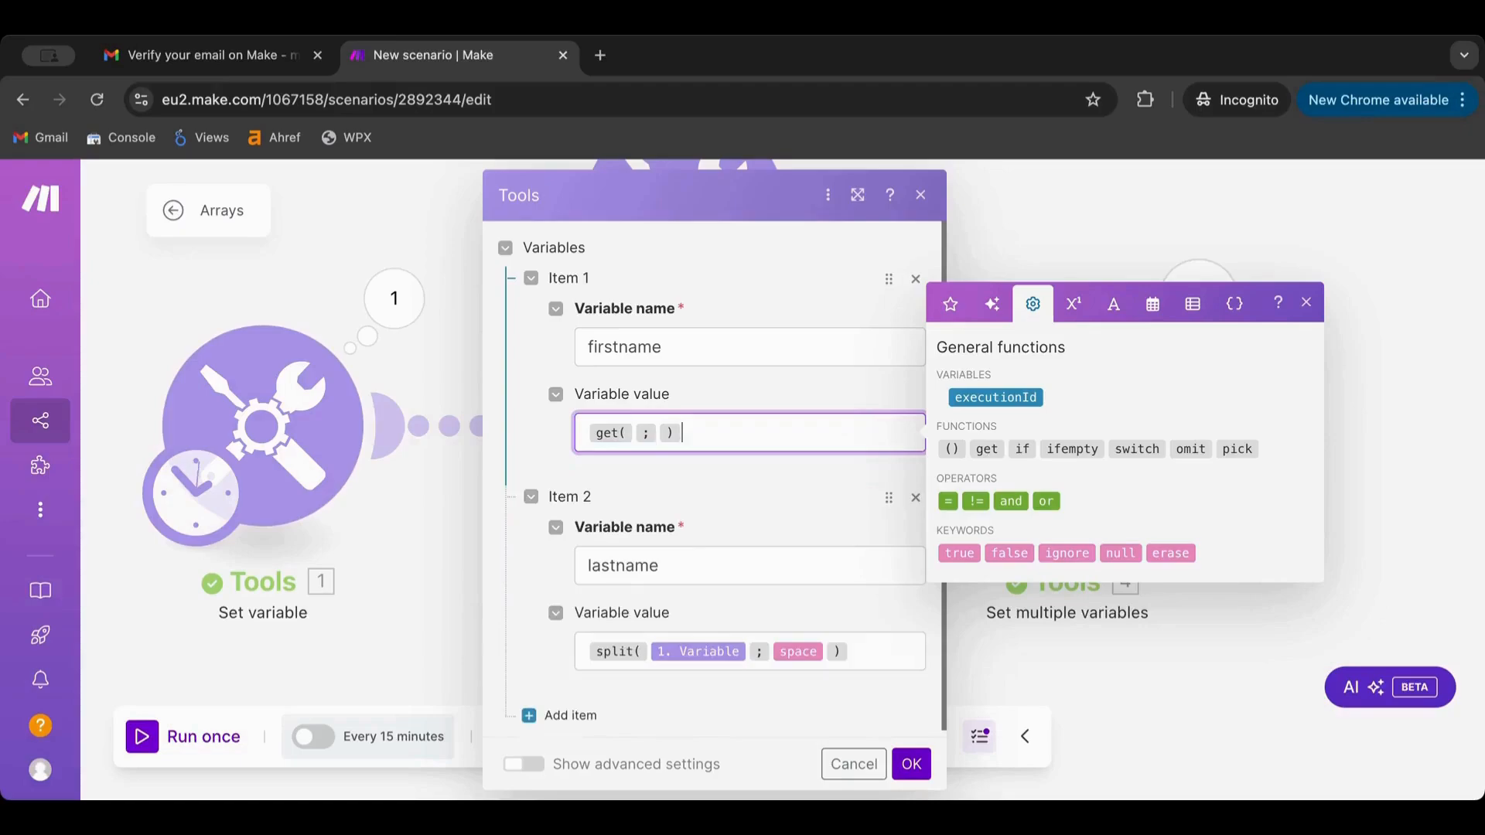
pyautogui.click(633, 432)
pyautogui.hotkey('ctrl', 'v')
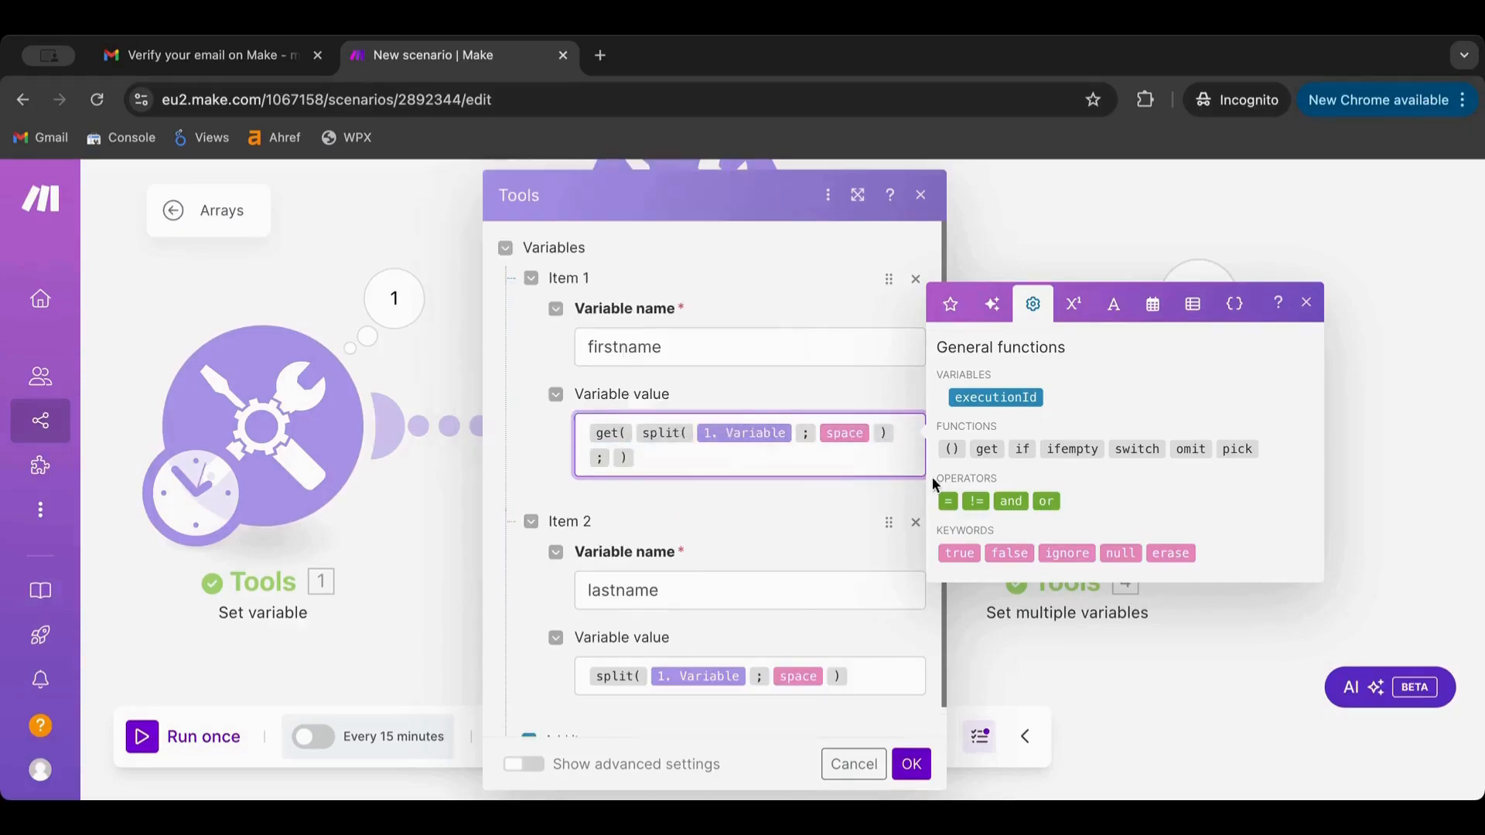
pyautogui.click(634, 432)
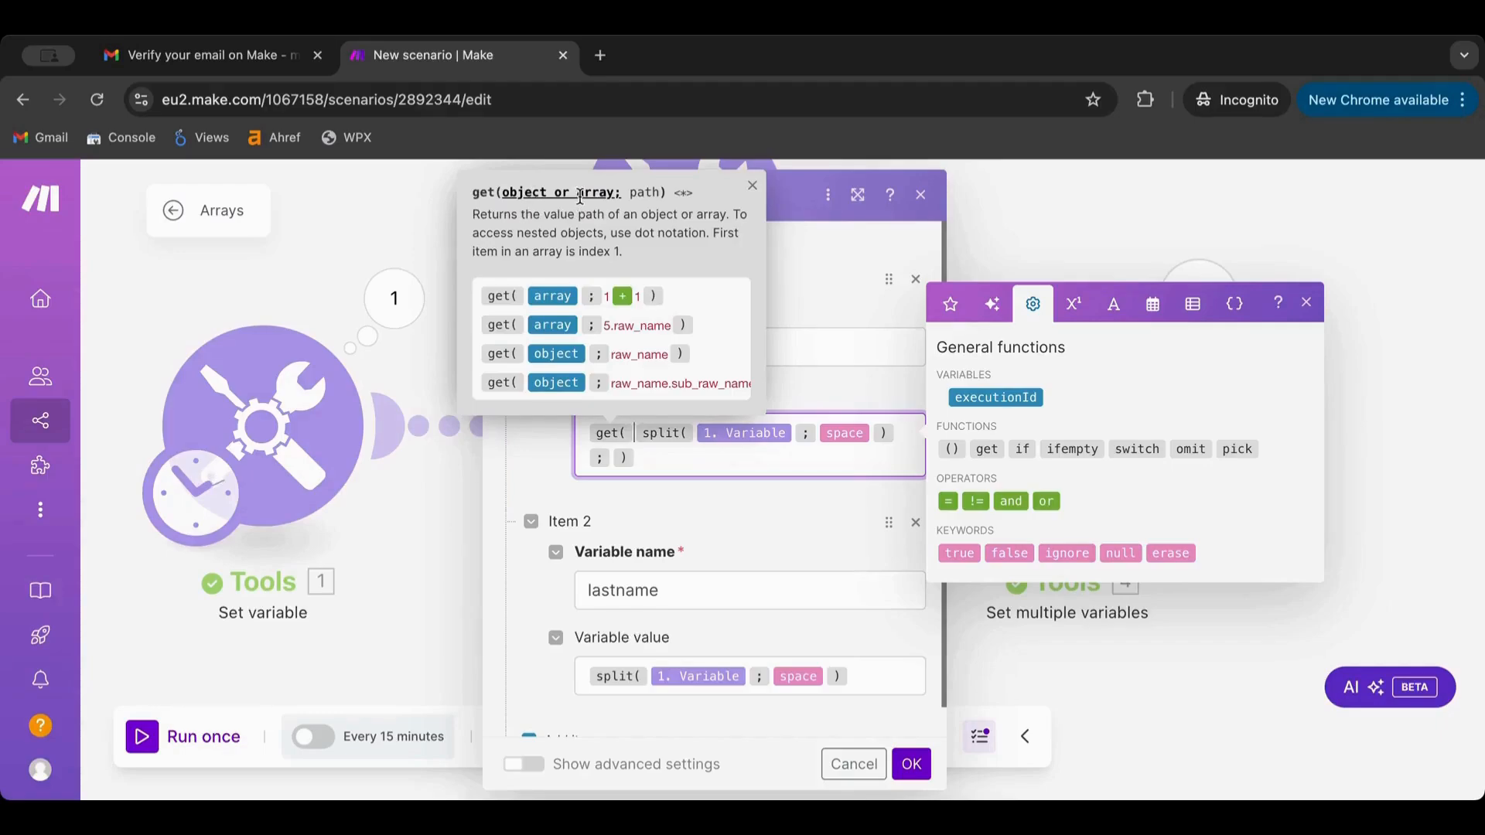
pyautogui.click(642, 193)
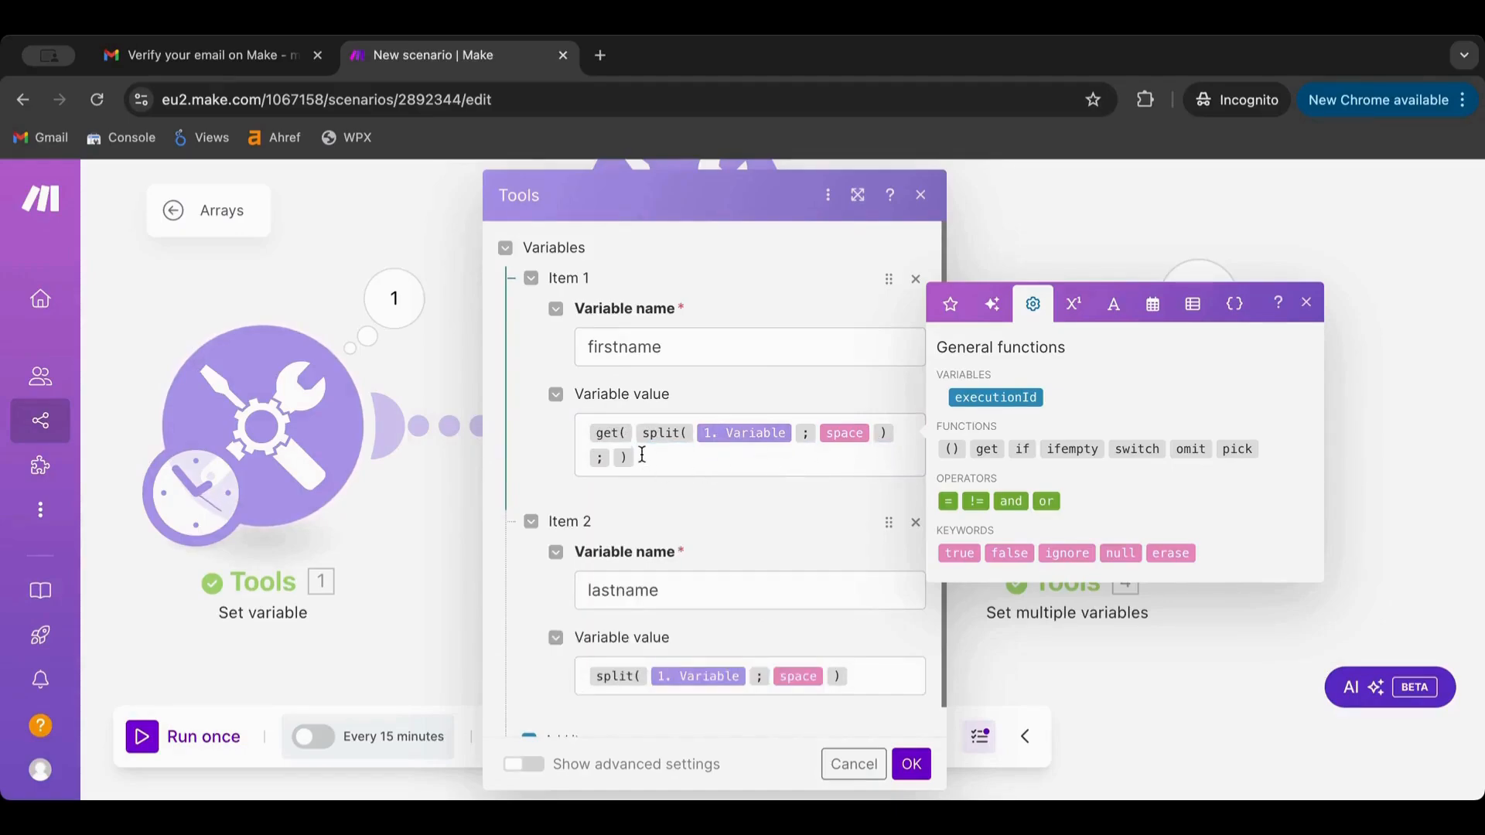
pyautogui.click(613, 456)
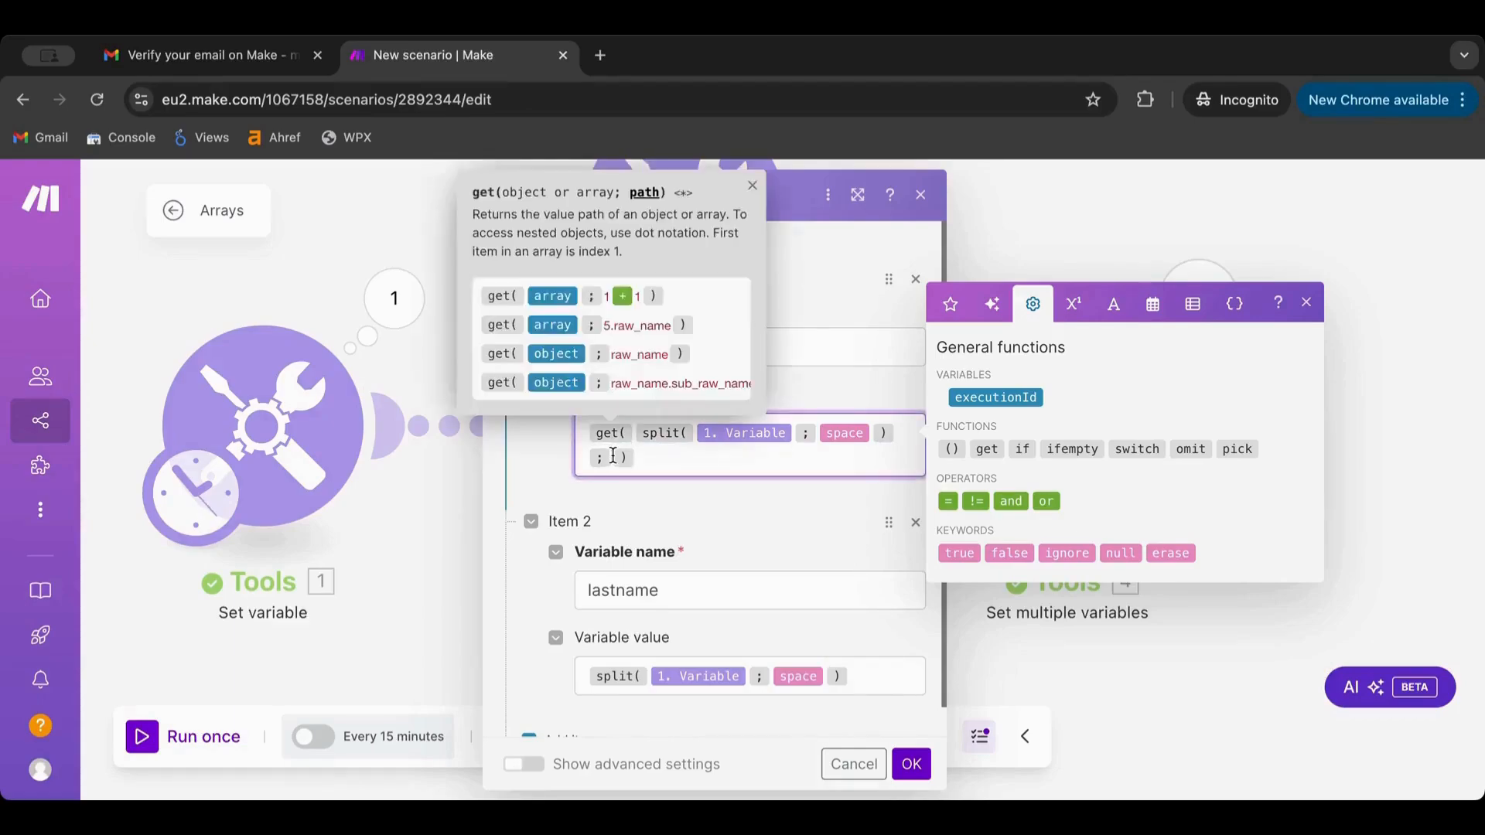
pyautogui.write('1')
# Give lastname the same get expression with index 2, save, and run once
pyautogui.hotkey('ctrl', 'a')
pyautogui.hotkey('ctrl', 'c')
pyautogui.click(878, 671)
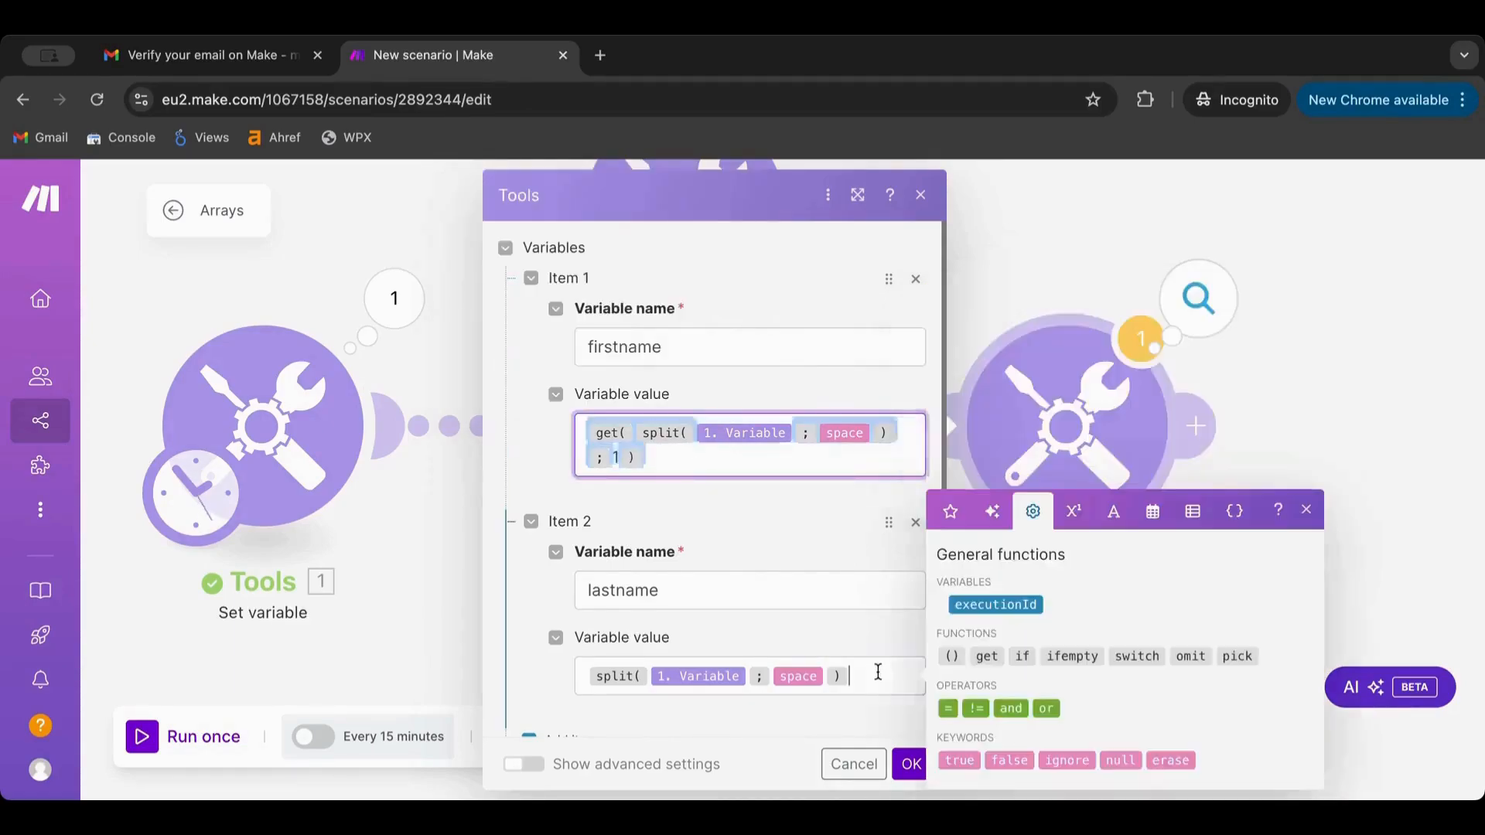
pyautogui.hotkey('ctrl', 'a')
pyautogui.hotkey('ctrl', 'v')
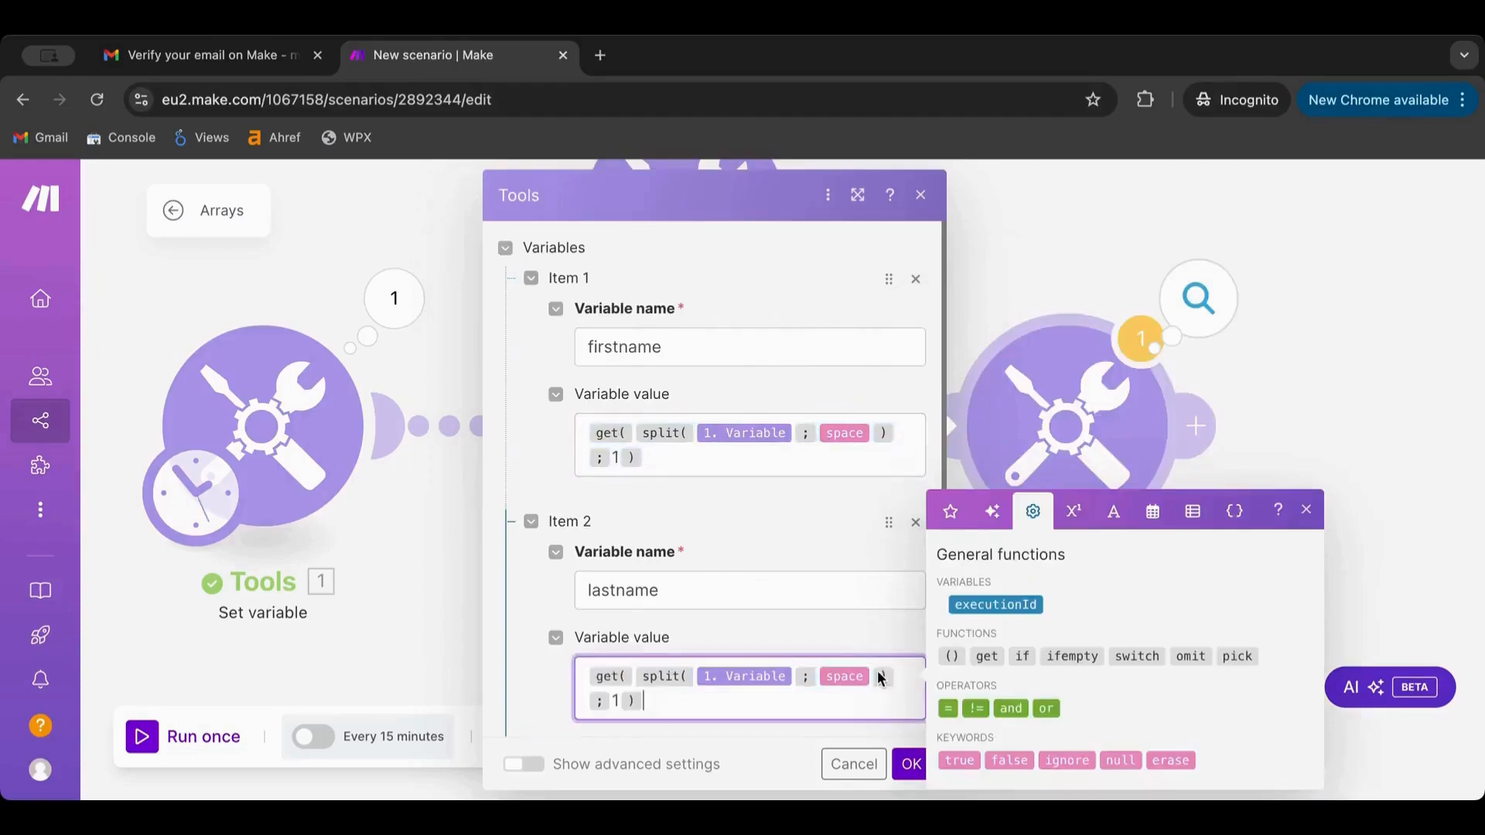
pyautogui.click(616, 701)
pyautogui.press('BackSpace')
pyautogui.write('2')
pyautogui.click(913, 771)
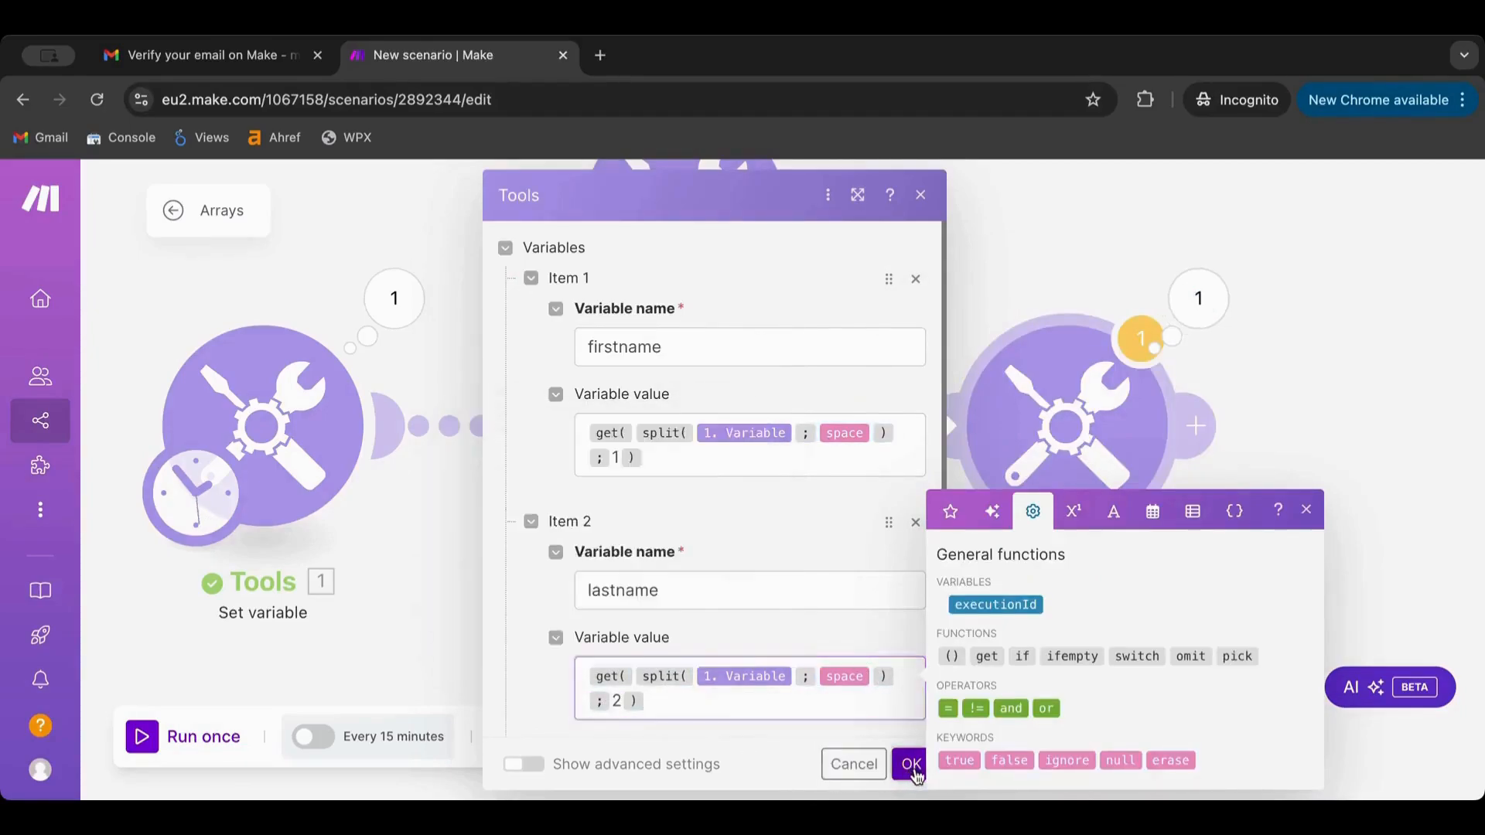
pyautogui.click(155, 743)
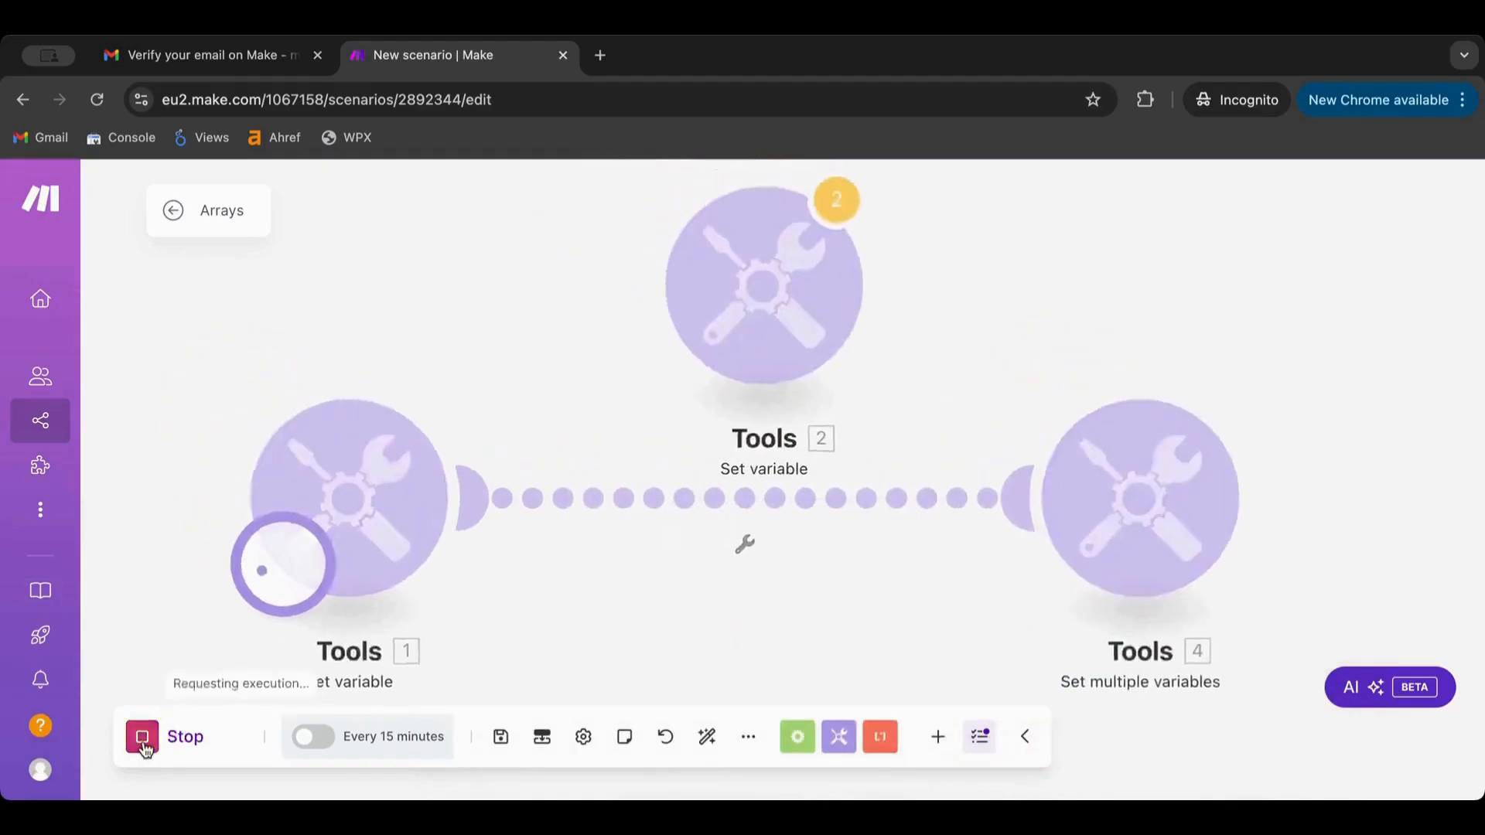
# Inspect the separate first and last name output, move the unlinked Set variable, and auto-align
pyautogui.click(1303, 408)
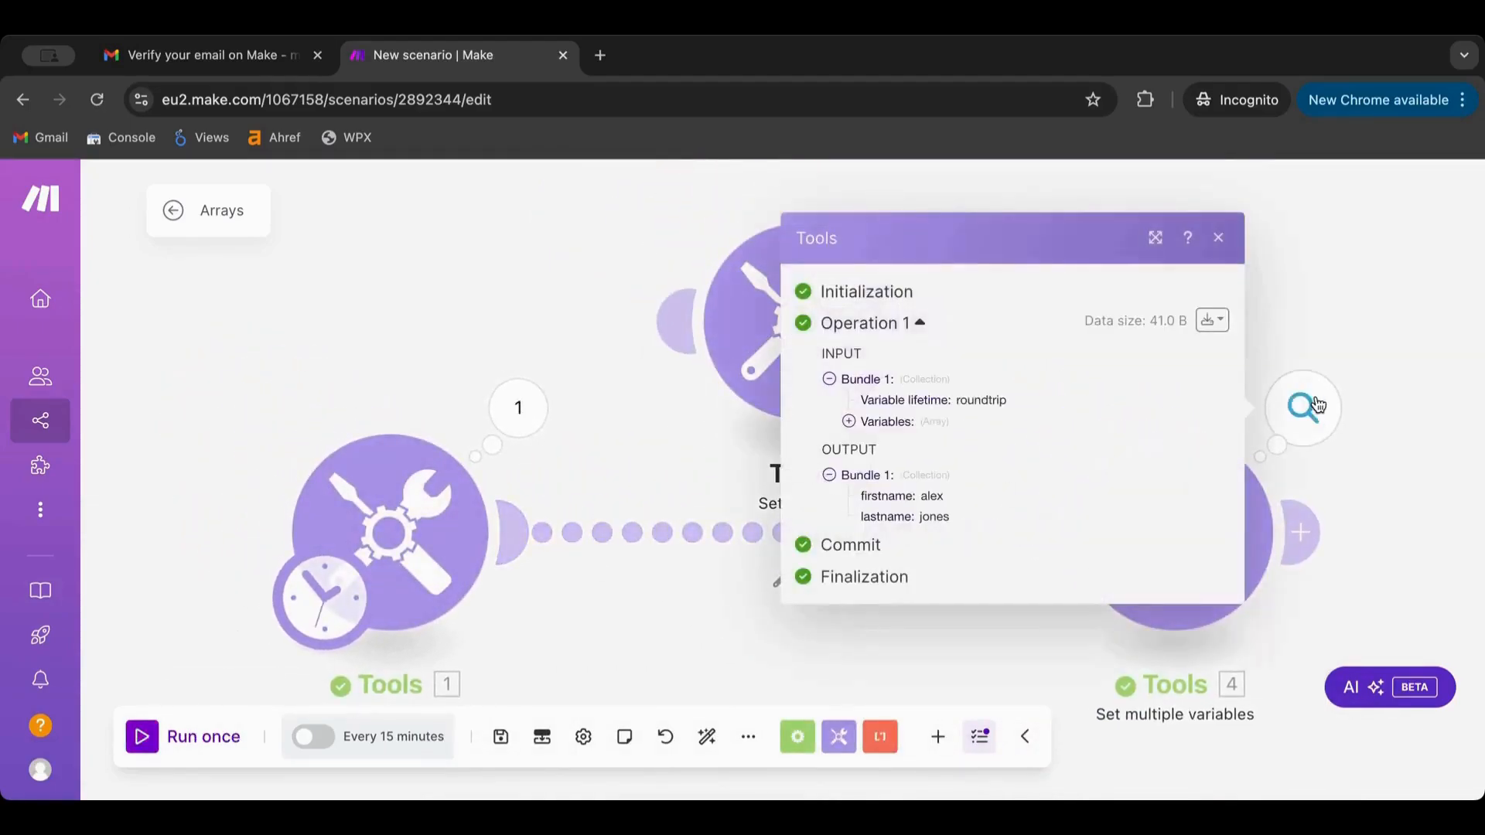
pyautogui.click(602, 662)
pyautogui.moveTo(785, 321); pyautogui.dragTo(780, 184)
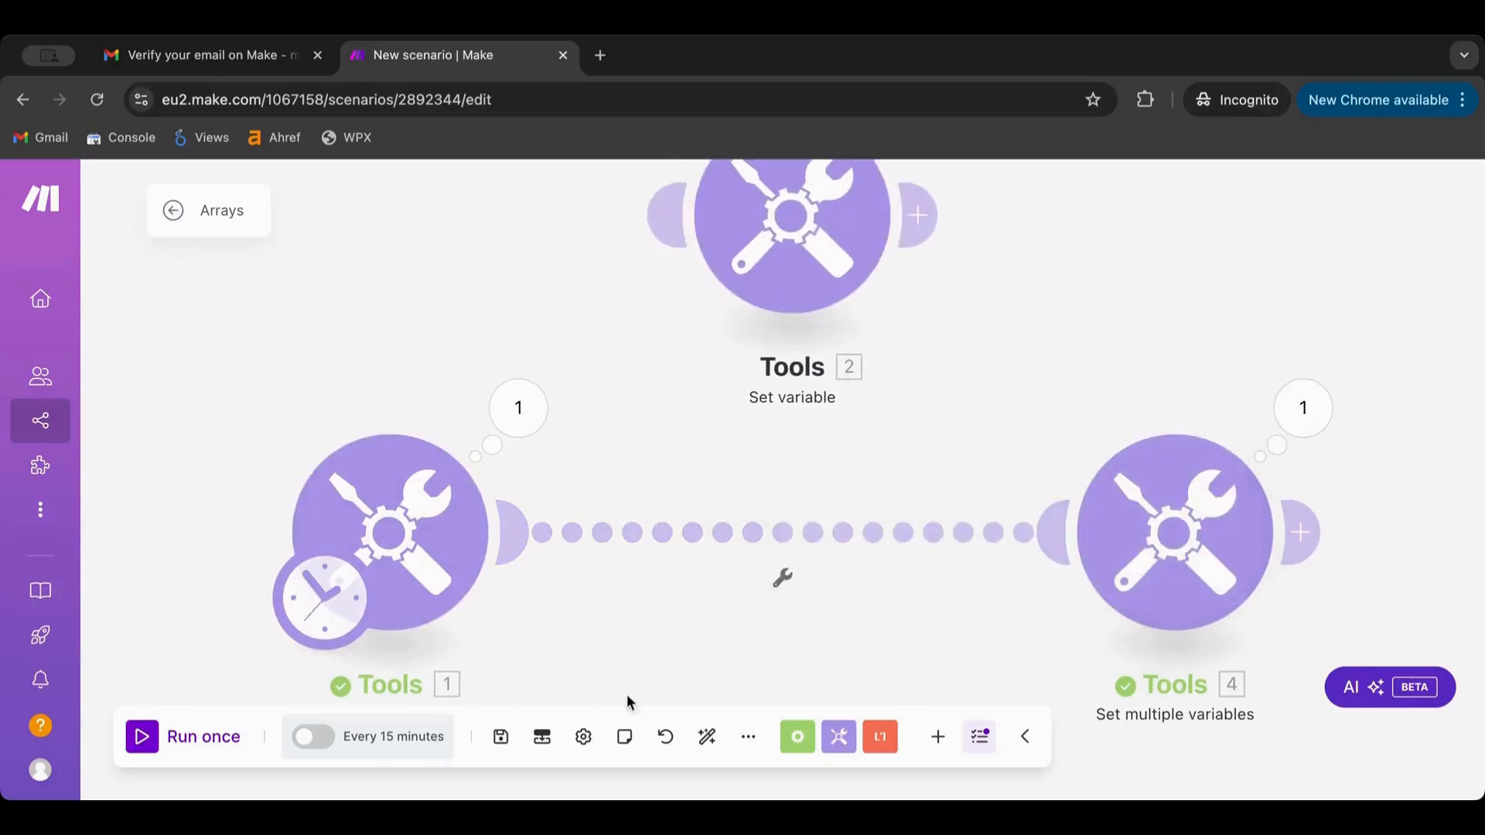
pyautogui.click(707, 736)
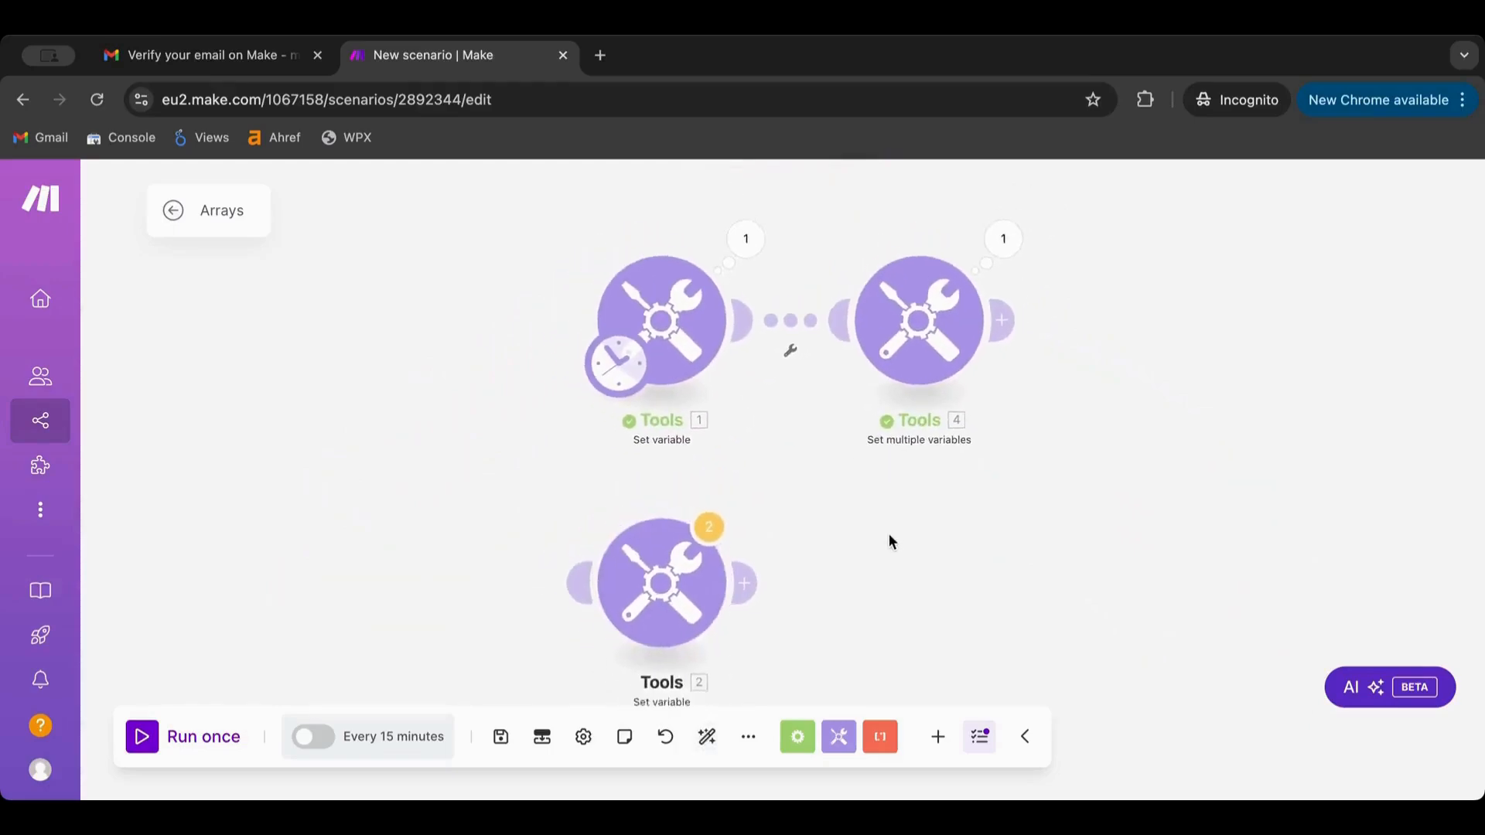
# Review the Set multiple variables output and settings, then close them without changes
pyautogui.click(805, 419)
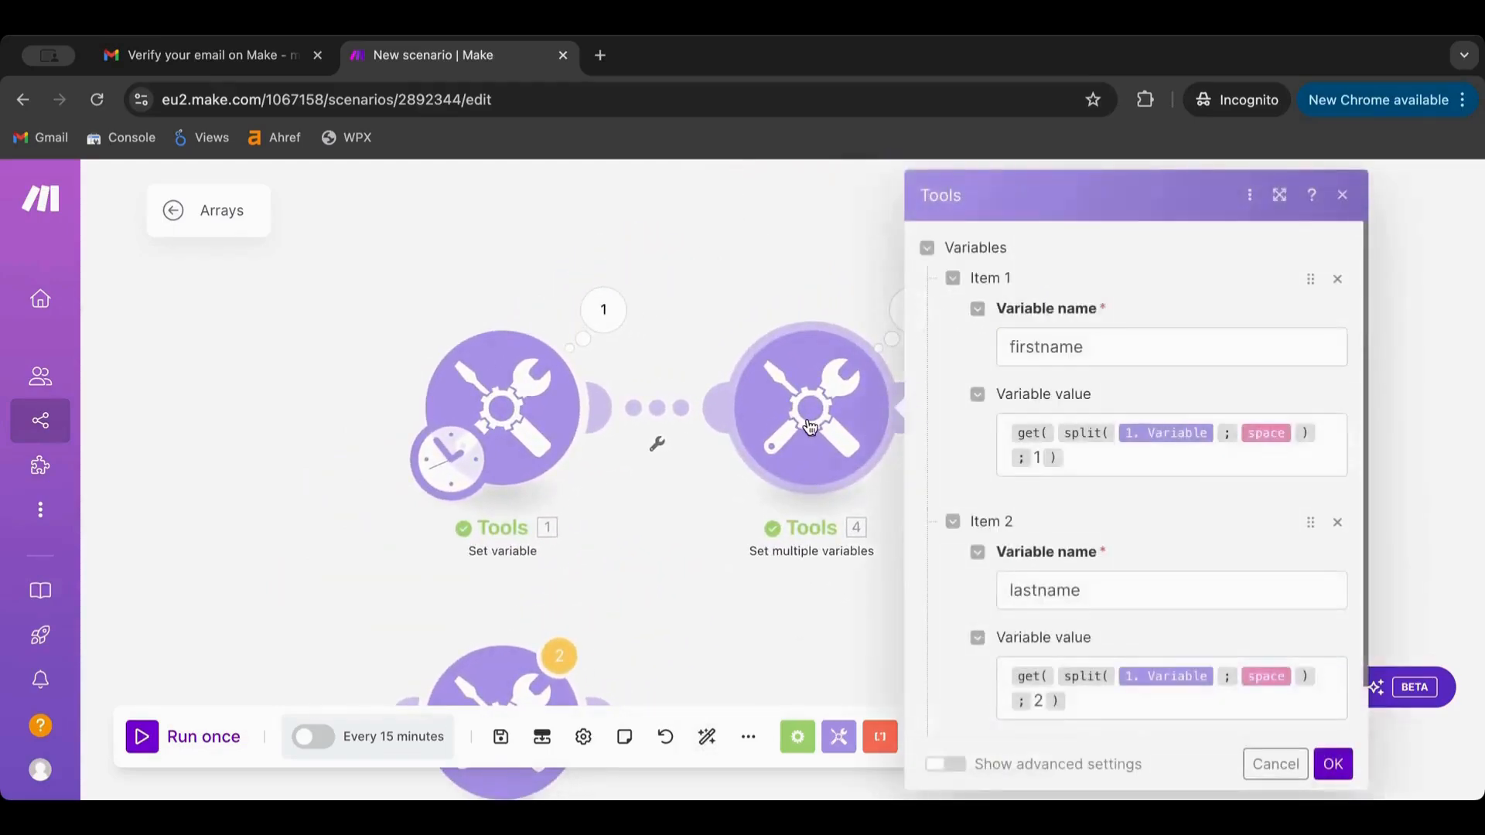
pyautogui.click(692, 234)
pyautogui.moveTo(692, 235); pyautogui.dragTo(492, 236)
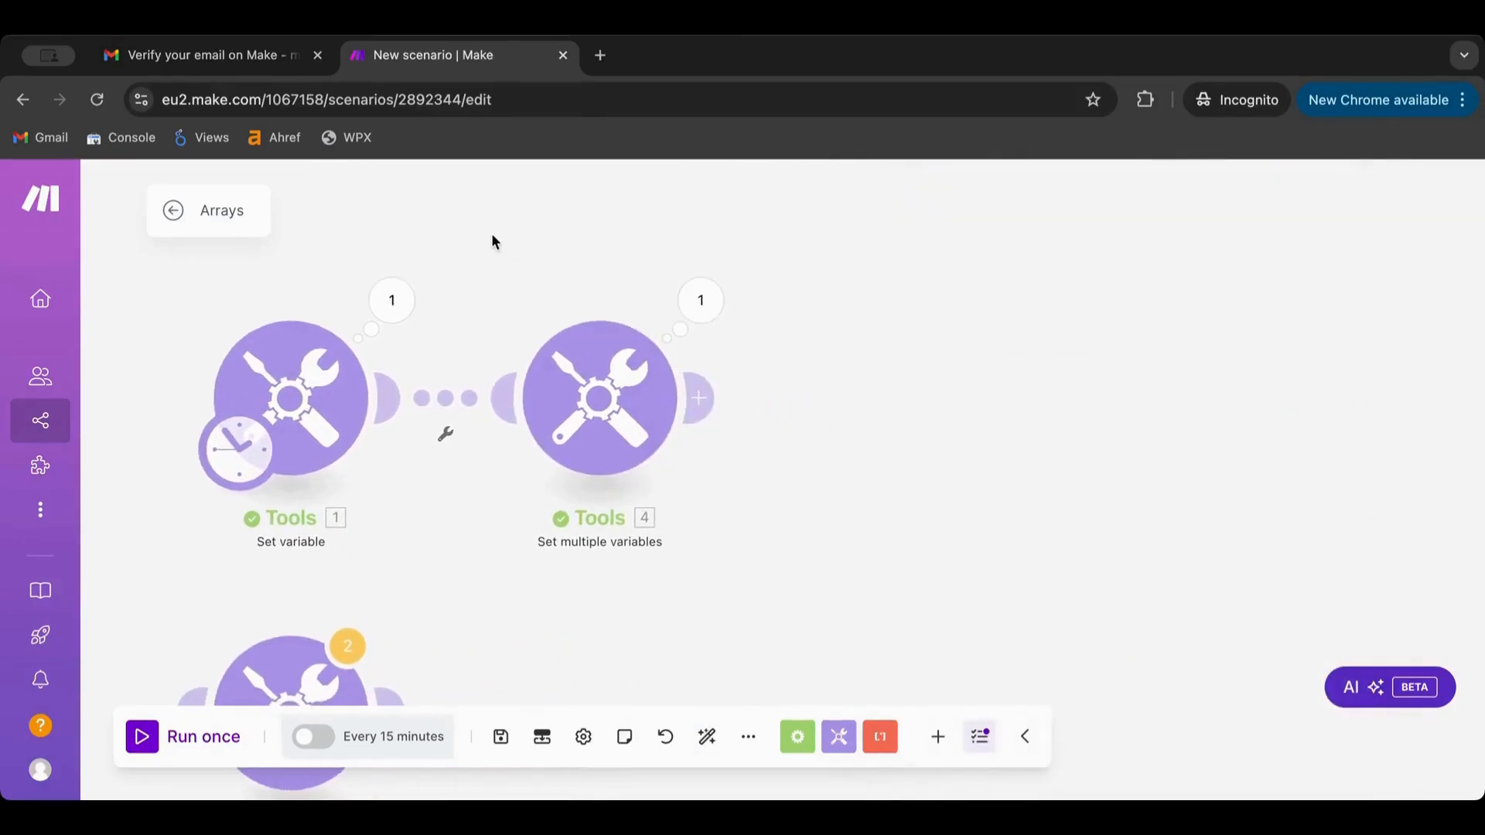
pyautogui.click(700, 300)
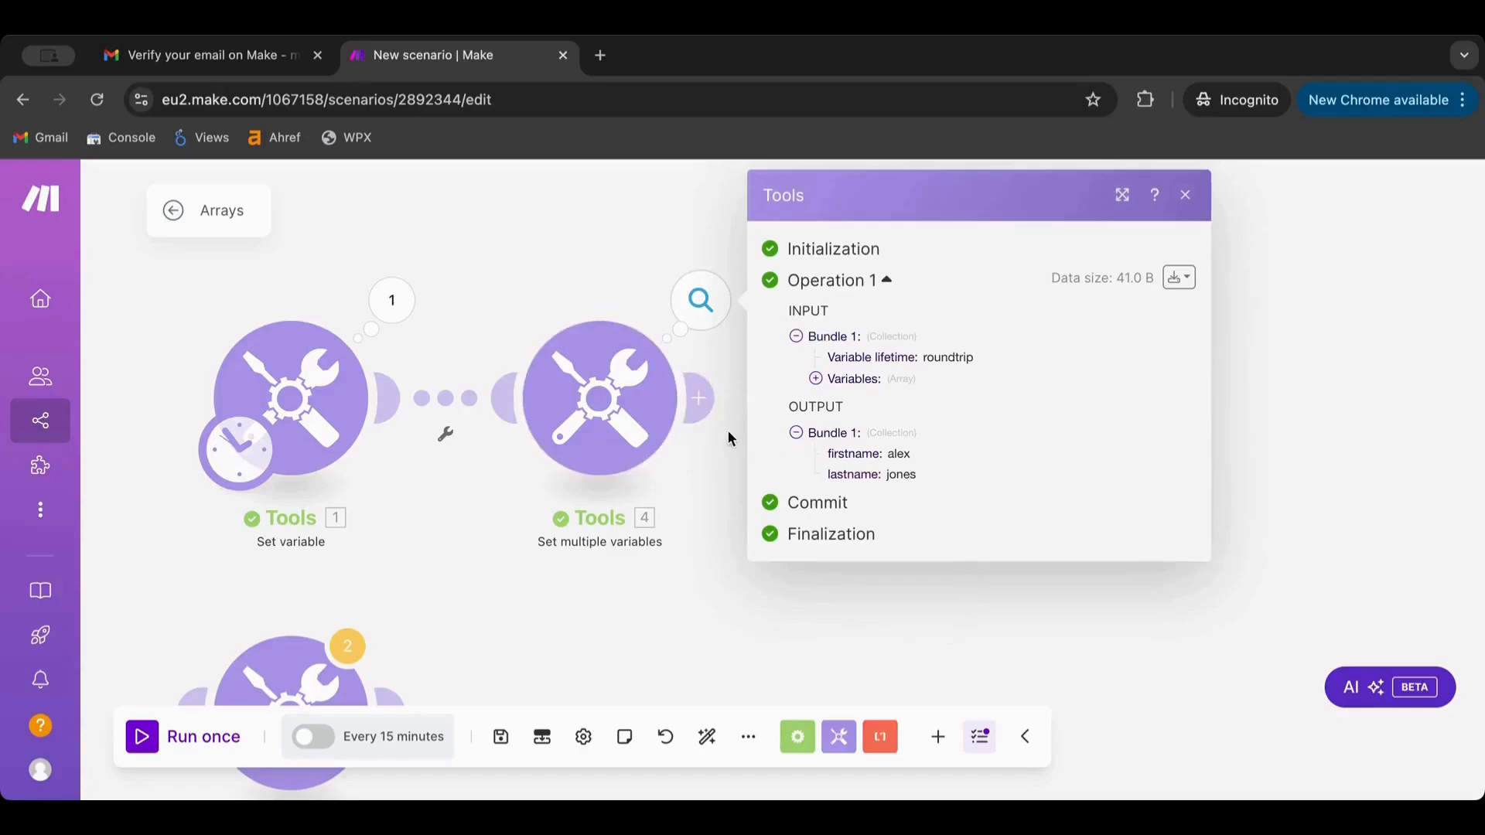
pyautogui.click(622, 414)
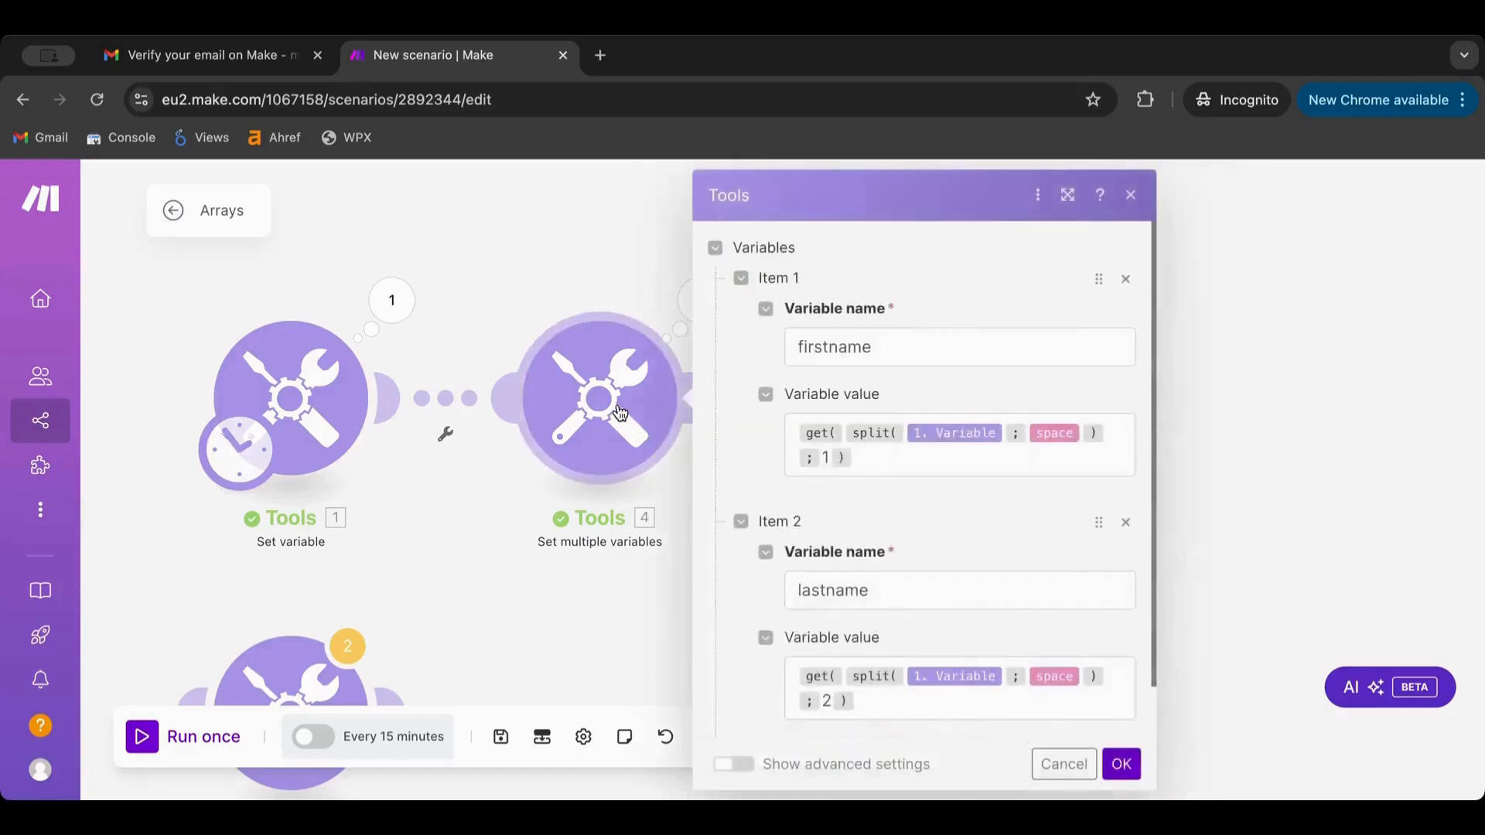
pyautogui.click(823, 451)
pyautogui.click(650, 350)
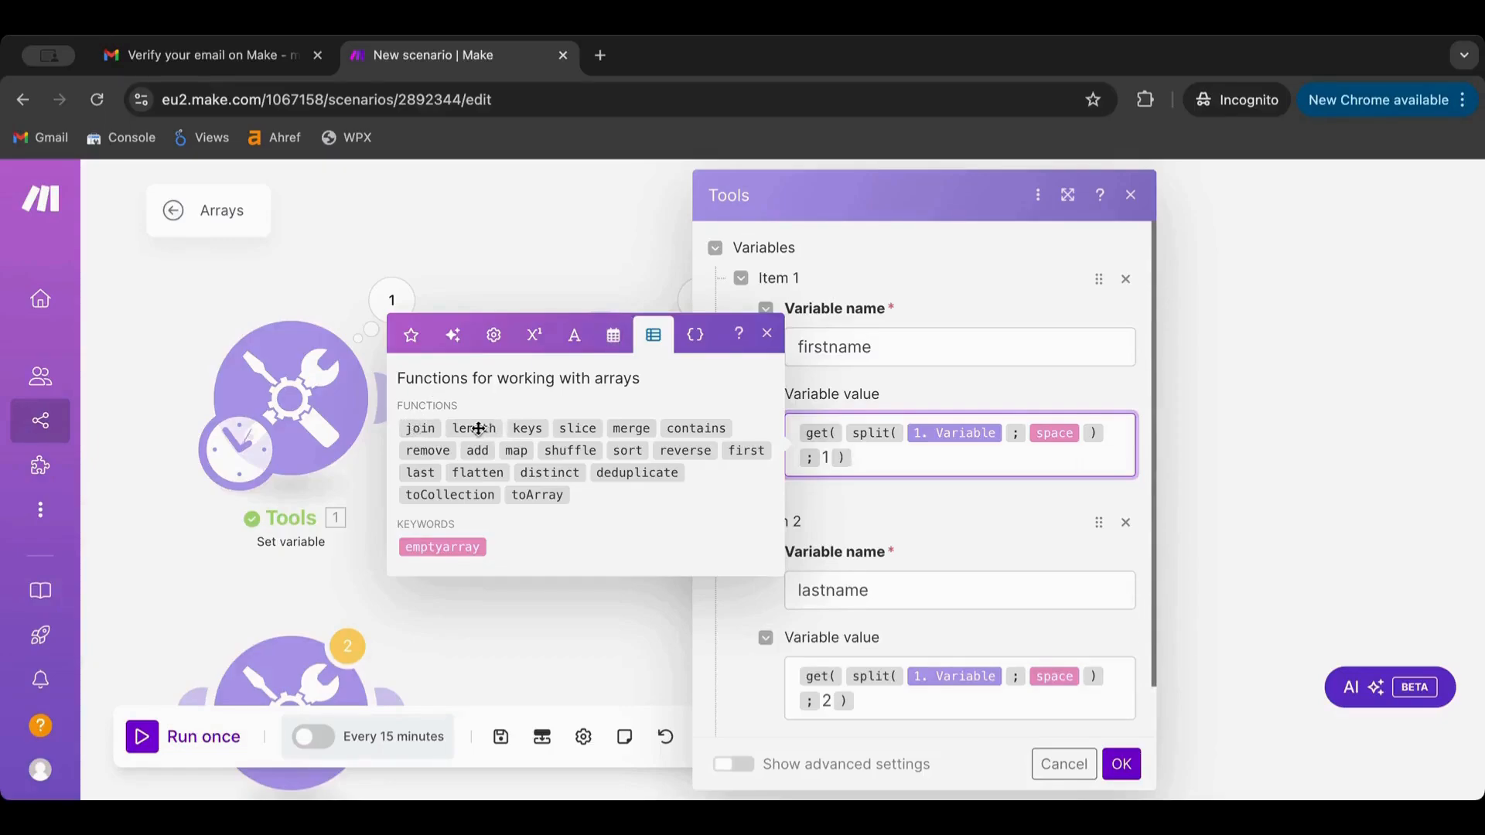
pyautogui.click(1064, 766)
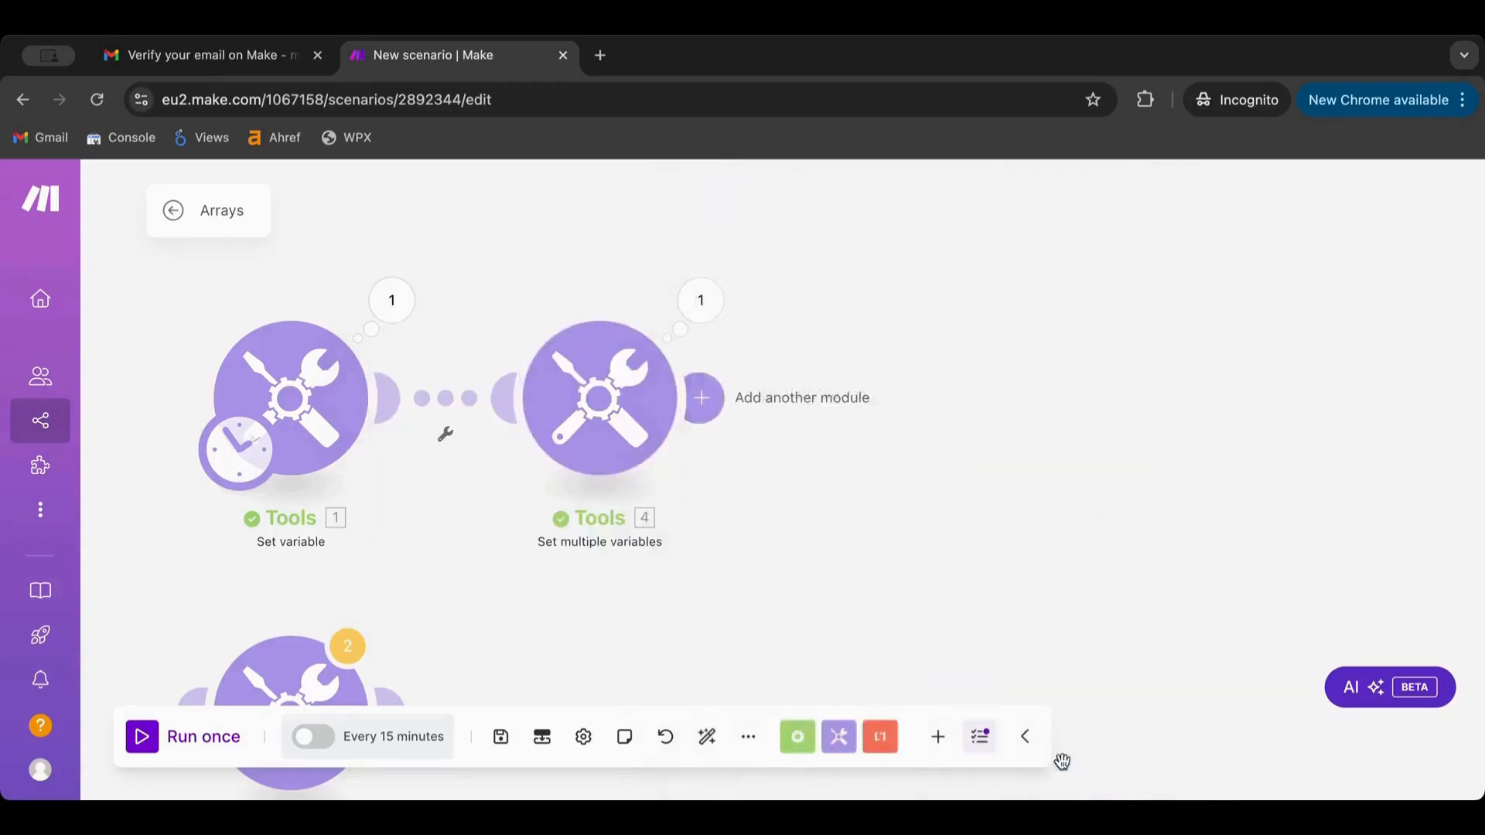
# Append a third word to module 1's sample full name and move Set multiple variables right
pyautogui.click(326, 414)
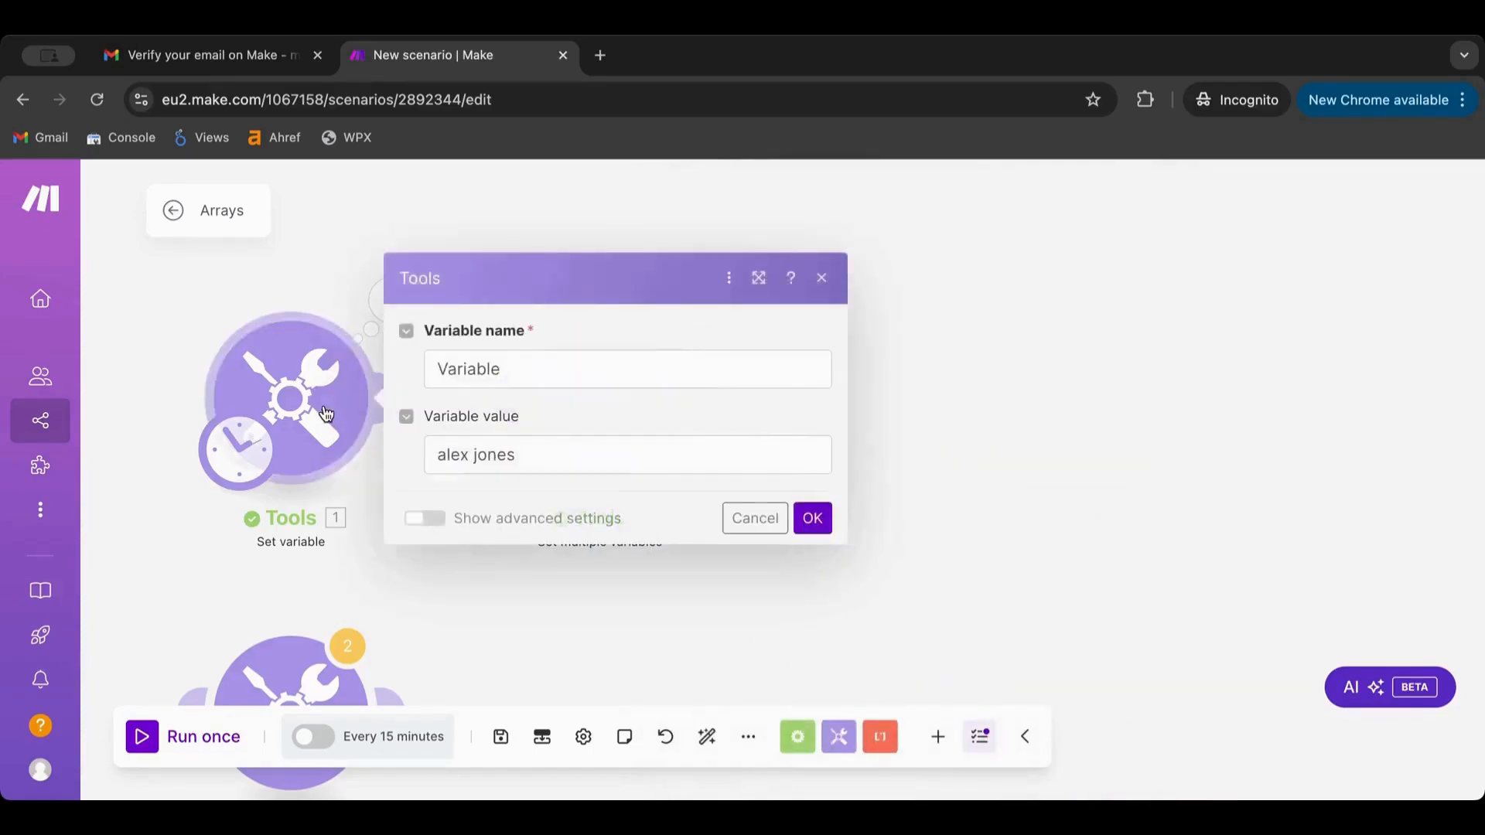
pyautogui.click(554, 463)
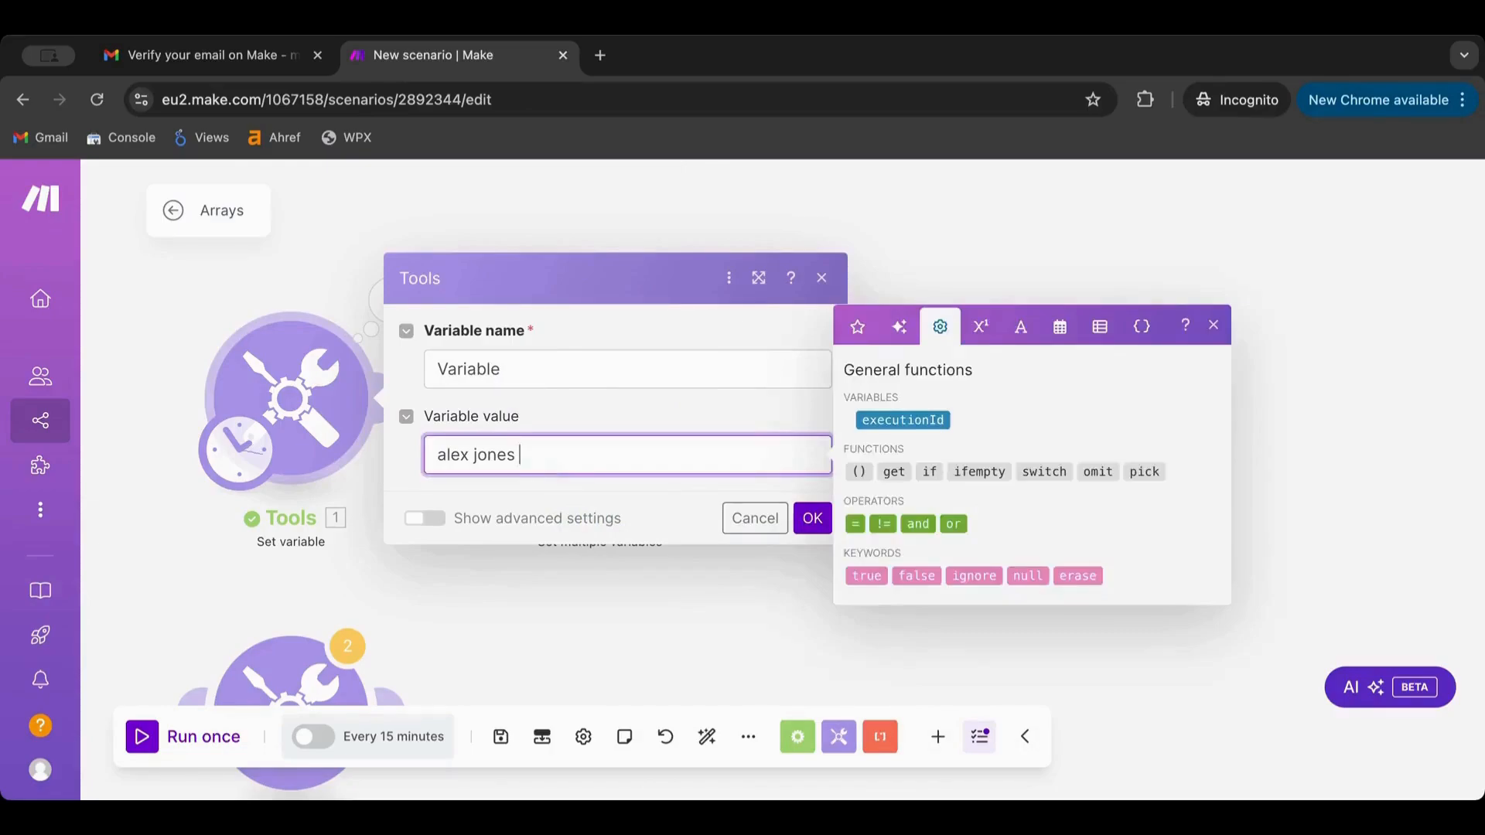
pyautogui.write('smith')
pyautogui.click(809, 521)
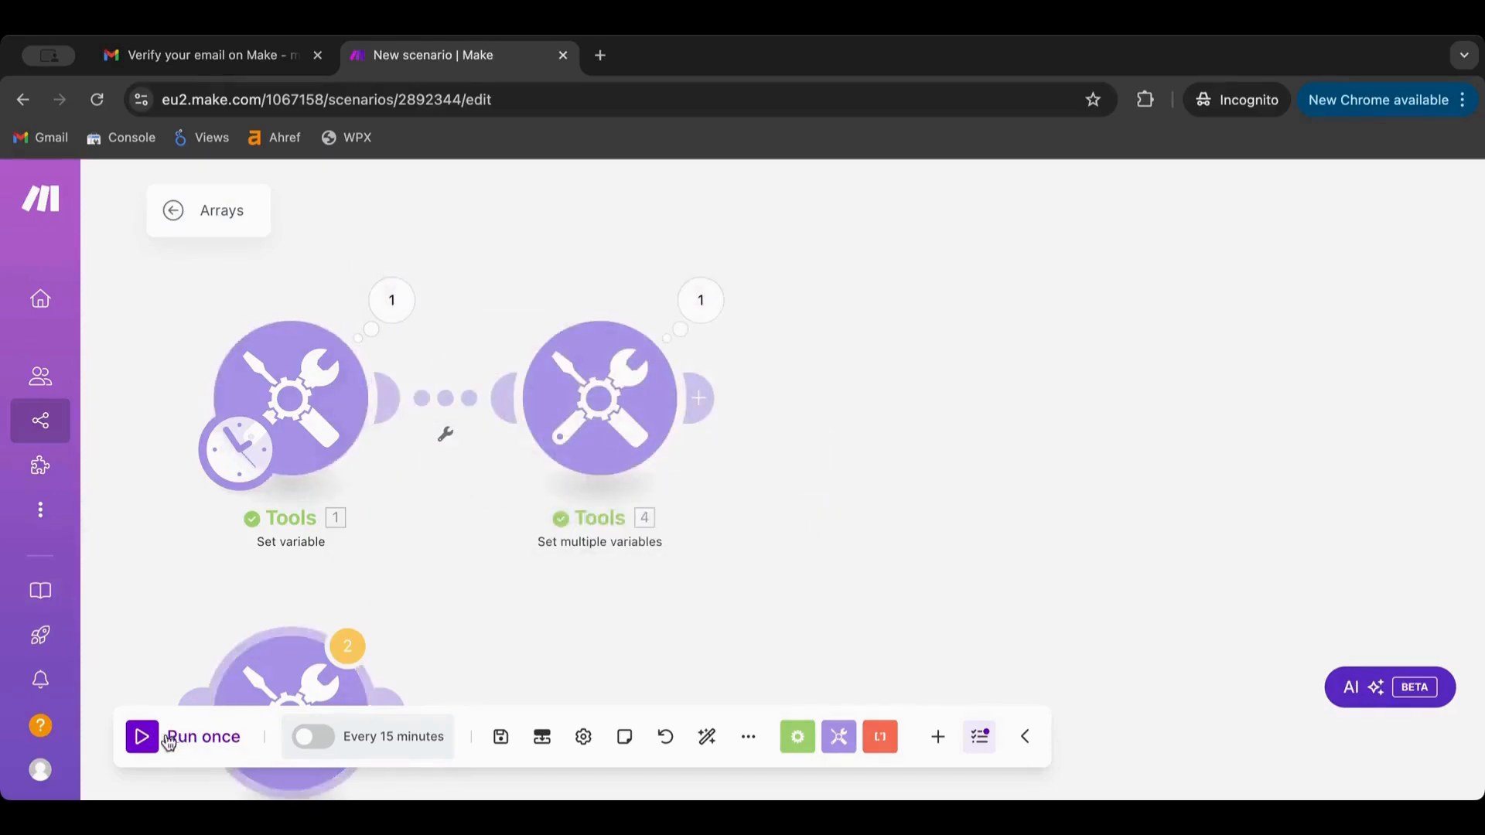
pyautogui.moveTo(588, 443); pyautogui.dragTo(839, 454)
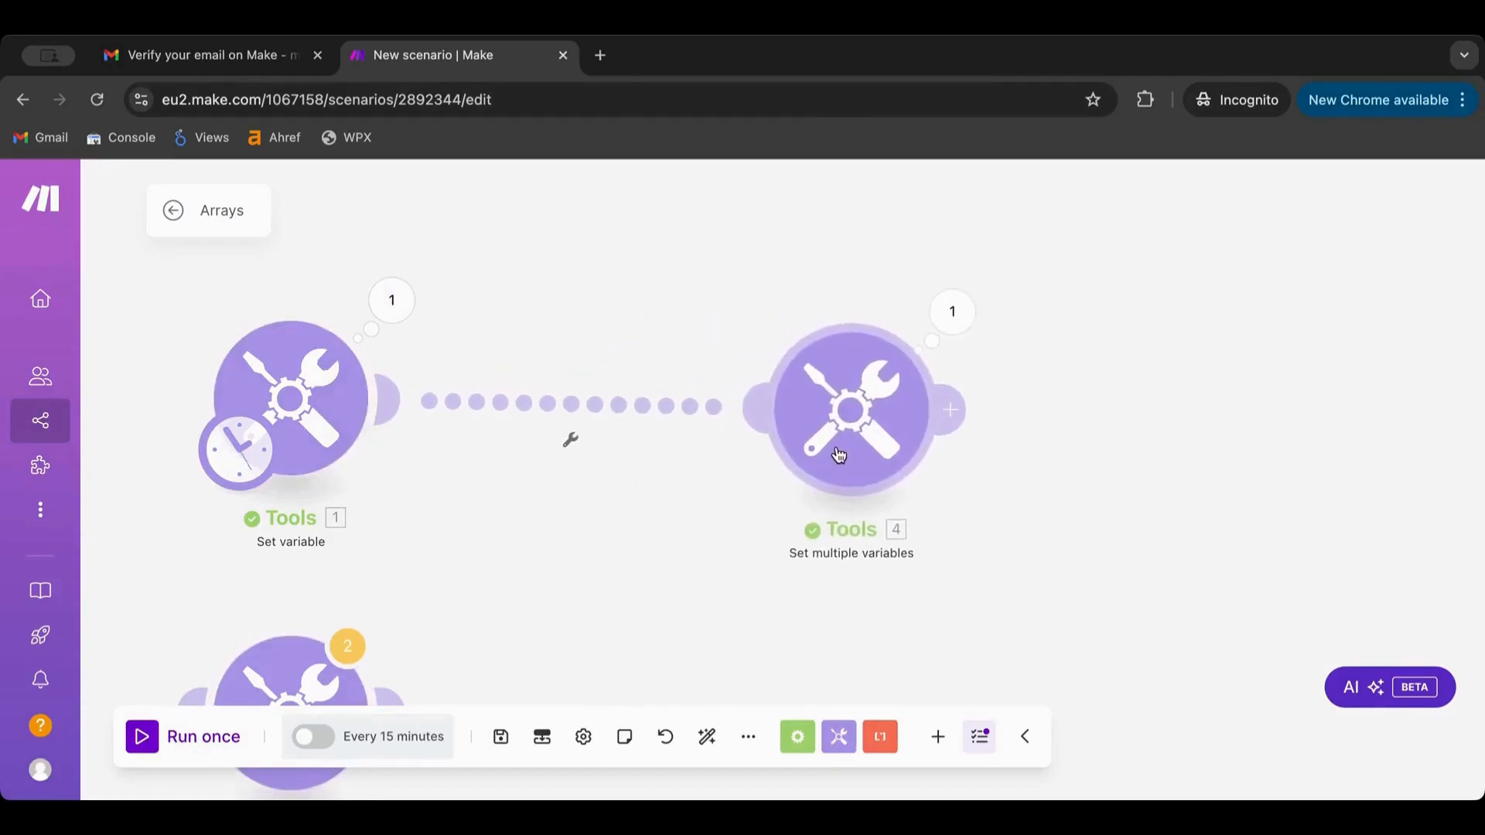
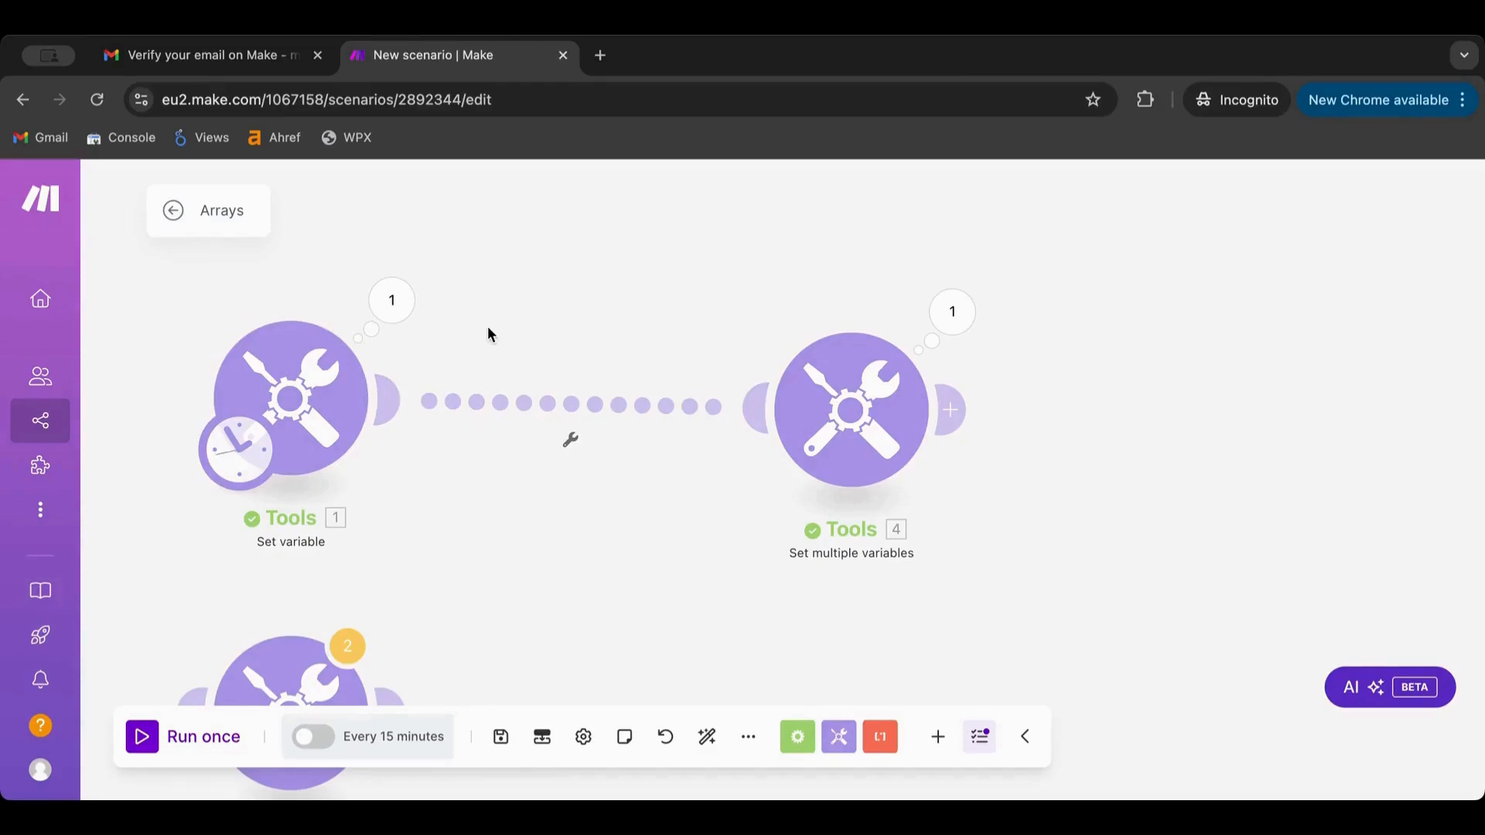
# Add a Router from Flow Control and place it above the Tools 1 to Tools 4 link
pyautogui.click(856, 425)
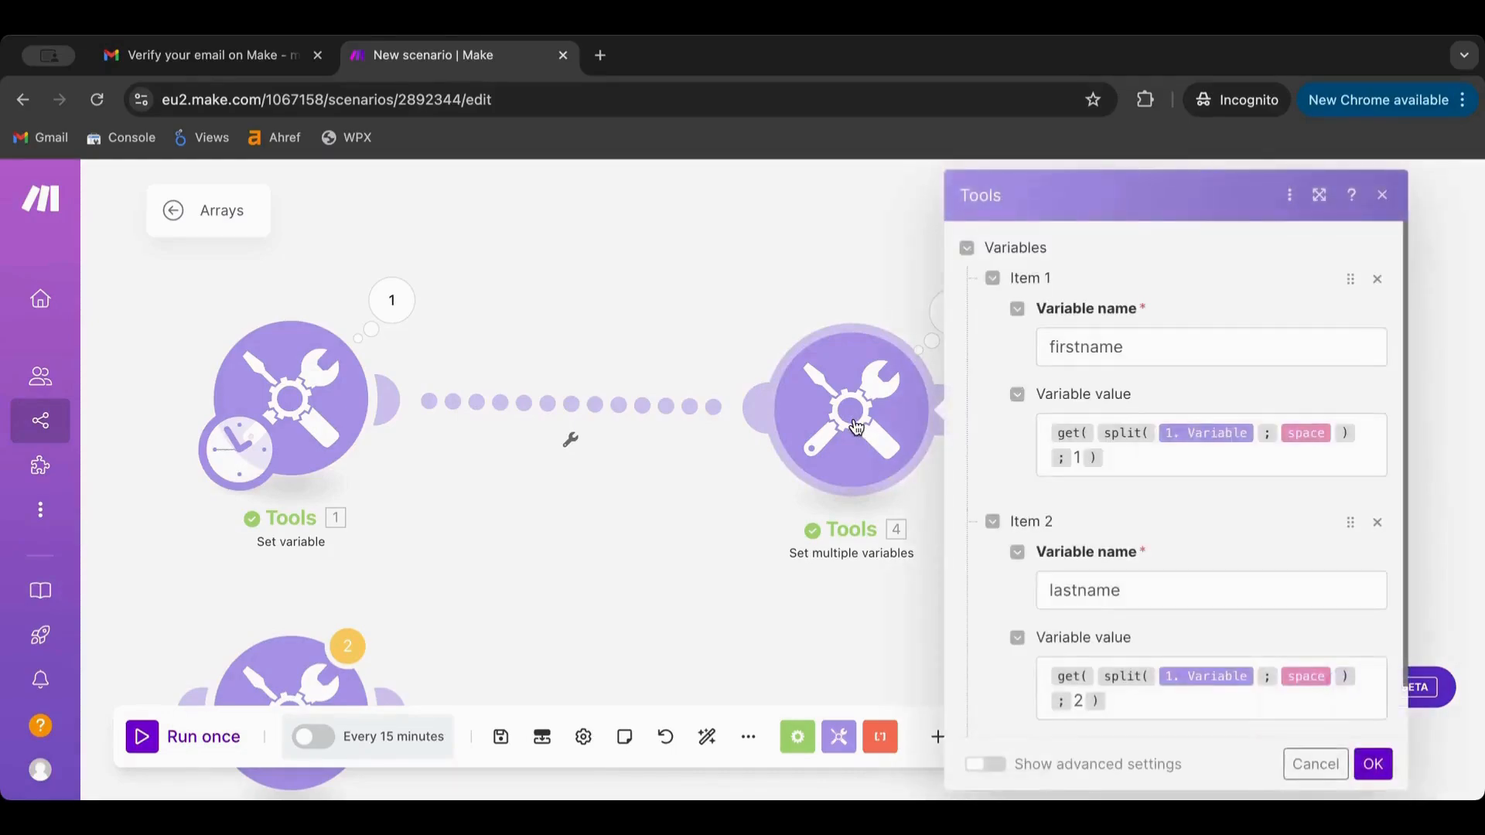
pyautogui.click(631, 347)
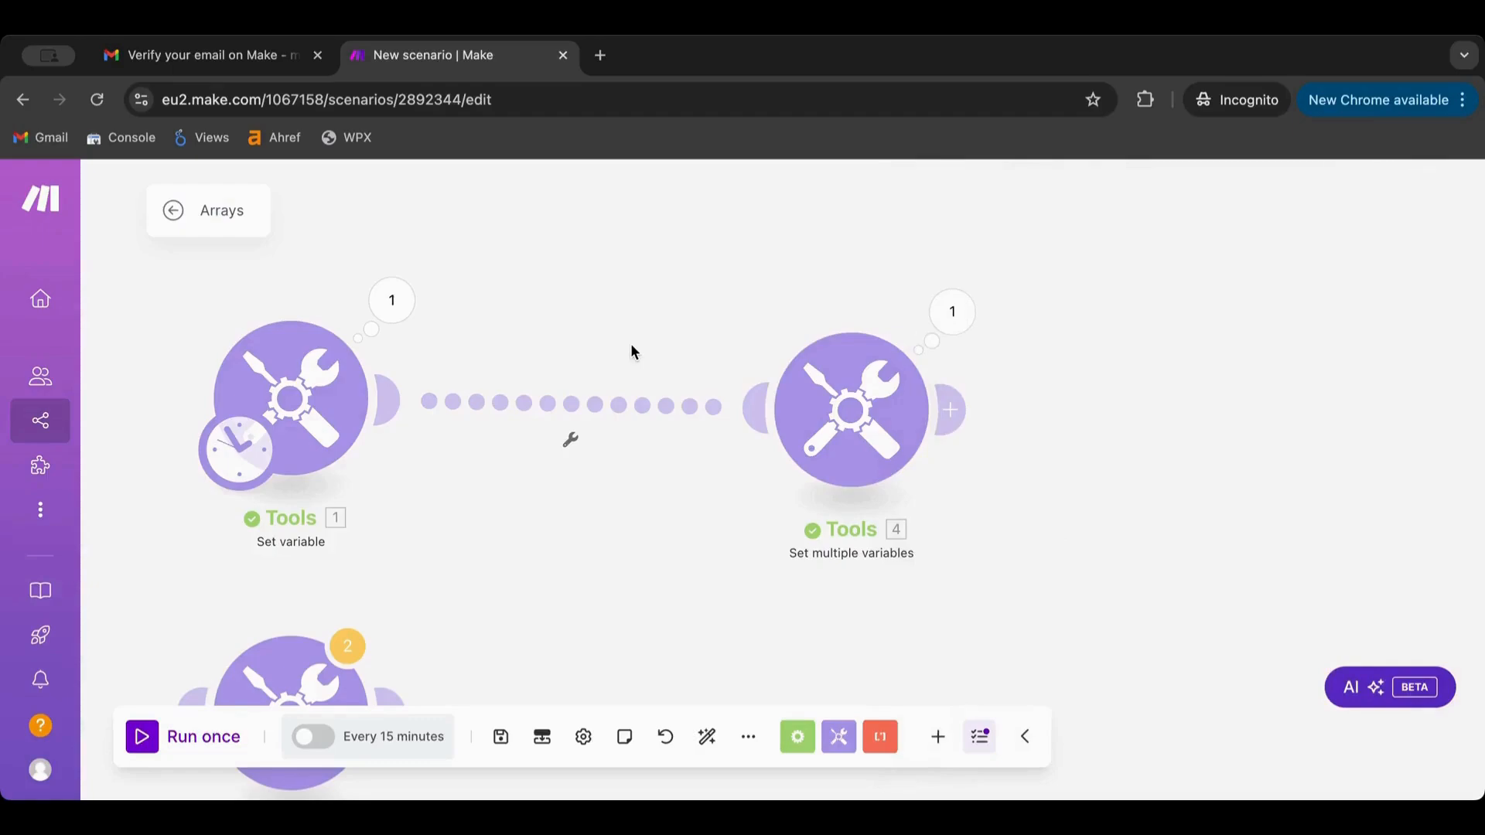
pyautogui.click(797, 739)
pyautogui.scroll(-2, 795, 541)
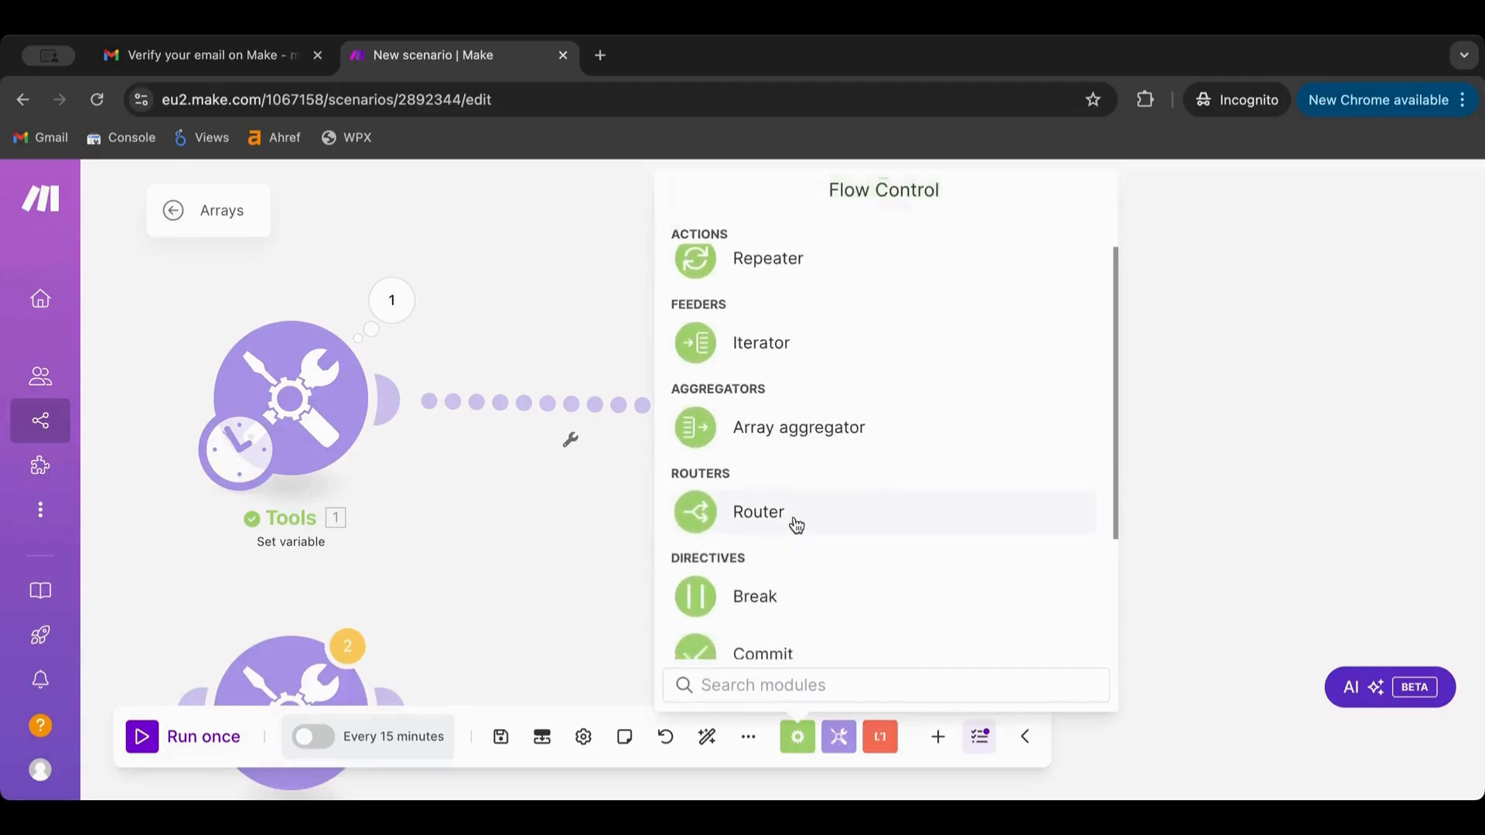
pyautogui.click(795, 518)
pyautogui.moveTo(761, 553); pyautogui.dragTo(540, 354)
# Unlink Tools 1 from Tools 4, connect Tools 1 to the Router, and create two empty routes
pyautogui.click(508, 398)
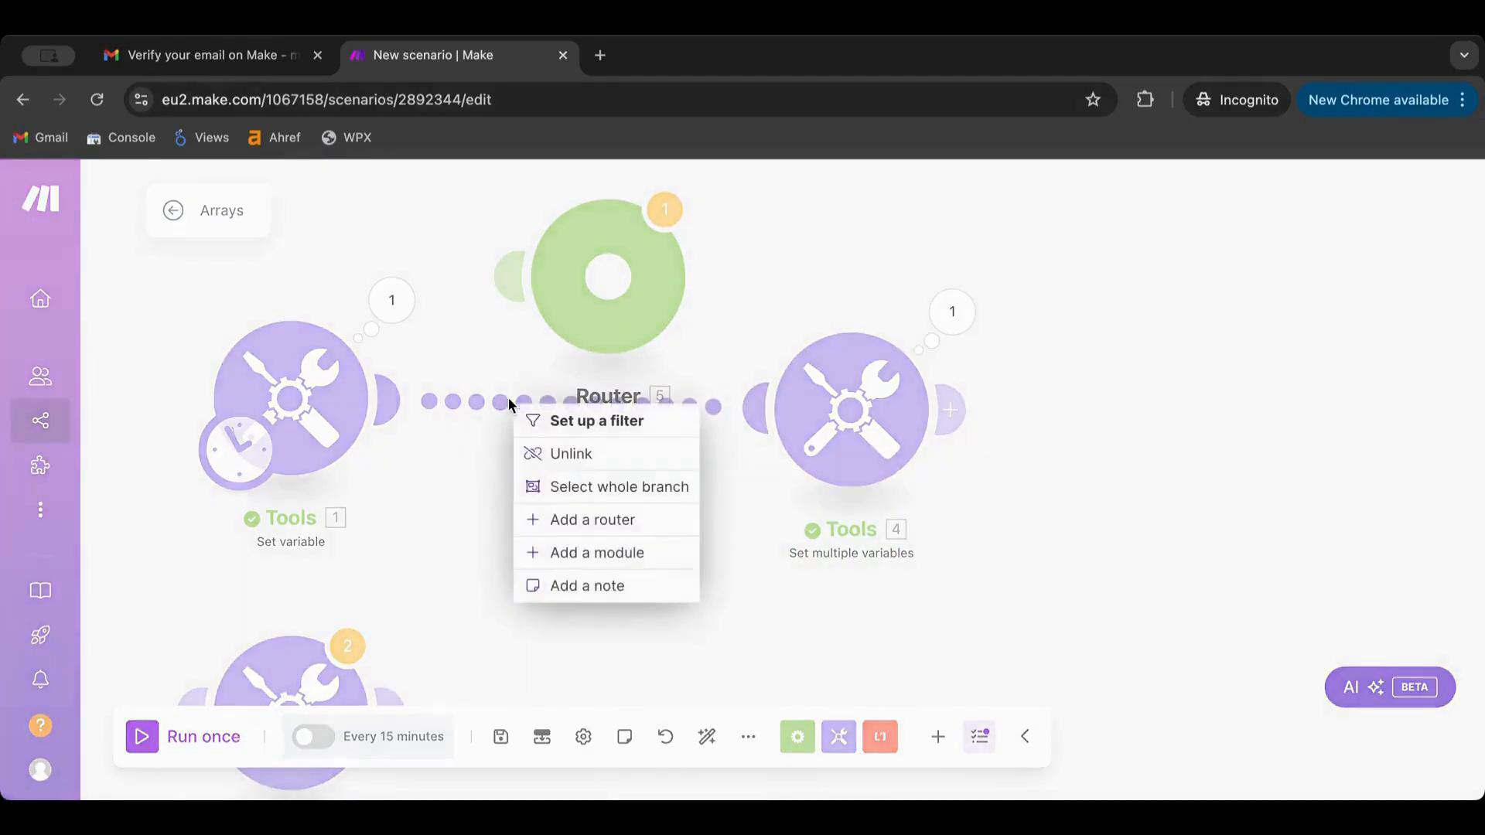
pyautogui.click(551, 455)
pyautogui.moveTo(391, 399); pyautogui.dragTo(532, 272)
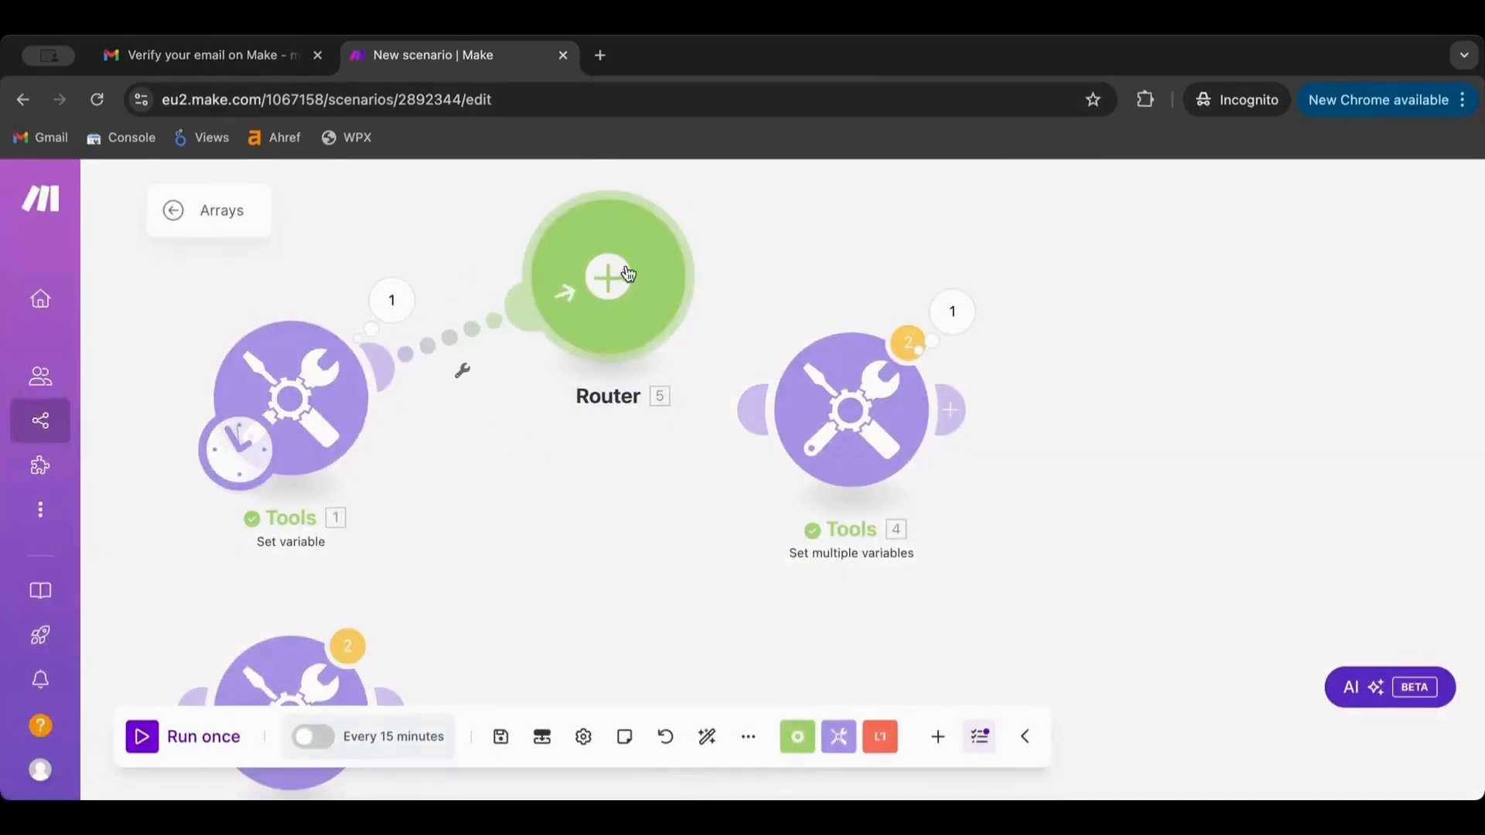
pyautogui.moveTo(641, 277); pyautogui.dragTo(611, 402)
pyautogui.moveTo(812, 405); pyautogui.dragTo(1081, 430)
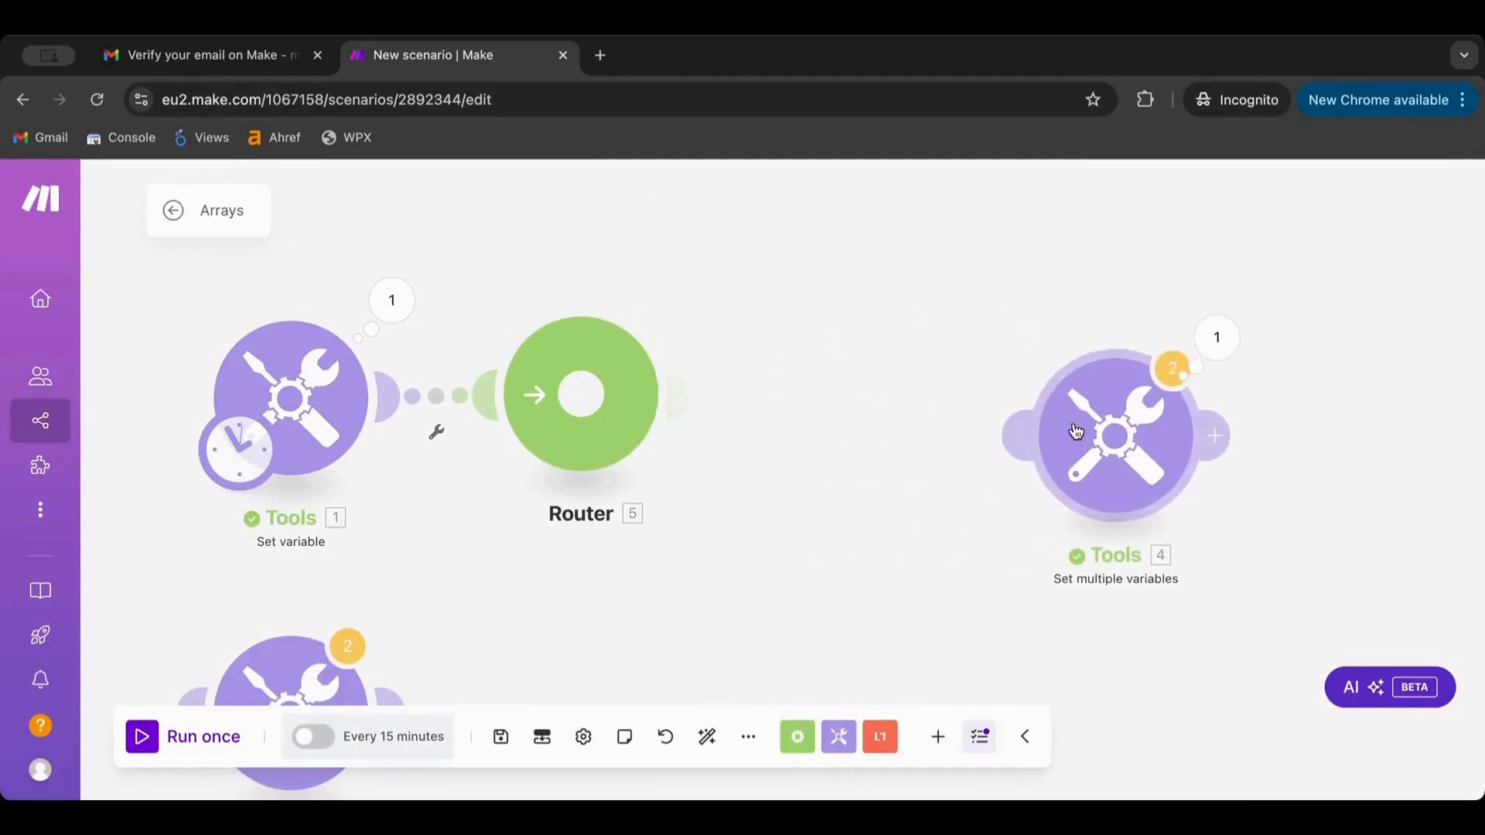
pyautogui.click(583, 404)
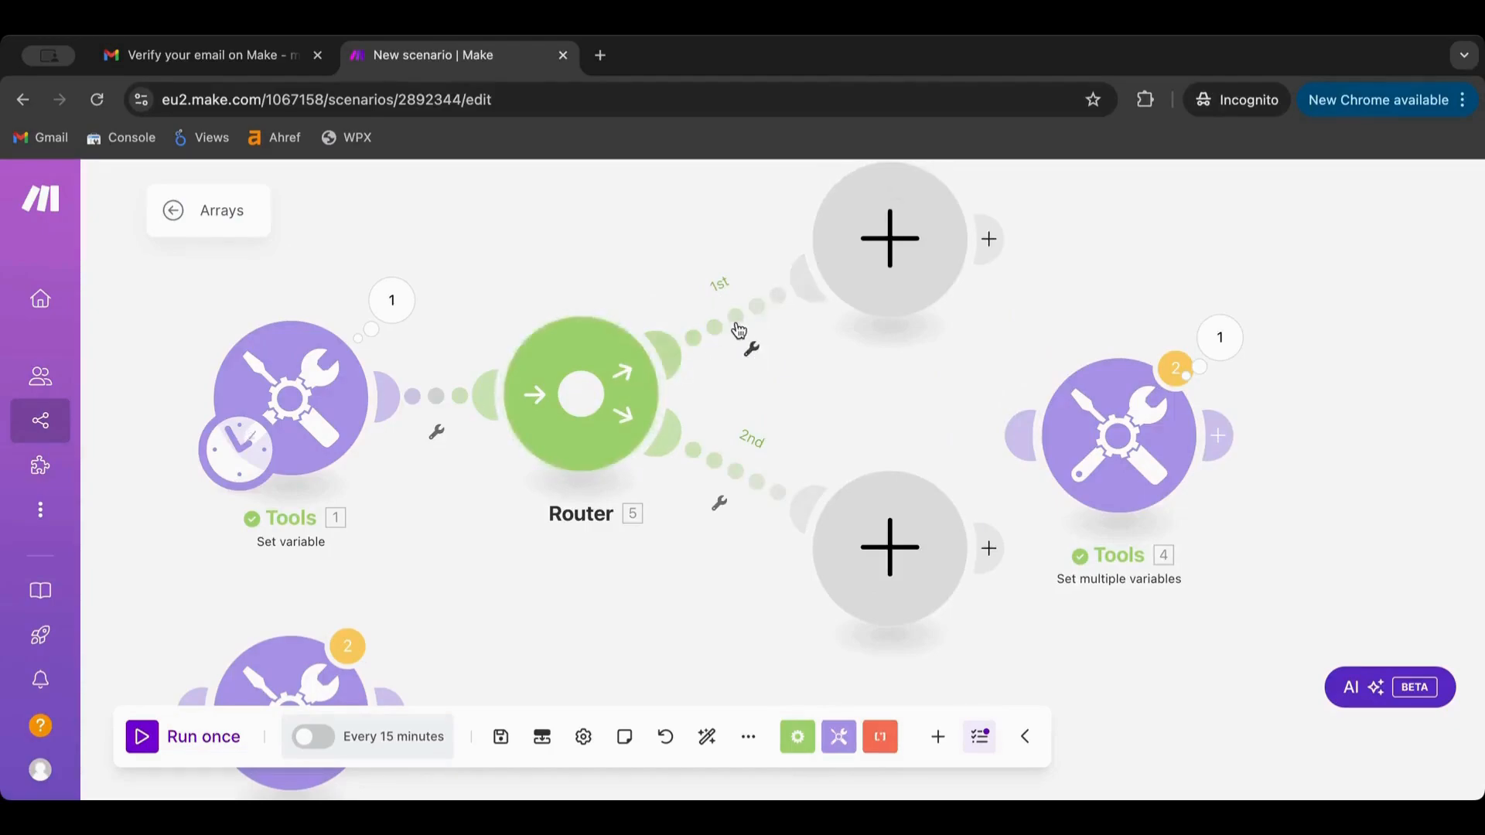
# Preview the 1st route's filter, then shift the first Set variable module left and review it
pyautogui.click(737, 328)
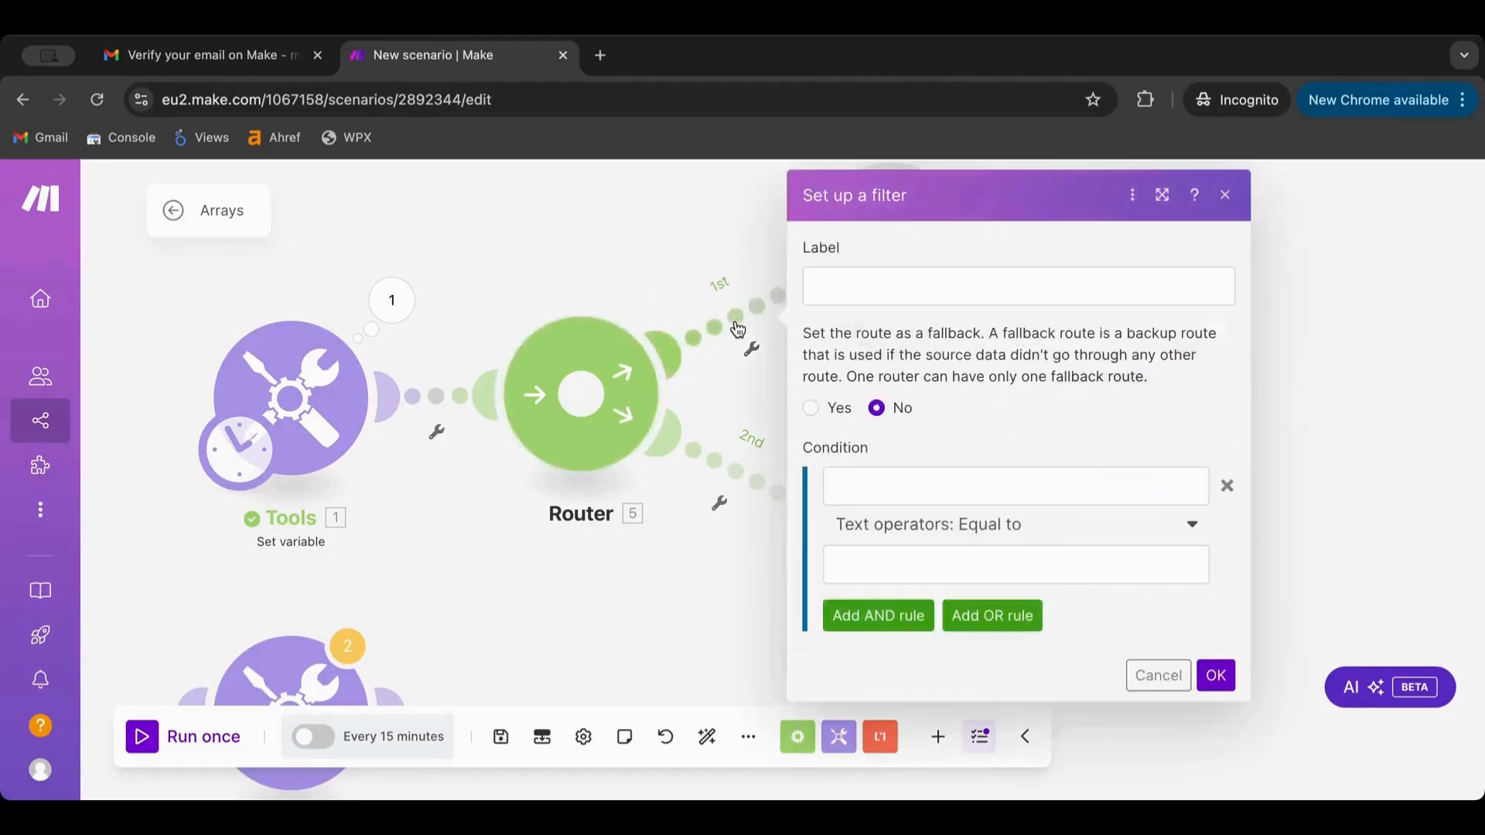
pyautogui.click(897, 494)
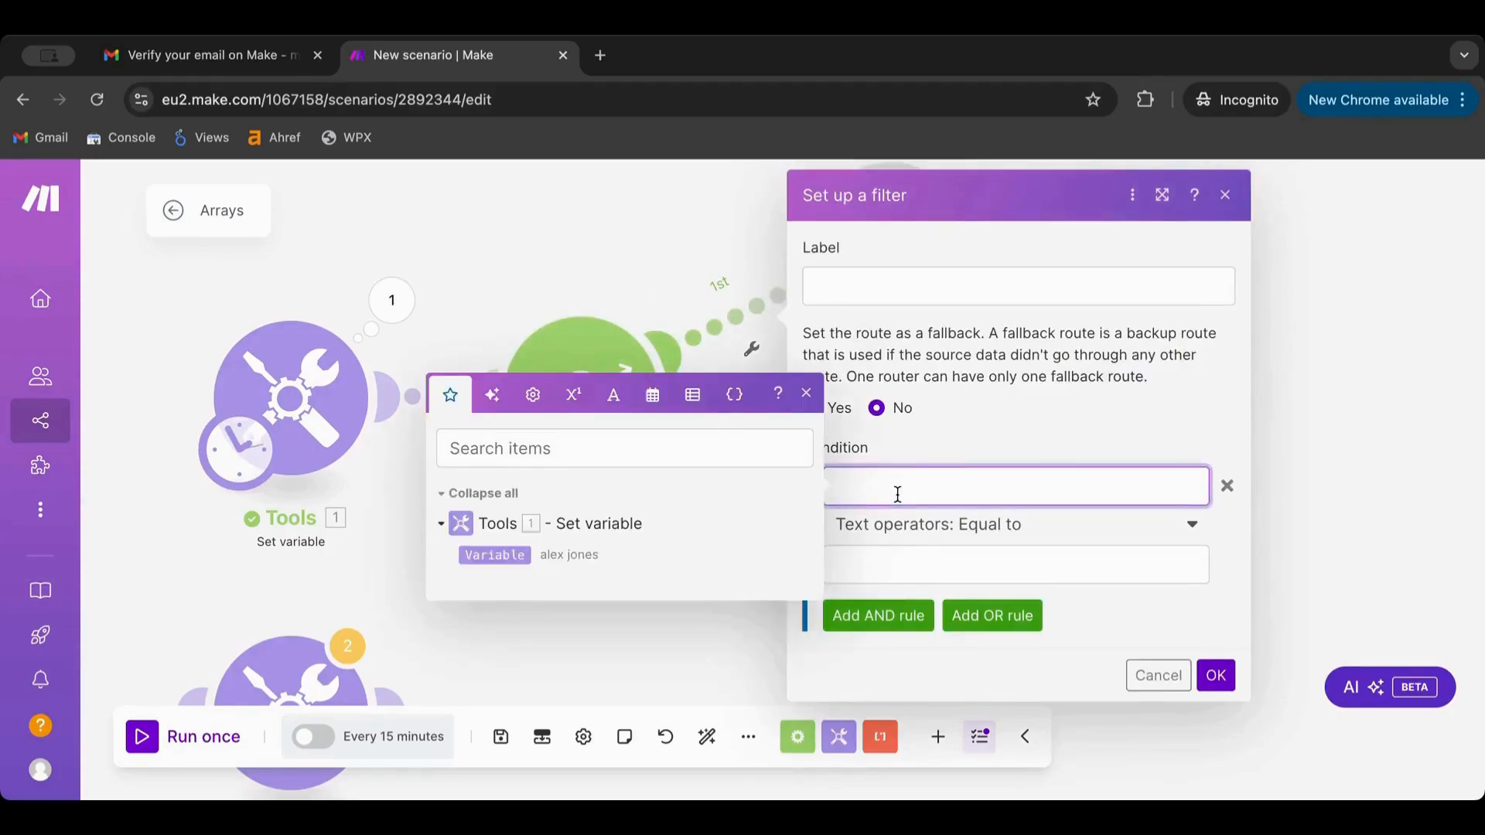
pyautogui.click(1148, 674)
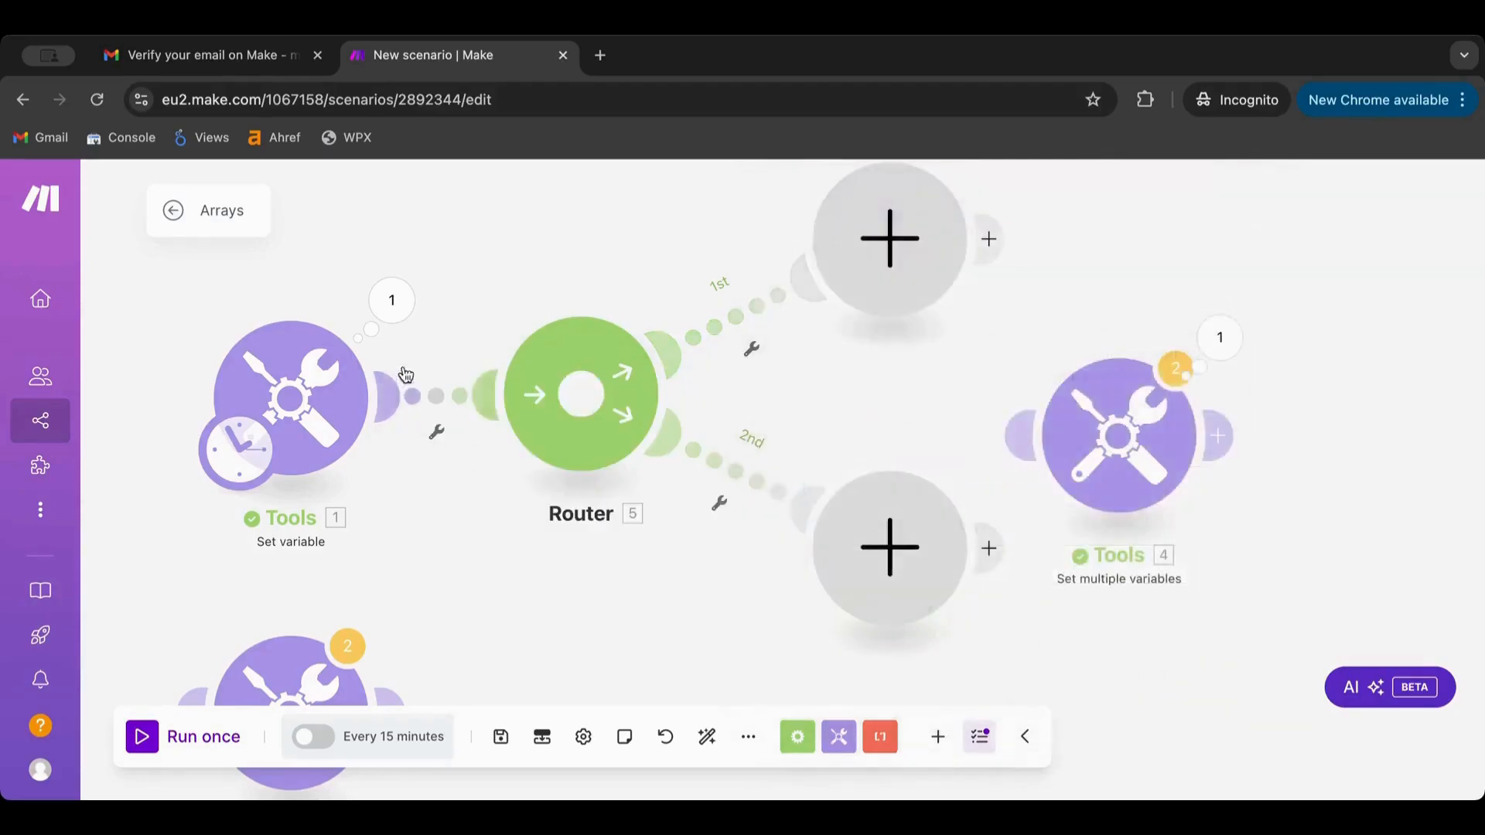
pyautogui.moveTo(546, 371); pyautogui.dragTo(246, 372)
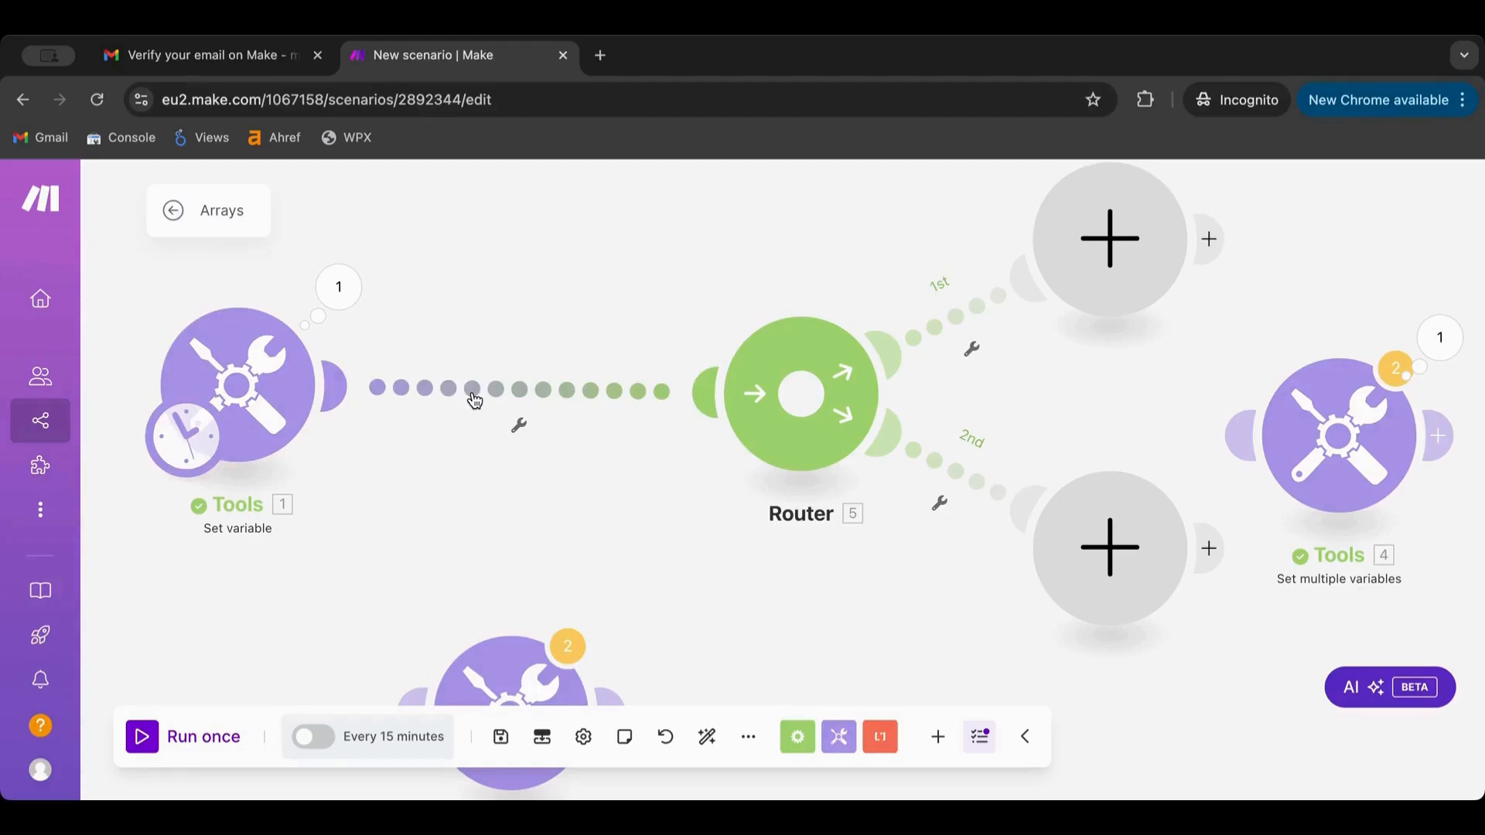
pyautogui.click(230, 397)
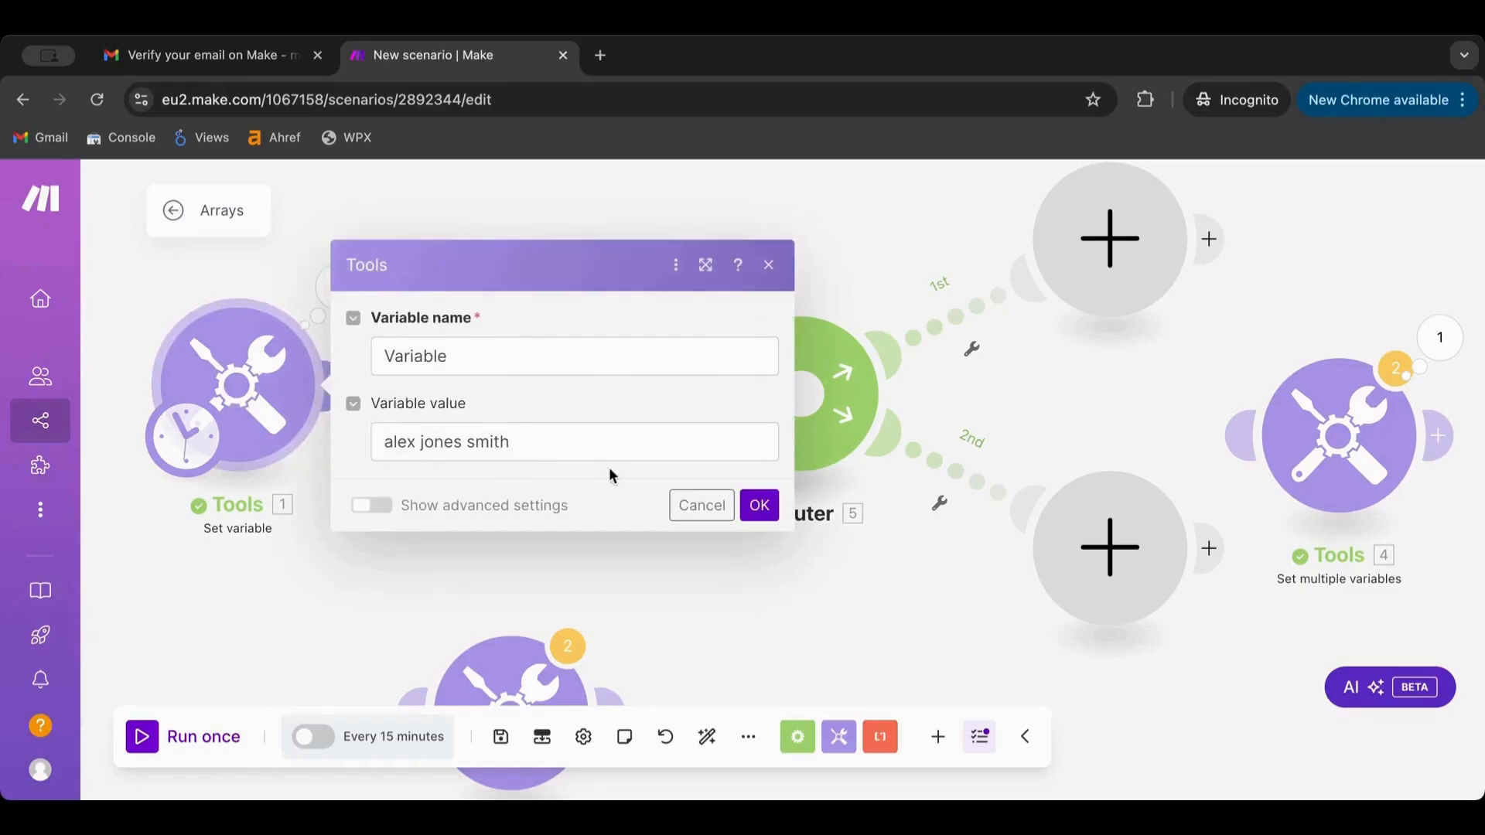
pyautogui.click(702, 506)
# Insert the array01 Set variable (Variable split on spaces) between Tools 1 and the Router
pyautogui.click(507, 661)
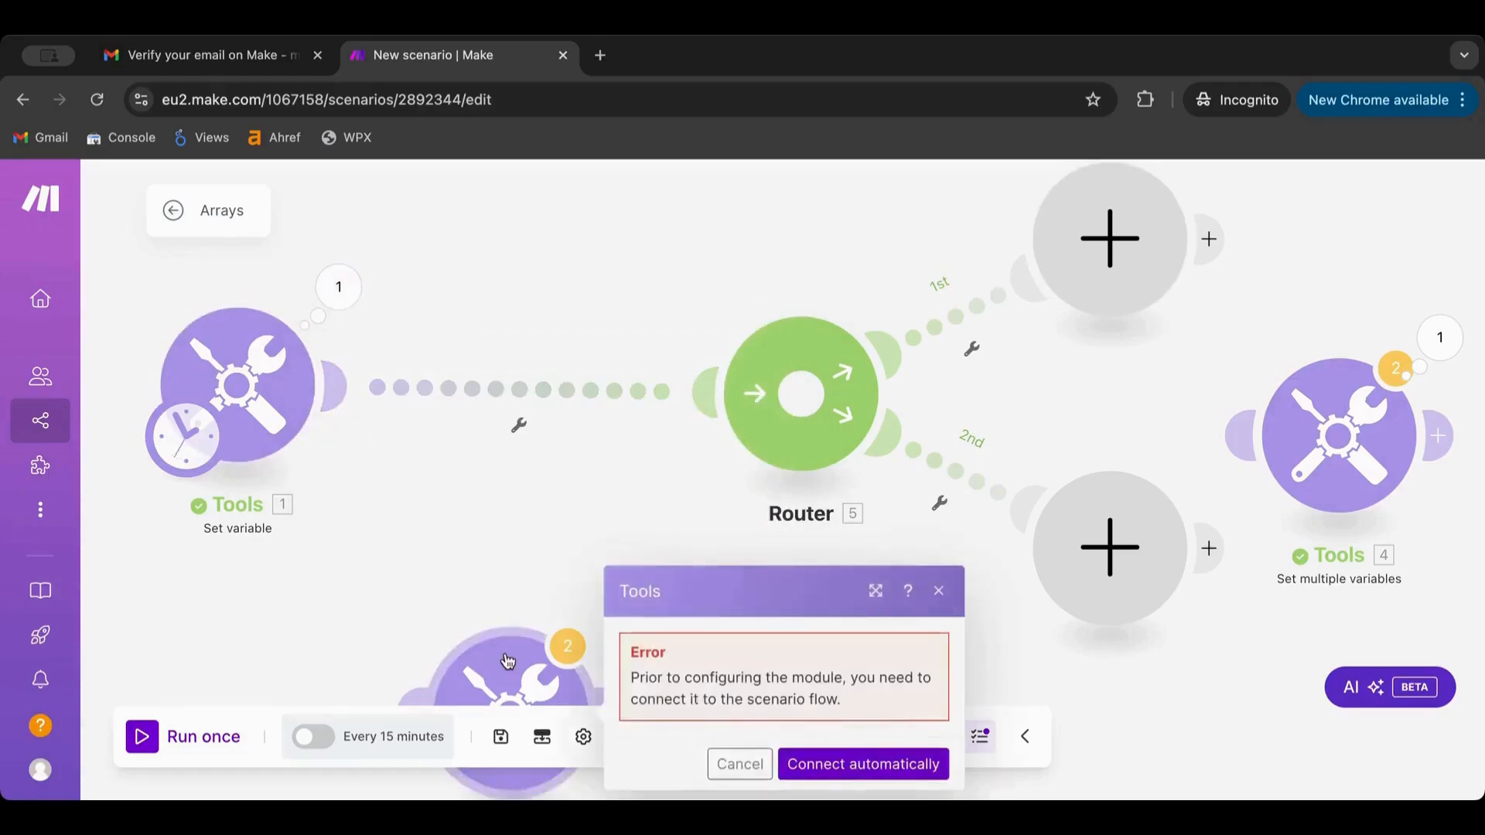
pyautogui.moveTo(502, 663); pyautogui.dragTo(499, 364)
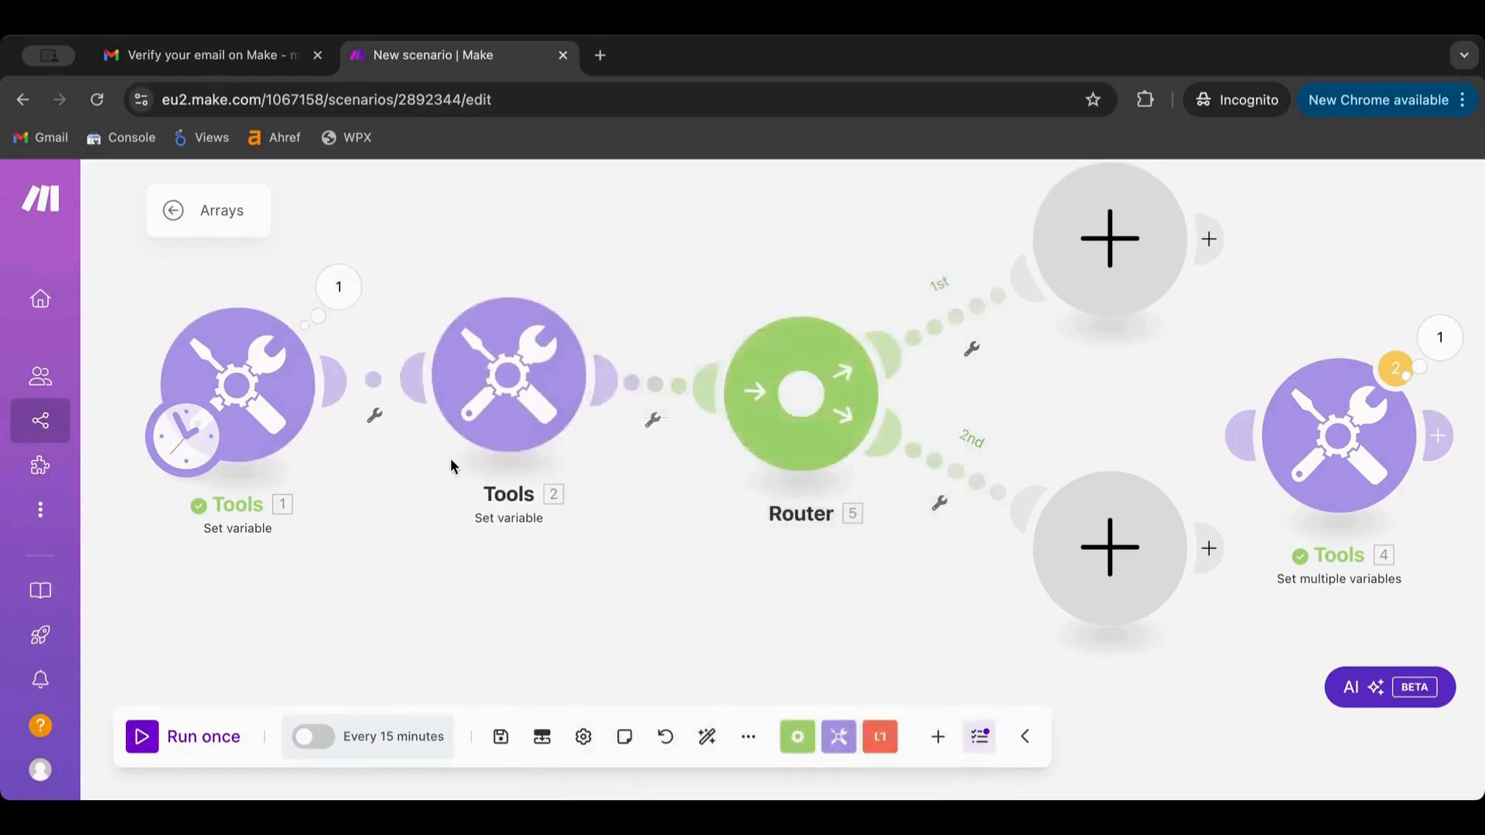
pyautogui.click(496, 375)
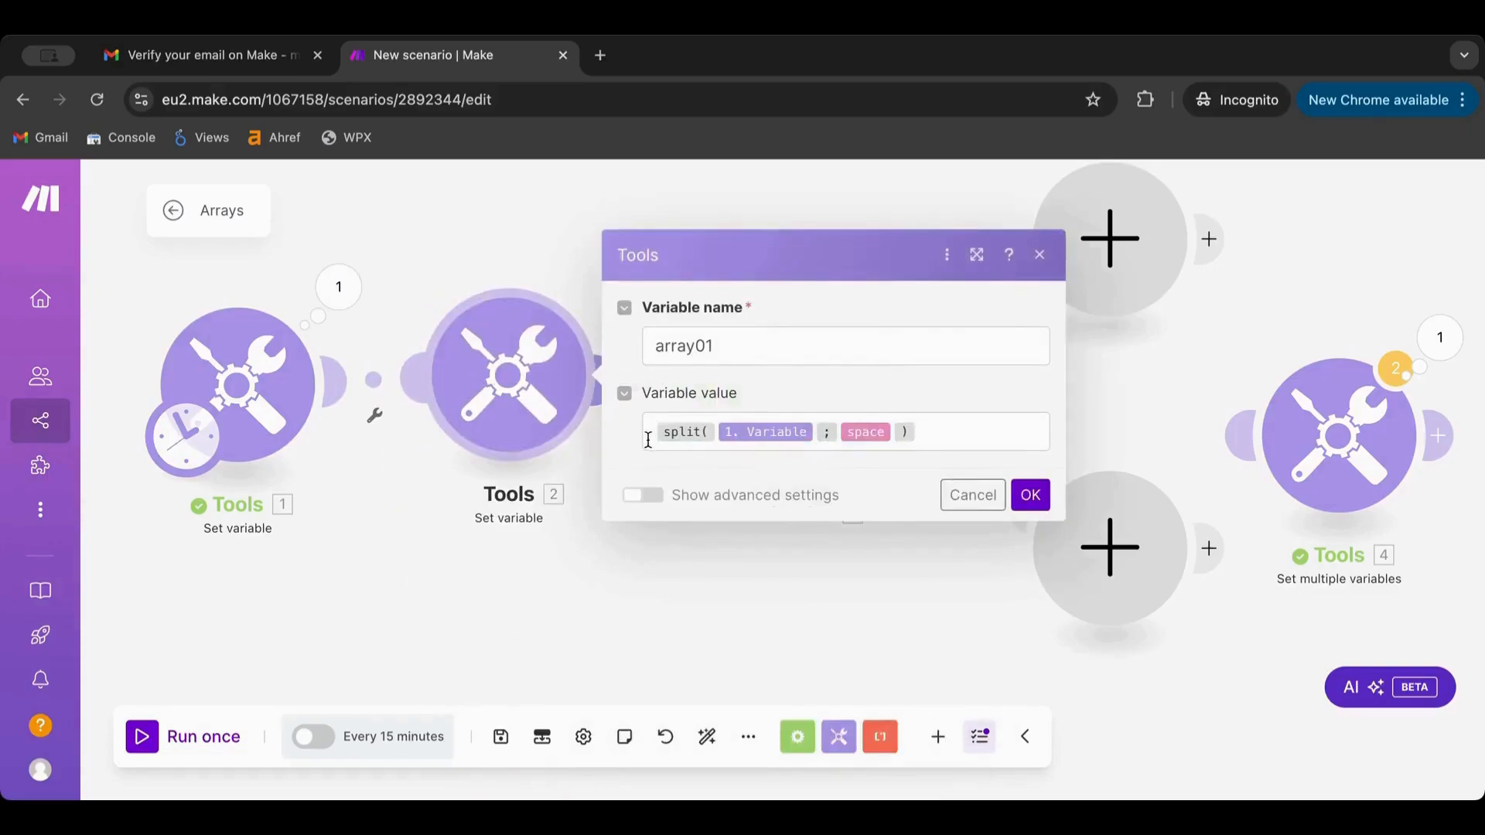
pyautogui.click(1033, 498)
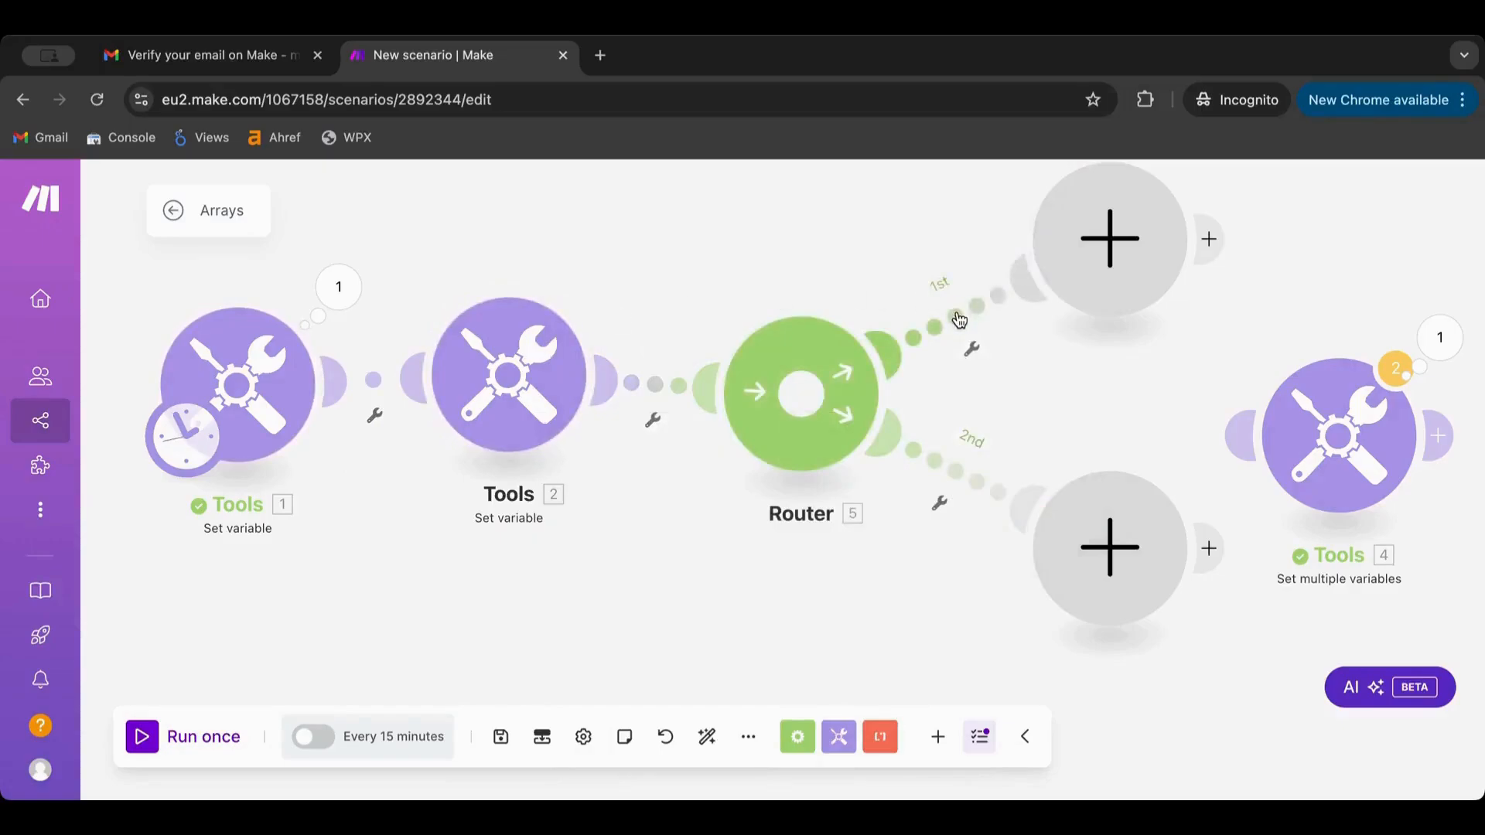
pyautogui.click(959, 320)
# Filter the 1st route to pass only when array01[] has array length greater than 2
pyautogui.click(1097, 485)
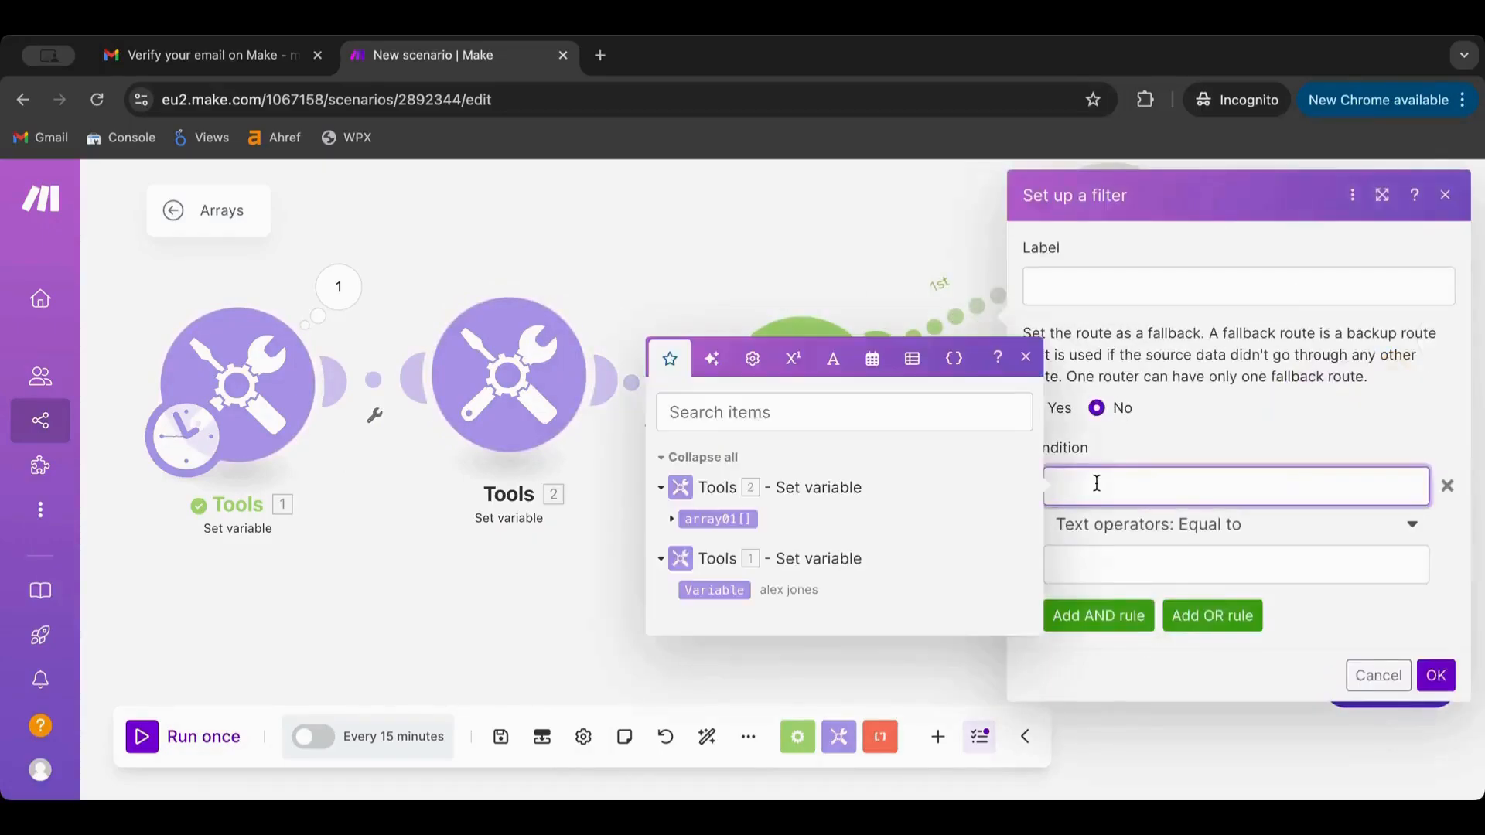
pyautogui.click(717, 519)
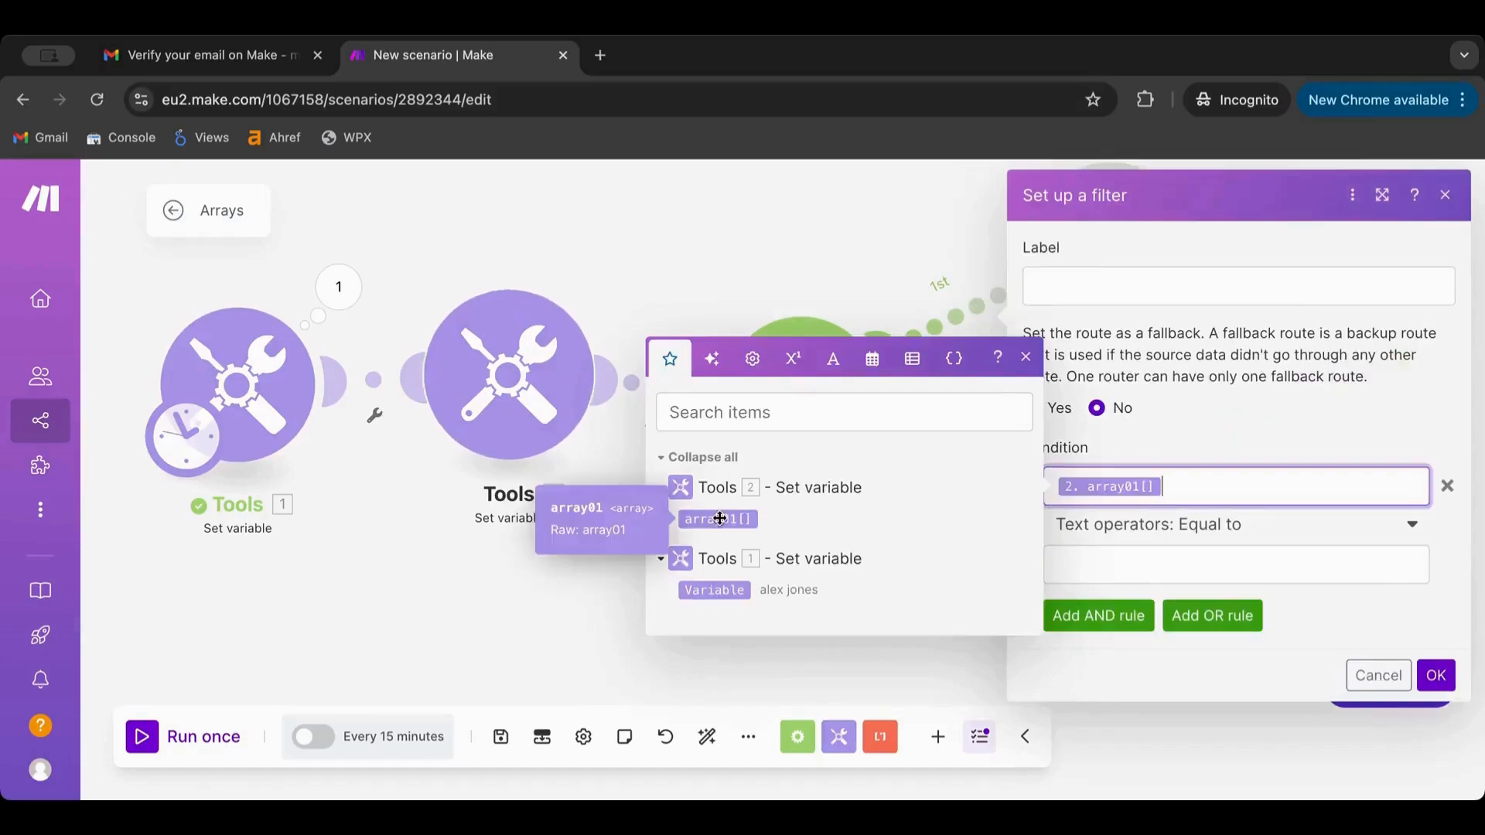
pyautogui.click(1114, 524)
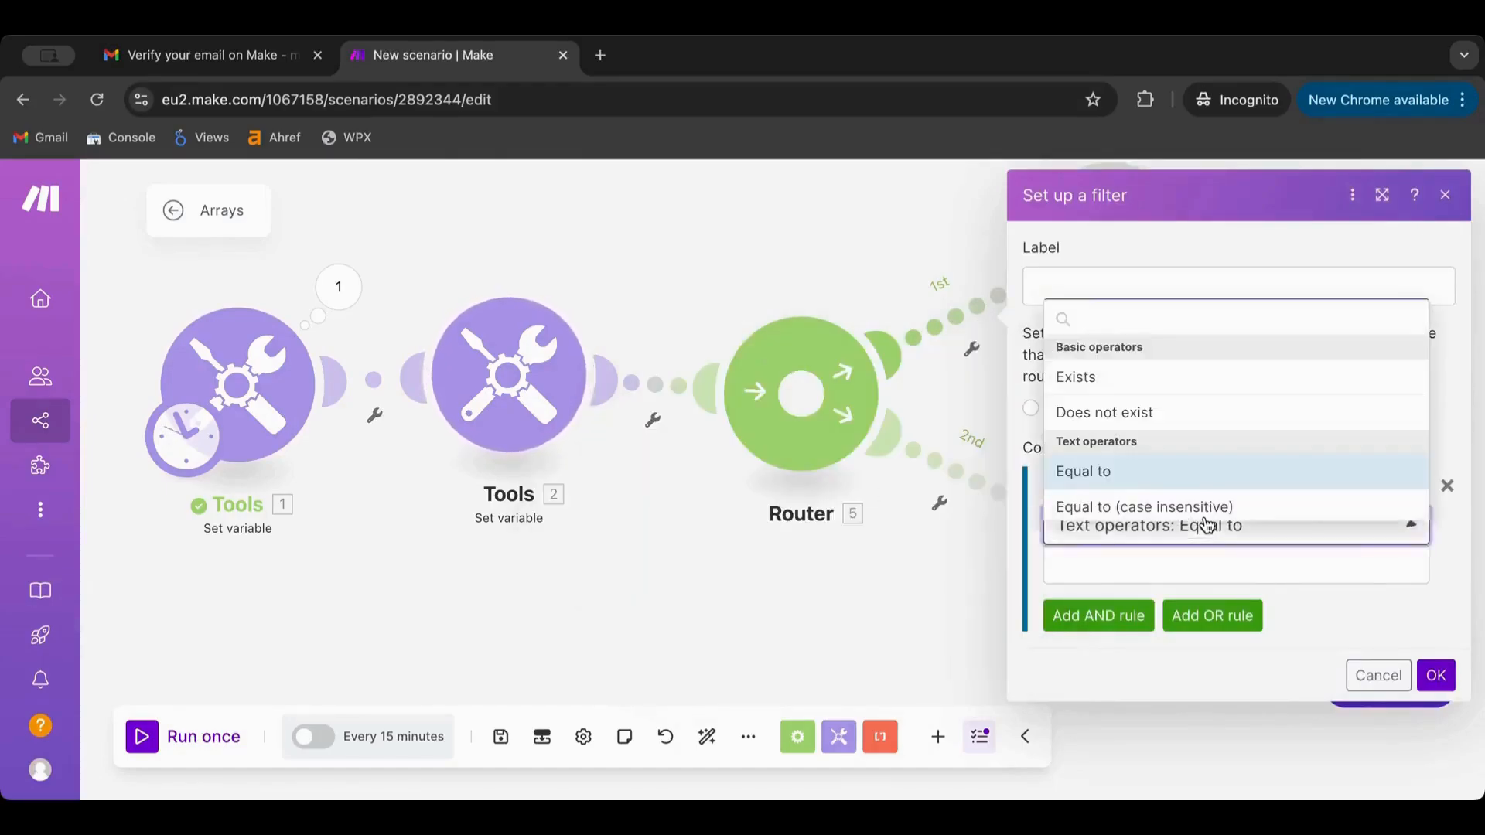
pyautogui.scroll(-10, 1208, 434)
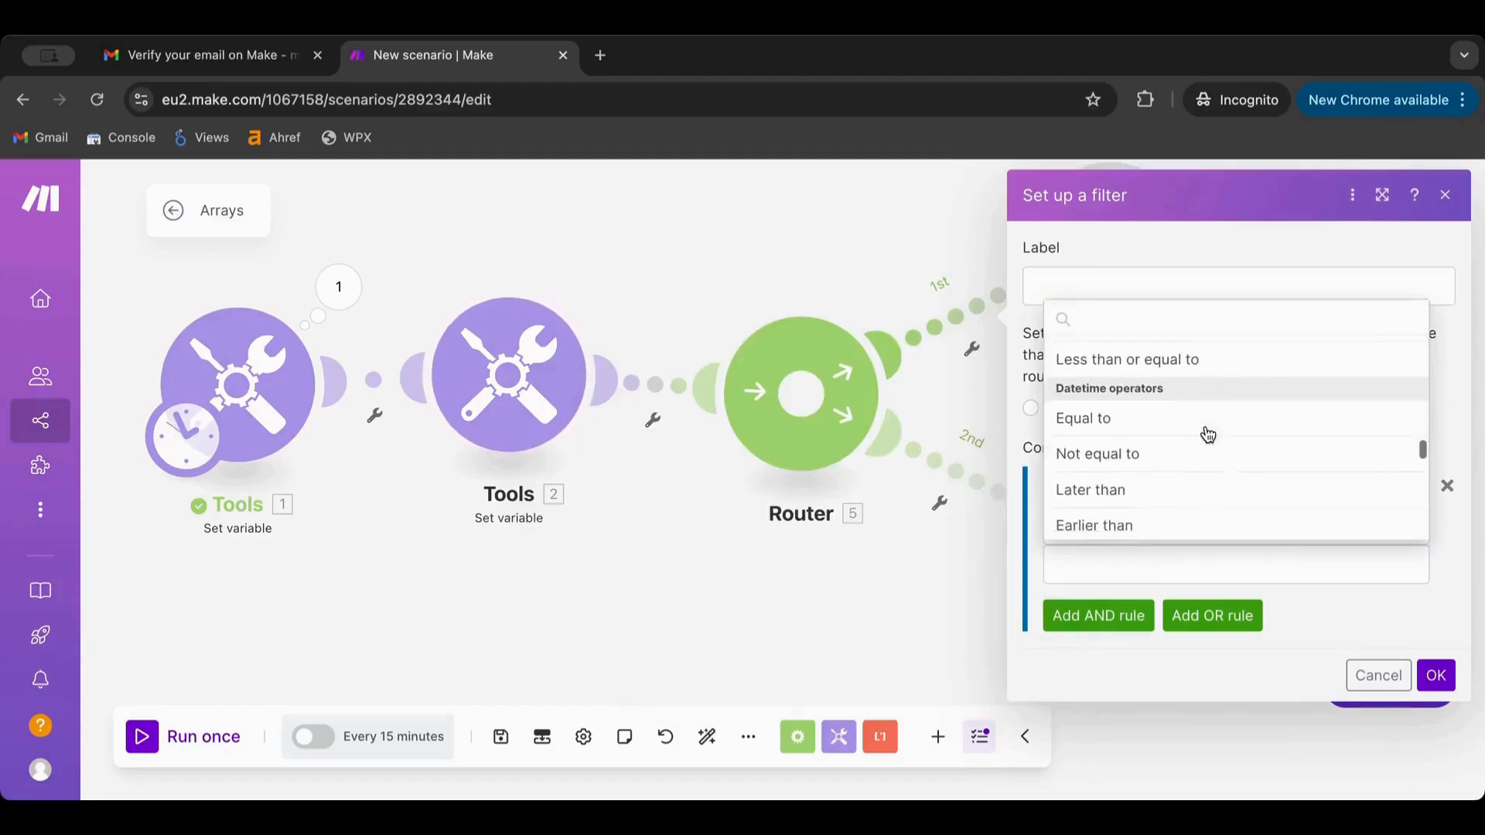
pyautogui.scroll(-10, 1208, 434)
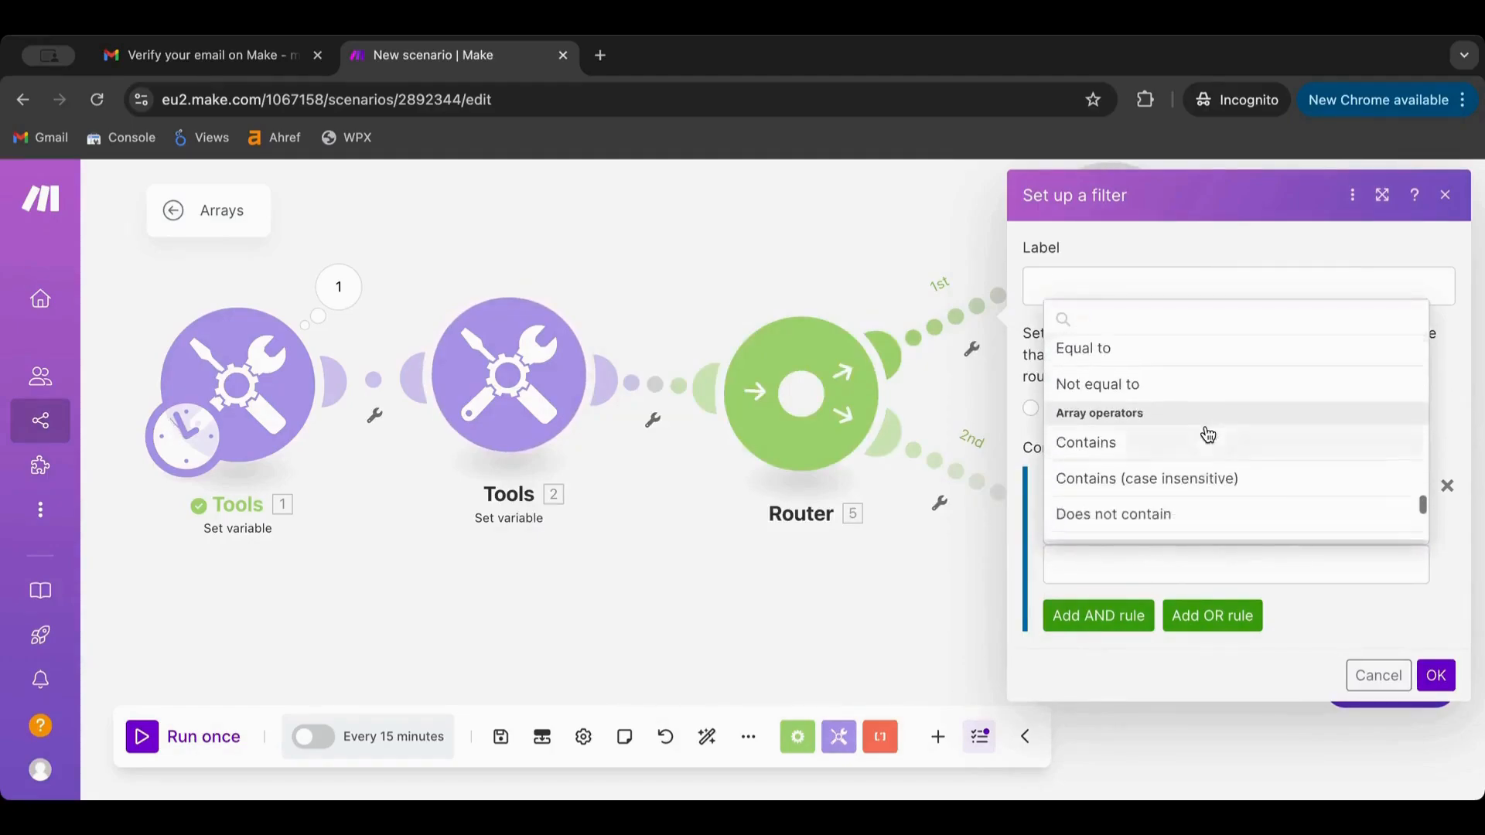
pyautogui.scroll(-2, 1208, 435)
pyautogui.scroll(5, 1208, 435)
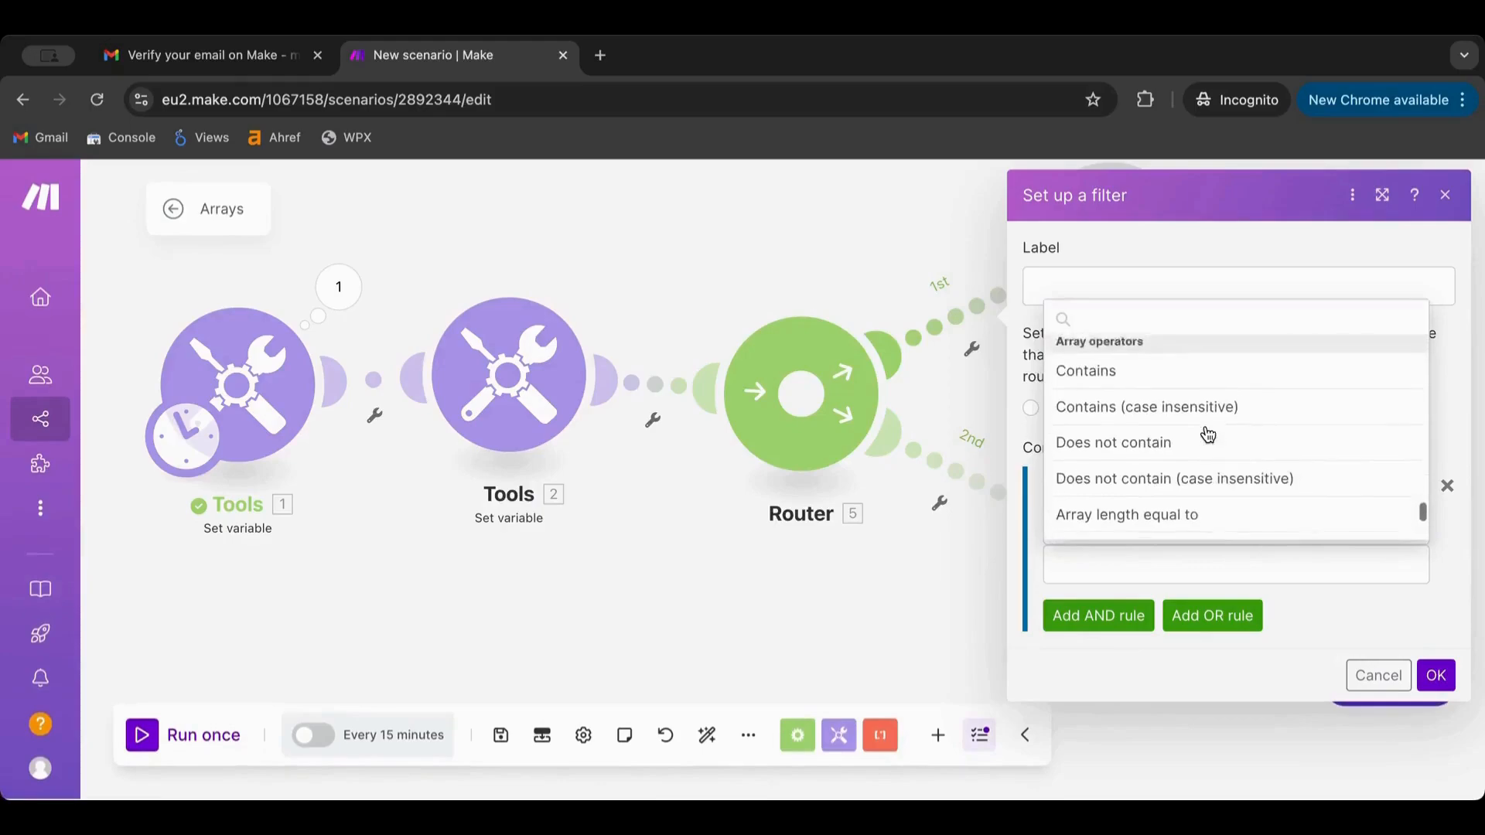
pyautogui.scroll(-2, 1147, 433)
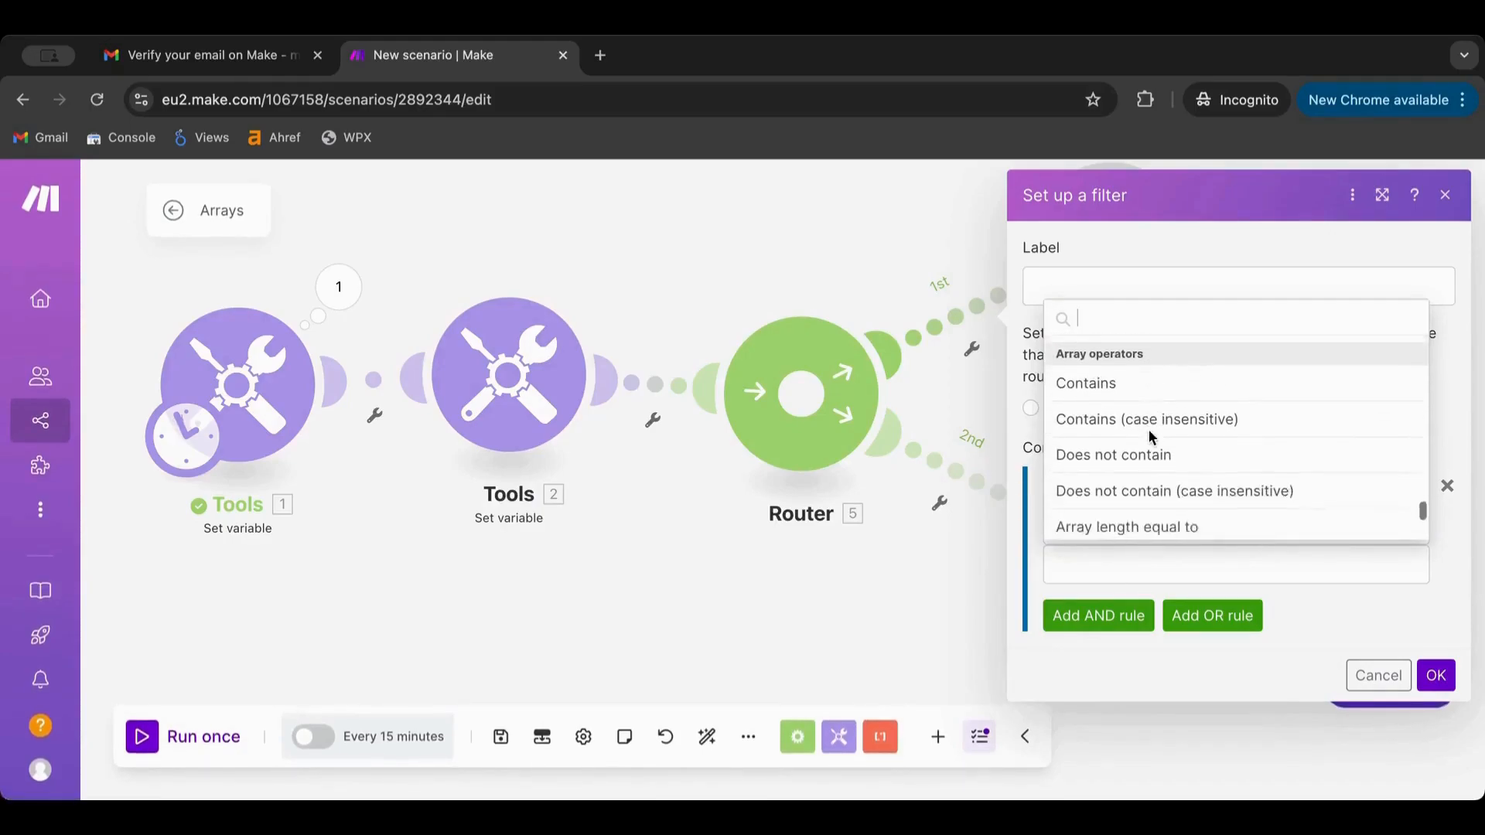
pyautogui.scroll(-2, 1210, 431)
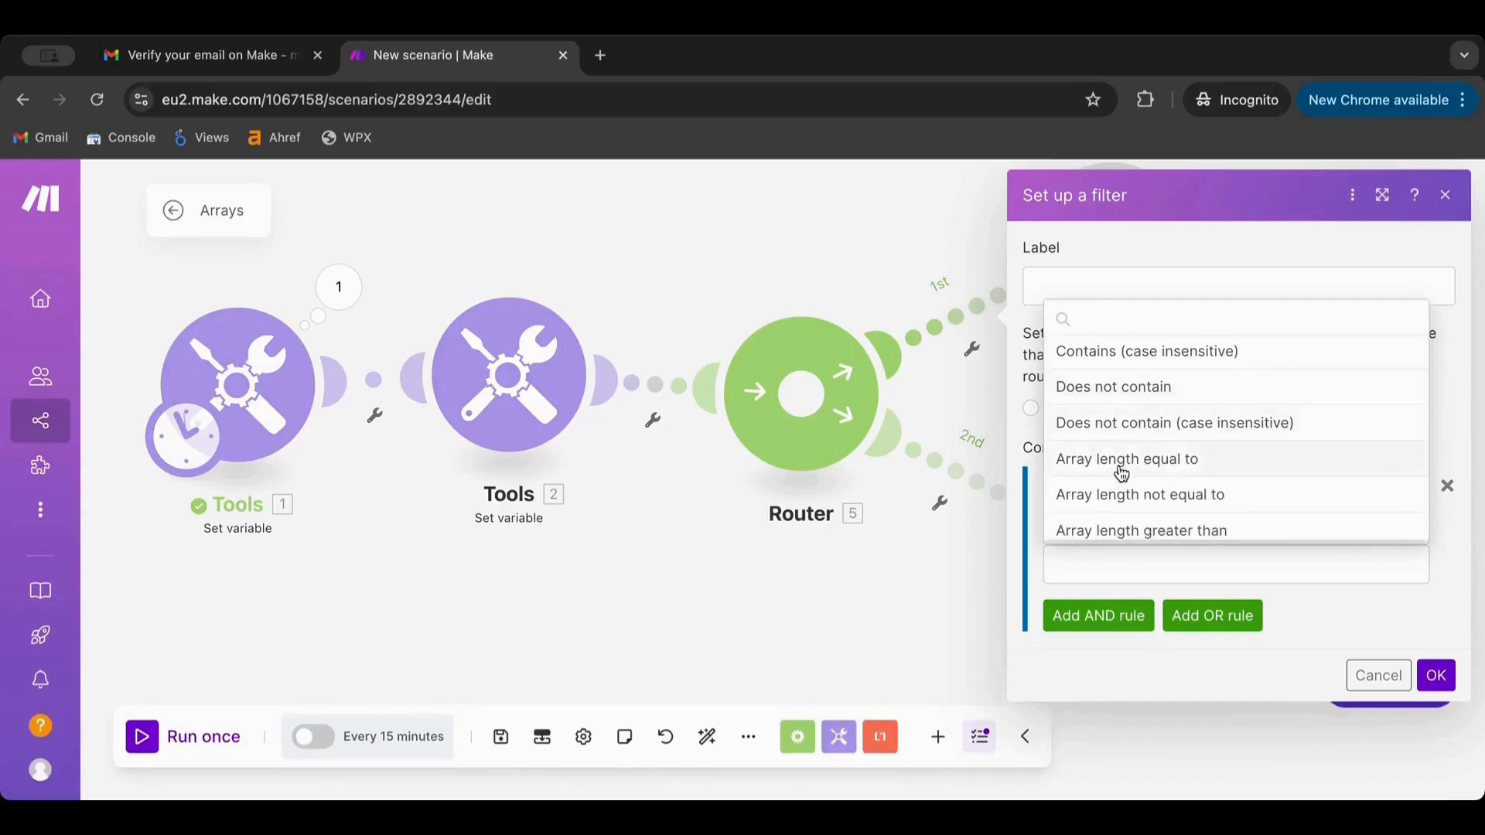
pyautogui.scroll(-1, 1193, 472)
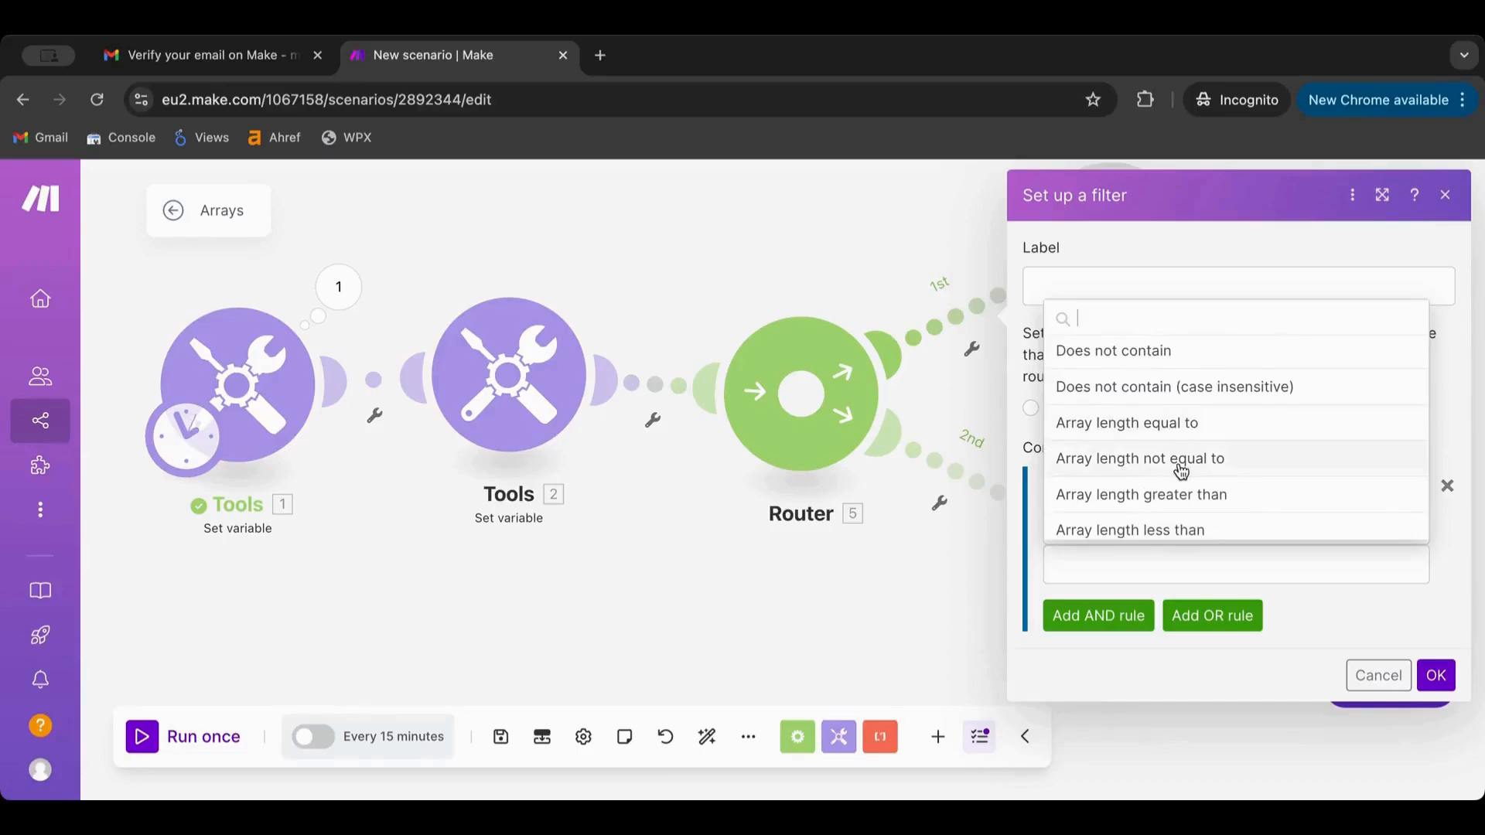
pyautogui.scroll(-2, 1148, 472)
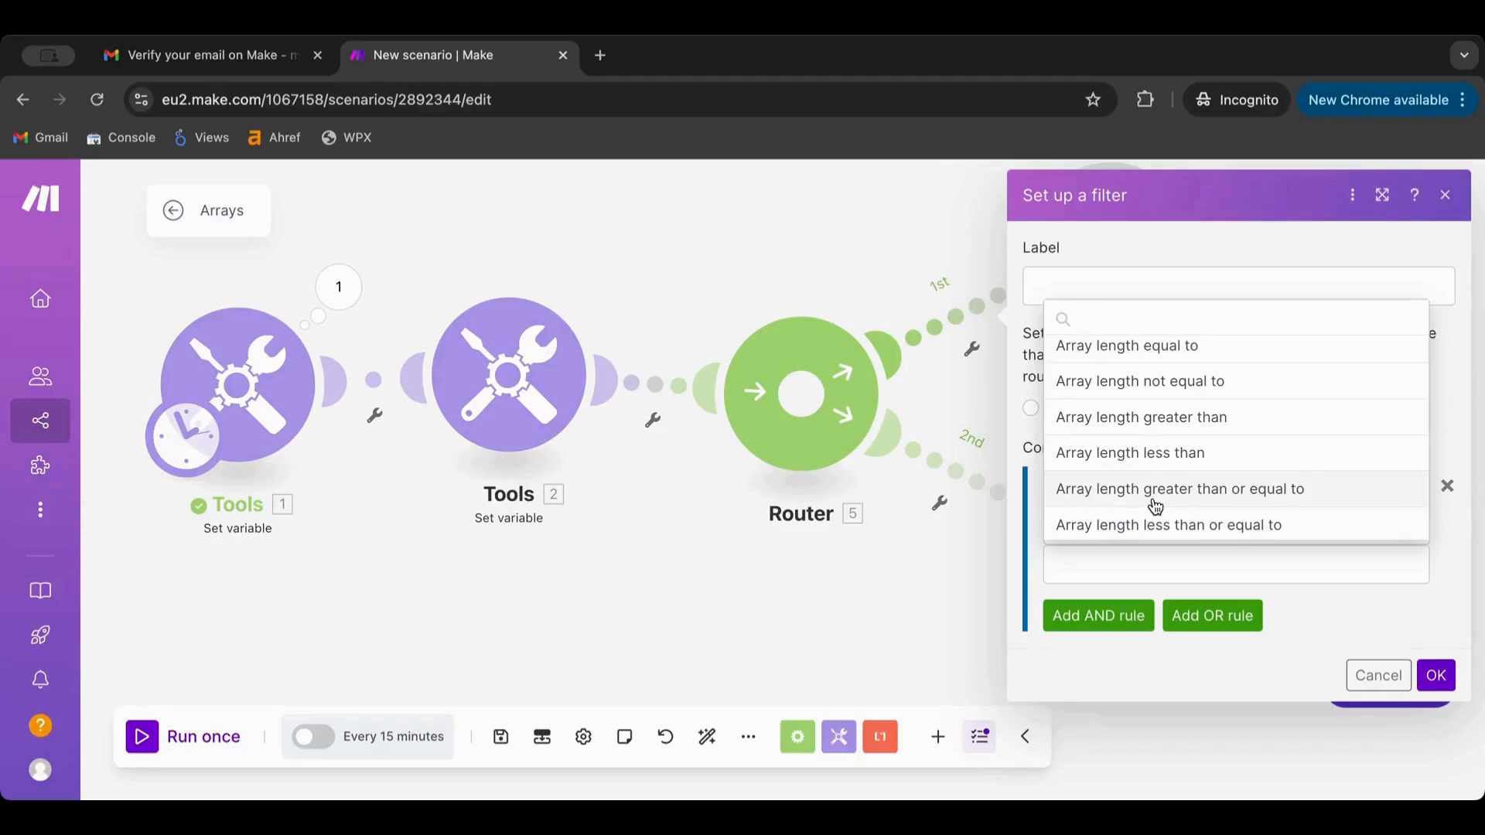
pyautogui.click(1158, 425)
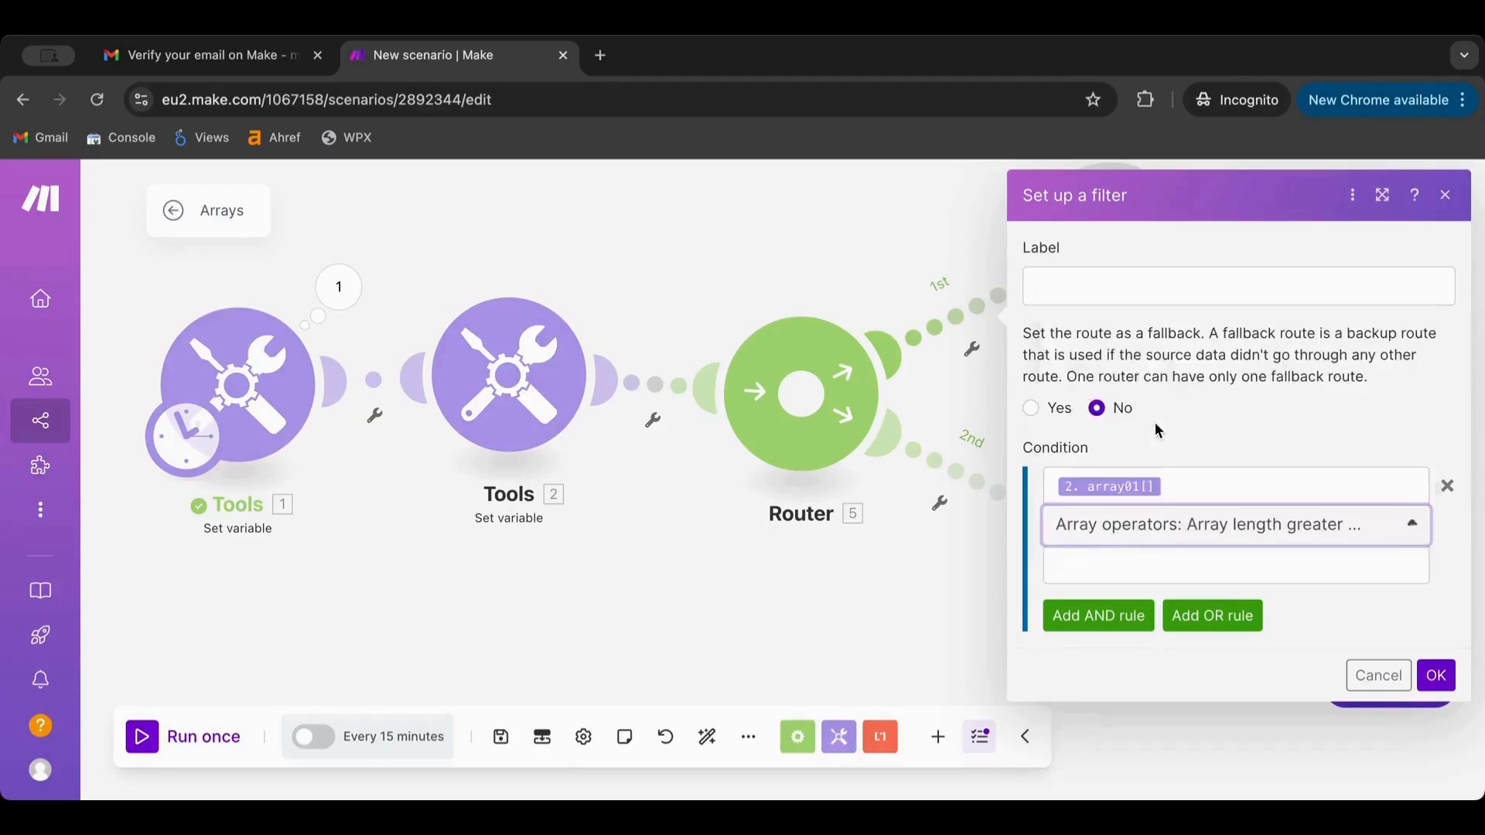
pyautogui.click(1133, 572)
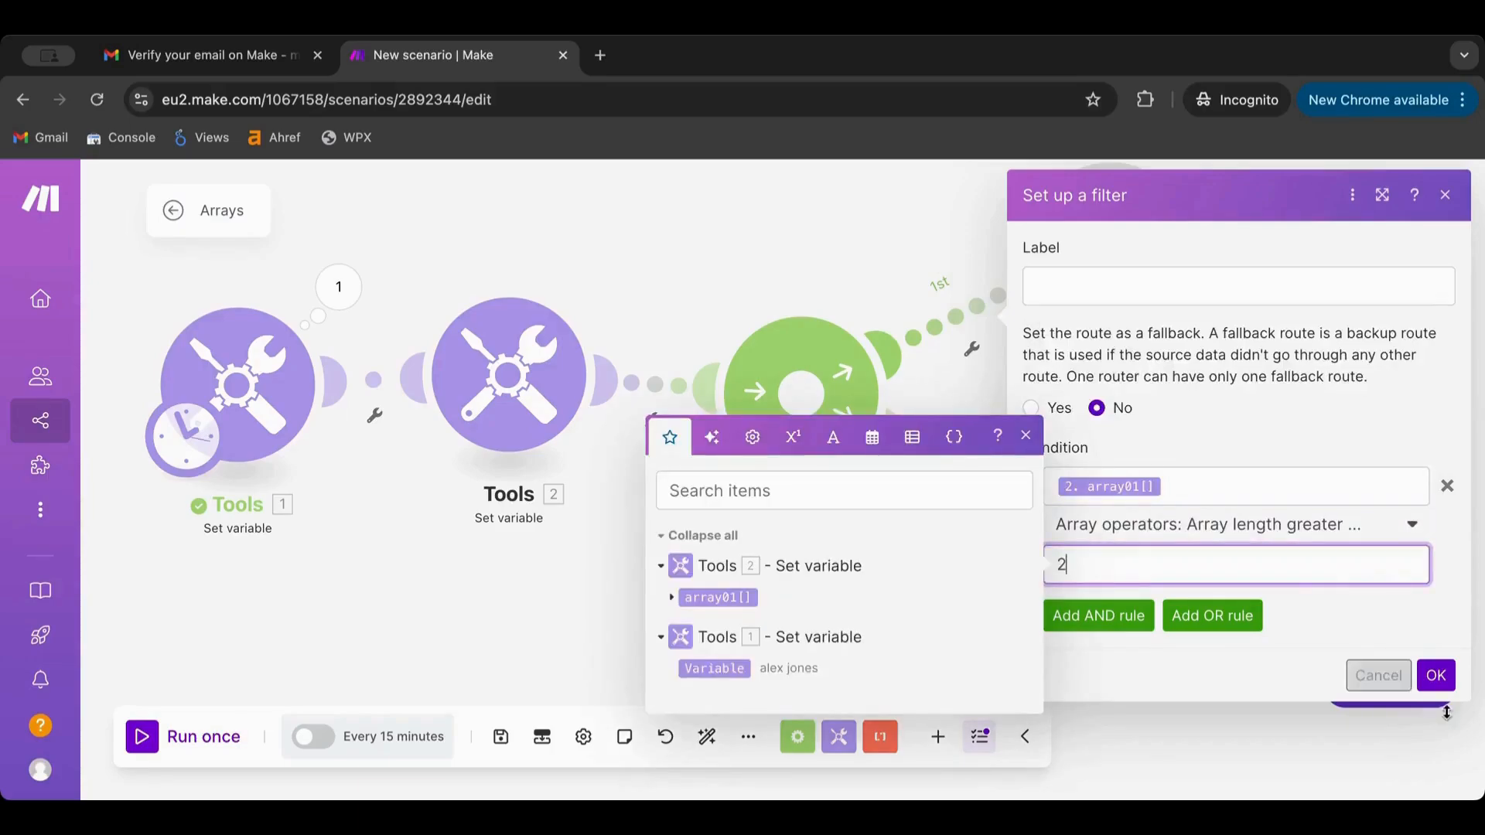
pyautogui.click(1436, 675)
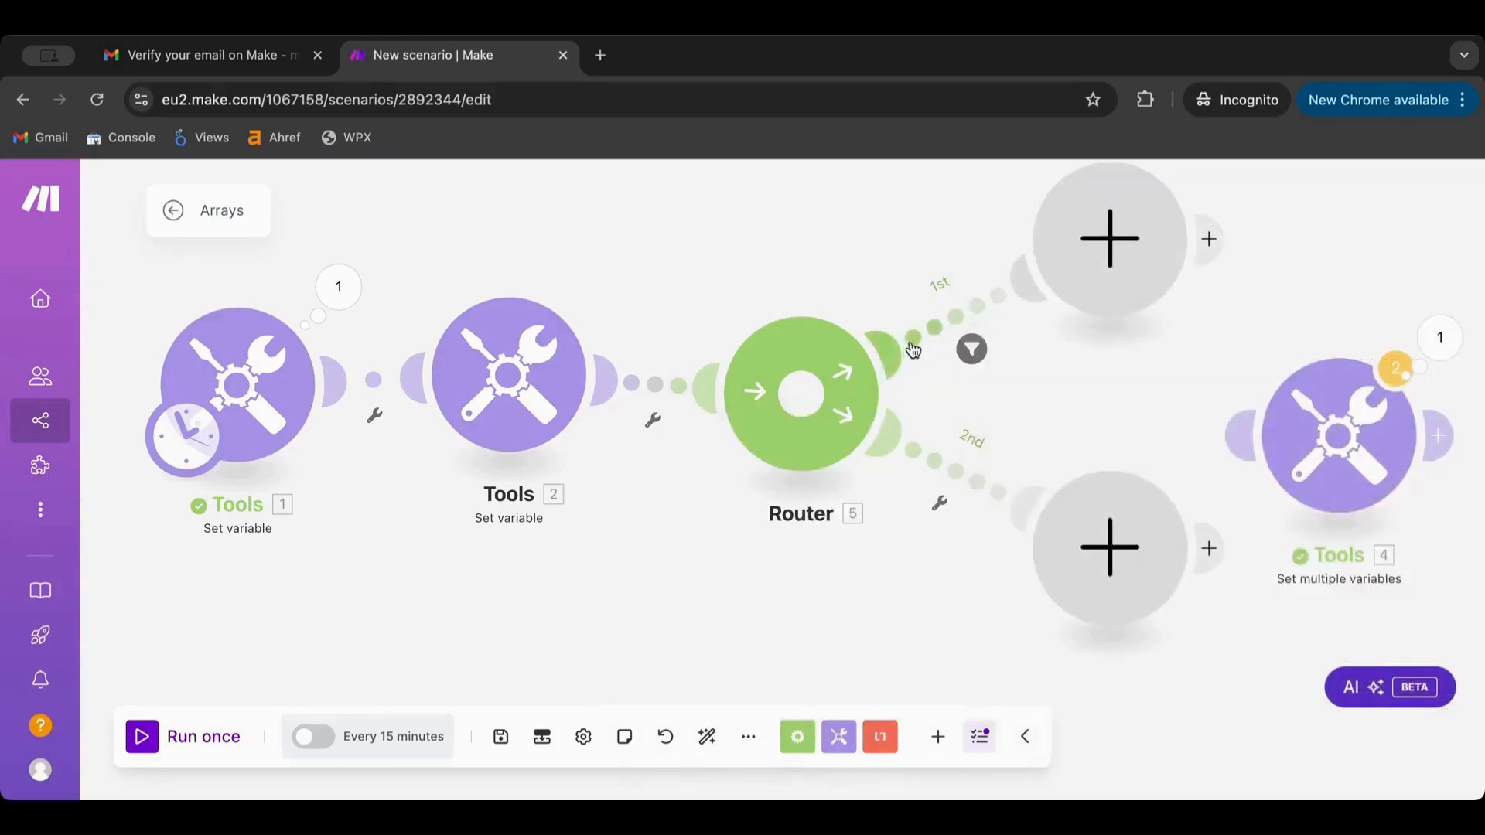
# Filter the 2nd route to pass only when array01[] has array length less than 3
pyautogui.click(944, 456)
pyautogui.click(1155, 526)
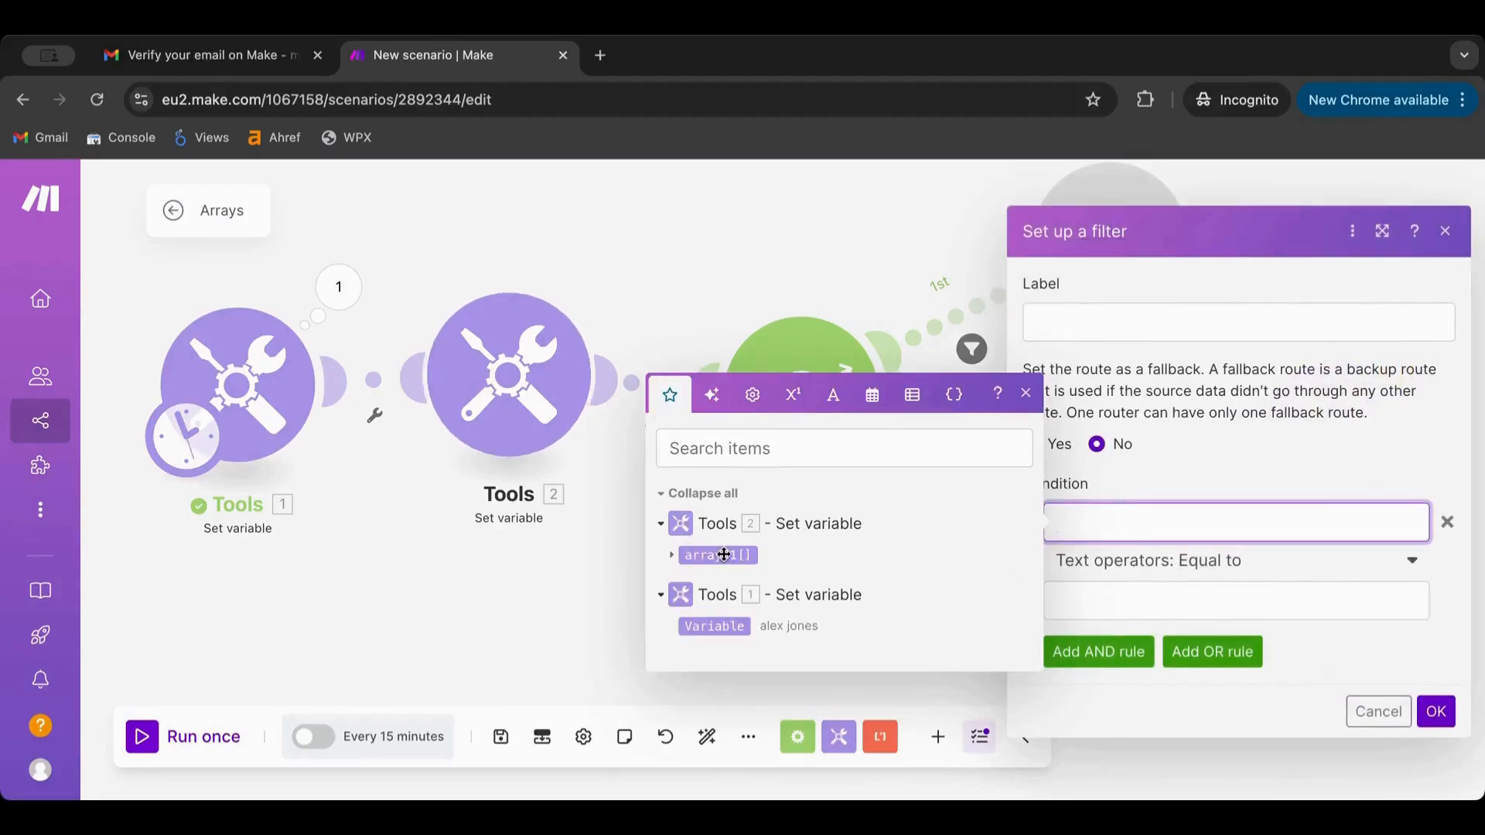
pyautogui.moveTo(723, 554); pyautogui.dragTo(1114, 523)
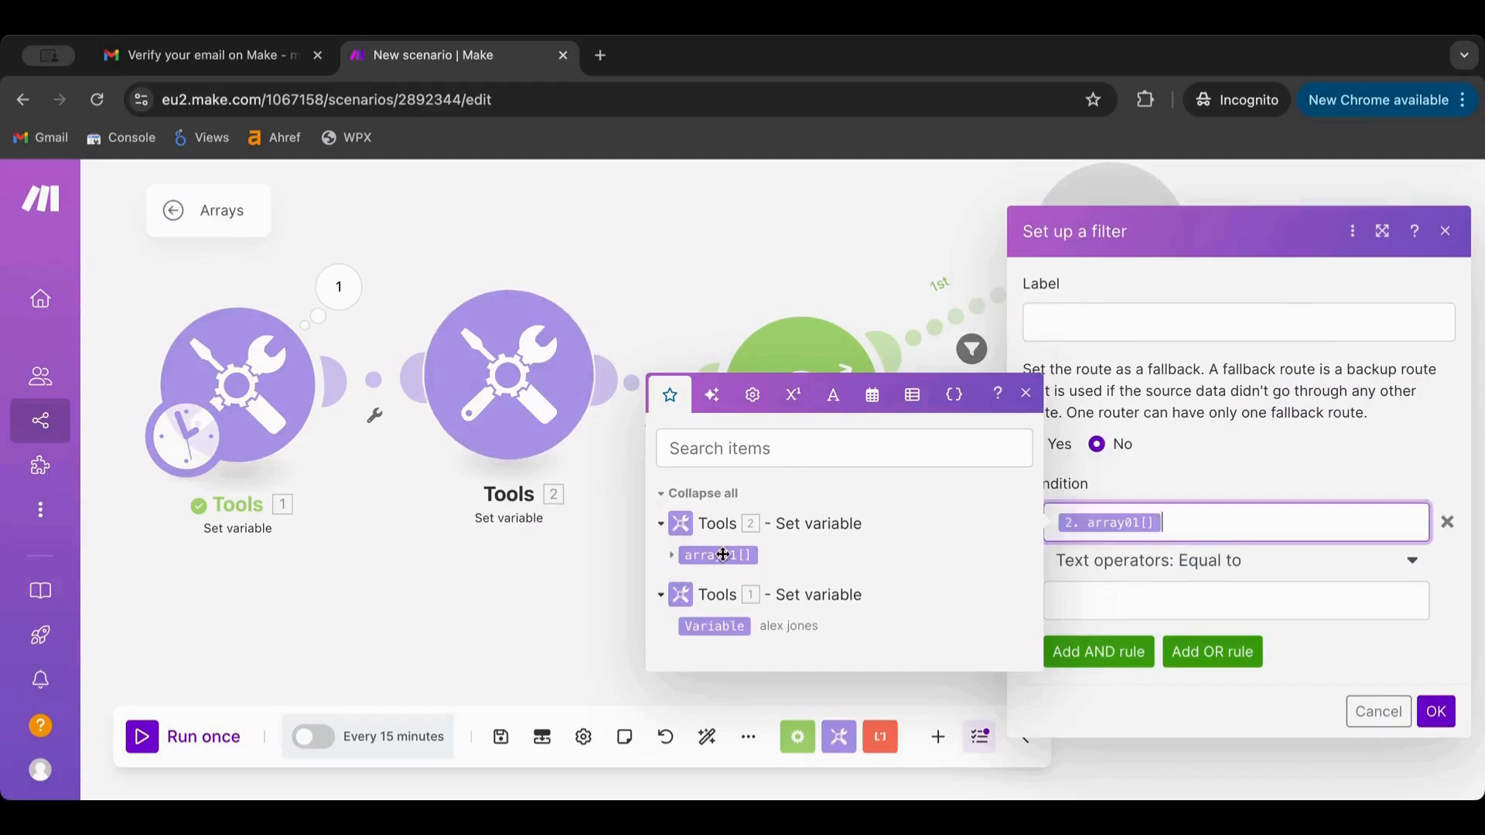
pyautogui.click(1217, 567)
pyautogui.scroll(-8, 1188, 513)
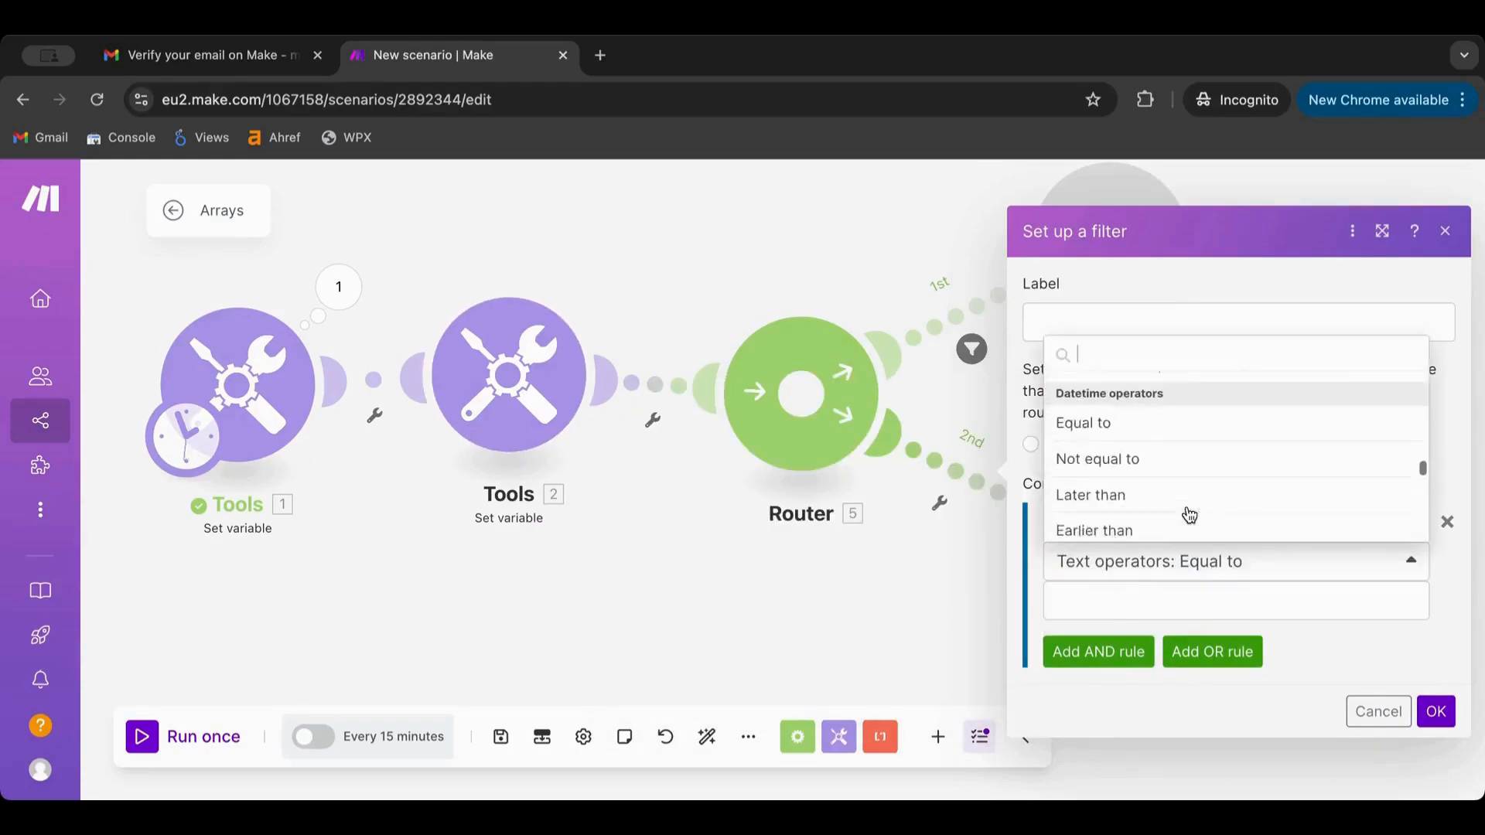
pyautogui.scroll(-10, 1189, 516)
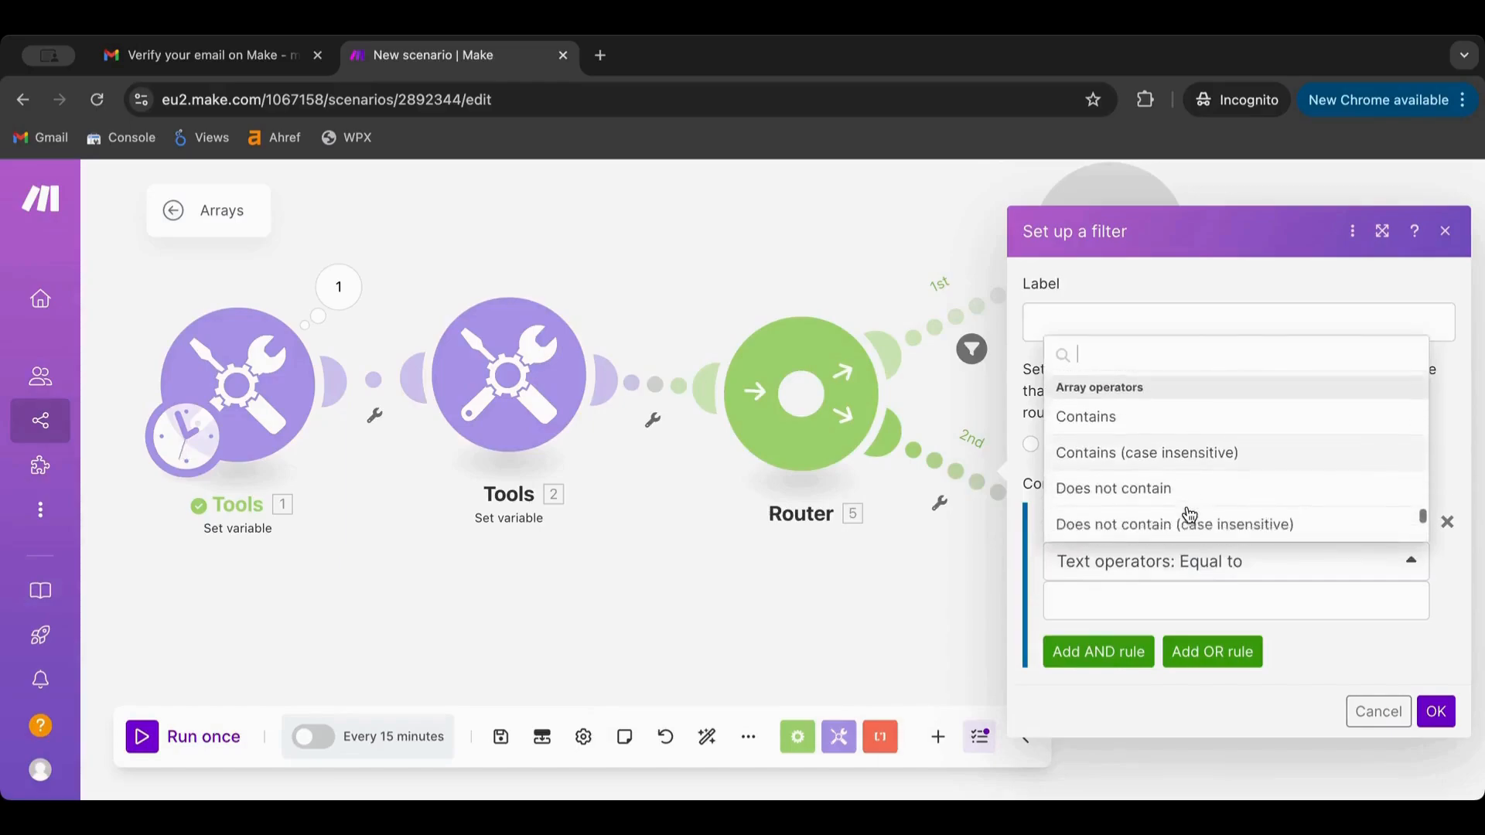
pyautogui.scroll(-4, 1189, 514)
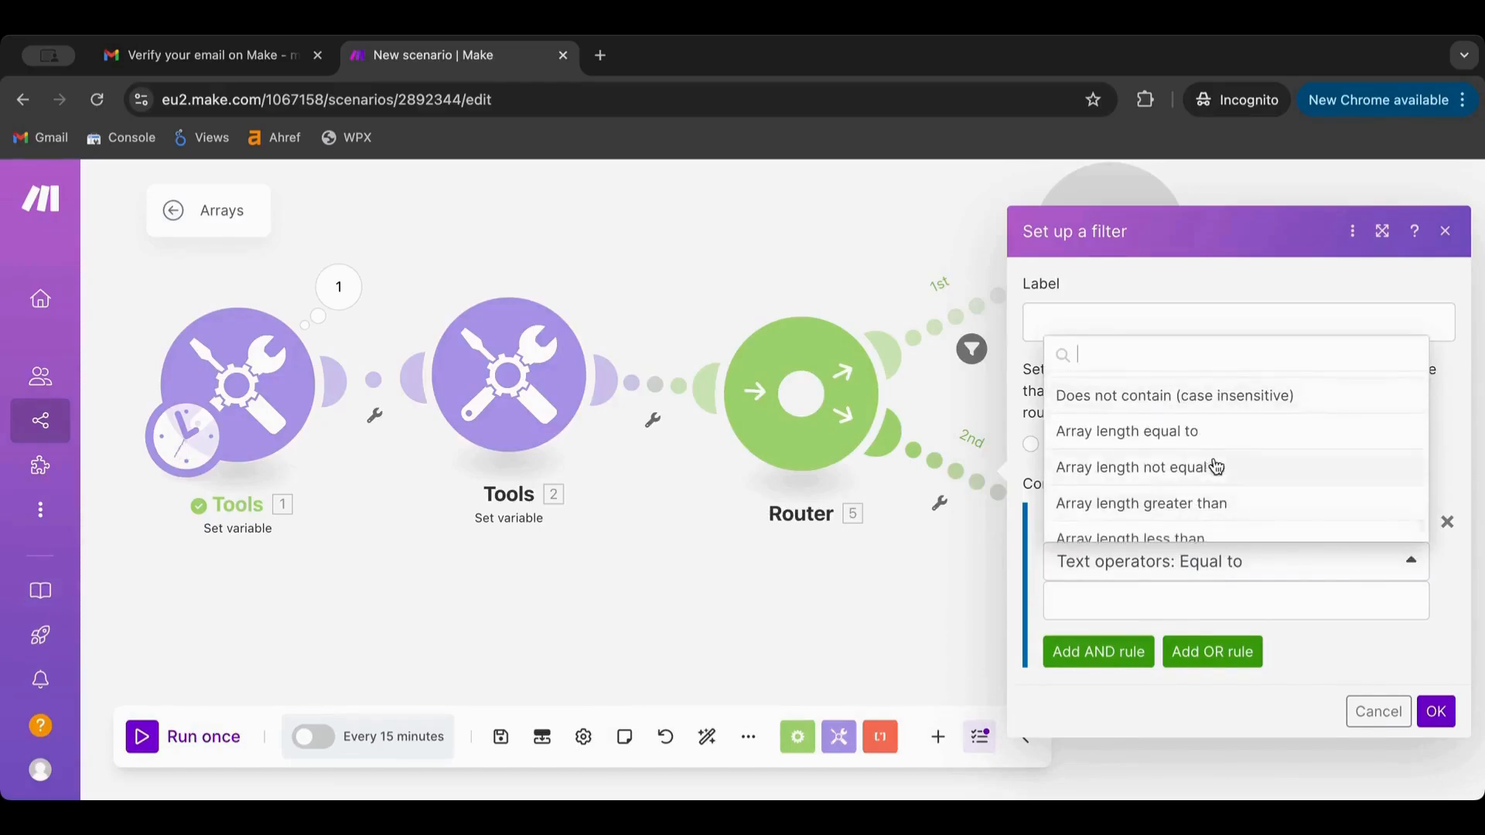
pyautogui.scroll(-1, 1218, 467)
pyautogui.click(1201, 467)
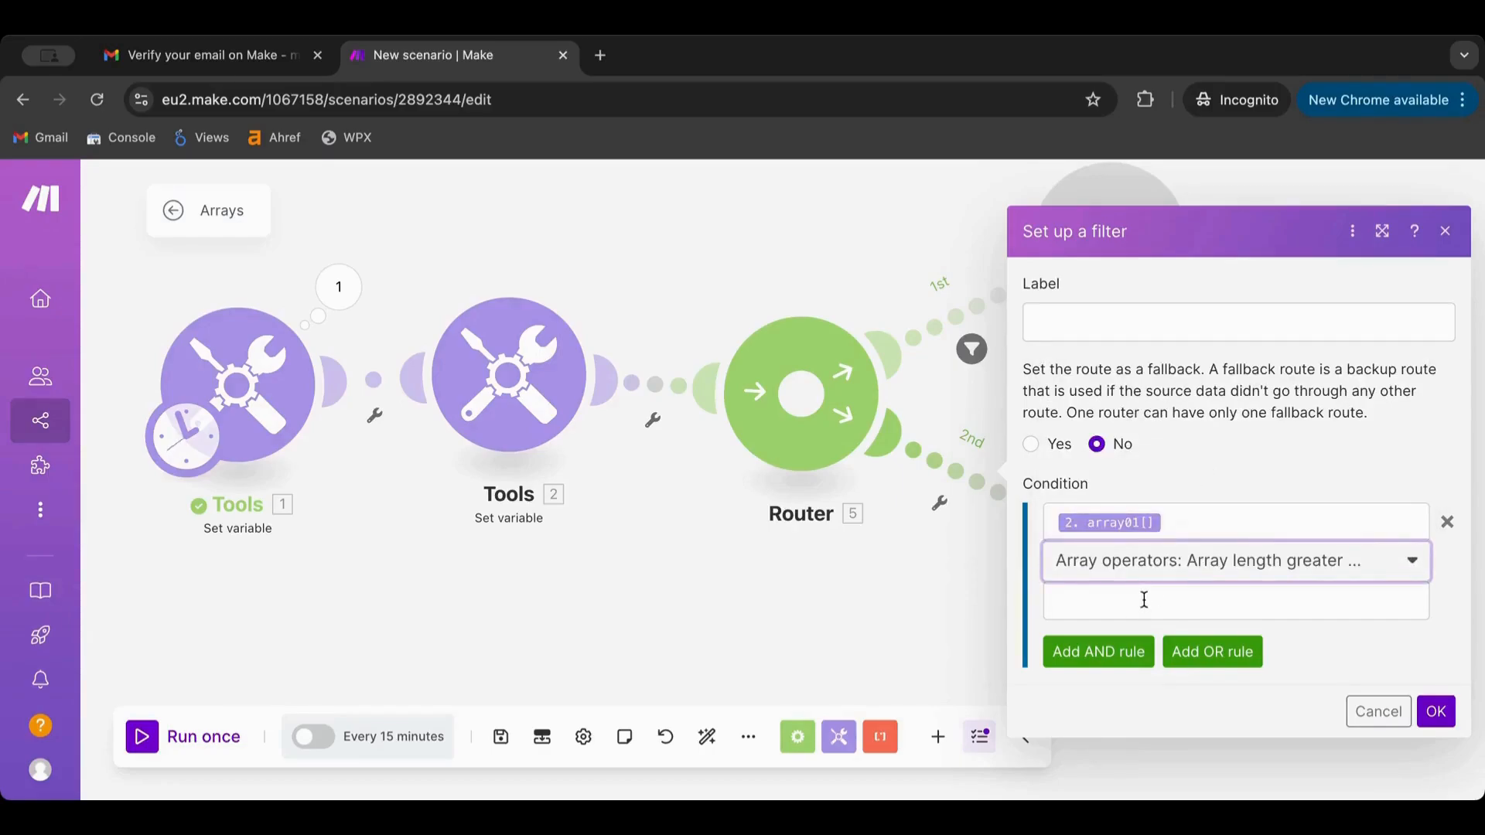
pyautogui.click(1184, 576)
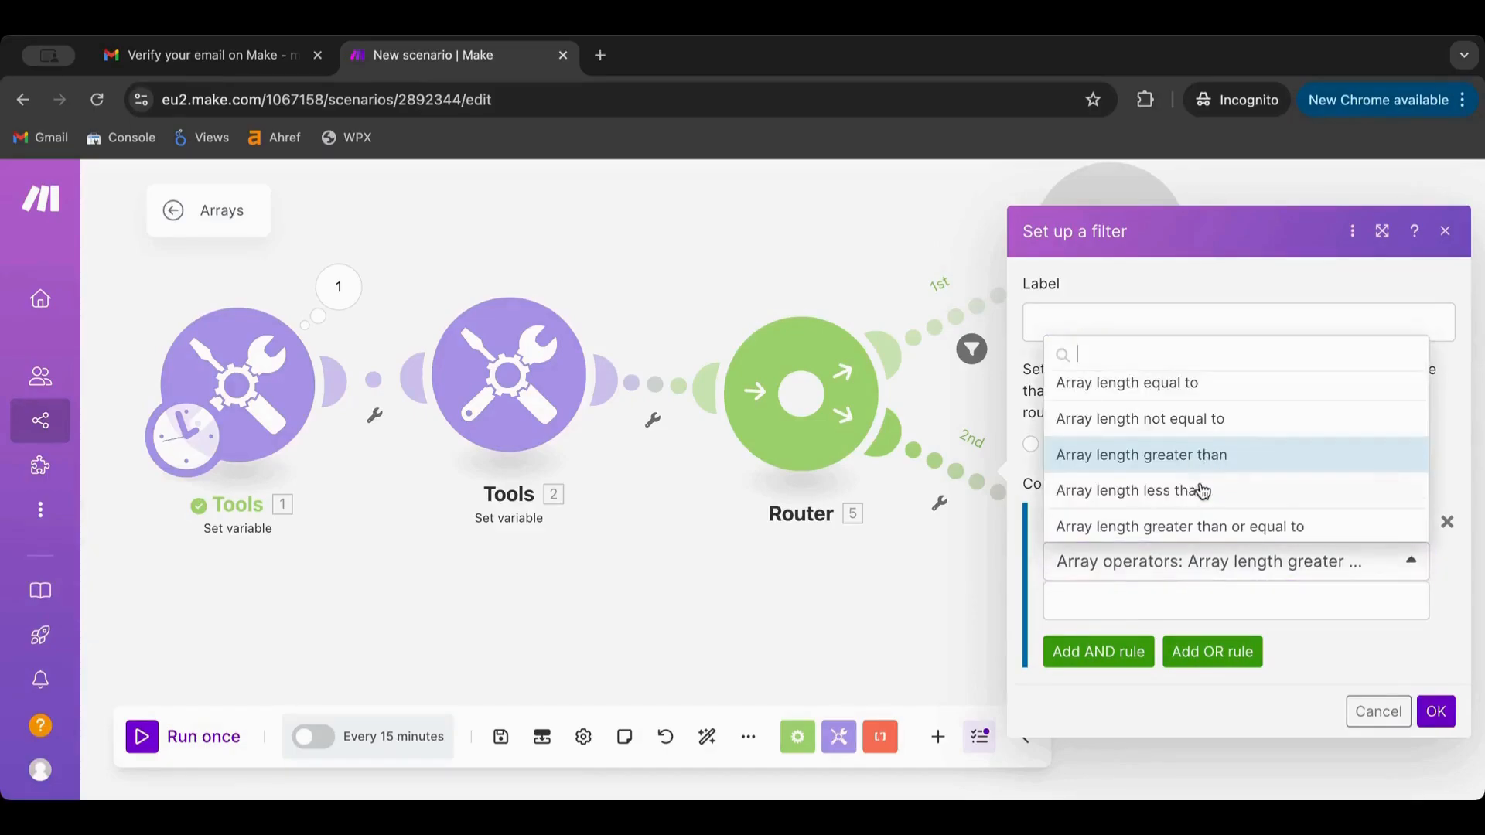
pyautogui.click(1201, 491)
pyautogui.click(1130, 603)
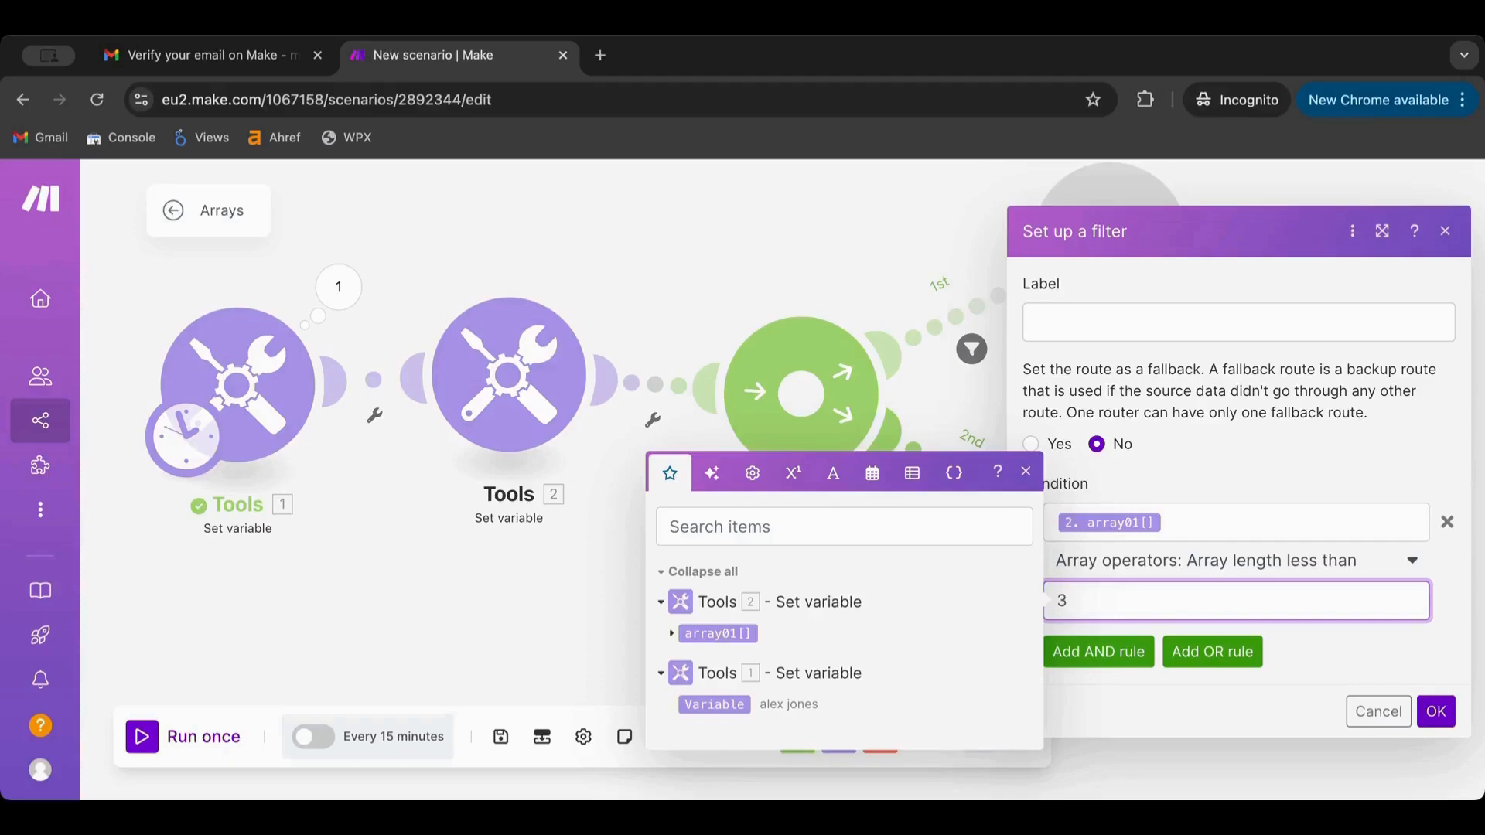
pyautogui.click(1431, 716)
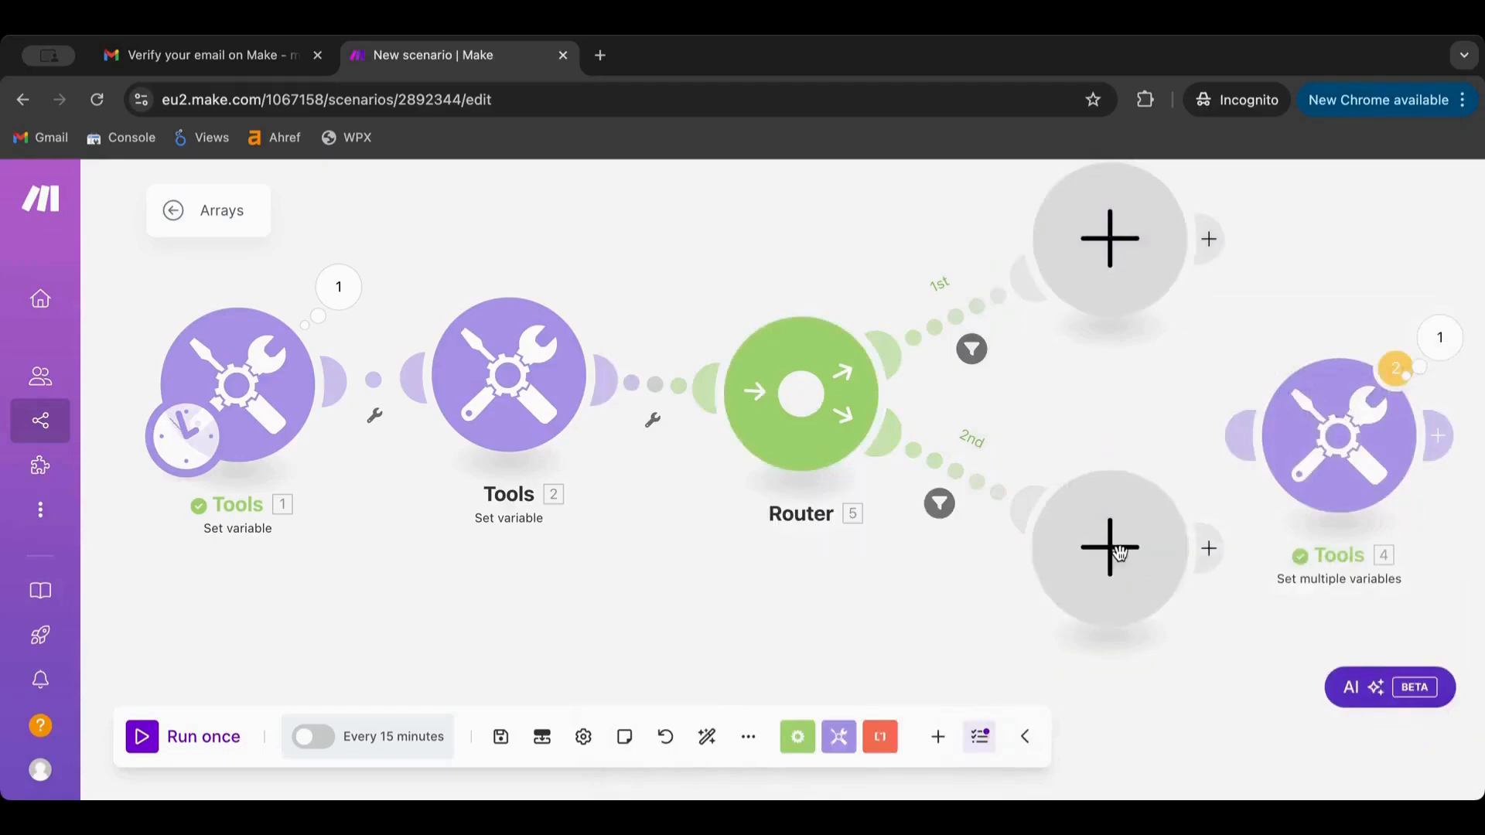
# Move Tools 4 onto the Router's 1st route, deleting that route's empty placeholder
pyautogui.click(498, 375)
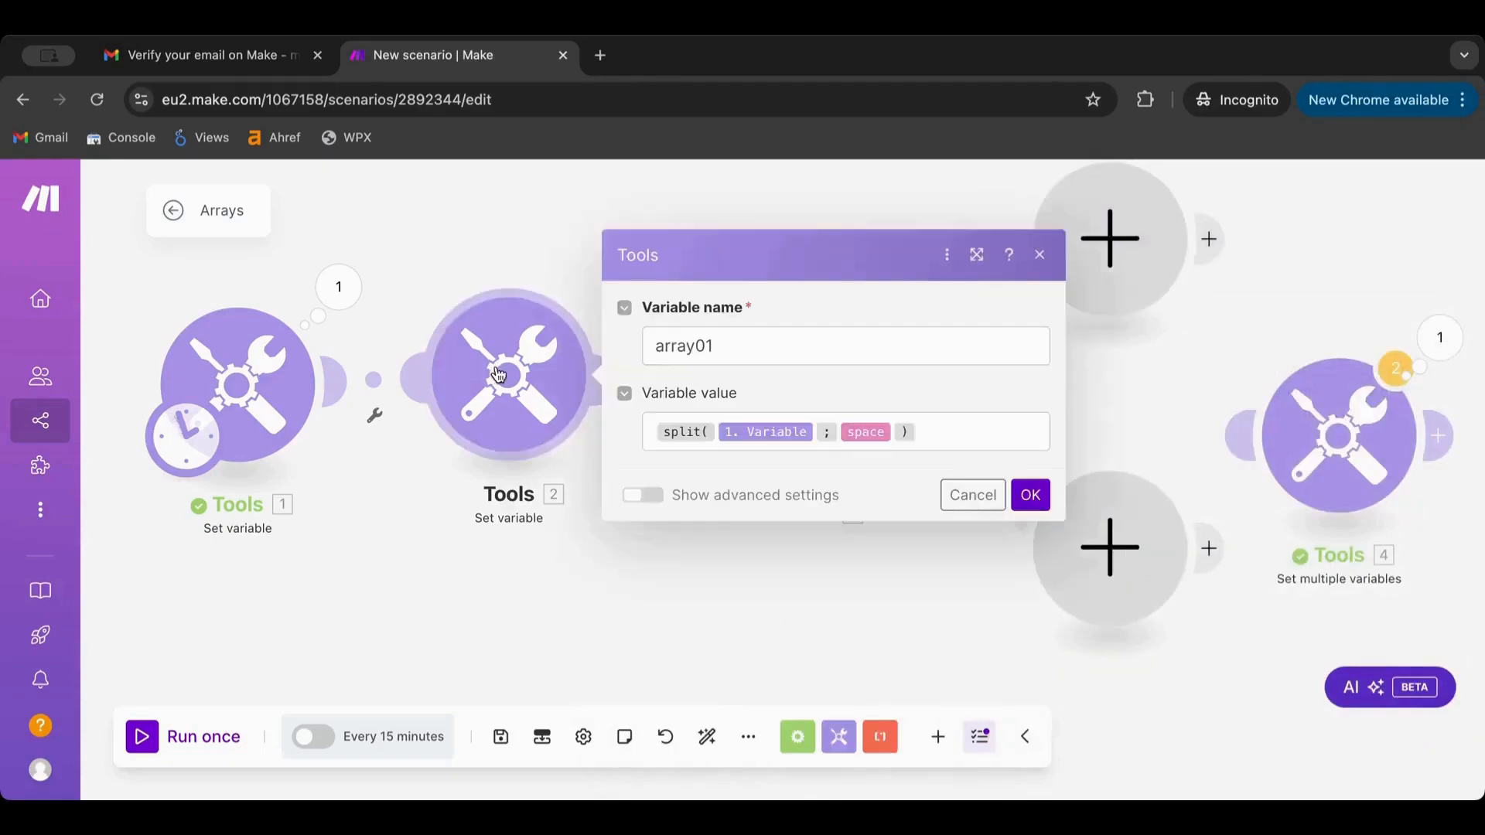
pyautogui.click(487, 576)
pyautogui.moveTo(627, 633); pyautogui.dragTo(436, 694)
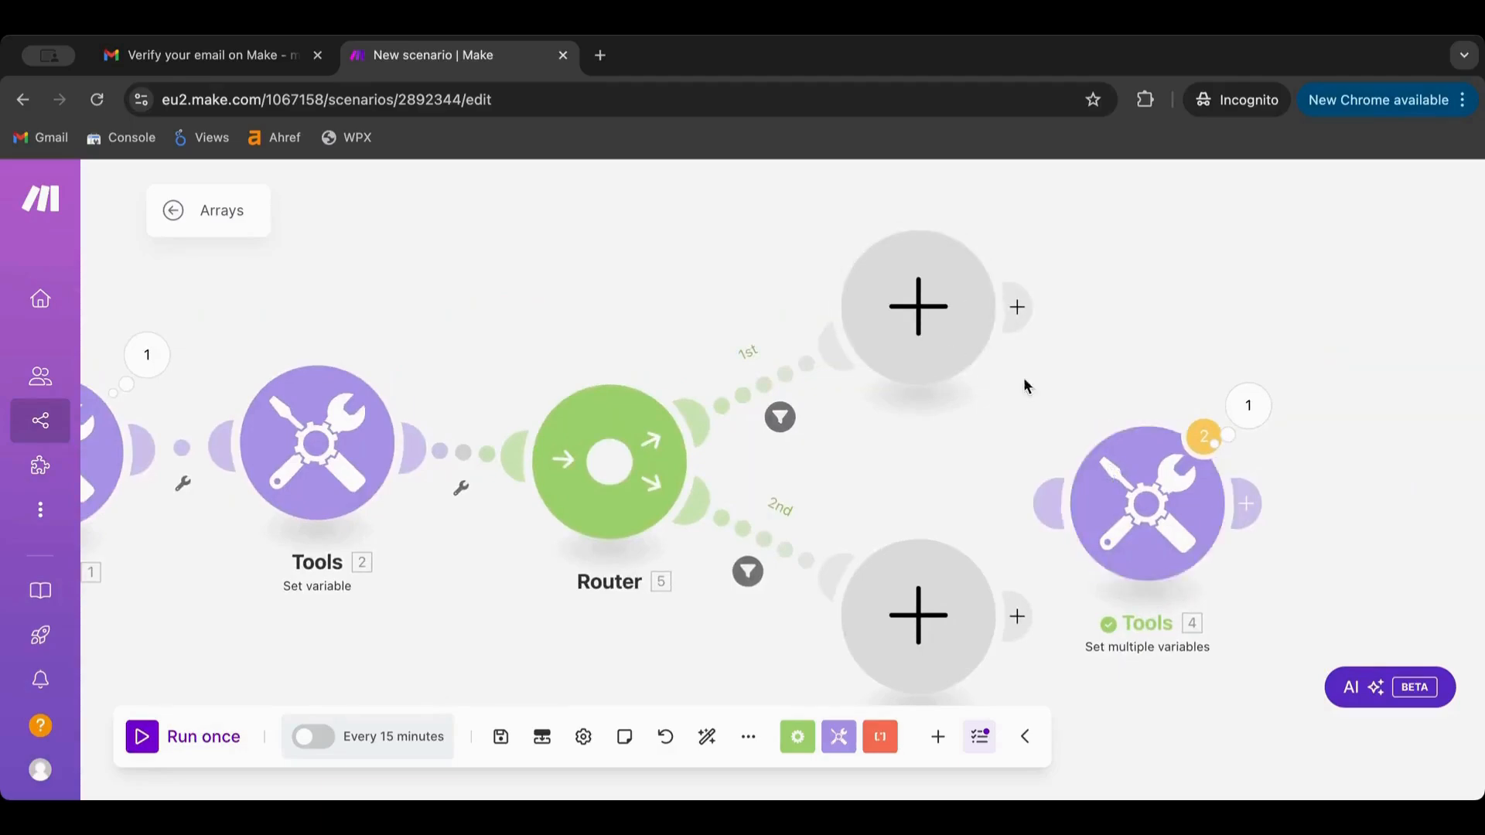
pyautogui.moveTo(1137, 526); pyautogui.dragTo(878, 333)
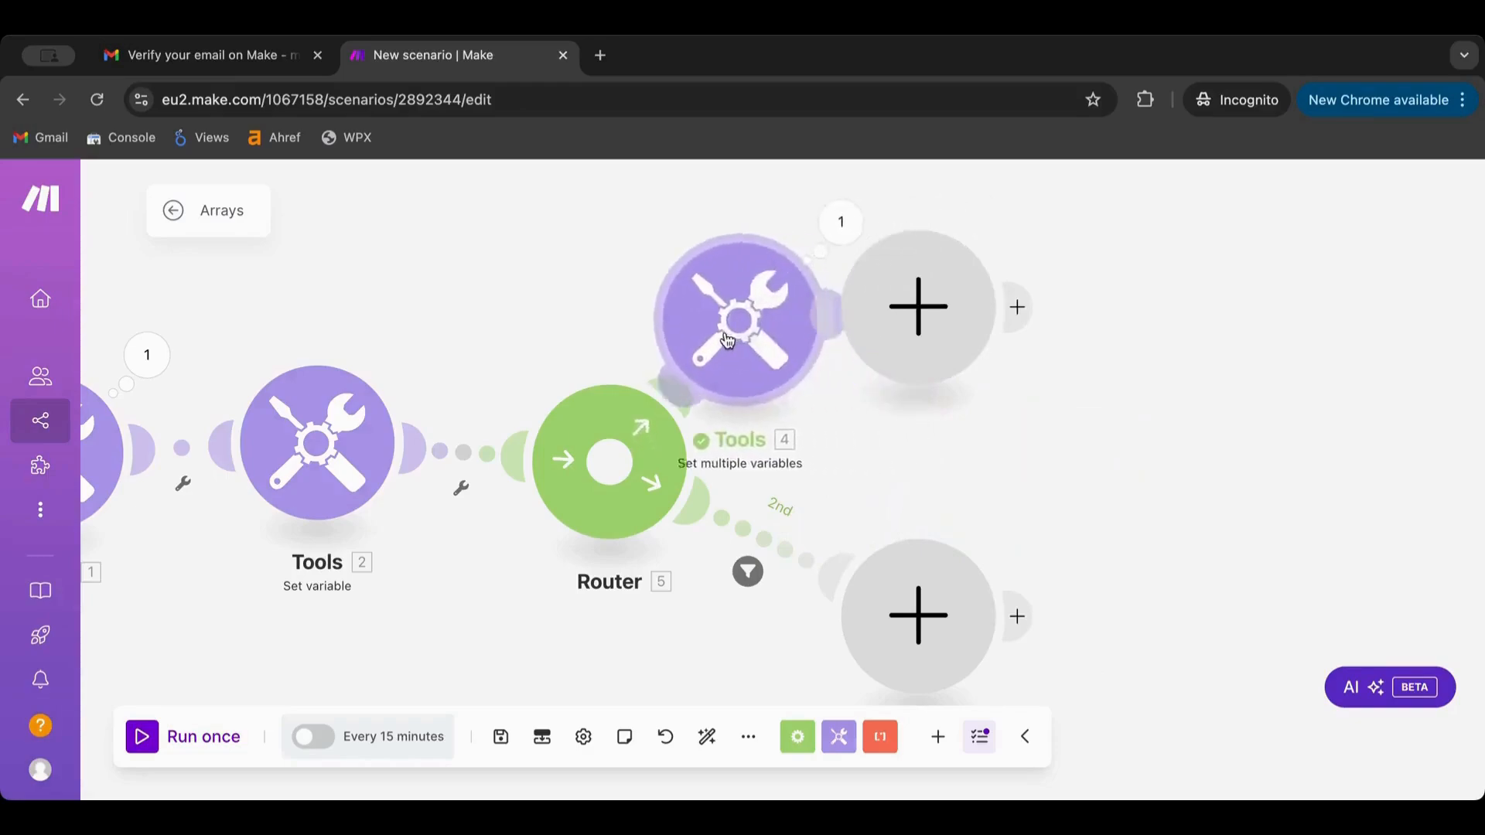
pyautogui.rightClick(967, 340)
pyautogui.click(975, 383)
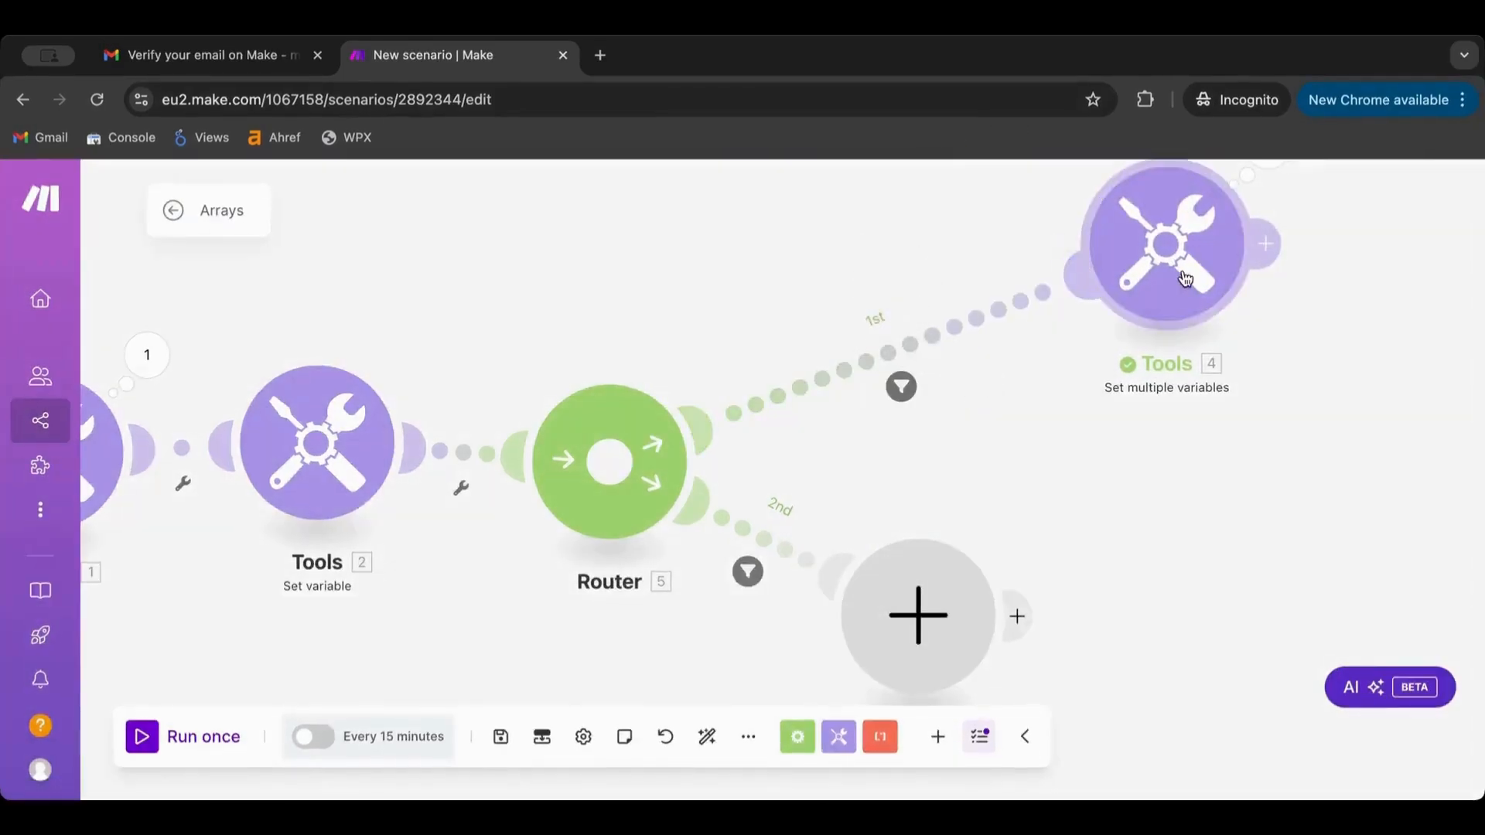
pyautogui.click(1003, 332)
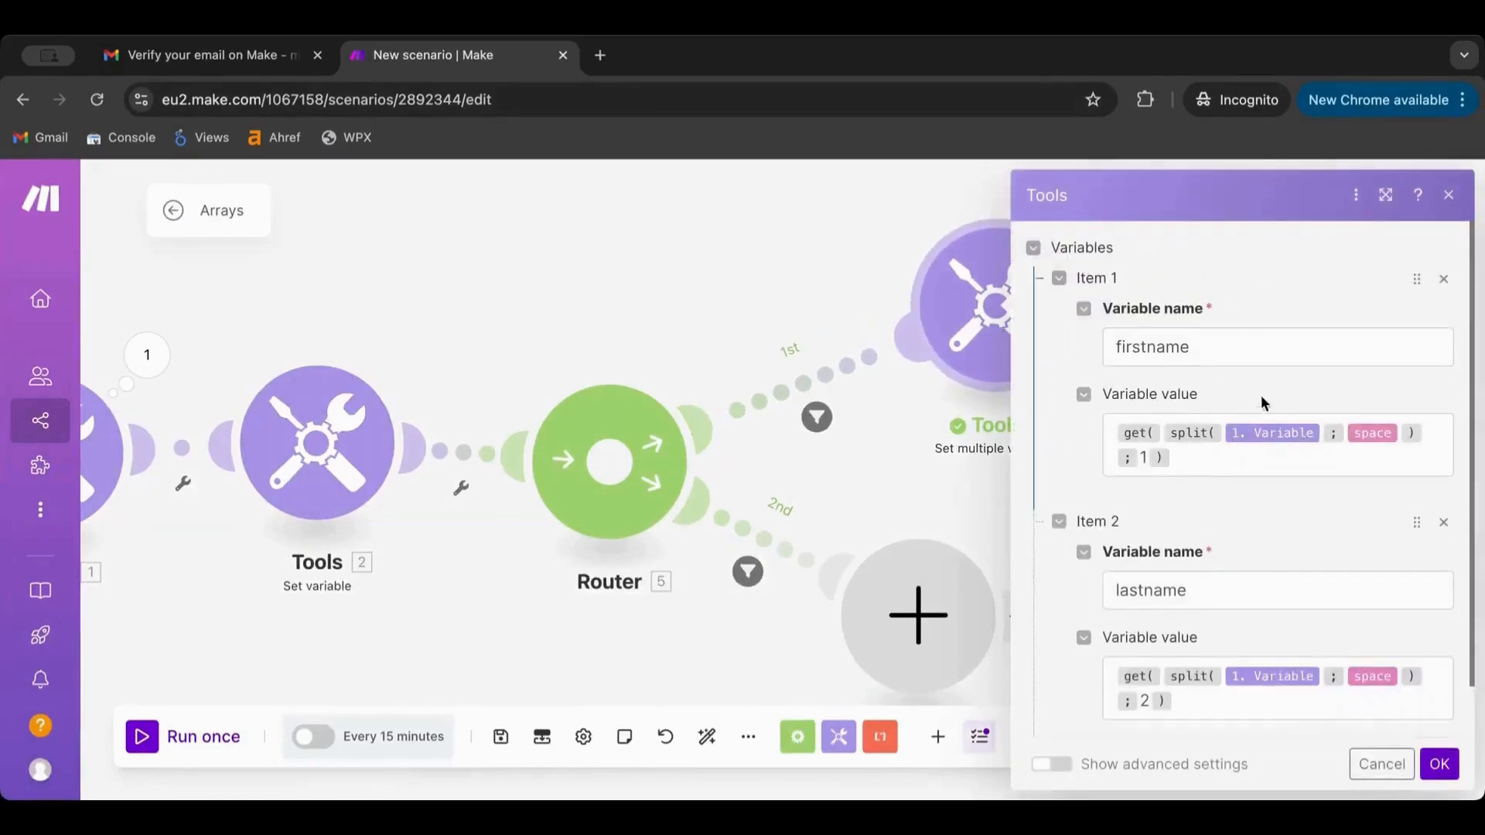
pyautogui.click(907, 481)
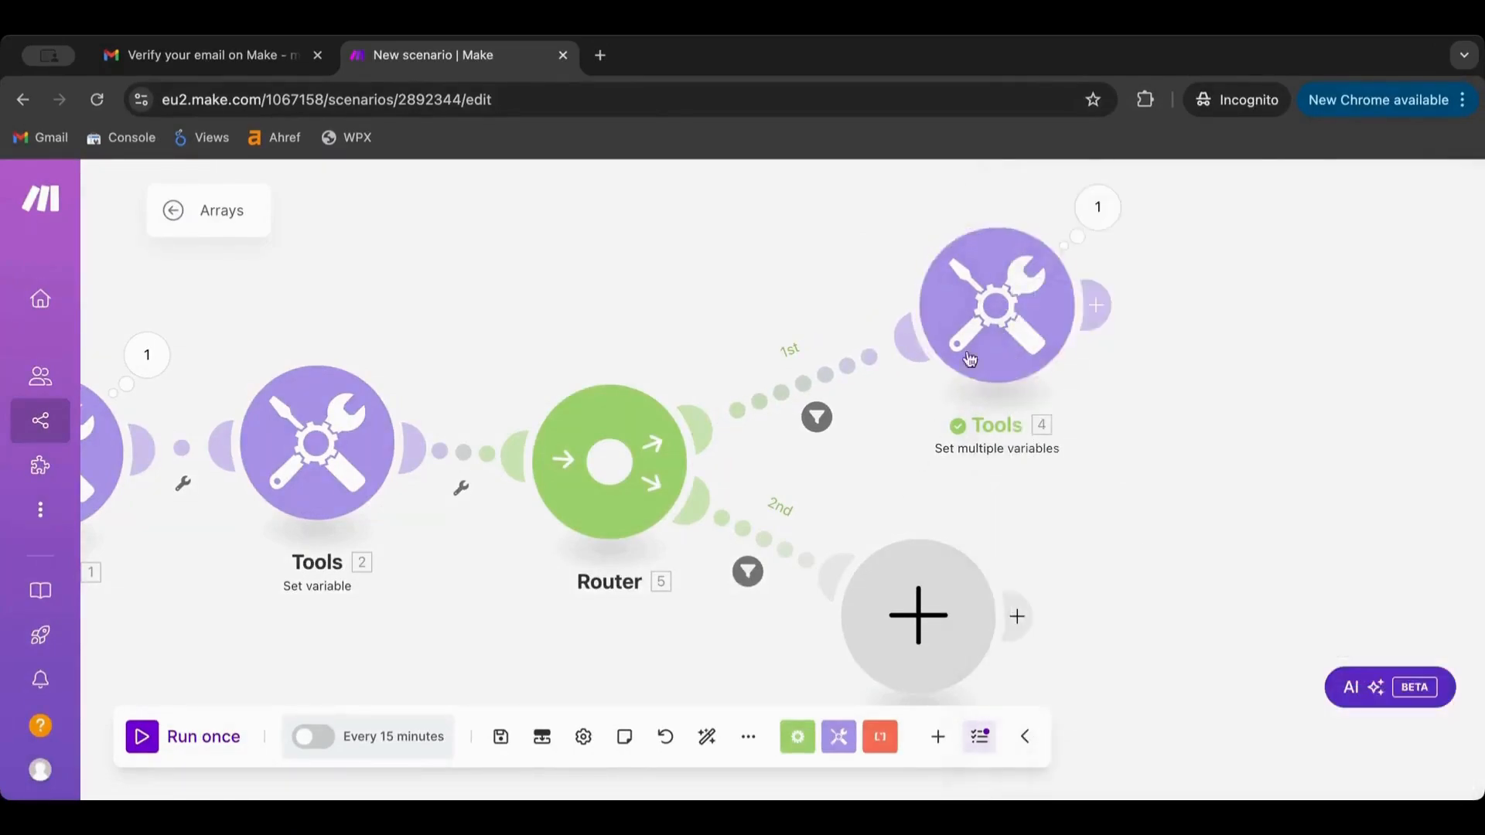
# Clone Tools 4 as Tools 6 and attach it to the 2nd route in place of its placeholder
pyautogui.rightClick(1009, 280)
pyautogui.click(1102, 431)
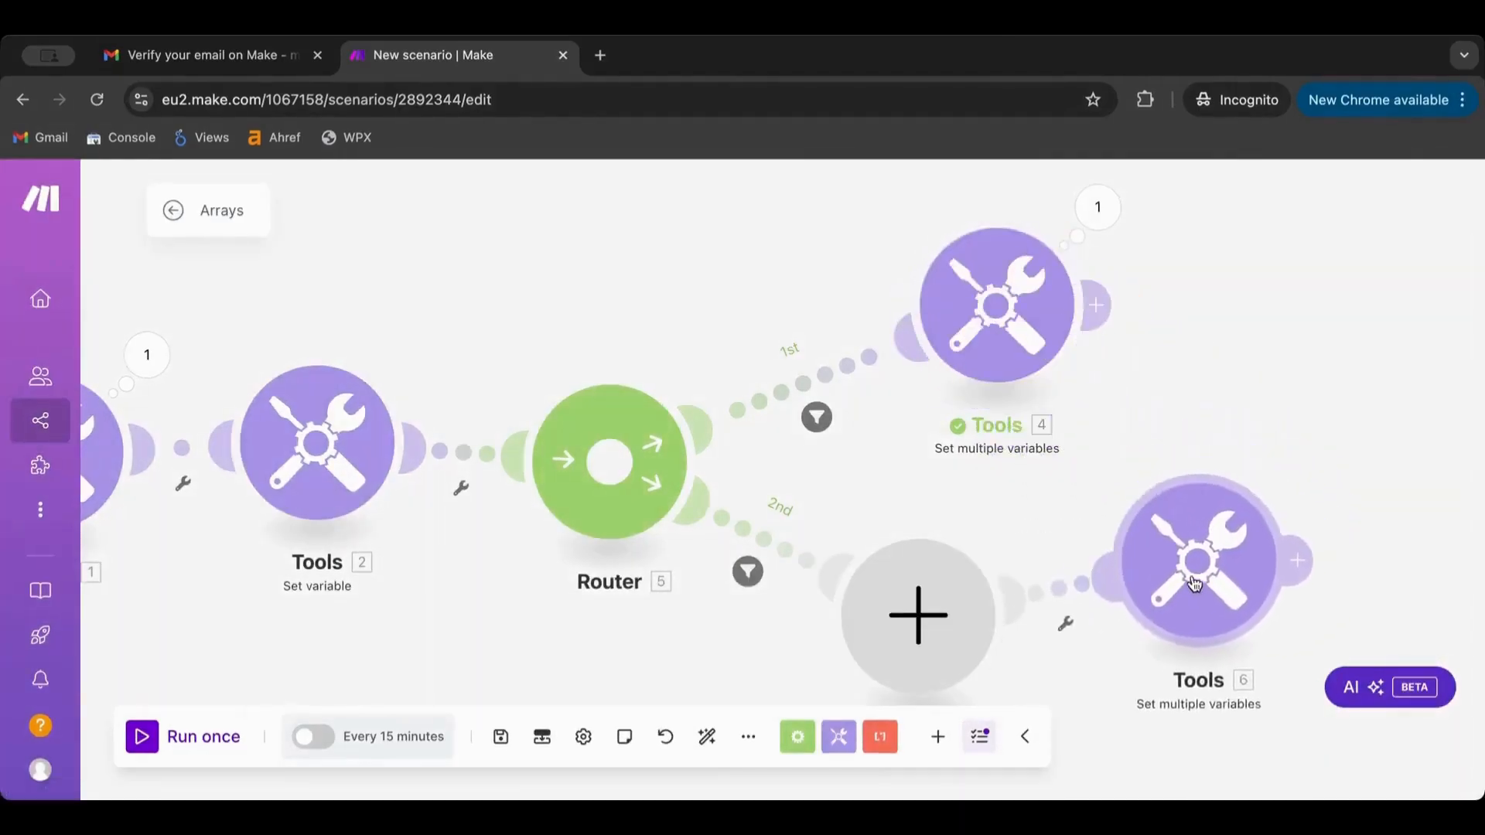
pyautogui.moveTo(1194, 583); pyautogui.dragTo(1161, 603)
pyautogui.rightClick(942, 607)
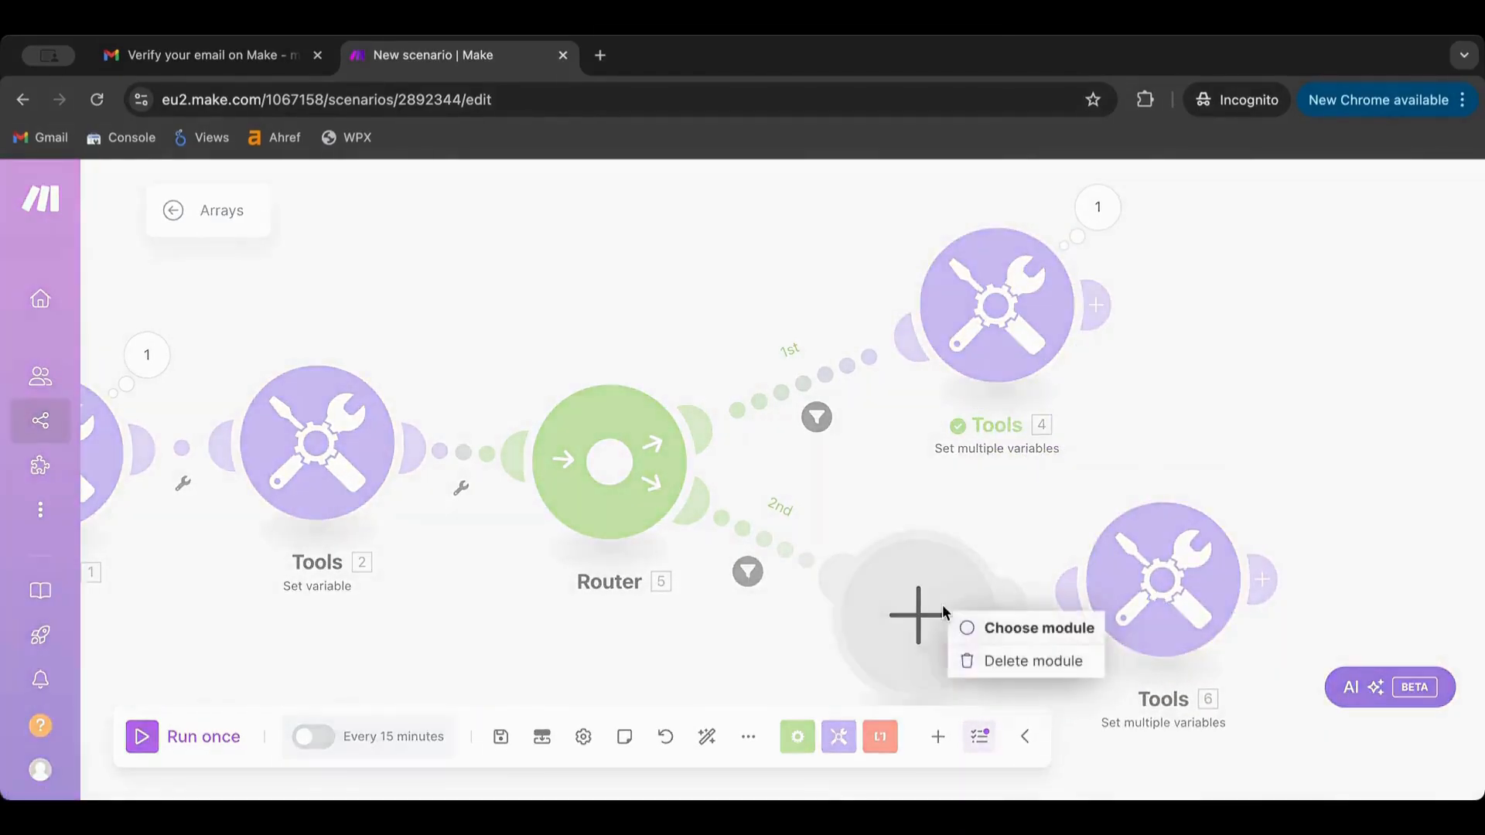
pyautogui.click(966, 661)
pyautogui.moveTo(1164, 600); pyautogui.dragTo(1010, 621)
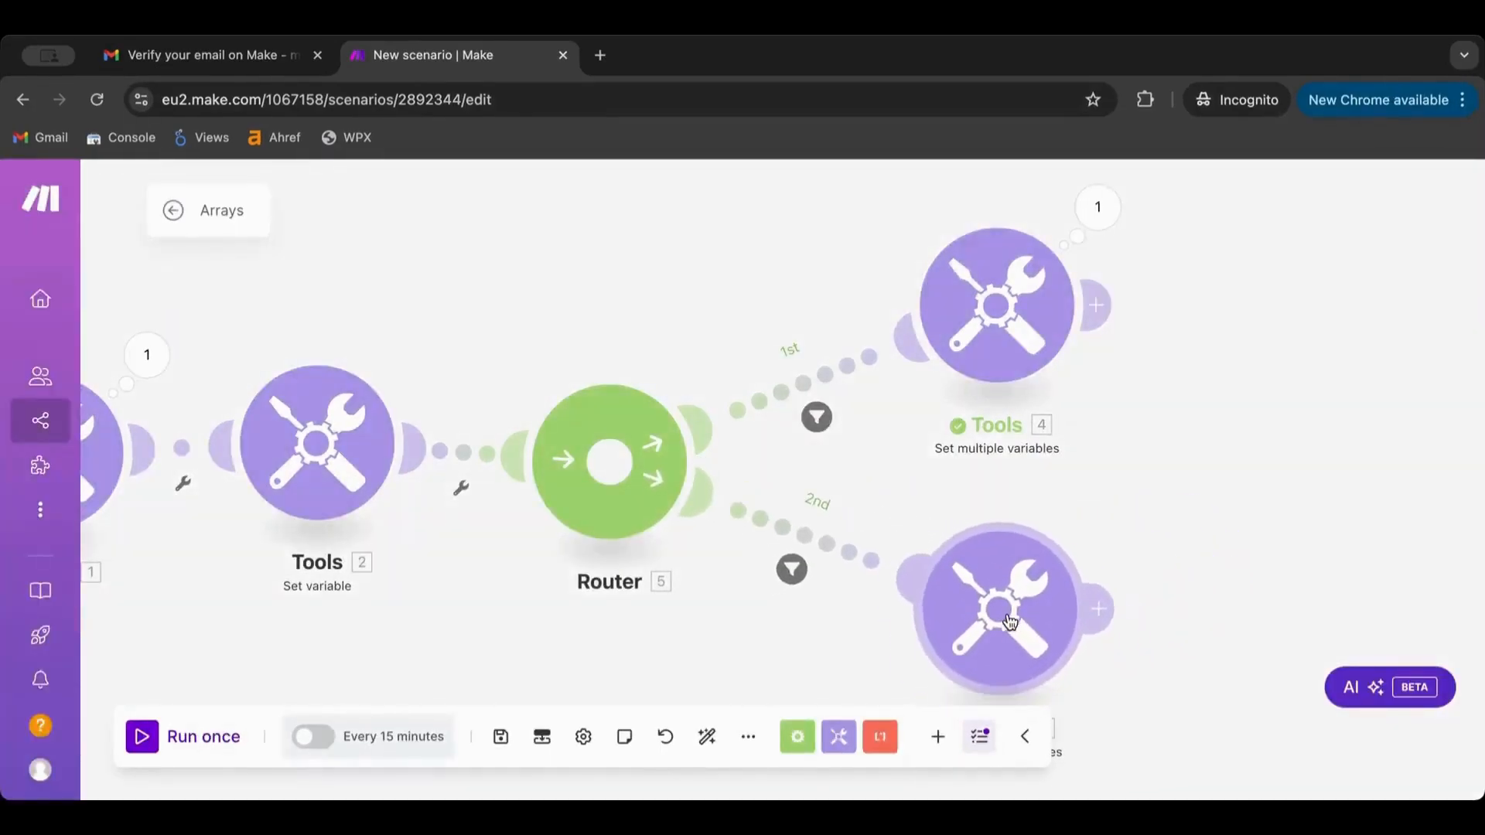
# Add a third item to Tools 4 and name it lastname, copied from Item 2
pyautogui.click(793, 370)
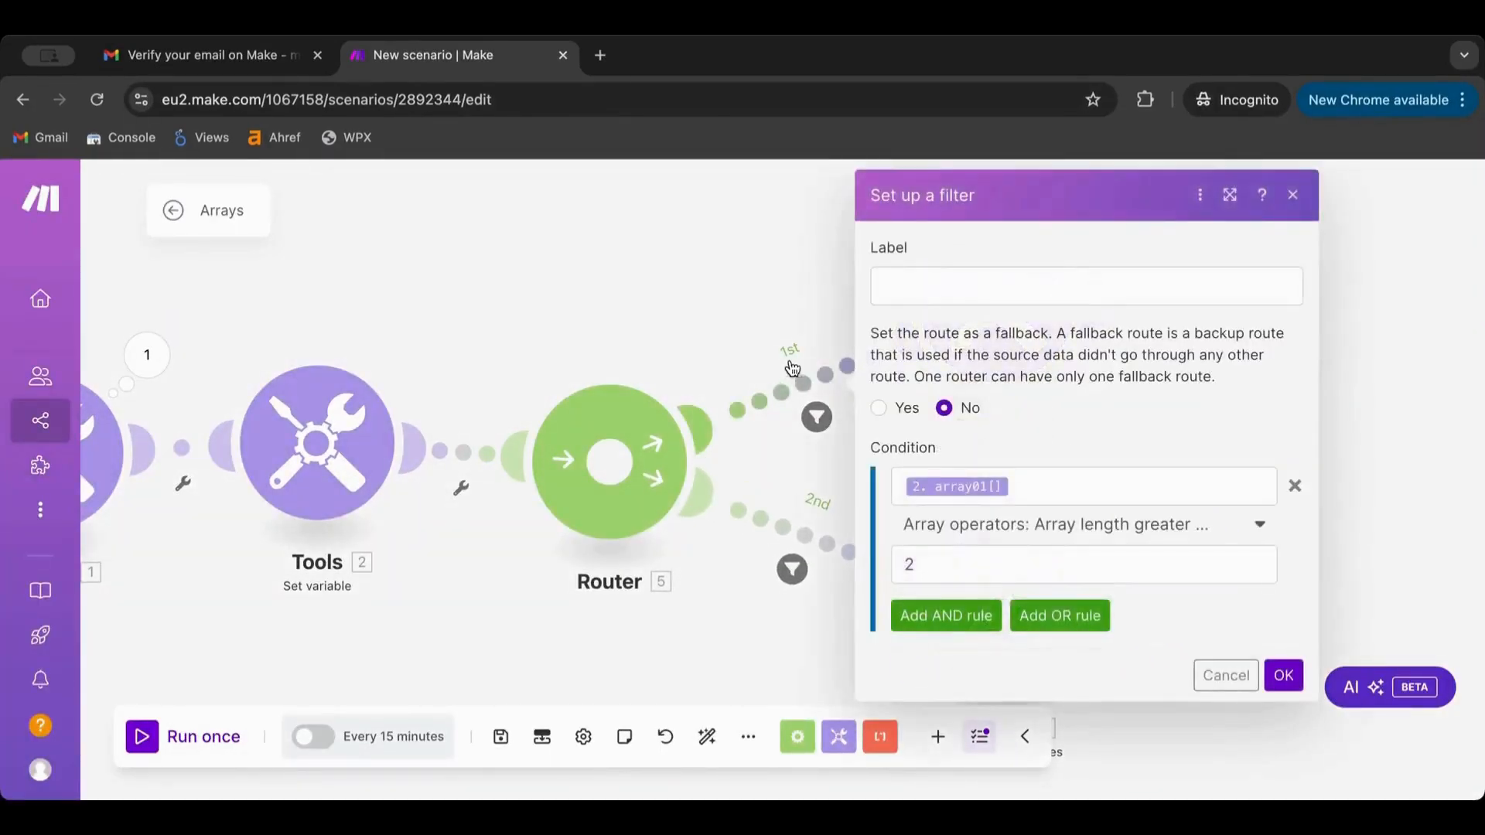
pyautogui.click(750, 323)
pyautogui.click(995, 313)
pyautogui.scroll(-1, 1094, 410)
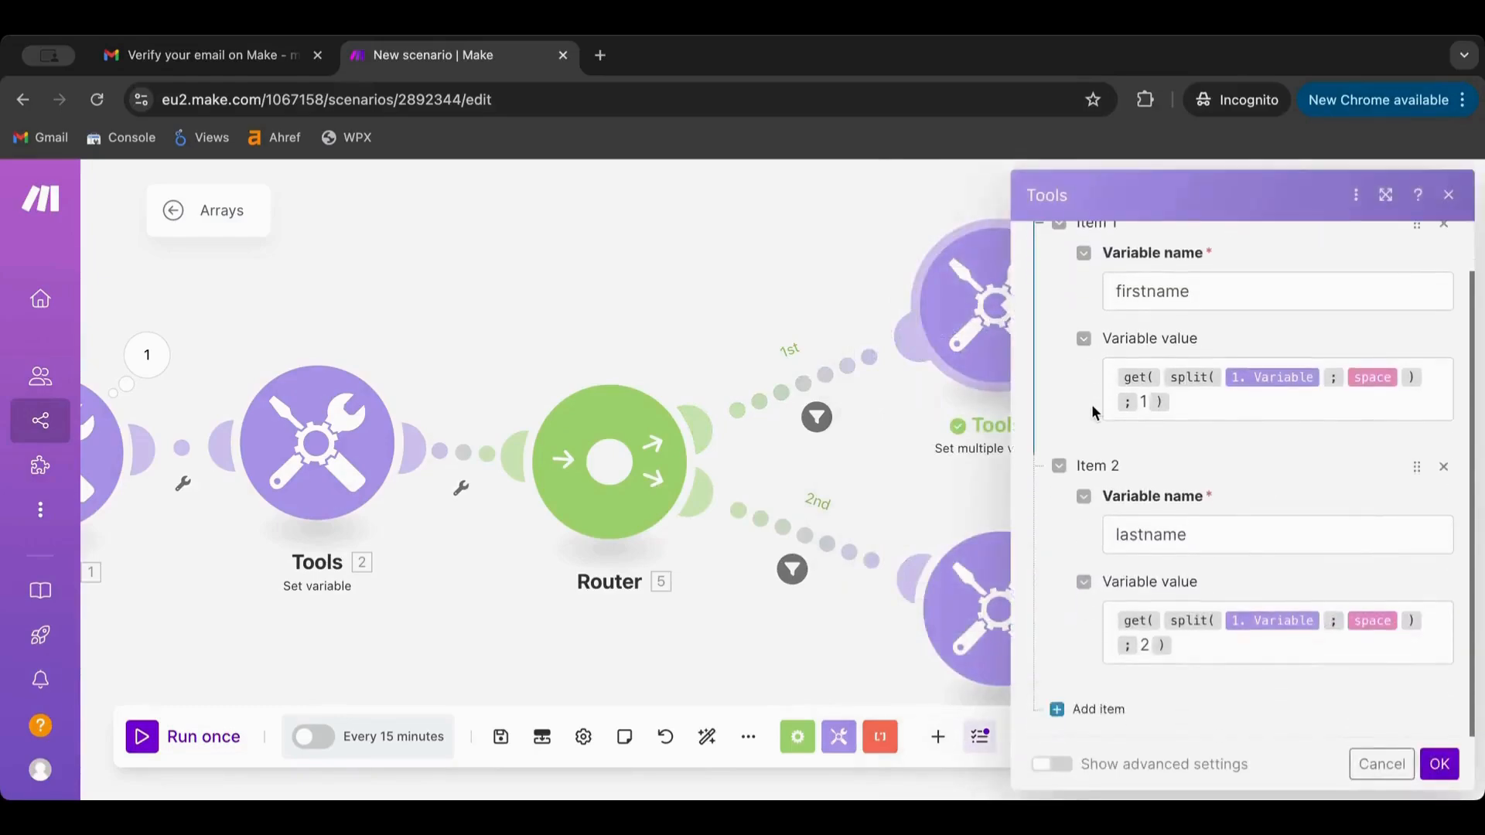
pyautogui.click(1083, 709)
pyautogui.scroll(-2, 1183, 534)
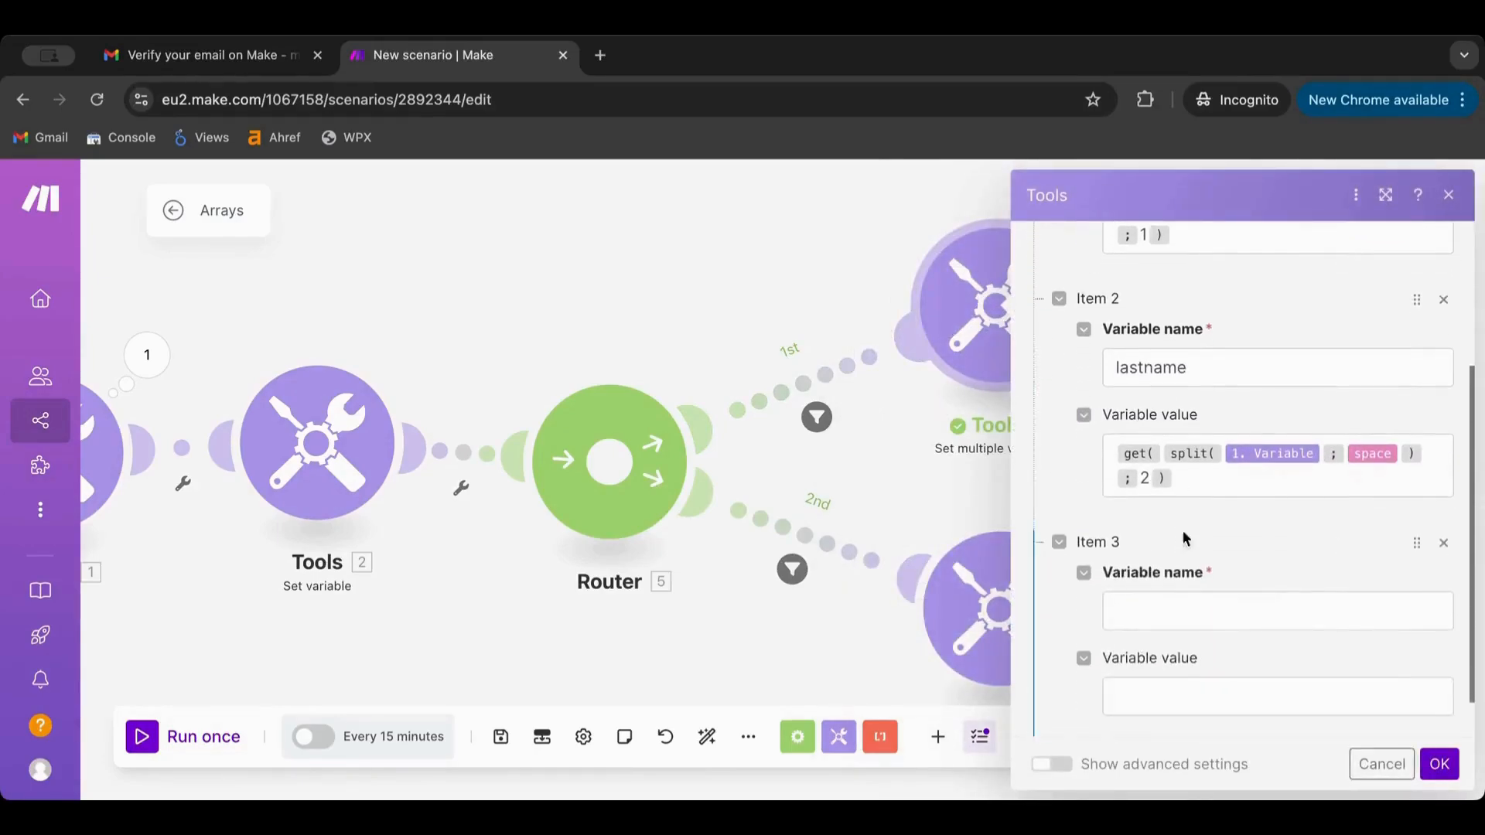
pyautogui.click(1216, 364)
pyautogui.hotkey('ctrl', 'a')
pyautogui.hotkey('ctrl', 'c')
pyautogui.click(1183, 610)
pyautogui.hotkey('ctrl', 'v')
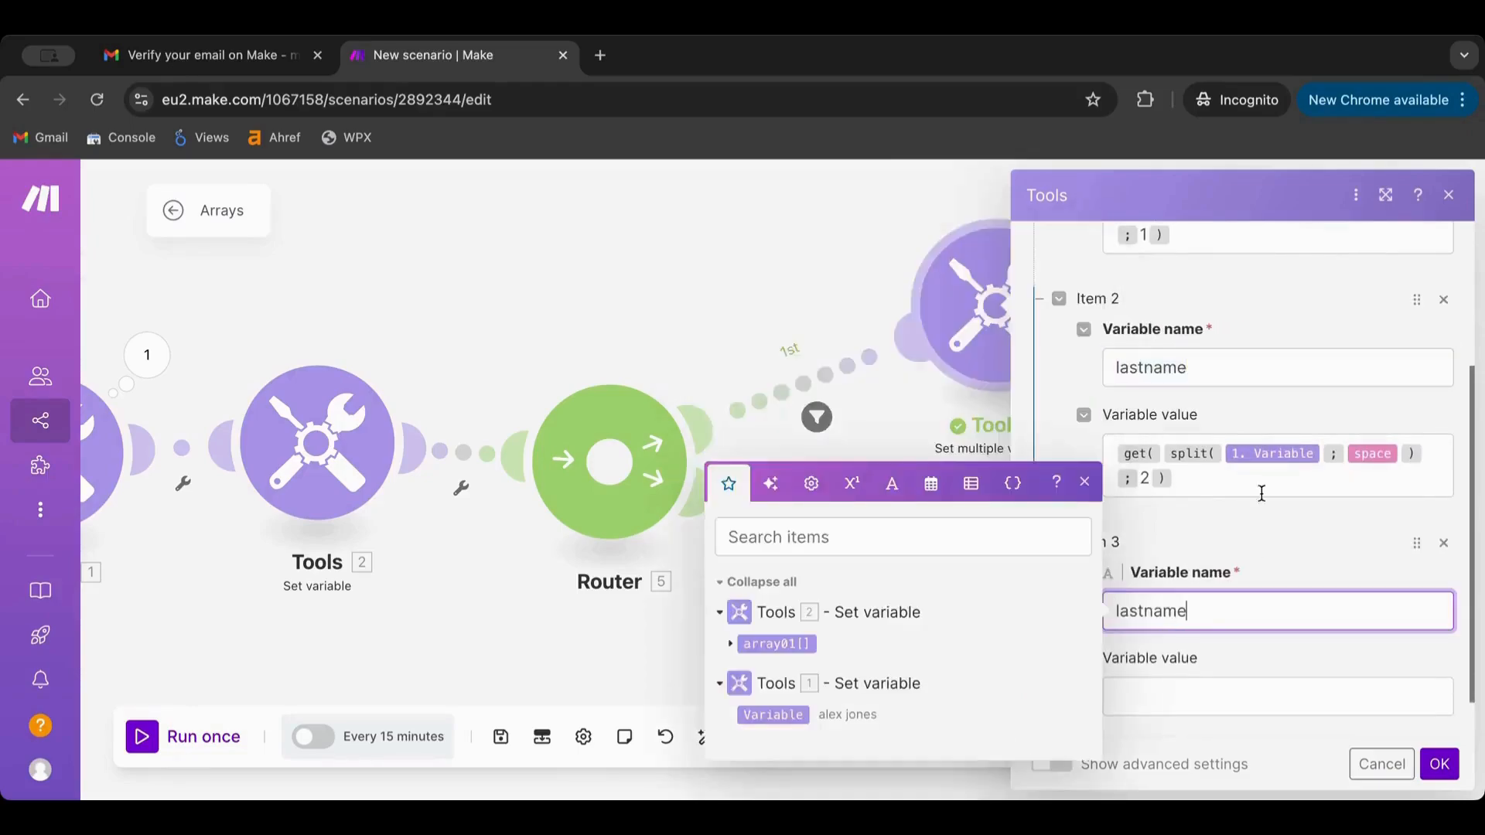
# Copy Item 2's get/split formula into Item 3's value
pyautogui.click(1261, 494)
pyautogui.hotkey('ctrl', 'a')
pyautogui.hotkey('ctrl', 'c')
pyautogui.click(1189, 696)
pyautogui.hotkey('ctrl', 'v')
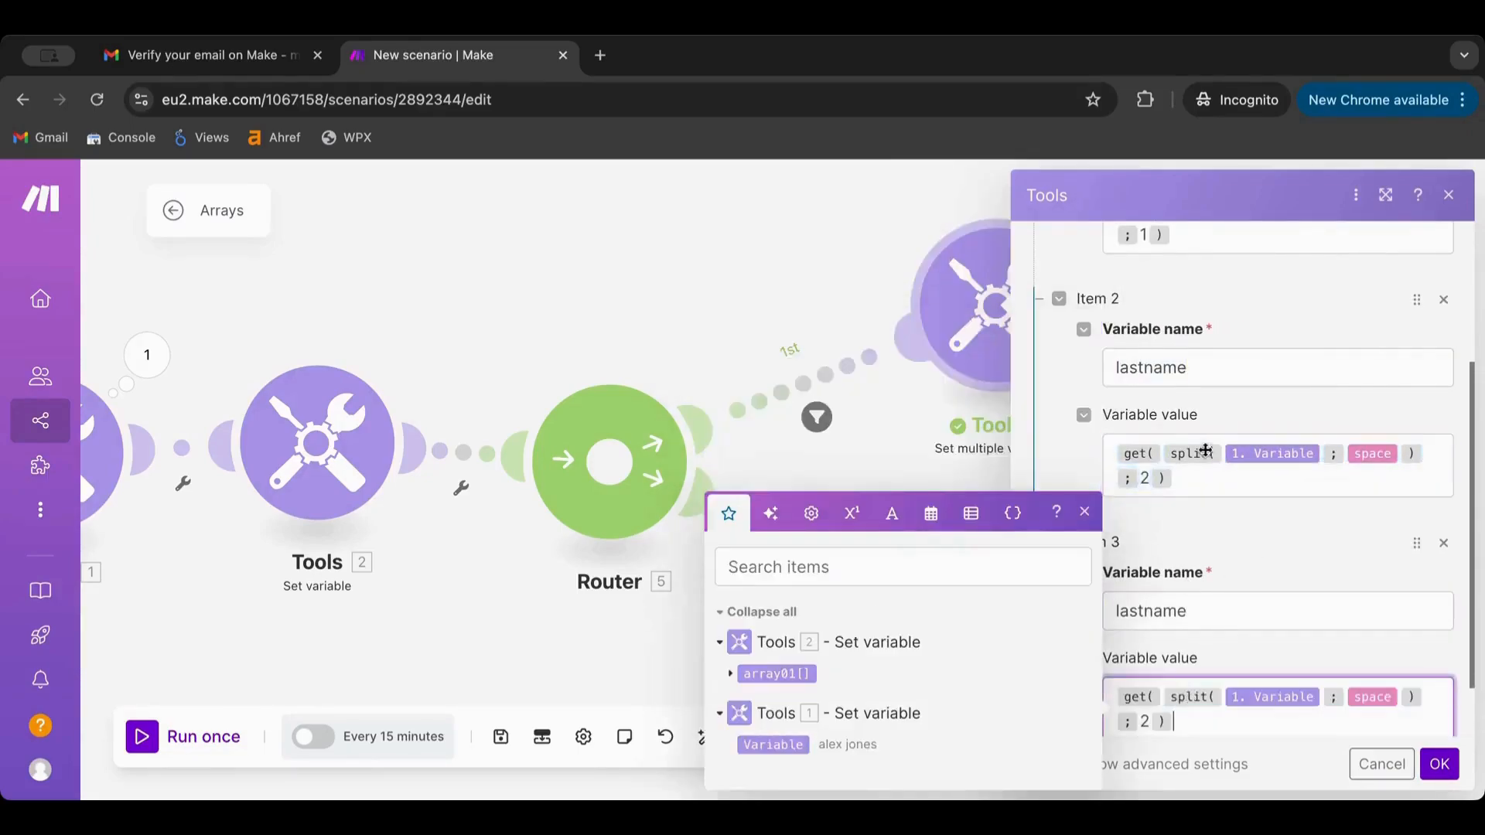
# Rename Item 2 to middlename and set Item 3's split index to 3, then save Tools 4
pyautogui.click(1195, 480)
pyautogui.hotkey('ctrl', 'a')
pyautogui.click(1176, 368)
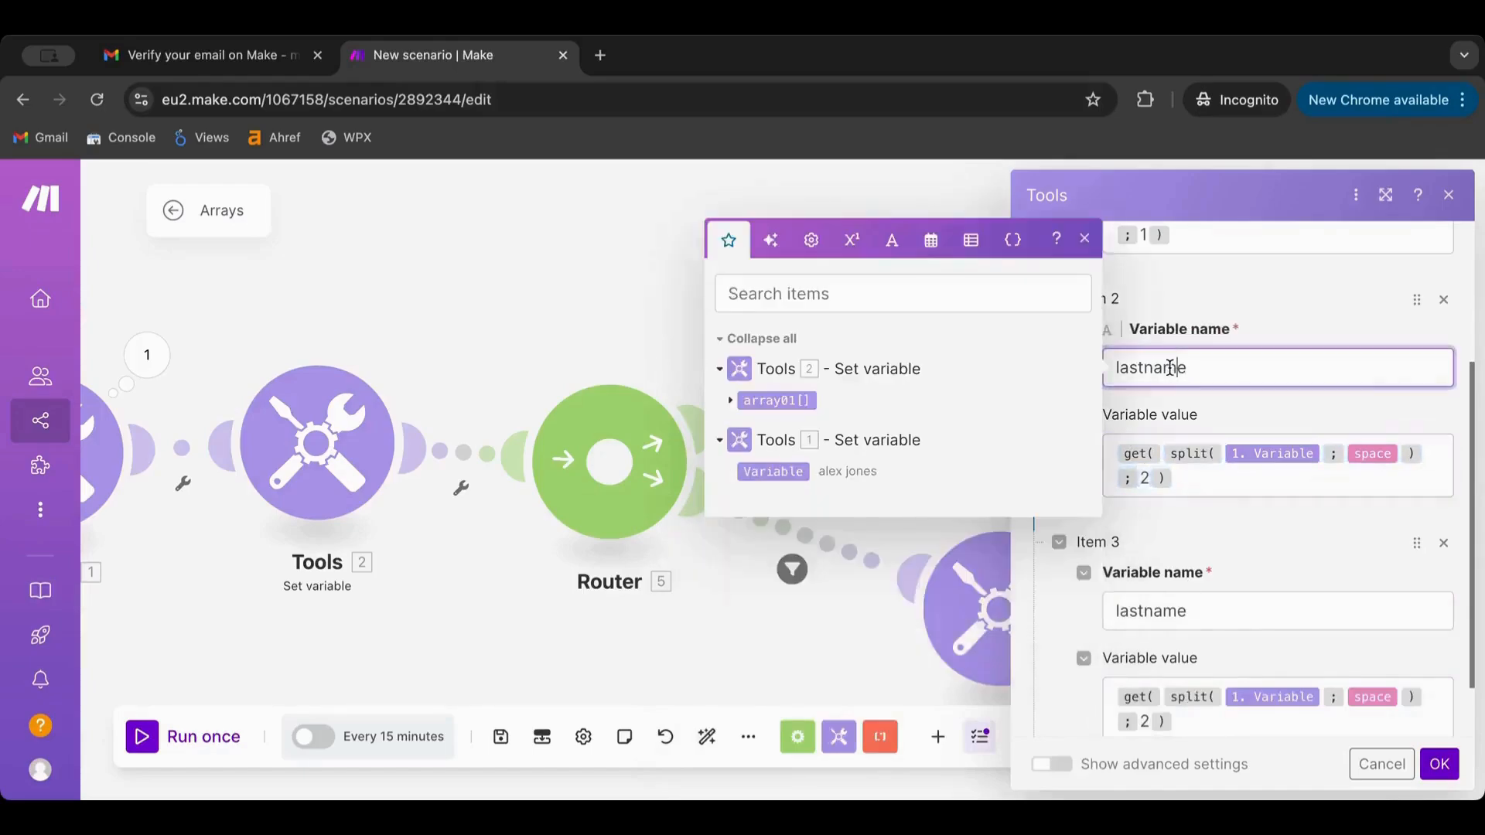
pyautogui.hotkey('ctrl', 'a')
pyautogui.write('mid')
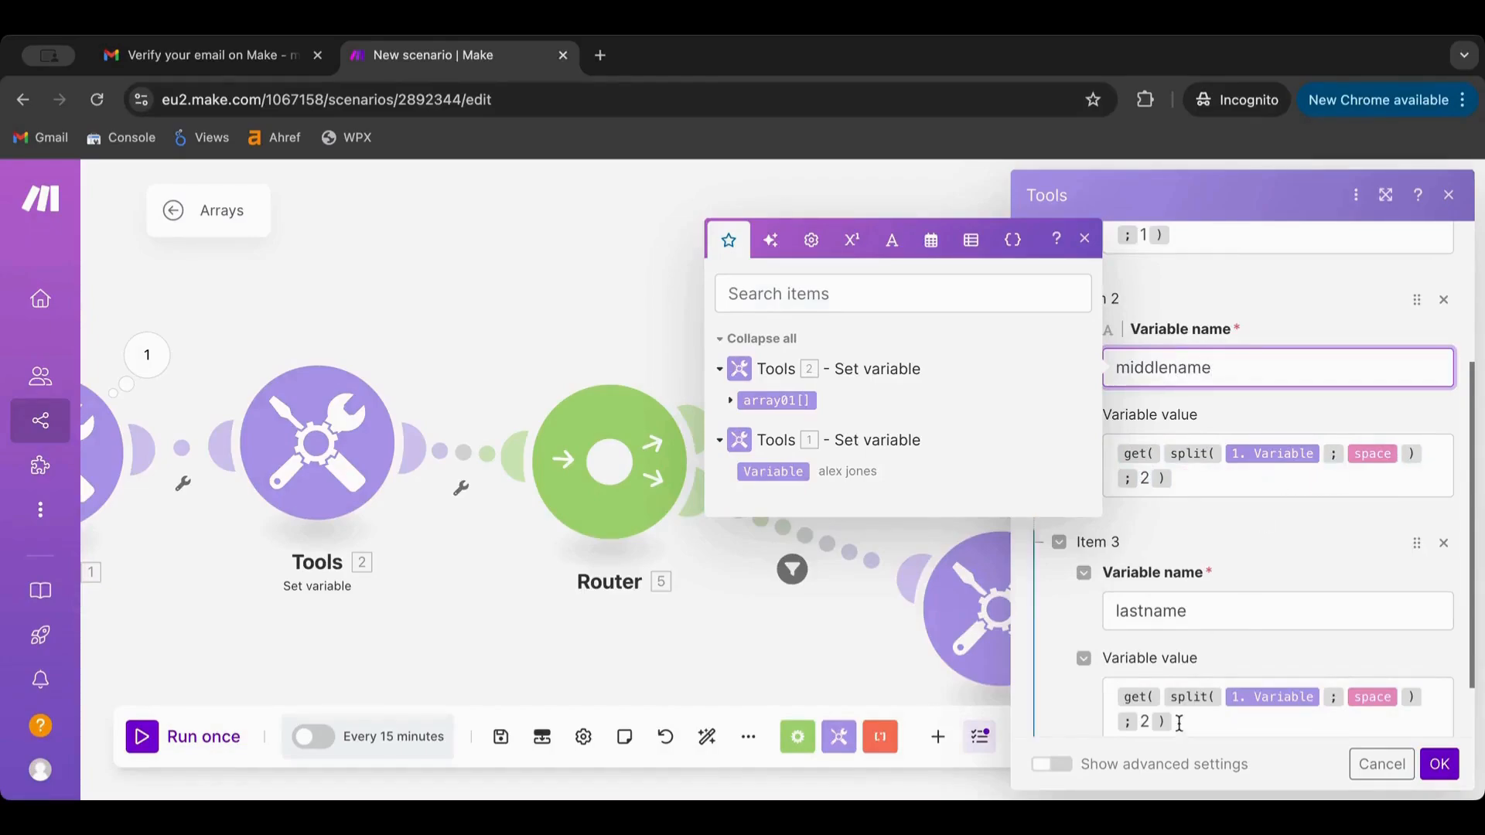
pyautogui.doubleClick(1146, 721)
pyautogui.write('3')
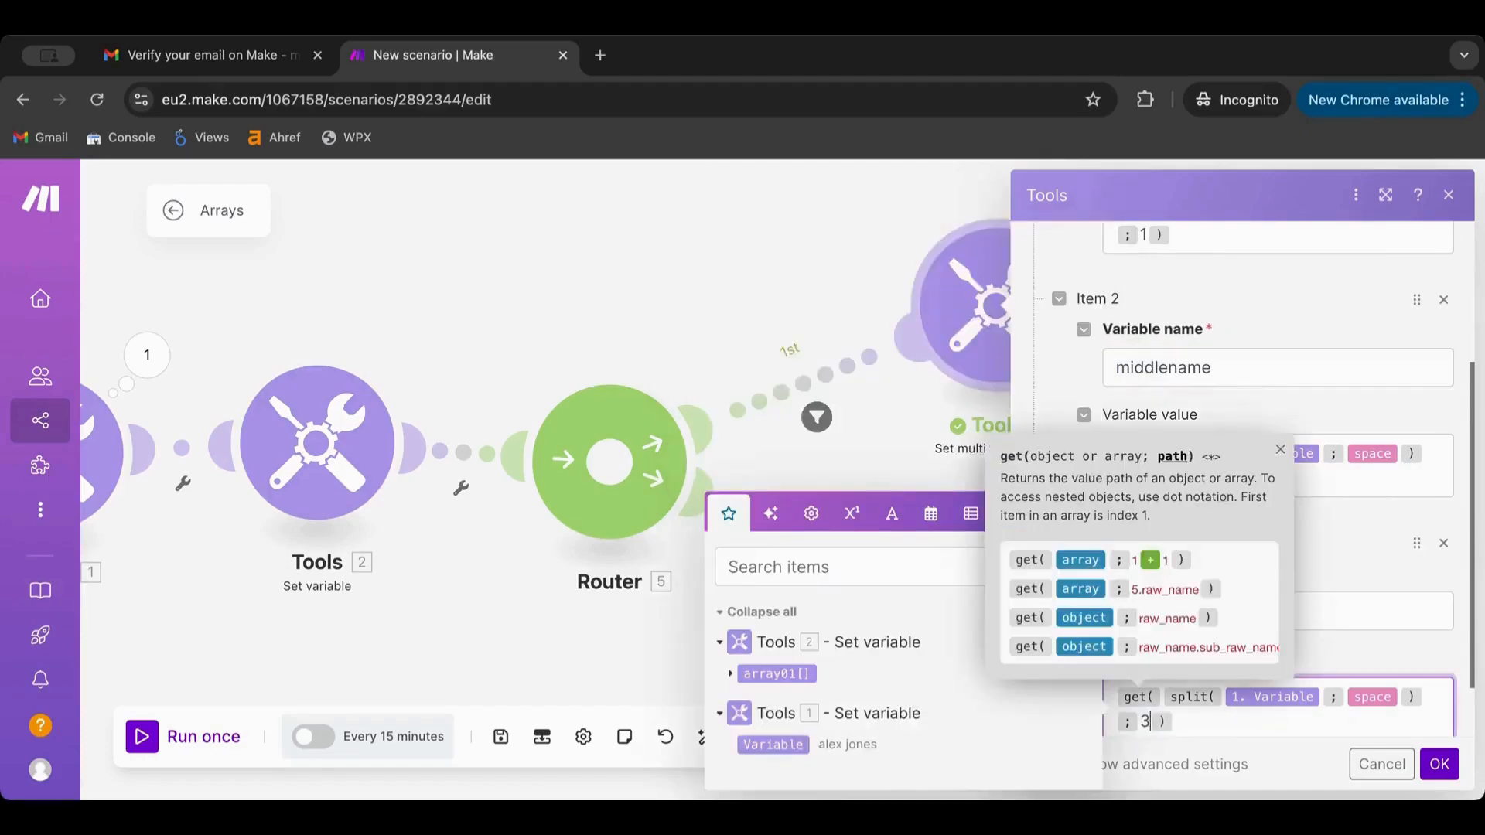
pyautogui.scroll(3, 1366, 538)
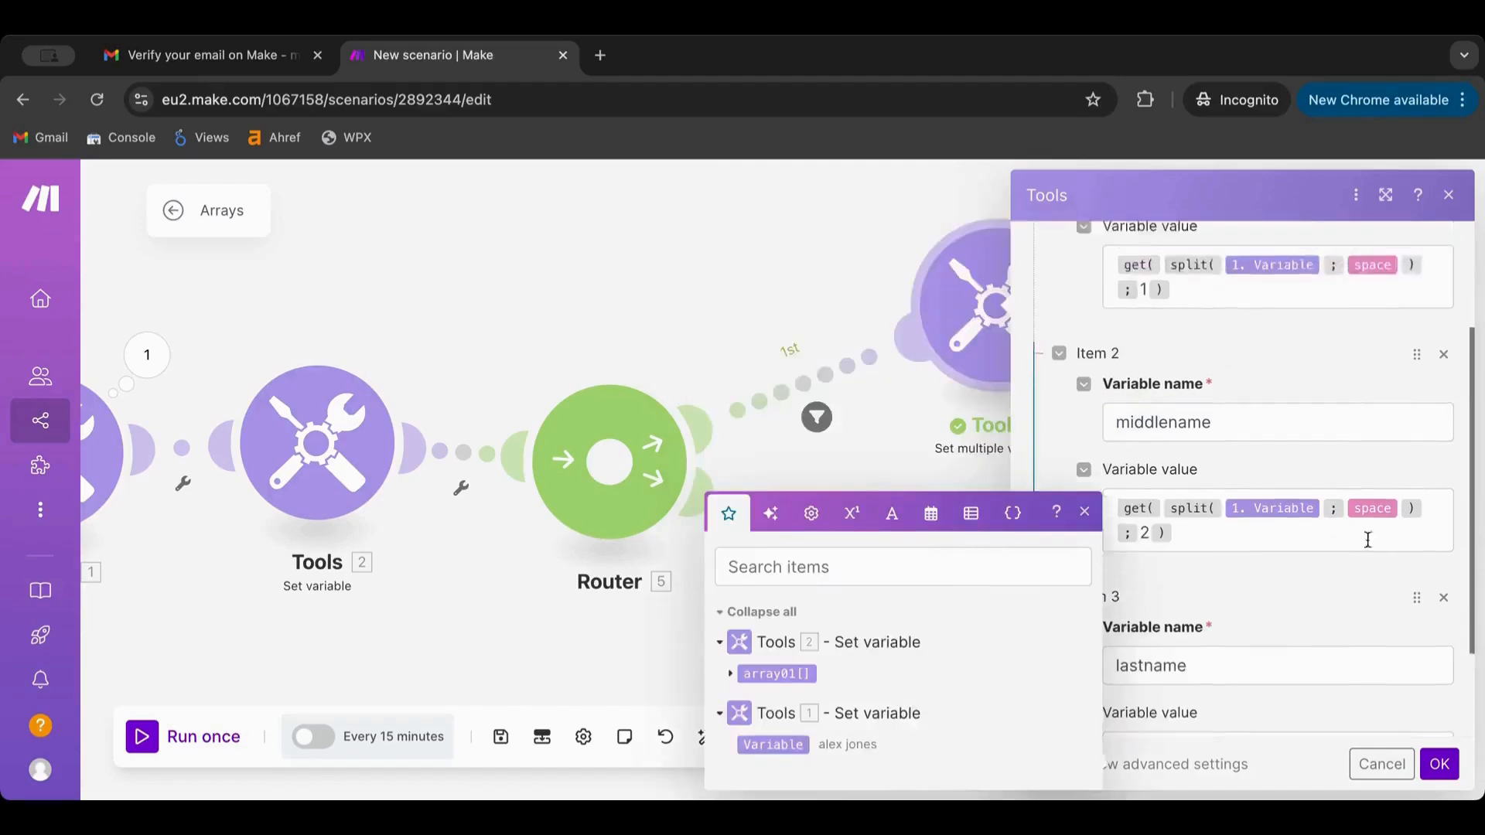
pyautogui.click(1439, 765)
# Check Tools 6's variables and auto-align the scenario layout
pyautogui.click(990, 564)
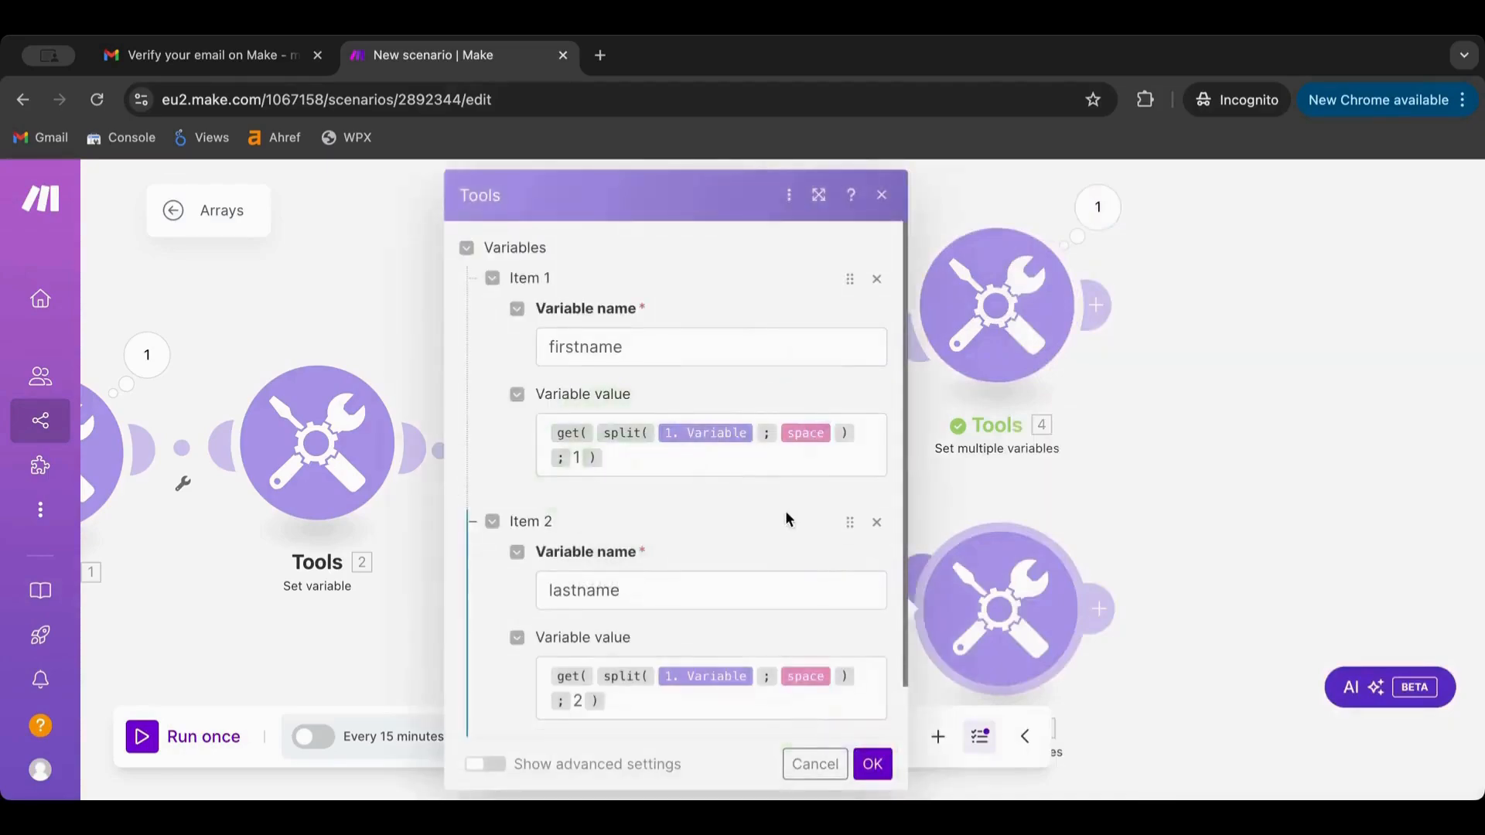
pyautogui.scroll(-1, 786, 518)
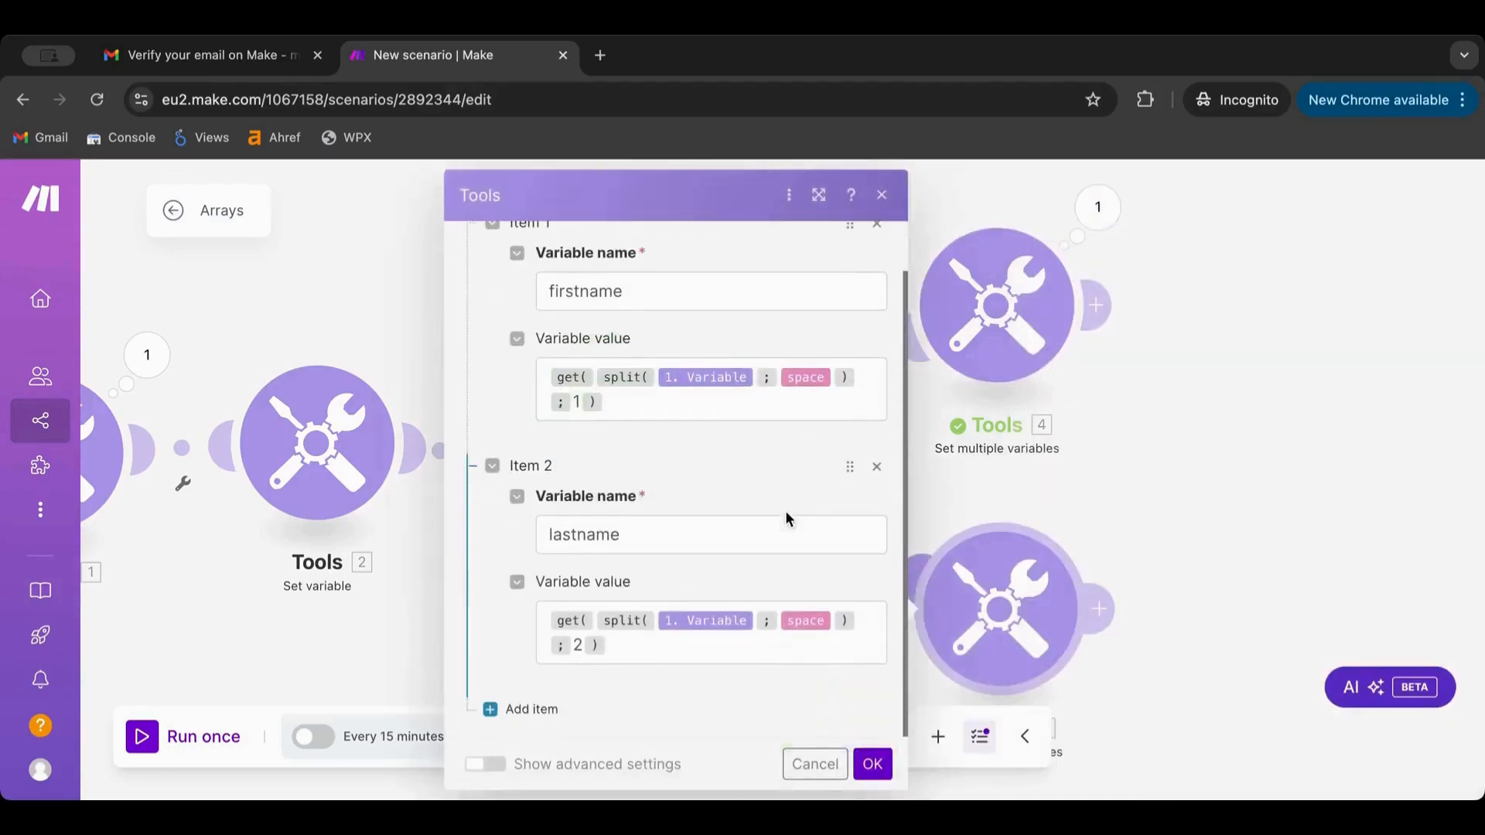
pyautogui.click(872, 764)
pyautogui.click(707, 740)
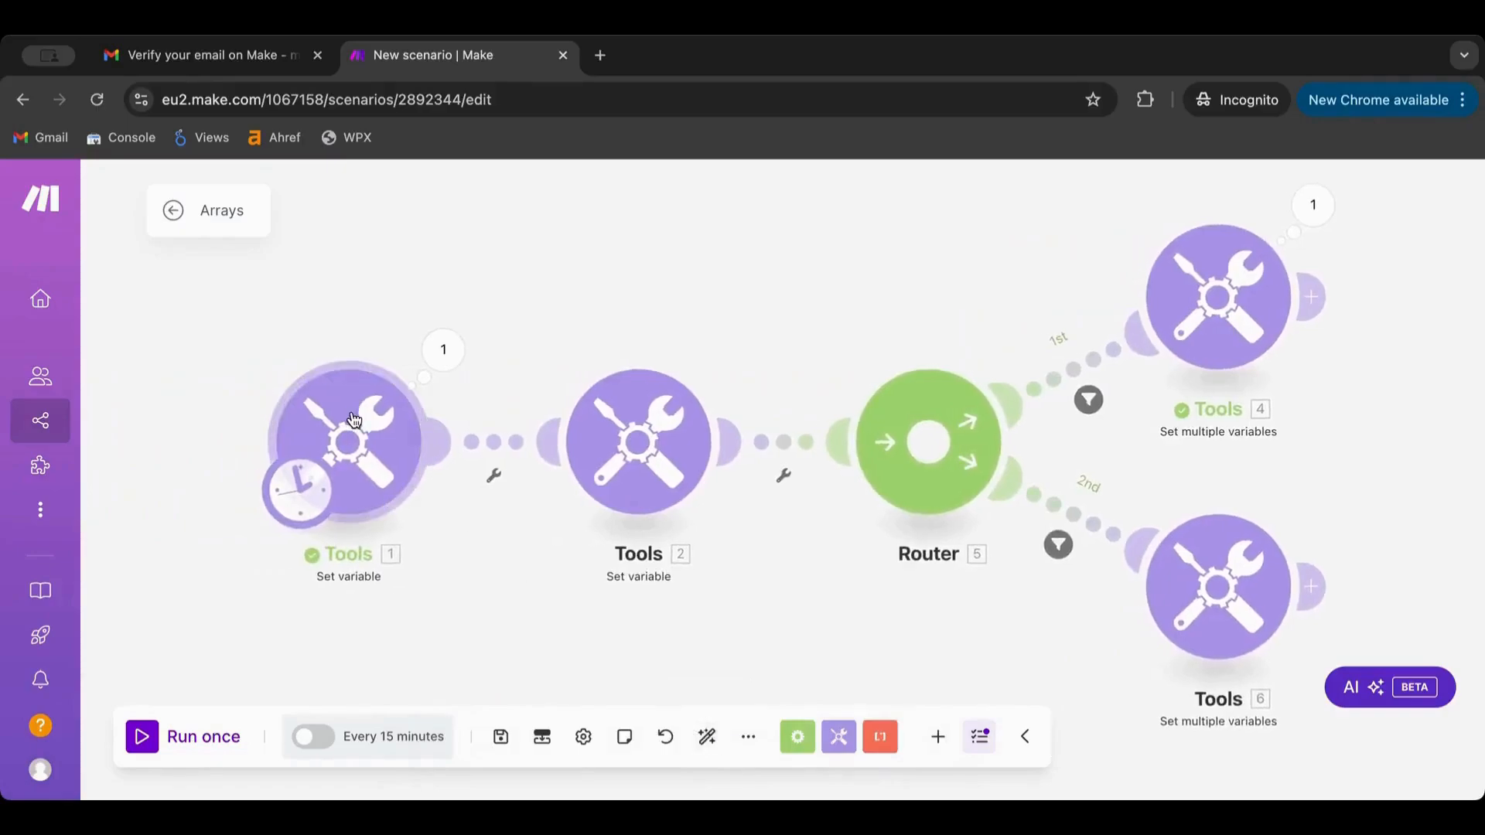
# Run the scenario once and inspect Tools 4's output bundle
pyautogui.click(354, 421)
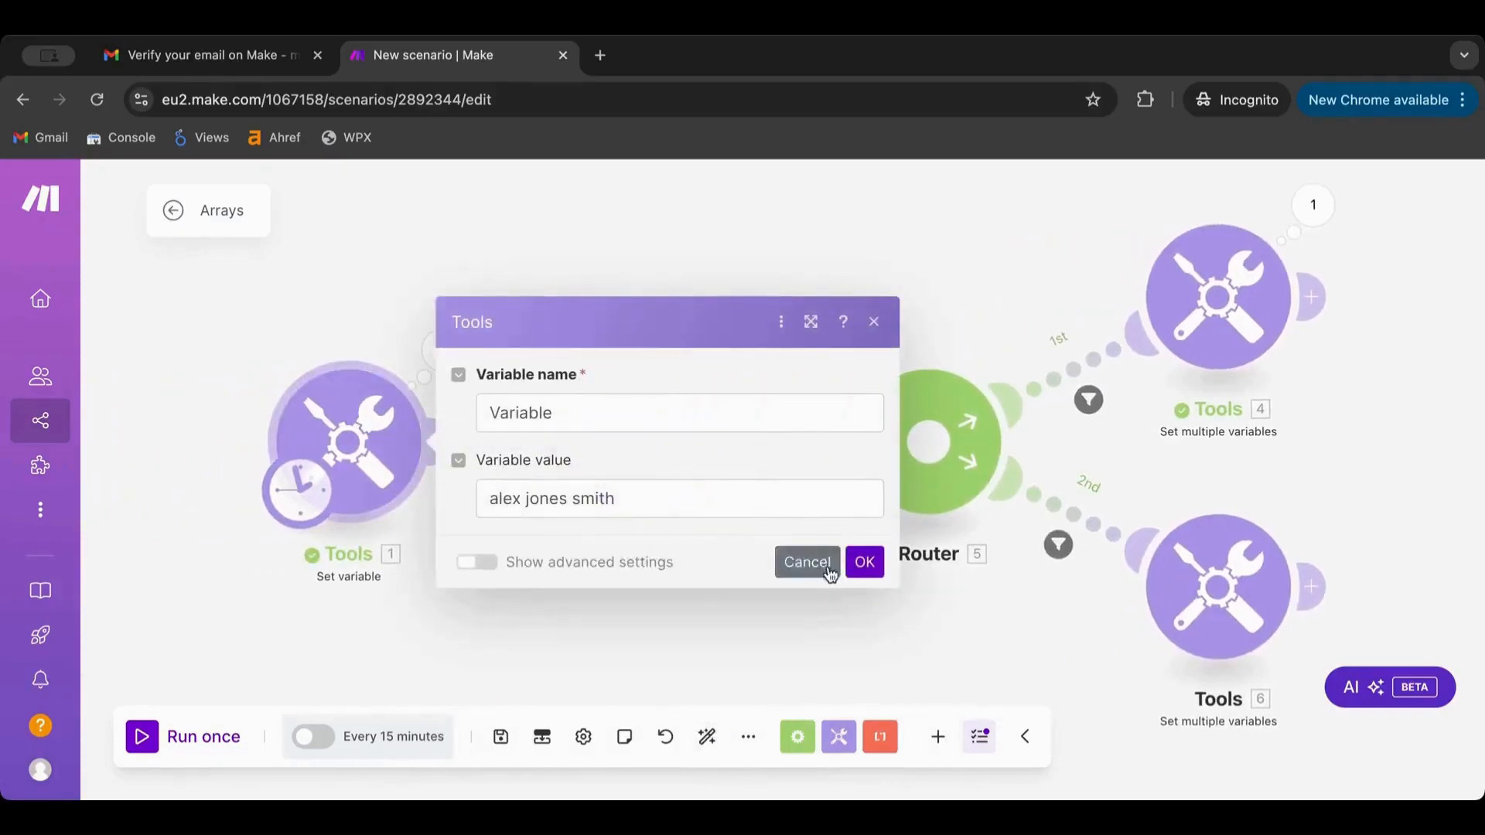
pyautogui.click(864, 562)
pyautogui.click(142, 735)
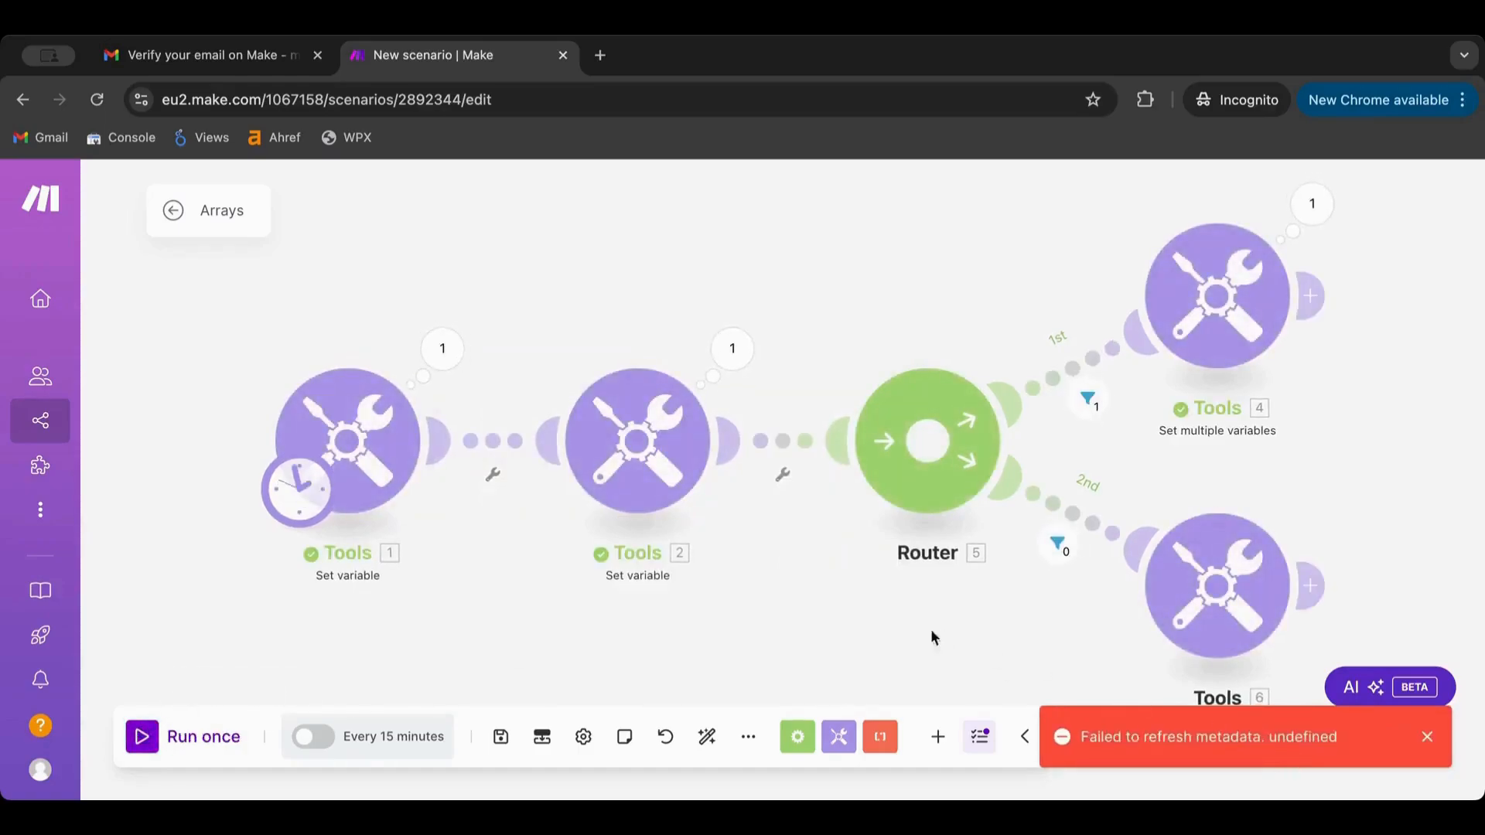
pyautogui.moveTo(930, 638); pyautogui.dragTo(719, 596)
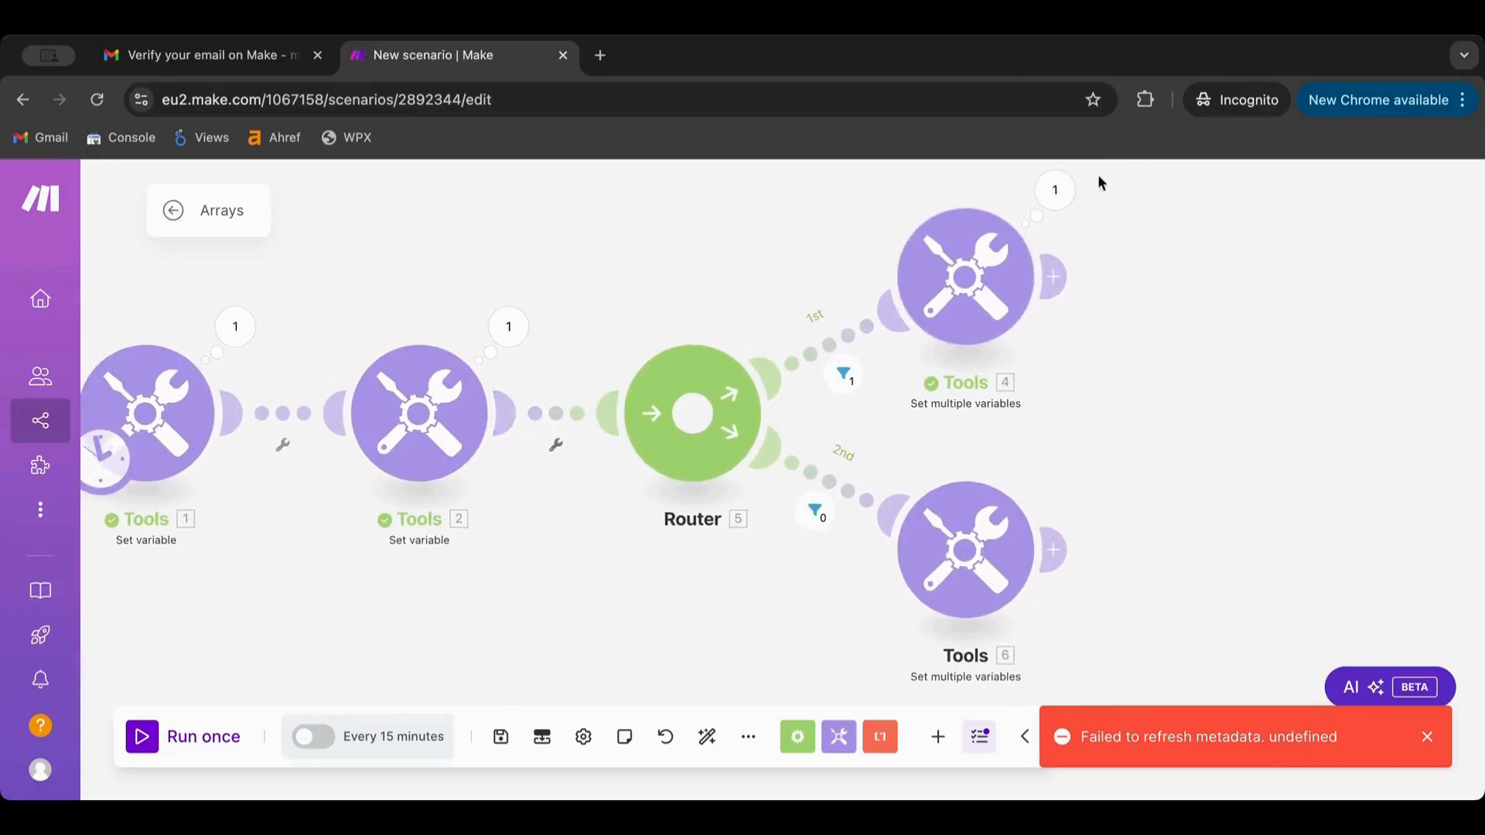
pyautogui.click(1055, 189)
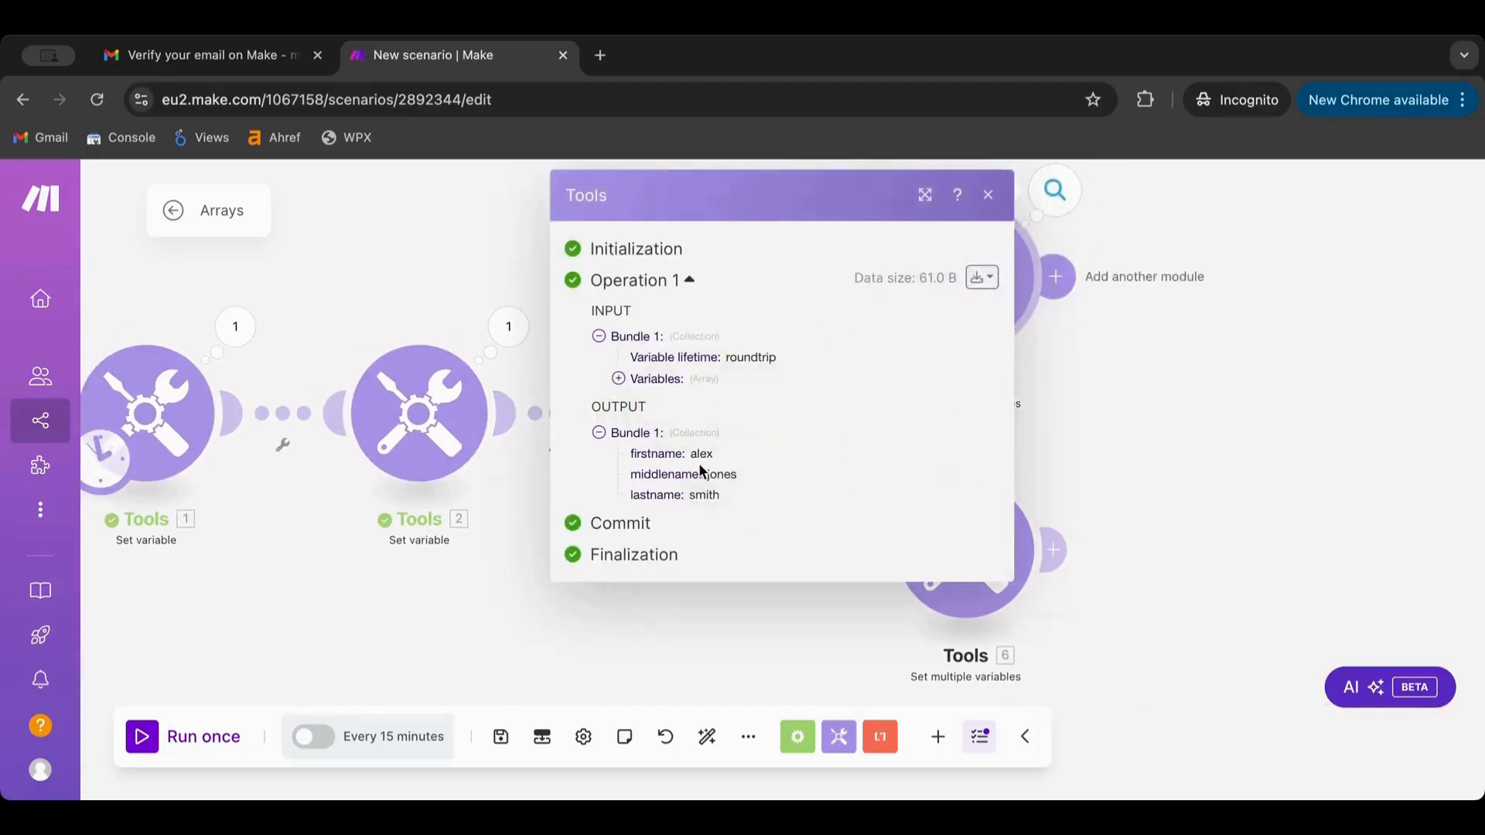
pyautogui.click(1208, 422)
pyautogui.moveTo(441, 570); pyautogui.dragTo(607, 563)
# Trim Tools 1's sample name to two words by deleting the middle word, then check the output bundle
pyautogui.click(402, 433)
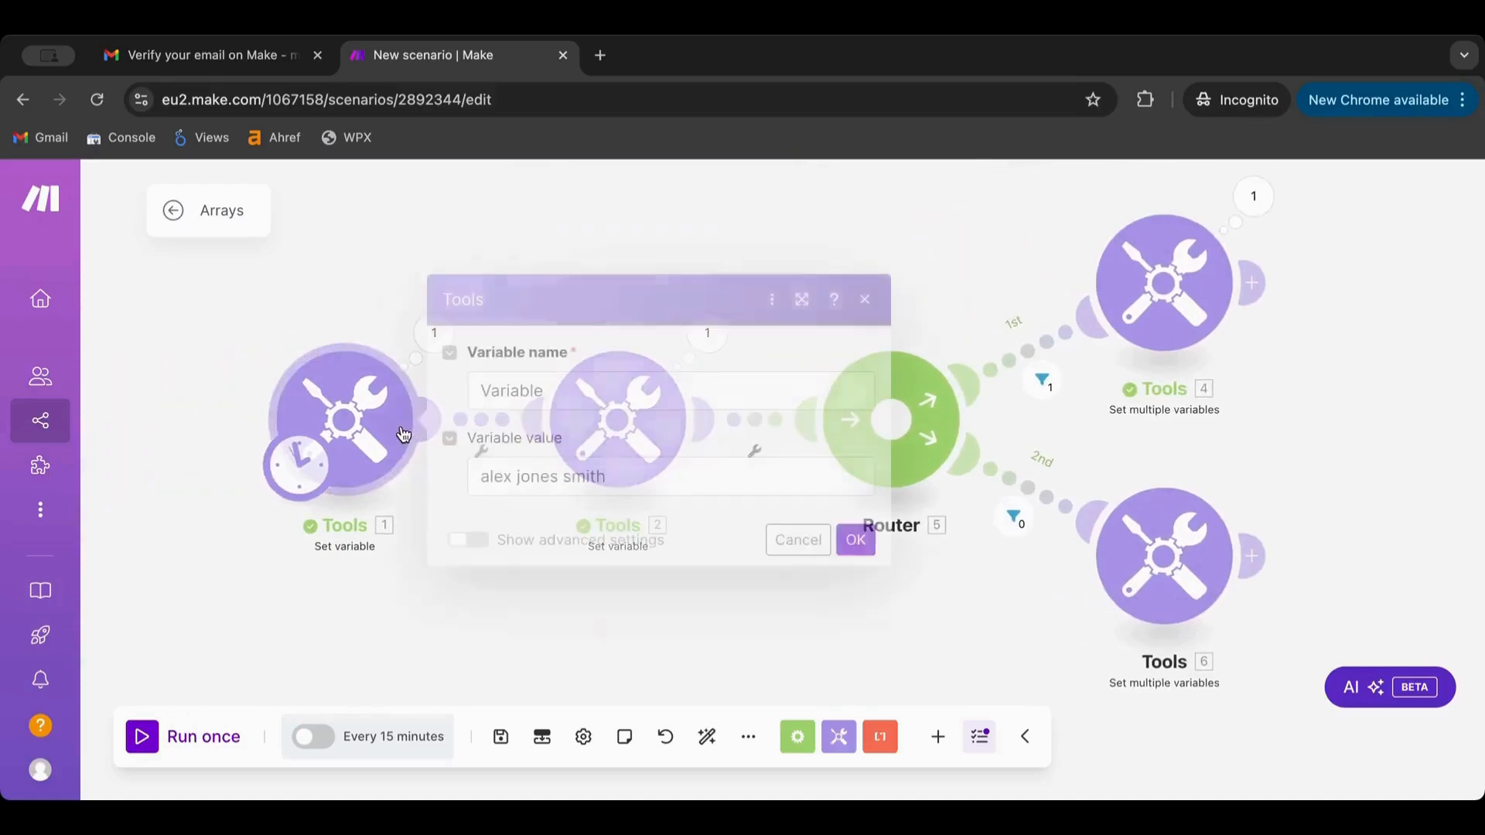
pyautogui.doubleClick(570, 476)
pyautogui.press('BackSpace')
pyautogui.press('BackSpace')
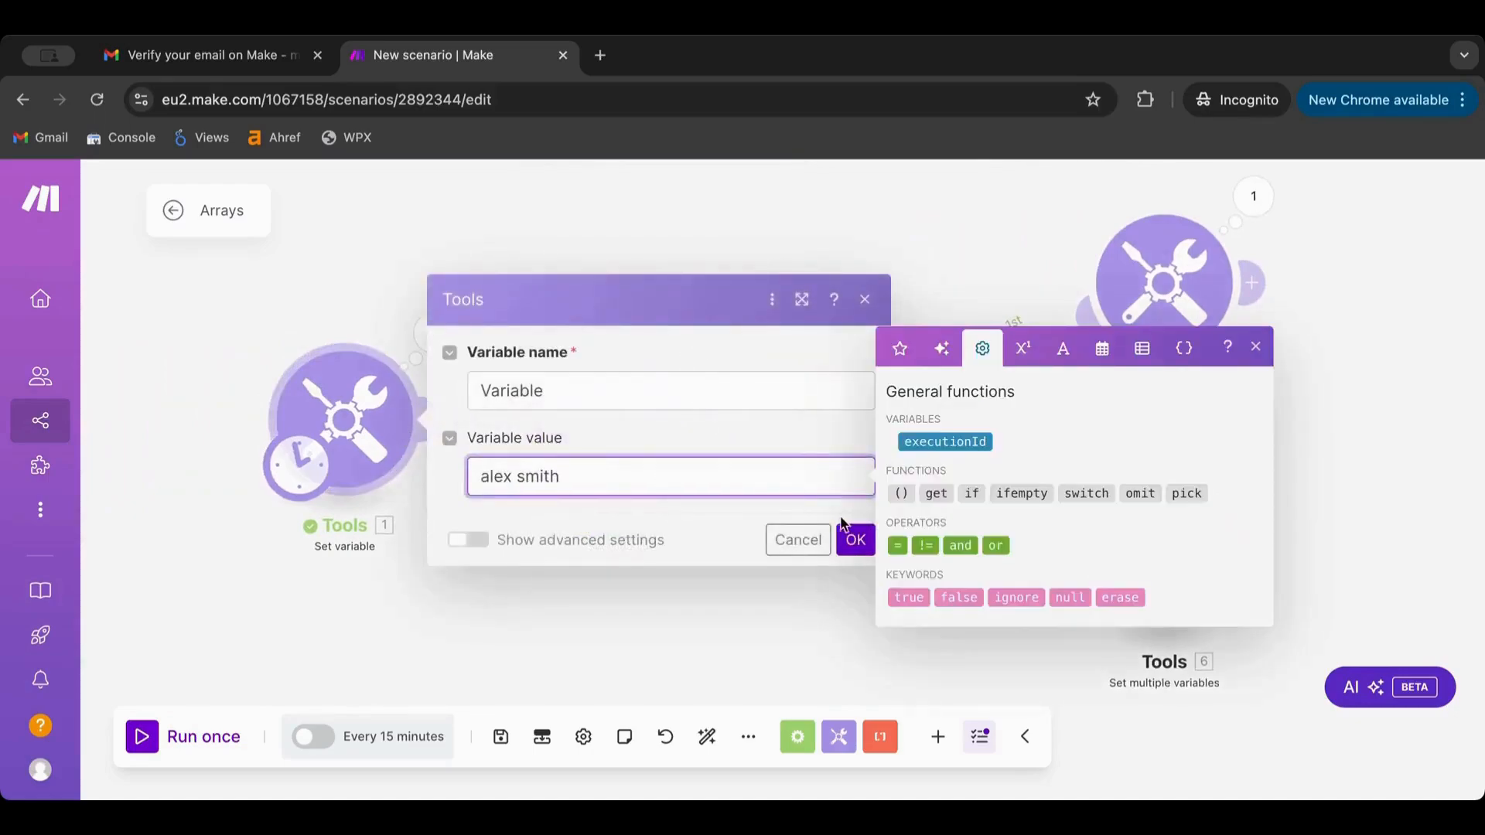
pyautogui.click(854, 539)
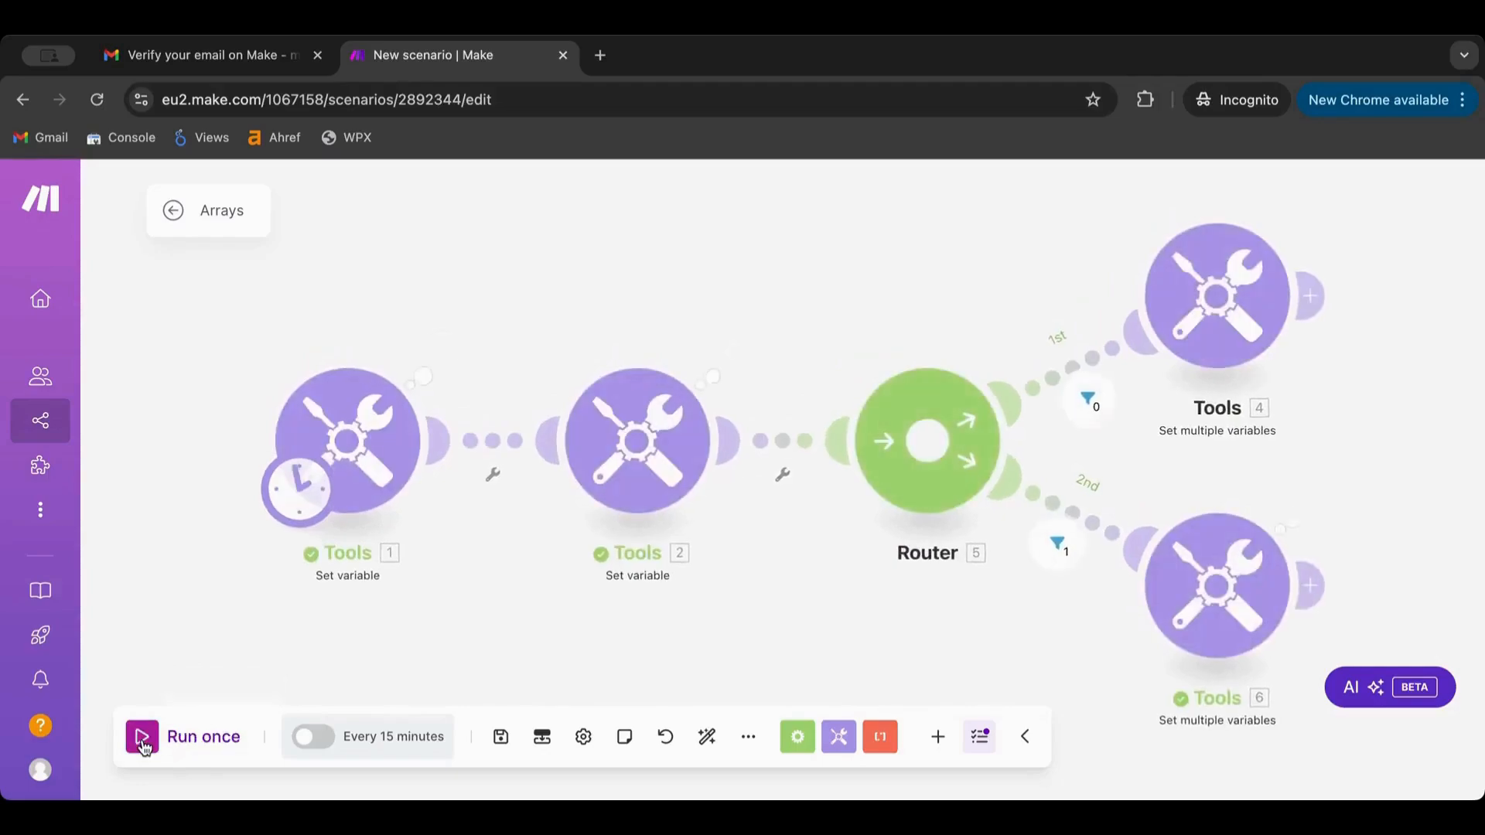
pyautogui.click(1310, 493)
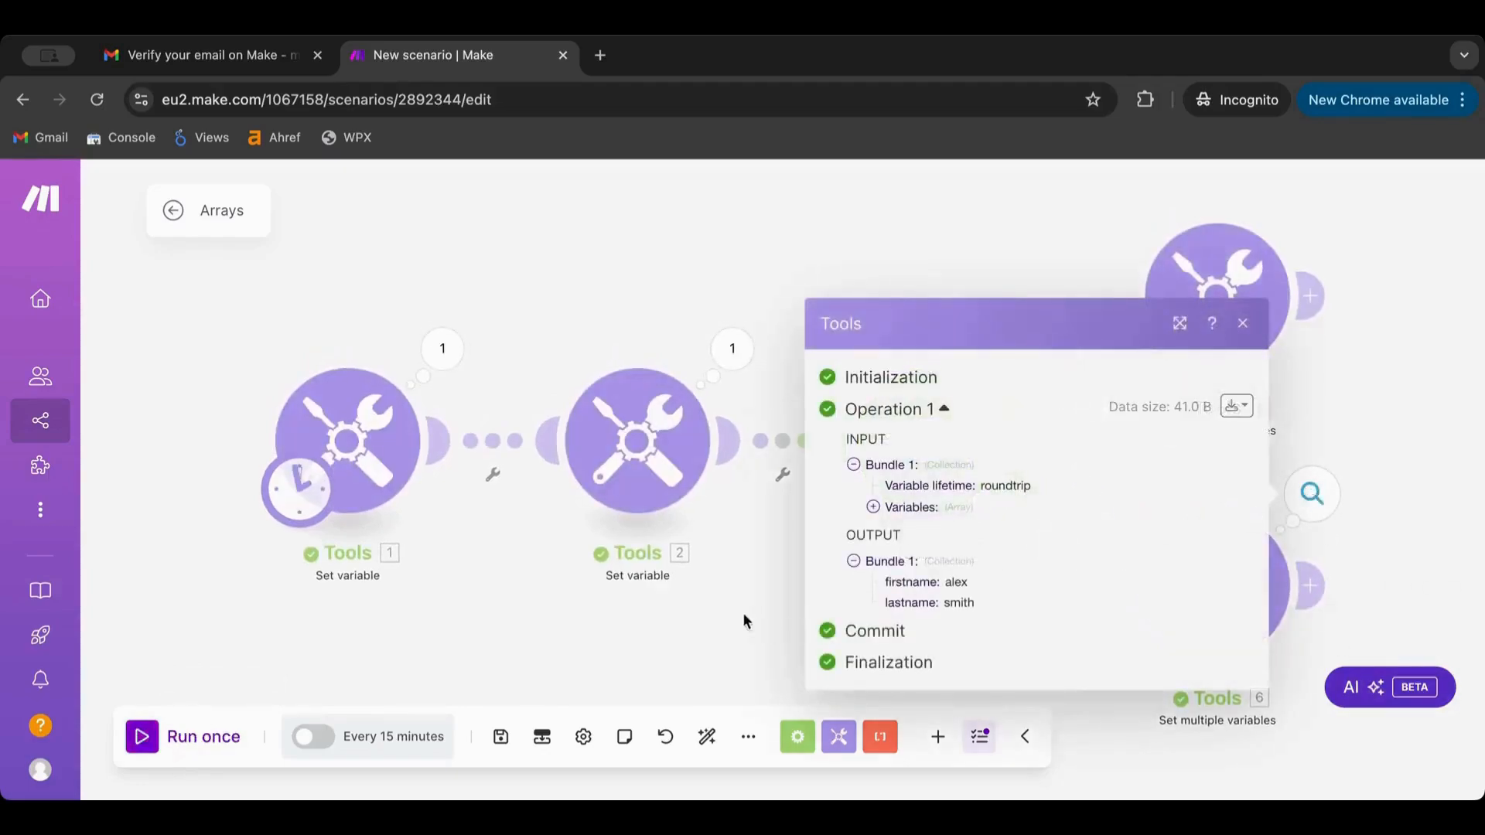
pyautogui.click(1359, 402)
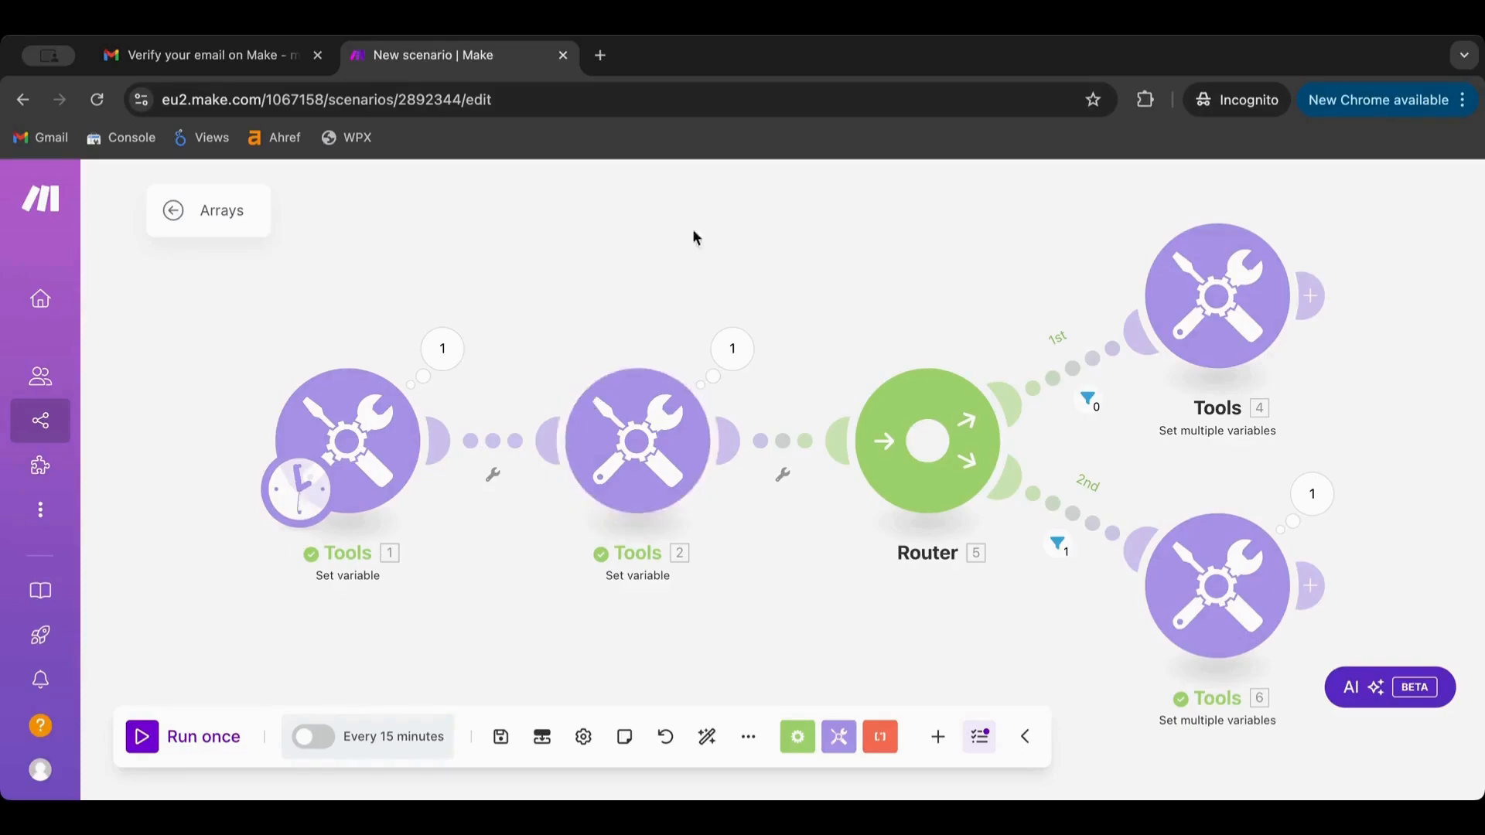
# Select every module in the scenario and copy them
pyautogui.moveTo(670, 304); pyautogui.dragTo(685, 382)
pyautogui.scroll(-3, 665, 195)
pyautogui.scroll(-1, 648, 232)
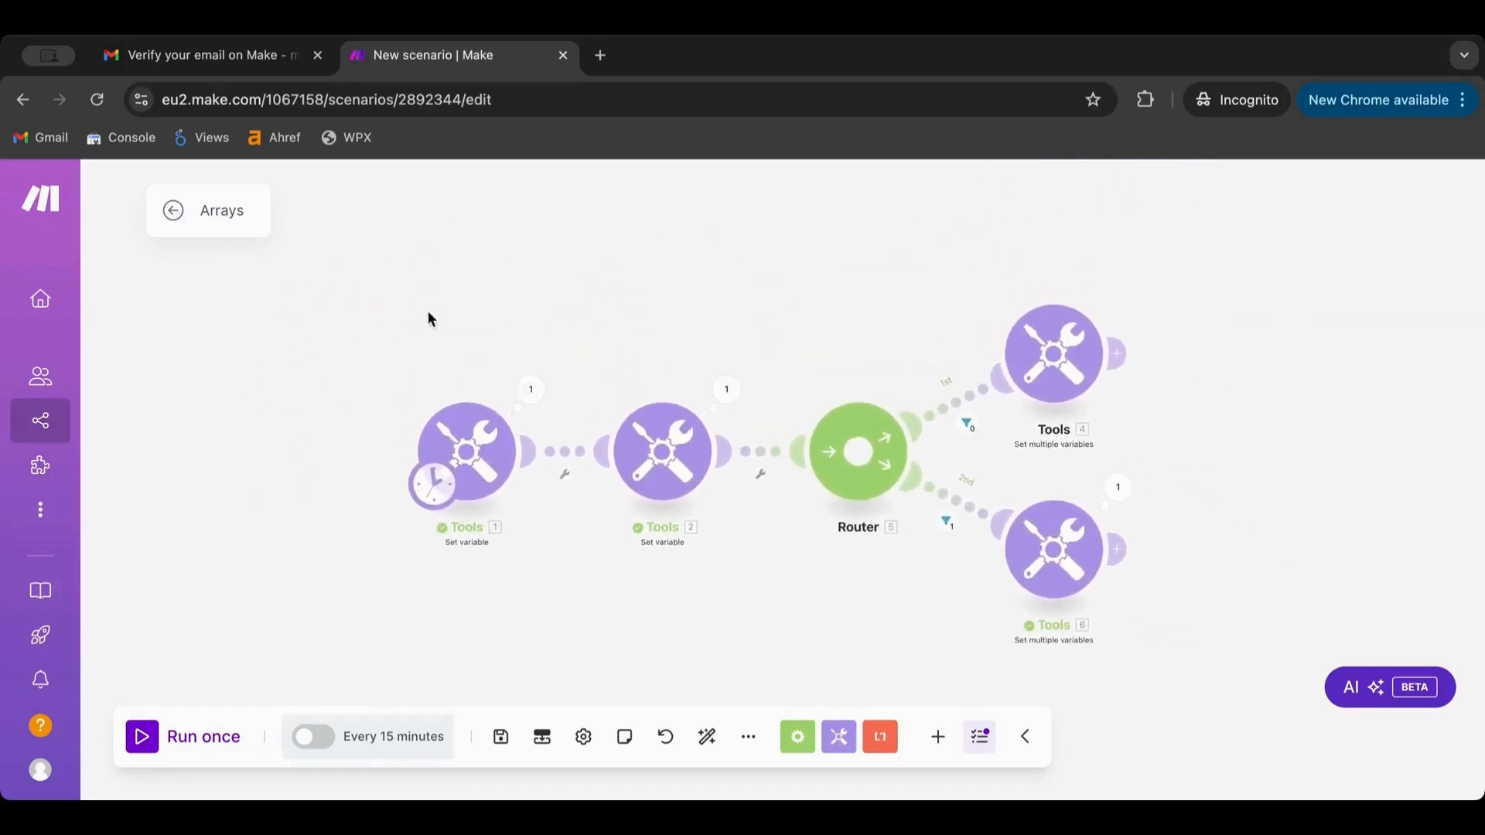
pyautogui.moveTo(430, 315); pyautogui.dragTo(1396, 648)
pyautogui.rightClick(1060, 371)
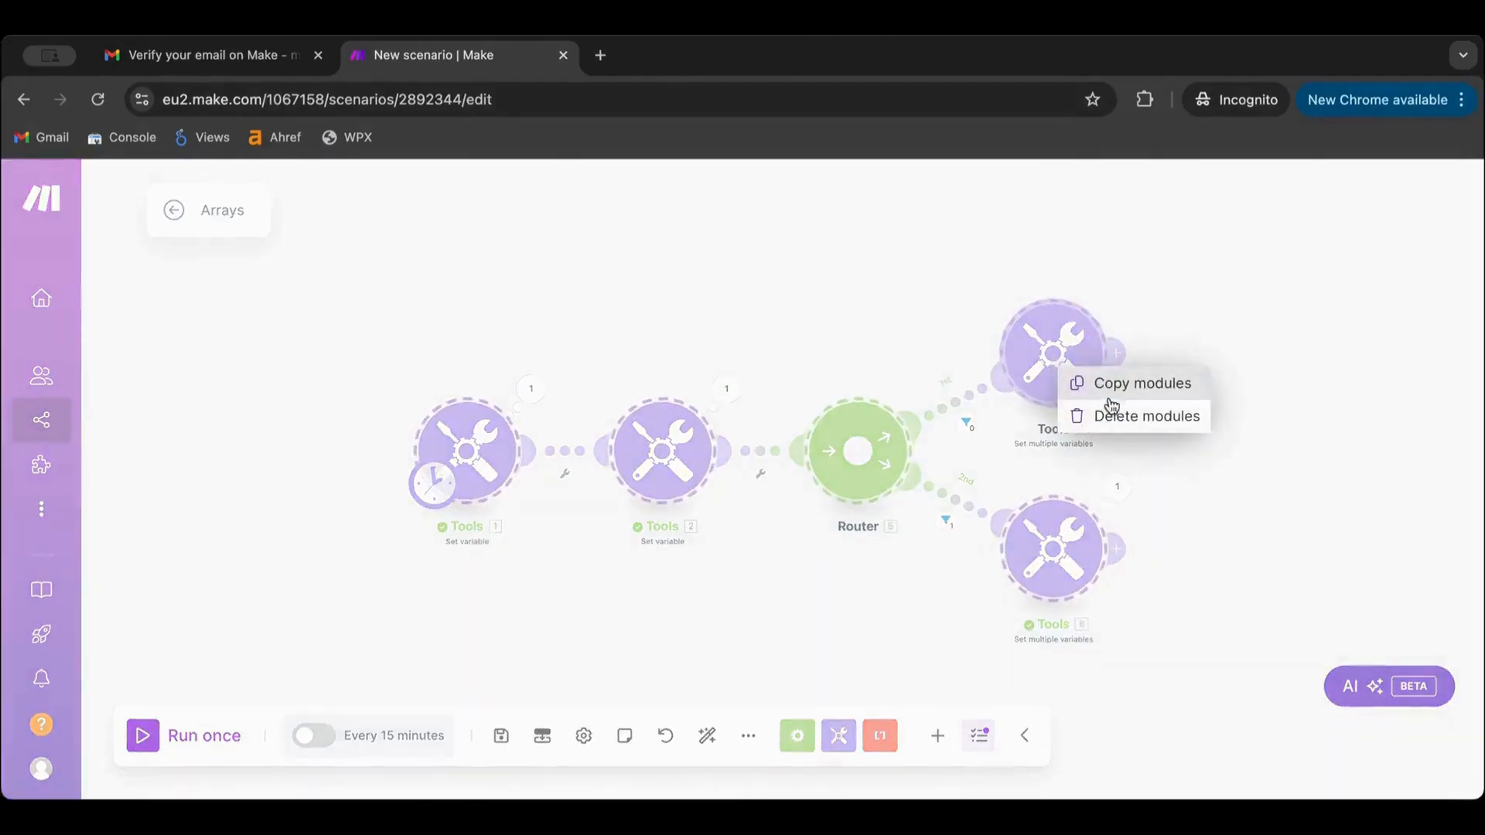
pyautogui.click(1120, 396)
# Paste the copied modules onto empty canvas, allowing clipboard access
pyautogui.moveTo(1281, 507); pyautogui.dragTo(1349, 116)
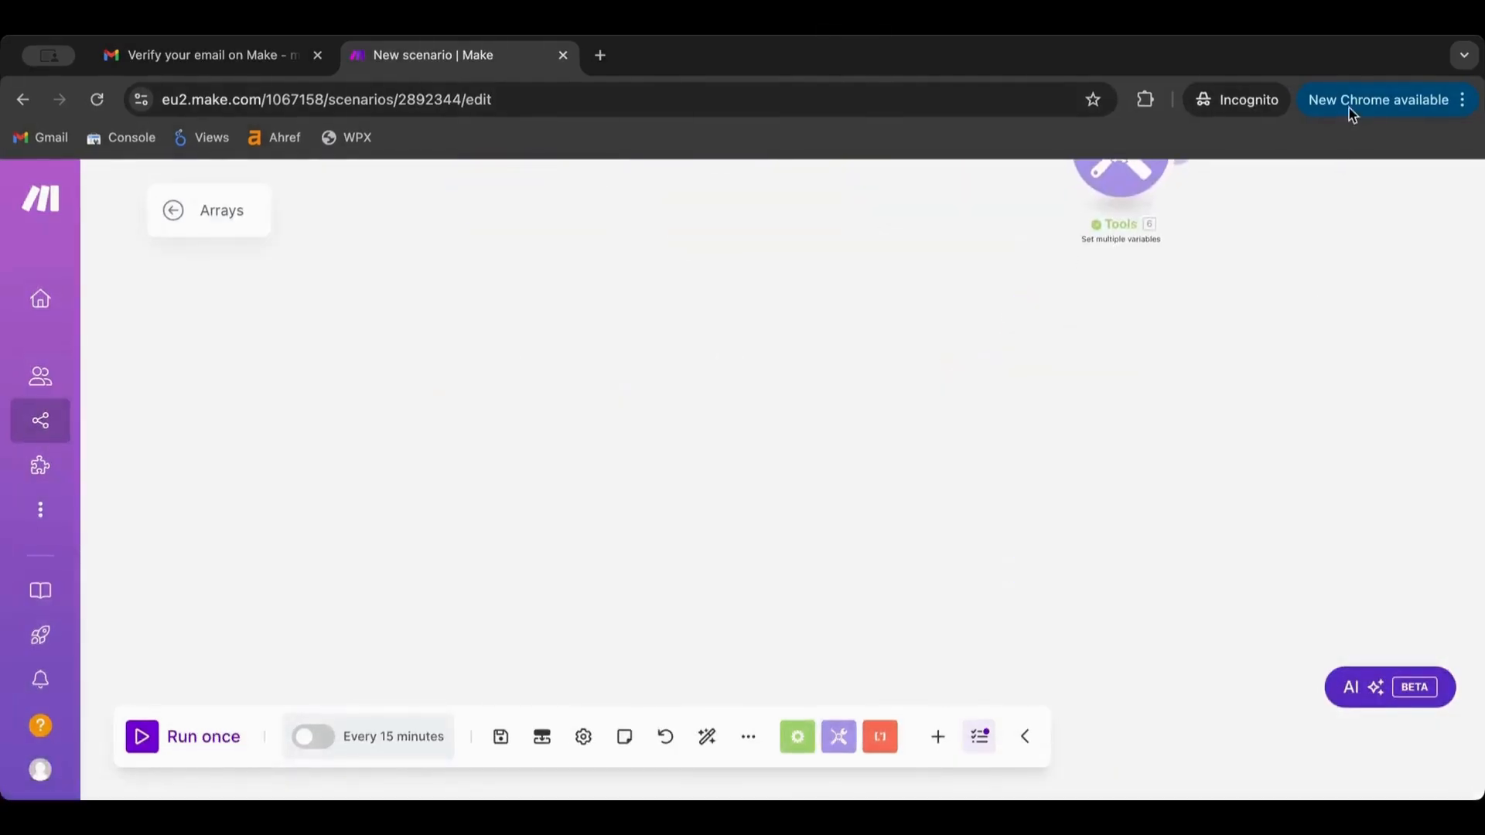
pyautogui.rightClick(870, 364)
pyautogui.click(938, 428)
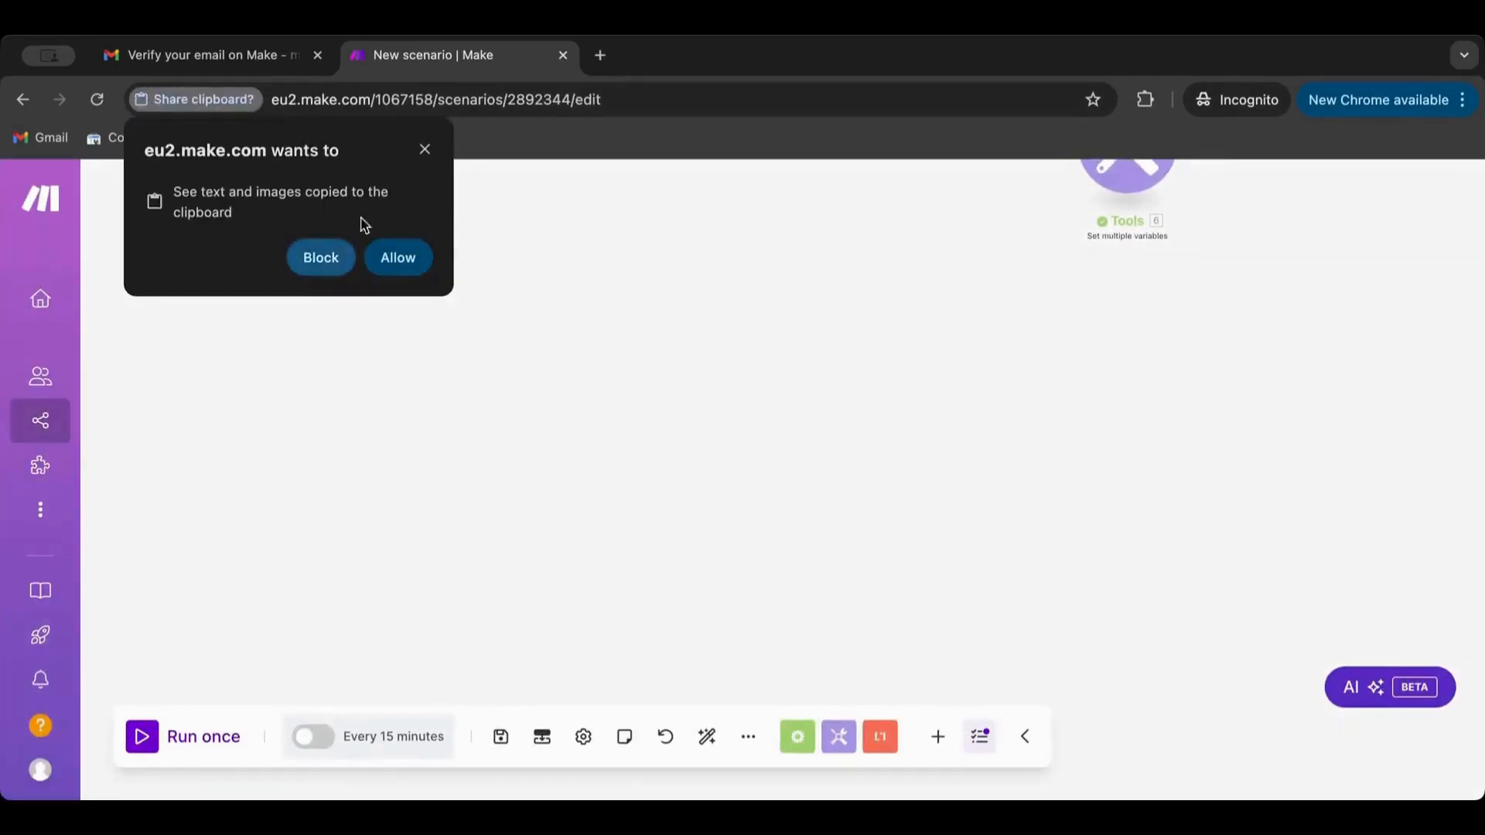
pyautogui.click(425, 150)
pyautogui.scroll(5, 636, 316)
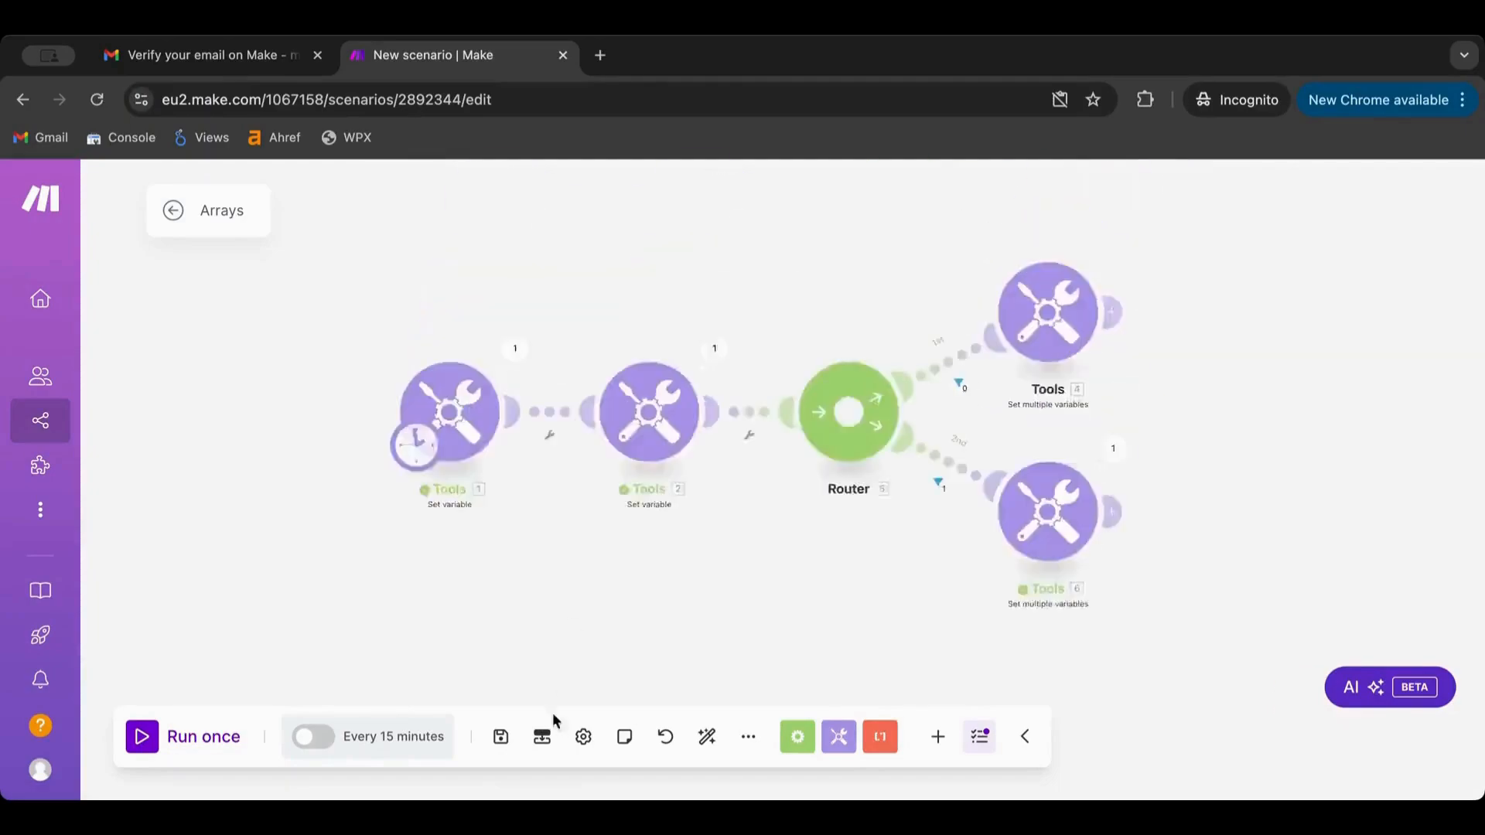
pyautogui.scroll(-4, 591, 474)
pyautogui.rightClick(591, 473)
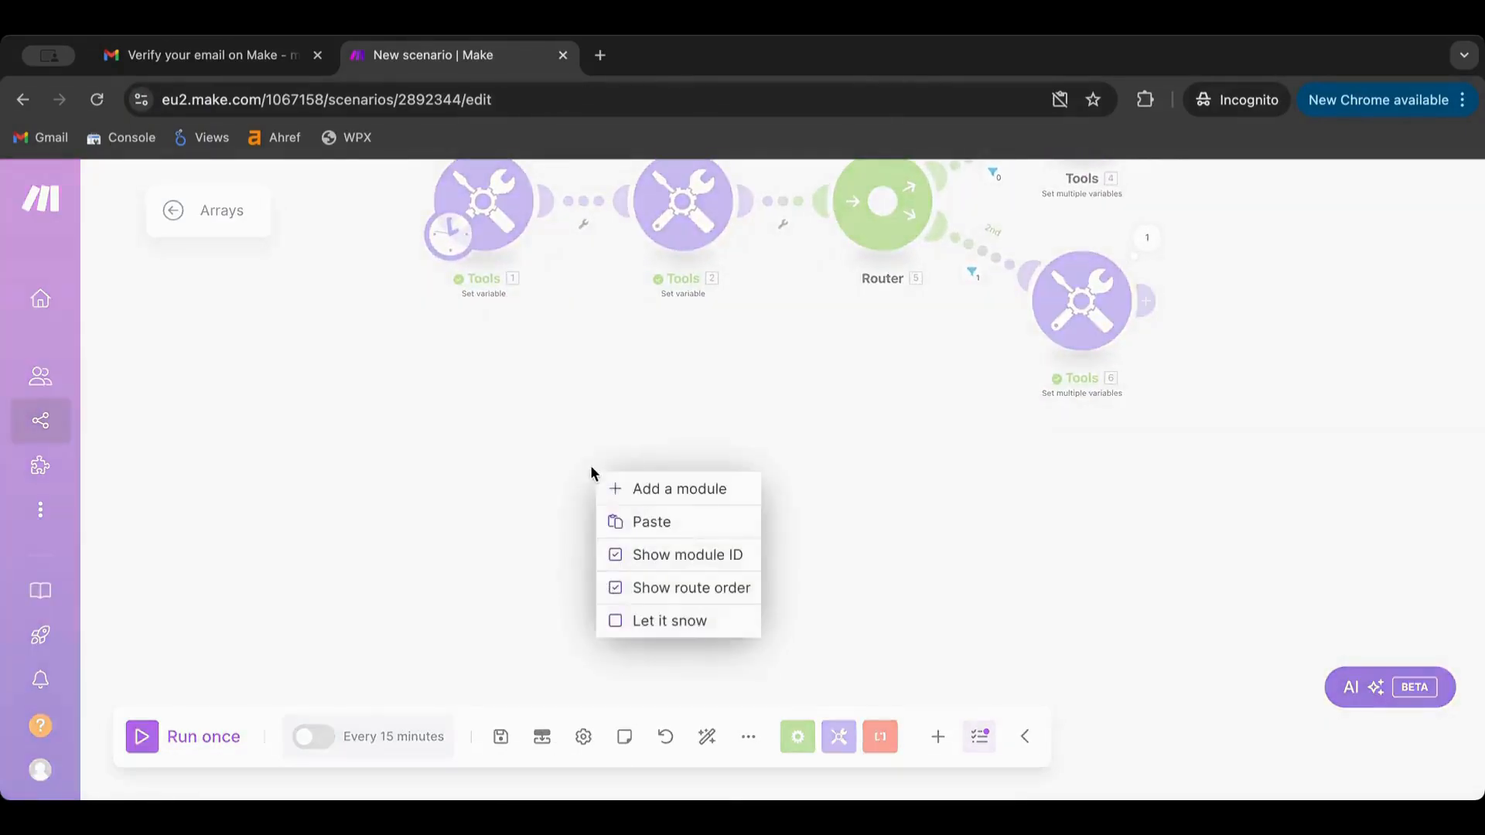
pyautogui.click(652, 521)
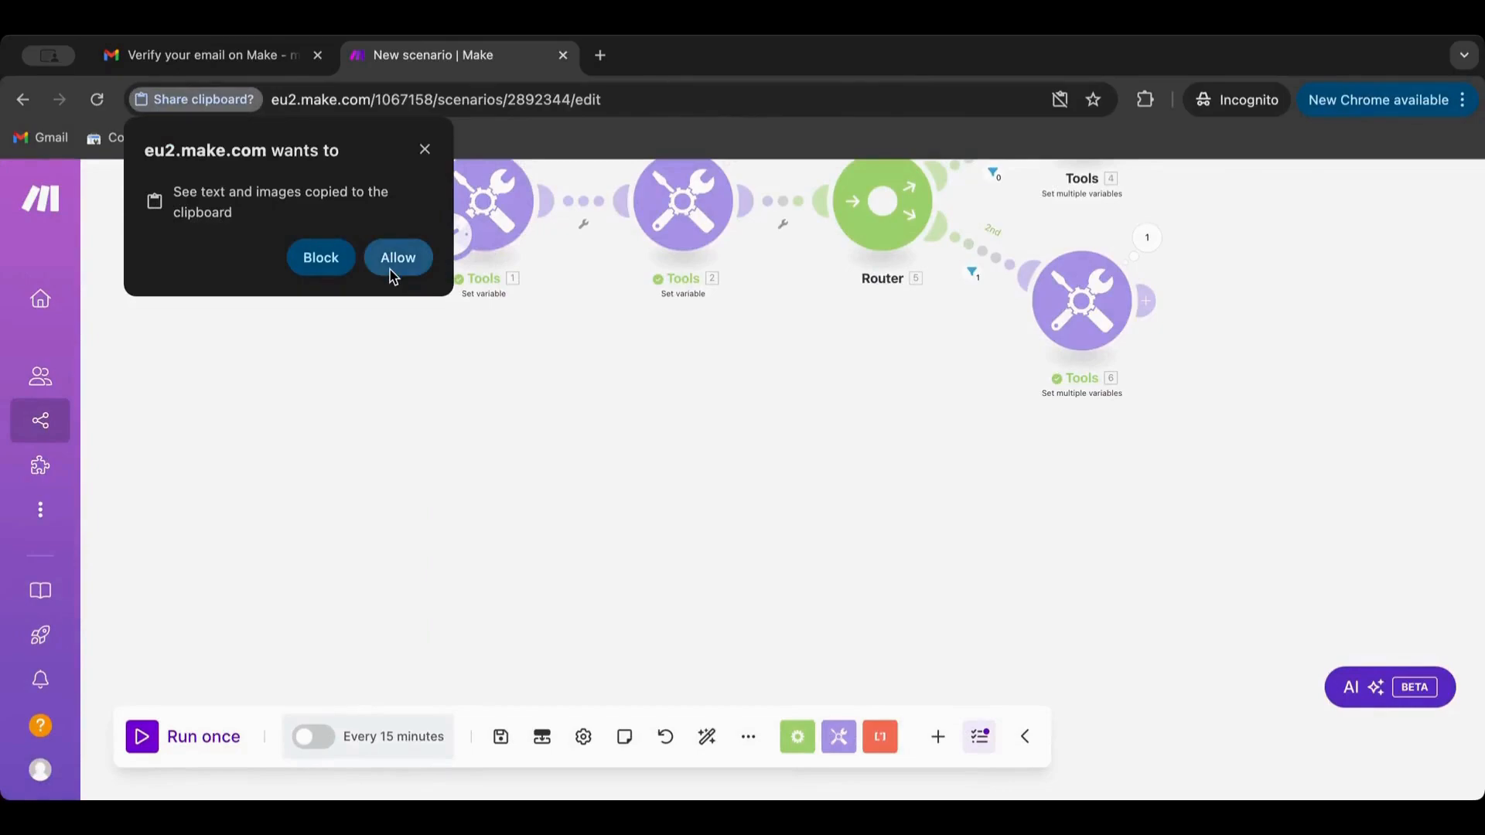
pyautogui.click(410, 249)
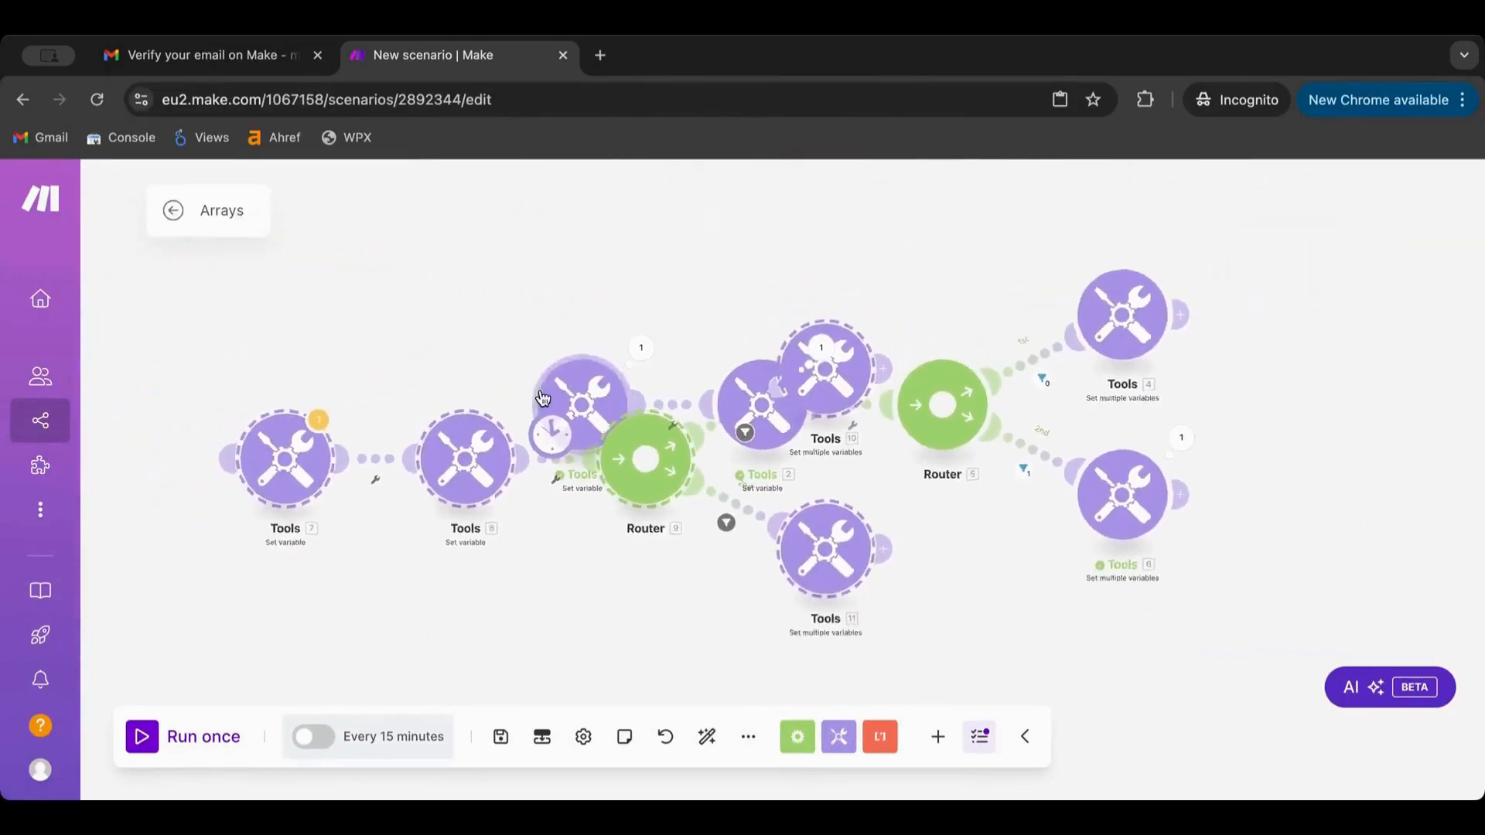
# Place the pasted copy below the original and make Tools 7 its starting module
pyautogui.scroll(-2, 539, 392)
pyautogui.moveTo(468, 472); pyautogui.dragTo(700, 715)
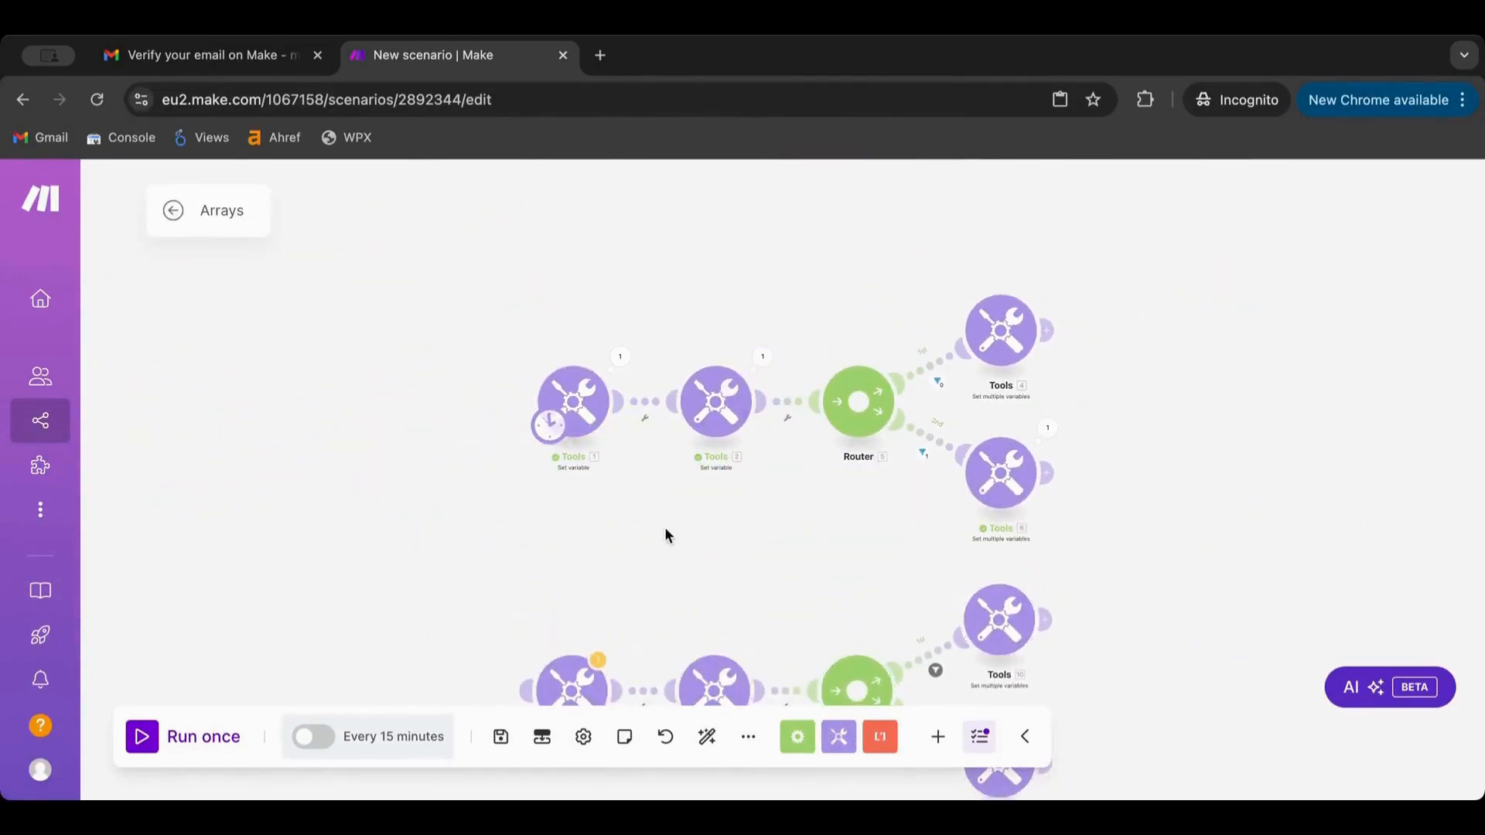
pyautogui.moveTo(596, 504); pyautogui.dragTo(613, 405)
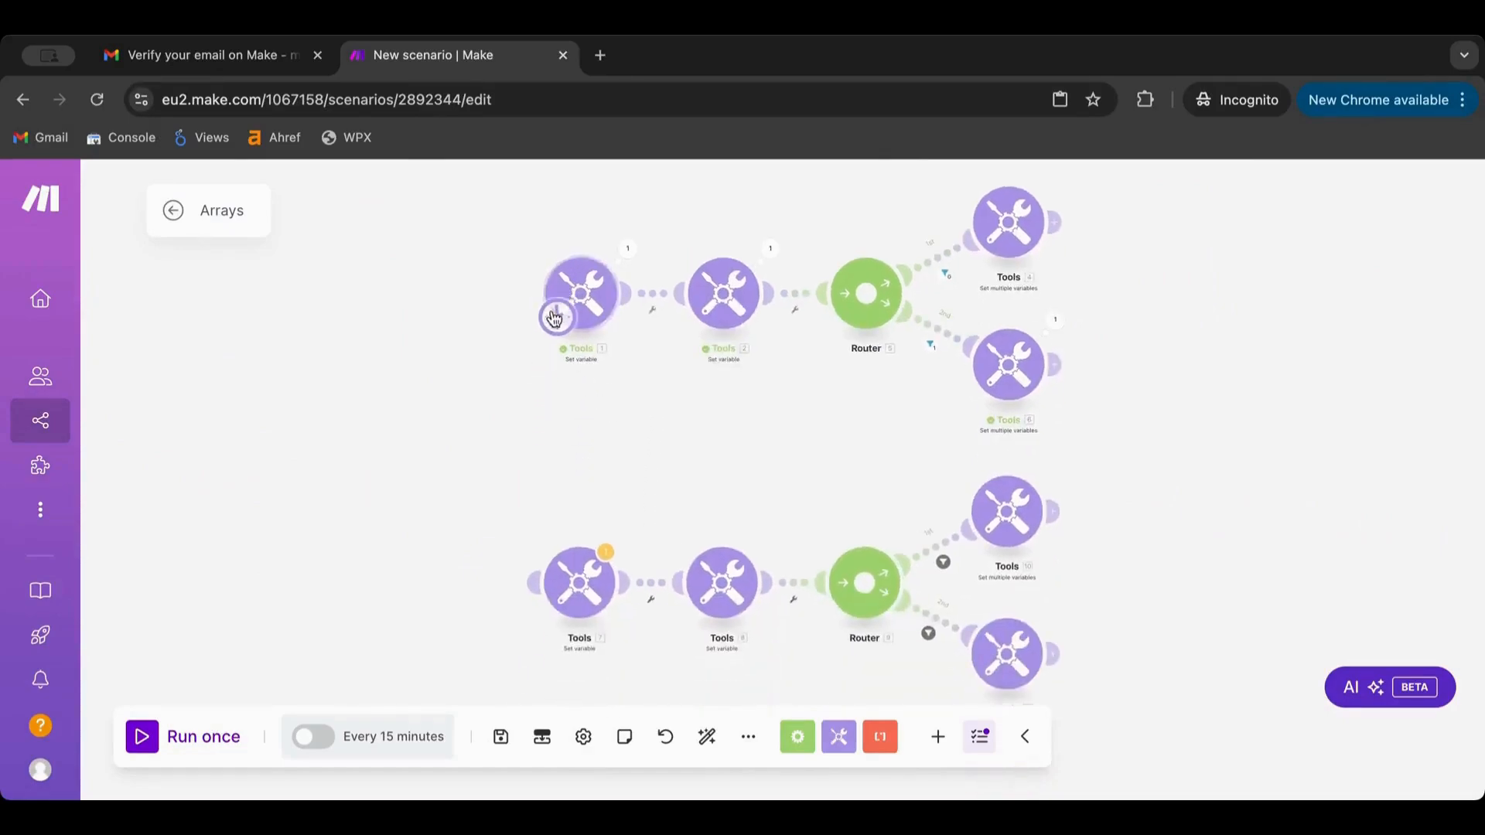
pyautogui.moveTo(558, 326)
pyautogui.mouseDown()
pyautogui.moveTo(521, 597)
pyautogui.moveTo(557, 607)
pyautogui.mouseUp()
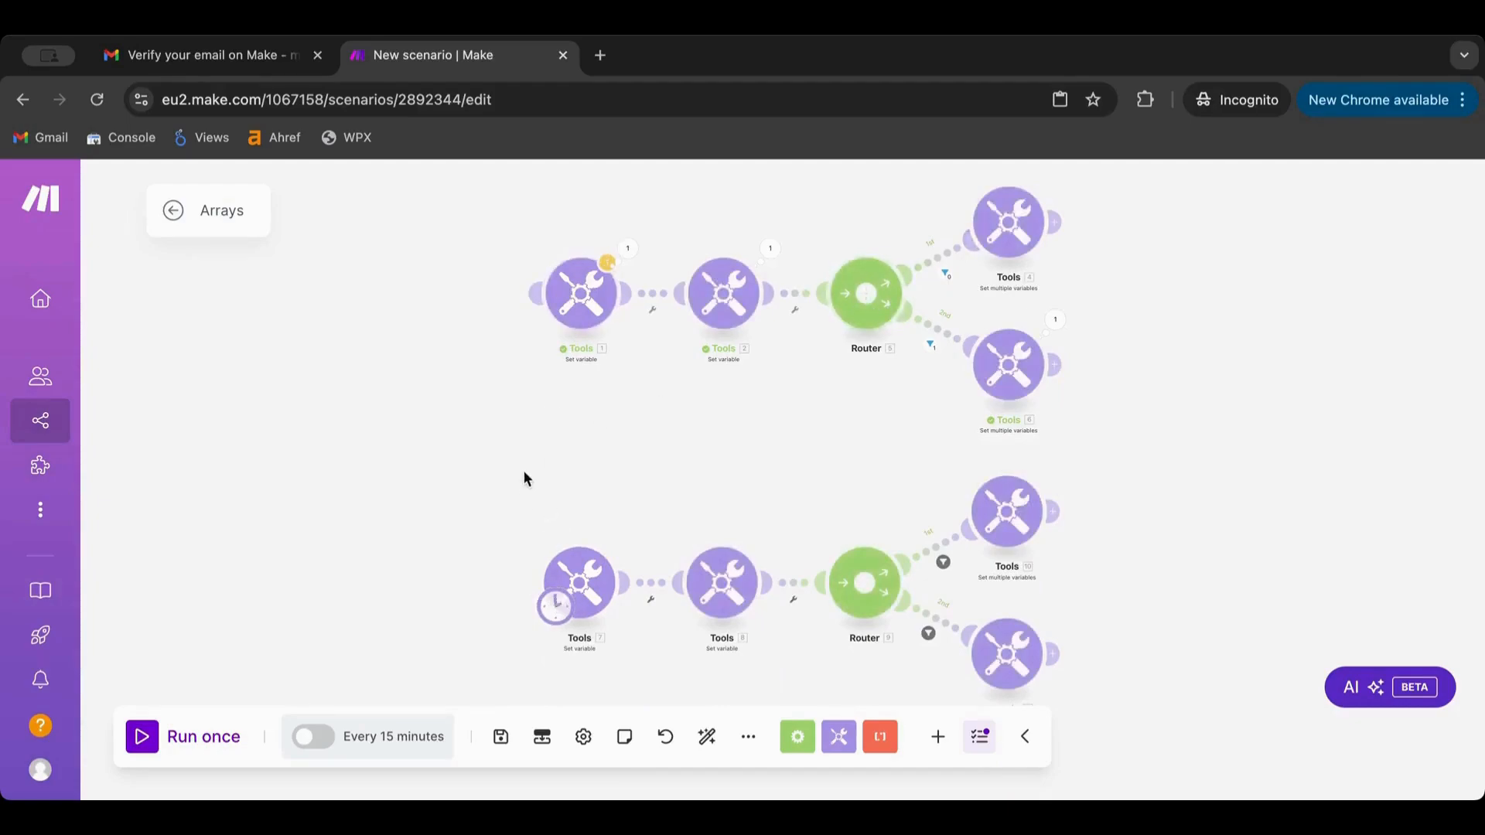
pyautogui.moveTo(523, 470); pyautogui.dragTo(518, 272)
pyautogui.scroll(5, 518, 272)
pyautogui.moveTo(696, 328); pyautogui.dragTo(484, 321)
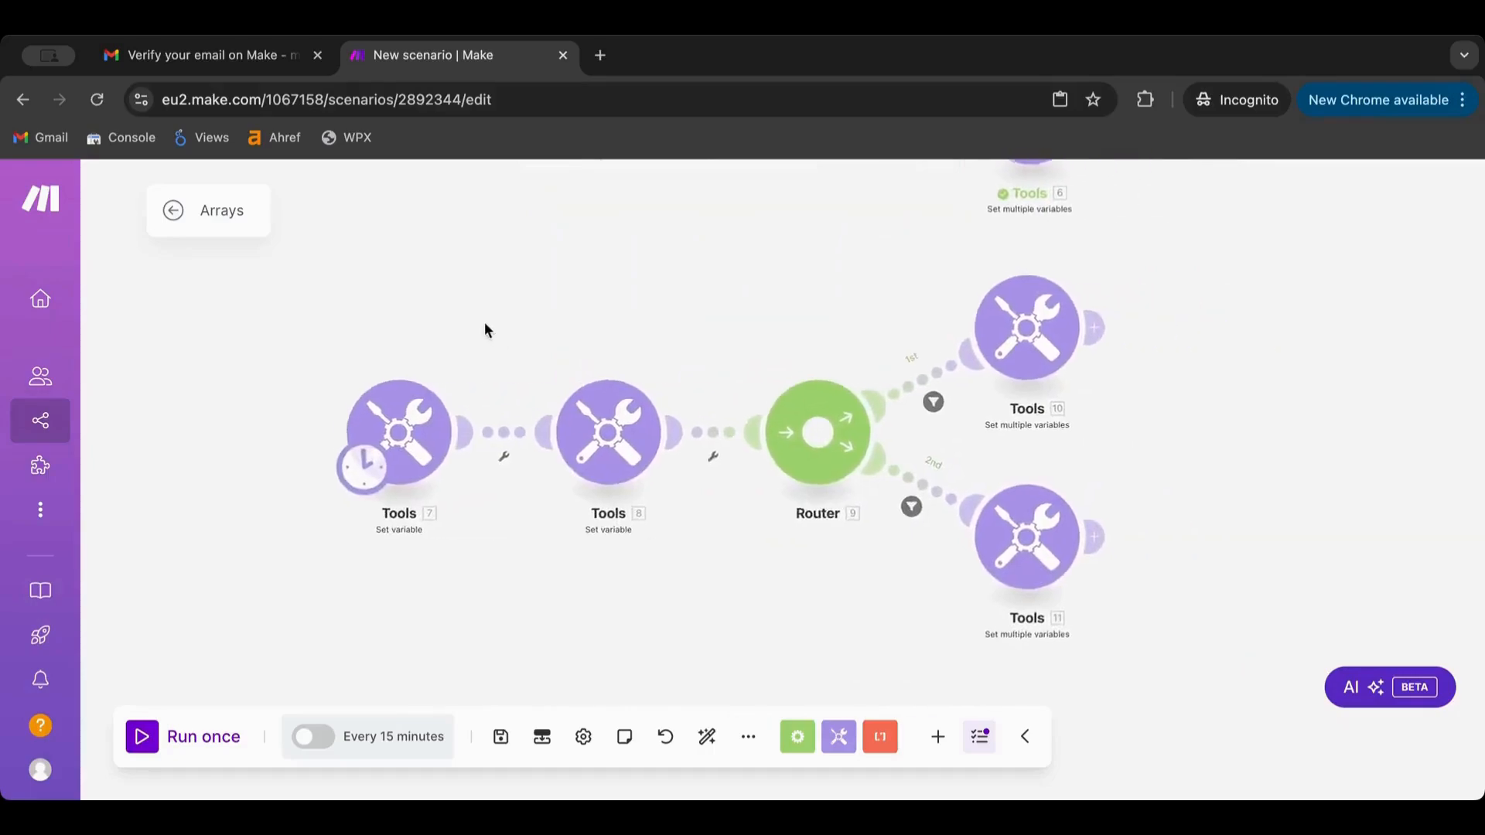
pyautogui.scroll(3, 484, 322)
pyautogui.click(669, 453)
pyautogui.click(642, 284)
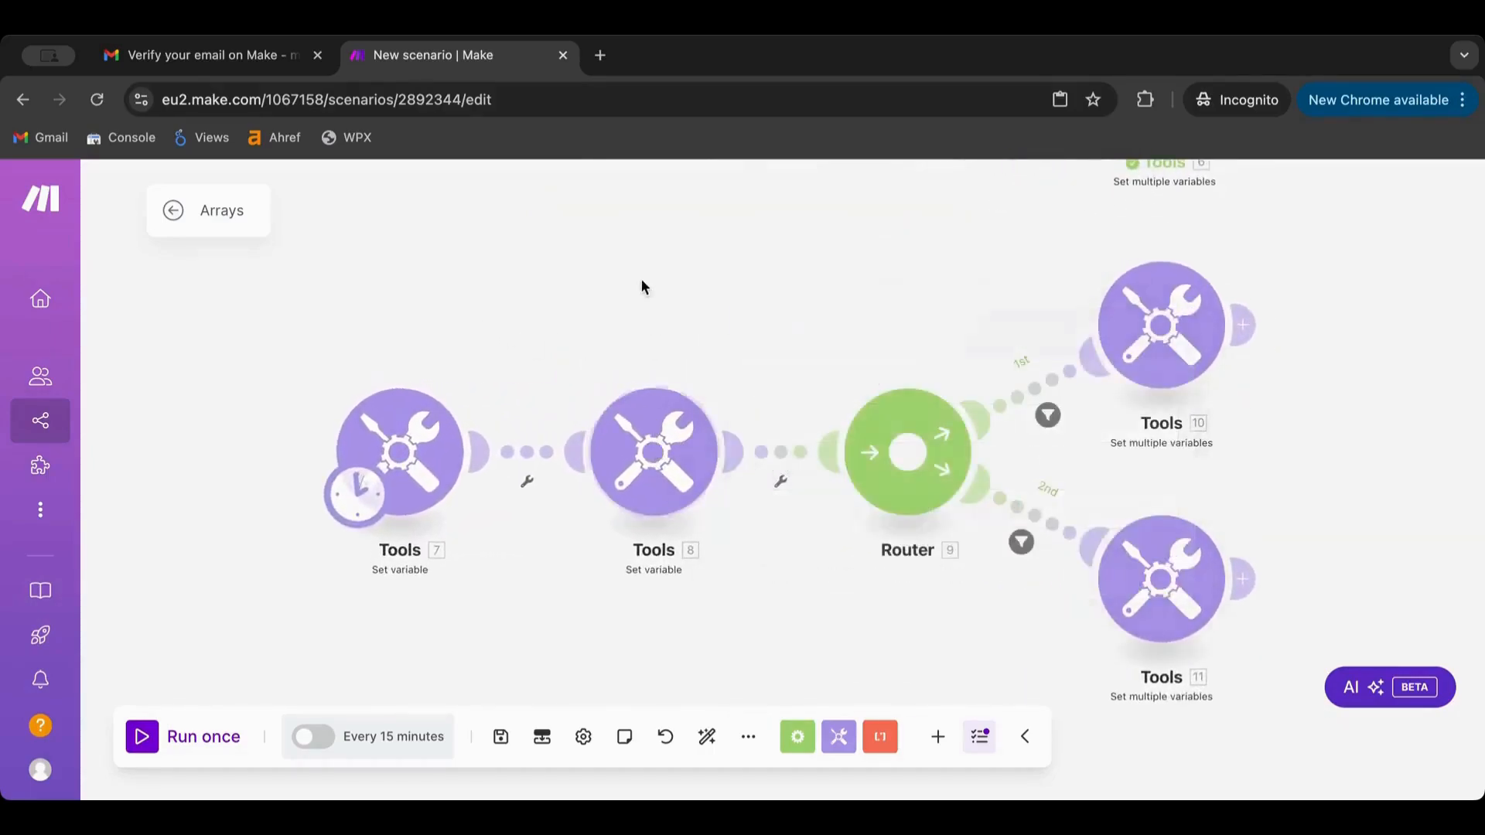
# Append two more words to Tools 7's variable value so it holds a four-word name
pyautogui.click(674, 453)
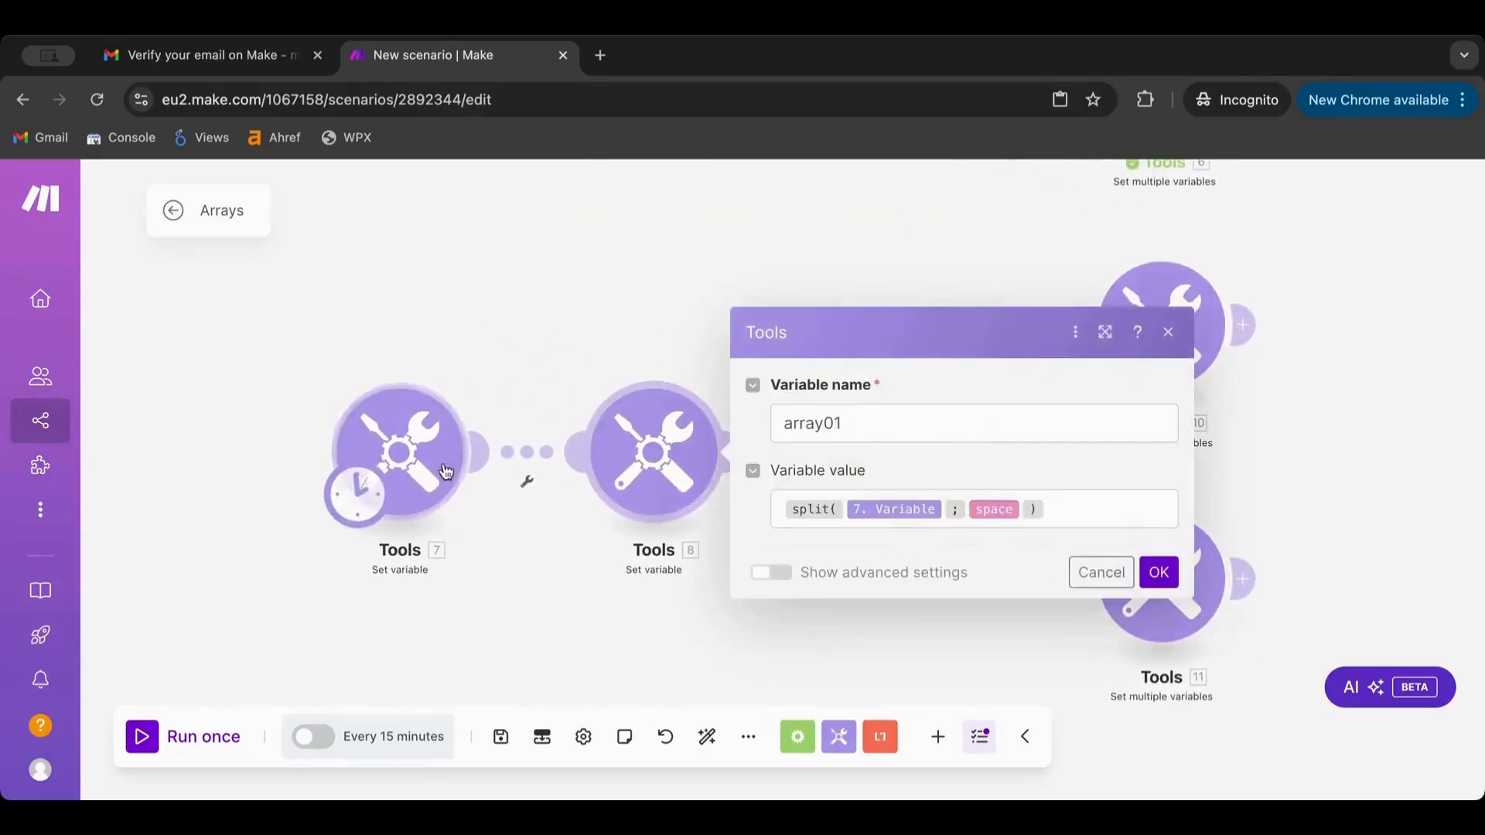
pyautogui.click(398, 452)
pyautogui.click(677, 507)
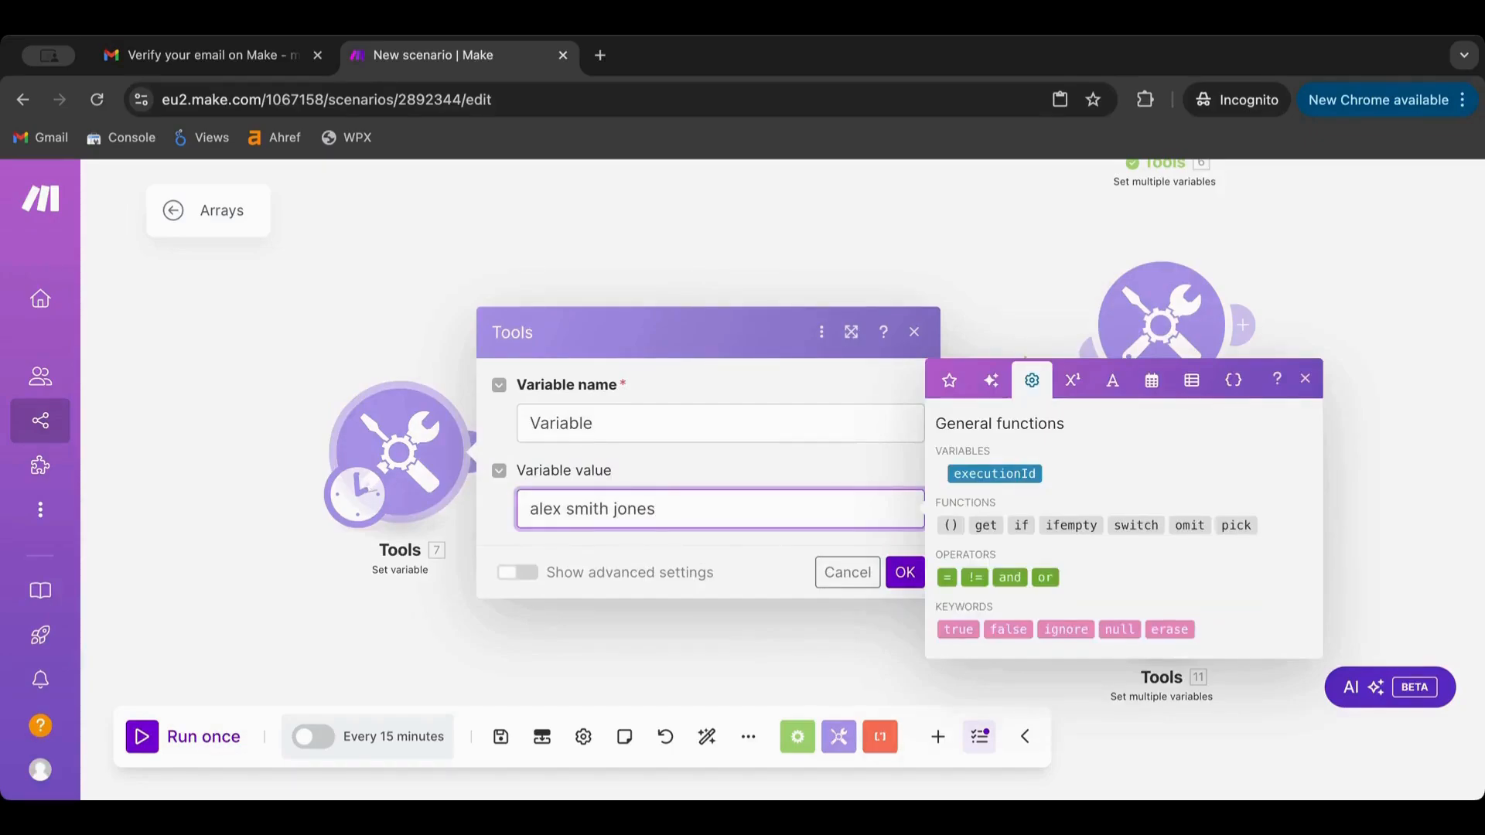
pyautogui.click(905, 572)
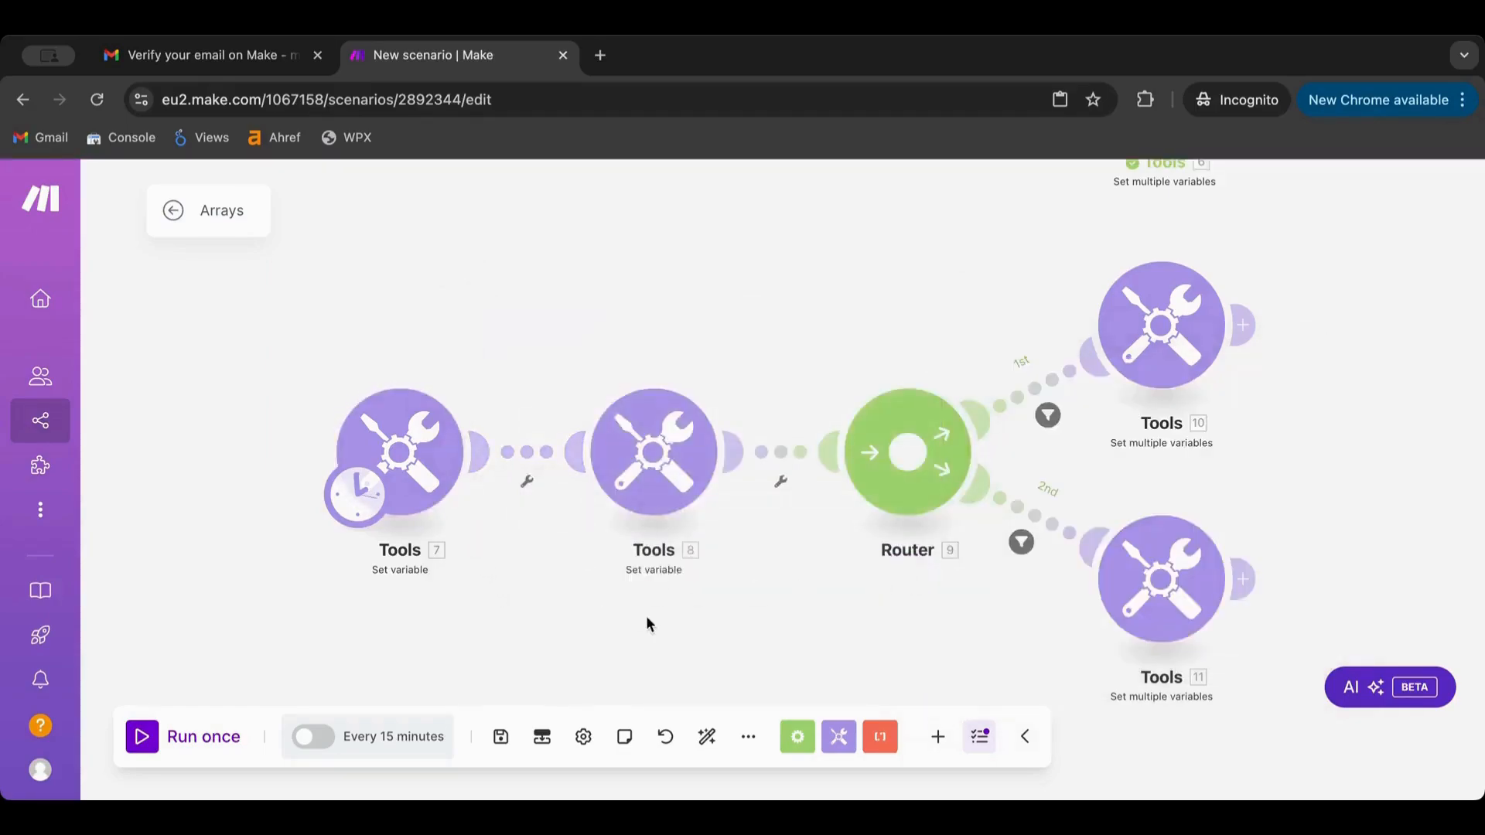
# Shift Tools 7 and Tools 8 left and unlink Tools 8 from Router 9
pyautogui.moveTo(406, 462); pyautogui.dragTo(280, 460)
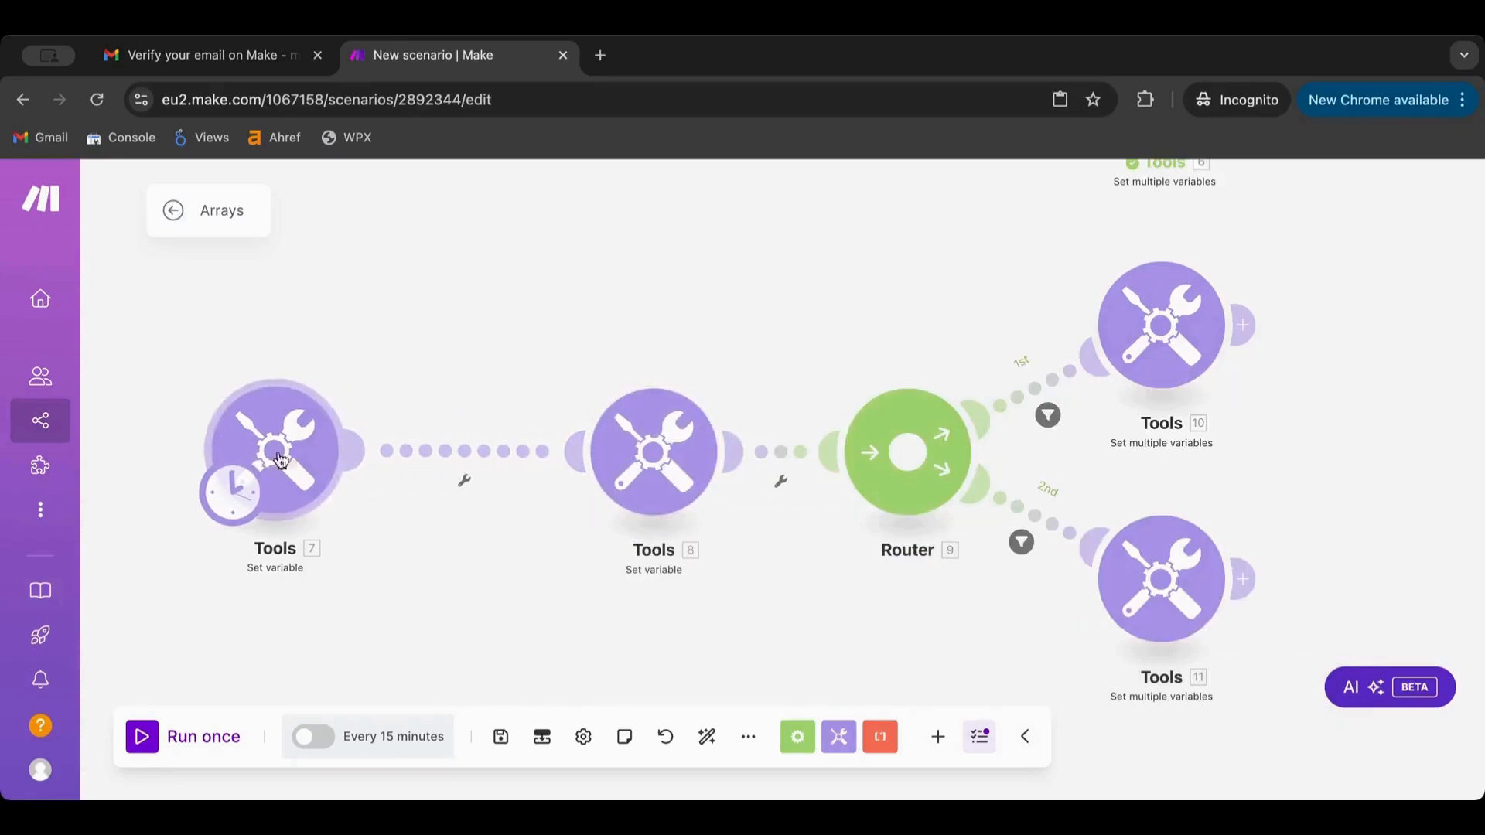
pyautogui.moveTo(639, 460); pyautogui.dragTo(534, 464)
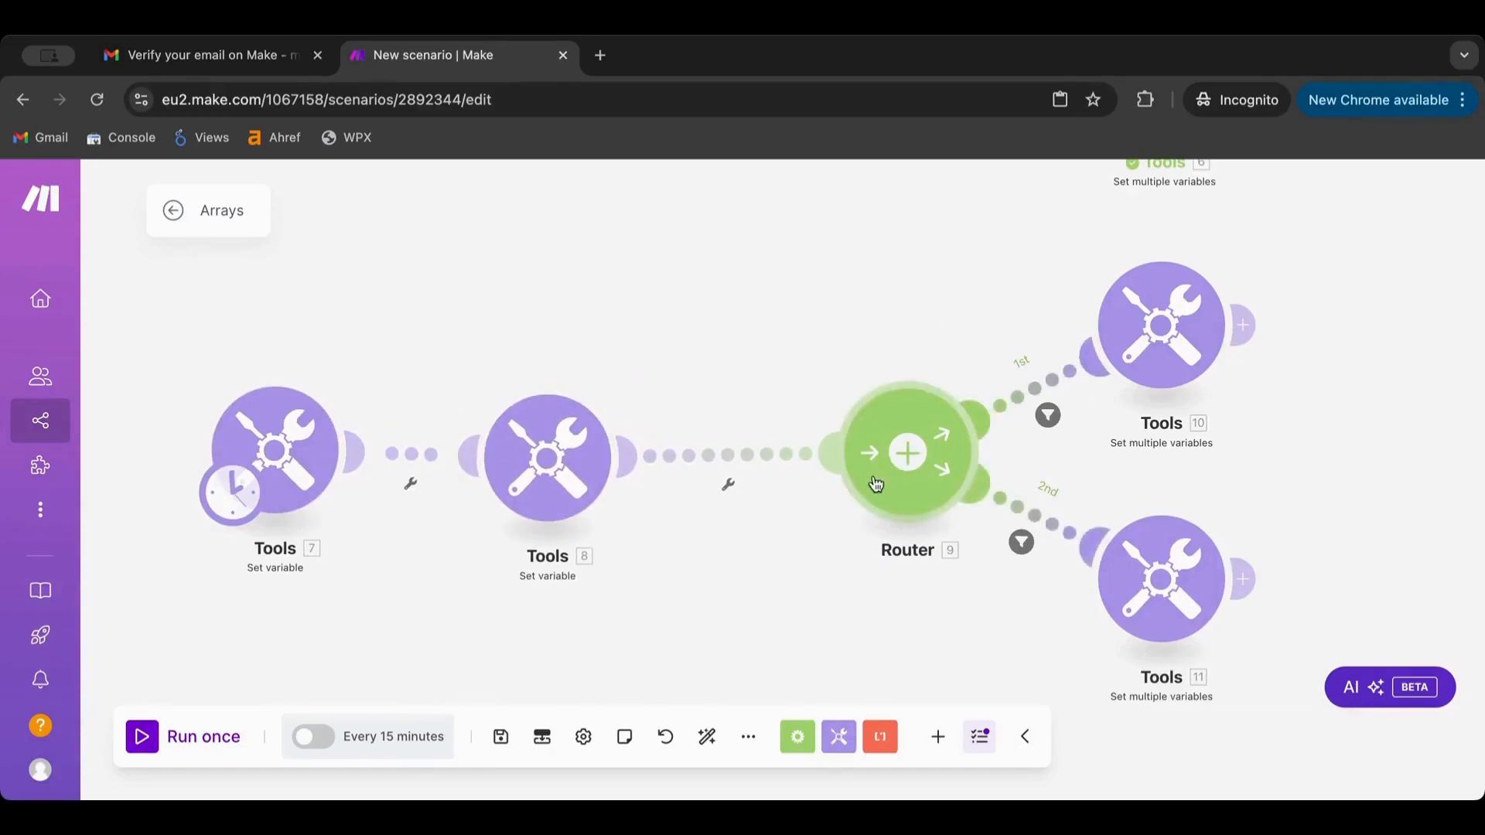
pyautogui.rightClick(762, 461)
pyautogui.click(796, 515)
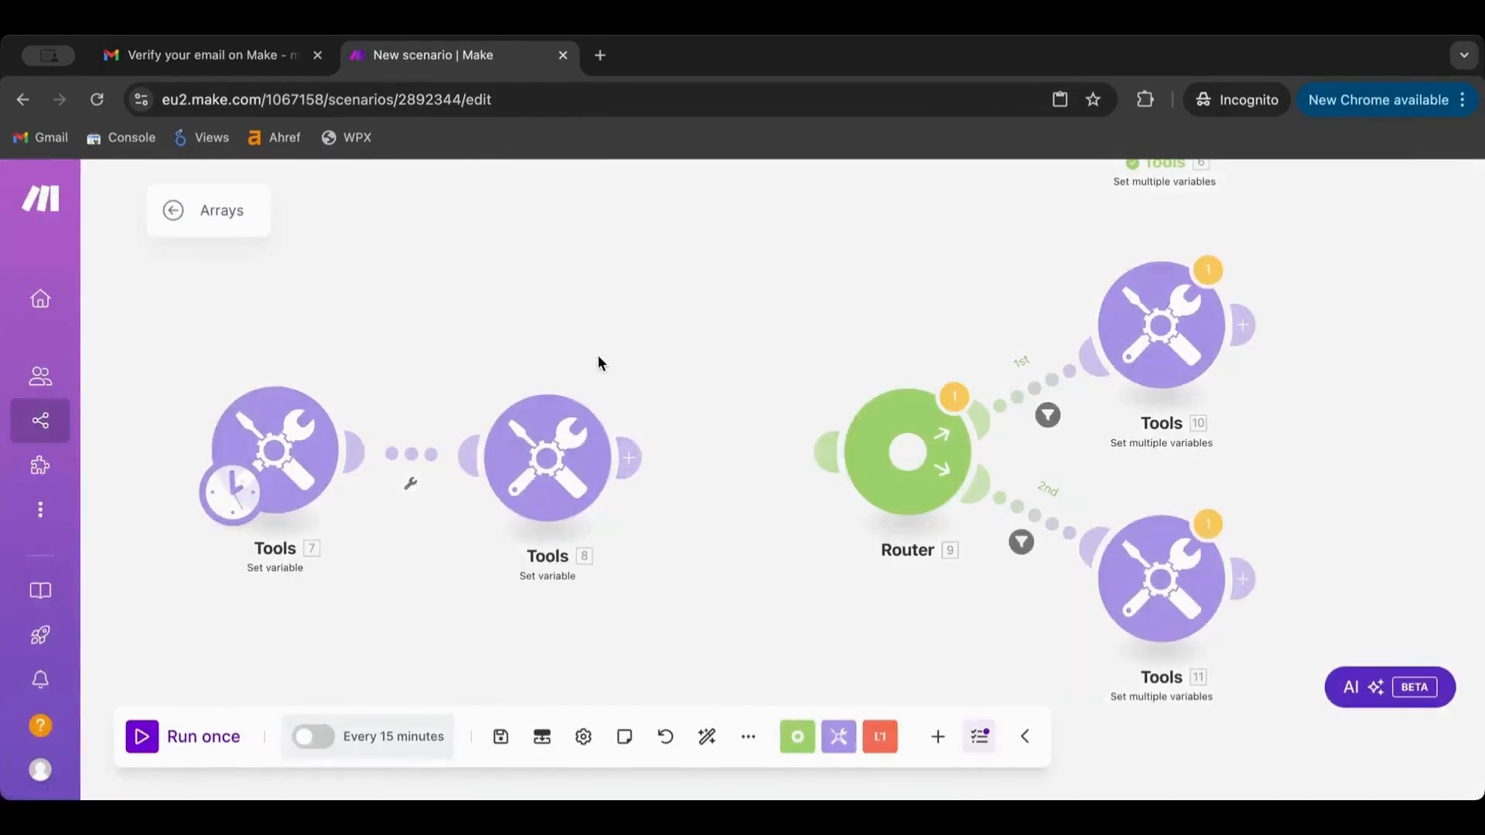
# Run the scenario once and expand Tools 8's array01 output to its four items
pyautogui.moveTo(598, 358); pyautogui.dragTo(804, 321)
pyautogui.moveTo(466, 331); pyautogui.dragTo(832, 536)
pyautogui.moveTo(749, 436); pyautogui.dragTo(524, 439)
pyautogui.click(141, 741)
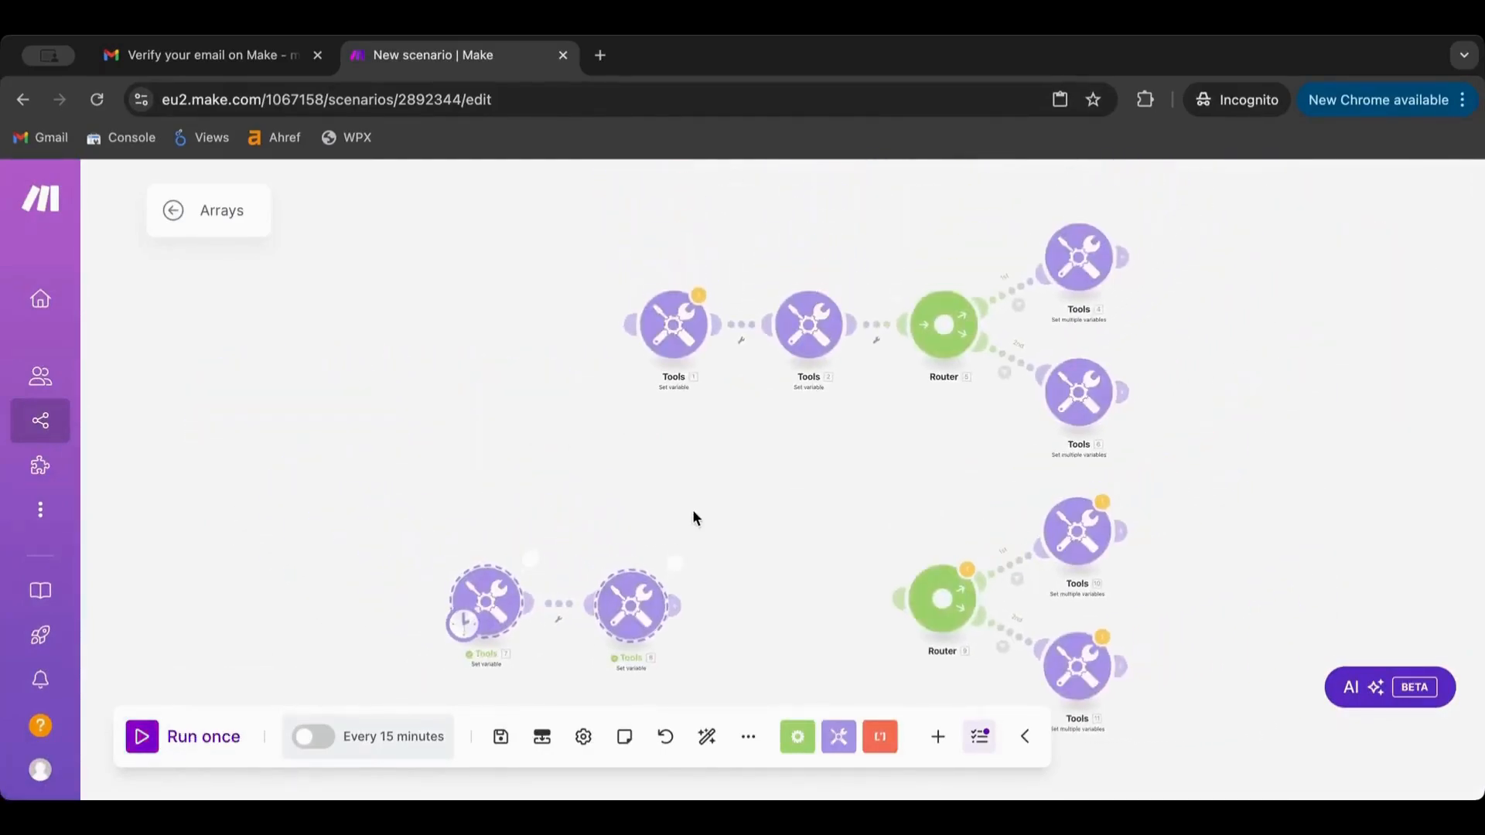
pyautogui.click(675, 563)
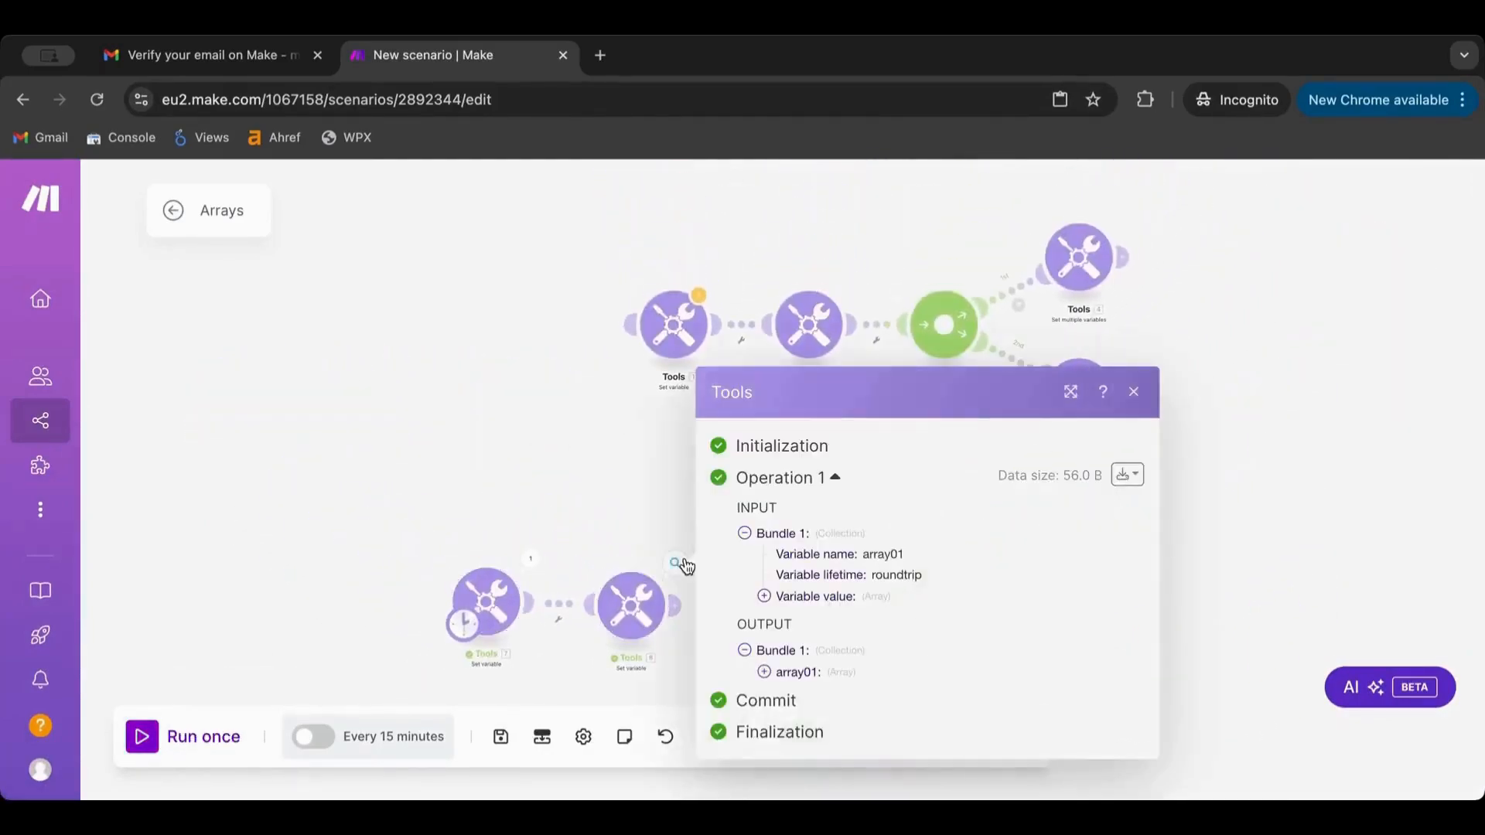
pyautogui.click(765, 670)
# Close the output panel, delete the empty placeholder module, and recenter the copied scenario
pyautogui.doubleClick(485, 441)
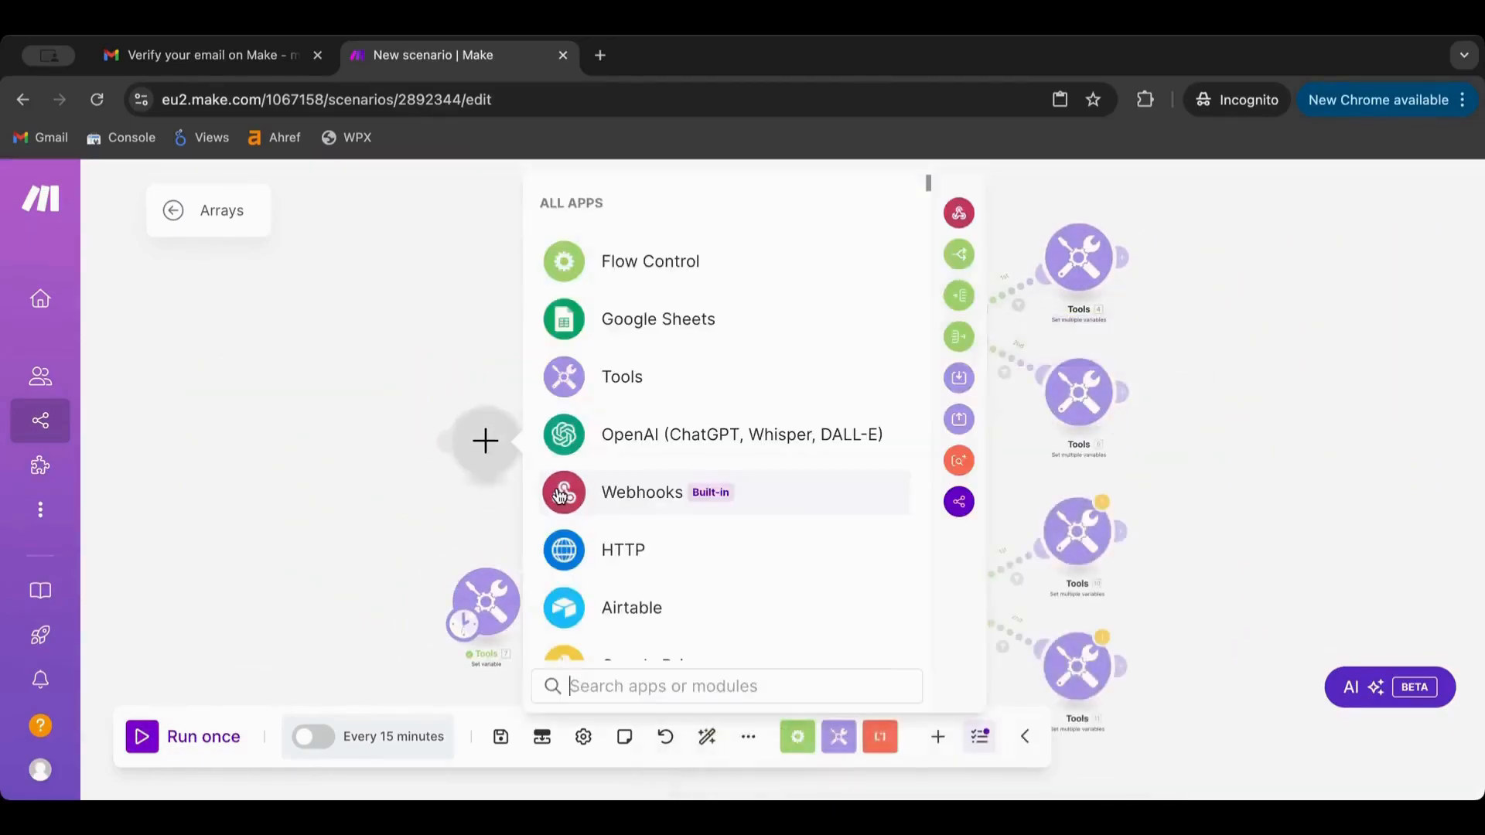
pyautogui.rightClick(491, 447)
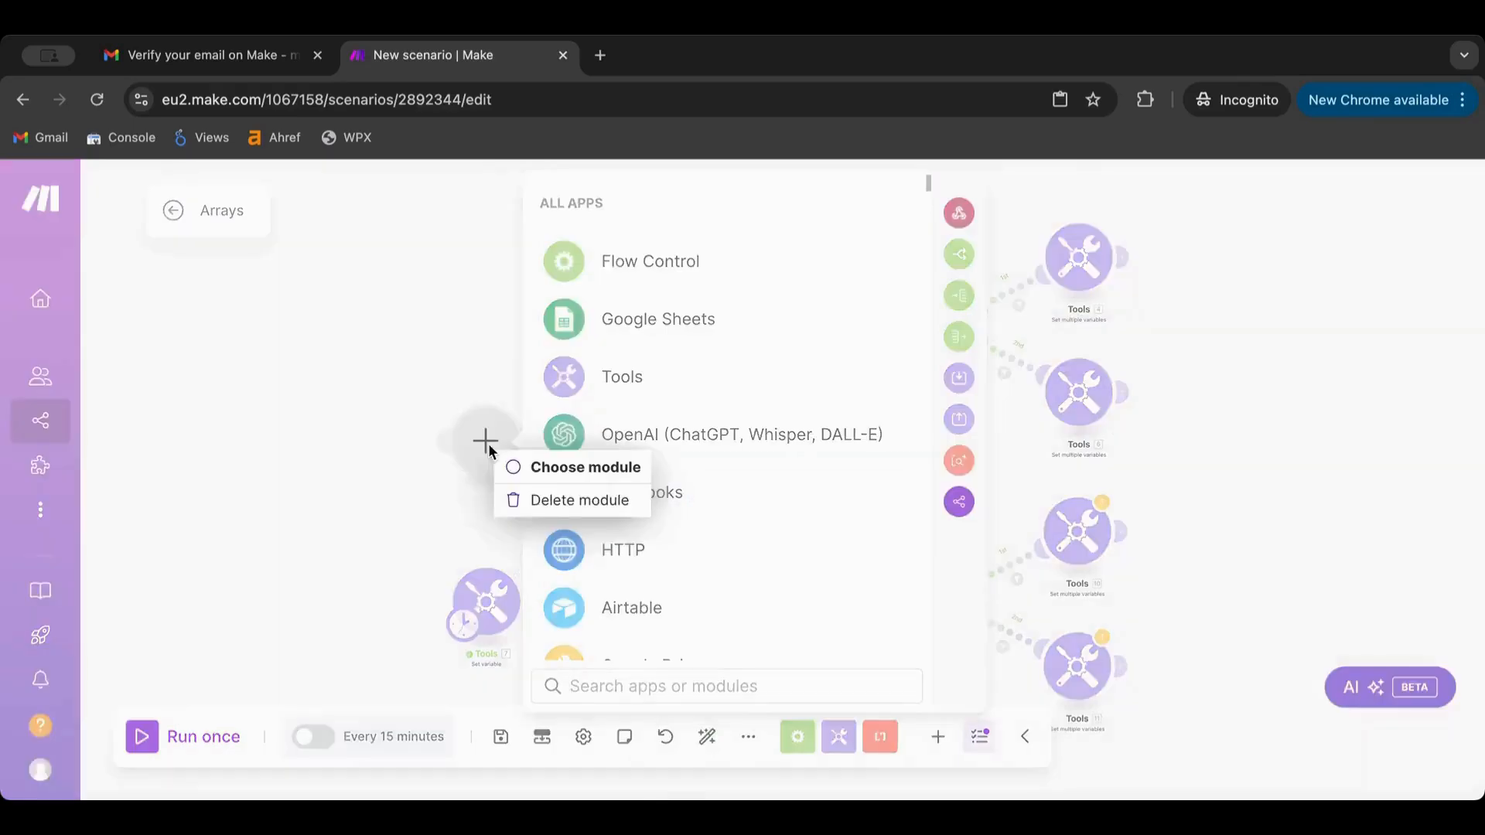
pyautogui.click(534, 504)
pyautogui.moveTo(479, 502); pyautogui.dragTo(229, 394)
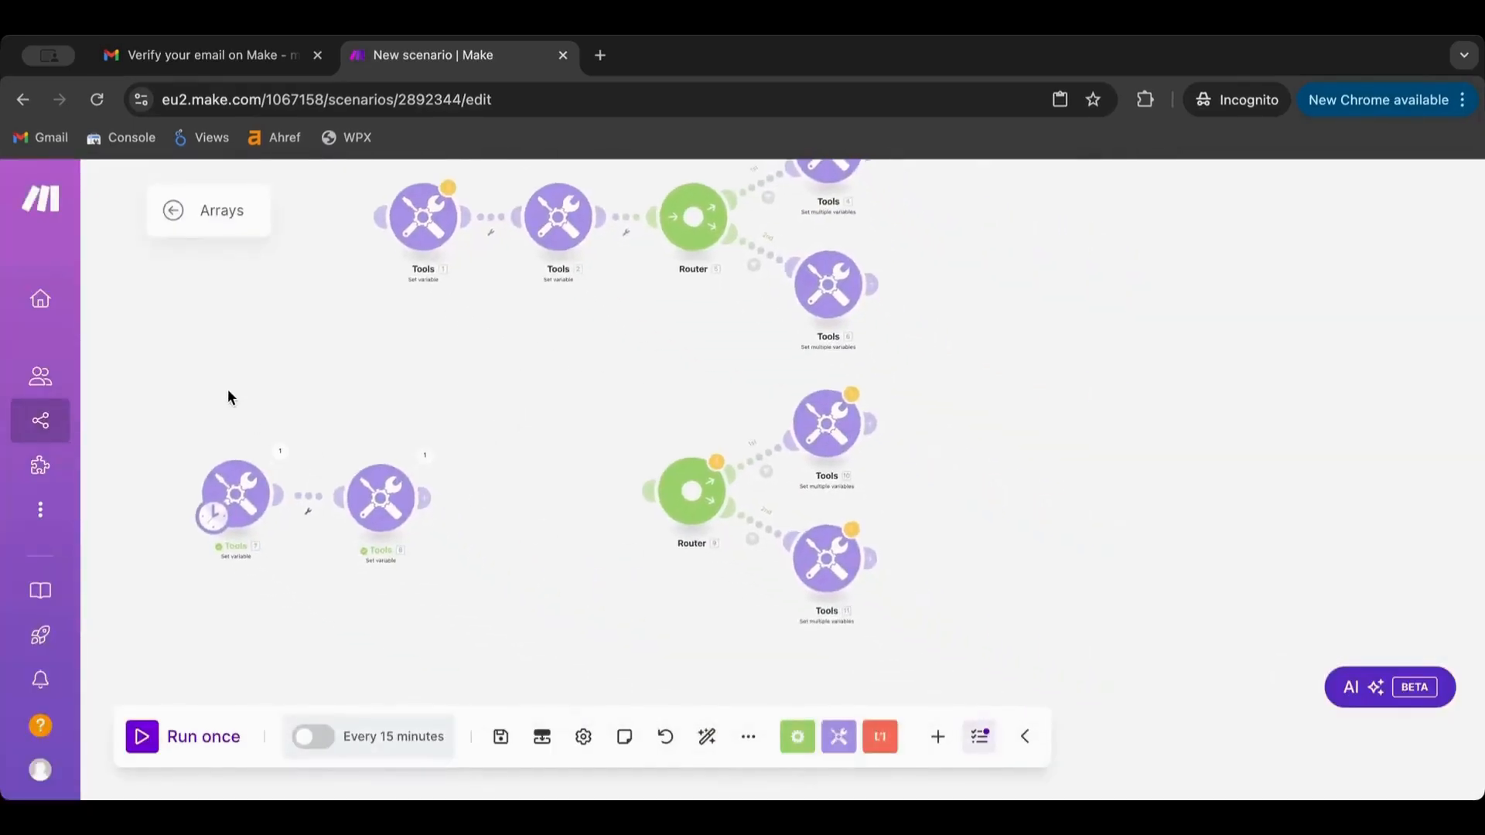
pyautogui.scroll(3, 229, 395)
pyautogui.moveTo(455, 420); pyautogui.dragTo(456, 328)
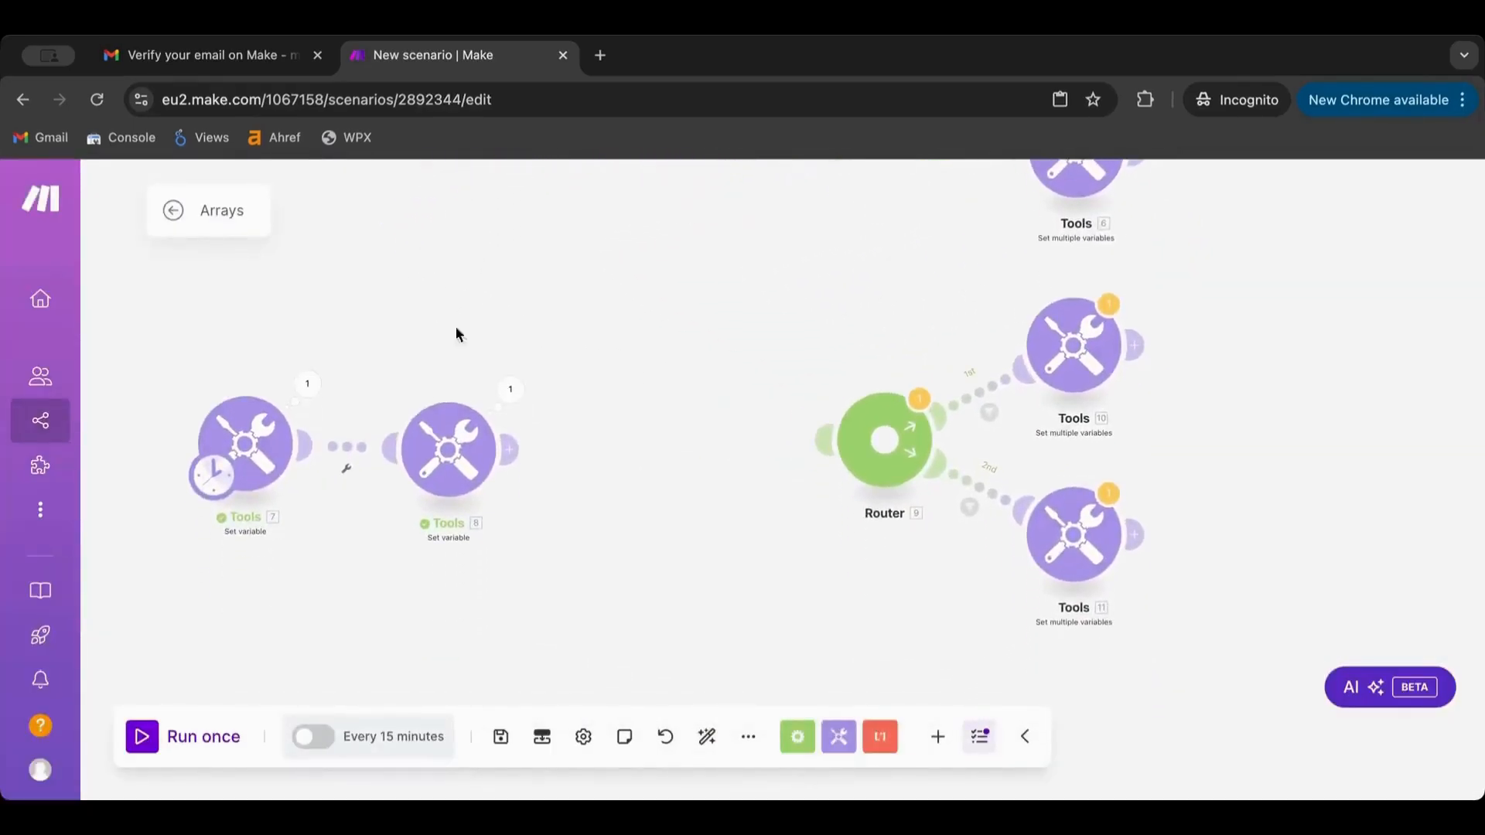
# Add an Iterator after Tools 8 with Array set to 8. array01[], and read its warning
pyautogui.click(796, 736)
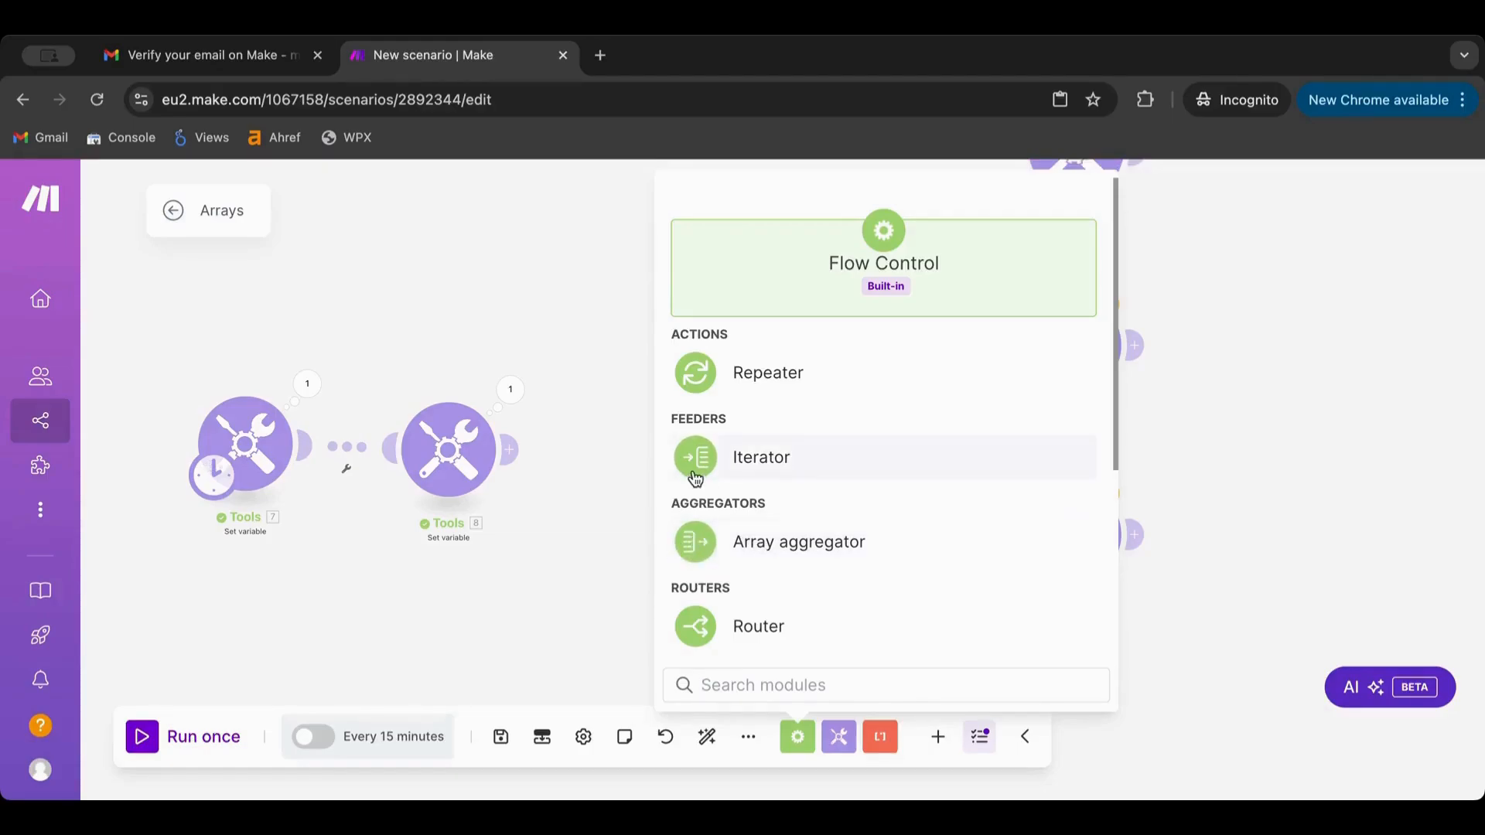
pyautogui.click(777, 456)
pyautogui.moveTo(734, 462); pyautogui.dragTo(572, 474)
pyautogui.click(605, 473)
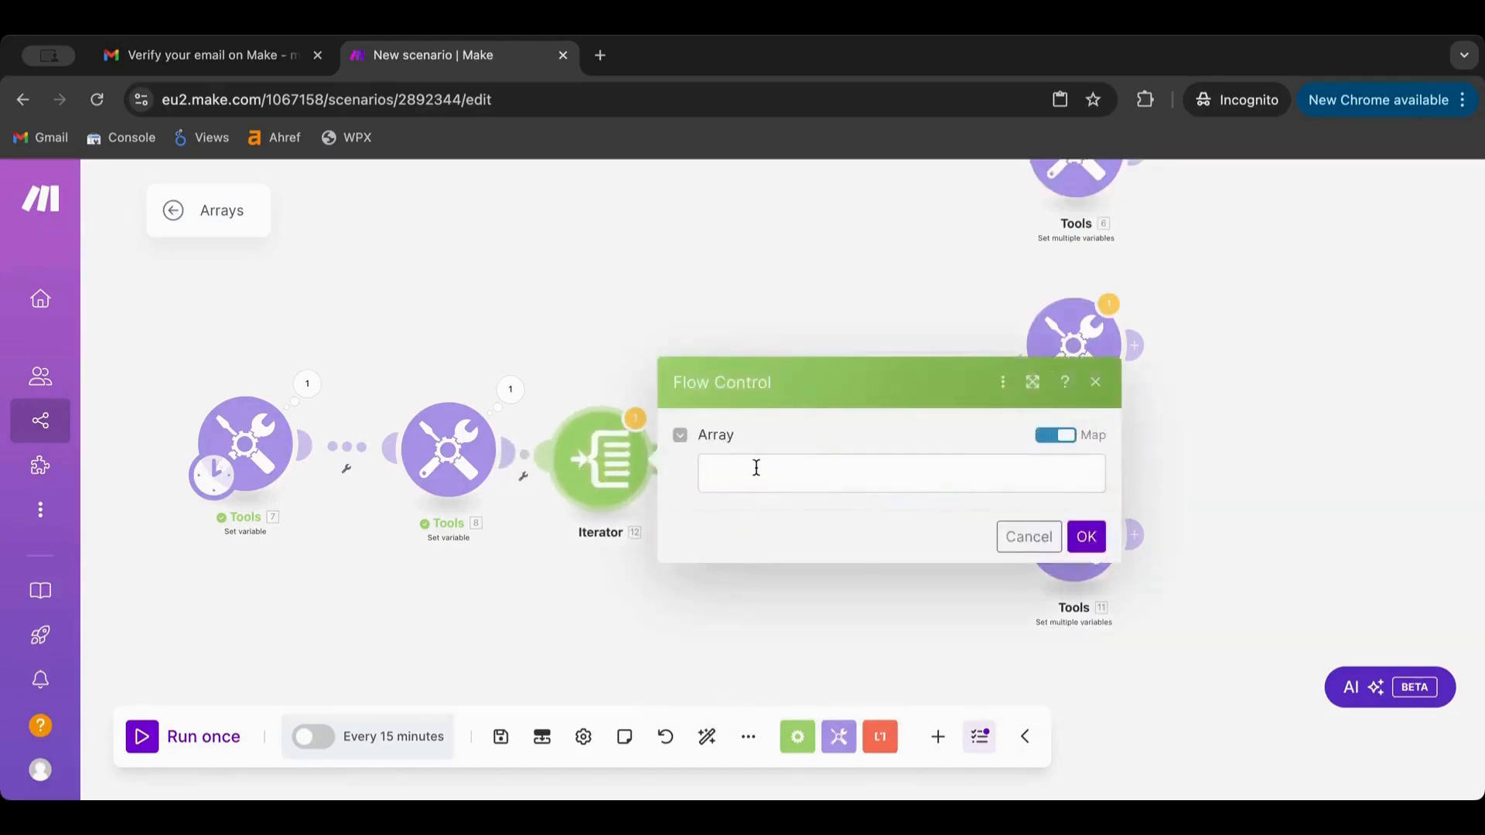
pyautogui.click(756, 465)
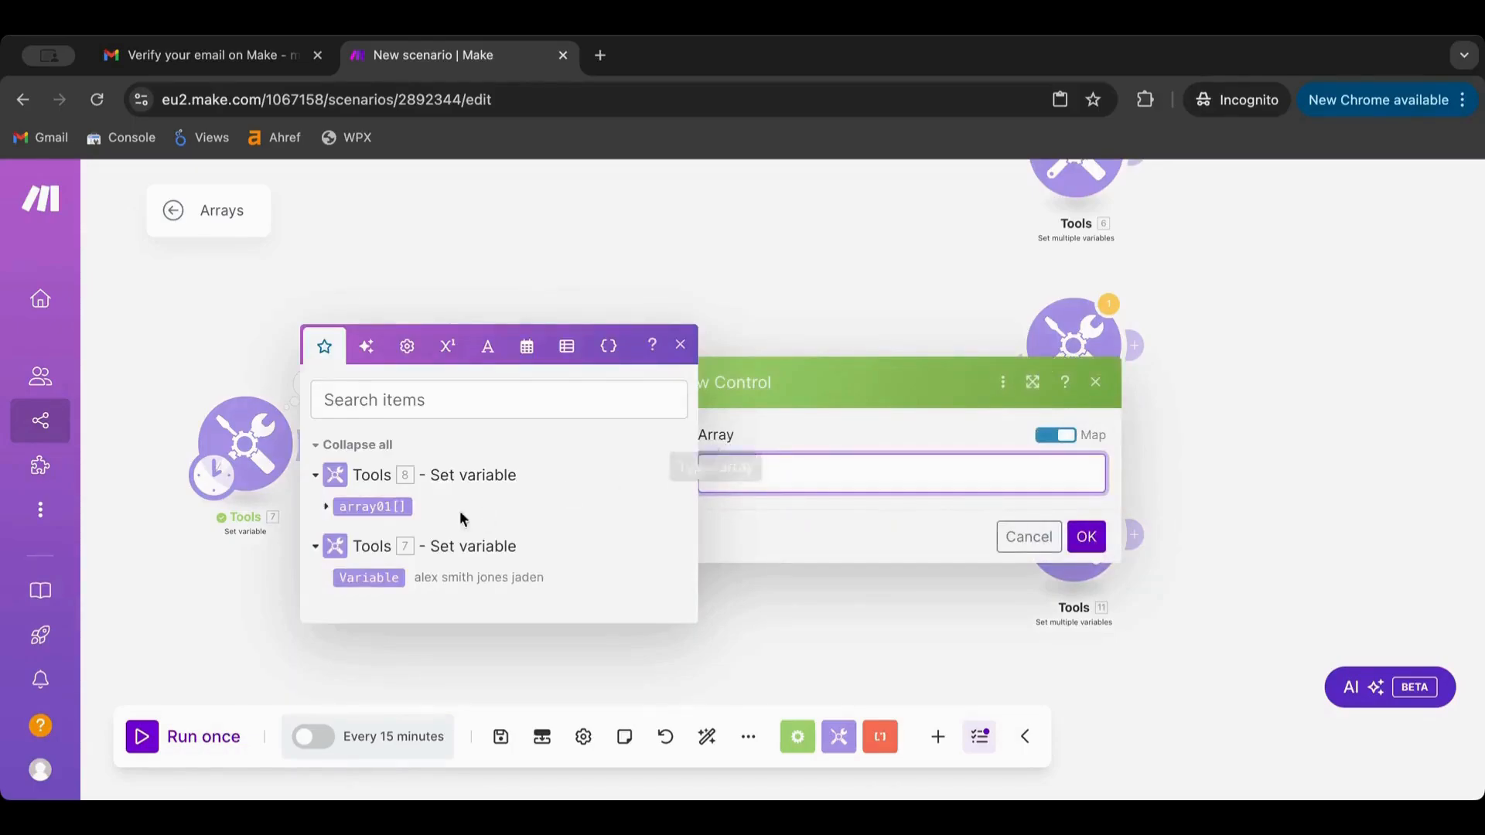
pyautogui.click(381, 504)
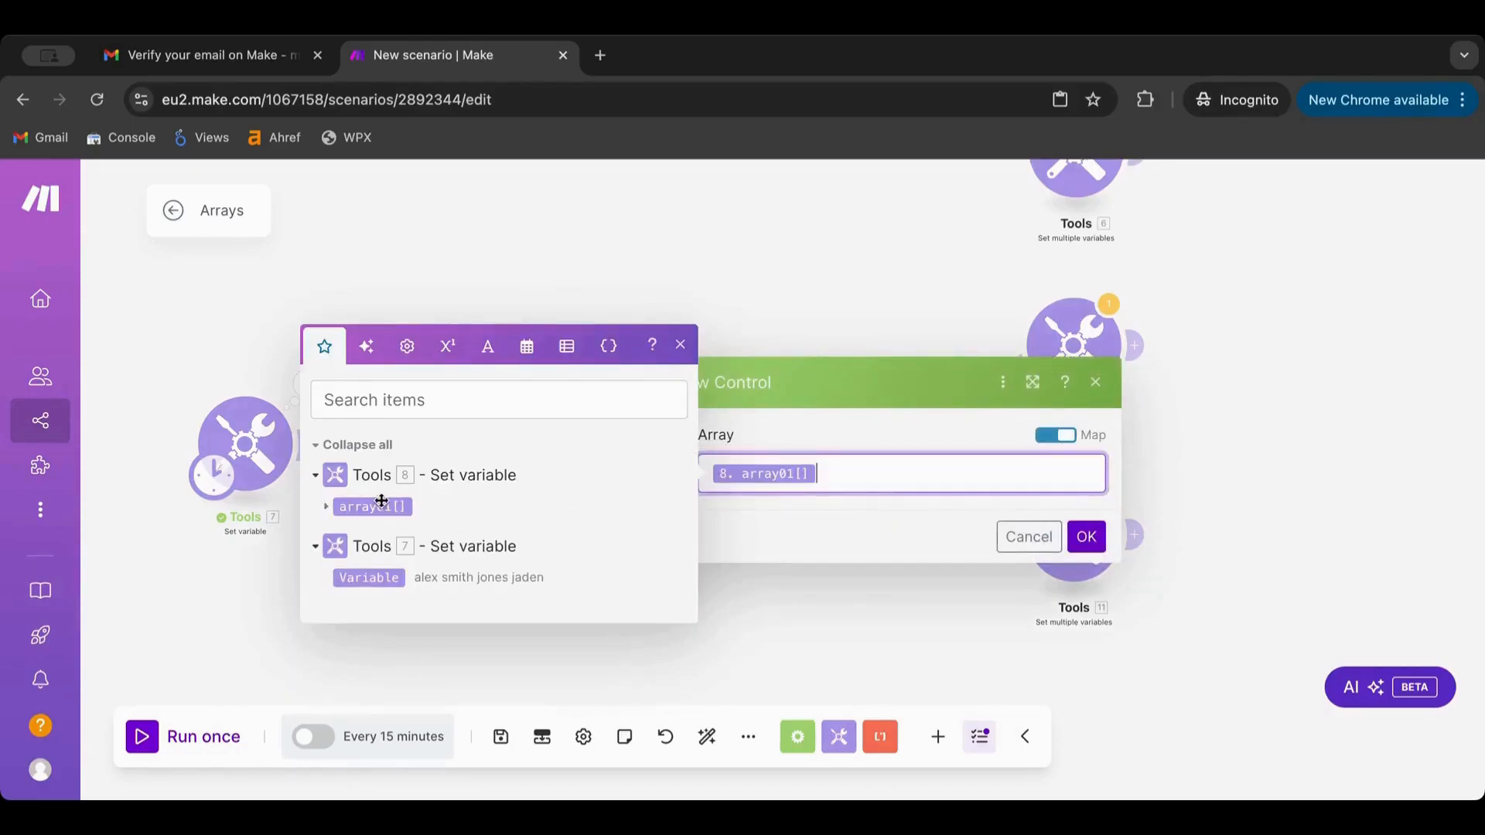
pyautogui.click(1087, 536)
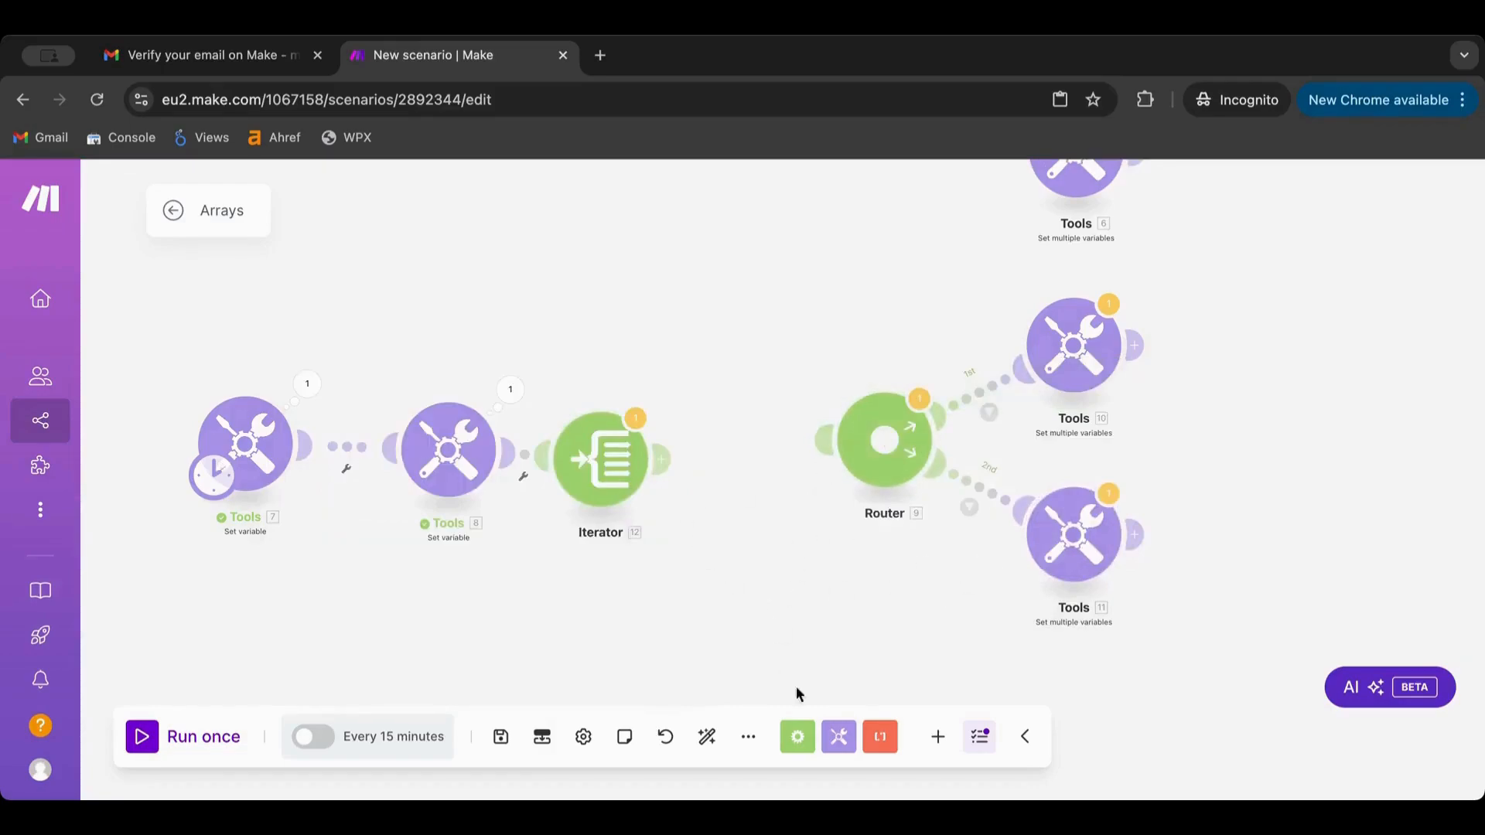
pyautogui.click(628, 421)
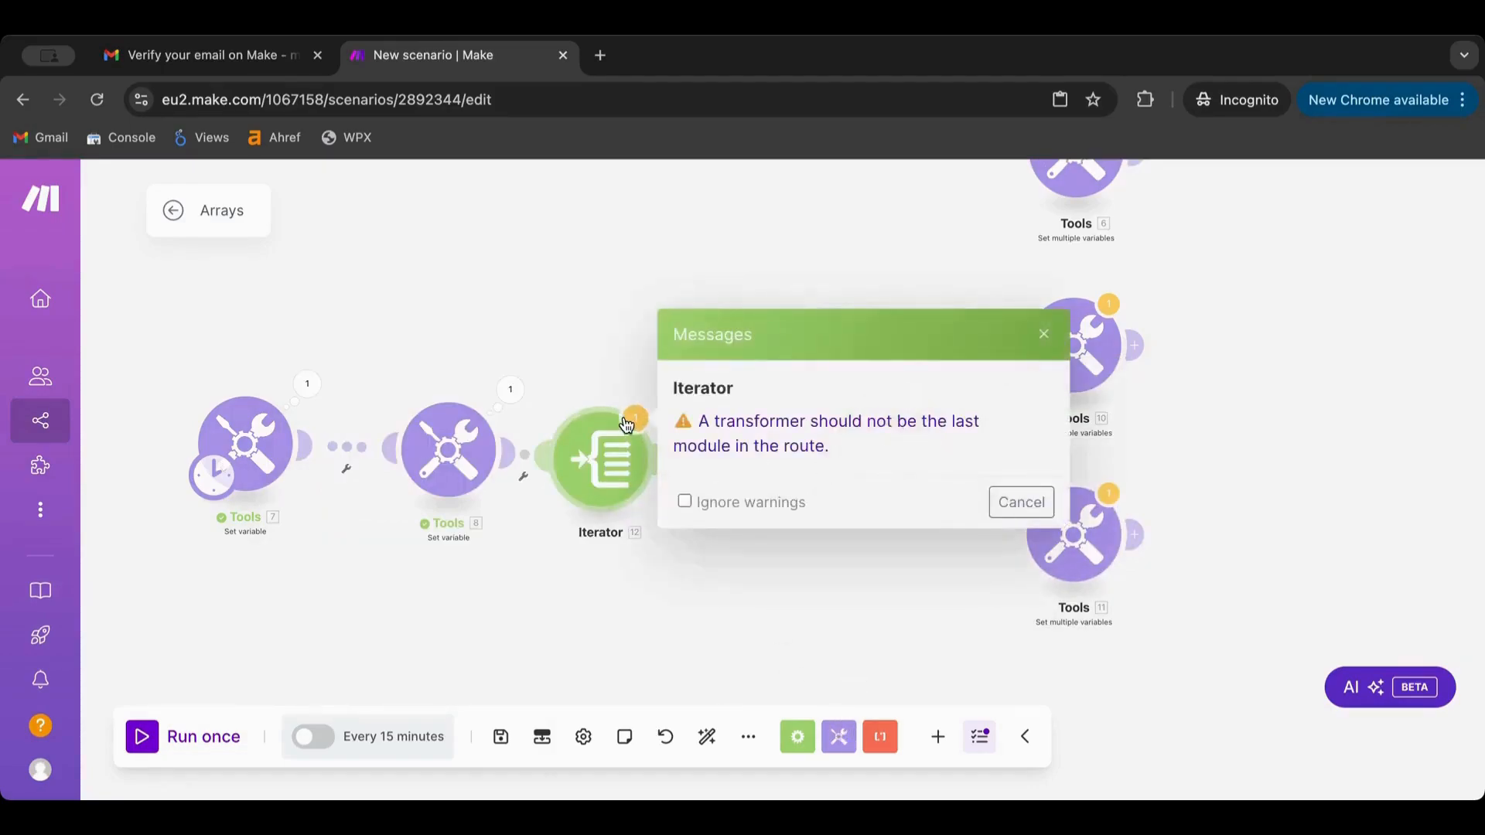
pyautogui.click(710, 616)
# Add a Tools > Set multiple variables module after the Iterator
pyautogui.click(840, 740)
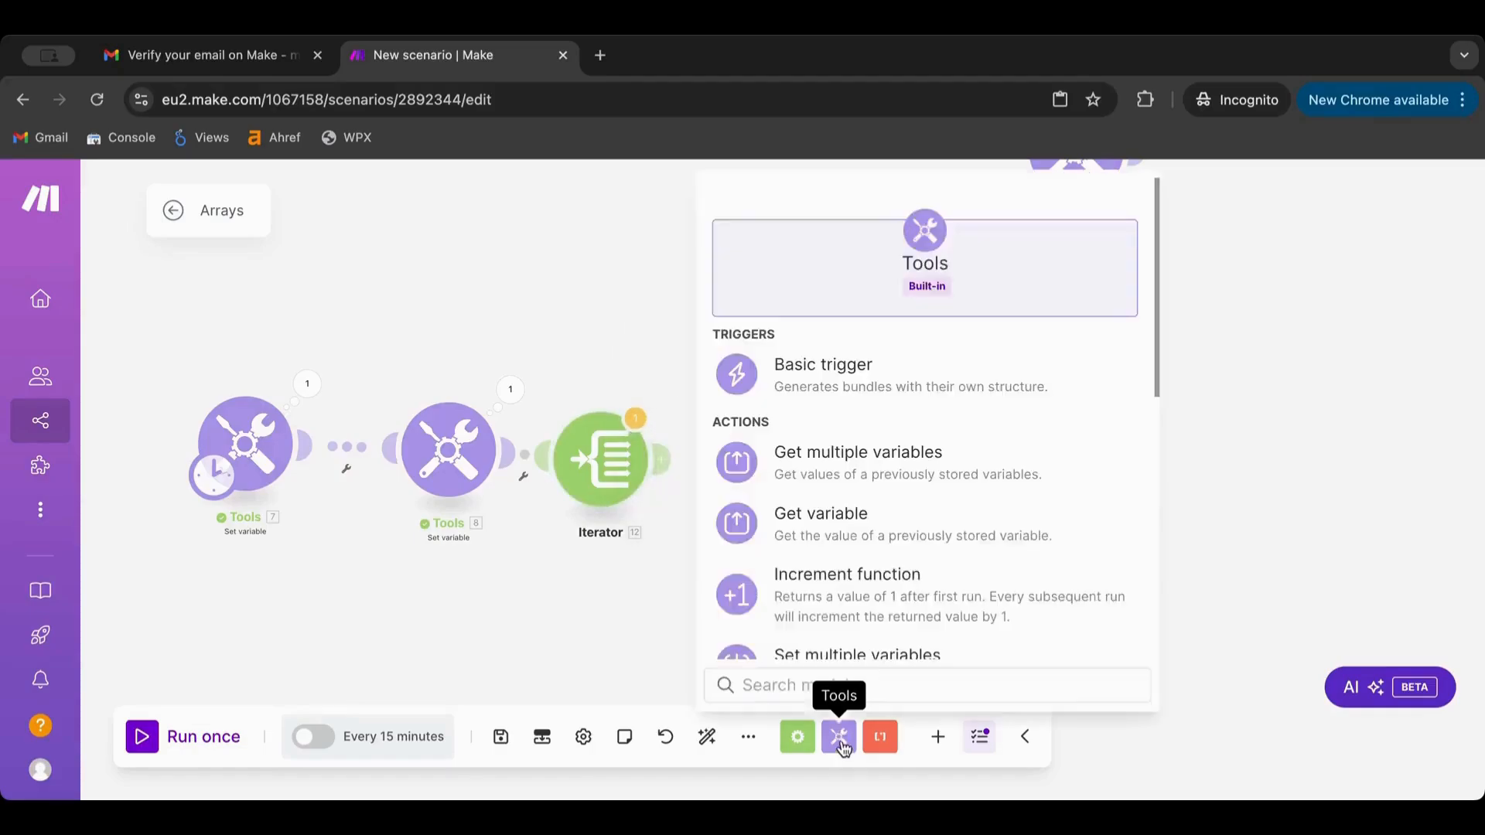
pyautogui.scroll(-5, 828, 533)
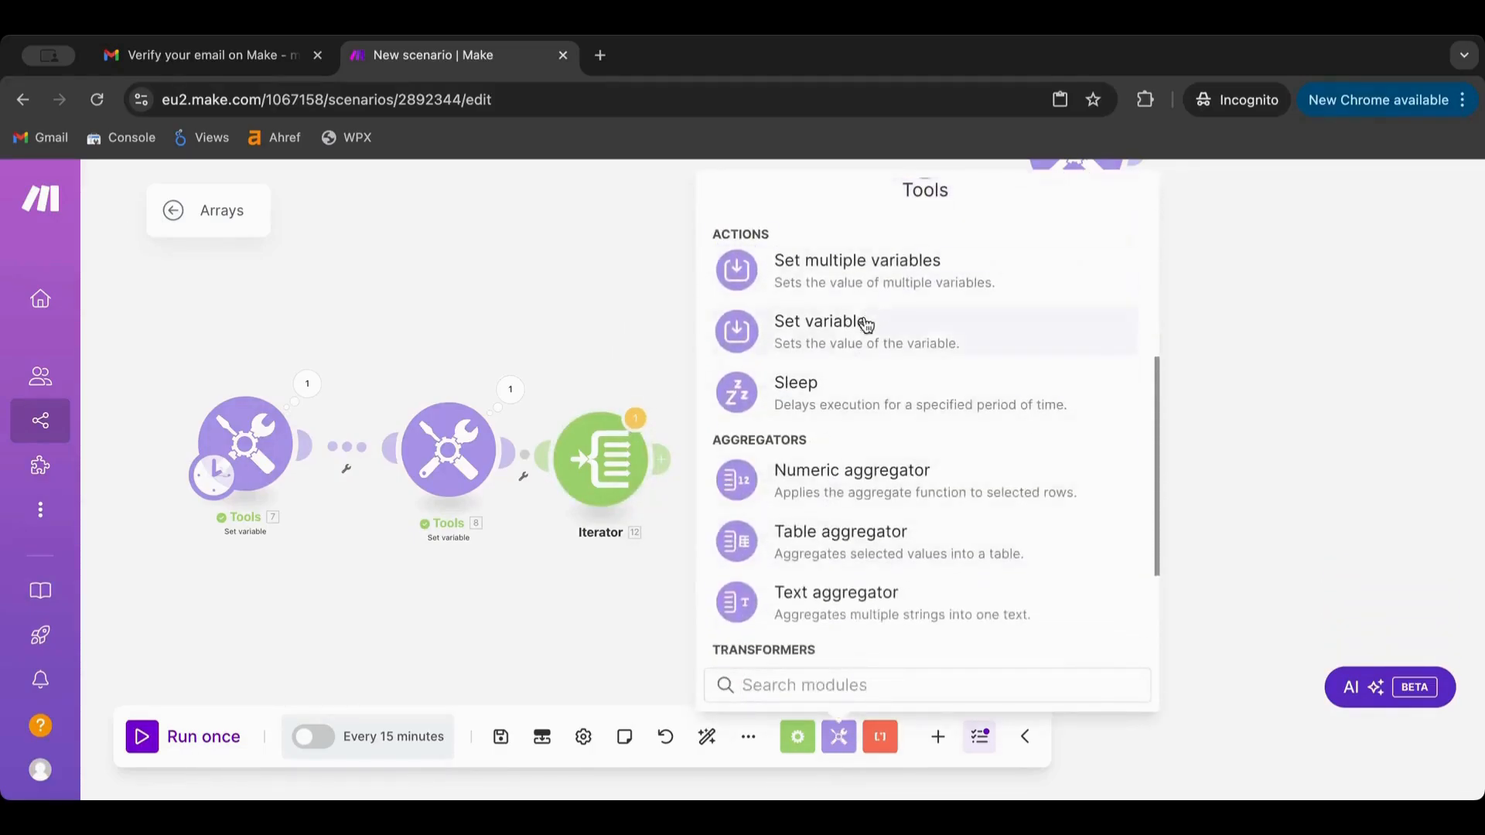
pyautogui.scroll(-3, 853, 404)
pyautogui.scroll(4, 853, 404)
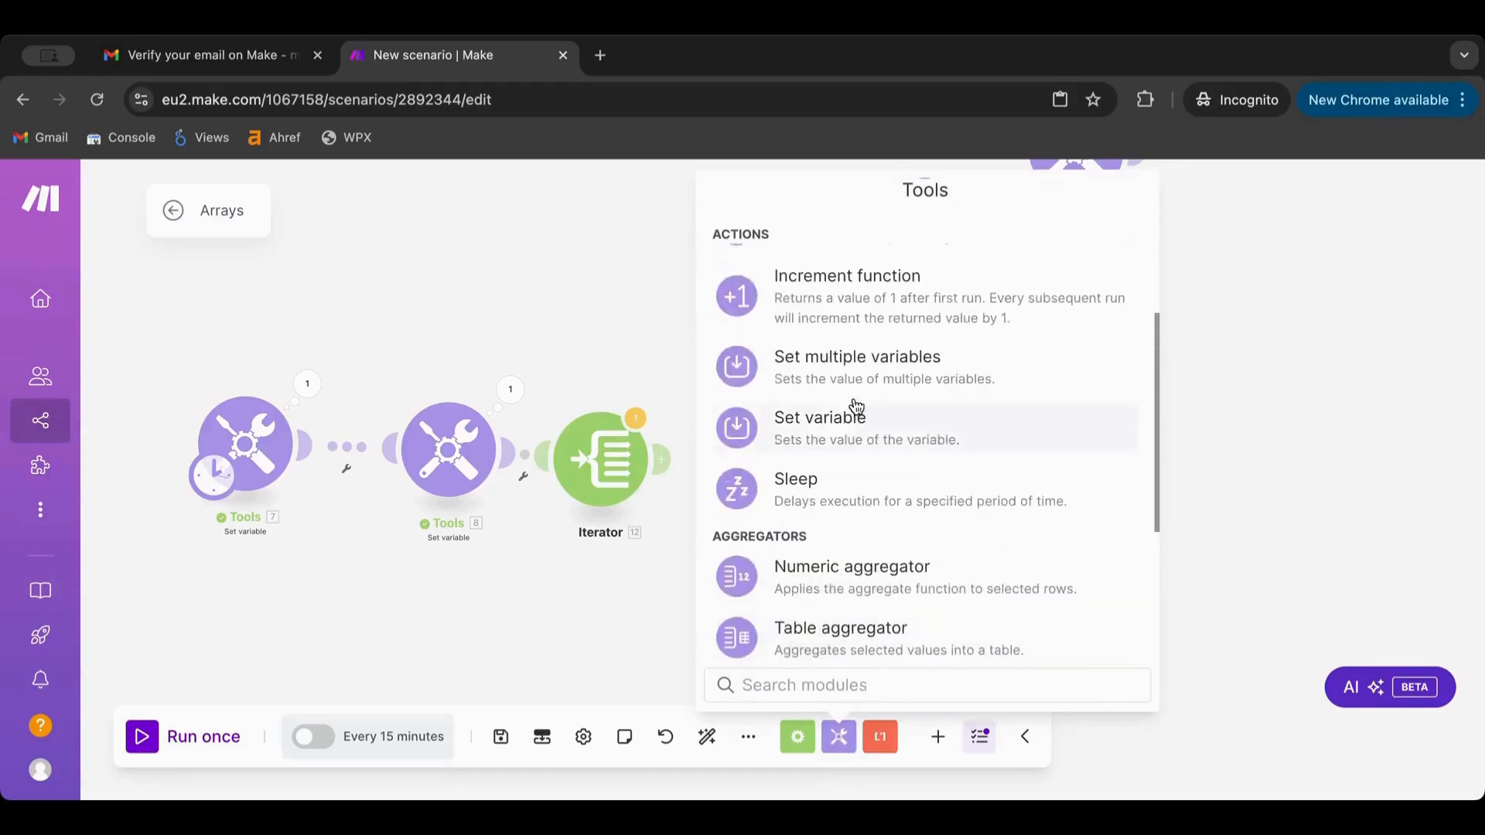
pyautogui.click(855, 378)
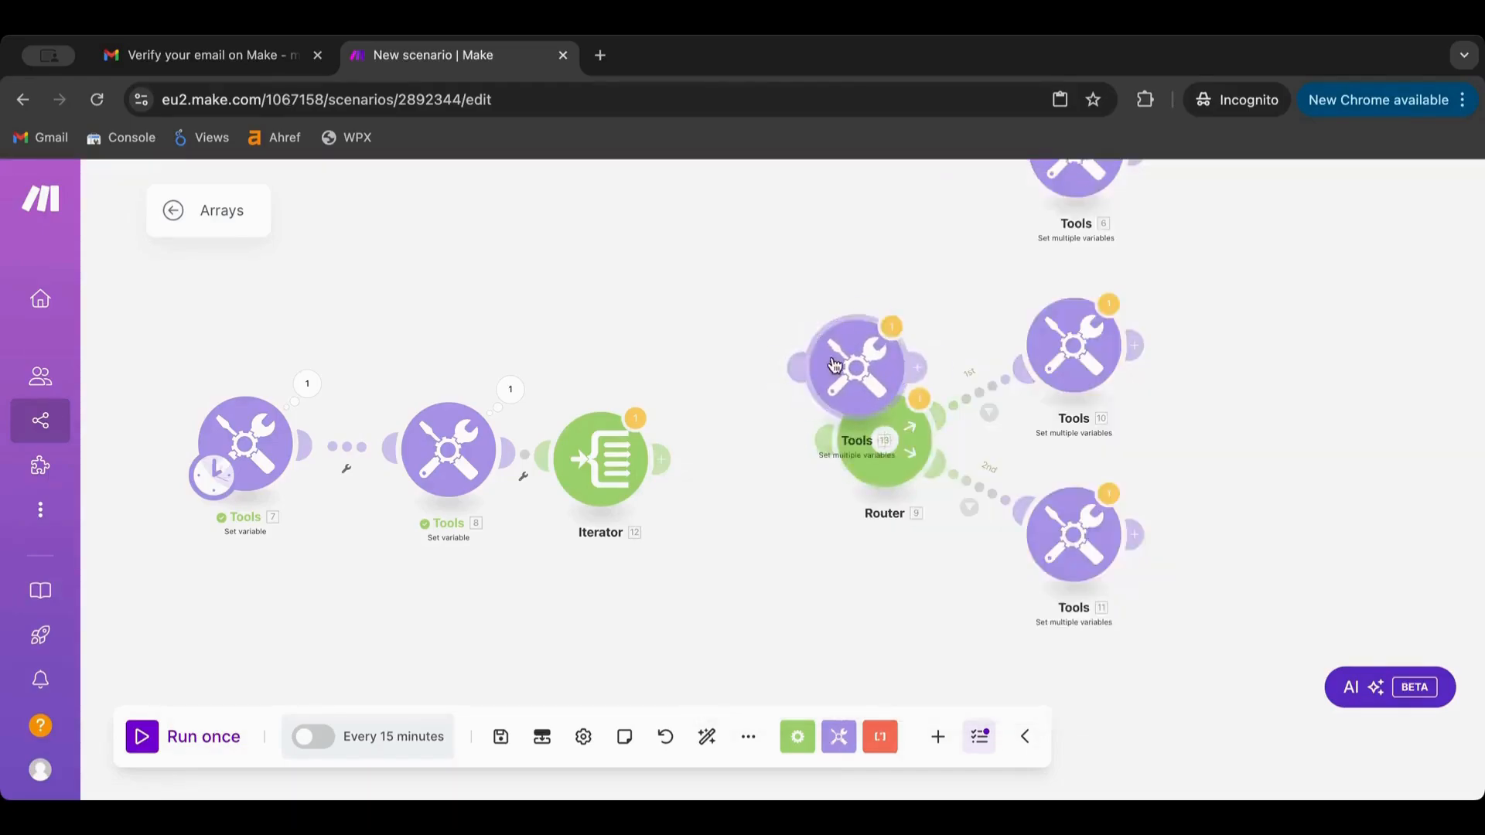
pyautogui.click(692, 462)
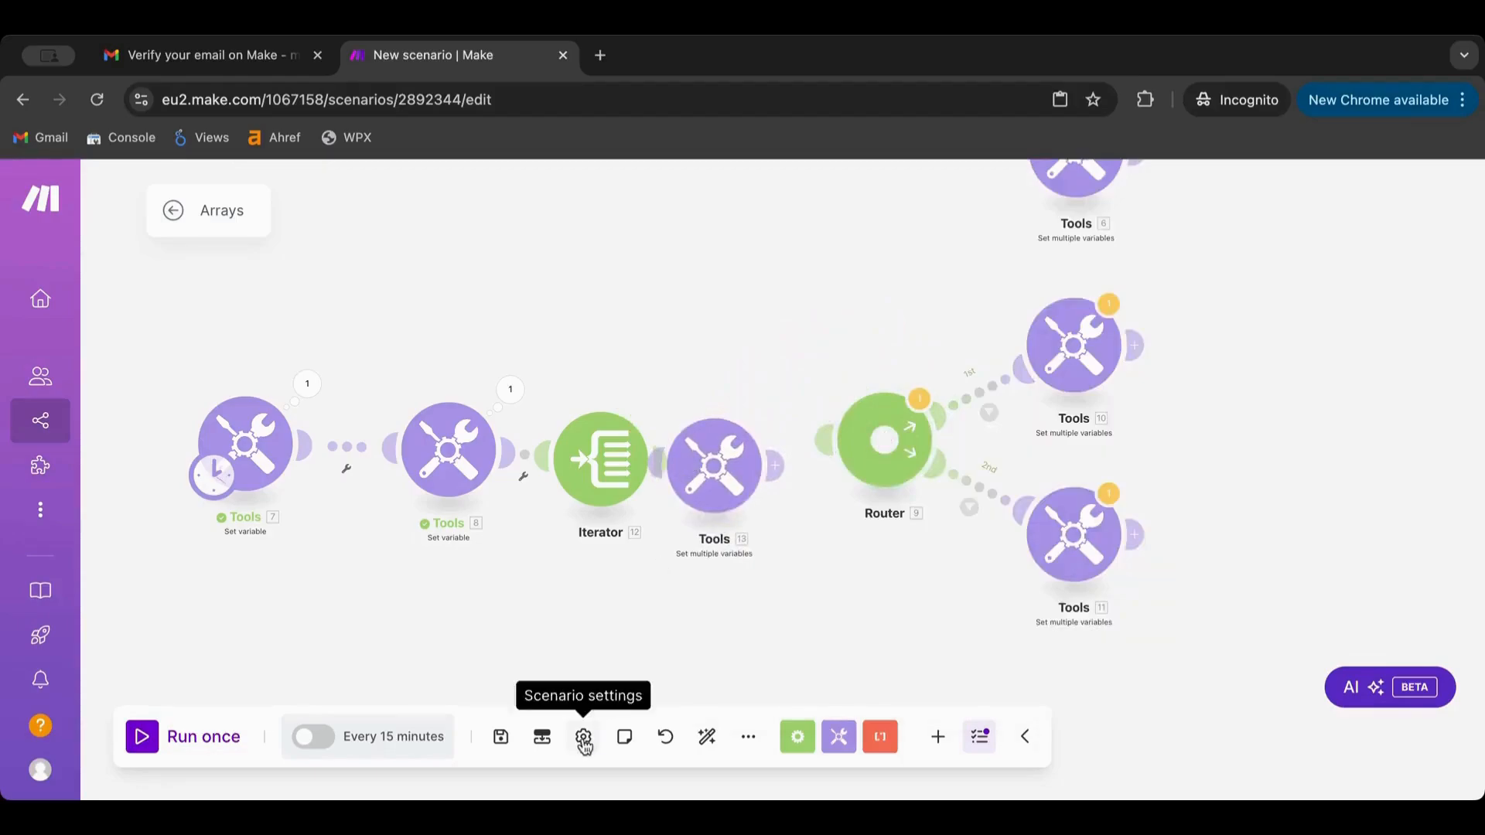
# Auto-align, then arrange Tools 7, Tools 8, the Iterator and Tools 13 in one row
pyautogui.click(707, 736)
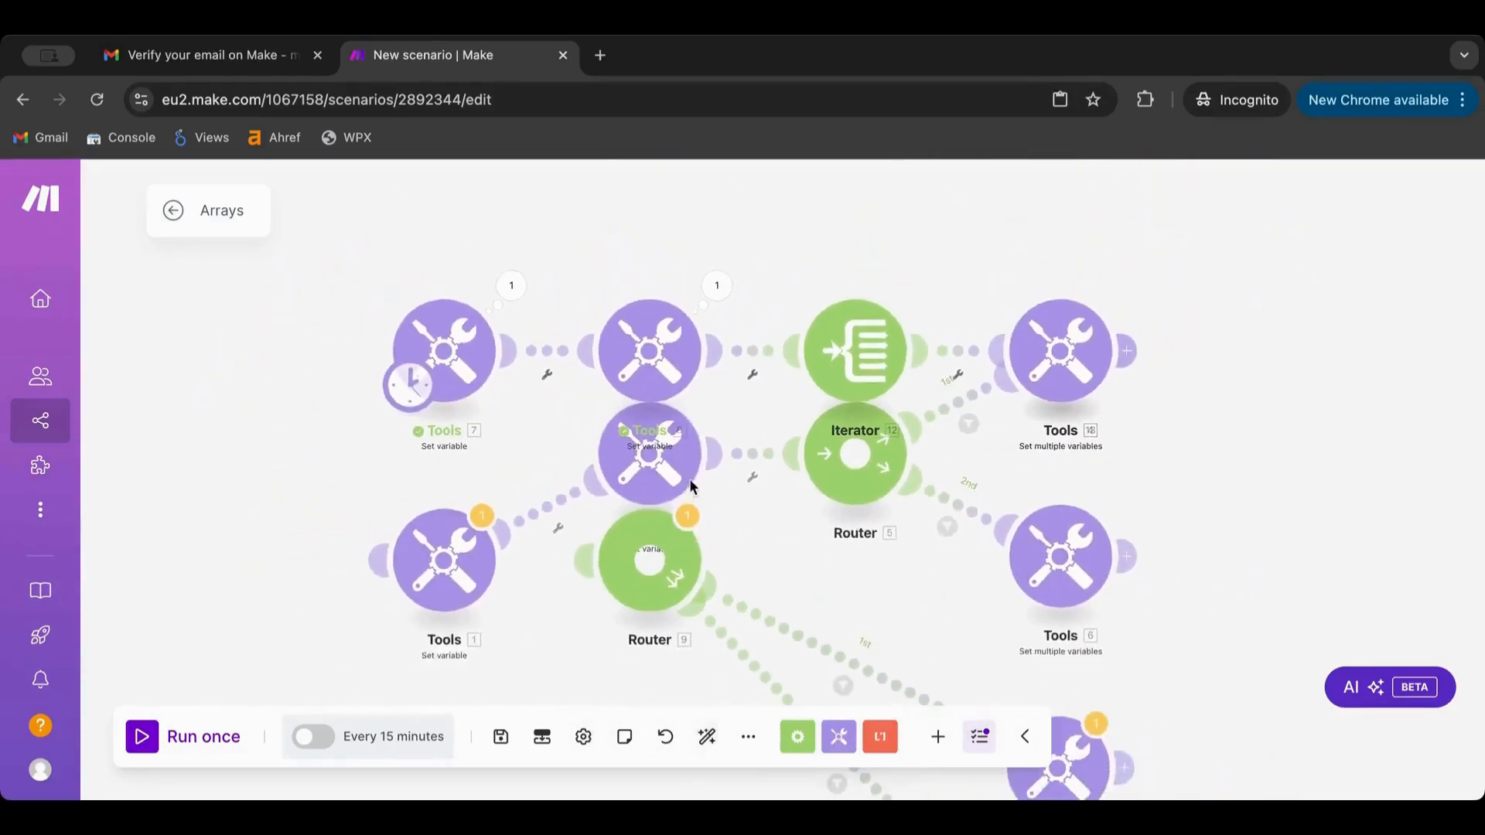
pyautogui.moveTo(785, 238); pyautogui.dragTo(756, 424)
pyautogui.moveTo(462, 528); pyautogui.dragTo(461, 352)
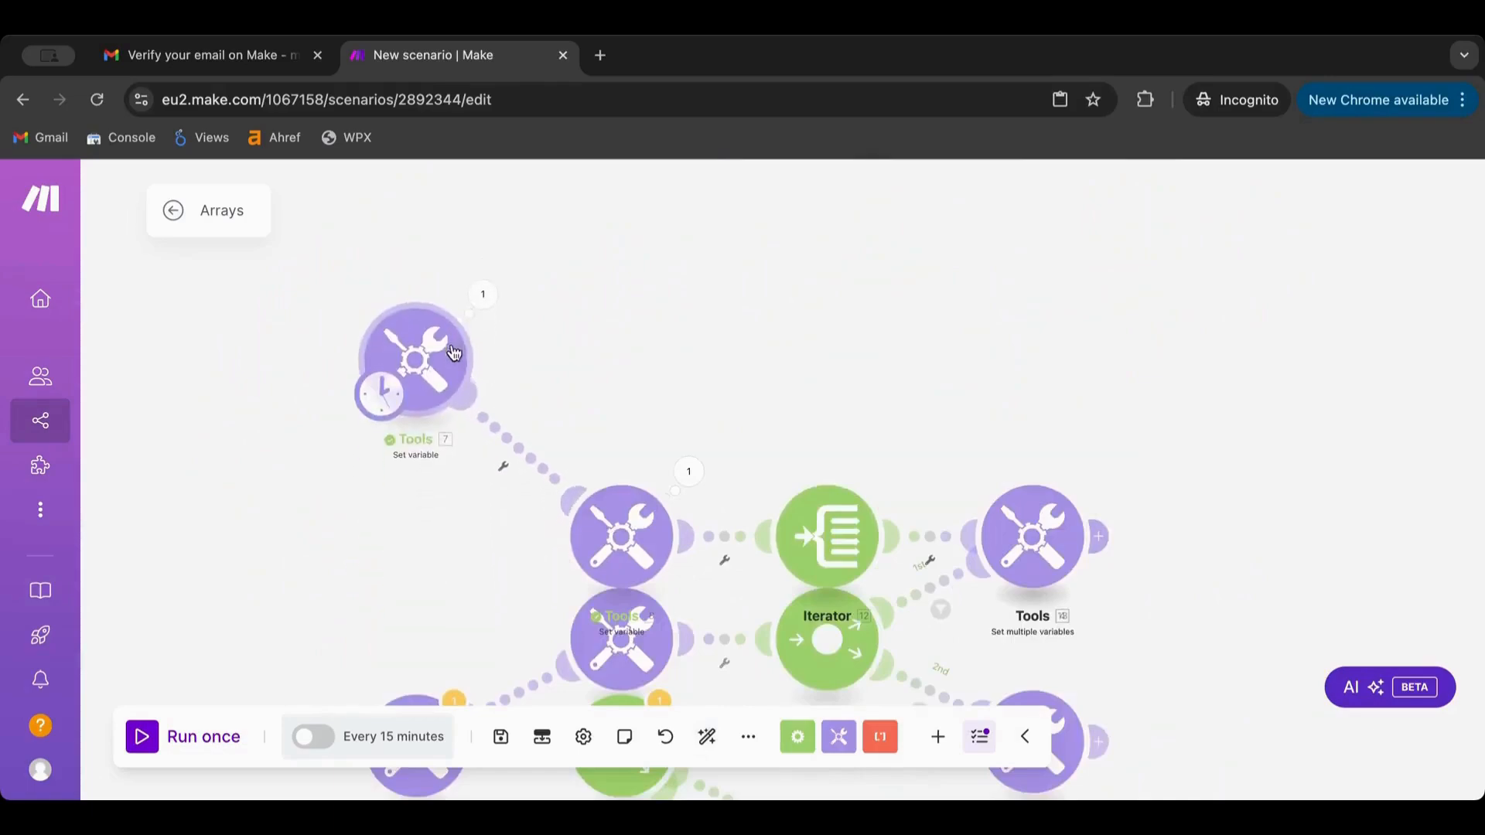
pyautogui.moveTo(661, 546); pyautogui.dragTo(663, 406)
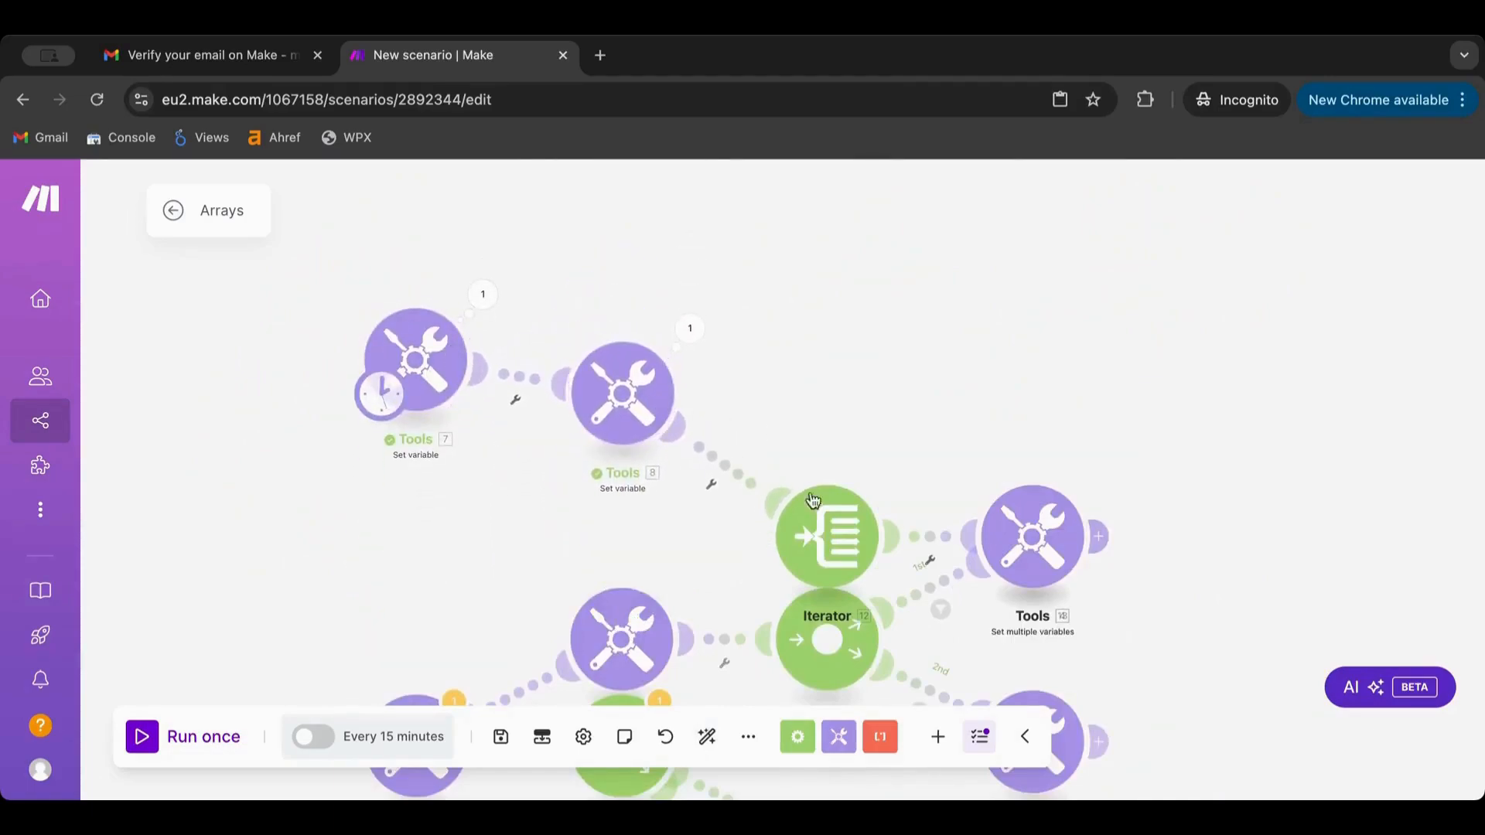
pyautogui.moveTo(814, 501); pyautogui.dragTo(814, 349)
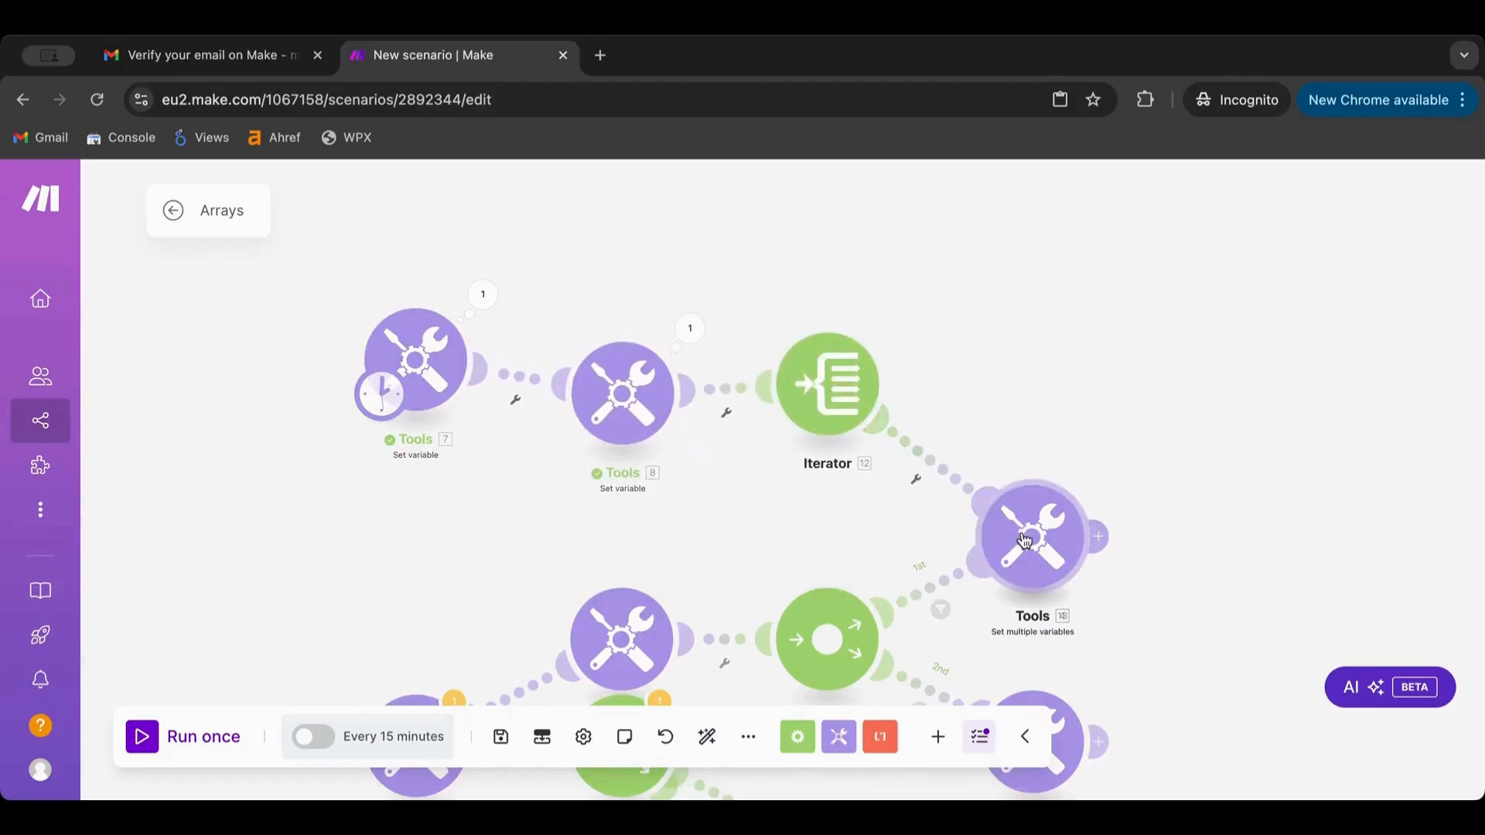
pyautogui.moveTo(1025, 539); pyautogui.dragTo(1025, 208)
pyautogui.moveTo(1004, 358); pyautogui.dragTo(1008, 638)
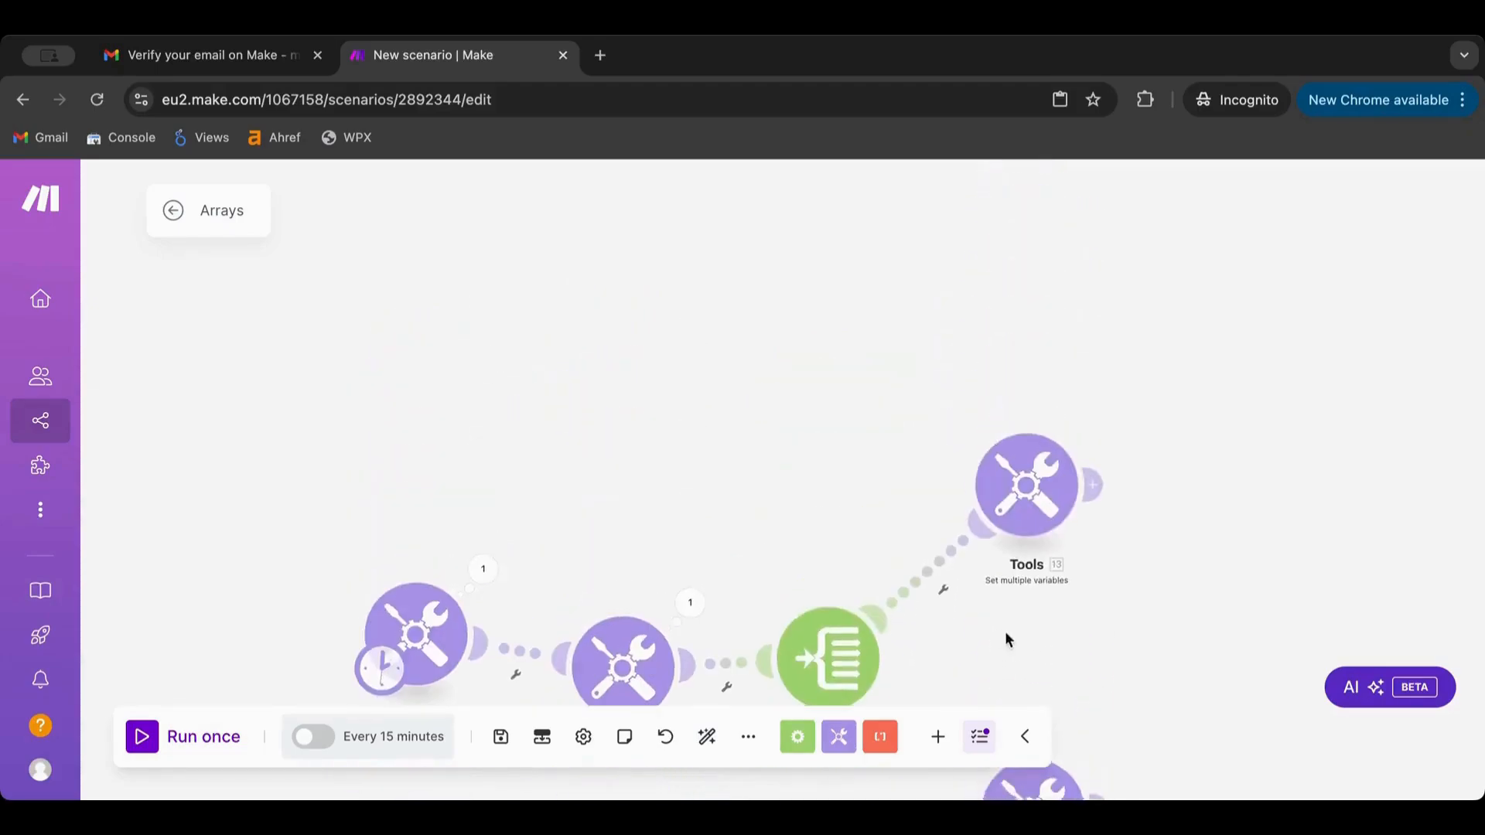
pyautogui.moveTo(415, 638); pyautogui.dragTo(420, 404)
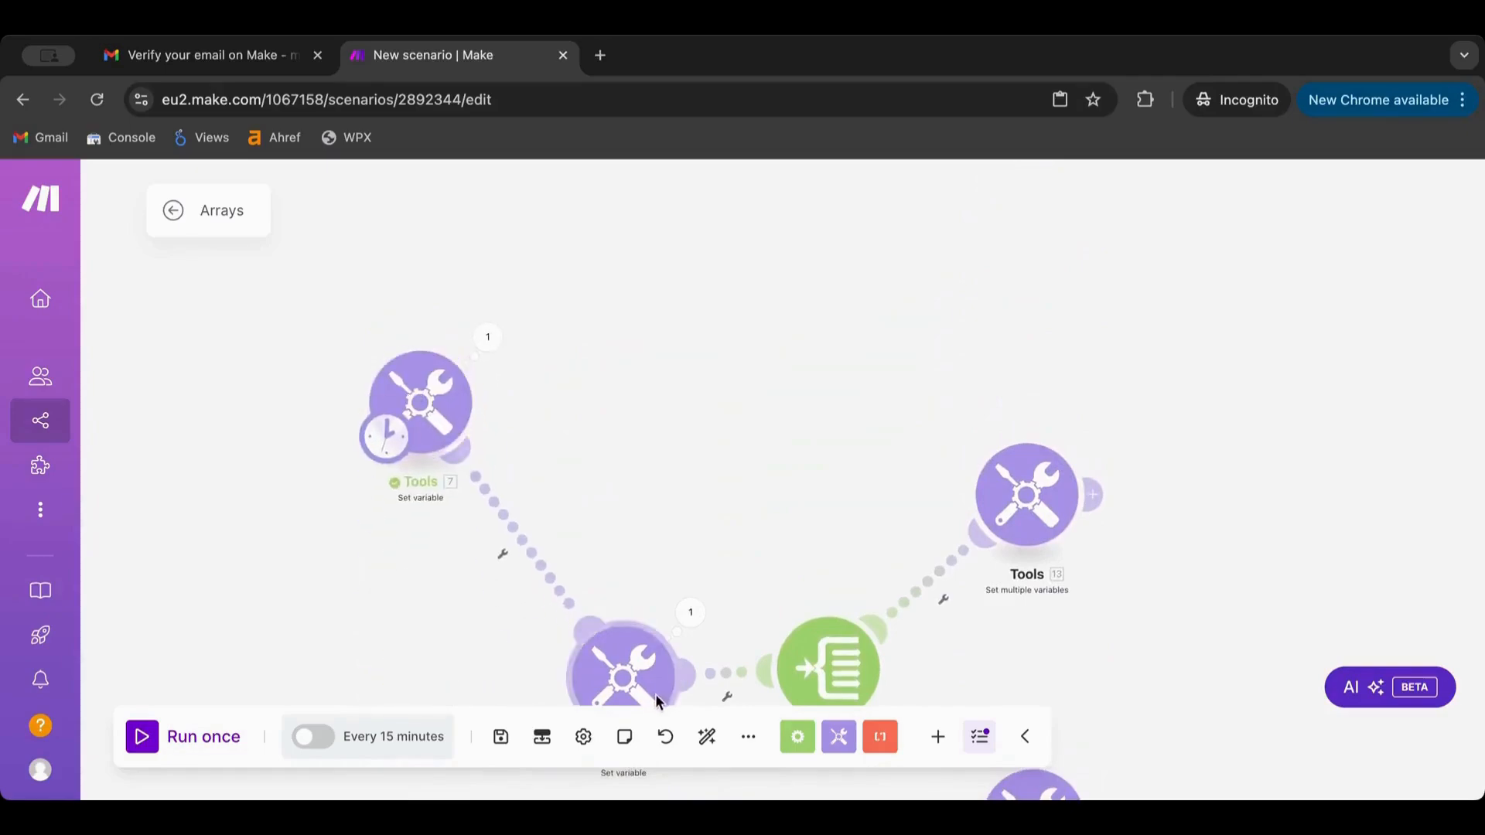
pyautogui.moveTo(633, 669); pyautogui.dragTo(633, 414)
pyautogui.moveTo(843, 646); pyautogui.dragTo(839, 392)
pyautogui.moveTo(1046, 507); pyautogui.dragTo(1045, 433)
# Give Tools 13 a variable item named var and run the scenario once
pyautogui.click(1046, 433)
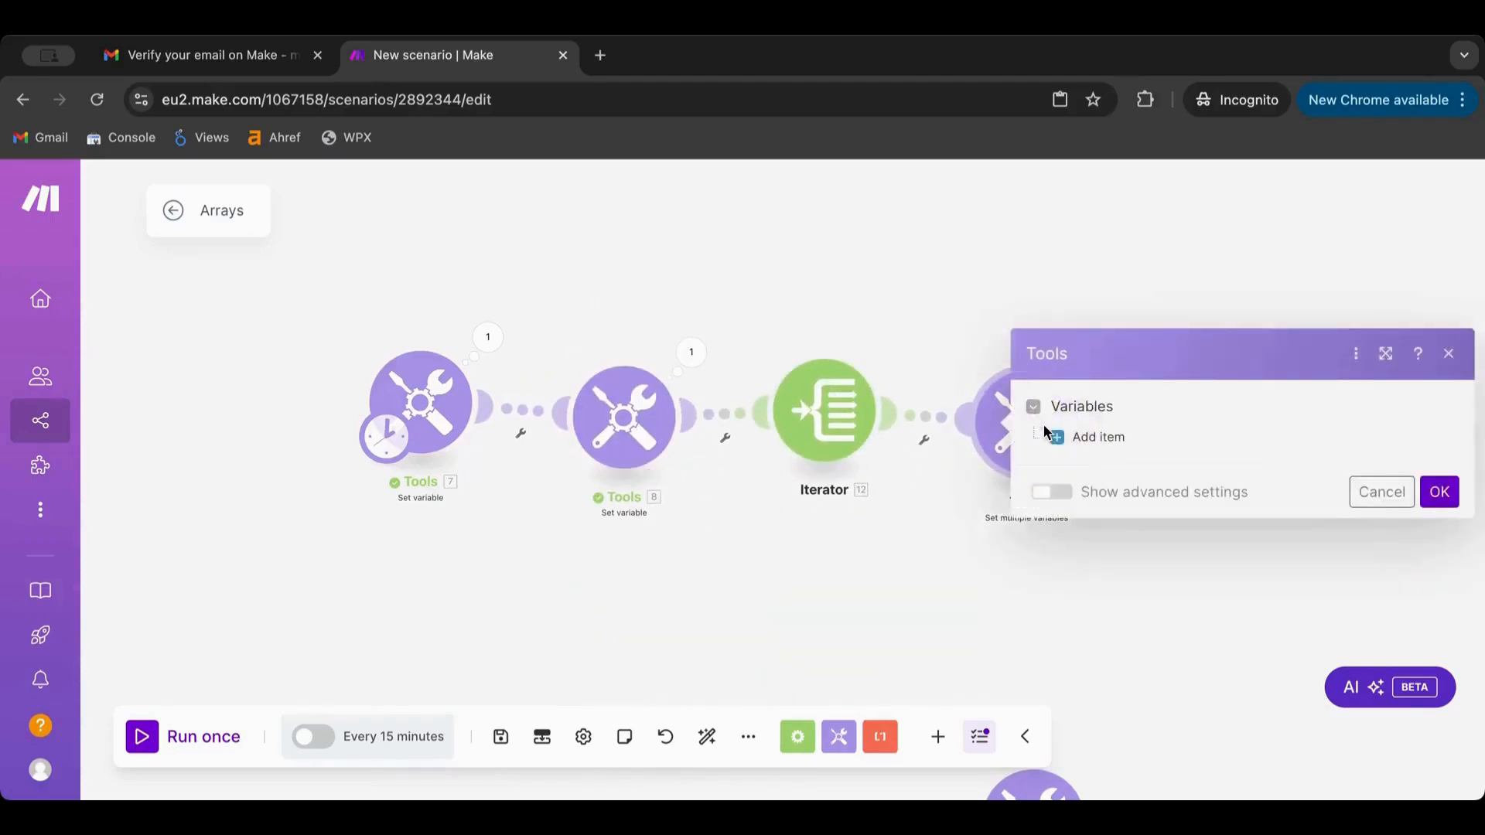
pyautogui.click(1098, 438)
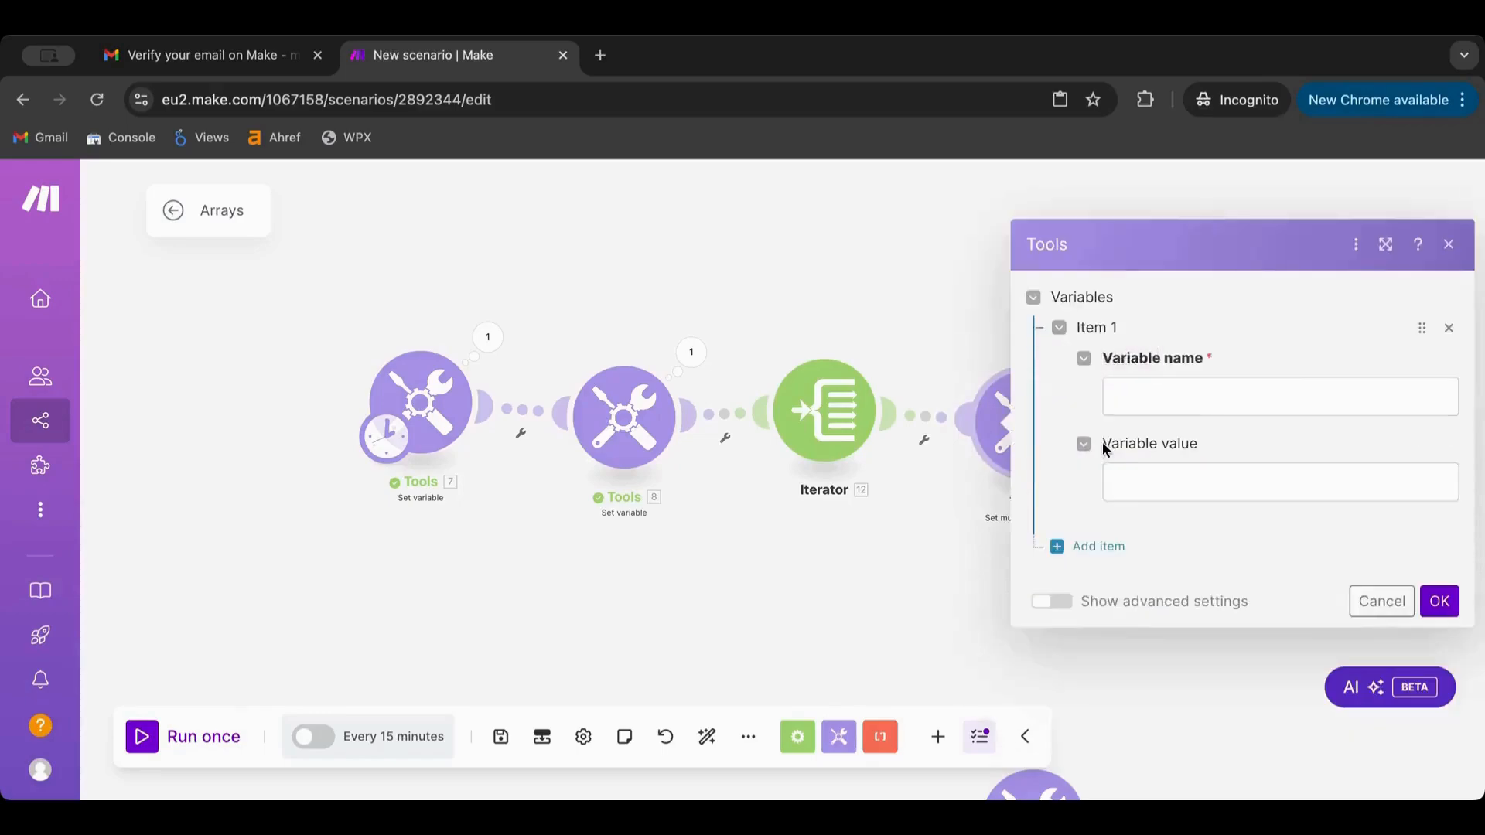
pyautogui.click(1158, 403)
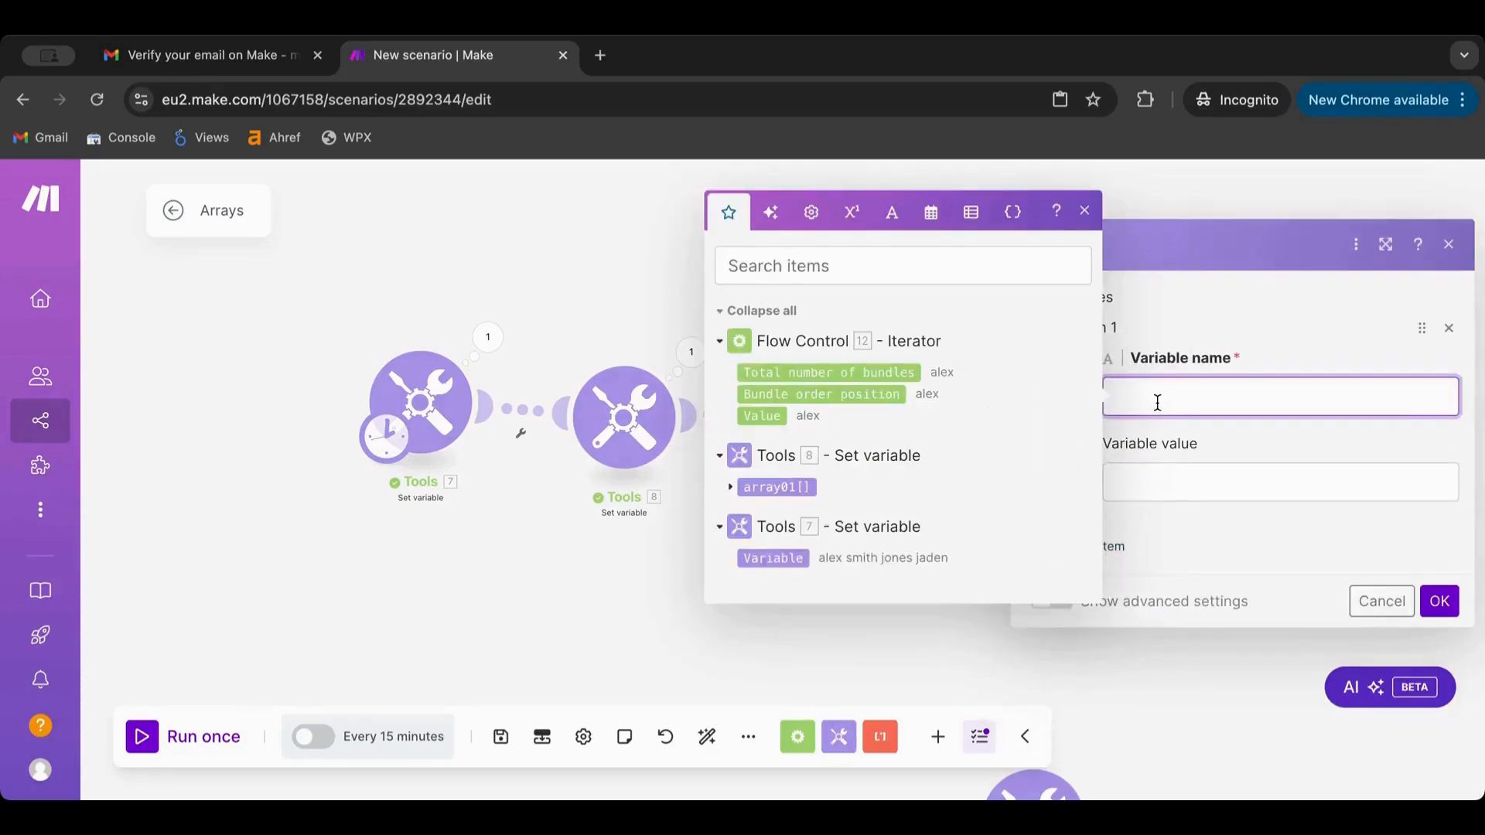
pyautogui.click(1203, 468)
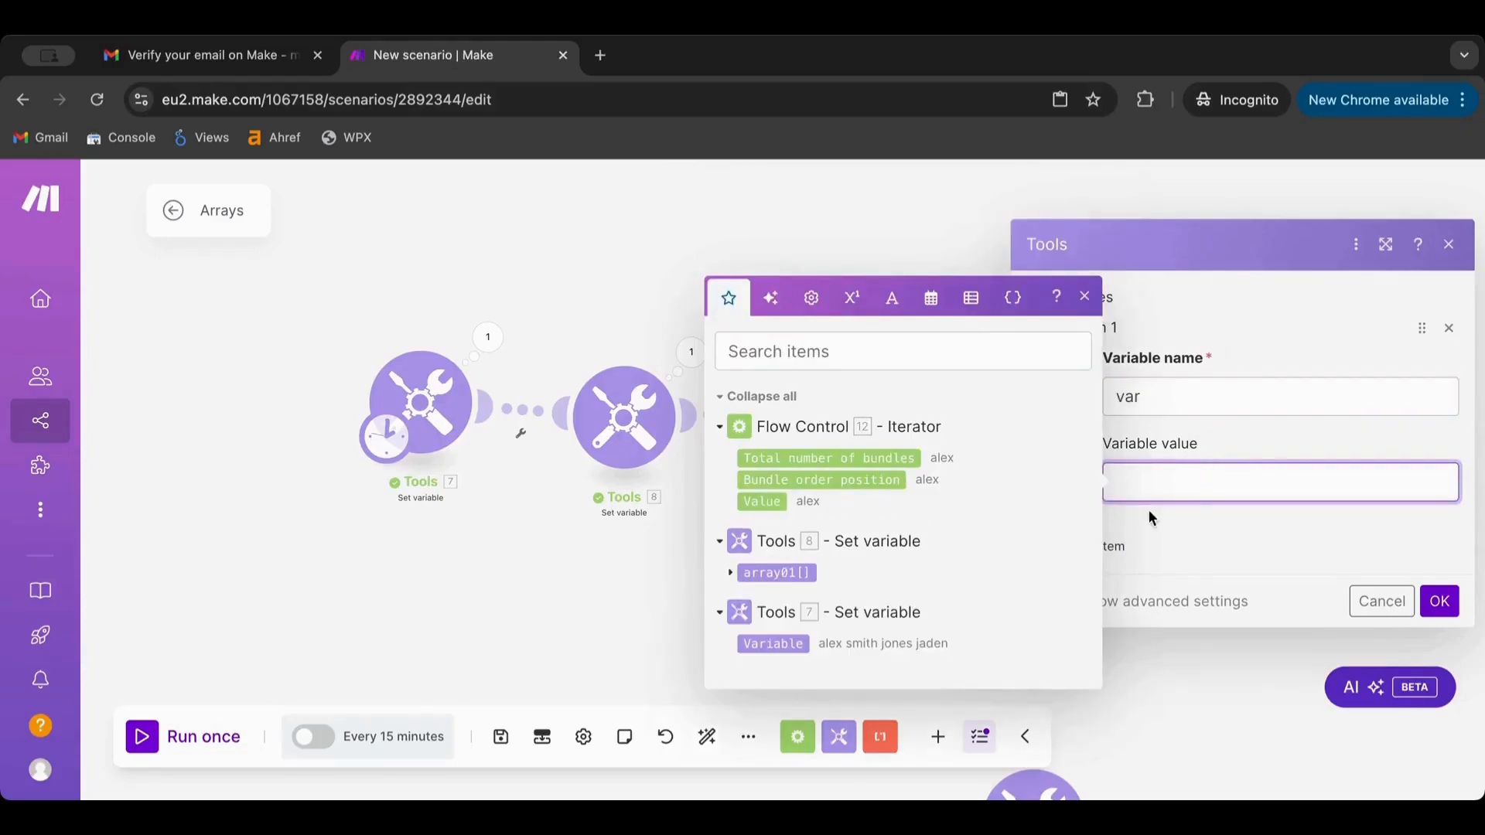
pyautogui.click(1439, 600)
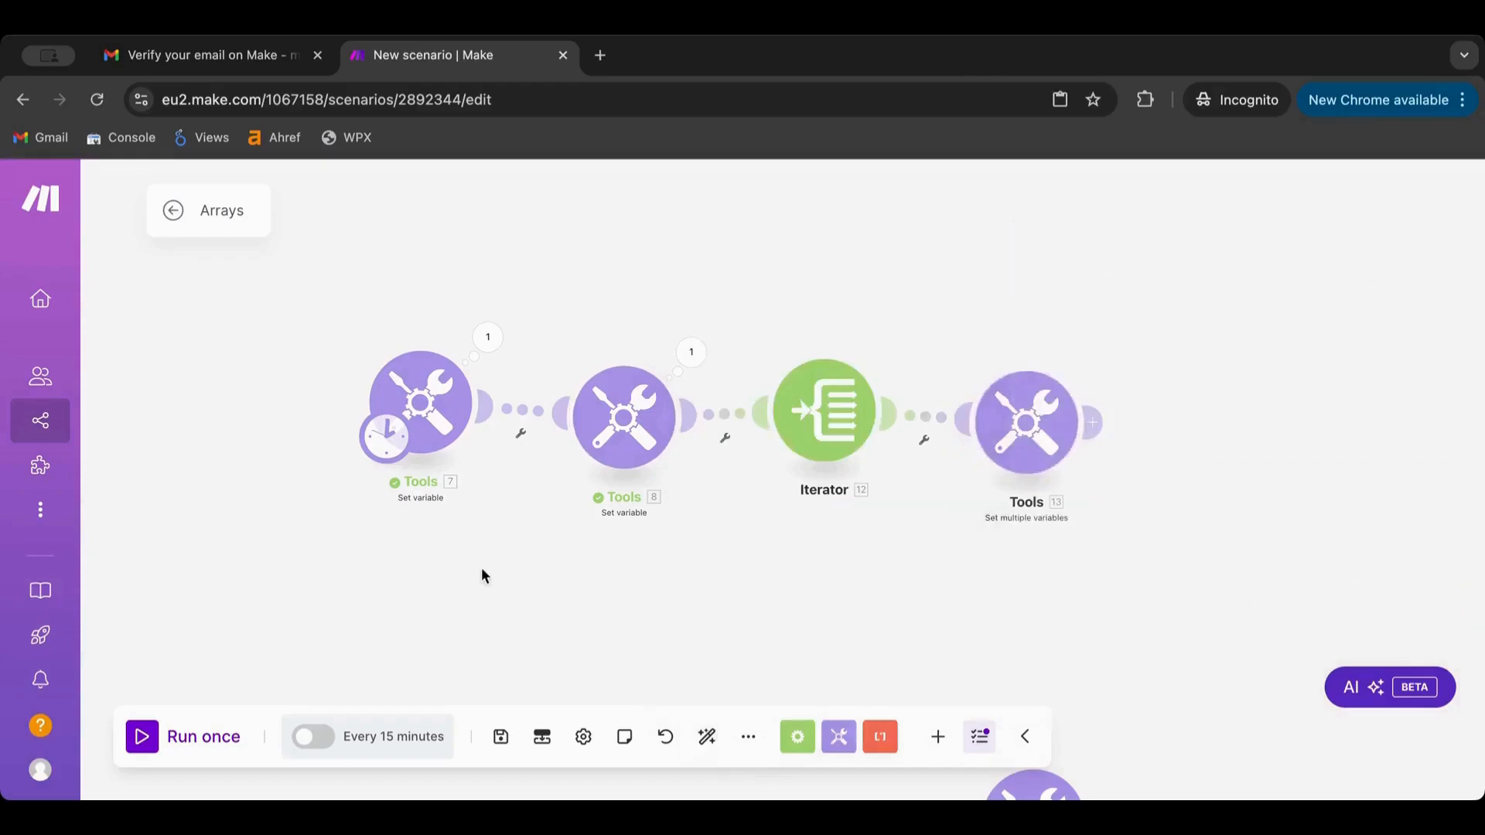
pyautogui.click(158, 734)
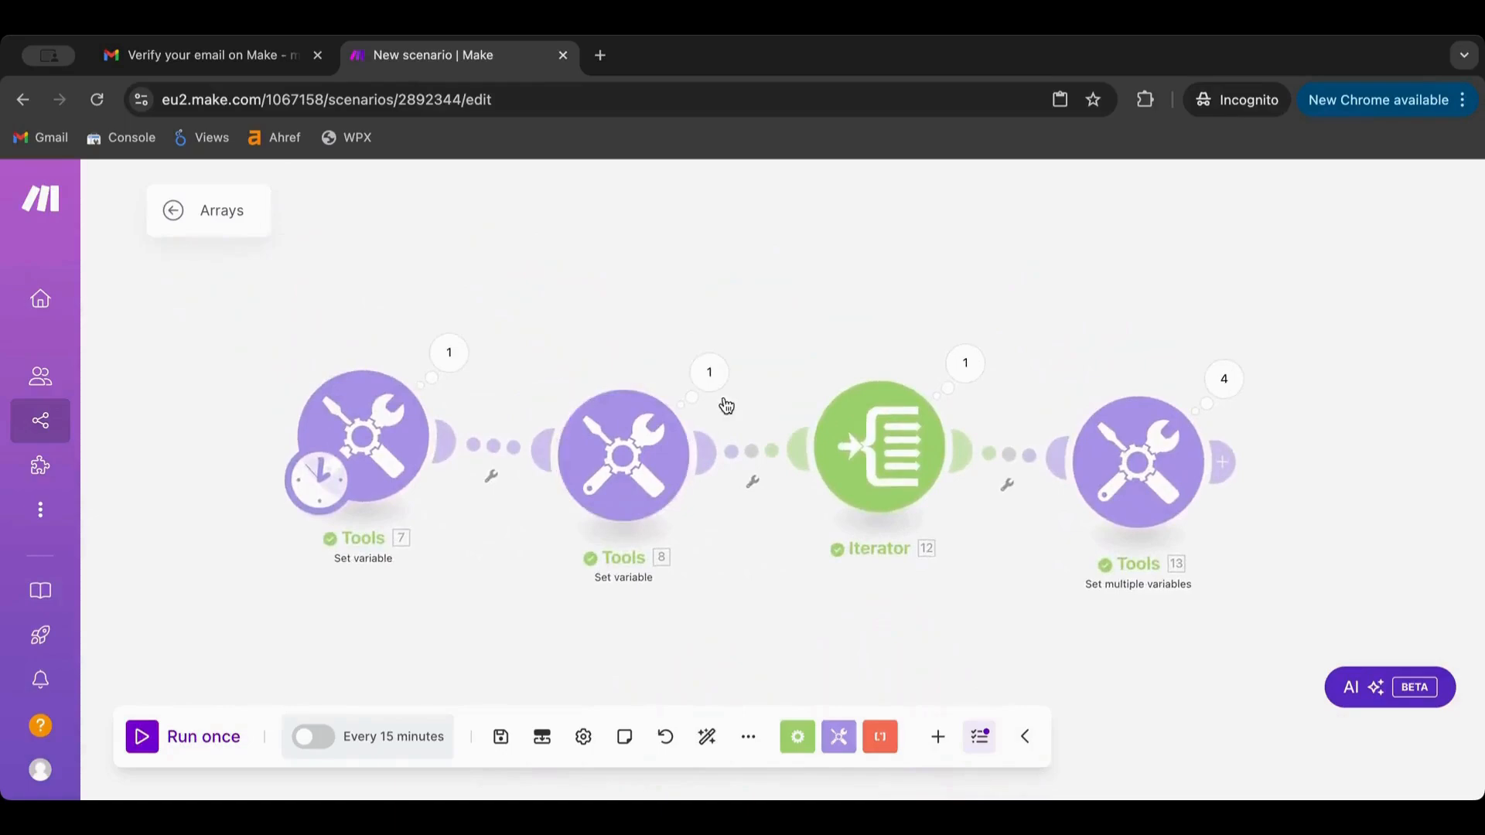
# Inspect Tools 8's four-item array01 and the Iterator's four output bundles
pyautogui.click(709, 374)
pyautogui.click(816, 475)
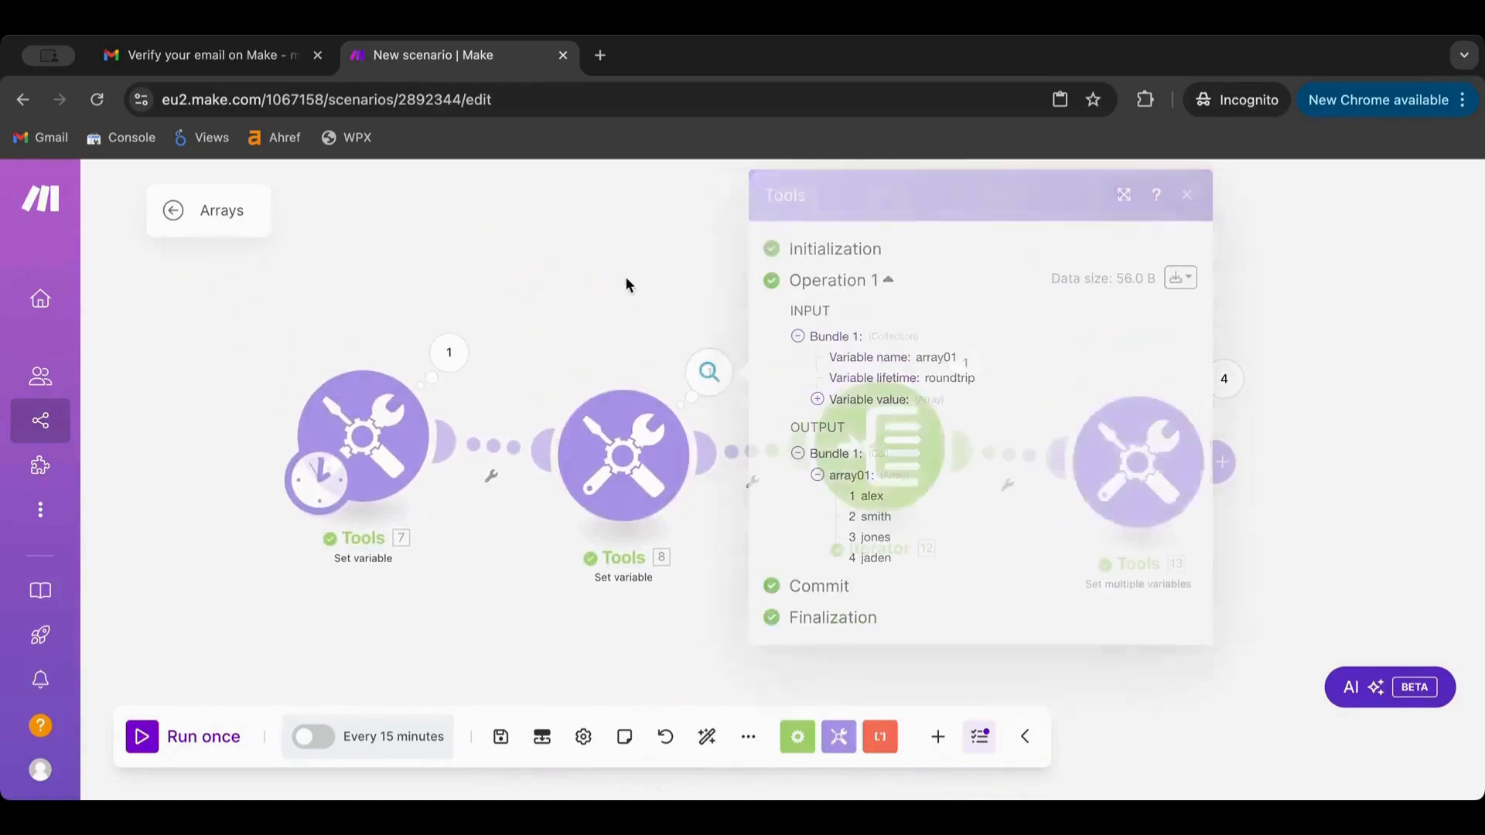
pyautogui.click(963, 362)
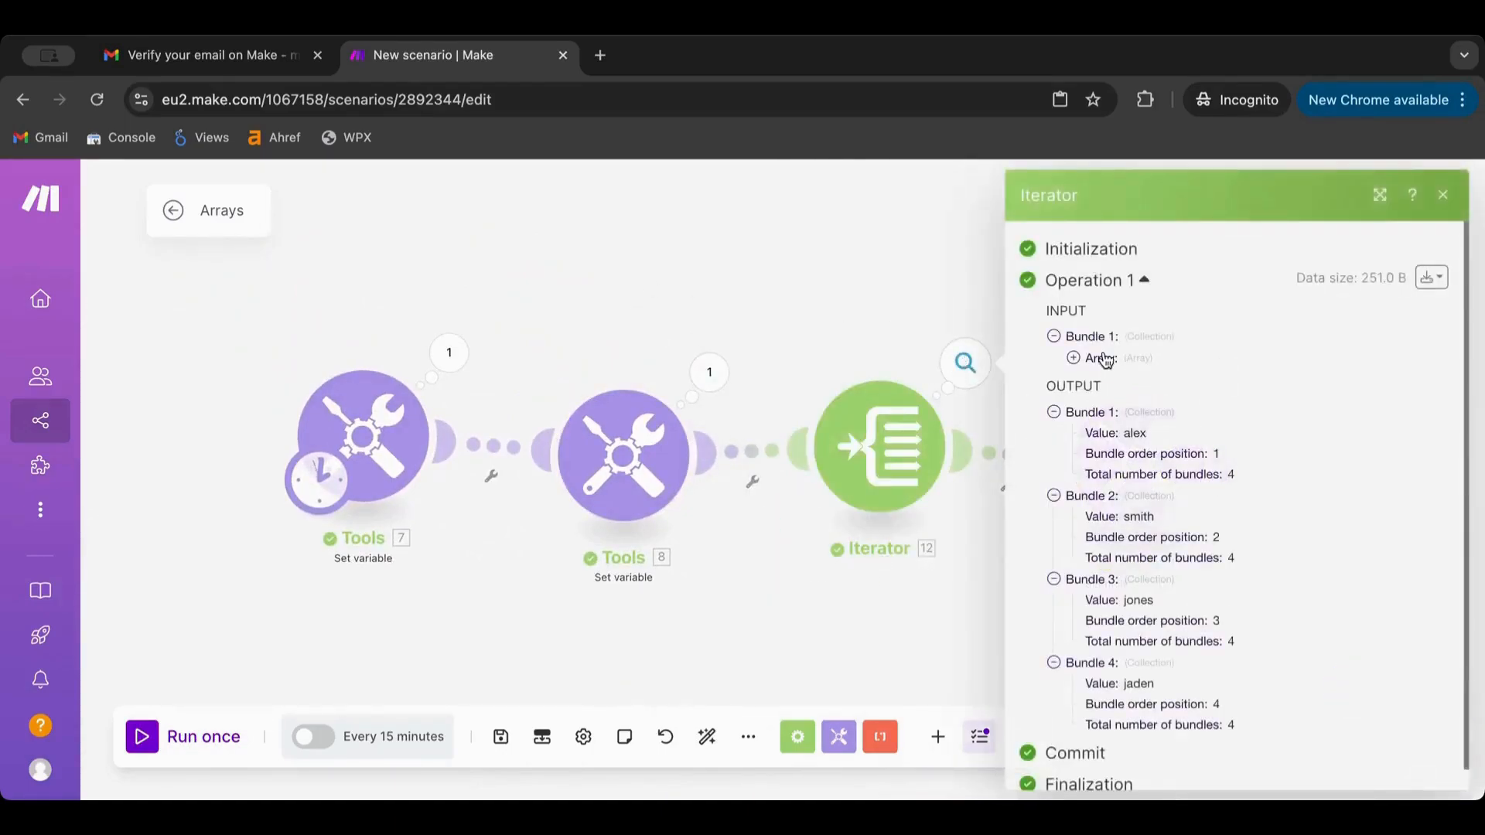
pyautogui.scroll(-1, 1073, 364)
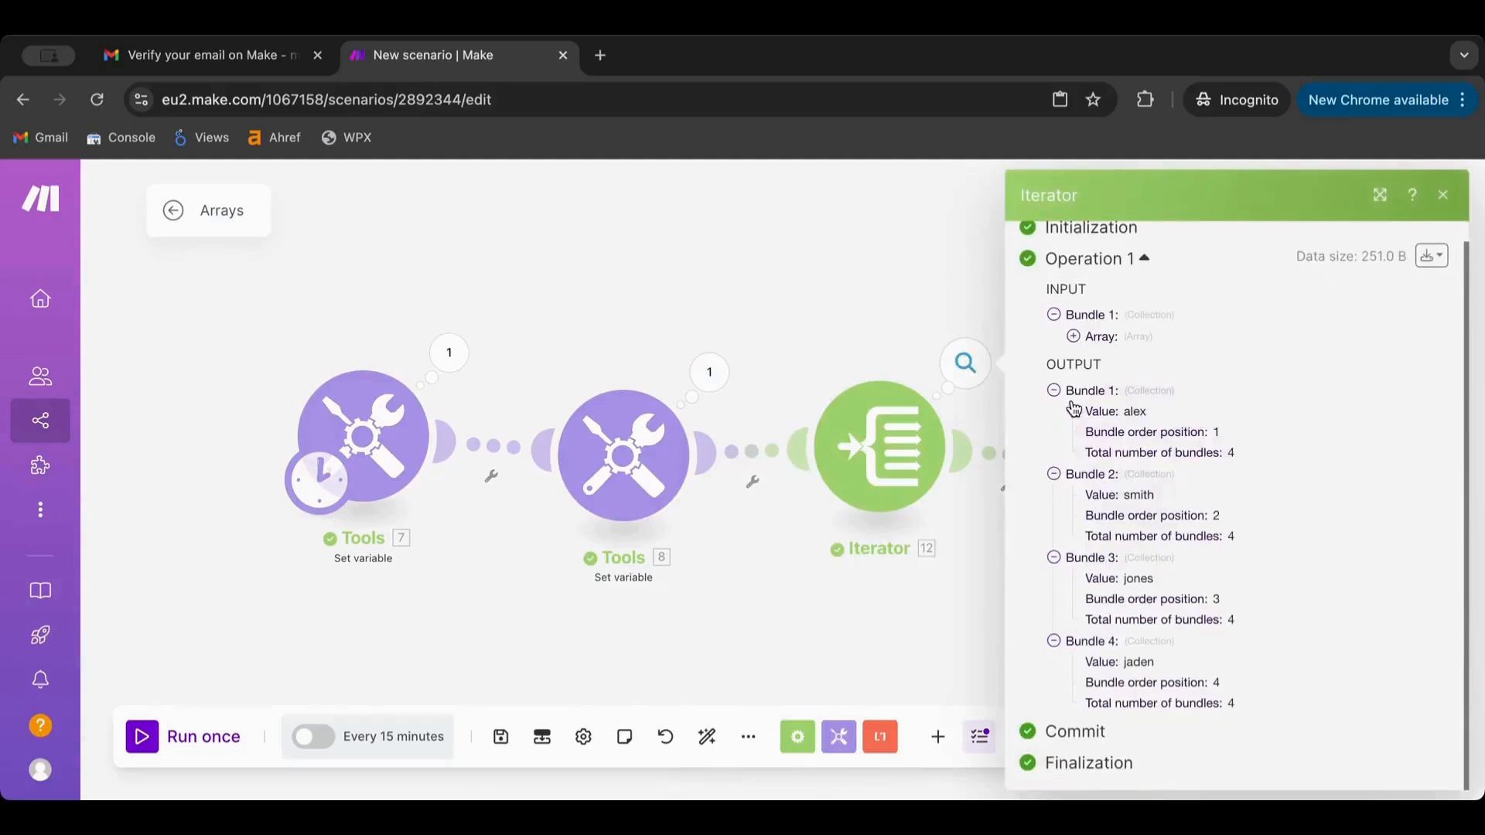
pyautogui.click(1073, 337)
pyautogui.click(1074, 337)
pyautogui.click(736, 597)
pyautogui.click(978, 369)
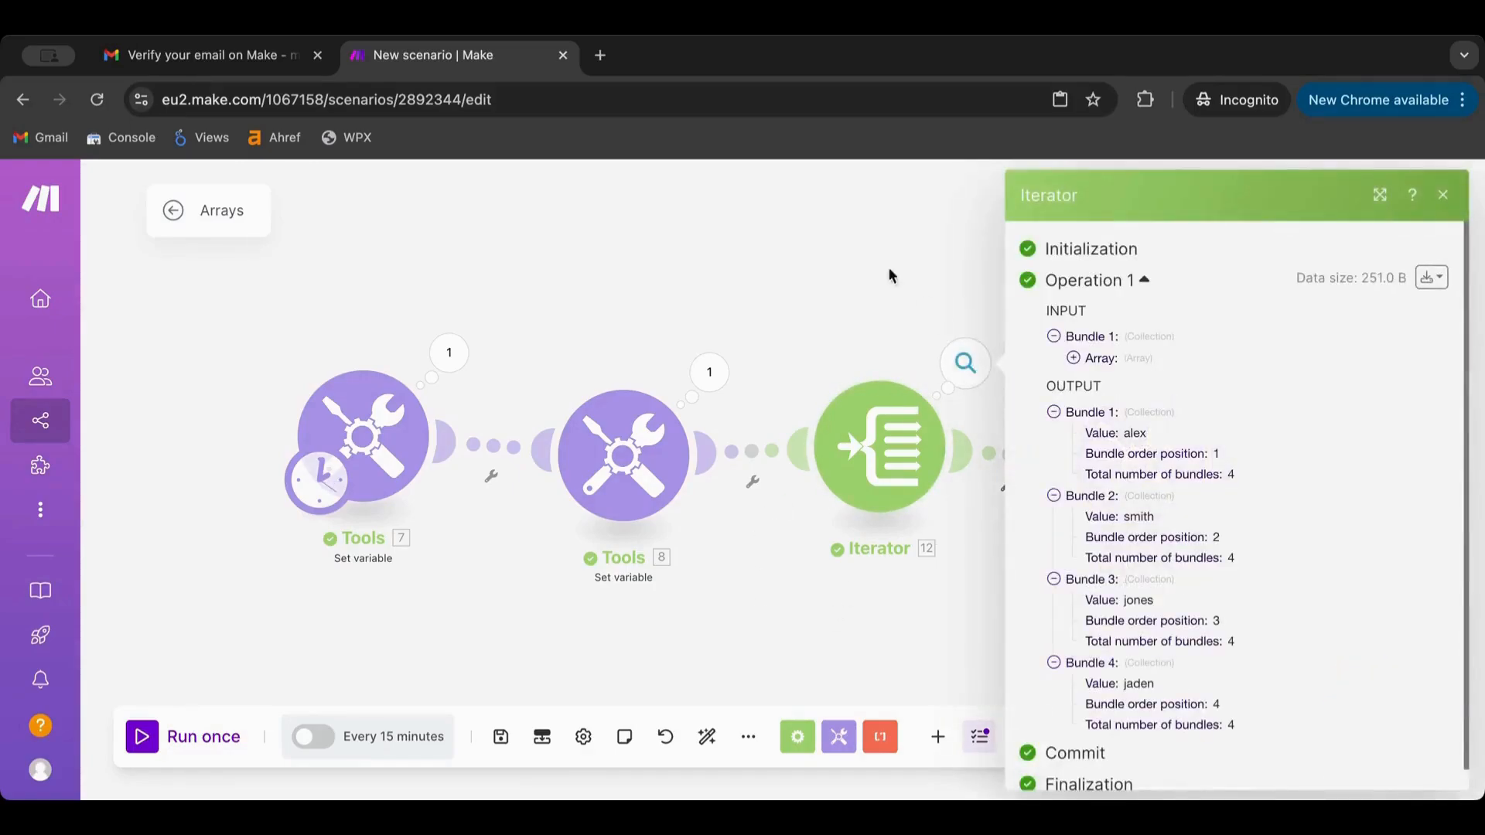
pyautogui.click(865, 246)
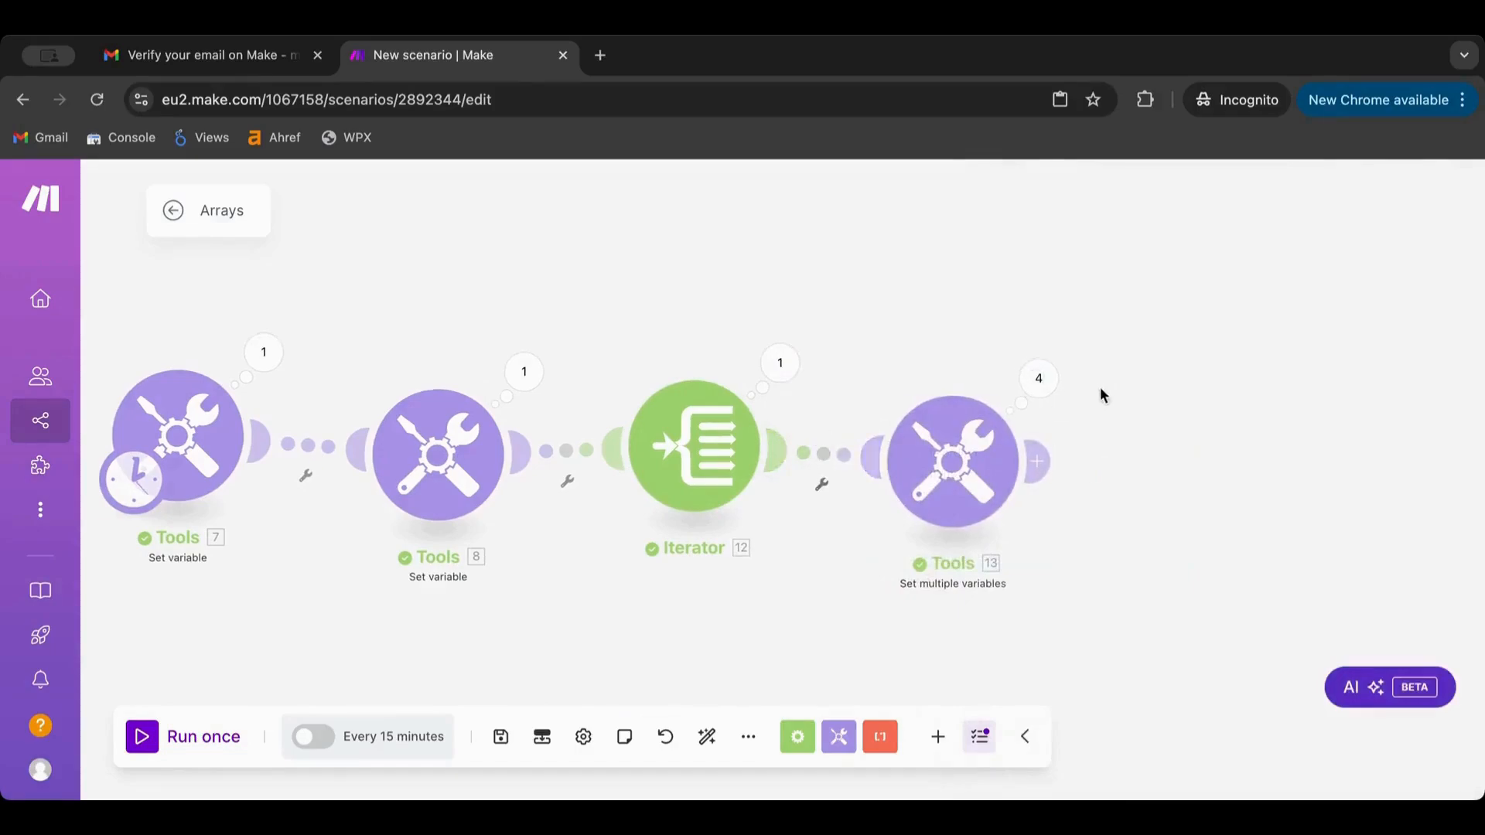
# Review Tools 13's four operations, then bring up Tools 13's settings
pyautogui.click(1052, 383)
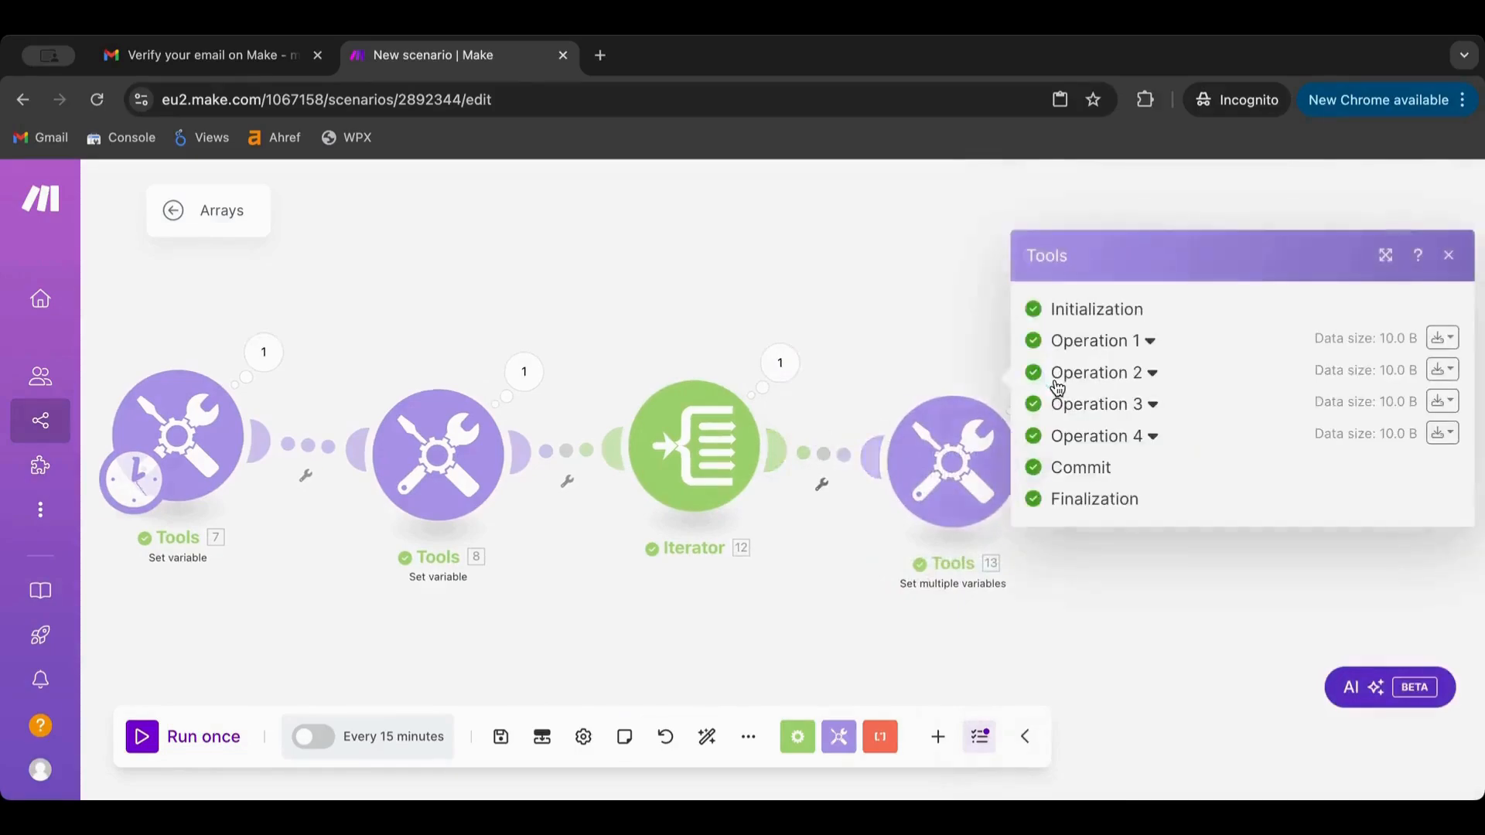
pyautogui.click(1121, 343)
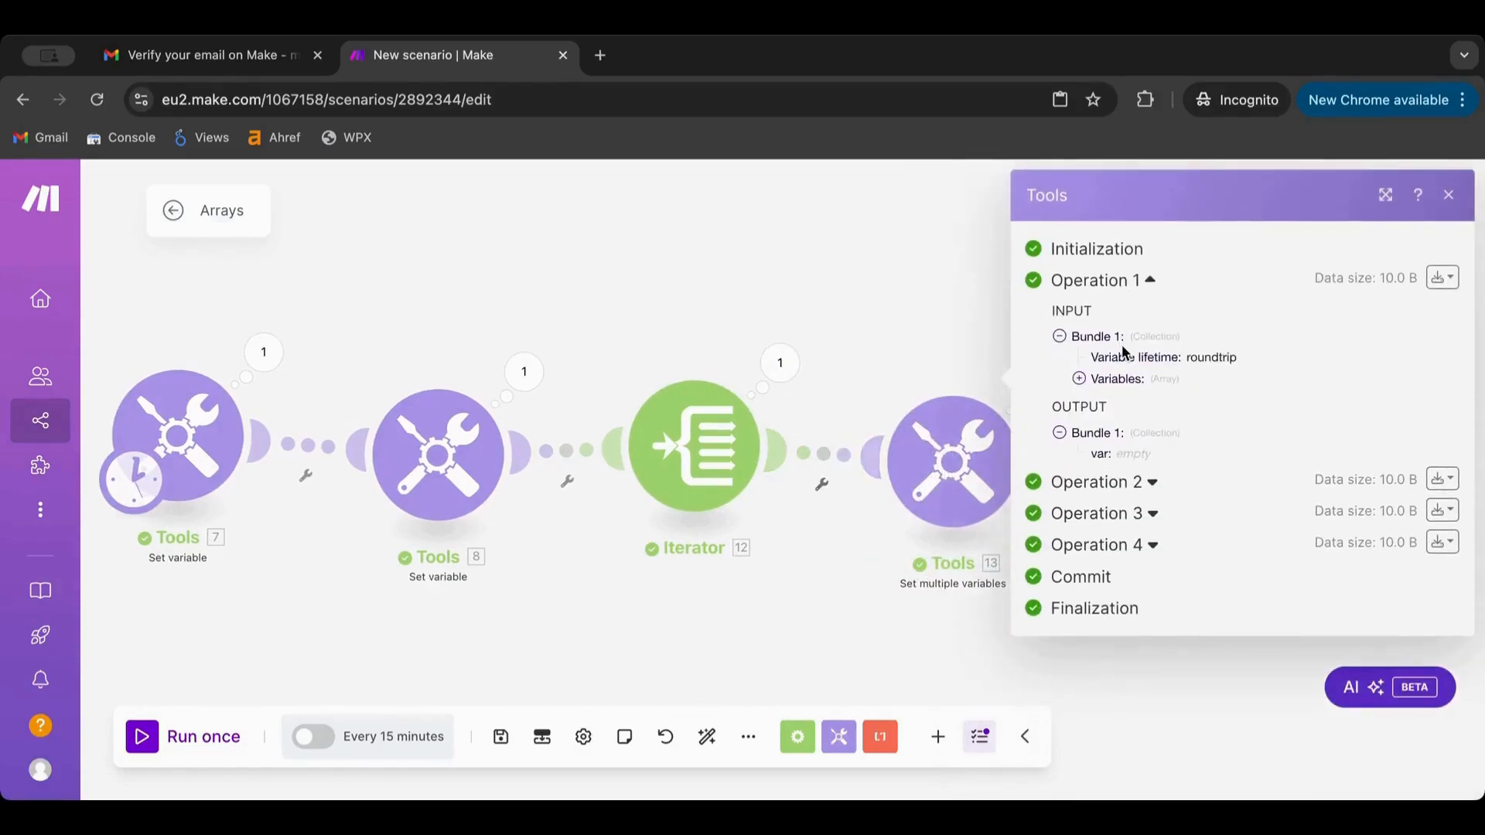
pyautogui.click(1096, 491)
pyautogui.click(778, 362)
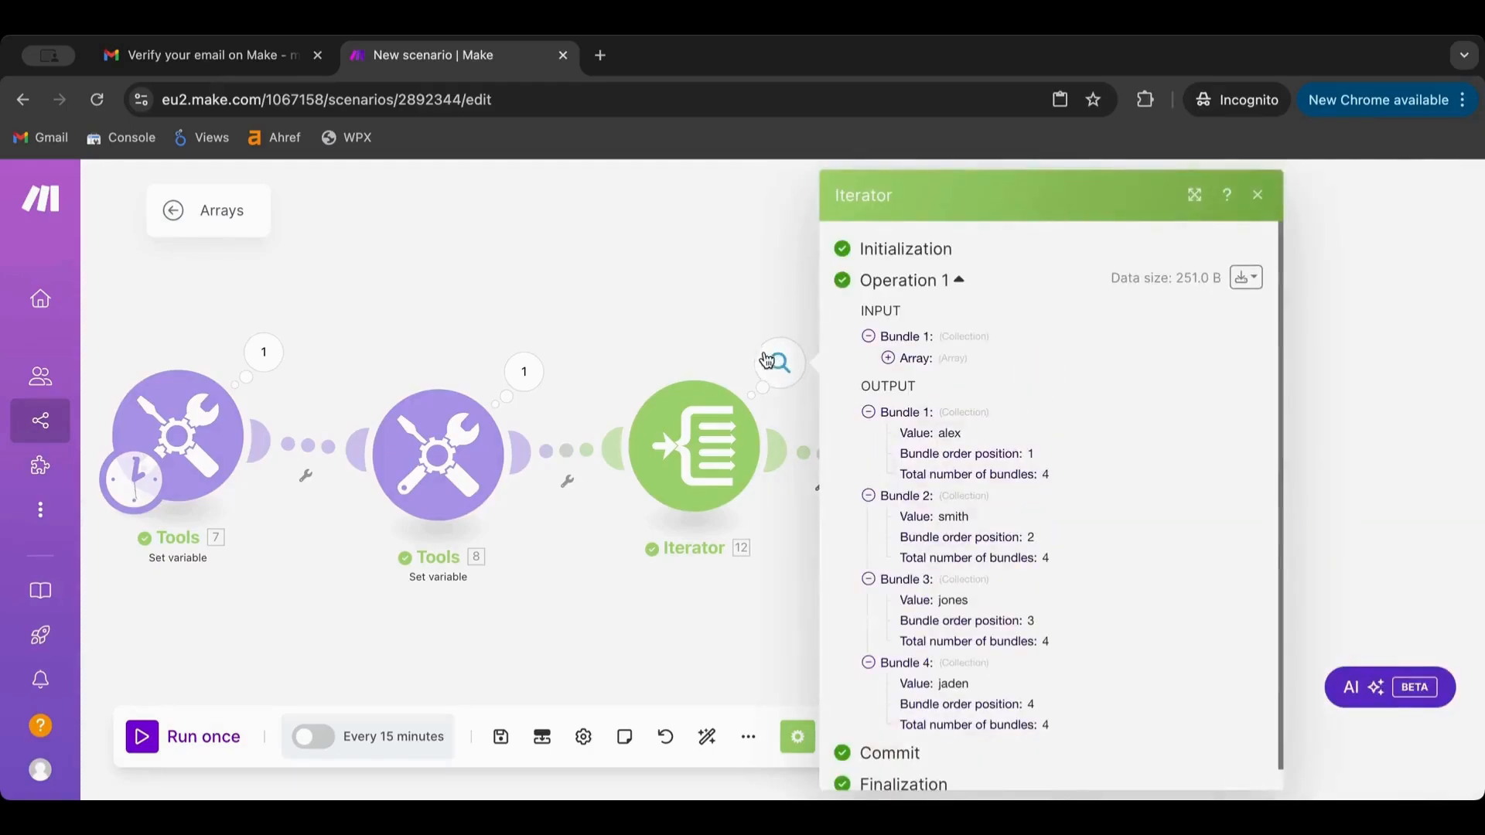
pyautogui.click(688, 267)
pyautogui.click(951, 464)
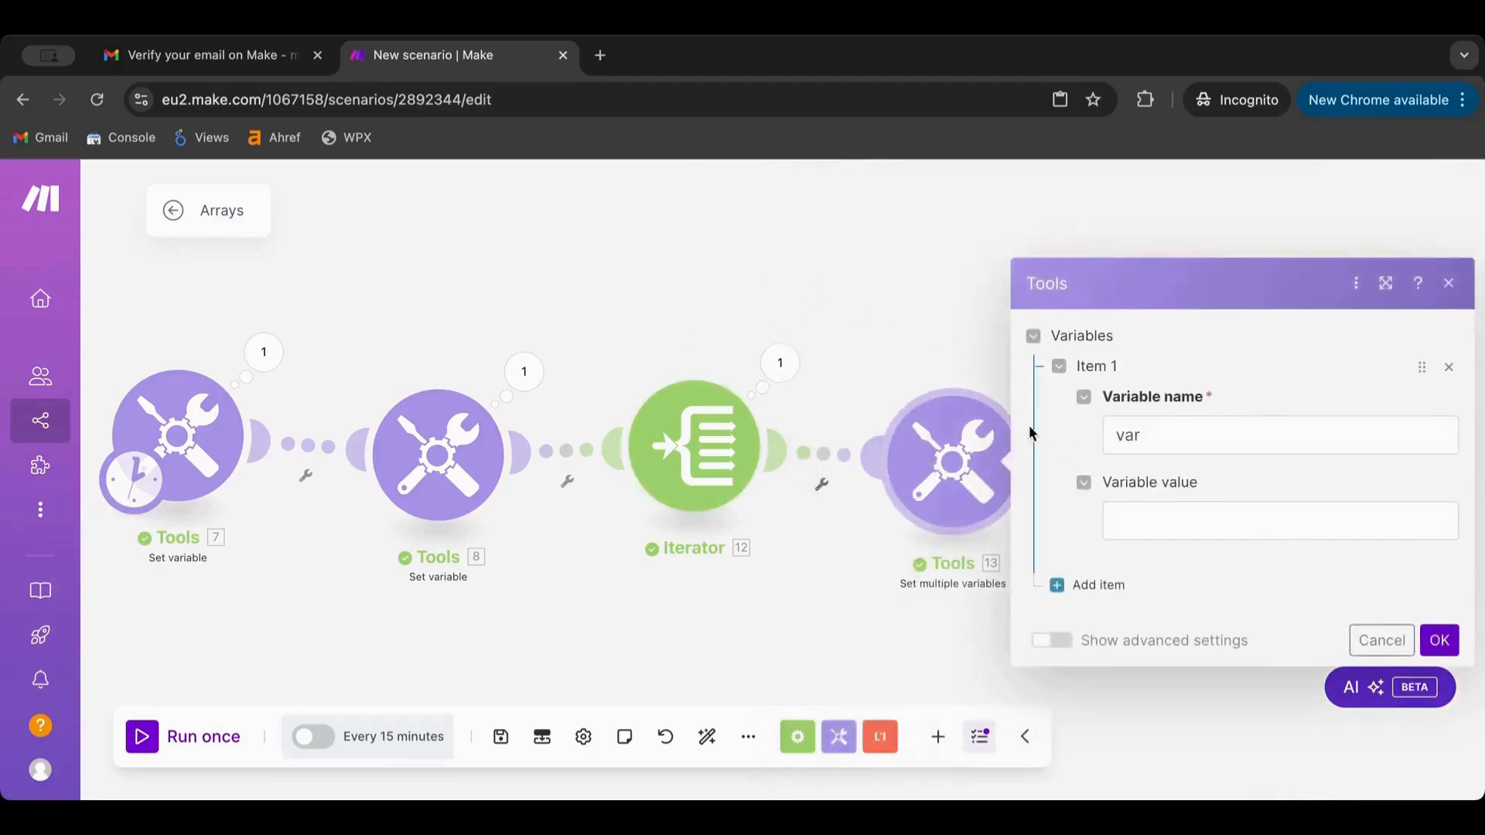
# Set Tools 13's var value to the Iterator's 12. Value followed by +1
pyautogui.click(880, 296)
pyautogui.click(943, 458)
pyautogui.click(1178, 524)
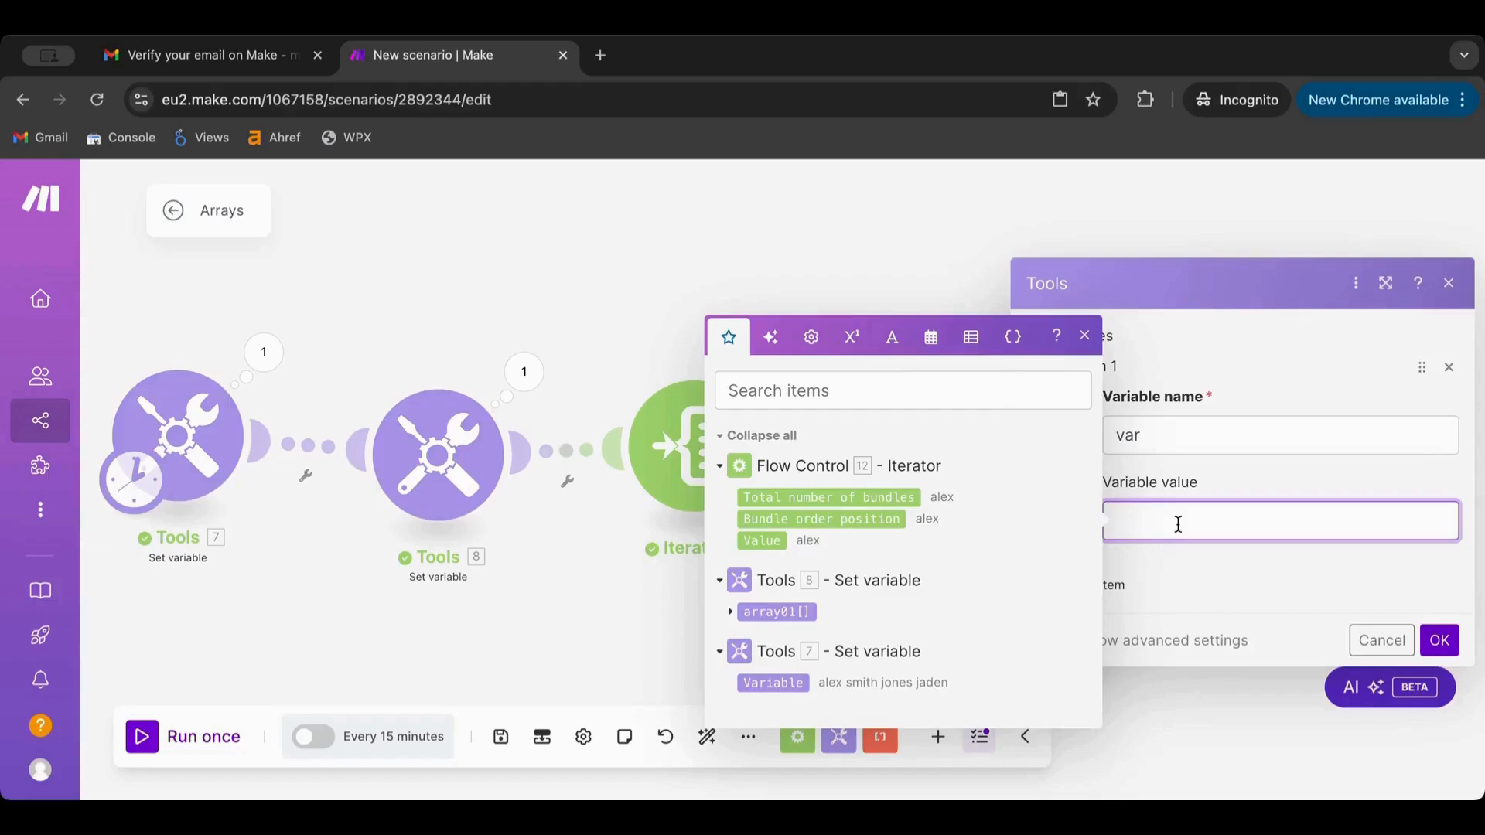
pyautogui.click(764, 539)
pyautogui.write('+1')
pyautogui.click(1440, 641)
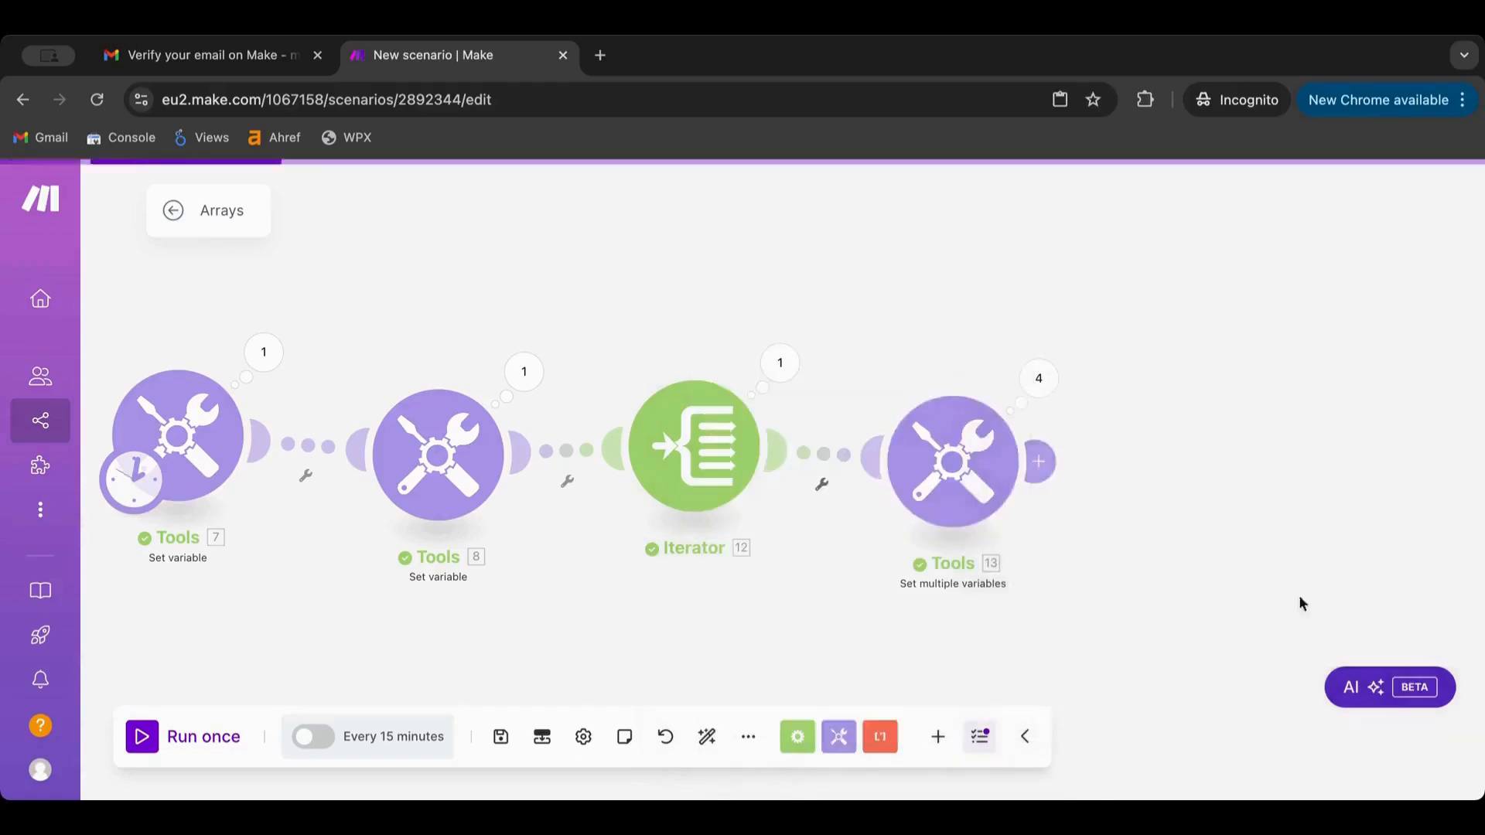
# Run once and check Tools 13's Operations 1–4, each outputting a name followed by +1
pyautogui.click(158, 735)
pyautogui.moveTo(1102, 267); pyautogui.dragTo(1015, 502)
pyautogui.scroll(3, 1015, 502)
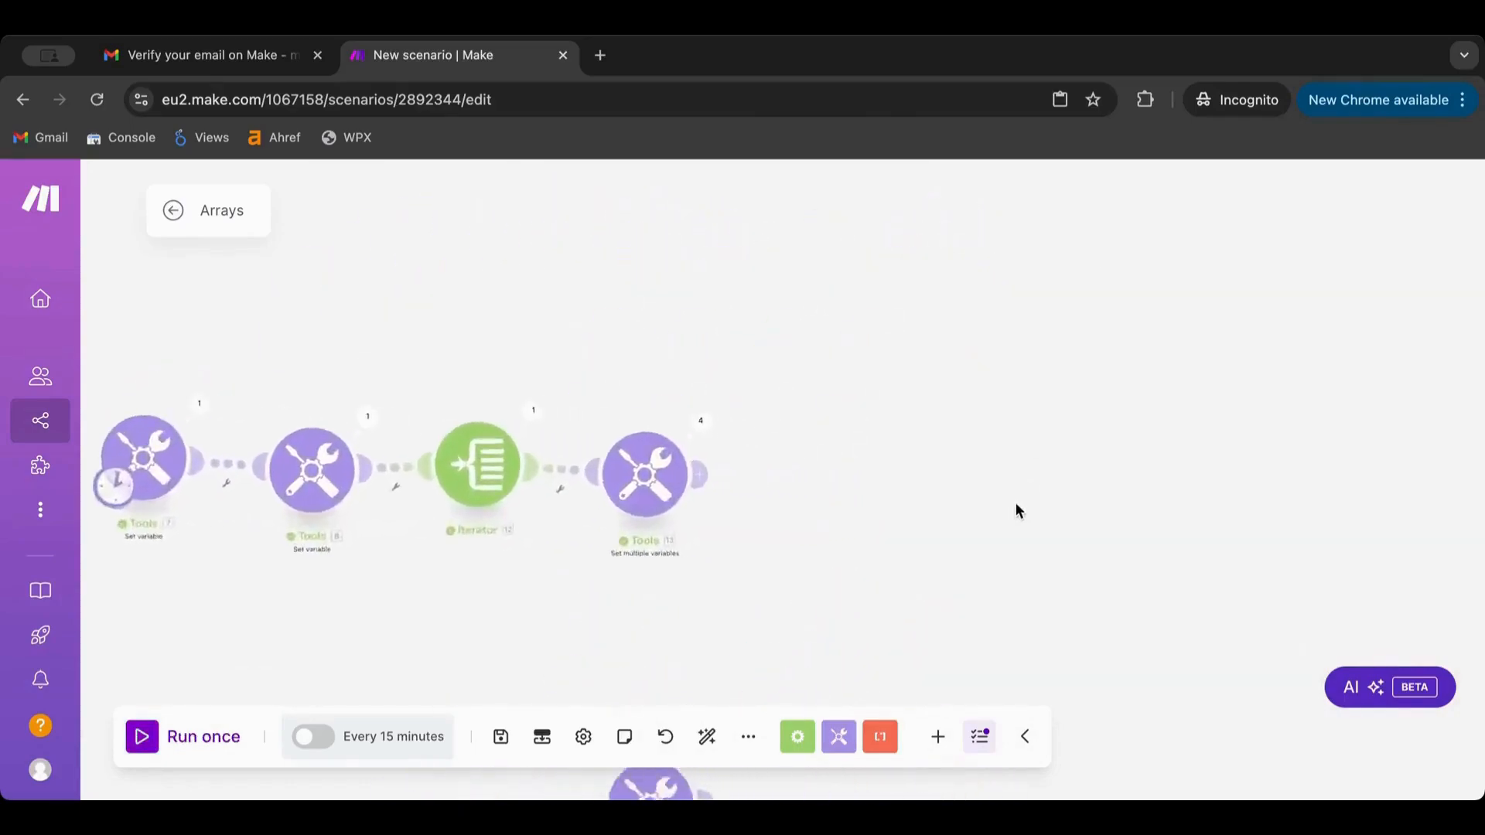
pyautogui.click(642, 407)
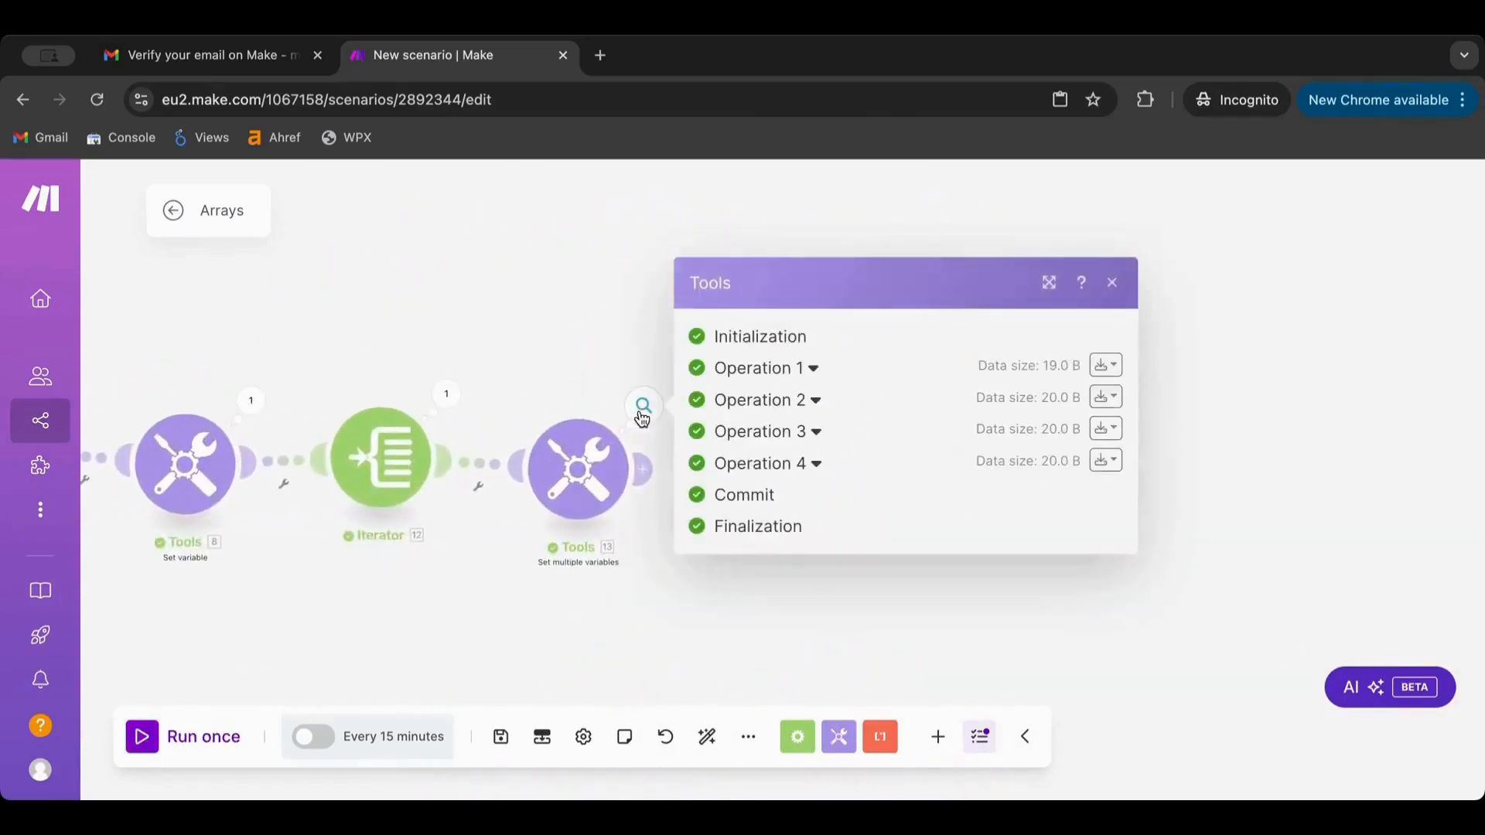
pyautogui.click(757, 369)
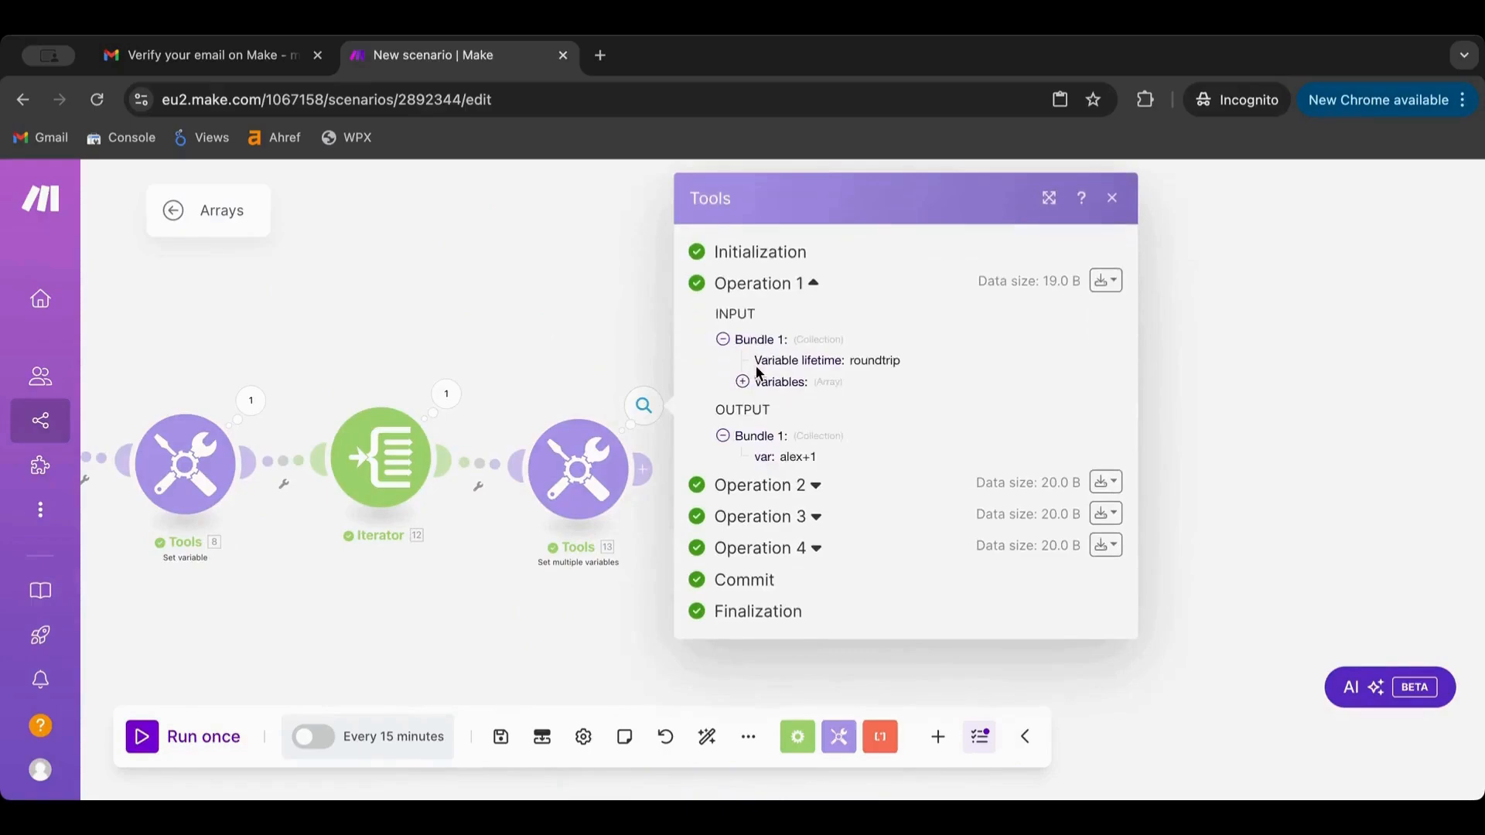
pyautogui.click(741, 488)
pyautogui.scroll(-1, 747, 493)
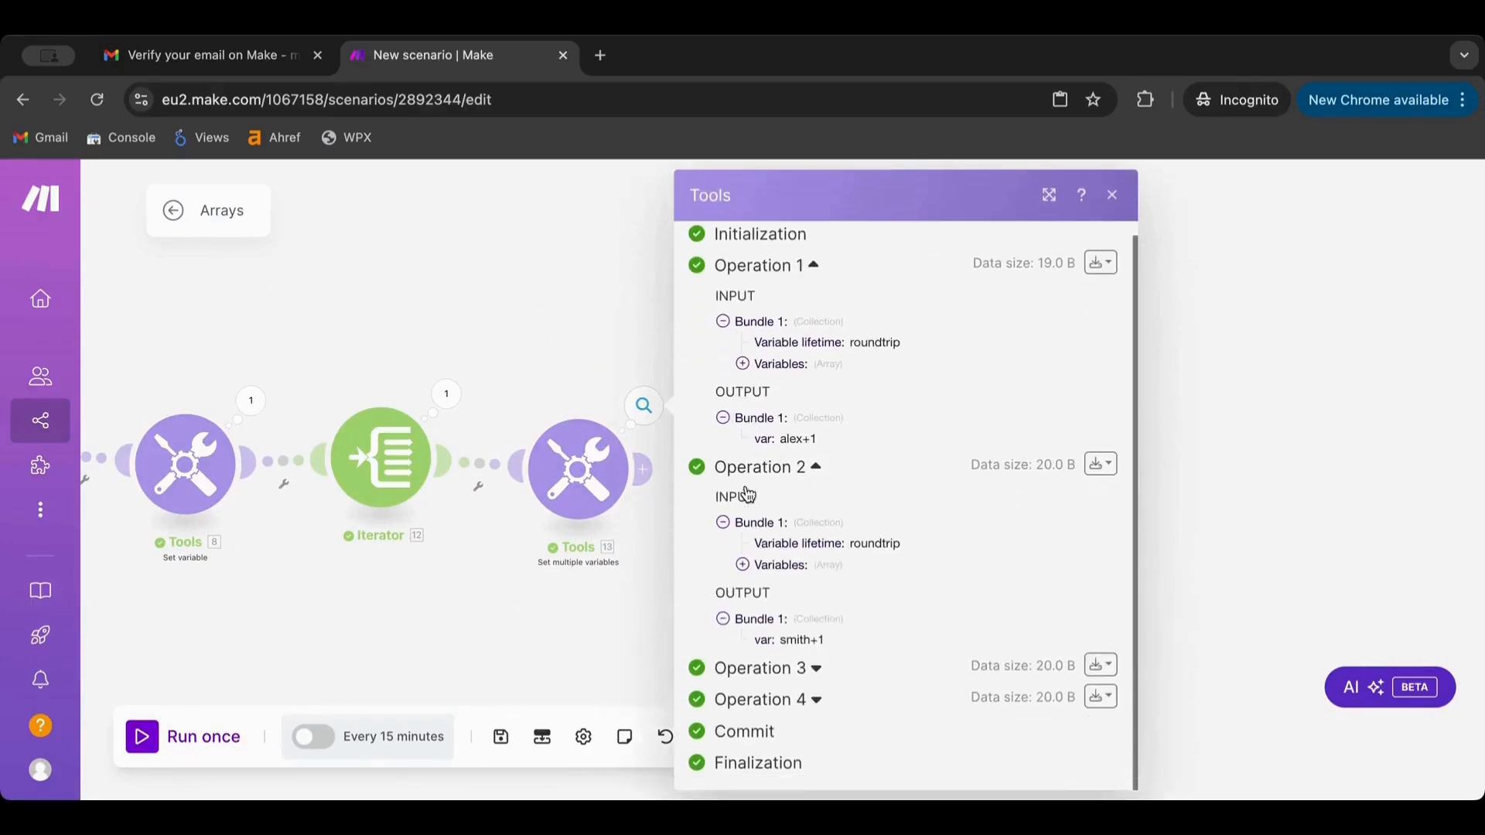
pyautogui.click(766, 672)
pyautogui.scroll(-3, 765, 671)
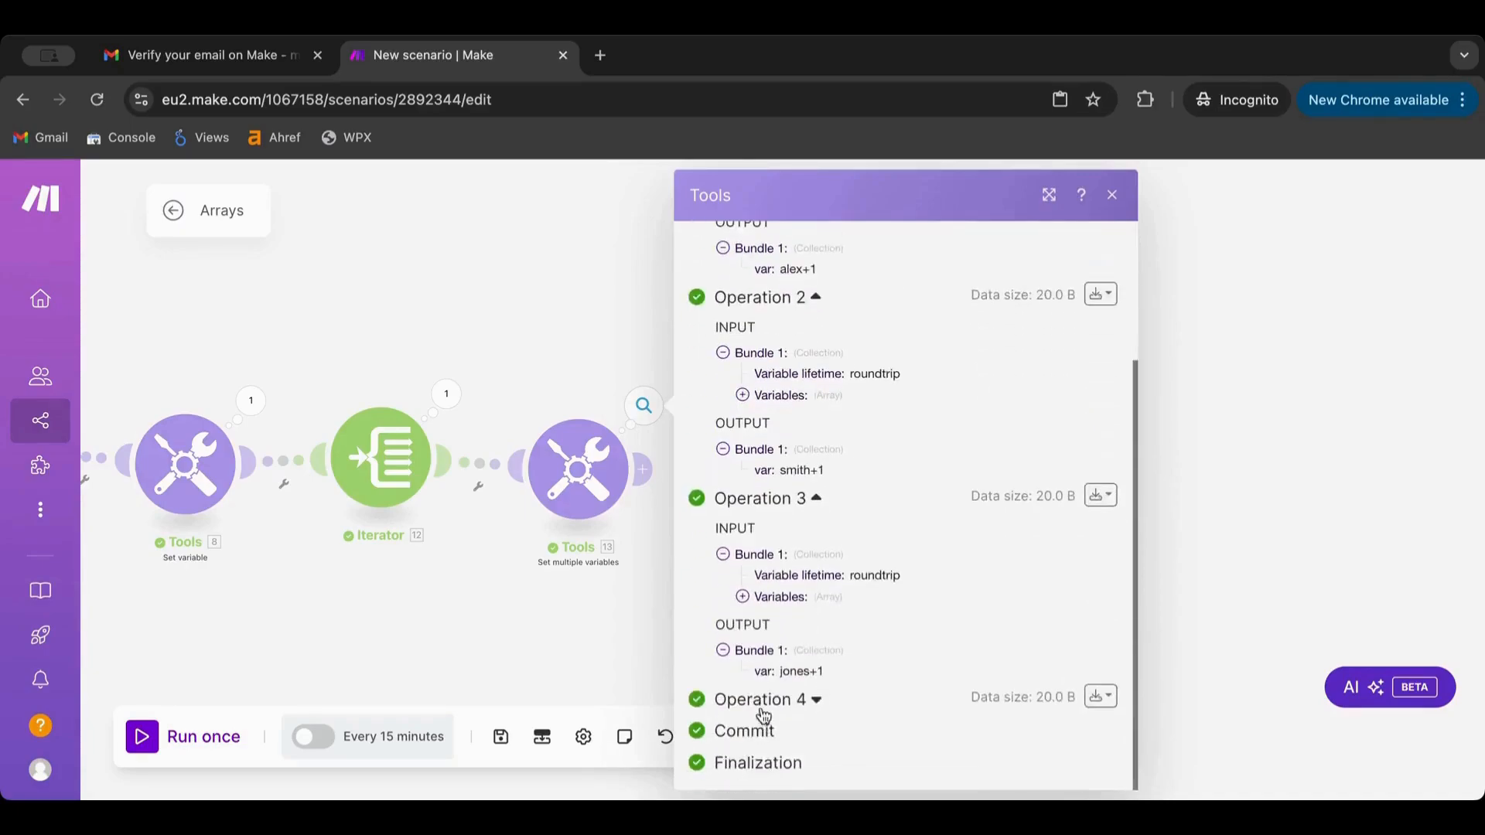
pyautogui.click(764, 700)
pyautogui.scroll(-3, 764, 715)
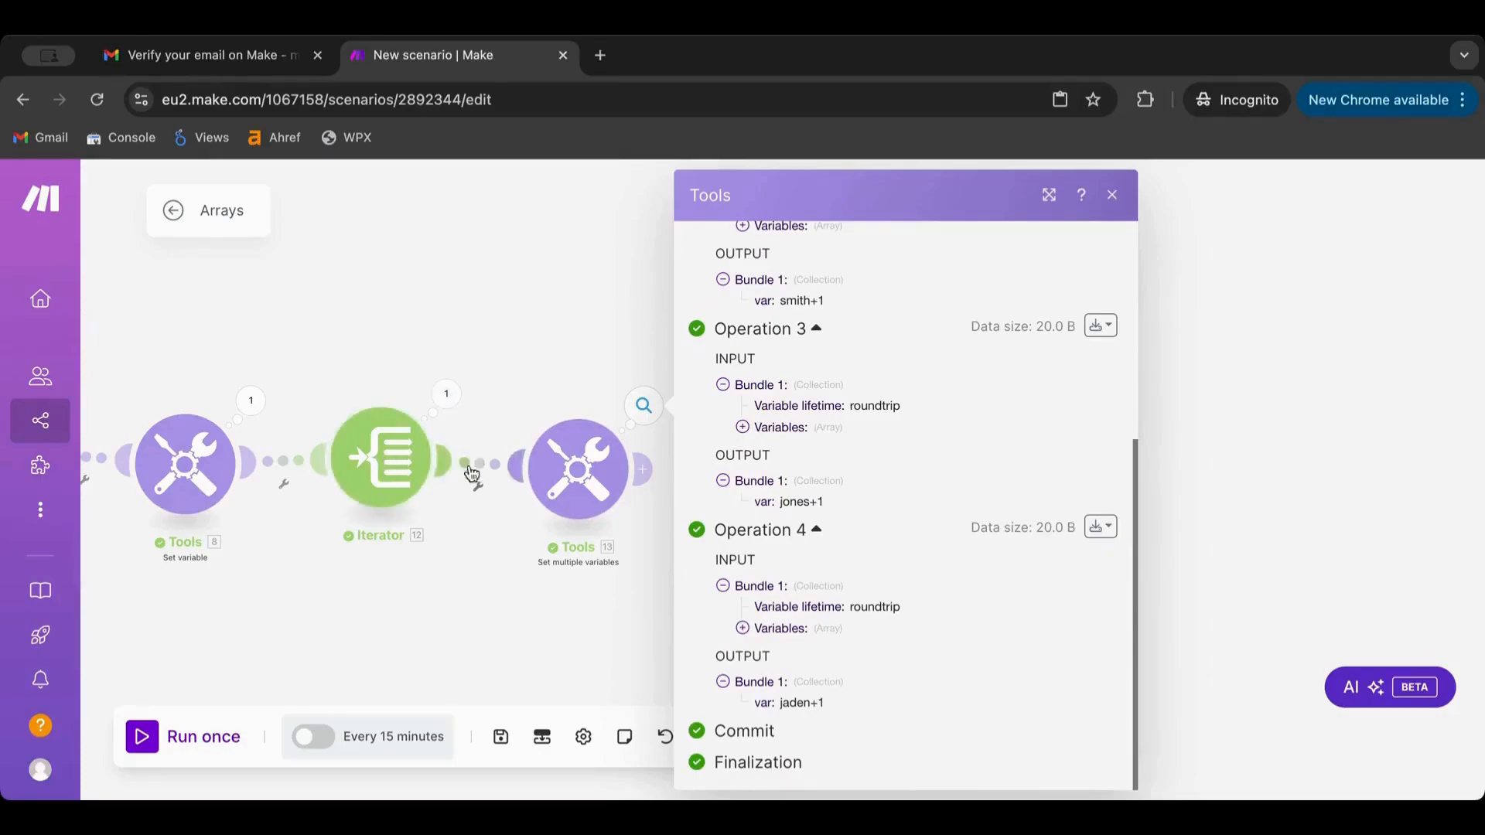
pyautogui.click(500, 351)
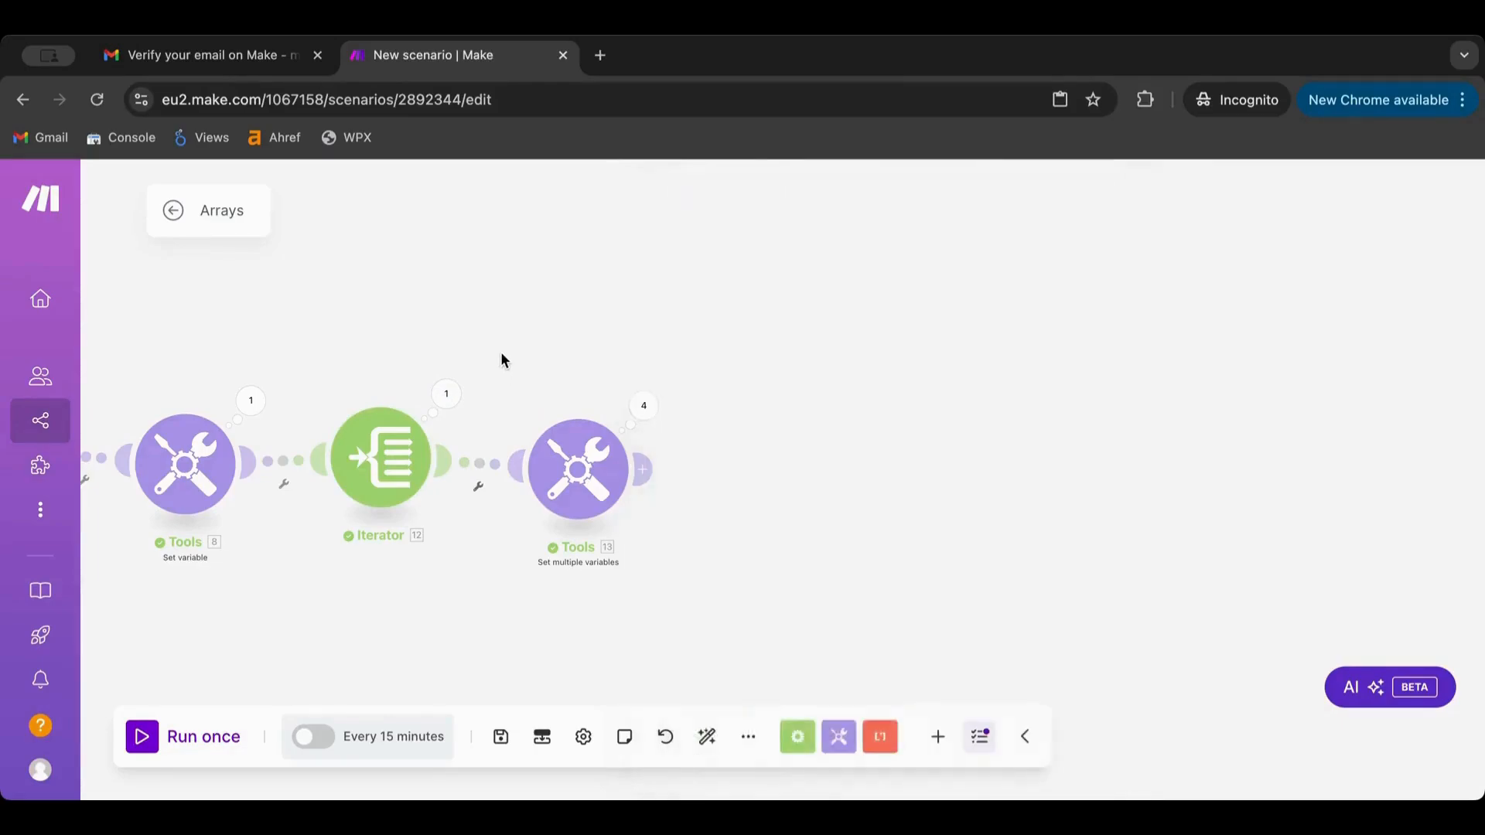
pyautogui.moveTo(500, 352); pyautogui.dragTo(745, 330)
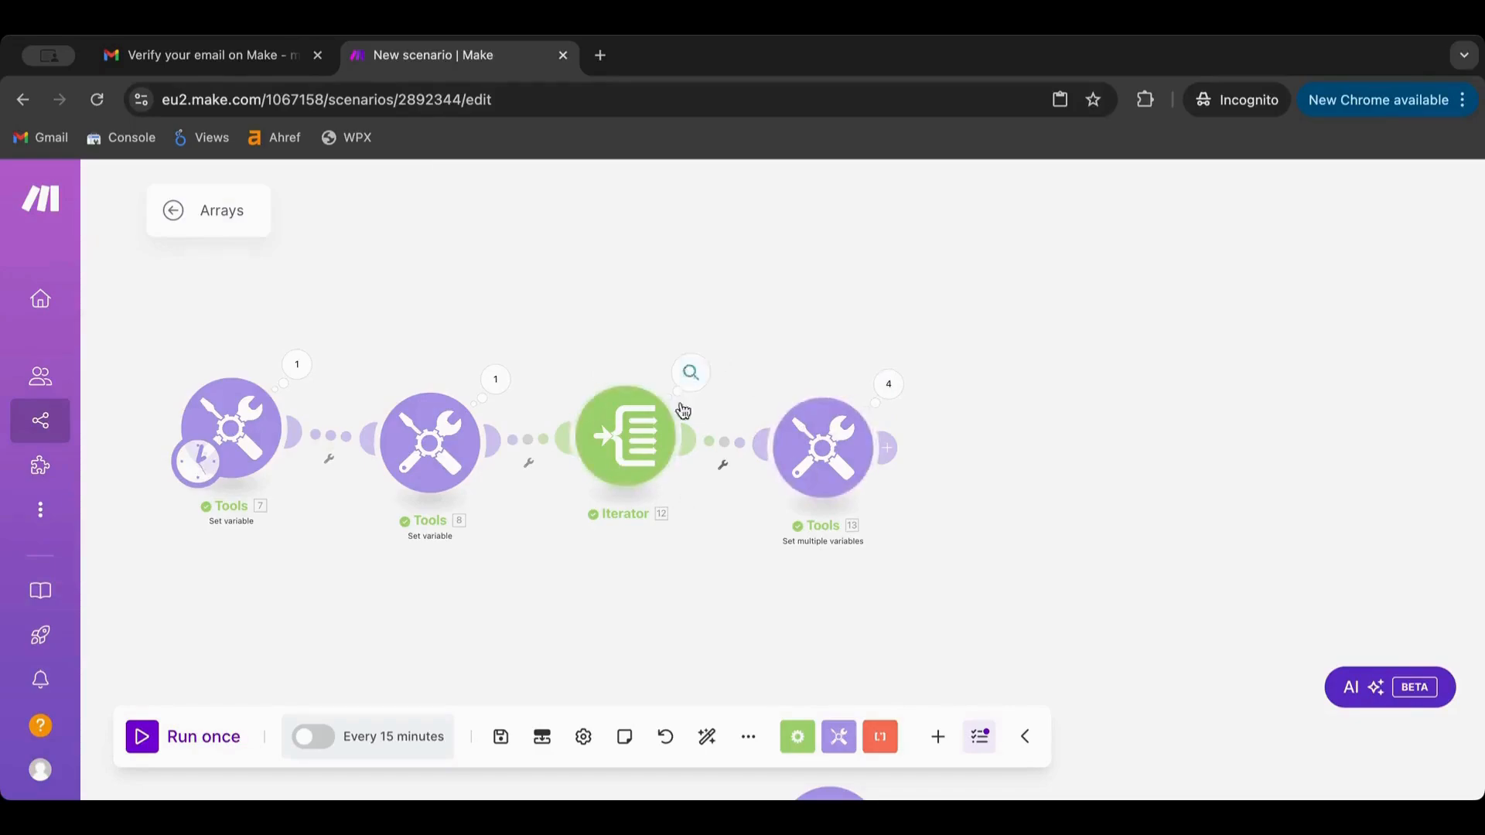
# Move Tools 13 to the right and unlink it from the Iterator
pyautogui.moveTo(862, 434); pyautogui.dragTo(1208, 416)
pyautogui.click(903, 456)
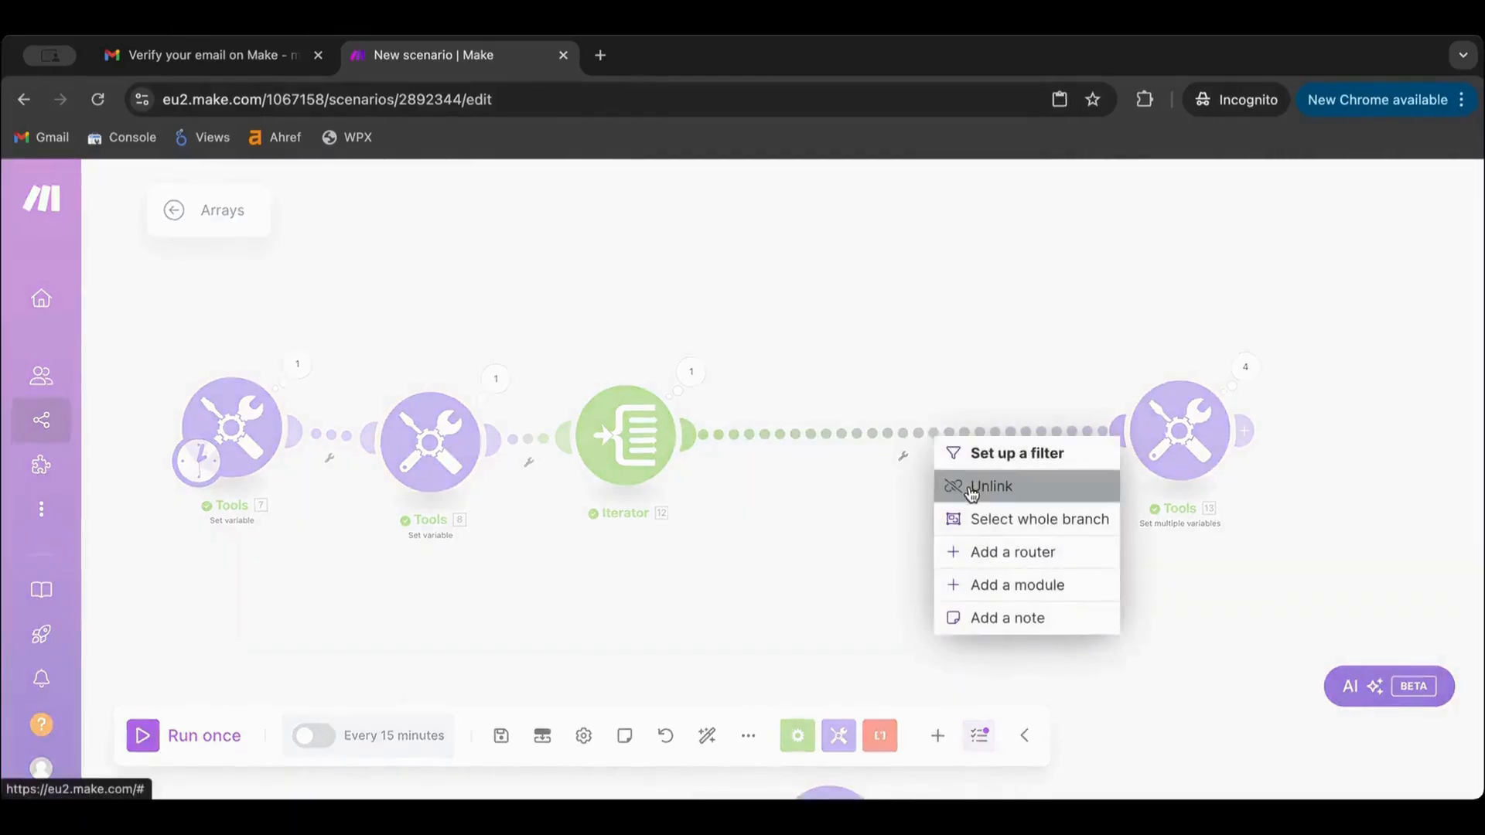
pyautogui.click(972, 488)
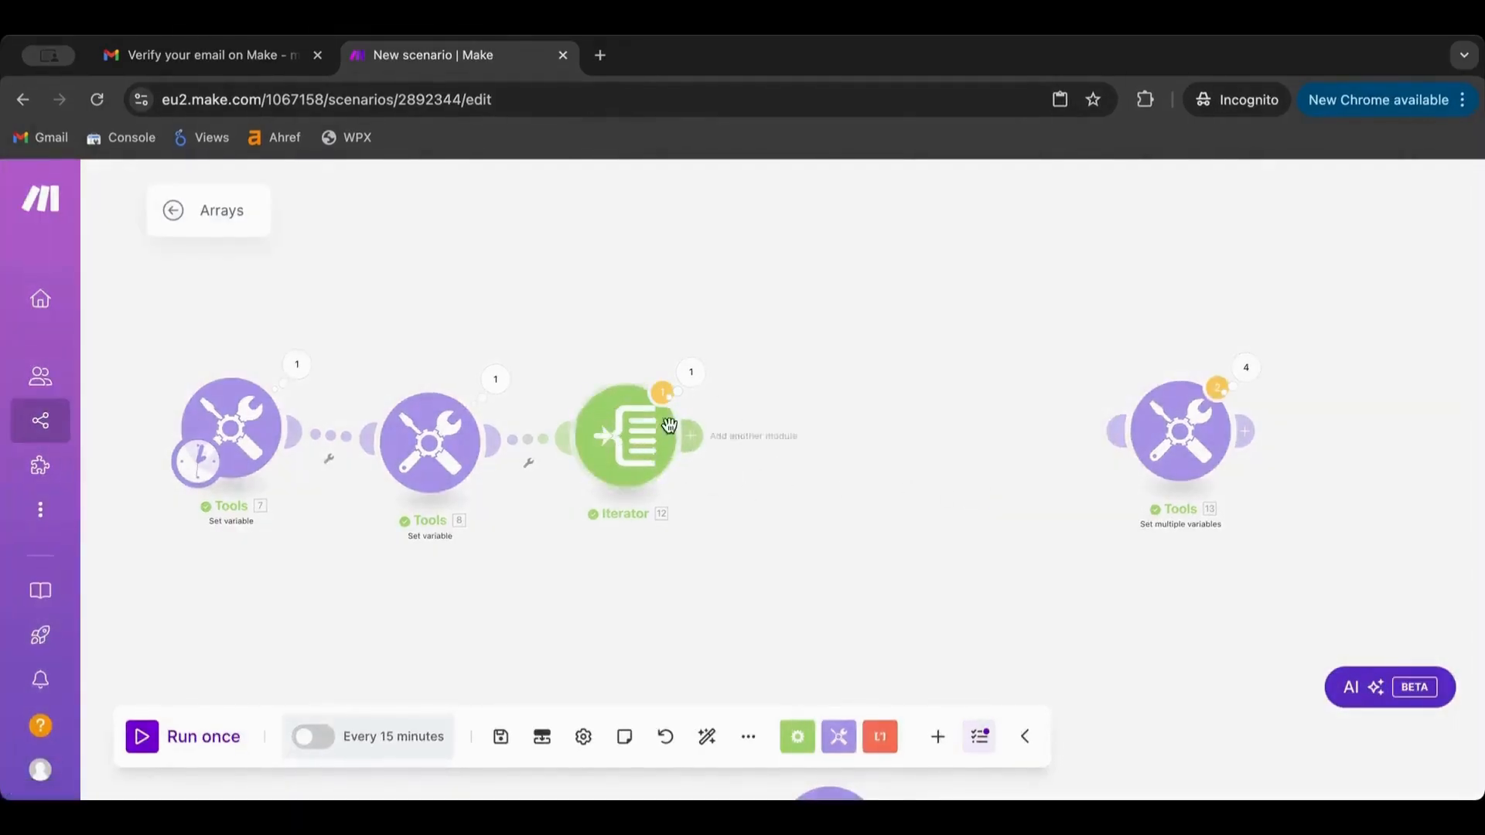
# Add an Array aggregator after the Iterator, source Iterator [12], aggregating Value with Custom structure
pyautogui.click(798, 737)
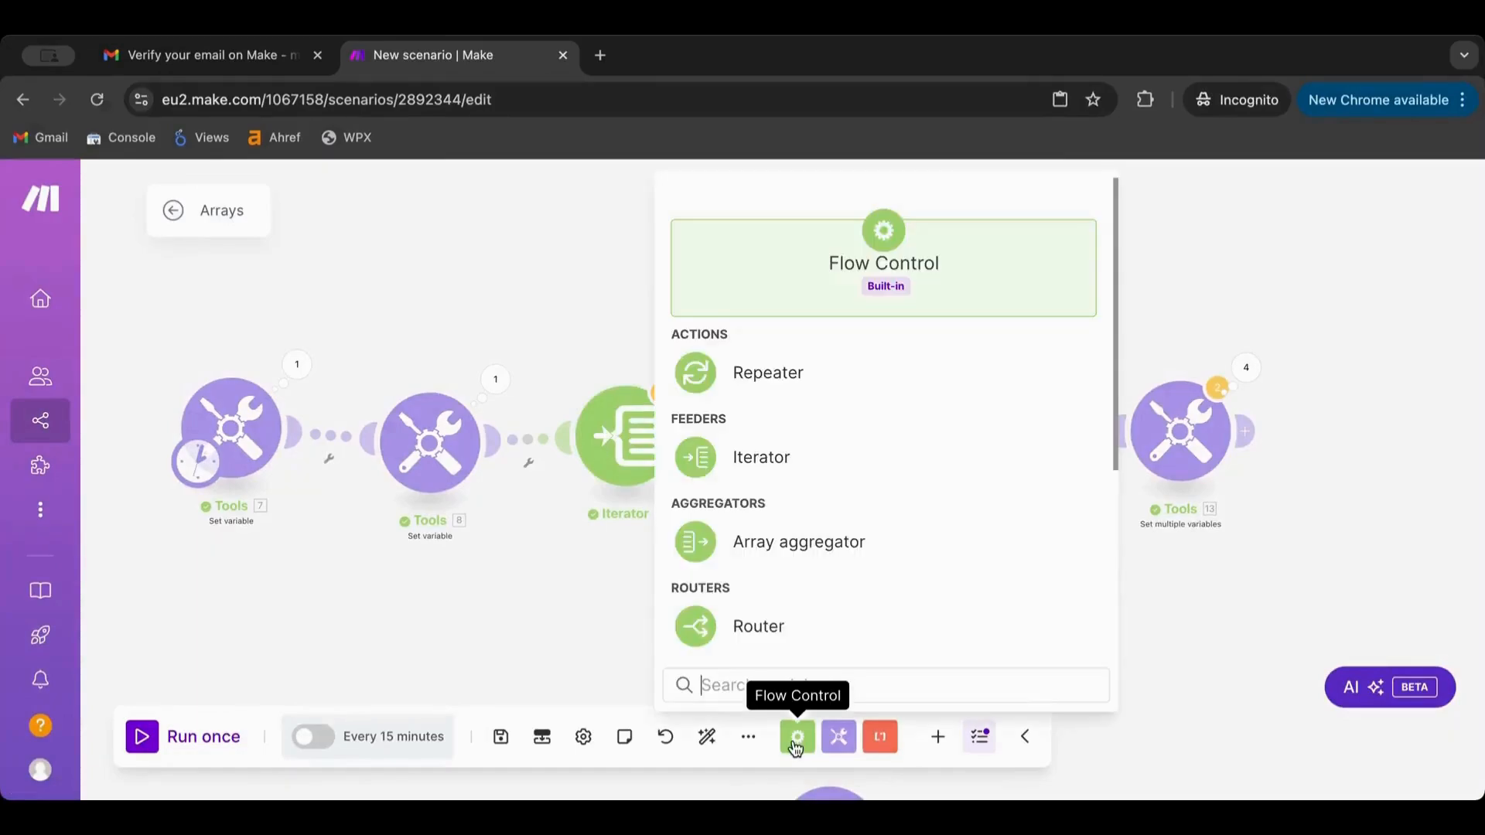
pyautogui.moveTo(817, 546); pyautogui.dragTo(820, 444)
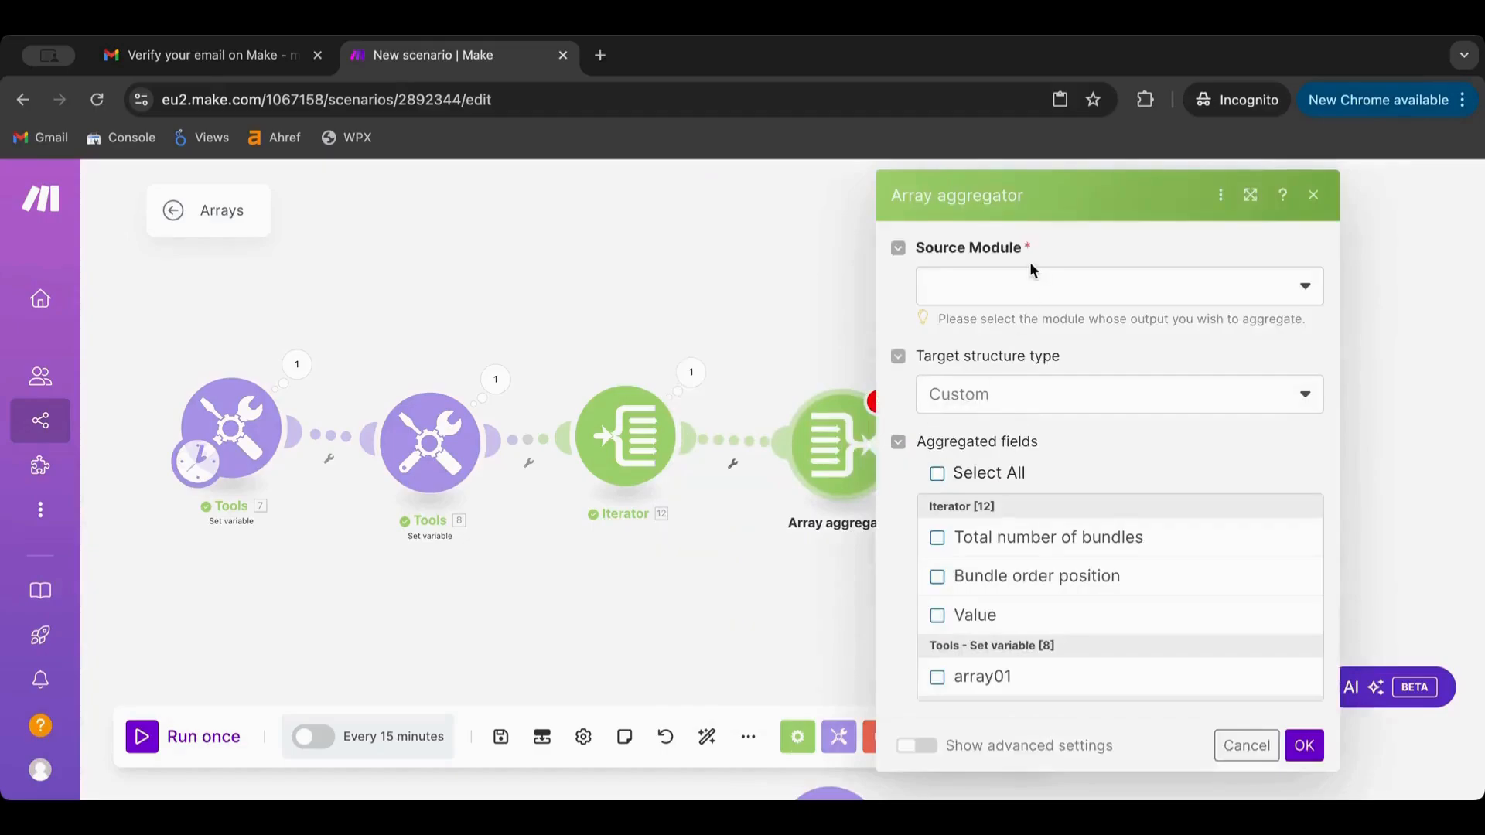
pyautogui.click(1028, 276)
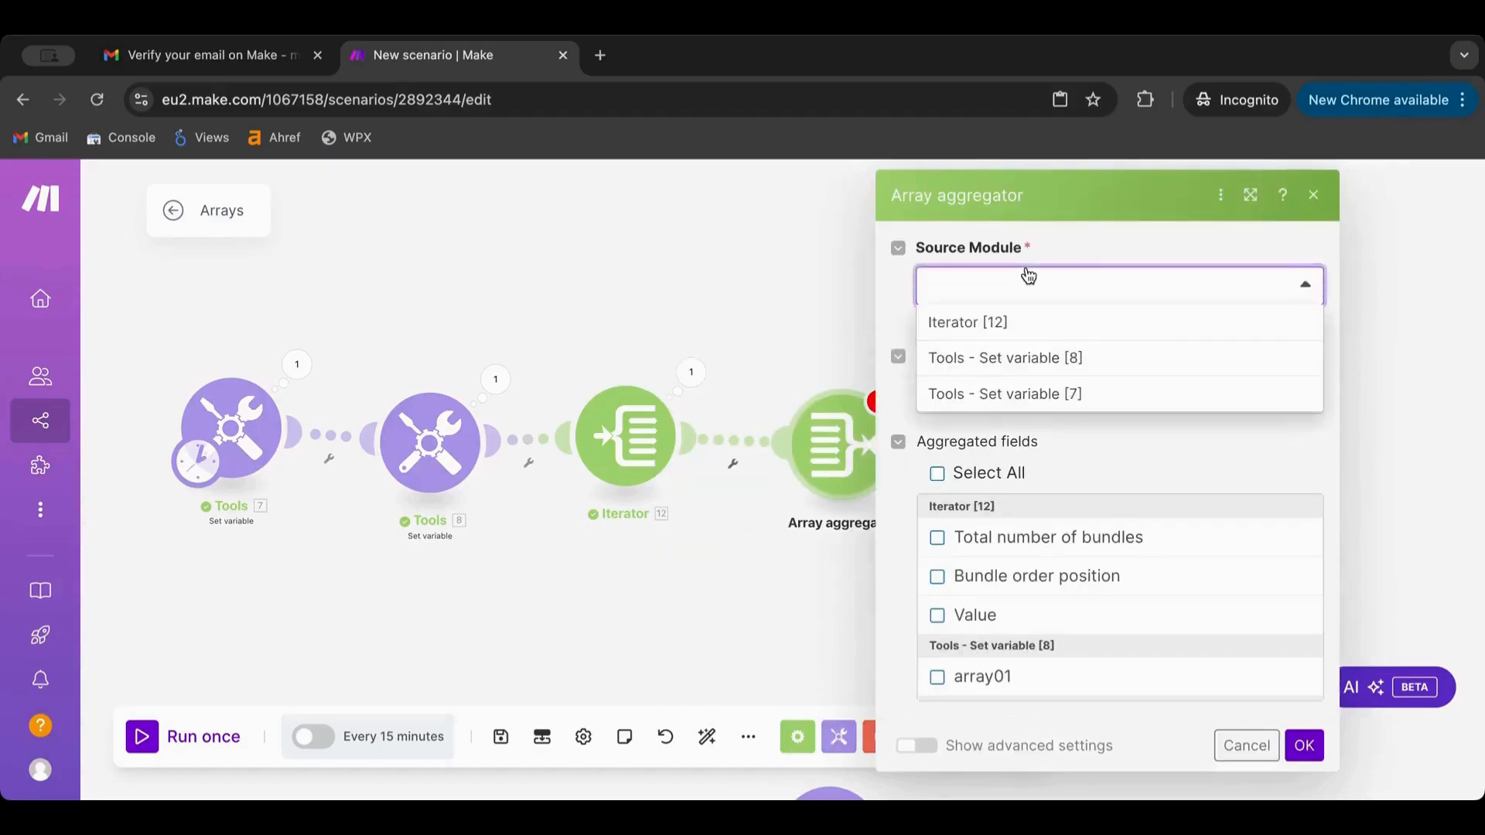
pyautogui.click(997, 323)
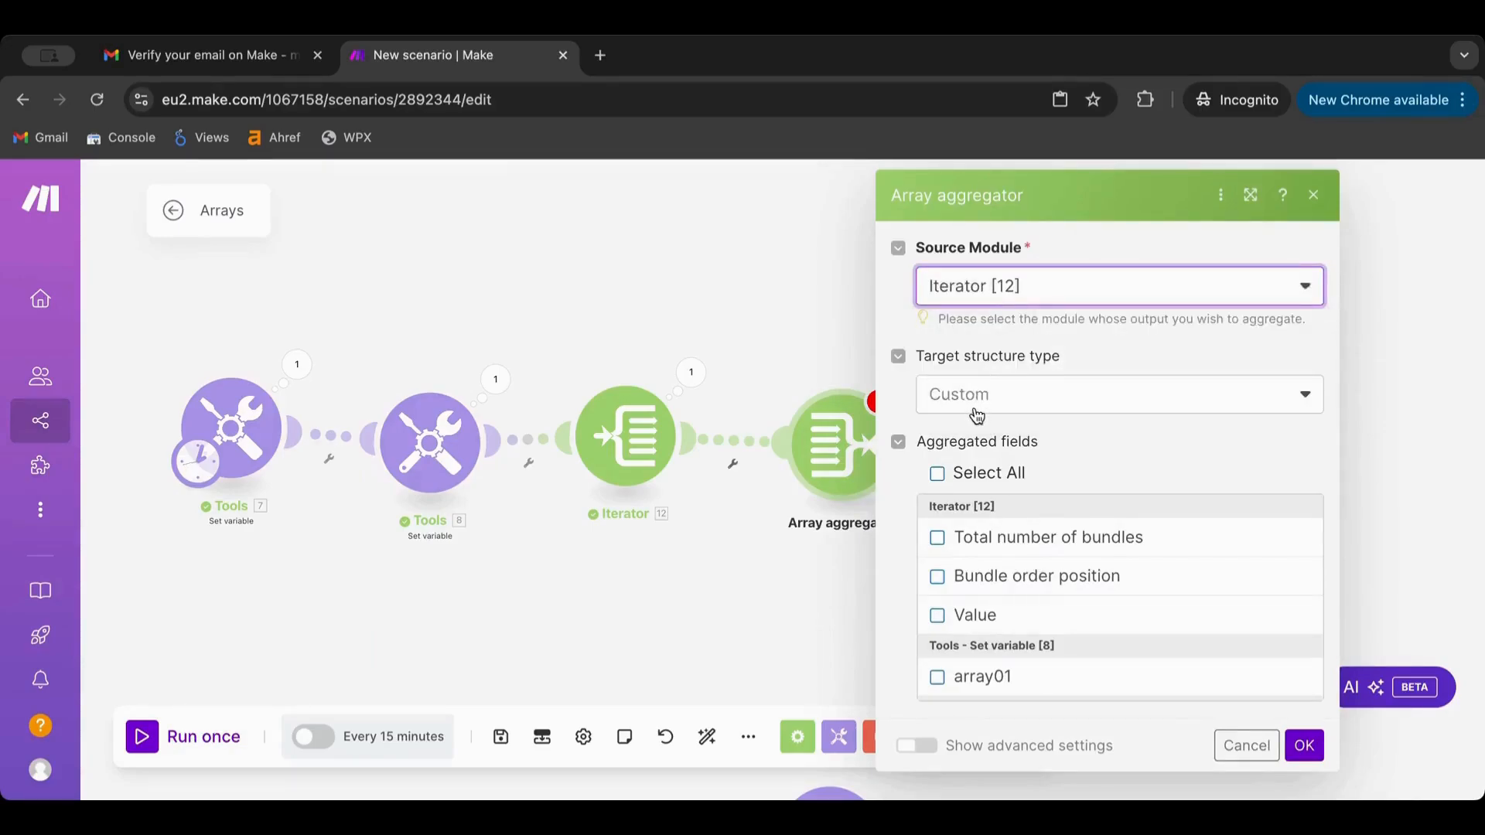
pyautogui.click(937, 617)
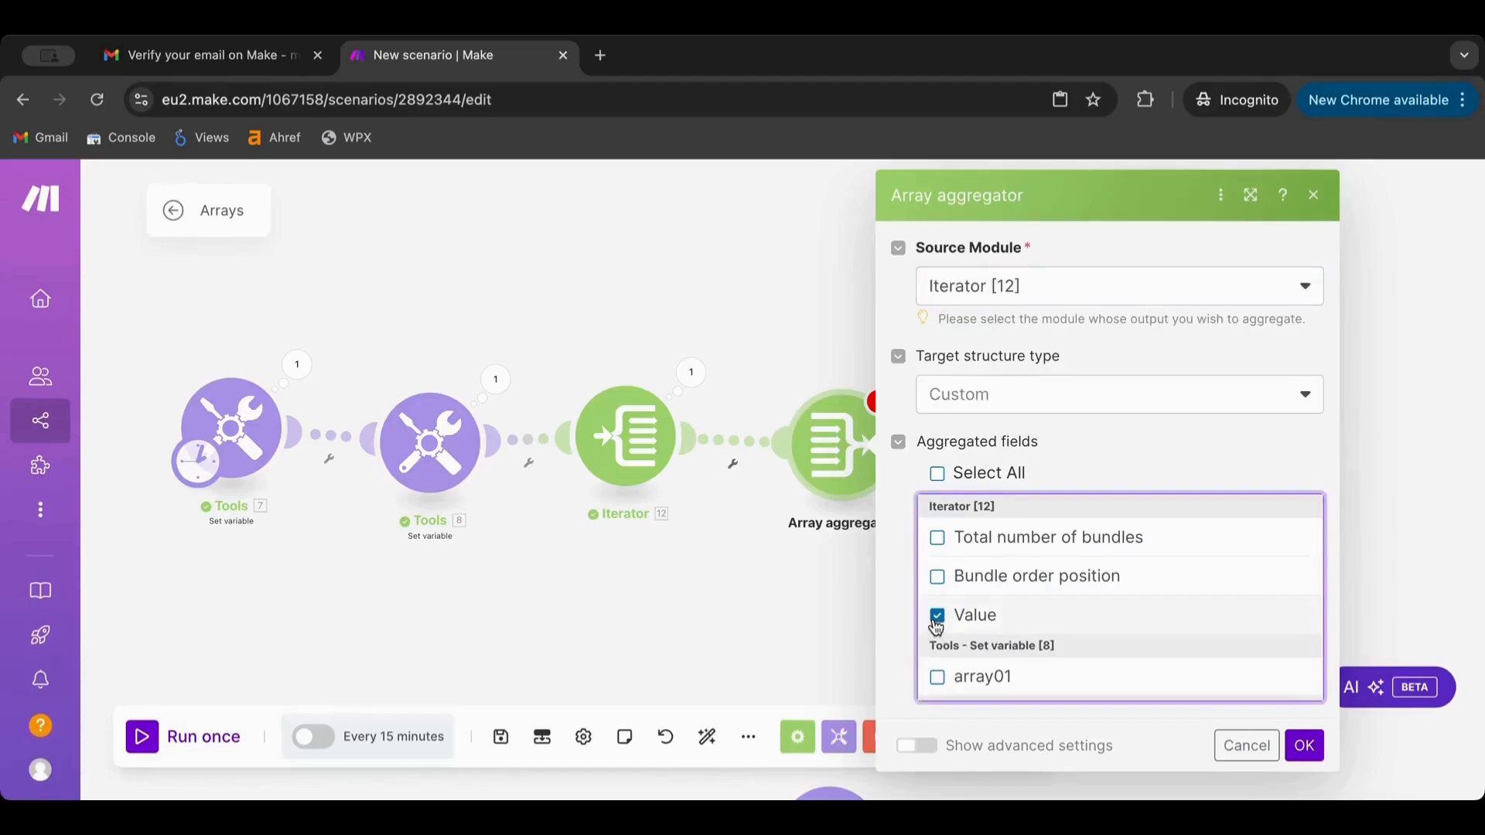
pyautogui.click(1033, 395)
pyautogui.click(1048, 396)
pyautogui.click(1304, 746)
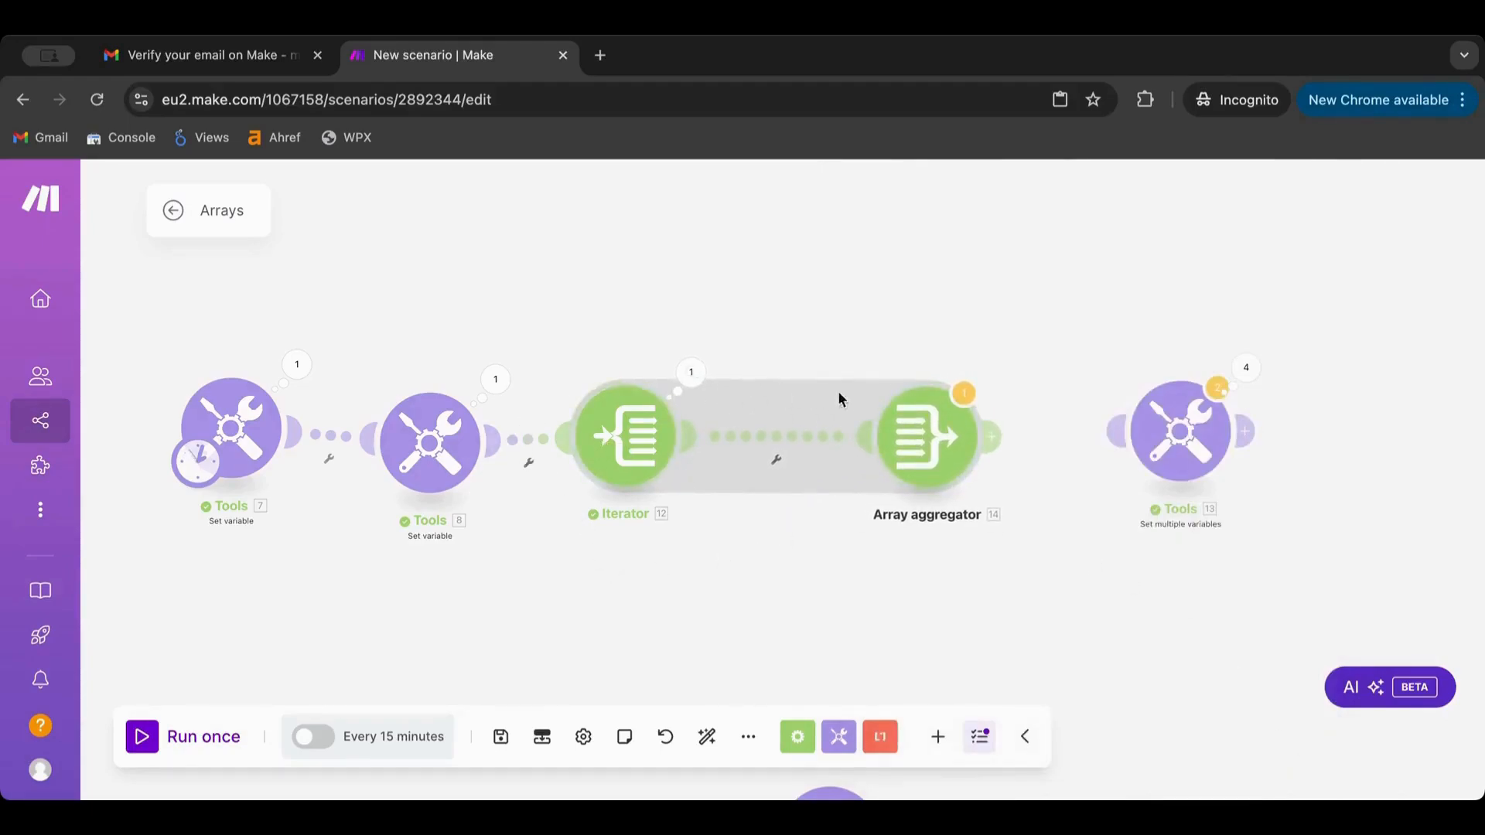
# Link Tools 13 after the aggregator, remap var to 14. Array[]: Value +1, and run once
pyautogui.scroll(2, 801, 461)
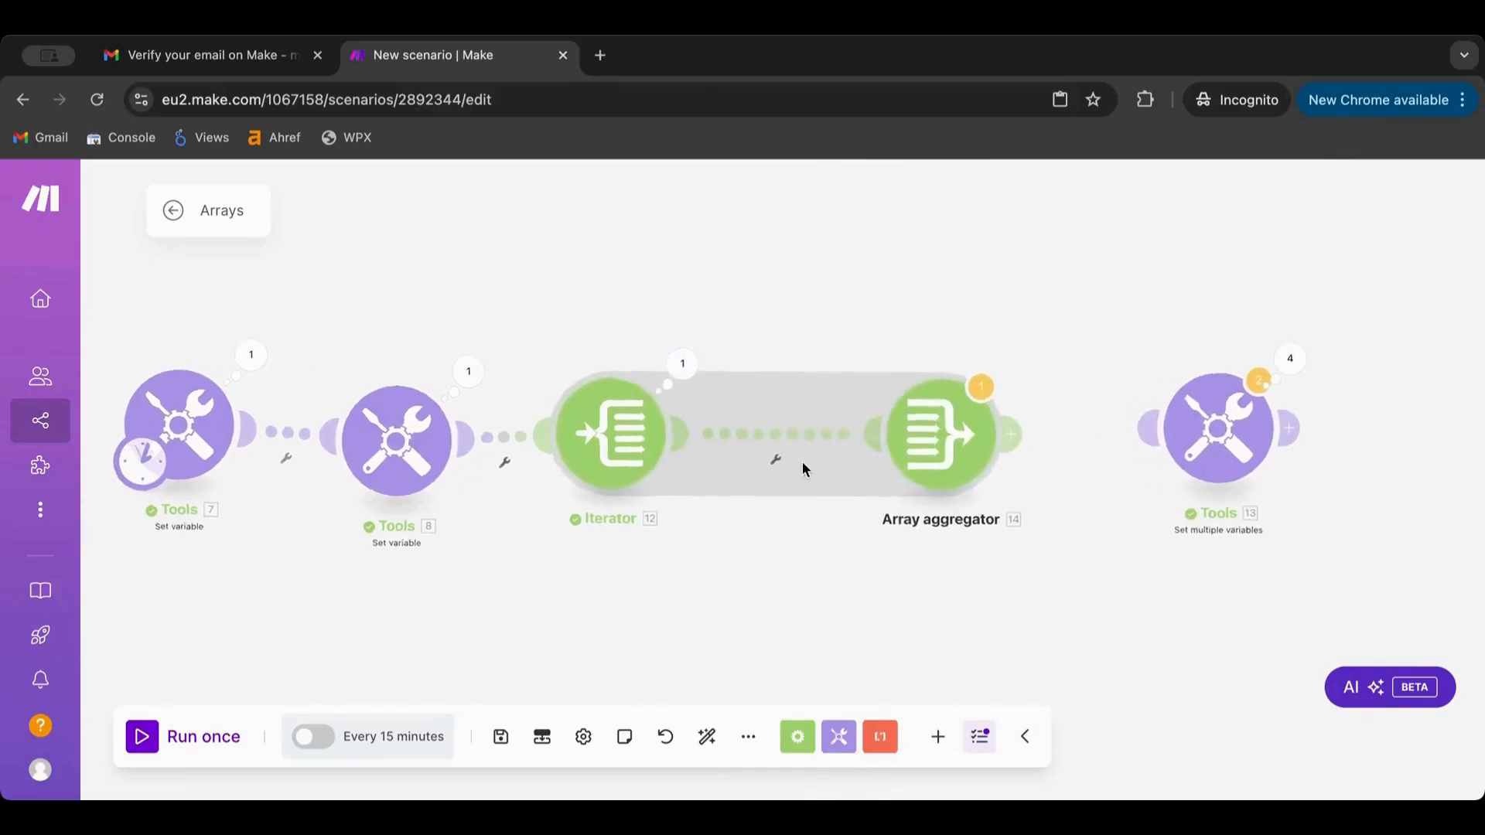
pyautogui.moveTo(1290, 430); pyautogui.dragTo(1198, 430)
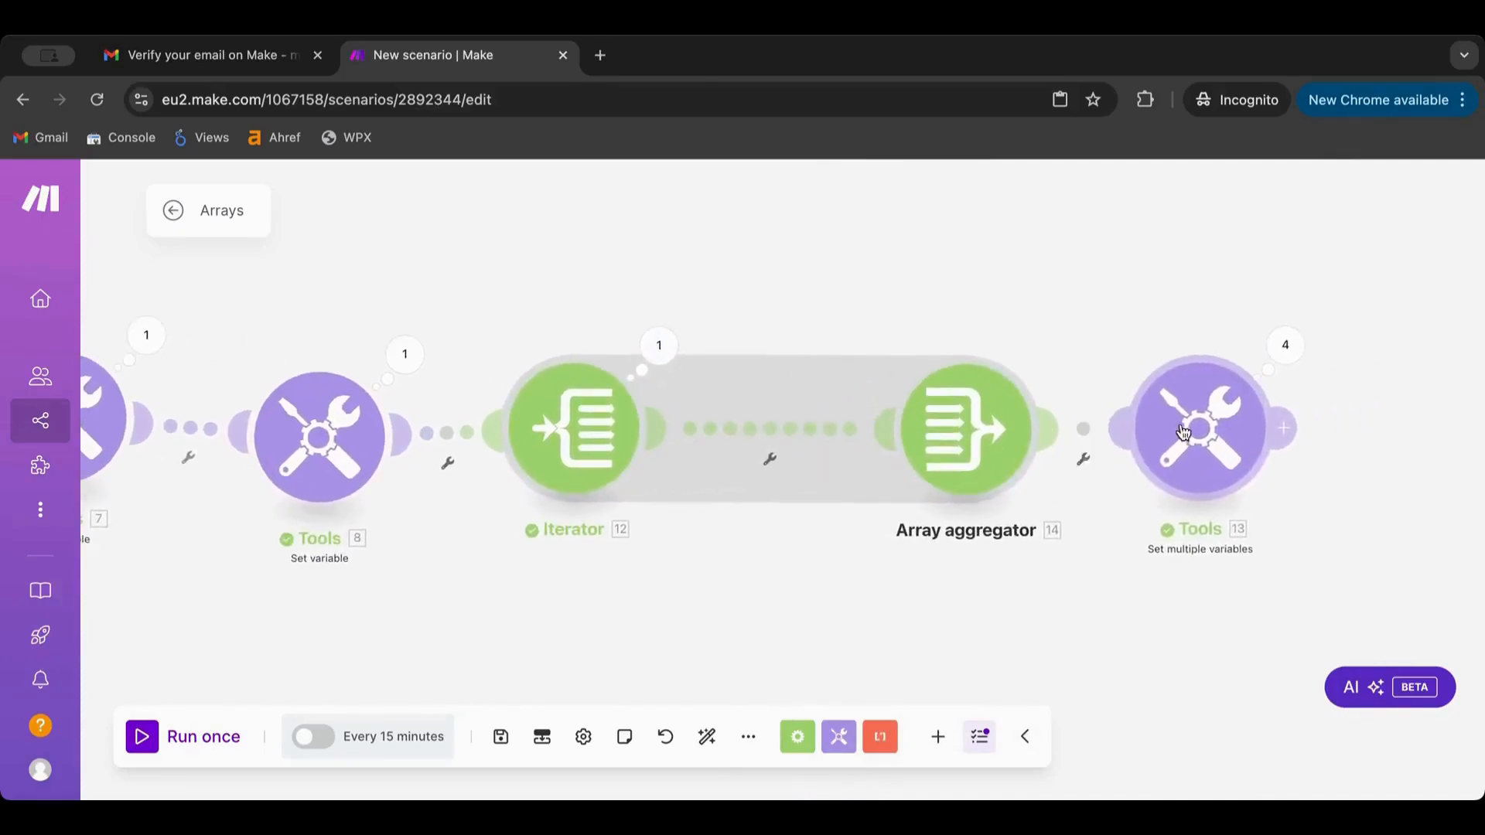
pyautogui.click(1200, 431)
pyautogui.click(901, 485)
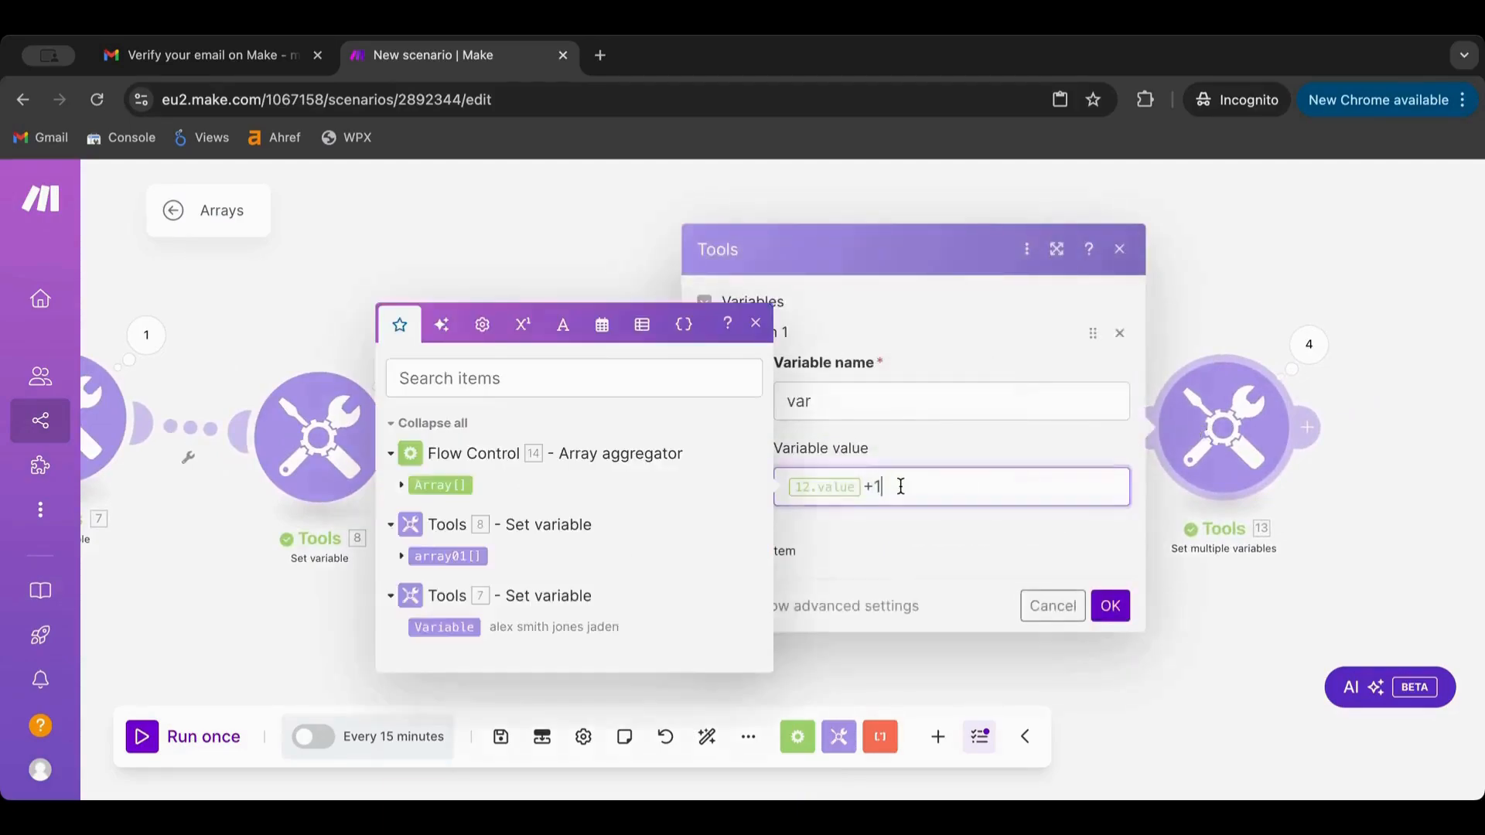
pyautogui.click(864, 486)
pyautogui.press('BackSpace')
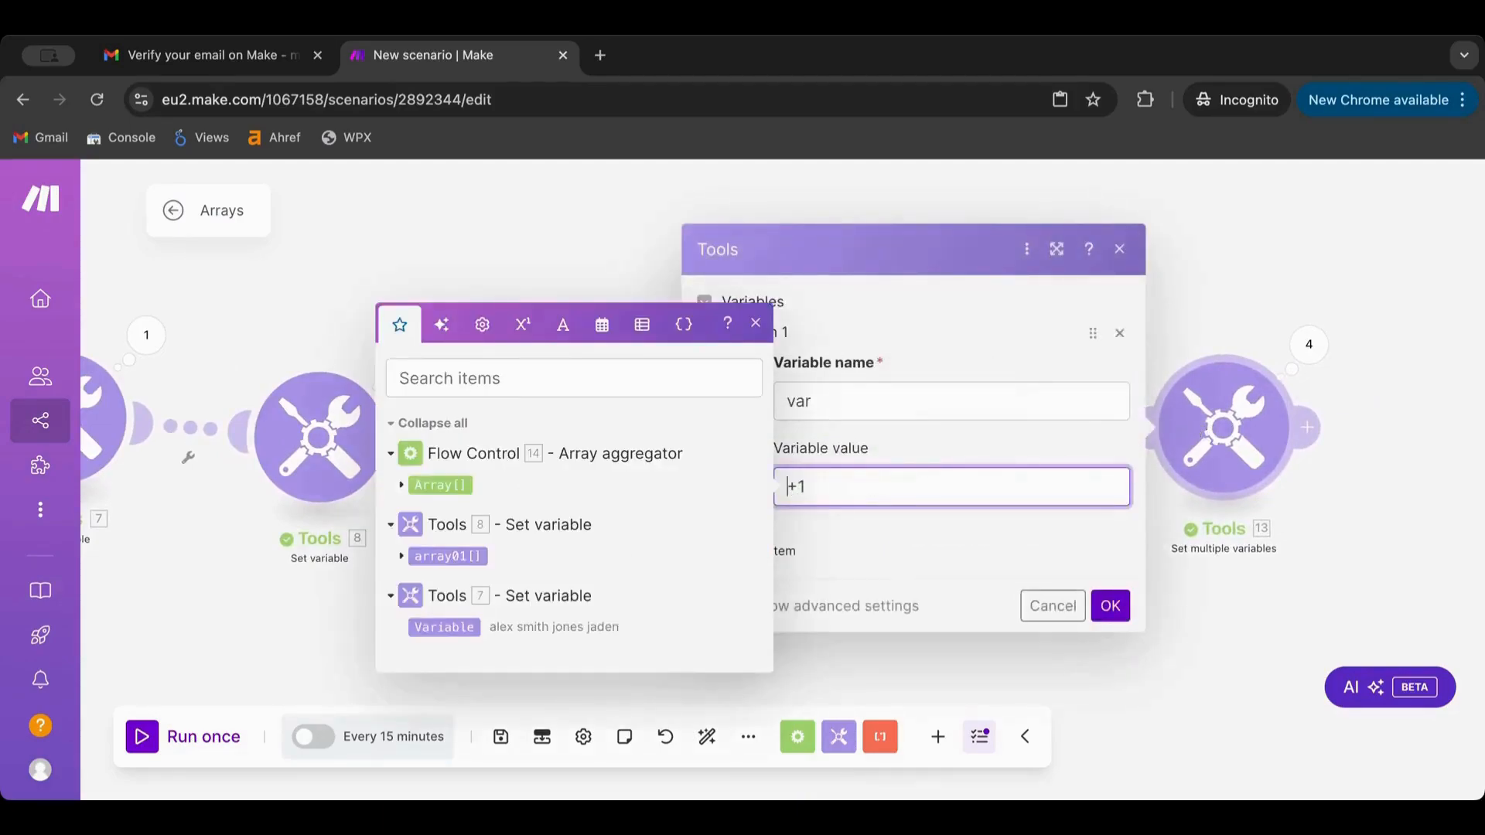
pyautogui.click(403, 485)
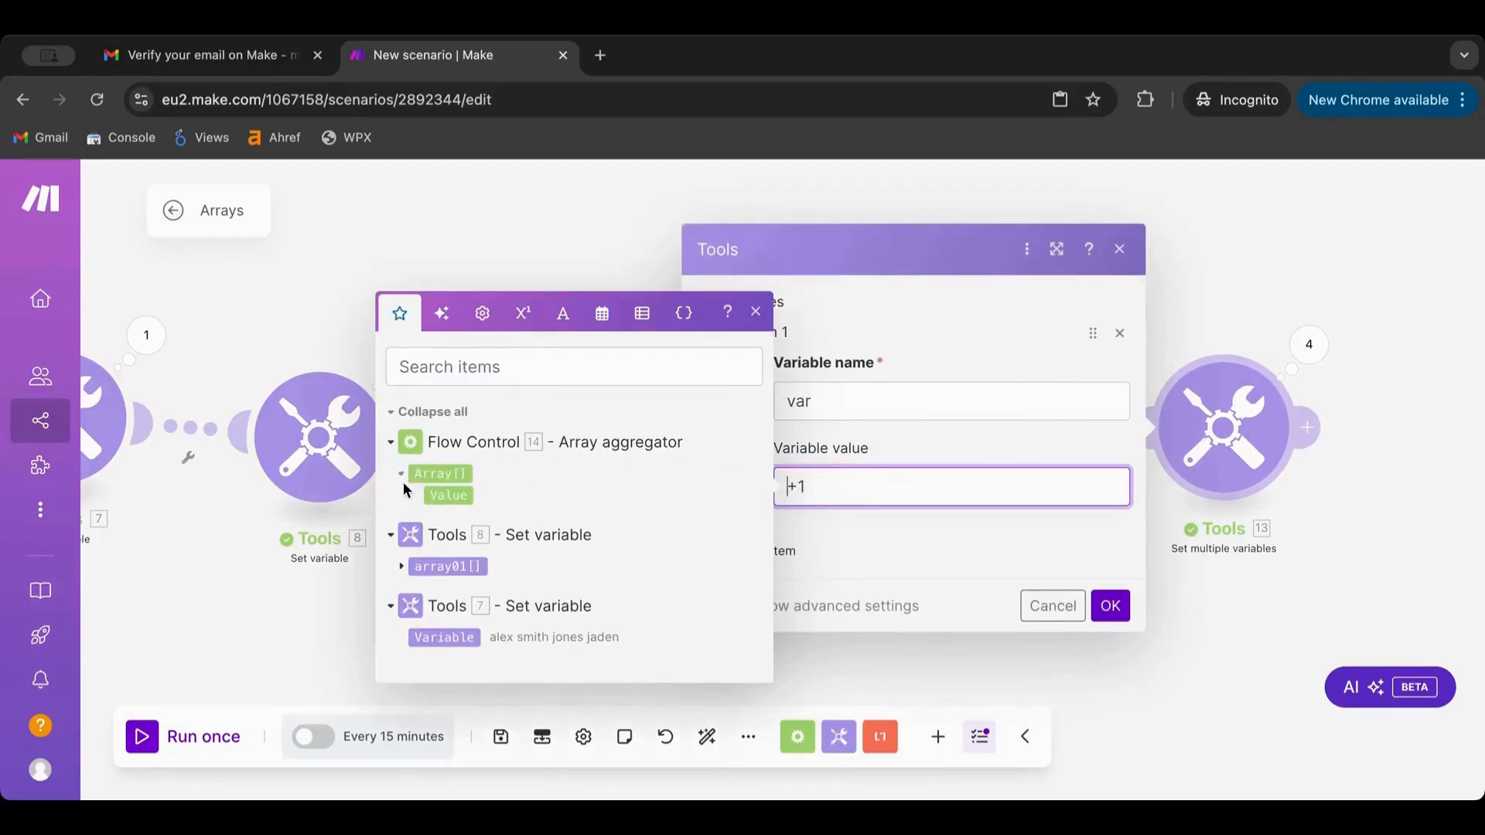
pyautogui.click(447, 497)
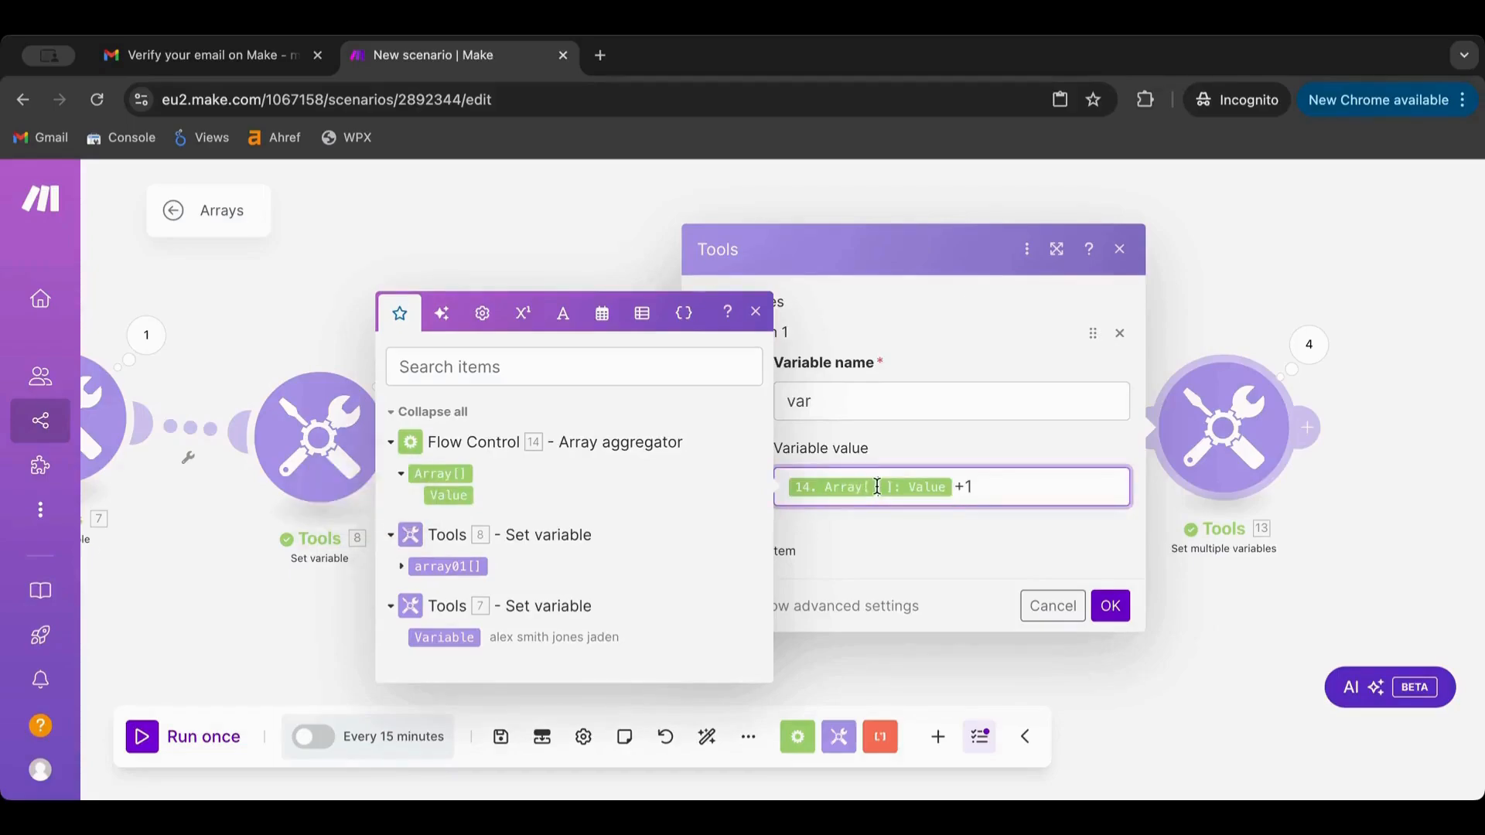
pyautogui.click(1111, 606)
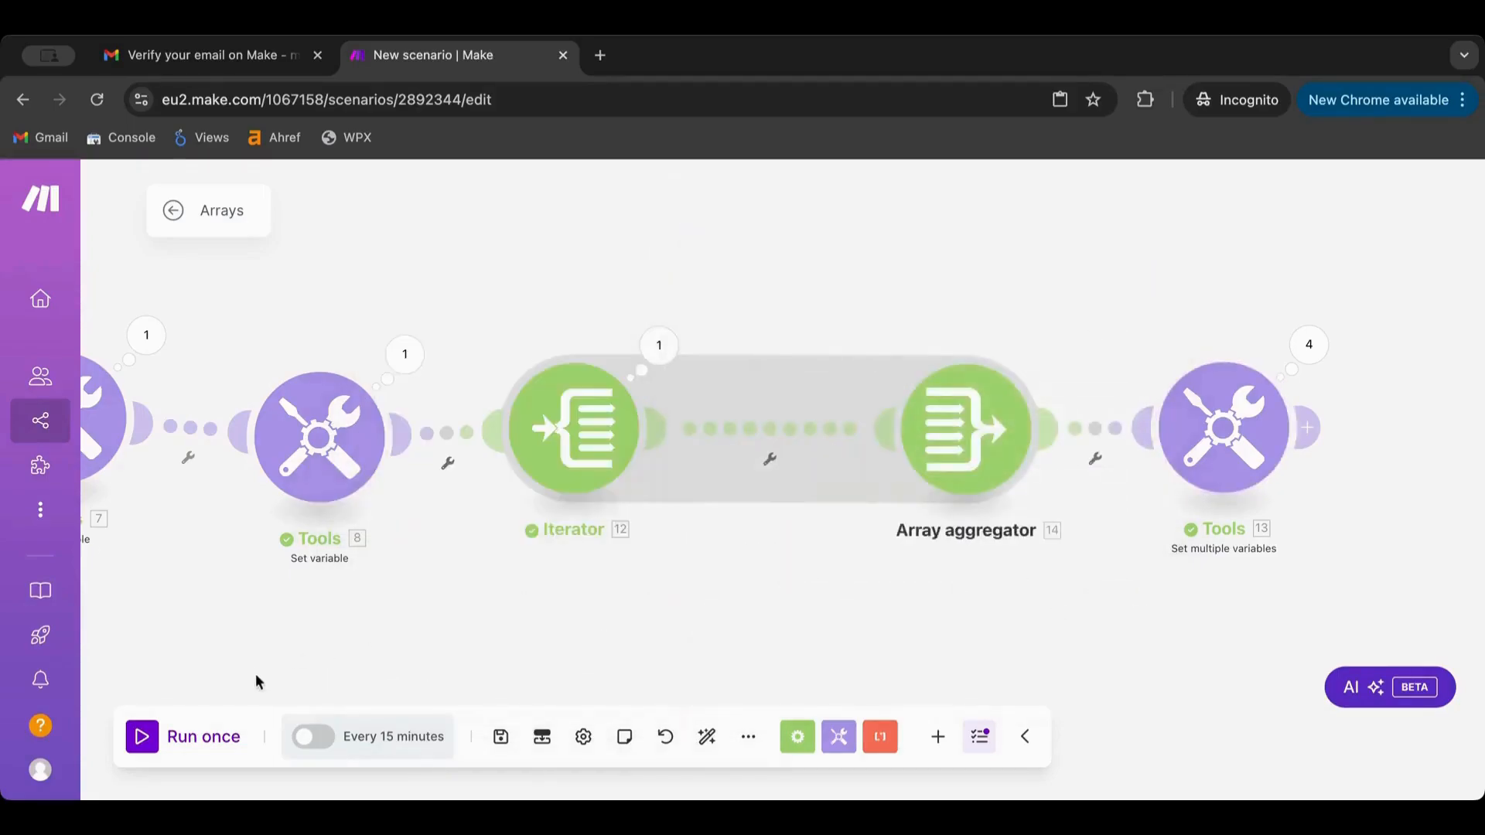
pyautogui.click(141, 740)
# Check the Iterator's bundles and the Array aggregator's single array holding items 1–4
pyautogui.moveTo(762, 307); pyautogui.dragTo(699, 470)
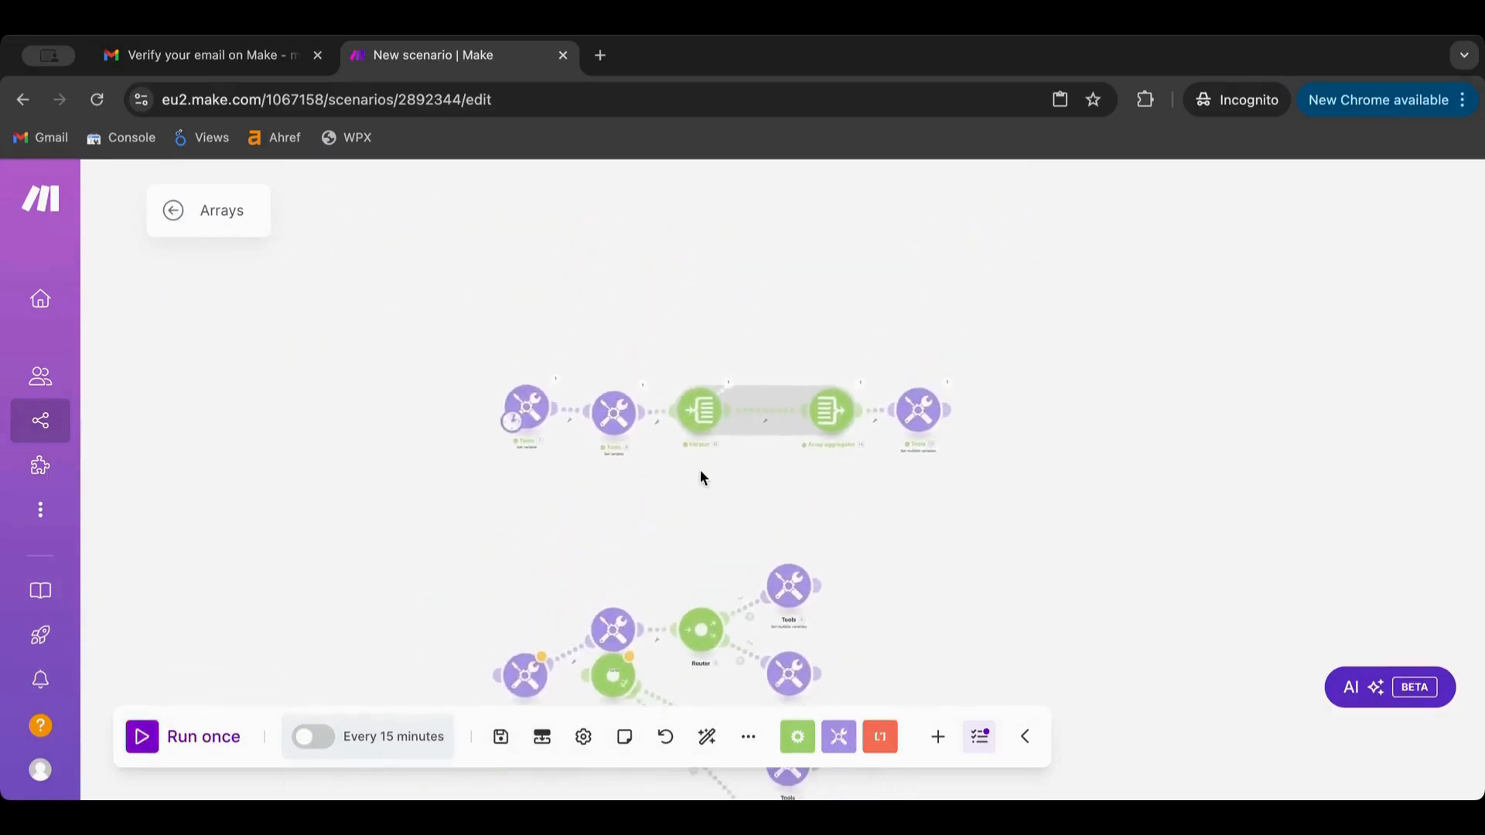
pyautogui.scroll(5, 699, 471)
pyautogui.click(767, 226)
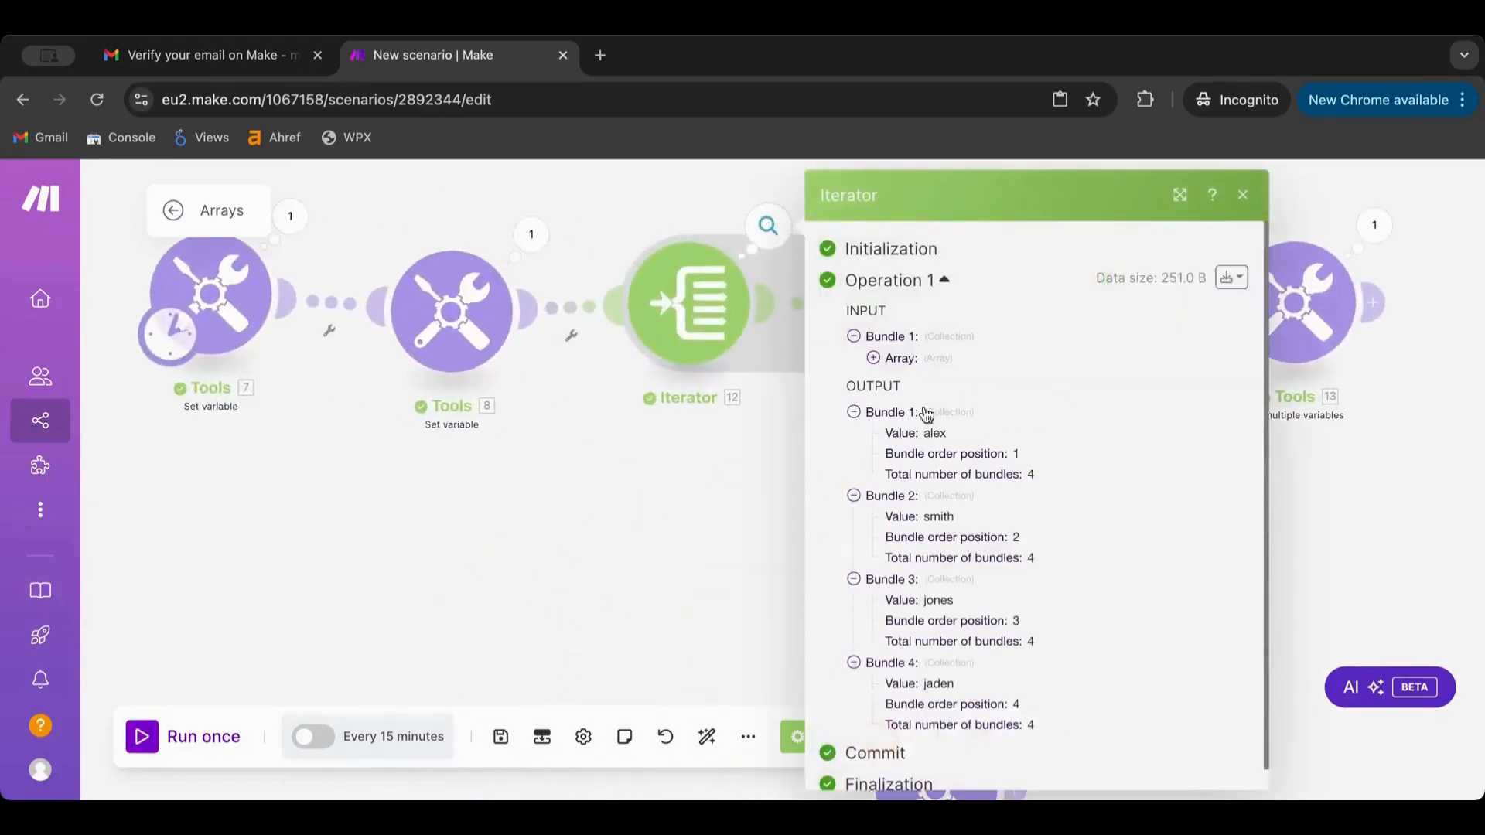
pyautogui.click(688, 511)
pyautogui.moveTo(740, 520); pyautogui.dragTo(481, 670)
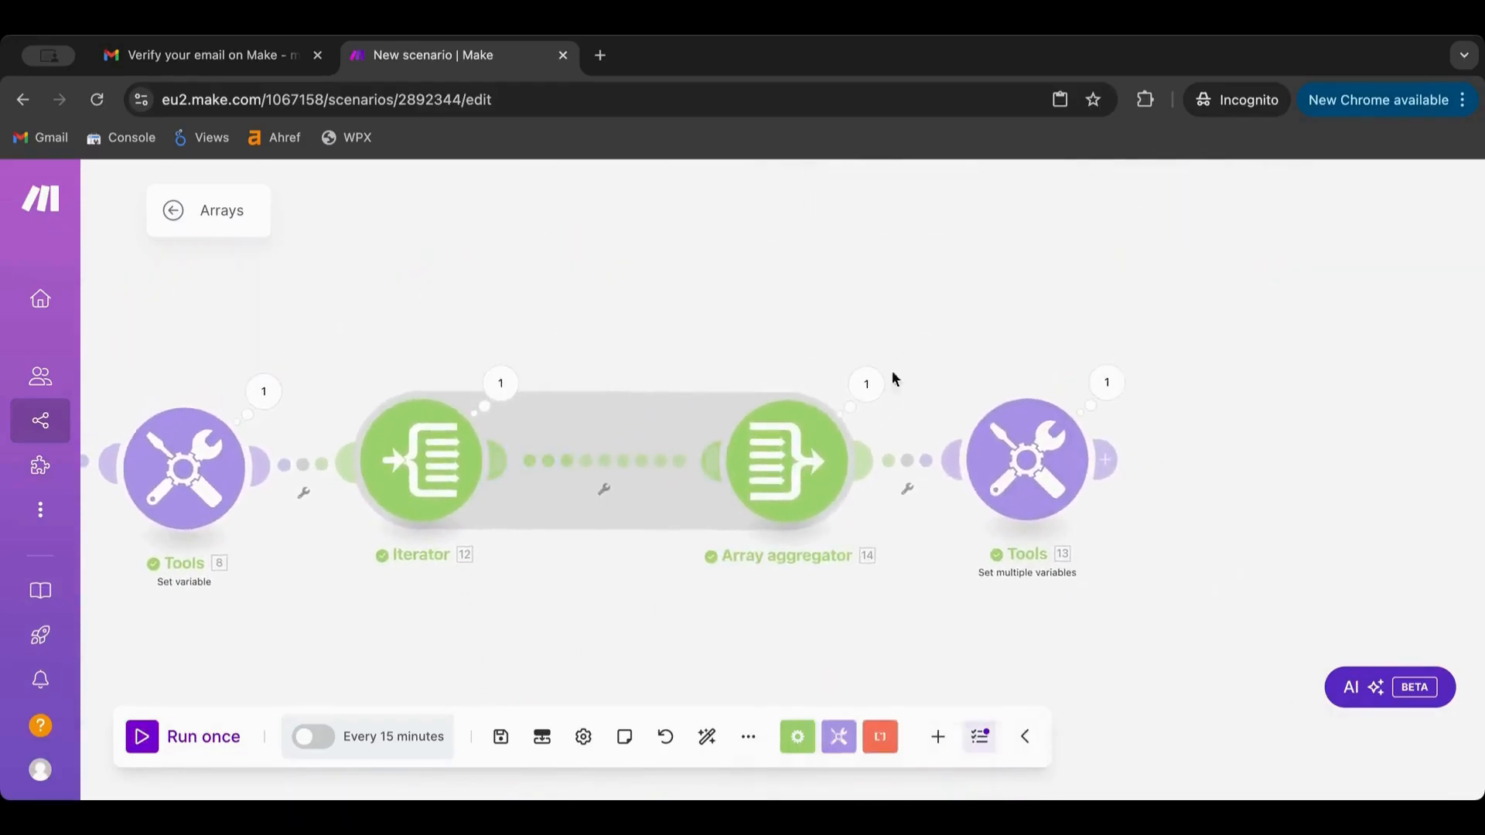
pyautogui.click(884, 389)
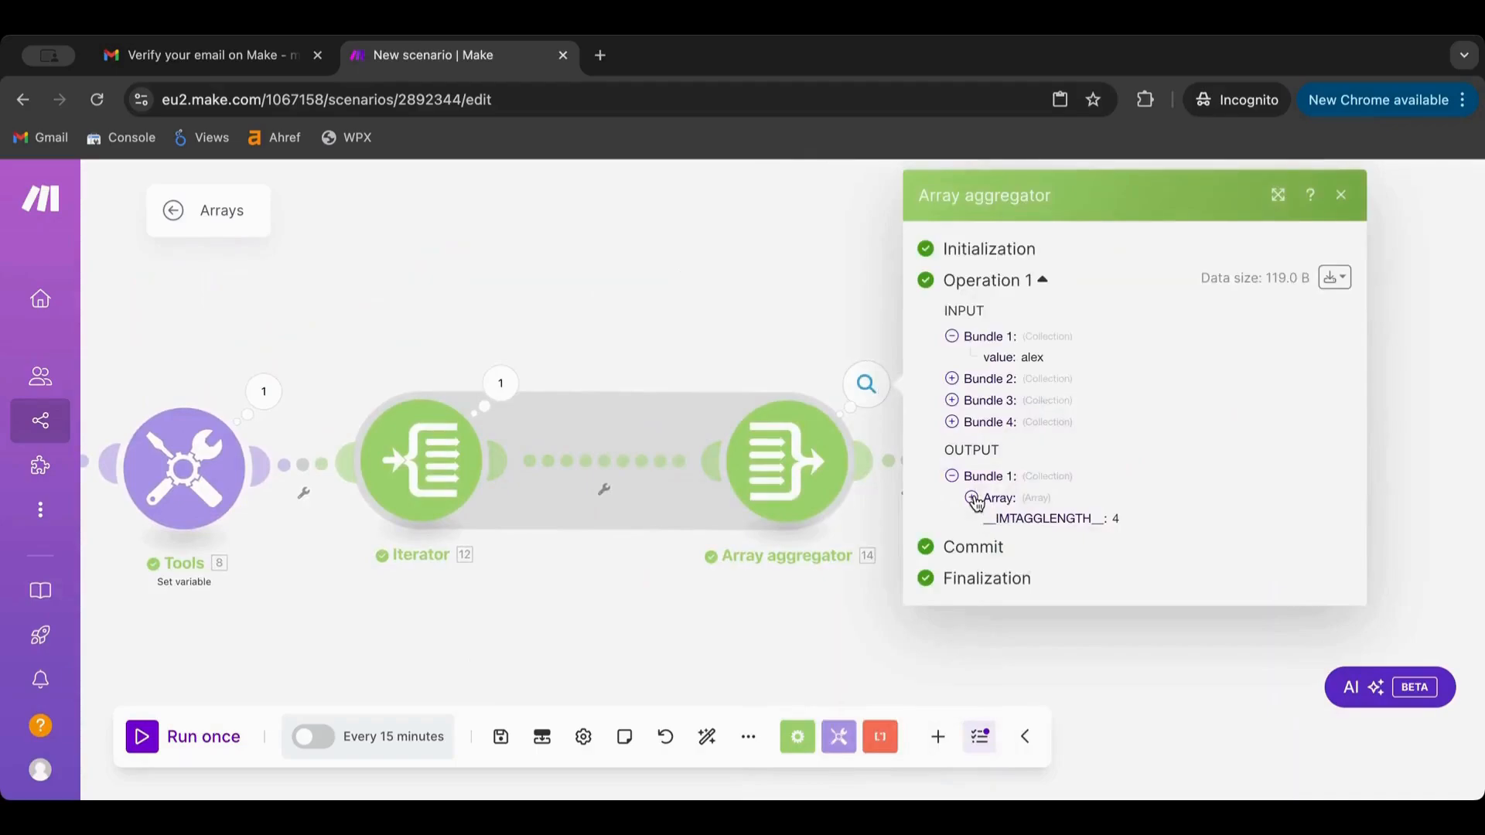
pyautogui.click(972, 498)
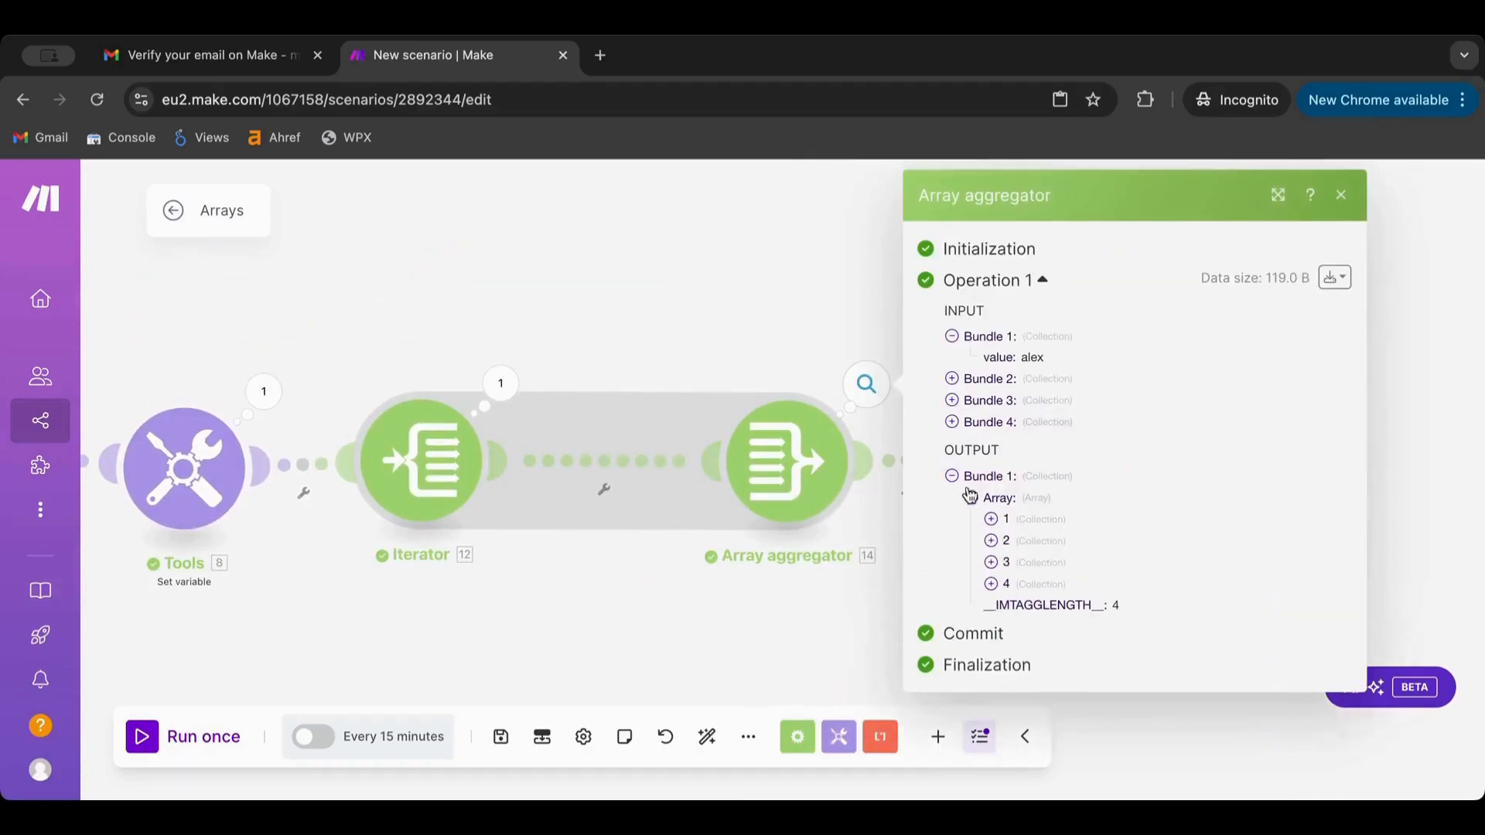
pyautogui.click(992, 520)
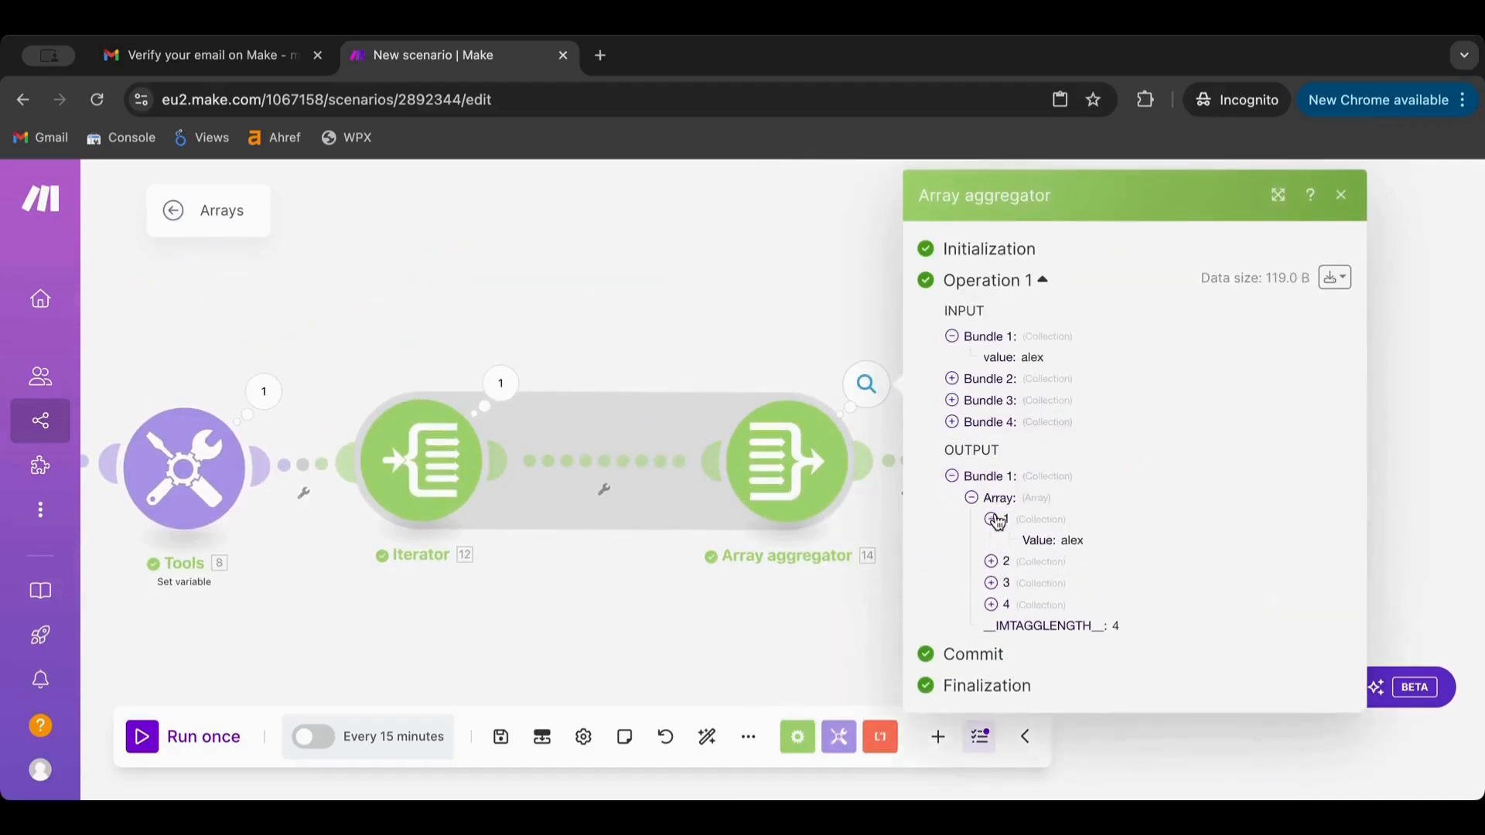
pyautogui.click(991, 562)
pyautogui.click(991, 604)
pyautogui.click(991, 644)
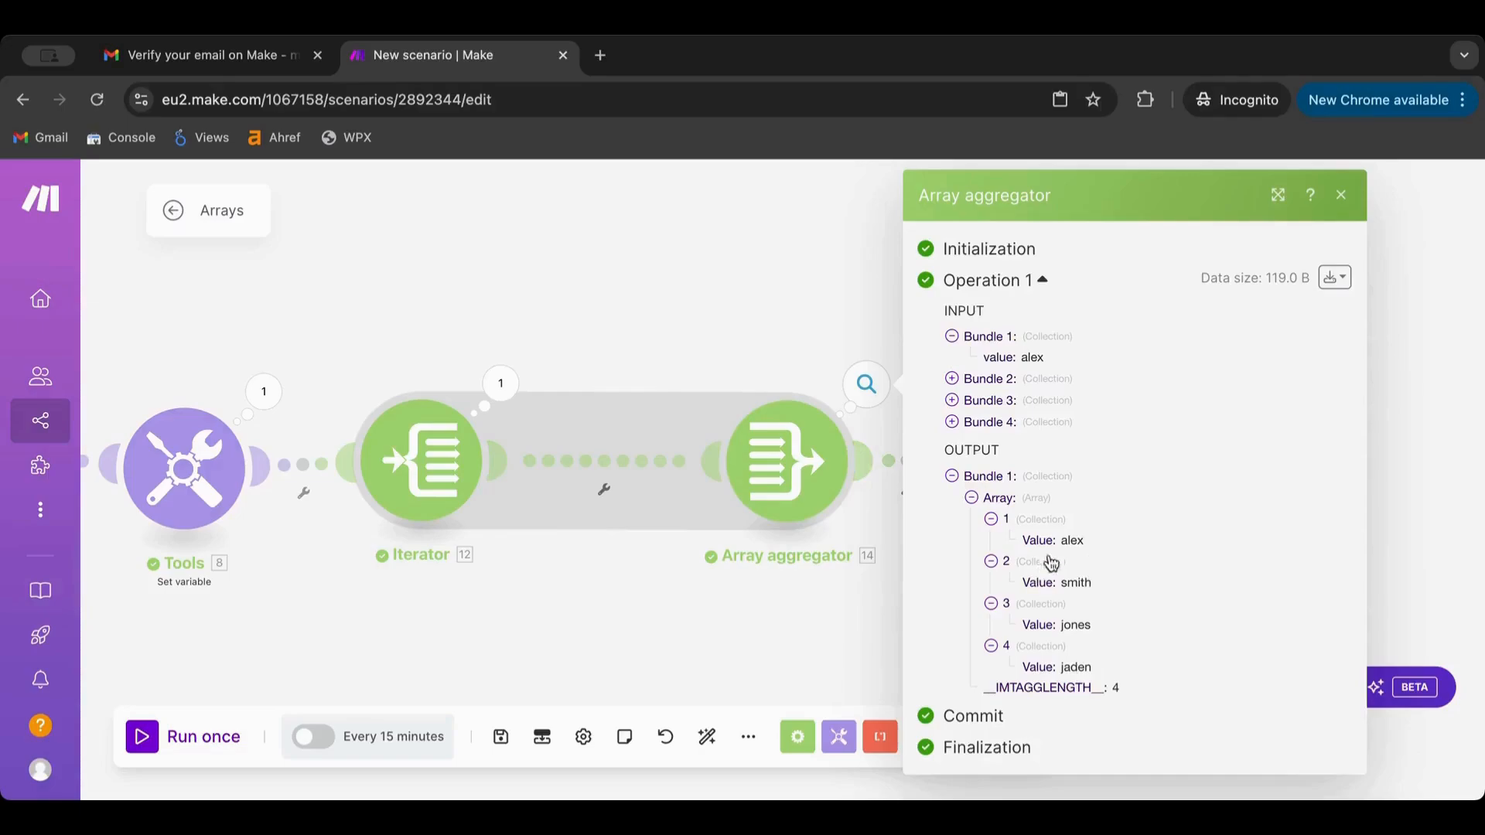
pyautogui.click(601, 293)
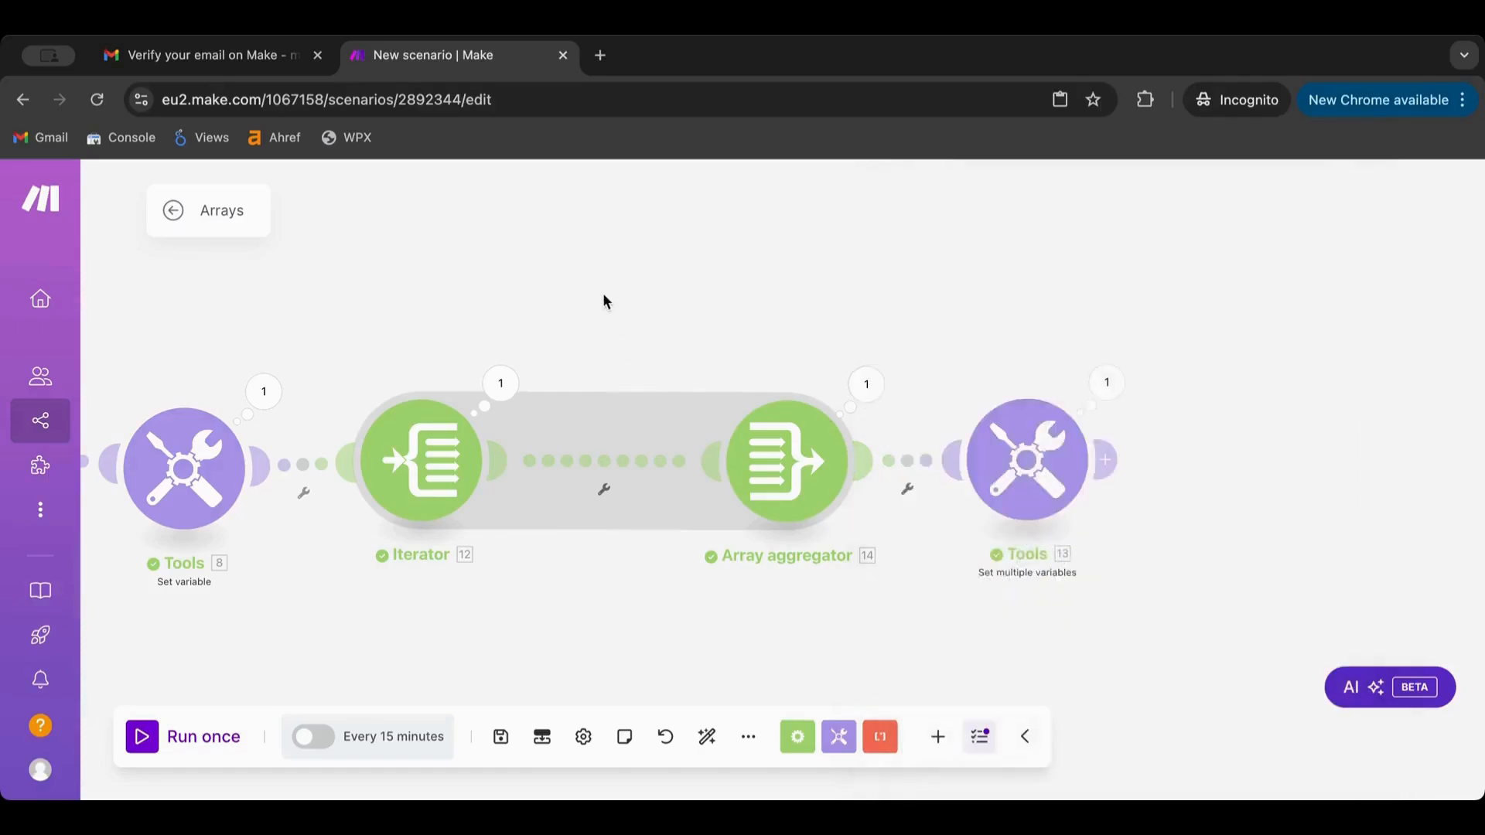
# Review the Iterator's Flow Control settings without changes, then zoom out over the whole Arrays scenario
pyautogui.hscroll(-3, 634, 296)
pyautogui.scroll(2, 668, 308)
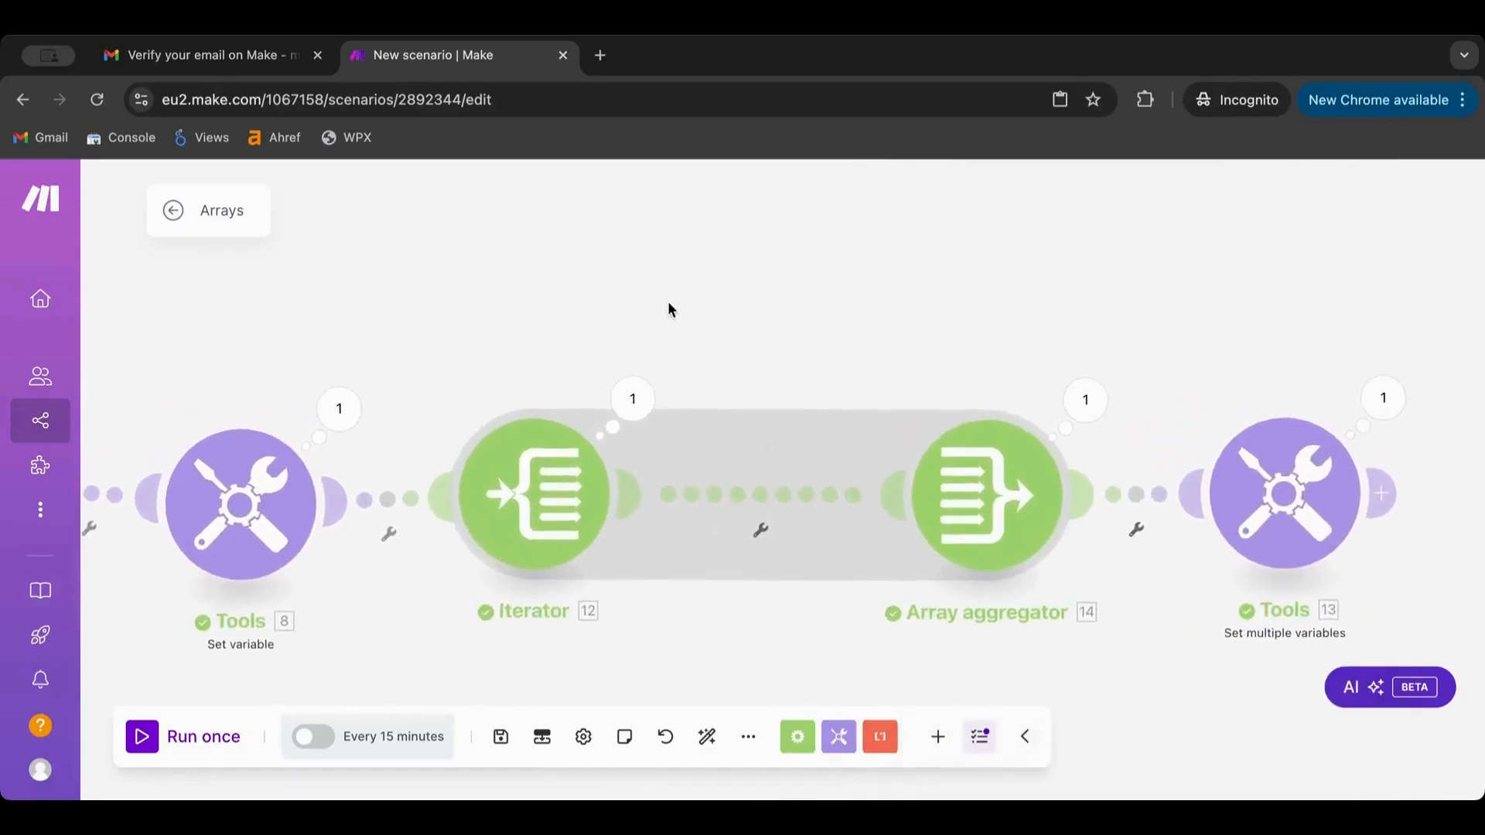
pyautogui.click(541, 534)
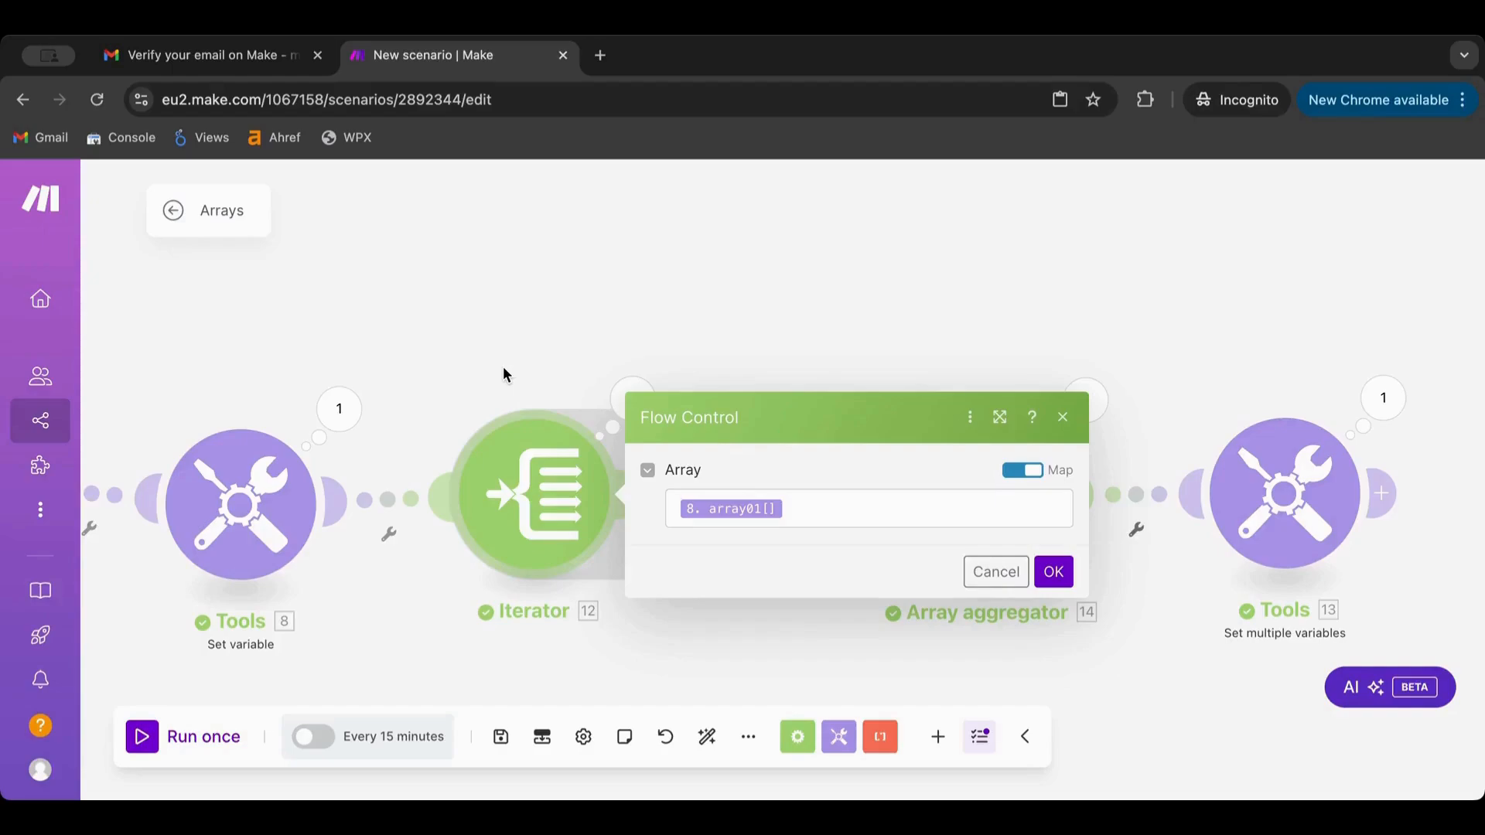
pyautogui.click(490, 253)
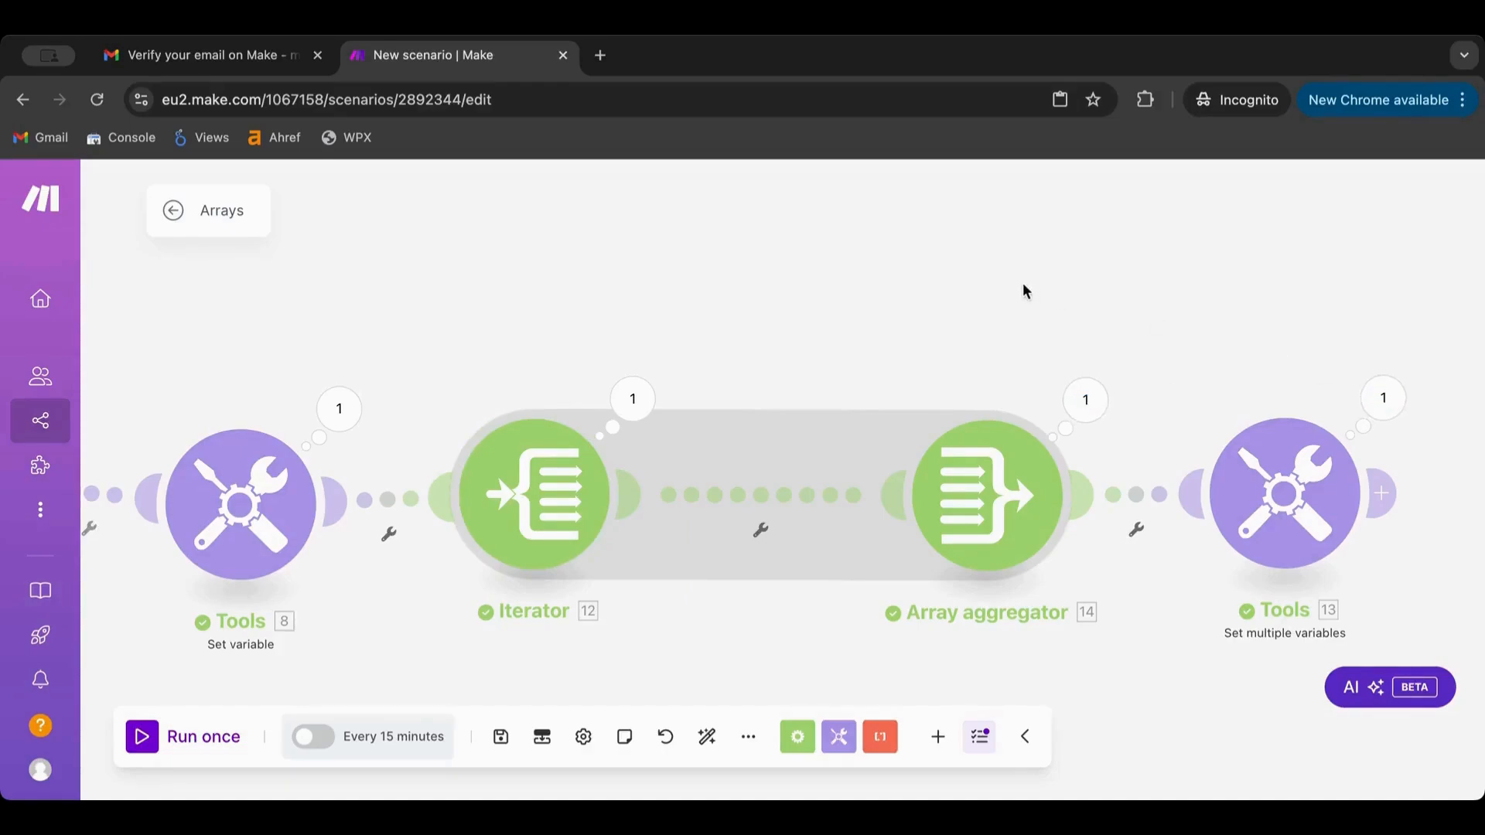
pyautogui.scroll(-3, 1022, 290)
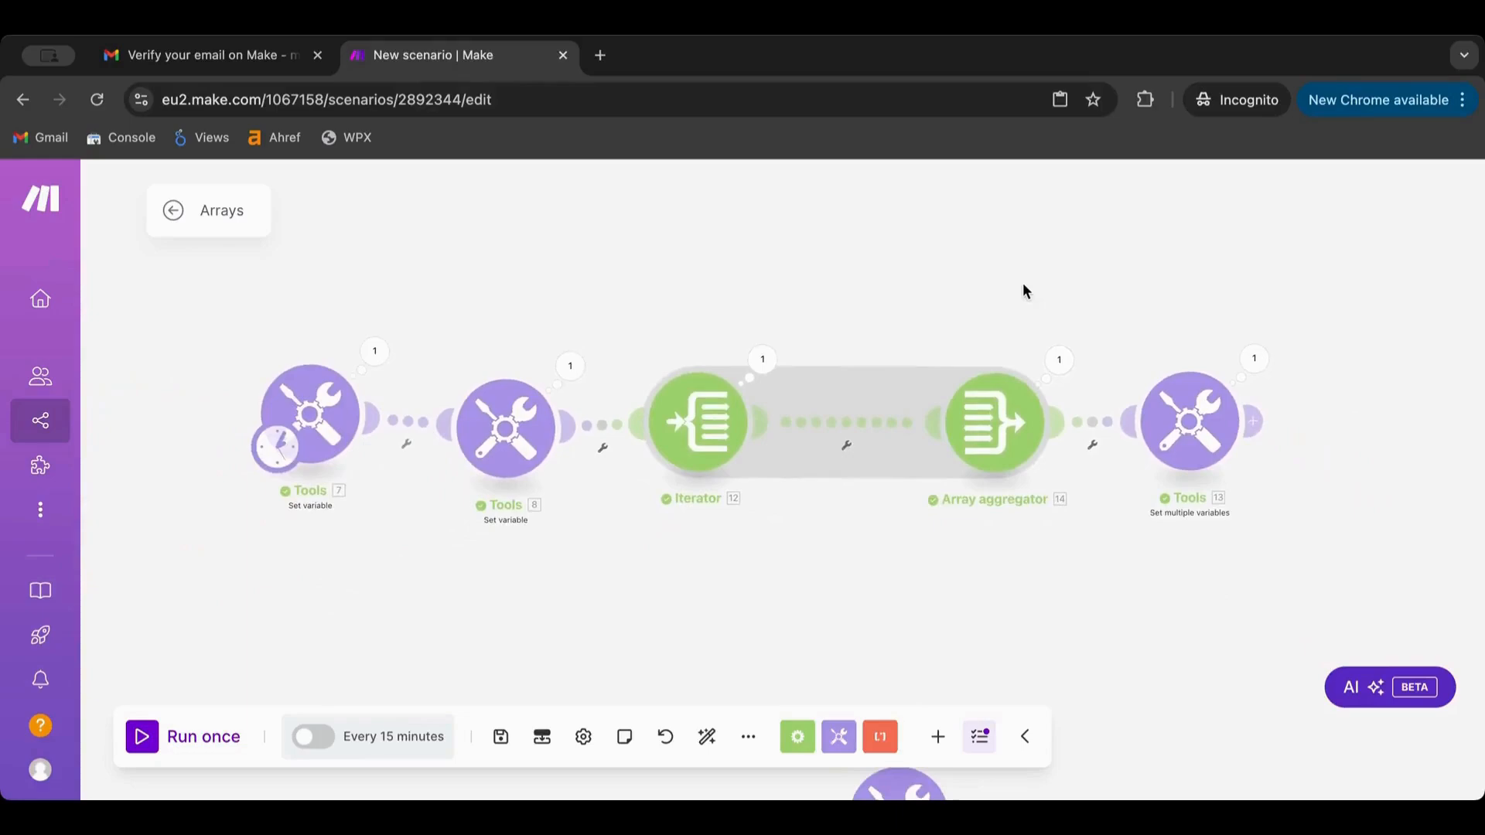
pyautogui.scroll(-2, 905, 307)
pyautogui.moveTo(905, 305); pyautogui.dragTo(982, 383)
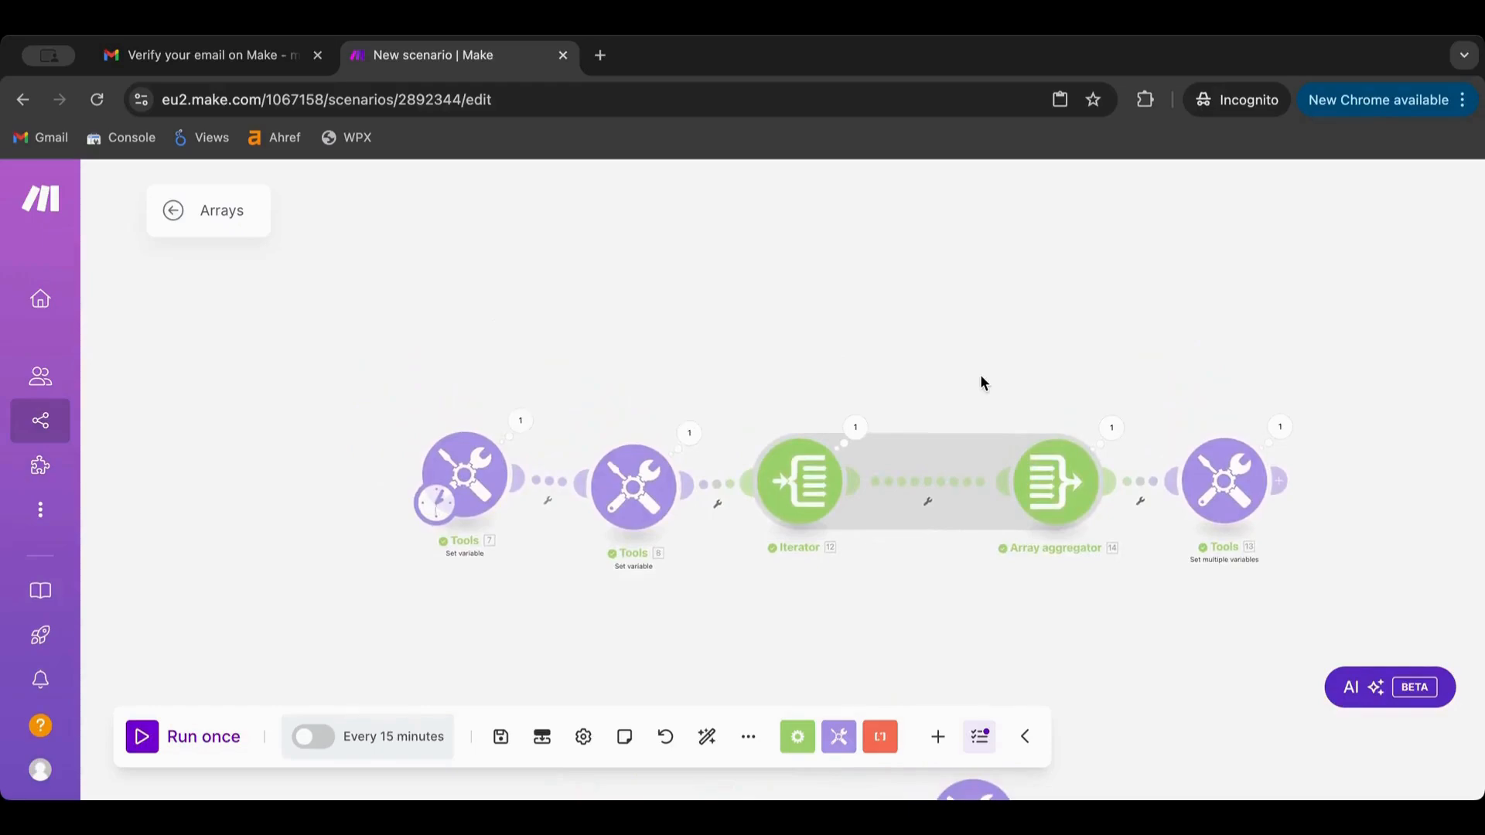
pyautogui.scroll(-3, 983, 382)
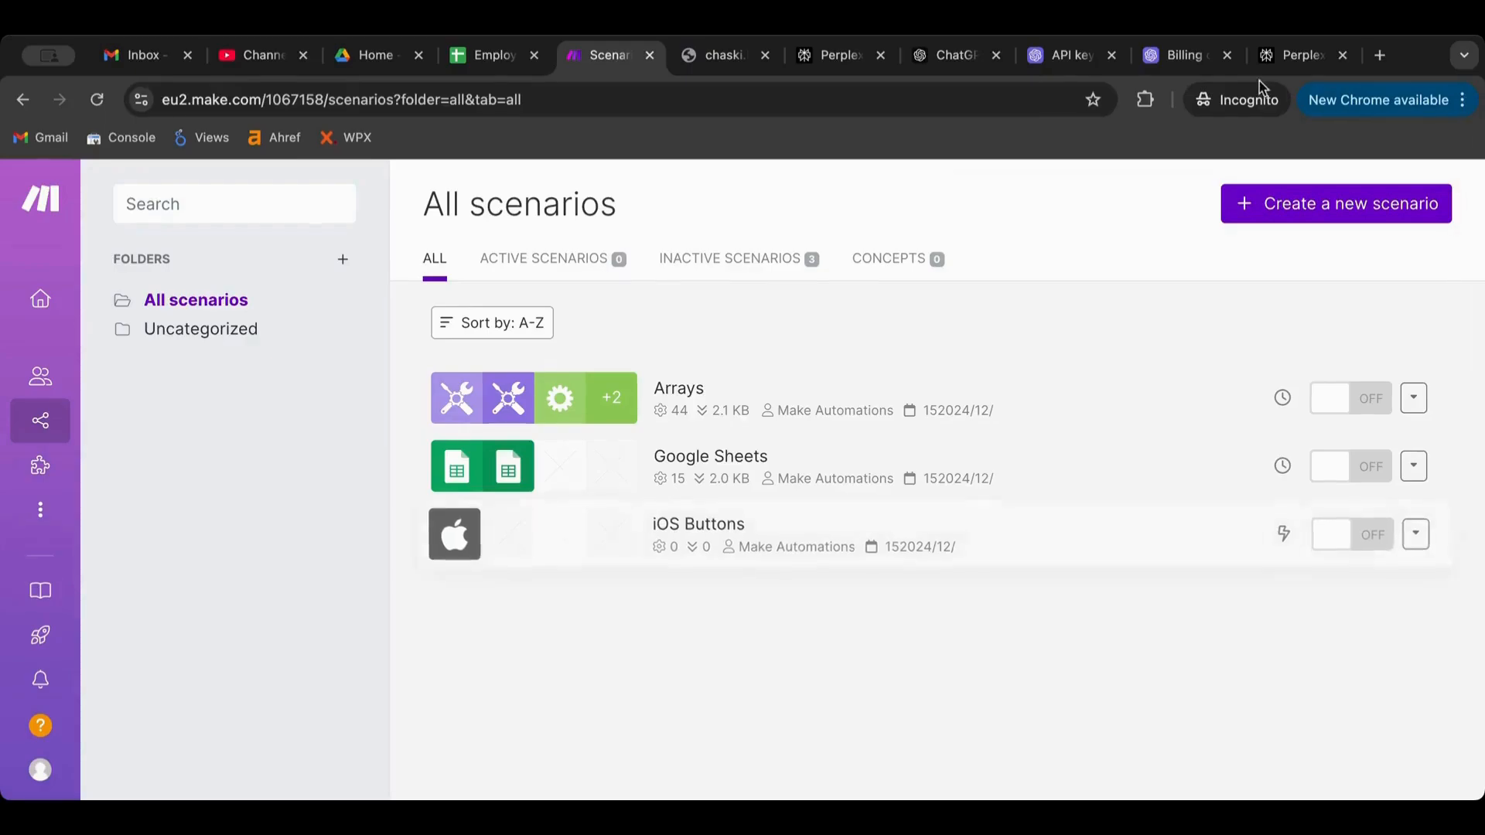
# Create a new scenario titled 'Filters' and bring up the app list for its first module
pyautogui.click(1333, 217)
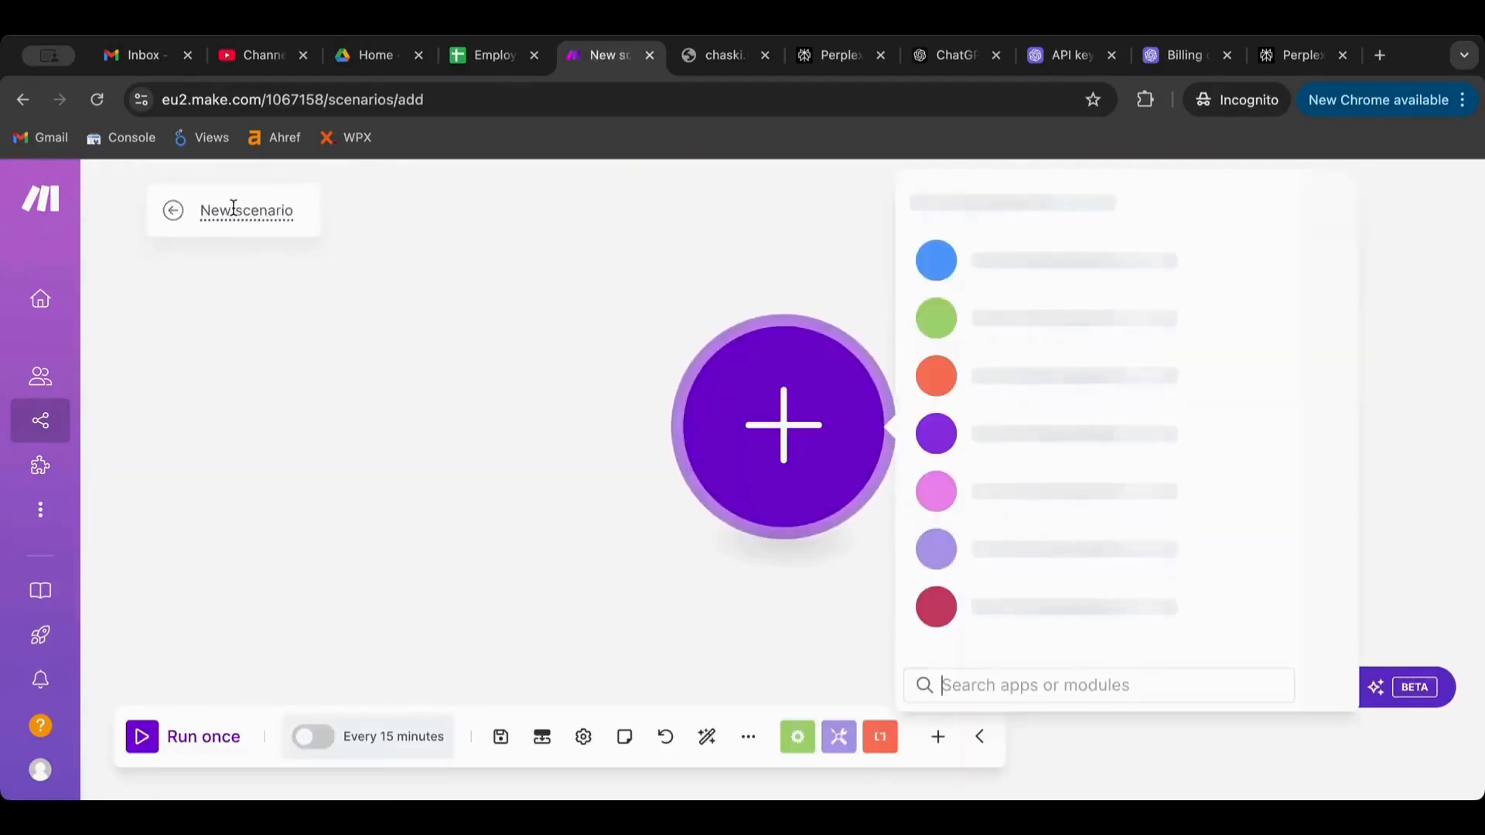
pyautogui.click(233, 209)
pyautogui.write('Fil')
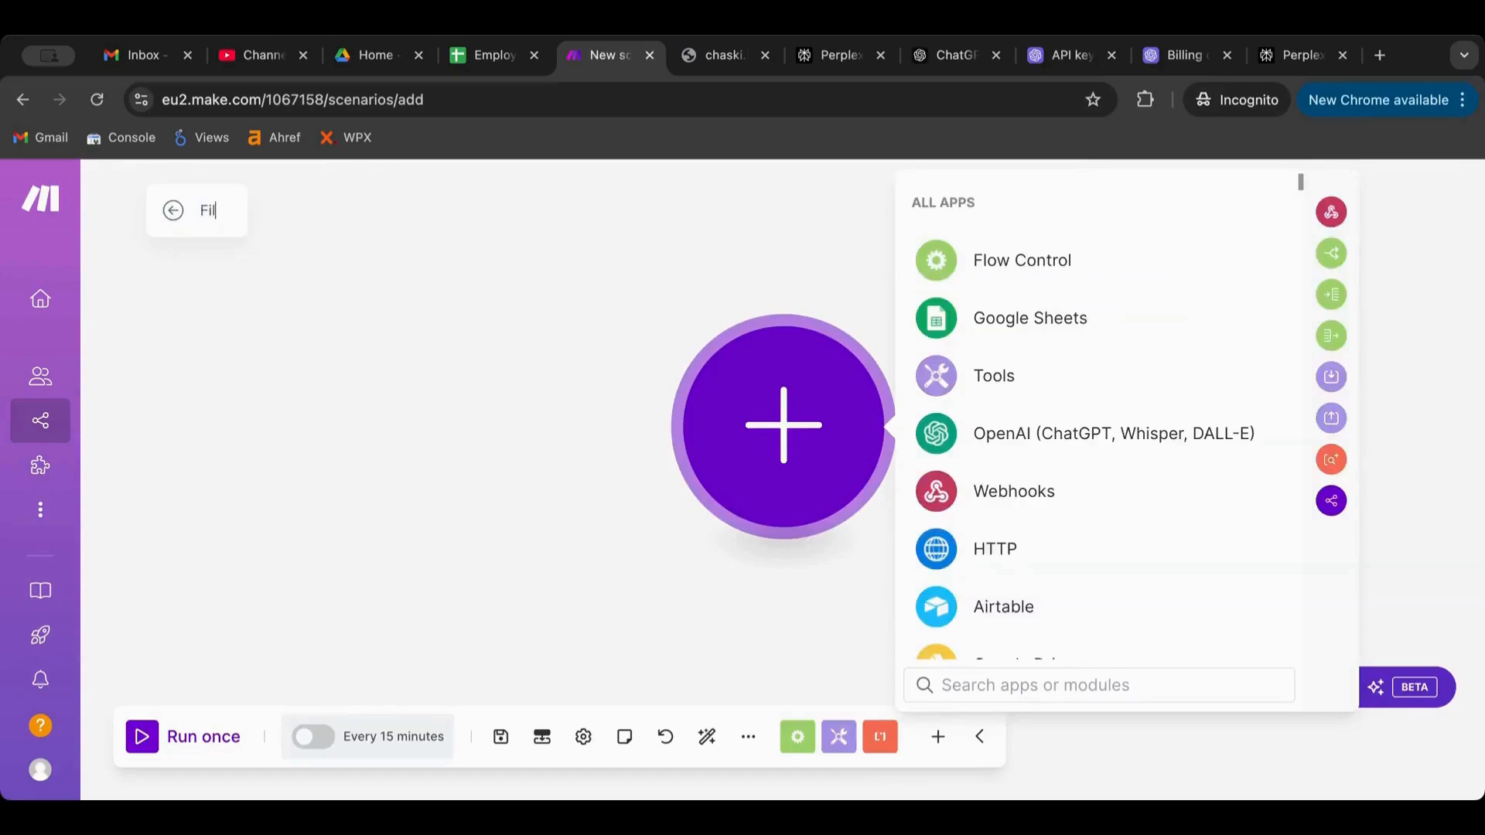
pyautogui.write('tern')
pyautogui.click(328, 277)
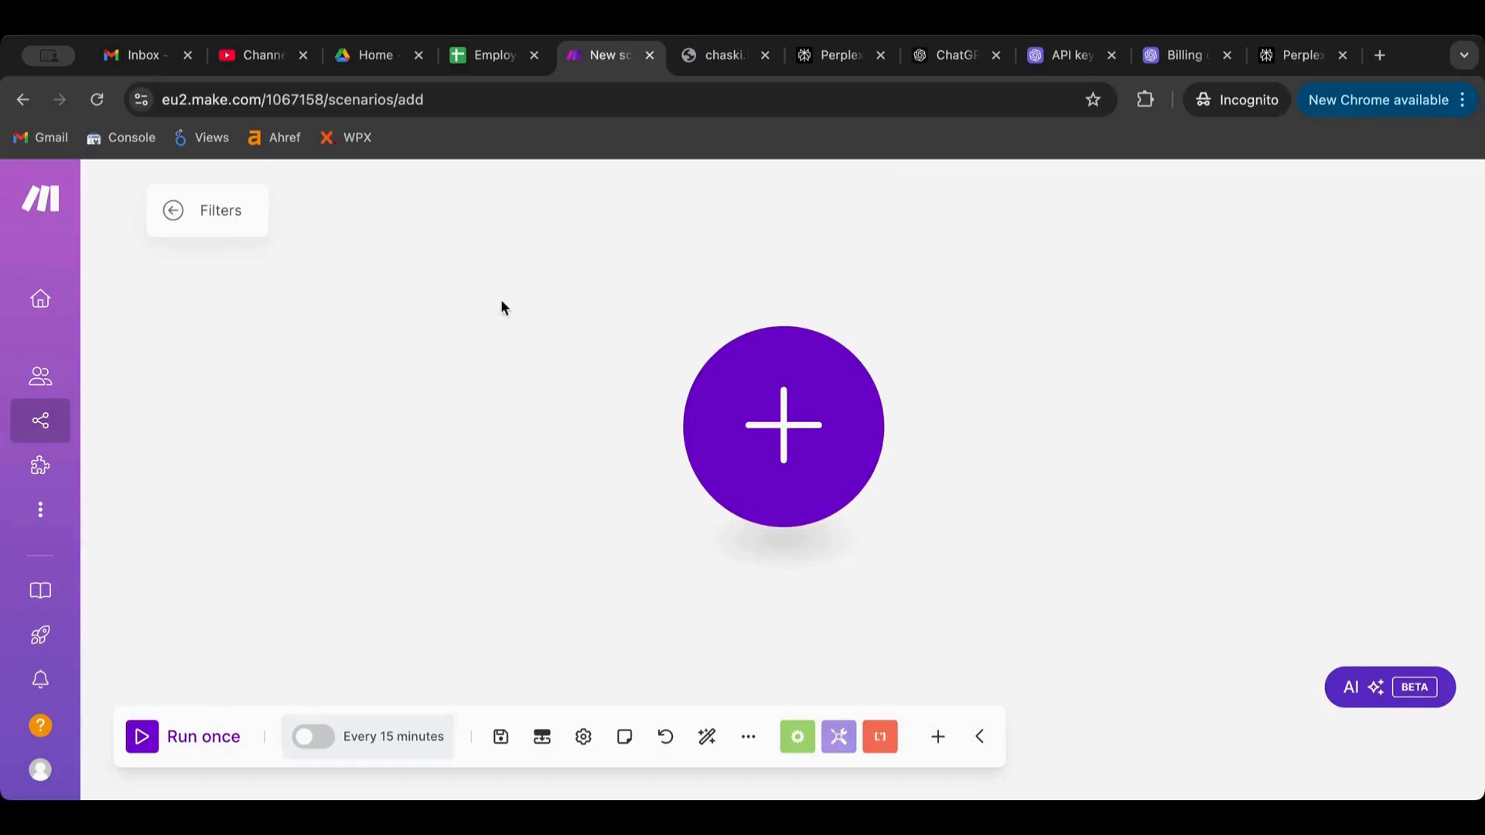
pyautogui.moveTo(500, 305); pyautogui.dragTo(302, 302)
pyautogui.click(550, 401)
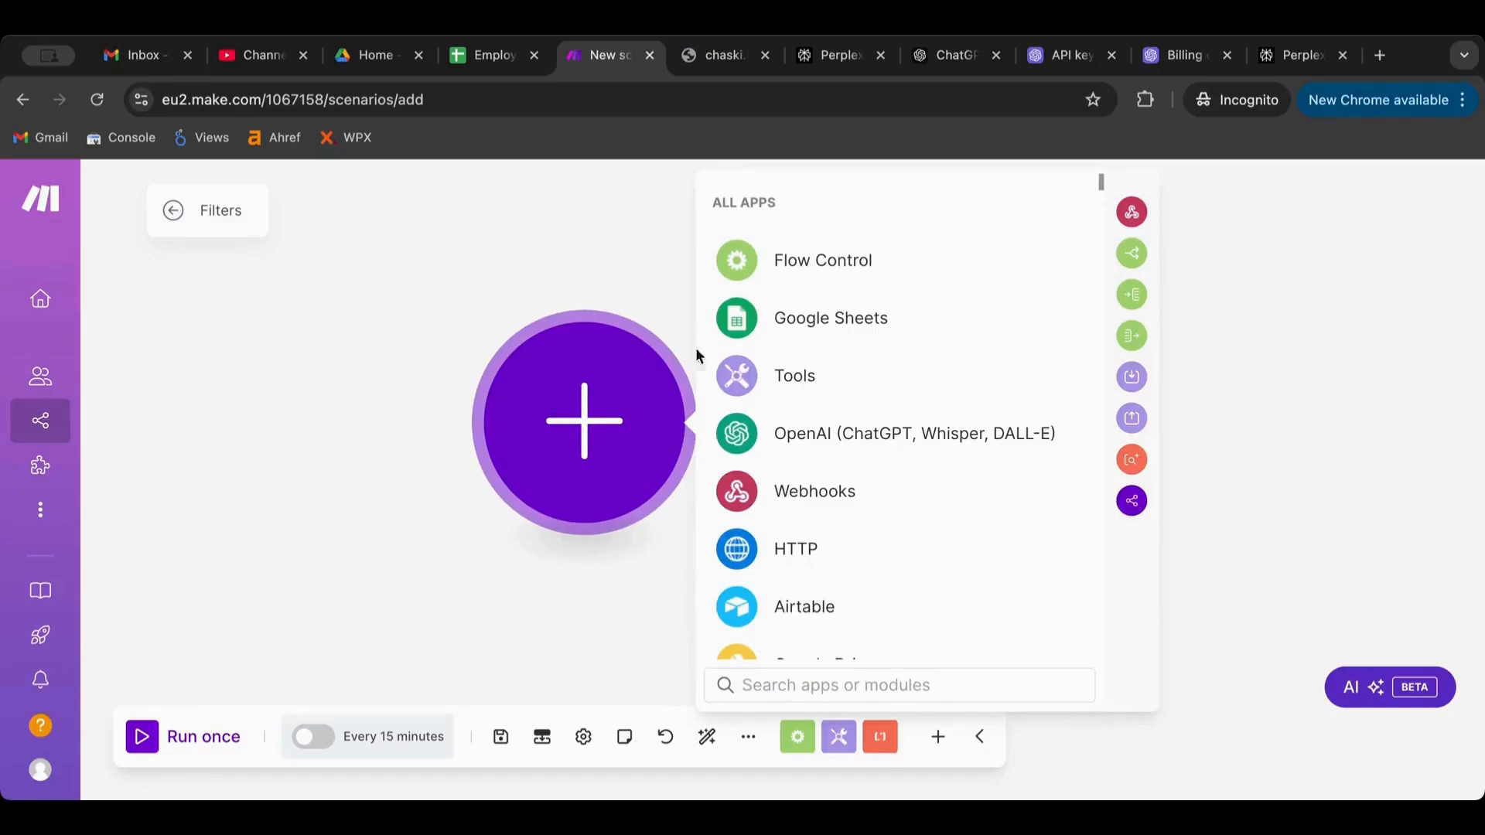
# Add a Tools > Set variable module that sets Var1 to a sample e-mail address
pyautogui.click(744, 375)
pyautogui.scroll(-3, 828, 433)
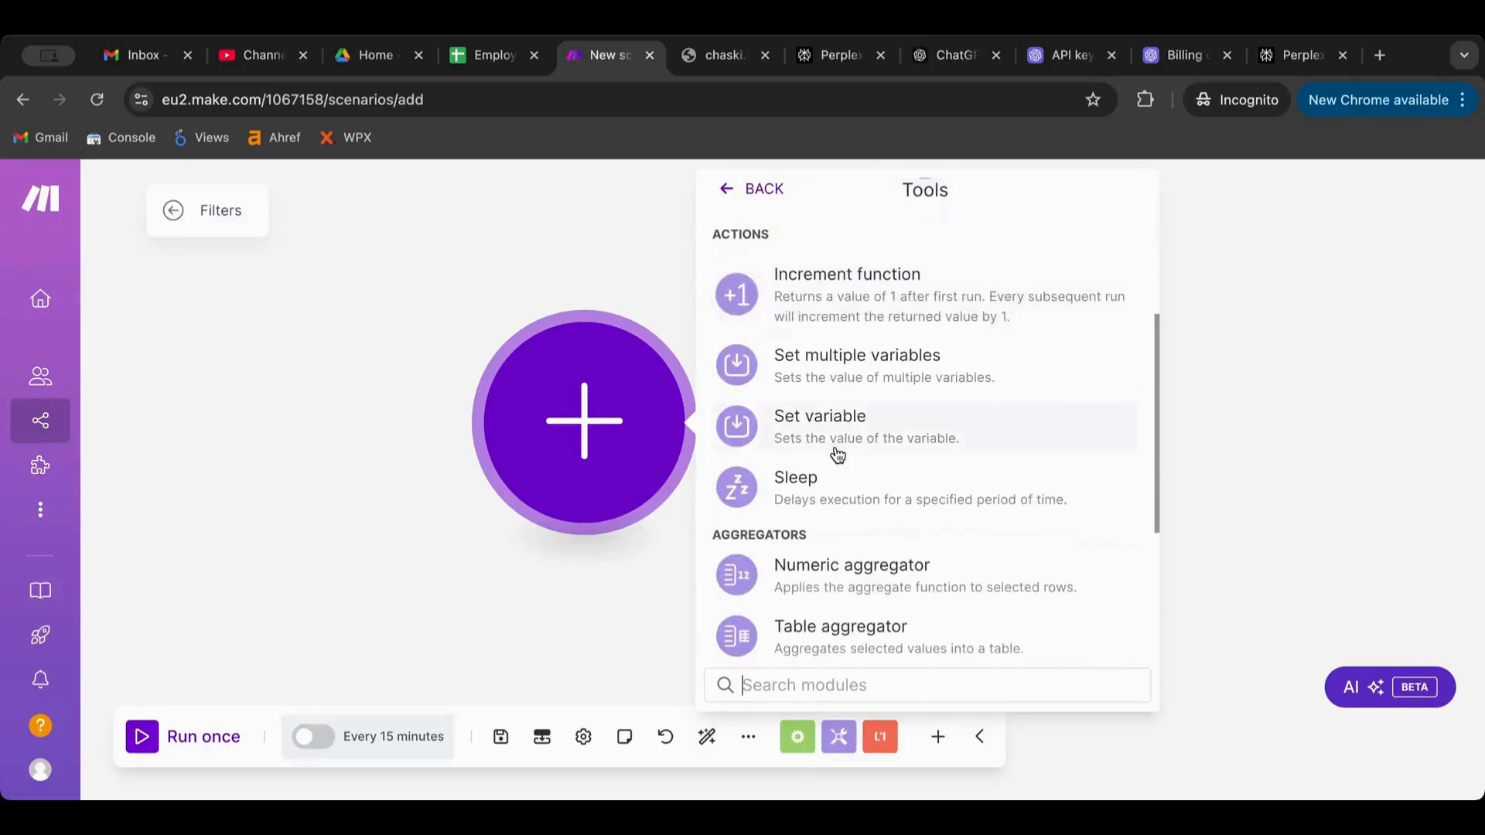
pyautogui.click(838, 437)
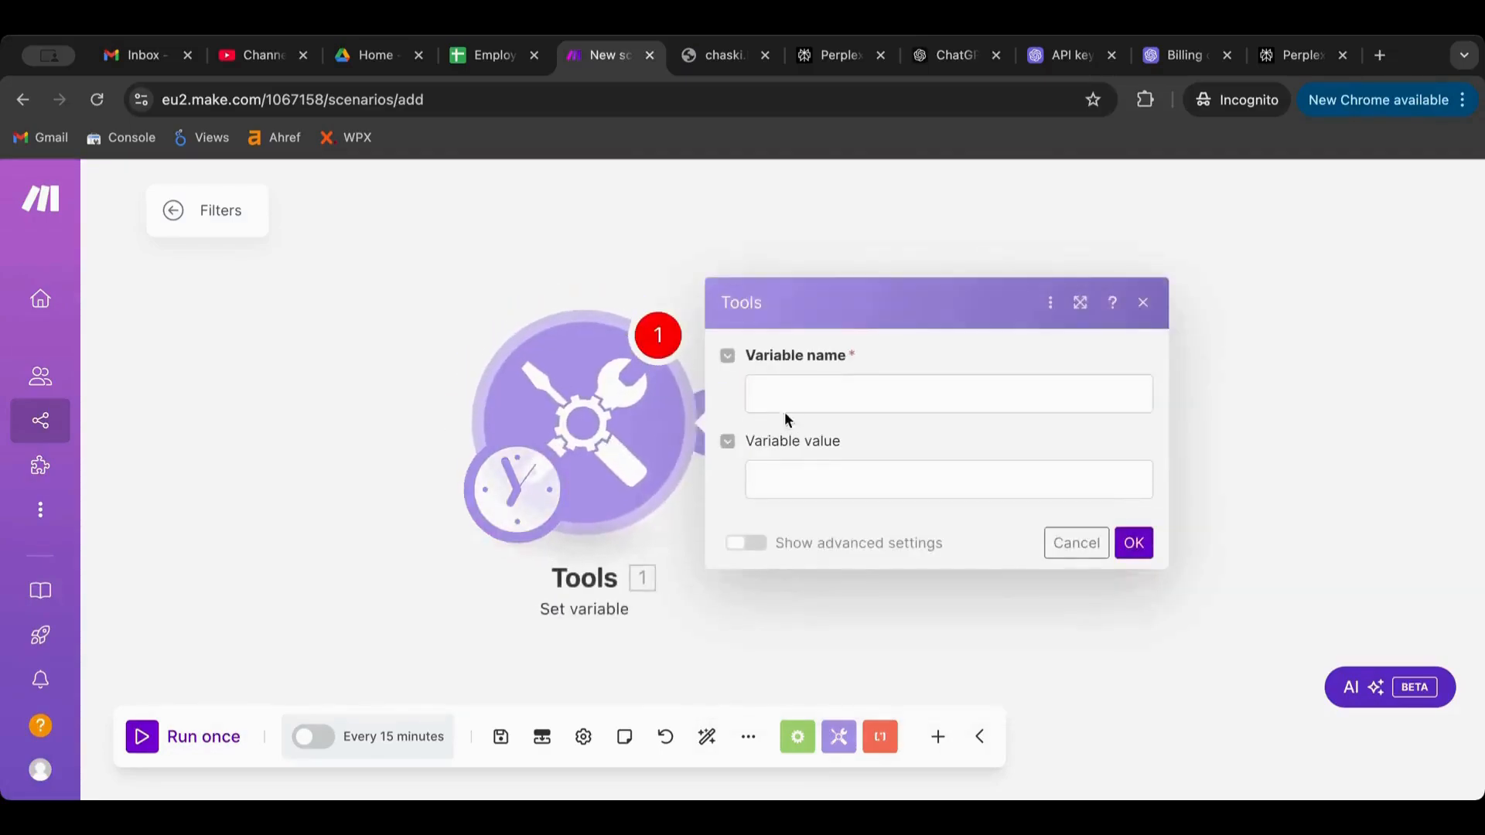
pyautogui.click(800, 393)
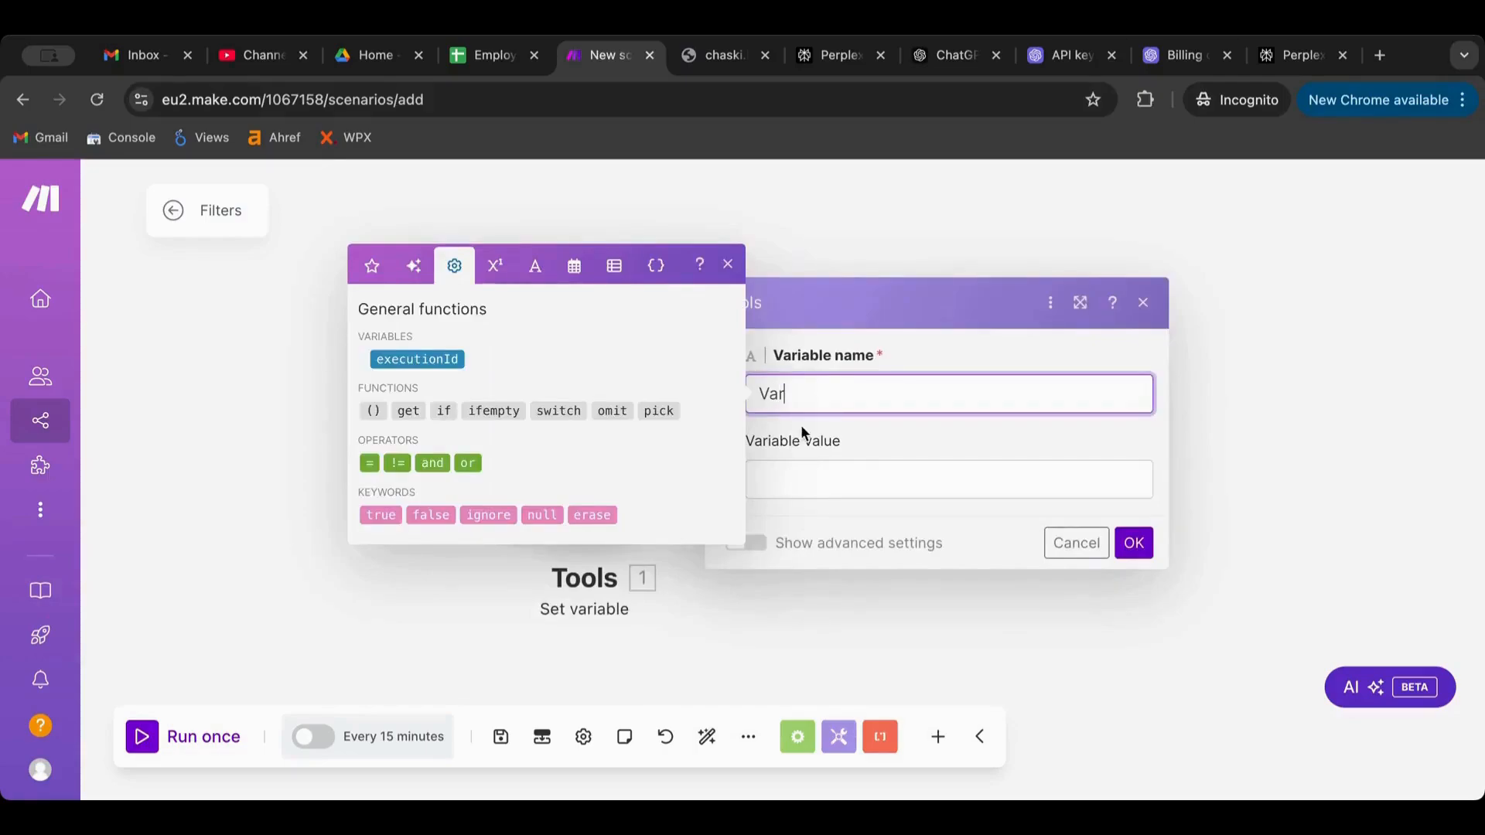
pyautogui.write('Var1')
pyautogui.click(818, 477)
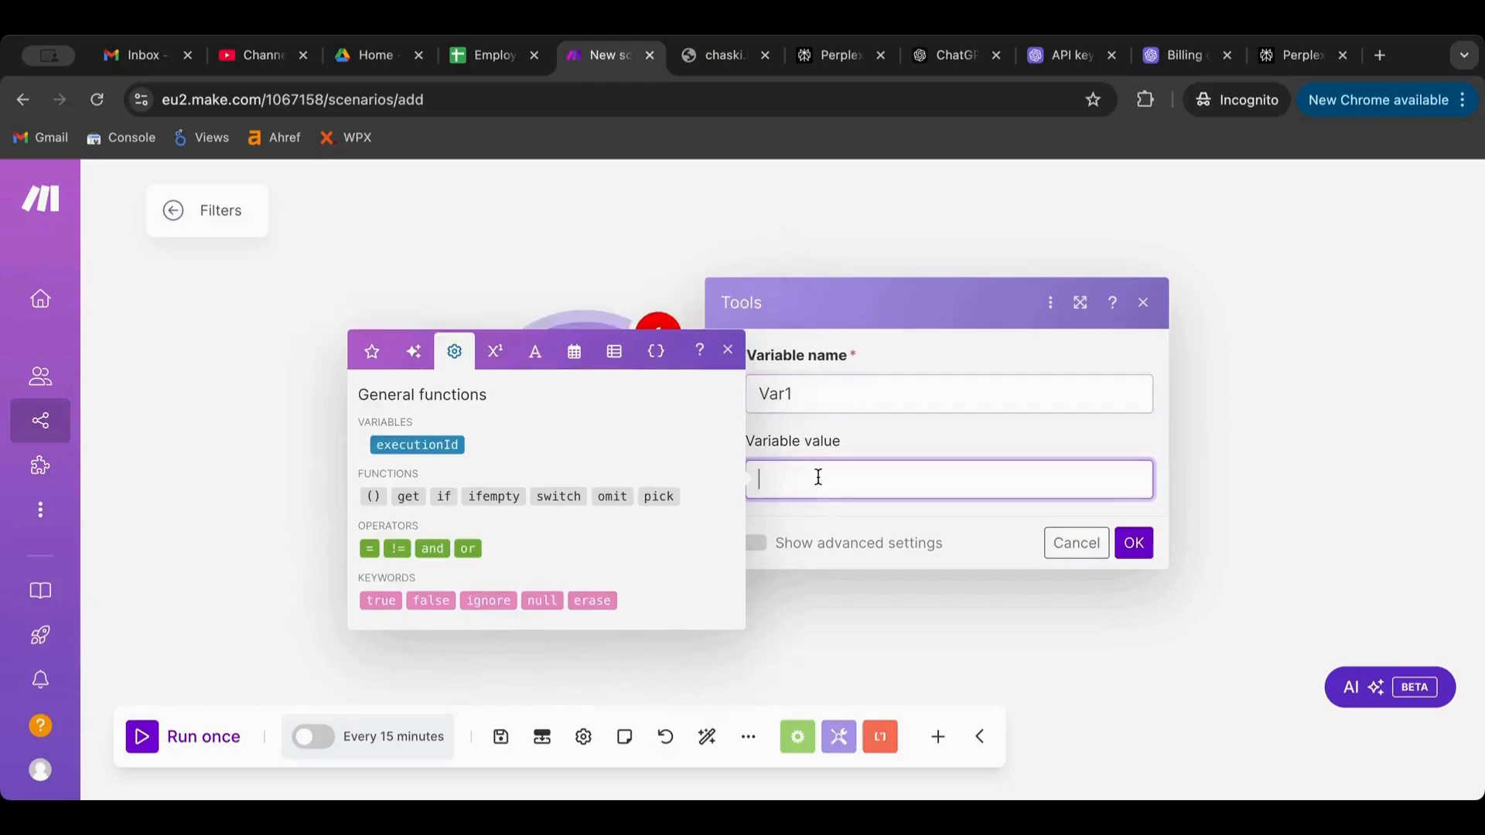
pyautogui.write('name')
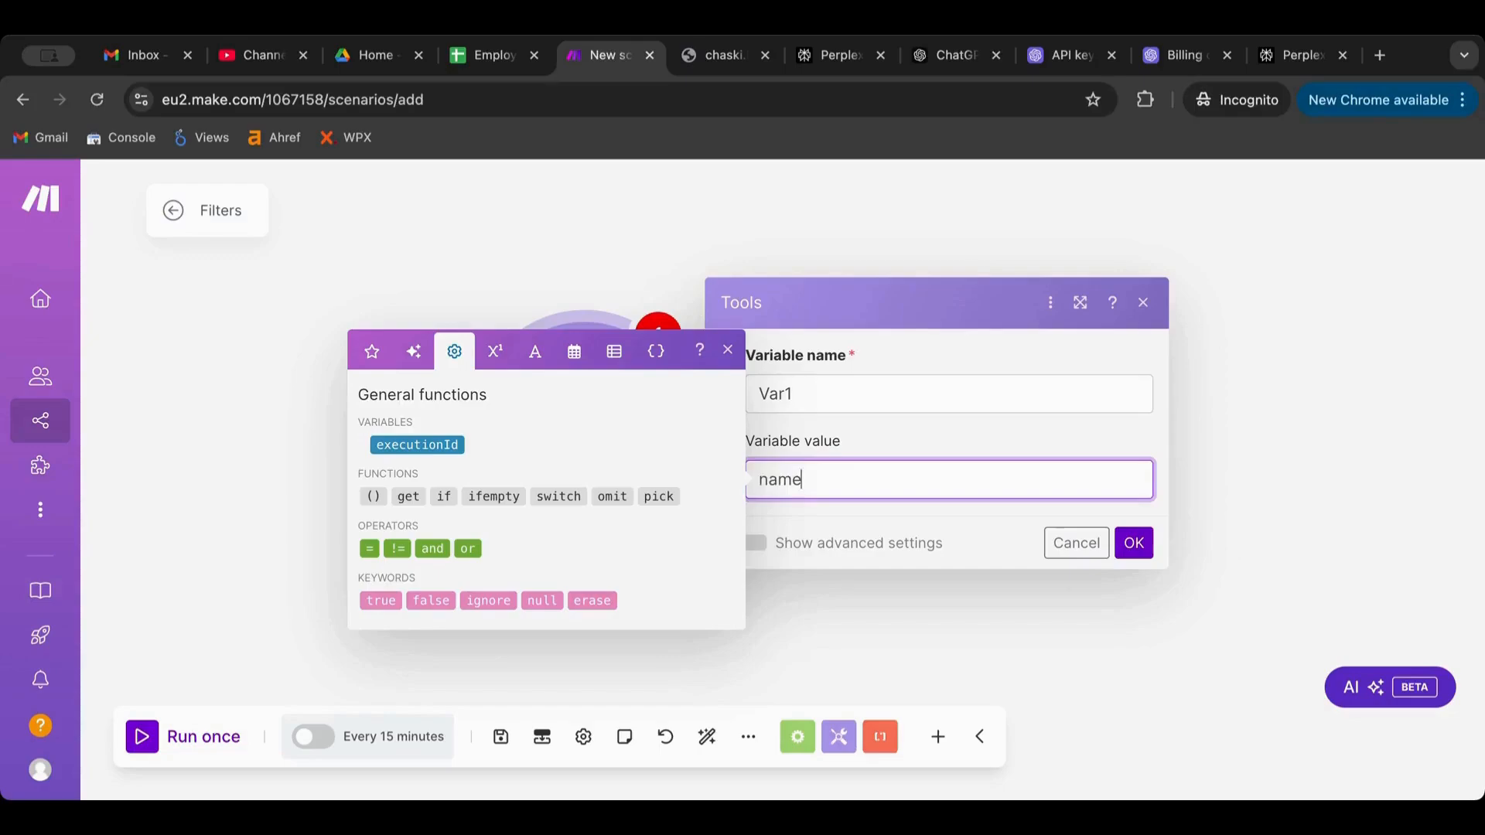
pyautogui.write('@name.com')
pyautogui.click(1133, 543)
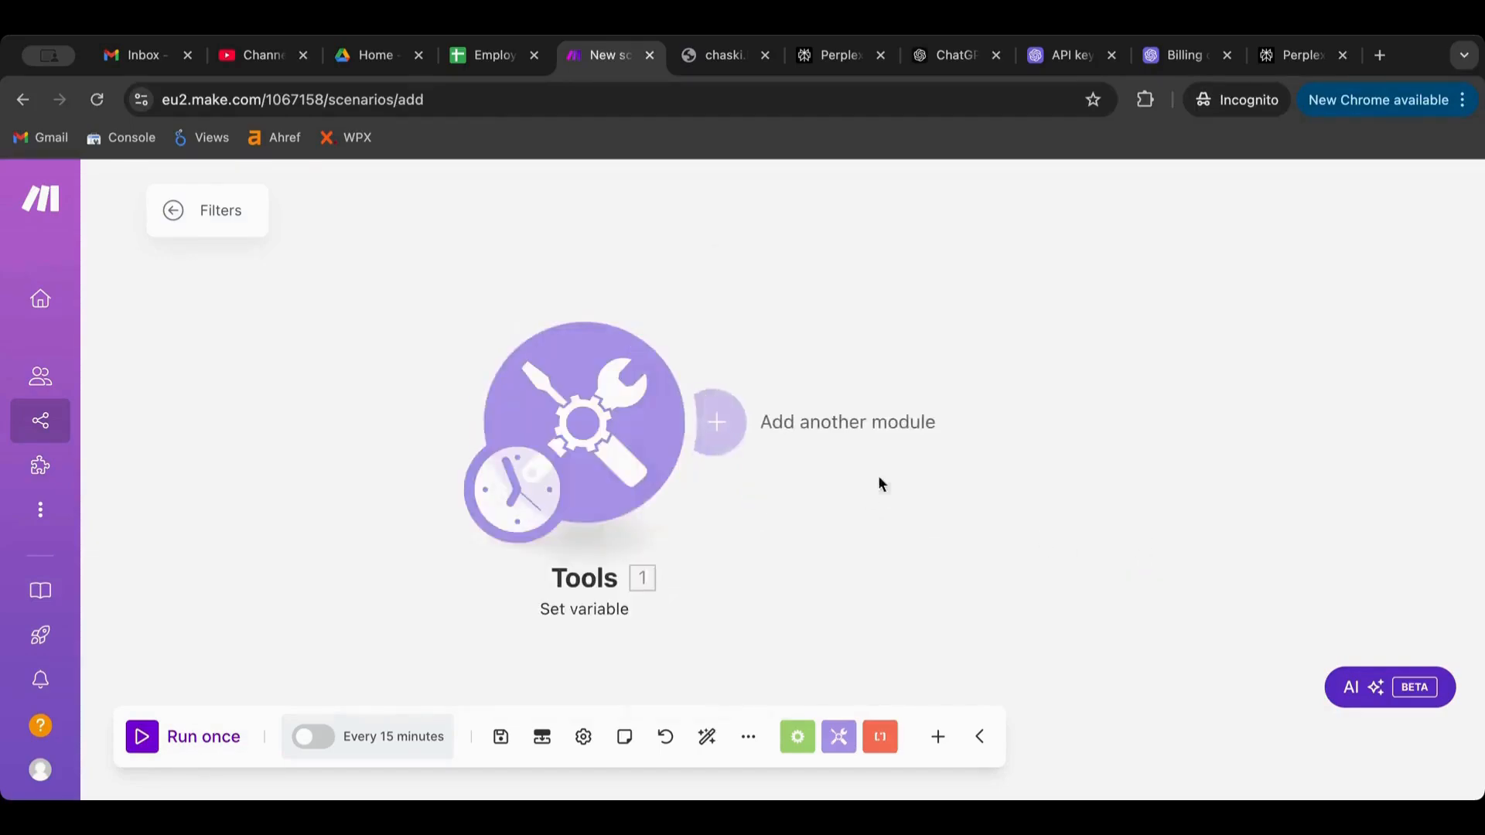
# Add a second Tools > Set variable module named var2 with Var1 mapped as its value
pyautogui.click(743, 425)
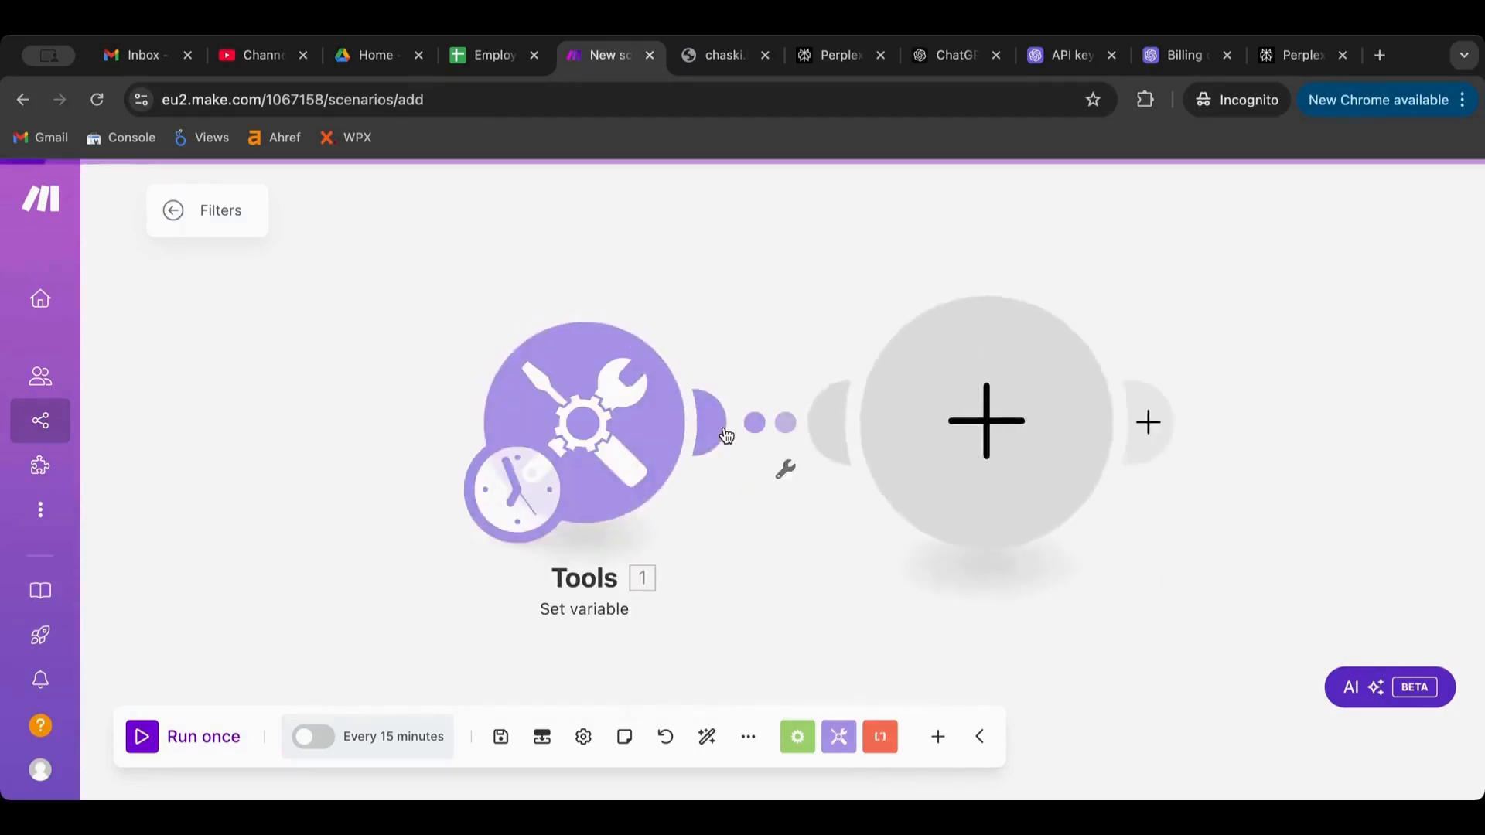
pyautogui.scroll(-5, 1106, 563)
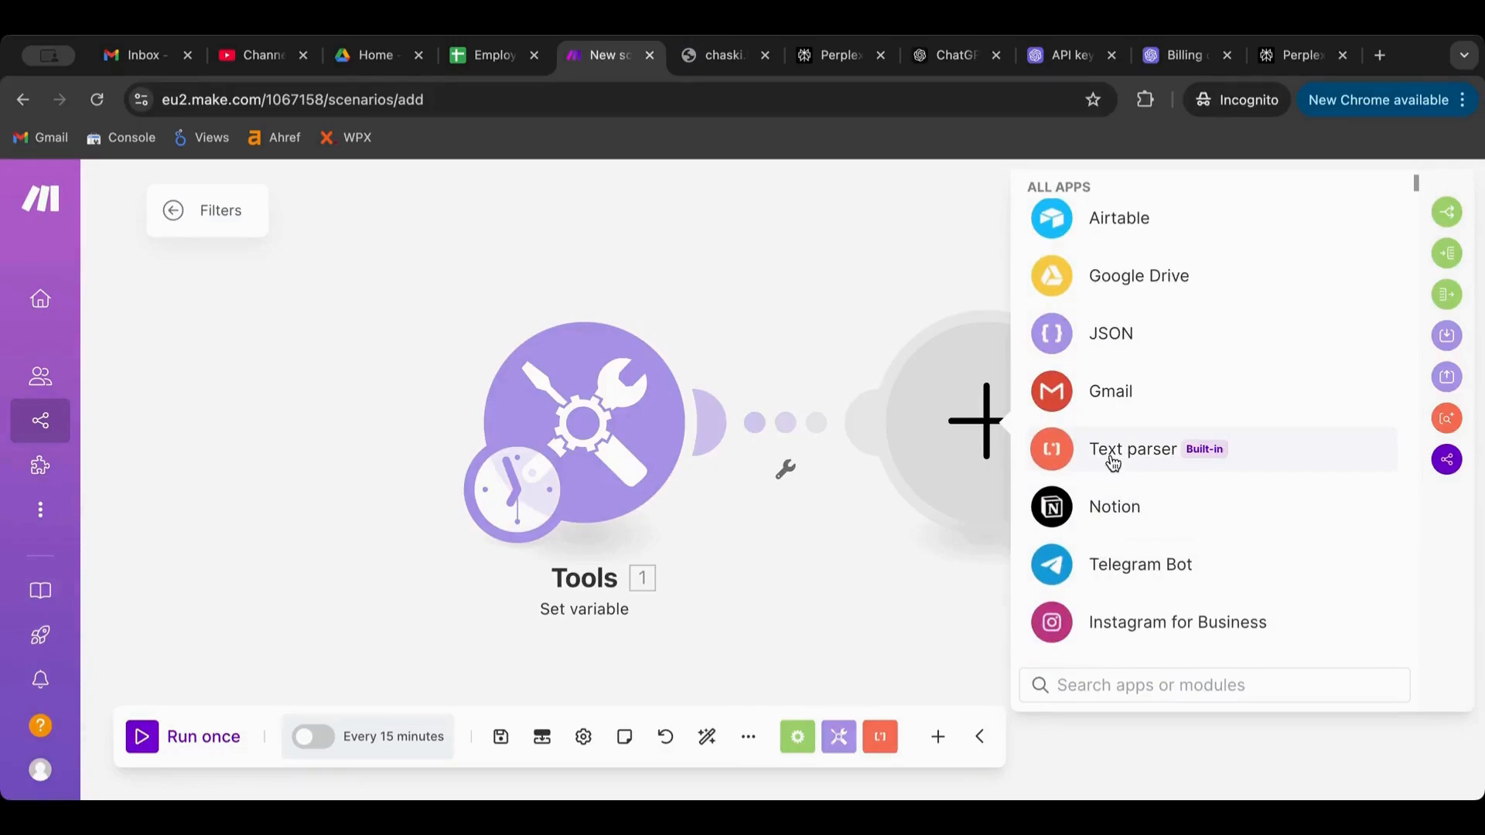
pyautogui.scroll(-3, 1177, 503)
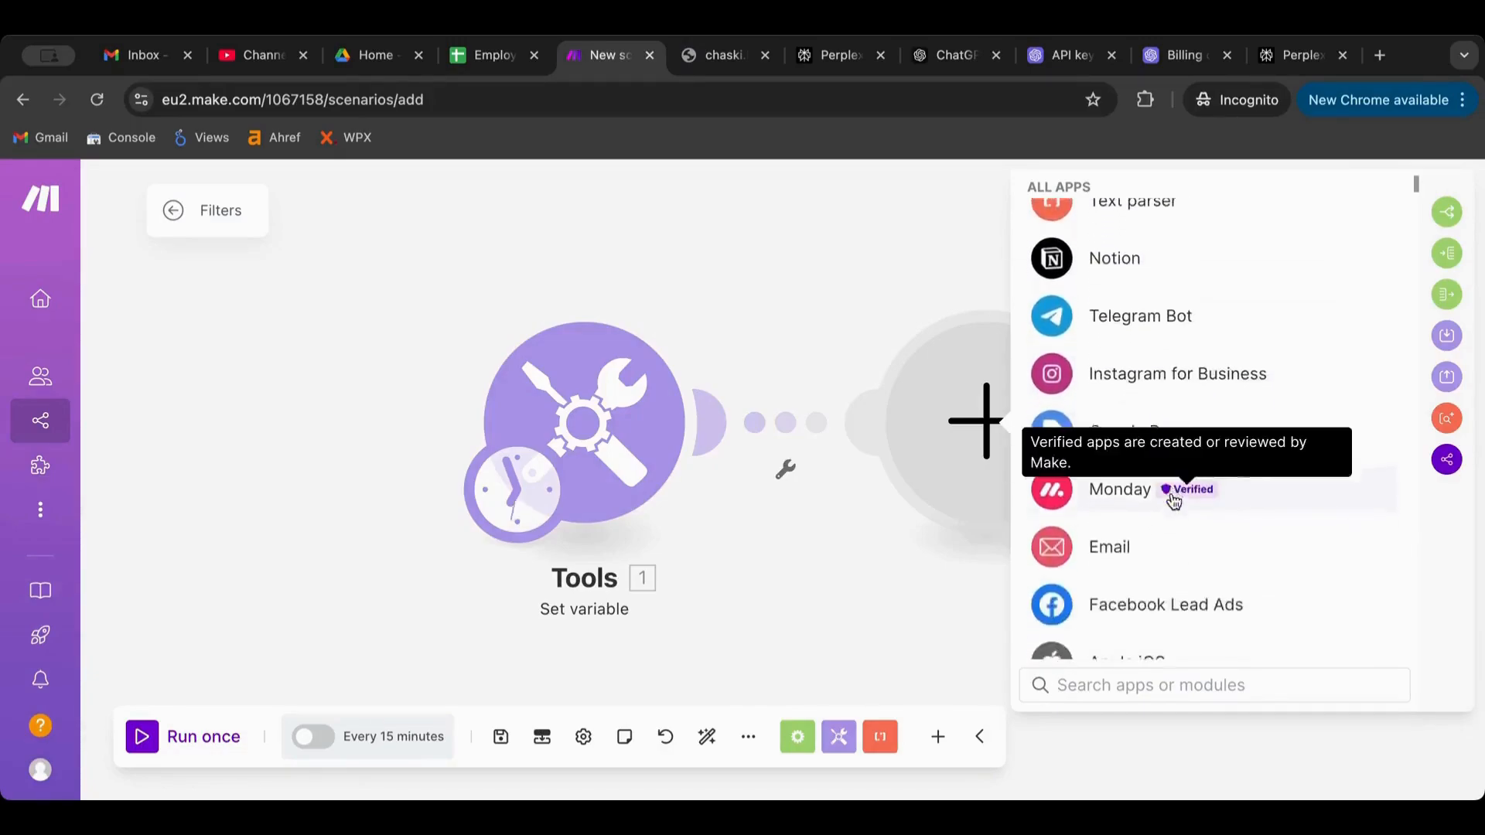
pyautogui.scroll(-5, 1173, 503)
pyautogui.scroll(15, 1171, 498)
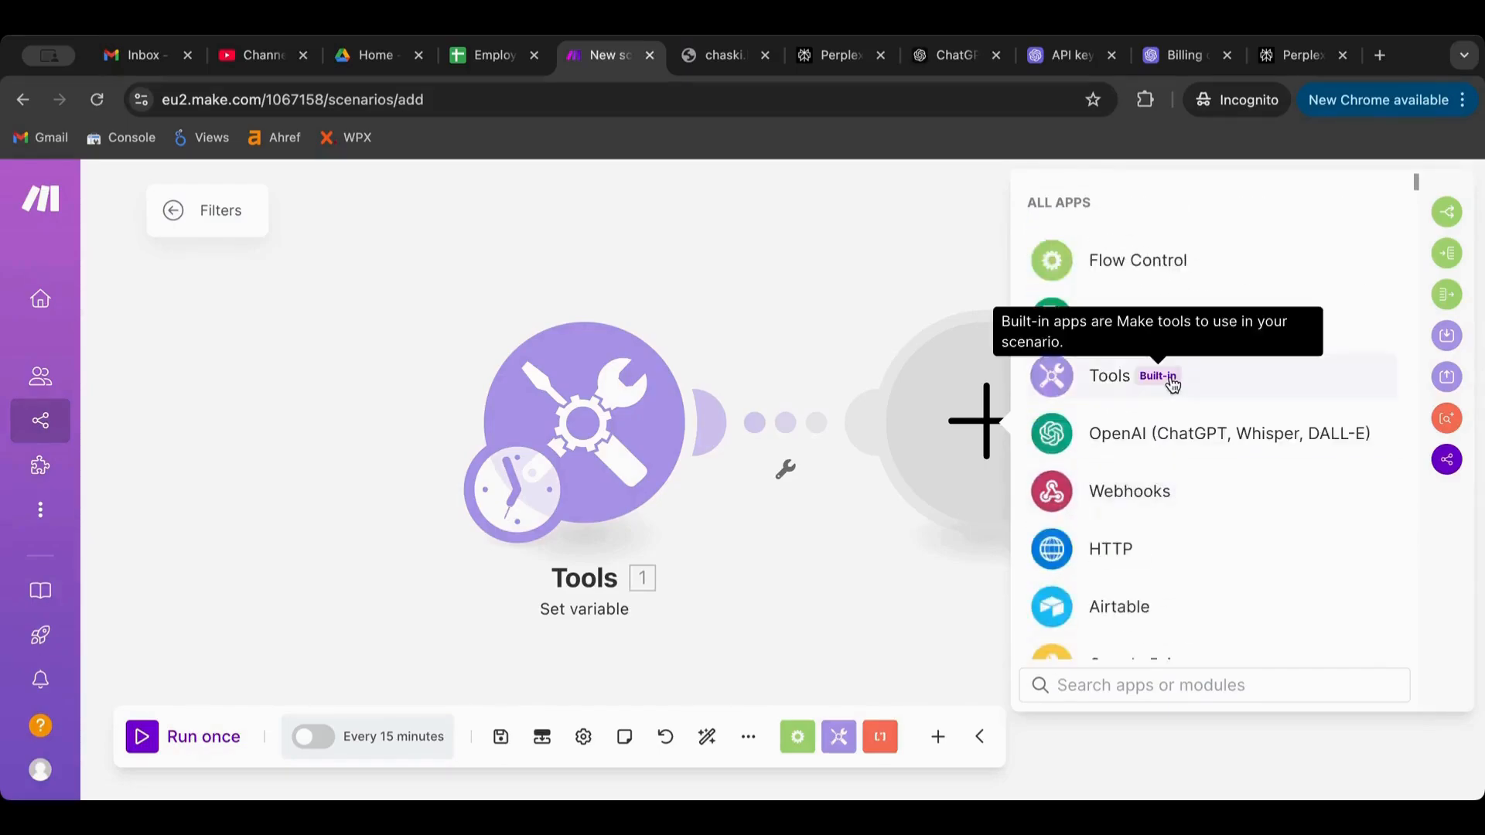
pyautogui.click(1270, 386)
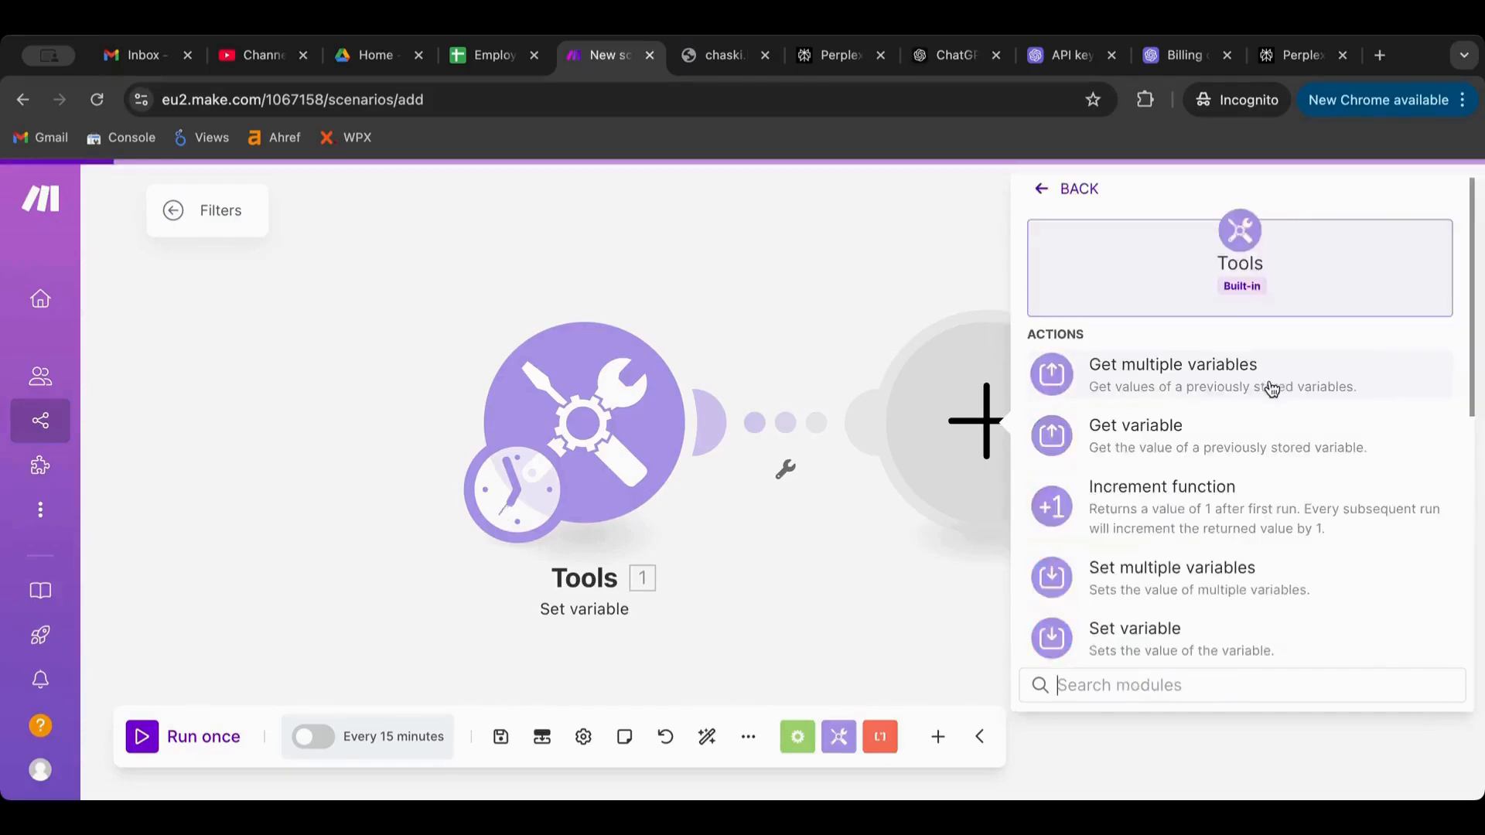
pyautogui.scroll(-3, 1206, 464)
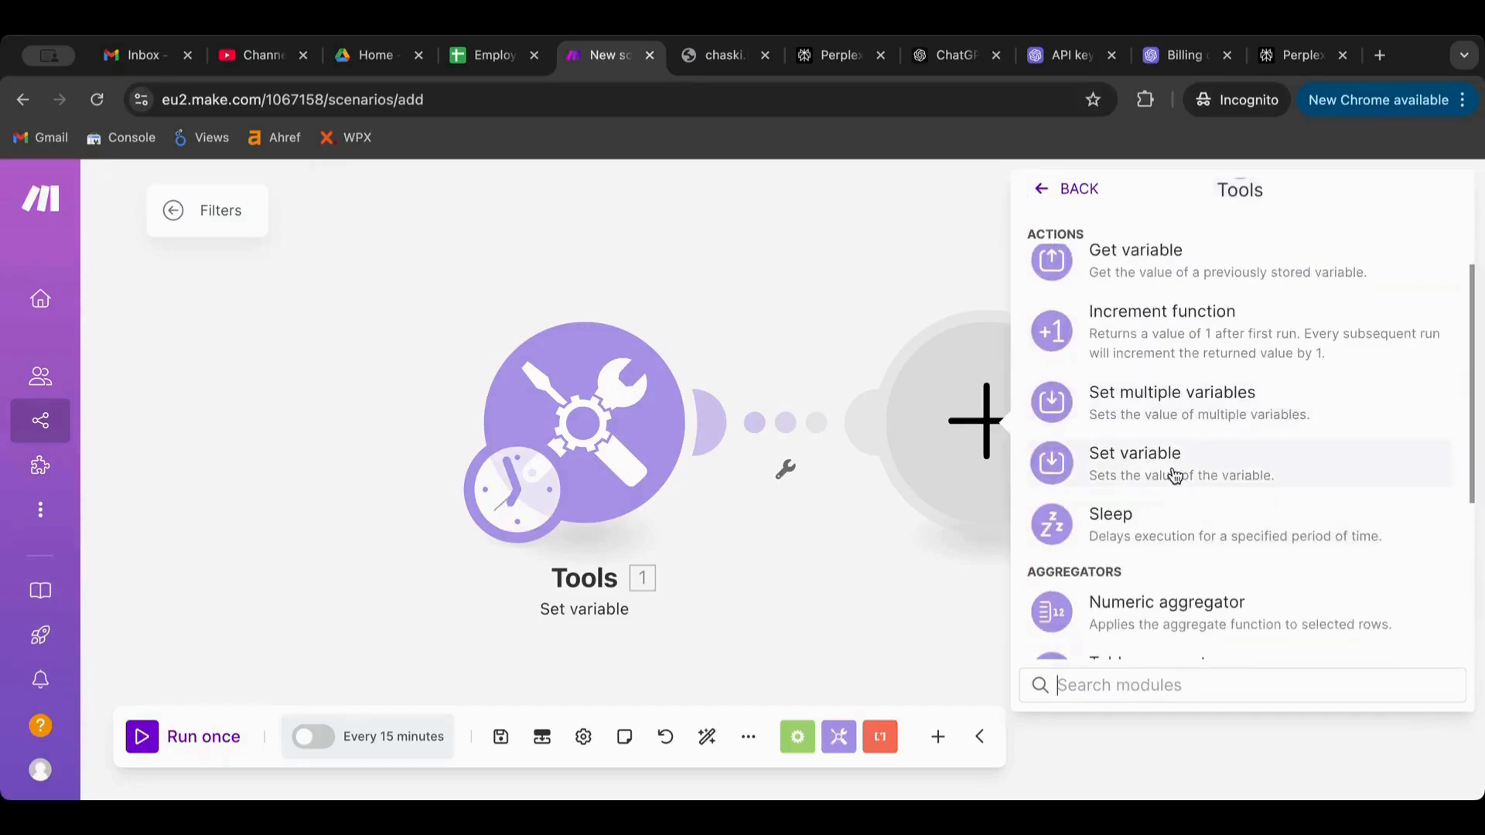
pyautogui.click(1174, 476)
pyautogui.click(616, 396)
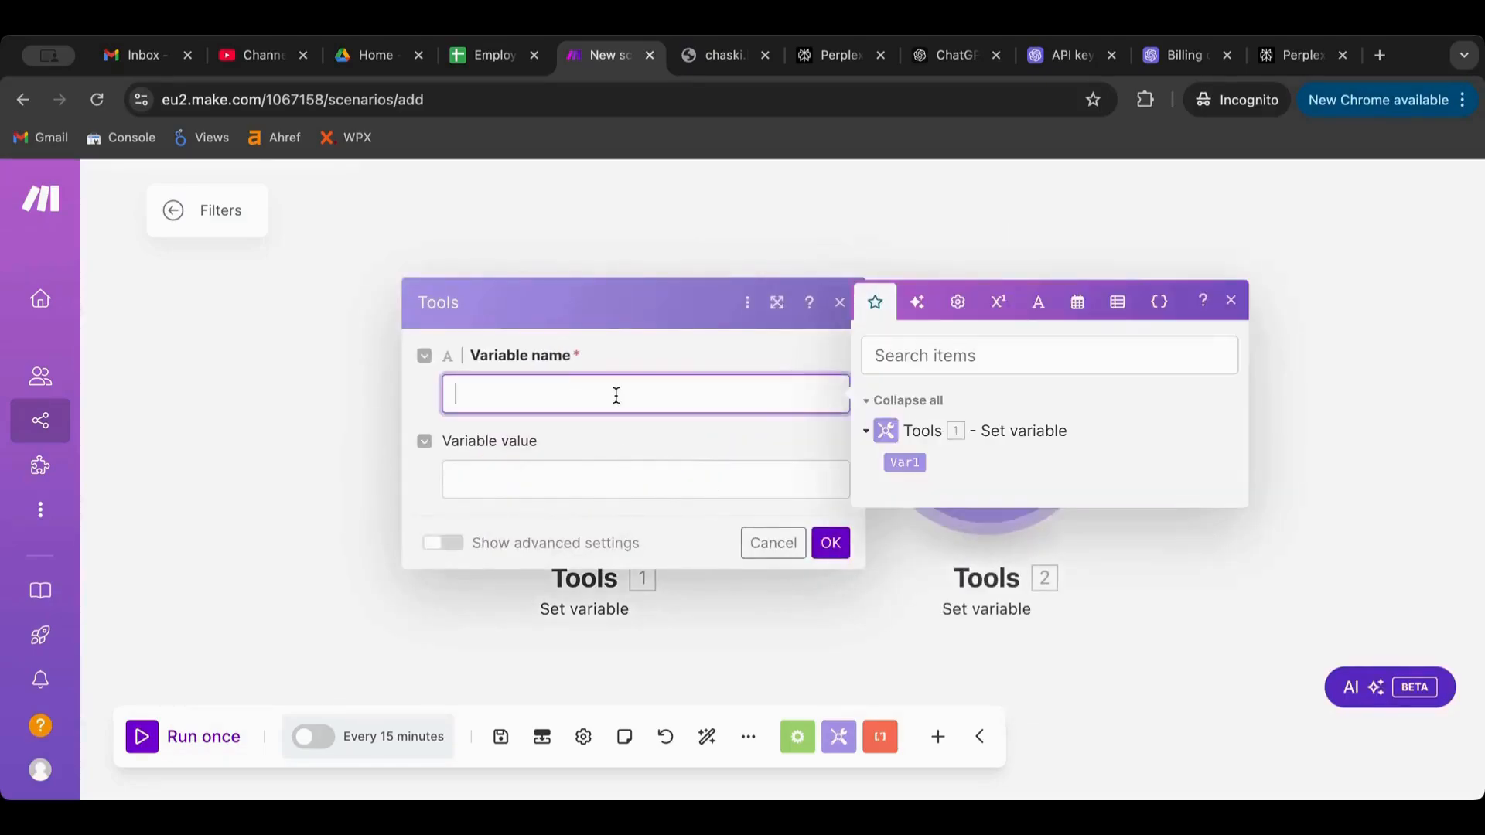
pyautogui.write('var2')
pyautogui.click(767, 473)
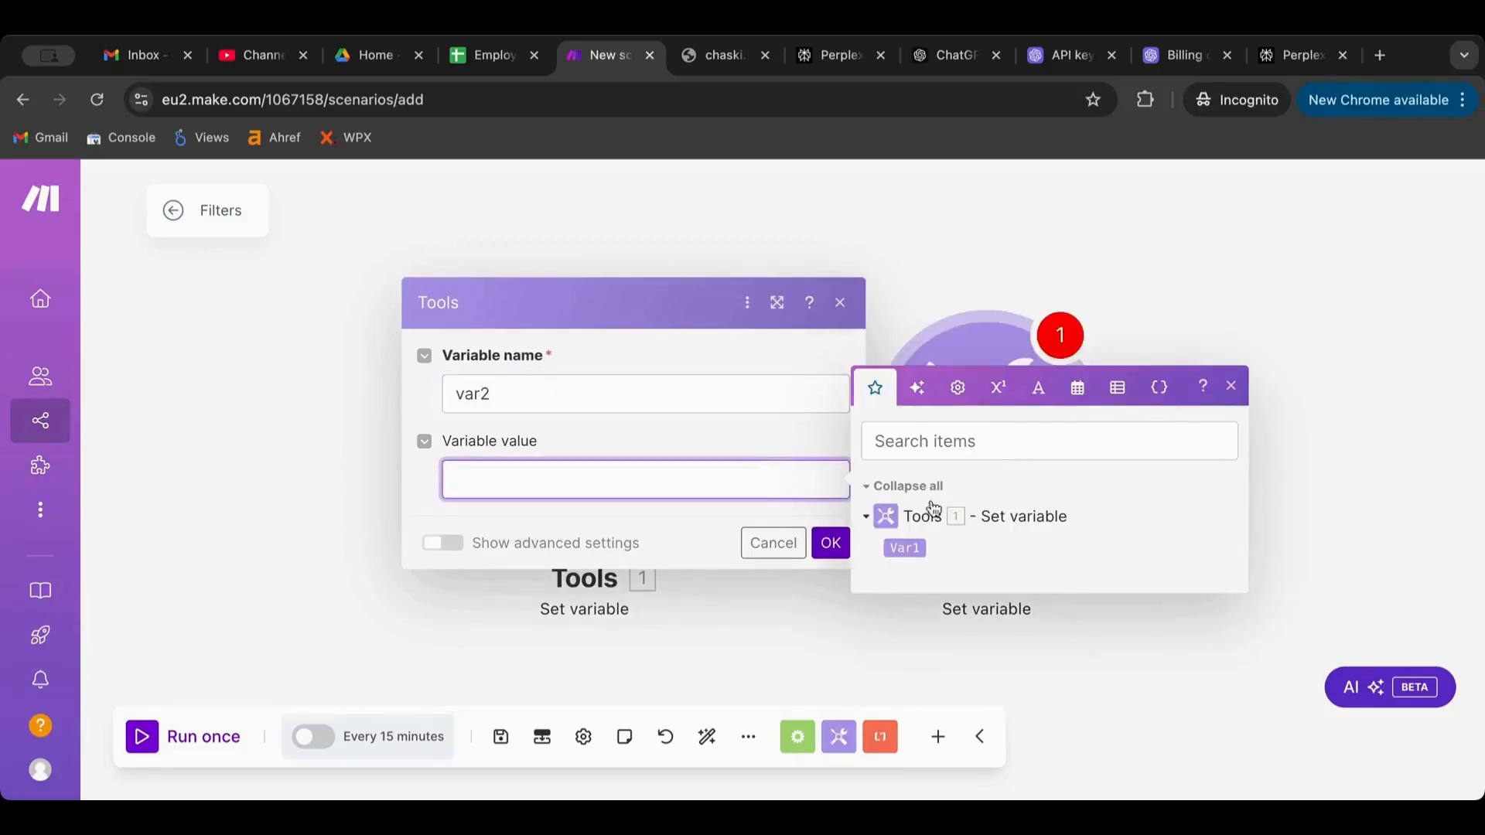
pyautogui.click(905, 548)
pyautogui.click(831, 543)
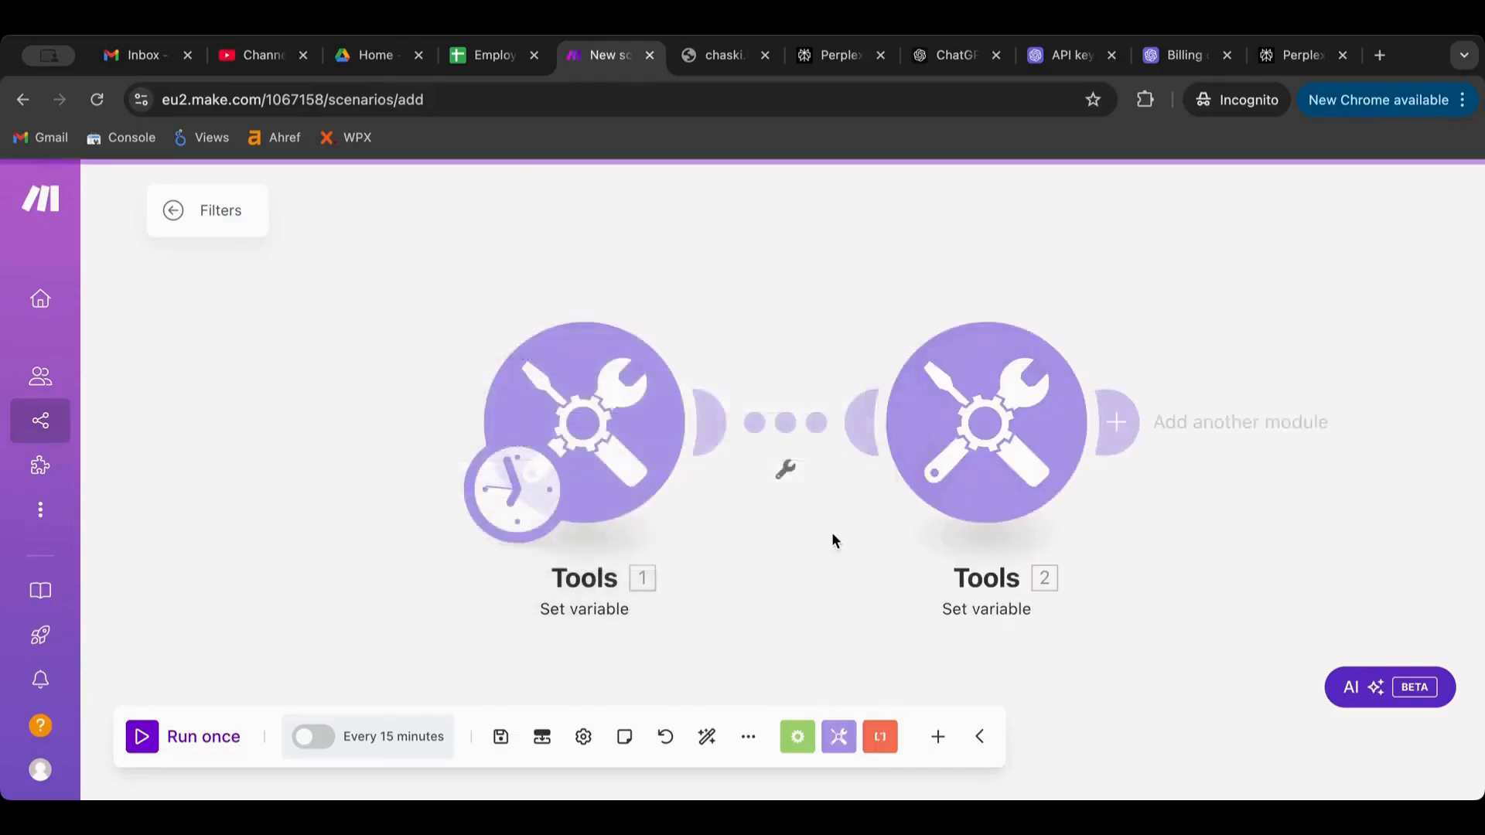
# Auto-align the modules and review the second module's settings
pyautogui.click(709, 738)
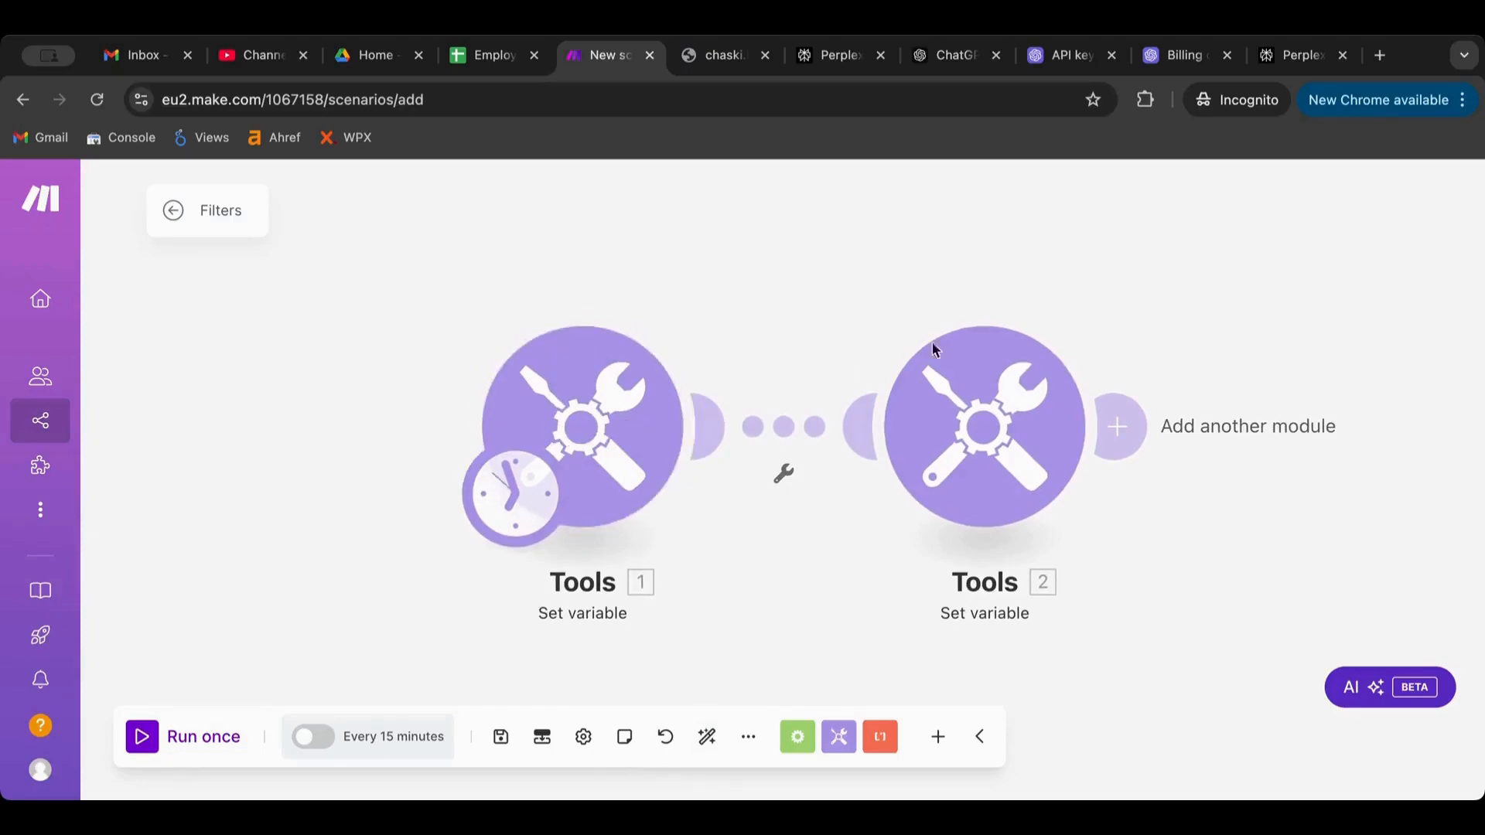
pyautogui.click(1013, 426)
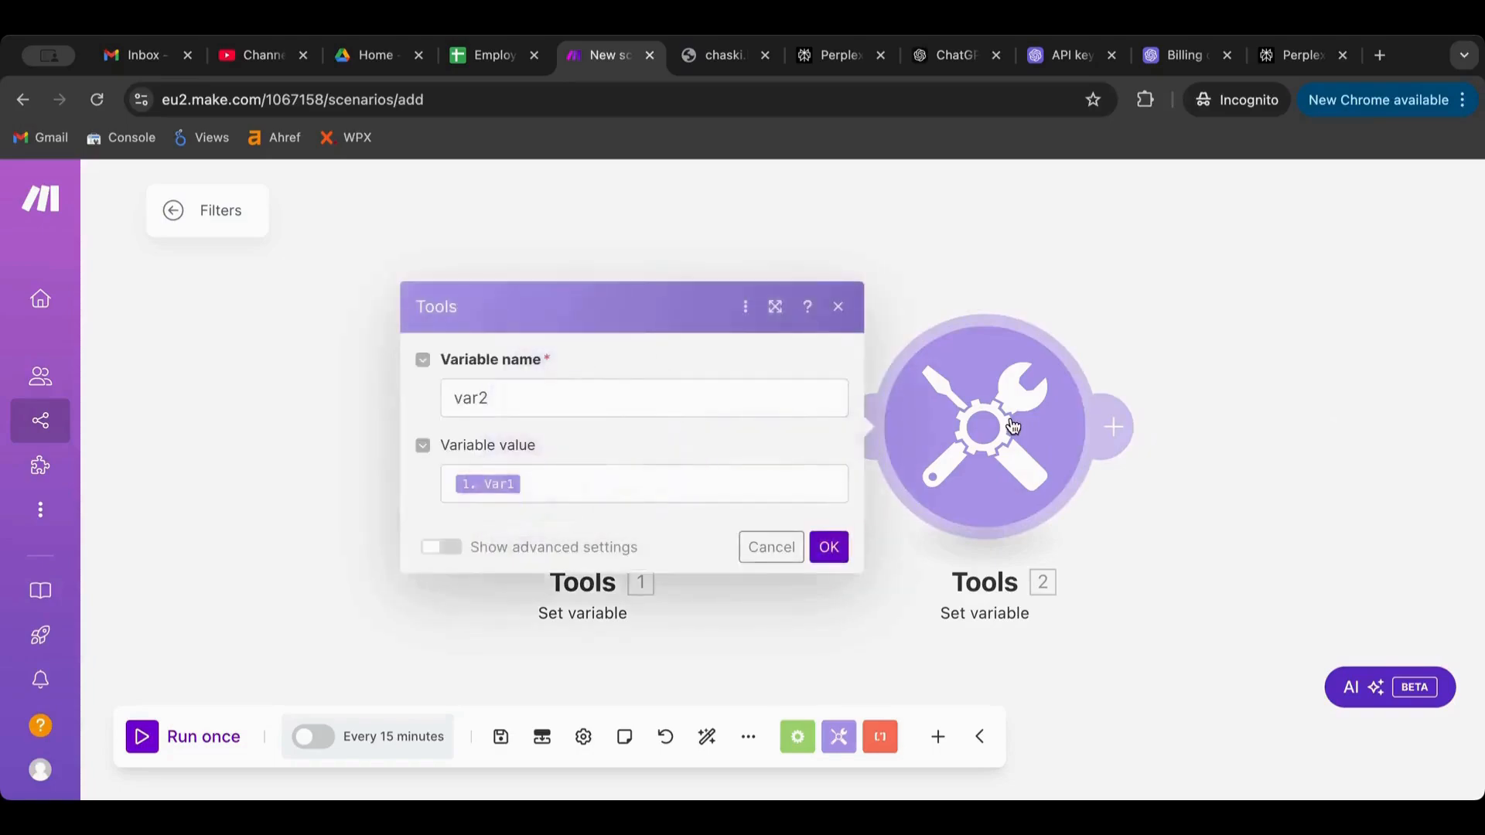
pyautogui.click(1127, 257)
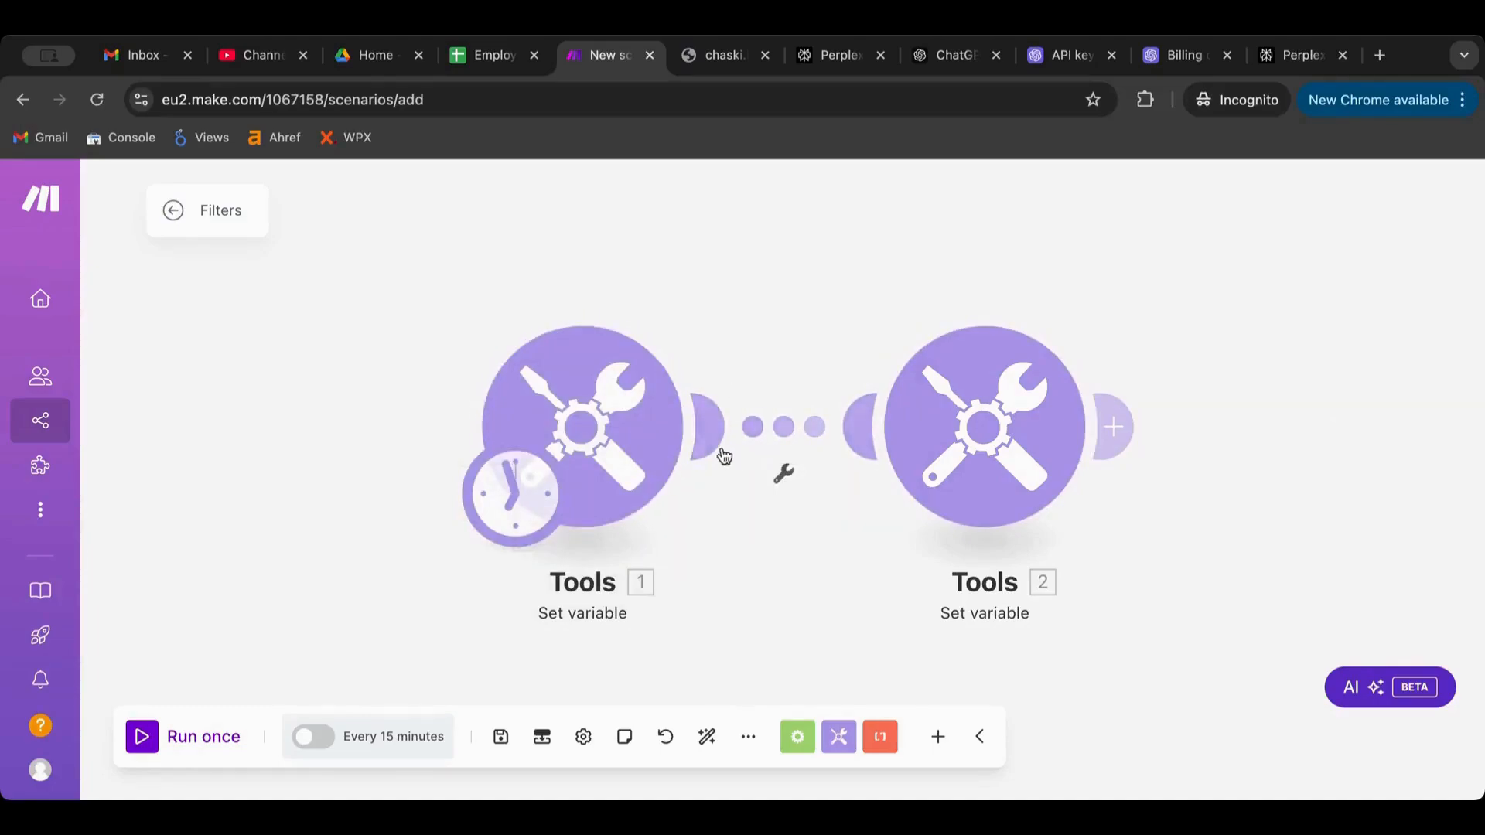
# Set up a filter on the link between Tools 1 and Tools 2 and browse its condition operators
pyautogui.click(784, 487)
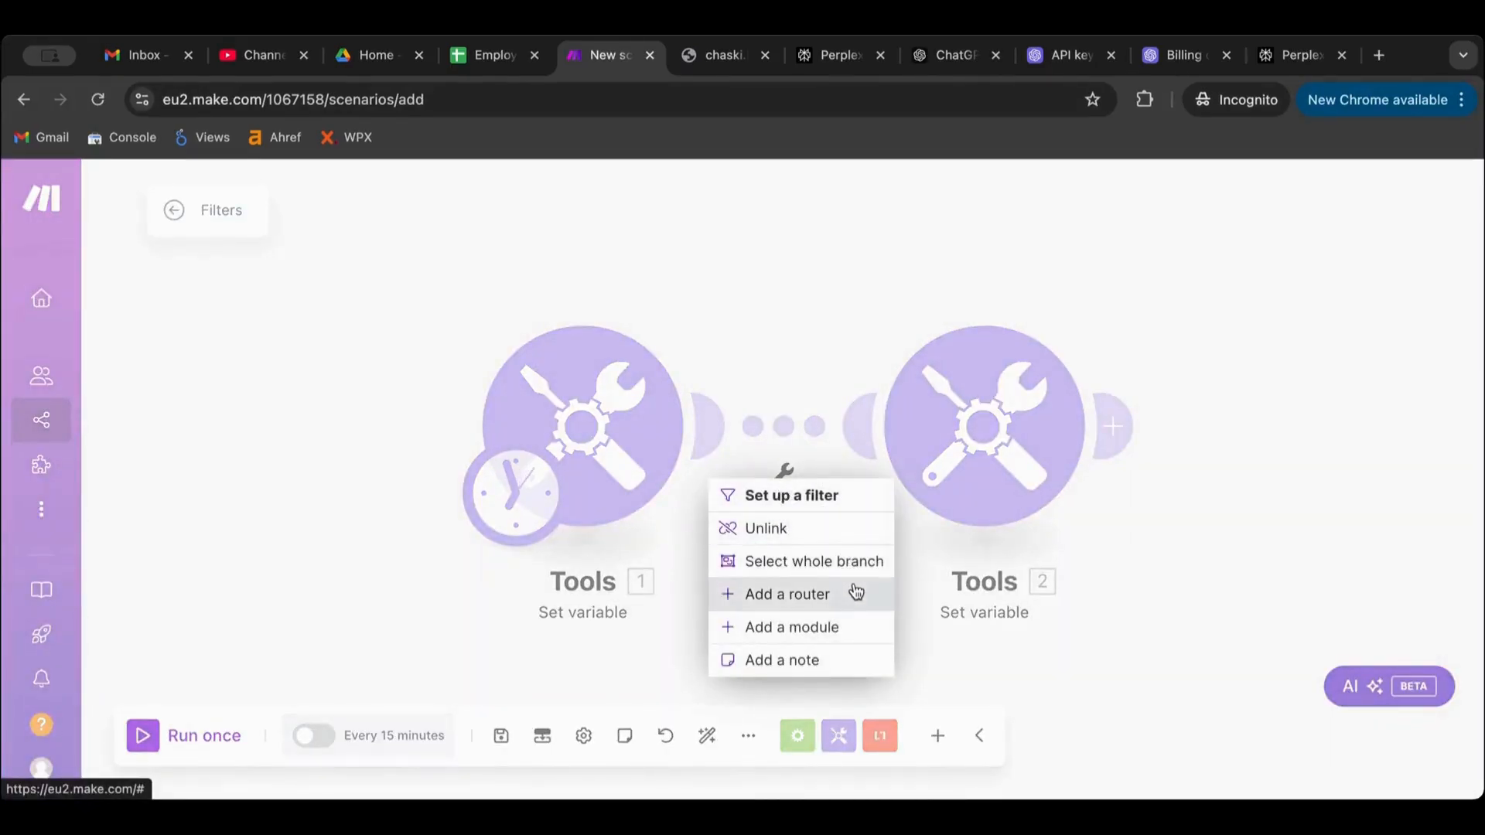
pyautogui.click(798, 347)
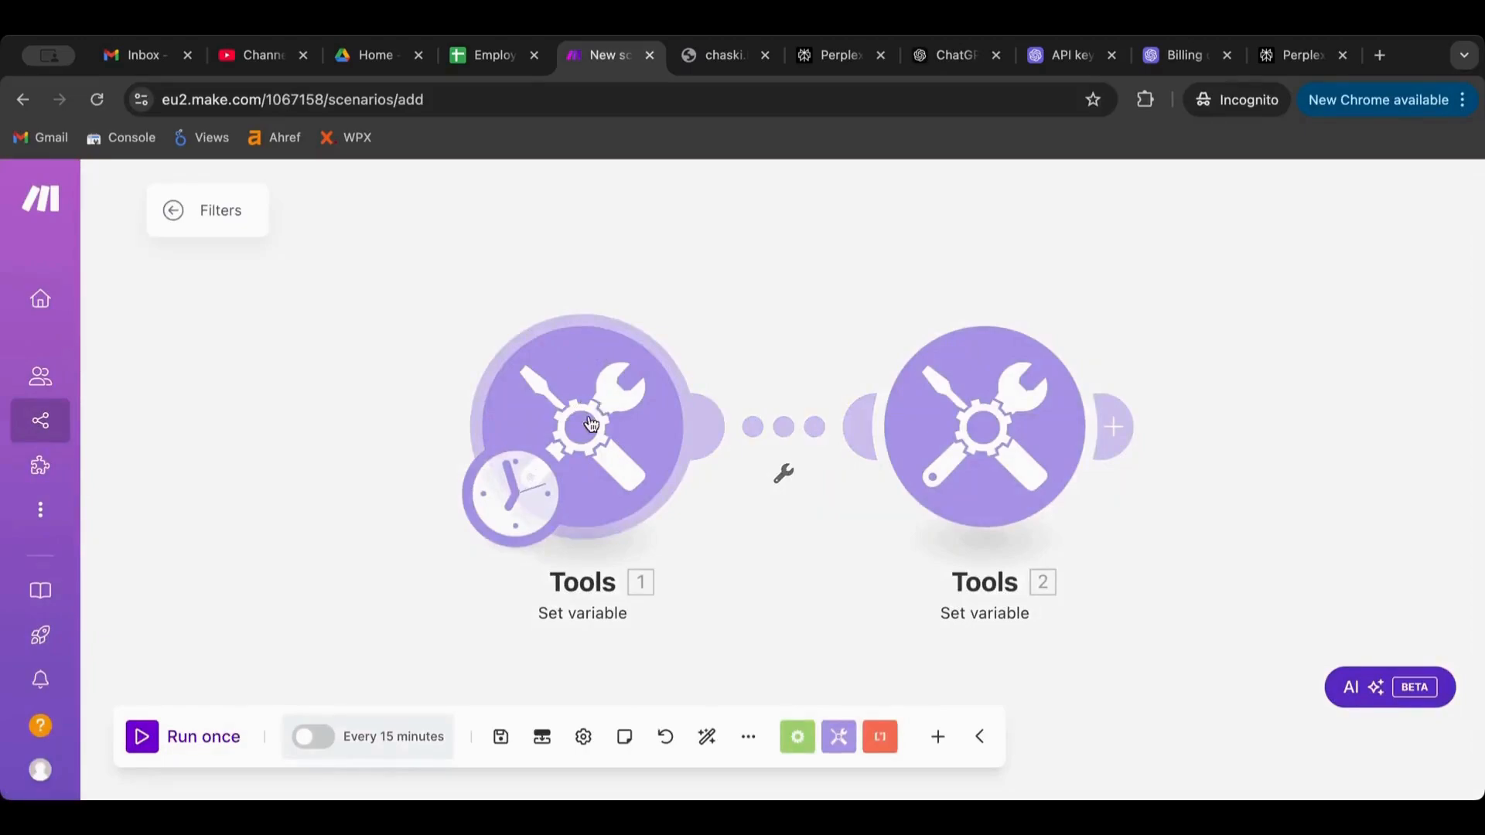
pyautogui.click(778, 443)
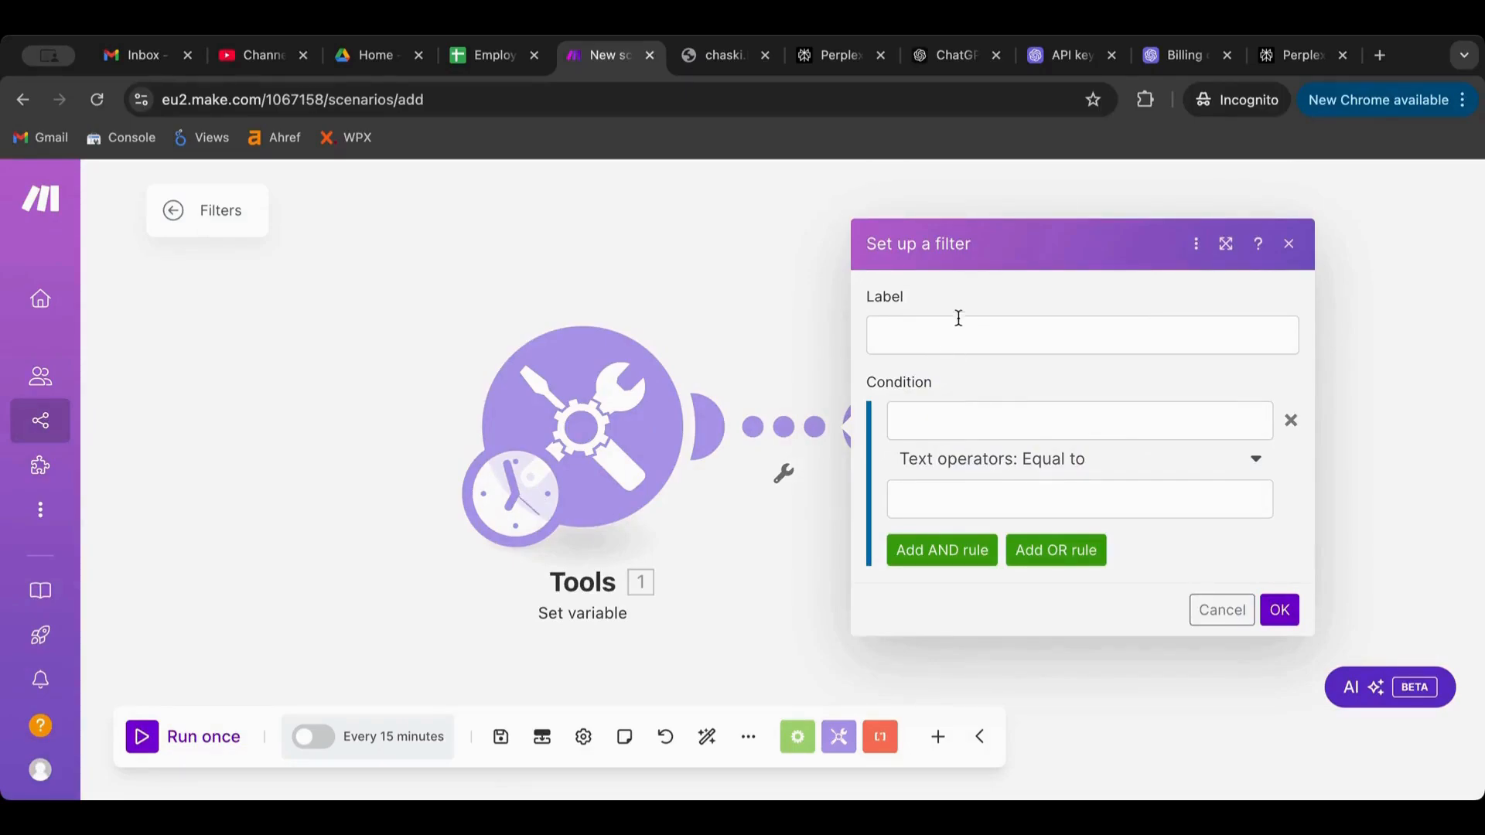
pyautogui.click(982, 430)
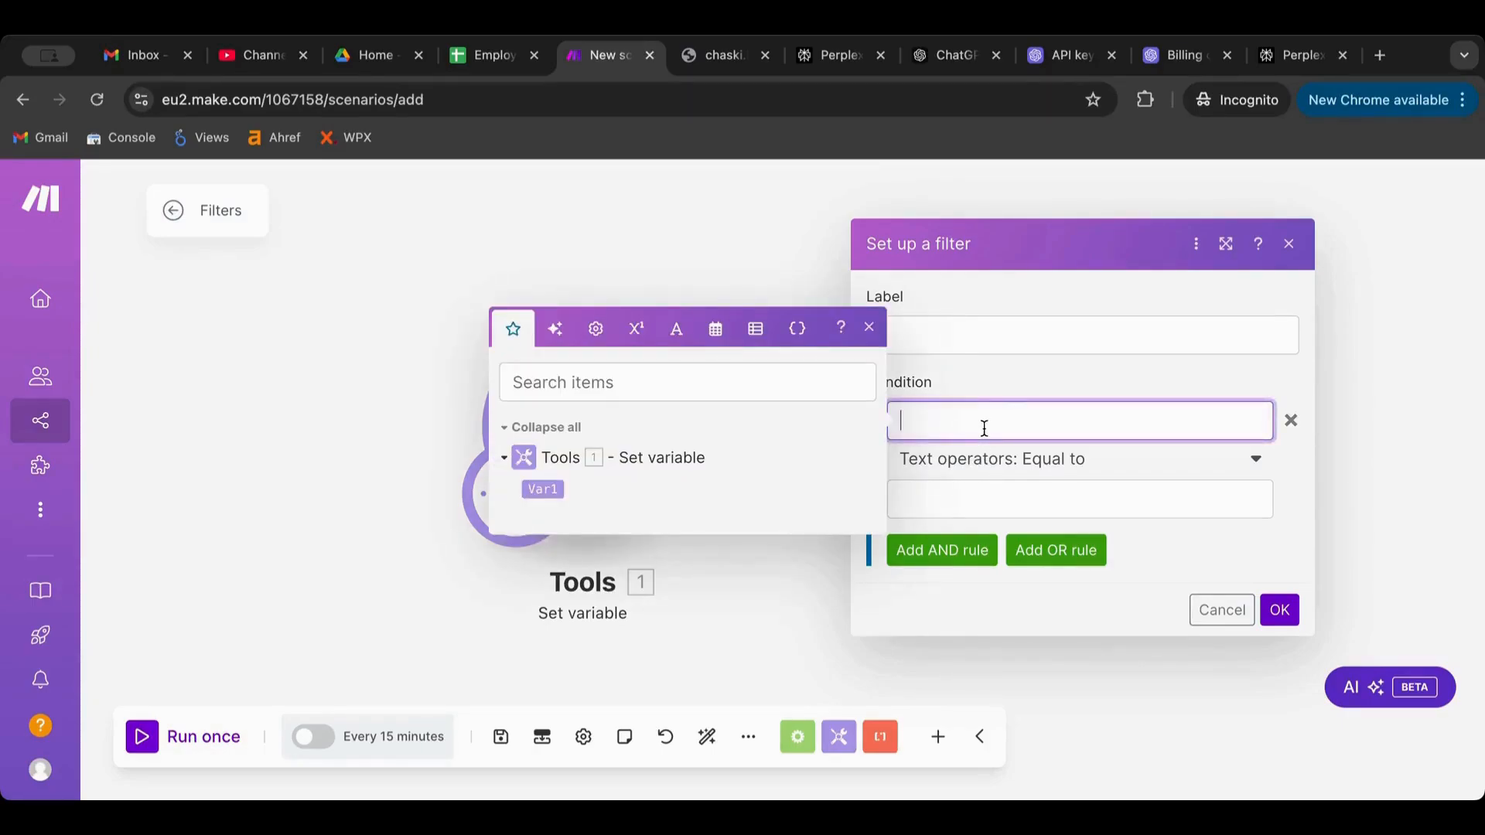
pyautogui.click(984, 382)
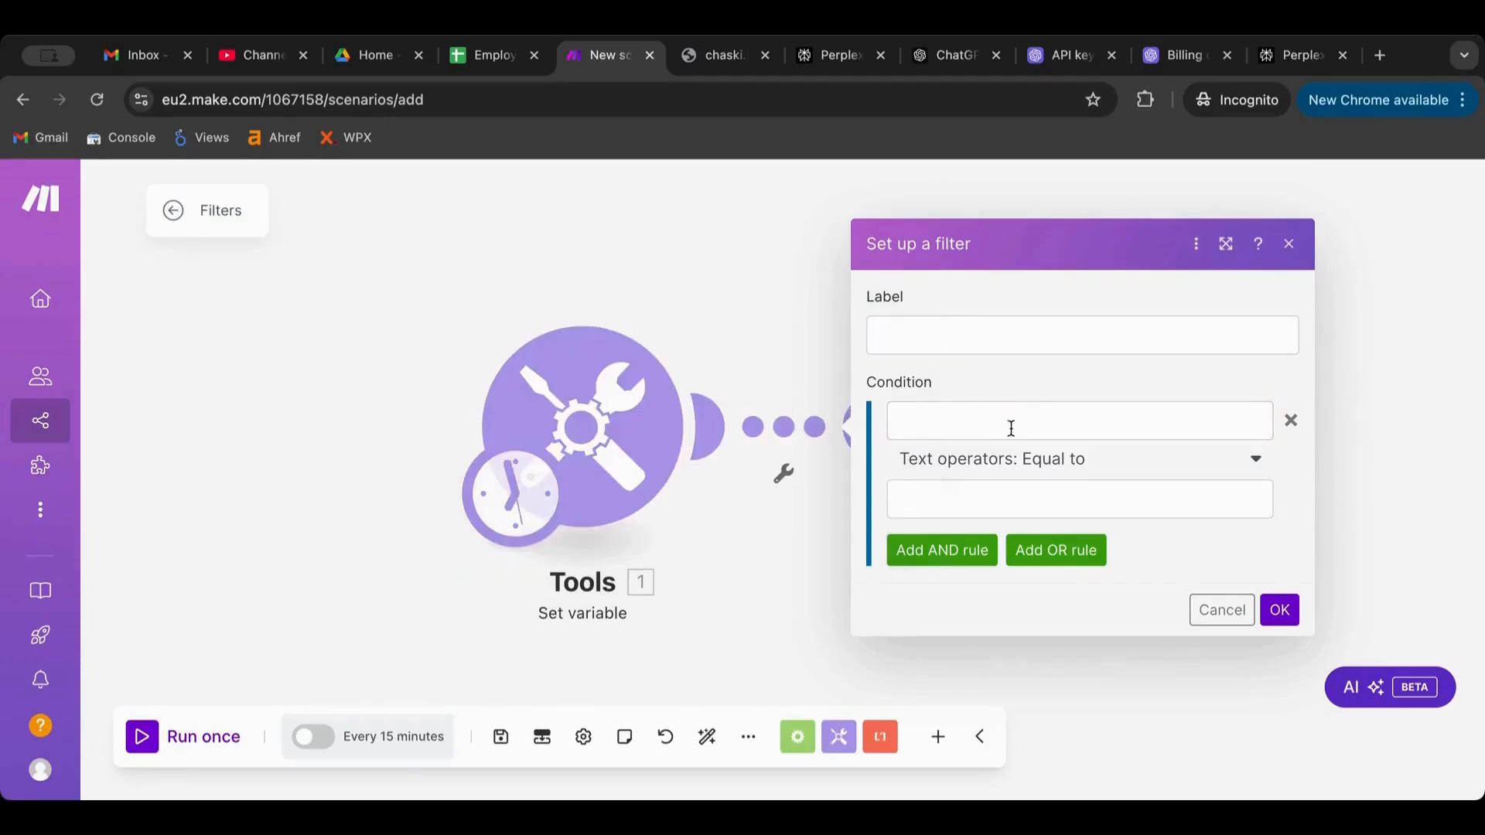
pyautogui.click(996, 461)
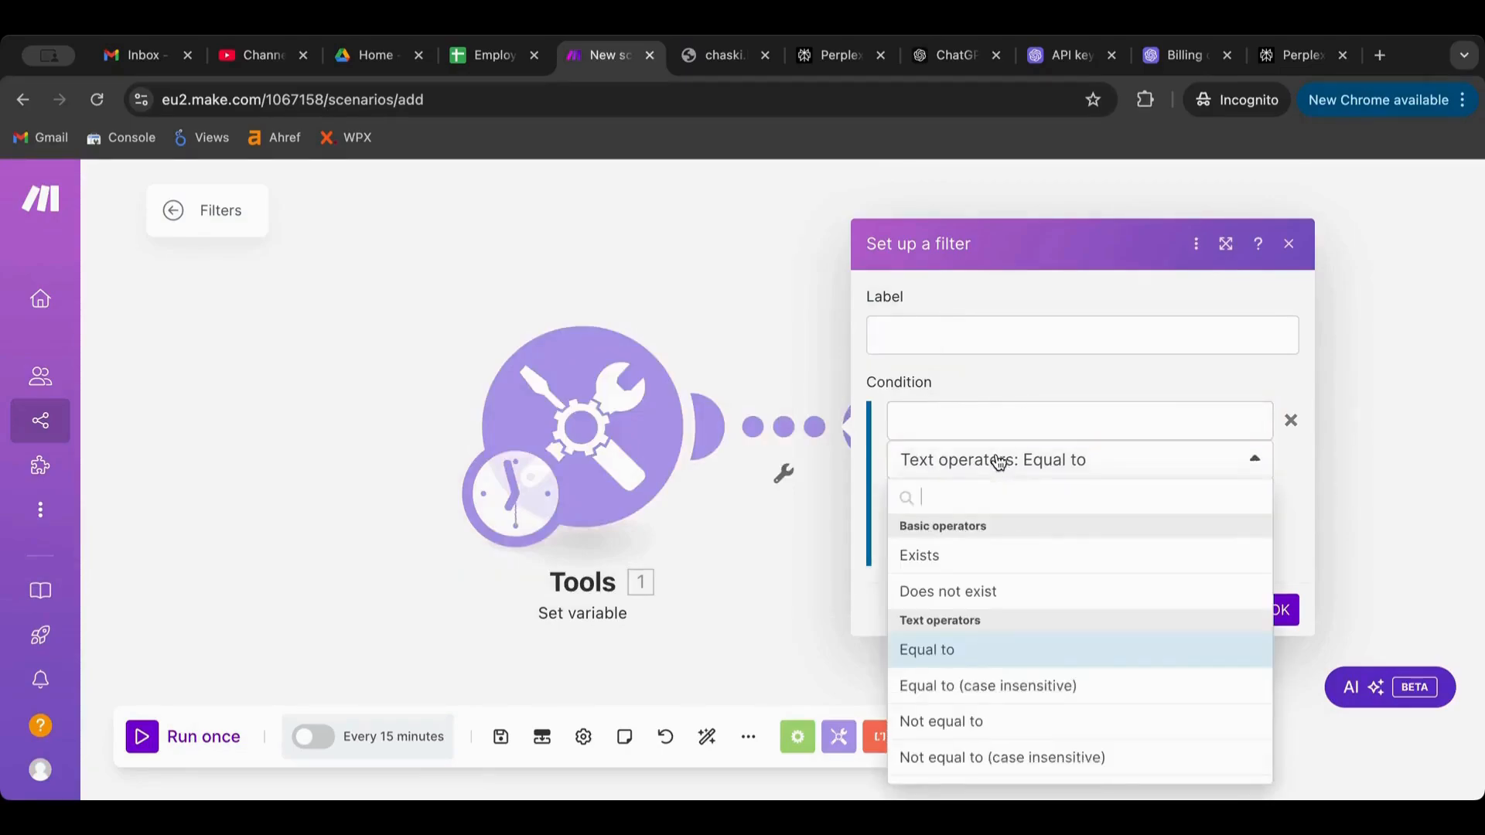
pyautogui.click(998, 461)
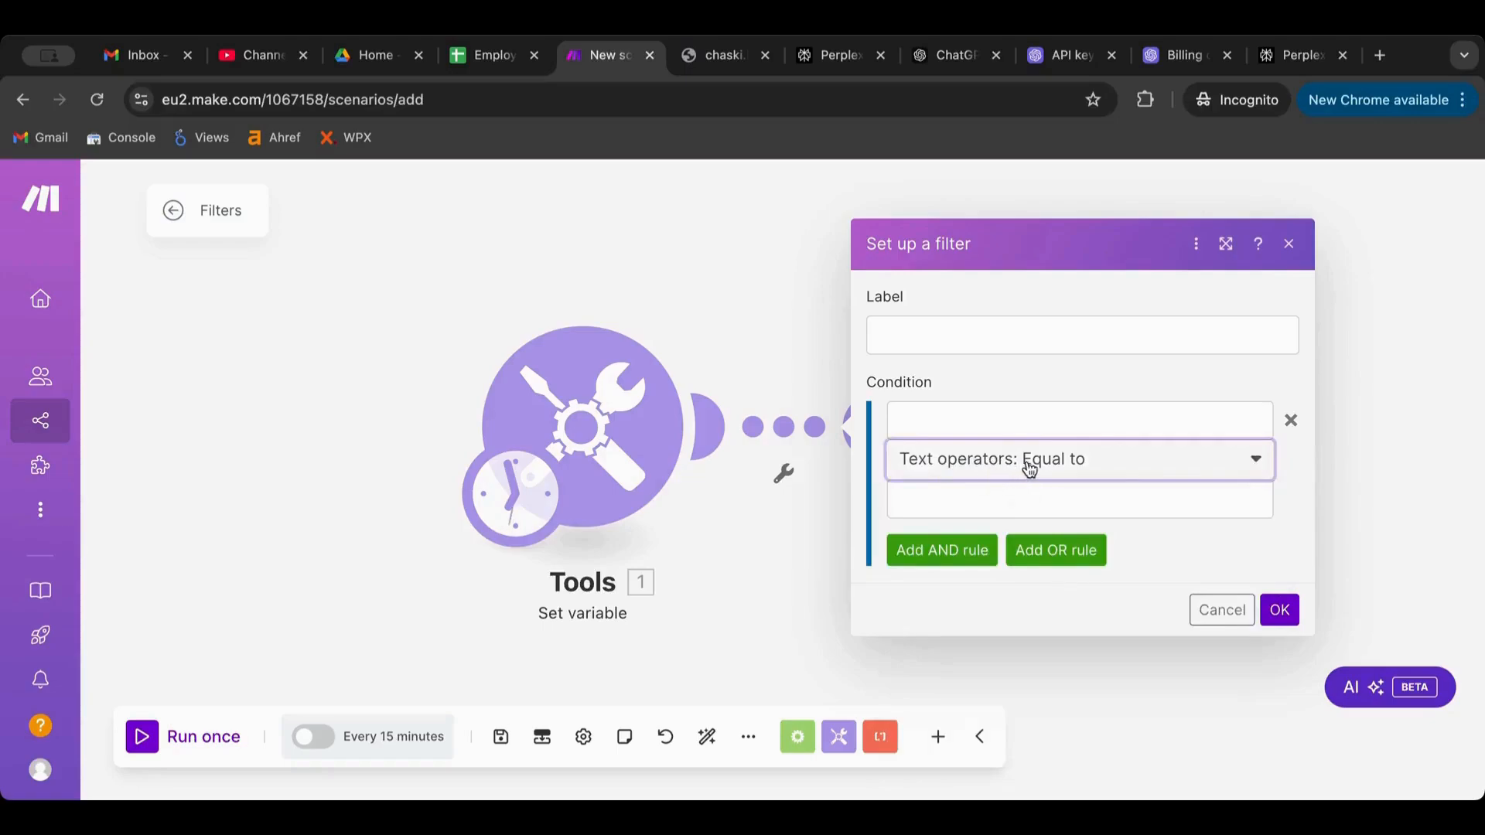
pyautogui.click(1029, 467)
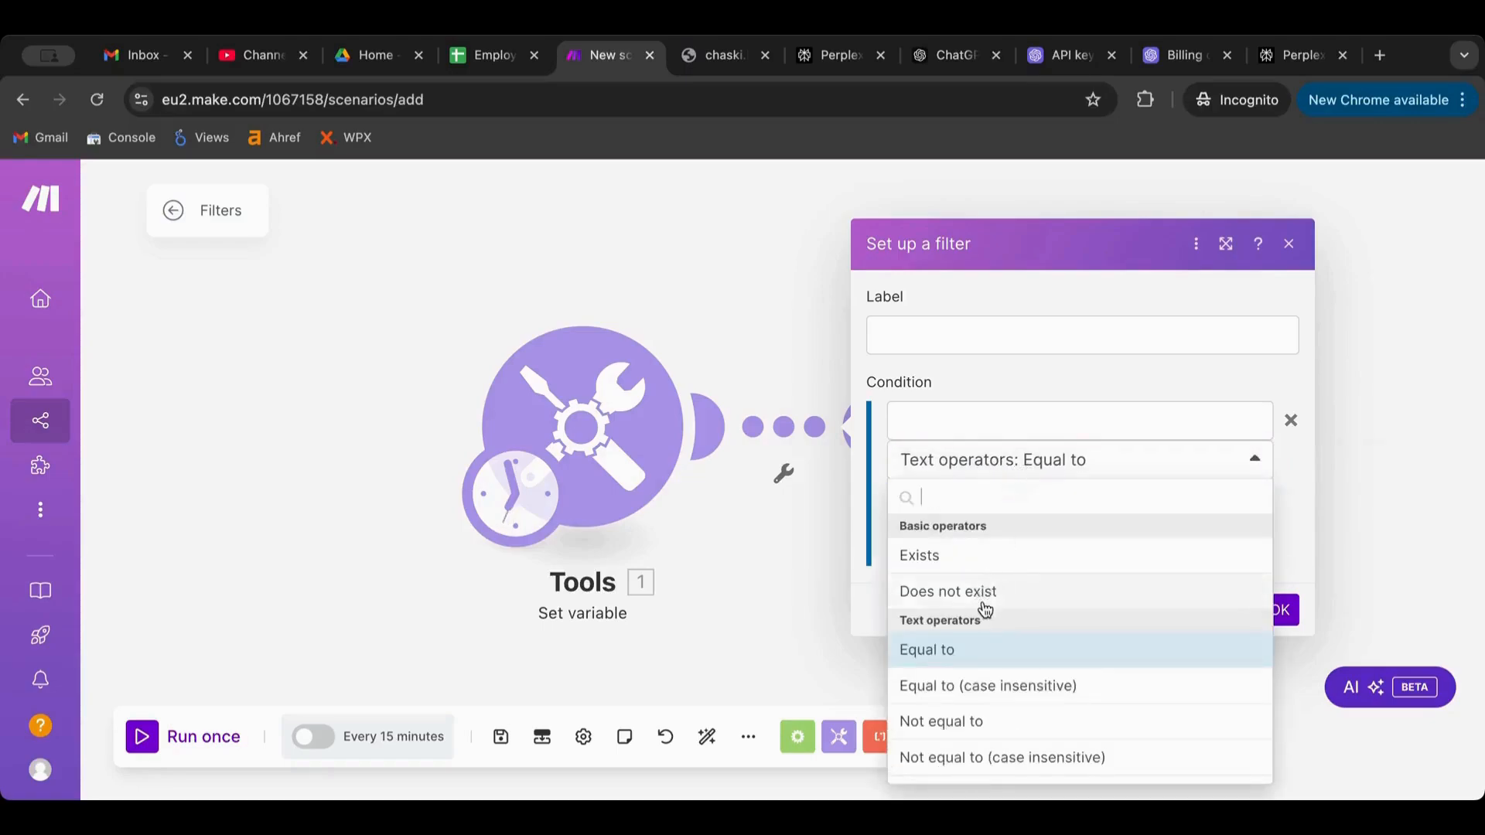
pyautogui.scroll(-15, 984, 610)
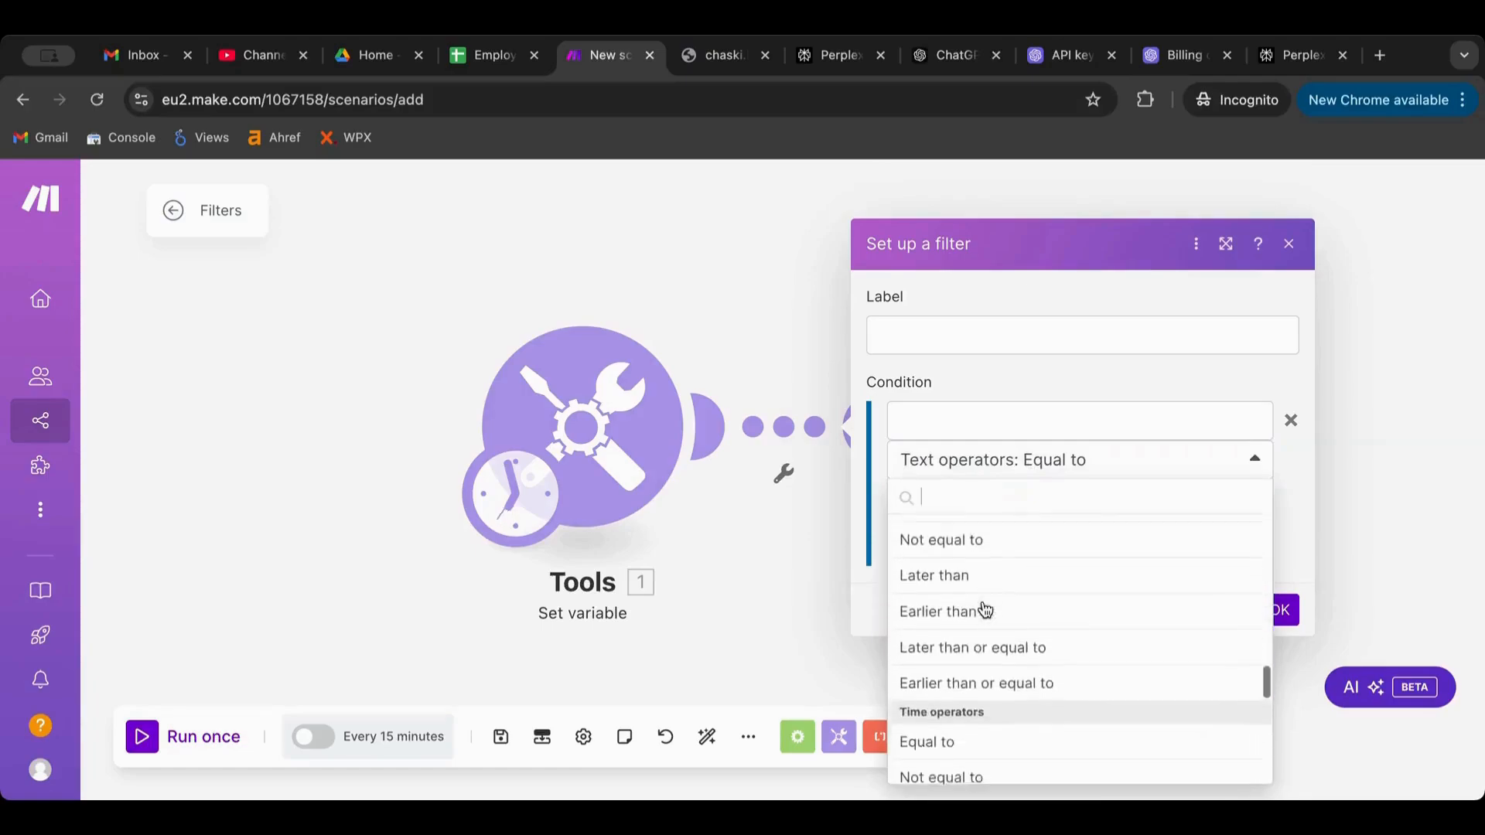
pyautogui.click(976, 376)
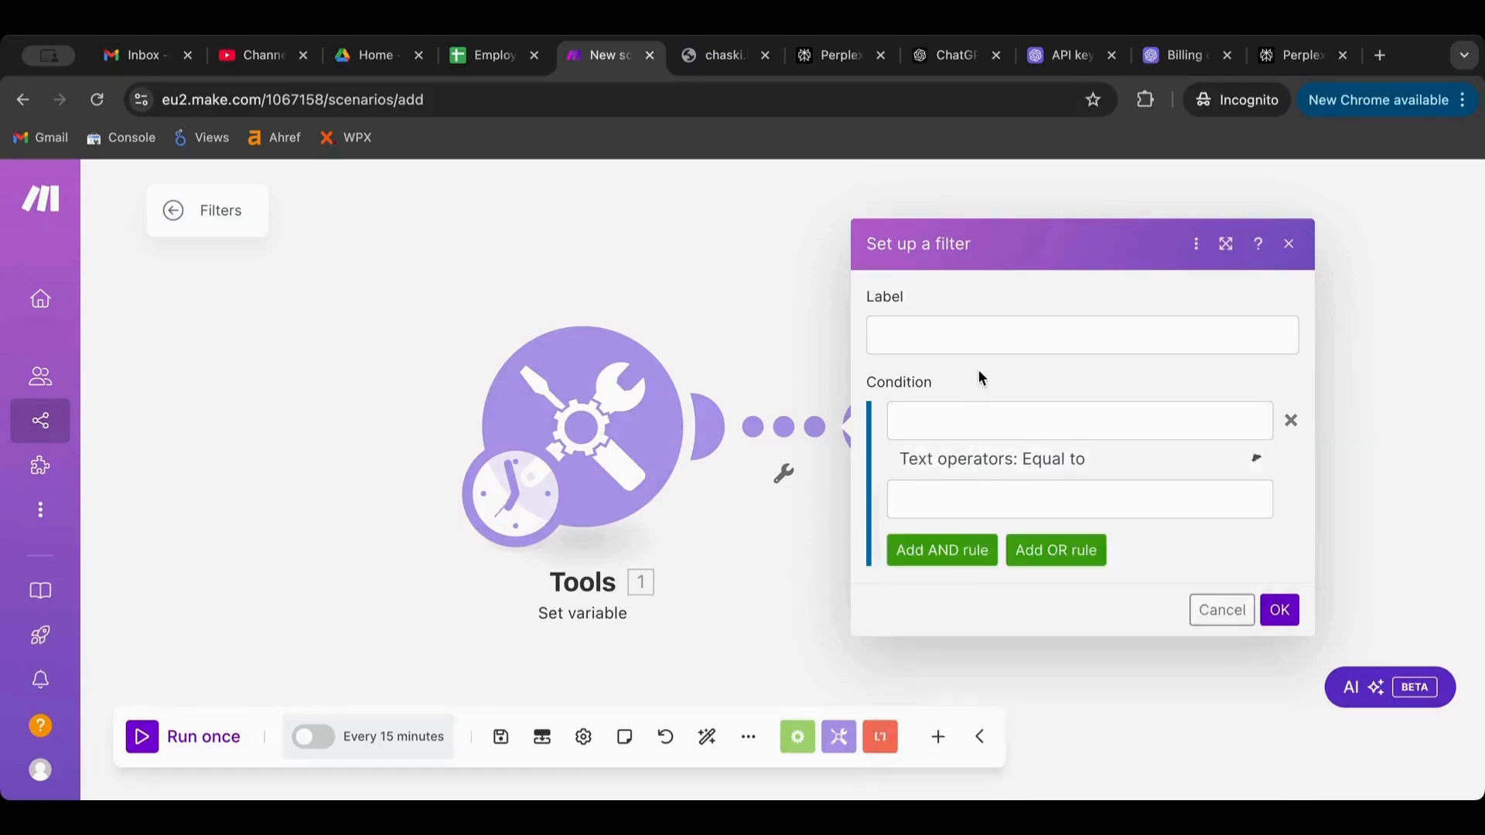
pyautogui.click(991, 463)
pyautogui.scroll(-5, 988, 619)
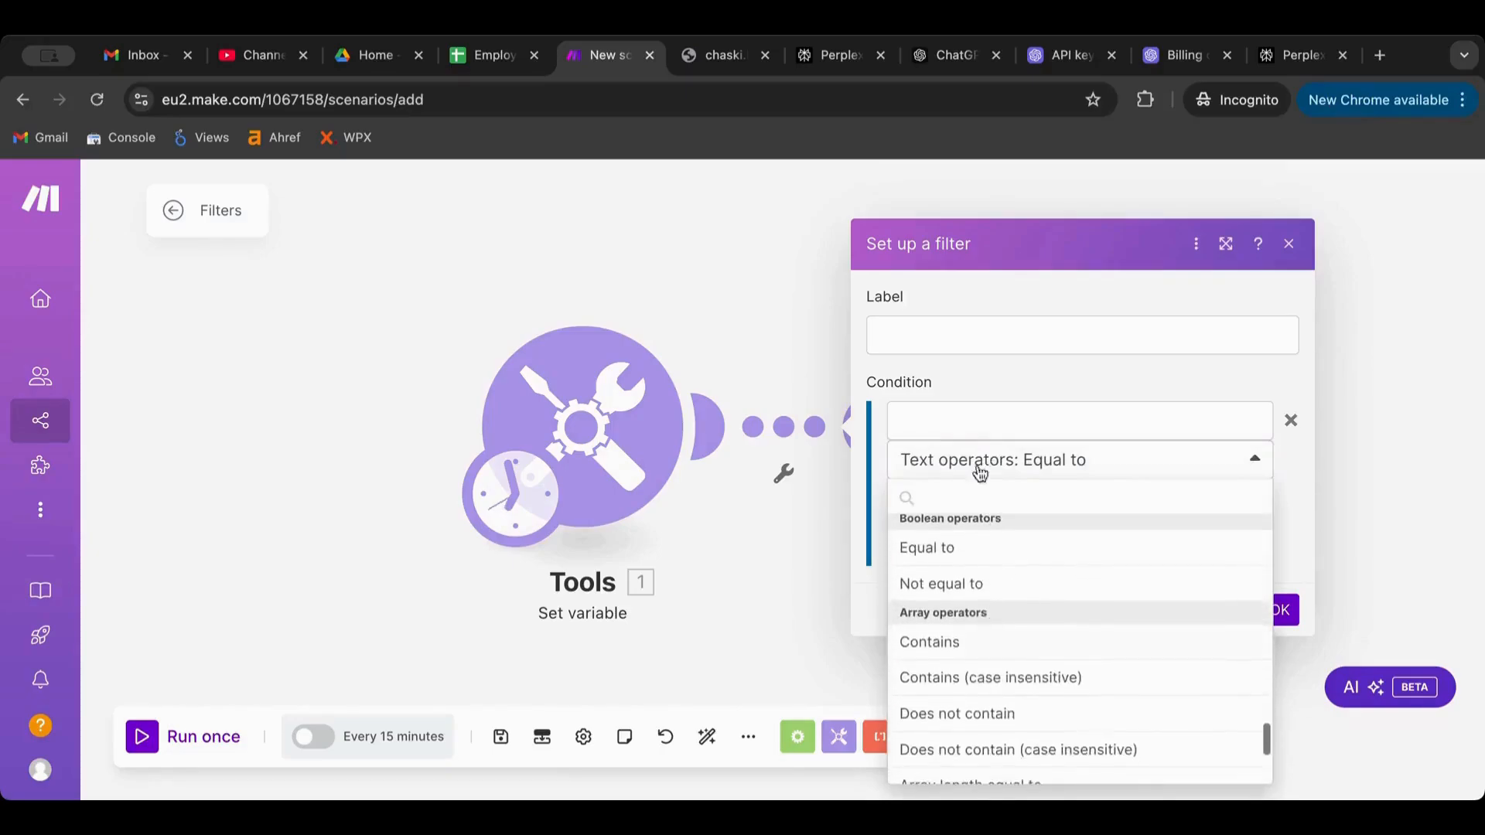
pyautogui.click(963, 395)
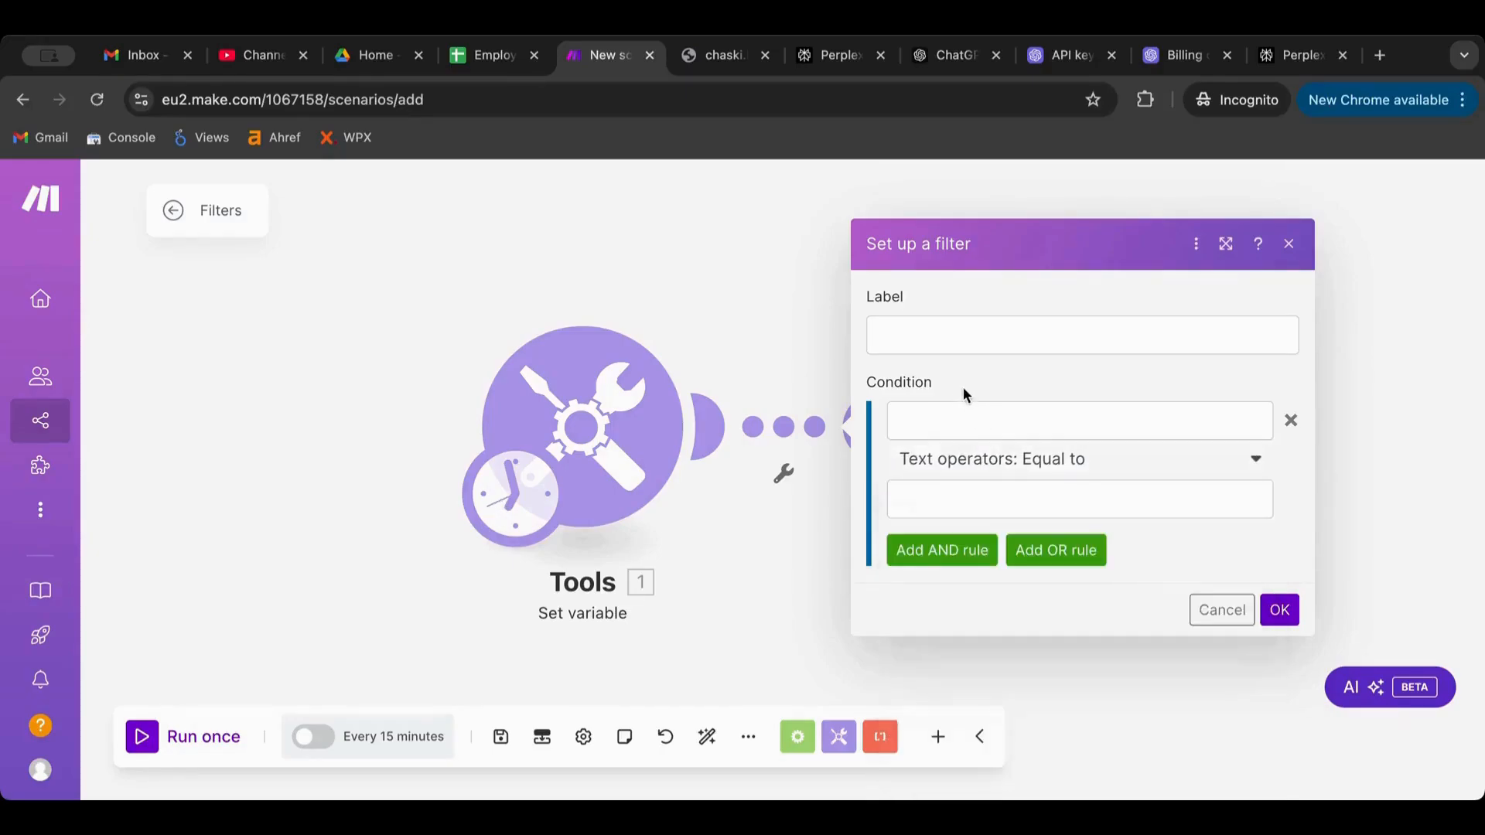
# Make the filter condition Var1 with Array operators: Contains and value '@'
pyautogui.click(936, 508)
pyautogui.click(938, 437)
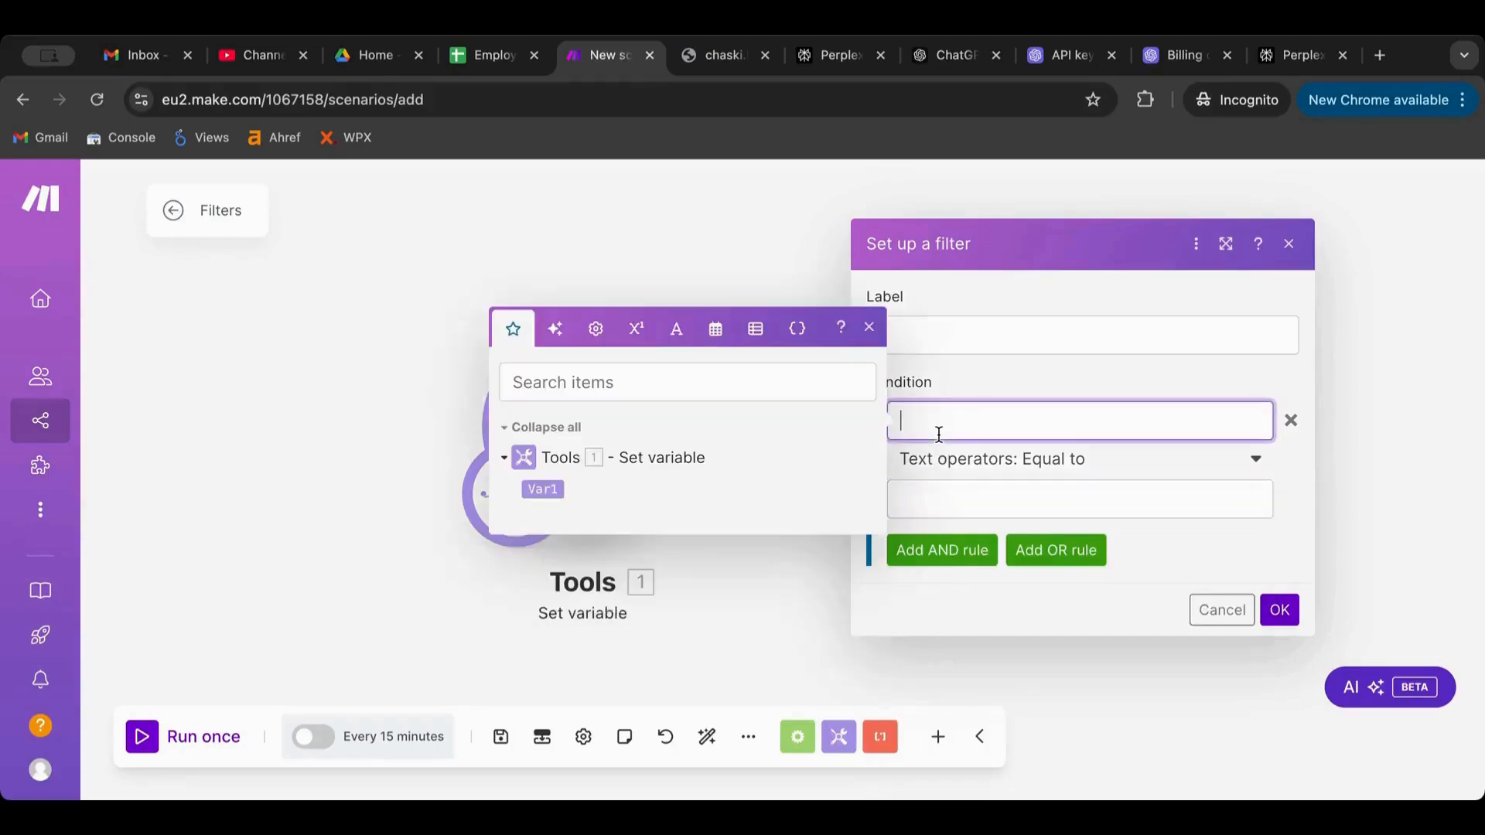
pyautogui.click(541, 490)
pyautogui.click(994, 370)
pyautogui.click(959, 489)
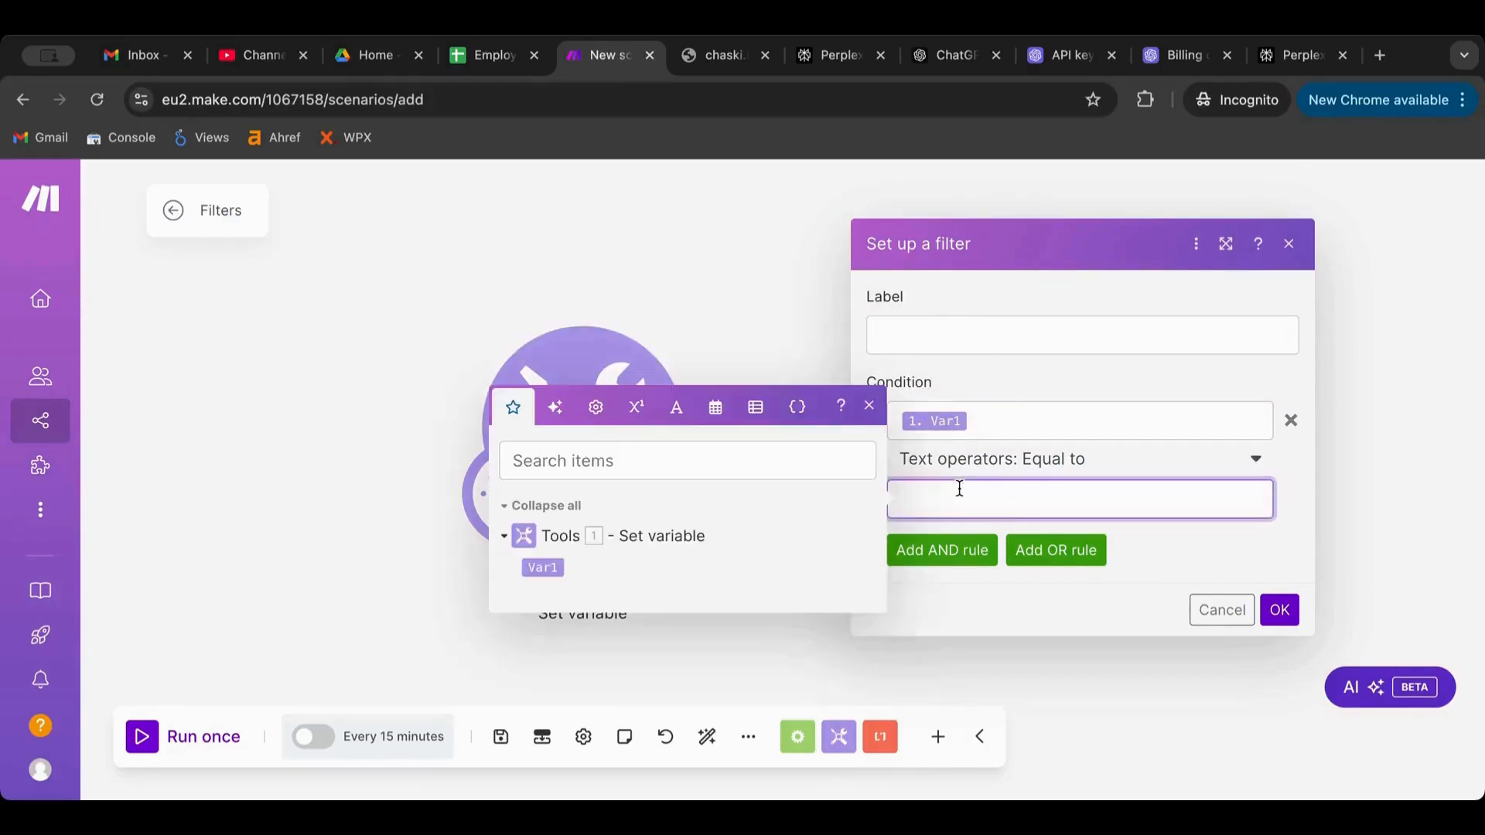
pyautogui.click(998, 462)
pyautogui.scroll(-2, 967, 617)
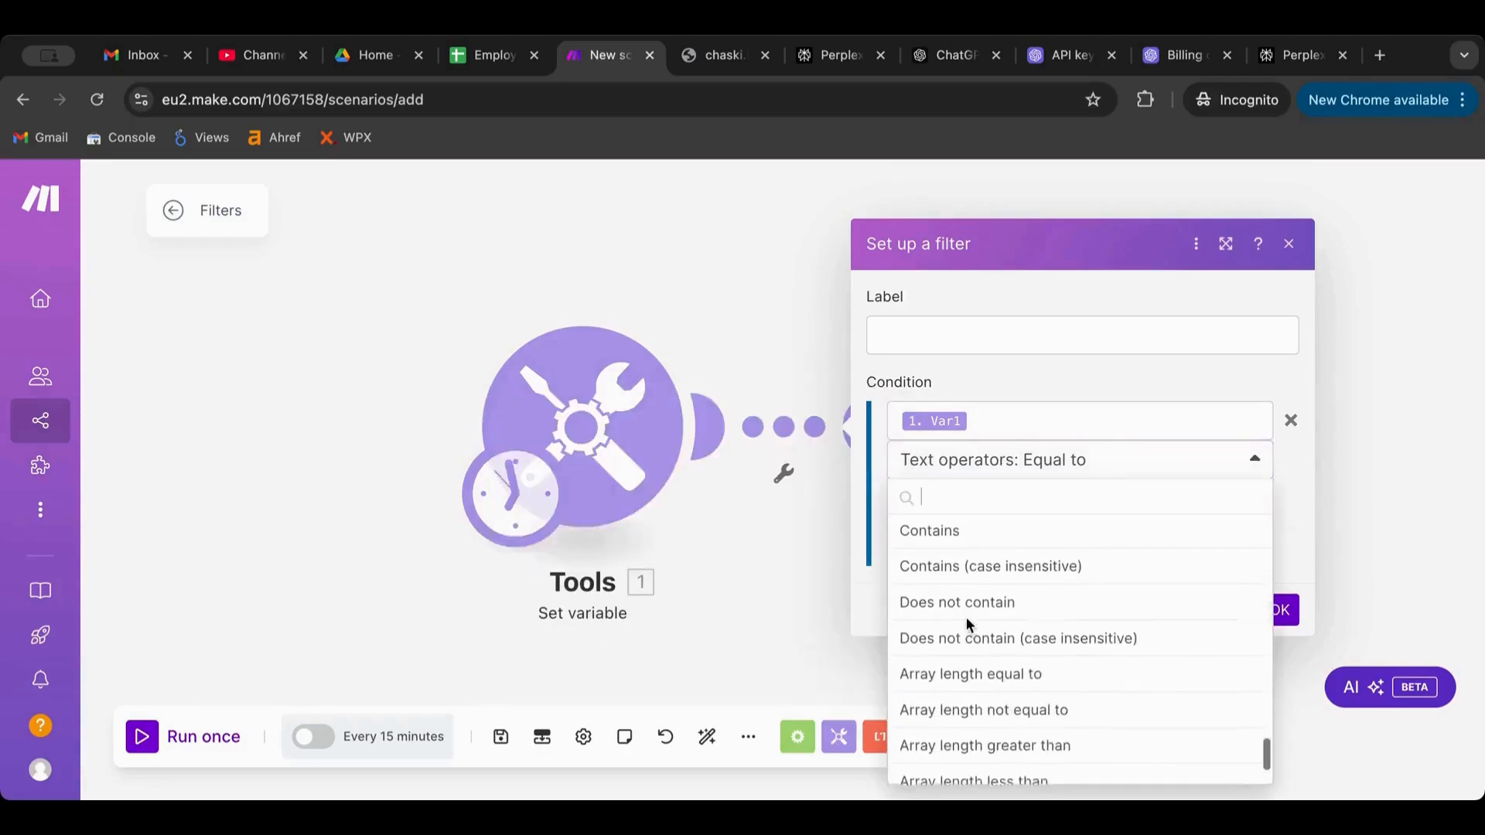
pyautogui.click(993, 532)
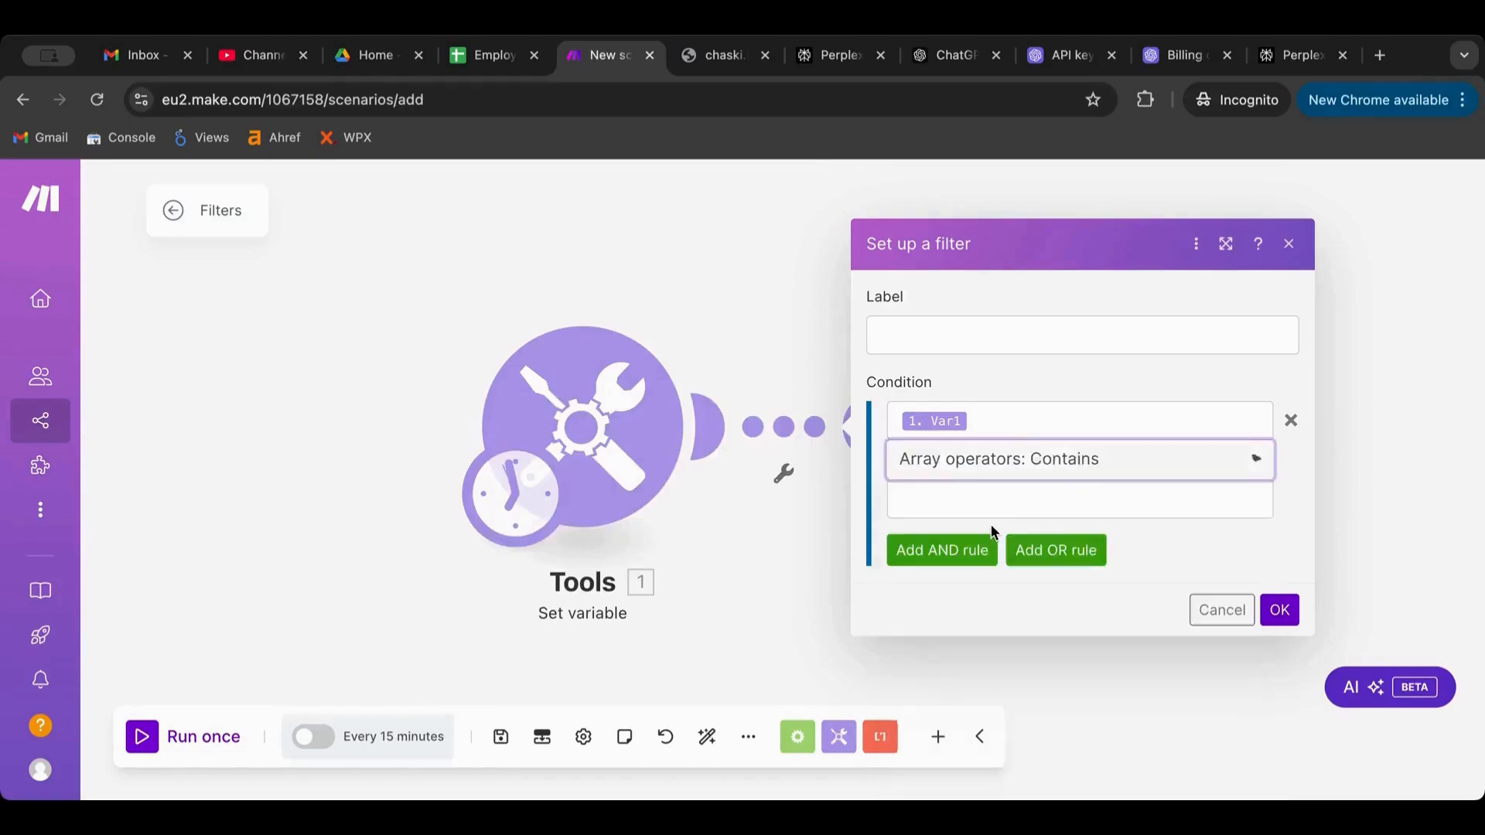
pyautogui.click(989, 503)
pyautogui.write('@')
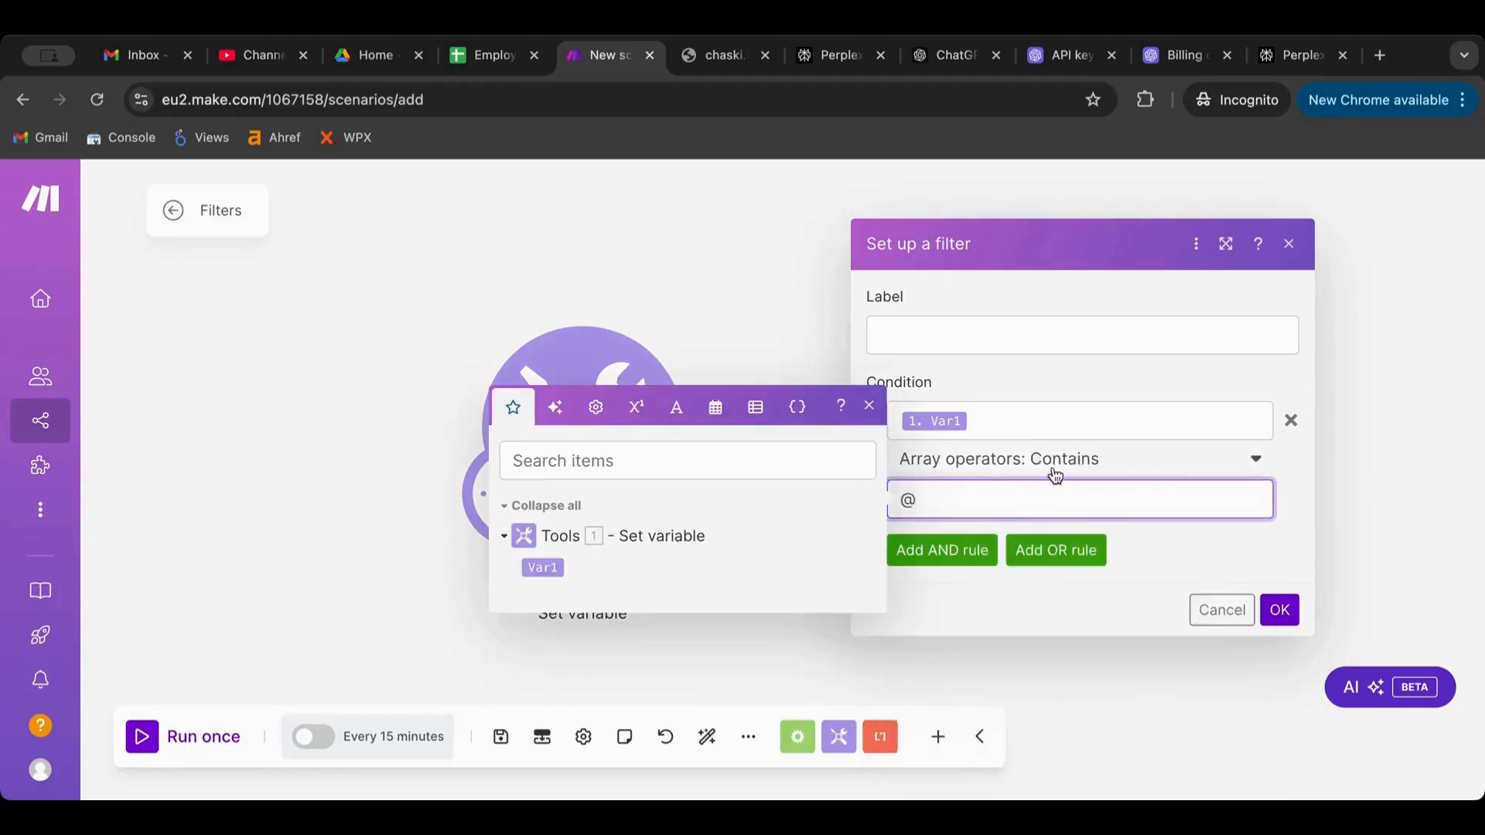
pyautogui.click(1293, 465)
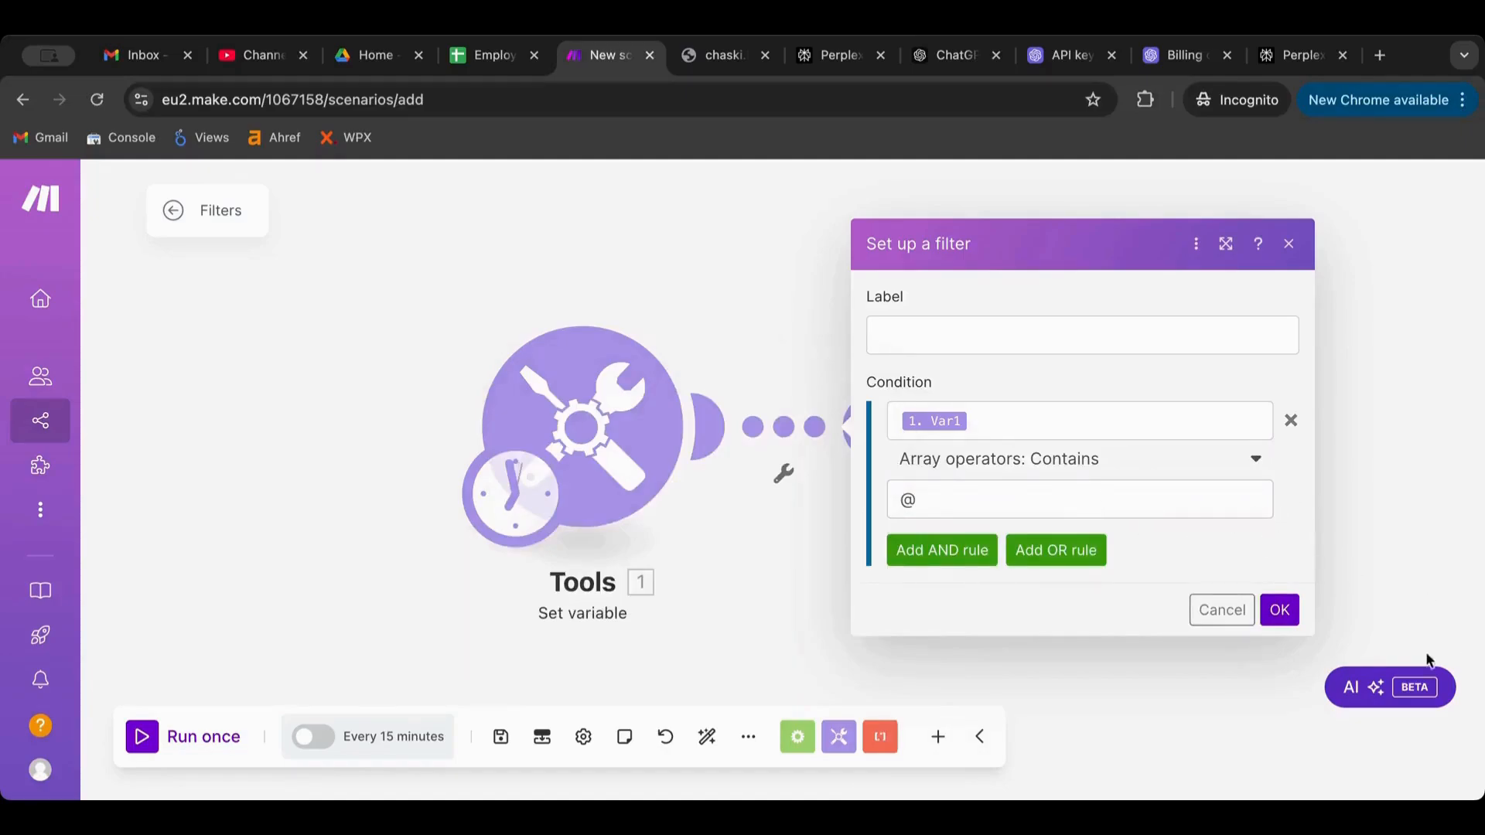
pyautogui.click(1278, 611)
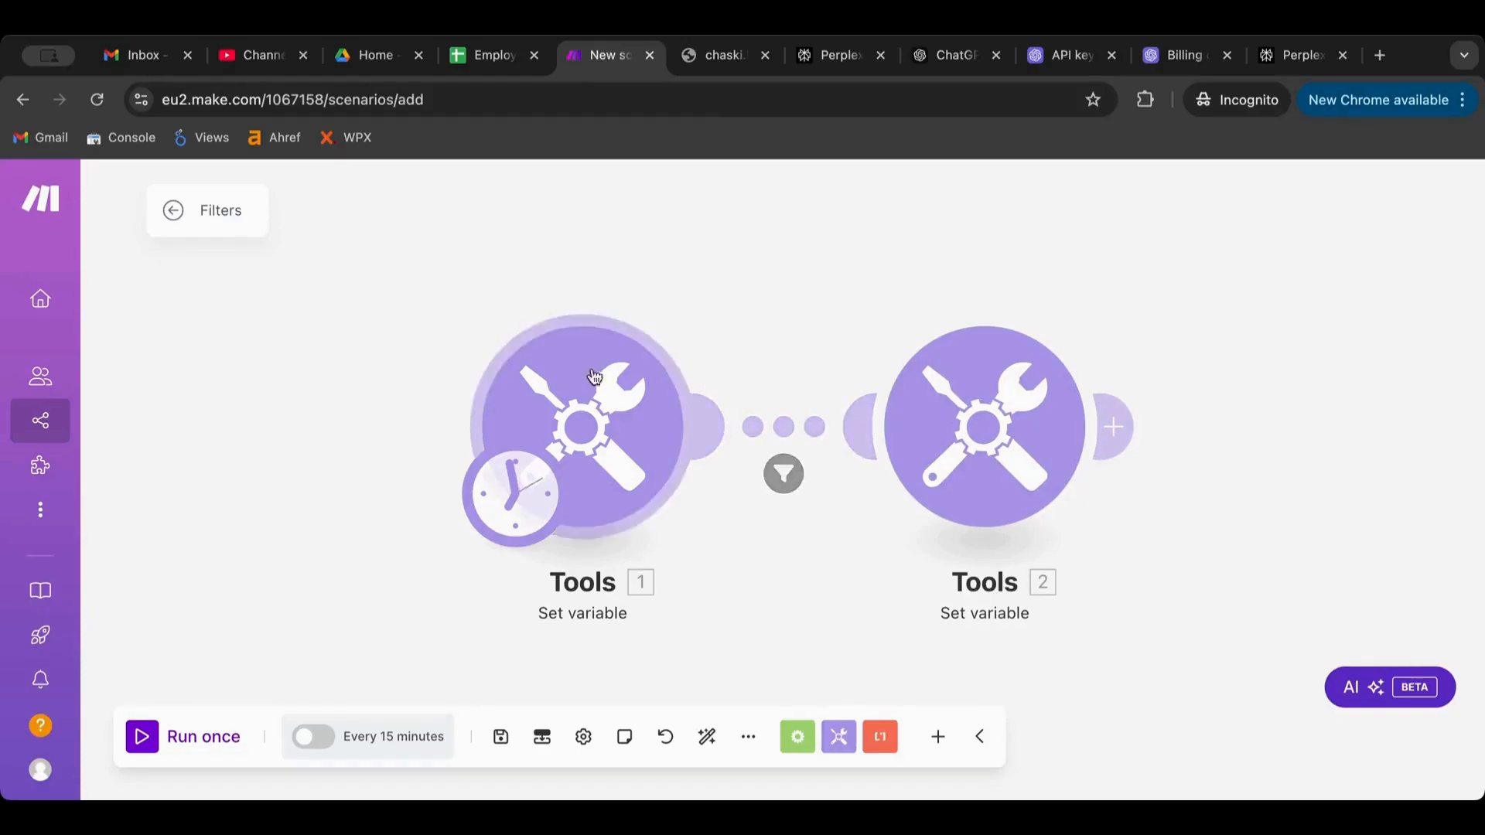
# Save the scenario and run it once
pyautogui.click(793, 427)
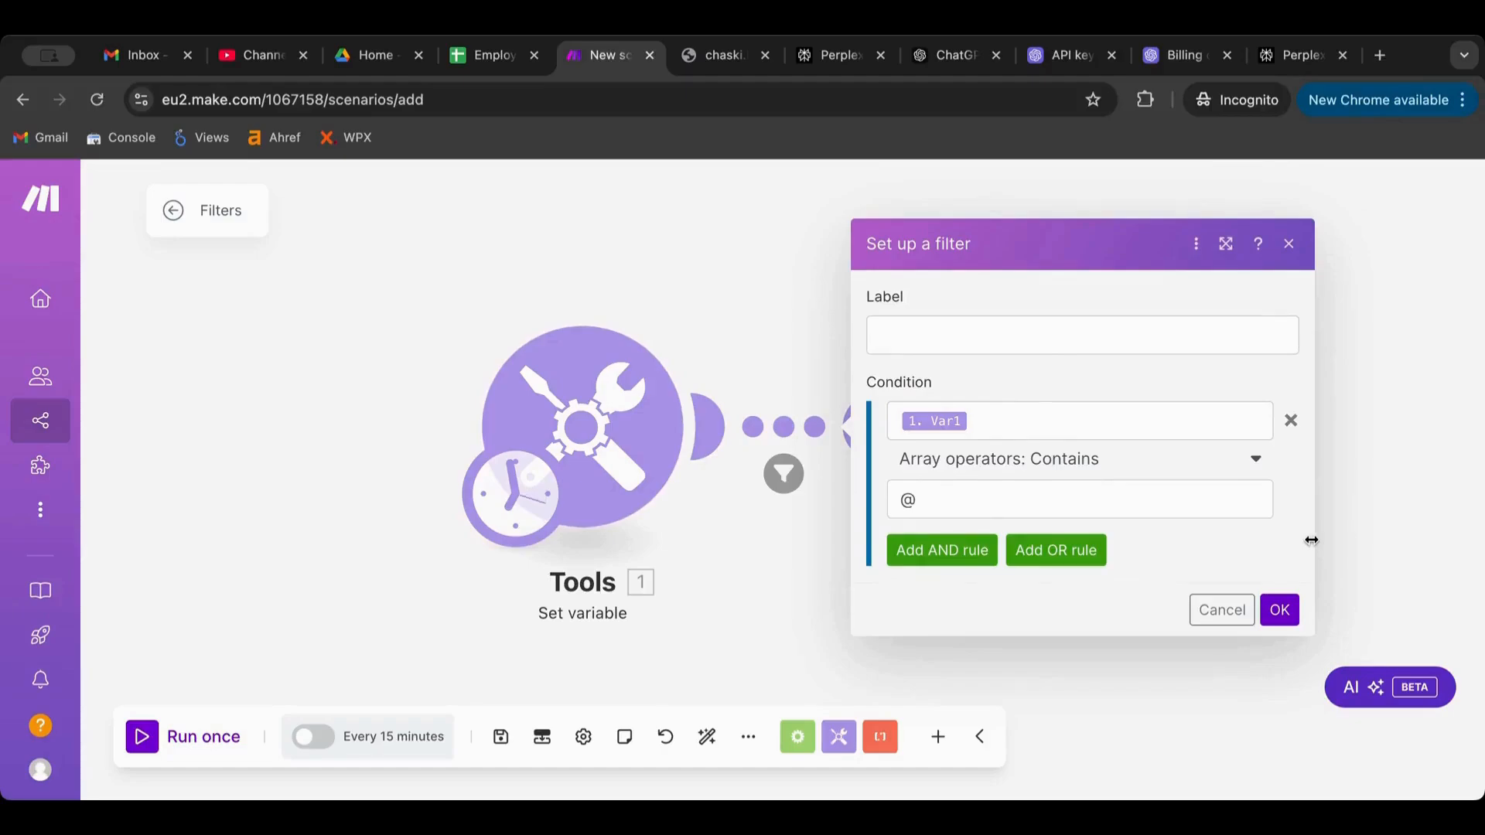
pyautogui.click(1280, 611)
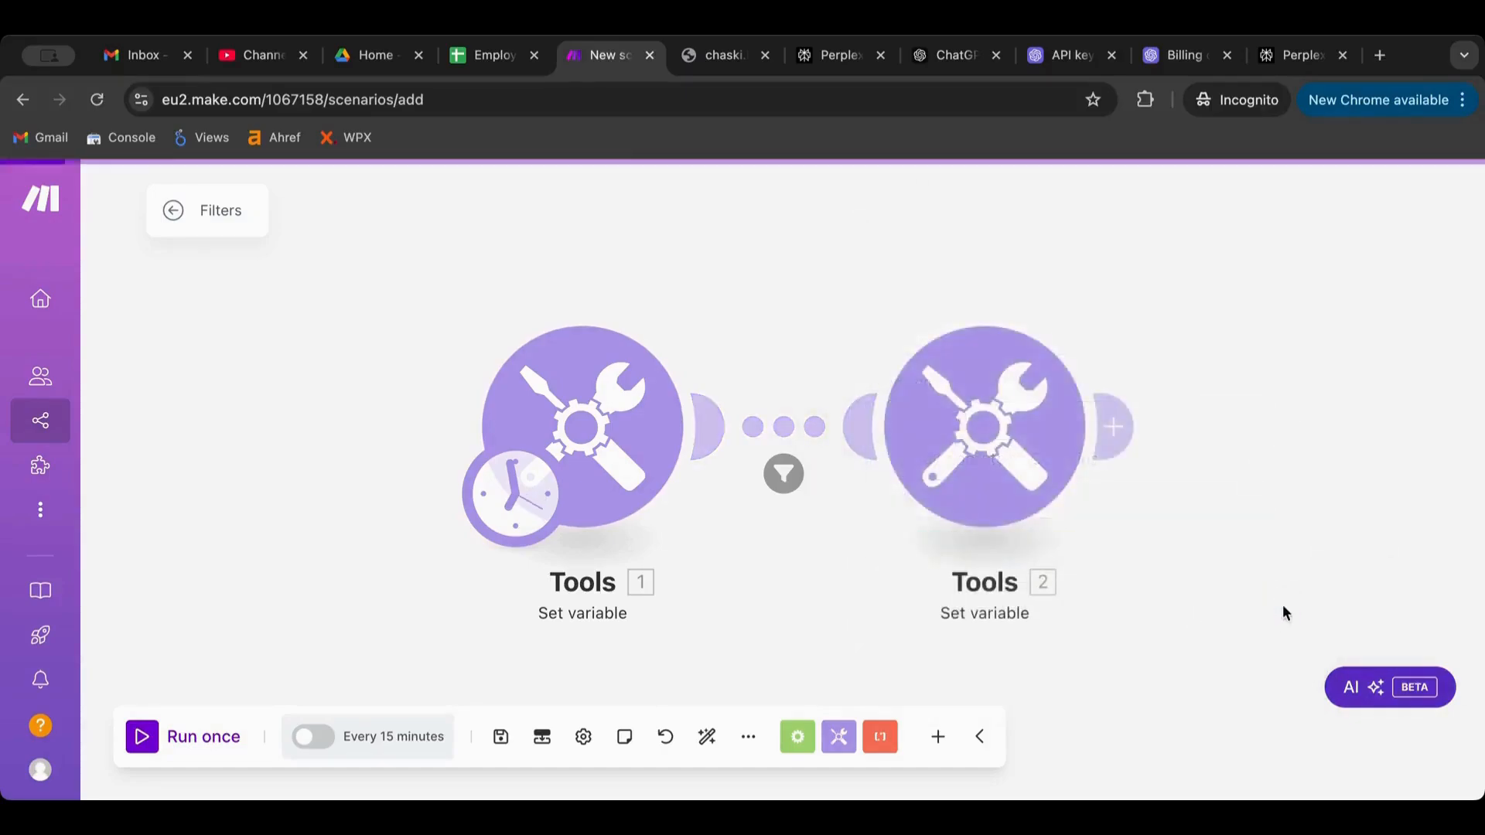
pyautogui.click(142, 738)
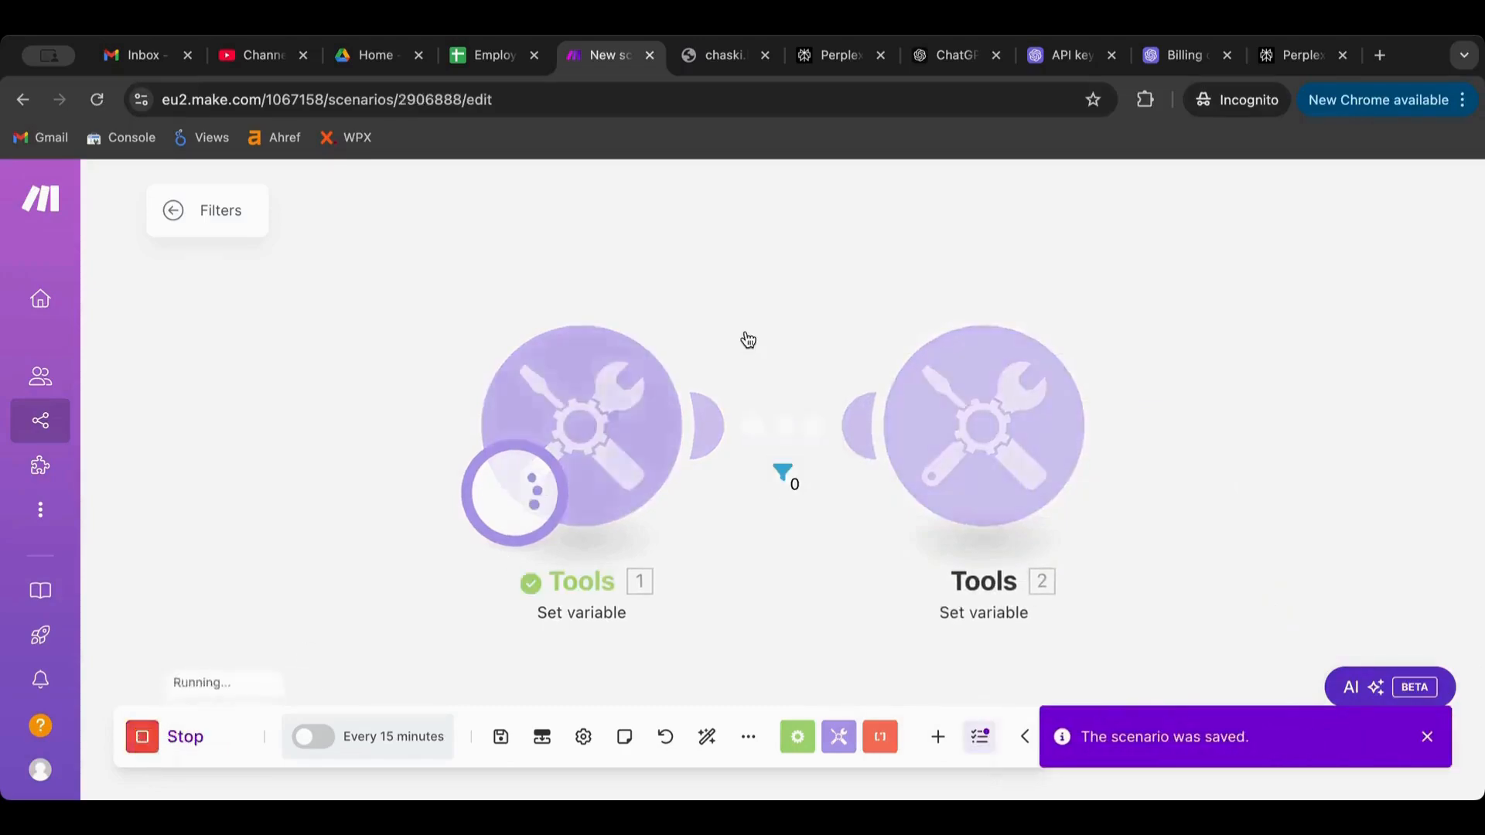
# Inspect the Tools 1 output and the filter result showing the bundle blocked, then reopen the filter
pyautogui.click(712, 300)
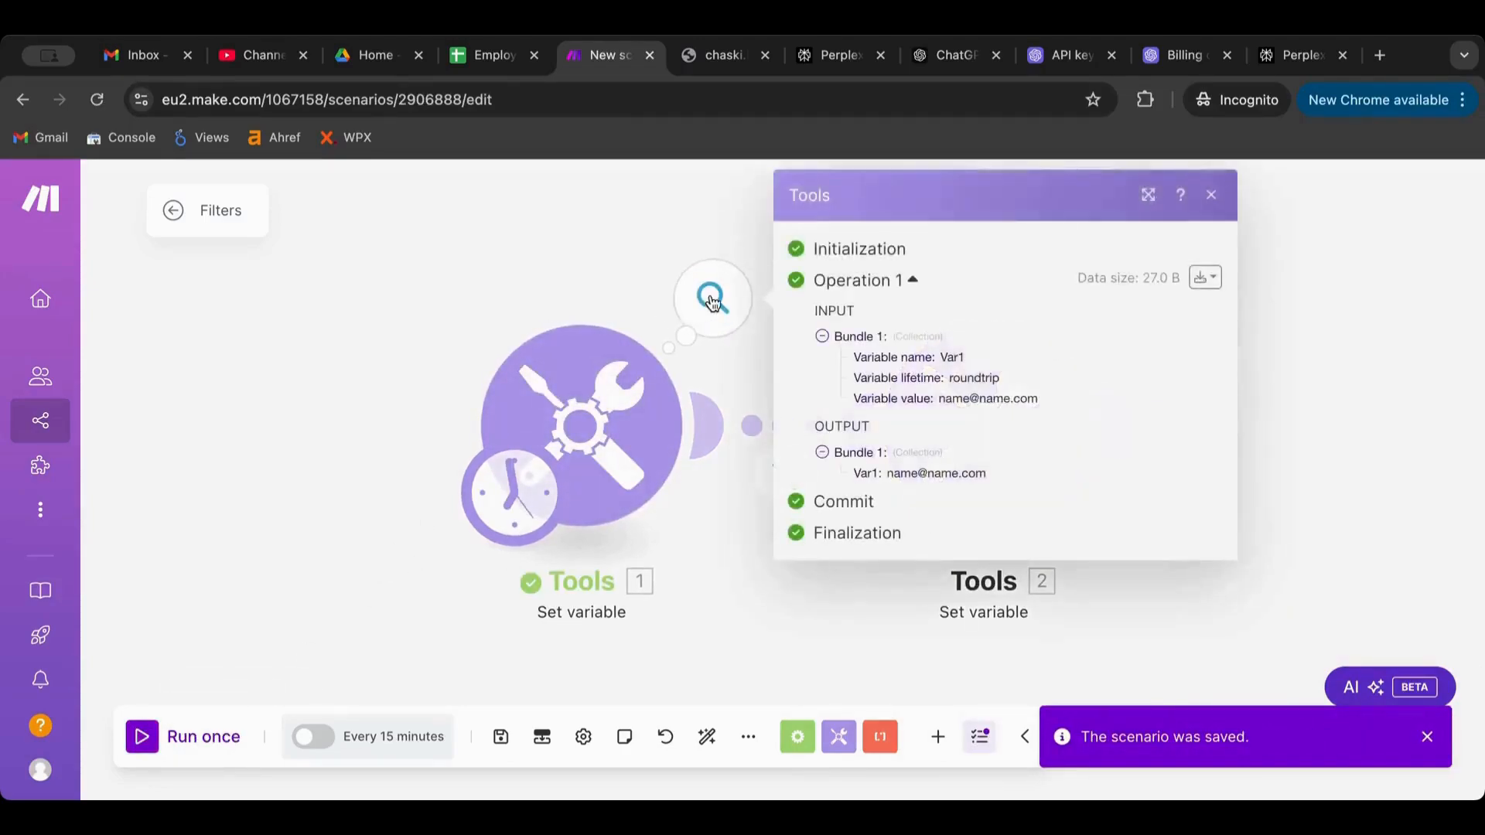
pyautogui.click(674, 635)
pyautogui.click(782, 470)
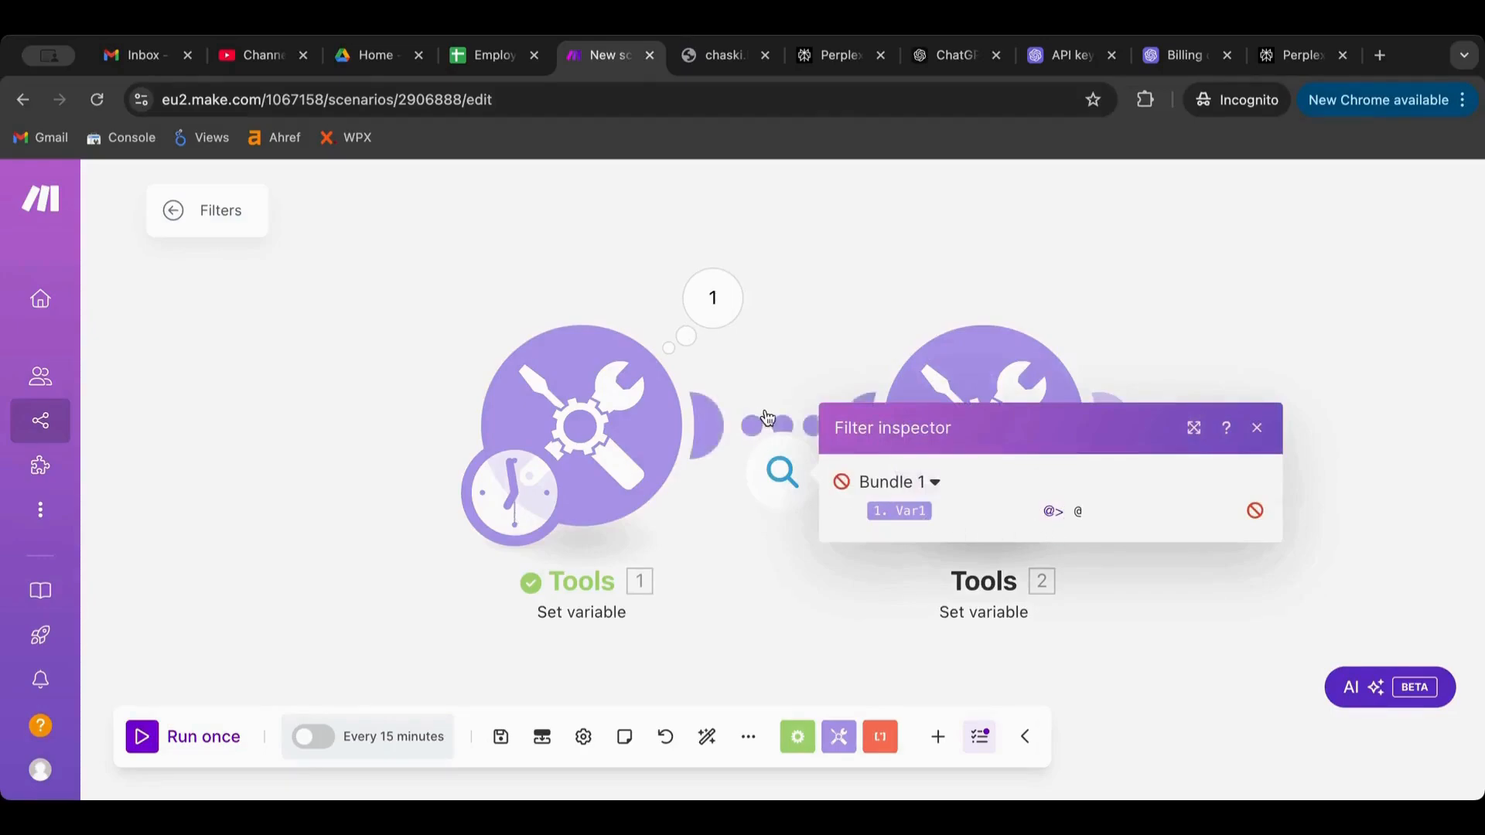
pyautogui.click(767, 418)
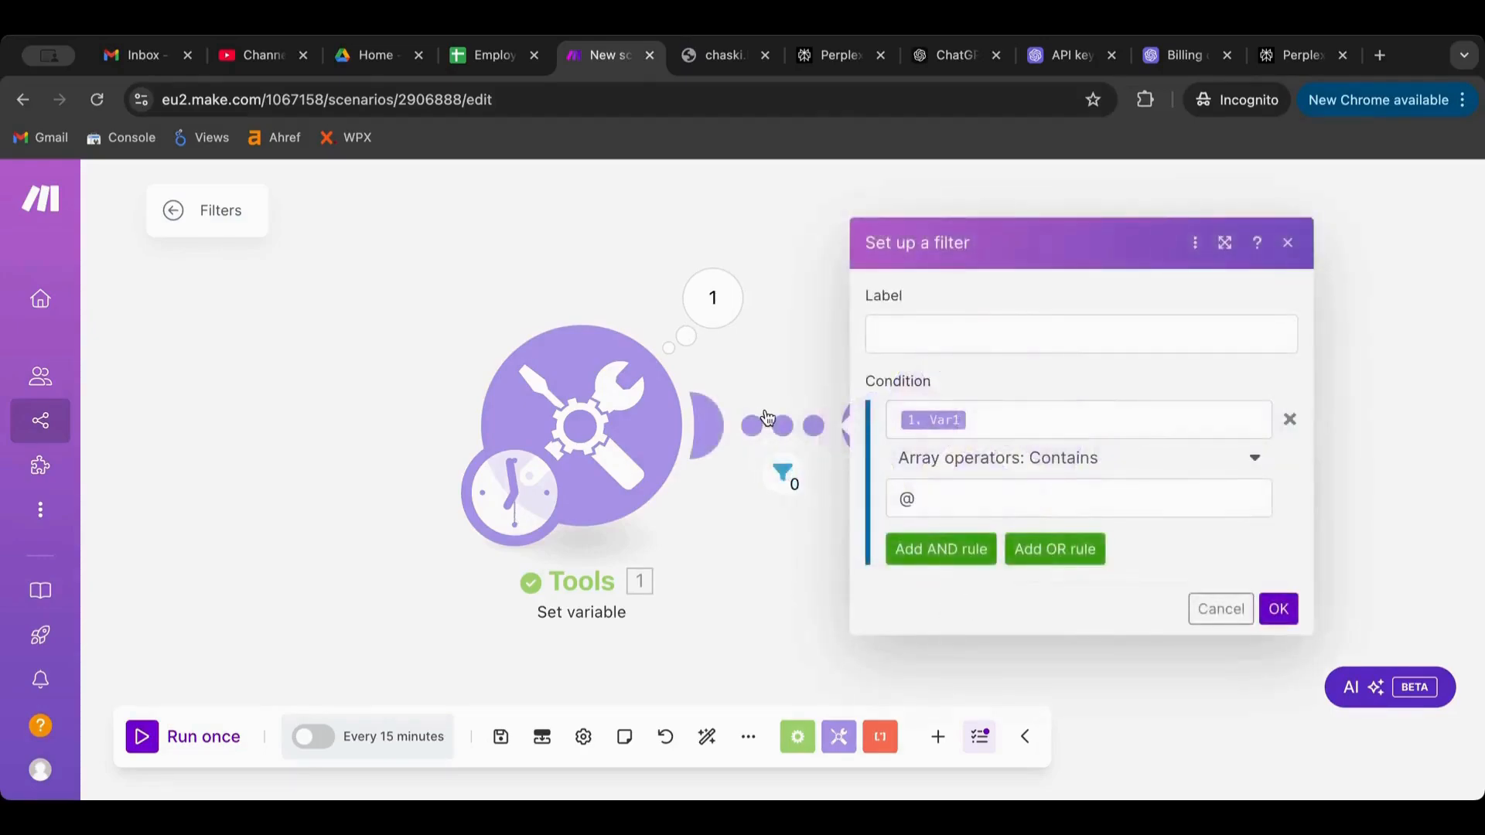
# Switch the filter to Text operators: Contains and run the scenario again
pyautogui.click(953, 466)
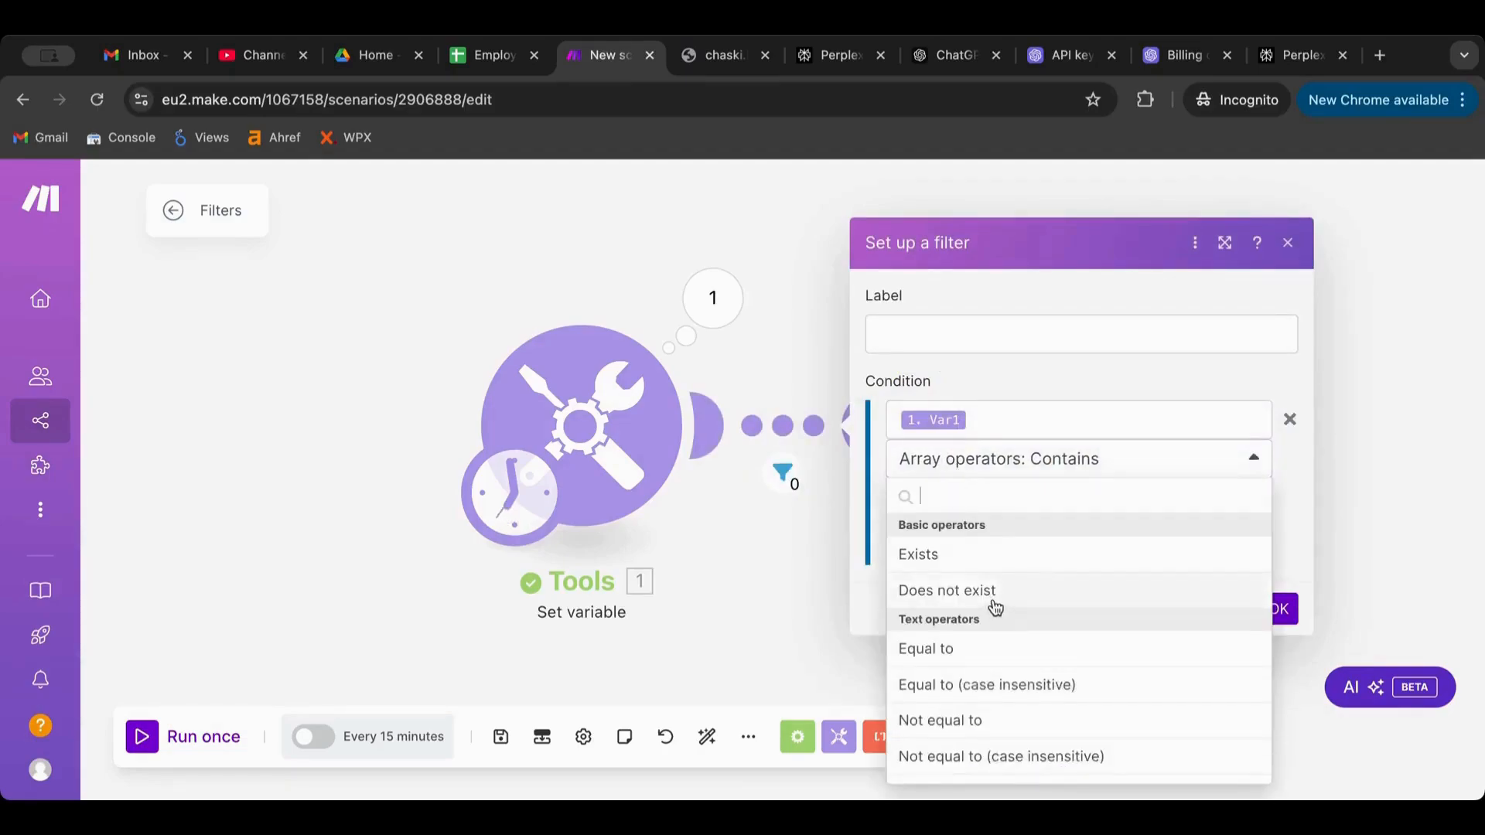
pyautogui.scroll(-1, 996, 611)
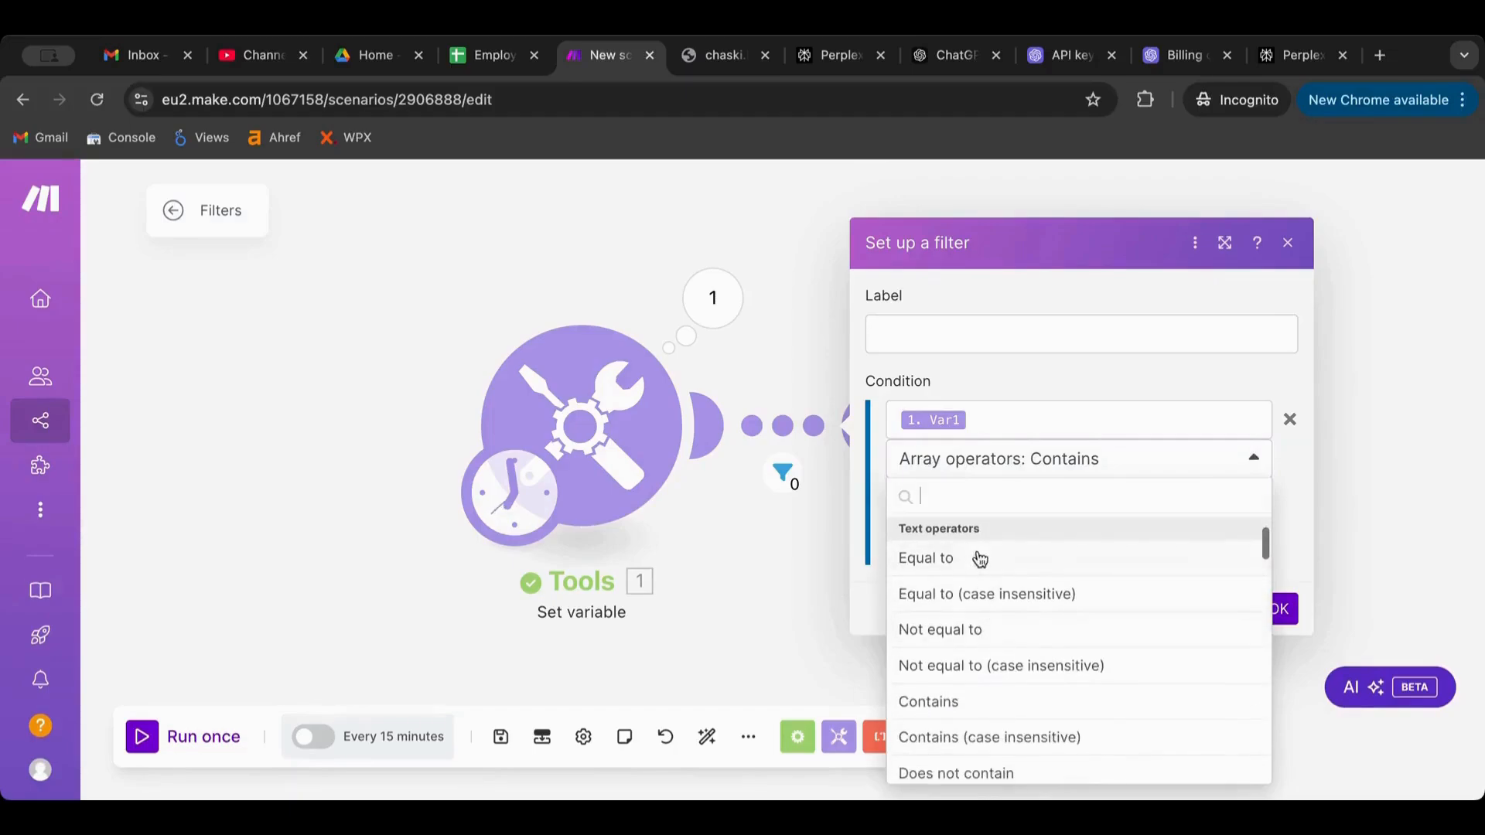
pyautogui.scroll(-1, 994, 619)
pyautogui.click(989, 640)
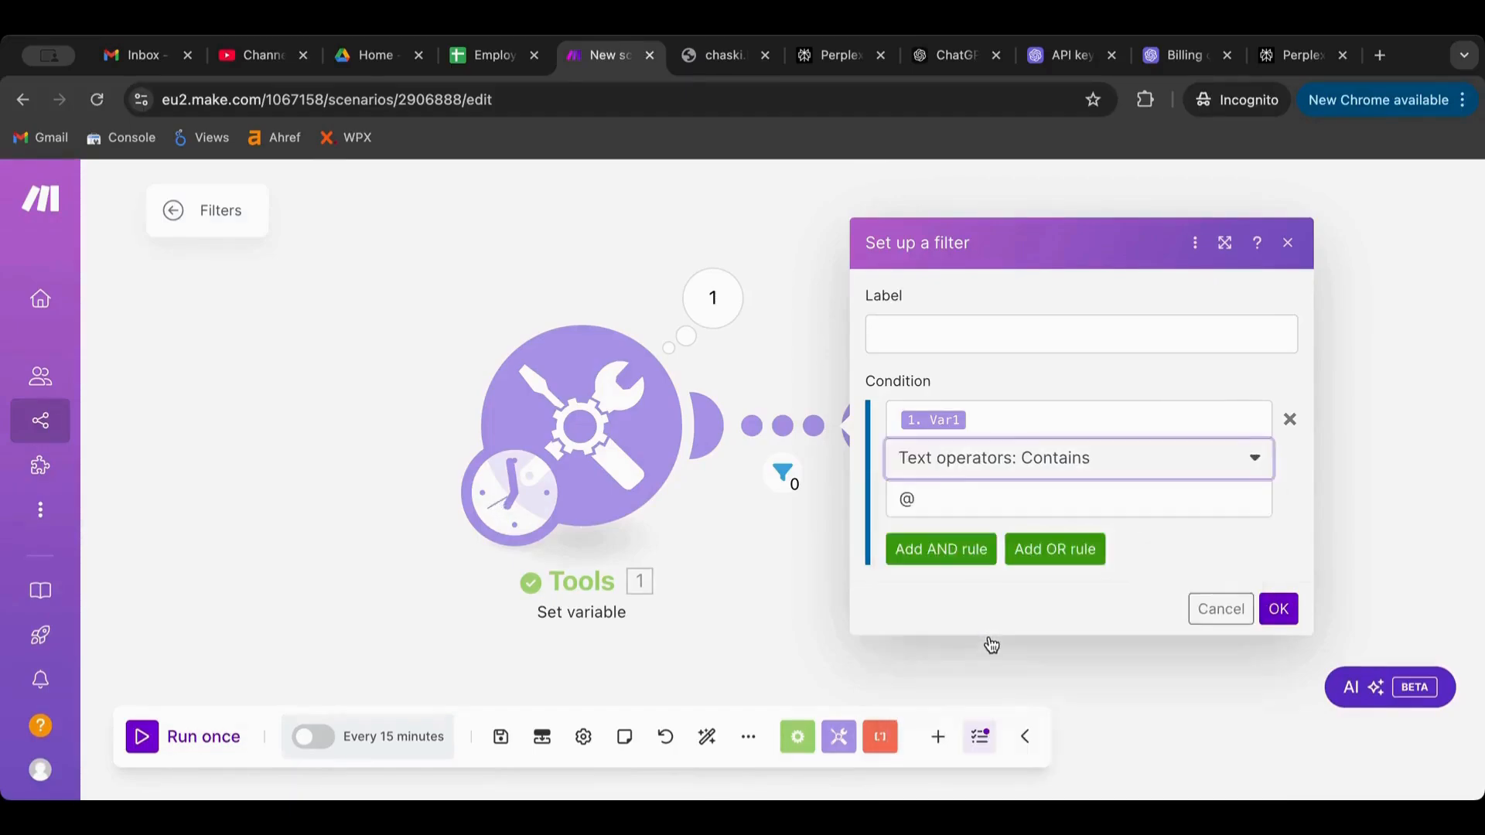
pyautogui.click(1279, 608)
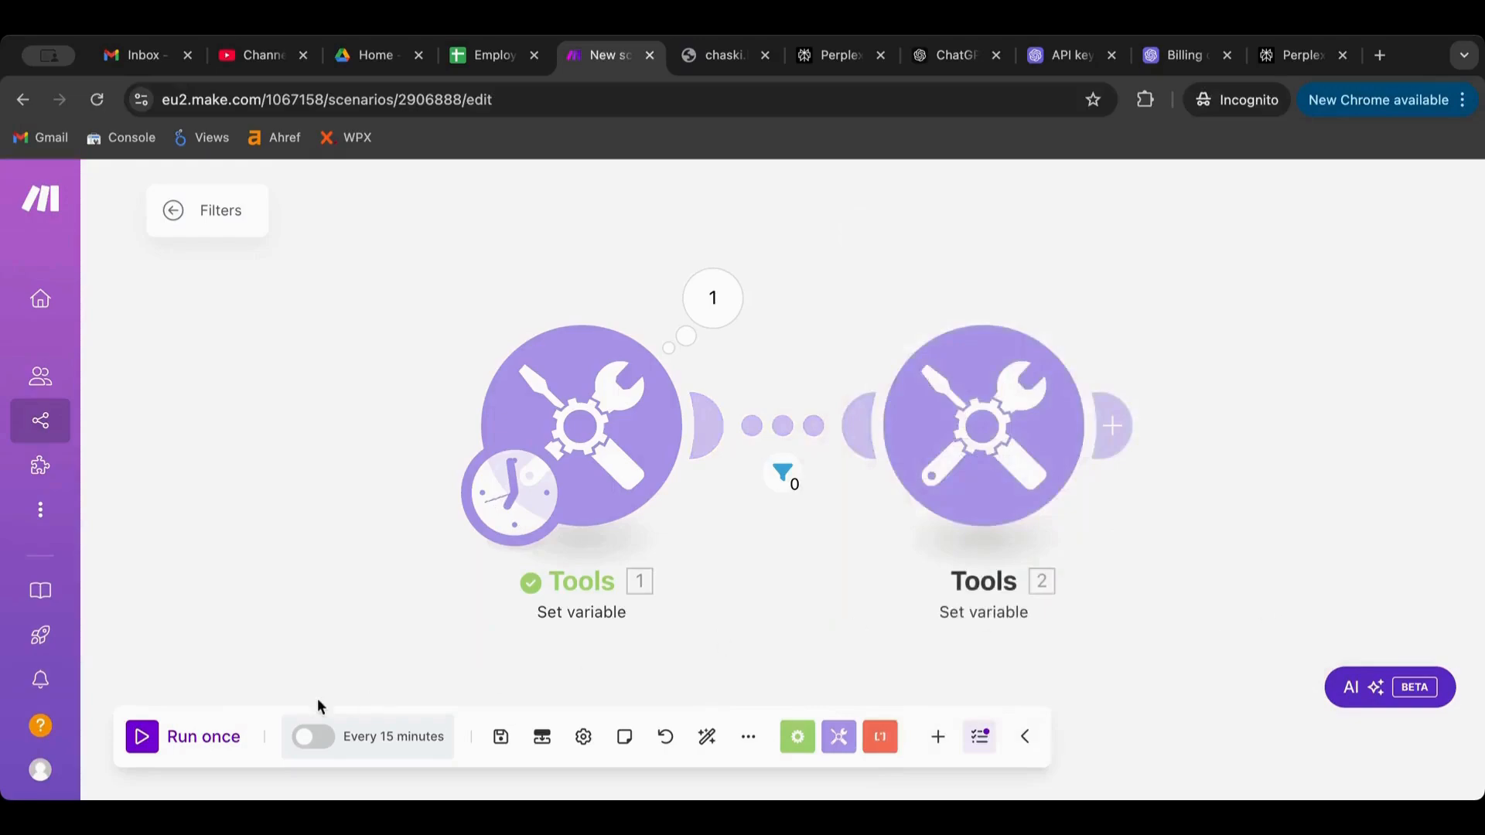
pyautogui.click(142, 739)
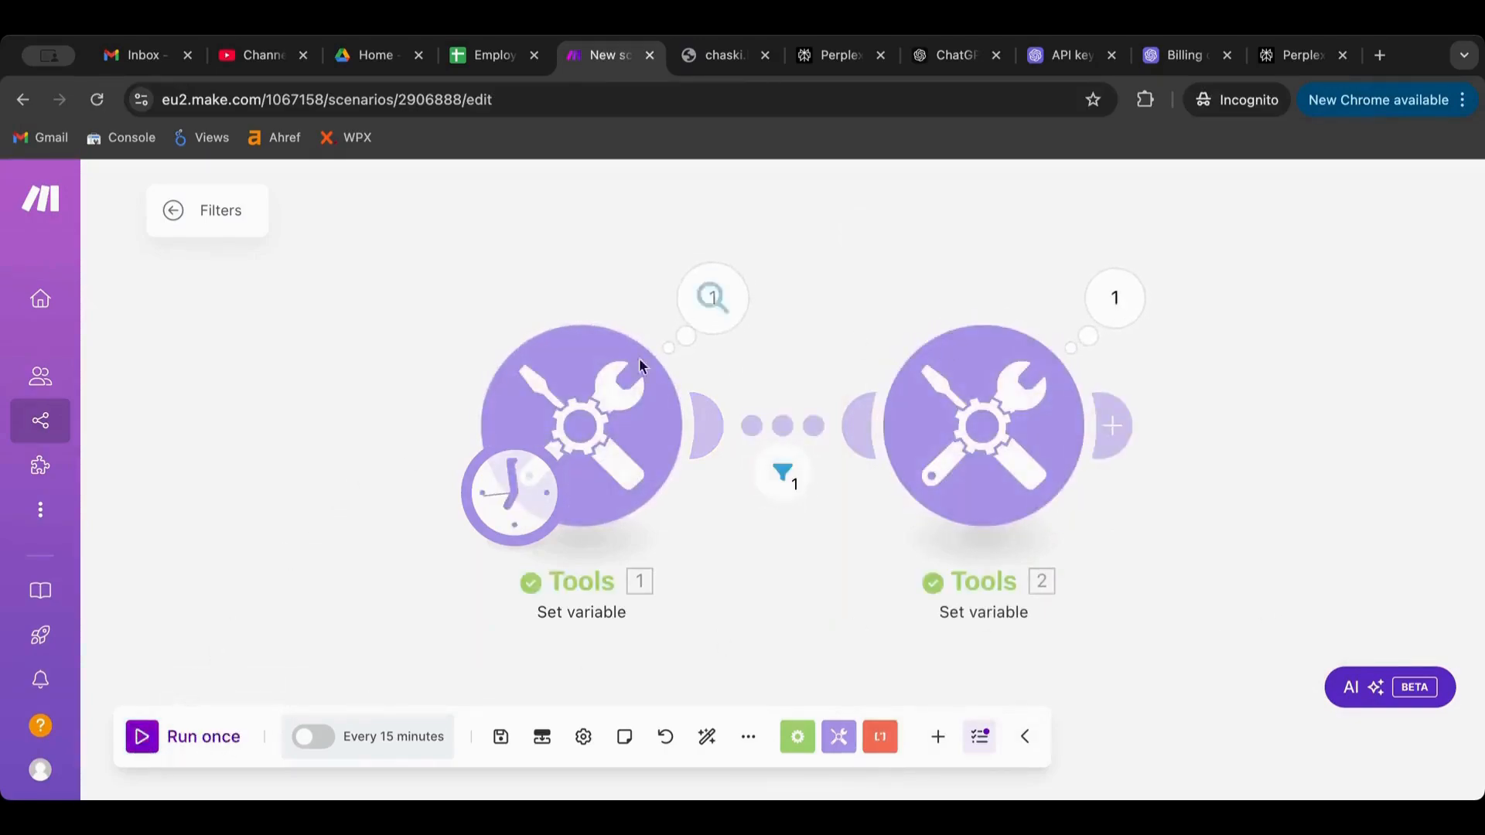
# Confirm the bundle passed the filter and Tools 2 outputs var2 with the e-mail address
pyautogui.click(783, 471)
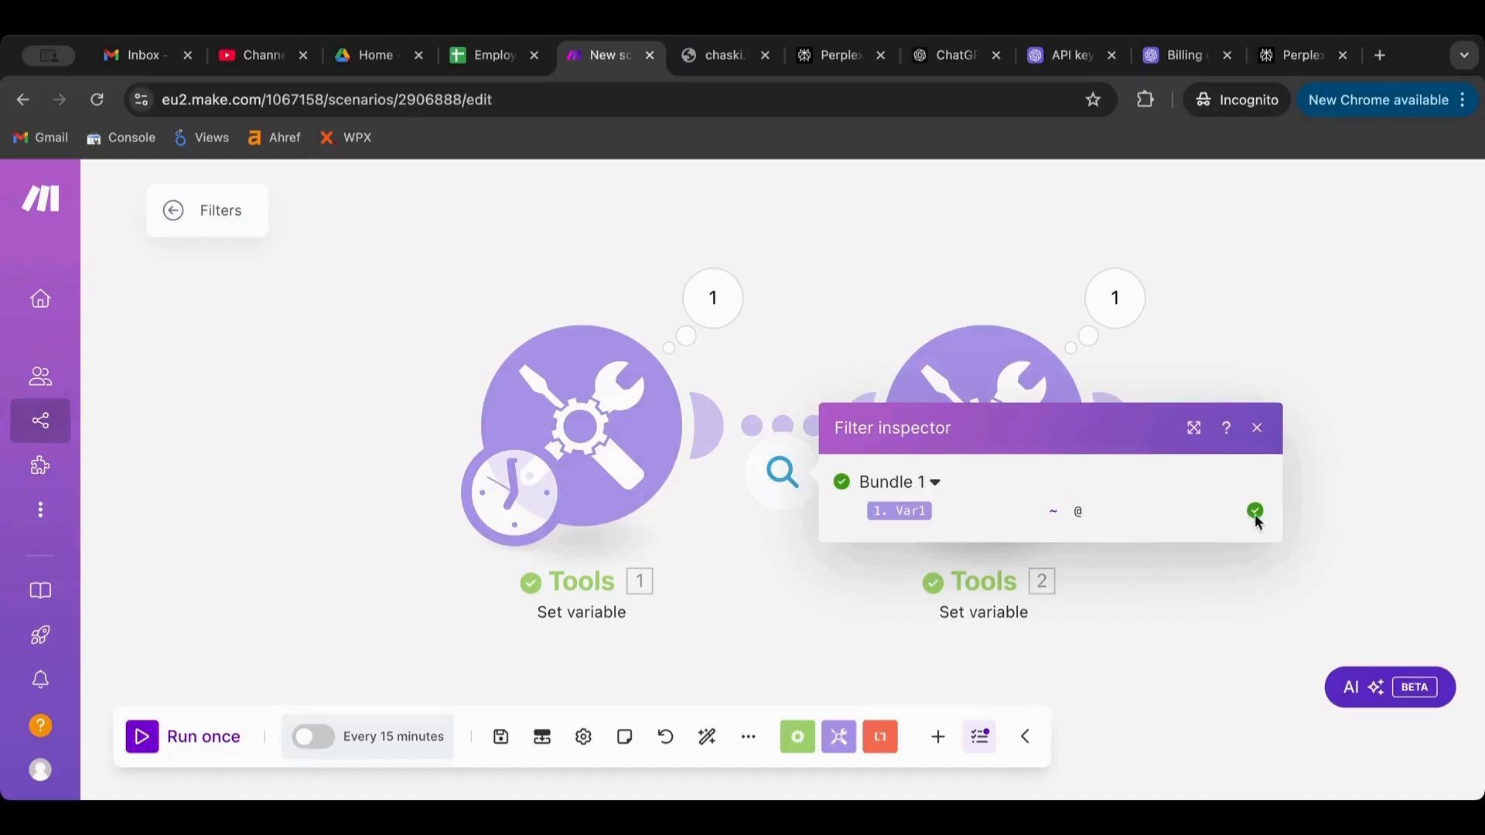
pyautogui.click(1115, 300)
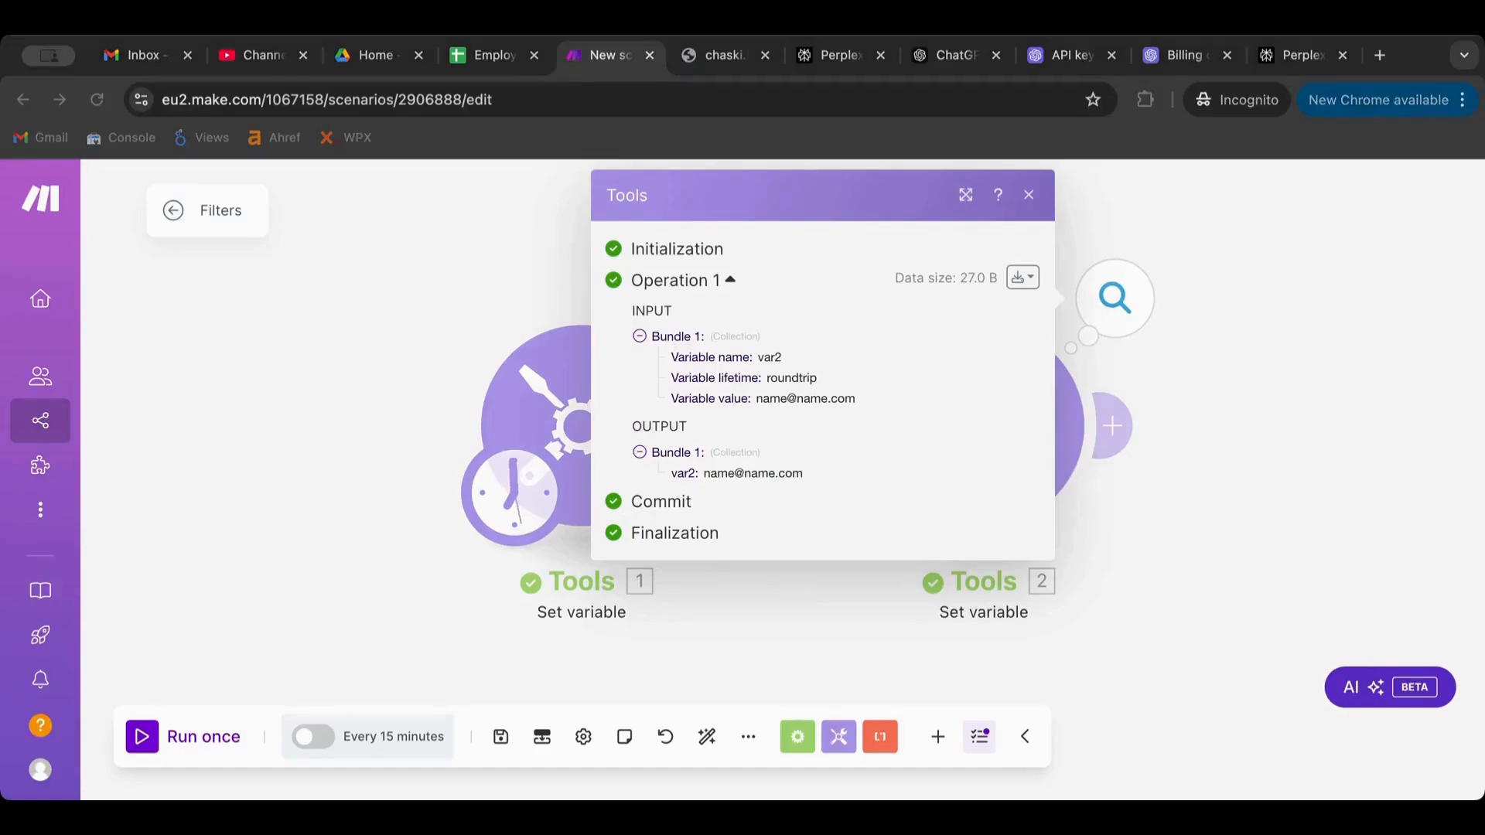
pyautogui.click(1151, 433)
pyautogui.click(1115, 297)
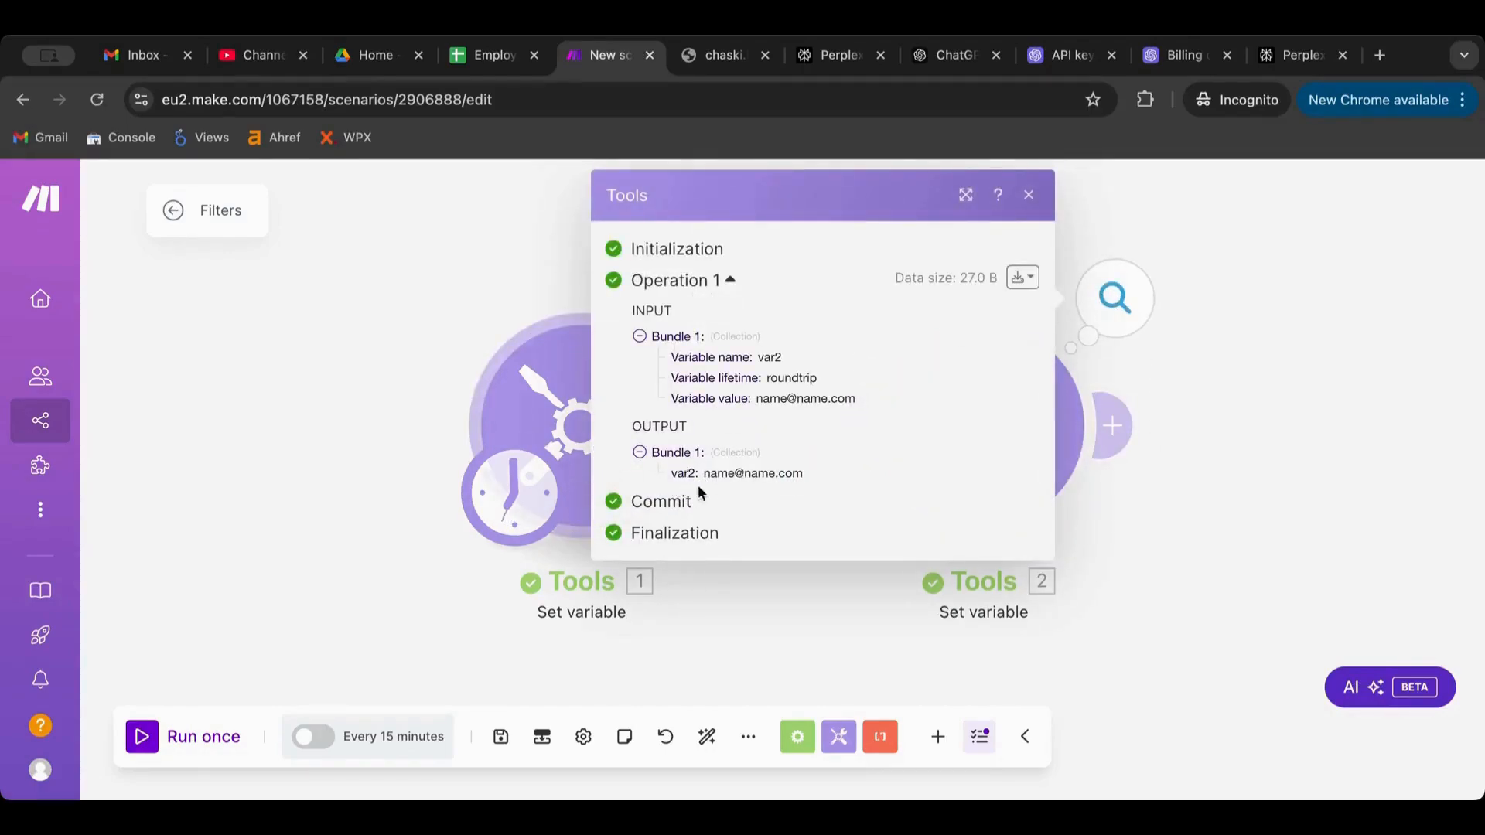
pyautogui.moveTo(709, 475); pyautogui.dragTo(859, 484)
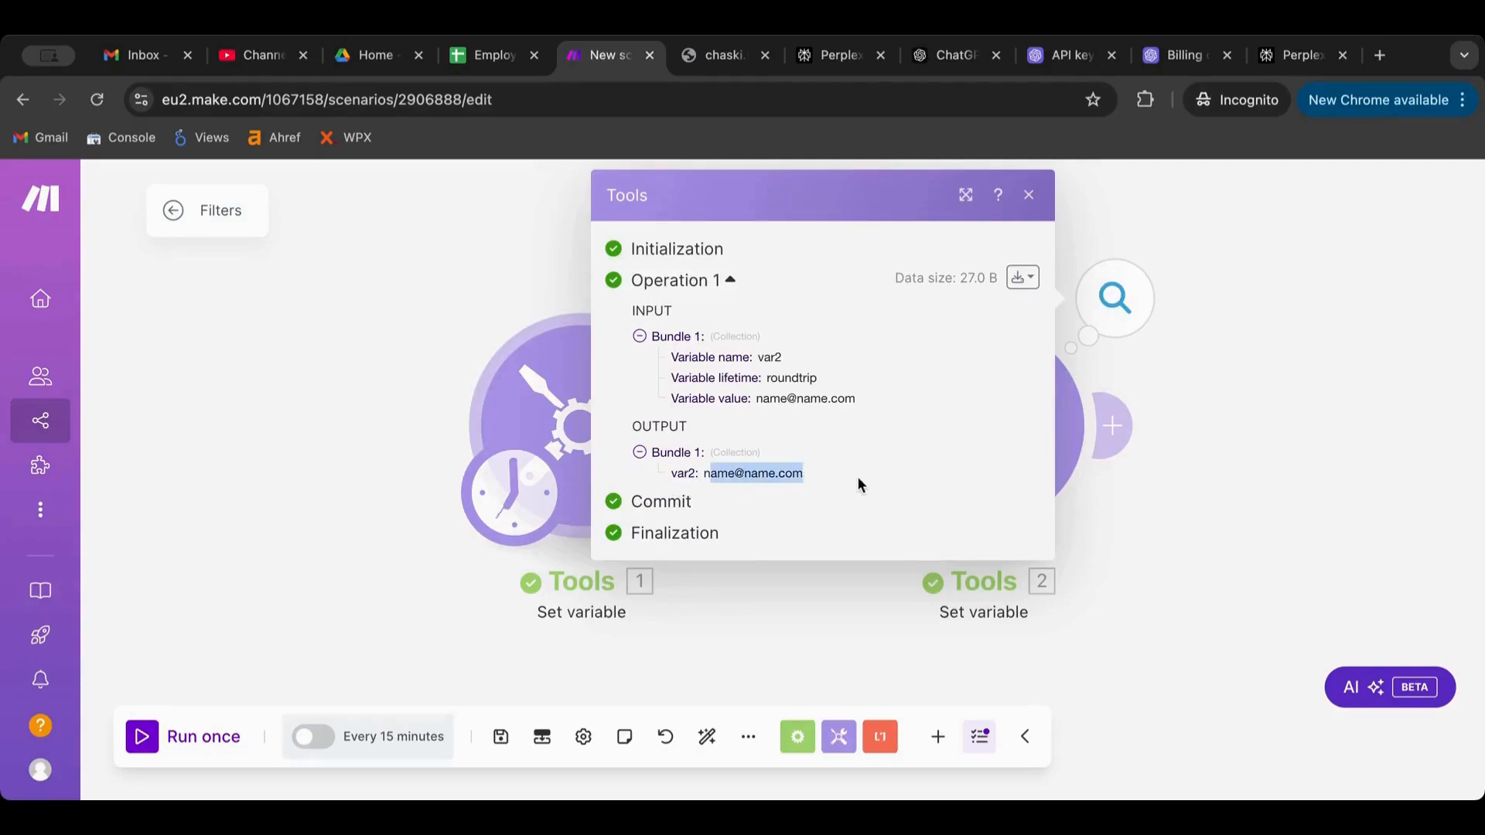
pyautogui.click(1212, 490)
pyautogui.click(803, 480)
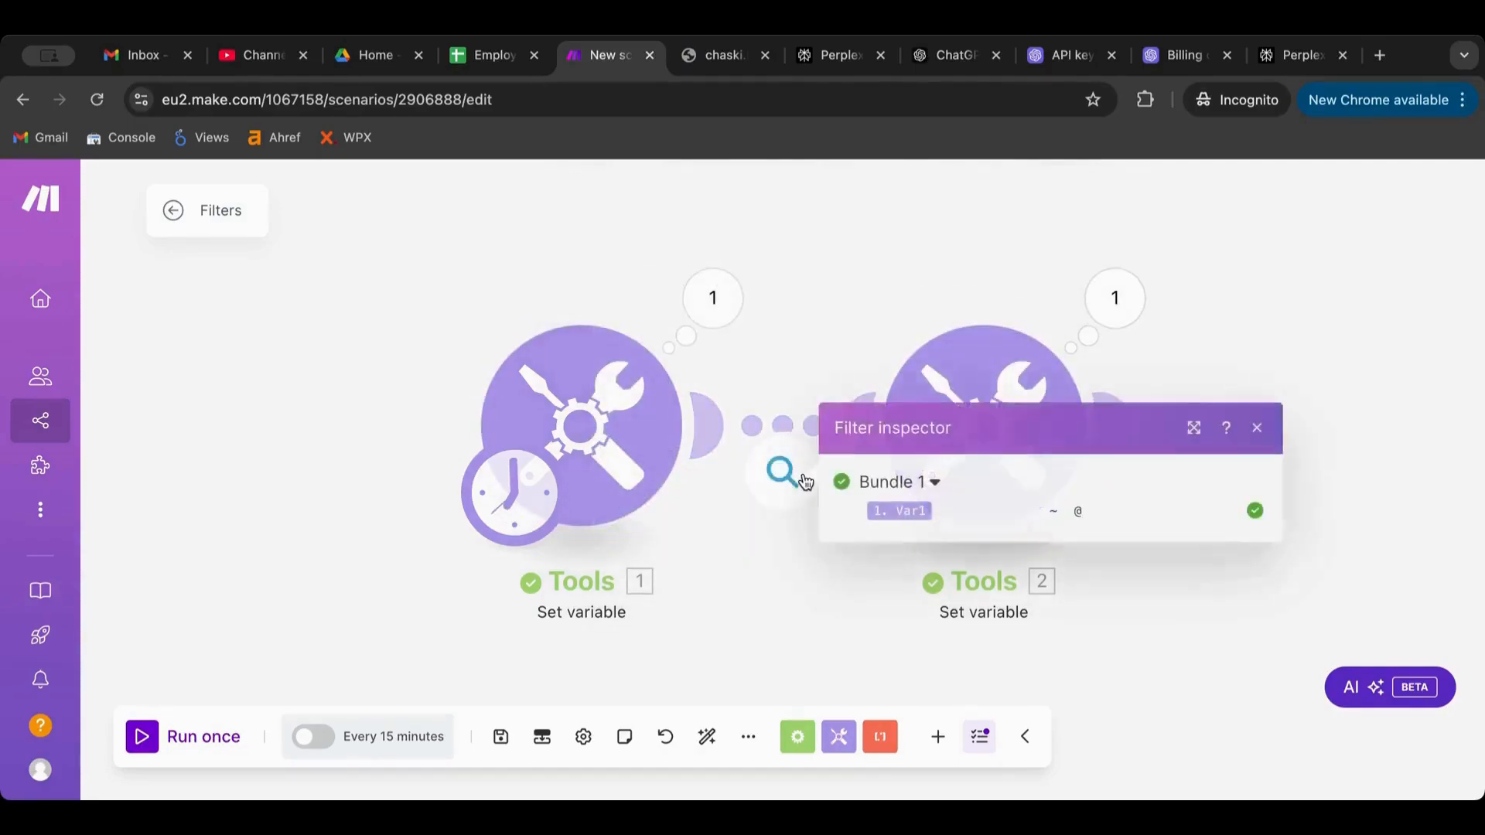
# Change the filter value from '@' to '$' and run the scenario once
pyautogui.click(783, 433)
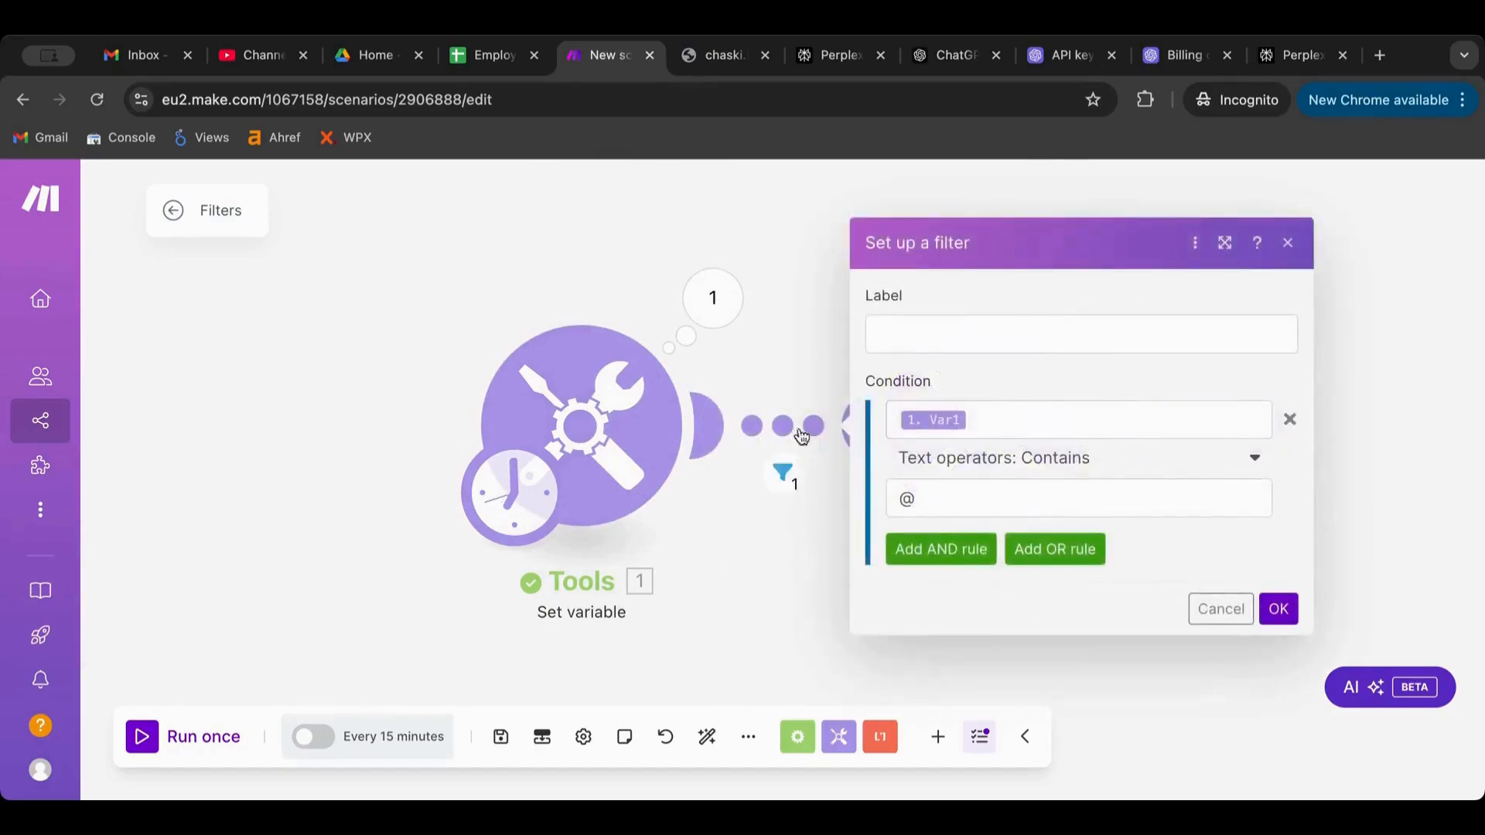
pyautogui.moveTo(921, 499); pyautogui.dragTo(856, 497)
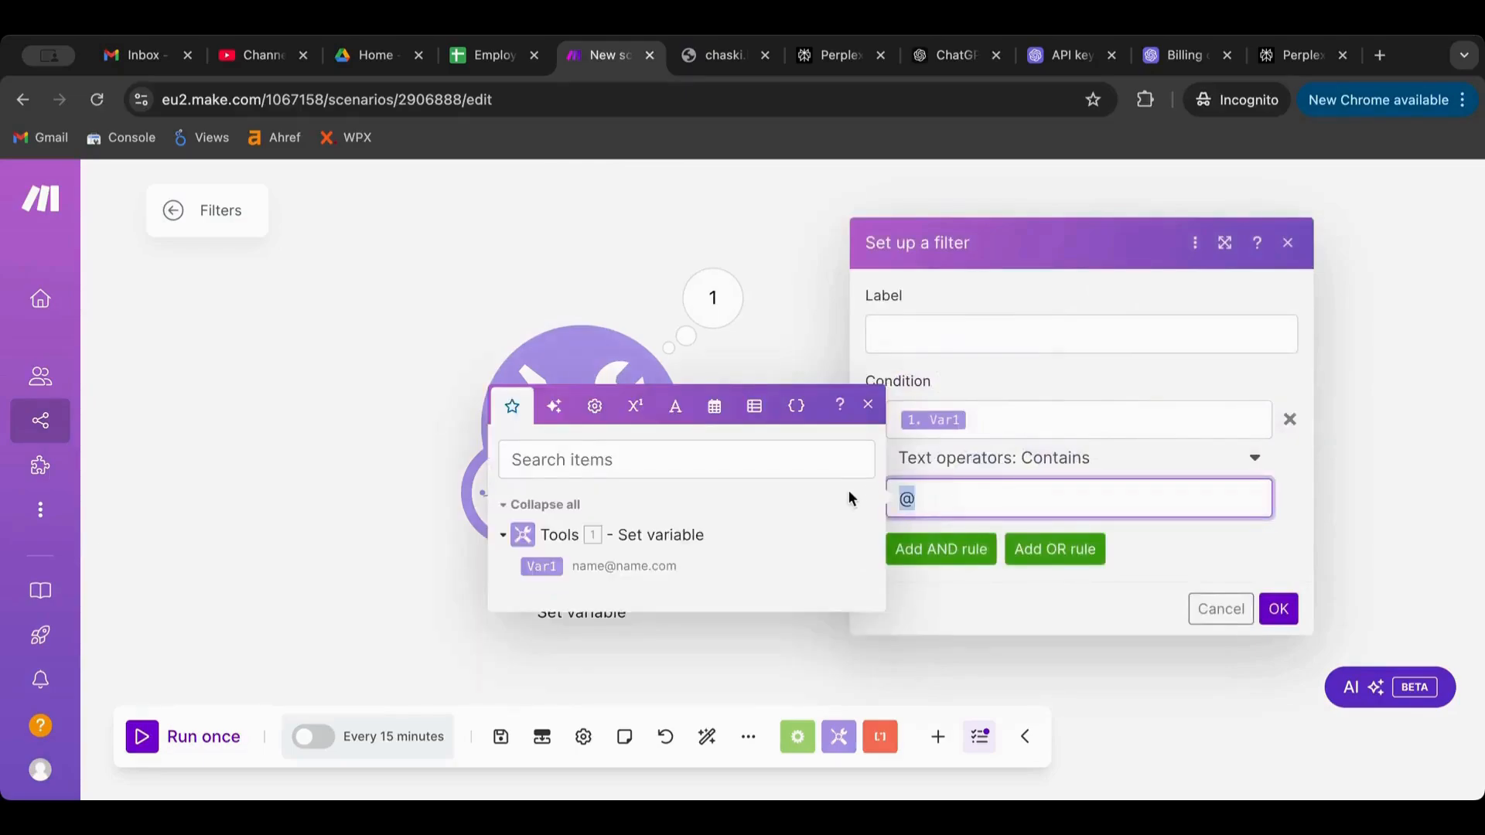
pyautogui.write('$')
pyautogui.click(1279, 610)
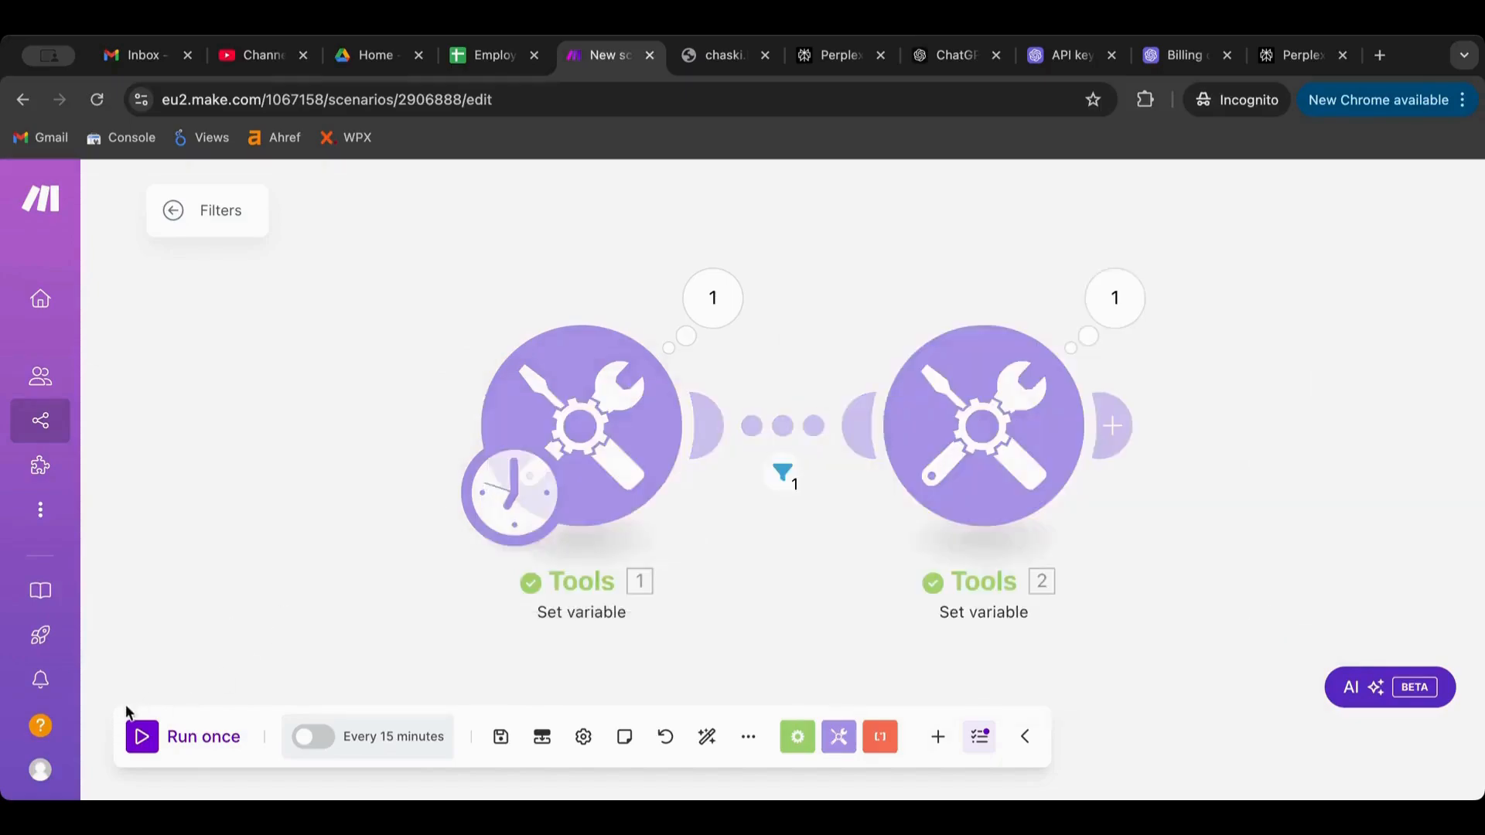
pyautogui.click(150, 750)
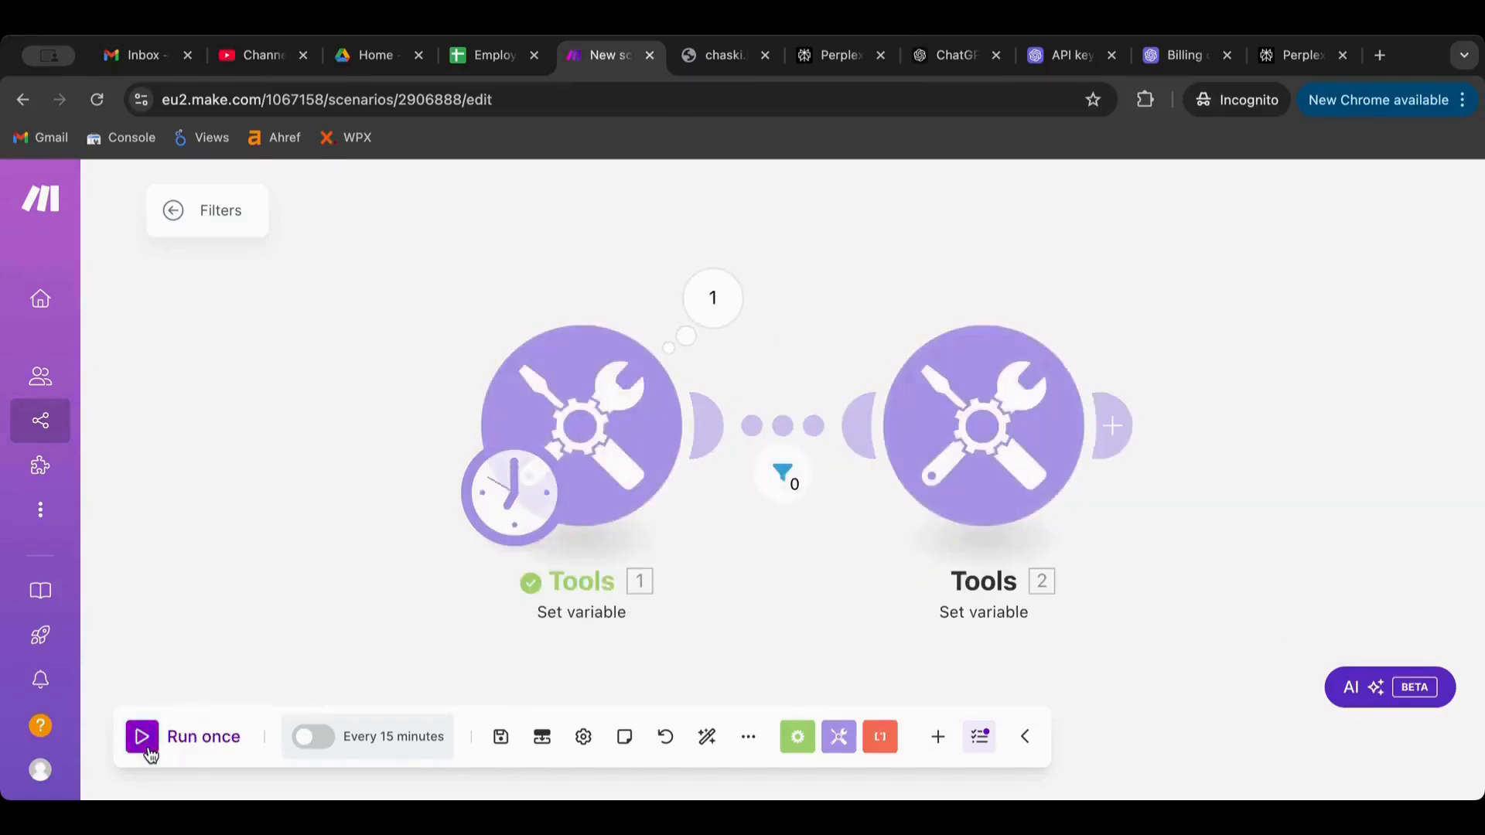
# Inspect the blocked bundle in the filter and Tools 1 details, then reopen the filter
pyautogui.click(781, 472)
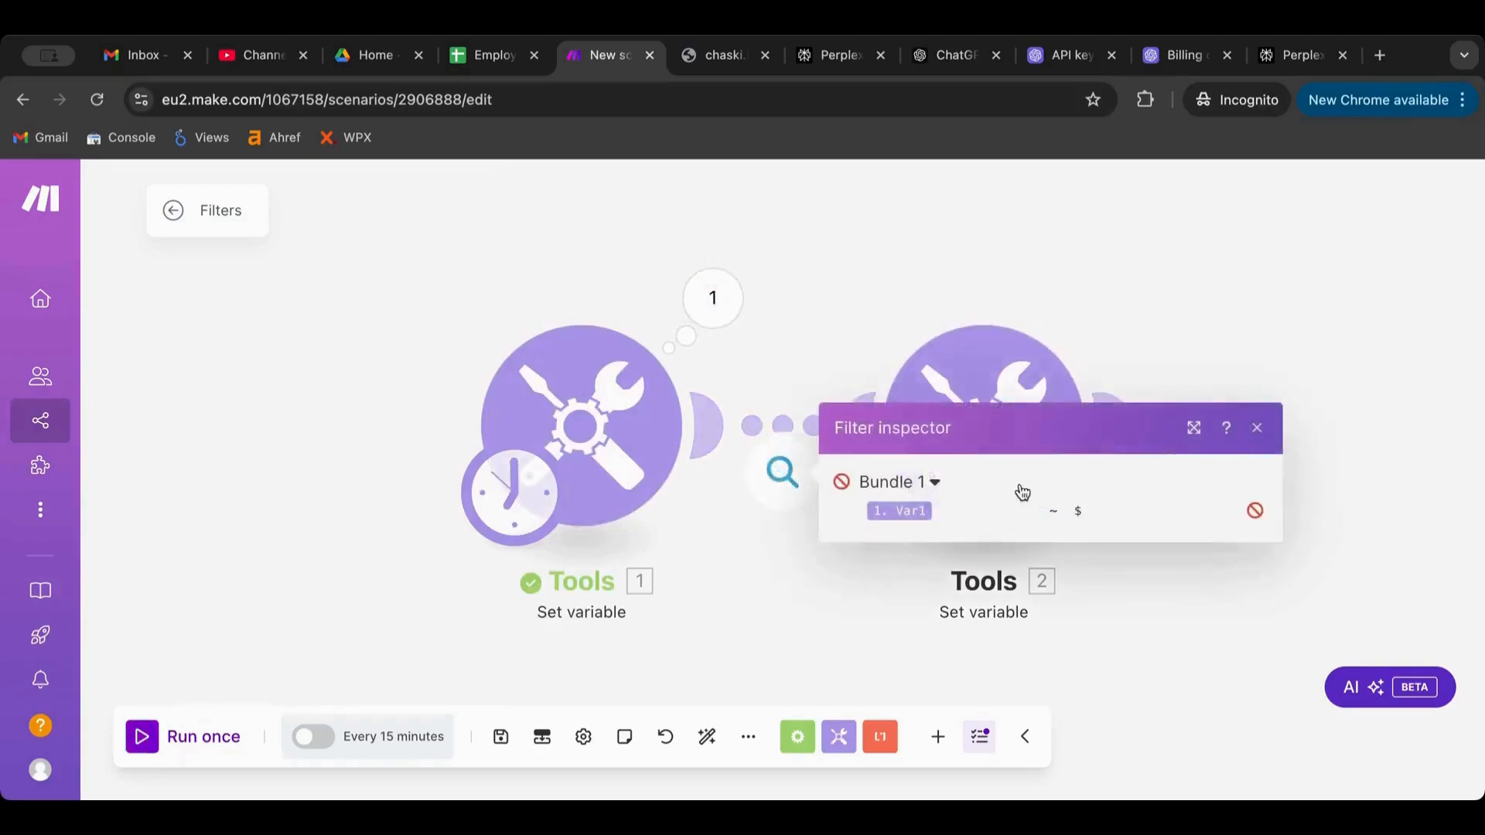
pyautogui.click(710, 298)
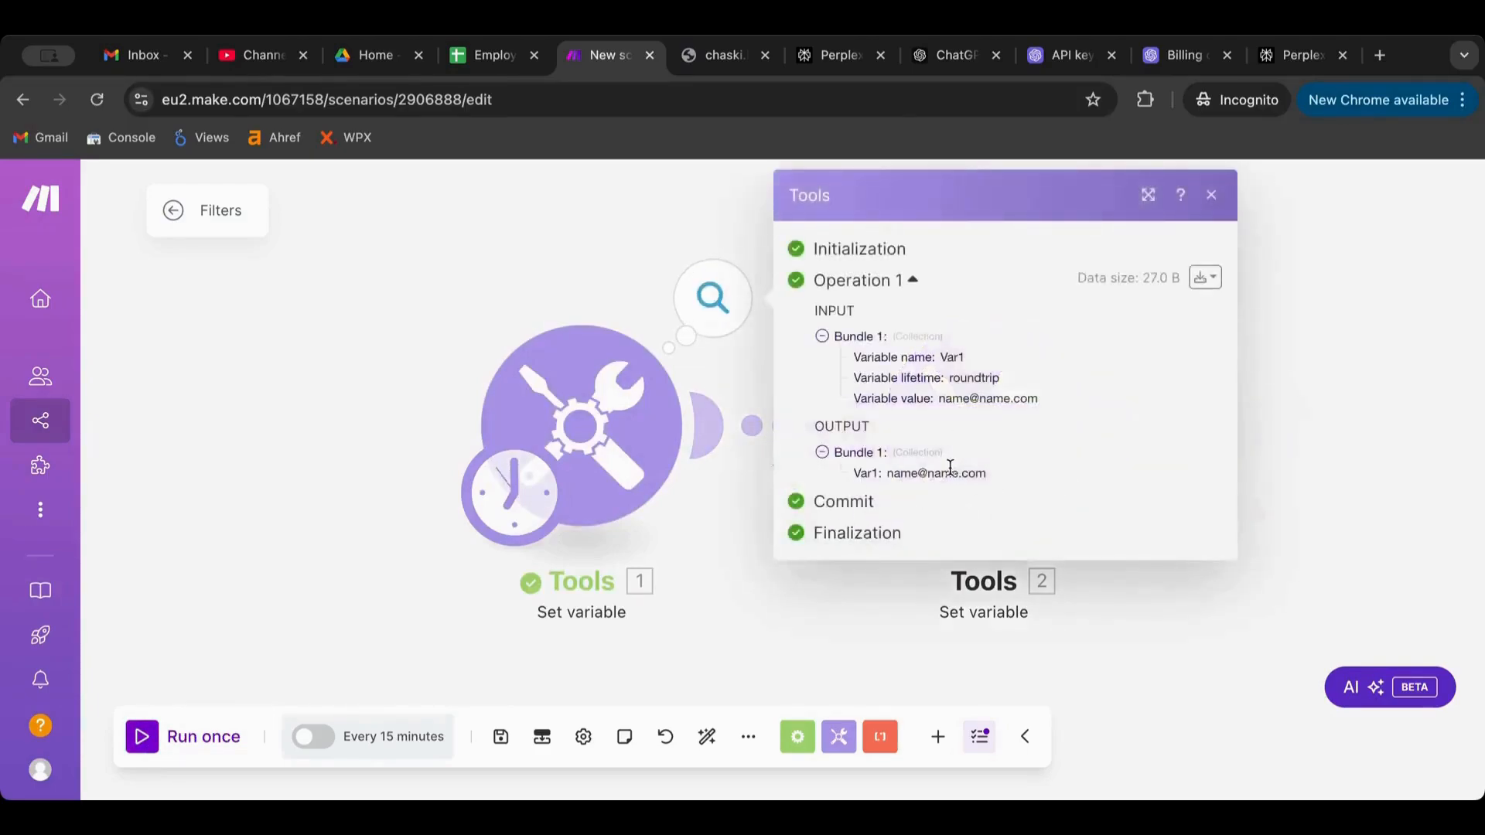
pyautogui.click(601, 238)
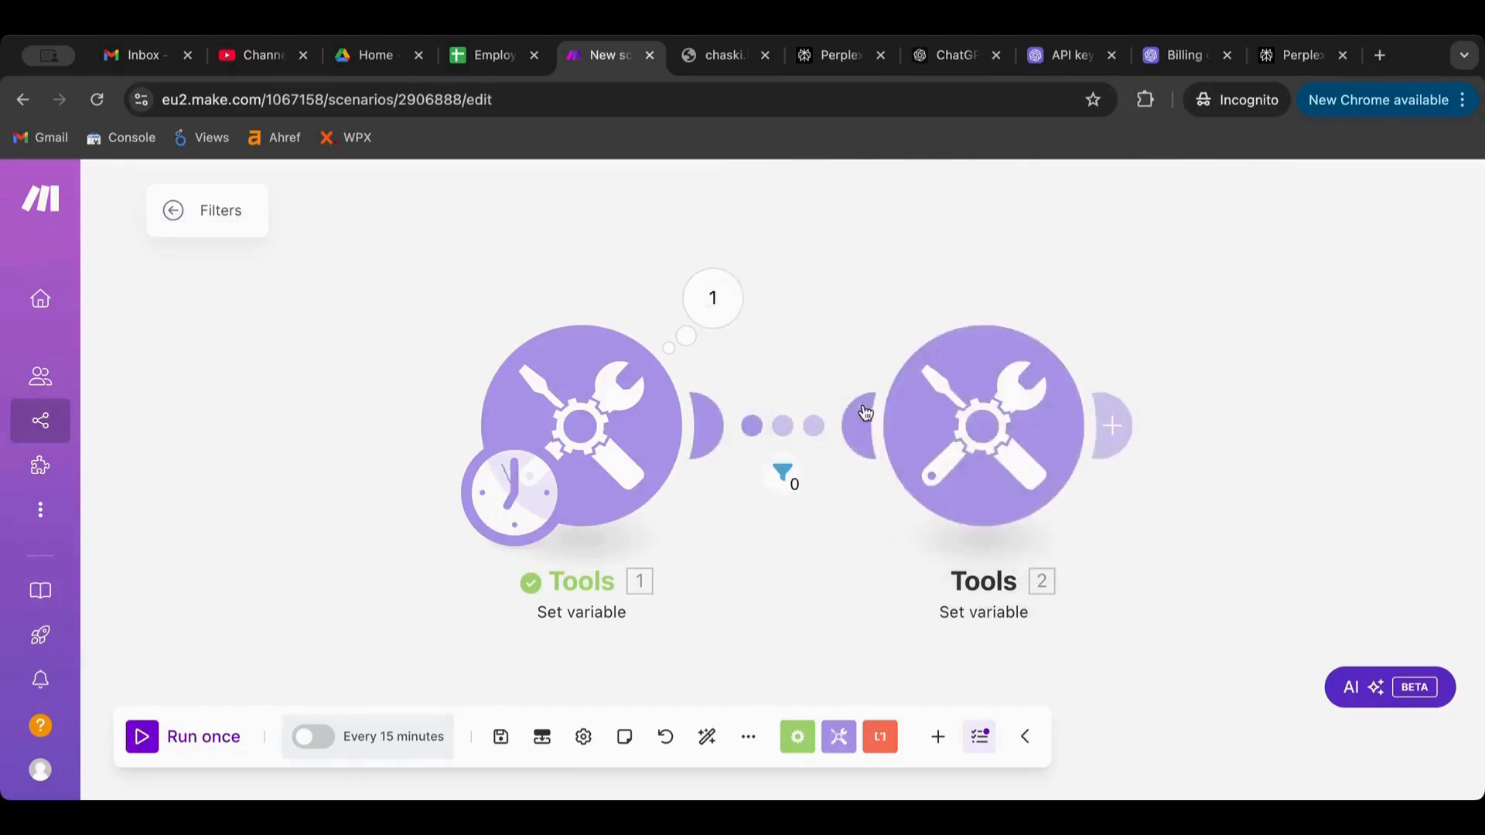
pyautogui.click(821, 427)
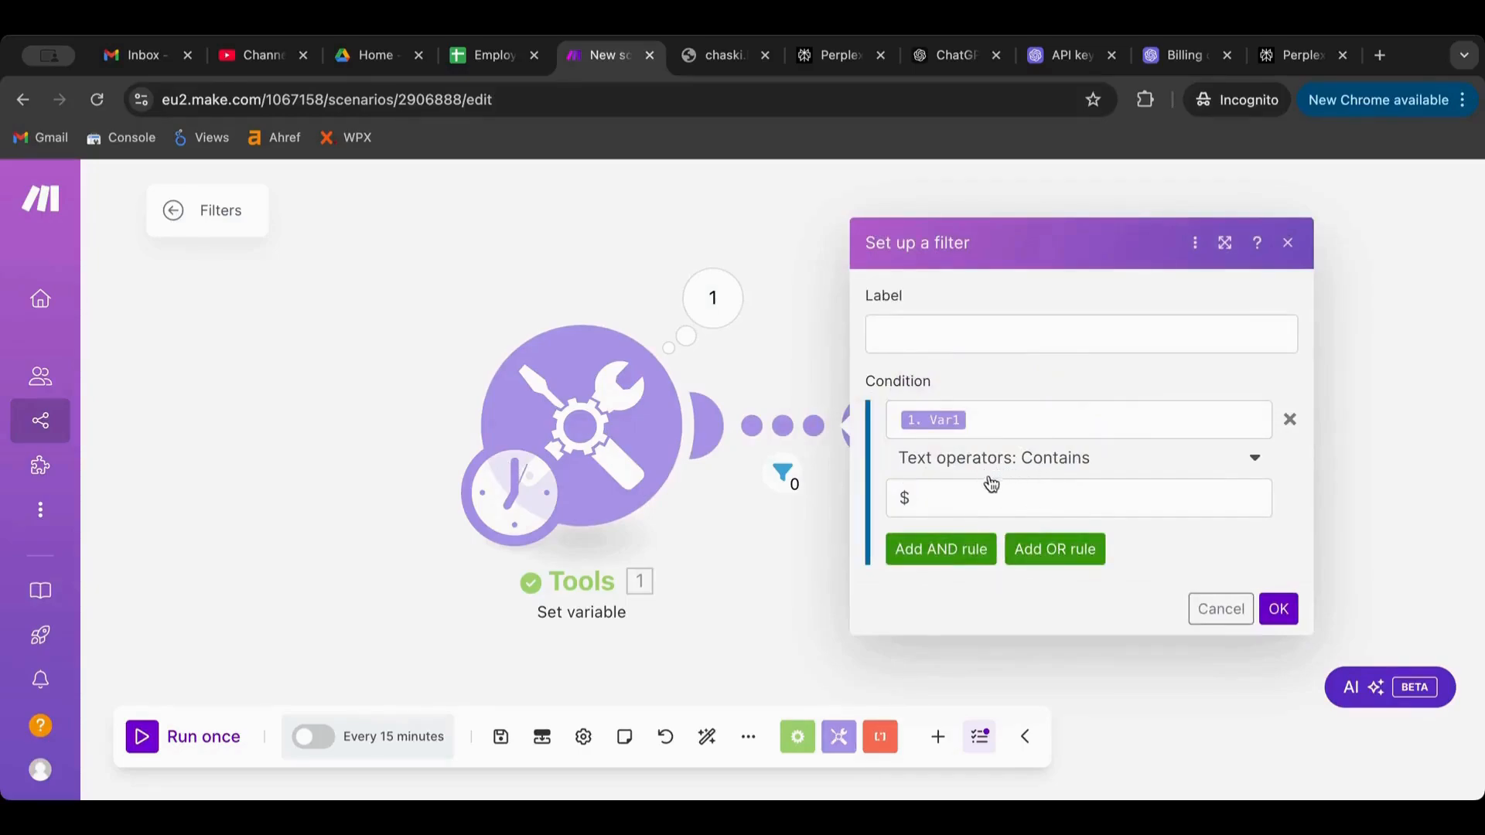
# Add an AND rule to the filter: Var1 text Contains '@'
pyautogui.click(950, 550)
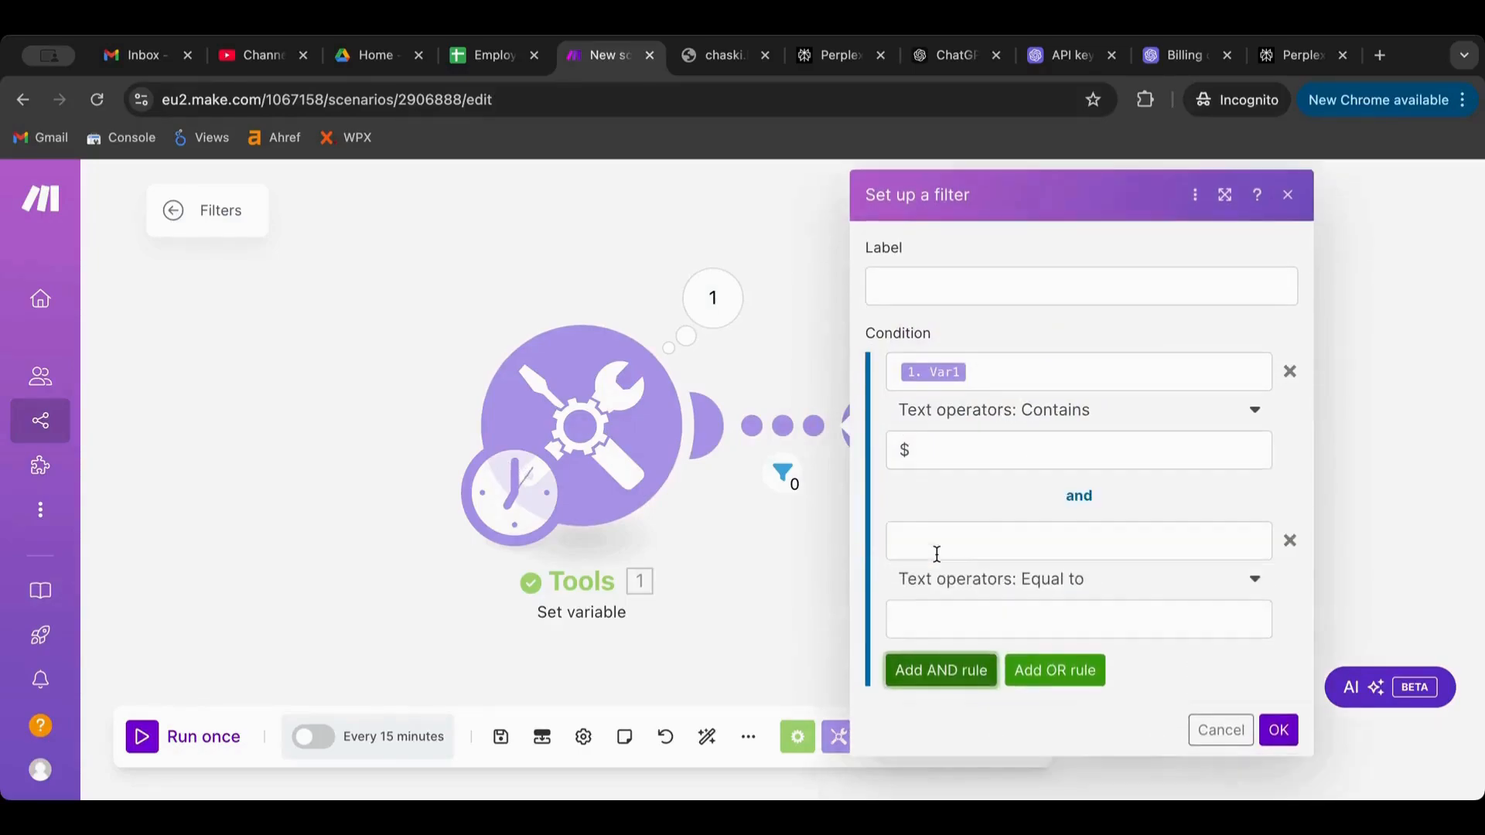
pyautogui.click(995, 530)
pyautogui.click(549, 611)
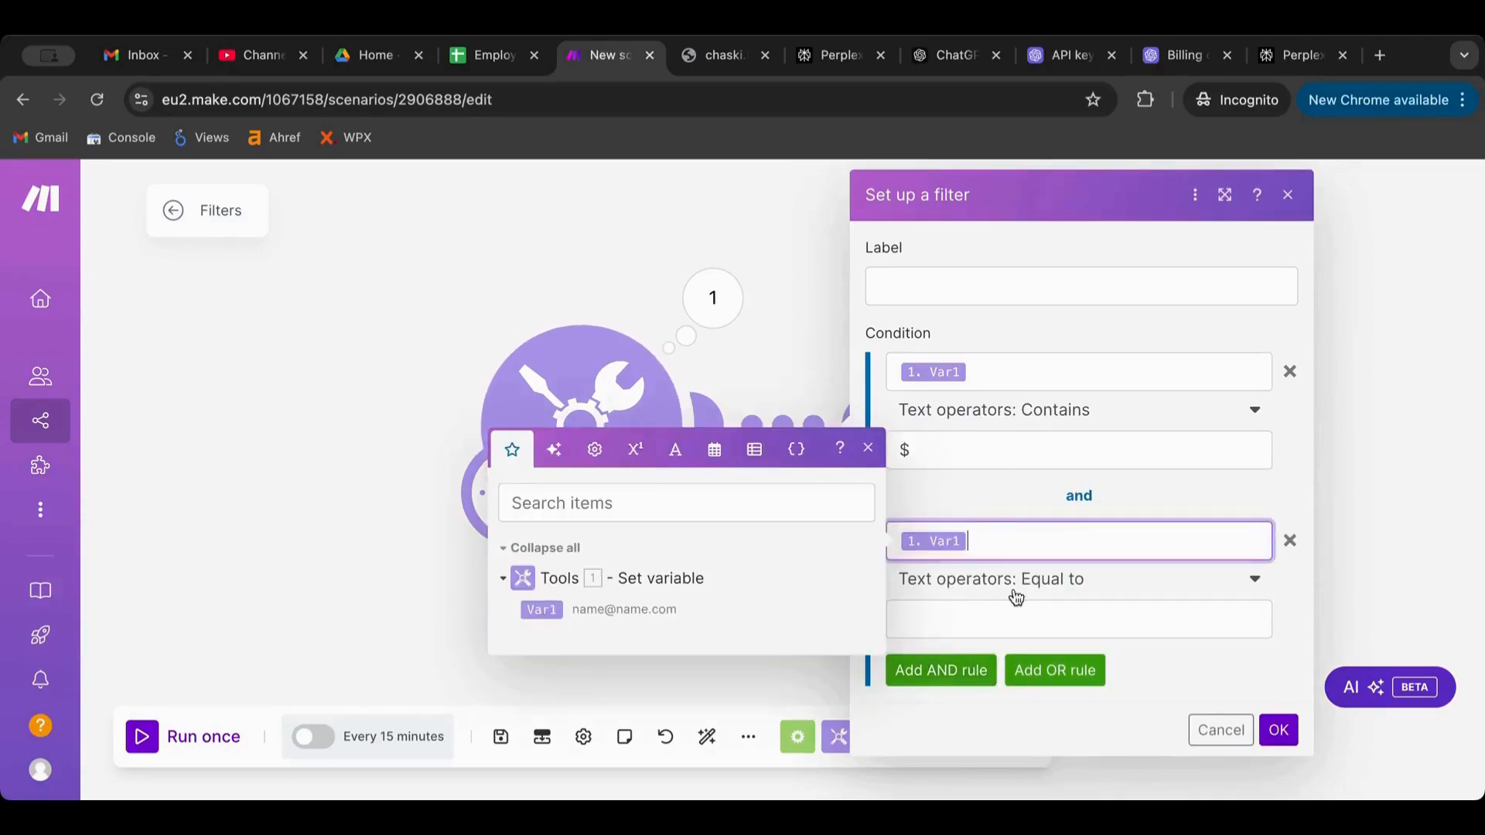
pyautogui.click(957, 622)
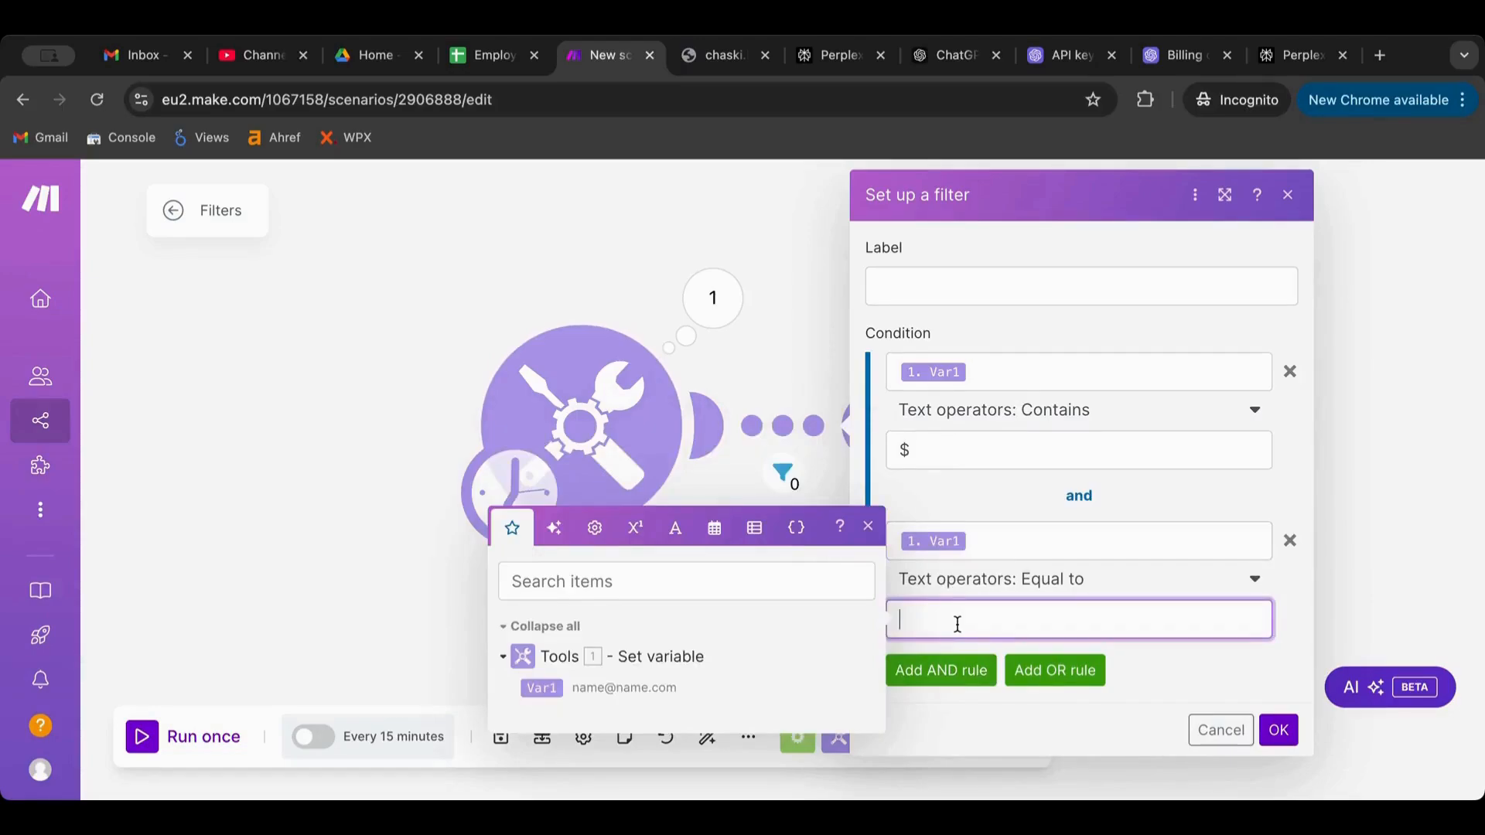
pyautogui.write('@')
pyautogui.click(1075, 581)
pyautogui.scroll(-5, 1070, 484)
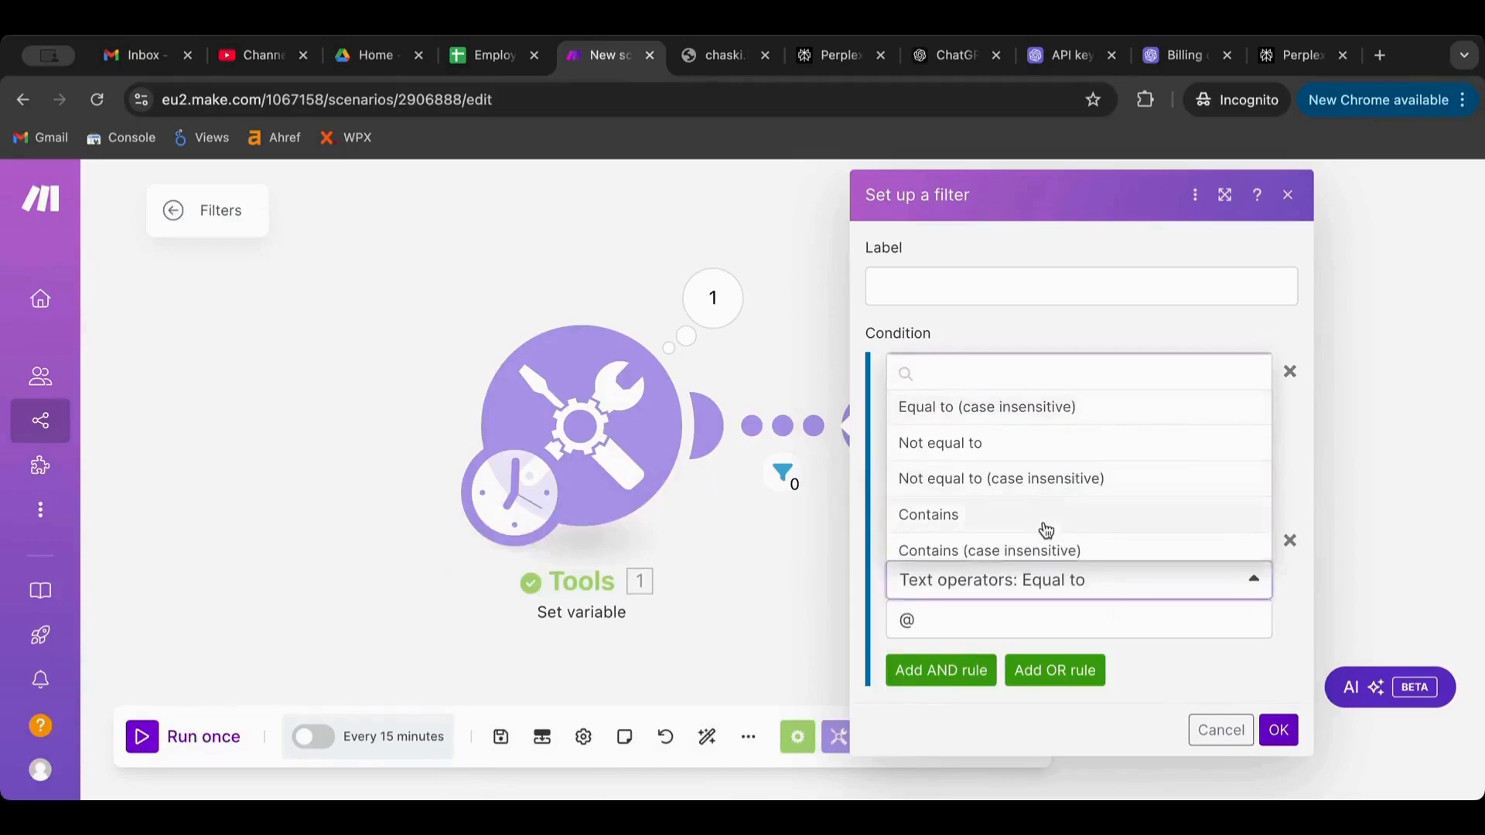
pyautogui.click(1044, 516)
pyautogui.click(1278, 730)
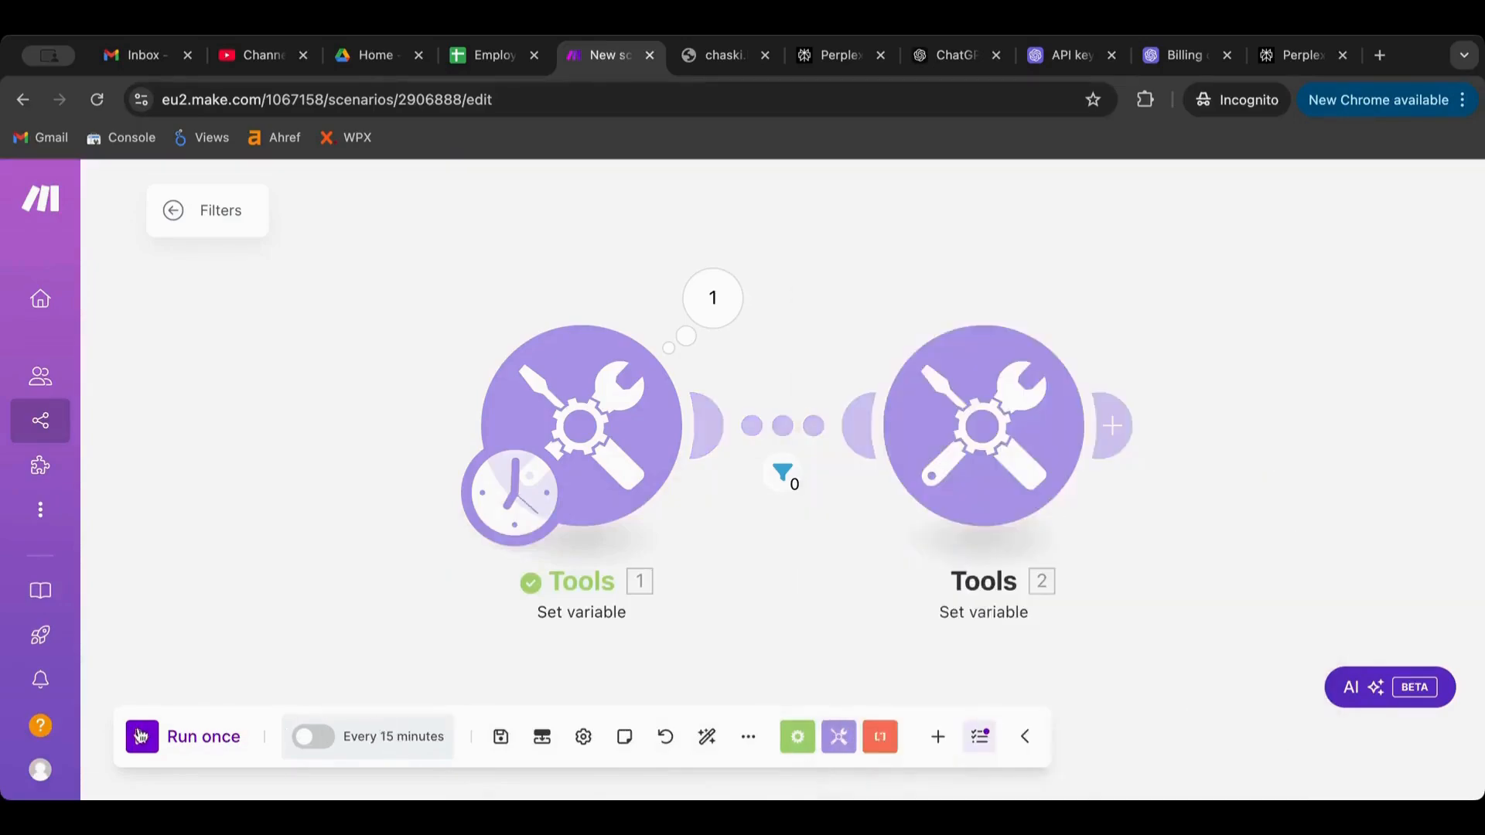
# Run the scenario and inspect the filter, where the '$' condition fails
pyautogui.click(140, 737)
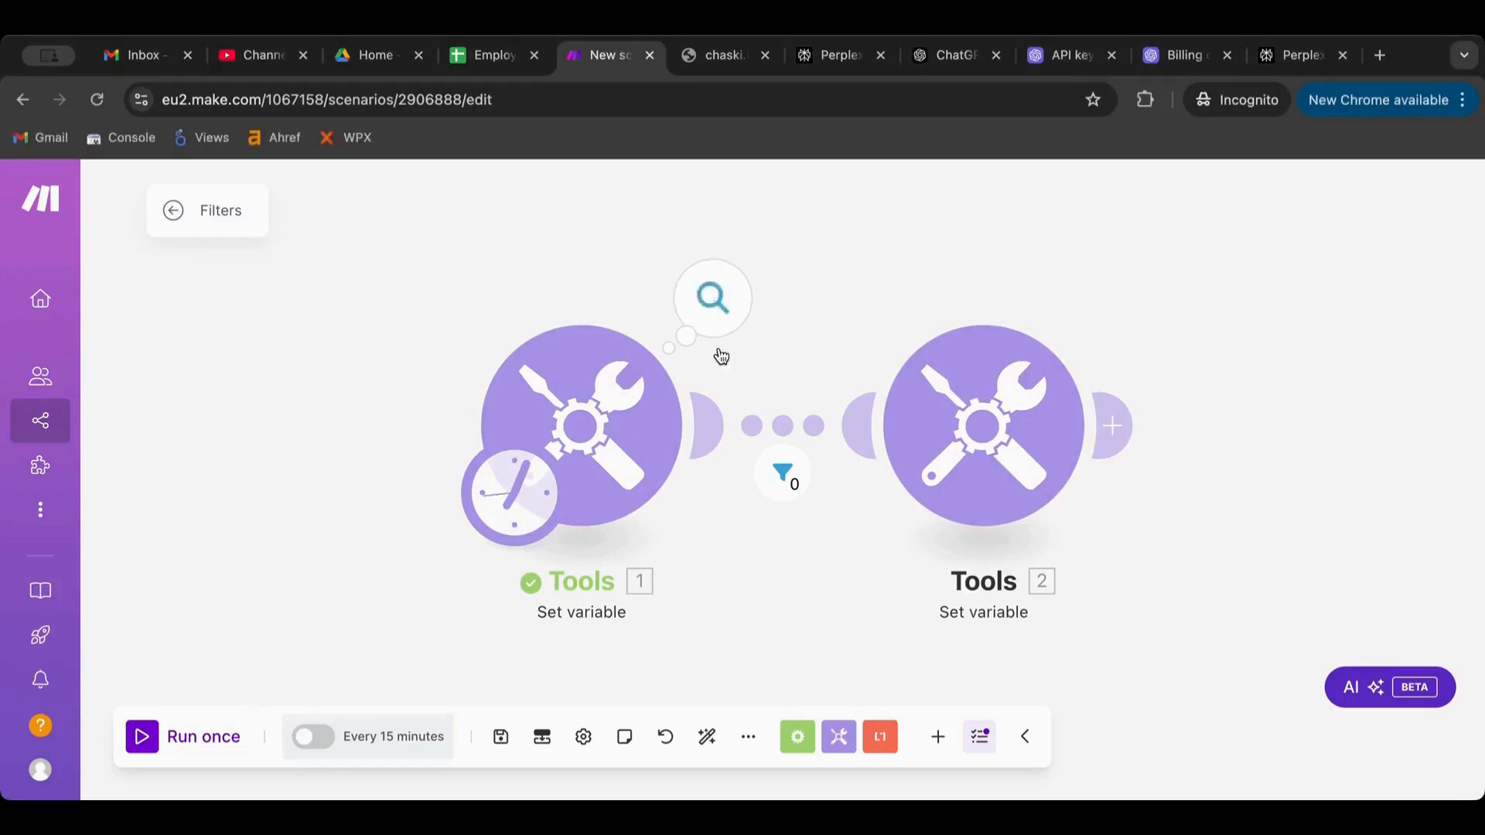
pyautogui.click(142, 738)
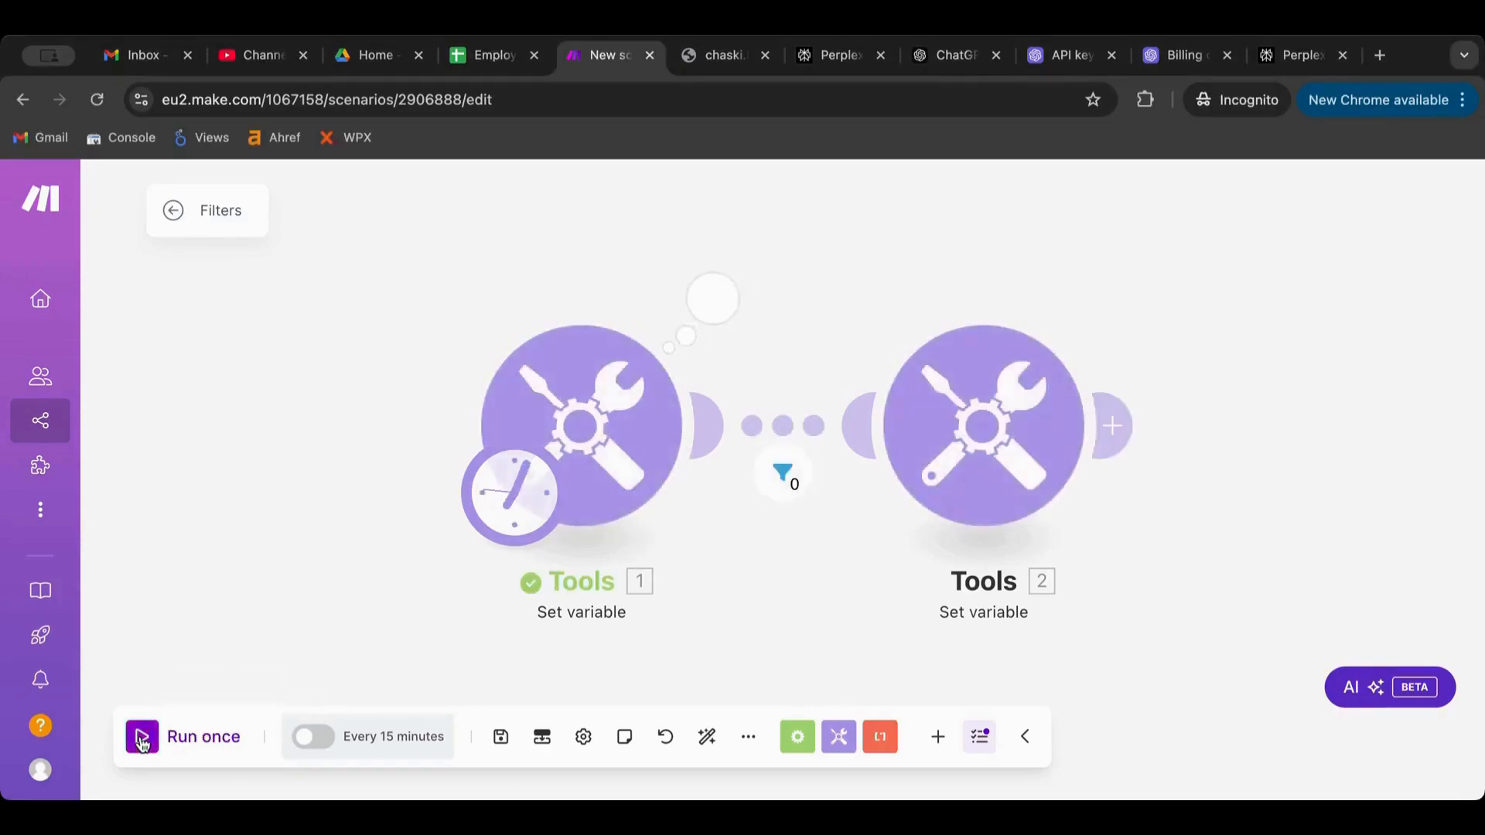
pyautogui.click(783, 470)
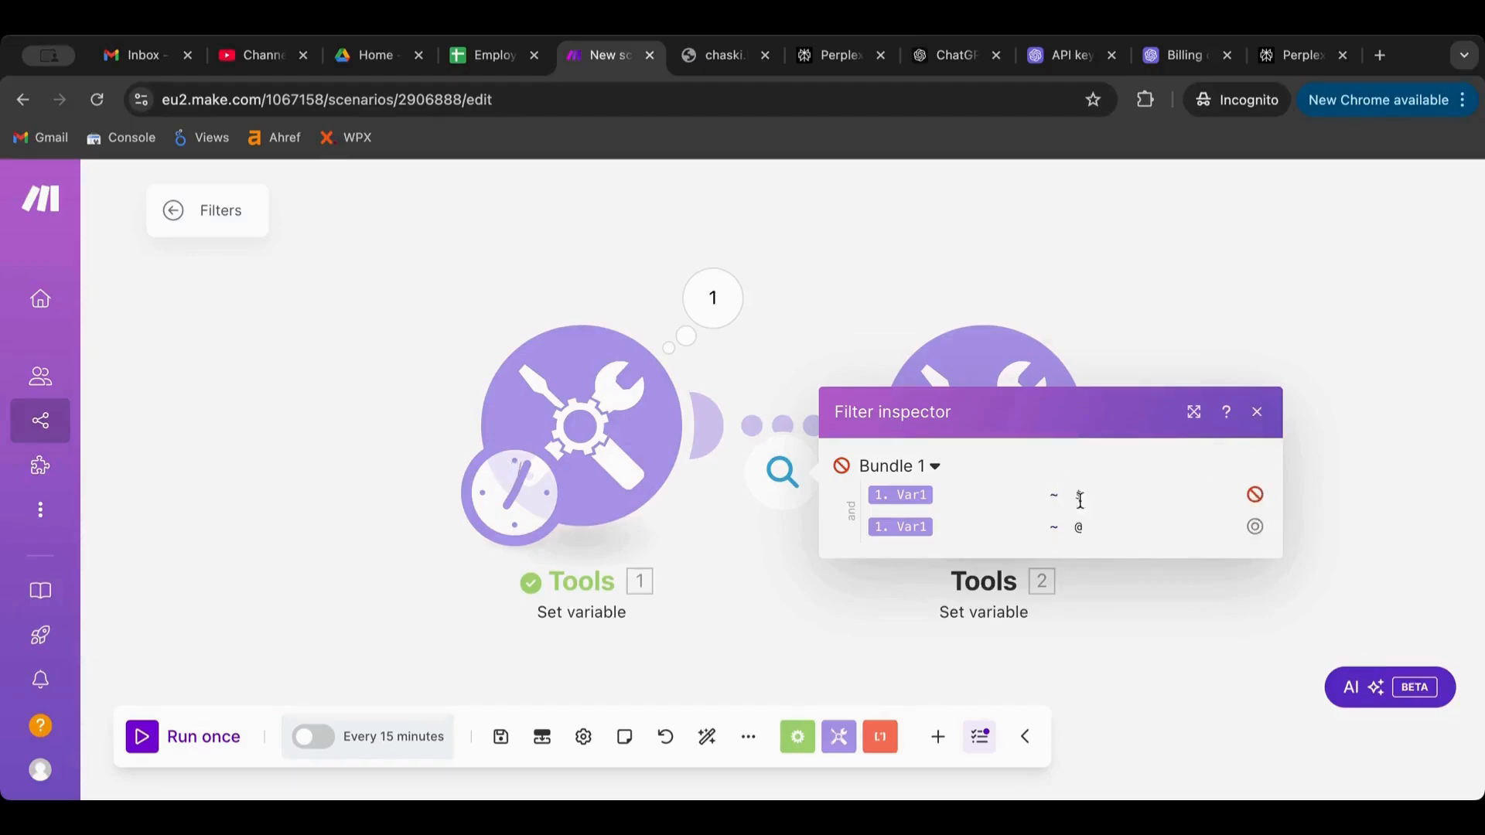
pyautogui.click(1269, 415)
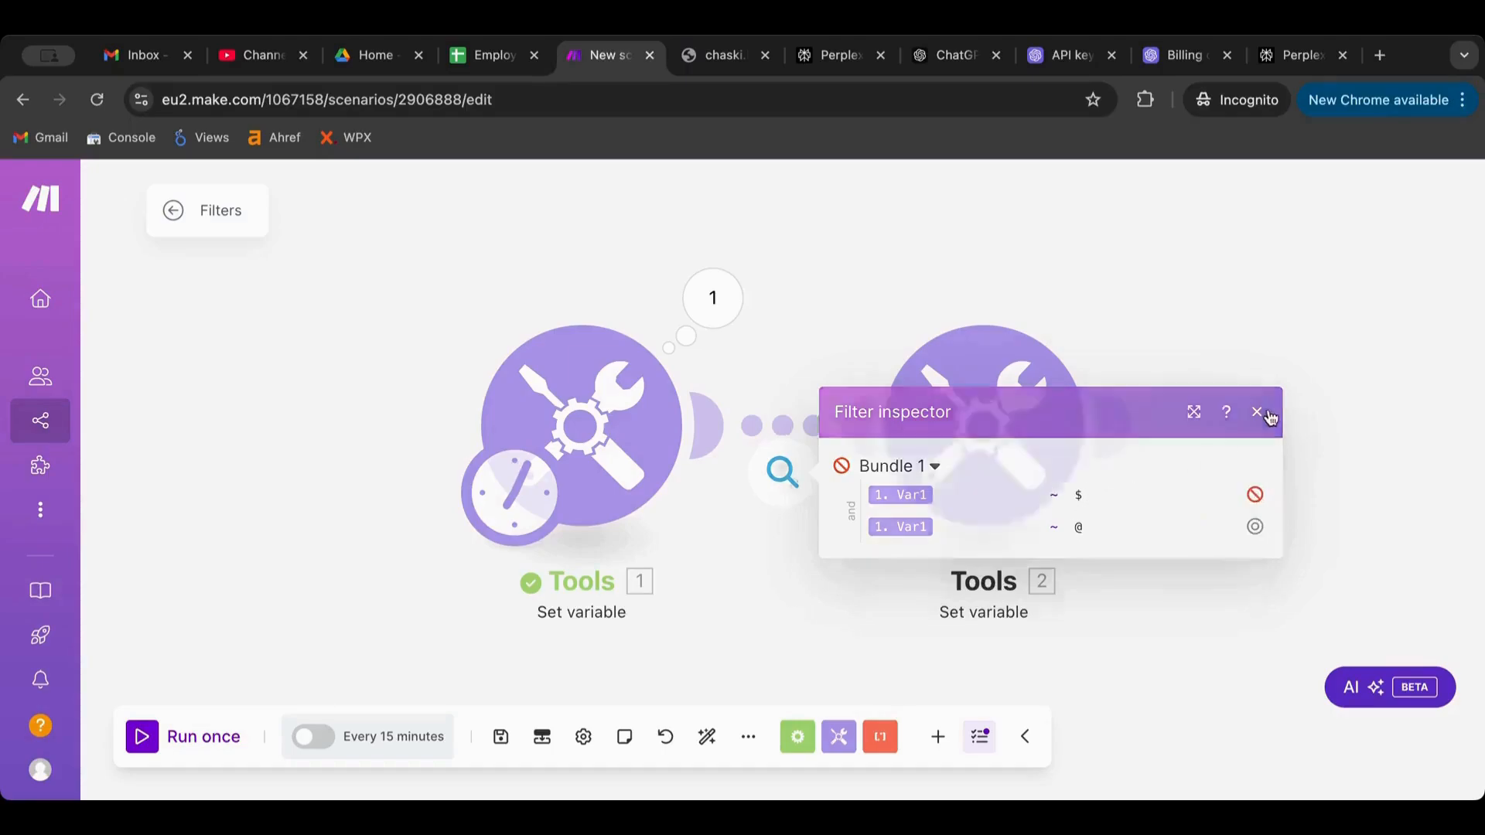
# Replace the AND rule with an OR rule: Var1 text Contains '@'
pyautogui.click(782, 425)
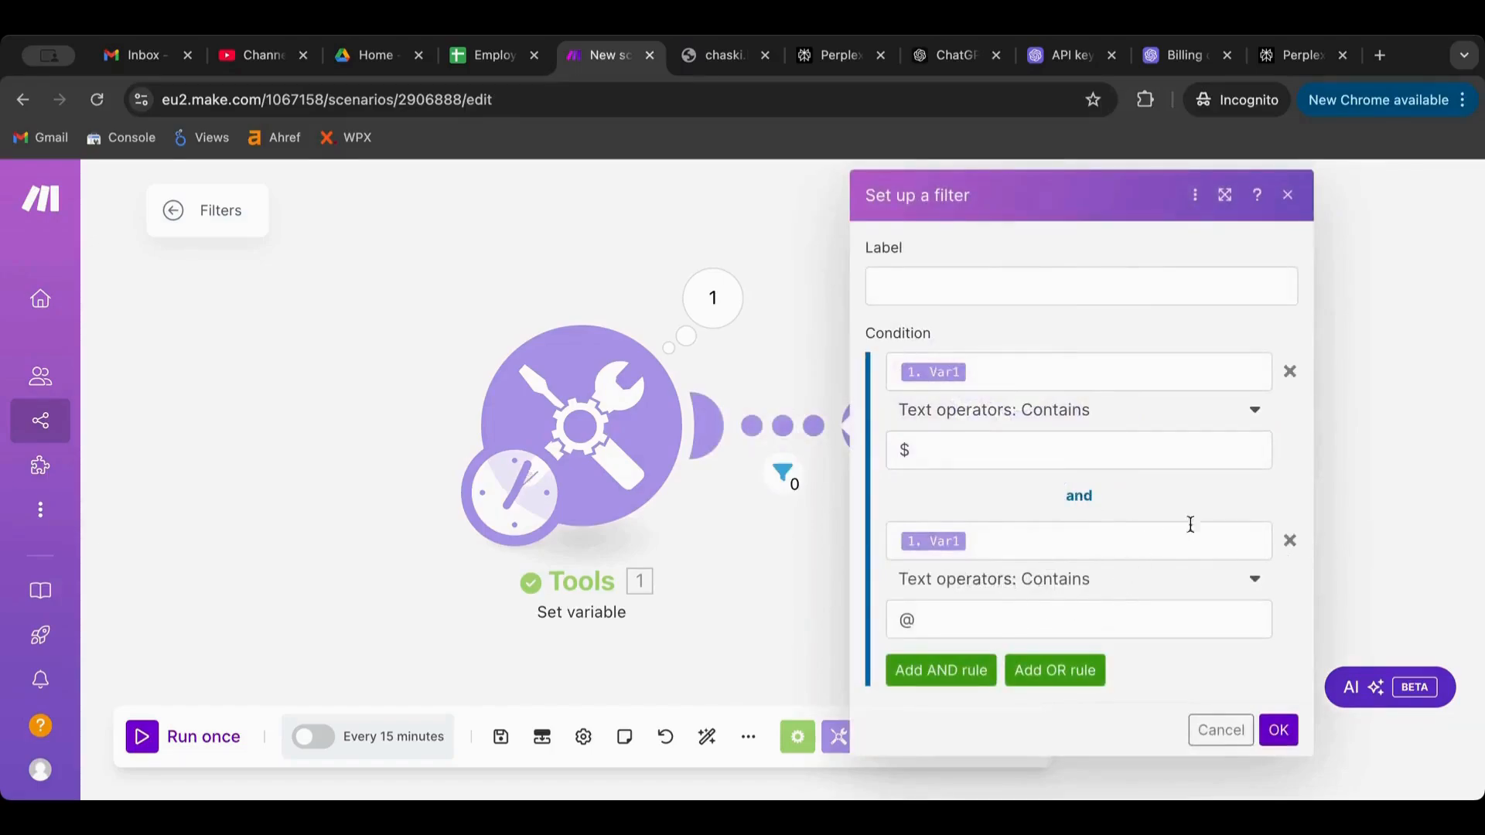
pyautogui.click(1288, 541)
pyautogui.click(1039, 507)
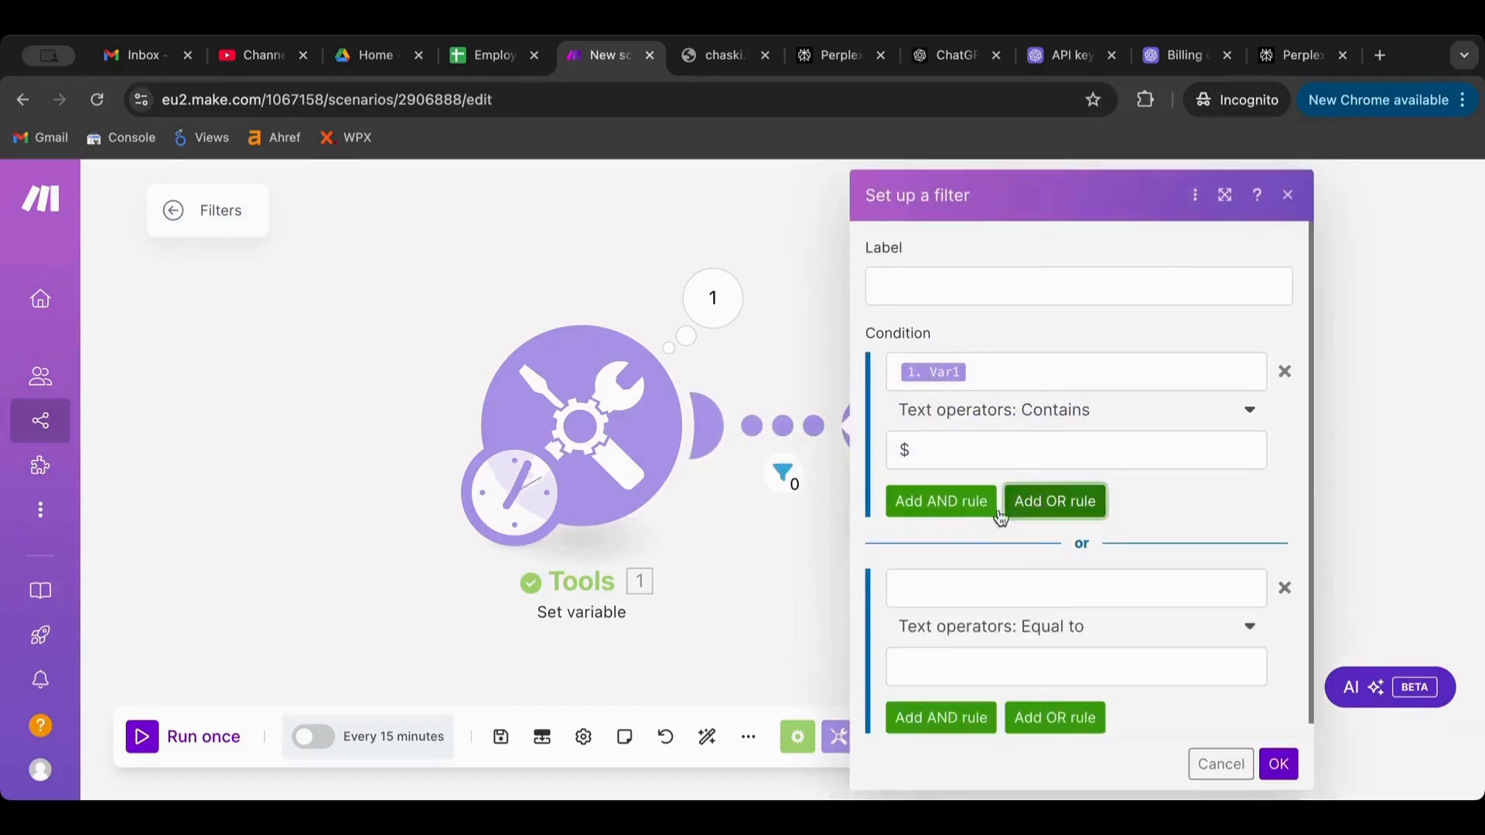
pyautogui.click(940, 592)
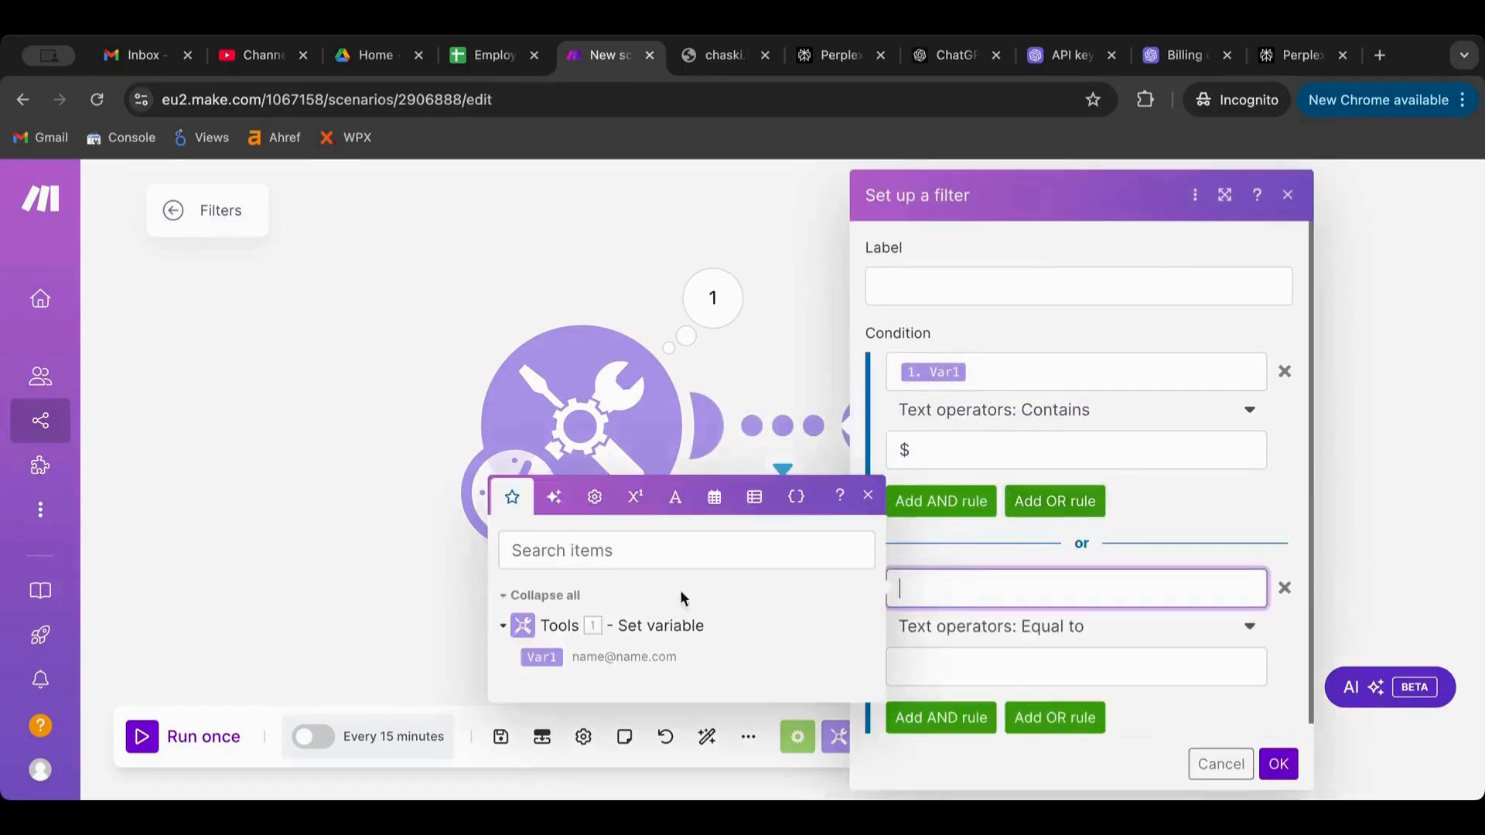
pyautogui.click(534, 657)
pyautogui.click(1029, 628)
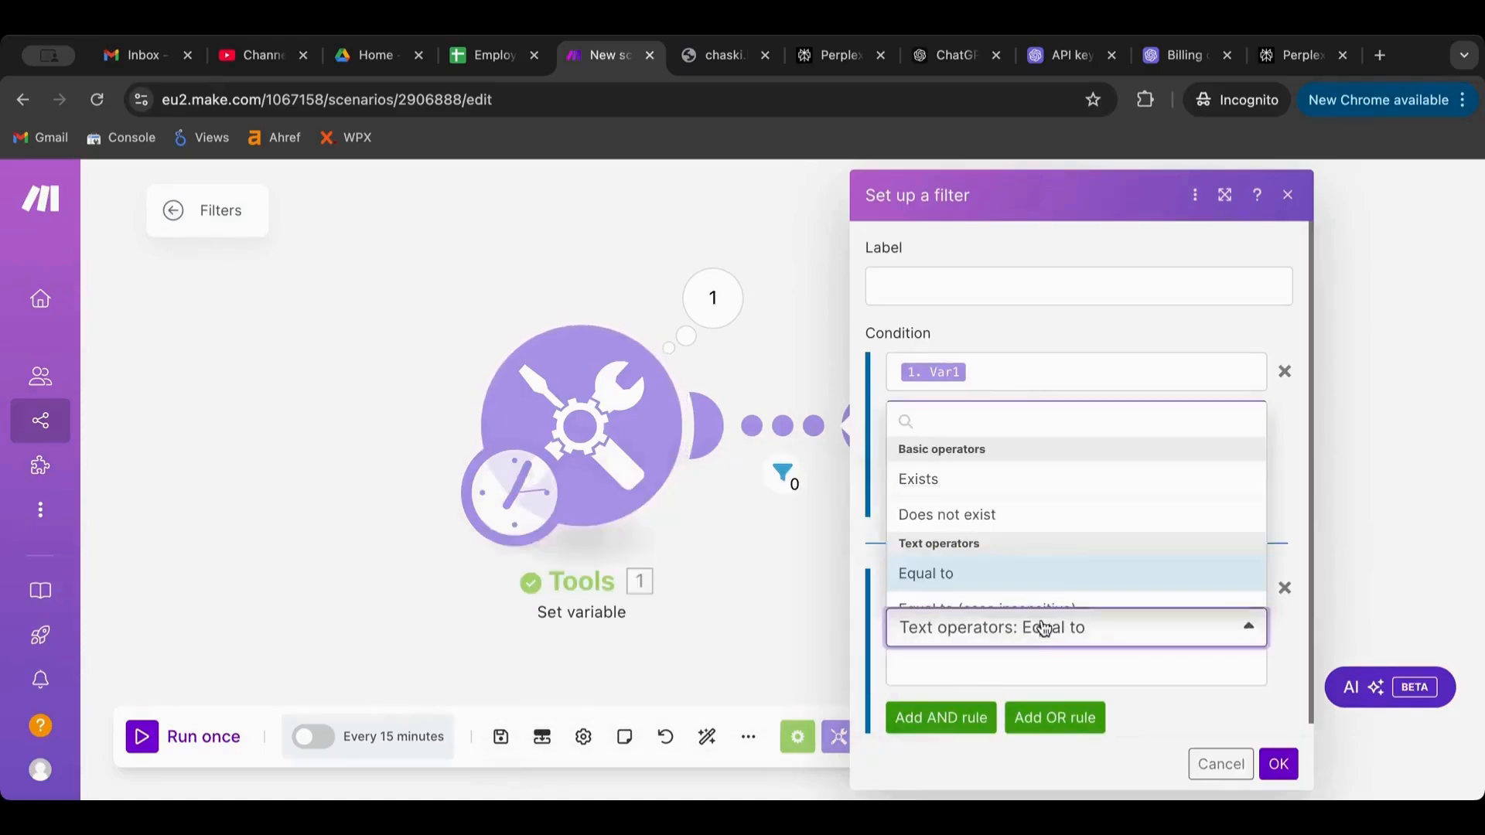
pyautogui.scroll(-3, 1041, 558)
pyautogui.click(1011, 604)
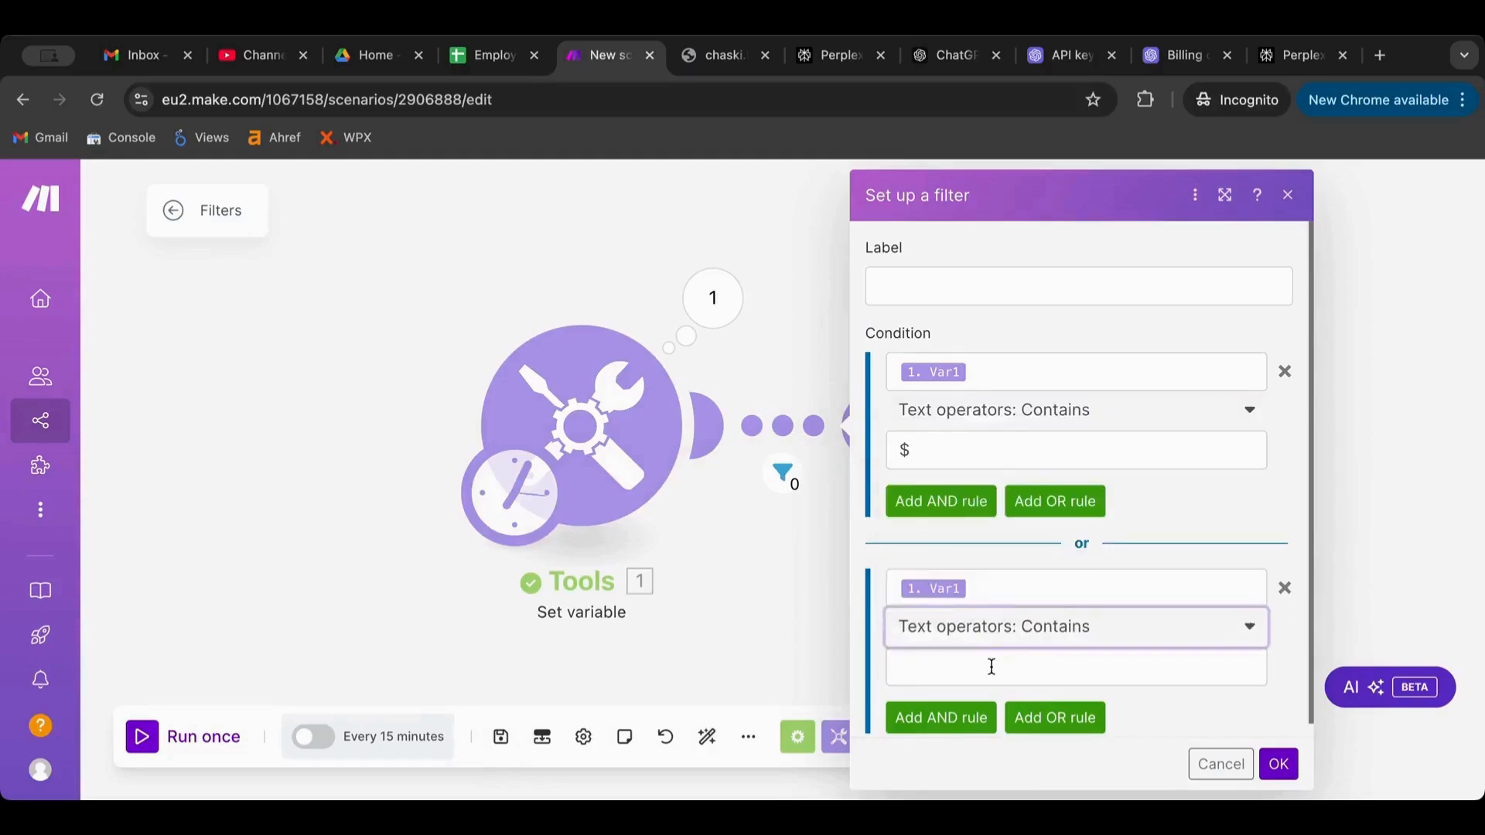
pyautogui.click(990, 665)
pyautogui.write('@')
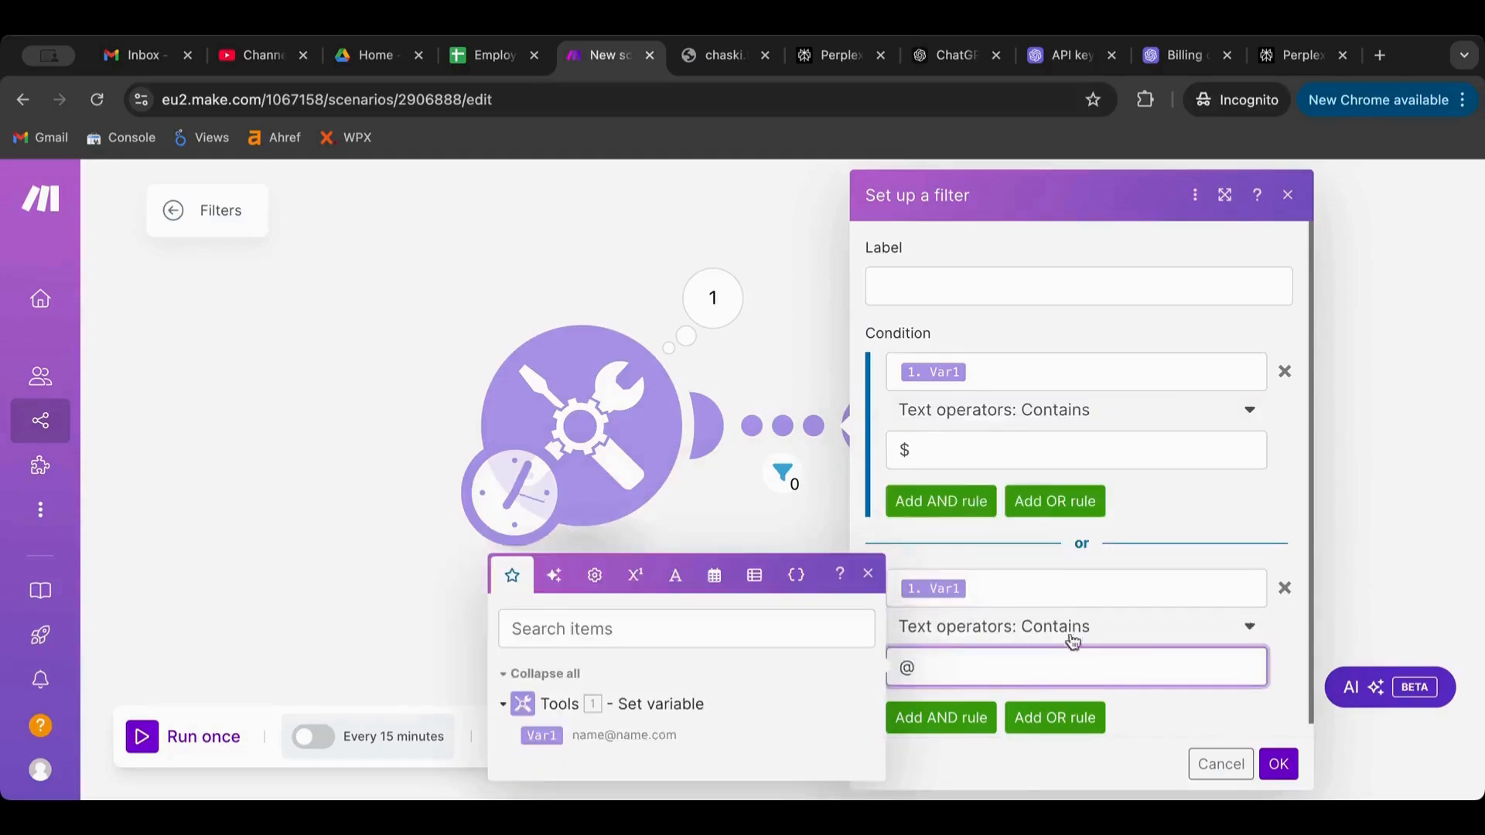
pyautogui.click(1276, 768)
# Run the scenario and confirm in the filter inspector that the bundle passes
pyautogui.click(139, 744)
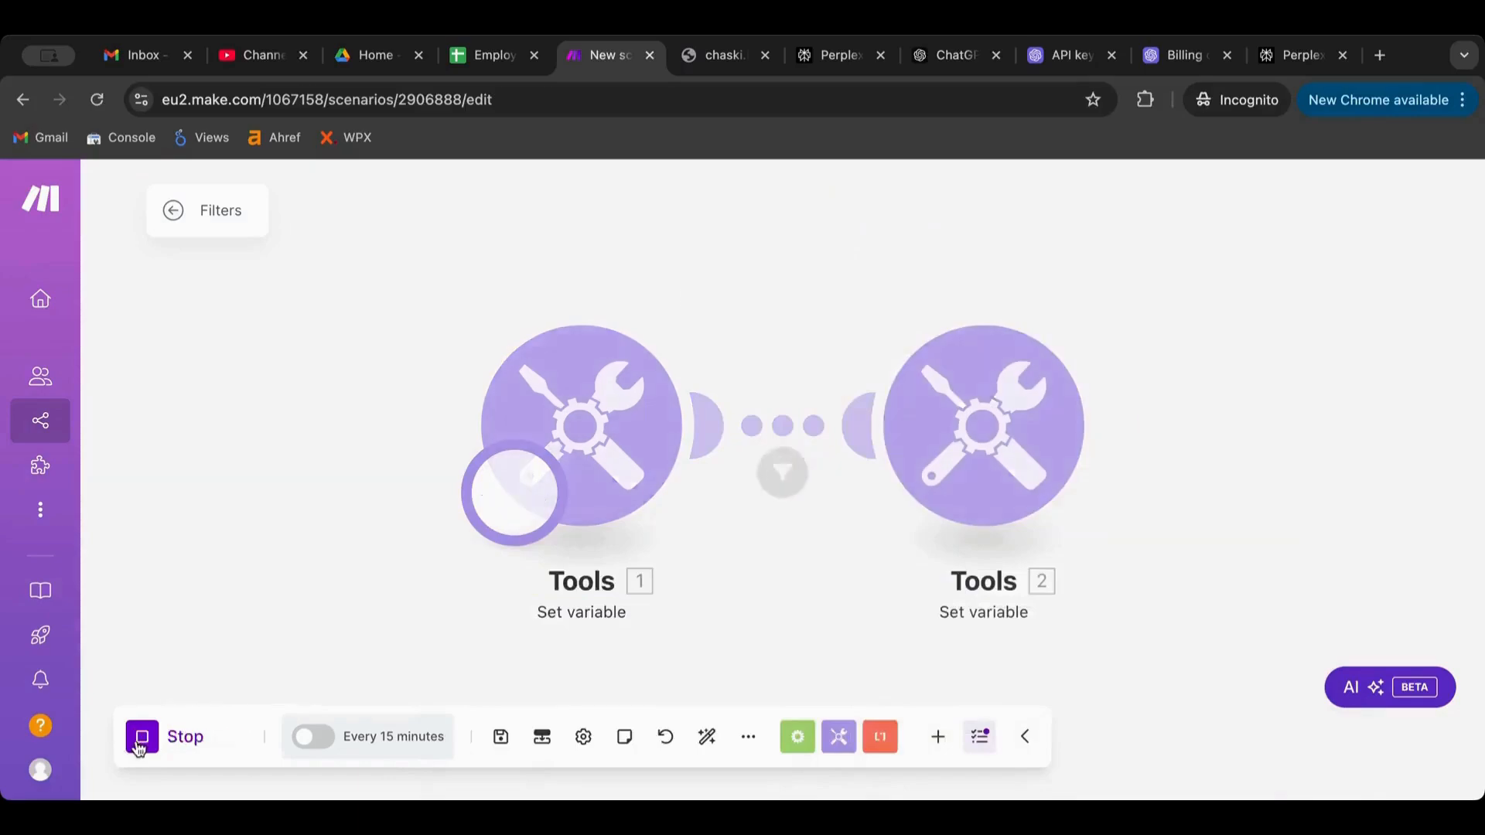
pyautogui.click(780, 444)
pyautogui.click(783, 472)
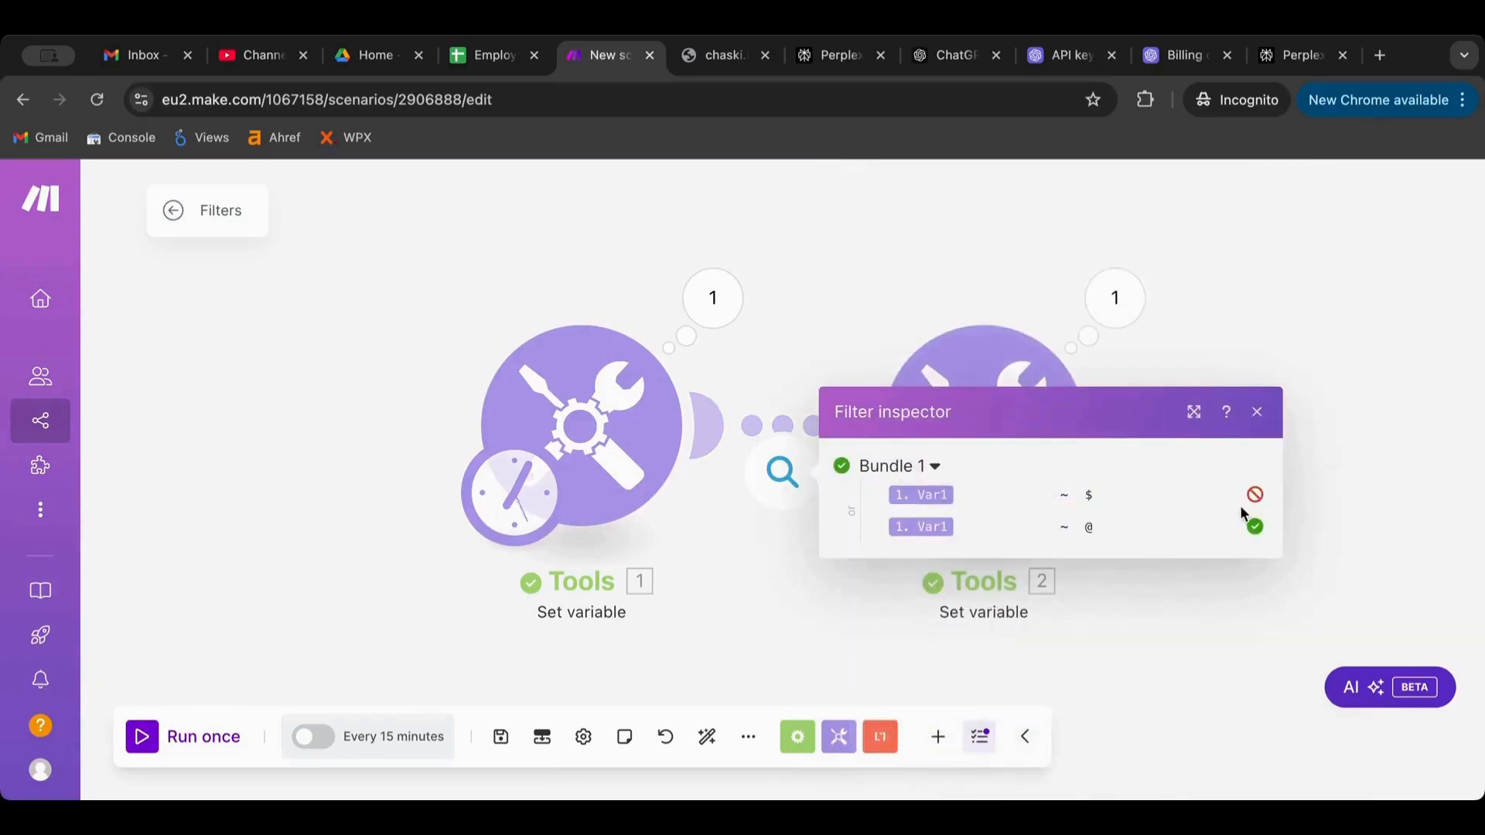
pyautogui.click(1273, 276)
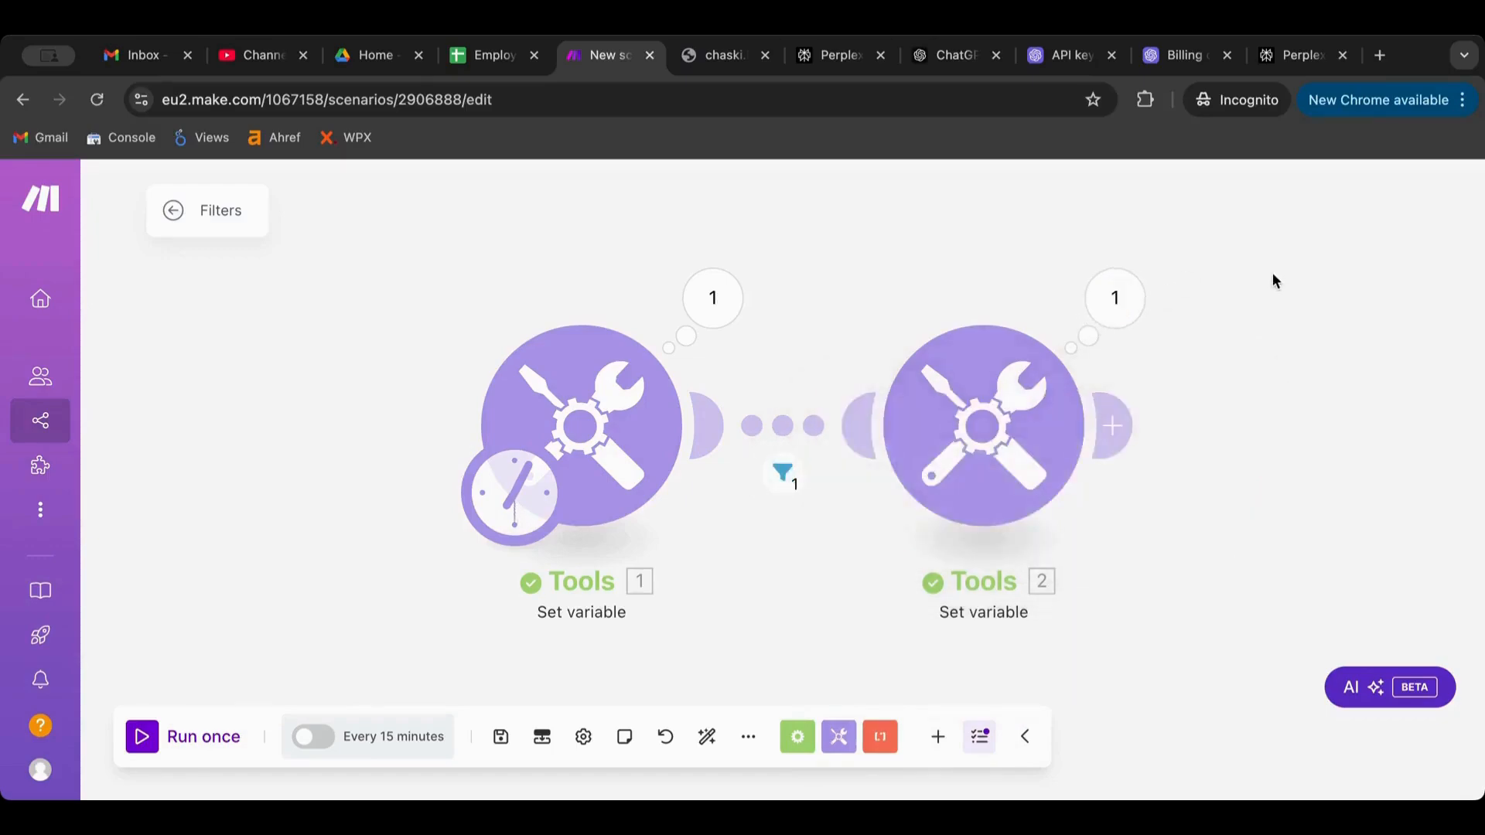
# Ask ChatGPT for a regex that checks whether a string is an e-mail address, and copy it
pyautogui.click(944, 62)
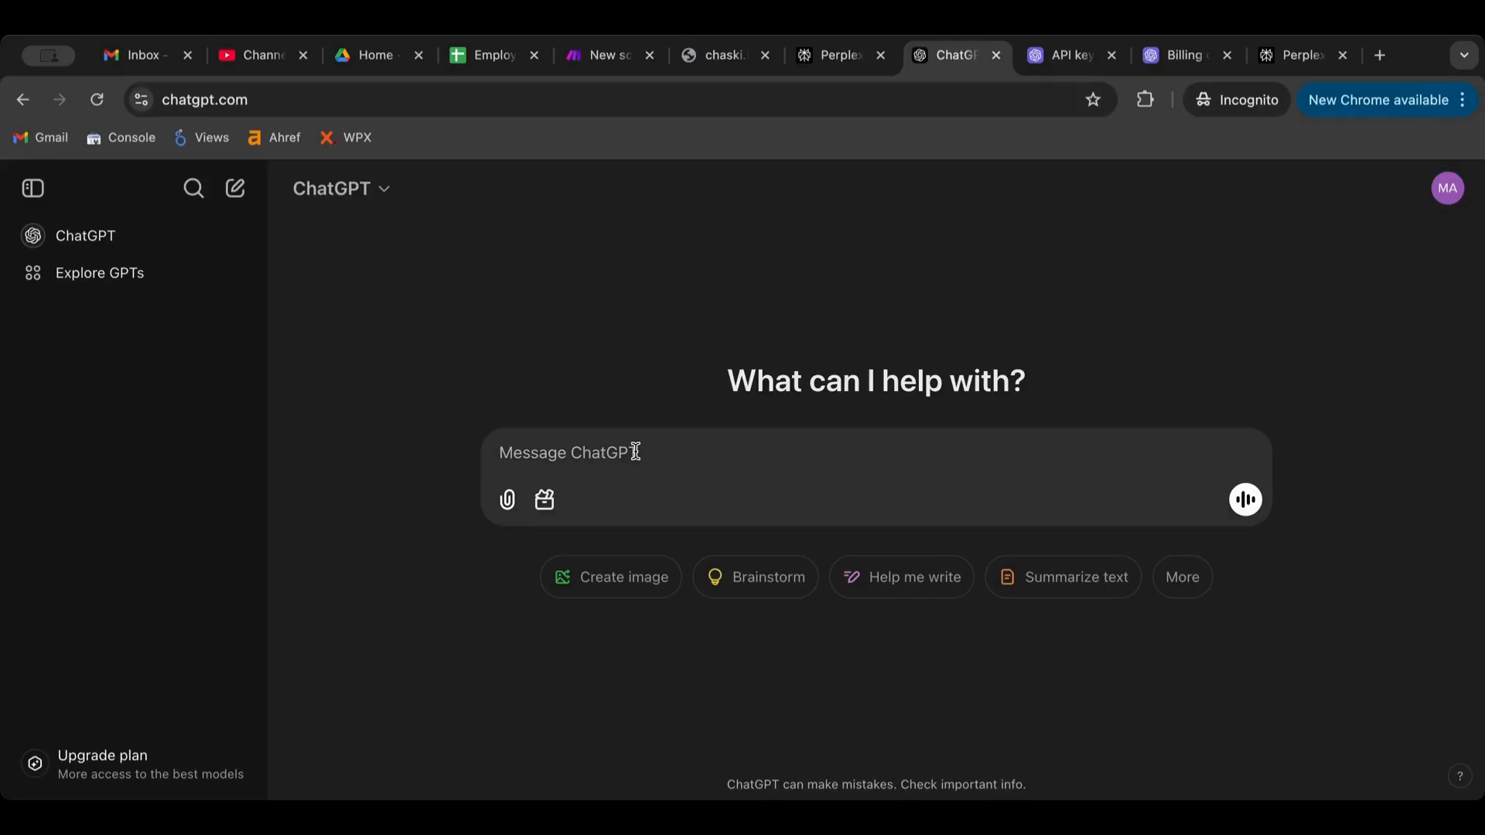
pyautogui.write('can you wr')
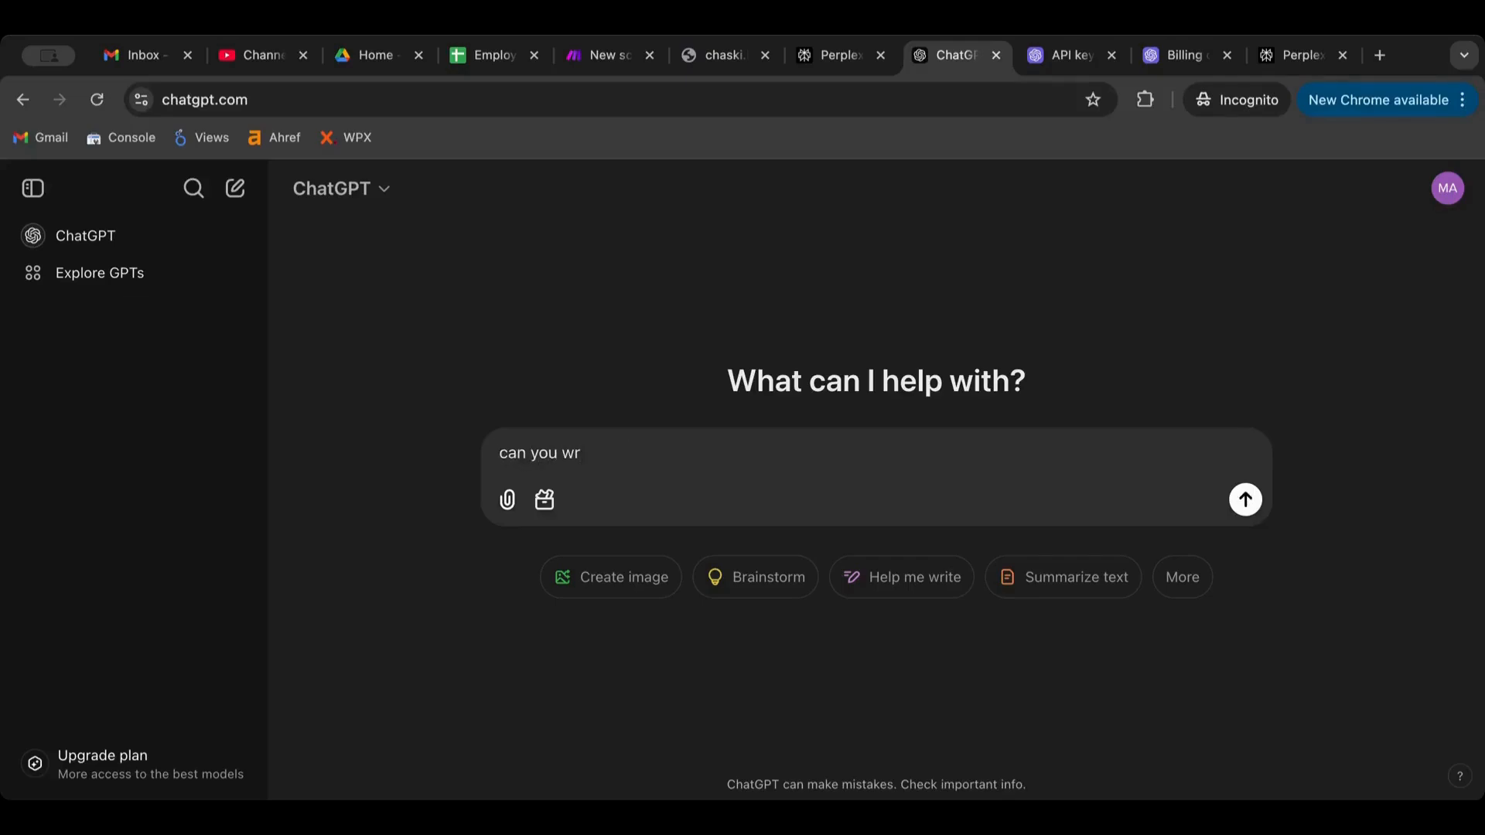
pyautogui.write('ite me a regex exprer')
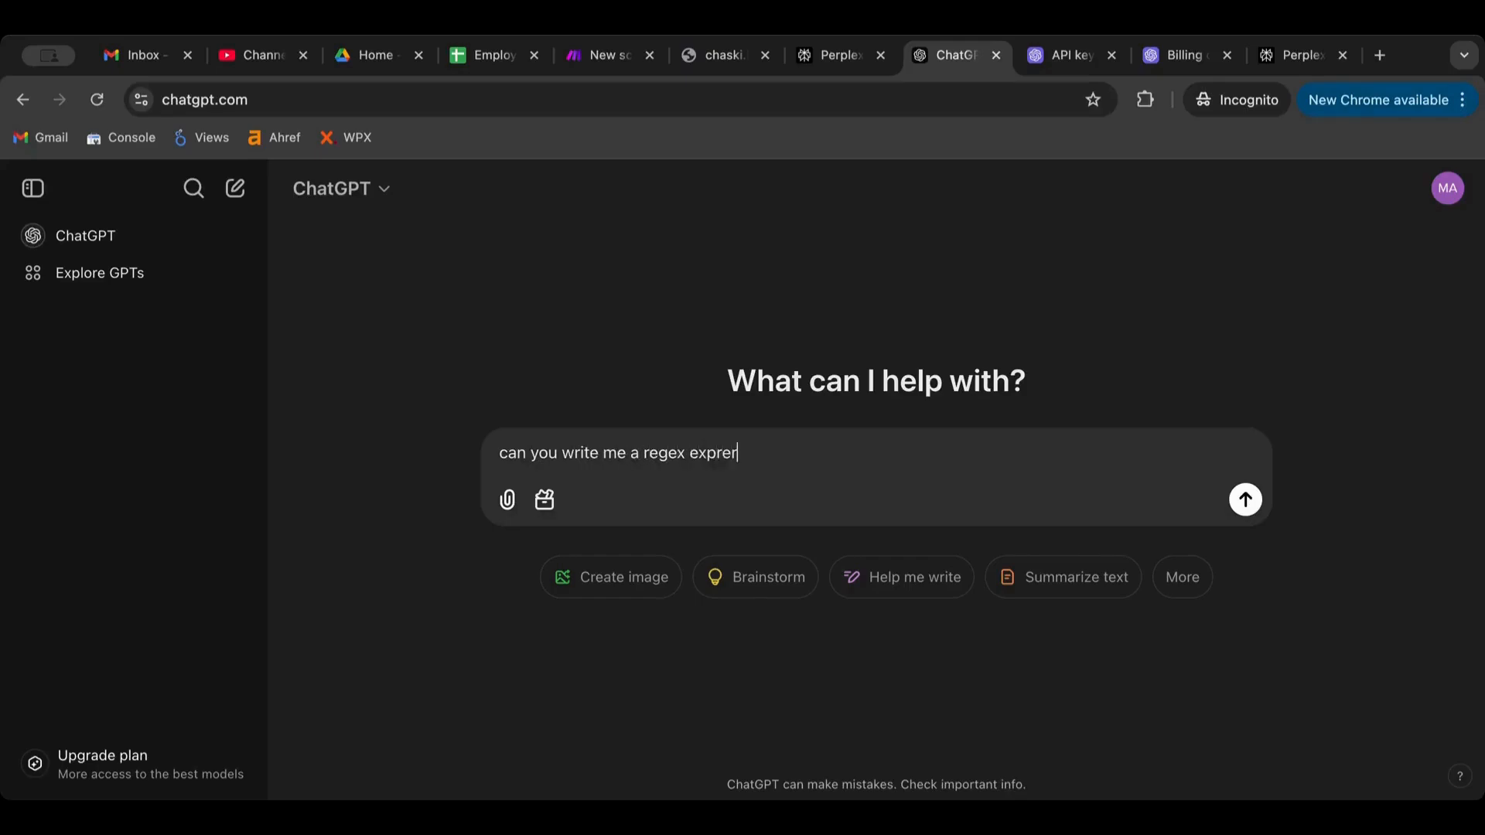
pyautogui.press('BackSpace')
pyautogui.write('ssion that check if a st')
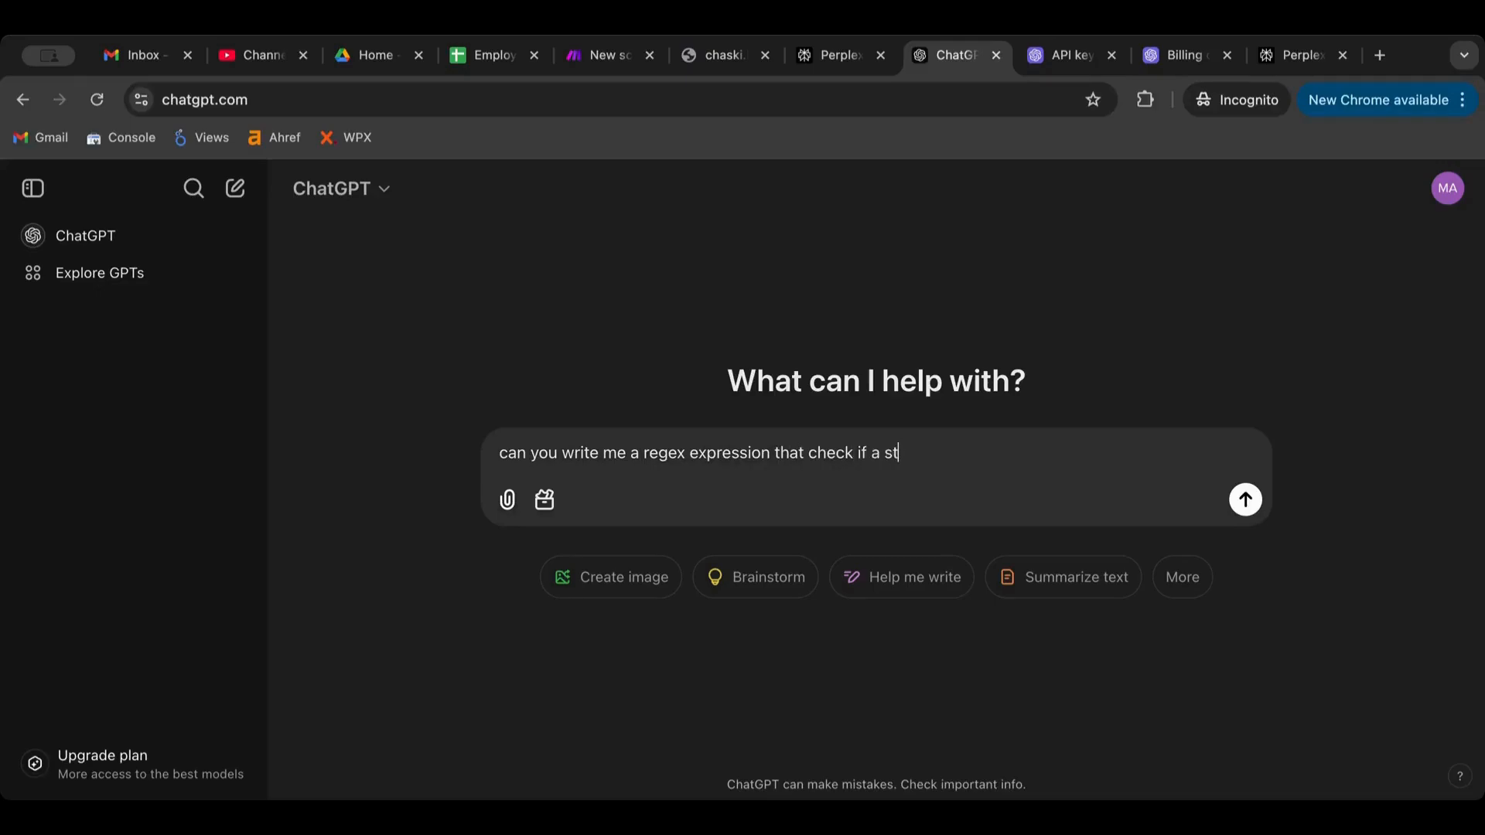
pyautogui.write('ring of text is an email')
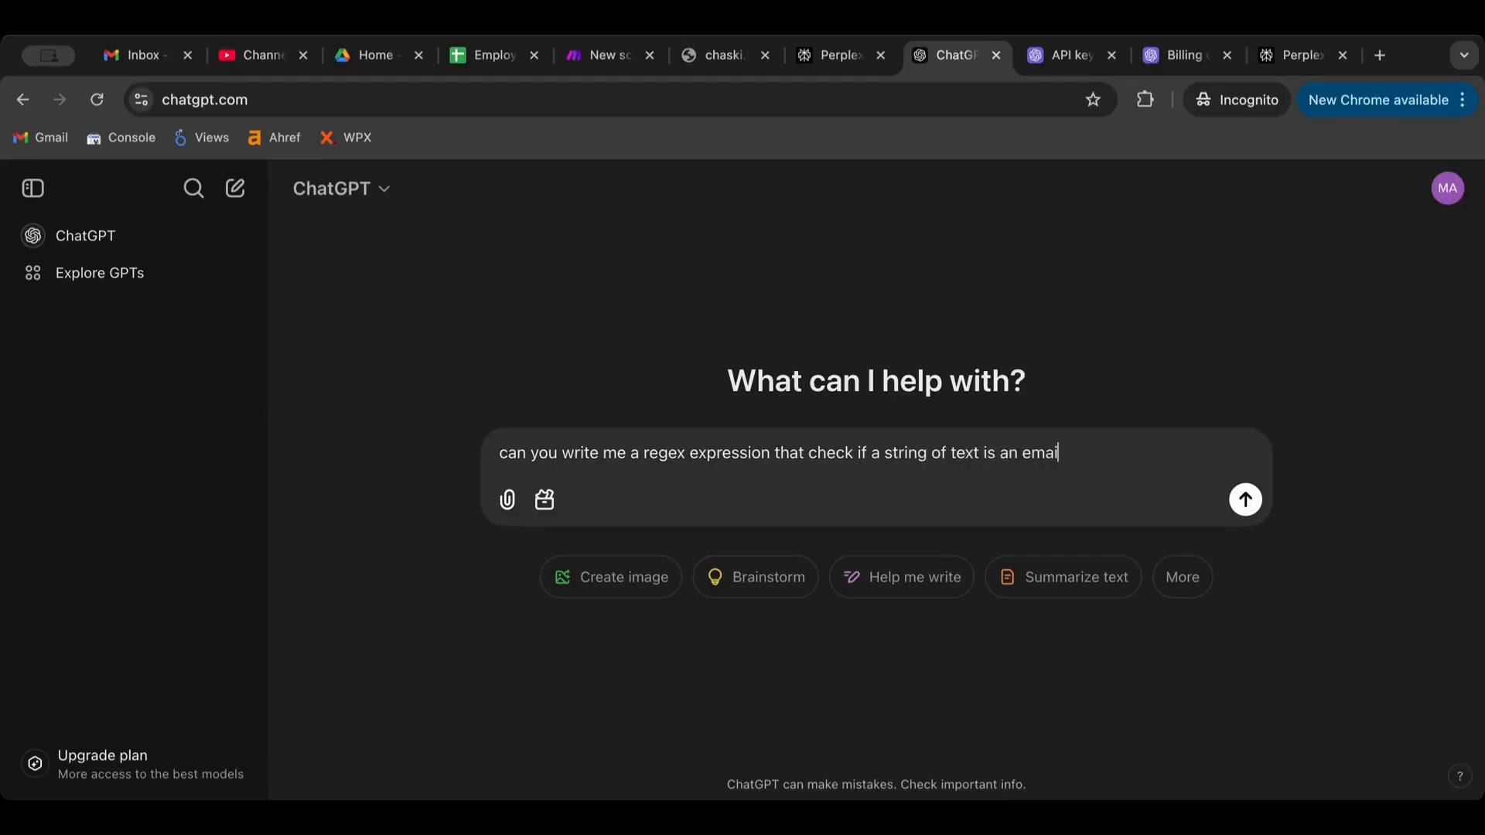
pyautogui.press('Return')
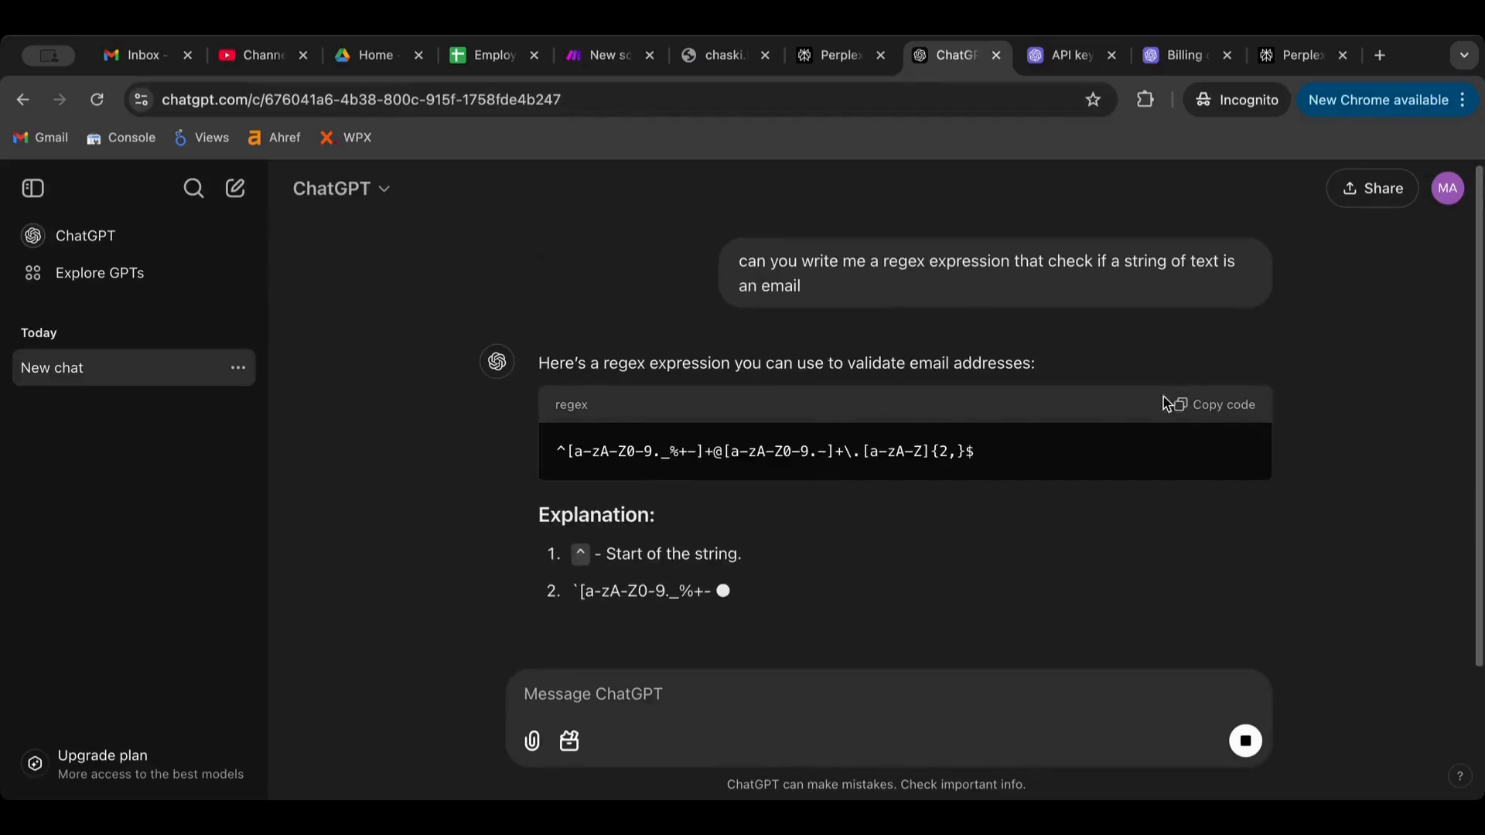
pyautogui.click(1210, 410)
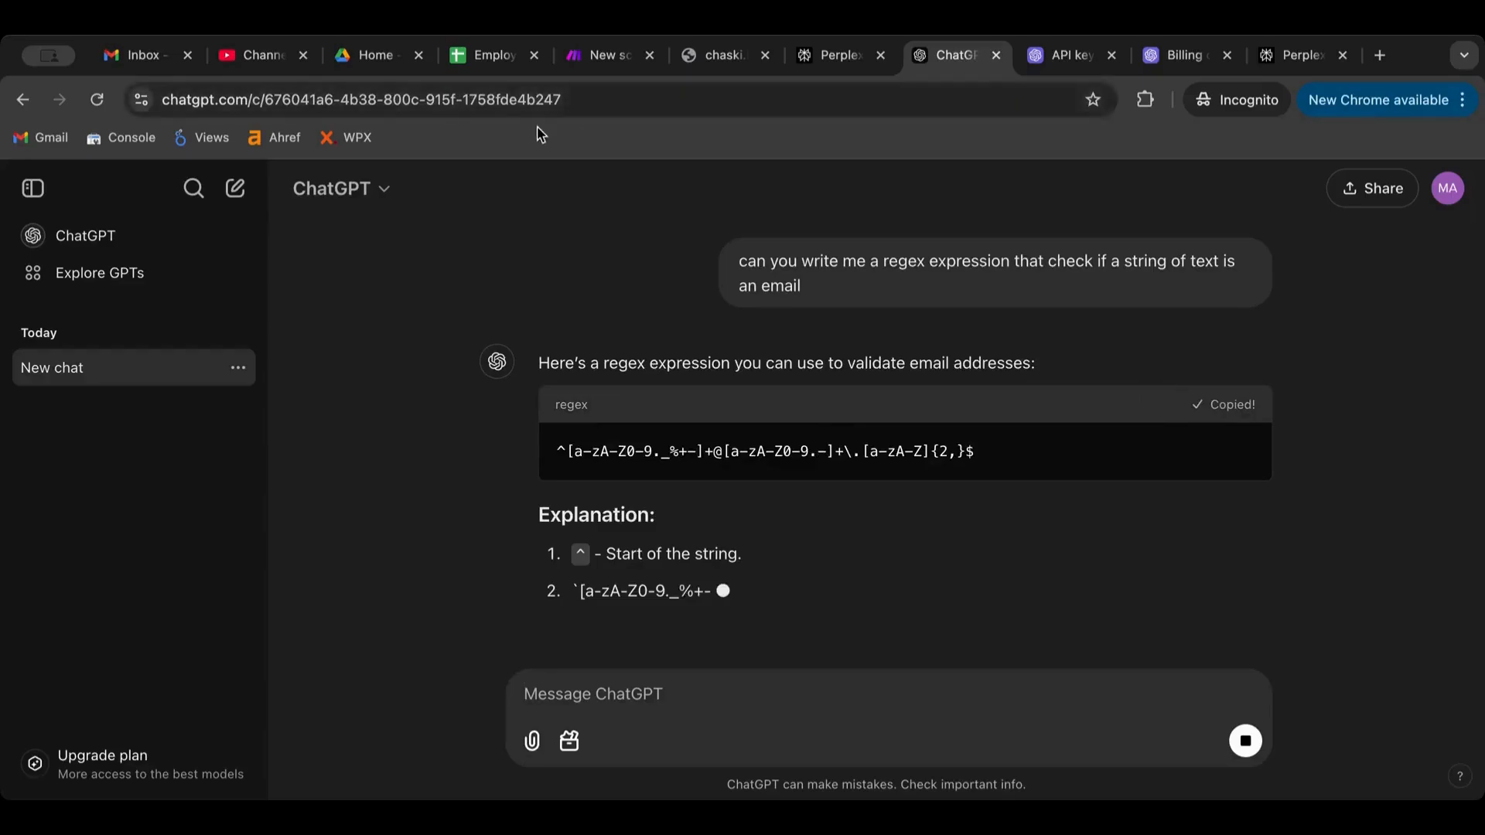
# Delete the second OR condition from the filter between the two Set variable modules
pyautogui.click(604, 58)
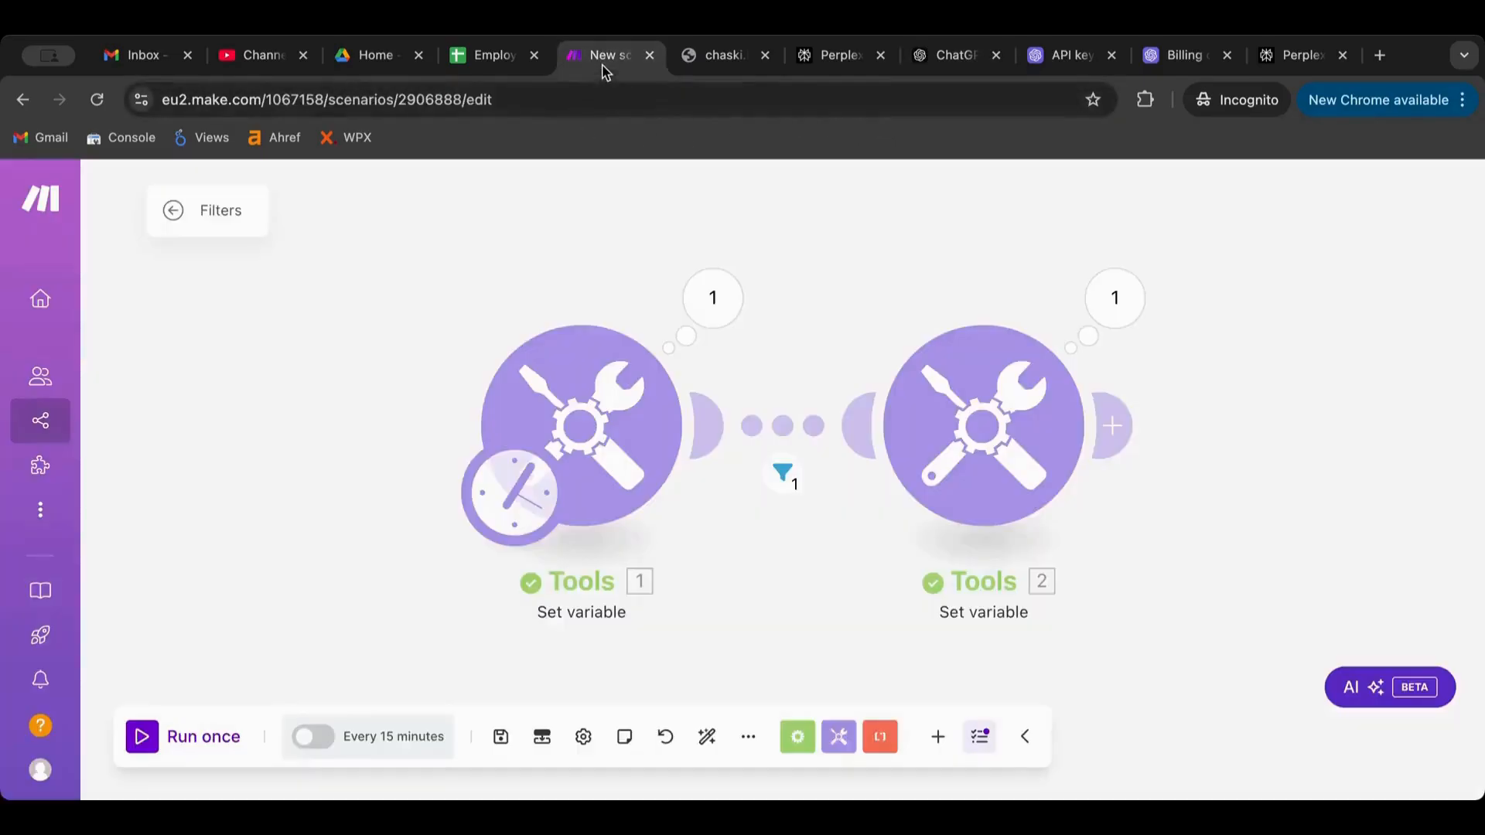
pyautogui.click(775, 418)
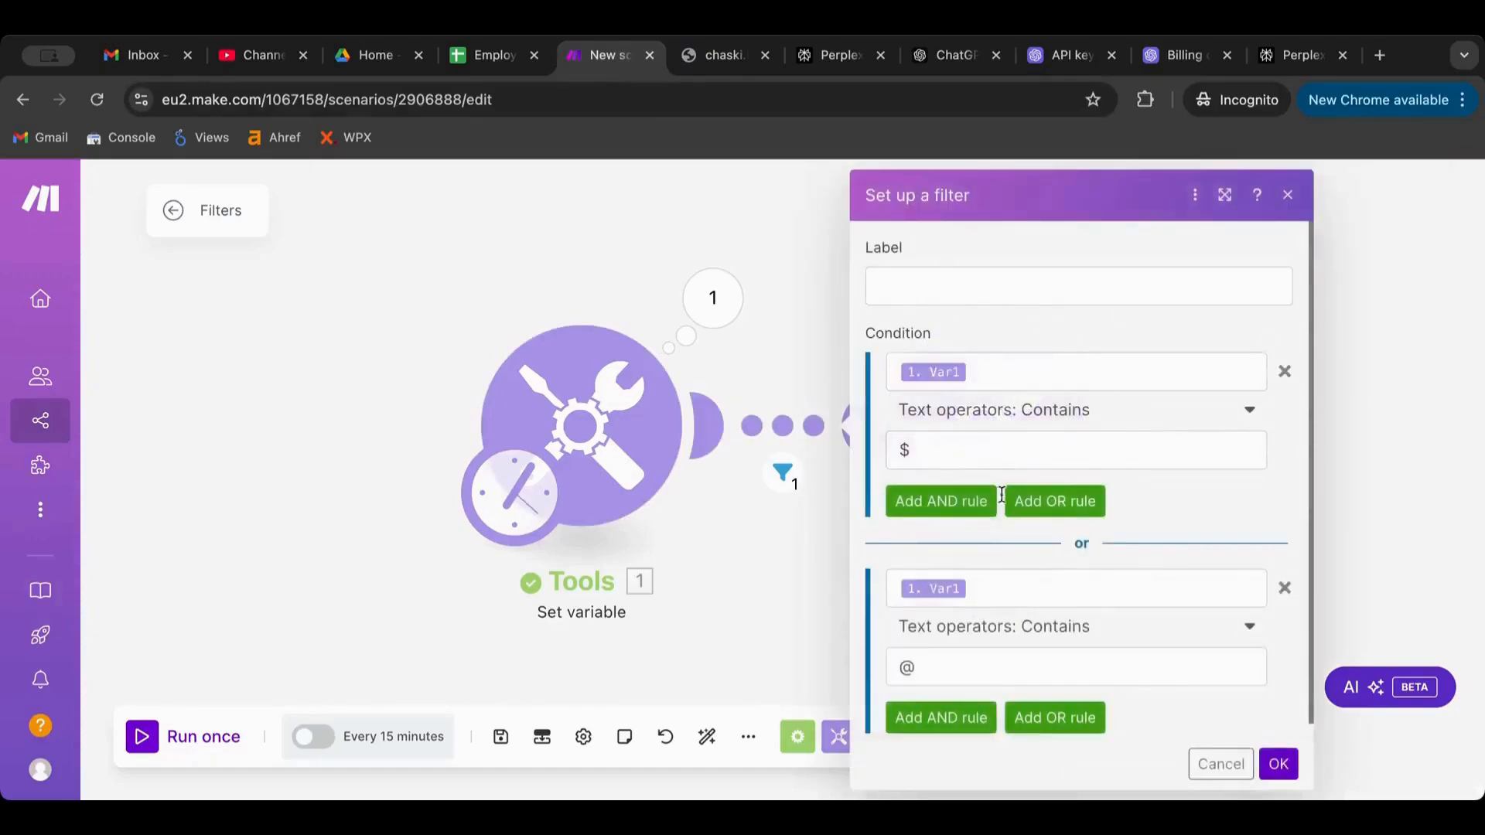
pyautogui.click(1284, 587)
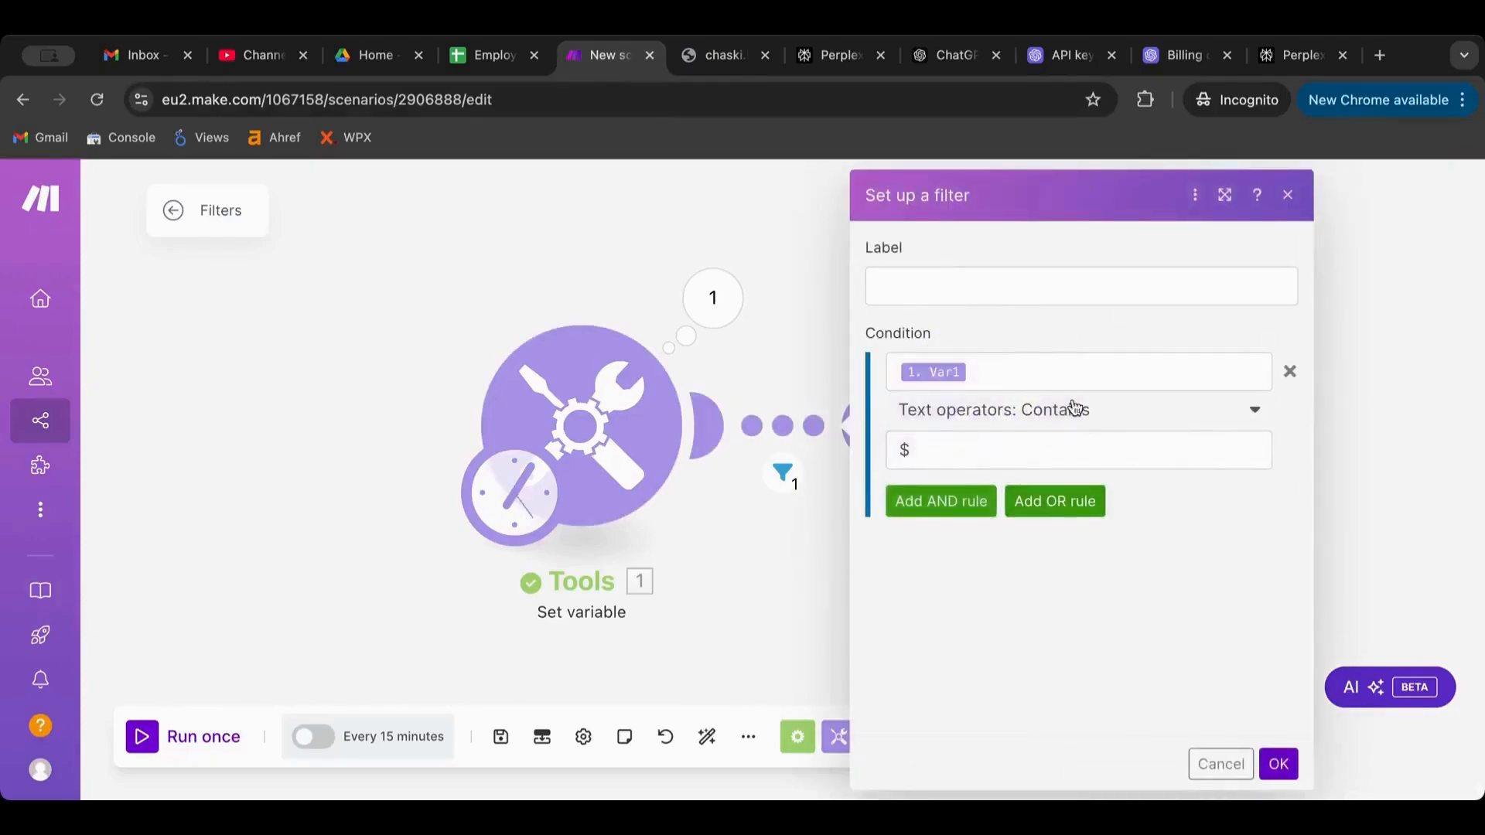
# Set the filter to Var1 Matches pattern with the pasted email regex, then run once to confirm the bundle passes
pyautogui.click(1070, 410)
pyautogui.scroll(-1, 1044, 547)
pyautogui.scroll(-5, 1044, 548)
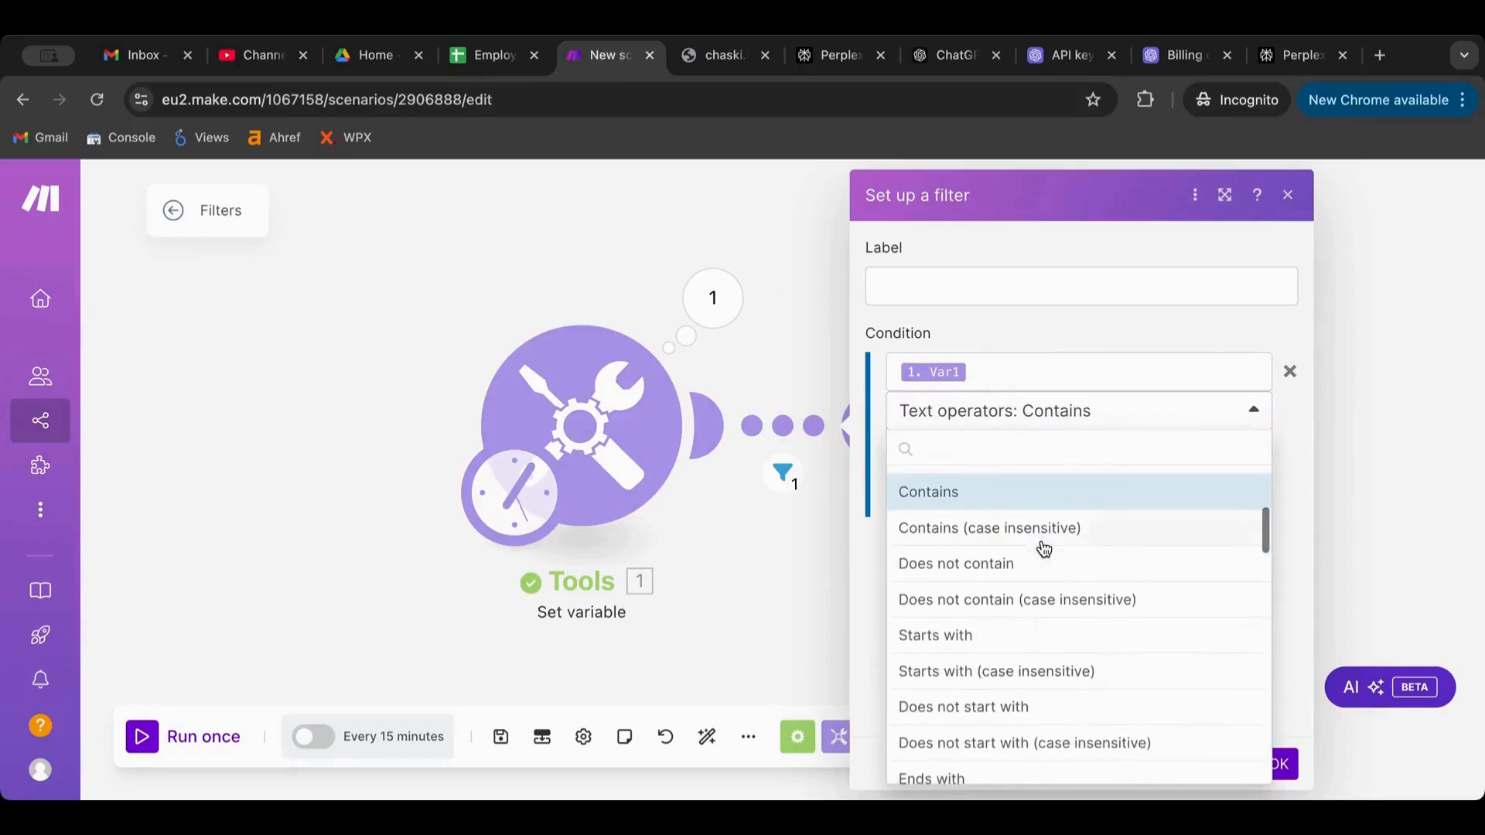
pyautogui.scroll(-4, 1043, 550)
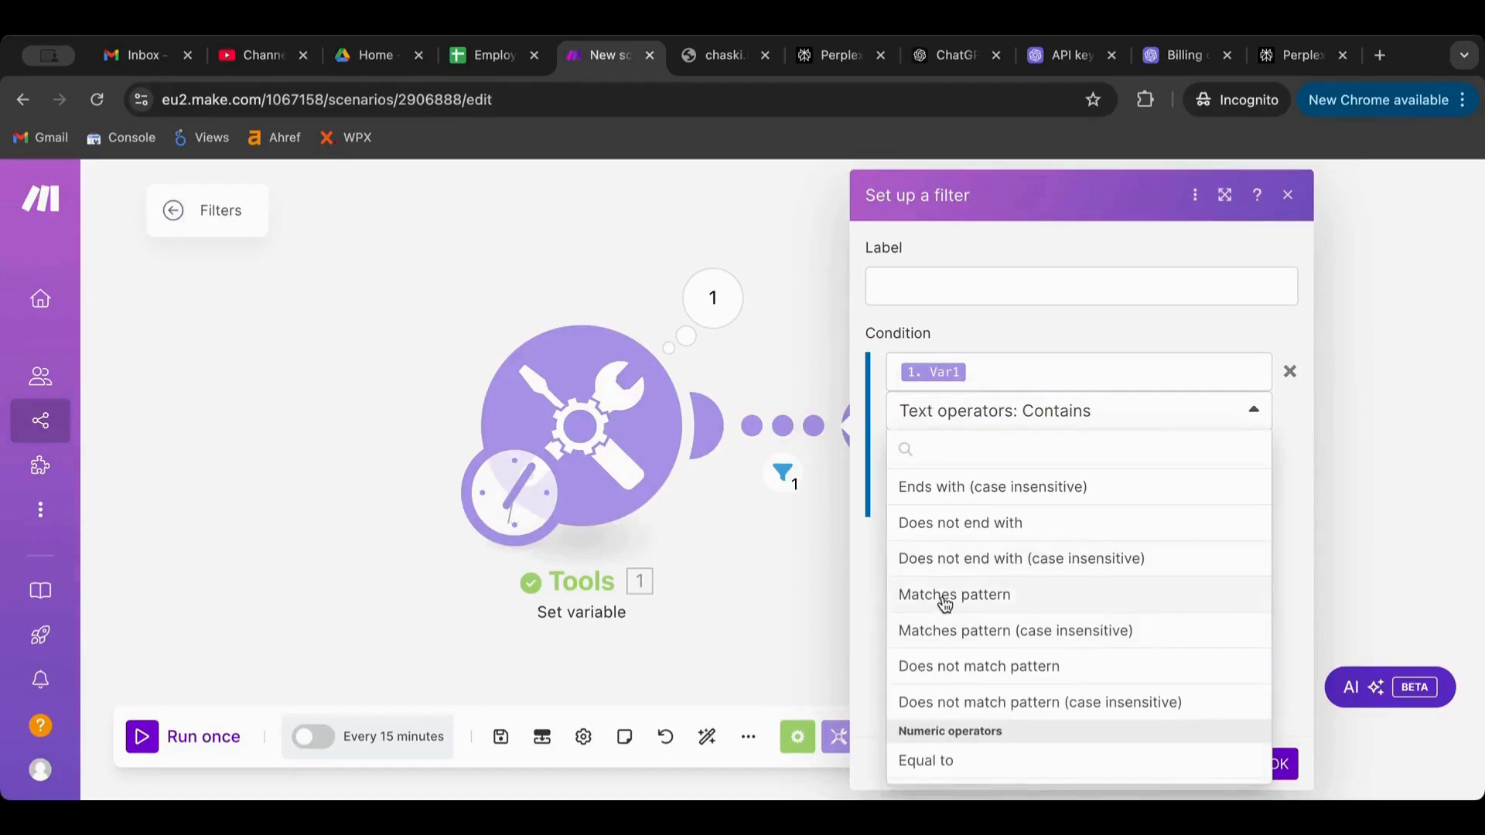
pyautogui.click(945, 597)
pyautogui.click(947, 454)
pyautogui.hotkey('ctrl', 'v')
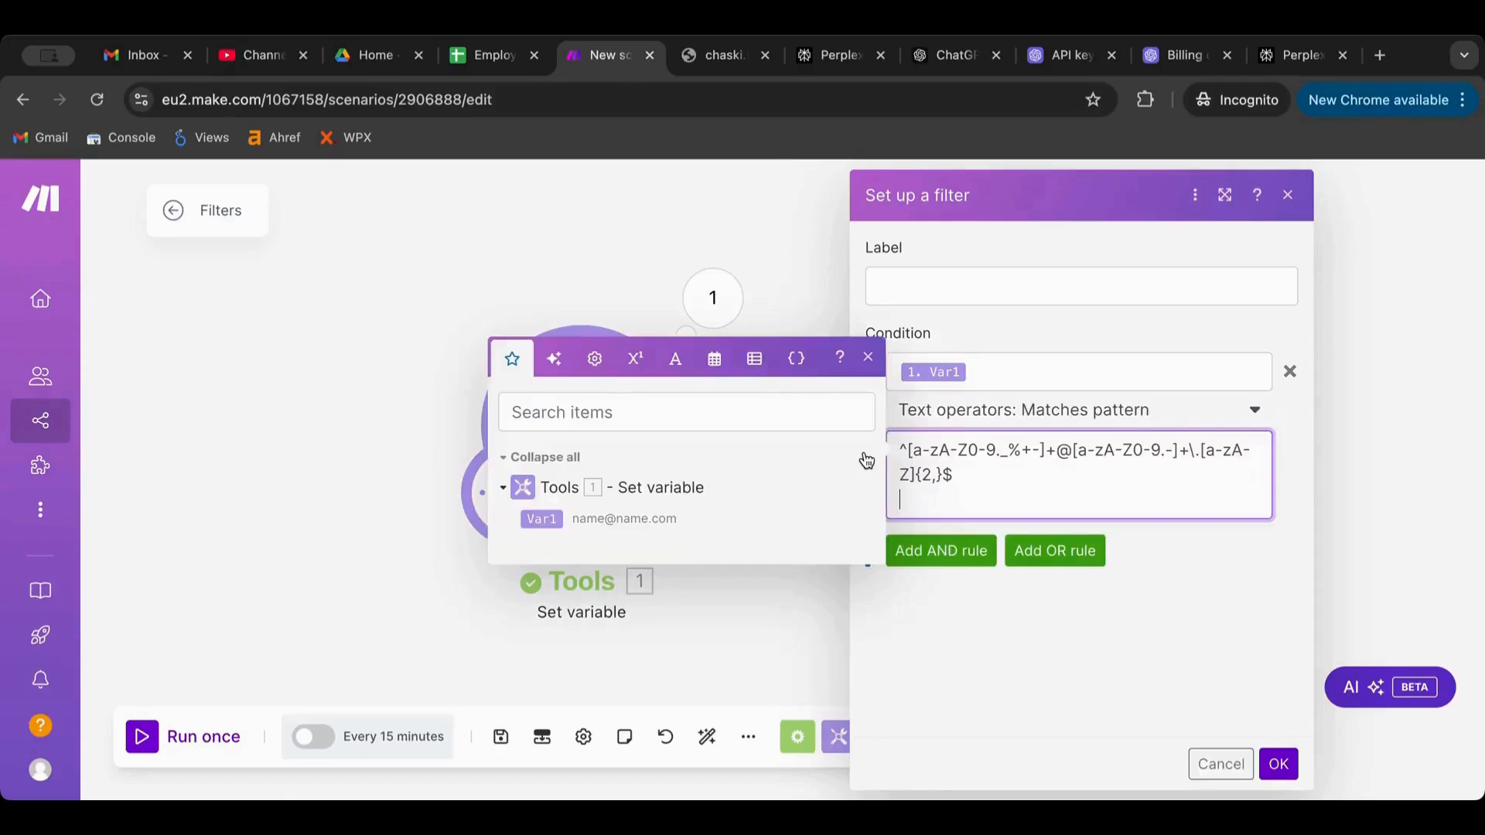
pyautogui.click(1204, 659)
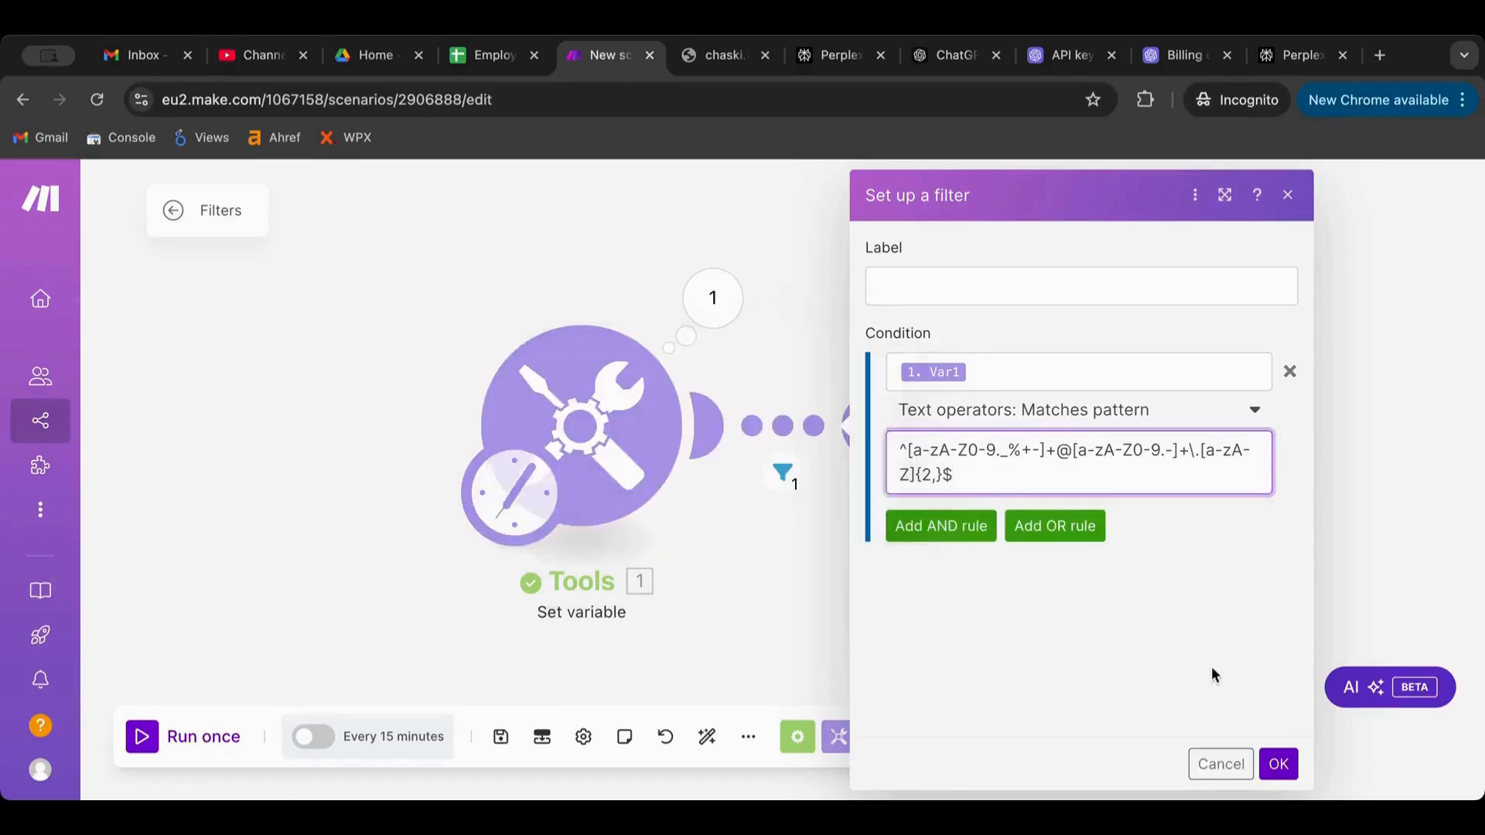
pyautogui.click(1278, 764)
pyautogui.click(159, 755)
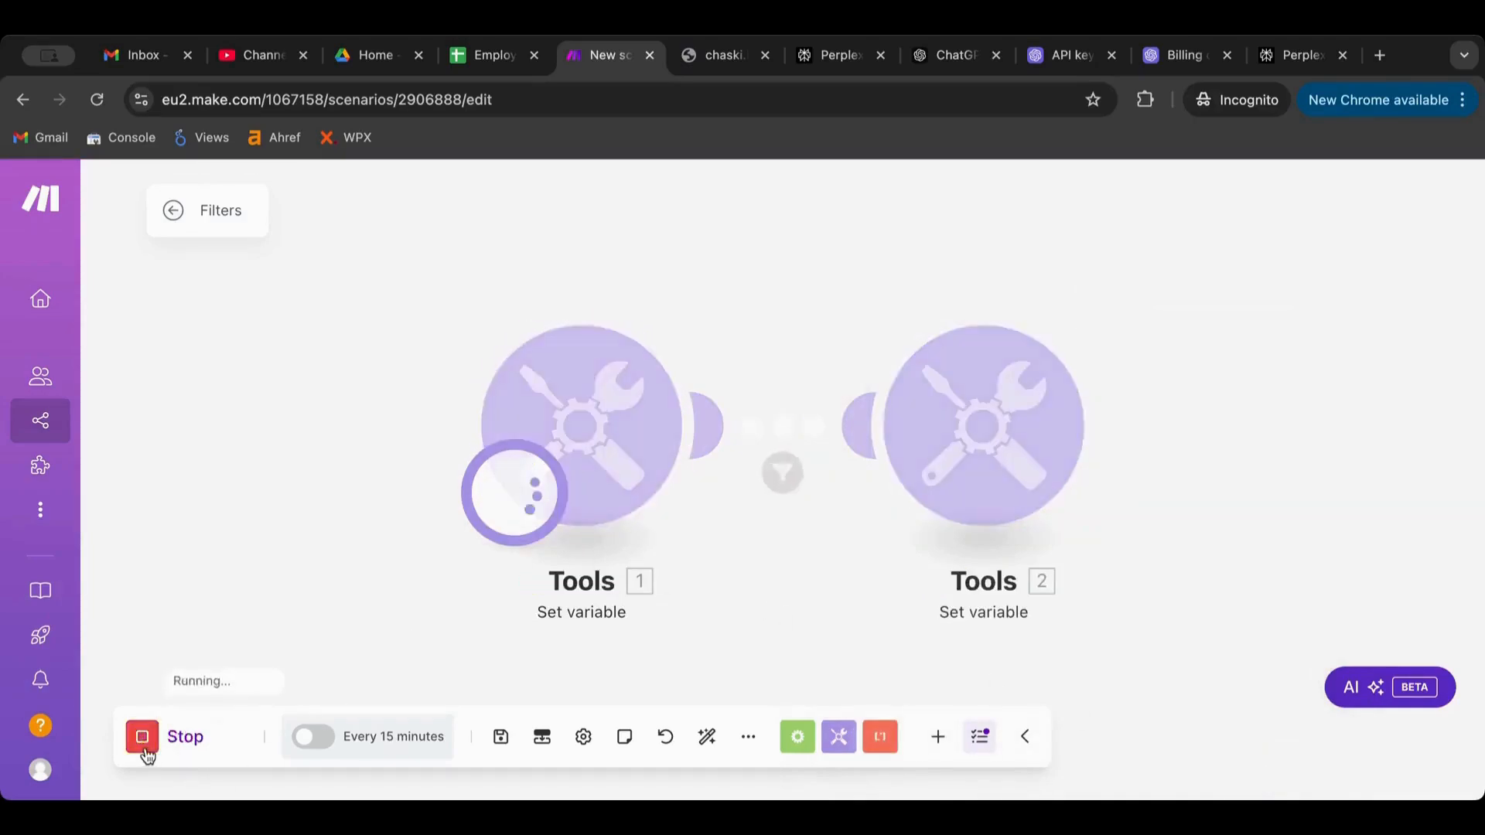
pyautogui.click(783, 473)
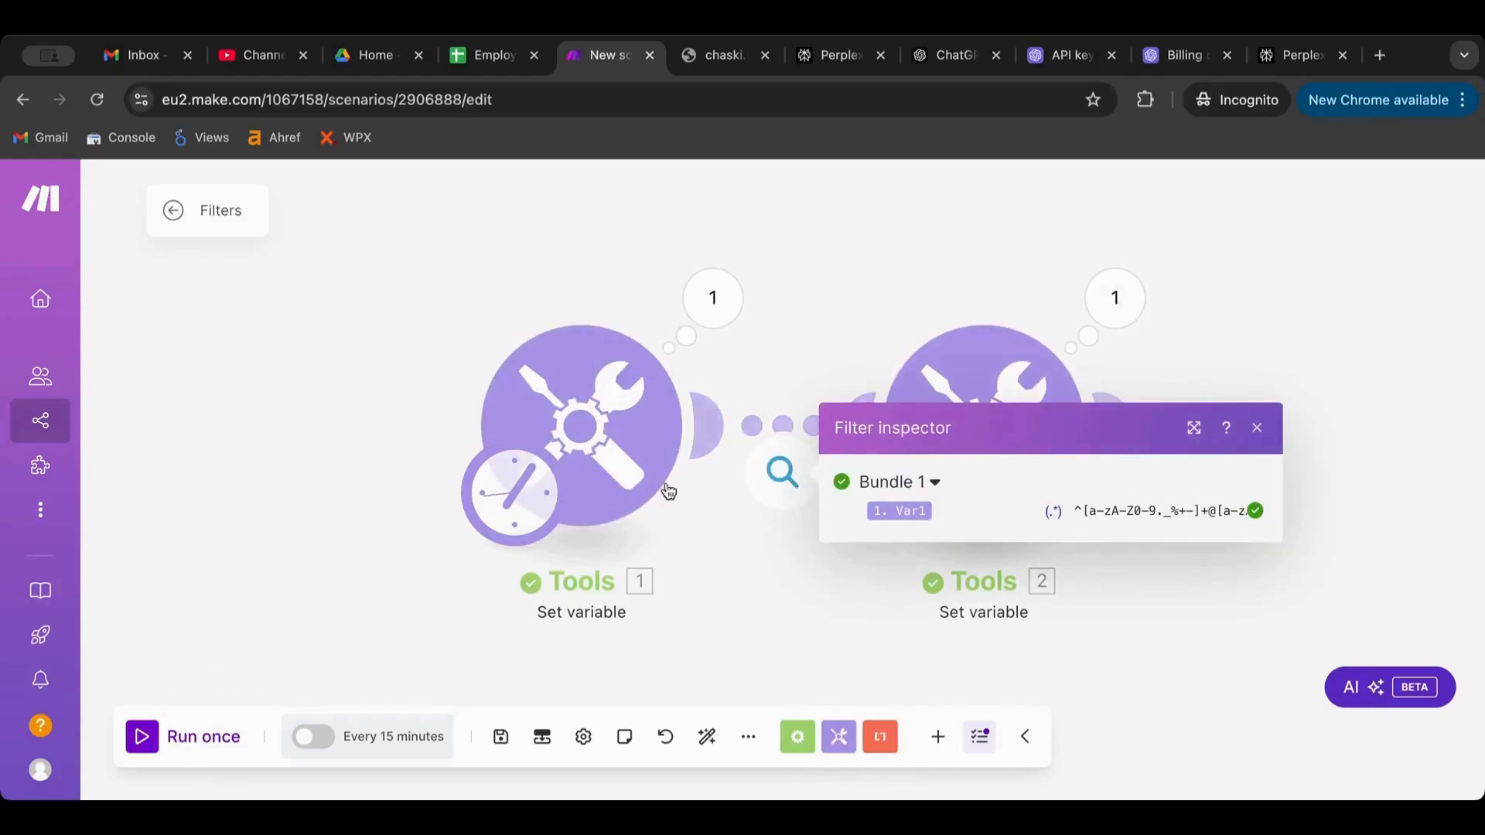
# Remove 'com' from Tools 1's Variable value so Var1 becomes name@name
pyautogui.click(602, 457)
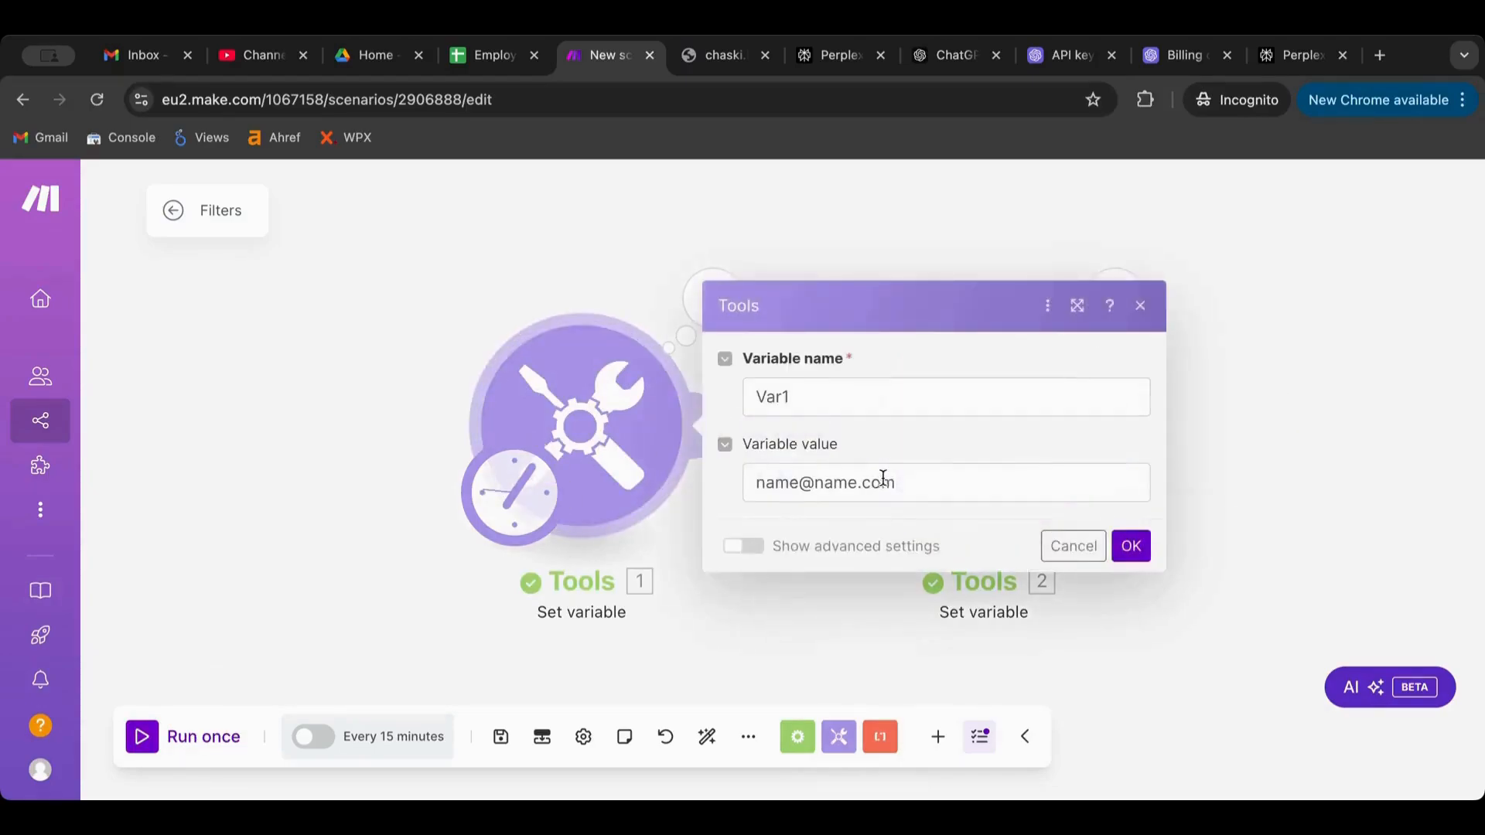
pyautogui.moveTo(895, 474); pyautogui.dragTo(865, 475)
pyautogui.press('BackSpace')
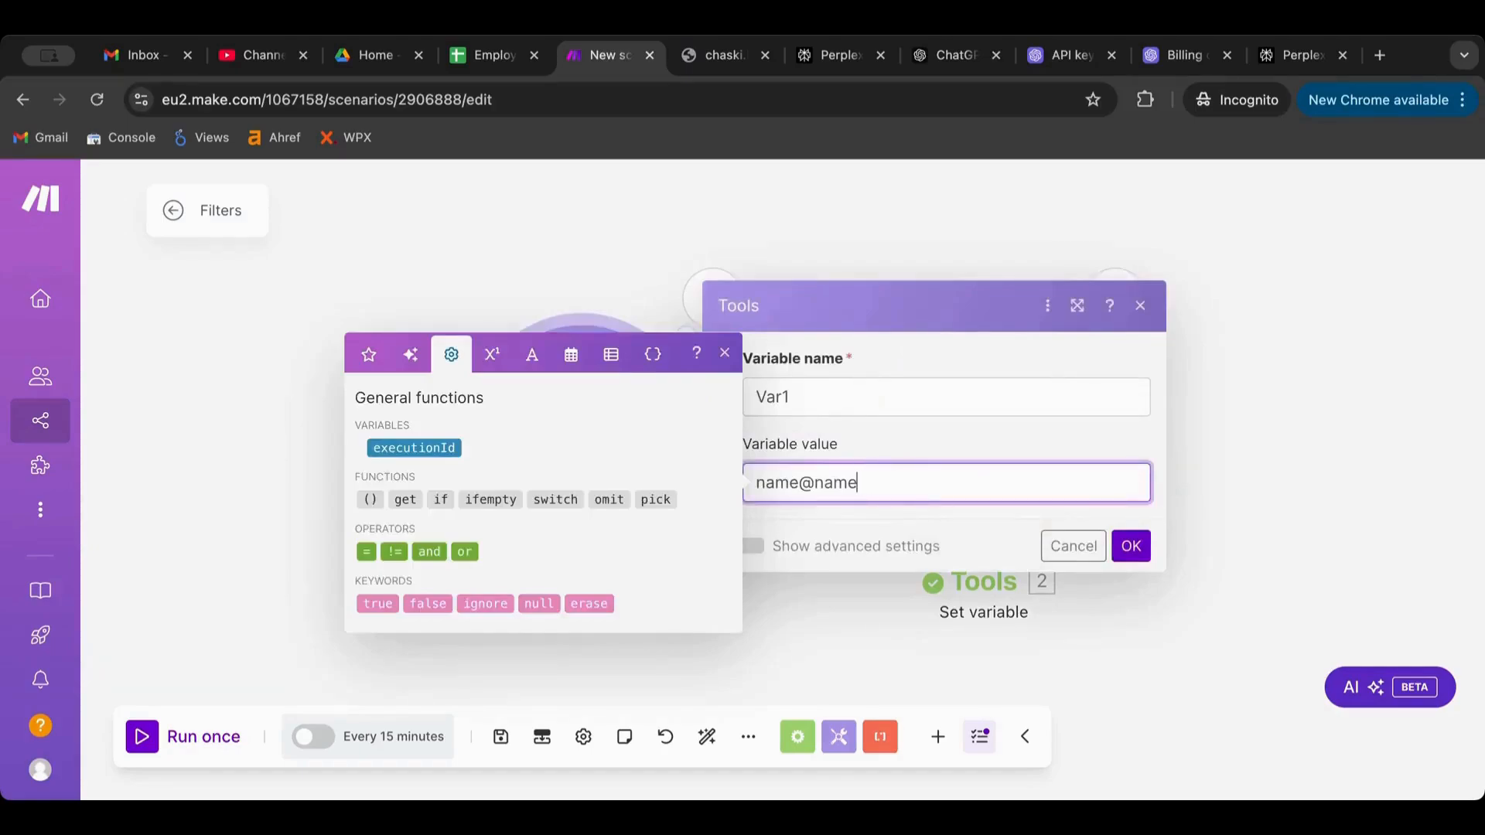
pyautogui.click(1132, 546)
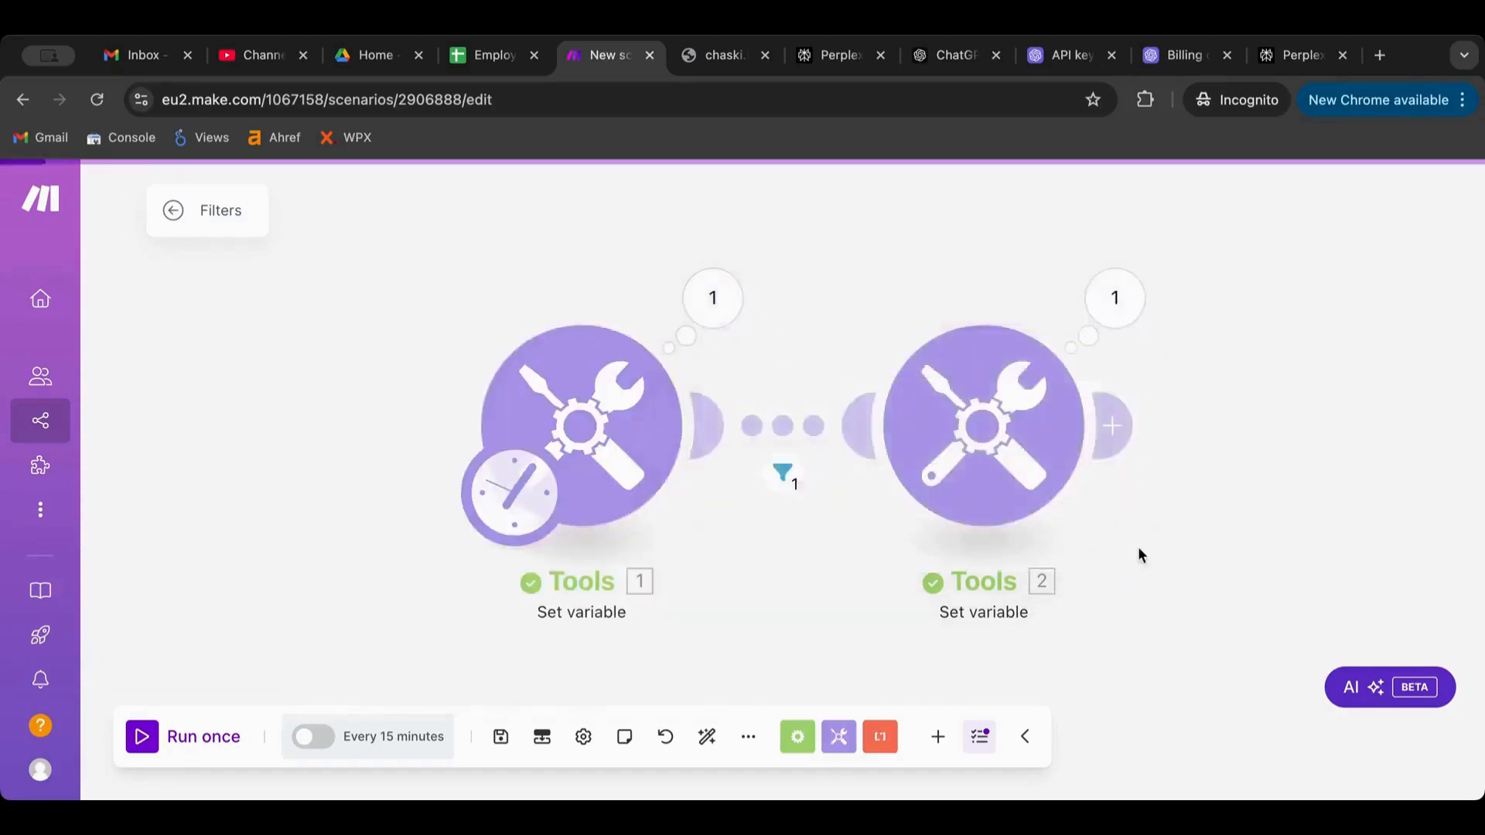
# Run once to confirm the filter blocks the bundle, then reopen the filter and select its regex
pyautogui.click(144, 740)
pyautogui.click(781, 467)
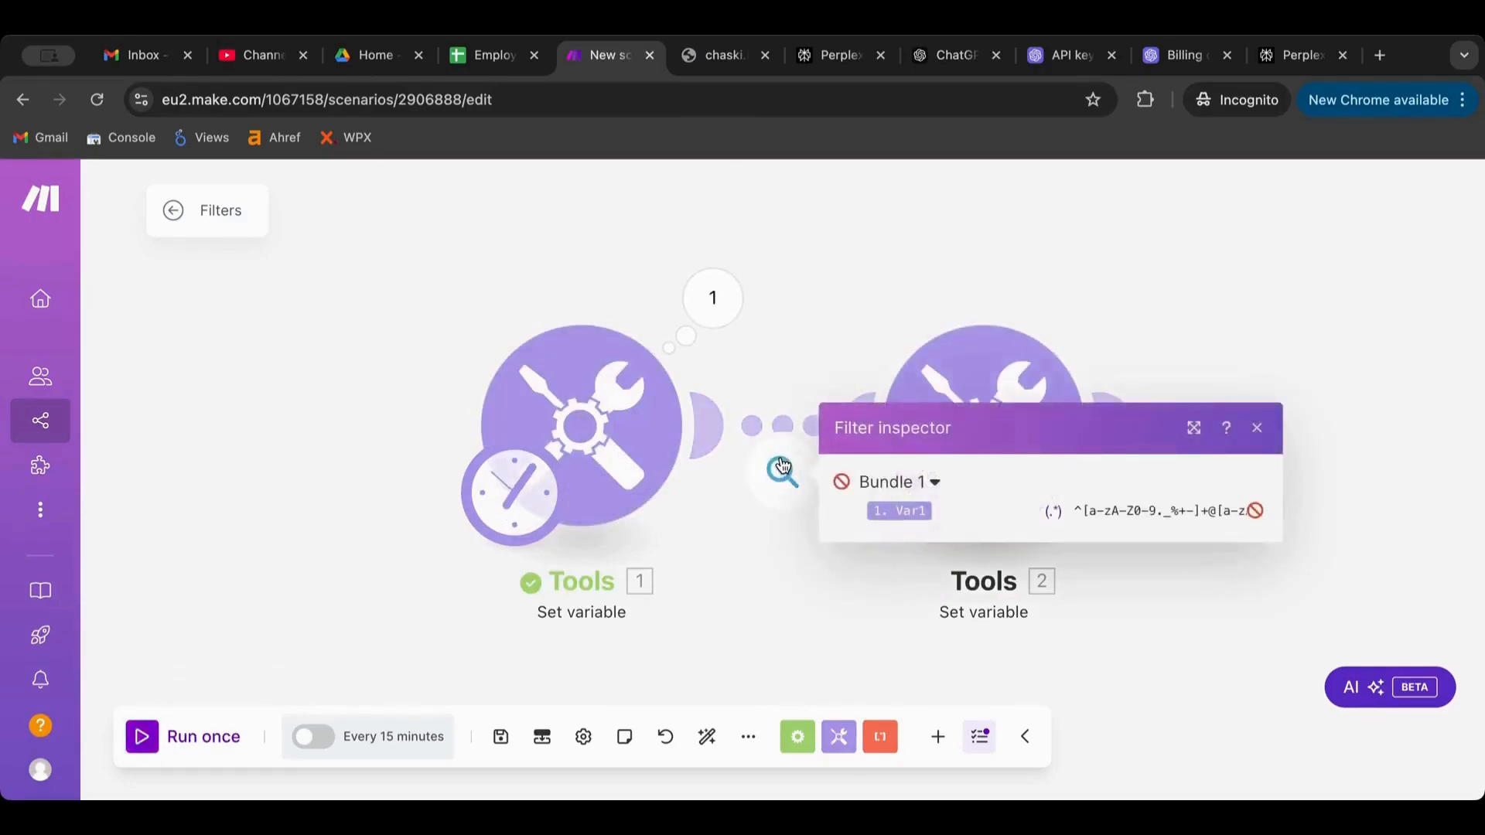
pyautogui.click(782, 469)
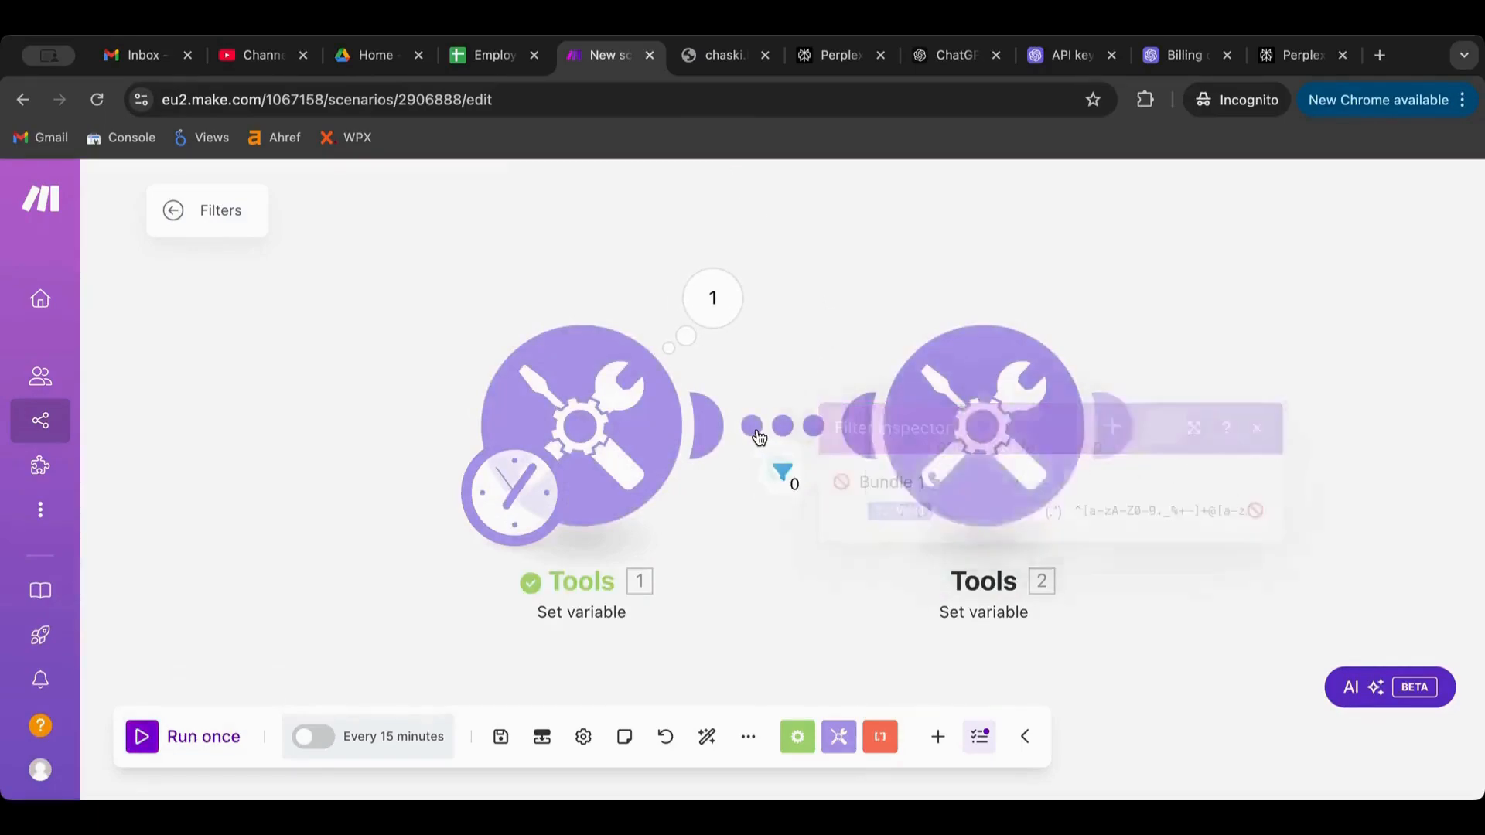
pyautogui.moveTo(967, 526); pyautogui.dragTo(866, 470)
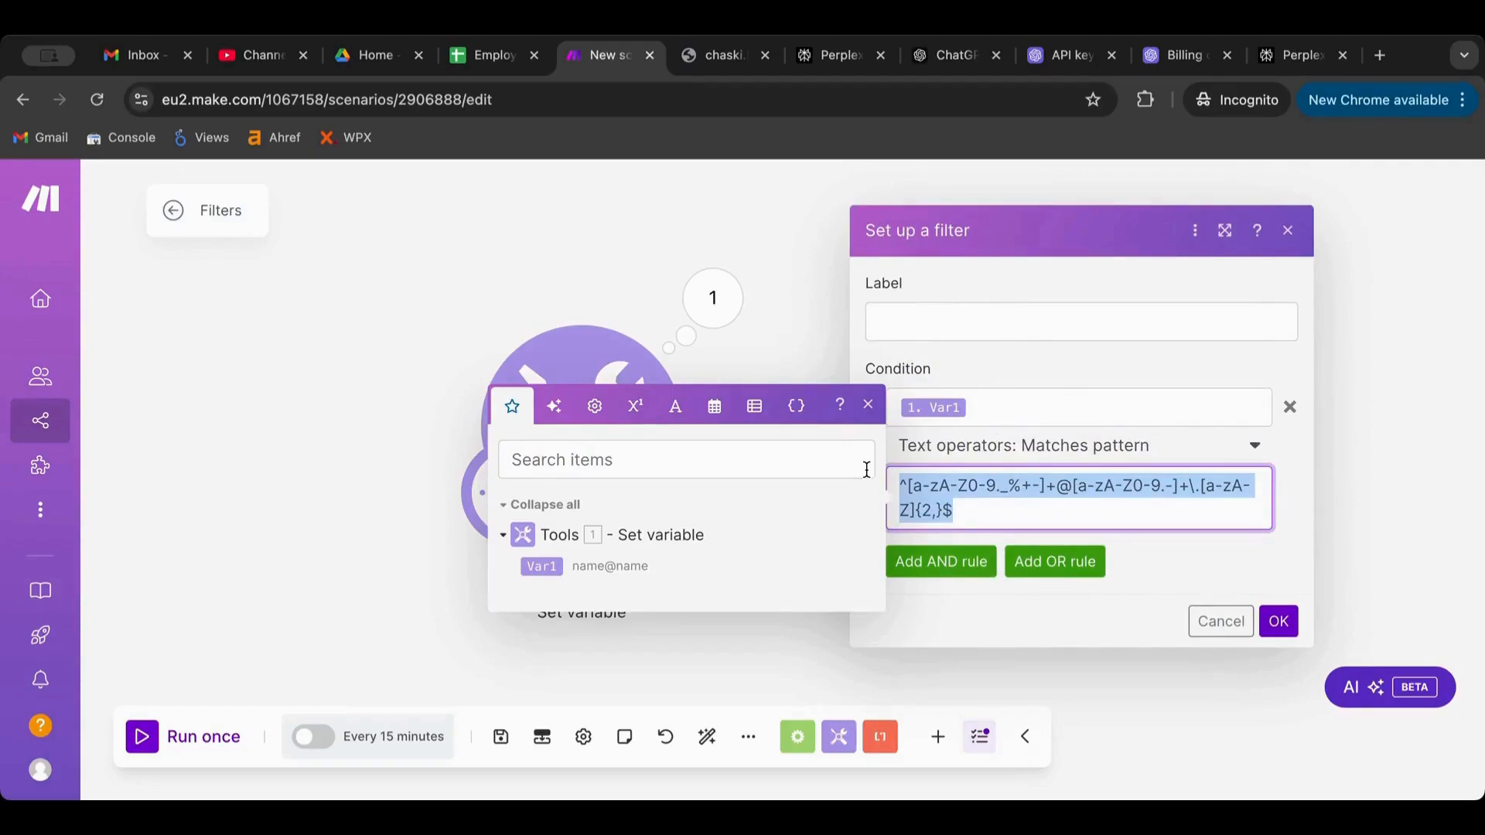
pyautogui.click(1111, 459)
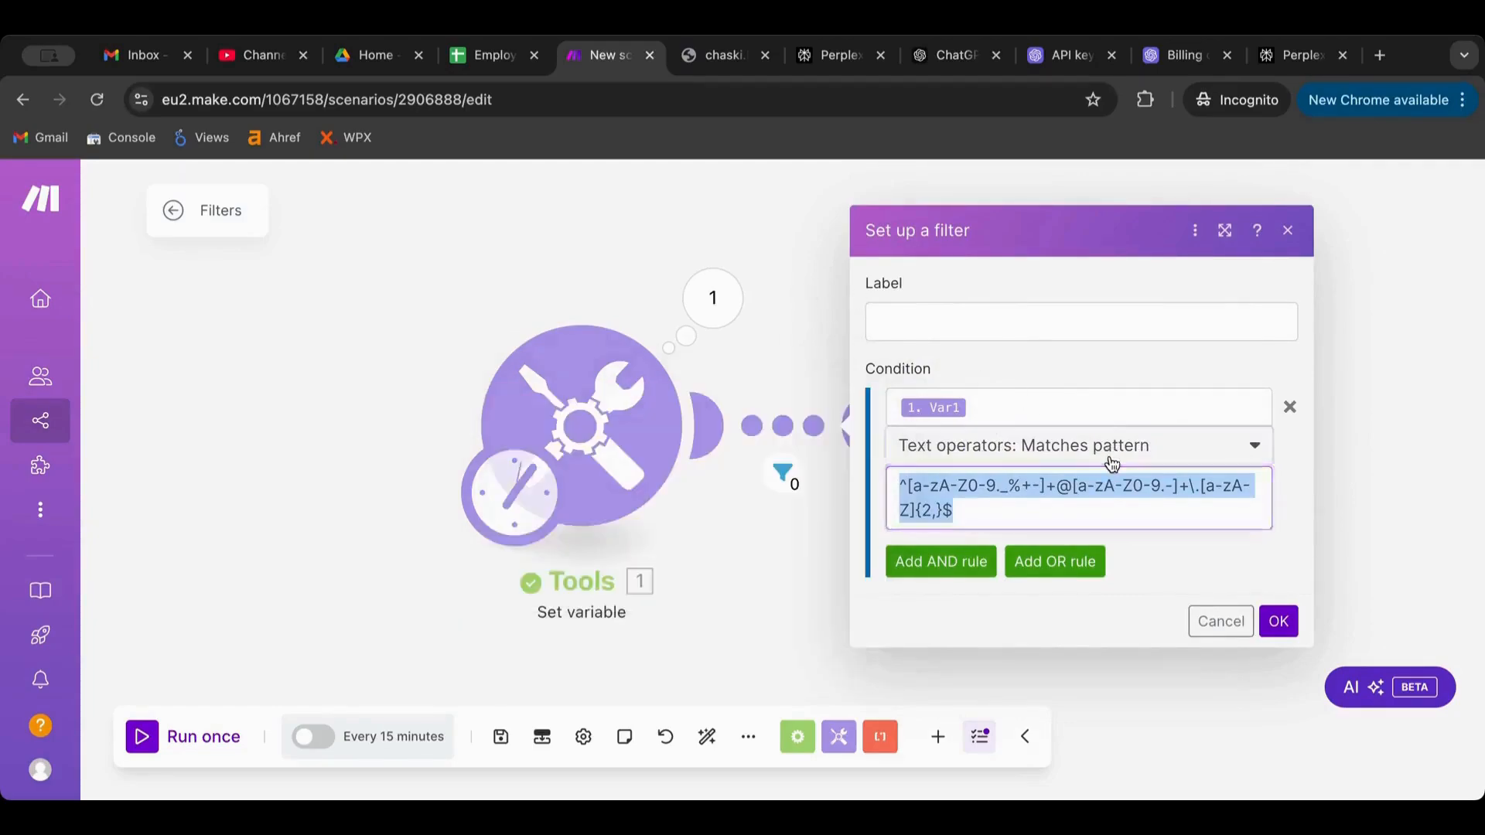
pyautogui.click(1111, 462)
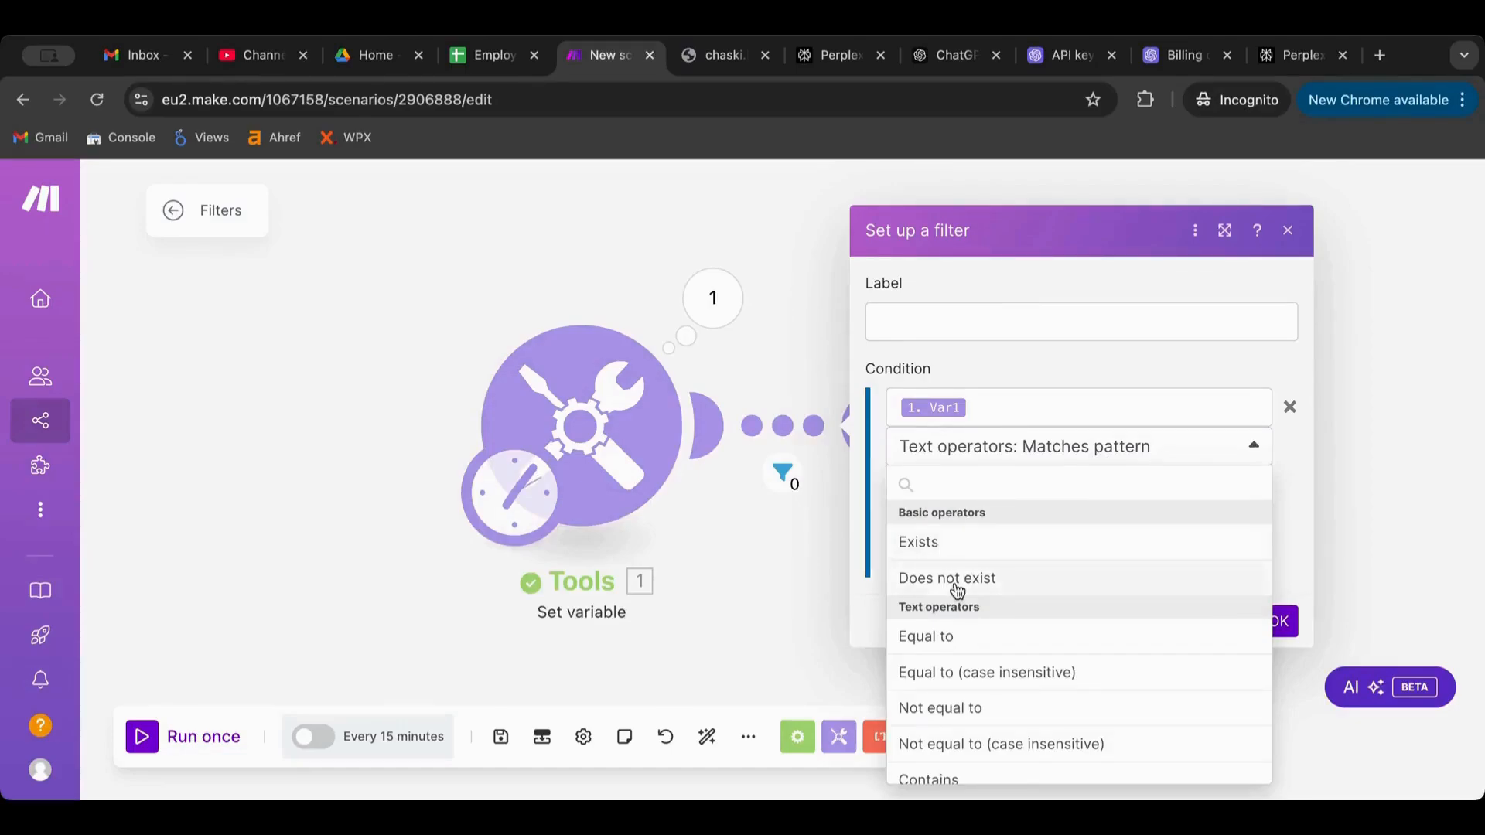
pyautogui.scroll(-2, 953, 615)
pyautogui.scroll(1, 951, 617)
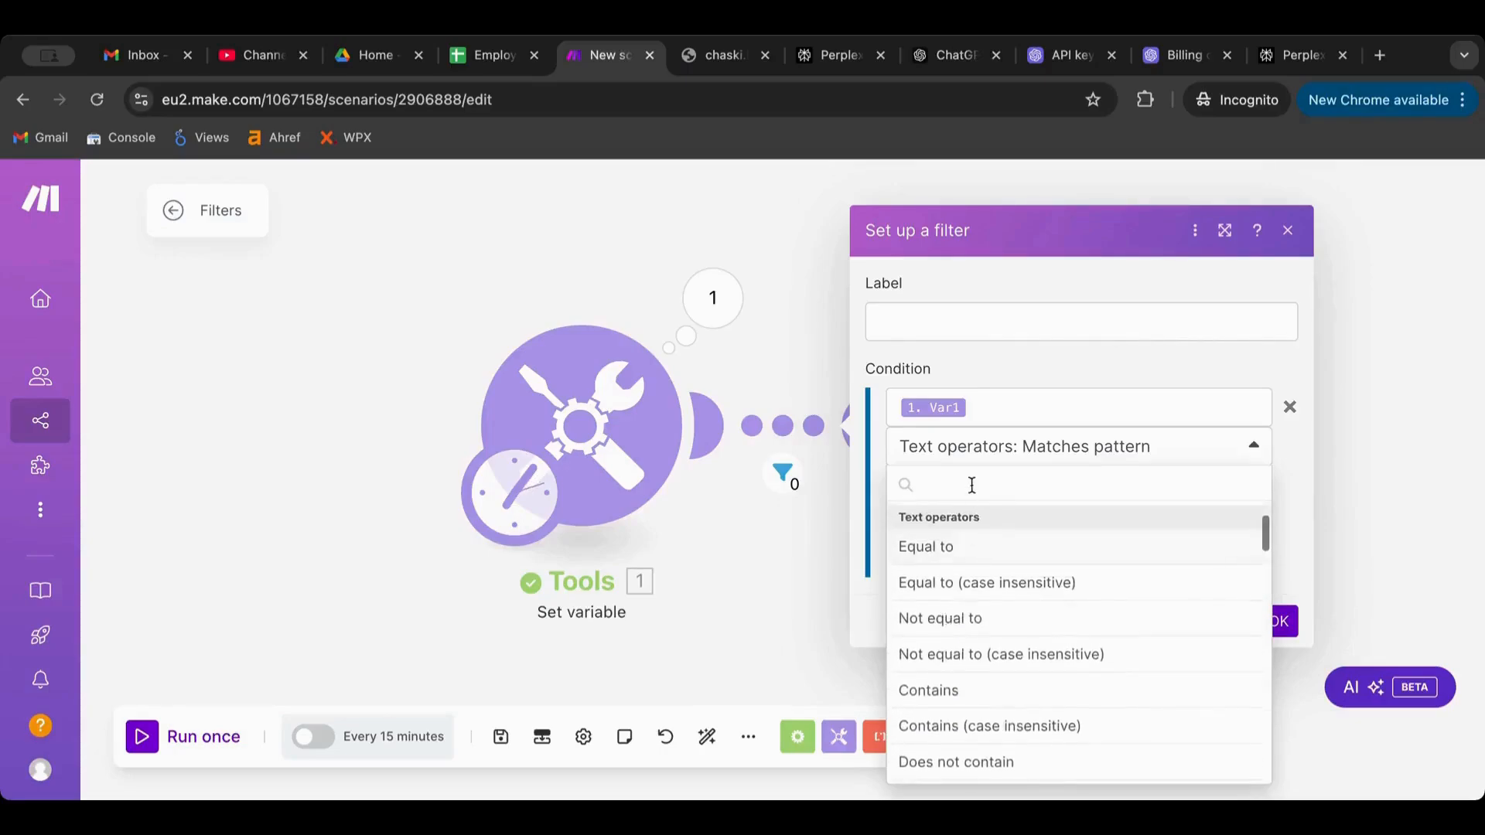
pyautogui.scroll(-3, 975, 587)
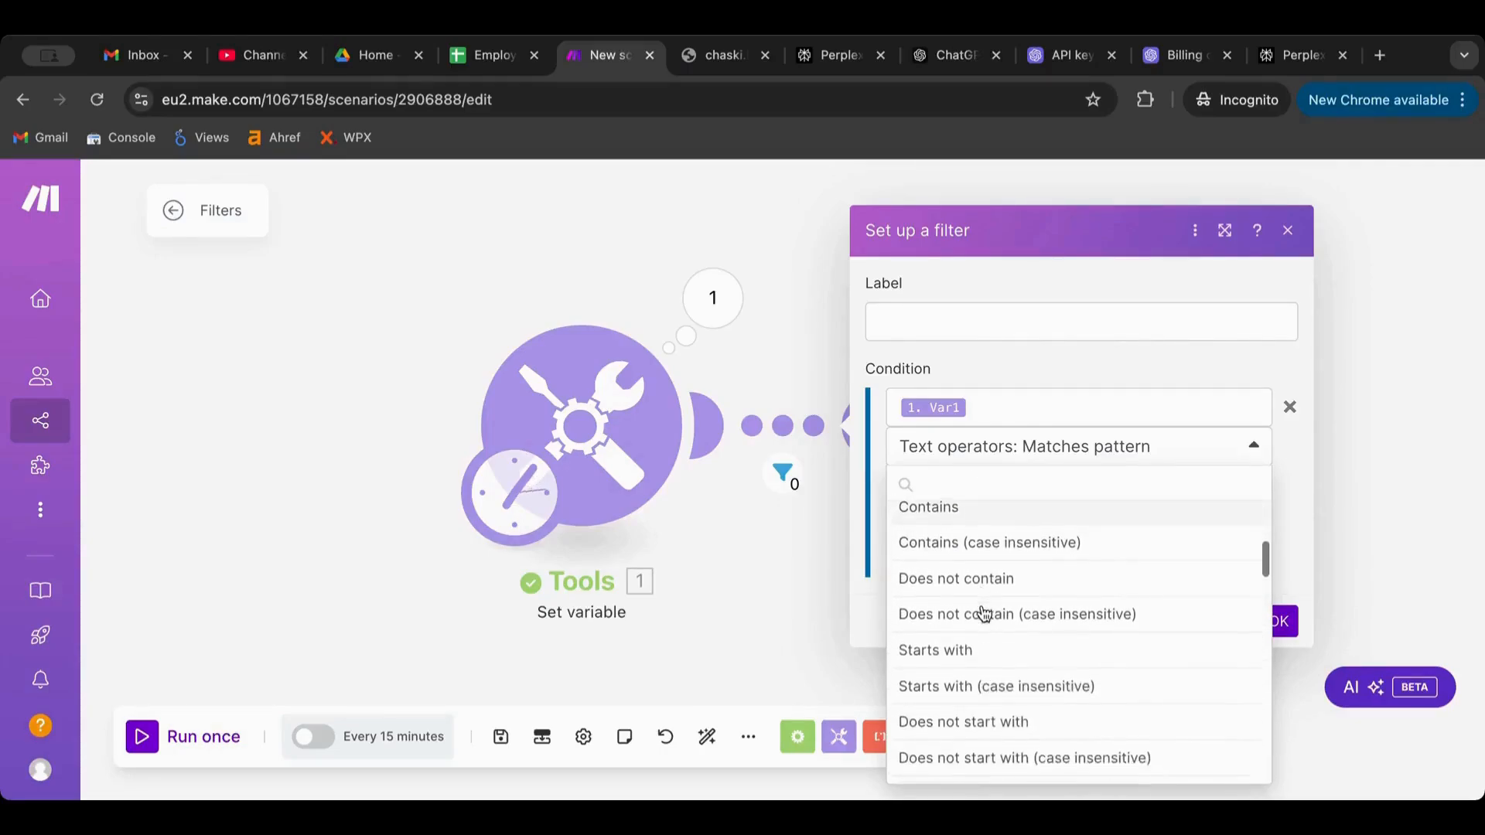
pyautogui.scroll(-2, 956, 654)
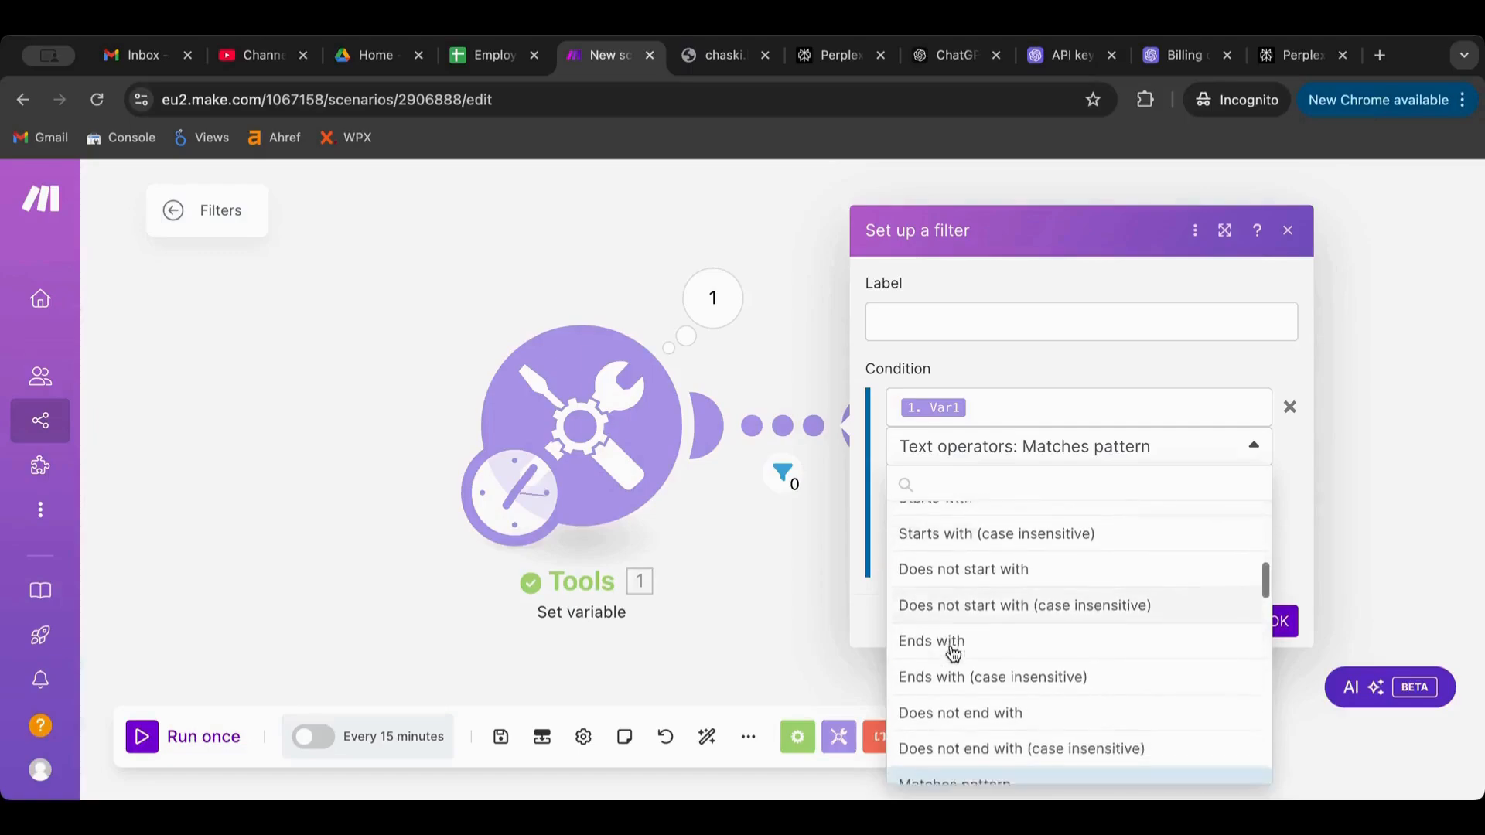
pyautogui.scroll(-3, 954, 654)
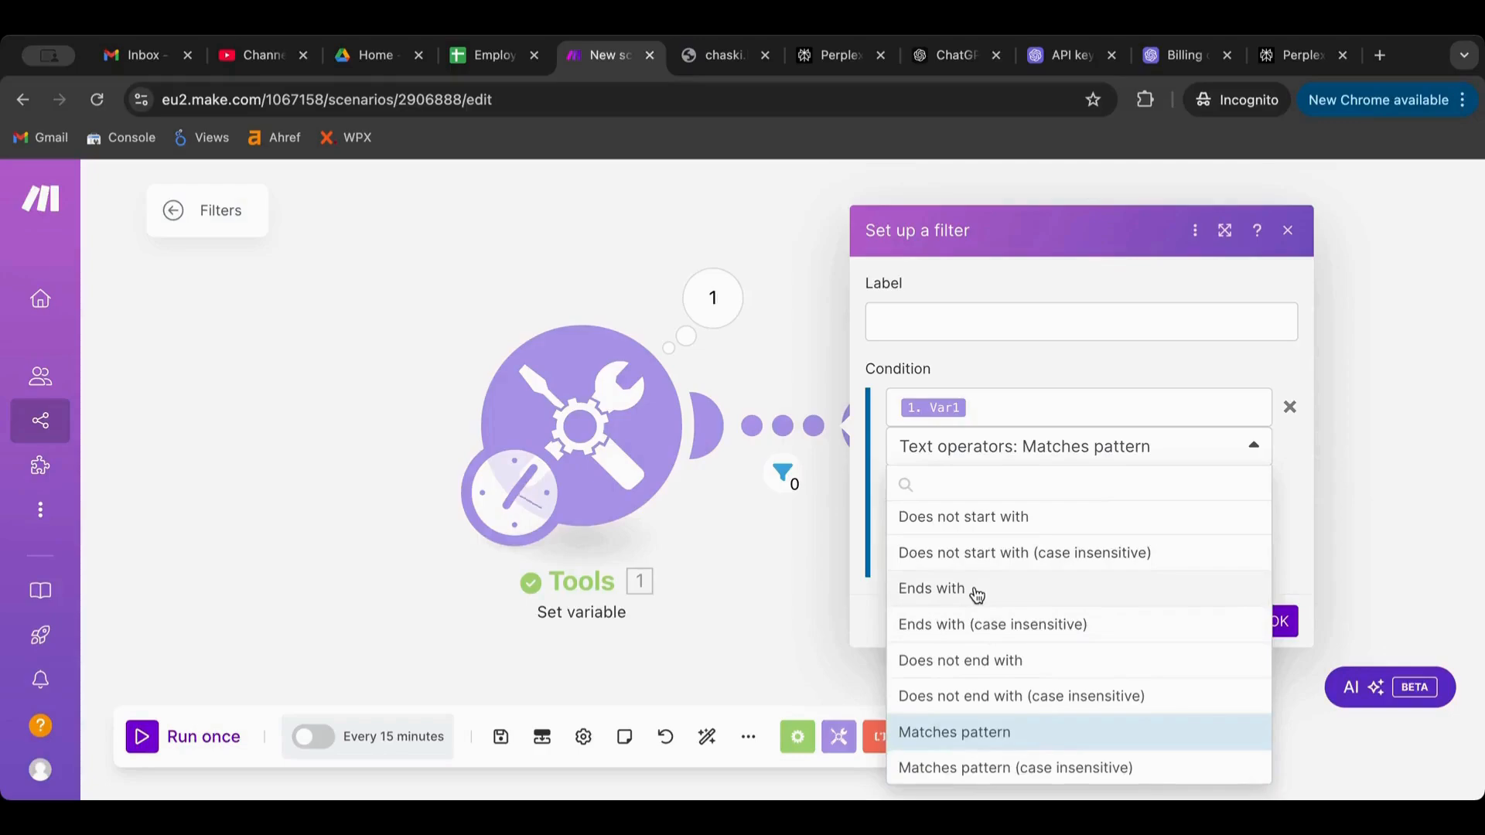
pyautogui.scroll(-4, 976, 593)
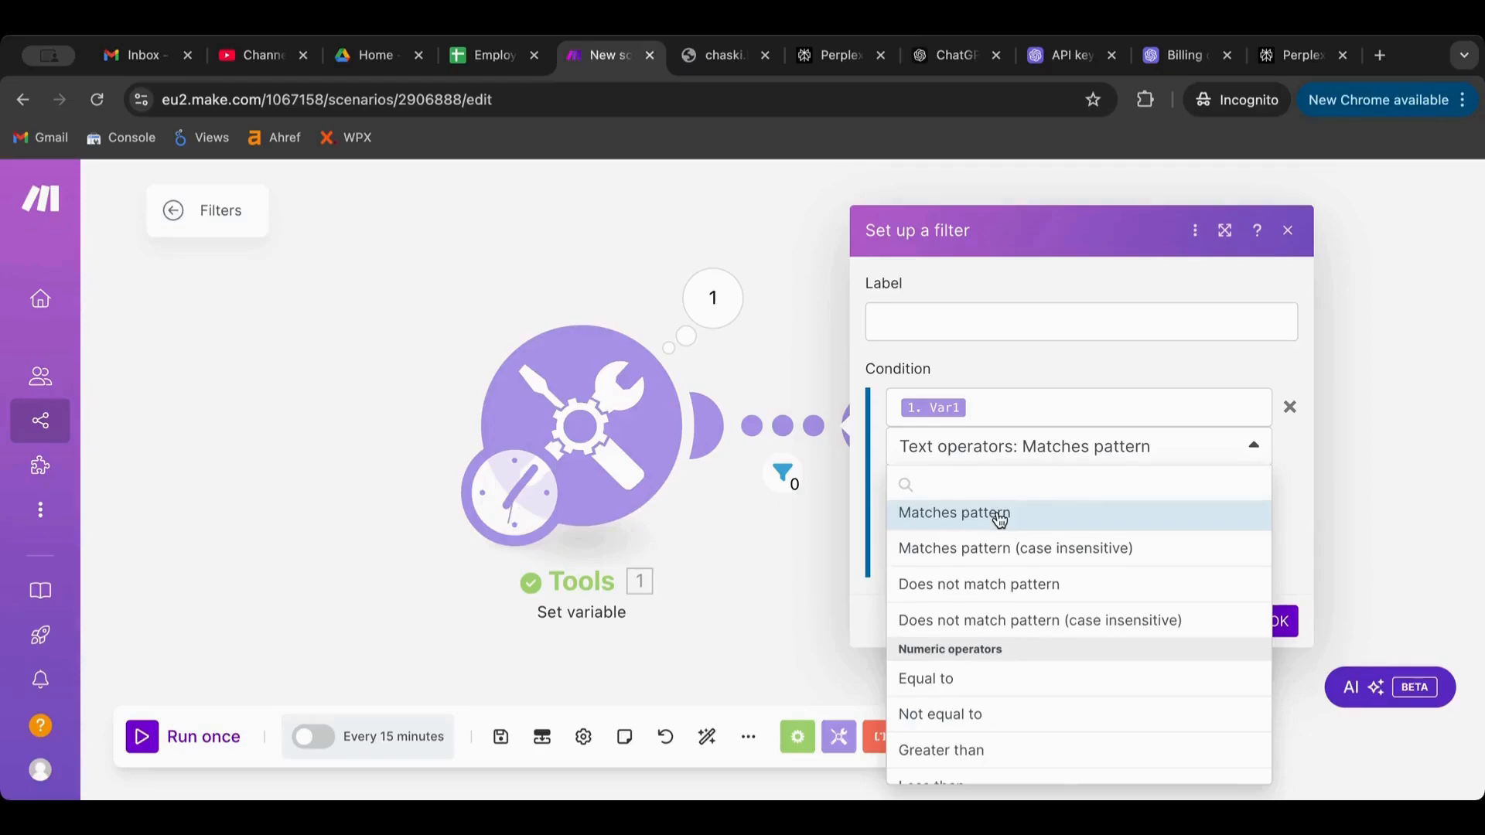
pyautogui.scroll(-2, 999, 518)
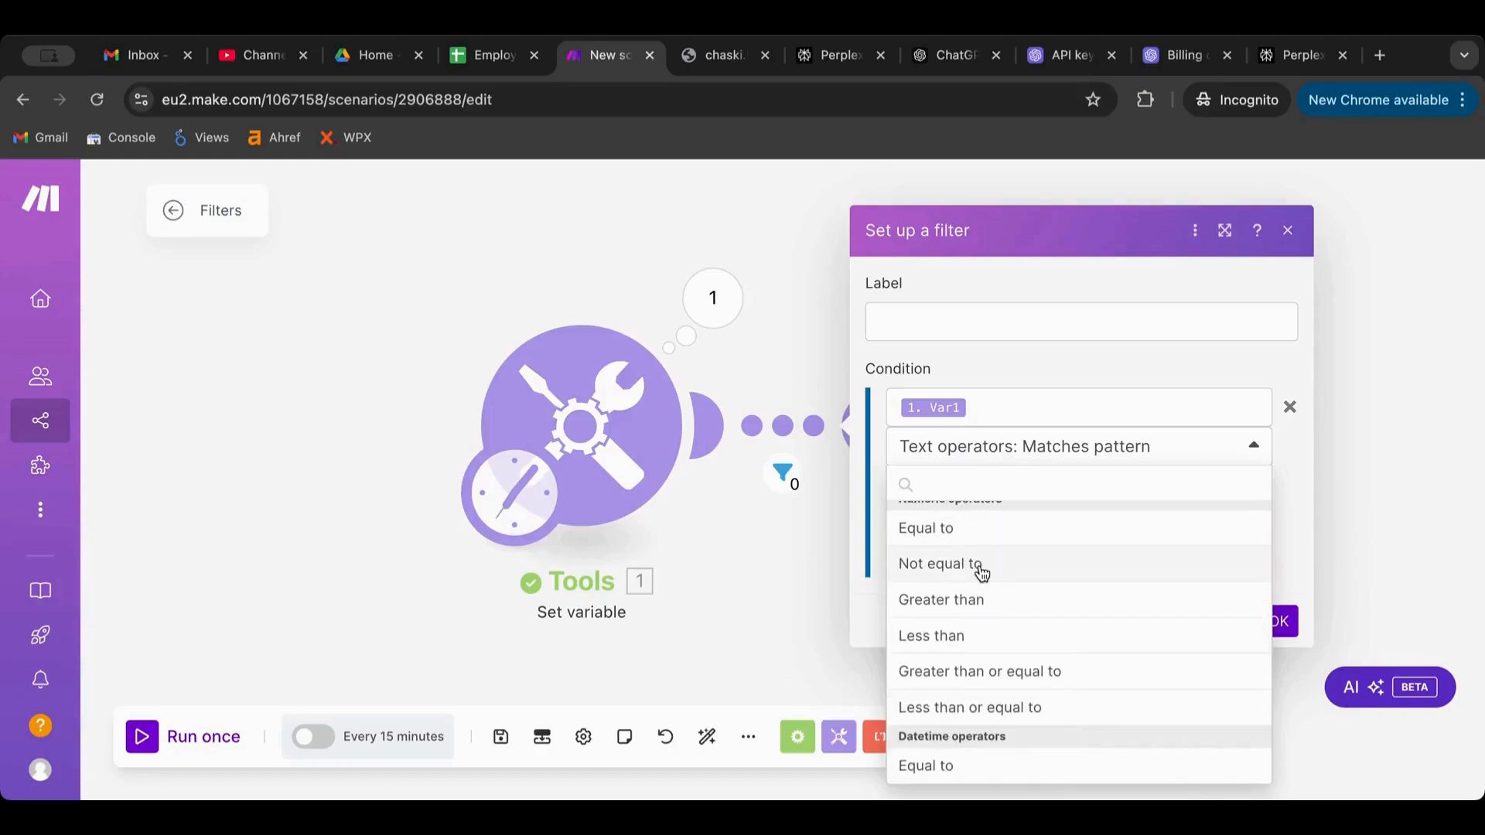
pyautogui.scroll(-4, 982, 572)
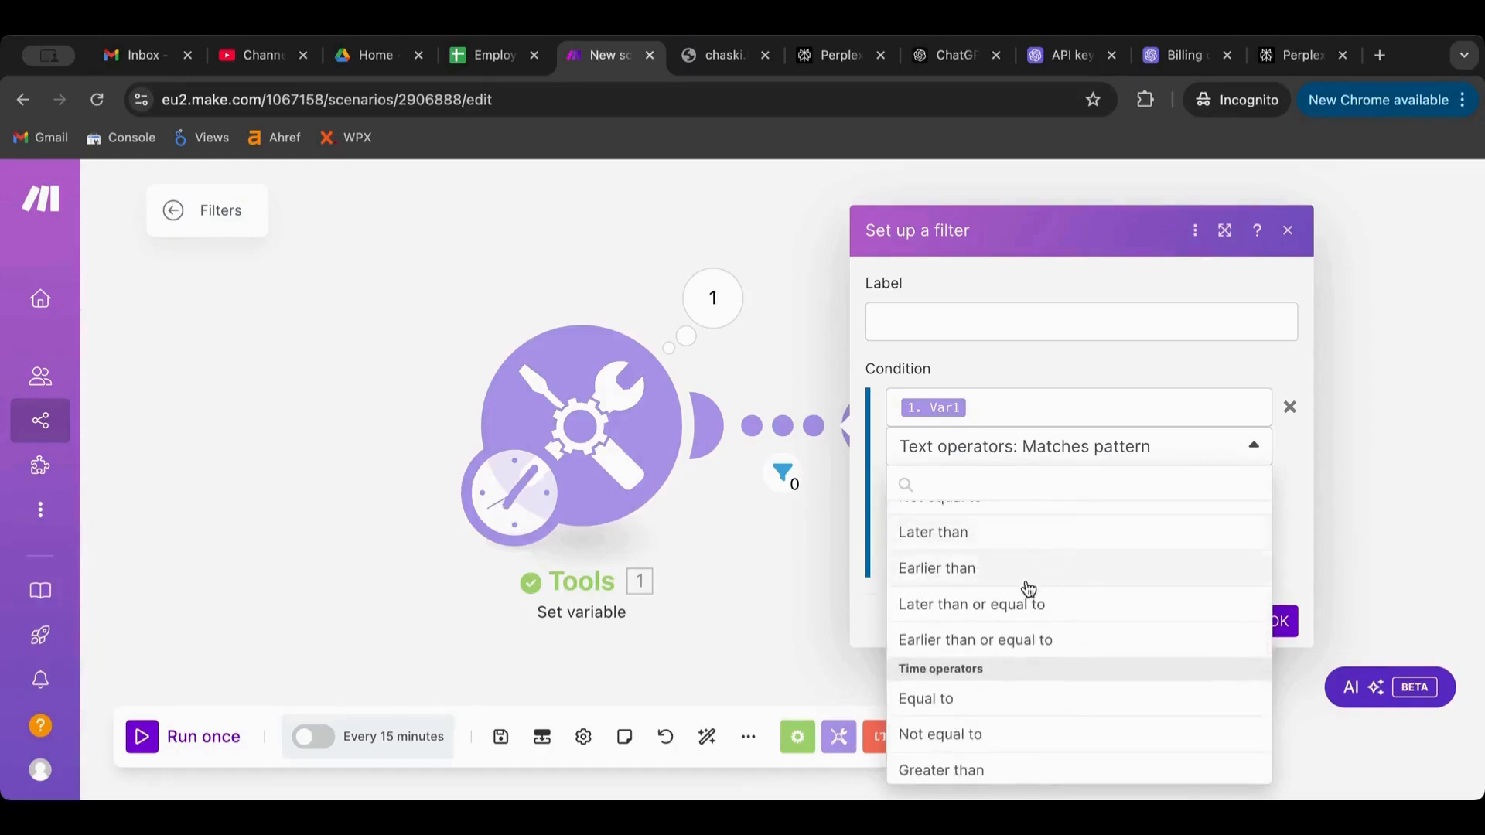
pyautogui.scroll(-2, 1020, 599)
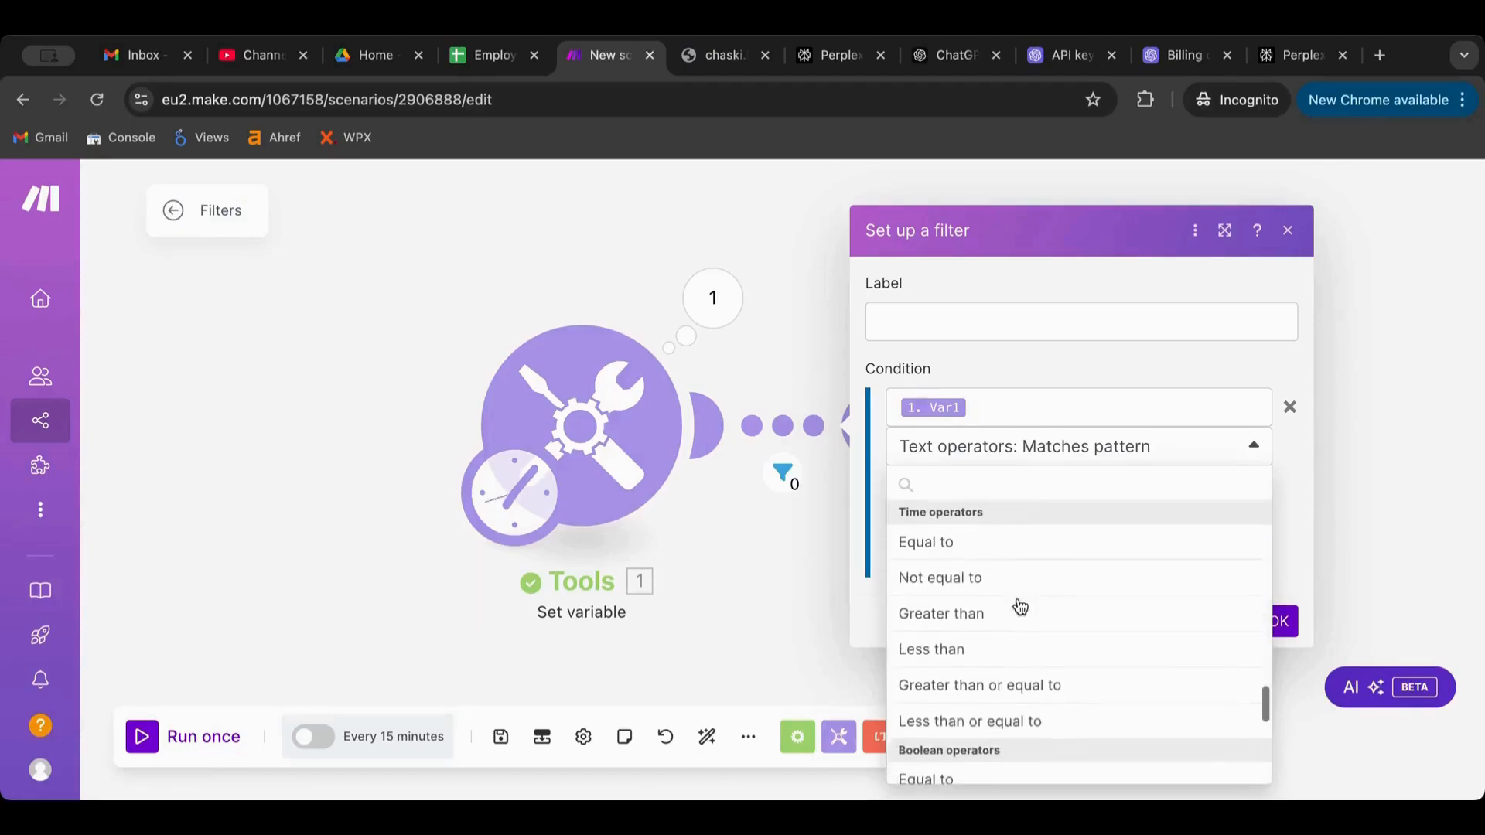
pyautogui.scroll(-3, 1021, 607)
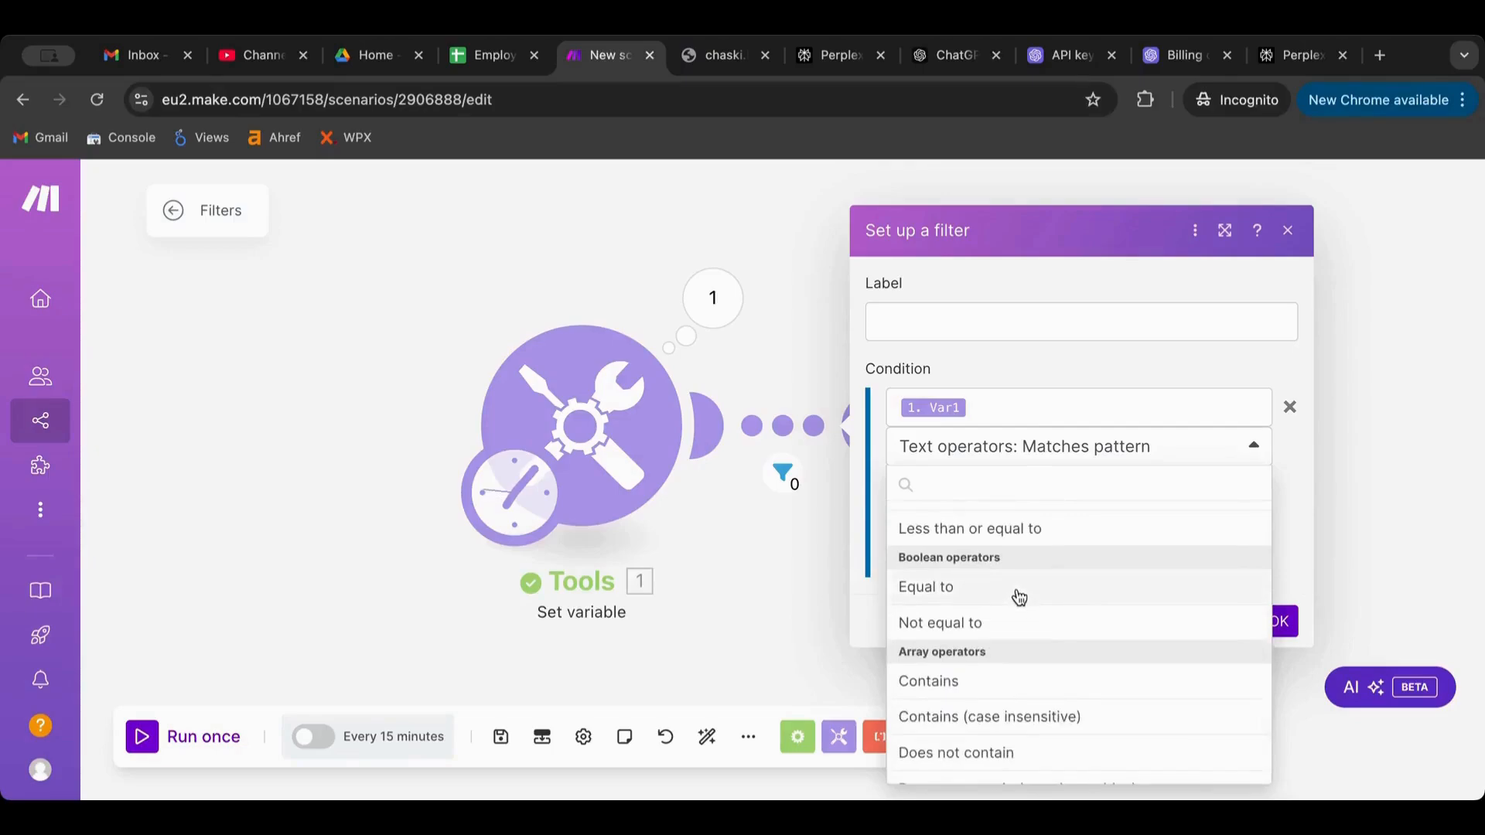
pyautogui.scroll(-2, 1019, 599)
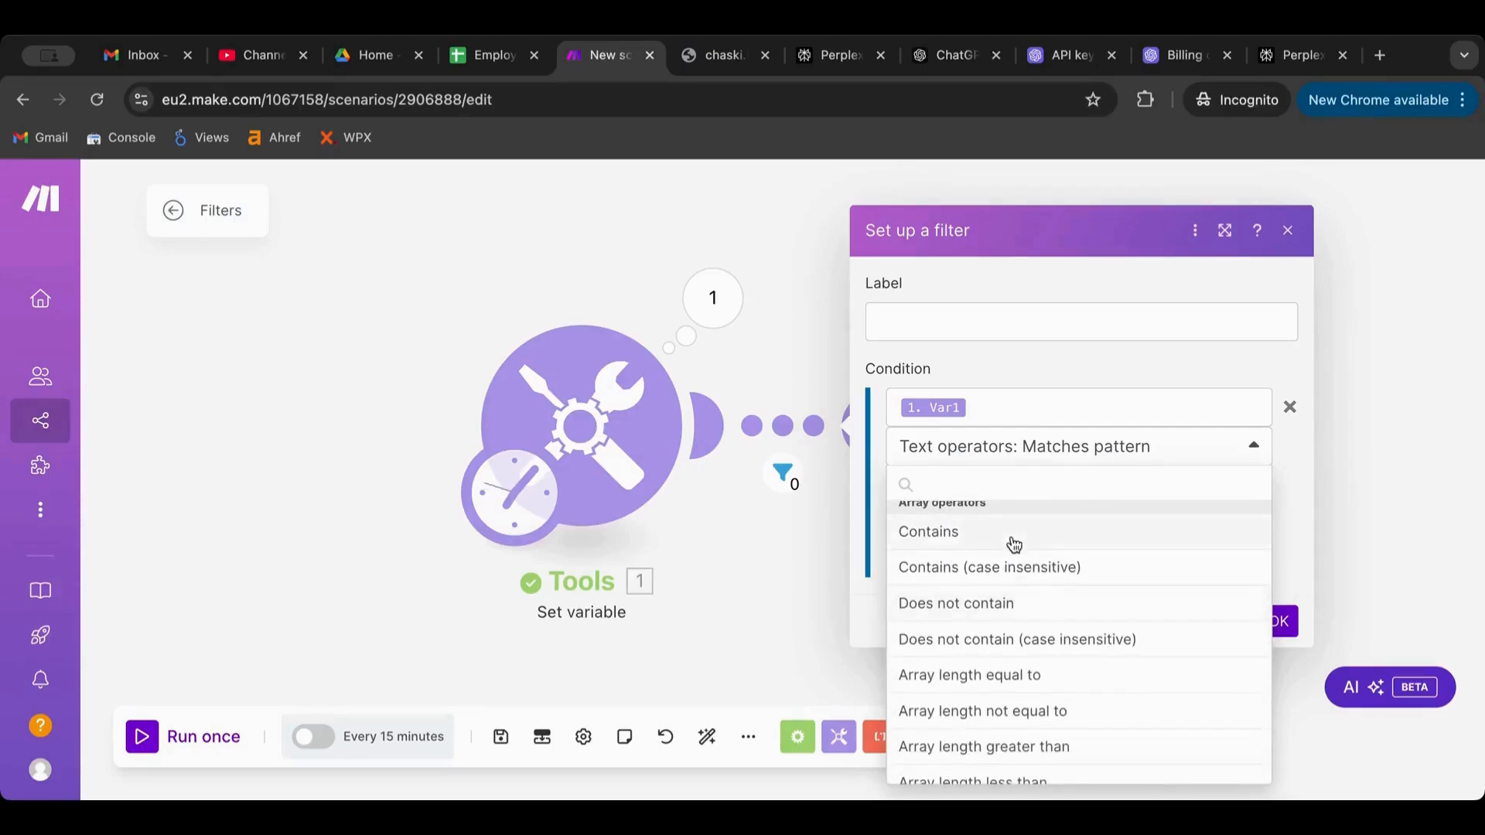
pyautogui.scroll(1, 1013, 545)
pyautogui.scroll(-1, 1006, 611)
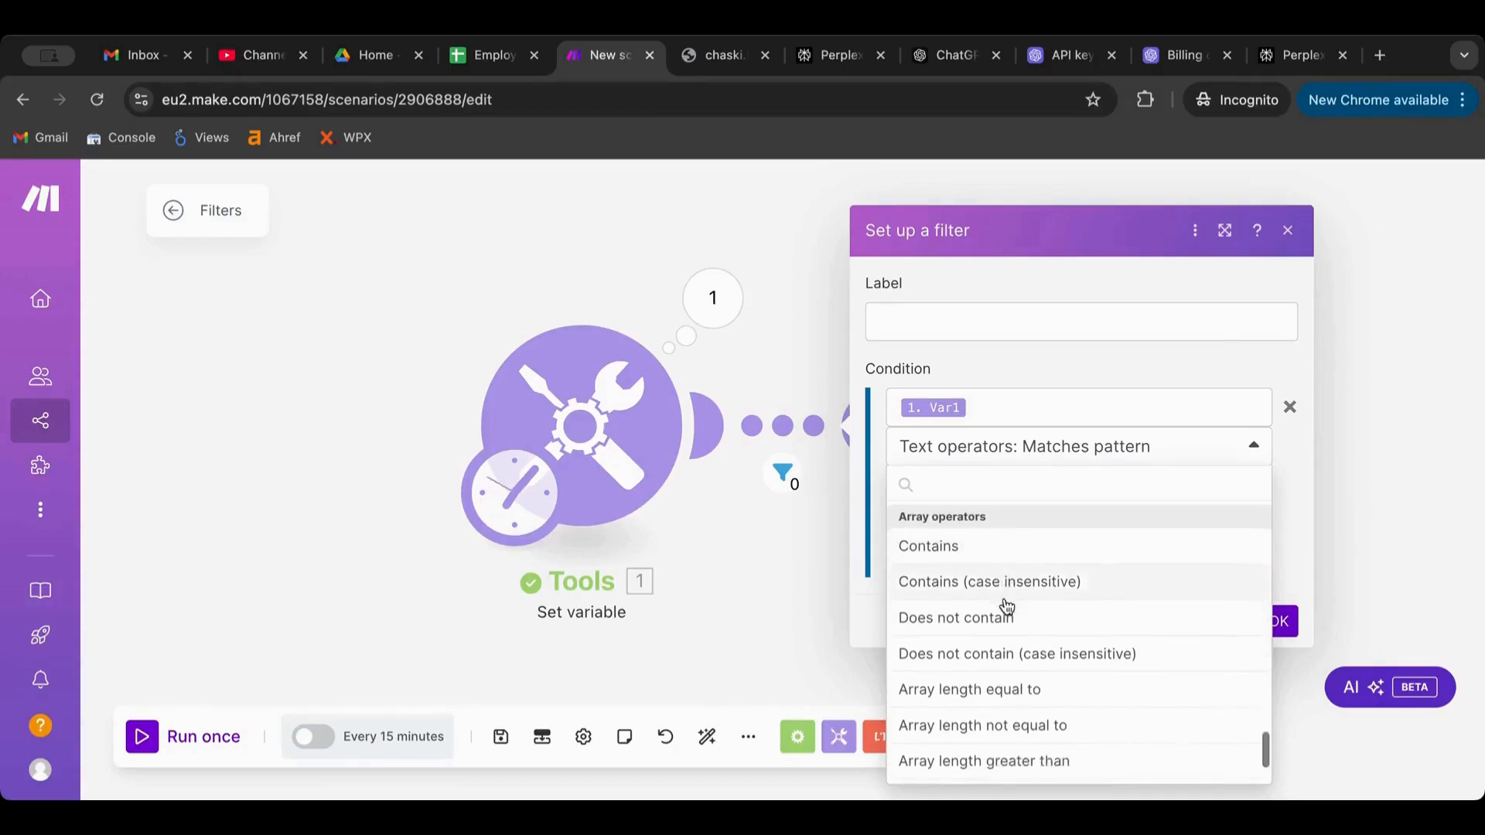
pyautogui.scroll(-1, 1005, 619)
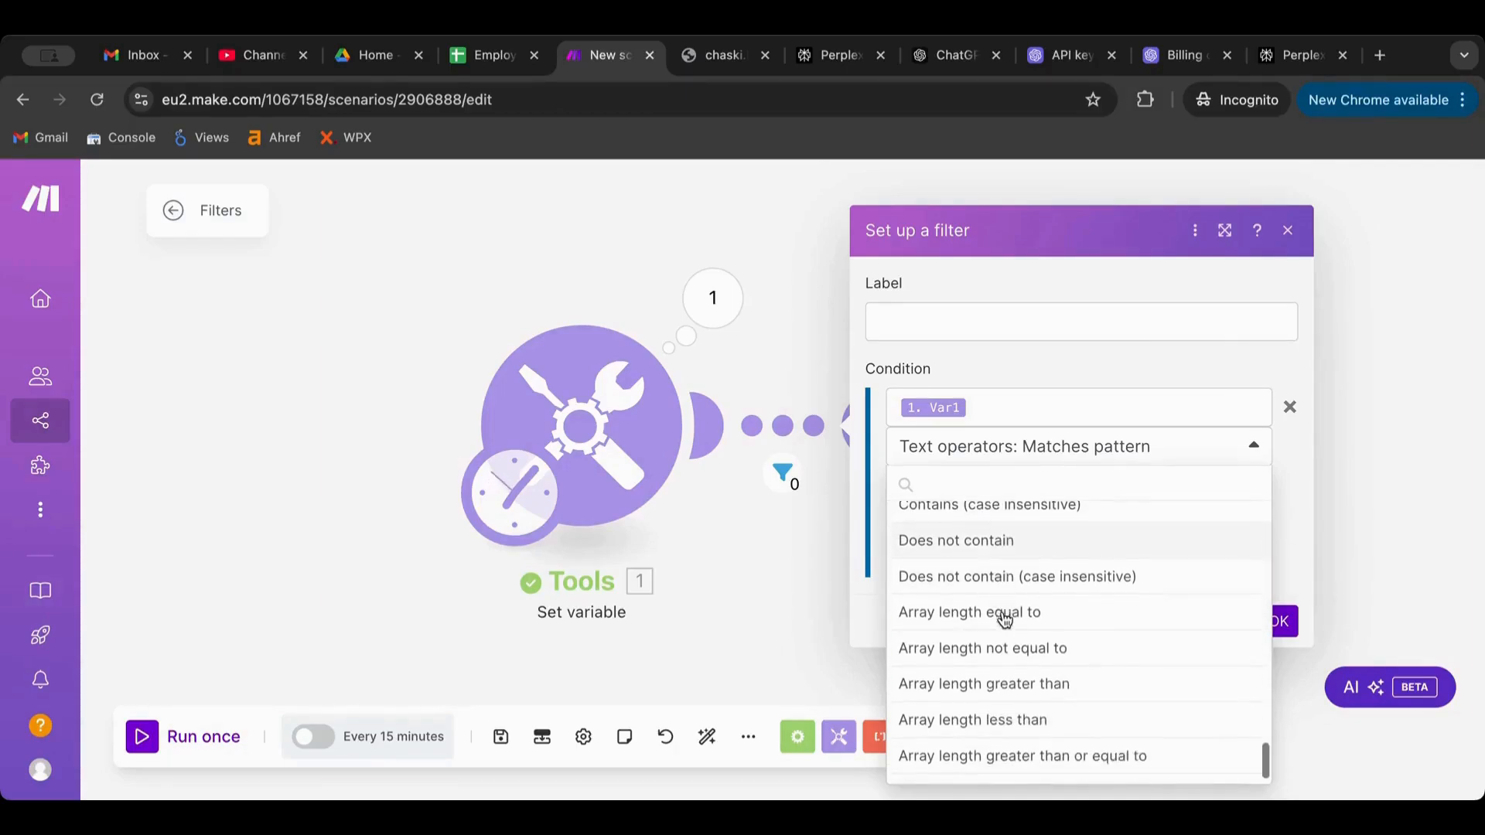
pyautogui.scroll(-1, 1025, 673)
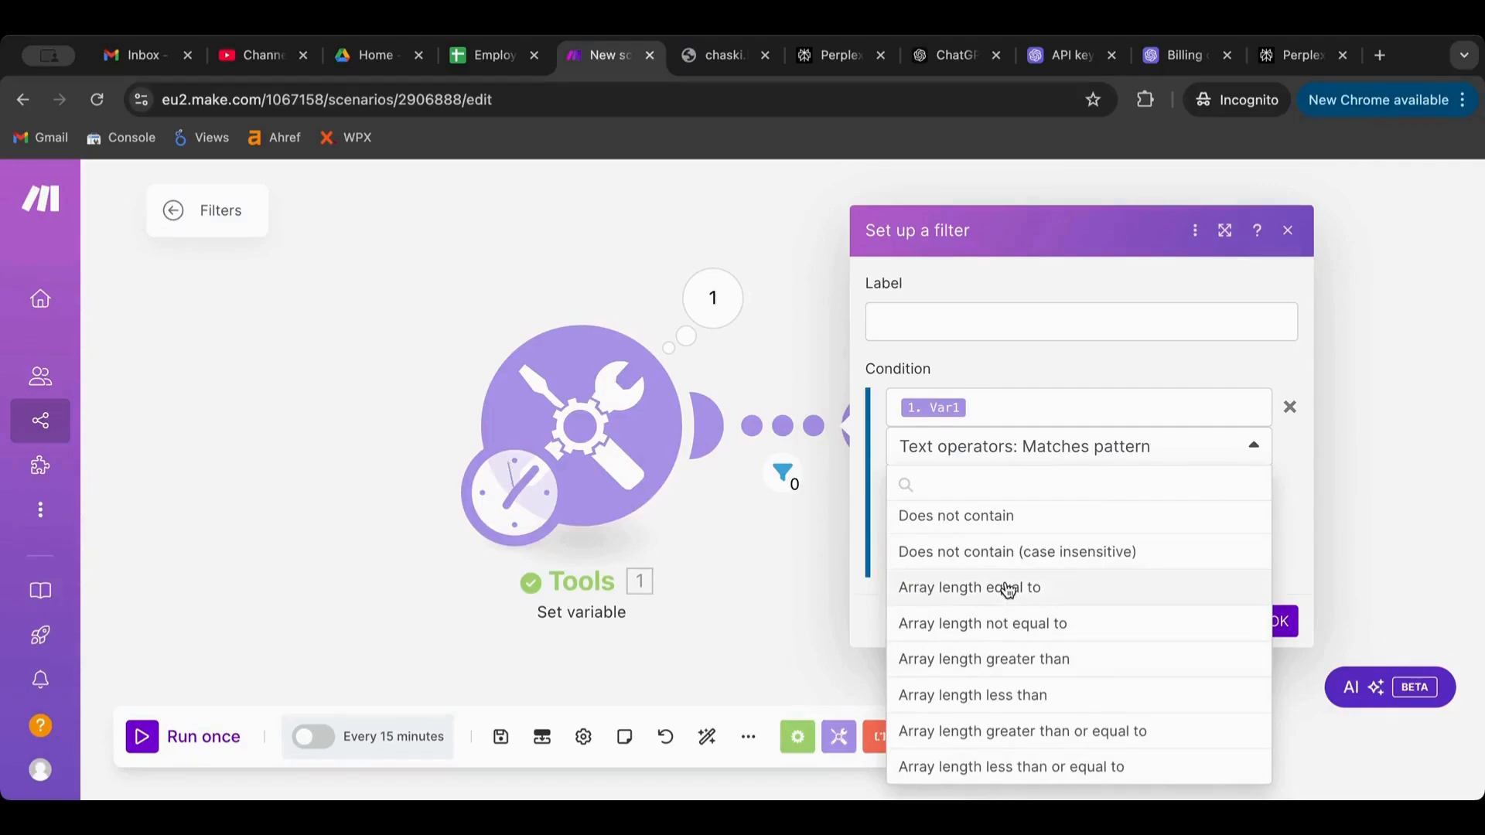
pyautogui.click(1005, 362)
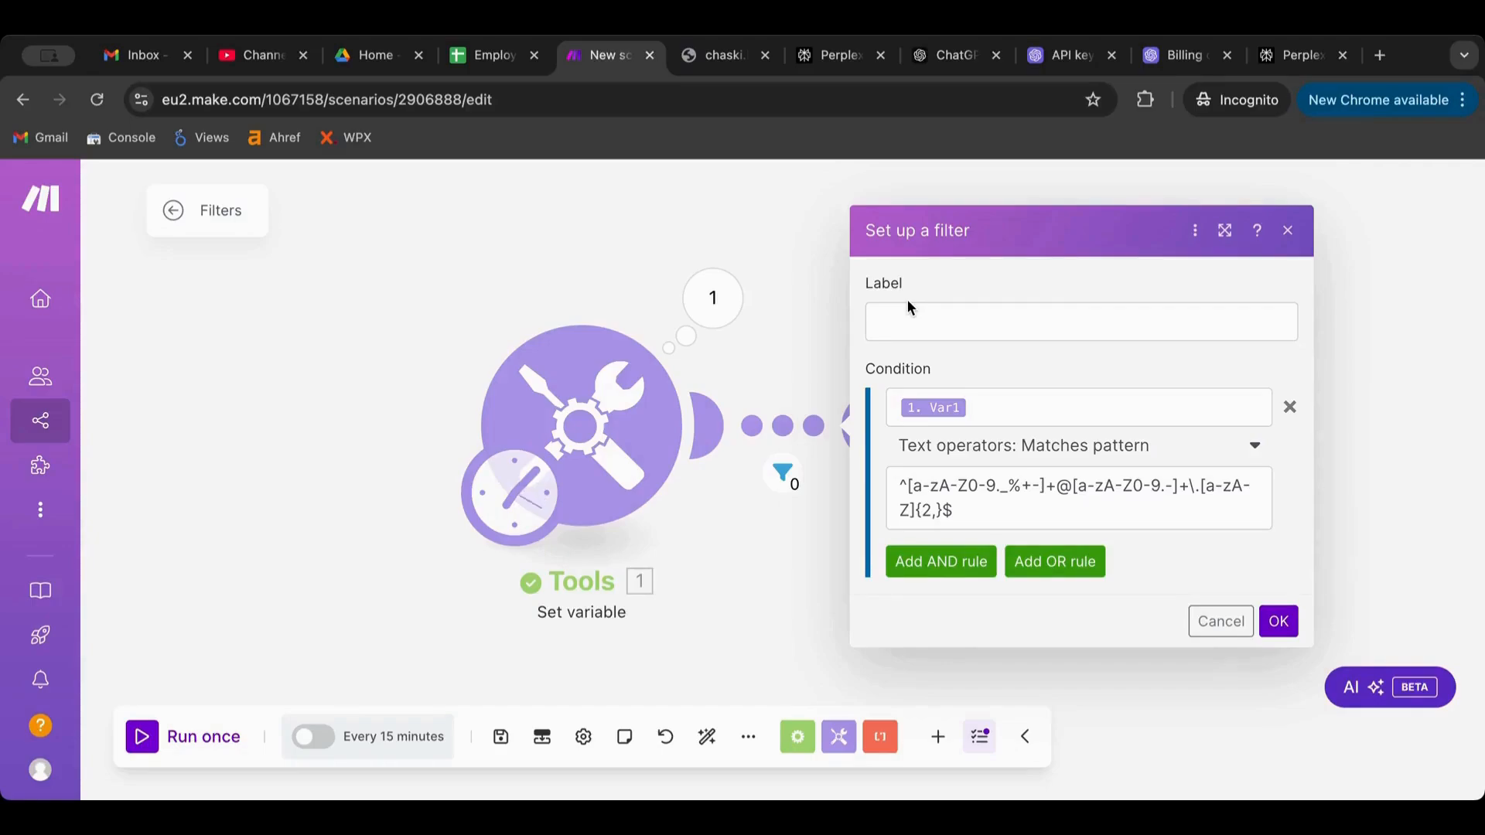
# Open Tools 1's settings, then bring up the Perplexity page in the browser
pyautogui.click(651, 407)
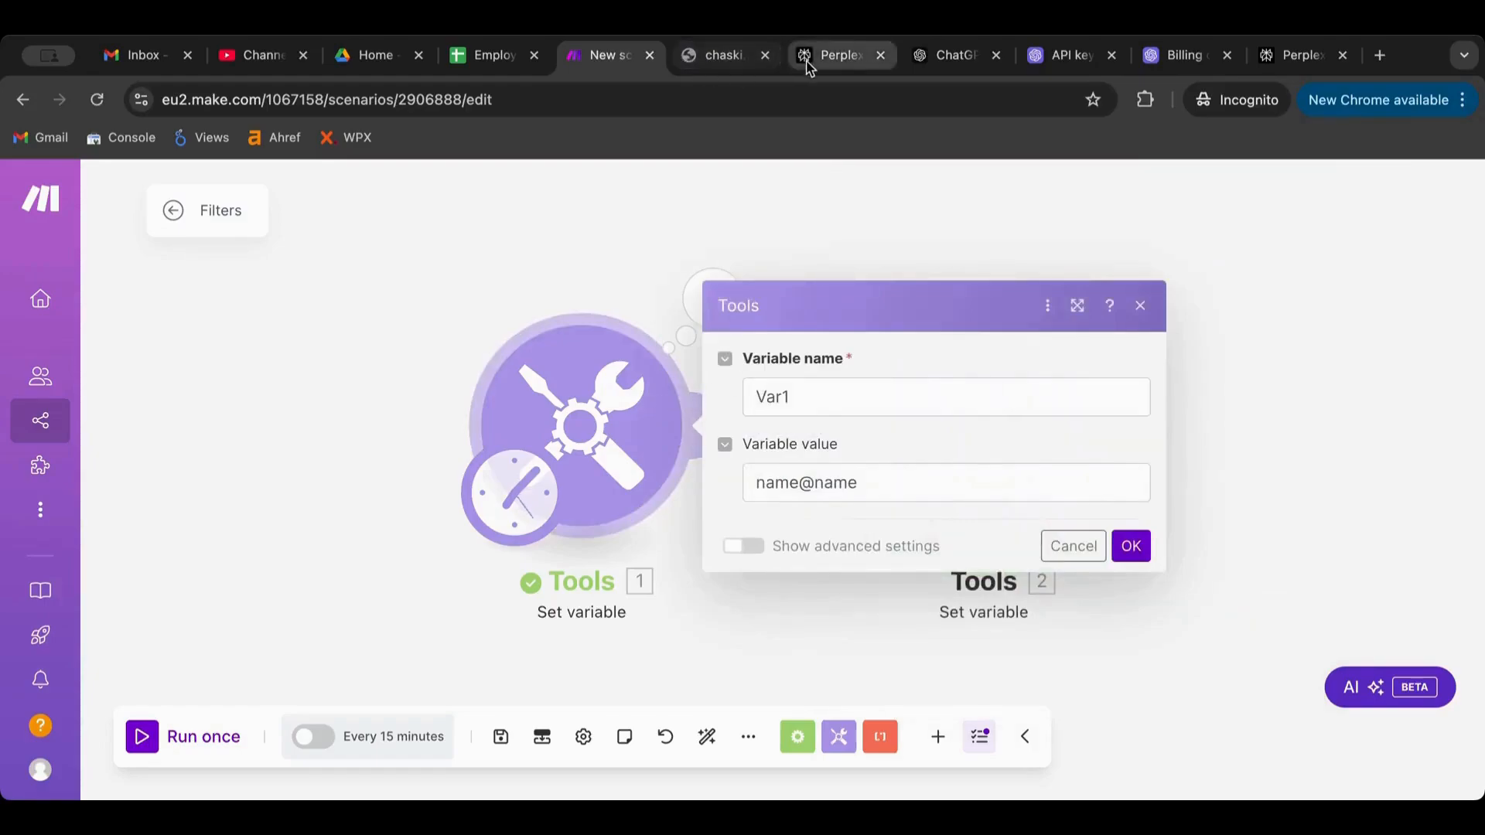
pyautogui.click(705, 68)
pyautogui.click(835, 55)
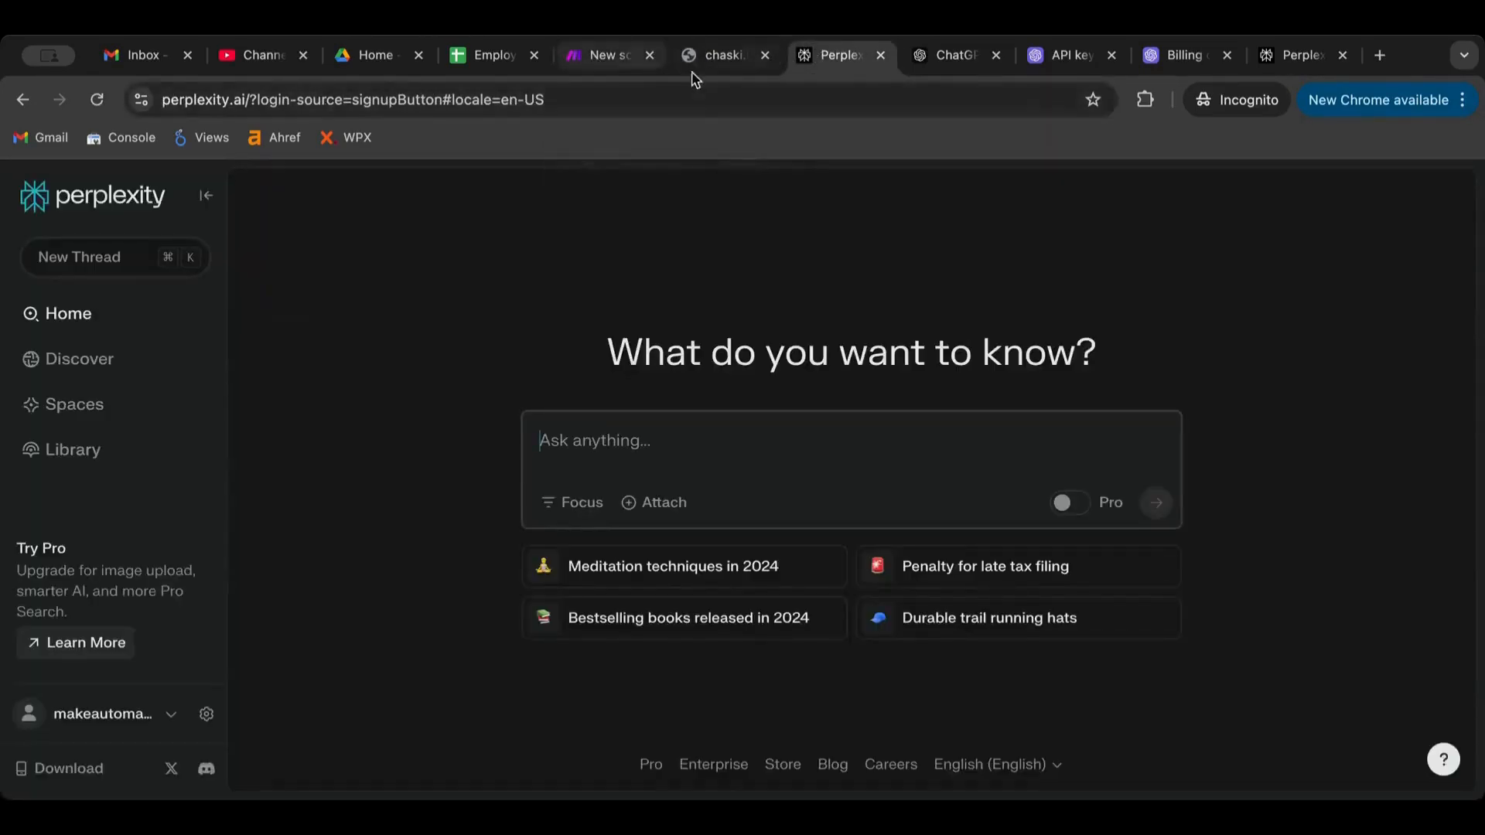
# Ask ChatGPT for another regex that checks if text is a URL, and copy the code
pyautogui.click(954, 56)
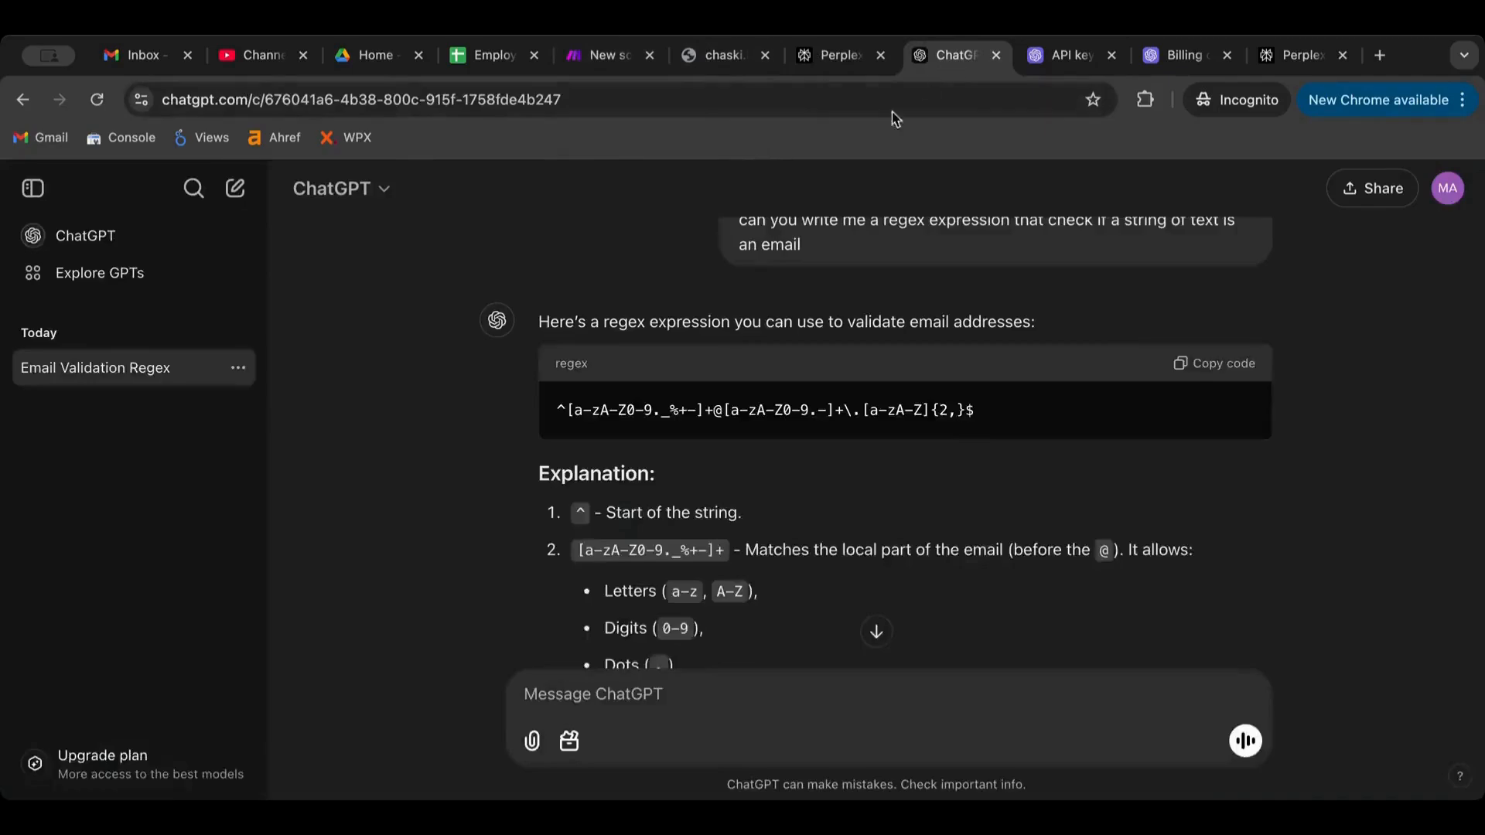
pyautogui.click(681, 689)
pyautogui.write('Write na')
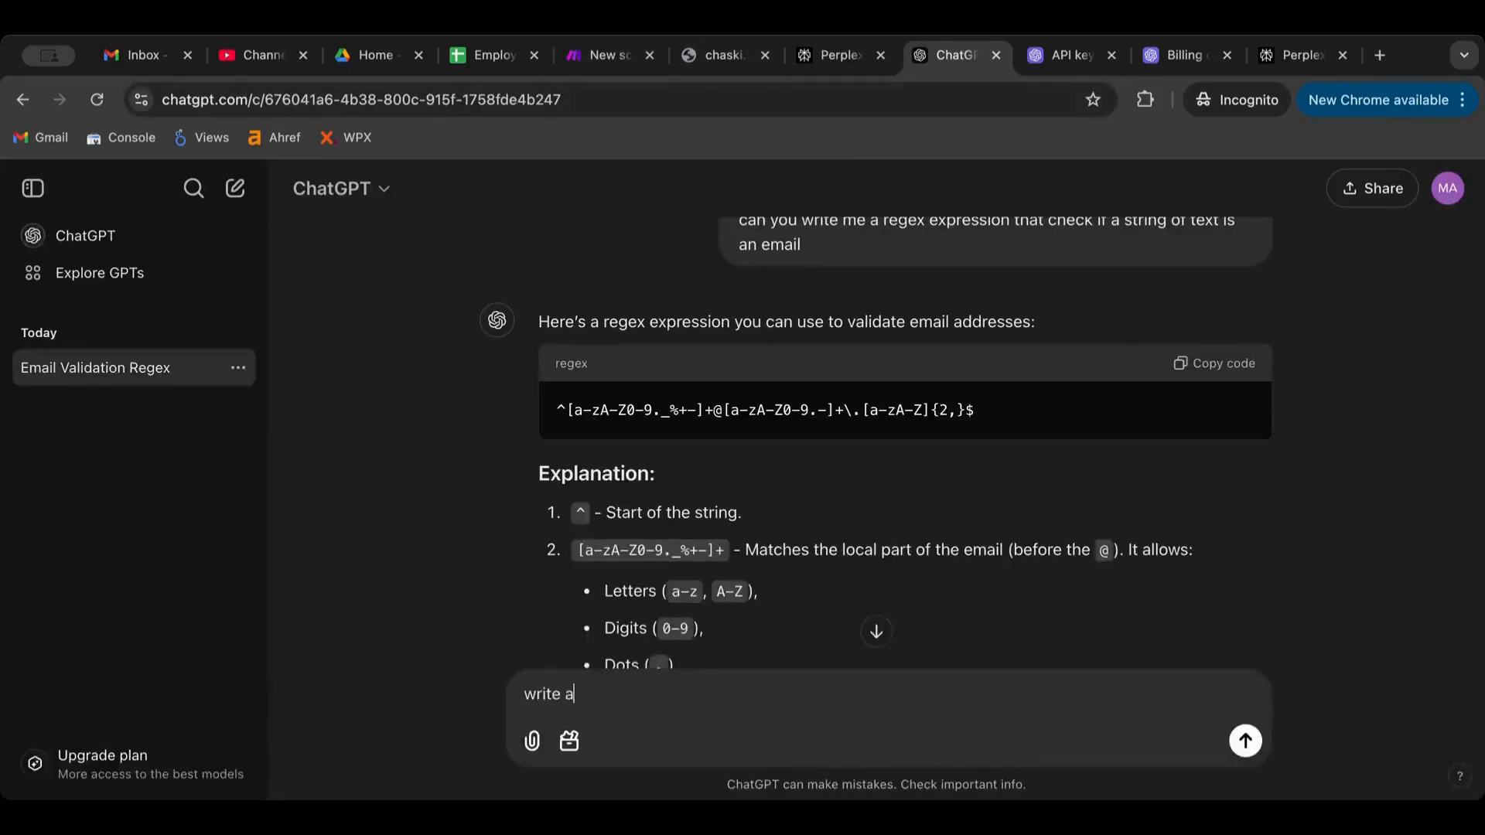
pyautogui.write('nother that check')
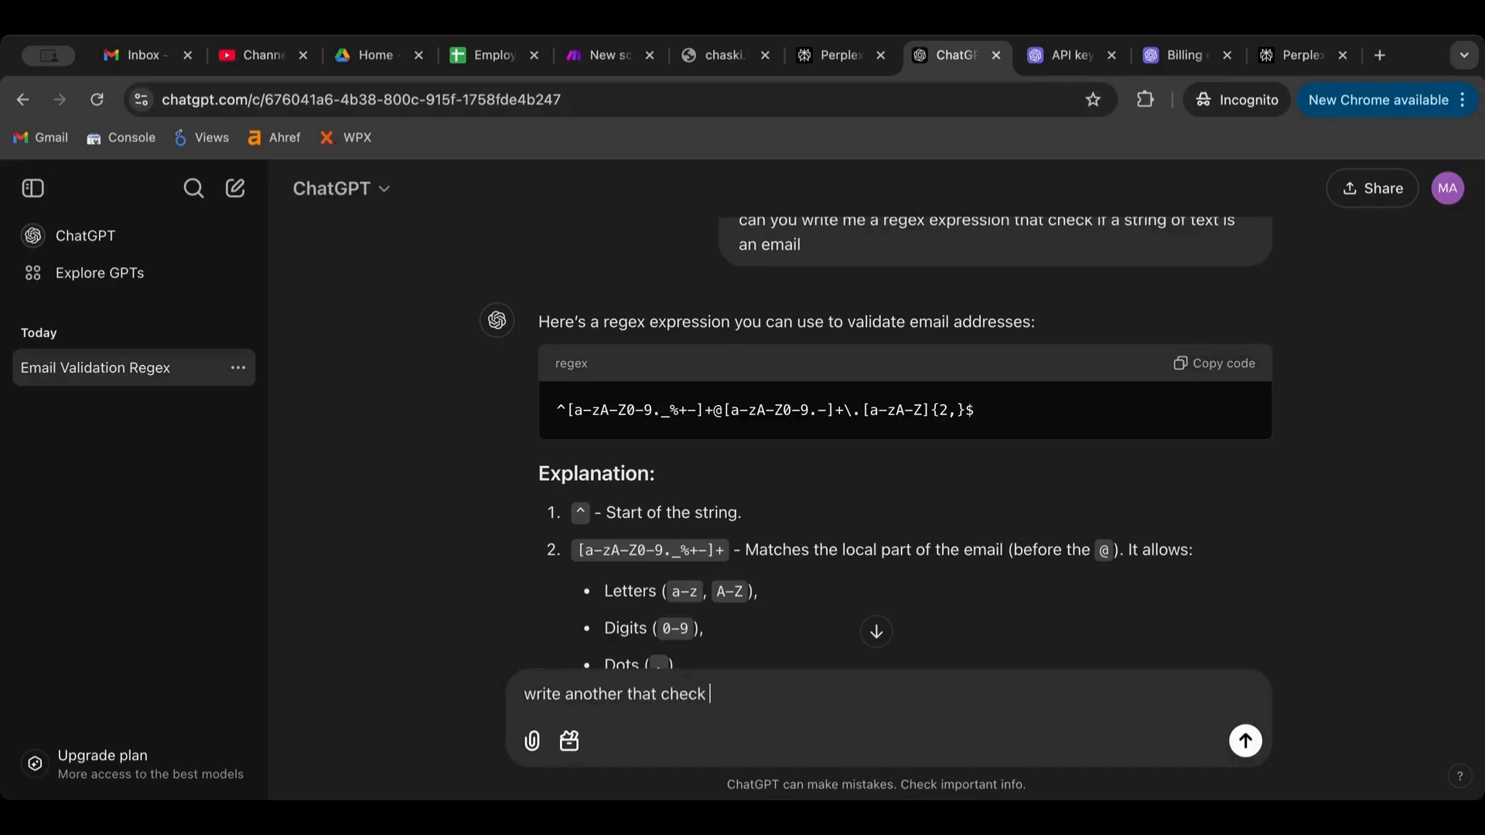
pyautogui.write(' if its a URL')
pyautogui.press('Return')
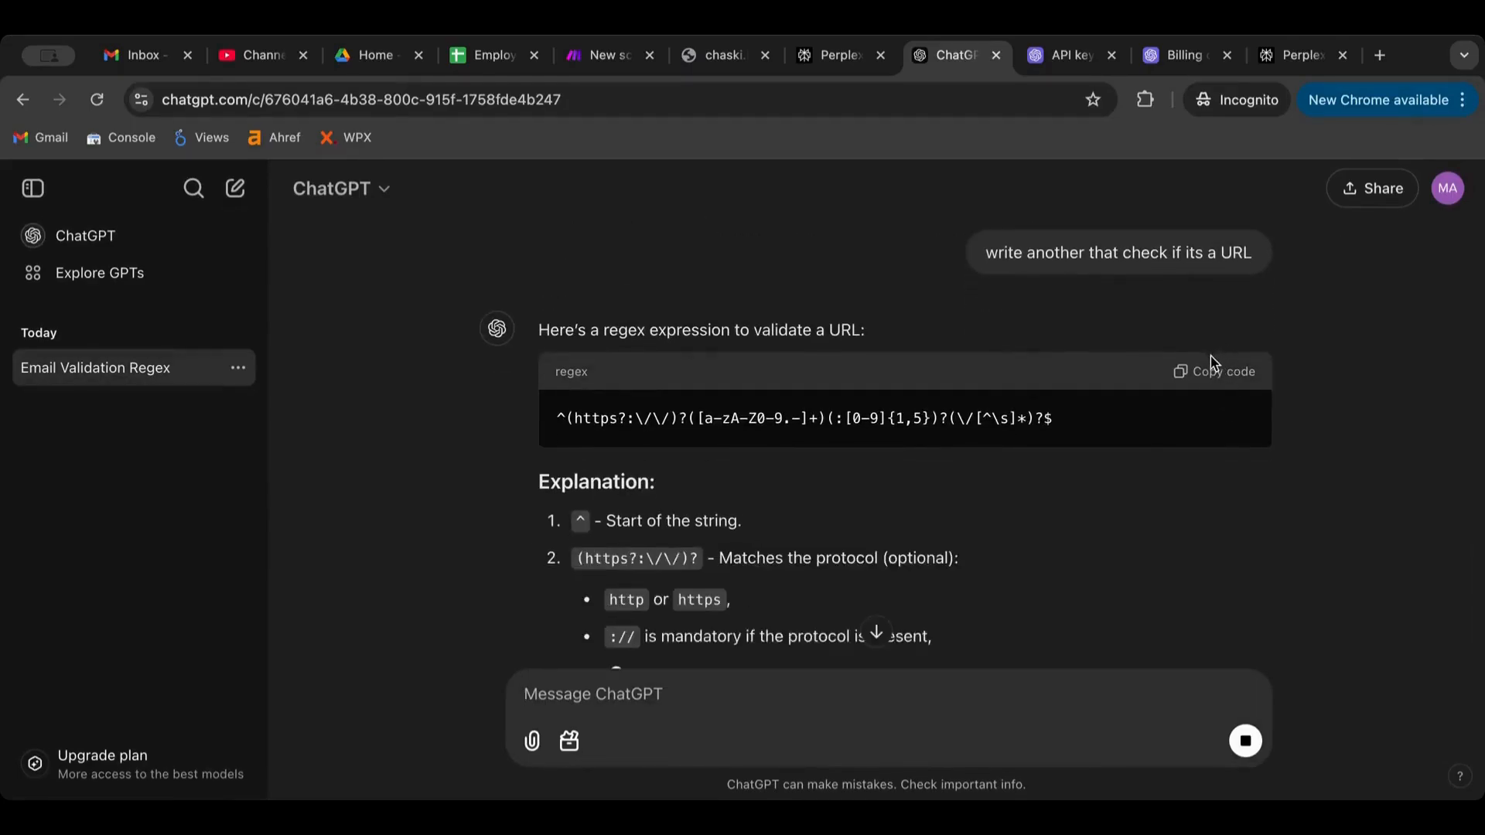
pyautogui.click(1212, 371)
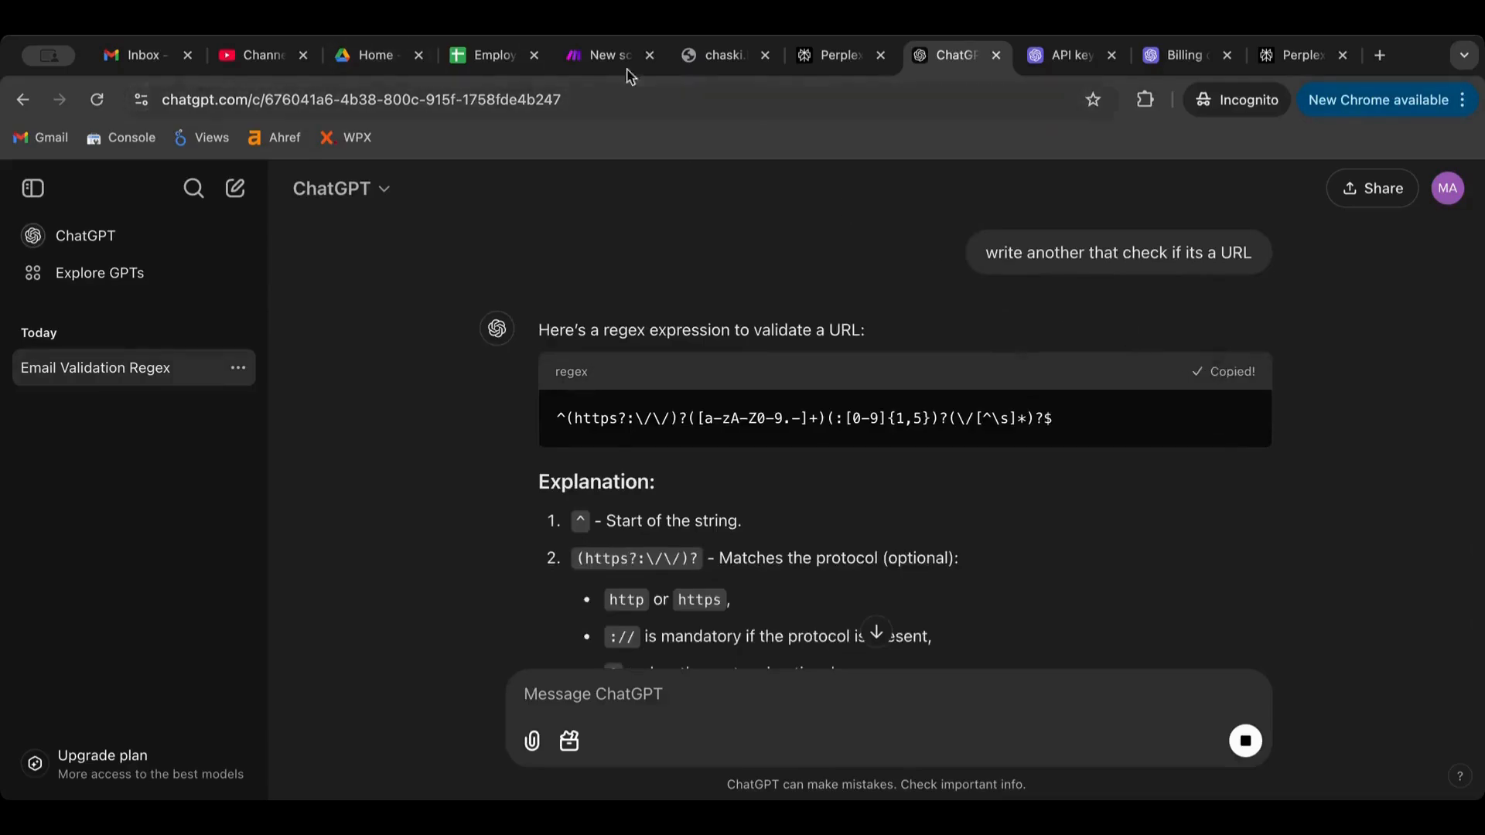
pyautogui.click(591, 56)
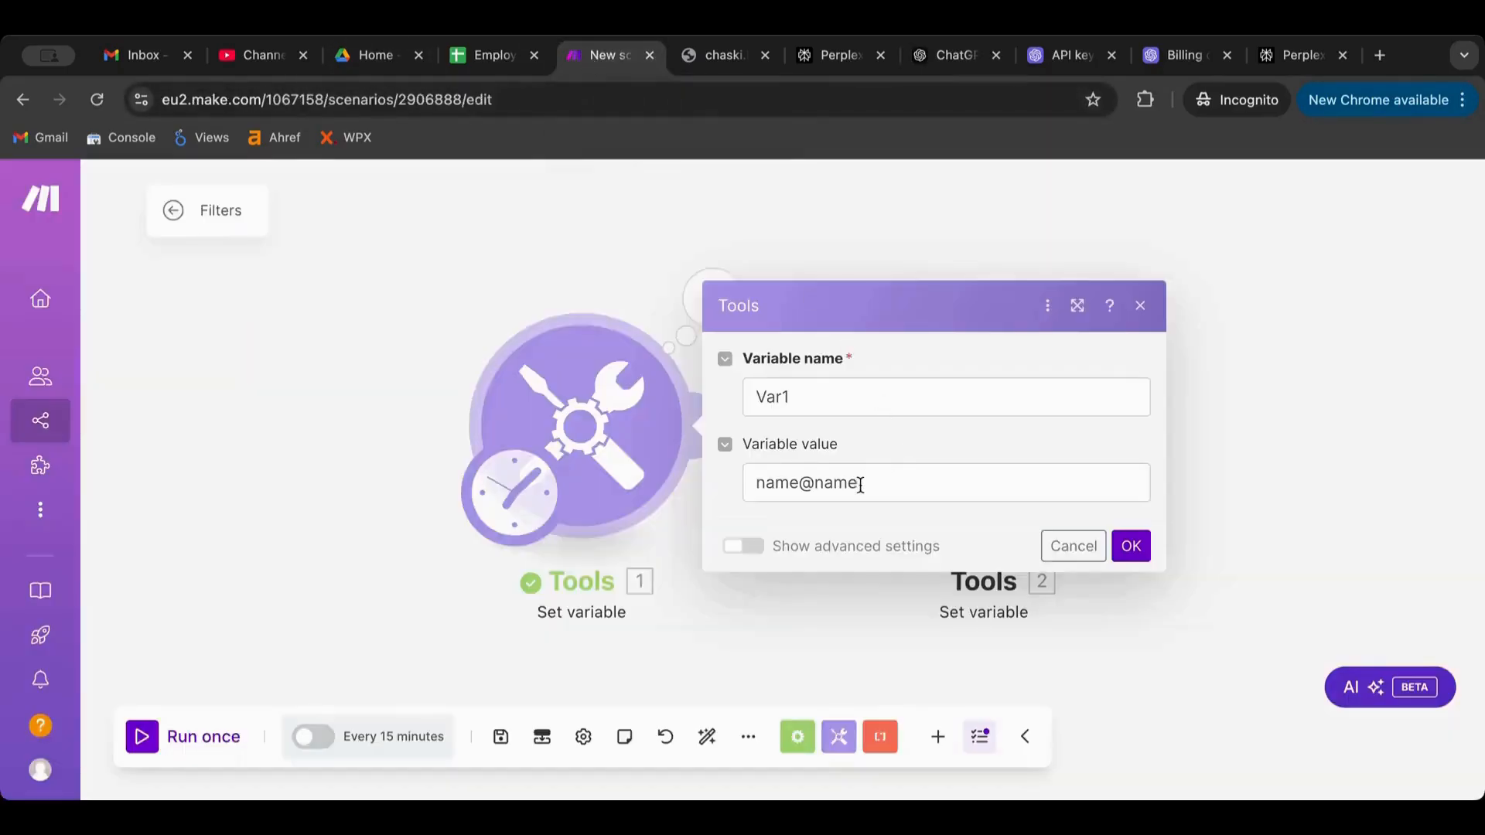
# Replace the filter's email pattern with the copied URL regex and run once
pyautogui.click(763, 590)
pyautogui.click(783, 429)
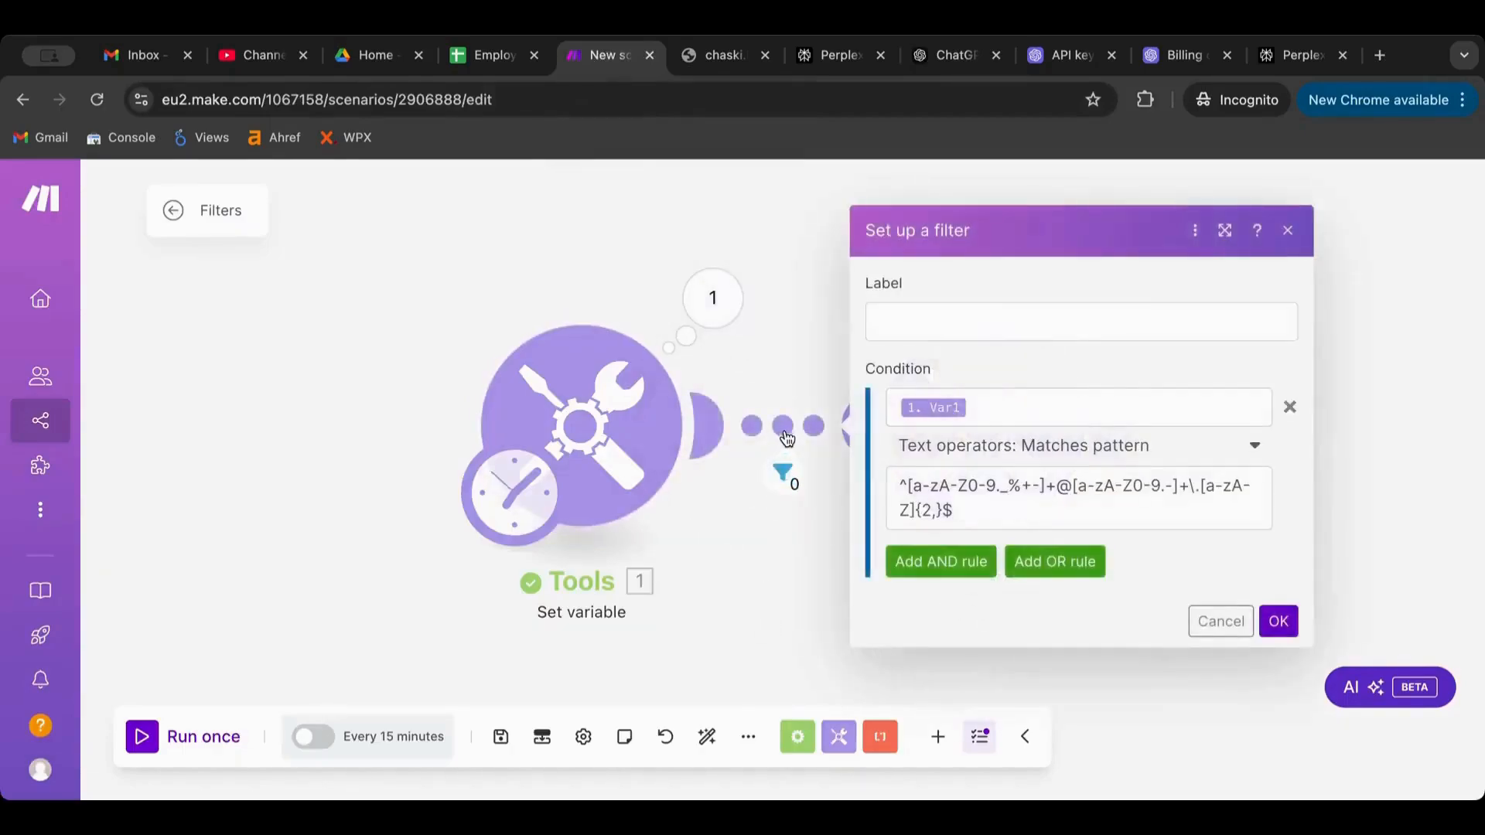
pyautogui.click(1042, 504)
pyautogui.hotkey('ctrl', 'a')
pyautogui.write('^(https?:\\/\\/)?([a-zA-Z0-9.-]+)(:[0-9]{1,5})?(\\/[^\\s]*)?$')
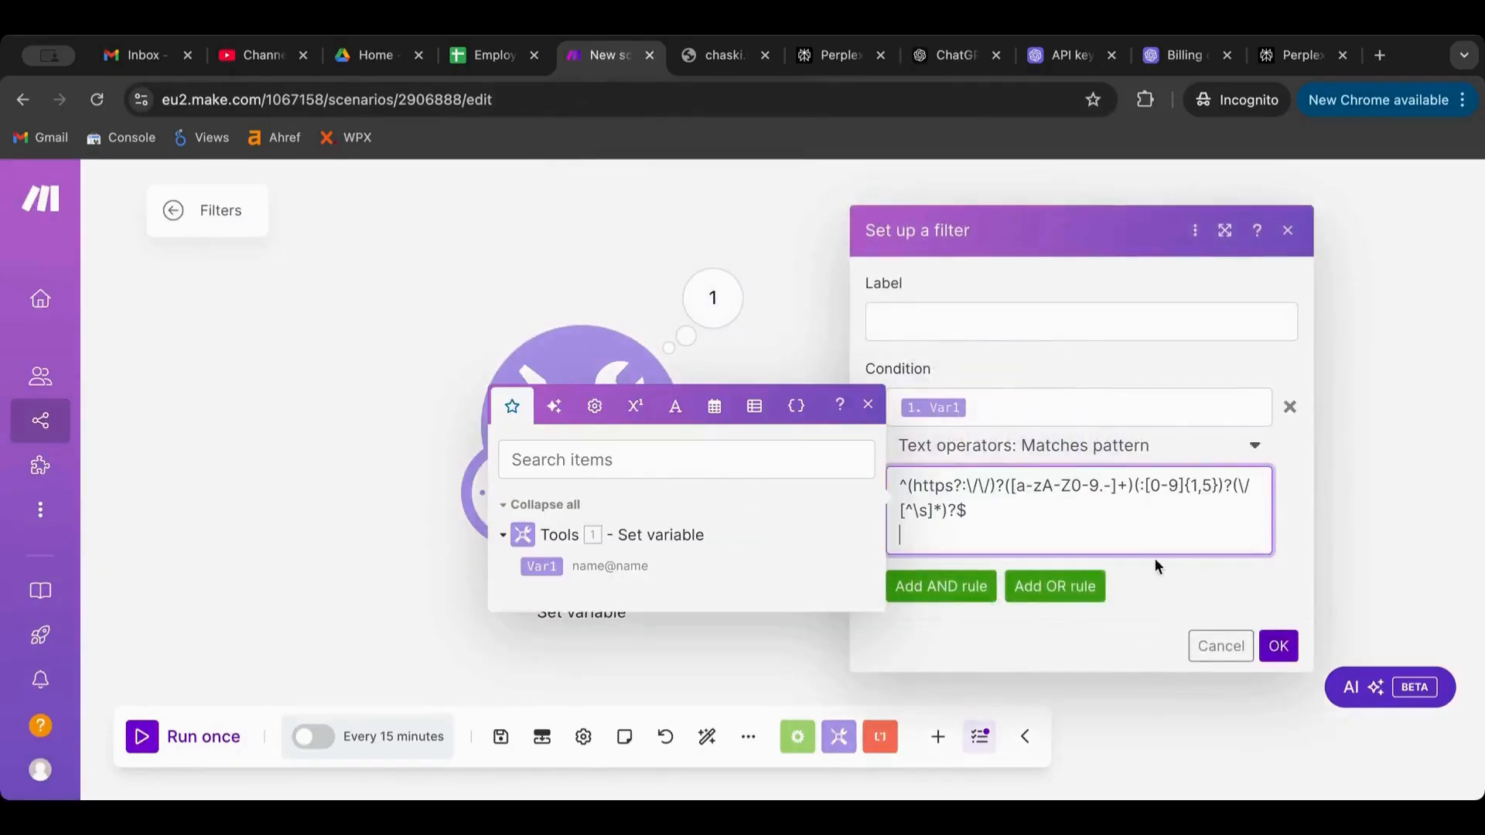
pyautogui.press('BackSpace')
pyautogui.click(1280, 623)
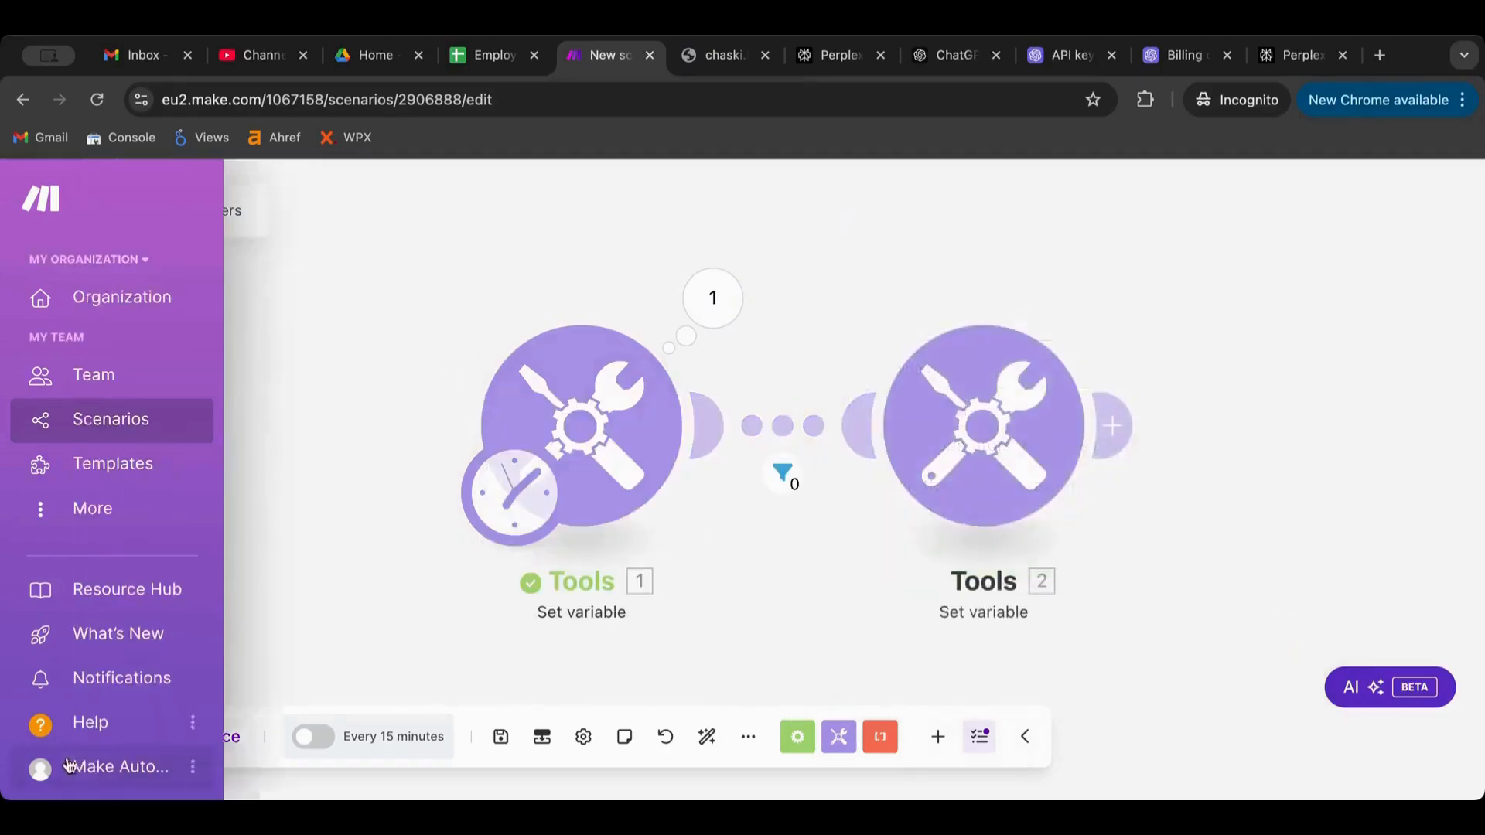
pyautogui.click(140, 750)
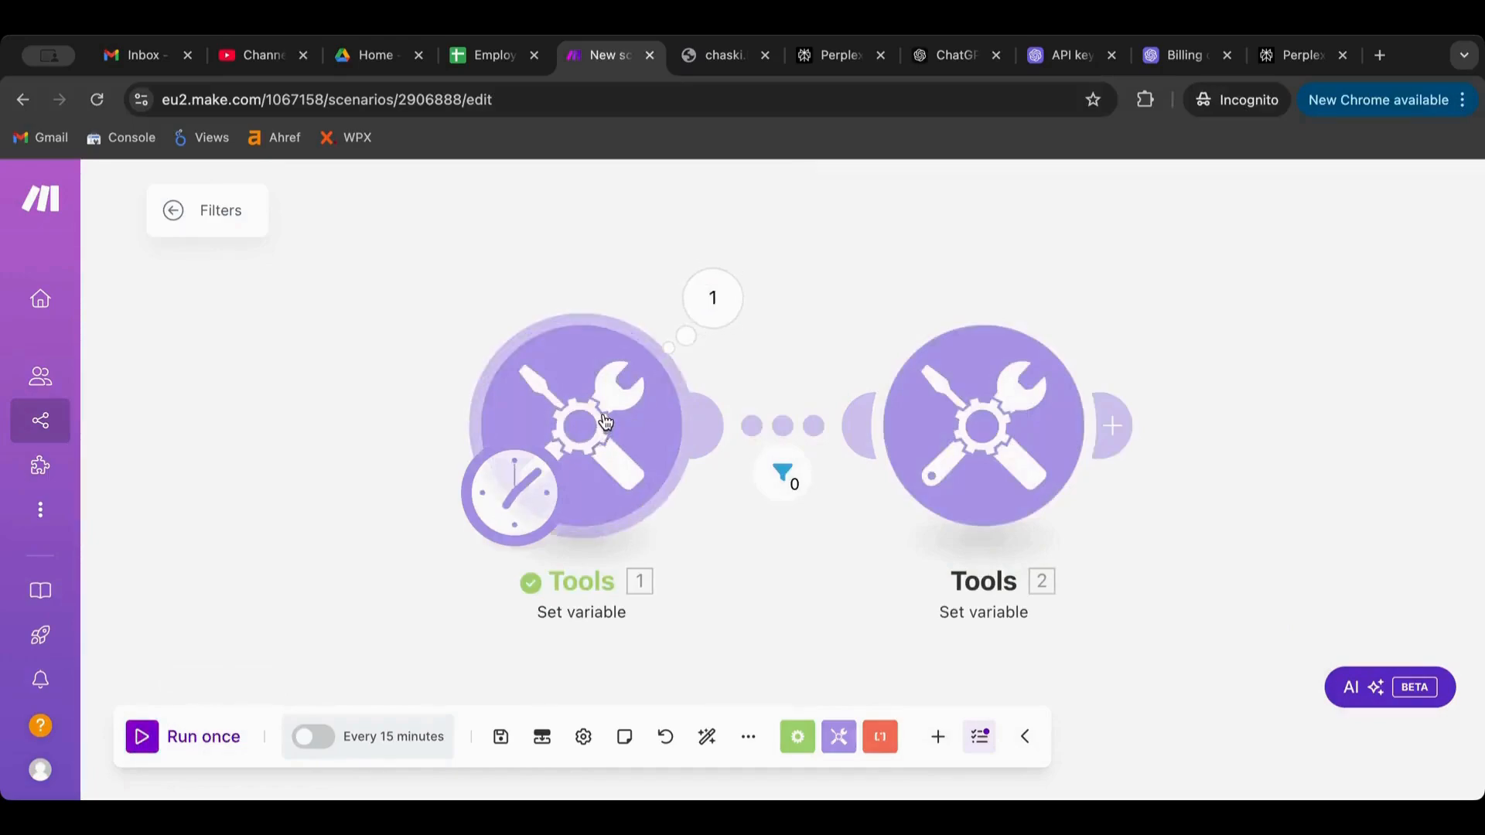
pyautogui.moveTo(259, 101); pyautogui.dragTo(3, 91)
pyautogui.hotkey('ctrl', 'c')
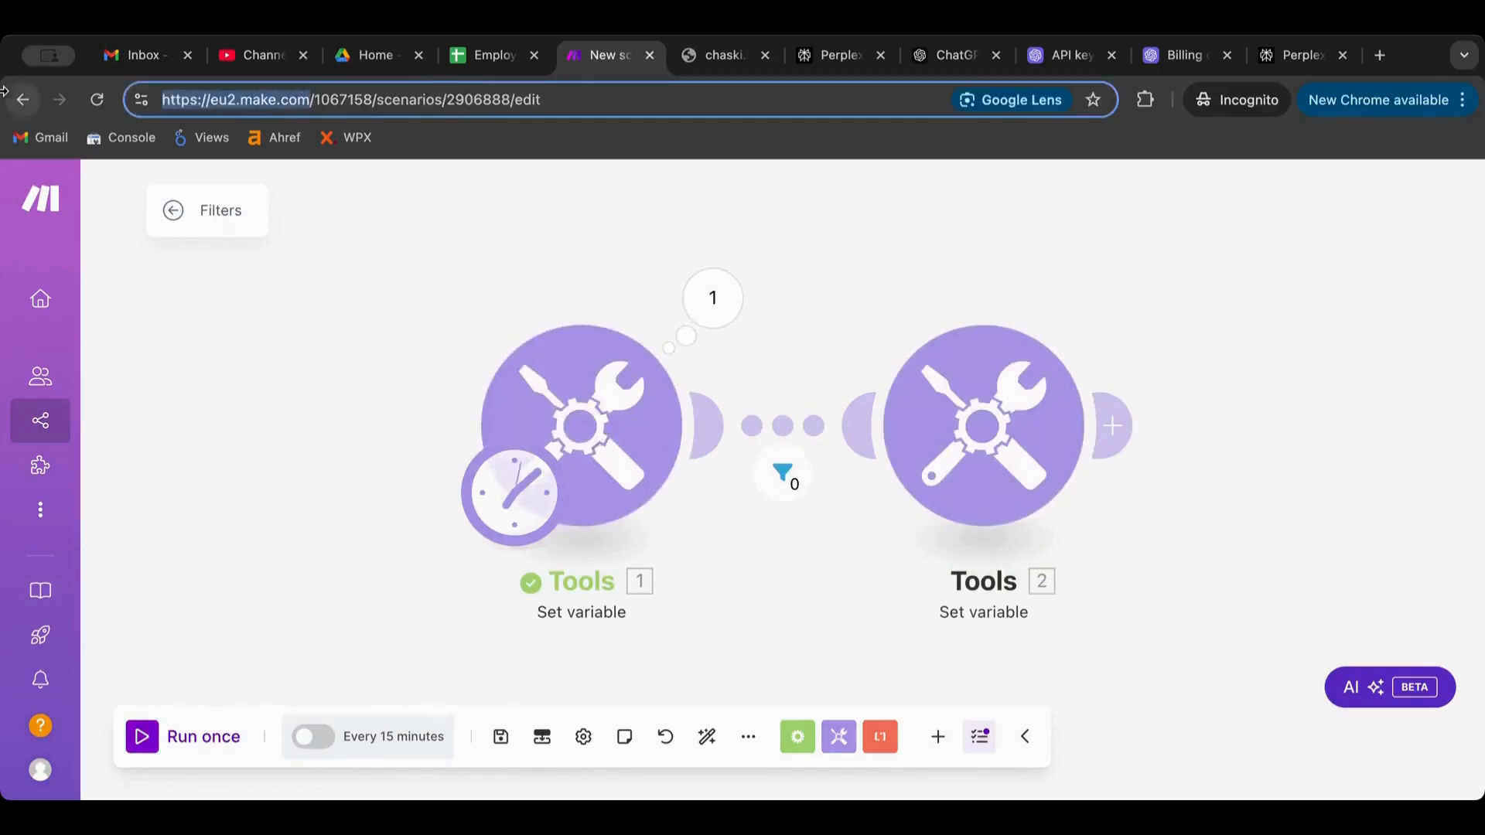
pyautogui.click(582, 424)
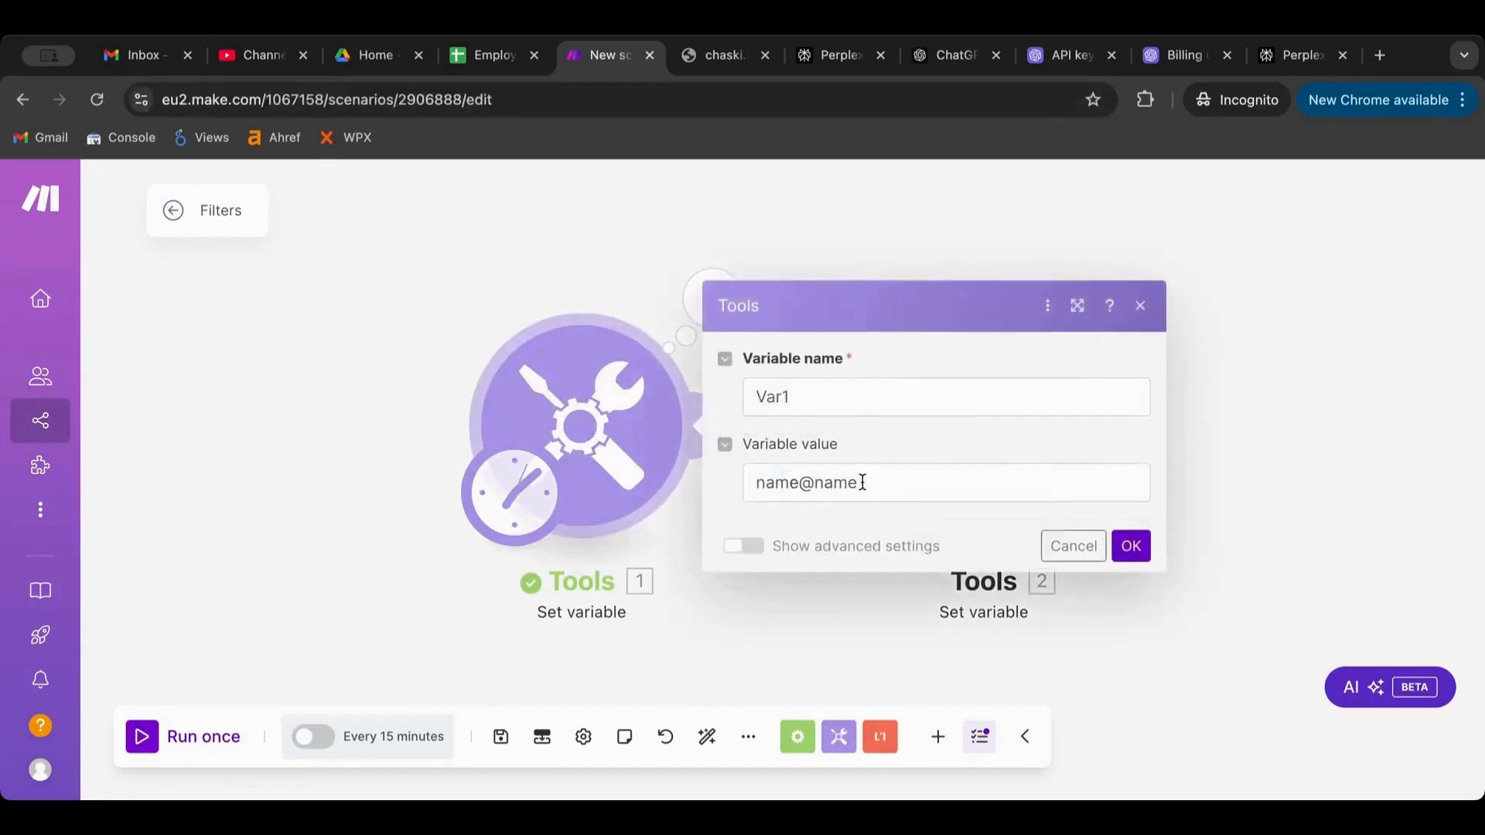
pyautogui.tripleClick(863, 482)
pyautogui.hotkey('ctrl', 'v')
pyautogui.click(1130, 546)
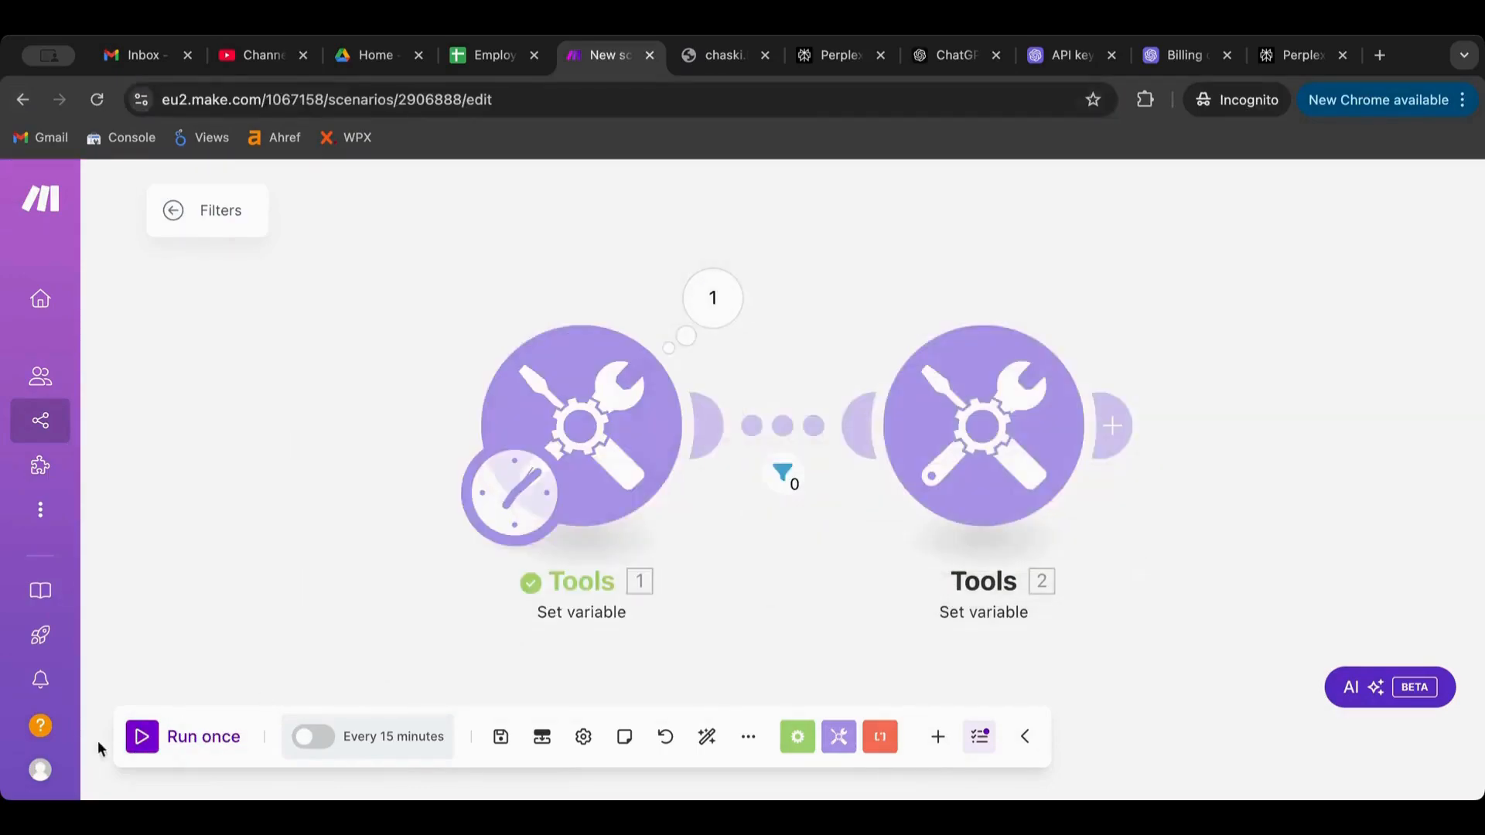
pyautogui.click(142, 739)
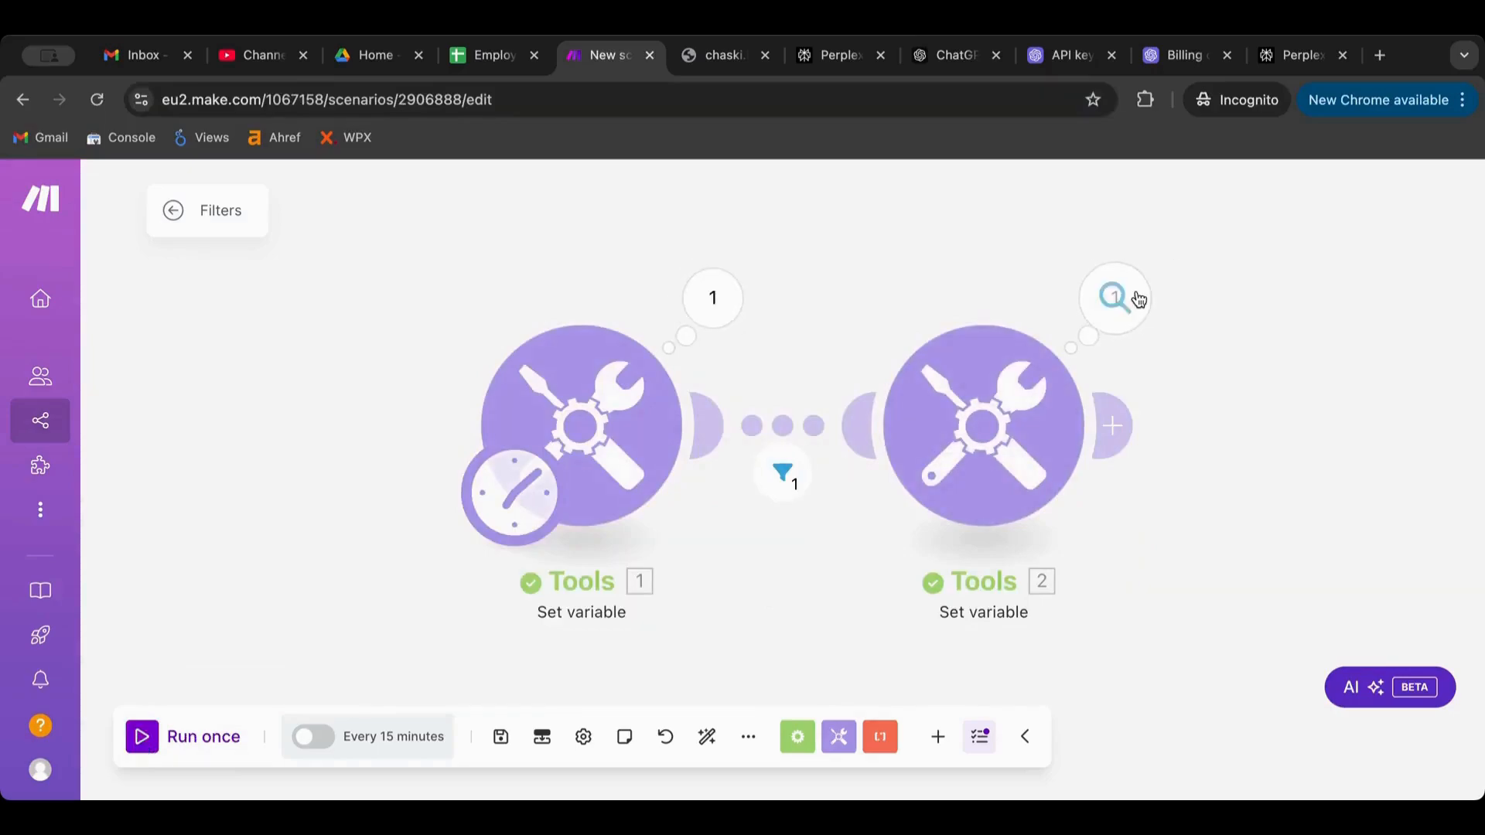
pyautogui.click(1115, 298)
pyautogui.click(1298, 495)
pyautogui.click(783, 426)
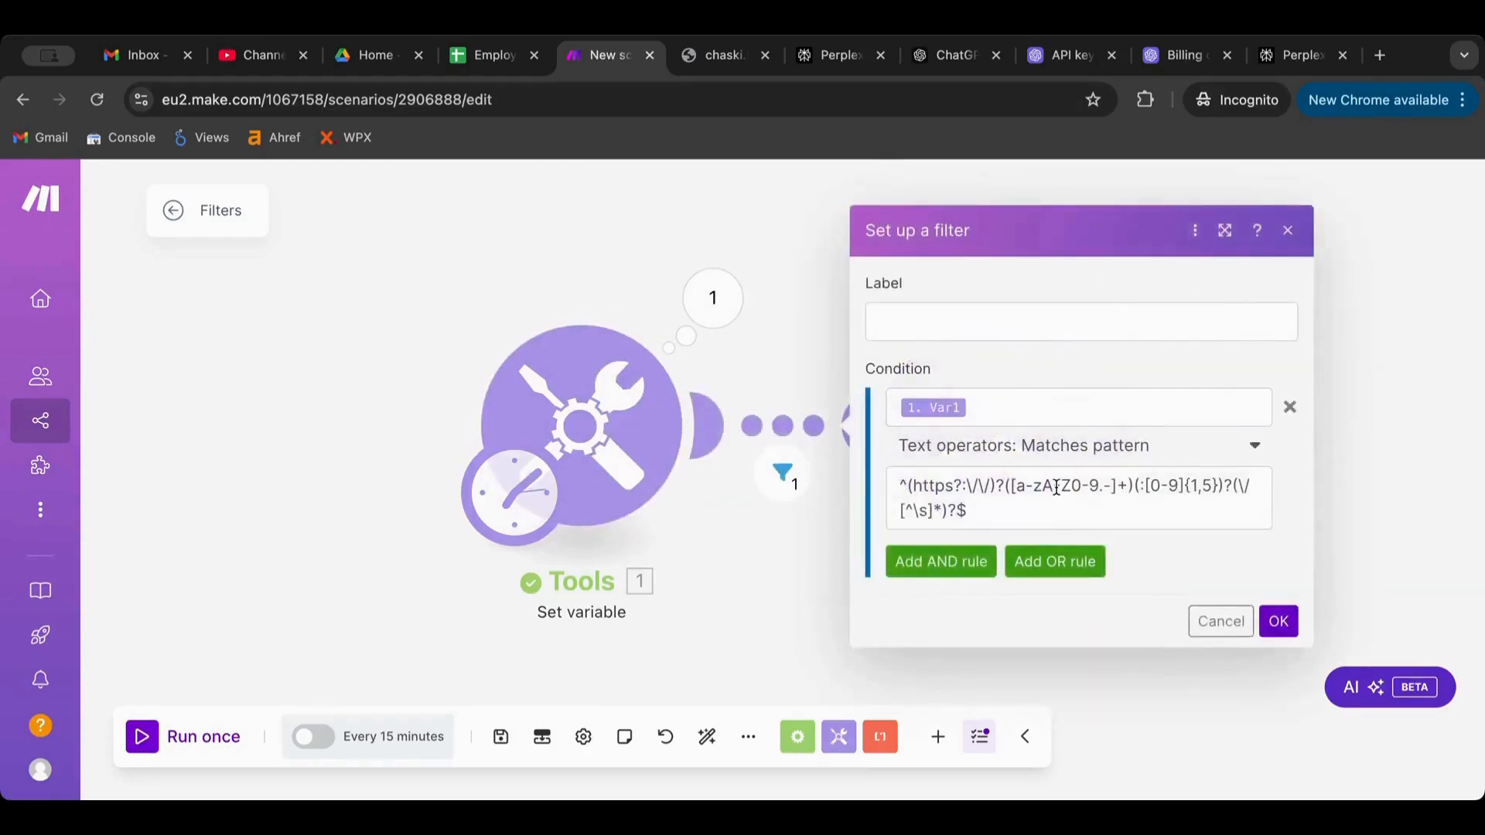
# Switch the filter operator to Does not match pattern and run the scenario again
pyautogui.click(1174, 462)
pyautogui.scroll(-5, 1104, 637)
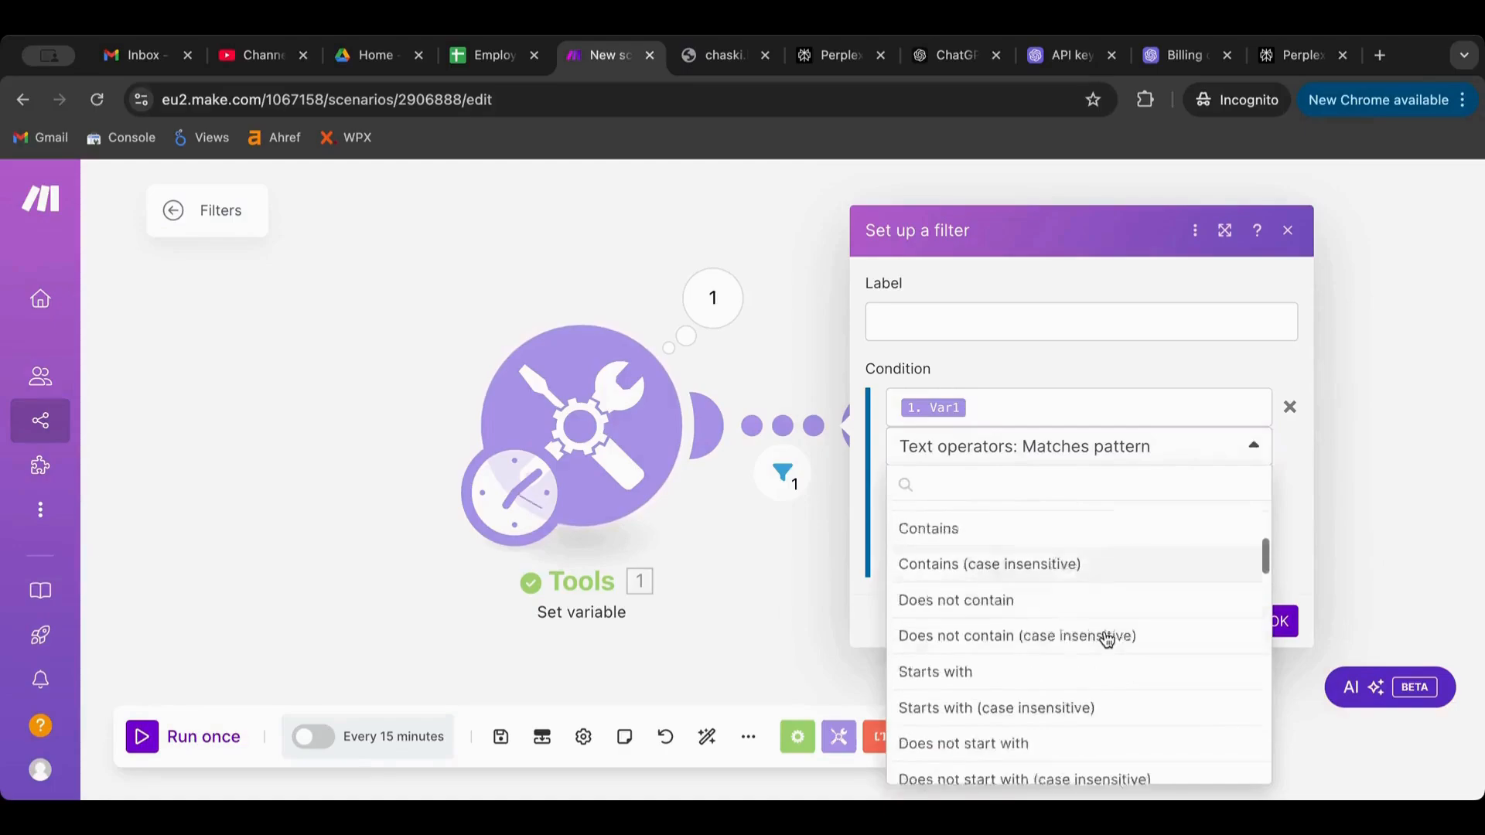
pyautogui.scroll(-4, 1106, 639)
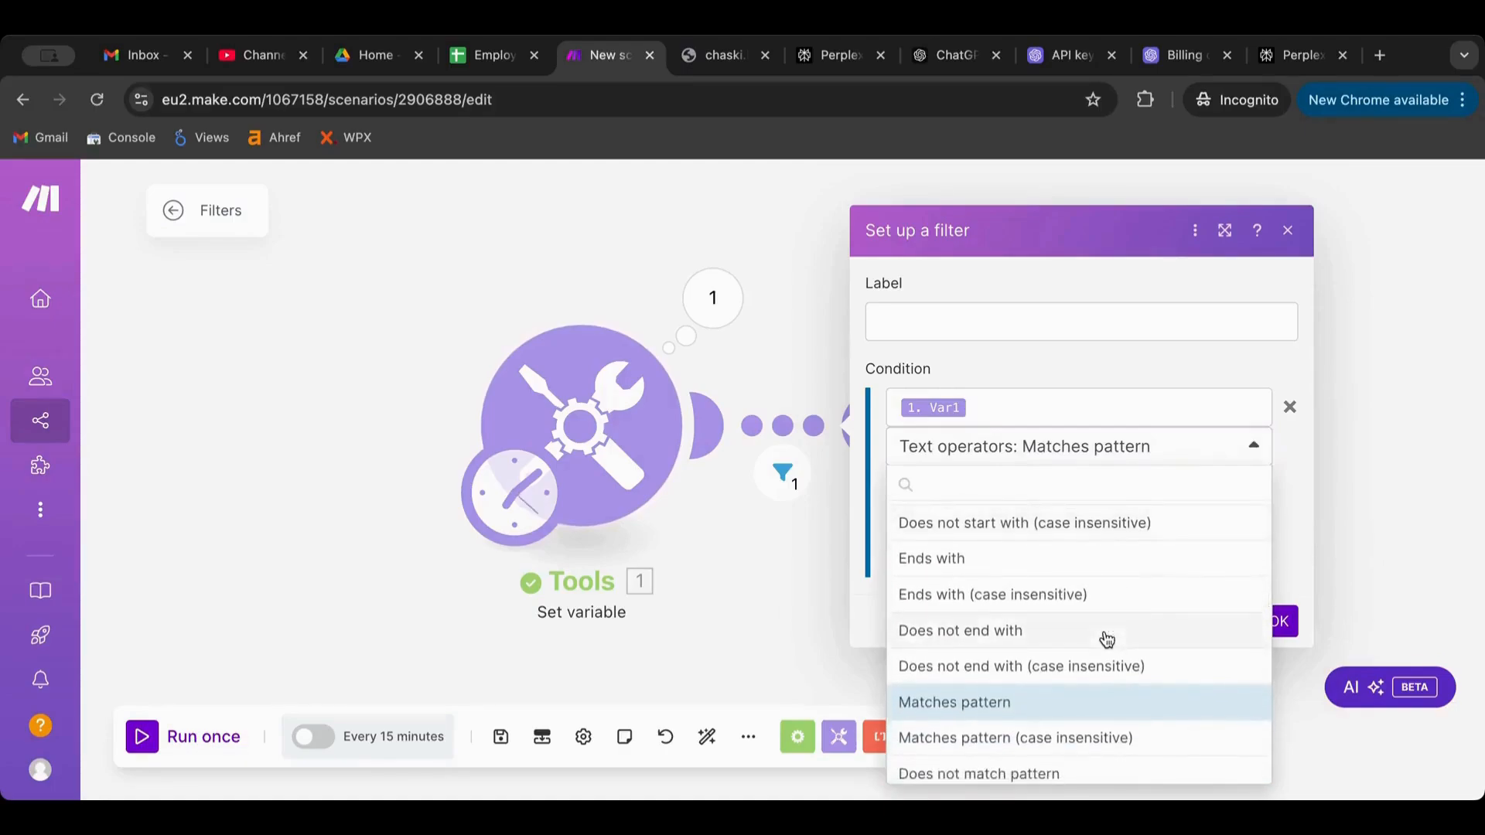
pyautogui.scroll(5, 1106, 639)
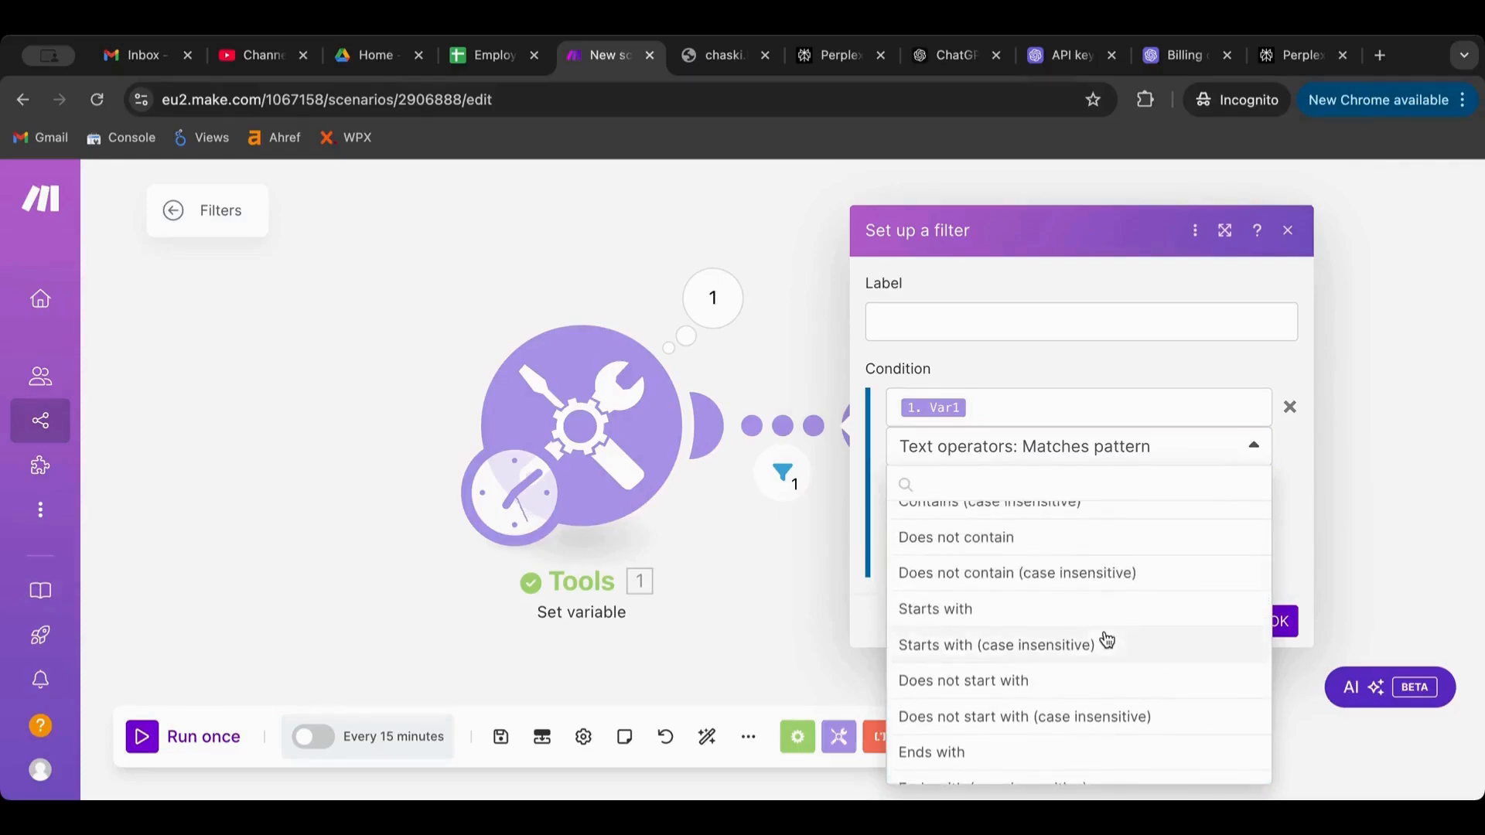
pyautogui.scroll(-5, 1106, 639)
pyautogui.scroll(-2, 1107, 639)
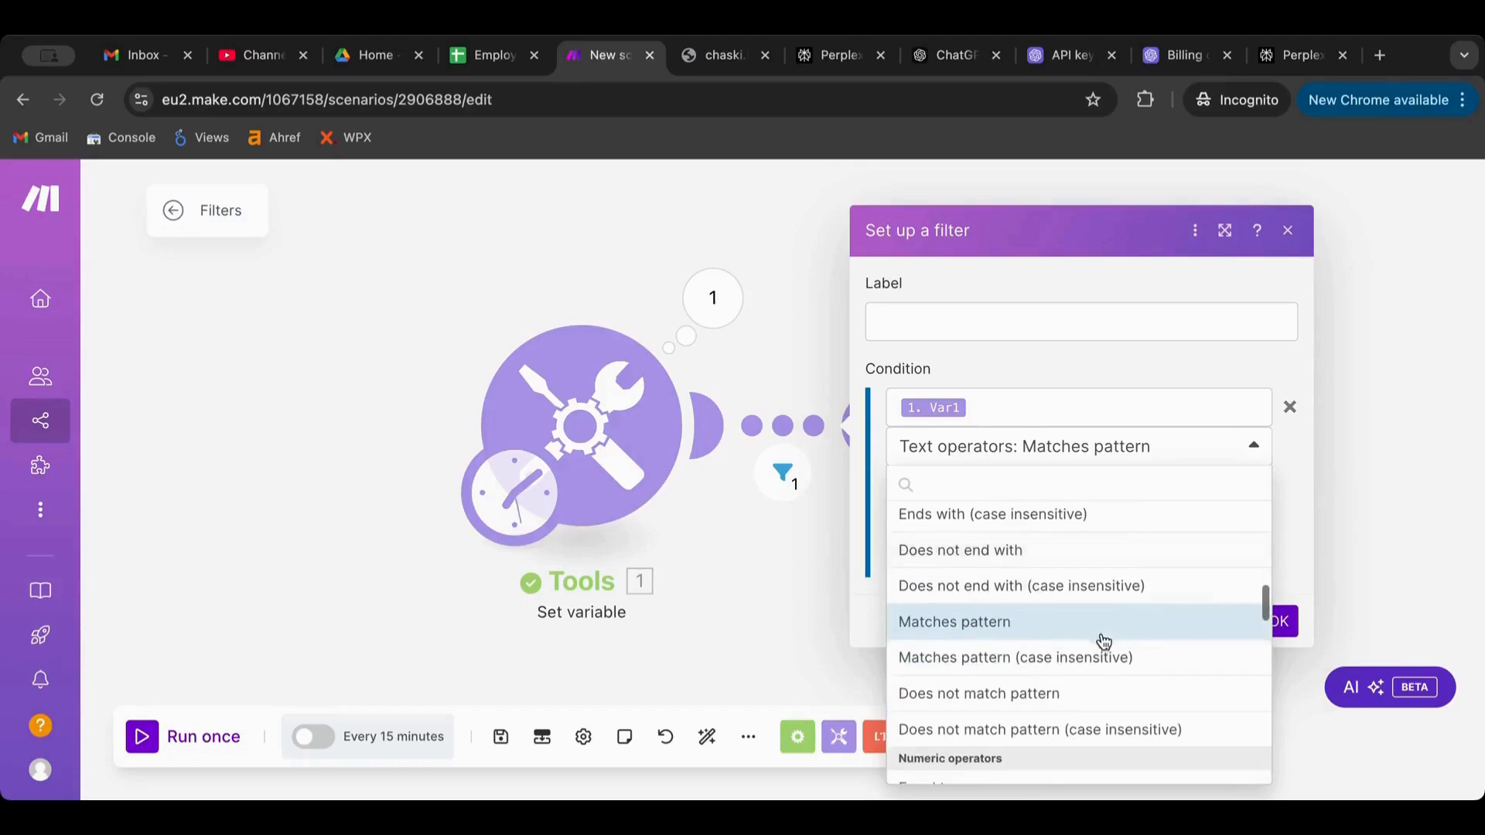
pyautogui.click(1015, 694)
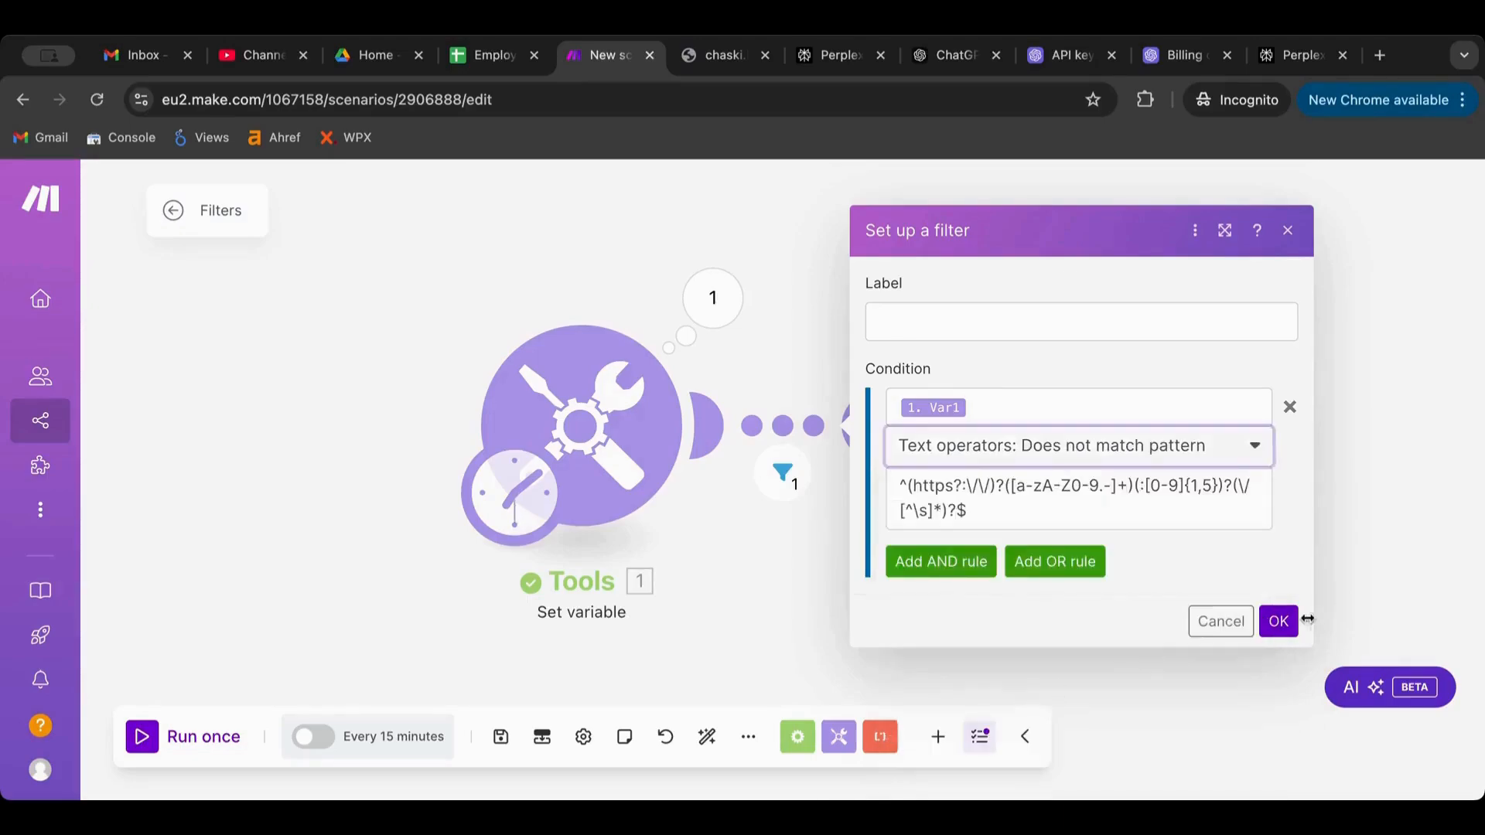
pyautogui.click(1283, 625)
pyautogui.click(137, 749)
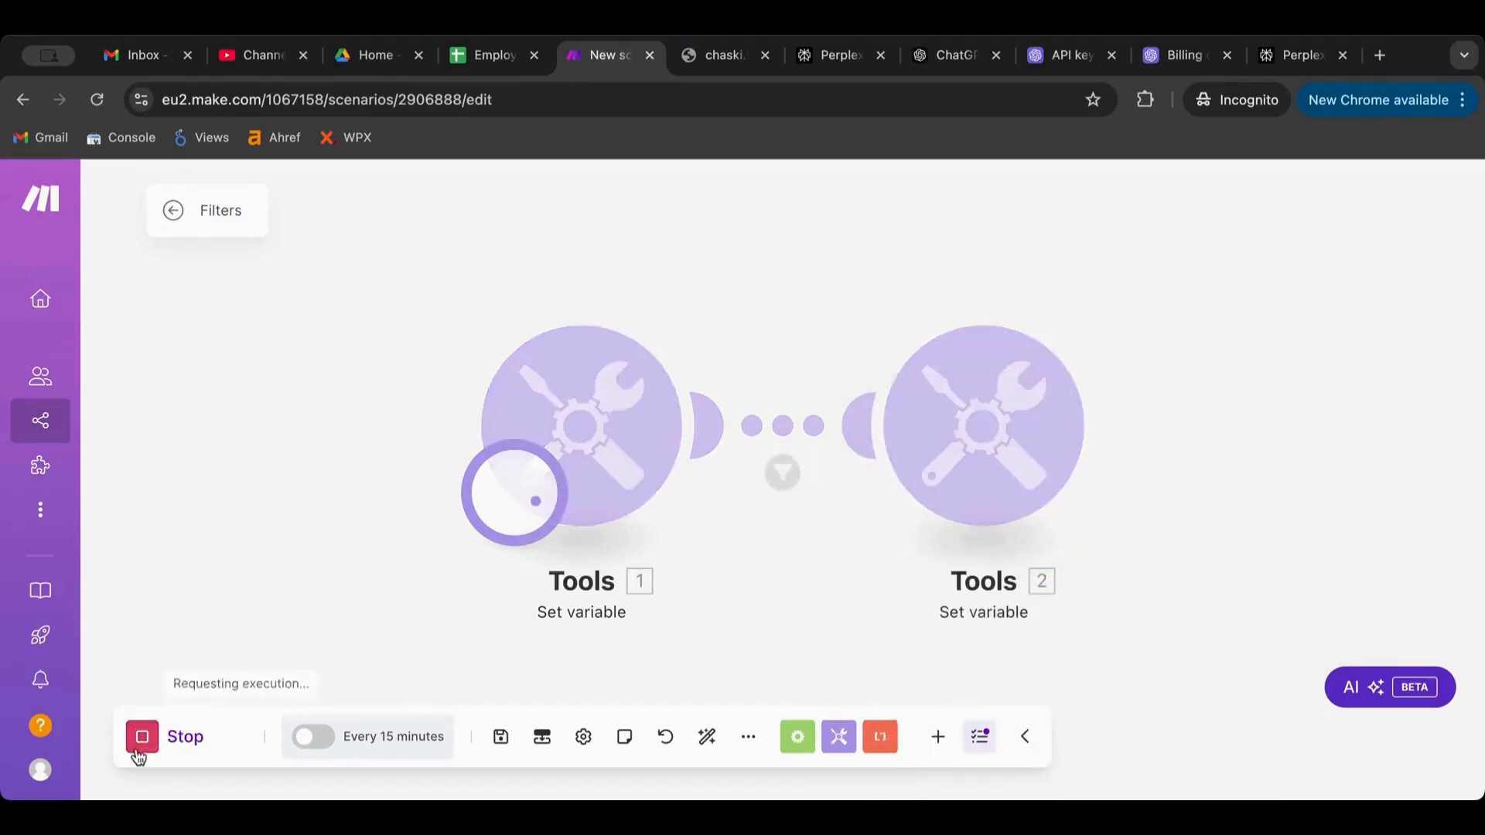
# Trim the trailing com/ from Var1's URL, rerun, and inspect why the filter blocked it
pyautogui.click(625, 456)
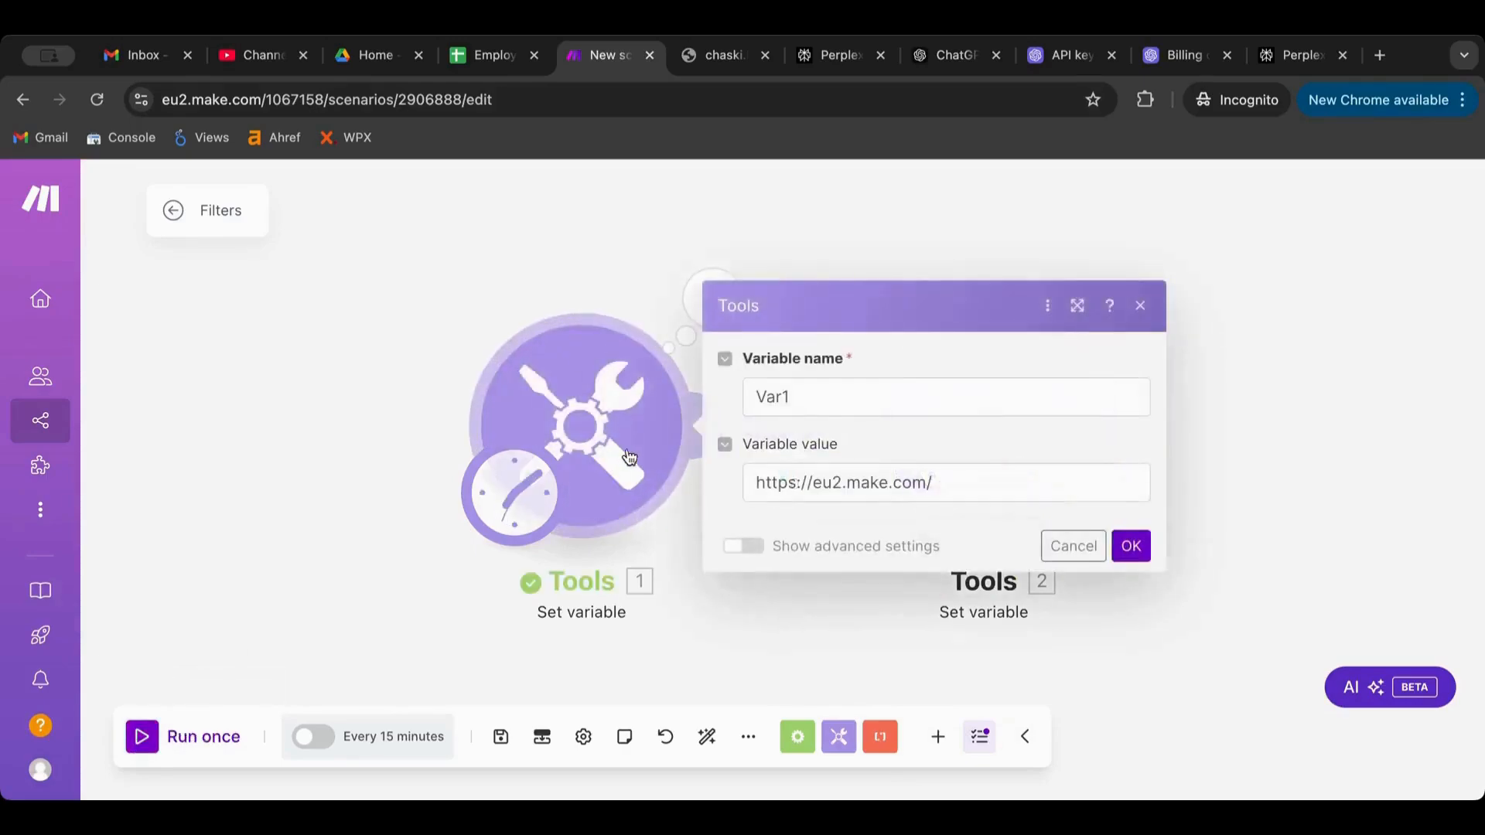
pyautogui.moveTo(895, 484); pyautogui.dragTo(1180, 480)
pyautogui.press('BackSpace')
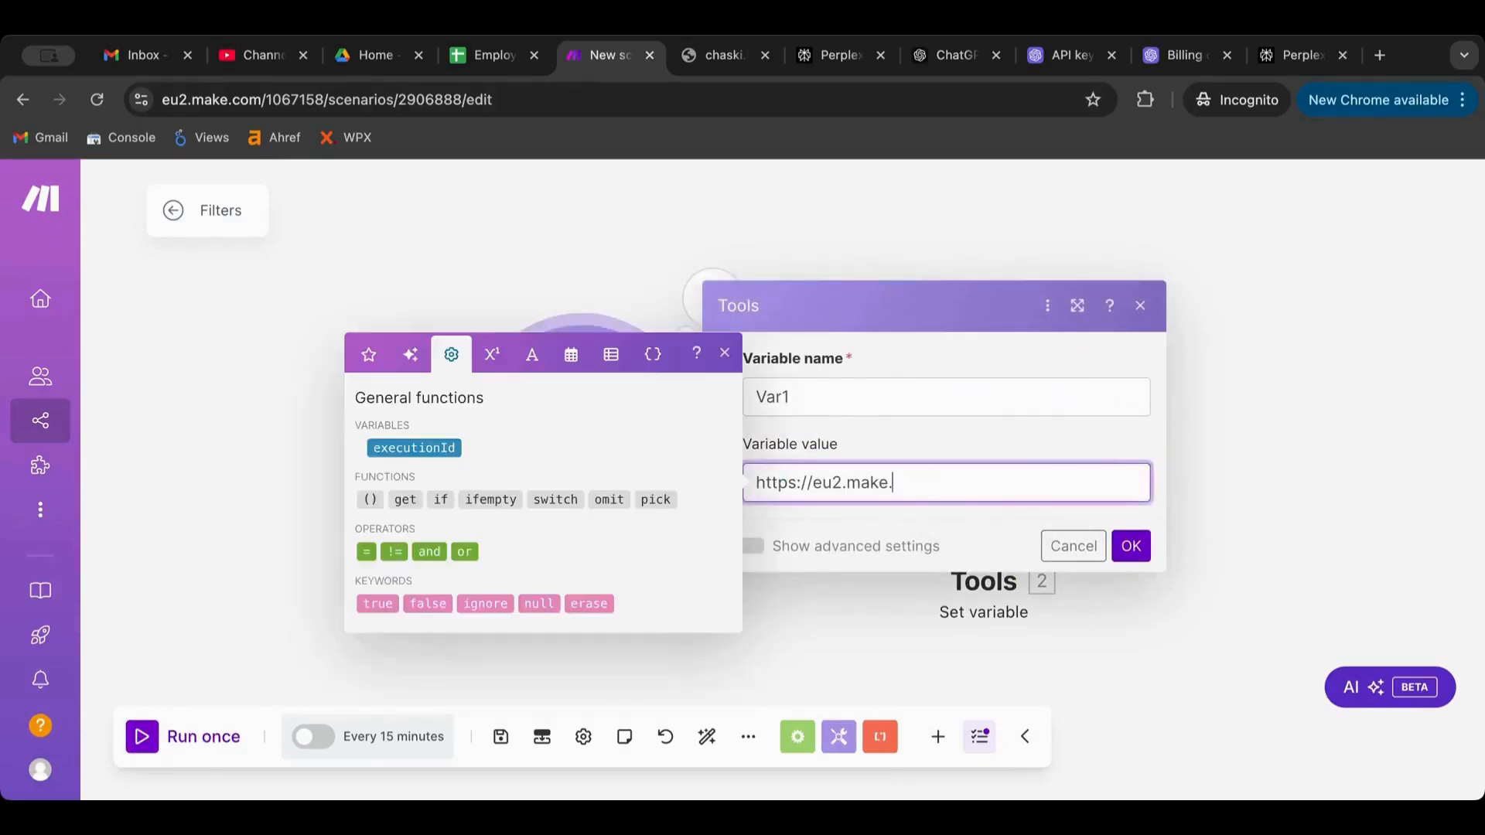
pyautogui.click(1126, 548)
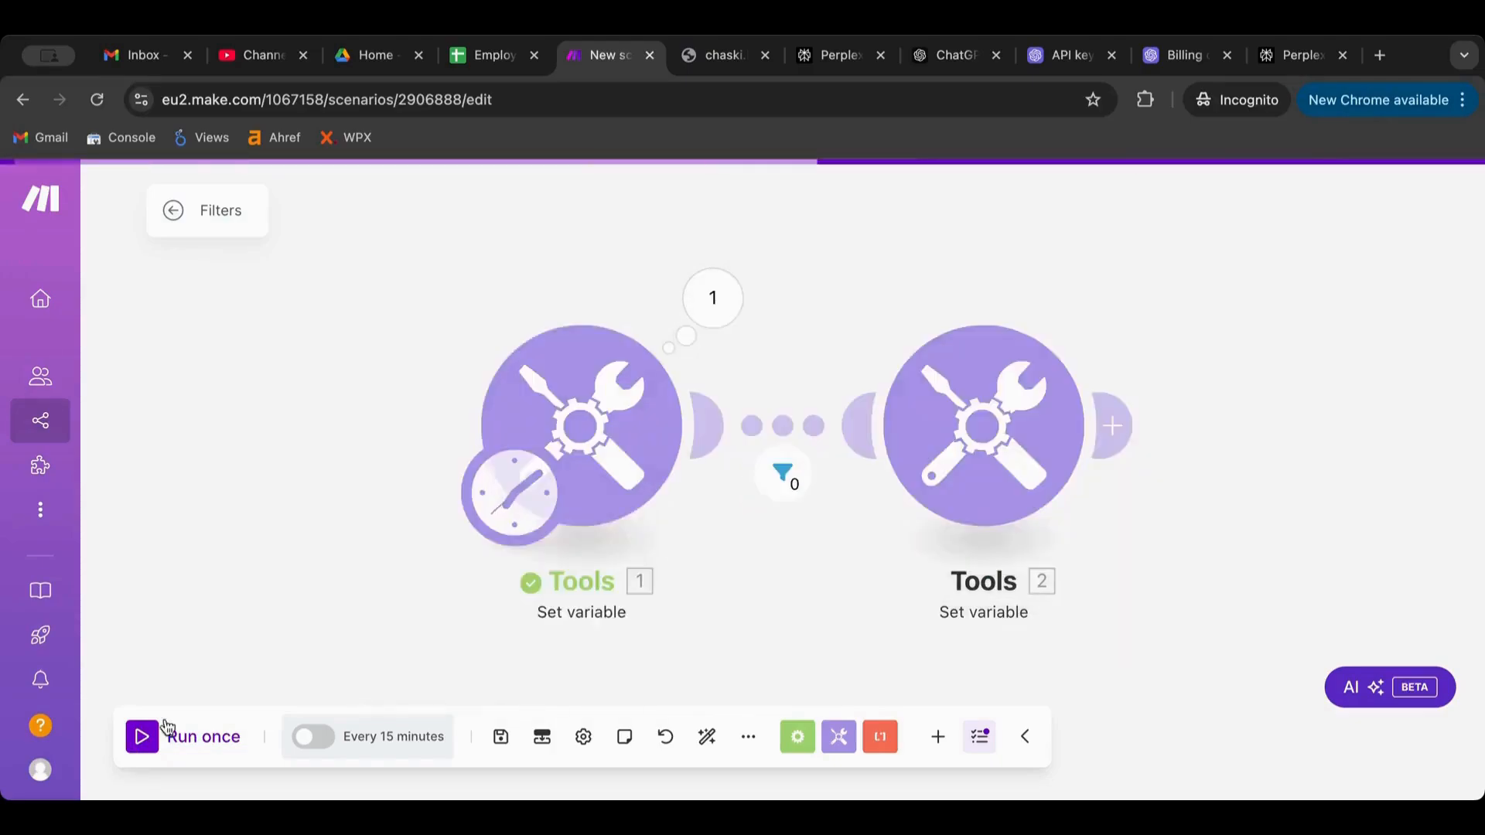
pyautogui.click(143, 741)
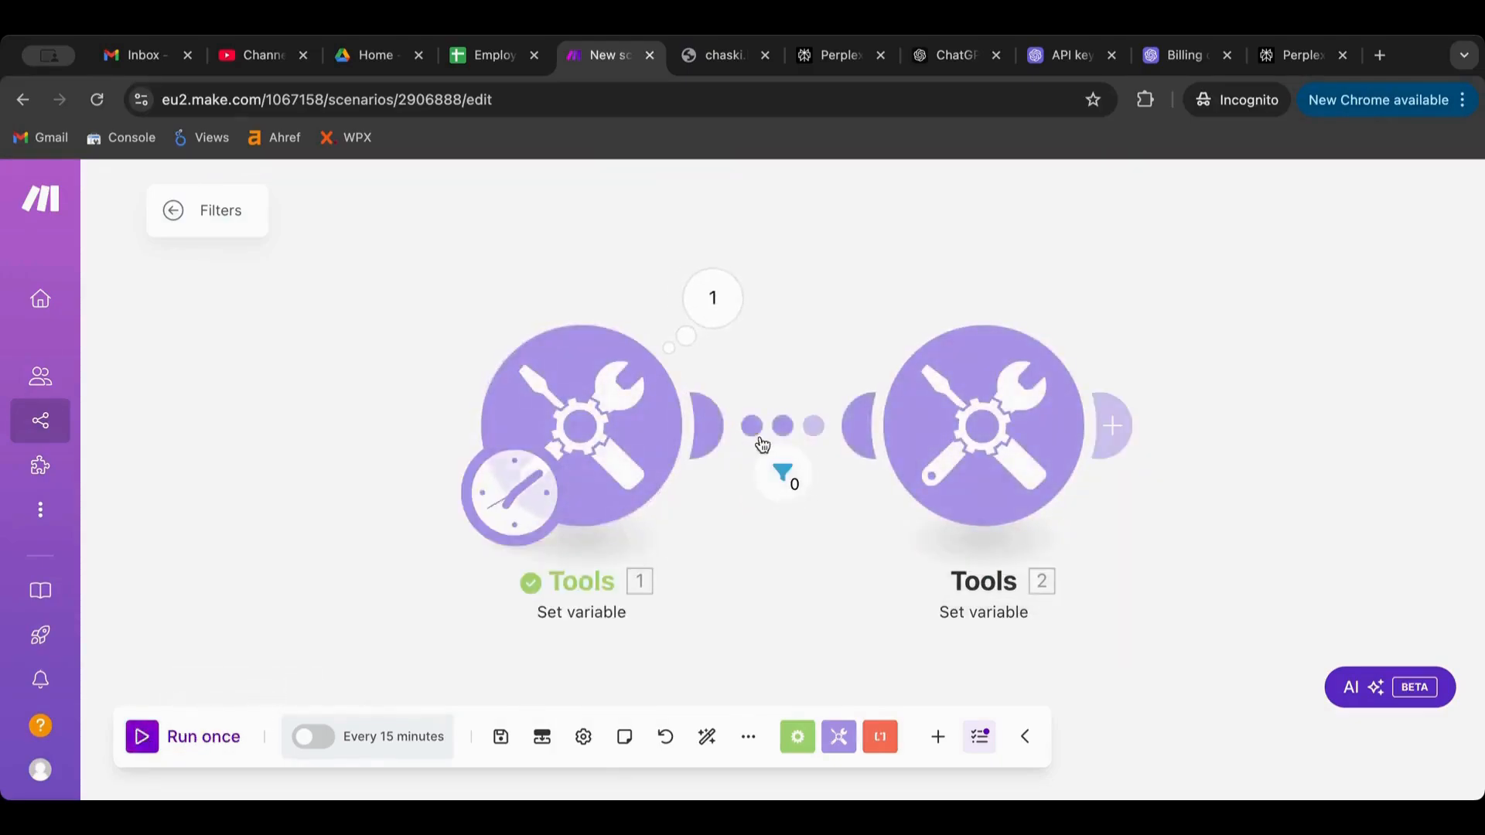
pyautogui.click(777, 485)
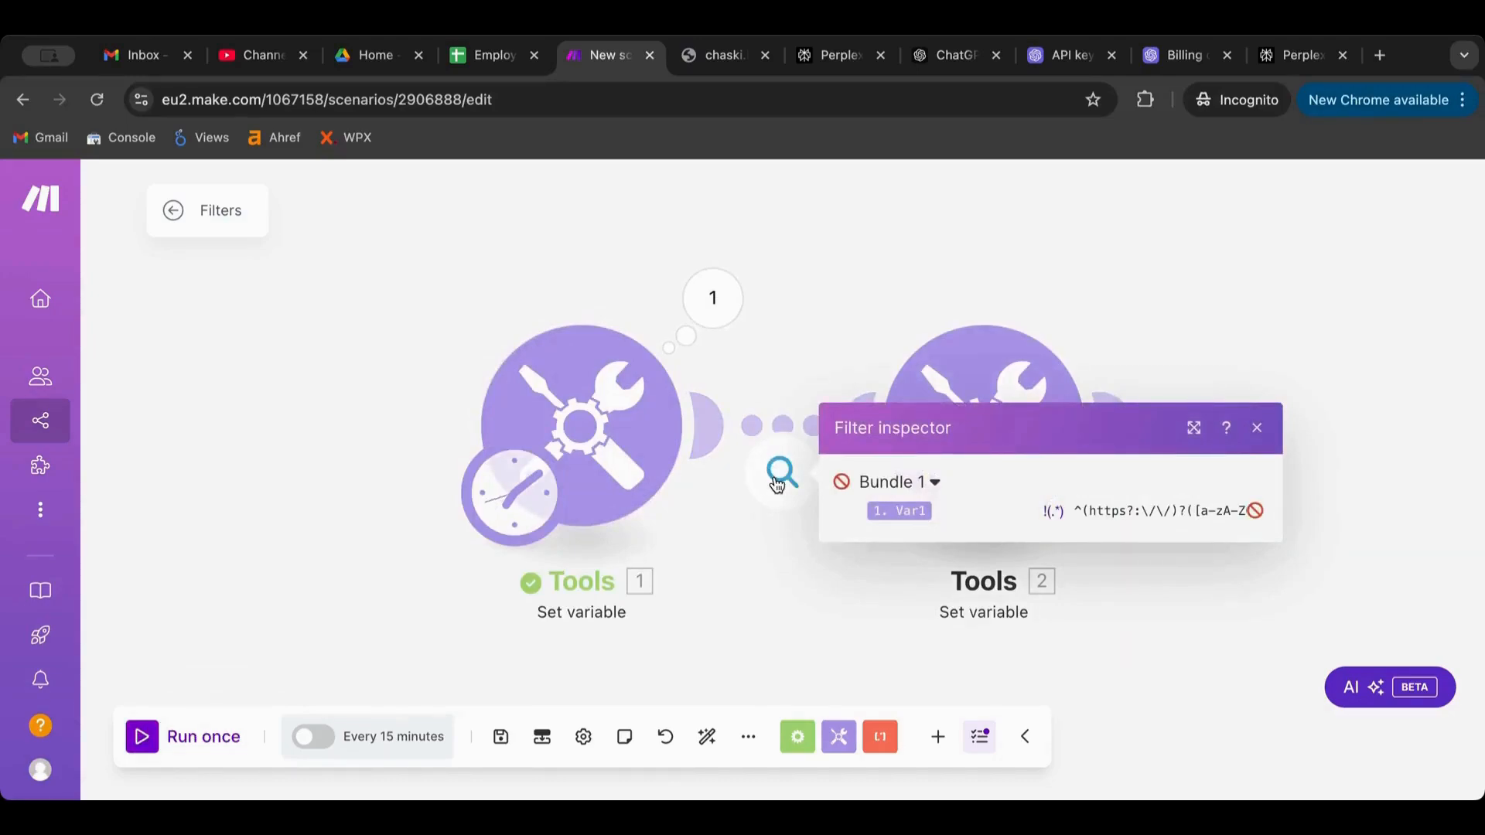
# Remove the https prefix from Var1's value, rerun, and inspect the filter's result
pyautogui.click(633, 433)
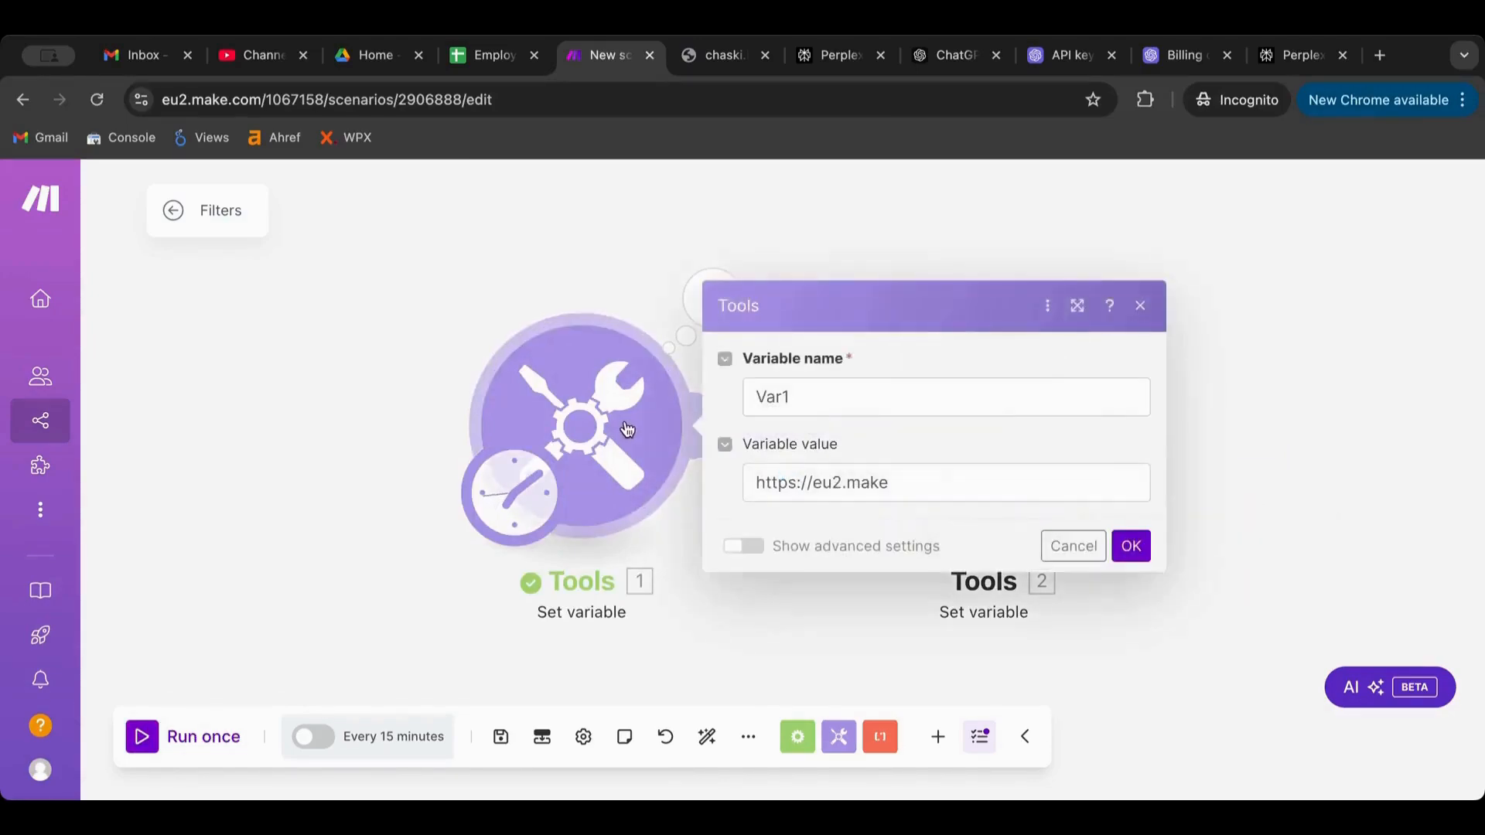
pyautogui.moveTo(801, 493); pyautogui.dragTo(742, 484)
pyautogui.press('BackSpace')
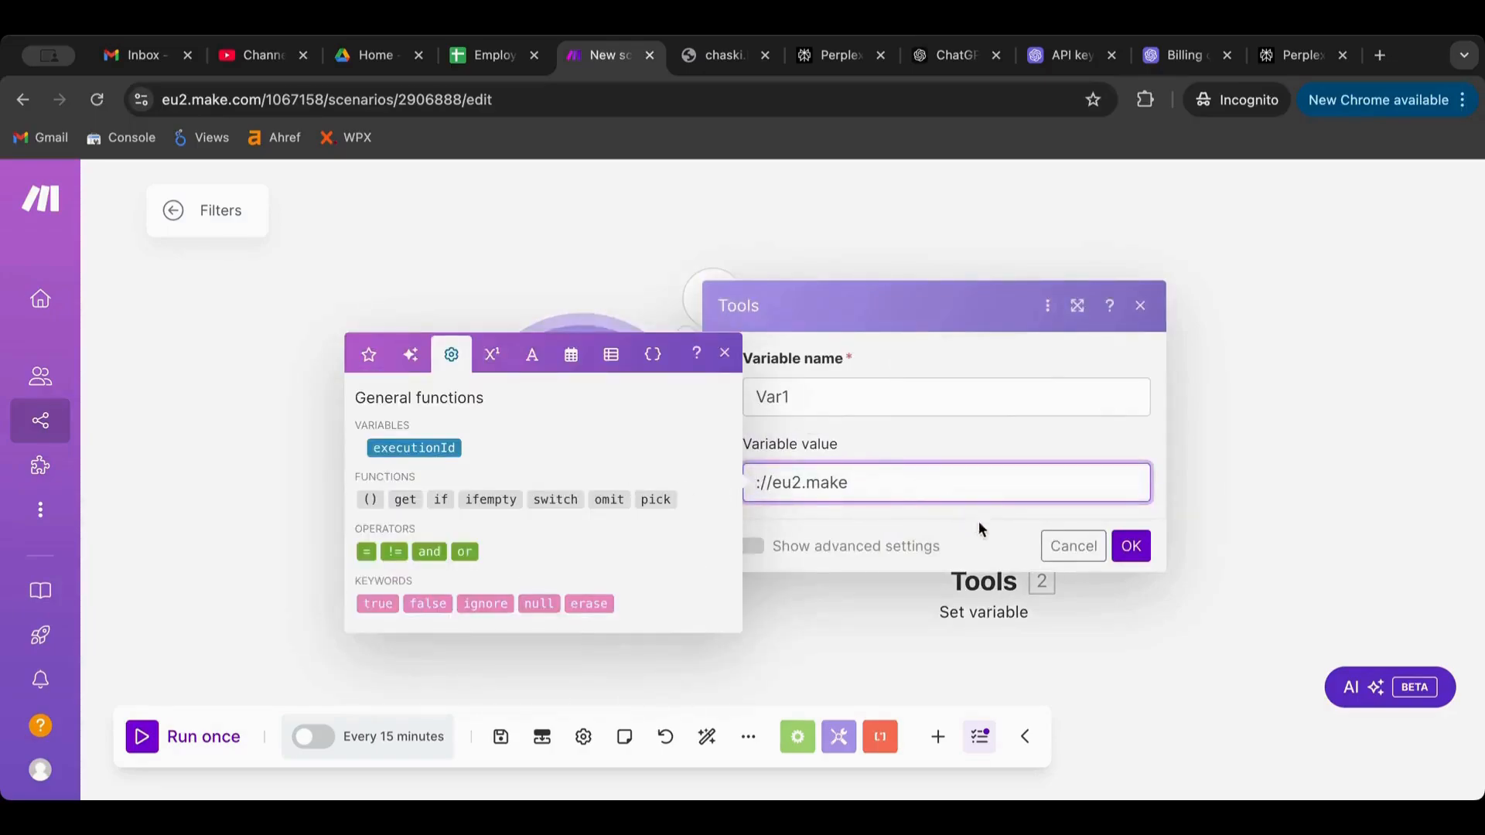
pyautogui.click(1129, 546)
pyautogui.click(143, 743)
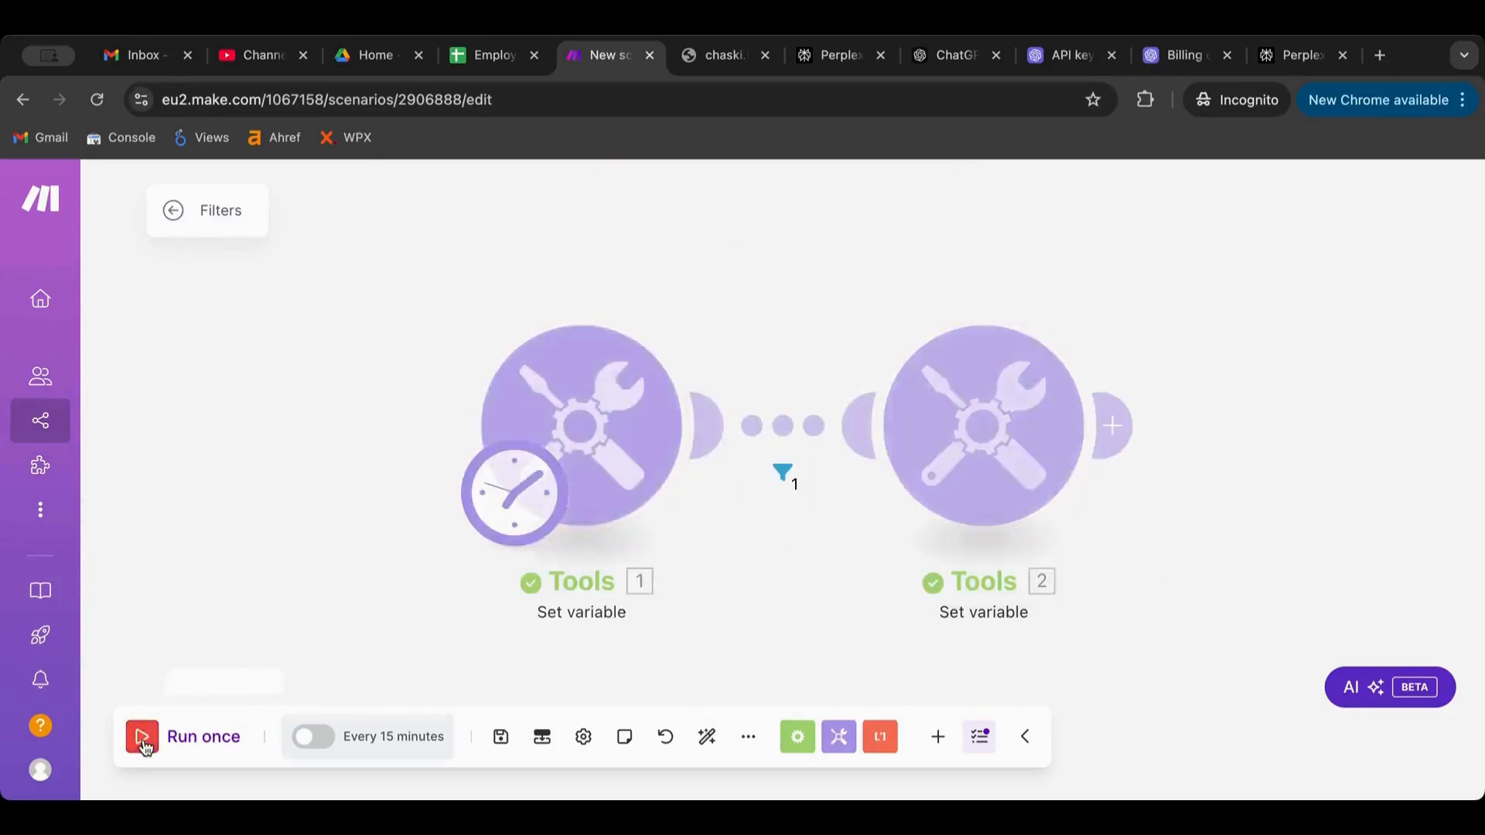
pyautogui.click(797, 475)
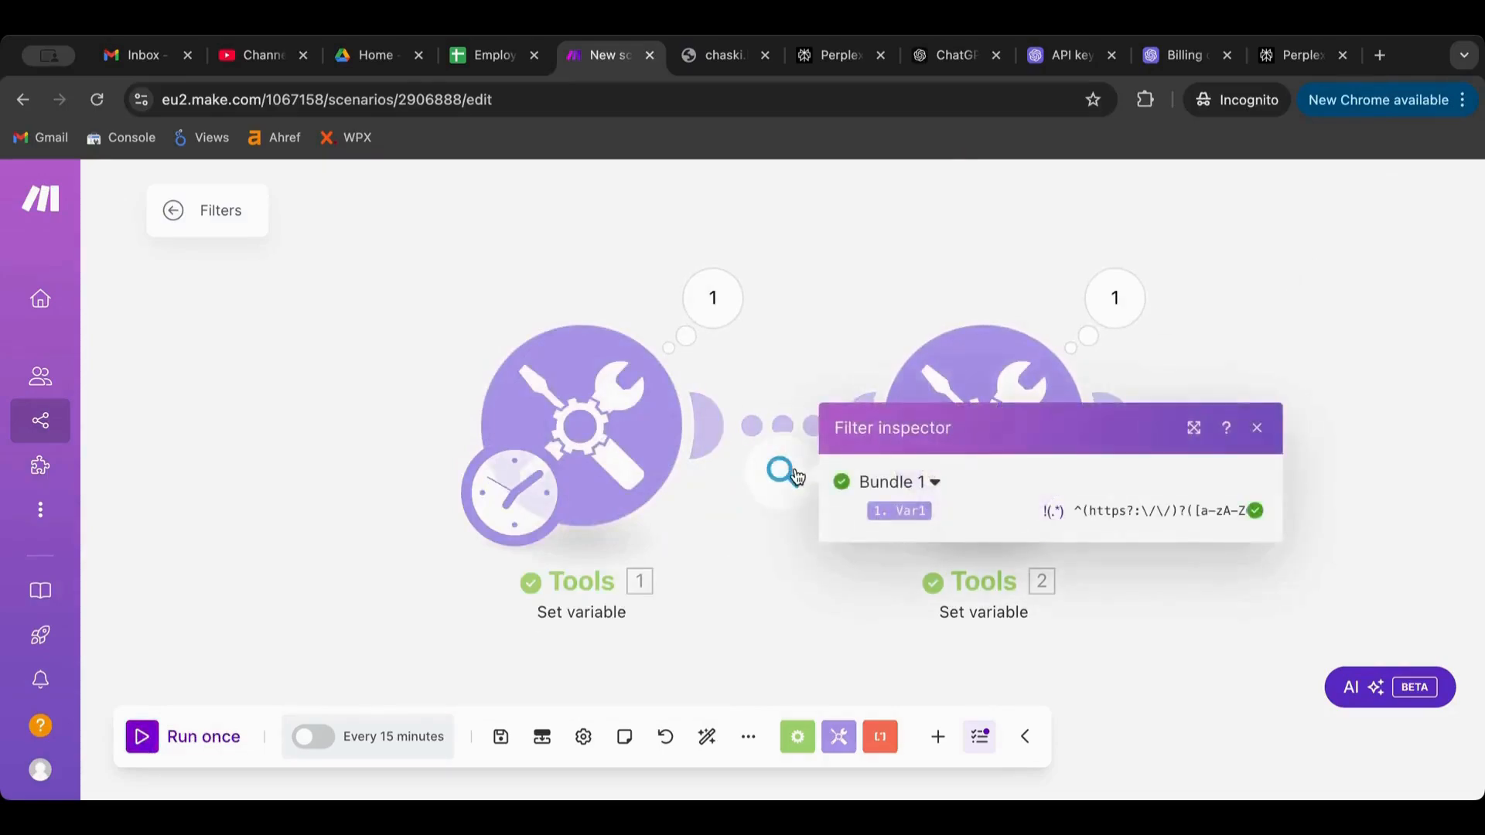
pyautogui.click(822, 328)
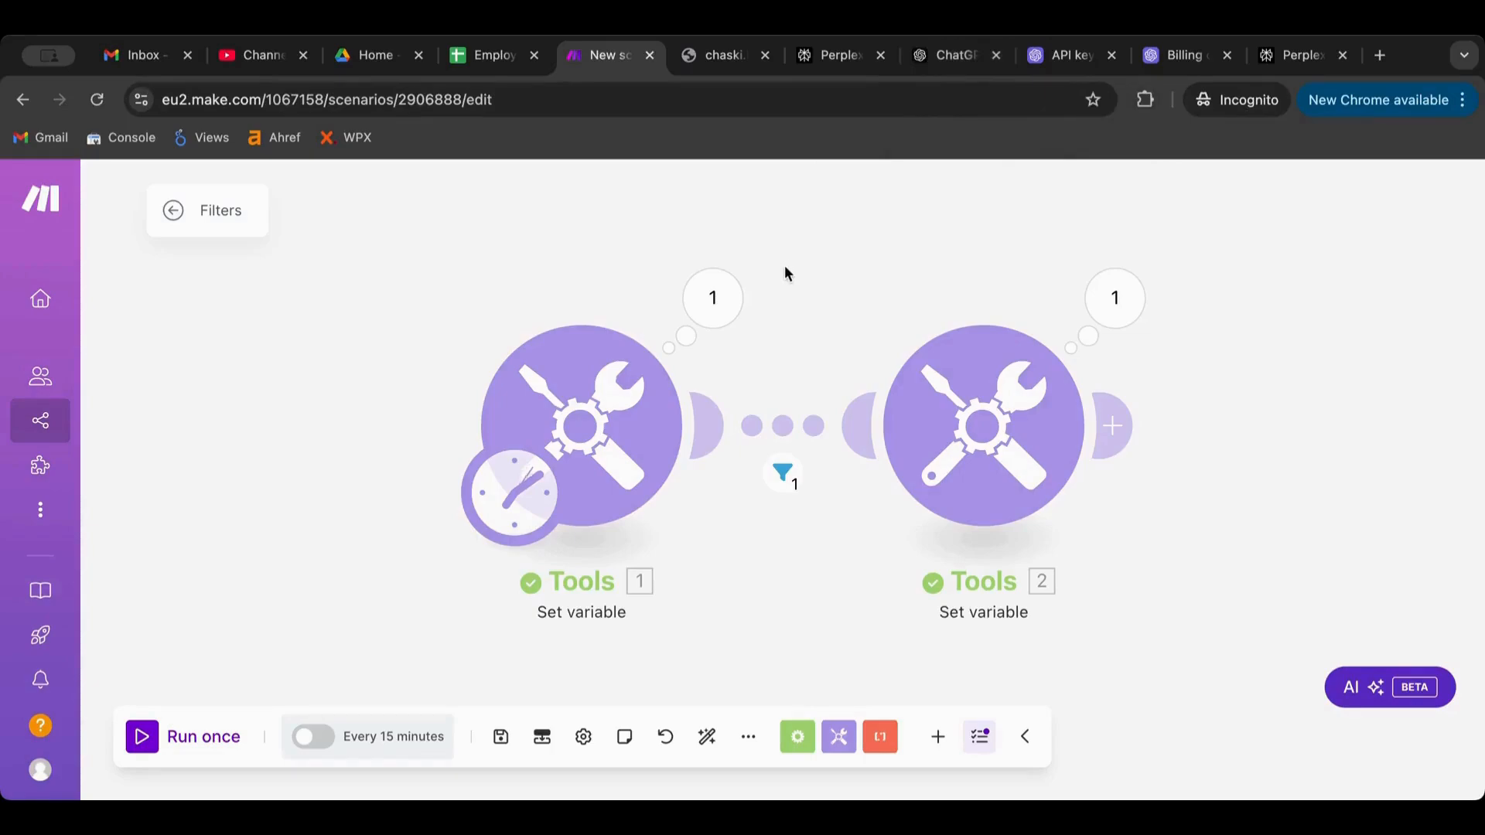
# Browse the Text parser modules without adding one
pyautogui.click(881, 741)
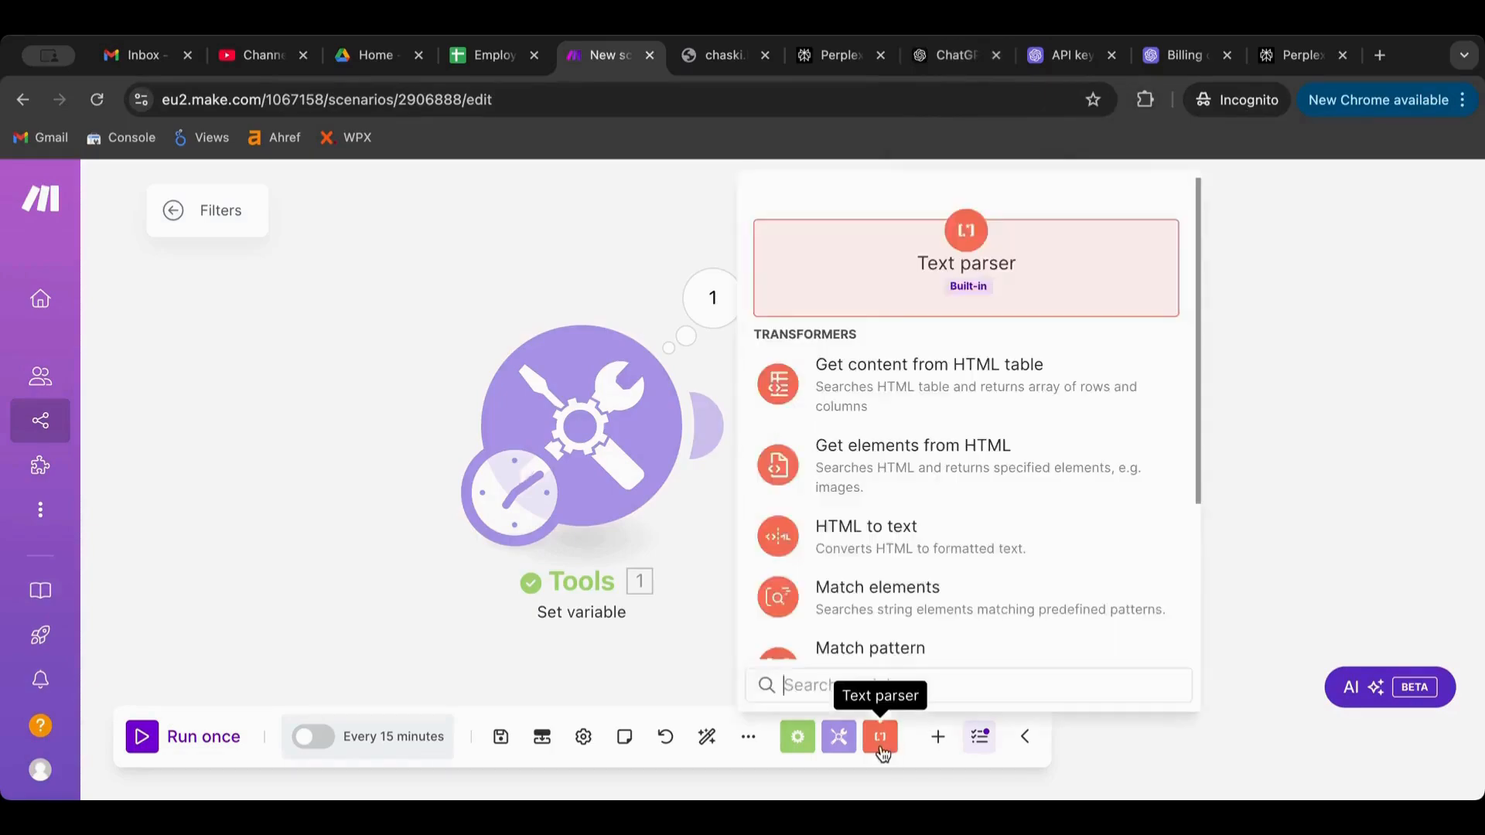
pyautogui.scroll(-3, 931, 425)
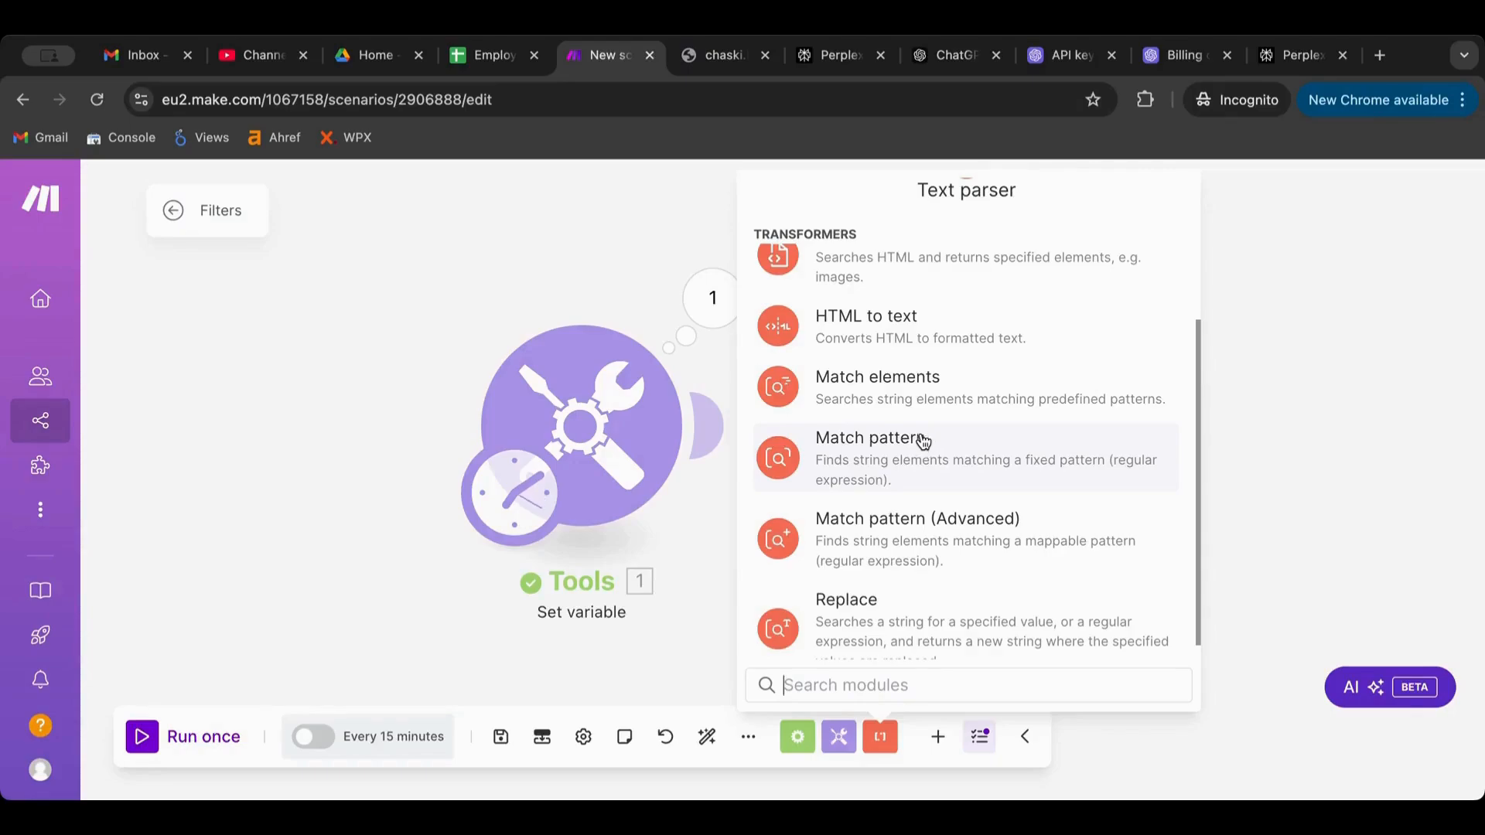
pyautogui.click(886, 743)
pyautogui.click(703, 520)
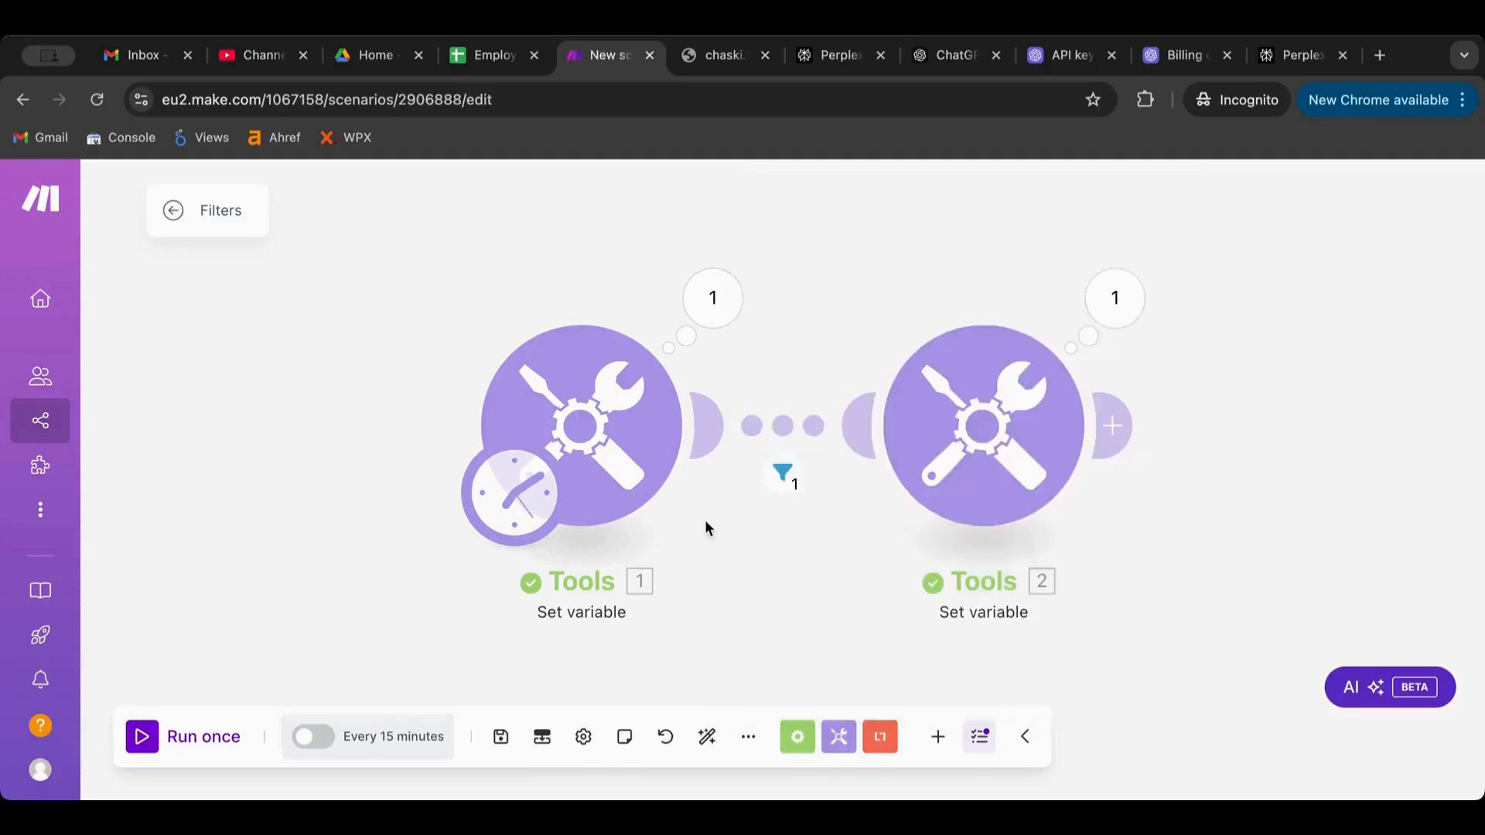
# Check the route filter, move Tools 2 farther right, and show the Flow Control modules
pyautogui.click(777, 417)
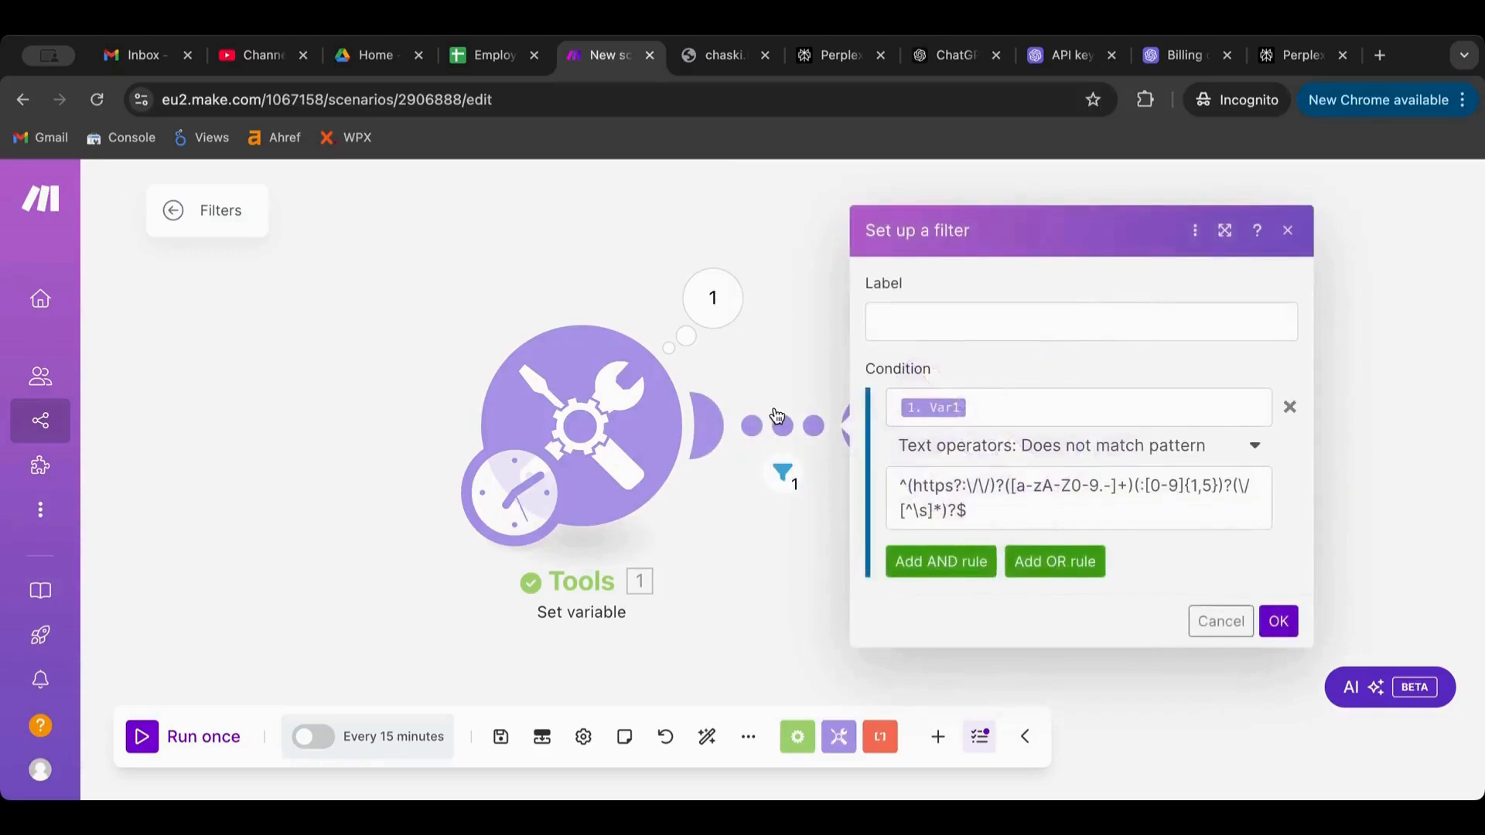
pyautogui.click(759, 355)
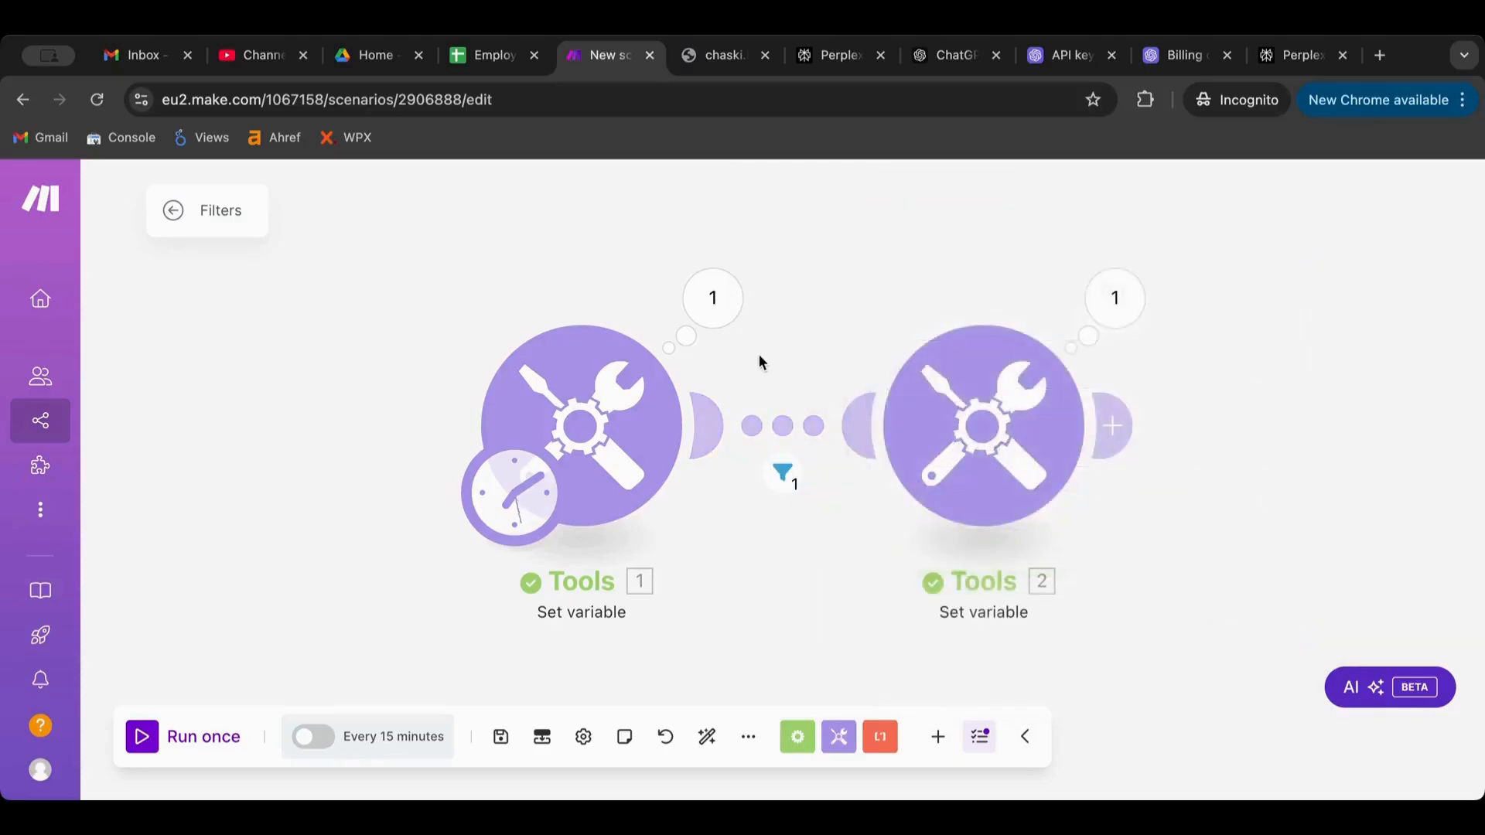
pyautogui.moveTo(930, 393); pyautogui.dragTo(1078, 379)
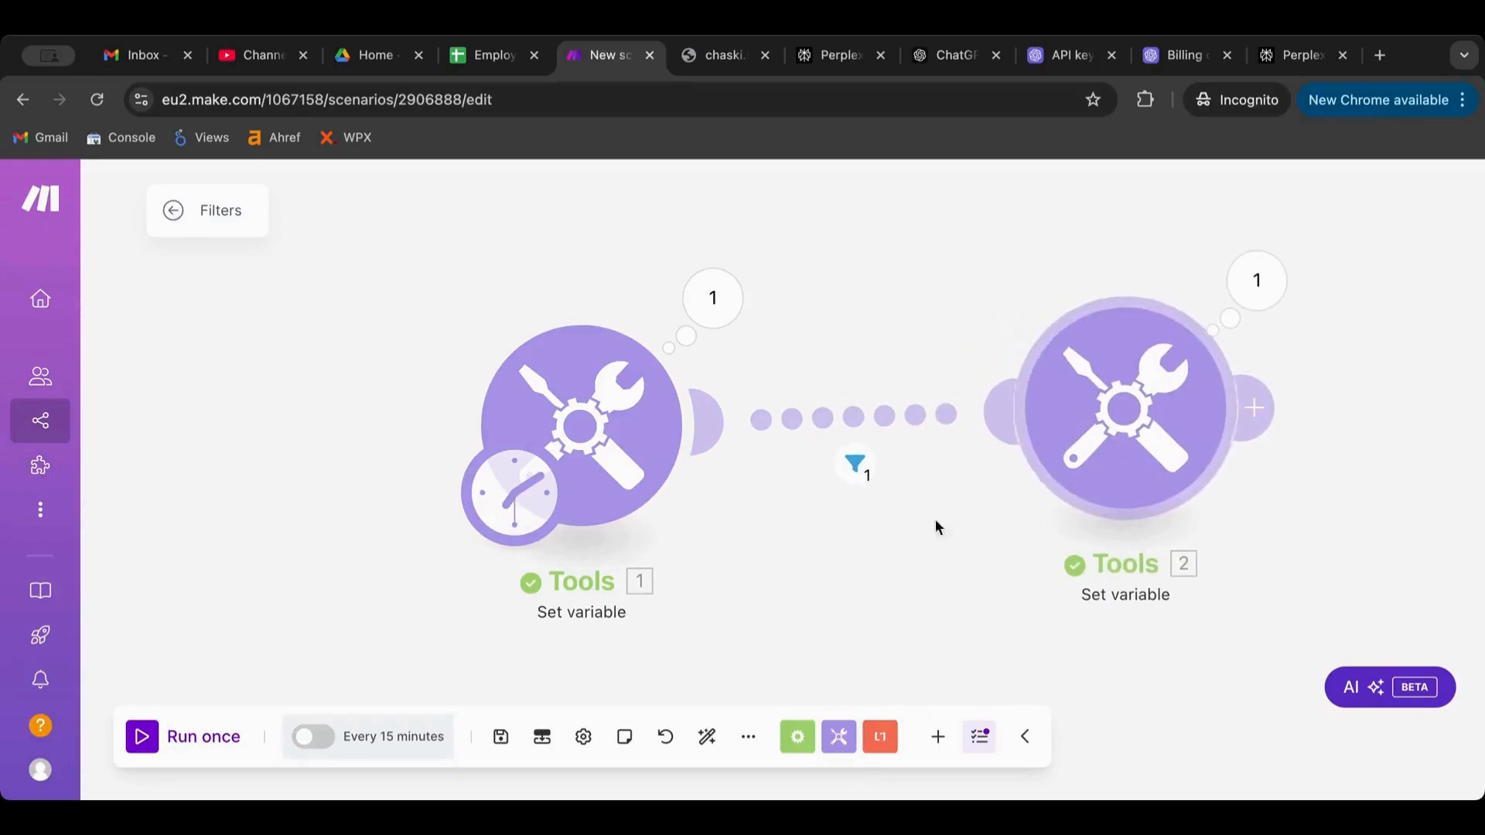
pyautogui.moveTo(870, 571); pyautogui.dragTo(707, 392)
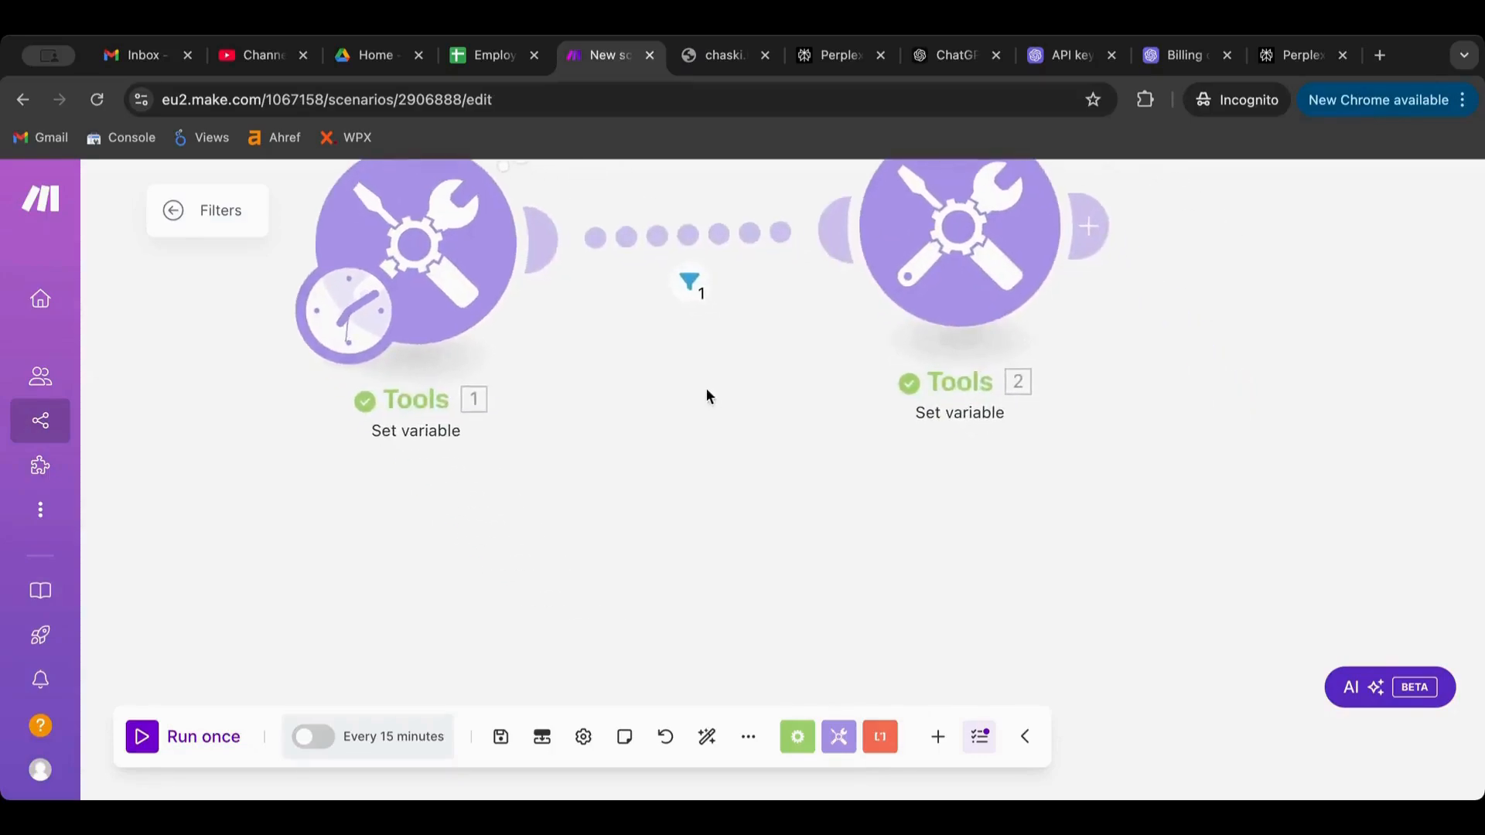
pyautogui.click(798, 736)
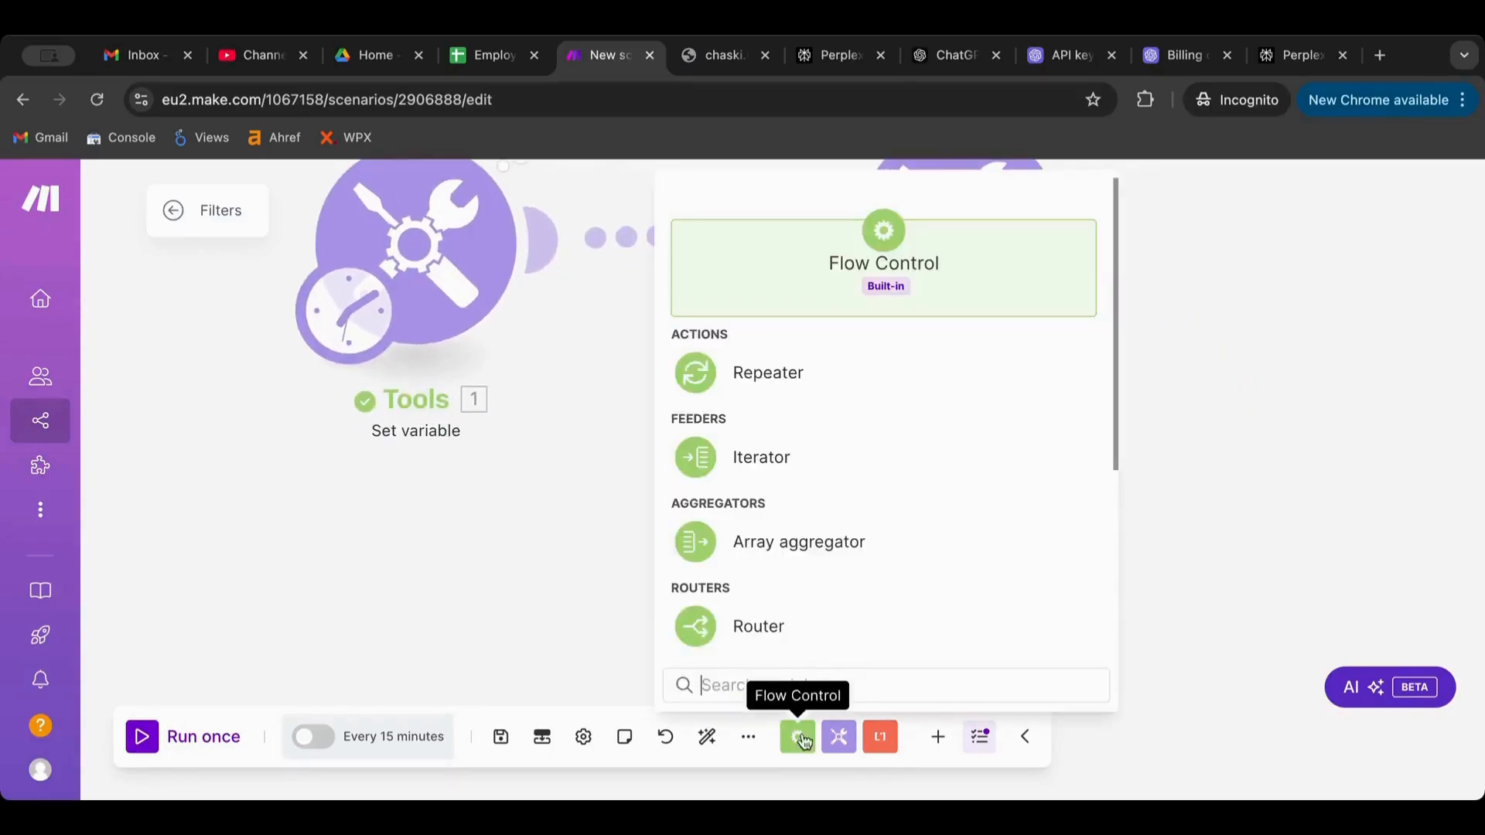
# Add a Router after Tools 1, unlinking the direct Tools 1–Tools 2 connection
pyautogui.click(818, 619)
pyautogui.click(689, 441)
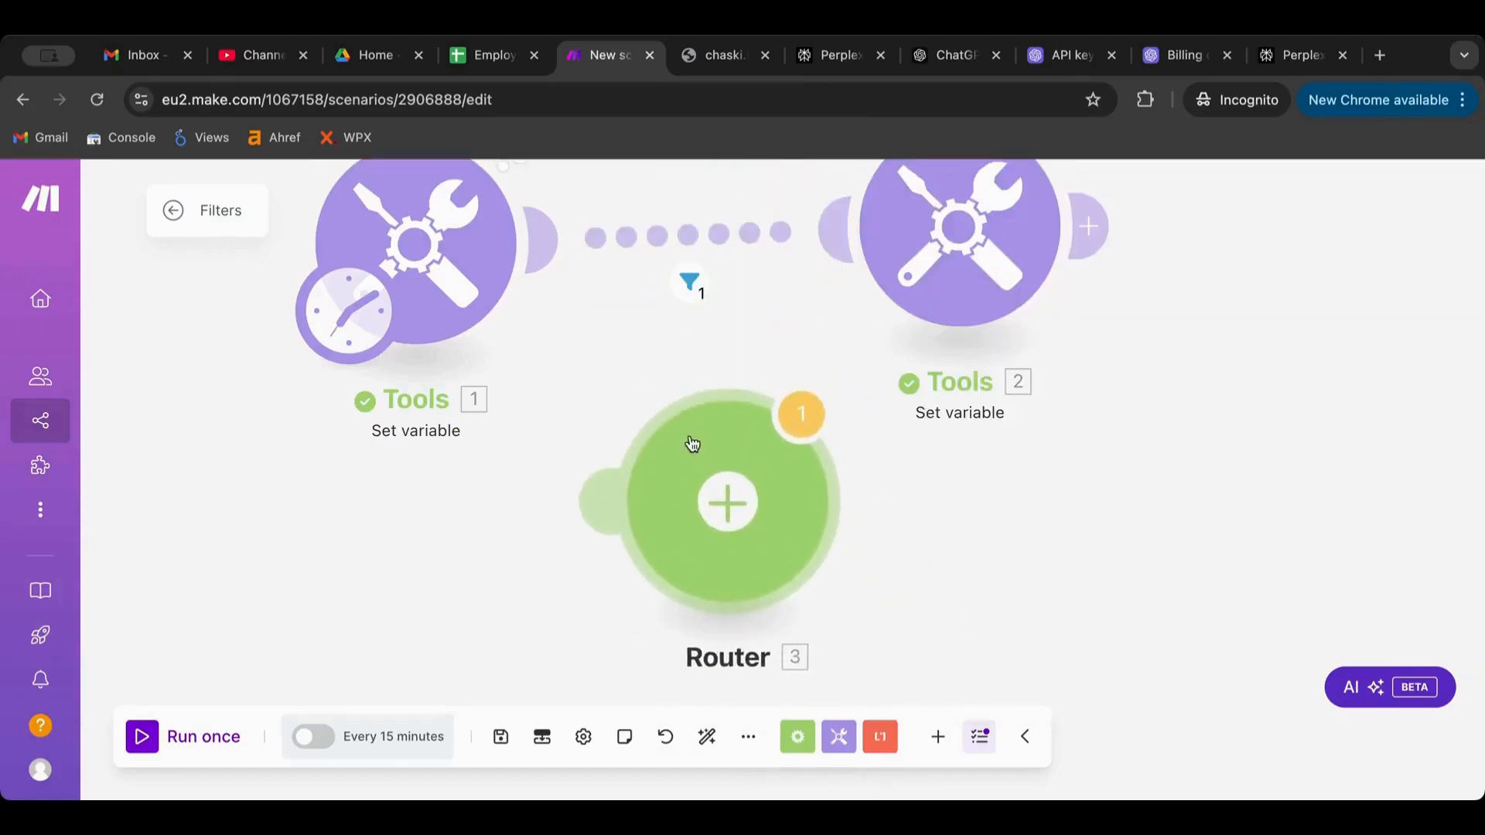
pyautogui.rightClick(725, 235)
pyautogui.click(799, 309)
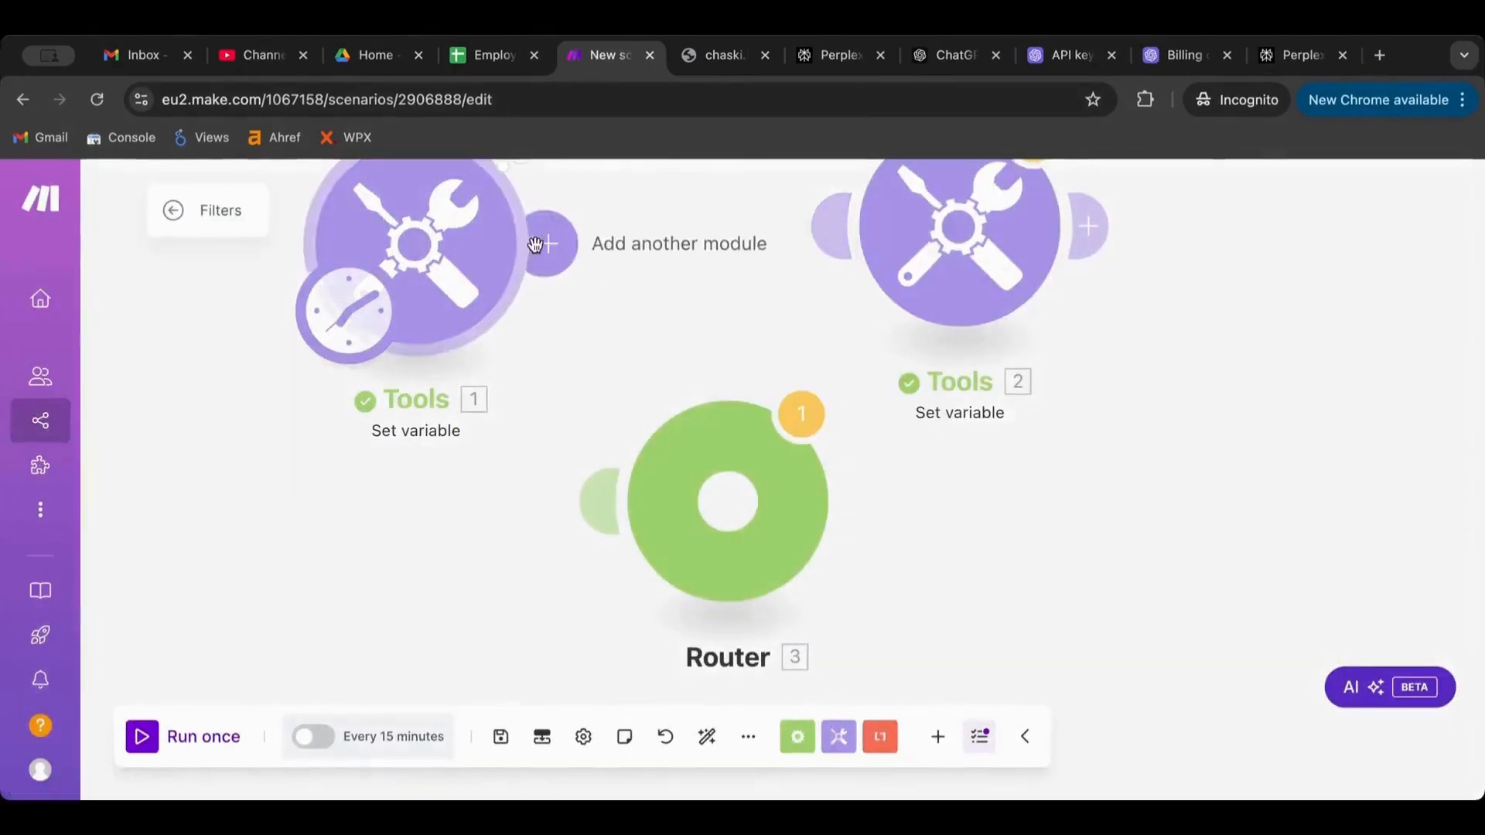
pyautogui.moveTo(530, 239); pyautogui.dragTo(640, 504)
pyautogui.click(731, 524)
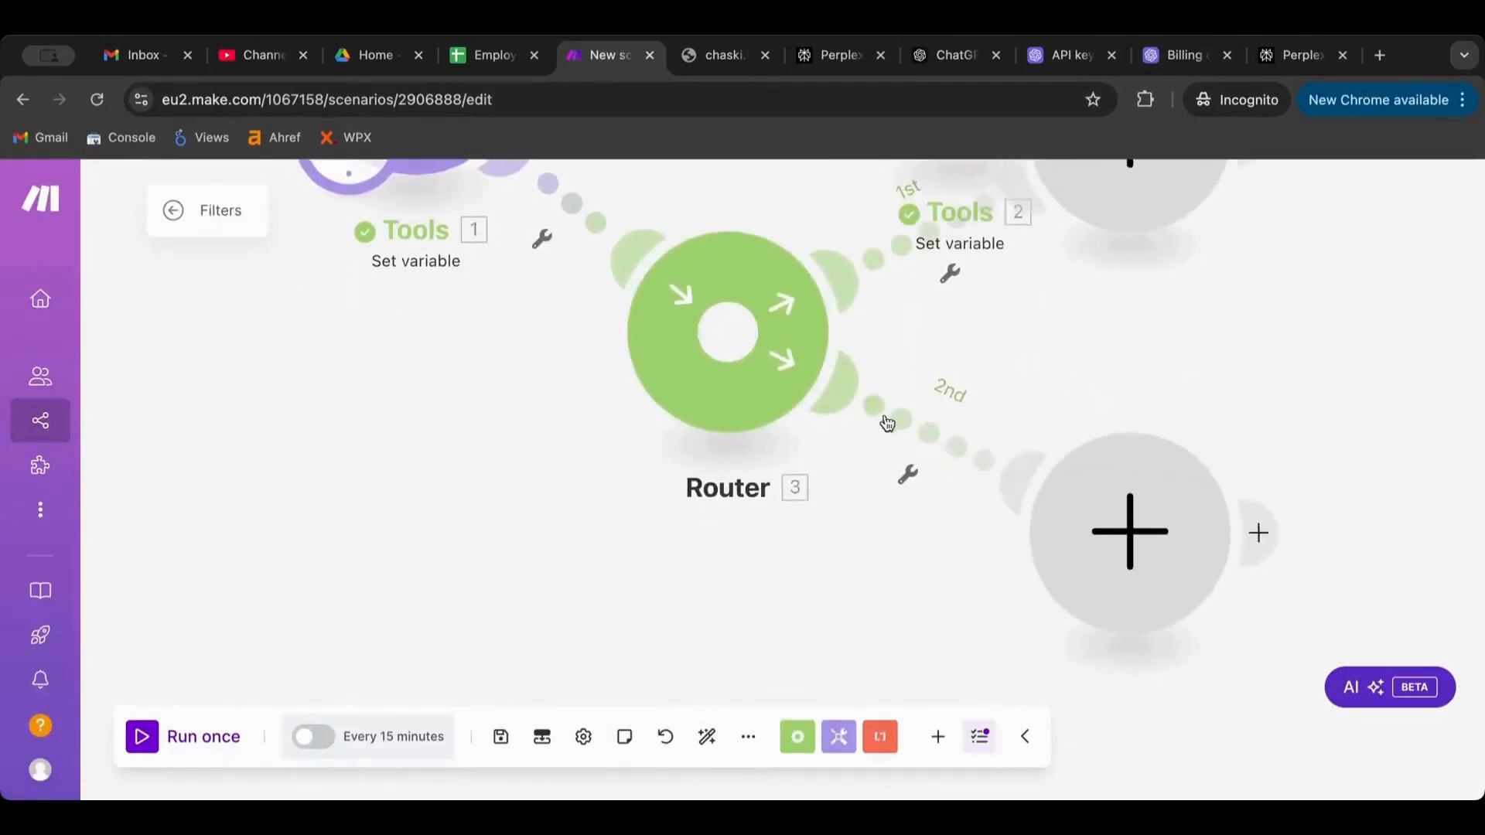
# Delete the Tools 2 module and auto-align the scenario layout
pyautogui.moveTo(763, 204); pyautogui.dragTo(664, 462)
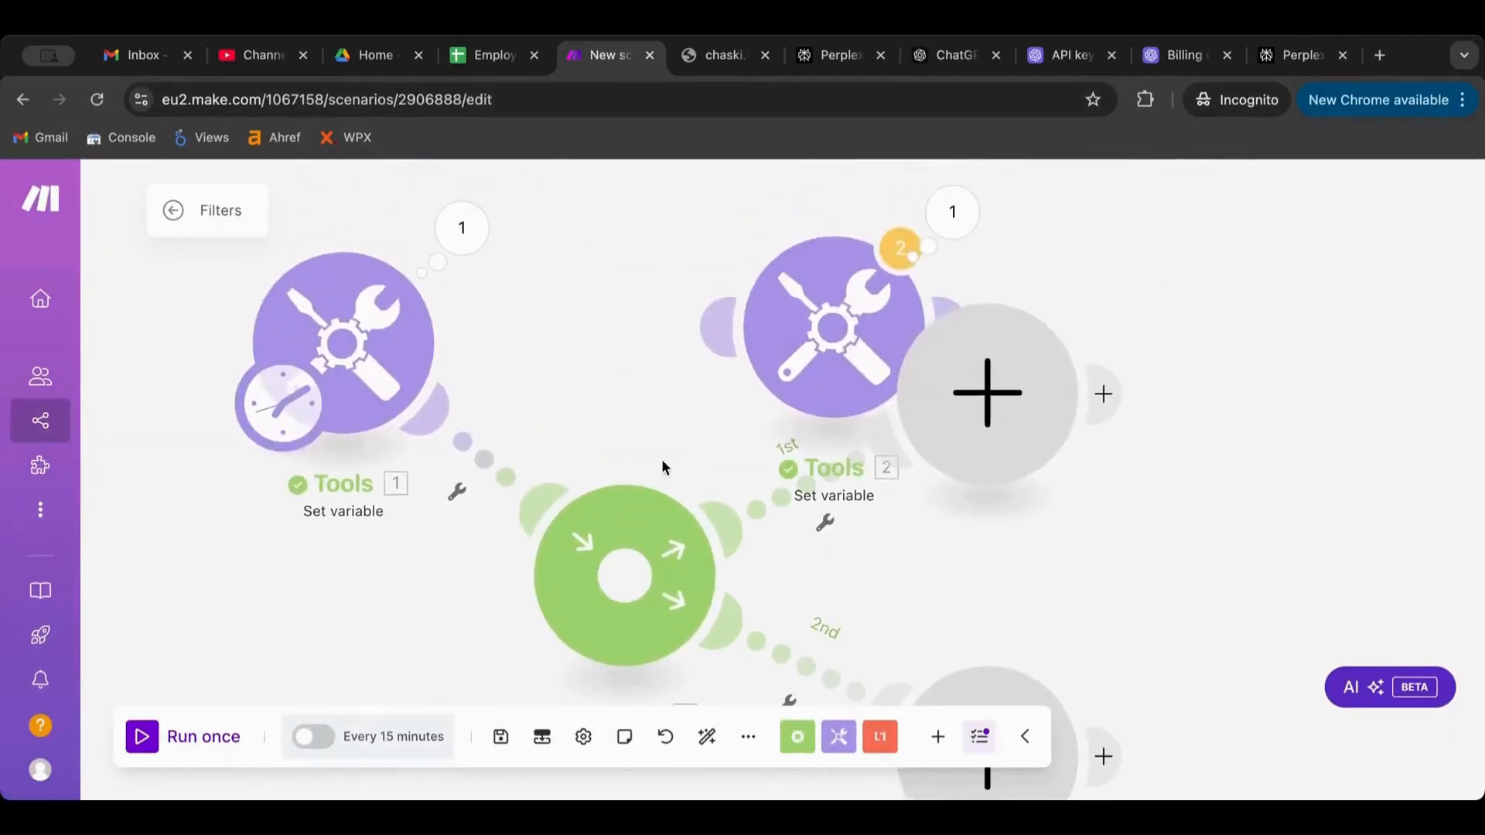
pyautogui.rightClick(796, 379)
pyautogui.click(872, 634)
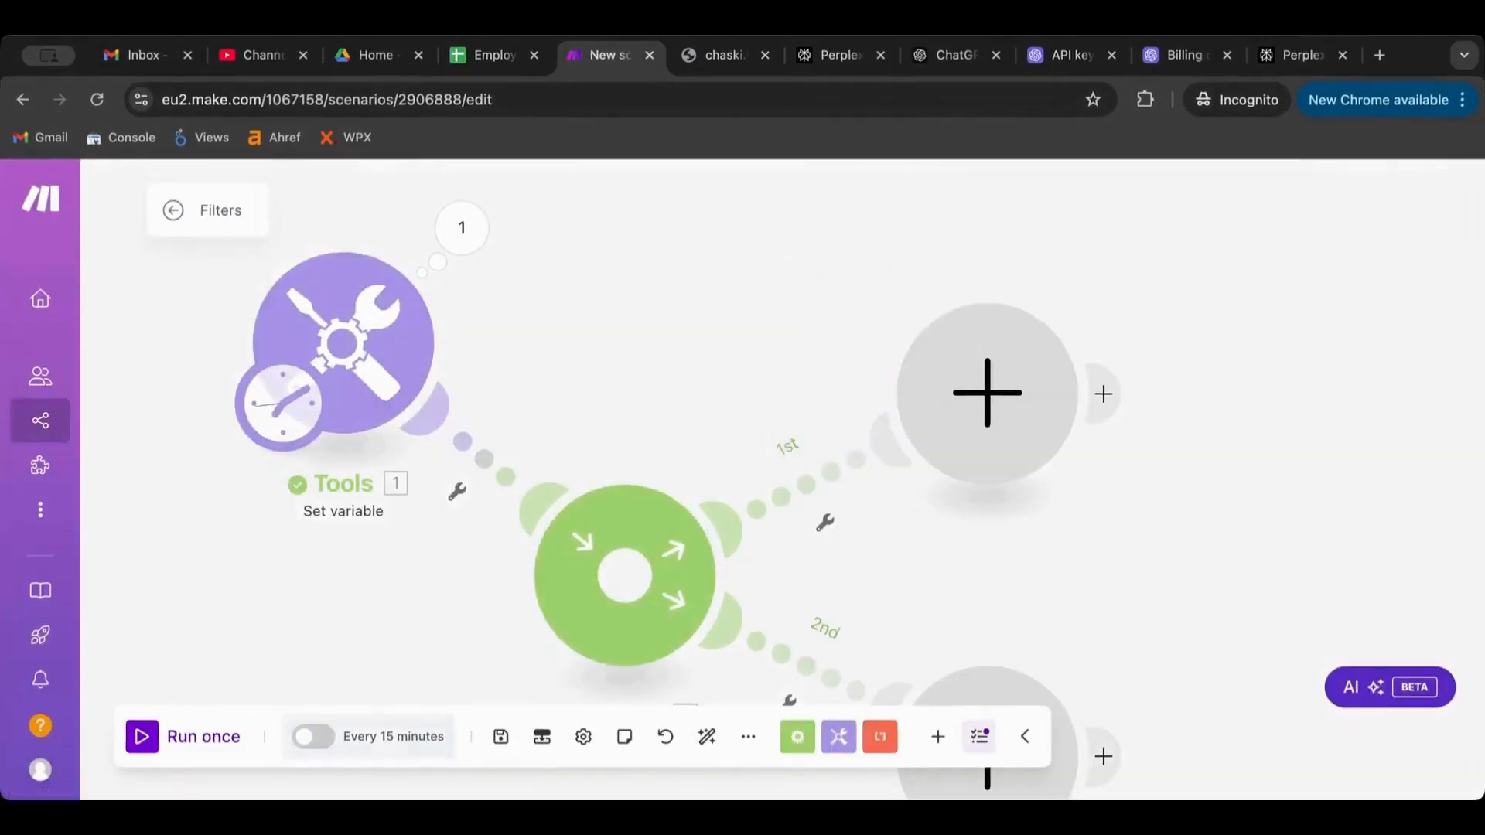
pyautogui.click(707, 735)
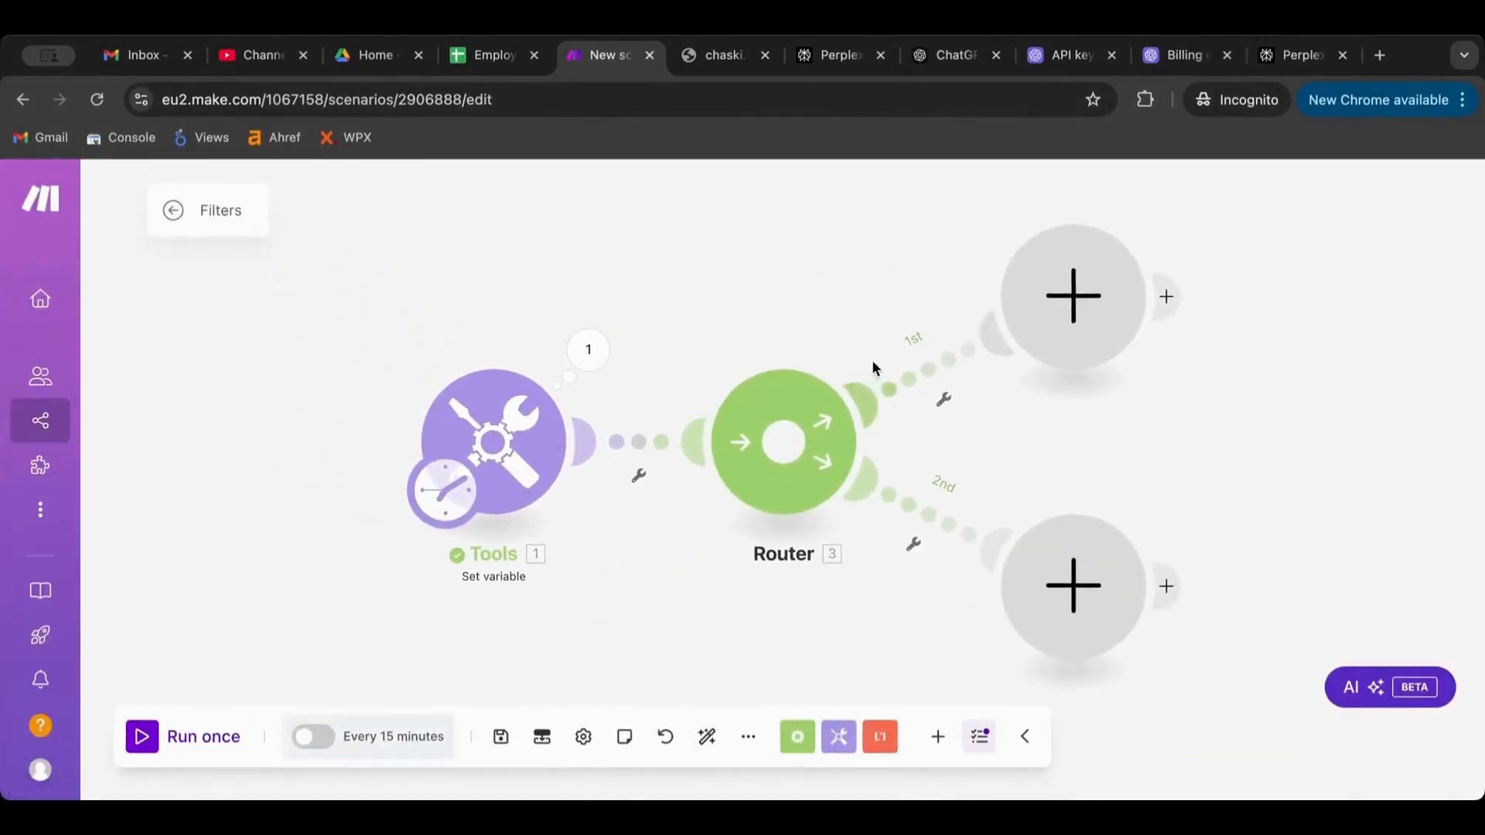
# Look at the first two routes' filter settings and add a third route to the Router
pyautogui.click(945, 360)
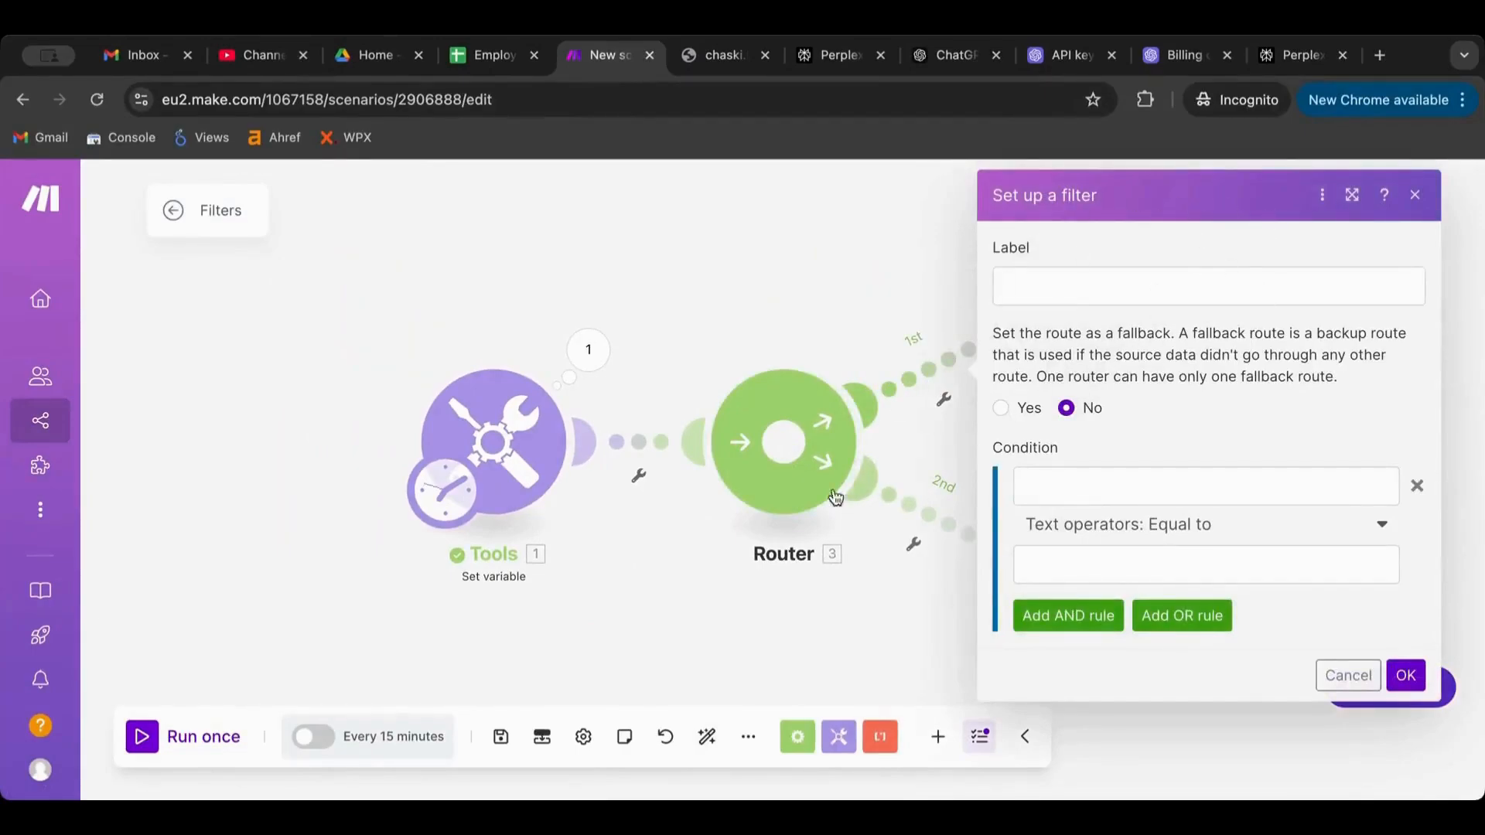
pyautogui.click(839, 315)
pyautogui.click(922, 494)
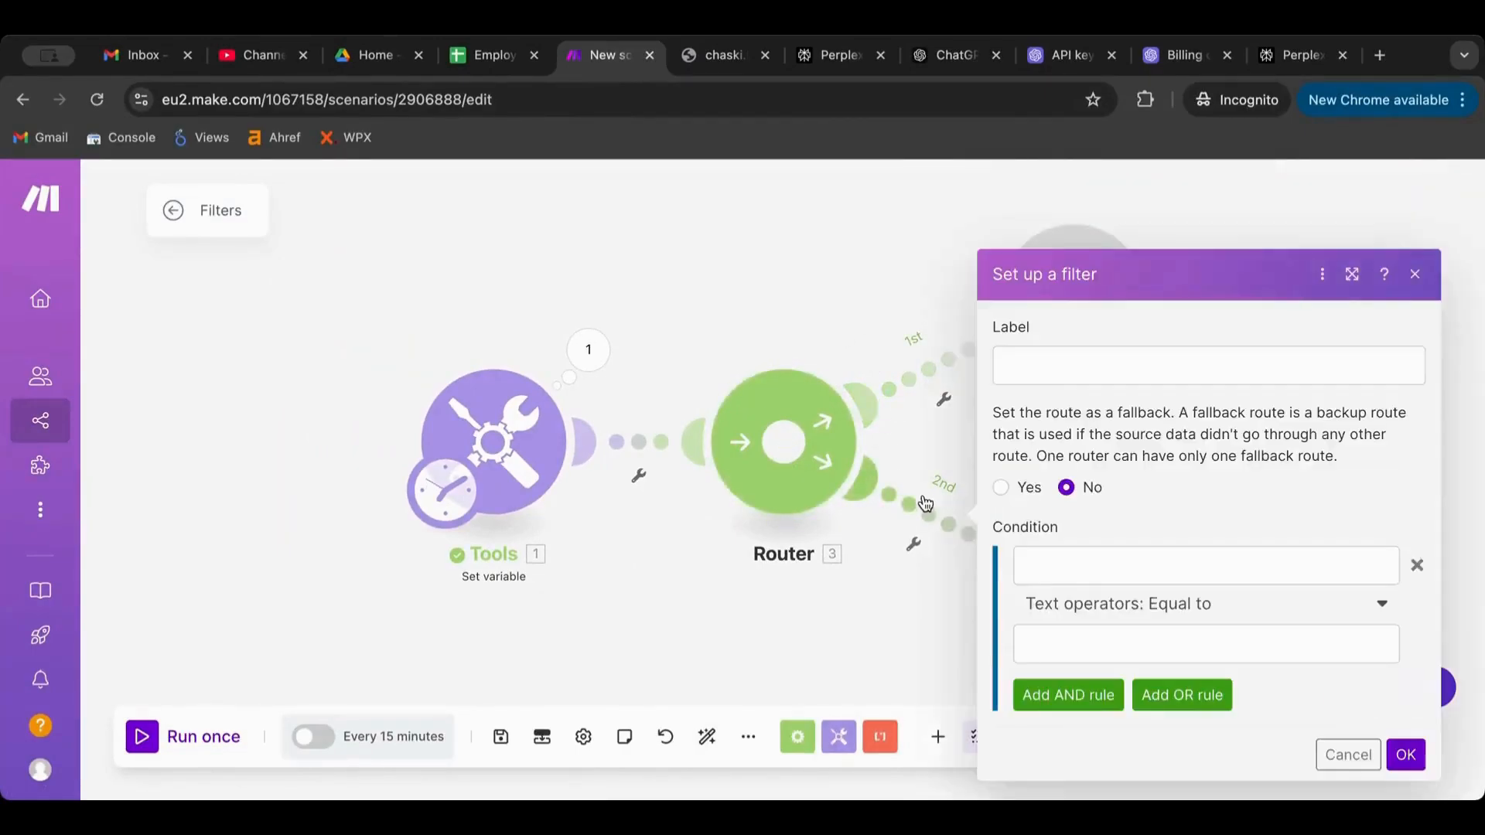
pyautogui.click(839, 312)
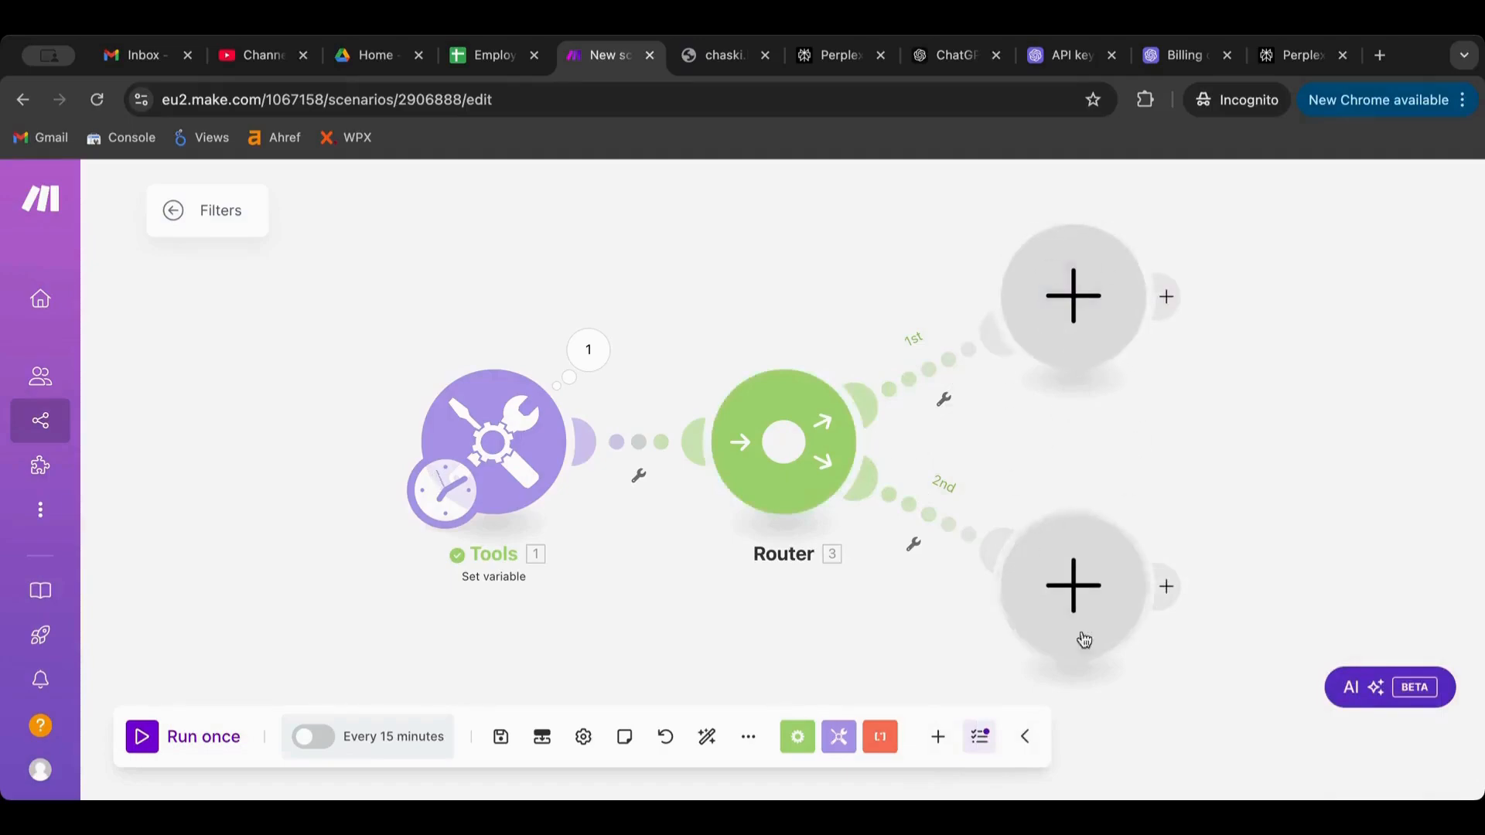
pyautogui.click(785, 459)
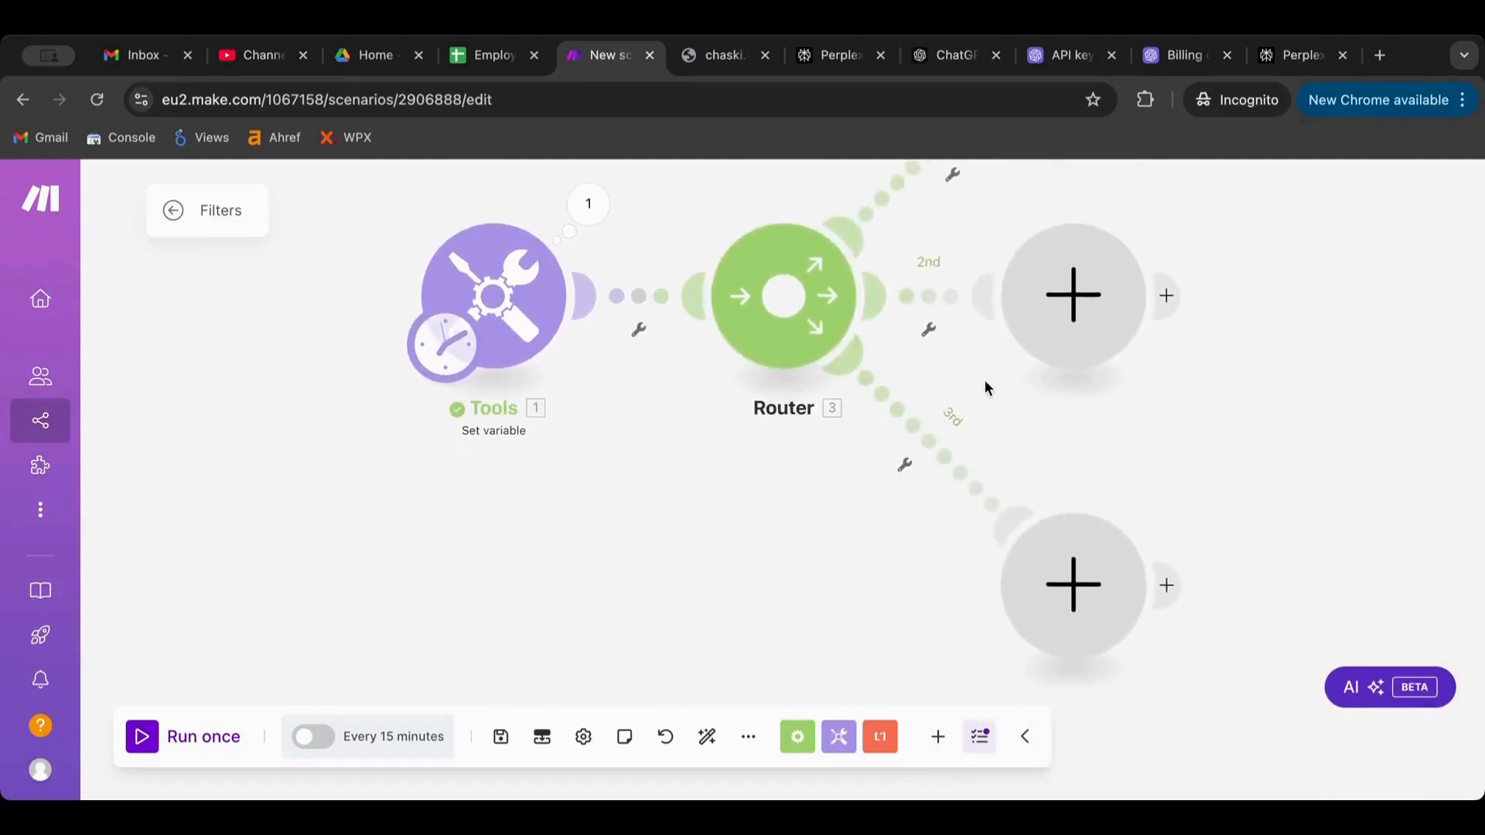
pyautogui.scroll(-3, 986, 378)
pyautogui.moveTo(1216, 310); pyautogui.dragTo(984, 430)
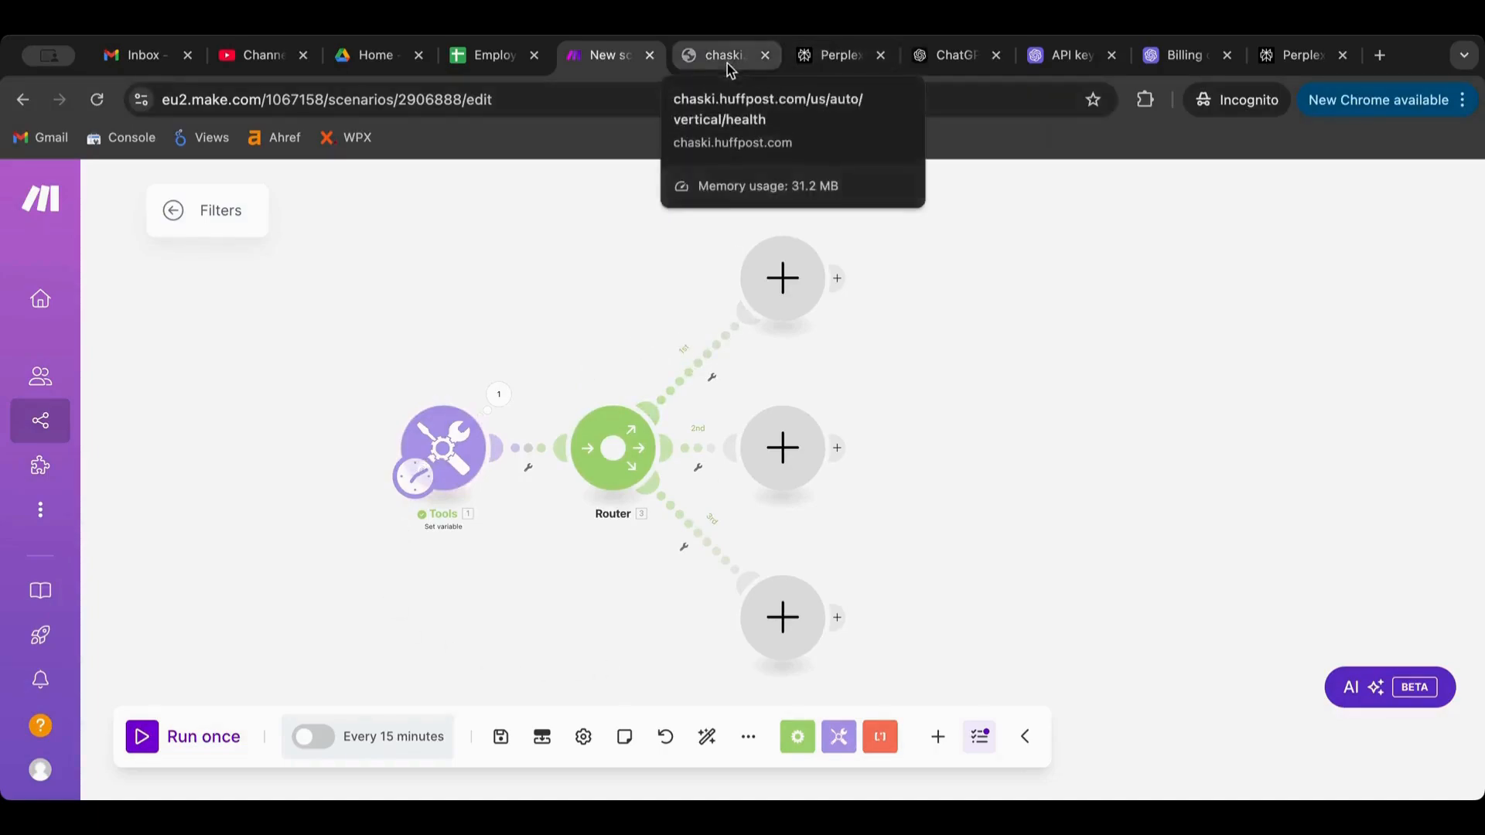
# Copy the URL regex from ChatGPT and fill the third route's filter with Var1 and that regex
pyautogui.click(936, 71)
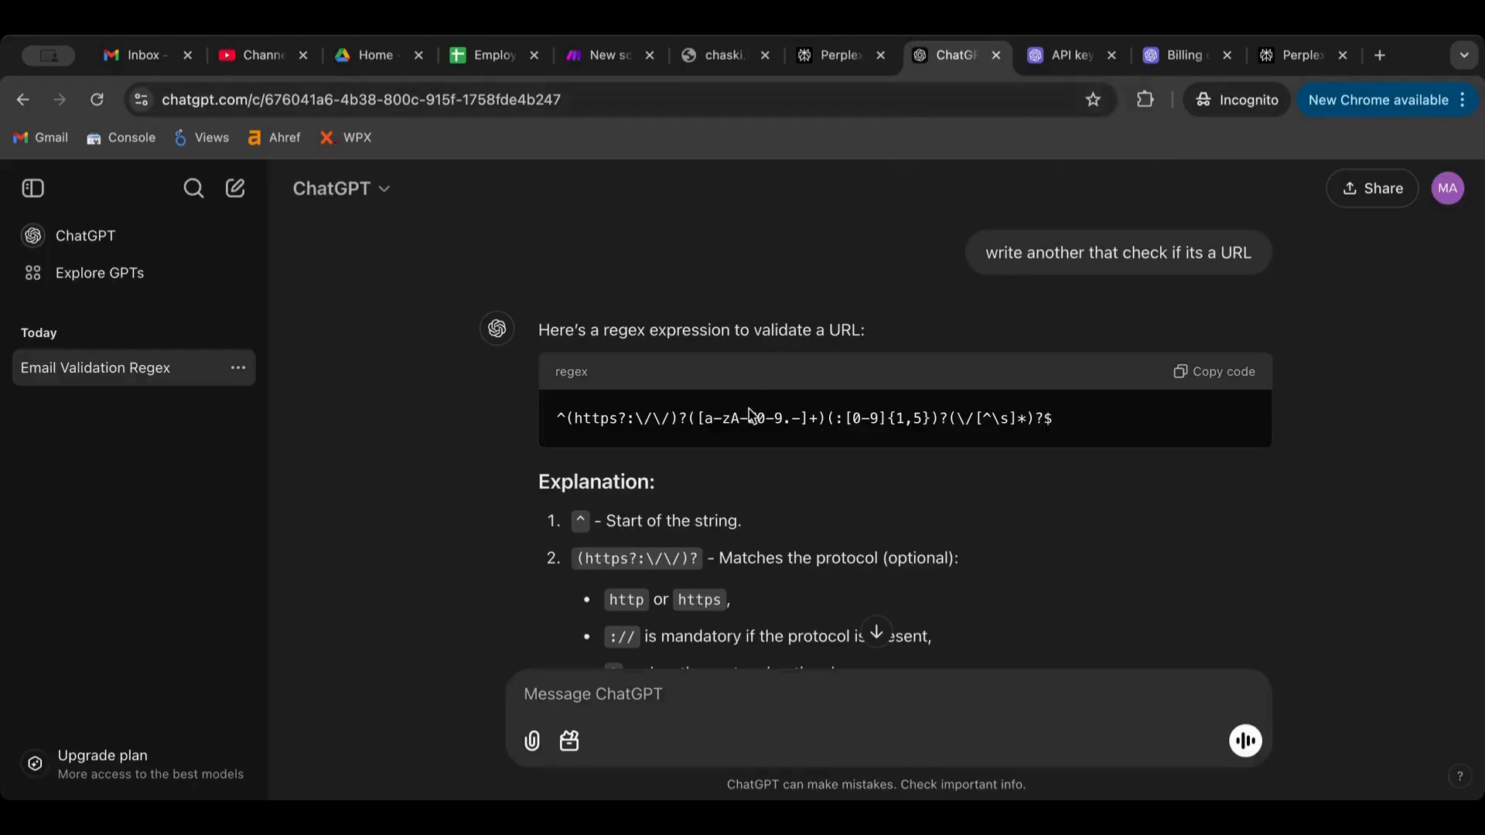
pyautogui.click(1204, 380)
pyautogui.click(609, 56)
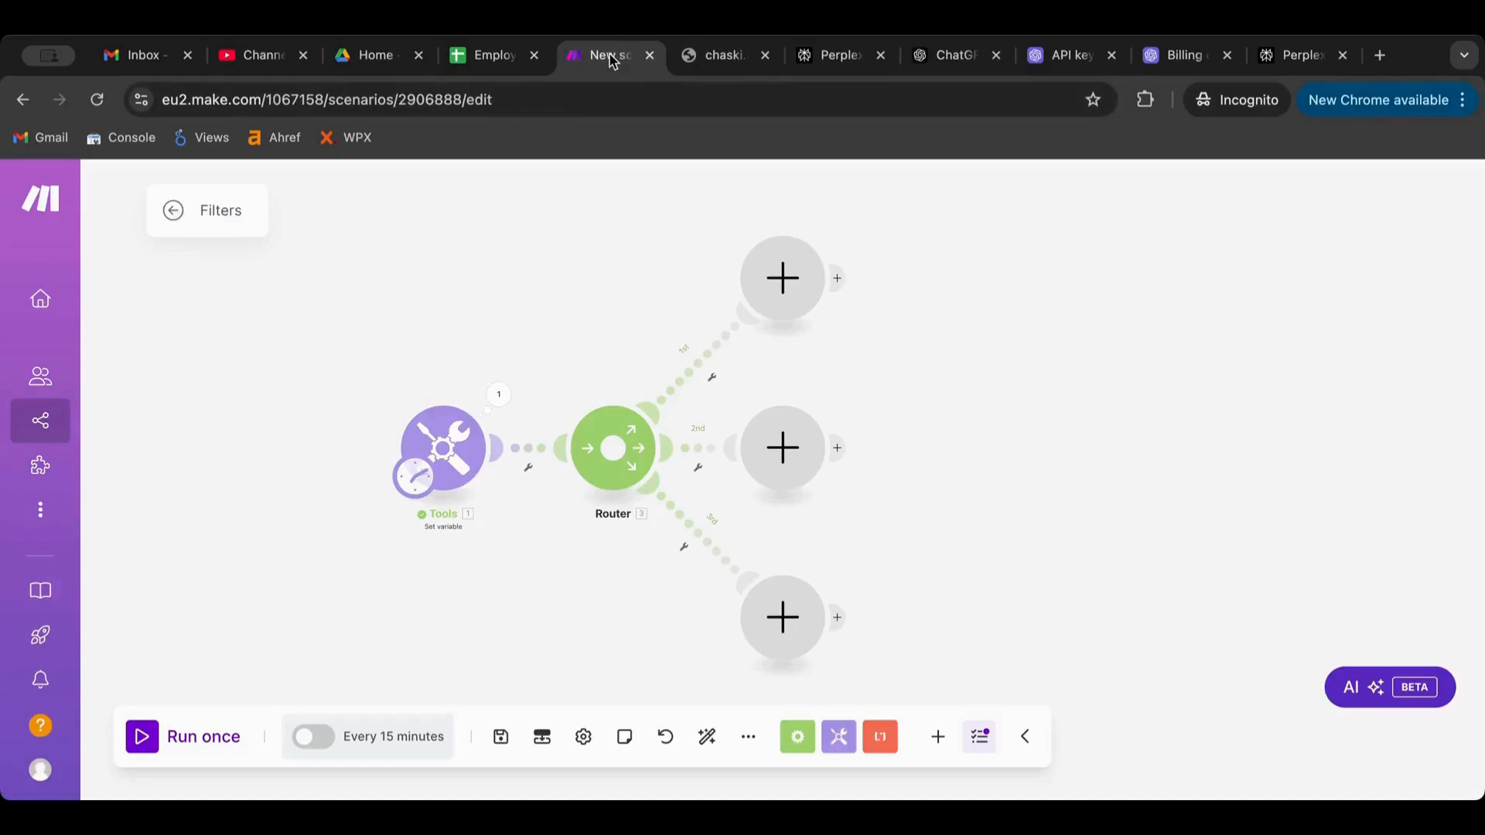
pyautogui.click(699, 512)
pyautogui.click(837, 580)
pyautogui.hotkey('ctrl', 'v')
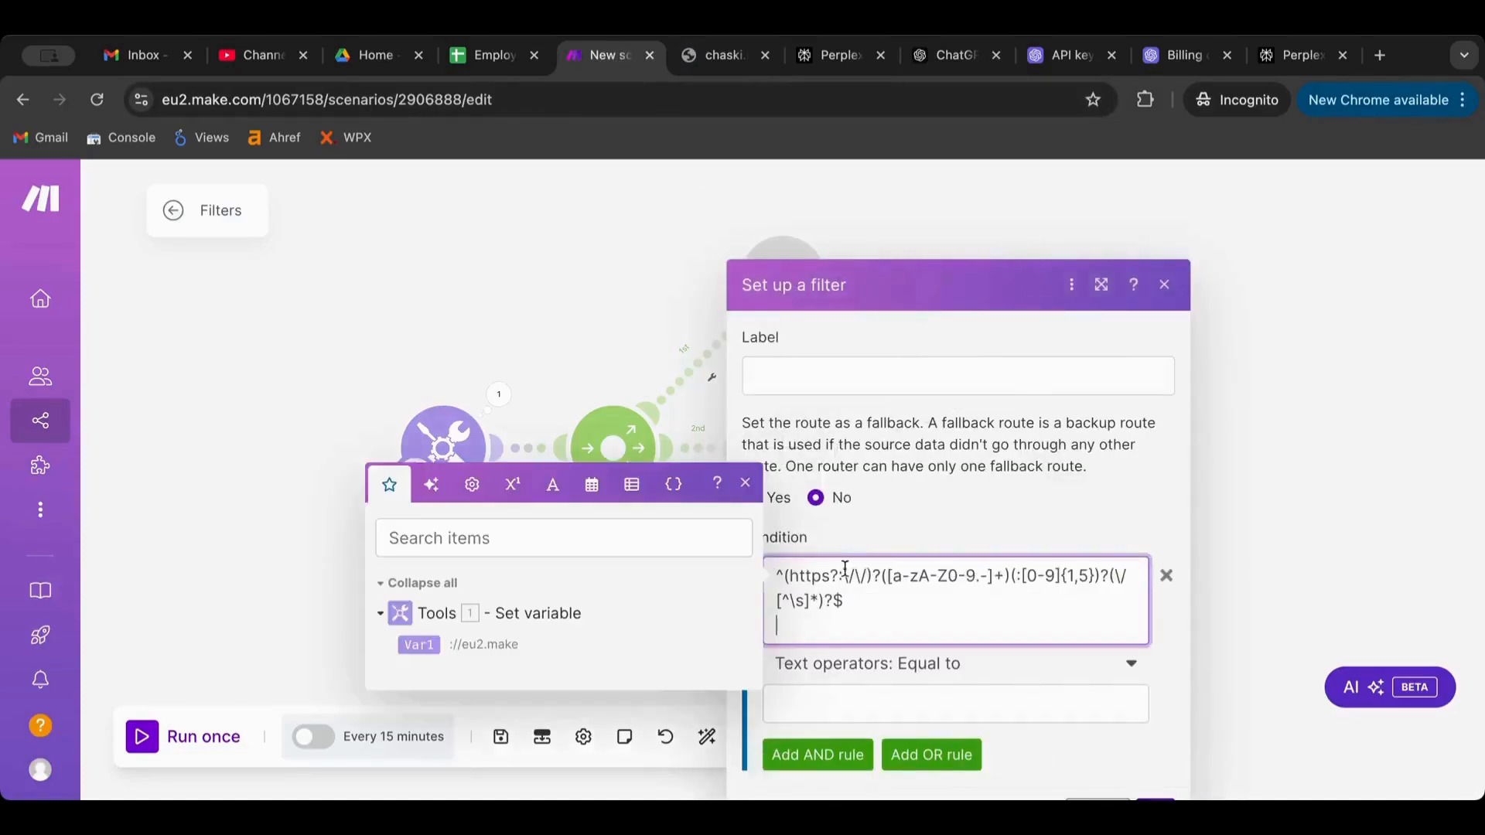
pyautogui.hotkey('ctrl', 'a')
pyautogui.press('BackSpace')
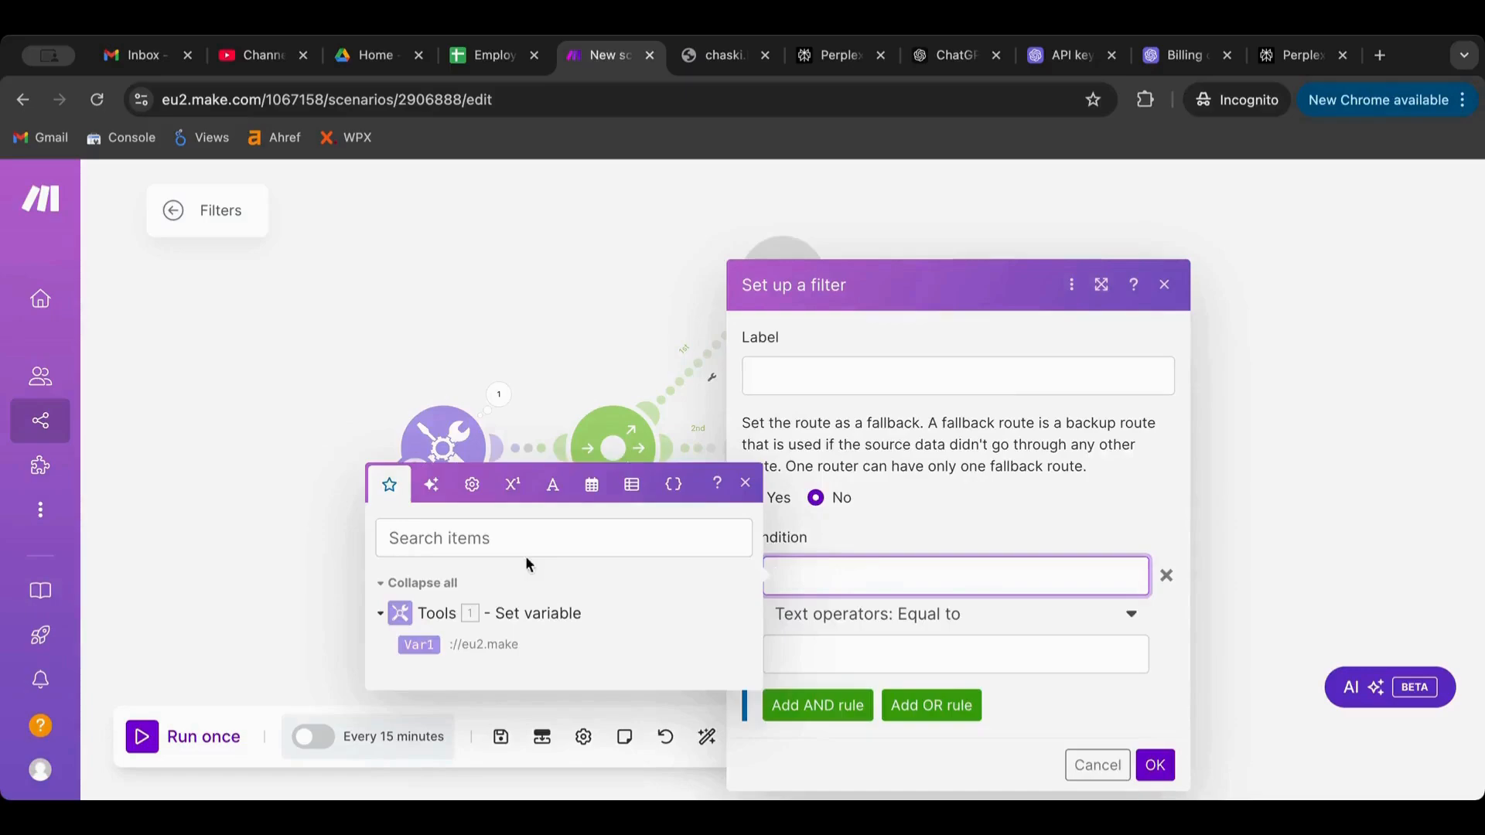
pyautogui.click(422, 644)
pyautogui.click(885, 648)
pyautogui.hotkey('ctrl', 'v')
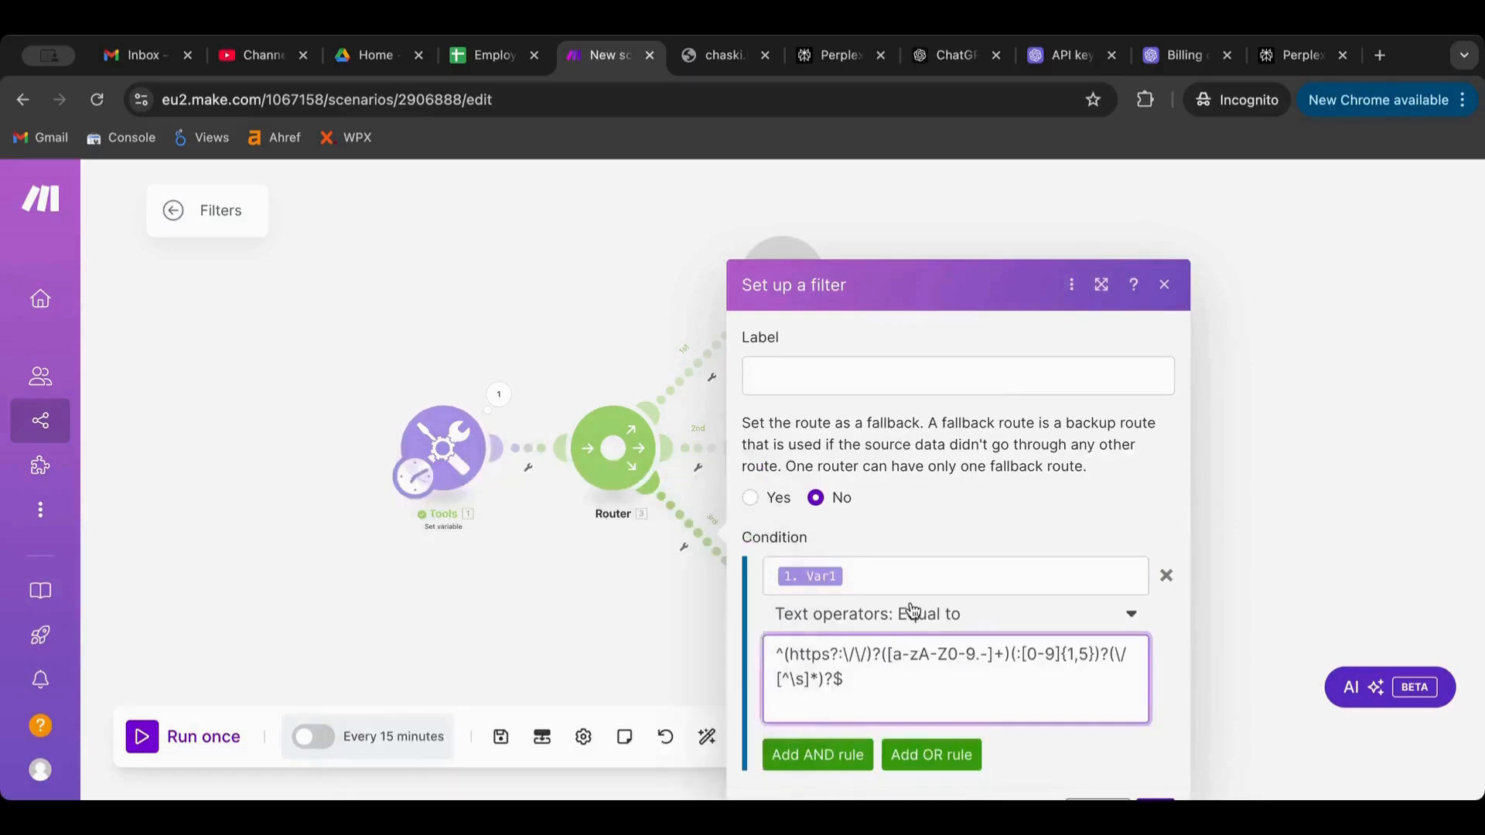
# Set the third route's filter operator to Matches pattern, trim the pattern's trailing line, and save
pyautogui.click(825, 615)
pyautogui.scroll(-2, 905, 517)
pyautogui.scroll(-5, 907, 526)
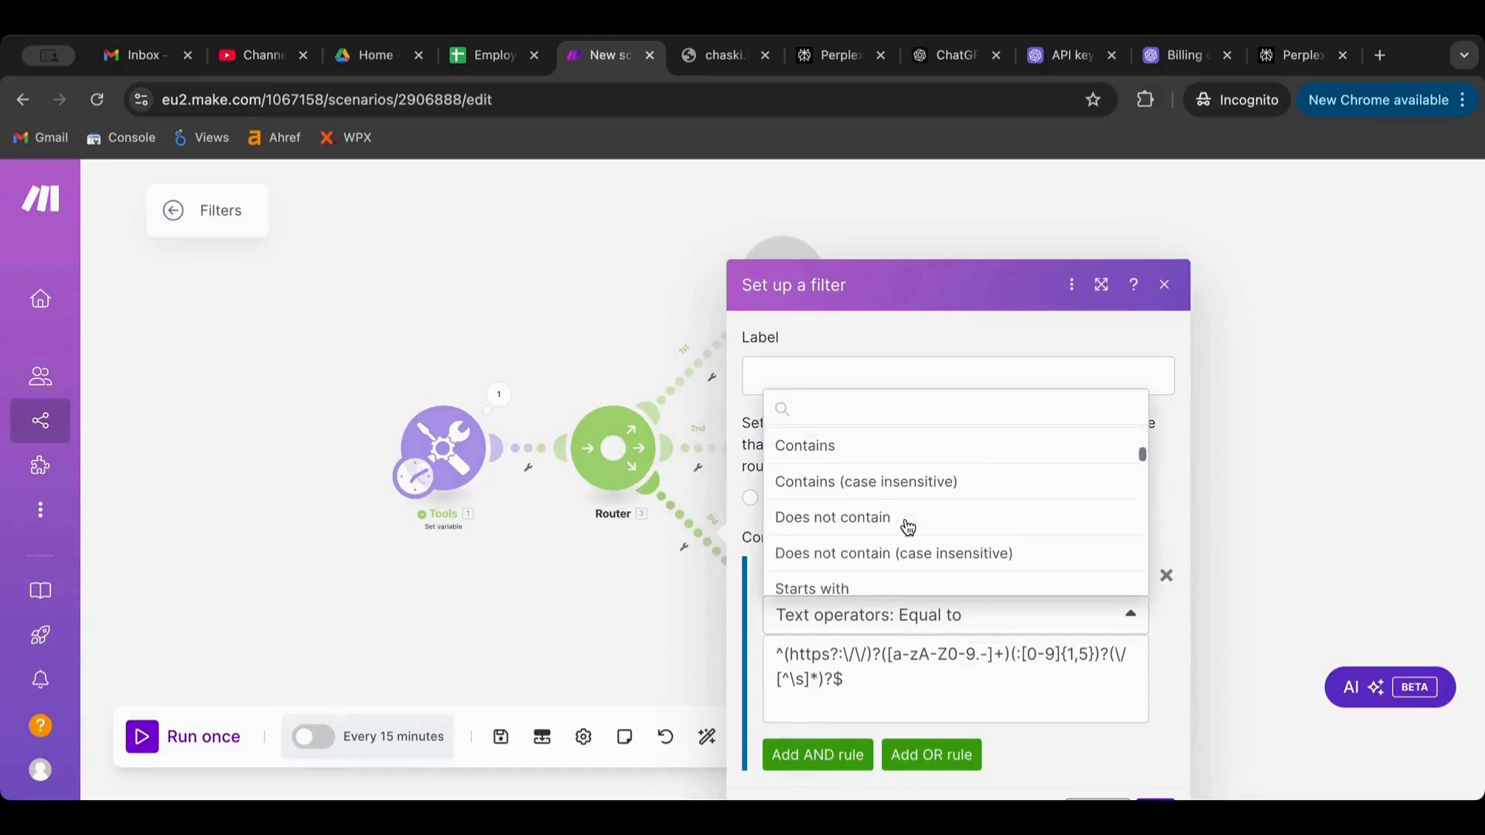
pyautogui.scroll(-1, 905, 521)
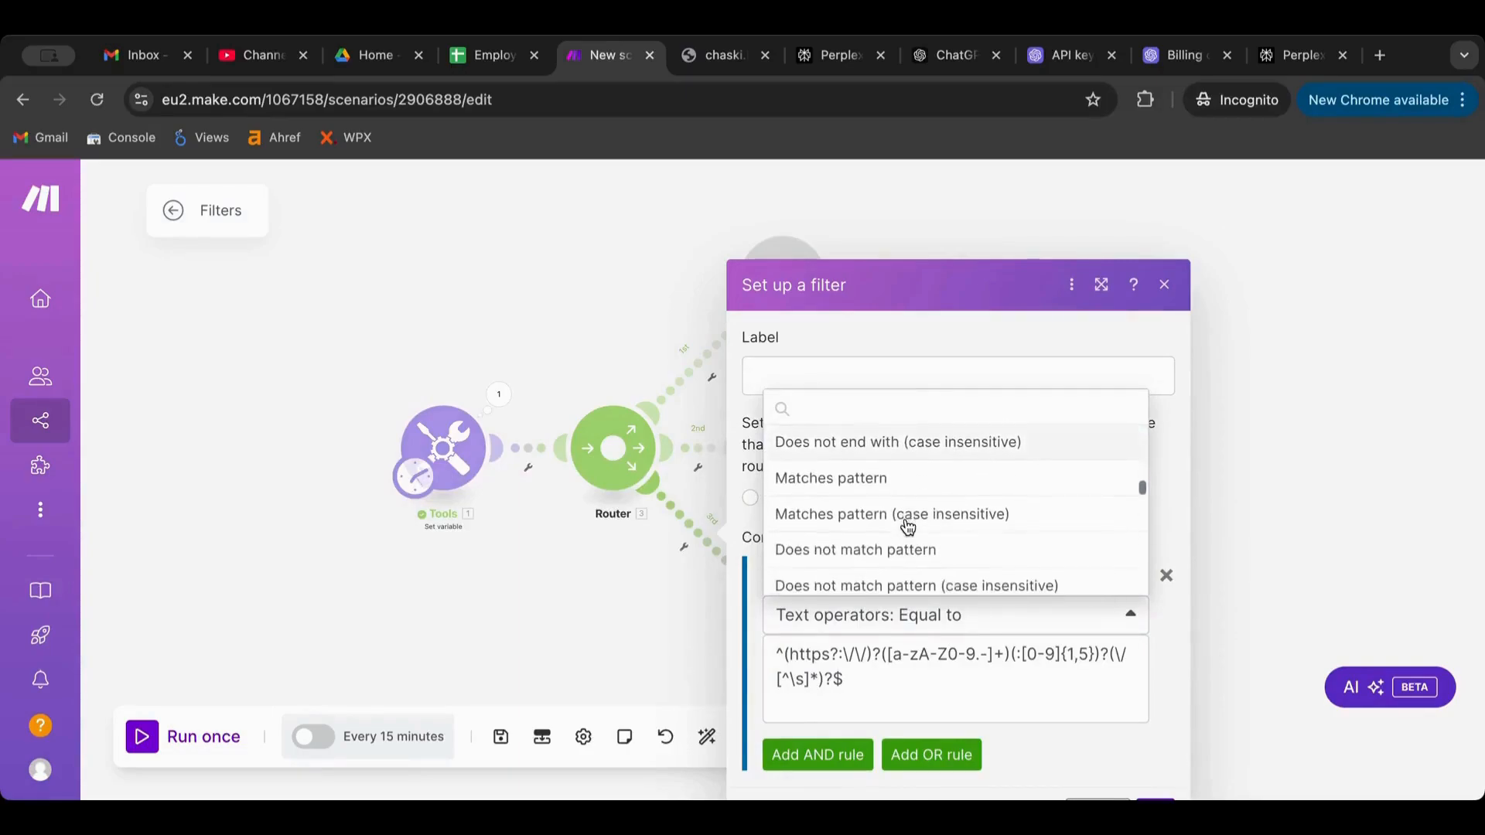
pyautogui.click(895, 483)
pyautogui.click(806, 706)
pyautogui.press('BackSpace')
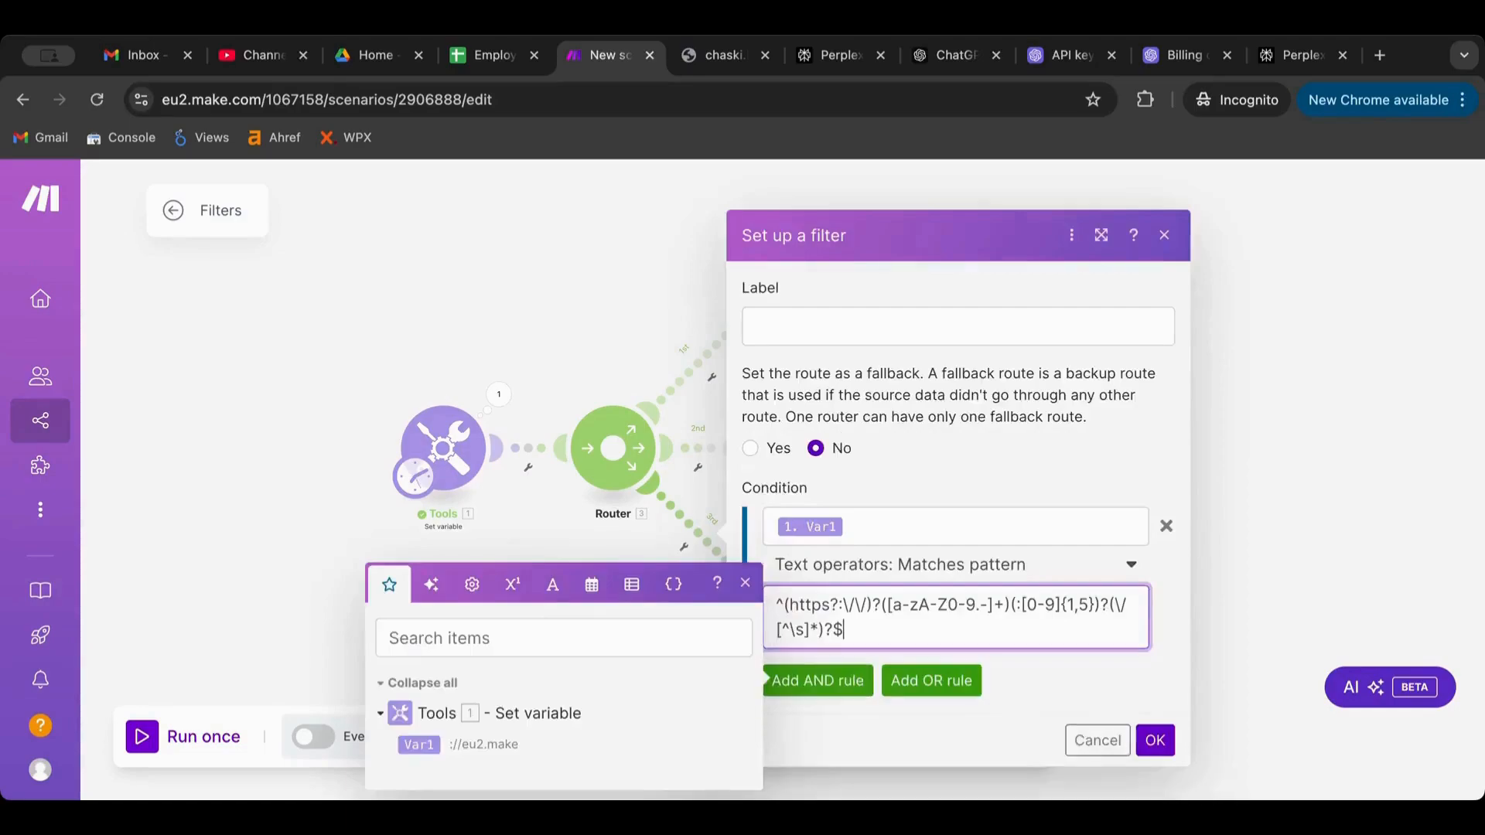
pyautogui.click(1154, 742)
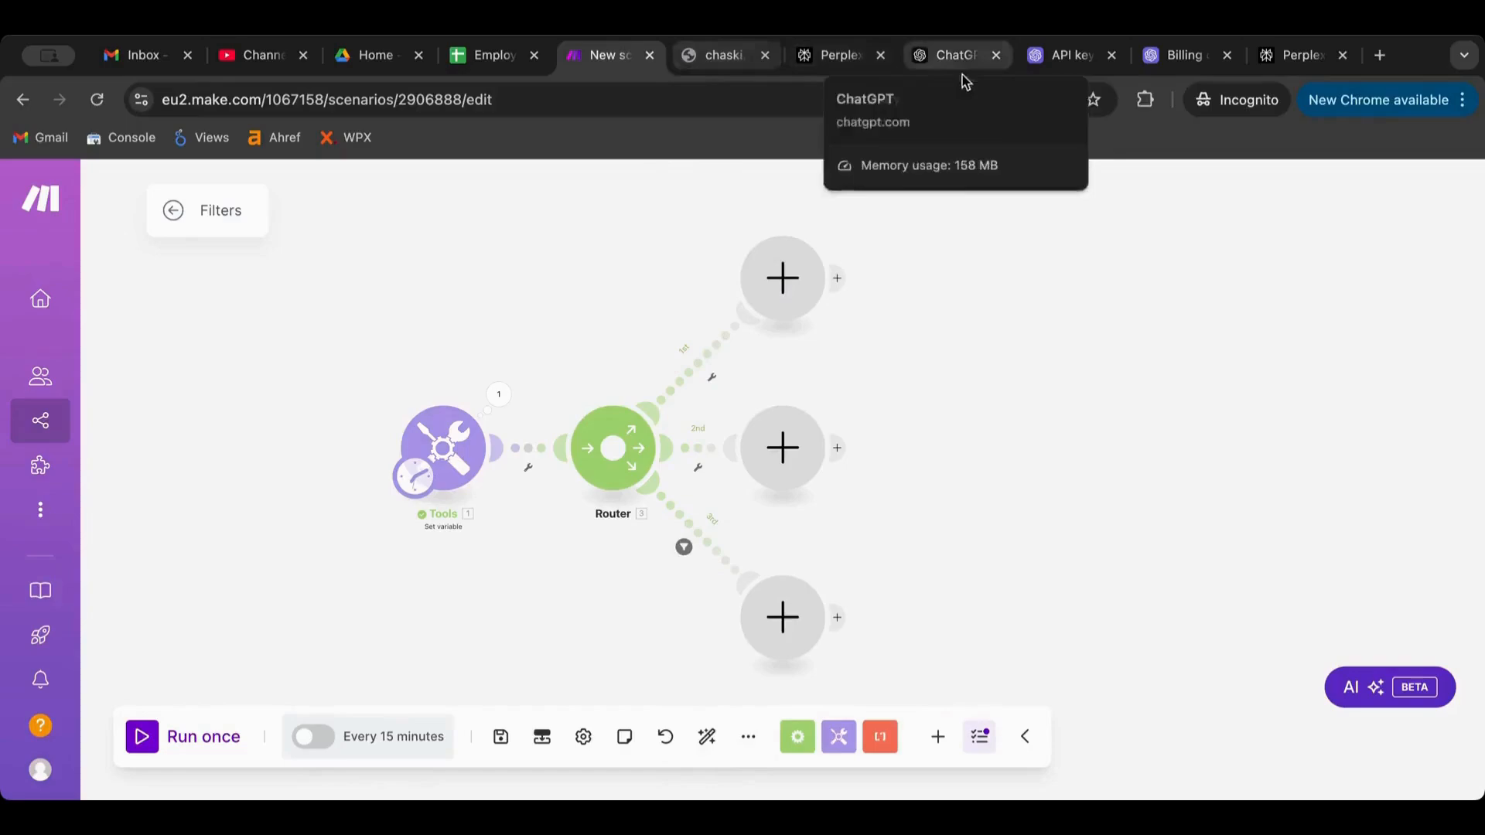
# Give the second route a filter: Var1 Matches pattern with the email regex copied from ChatGPT
pyautogui.click(944, 63)
pyautogui.scroll(5, 877, 421)
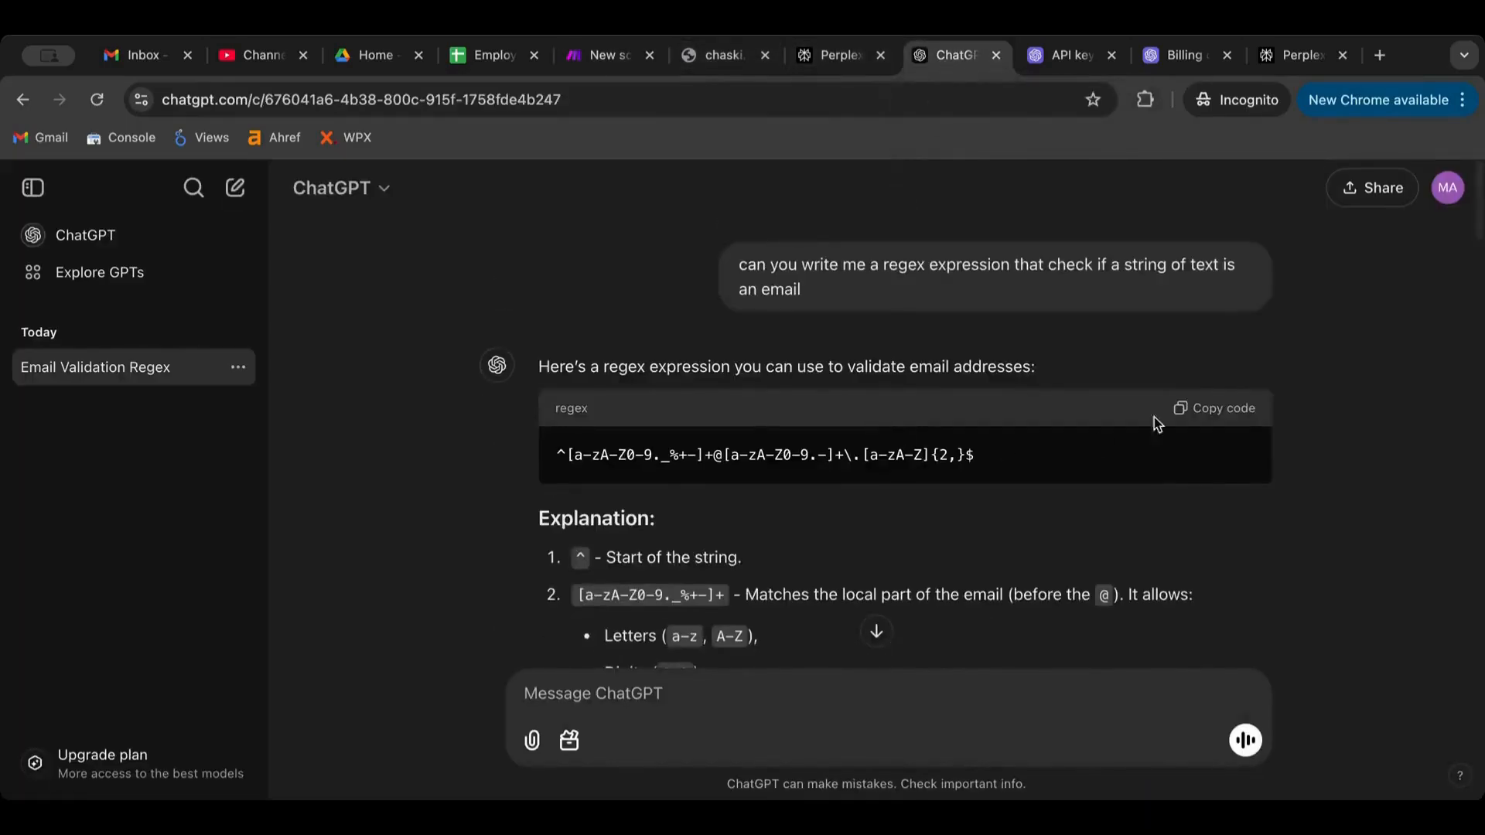
pyautogui.click(1216, 408)
pyautogui.click(567, 62)
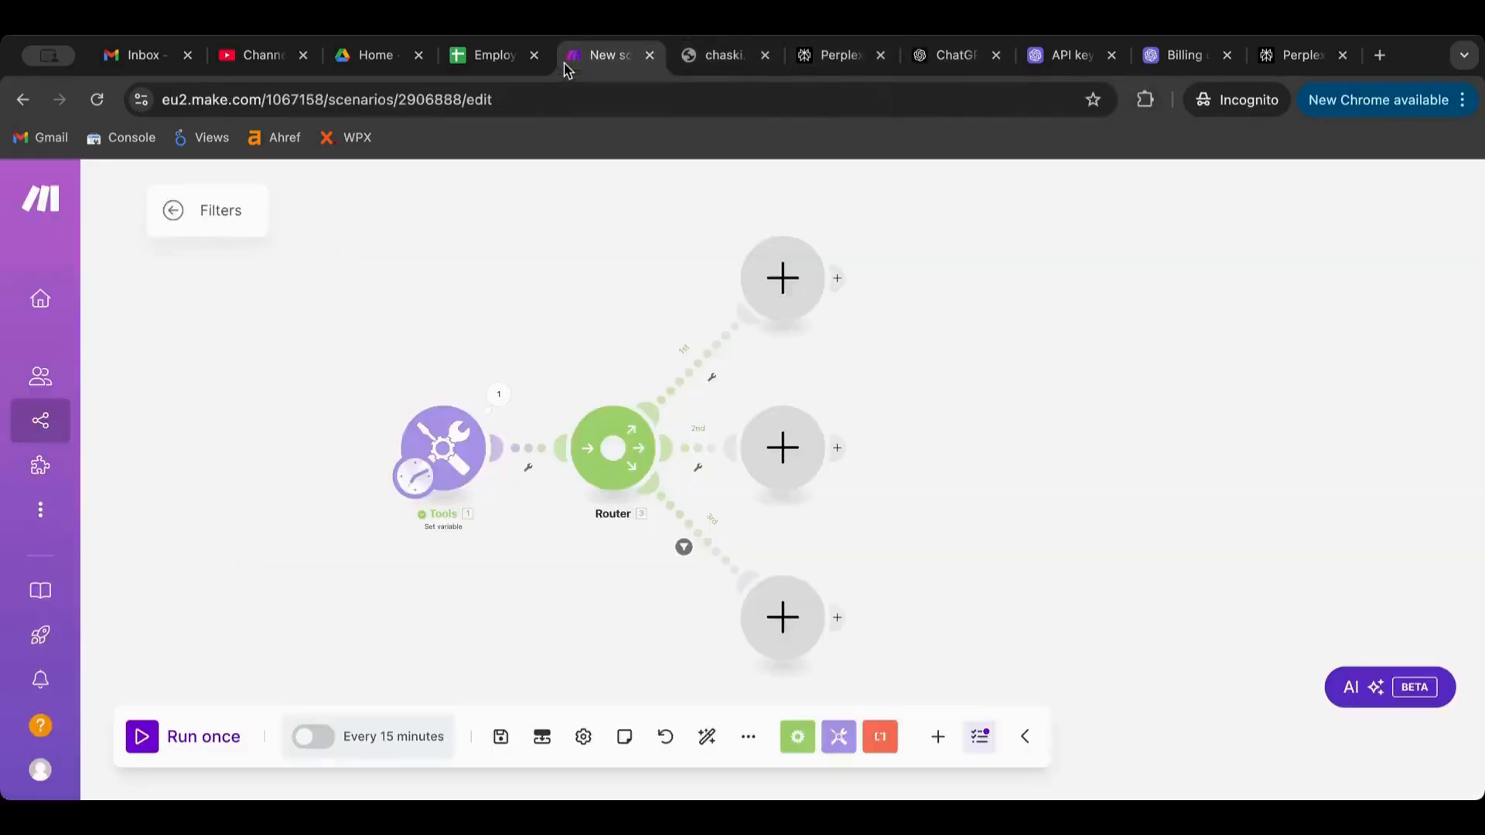
pyautogui.click(710, 462)
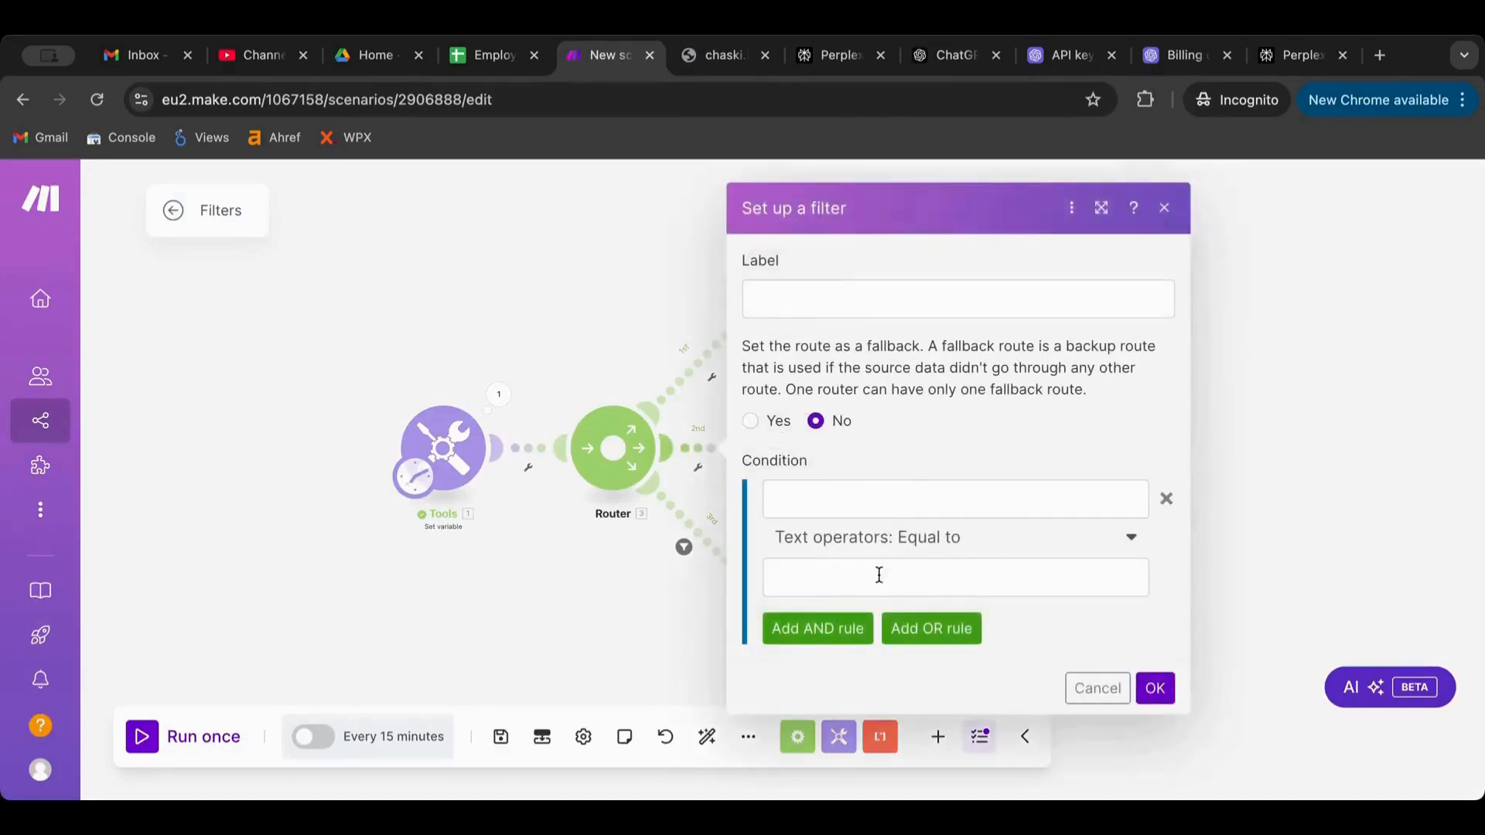
pyautogui.click(905, 539)
pyautogui.scroll(-3, 919, 480)
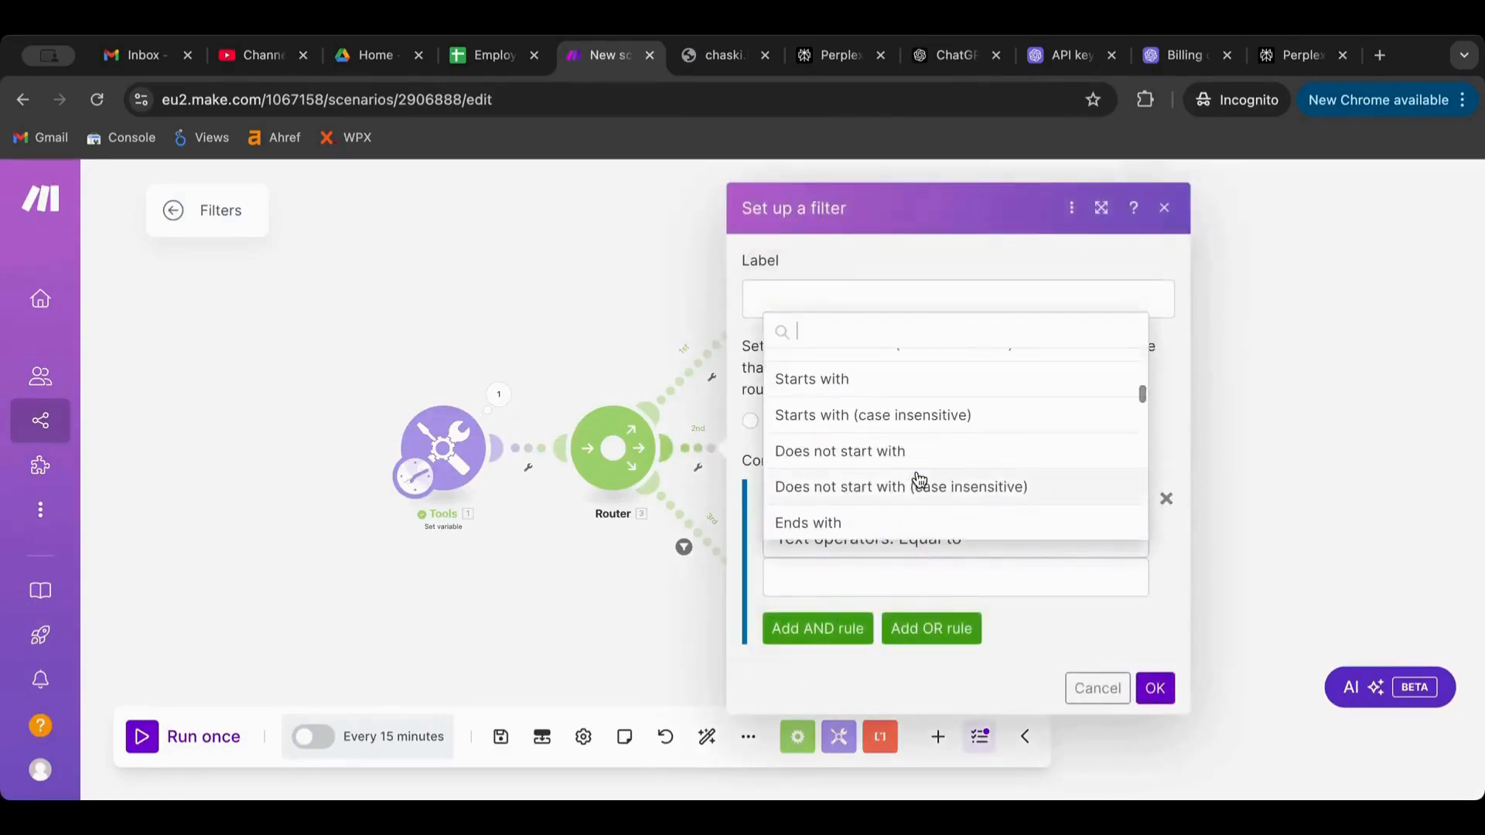
pyautogui.scroll(-5, 919, 480)
pyautogui.click(901, 457)
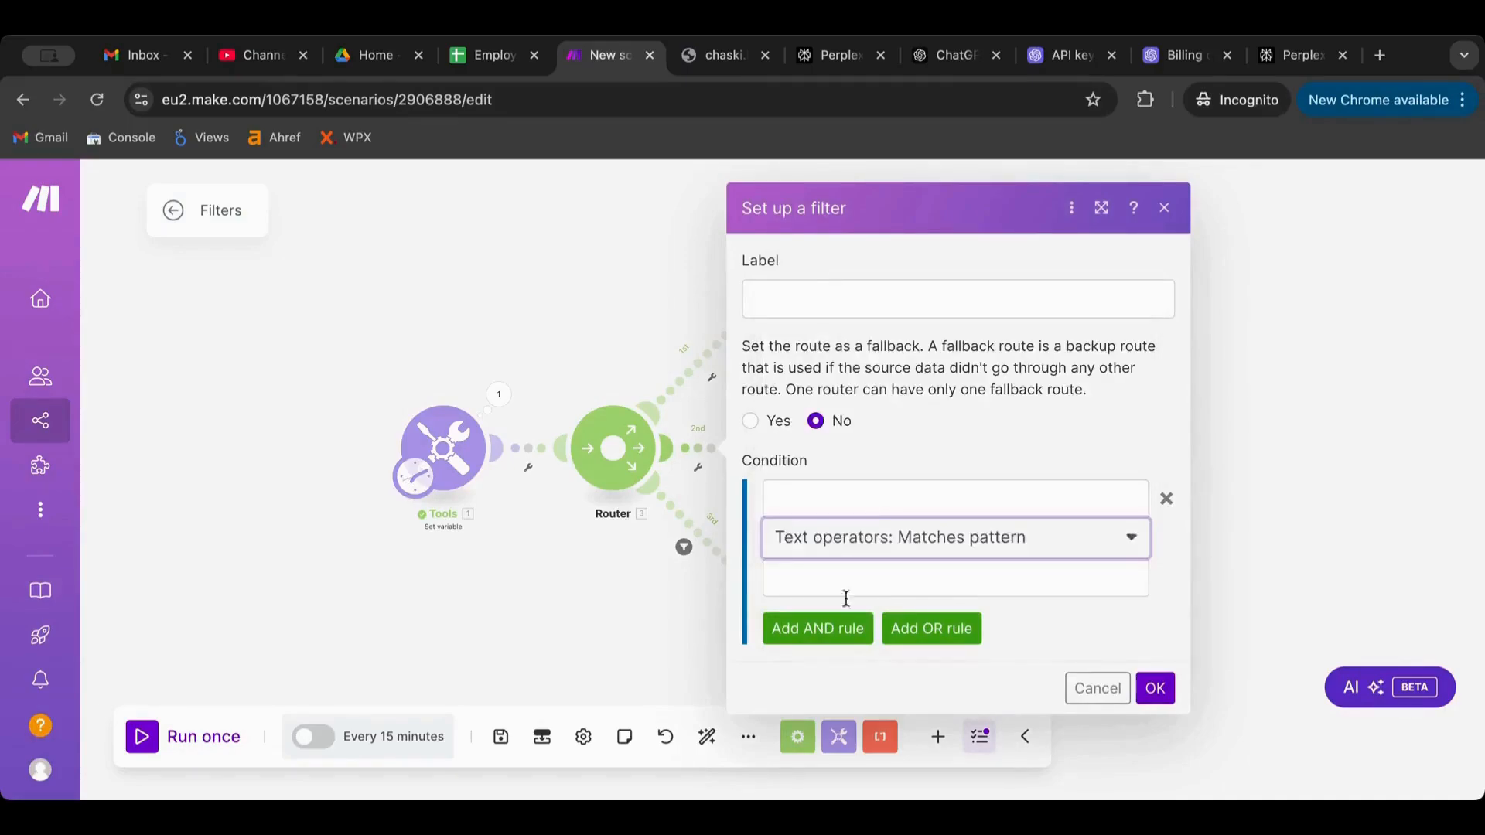
pyautogui.click(835, 580)
pyautogui.hotkey('ctrl', 'v')
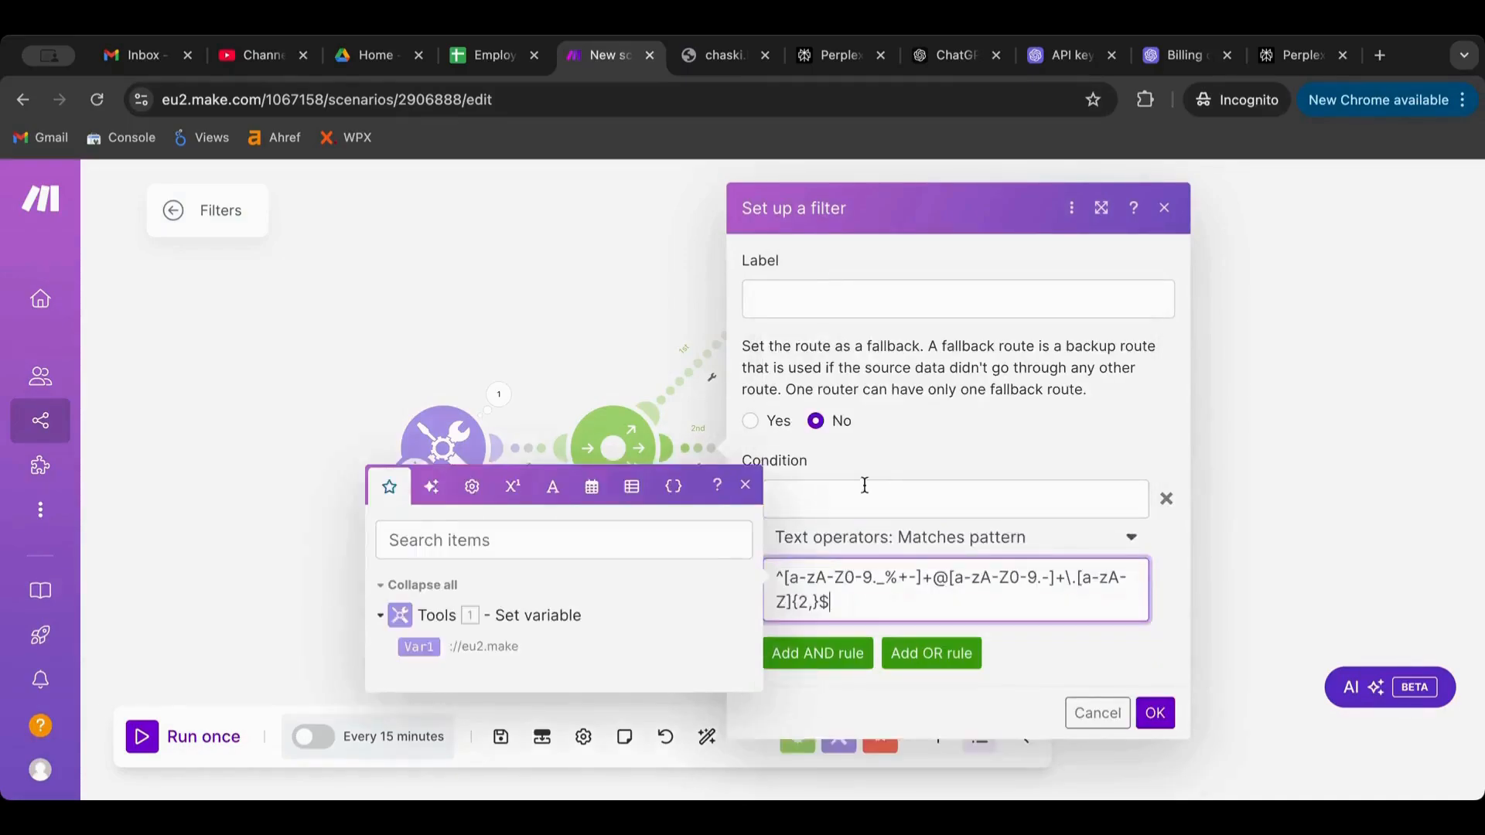
pyautogui.click(858, 495)
pyautogui.click(431, 554)
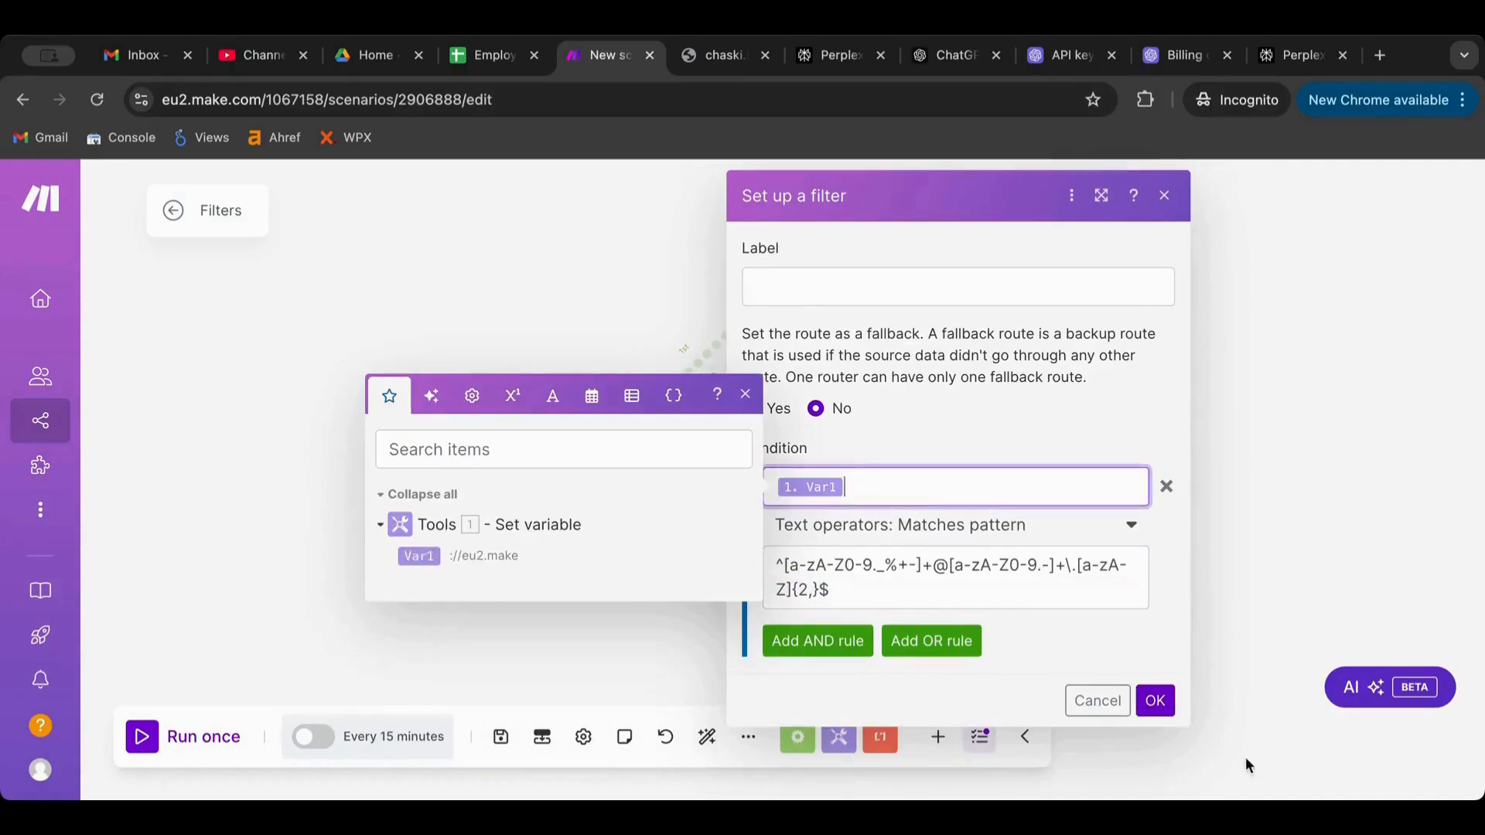
pyautogui.click(1160, 703)
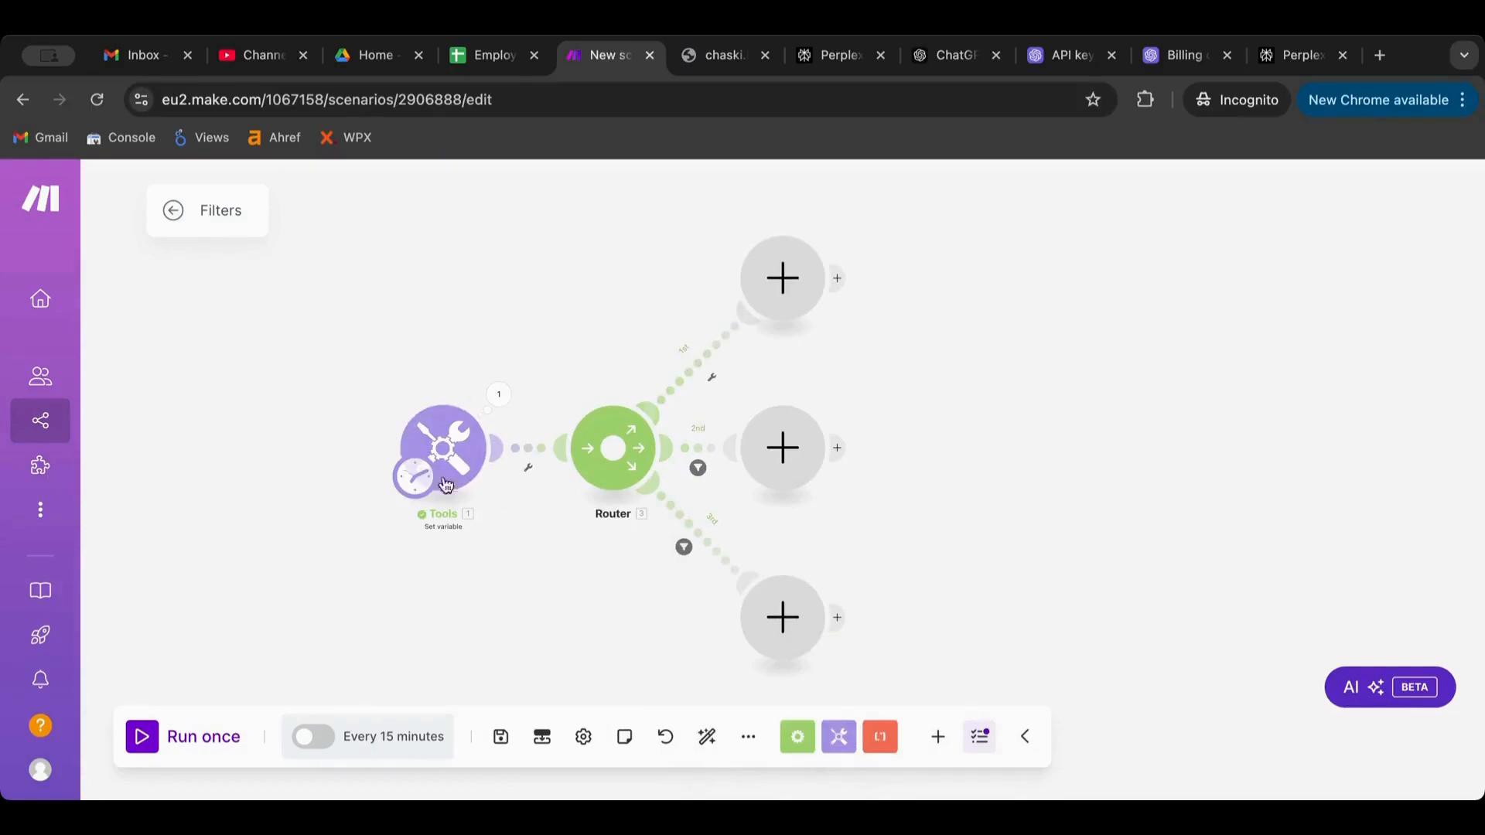
# Delete the top empty module, auto-align, and add a Set variable 'email' = Var1 on the top route
pyautogui.rightClick(789, 298)
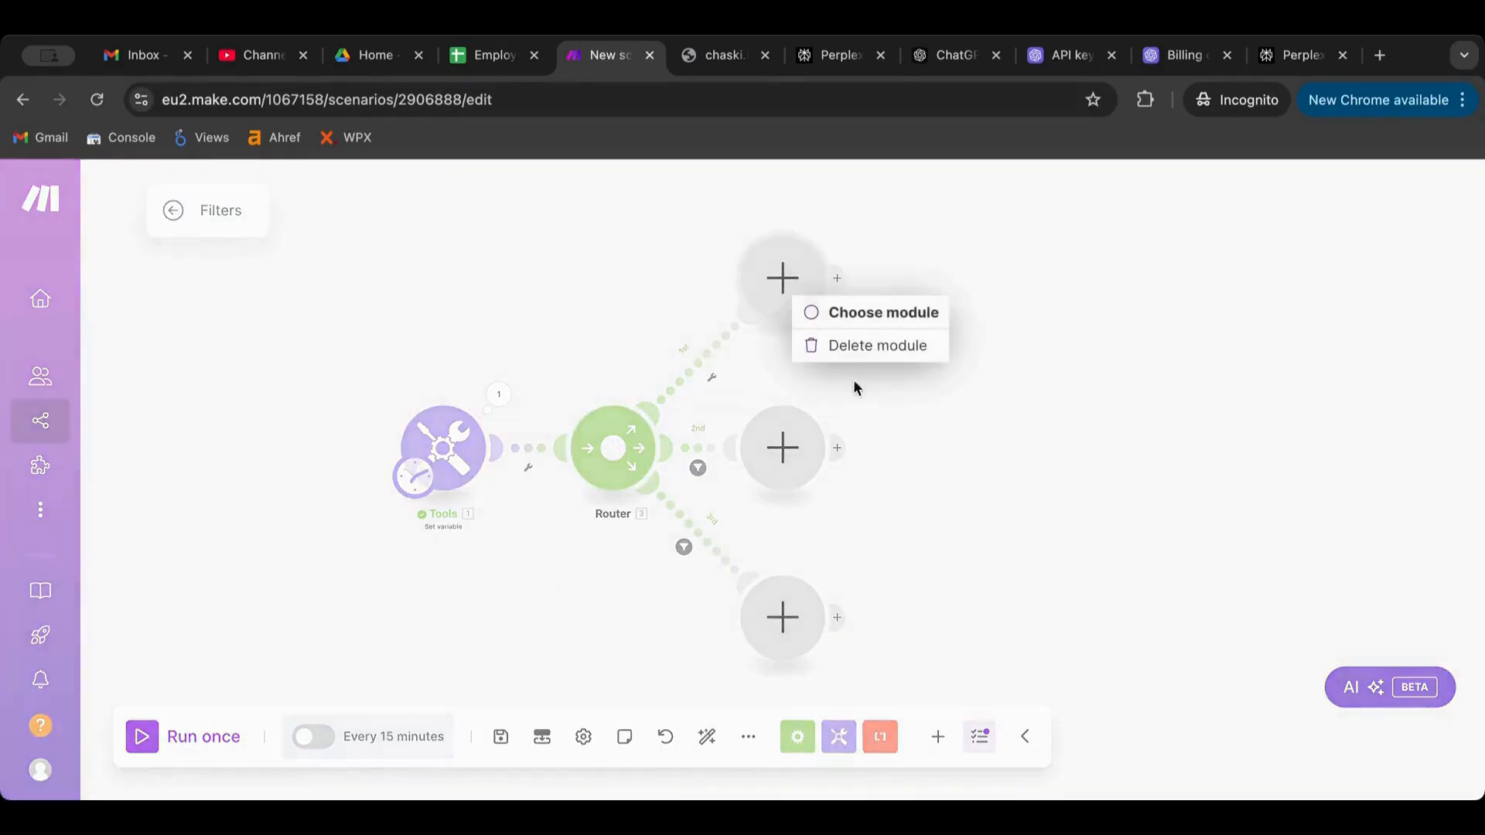
pyautogui.click(867, 344)
pyautogui.click(704, 739)
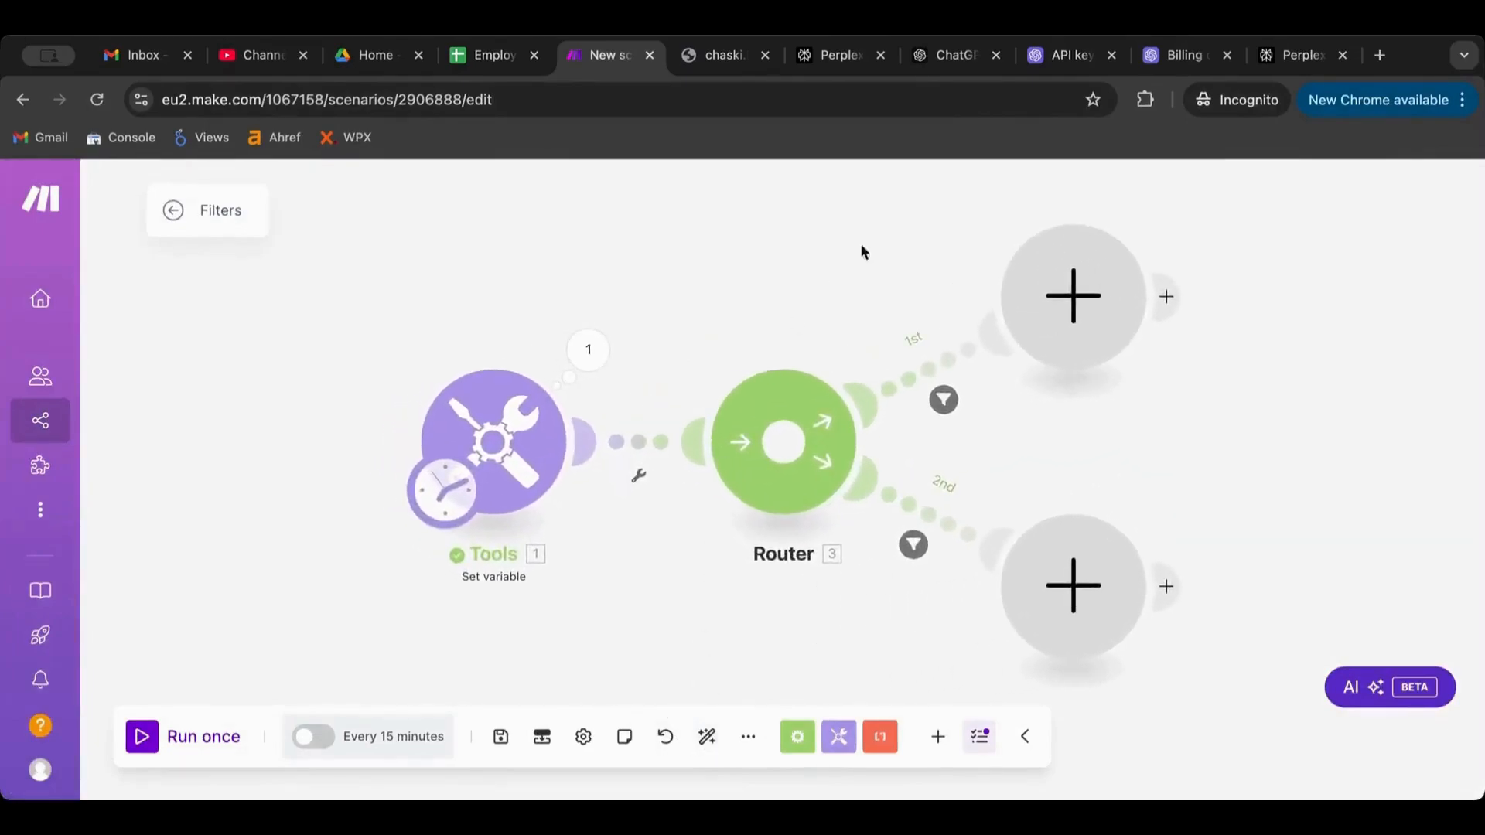
pyautogui.click(1097, 331)
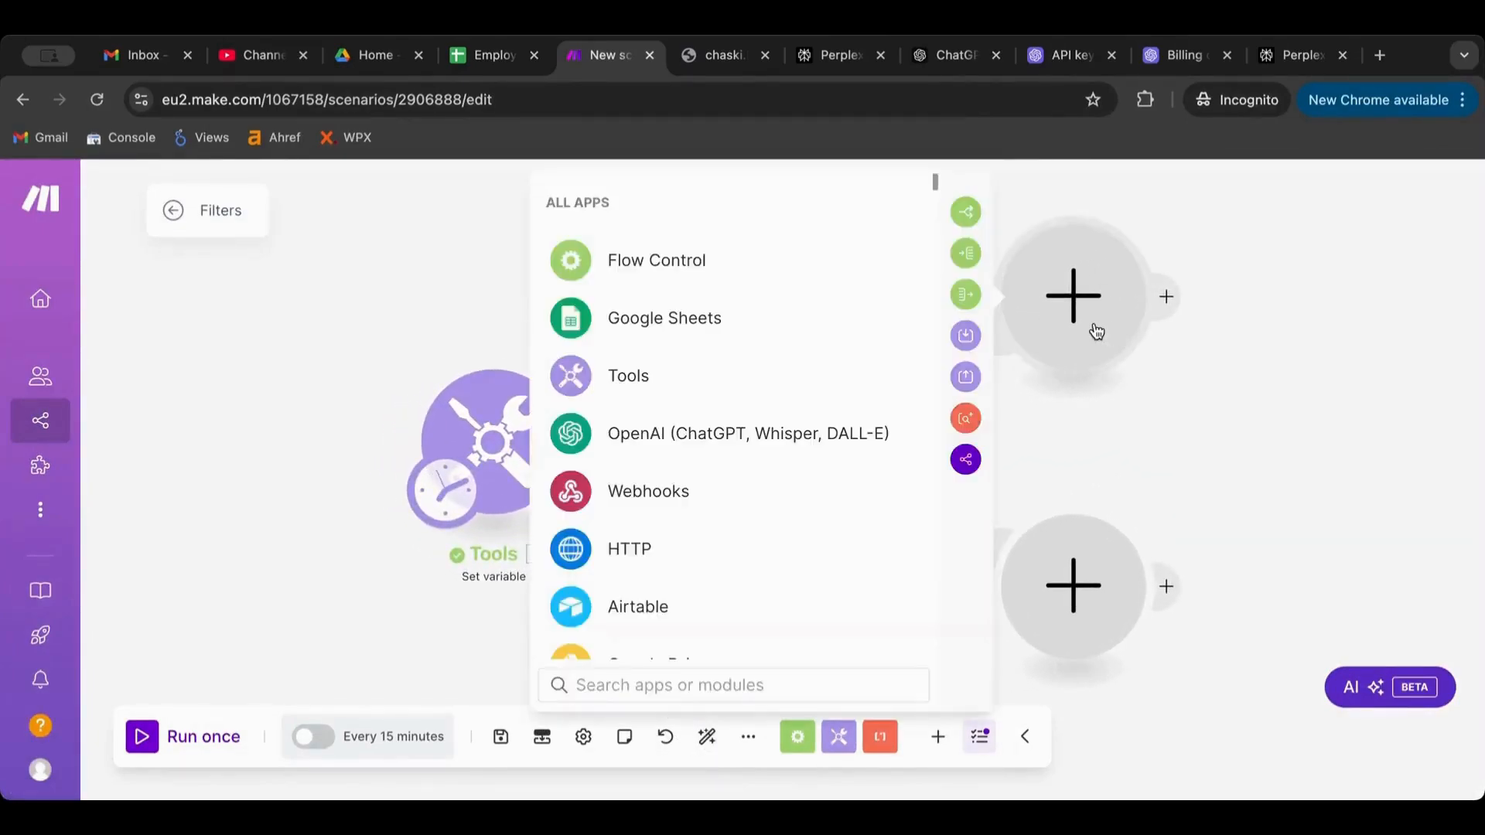
pyautogui.click(818, 378)
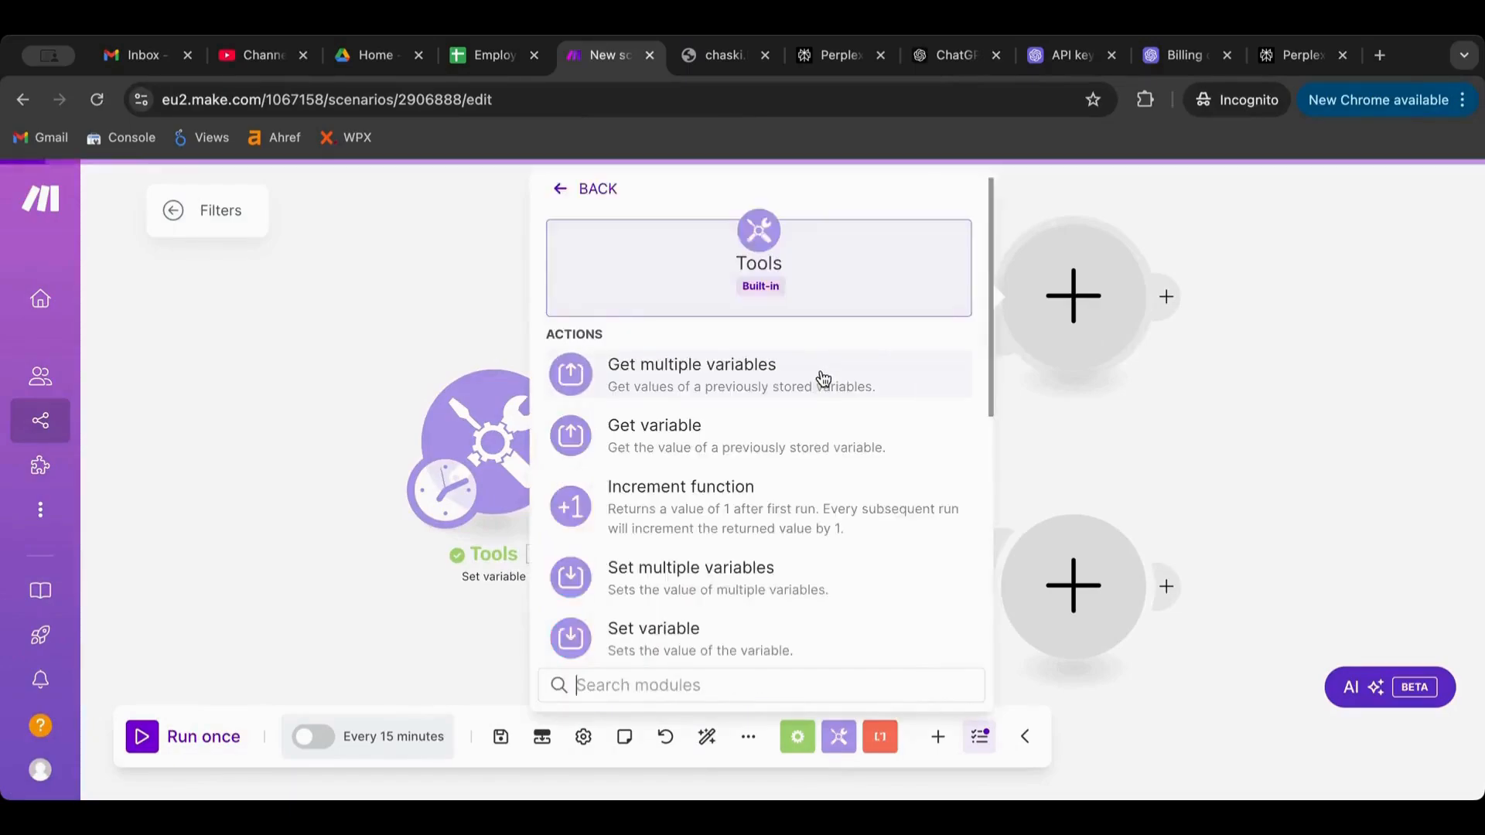
pyautogui.scroll(-2, 727, 476)
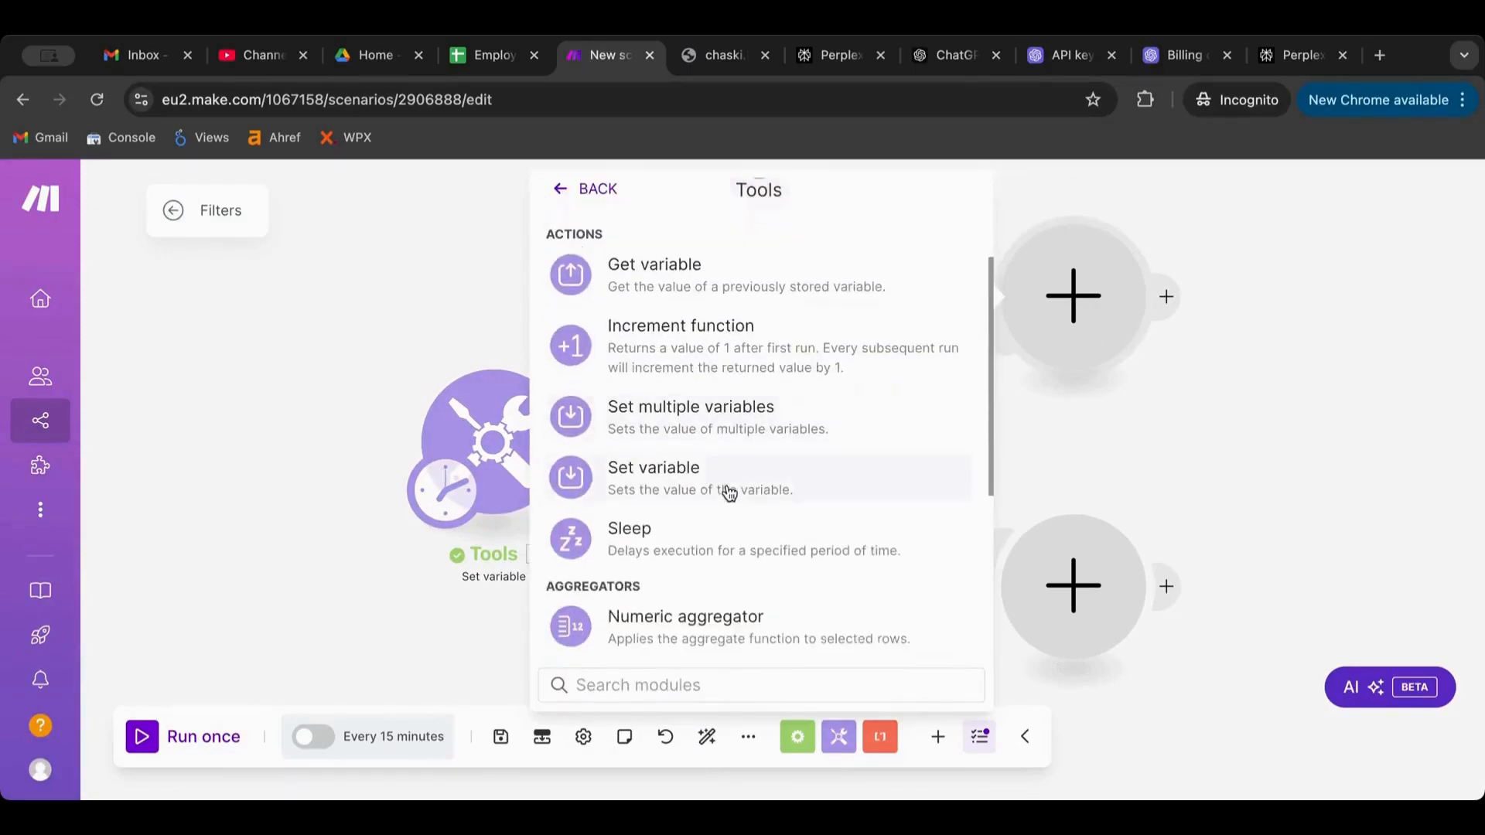
pyautogui.click(726, 489)
pyautogui.click(812, 290)
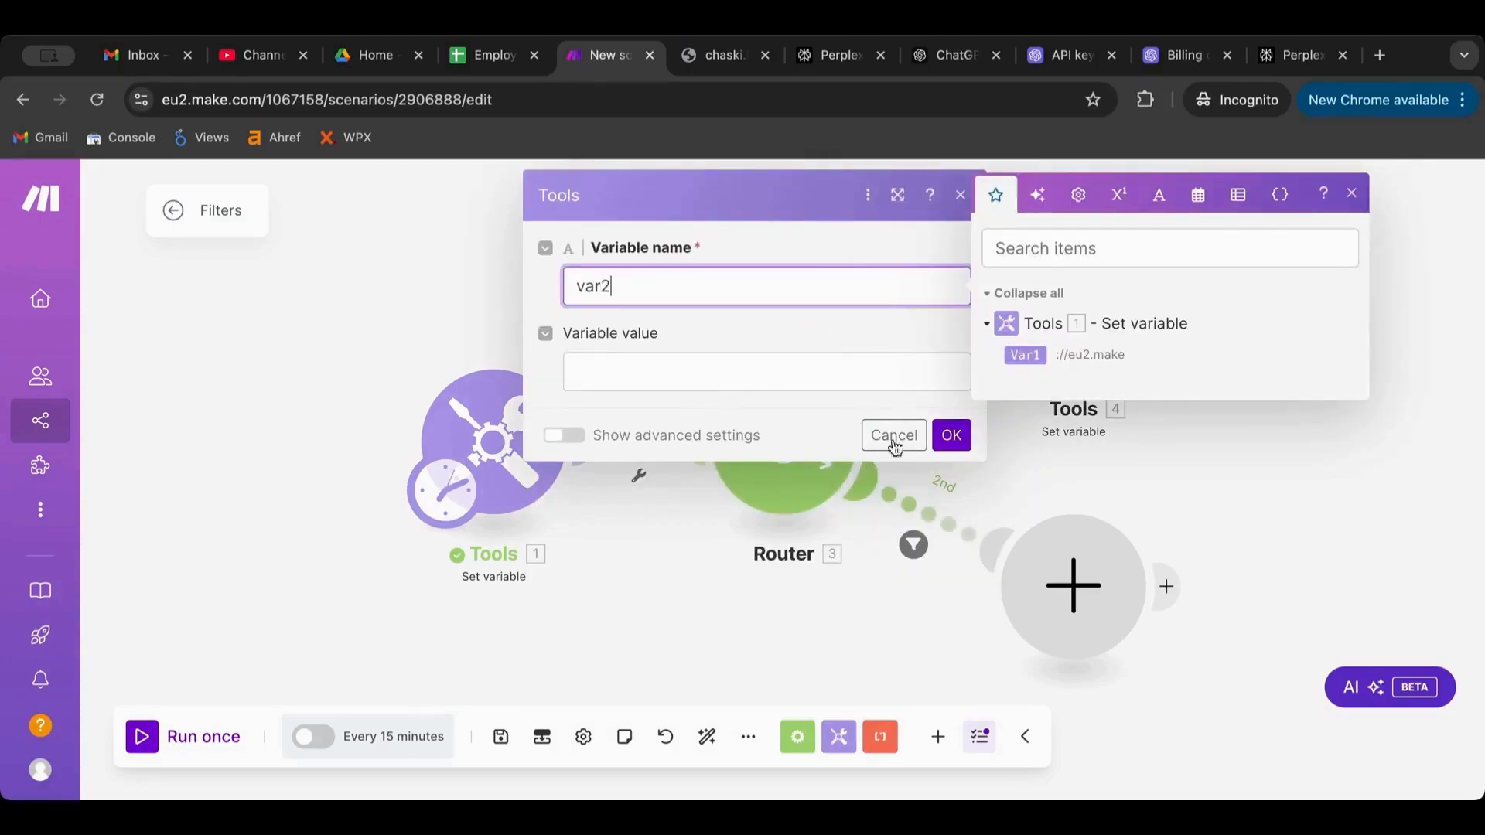
pyautogui.doubleClick(635, 294)
pyautogui.write('email')
pyautogui.click(748, 369)
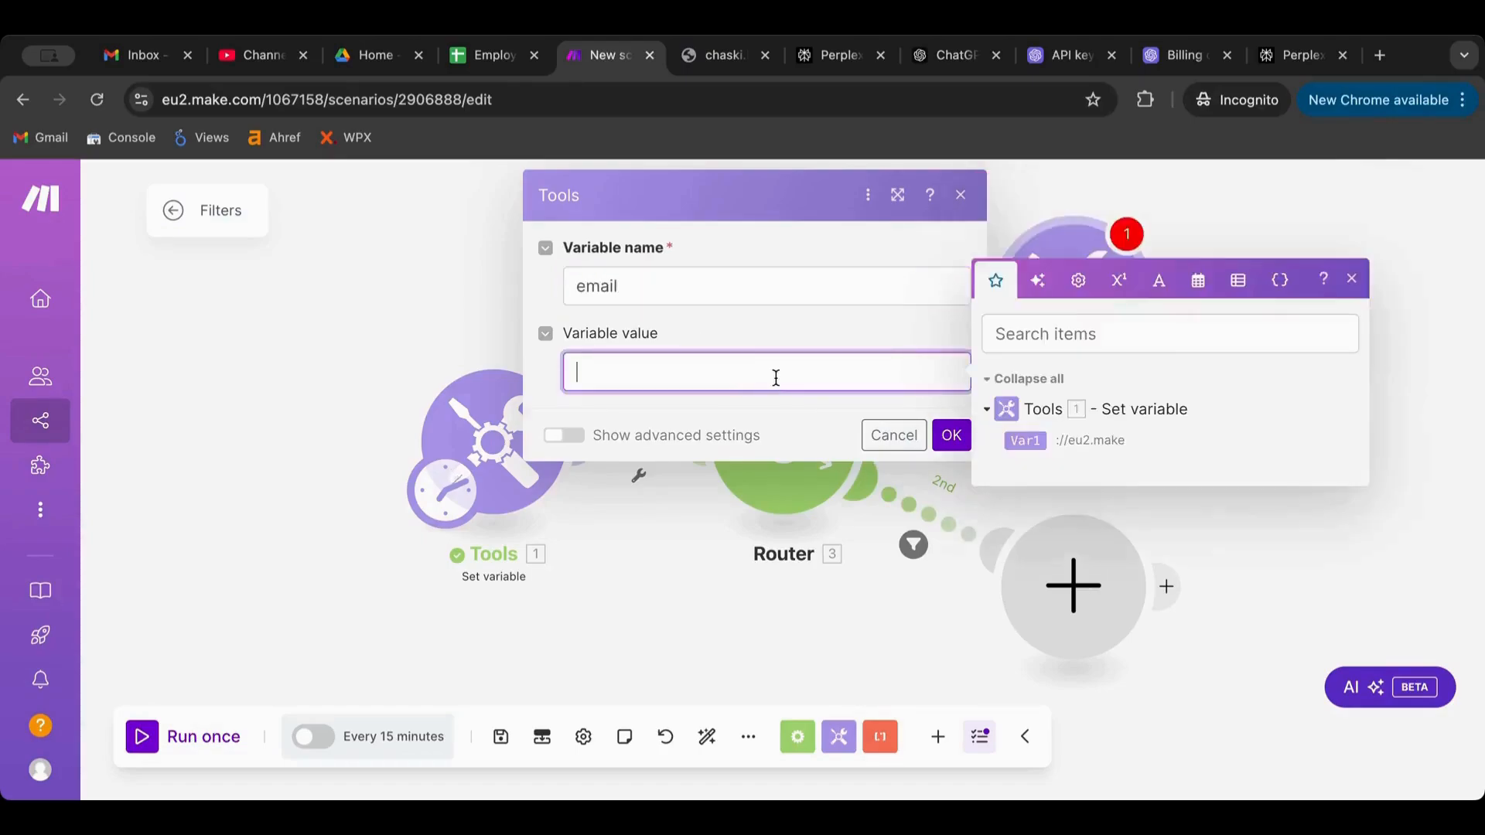
pyautogui.click(1024, 440)
pyautogui.click(951, 436)
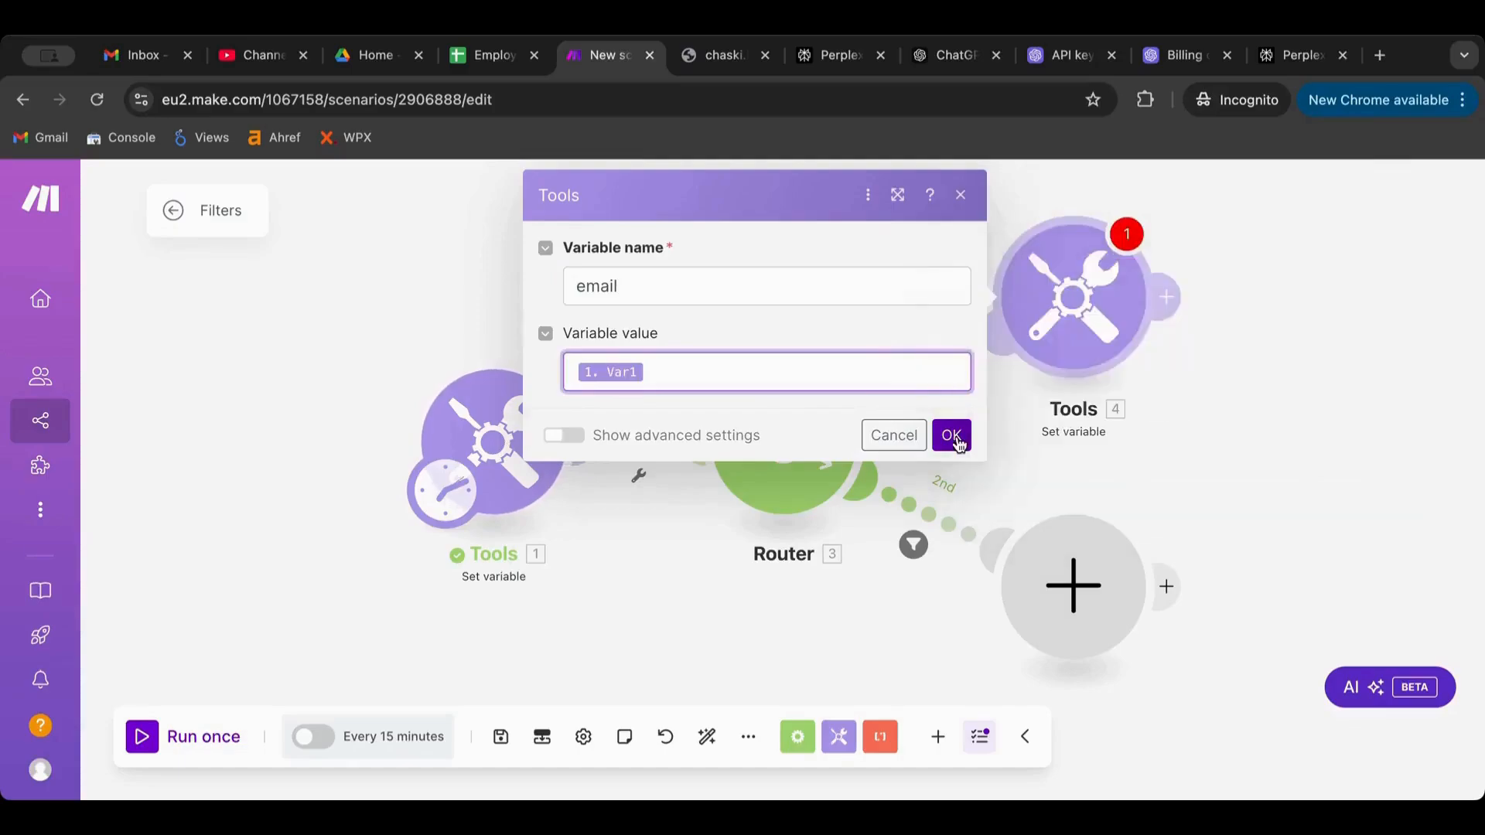
# Add a Set variable 'url' = Var1 on the second route, then select Tools 1's variable value
pyautogui.click(1090, 638)
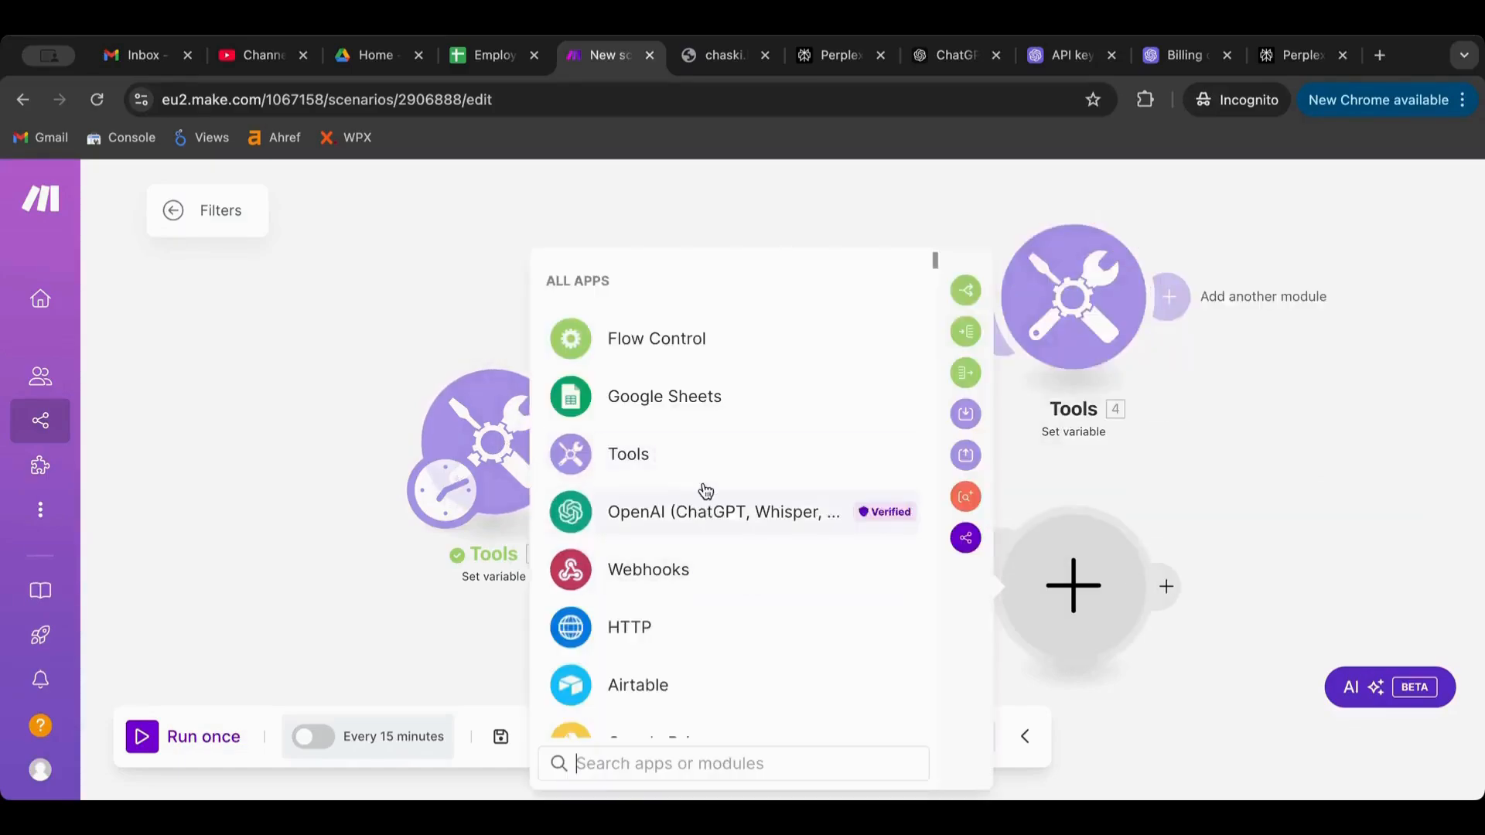
pyautogui.click(699, 456)
pyautogui.scroll(-3, 696, 503)
pyautogui.click(692, 511)
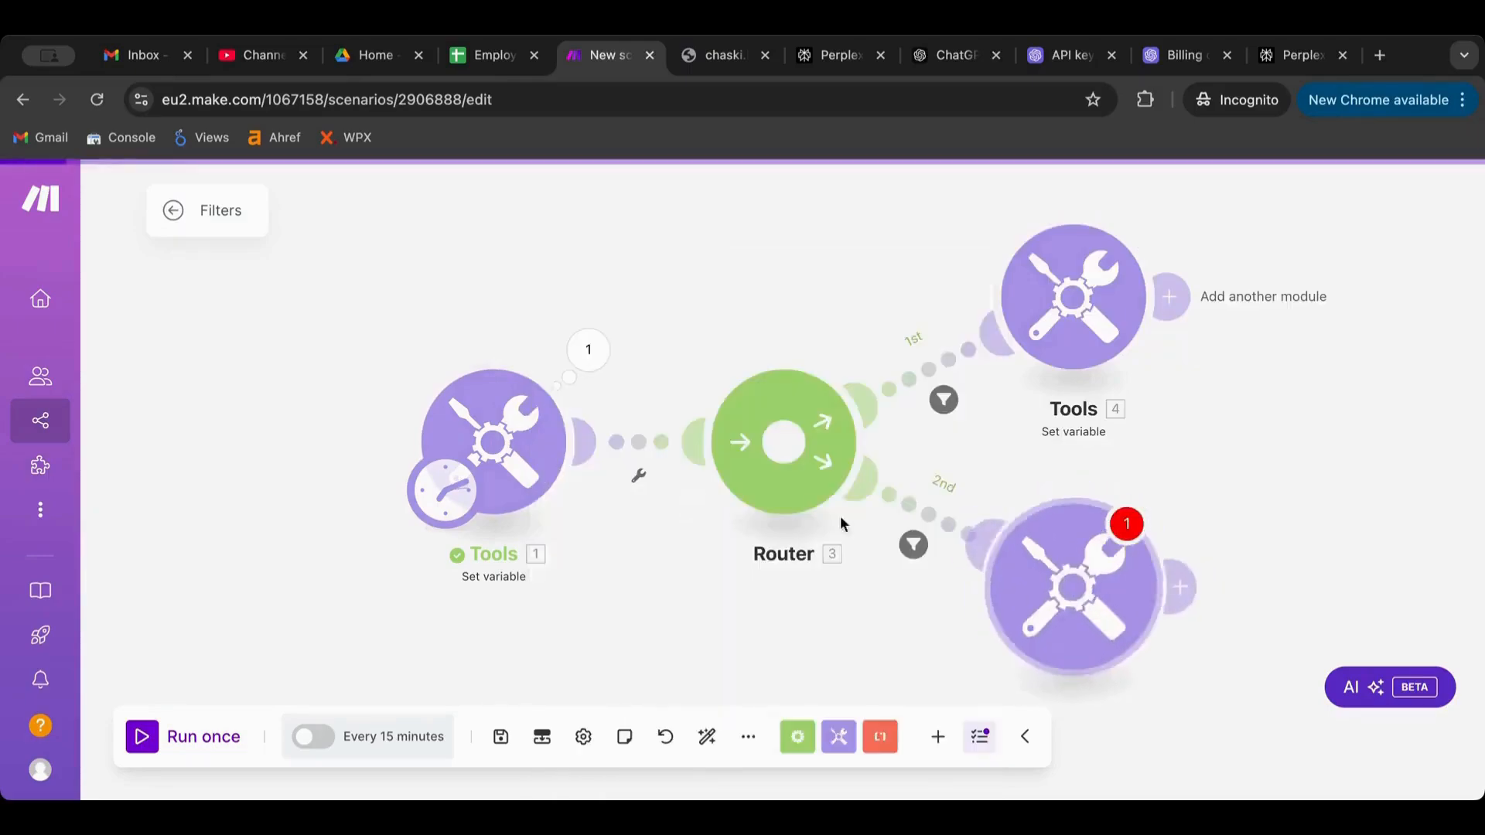
pyautogui.click(601, 550)
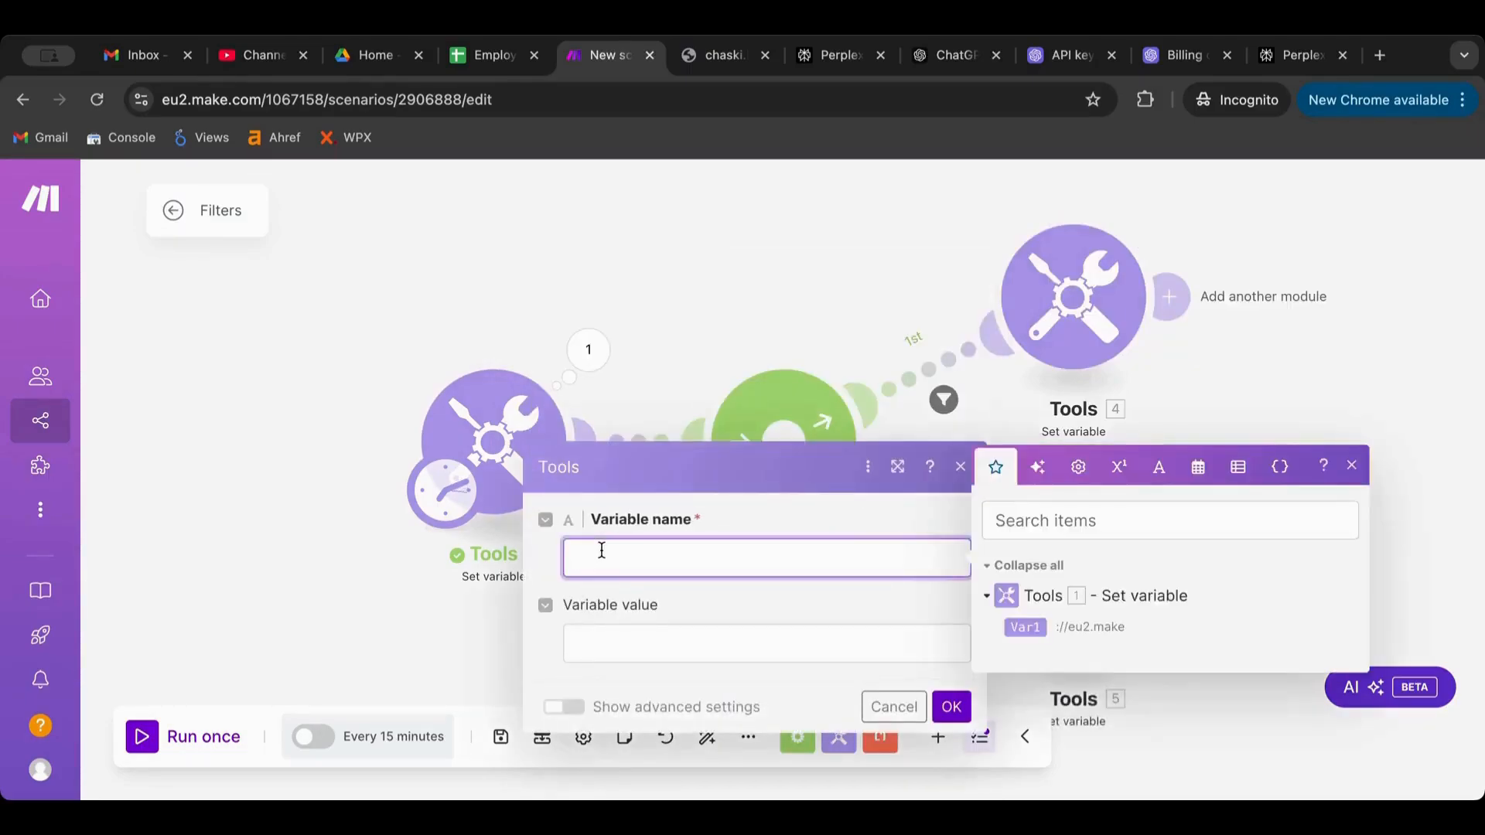
pyautogui.write('url')
pyautogui.click(877, 648)
pyautogui.moveTo(1018, 720); pyautogui.dragTo(618, 644)
pyautogui.click(951, 707)
pyautogui.click(487, 451)
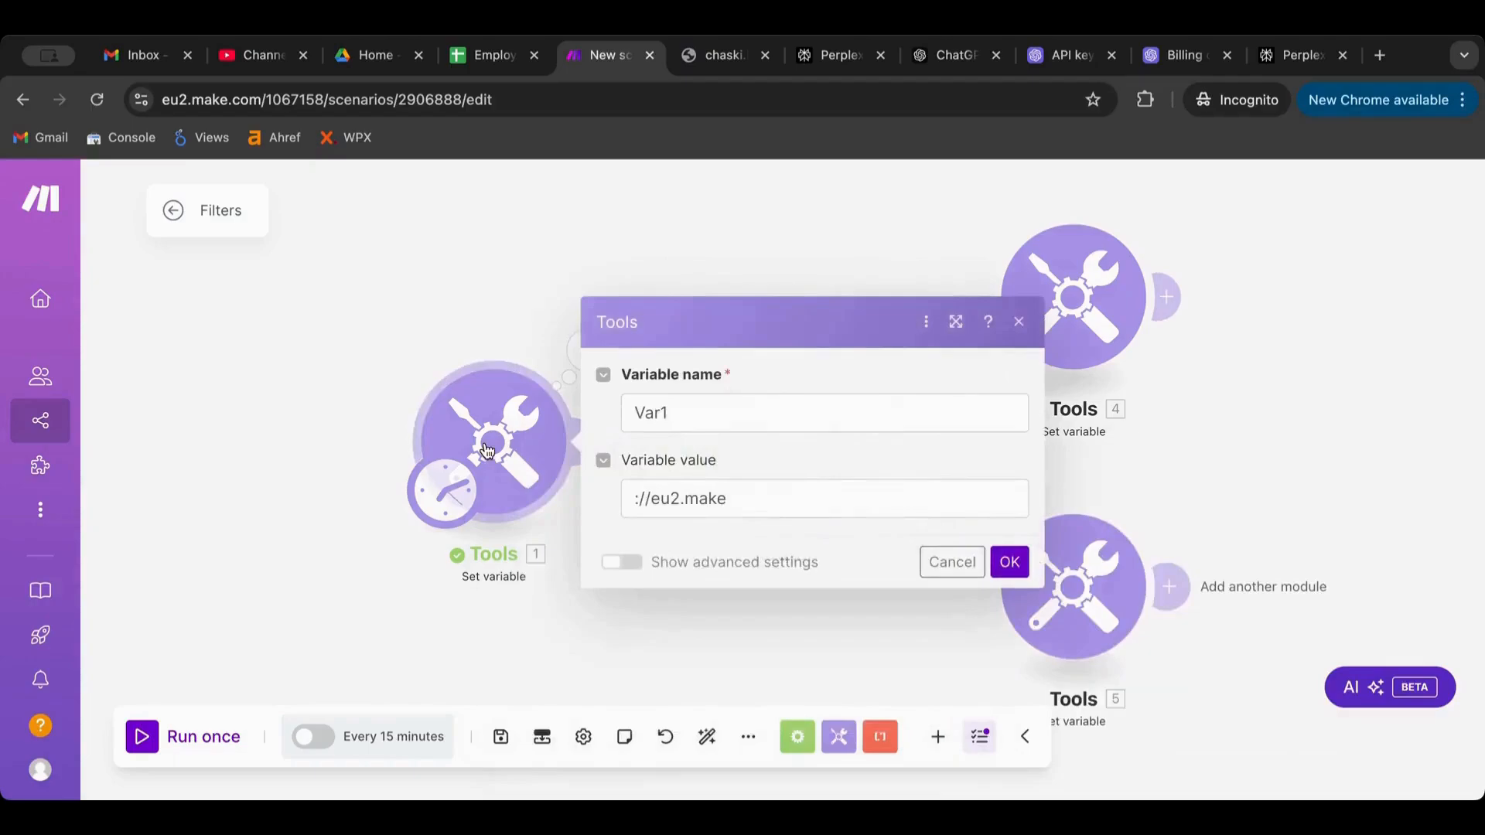
pyautogui.click(756, 492)
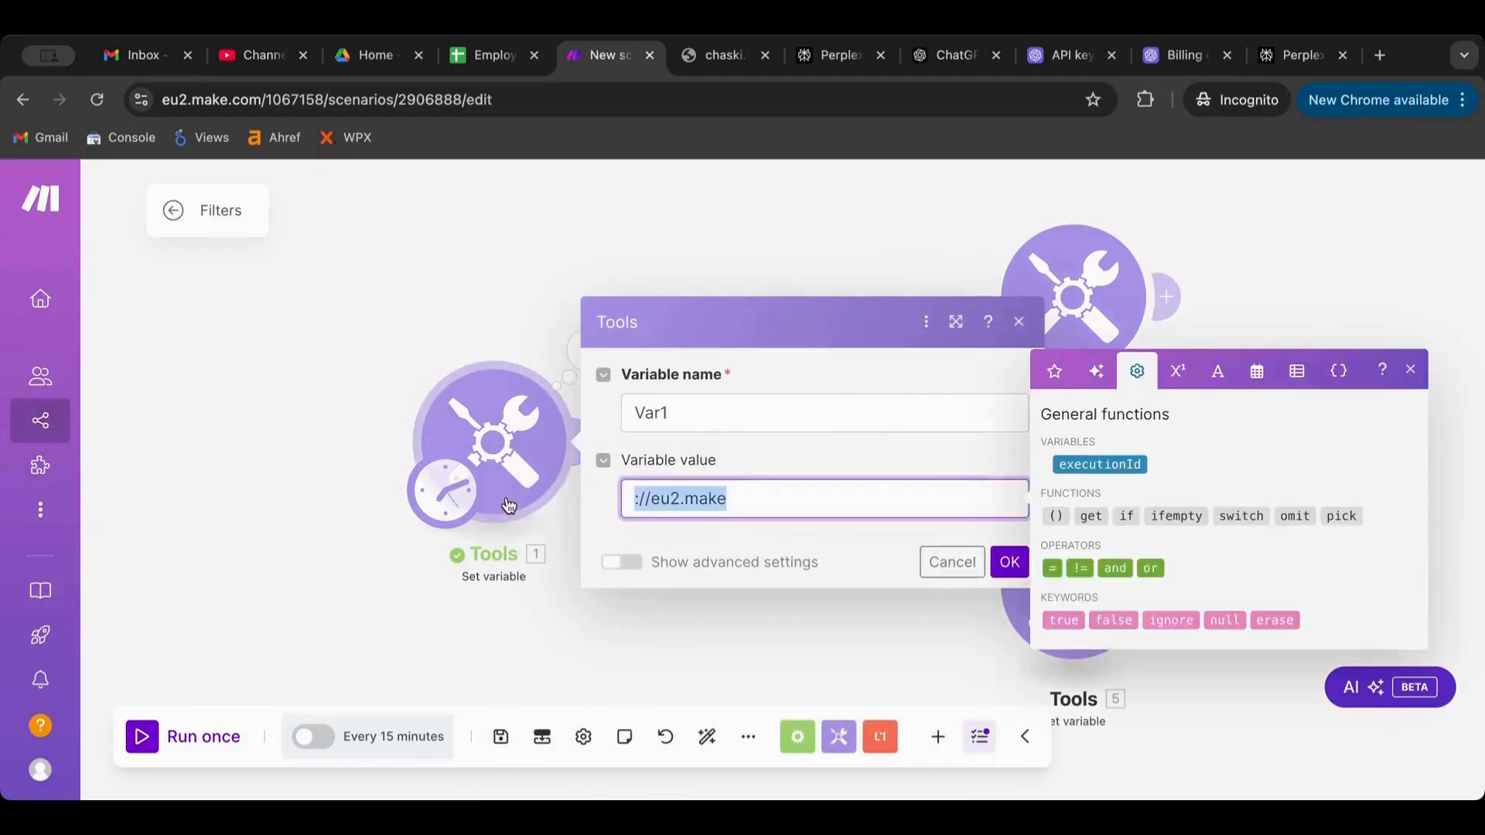
# Clear Tools 1's variable value, save it and run the scenario once
pyautogui.press('BackSpace')
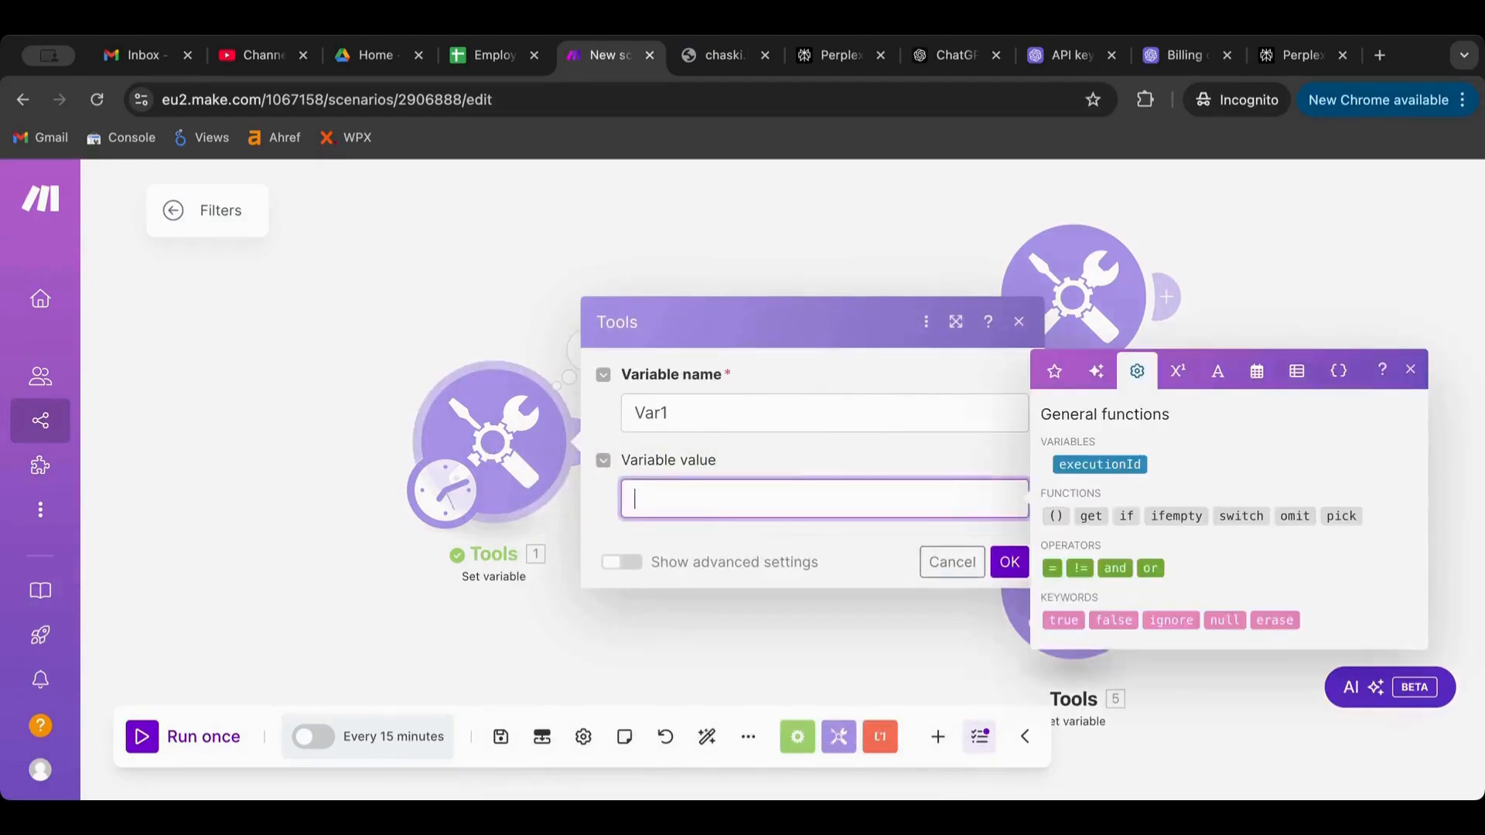
pyautogui.click(1009, 563)
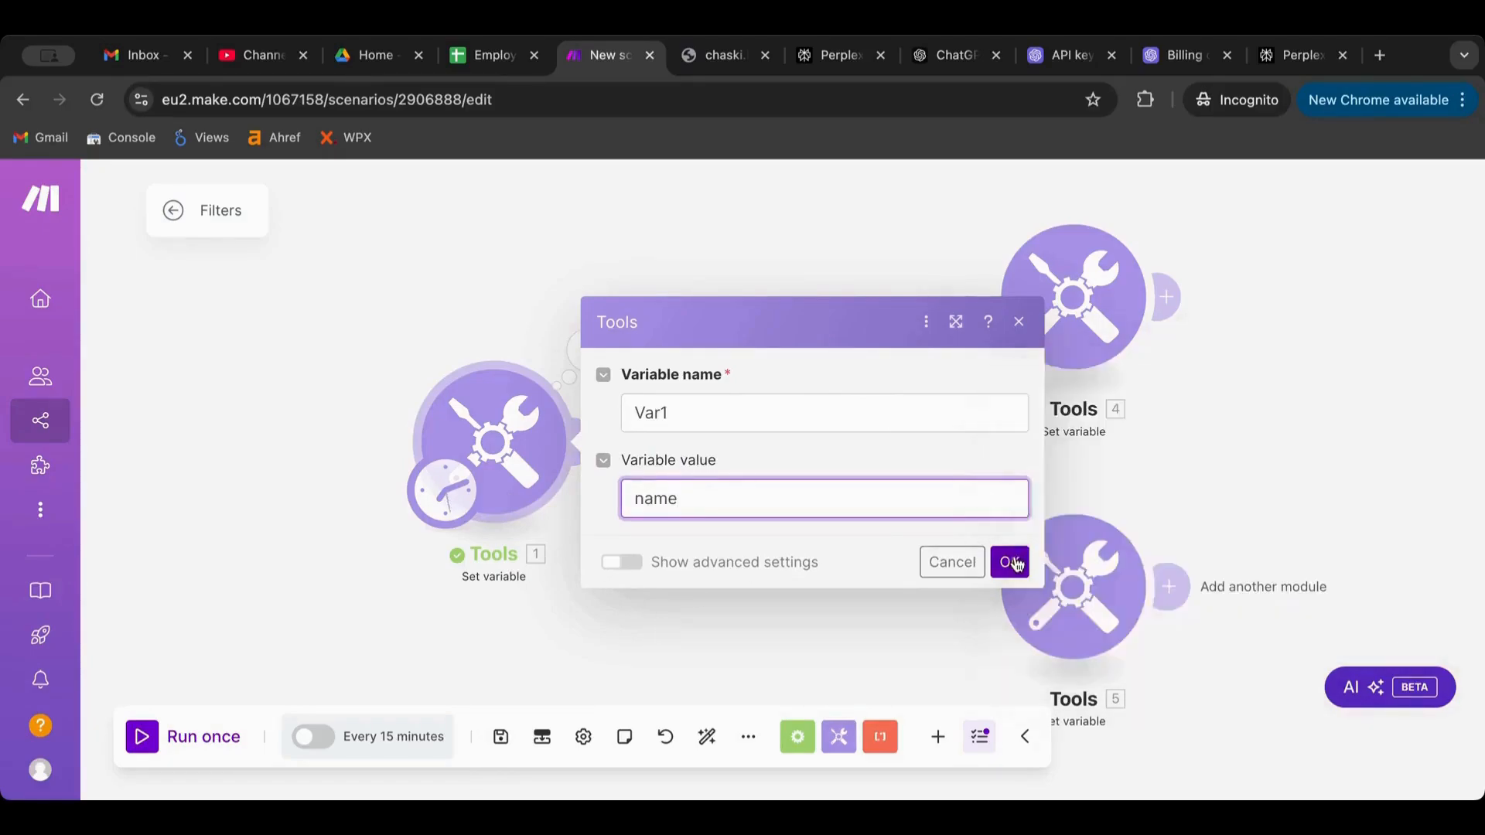
pyautogui.click(143, 736)
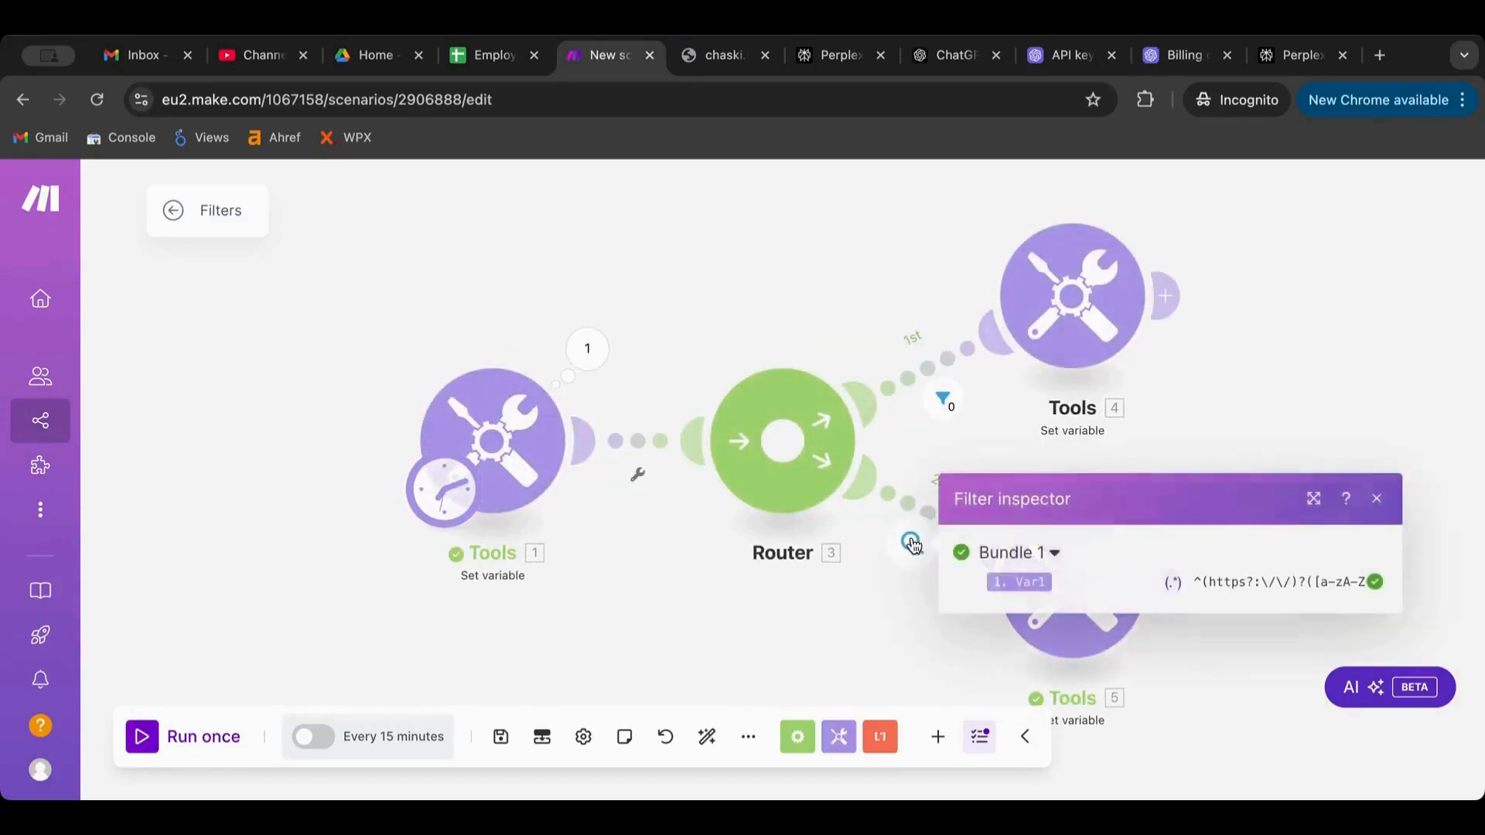
# Review the 2nd route's filter settings, its filter results and Tools 5's output
pyautogui.click(912, 543)
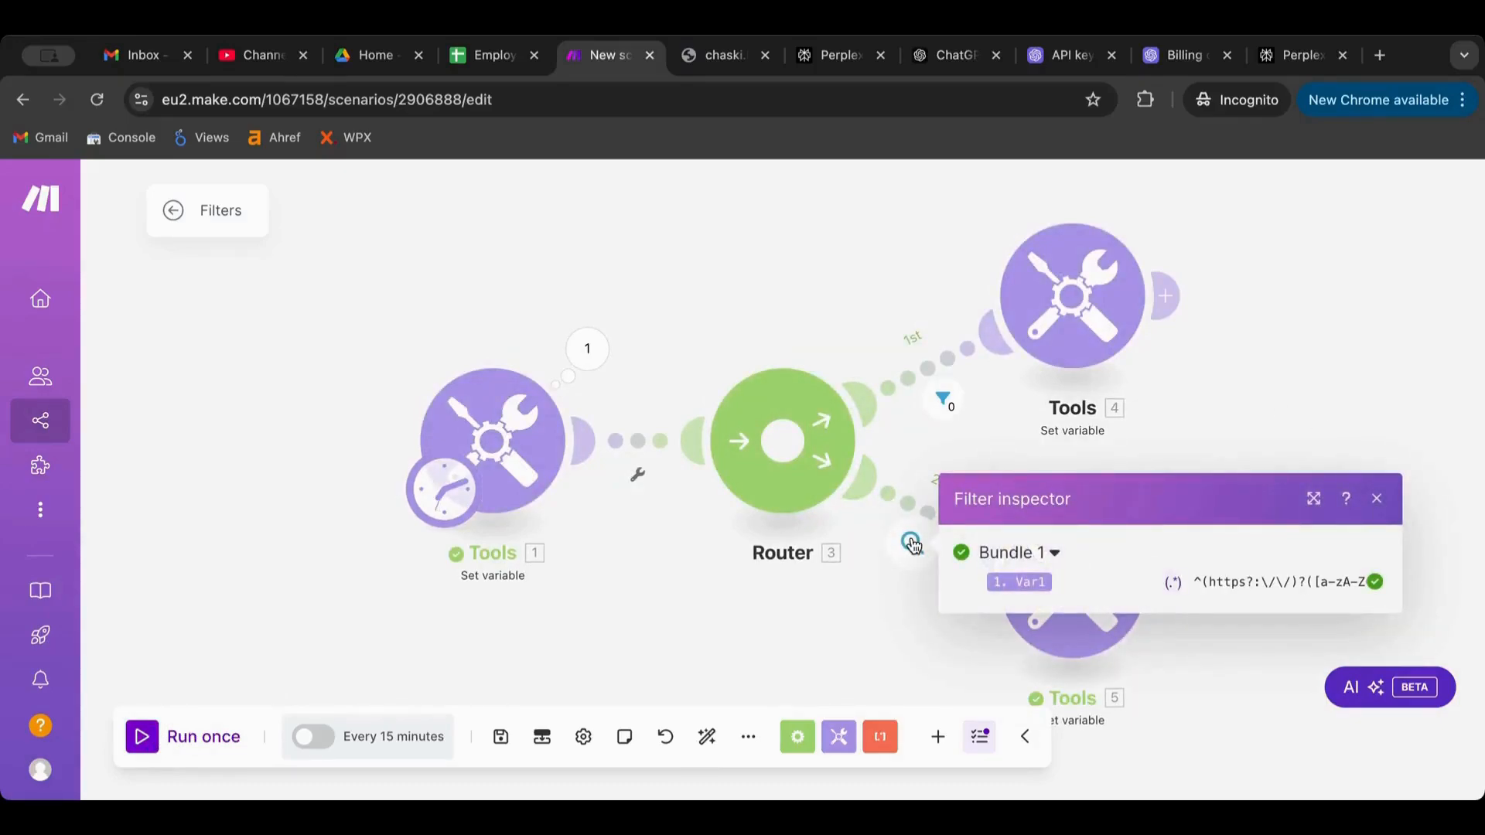
pyautogui.click(908, 510)
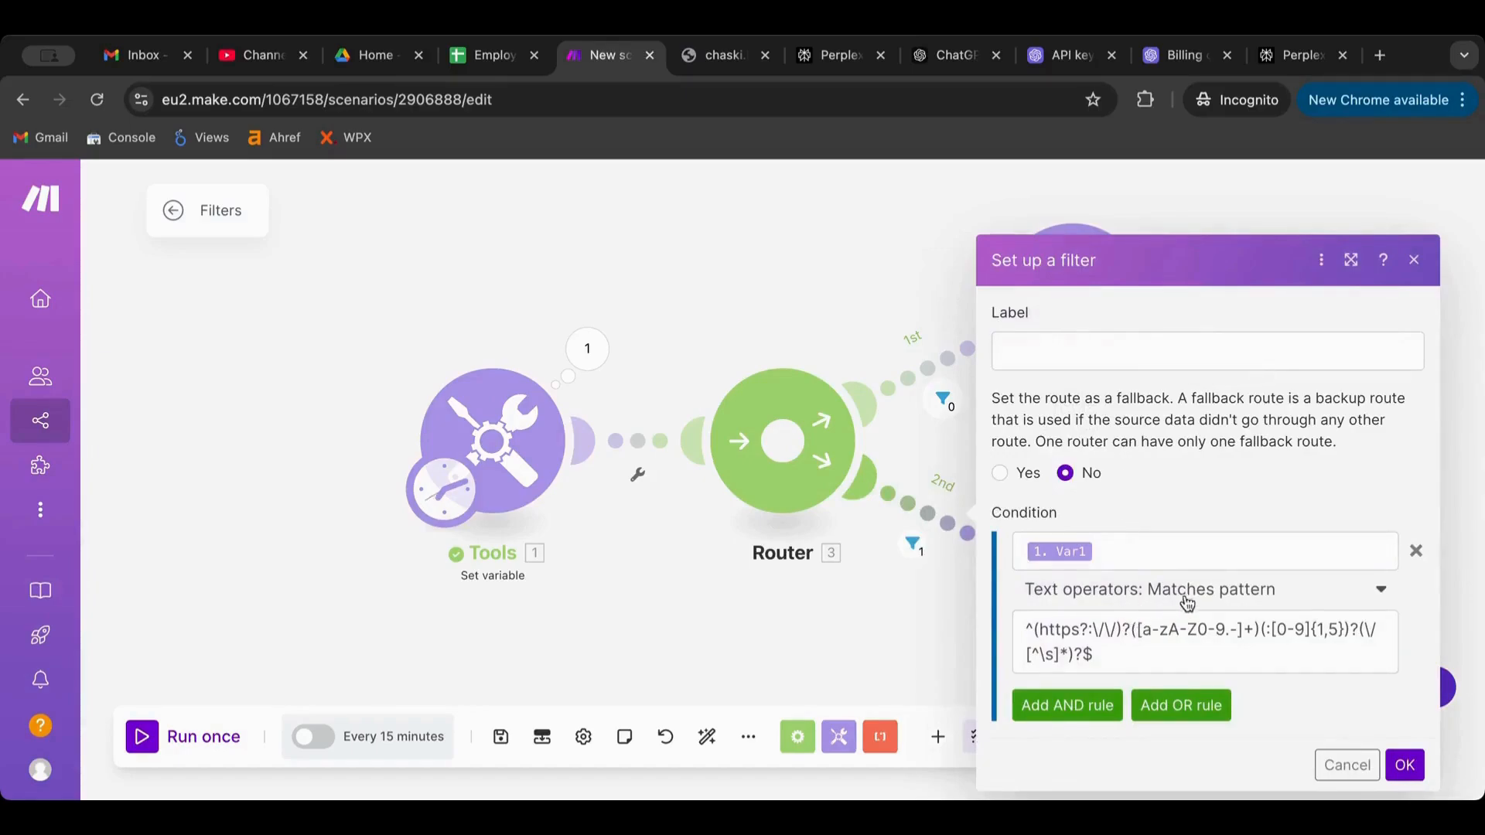
pyautogui.click(1144, 651)
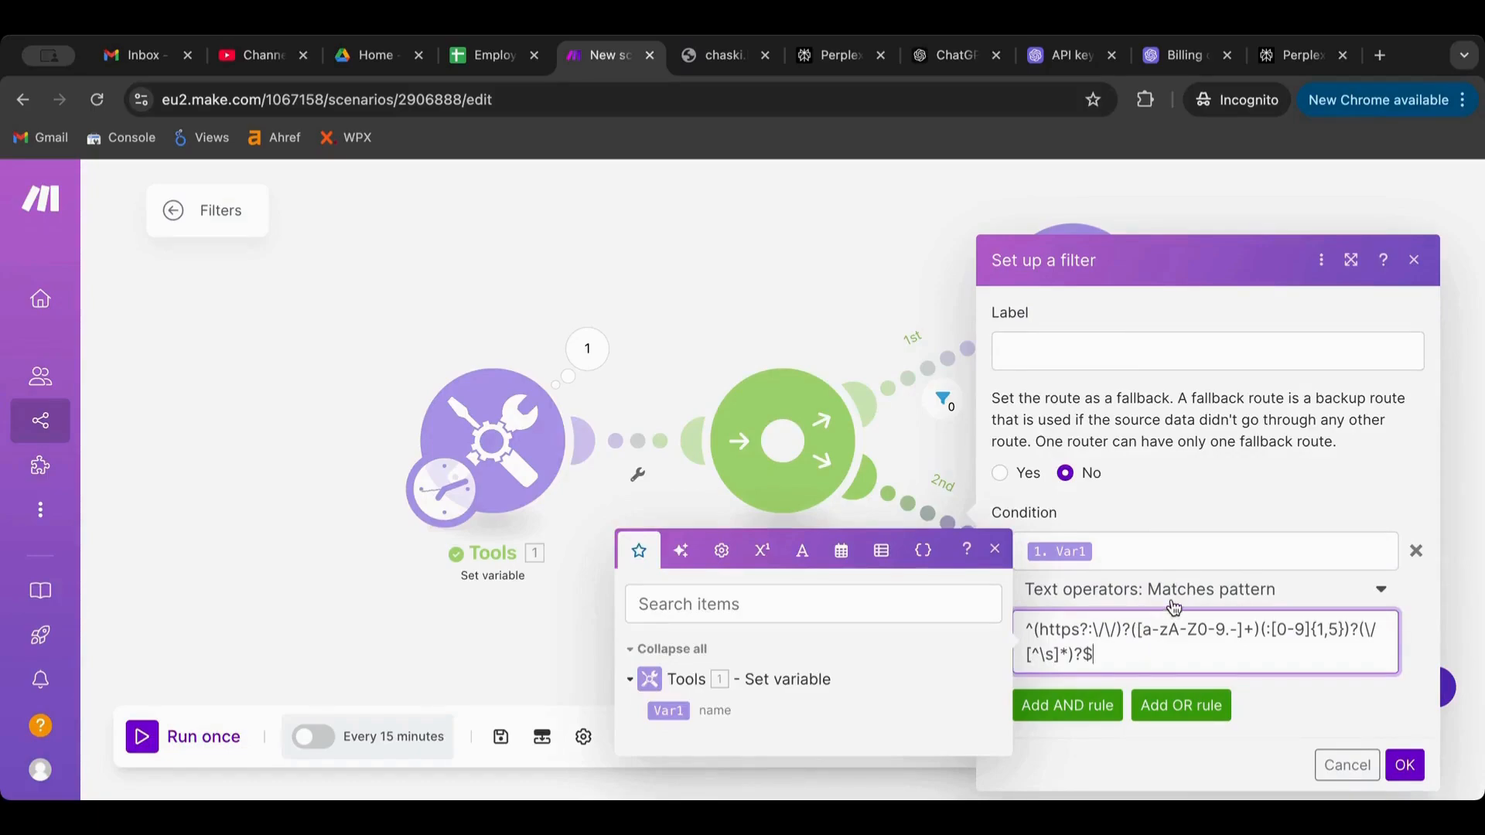
pyautogui.click(733, 224)
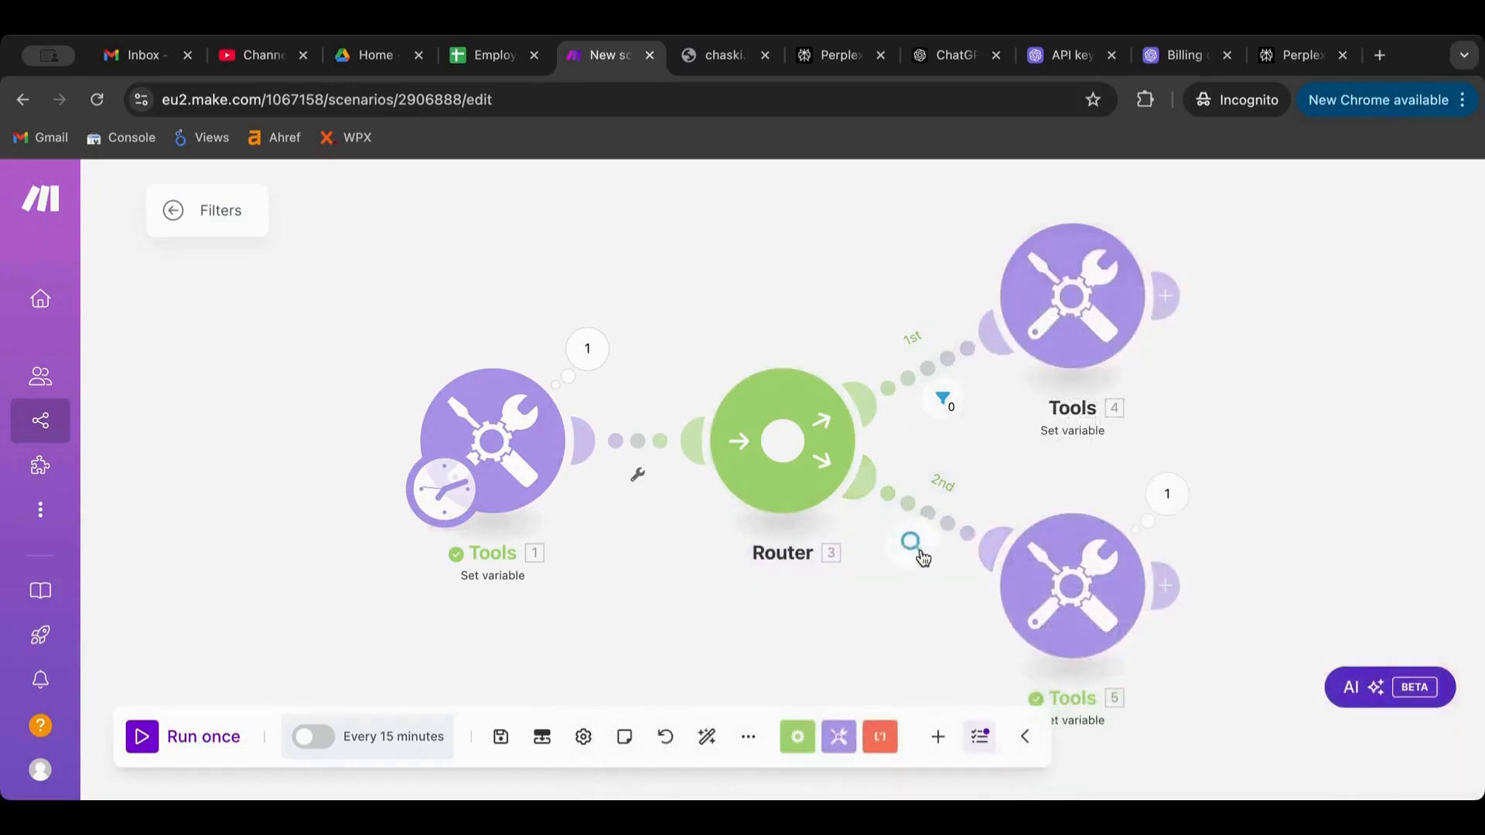
pyautogui.click(916, 559)
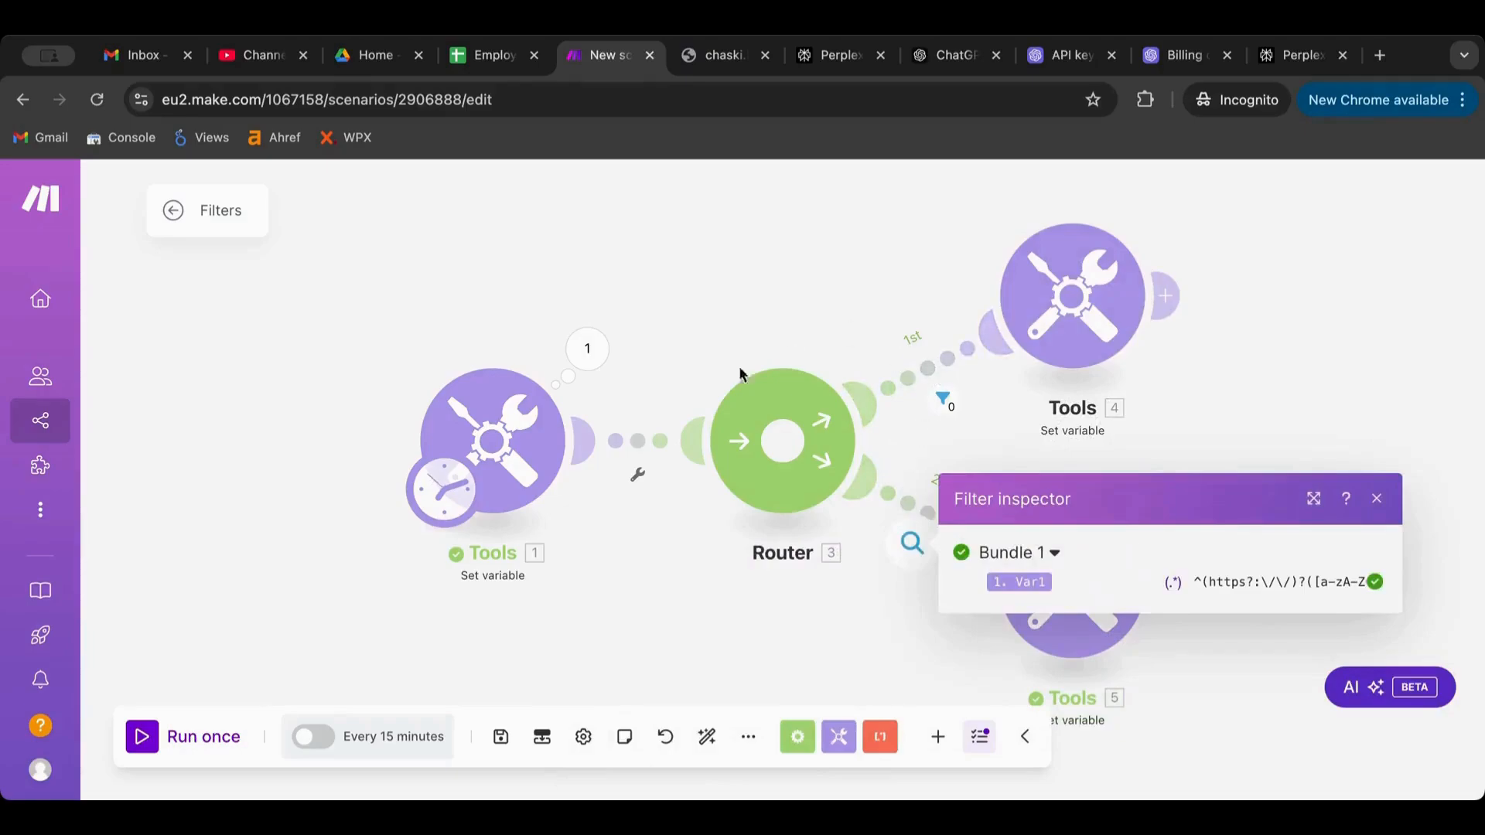
pyautogui.click(892, 600)
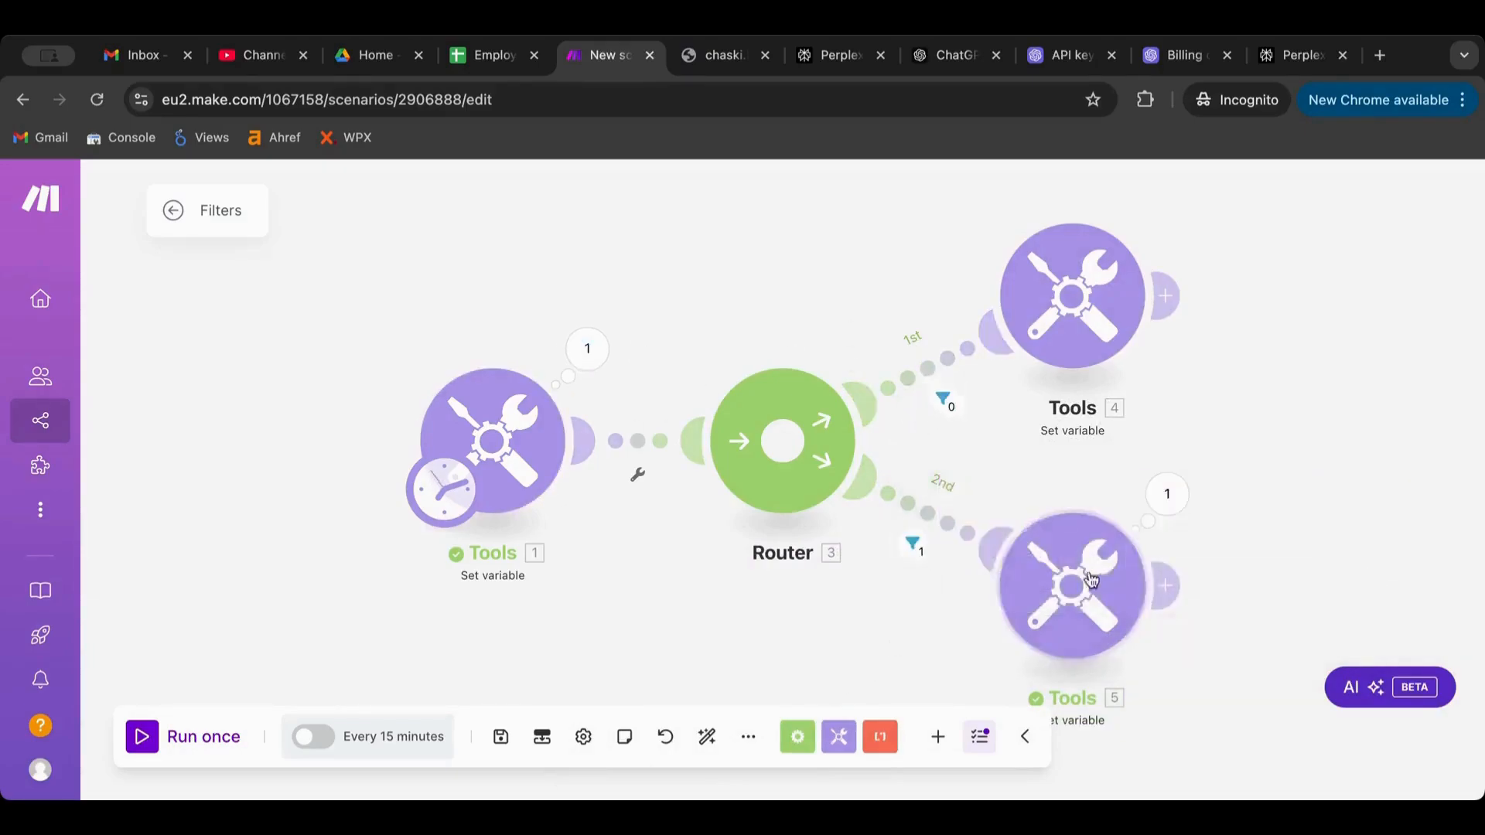
pyautogui.click(1163, 510)
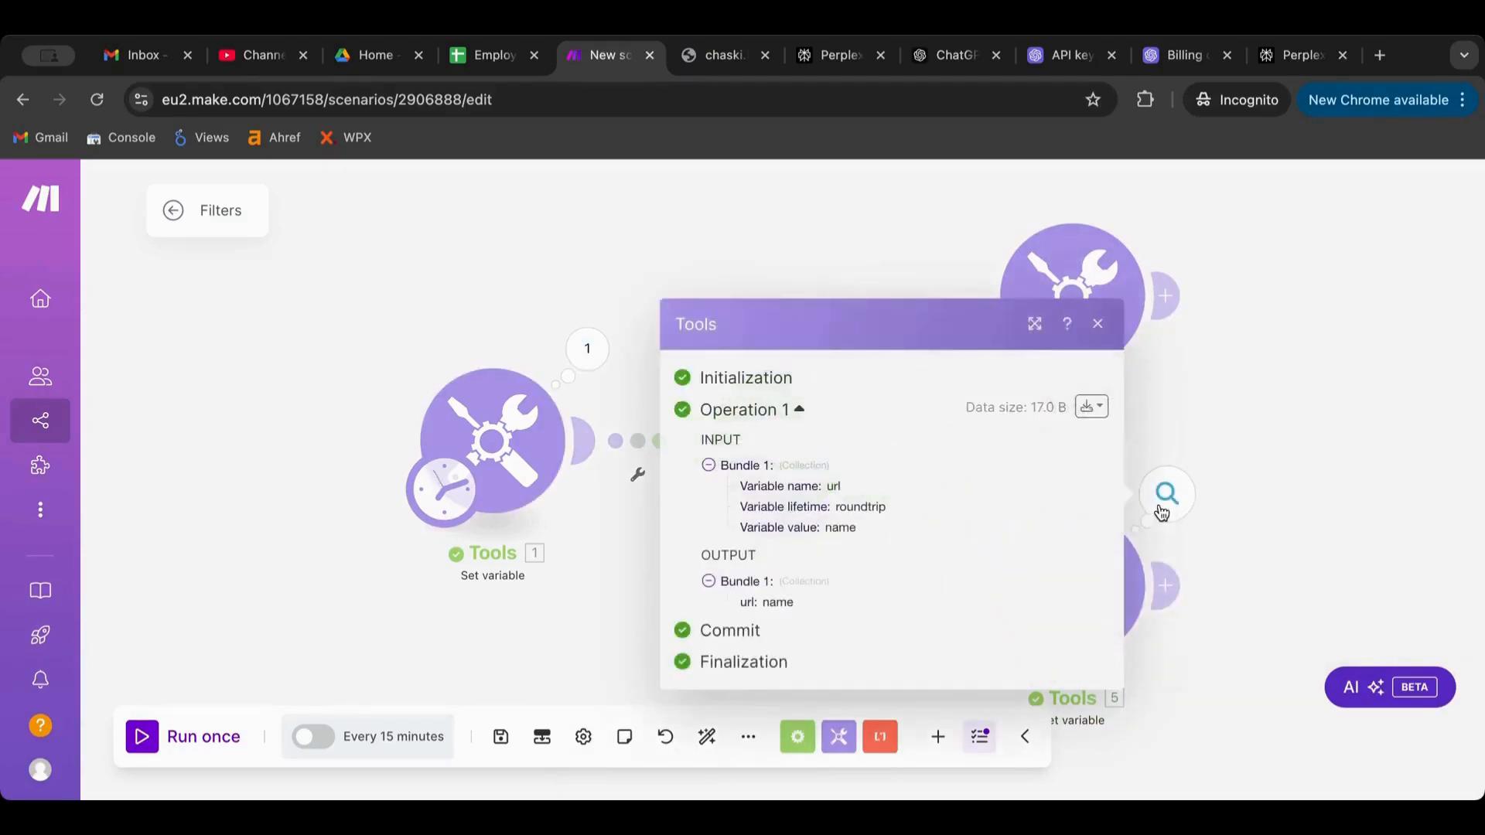
pyautogui.click(1241, 508)
# Reopen the 2nd route's filter, keep the Matches pattern operator and edit the pattern
pyautogui.click(934, 517)
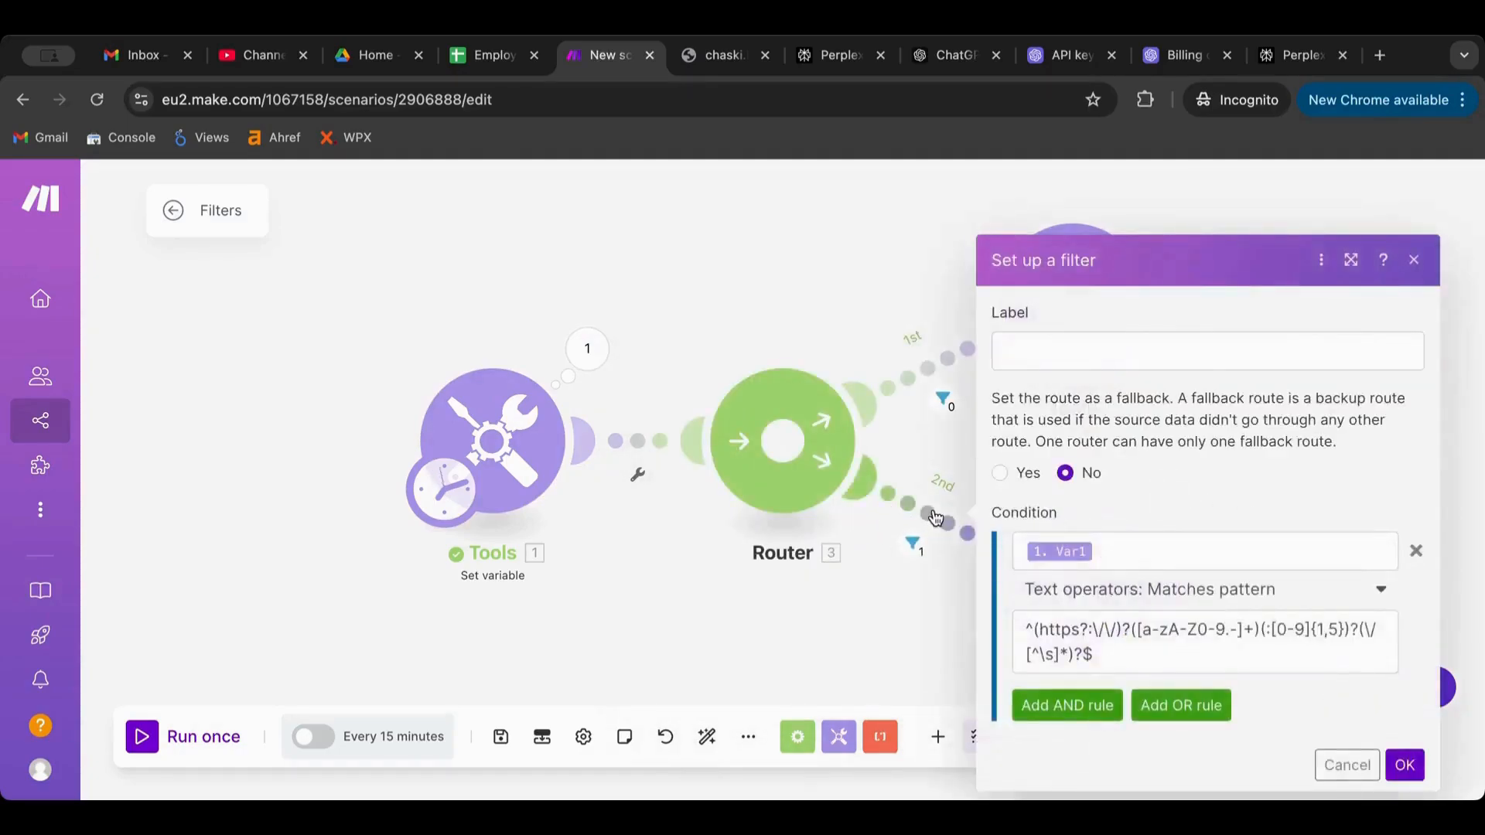
pyautogui.click(1272, 606)
pyautogui.scroll(-5, 1254, 532)
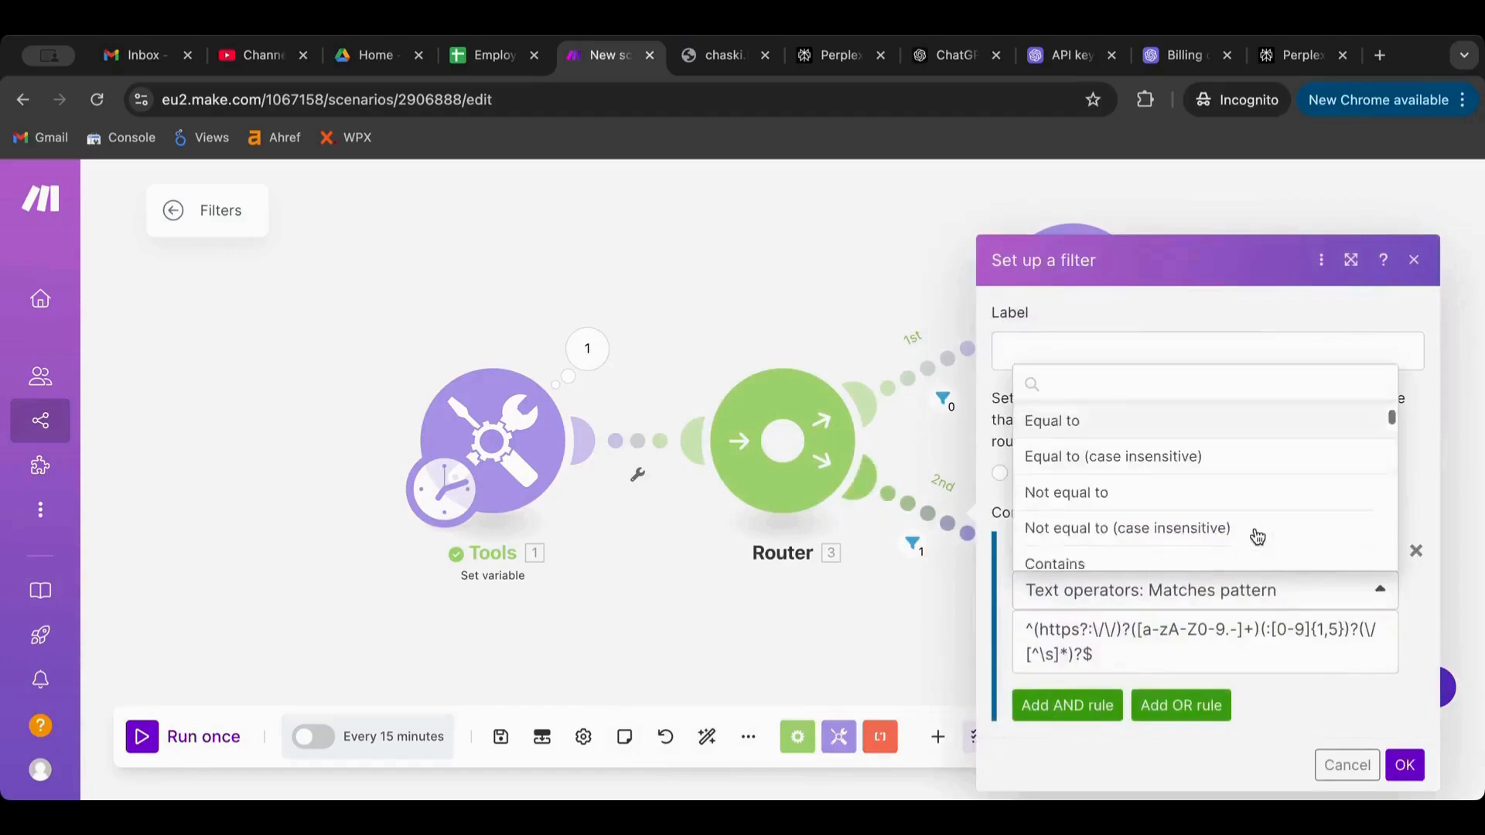
pyautogui.click(1068, 651)
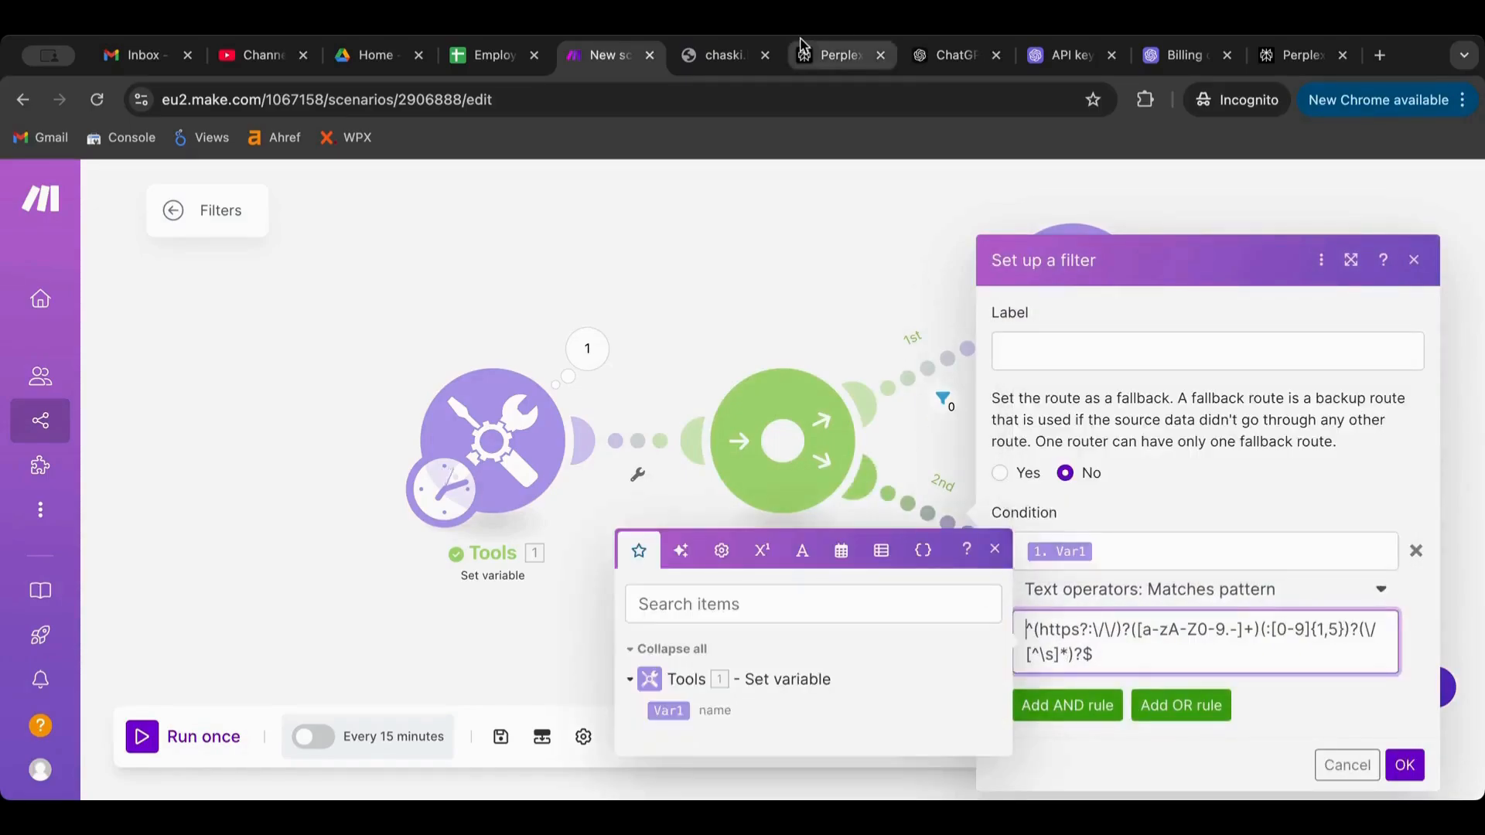
# Copy the URL validation regex code block from the ChatGPT answer, then return to Make
pyautogui.click(722, 58)
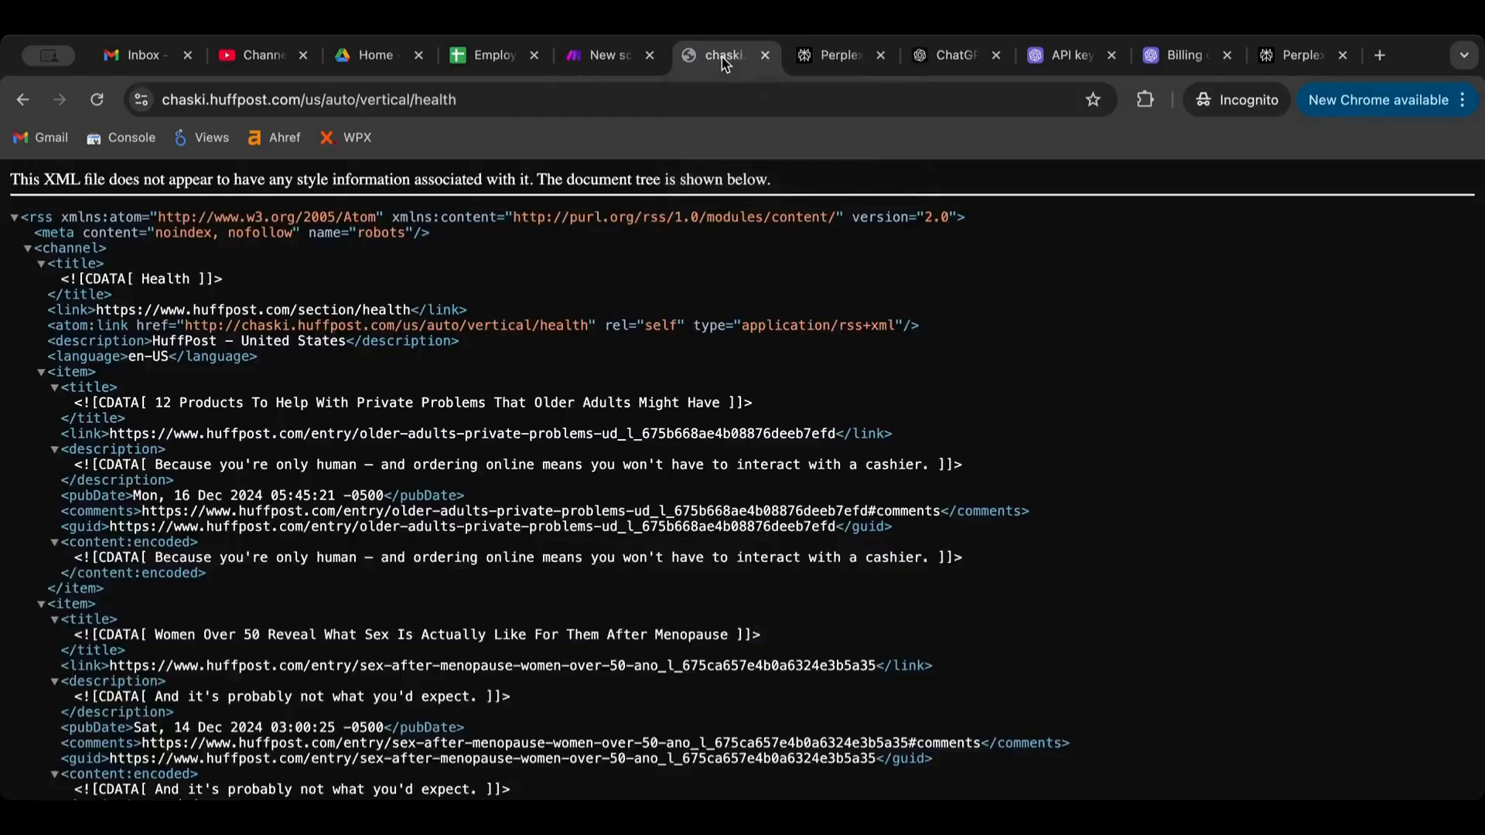
pyautogui.click(849, 61)
pyautogui.click(953, 62)
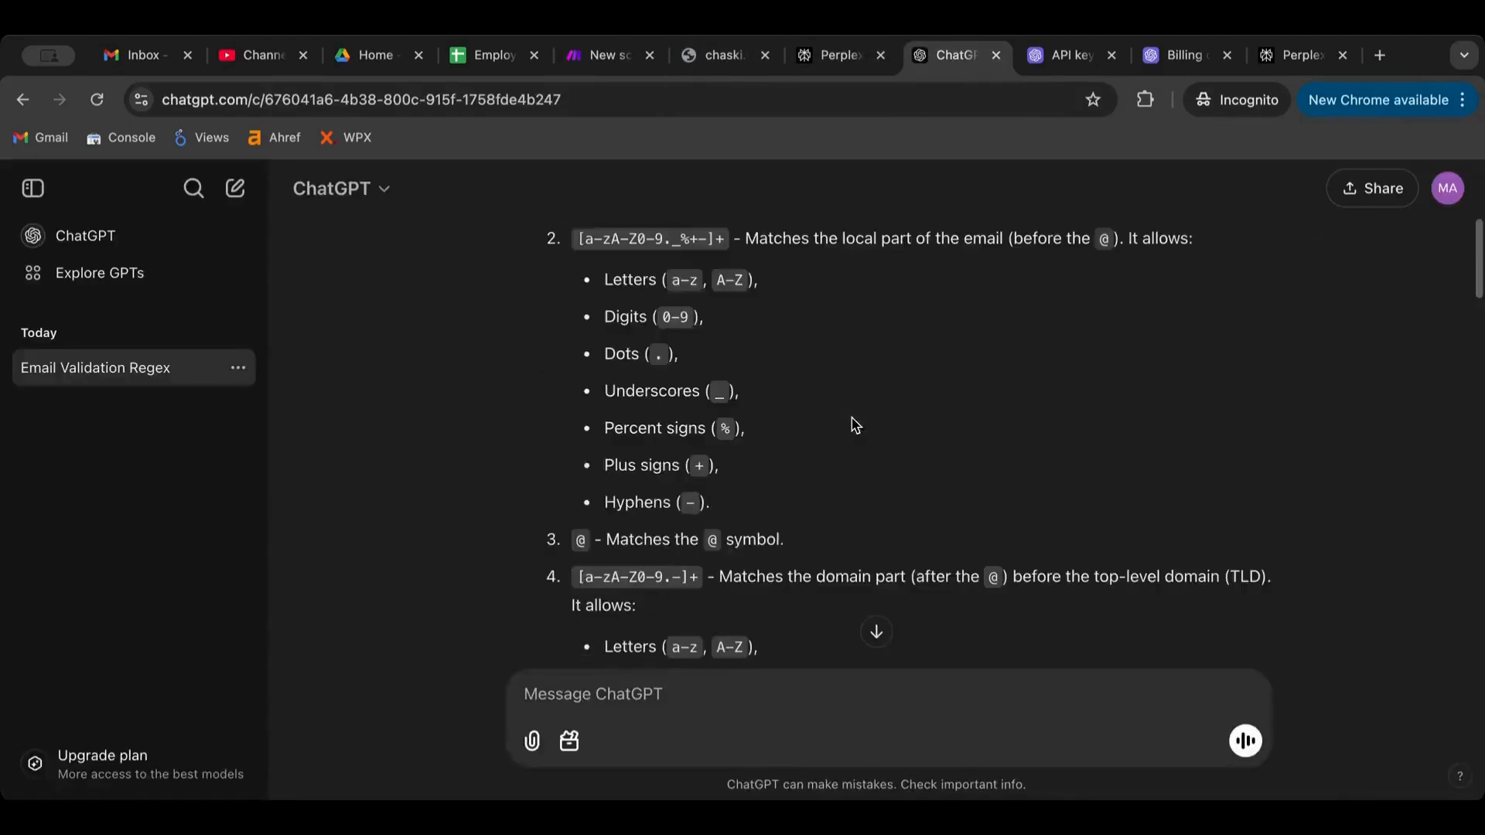
pyautogui.scroll(-10, 850, 425)
pyautogui.scroll(-5, 854, 425)
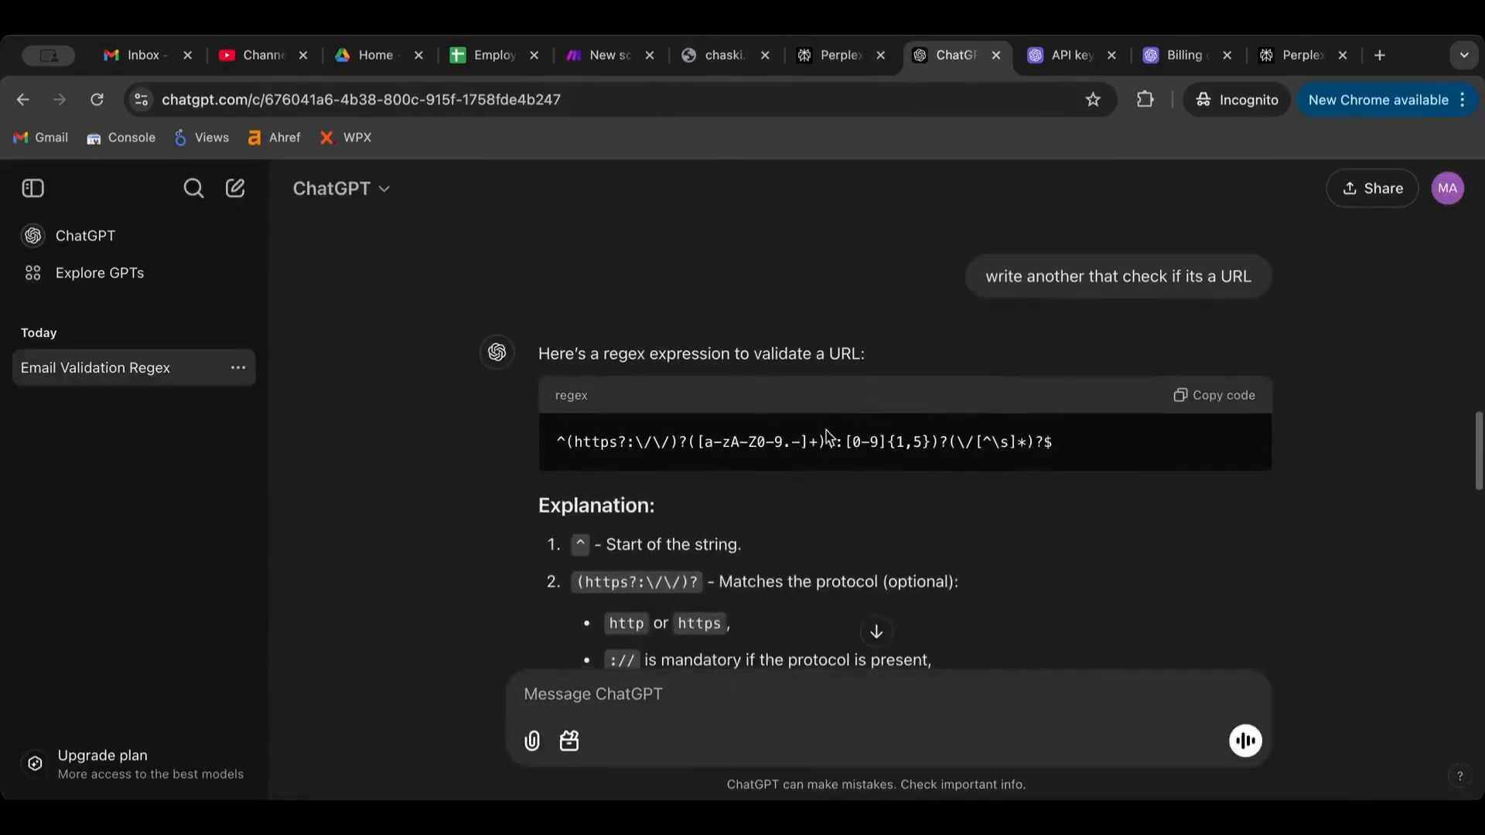
pyautogui.scroll(-1, 806, 437)
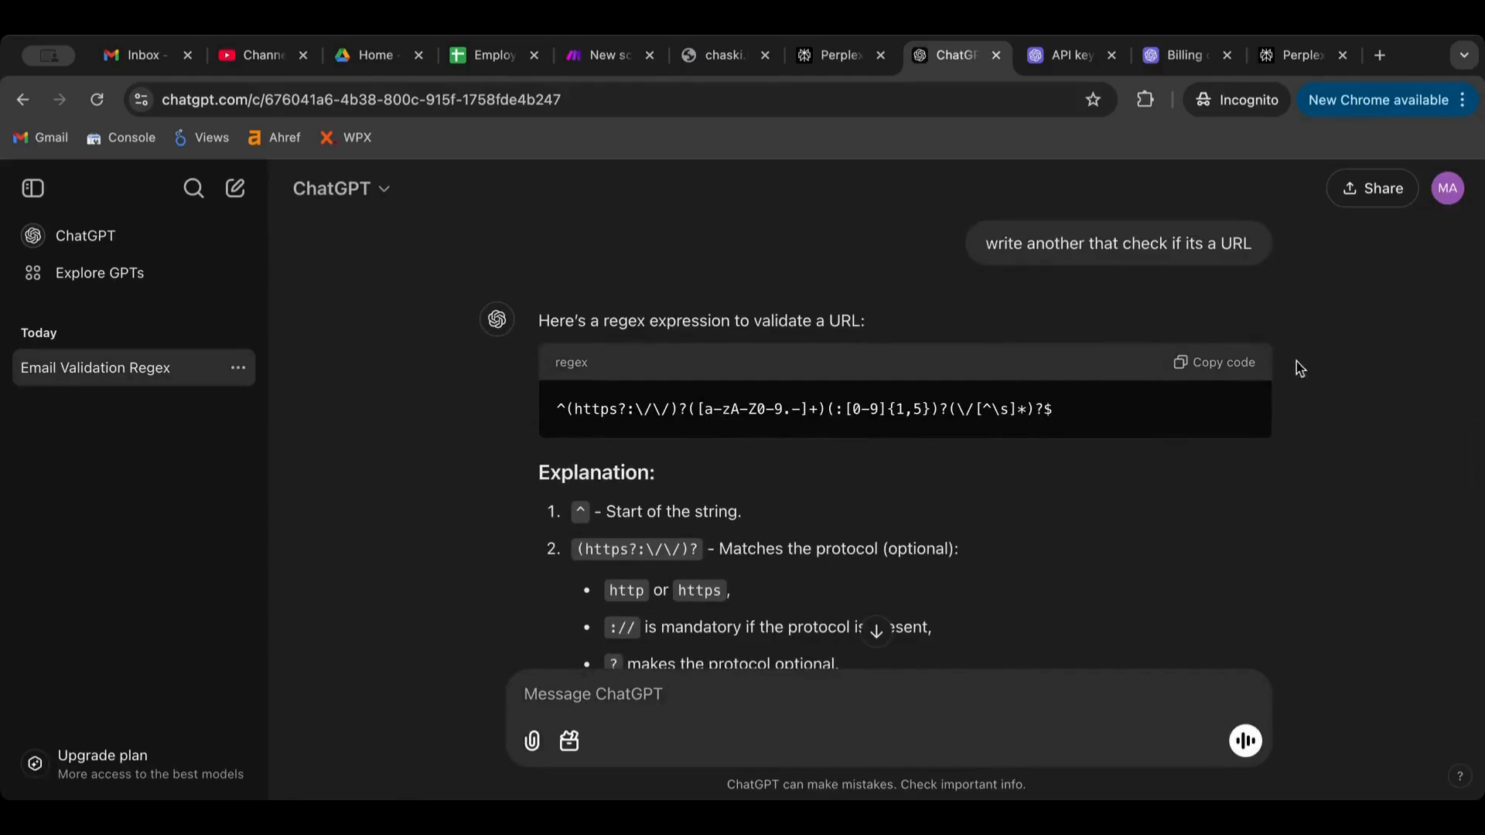
pyautogui.click(1224, 364)
pyautogui.scroll(-2, 1060, 418)
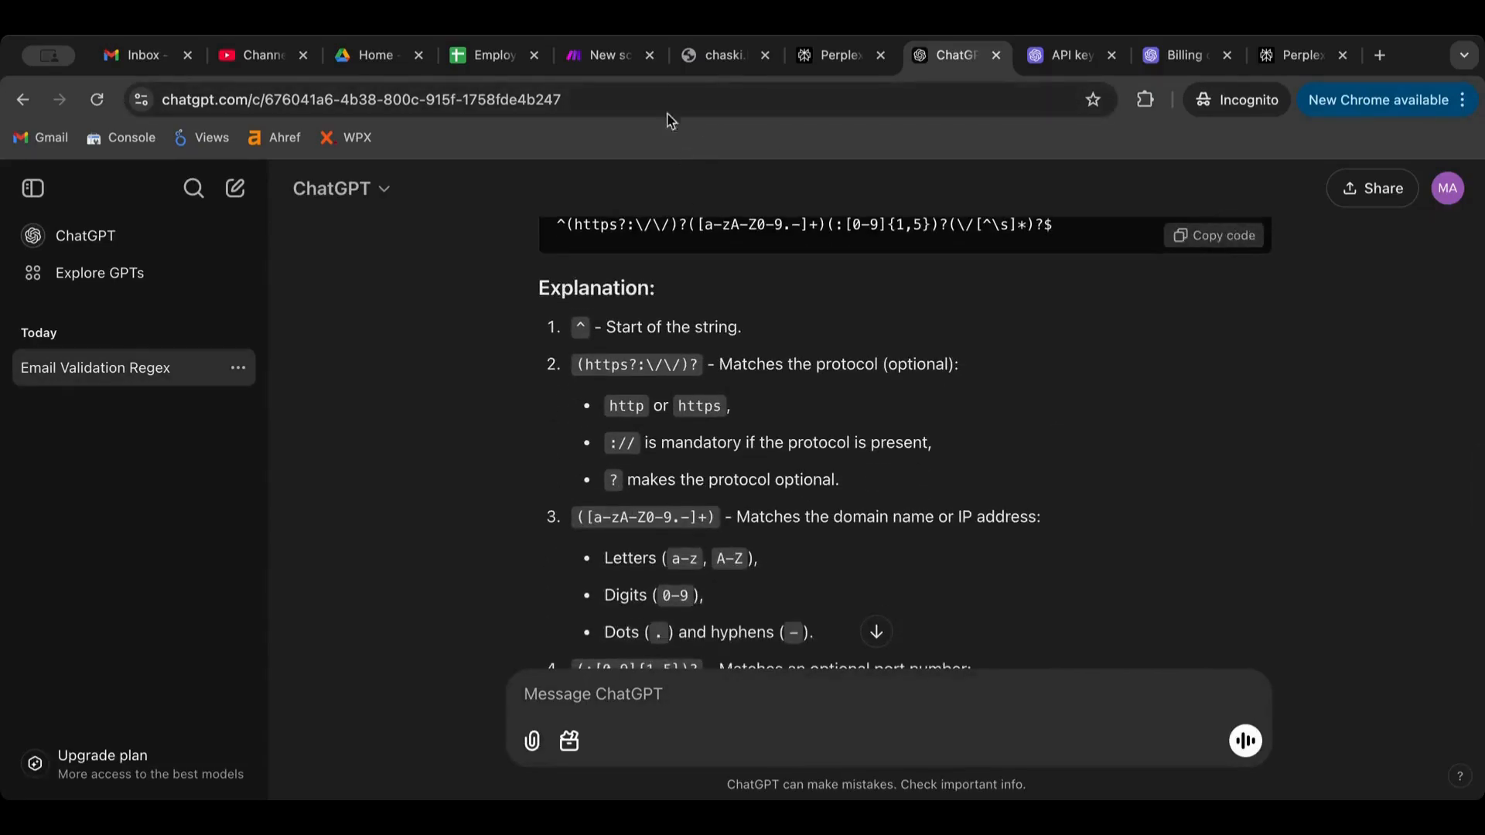
pyautogui.click(609, 61)
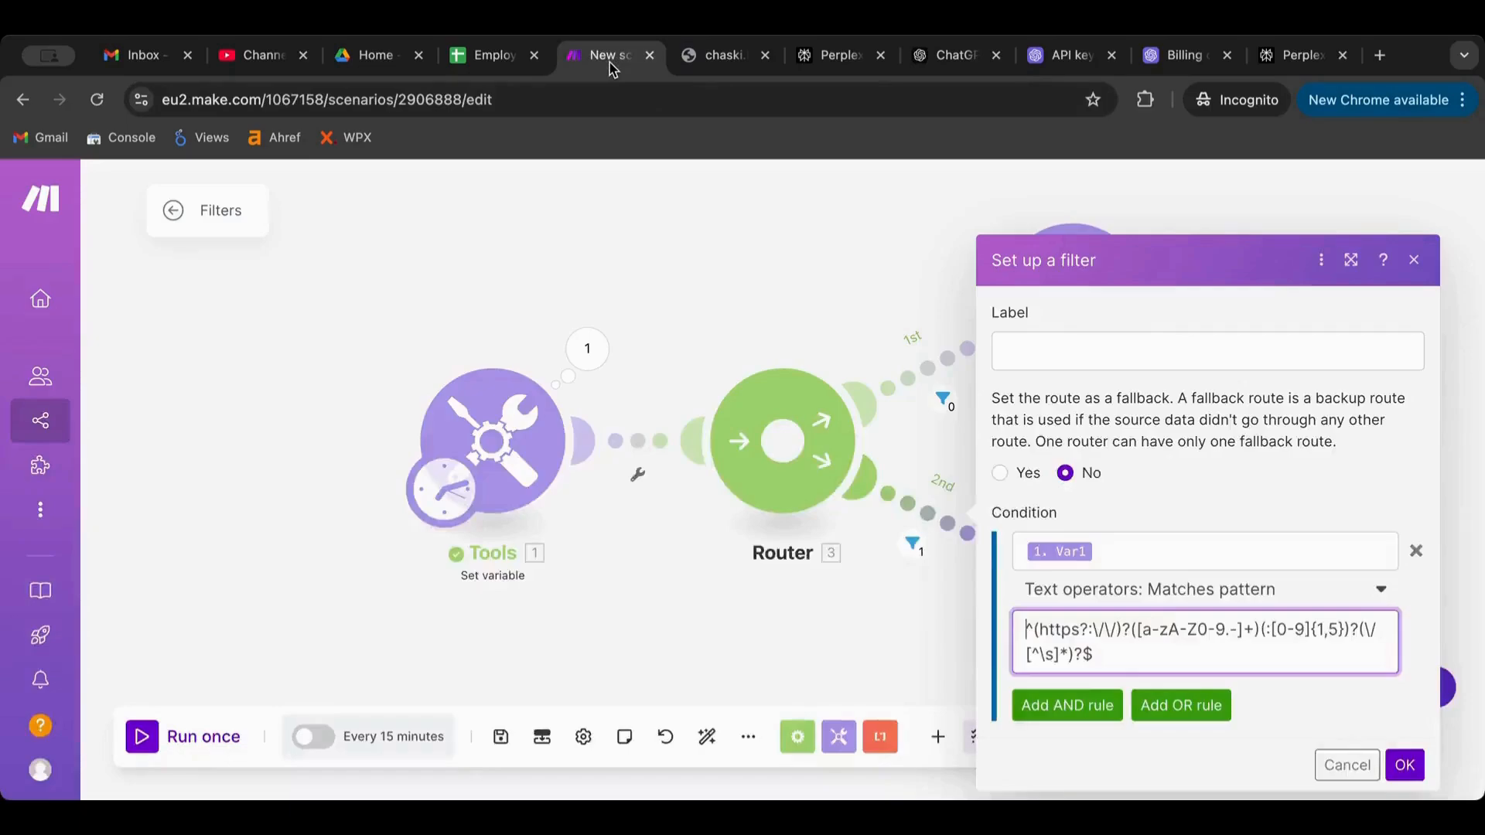
# Replace the 2nd route's Matches pattern with the copied URL regex, run once, and reopen the filter
pyautogui.click(1185, 635)
pyautogui.press('super+a')
pyautogui.write('^(https?:\\/\\/)?([a-zA-Z0-9.-]+)(:[0-9]{1,5})?(\\/[^\\s]*)?$')
pyautogui.press('BackSpace')
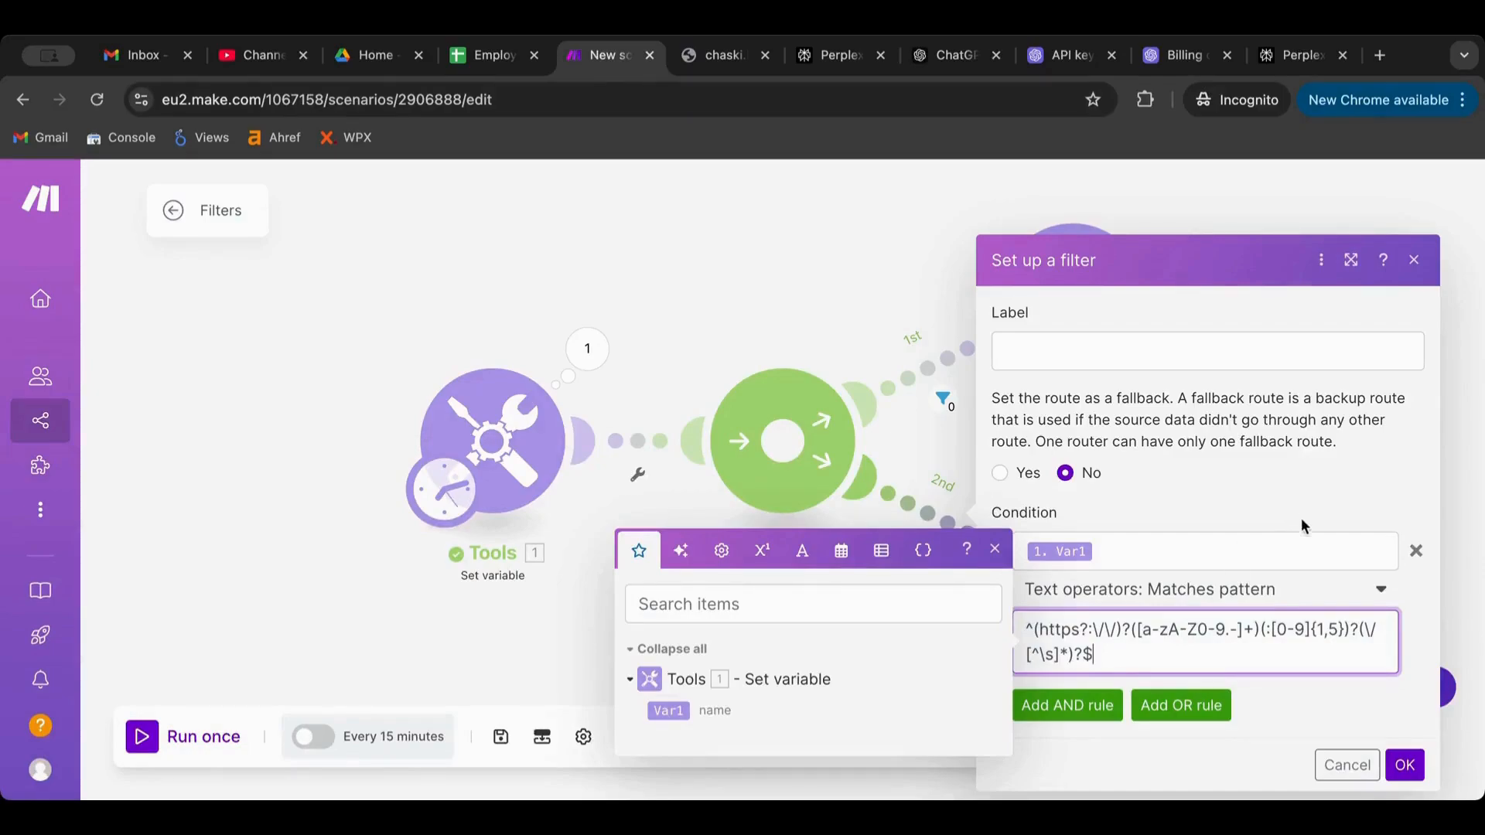
pyautogui.click(1288, 492)
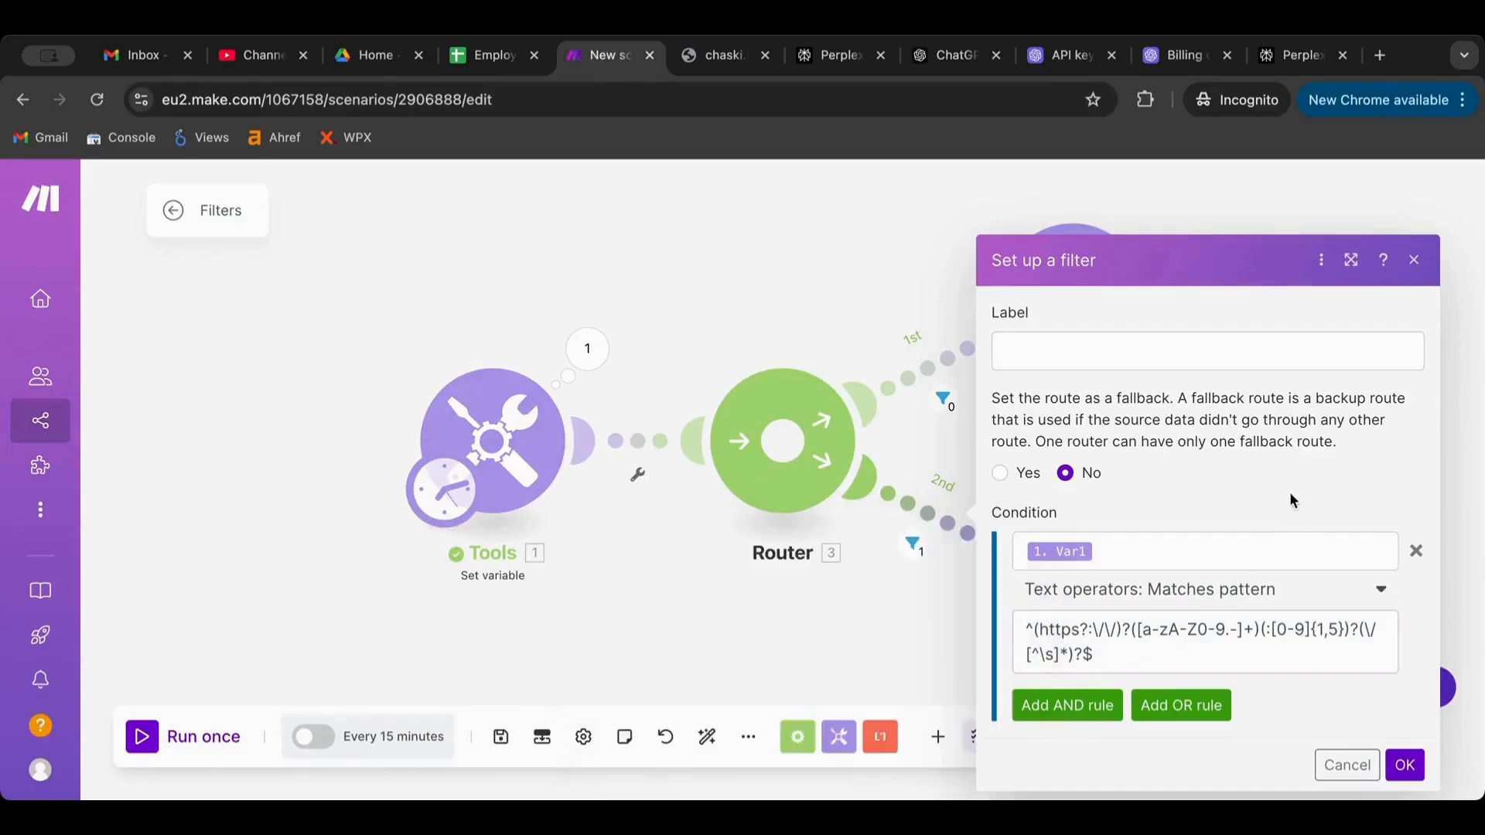
pyautogui.click(1366, 766)
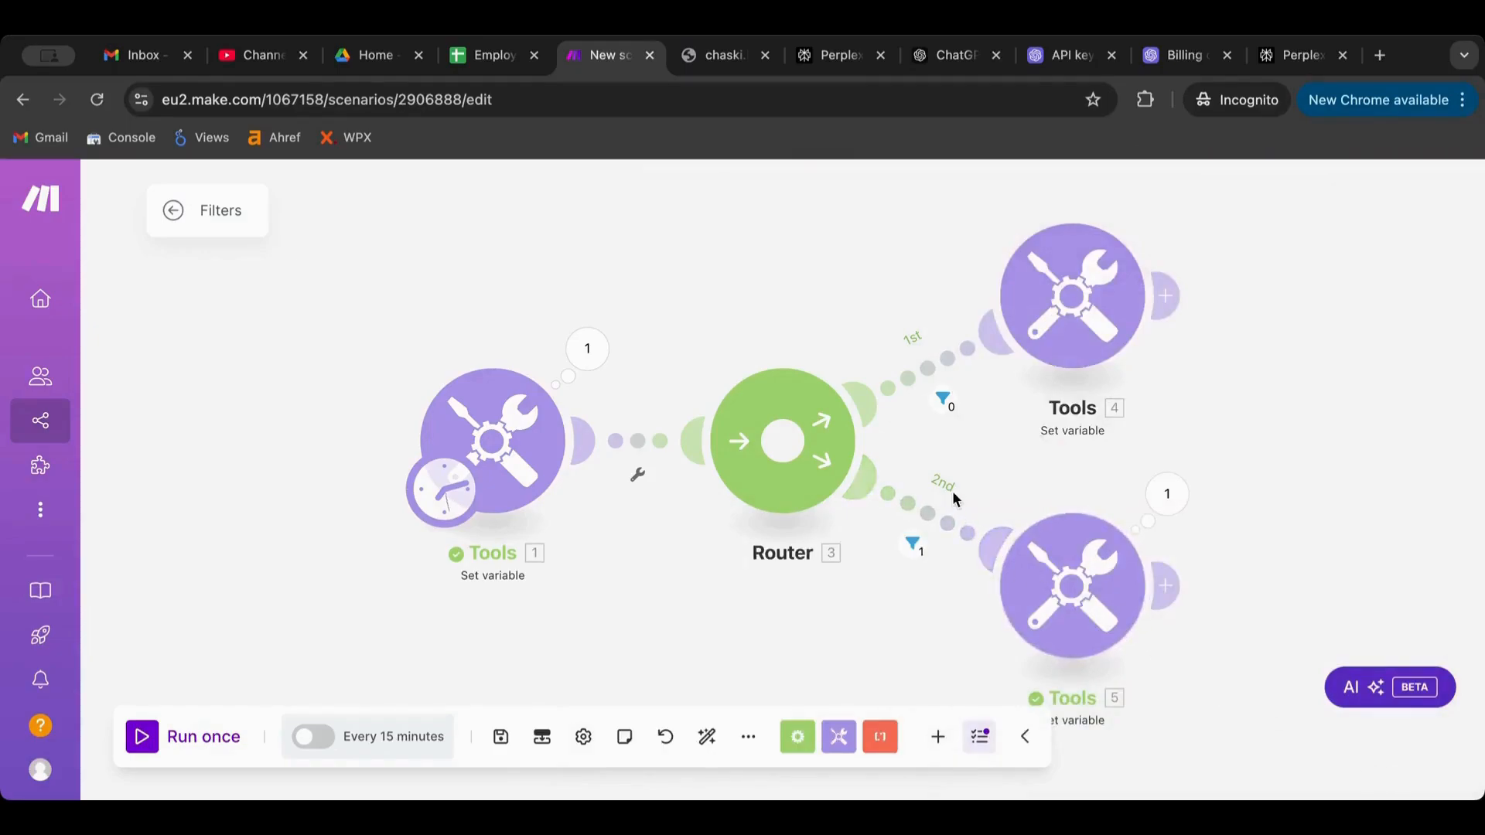
pyautogui.click(142, 739)
pyautogui.click(941, 517)
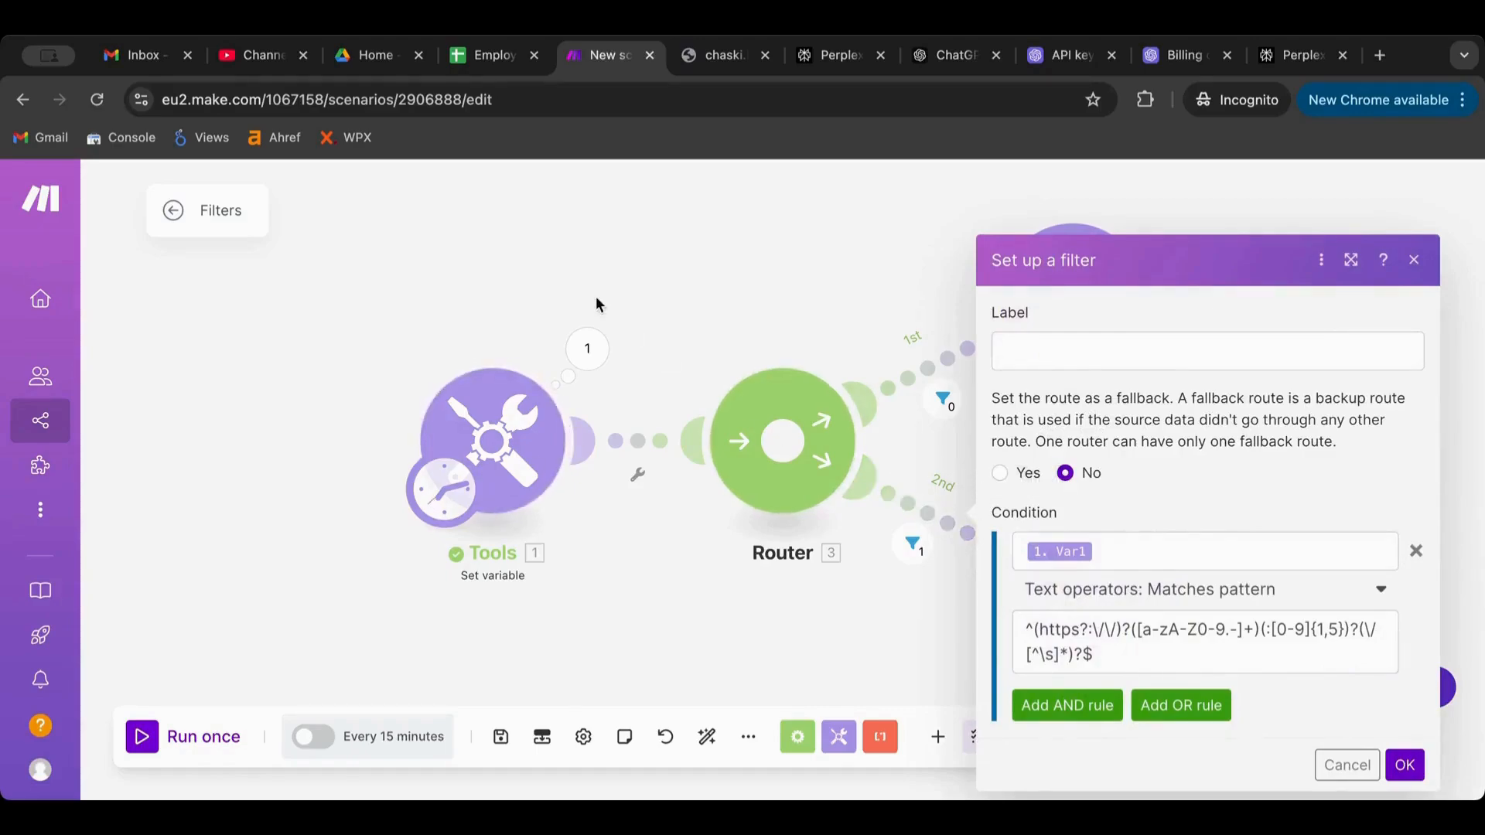
# Set Tools 1's Var1 to the Make site address and run the scenario once
pyautogui.moveTo(259, 99); pyautogui.dragTo(27, 99)
pyautogui.hotkey('ctrl', 'c')
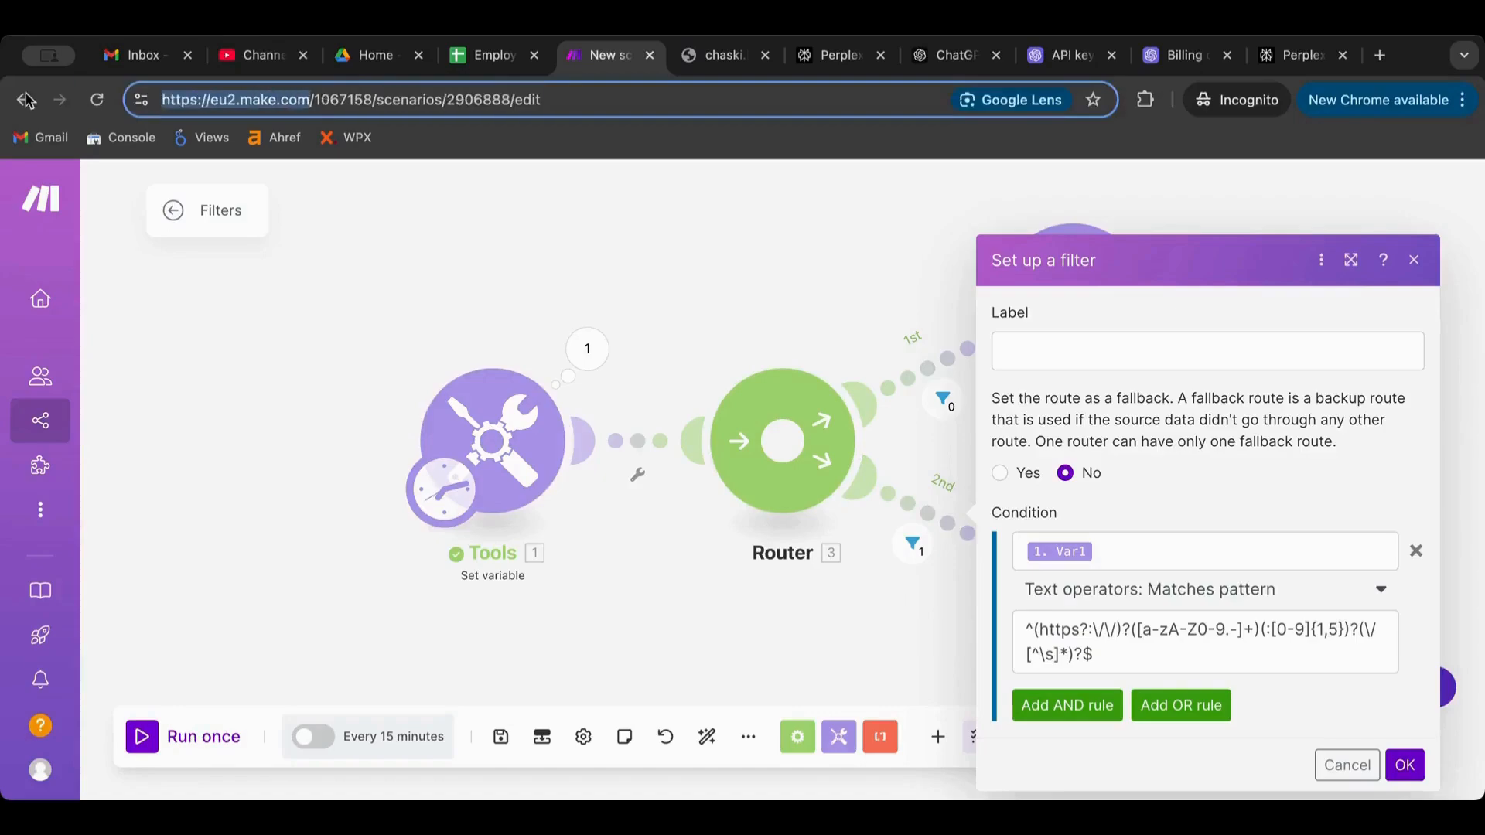
pyautogui.click(525, 501)
pyautogui.doubleClick(852, 501)
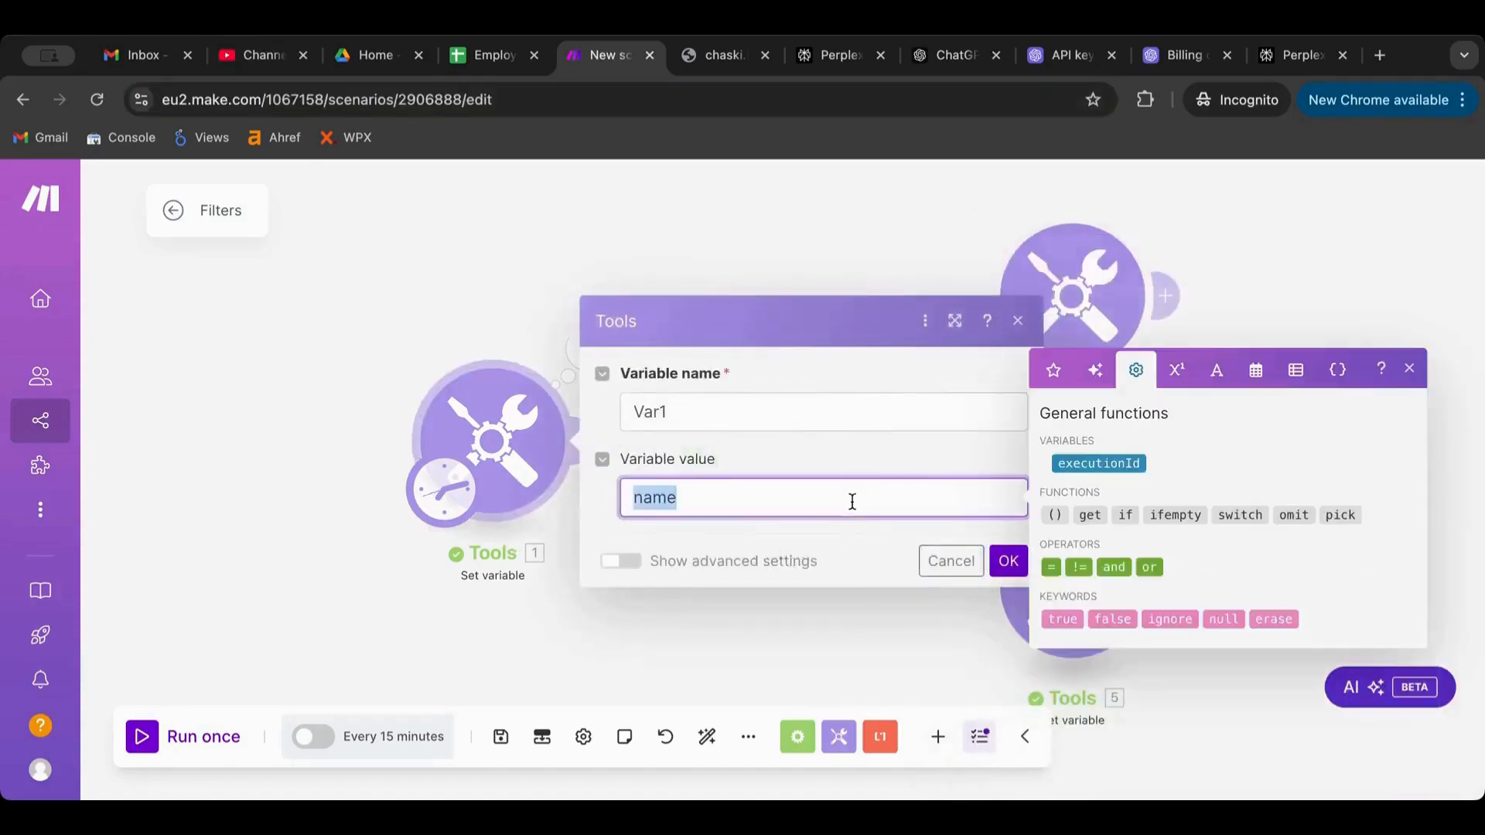
pyautogui.hotkey('ctrl', 'v')
pyautogui.click(1009, 561)
pyautogui.click(143, 738)
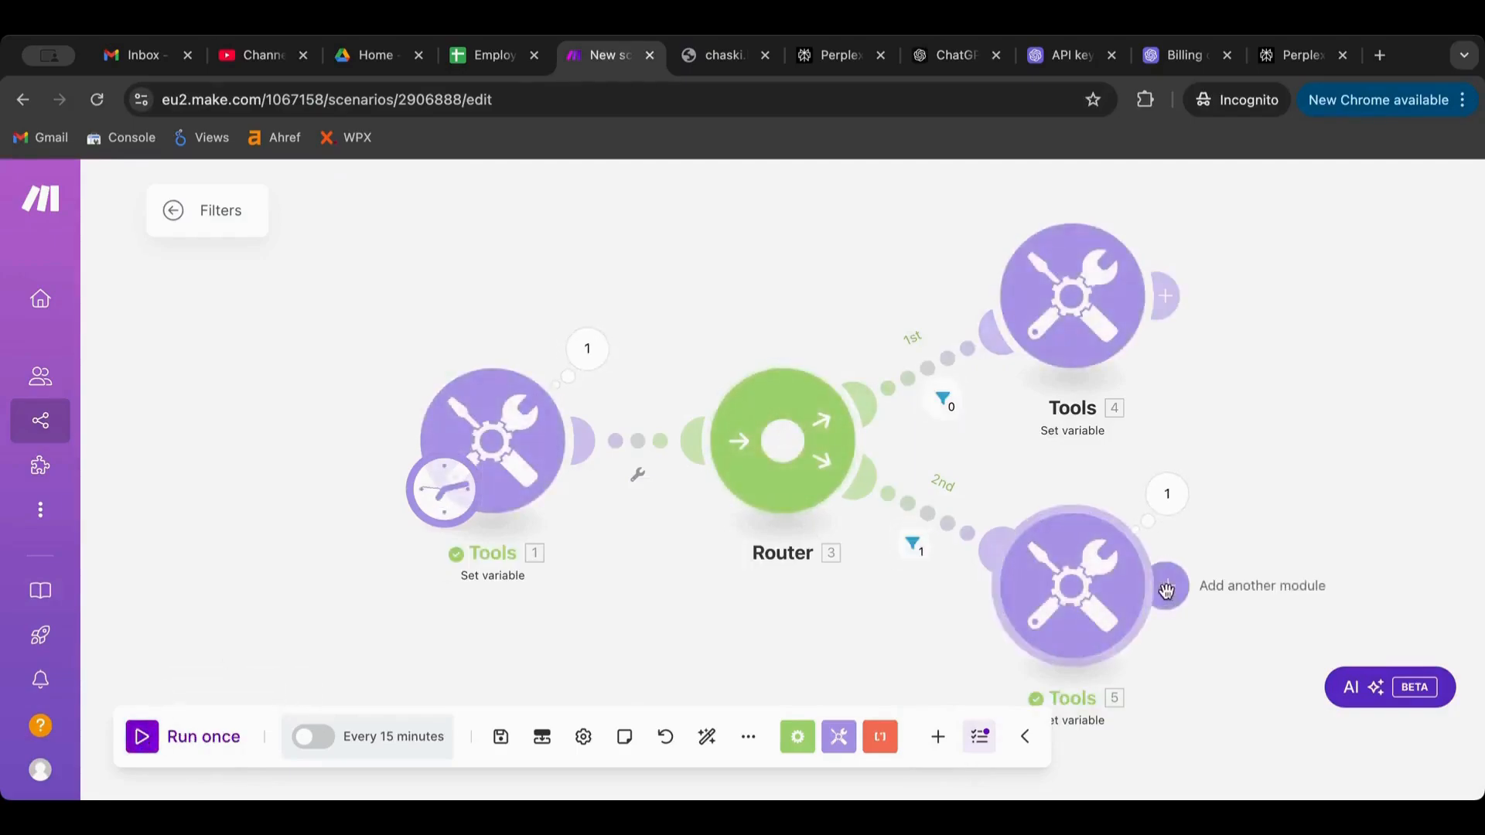
# Try Var1 with a sample email address and another test value, running the scenario after each
pyautogui.click(492, 439)
pyautogui.tripleClick(832, 497)
pyautogui.write('name@name.com')
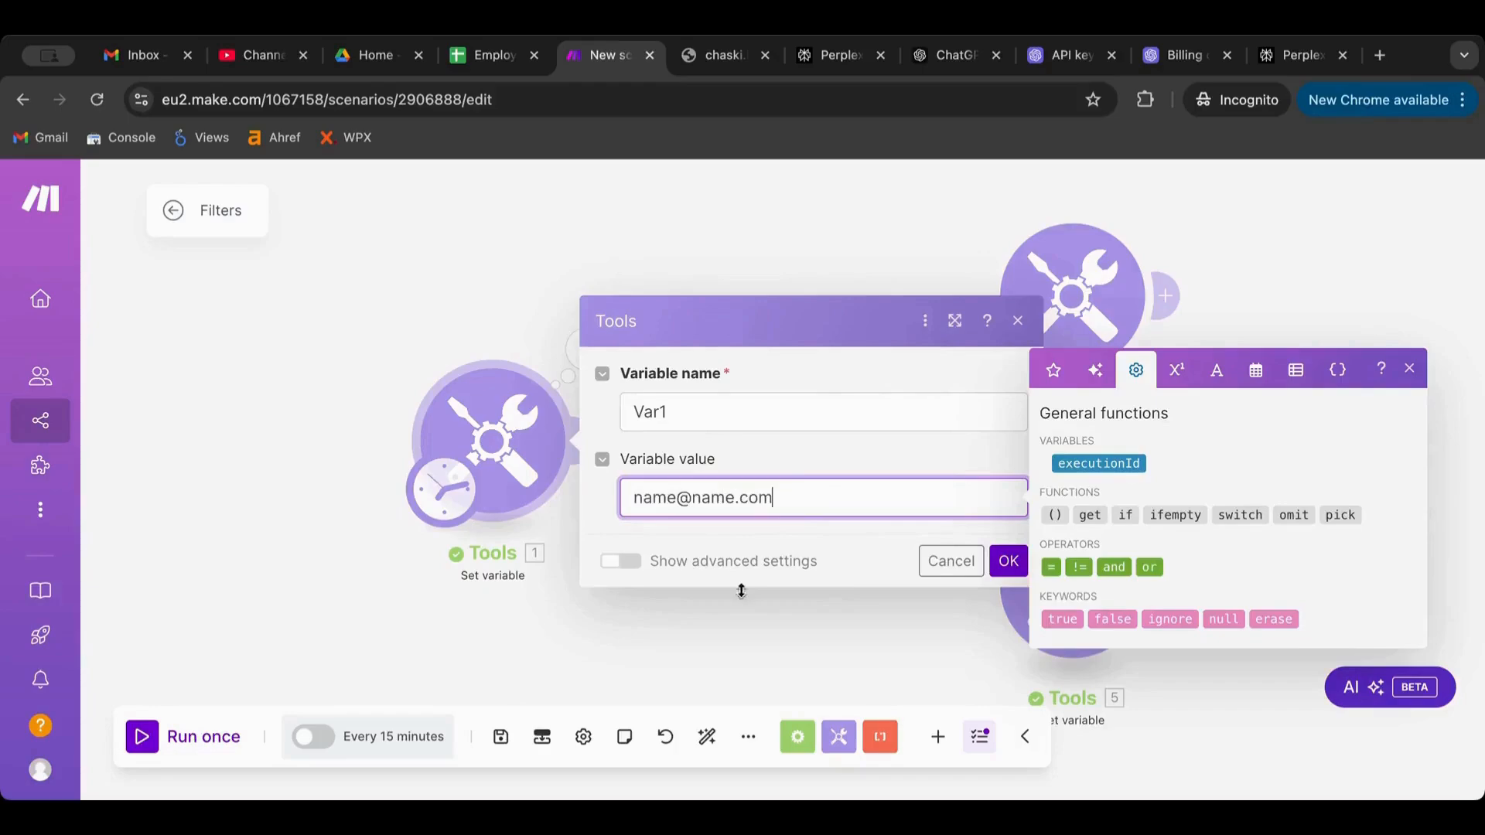
pyautogui.click(1008, 562)
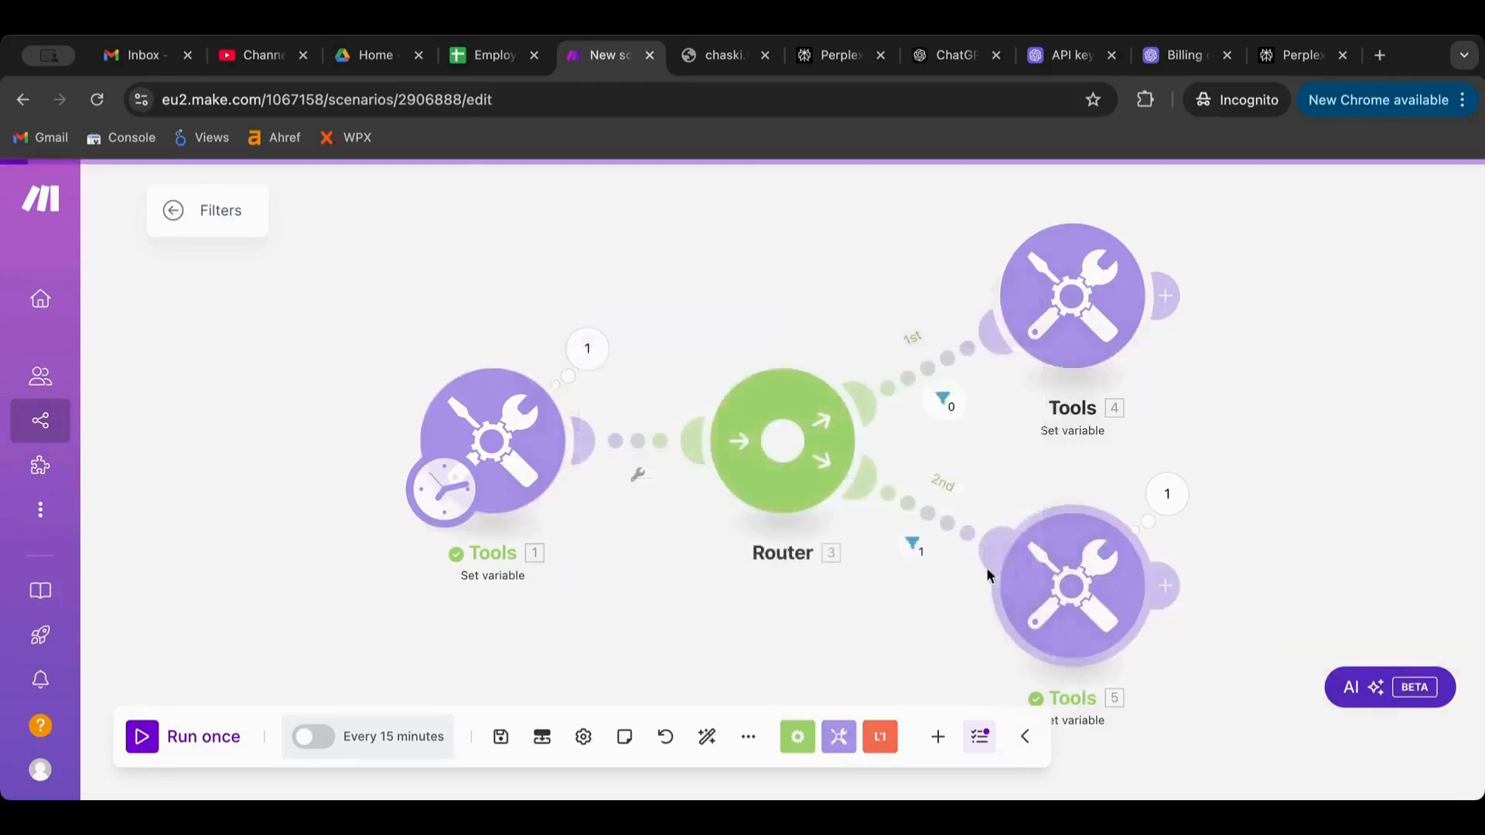
pyautogui.click(149, 747)
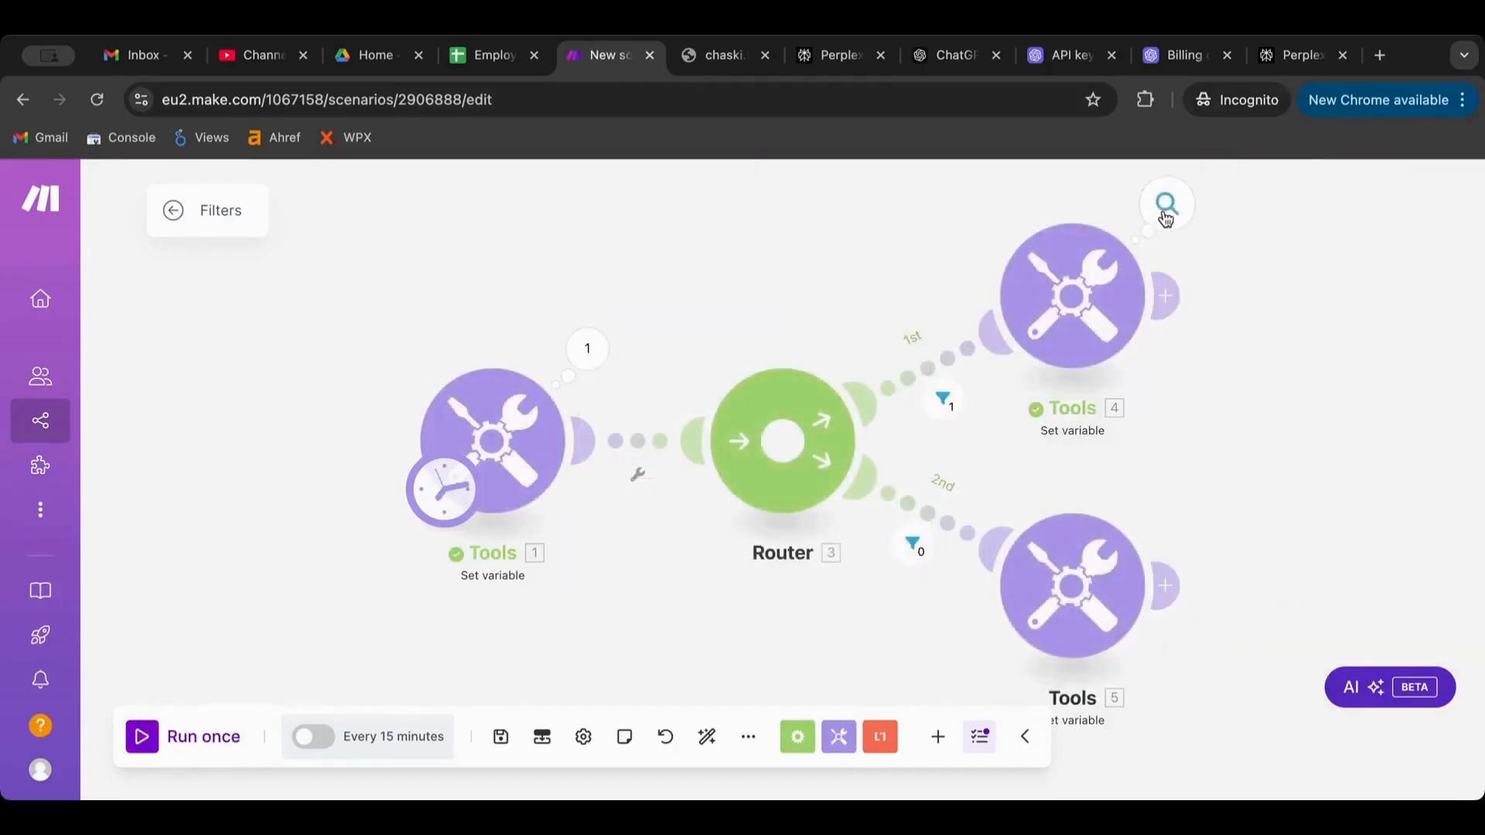
pyautogui.click(492, 440)
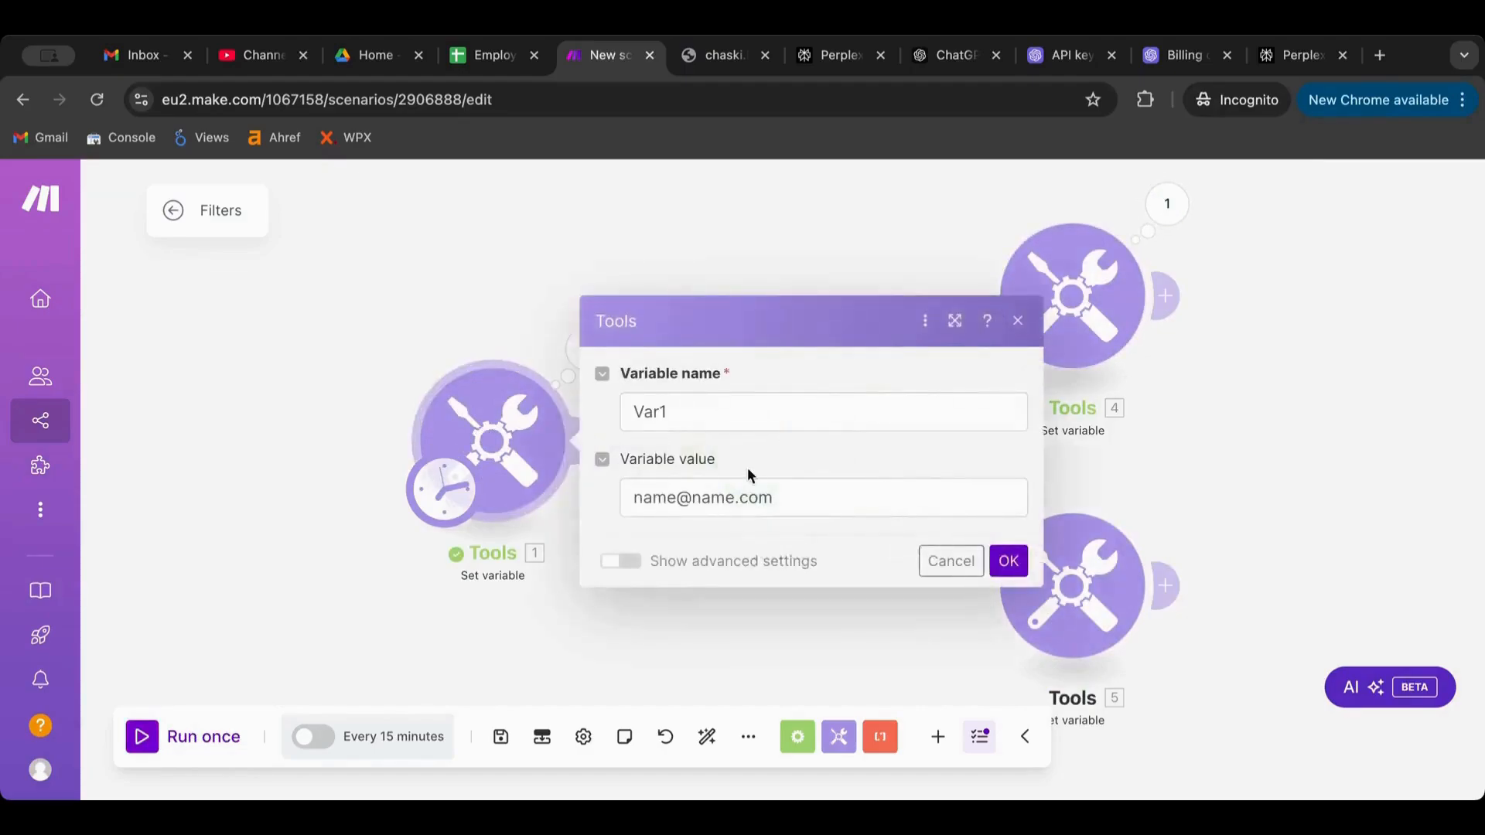
pyautogui.tripleClick(804, 488)
pyautogui.write('name')
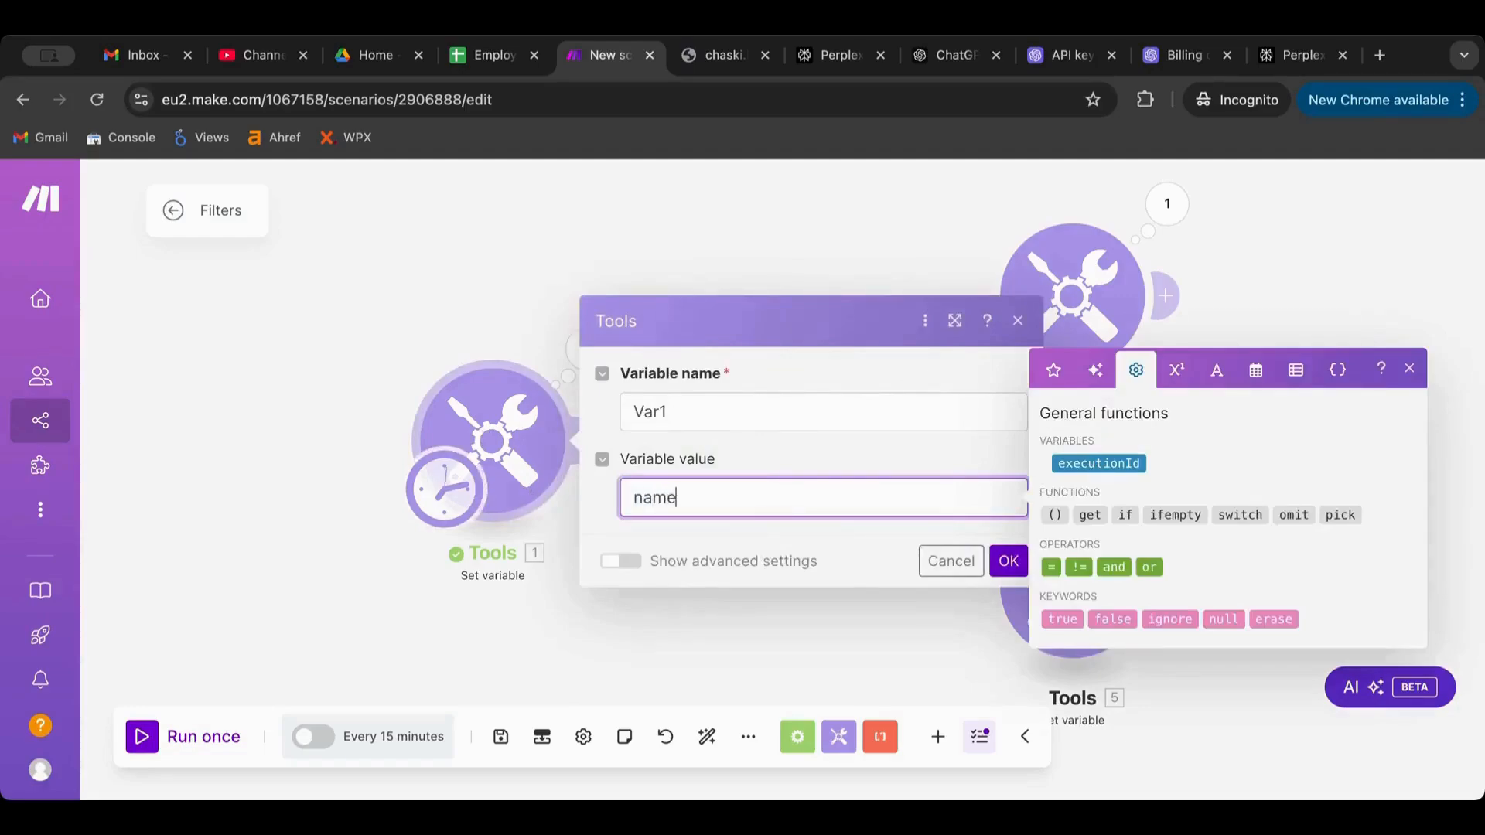
pyautogui.click(1007, 562)
pyautogui.click(141, 737)
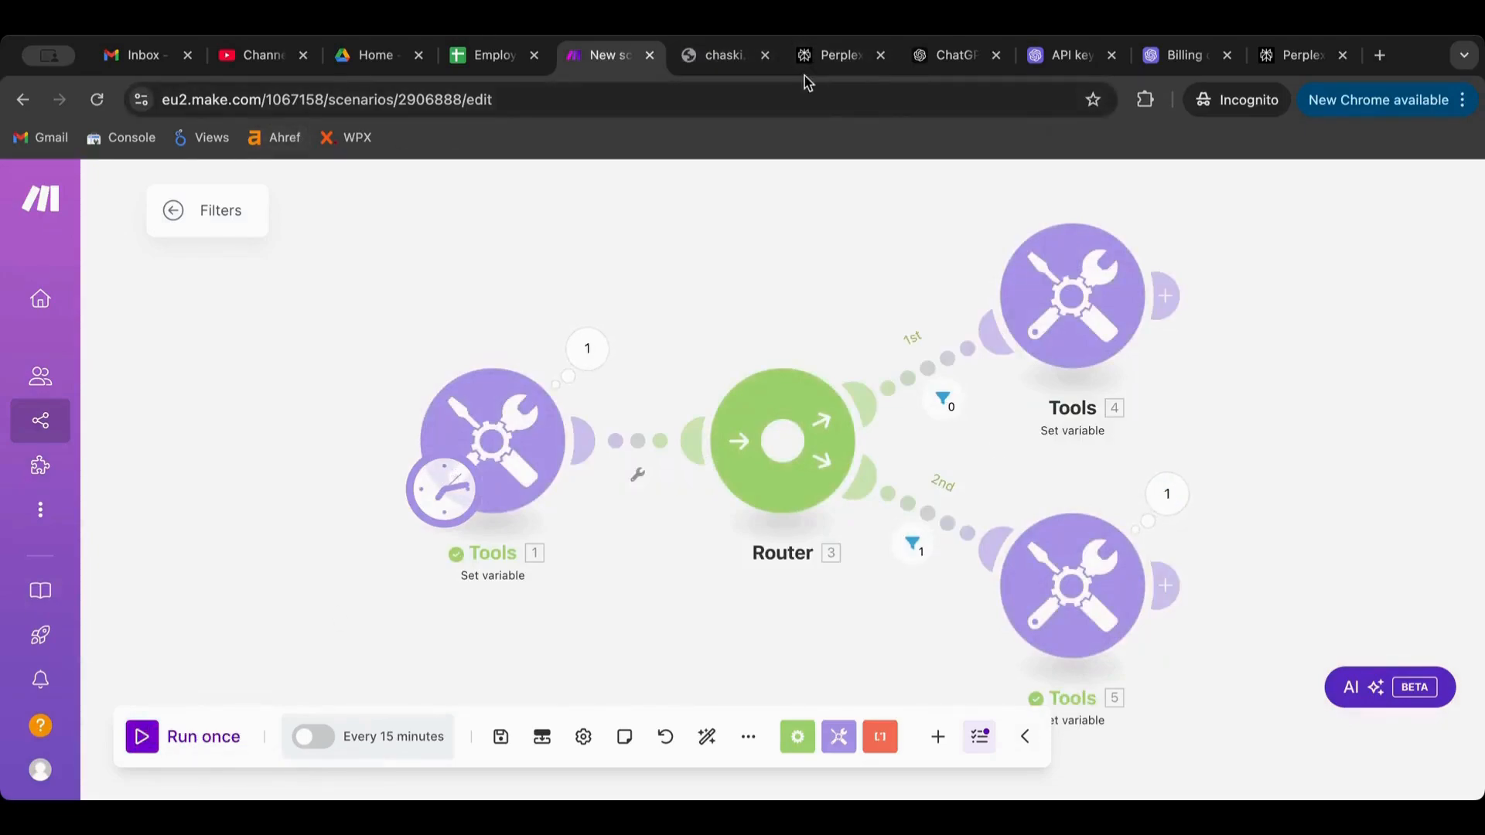
# Set Var1 to 1223, run the scenario and inspect the 2nd route's filter results
pyautogui.click(524, 412)
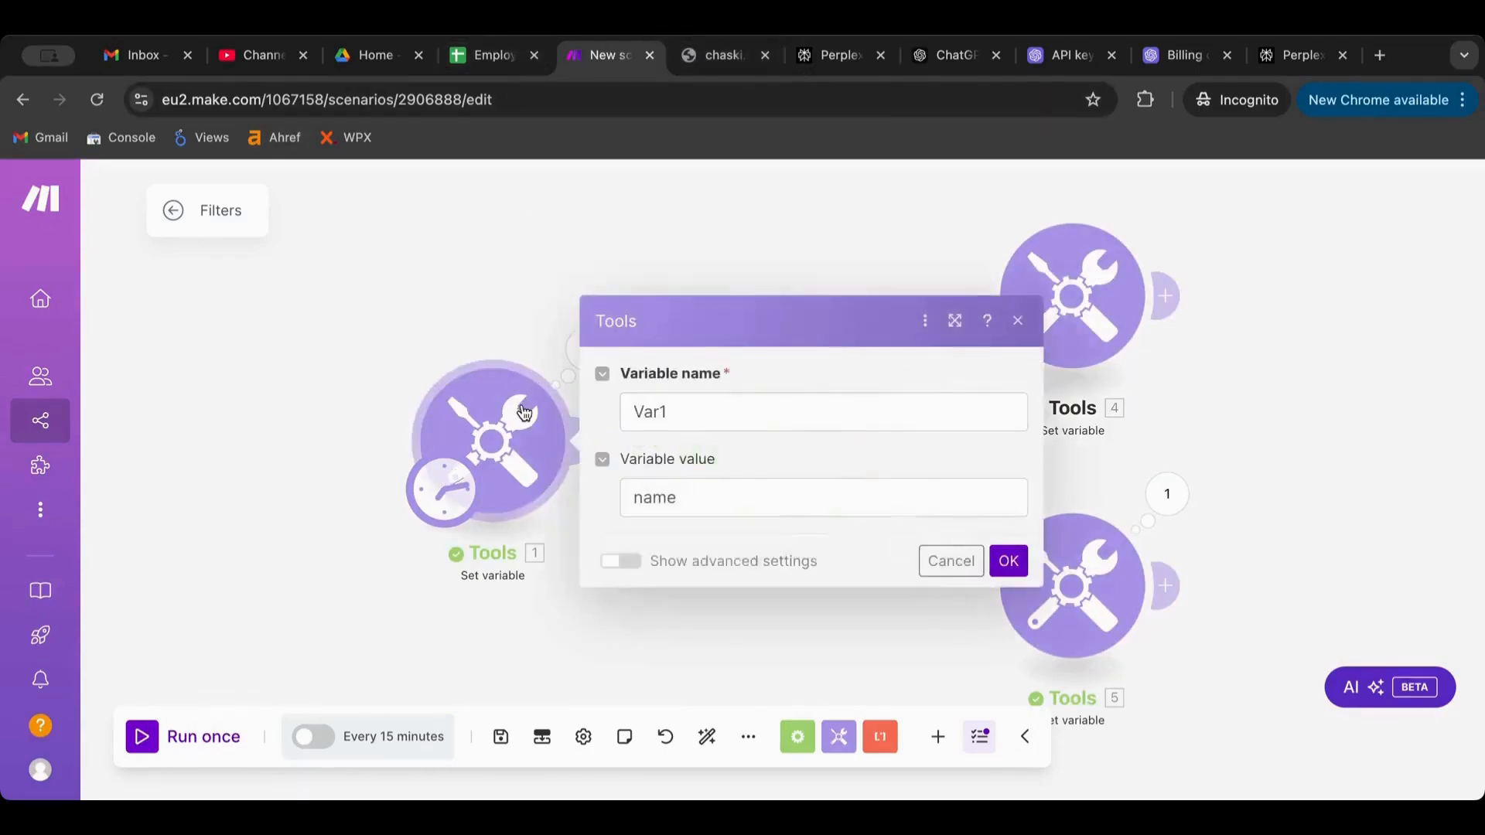
pyautogui.doubleClick(691, 497)
pyautogui.write('1223')
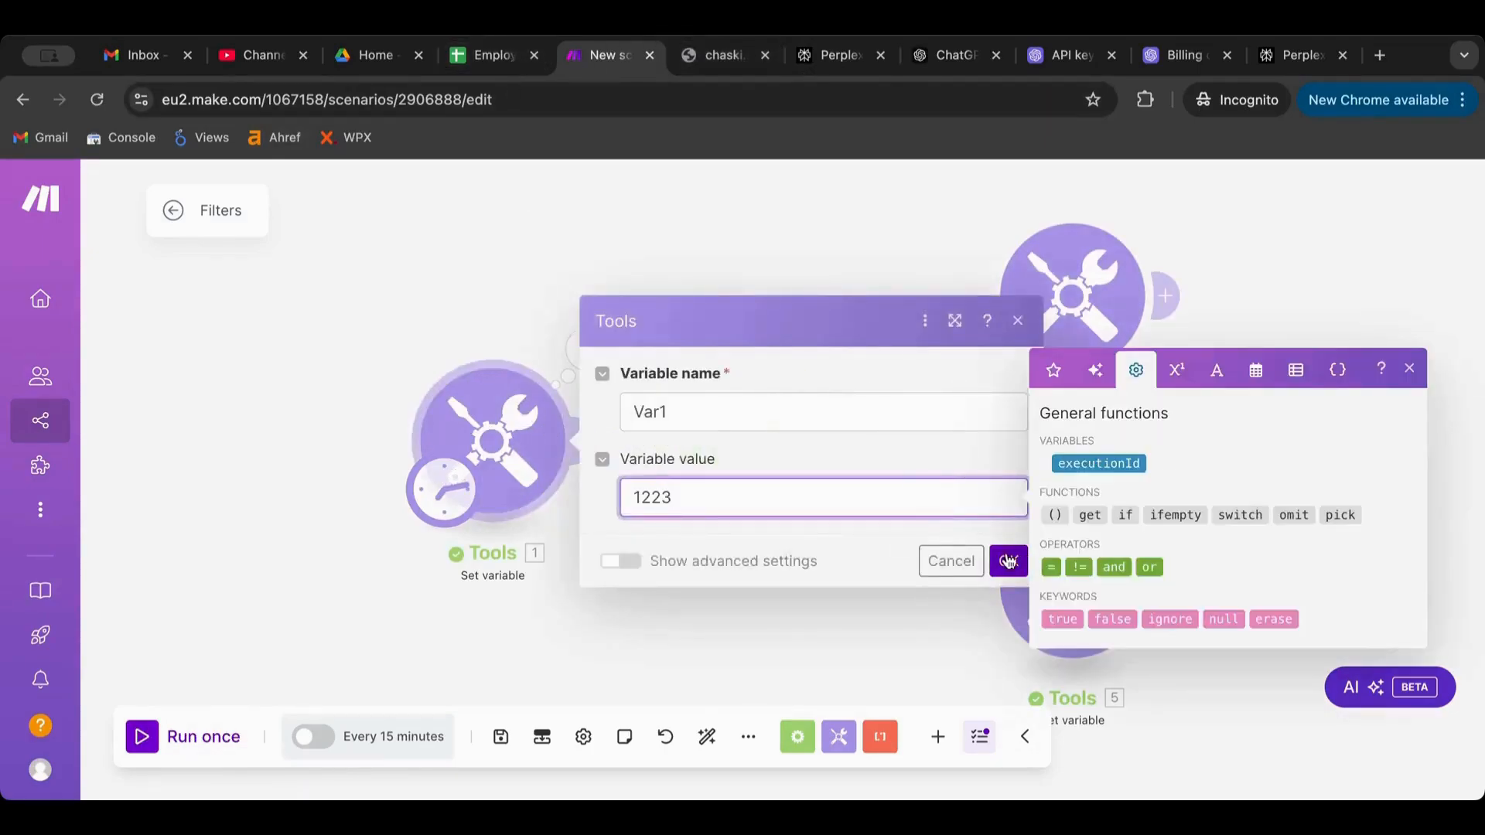
pyautogui.click(1008, 561)
pyautogui.click(159, 739)
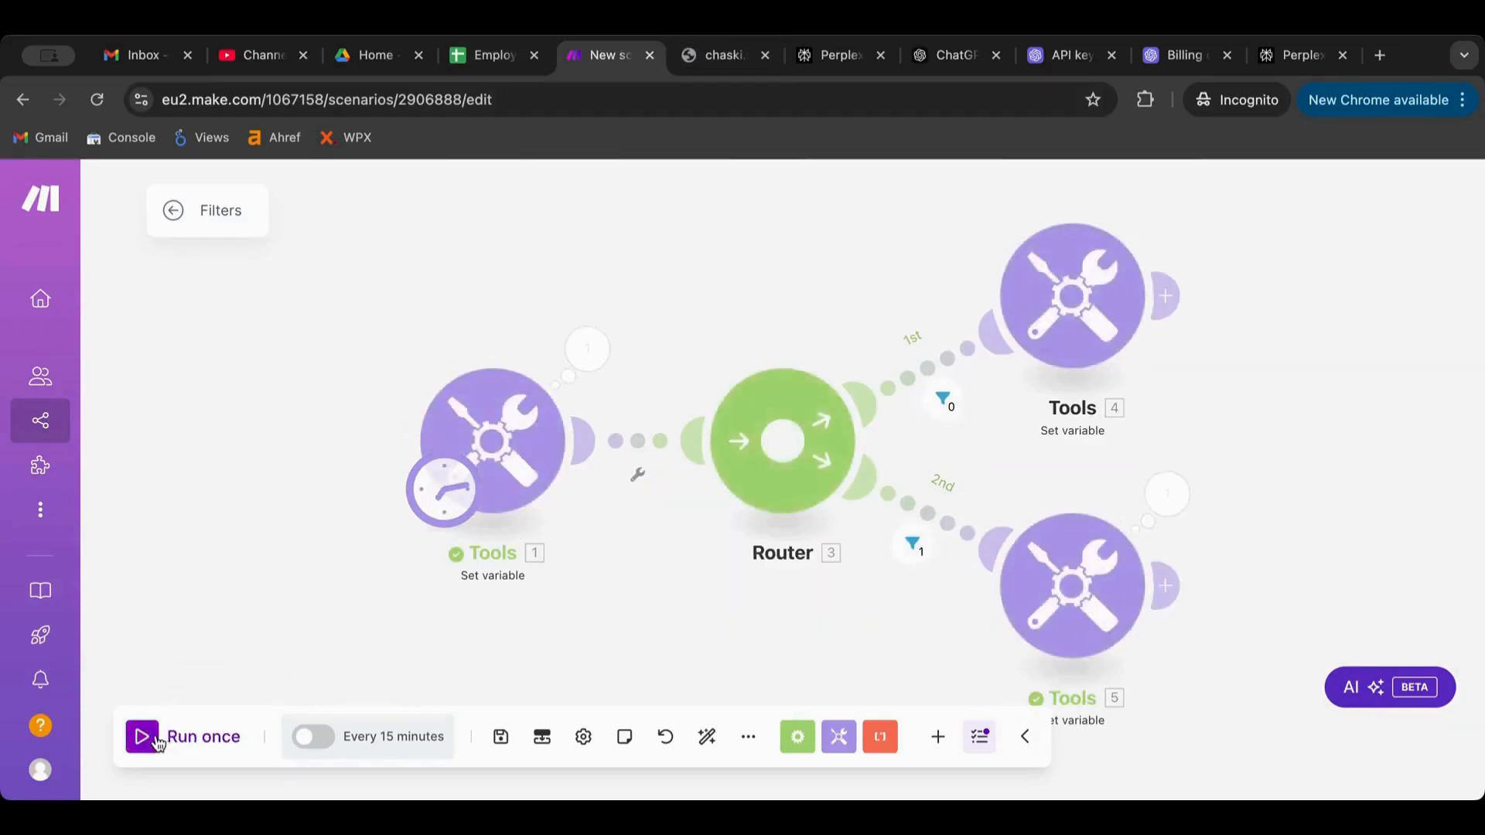
pyautogui.click(913, 545)
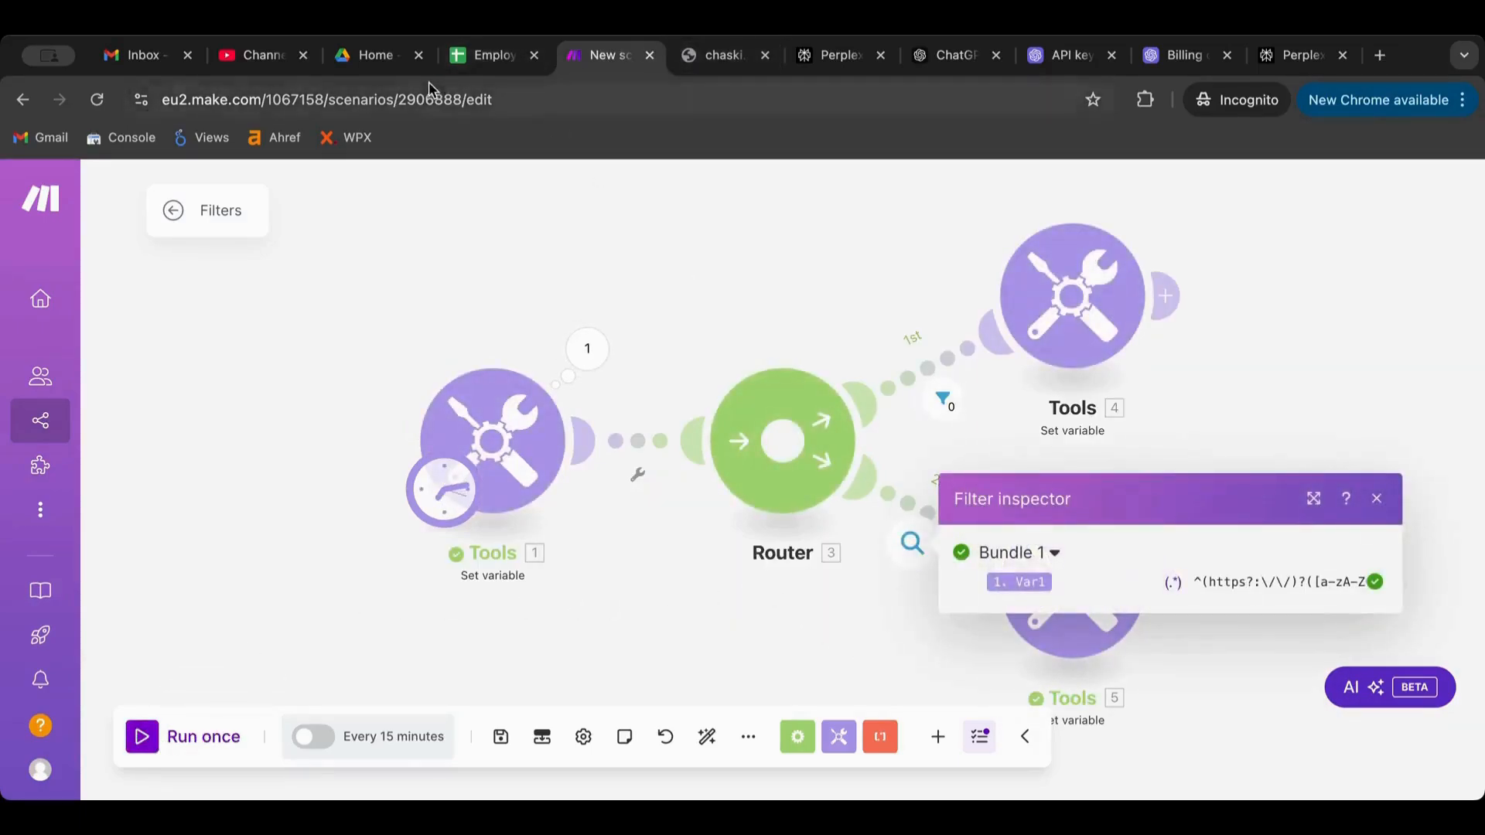
# Ask ChatGPT 'can you please fix it to only check to URLs' and copy the stricter regex
pyautogui.click(921, 66)
pyautogui.scroll(-10, 858, 541)
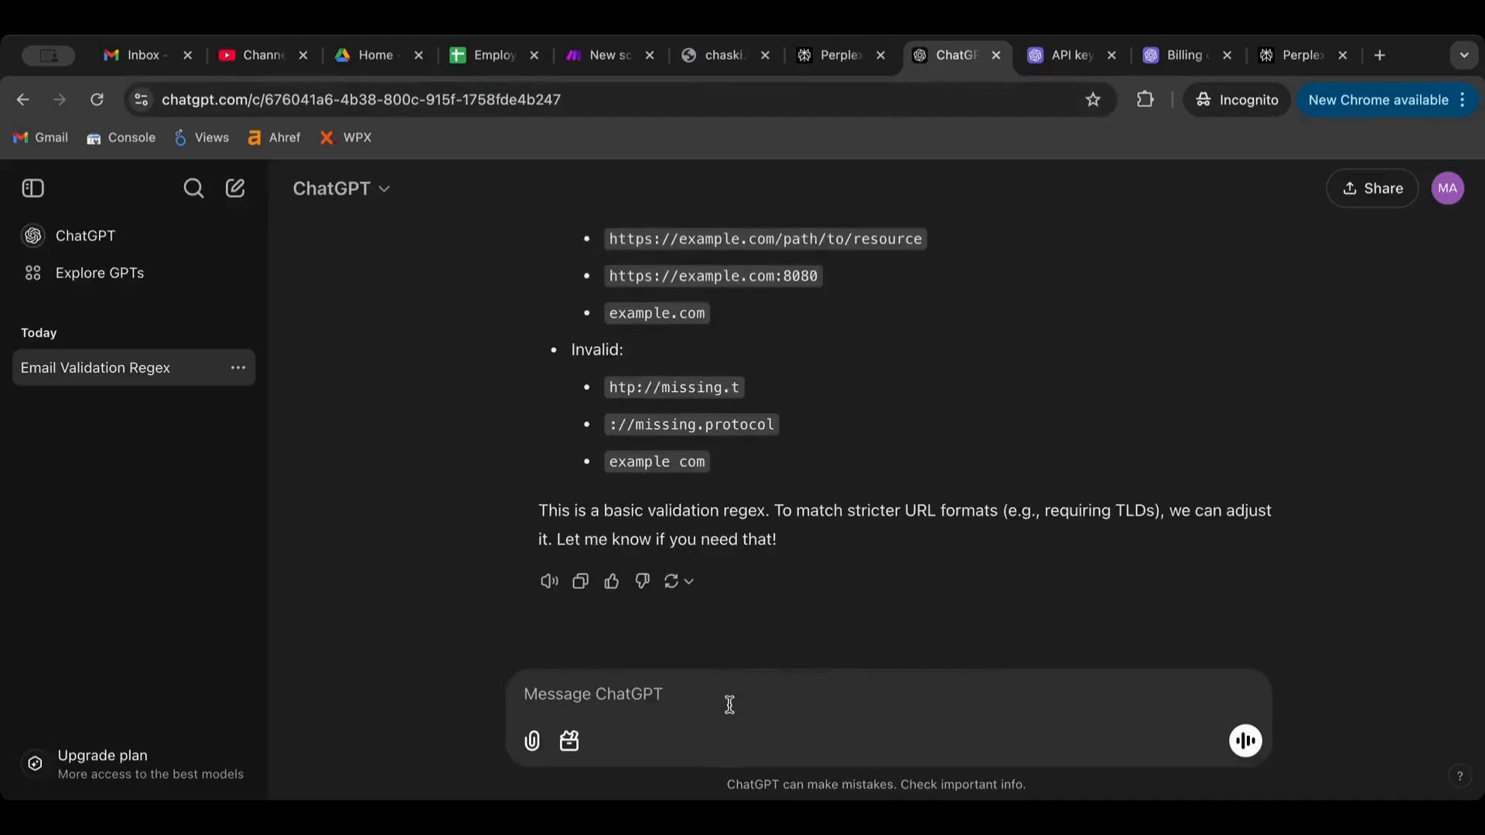
pyautogui.write('can you please fix it to only check to')
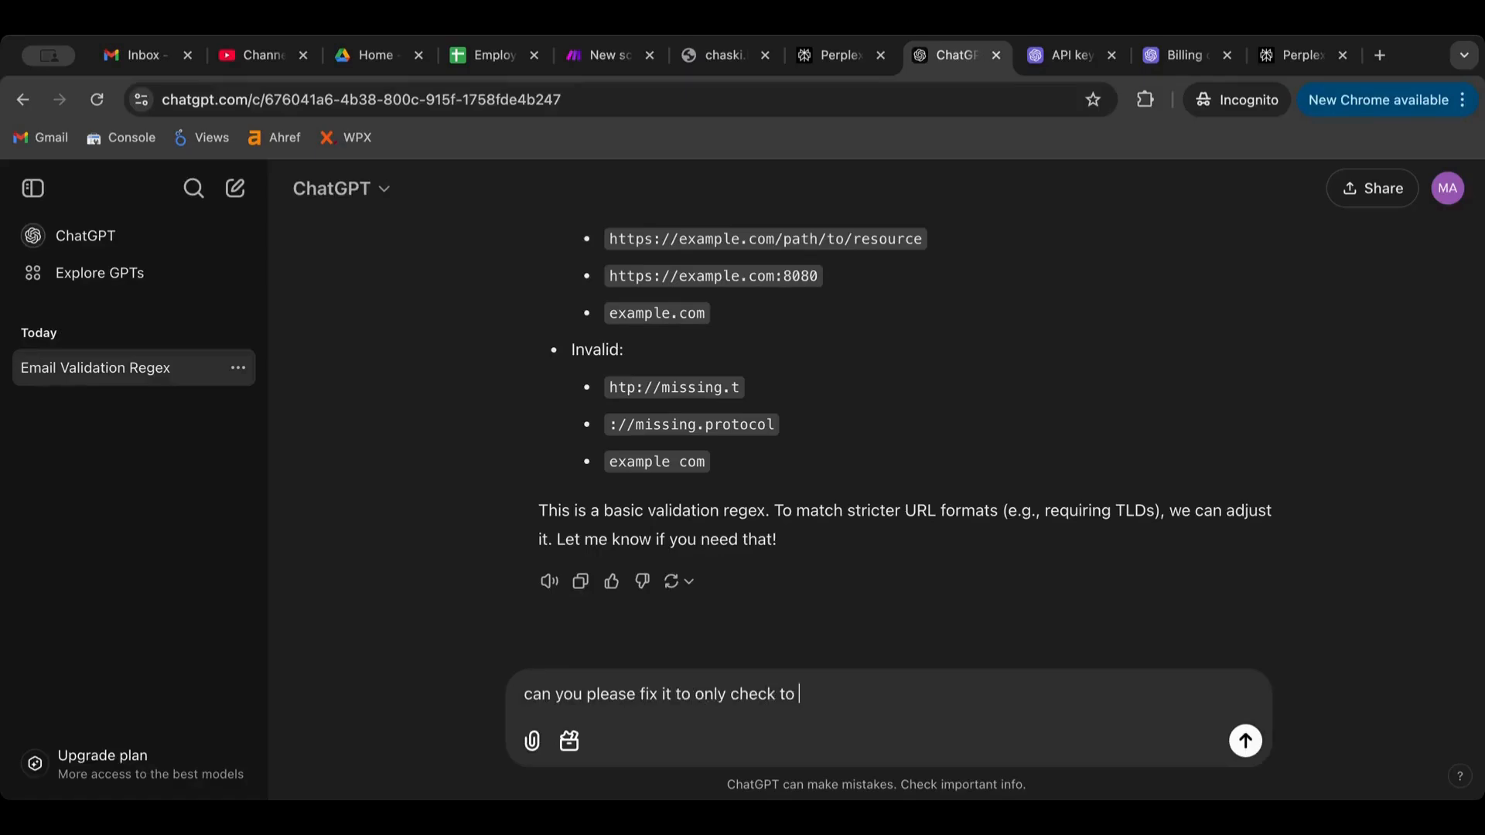
pyautogui.write('s')
pyautogui.press('Return')
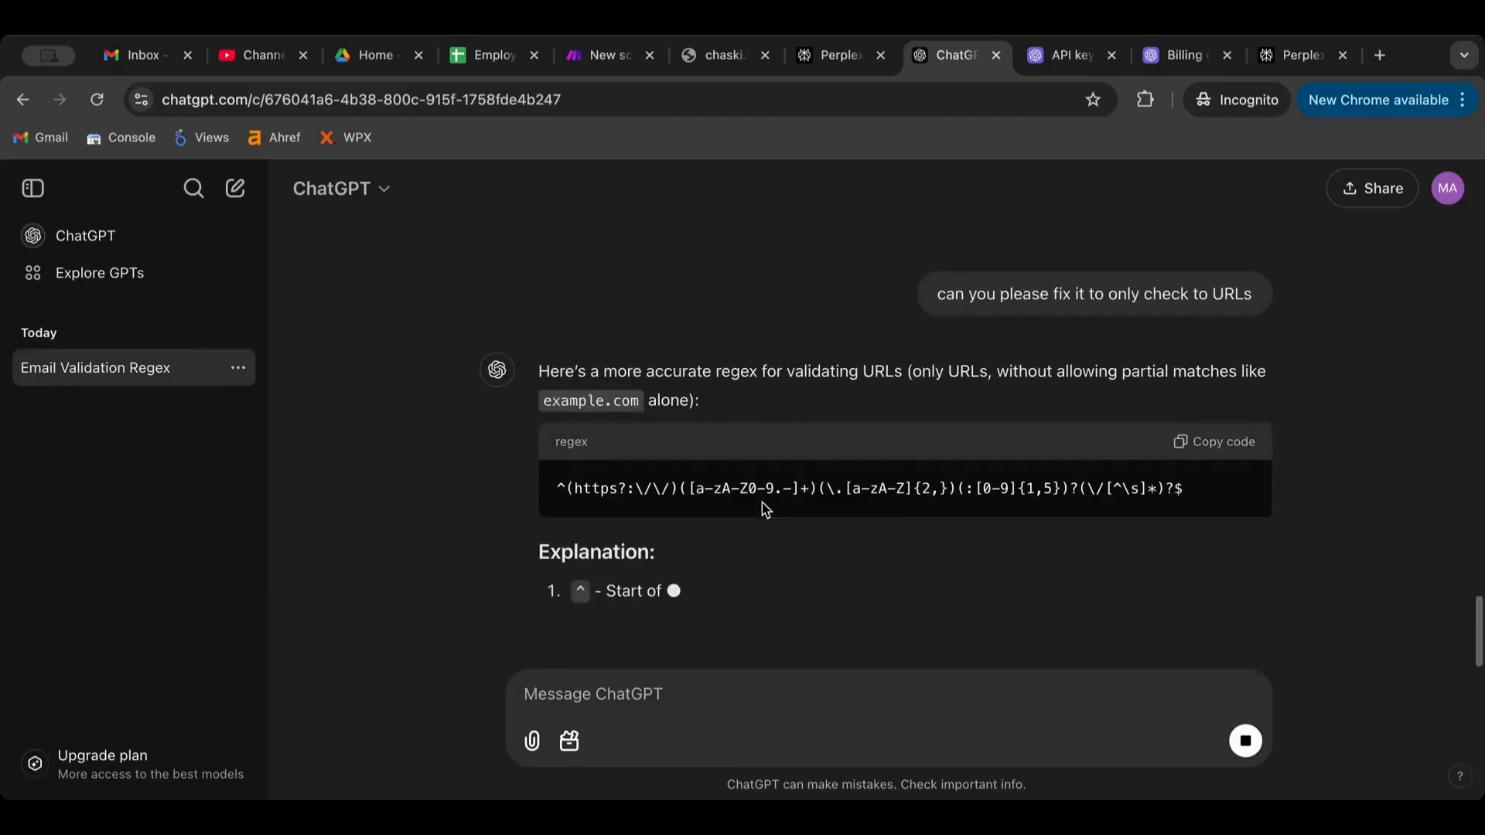
pyautogui.click(1236, 408)
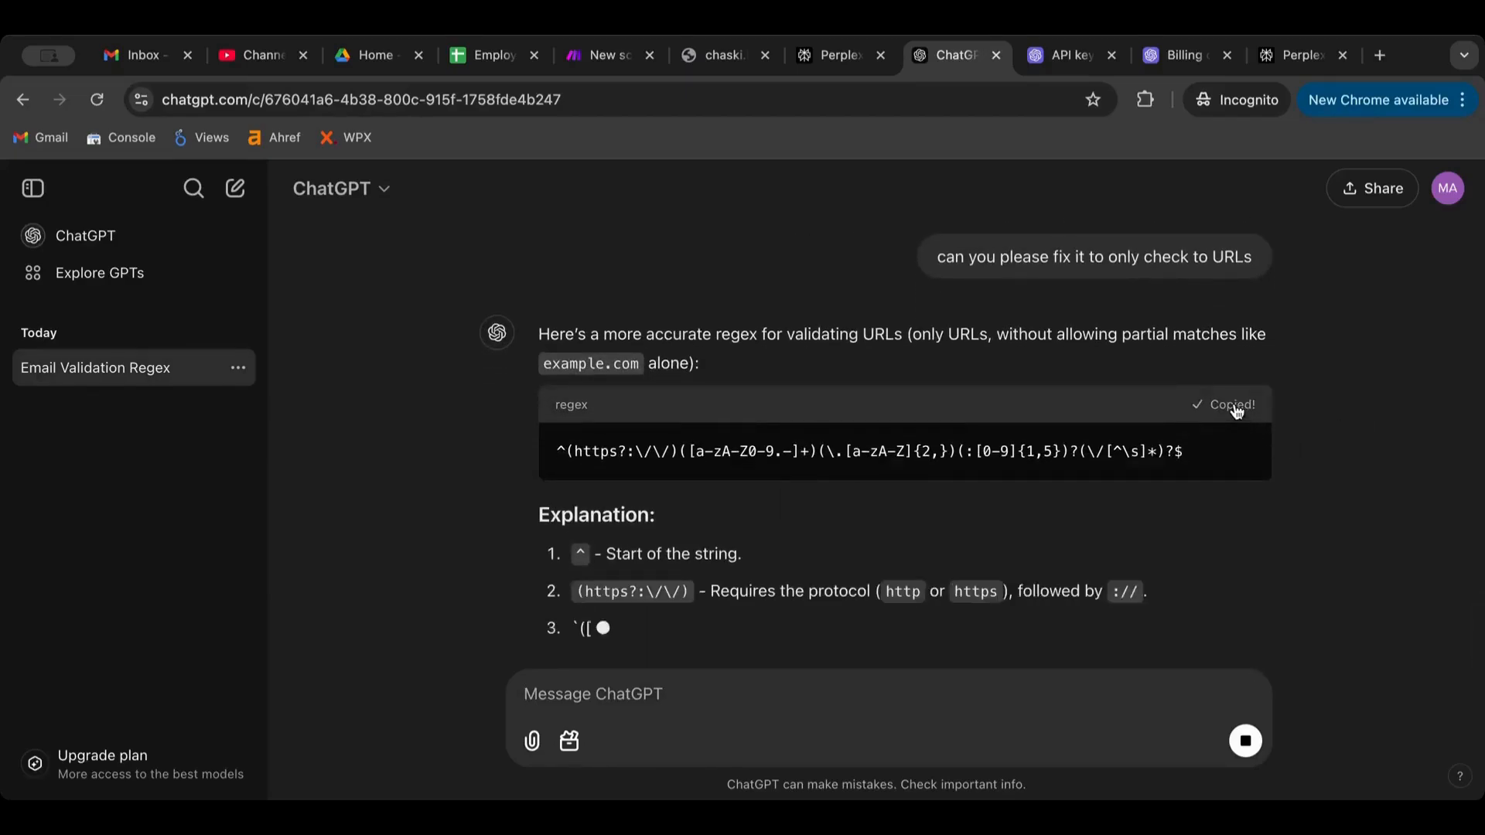
# Back in Make, check Var1 in Tools 1 and the url variable in Tools 5
pyautogui.click(590, 65)
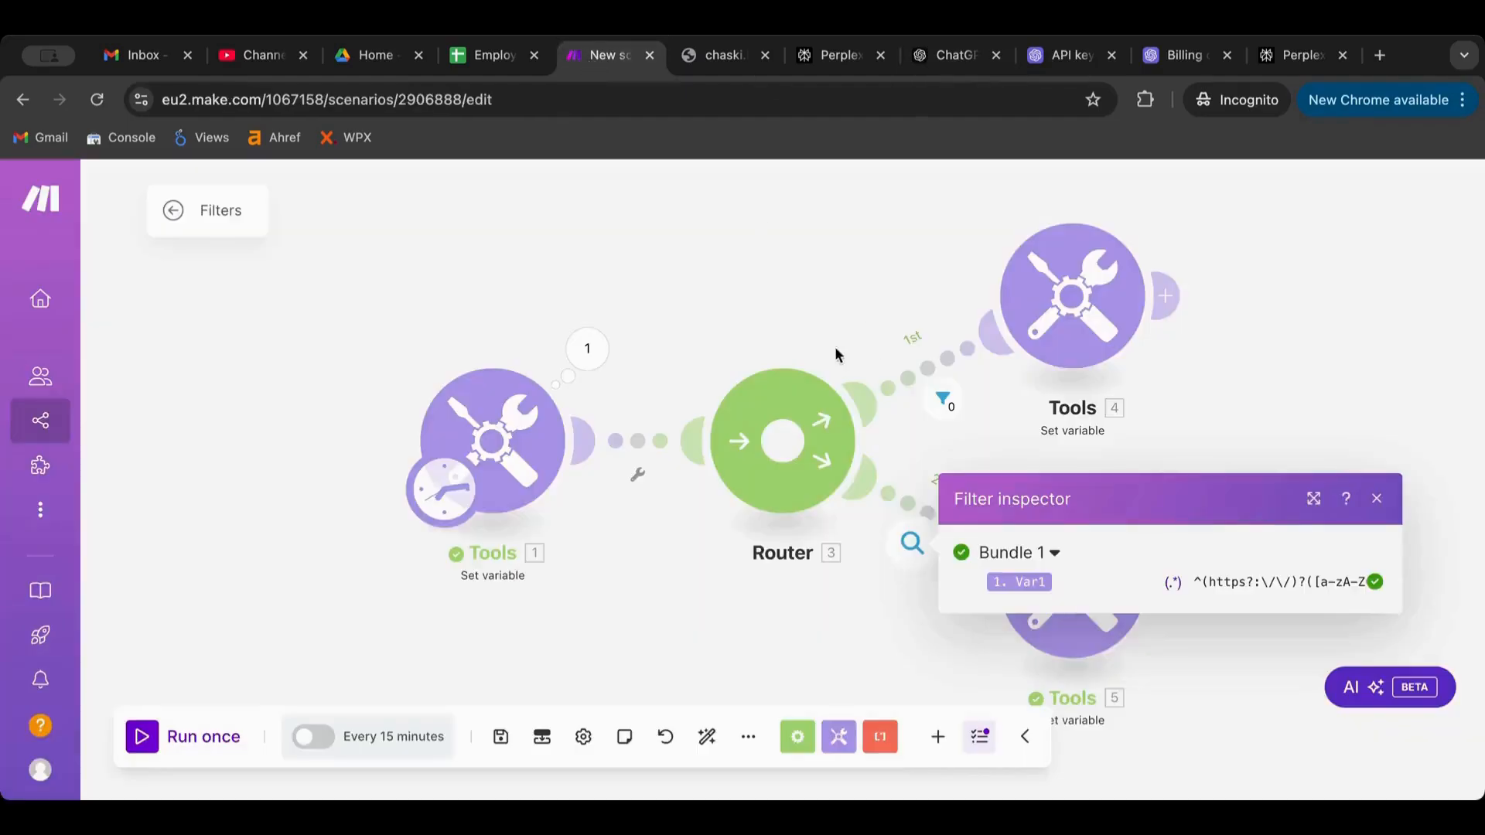
pyautogui.click(495, 431)
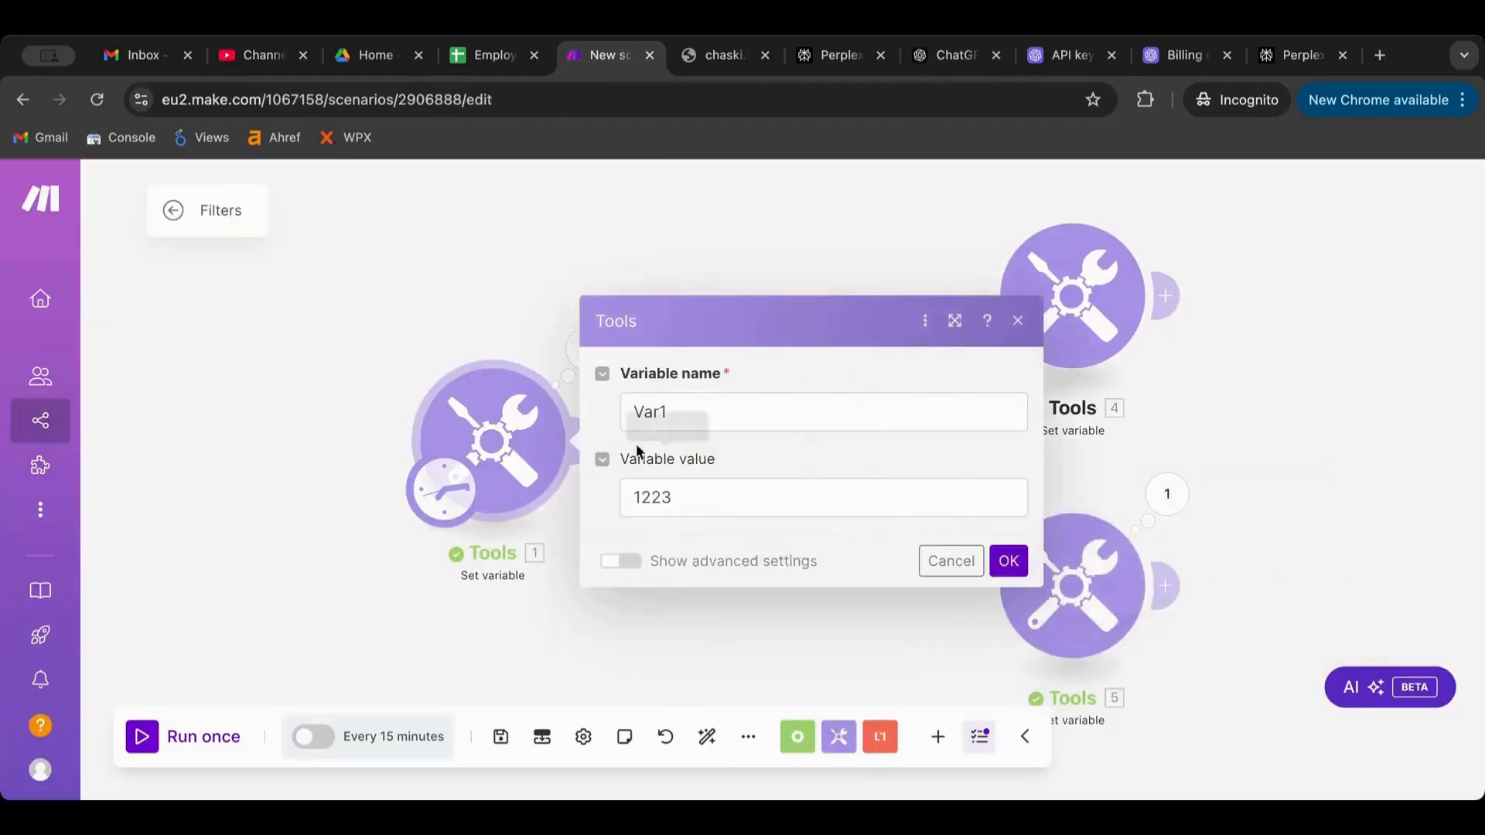
pyautogui.click(439, 279)
pyautogui.click(1098, 592)
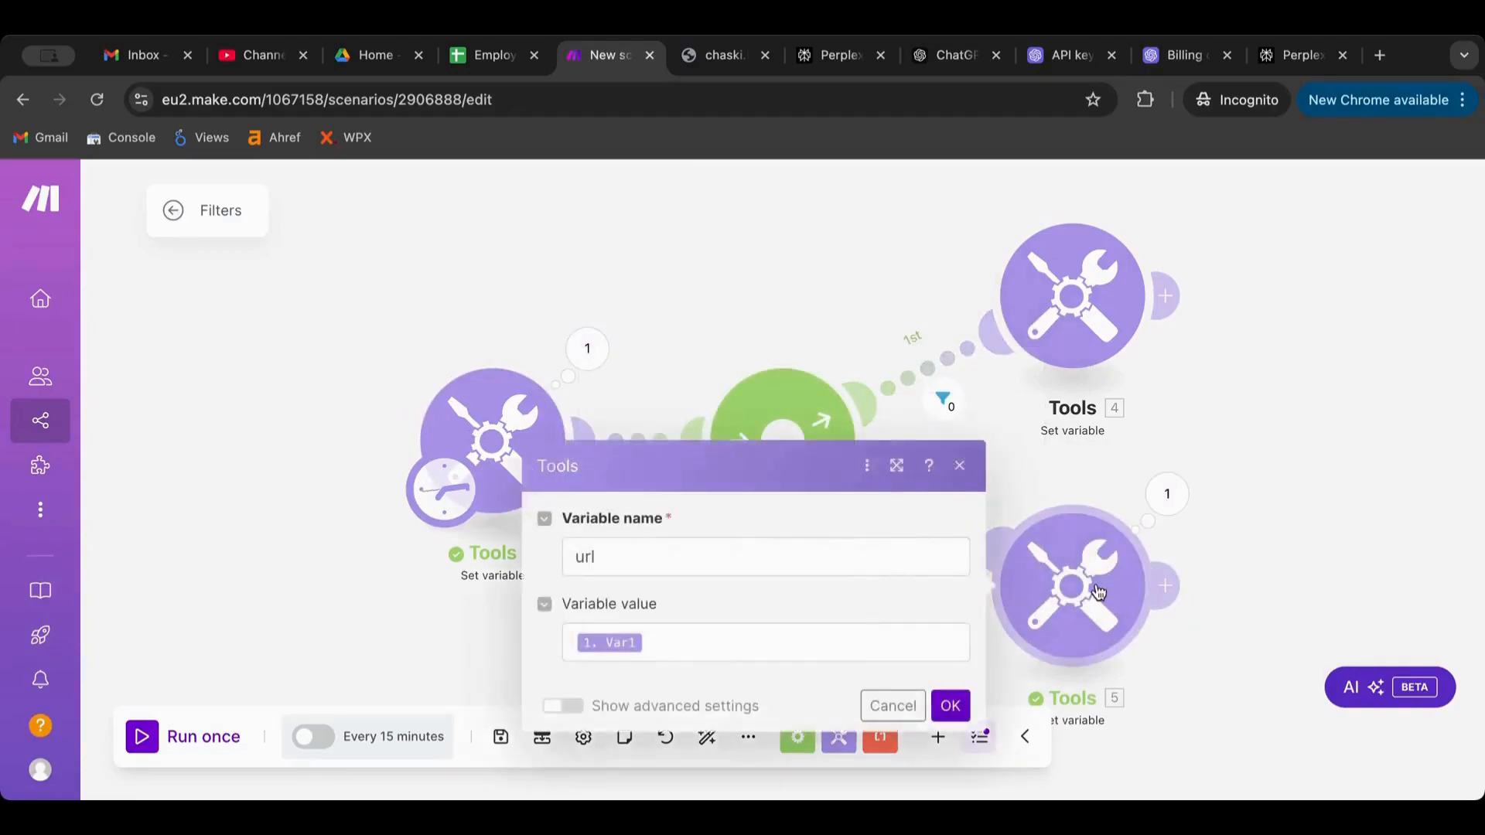
pyautogui.click(1276, 414)
# Replace the 2nd route's Matches pattern with the longer, protocol-requiring URL regex
pyautogui.click(942, 504)
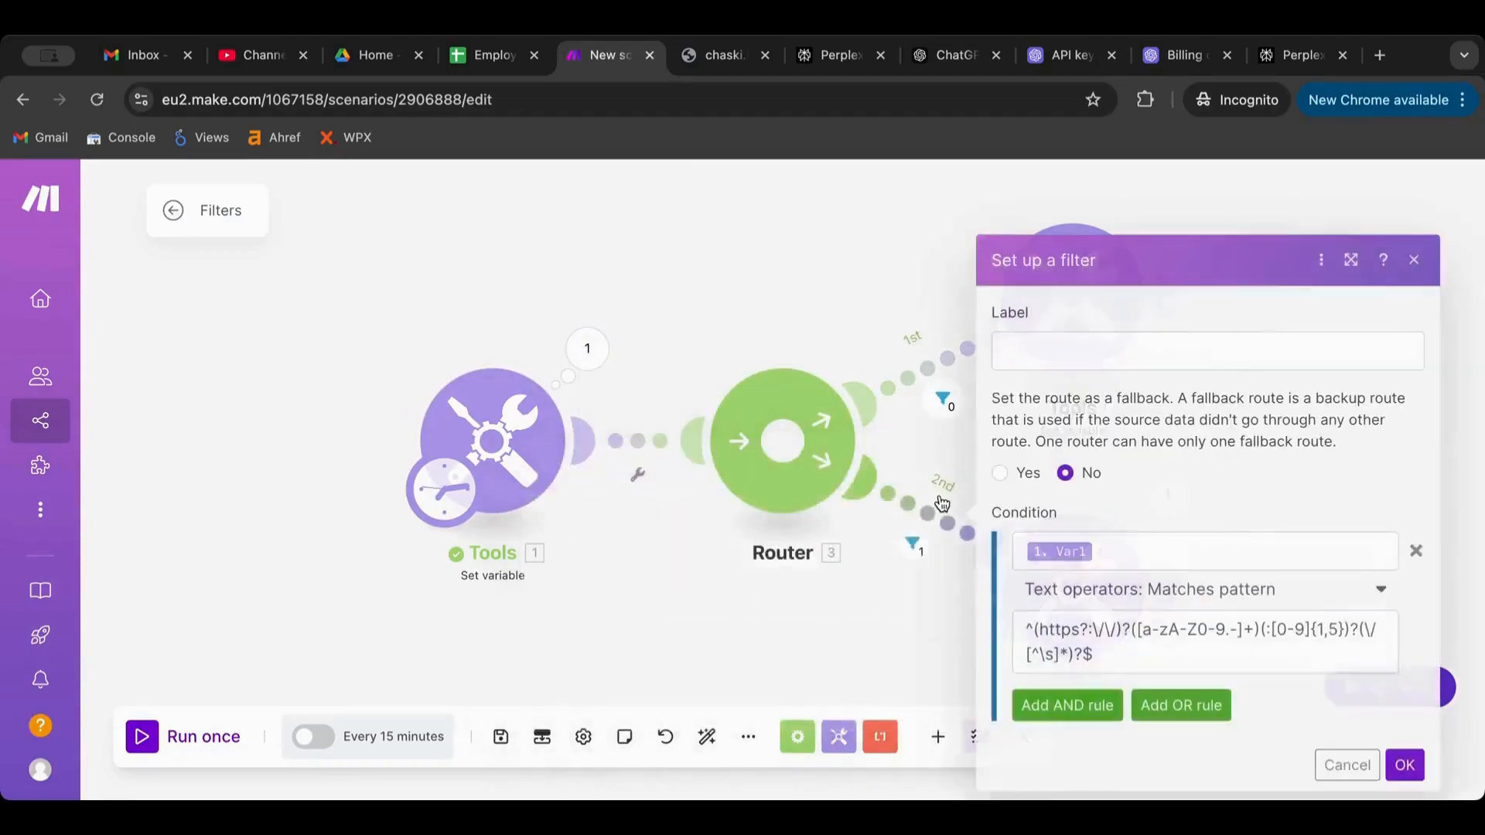
pyautogui.click(1168, 638)
pyautogui.hotkey('ctrl', 'a')
pyautogui.hotkey('ctrl', 'v')
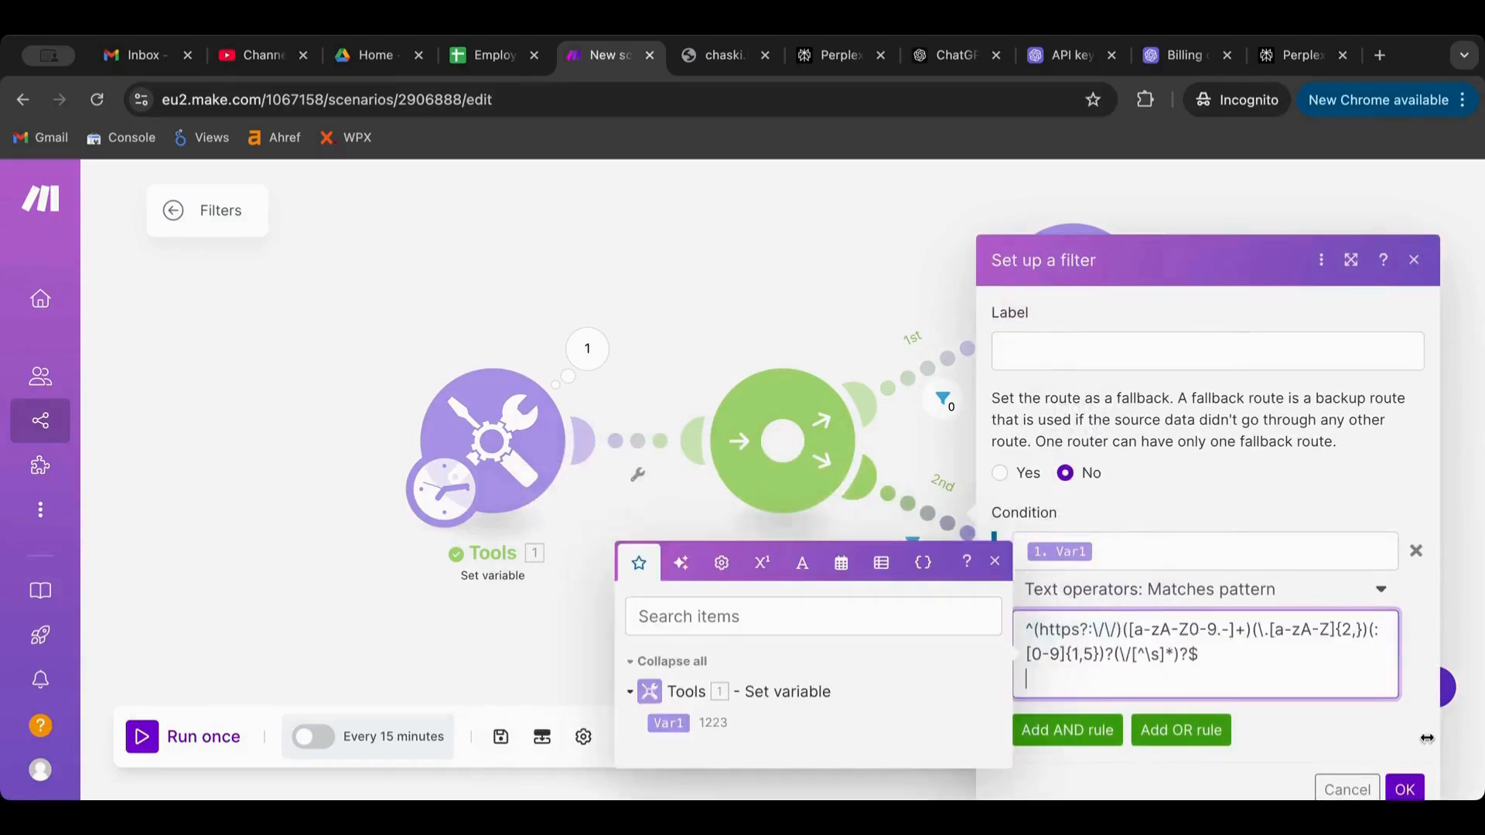
pyautogui.click(1404, 767)
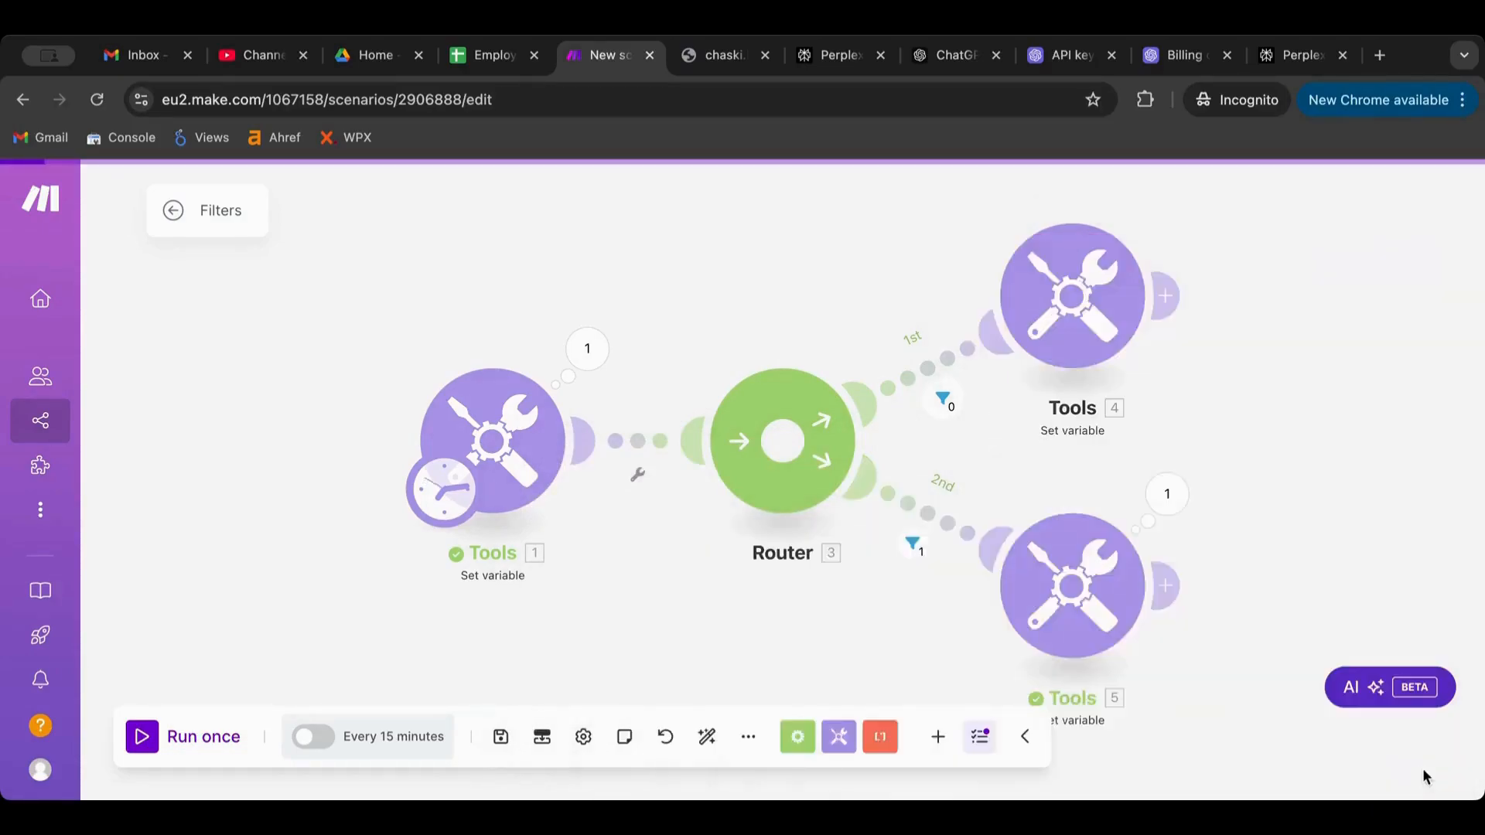
# Check the 1st route's email filter without changes and run the scenario once
pyautogui.click(927, 369)
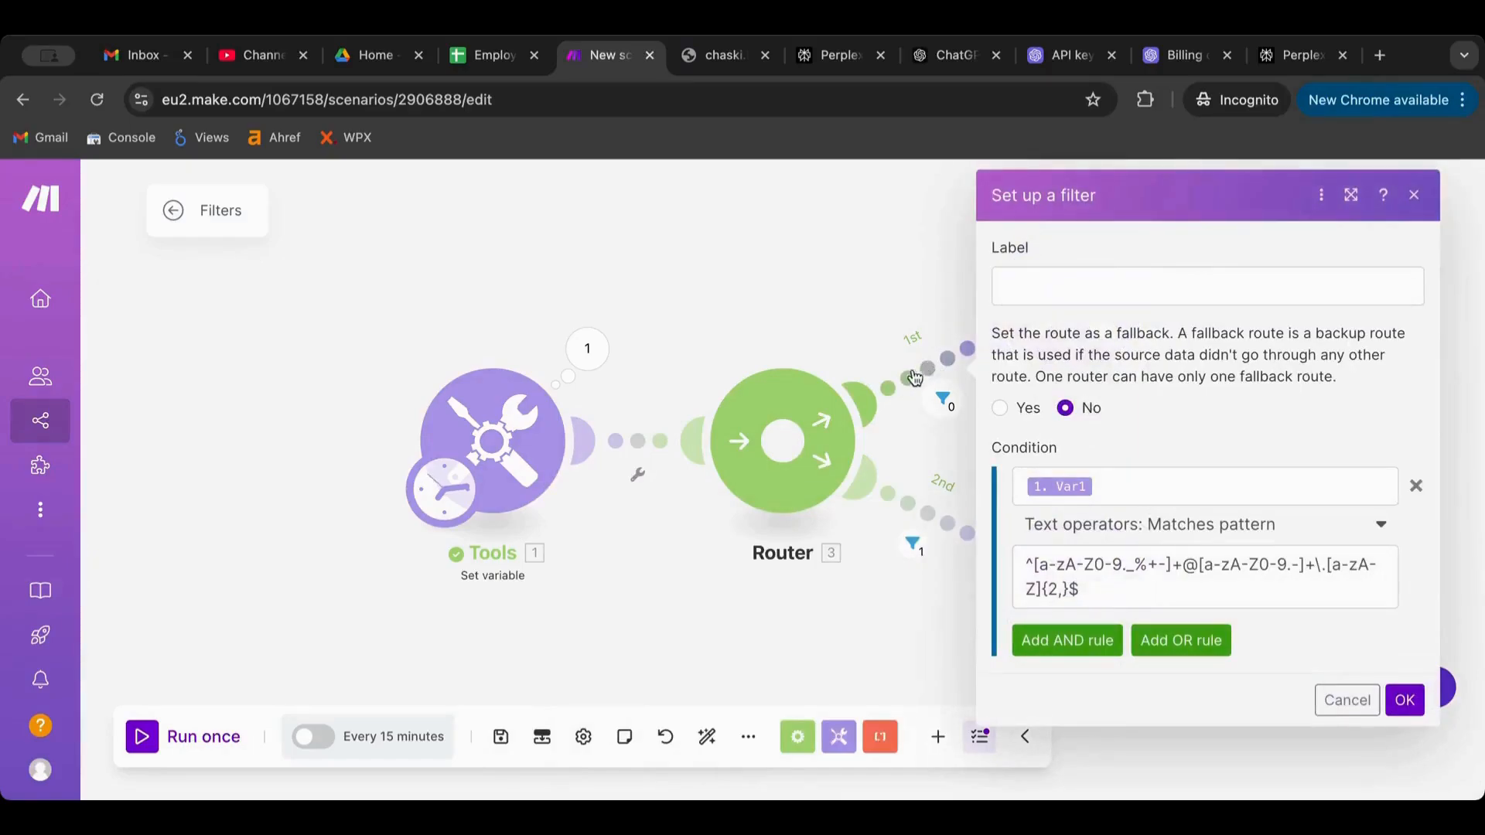
pyautogui.click(656, 622)
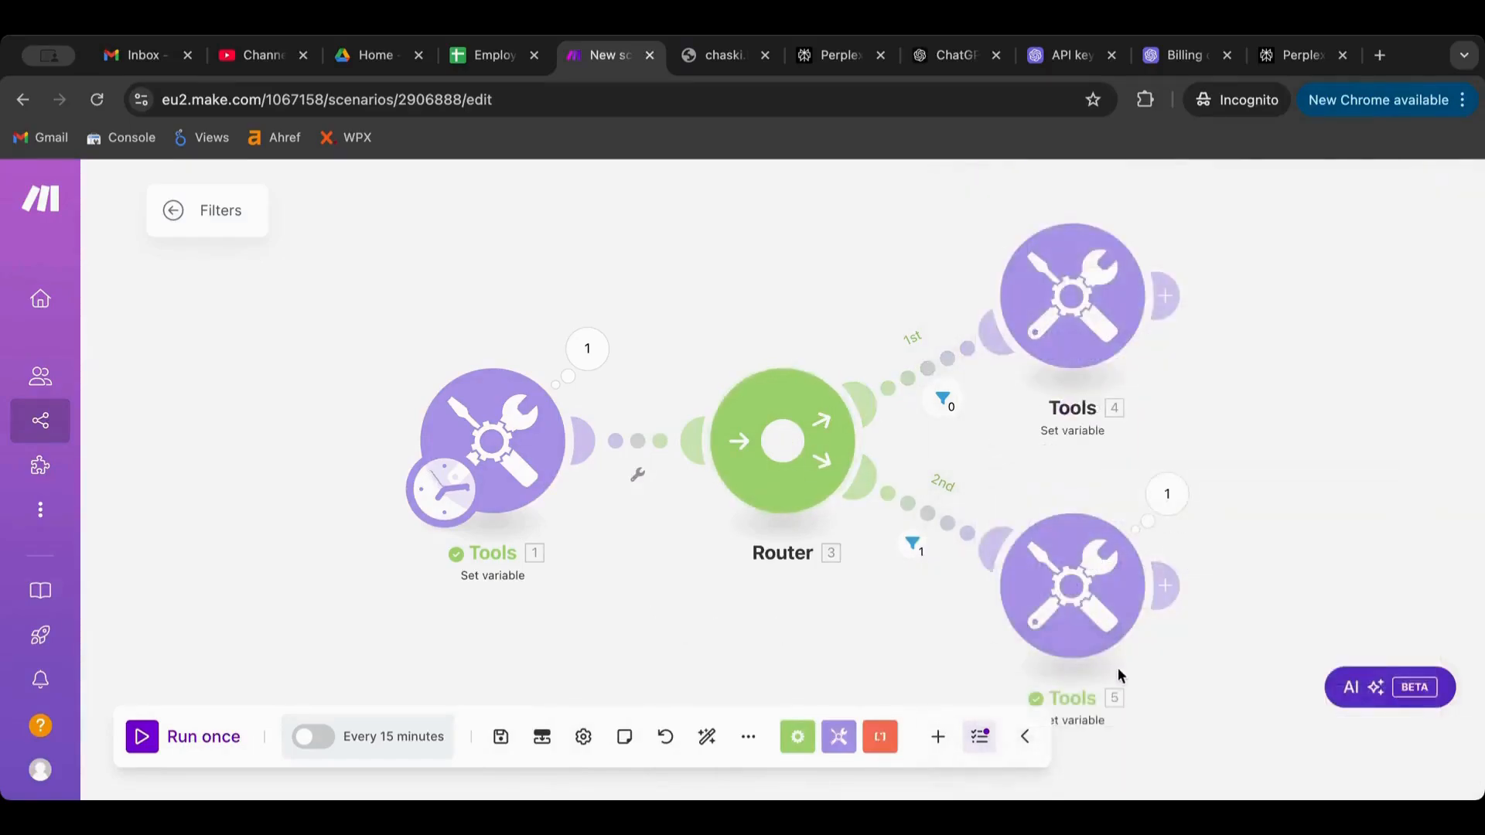
pyautogui.click(139, 738)
# Change Var1 from 1223 to 'name' and run the scenario once
pyautogui.click(523, 419)
pyautogui.moveTo(725, 496); pyautogui.dragTo(523, 504)
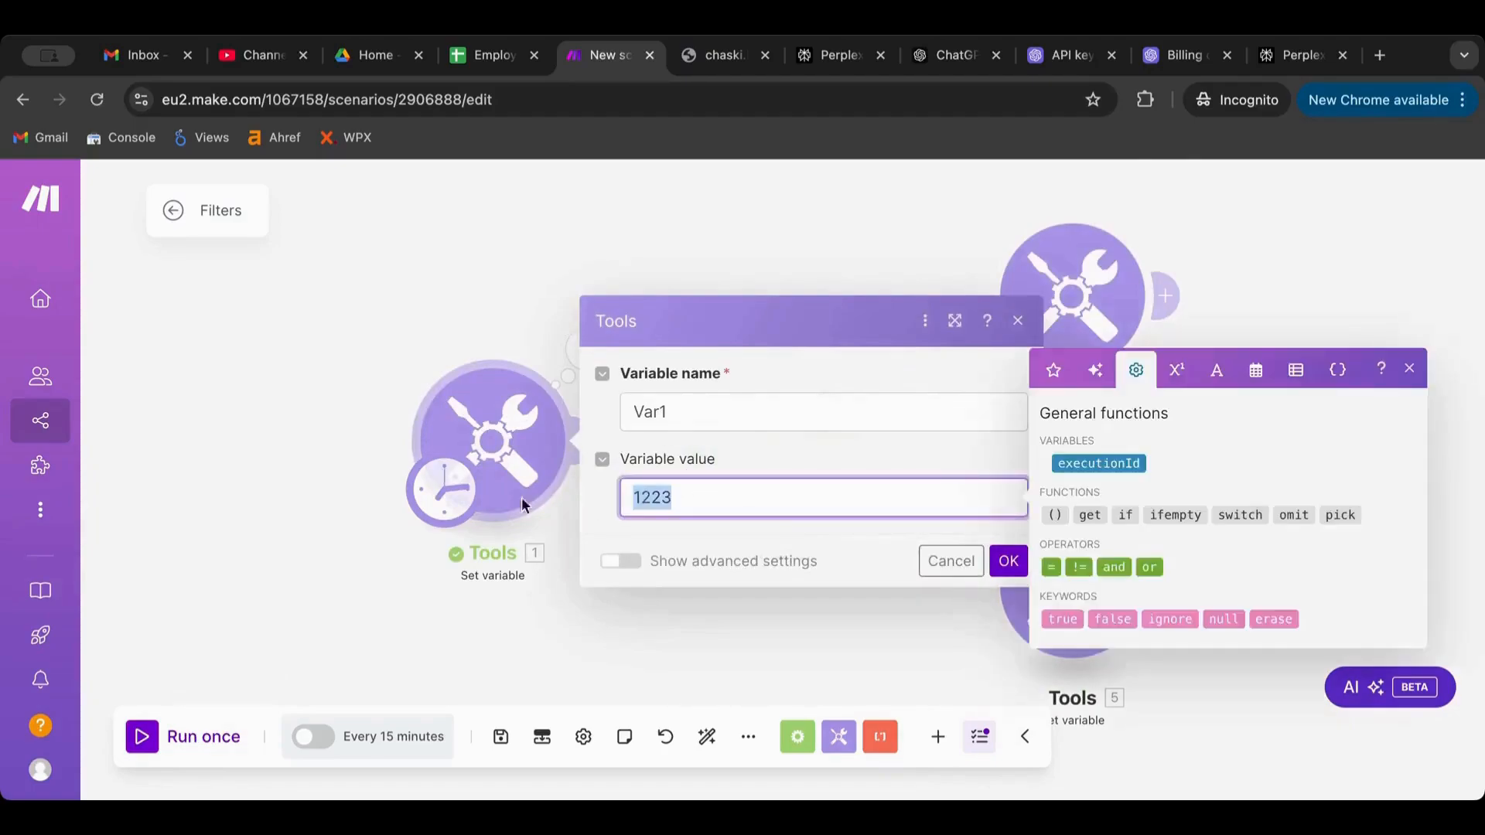
pyautogui.write('name')
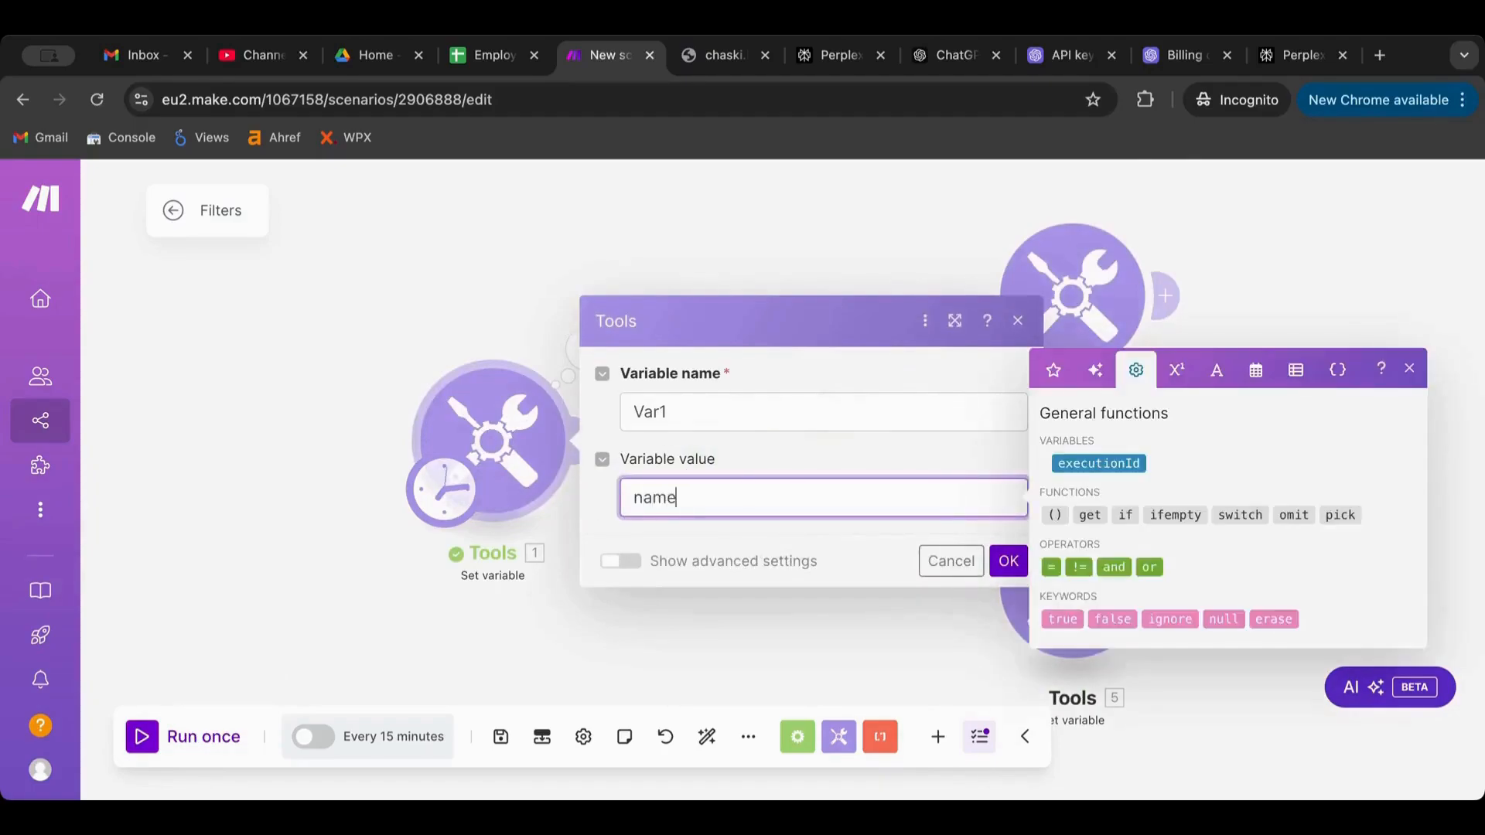
pyautogui.click(1009, 570)
pyautogui.click(146, 736)
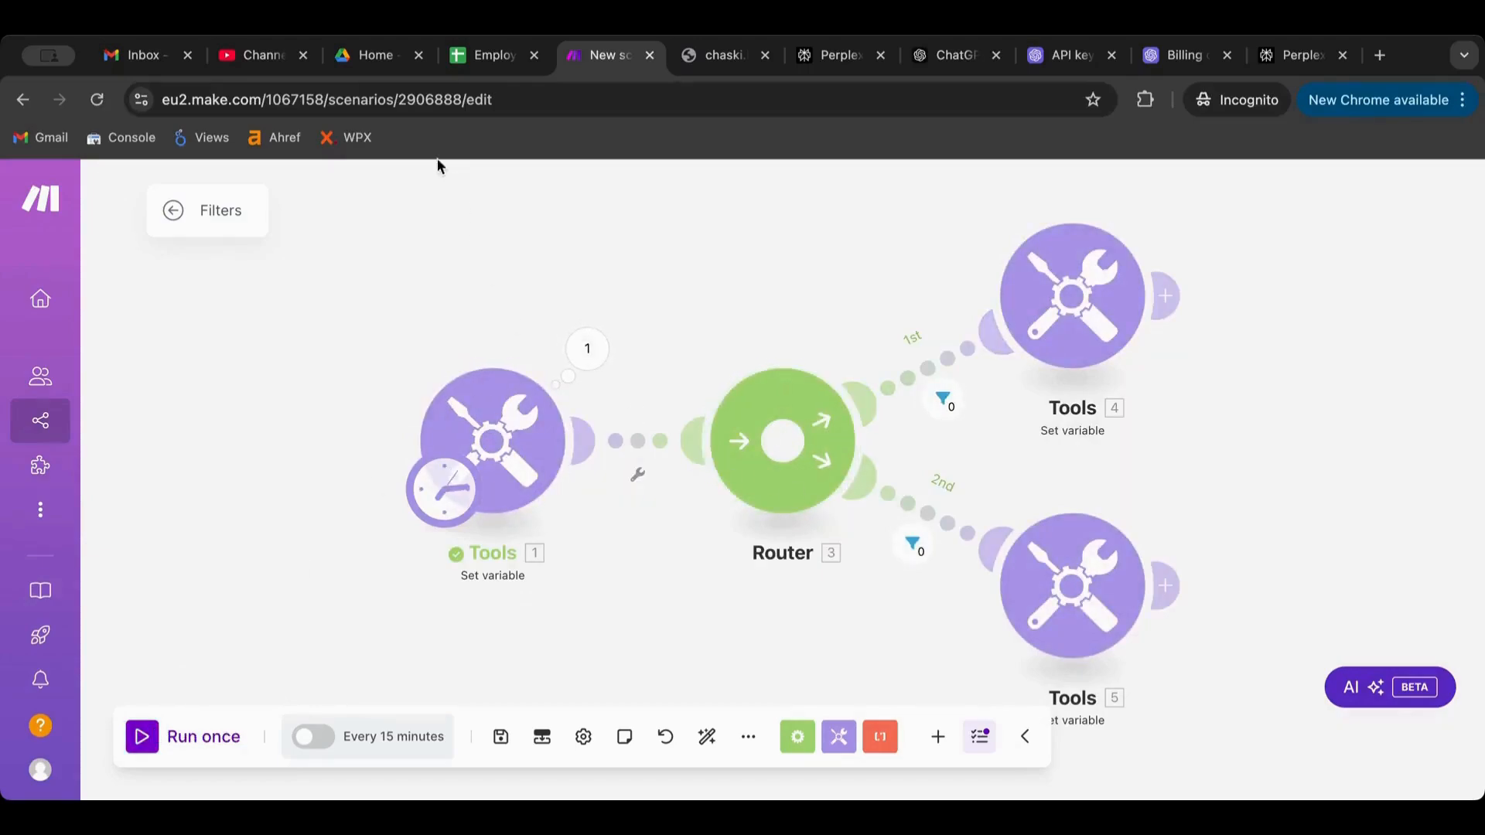
pyautogui.moveTo(261, 99); pyautogui.dragTo(4, 97)
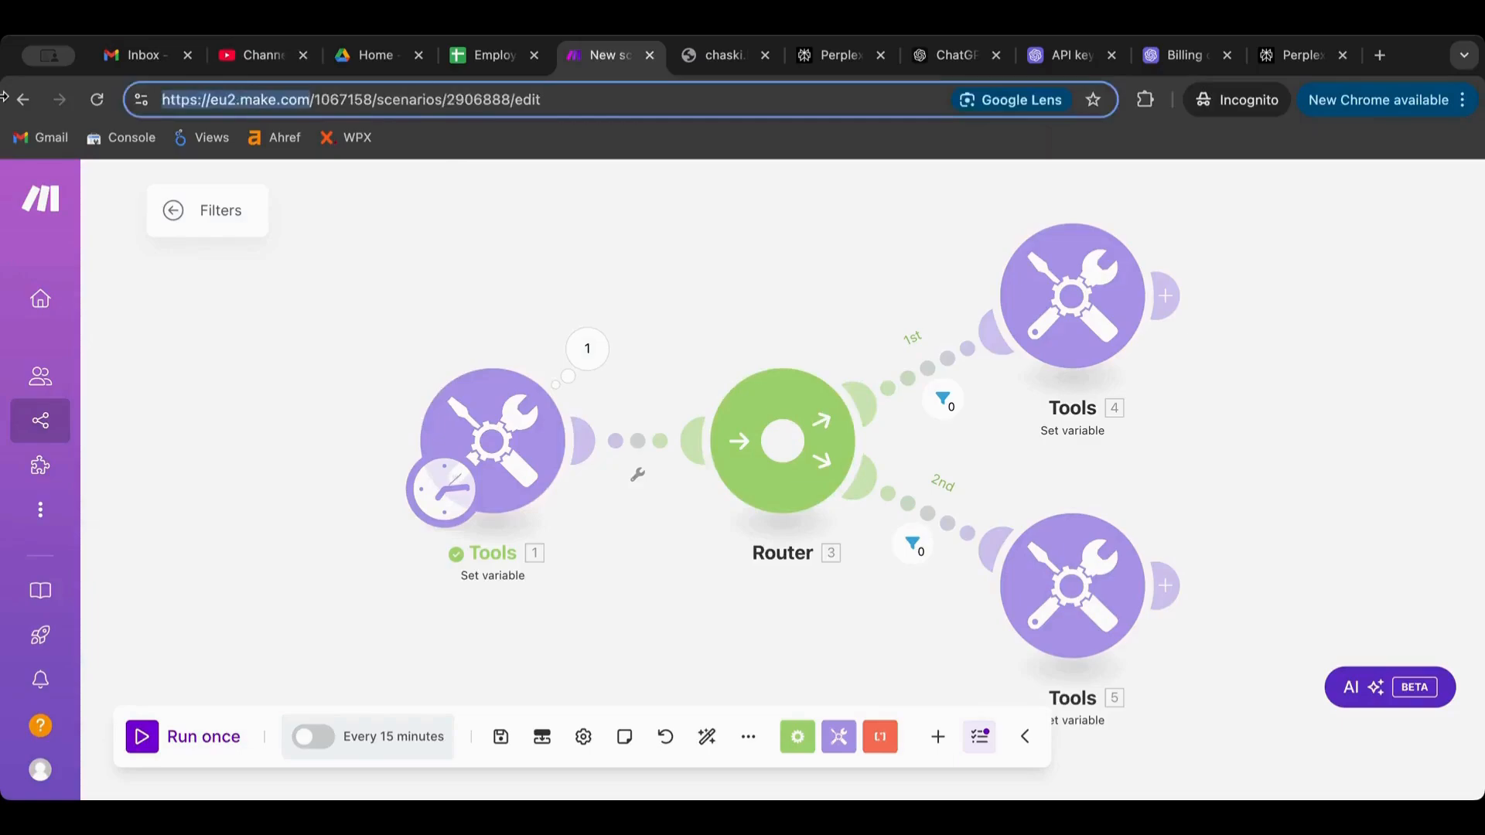
pyautogui.click(492, 441)
pyautogui.doubleClick(812, 505)
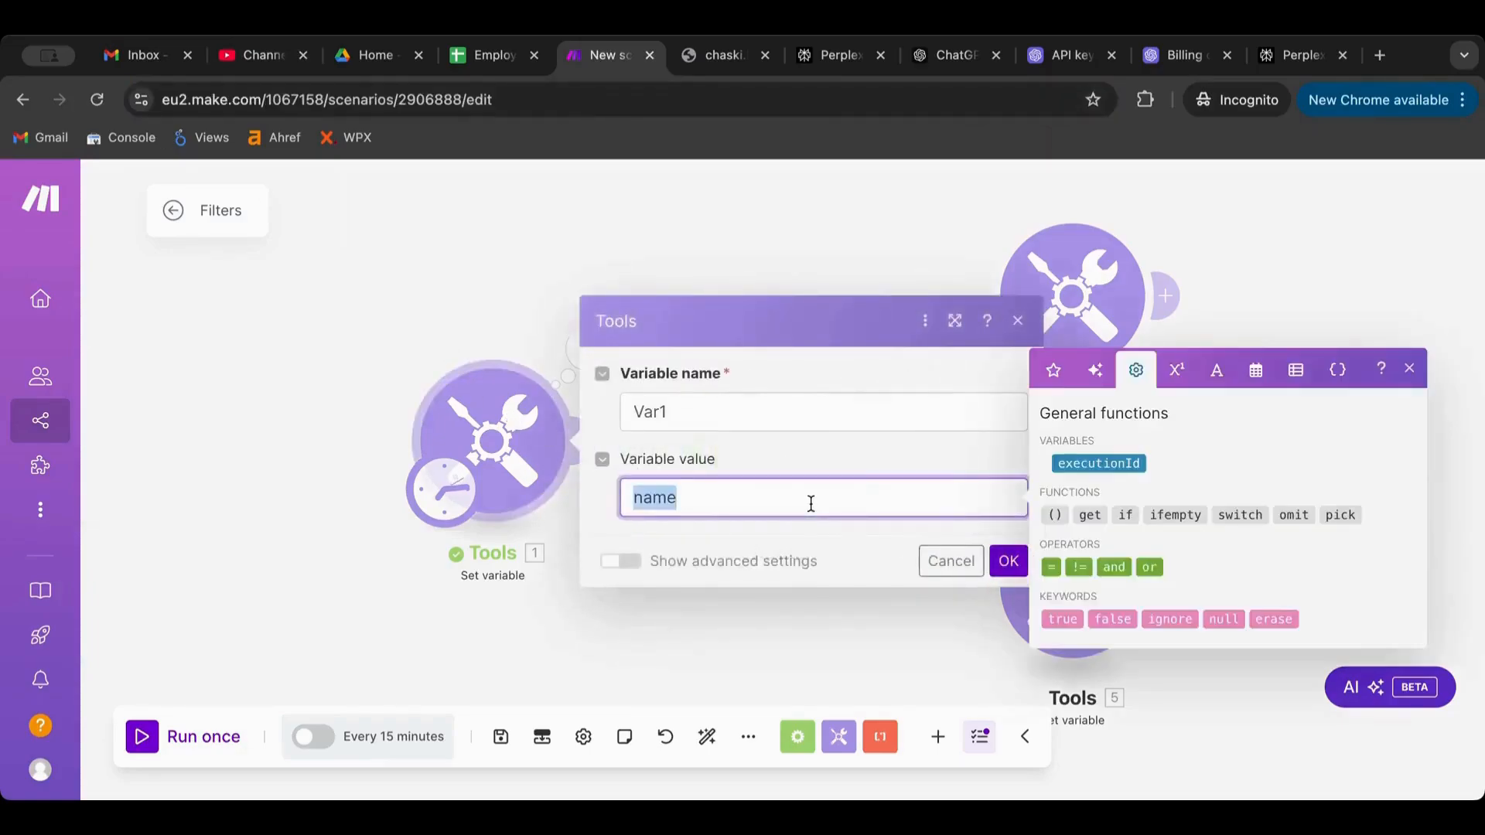
pyautogui.hotkey('ctrl', 'v')
pyautogui.click(1008, 561)
pyautogui.click(151, 744)
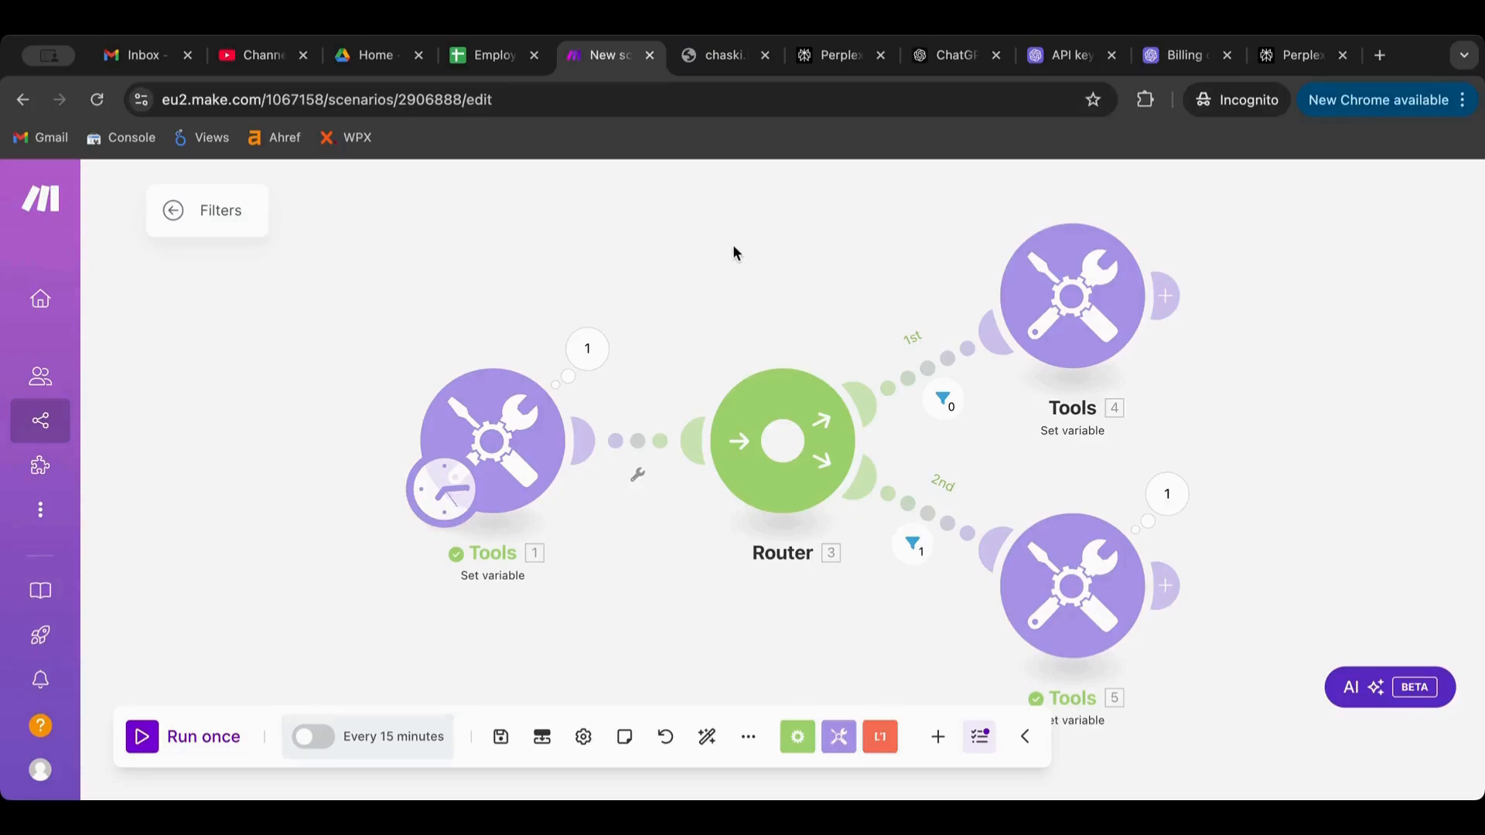
pyautogui.scroll(-3, 730, 238)
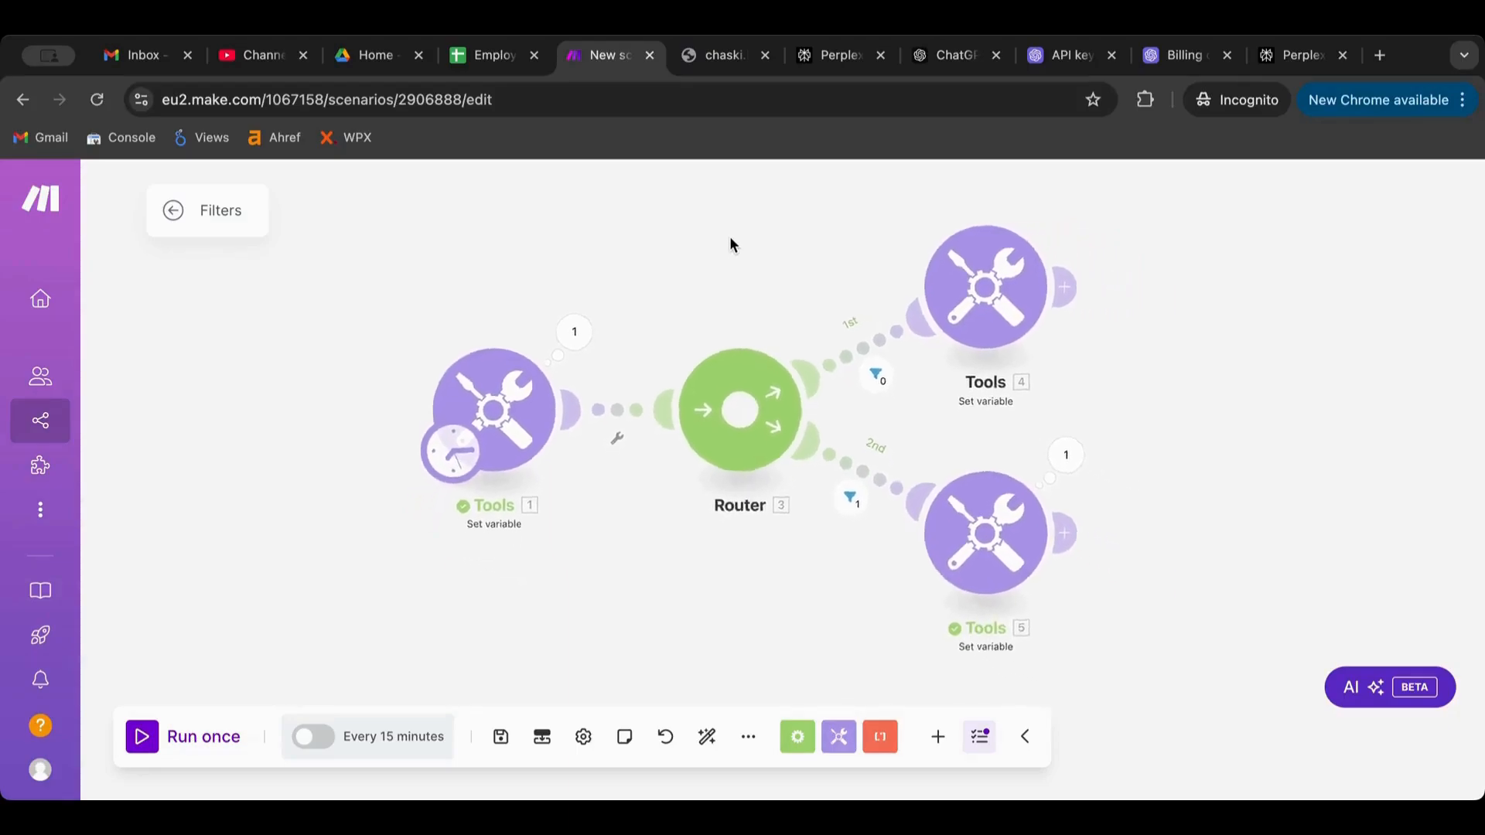
pyautogui.scroll(-1, 722, 249)
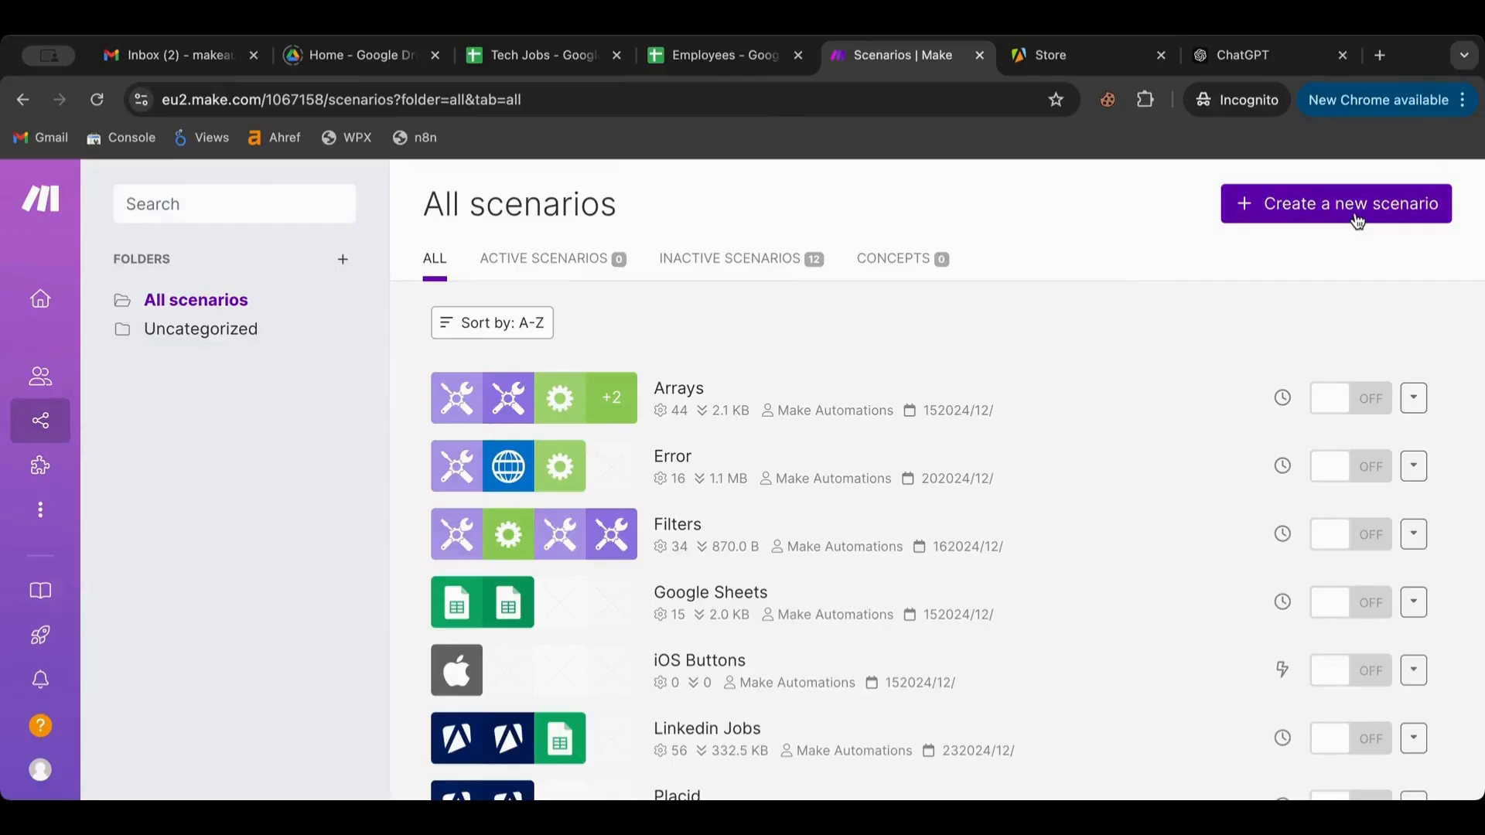
# Create a new empty scenario and name it Iterators
pyautogui.click(1355, 218)
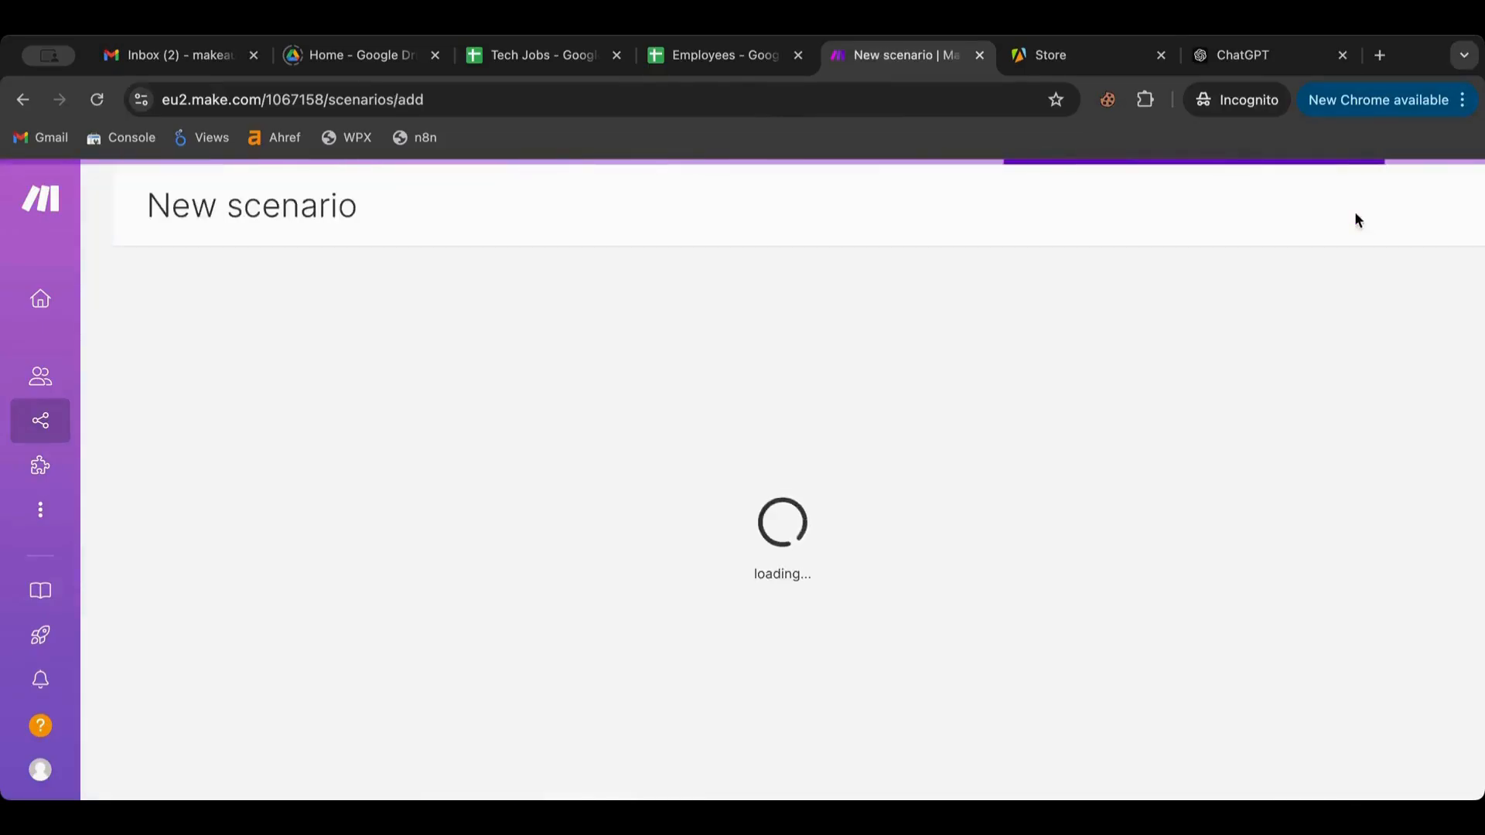
pyautogui.click(237, 209)
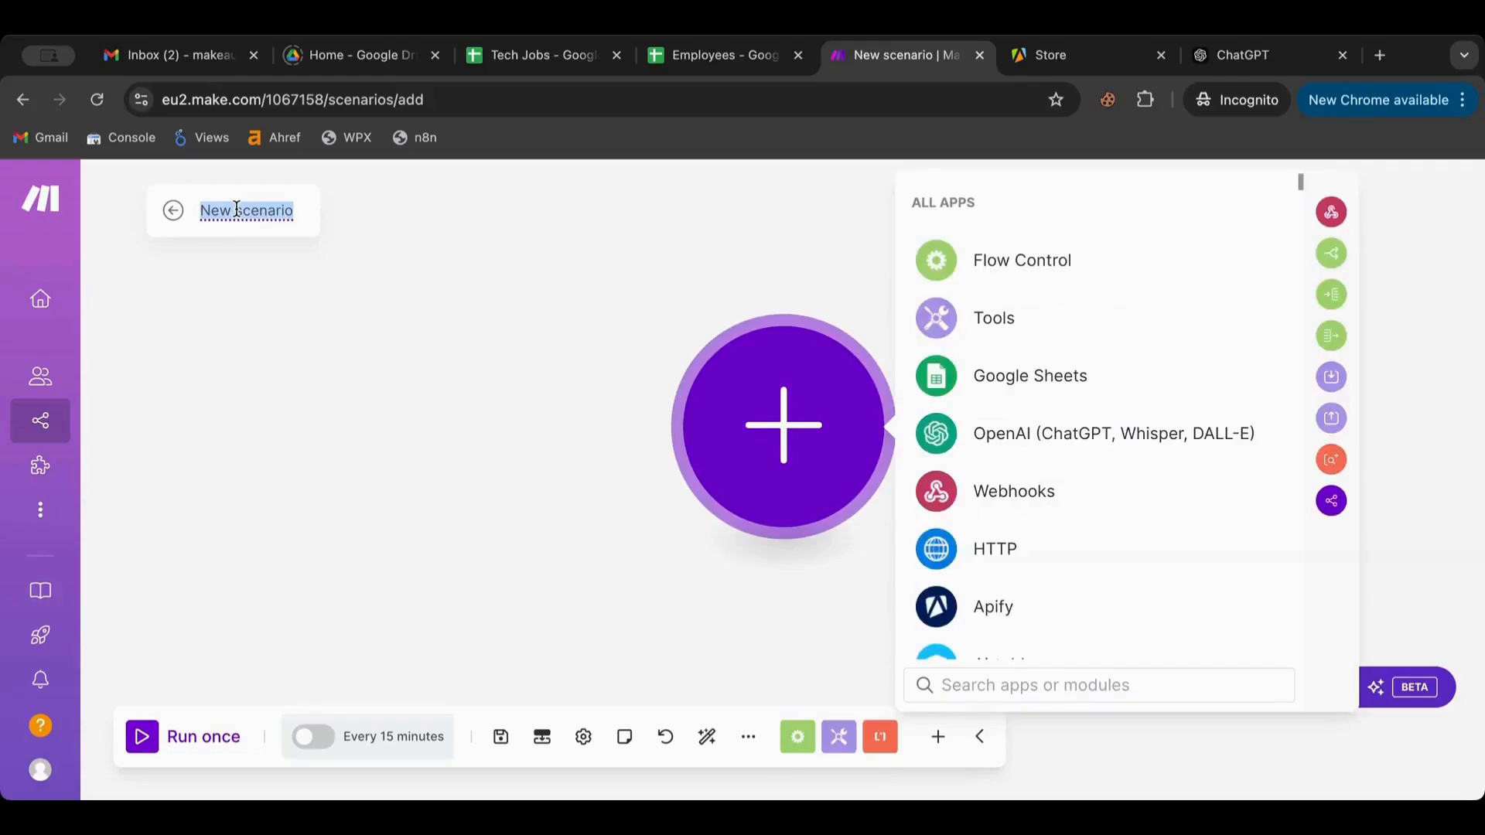
pyautogui.click(797, 737)
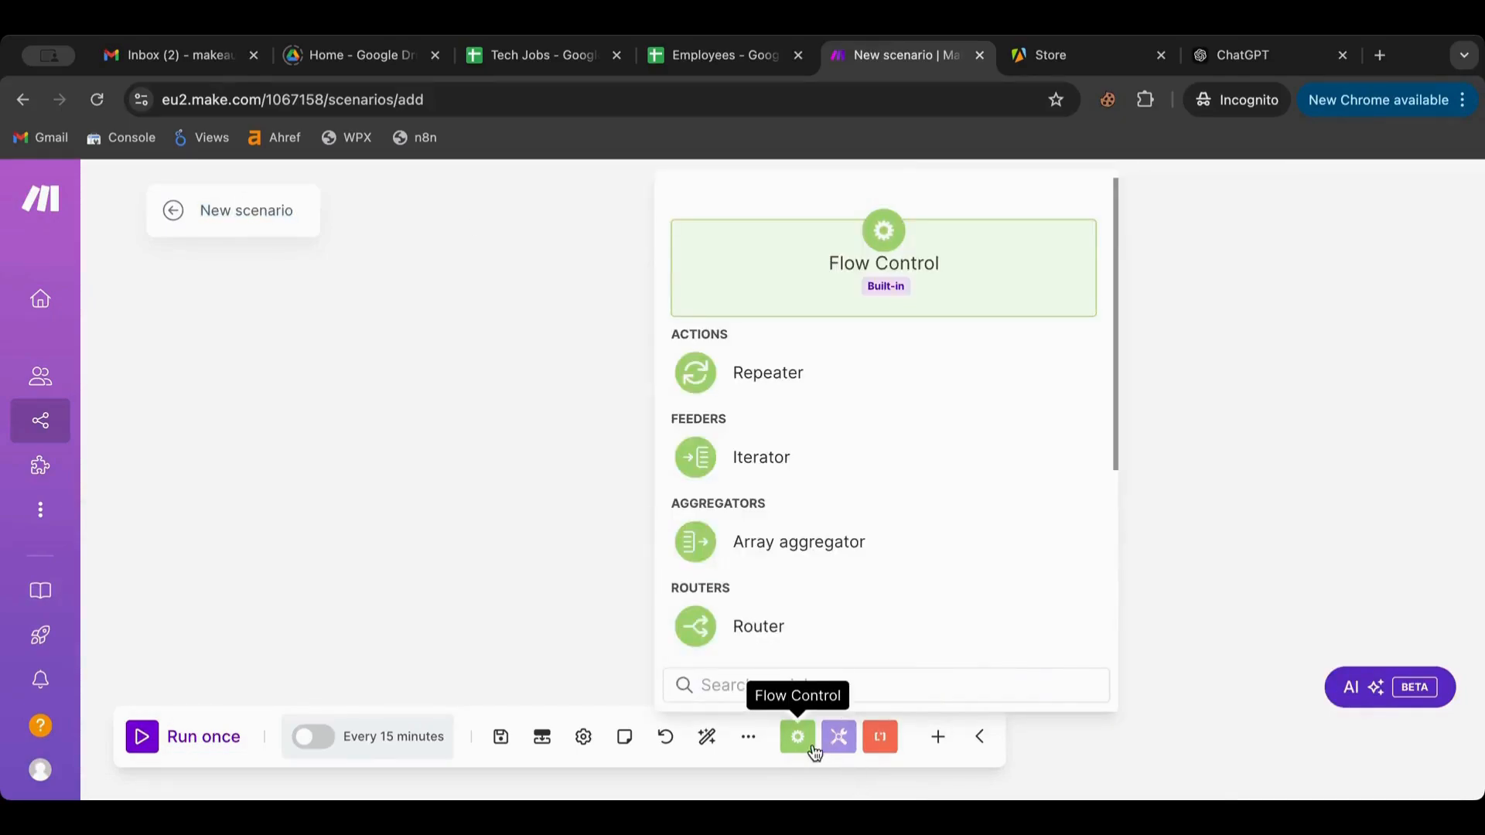
pyautogui.click(236, 209)
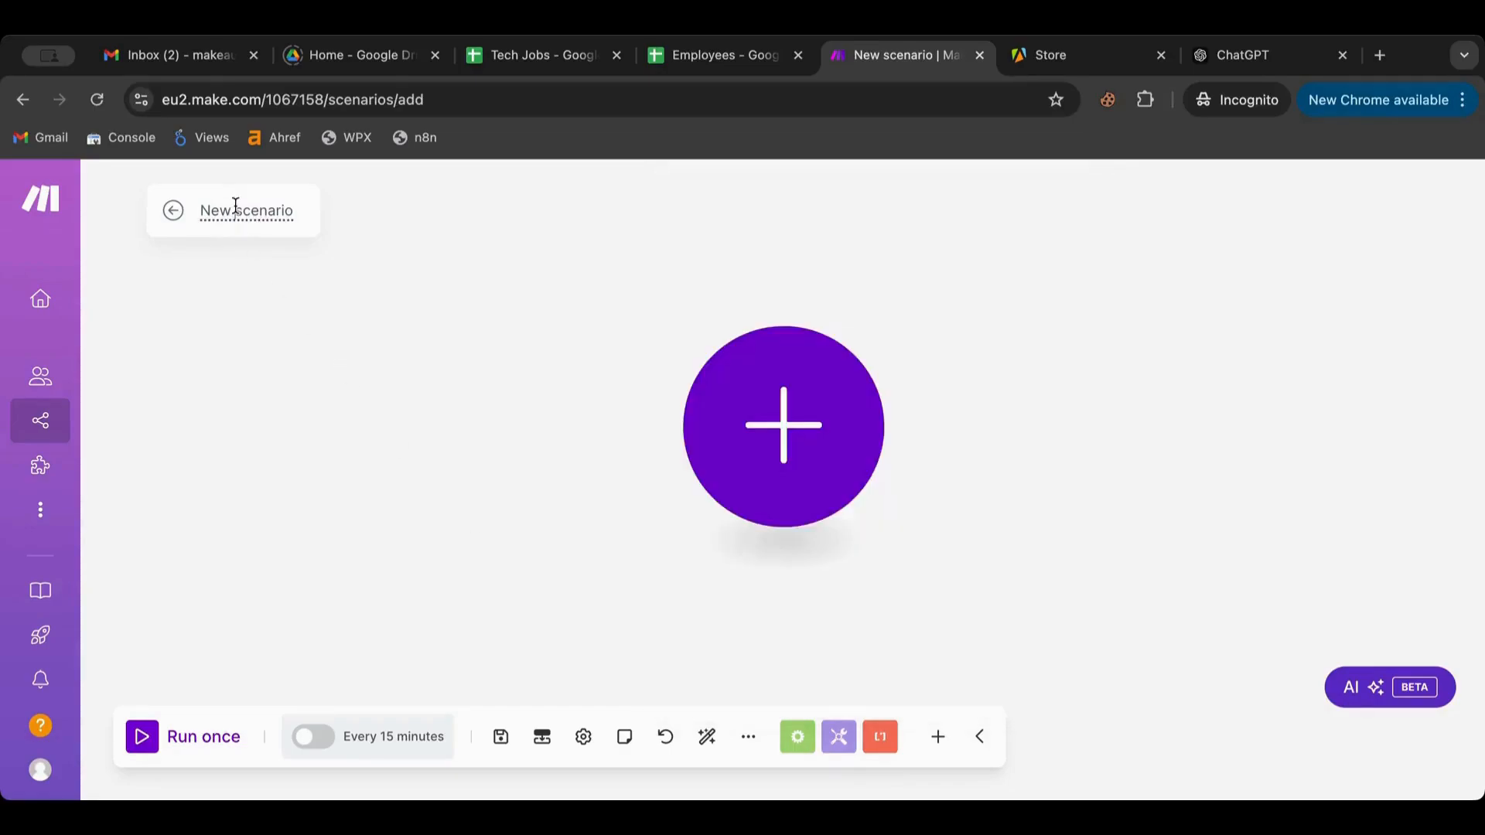
pyautogui.click(236, 207)
pyautogui.write('Iterators')
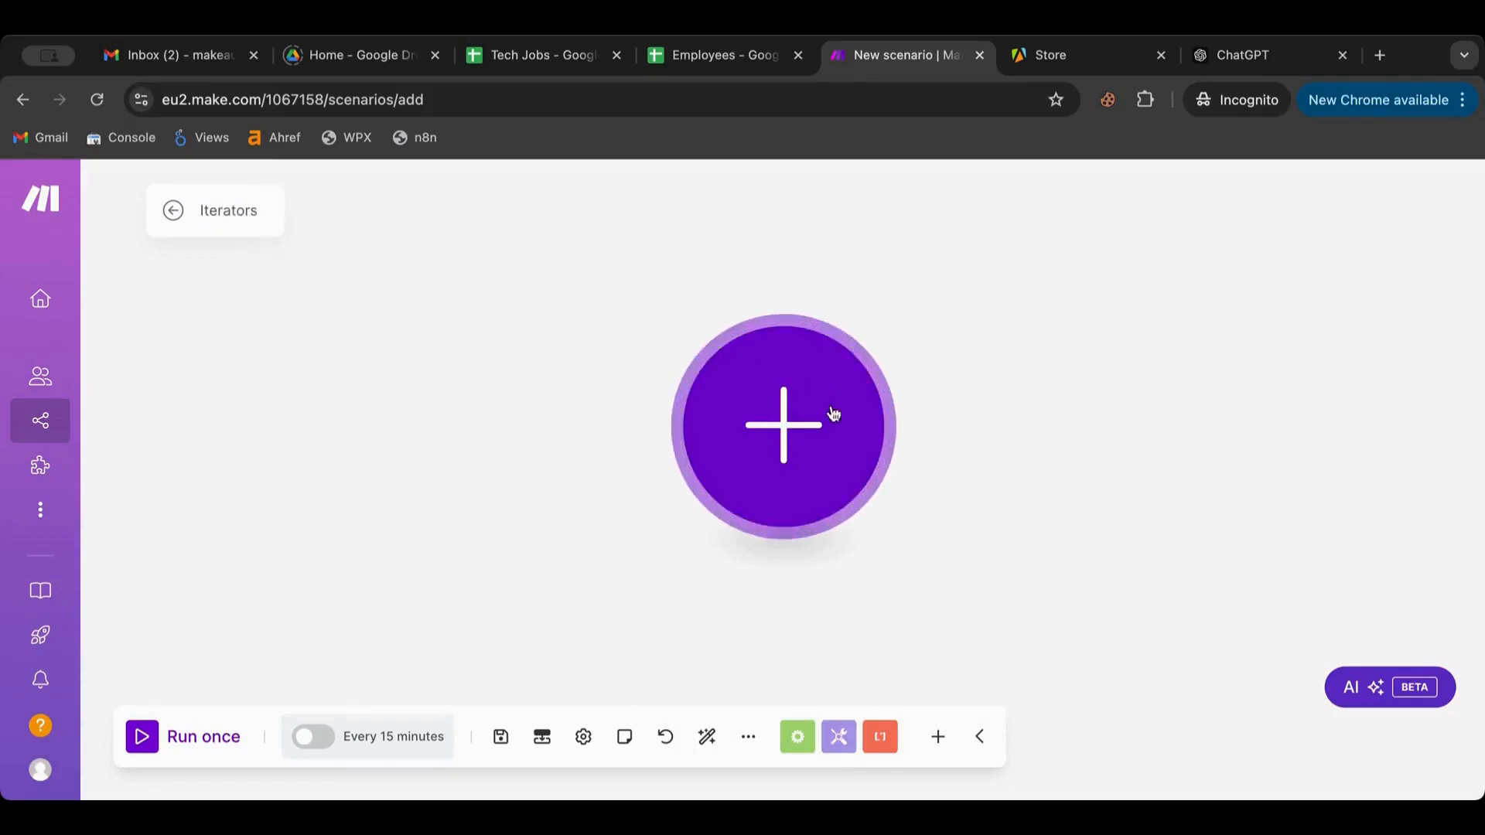
# Open the All scenarios list in a new browser tab
pyautogui.click(786, 440)
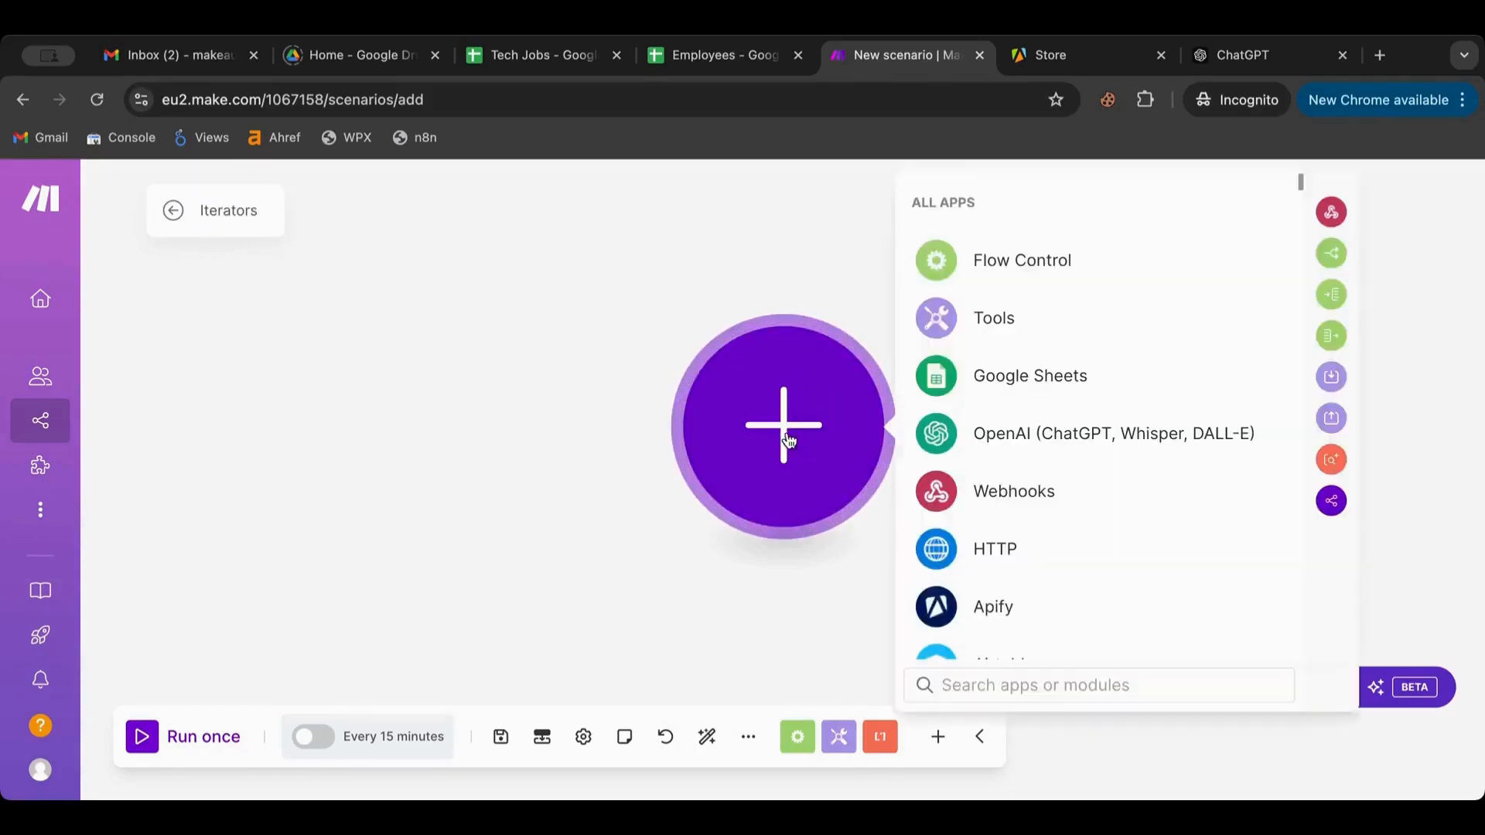
pyautogui.click(539, 358)
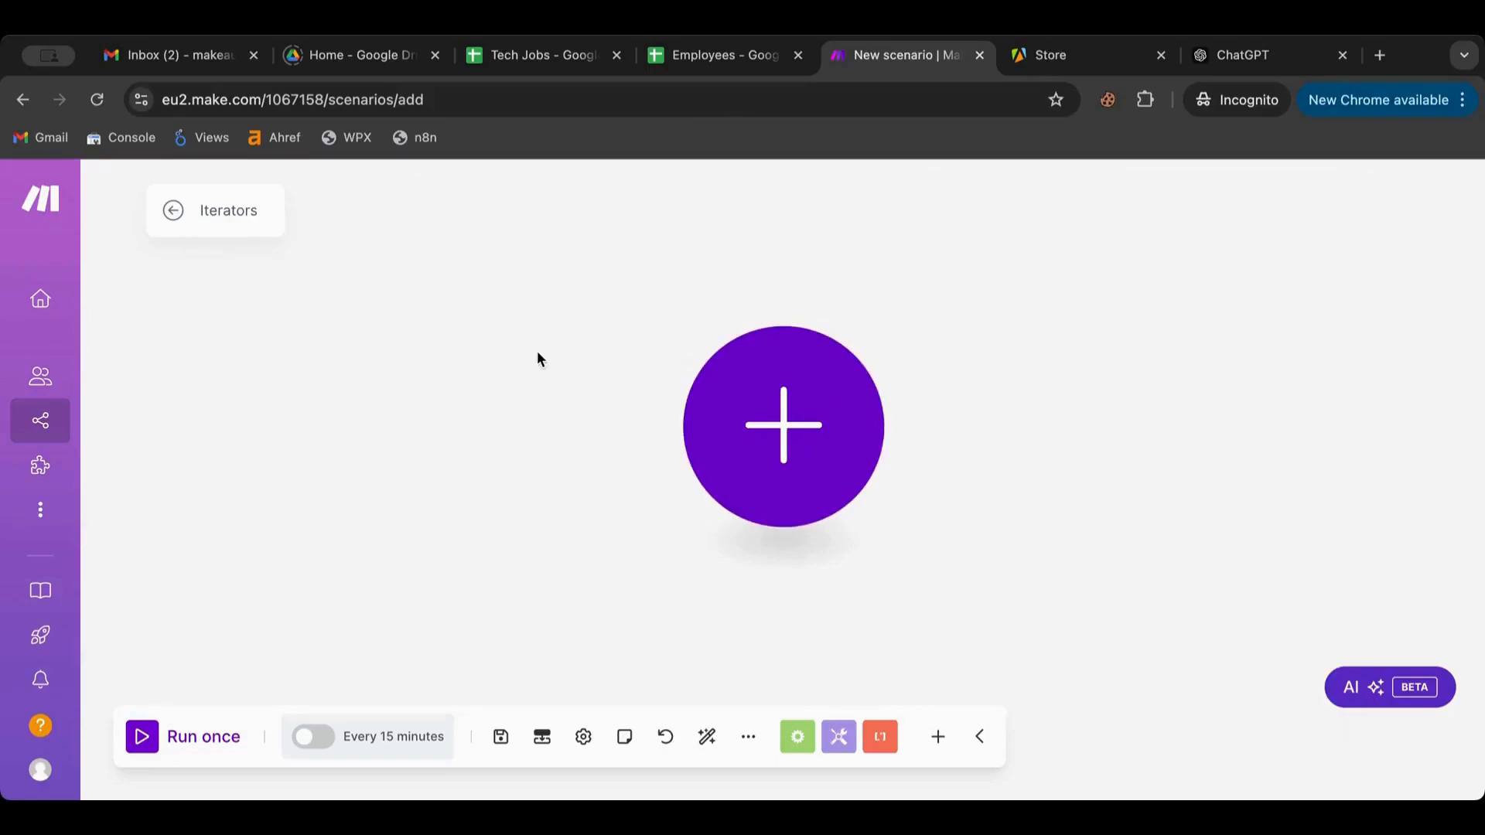
pyautogui.moveTo(46, 341)
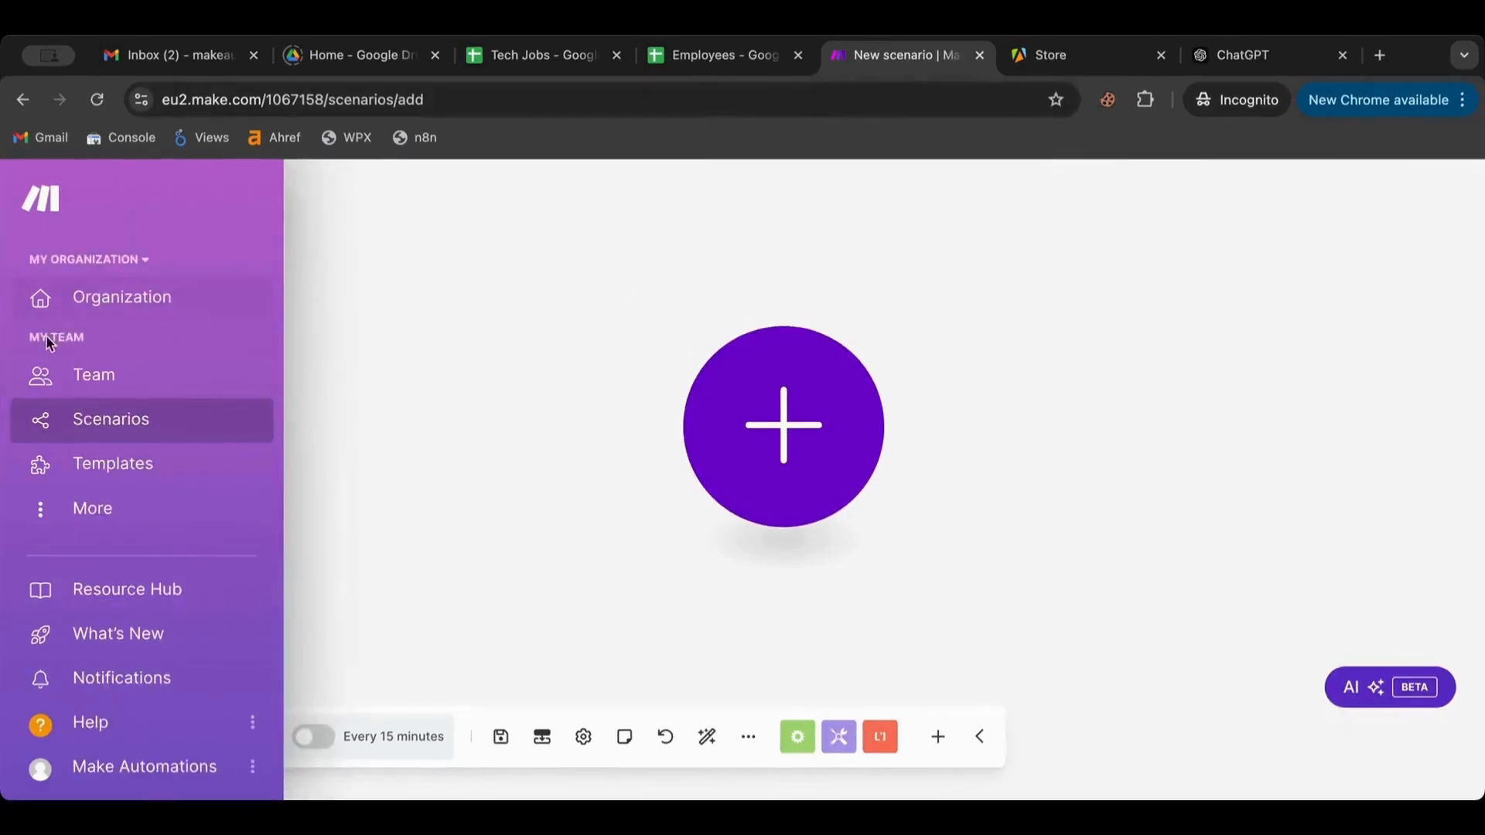
pyautogui.rightClick(147, 427)
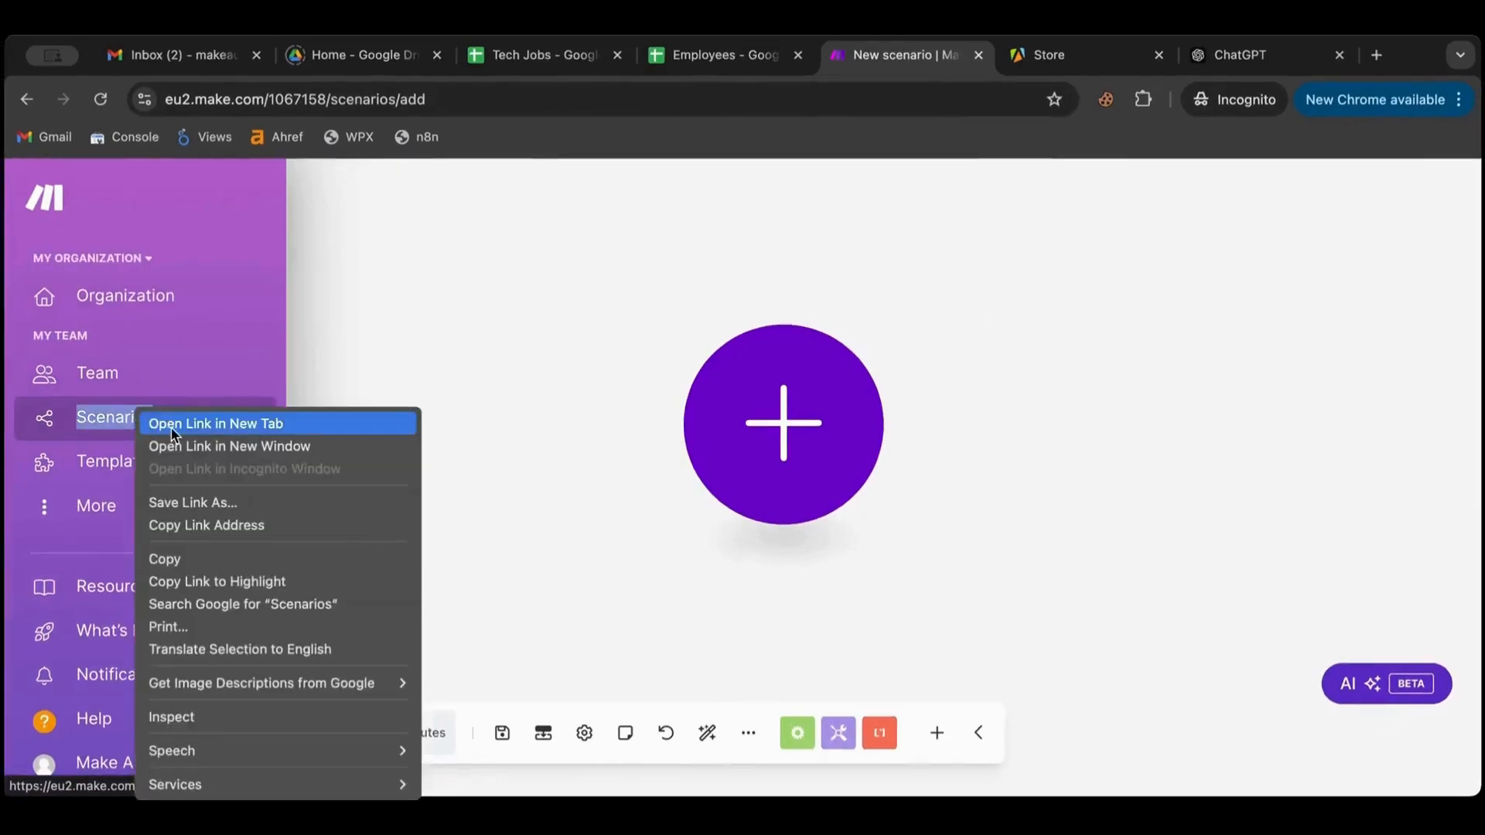
pyautogui.click(215, 423)
pyautogui.click(926, 62)
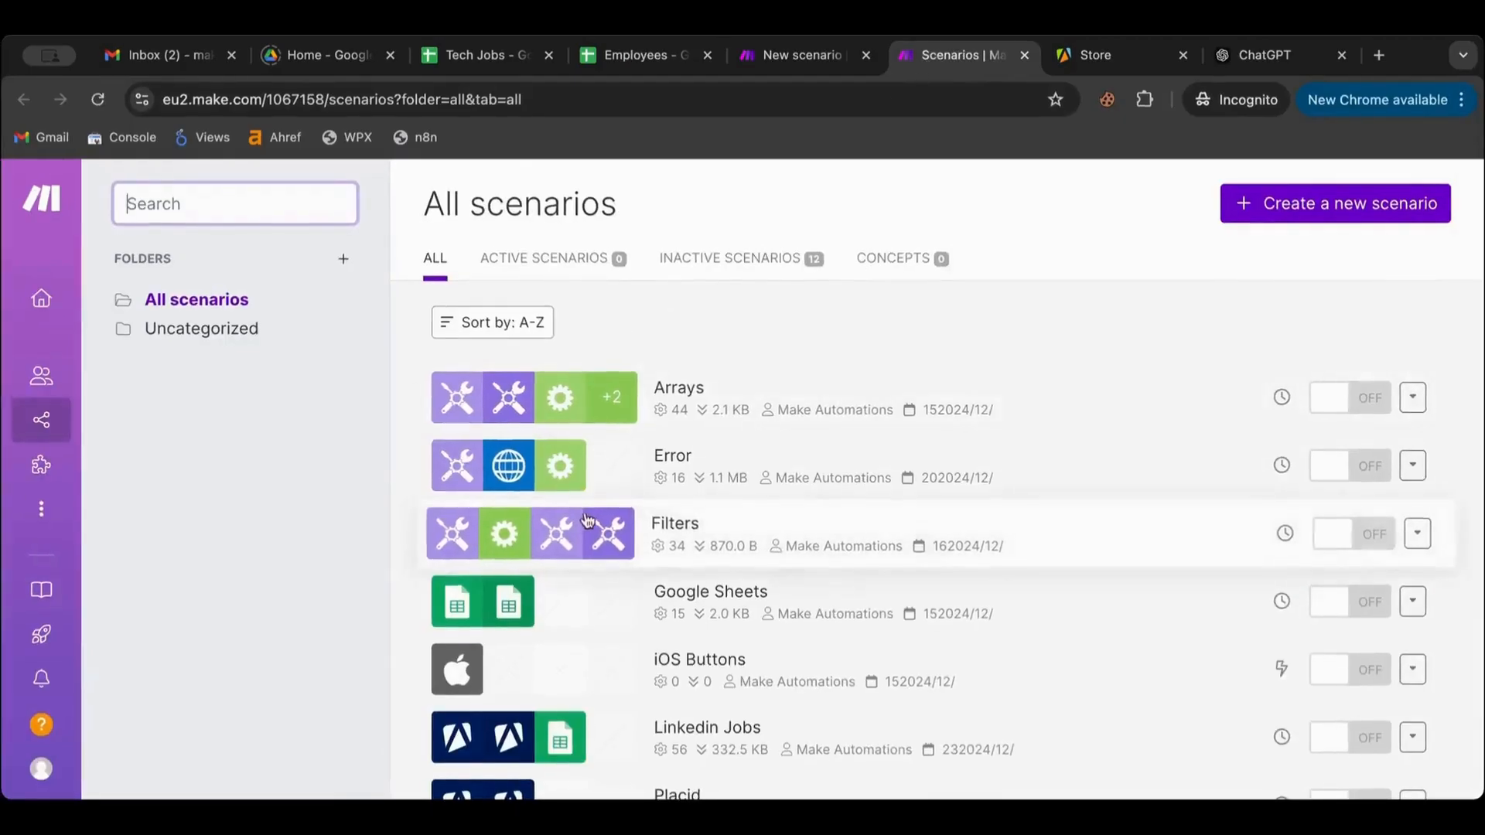
# Copy both Apify modules from the Linkedin Jobs scenario to paste into Iterators
pyautogui.scroll(-3, 587, 519)
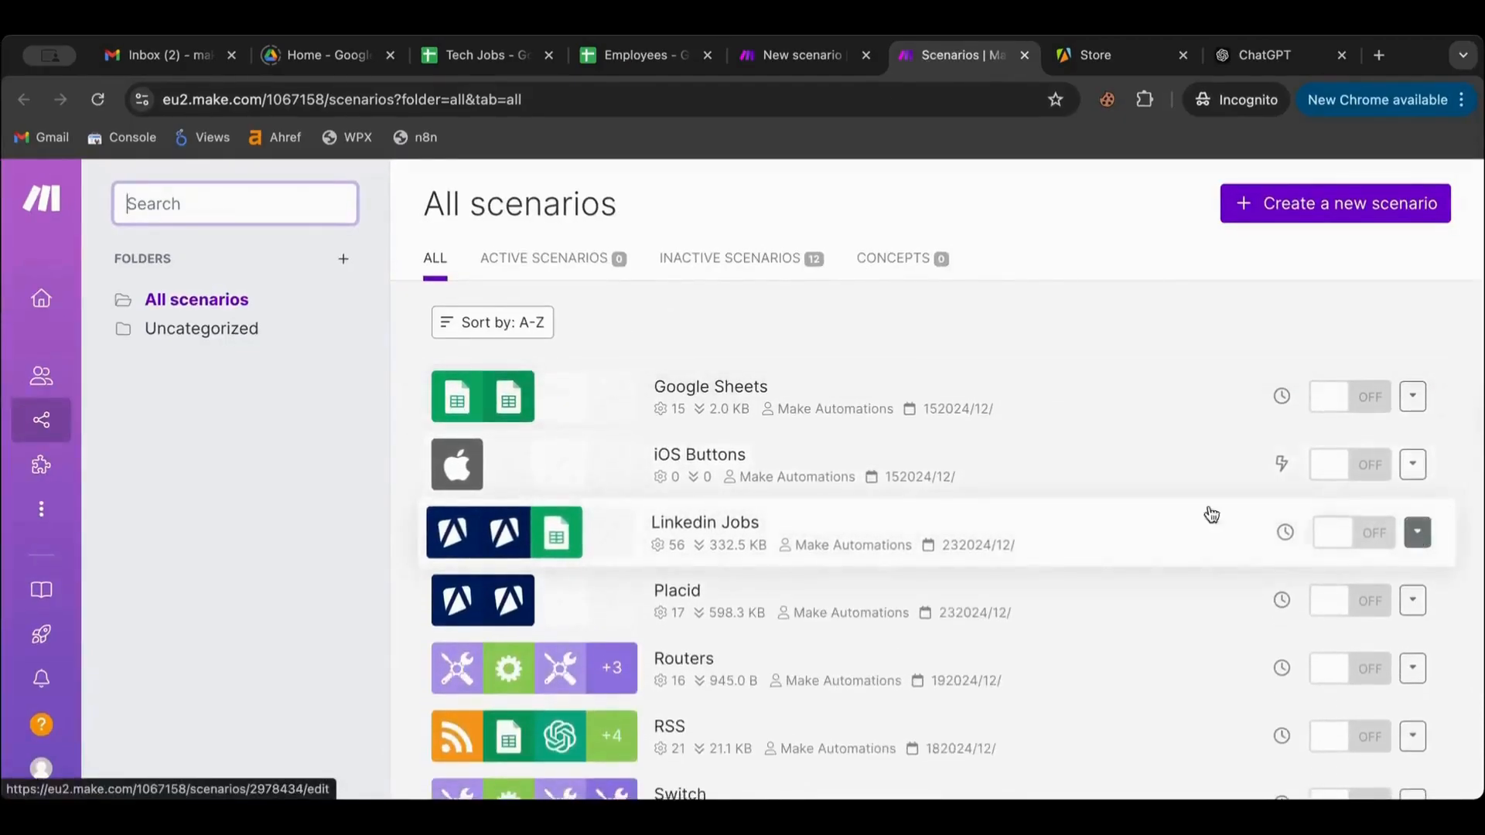
pyautogui.click(614, 559)
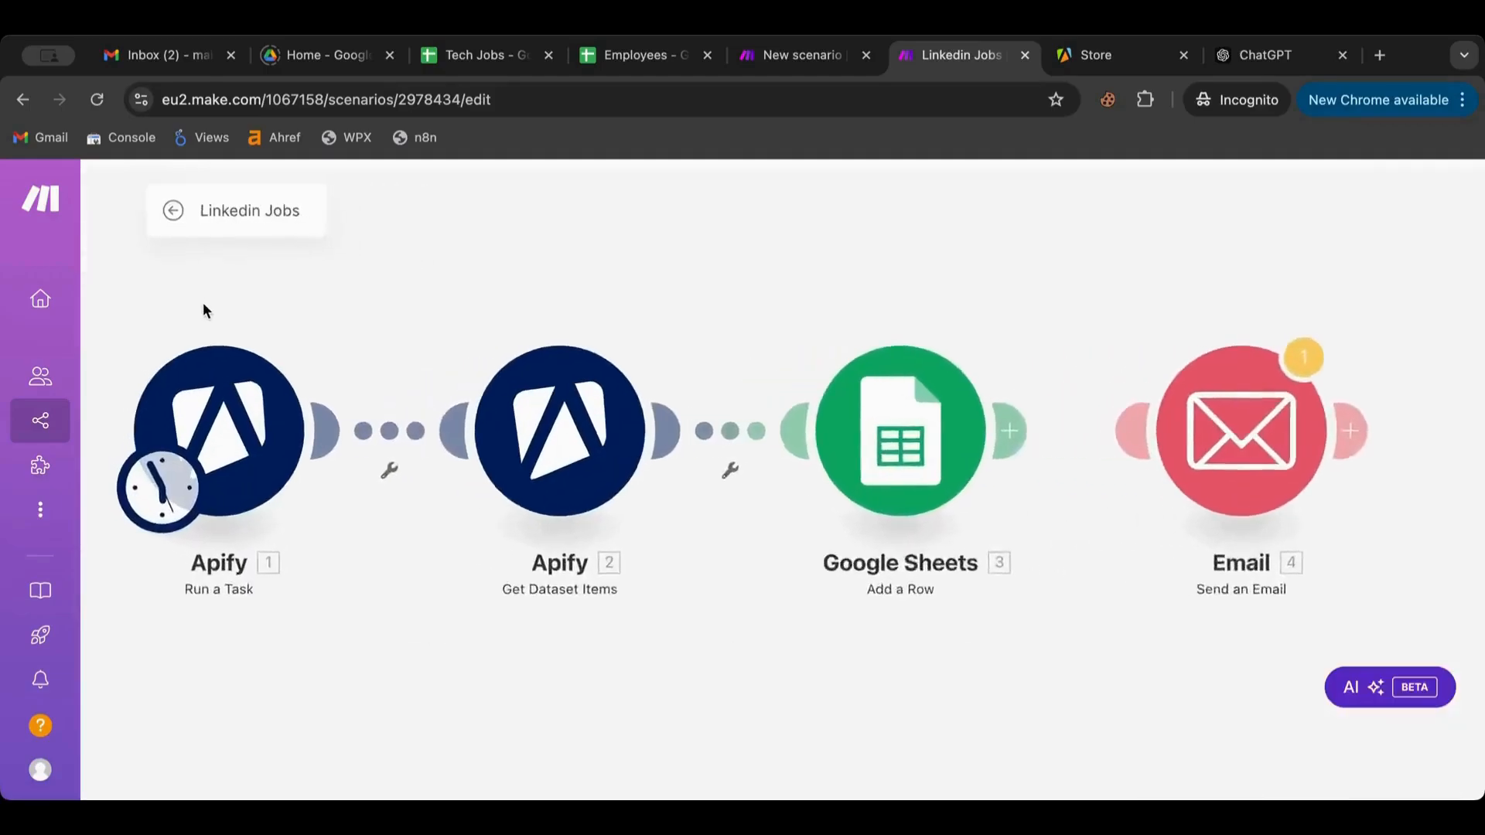
pyautogui.moveTo(165, 288); pyautogui.dragTo(731, 586)
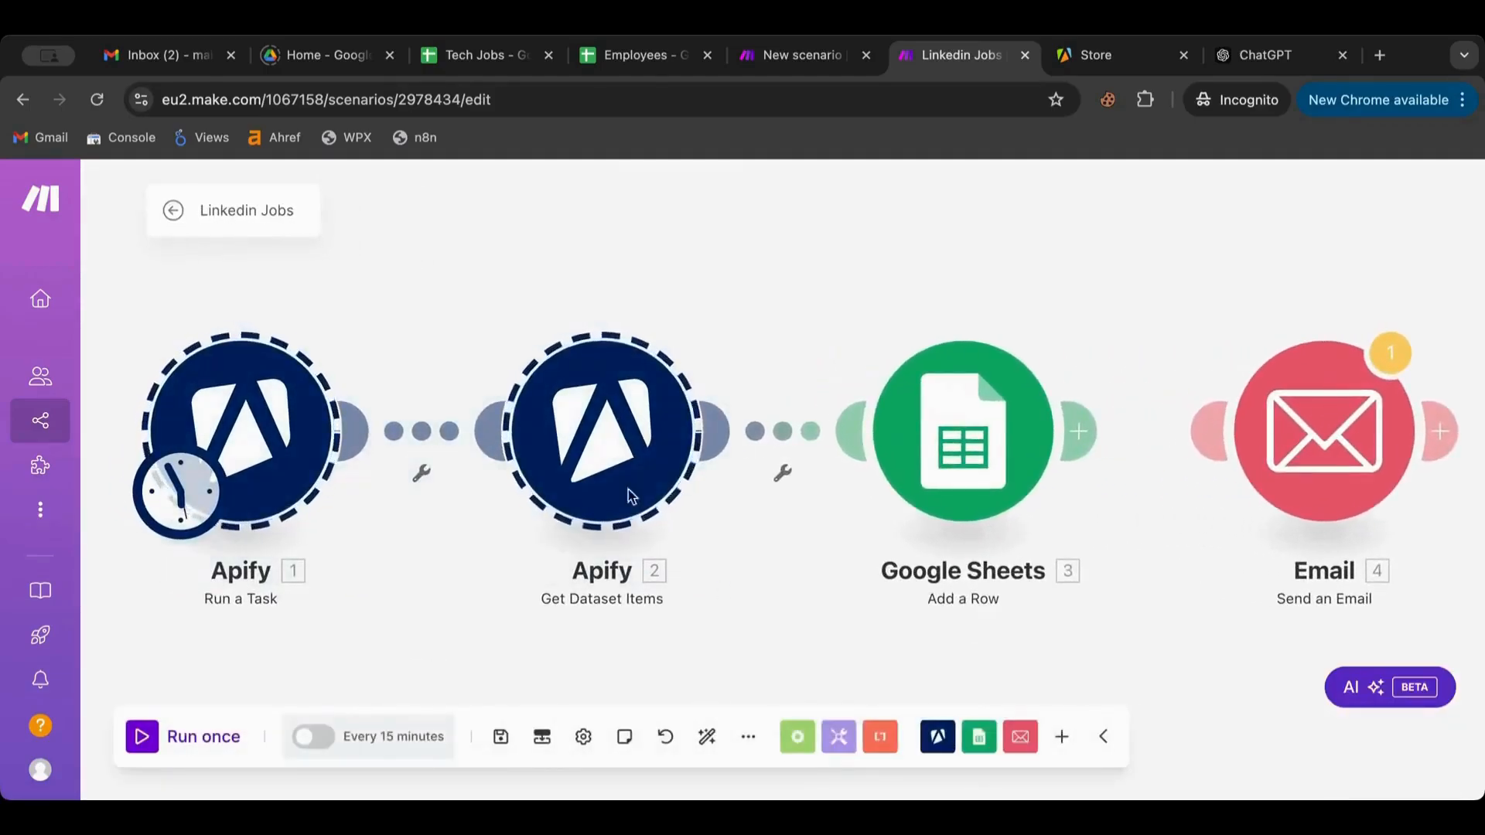
pyautogui.click(131, 274)
pyautogui.moveTo(131, 272); pyautogui.dragTo(717, 595)
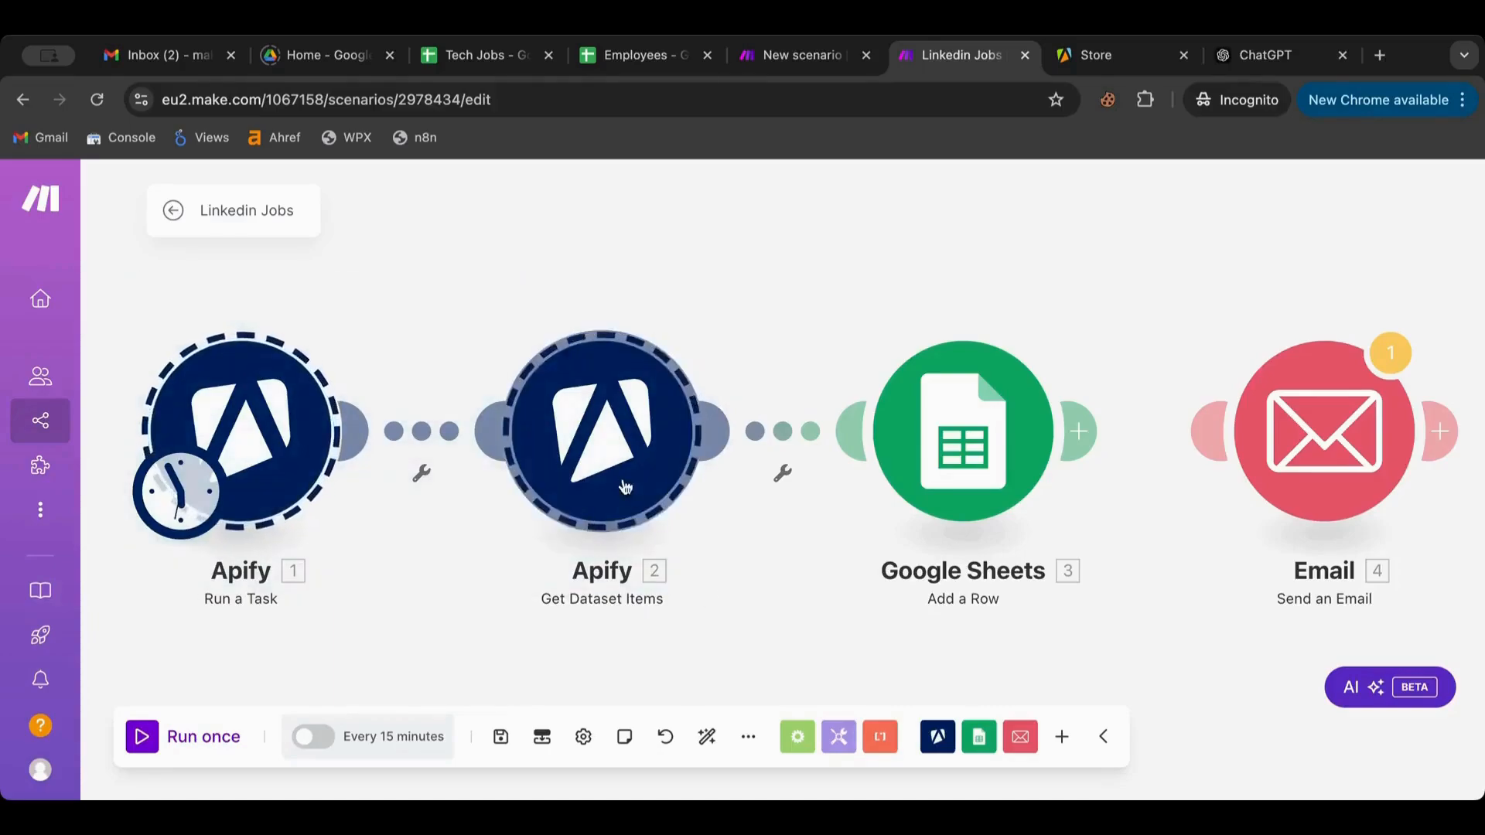
pyautogui.rightClick(619, 471)
pyautogui.click(696, 495)
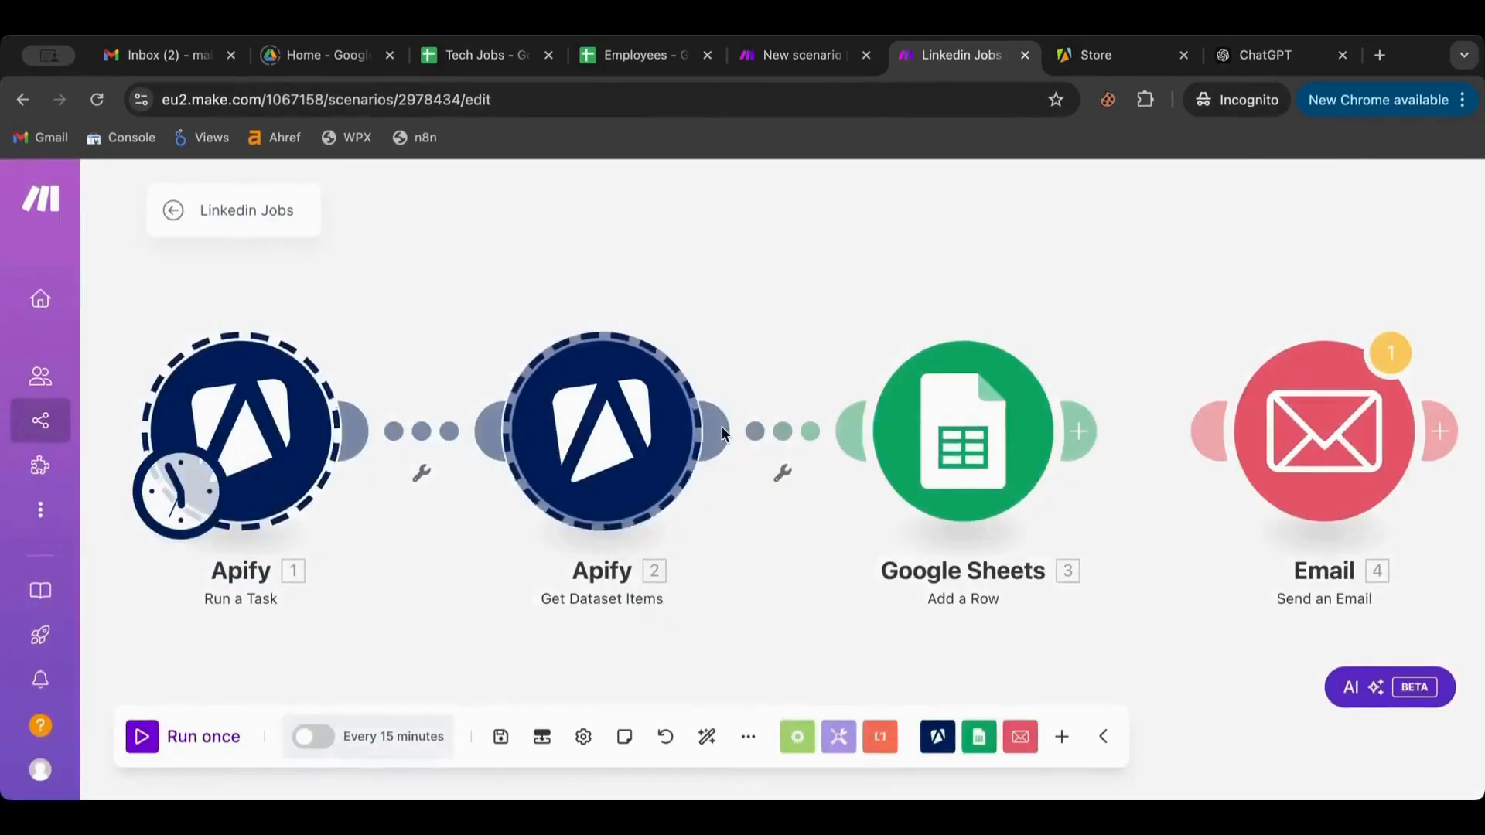
pyautogui.click(798, 51)
pyautogui.rightClick(570, 371)
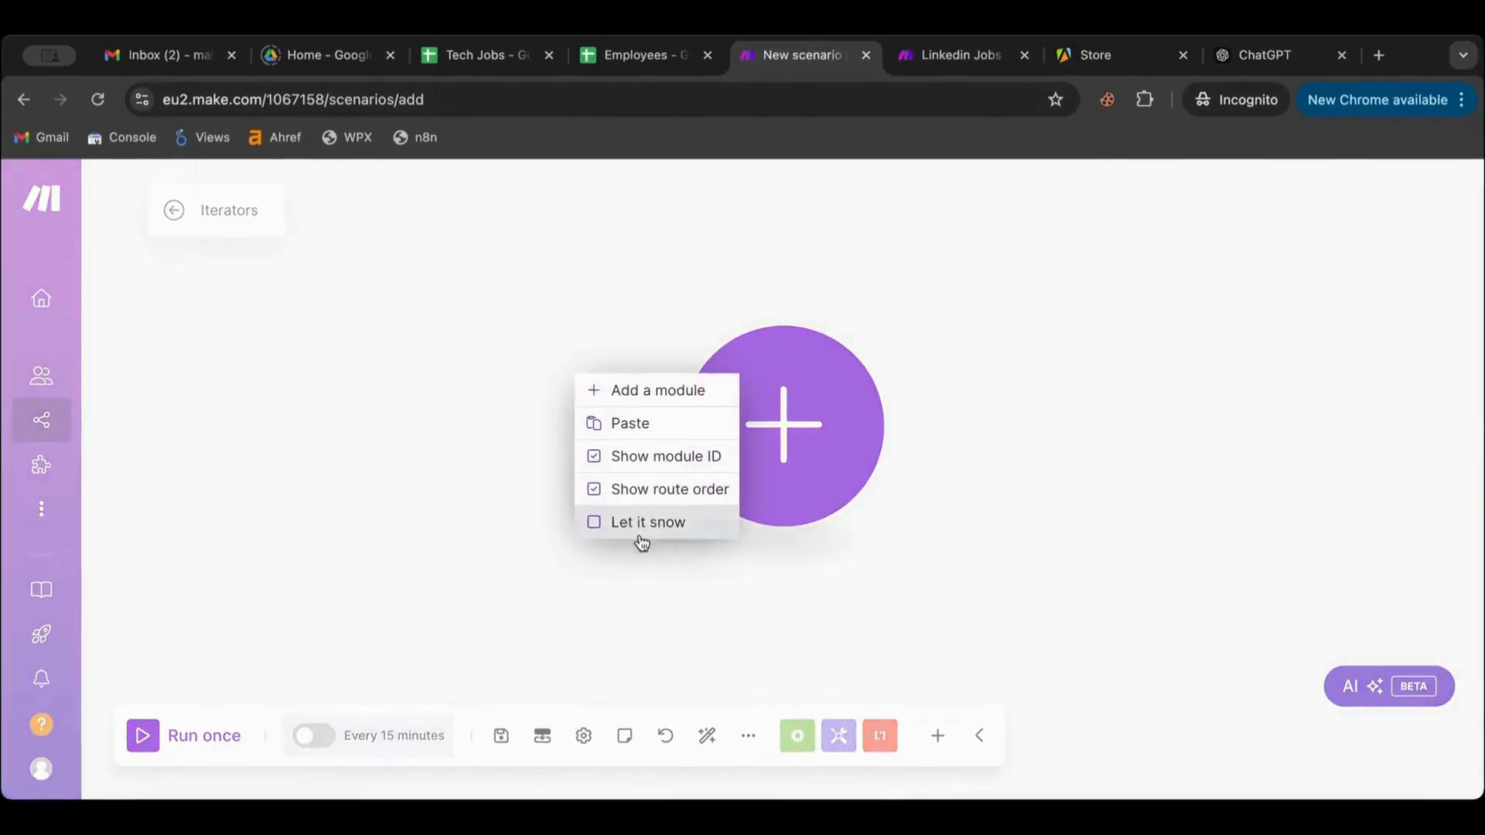
# Paste Run a Task and Get Dataset Items, delete the empty placeholder module, and auto-align
pyautogui.click(661, 433)
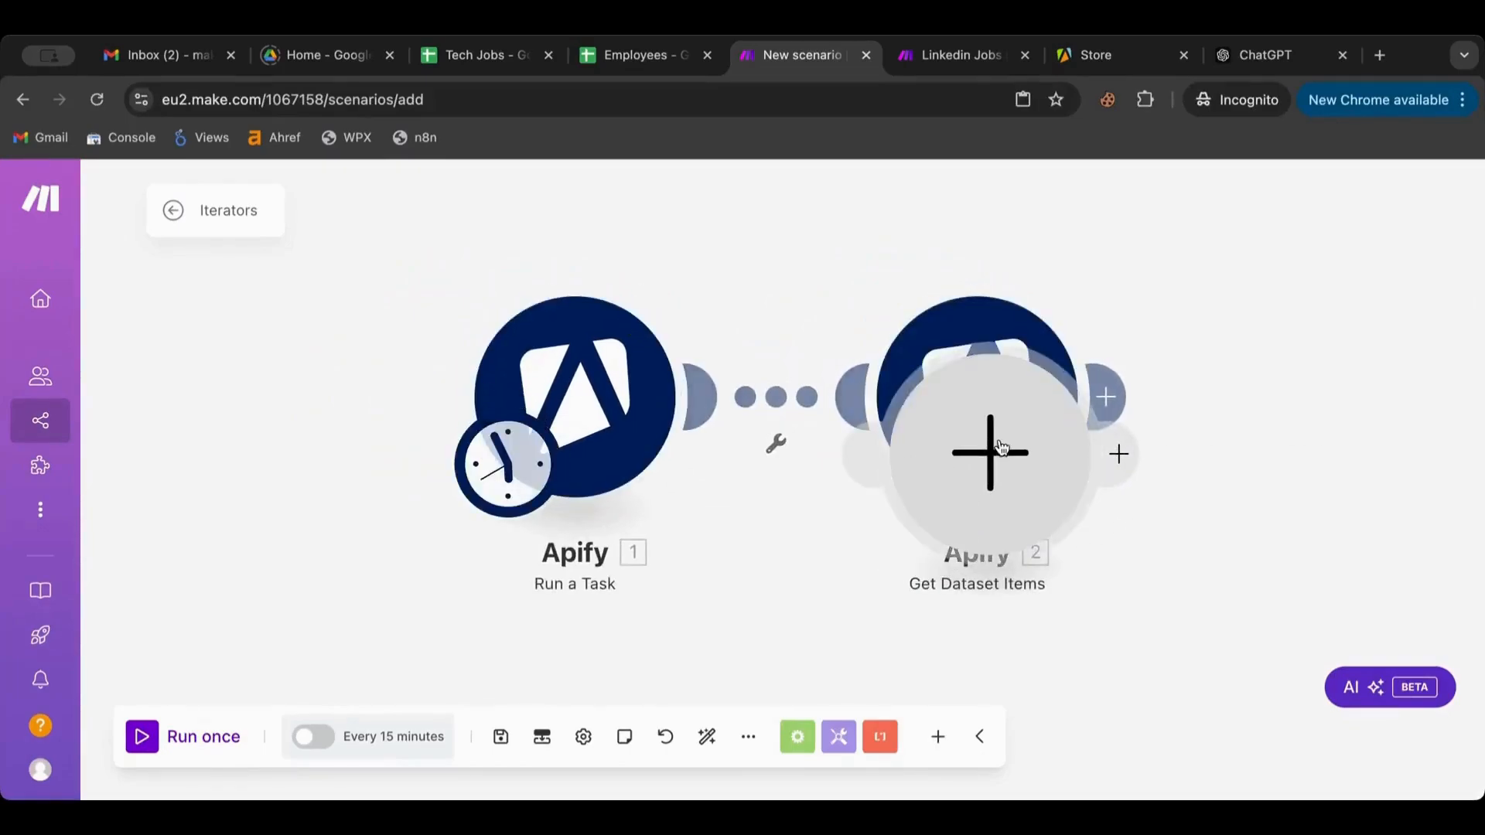
pyautogui.click(1000, 447)
pyautogui.click(1047, 497)
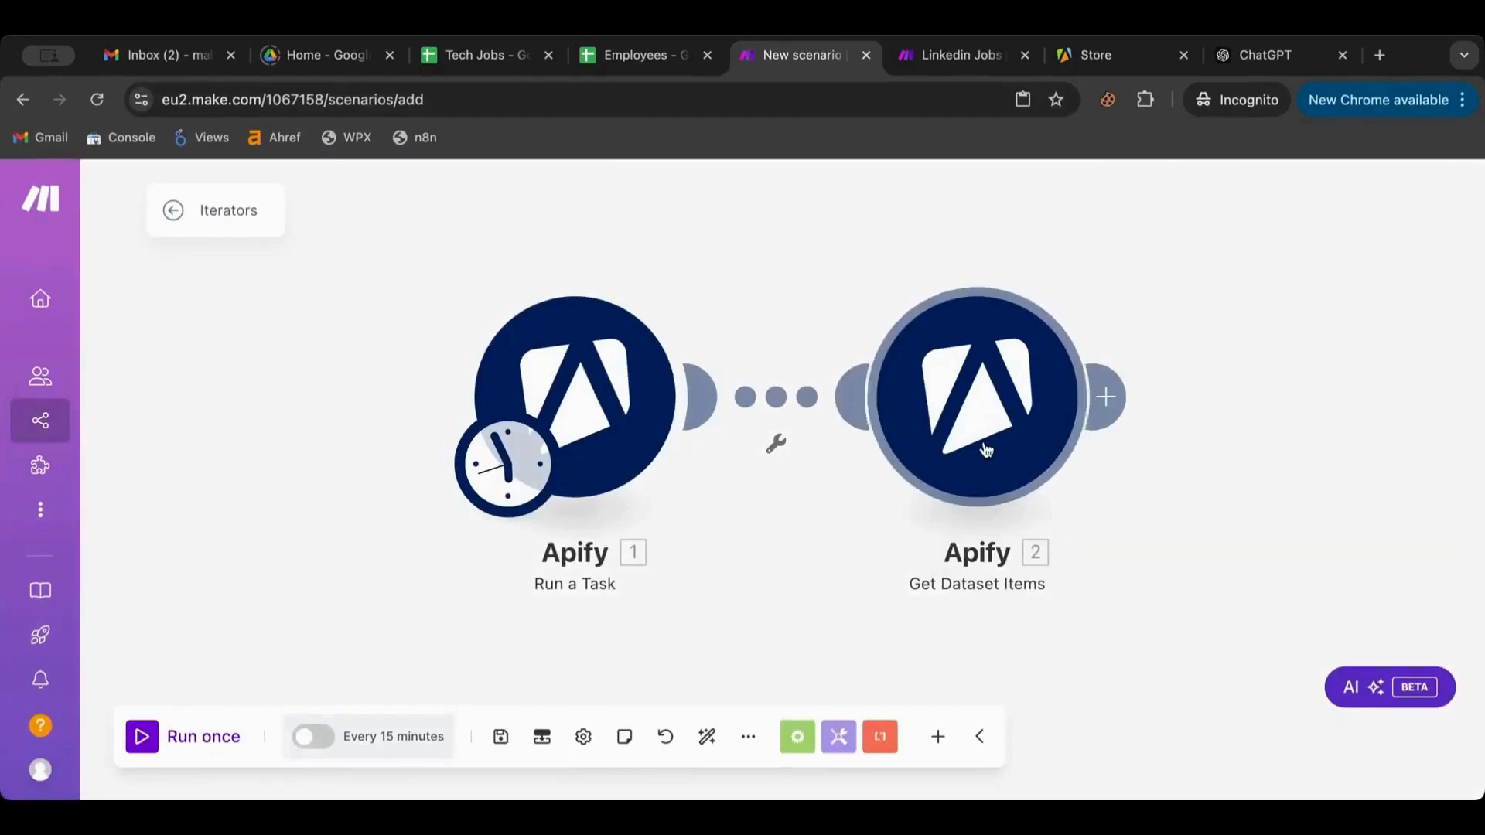
pyautogui.click(706, 736)
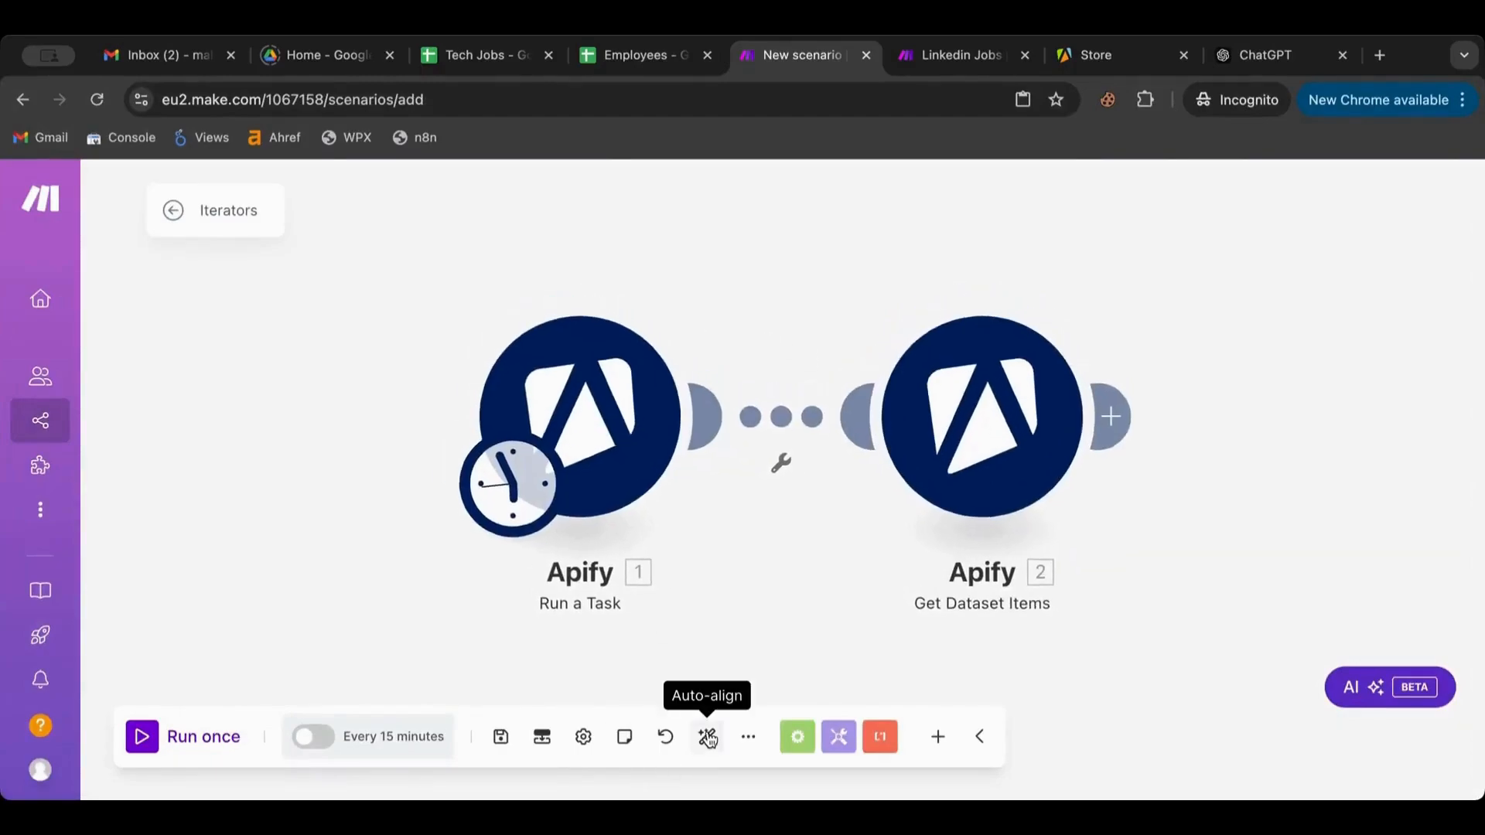
pyautogui.click(586, 449)
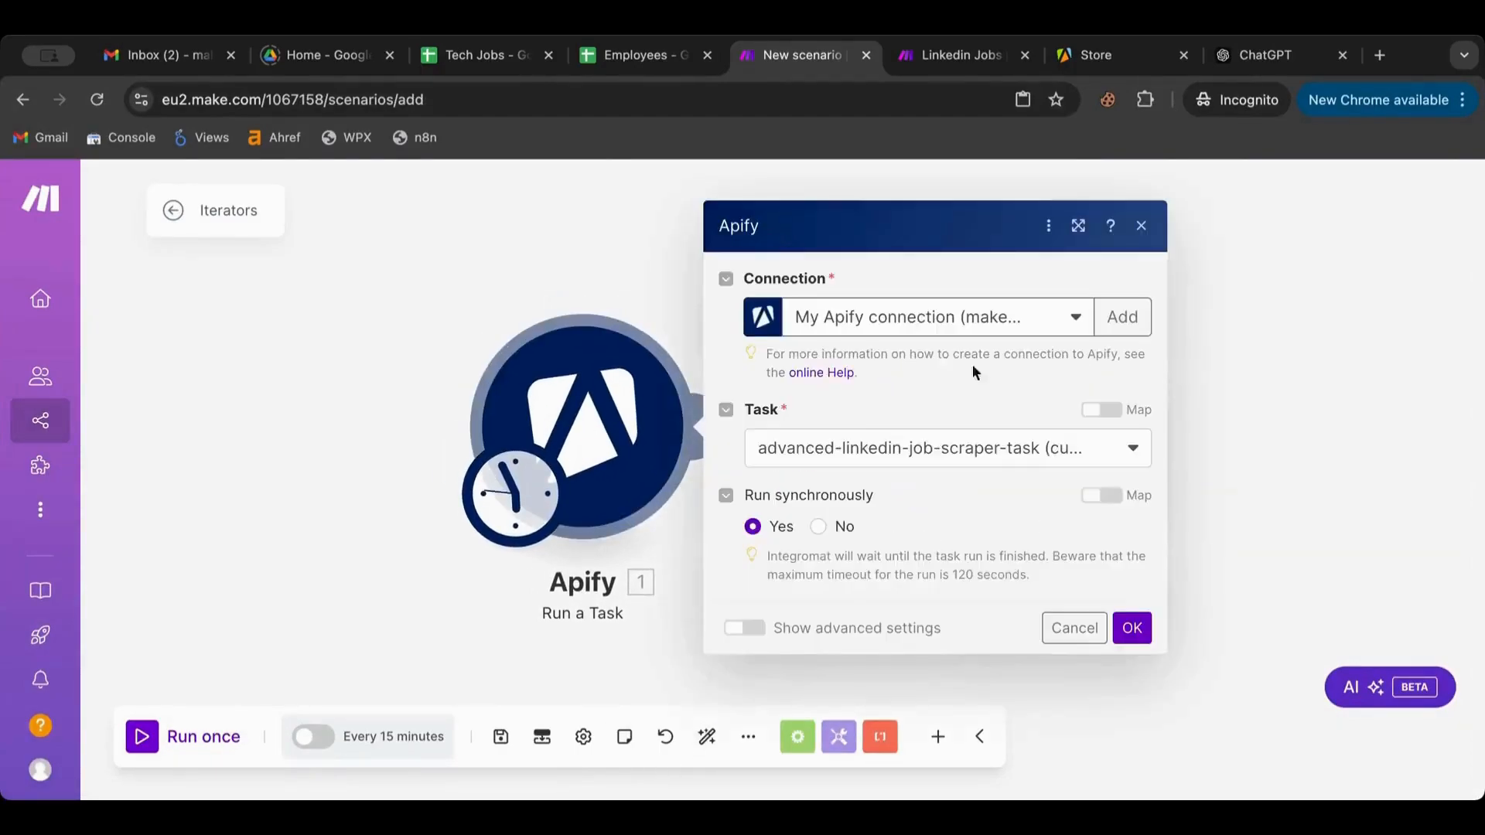
pyautogui.click(1316, 528)
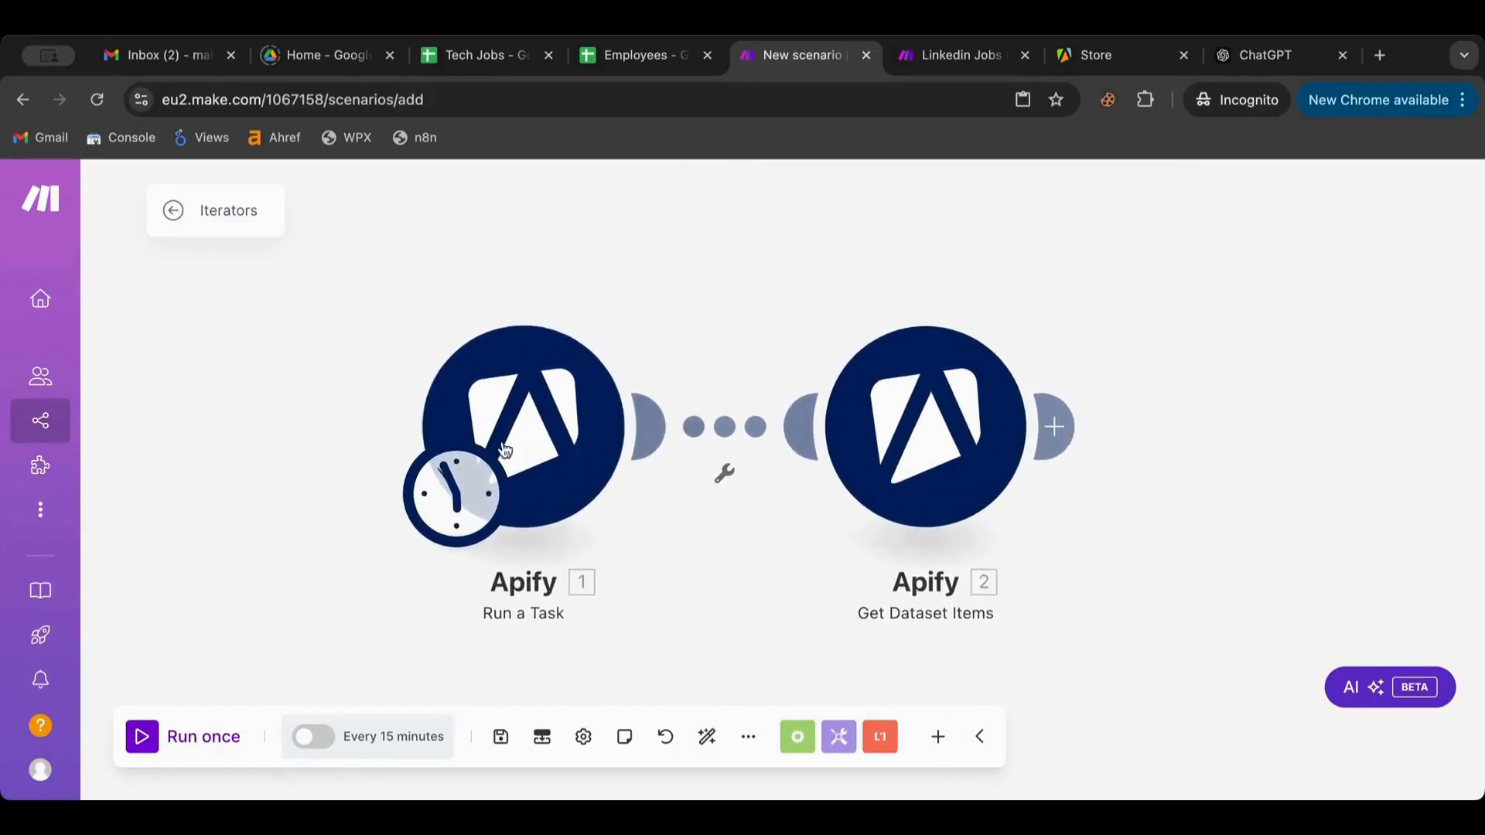
pyautogui.hscroll(3, 1180, 400)
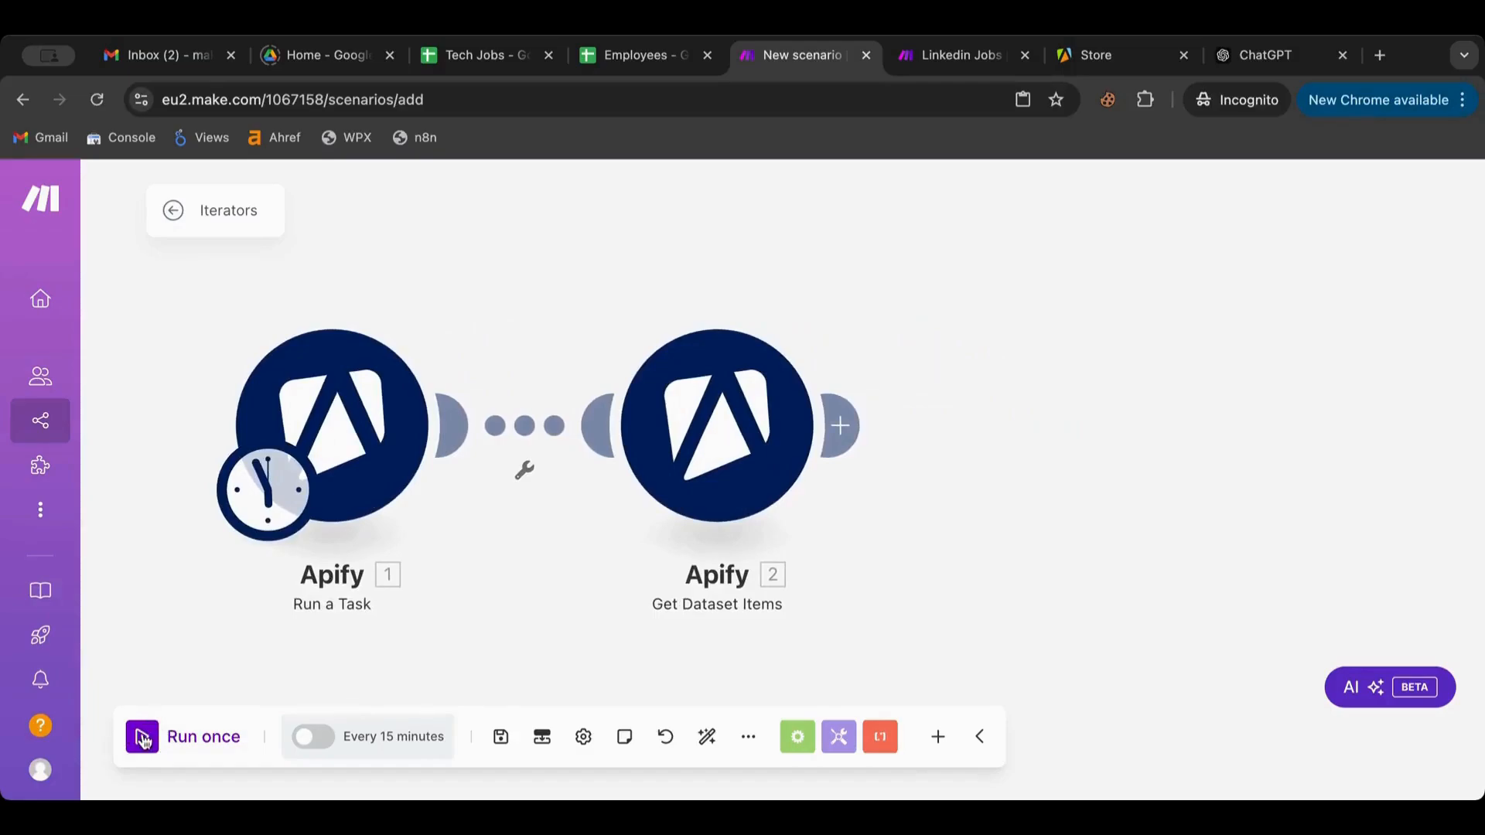
# Run the Iterators scenario once and check the Apify Store, Linkedin Jobs and Apify Console tabs meanwhile
pyautogui.click(143, 740)
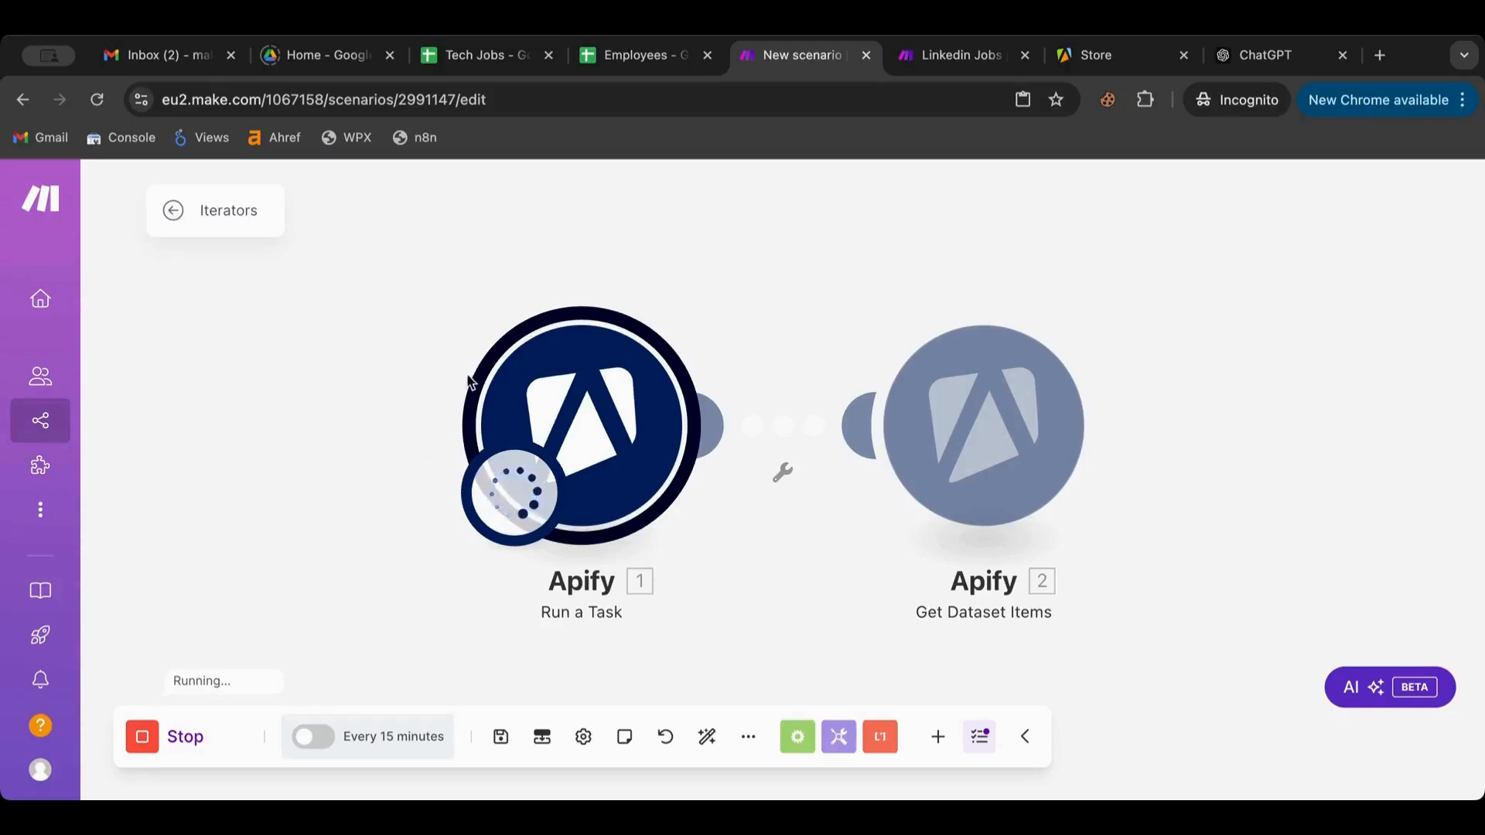
pyautogui.moveTo(412, 345); pyautogui.dragTo(337, 347)
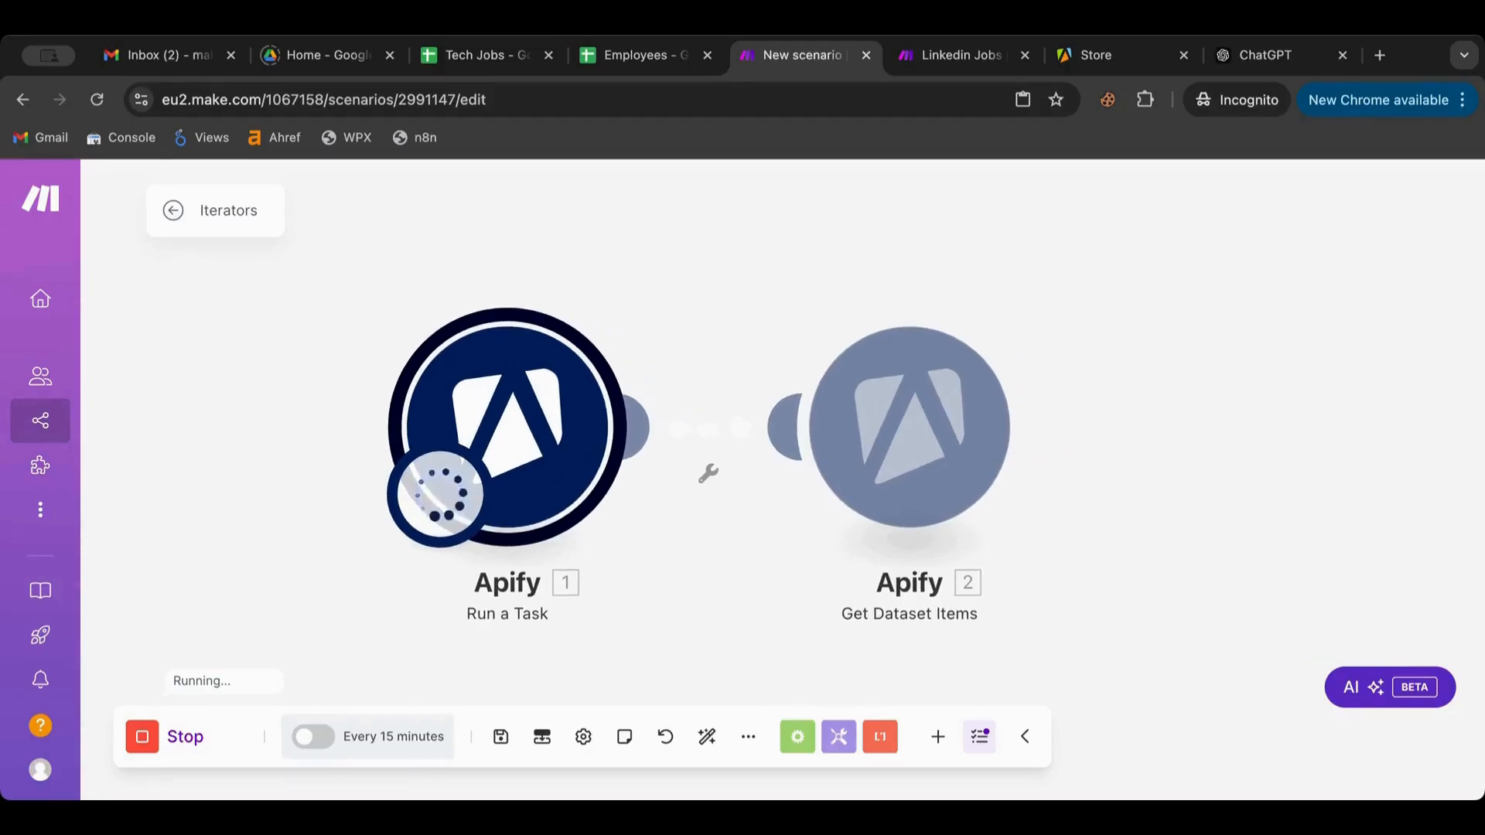
pyautogui.click(1070, 58)
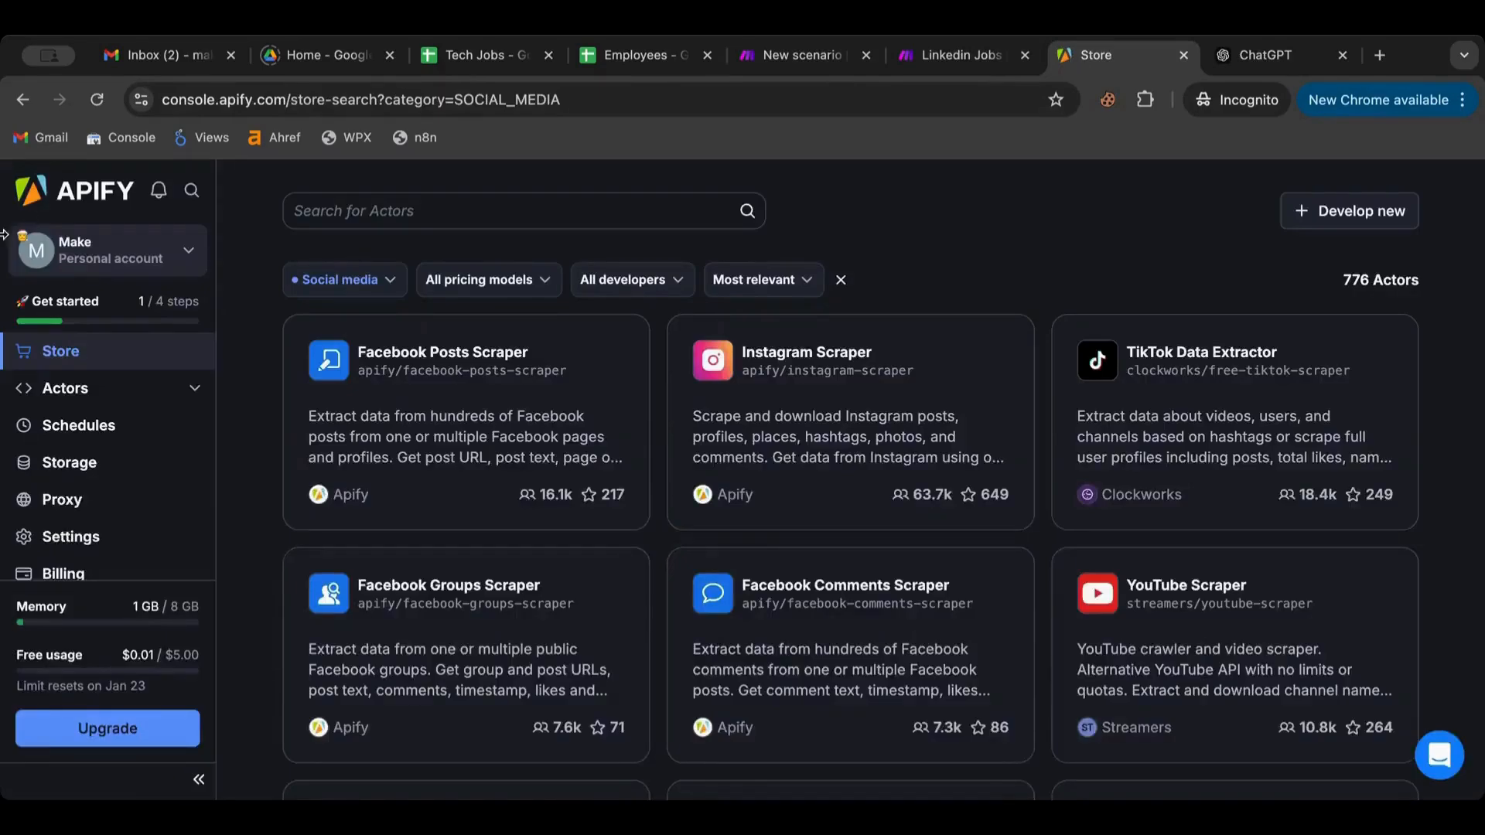
pyautogui.click(96, 100)
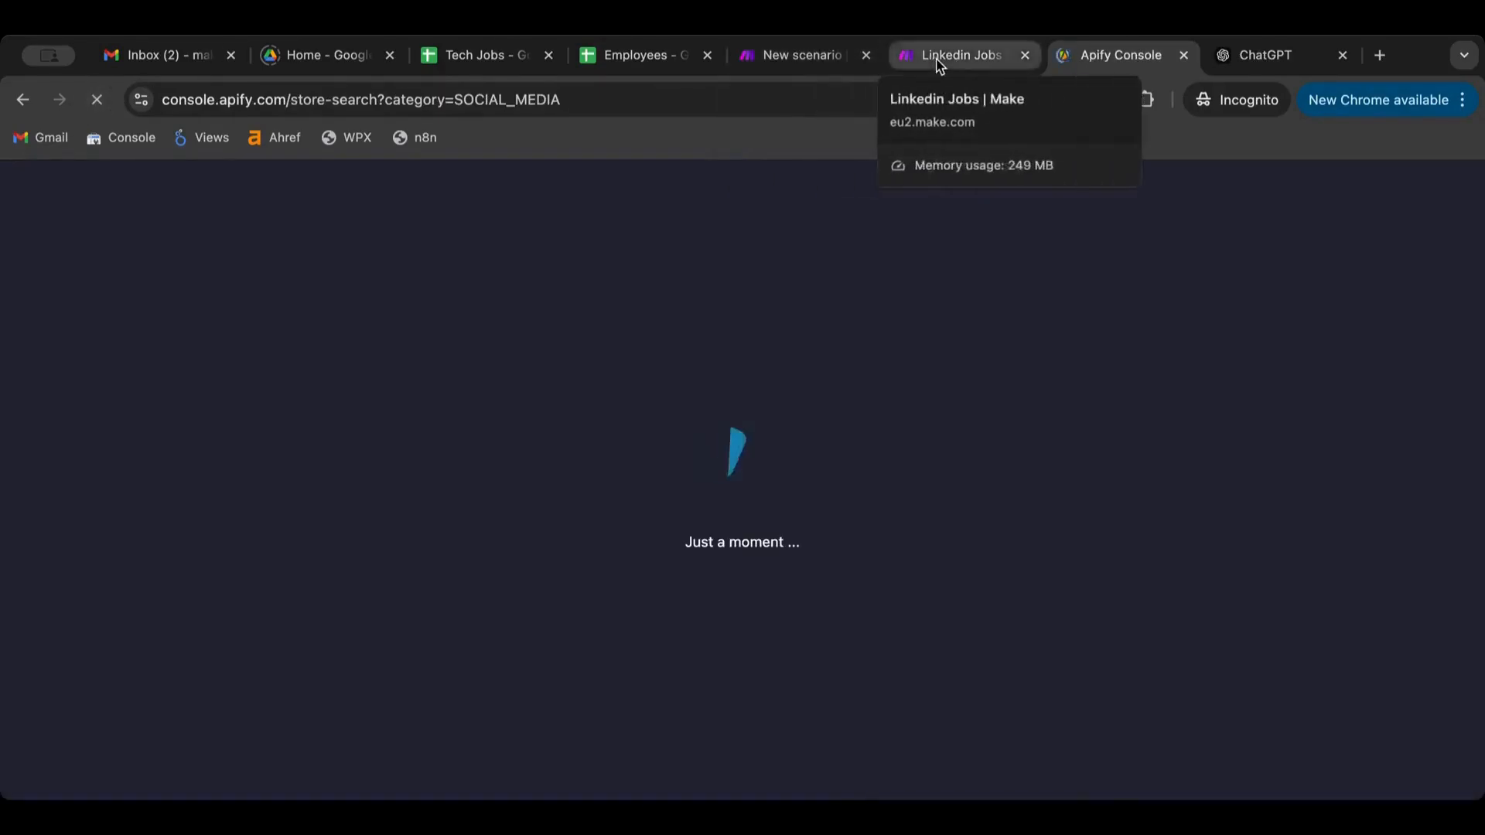
pyautogui.click(938, 64)
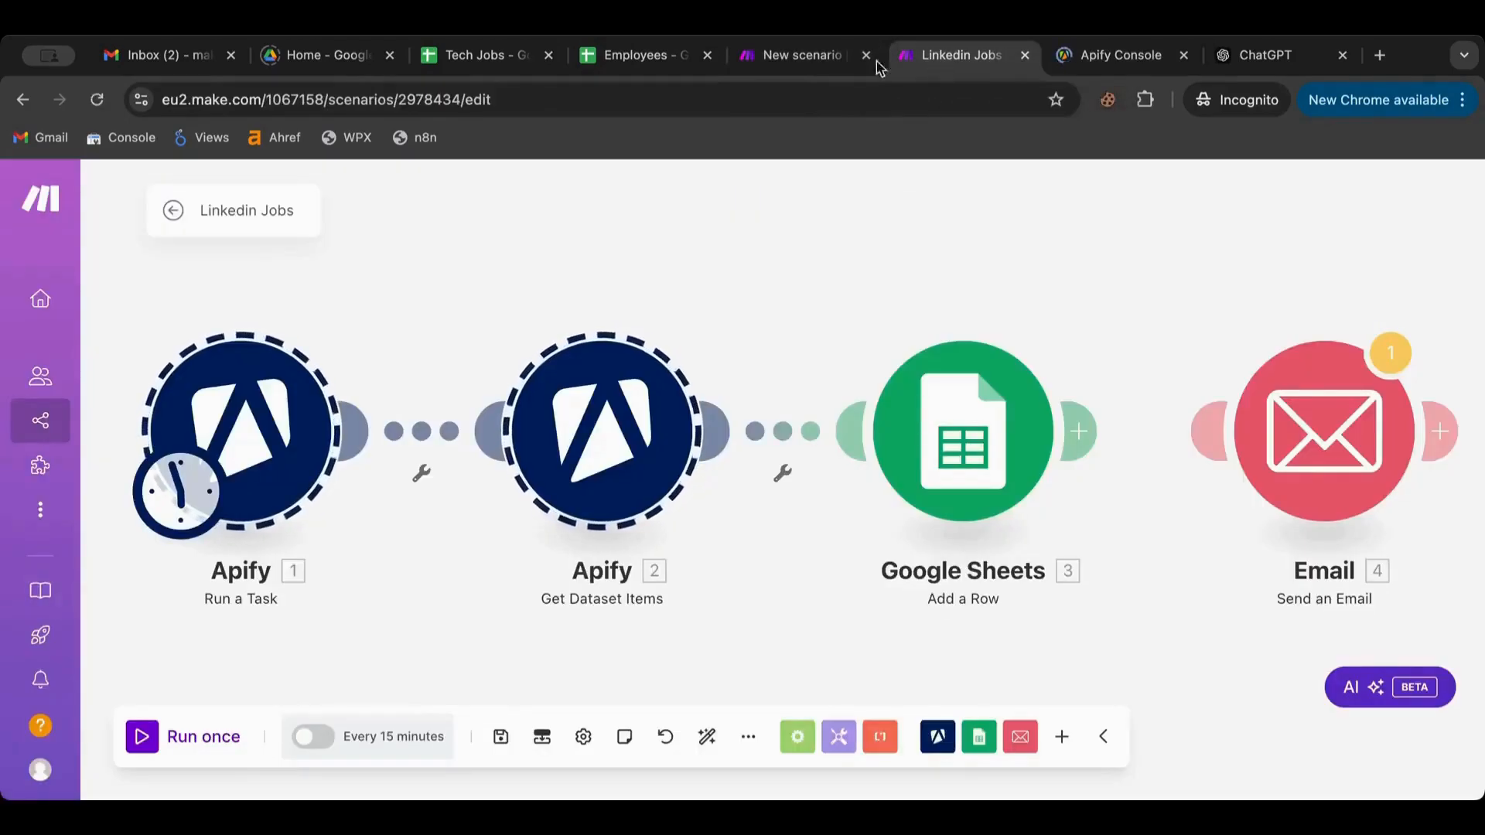
pyautogui.click(790, 59)
pyautogui.click(1072, 68)
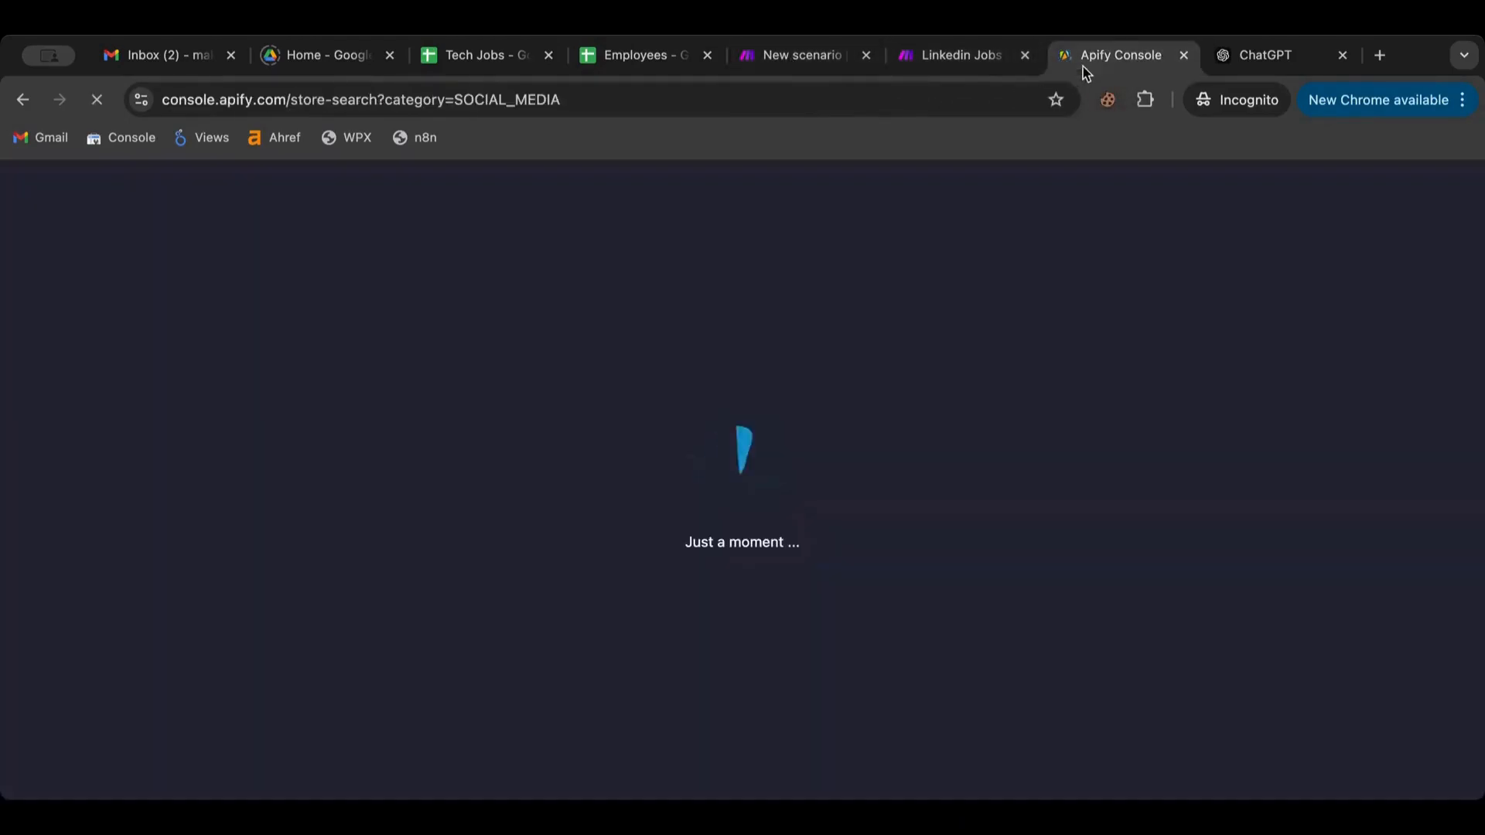
pyautogui.click(800, 62)
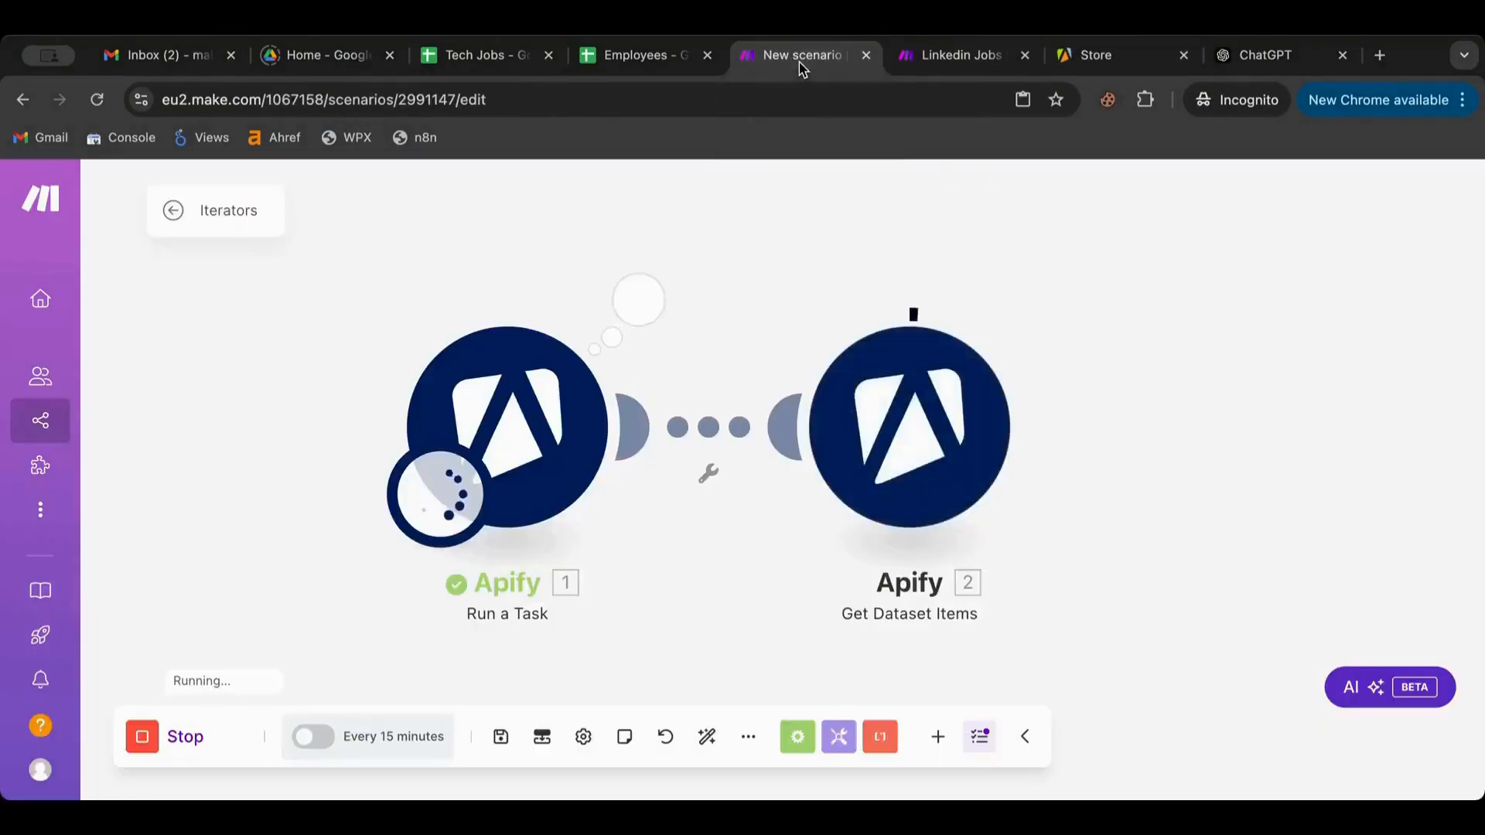
# View the Get Dataset Items output and scroll through the returned job bundles
pyautogui.click(1045, 302)
pyautogui.scroll(-10, 785, 471)
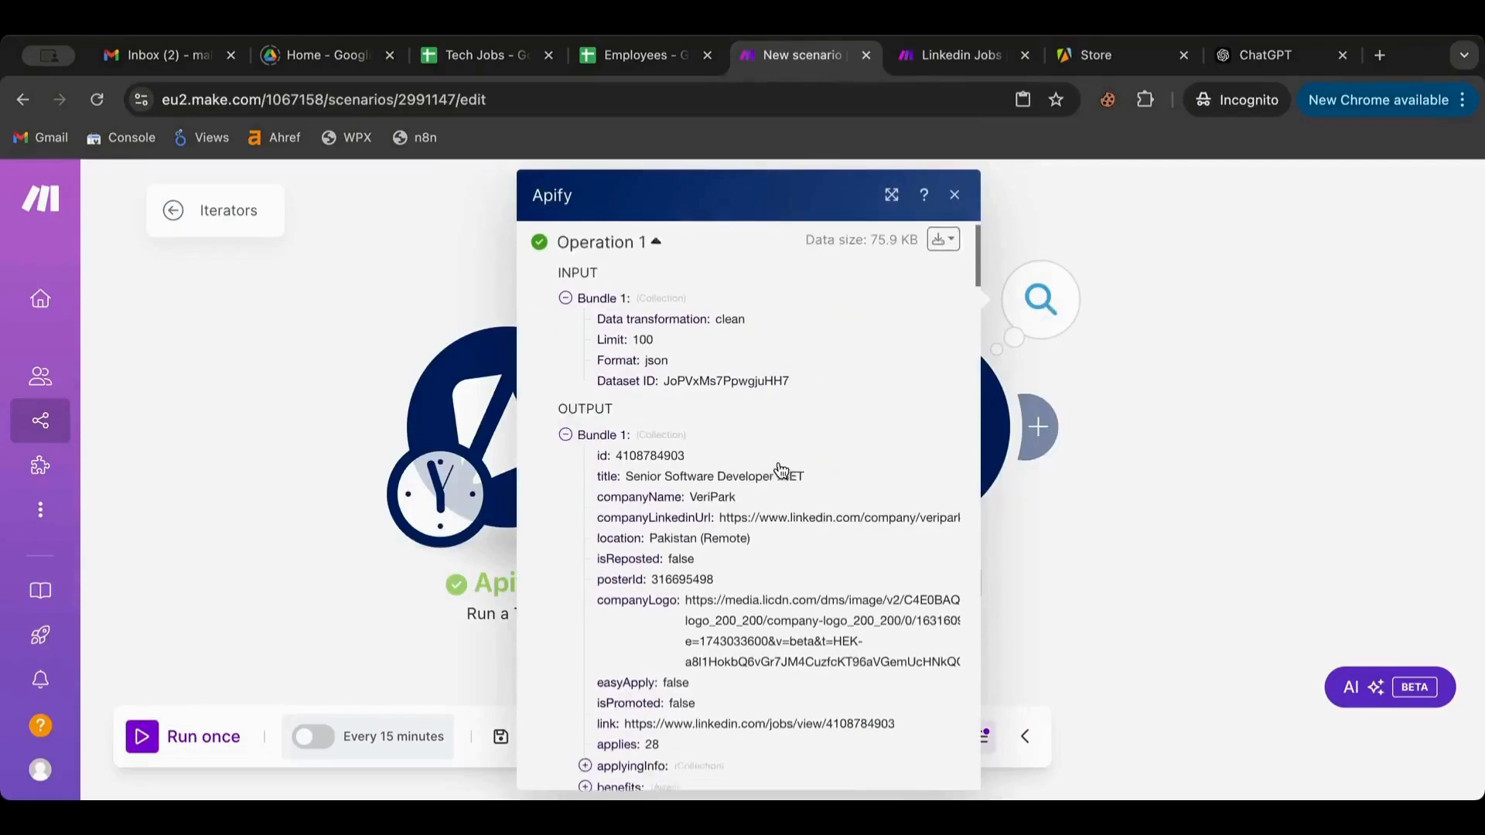
pyautogui.scroll(-15, 744, 433)
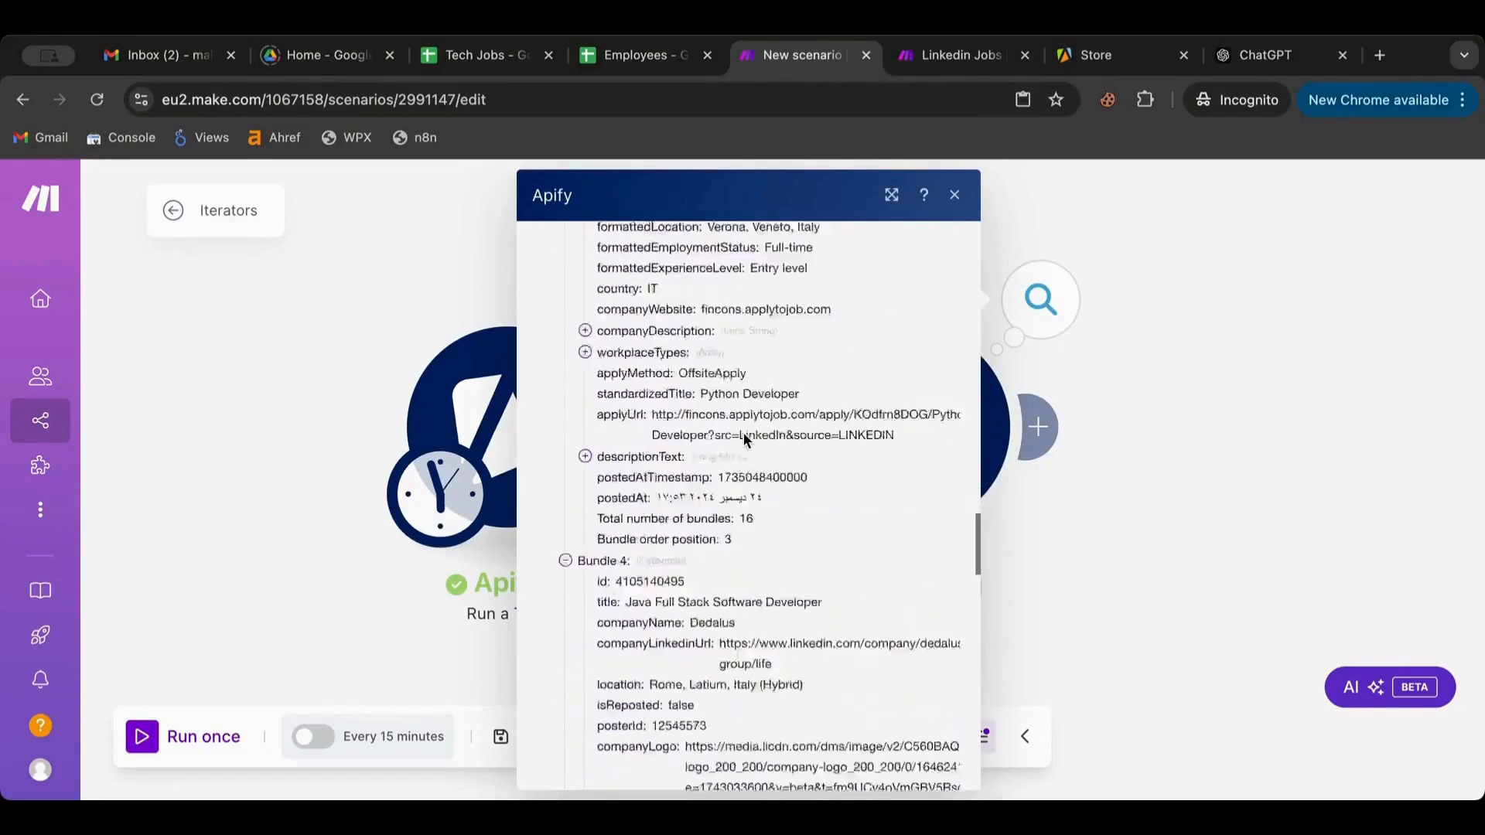
pyautogui.click(1095, 498)
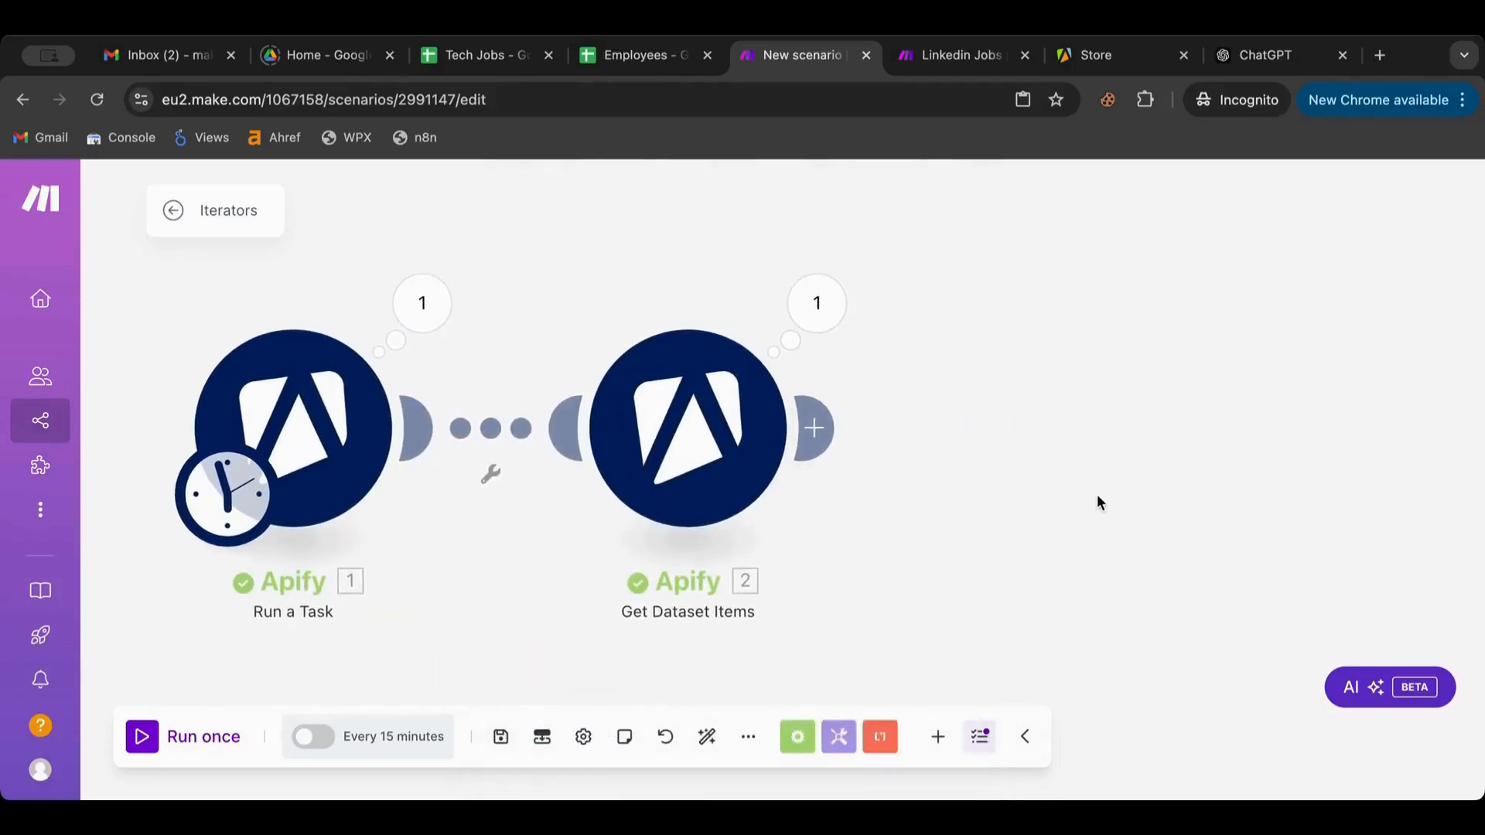
# Collapse Bundles 1–5 to list all 16 bundles, then inspect Bundle 1's job fields
pyautogui.click(817, 302)
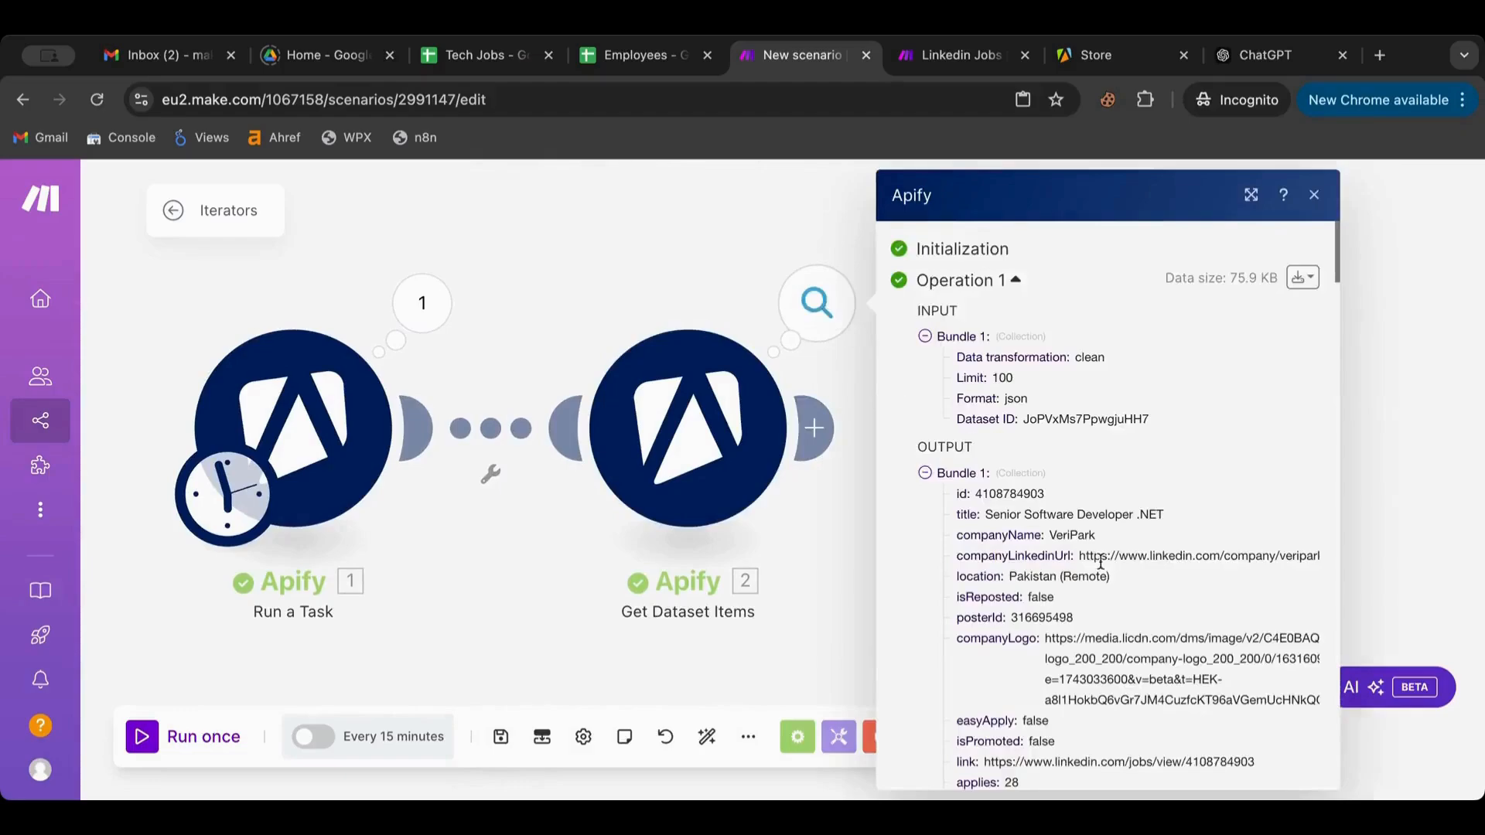
pyautogui.click(924, 474)
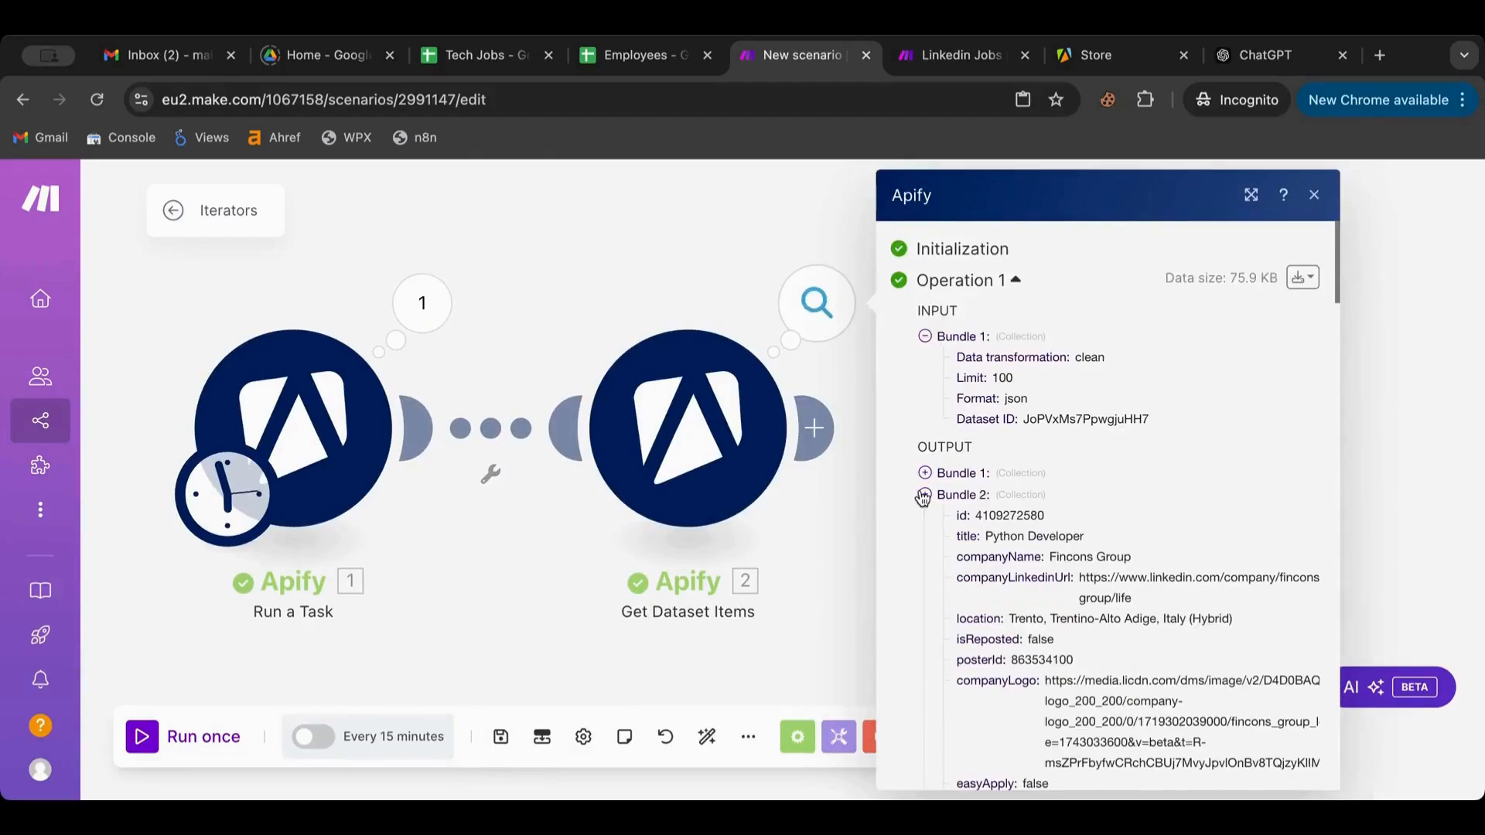
pyautogui.click(924, 495)
pyautogui.click(924, 517)
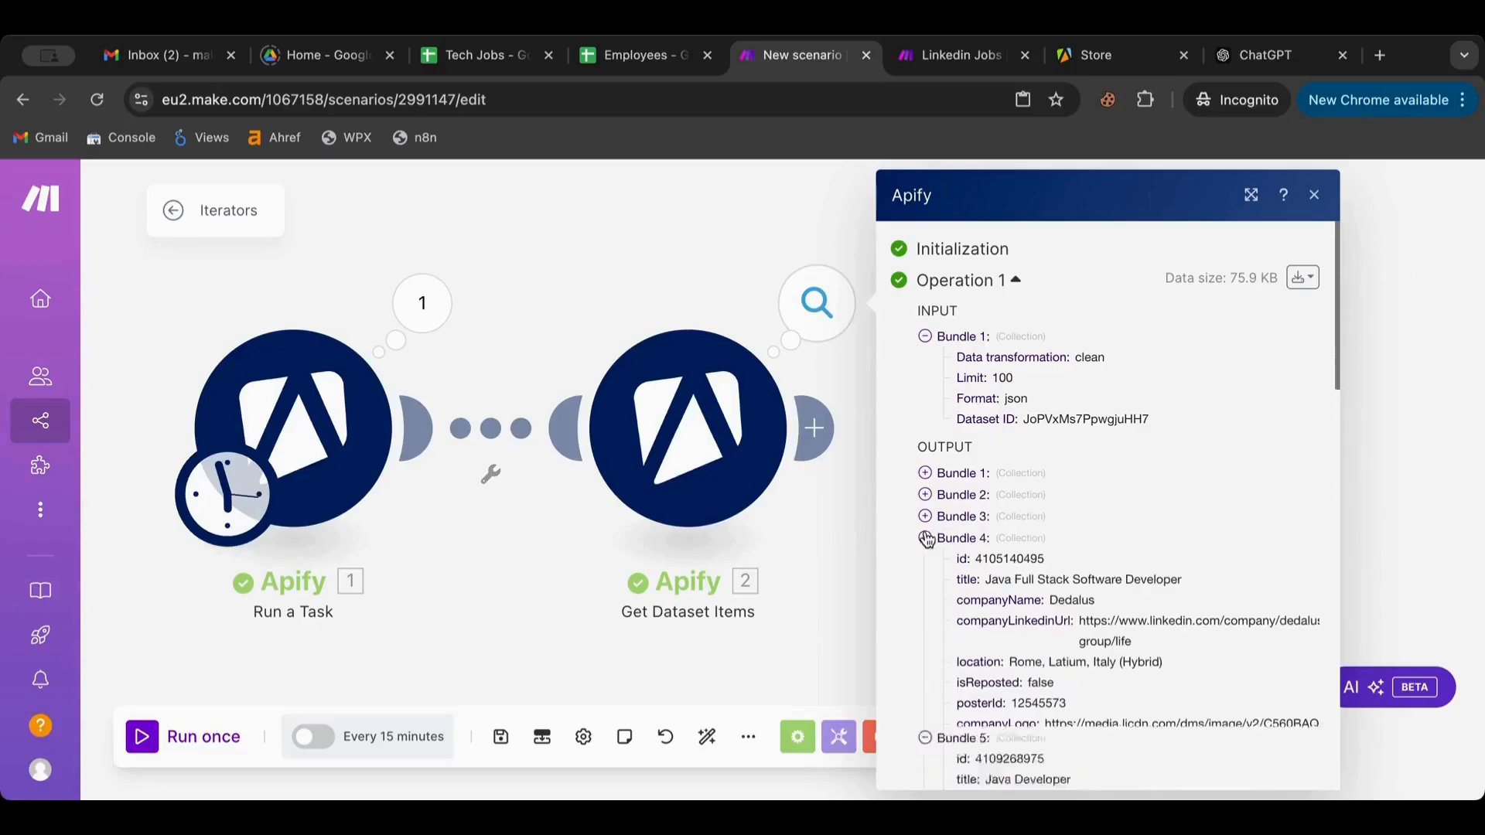
pyautogui.click(924, 538)
pyautogui.click(924, 560)
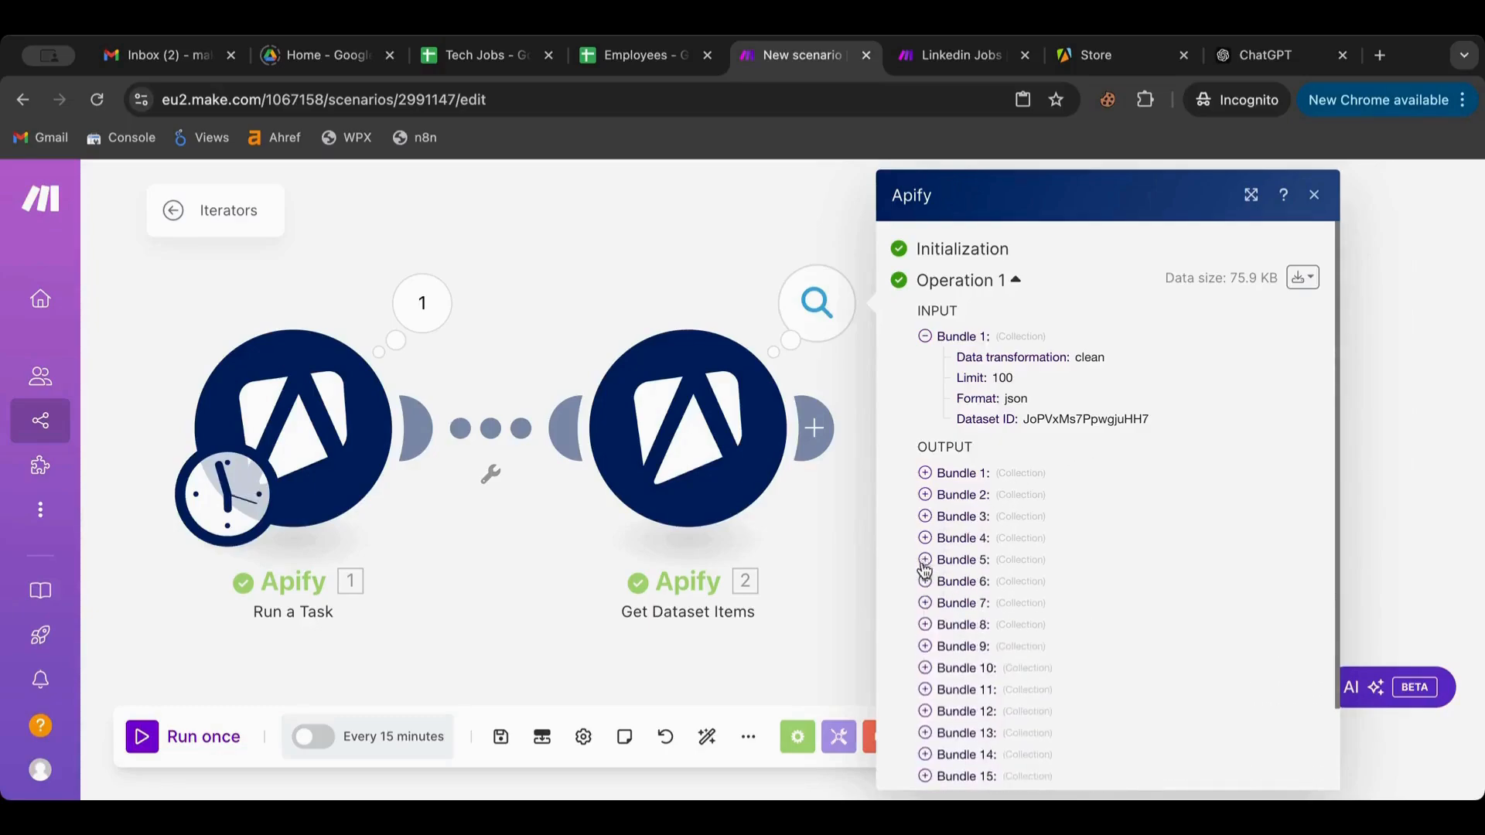
pyautogui.click(925, 473)
pyautogui.scroll(-1, 982, 504)
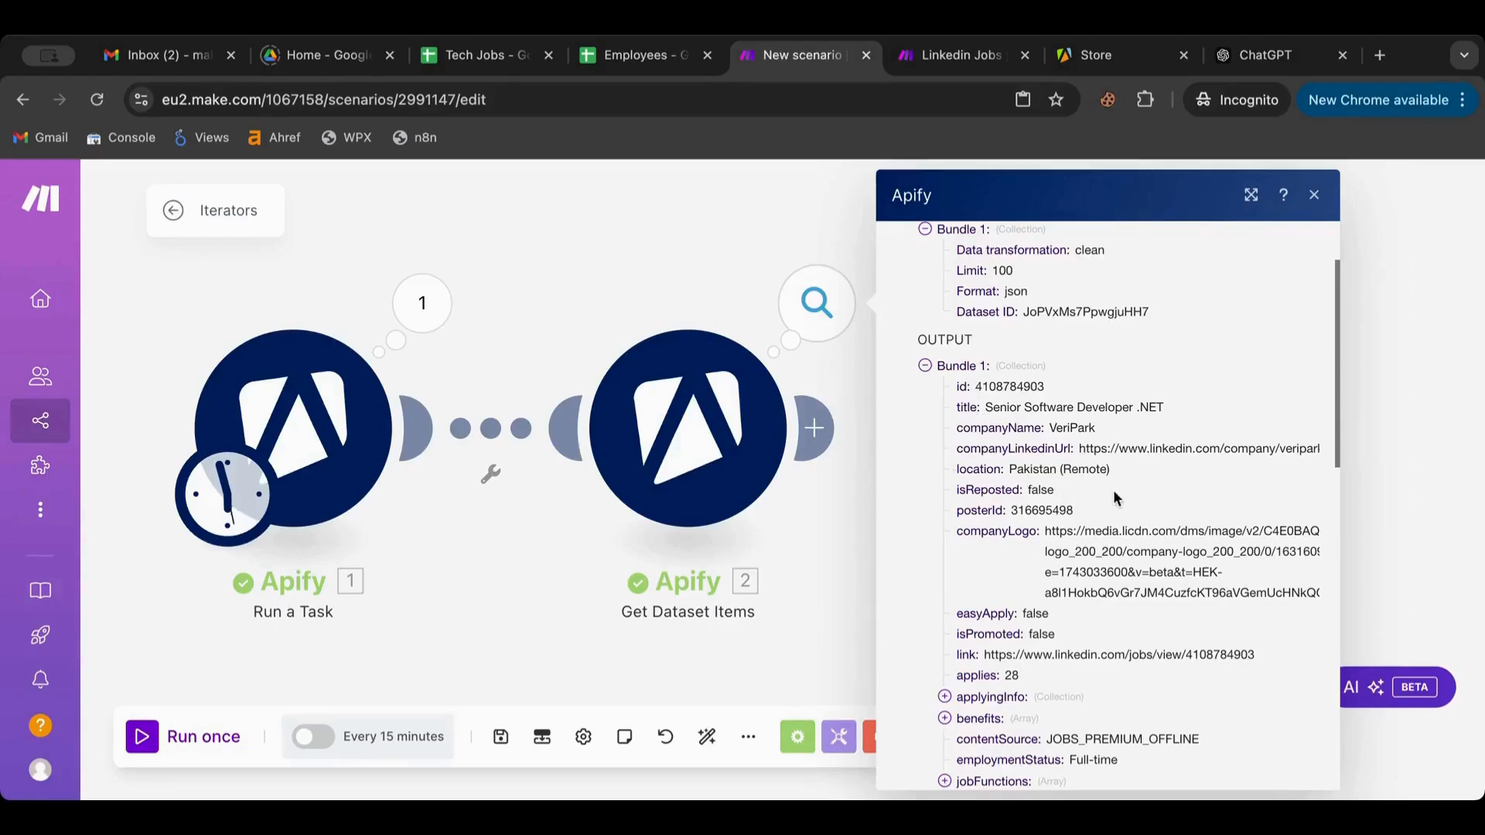
pyautogui.scroll(-10, 1112, 490)
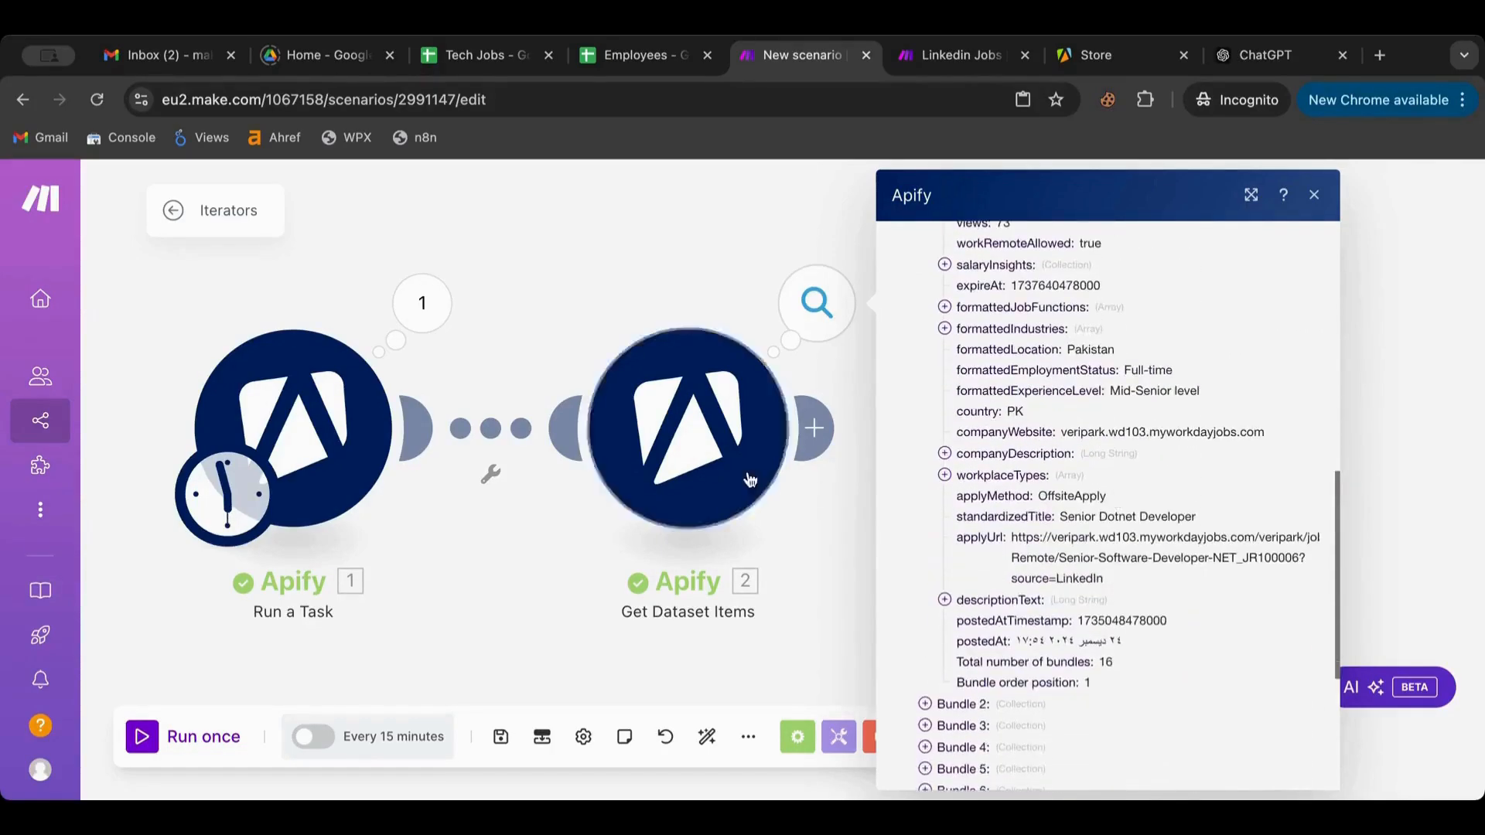
pyautogui.click(843, 515)
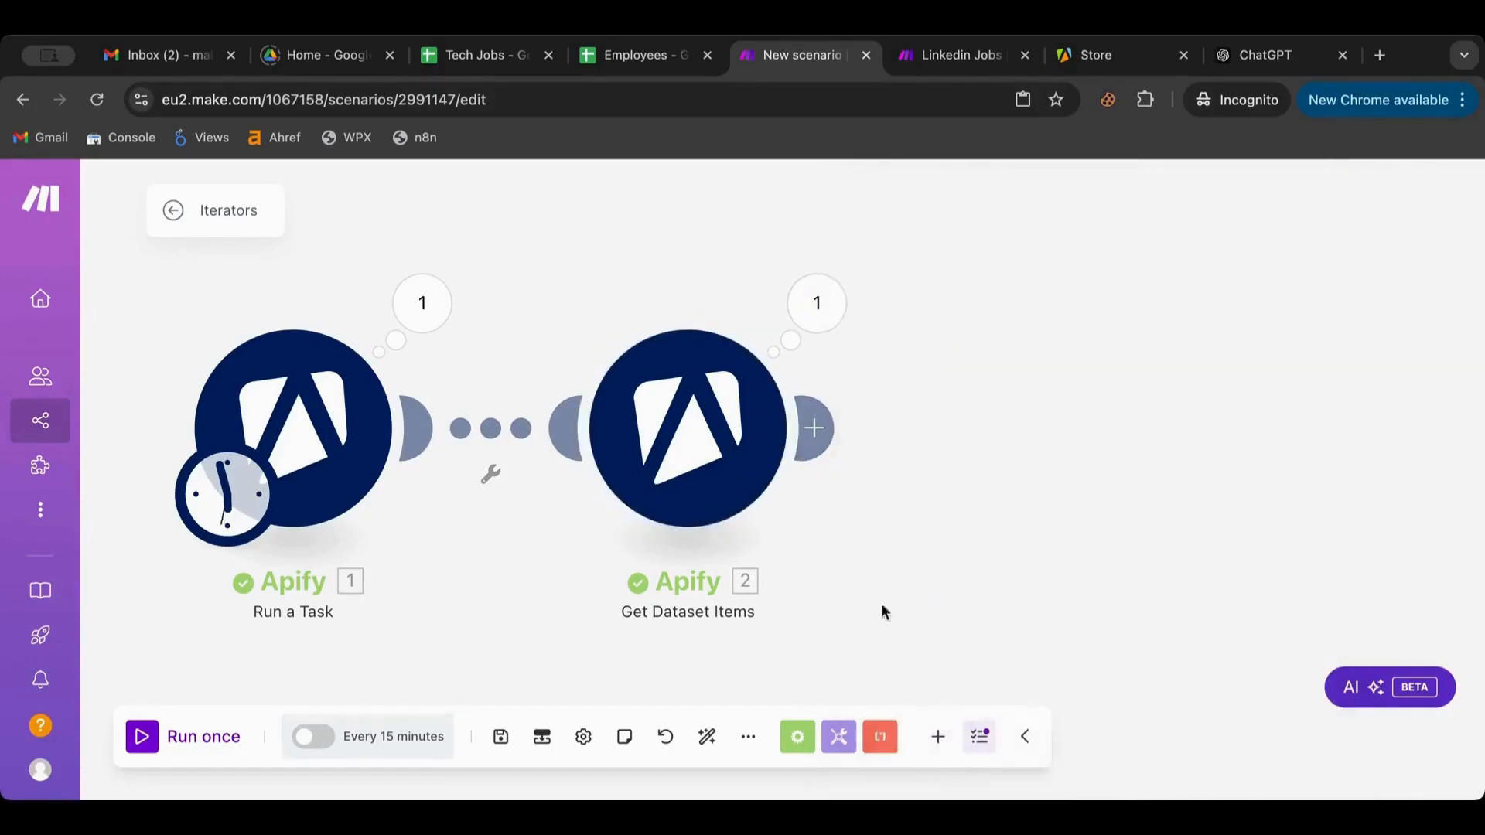
# Show the Flow Control modules: Repeater, Iterator, Array aggregator and Router
pyautogui.click(797, 736)
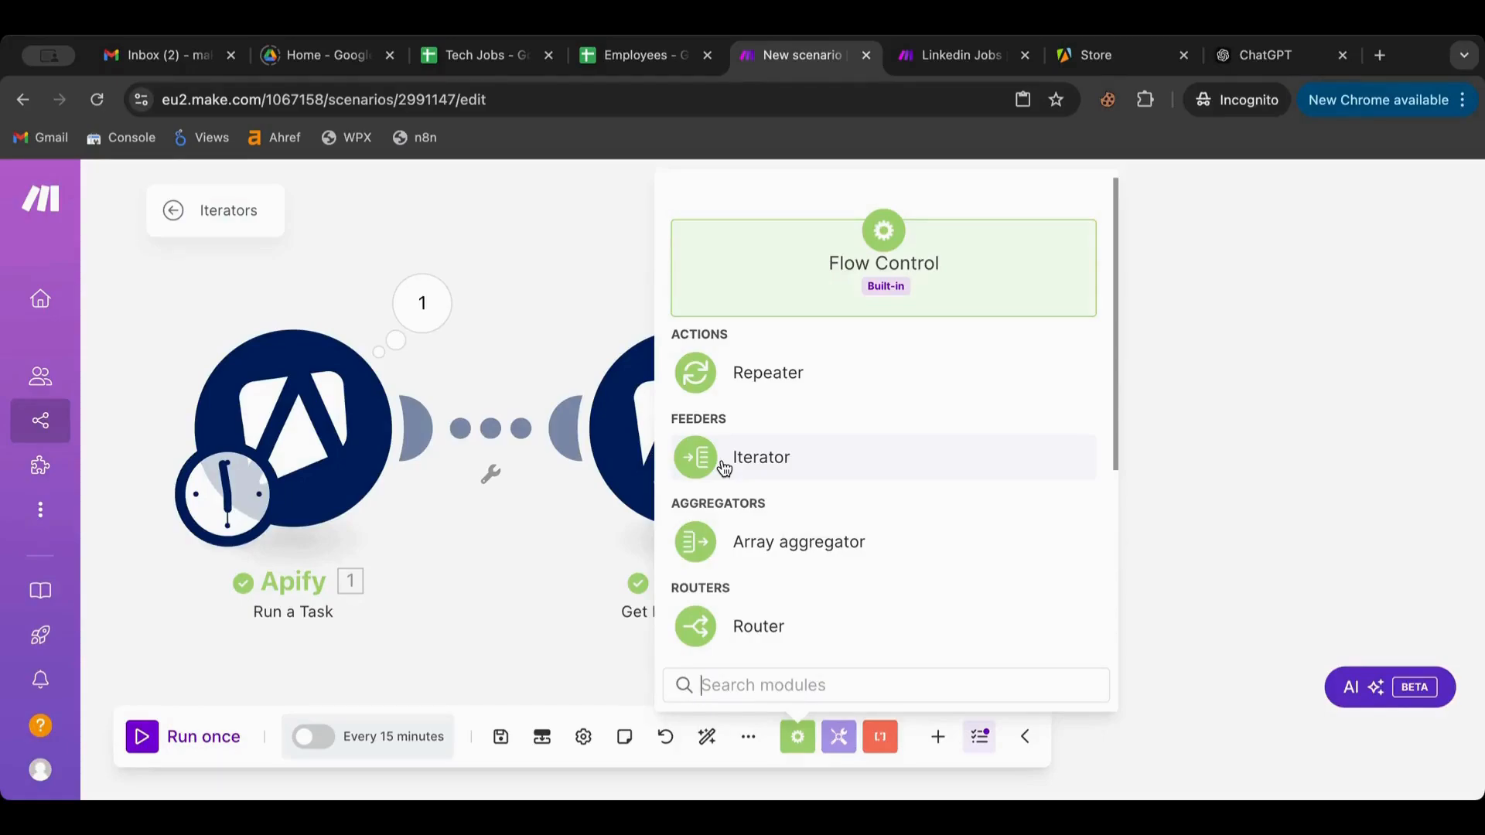
# Close the Flow Control list and briefly check the Get Dataset Items settings
pyautogui.click(629, 431)
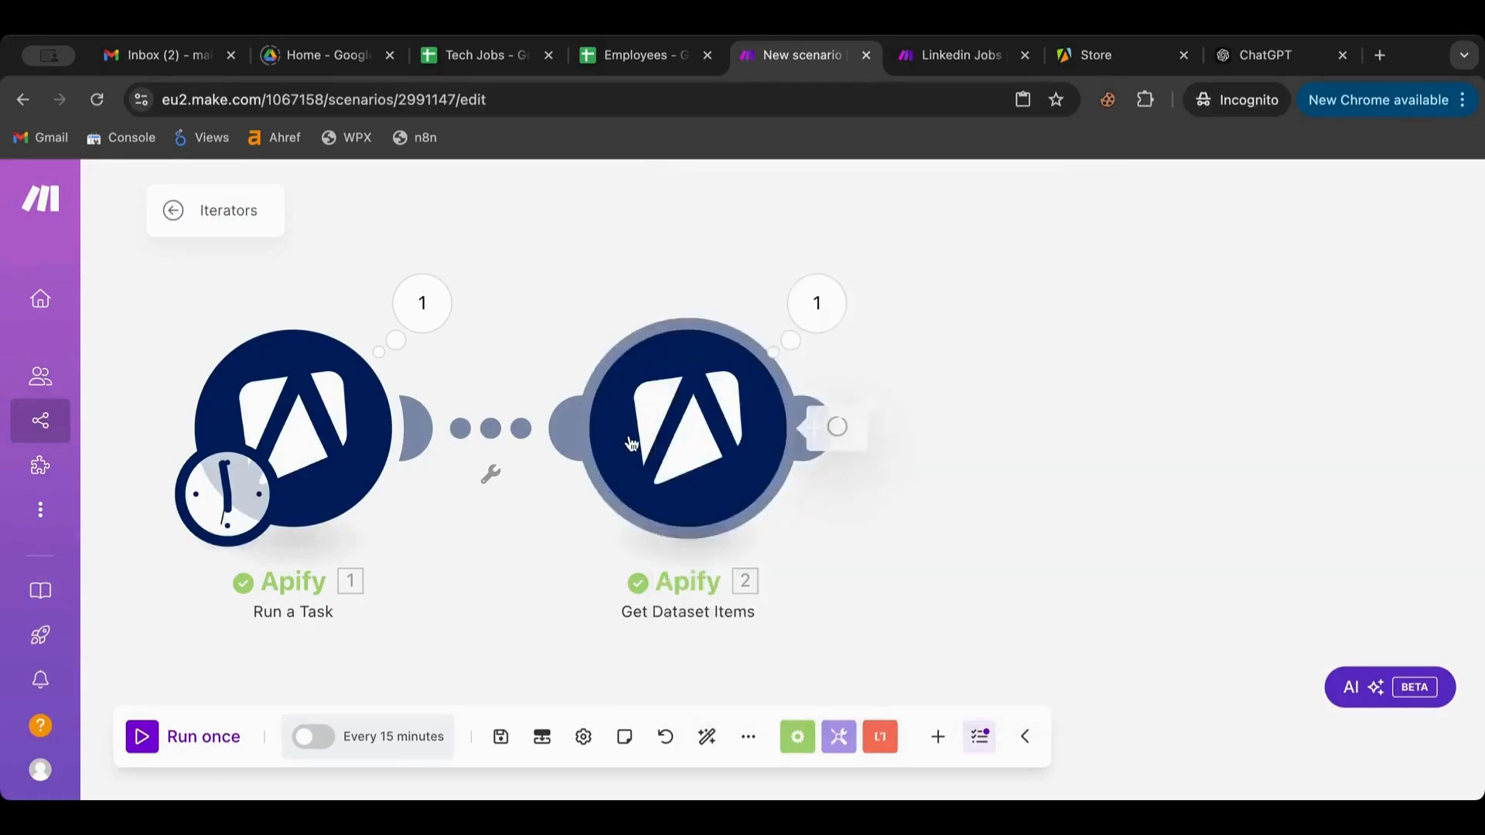
pyautogui.click(631, 438)
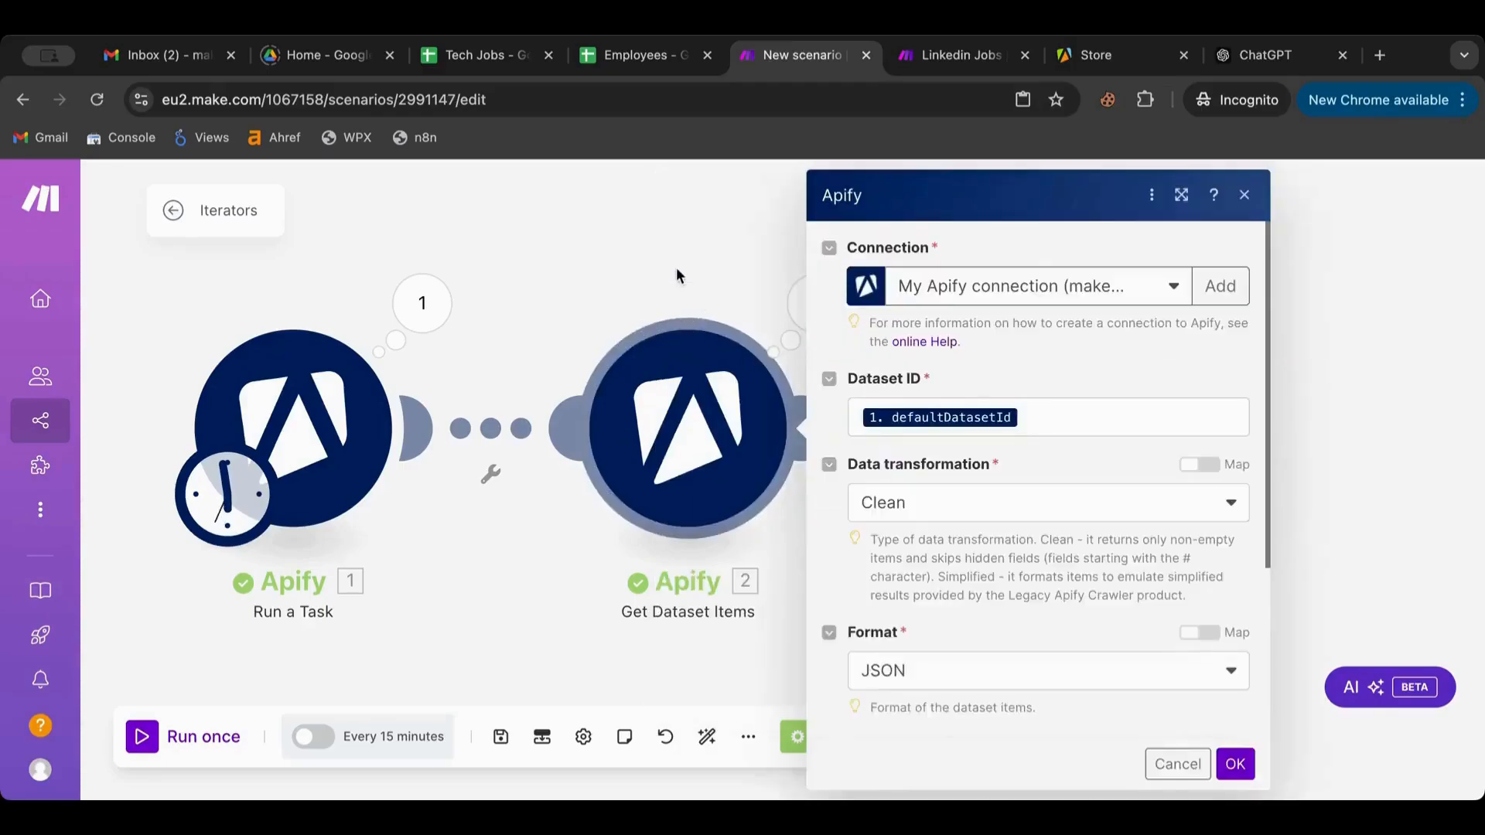
pyautogui.click(676, 268)
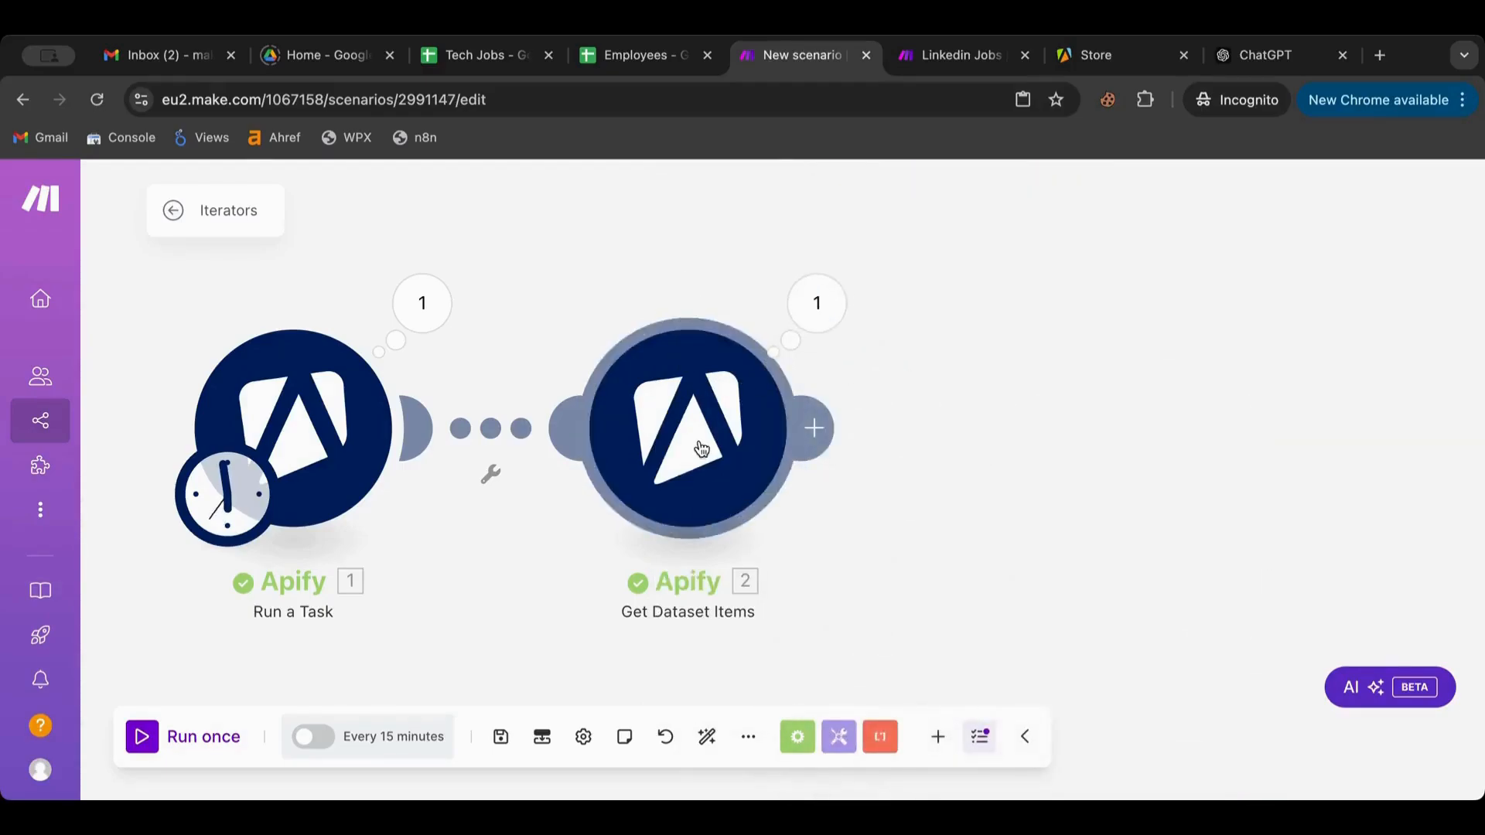
# Add a Flow Control Array aggregator after Get Dataset Items and view its Source Module options
pyautogui.click(804, 447)
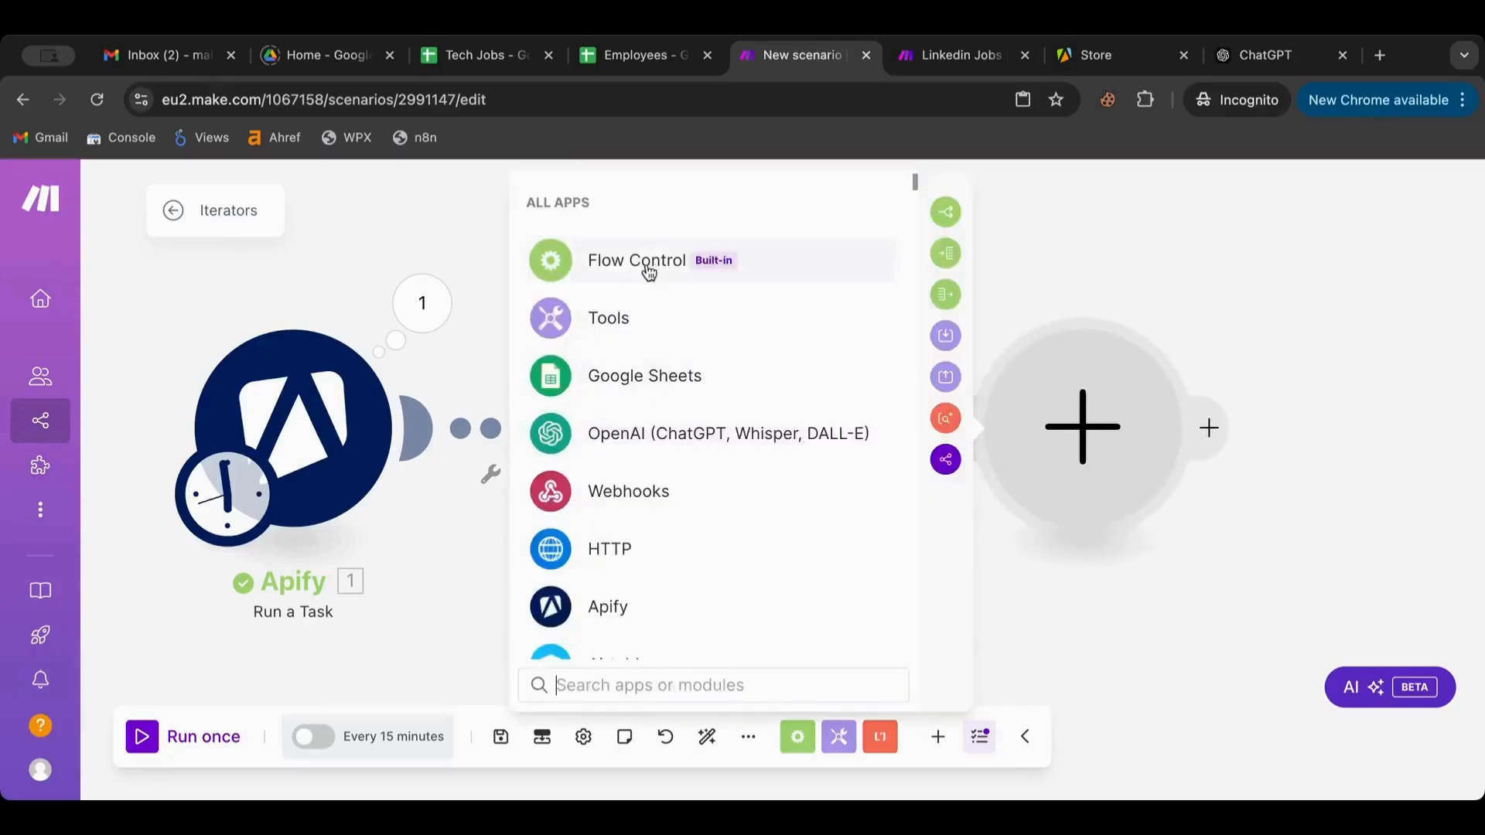
pyautogui.click(624, 258)
pyautogui.click(646, 542)
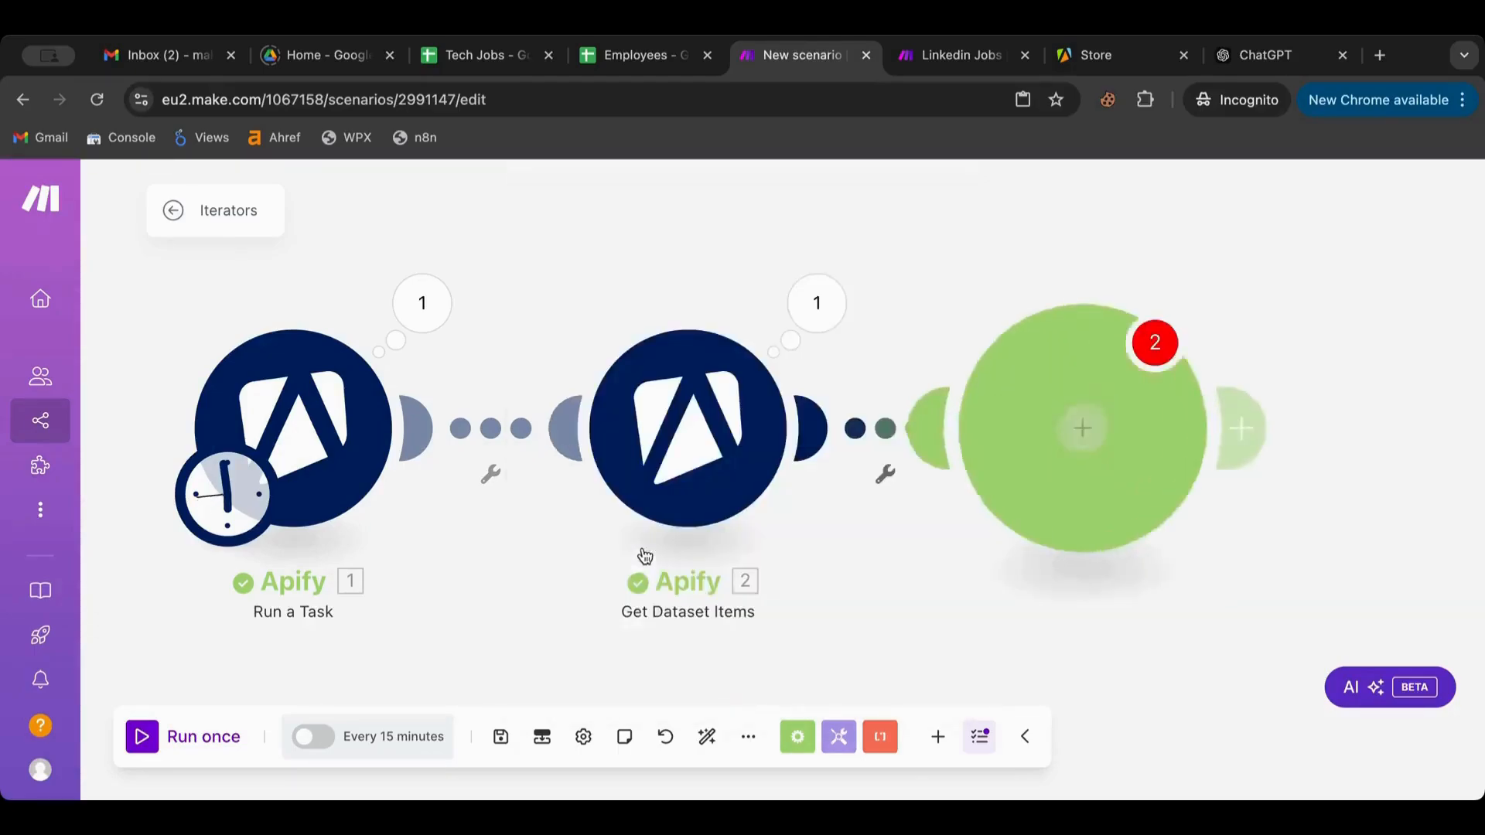
pyautogui.click(848, 285)
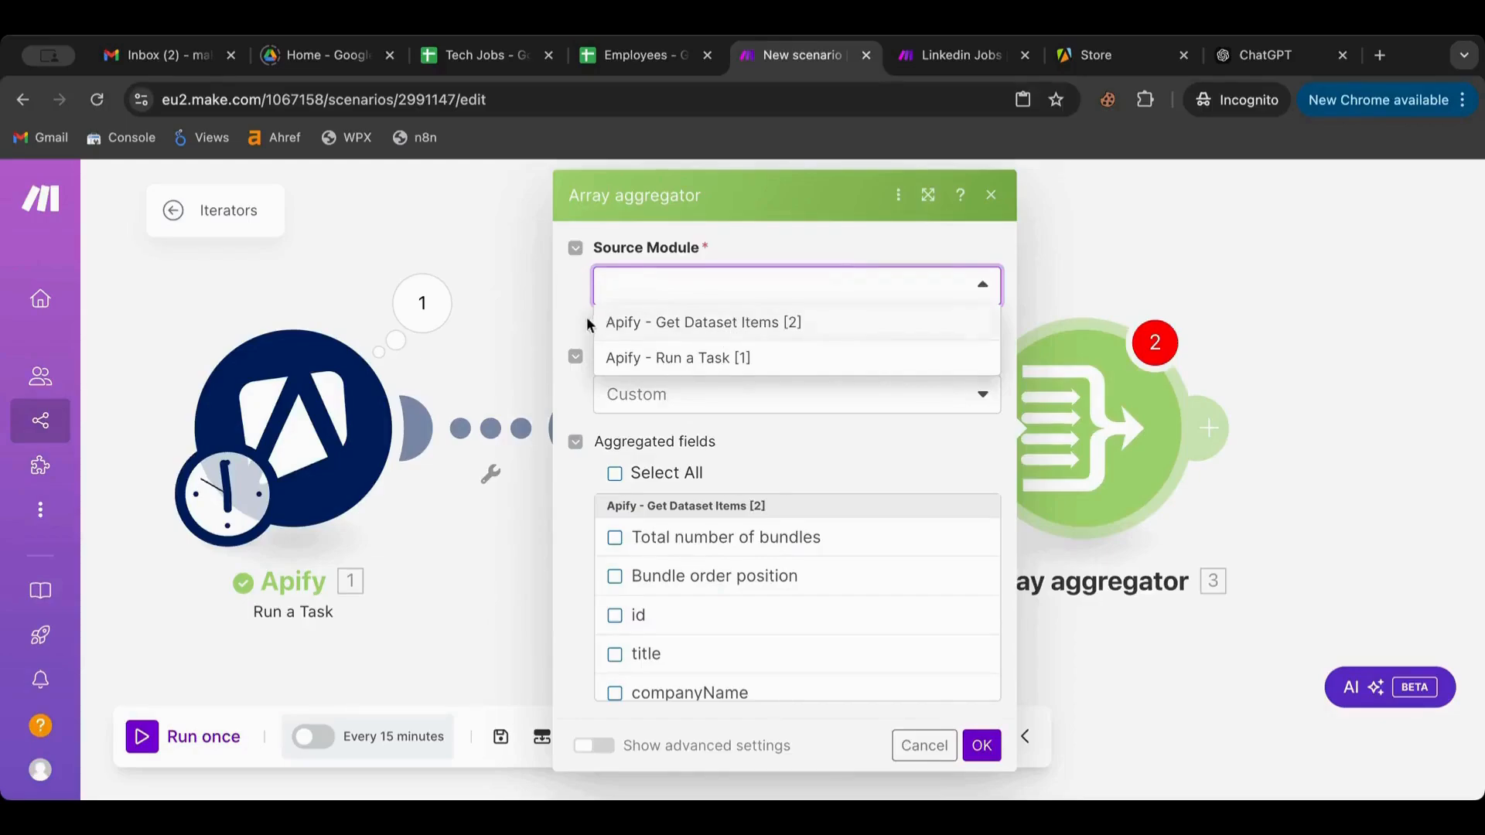
# Set Get Dataset Items as the aggregator's source module, keeping the target structure Custom
pyautogui.click(684, 333)
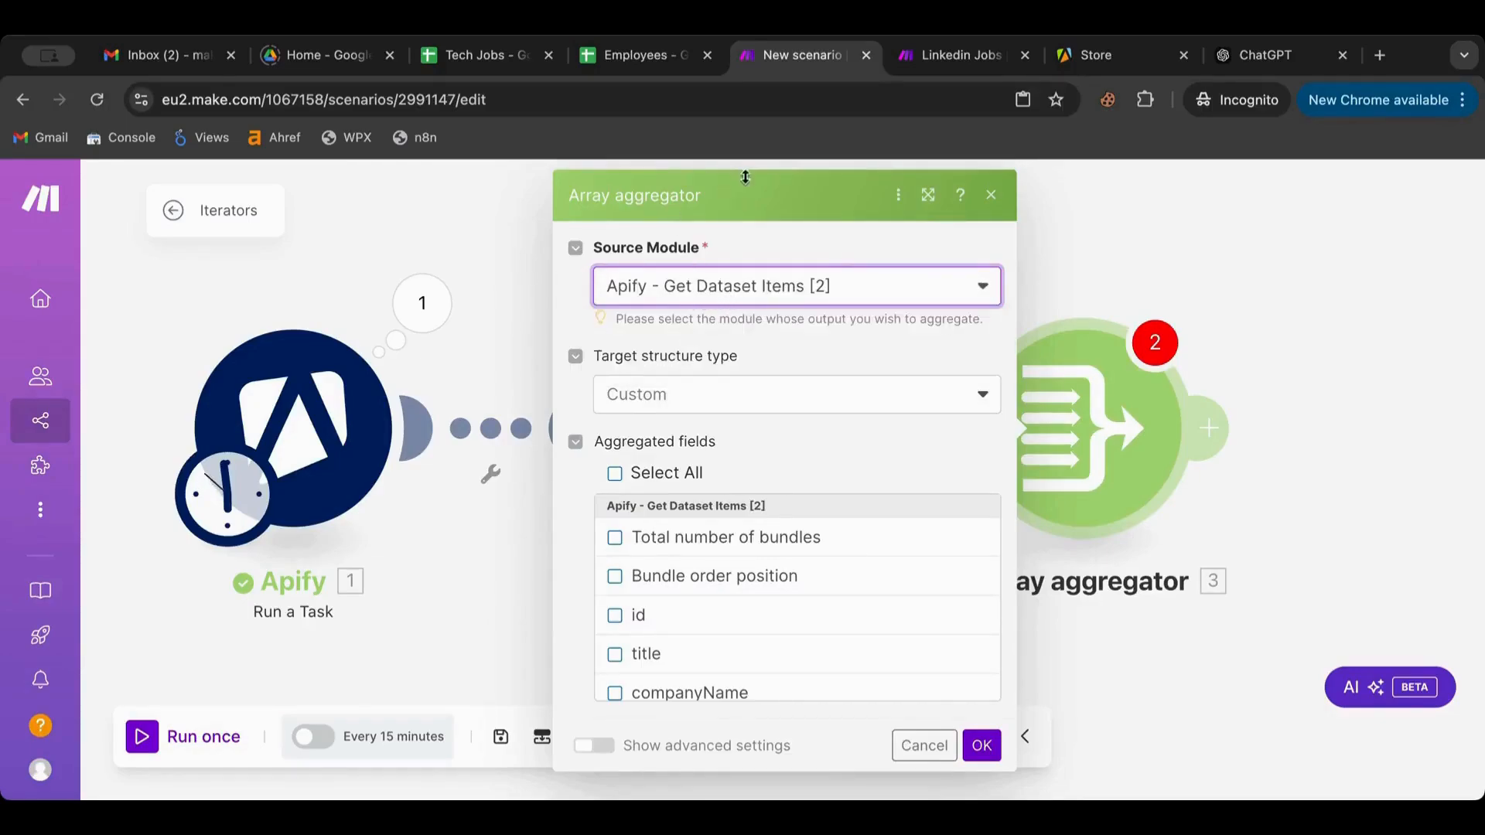
pyautogui.moveTo(745, 179); pyautogui.dragTo(744, 354)
pyautogui.click(824, 207)
pyautogui.click(797, 371)
pyautogui.click(774, 400)
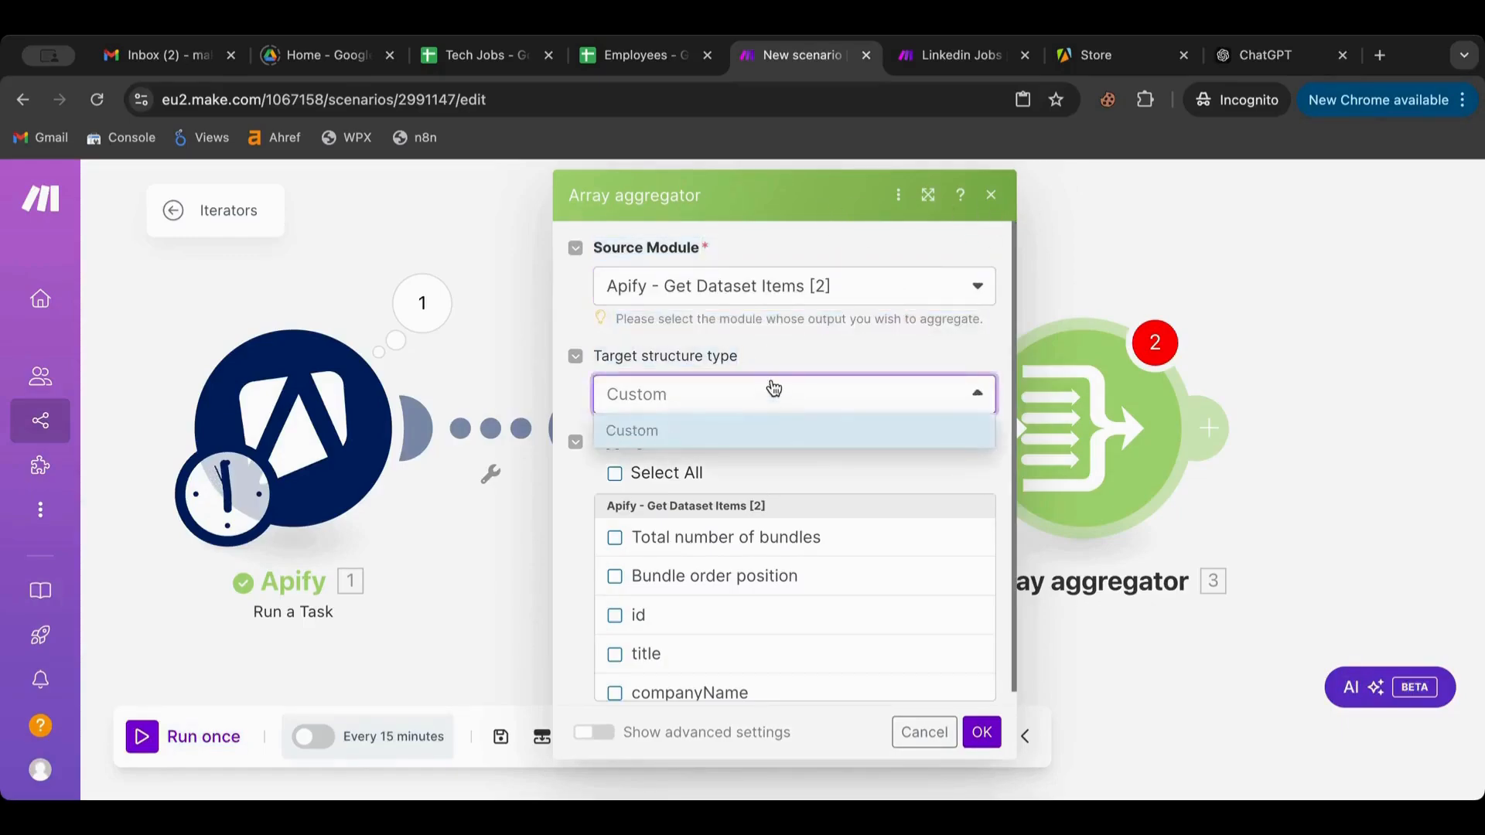
pyautogui.click(778, 364)
pyautogui.scroll(-1, 749, 435)
pyautogui.scroll(-2, 696, 587)
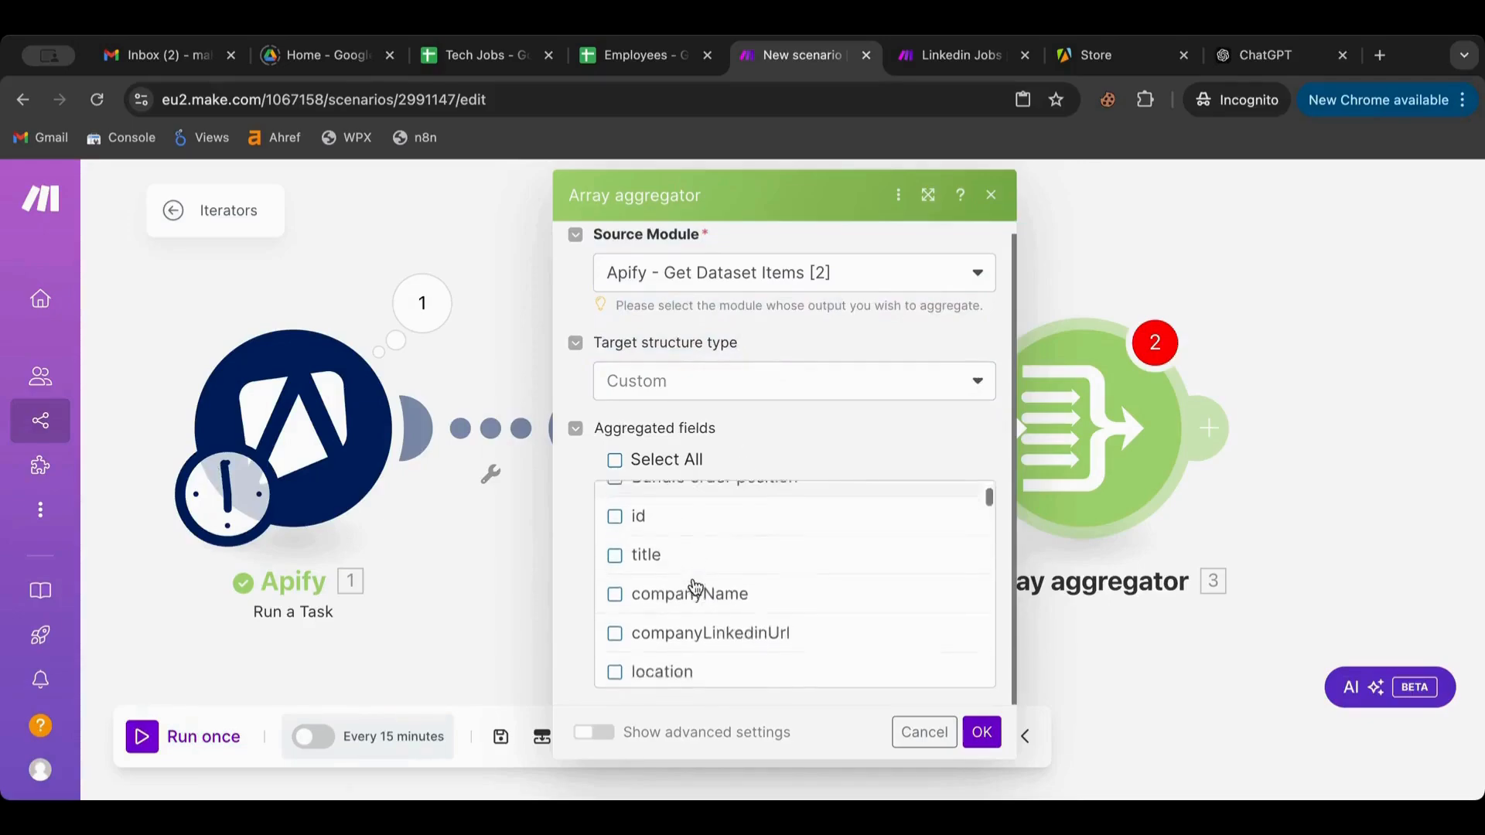
pyautogui.scroll(2, 695, 587)
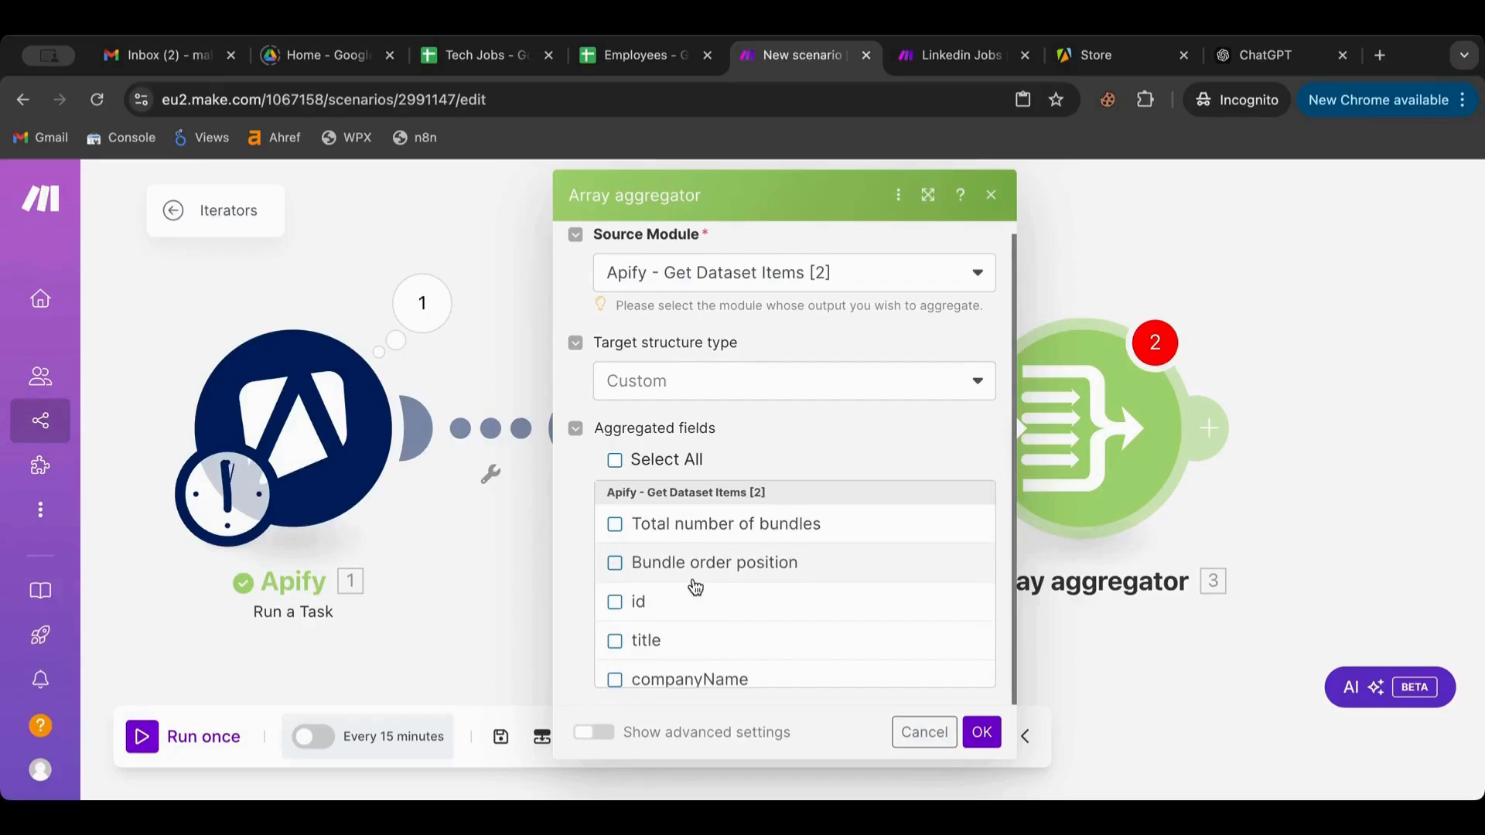
pyautogui.scroll(-1, 681, 596)
# Aggregate title, companyName, location, applyUrl and workRemoteAllowed, and confirm the aggregator settings
pyautogui.click(615, 590)
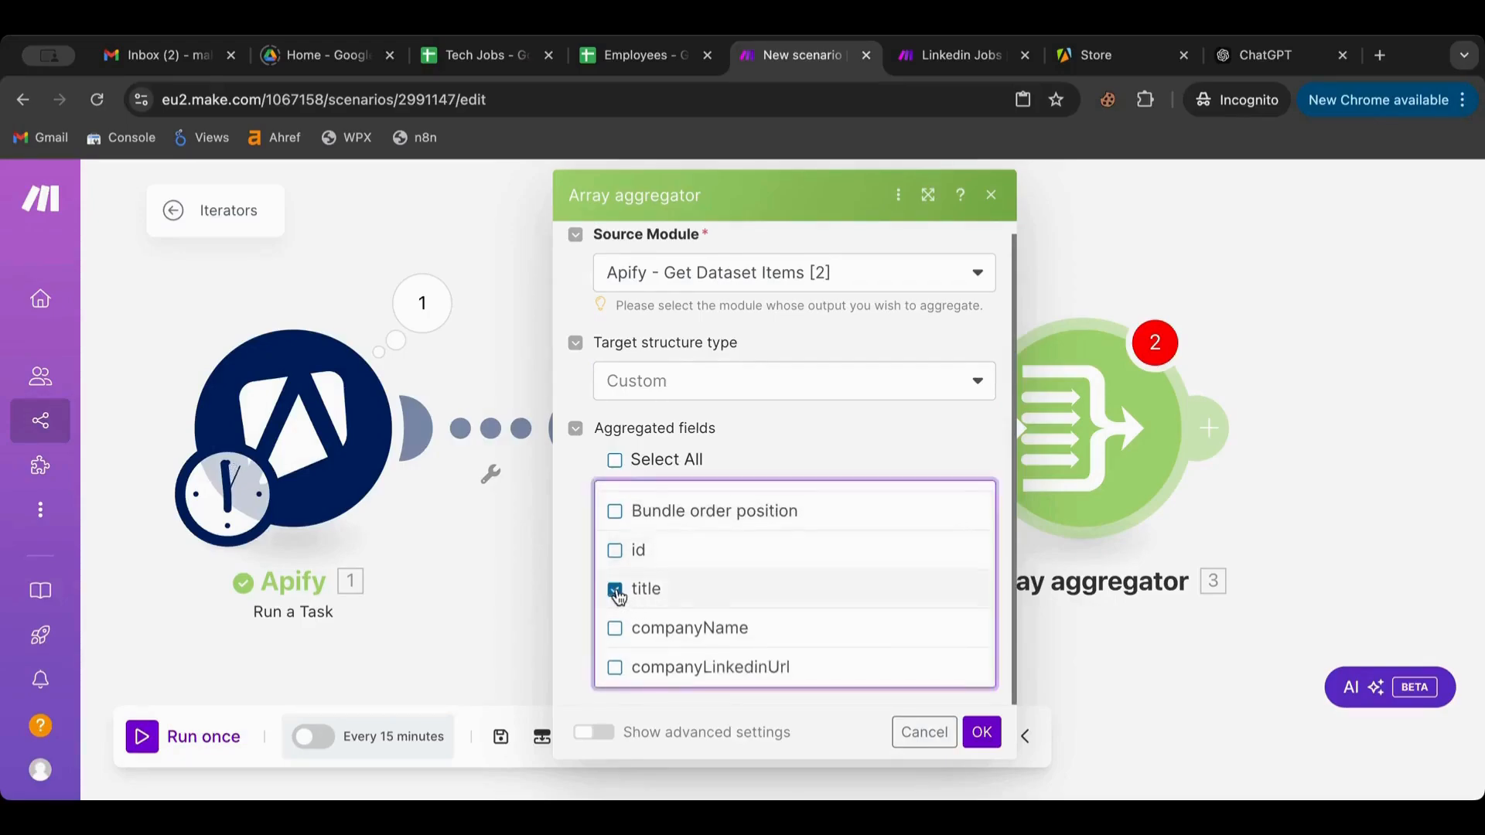
pyautogui.scroll(-1, 617, 594)
pyautogui.click(615, 570)
pyautogui.scroll(-2, 611, 611)
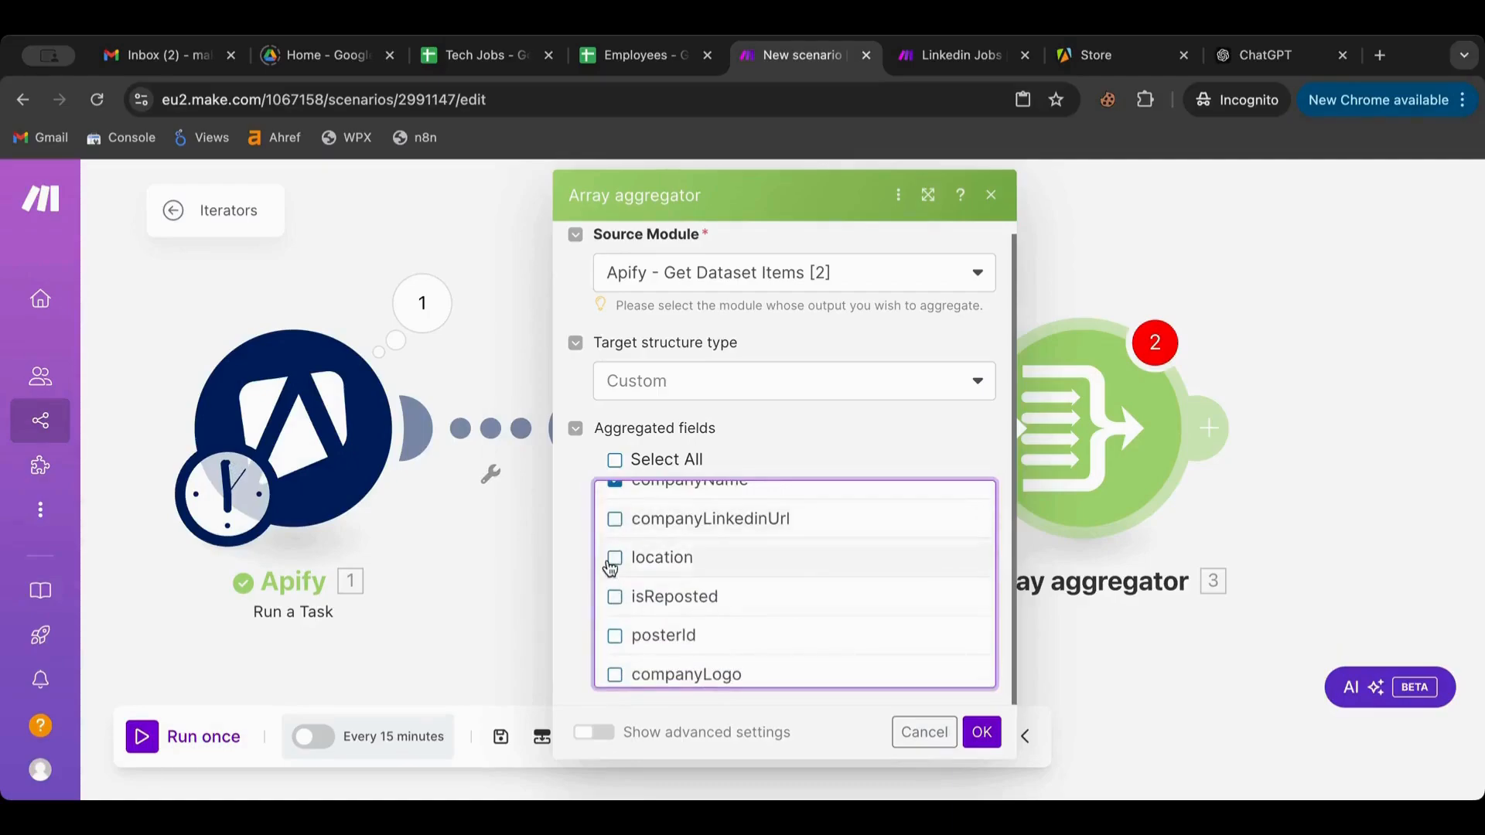
pyautogui.scroll(-1, 611, 568)
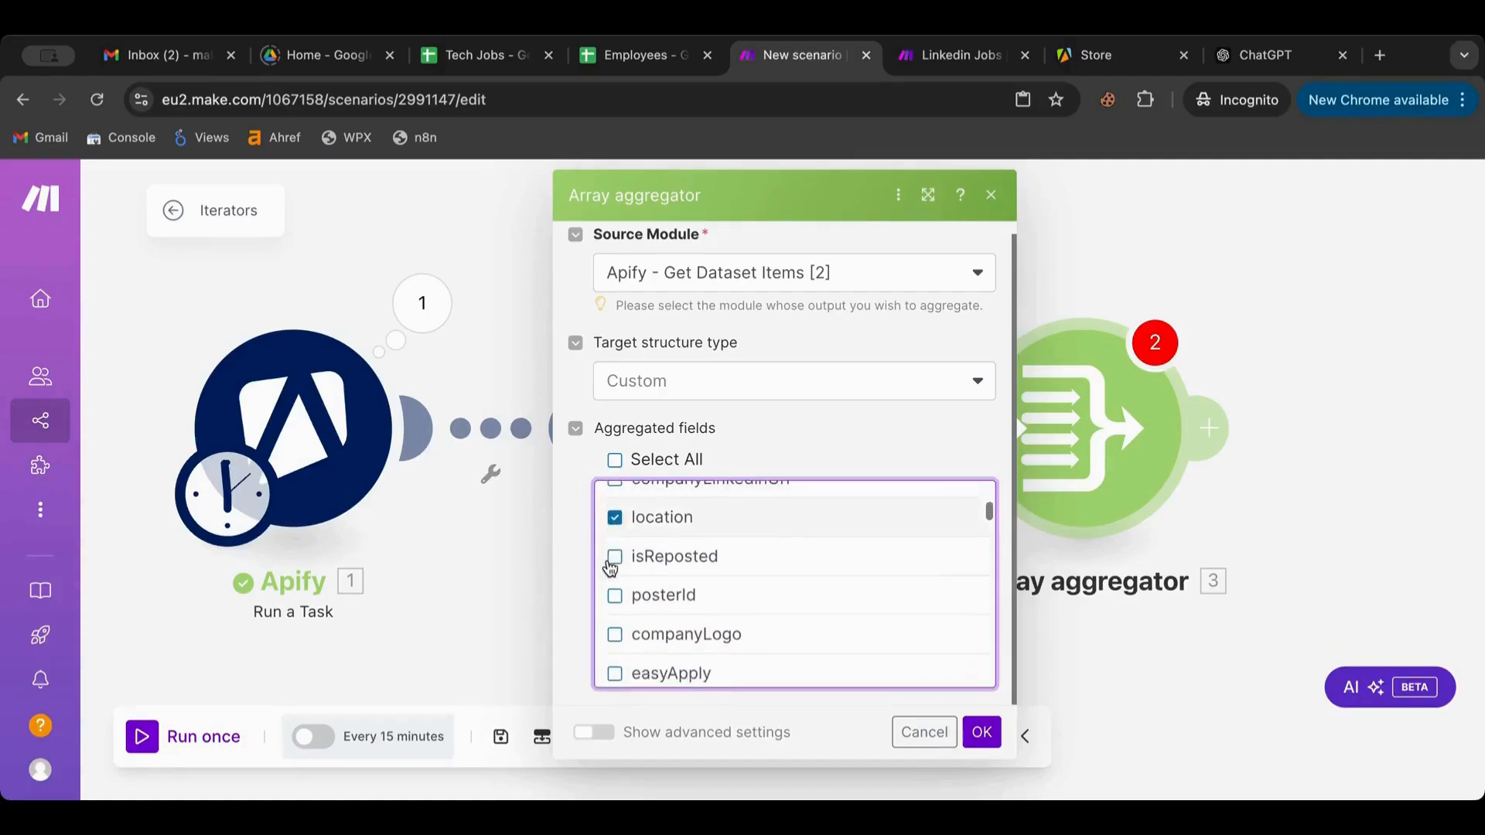
pyautogui.scroll(-3, 611, 568)
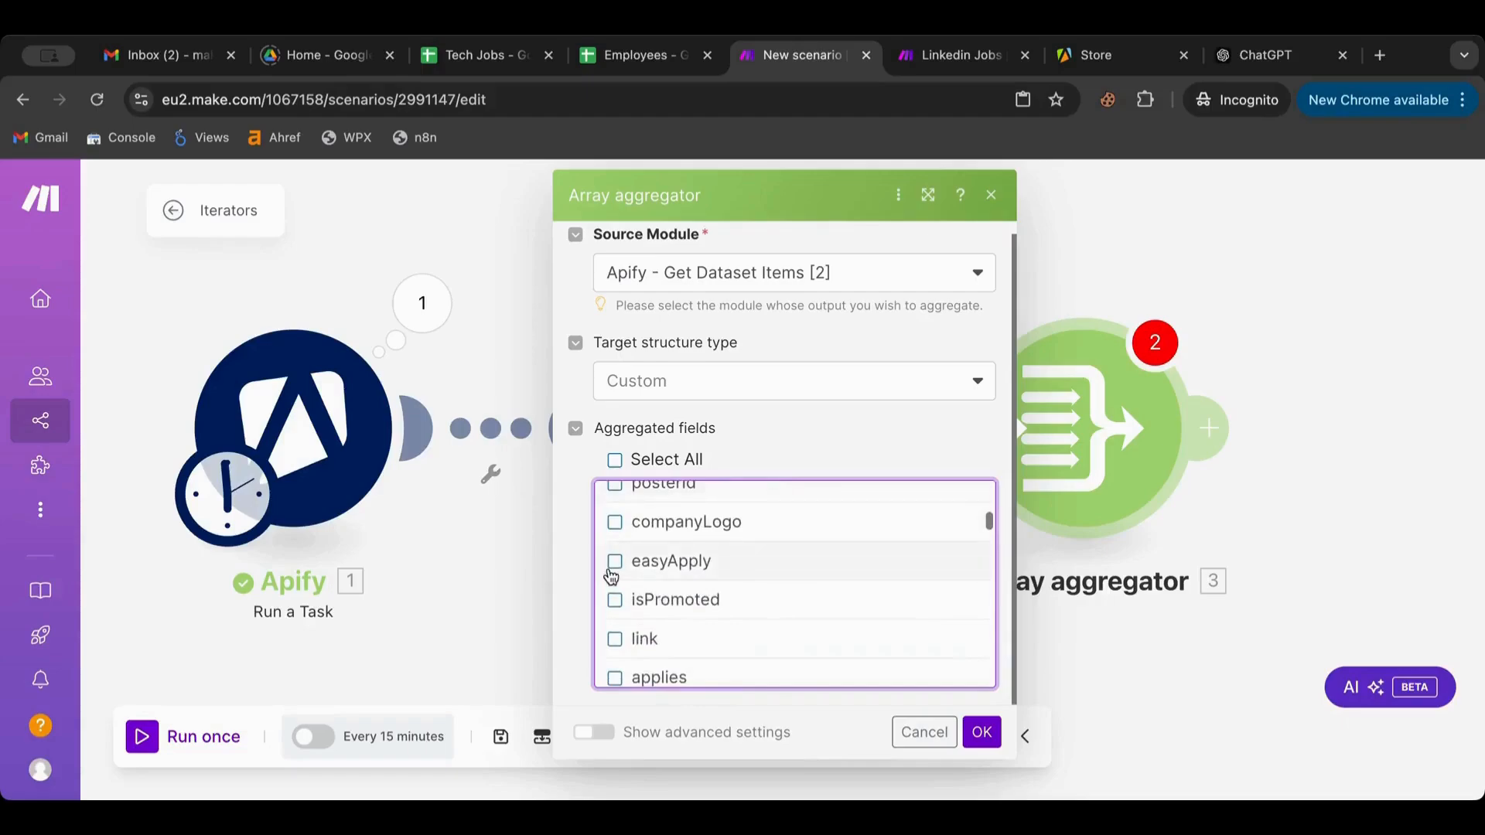
pyautogui.scroll(-8, 615, 576)
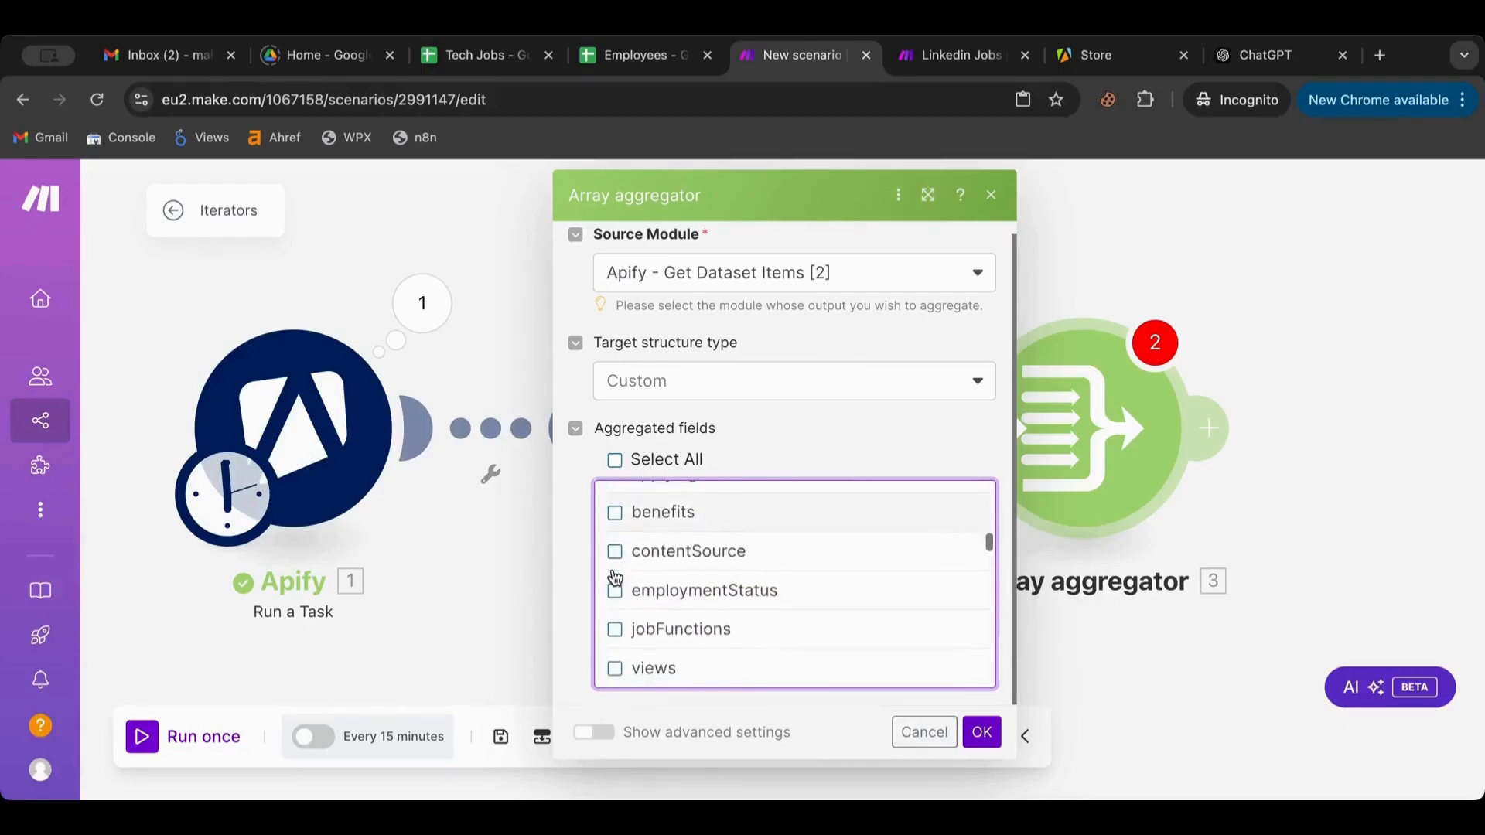
pyautogui.scroll(-4, 615, 576)
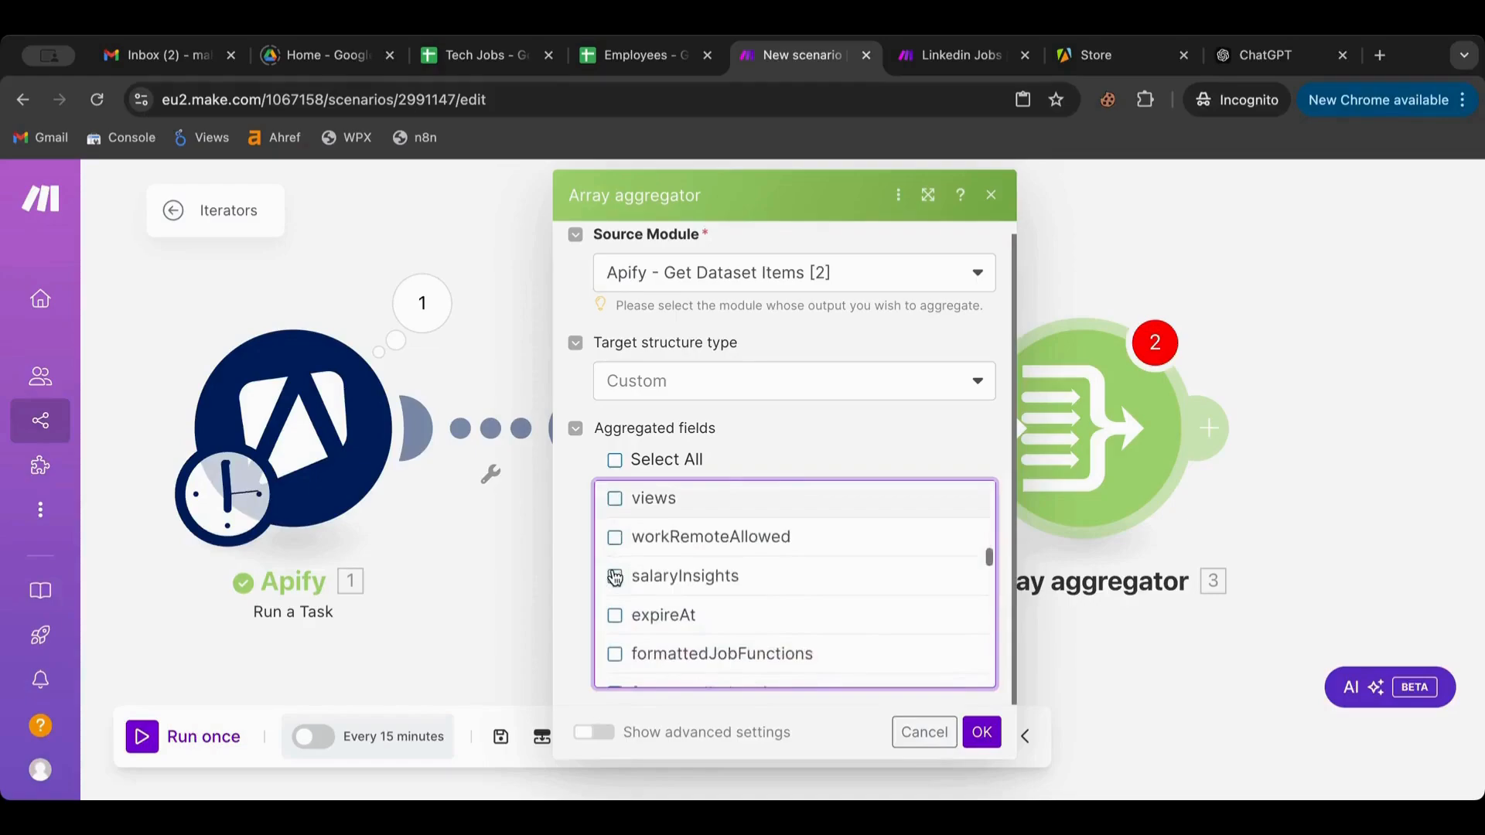
pyautogui.scroll(-4, 615, 576)
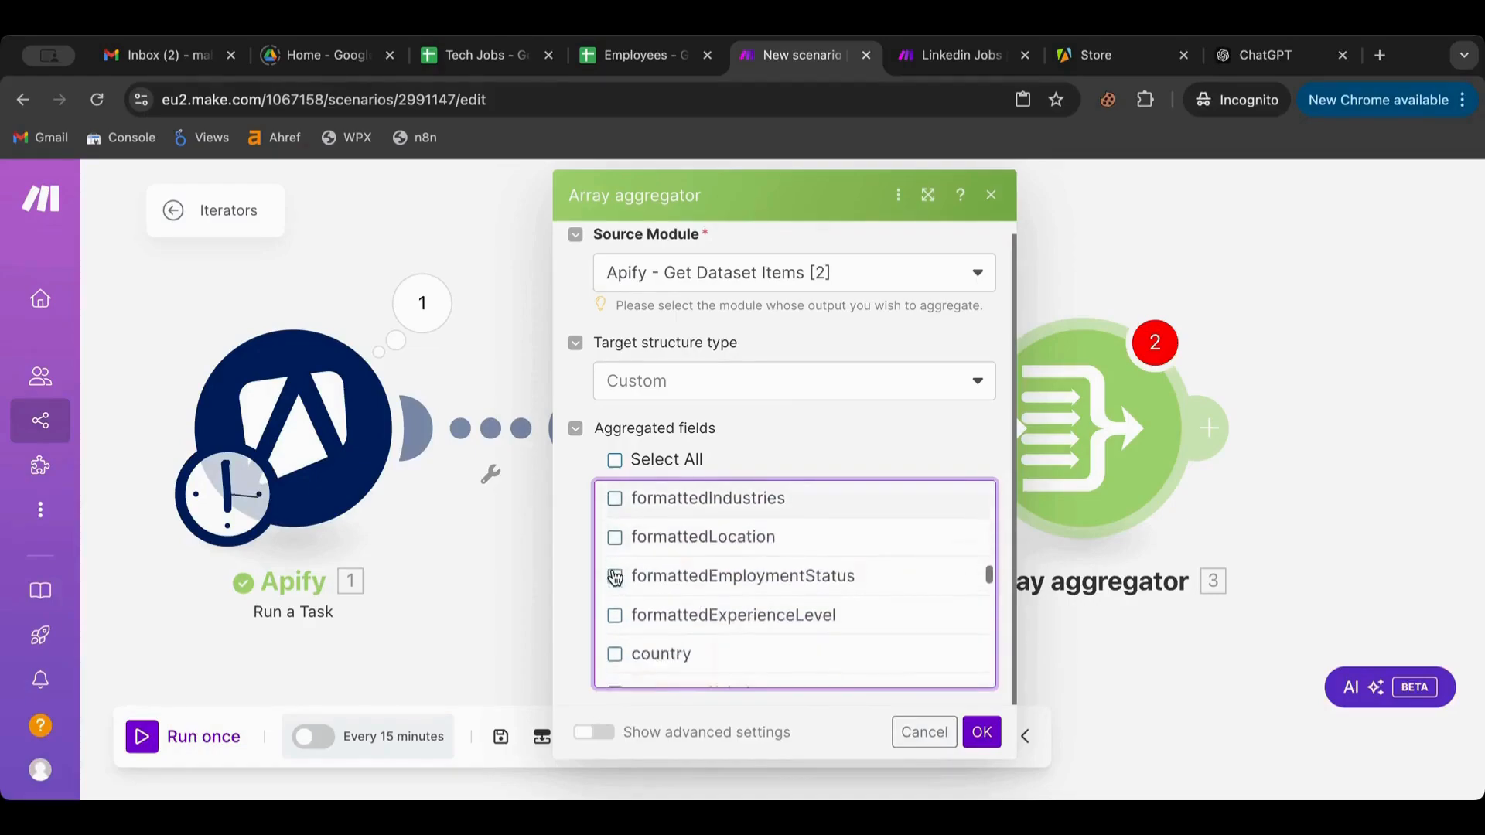
pyautogui.scroll(1, 615, 576)
pyautogui.scroll(-2, 615, 576)
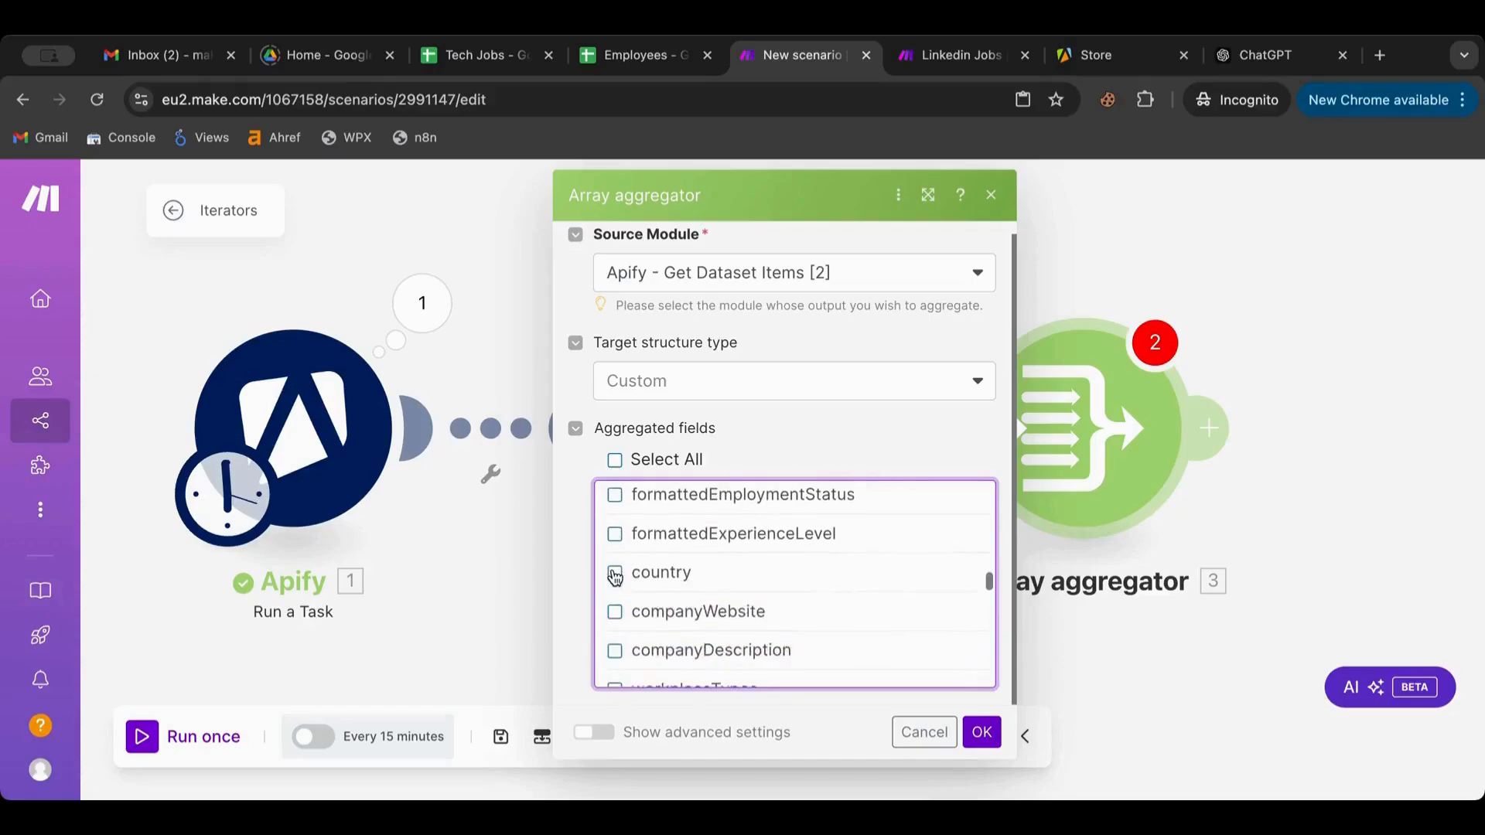
pyautogui.scroll(2, 615, 576)
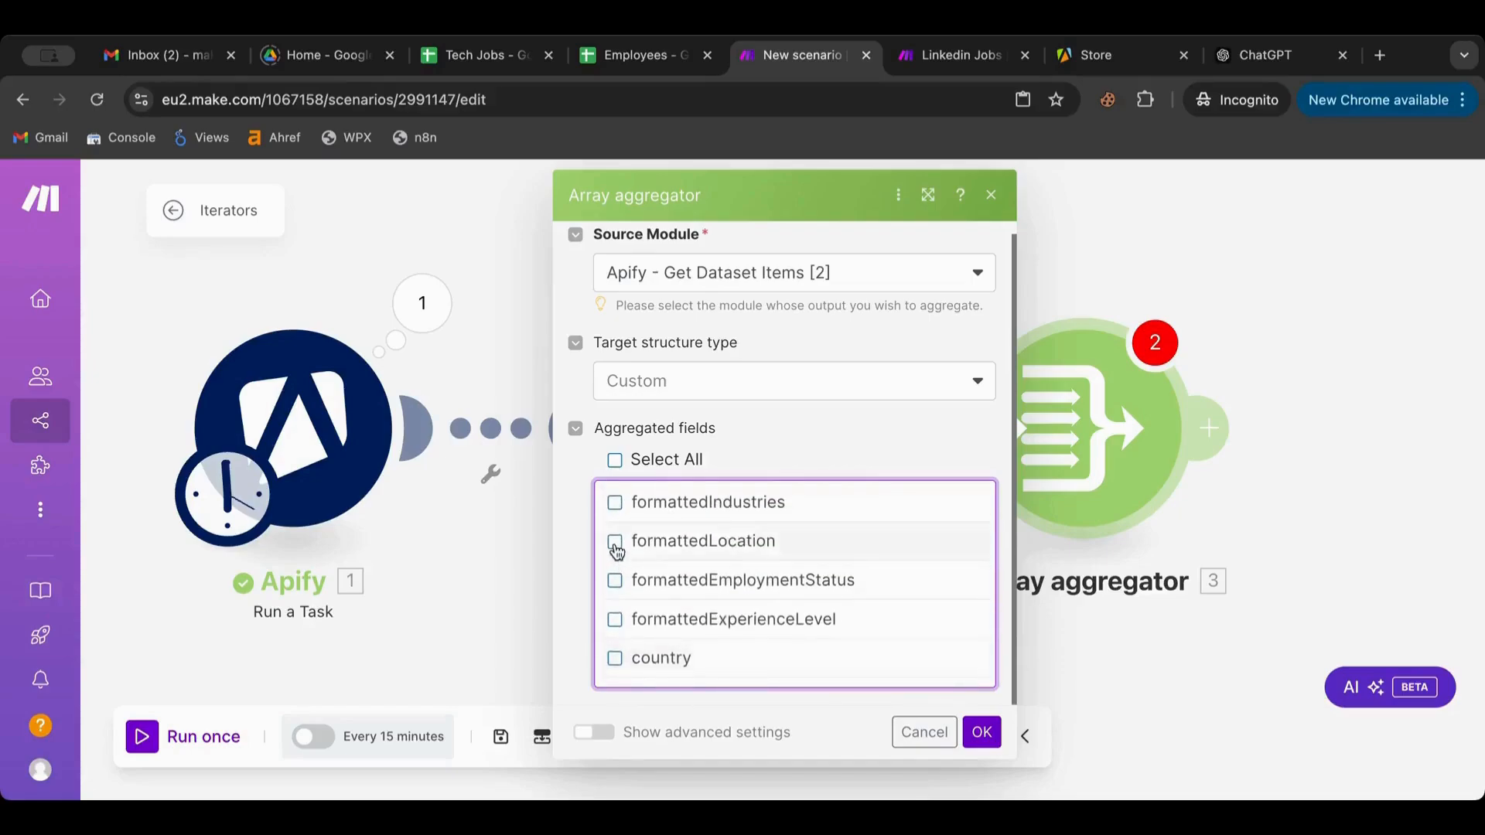
pyautogui.scroll(10, 616, 550)
pyautogui.scroll(-8, 616, 551)
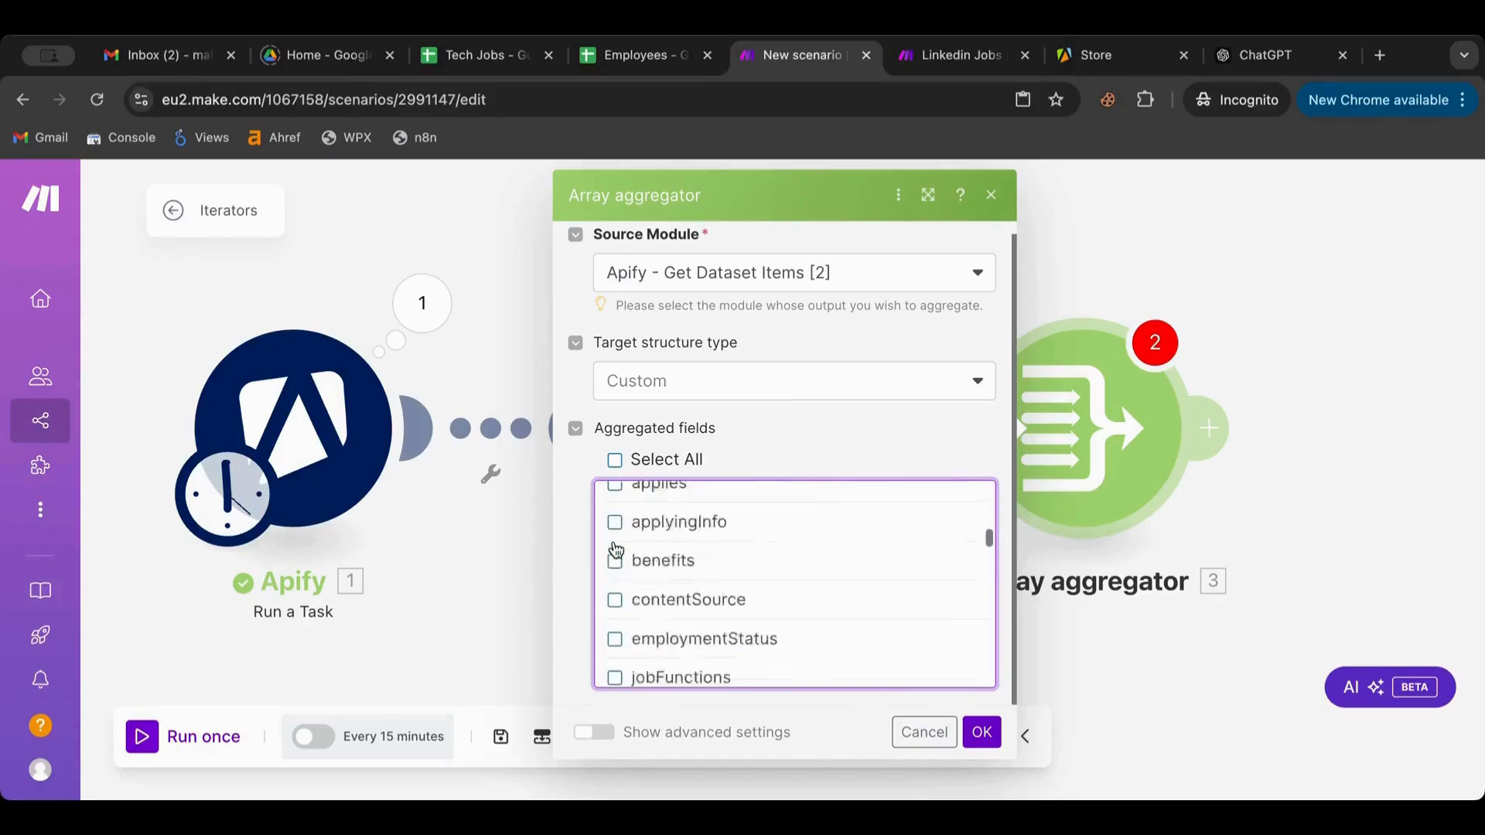
pyautogui.scroll(-10, 616, 549)
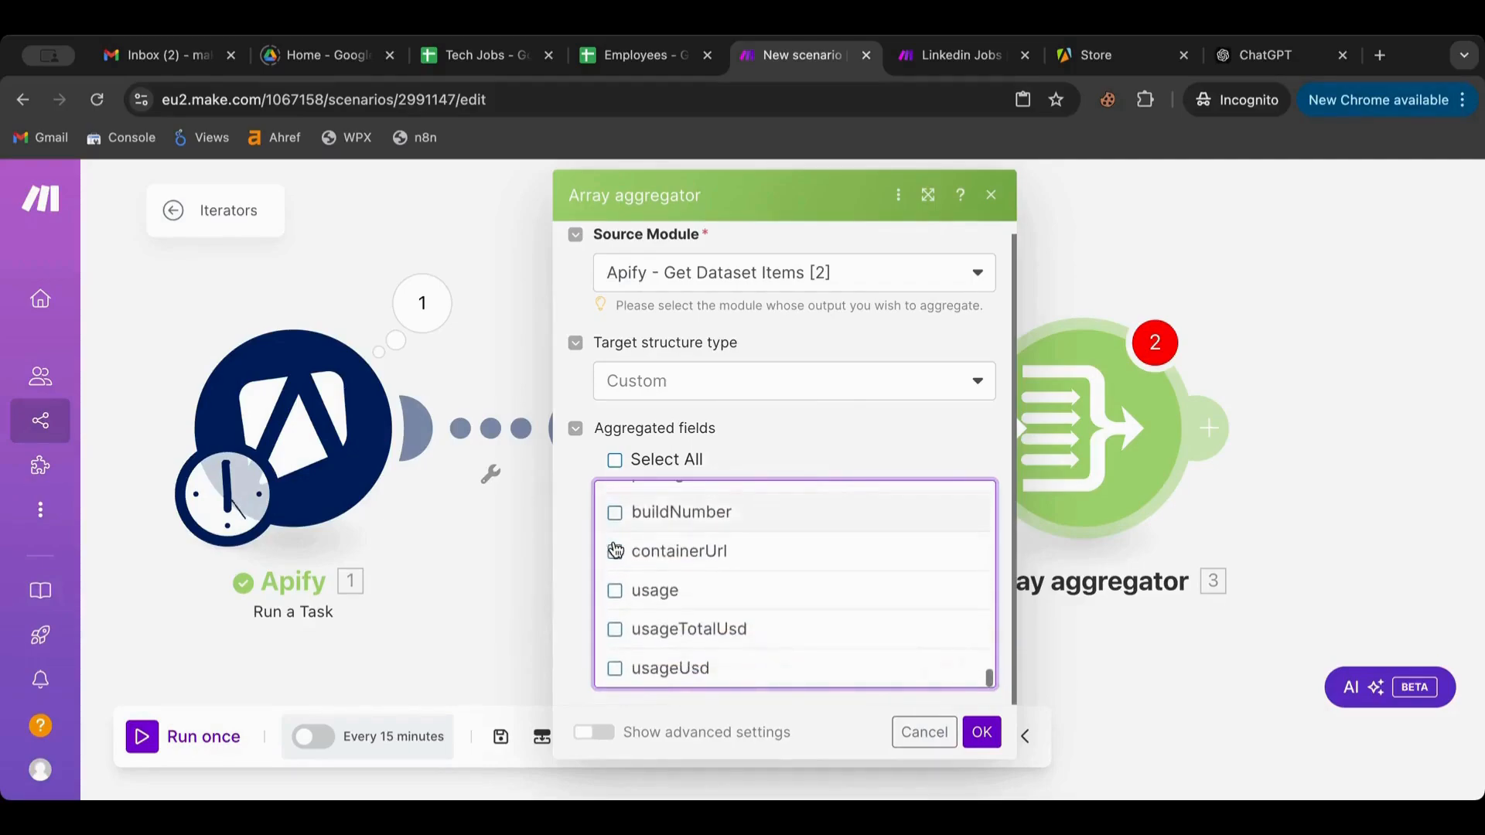
pyautogui.scroll(5, 616, 550)
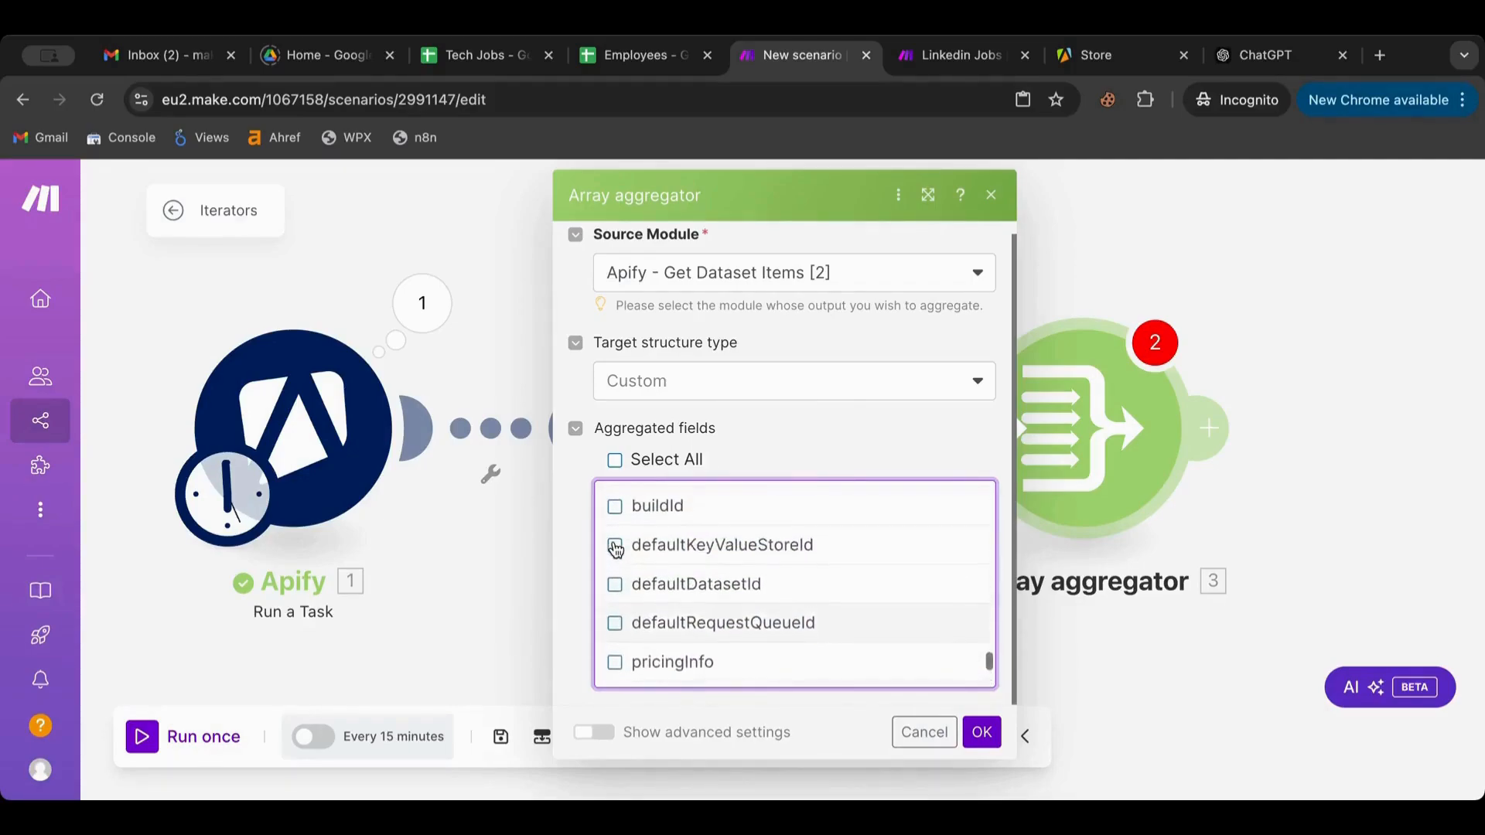
pyautogui.scroll(6, 615, 551)
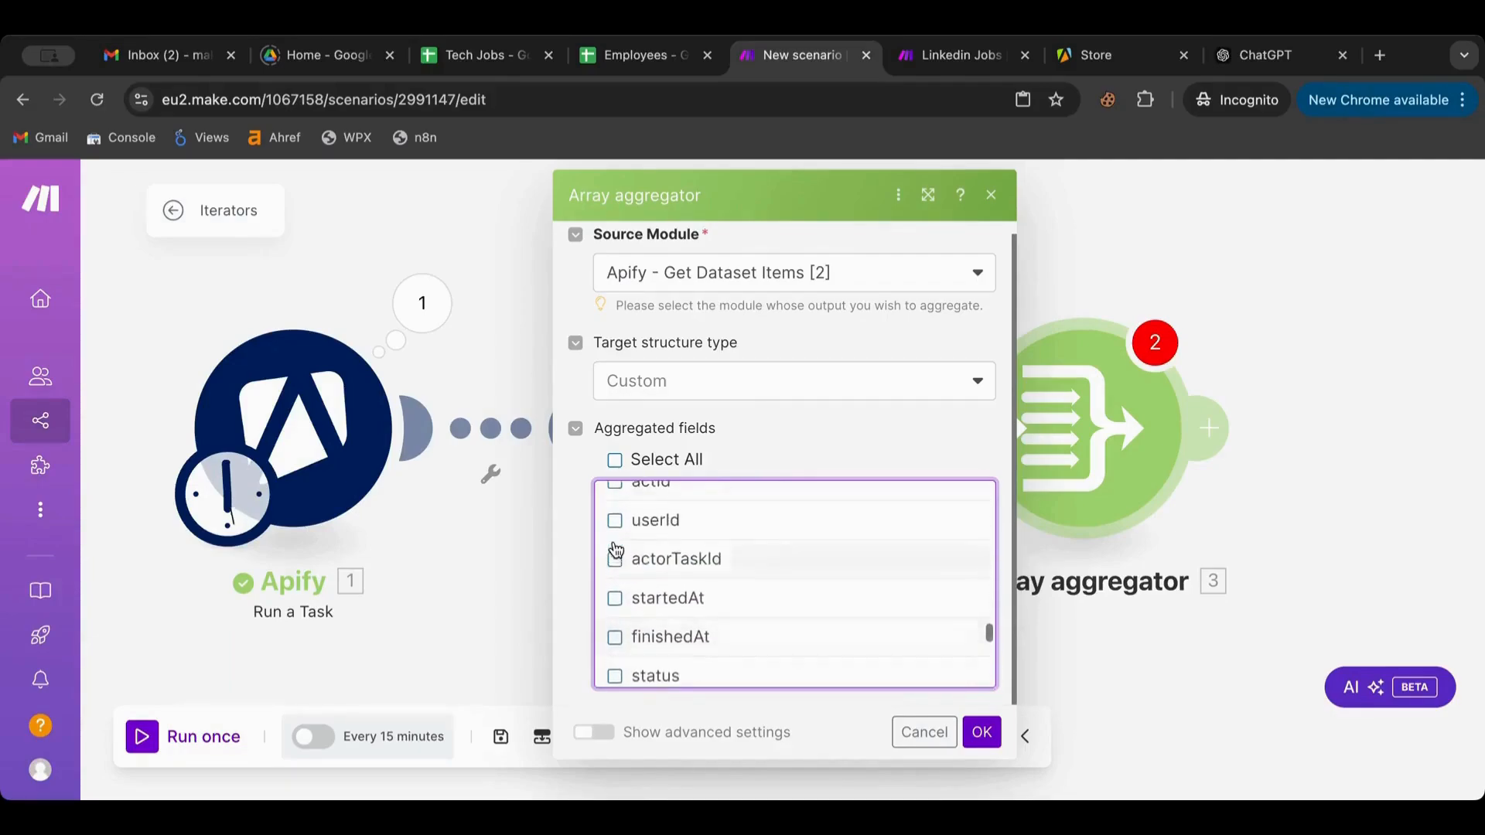
pyautogui.scroll(6, 616, 550)
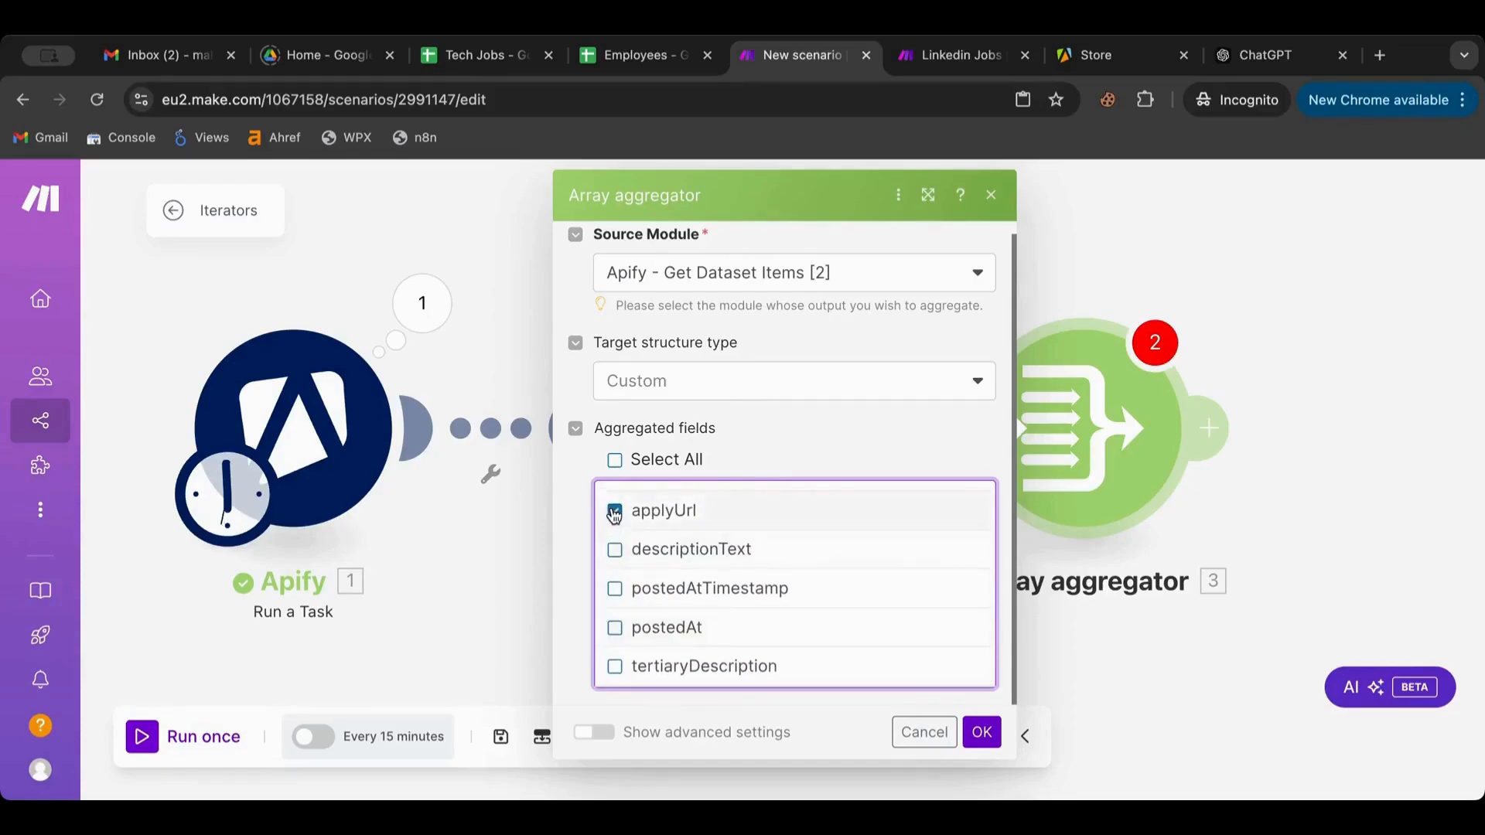
pyautogui.scroll(6, 615, 525)
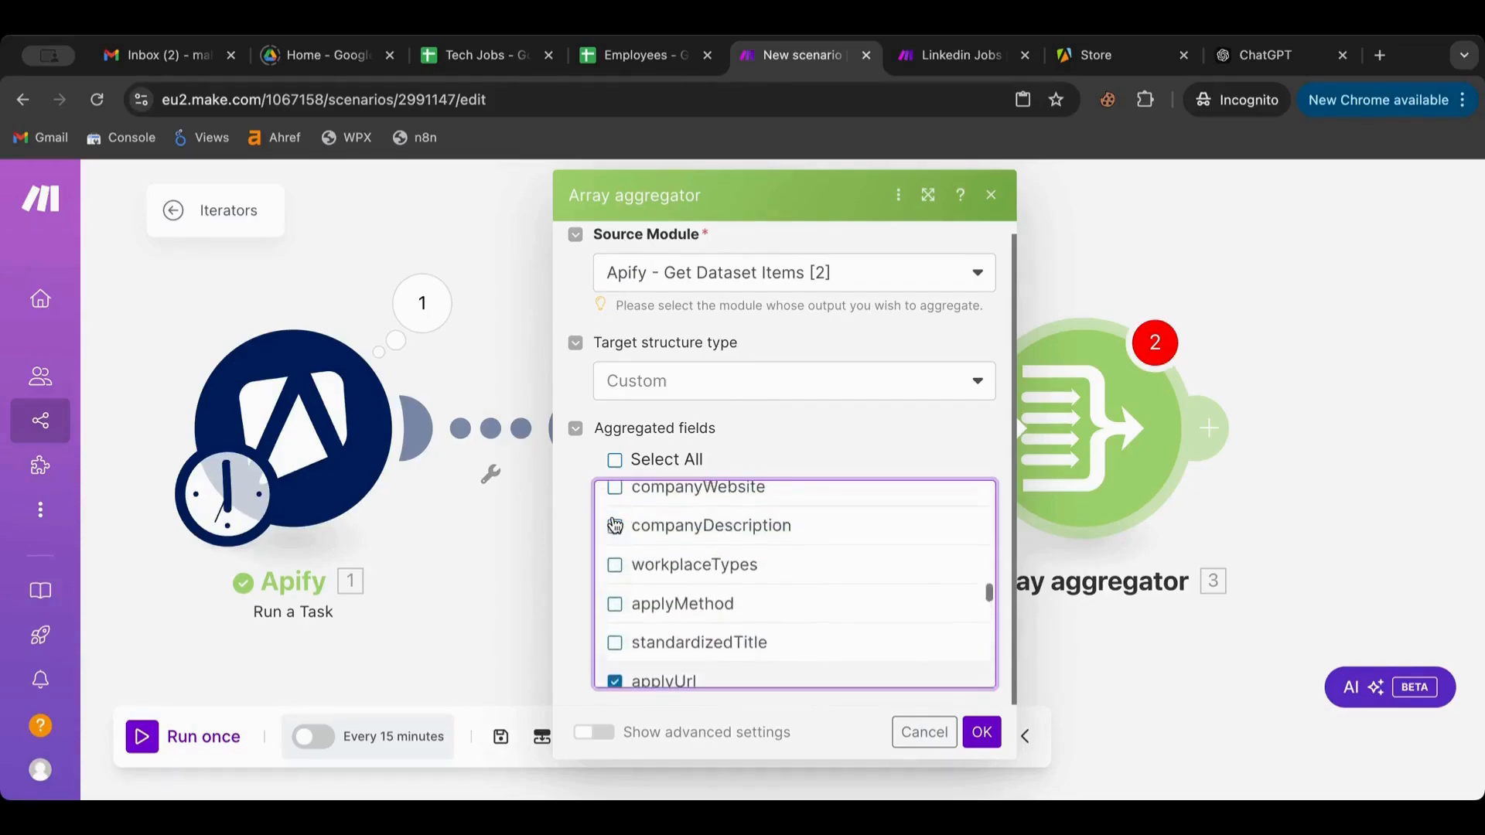
pyautogui.scroll(3, 615, 526)
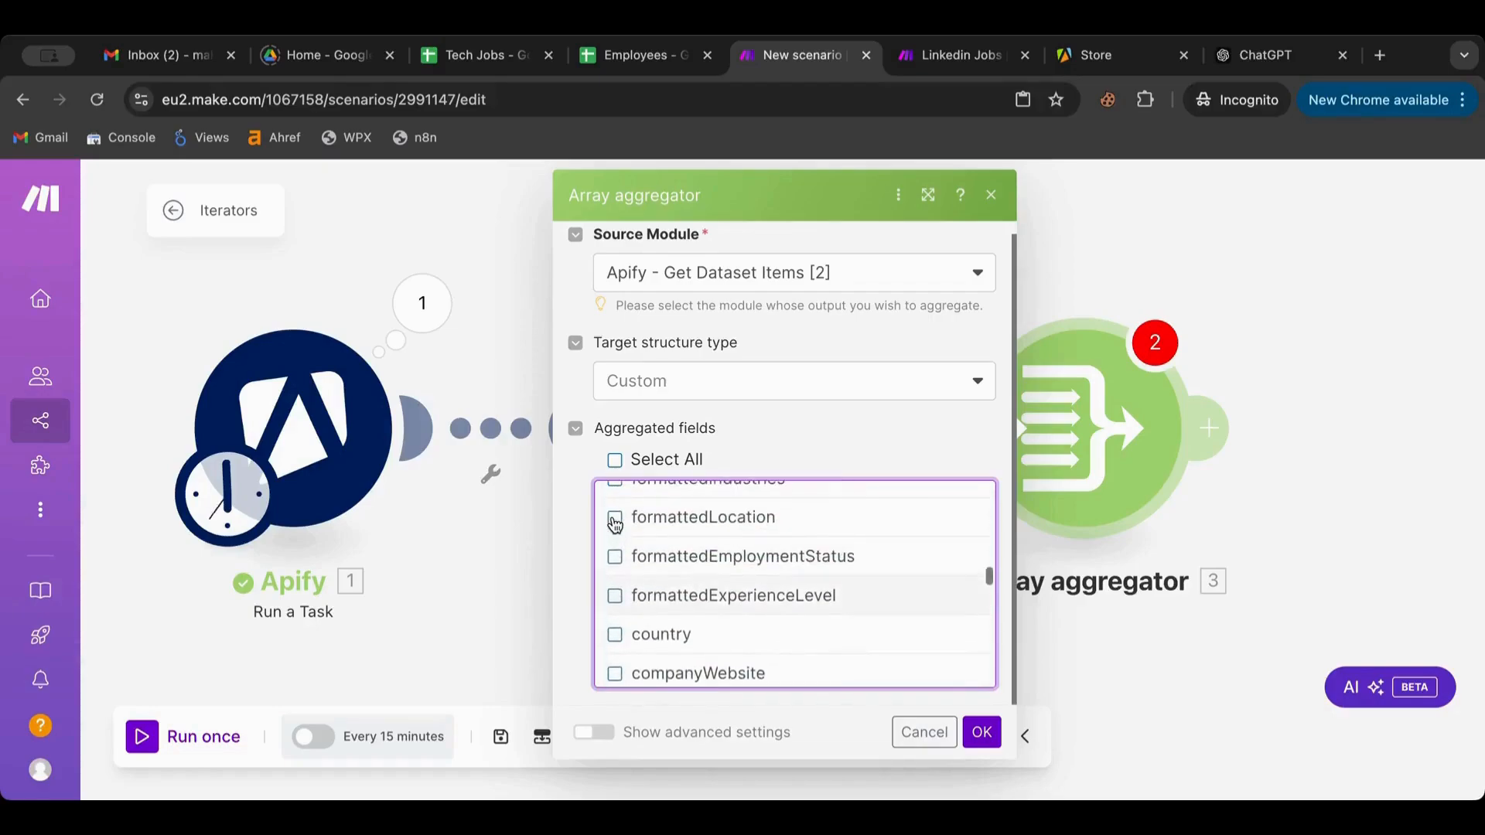
pyautogui.scroll(2, 615, 525)
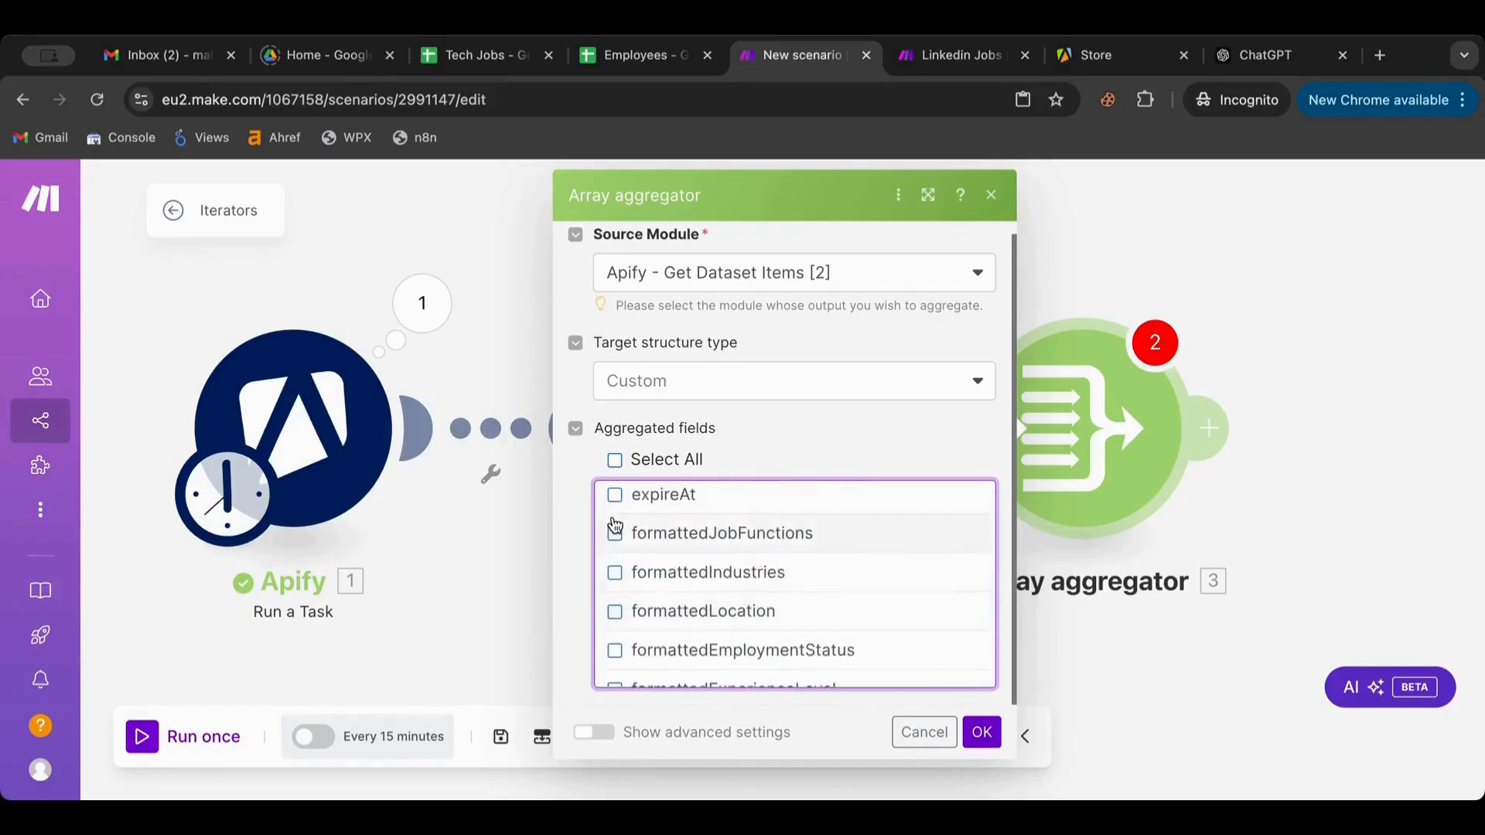
pyautogui.scroll(4, 622, 559)
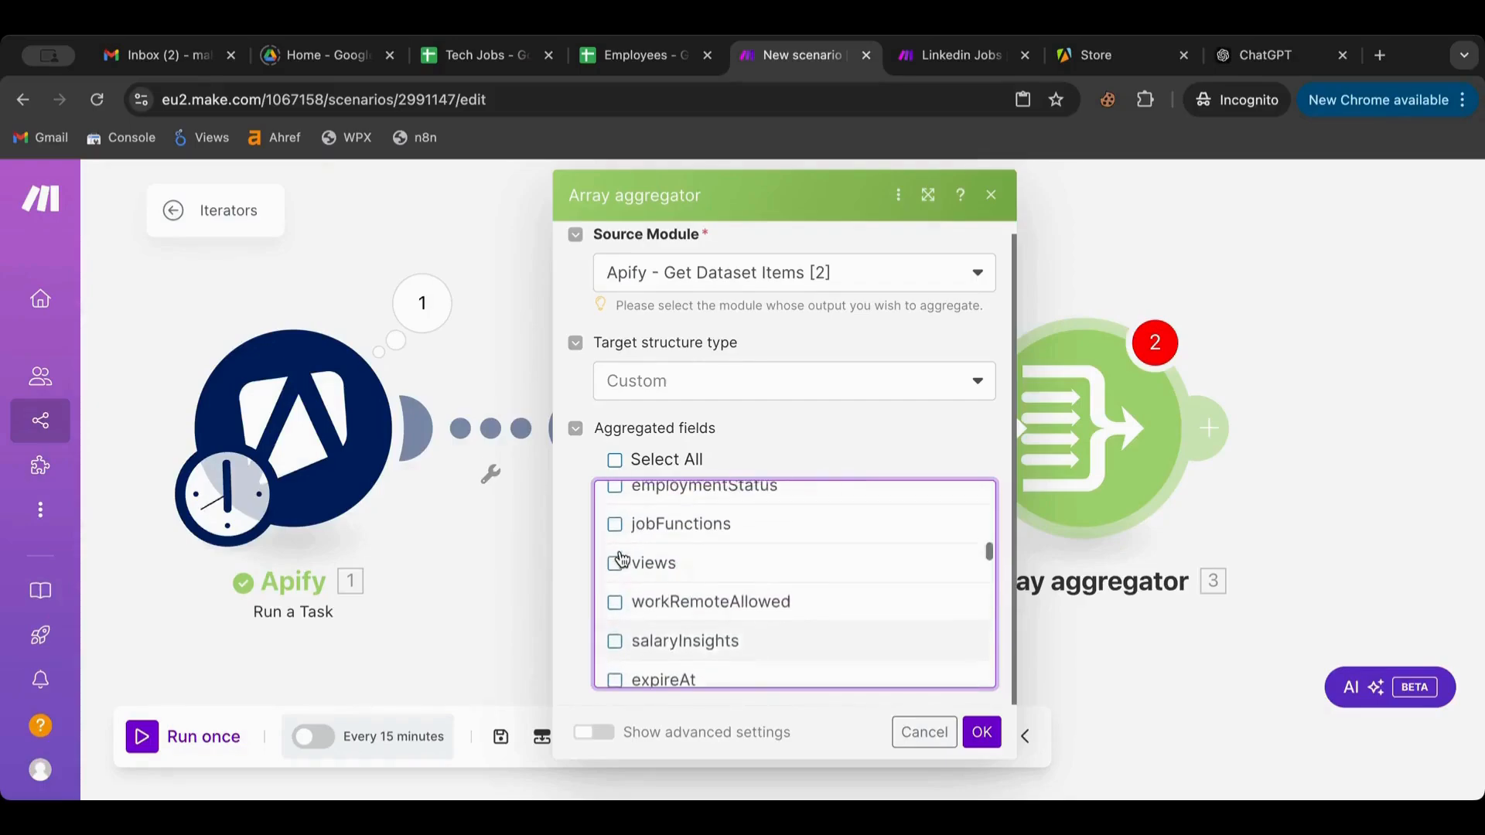
pyautogui.scroll(2, 623, 559)
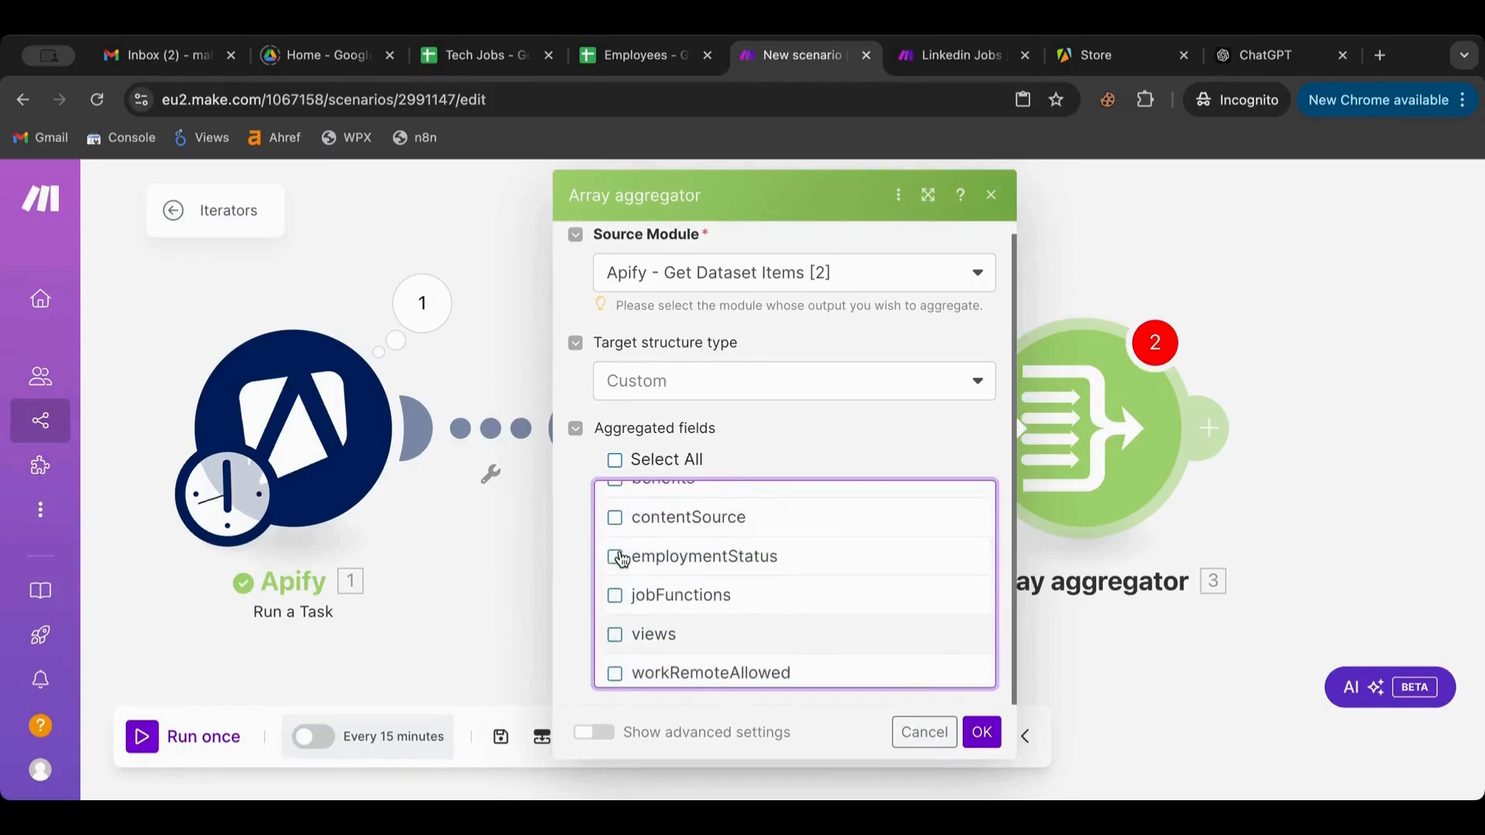
pyautogui.scroll(6, 622, 559)
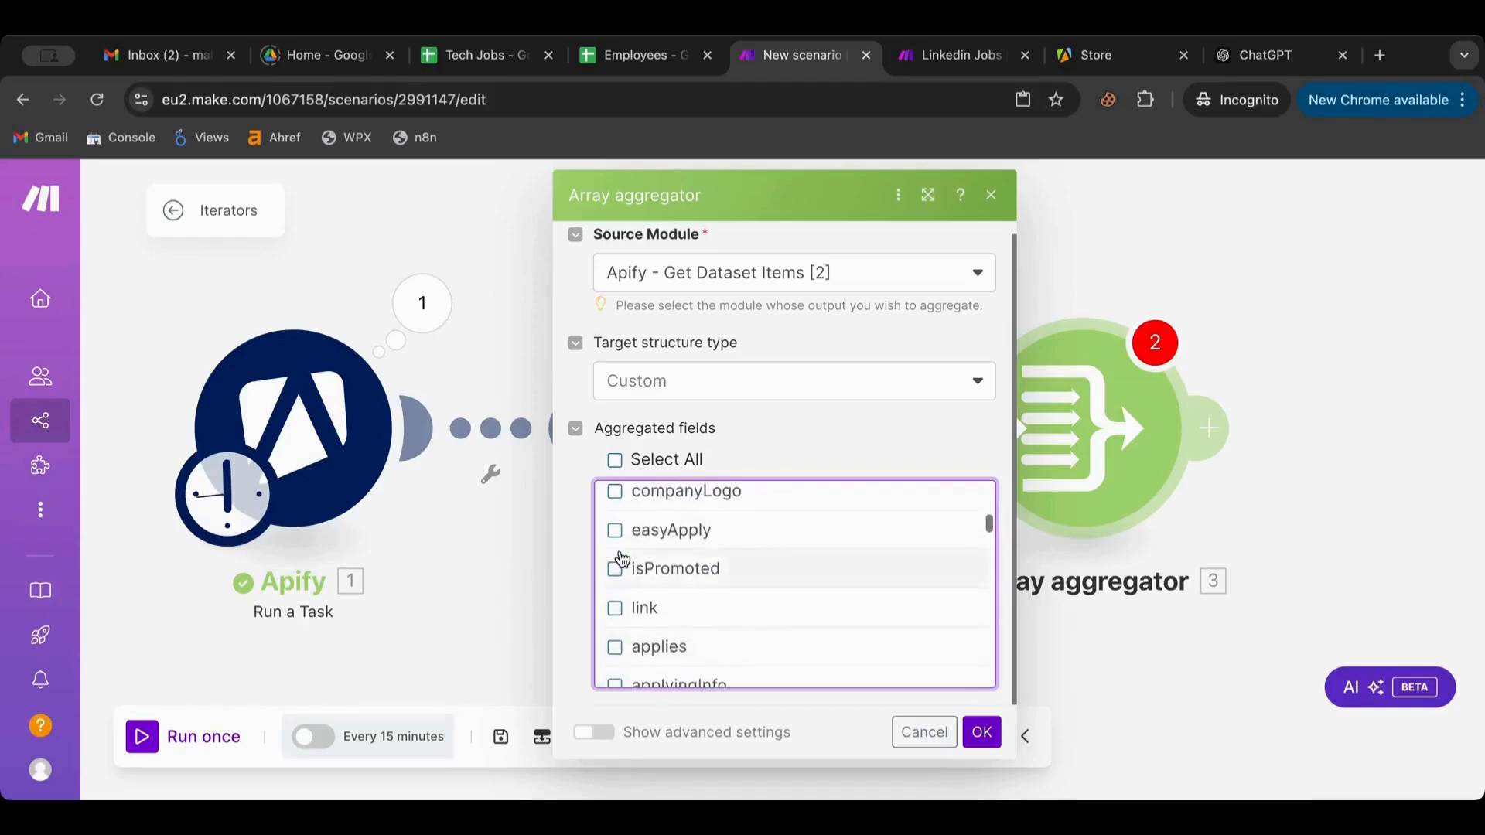
pyautogui.scroll(1, 622, 558)
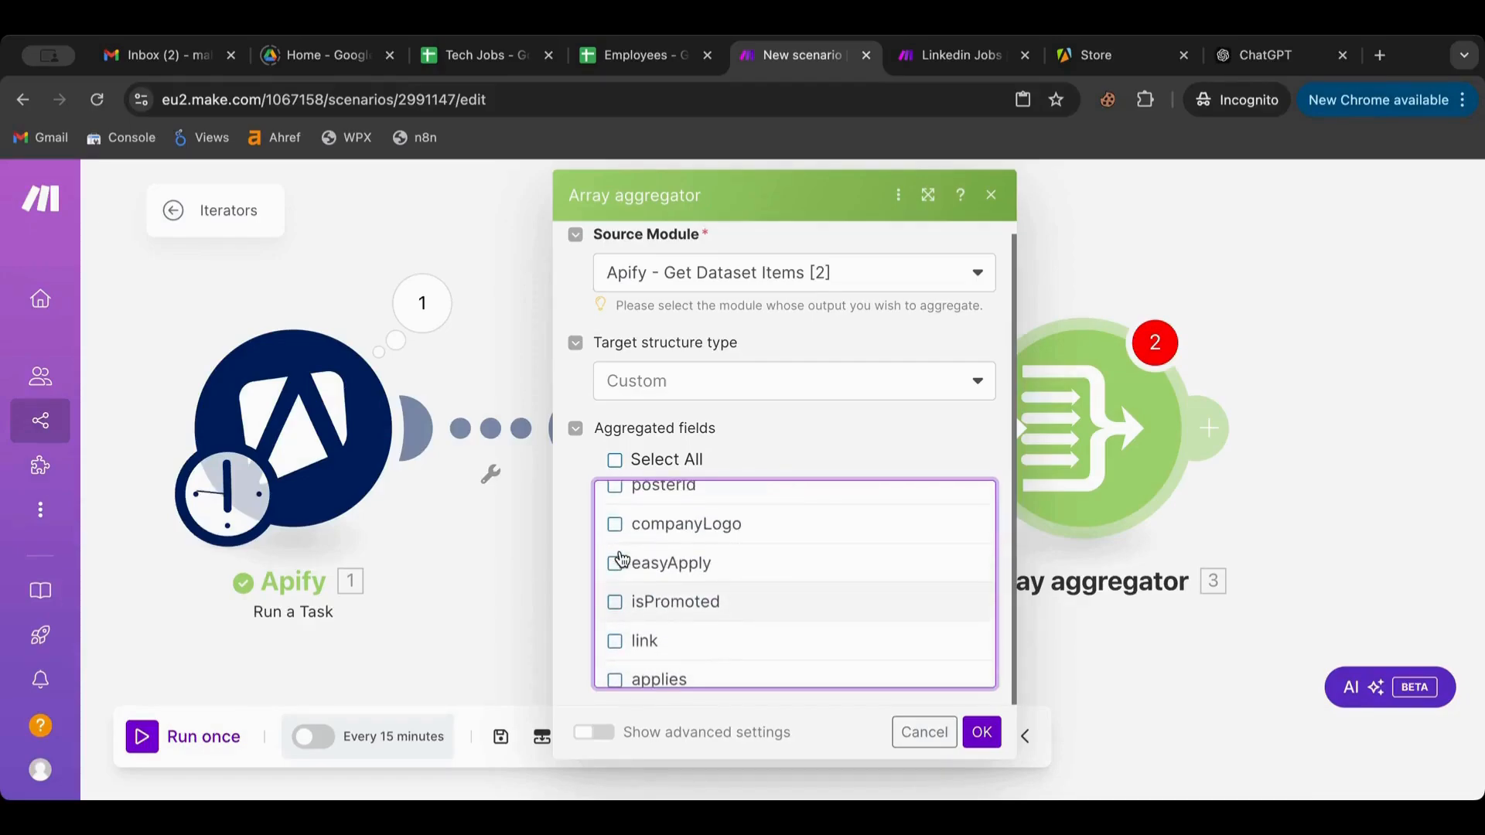
pyautogui.scroll(5, 623, 559)
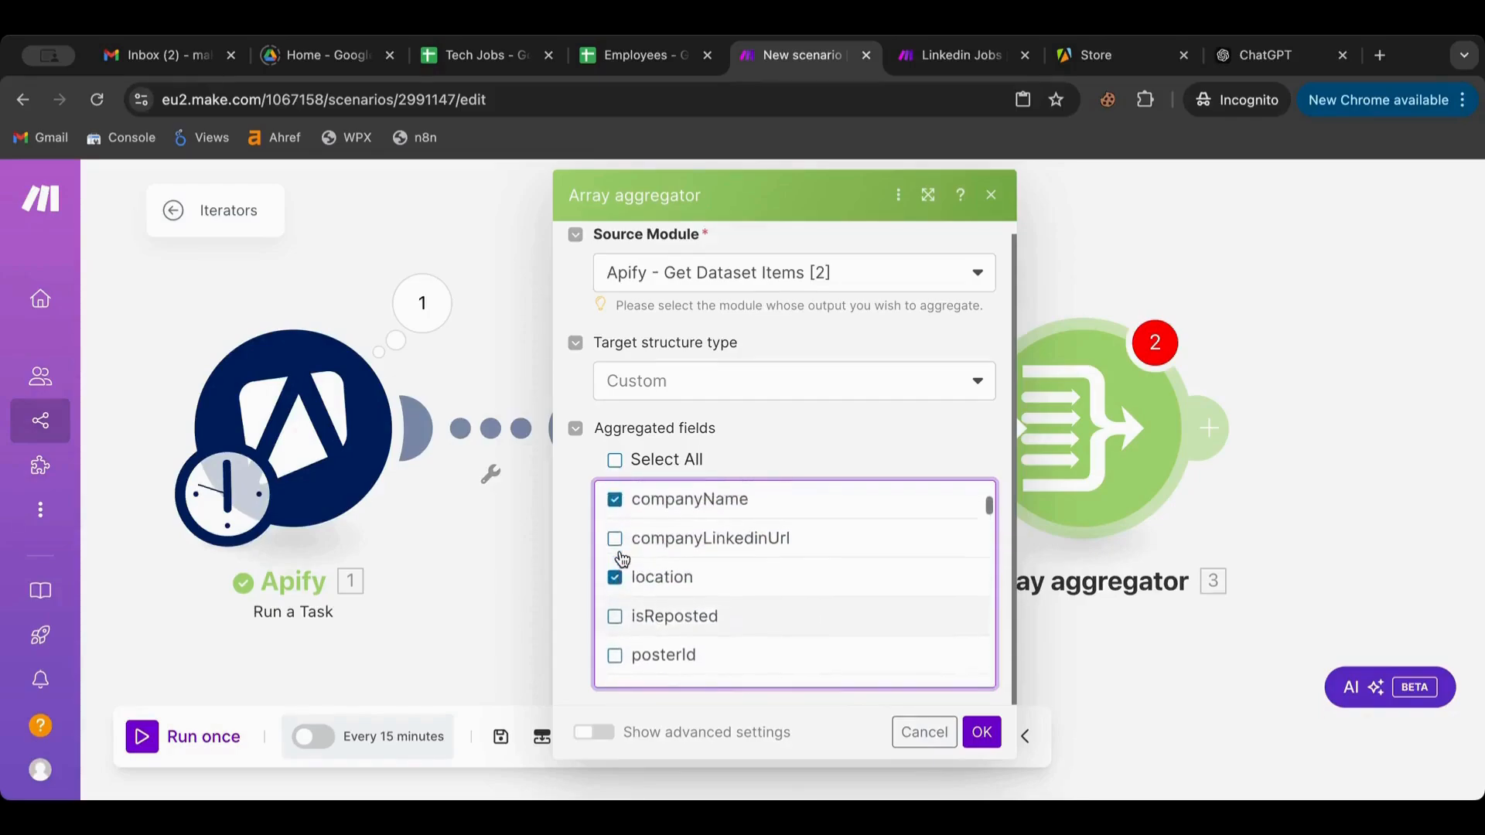
pyautogui.scroll(1, 622, 558)
pyautogui.scroll(-7, 623, 559)
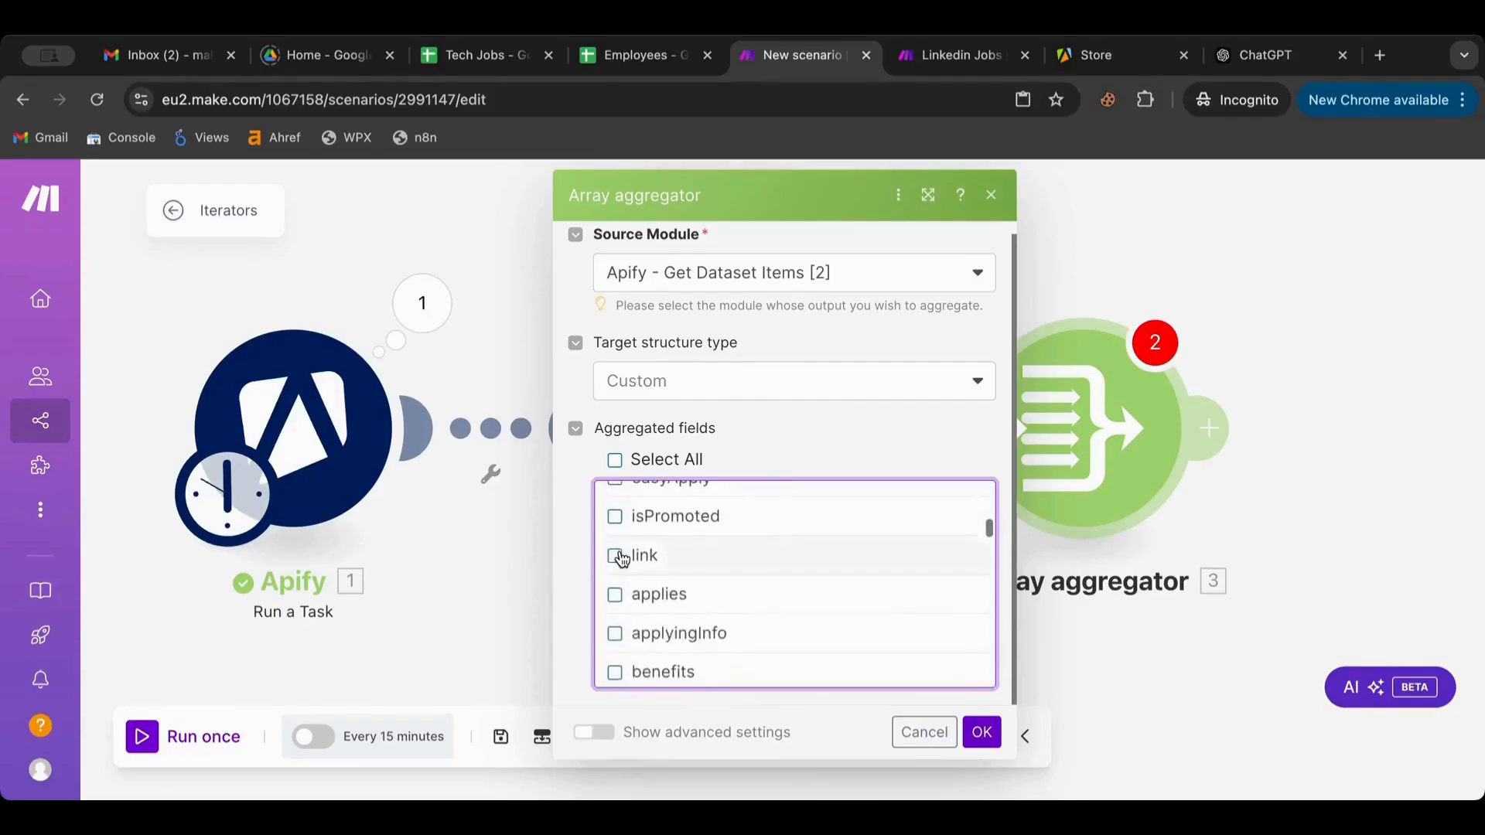
pyautogui.scroll(-2, 622, 558)
pyautogui.scroll(-4, 623, 558)
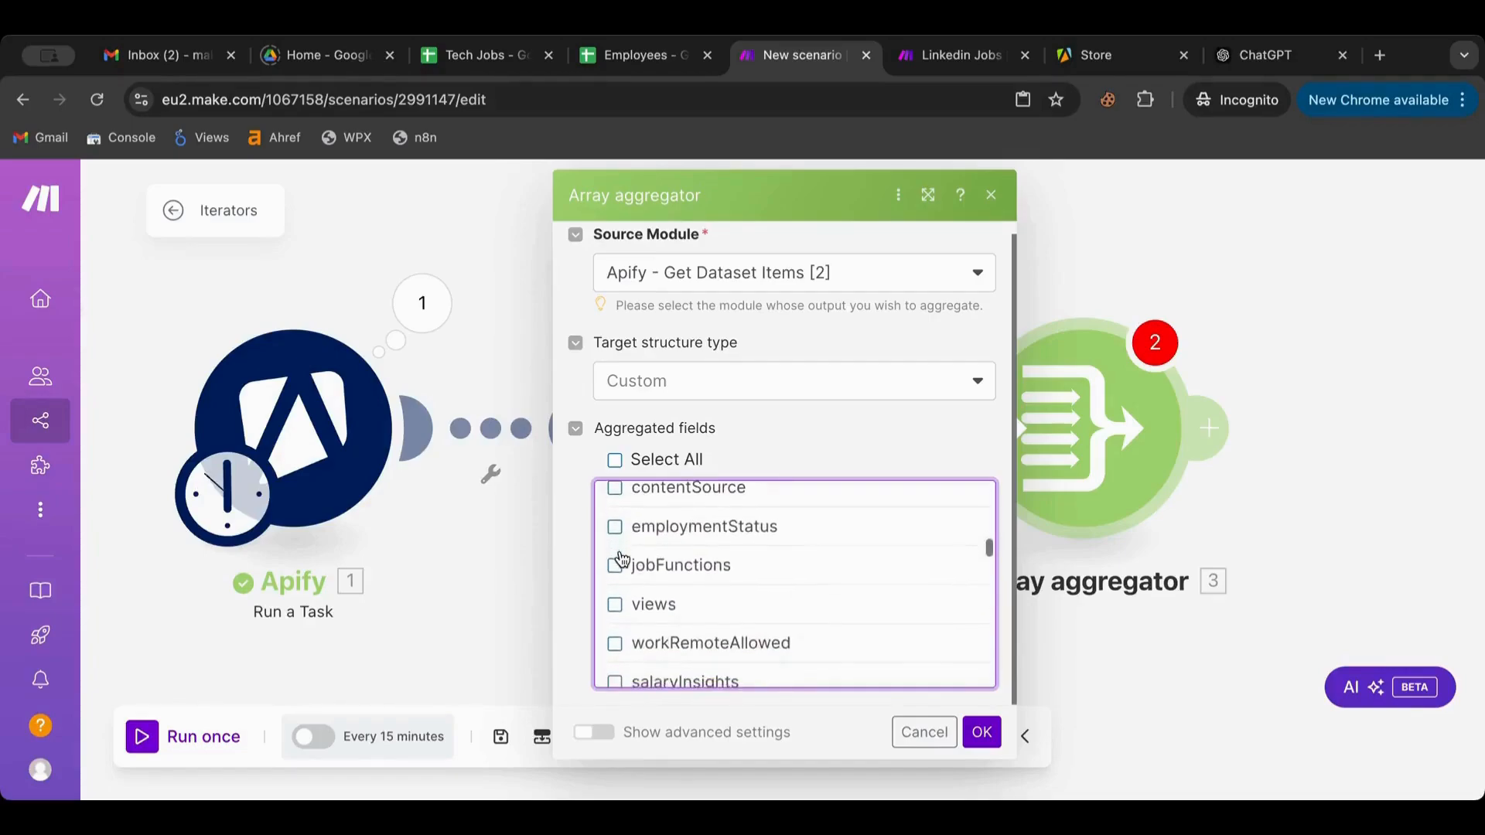
pyautogui.click(616, 599)
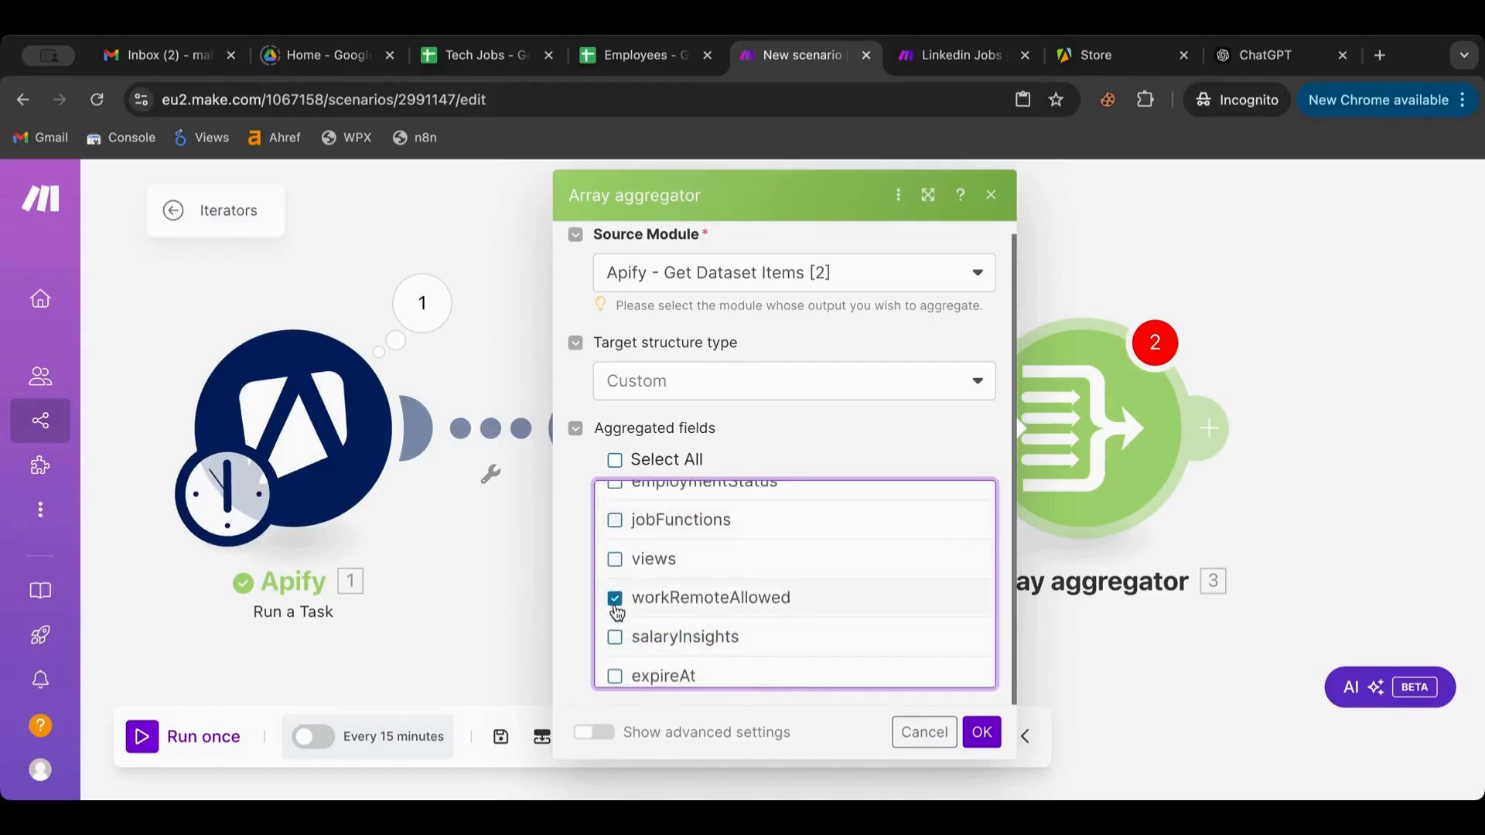
pyautogui.click(982, 732)
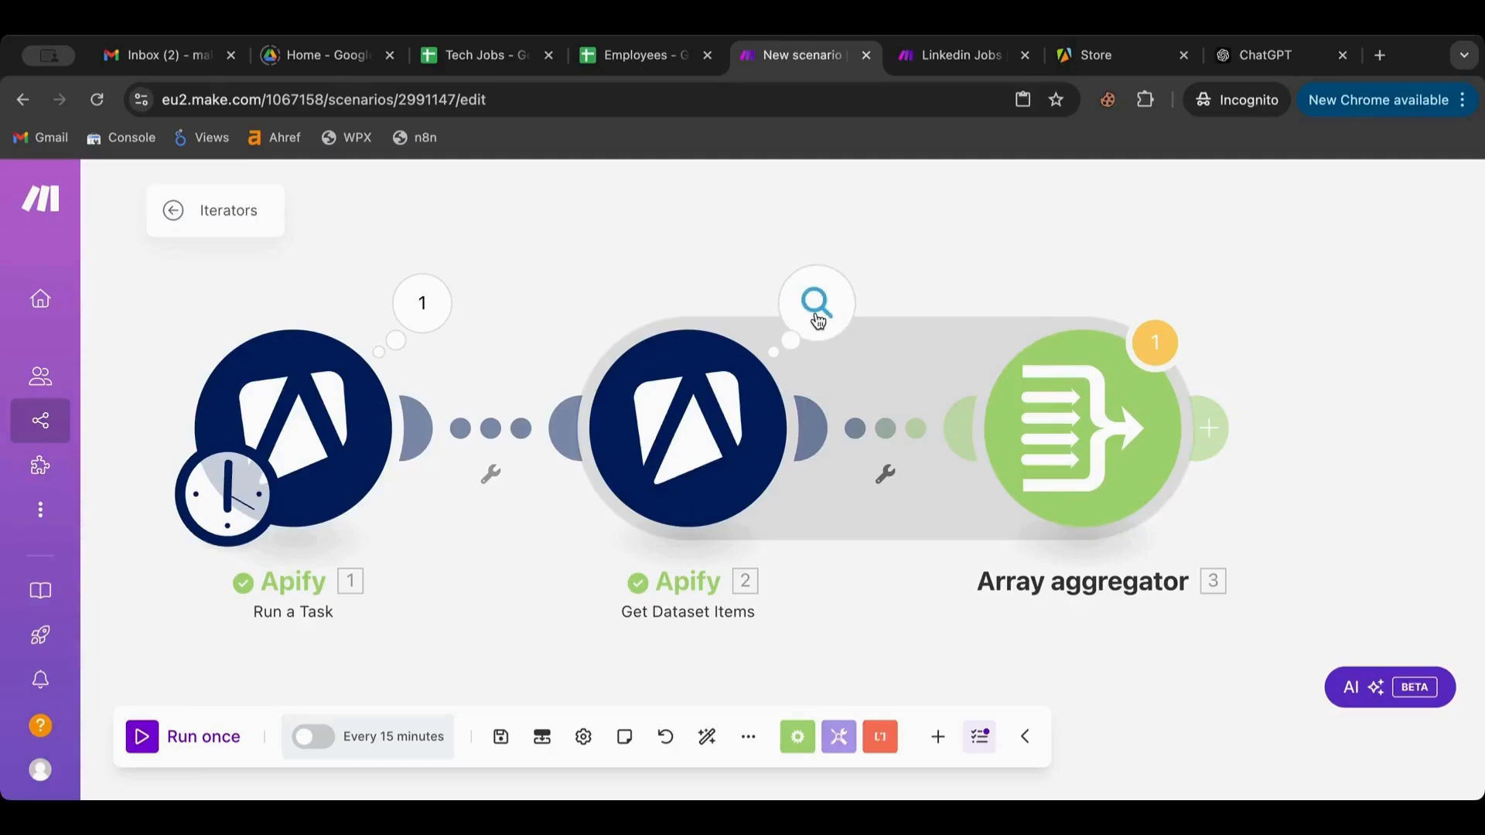
# Recheck the dataset output and aggregator settings, then run the scenario once despite the warning
pyautogui.click(791, 318)
pyautogui.click(741, 246)
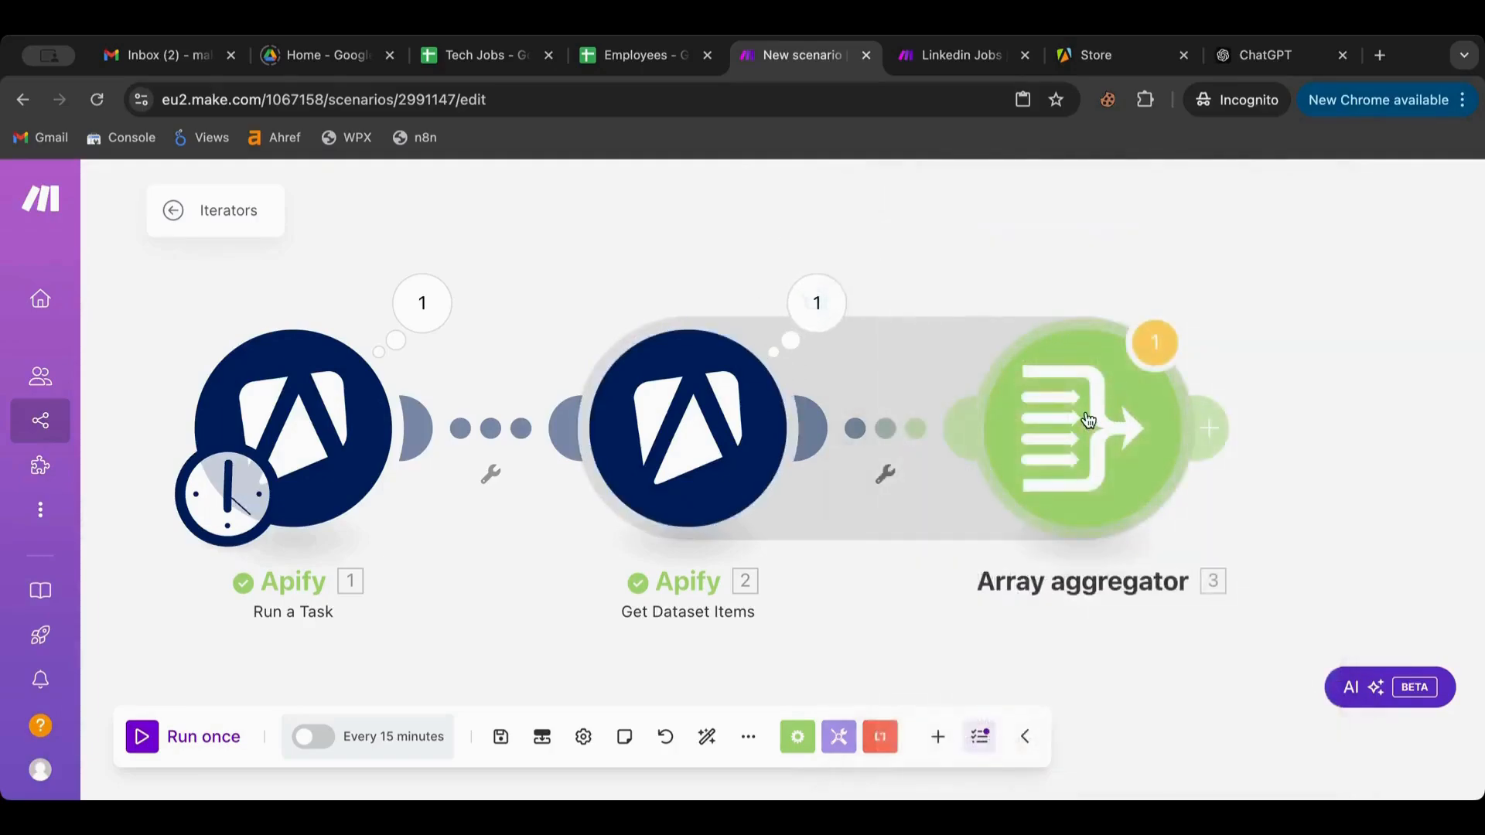
pyautogui.click(934, 464)
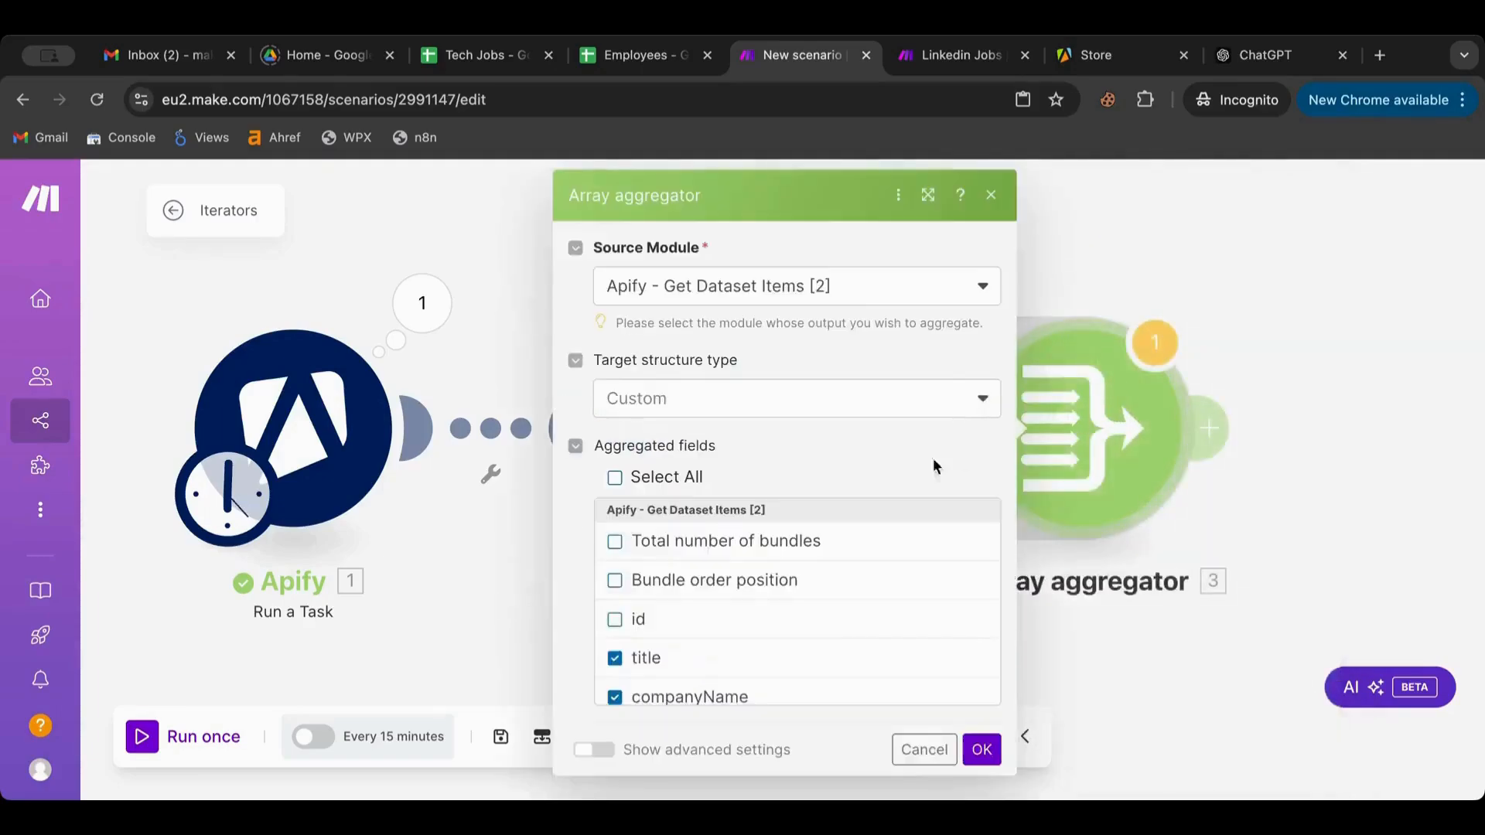
pyautogui.click(924, 750)
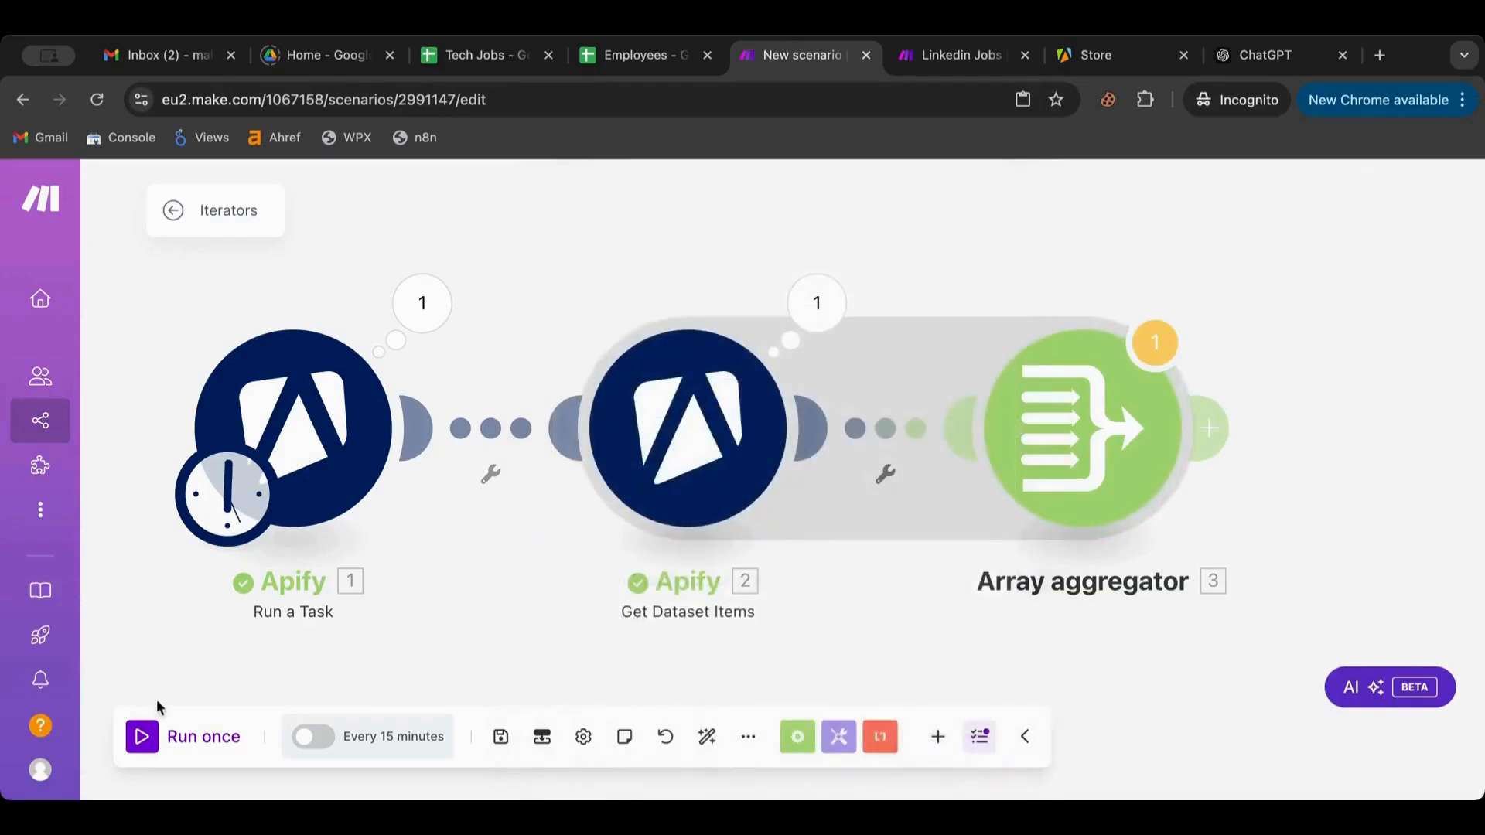
pyautogui.click(144, 737)
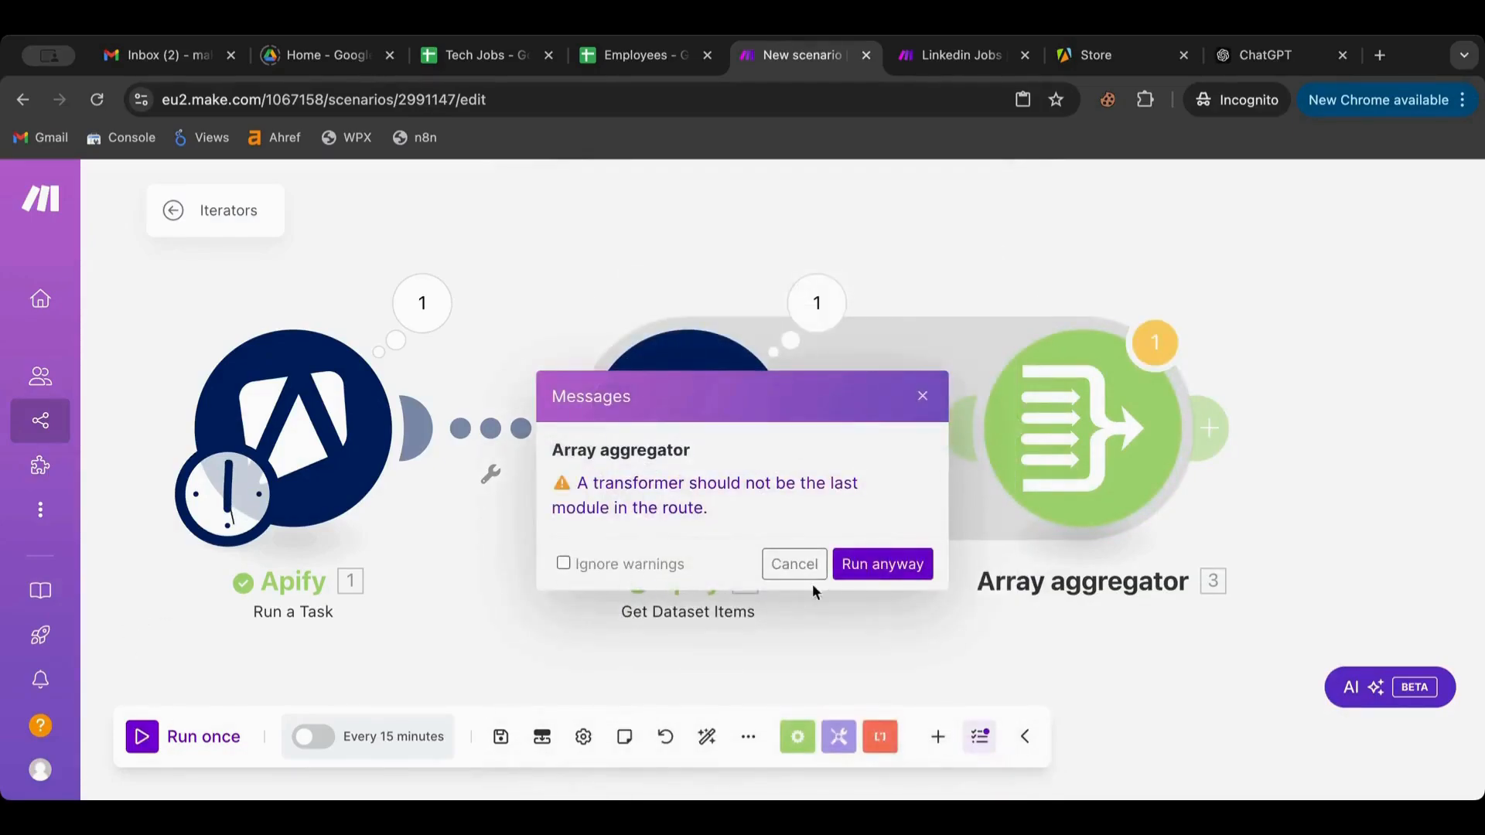
pyautogui.click(867, 568)
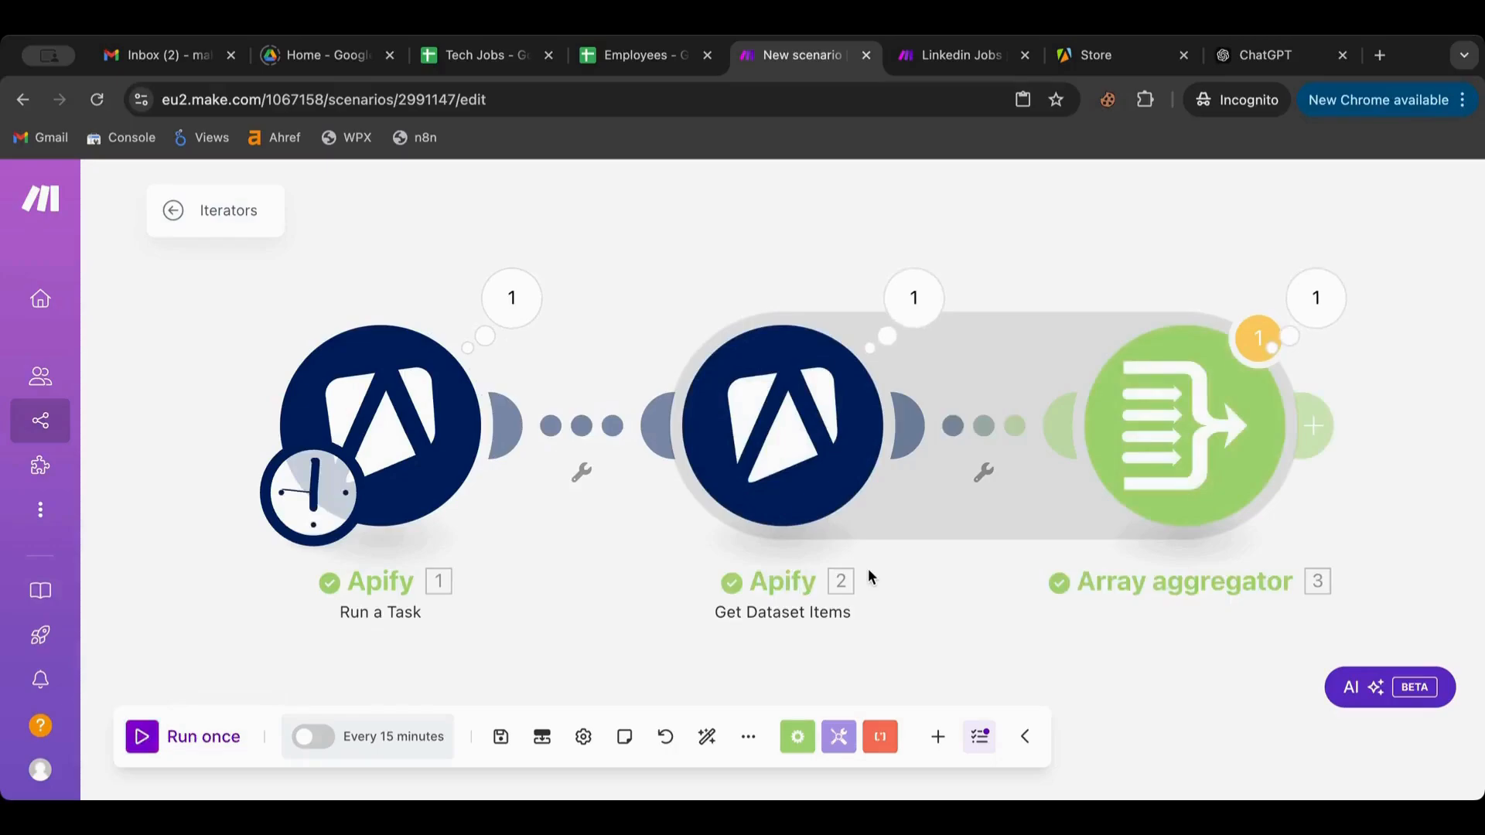
pyautogui.click(1316, 298)
pyautogui.scroll(-5, 996, 517)
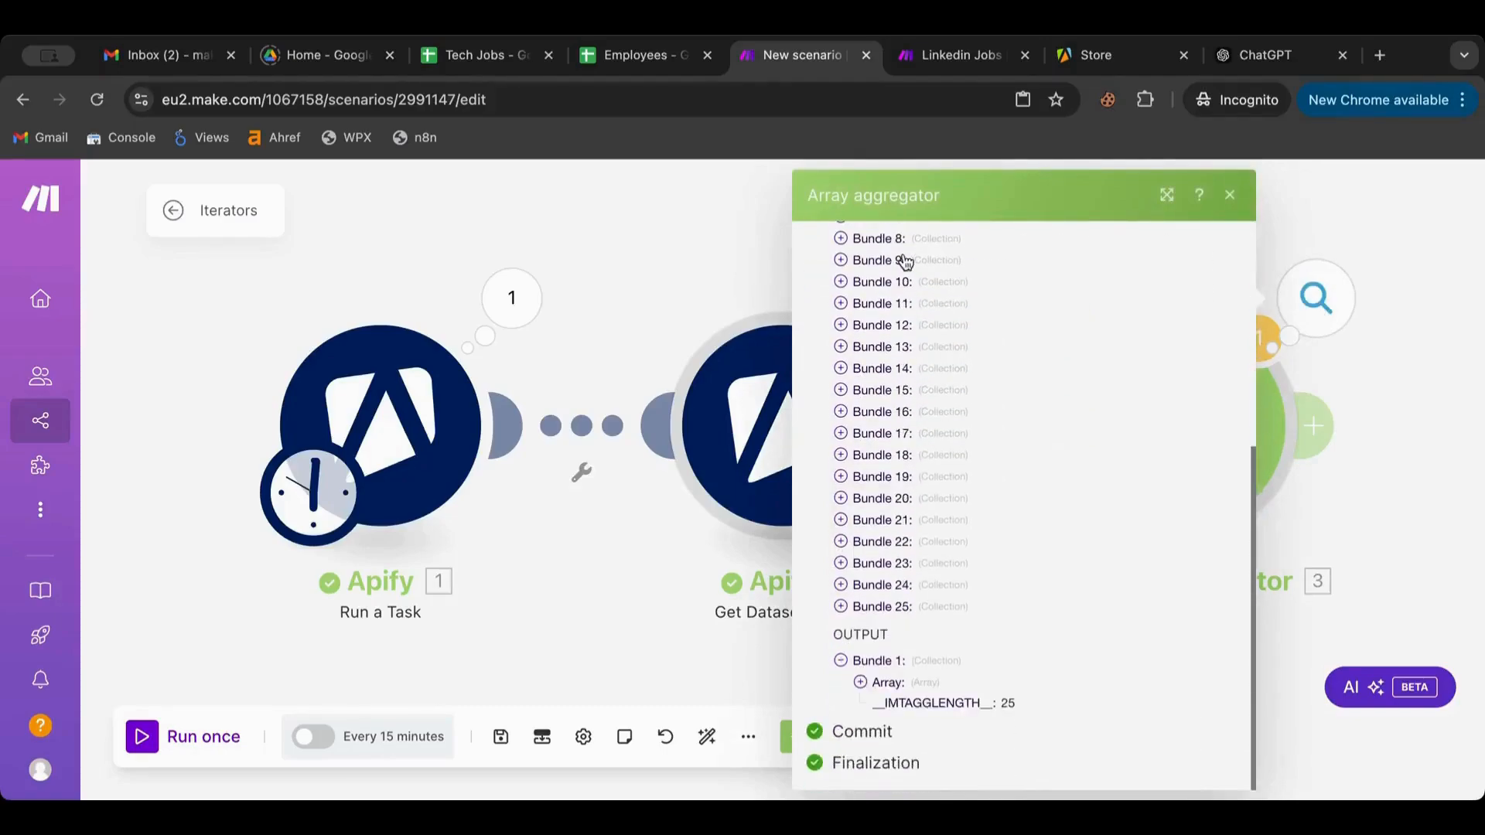
pyautogui.click(860, 682)
pyautogui.scroll(-3, 863, 688)
pyautogui.scroll(-4, 921, 325)
pyautogui.scroll(1, 922, 324)
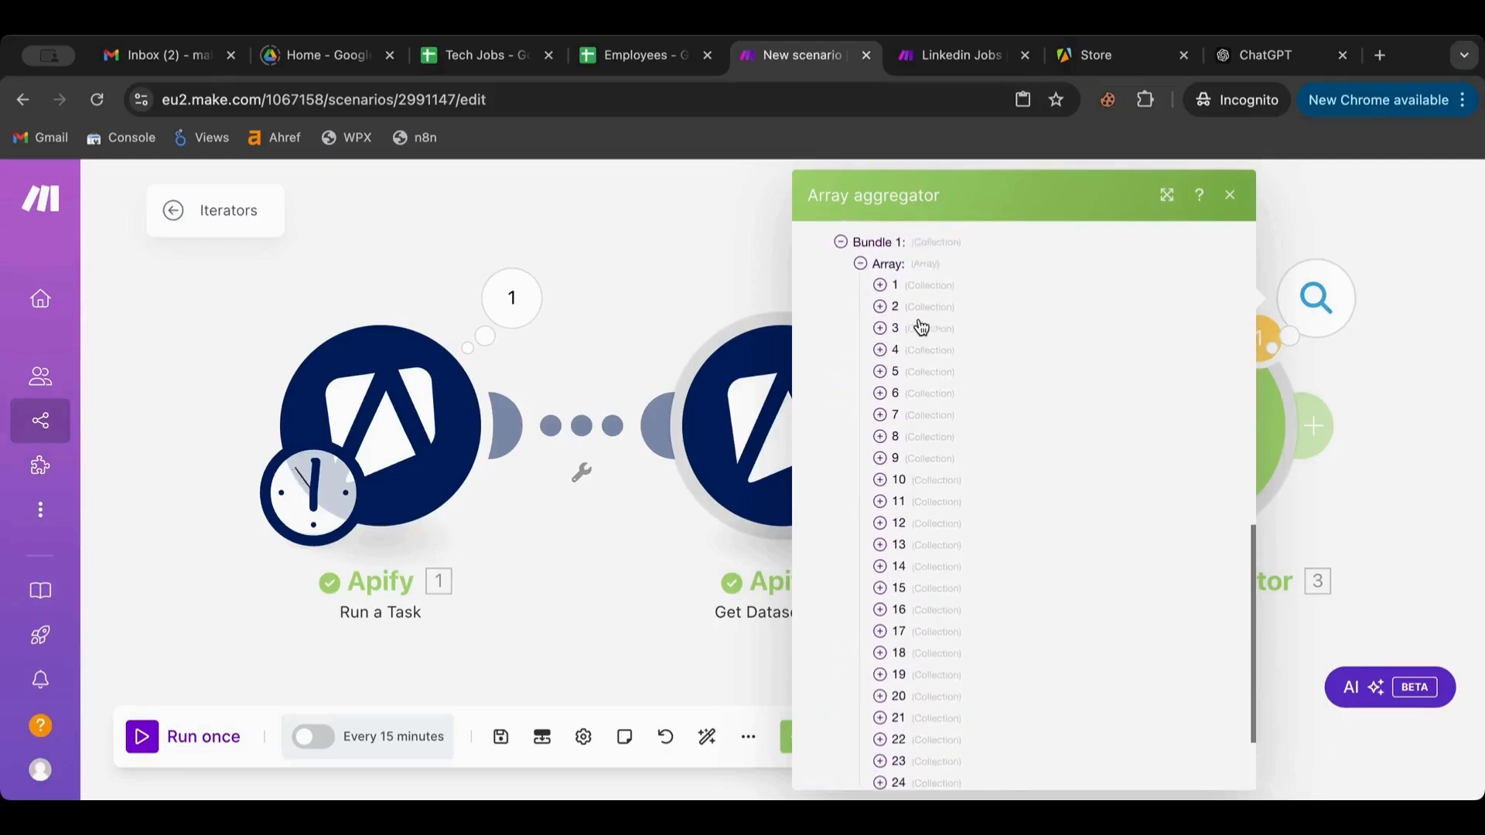
pyautogui.click(882, 300)
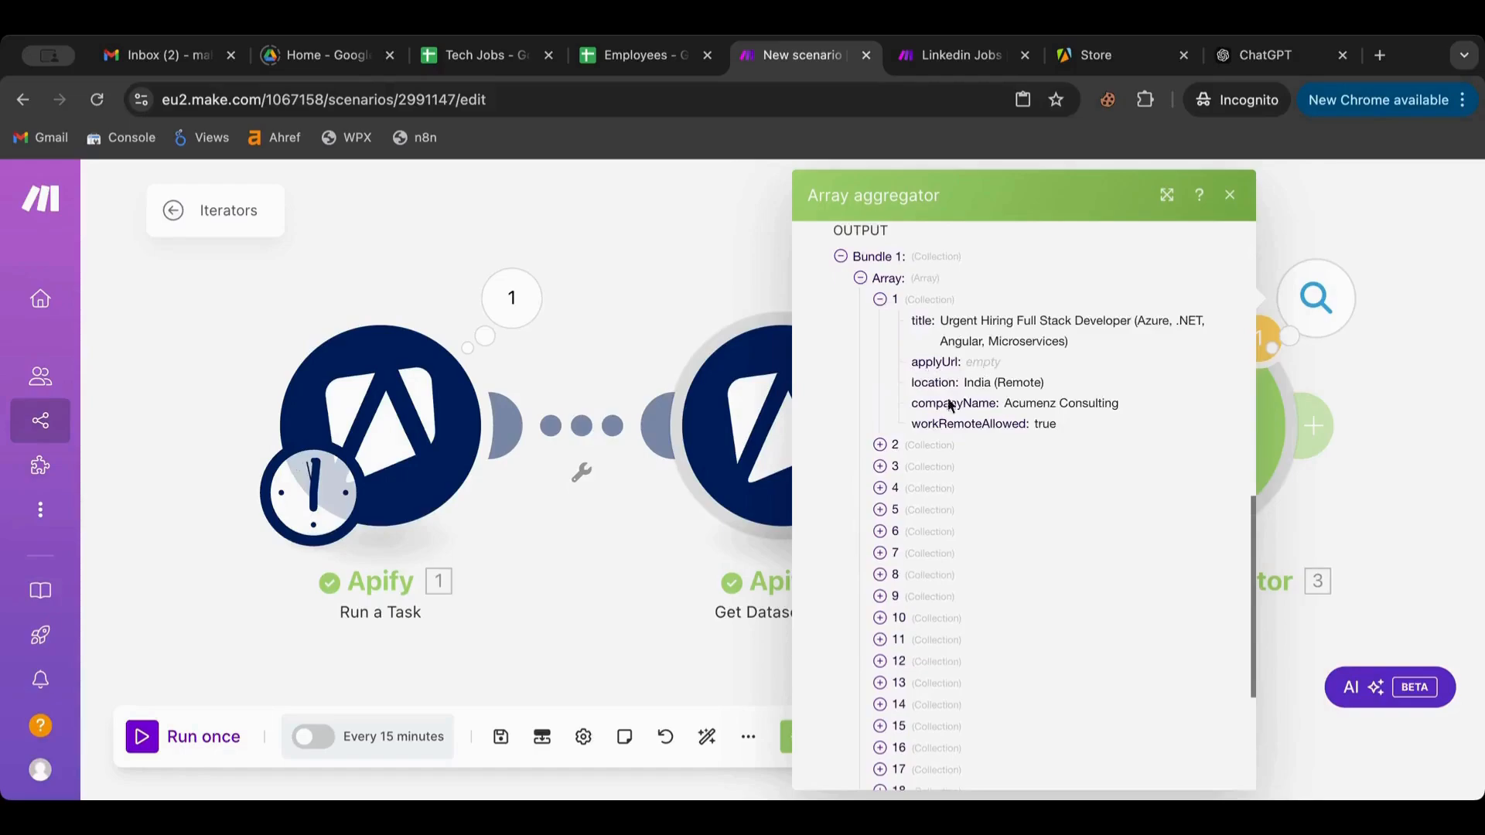
pyautogui.click(880, 444)
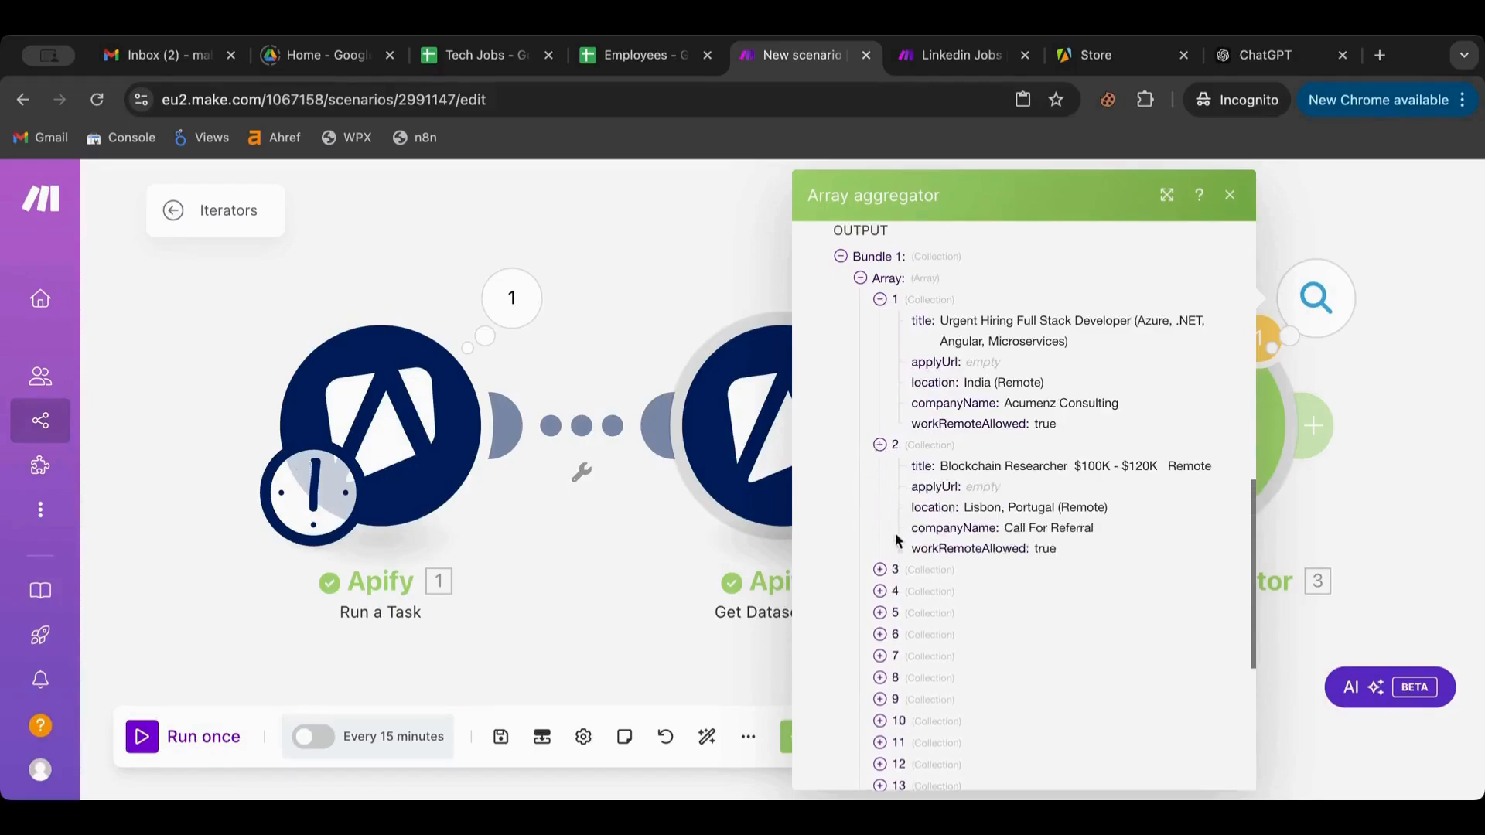
pyautogui.click(880, 570)
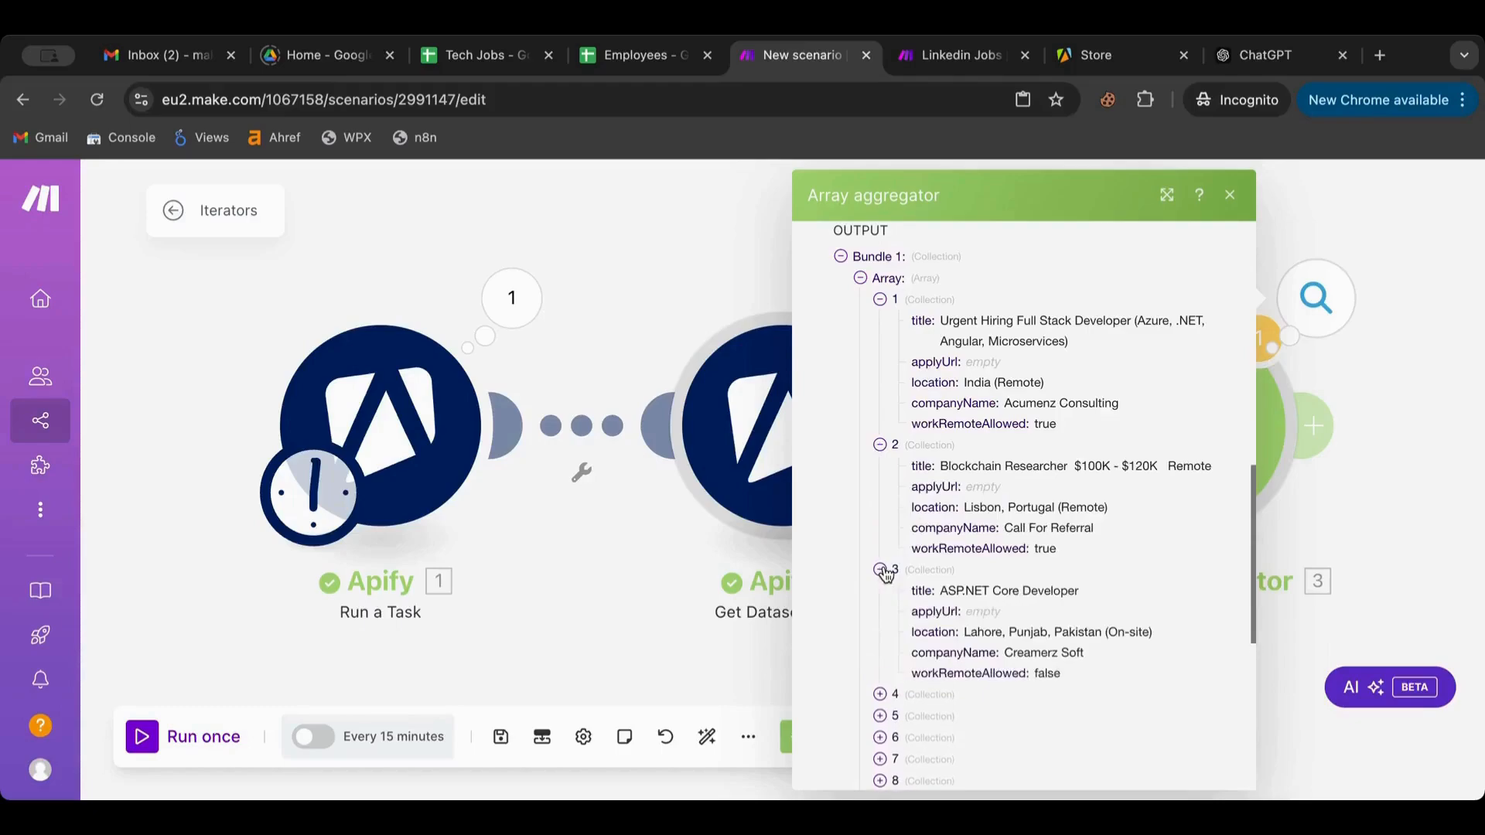
pyautogui.scroll(-1, 886, 576)
pyautogui.click(884, 595)
pyautogui.scroll(-2, 885, 596)
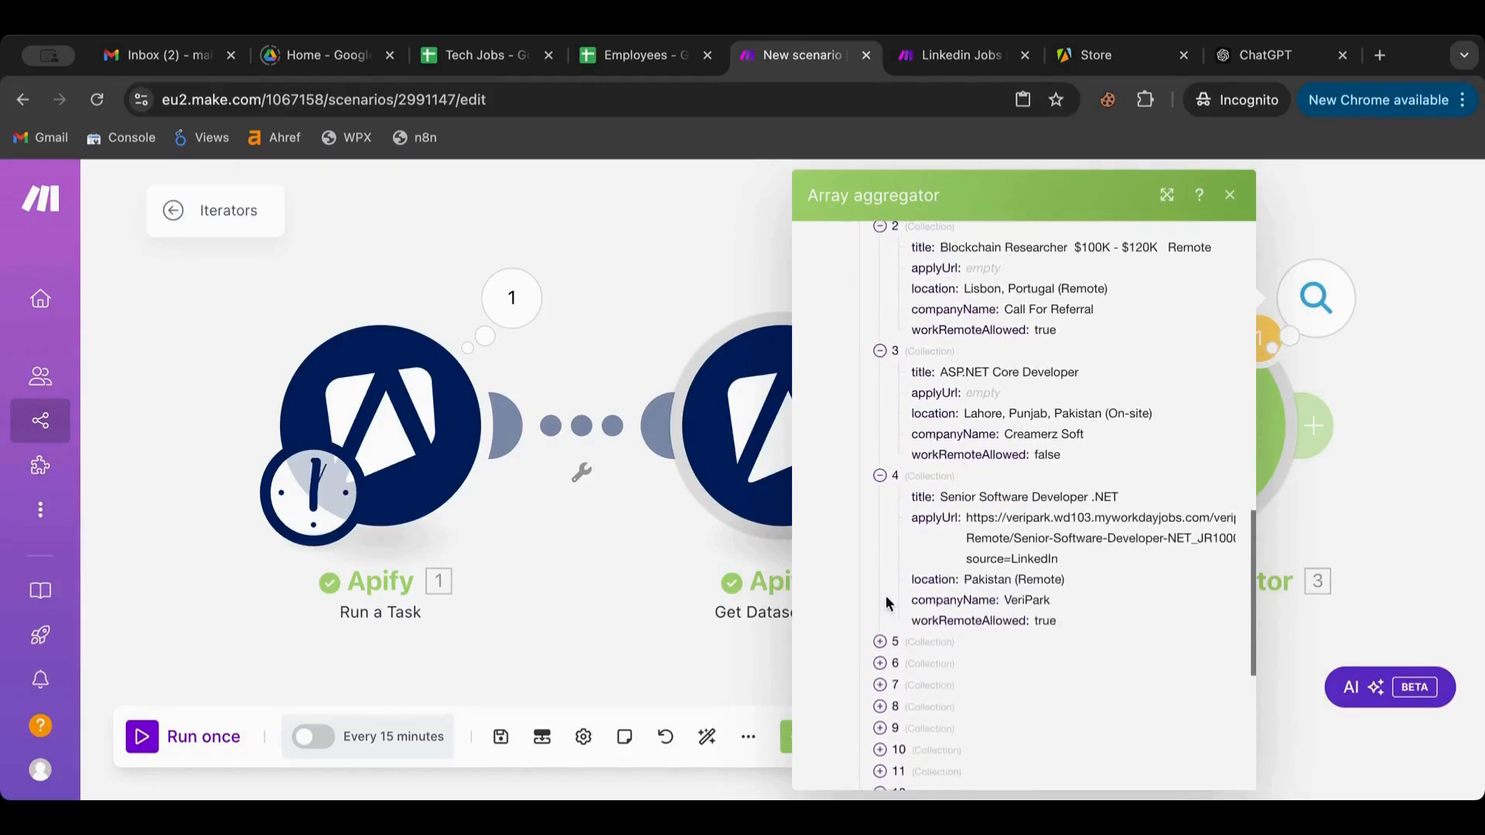
pyautogui.click(880, 641)
pyautogui.scroll(-2, 880, 643)
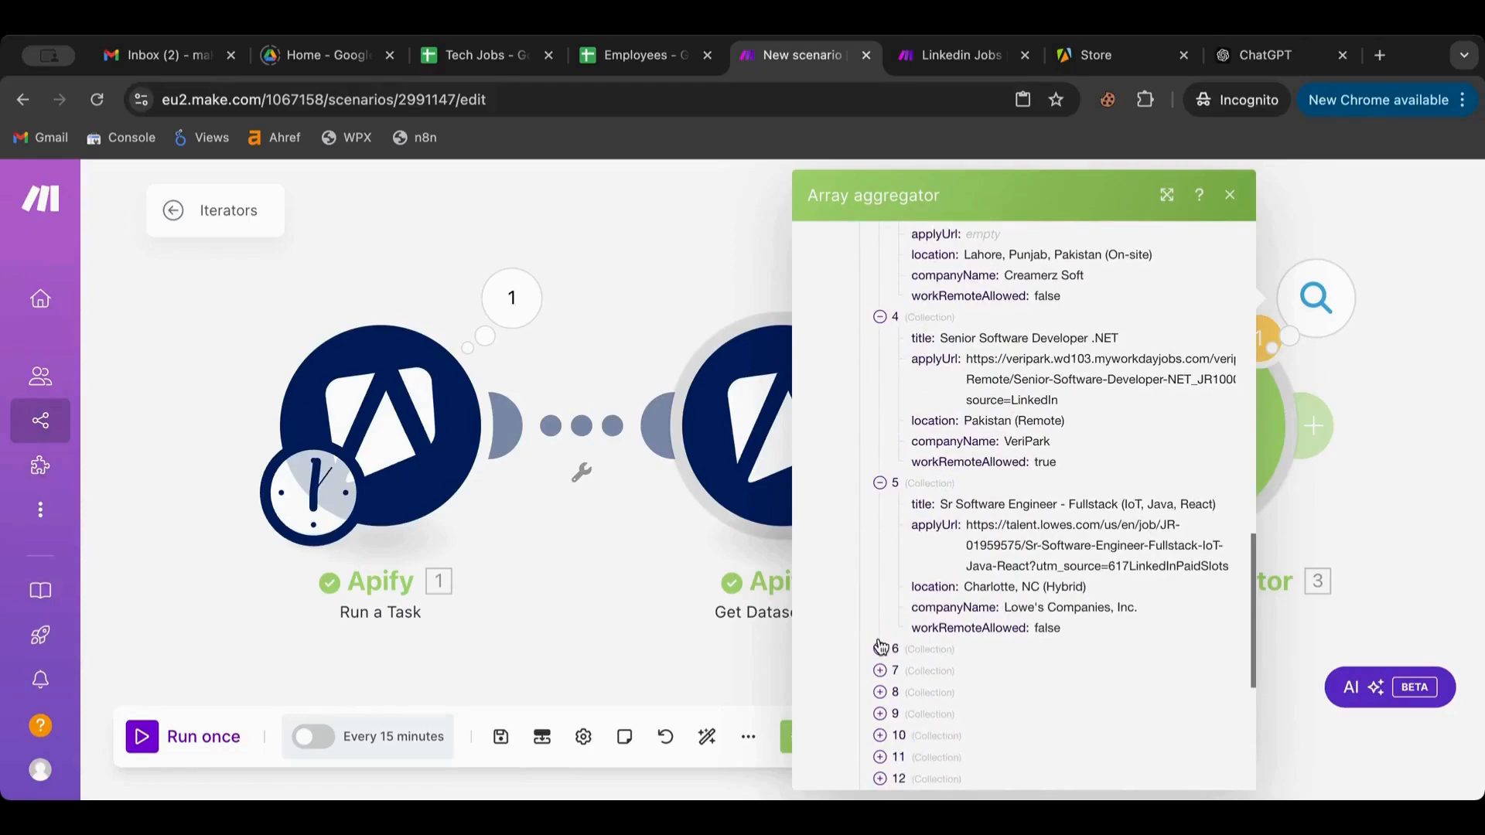
pyautogui.click(880, 648)
pyautogui.scroll(-2, 881, 659)
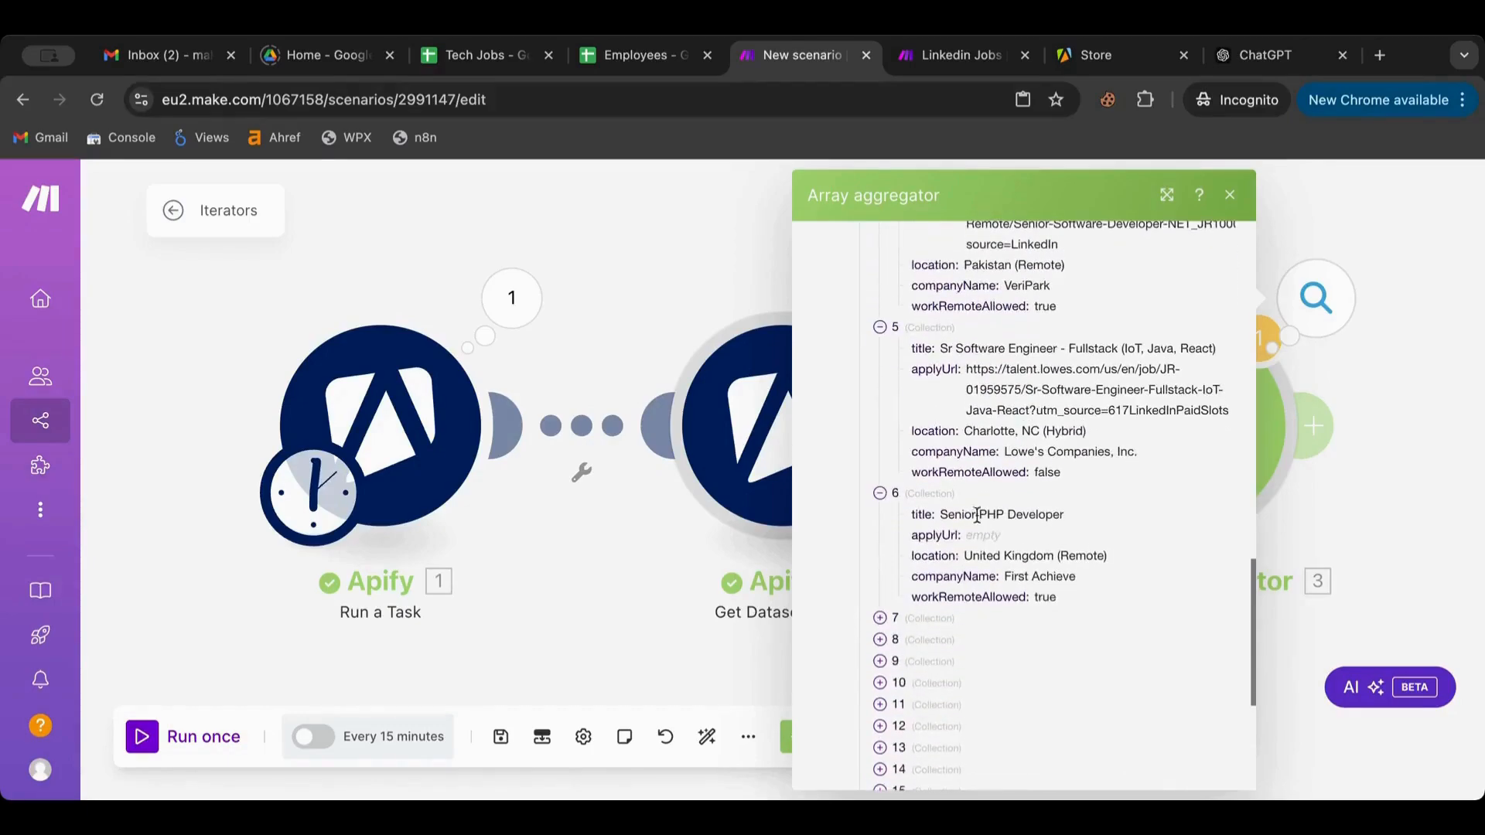
pyautogui.scroll(7, 976, 515)
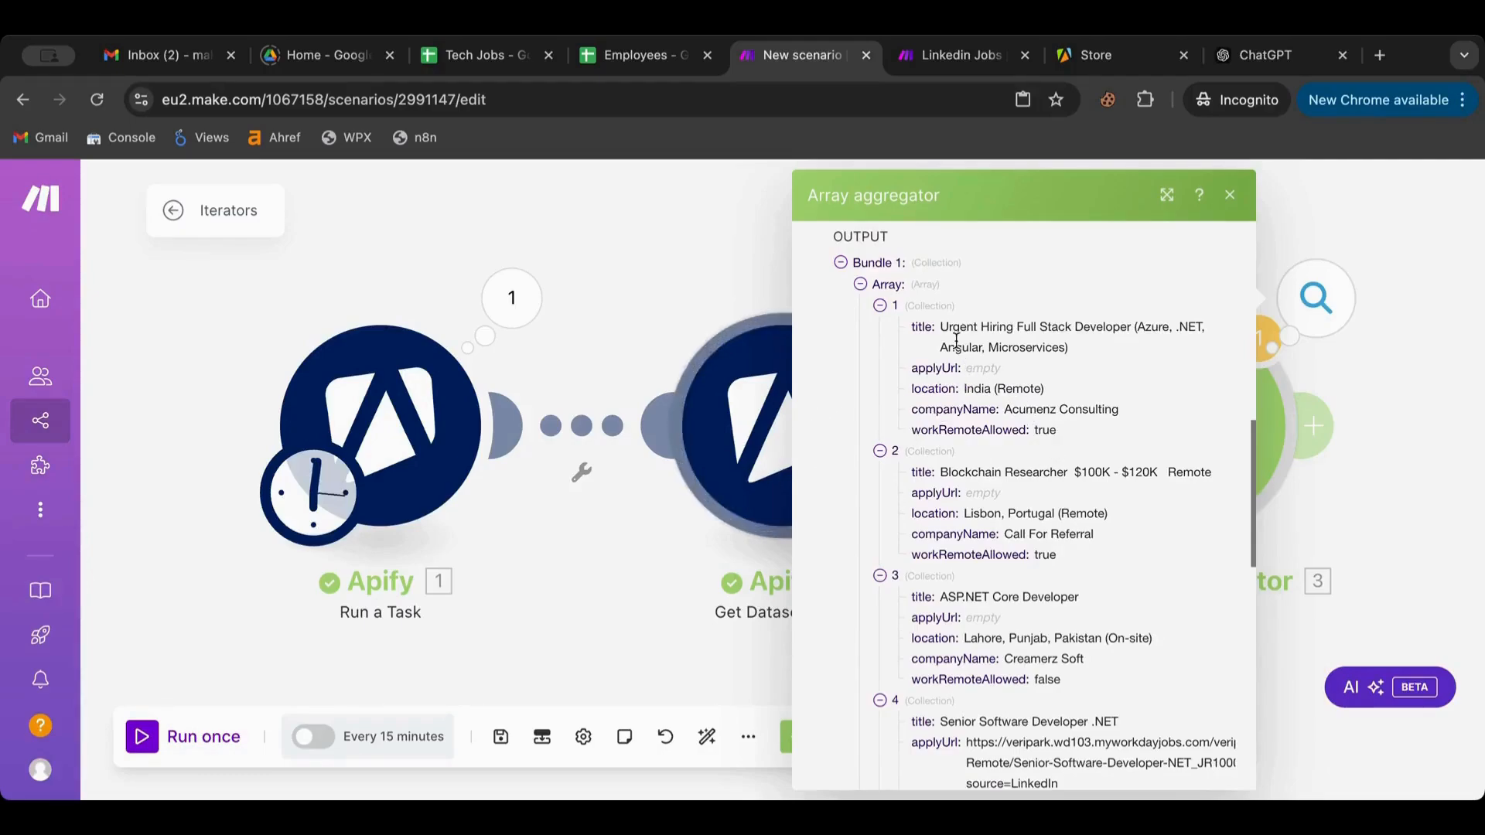
pyautogui.click(1374, 404)
pyautogui.moveTo(1384, 407); pyautogui.dragTo(1027, 419)
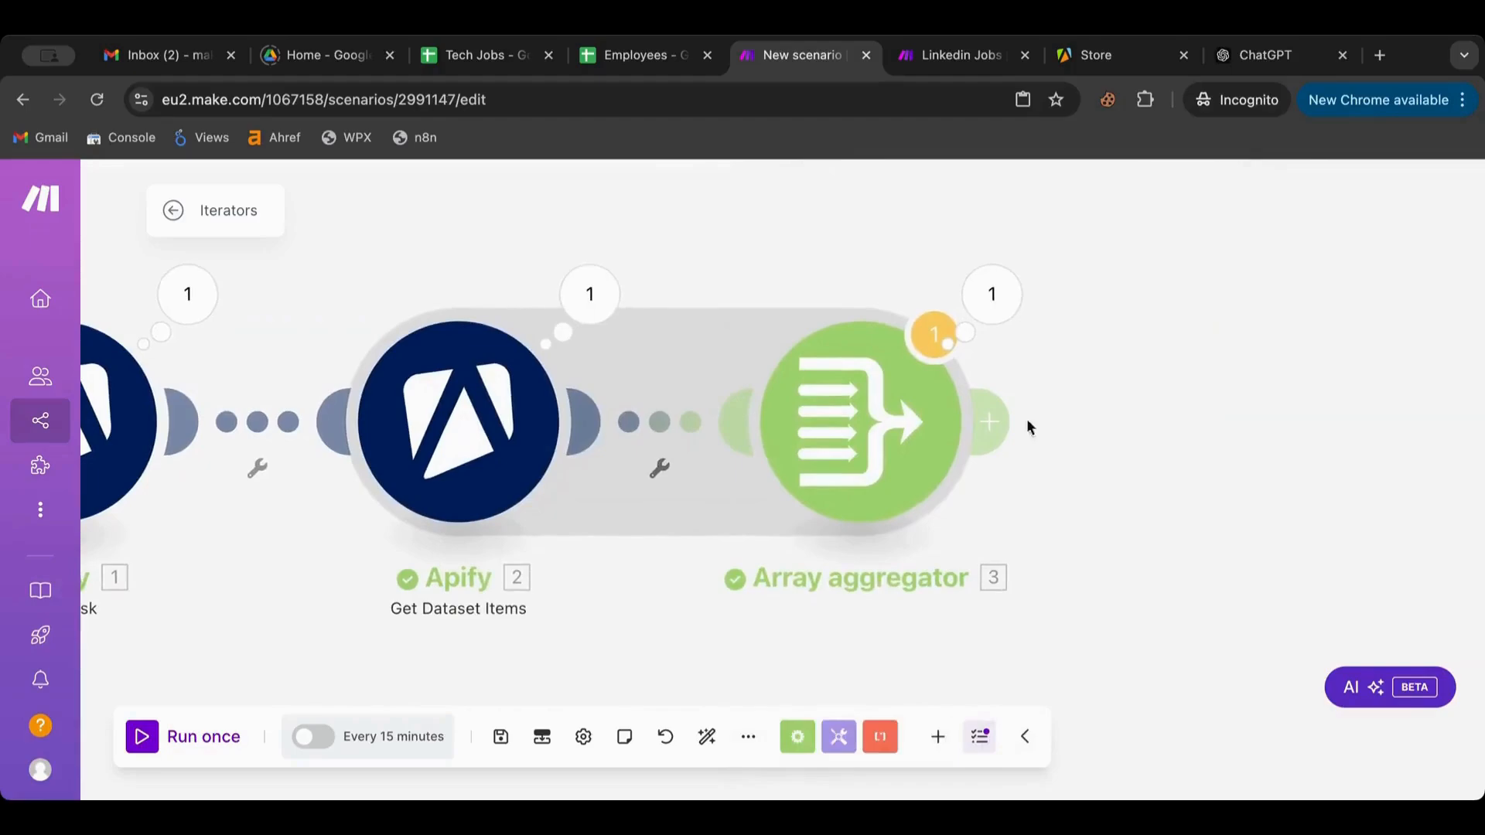
# Add a Tools > Set variable module after the Array aggregator
pyautogui.click(869, 438)
pyautogui.click(818, 197)
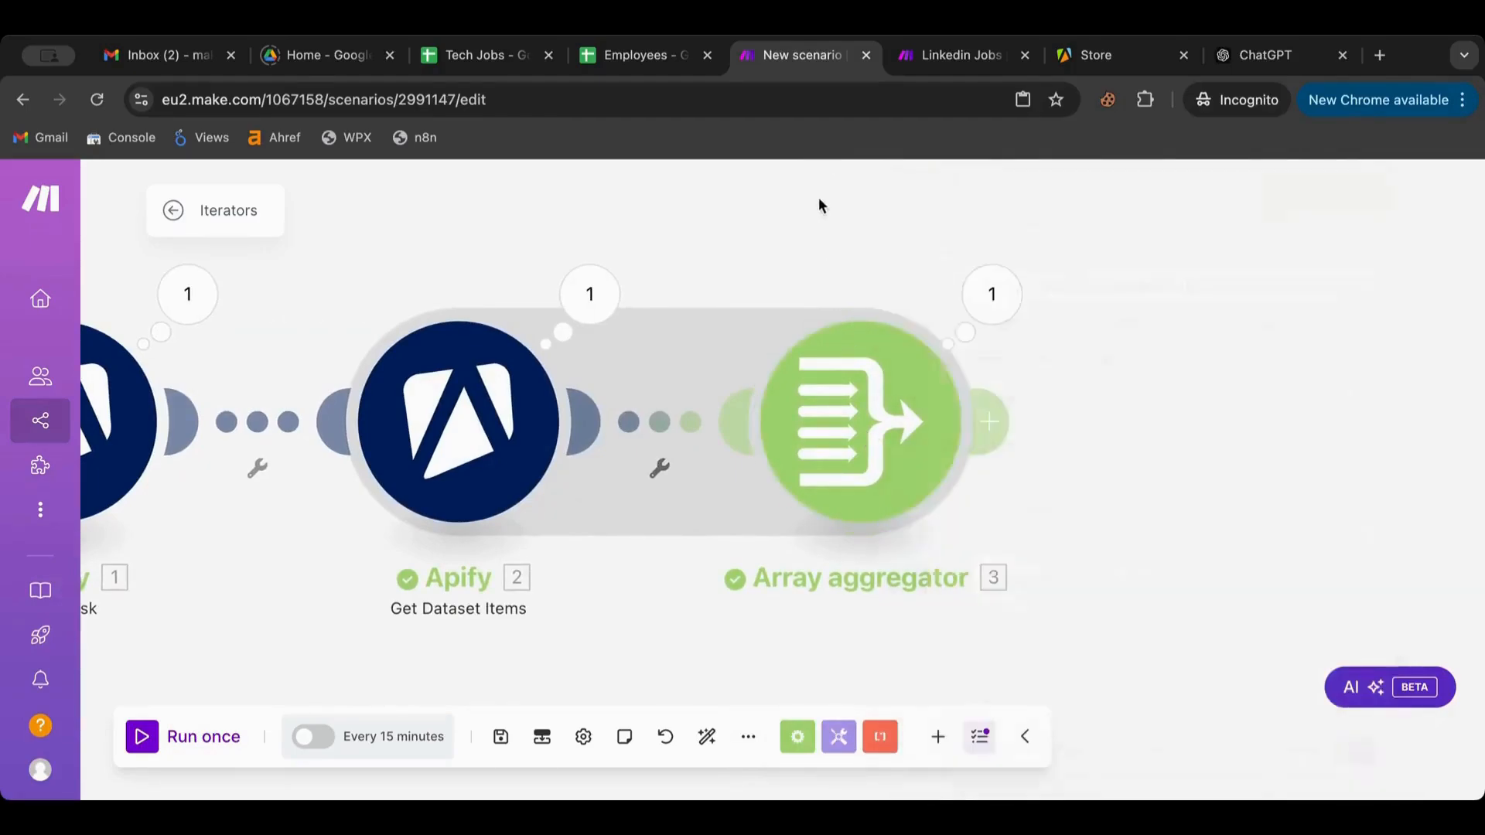
pyautogui.click(989, 422)
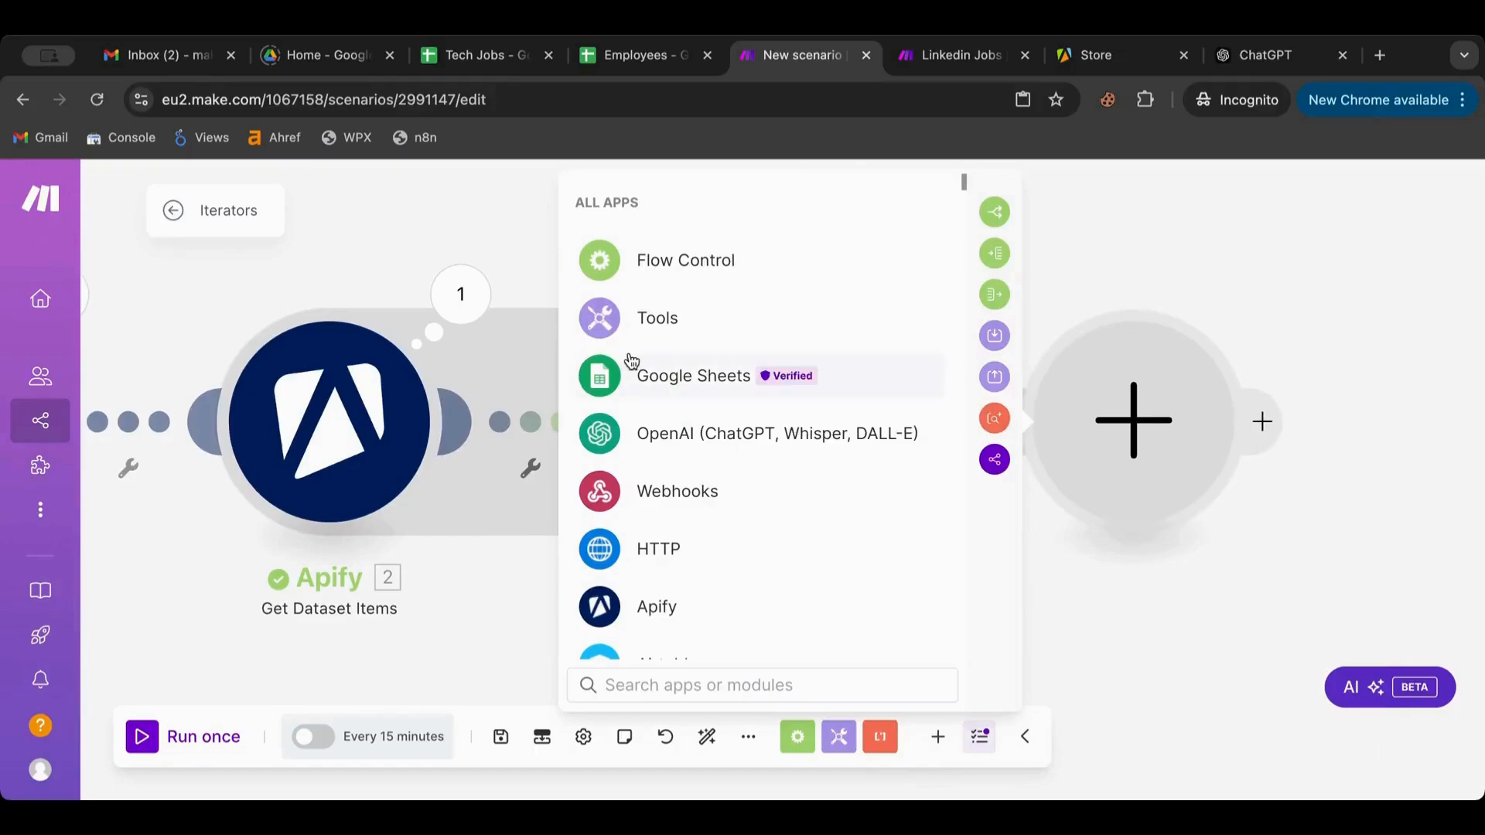
pyautogui.click(661, 311)
pyautogui.click(703, 628)
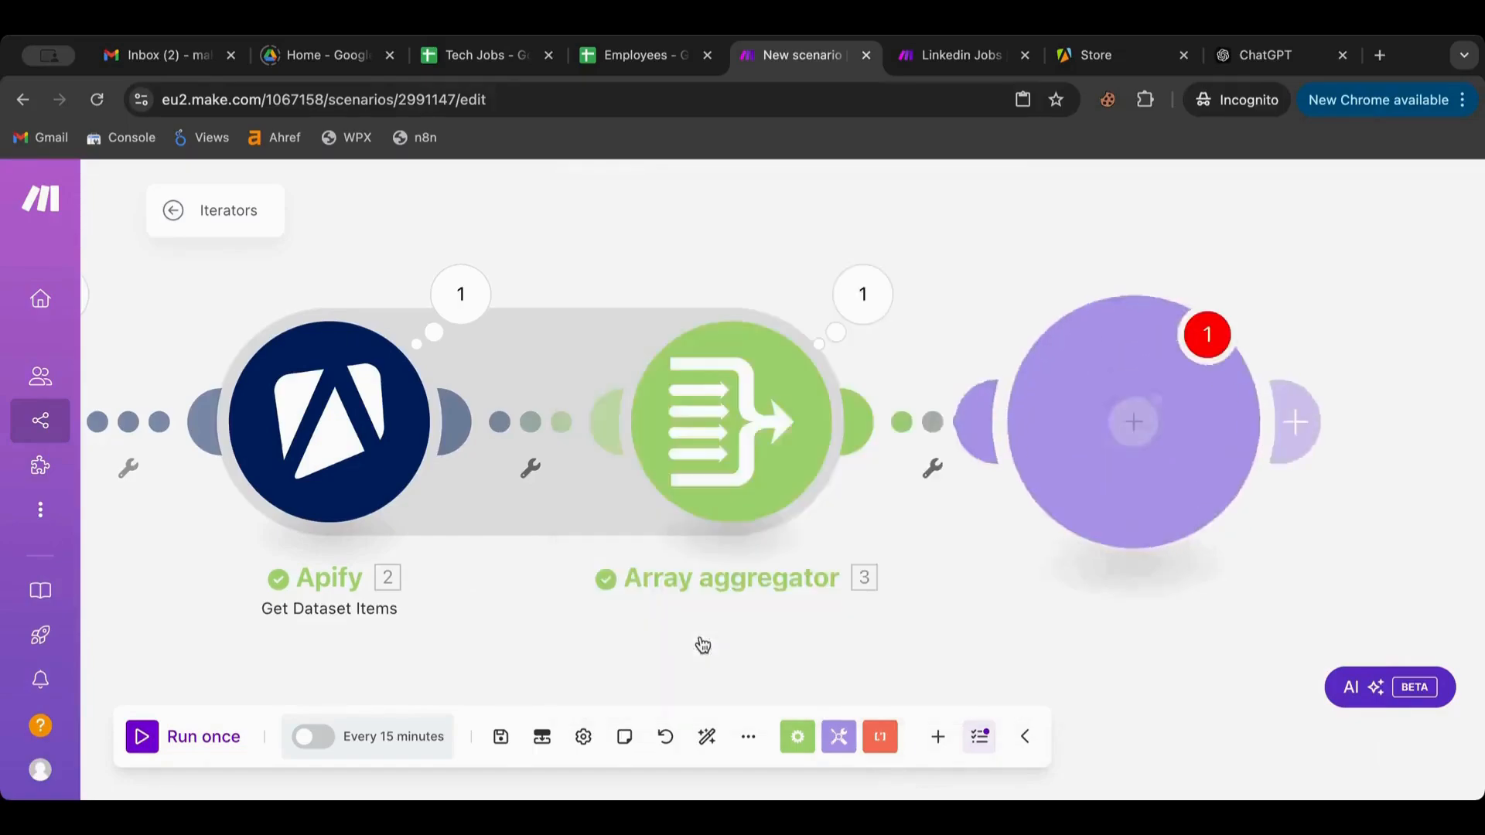
# Browse the mapping panel's function tabs for the Variable value, ending on array functions
pyautogui.click(709, 475)
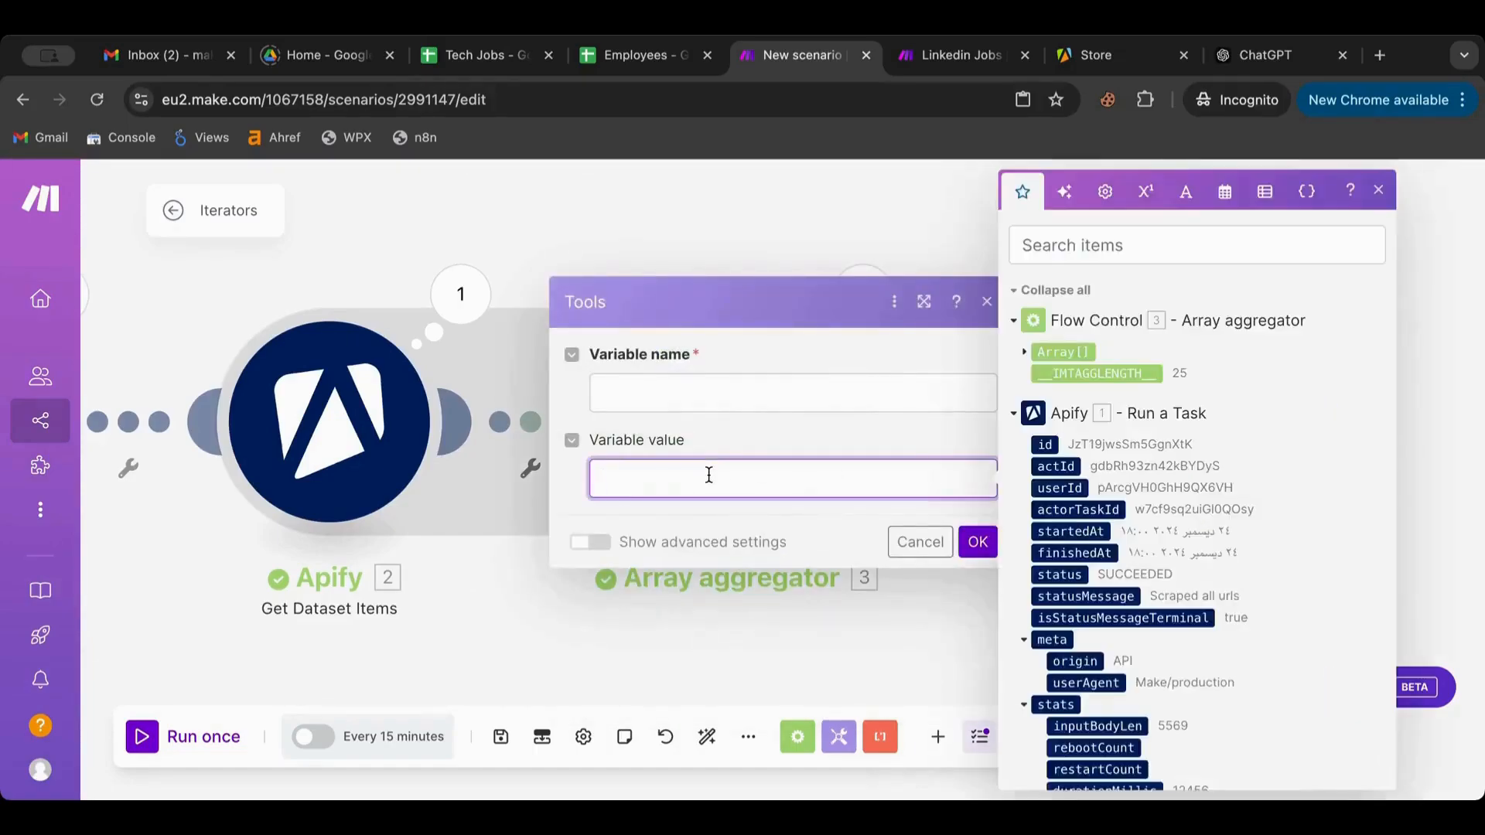
pyautogui.click(1195, 198)
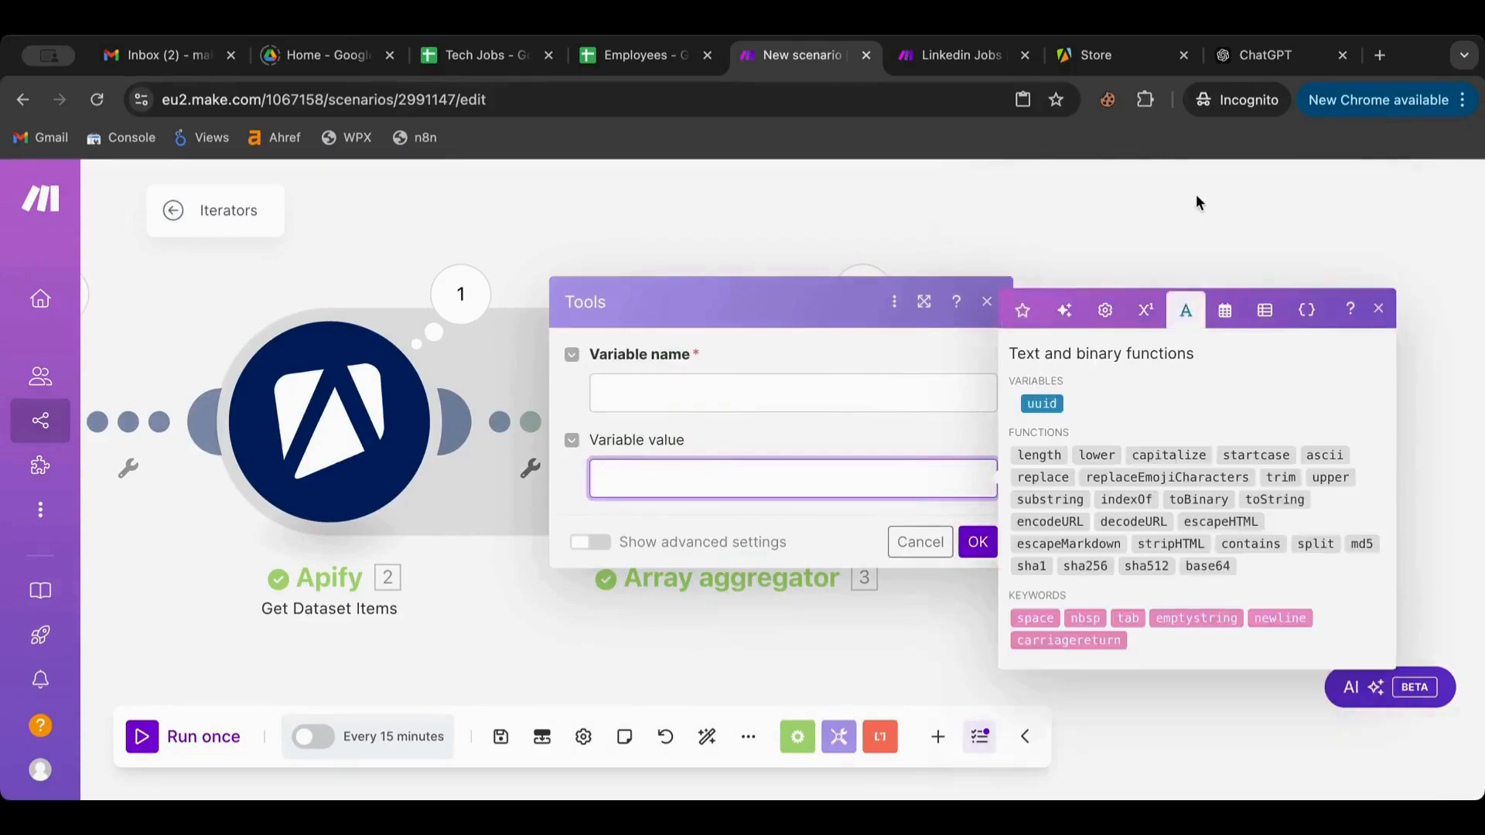
pyautogui.click(1225, 314)
pyautogui.click(1145, 193)
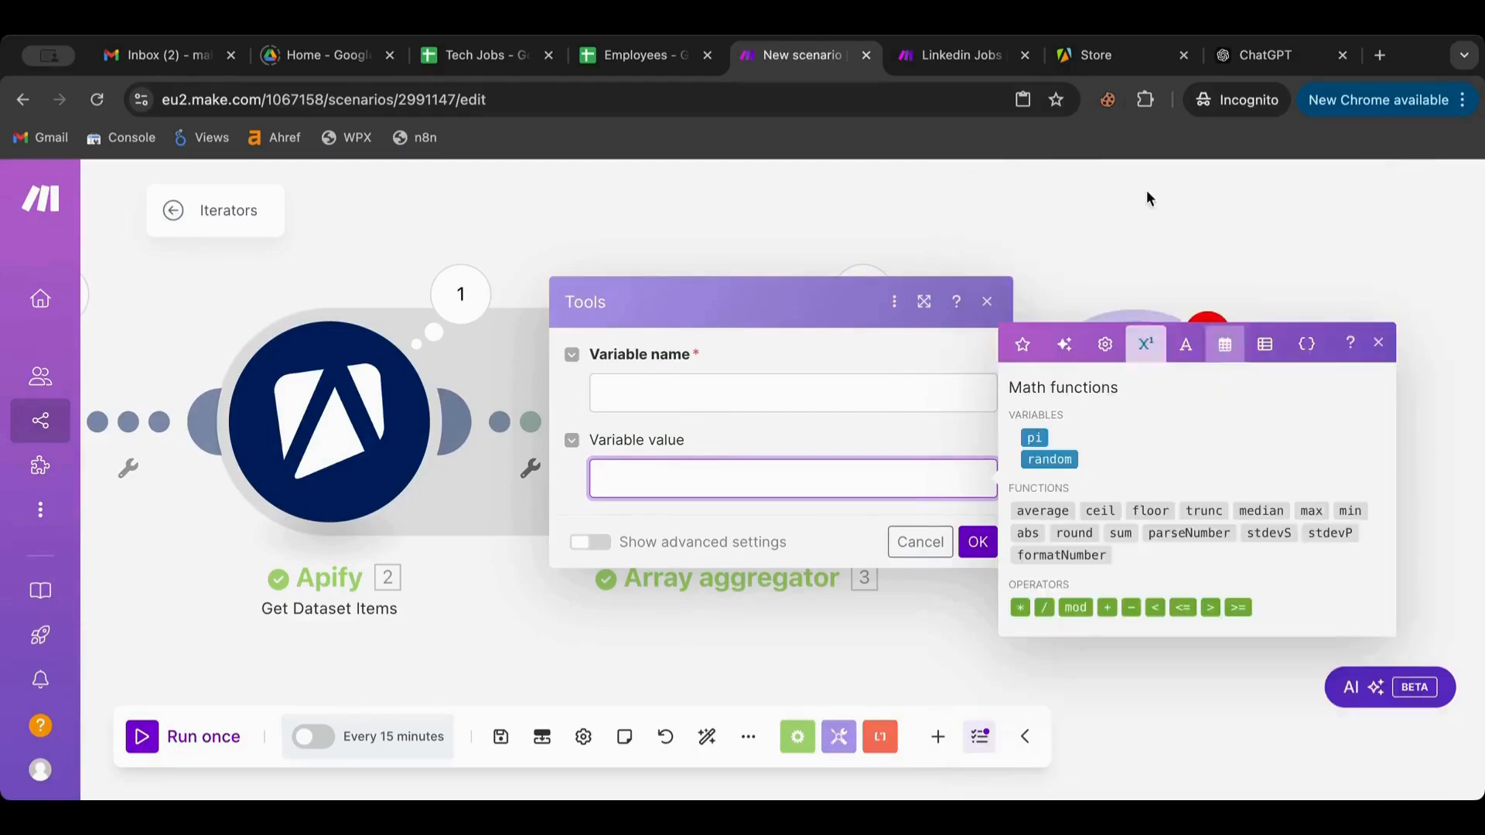
pyautogui.click(1105, 345)
pyautogui.click(1064, 344)
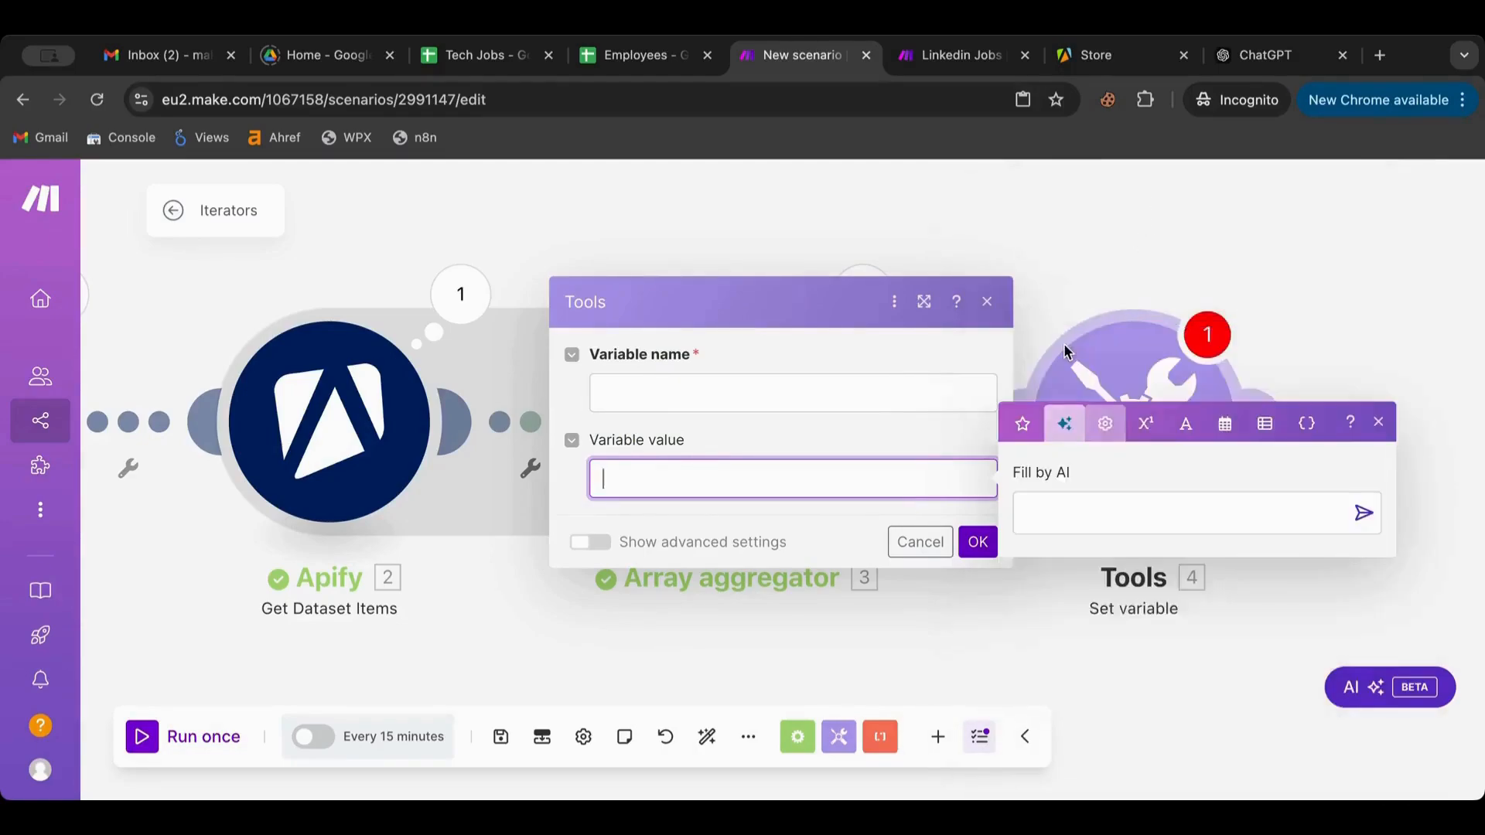
pyautogui.click(1105, 394)
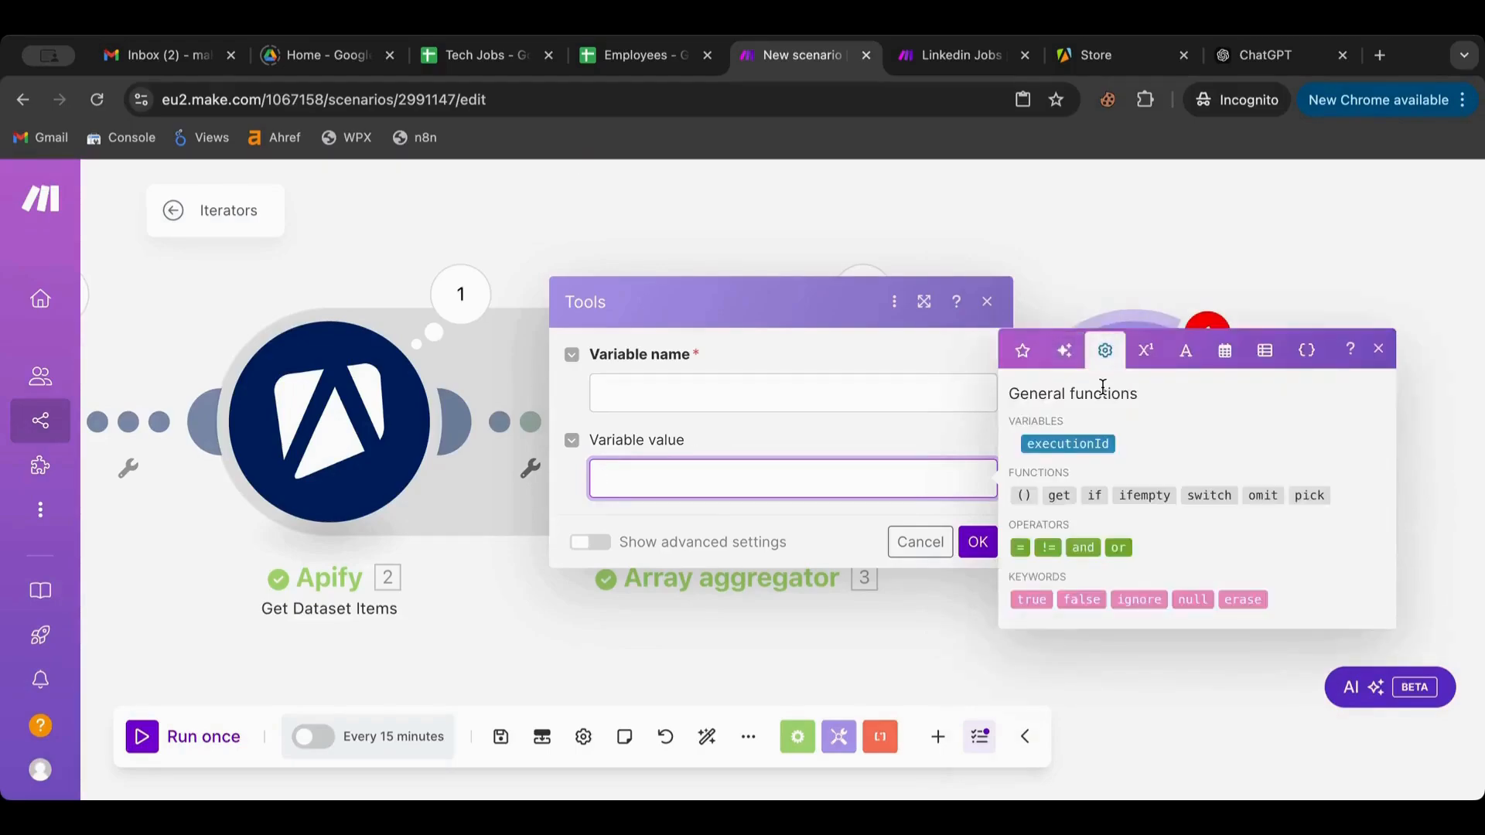
pyautogui.click(1145, 359)
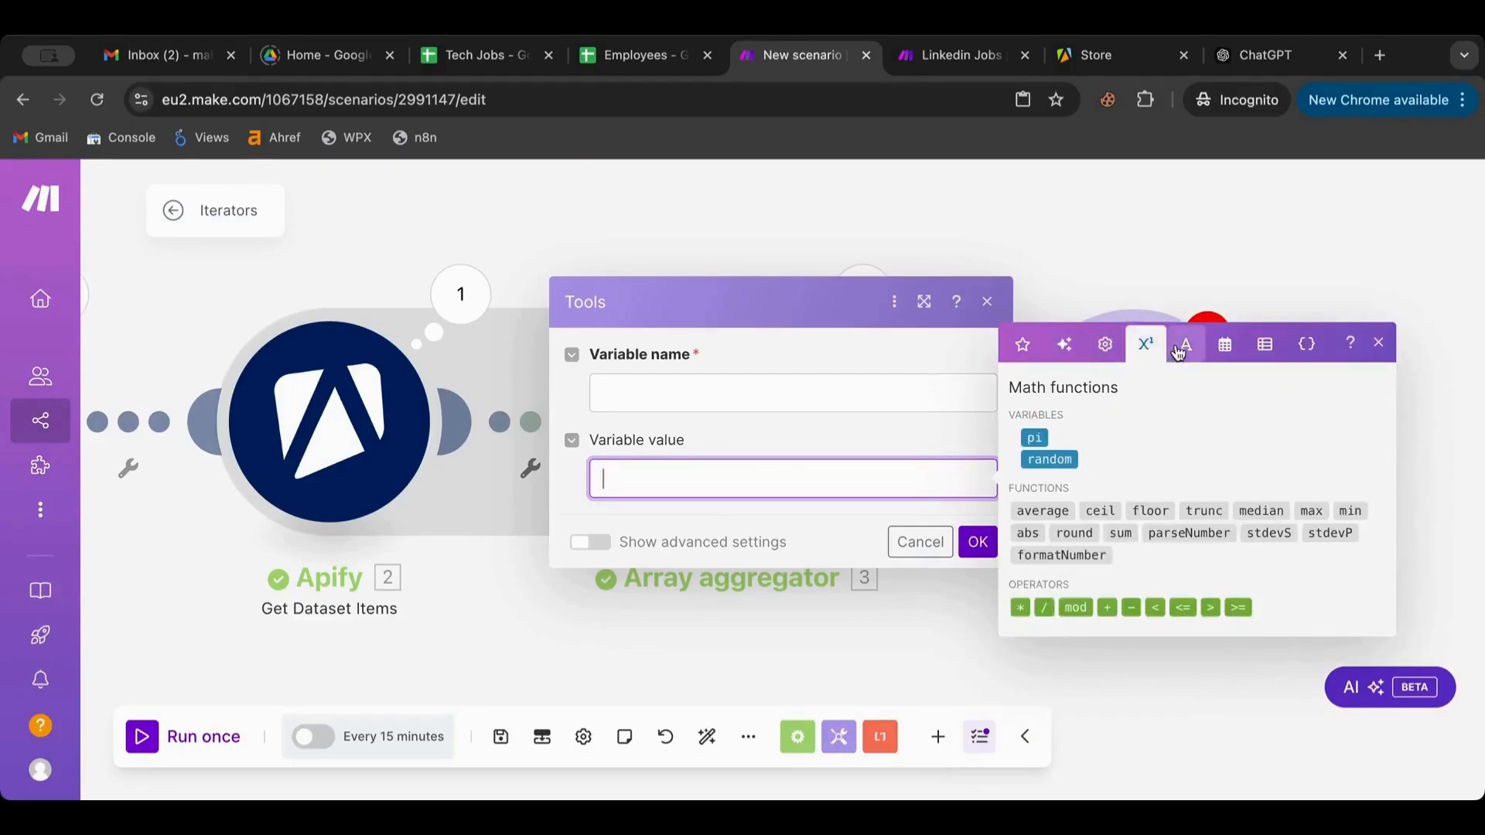
pyautogui.click(1178, 349)
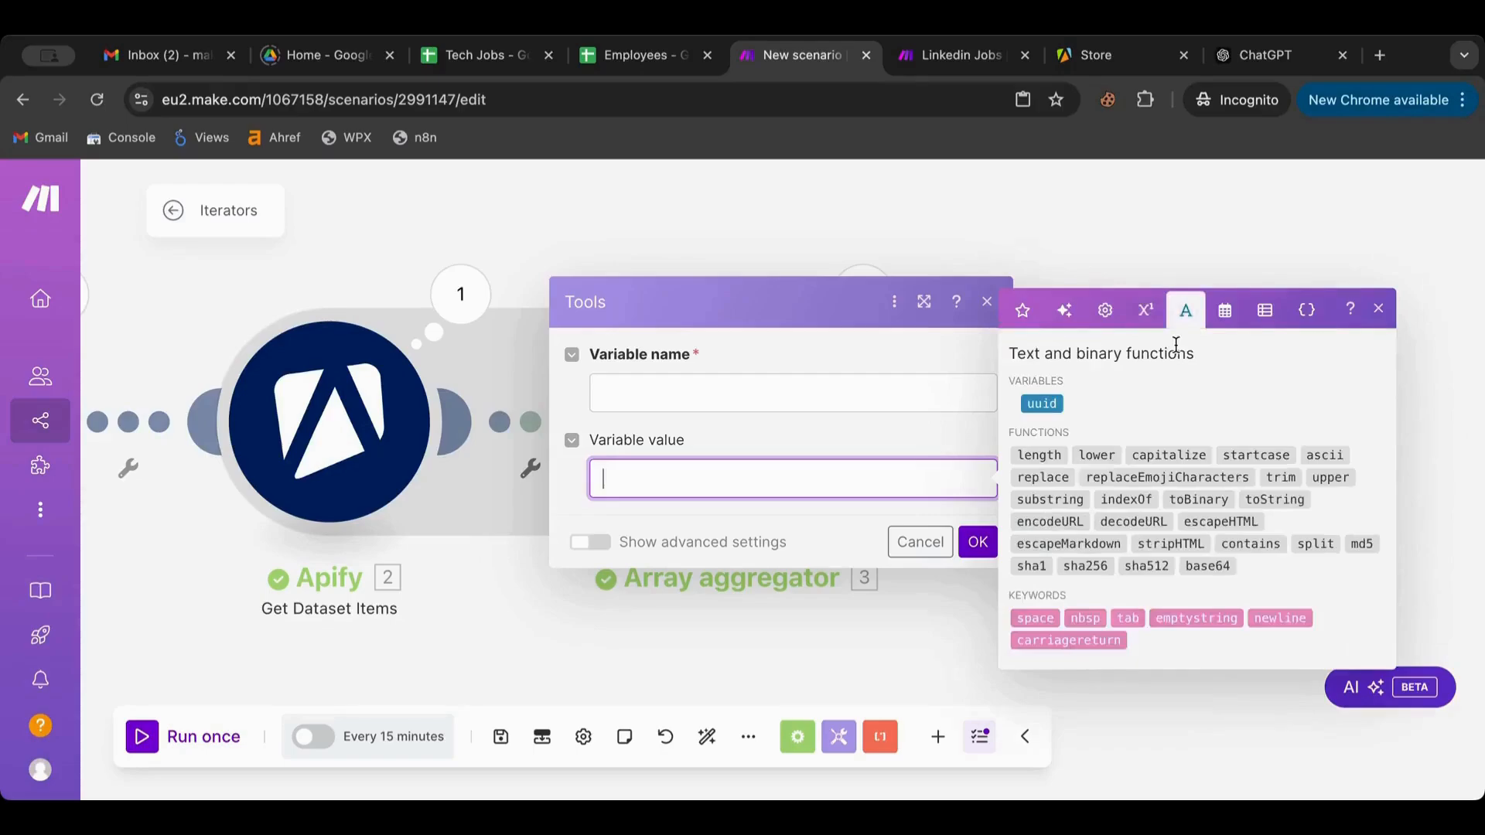
pyautogui.click(1222, 317)
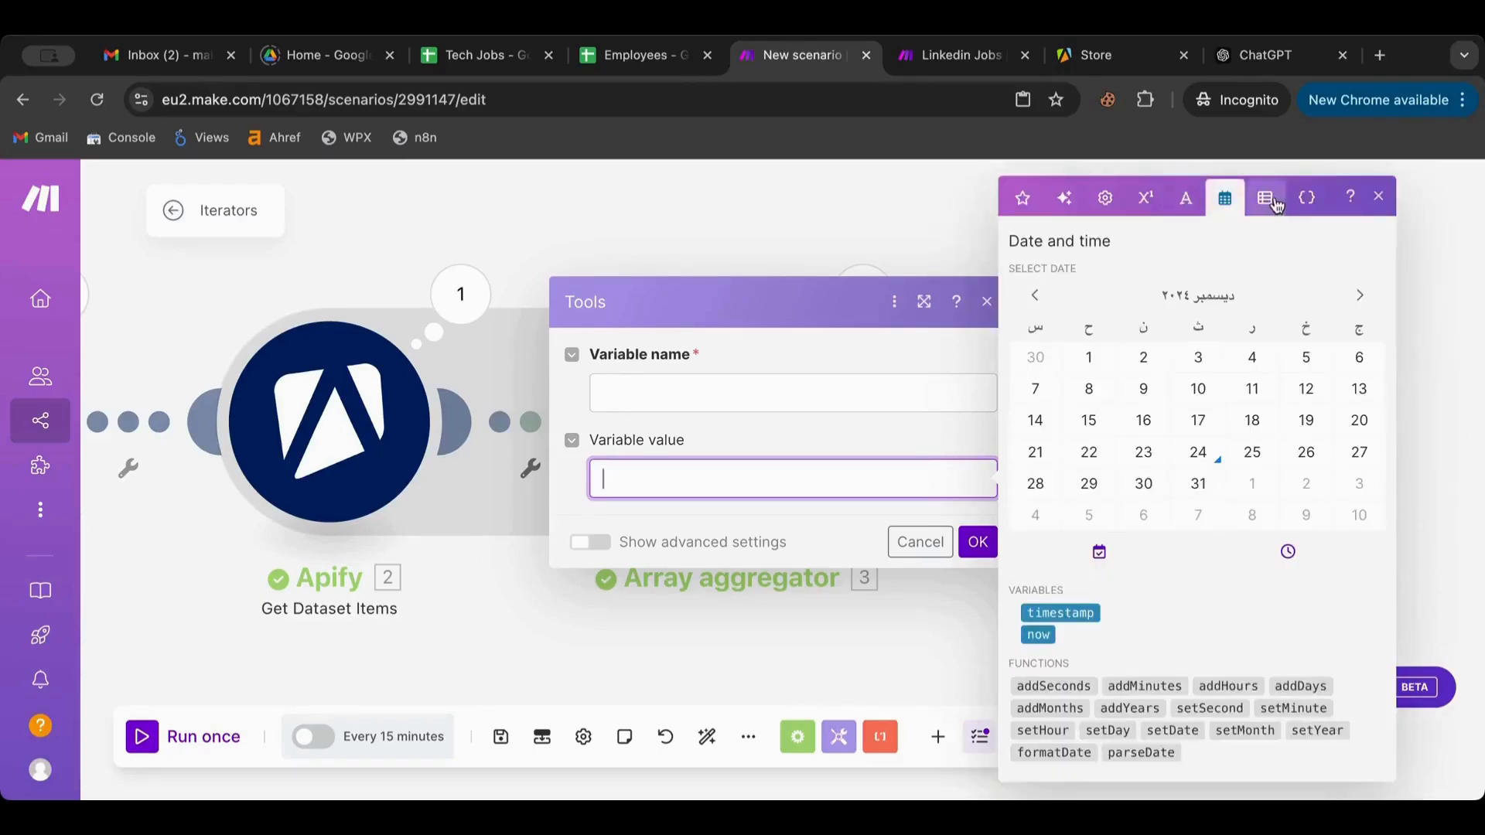
pyautogui.click(1266, 200)
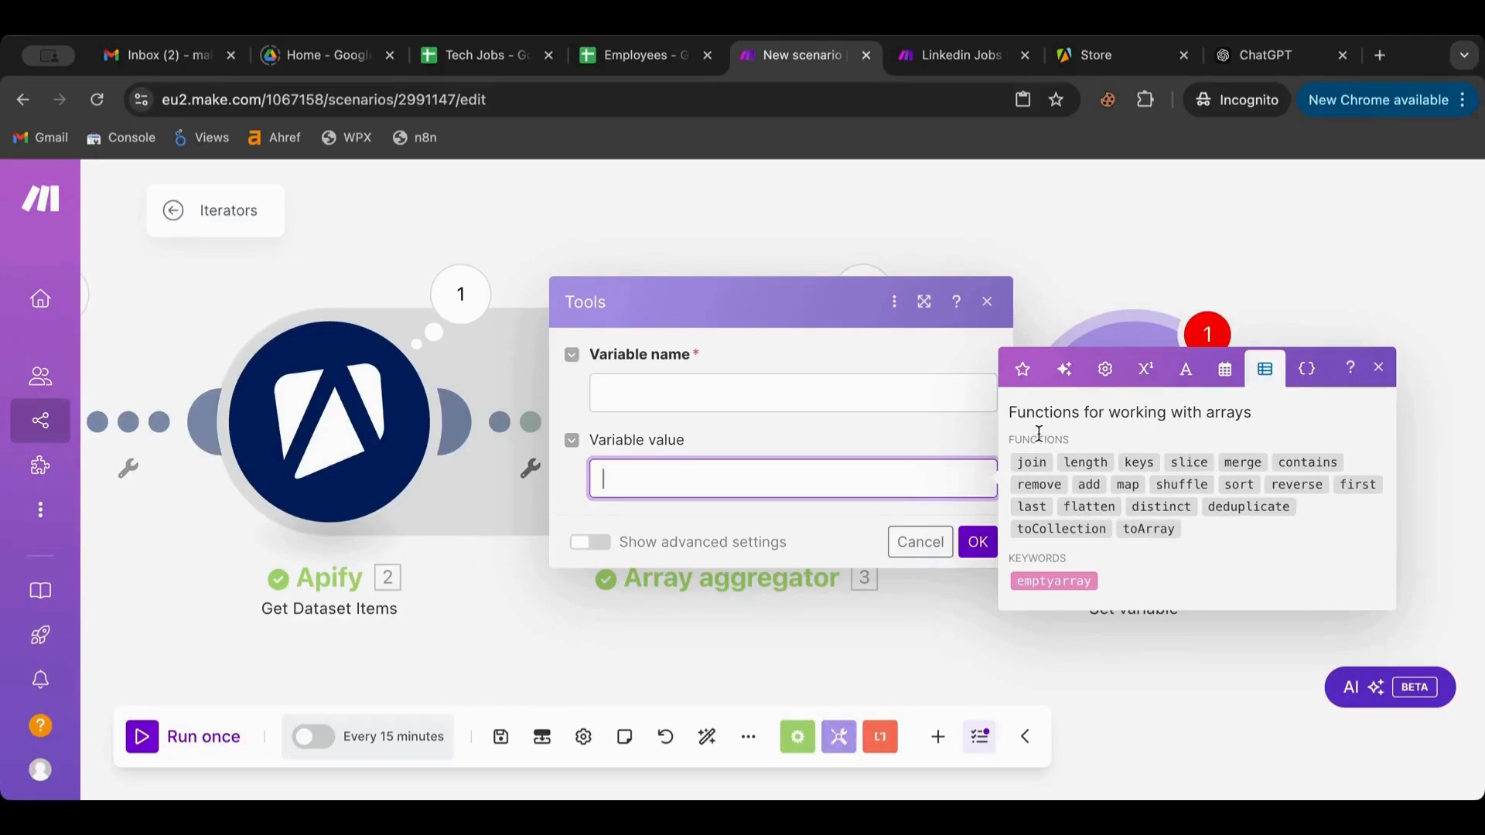
# Close the variable panel and delete the Tools Set variable module after the Array aggregator
pyautogui.click(1092, 210)
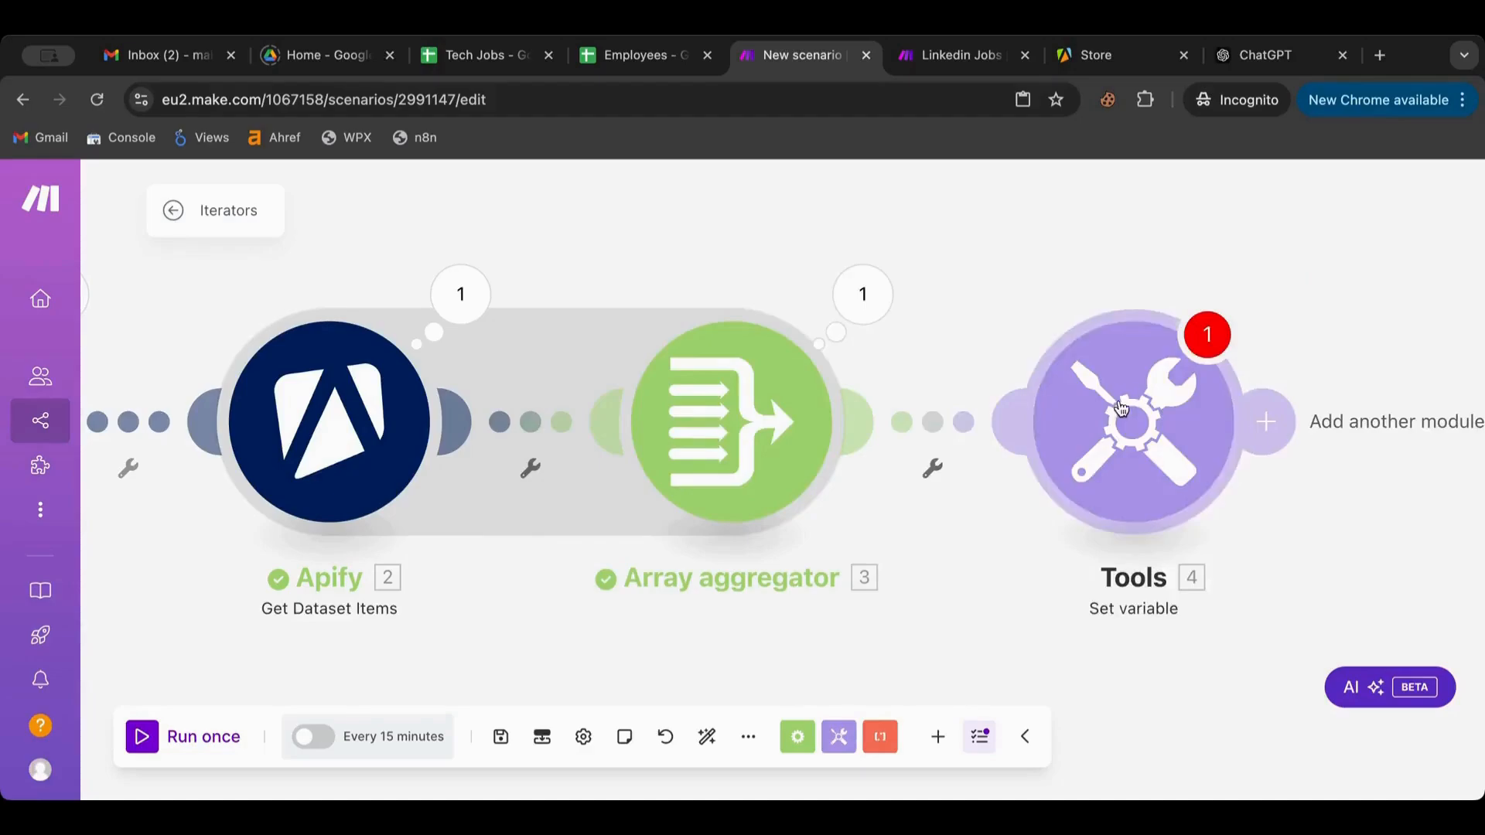
pyautogui.rightClick(1120, 411)
pyautogui.click(1194, 652)
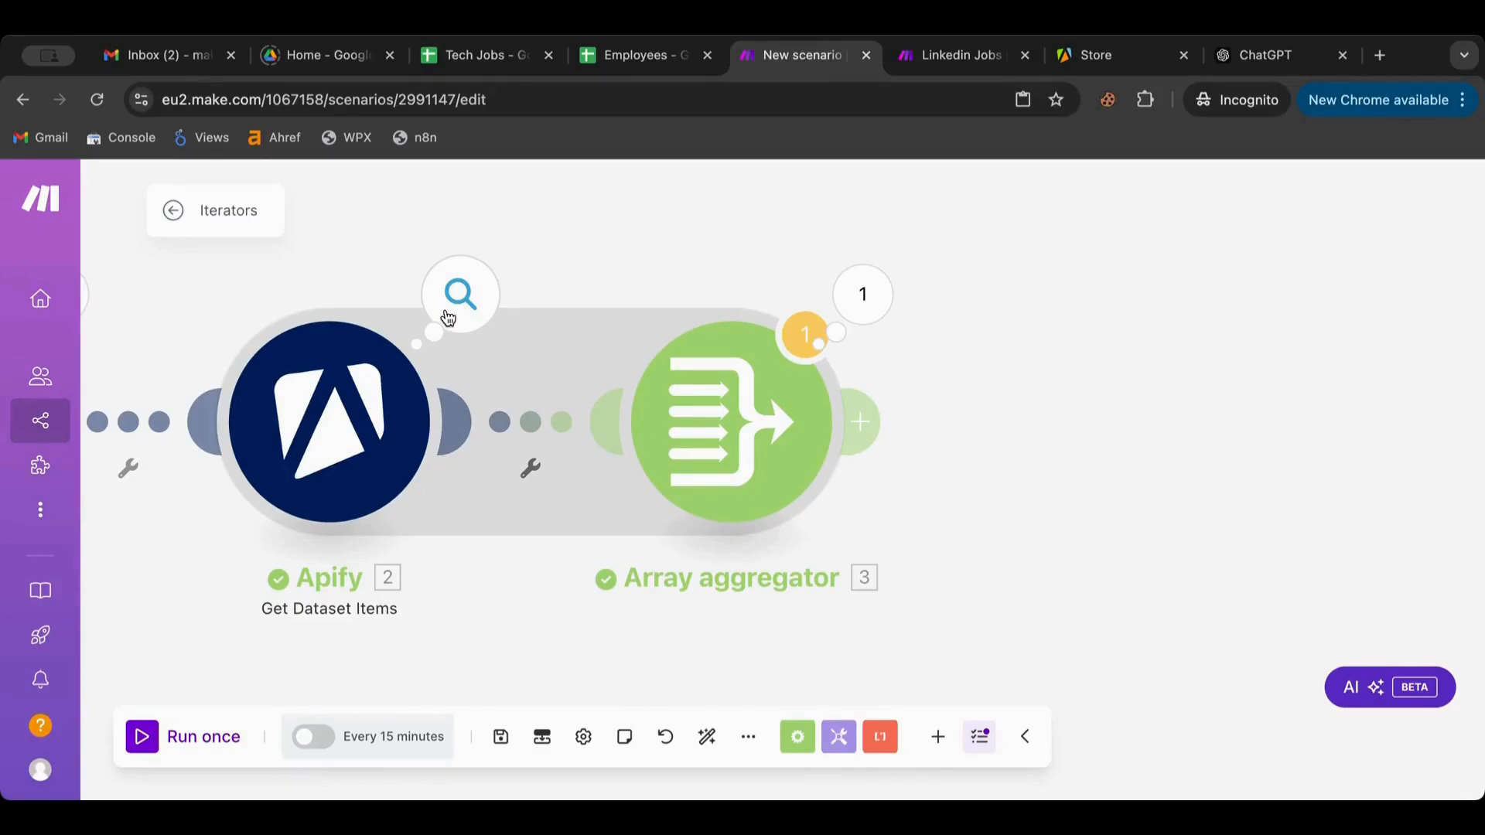
# Add a Flow Control Iterator module after the Array aggregator
pyautogui.click(863, 422)
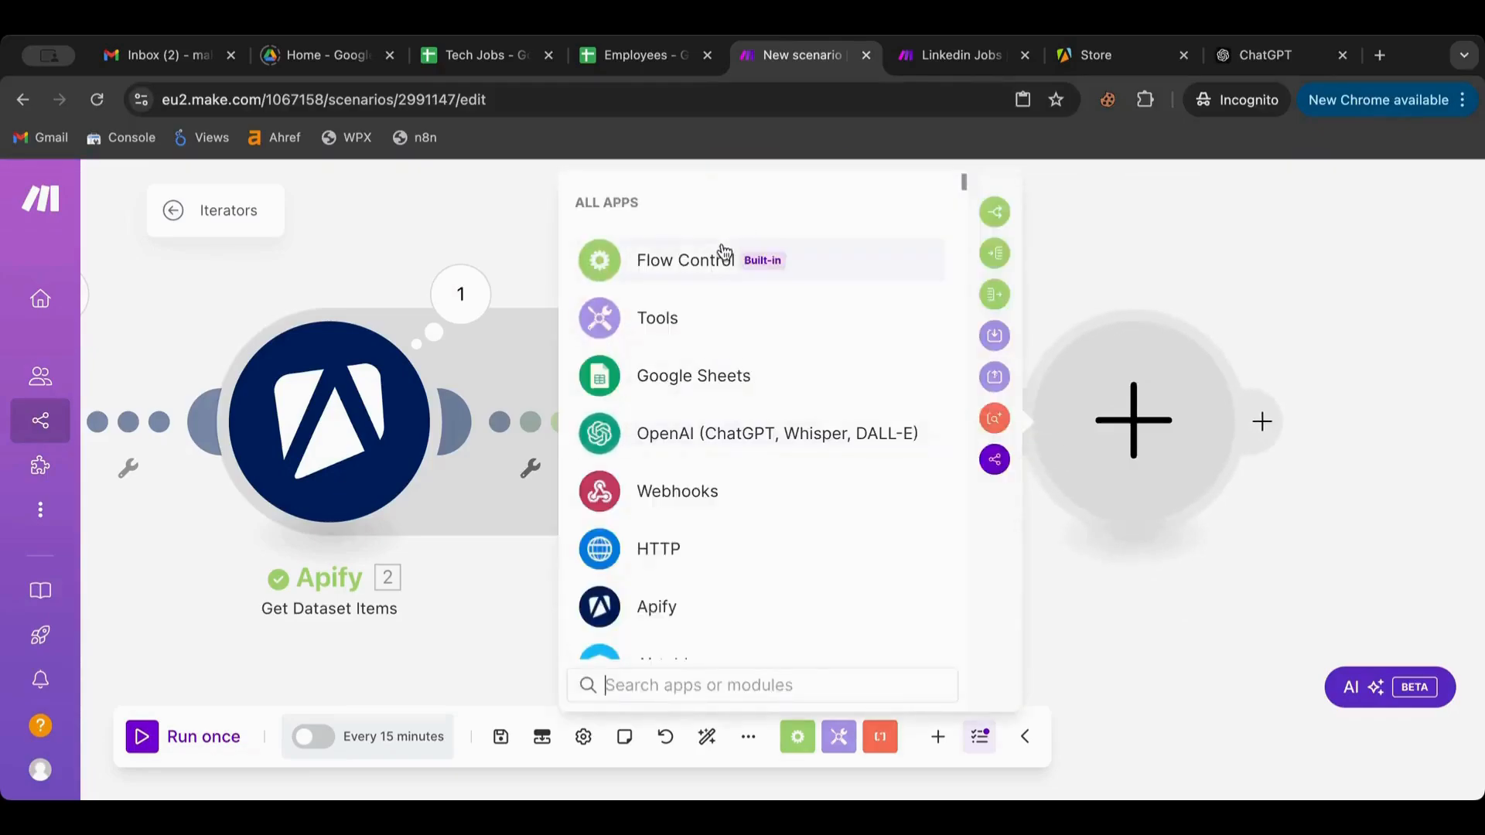
pyautogui.click(721, 254)
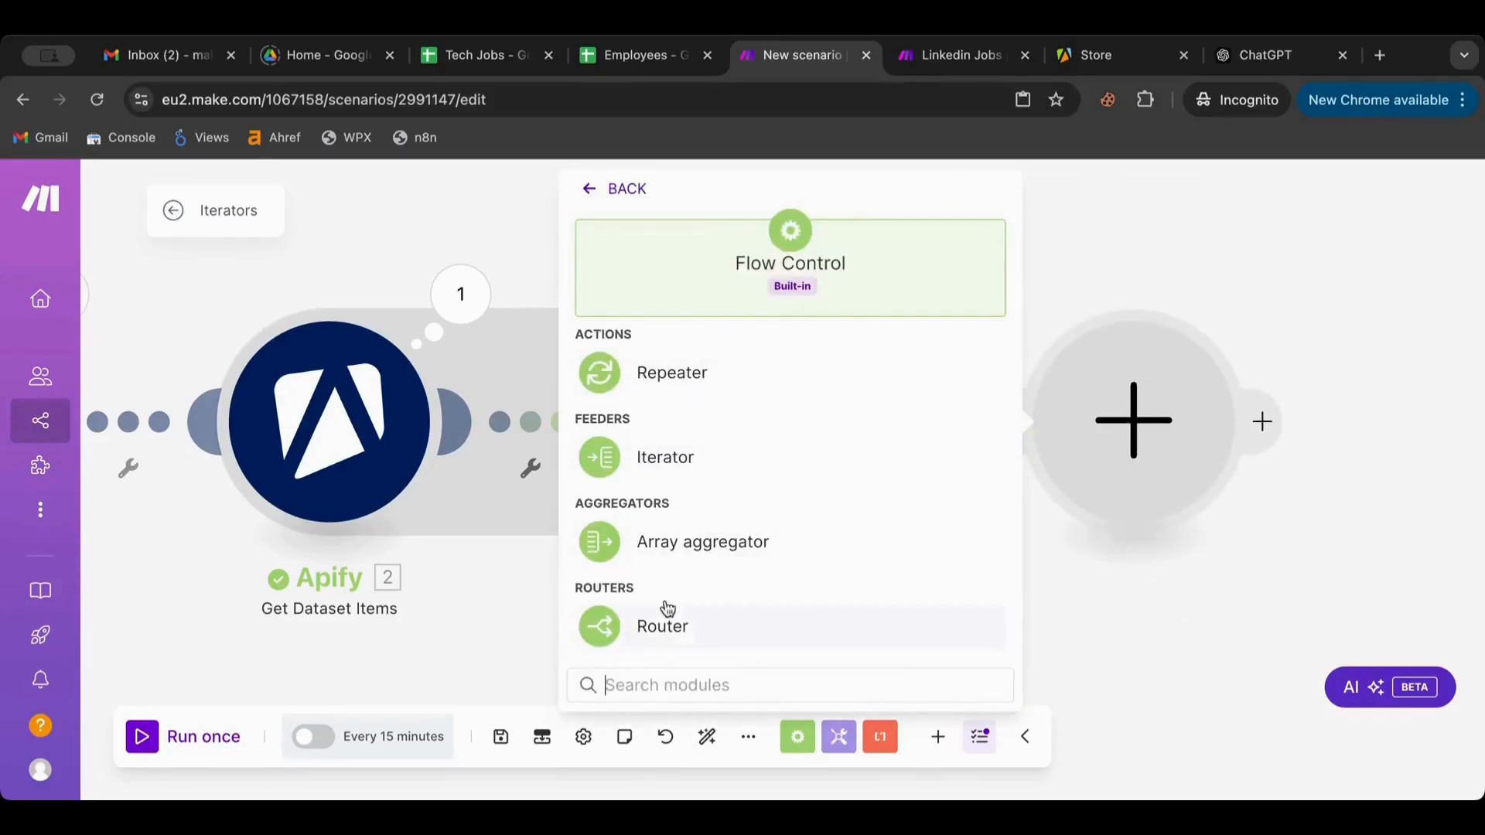
pyautogui.click(684, 555)
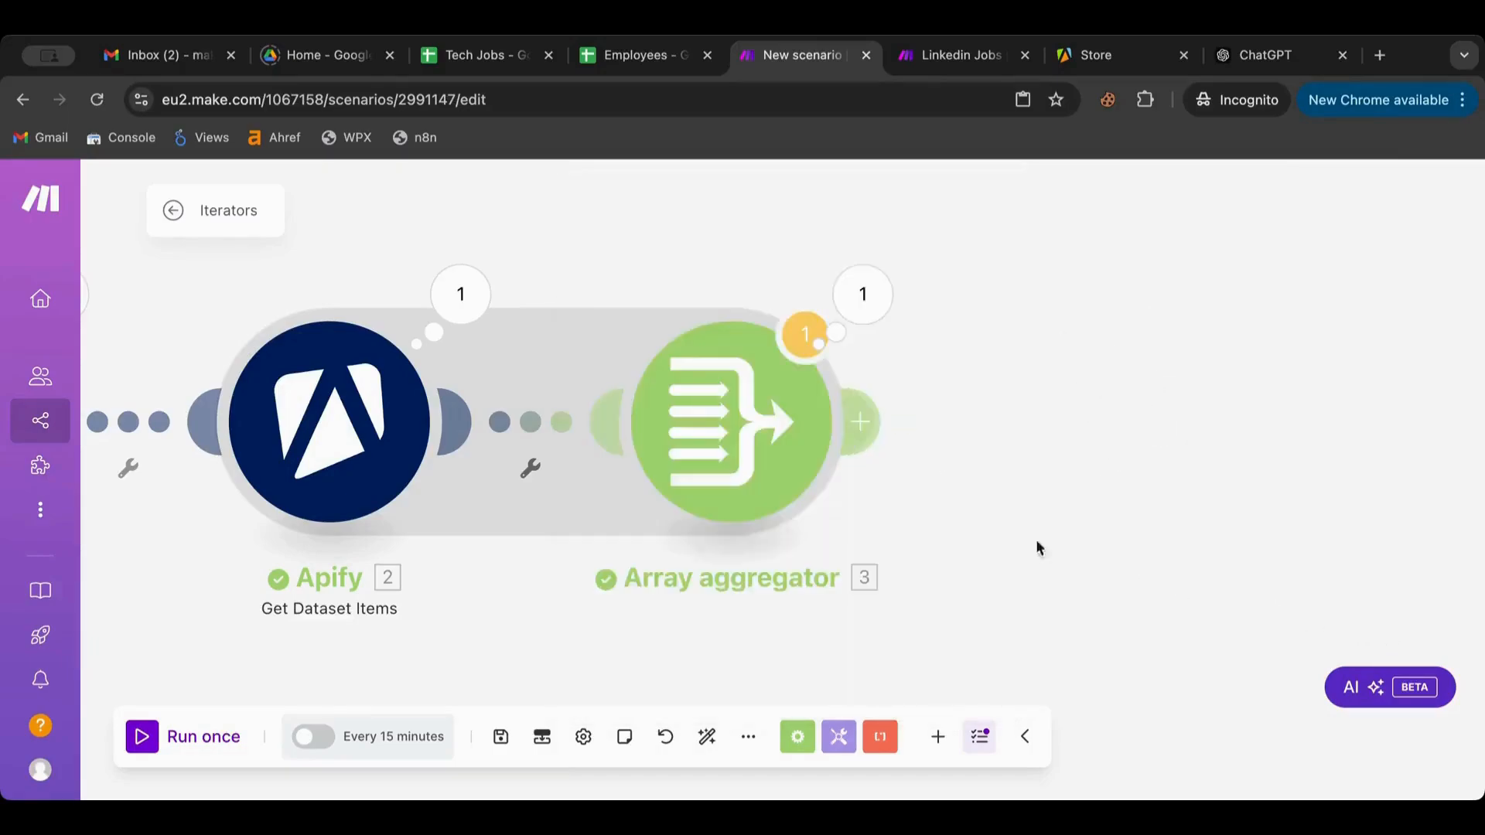
pyautogui.click(860, 425)
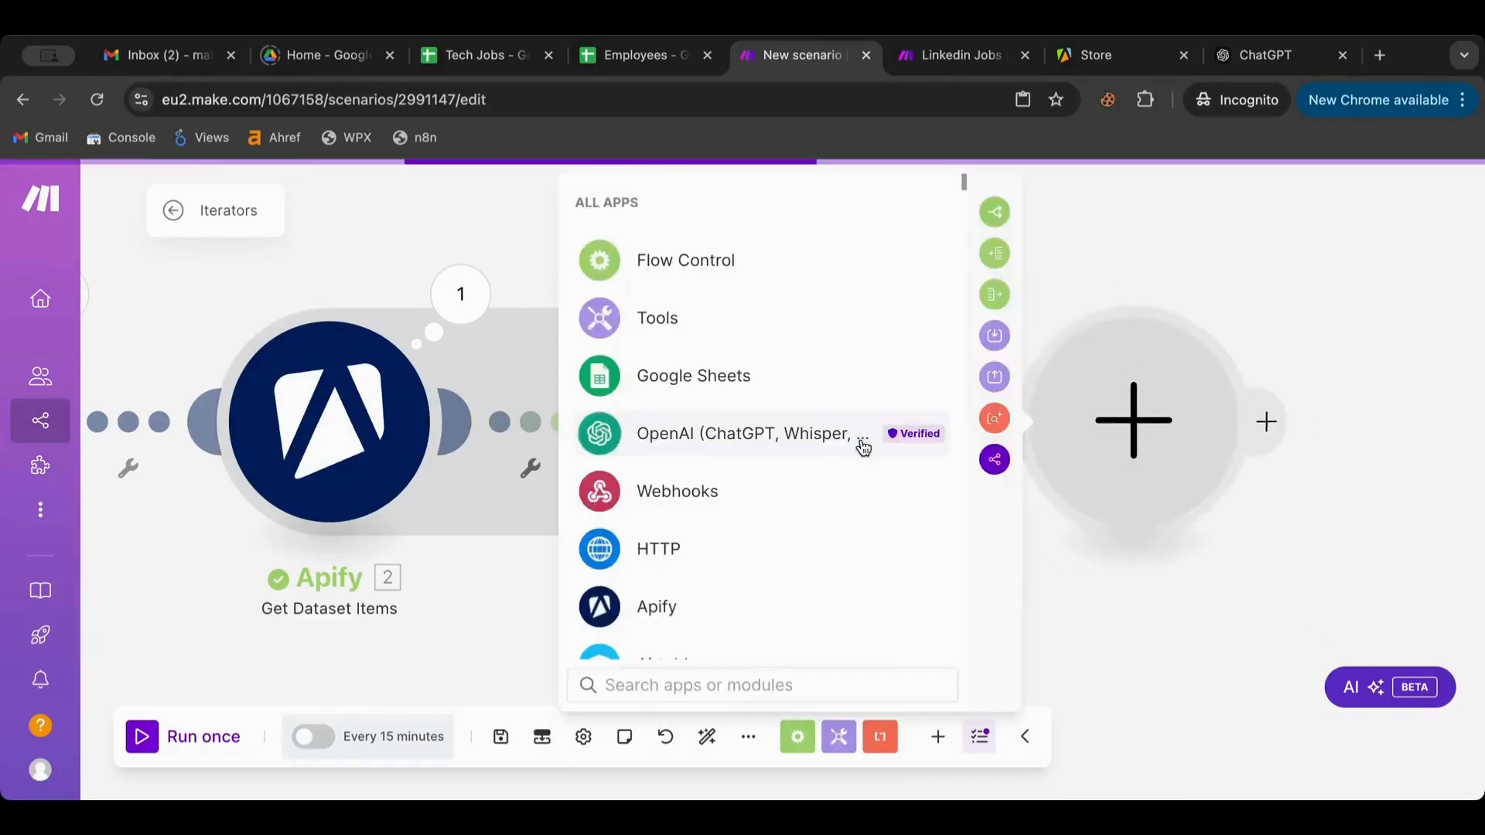
pyautogui.click(711, 267)
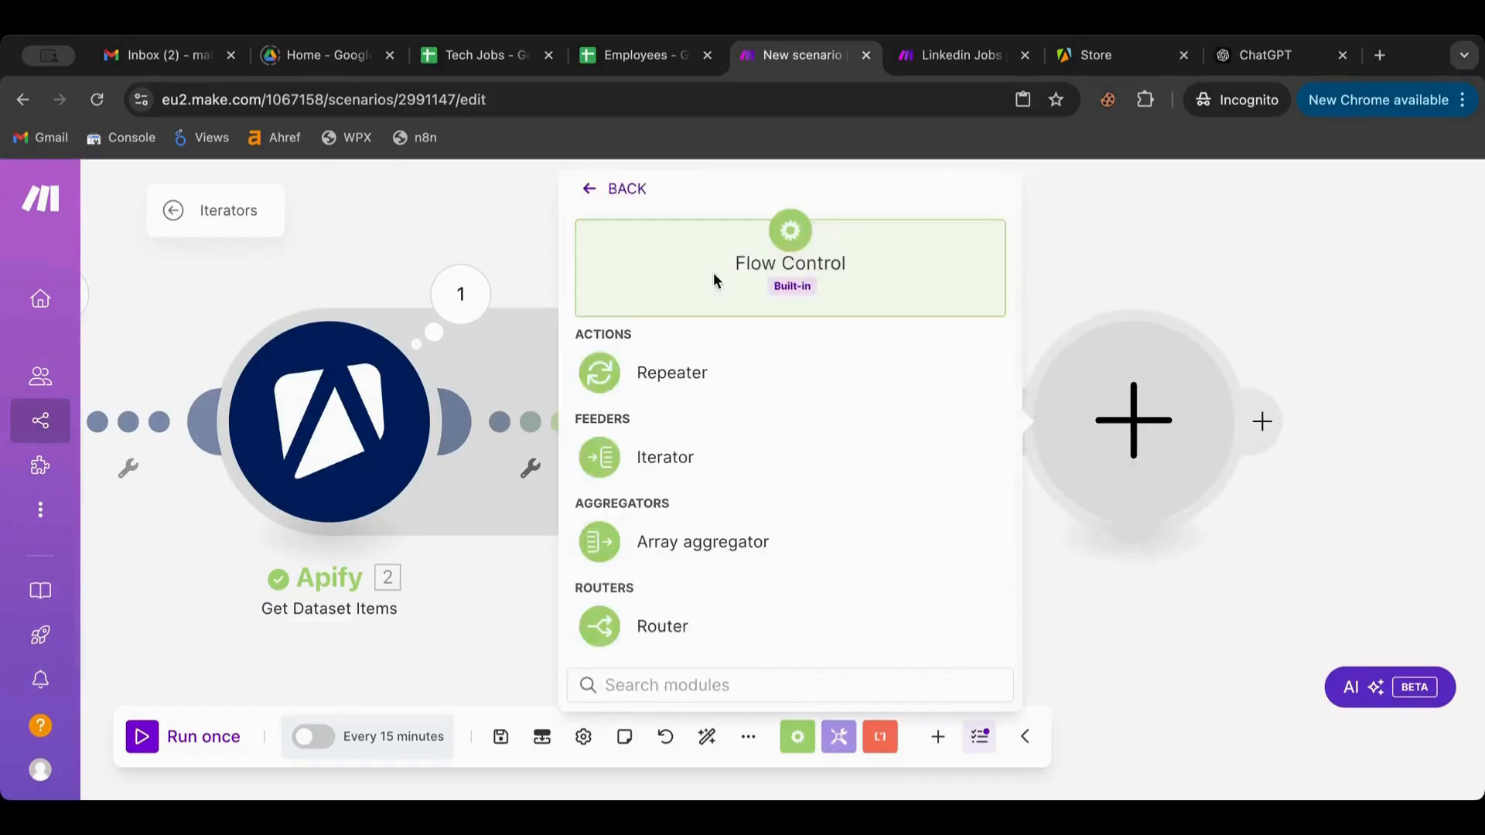
pyautogui.click(611, 462)
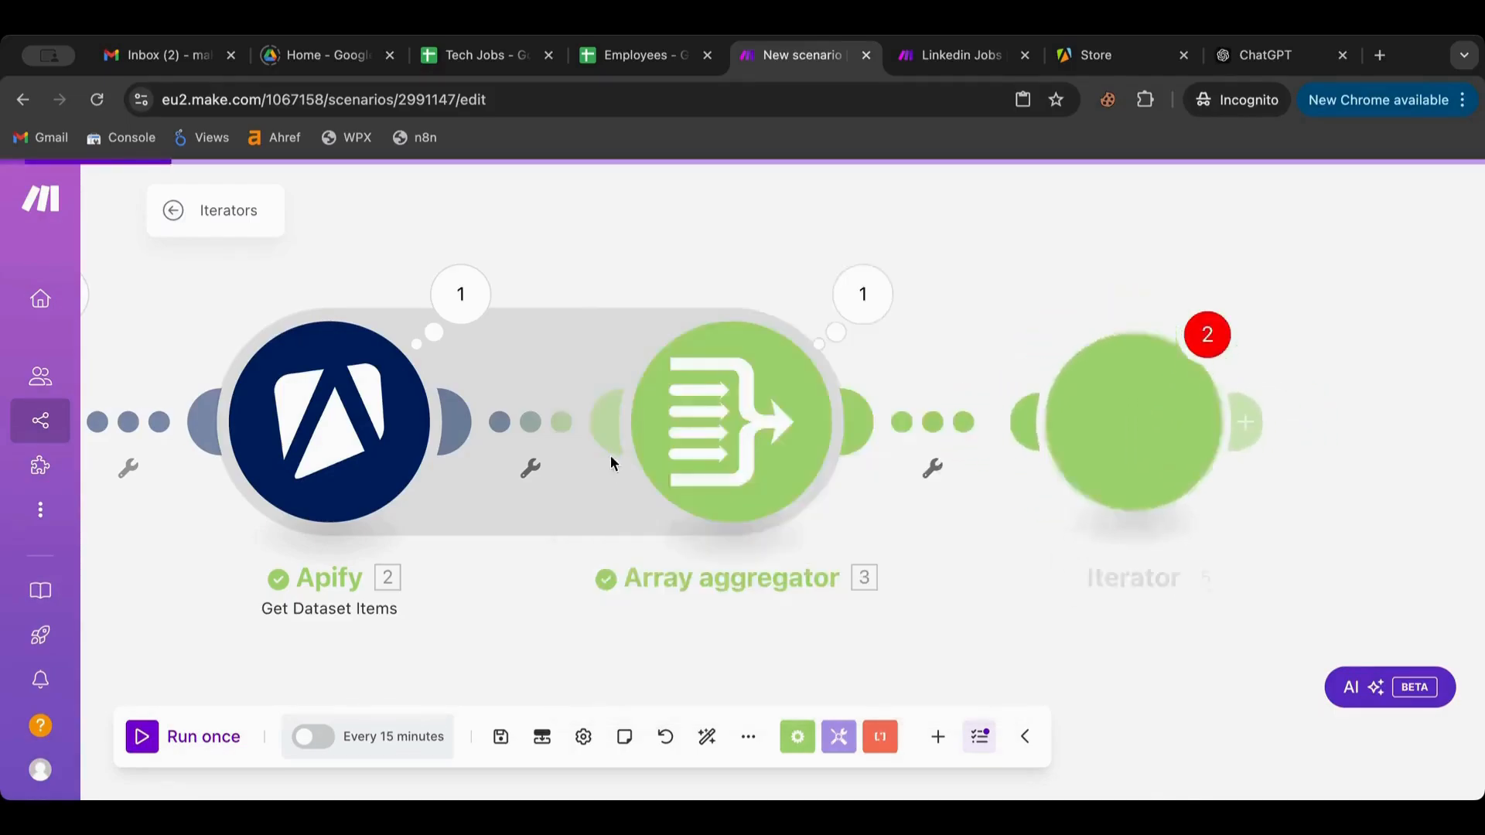
# Map the aggregator's 3. Array[] into the Iterator's Array field and confirm
pyautogui.click(777, 434)
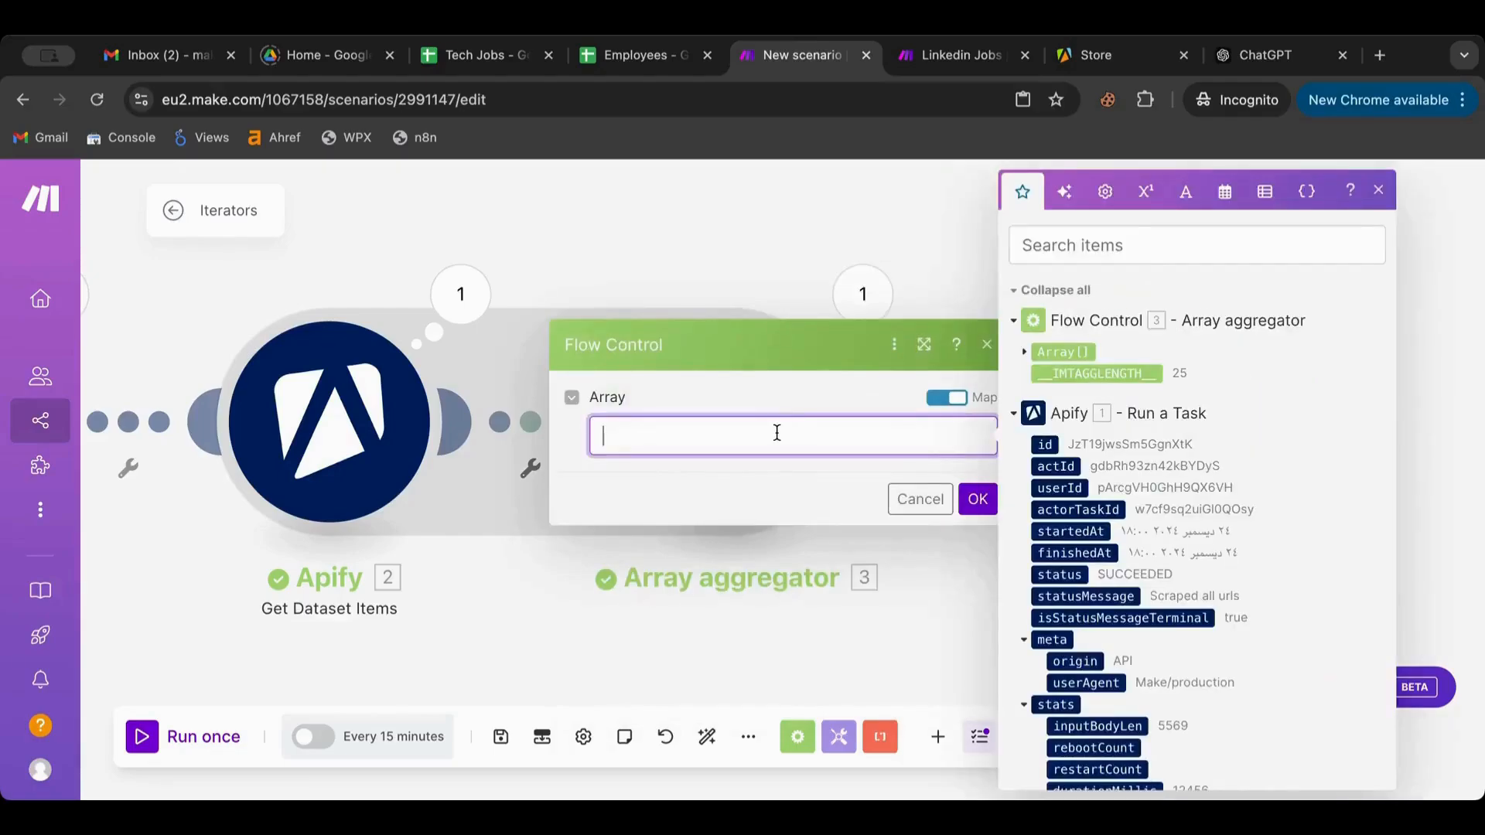
pyautogui.click(817, 193)
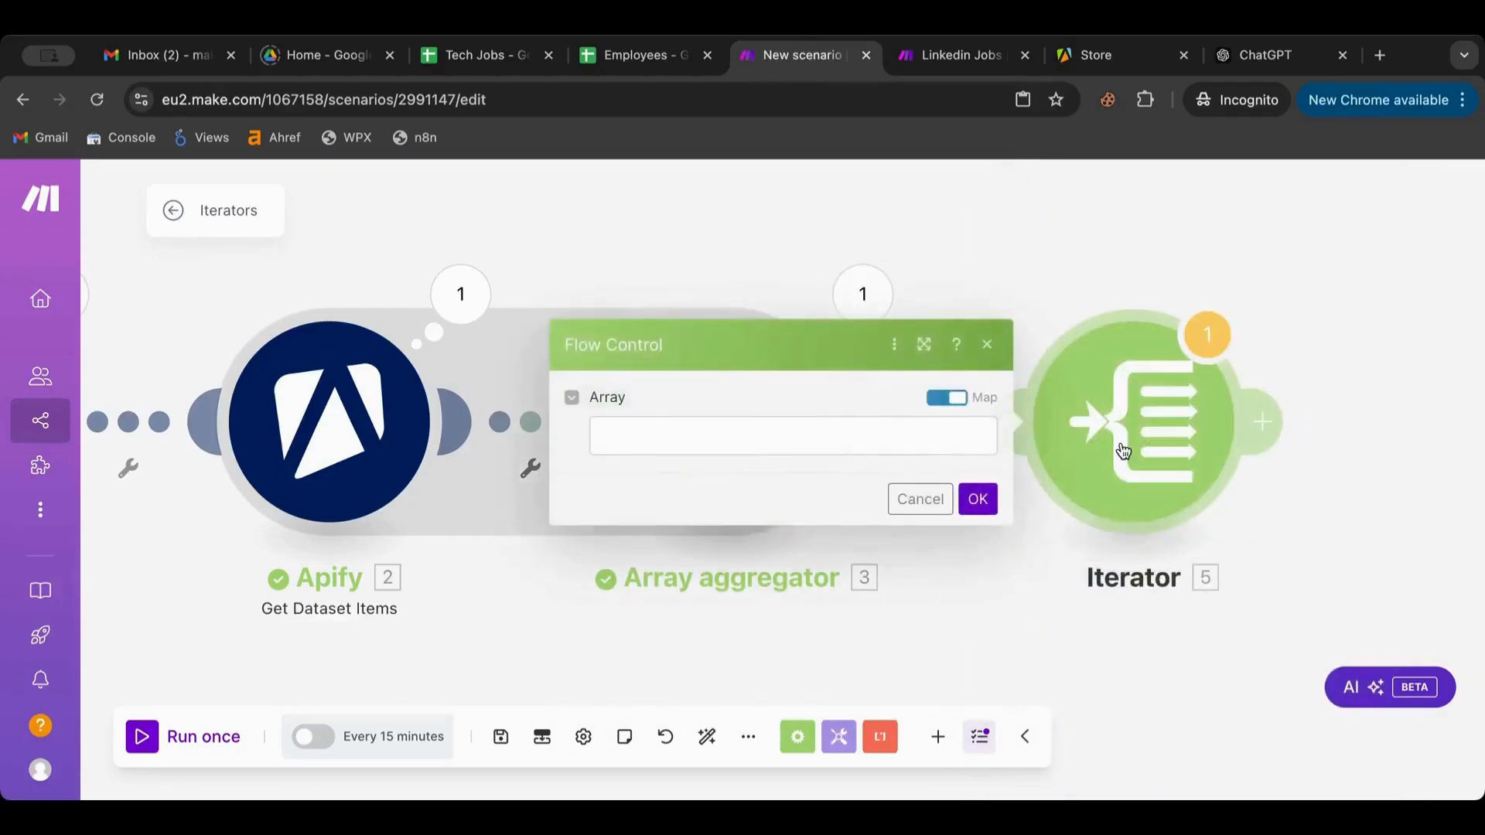
pyautogui.click(635, 436)
pyautogui.click(1025, 352)
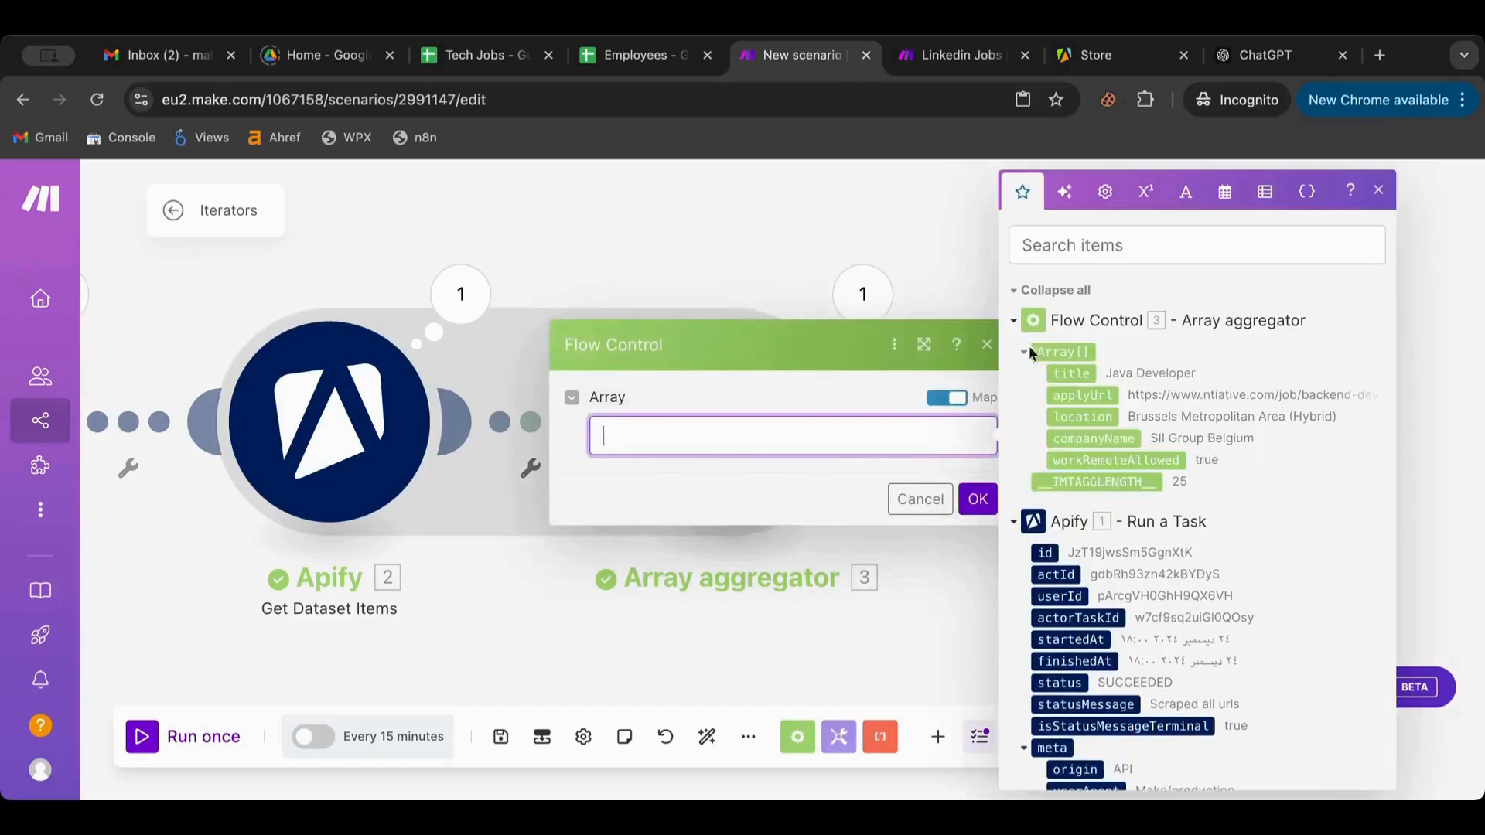
pyautogui.click(1054, 352)
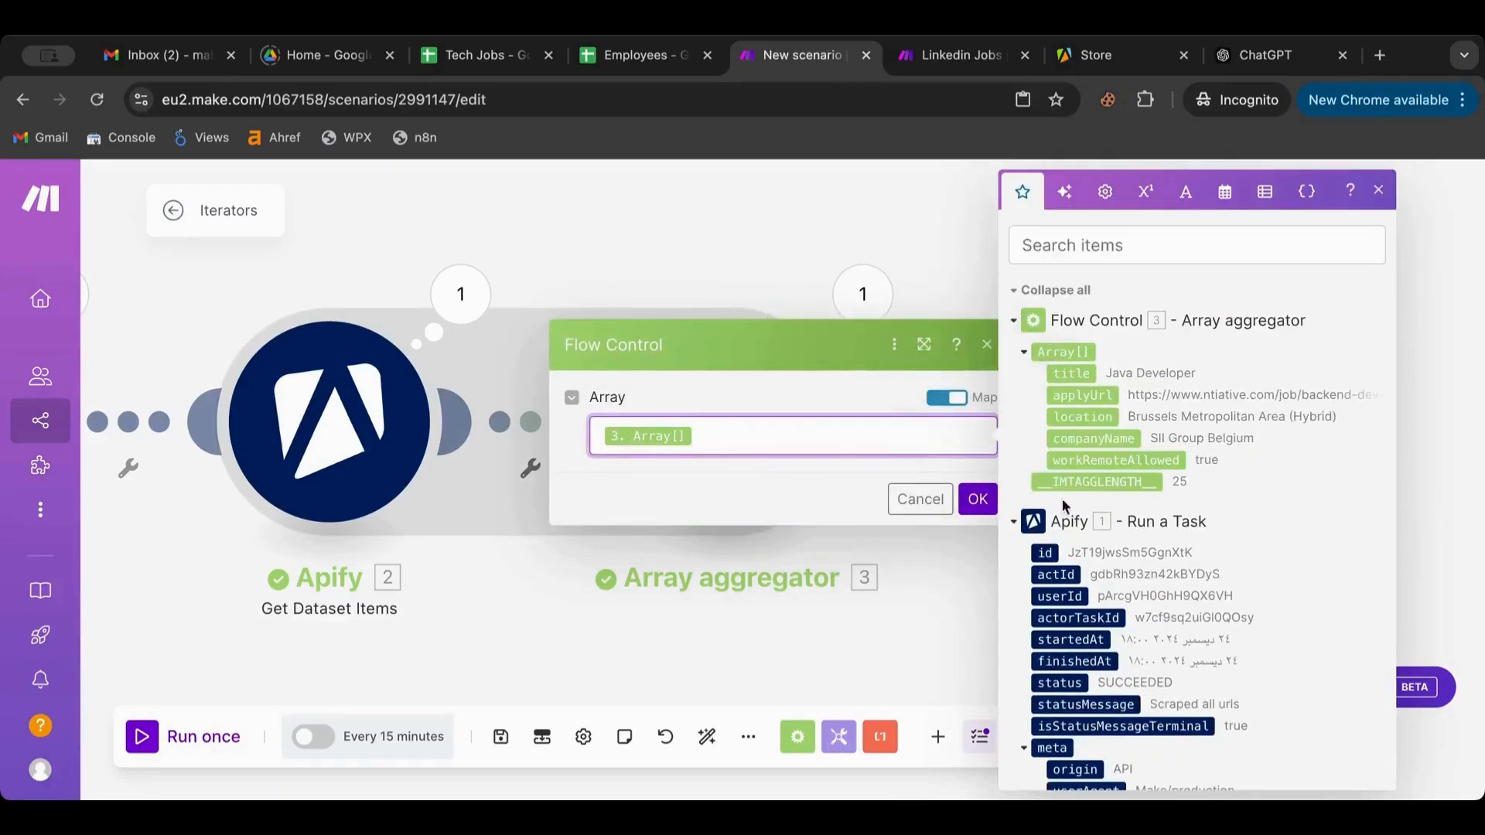
pyautogui.click(978, 499)
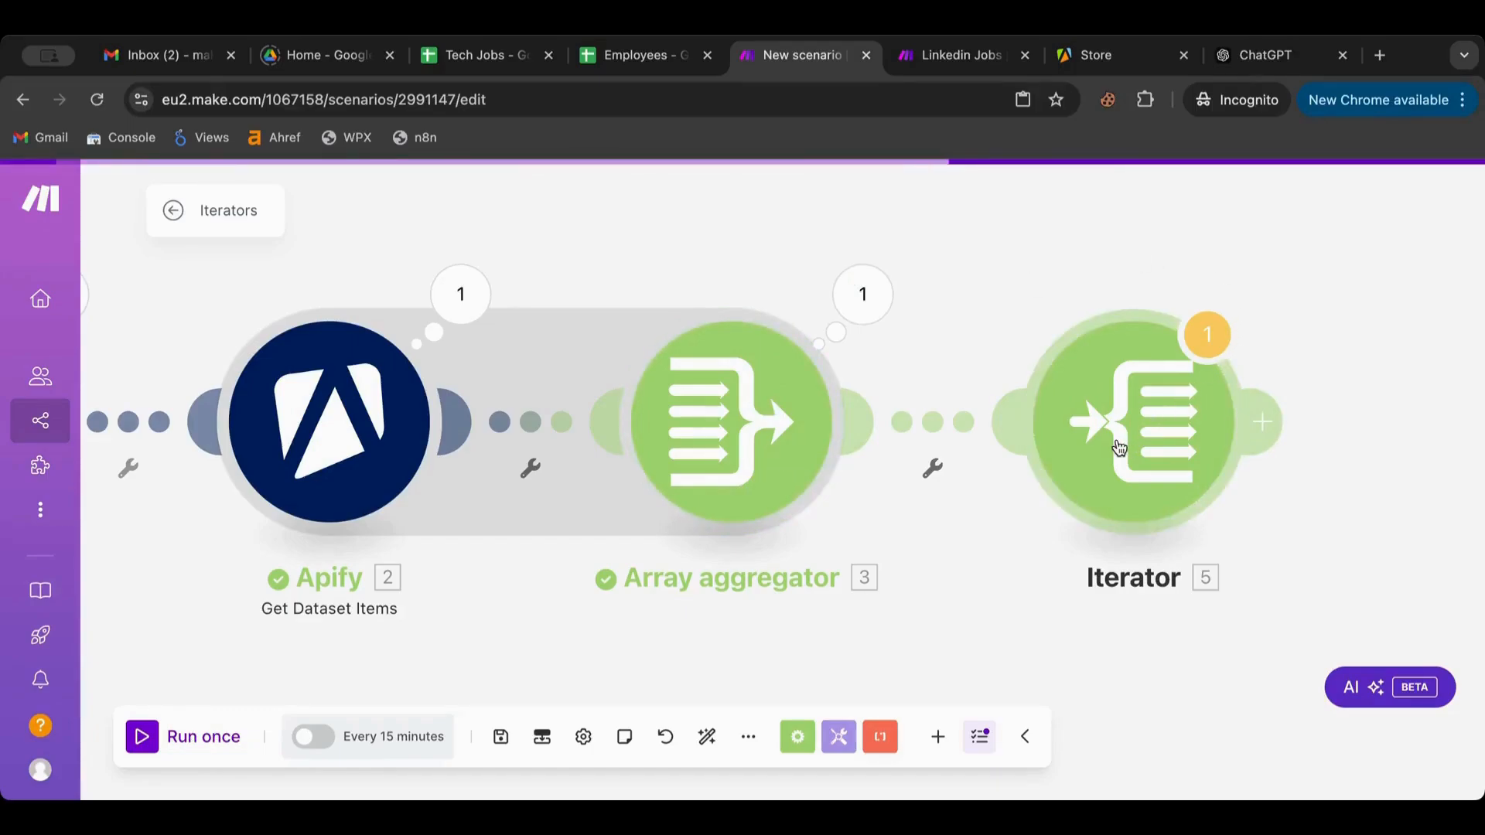
# Shift the Iterator right and insert a Tools Set variable module between aggregator and Iterator
pyautogui.moveTo(1167, 421); pyautogui.dragTo(1364, 435)
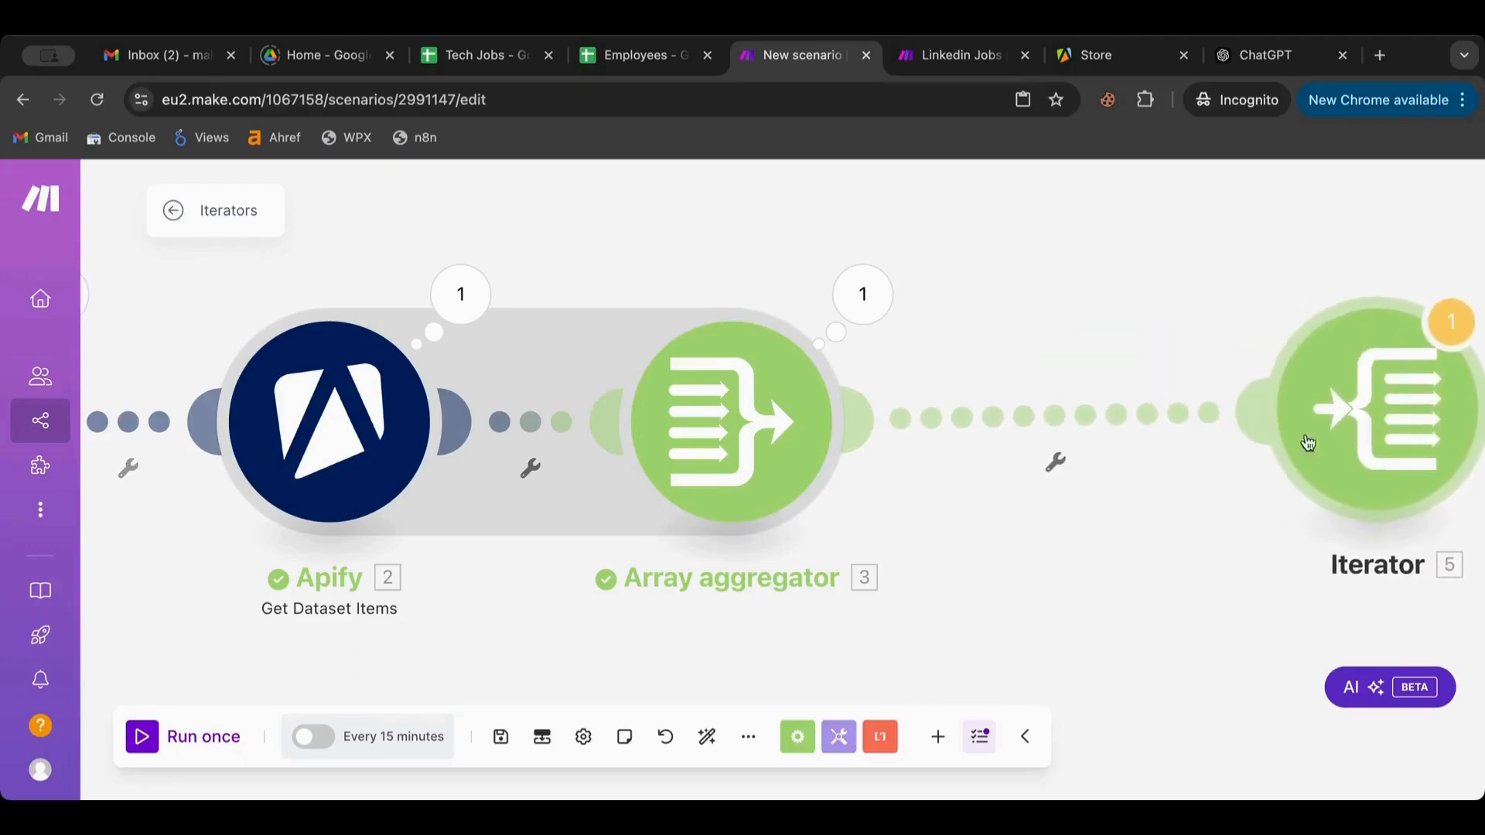
pyautogui.click(1065, 422)
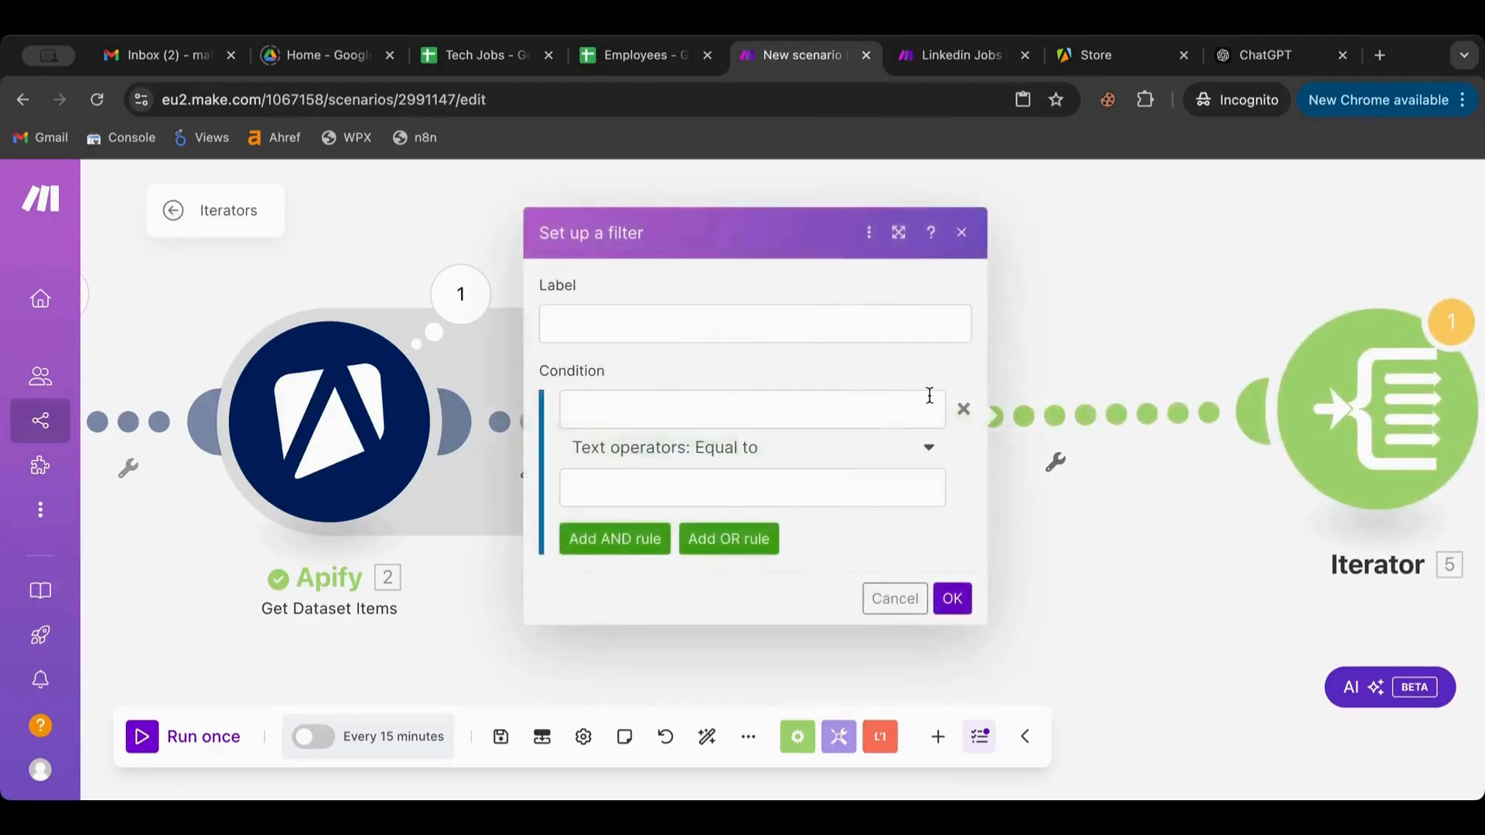
pyautogui.click(838, 736)
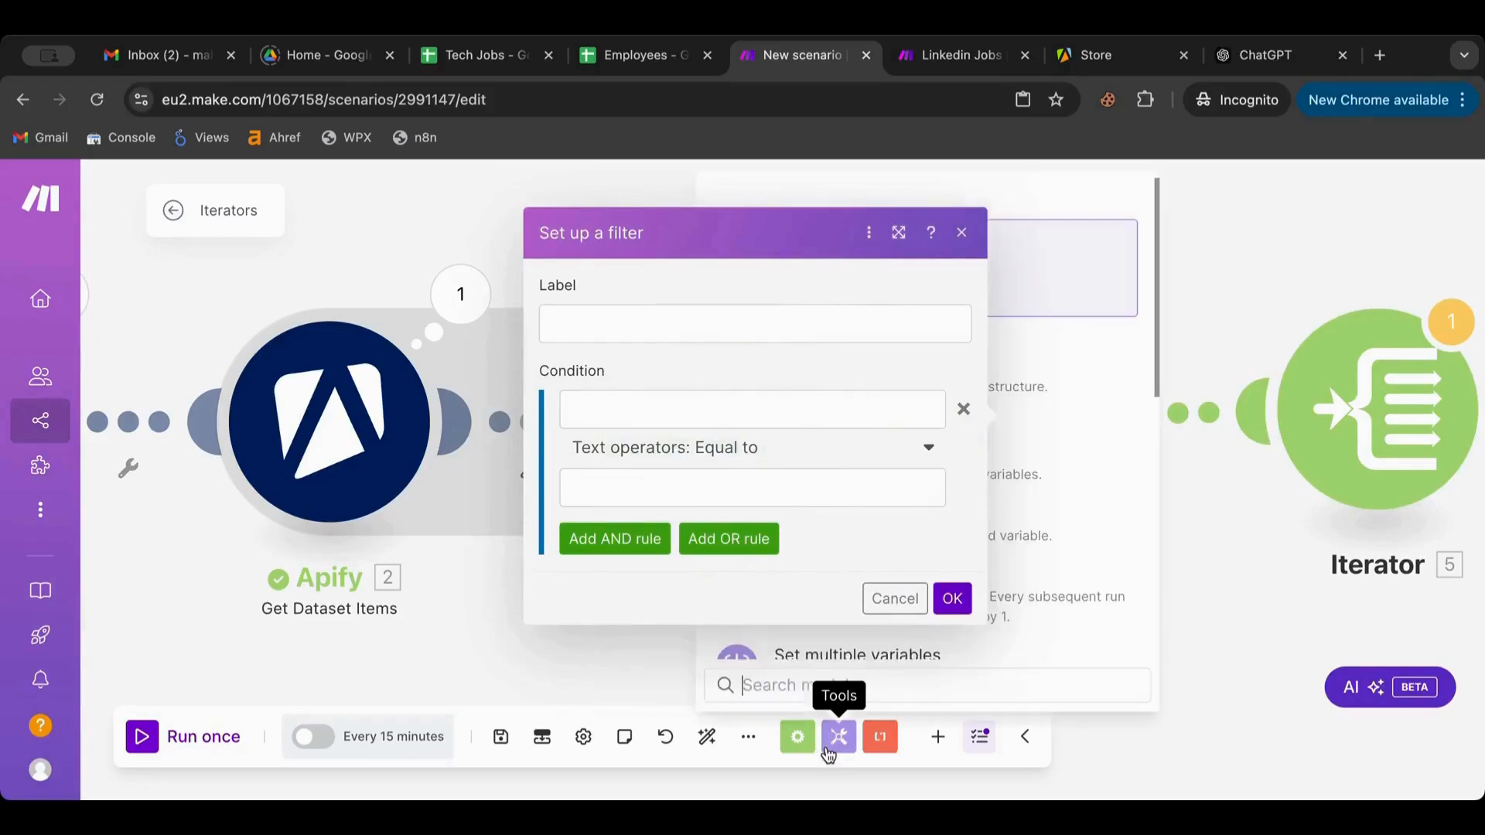
pyautogui.click(1223, 488)
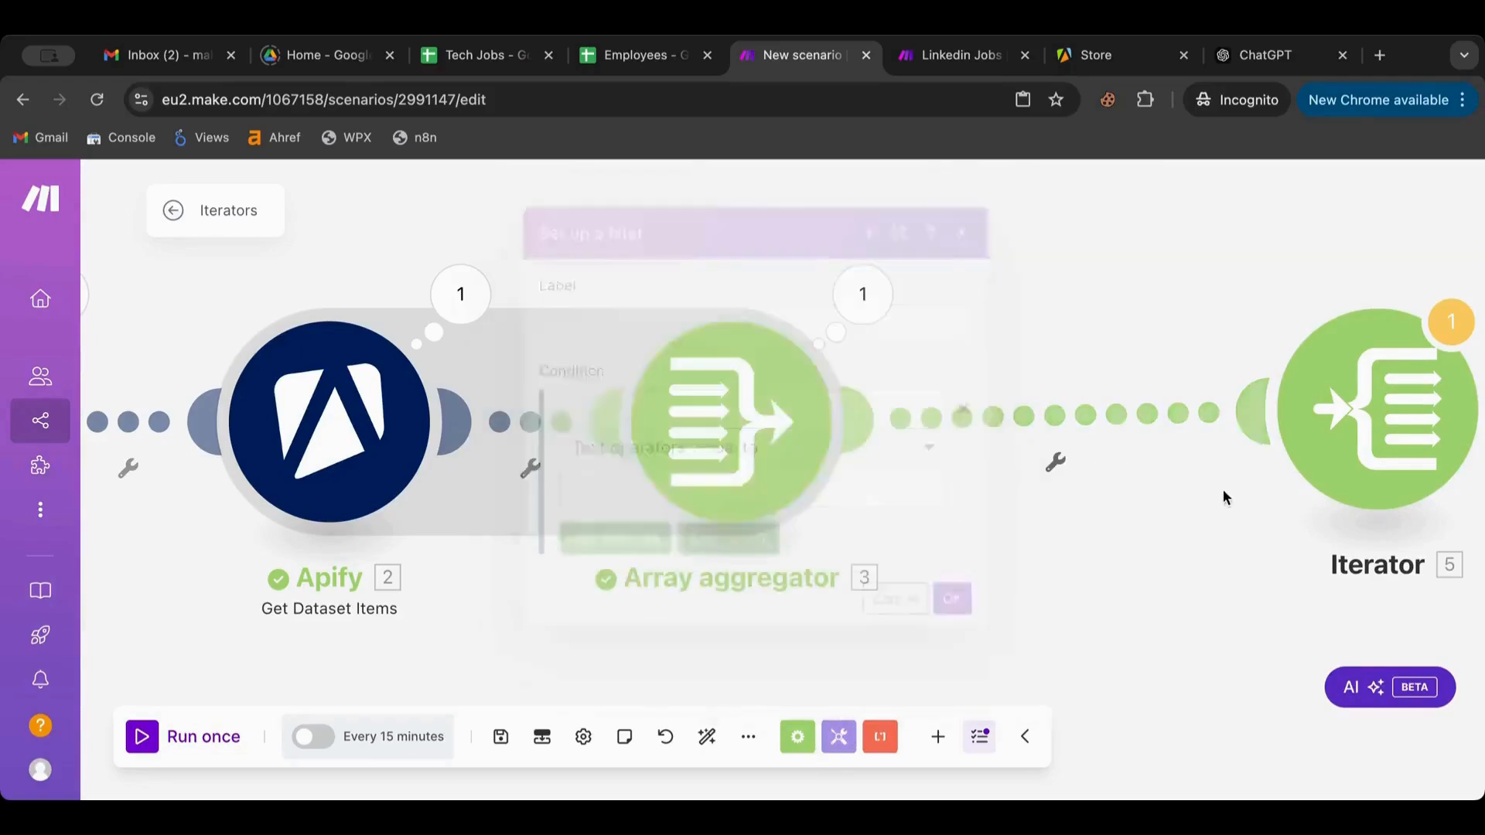
pyautogui.click(838, 736)
pyautogui.scroll(-1, 944, 546)
pyautogui.click(882, 571)
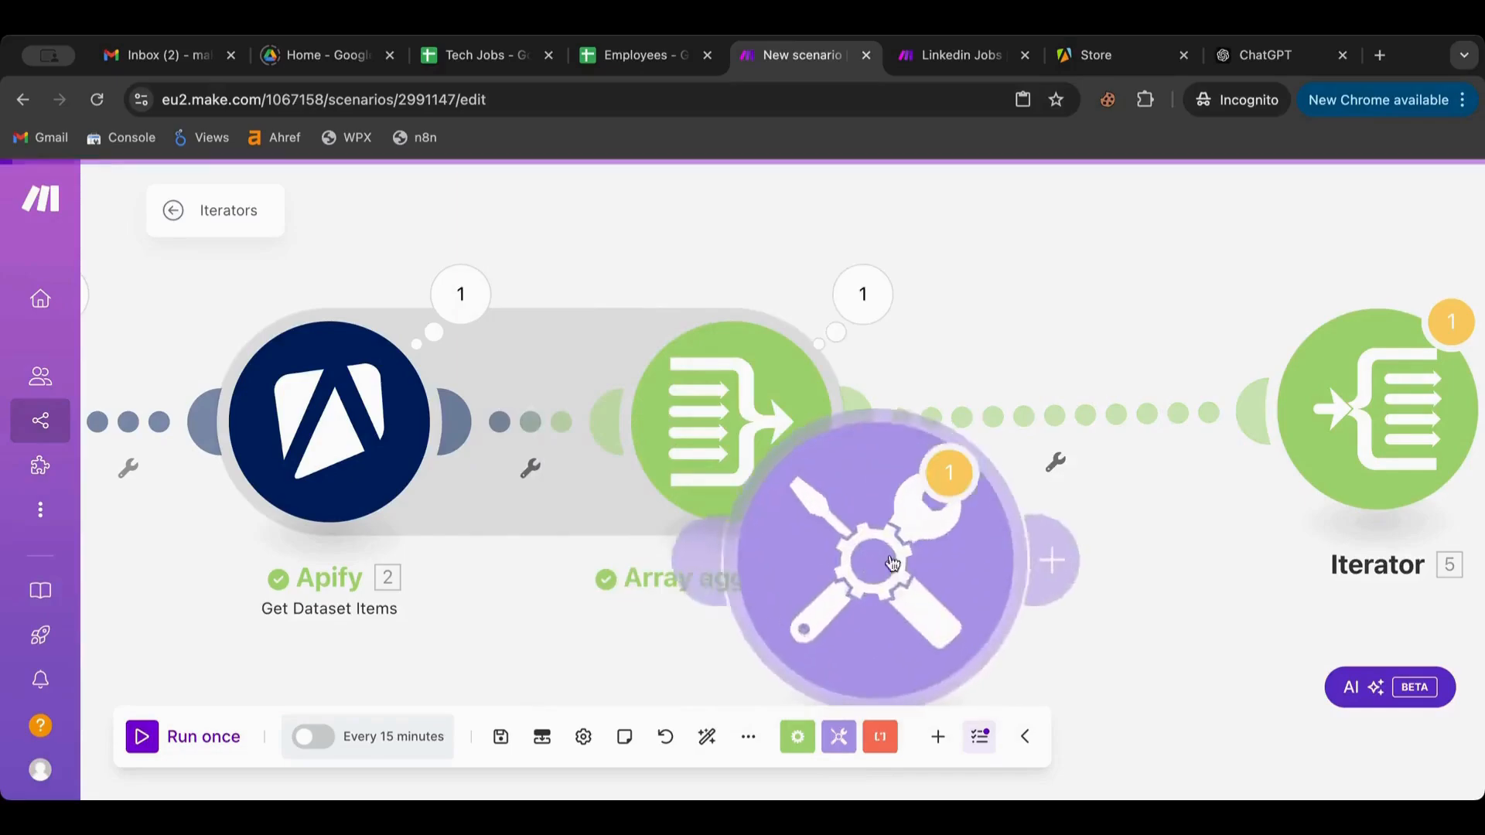
pyautogui.moveTo(915, 567); pyautogui.dragTo(1088, 422)
pyautogui.click(1057, 423)
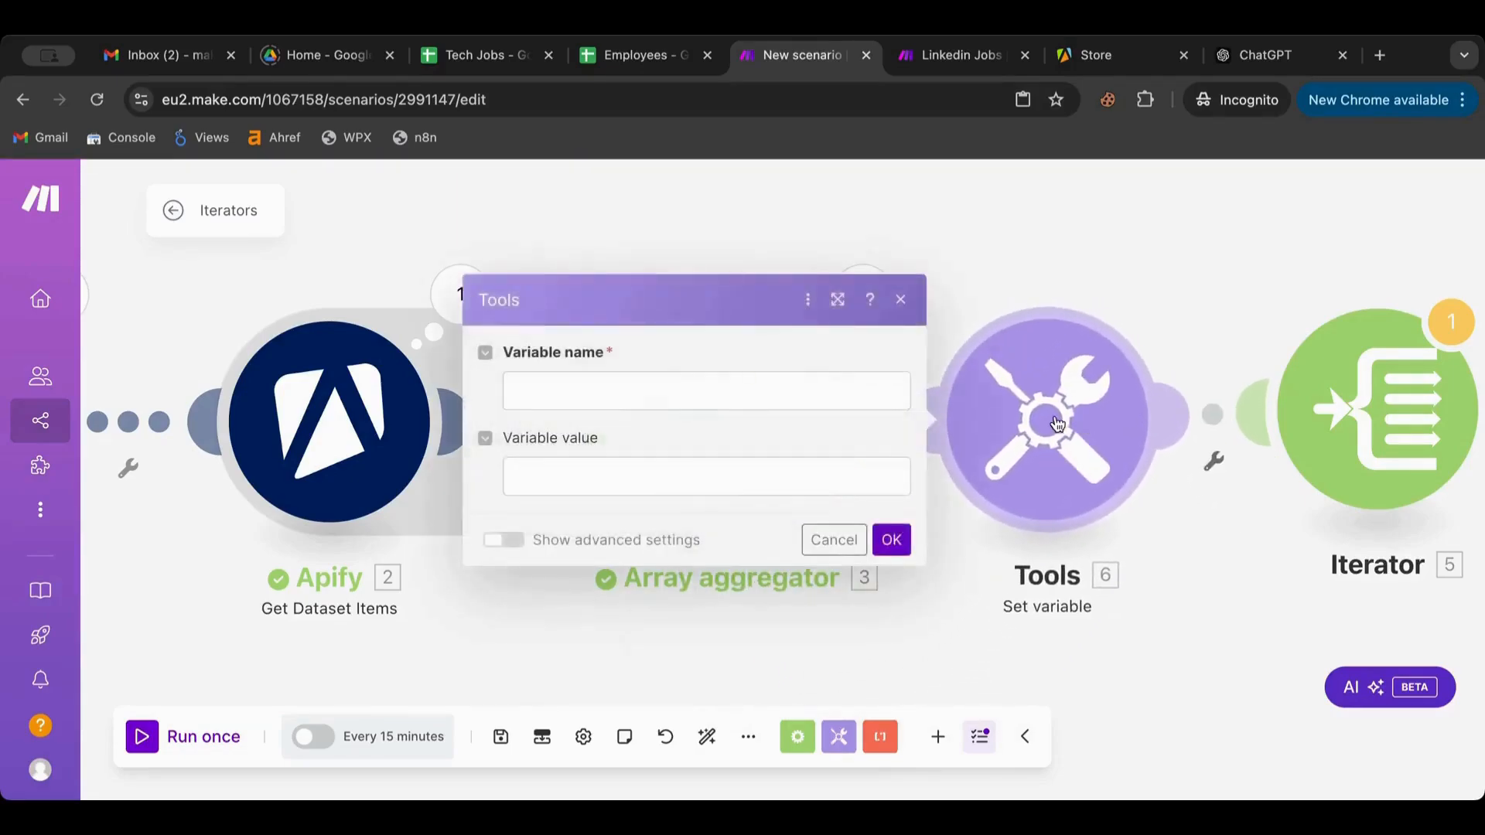
# Name the variable arr01 and map the aggregator's Array[]: title into its value
pyautogui.click(666, 372)
pyautogui.write('arr01')
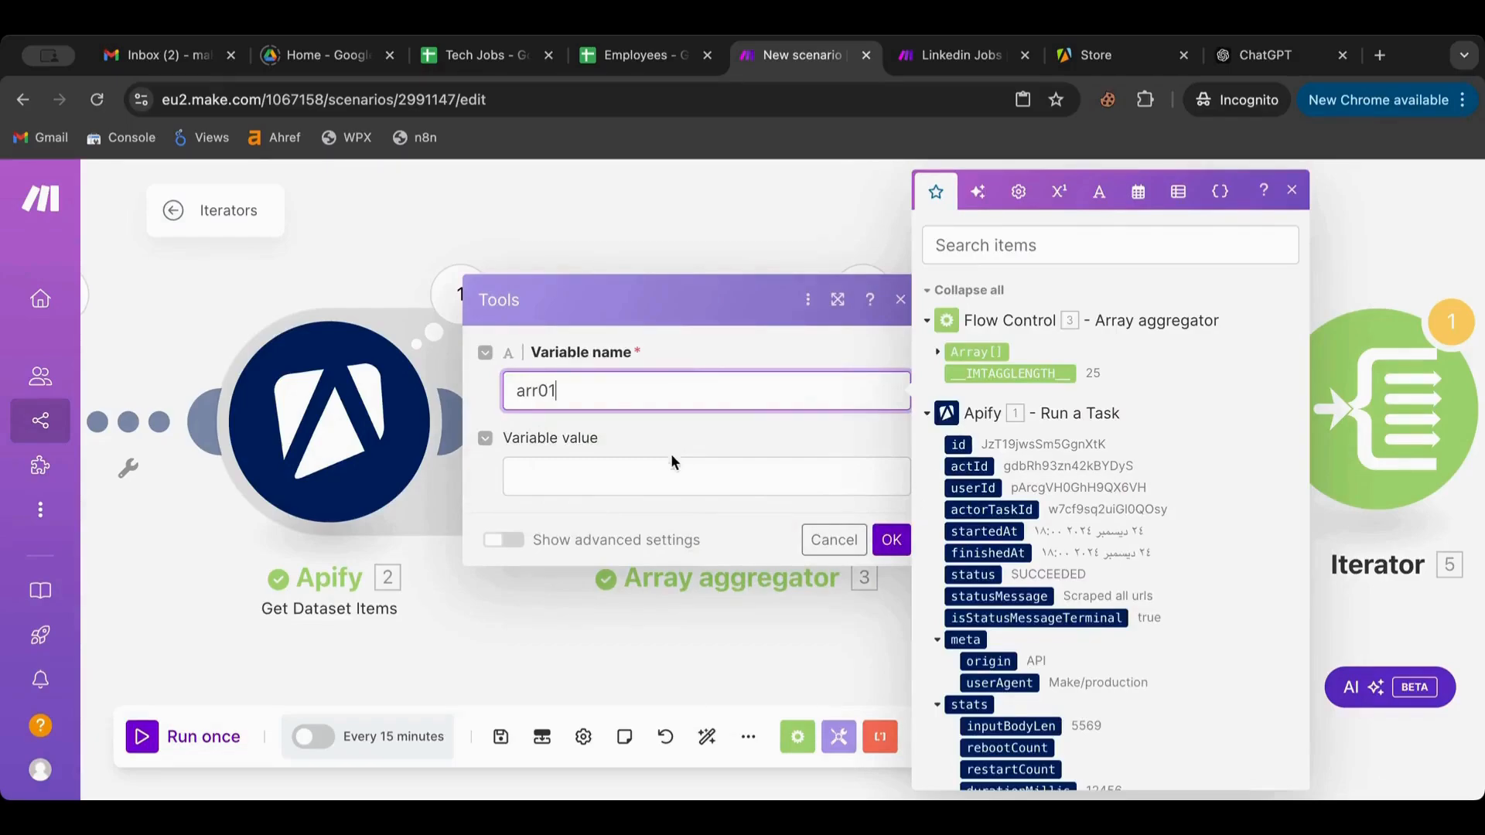
pyautogui.click(672, 464)
pyautogui.click(1138, 194)
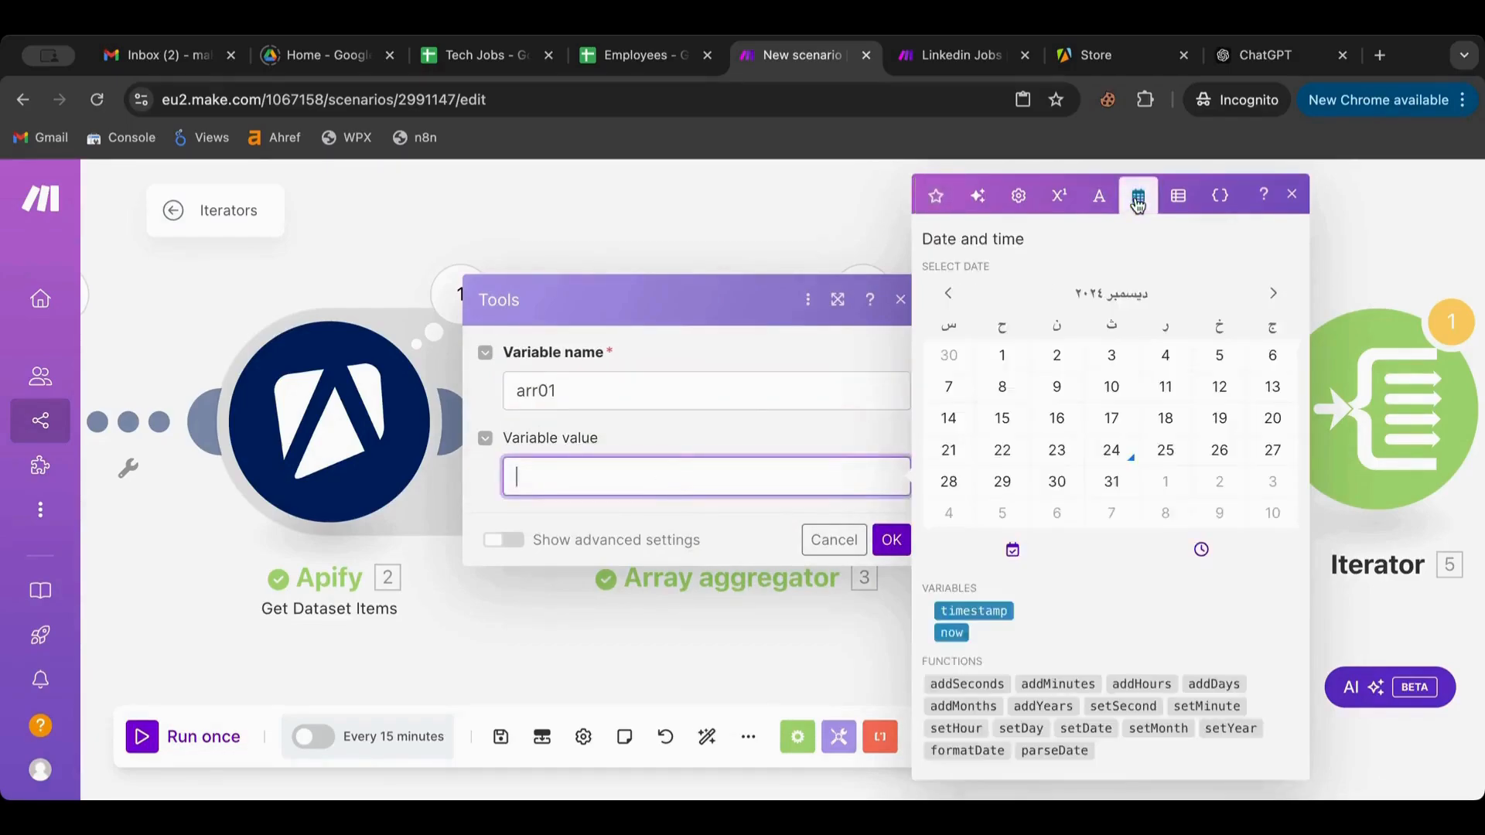
pyautogui.click(1176, 197)
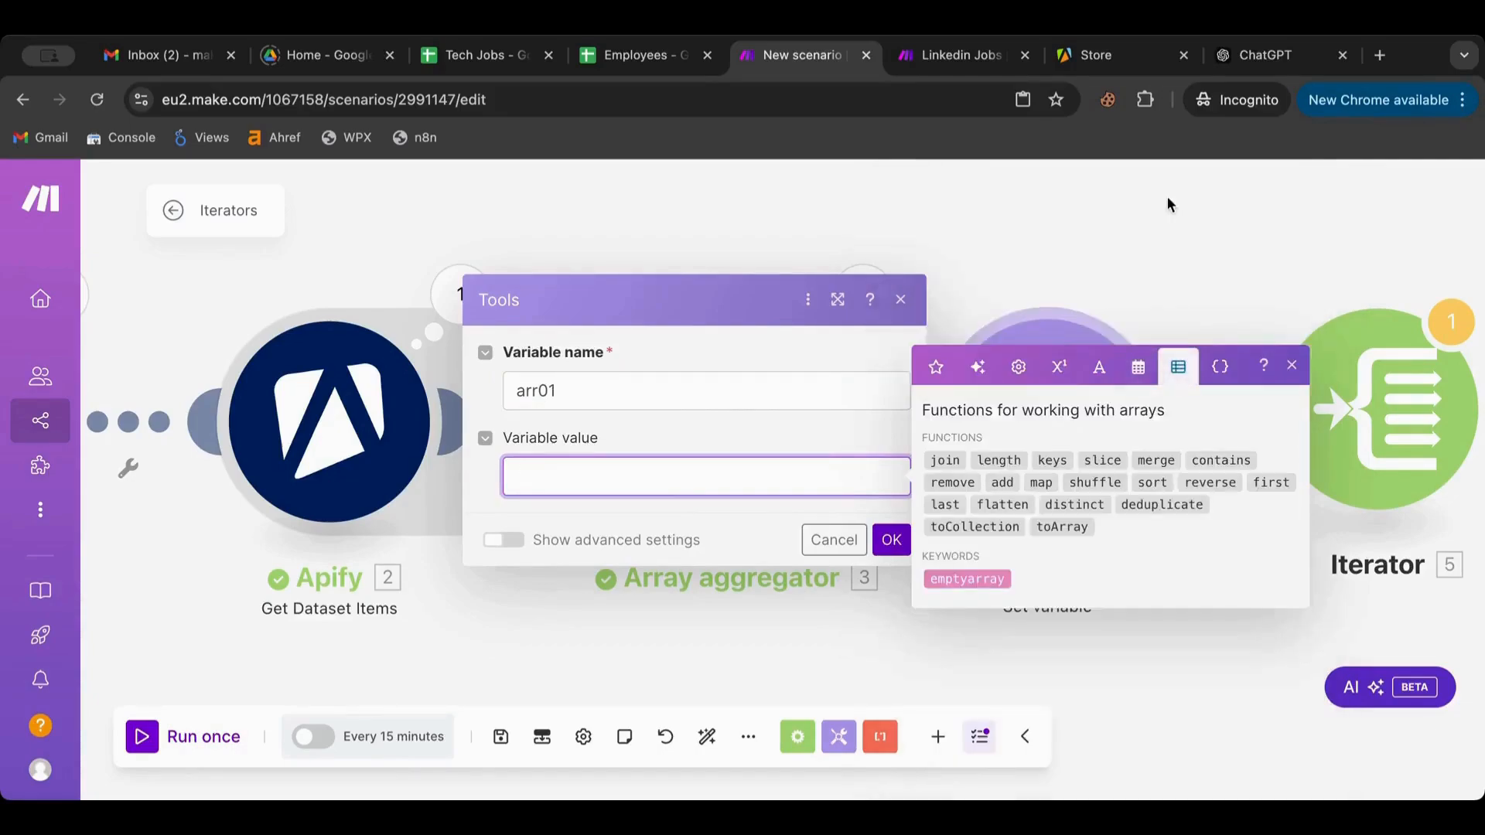
pyautogui.click(639, 498)
pyautogui.click(640, 481)
pyautogui.click(935, 366)
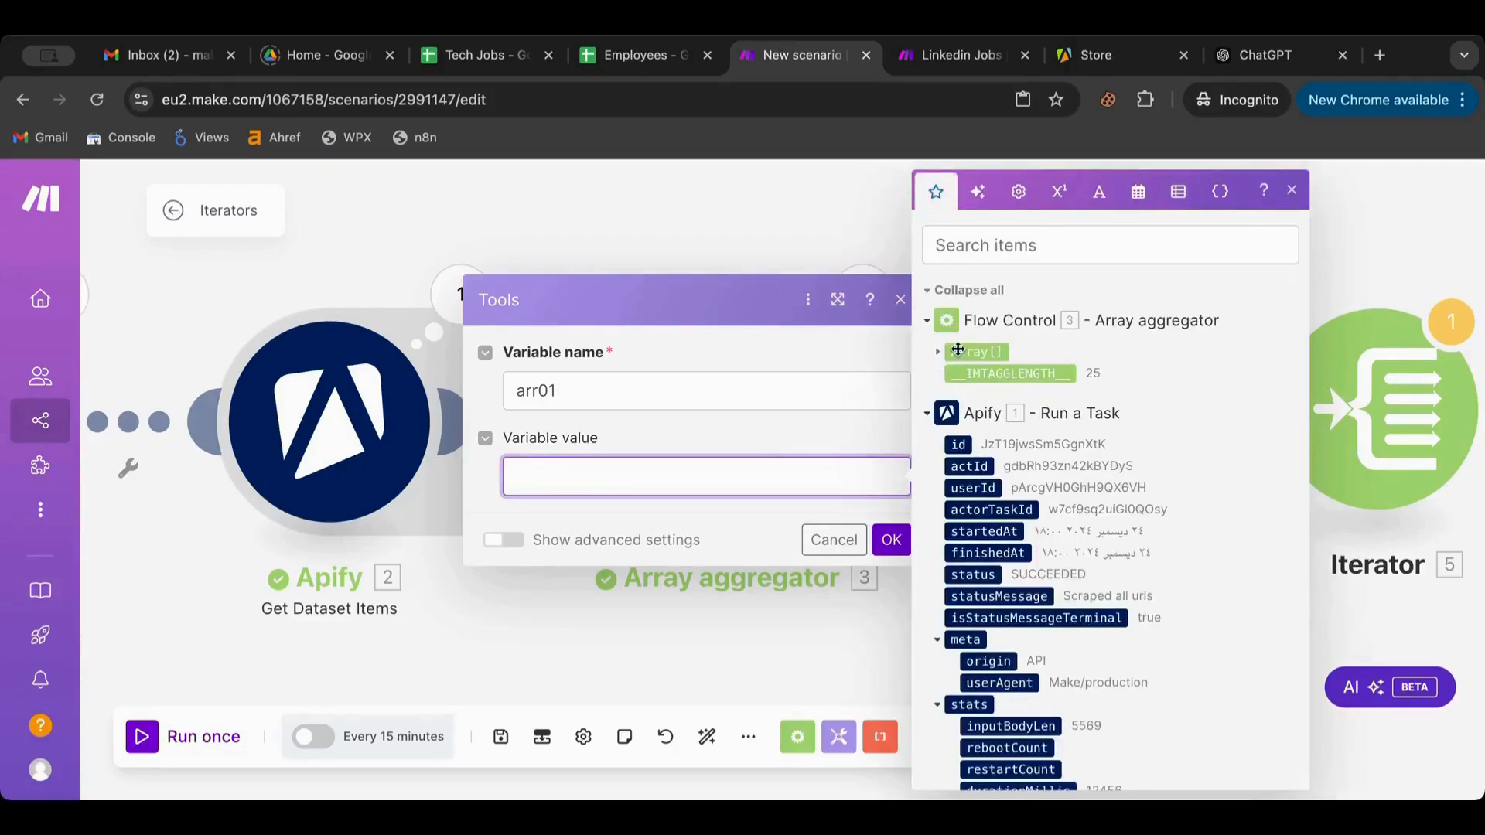
pyautogui.click(940, 353)
pyautogui.click(983, 374)
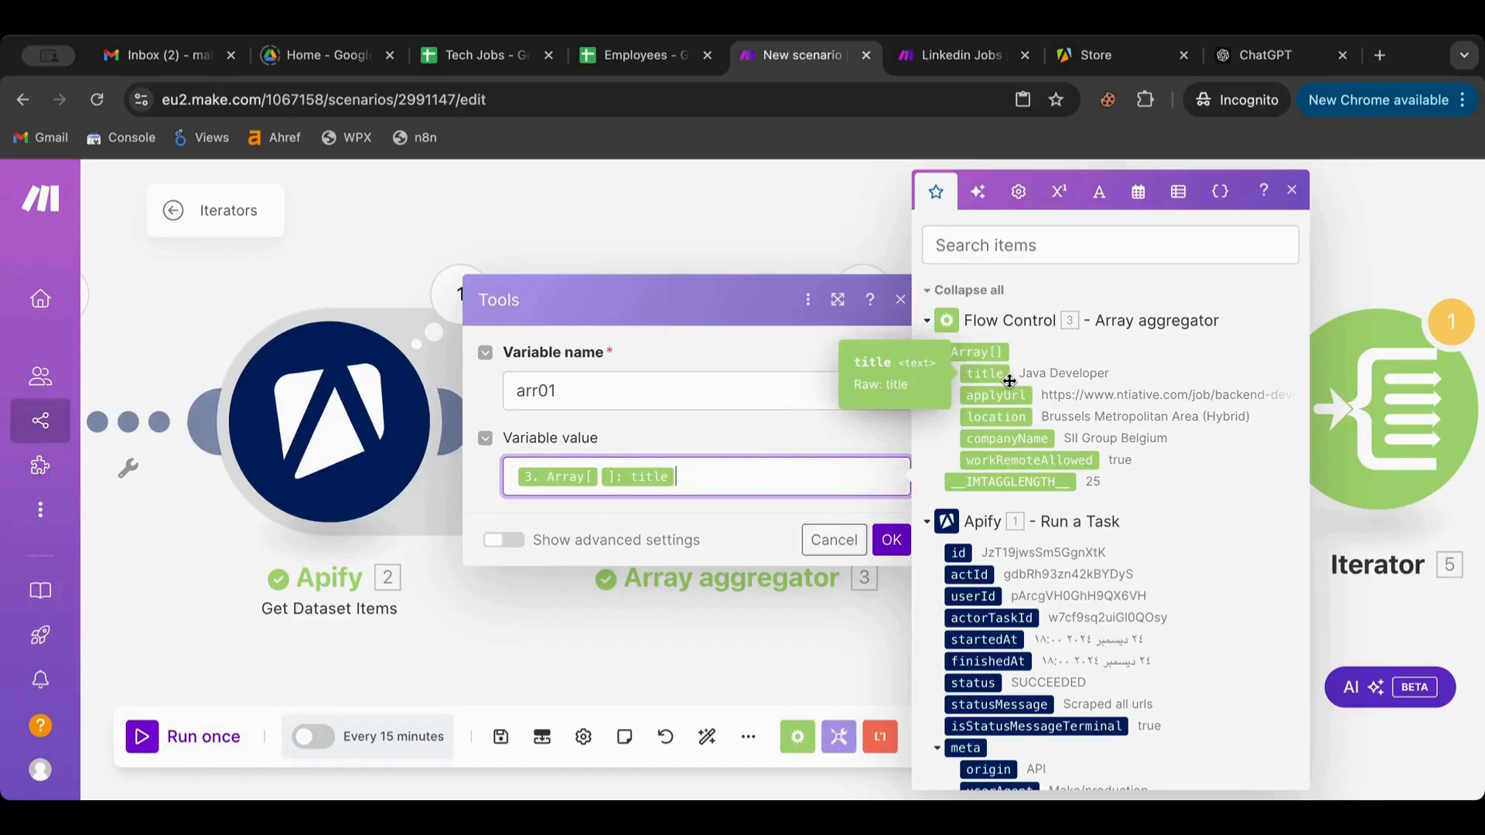
# Set the Array index to 1 so the value reads Array[1]: title, and confirm
pyautogui.click(598, 477)
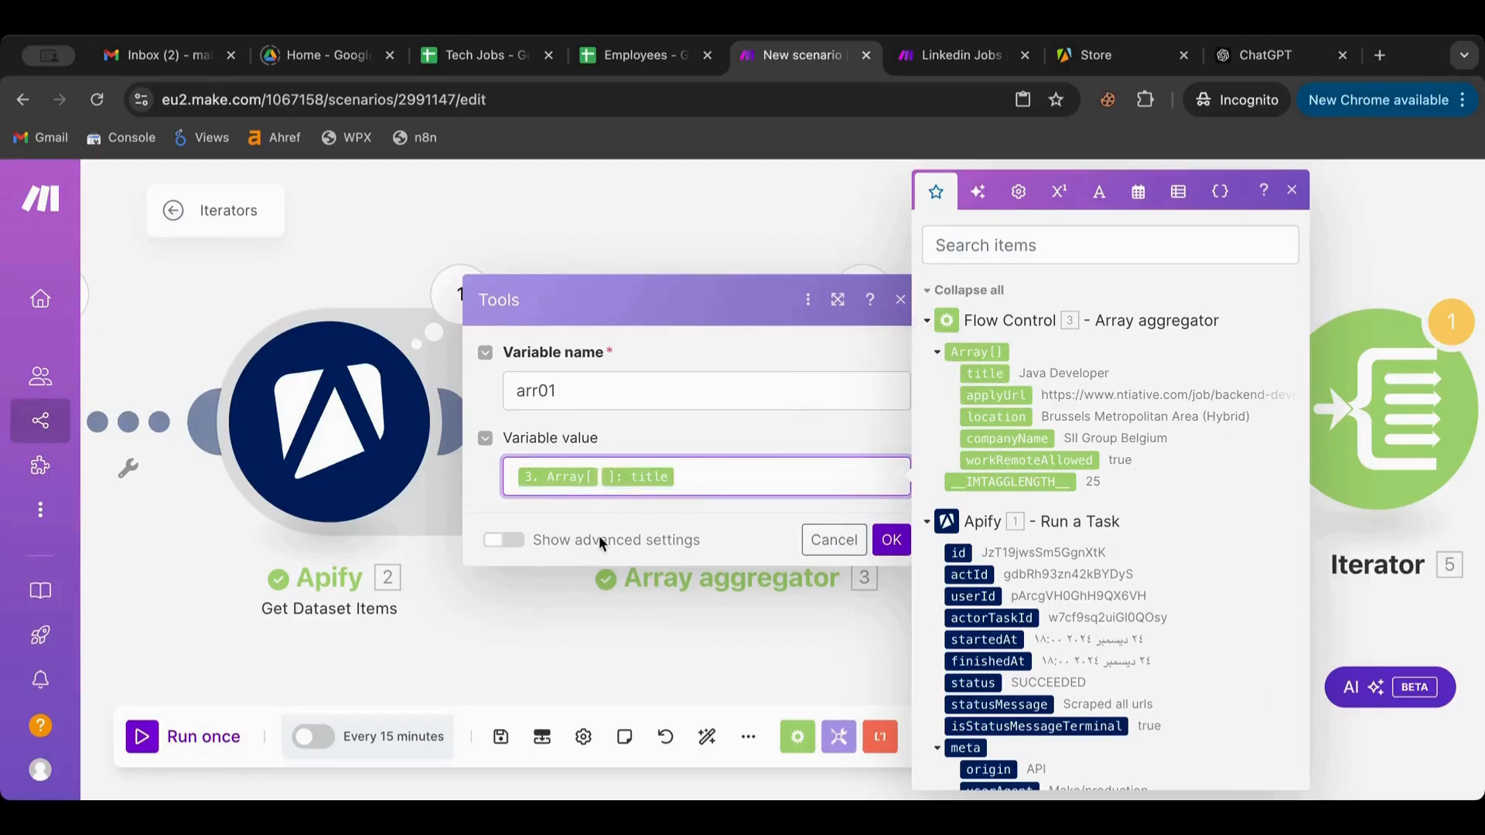
pyautogui.click(599, 477)
pyautogui.write('1')
pyautogui.press('BackSpace')
pyautogui.write('2')
pyautogui.press('BackSpace')
pyautogui.write('1')
pyautogui.click(889, 540)
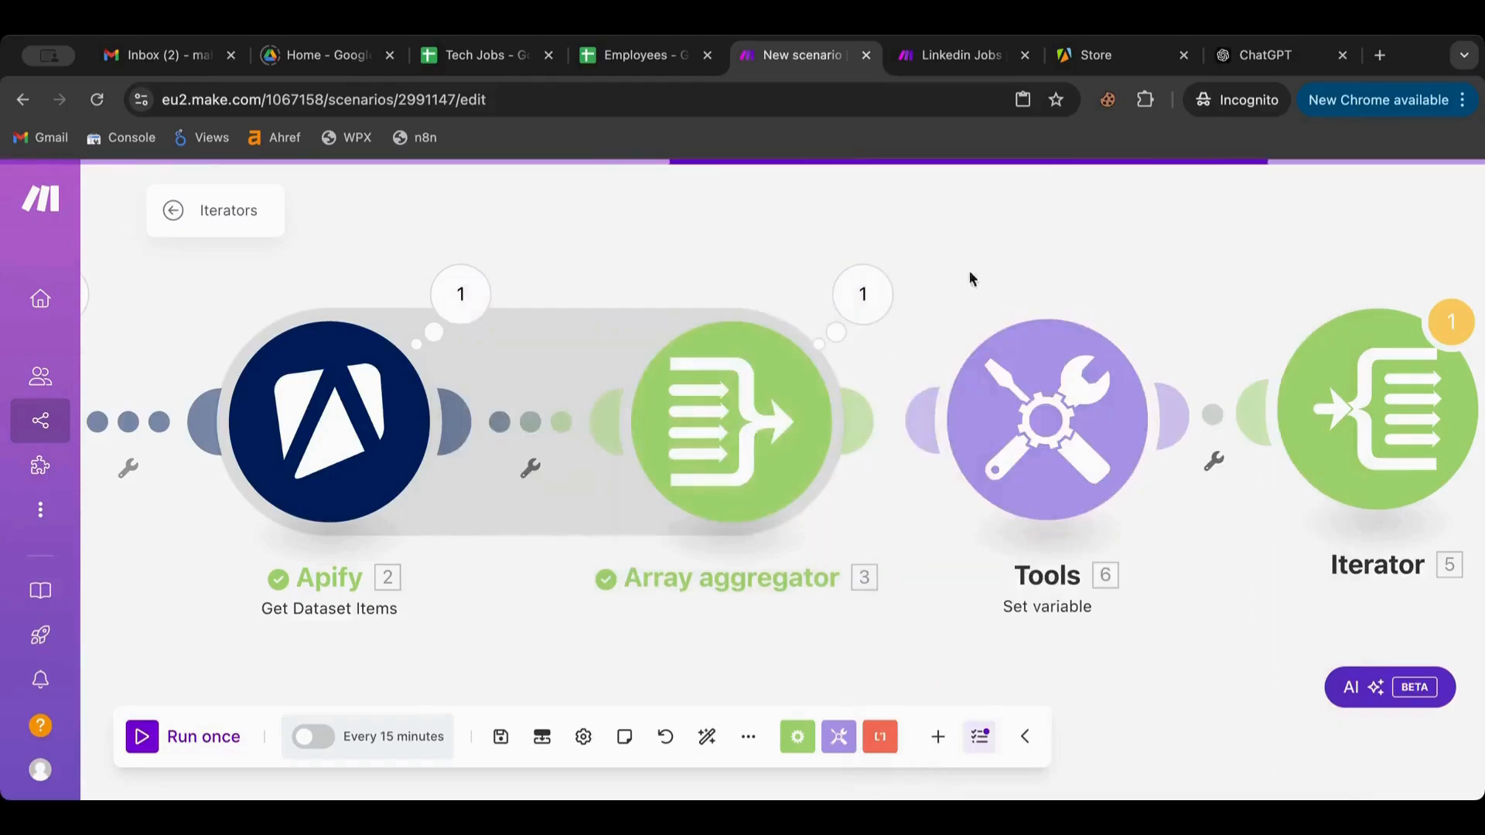
# Run the scenario once and check the Set variable and Apify Get Dataset Items outputs
pyautogui.click(140, 751)
pyautogui.click(867, 565)
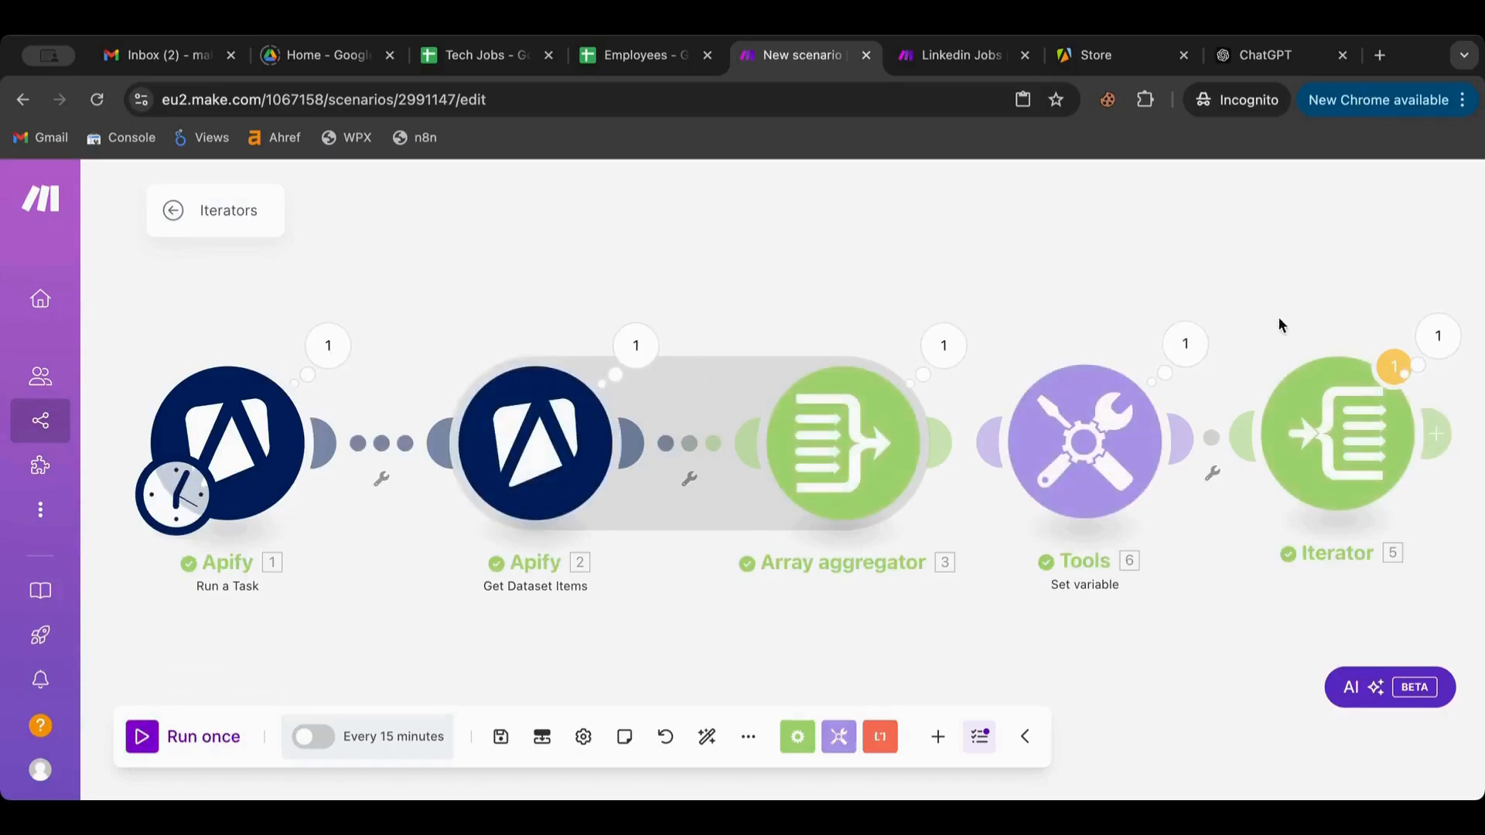
pyautogui.click(1201, 348)
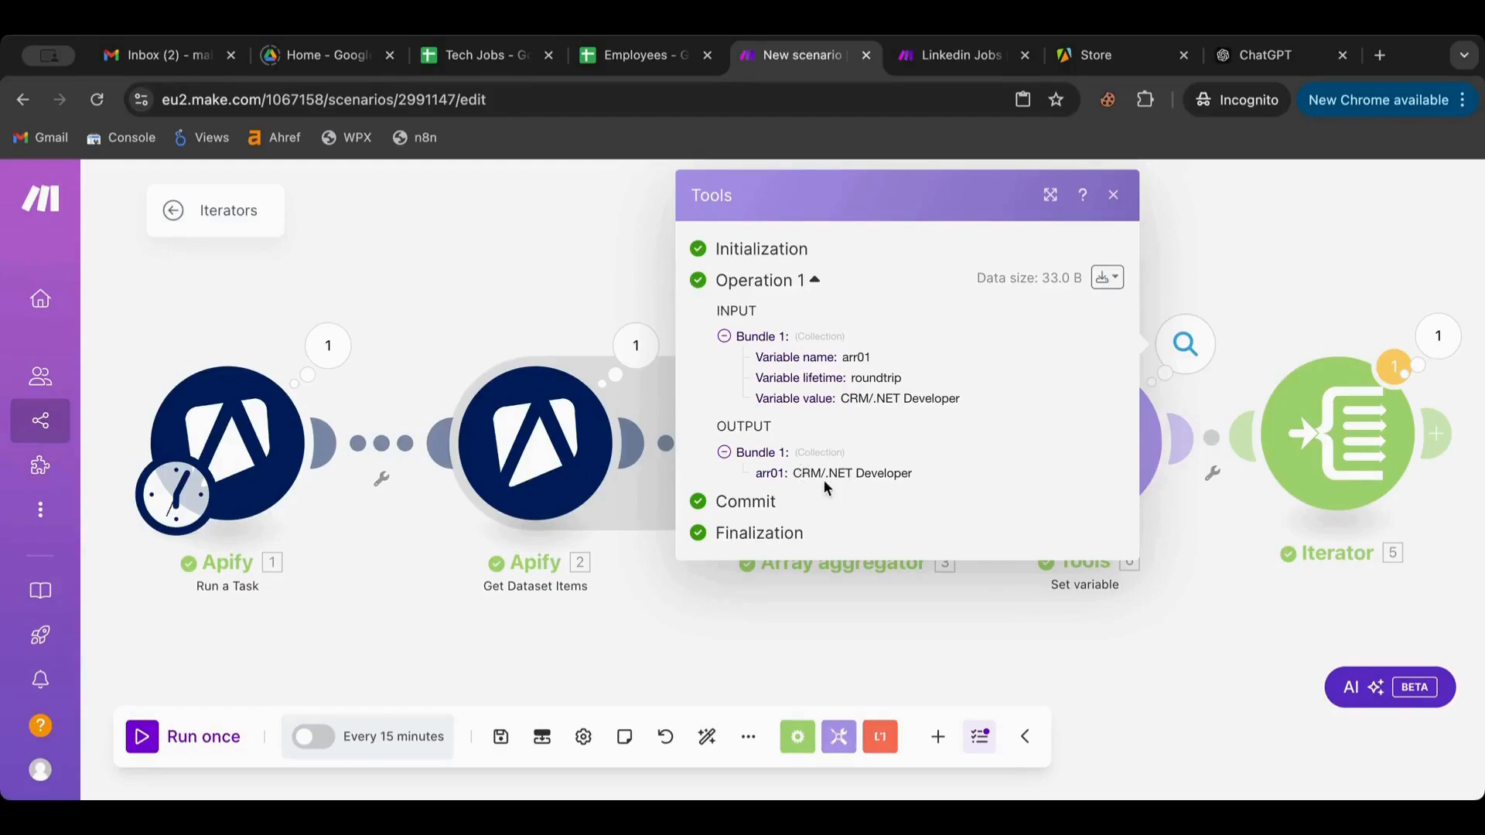
pyautogui.click(1232, 292)
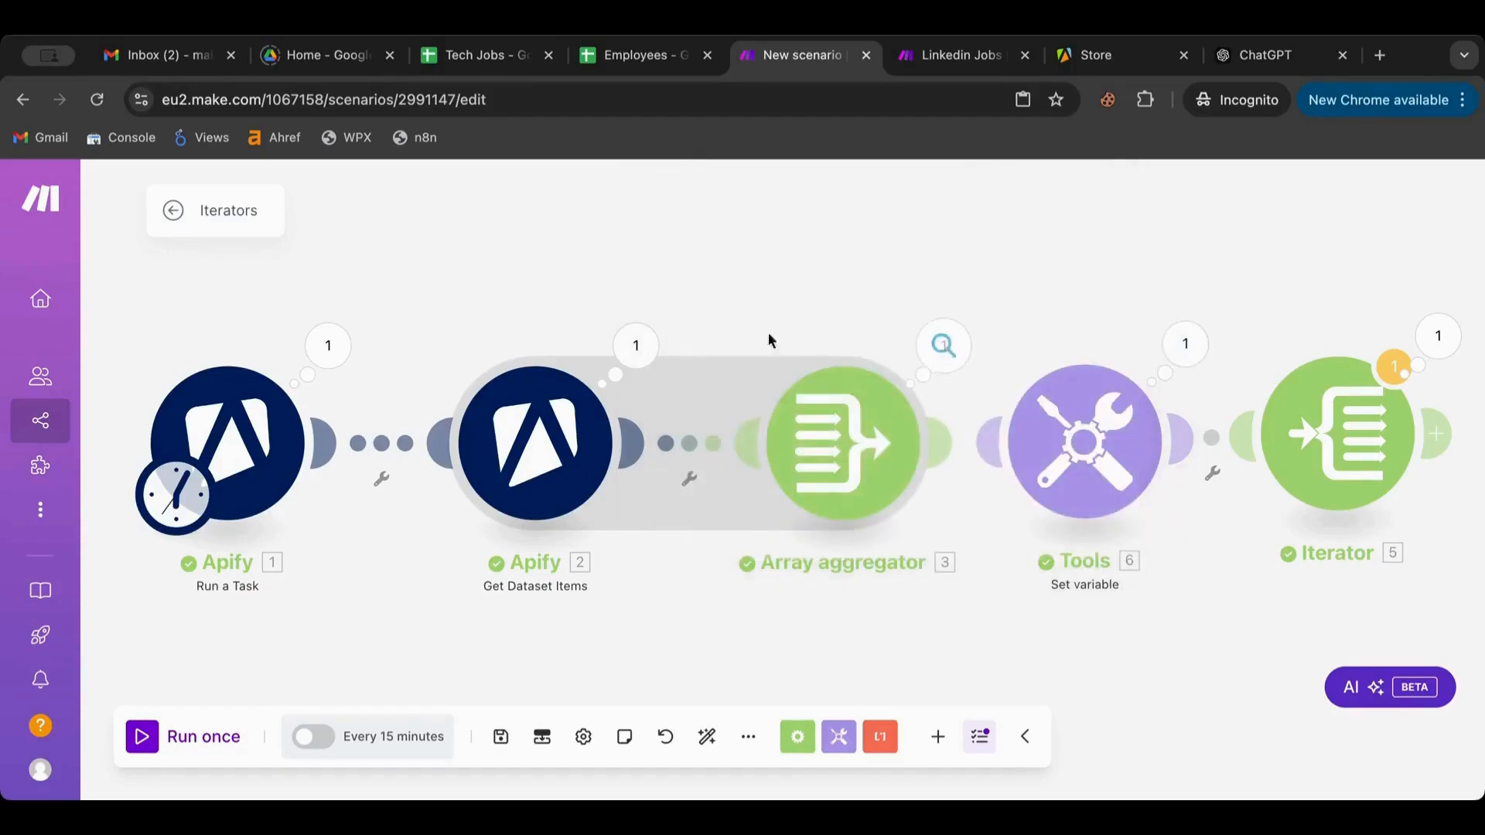
pyautogui.click(636, 345)
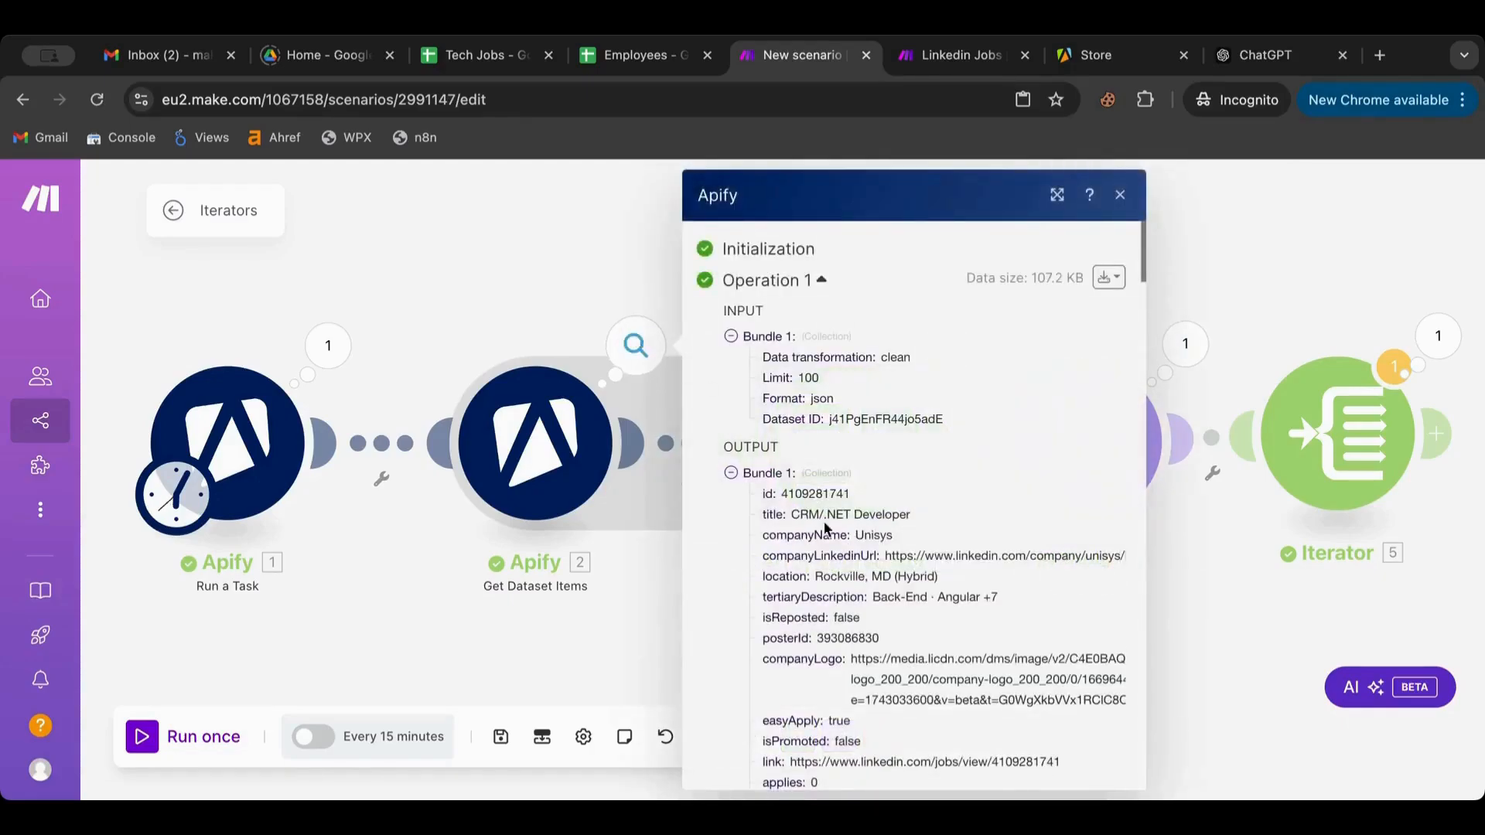
pyautogui.click(473, 301)
# Inspect the Array aggregator's bundle, expanding the aggregated Array and its first item
pyautogui.click(958, 364)
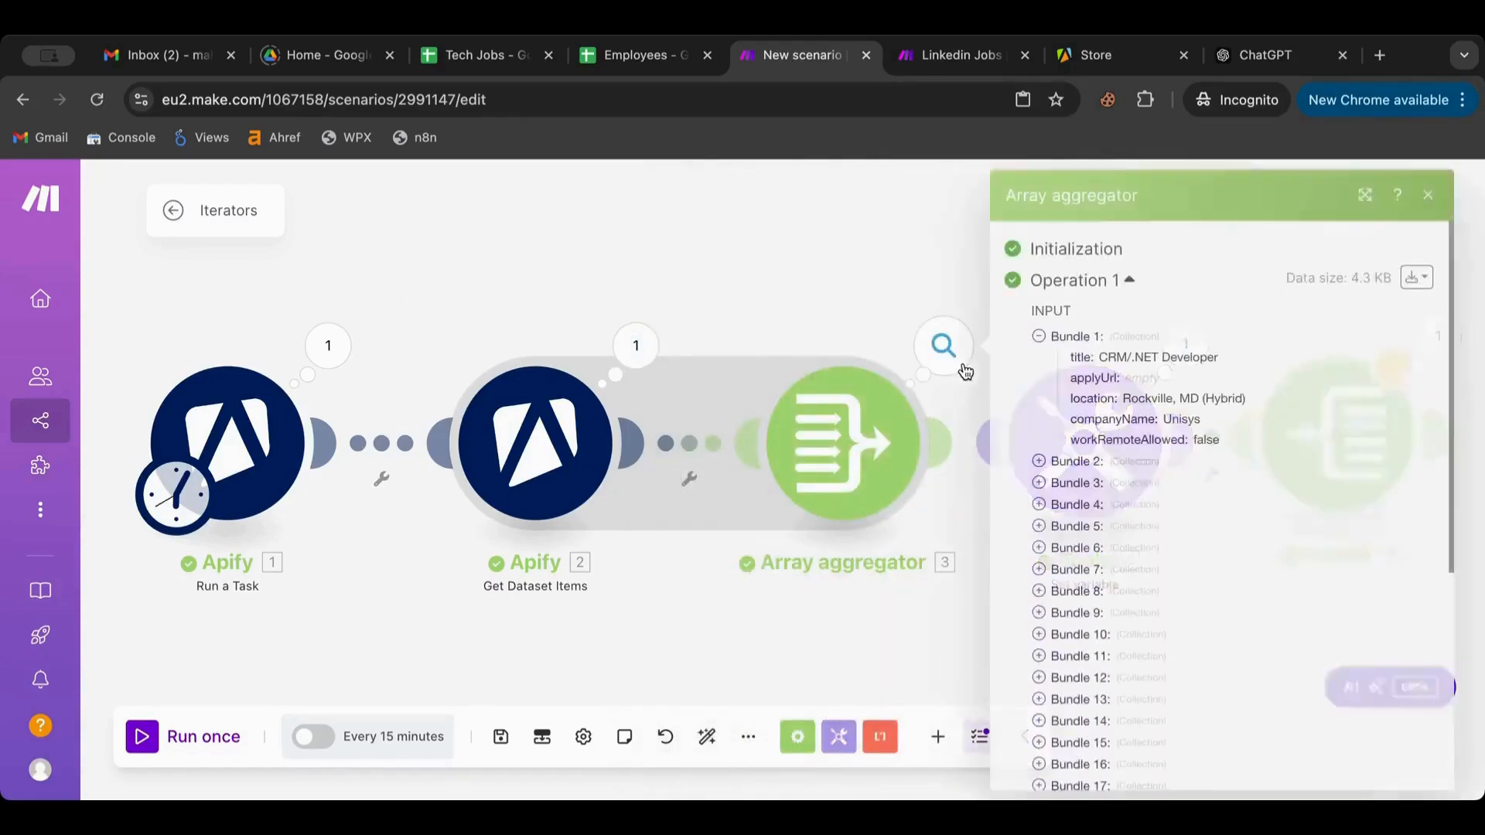
pyautogui.scroll(-5, 1036, 393)
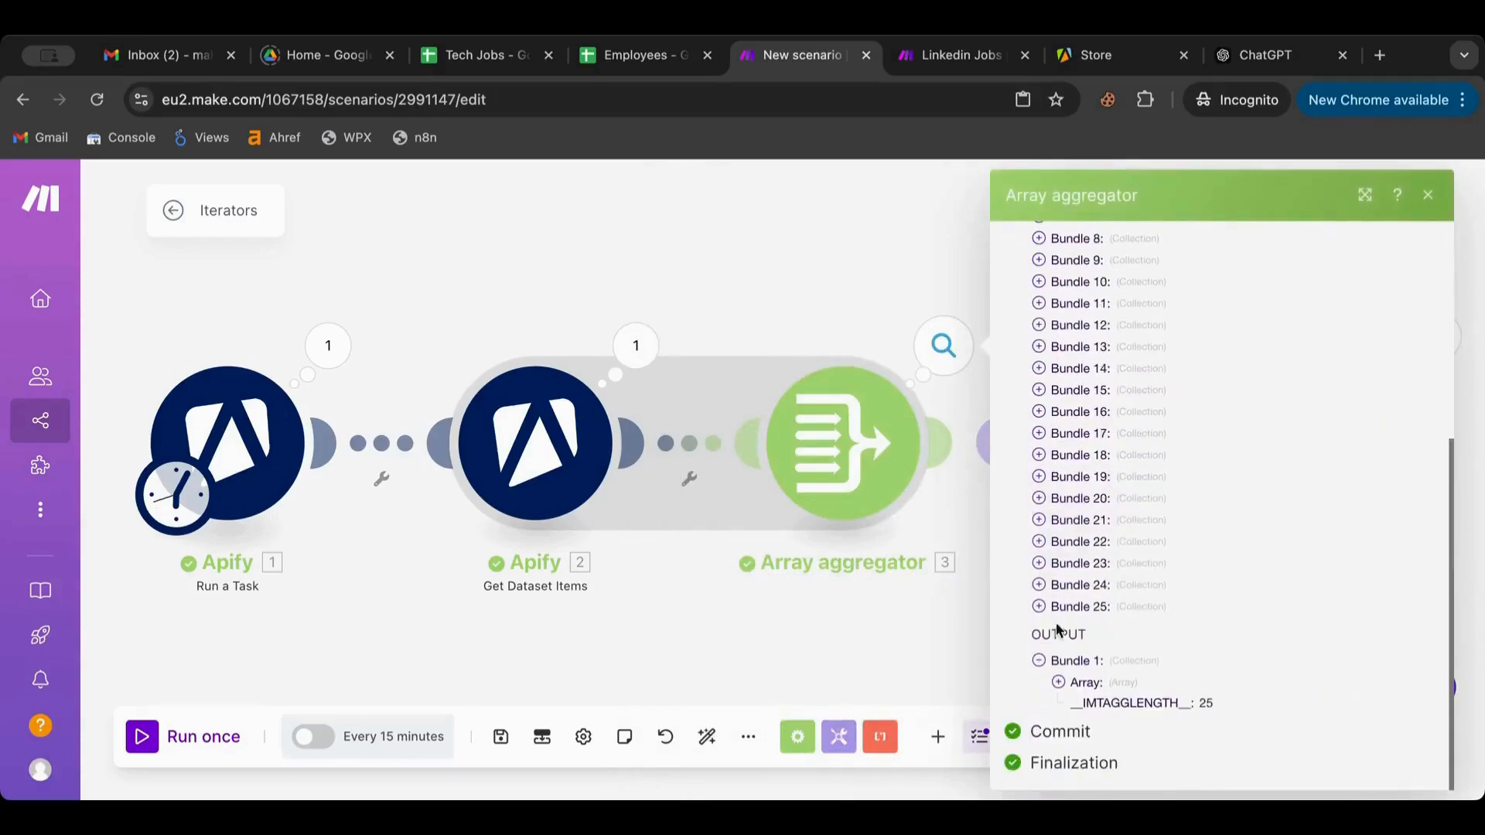
pyautogui.click(1058, 682)
pyautogui.scroll(-2, 1059, 685)
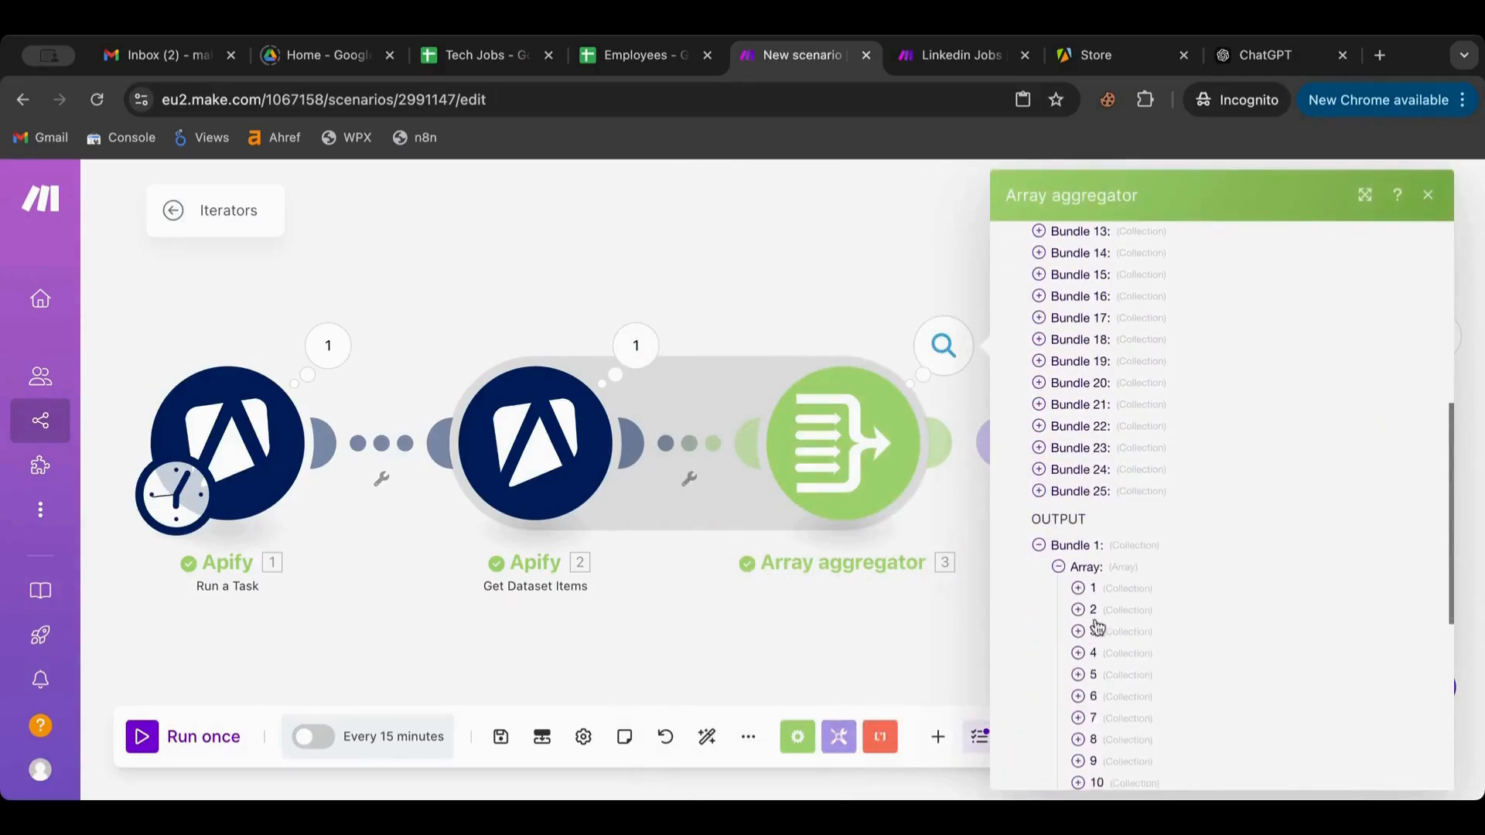
pyautogui.click(1077, 588)
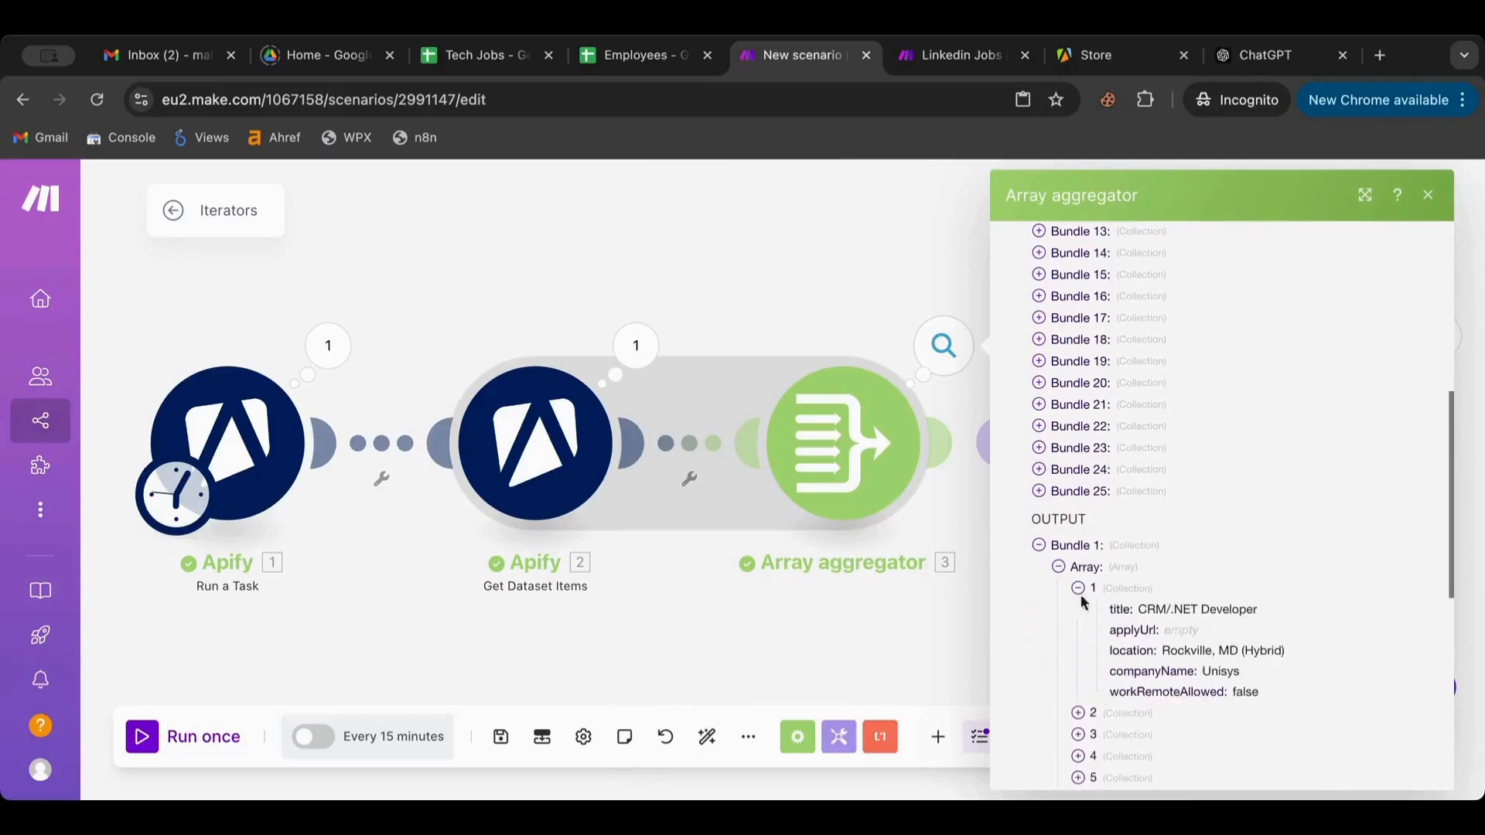
pyautogui.click(767, 273)
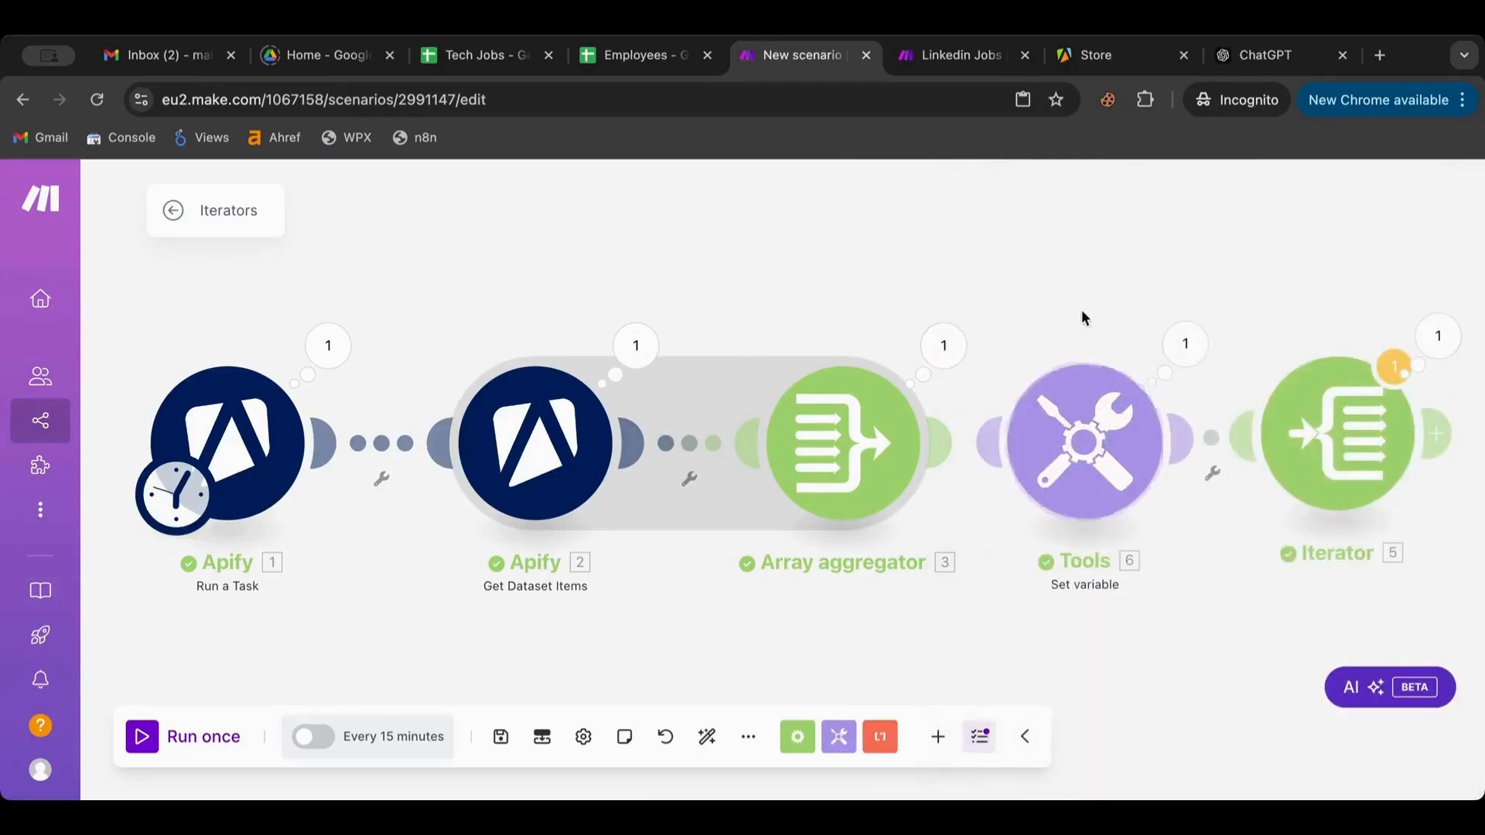
# Review the Iterator's 25 job bundles, then add a new module after the Iterator
pyautogui.moveTo(1081, 313); pyautogui.dragTo(810, 306)
pyautogui.click(1166, 332)
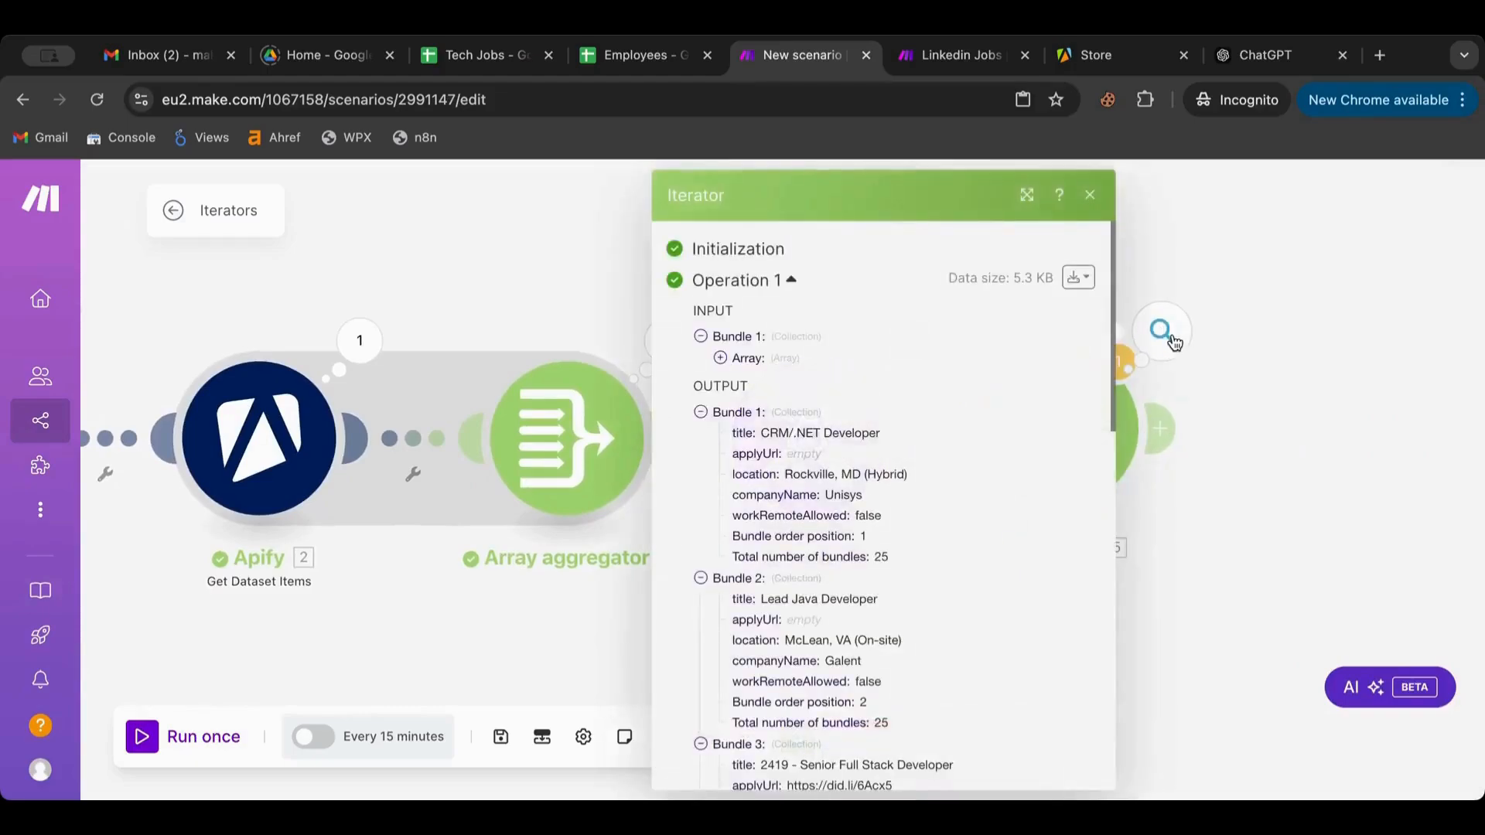
pyautogui.click(1230, 386)
pyautogui.click(1163, 335)
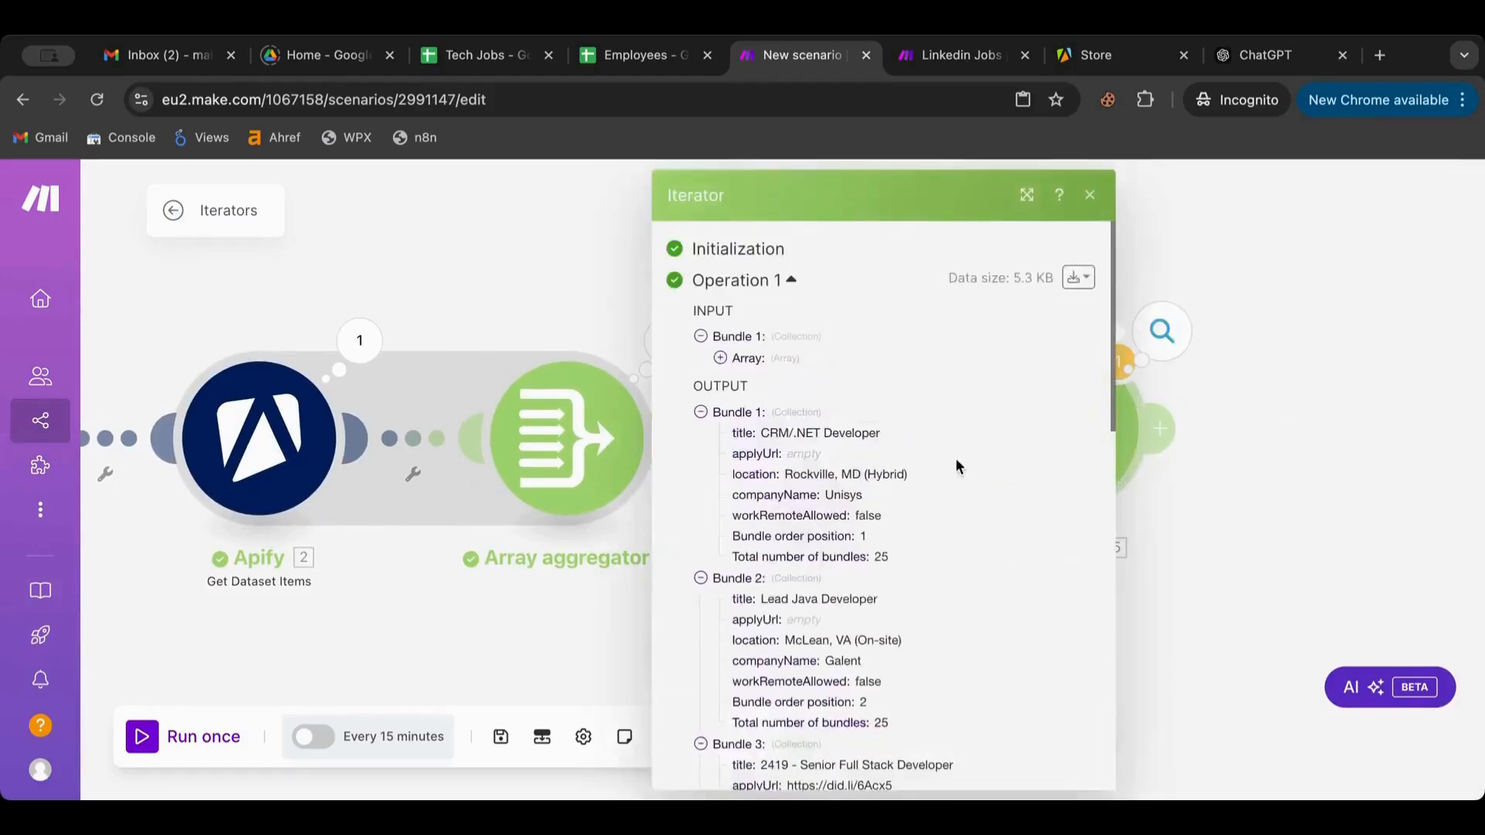
pyautogui.scroll(-10, 963, 464)
pyautogui.scroll(10, 962, 468)
pyautogui.click(721, 359)
pyautogui.click(720, 358)
pyautogui.scroll(-3, 792, 553)
pyautogui.scroll(-4, 773, 623)
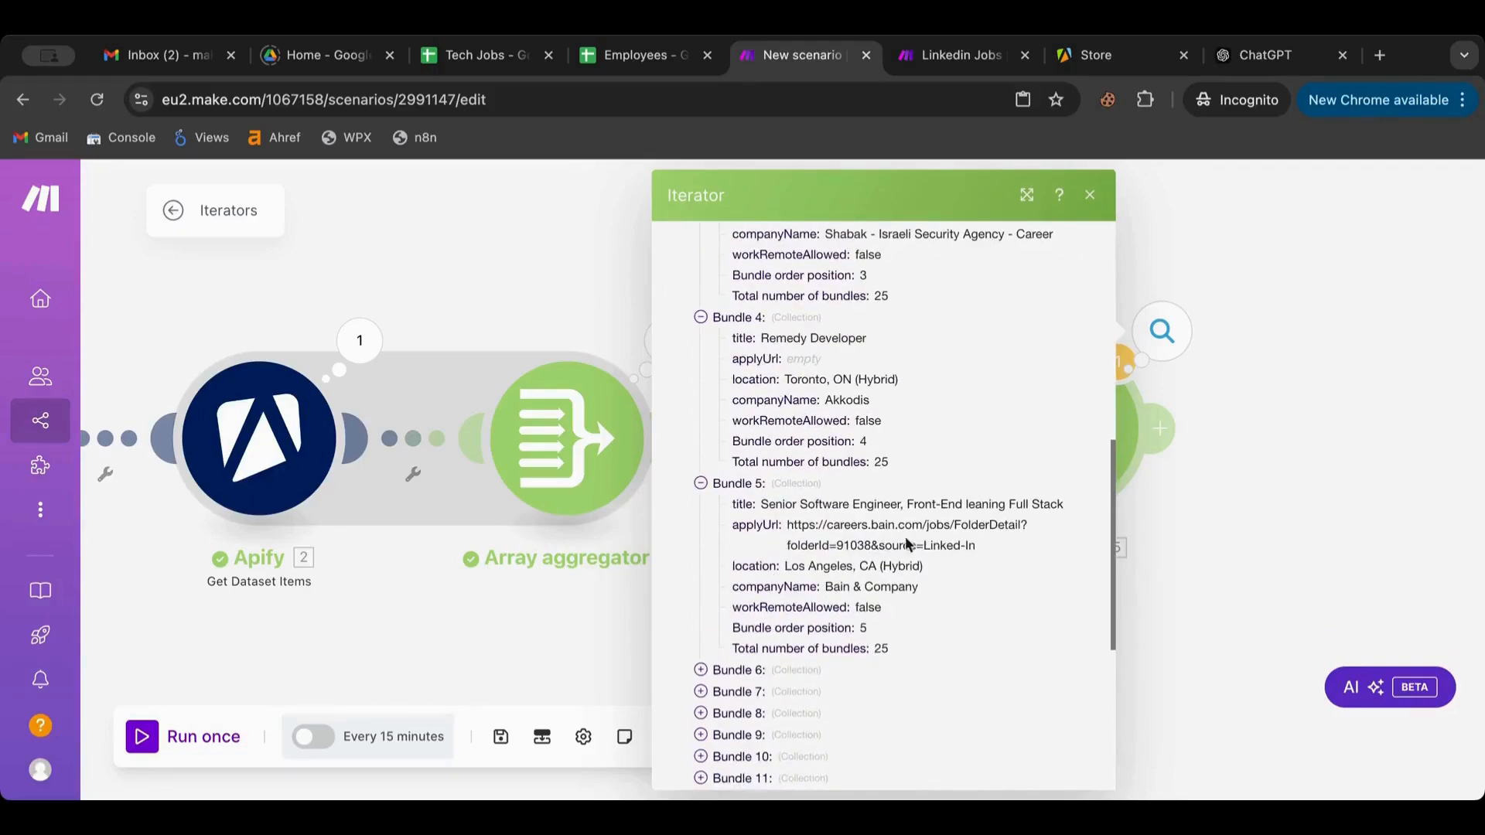
pyautogui.click(1278, 456)
pyautogui.click(1164, 427)
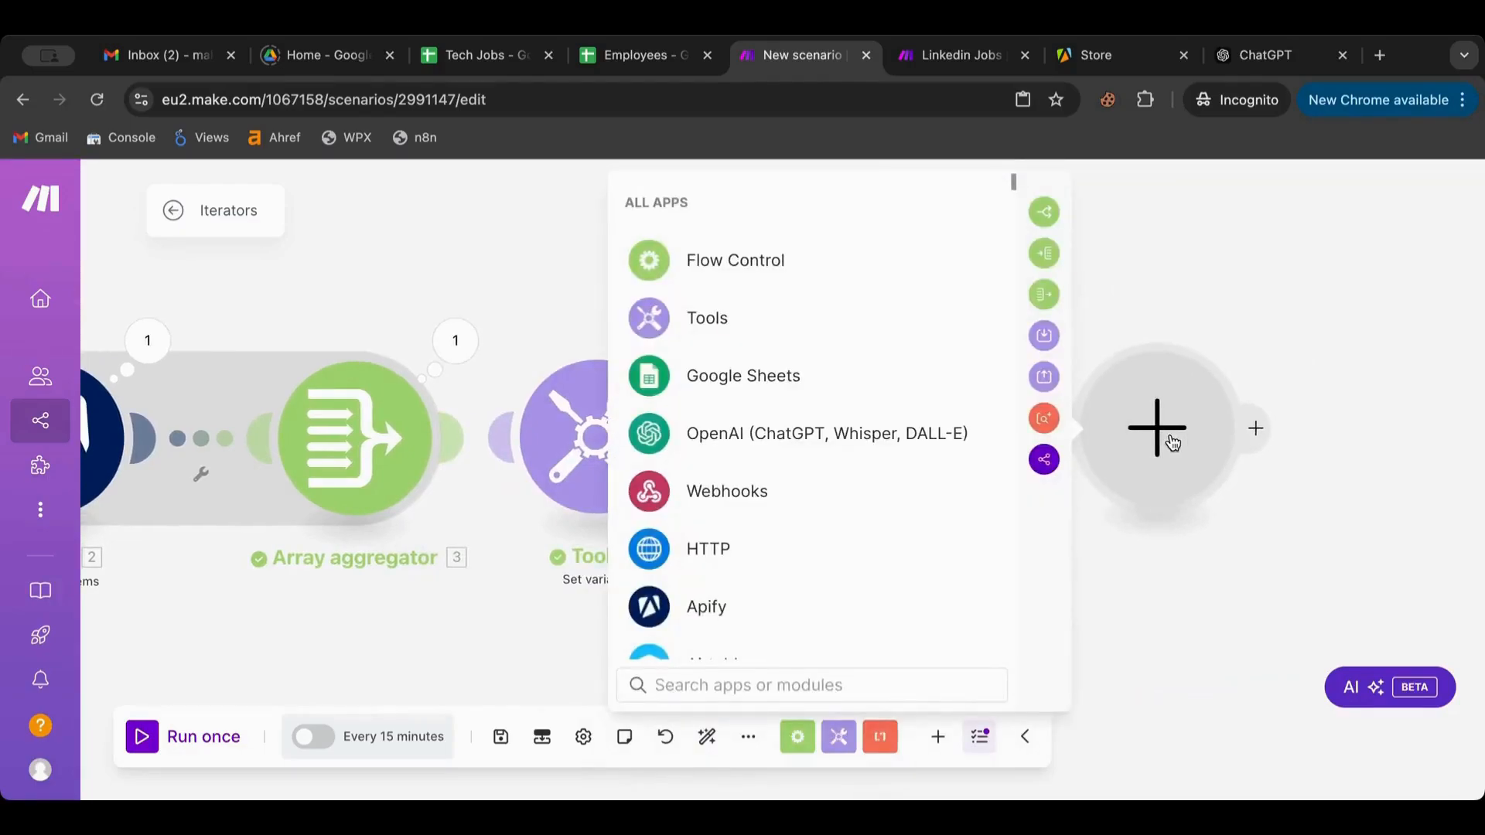
# Add Google Sheets Add a Row after the Iterator, then recheck the Iterator's output and Array mapping
pyautogui.click(900, 381)
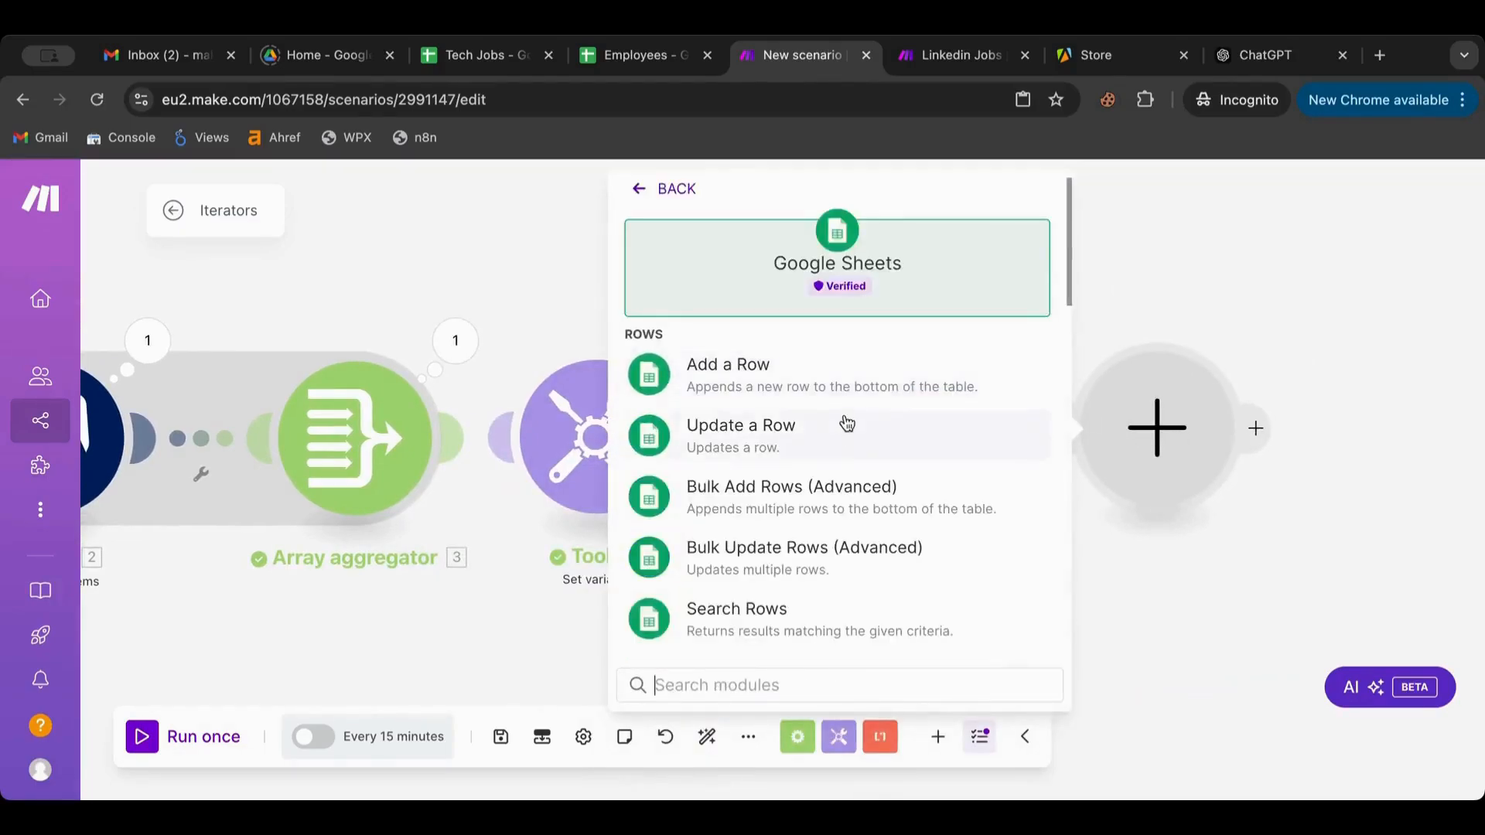
pyautogui.click(796, 386)
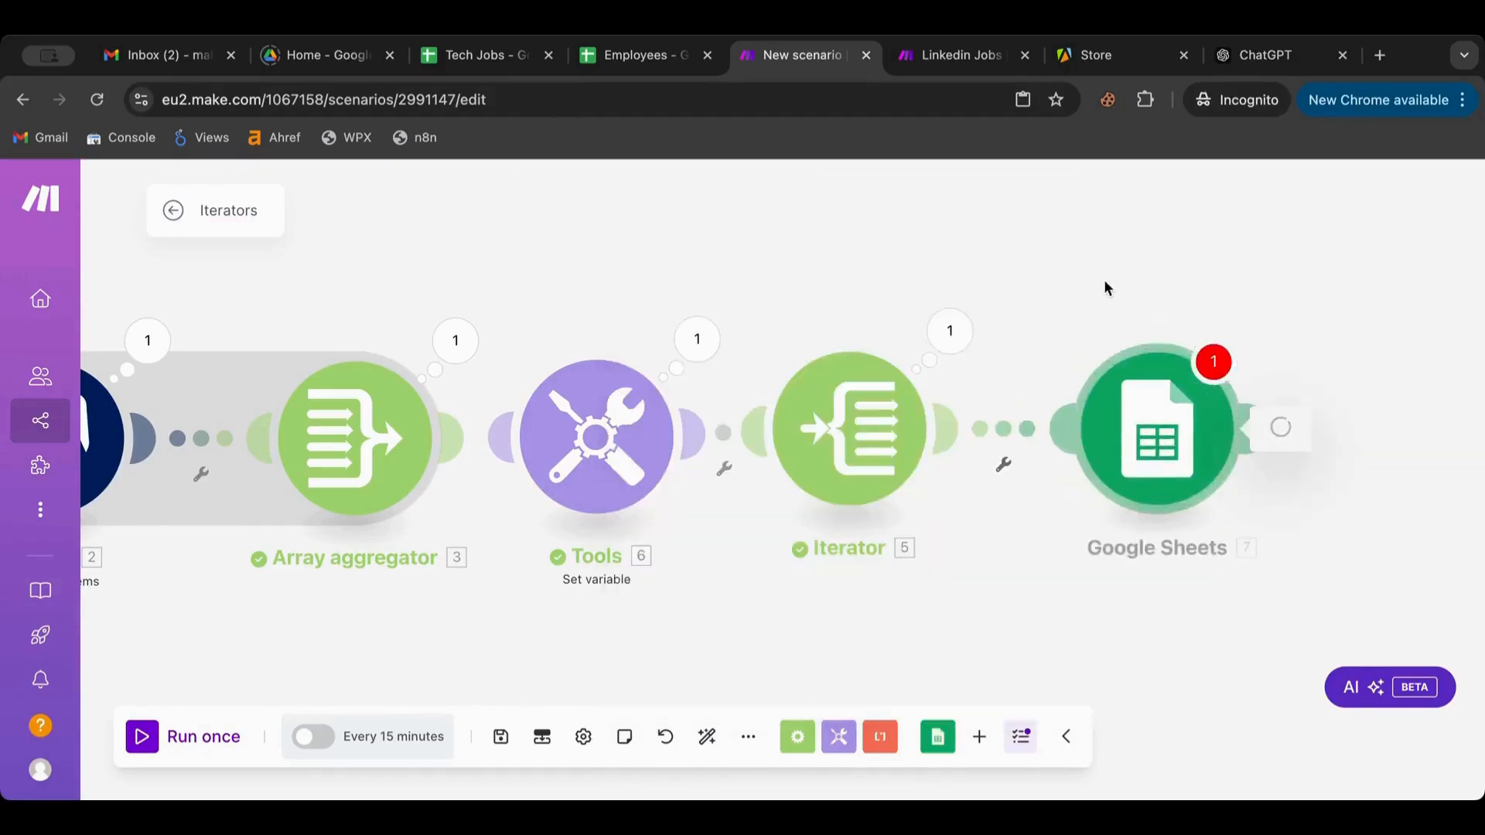
pyautogui.click(884, 401)
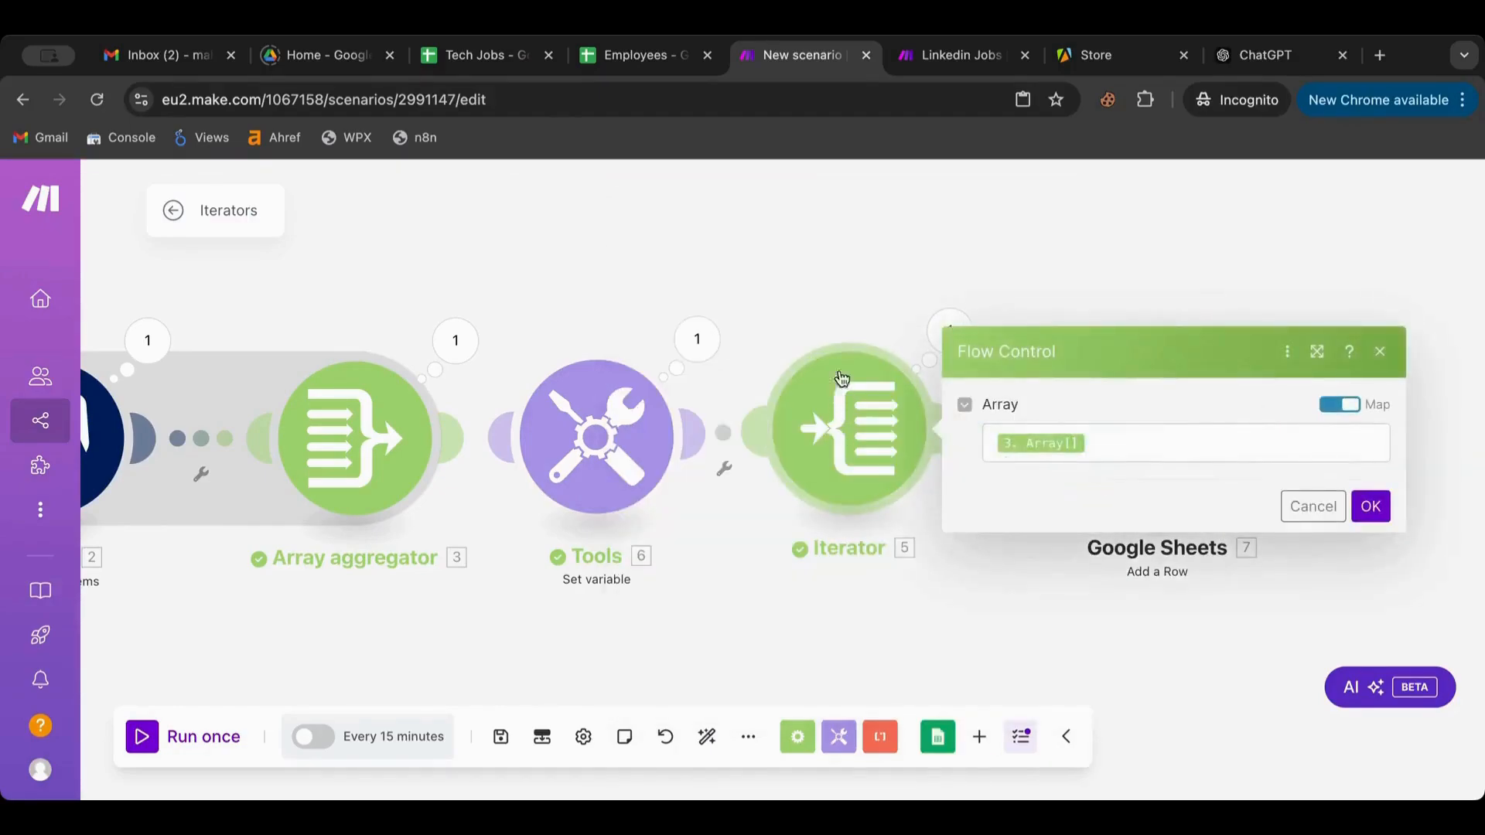
pyautogui.click(948, 323)
pyautogui.scroll(-3, 1130, 366)
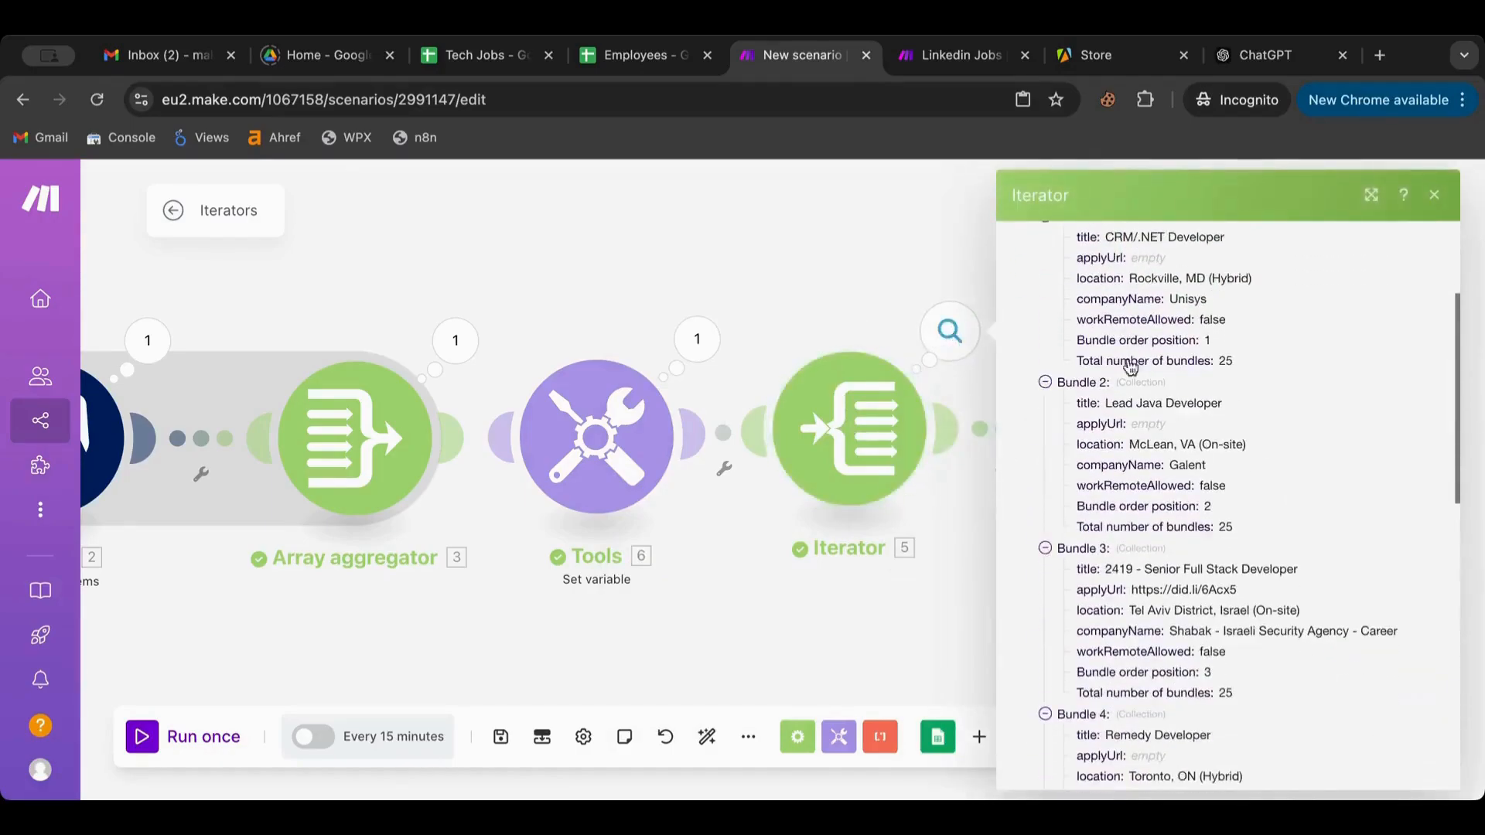
pyautogui.click(748, 298)
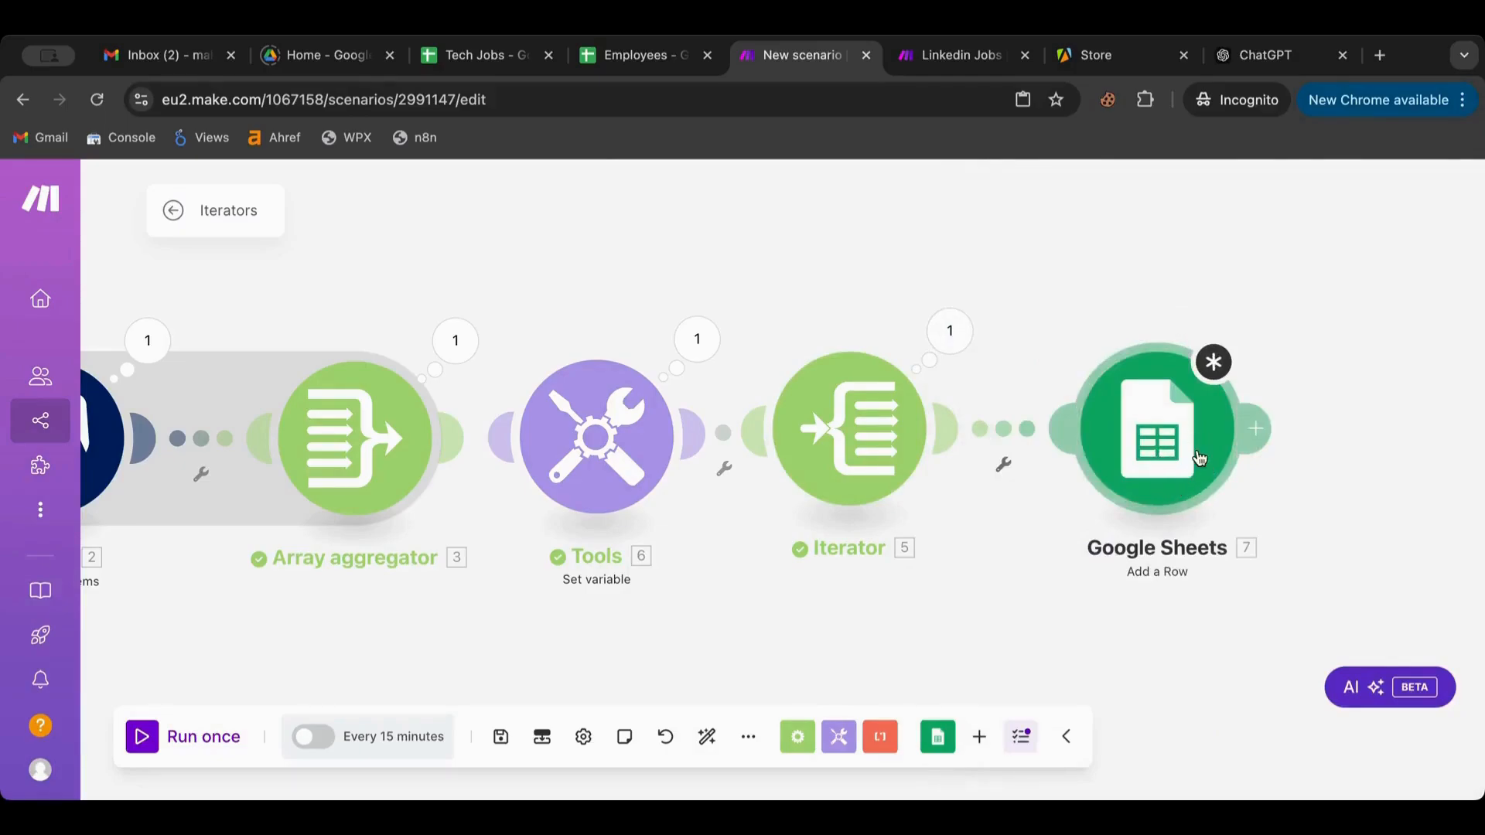
pyautogui.click(857, 421)
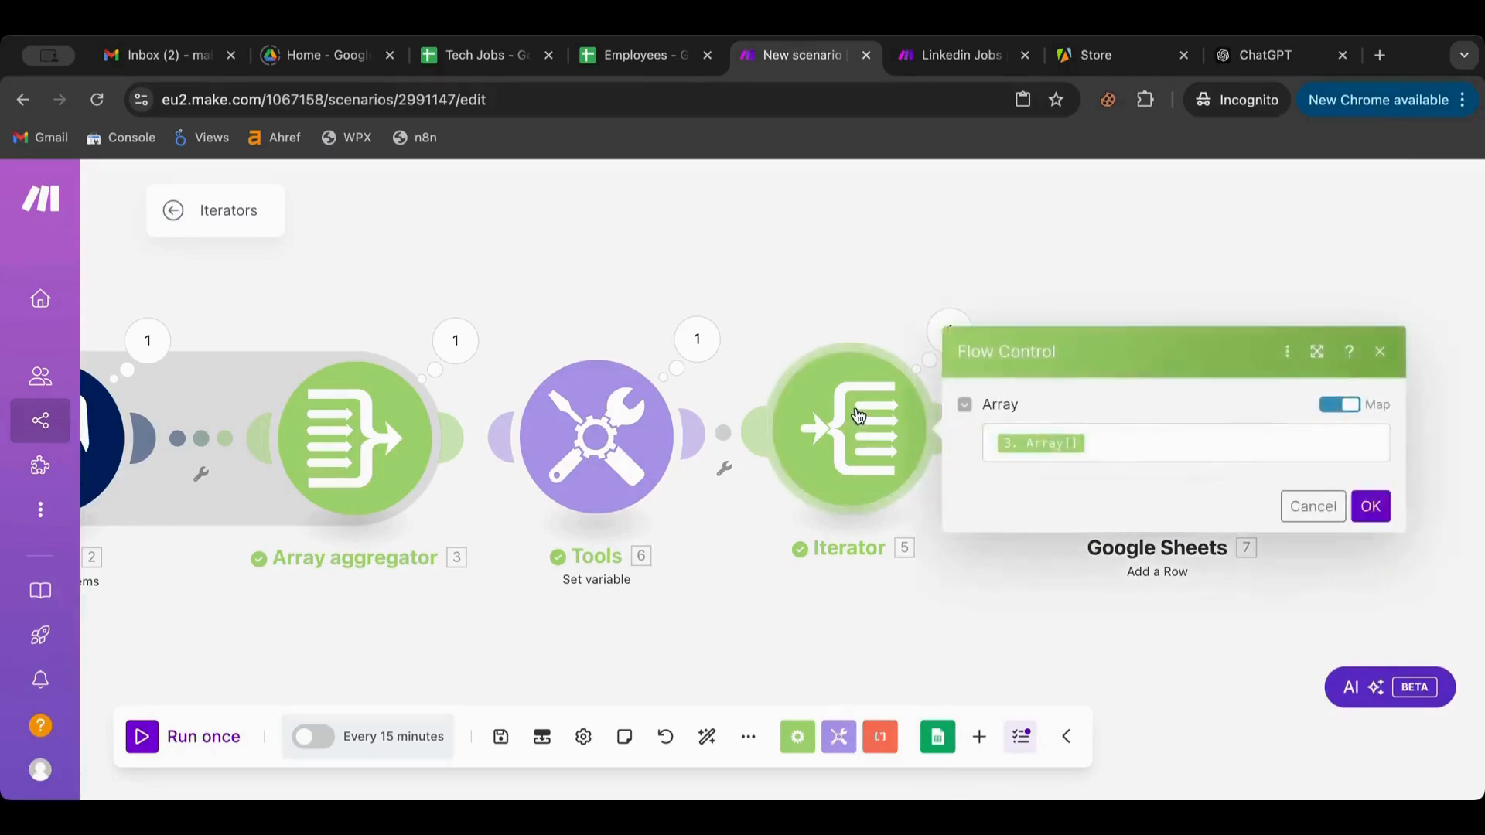
pyautogui.click(1101, 265)
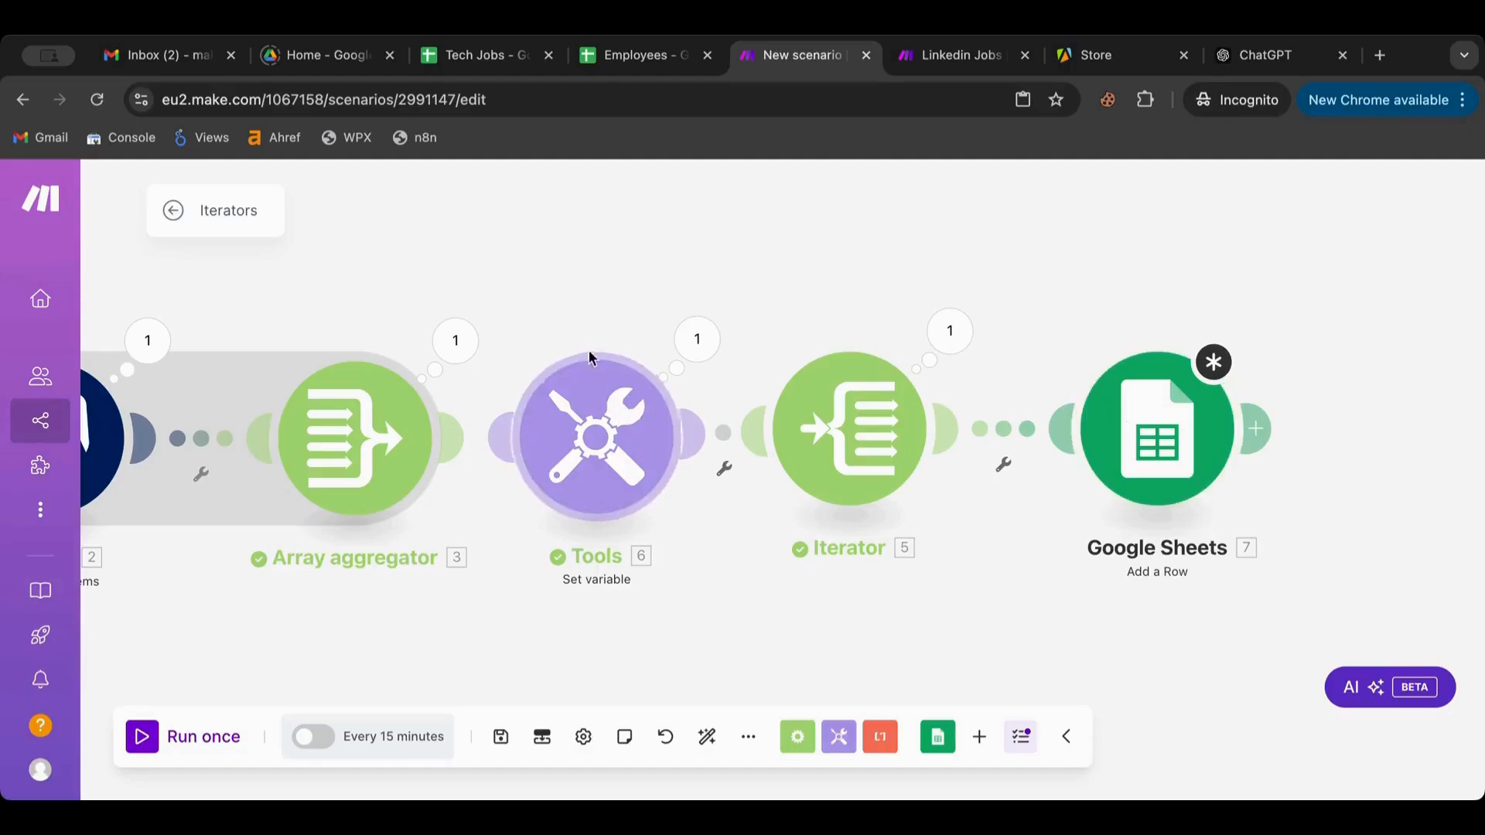
# Review the Set variable's mapped value, then zoom out and pan to the scenario's start
pyautogui.click(593, 426)
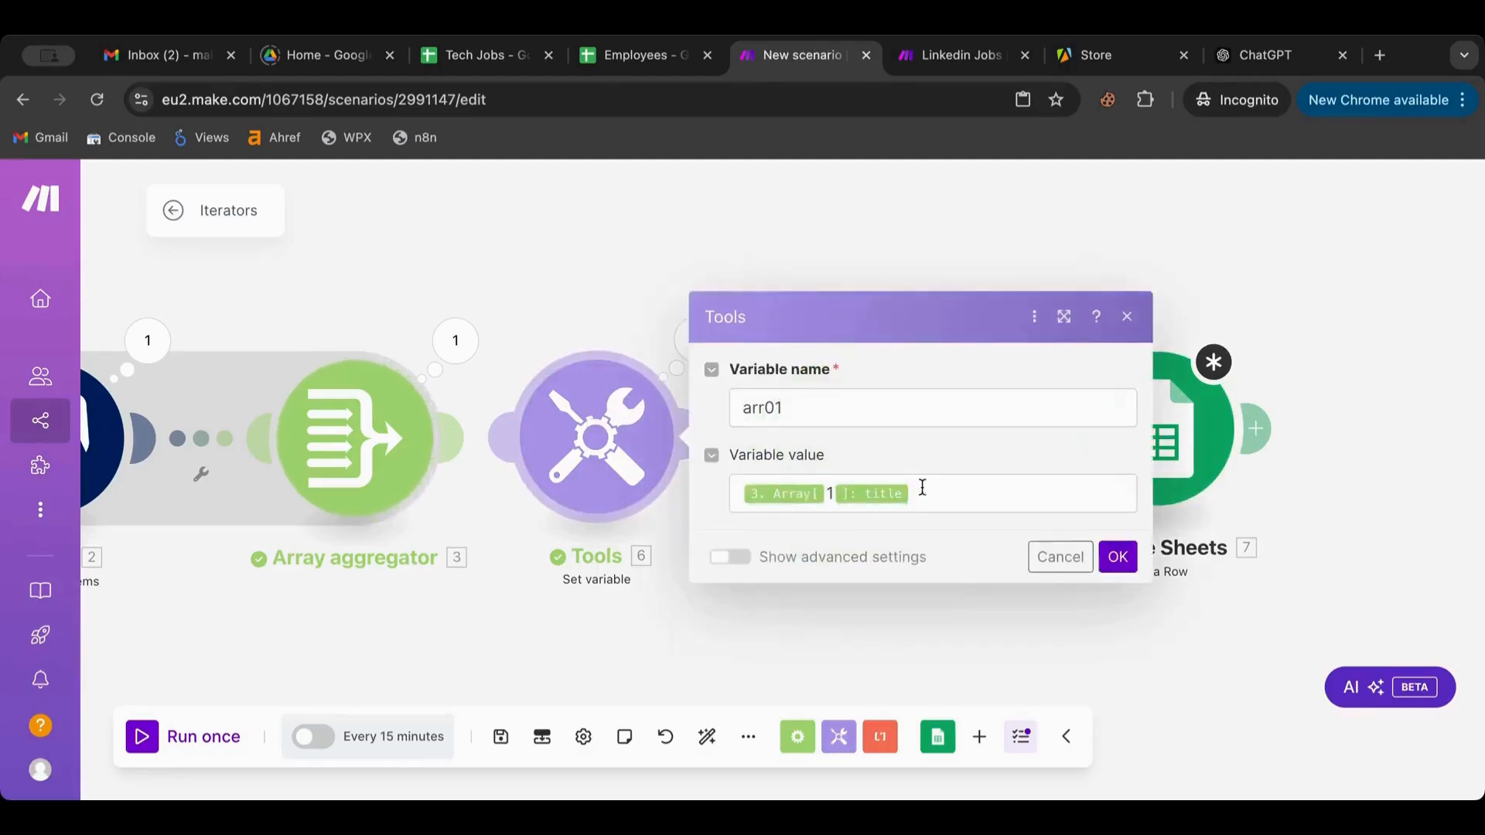
pyautogui.moveTo(935, 490); pyautogui.dragTo(700, 500)
pyautogui.click(904, 232)
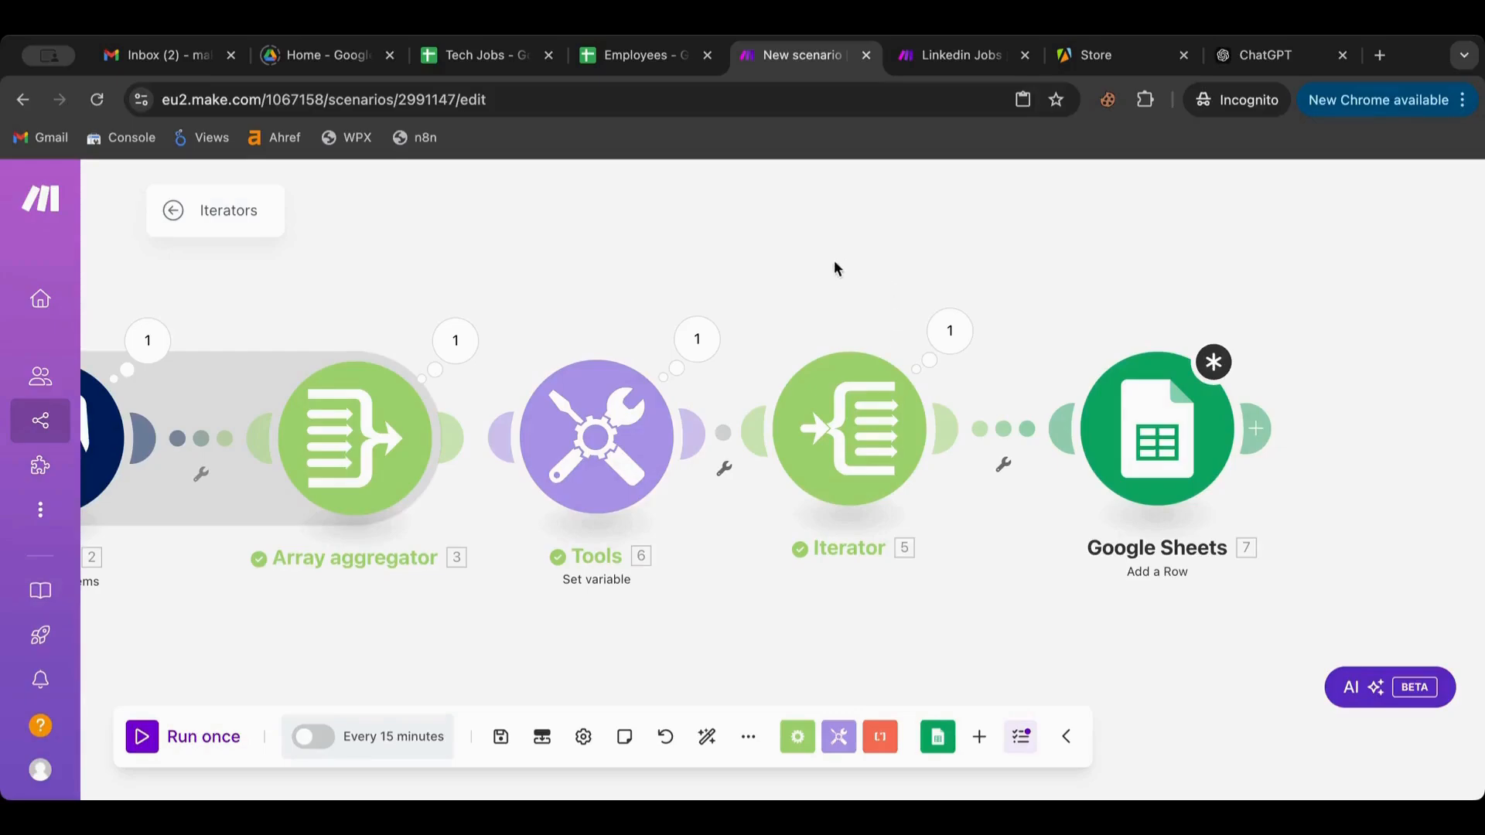
pyautogui.scroll(-4, 834, 263)
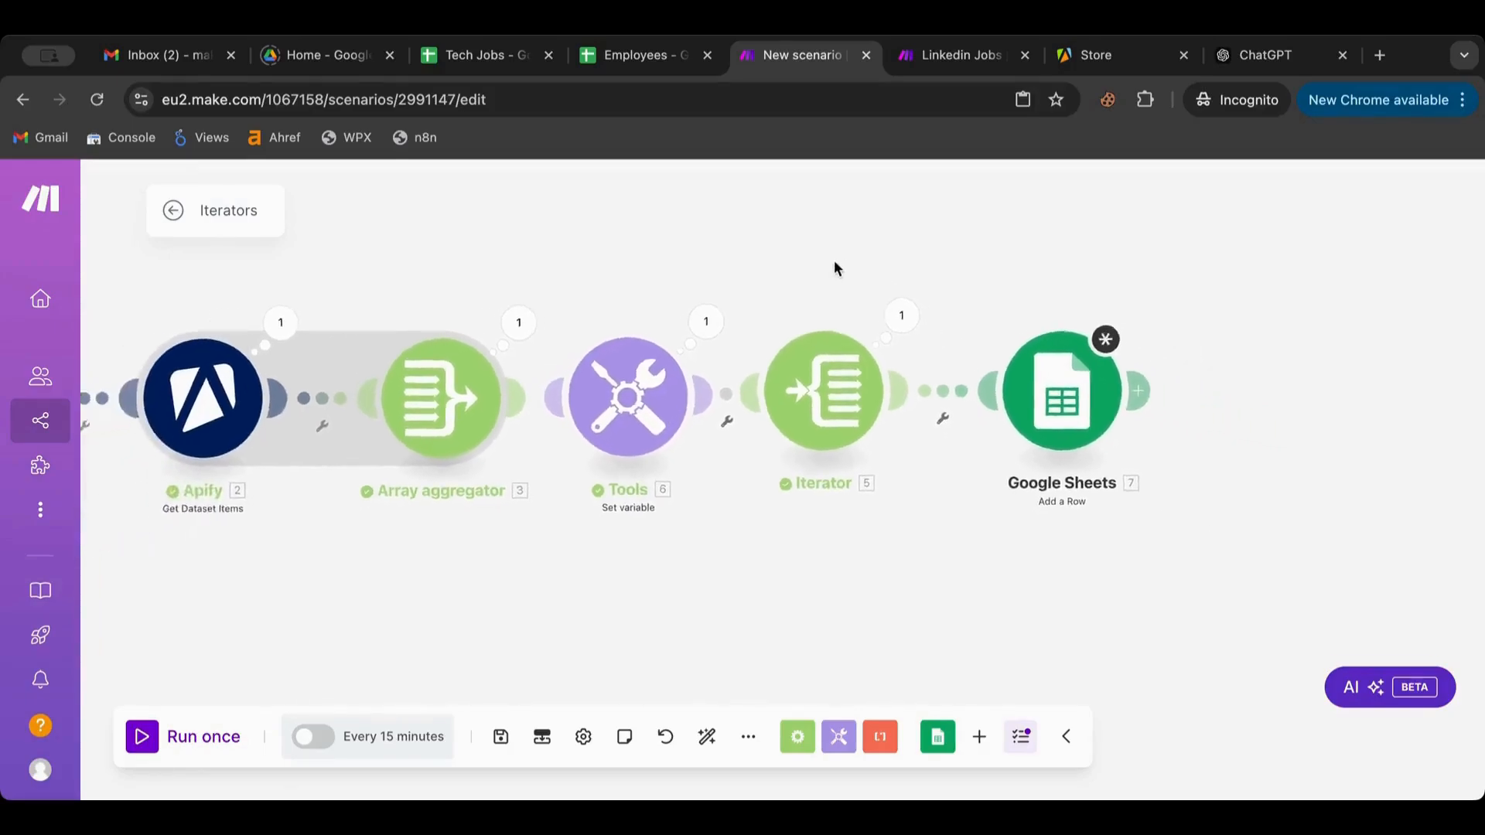
pyautogui.moveTo(835, 264); pyautogui.dragTo(1062, 287)
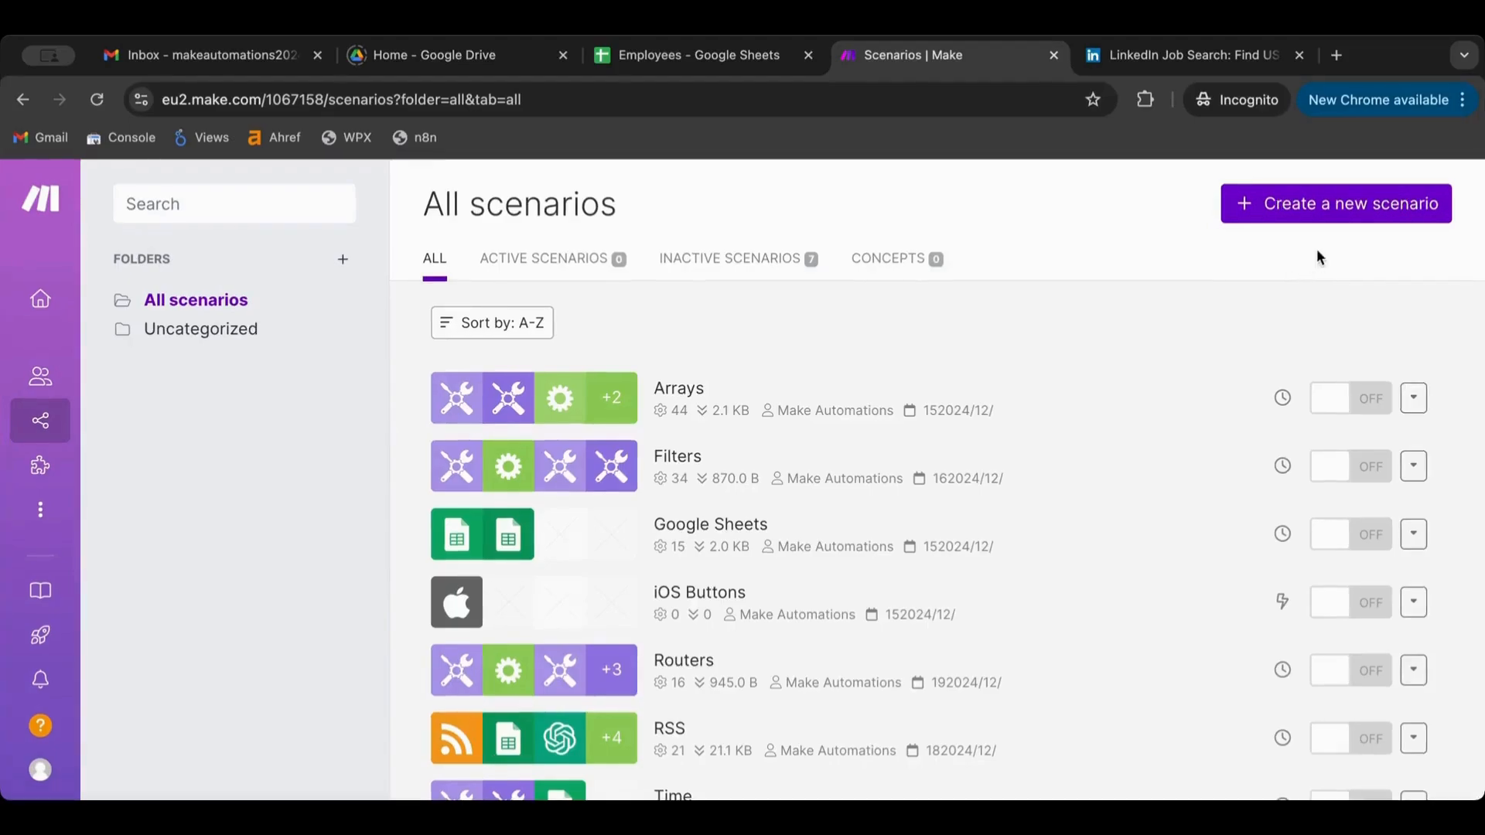
# Create a new scenario and name it 'Error'
pyautogui.click(1344, 215)
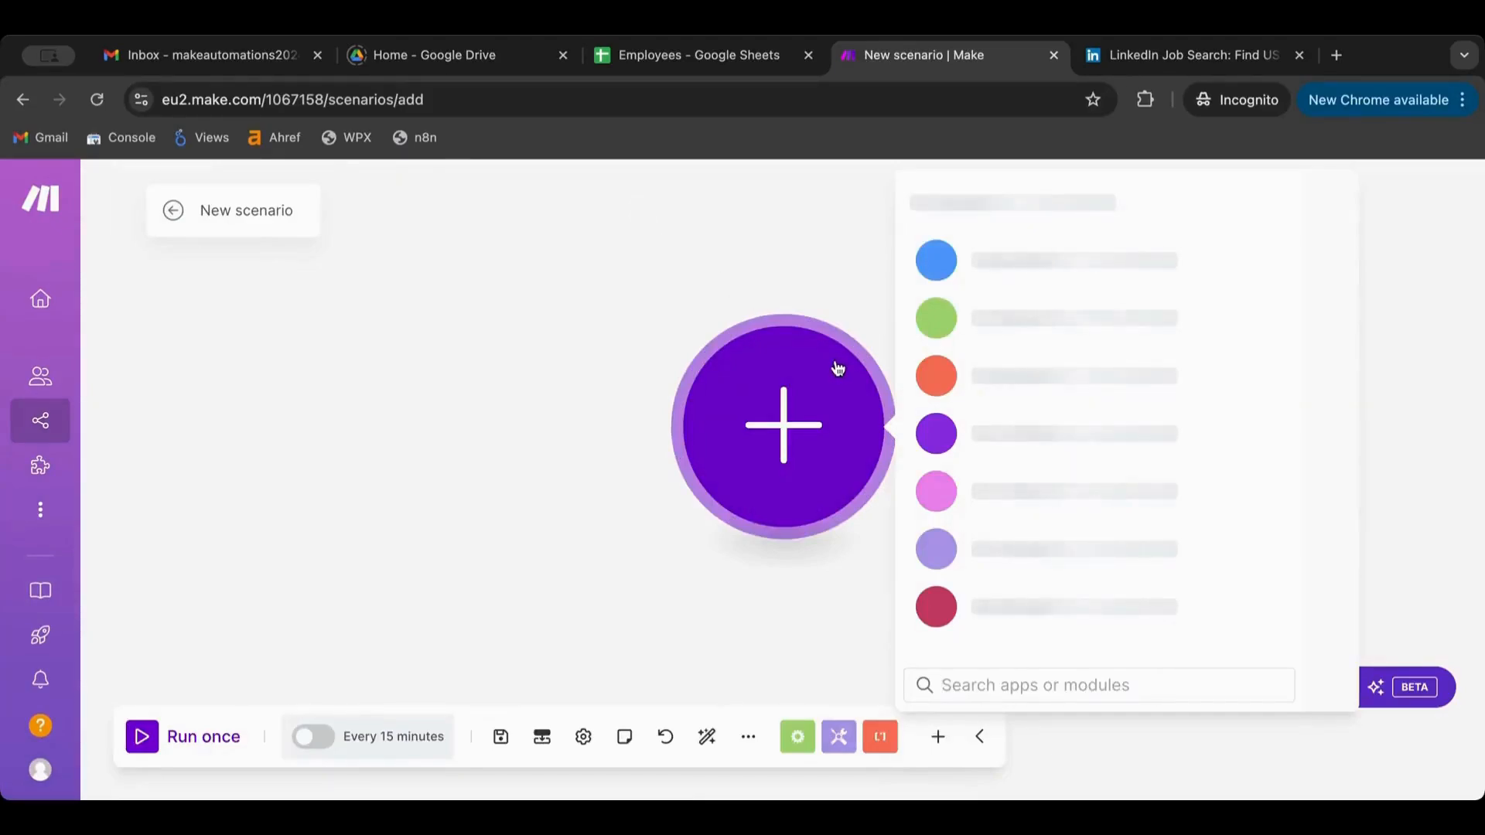
pyautogui.click(215, 201)
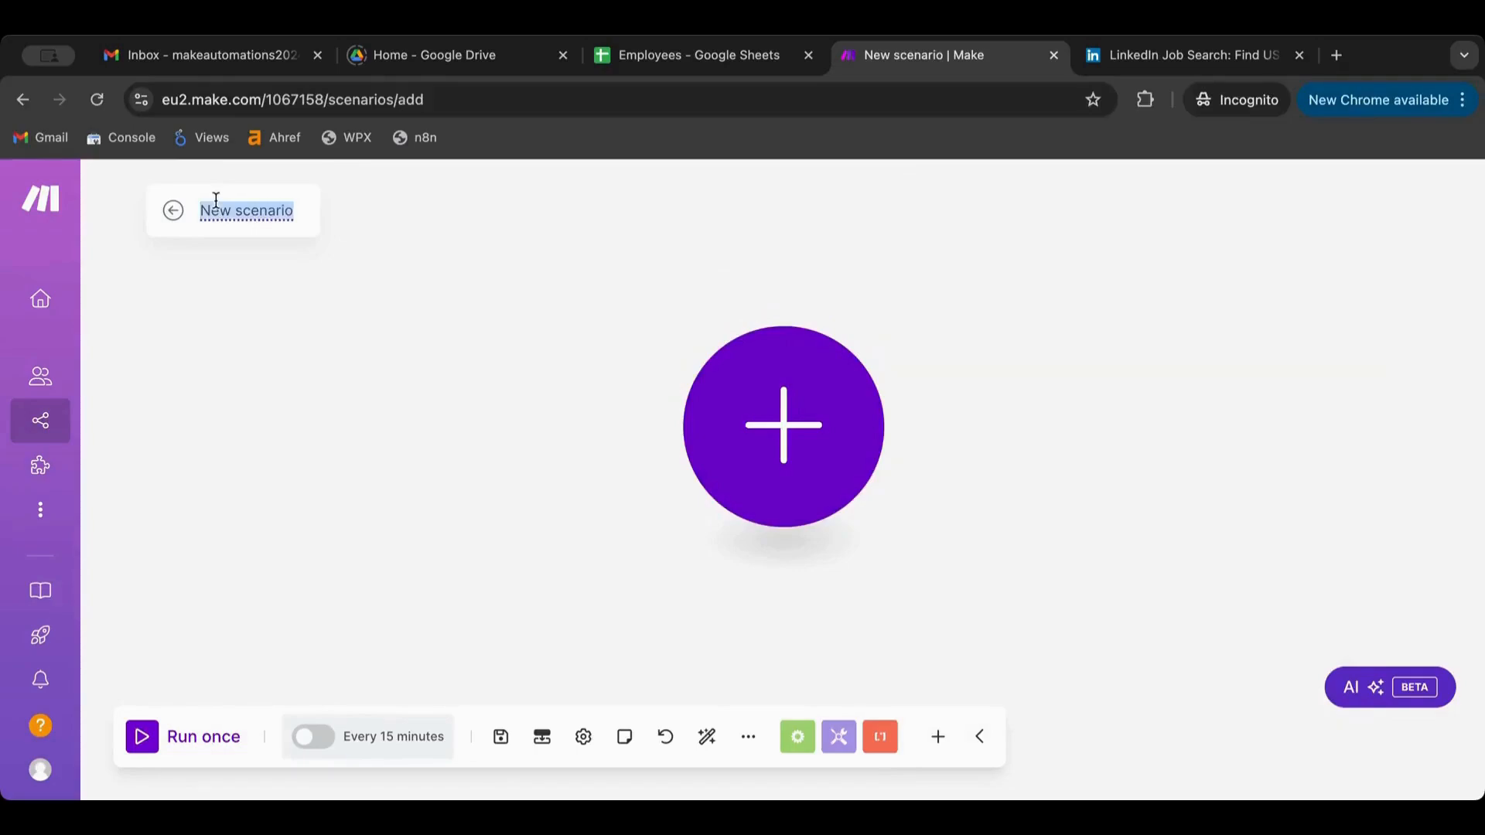
pyautogui.write('Error')
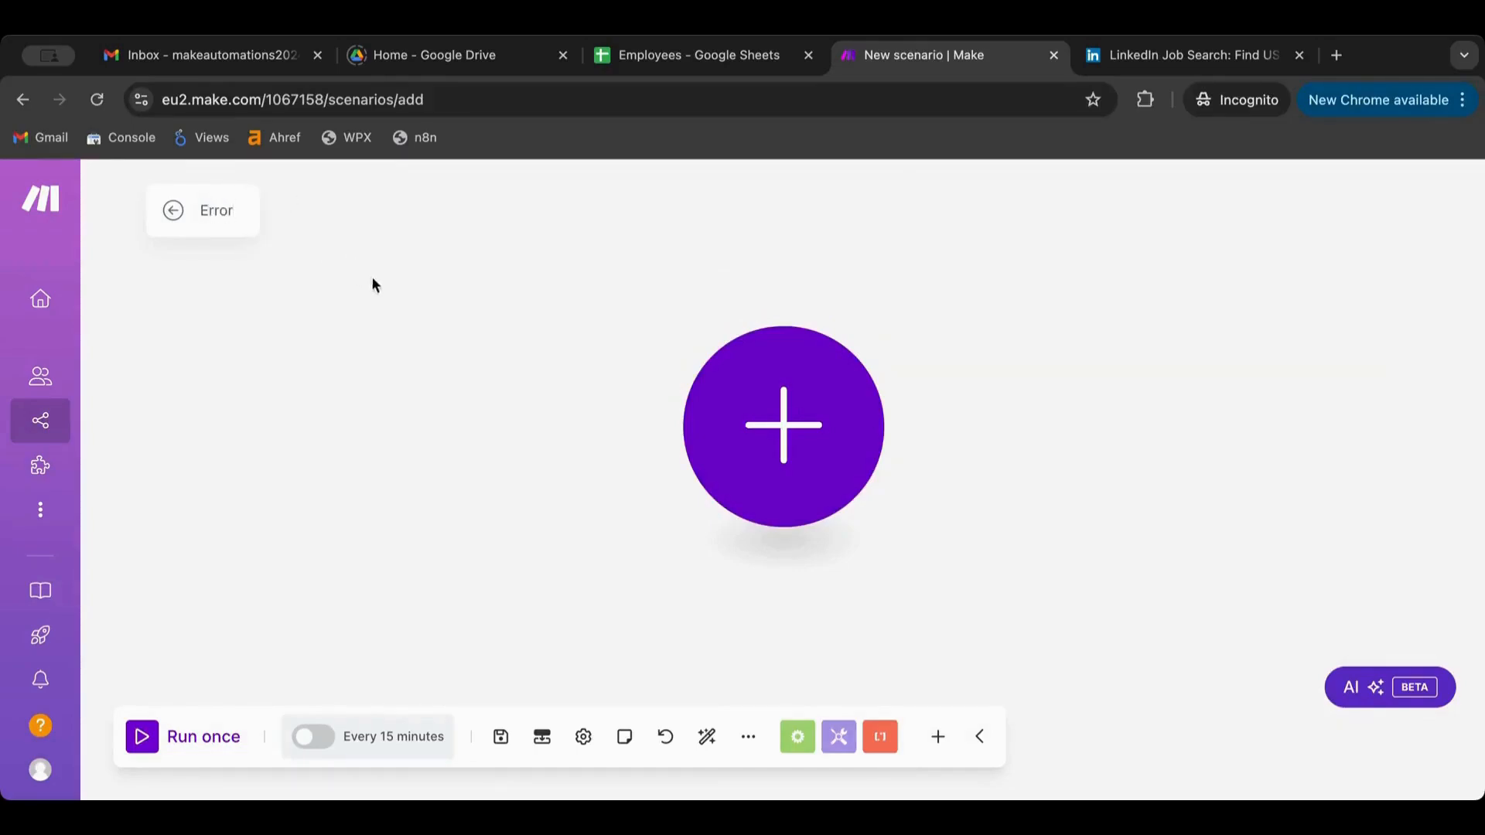
# Start it with a Tools Set variable defining Var01 as 'Test', then add a second module
pyautogui.click(796, 453)
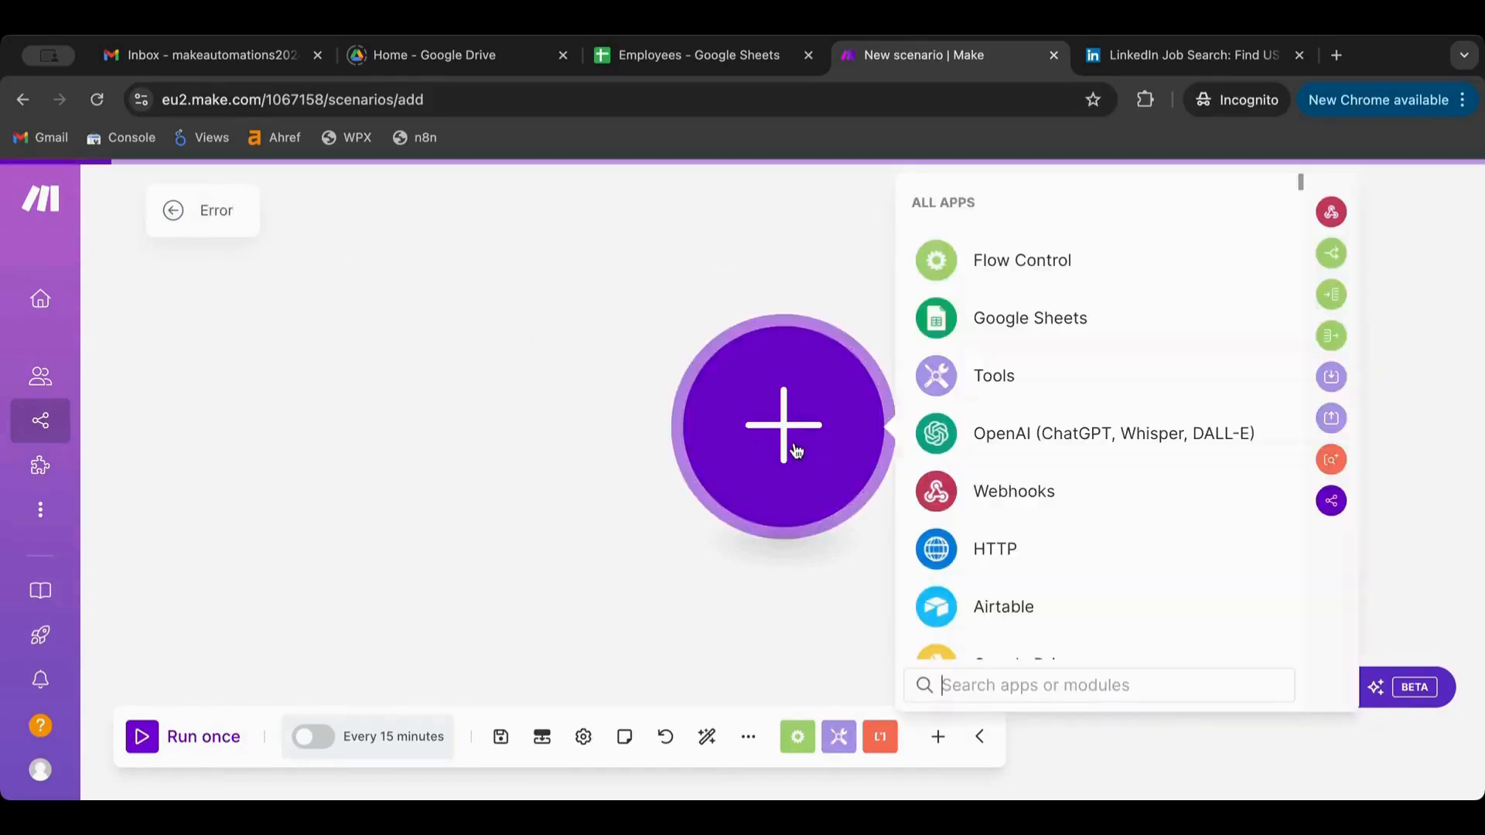
pyautogui.scroll(-5, 1027, 475)
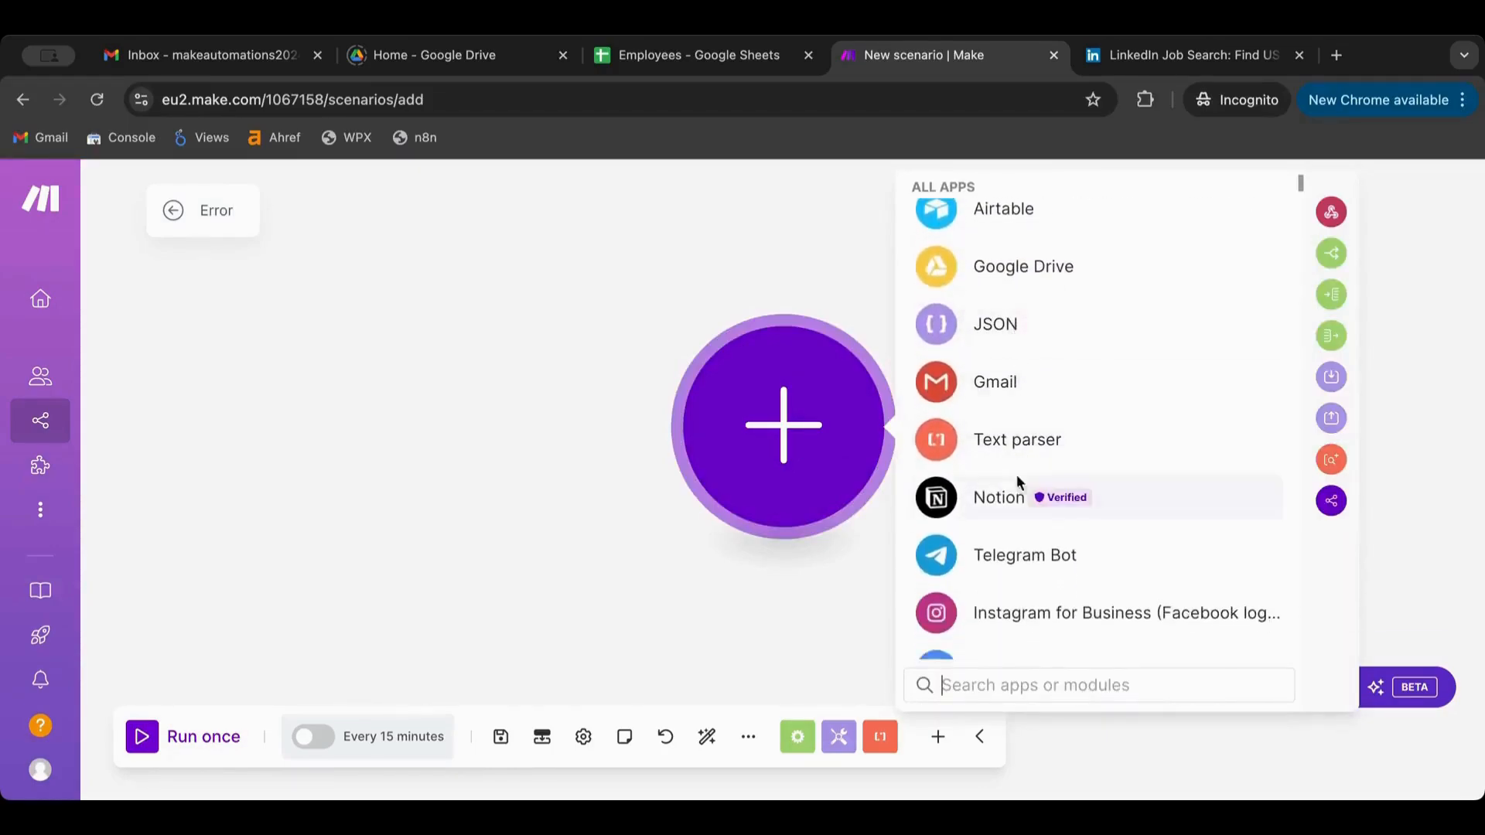
pyautogui.scroll(5, 1021, 435)
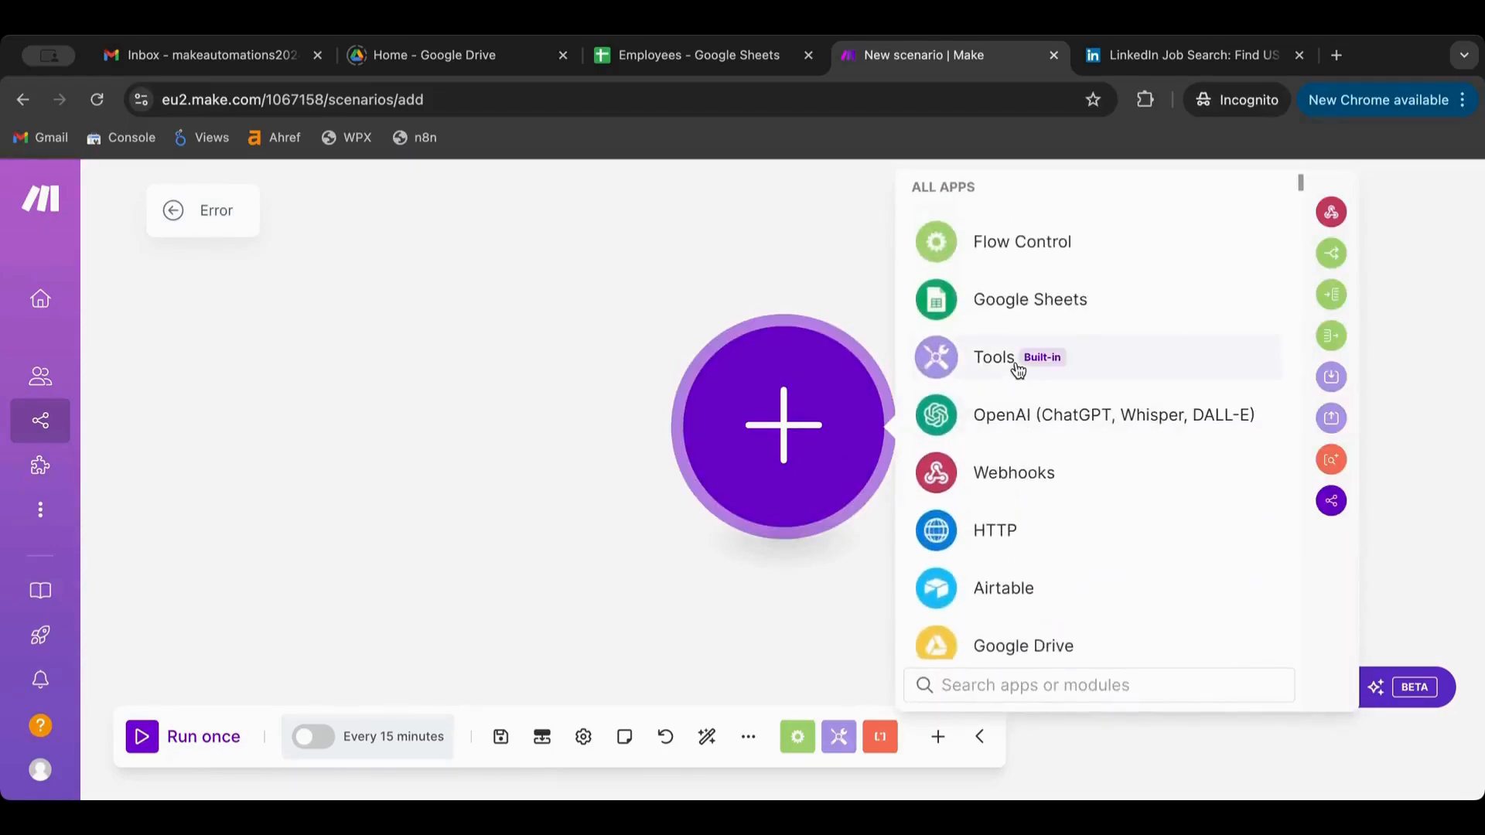
pyautogui.click(1020, 370)
pyautogui.scroll(-3, 1022, 497)
pyautogui.click(1022, 573)
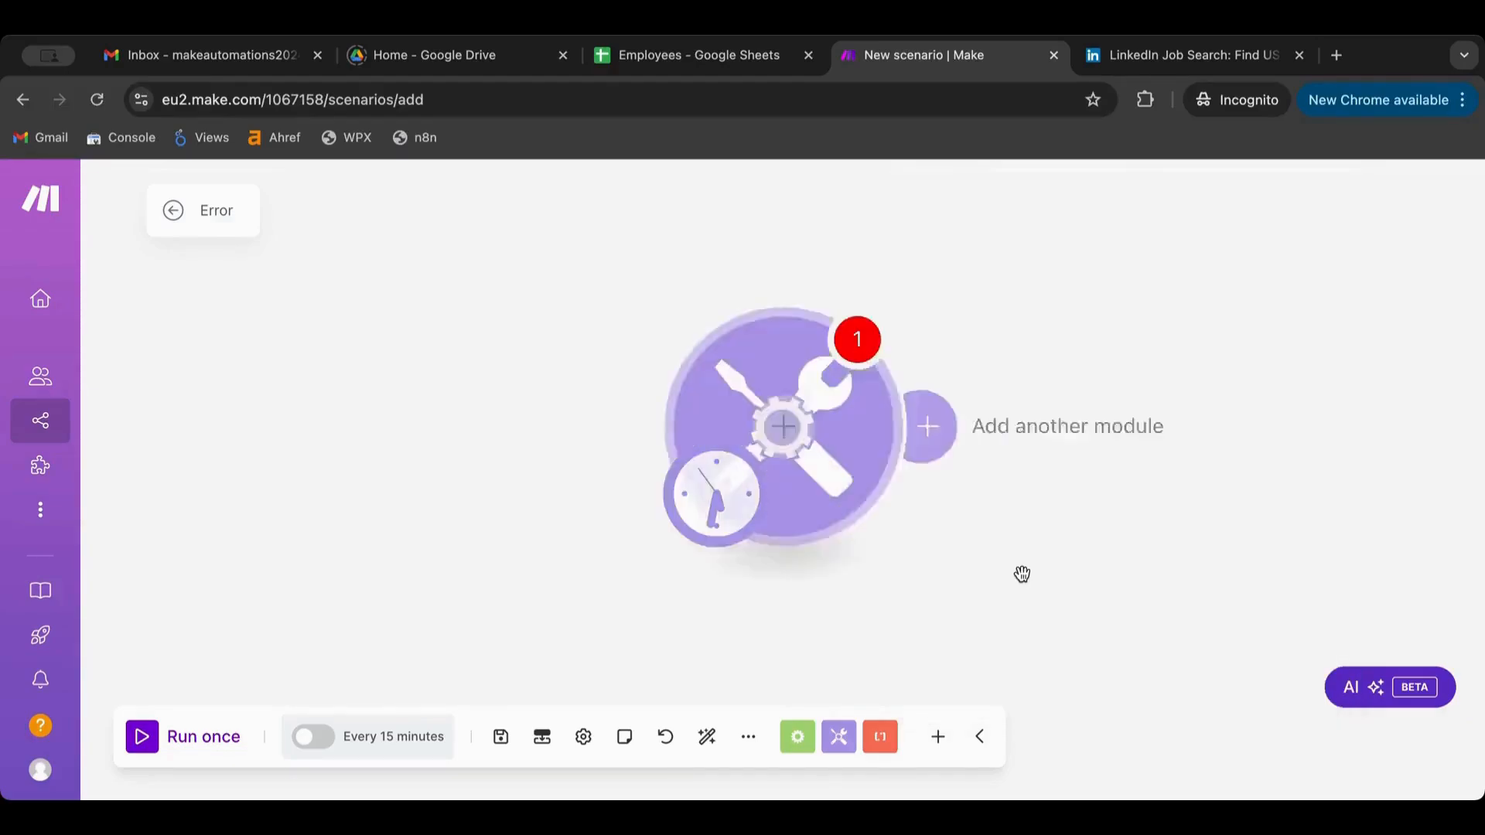
pyautogui.click(1014, 398)
pyautogui.write('Va')
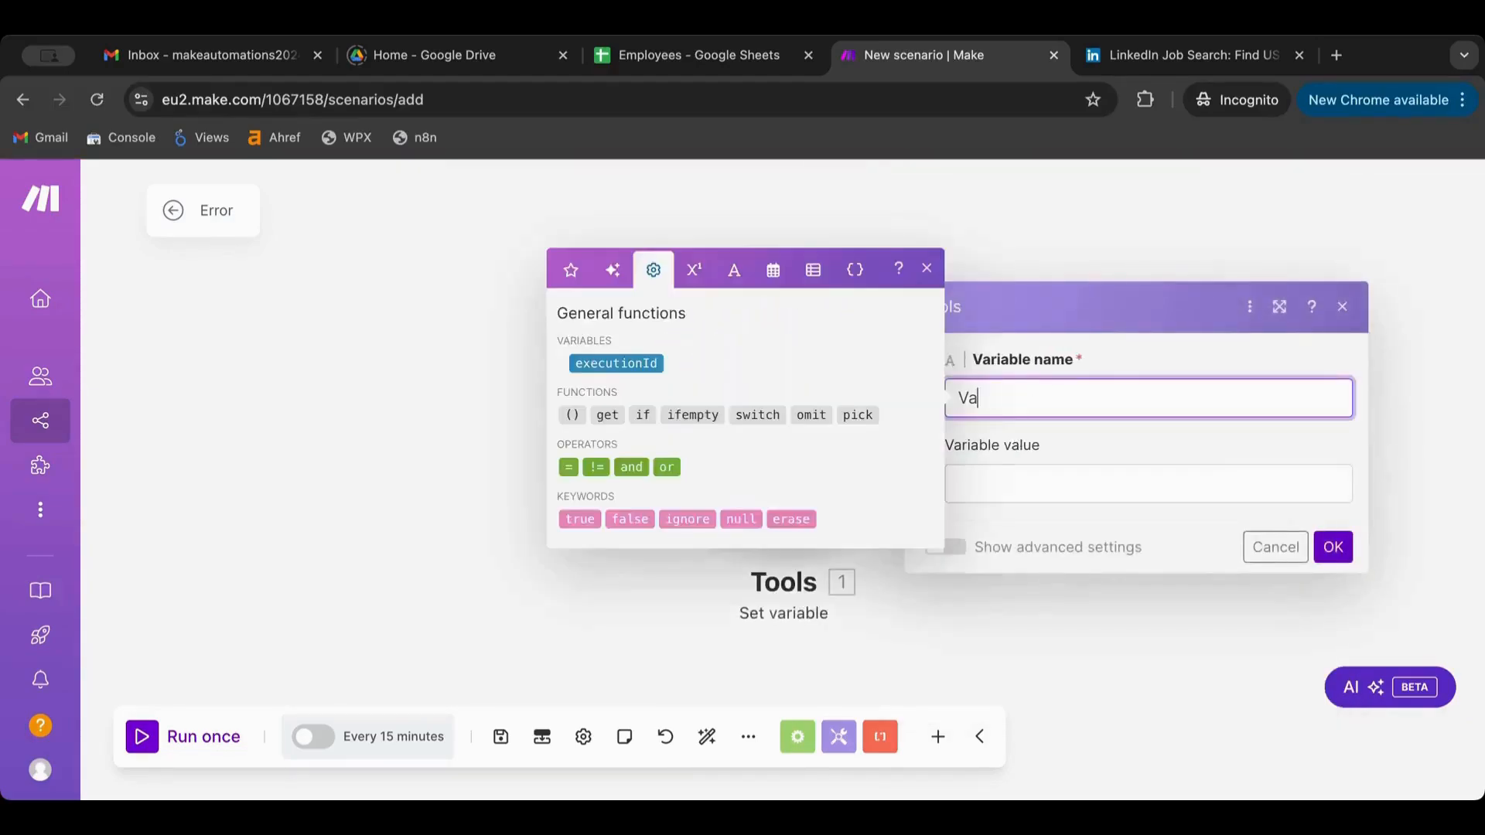
pyautogui.write('r01')
pyautogui.click(1040, 481)
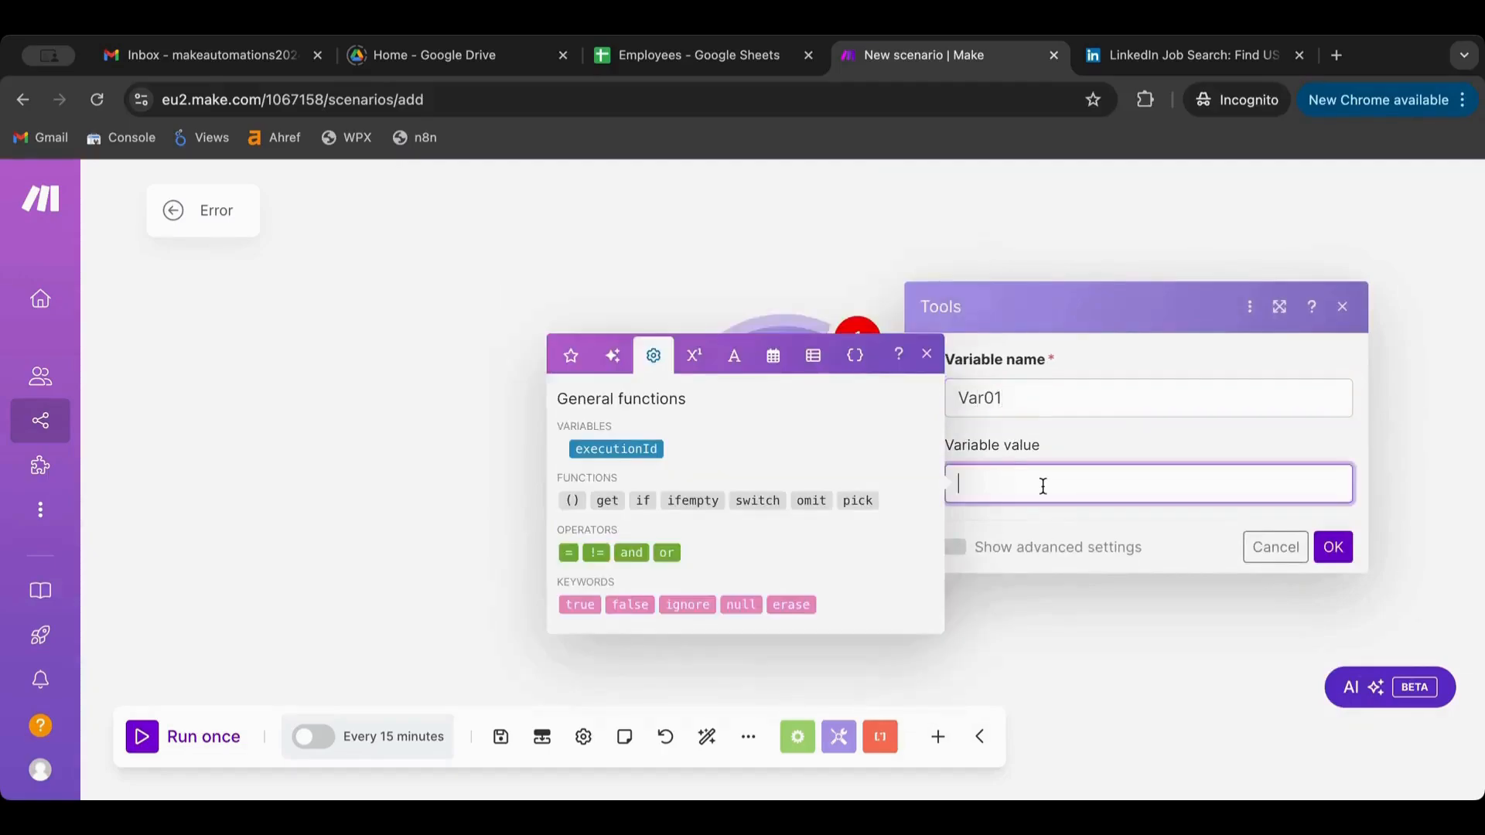
pyautogui.write('Test')
pyautogui.click(1333, 547)
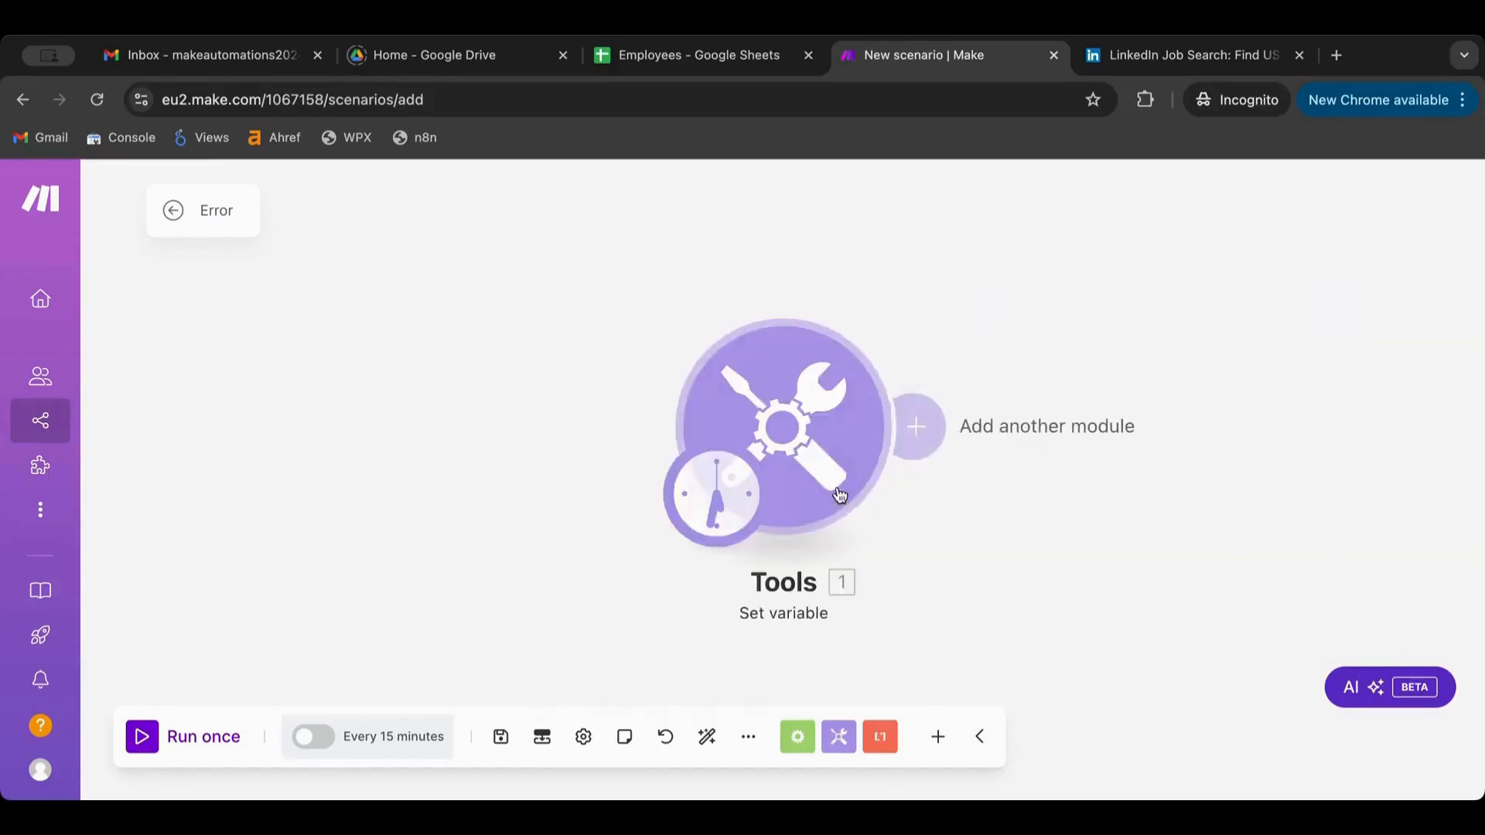
pyautogui.click(710, 401)
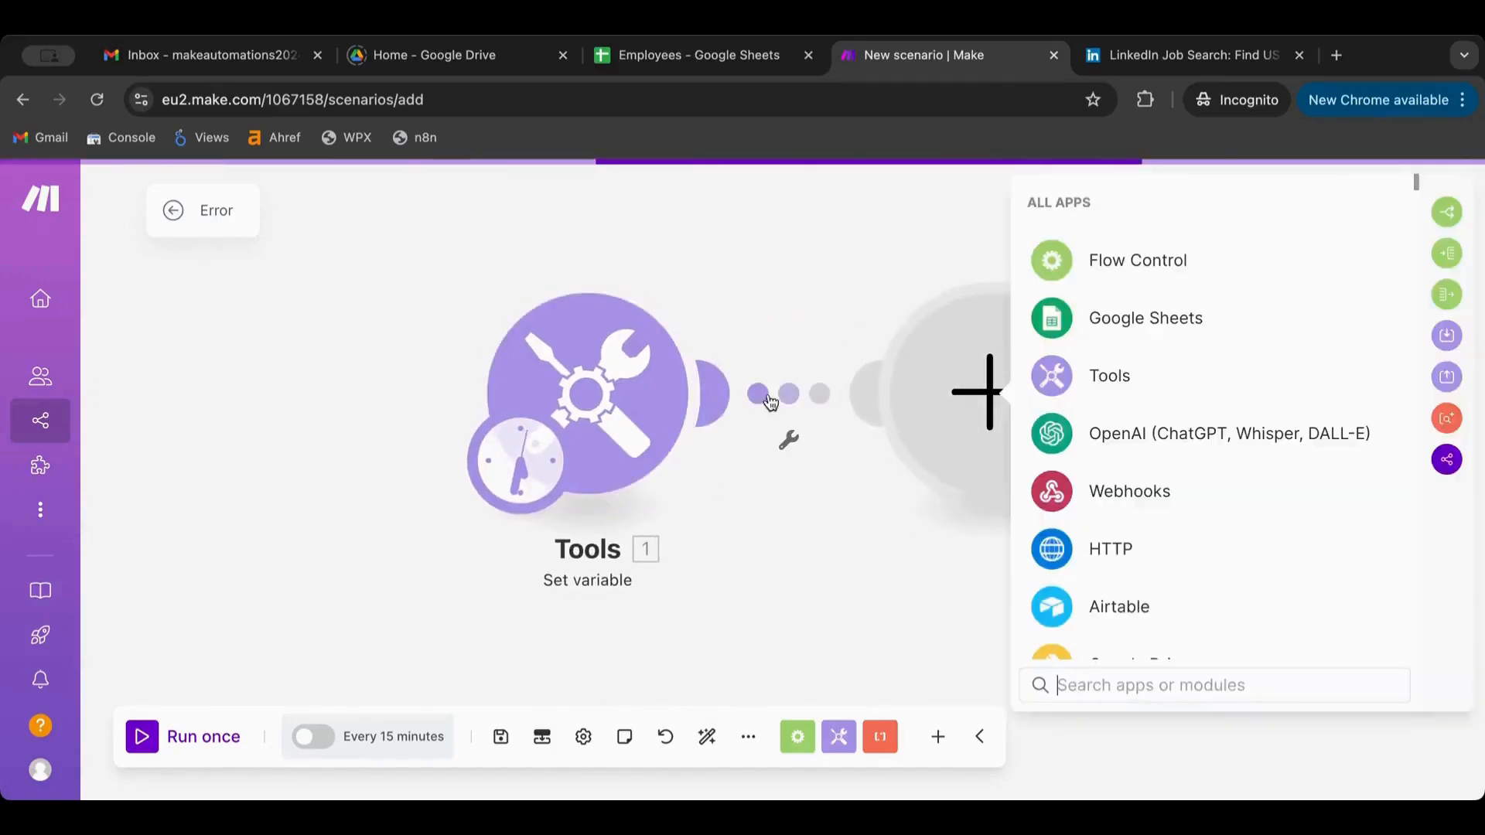
# Add an HTTP Make a request module after the Tools module, leaving its URL empty
pyautogui.click(1103, 558)
pyautogui.scroll(-5, 1122, 499)
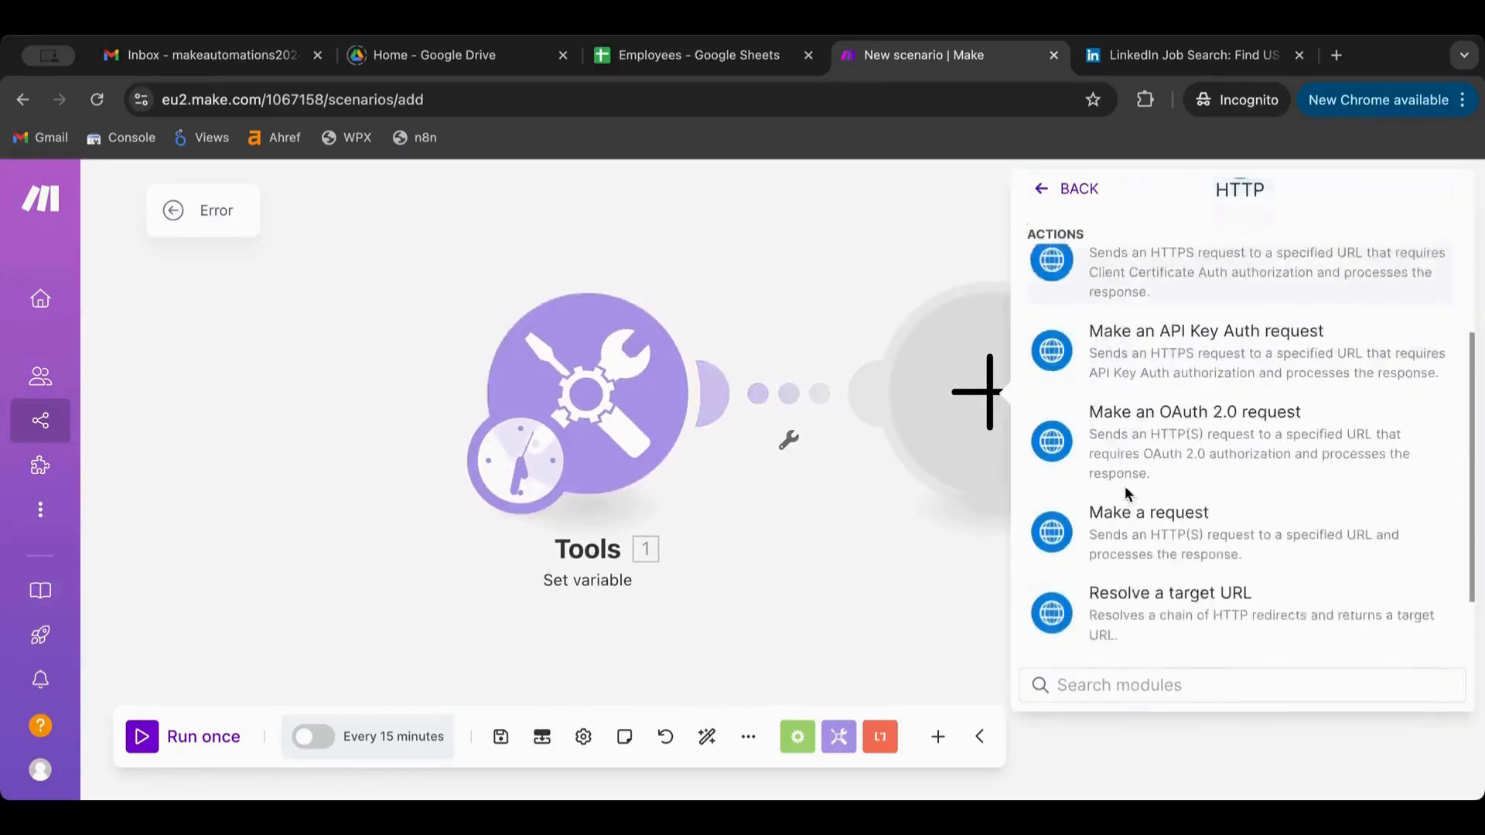
pyautogui.click(1188, 452)
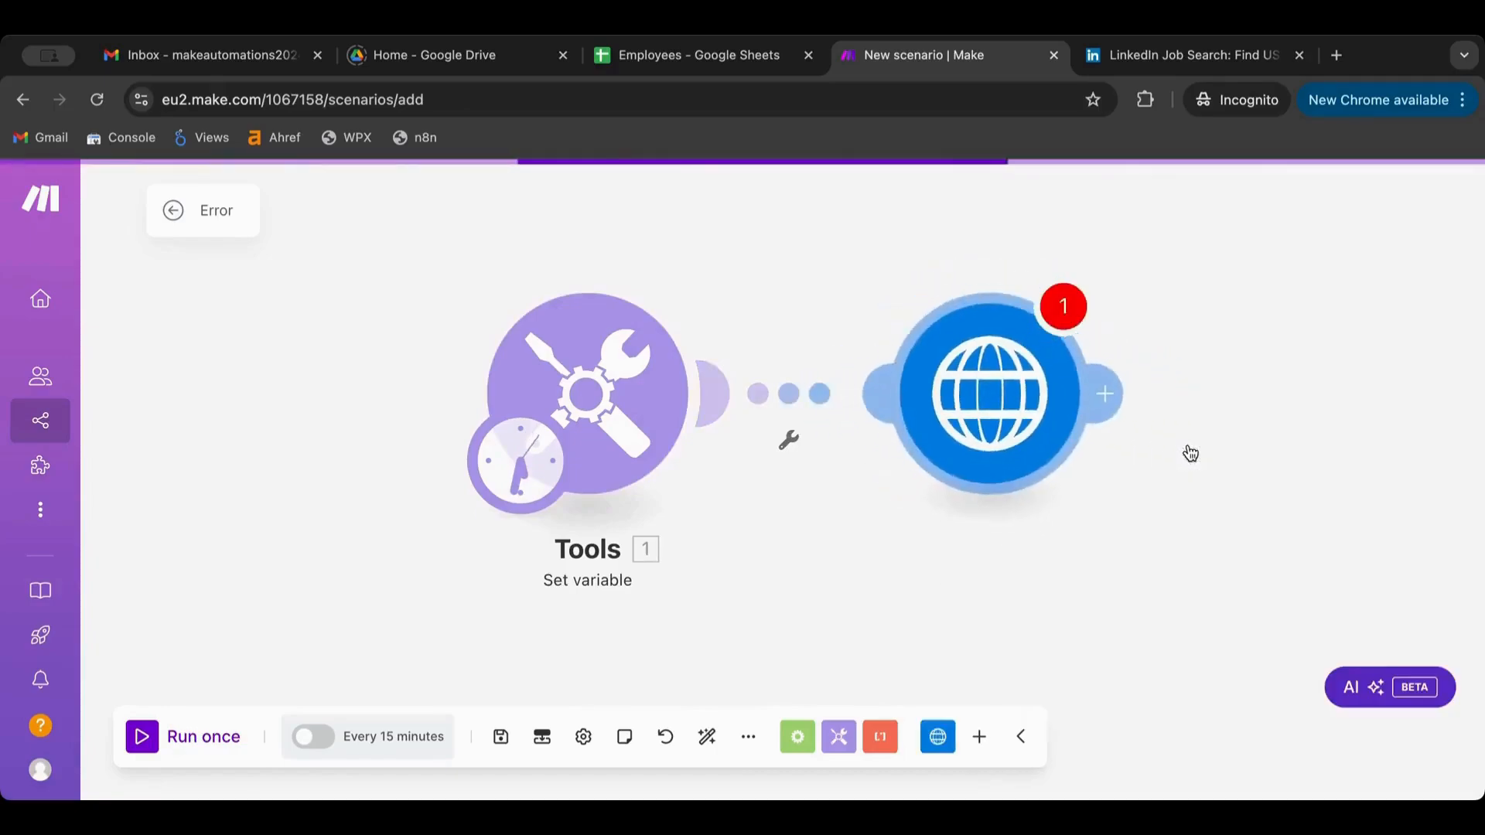
pyautogui.click(831, 763)
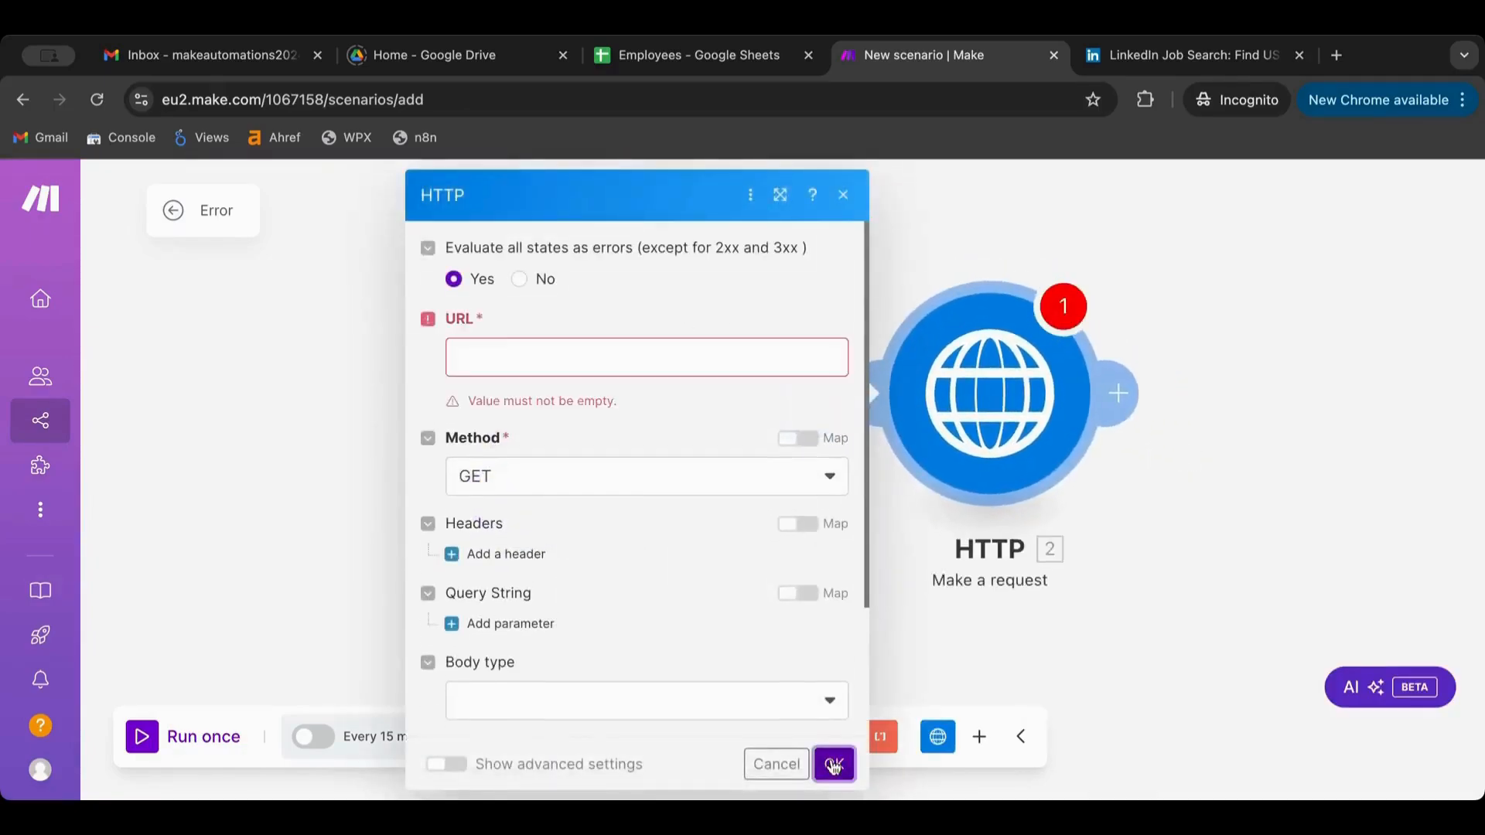
pyautogui.click(800, 765)
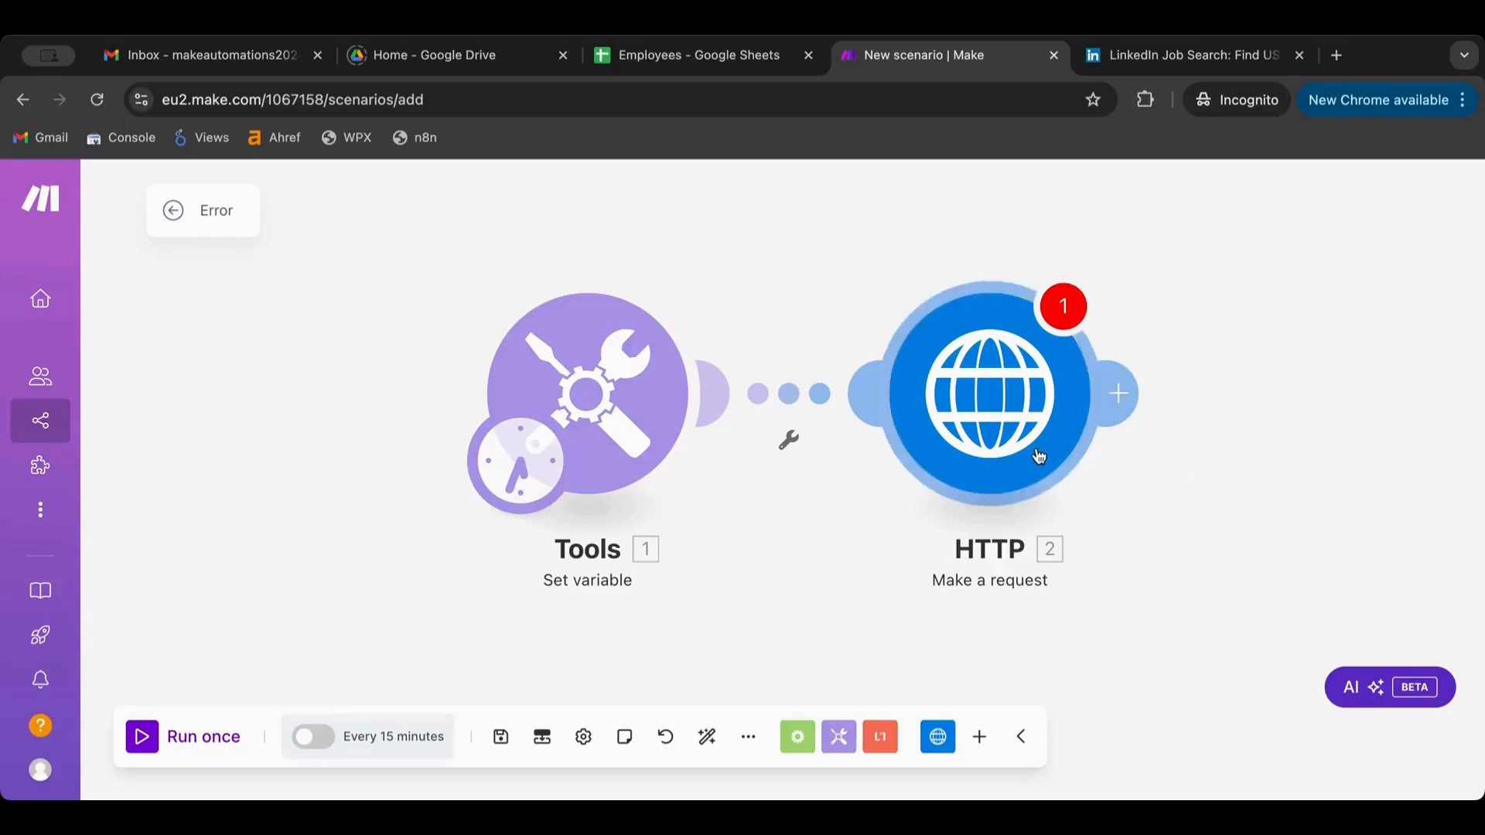
pyautogui.click(1220, 55)
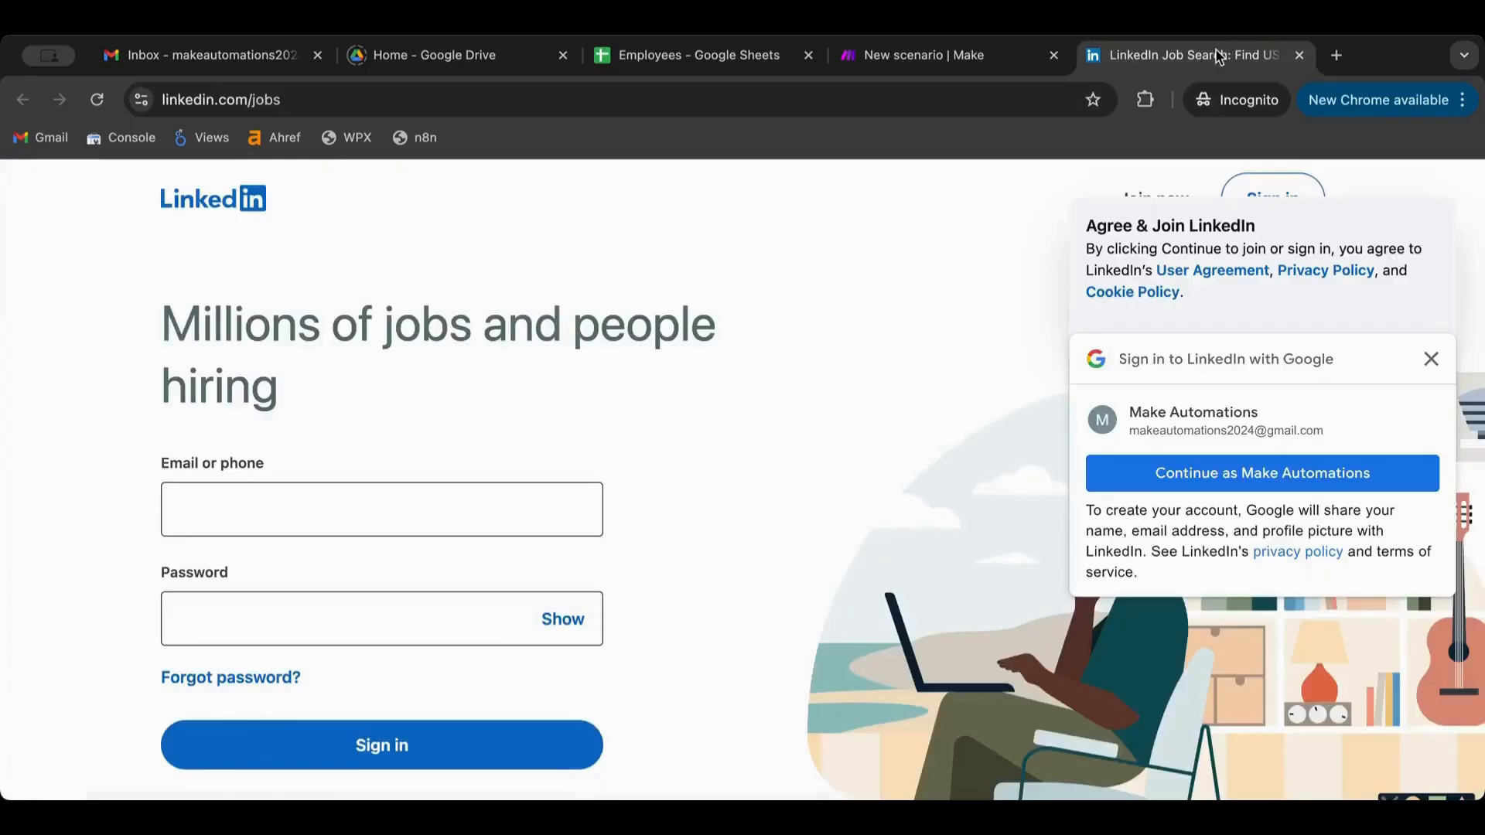
pyautogui.click(748, 98)
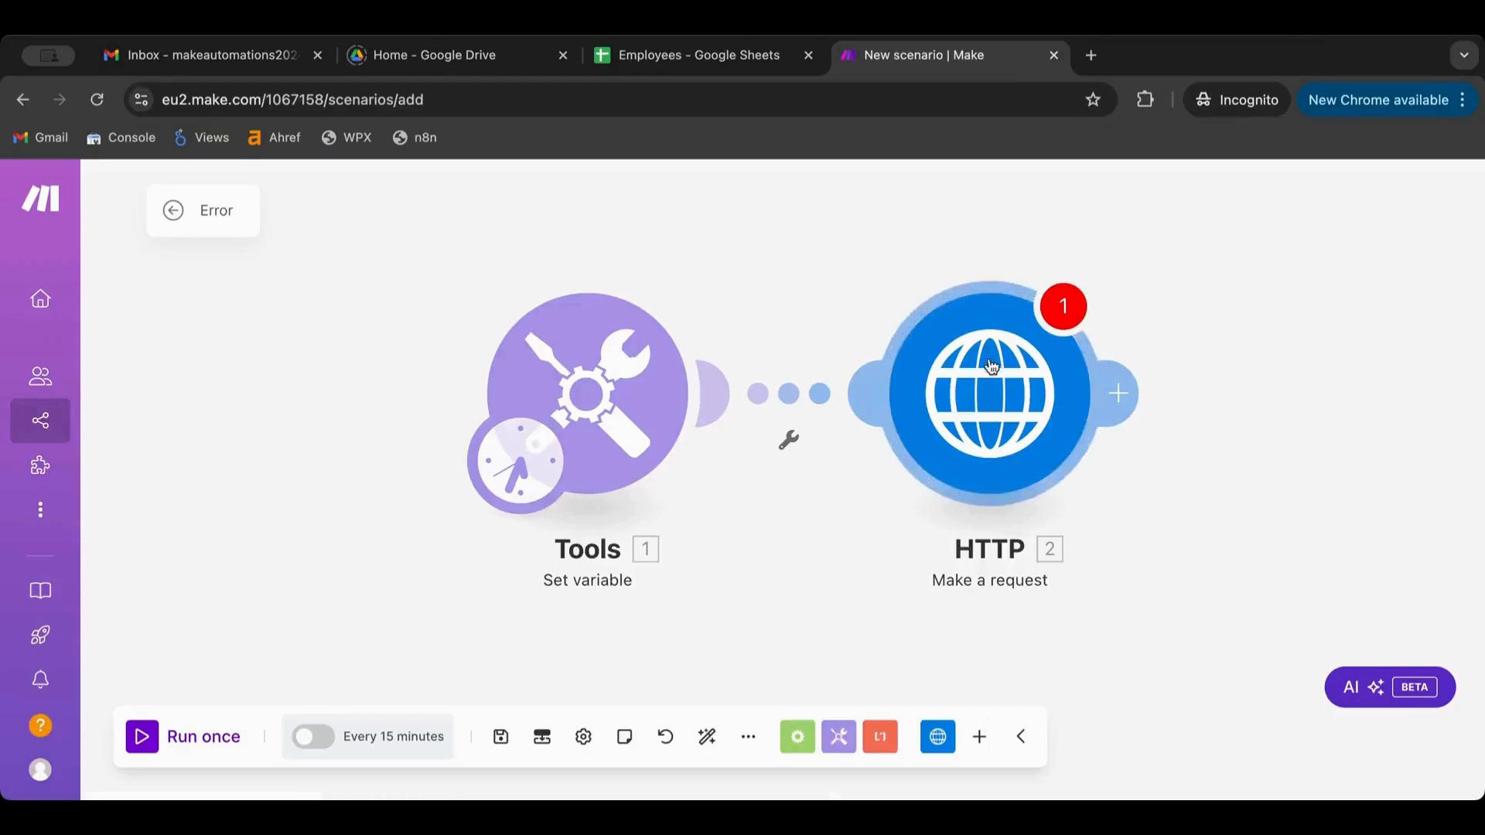
pyautogui.click(988, 387)
pyautogui.click(661, 363)
pyautogui.write('https://www.linkedin.com/jobs')
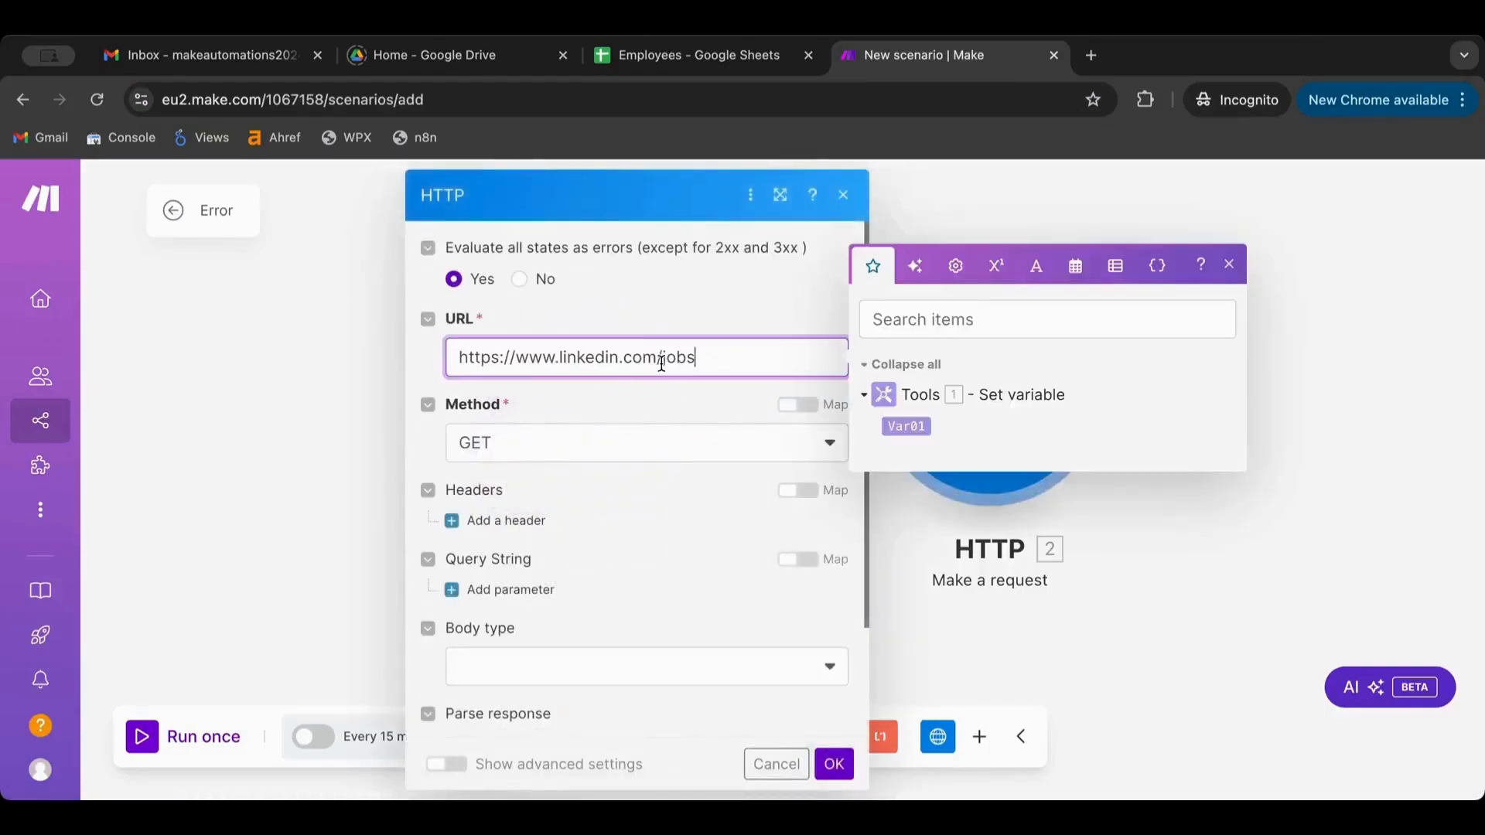
pyautogui.click(712, 305)
pyautogui.scroll(-3, 686, 505)
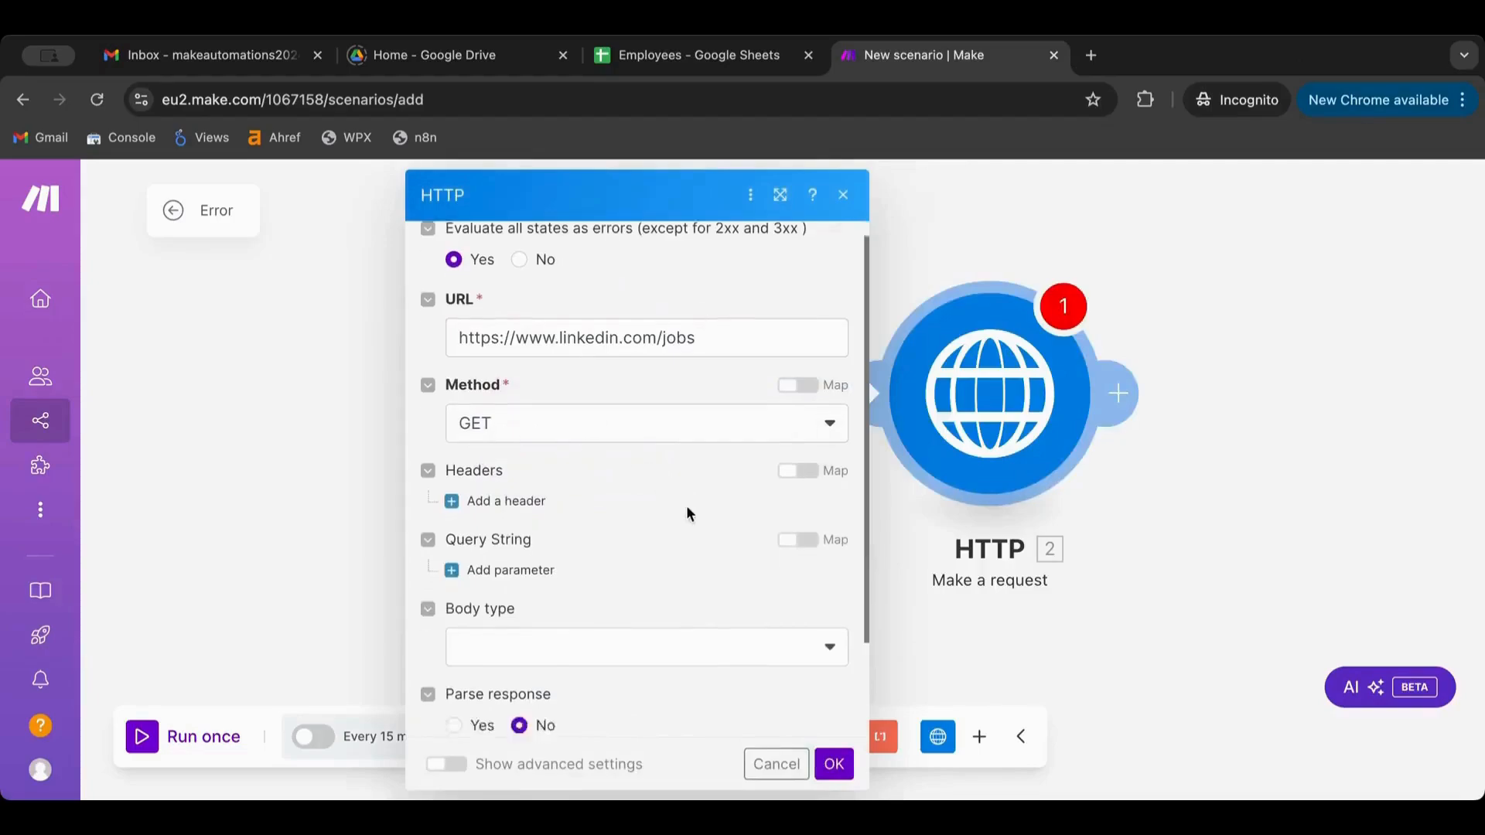
pyautogui.click(827, 763)
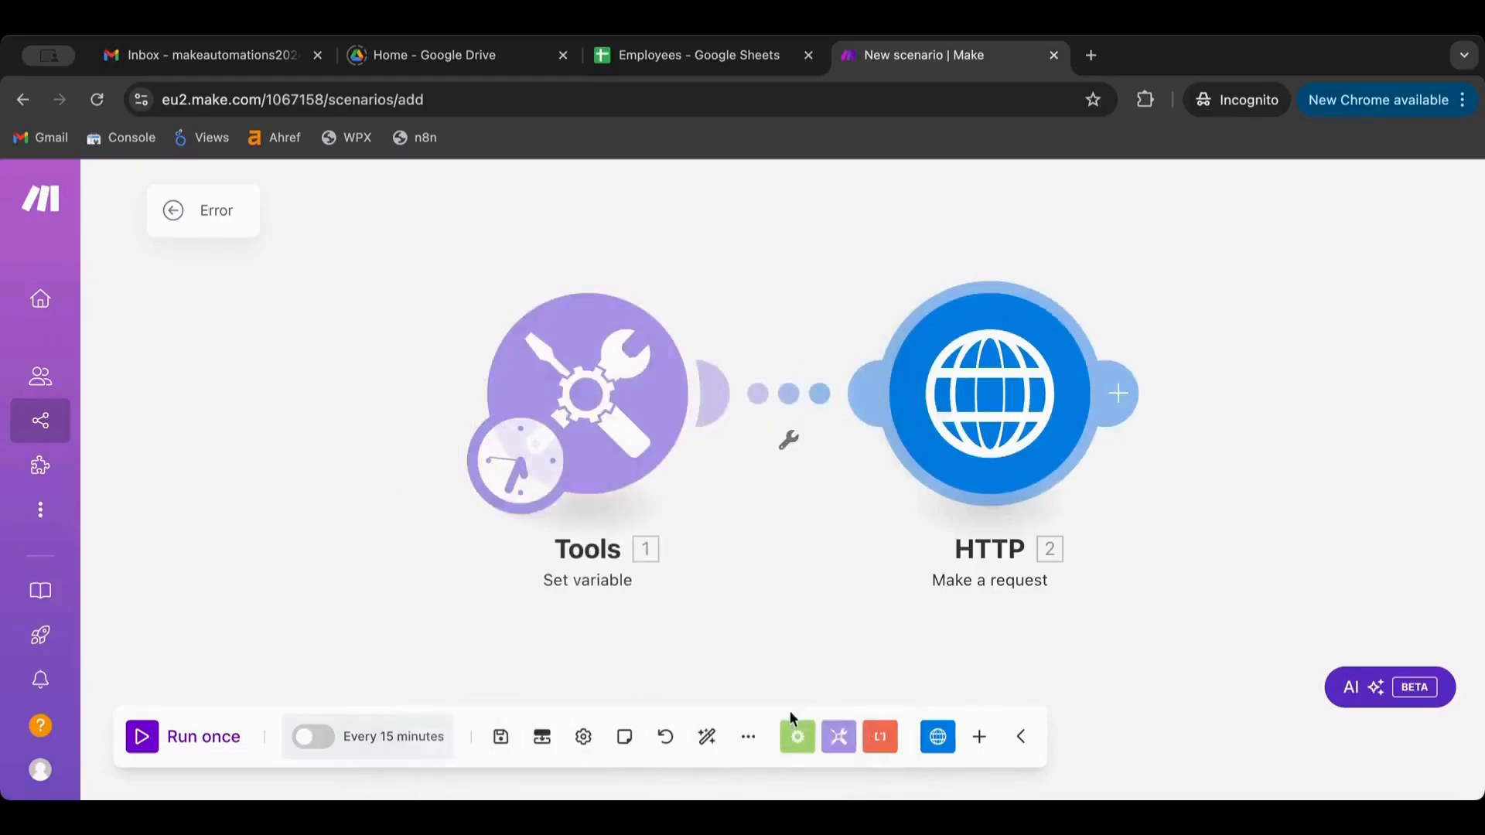
# Run the scenario once and confirm the HTTP output shows status 200 with HTML data
pyautogui.click(149, 737)
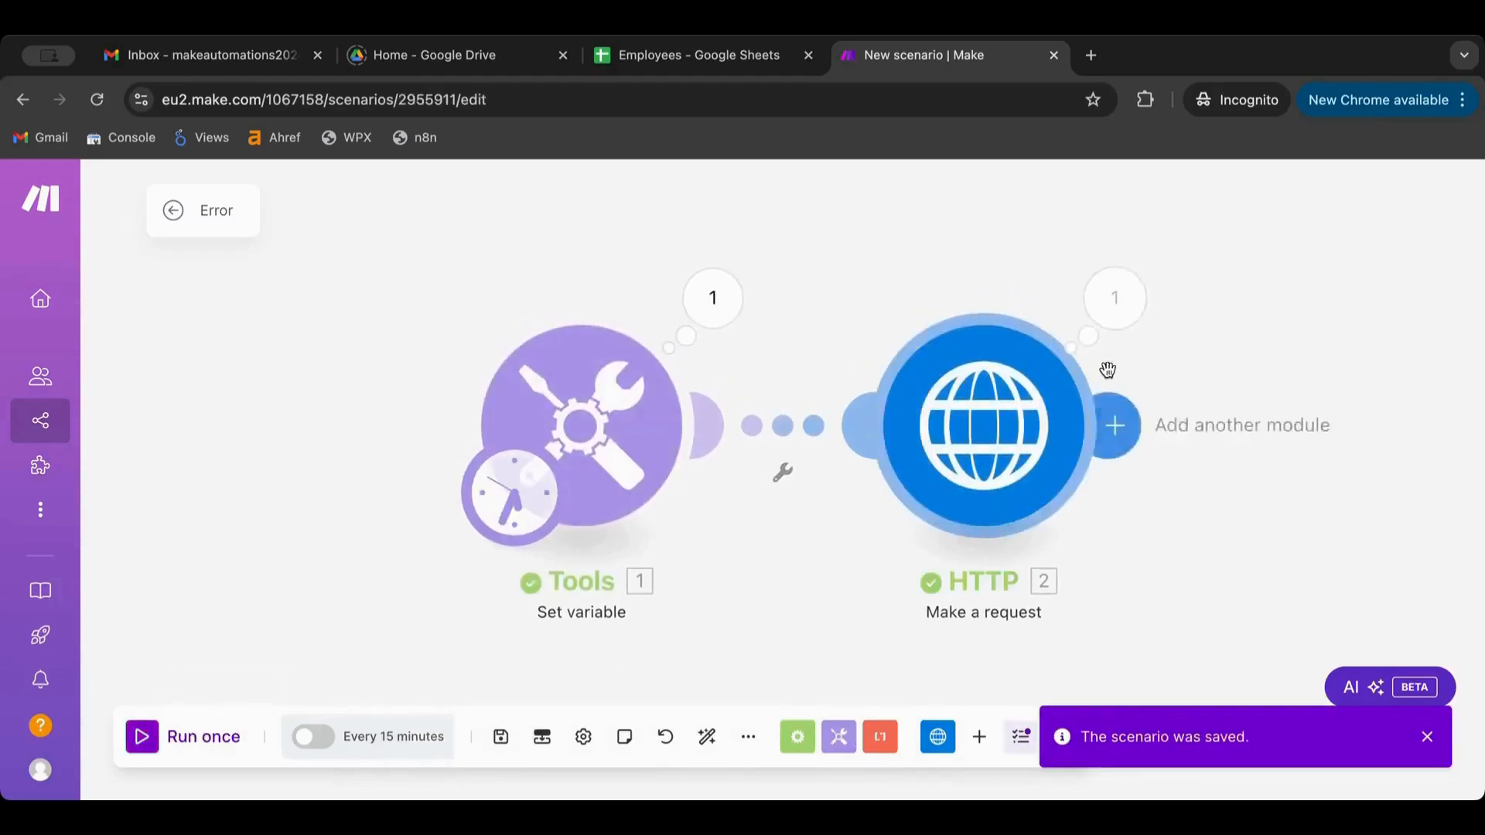
pyautogui.click(1117, 314)
pyautogui.scroll(-3, 911, 437)
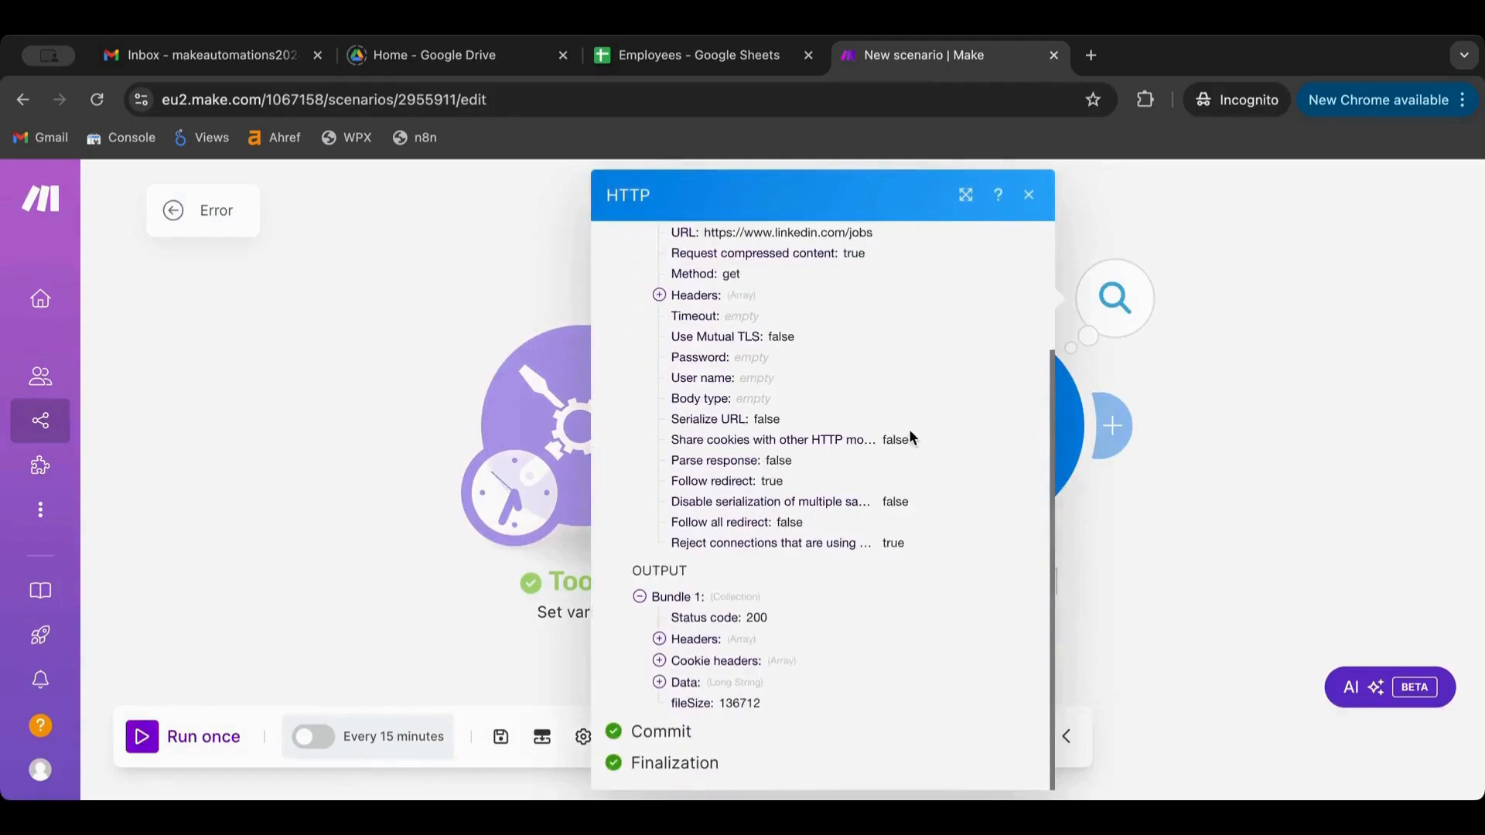
pyautogui.doubleClick(758, 617)
pyautogui.click(659, 684)
pyautogui.scroll(-8, 713, 670)
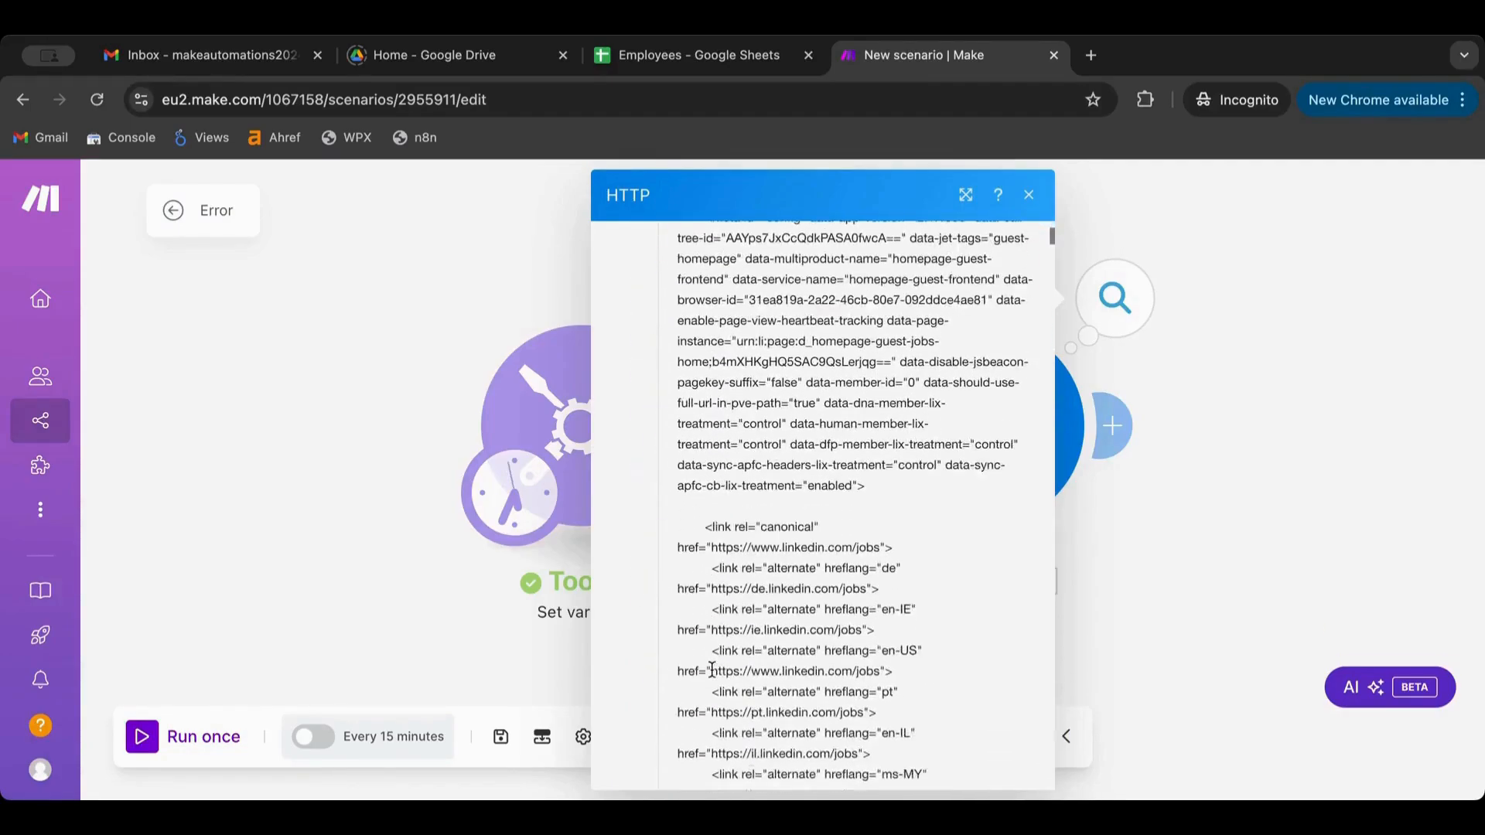
pyautogui.scroll(-20, 713, 669)
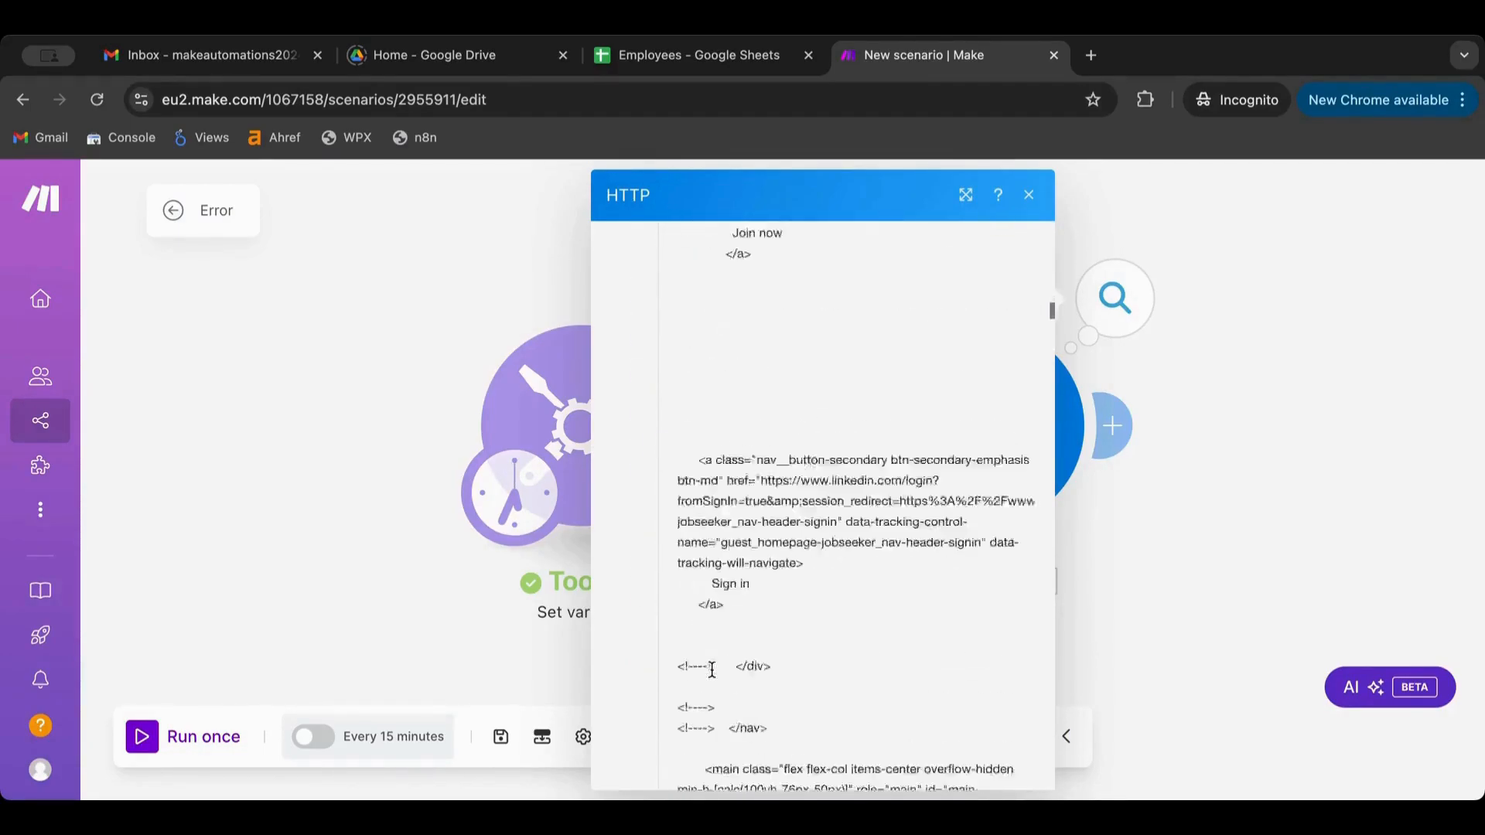
pyautogui.scroll(-20, 712, 669)
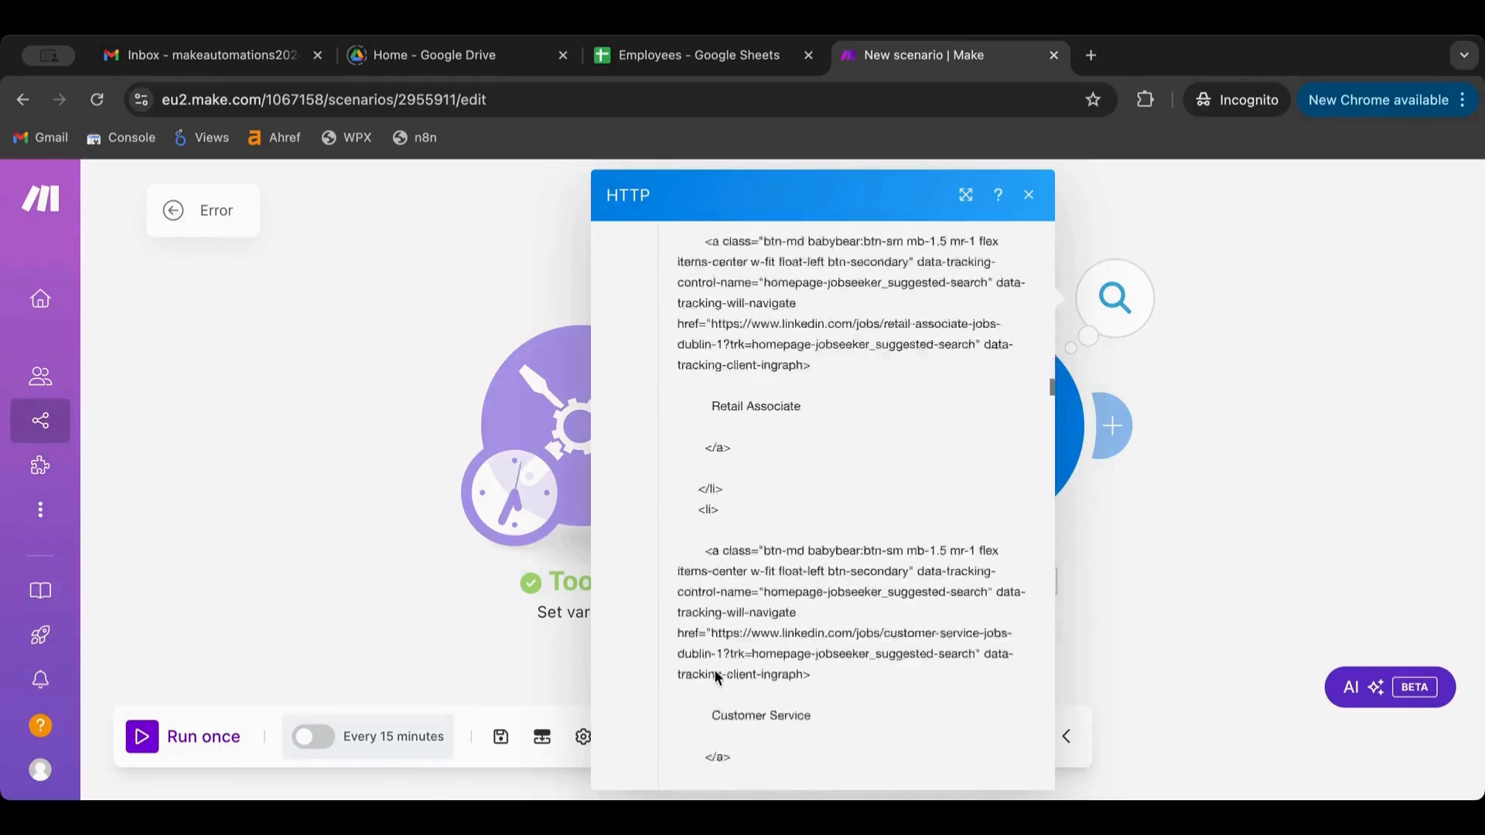
pyautogui.scroll(-5, 717, 677)
pyautogui.click(1233, 531)
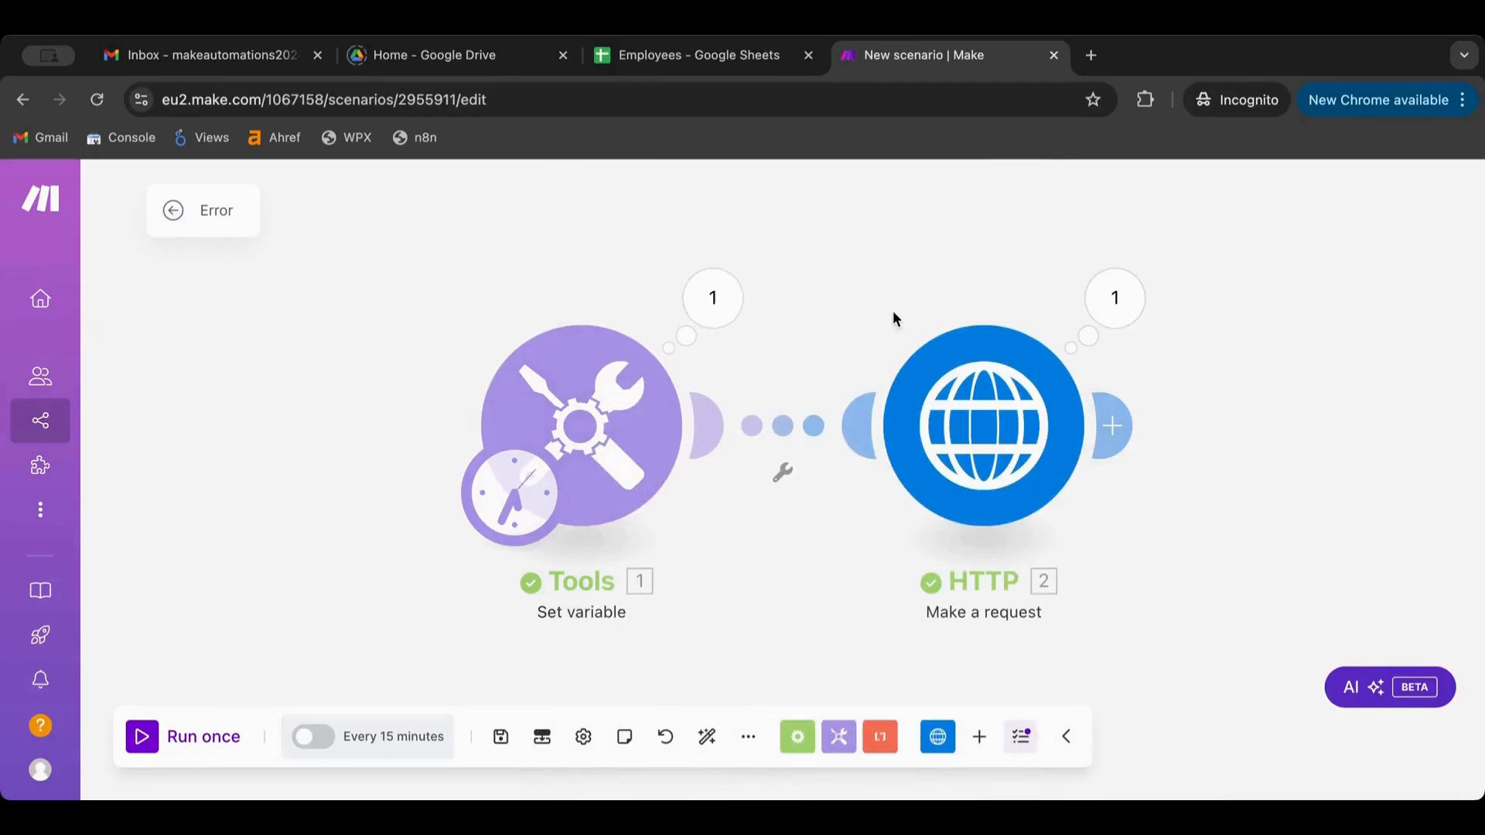
# Copy the LinkedIn URL from the HTTP module into the Tools variable value, replacing 'Test'
pyautogui.click(1115, 298)
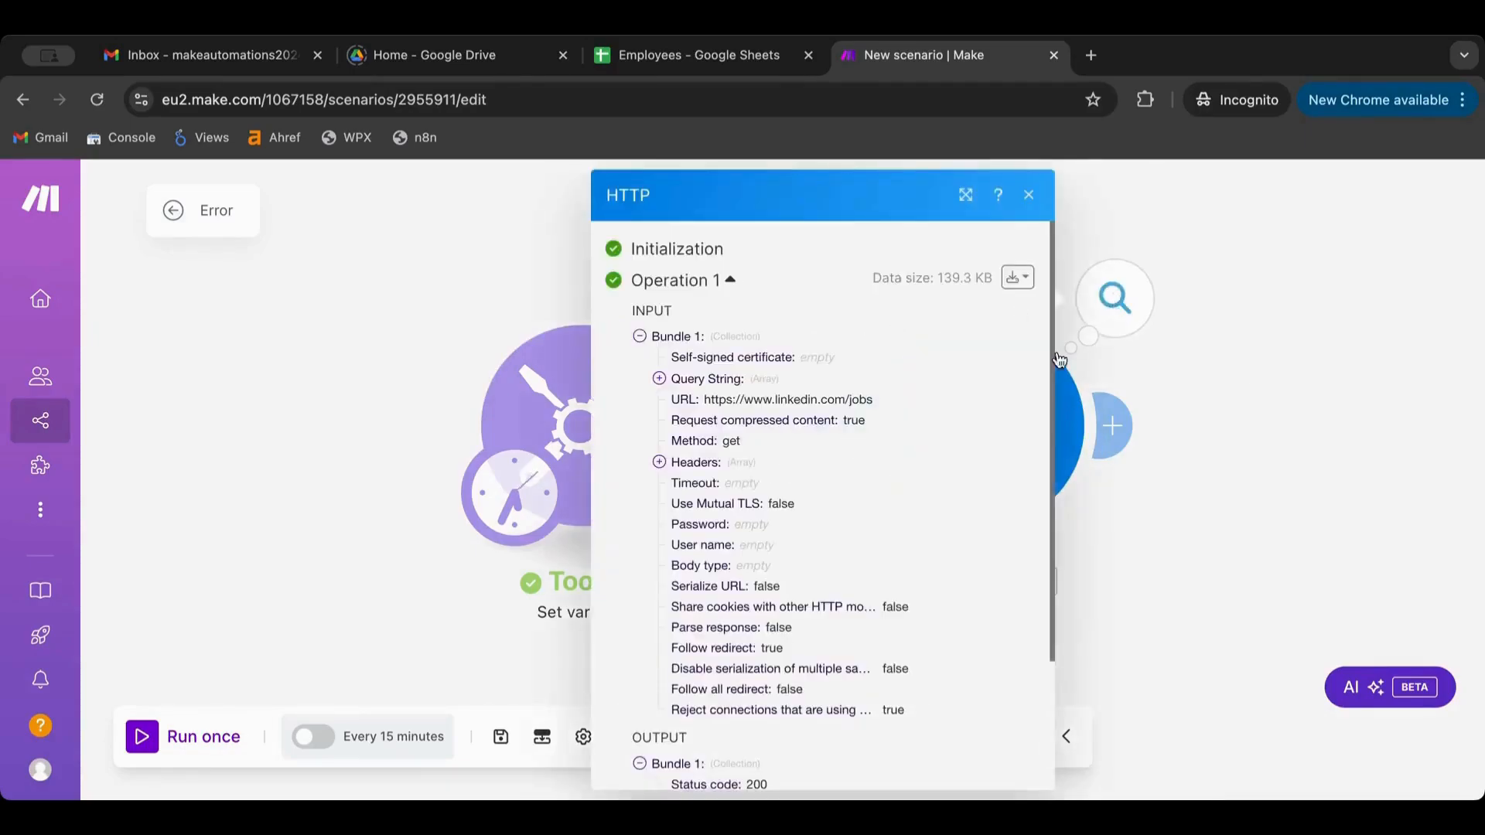
pyautogui.click(1214, 386)
pyautogui.click(966, 402)
pyautogui.tripleClick(704, 365)
pyautogui.hotkey('ctrl', 'c')
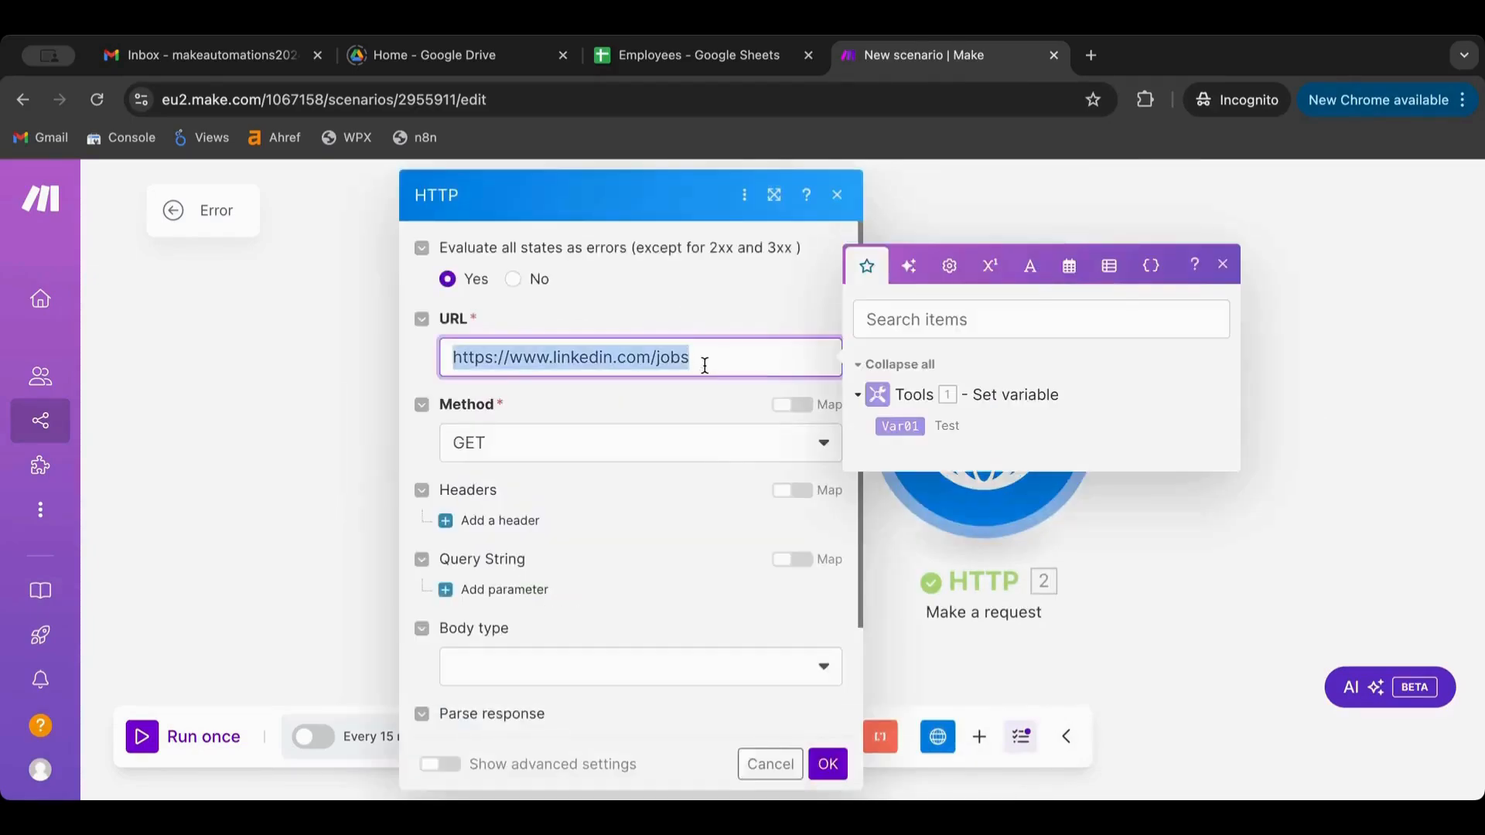
pyautogui.click(837, 195)
pyautogui.click(781, 433)
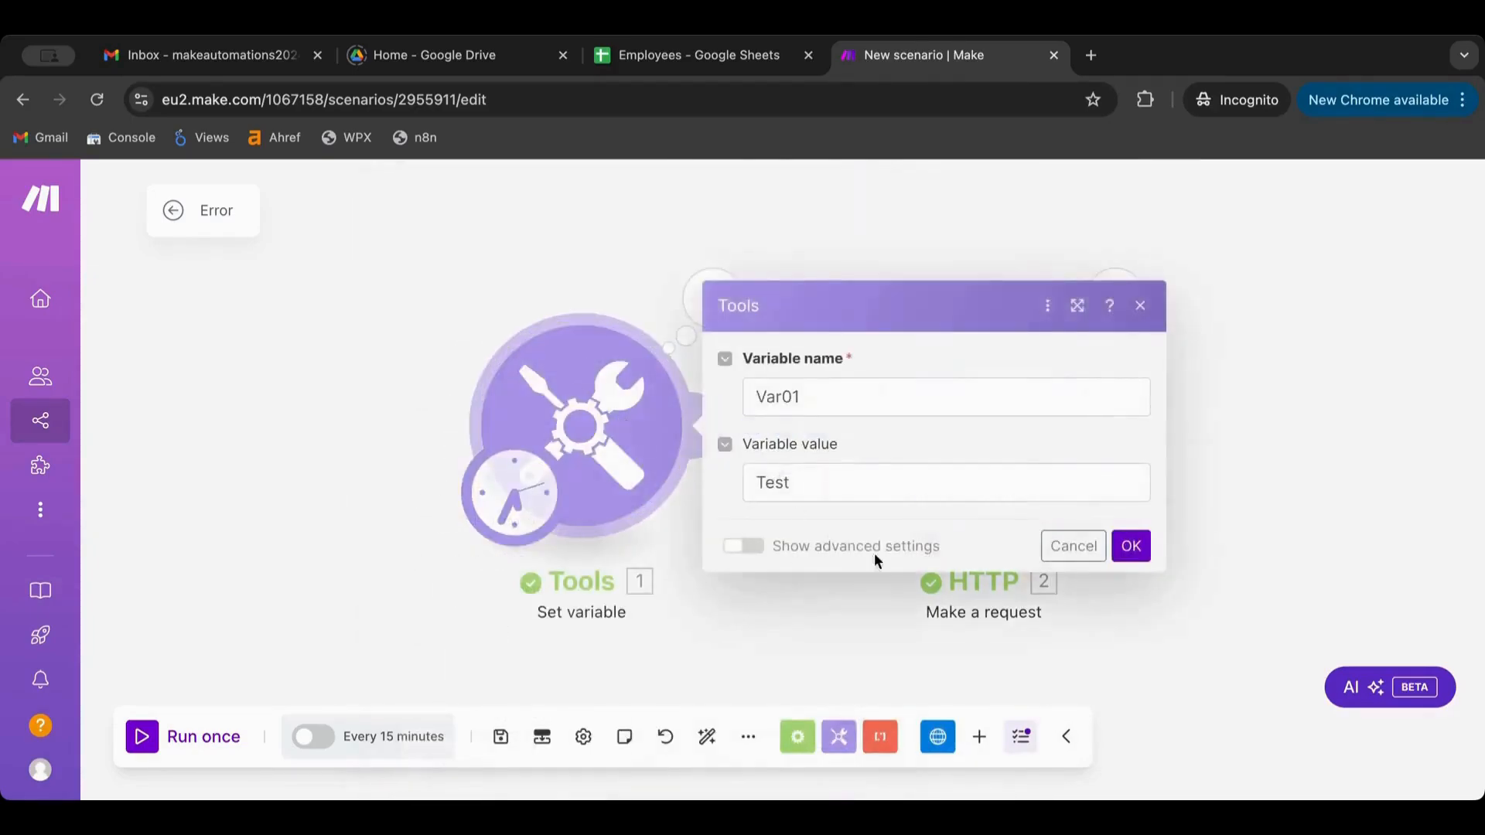
pyautogui.click(862, 495)
pyautogui.hotkey('ctrl', 'a')
pyautogui.hotkey('ctrl', 'v')
pyautogui.click(1129, 546)
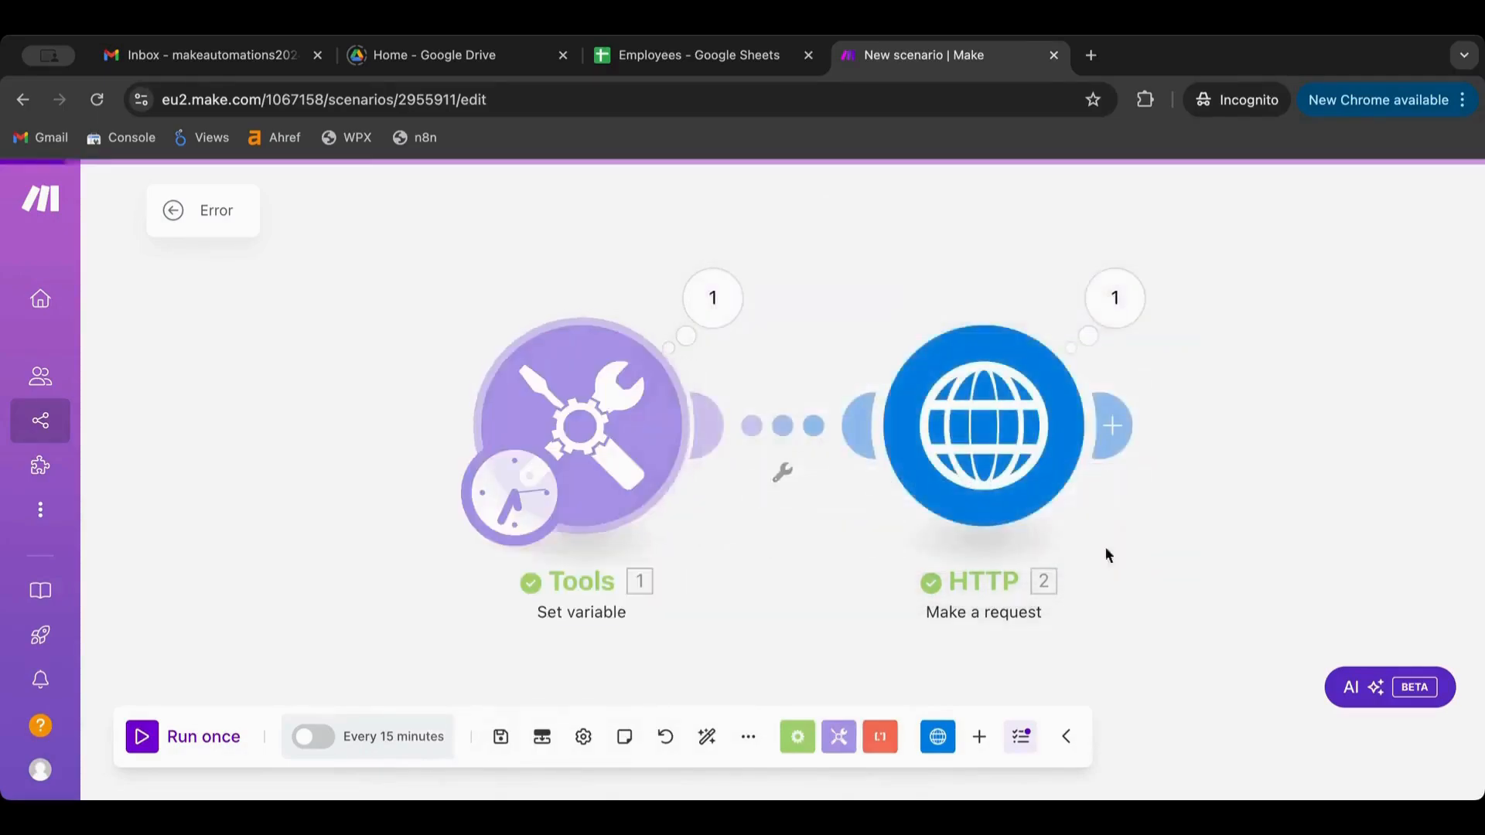
# Replace the HTTP module's hard-coded URL with the mapped Var01 variable and save
pyautogui.click(981, 475)
pyautogui.tripleClick(737, 365)
pyautogui.press('BackSpace')
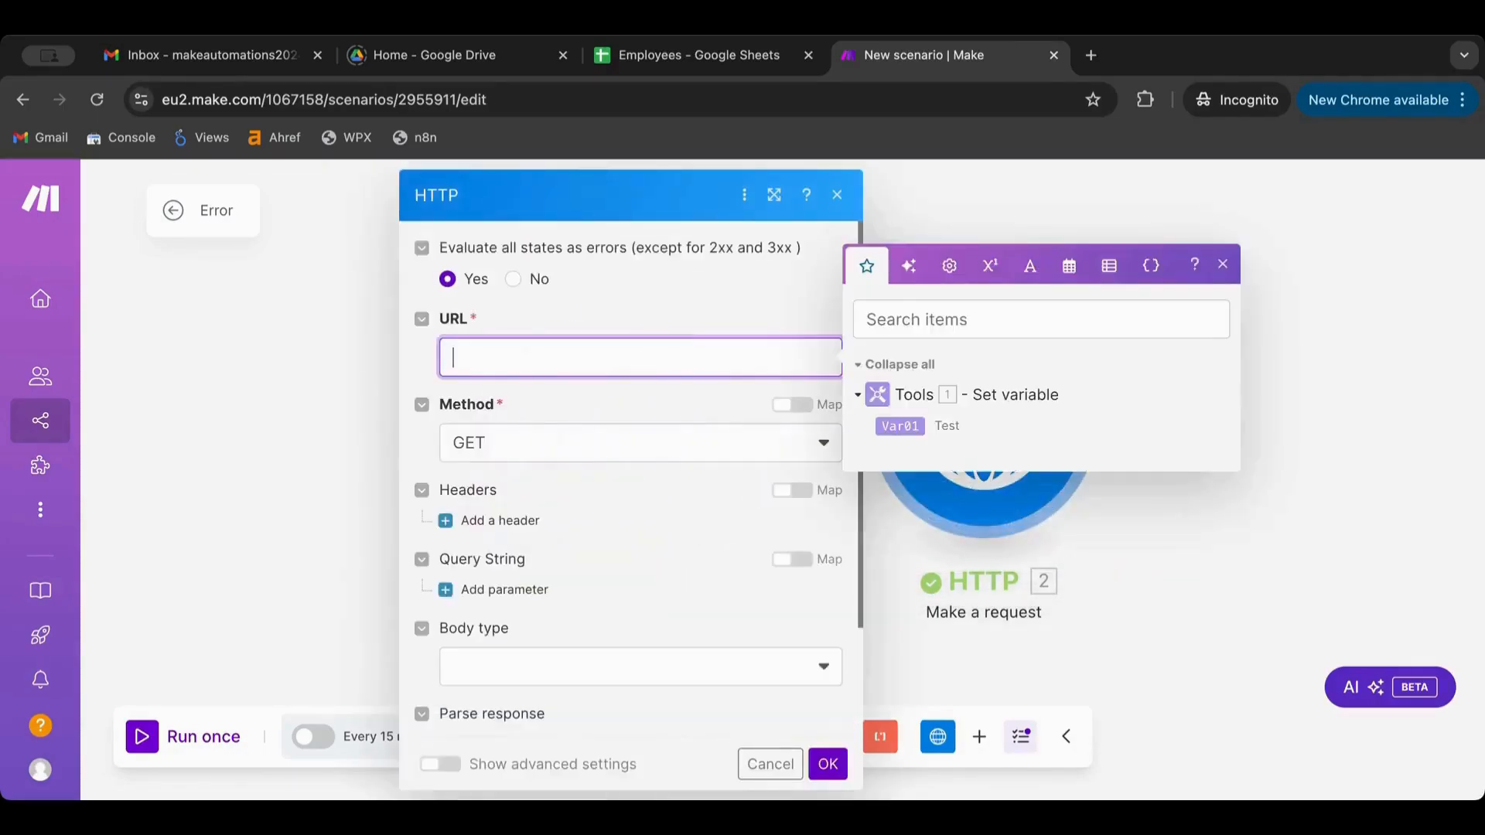
pyautogui.click(900, 426)
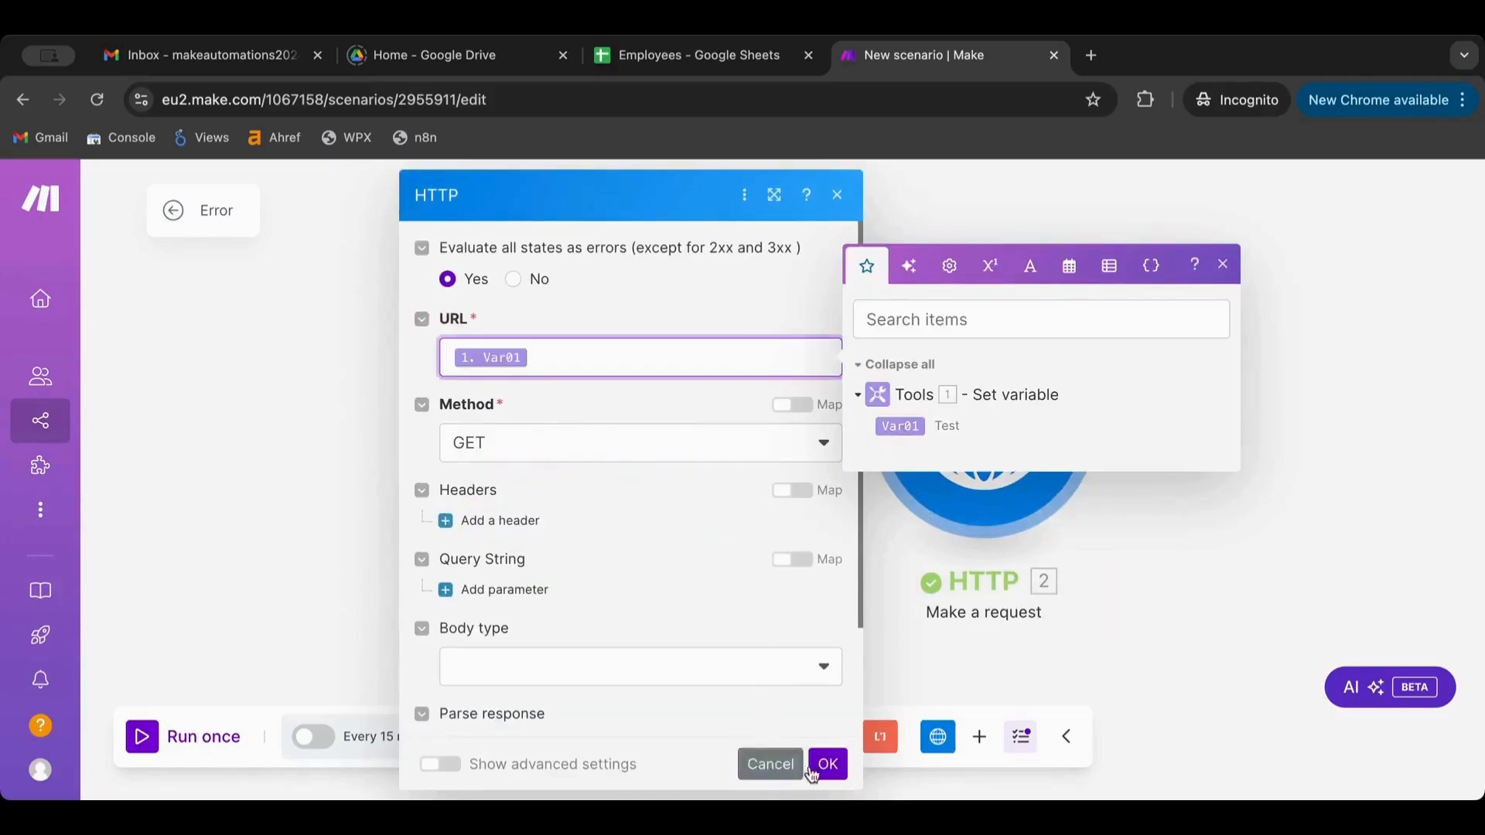
pyautogui.click(835, 776)
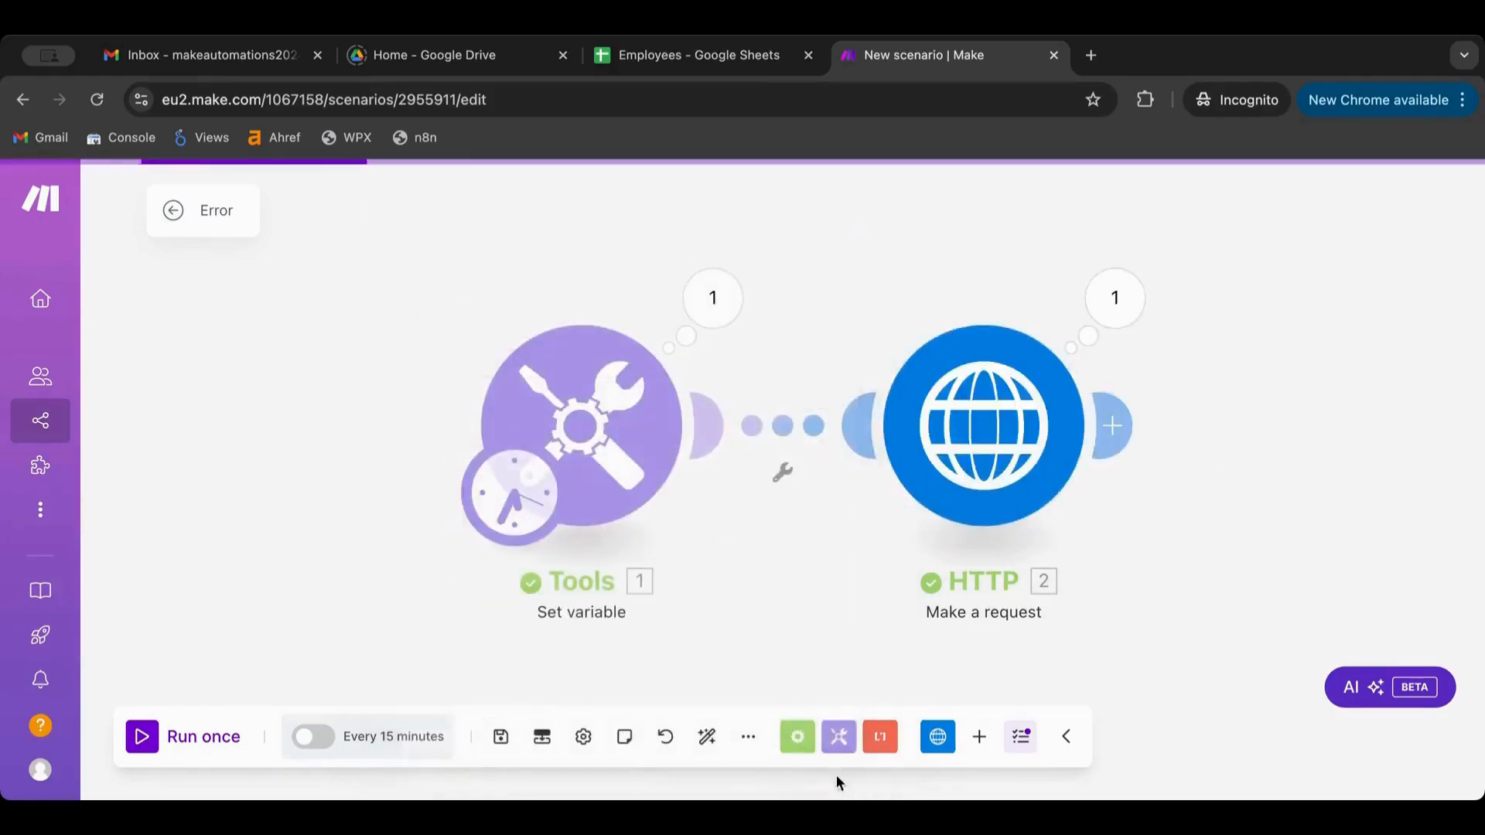
# Run the scenario once several times until Tools and HTTP each process one bundle
pyautogui.click(147, 738)
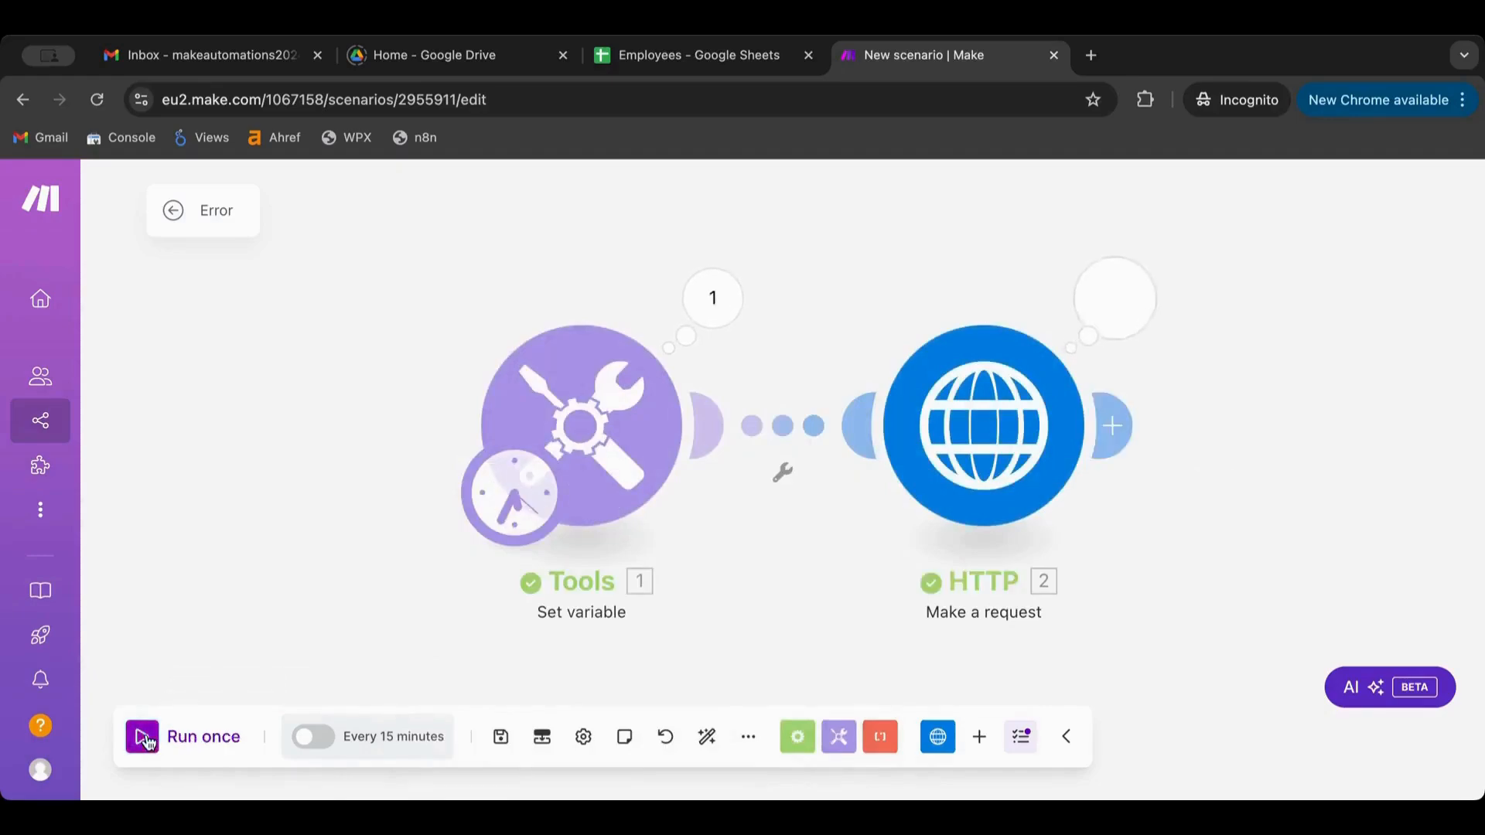
pyautogui.click(147, 741)
pyautogui.click(147, 738)
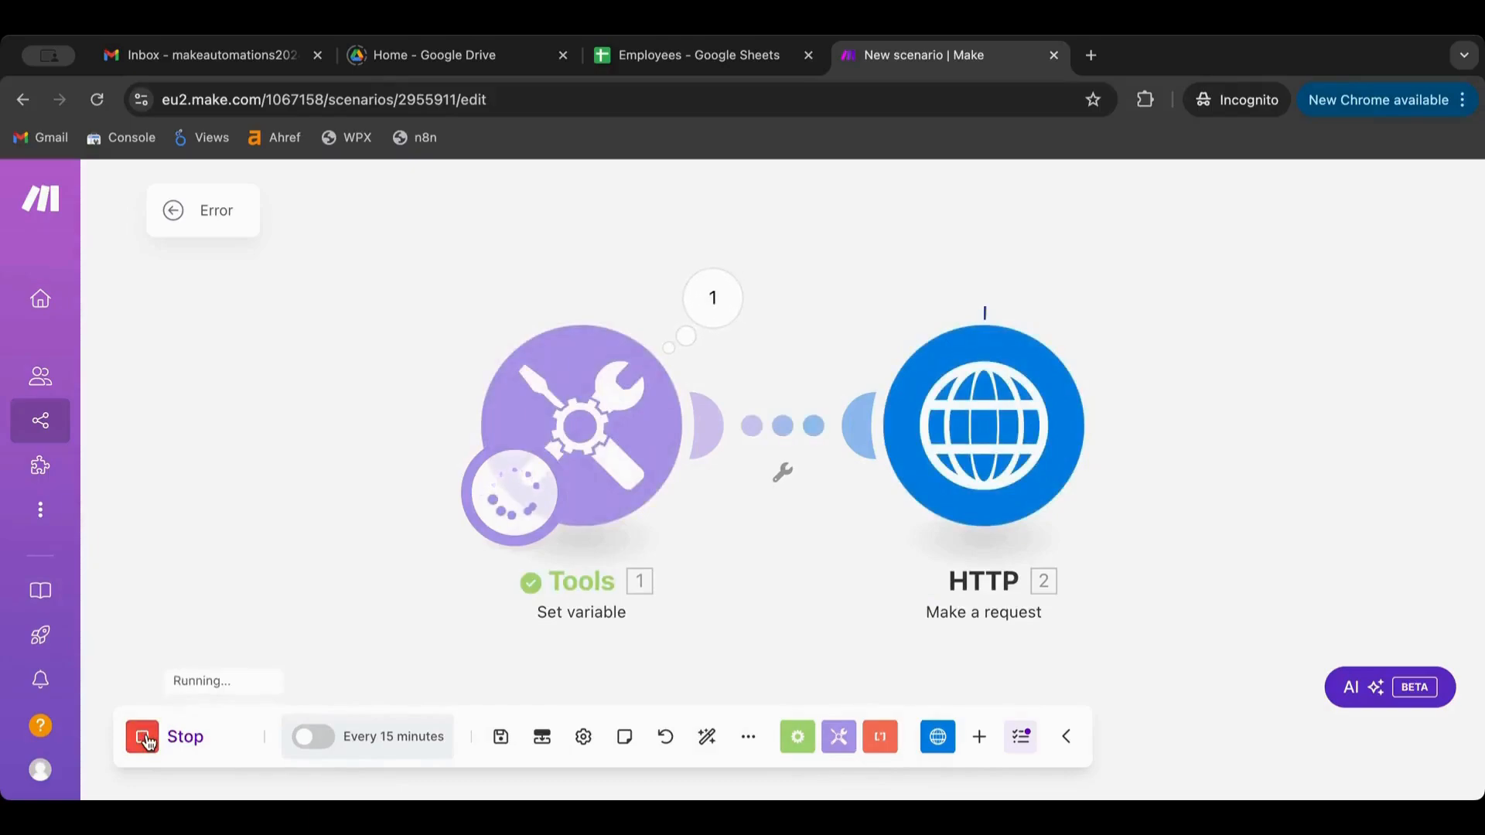
pyautogui.click(147, 741)
pyautogui.click(147, 741)
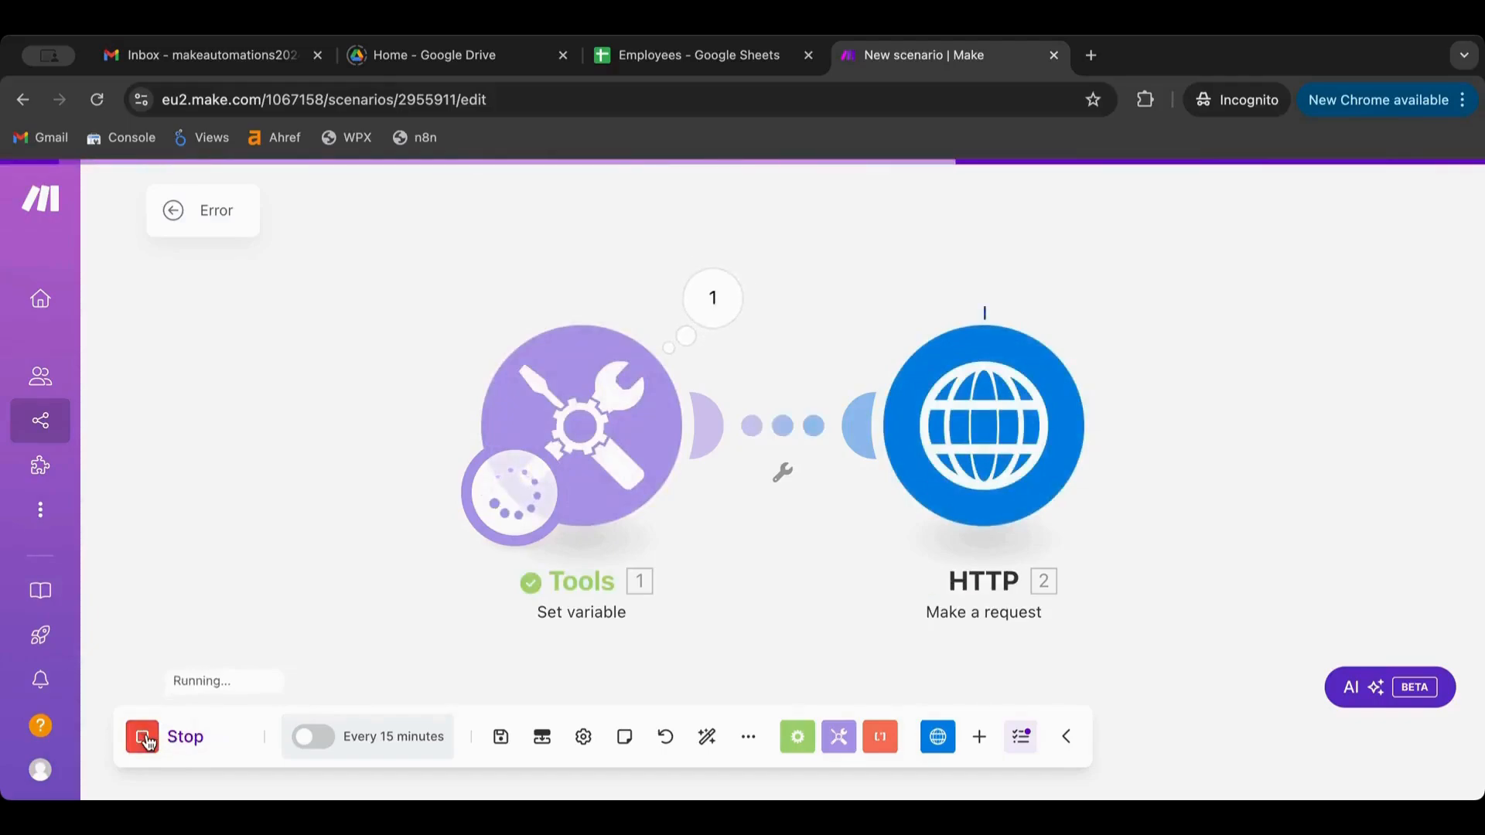
pyautogui.click(147, 741)
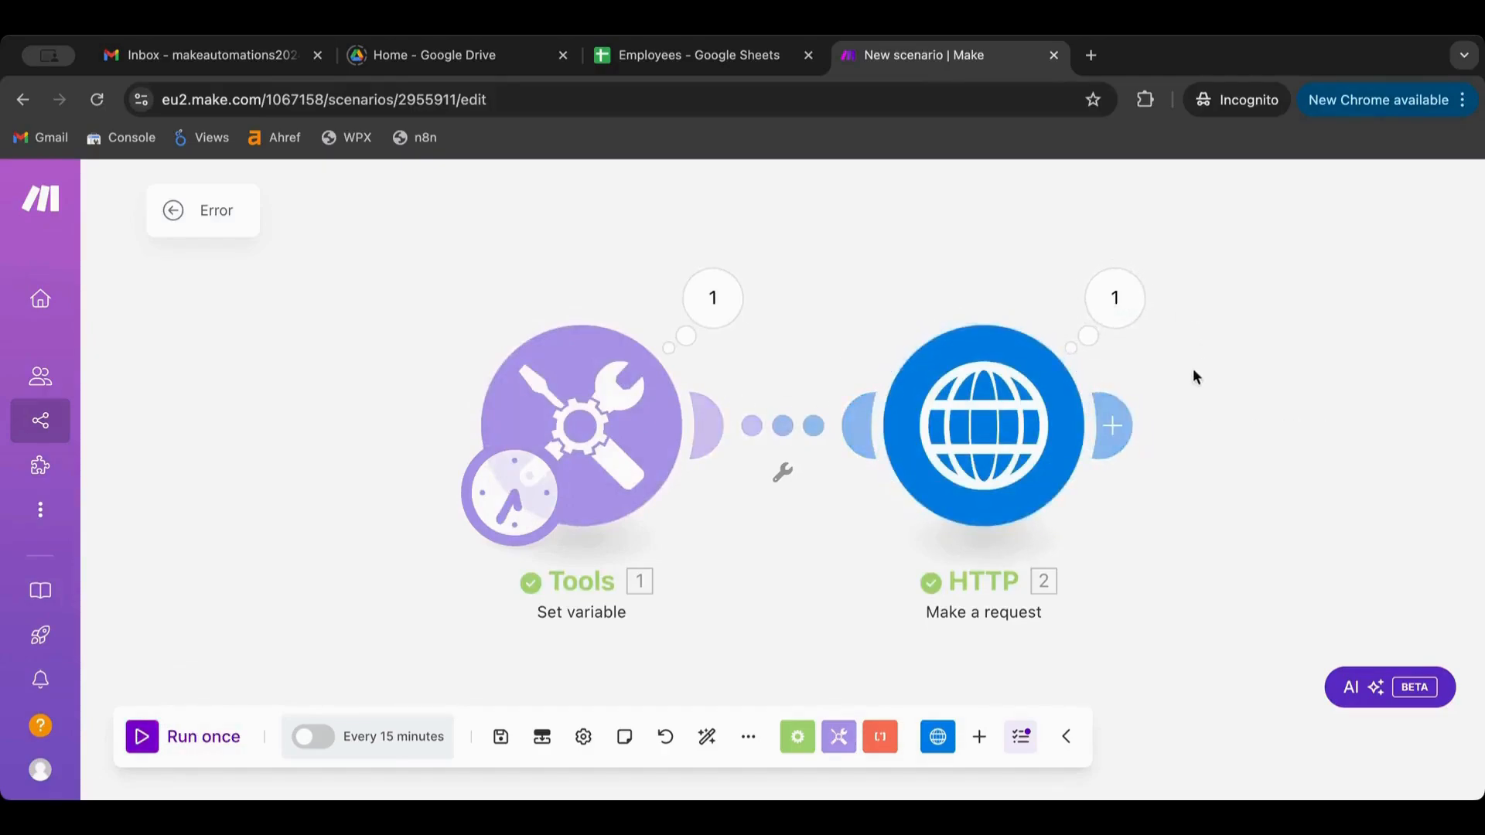
pyautogui.scroll(-1, 1197, 368)
pyautogui.scroll(-3, 1197, 368)
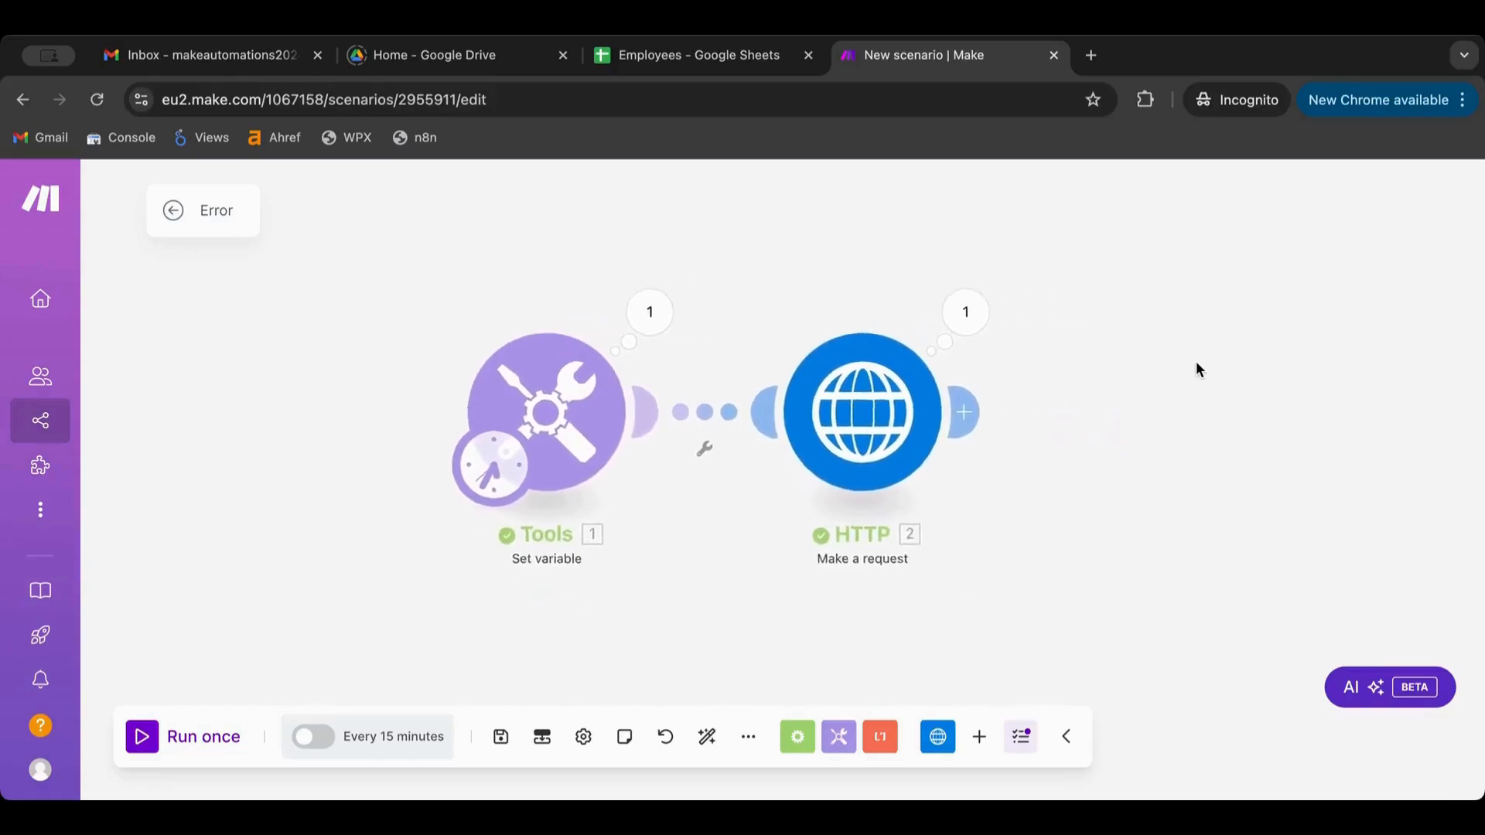
# Add a Break handler from Error Handlers to the HTTP module's error route
pyautogui.rightClick(846, 398)
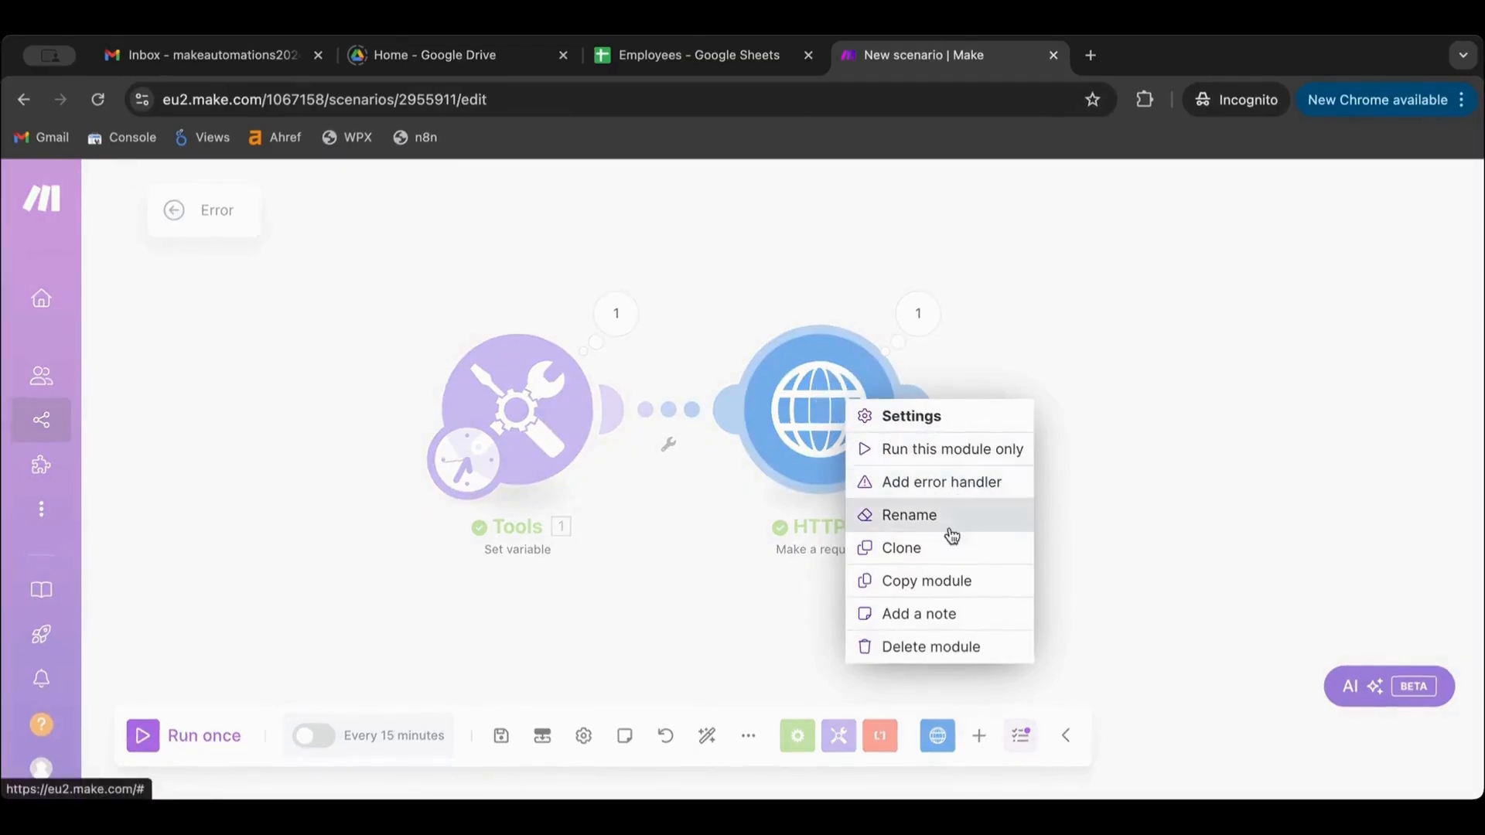
pyautogui.click(953, 485)
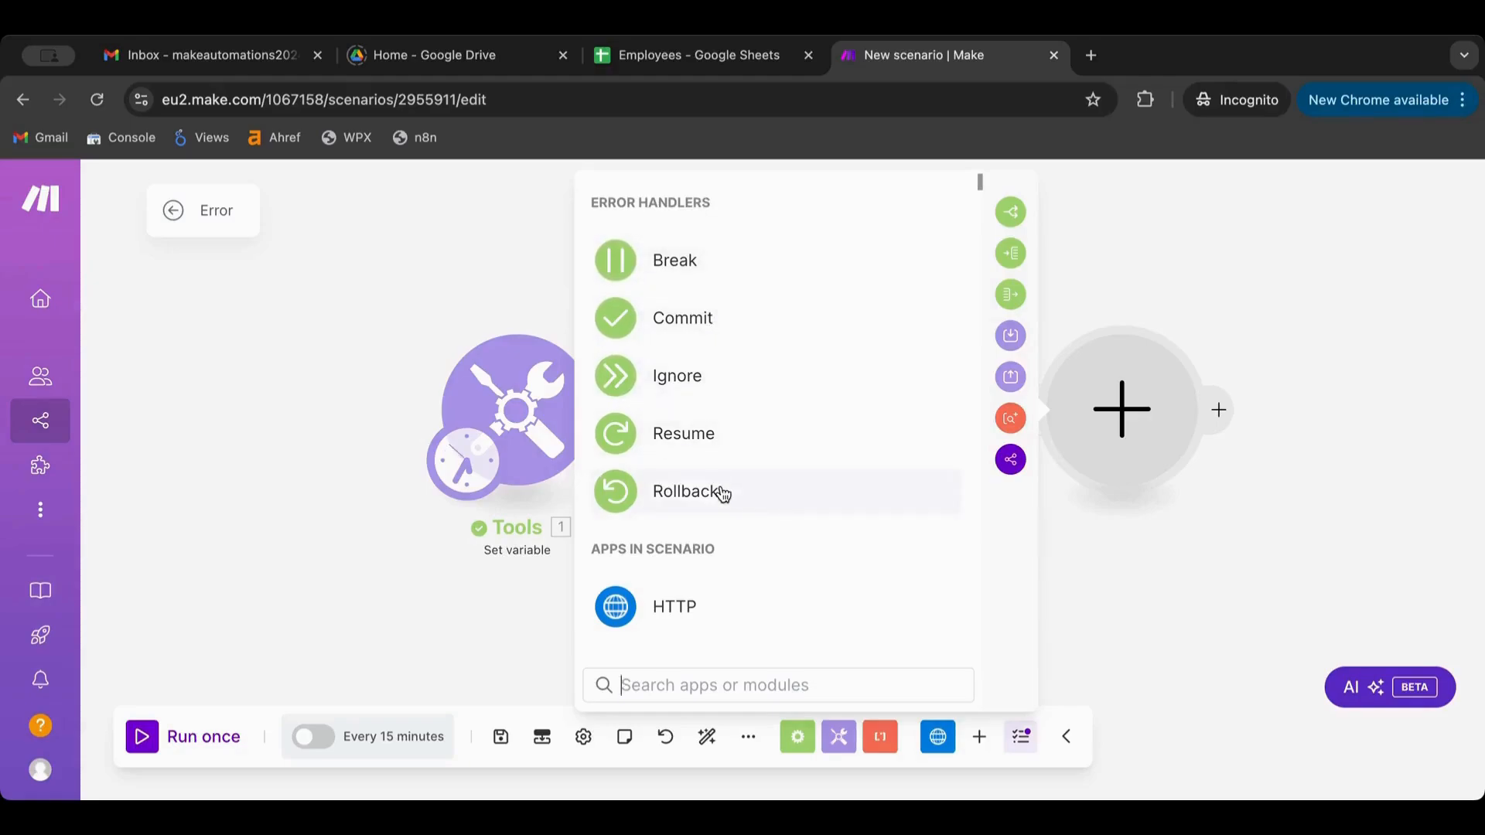
pyautogui.scroll(-3, 722, 493)
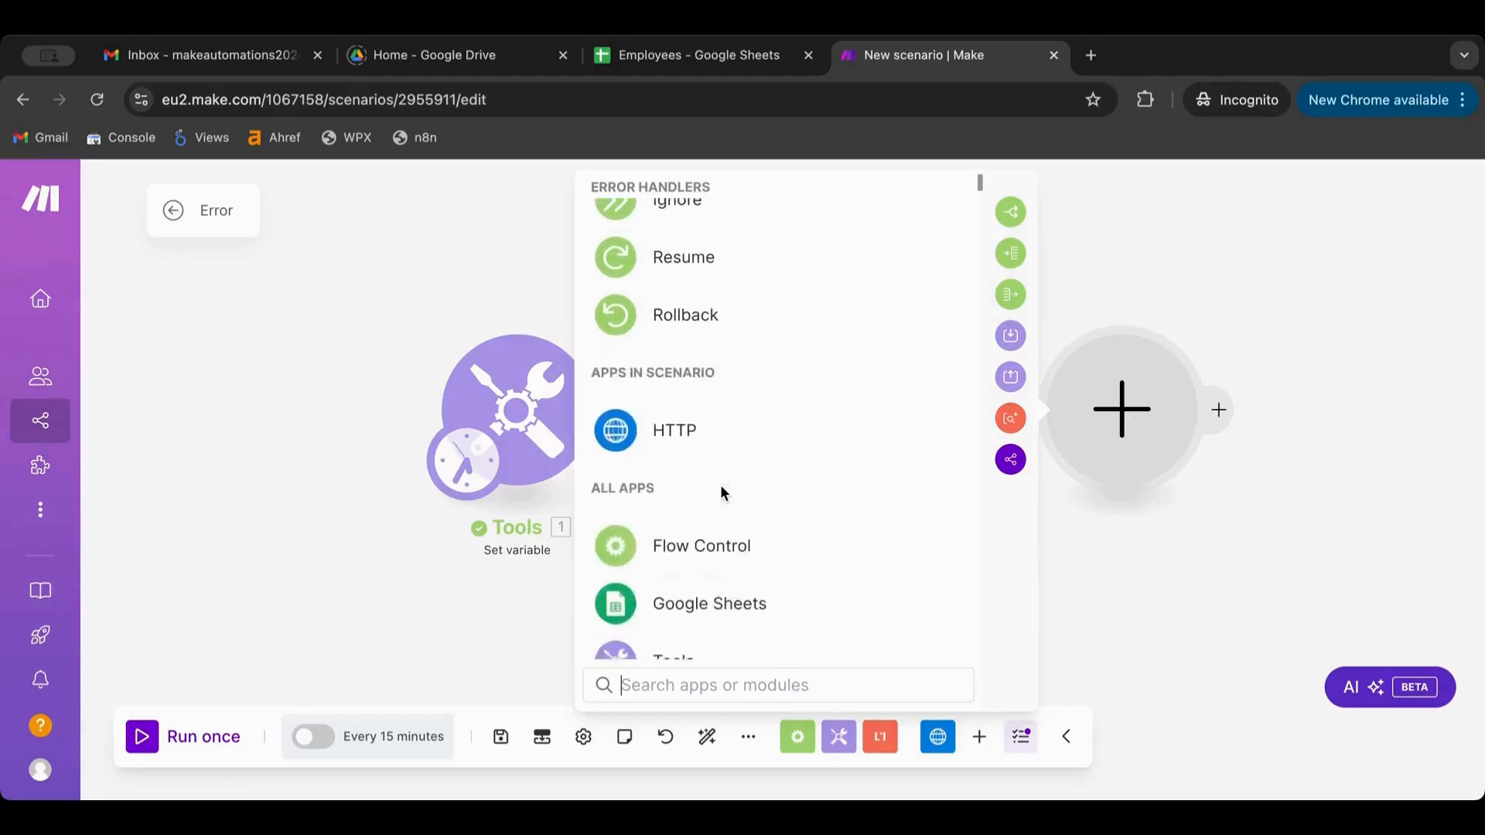
pyautogui.scroll(3, 722, 493)
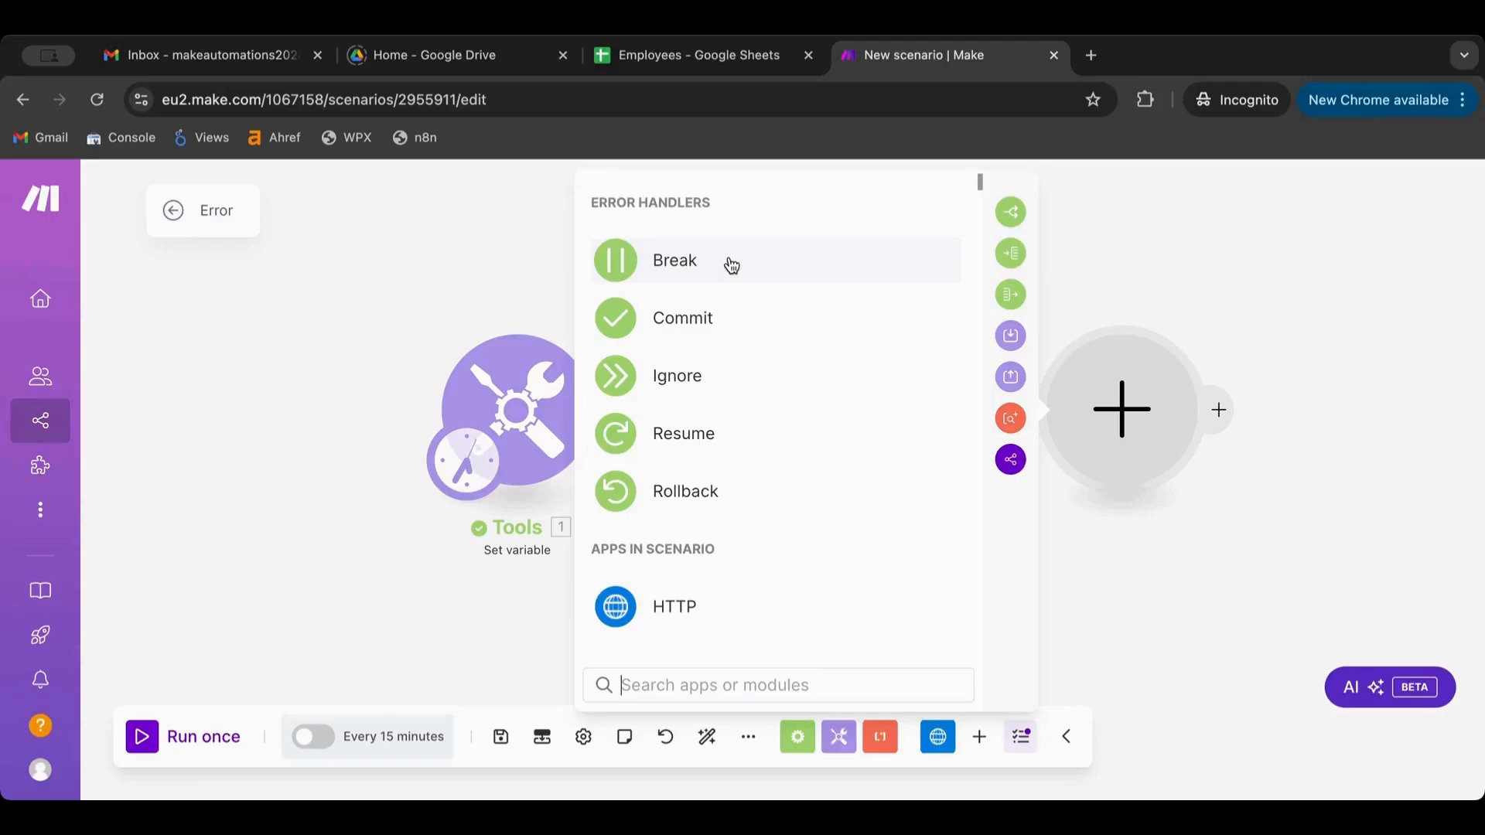
pyautogui.scroll(-15, 733, 265)
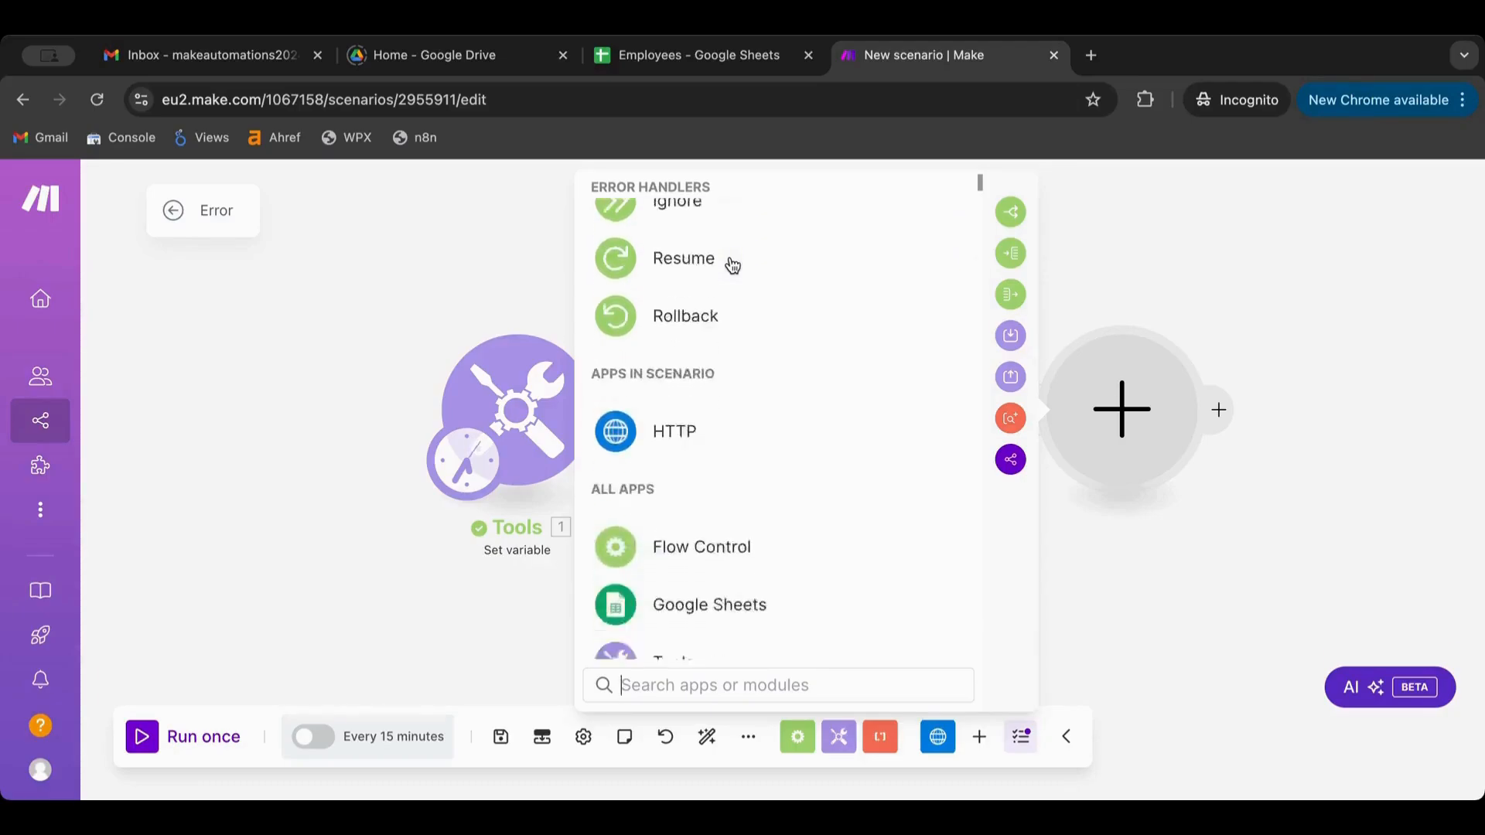
pyautogui.scroll(10, 733, 266)
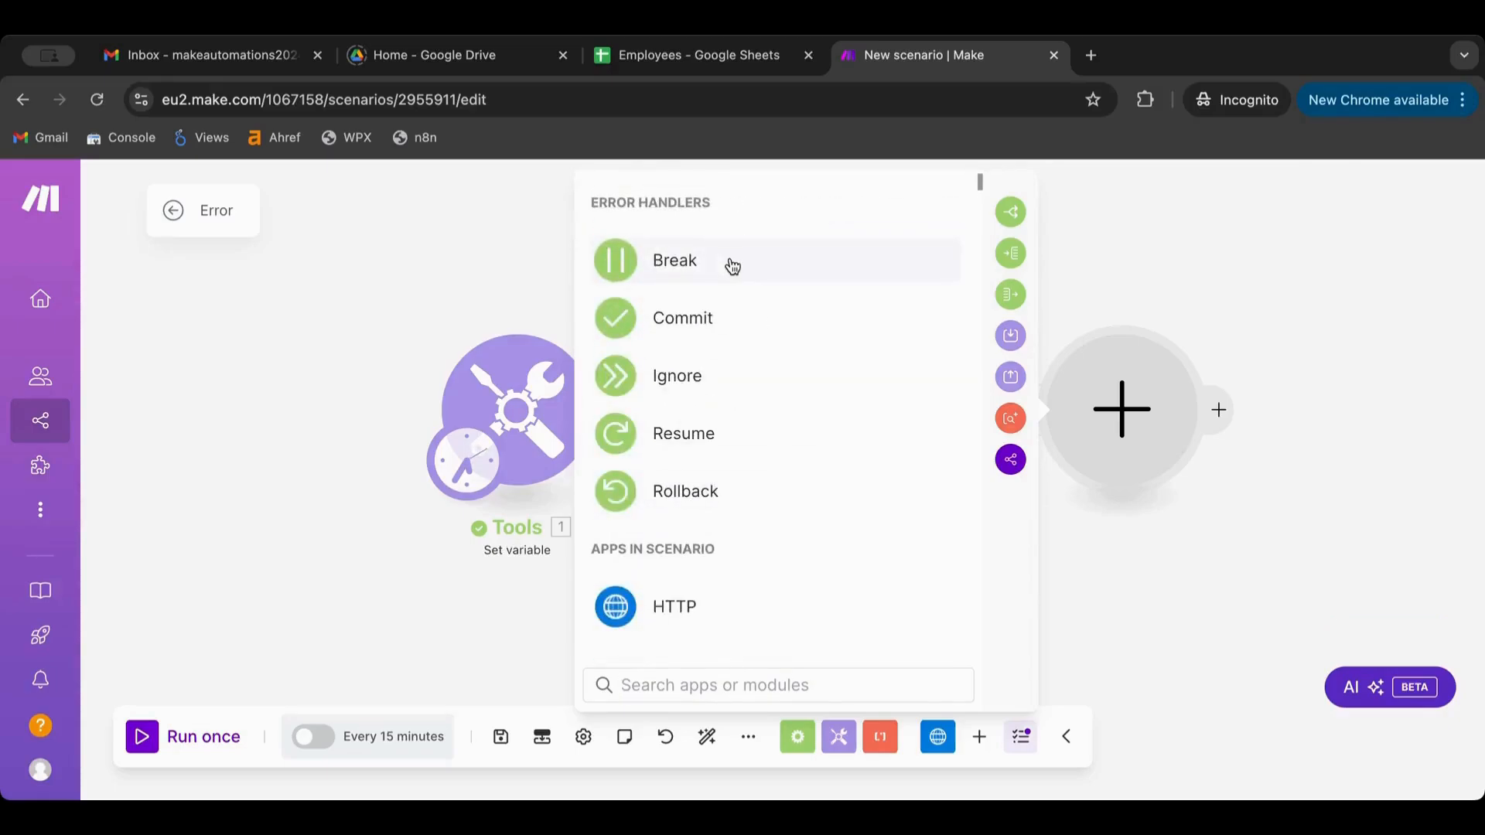
pyautogui.click(732, 265)
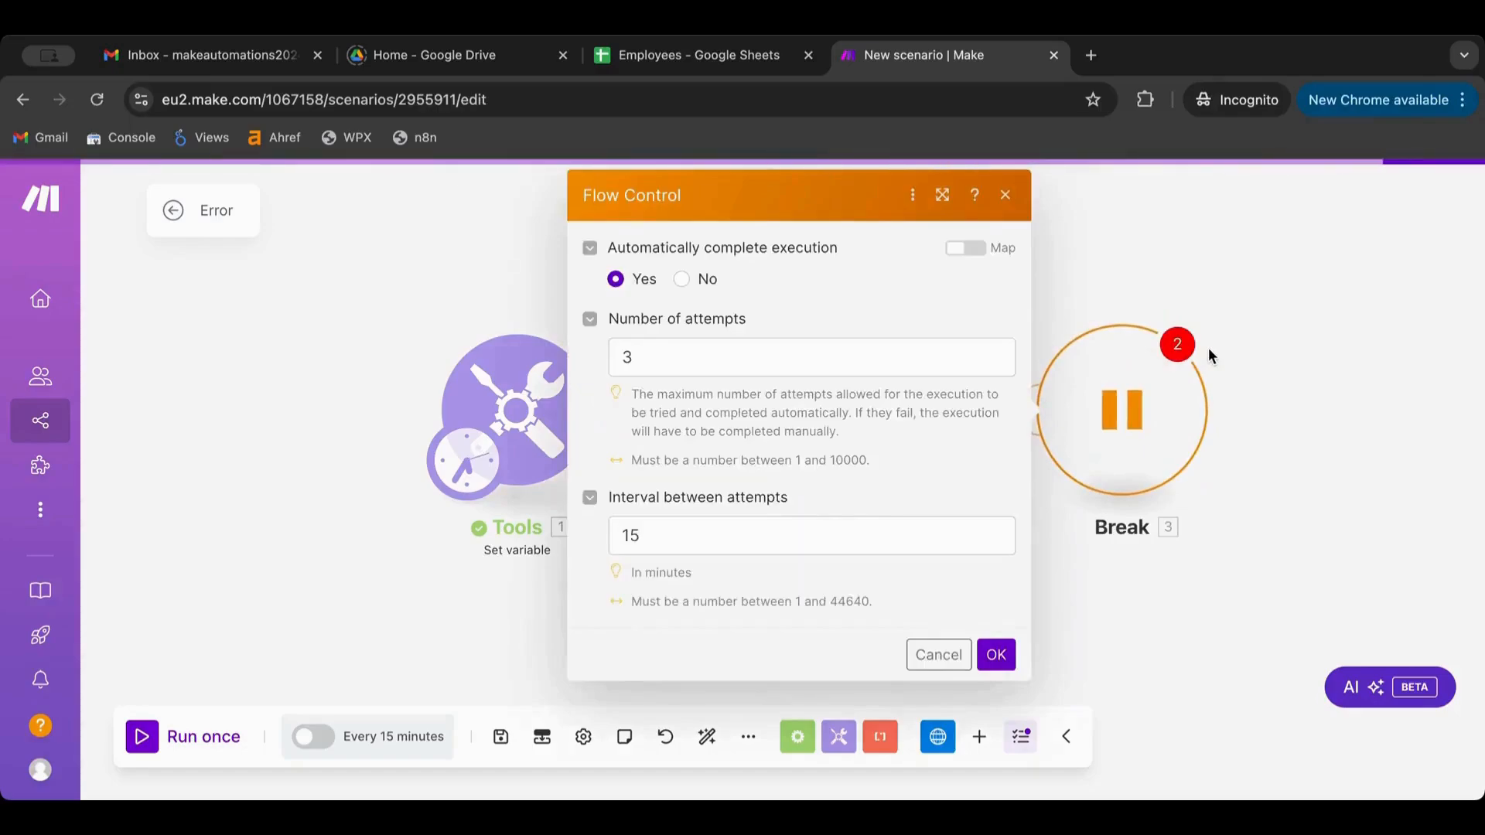
pyautogui.click(1226, 333)
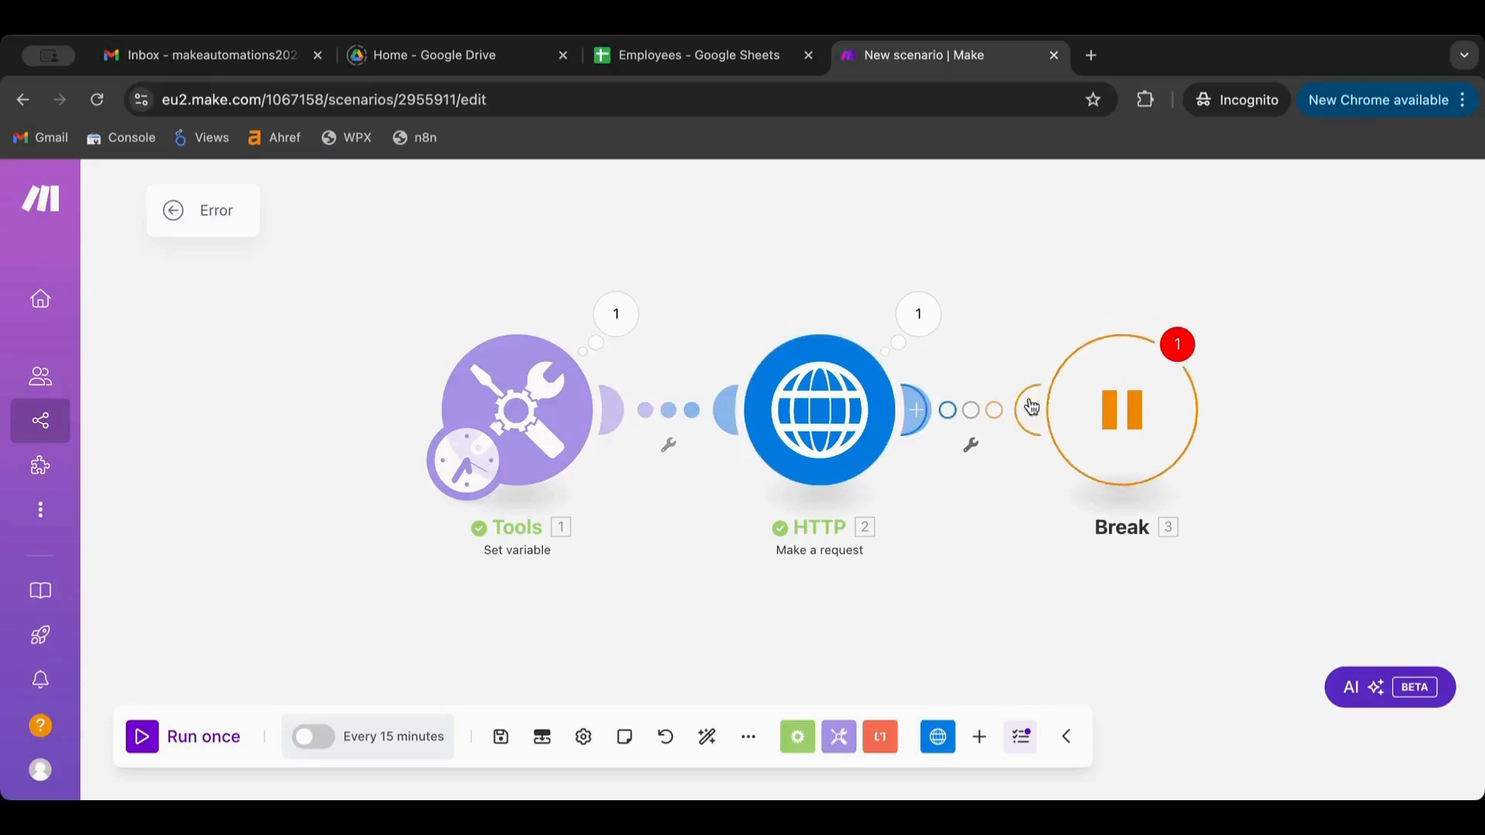
# Move the Break handler below HTTP and confirm its 3 attempts at 15-minute intervals
pyautogui.scroll(-1, 1044, 408)
pyautogui.scroll(-1, 1044, 410)
pyautogui.moveTo(1054, 411); pyautogui.dragTo(845, 665)
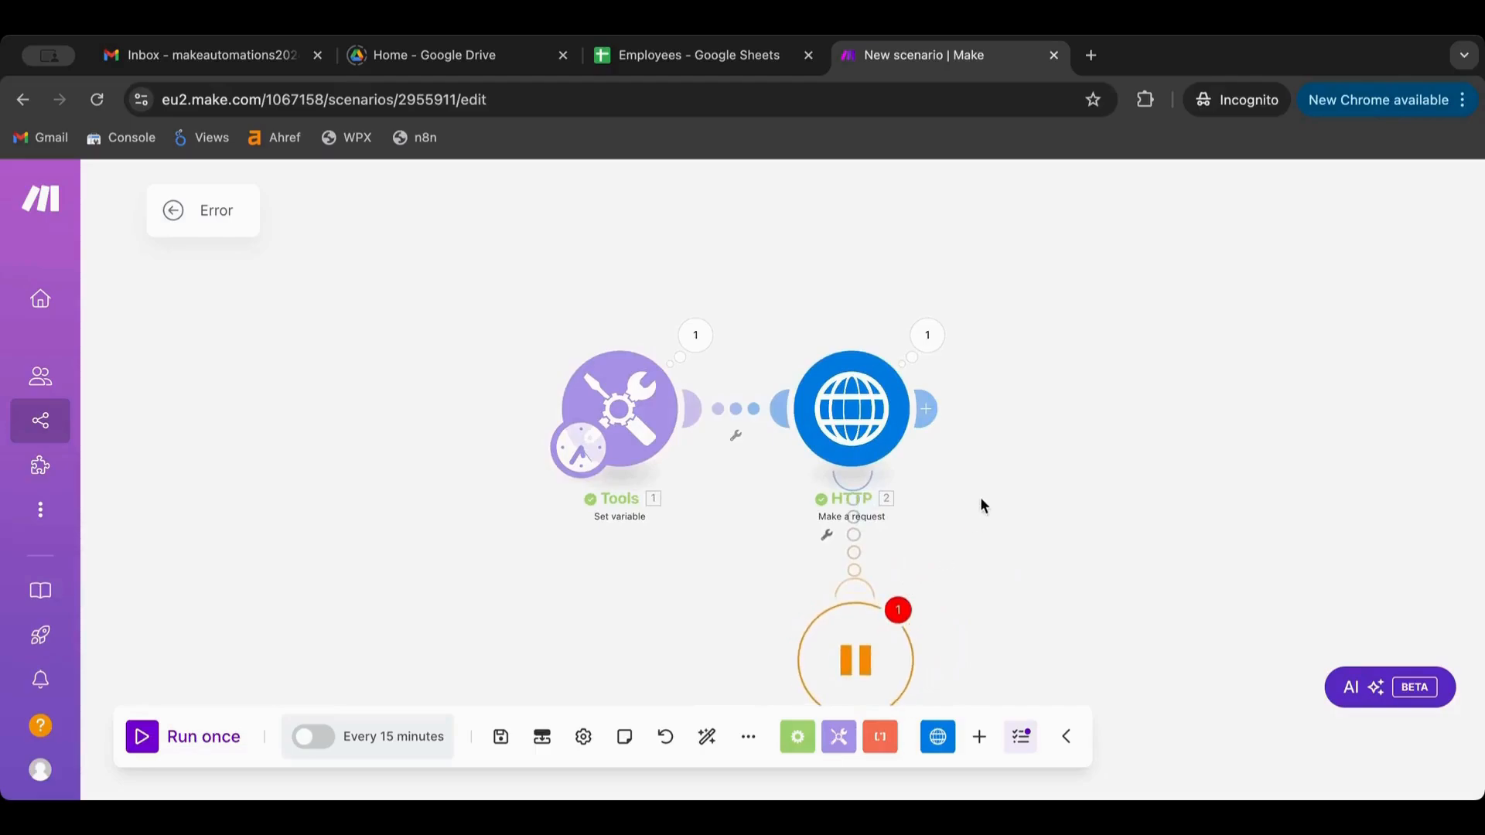
pyautogui.click(848, 639)
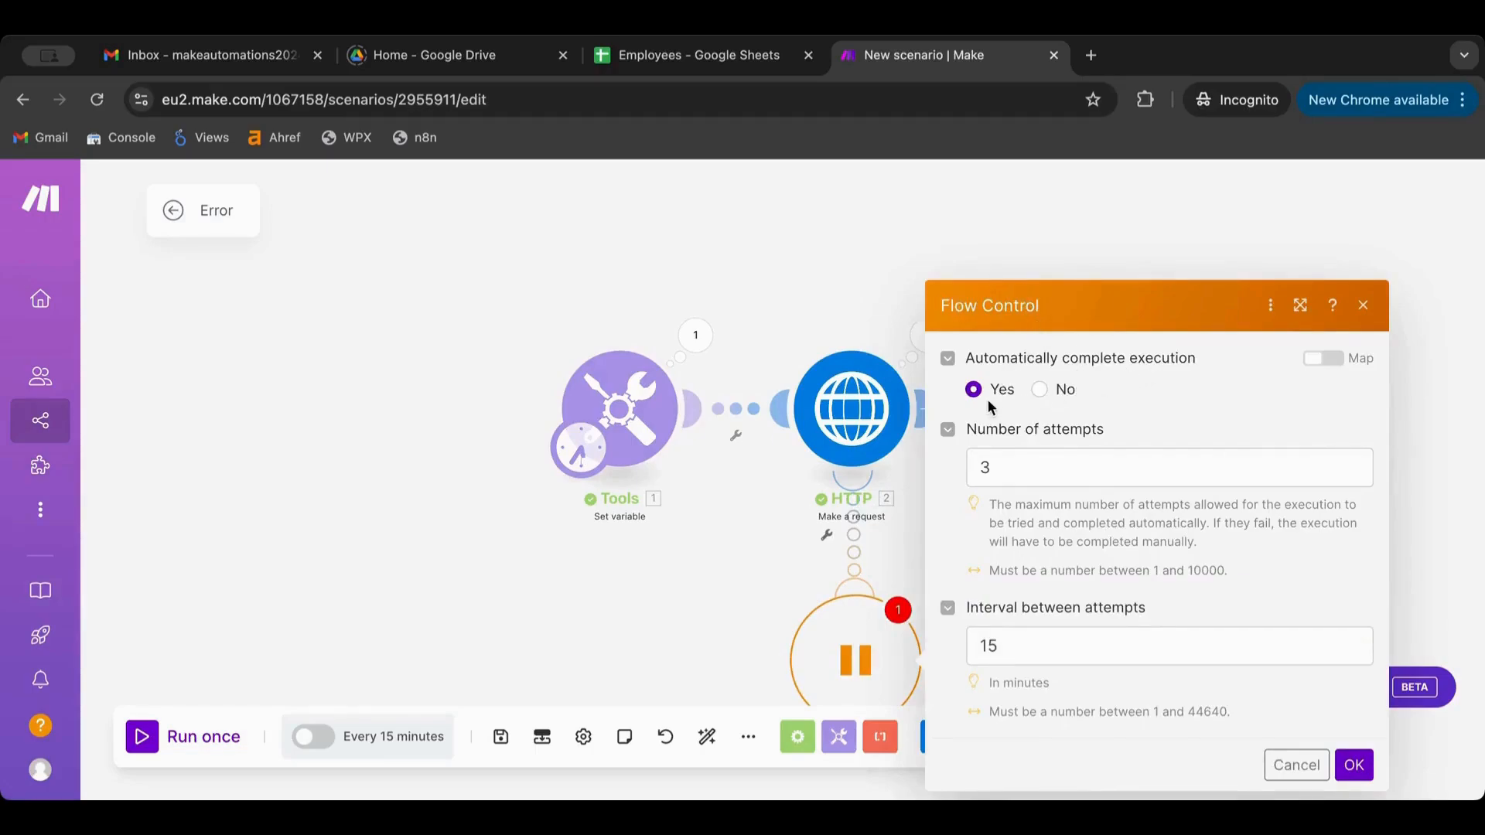
pyautogui.click(1007, 464)
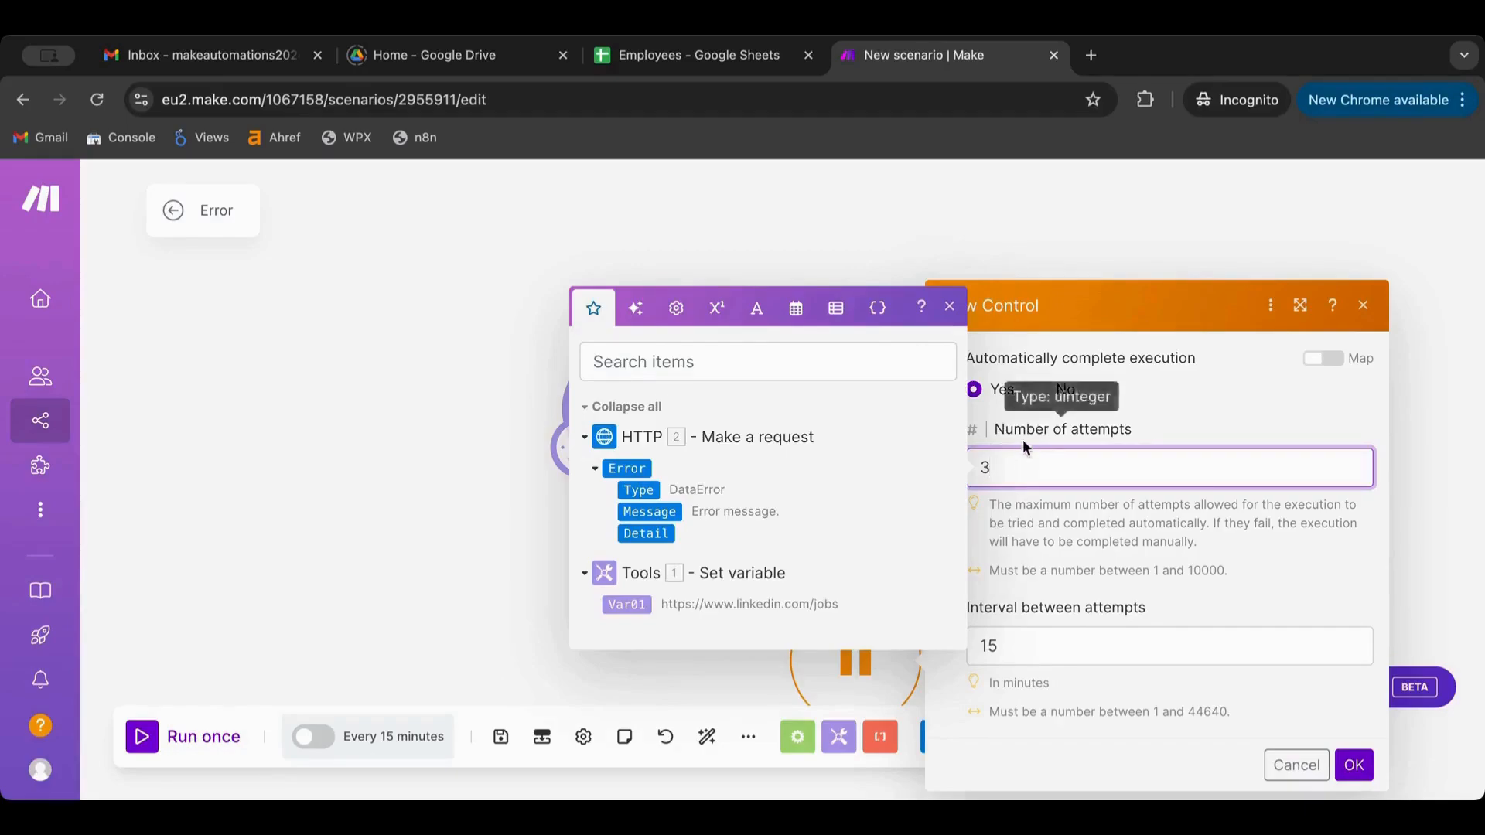
pyautogui.moveTo(989, 471); pyautogui.dragTo(979, 471)
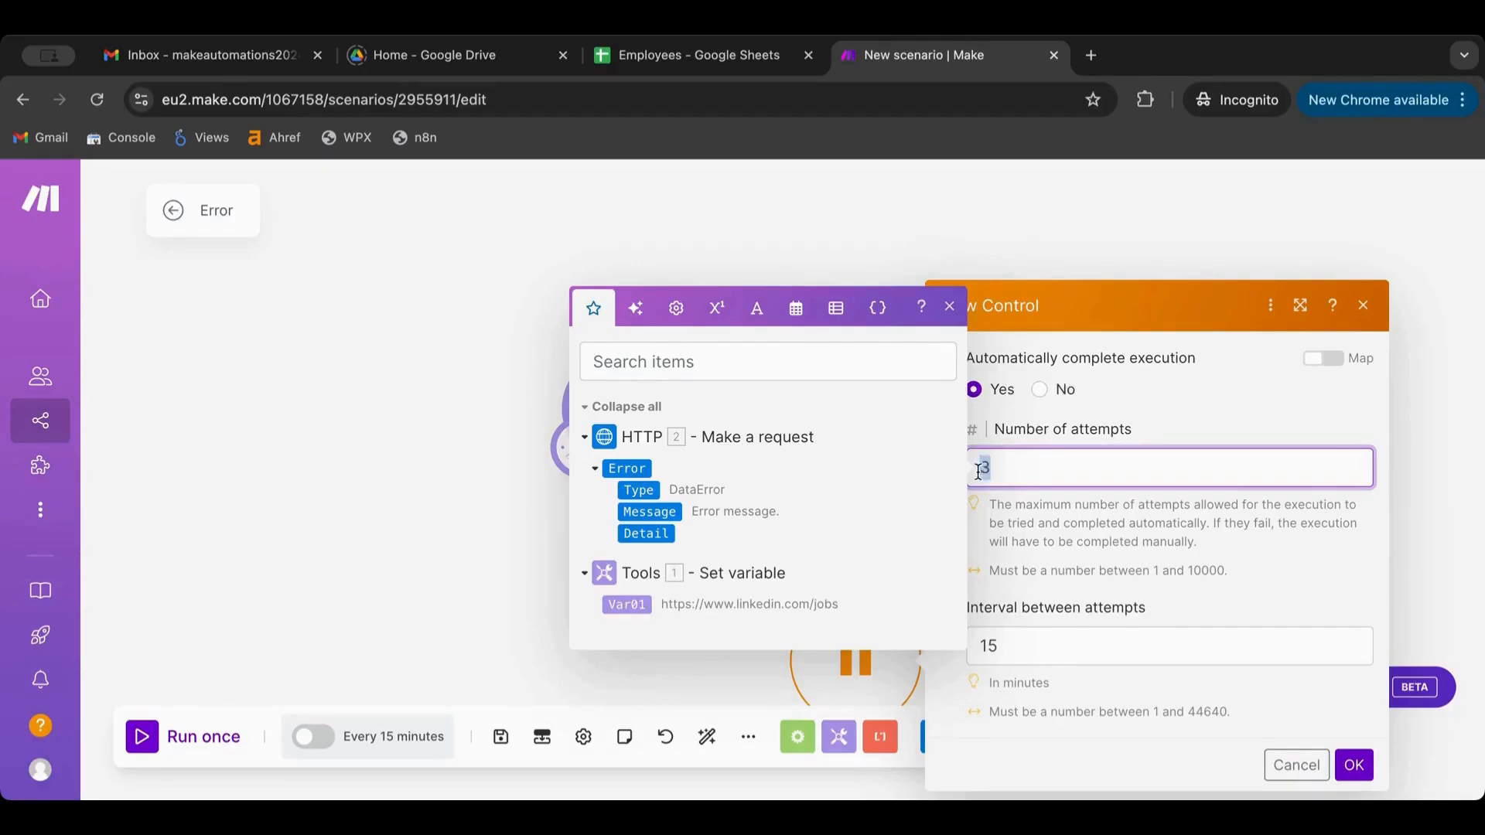
pyautogui.click(1118, 413)
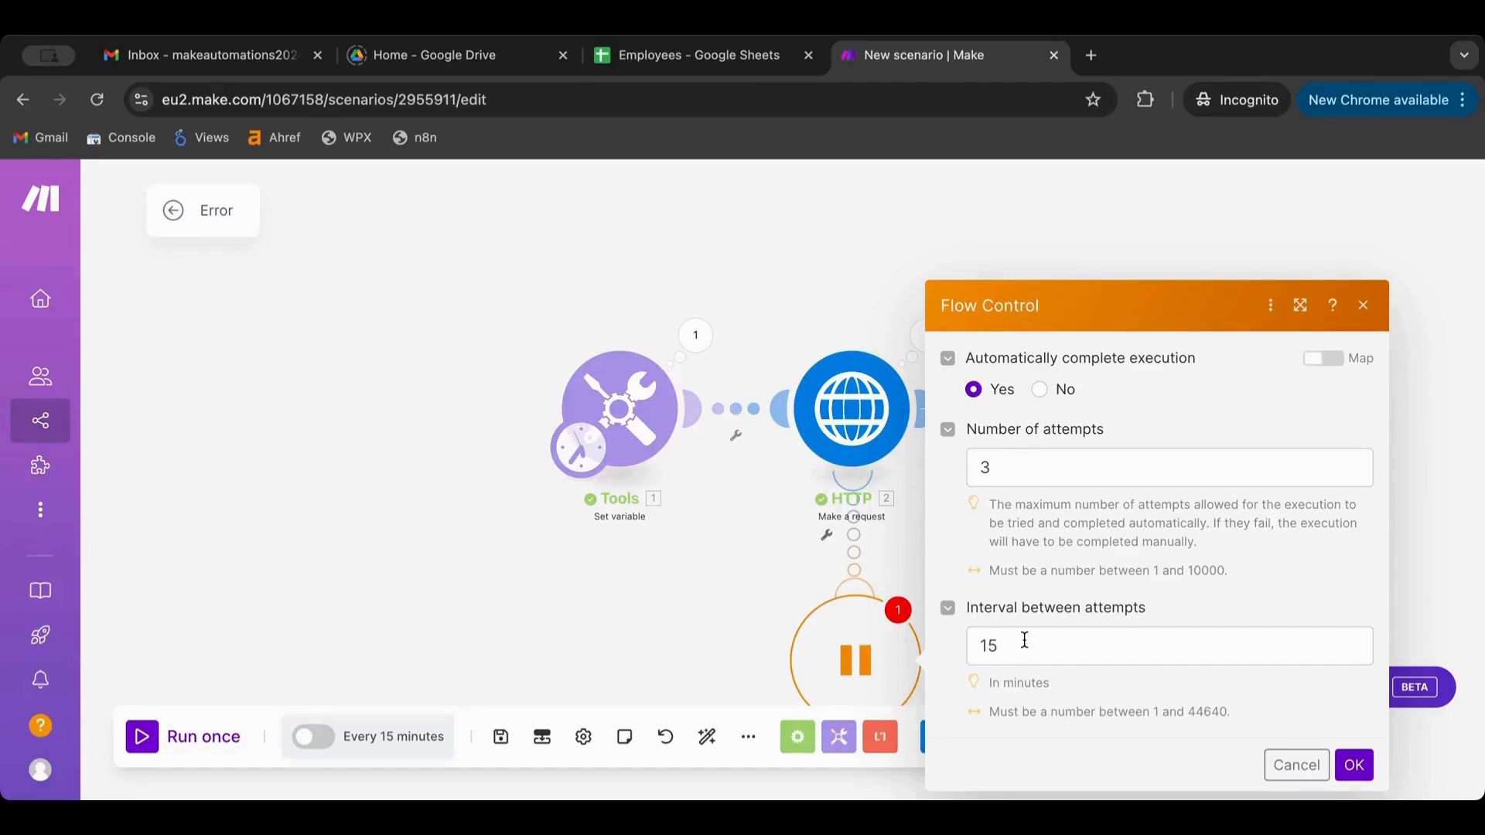
pyautogui.click(1354, 765)
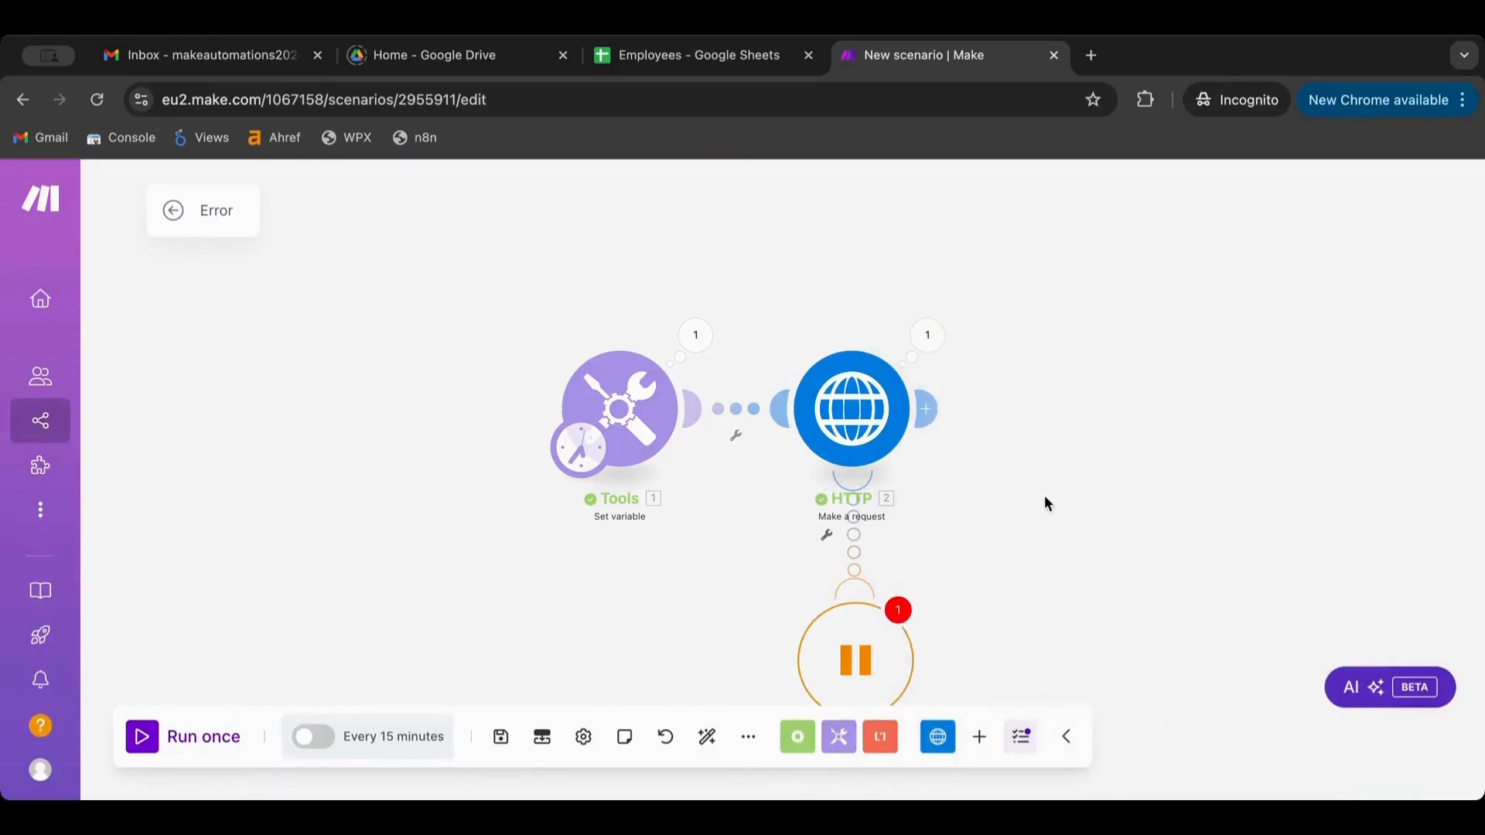
# From the Break warning, set Allow storing of Incomplete Executions to Yes in Scenario settings
pyautogui.click(897, 610)
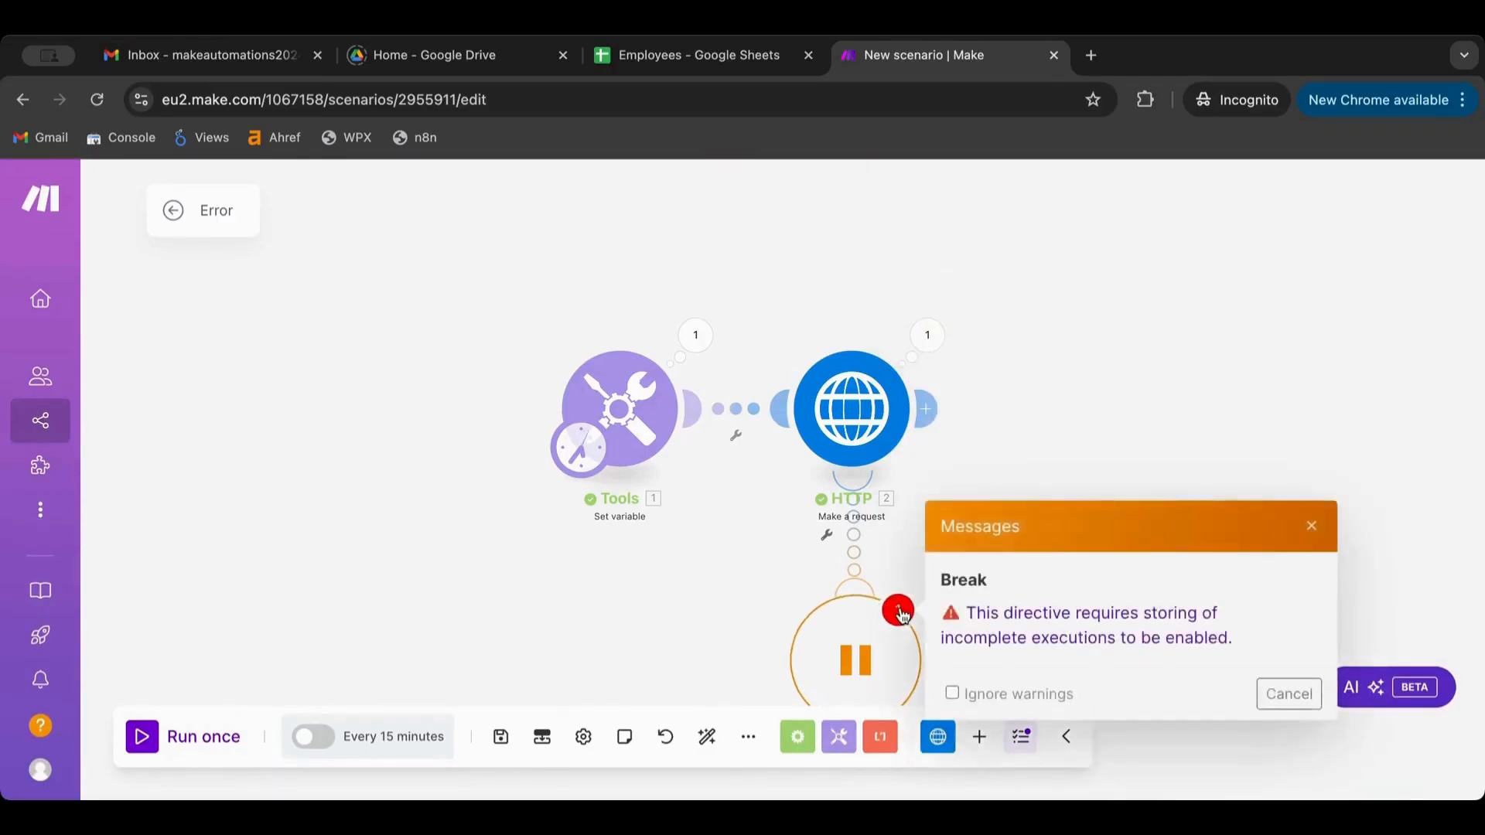
pyautogui.click(1096, 642)
pyautogui.scroll(-5, 700, 474)
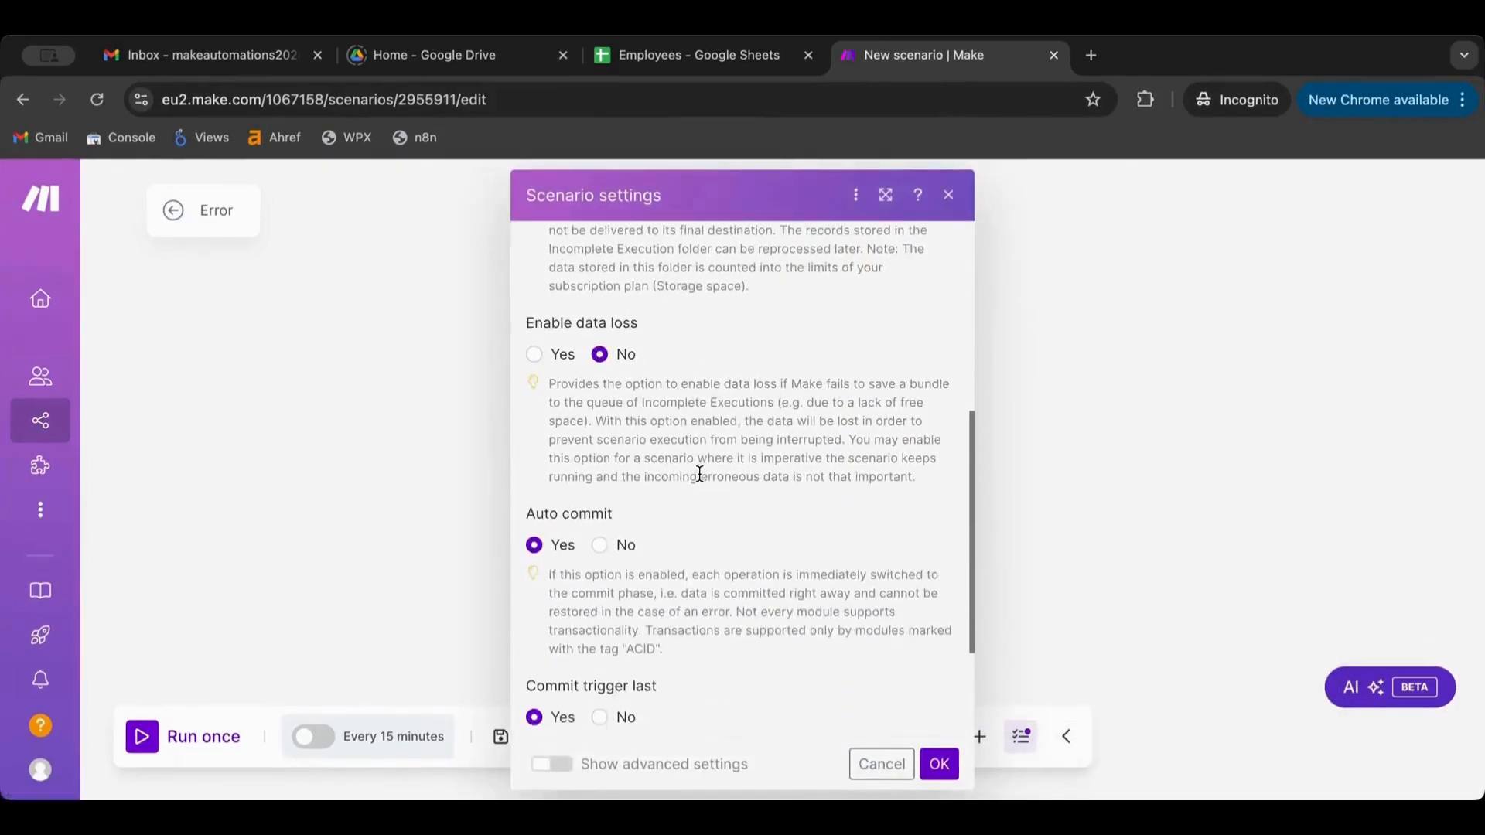
pyautogui.scroll(-3, 699, 474)
pyautogui.scroll(4, 699, 473)
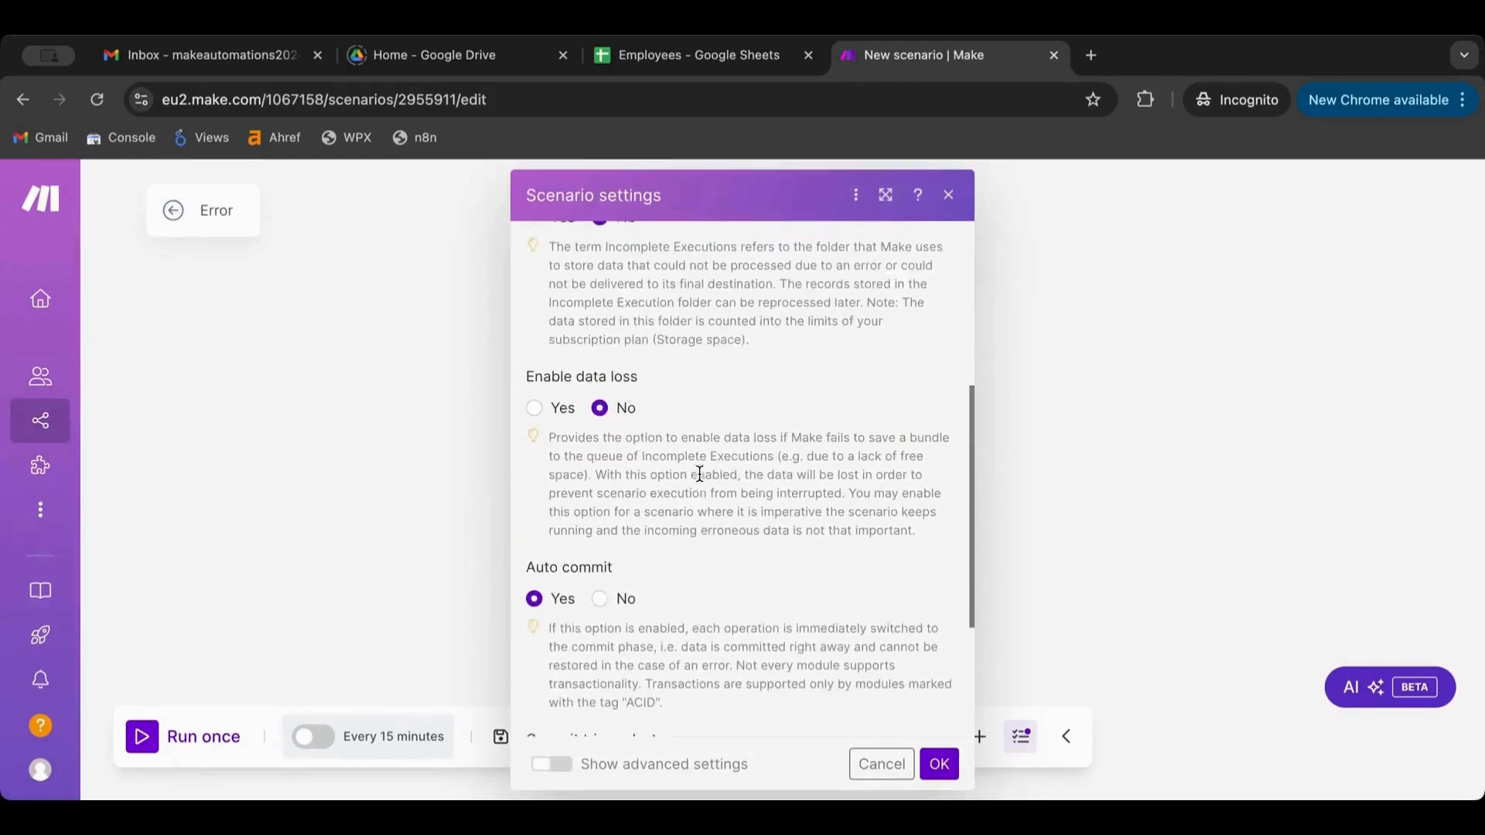
pyautogui.scroll(3, 699, 473)
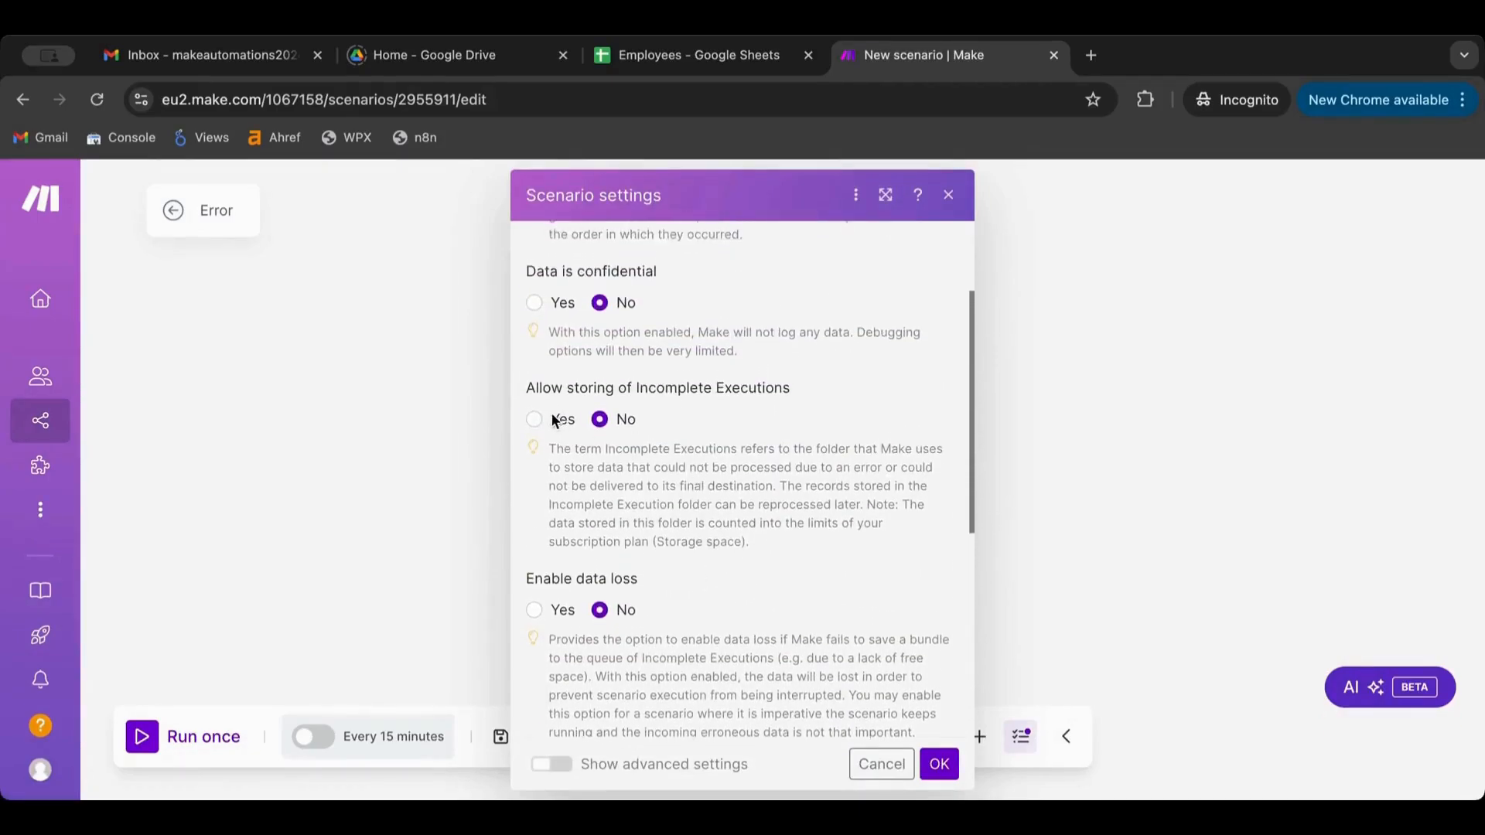
pyautogui.click(537, 419)
pyautogui.click(938, 764)
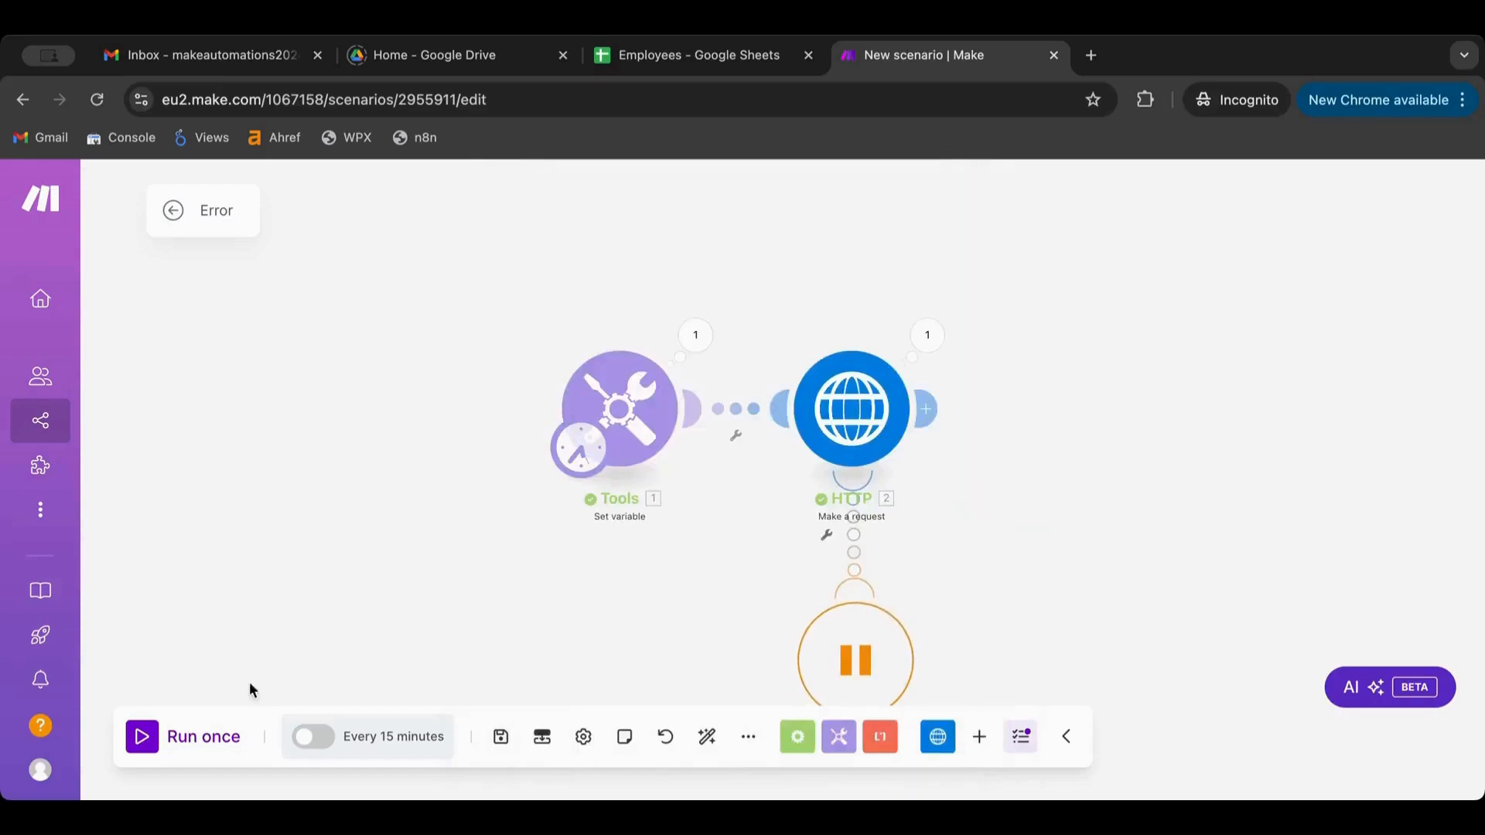
# Run the scenario once with the Break error handler attached
pyautogui.click(147, 739)
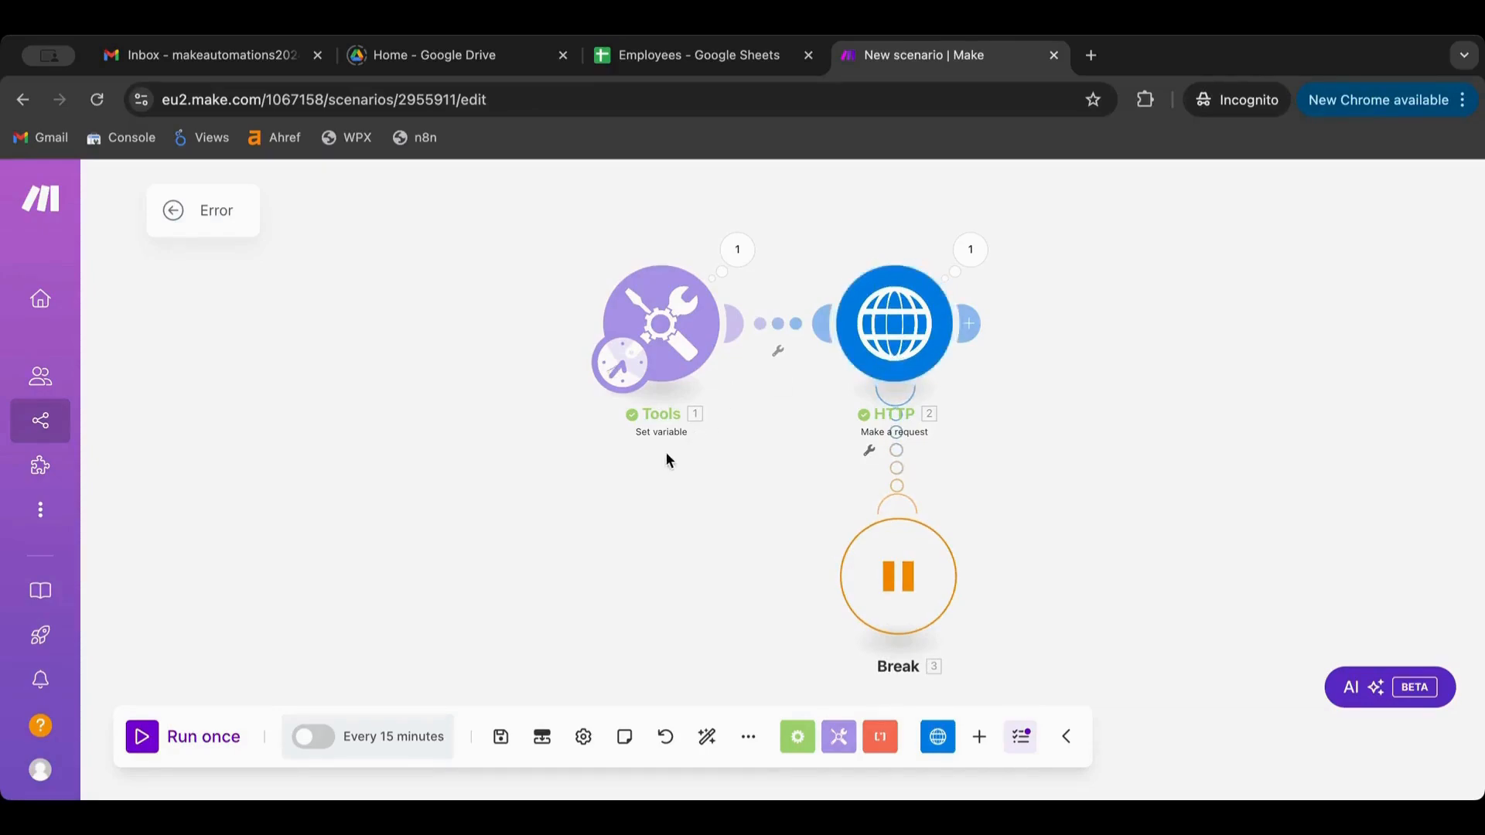
pyautogui.hscroll(2, 666, 451)
pyautogui.scroll(4, 666, 451)
pyautogui.scroll(-2, 666, 459)
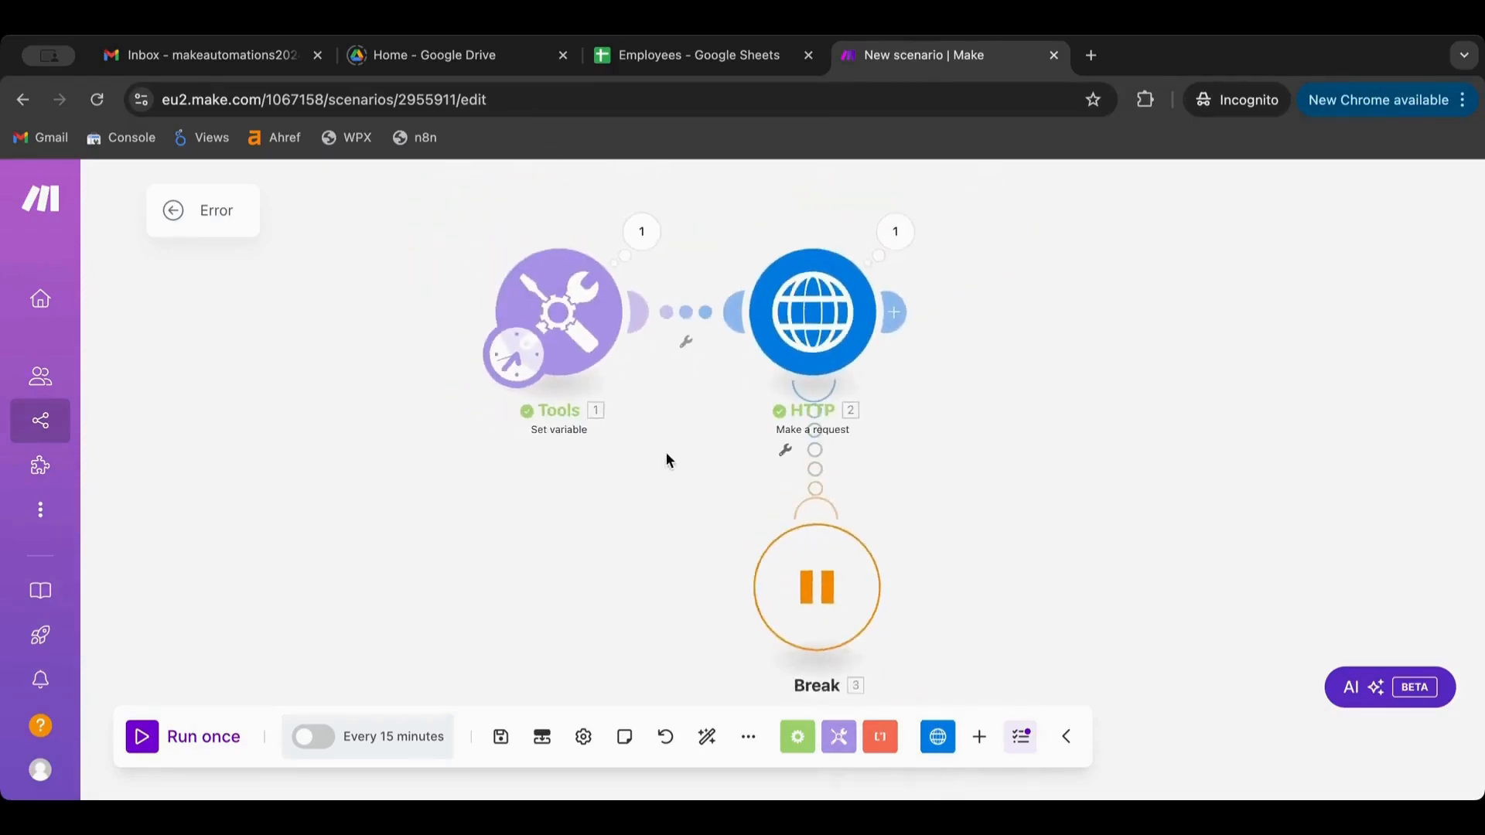
pyautogui.scroll(-2, 666, 456)
pyautogui.scroll(3, 666, 456)
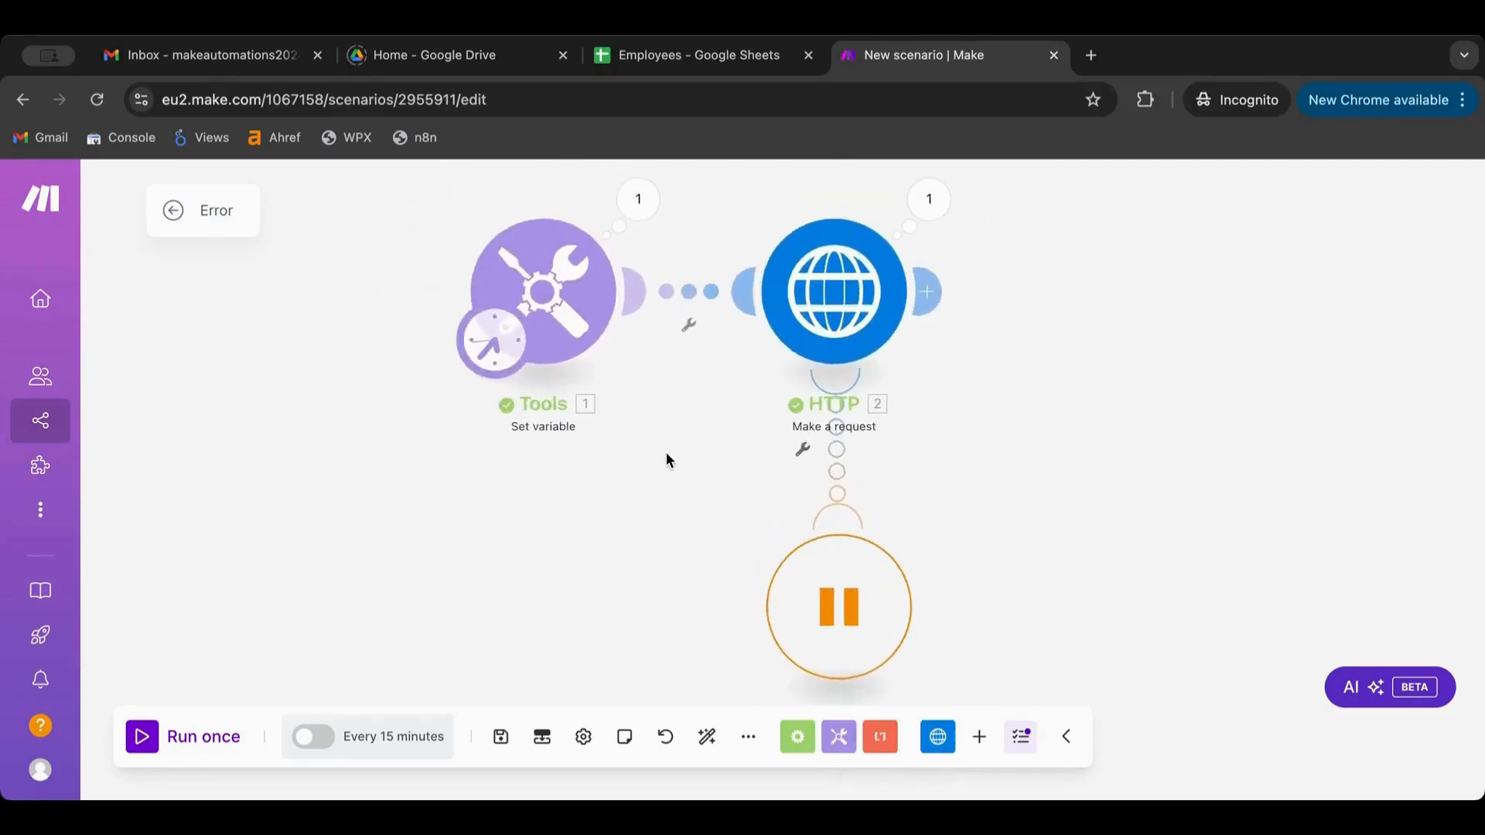
pyautogui.scroll(-3, 666, 456)
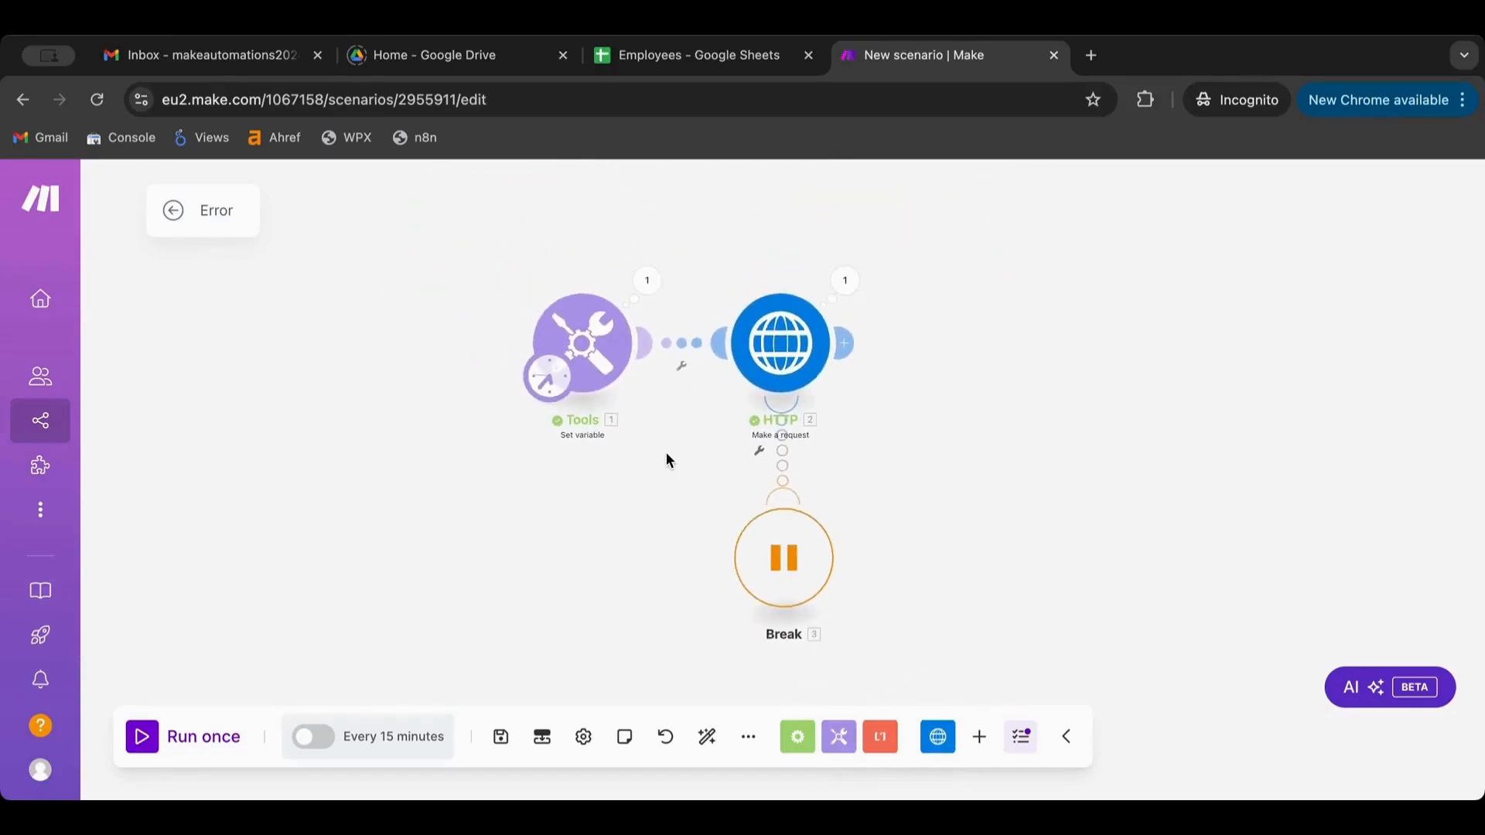